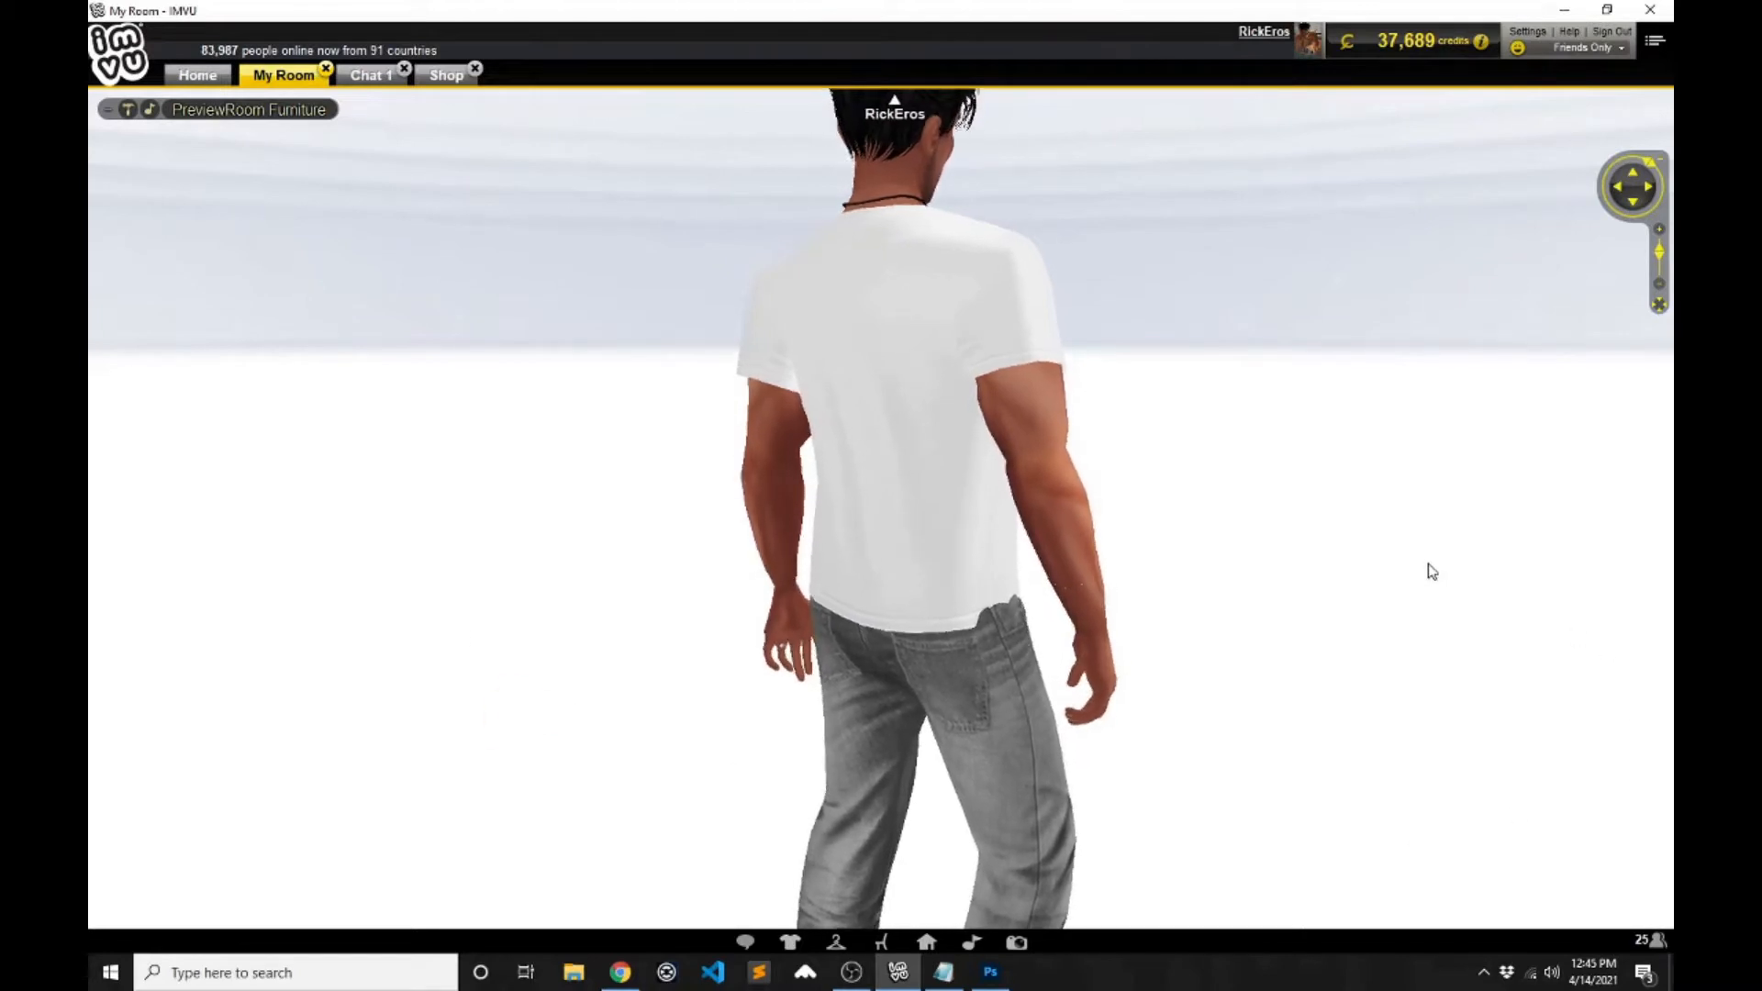
# - Examine the avatar's white T-shirt from the side and the back in the current preview room
pyautogui.moveTo(1447, 570); pyautogui.dragTo(1333, 581)
pyautogui.scroll(-3, 1308, 561)
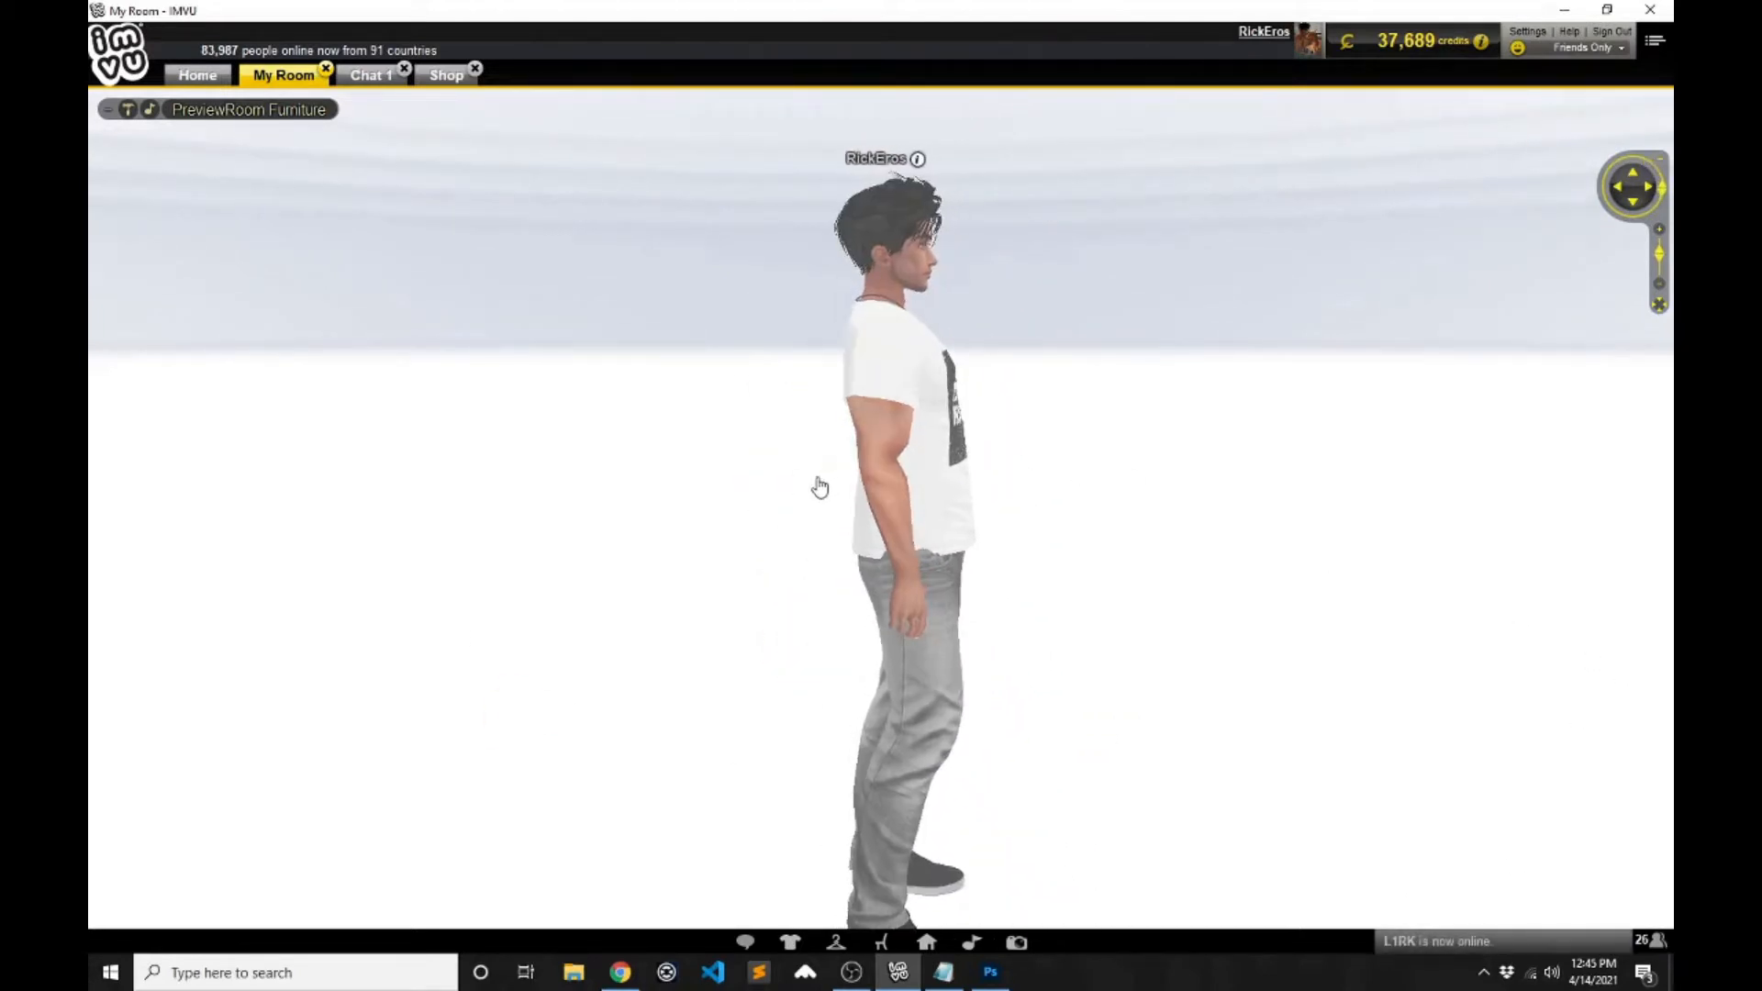
pyautogui.moveTo(1184, 523); pyautogui.dragTo(1235, 523)
pyautogui.scroll(5, 1243, 516)
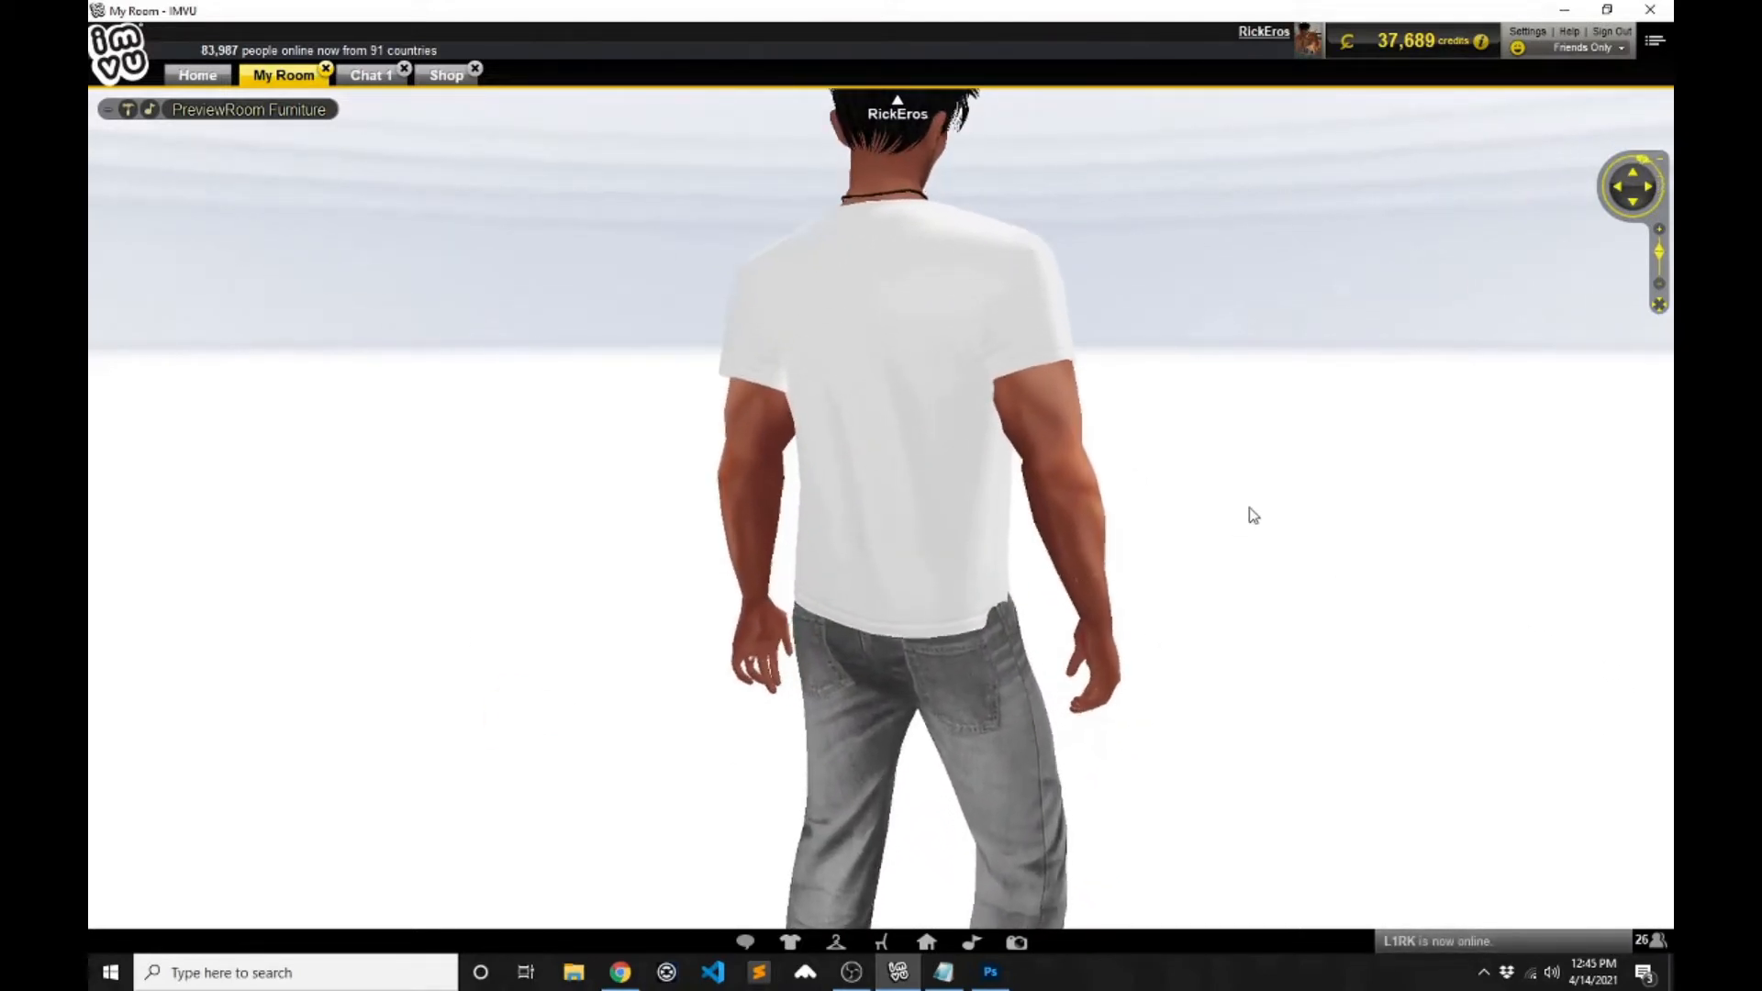
pyautogui.scroll(-2, 1230, 524)
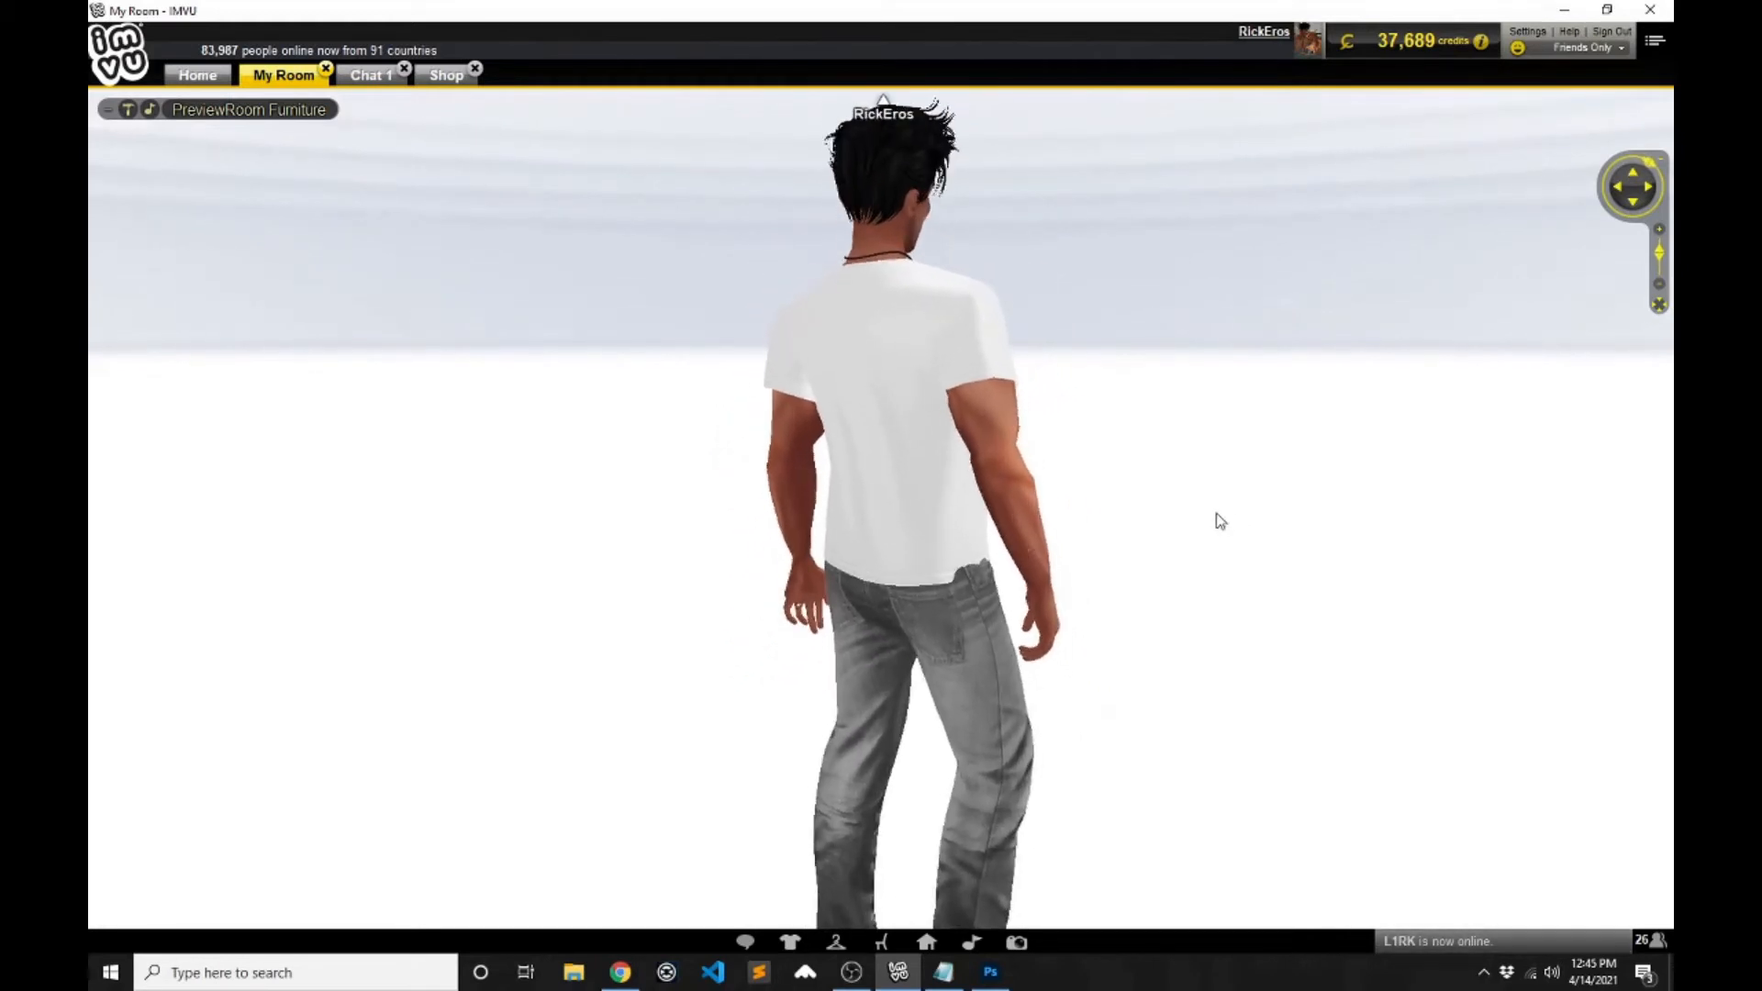
pyautogui.scroll(1, 1217, 514)
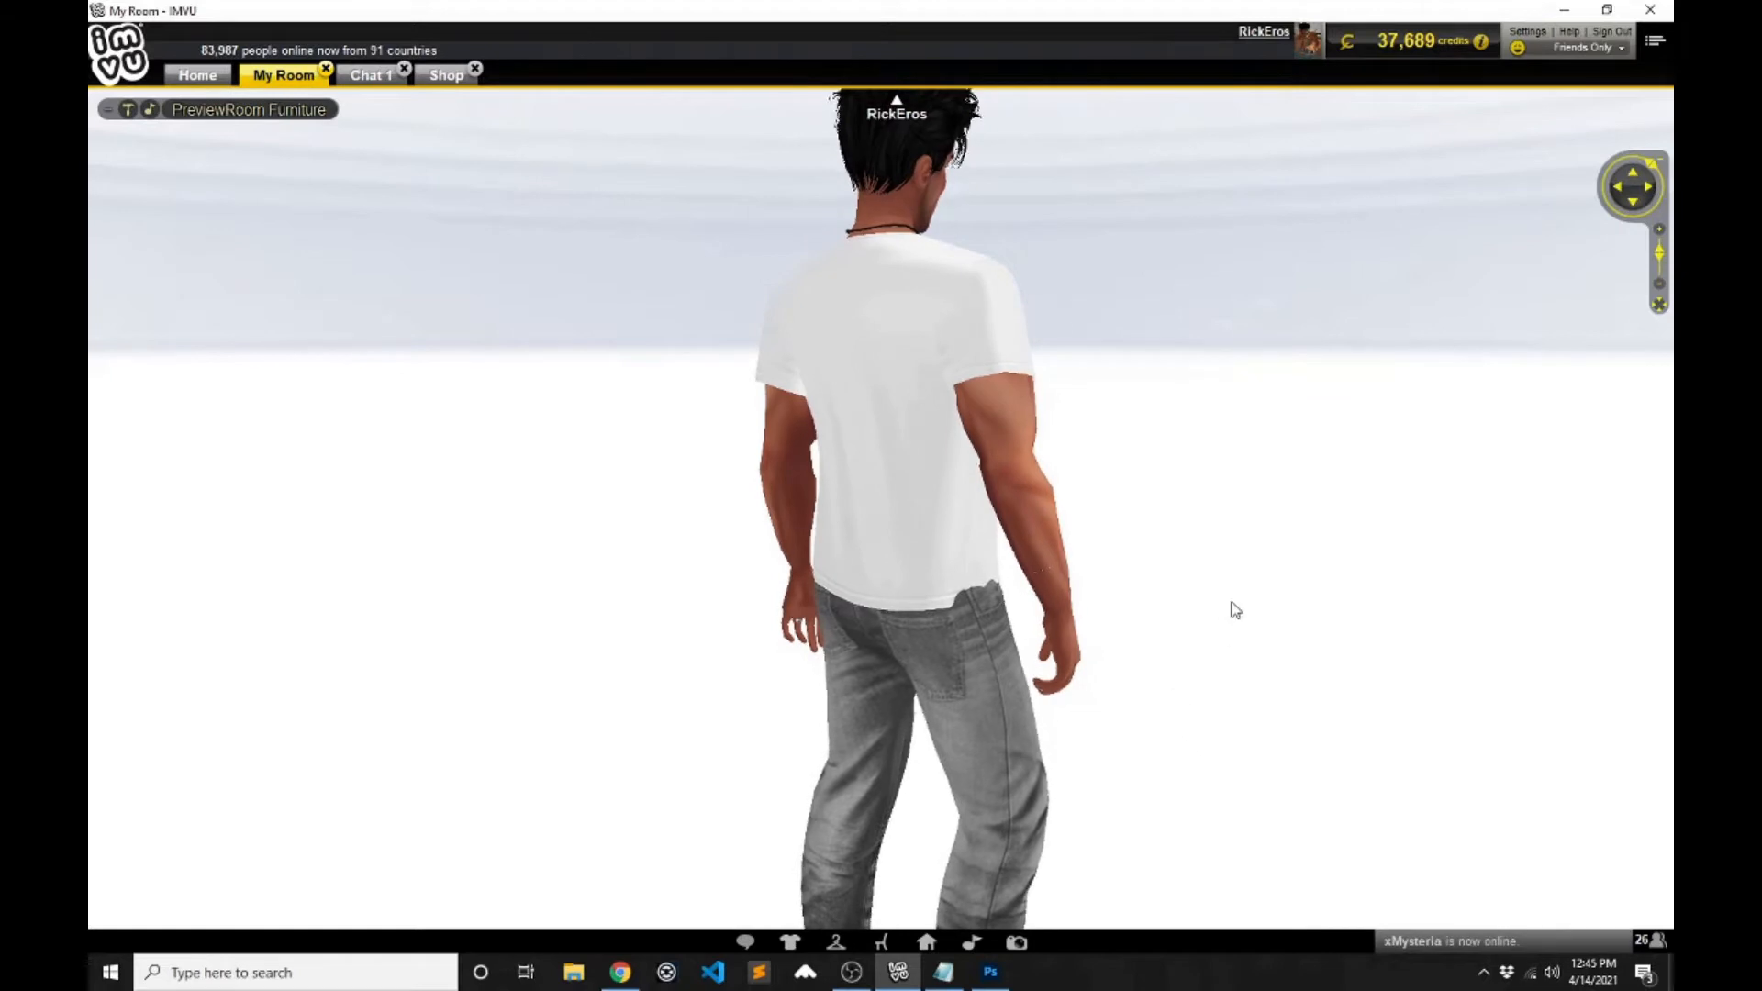
# - Switch the scene to #ShadowlessRoom (white), close the rooms list and view the avatar from the front
pyautogui.click(925, 943)
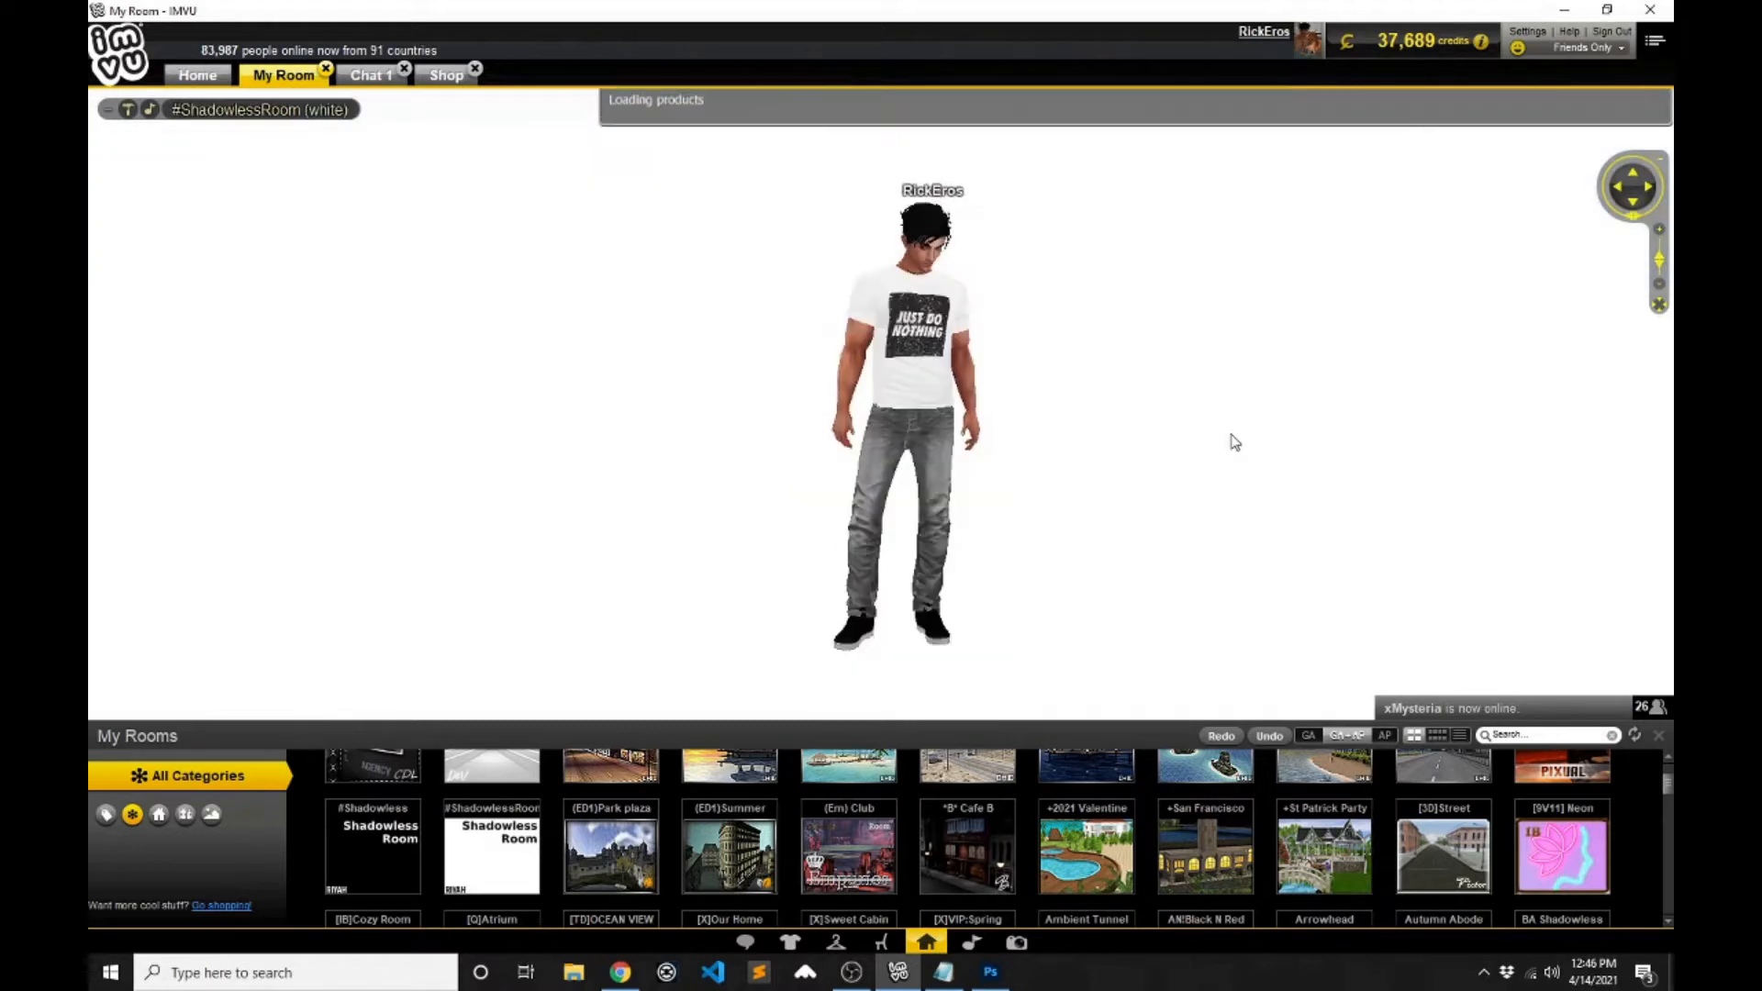
pyautogui.moveTo(1169, 506); pyautogui.dragTo(1451, 511)
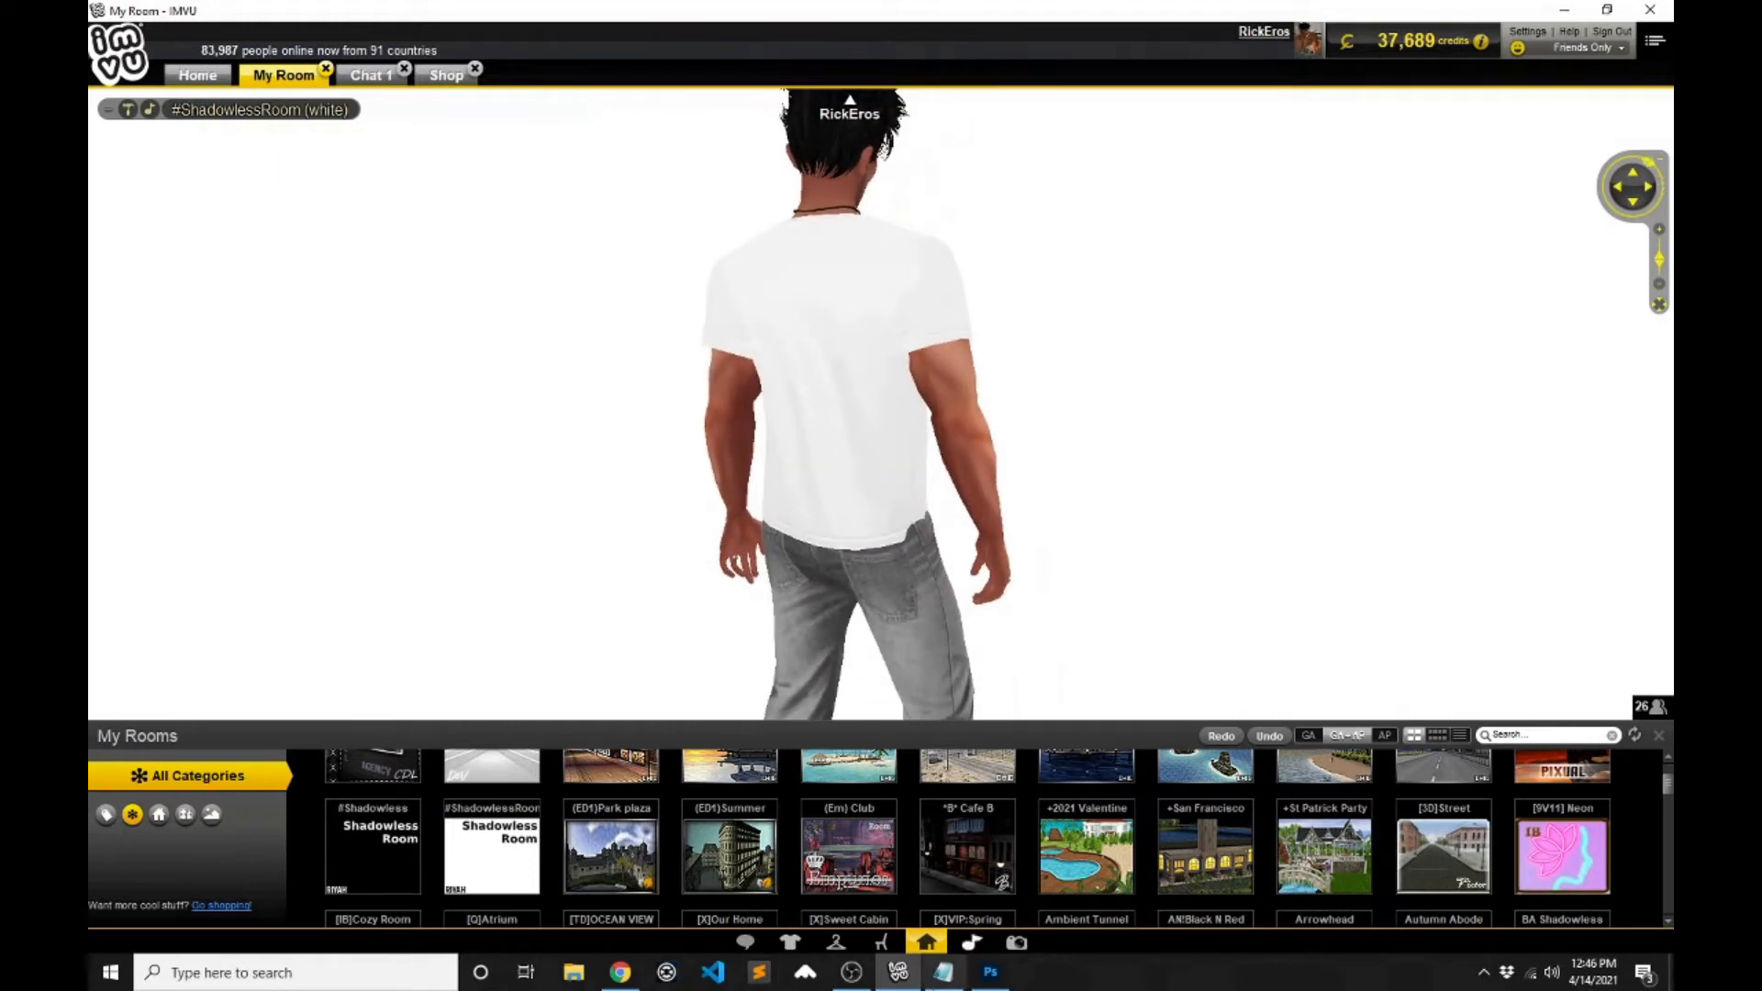
pyautogui.click(932, 945)
pyautogui.moveTo(1131, 677); pyautogui.dragTo(894, 645)
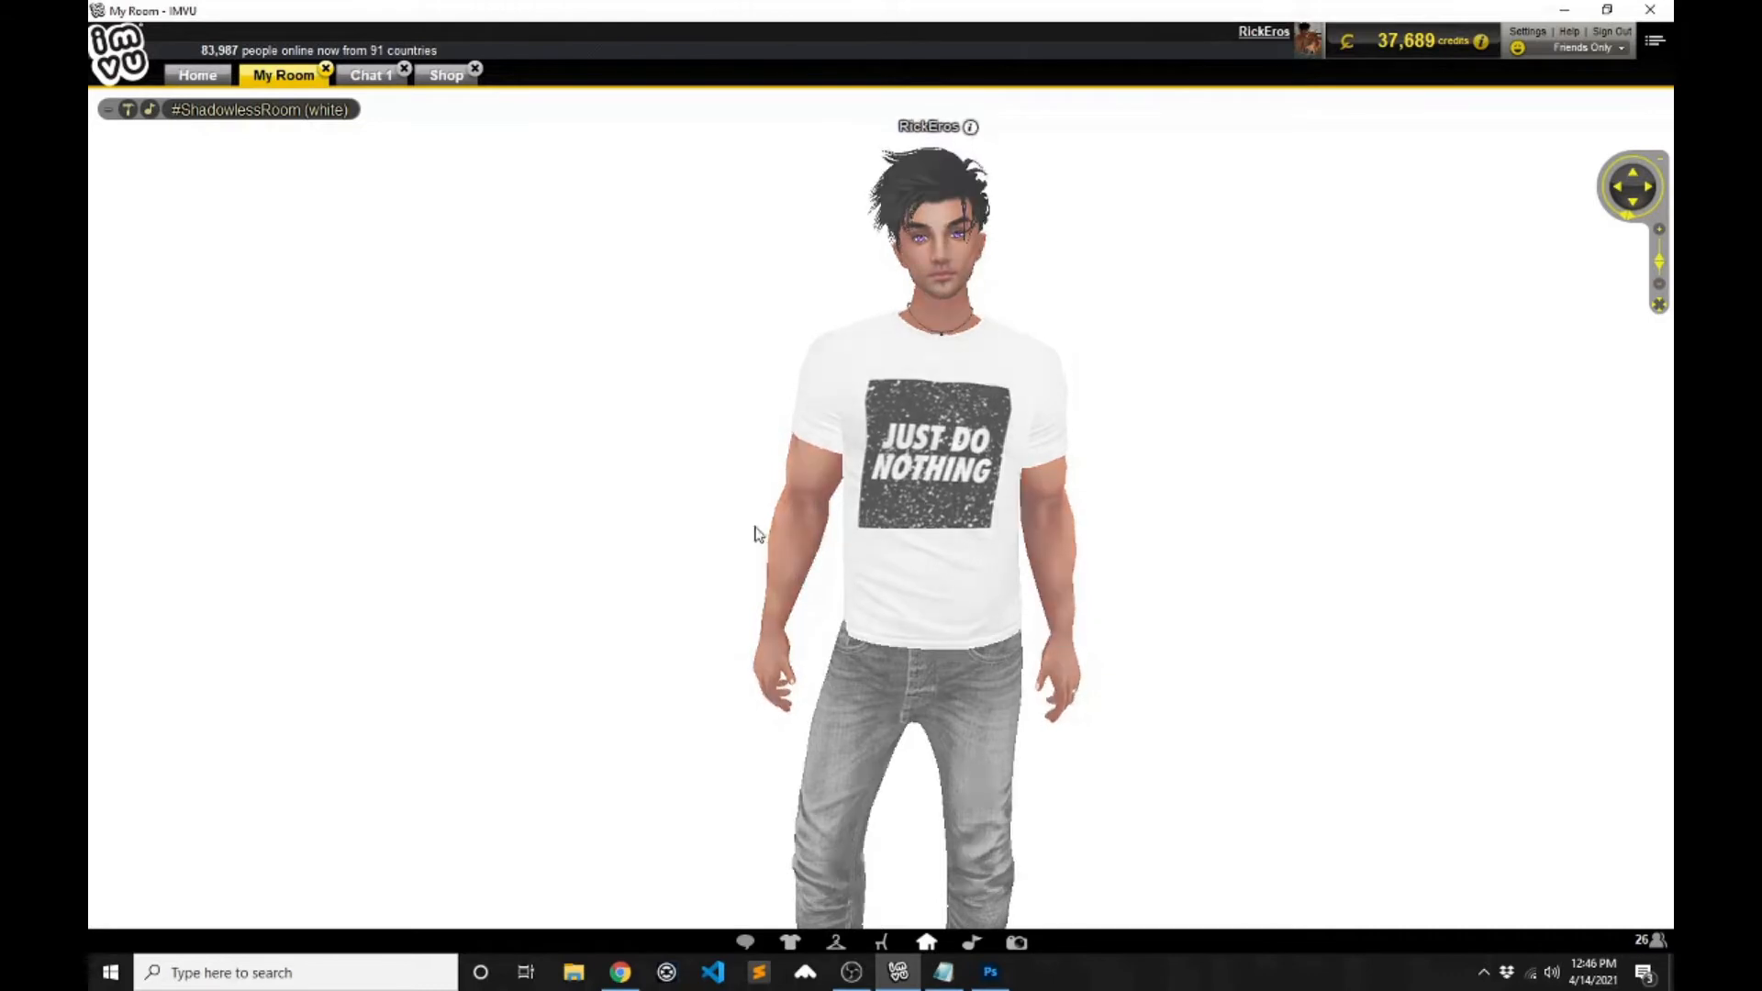
# - Switch to Chat 1, hide the chat area and examine the avatar's black JUST DO NOTHING T-shirt against the black background
pyautogui.click(371, 79)
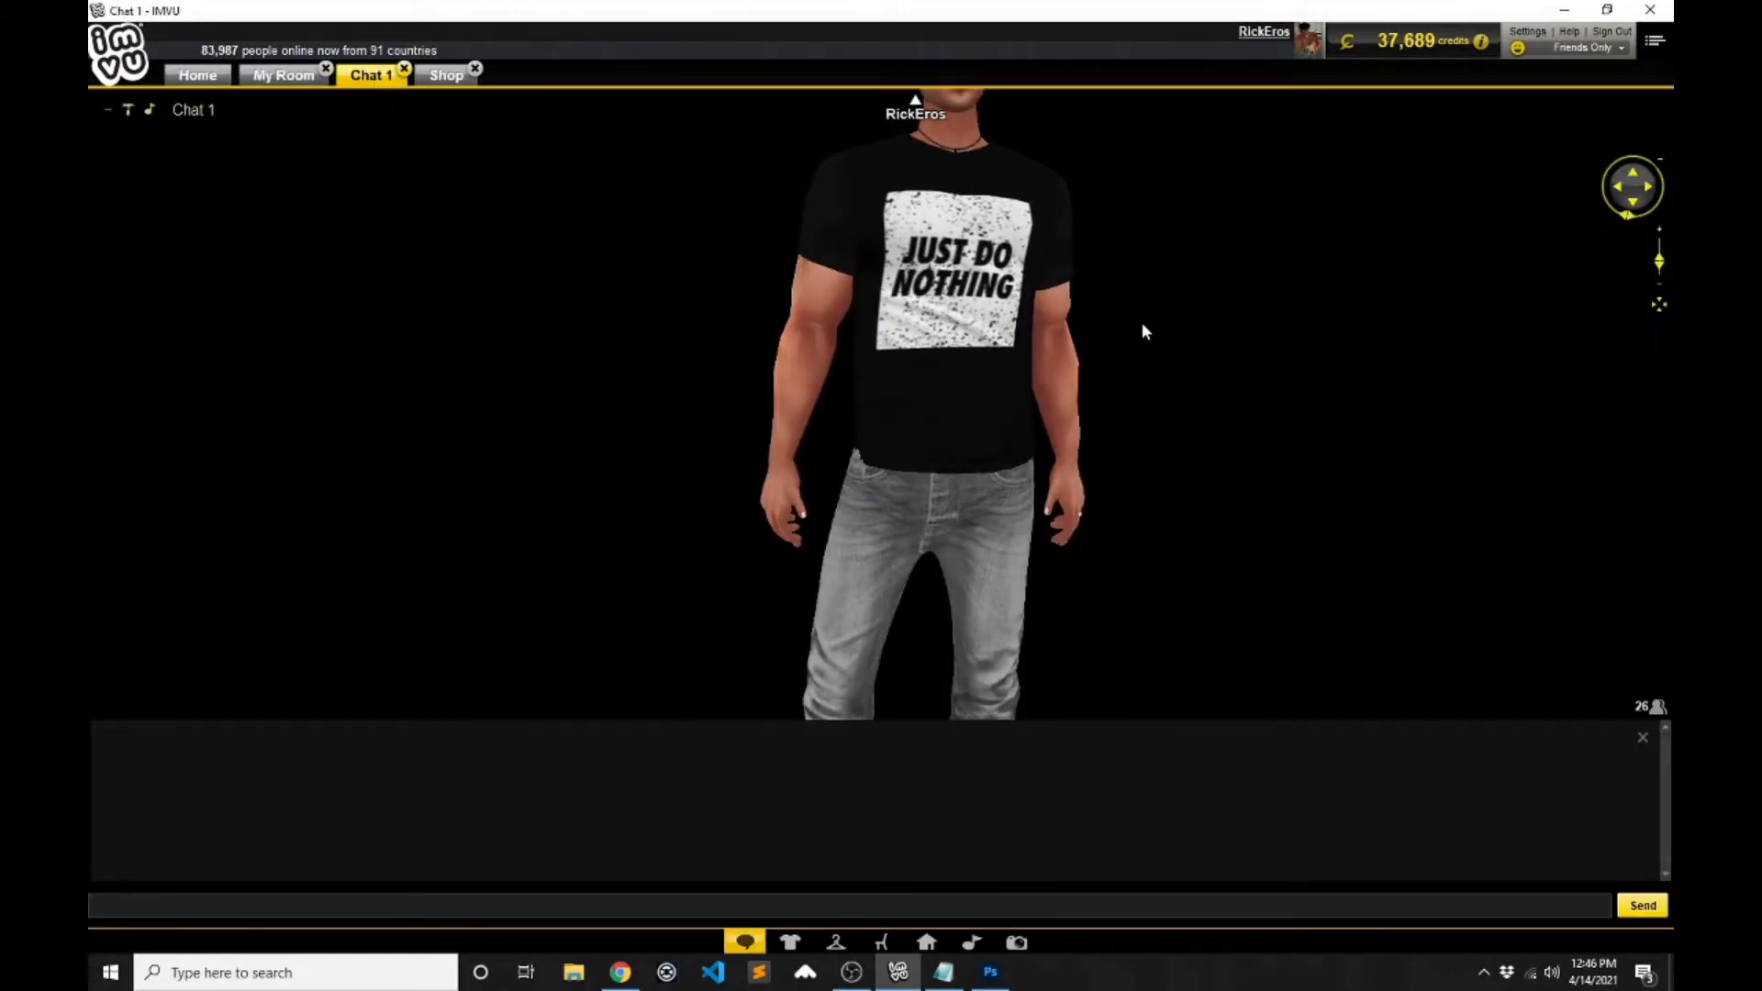
pyautogui.click(744, 942)
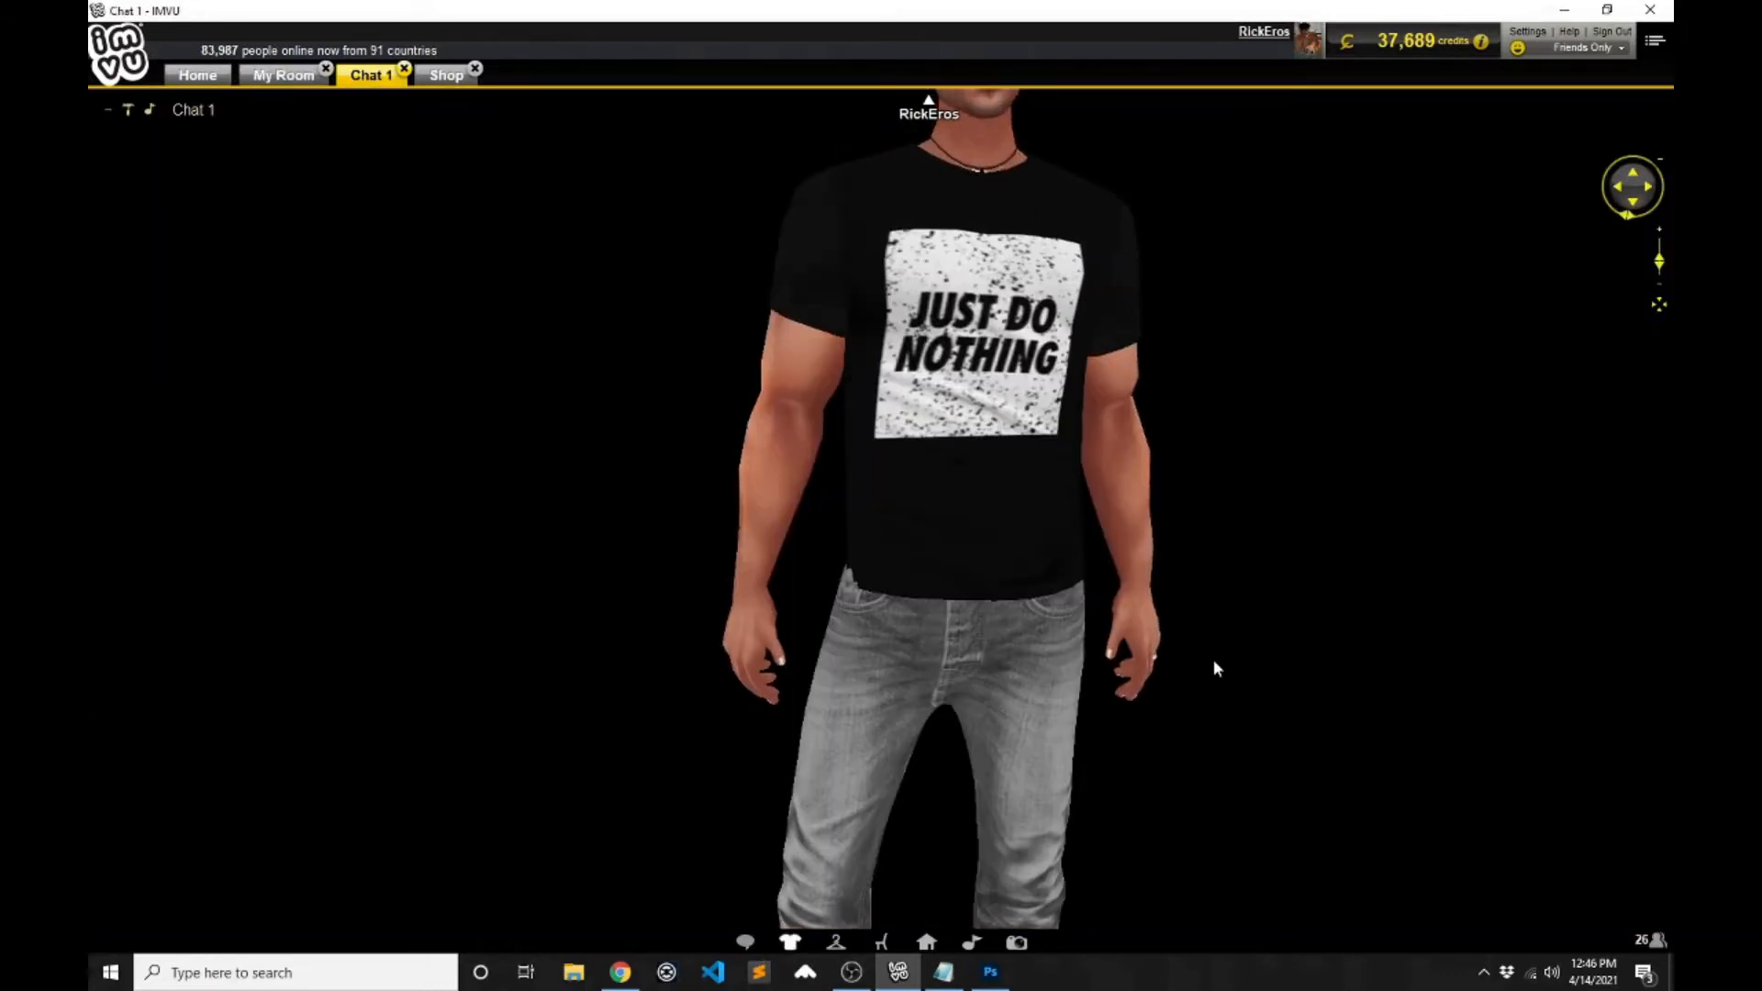
pyautogui.scroll(-5, 1244, 587)
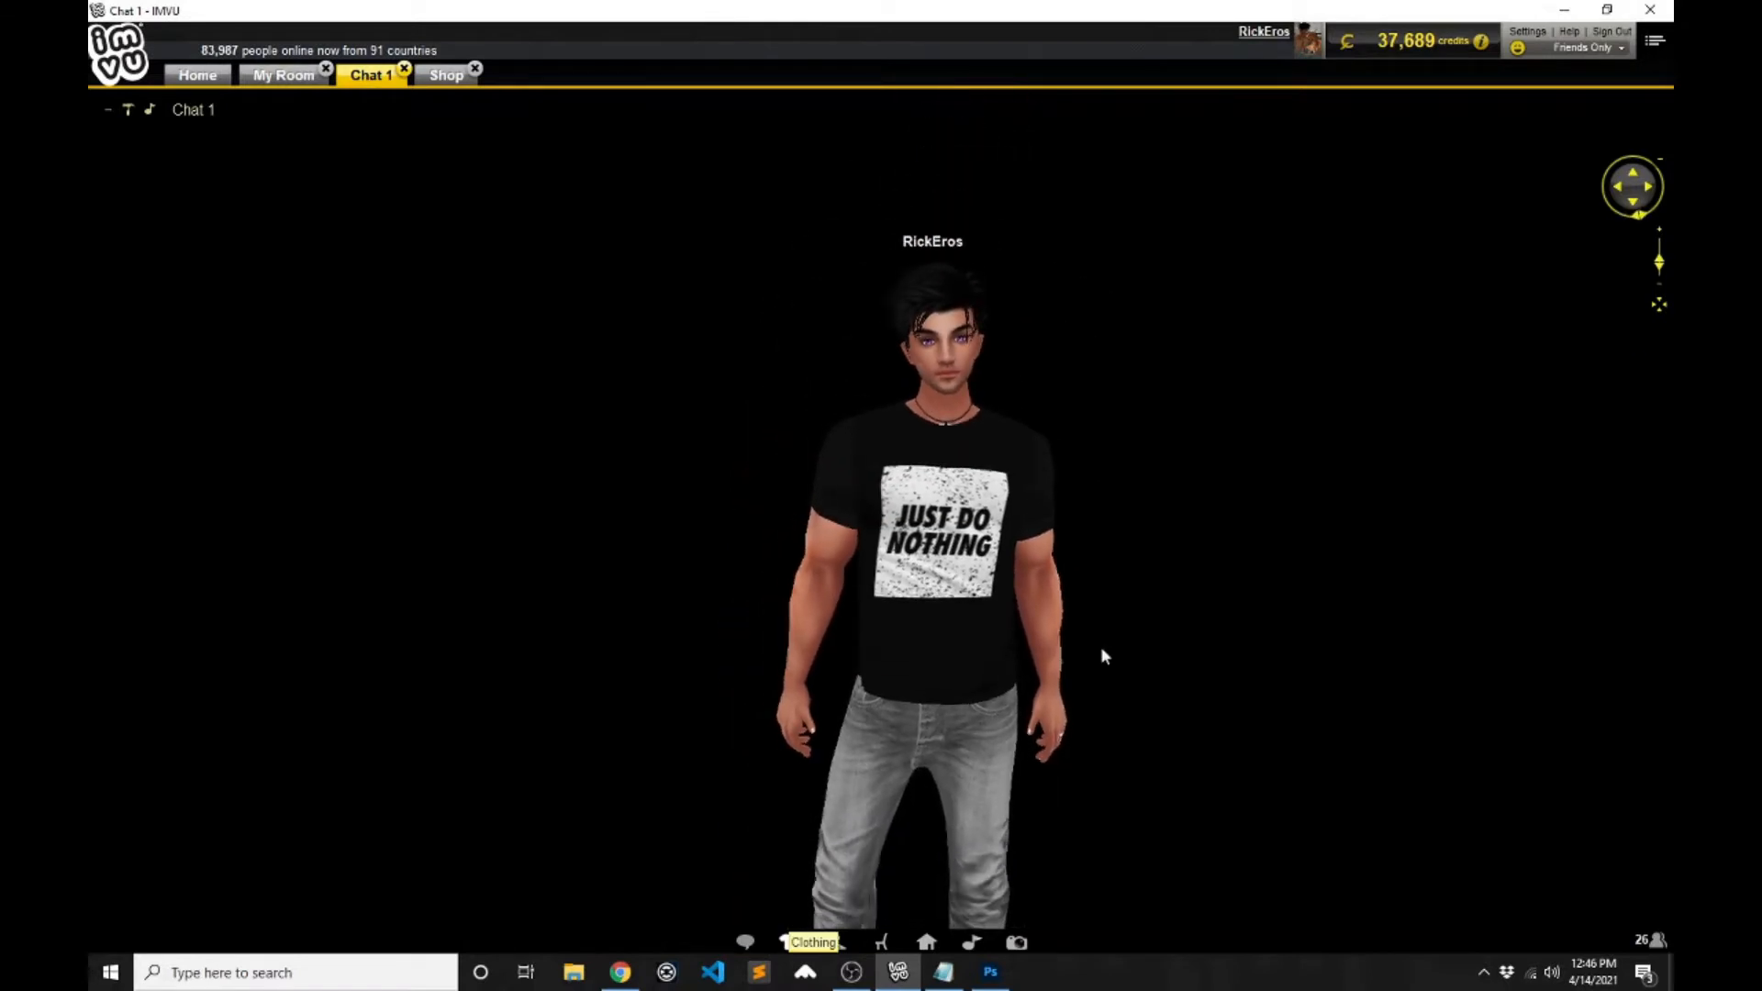
pyautogui.scroll(5, 1367, 648)
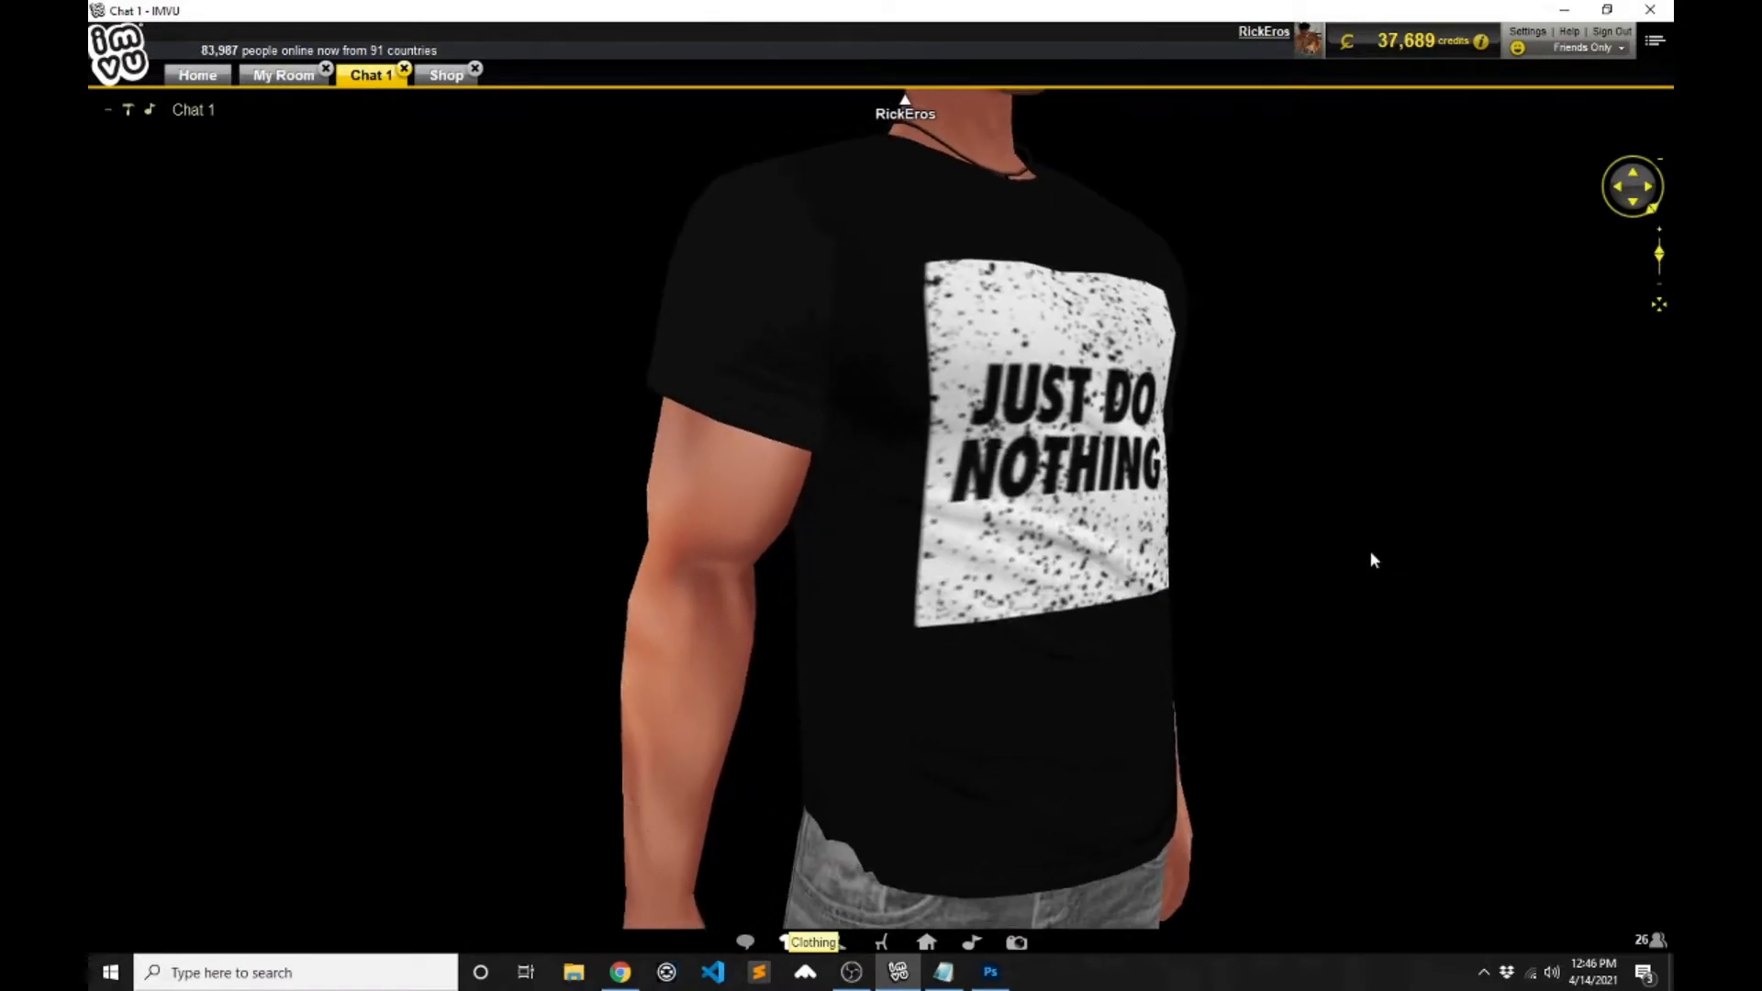
pyautogui.moveTo(1371, 553); pyautogui.dragTo(1327, 639)
pyautogui.scroll(-2, 1327, 639)
pyautogui.scroll(-3, 1327, 605)
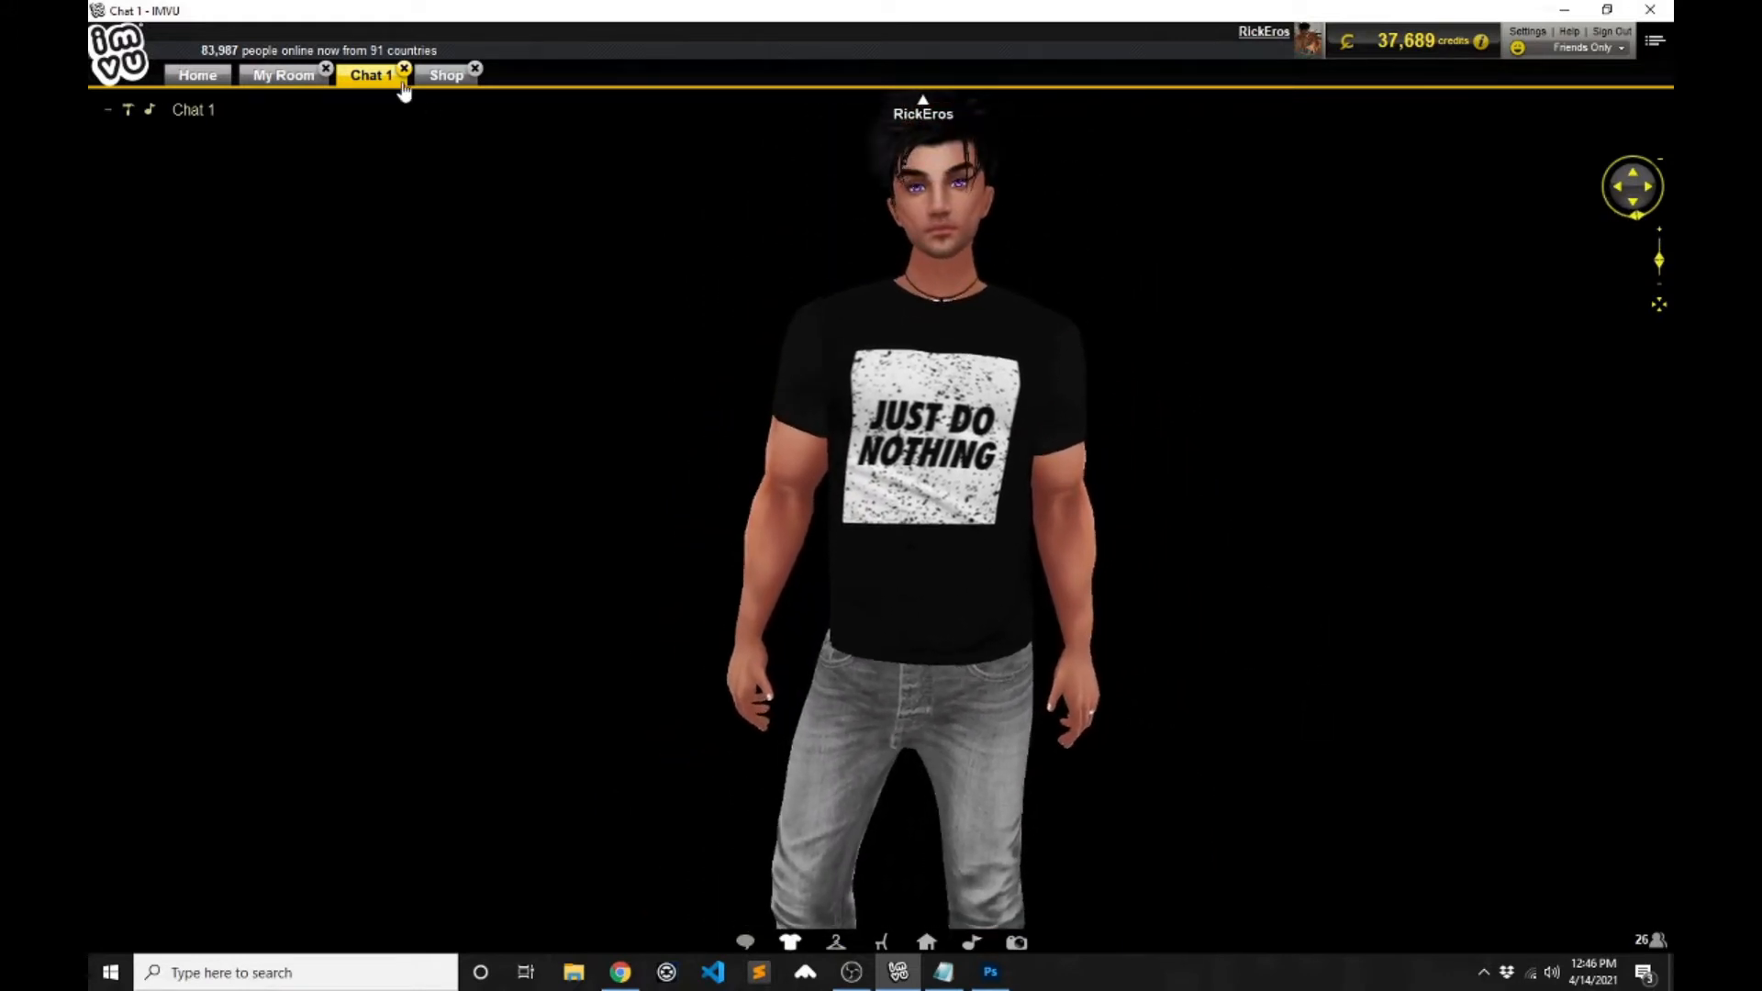
# - Compare the white T-shirt in My Room with the black one in Chat 1 and look around the white room
pyautogui.click(284, 74)
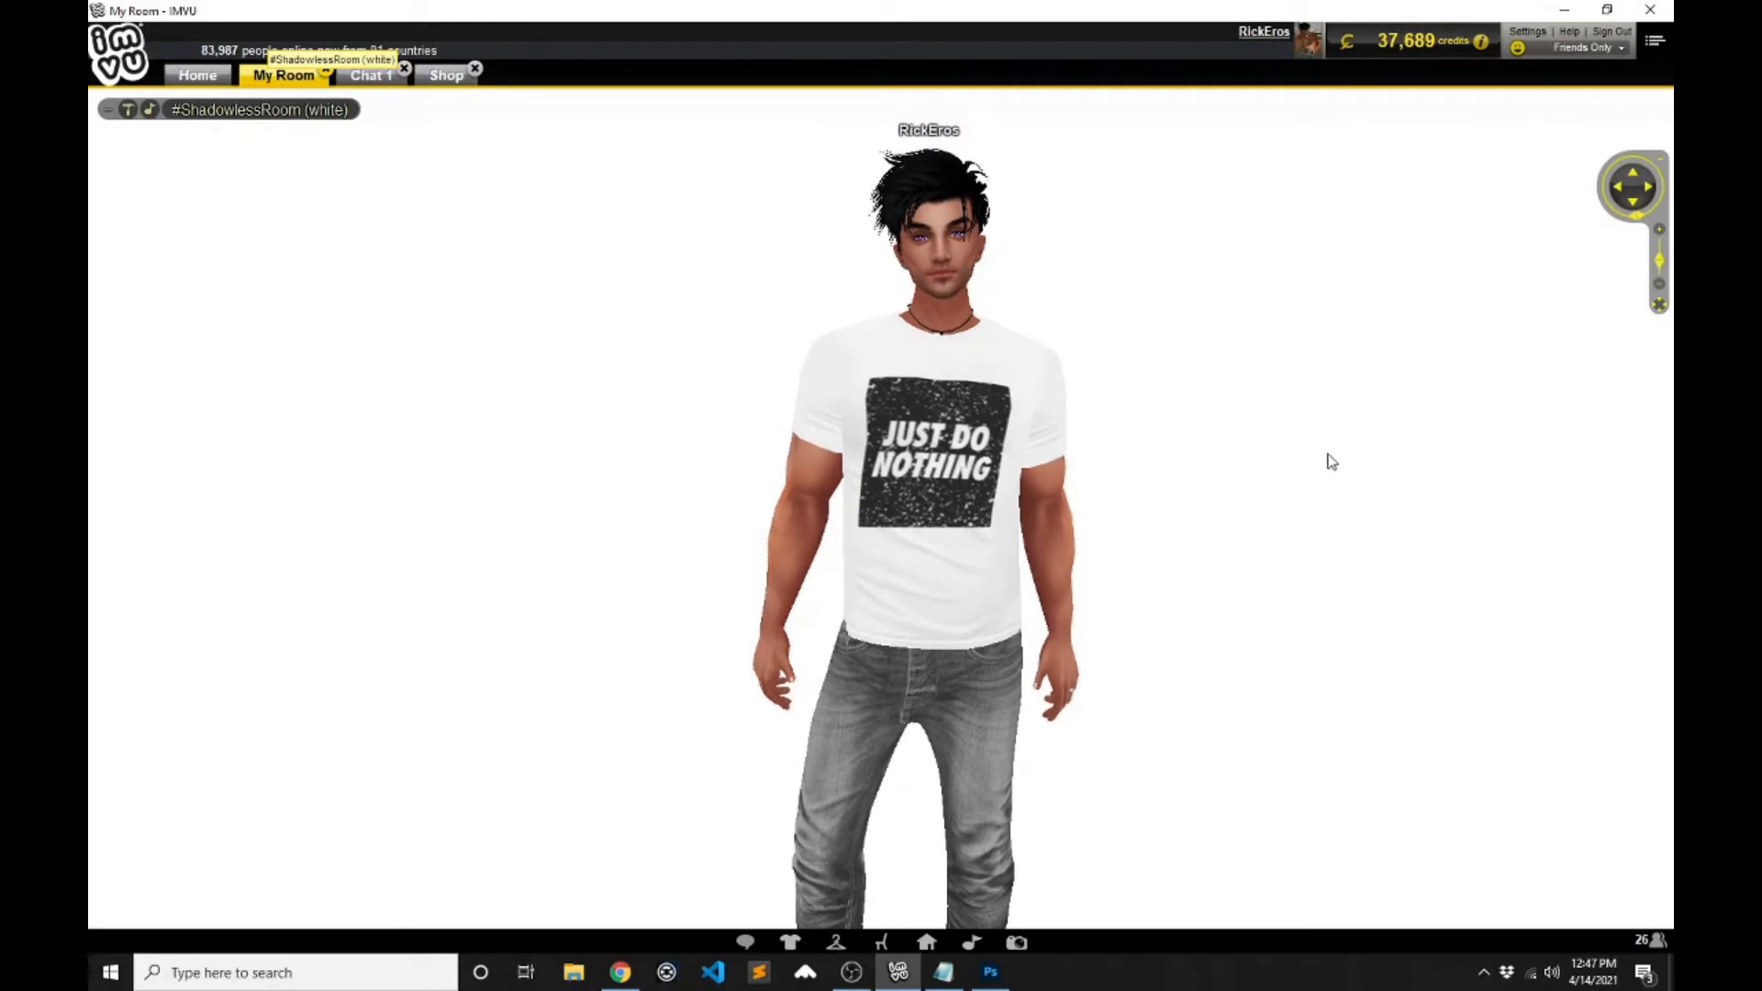
pyautogui.click(367, 77)
pyautogui.click(287, 77)
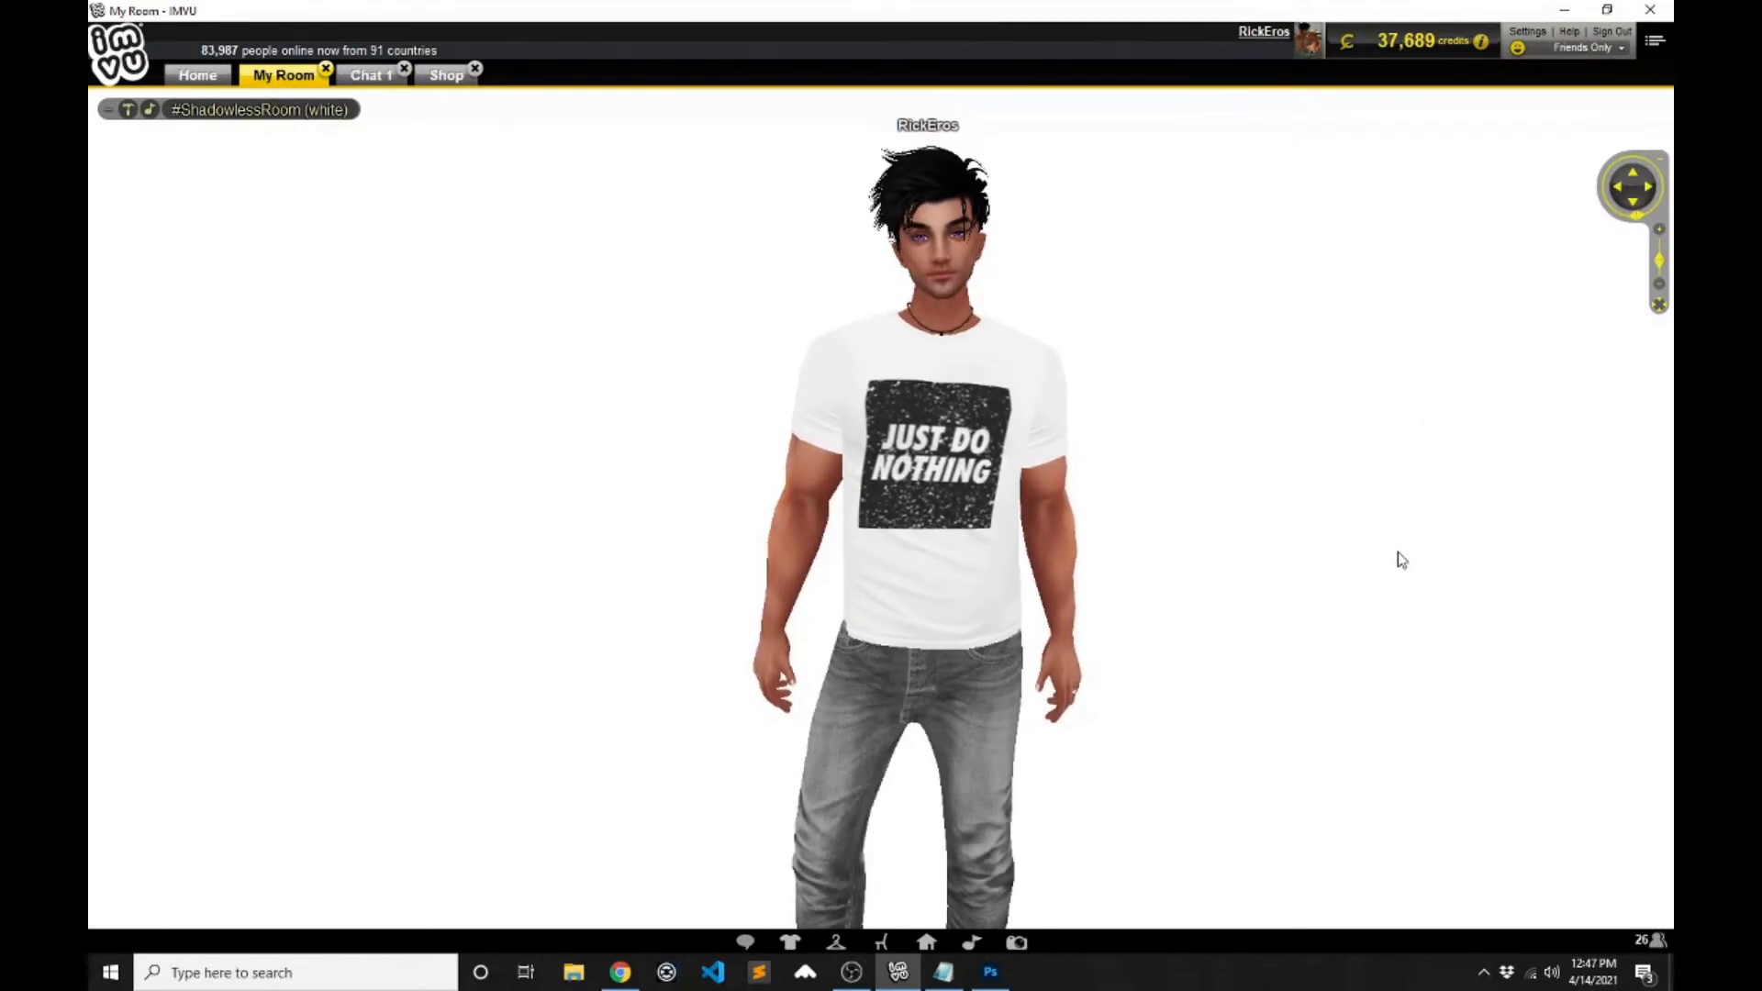
pyautogui.moveTo(1398, 552); pyautogui.dragTo(1184, 562)
pyautogui.scroll(-2, 1357, 528)
pyautogui.scroll(-3, 1340, 548)
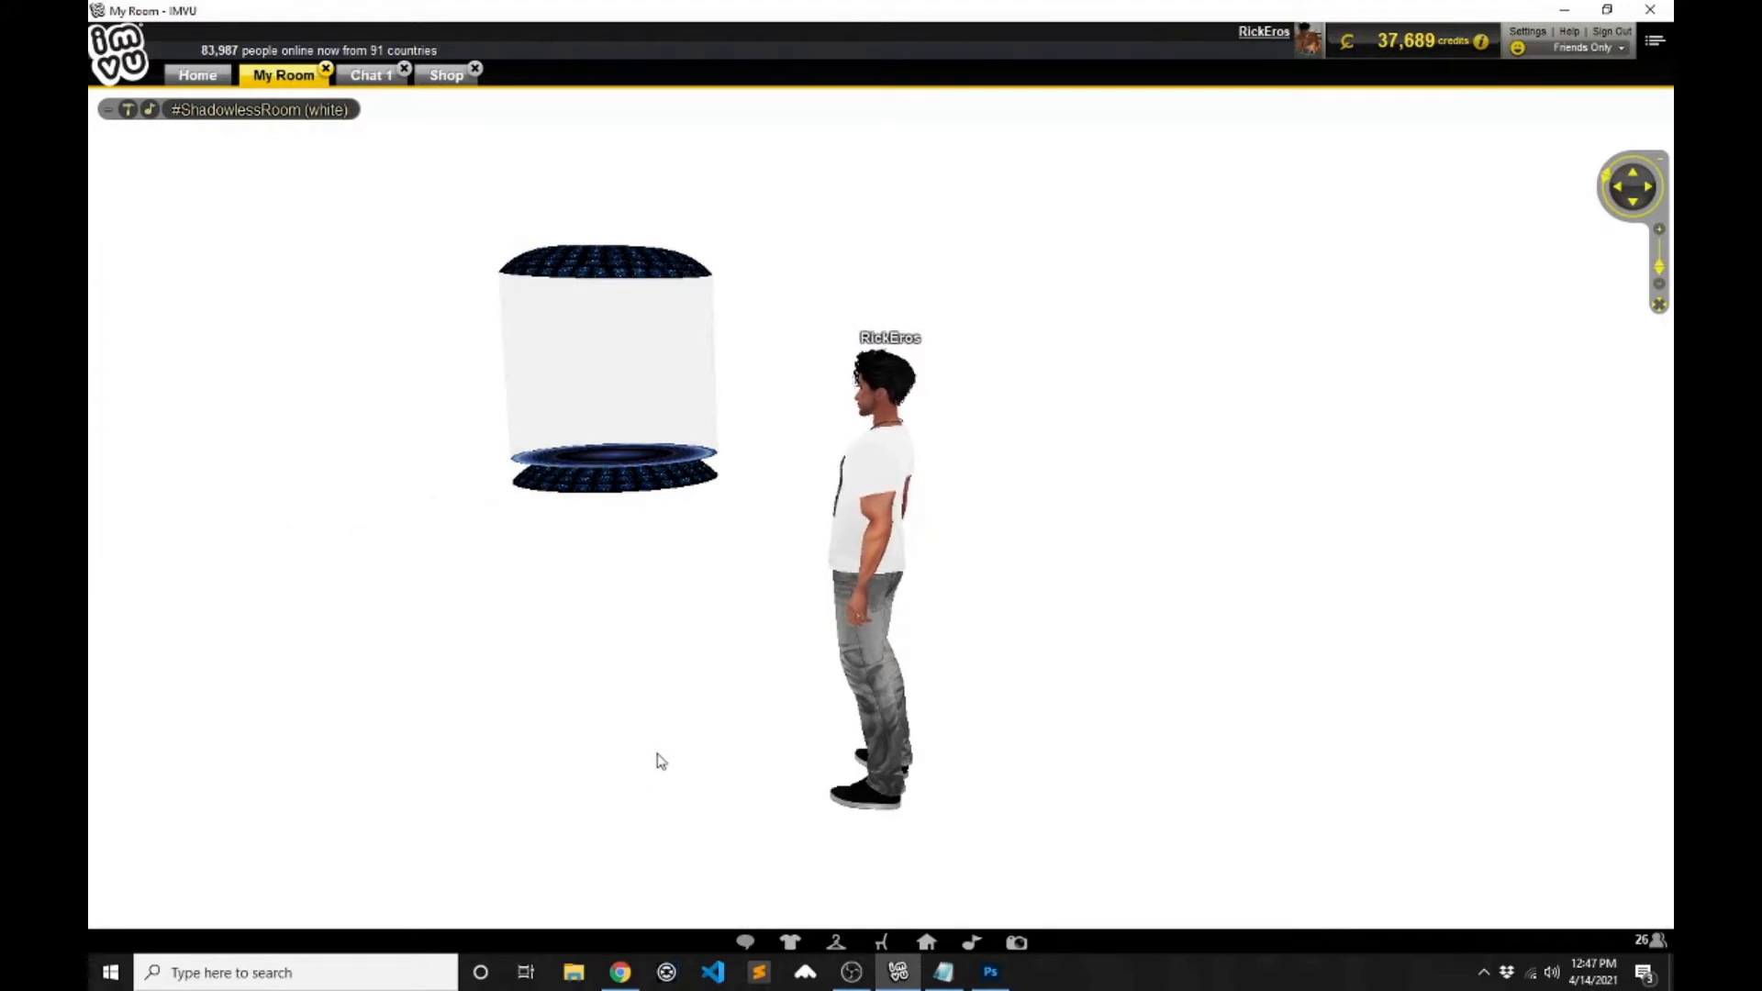
# - Put on the red-haired Seminar outfit with the black crop top and ripped trousers, and view it from the front
pyautogui.click(835, 943)
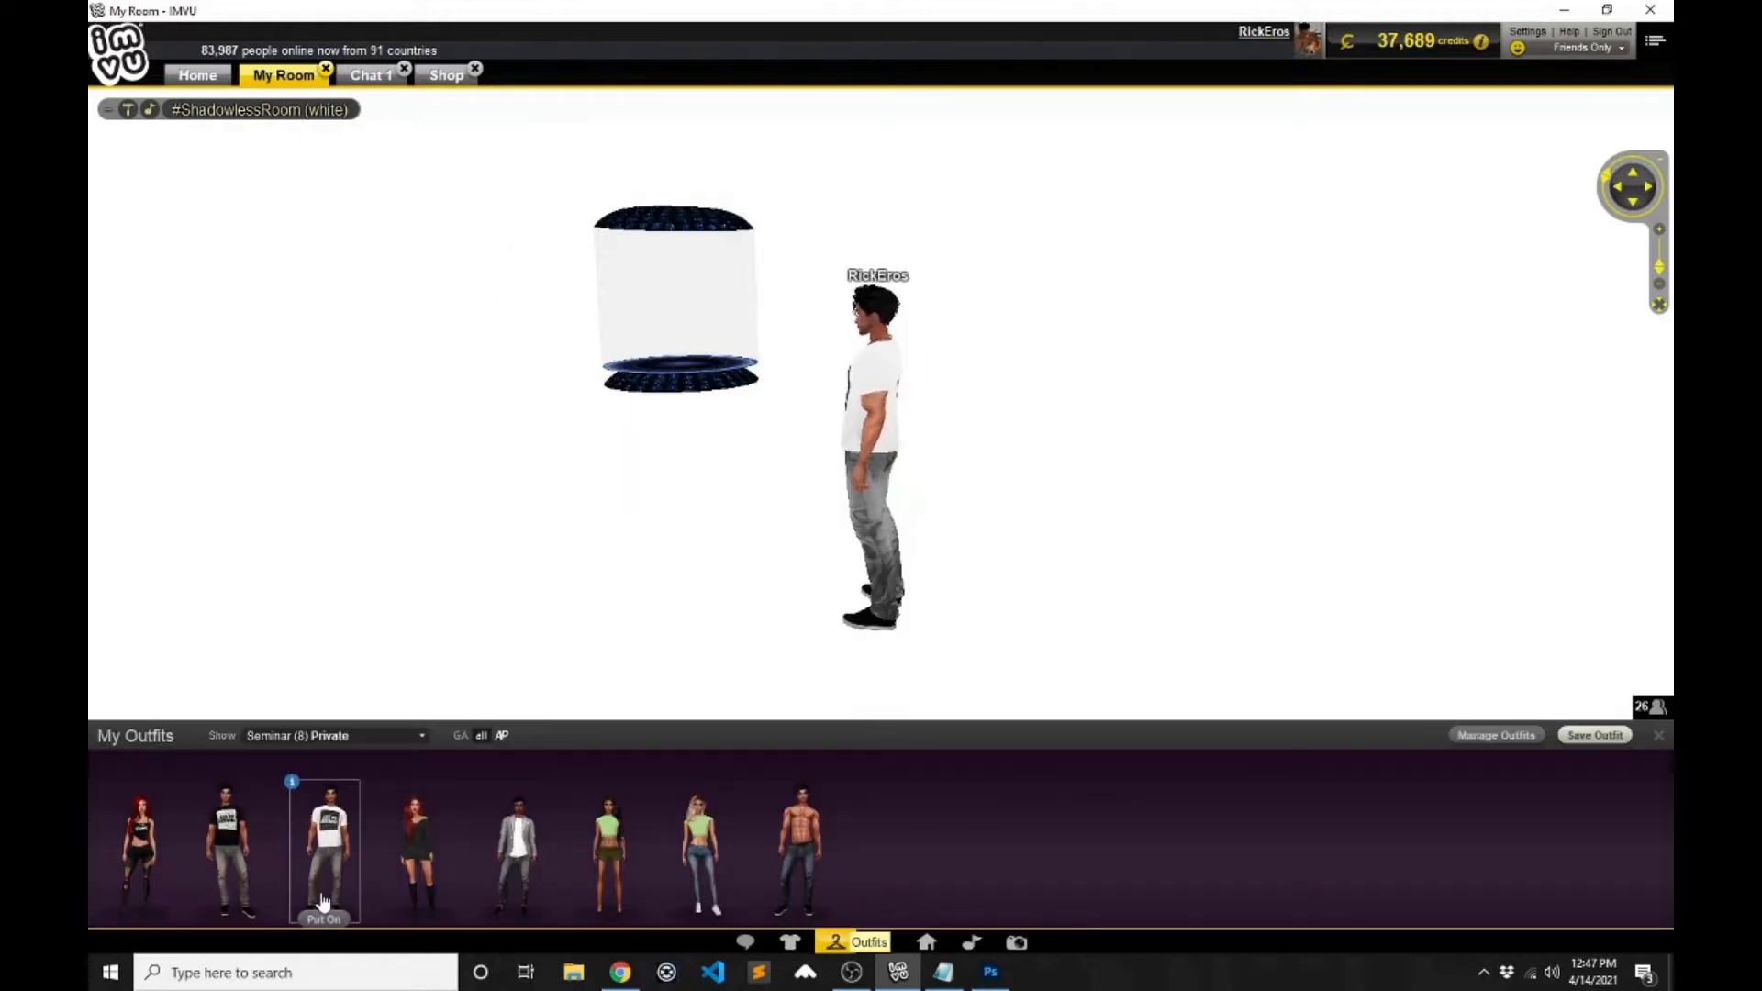
pyautogui.click(147, 818)
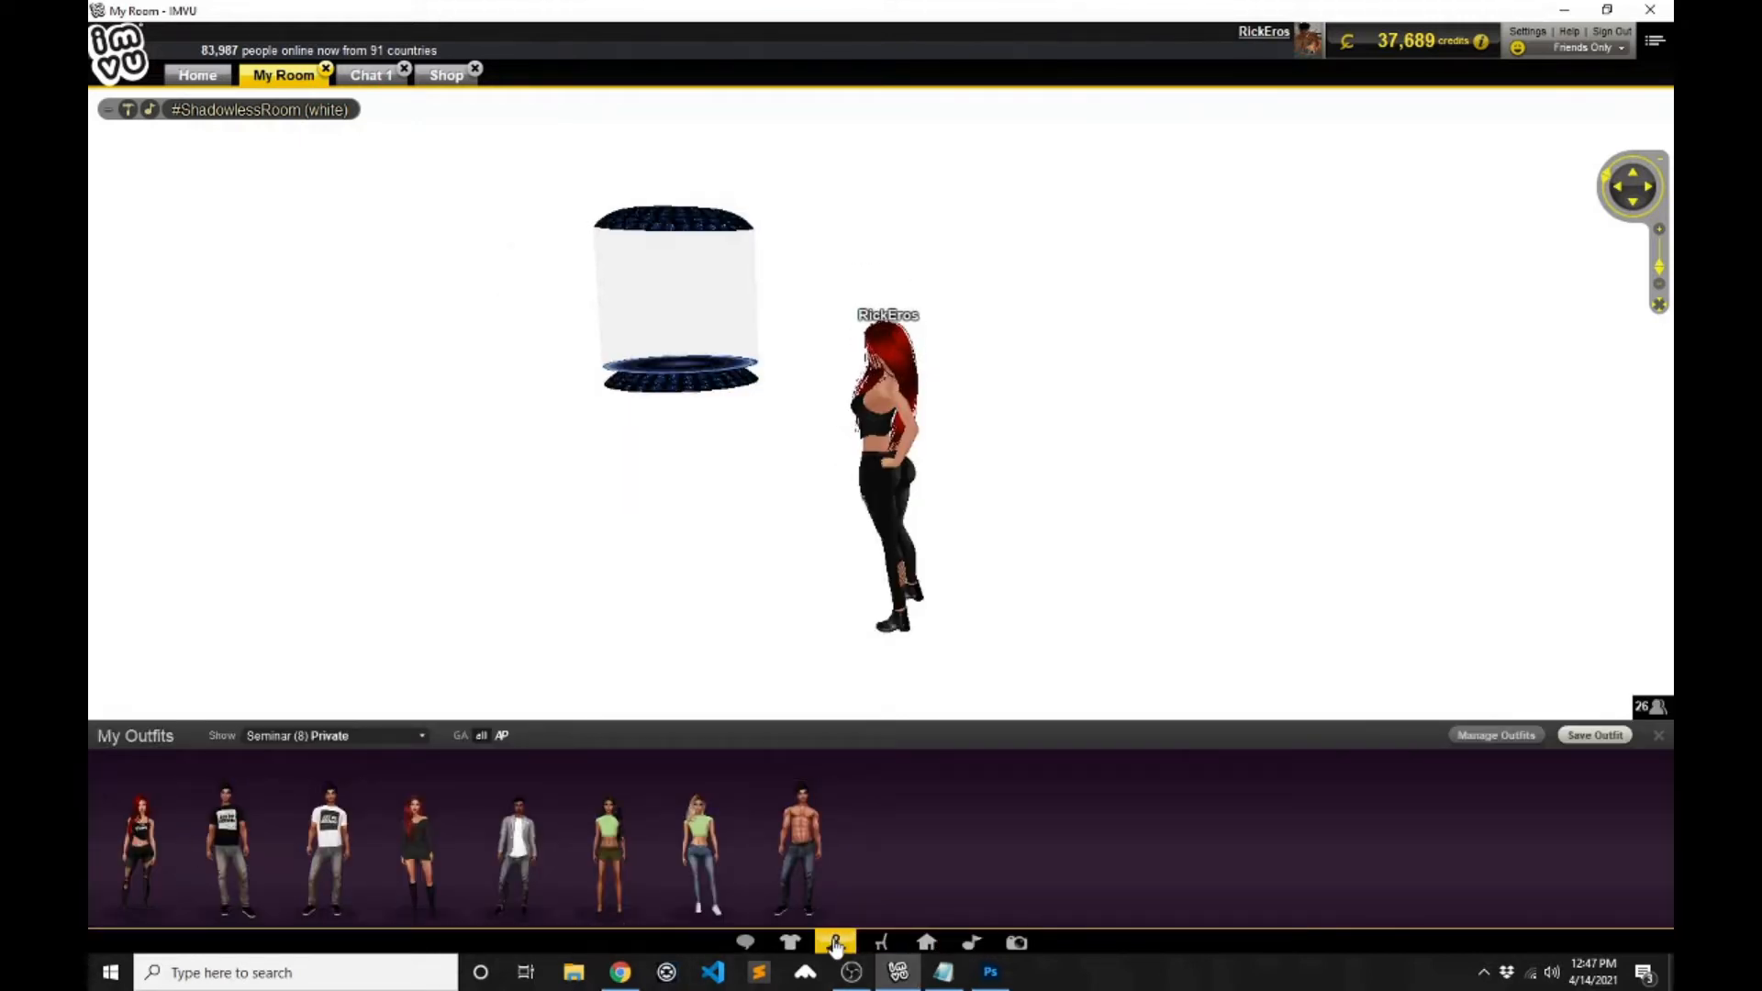
pyautogui.click(835, 942)
pyautogui.scroll(3, 1001, 794)
pyautogui.moveTo(1001, 795); pyautogui.dragTo(1183, 712)
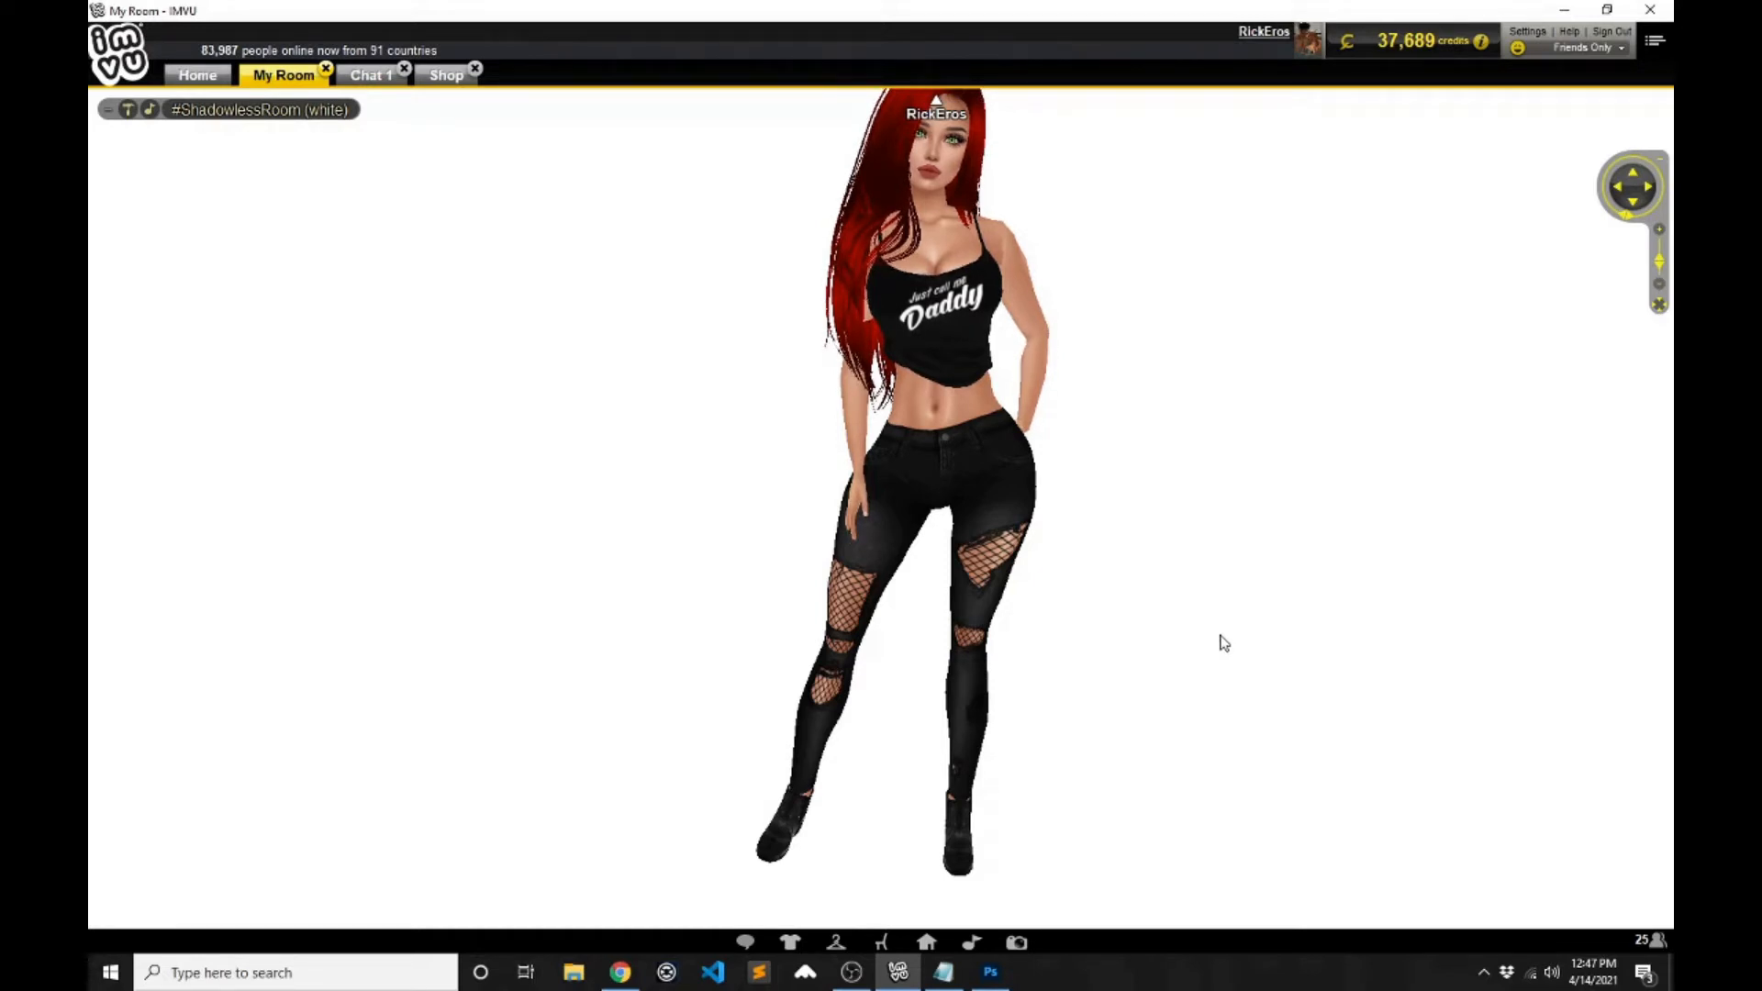
# - Move the avatar to the standing spot inside the capsule and inspect how the outfit displays behind the glass
pyautogui.moveTo(1221, 640); pyautogui.dragTo(441, 550)
pyautogui.scroll(-3, 1128, 669)
pyautogui.moveTo(290, 518); pyautogui.dragTo(264, 477)
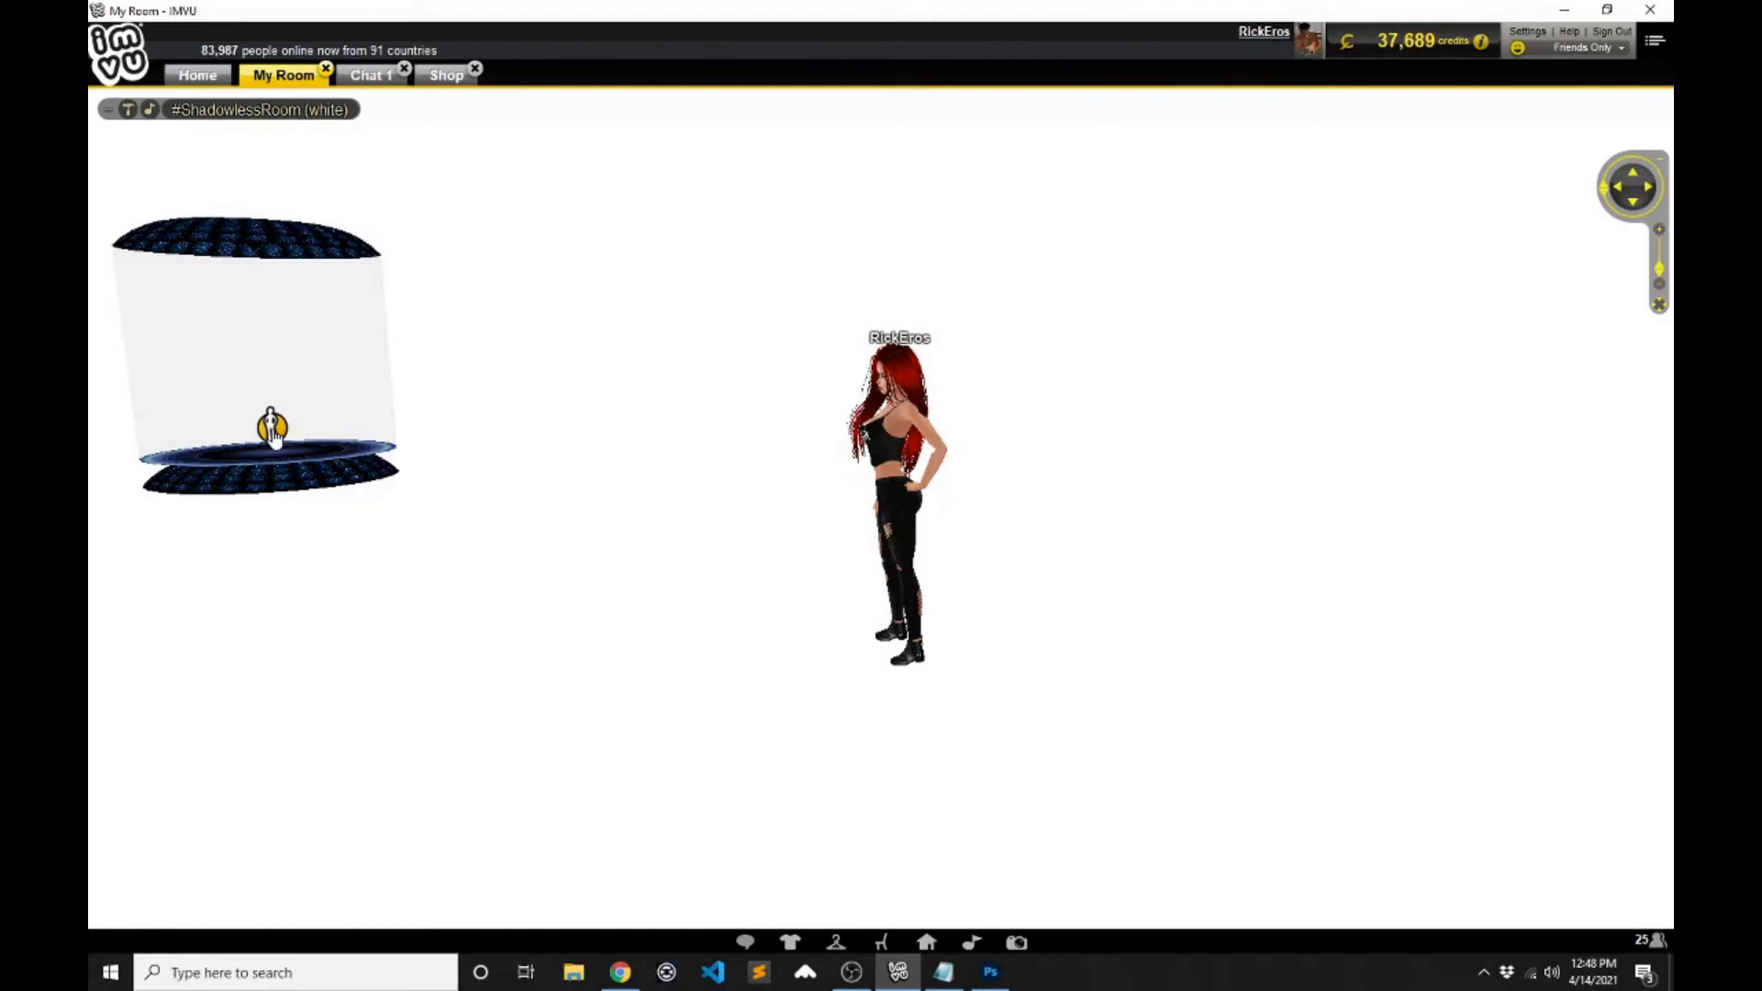
pyautogui.click(272, 429)
pyautogui.moveTo(1280, 591); pyautogui.dragTo(1352, 592)
pyautogui.scroll(2, 1361, 583)
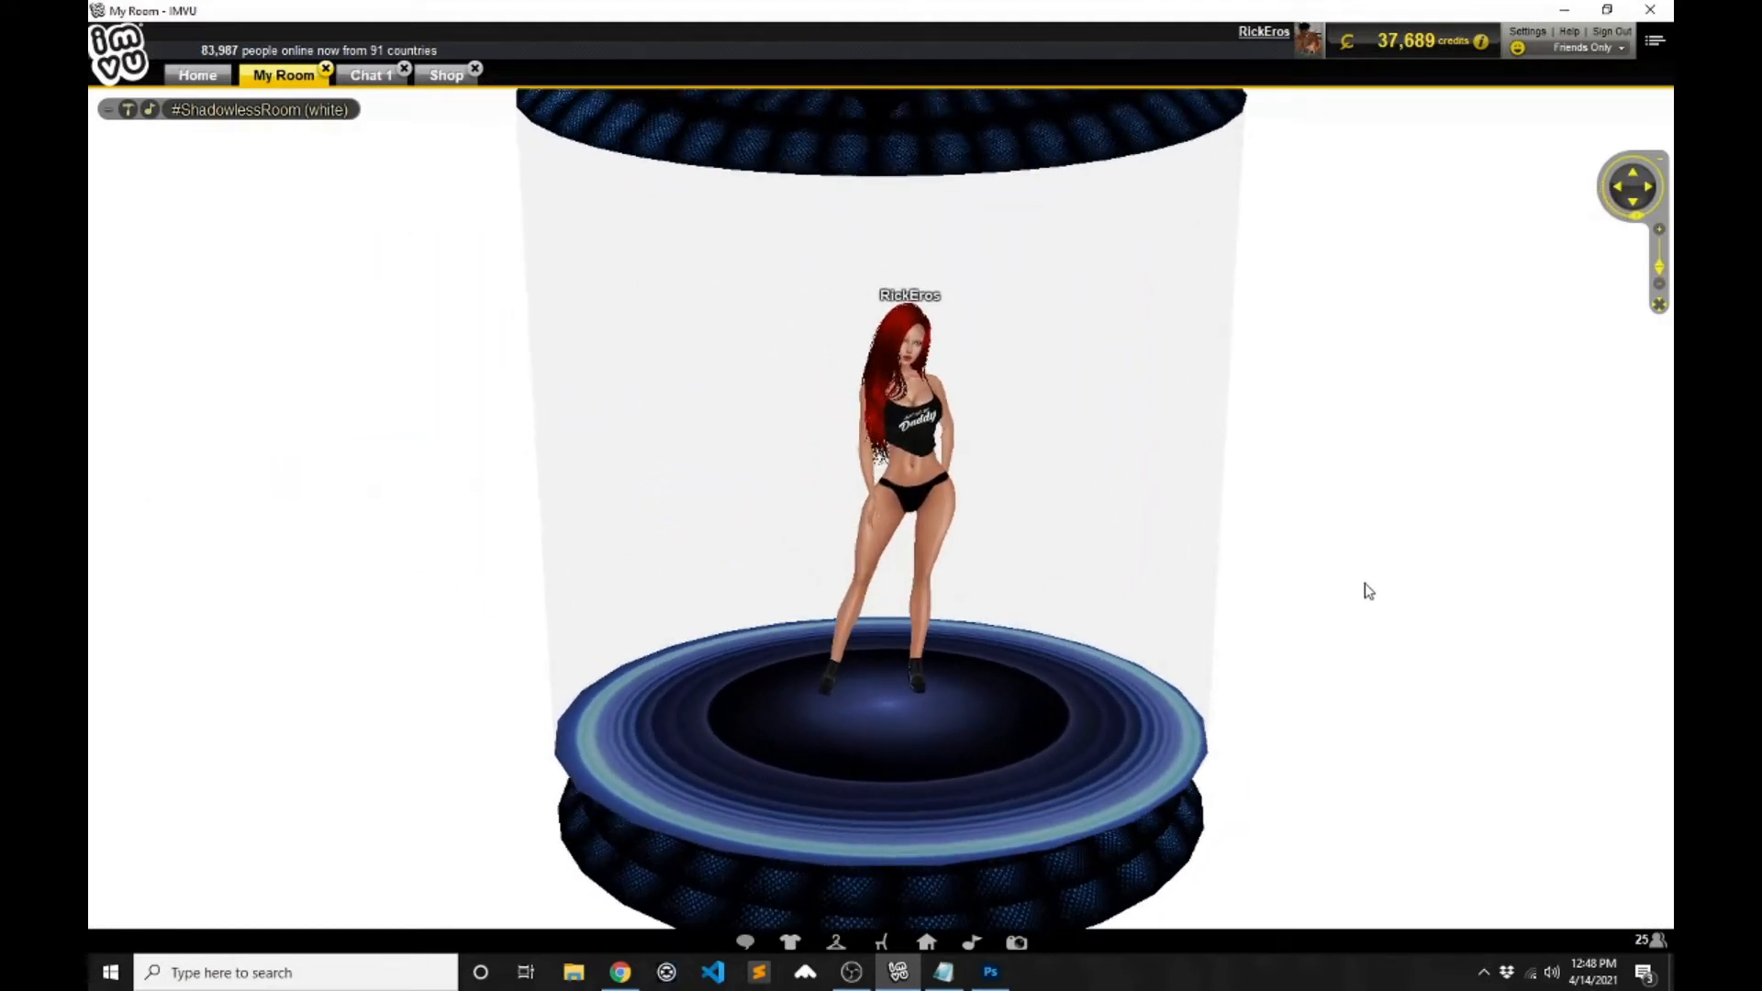
pyautogui.scroll(-3, 1364, 591)
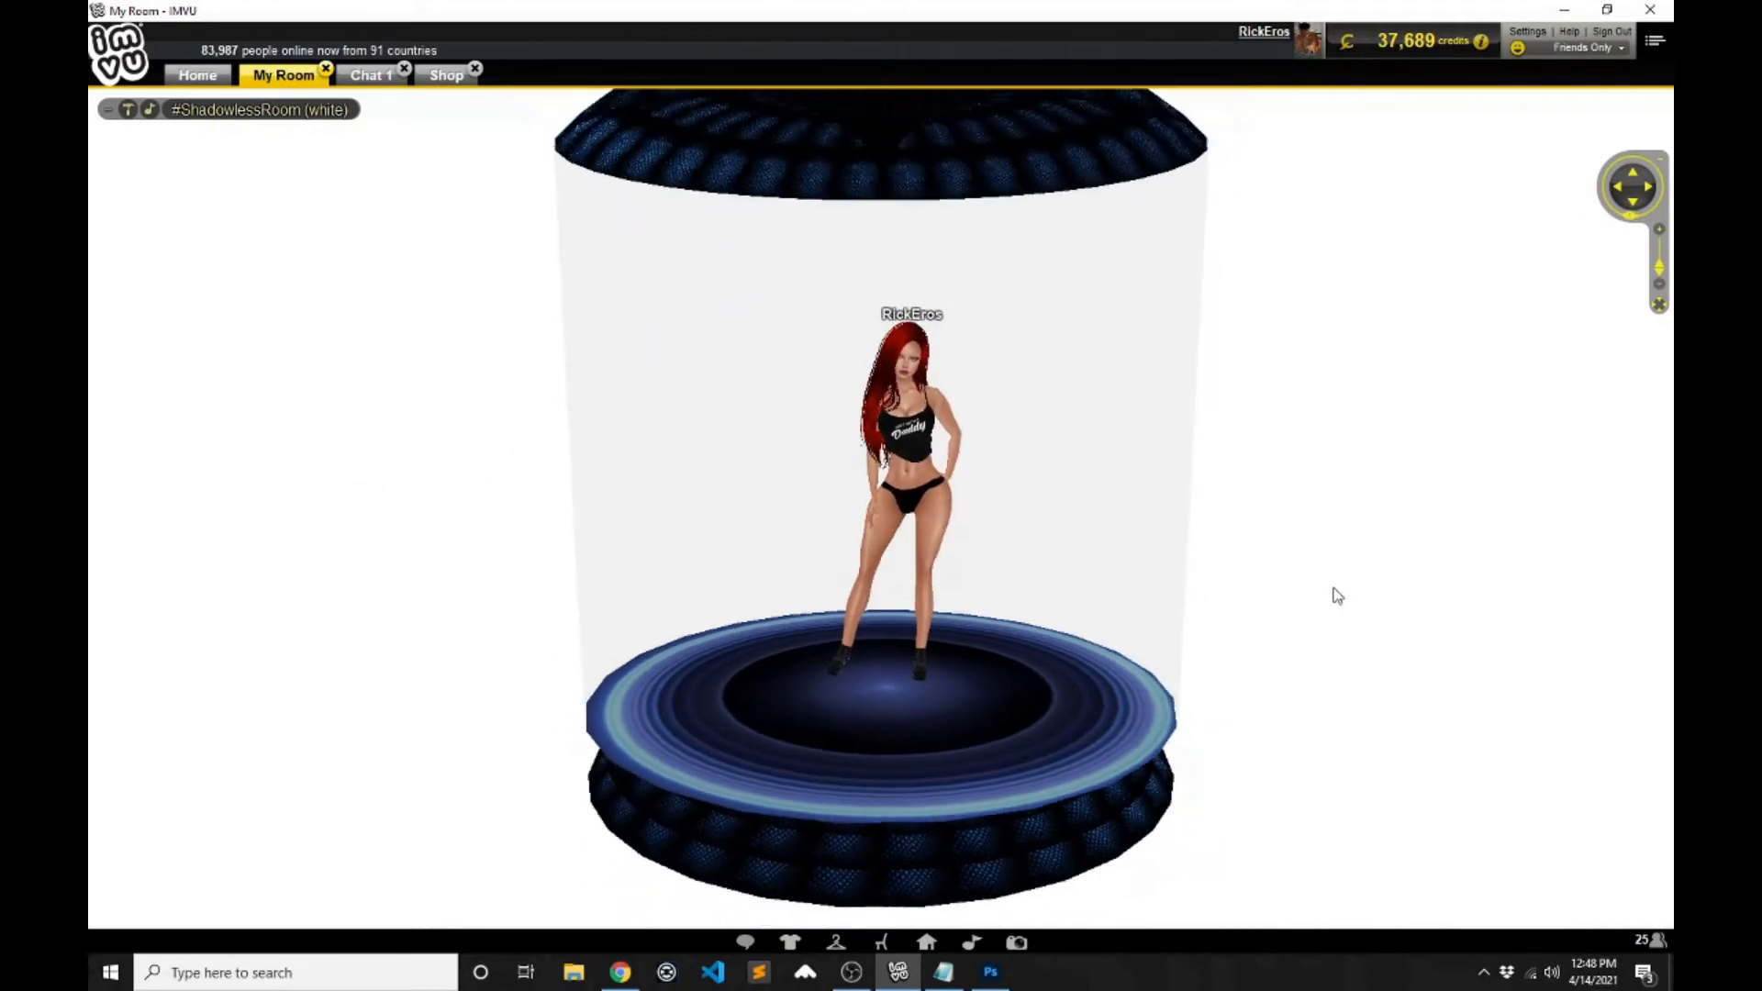
pyautogui.scroll(3, 1392, 590)
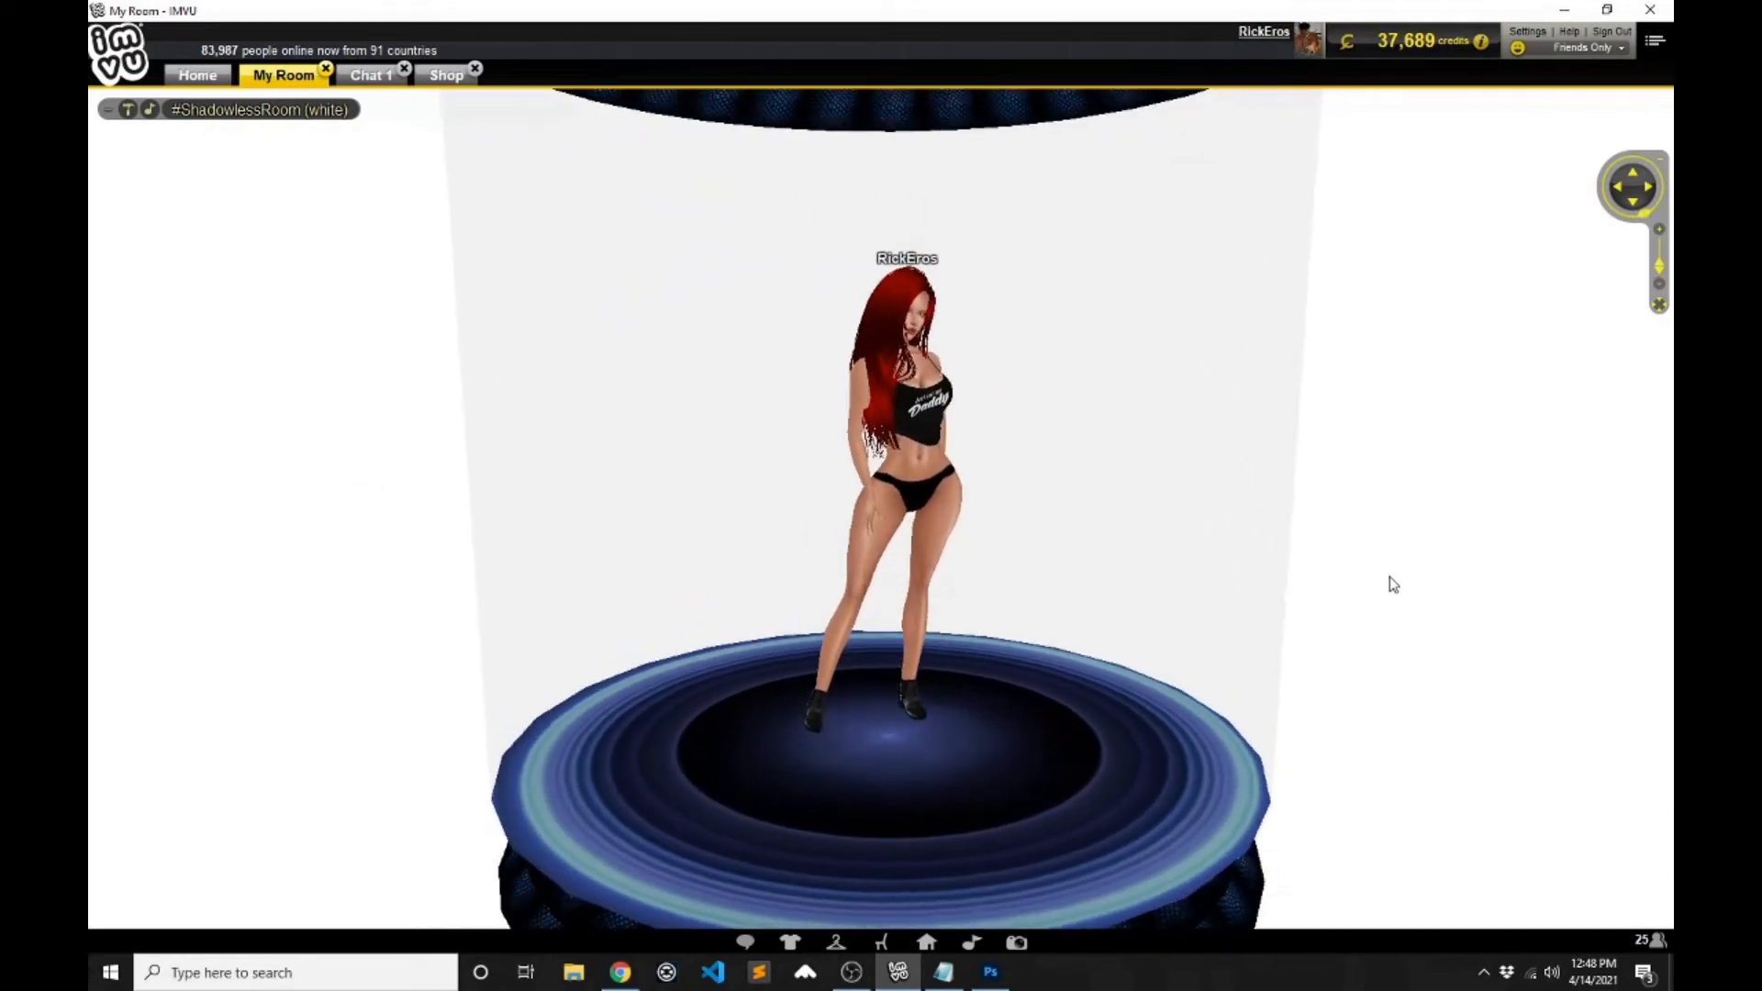
pyautogui.scroll(-2, 1367, 583)
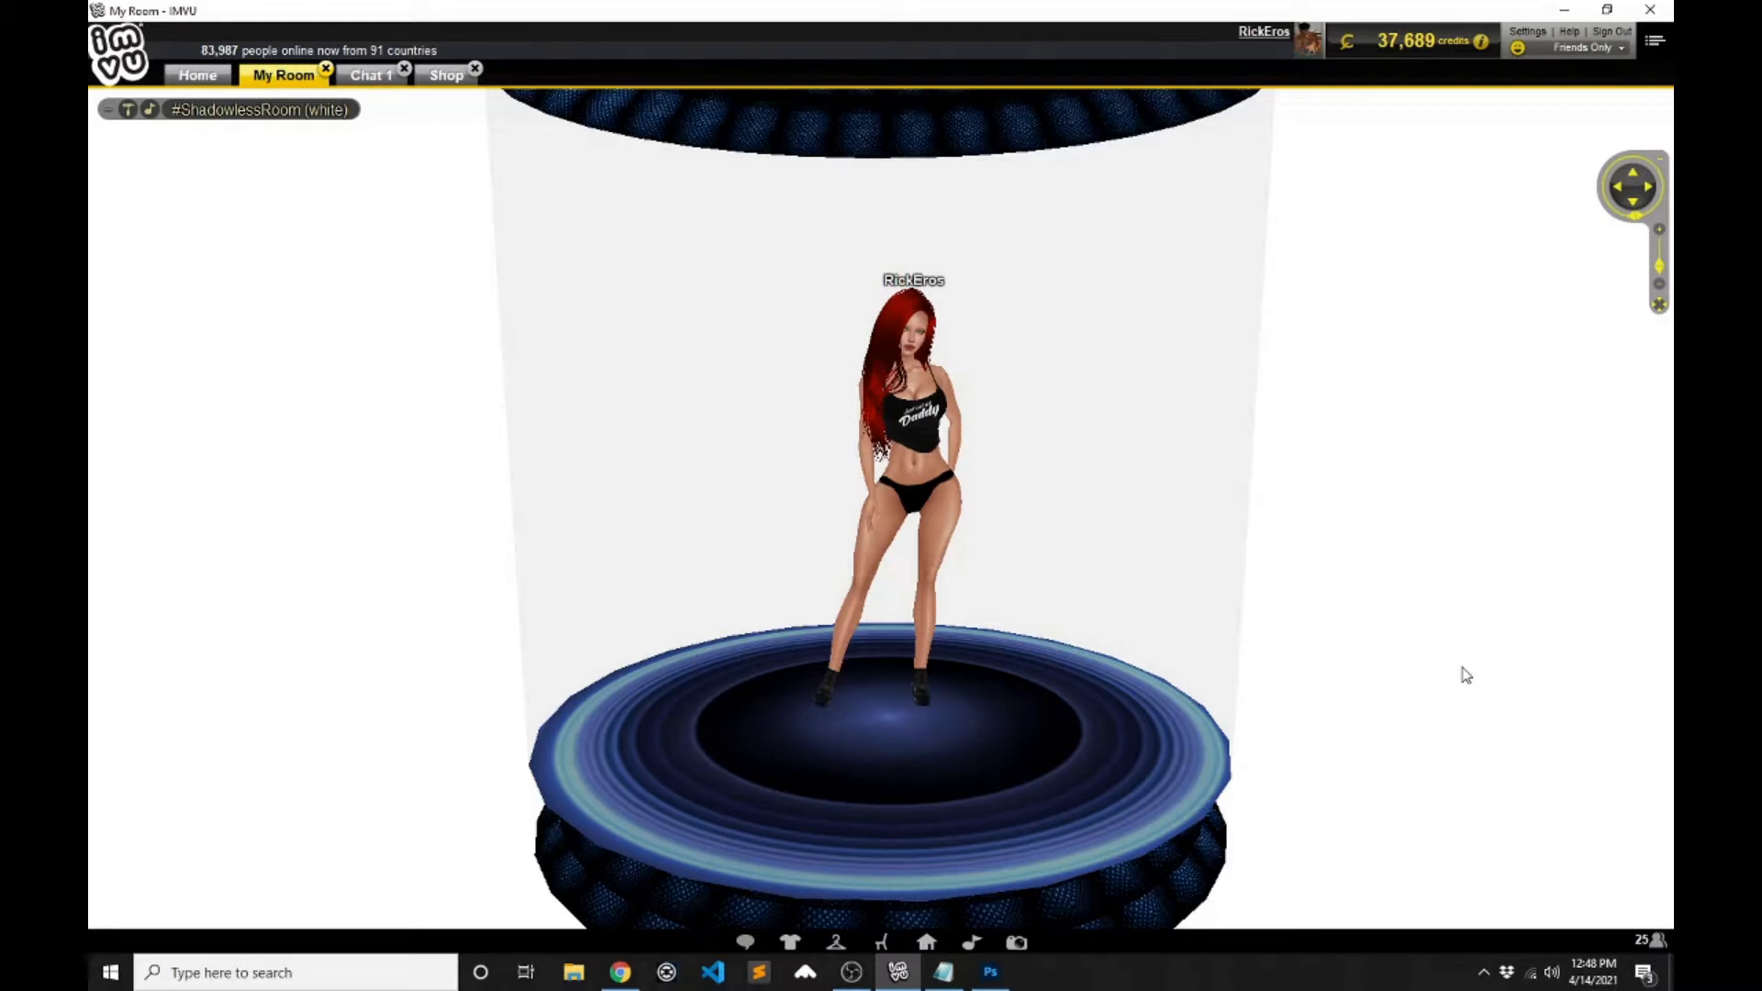
pyautogui.scroll(-4, 1420, 692)
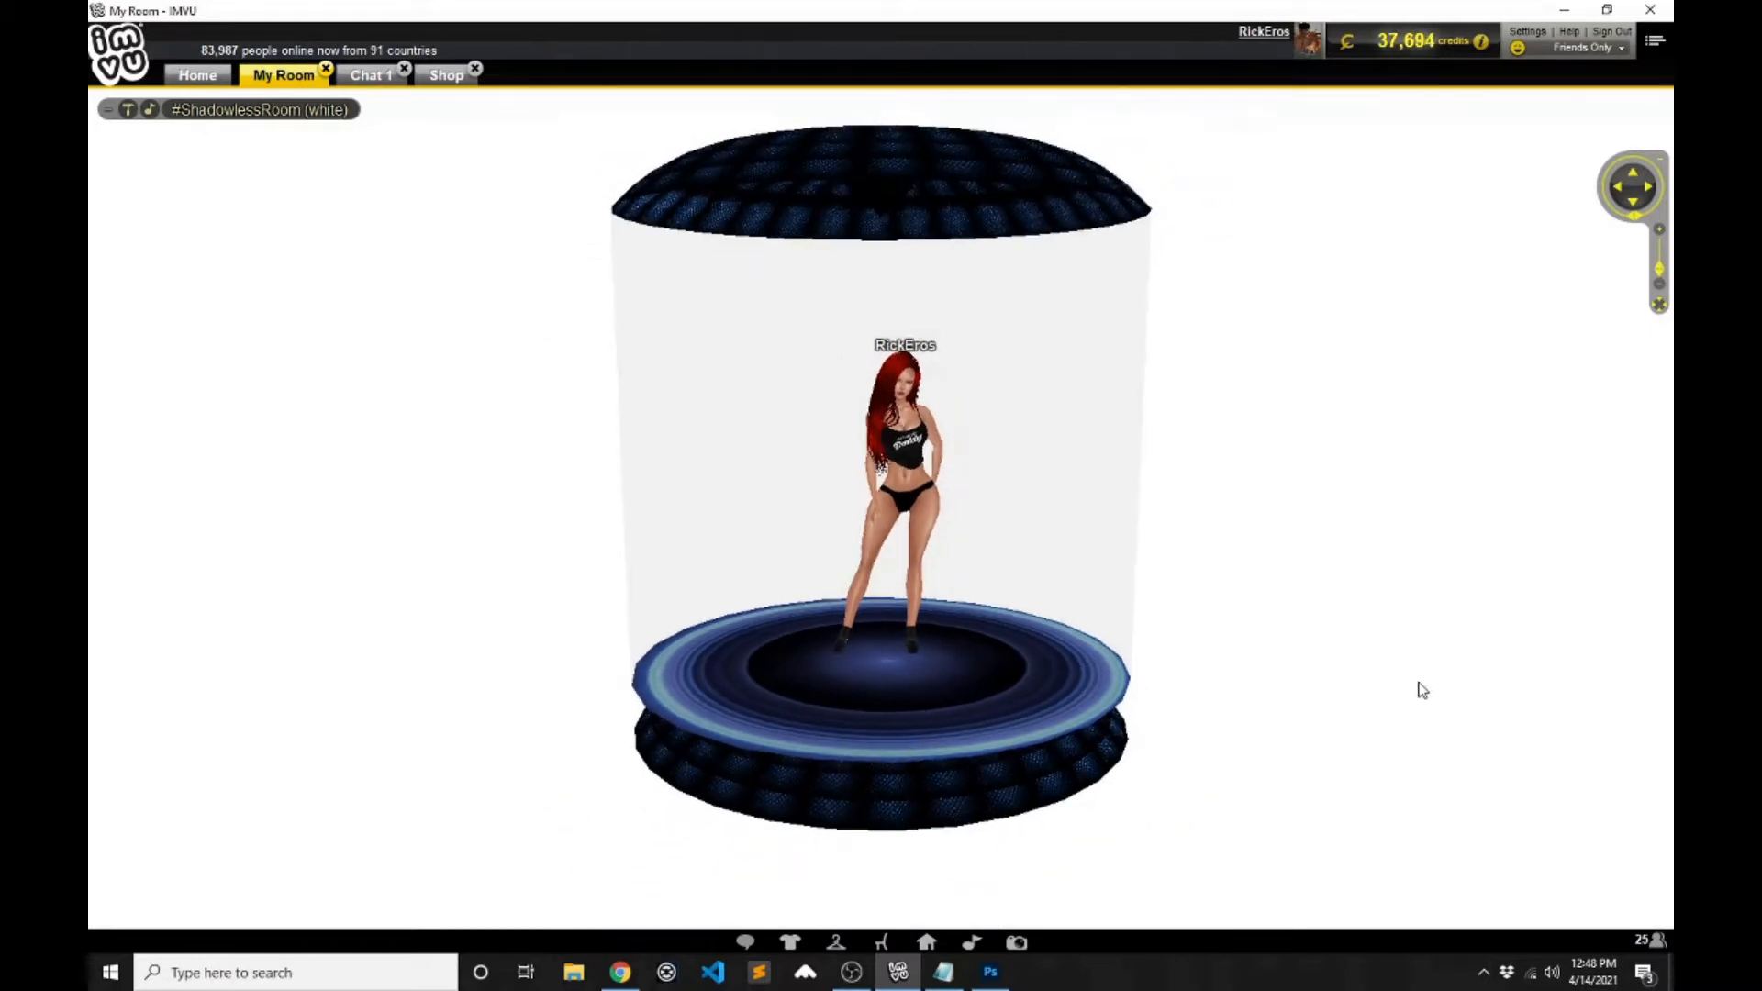
# - In Chat 1, move the male avatar to the standing spot inside the capsule
pyautogui.click(368, 77)
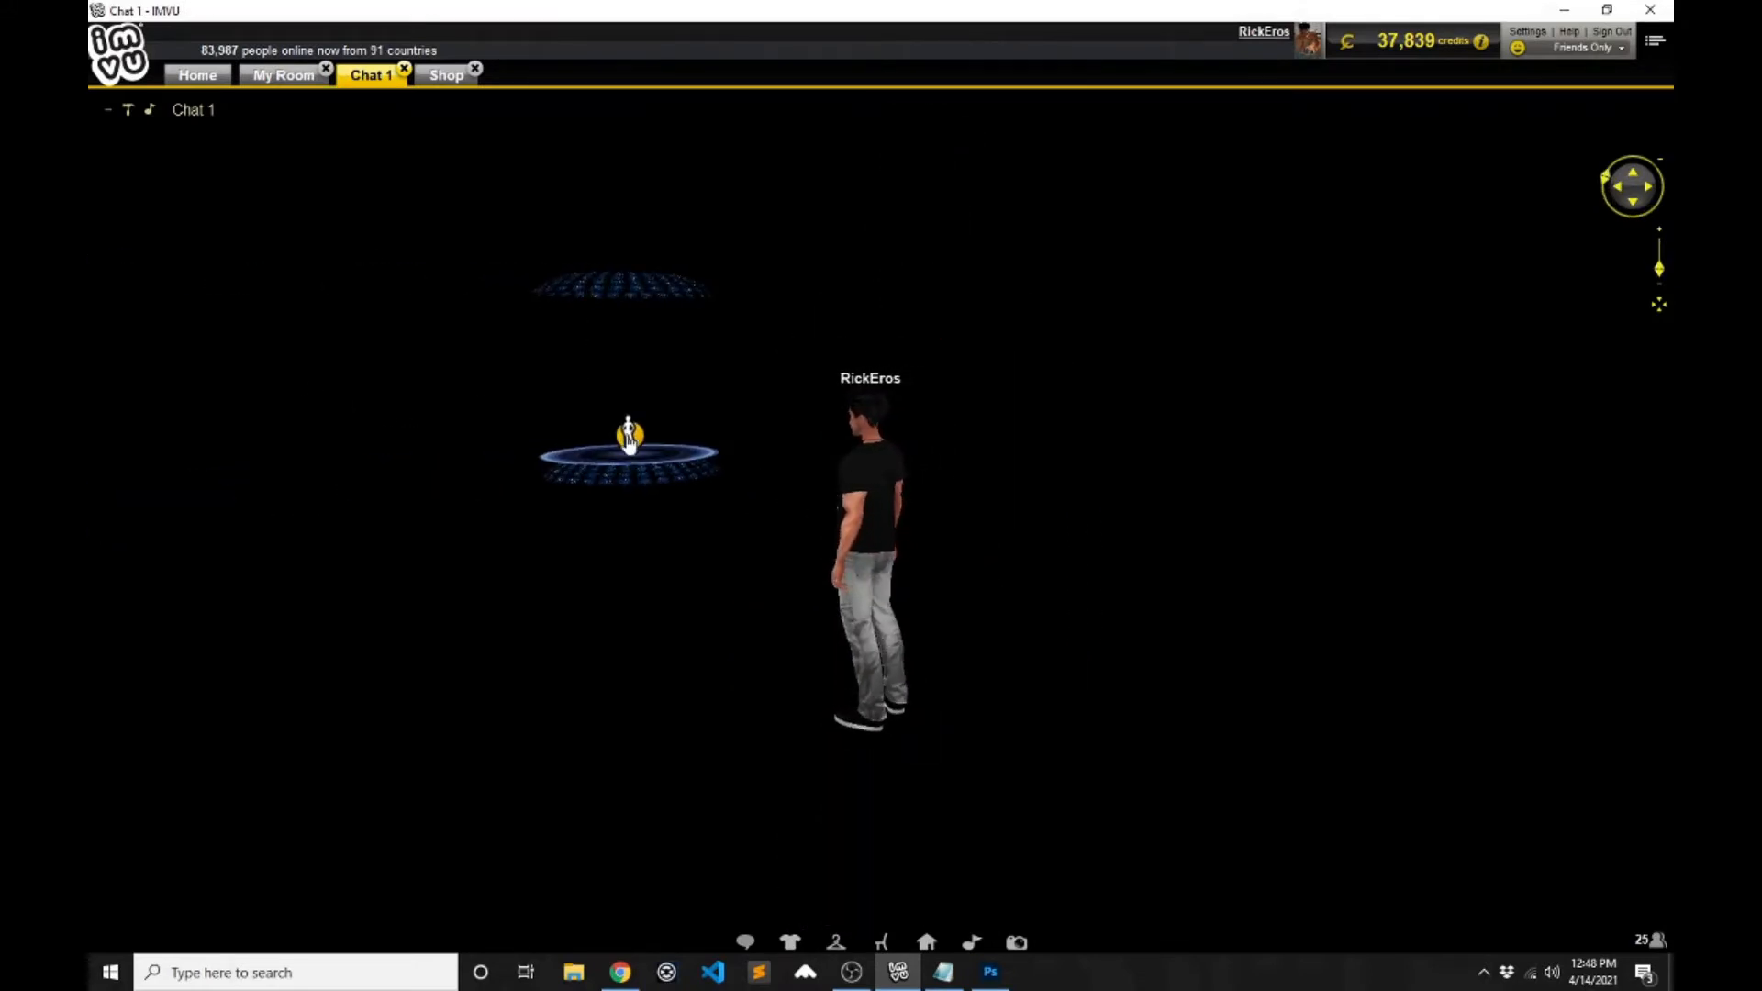
pyautogui.click(631, 464)
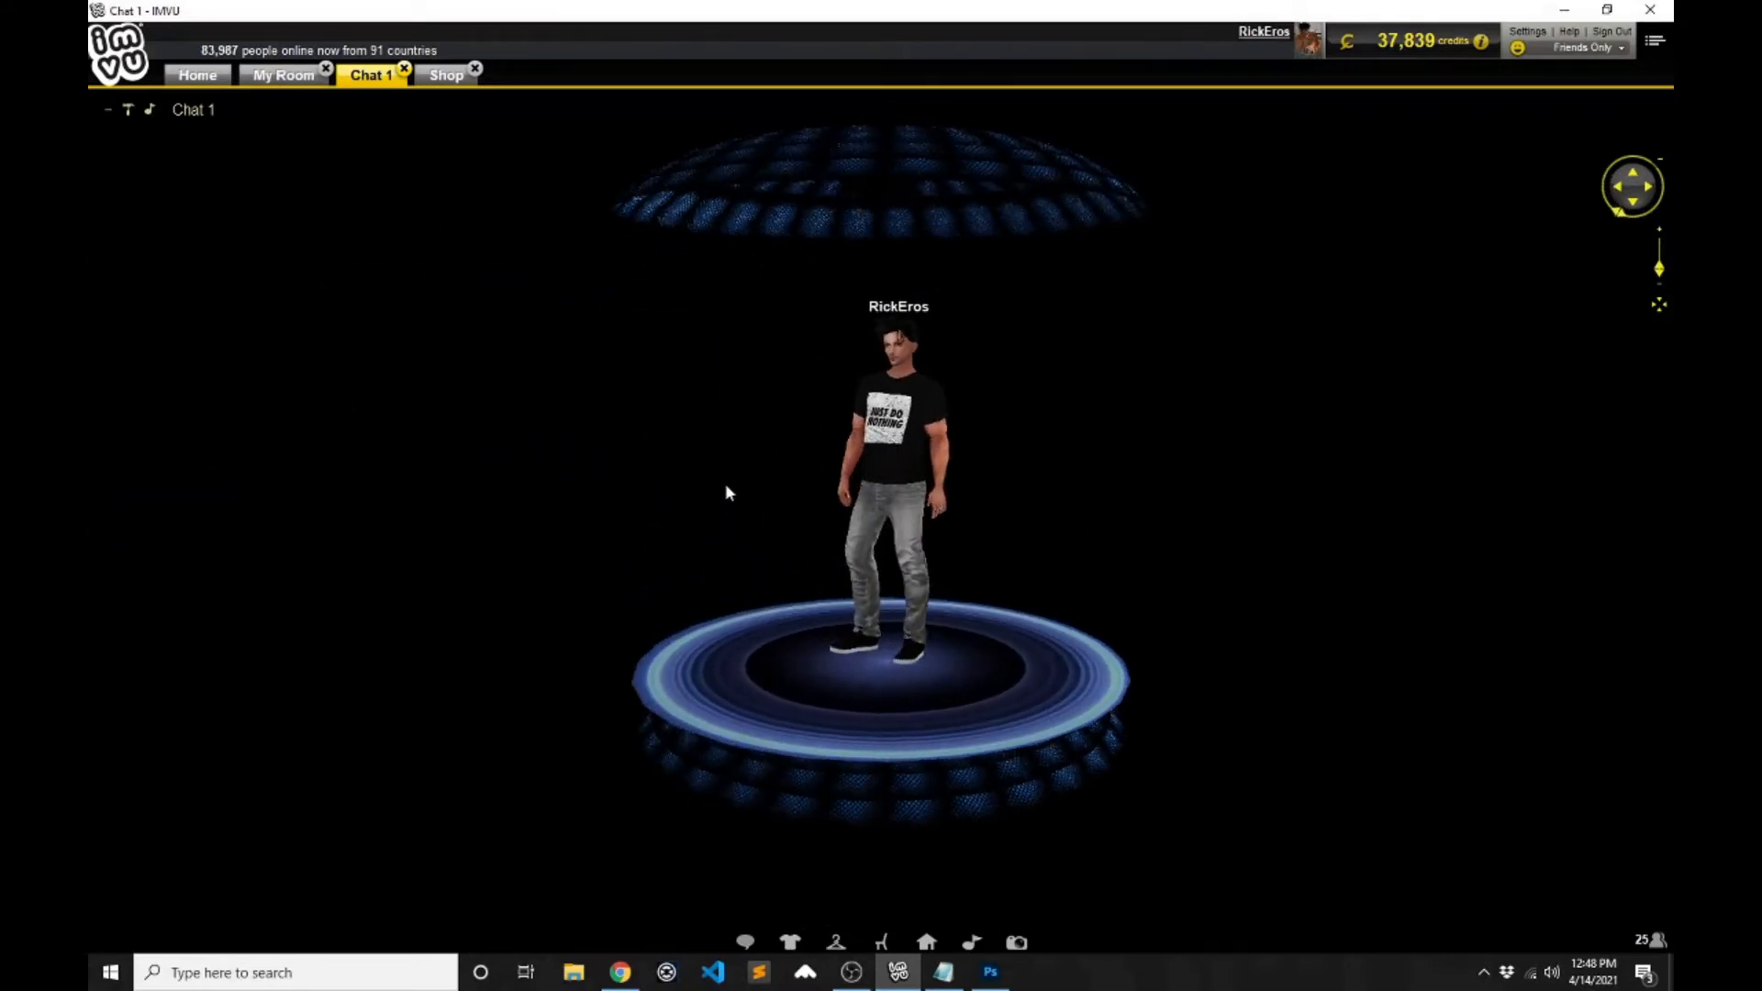
# - Return to My Room and move the red-haired avatar out of the capsule to a standing spot in the nearby row
pyautogui.click(283, 74)
pyautogui.moveTo(1273, 508); pyautogui.dragTo(1087, 533)
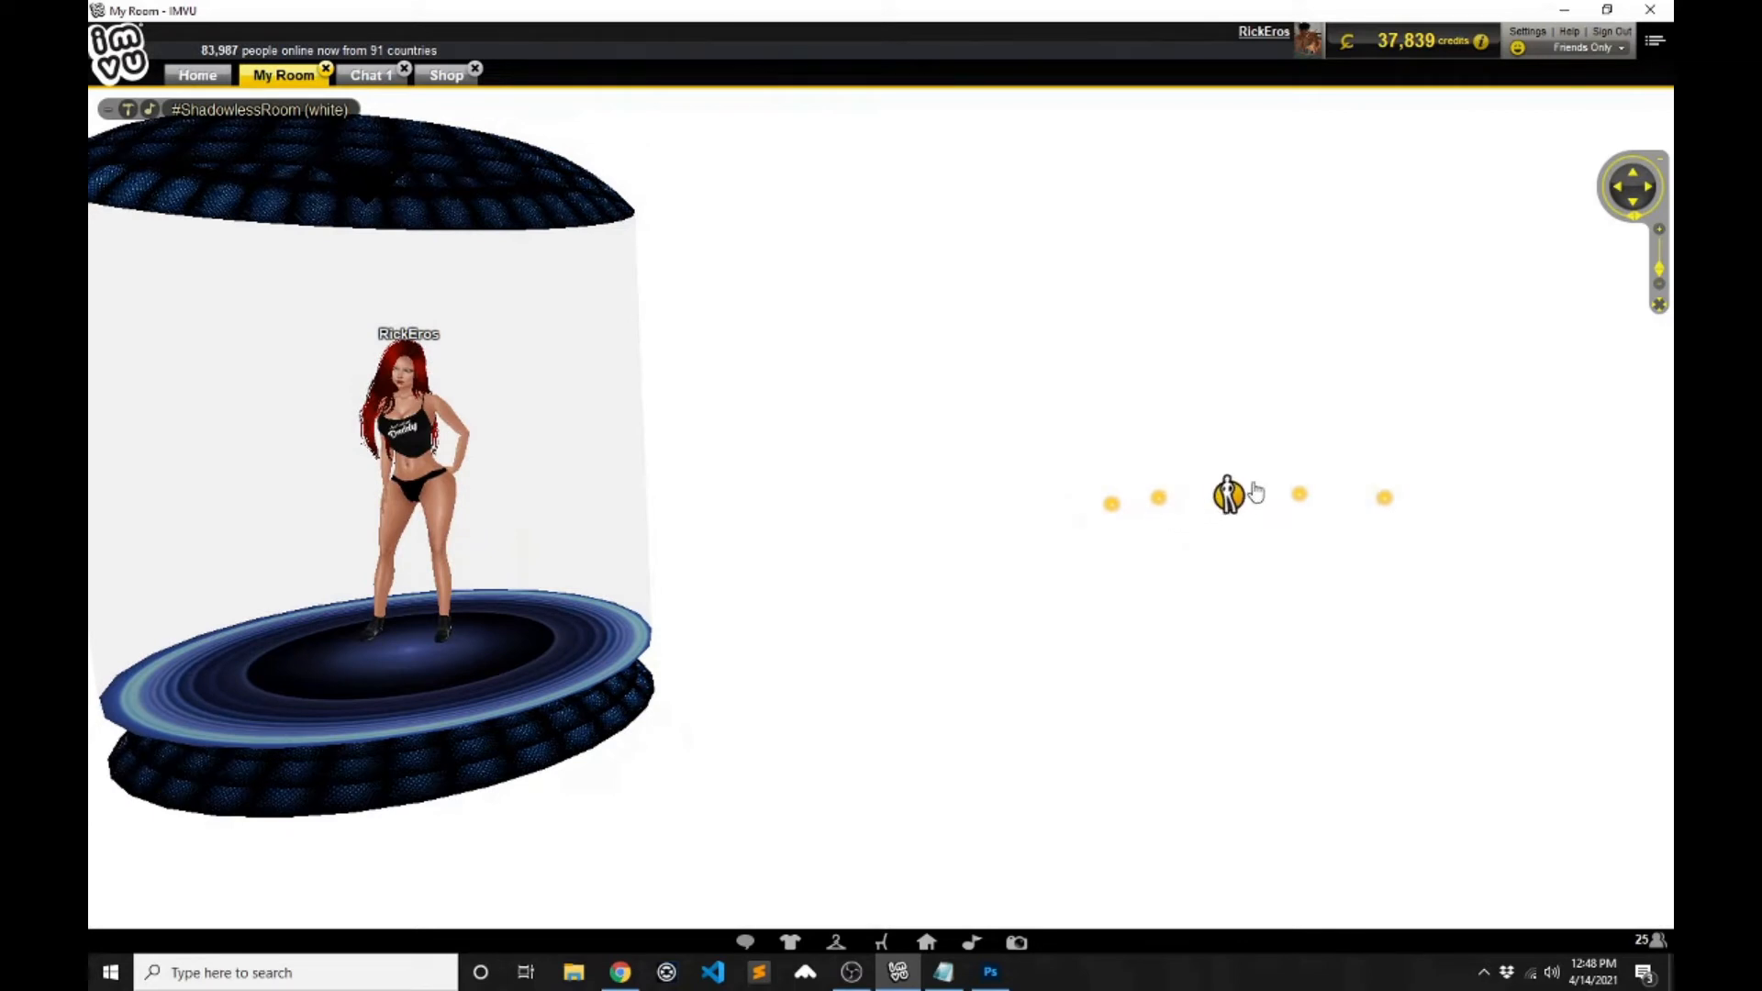
pyautogui.click(1299, 496)
pyautogui.scroll(3, 1259, 472)
pyautogui.moveTo(1259, 471); pyautogui.dragTo(1259, 442, button='right')
pyautogui.scroll(-4, 1255, 476)
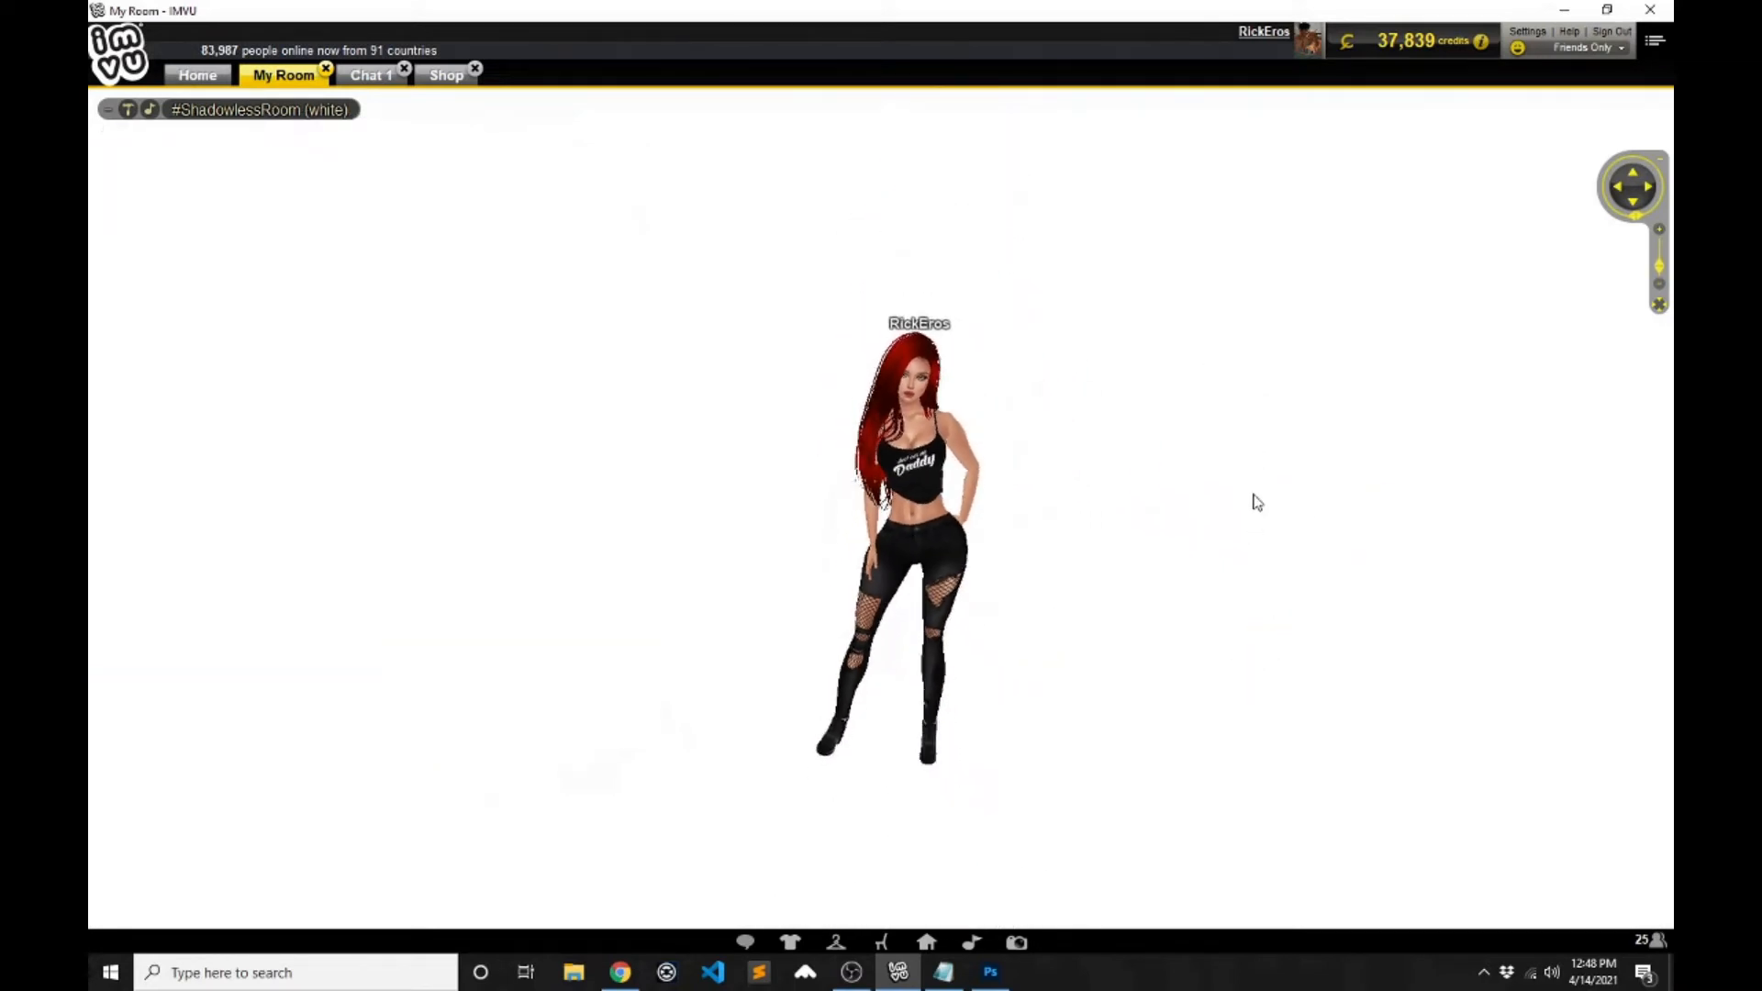
pyautogui.scroll(-2, 1257, 505)
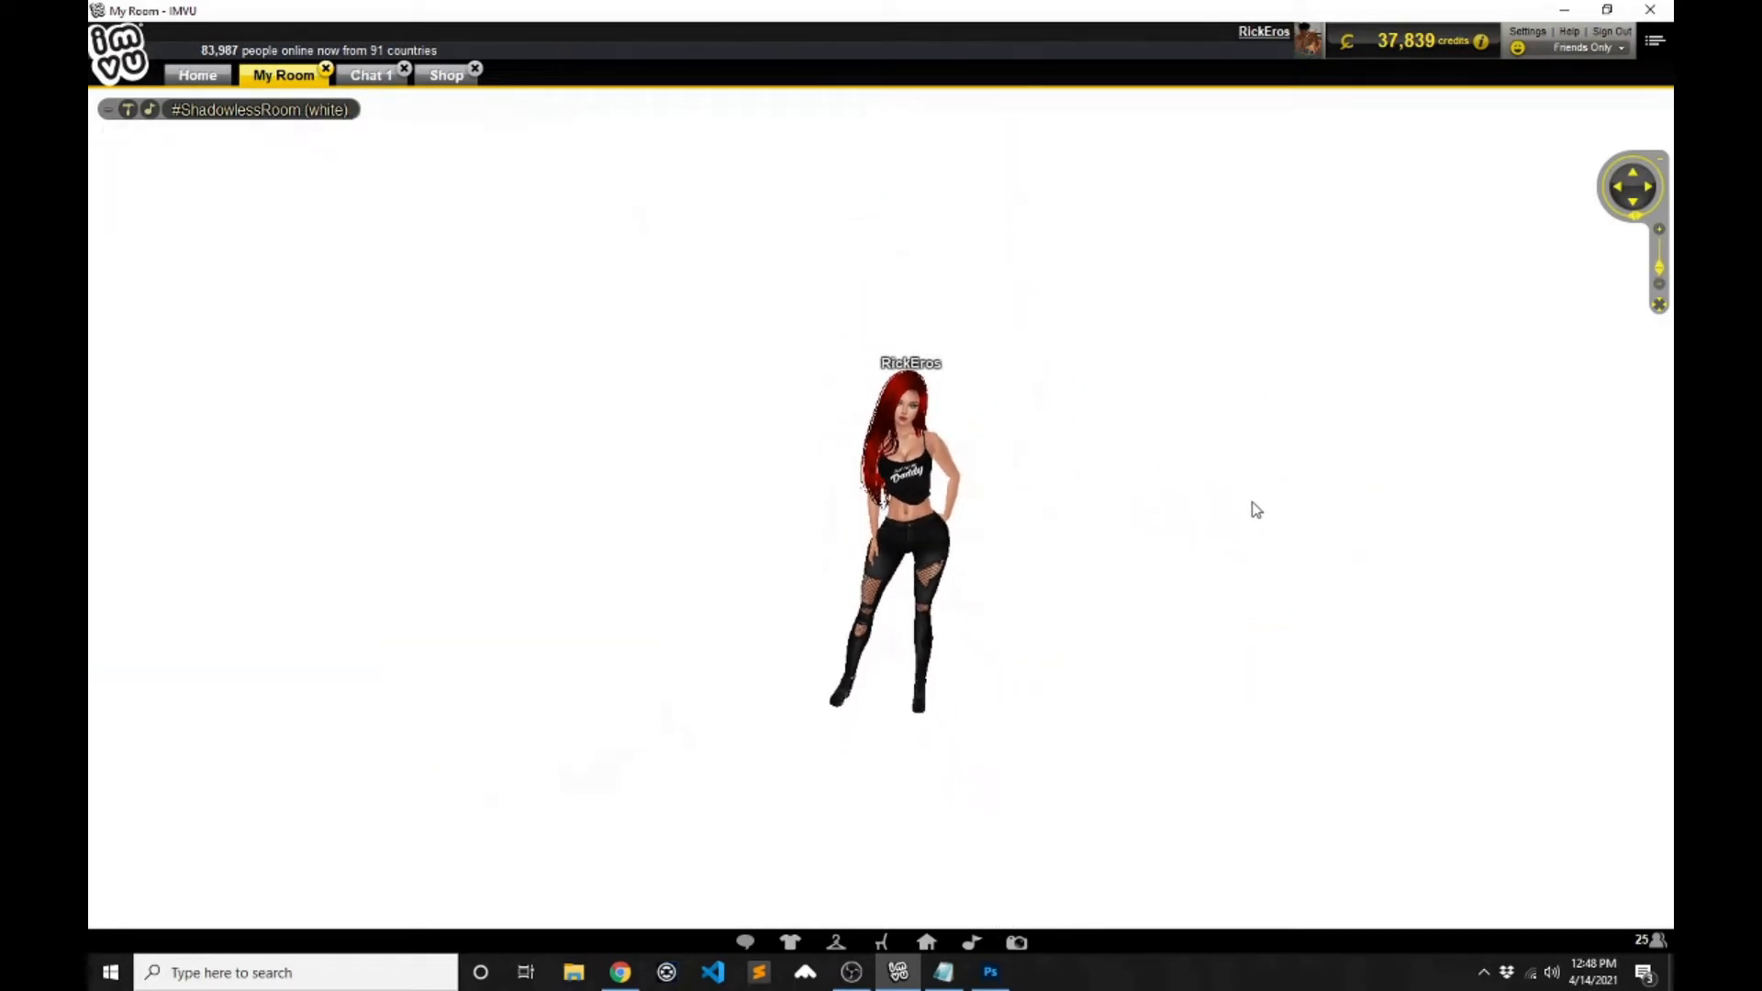
# - Move the avatar to a sitting spot and inspect the seated pose from the front and behind
pyautogui.moveTo(1213, 498); pyautogui.dragTo(1289, 499, button='right')
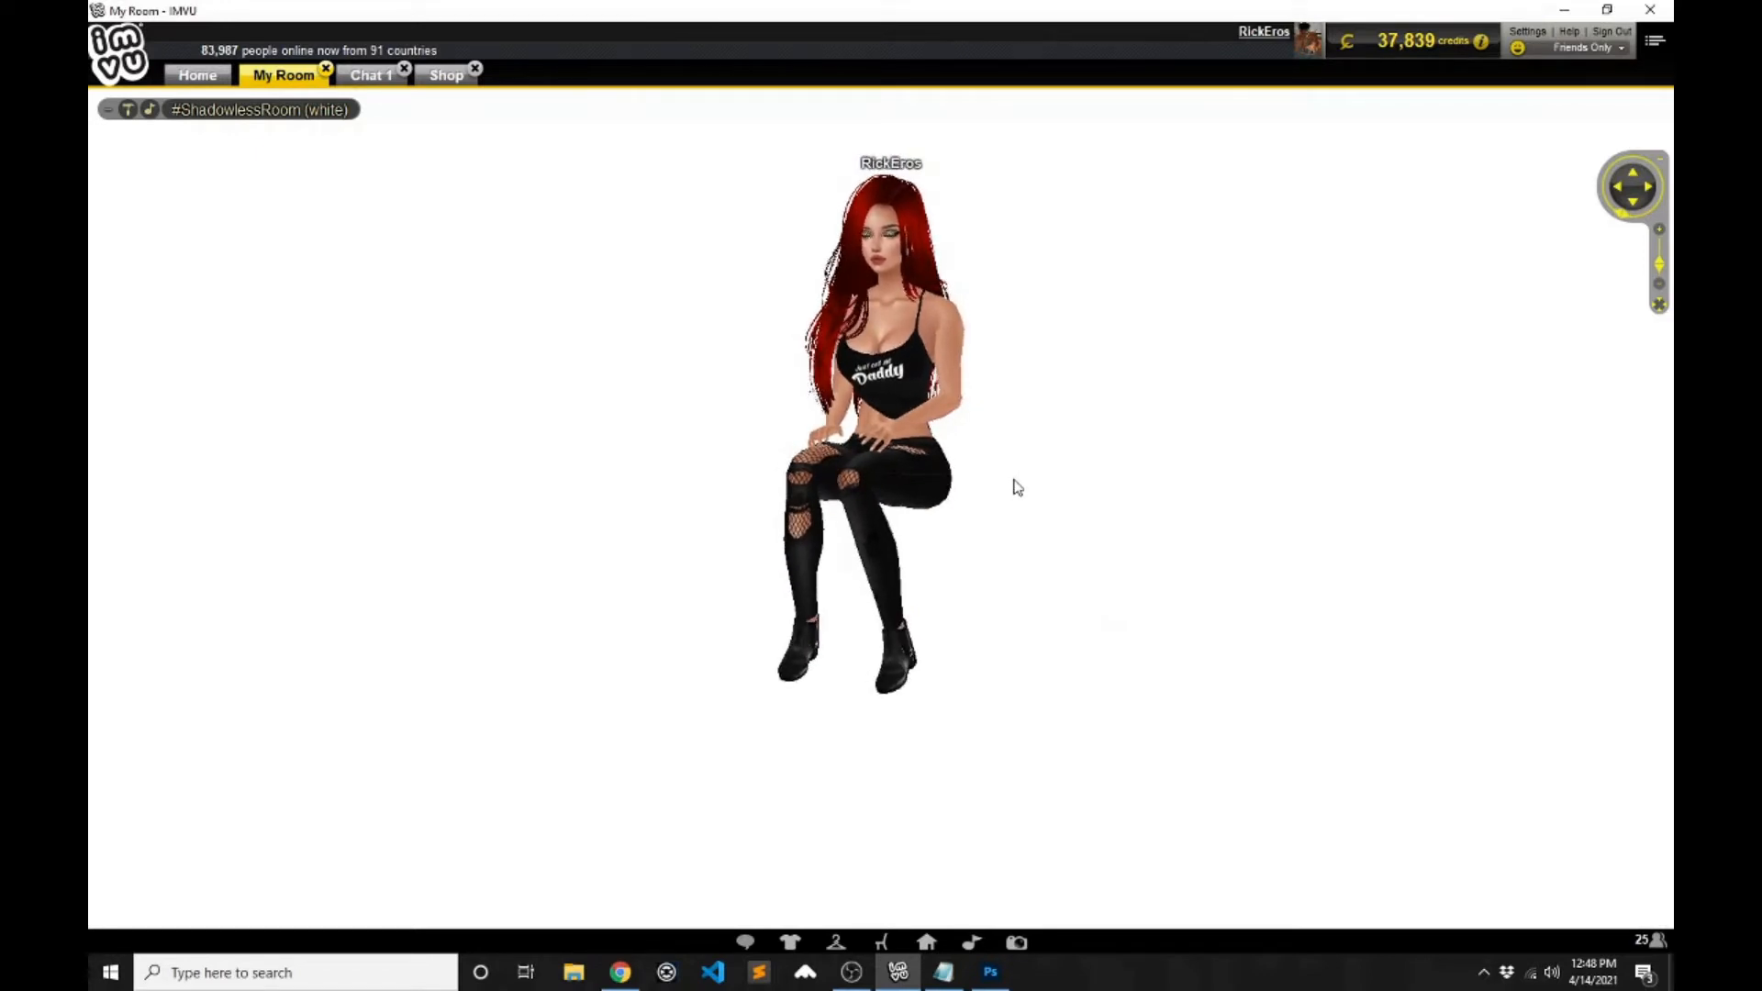
pyautogui.moveTo(1070, 543)
pyautogui.mouseDown()
pyautogui.moveTo(1230, 555)
pyautogui.moveTo(1107, 553)
pyautogui.mouseUp()
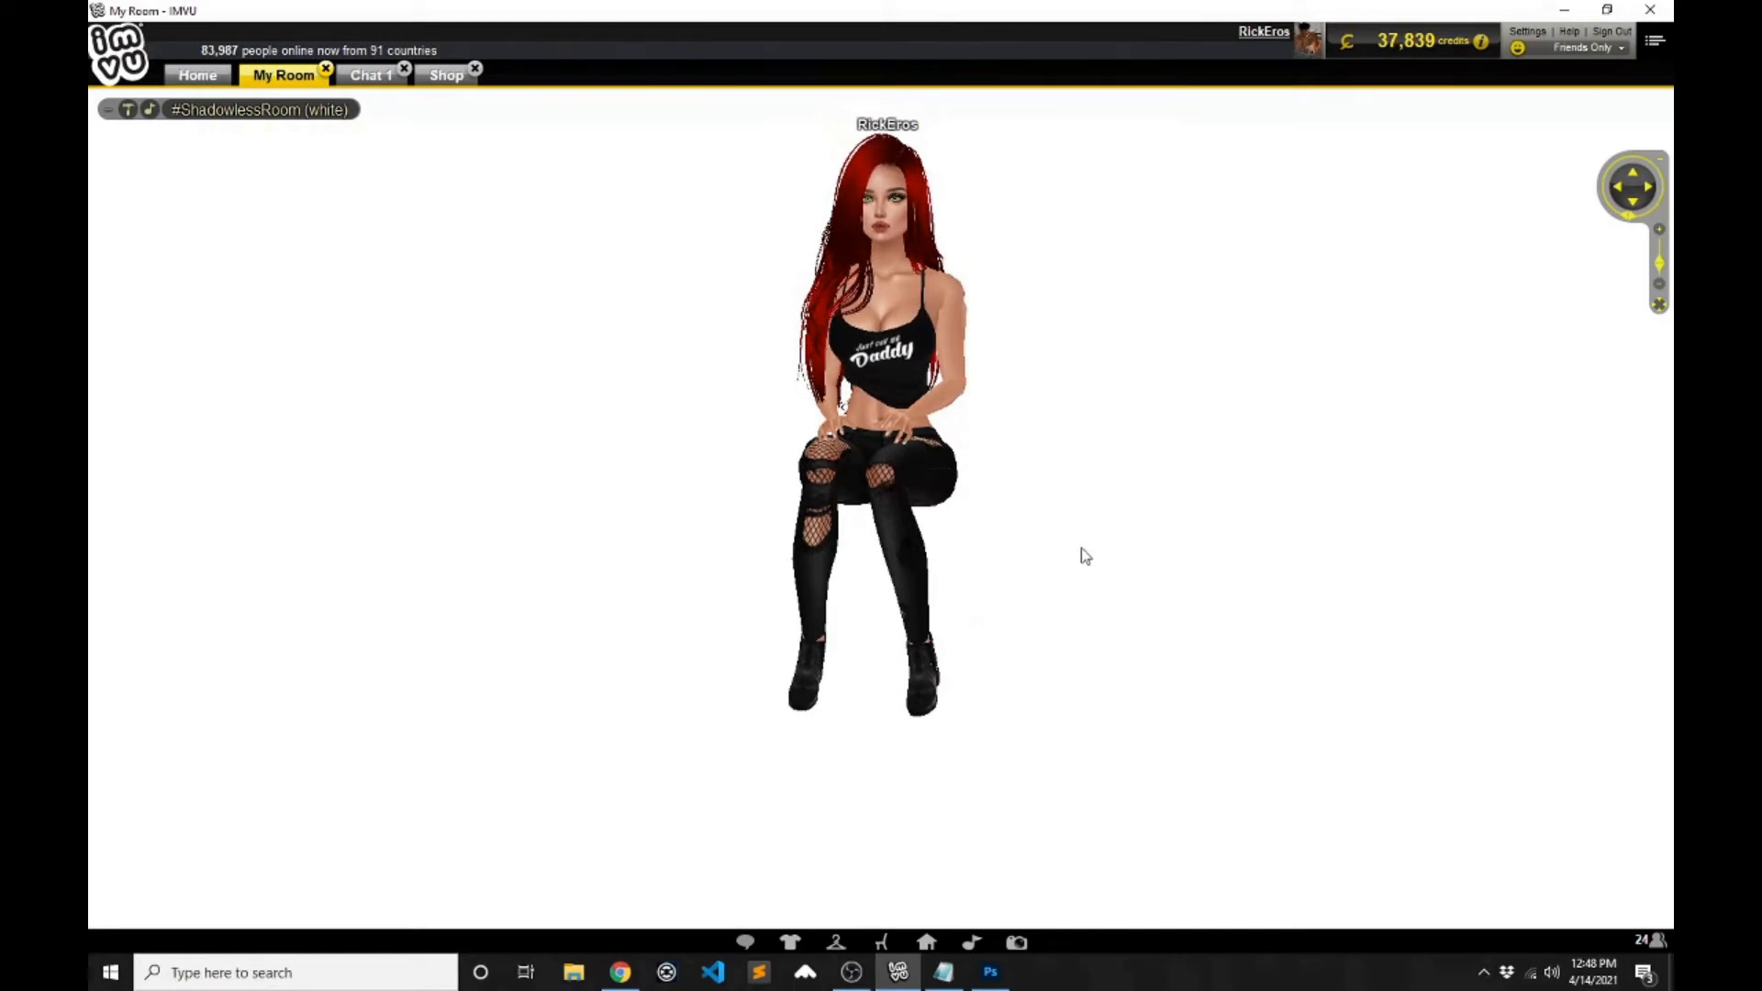
pyautogui.scroll(-3, 1084, 556)
pyautogui.moveTo(1152, 586)
pyautogui.mouseDown()
pyautogui.moveTo(1373, 574)
pyautogui.moveTo(1121, 574)
pyautogui.mouseUp()
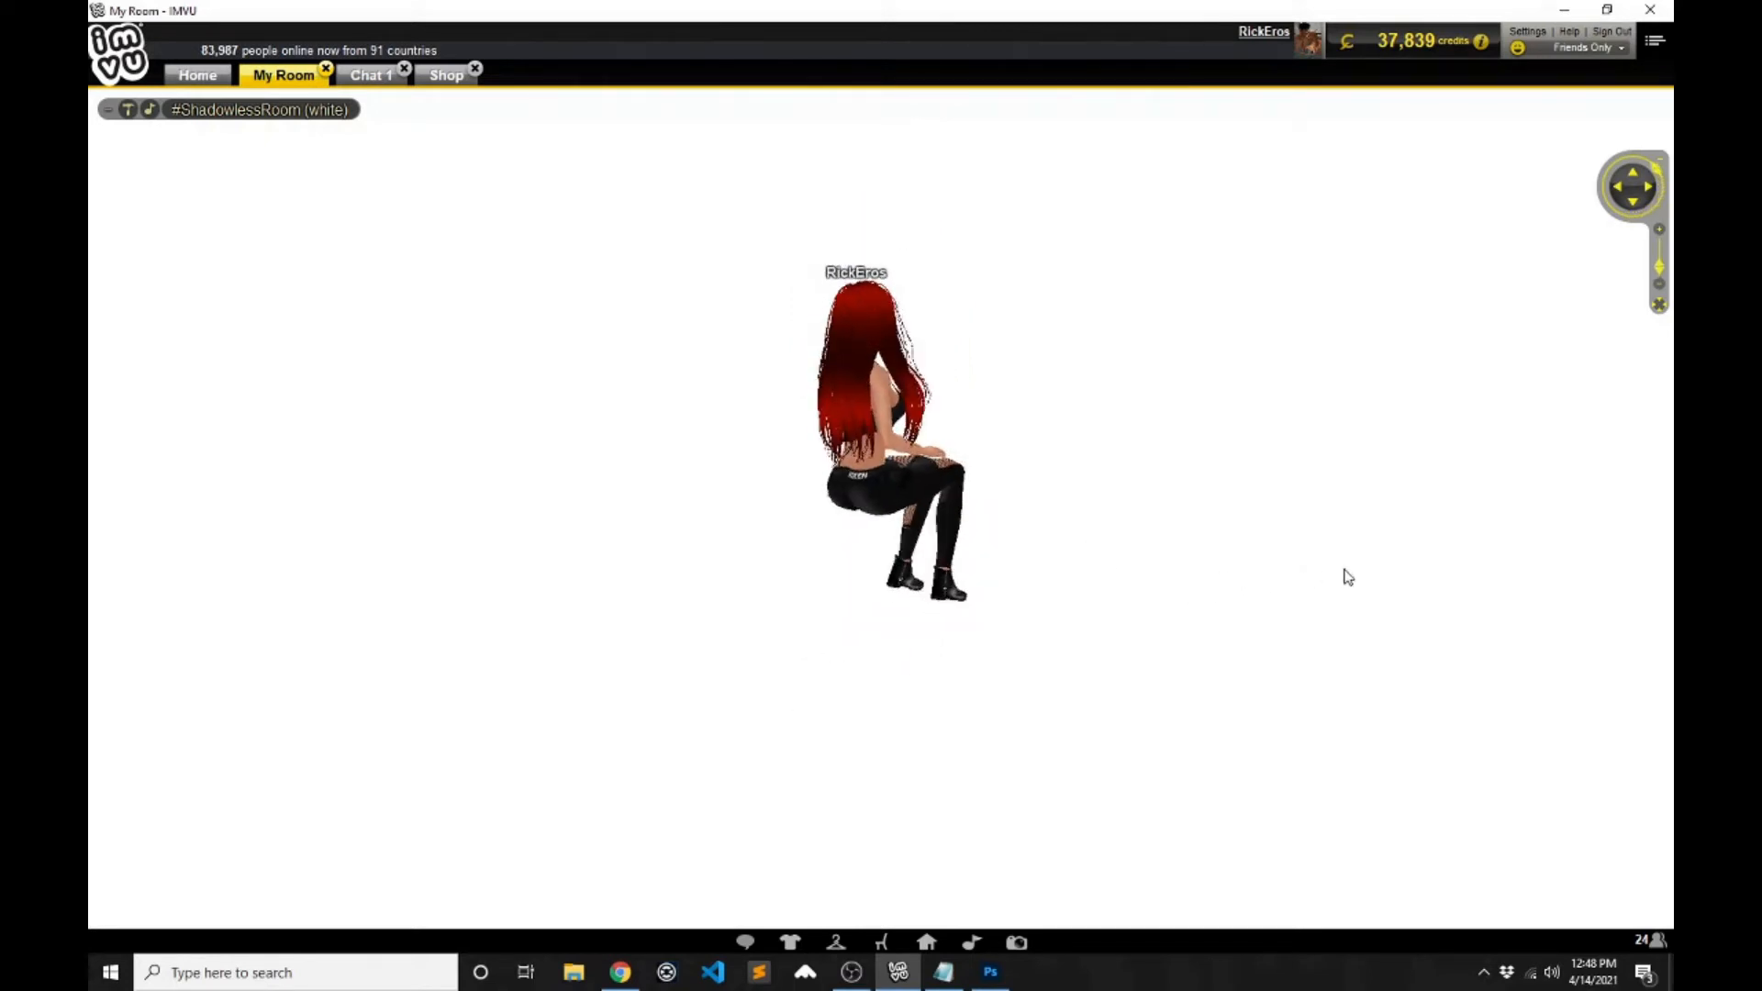
pyautogui.scroll(3, 1084, 563)
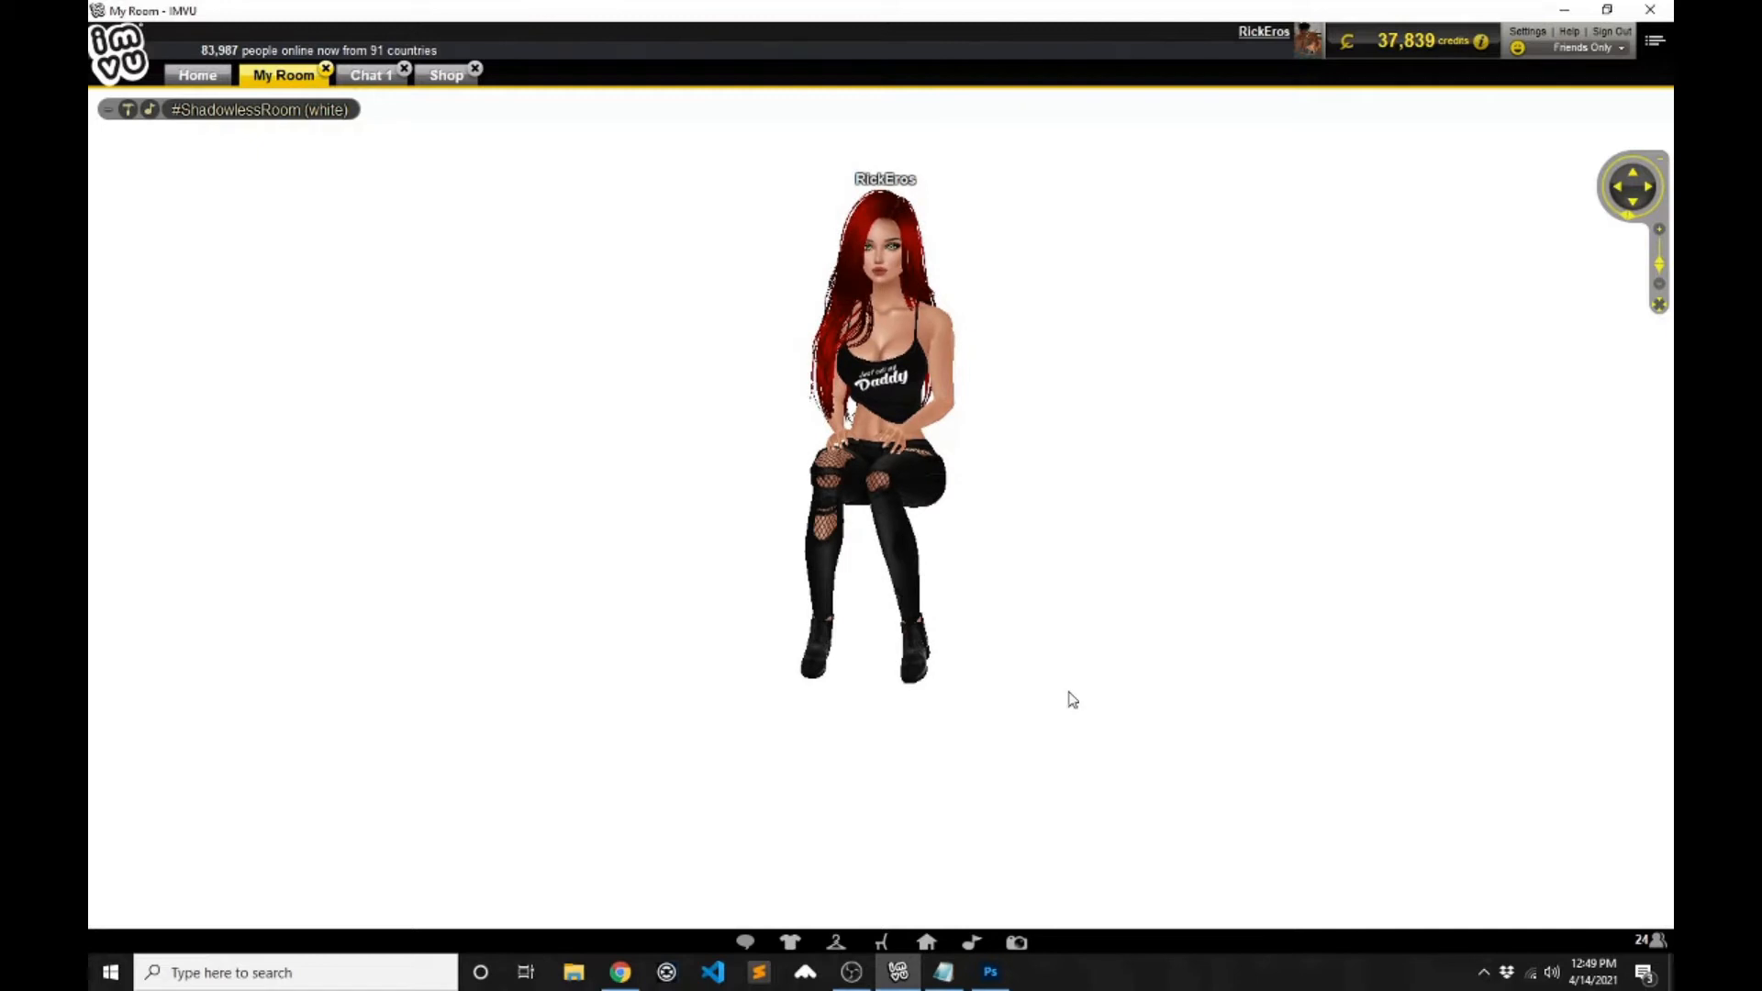
# - Move the avatar from the sitting spot to the standing spot in the row farthest from the capsule
pyautogui.moveTo(1160, 633); pyautogui.dragTo(913, 669)
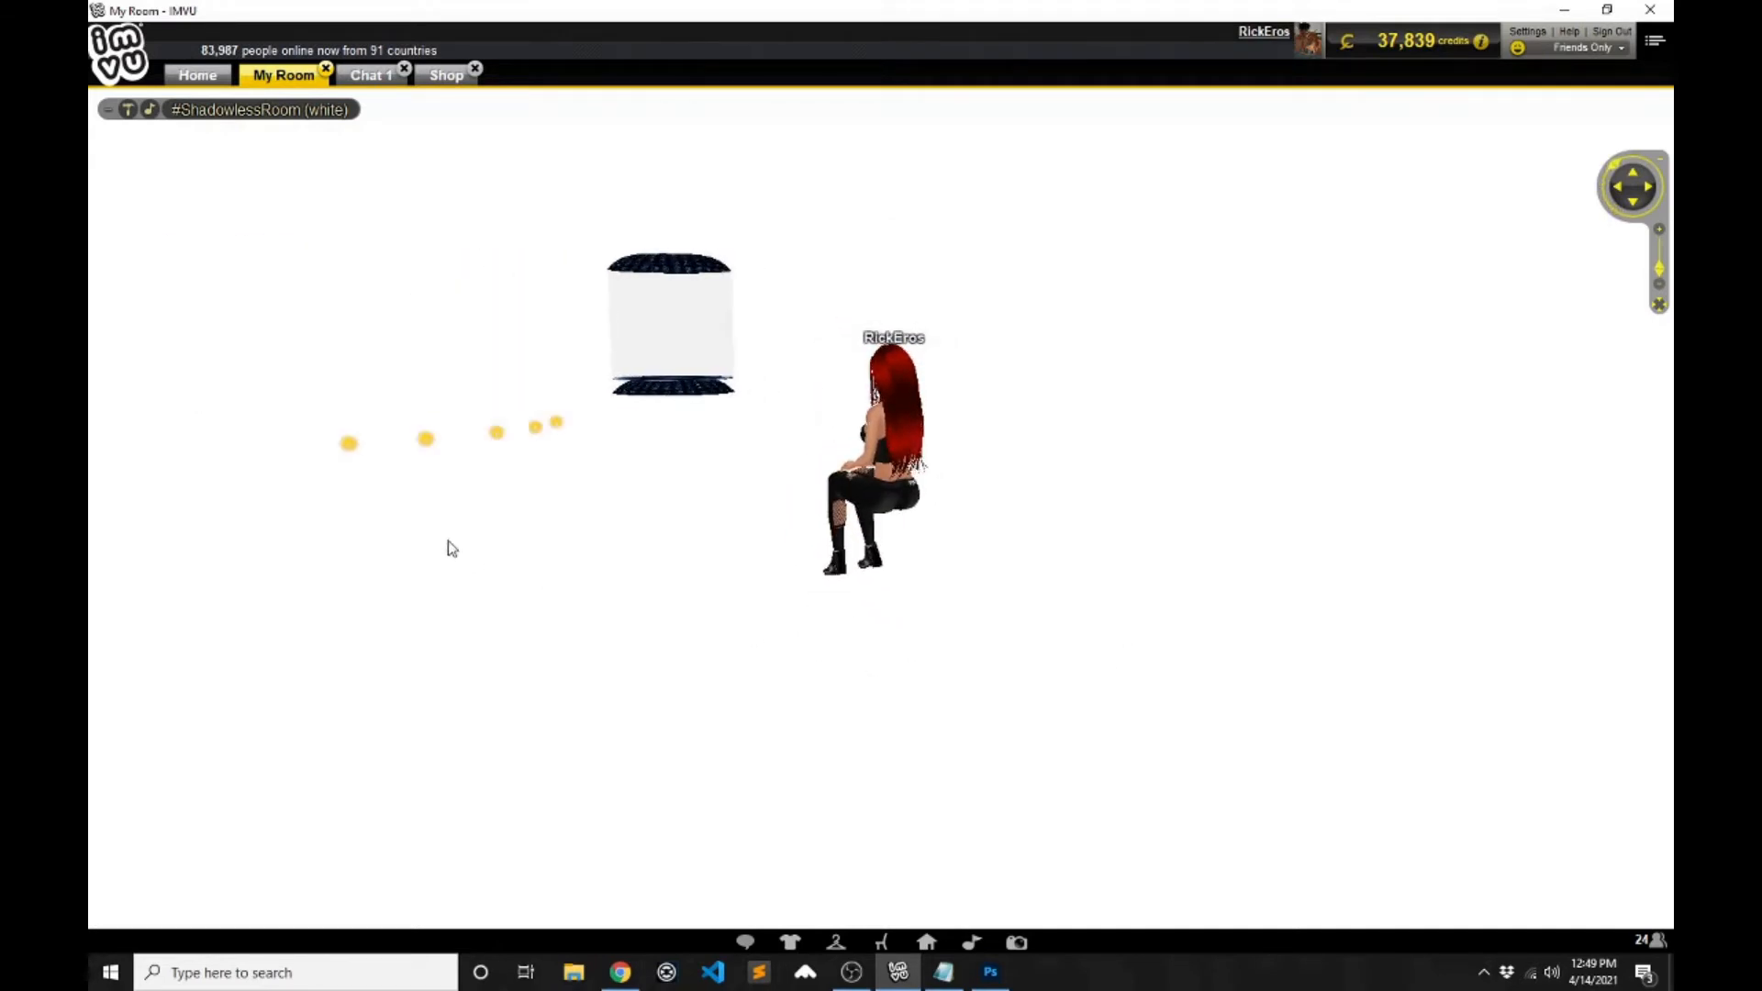
pyautogui.click(349, 447)
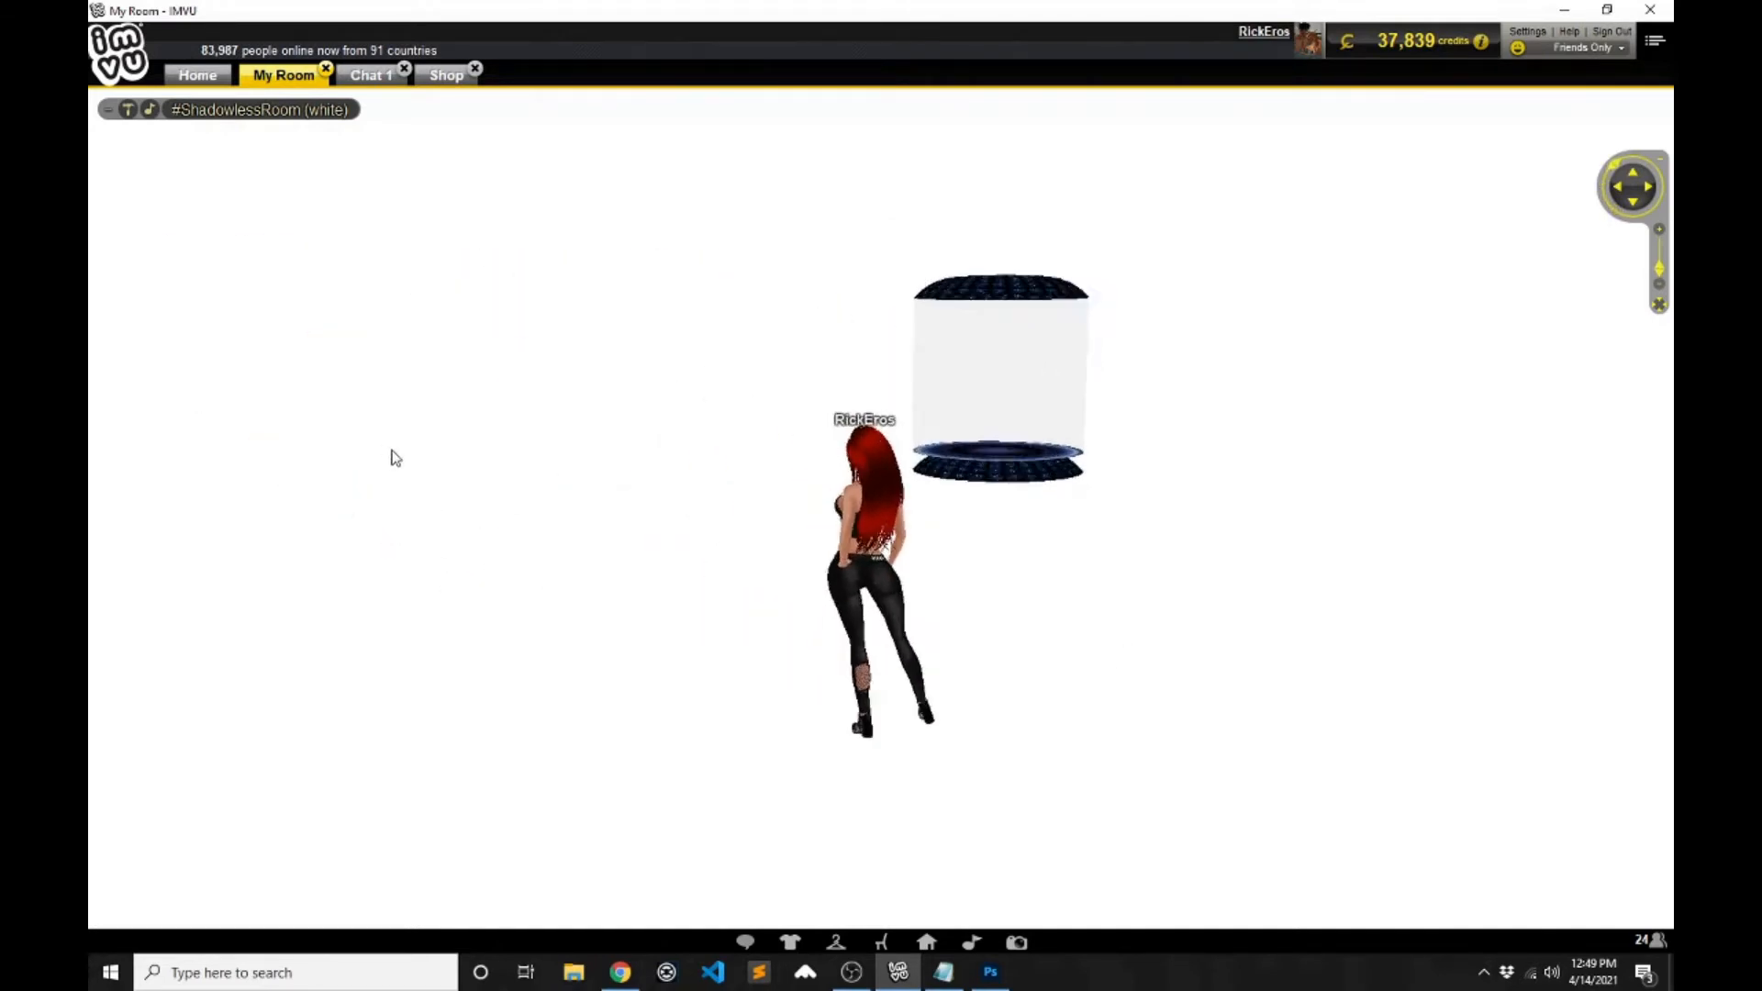
# - Inspect the standing red-haired avatar's outfit up close from the front
pyautogui.scroll(5, 622, 397)
pyautogui.scroll(-2, 622, 400)
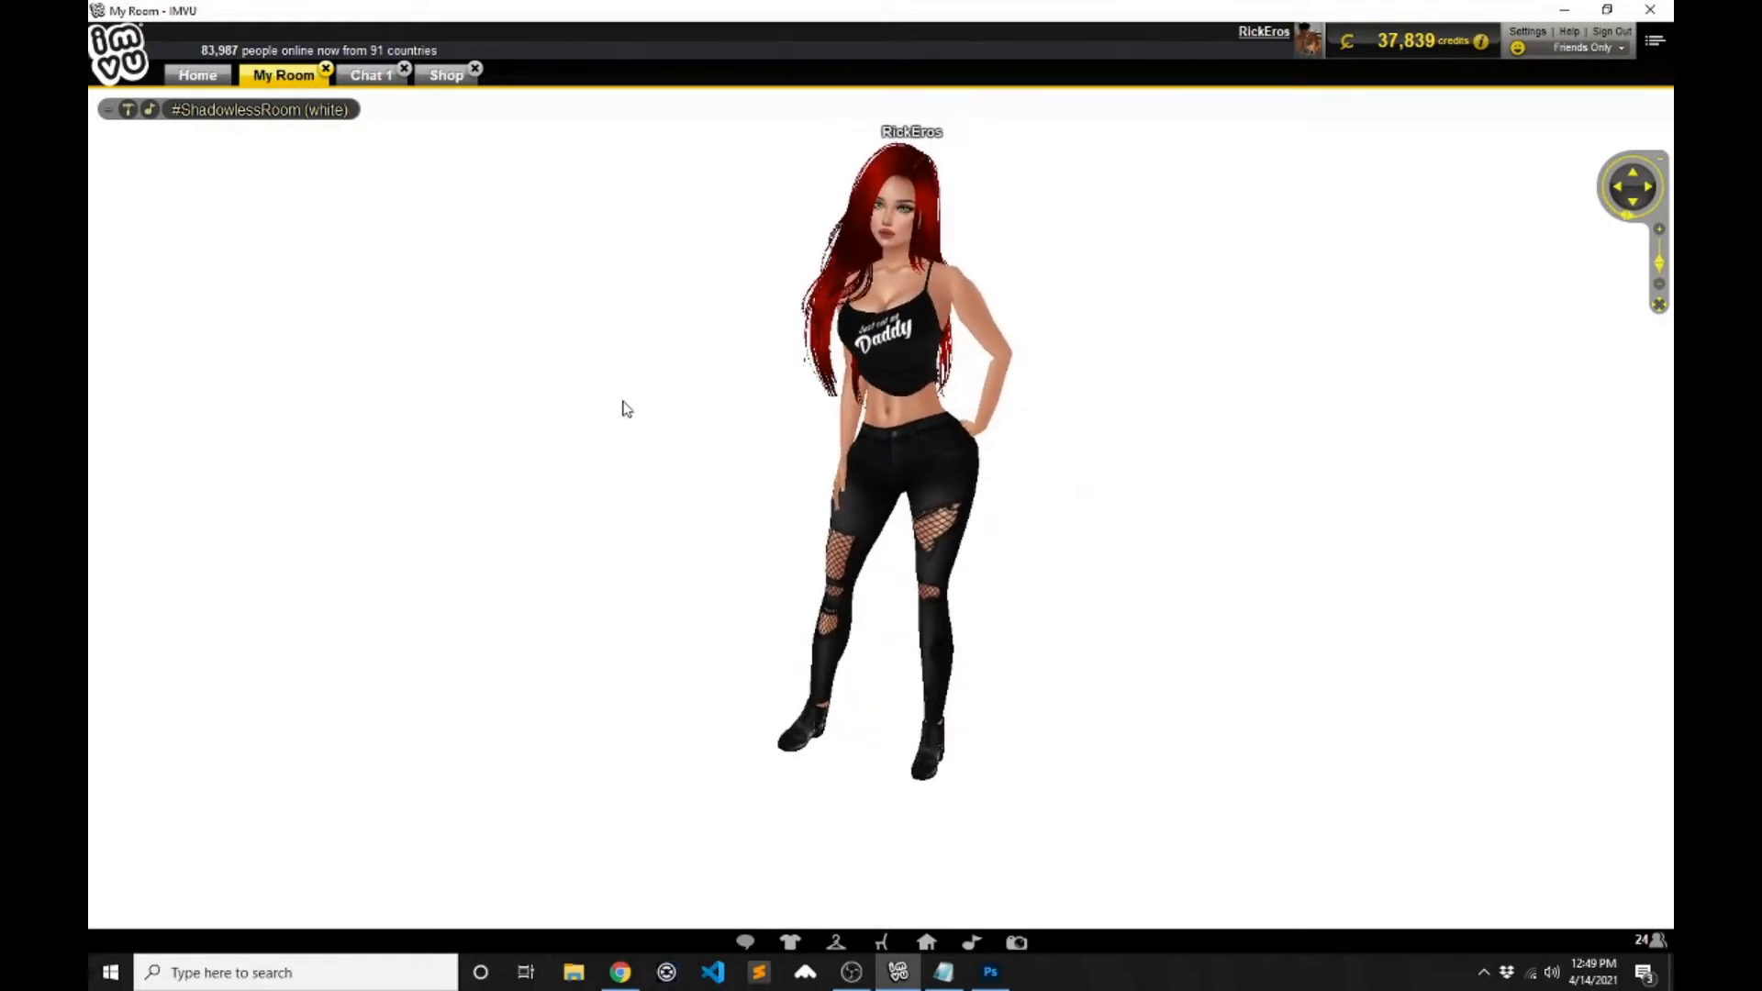
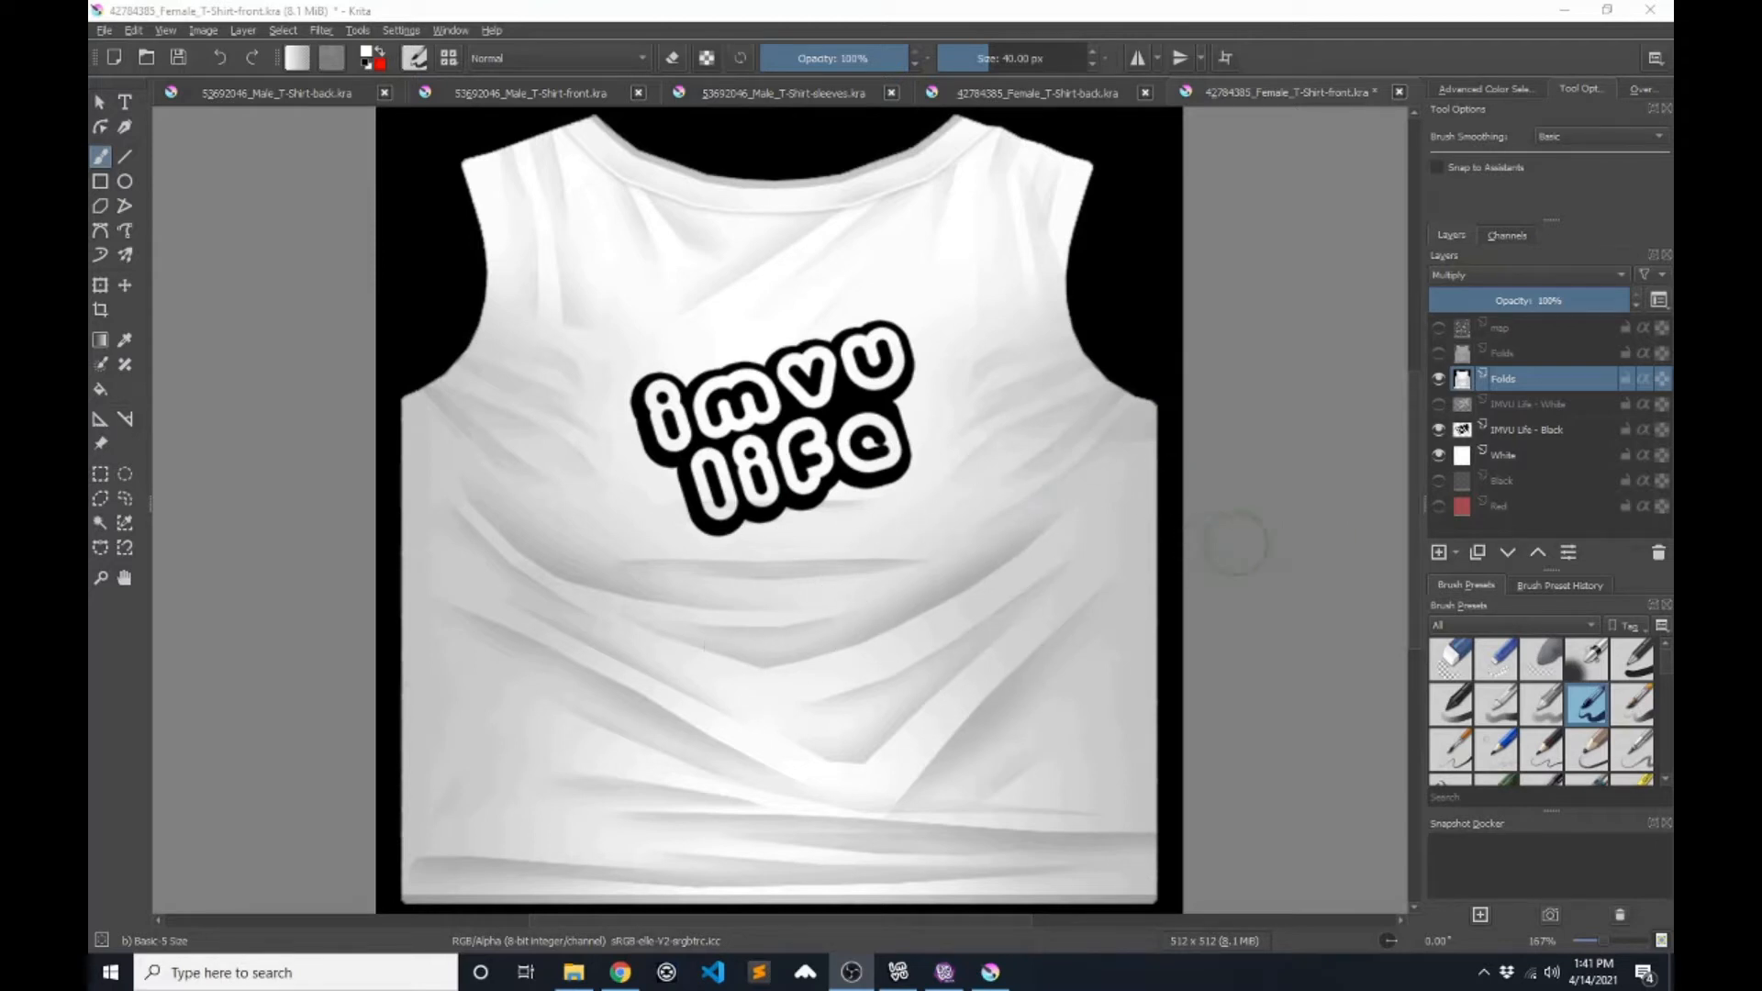
# - In Krita, switch the female T-shirt front's base colour by hiding the White layer and showing the Red layer
pyautogui.click(1438, 454)
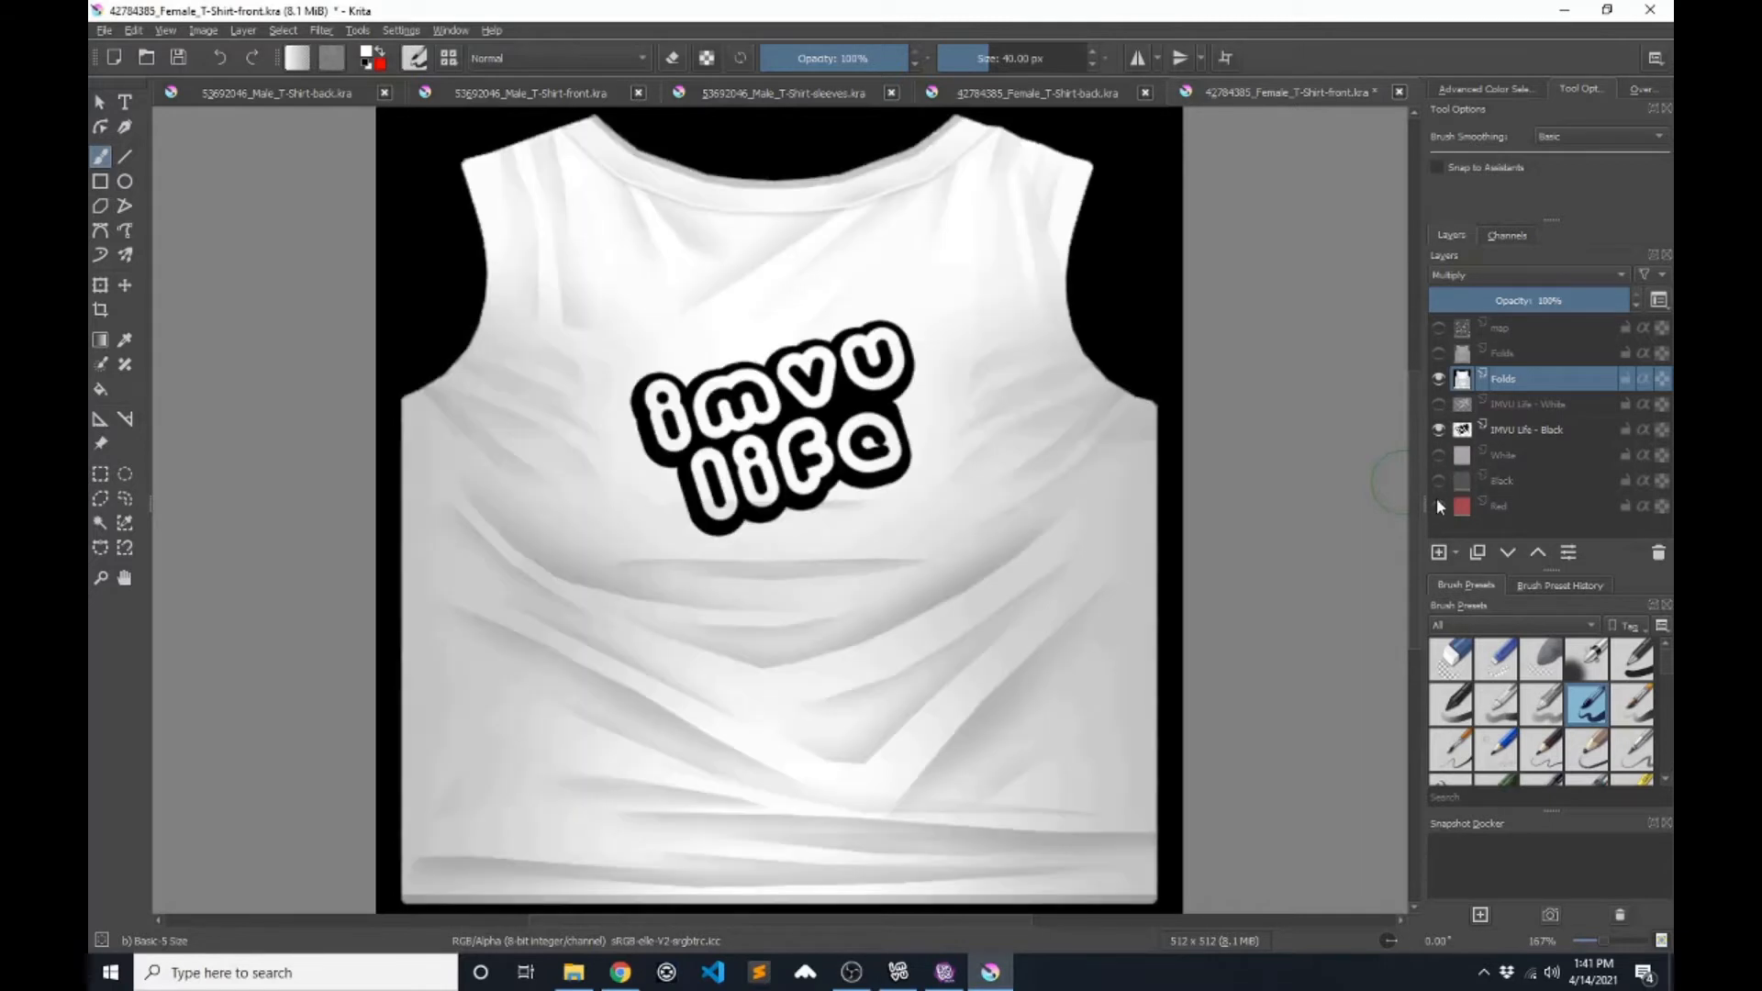
pyautogui.click(1437, 506)
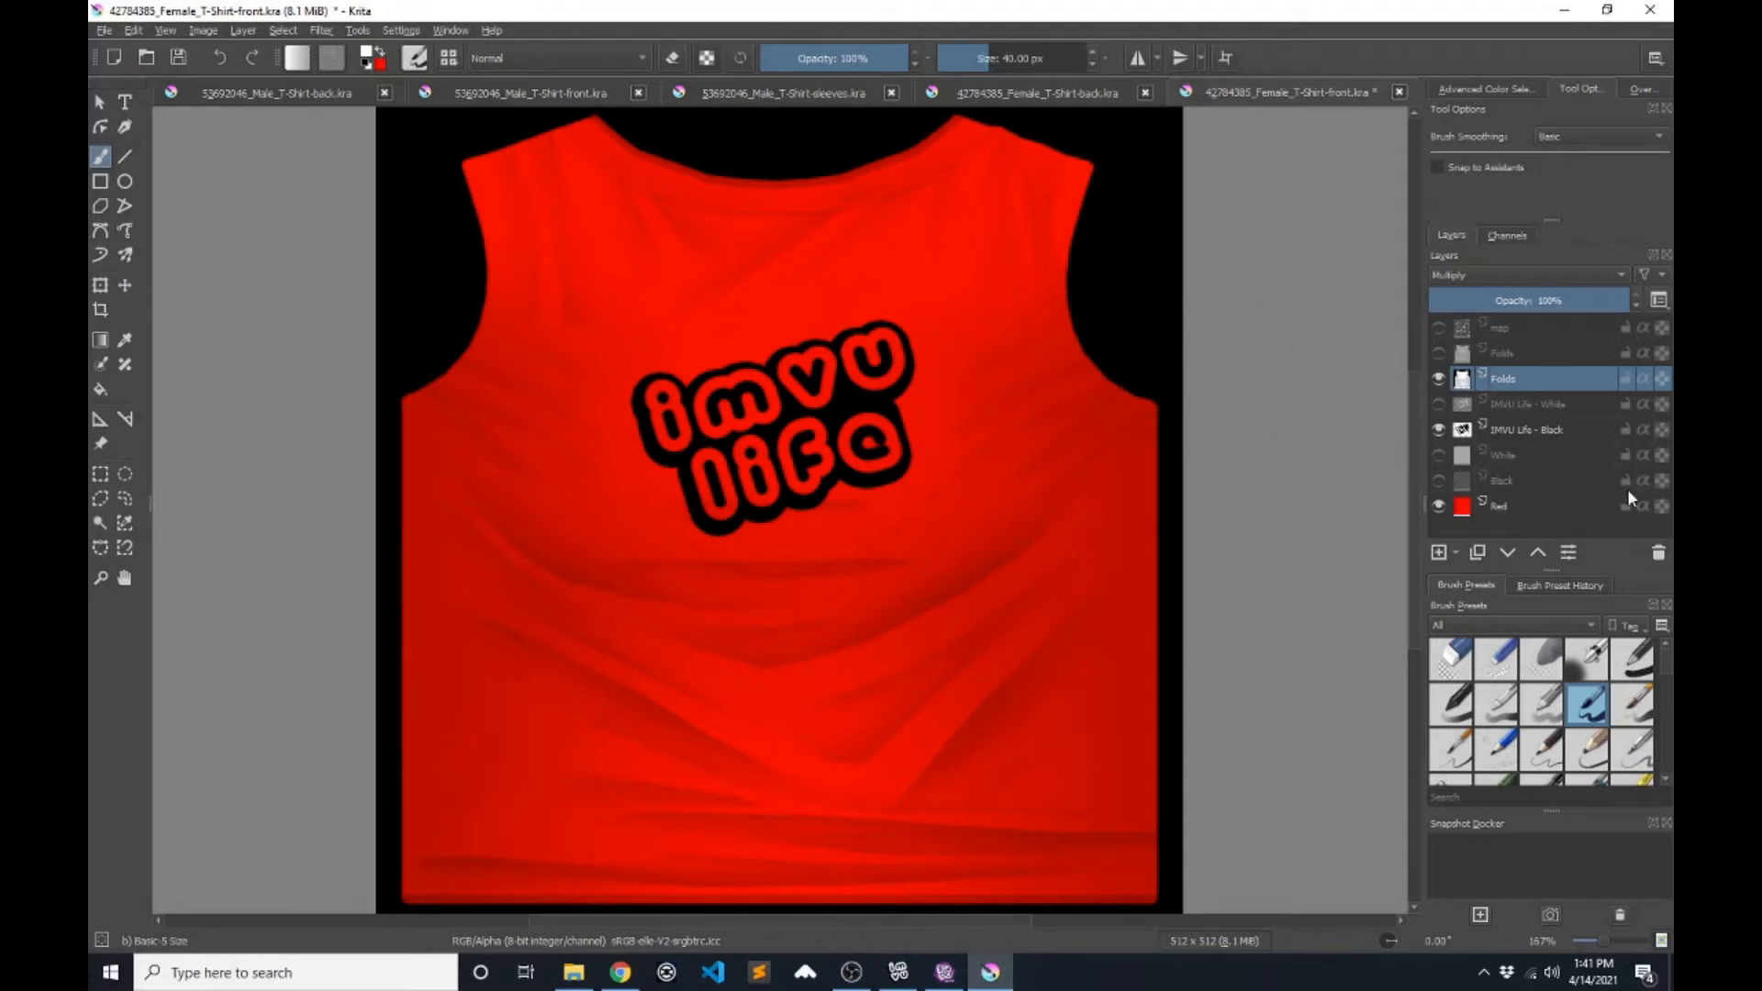
# - Set the visible Folds layer's blending mode to Normal for comparison and restore it to Multiply
pyautogui.click(1503, 274)
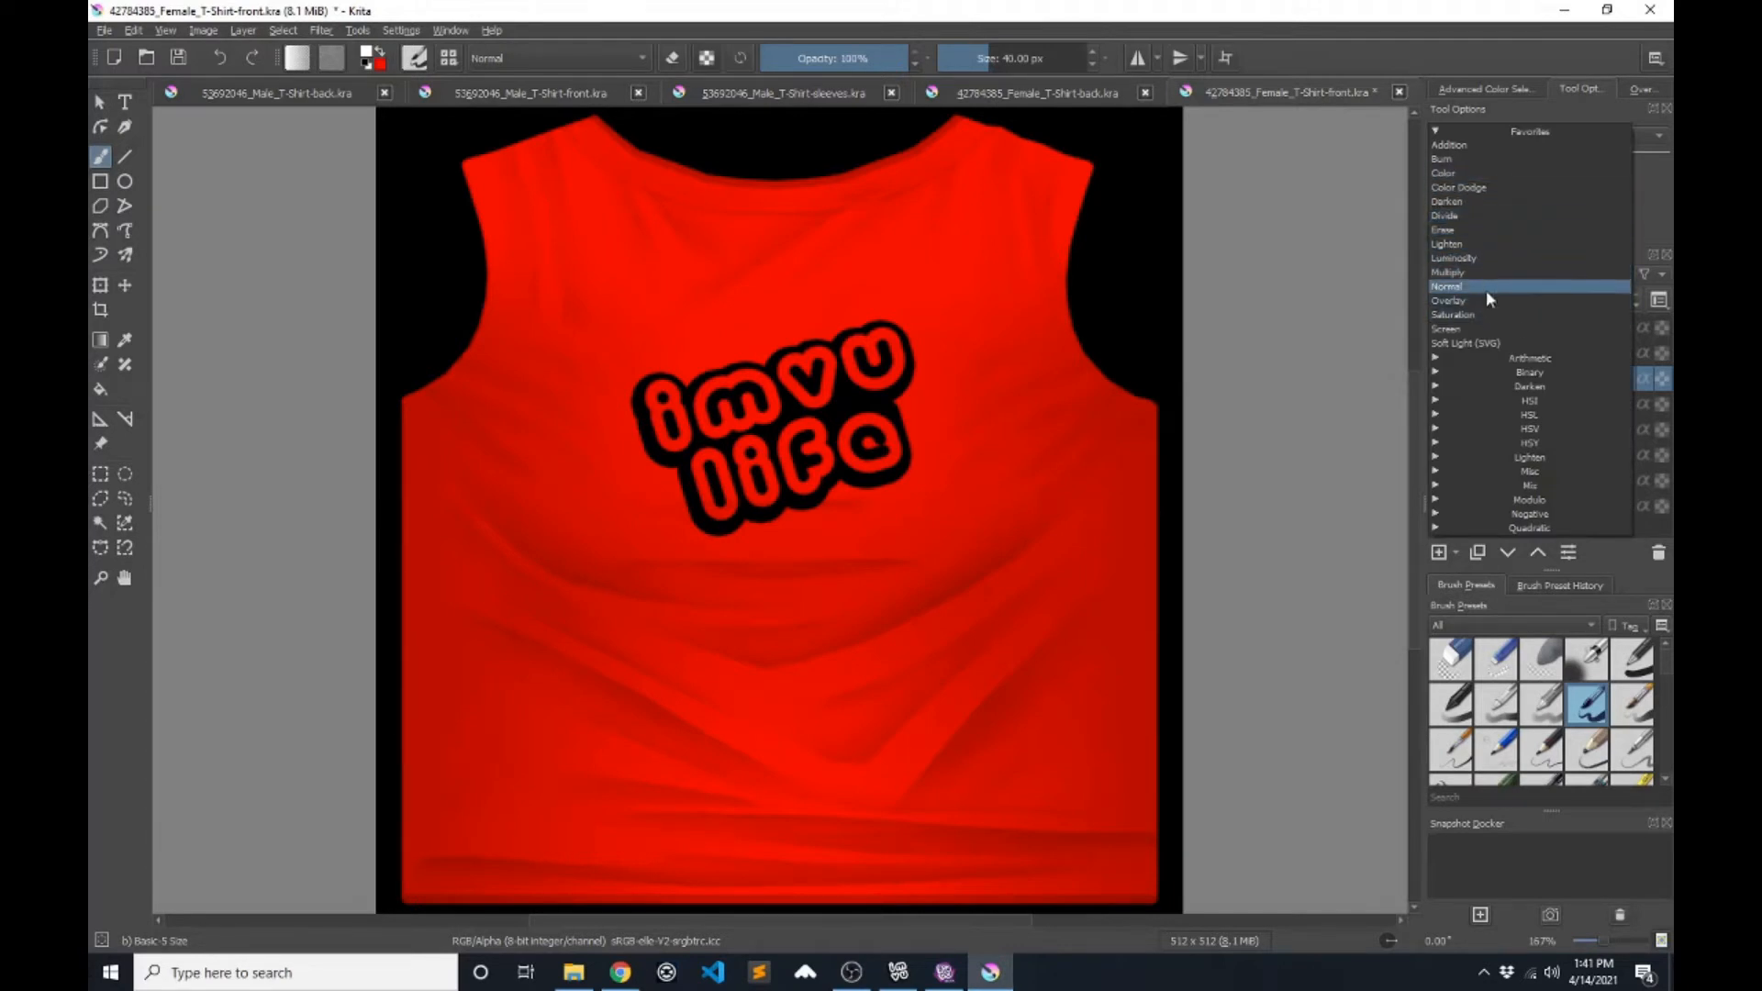
pyautogui.click(1485, 287)
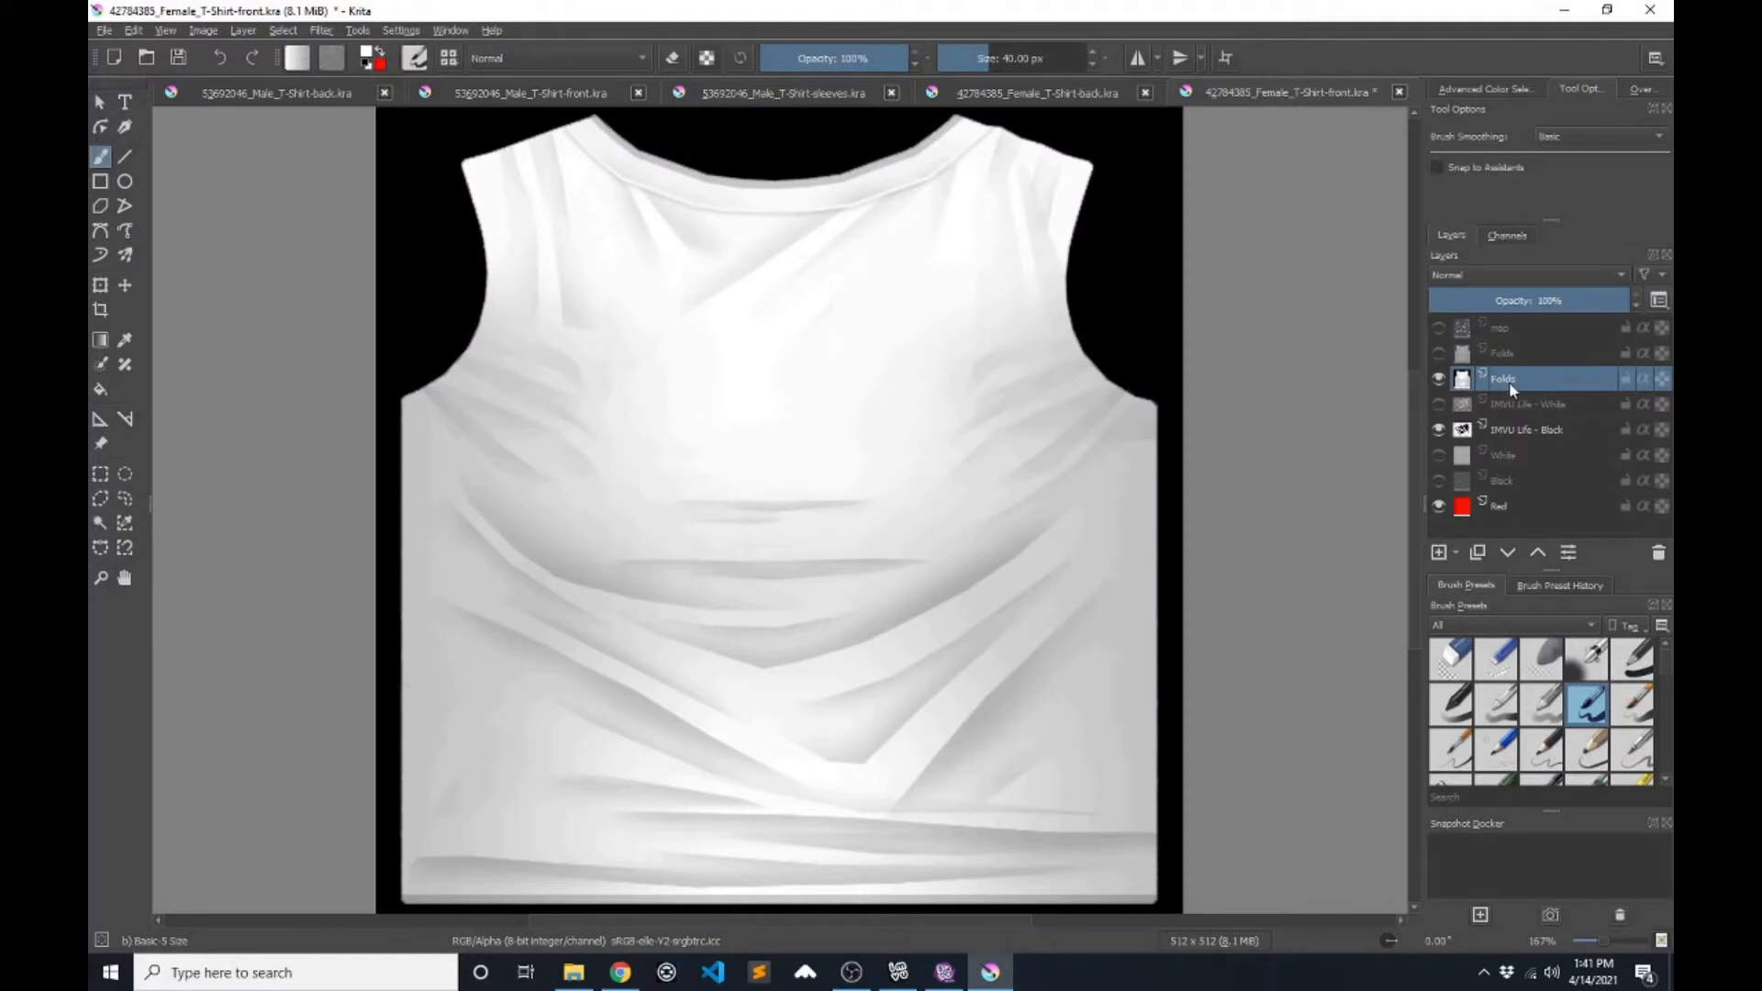
pyautogui.moveTo(1514, 388)
pyautogui.click(1484, 272)
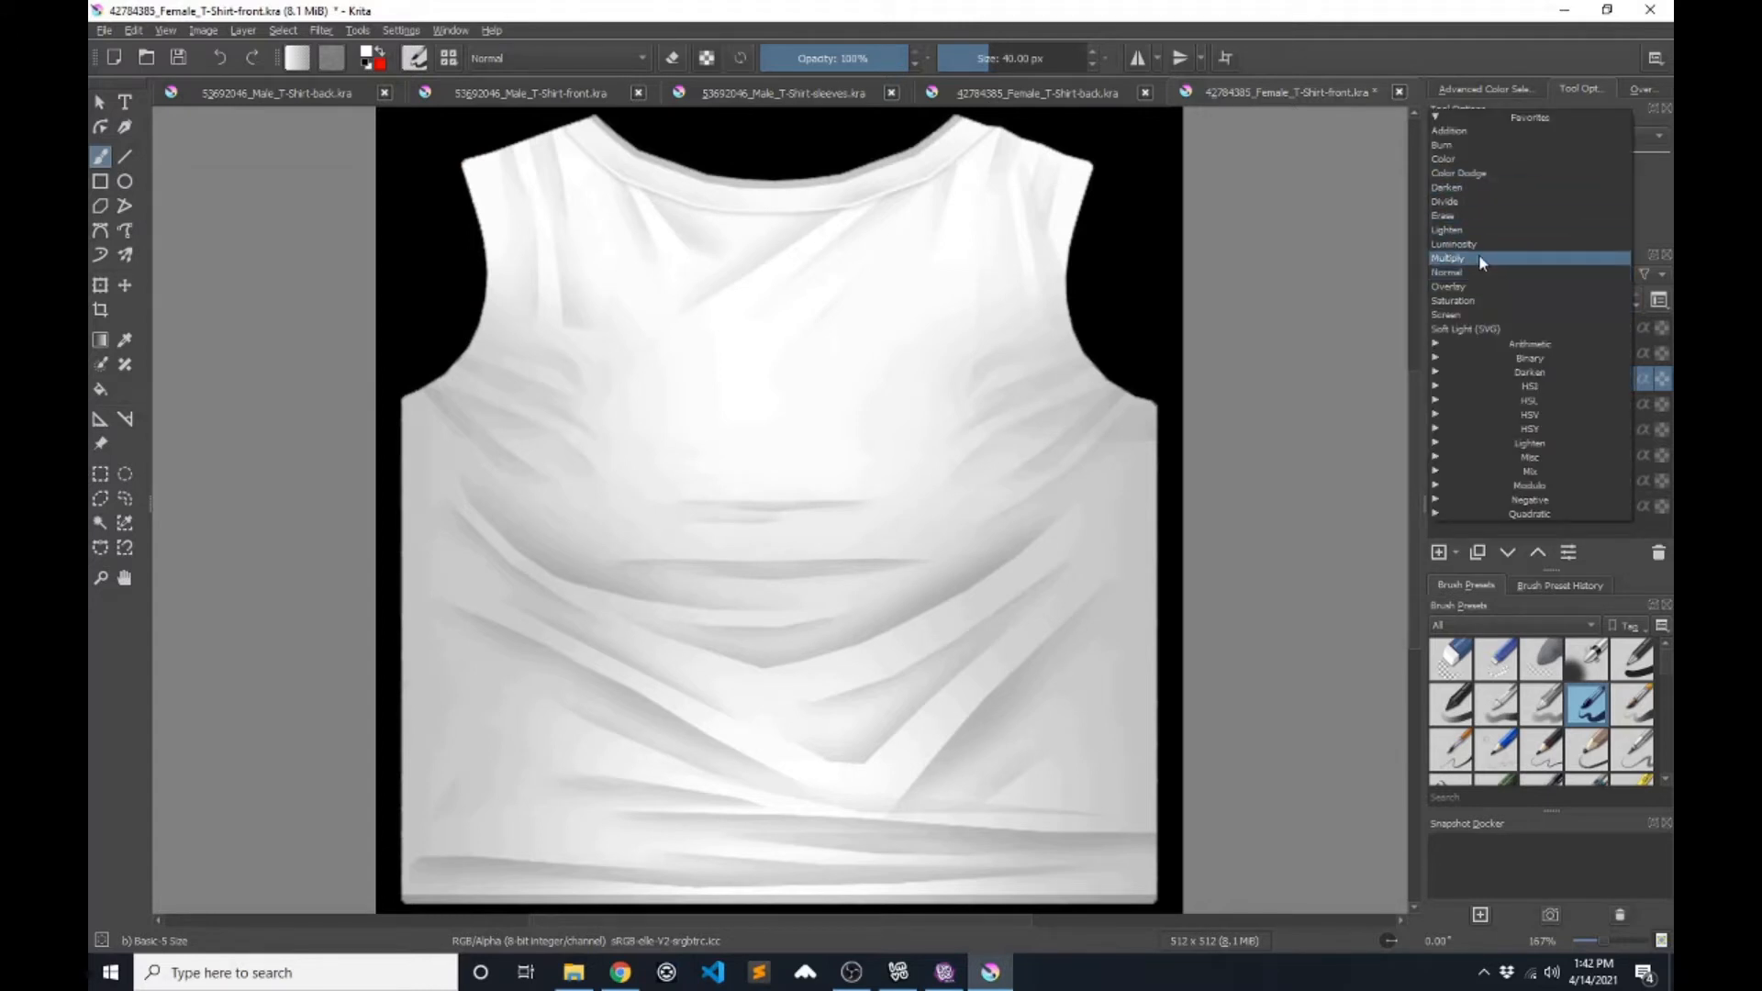
pyautogui.click(1478, 258)
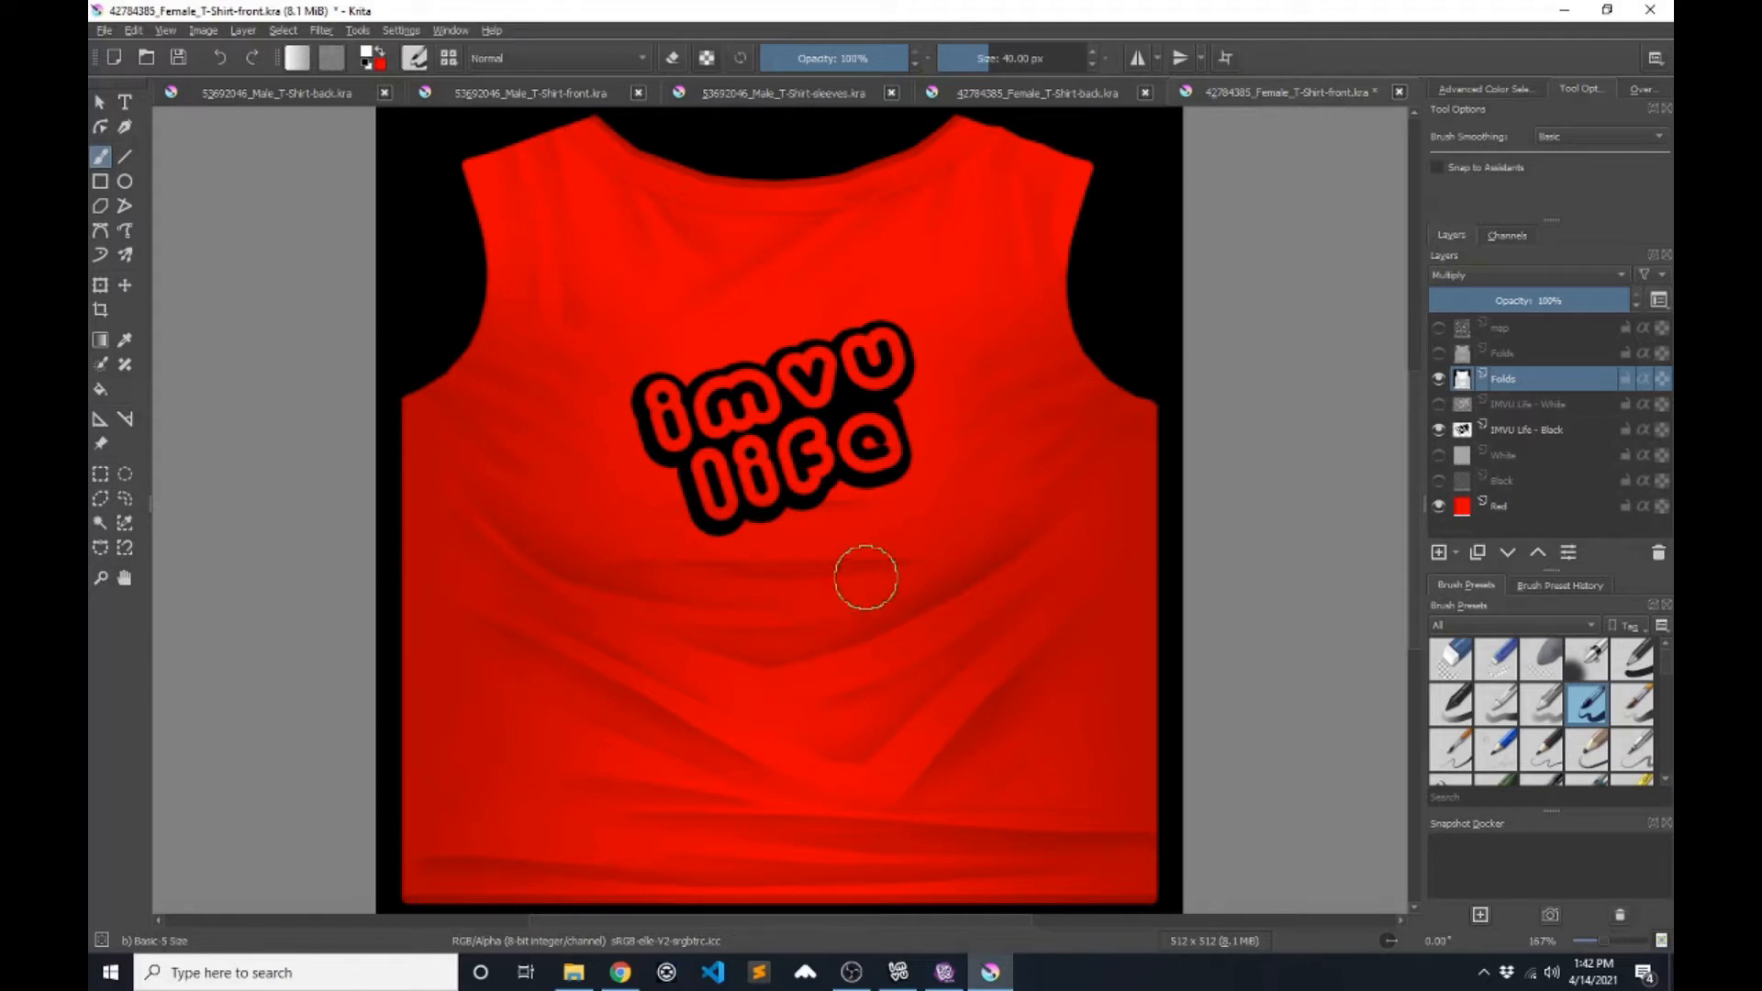
# - Try Screen blending on the visible Folds layer and return it to Multiply
pyautogui.click(1516, 273)
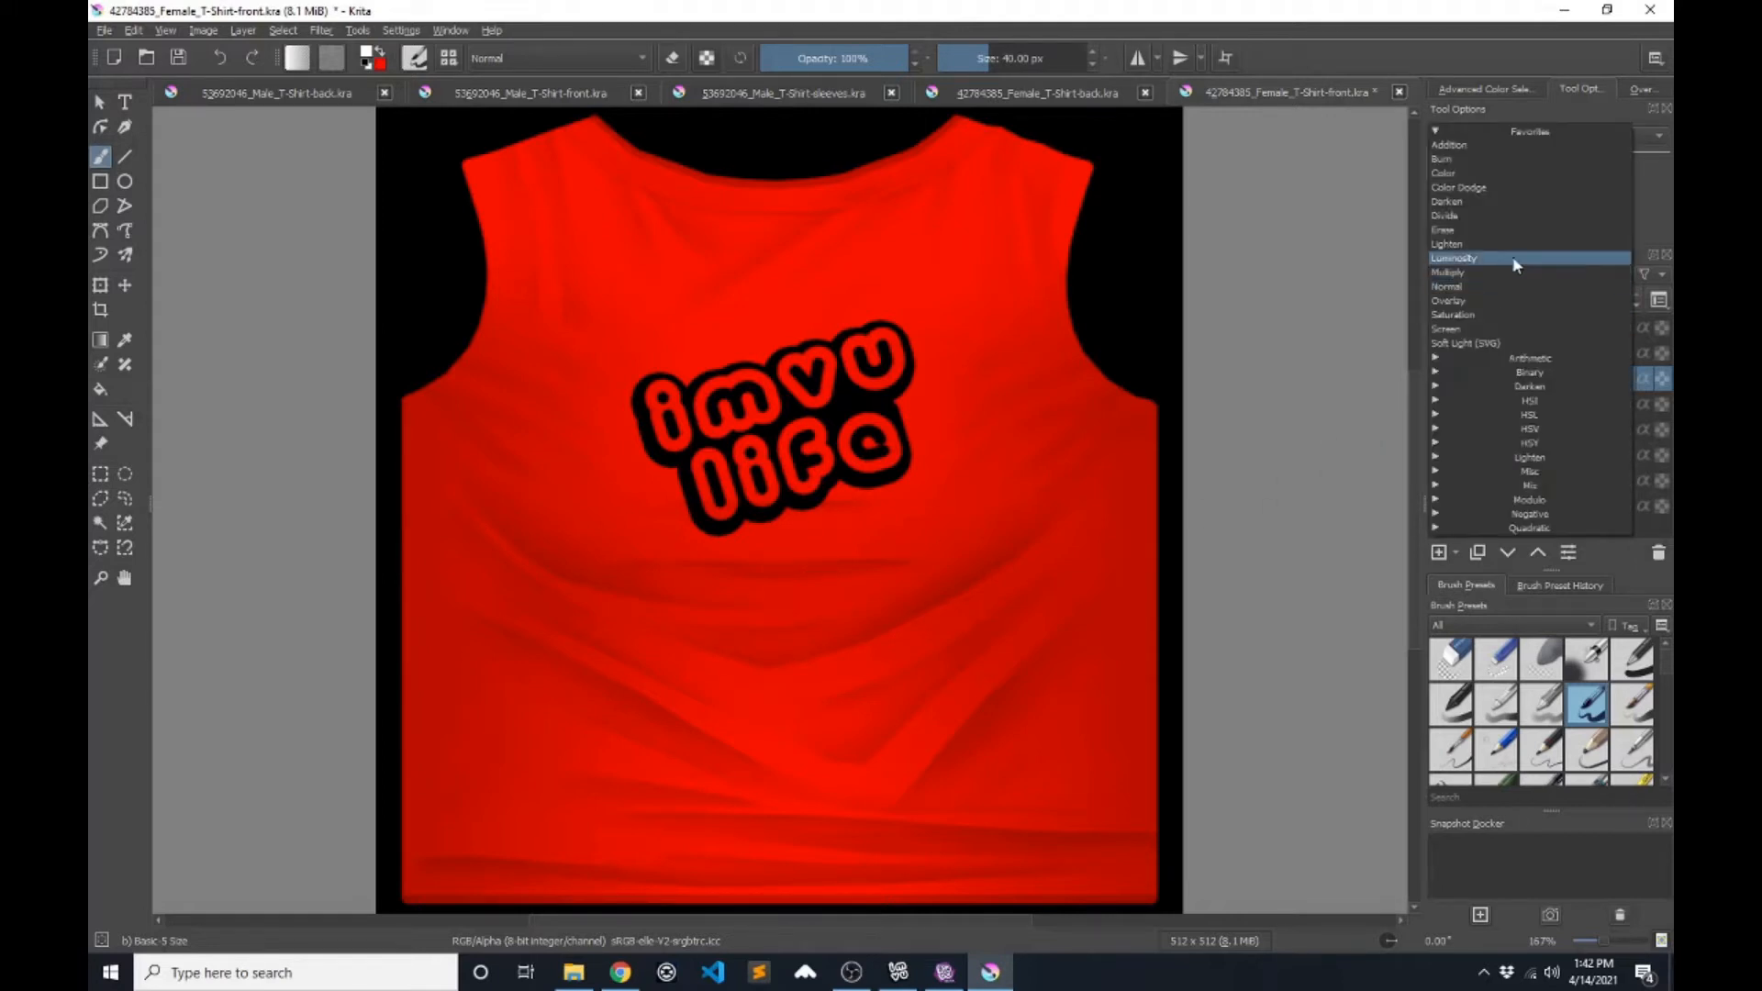
pyautogui.click(1479, 328)
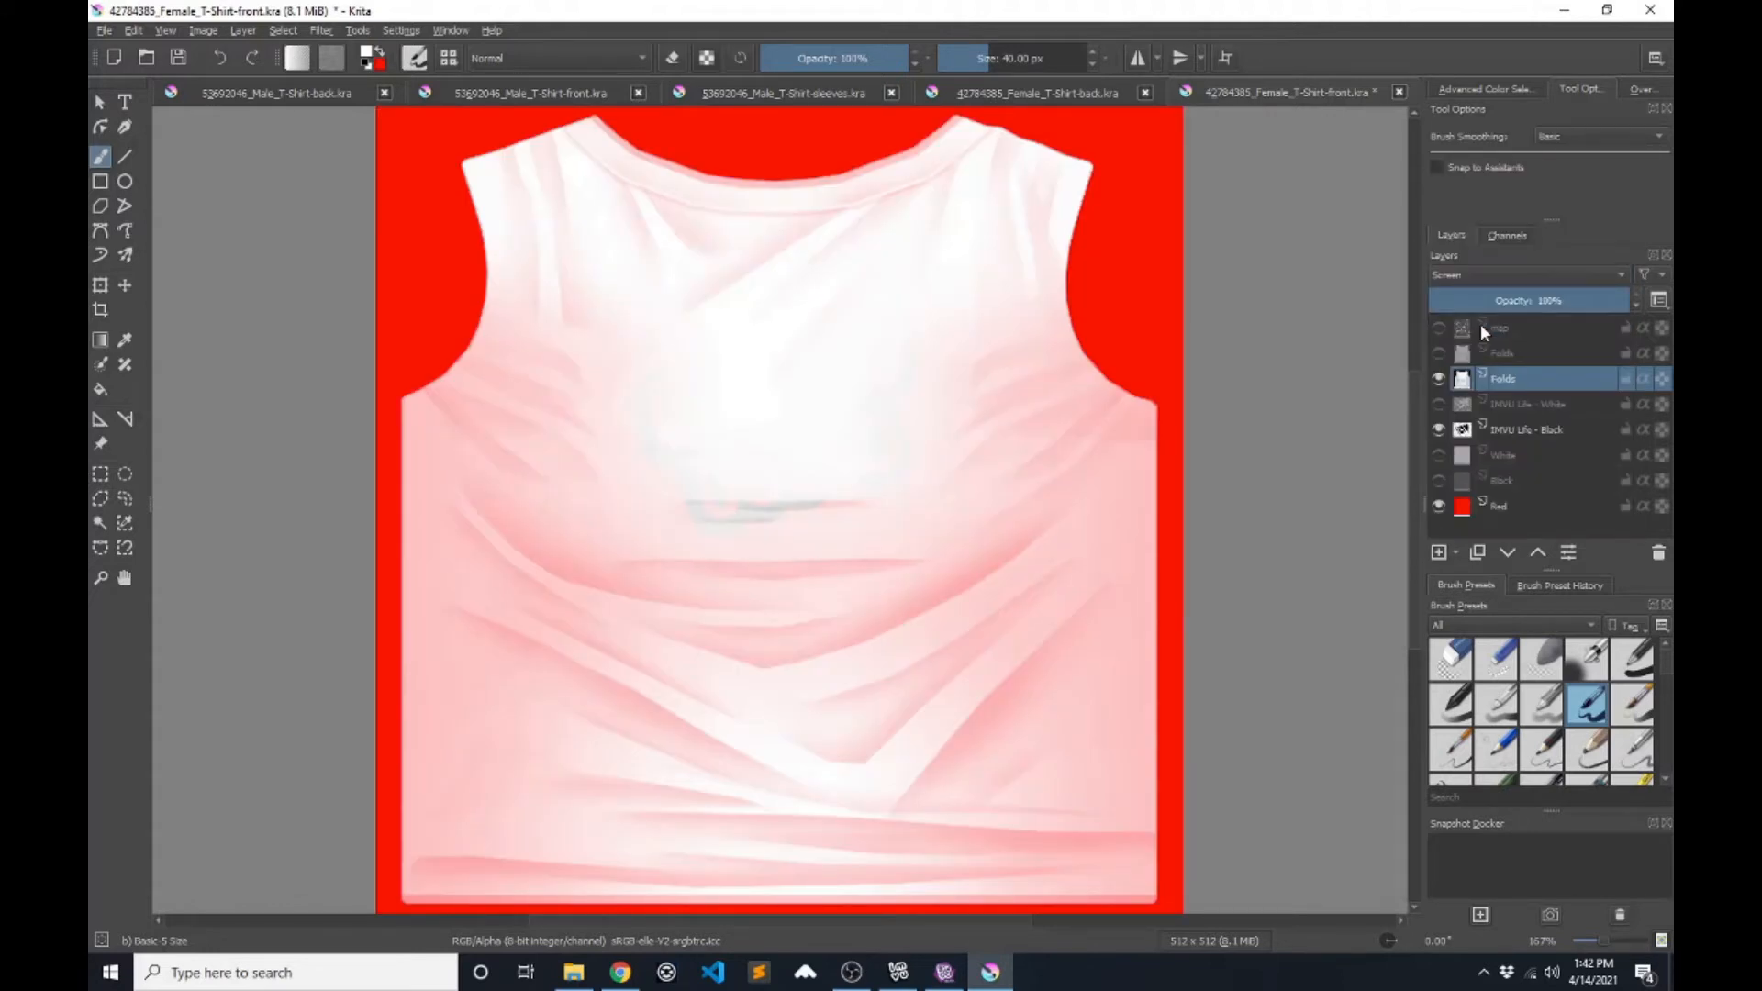
pyautogui.moveTo(1484, 320)
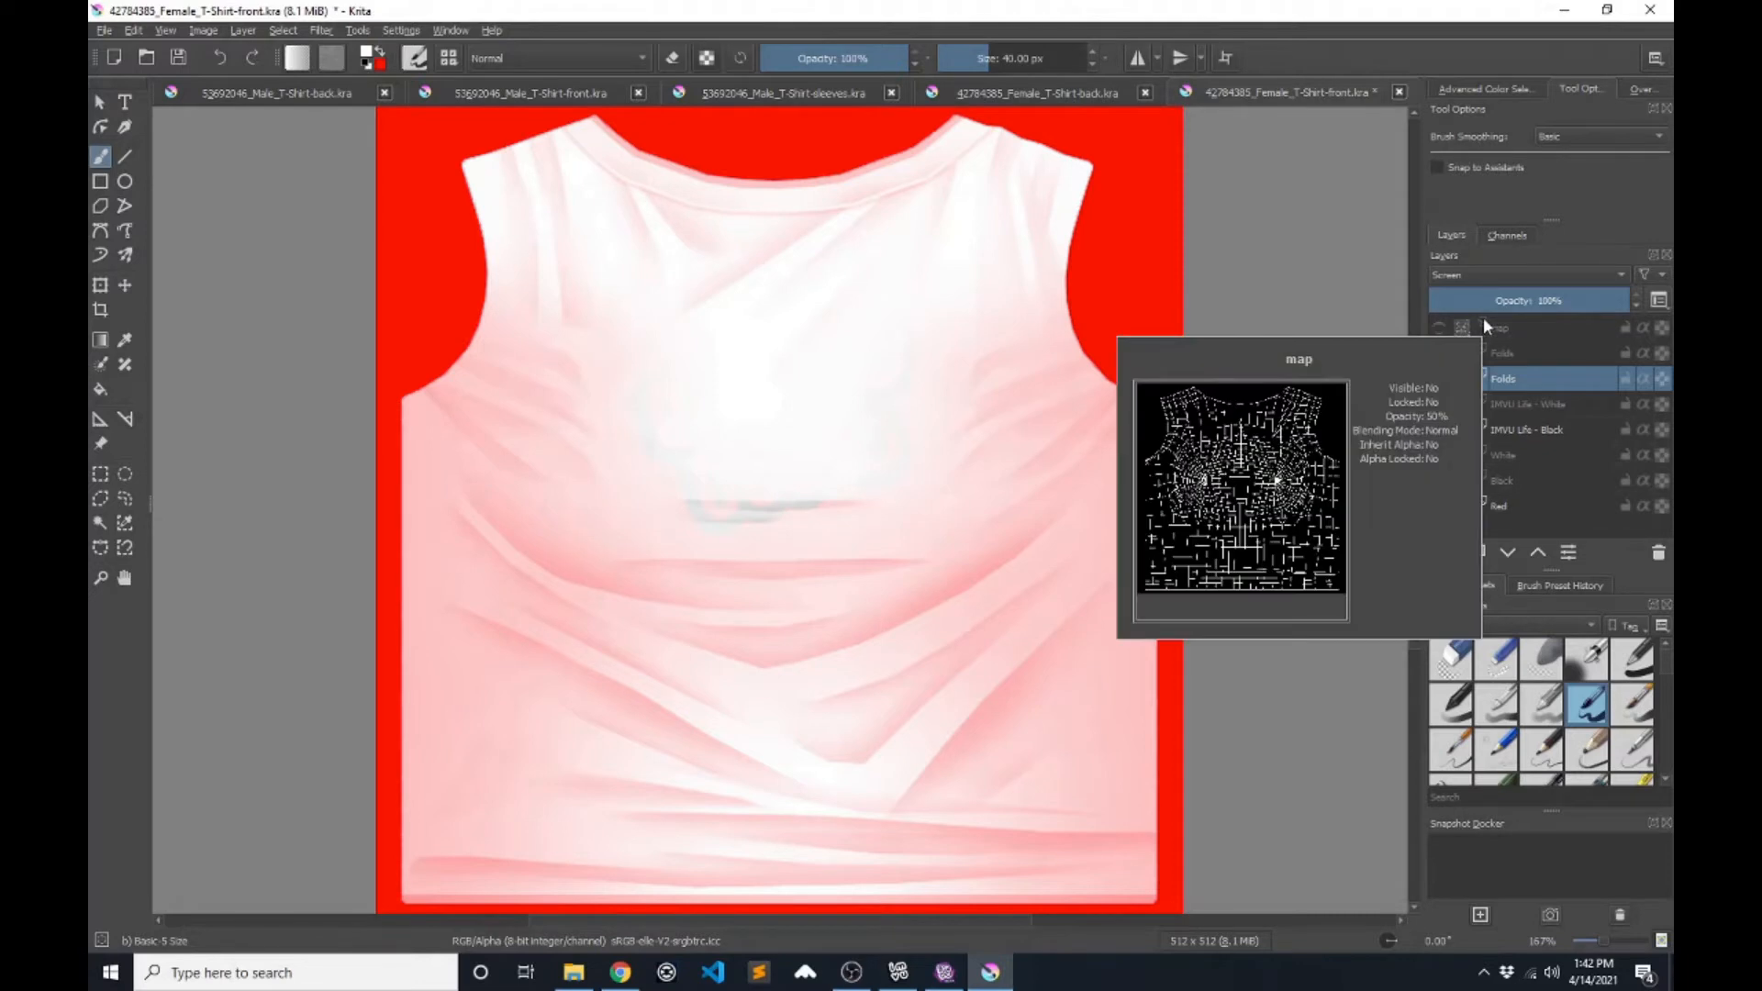
pyautogui.click(1520, 275)
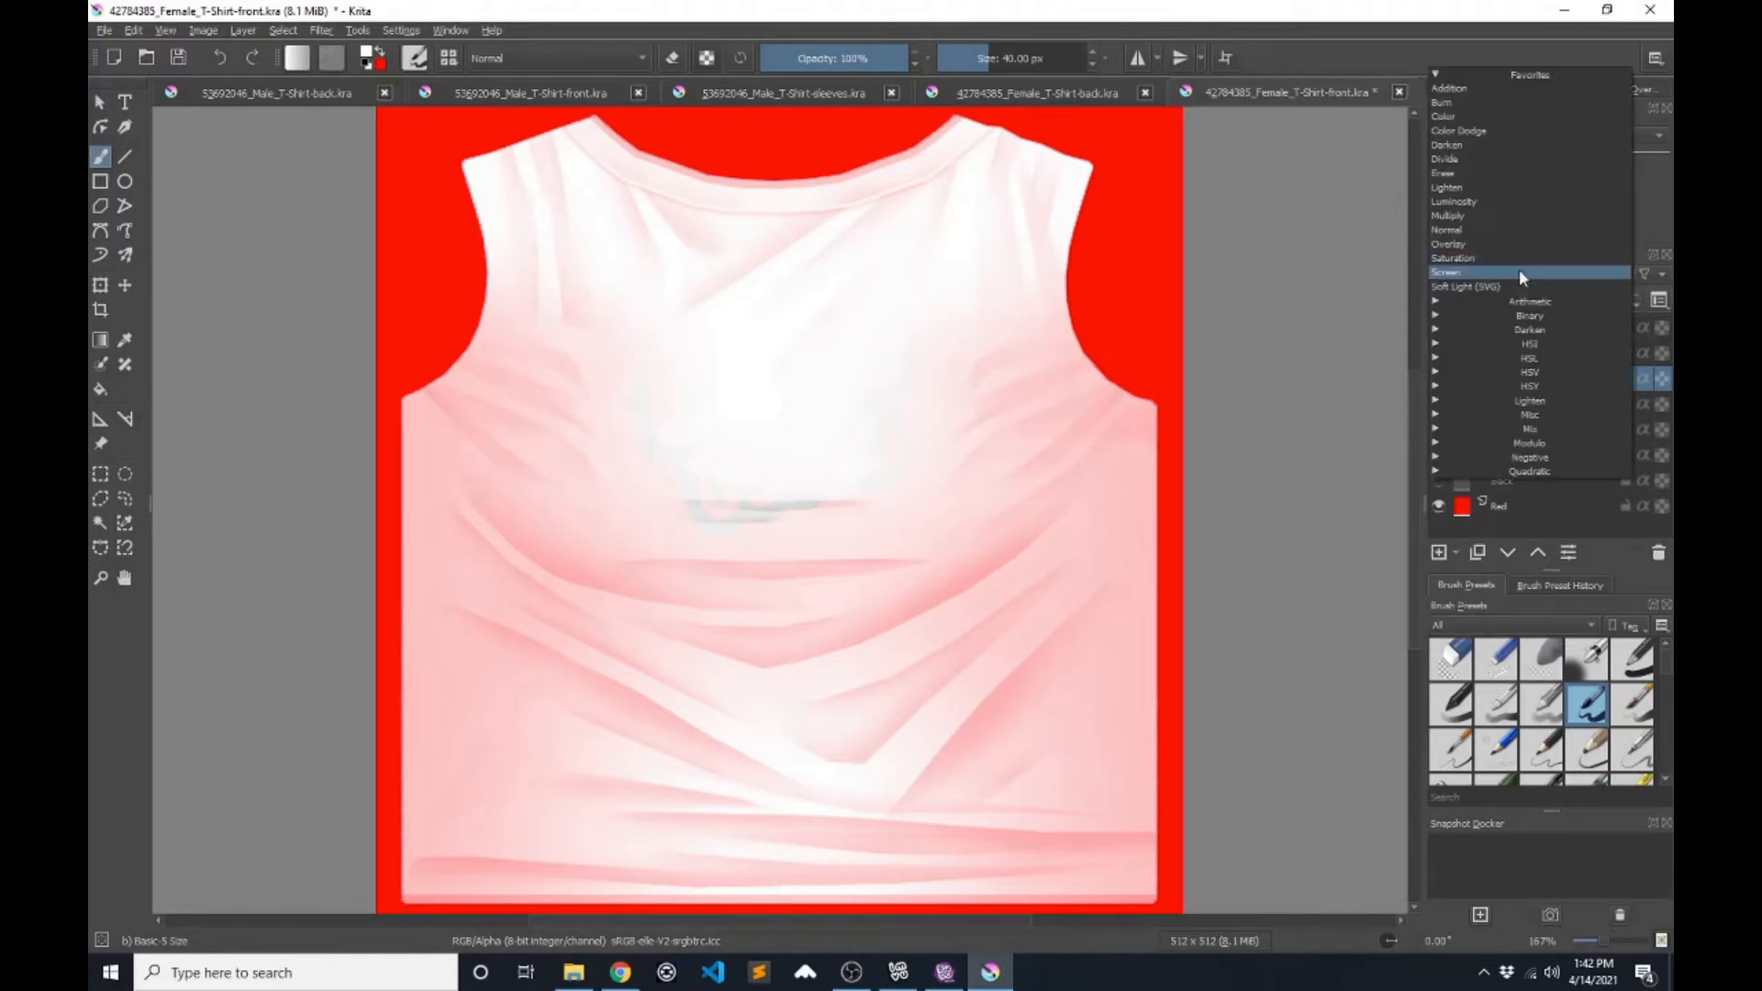
pyautogui.click(1476, 220)
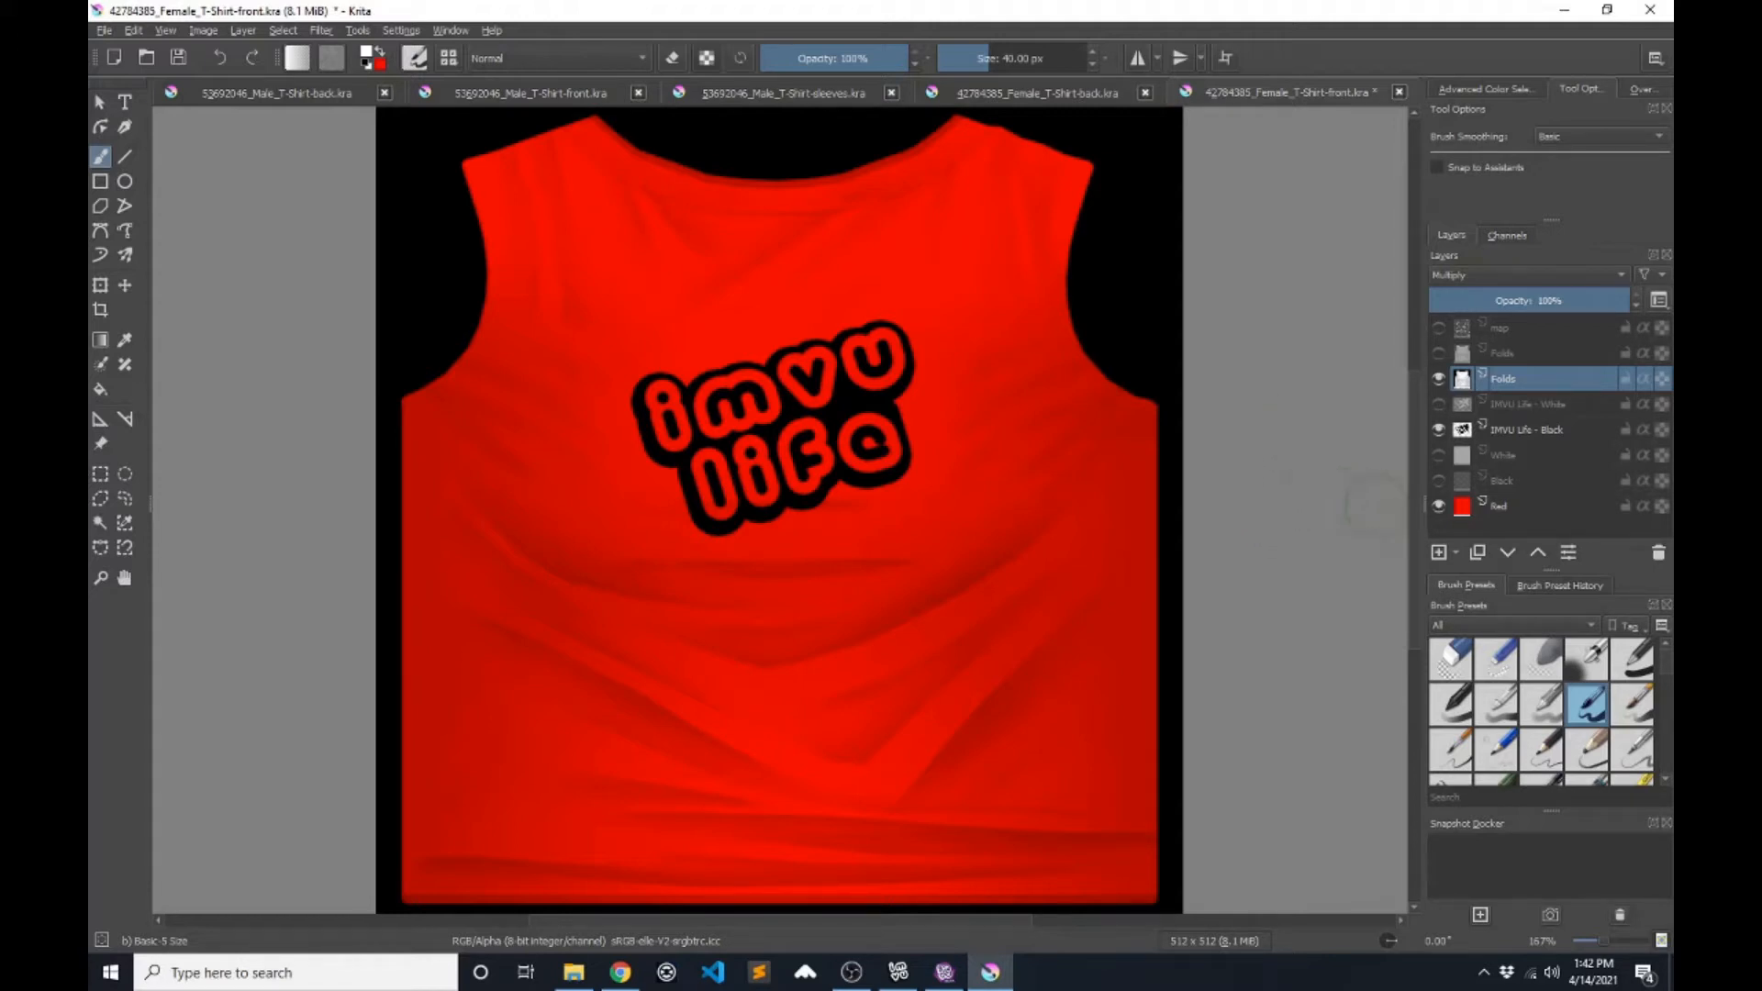
# - Replace the Red base layer with Black and swap the IMVU Life - Black logo for the IMVU Life - White one
pyautogui.click(1439, 507)
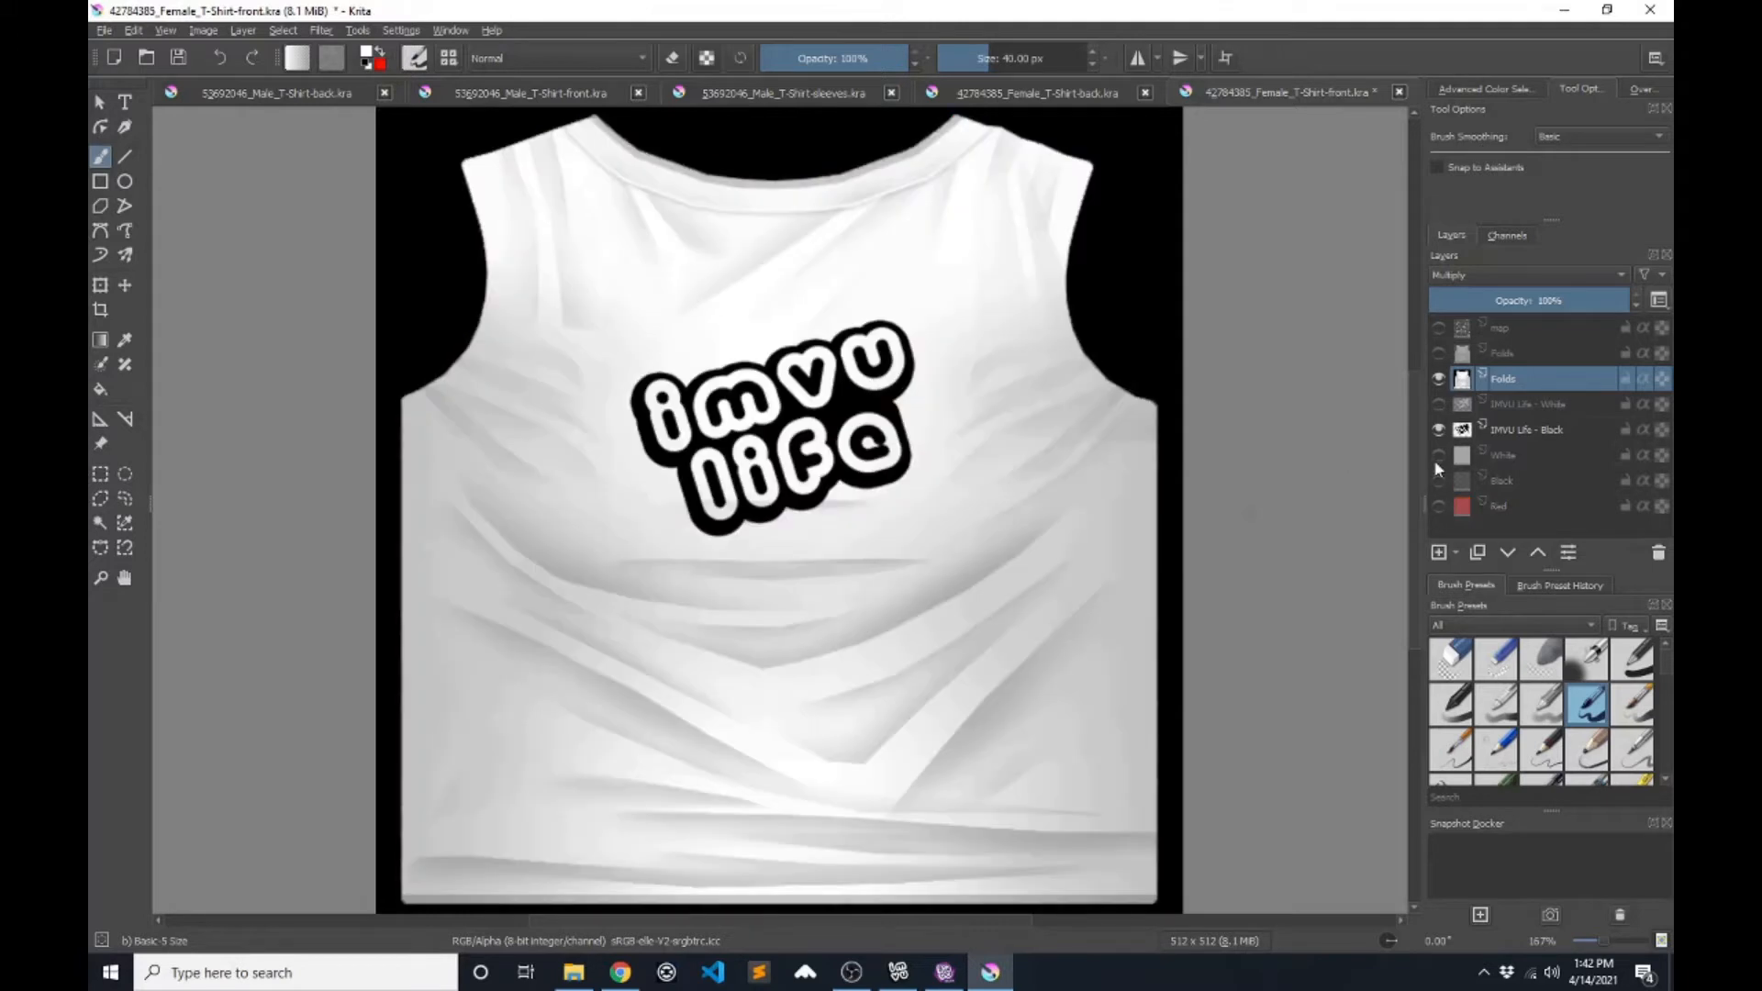
pyautogui.click(1438, 481)
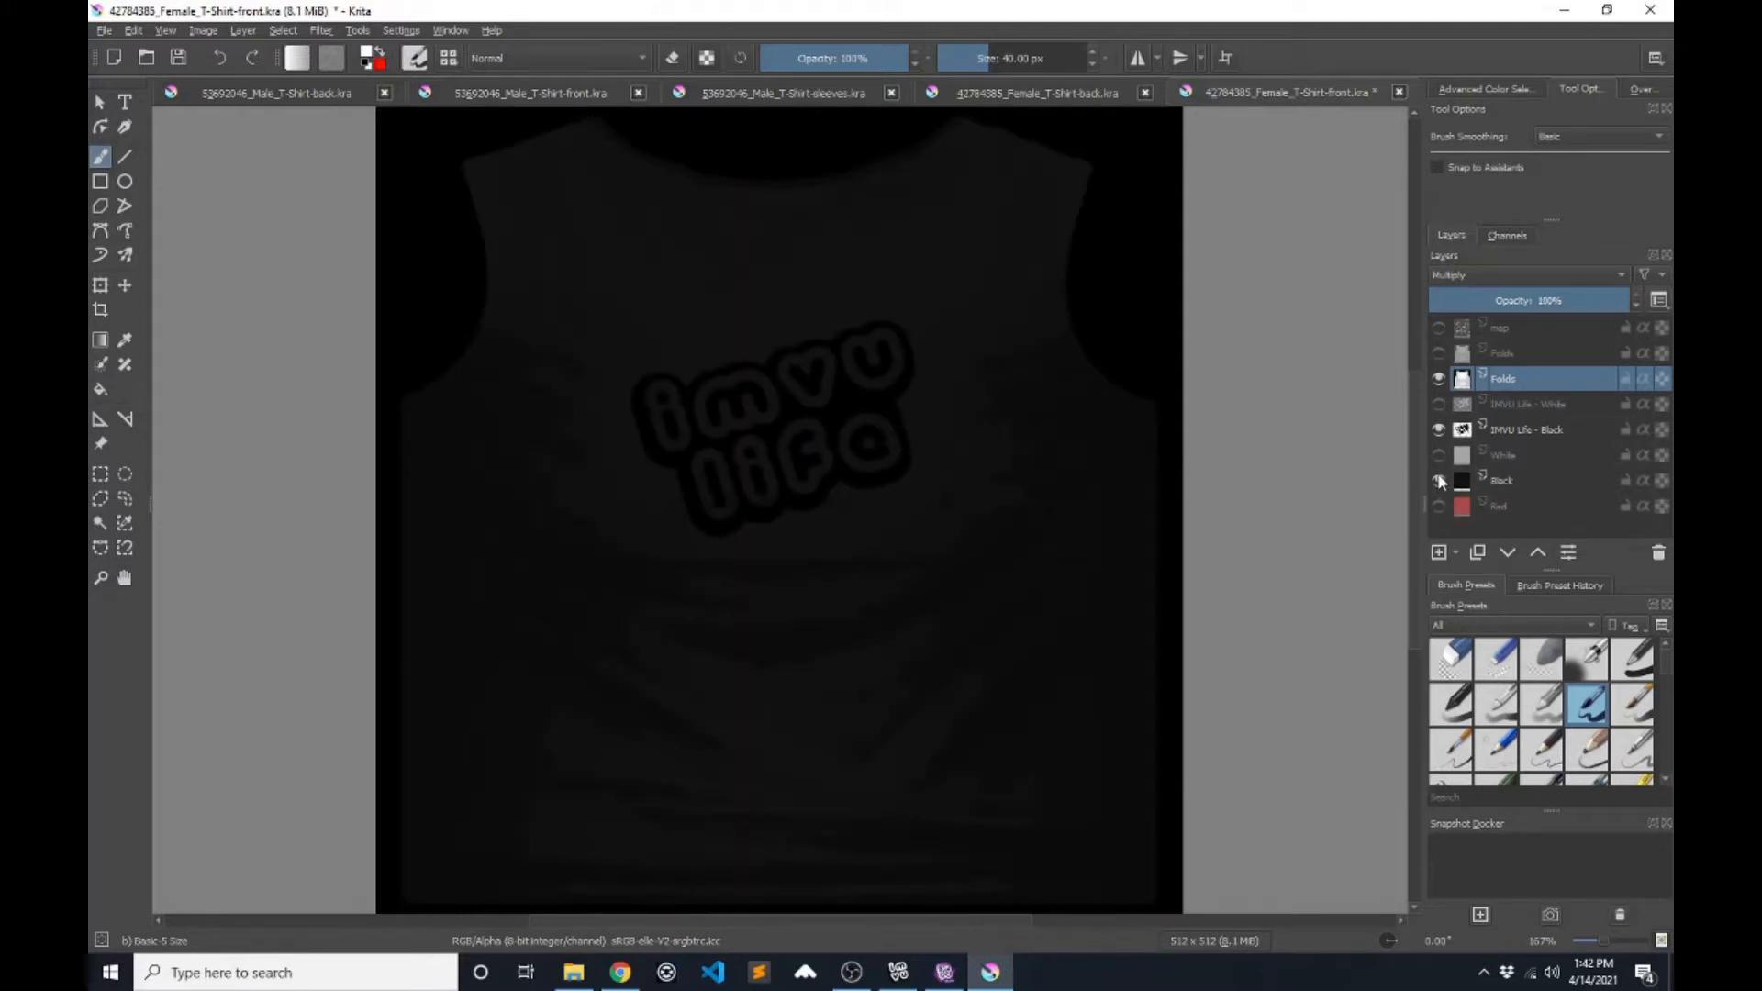
pyautogui.click(1438, 429)
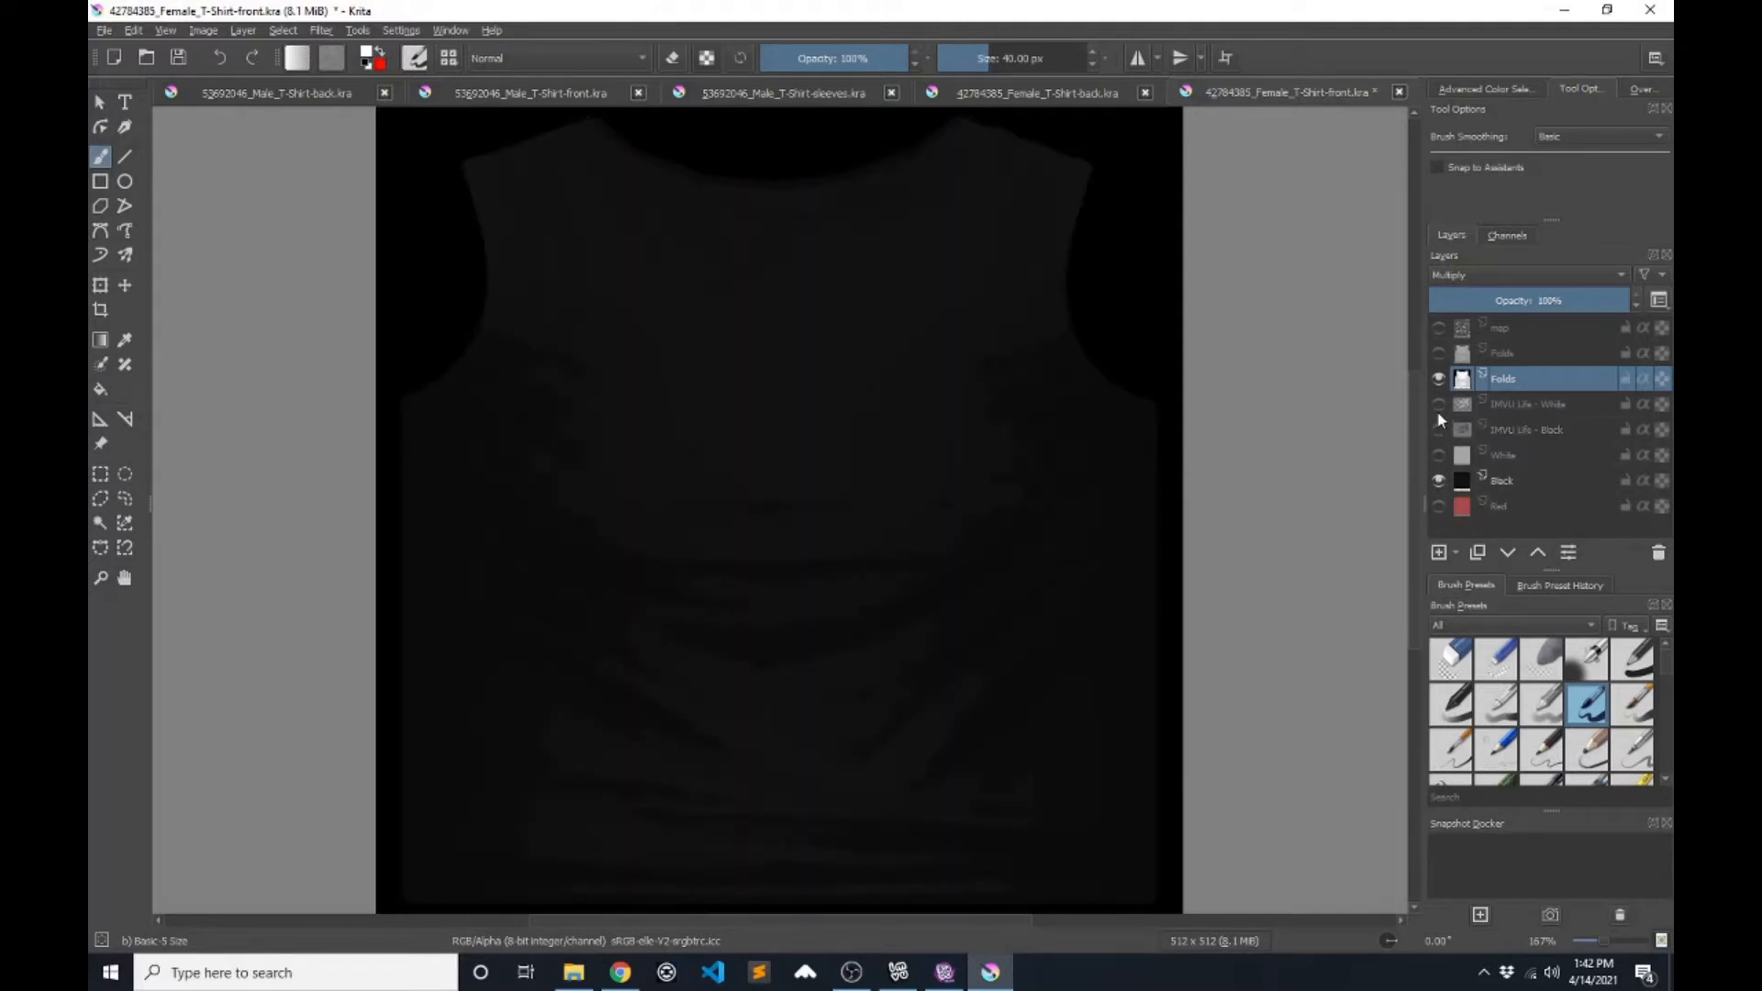
pyautogui.click(1438, 409)
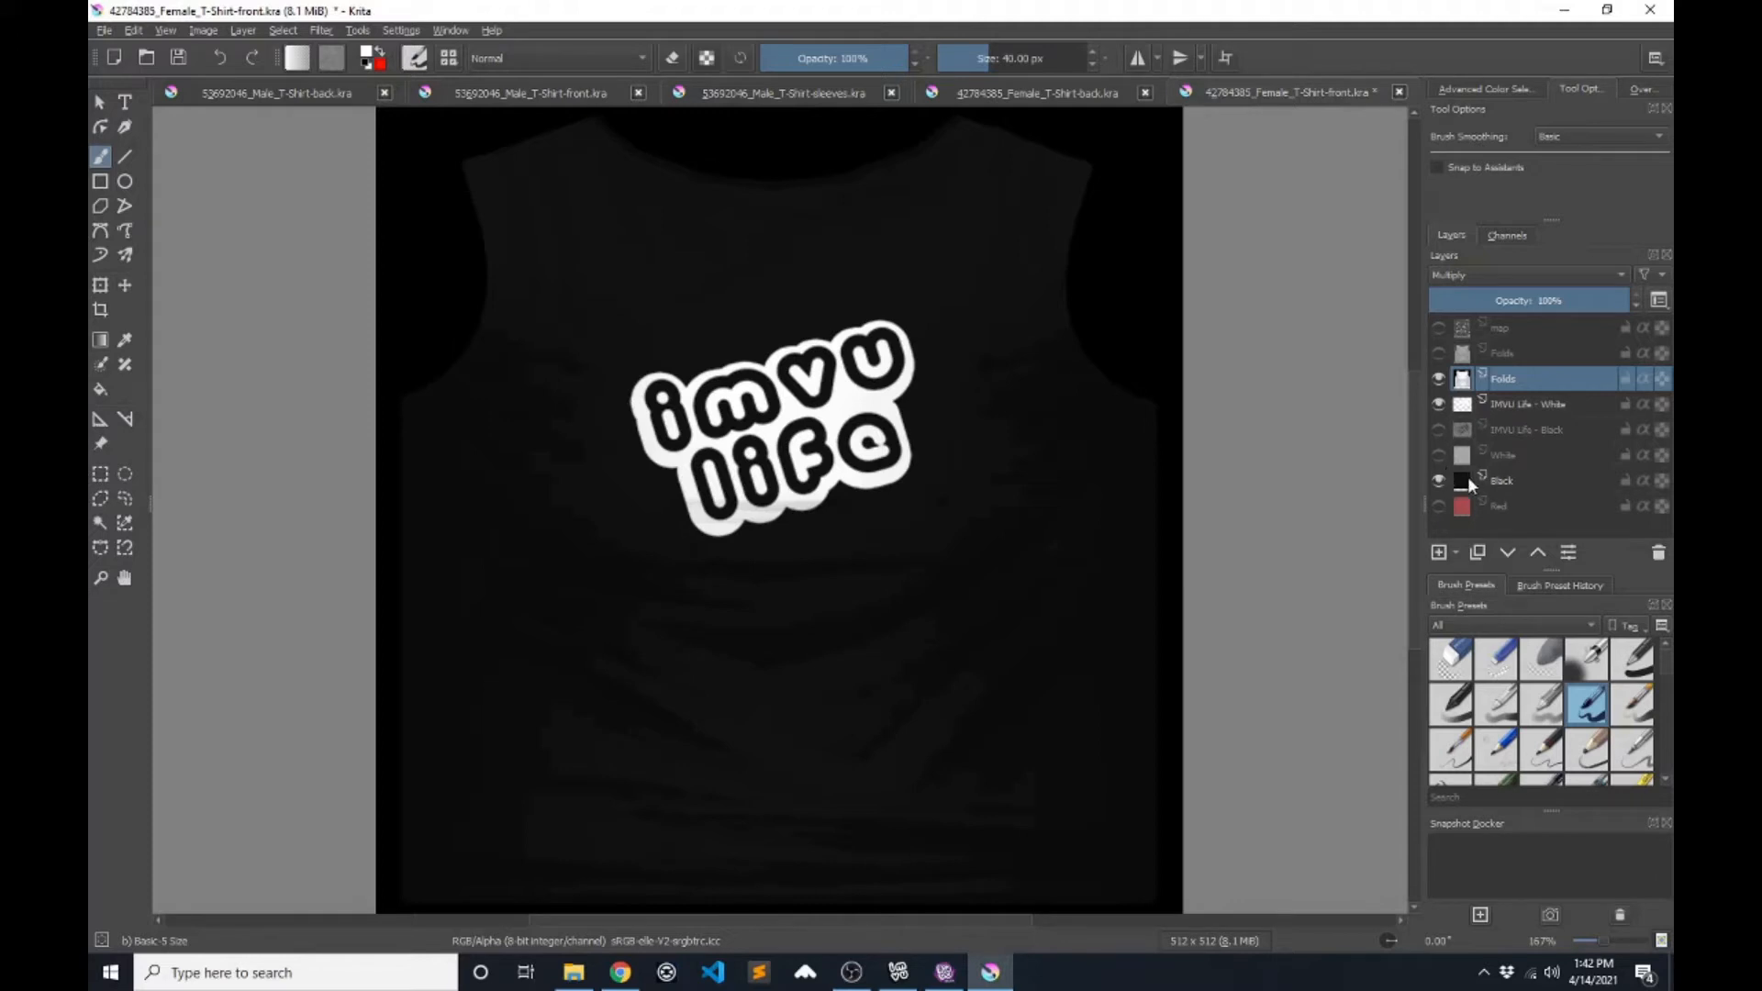
# - Compare the black shirt with and without the lower Folds layer, and turn on the second Folds layer above it
pyautogui.click(1438, 378)
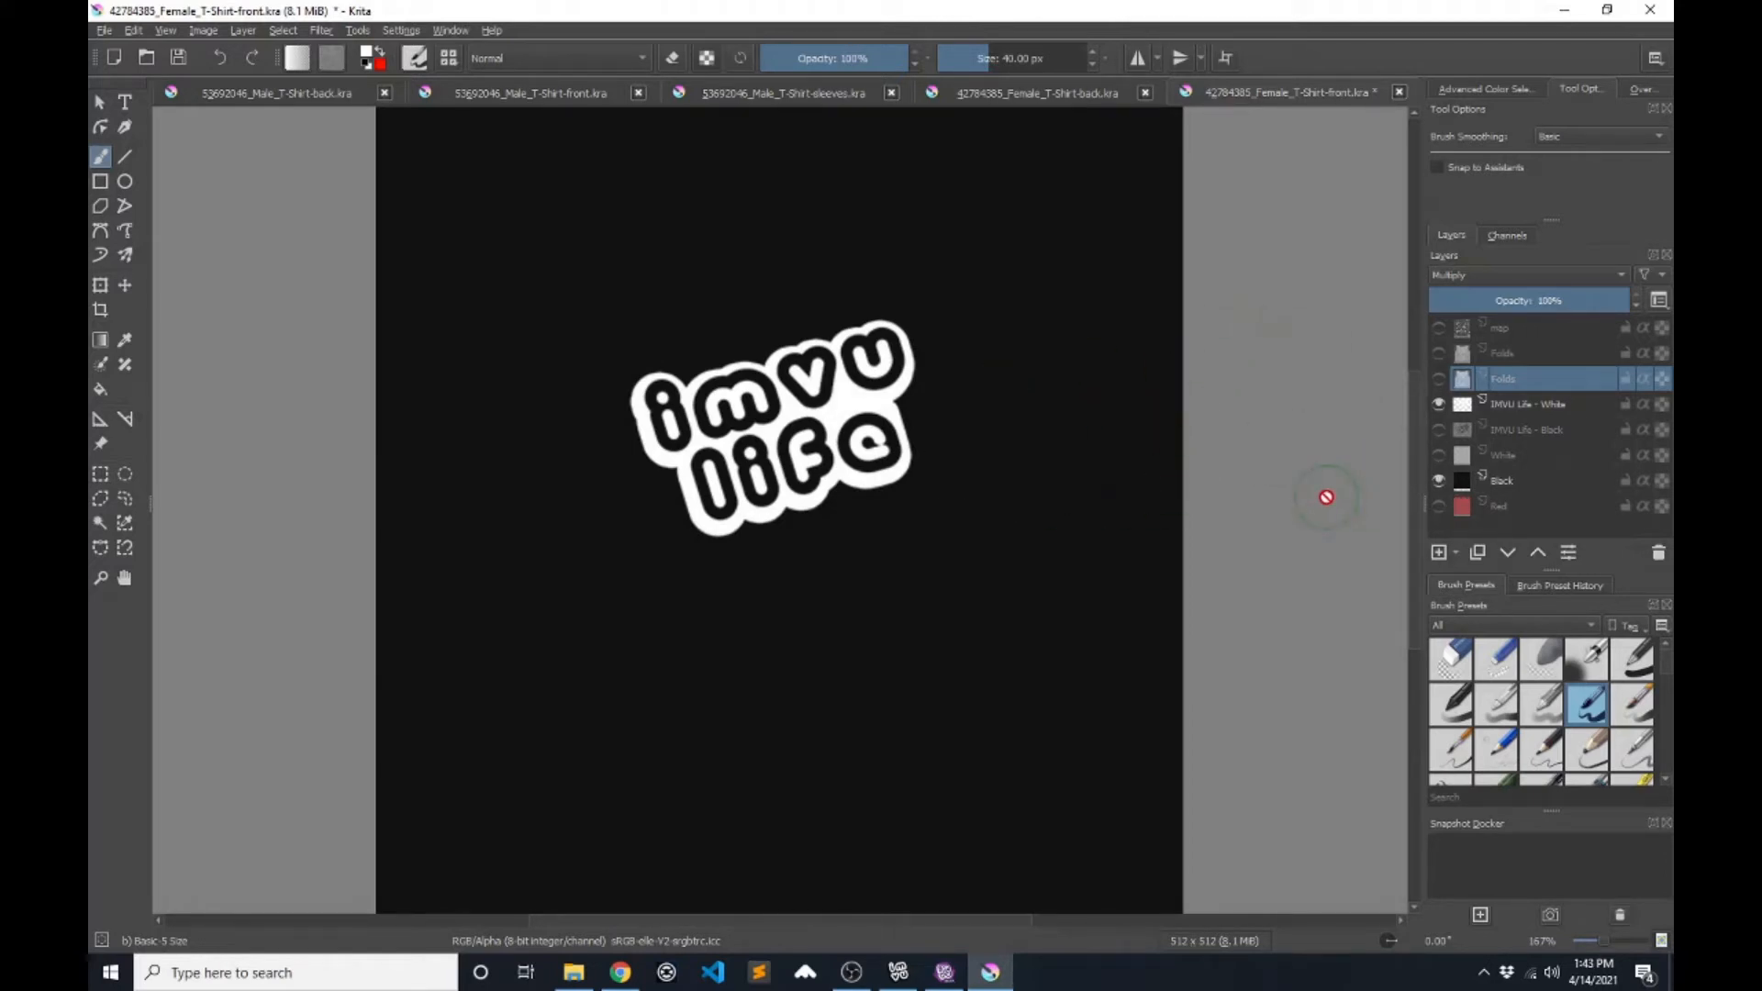
pyautogui.click(1439, 378)
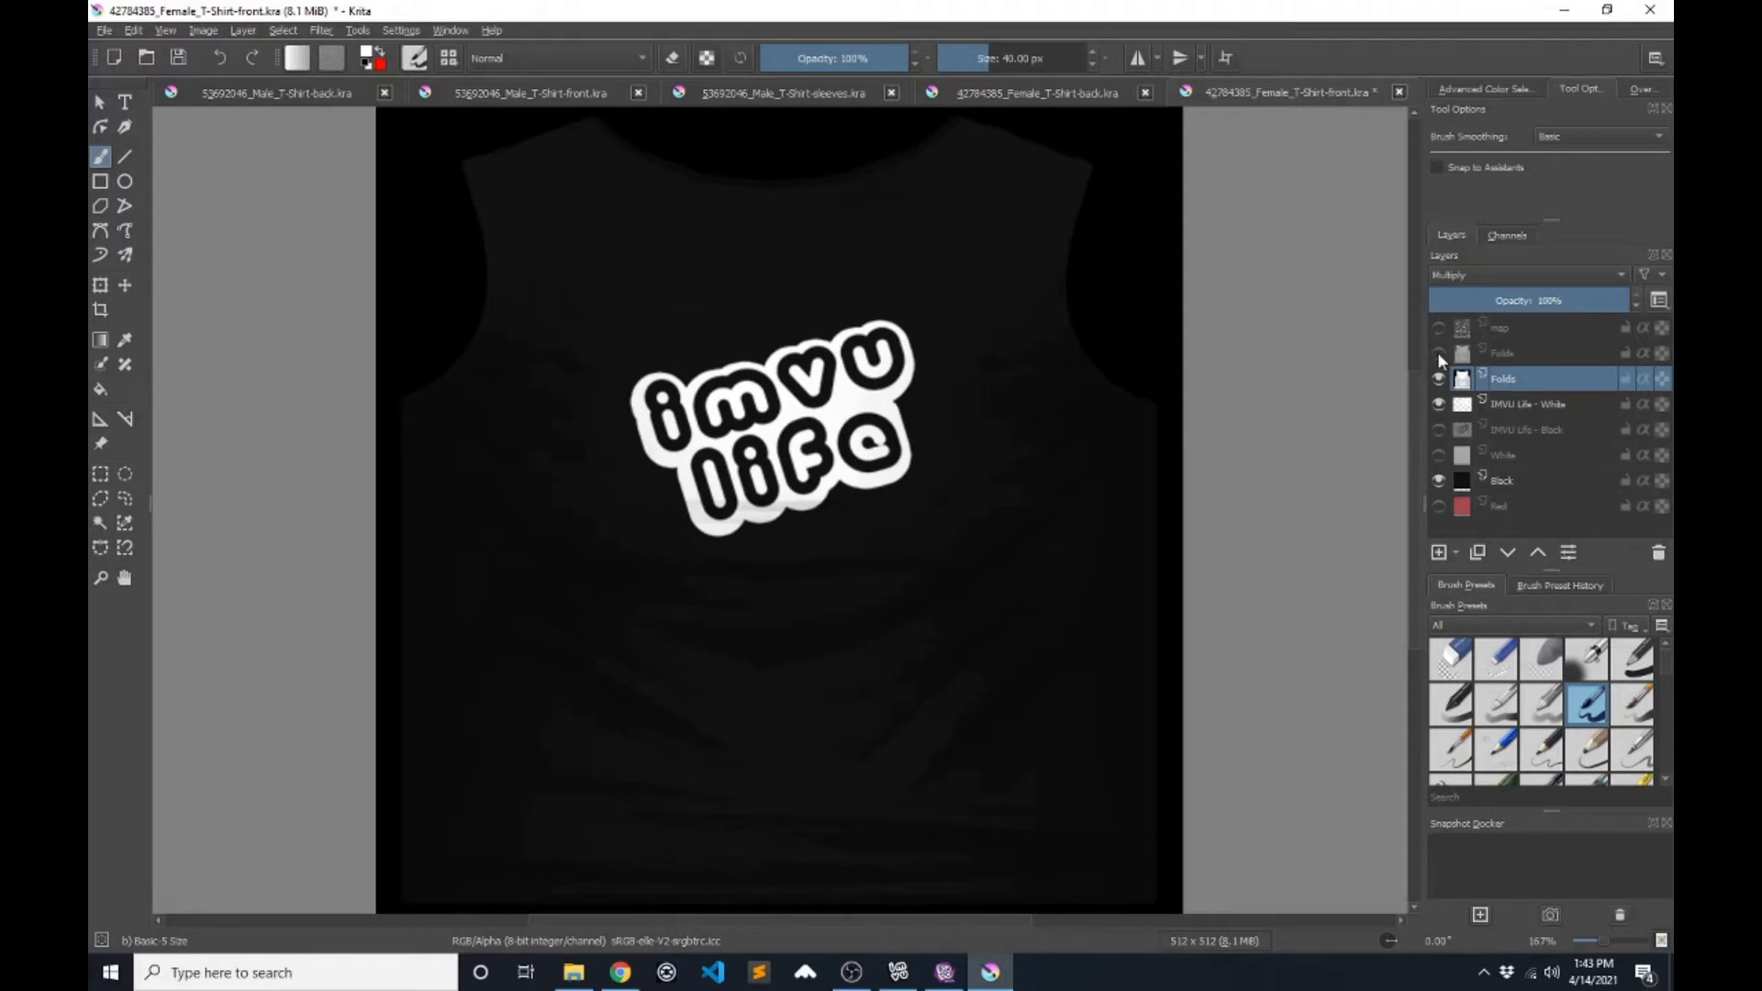
pyautogui.moveTo(1438, 358)
pyautogui.click(1438, 352)
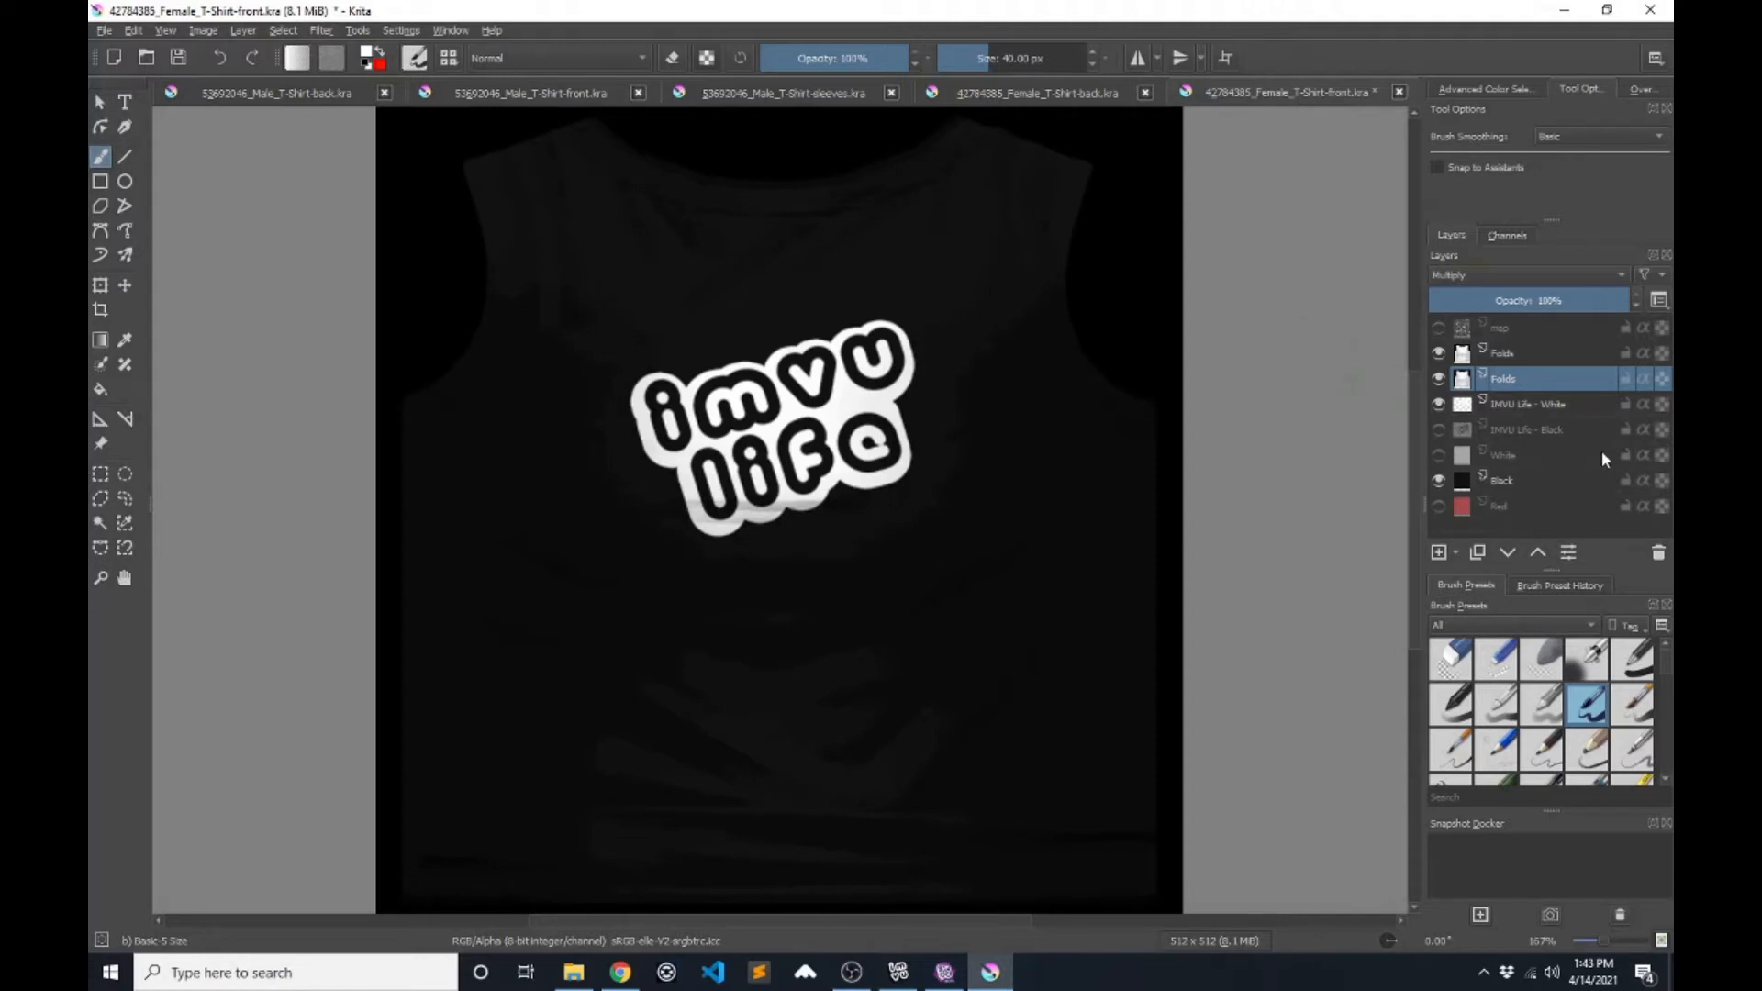
pyautogui.click(1523, 354)
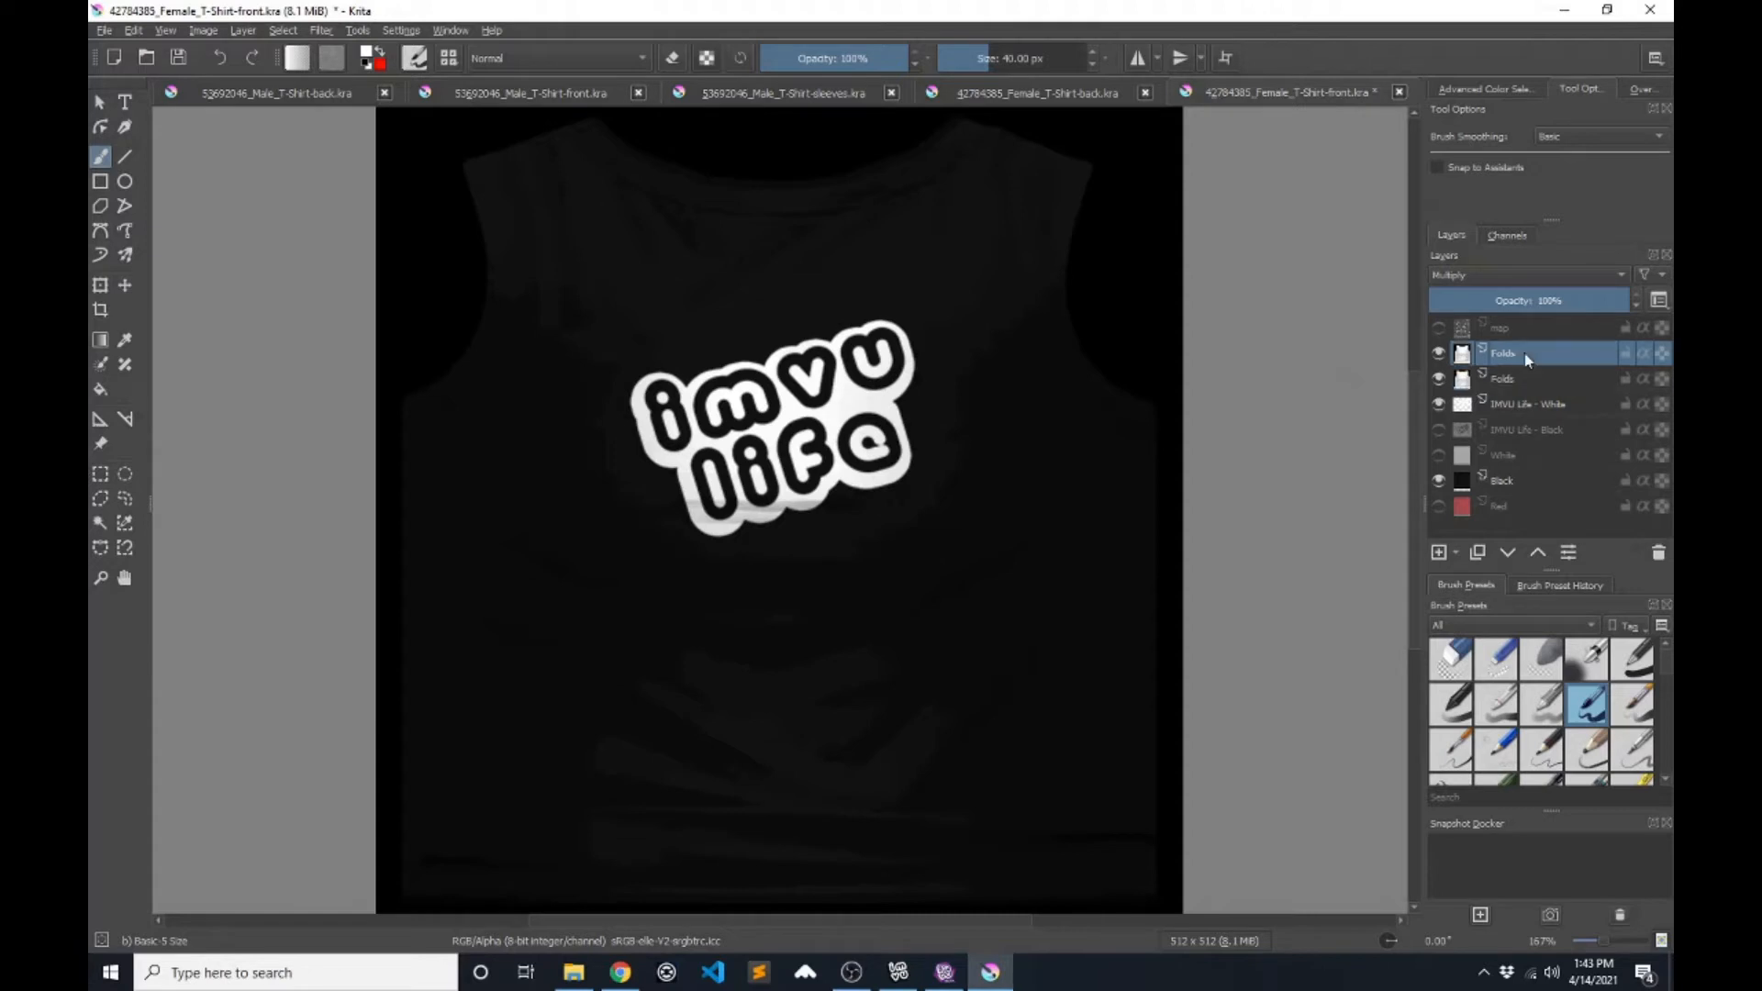
pyautogui.click(1514, 386)
pyautogui.click(1511, 357)
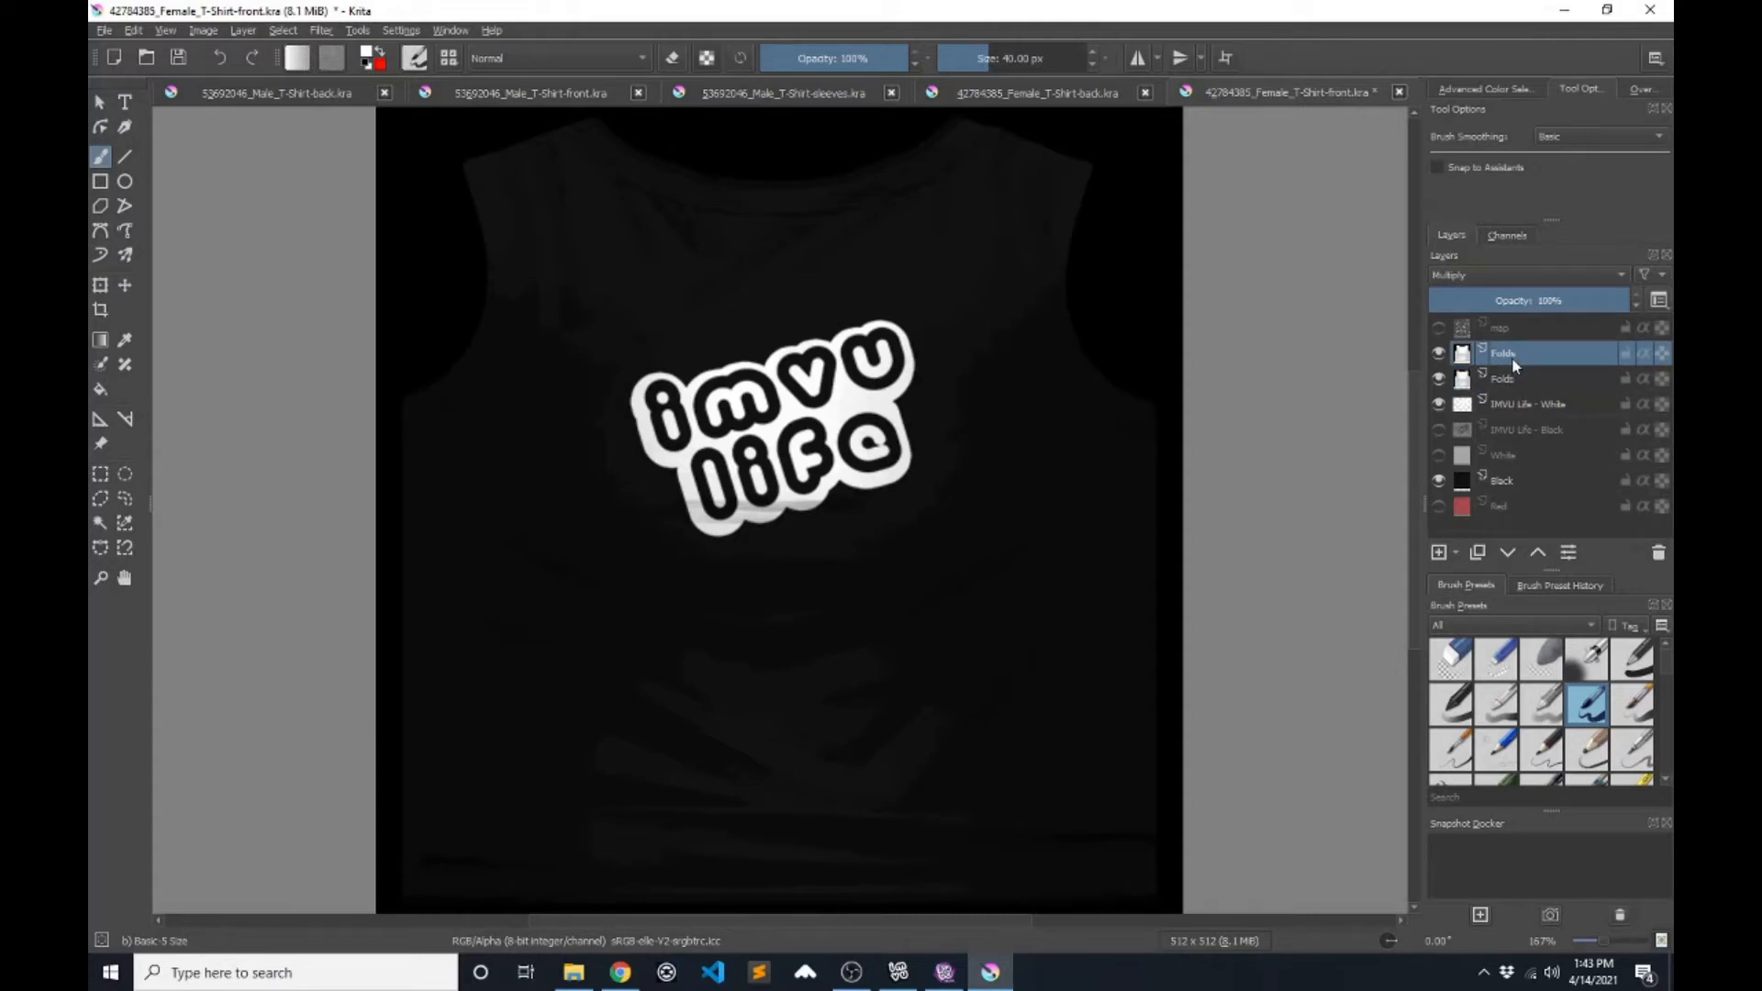
pyautogui.click(1438, 353)
# - Show the White layer, reduce its opacity to 0%, and hide it again
pyautogui.click(1440, 457)
pyautogui.click(1539, 463)
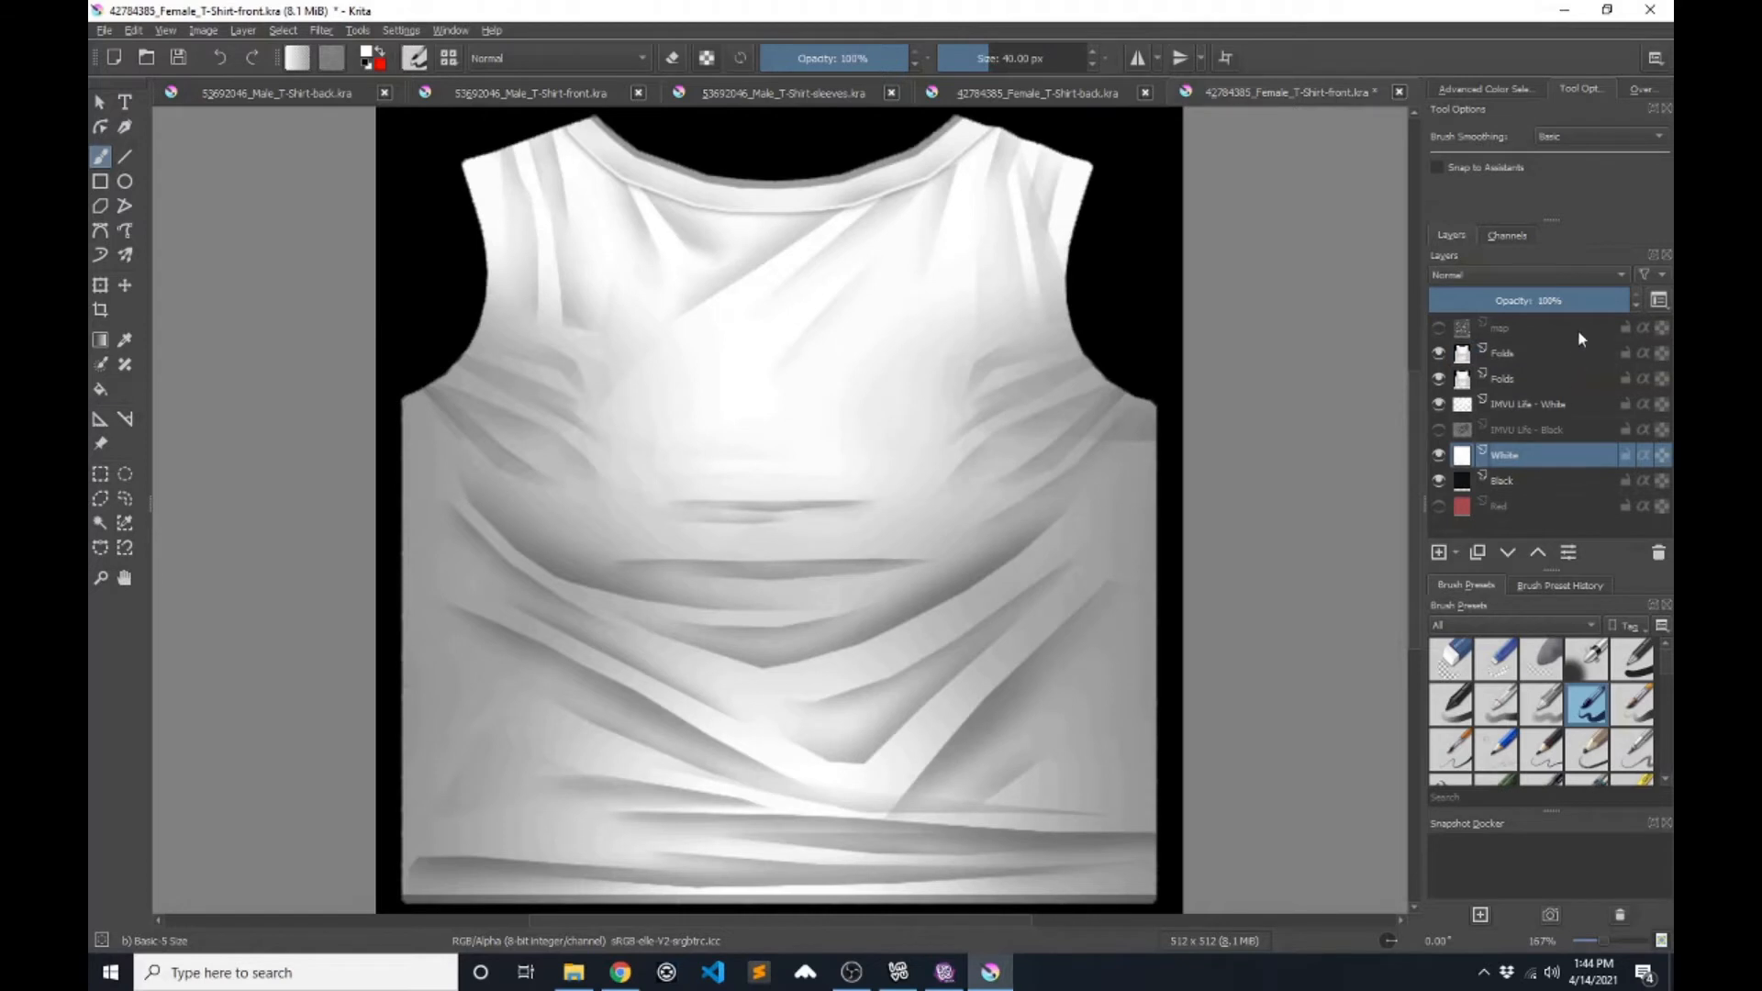
pyautogui.moveTo(1547, 296); pyautogui.dragTo(1415, 302)
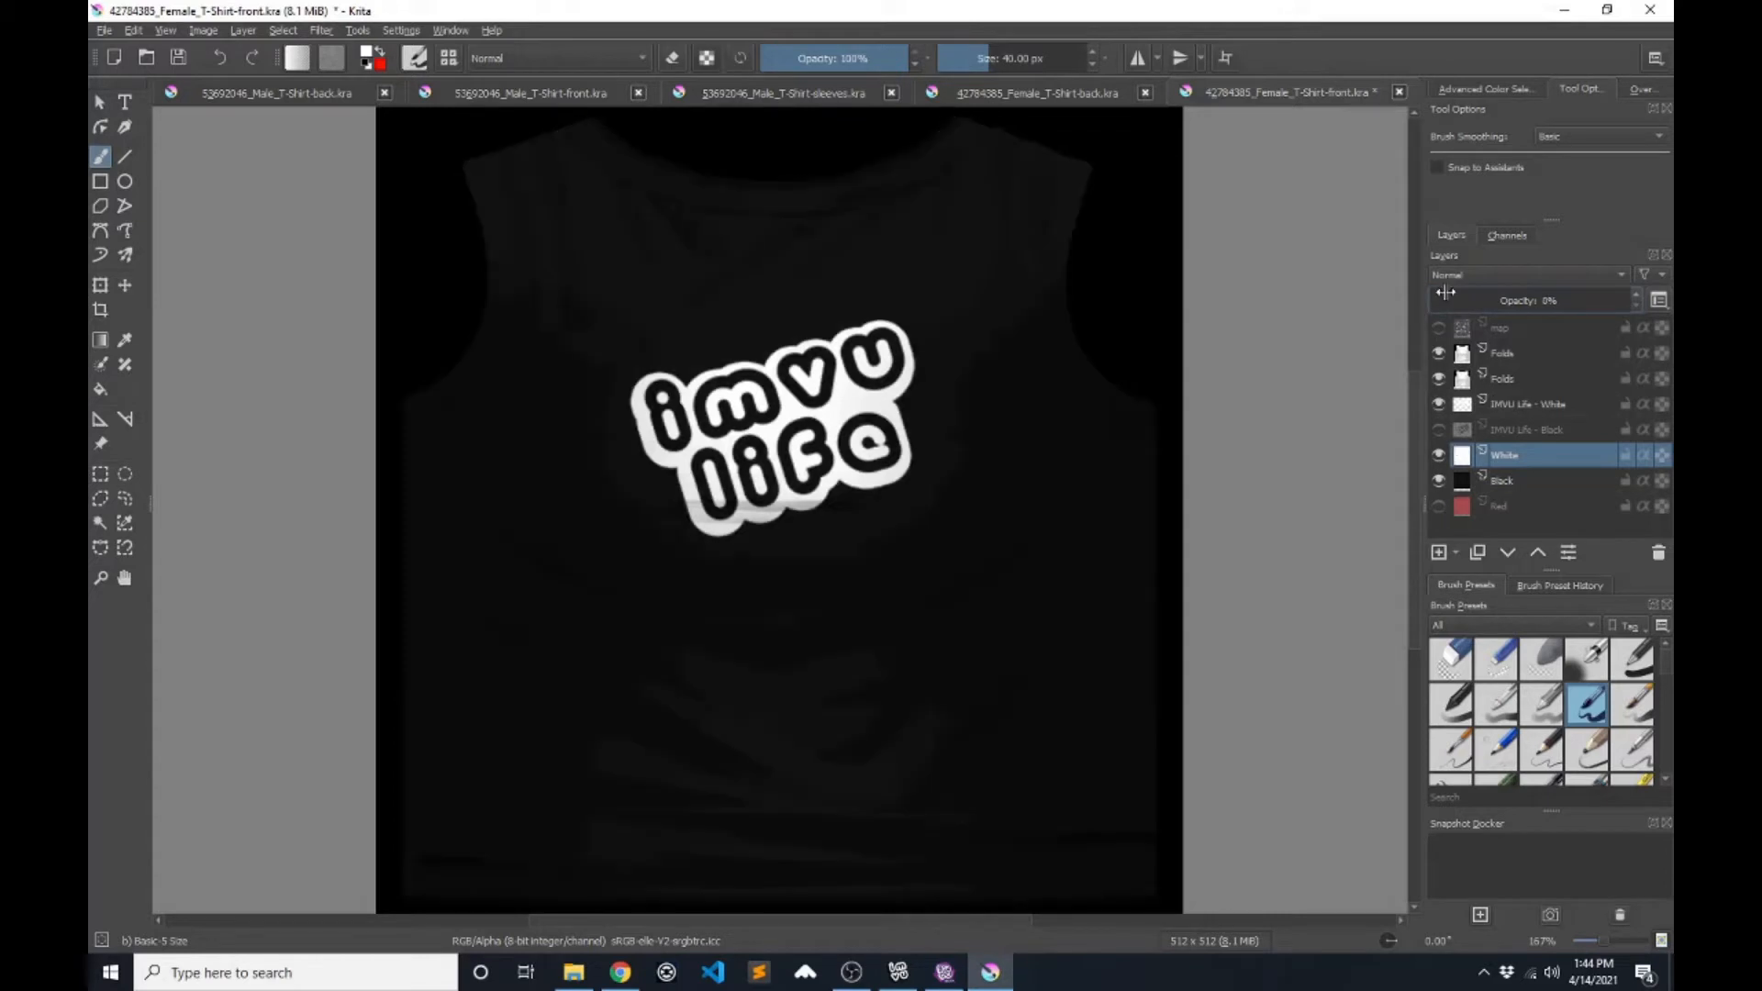
pyautogui.click(1438, 455)
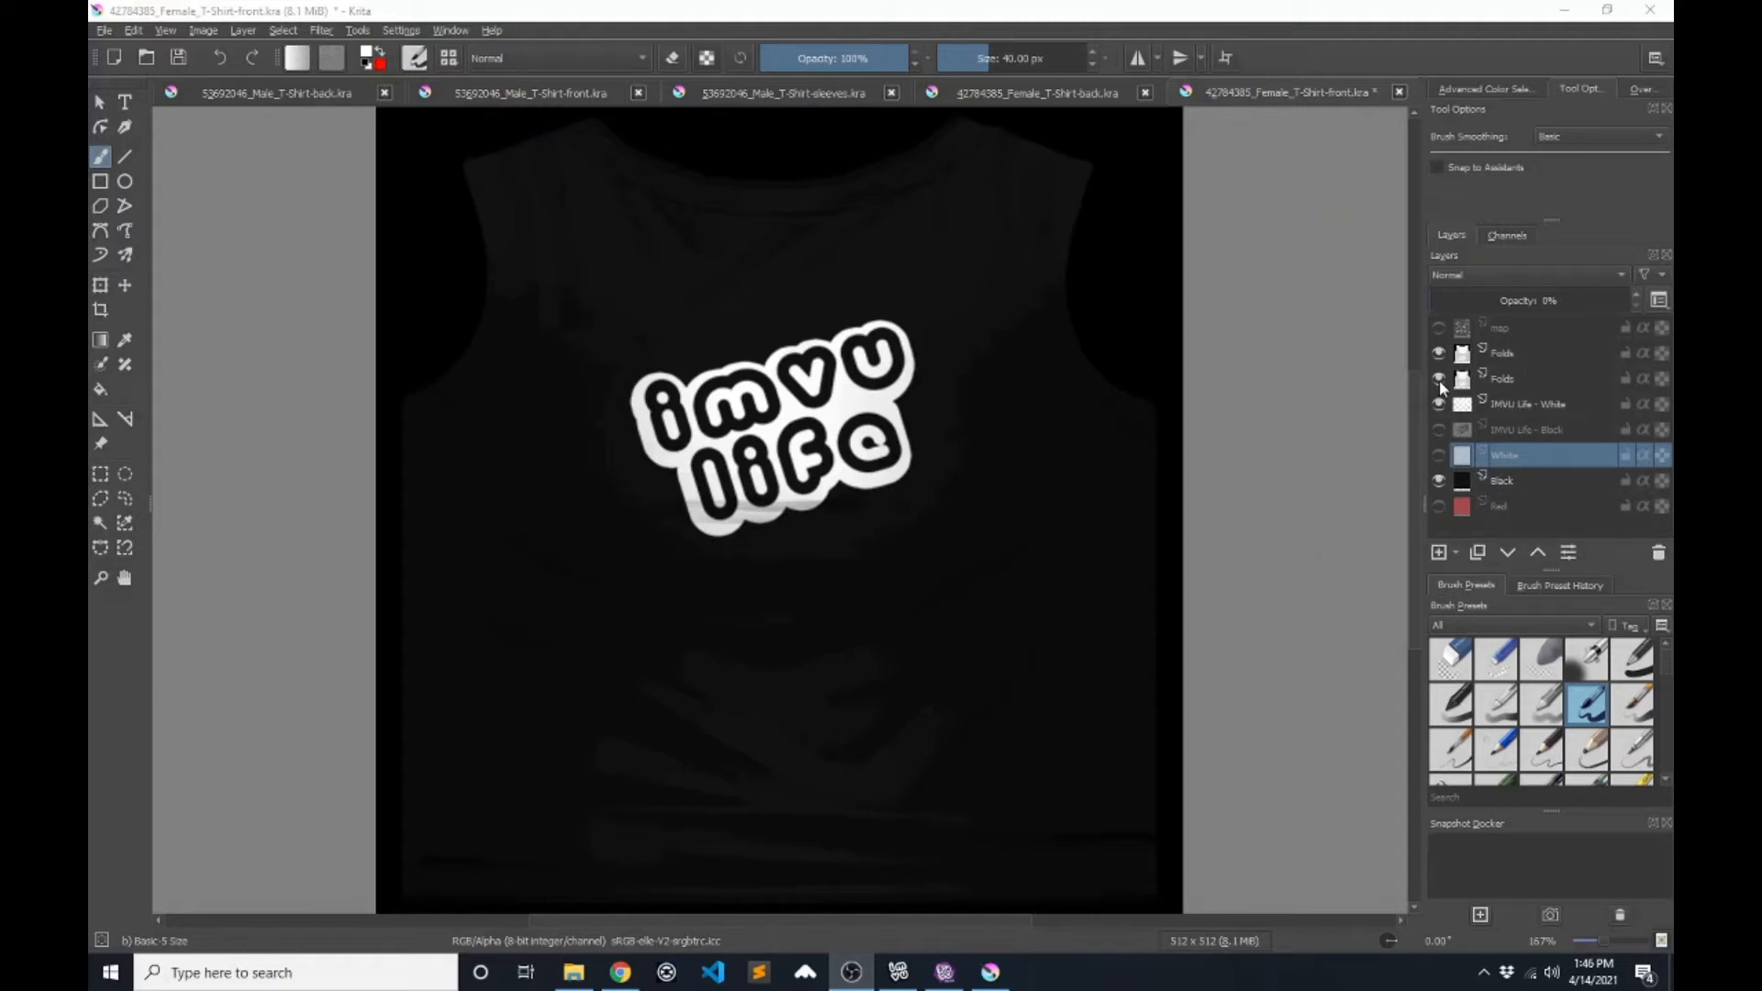
# - Import 42784385_Female_T-Shirt-front.jpg from the Original Files folder as a new layer, and delete the imported layer
pyautogui.click(243, 29)
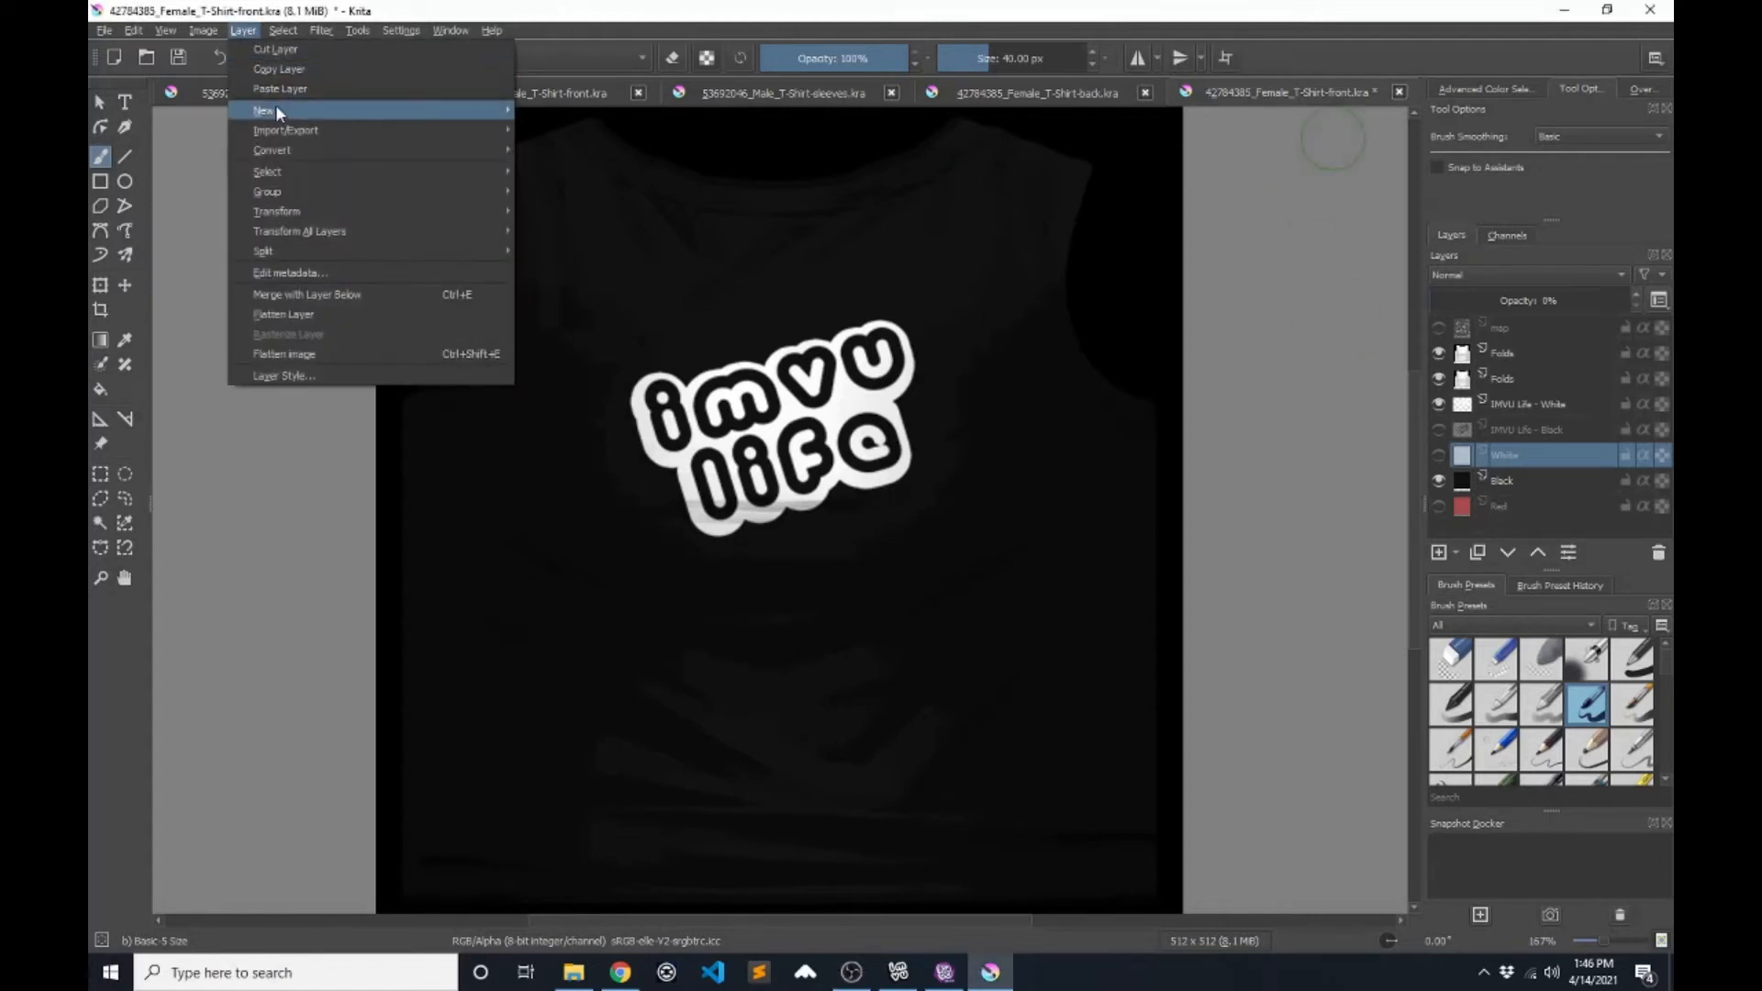
pyautogui.moveTo(301, 130)
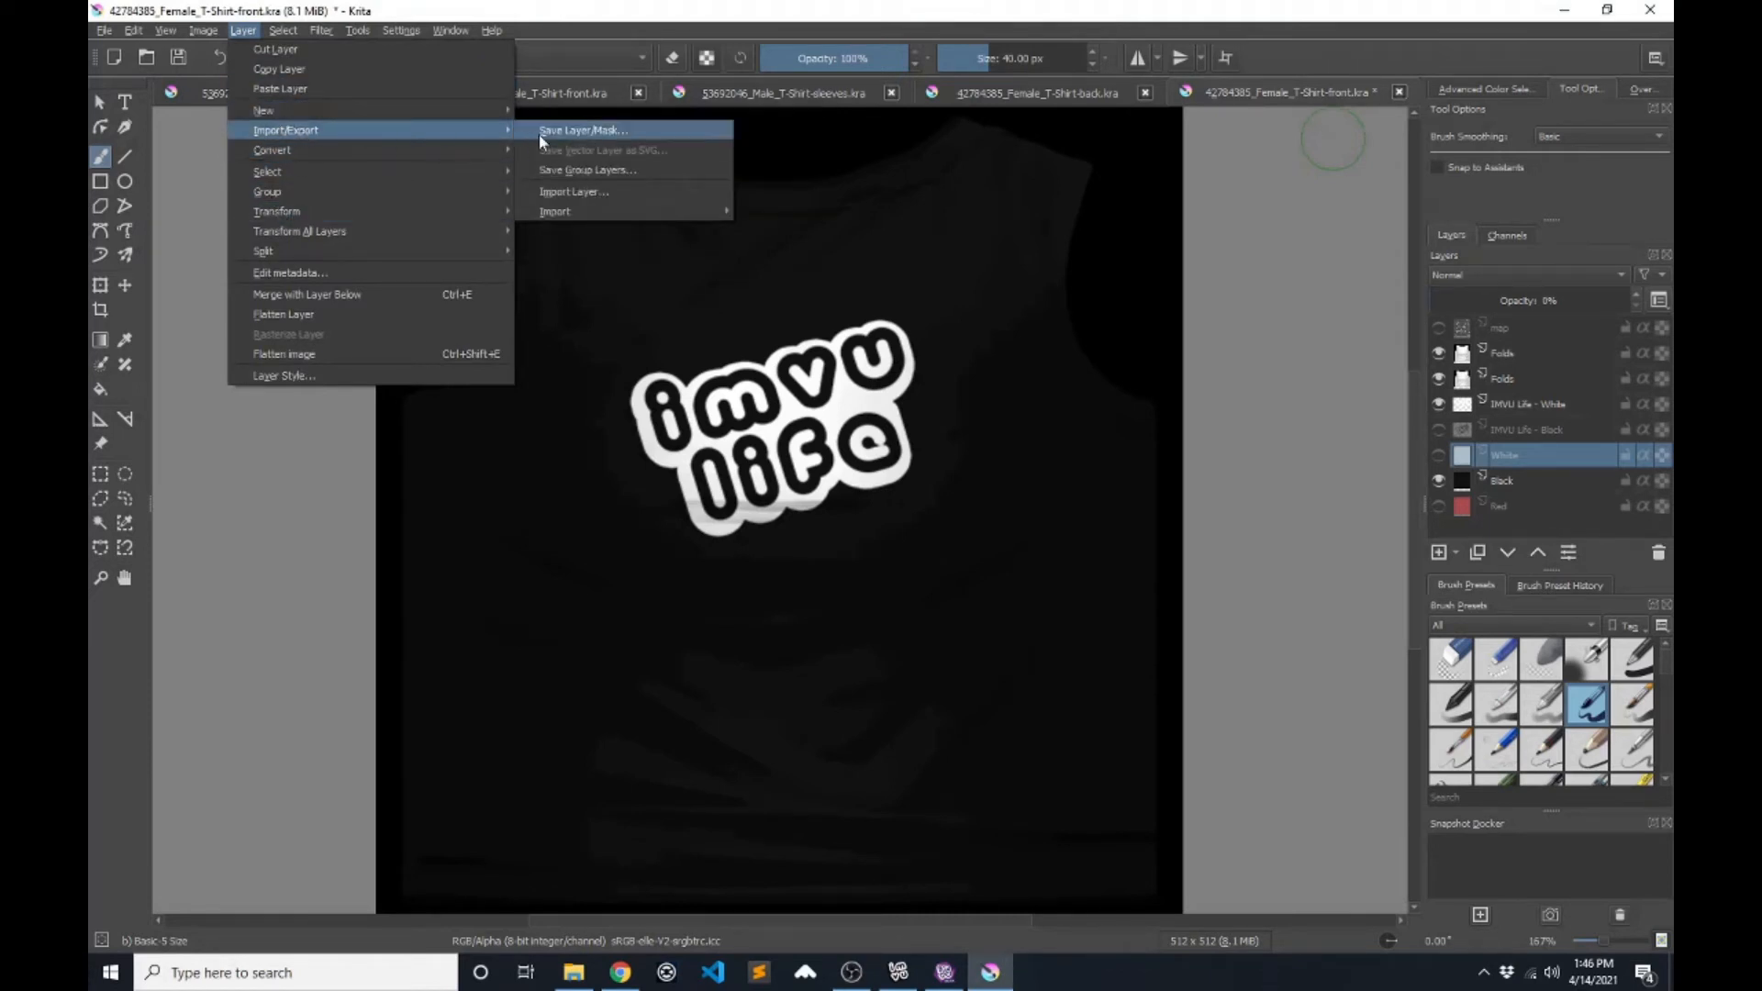
pyautogui.moveTo(624, 206)
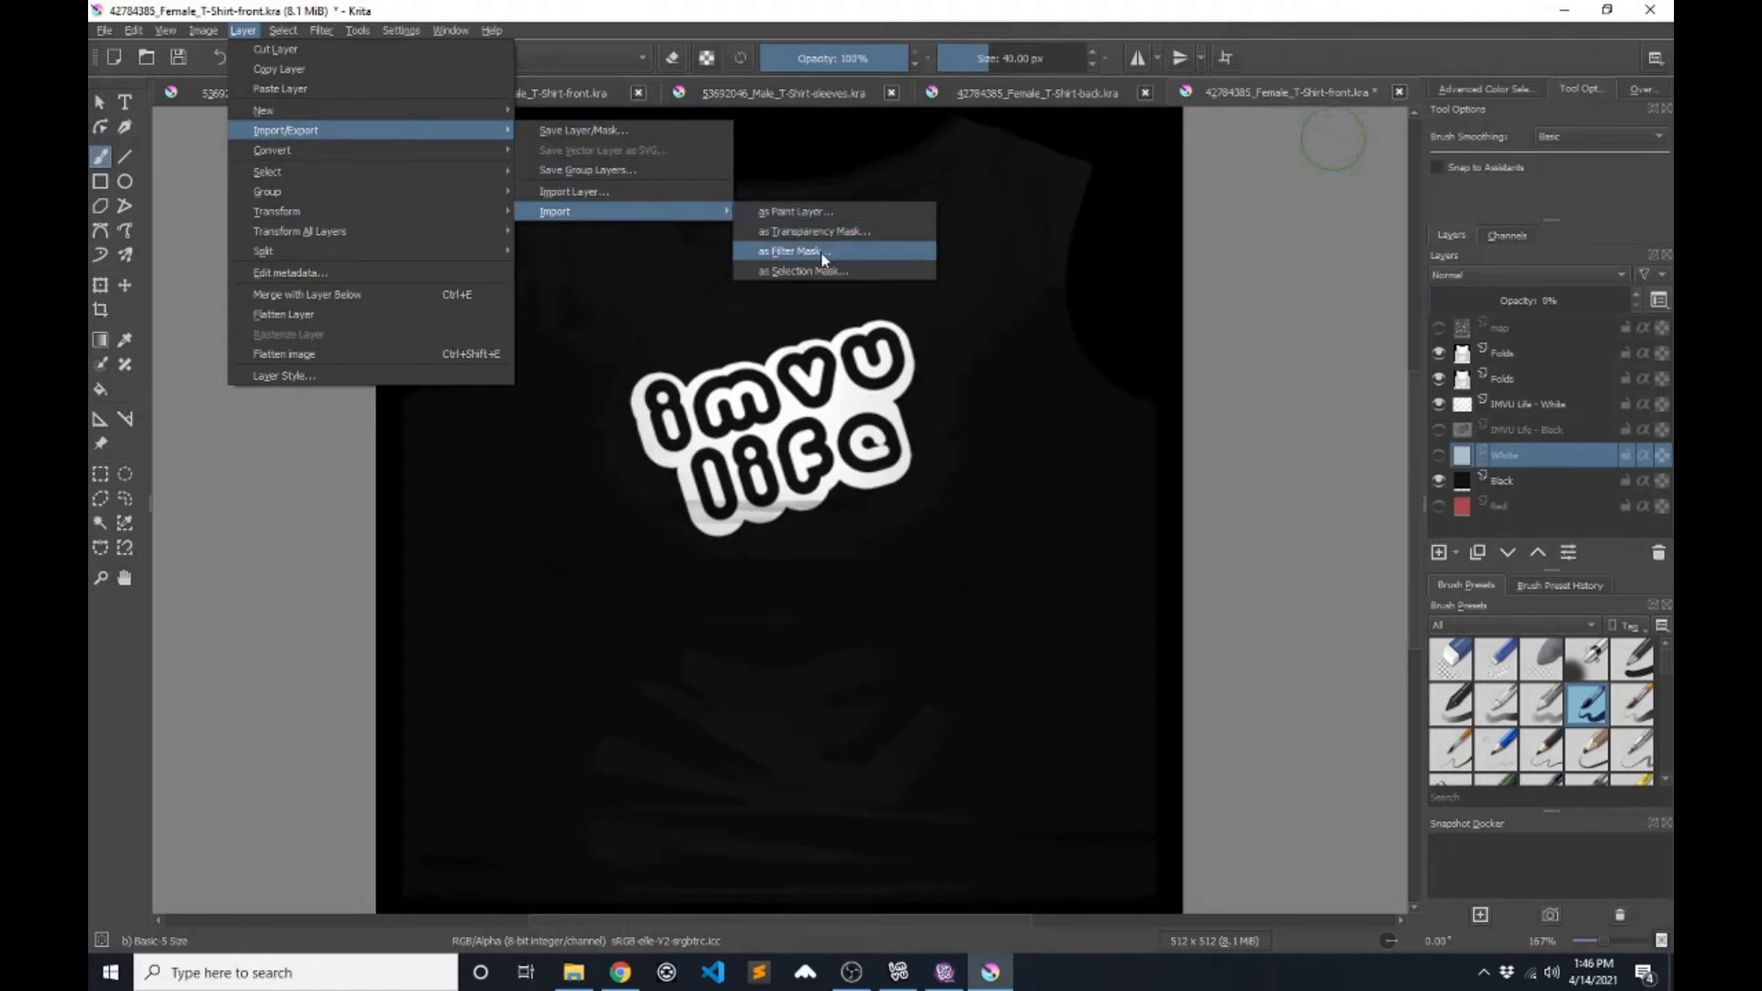
pyautogui.click(587, 192)
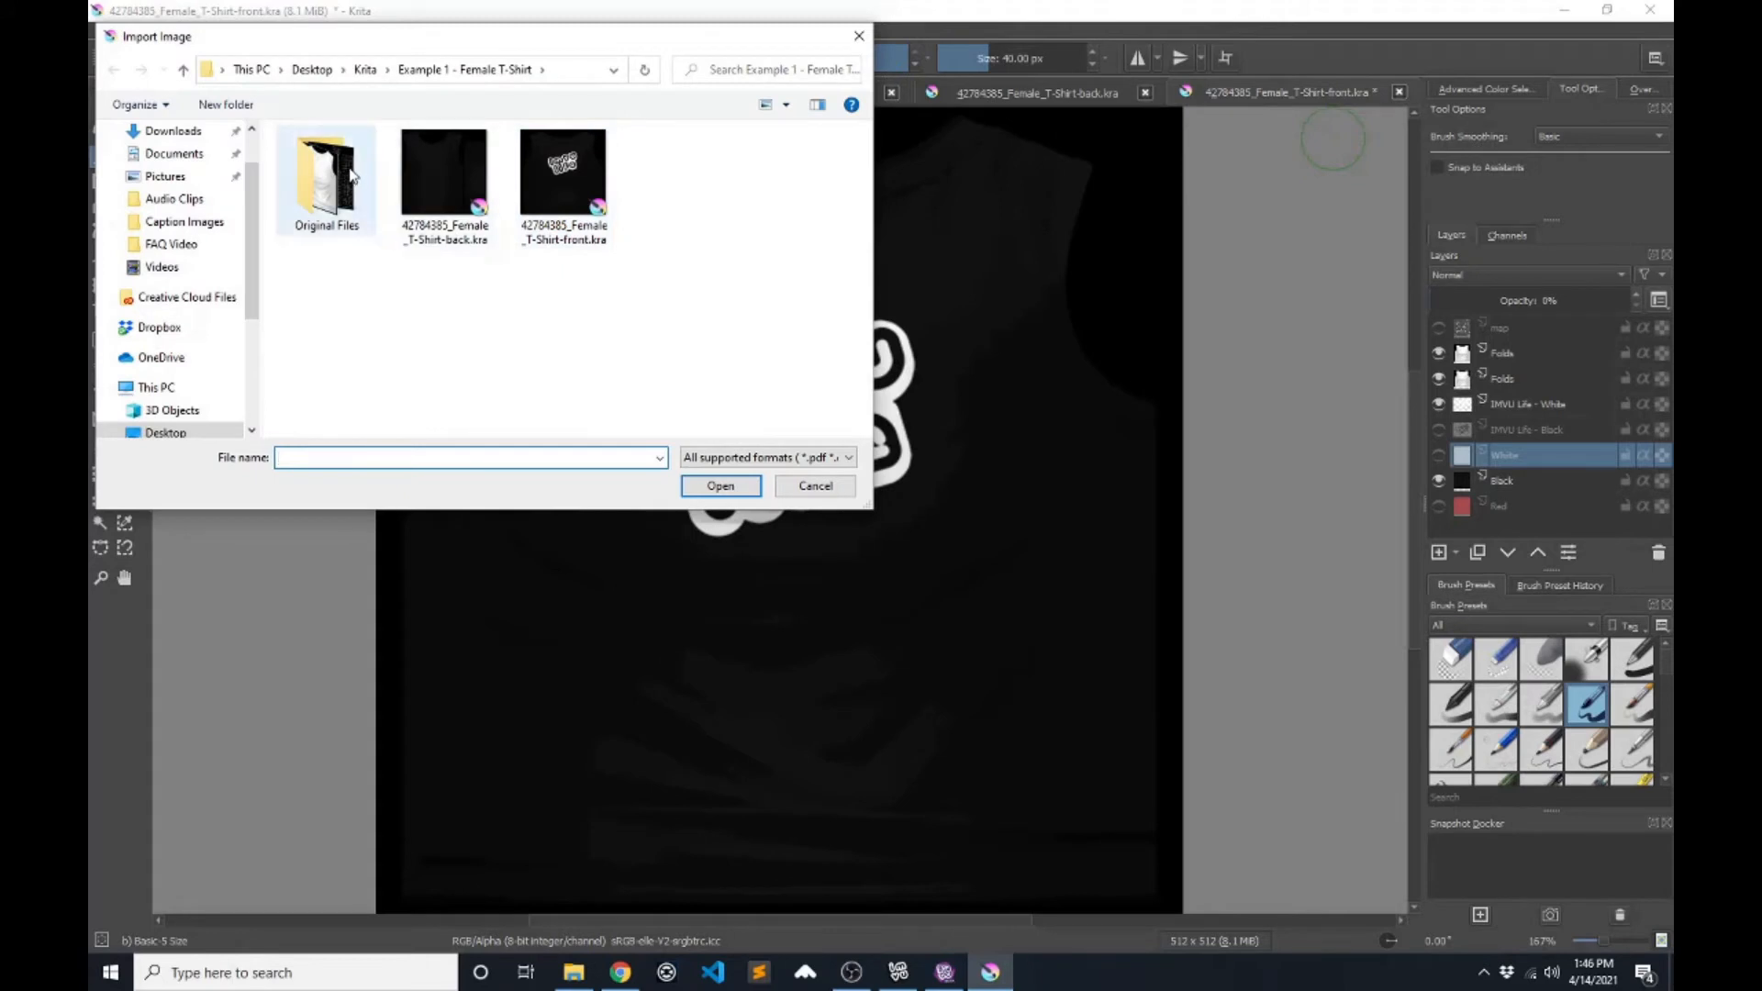
pyautogui.doubleClick(322, 193)
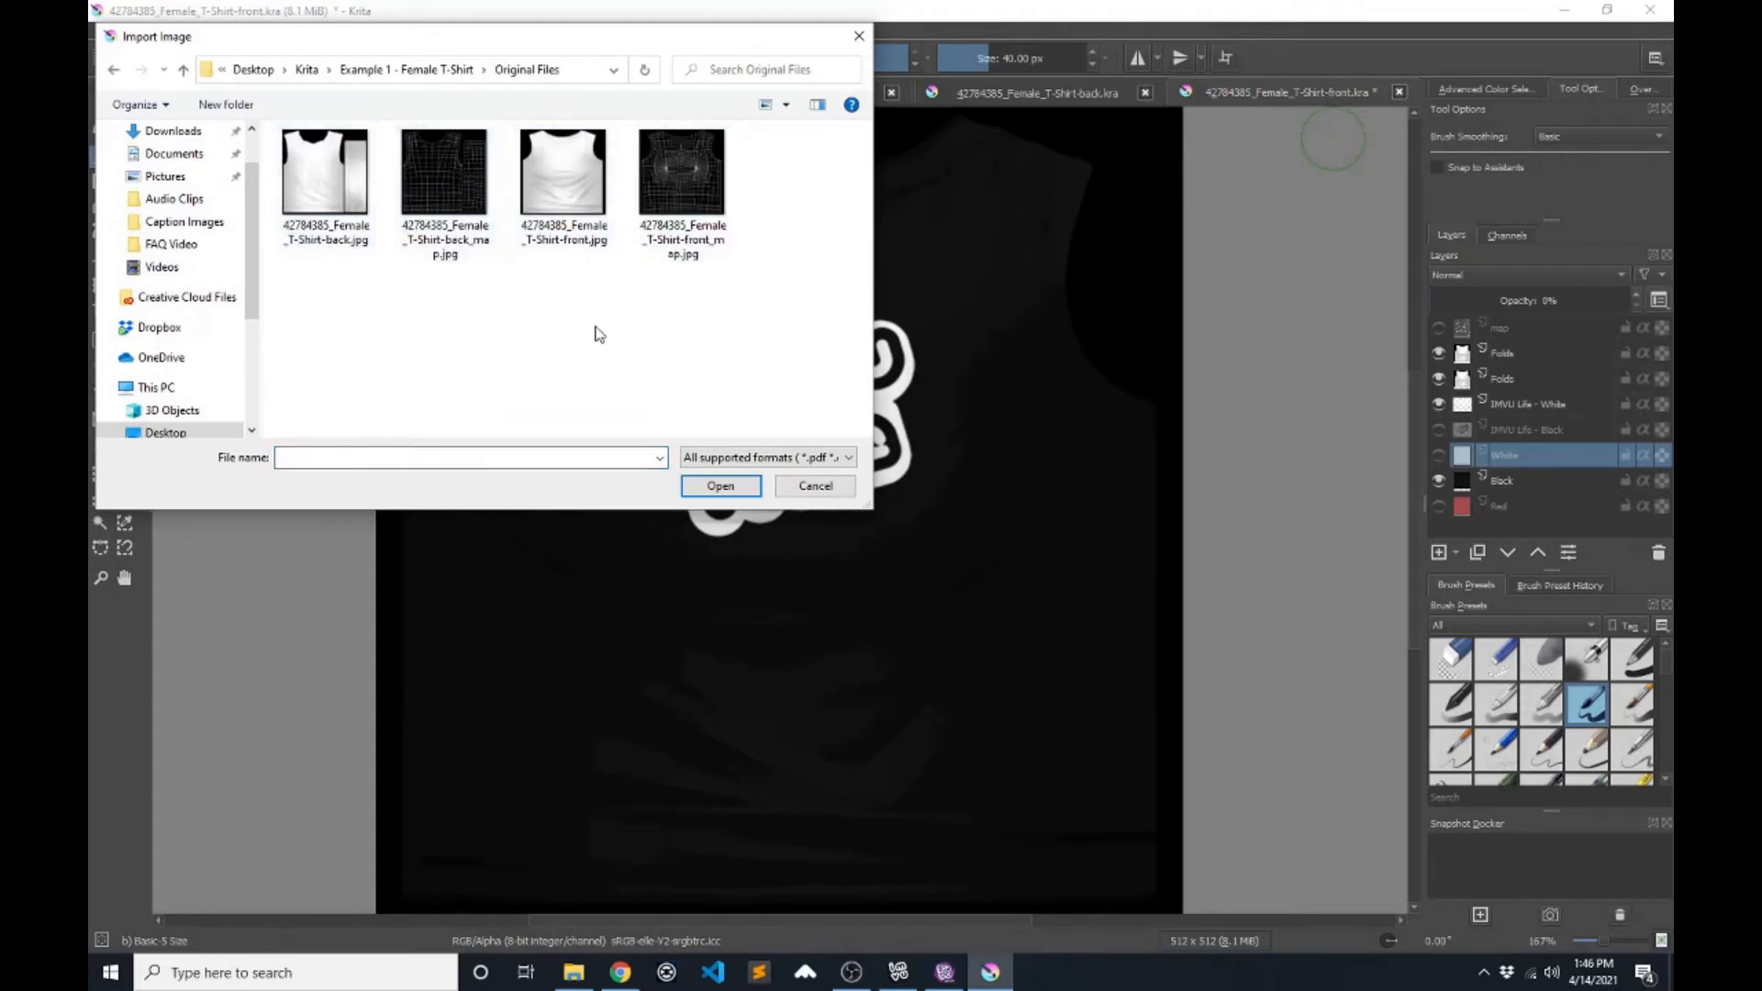
pyautogui.doubleClick(572, 190)
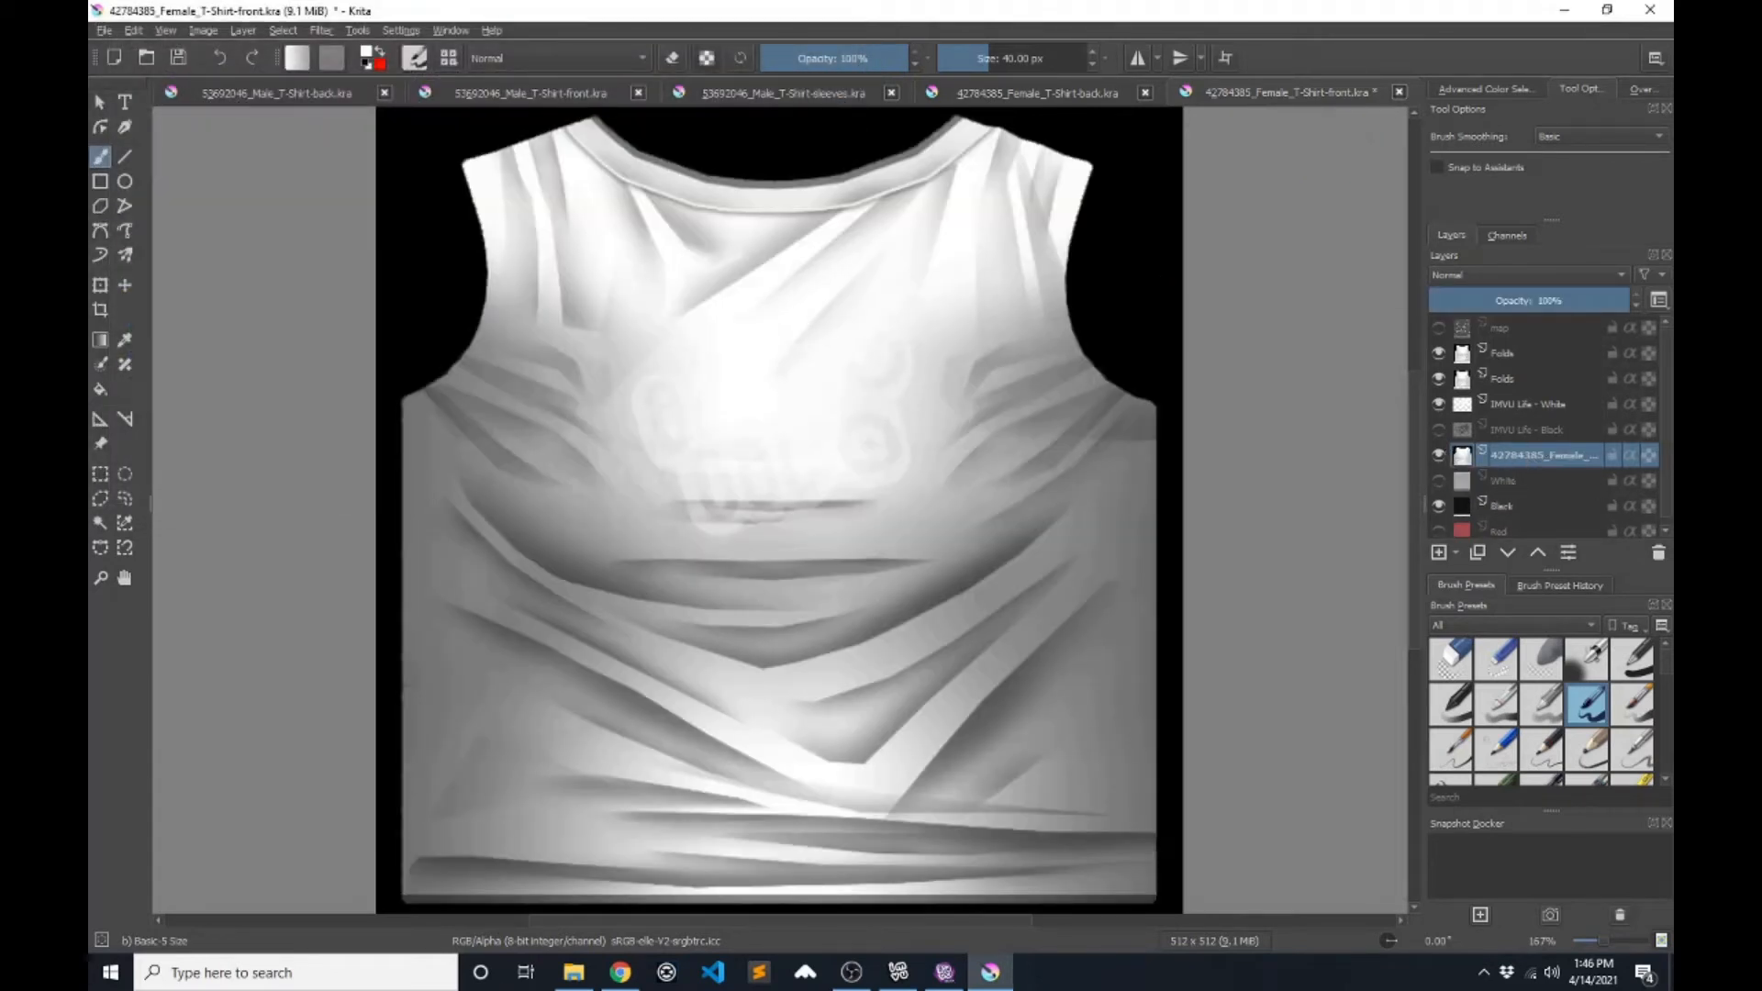
pyautogui.click(1658, 552)
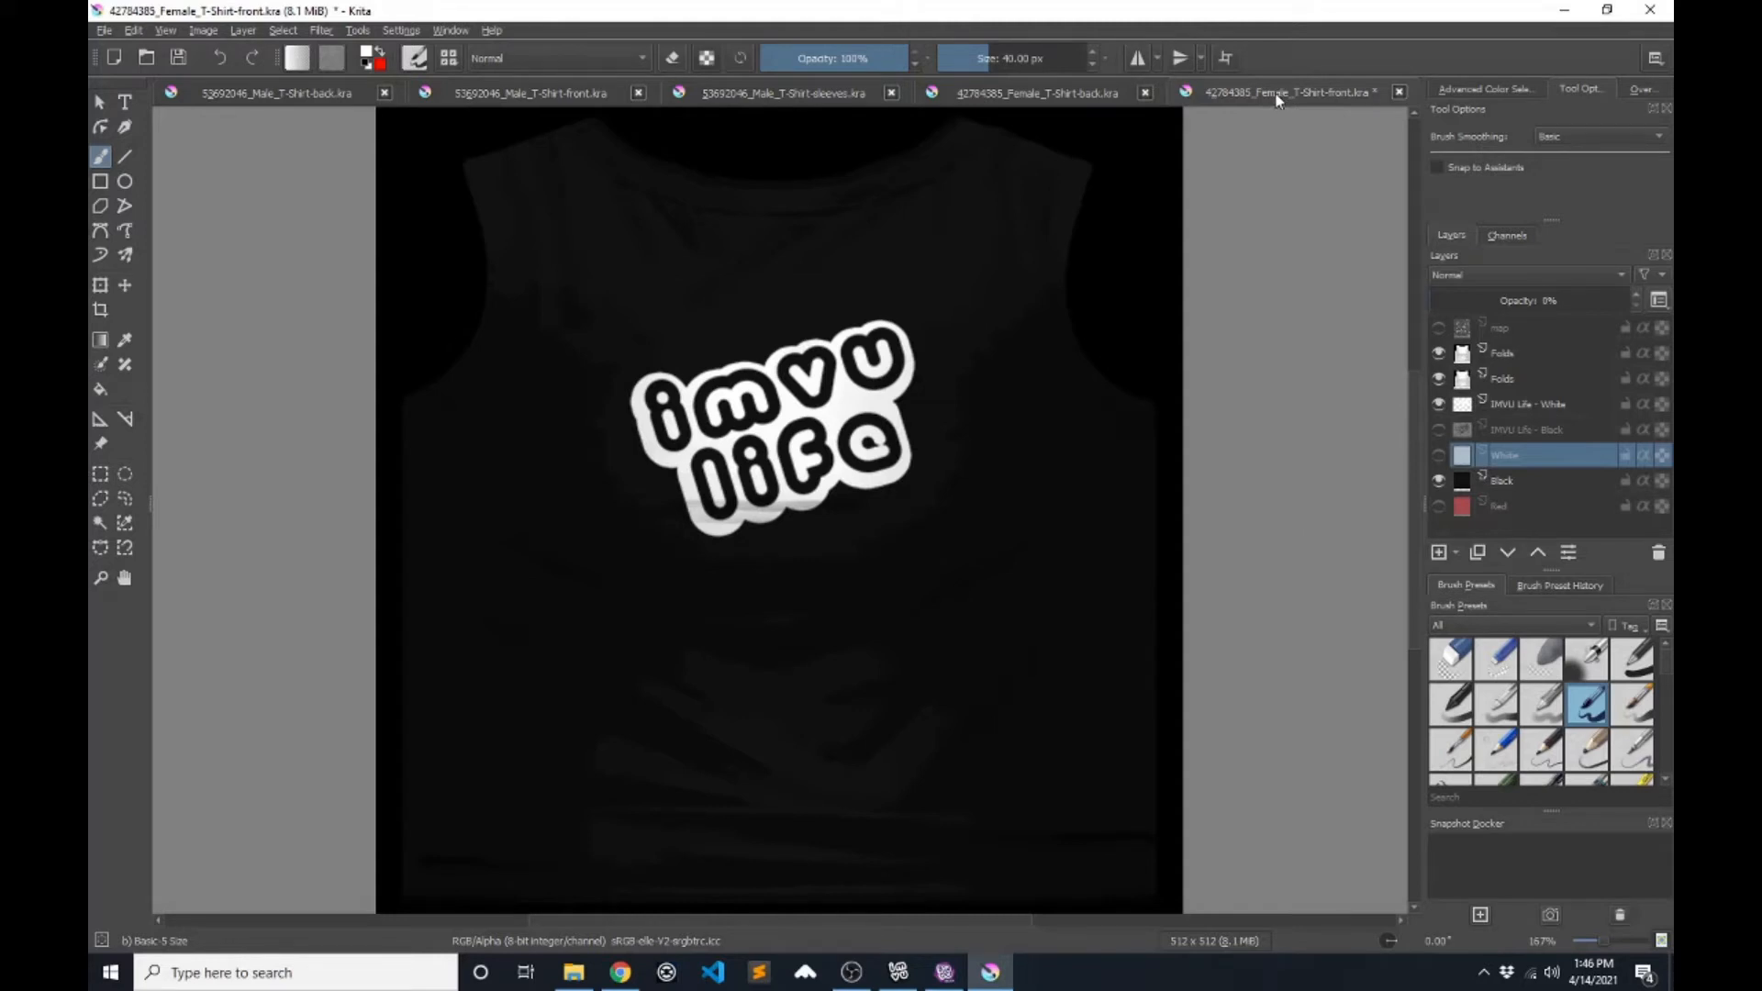
# - Review the female T-shirt back and the male T-shirt sleeves and back documents, ending on the male T-shirt front
pyautogui.click(1028, 95)
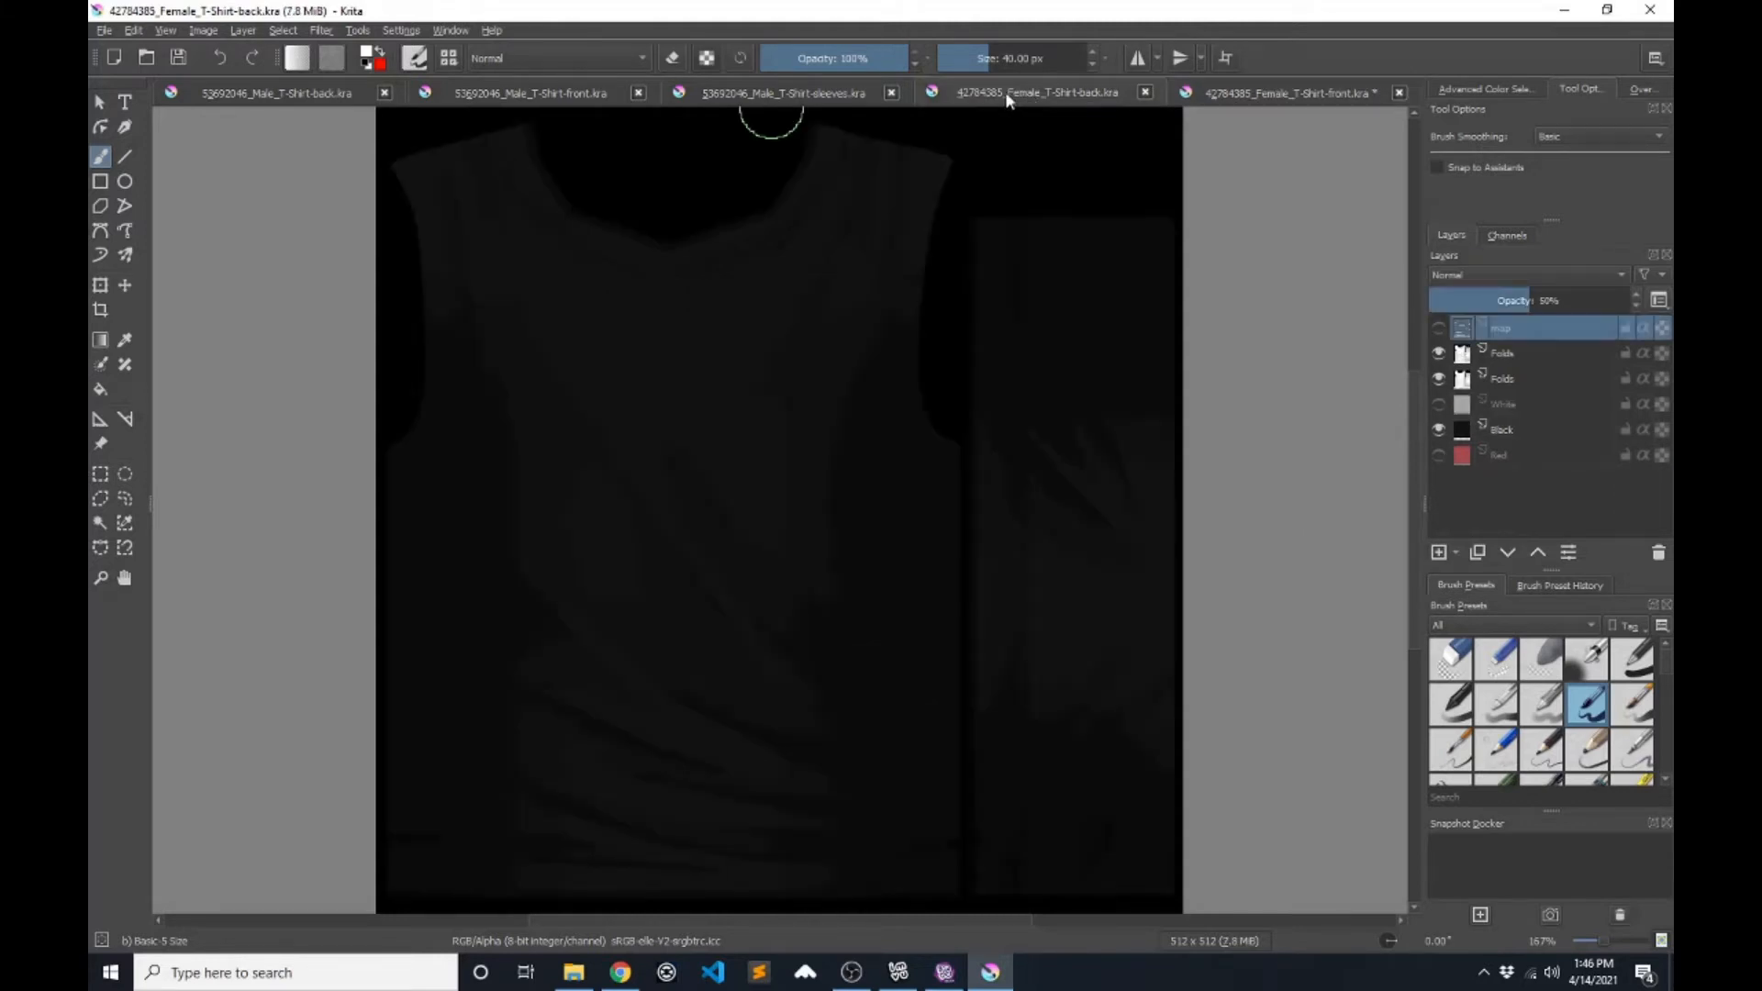
pyautogui.click(791, 96)
pyautogui.click(573, 90)
pyautogui.click(260, 93)
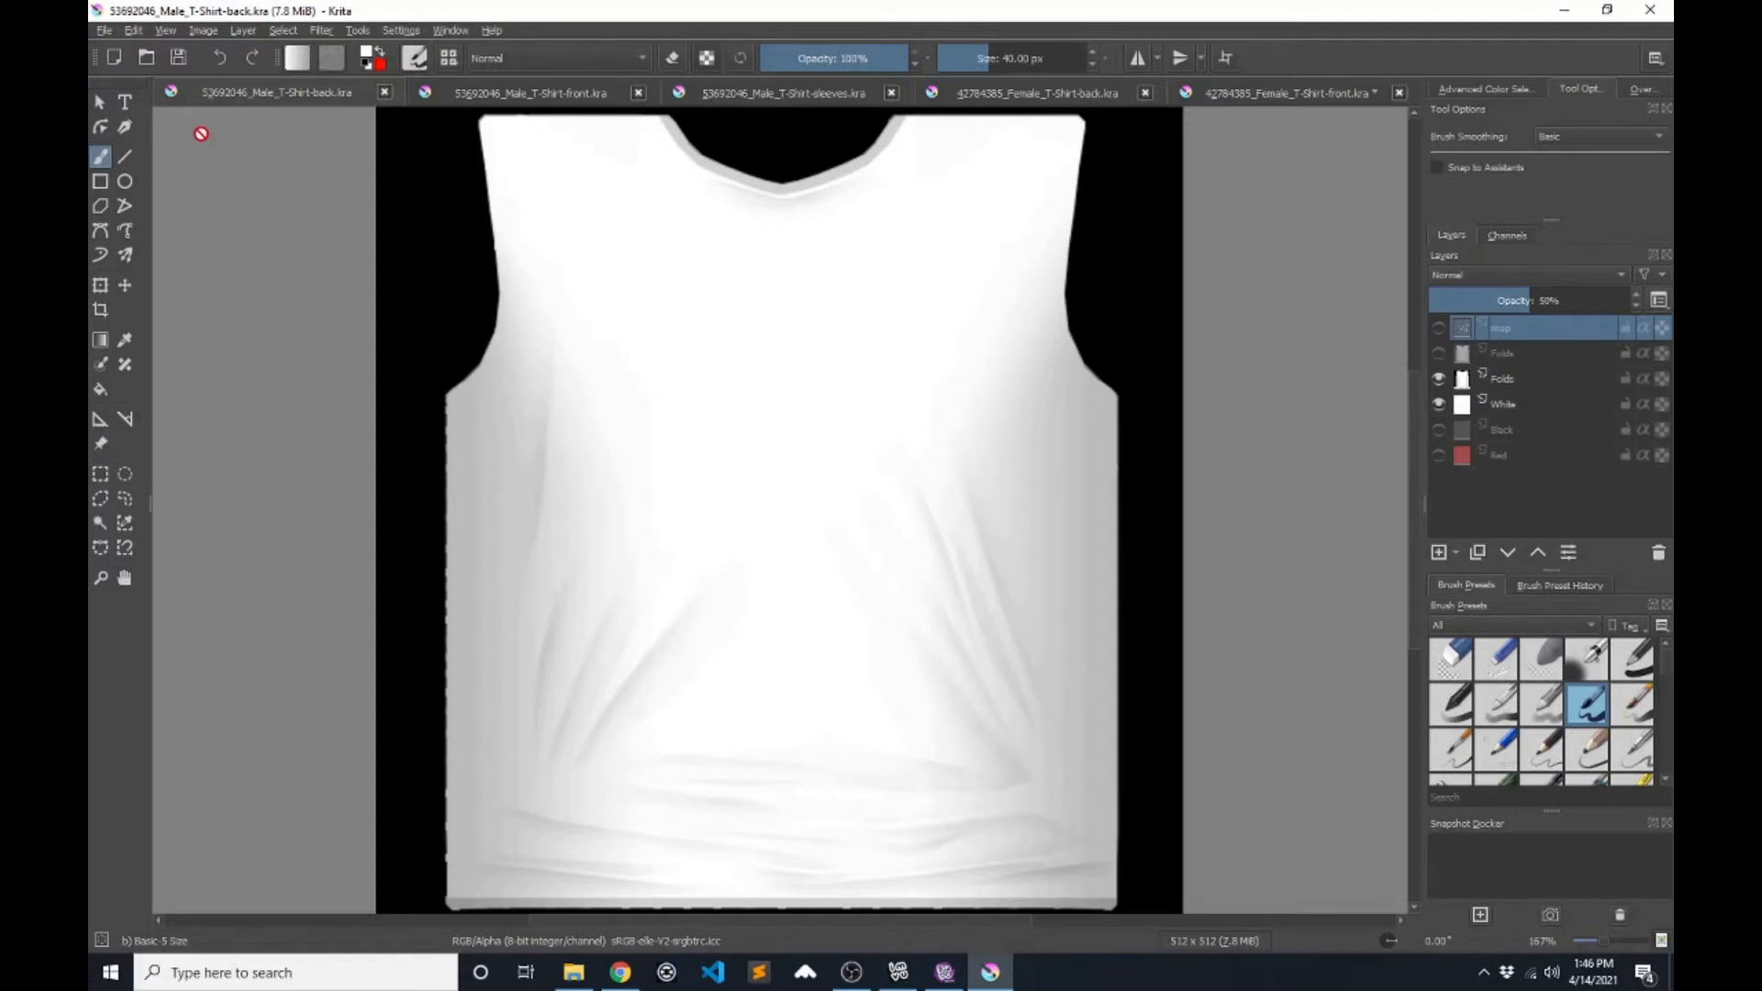
pyautogui.click(525, 93)
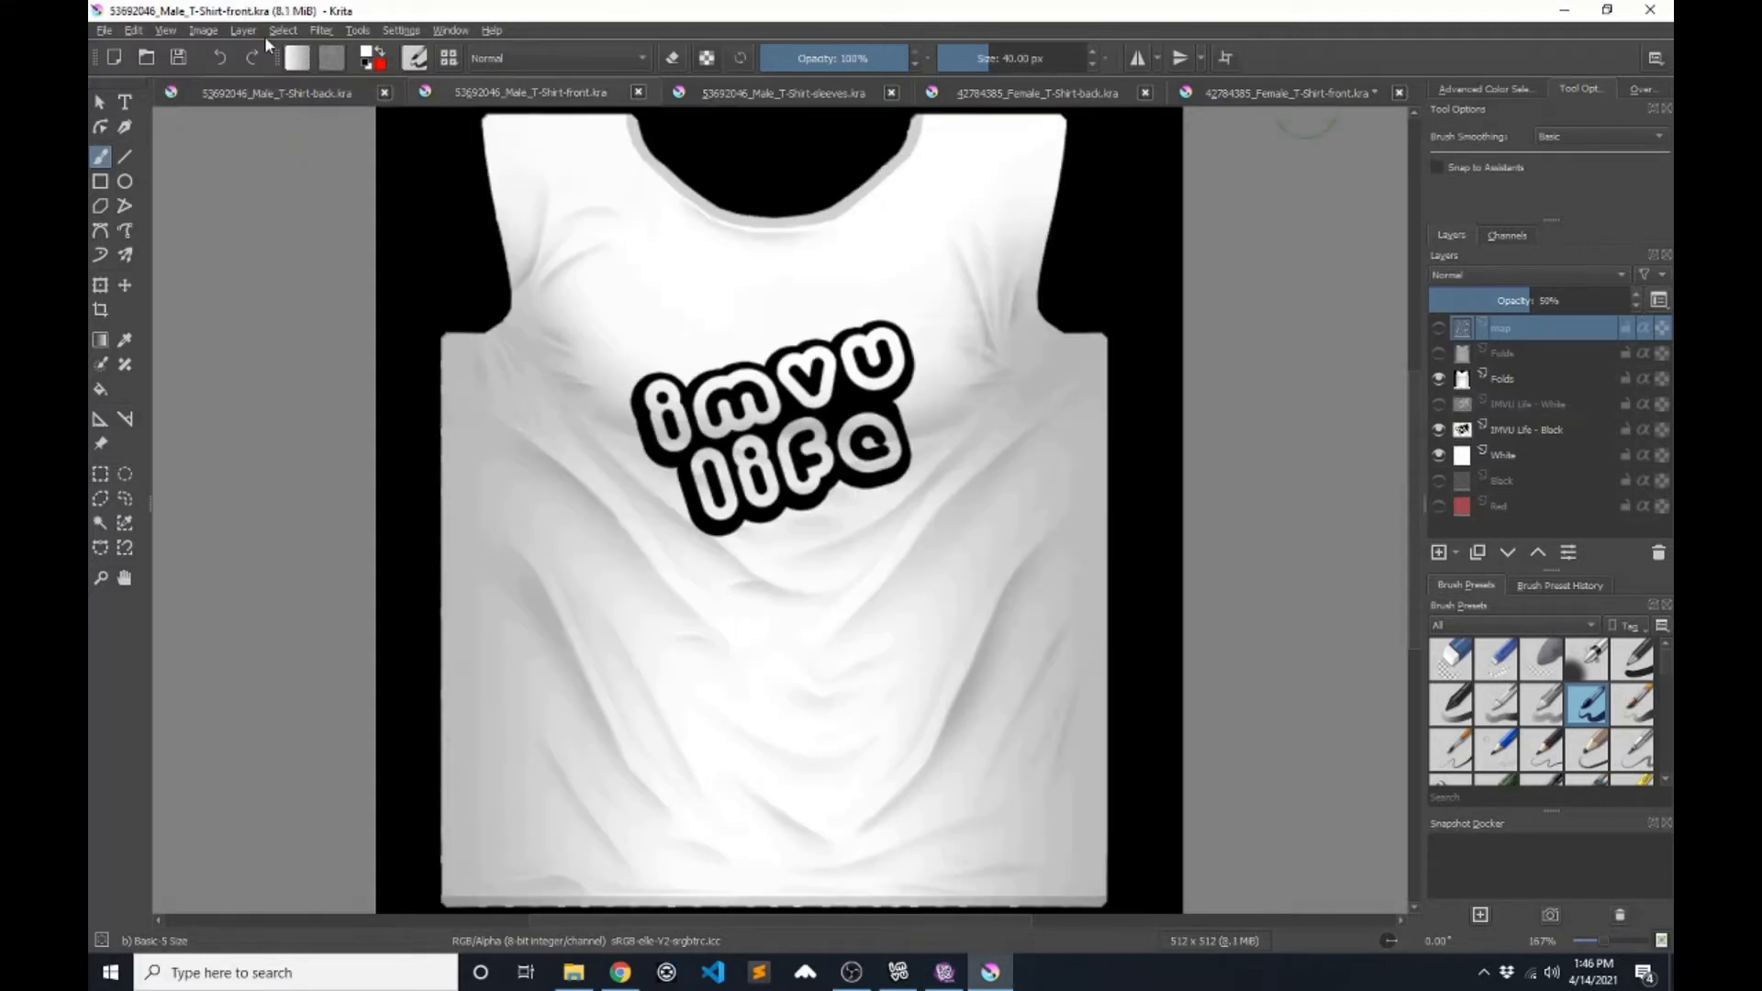
pyautogui.click(103, 30)
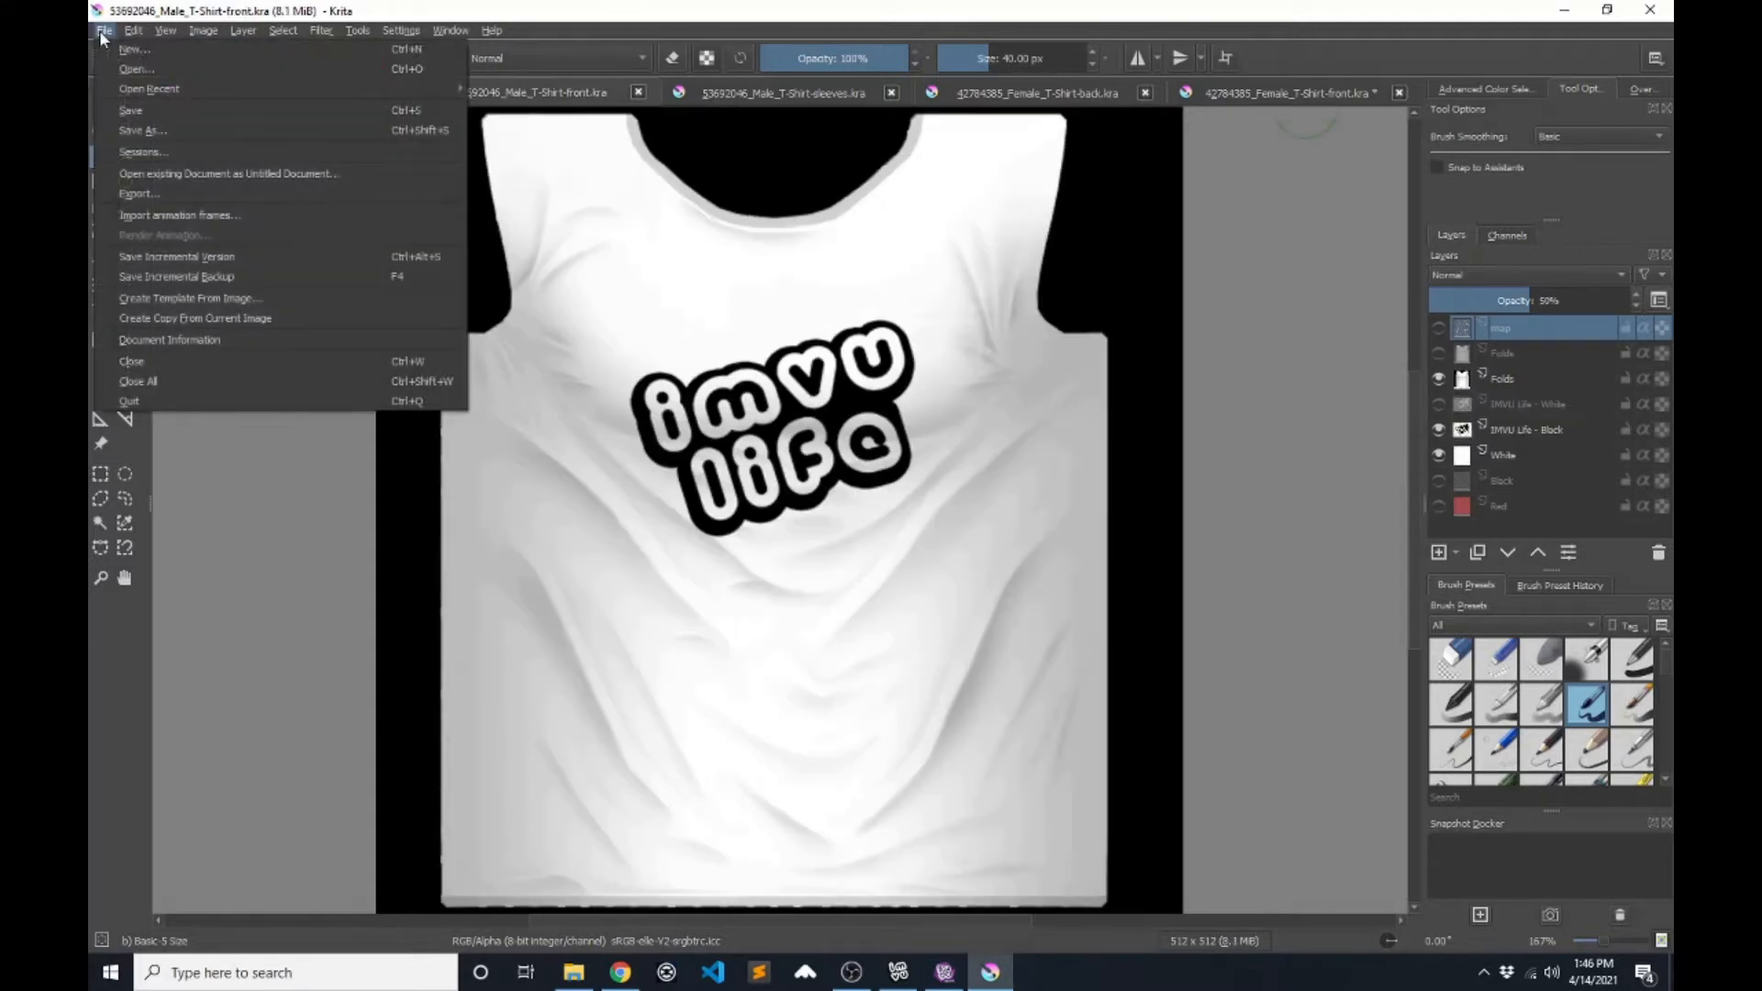
pyautogui.click(142, 131)
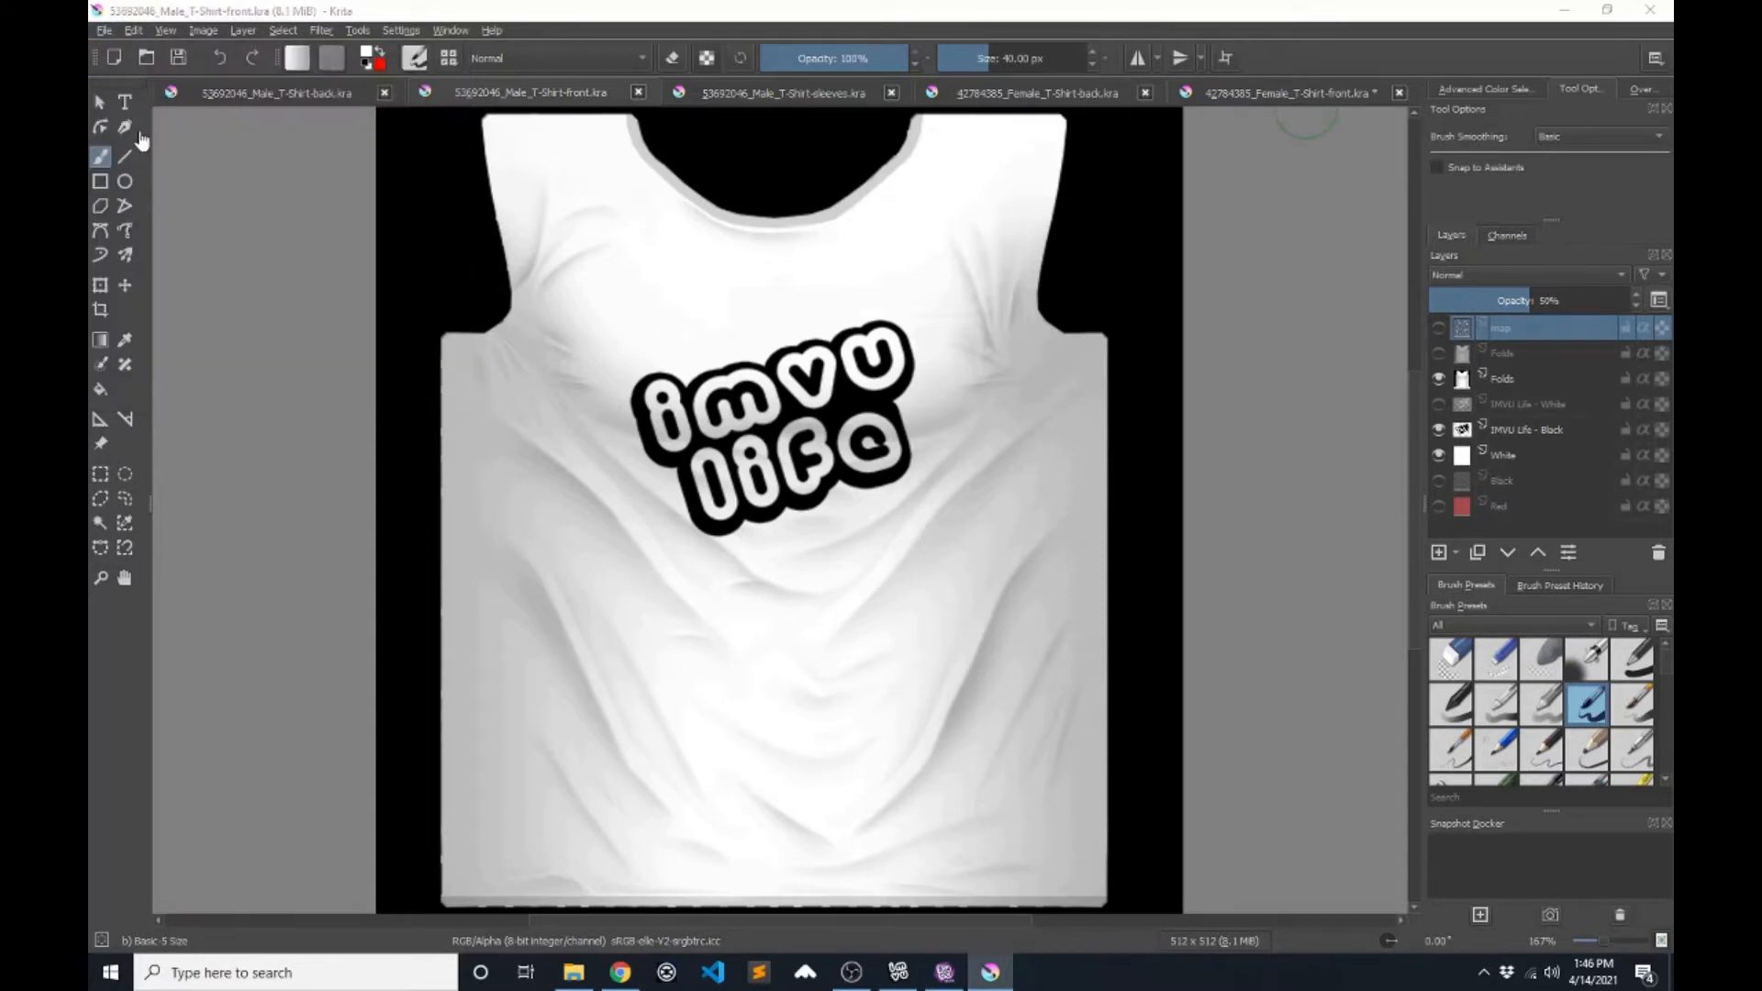
pyautogui.moveTo(532, 48); pyautogui.dragTo(774, 61)
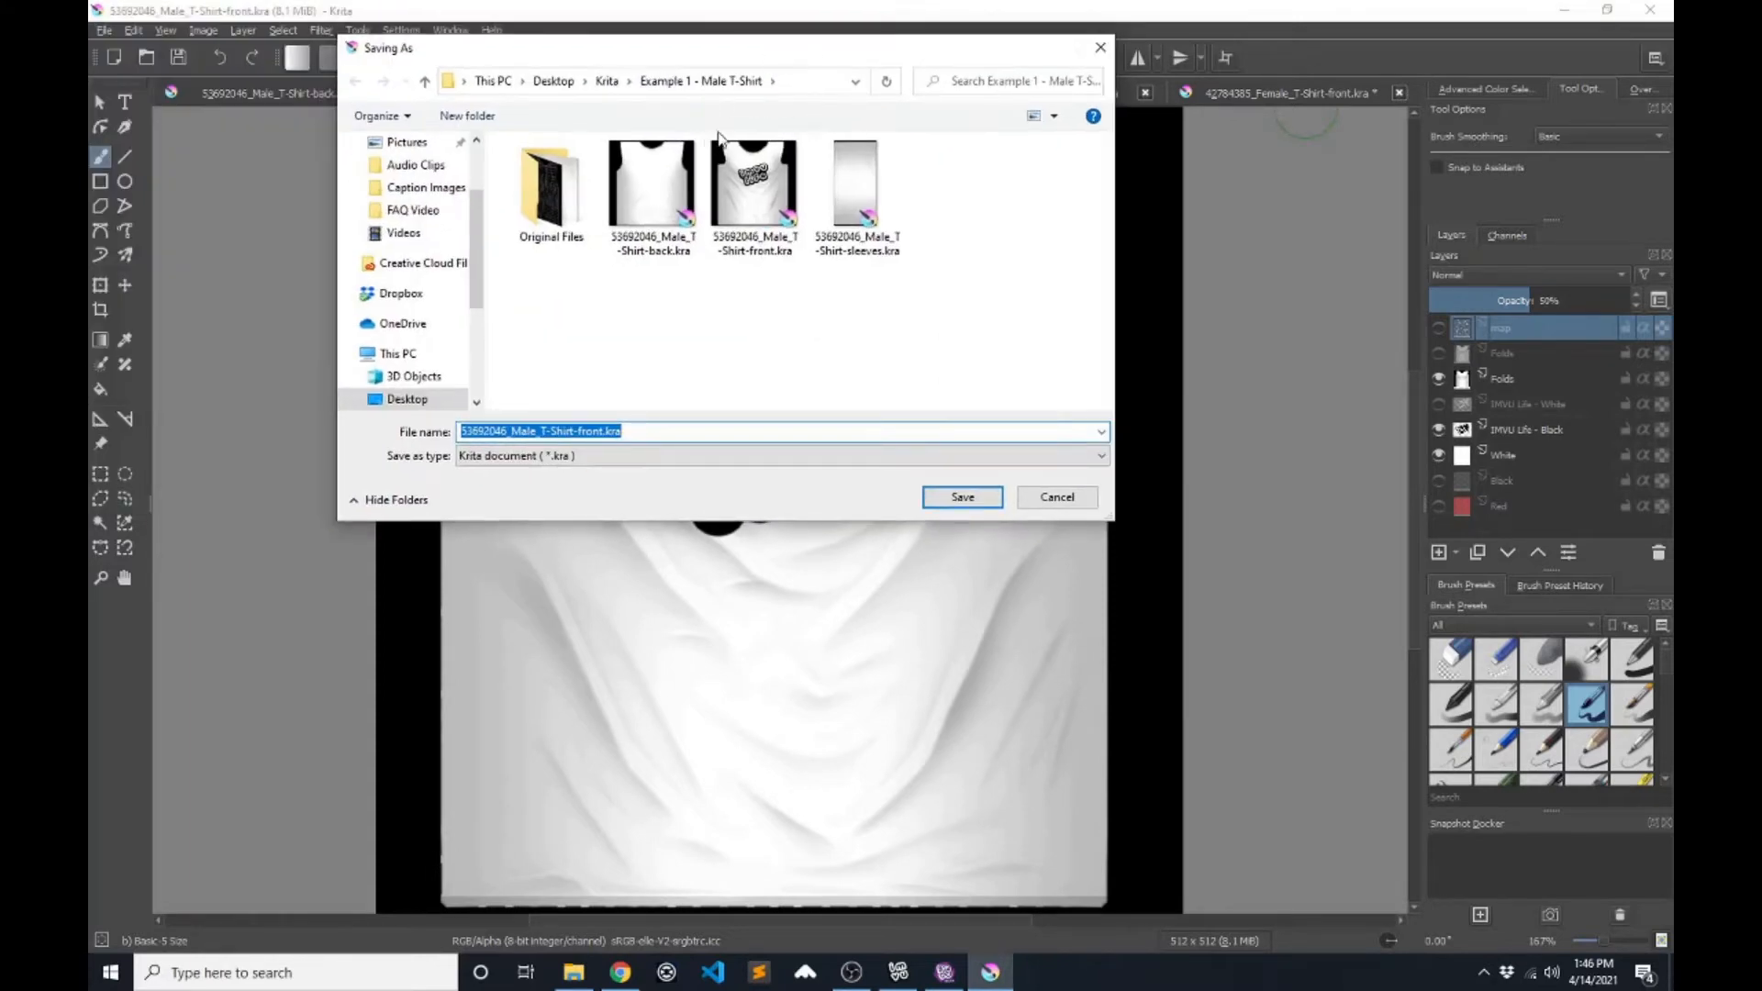
pyautogui.click(679, 456)
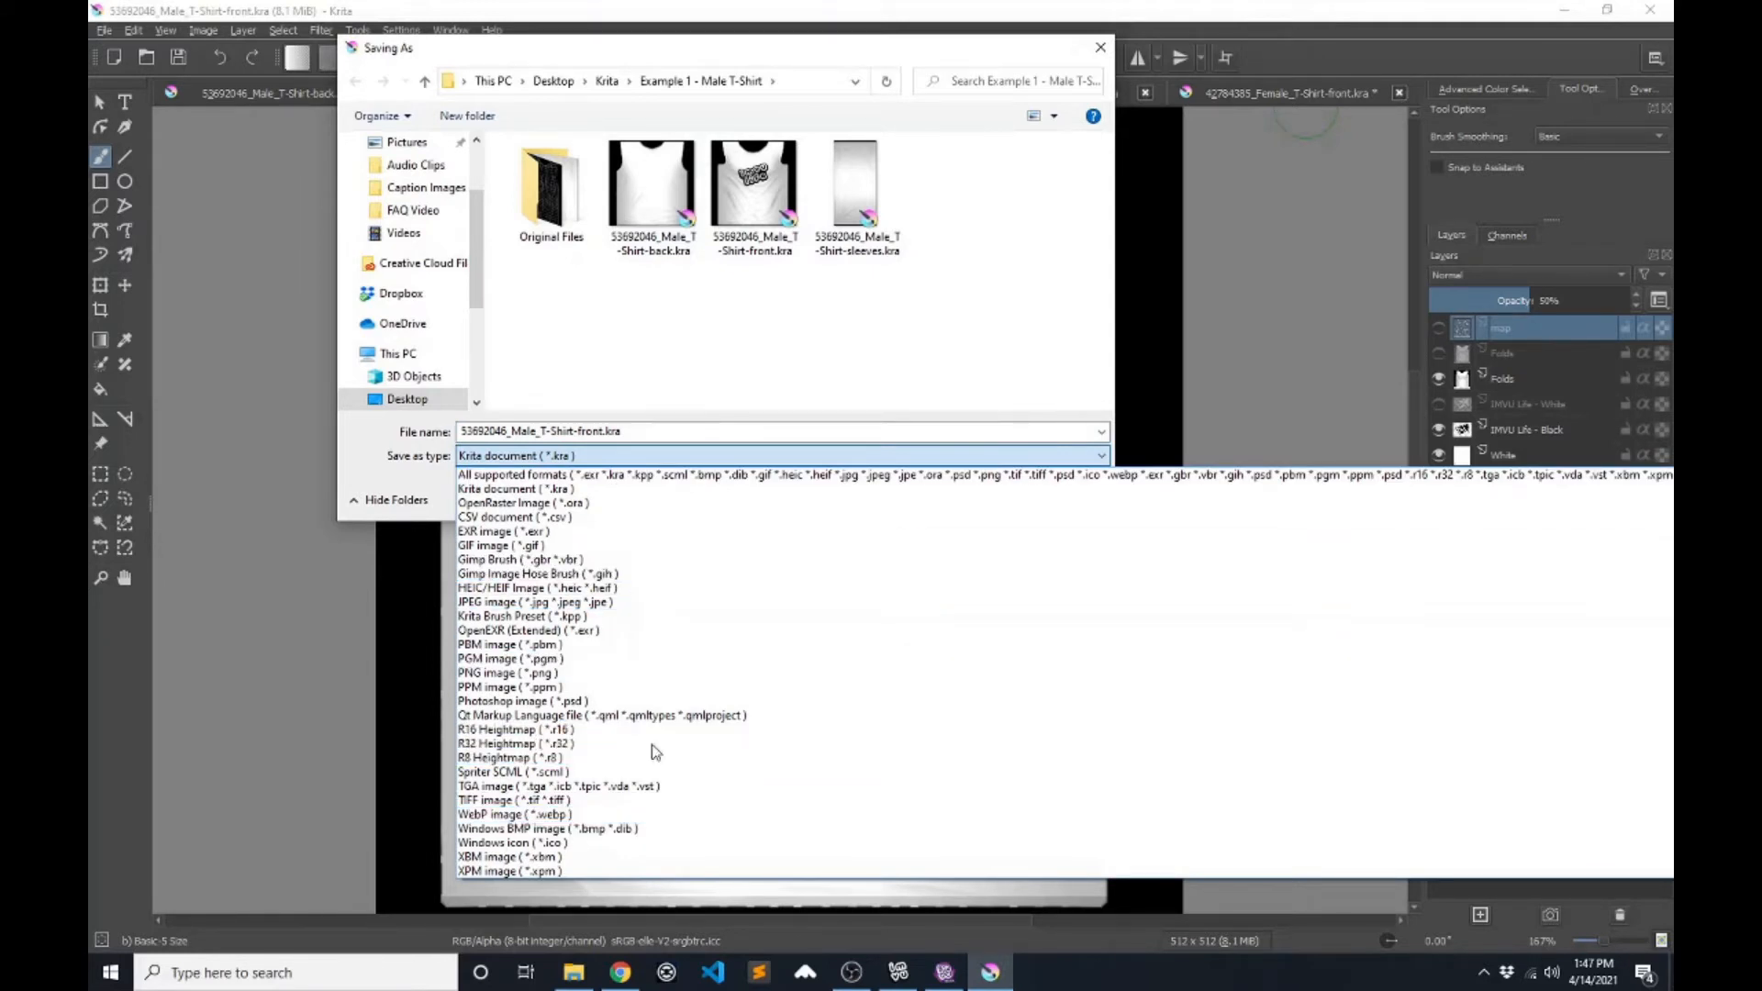
pyautogui.click(613, 602)
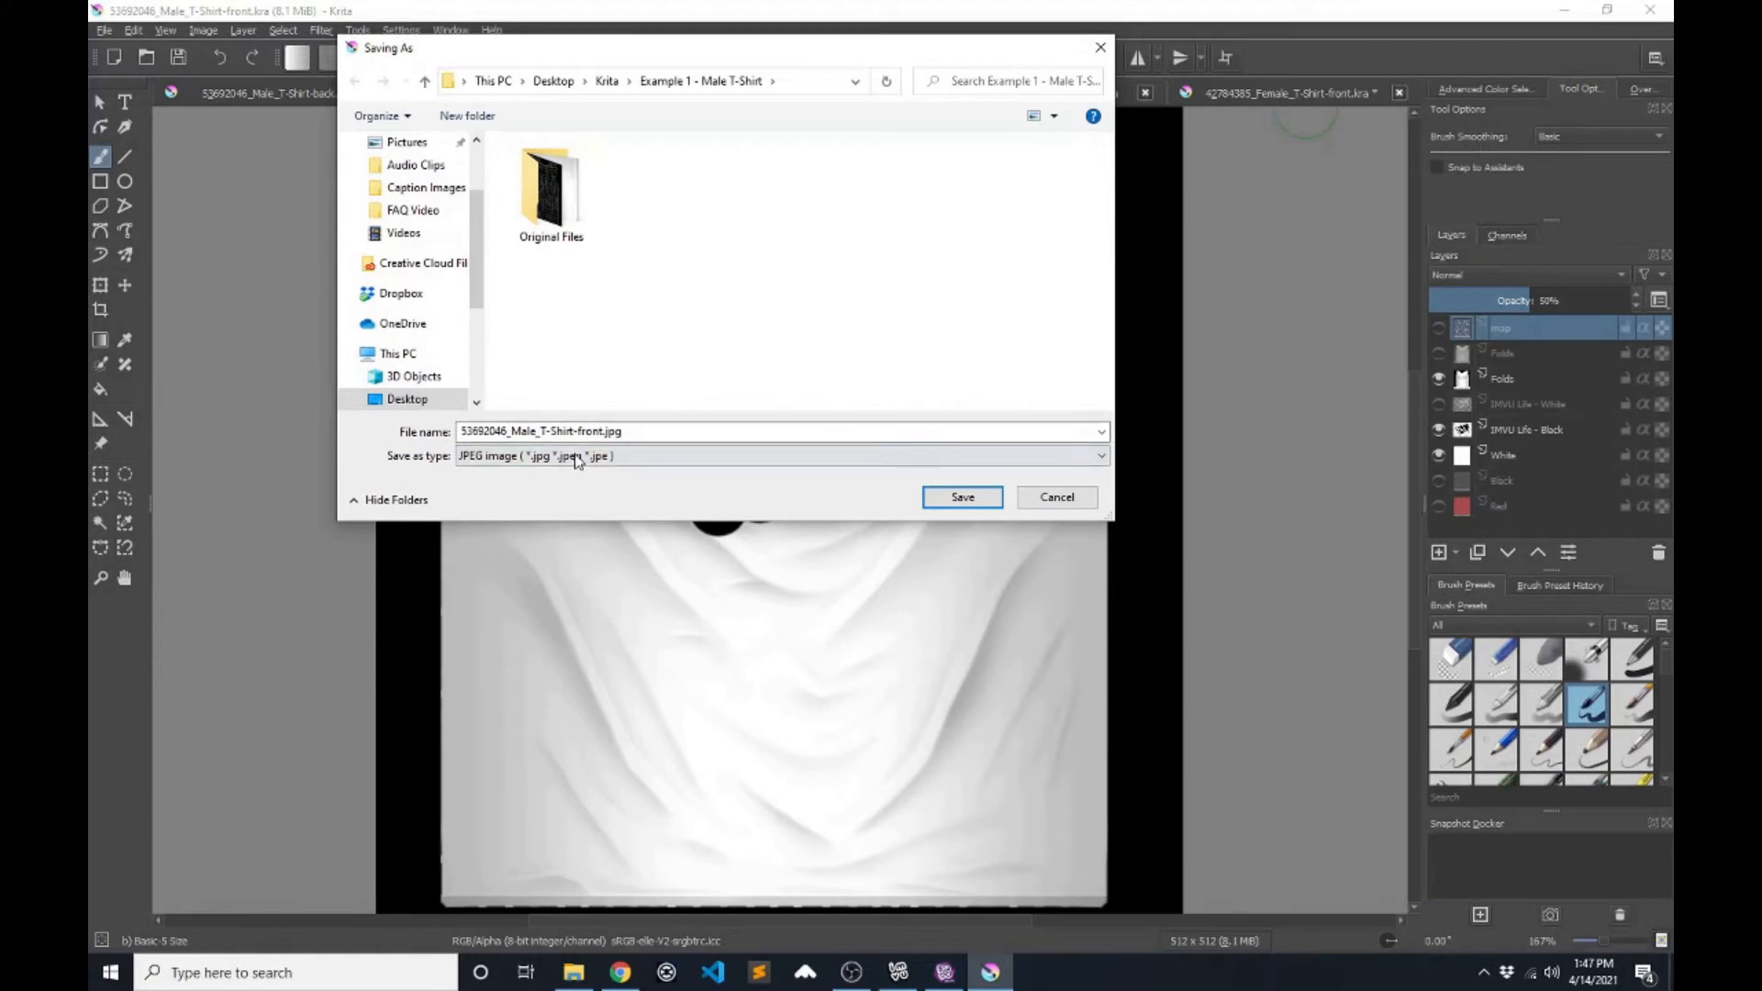
pyautogui.click(962, 497)
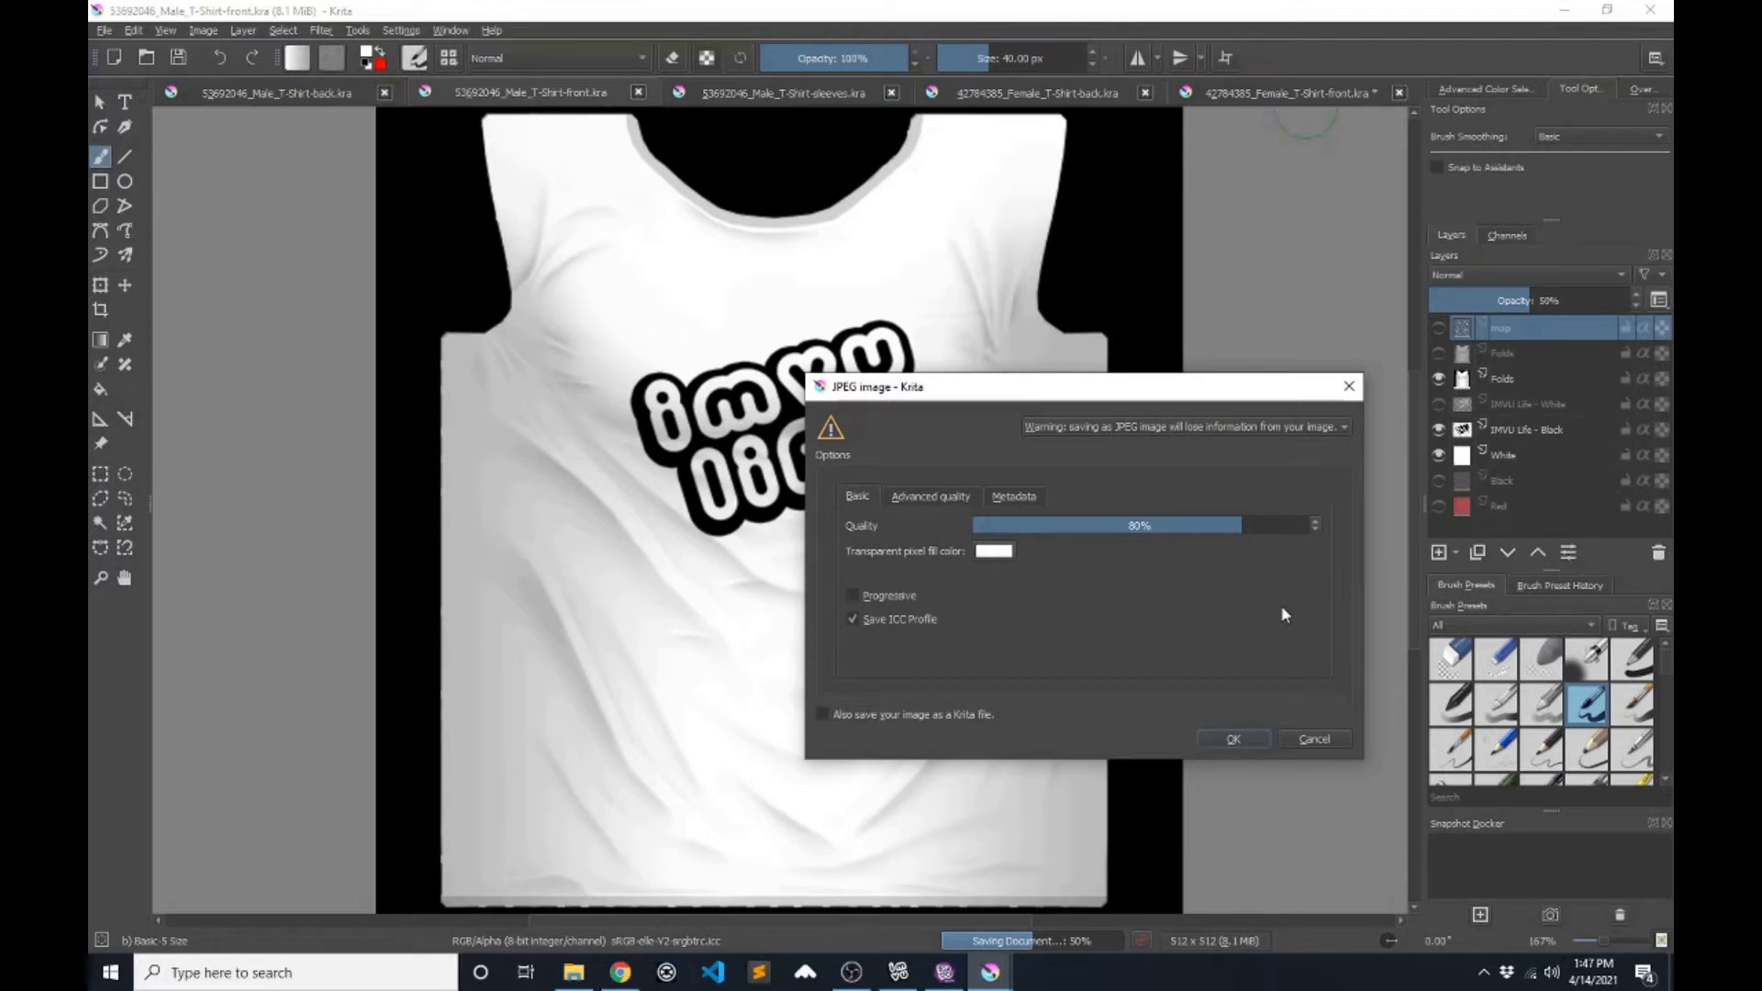
pyautogui.click(1293, 738)
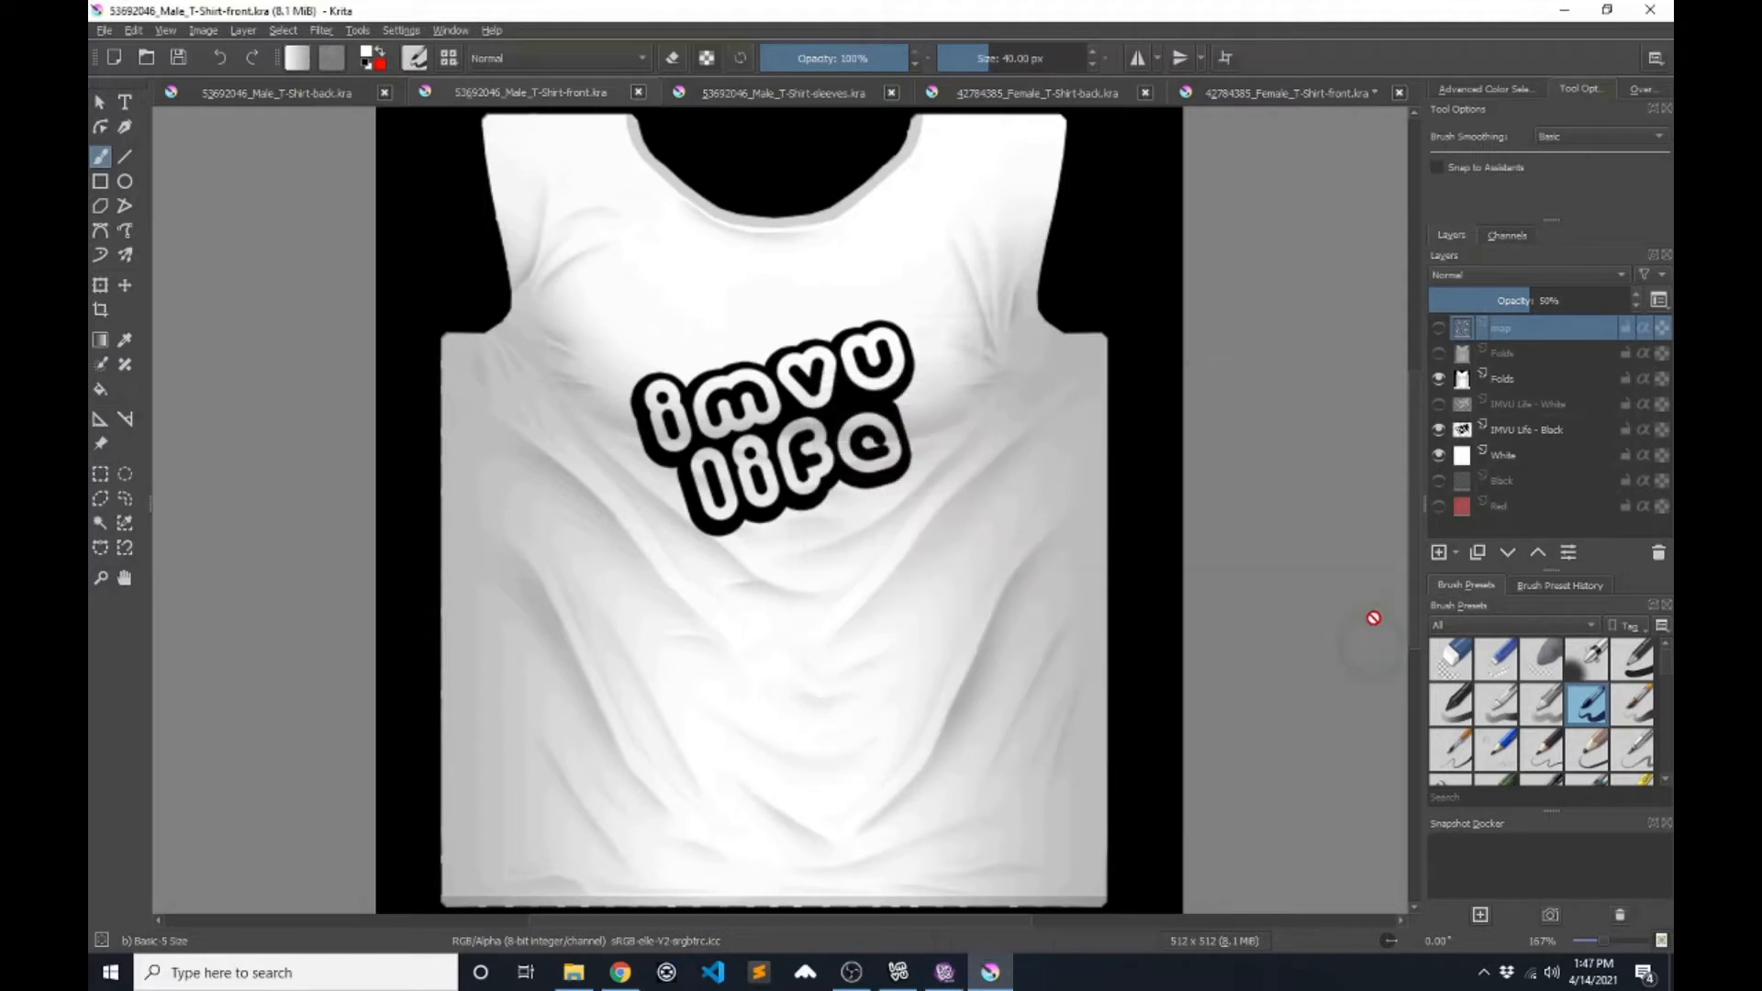
# - Replace the White base colour with the Red layer and save the shirt as JPEG image 53692046_Male_T-Shirt-front.jpg at 100% quality
pyautogui.click(1437, 506)
pyautogui.click(1439, 456)
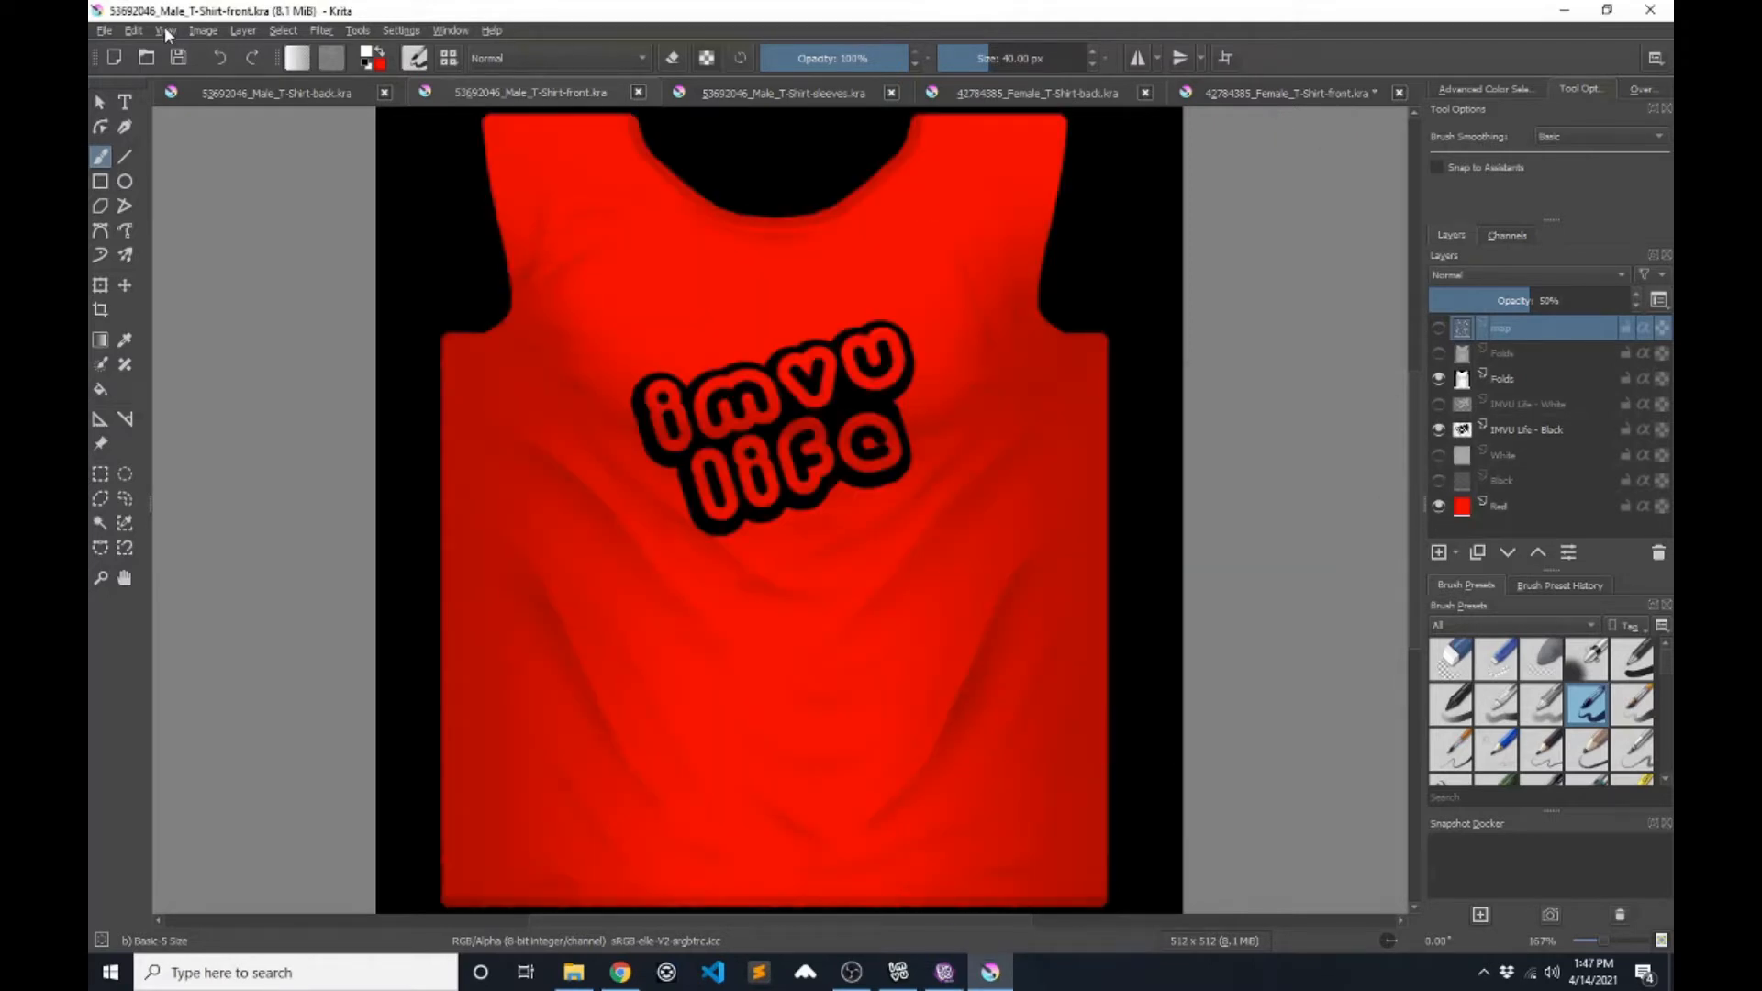
pyautogui.click(106, 30)
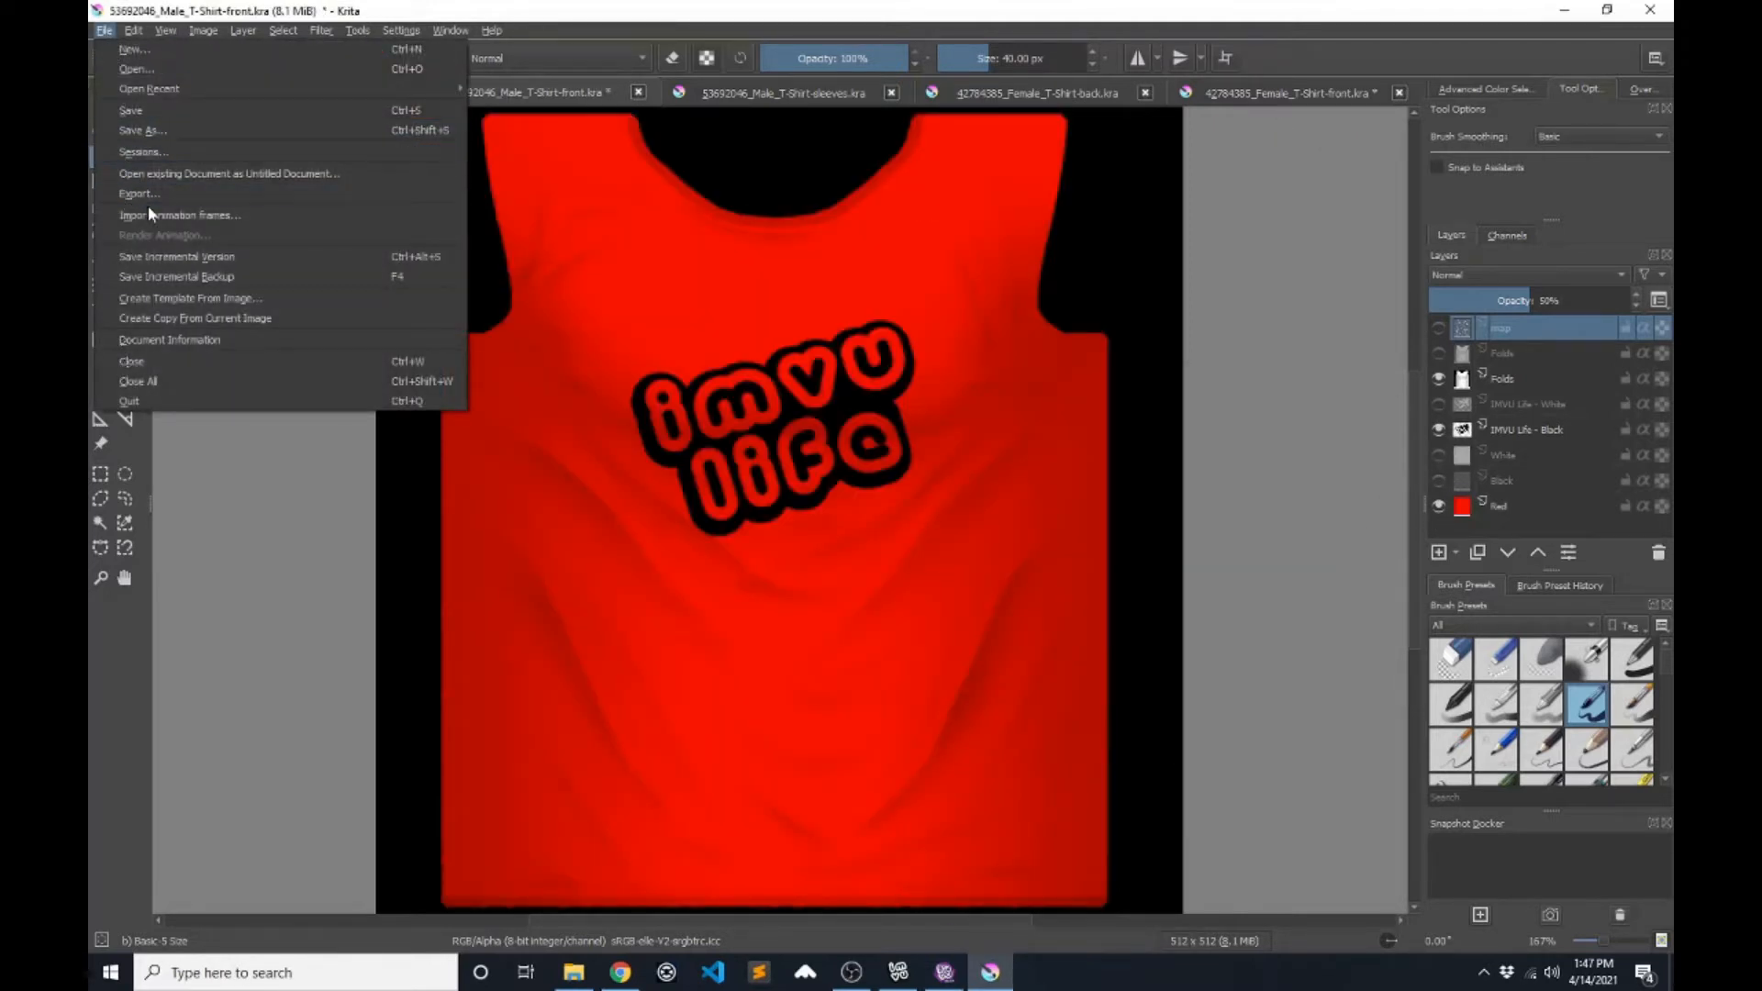
pyautogui.click(165, 134)
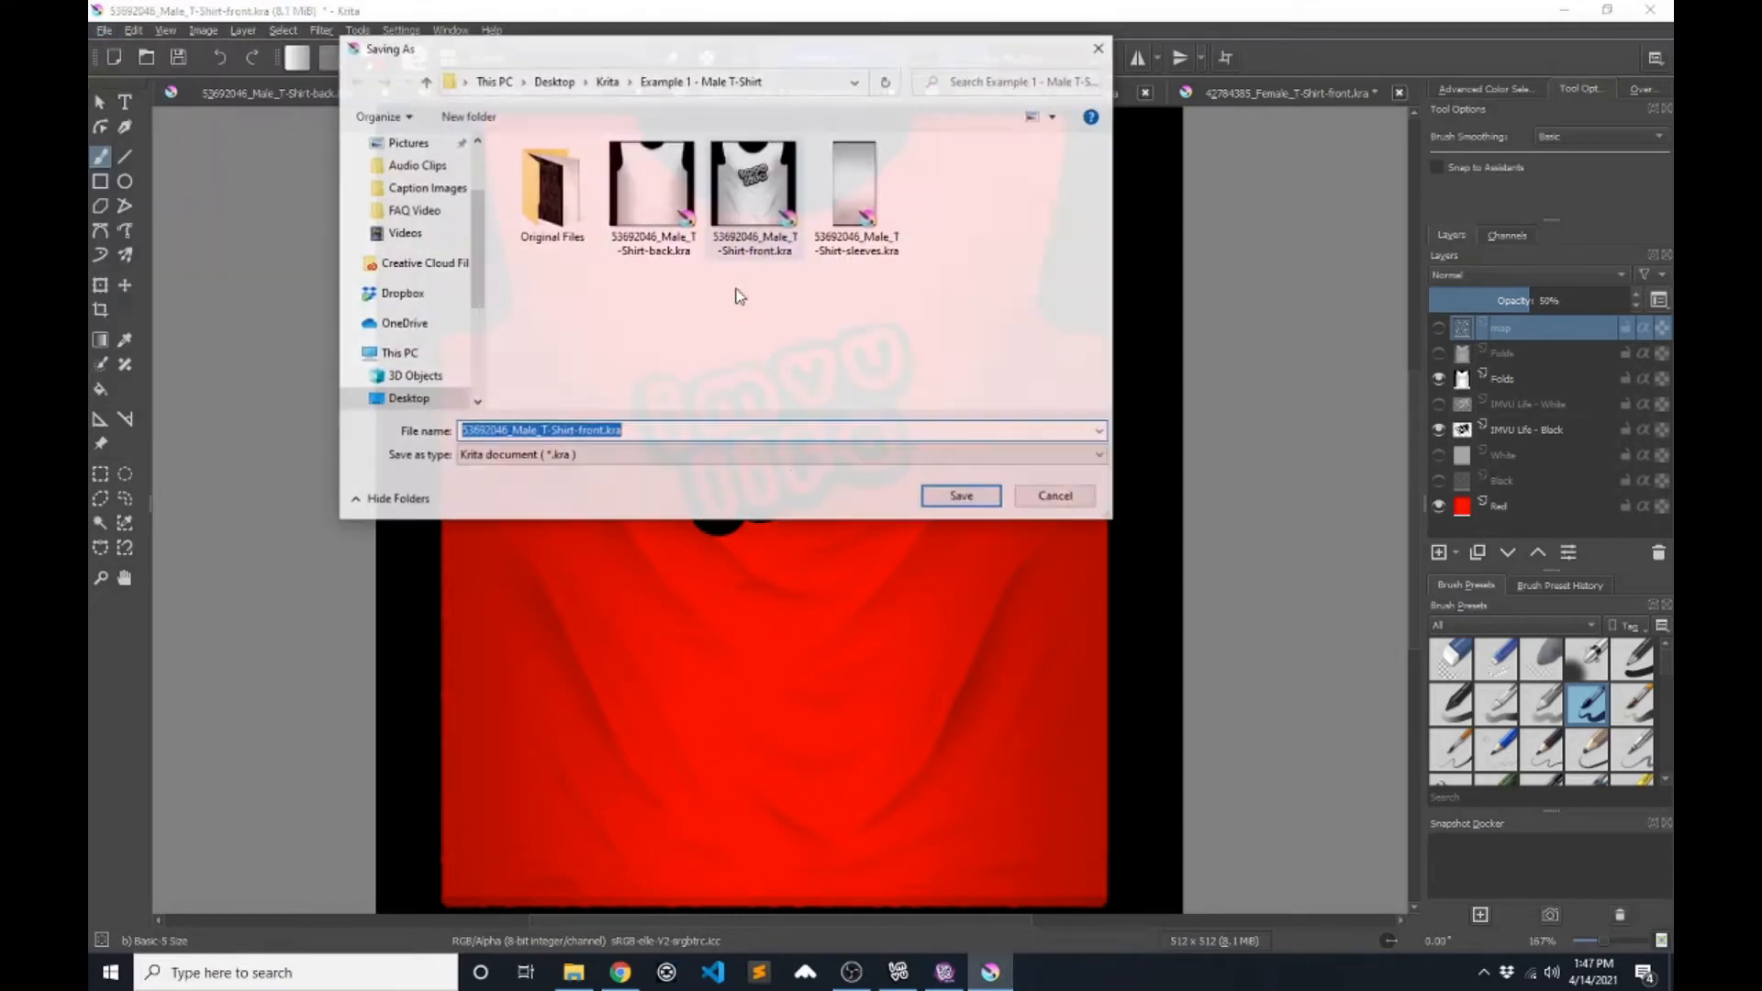
pyautogui.click(714, 457)
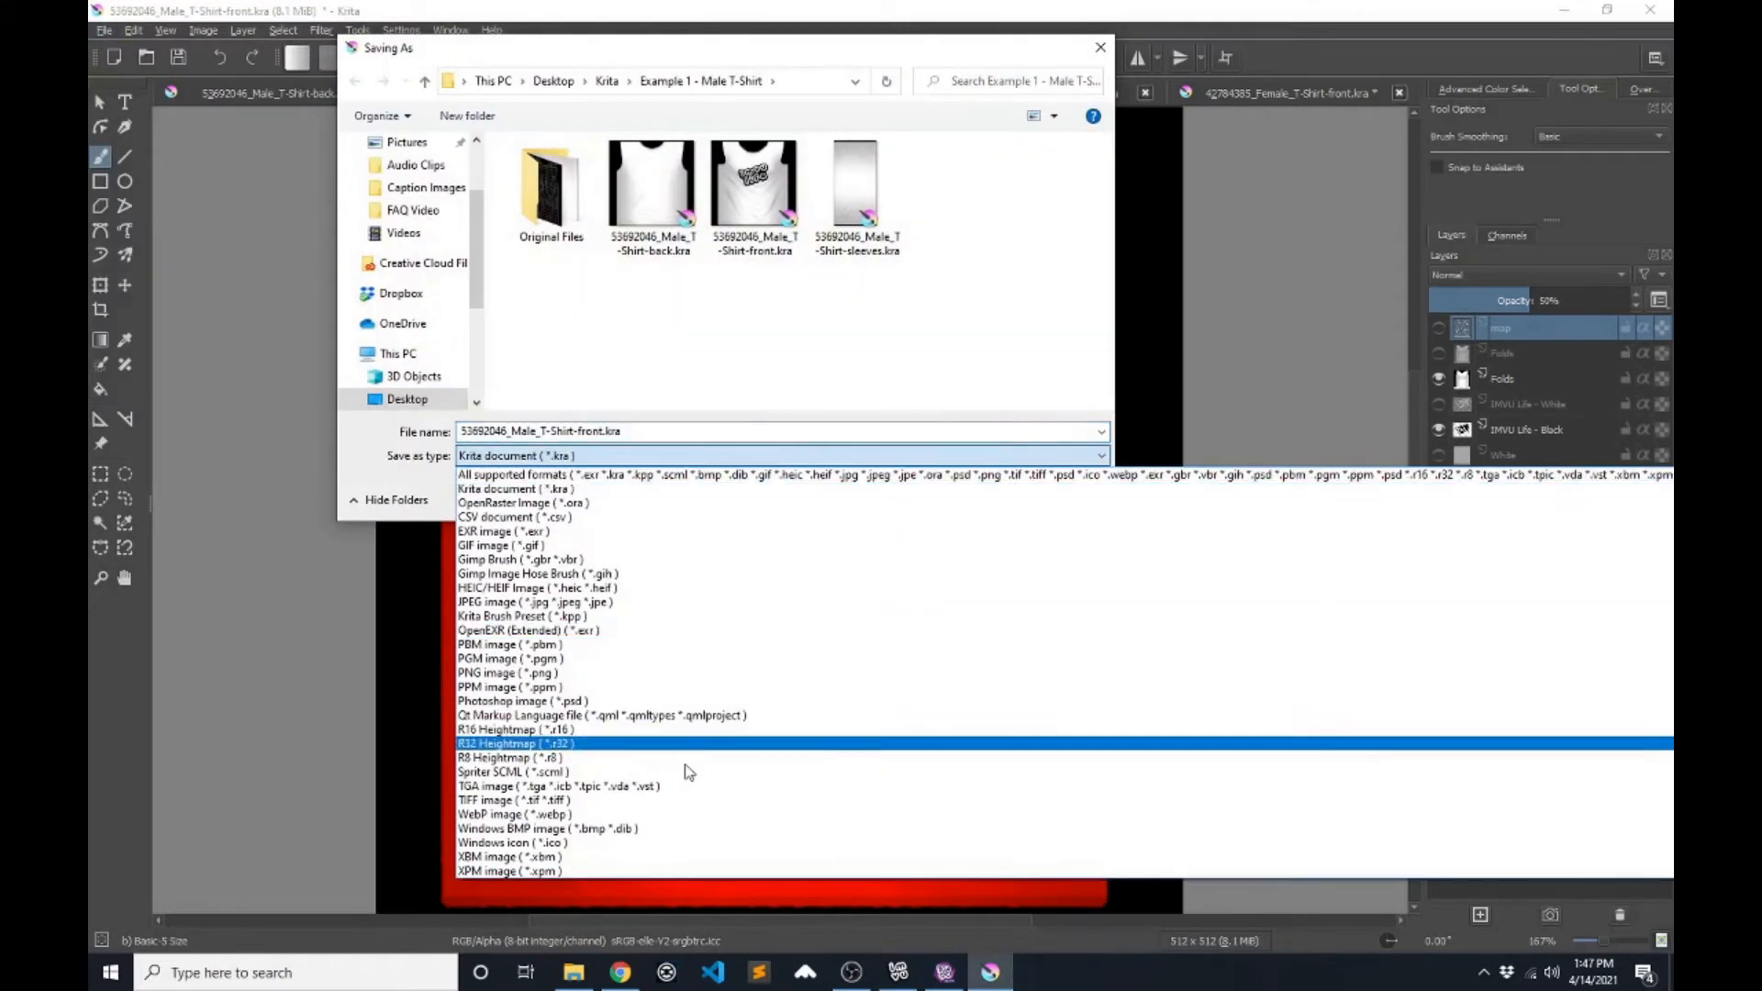
pyautogui.click(683, 604)
pyautogui.click(958, 493)
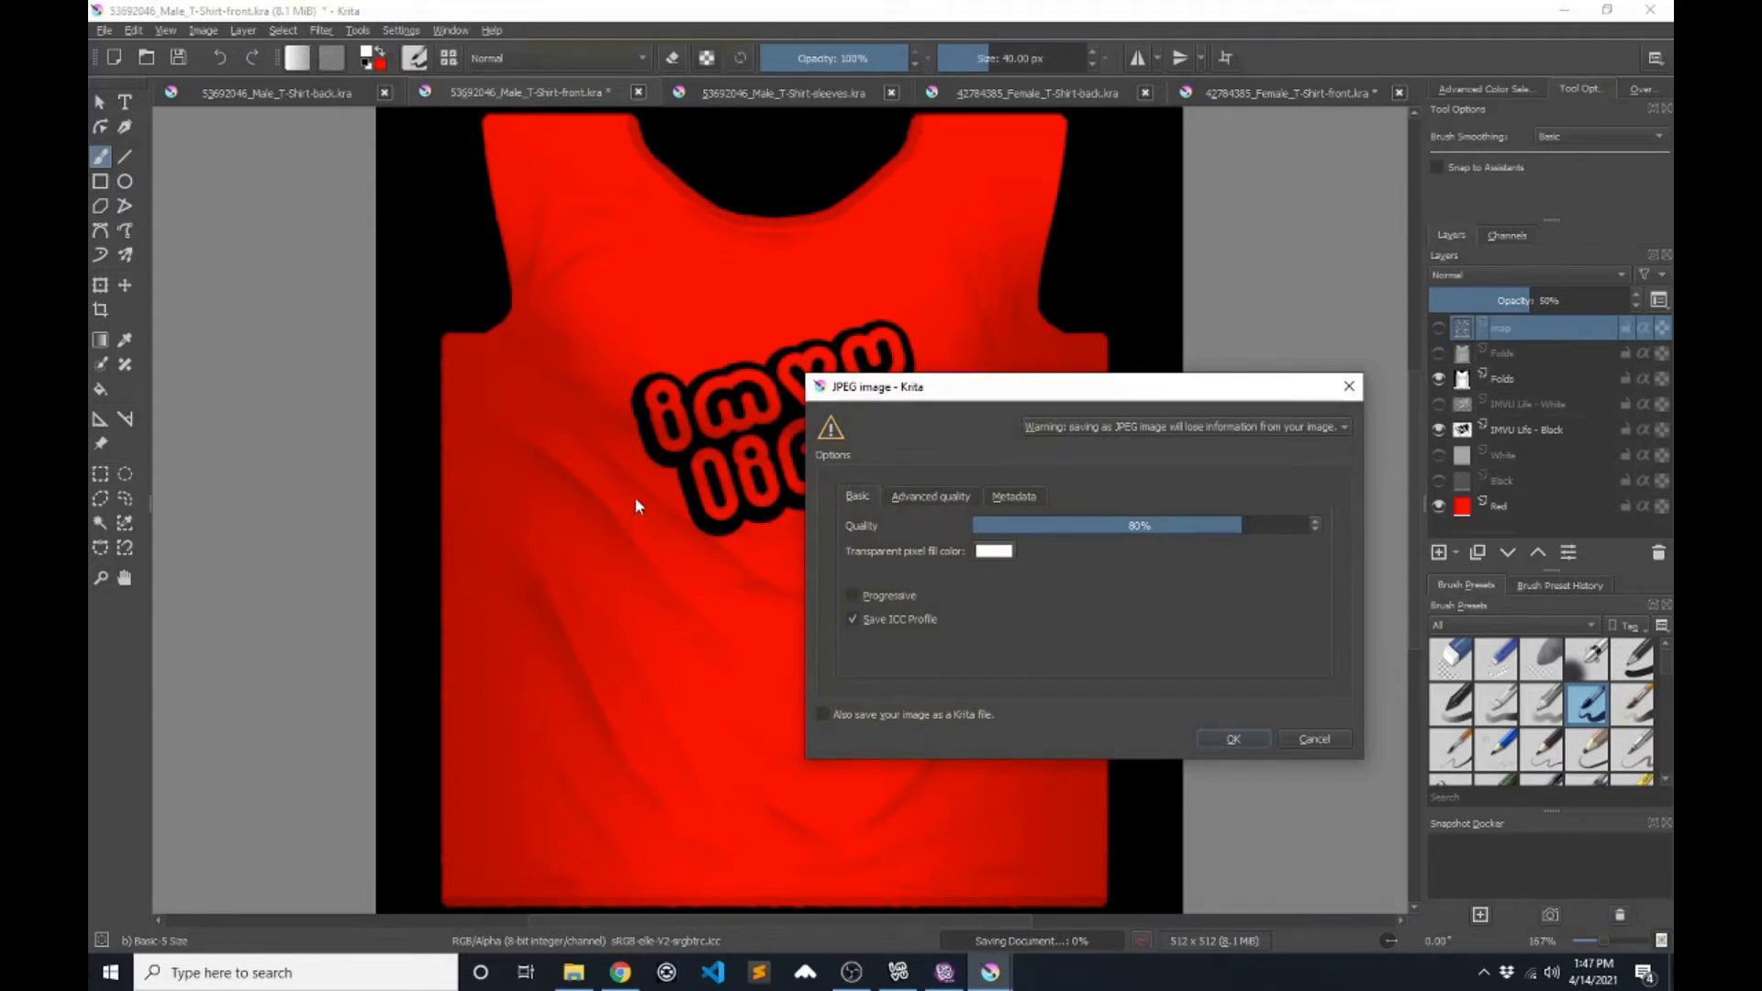
pyautogui.moveTo(1252, 519); pyautogui.dragTo(1356, 542)
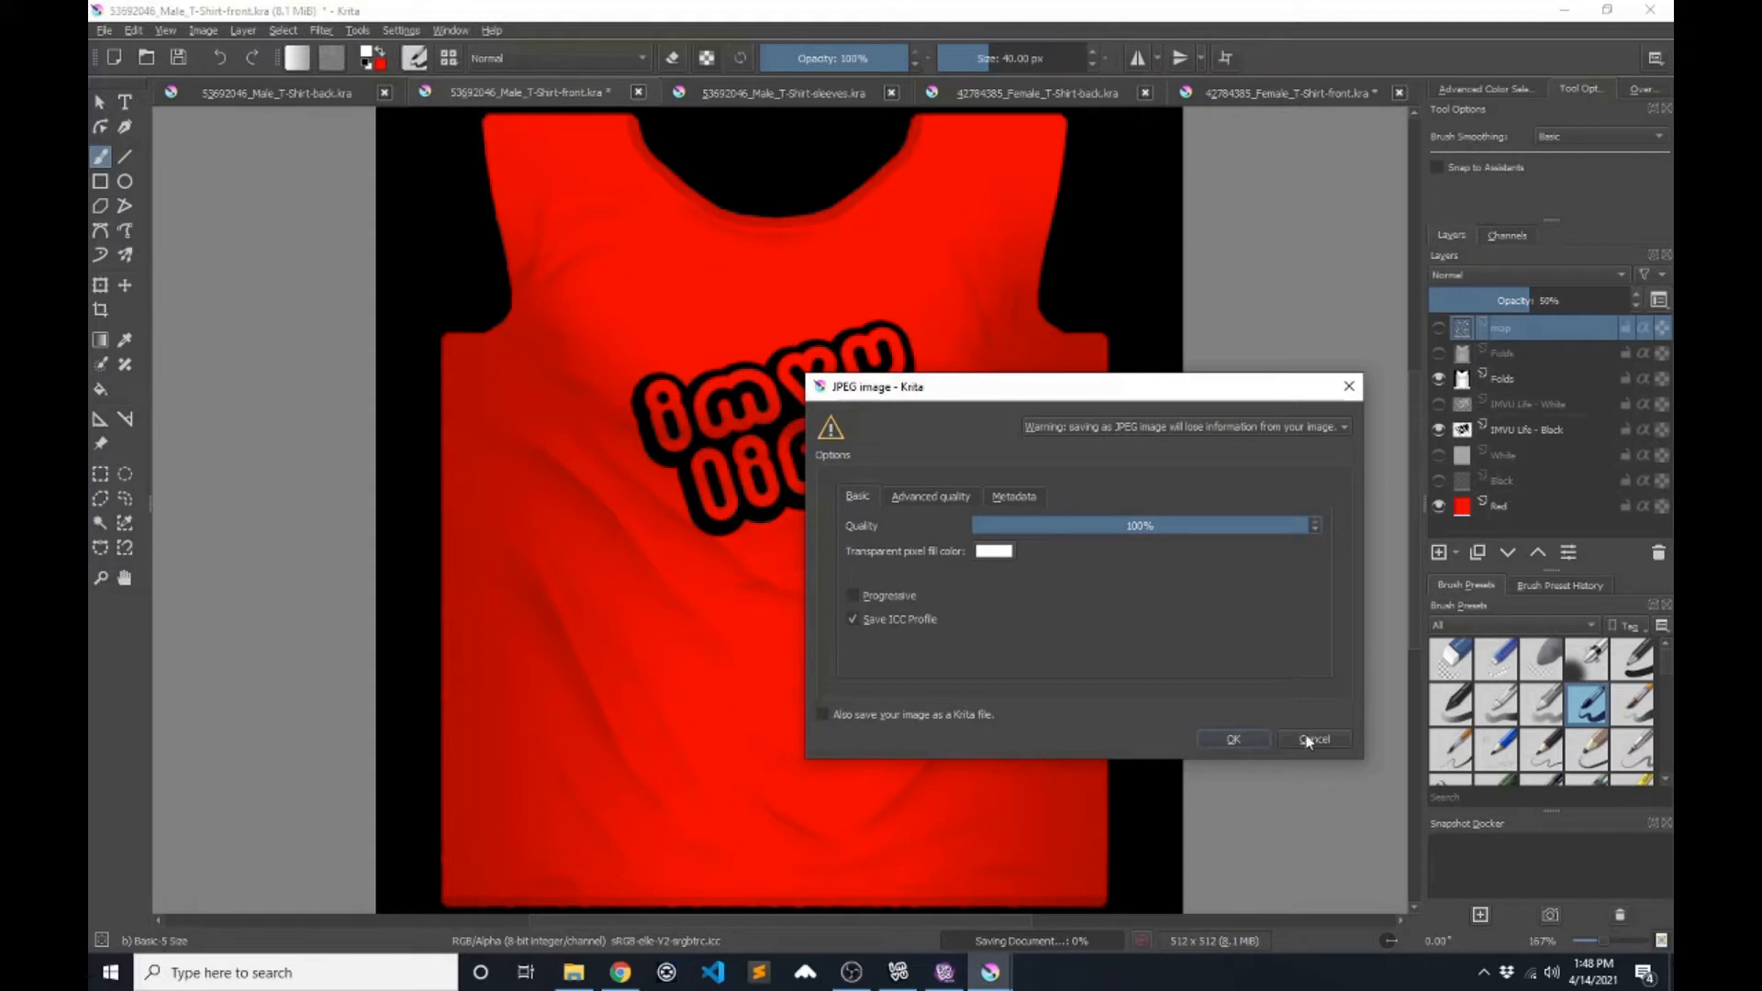
pyautogui.click(1232, 739)
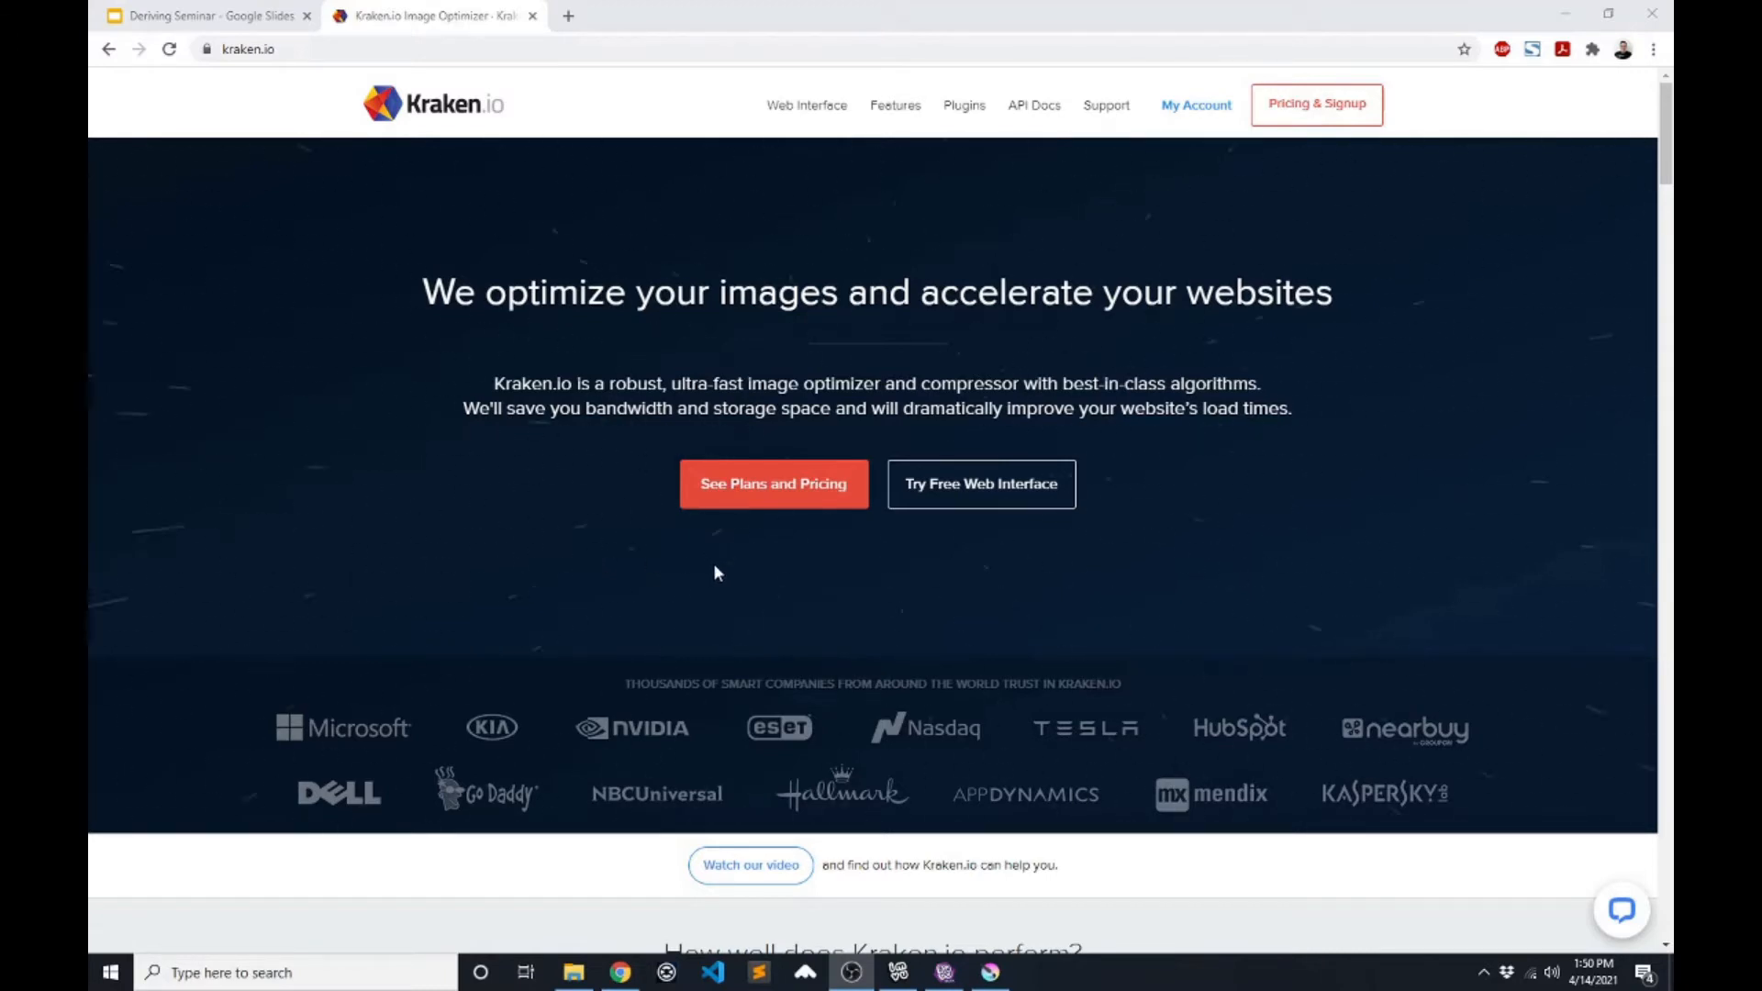
# - In the browser, open Kraken.io's free web interface and upload 53692046_Male_T-Shirt-front.jpg from the Krita Example 1 - Male T-Shirt folder
pyautogui.click(997, 499)
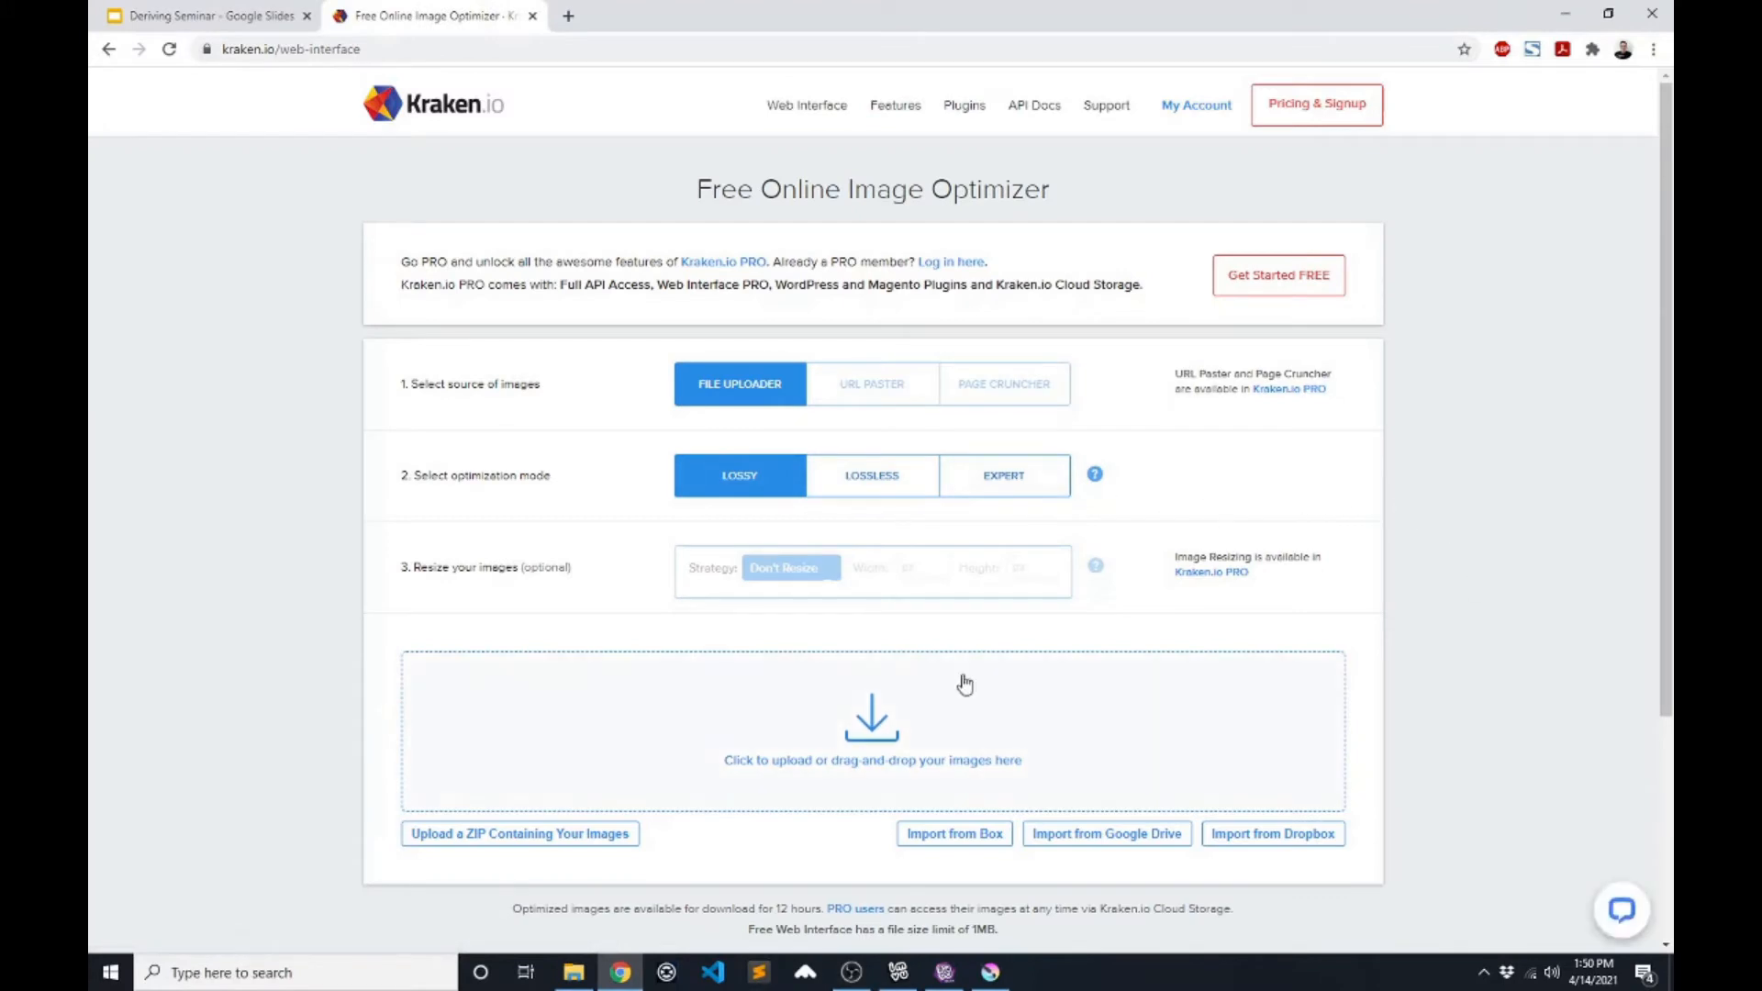
pyautogui.click(872, 734)
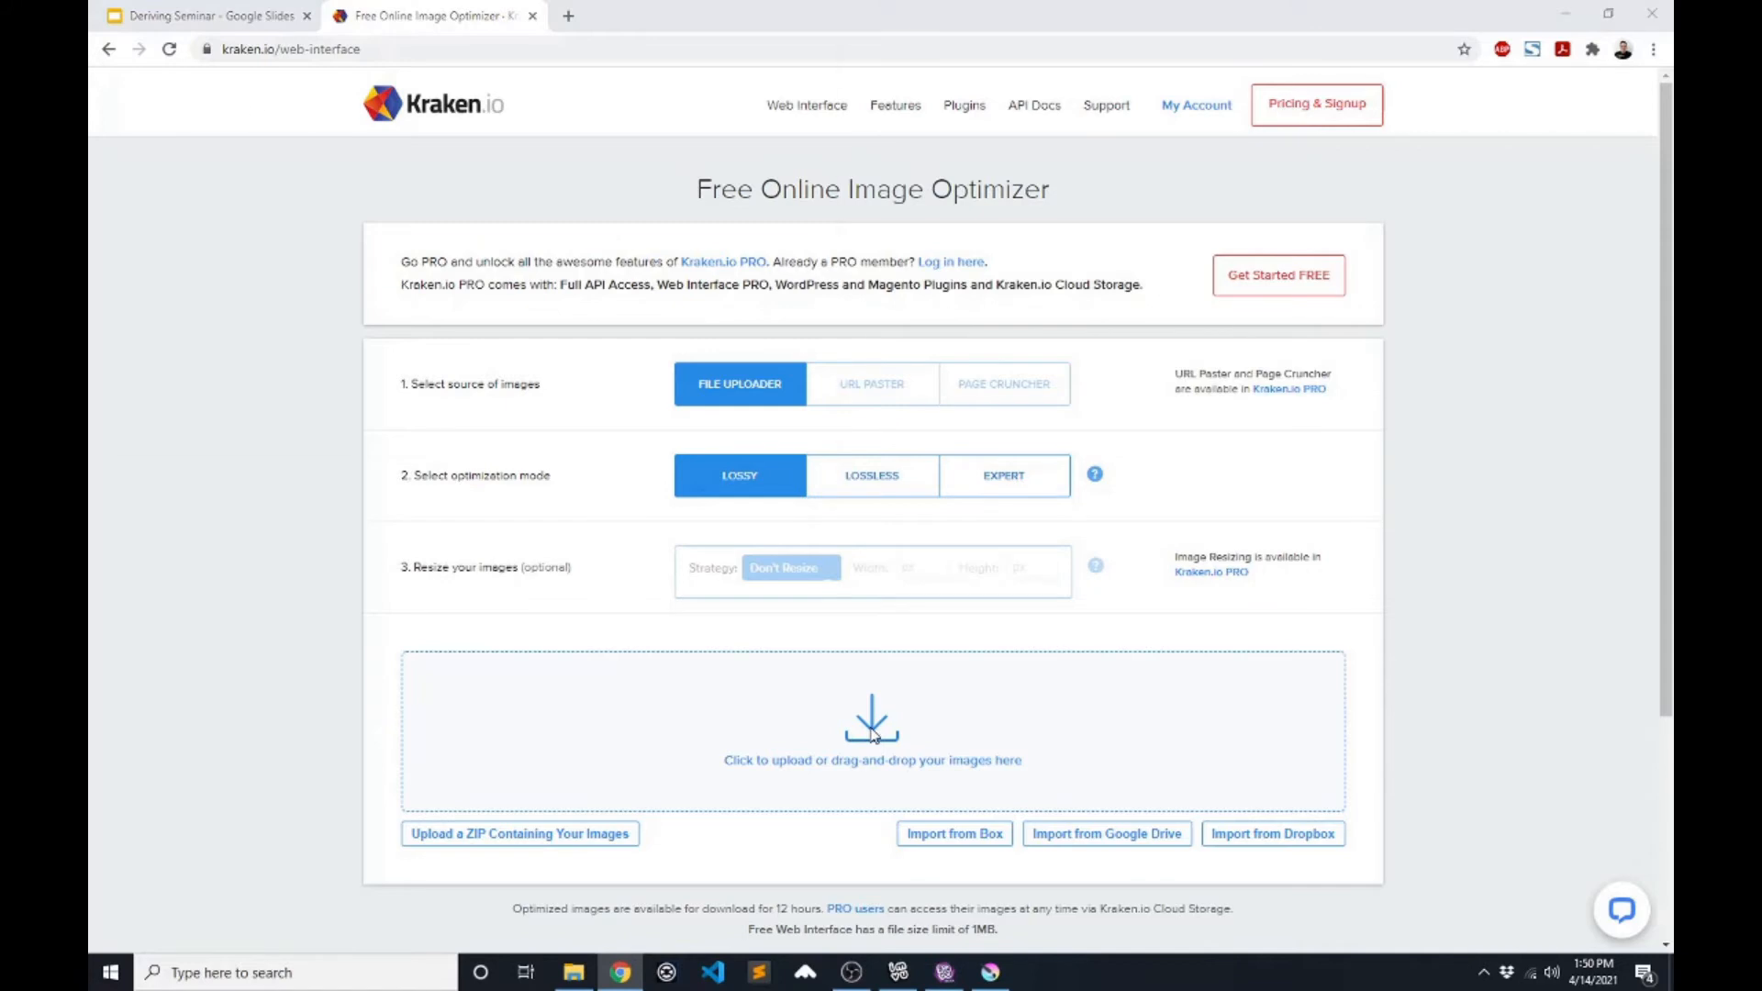
pyautogui.click(175, 193)
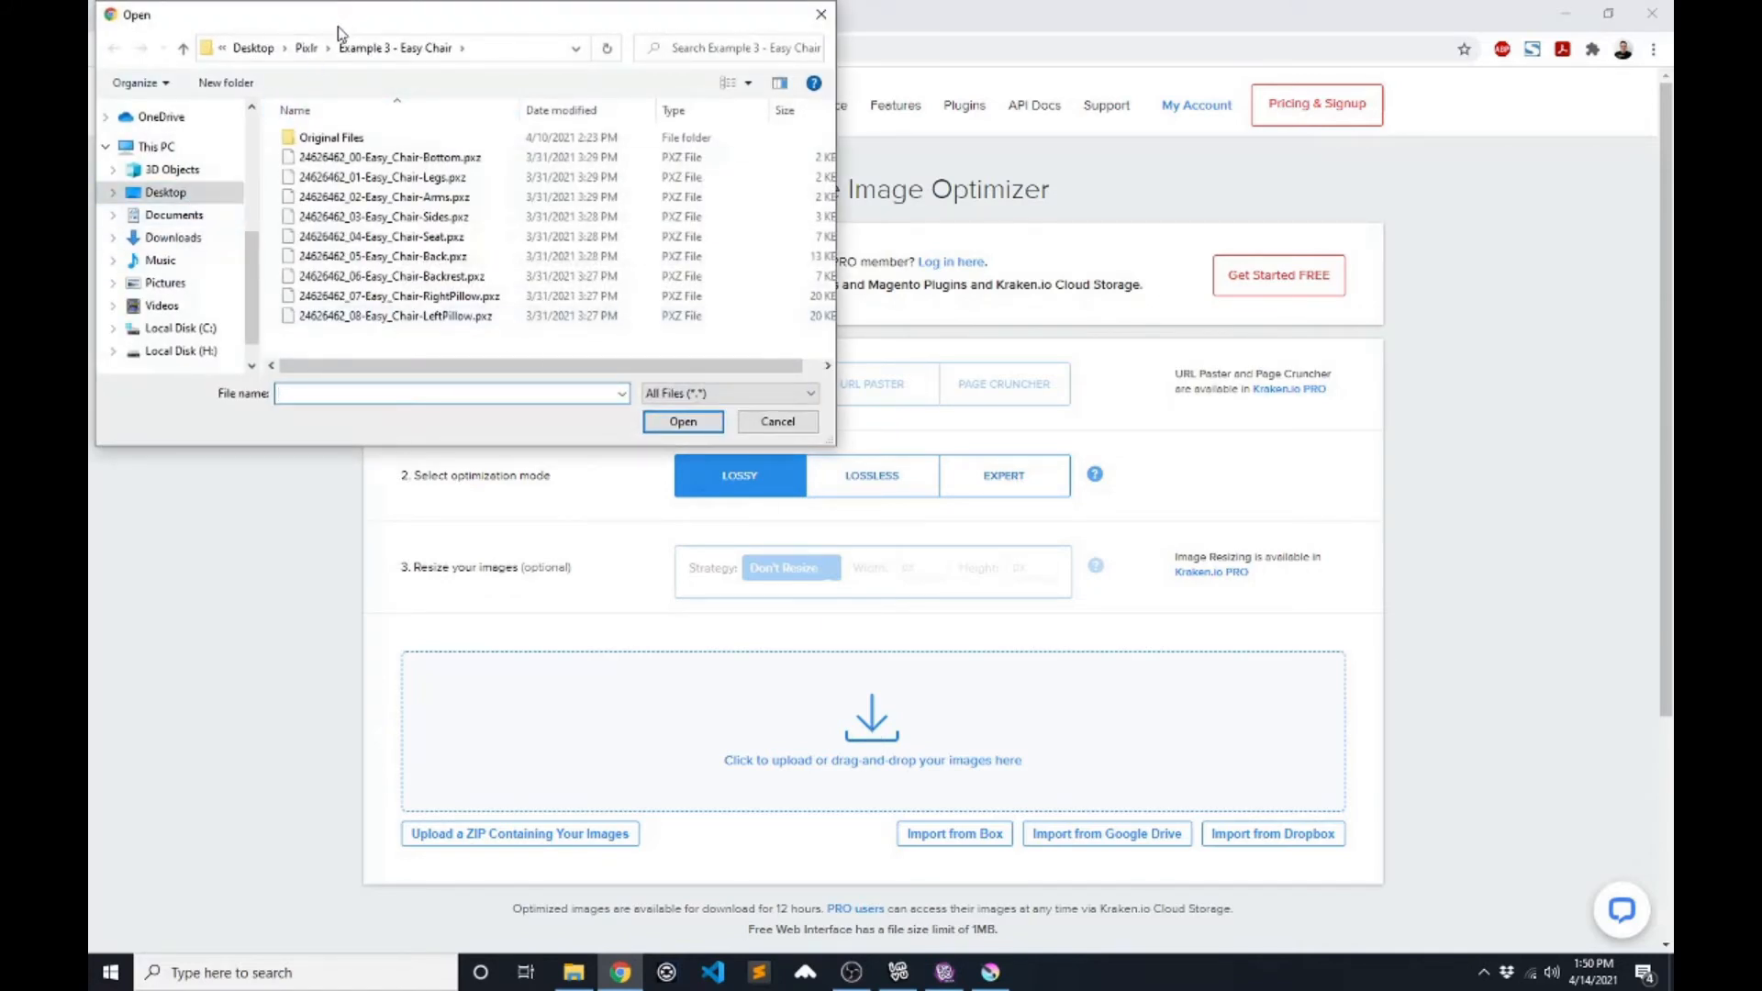
pyautogui.doubleClick(312, 216)
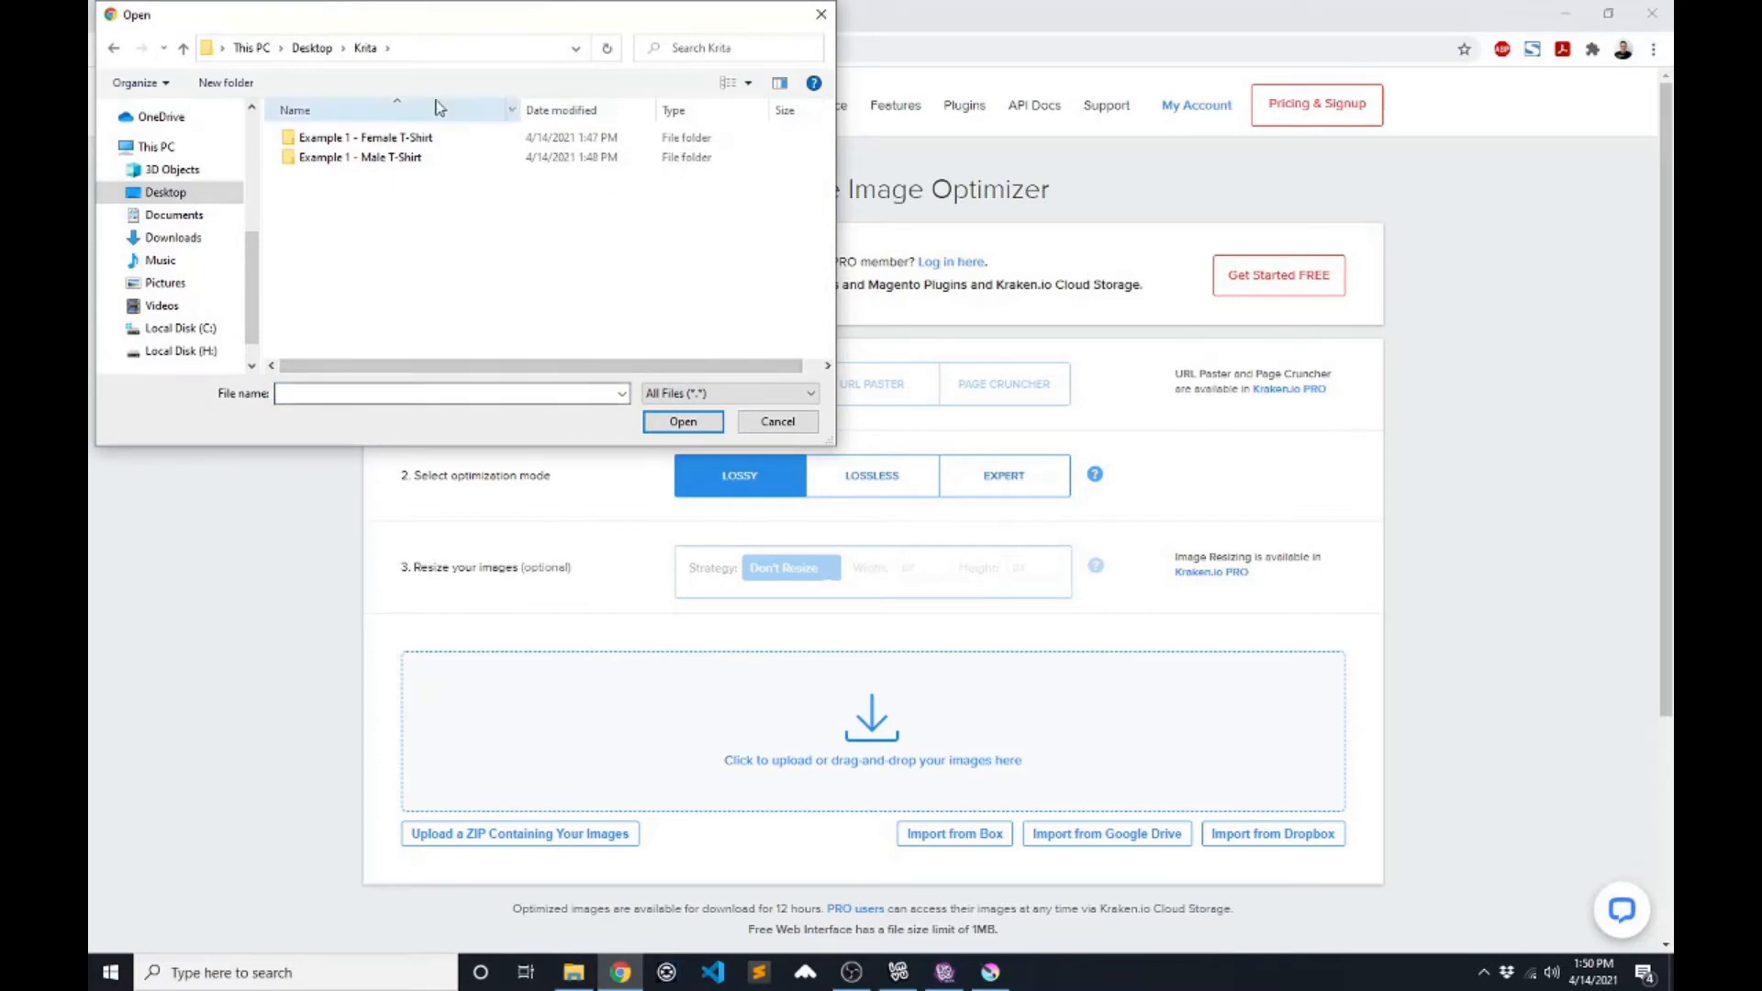
pyautogui.doubleClick(399, 140)
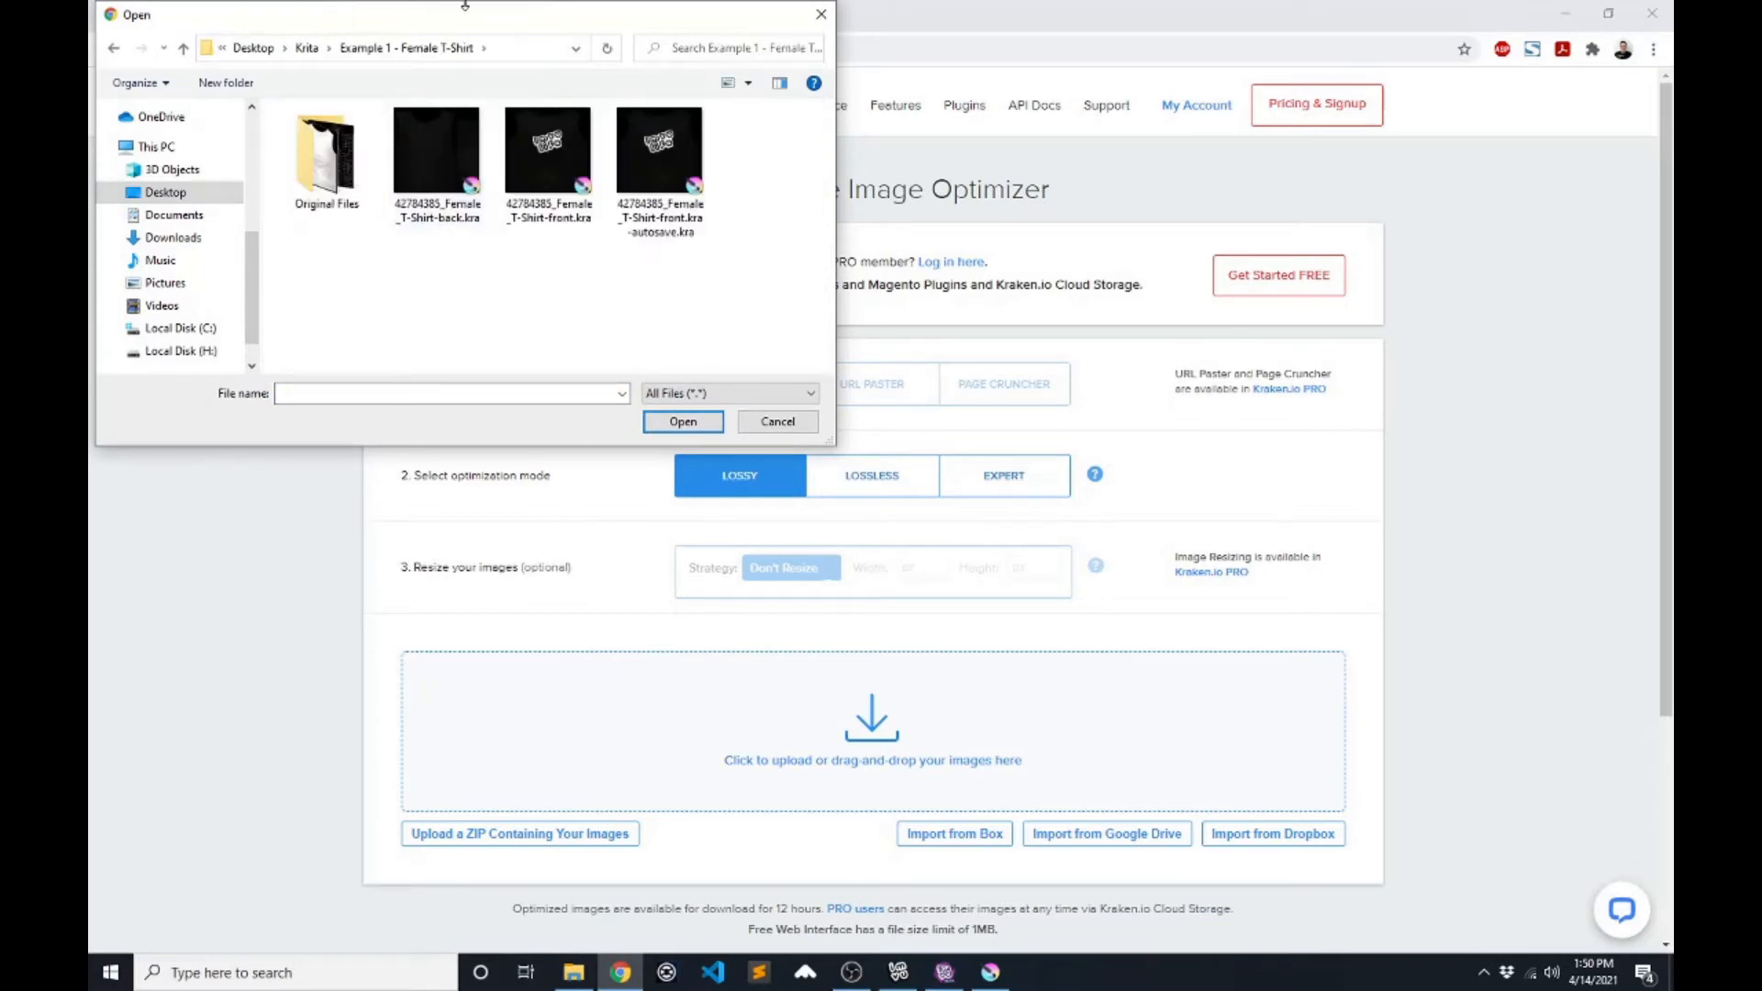
pyautogui.click(306, 47)
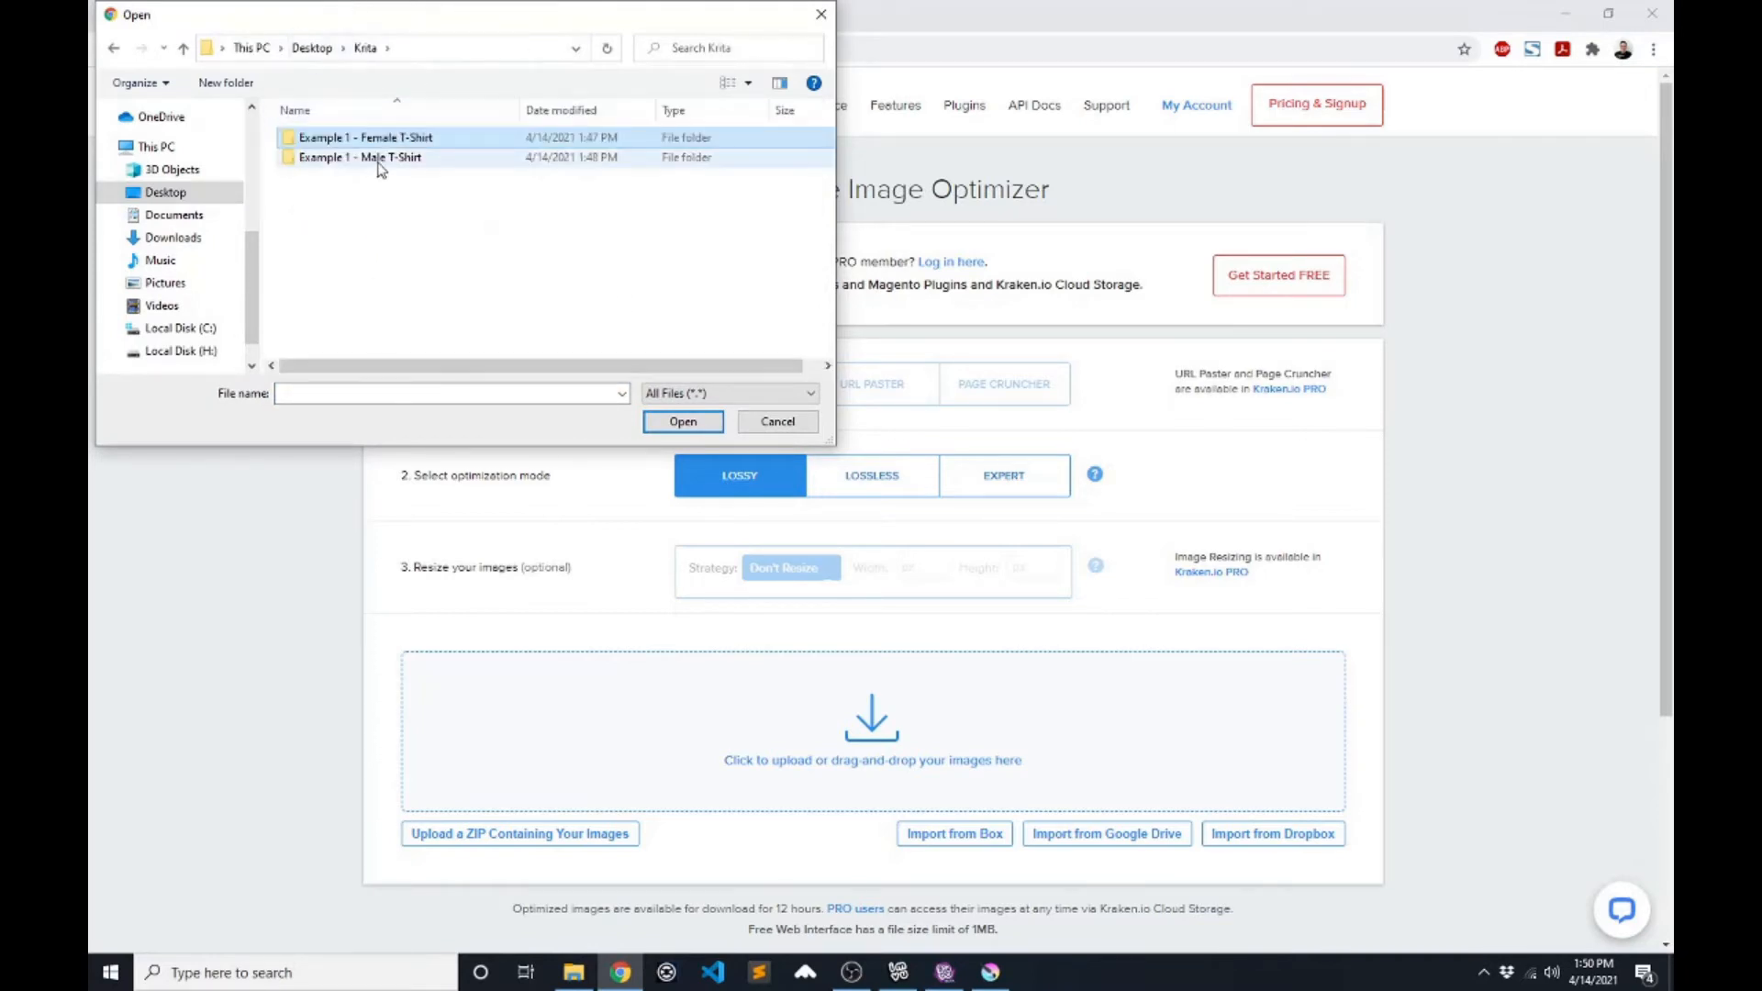
pyautogui.doubleClick(382, 158)
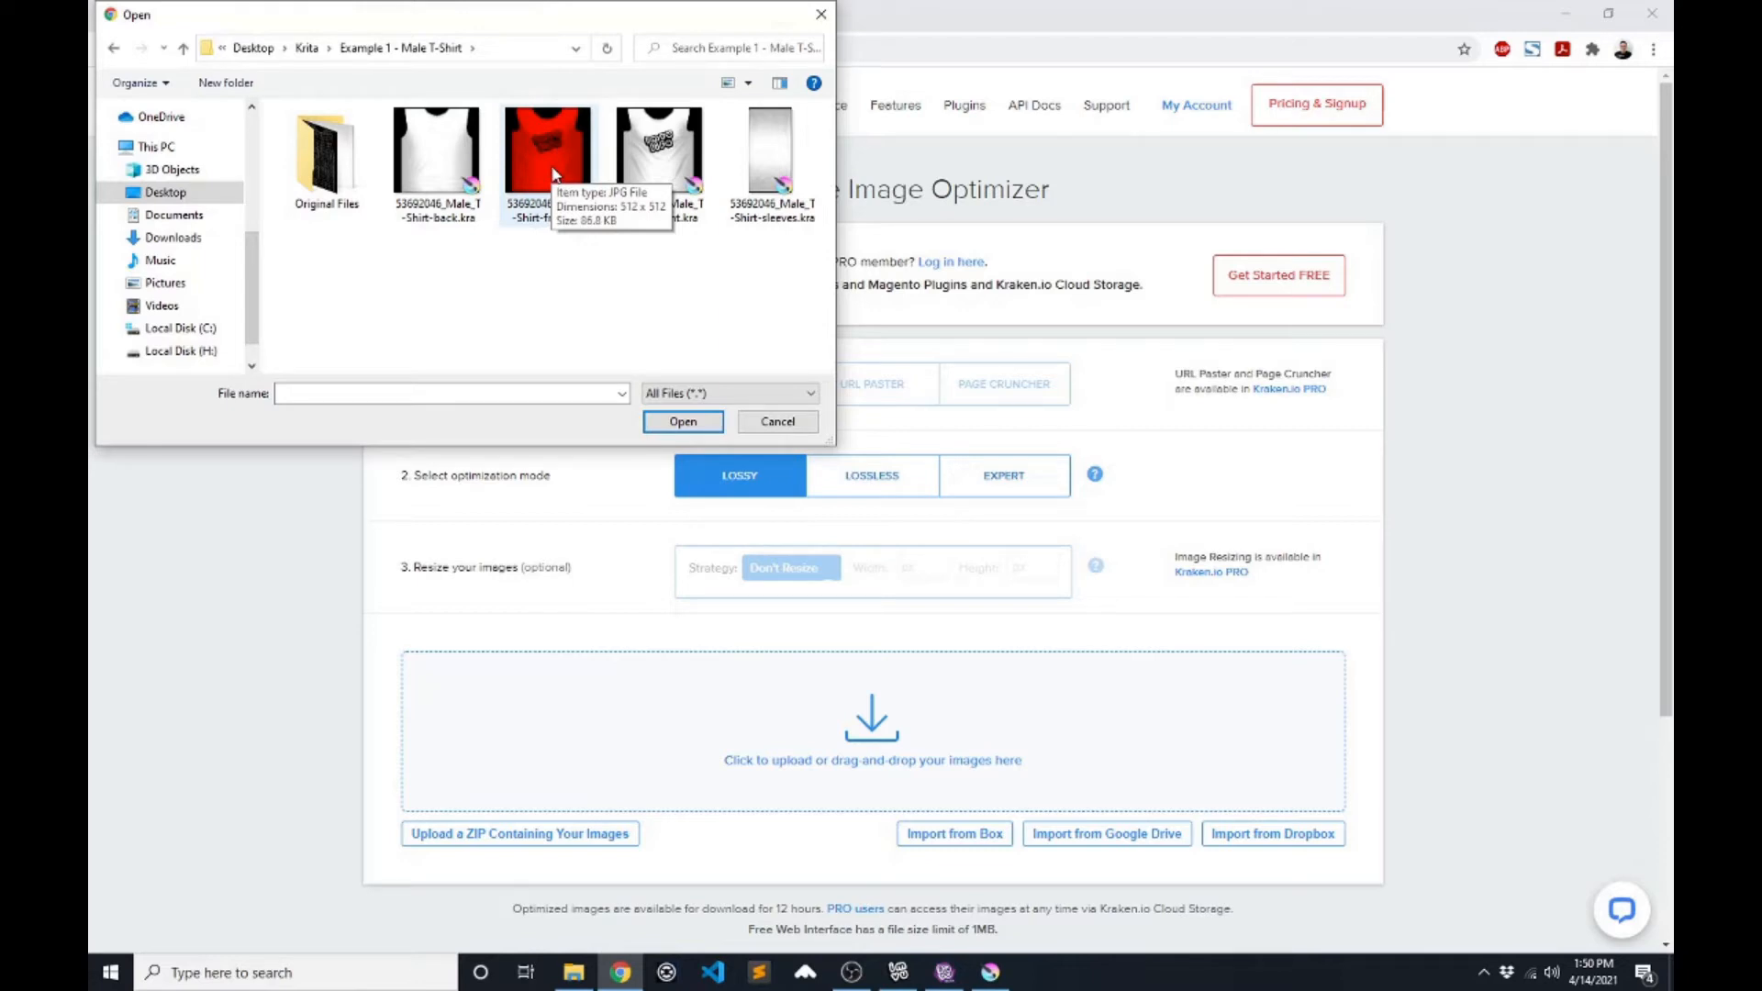
pyautogui.click(549, 161)
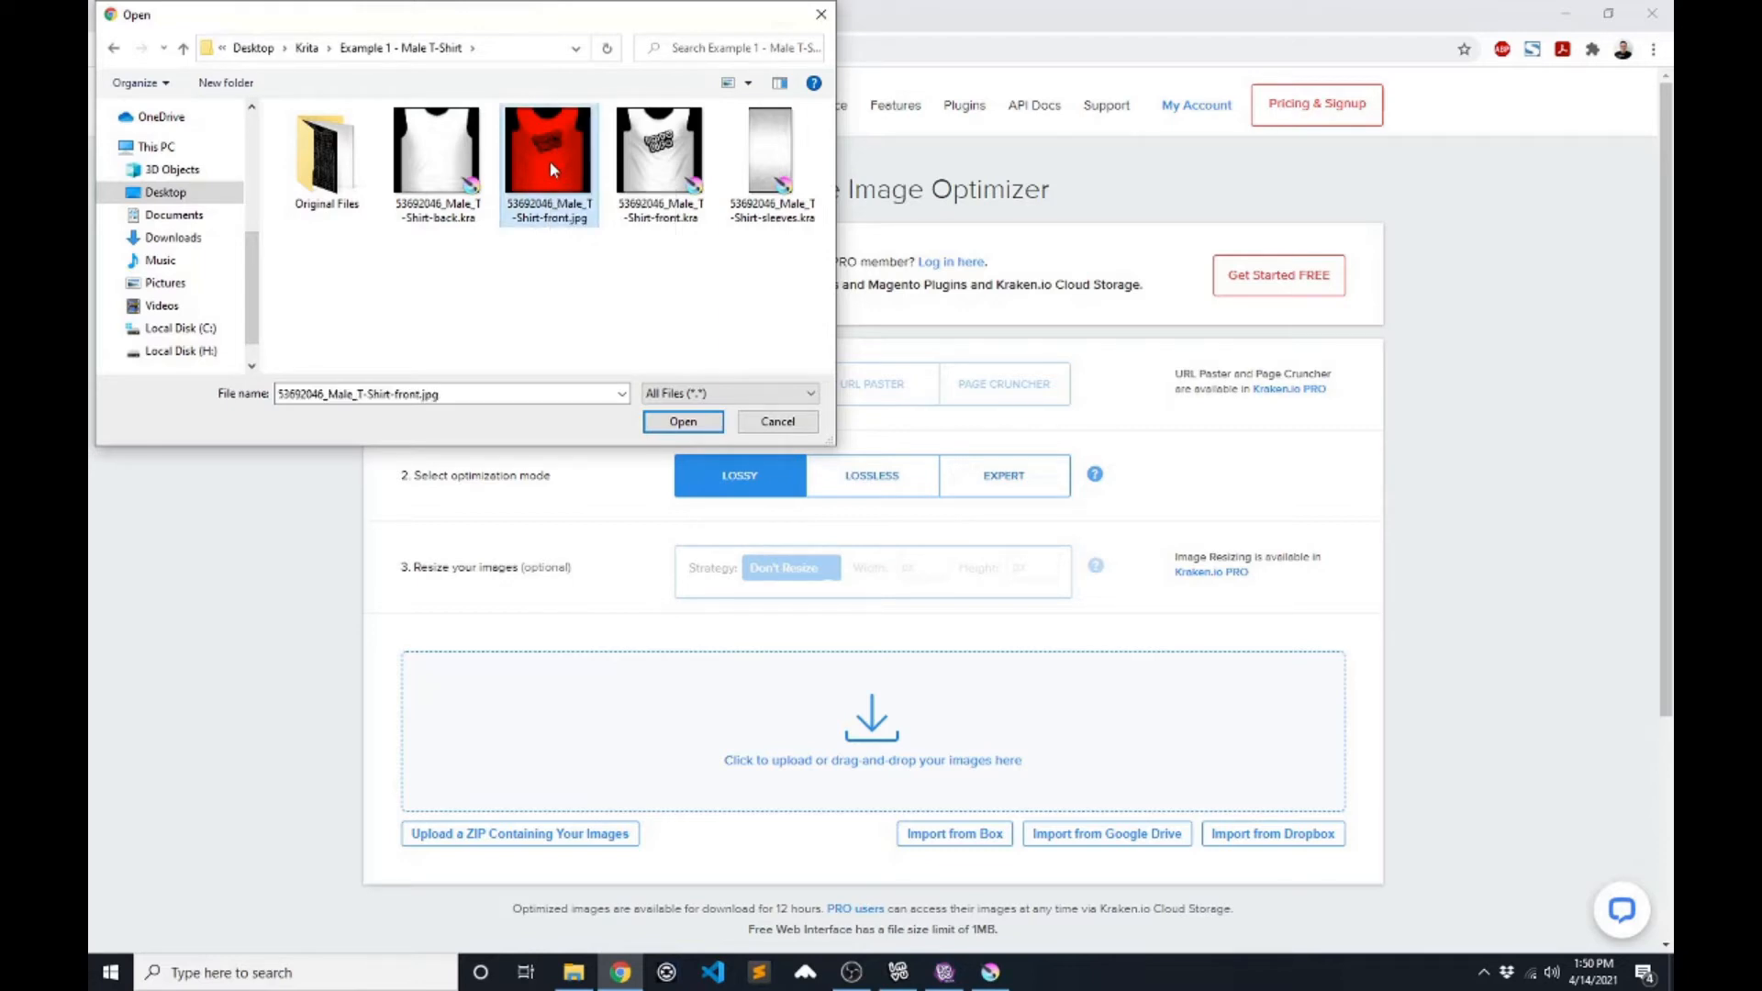
pyautogui.click(690, 424)
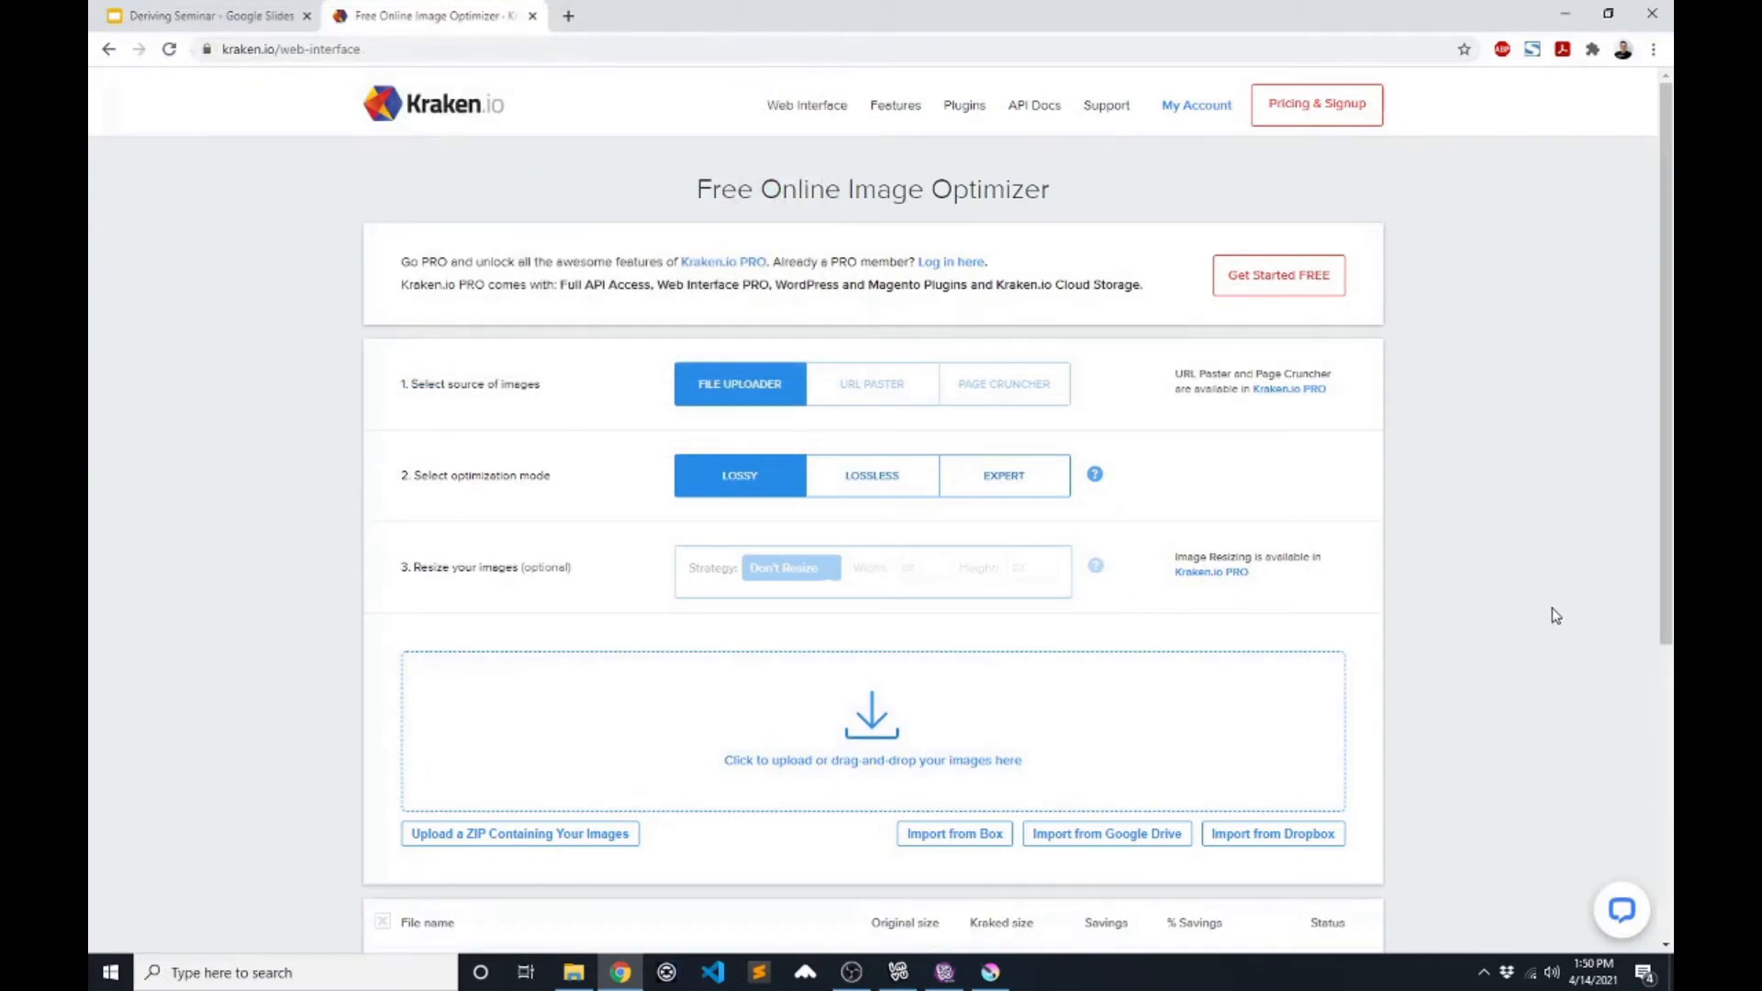
# - View the optimized 53692046_Male_T-Shirt-front.jpg from the results list and return to the Free Online Image Optimizer page
pyautogui.scroll(-4, 1551, 610)
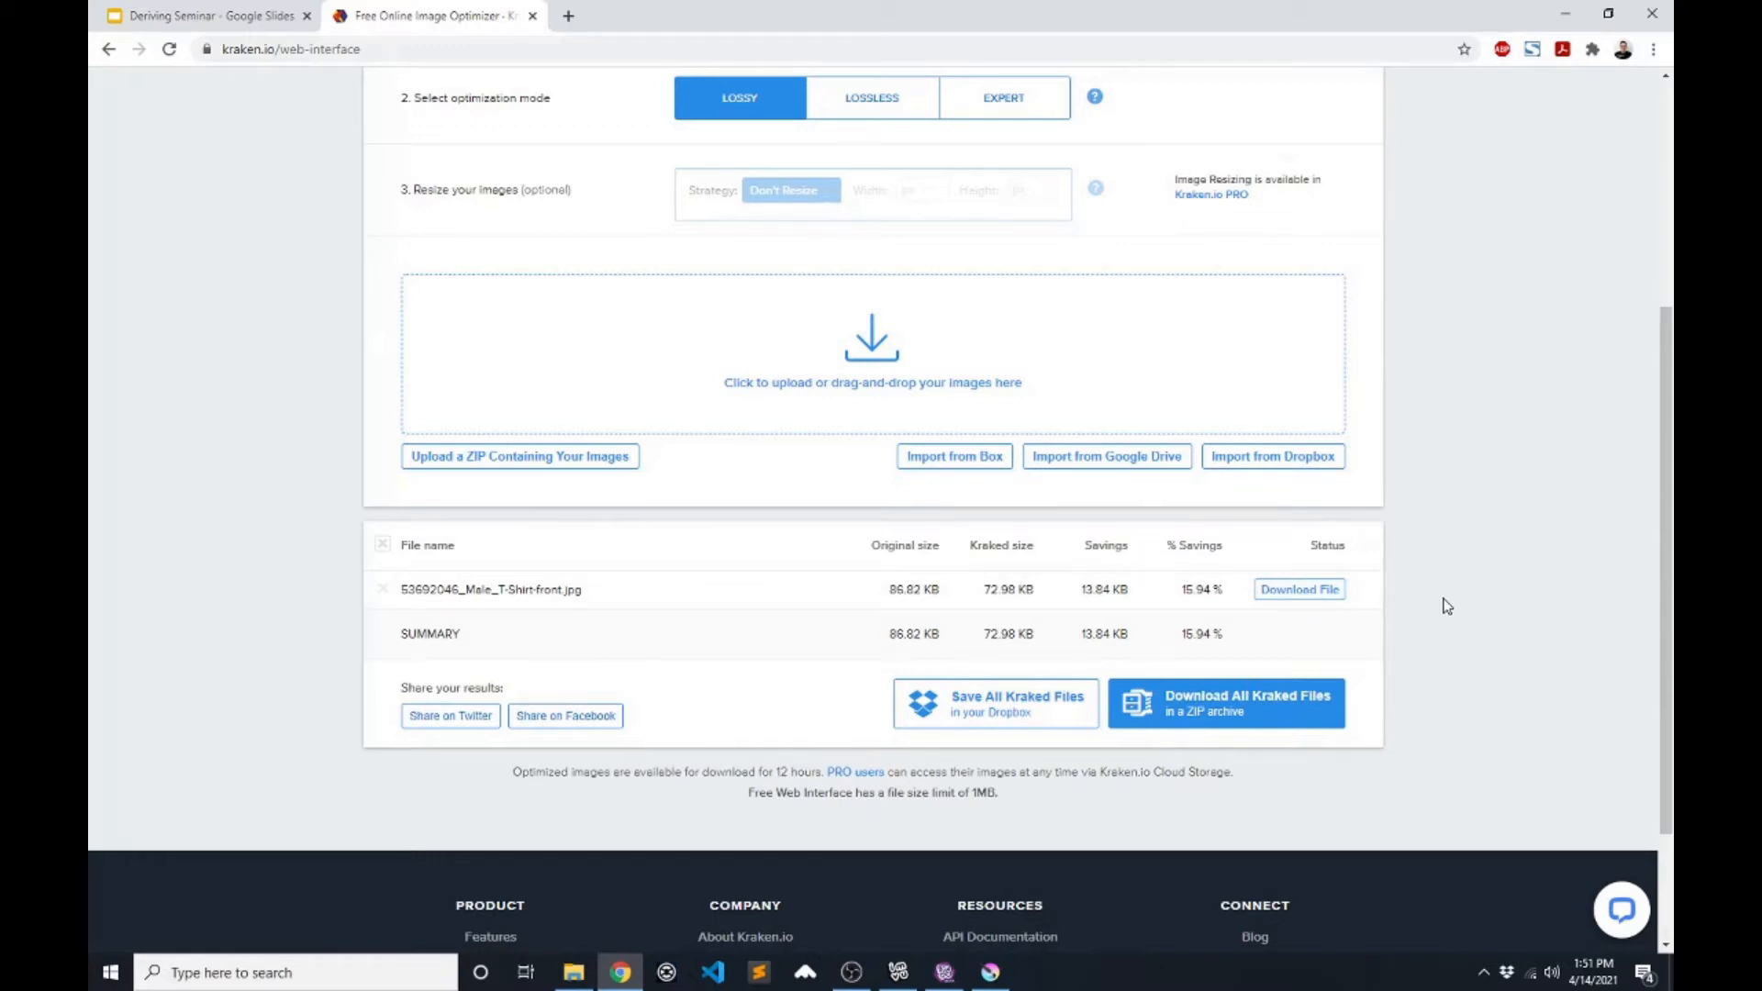
pyautogui.moveTo(1299, 594)
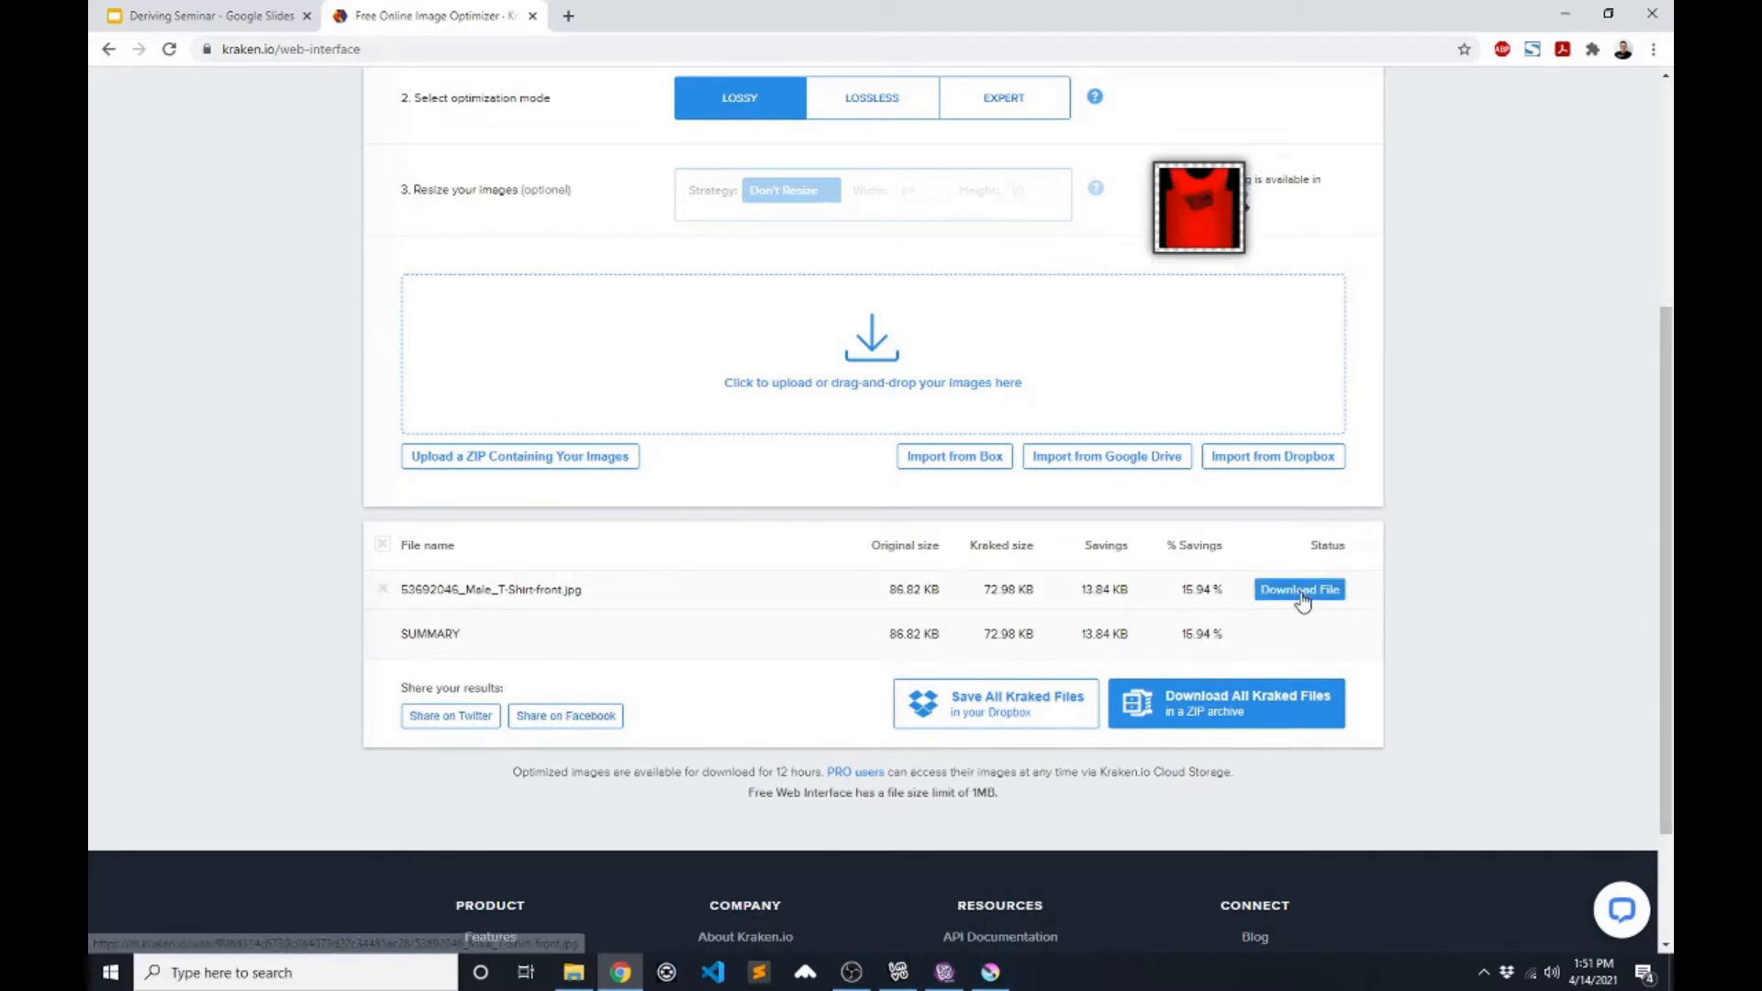
pyautogui.click(1300, 591)
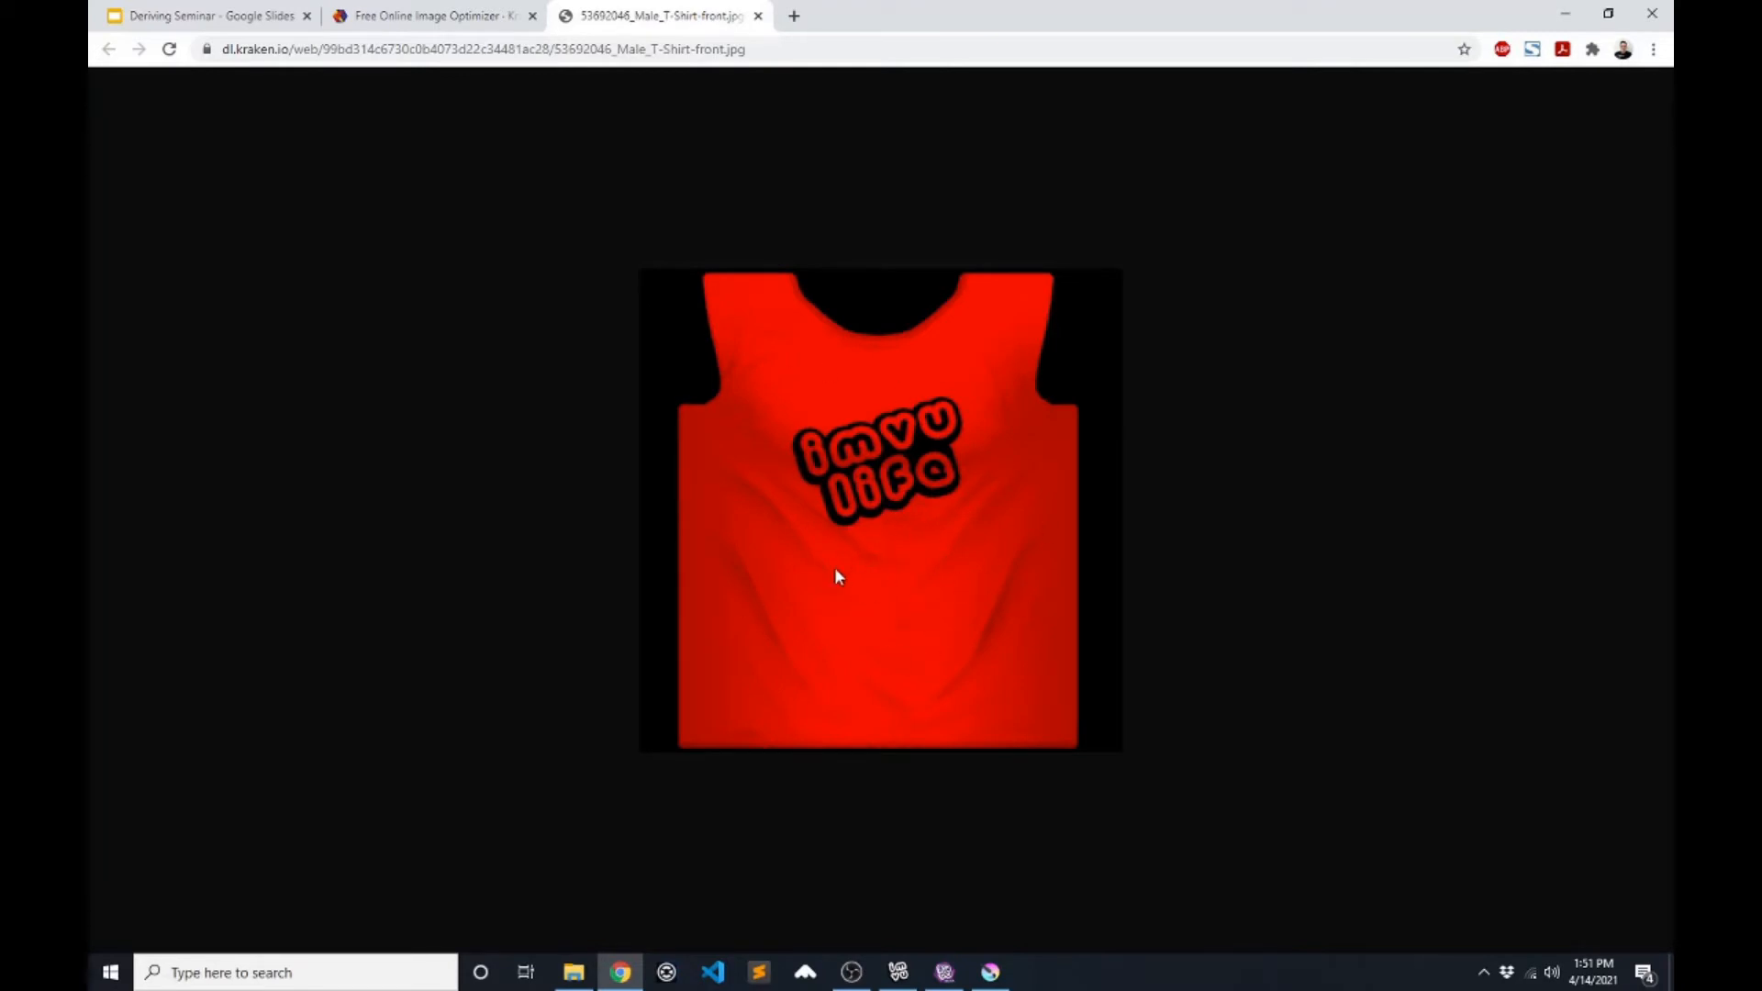
pyautogui.click(432, 16)
pyautogui.scroll(4, 444, 275)
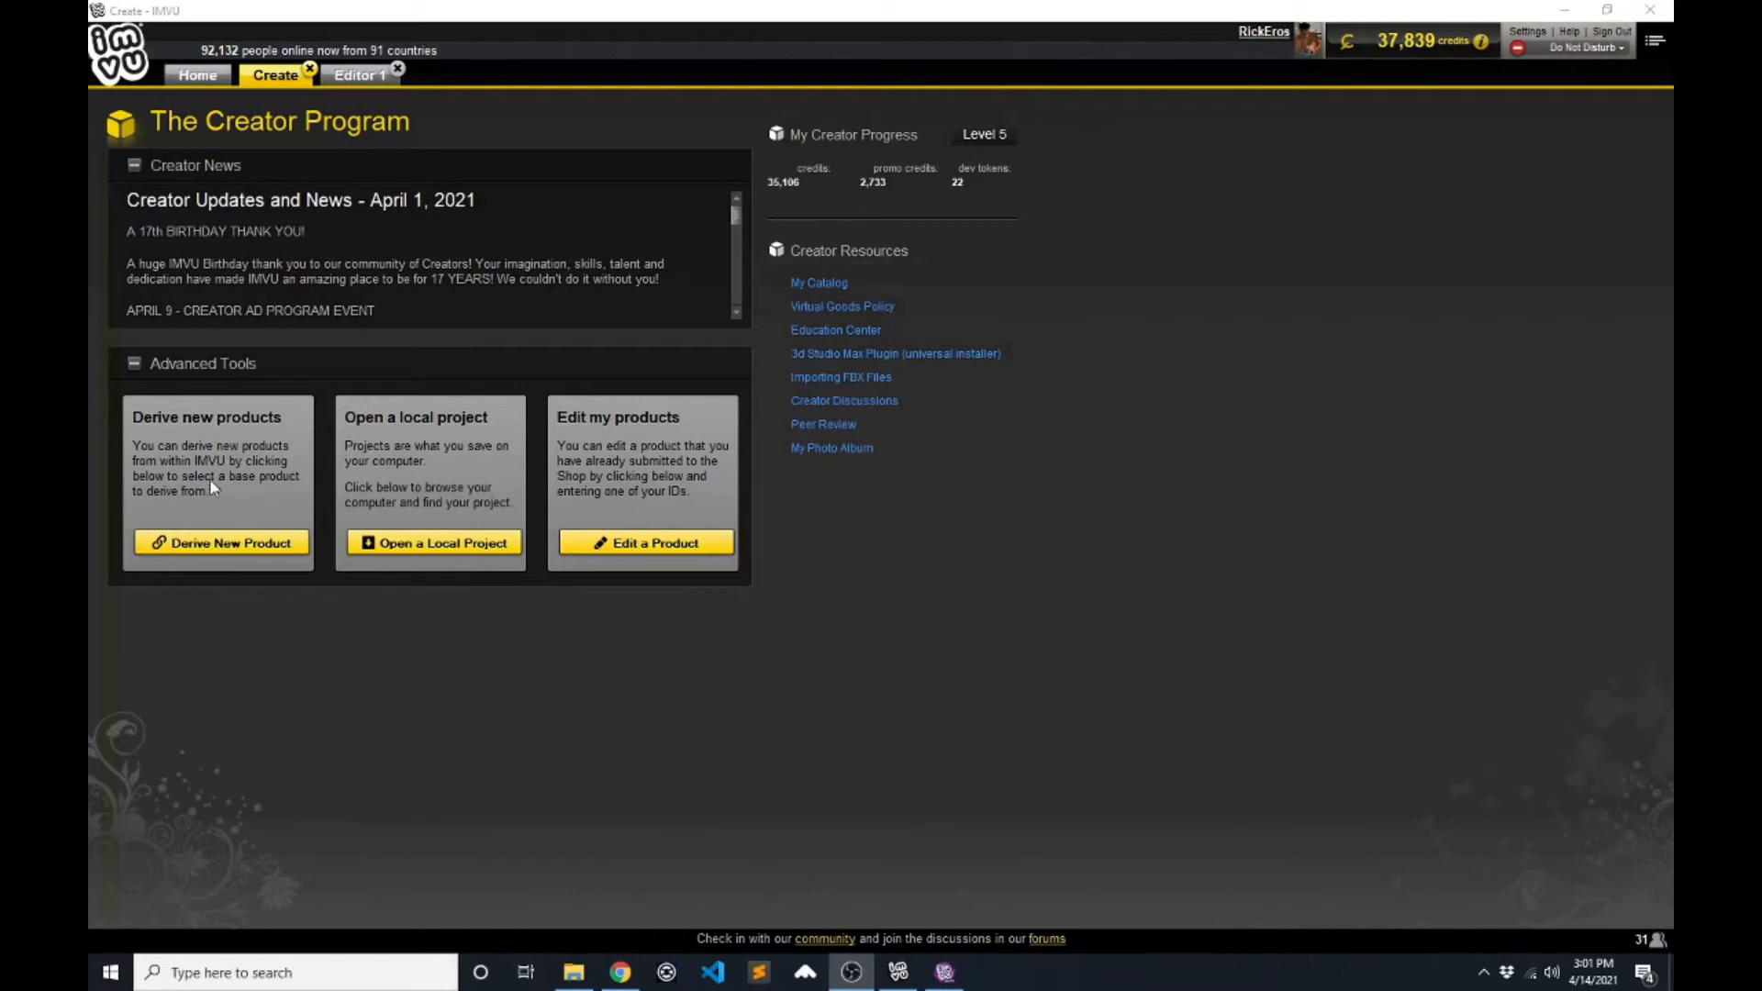
# - Switch to IMVU and start deriving a new 3D product from product ID 42784385
pyautogui.click(224, 541)
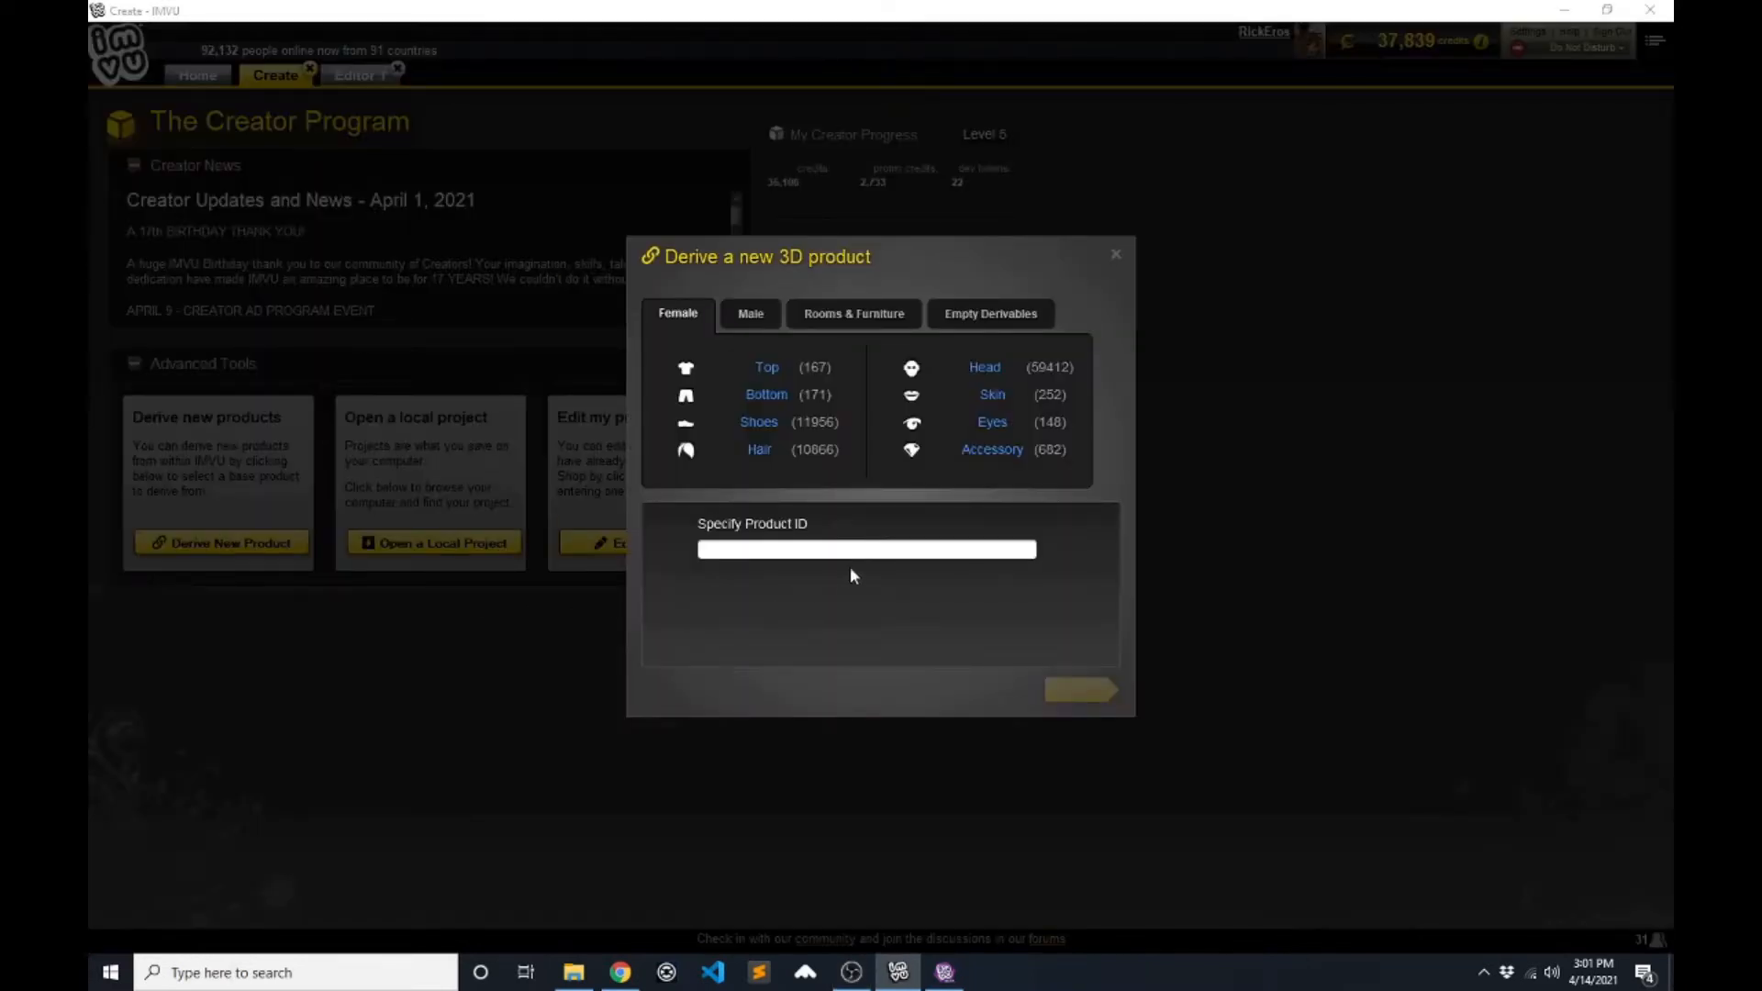
pyautogui.click(886, 549)
pyautogui.write('42784385')
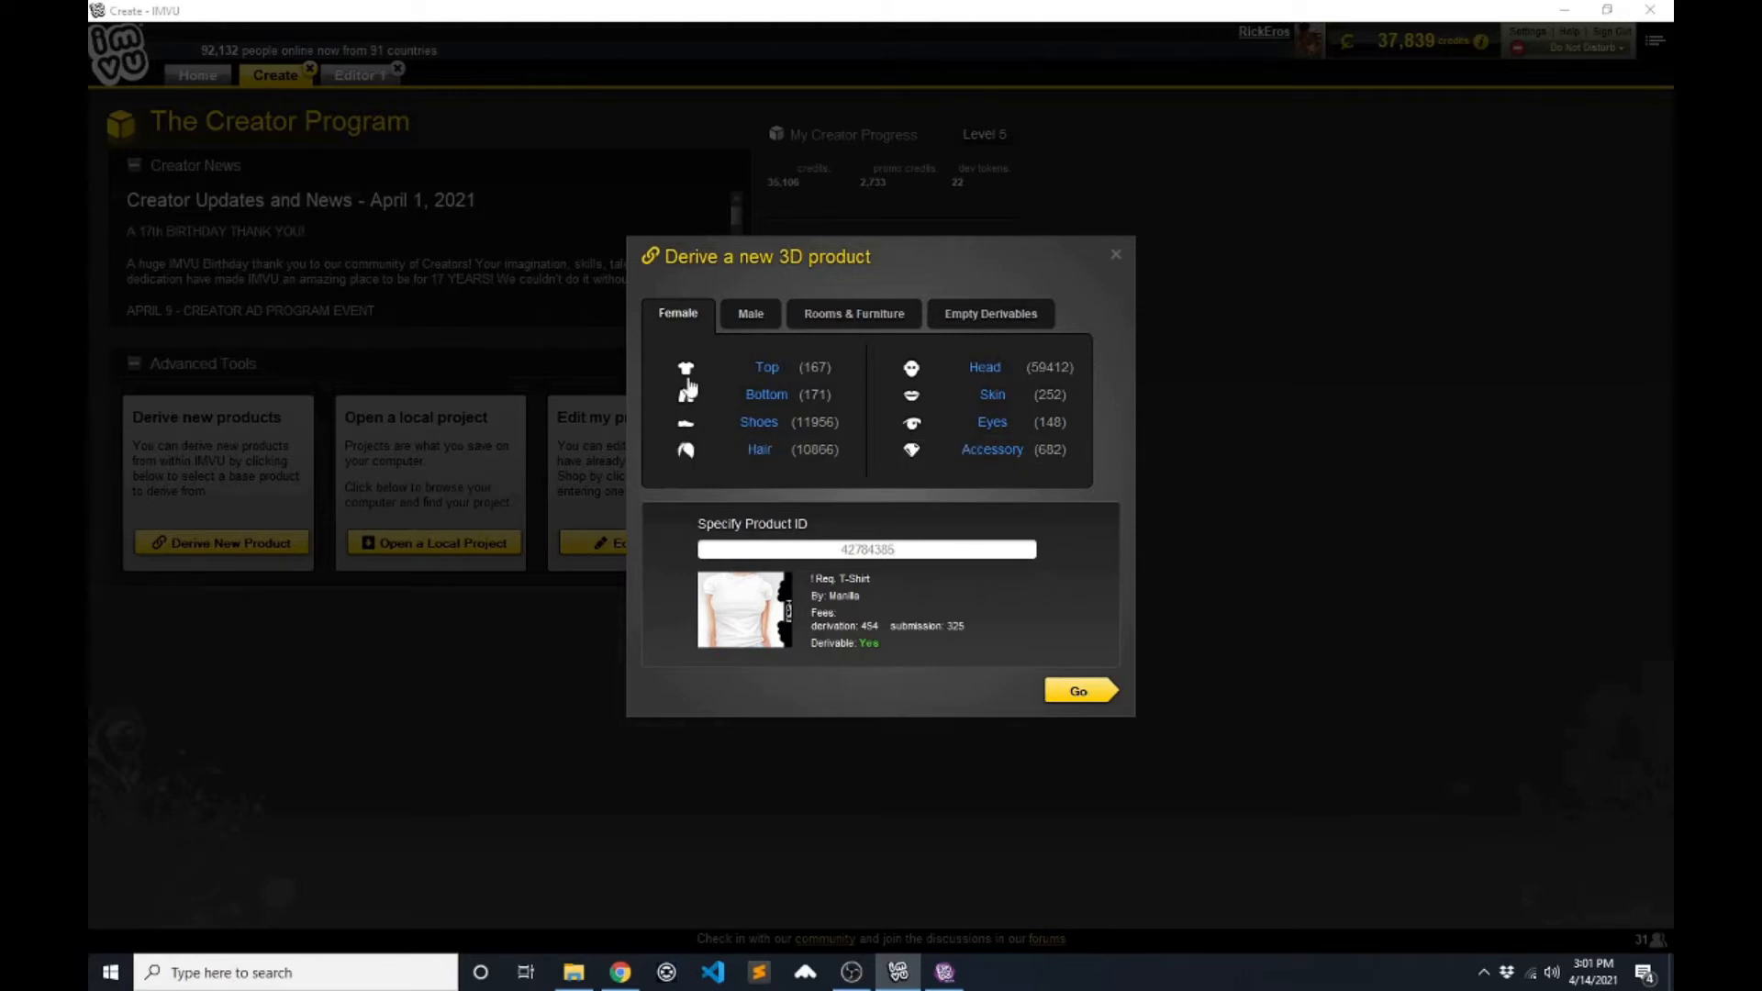
# - Review the Male, Rooms & Furniture, Empty Derivables and Female categories of base products
pyautogui.click(750, 319)
pyautogui.click(839, 316)
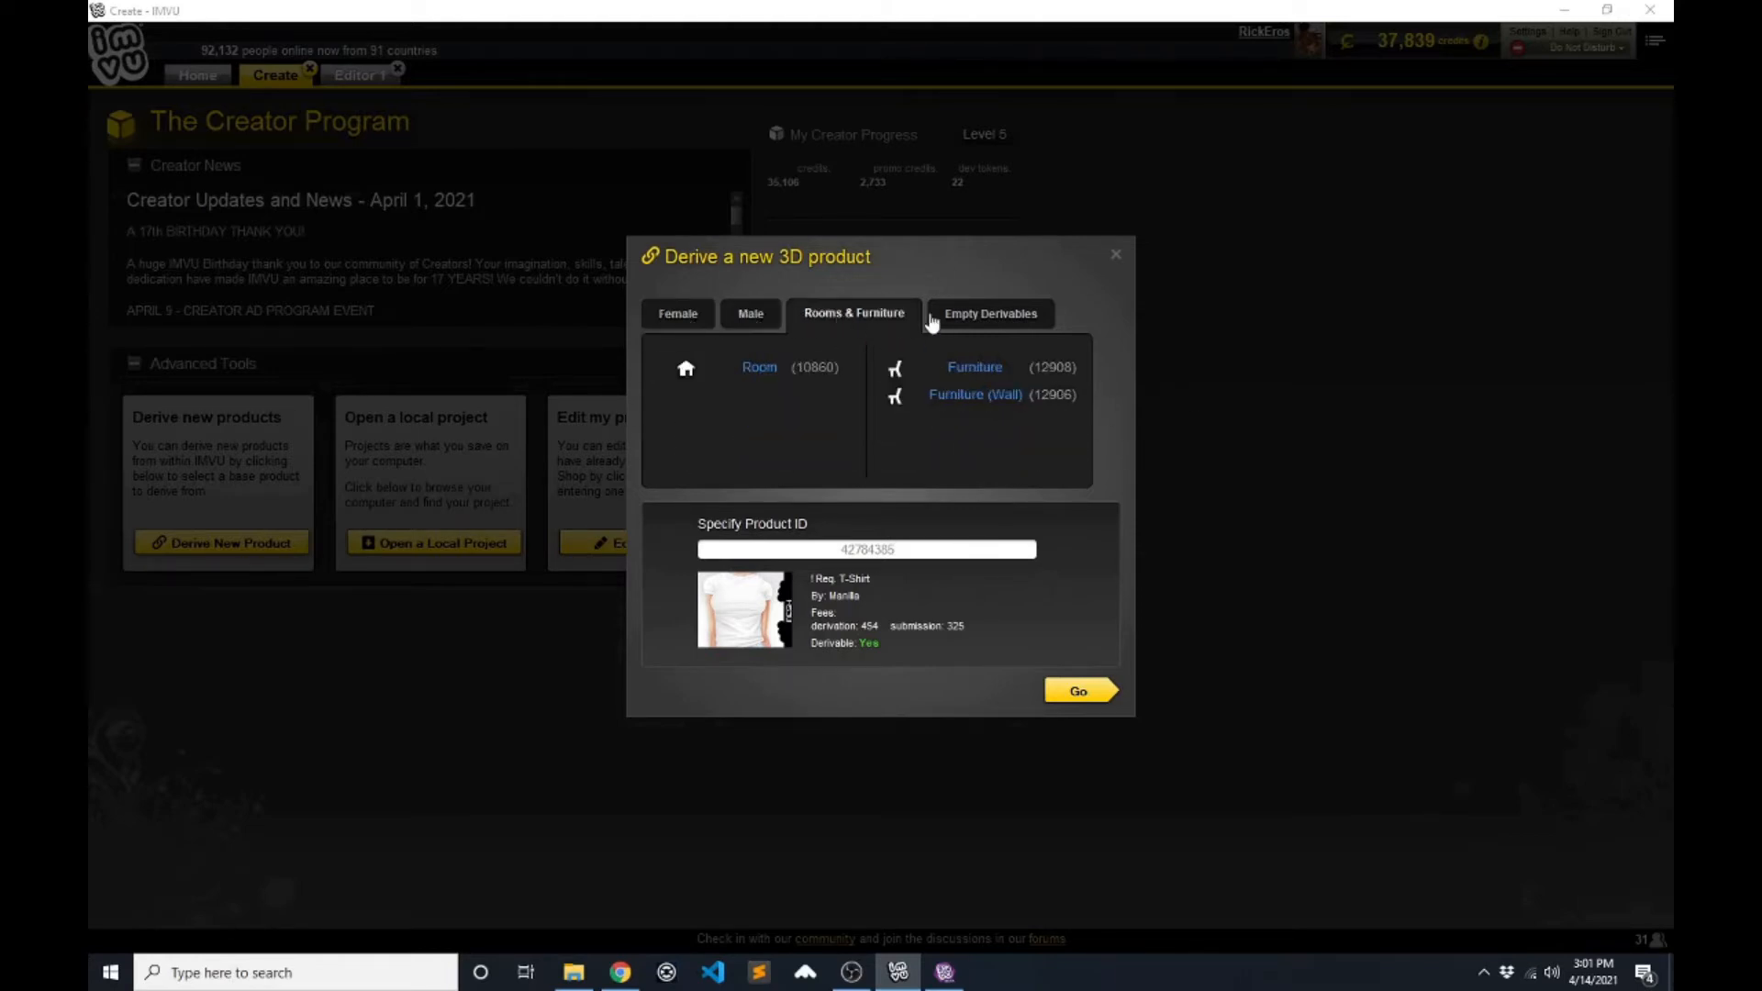
pyautogui.click(989, 321)
pyautogui.click(853, 321)
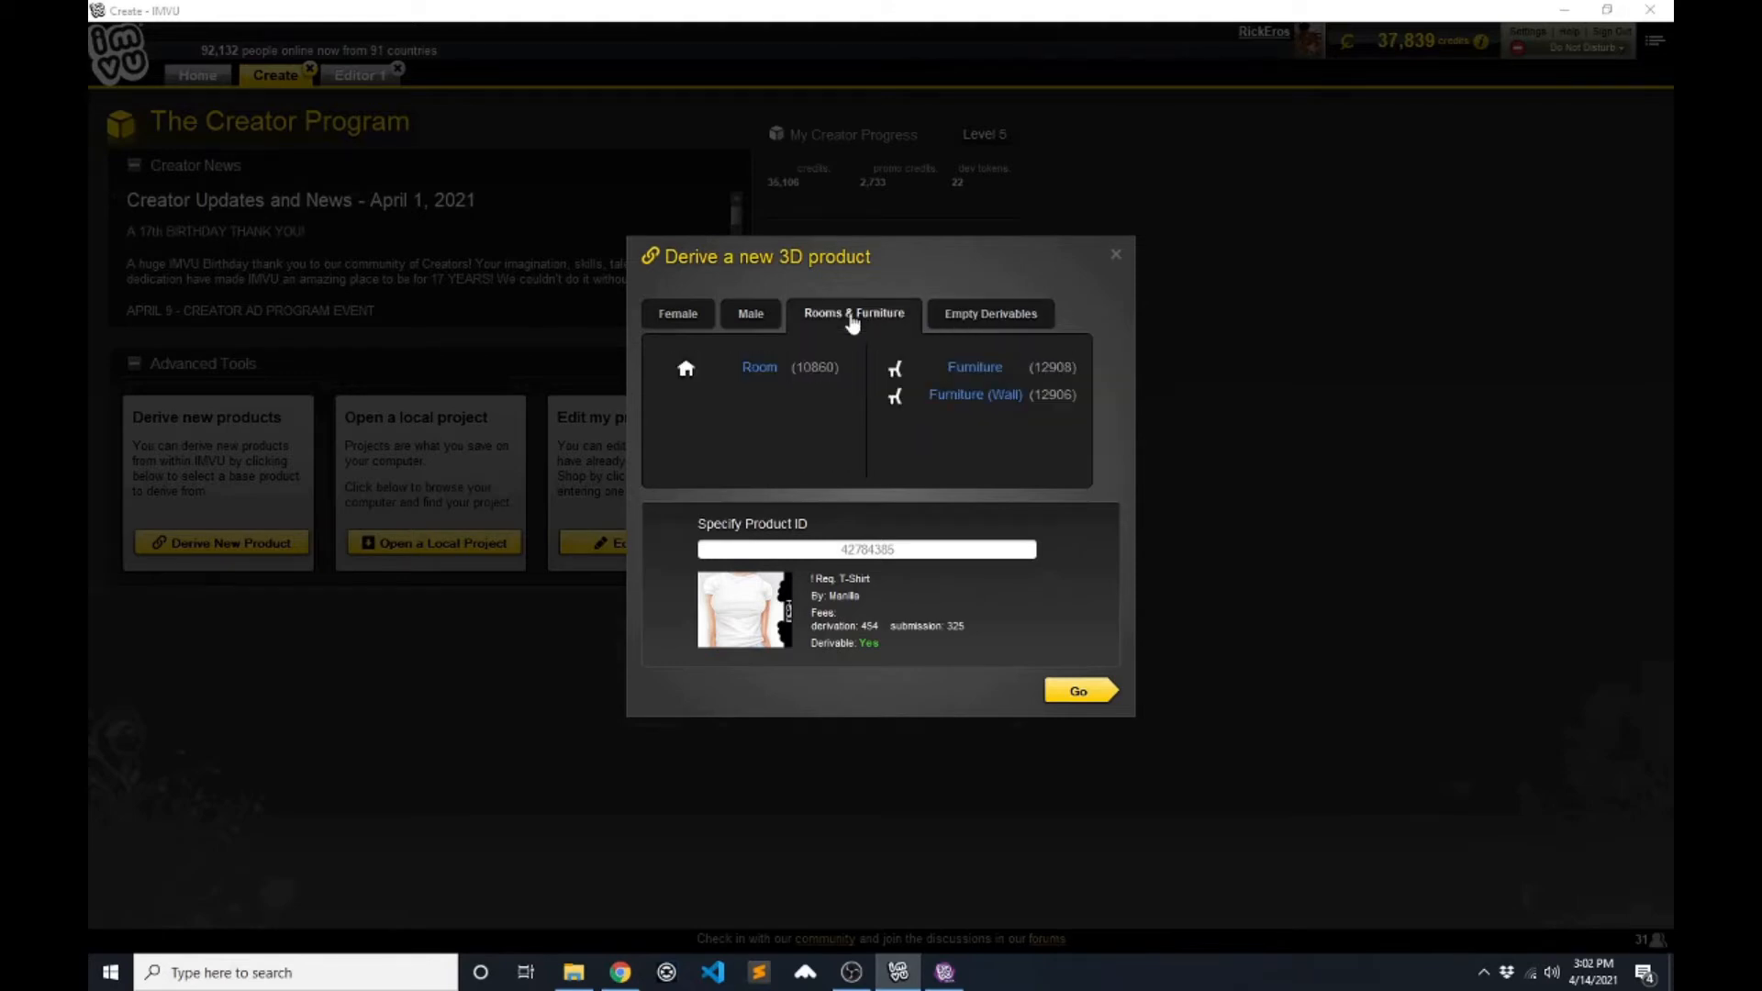
pyautogui.click(746, 321)
pyautogui.click(679, 318)
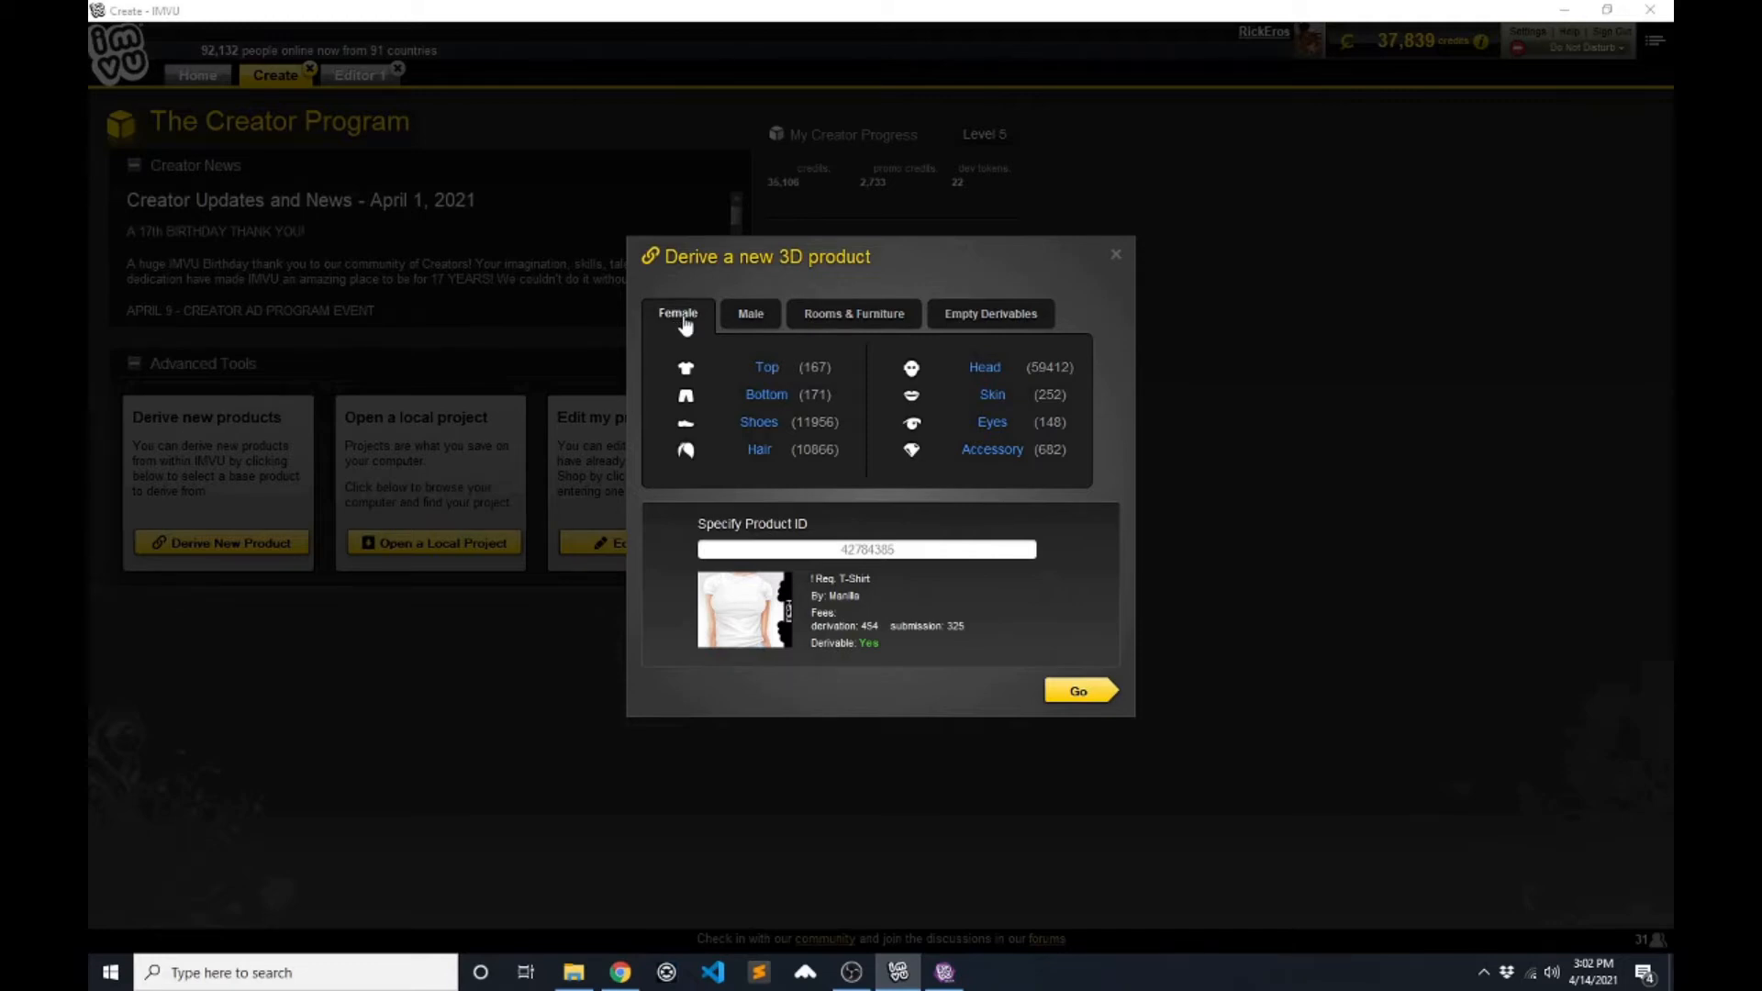
# - Choose the Male category's Top as the base product, and replace it with product ID 42784385
pyautogui.click(750, 315)
pyautogui.click(767, 367)
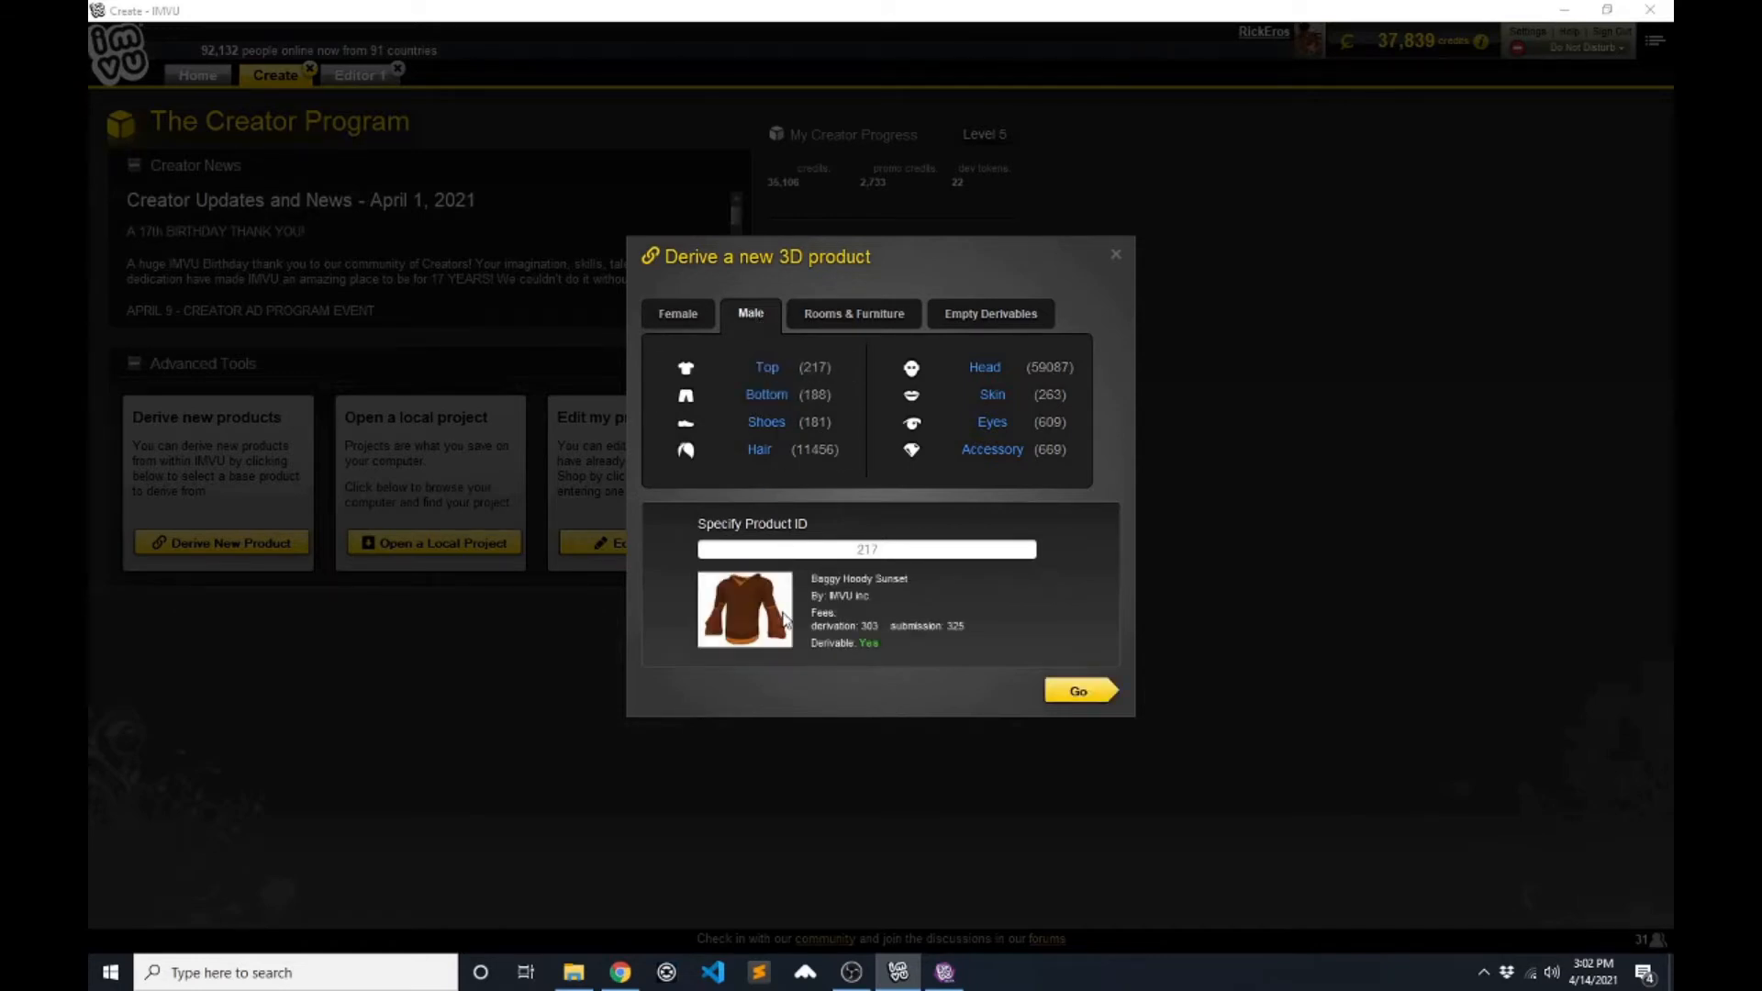
pyautogui.click(833, 544)
pyautogui.write('42784385')
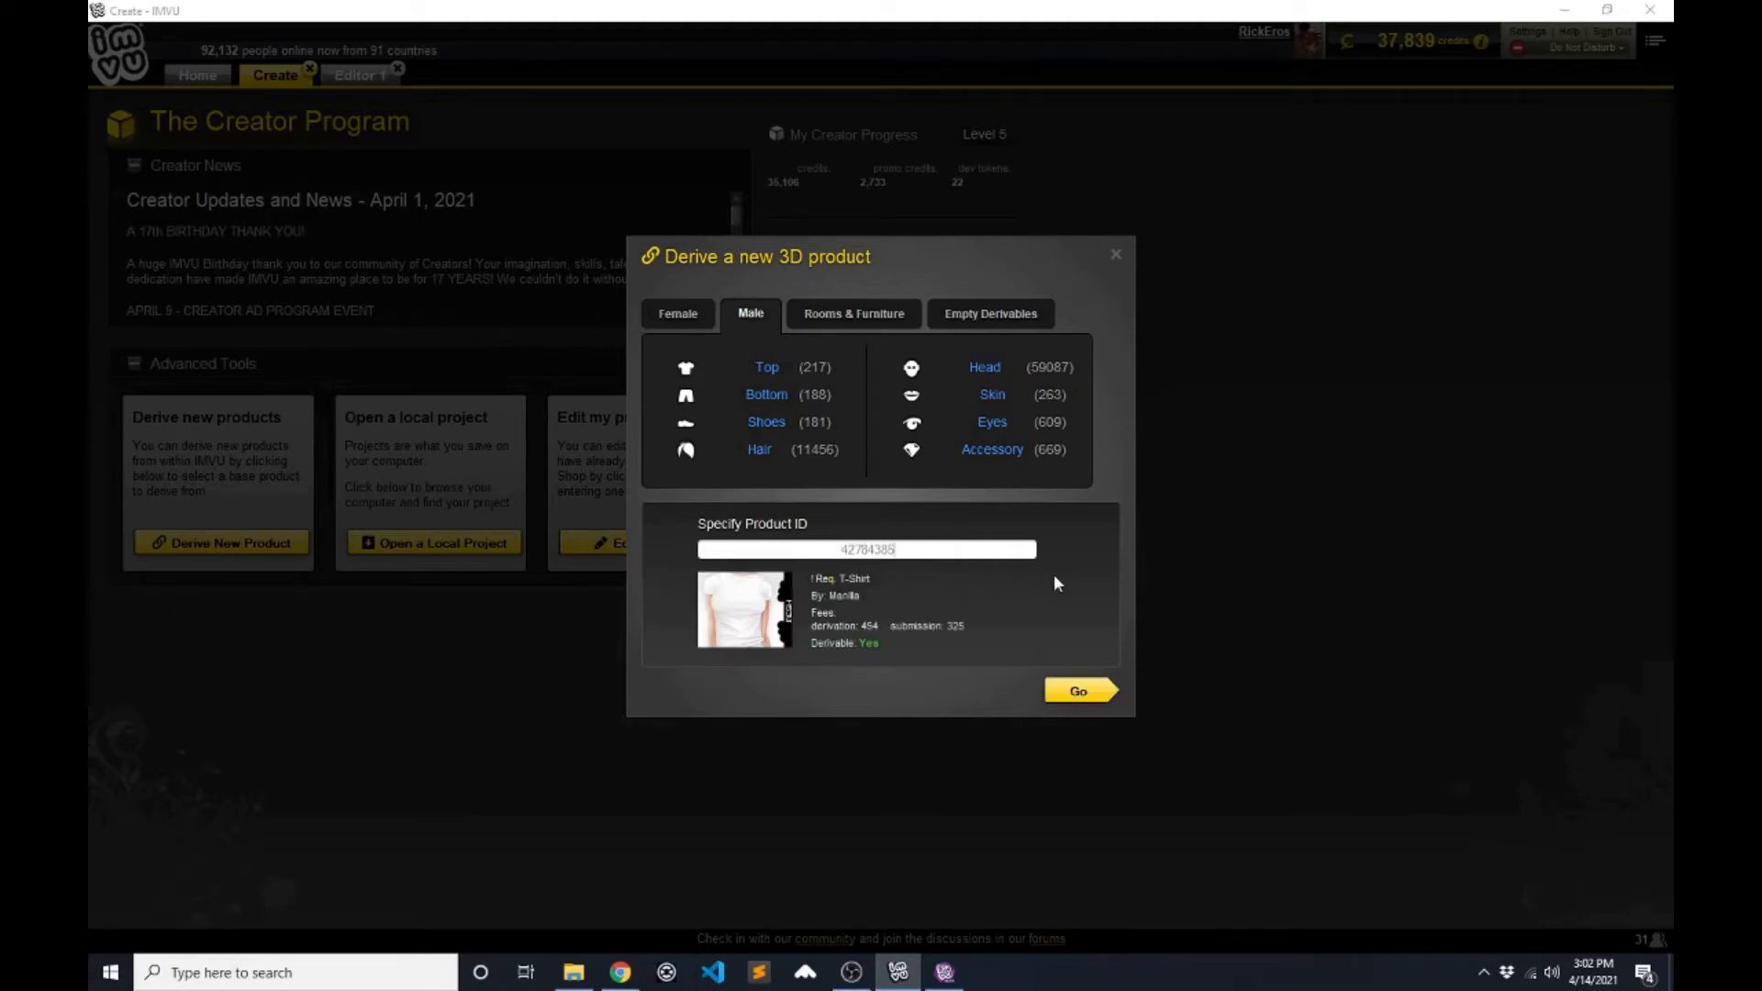
# - Cancel deriving a new product and switch to the project already open in Editor 1
pyautogui.click(1116, 254)
pyautogui.click(358, 78)
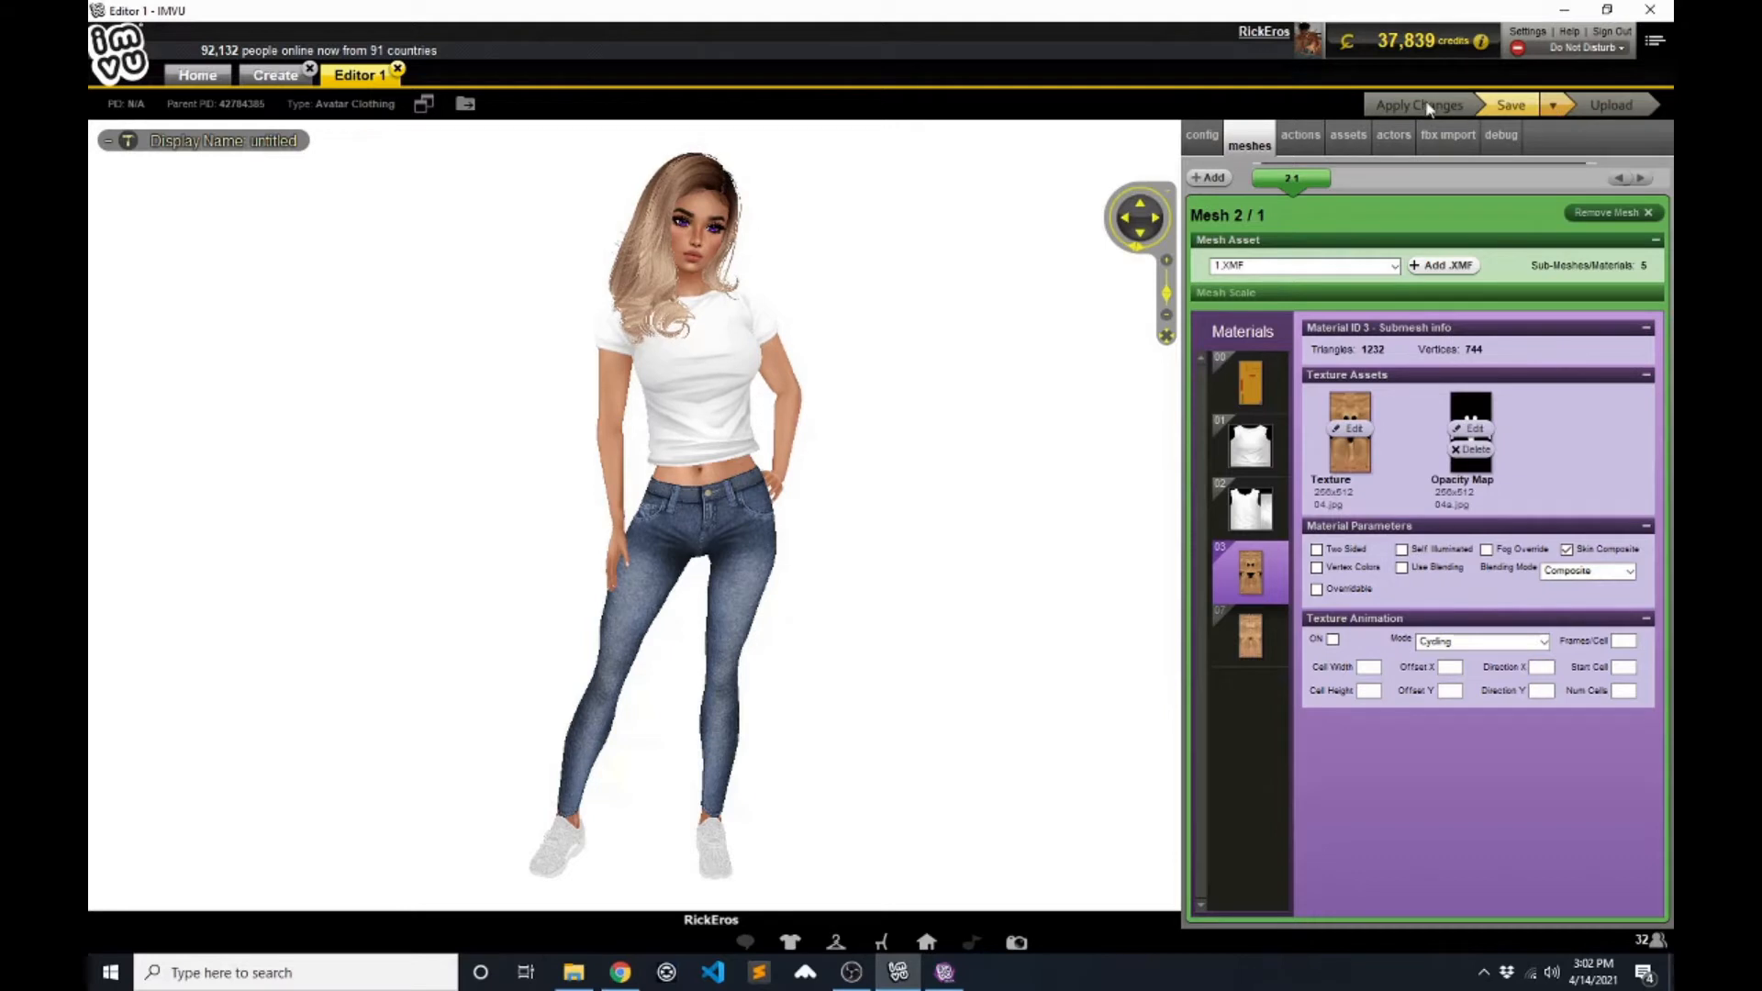
# - Review the save options and the textures and parameters of the mesh's materials 00, 01, 02, 03 and 07
pyautogui.click(1559, 110)
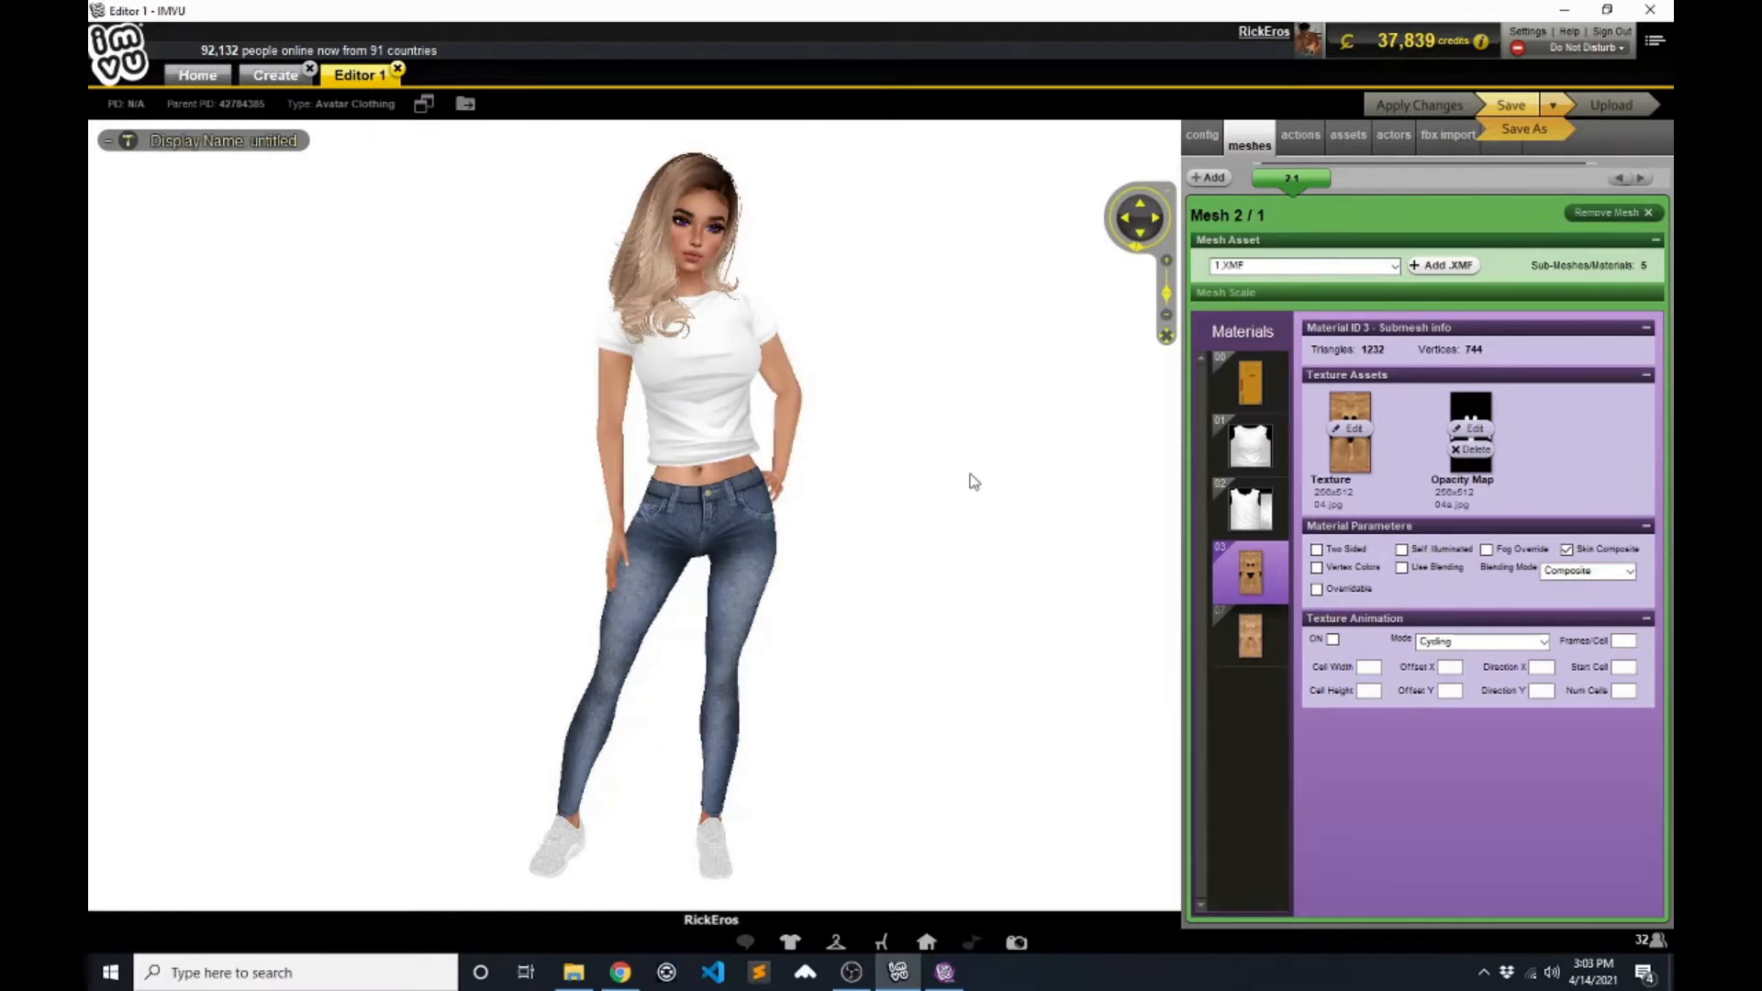
pyautogui.click(1571, 107)
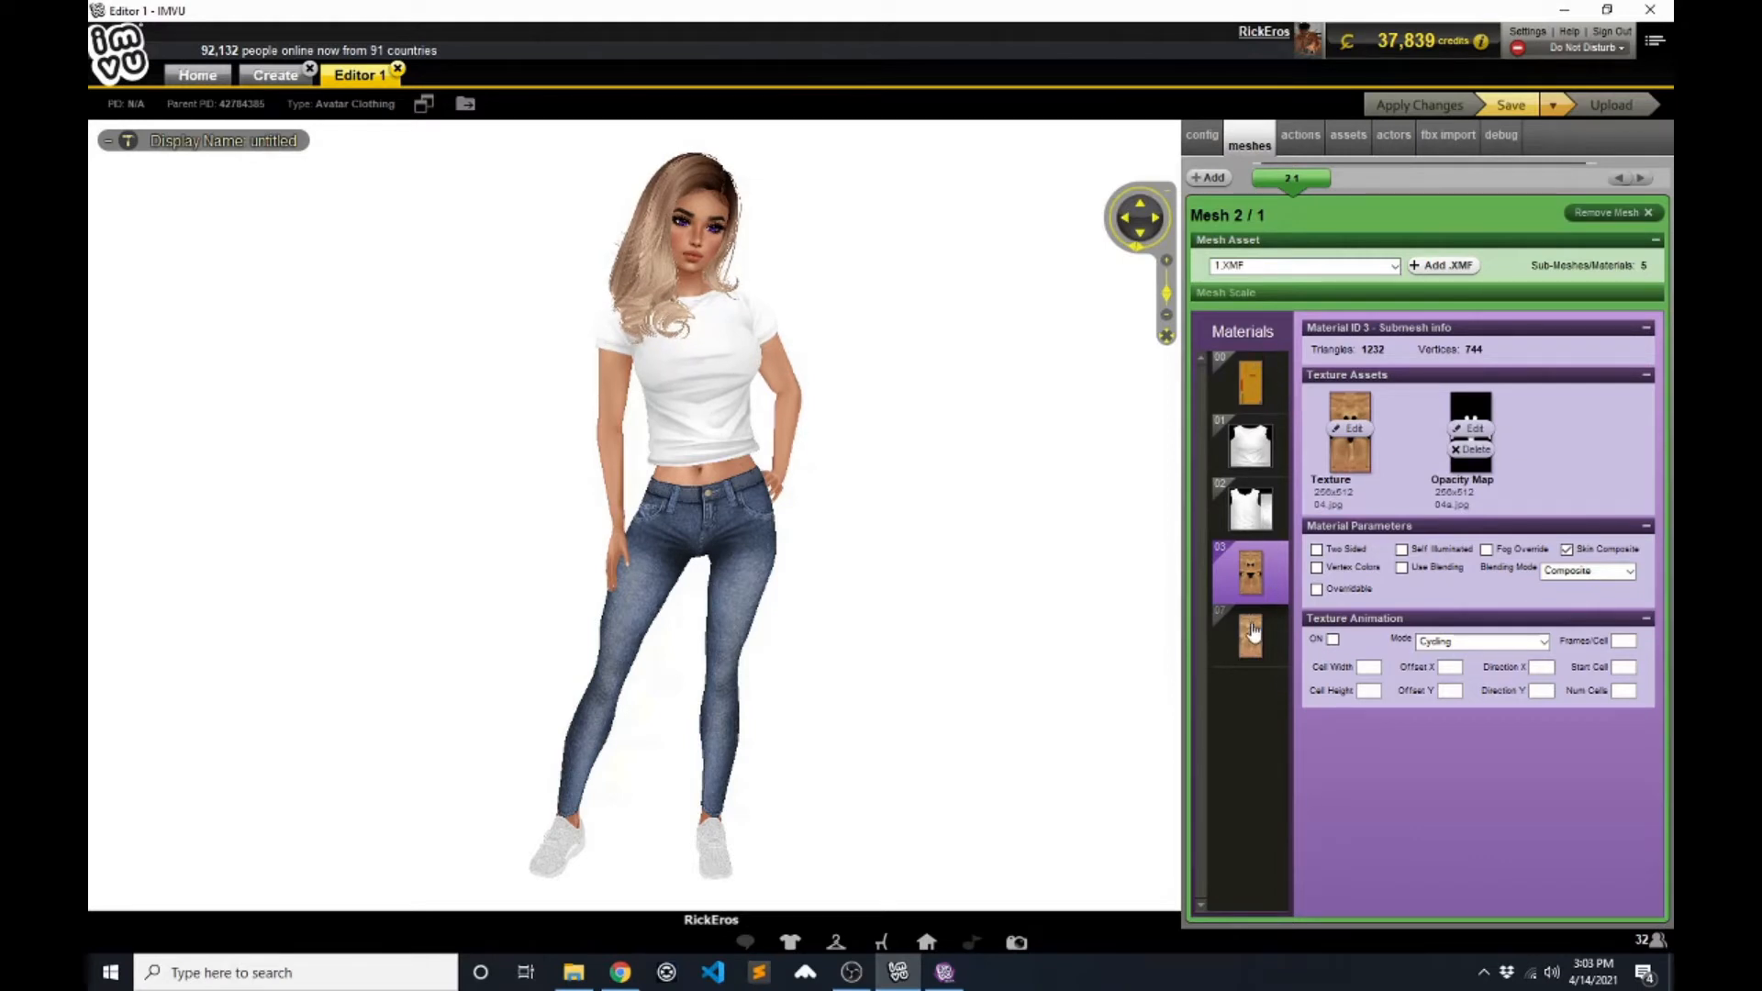
pyautogui.click(1256, 410)
pyautogui.click(1260, 456)
pyautogui.click(1266, 532)
pyautogui.click(1257, 576)
pyautogui.click(1250, 642)
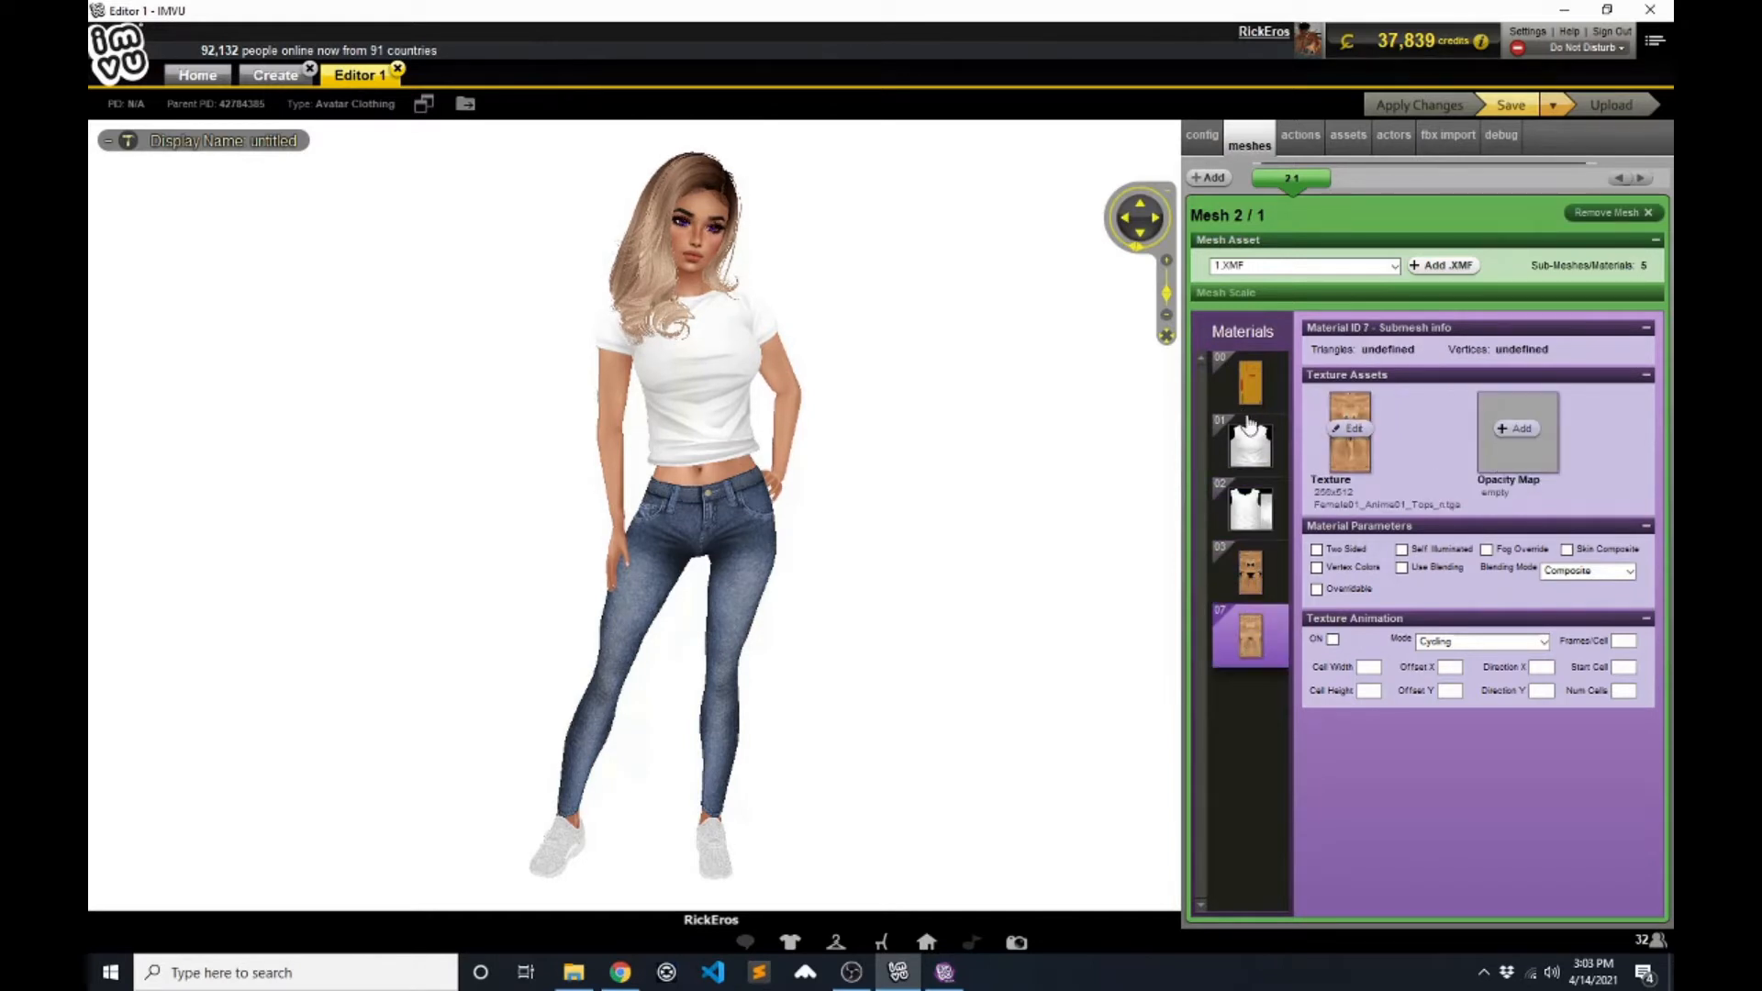
pyautogui.click(1256, 451)
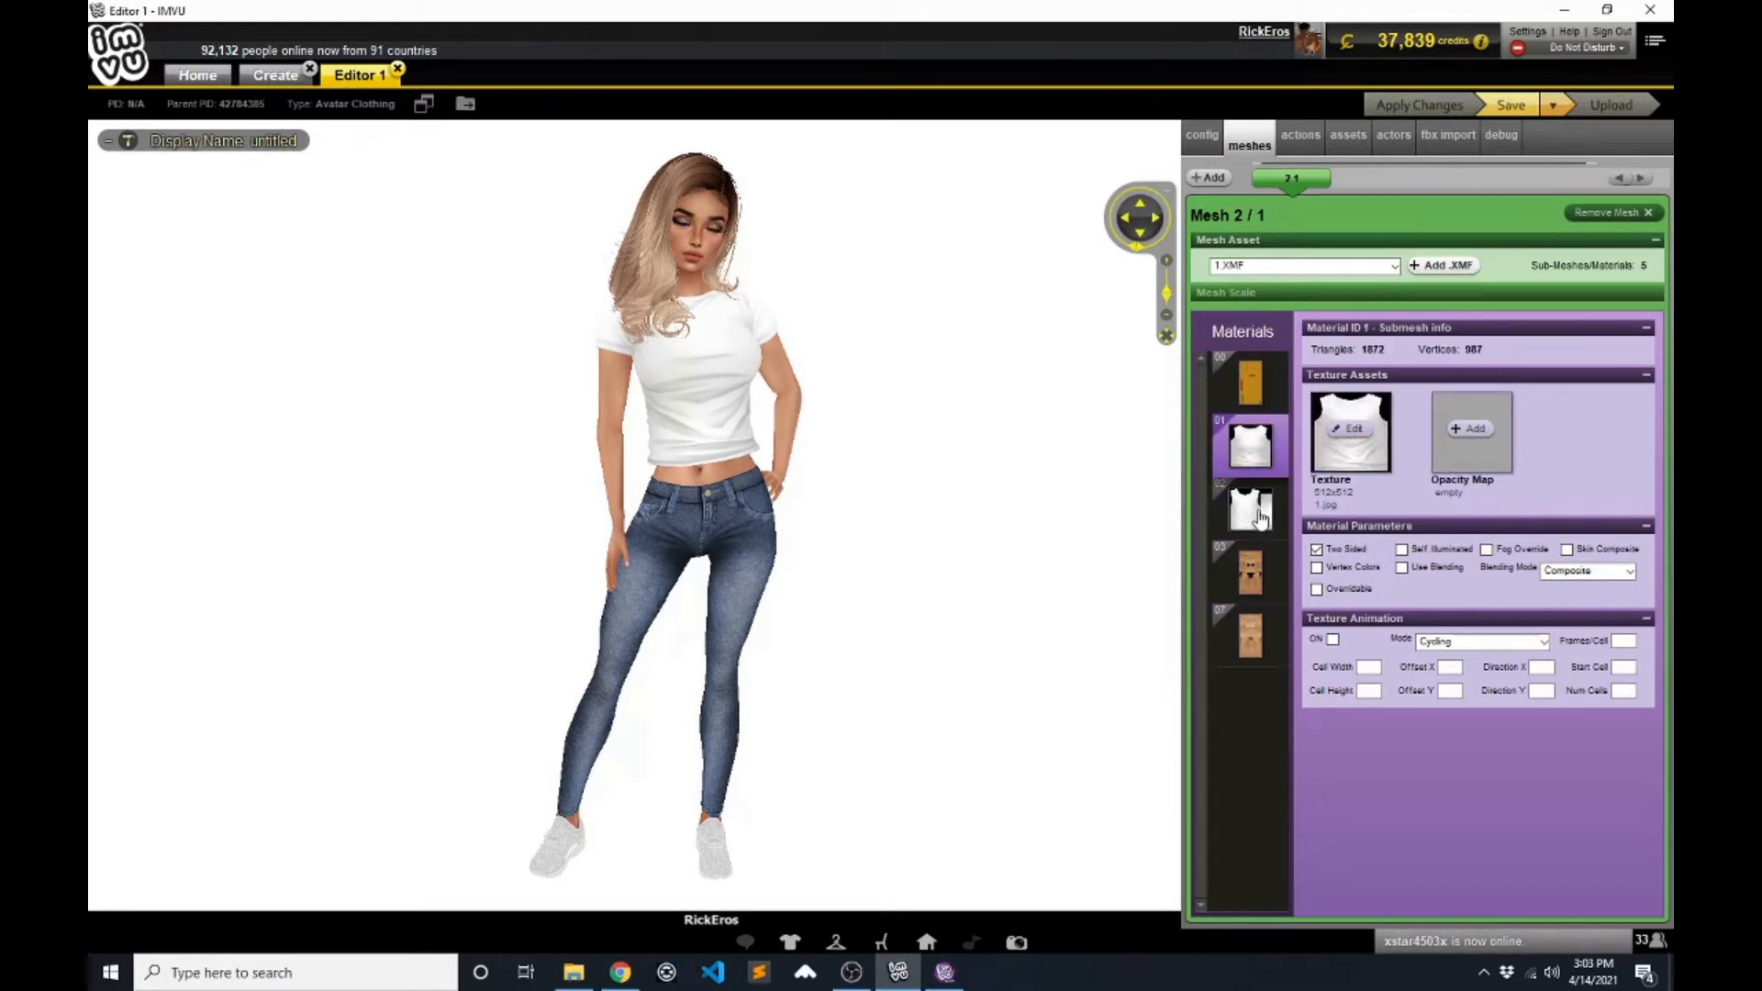
pyautogui.click(1268, 491)
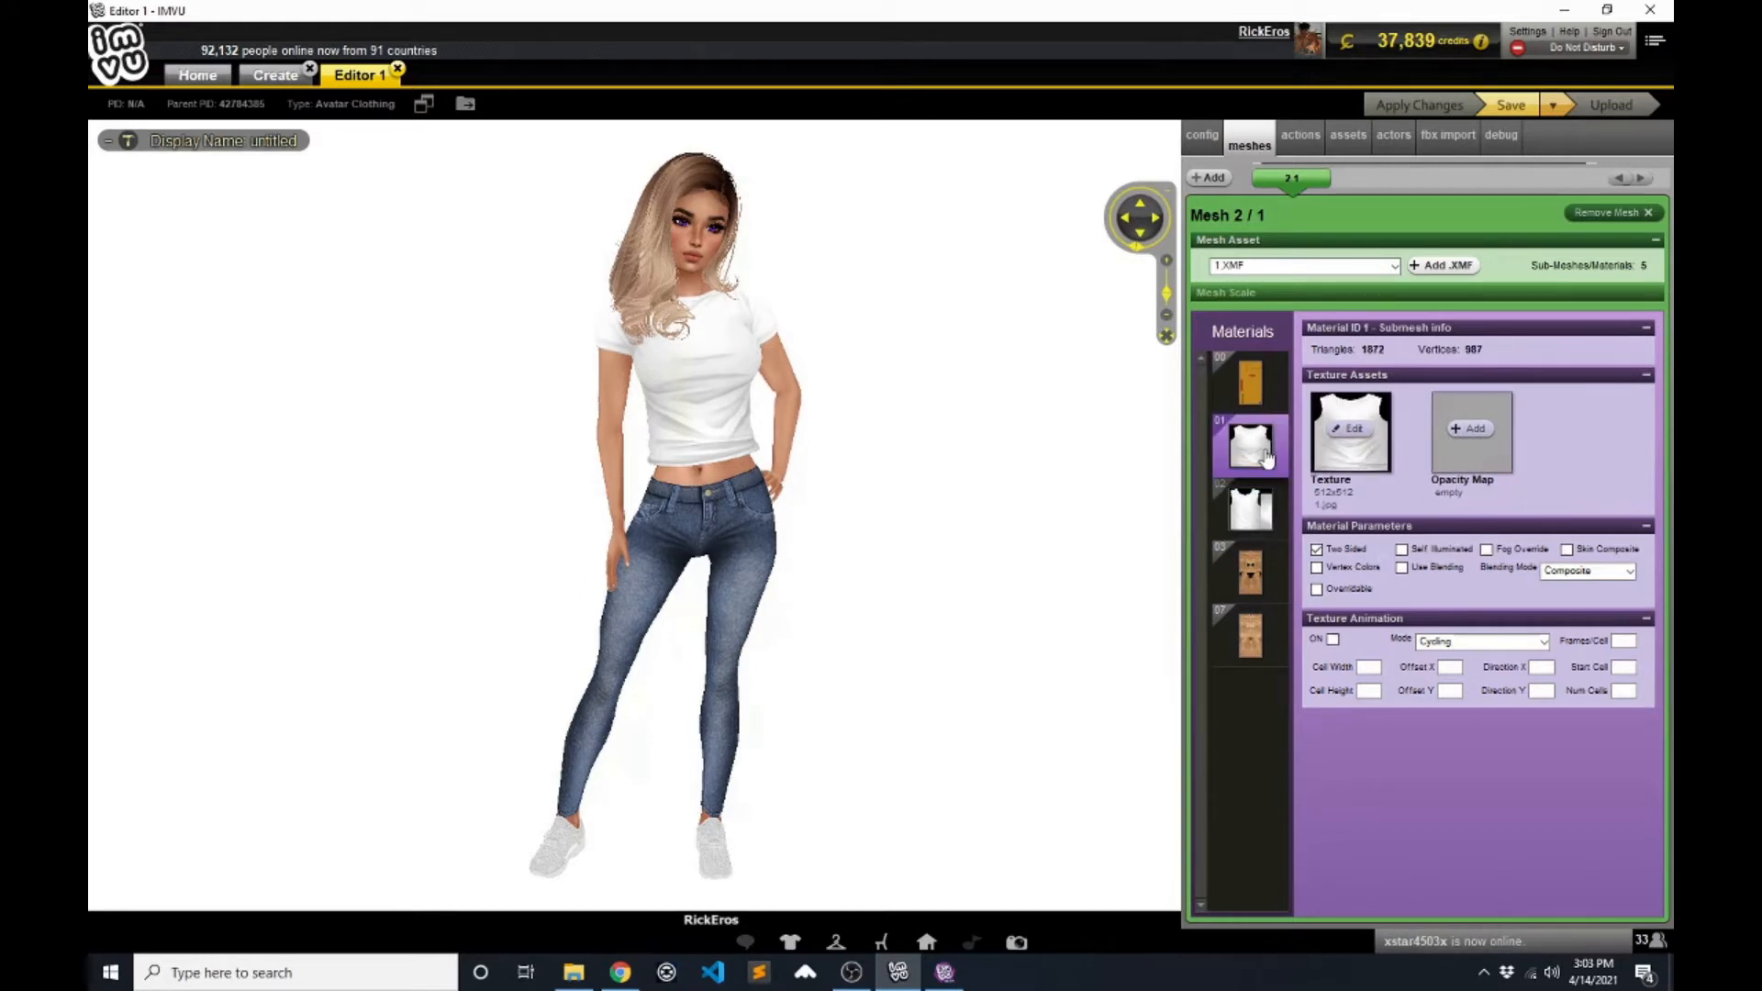
pyautogui.click(1253, 390)
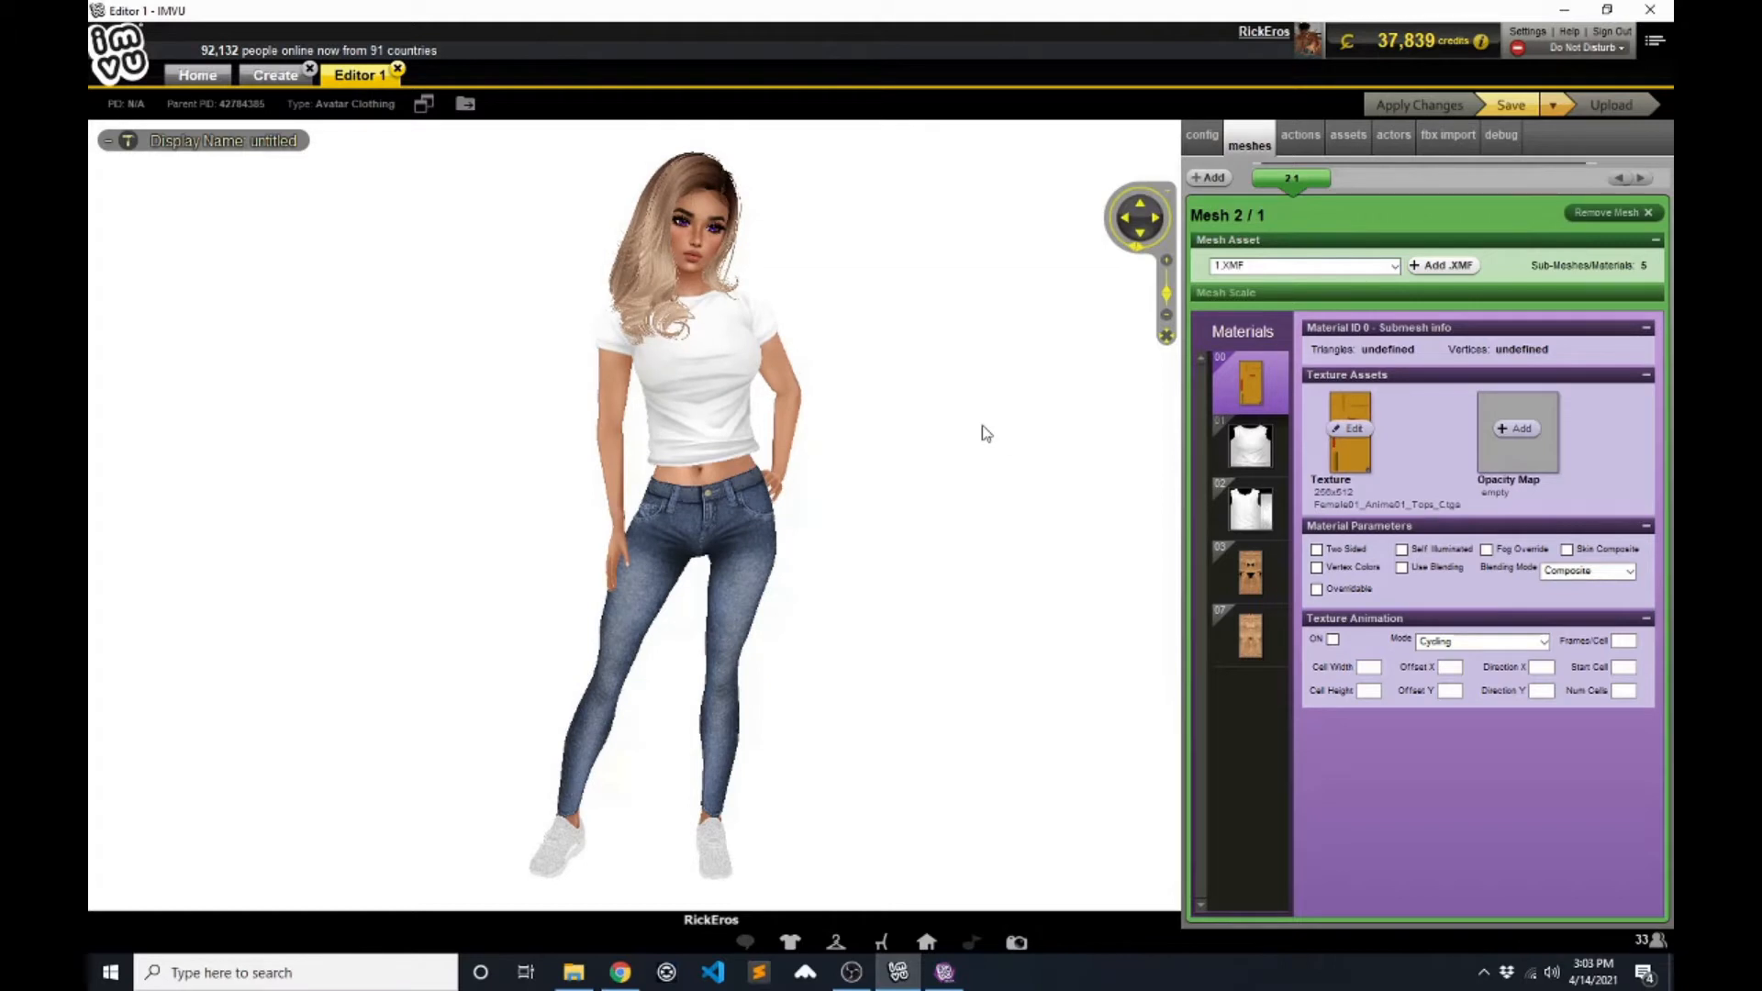
pyautogui.click(1256, 481)
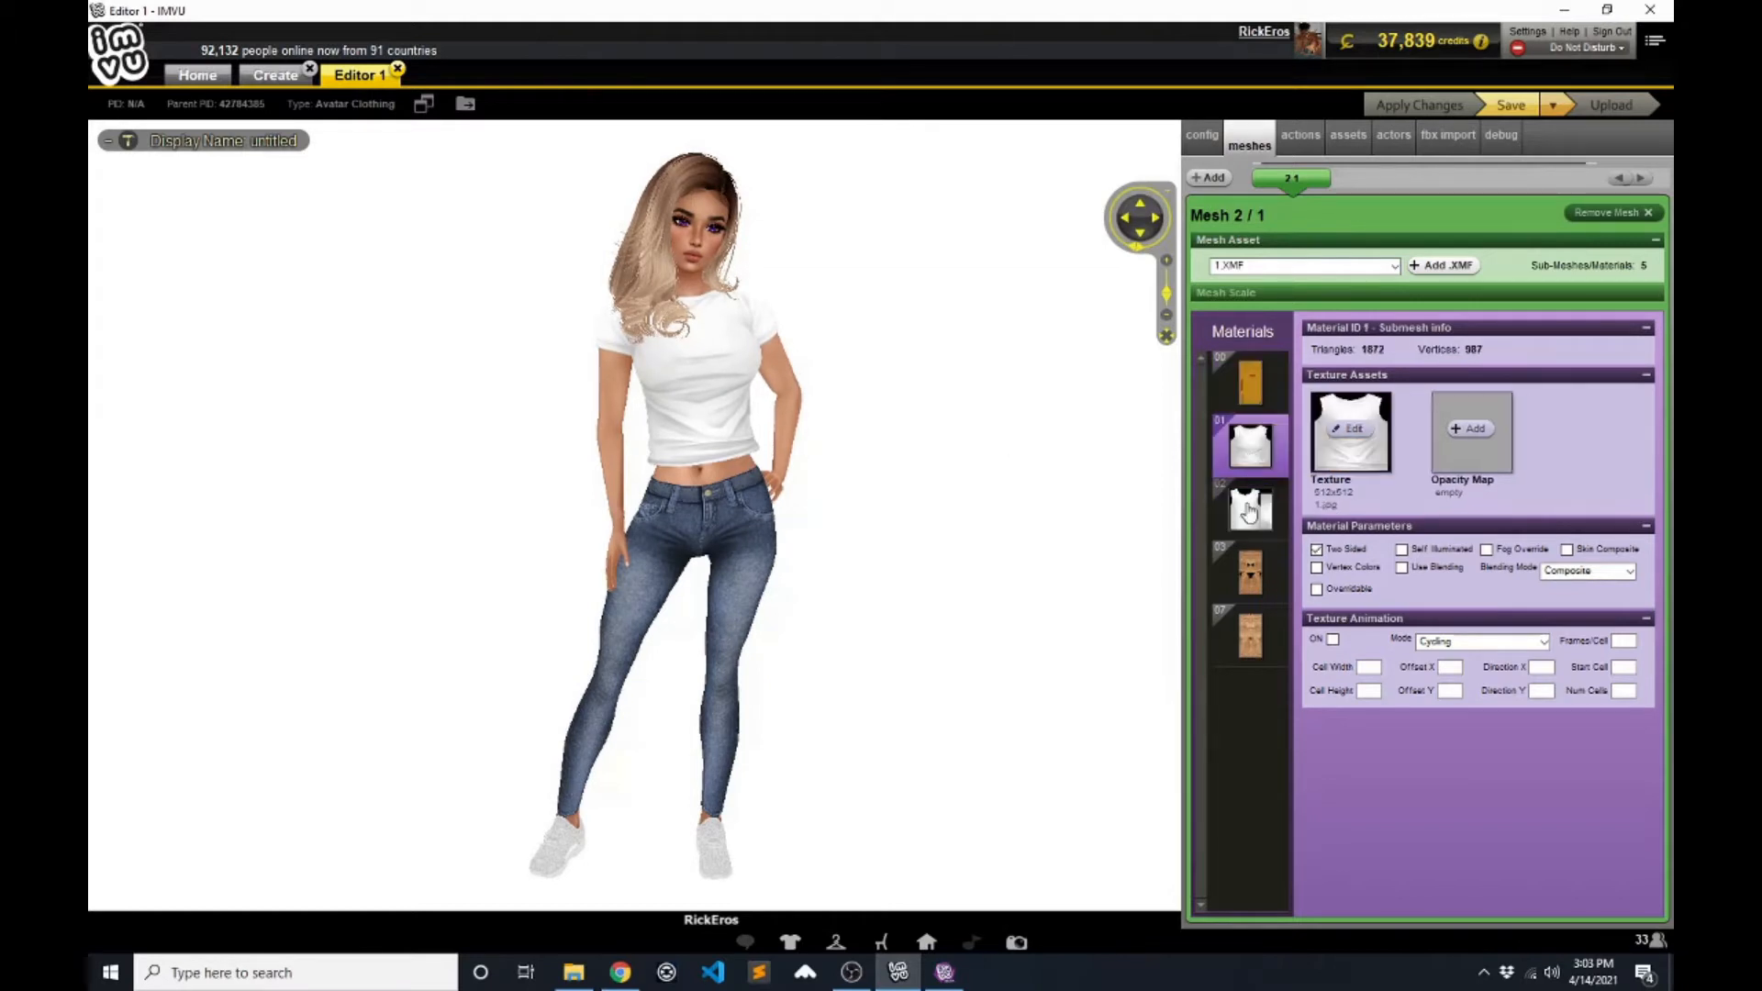
pyautogui.click(1249, 589)
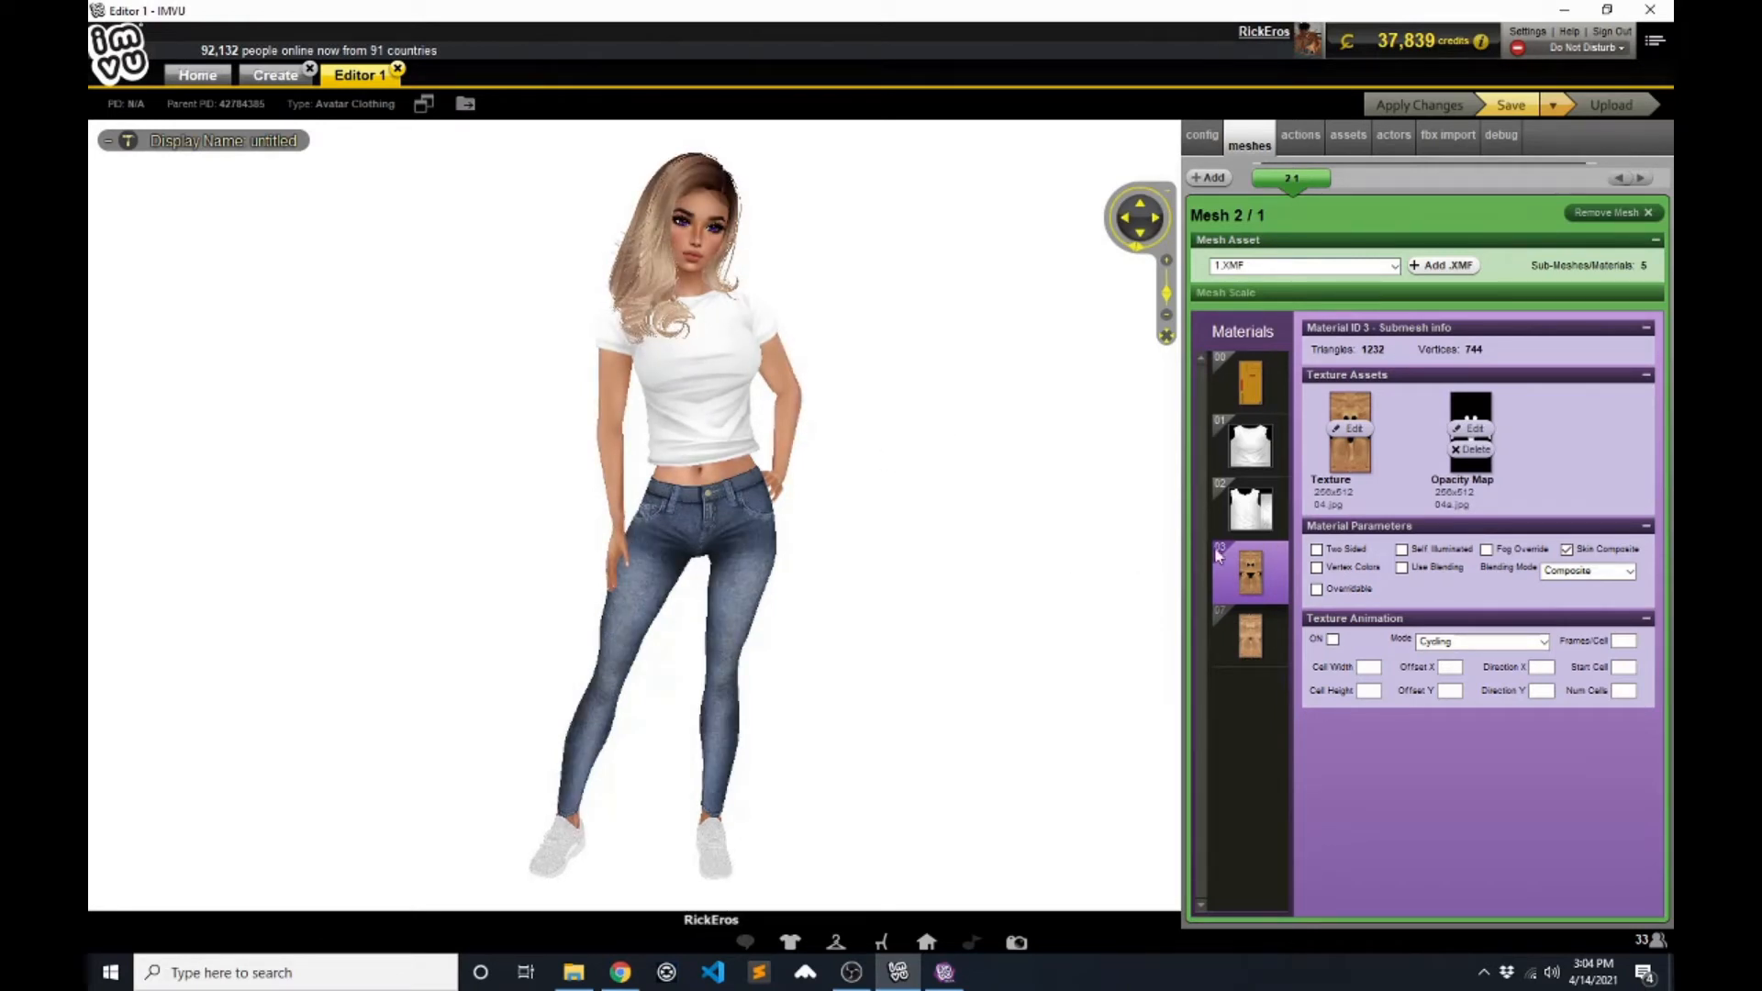
pyautogui.click(1251, 637)
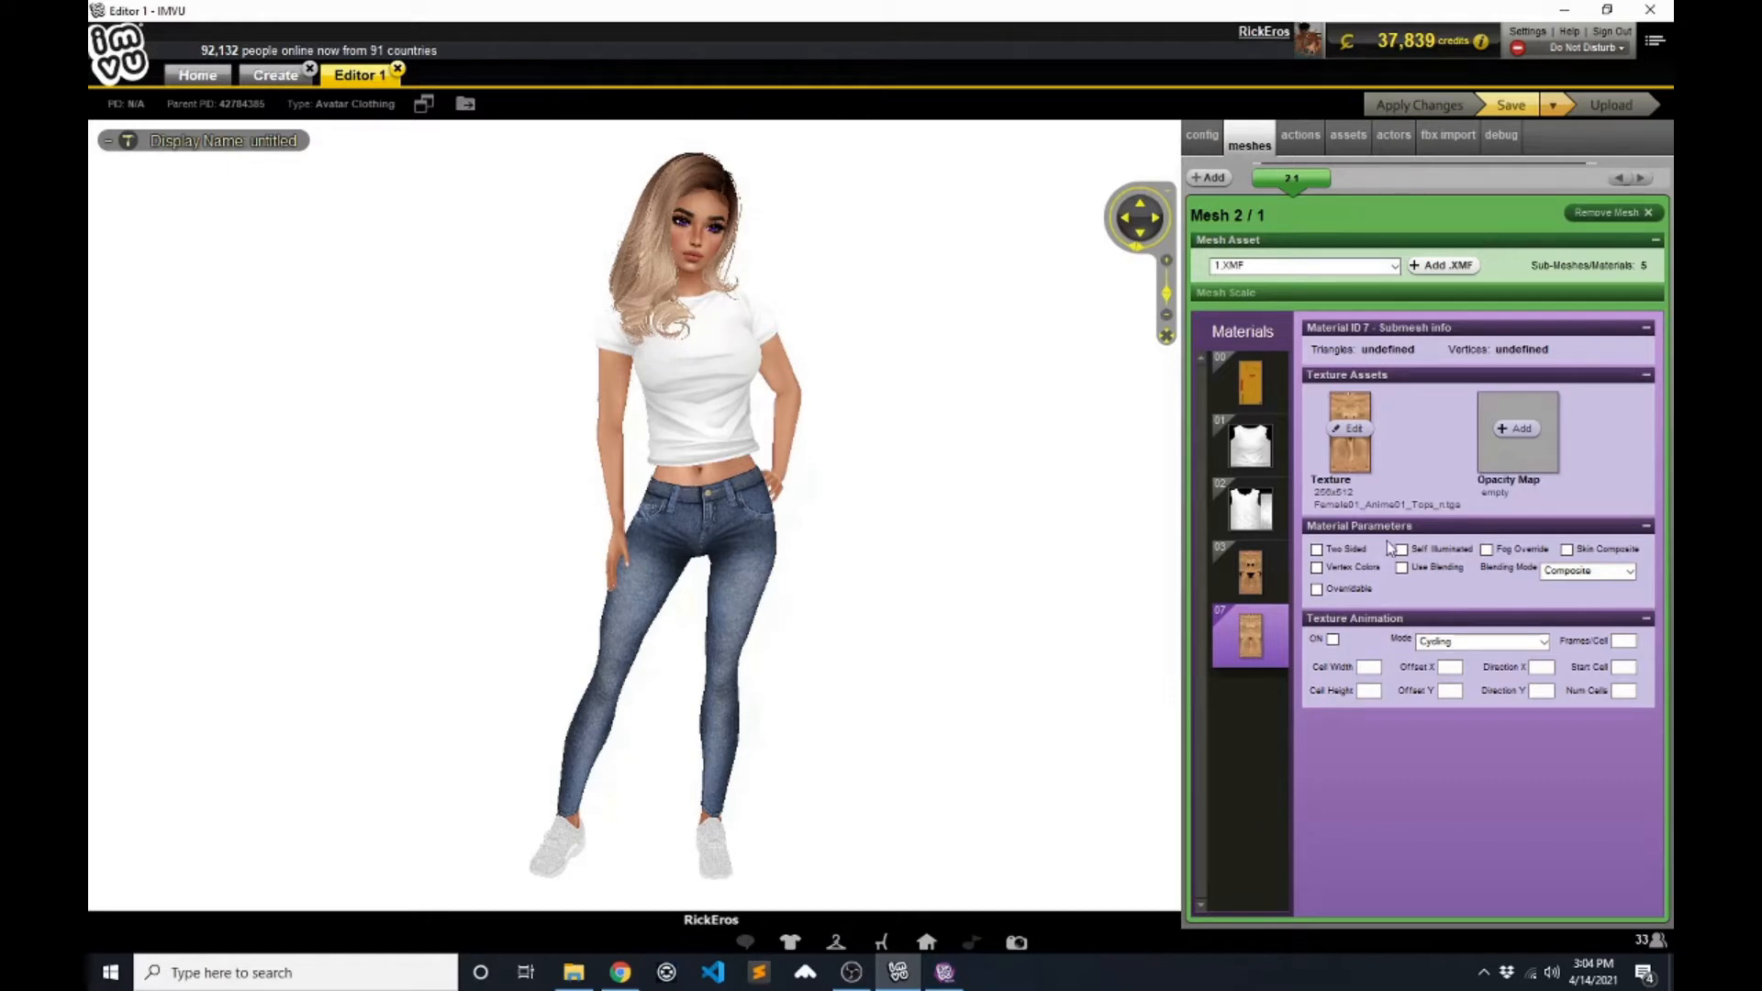
# - Replace the texture of material 01 with 42784385_Female_T-Shirt-front.jpg from the desktop's T-Shirt folder and apply the change
pyautogui.click(1238, 444)
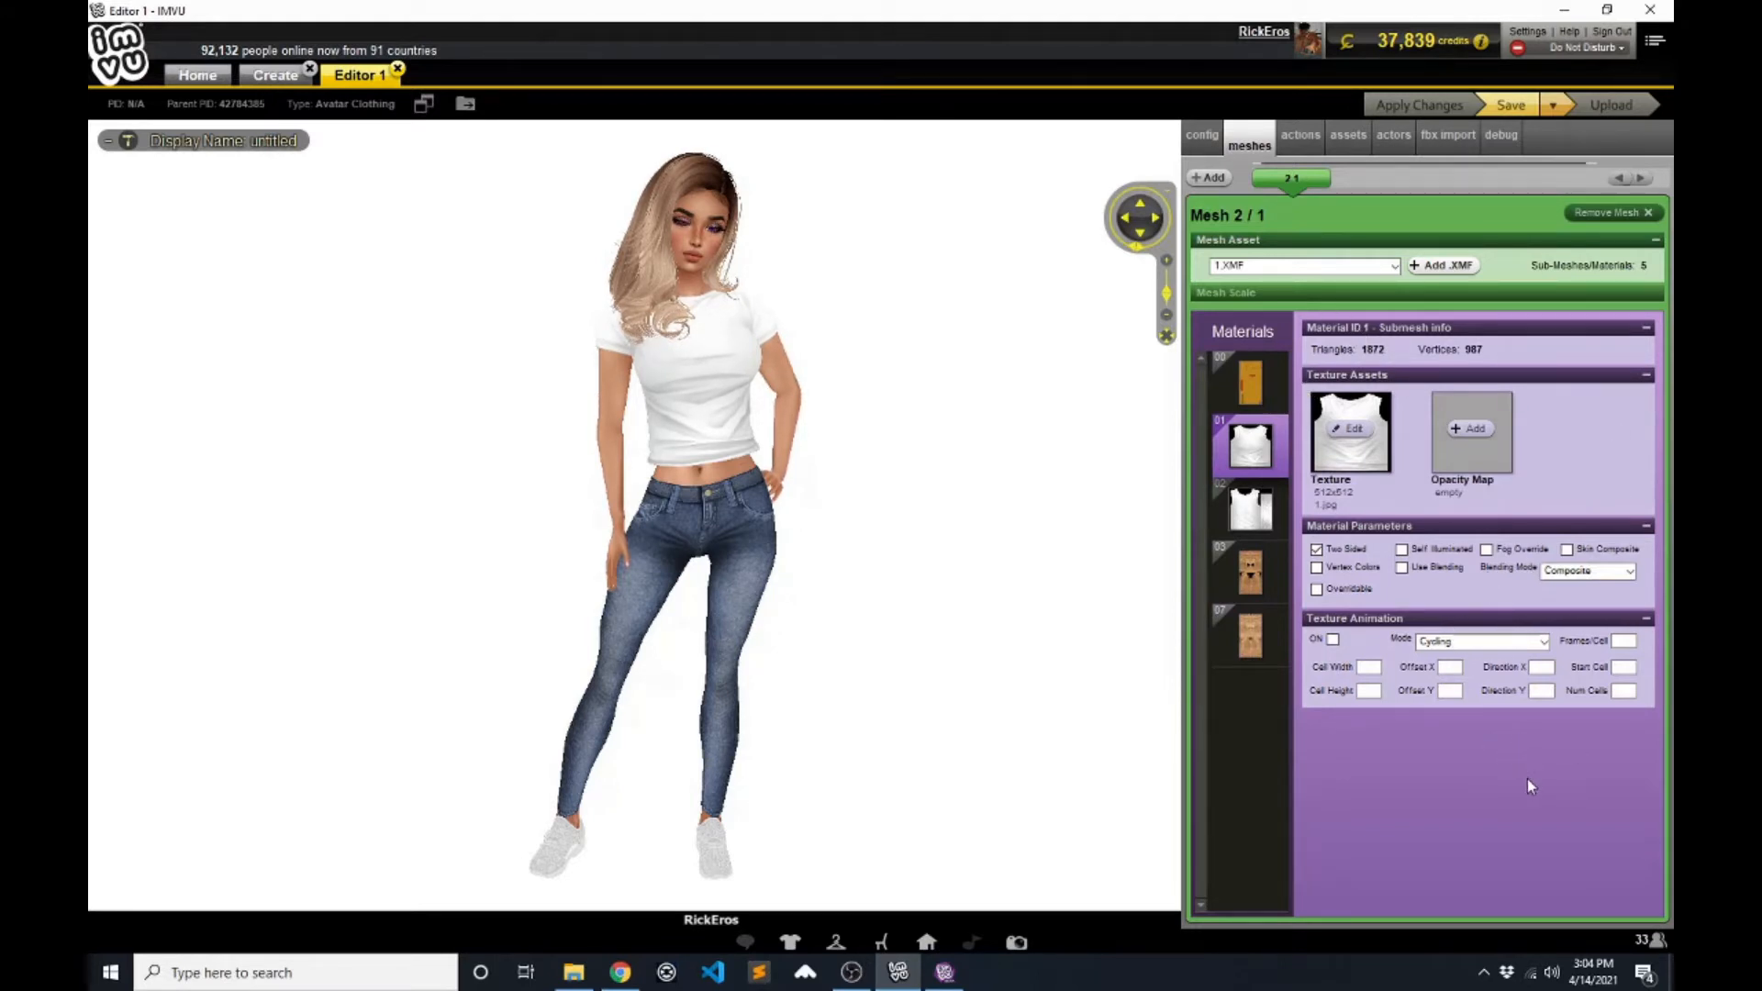
pyautogui.click(1353, 444)
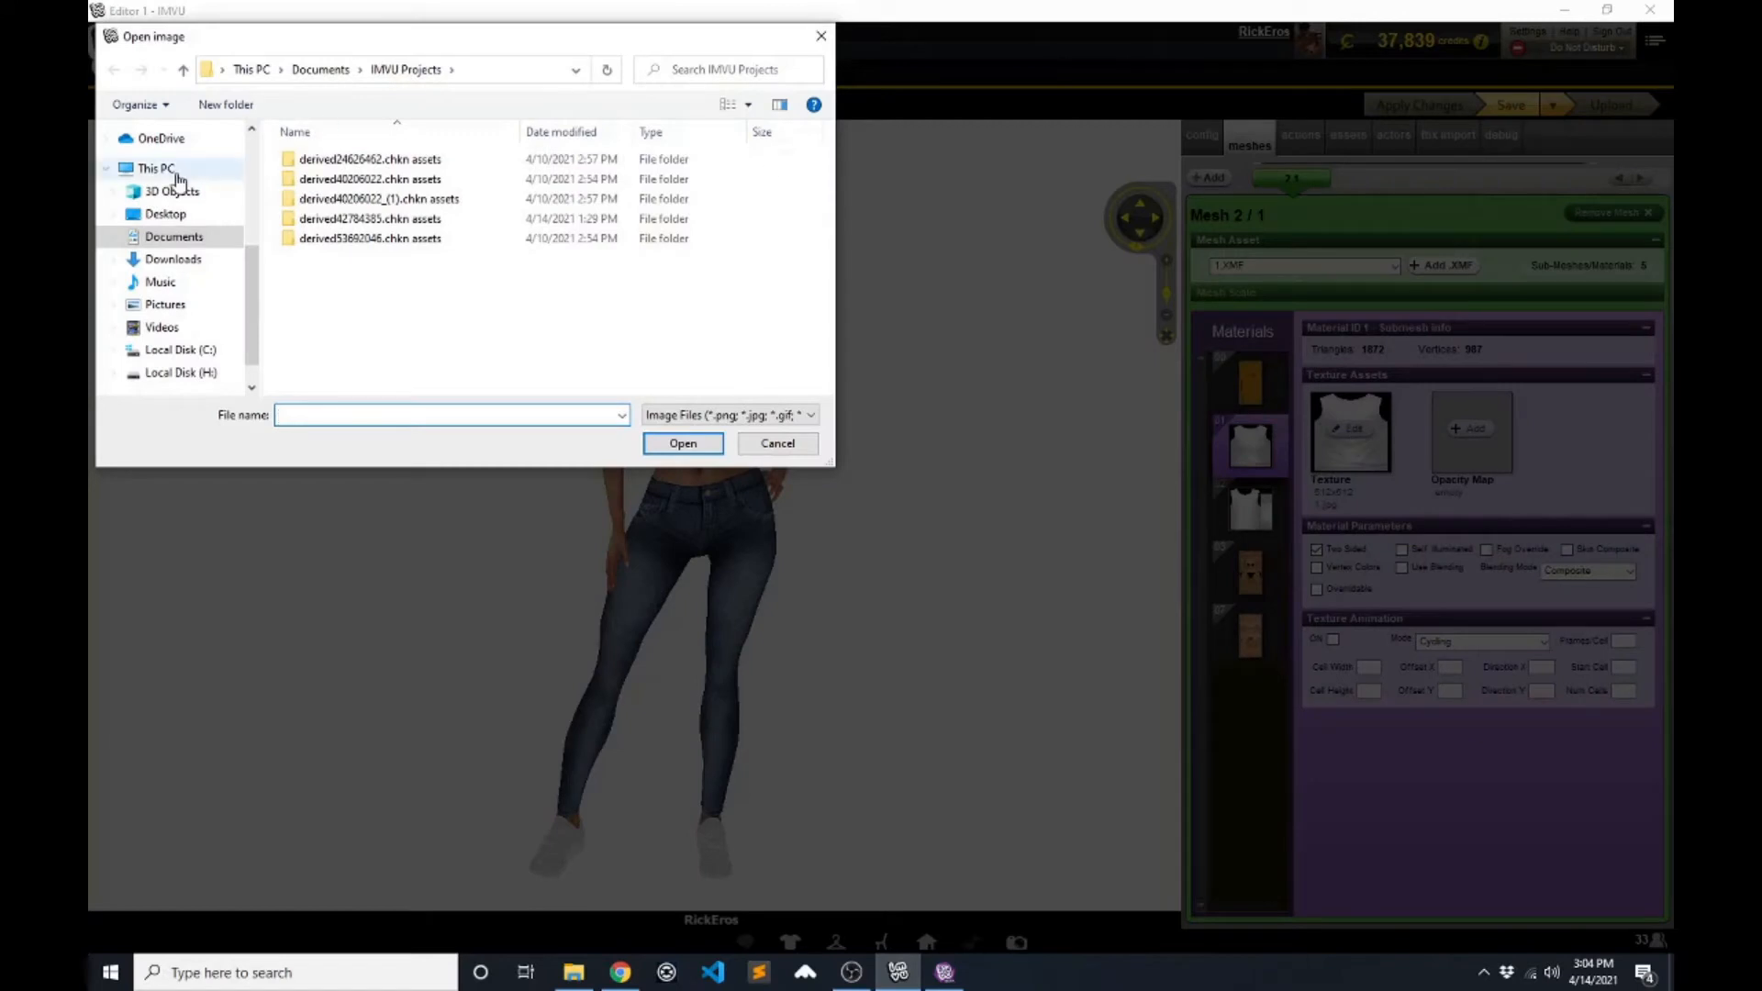
pyautogui.click(164, 214)
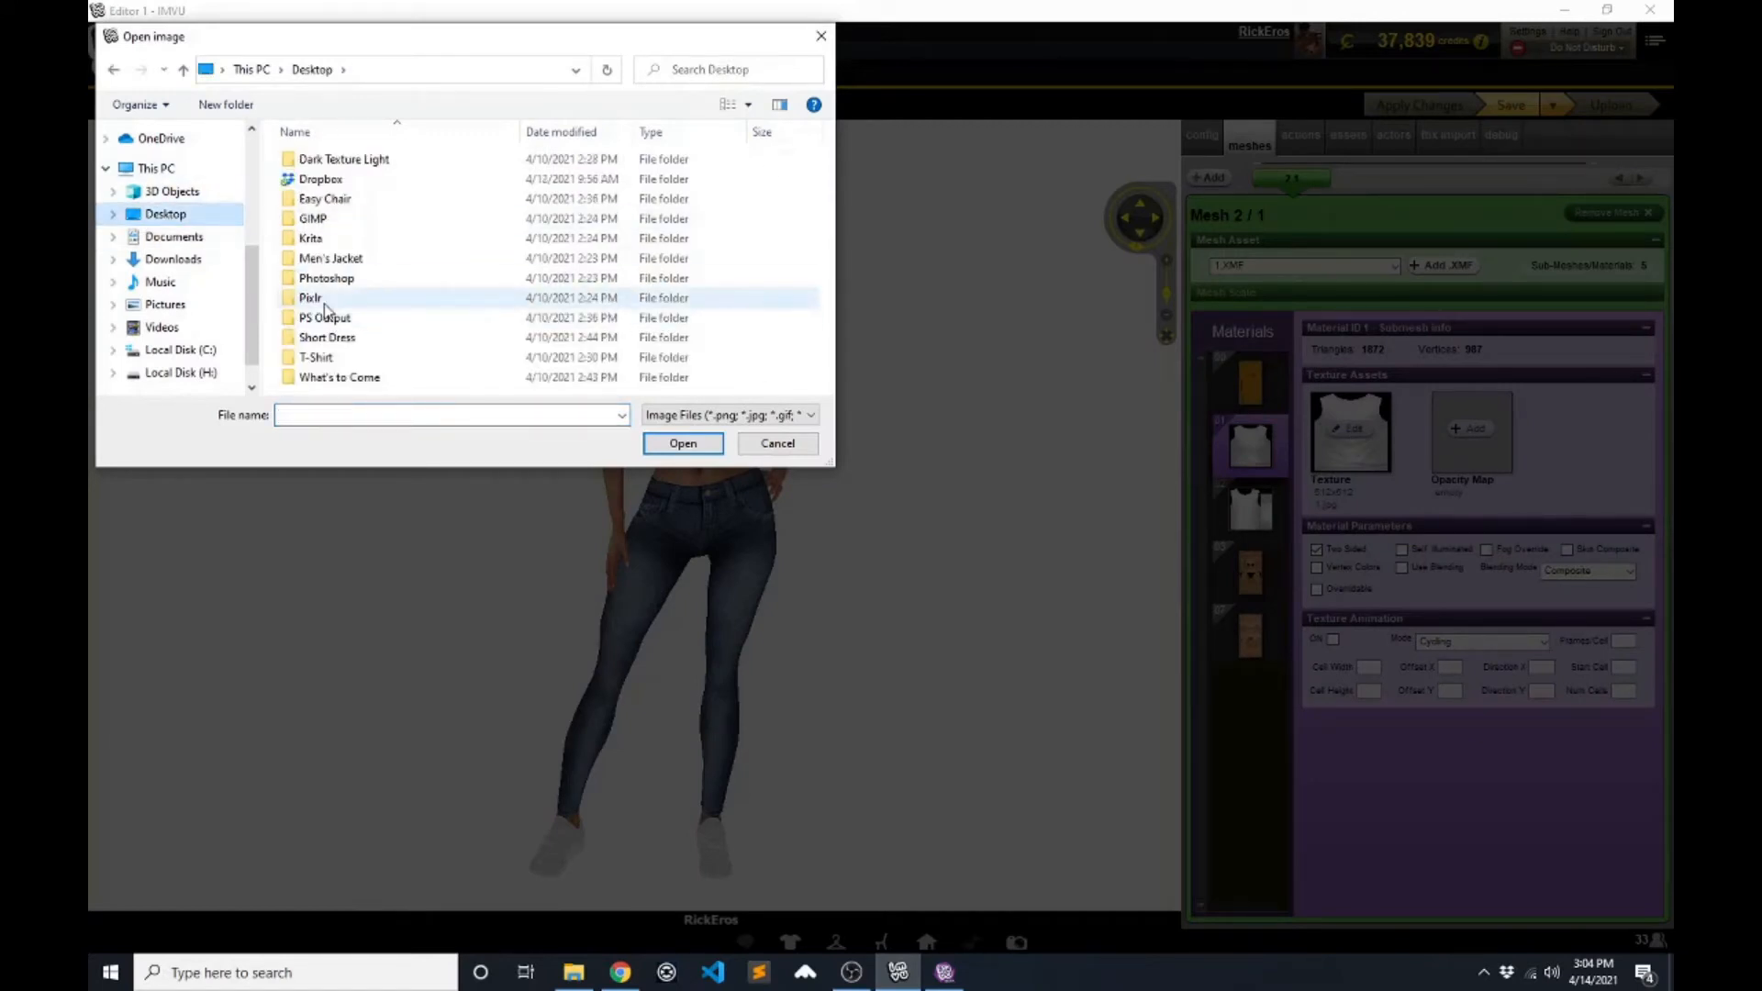
pyautogui.doubleClick(316, 358)
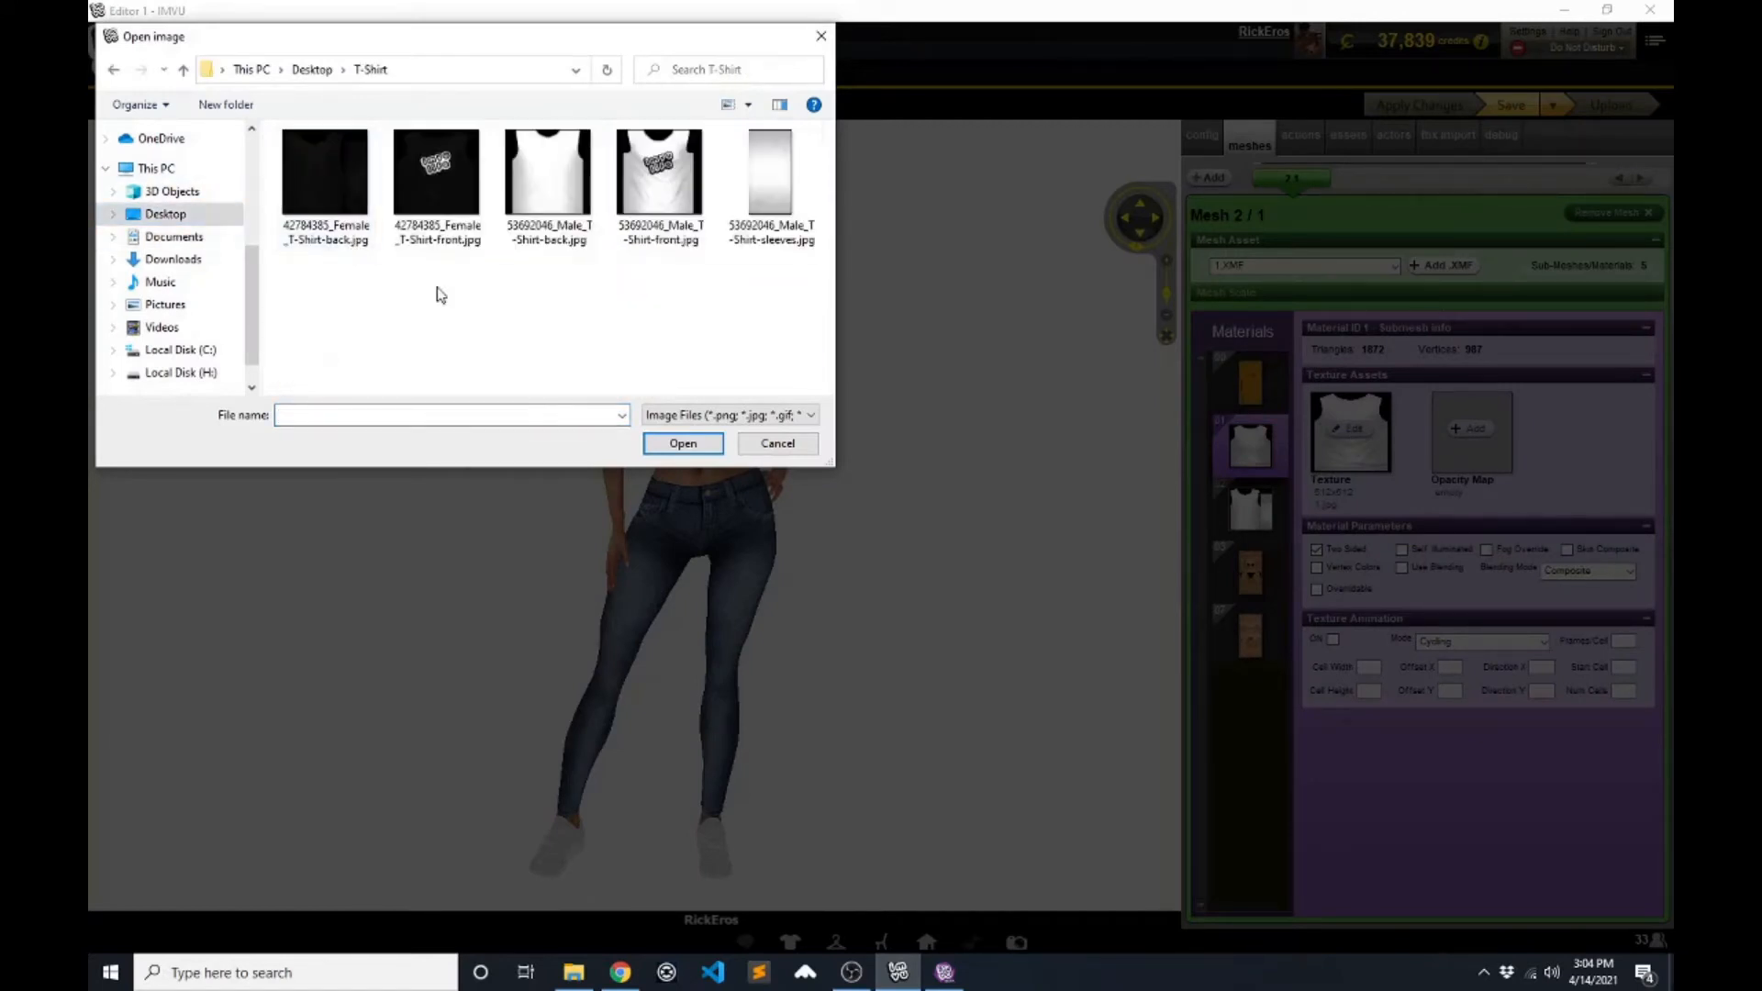
pyautogui.doubleClick(427, 180)
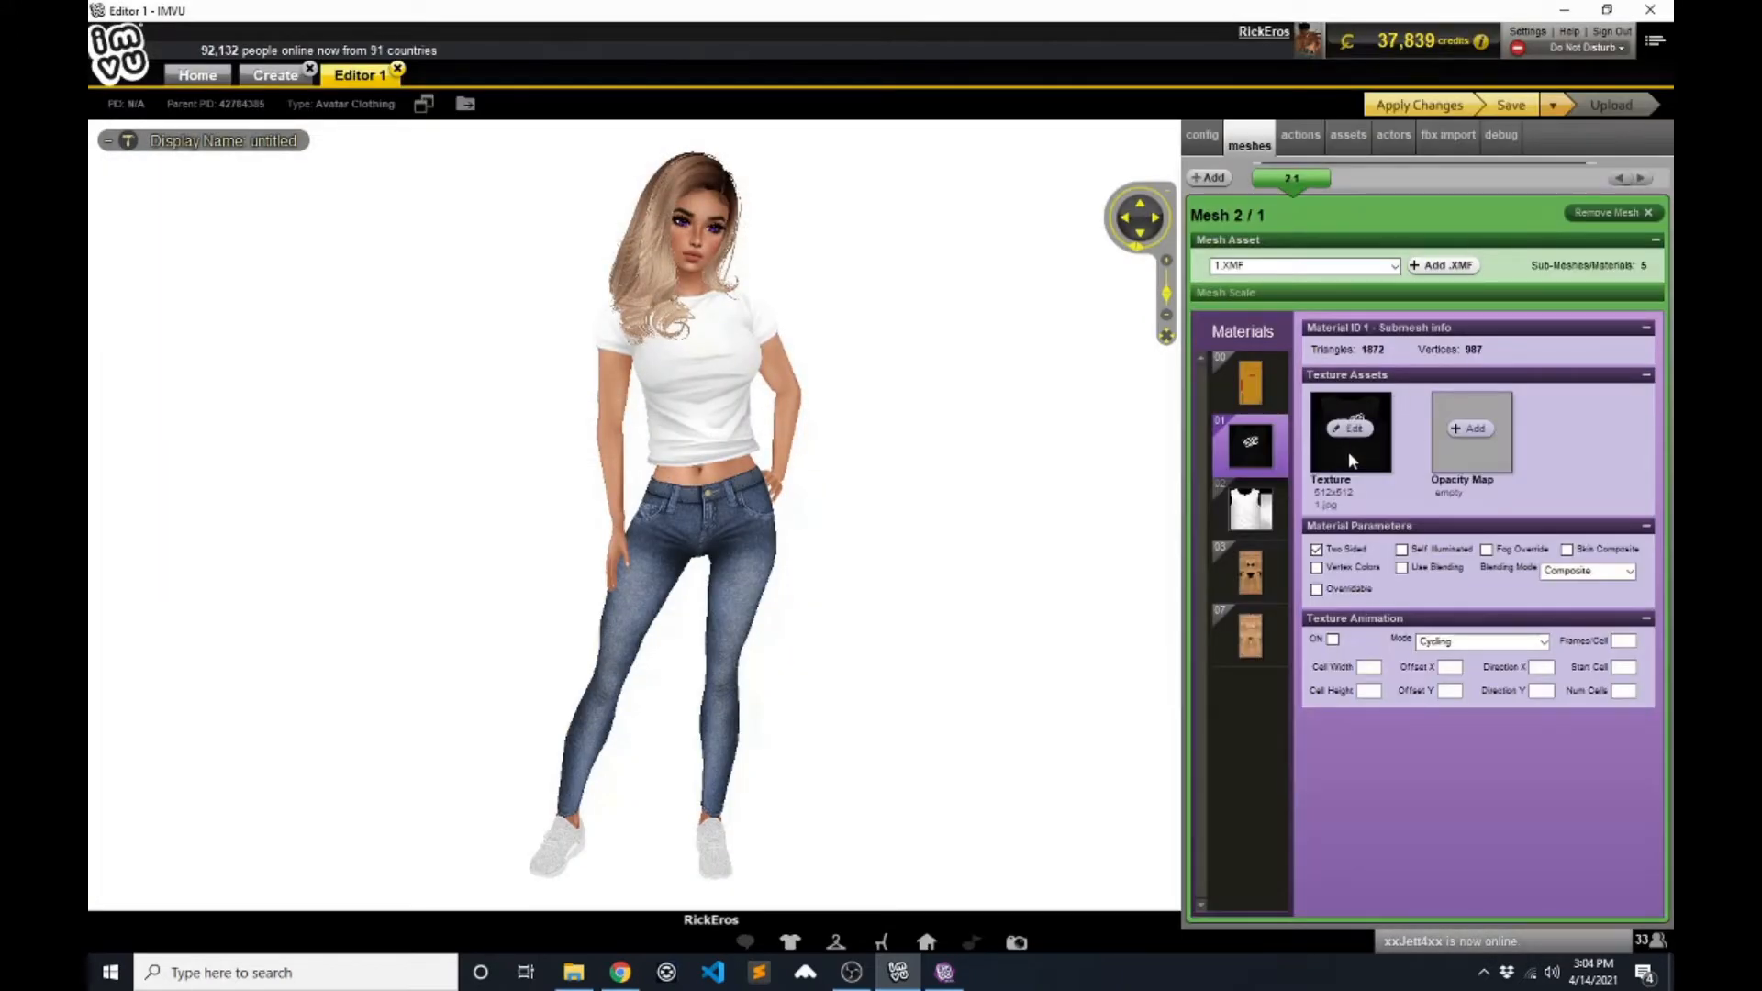
pyautogui.click(1411, 106)
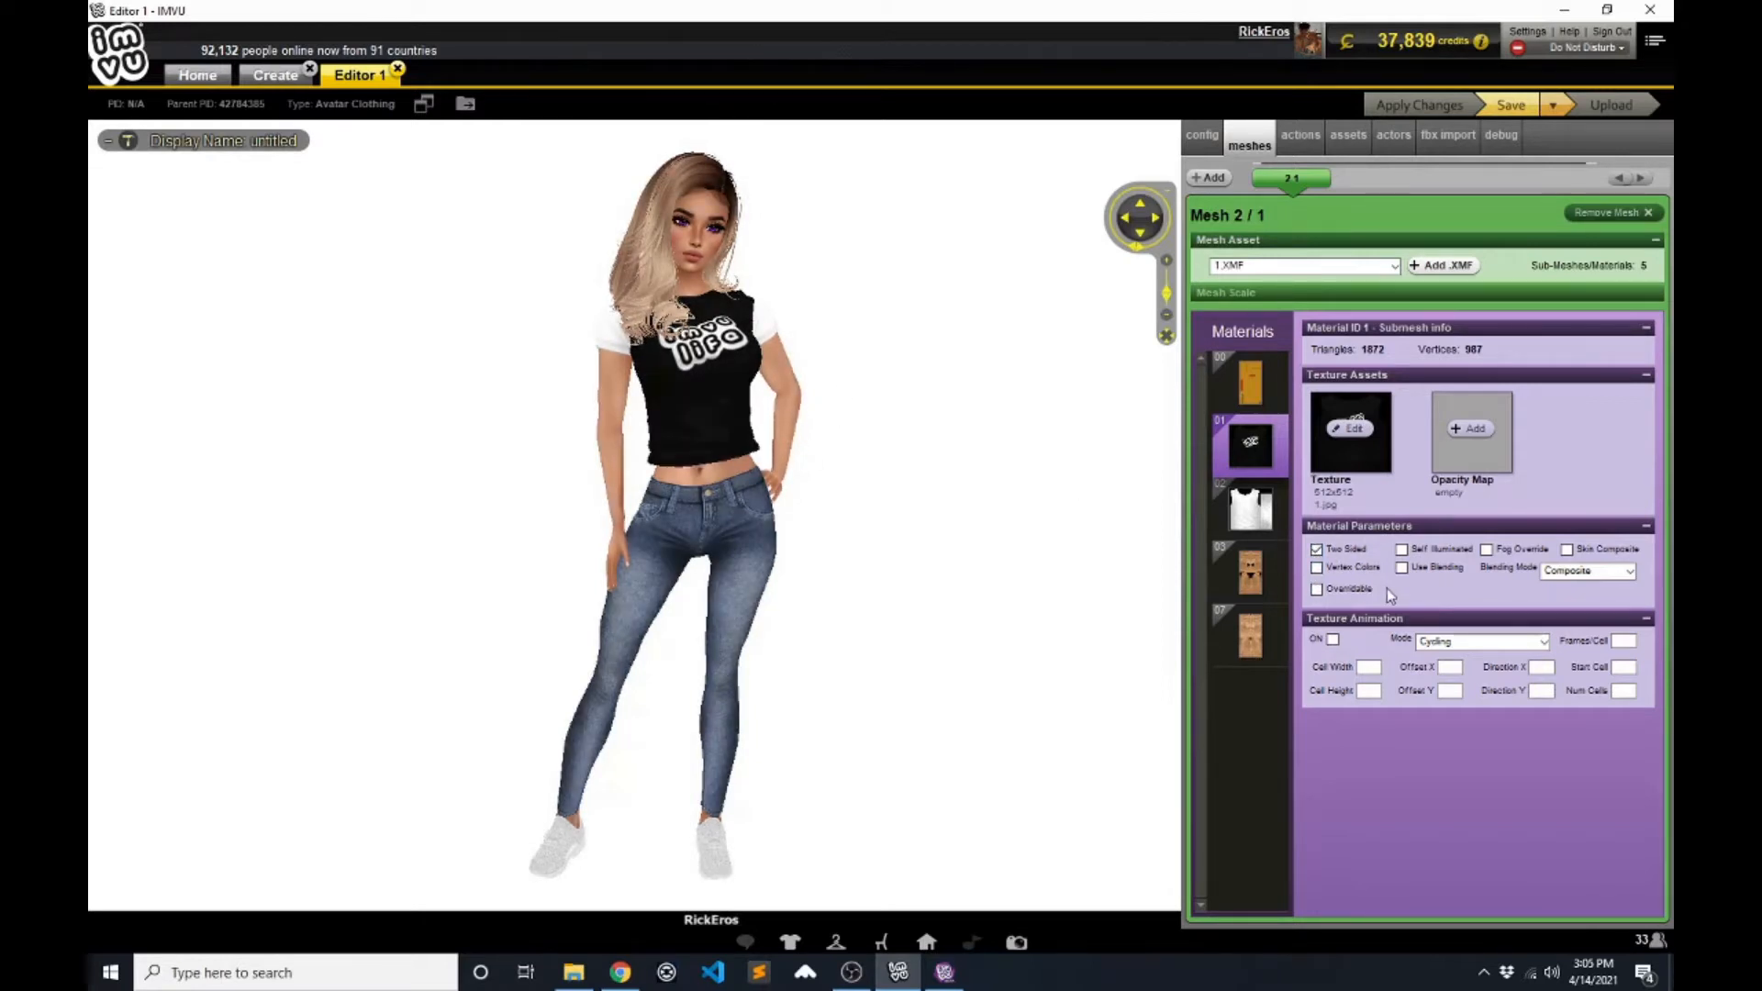
# - Try material 01 with Two Sided disabled, apply the change to inspect the shirt on the avatar, and re-enable Two Sided
pyautogui.click(1328, 550)
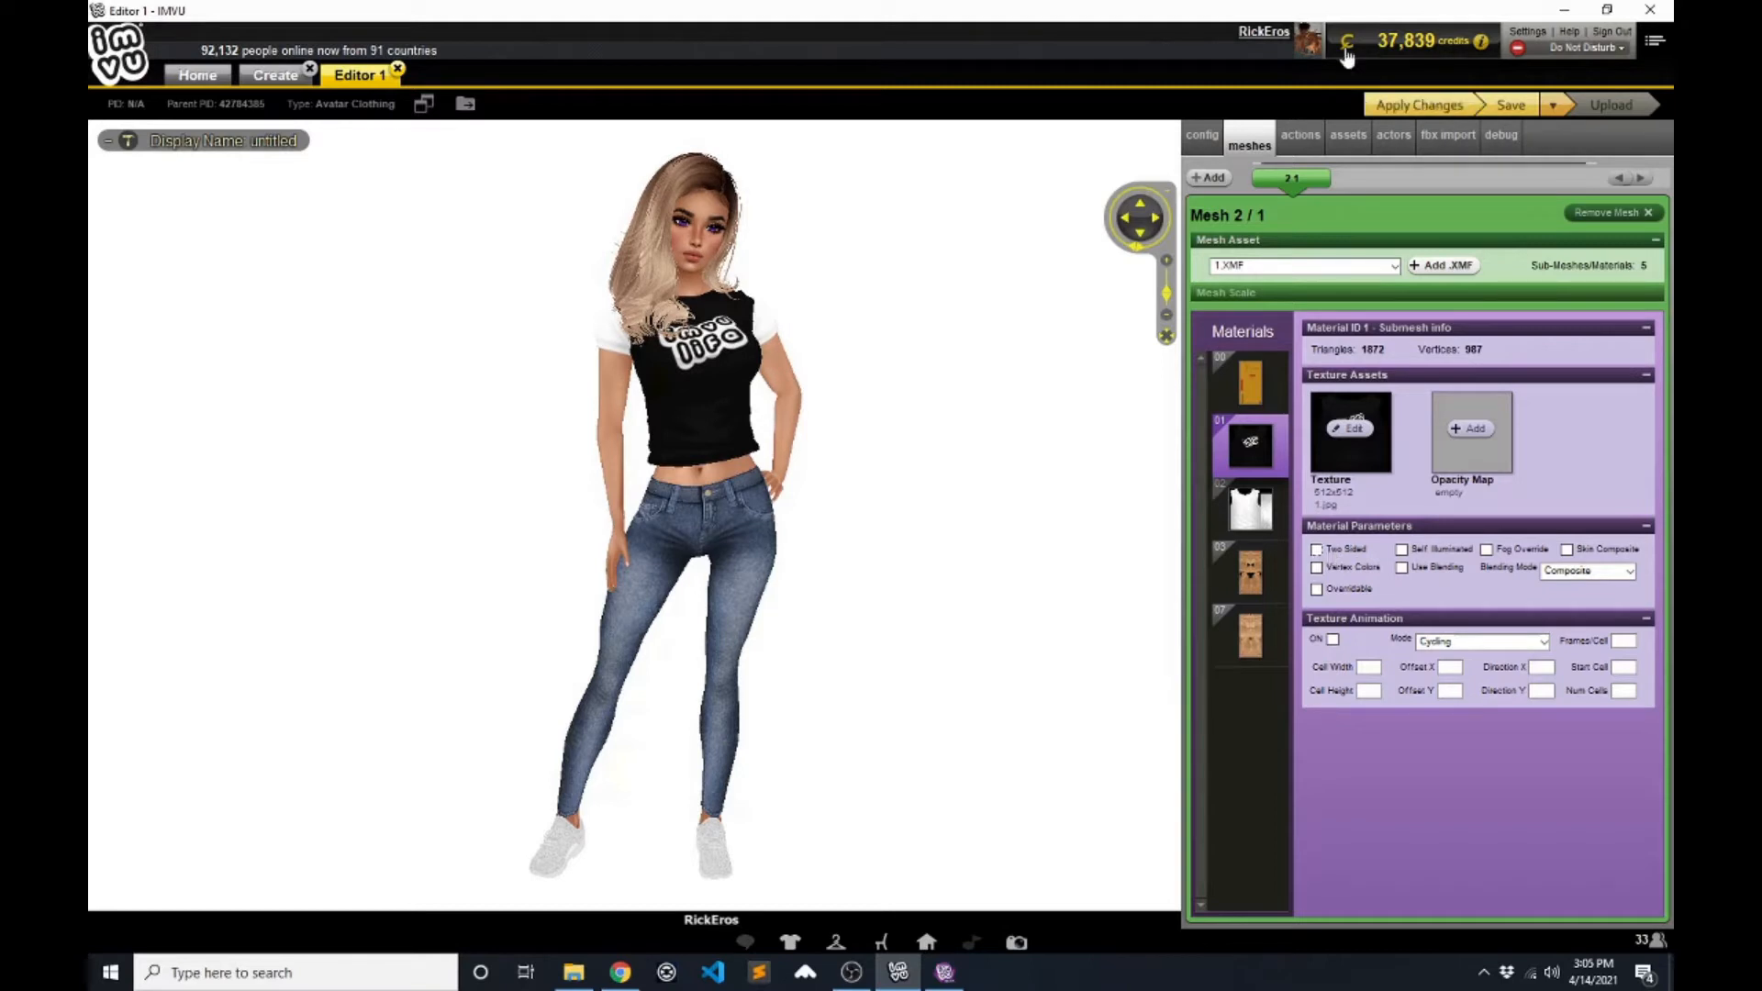
pyautogui.click(1417, 104)
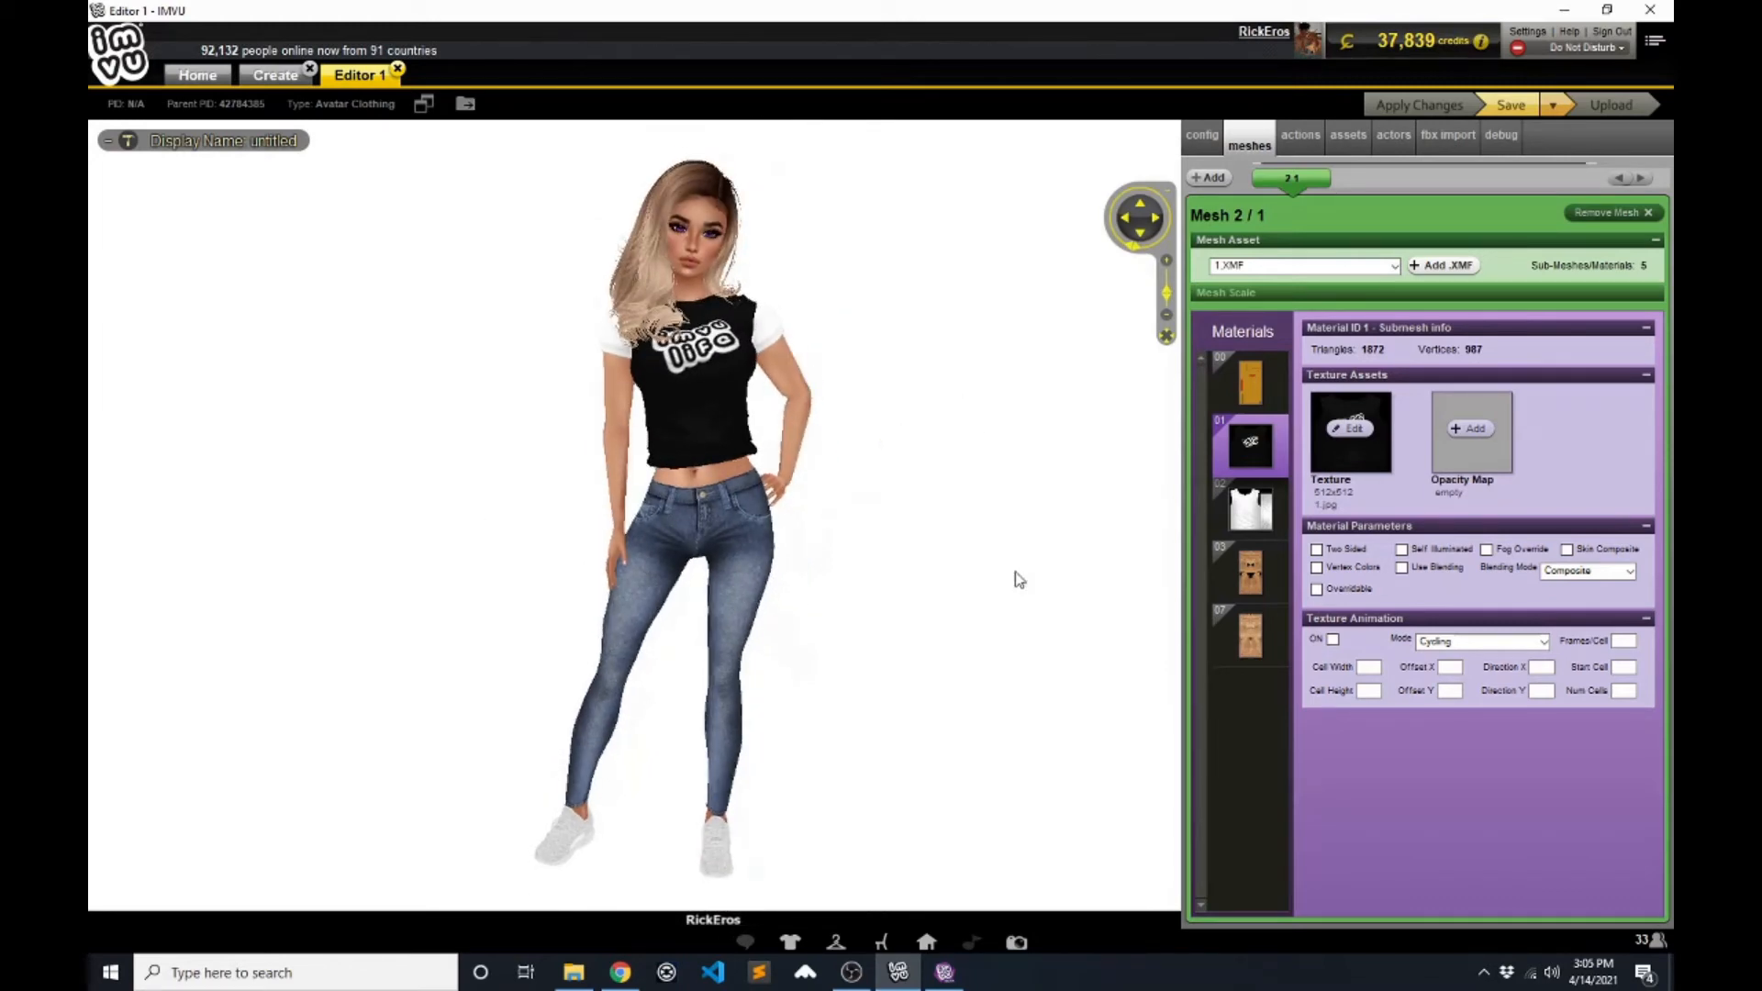
pyautogui.moveTo(834, 534); pyautogui.dragTo(669, 443)
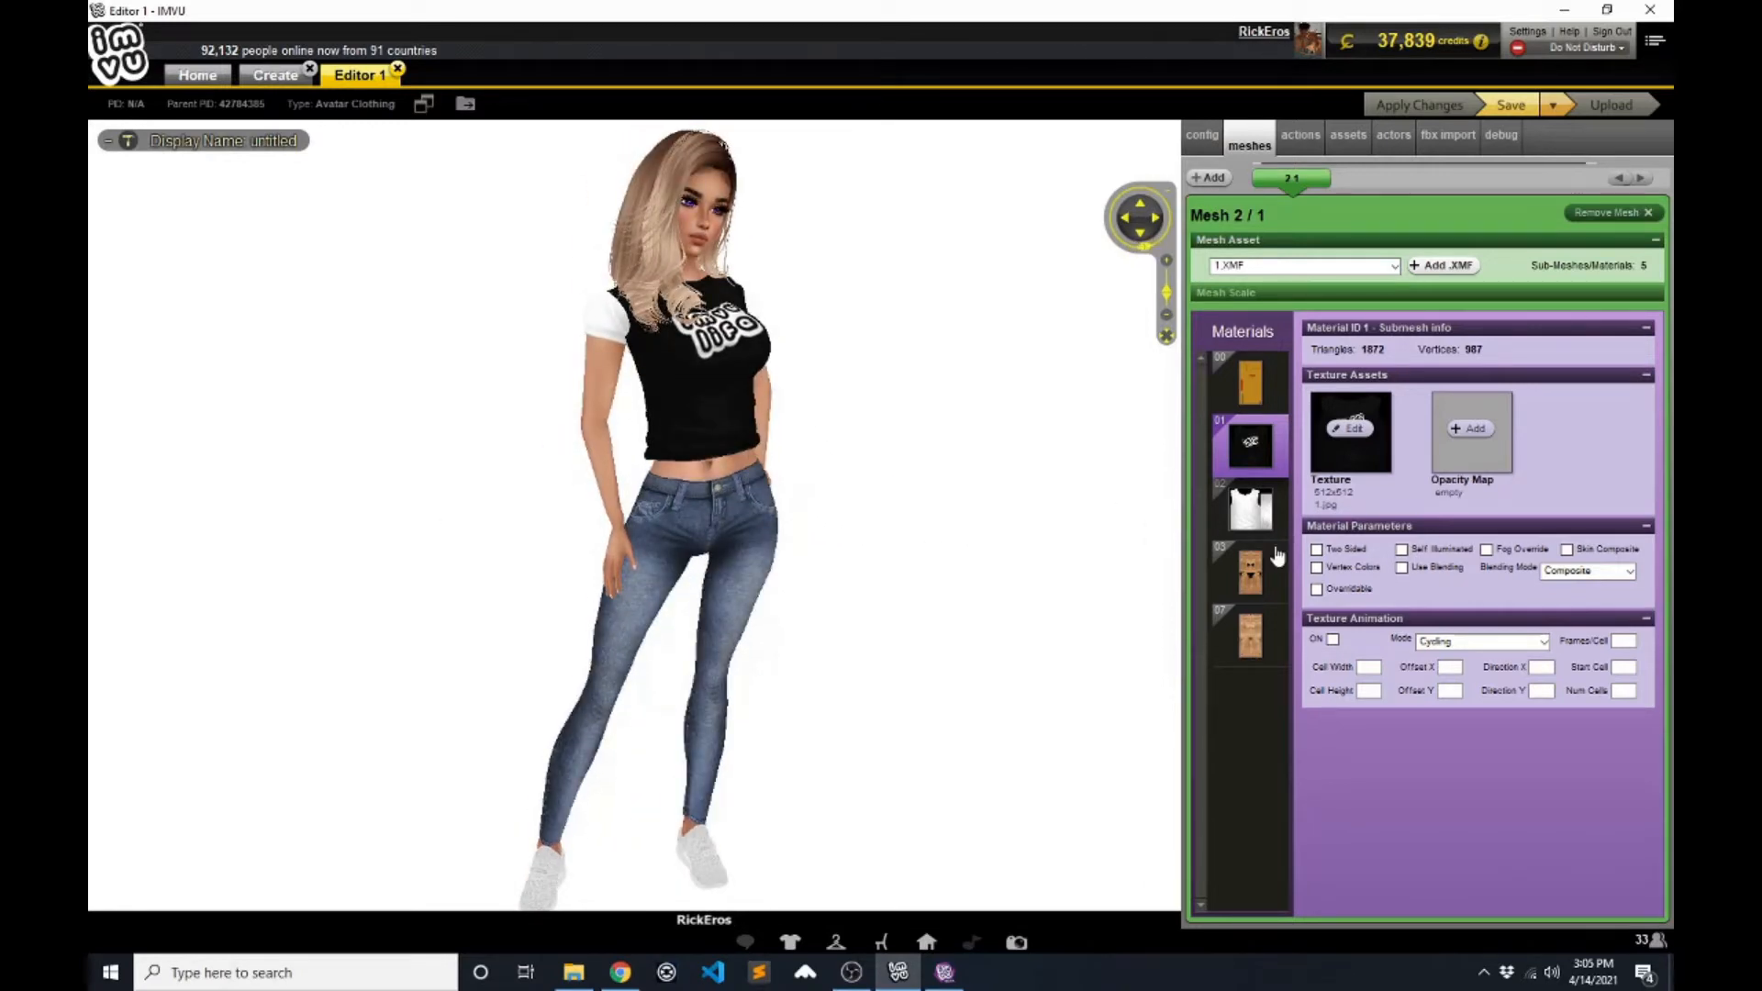
pyautogui.click(1317, 551)
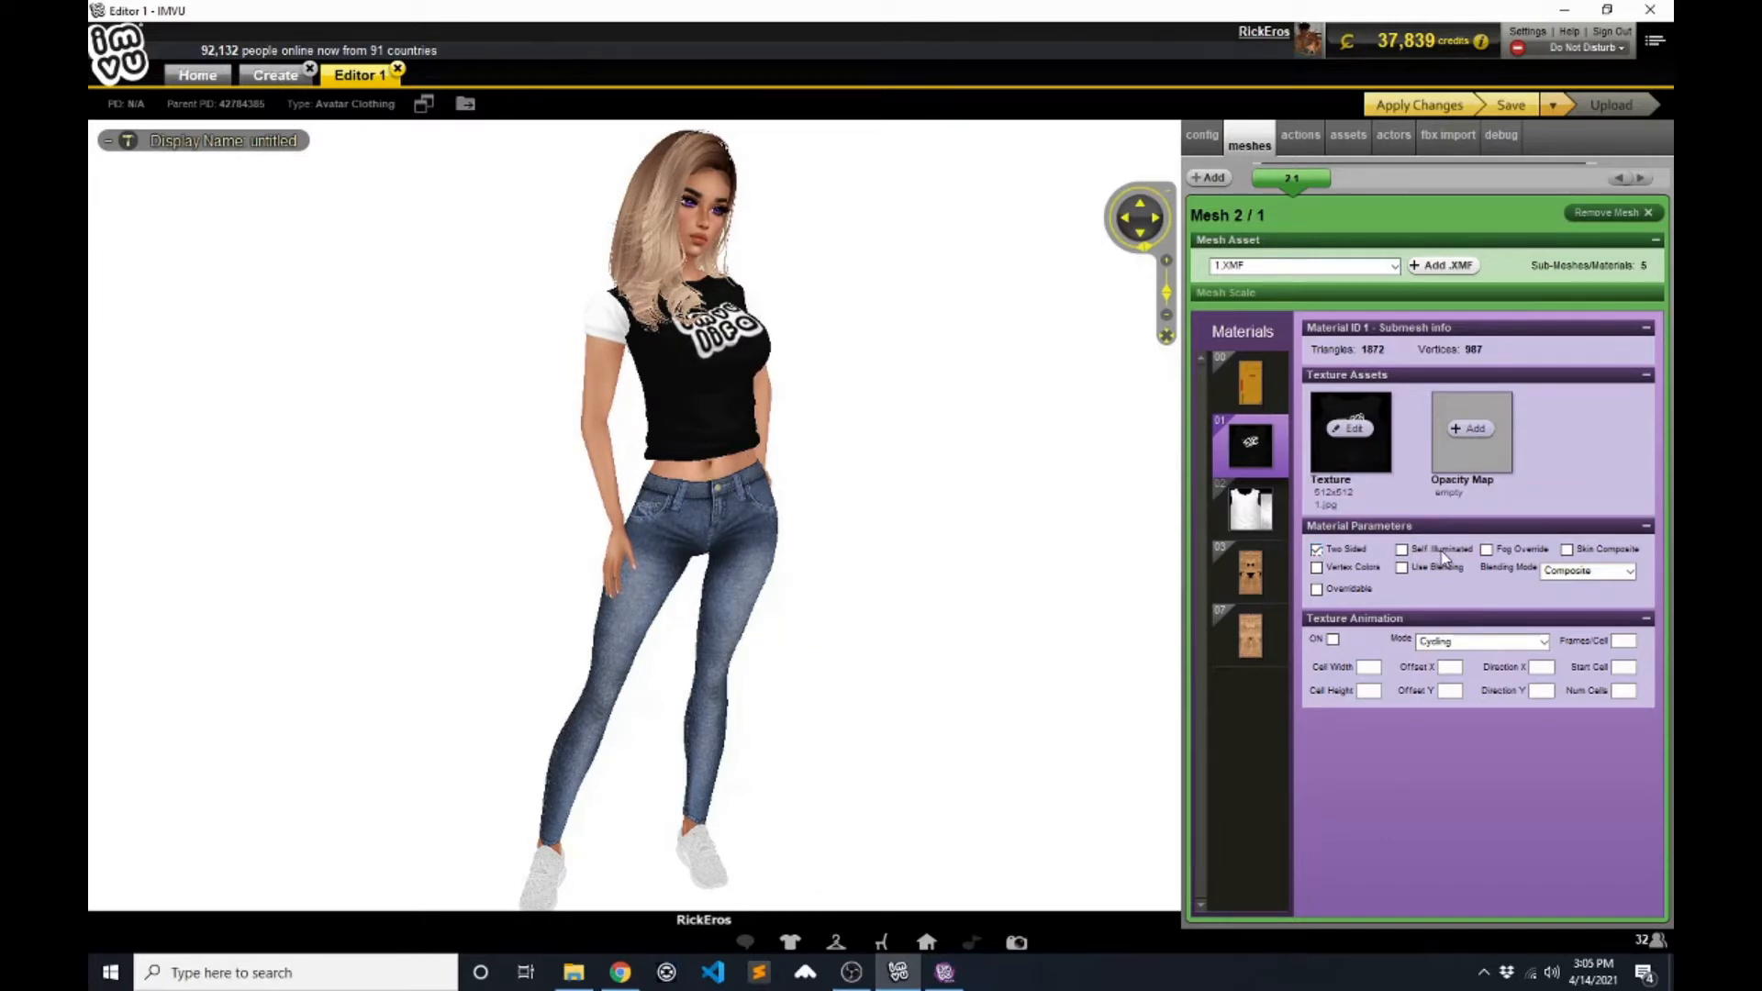
pyautogui.moveTo(983, 616); pyautogui.dragTo(923, 630)
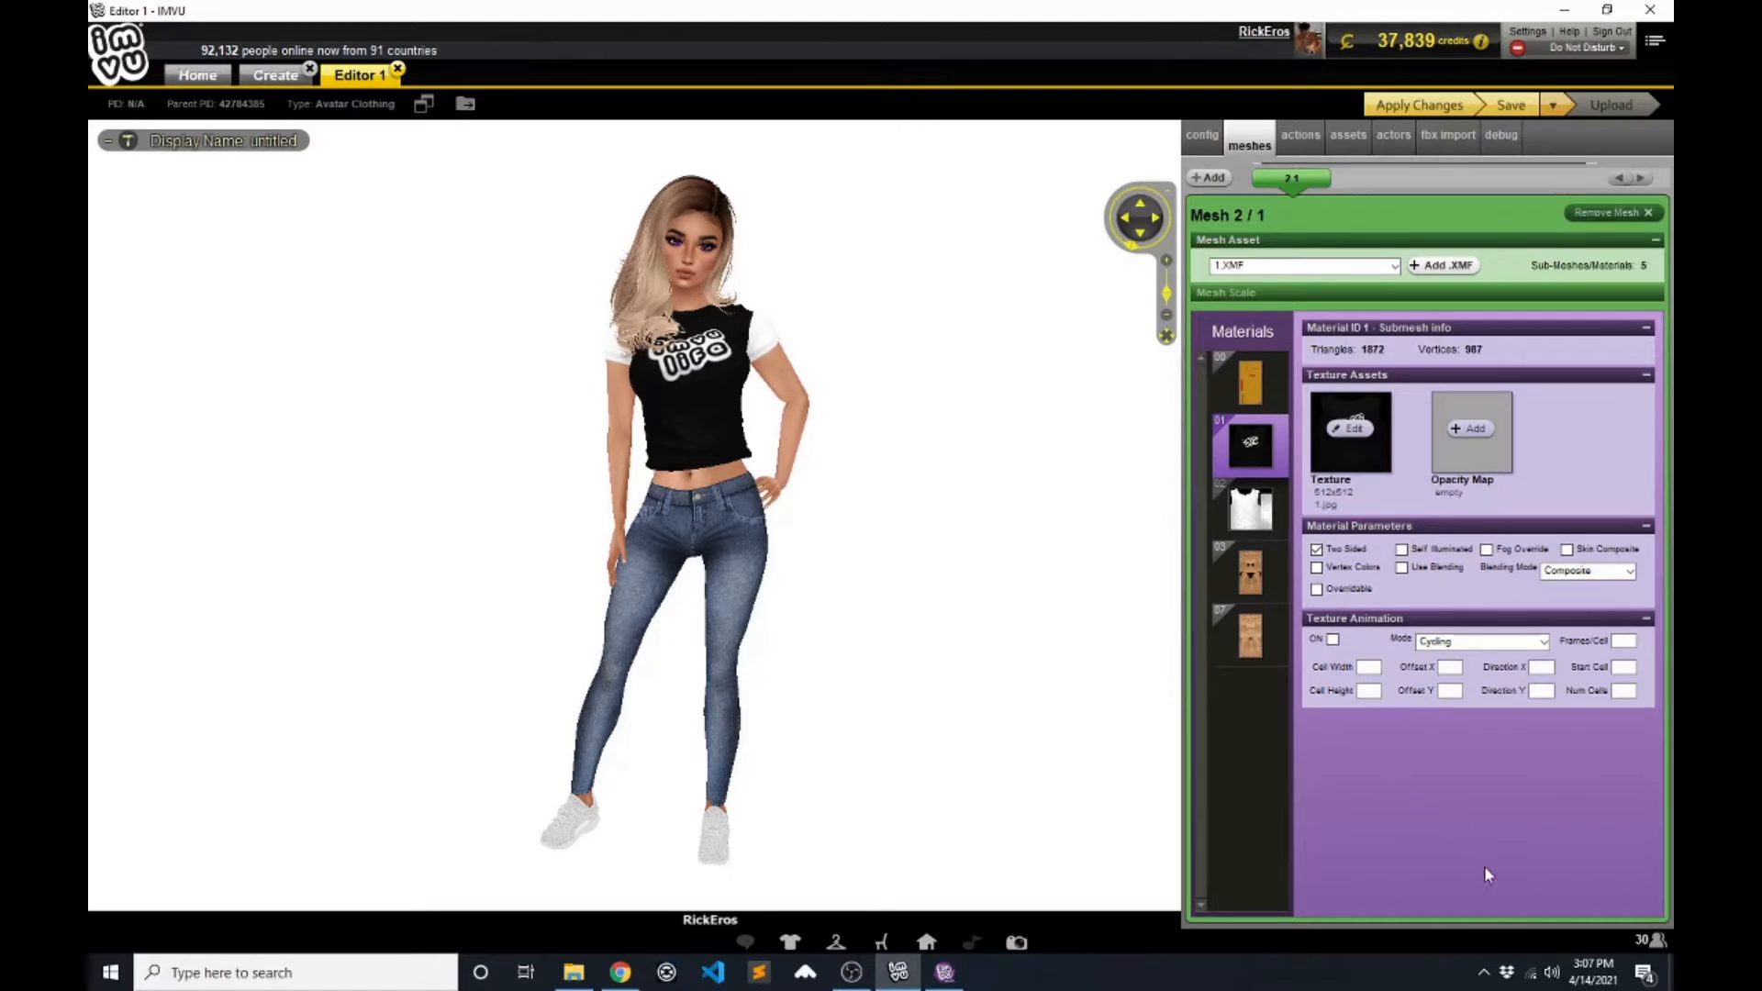
# - Replace the texture of material 02 with 42784385_Female_T-Shirt-back.jpg, apply the changes and check the shirt on the avatar
pyautogui.click(1254, 510)
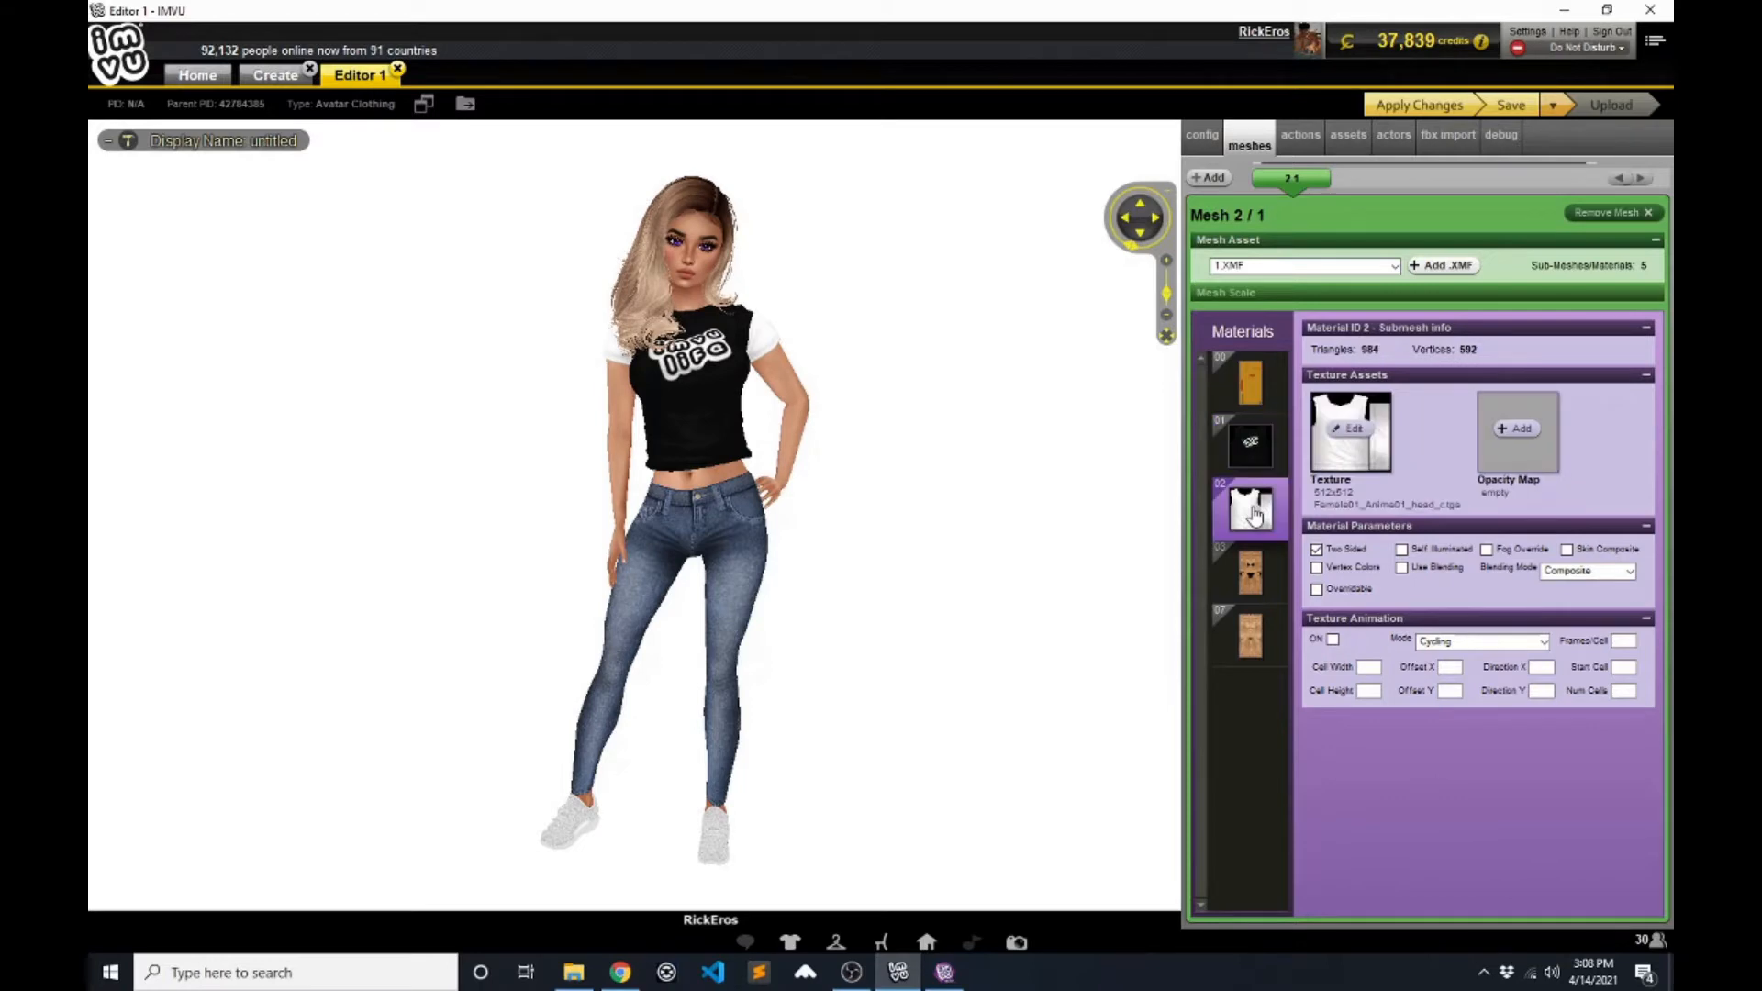
pyautogui.click(1356, 427)
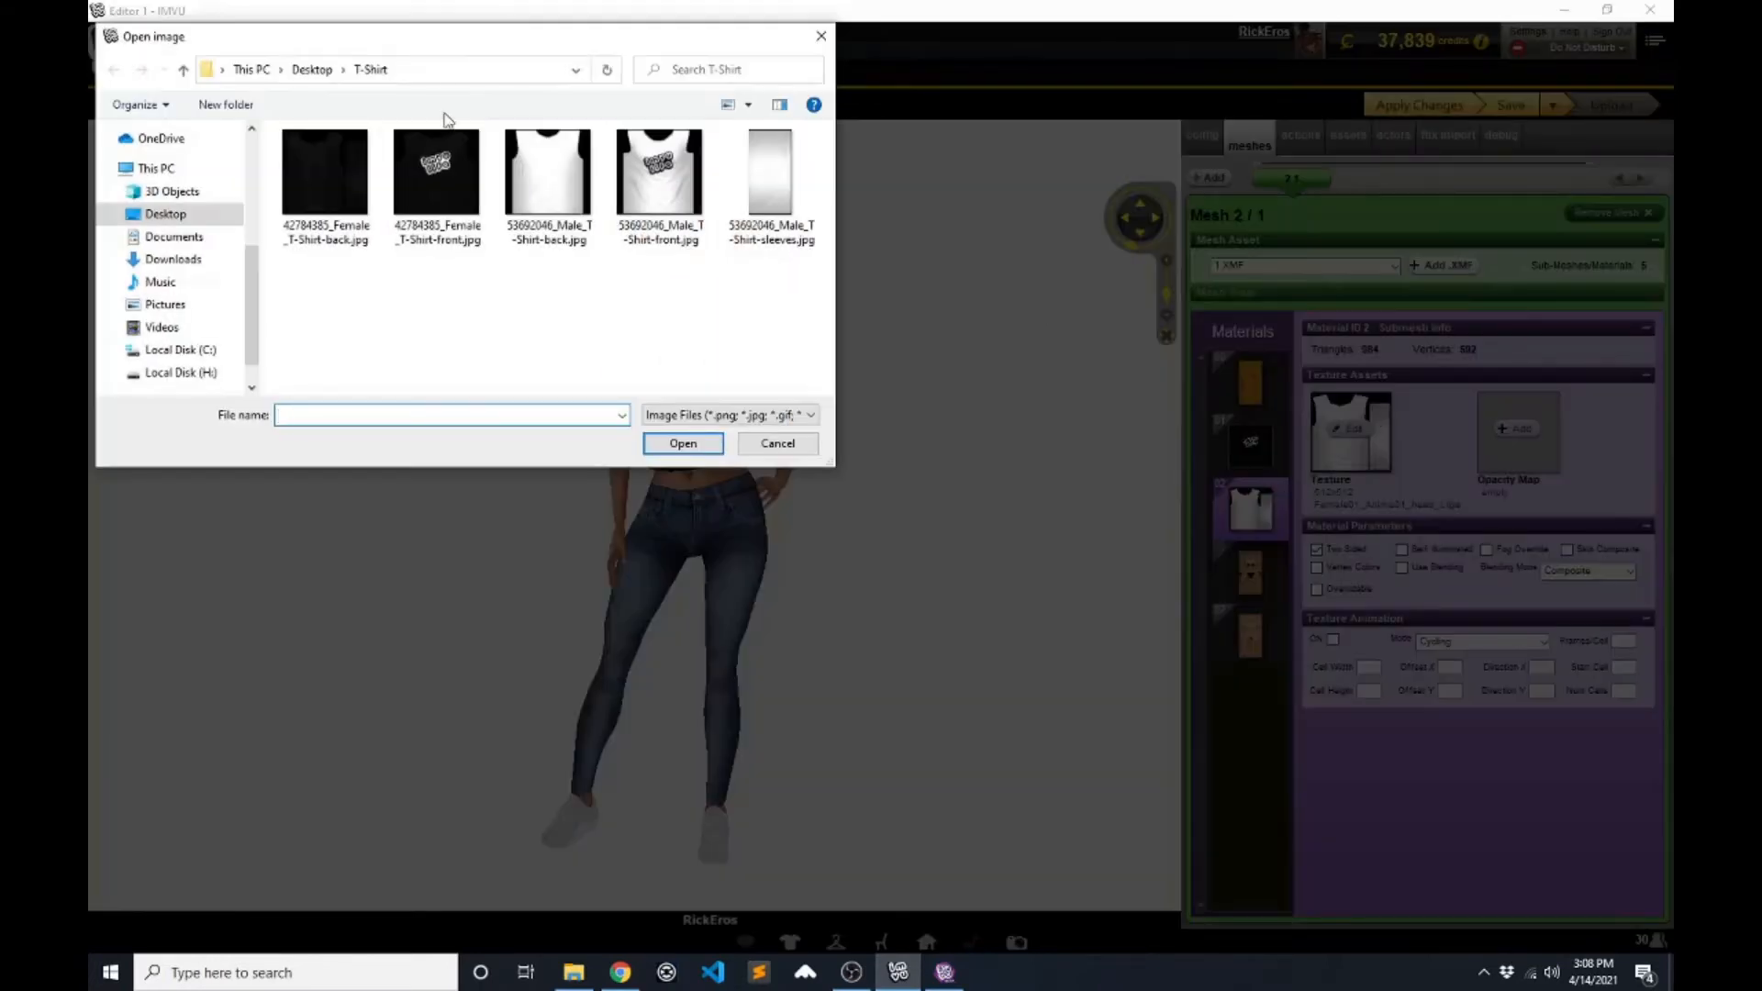
pyautogui.click(349, 165)
pyautogui.click(683, 444)
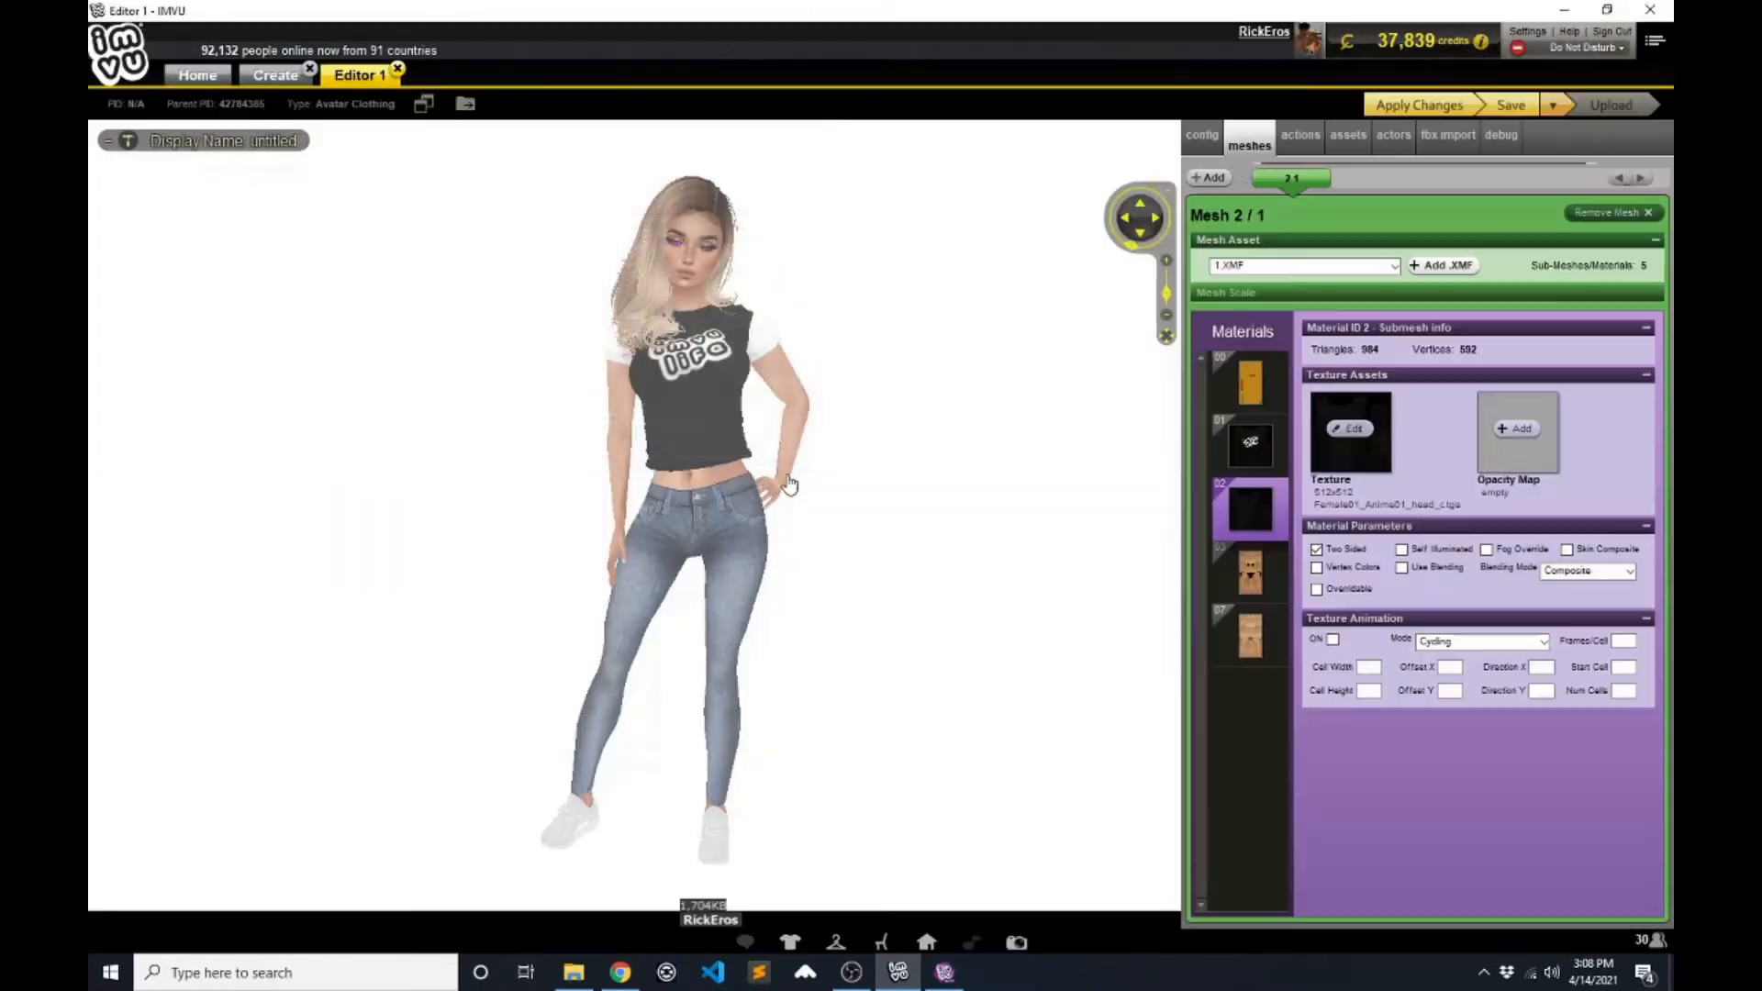
pyautogui.click(1418, 107)
pyautogui.moveTo(1062, 475); pyautogui.dragTo(974, 511)
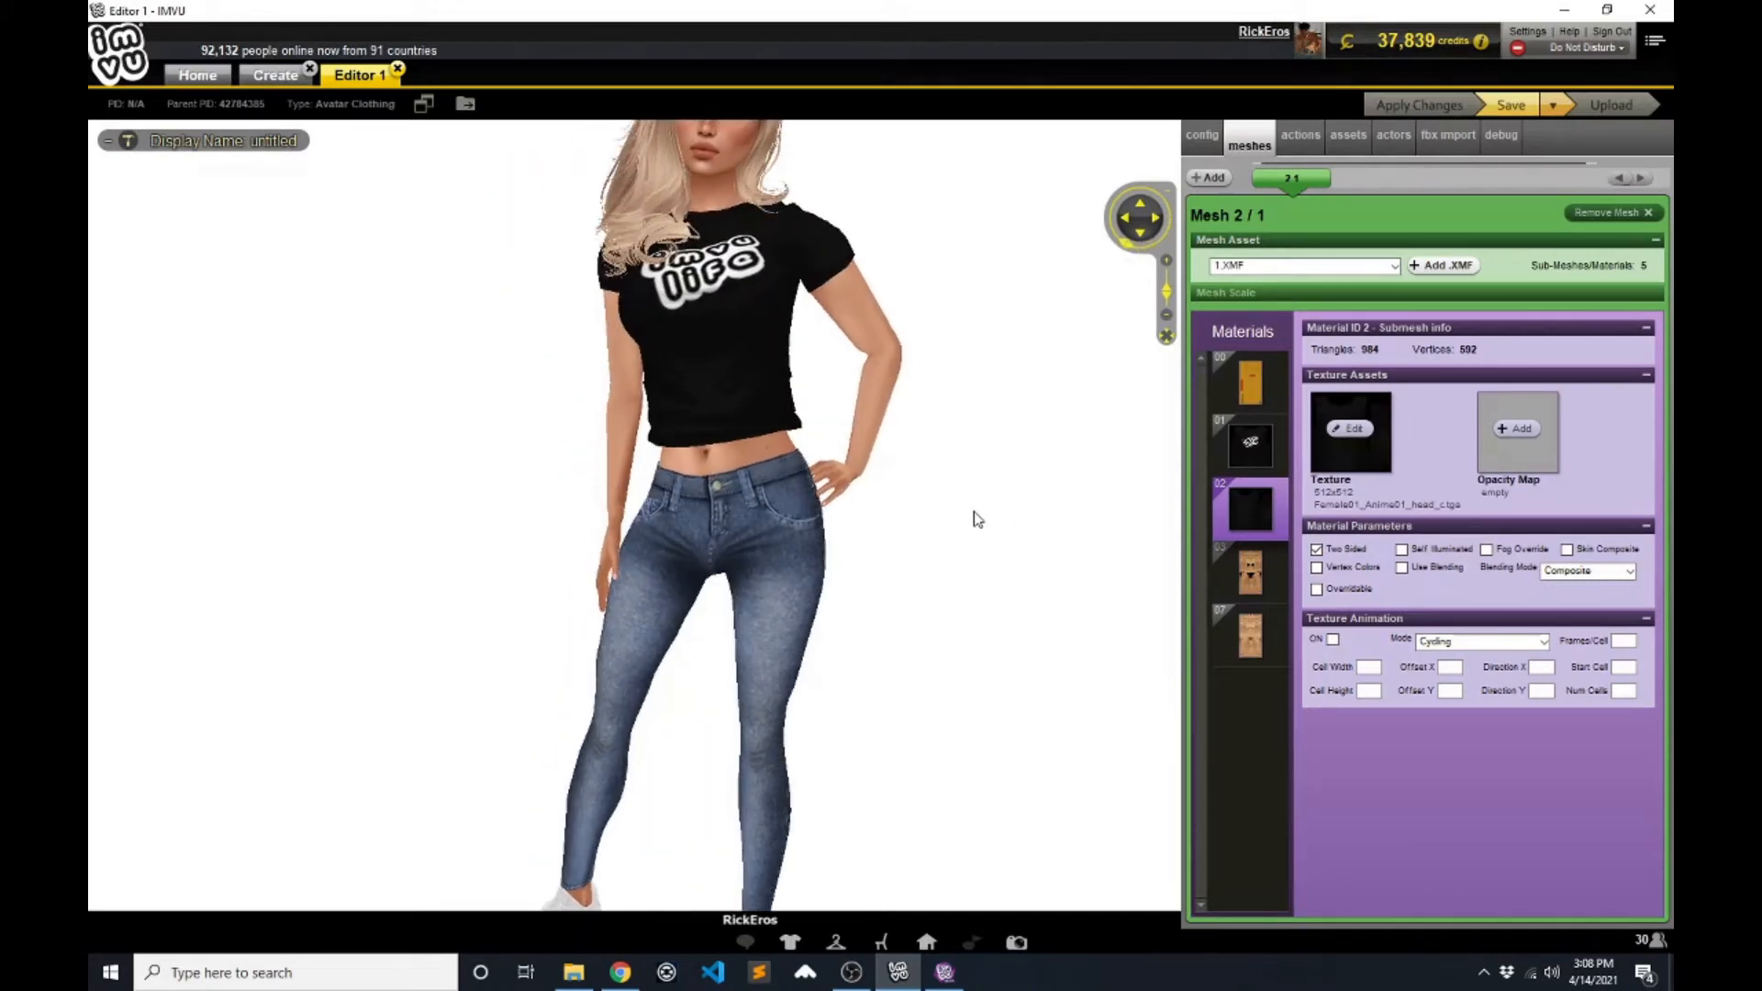
pyautogui.moveTo(1041, 414); pyautogui.dragTo(1058, 456)
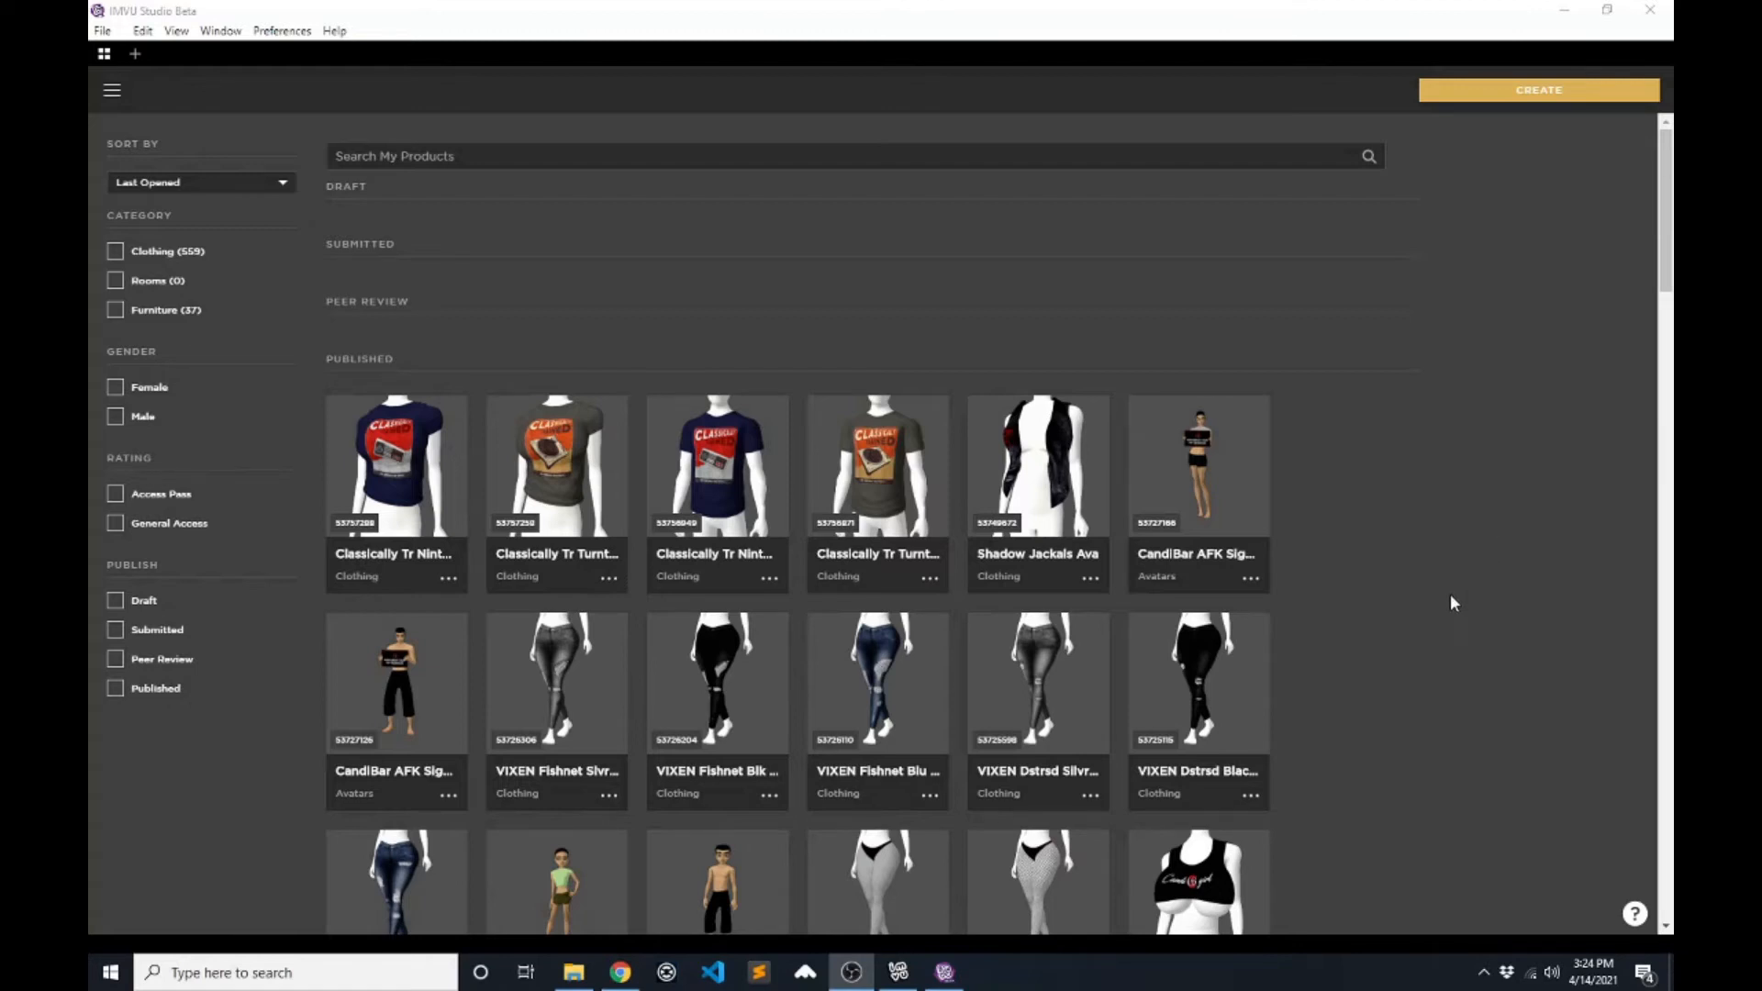
# - Switch to IMVU Studio Beta and browse through the list of published products
pyautogui.scroll(-10, 1440, 607)
pyautogui.scroll(-15, 1440, 607)
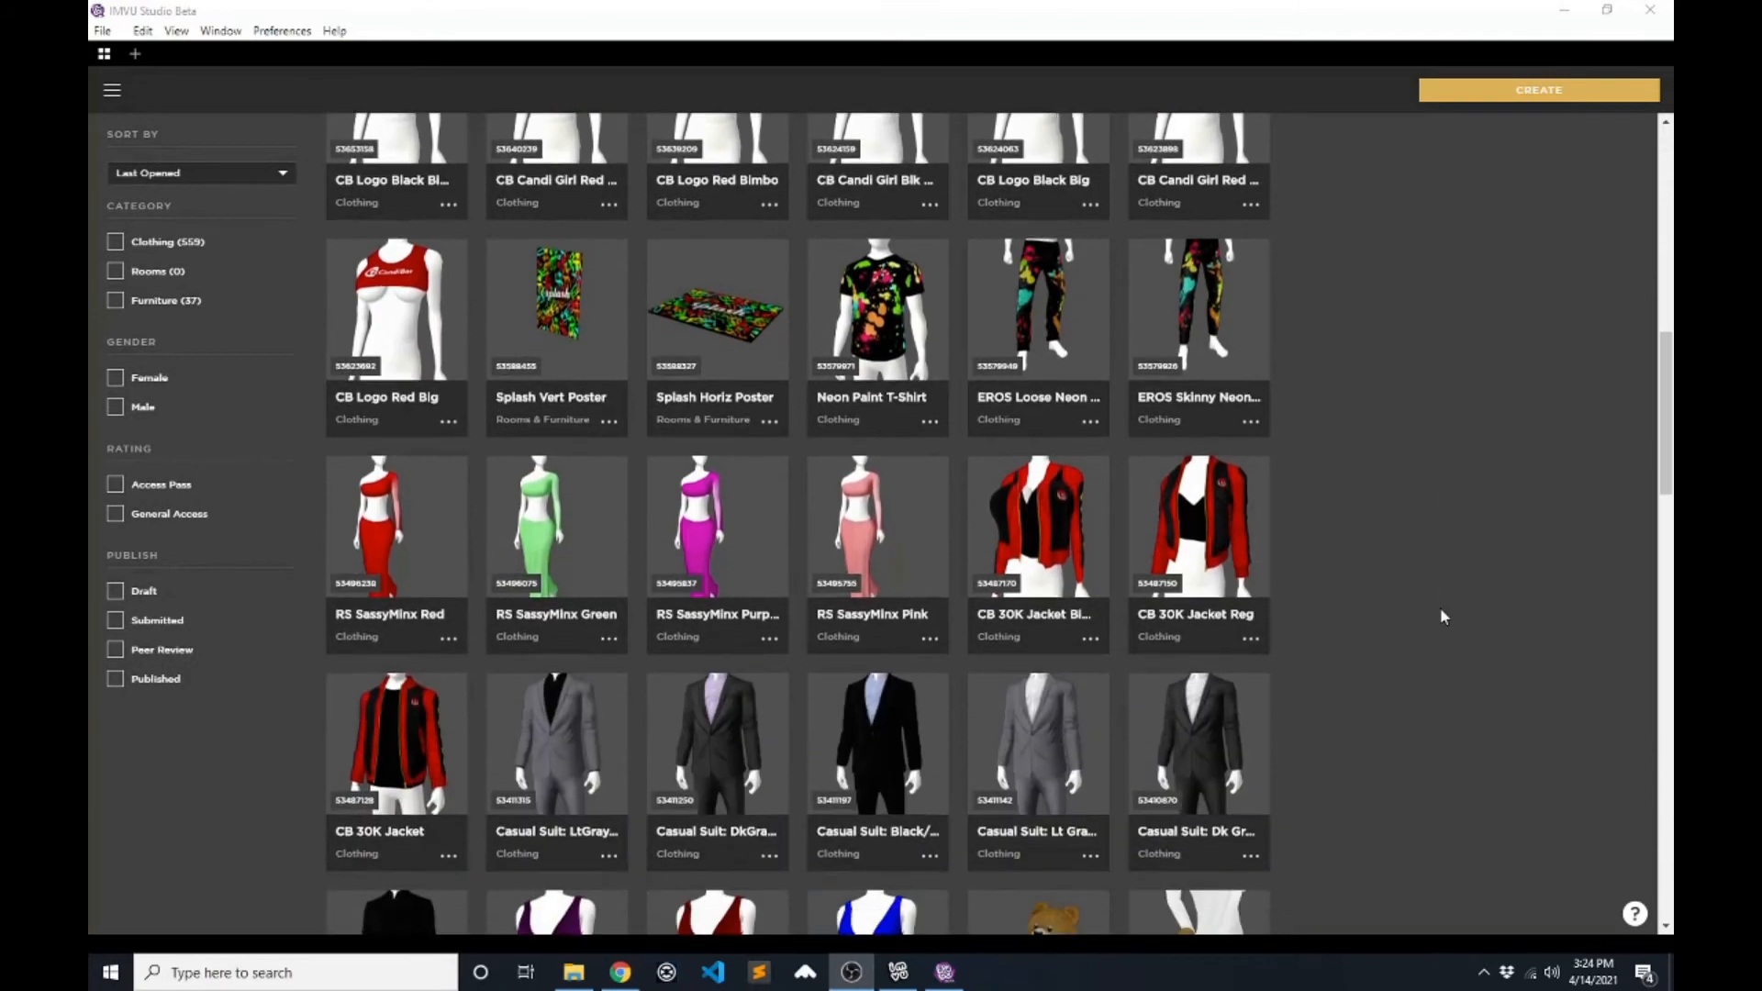
pyautogui.scroll(-10, 1440, 611)
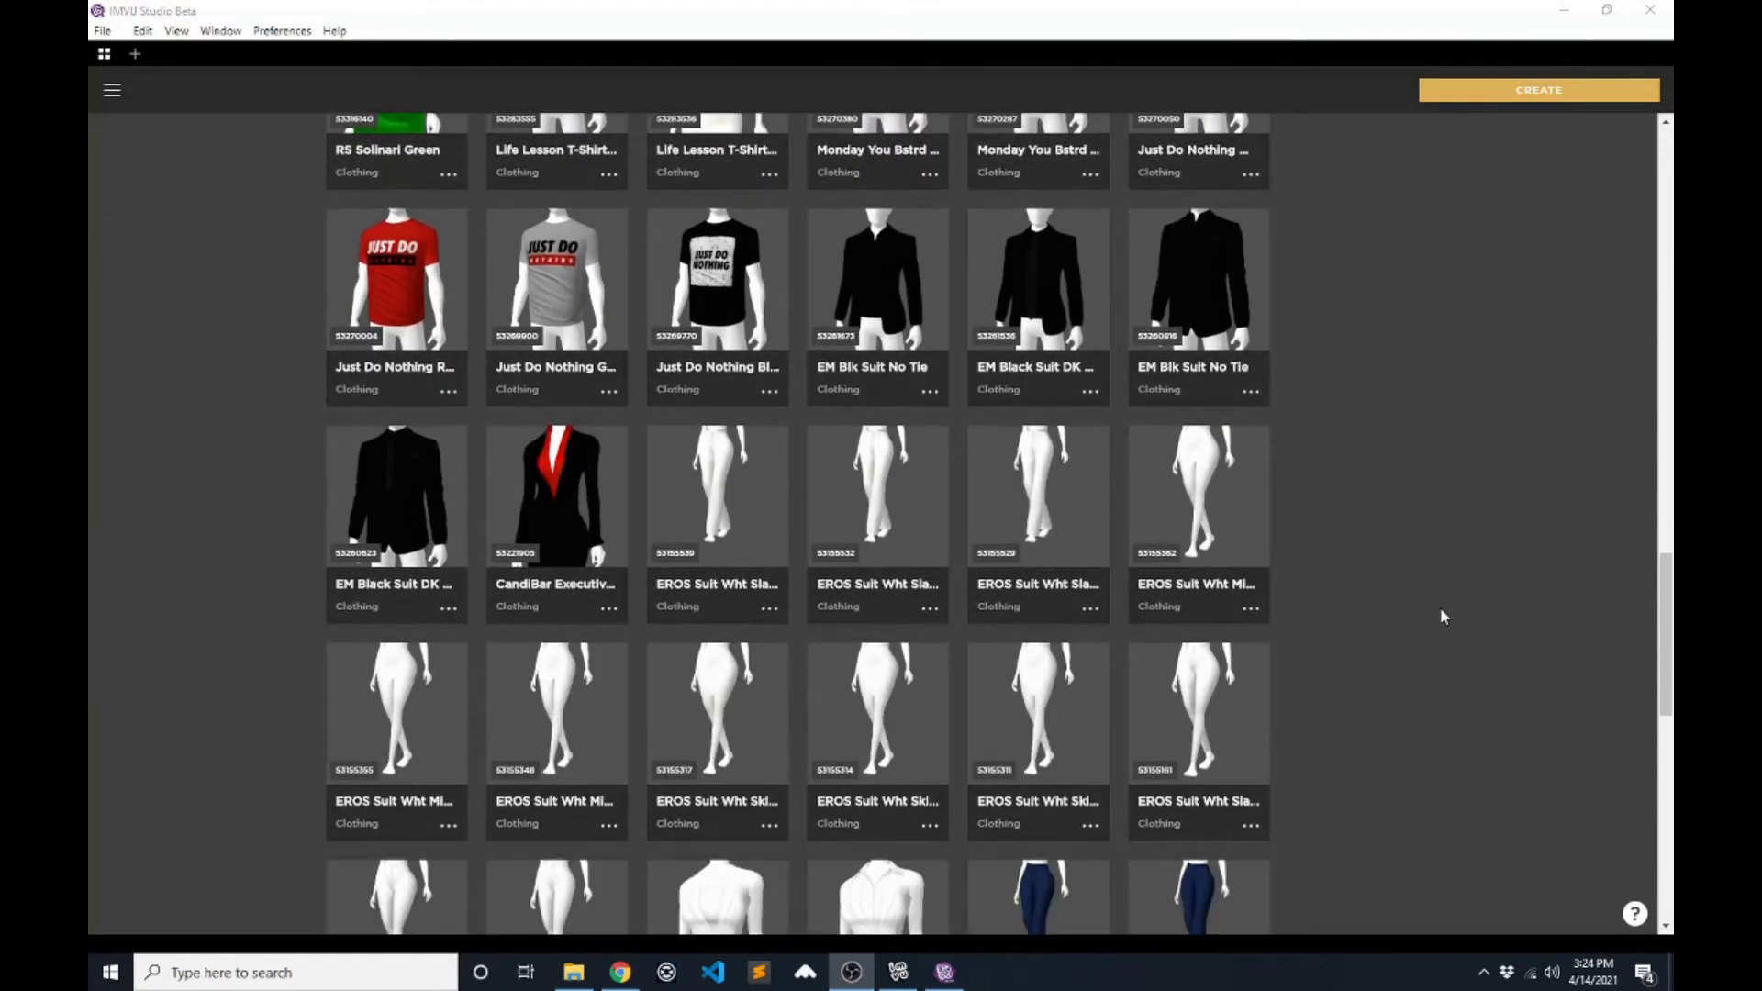
pyautogui.scroll(-8, 1439, 608)
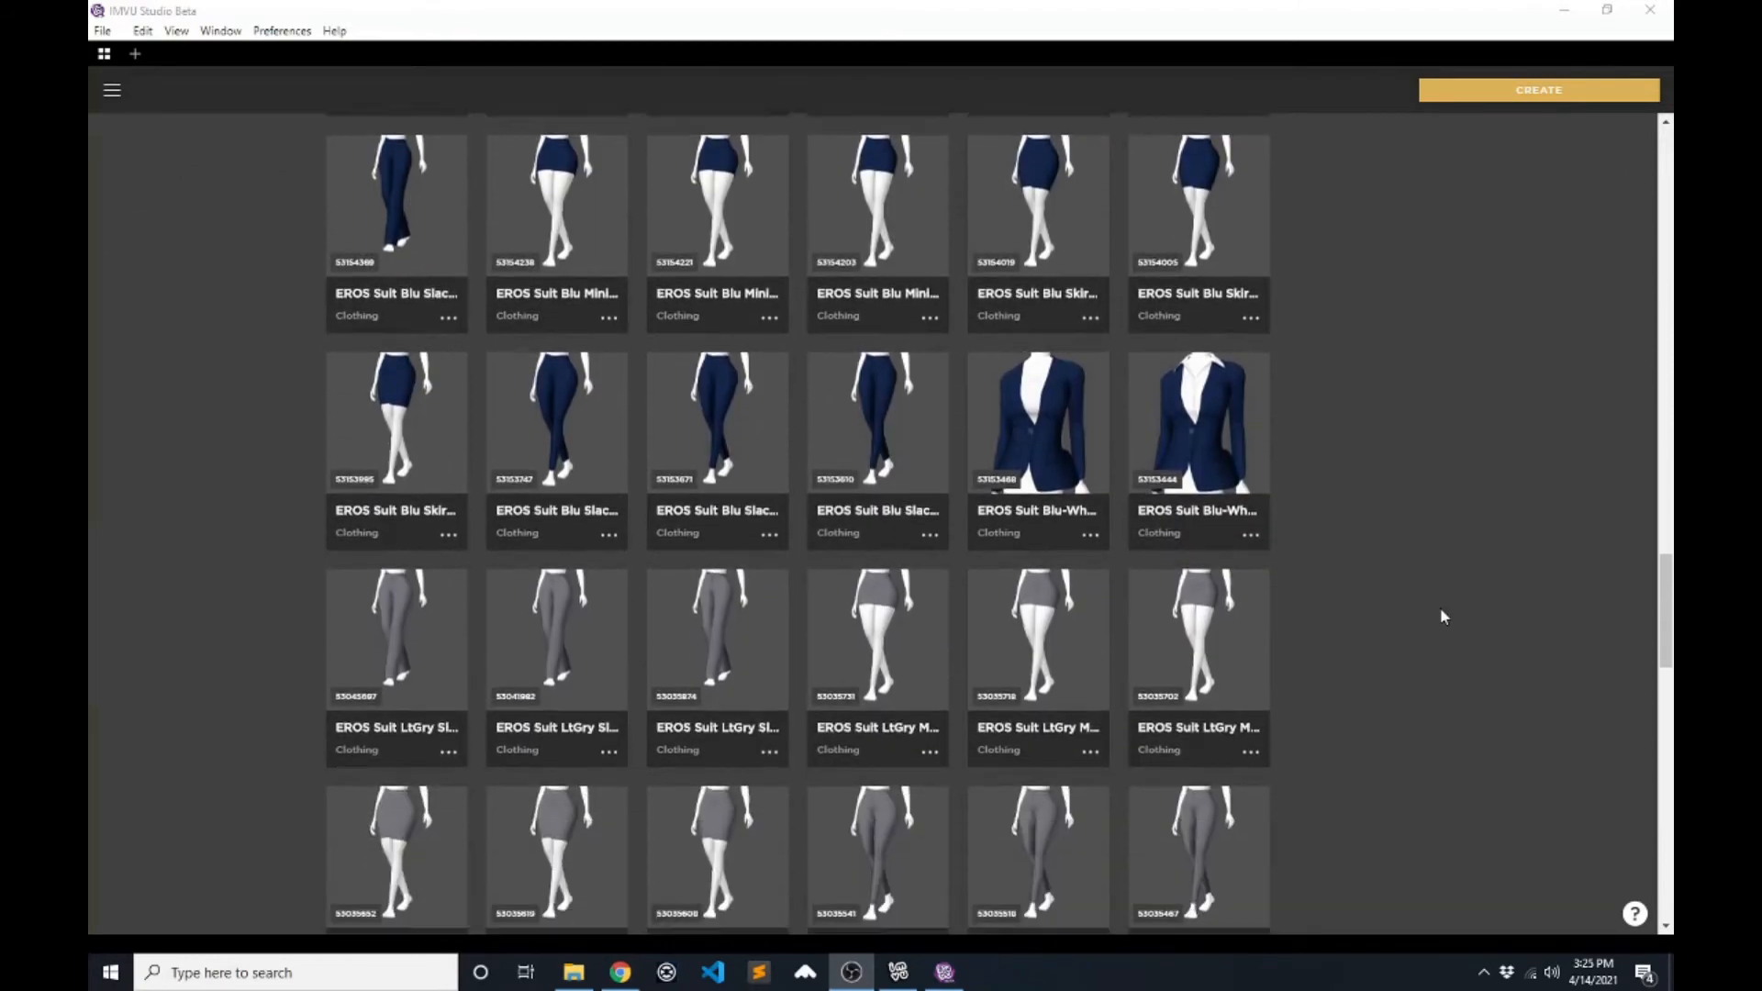
pyautogui.scroll(-4, 1440, 608)
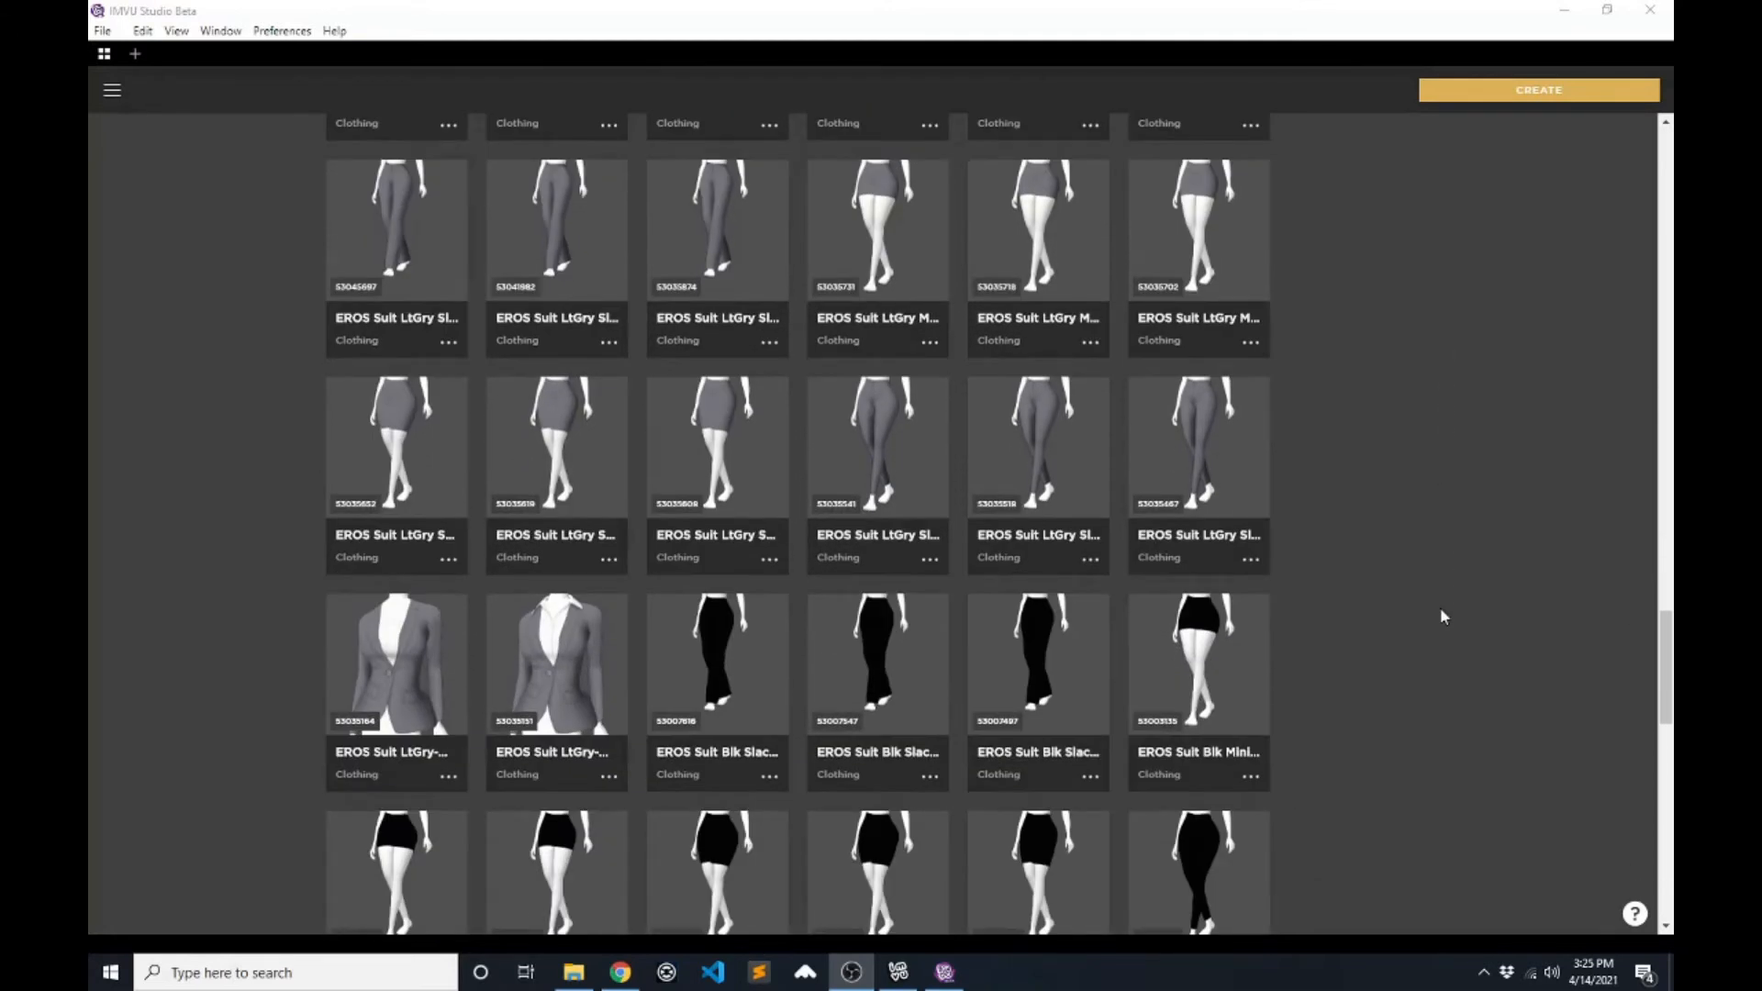
pyautogui.moveTo(912, 468)
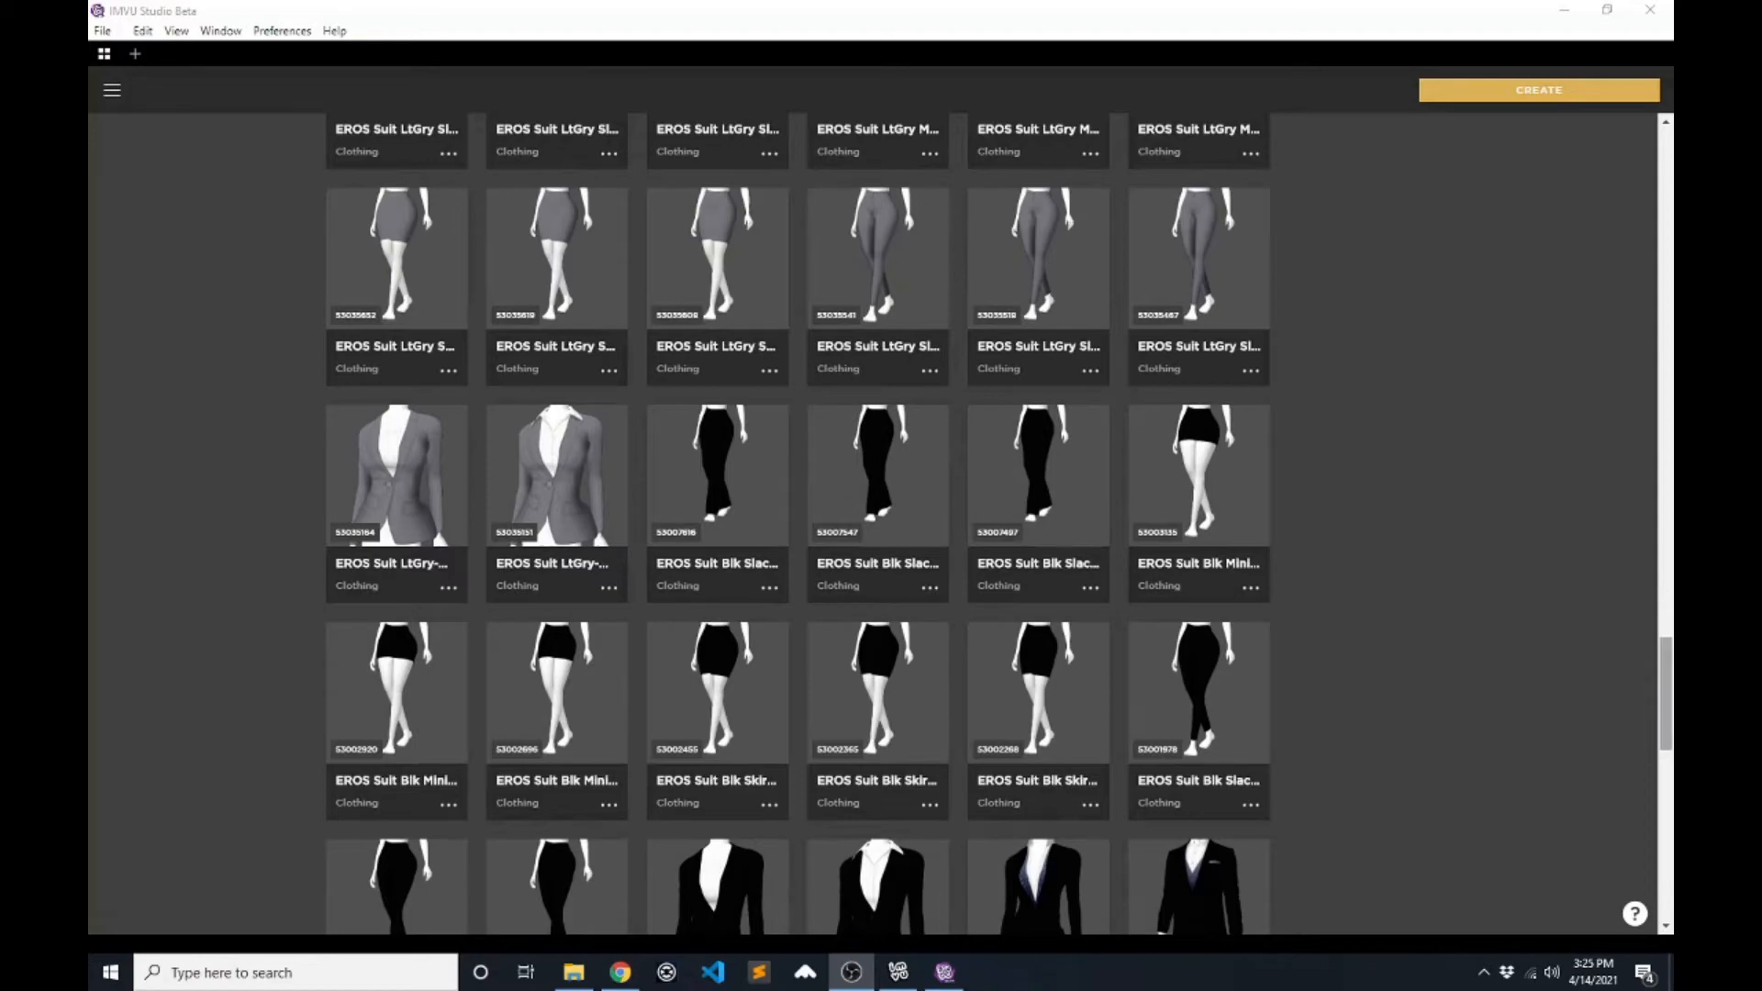
pyautogui.moveTo(1668, 708); pyautogui.dragTo(1667, 200)
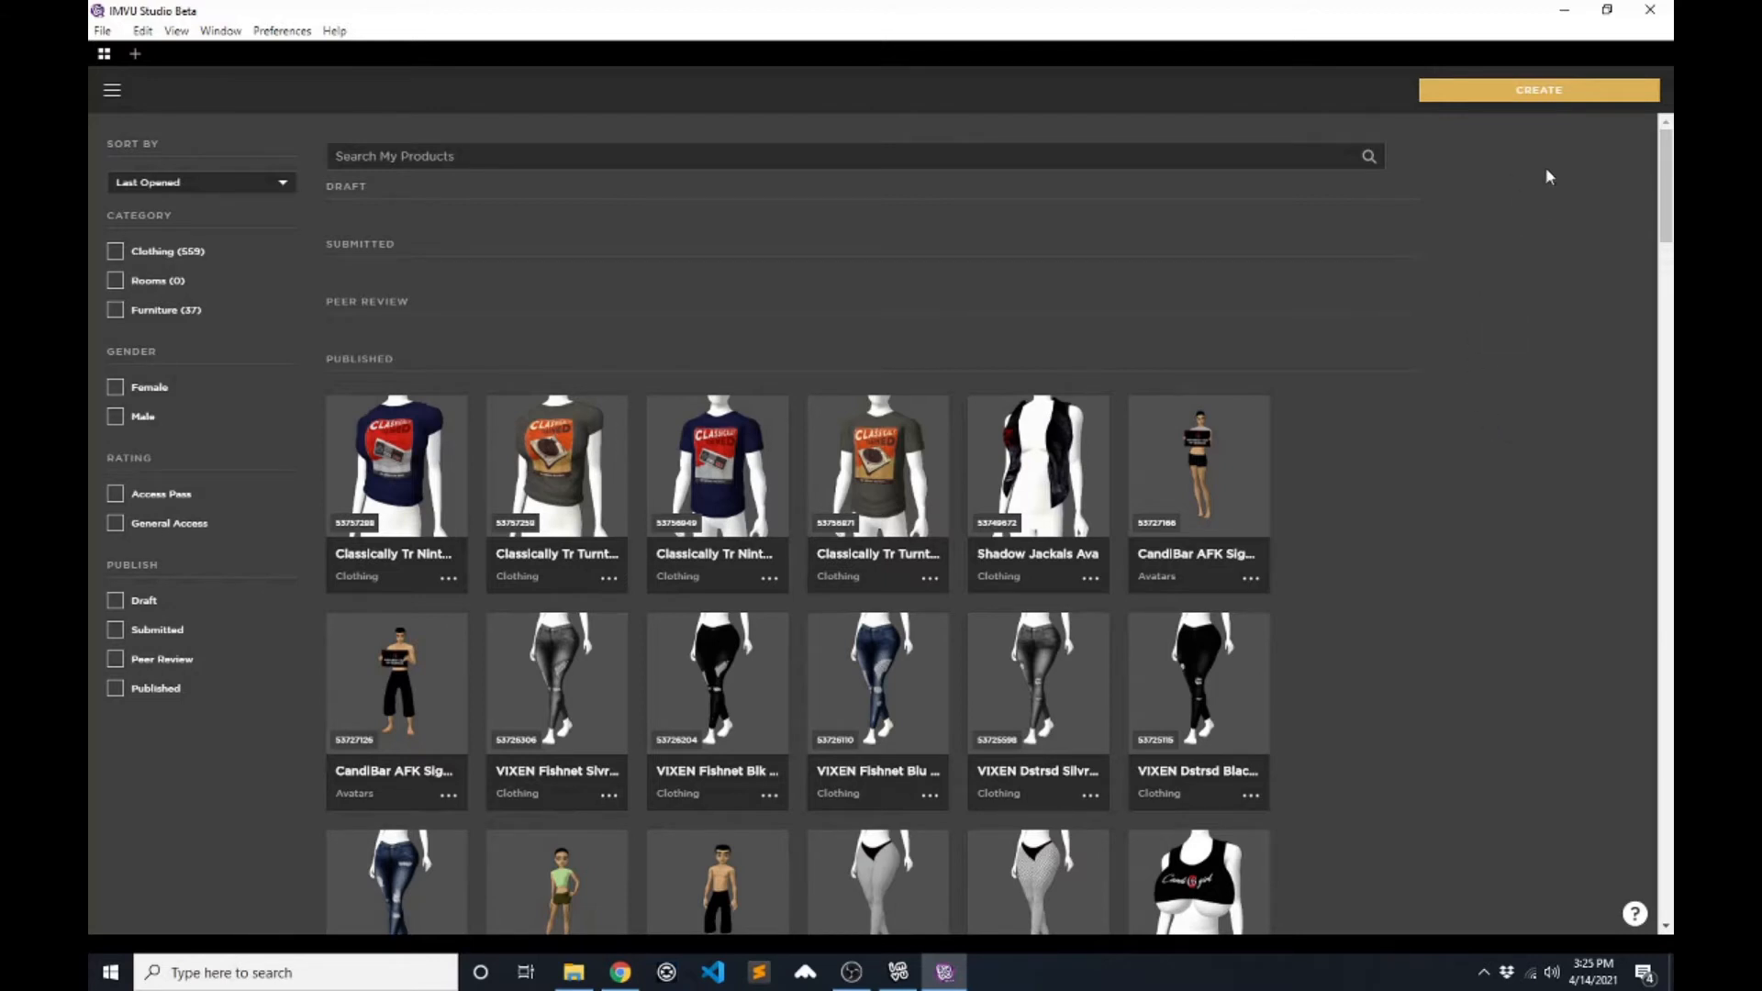
# - Start a new product, browse the men's tops available as base products, and view the Empty Male Clothing preview full screen
pyautogui.click(135, 56)
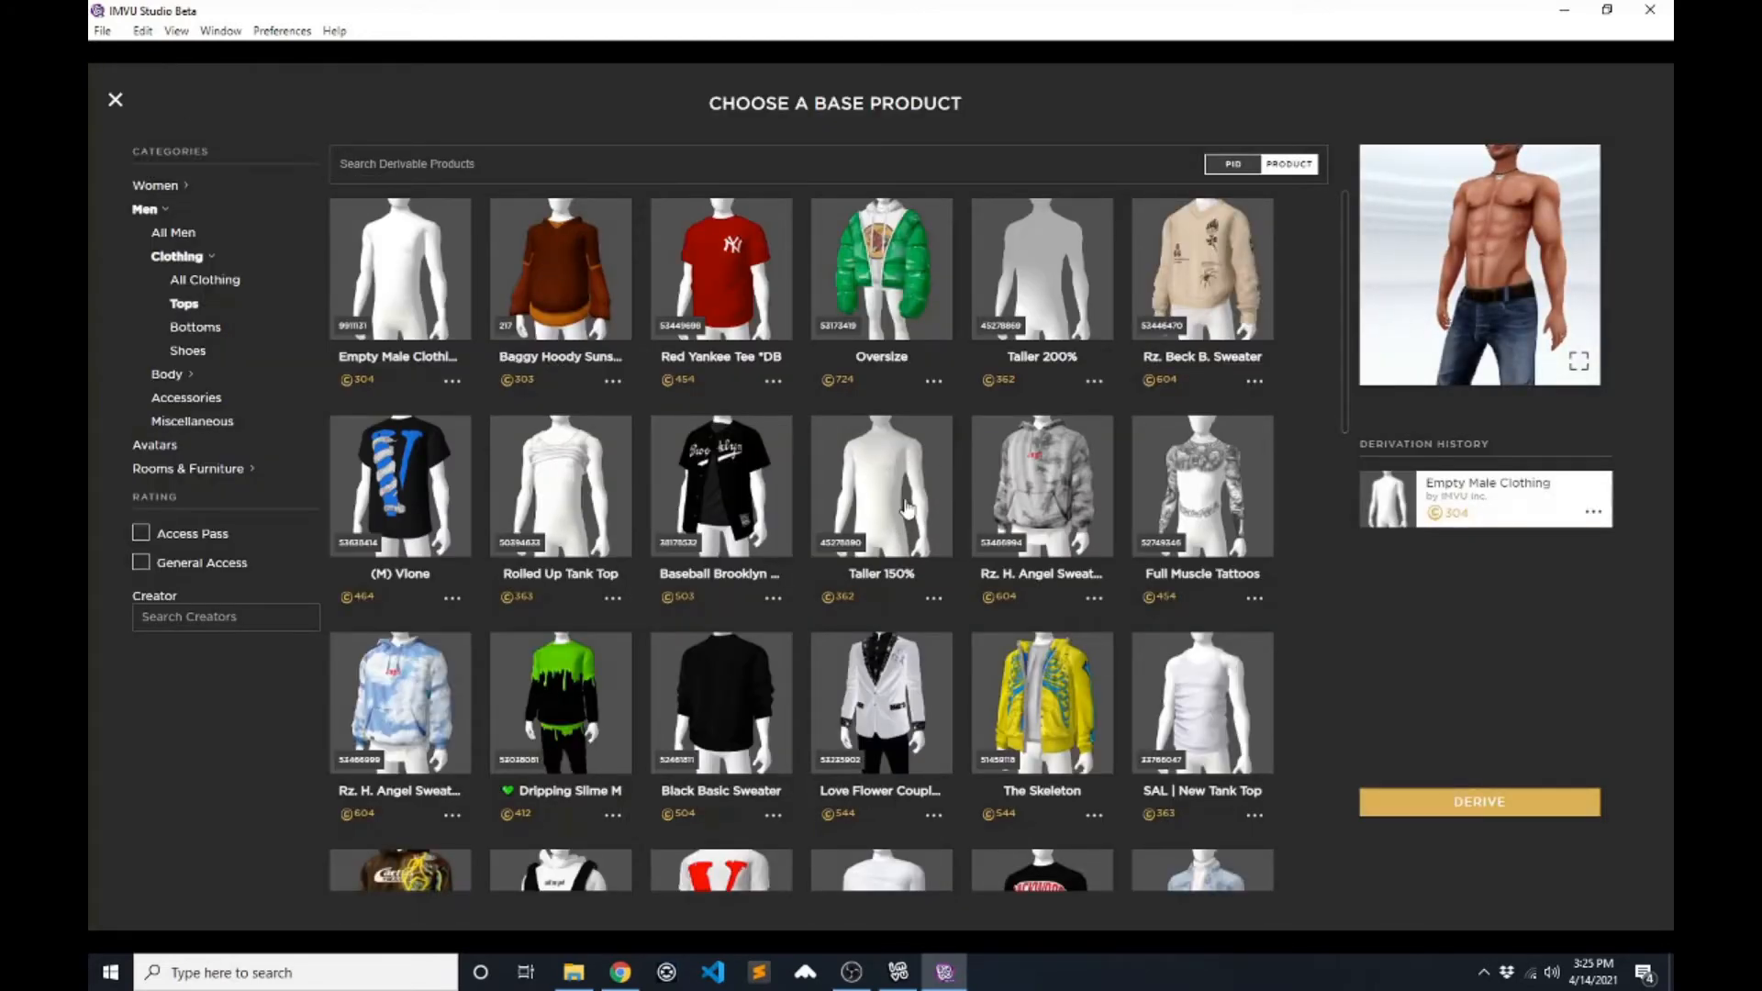
pyautogui.scroll(-5, 922, 498)
pyautogui.scroll(-10, 856, 542)
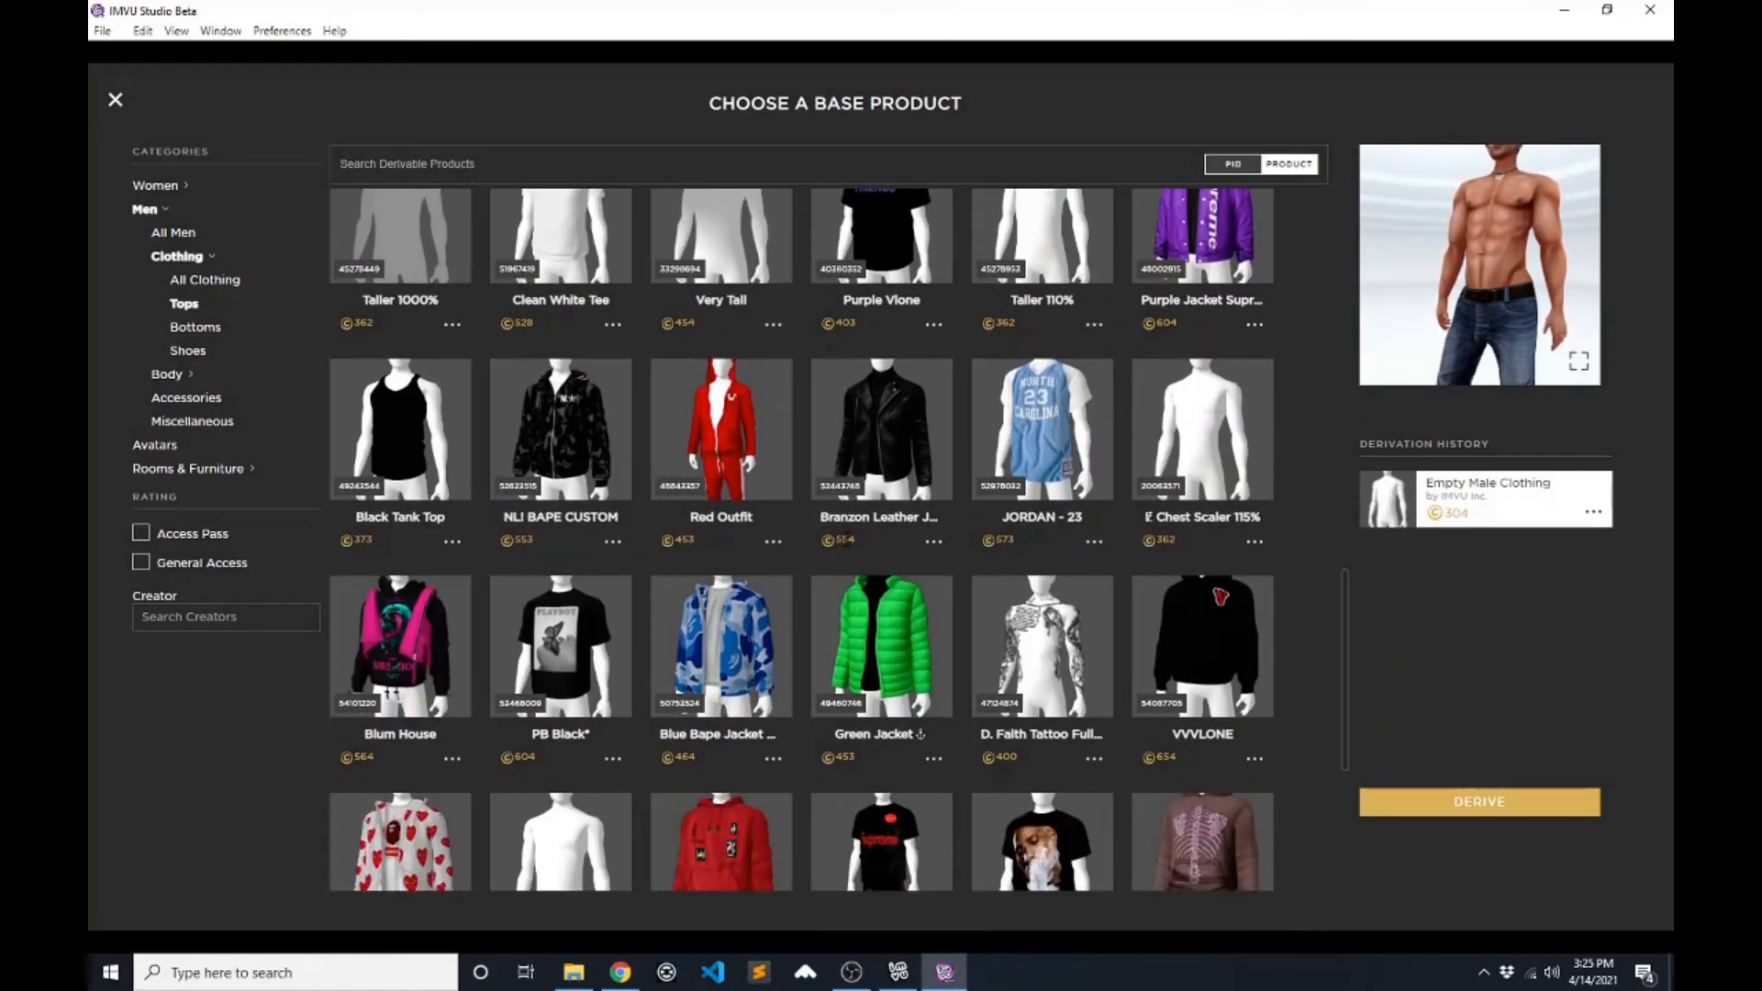
pyautogui.scroll(-3, 727, 587)
pyautogui.scroll(-6, 728, 587)
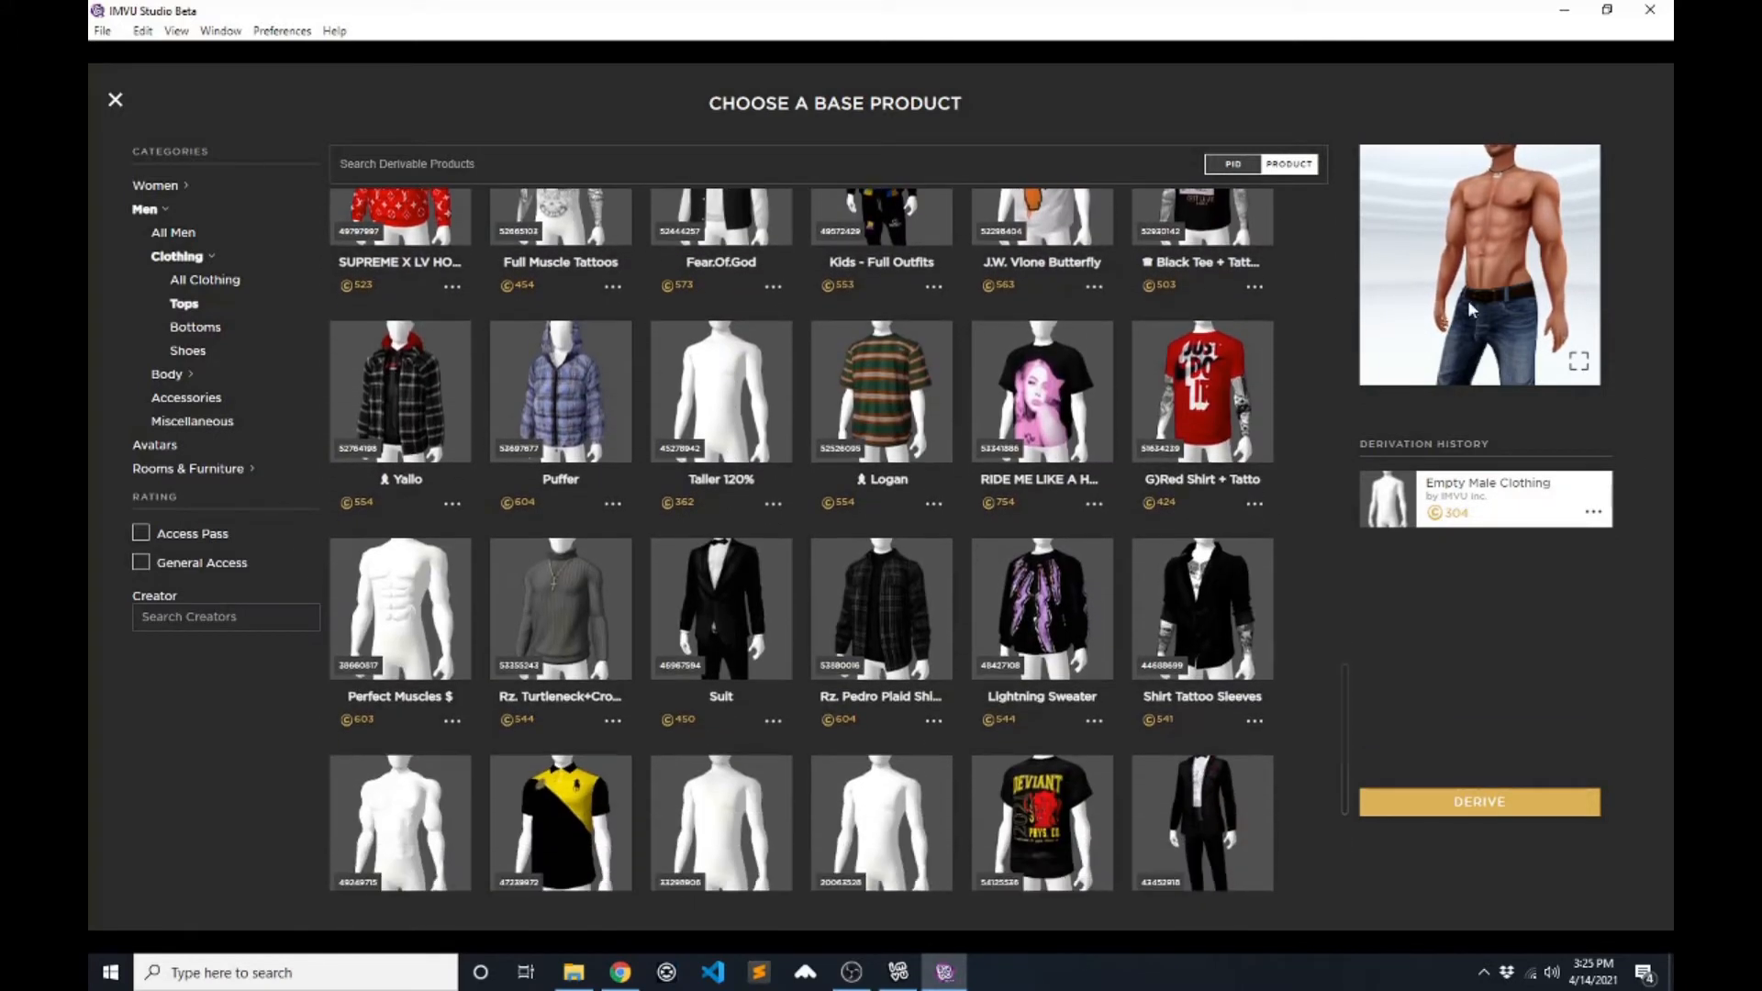
pyautogui.click(1582, 363)
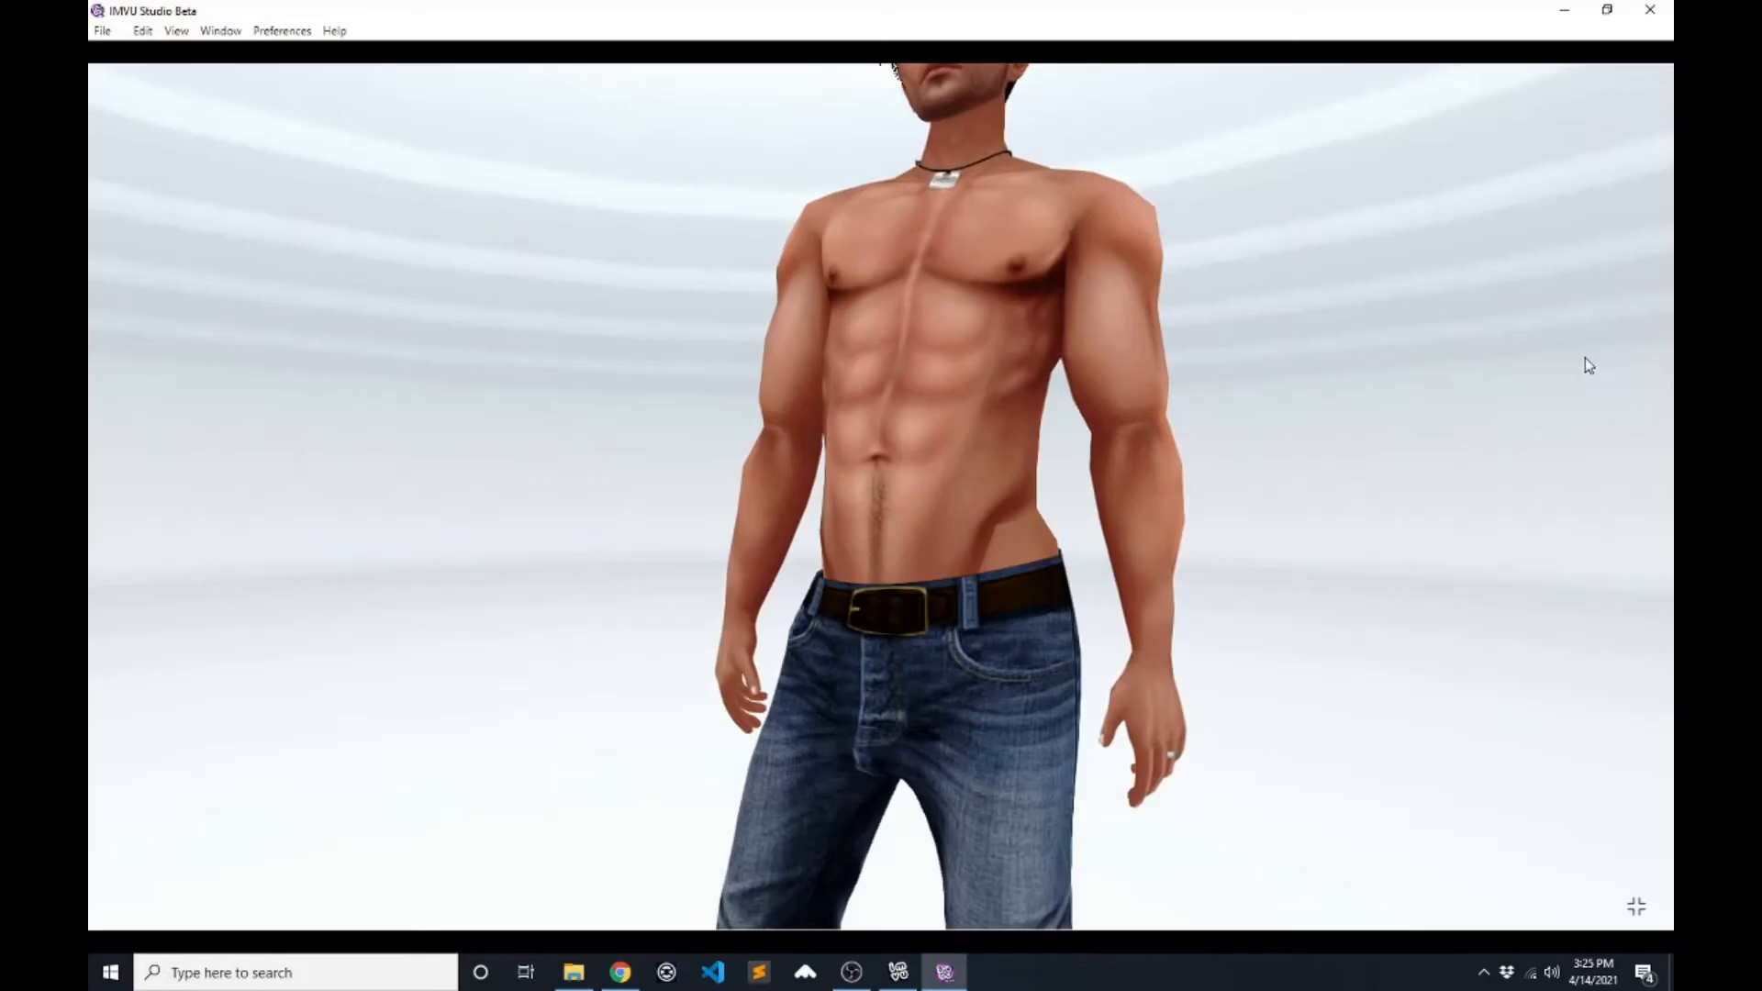
# - Exit the full-screen preview, select the Rz. Pedro Plaid Shirt and examine the products in its derivation history
pyautogui.click(1639, 912)
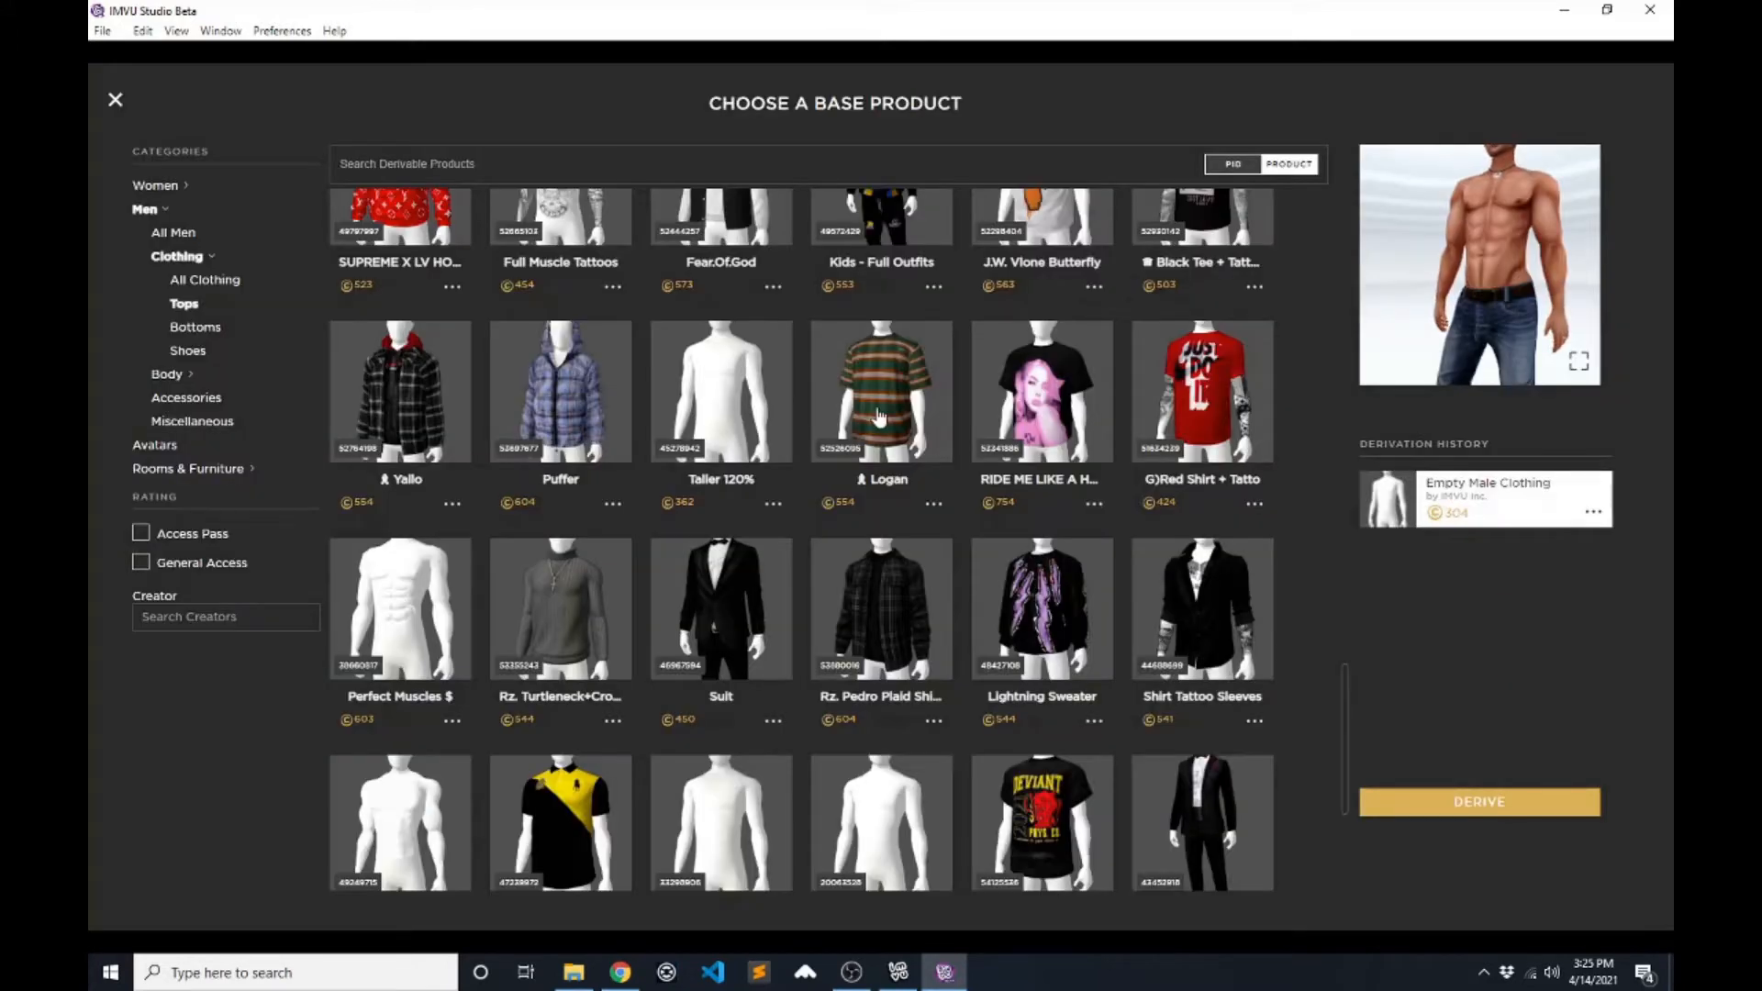
pyautogui.click(881, 610)
pyautogui.scroll(-2, 1560, 773)
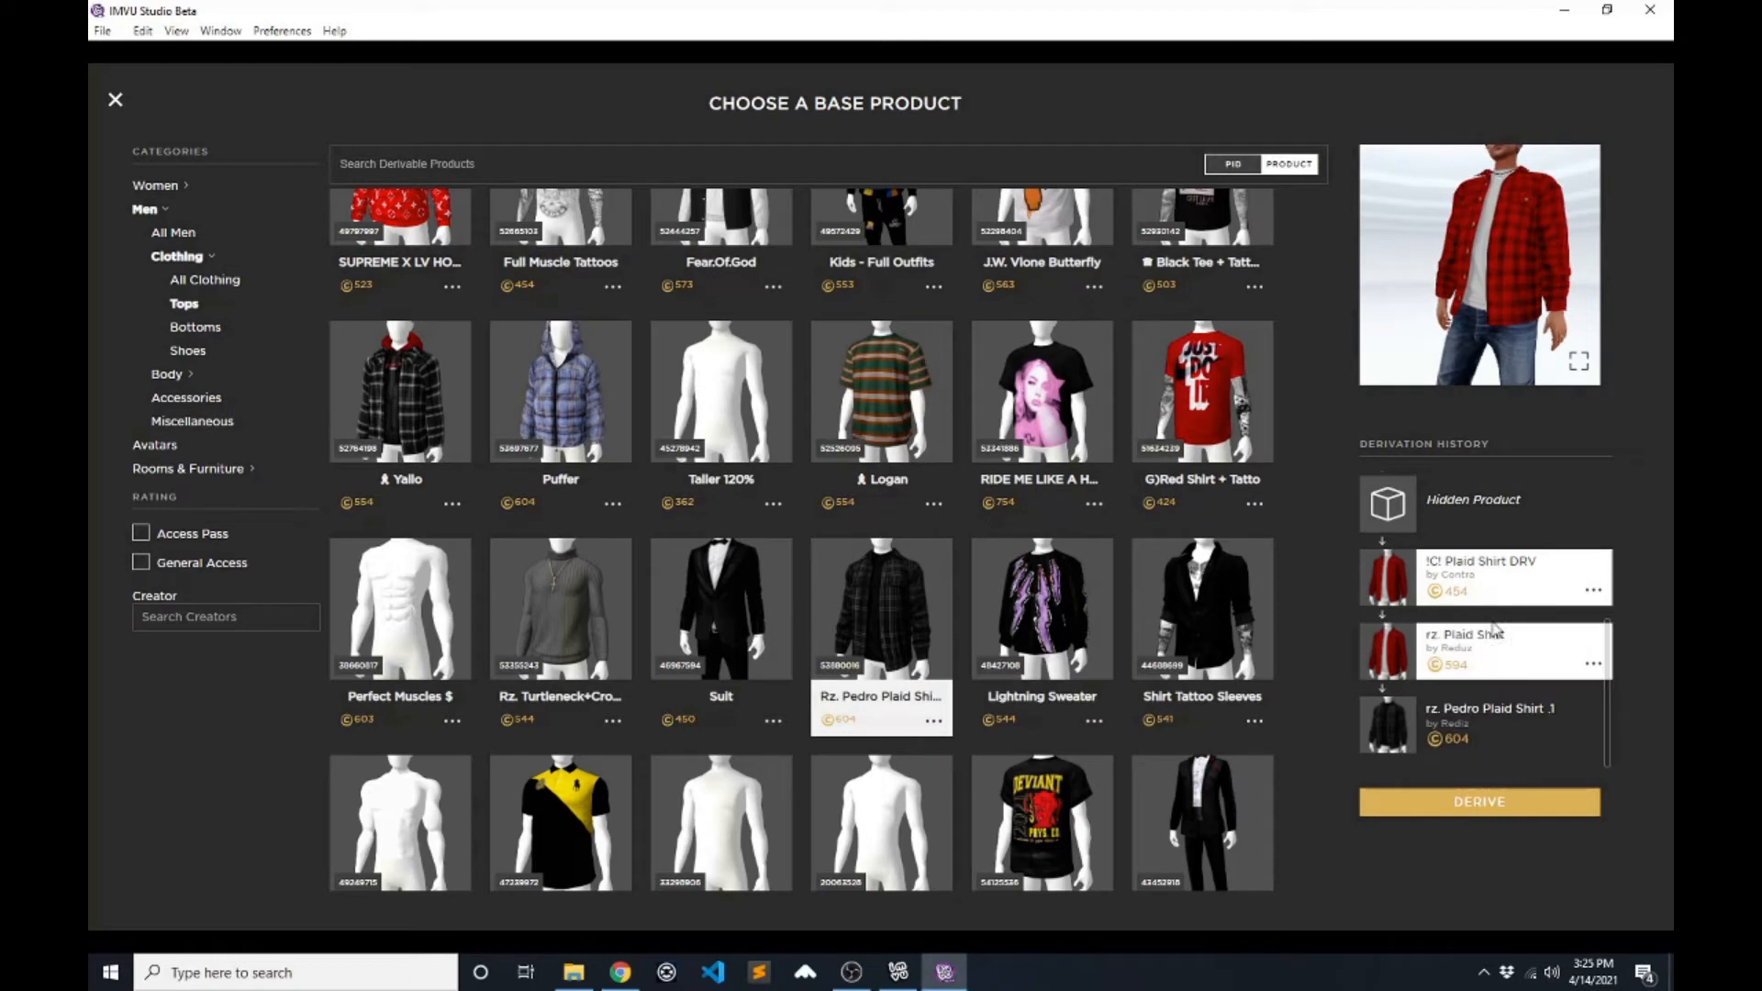
pyautogui.scroll(3, 1468, 638)
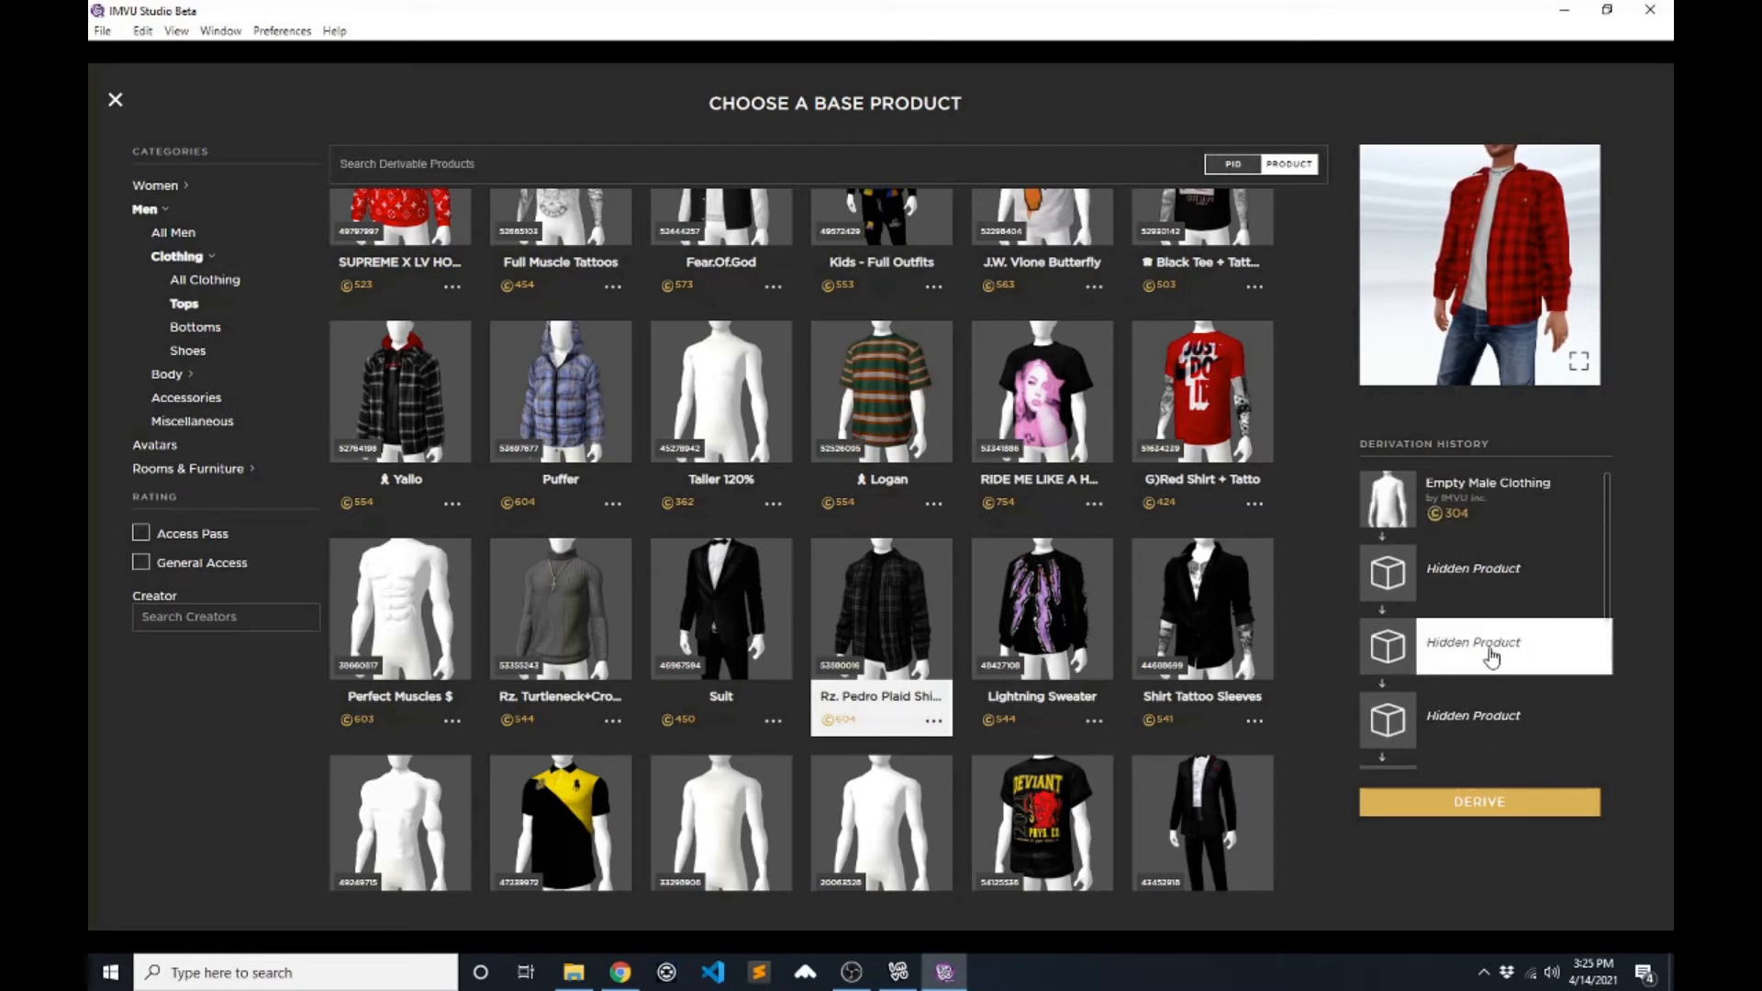
pyautogui.scroll(-1, 1489, 656)
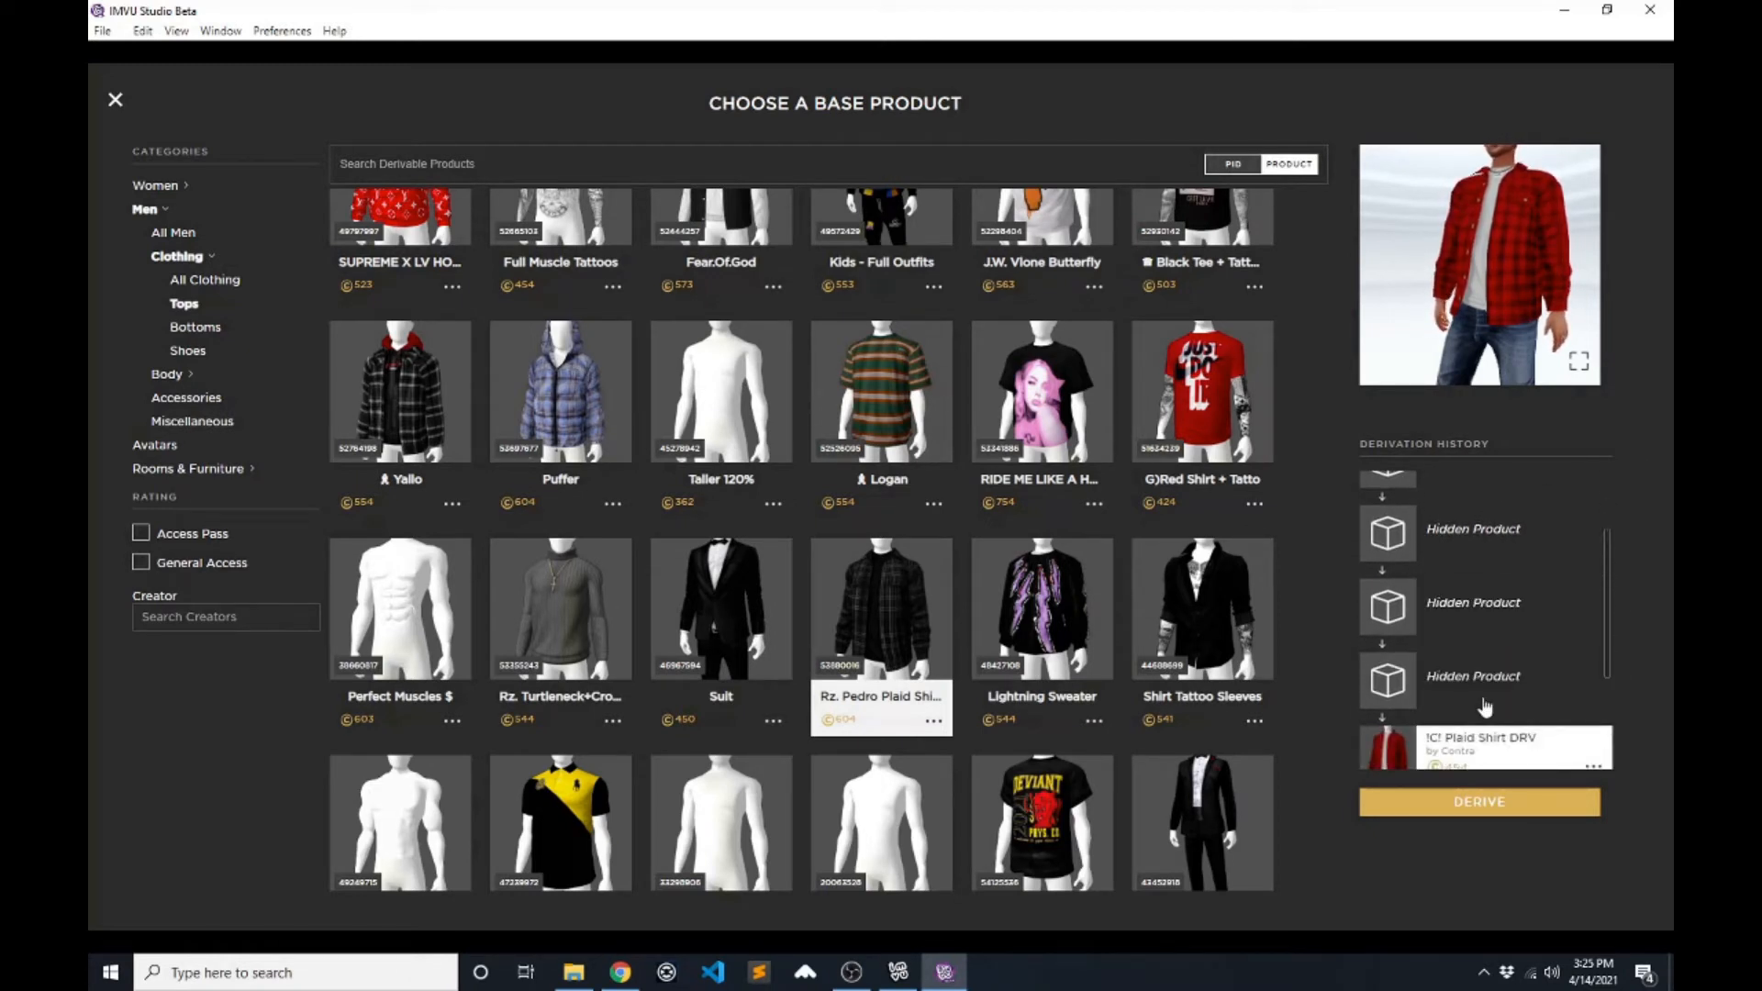
pyautogui.scroll(2, 1488, 653)
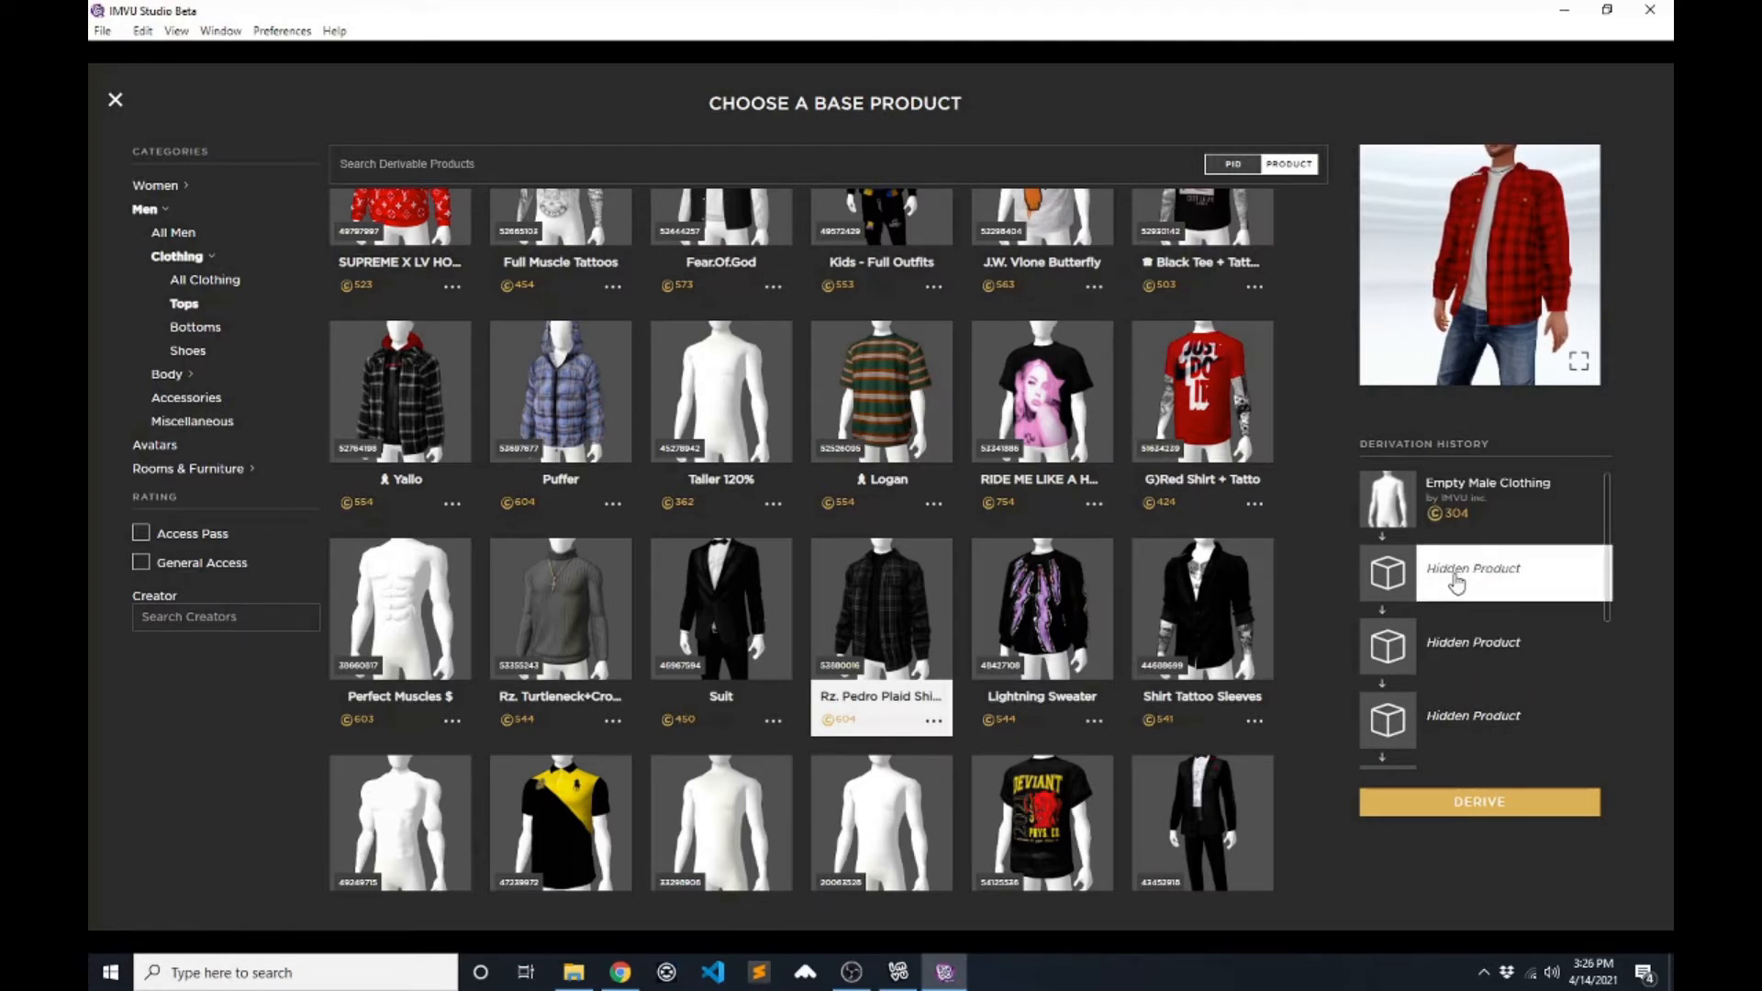
pyautogui.scroll(-1, 1538, 680)
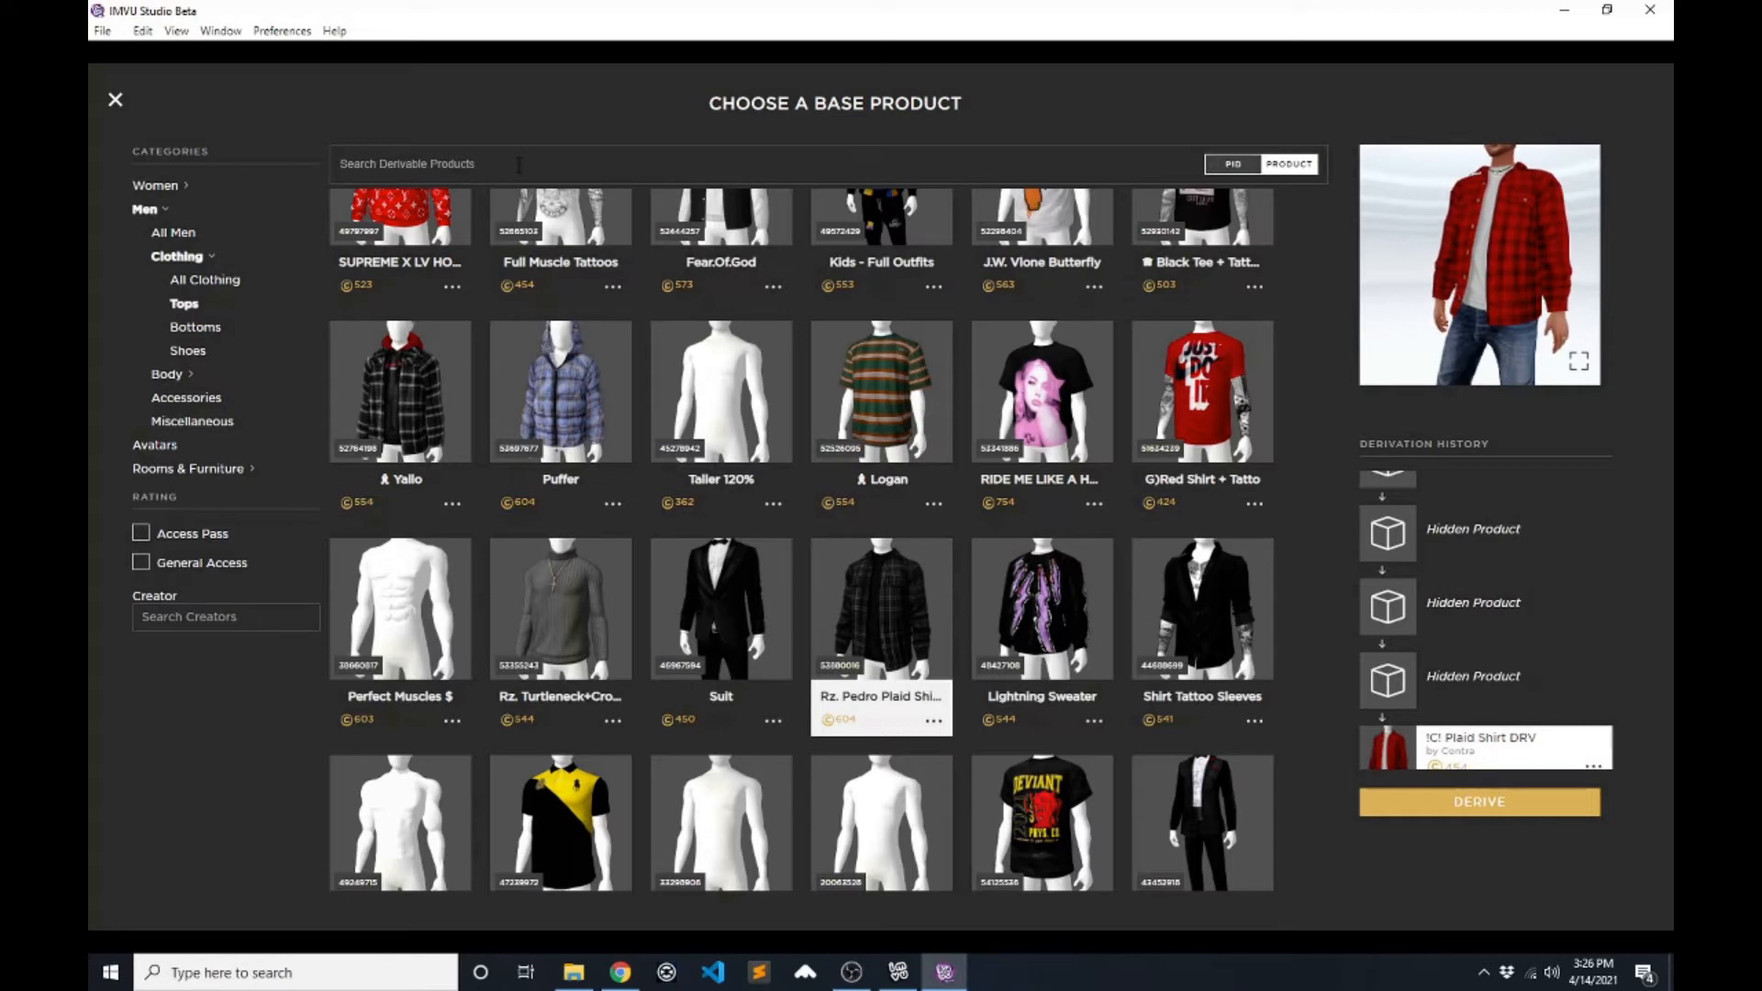
# - Search the derivable products by PID for 53692046 and derive a new product from the M' Spring Pocket Tee
pyautogui.write('53692046')
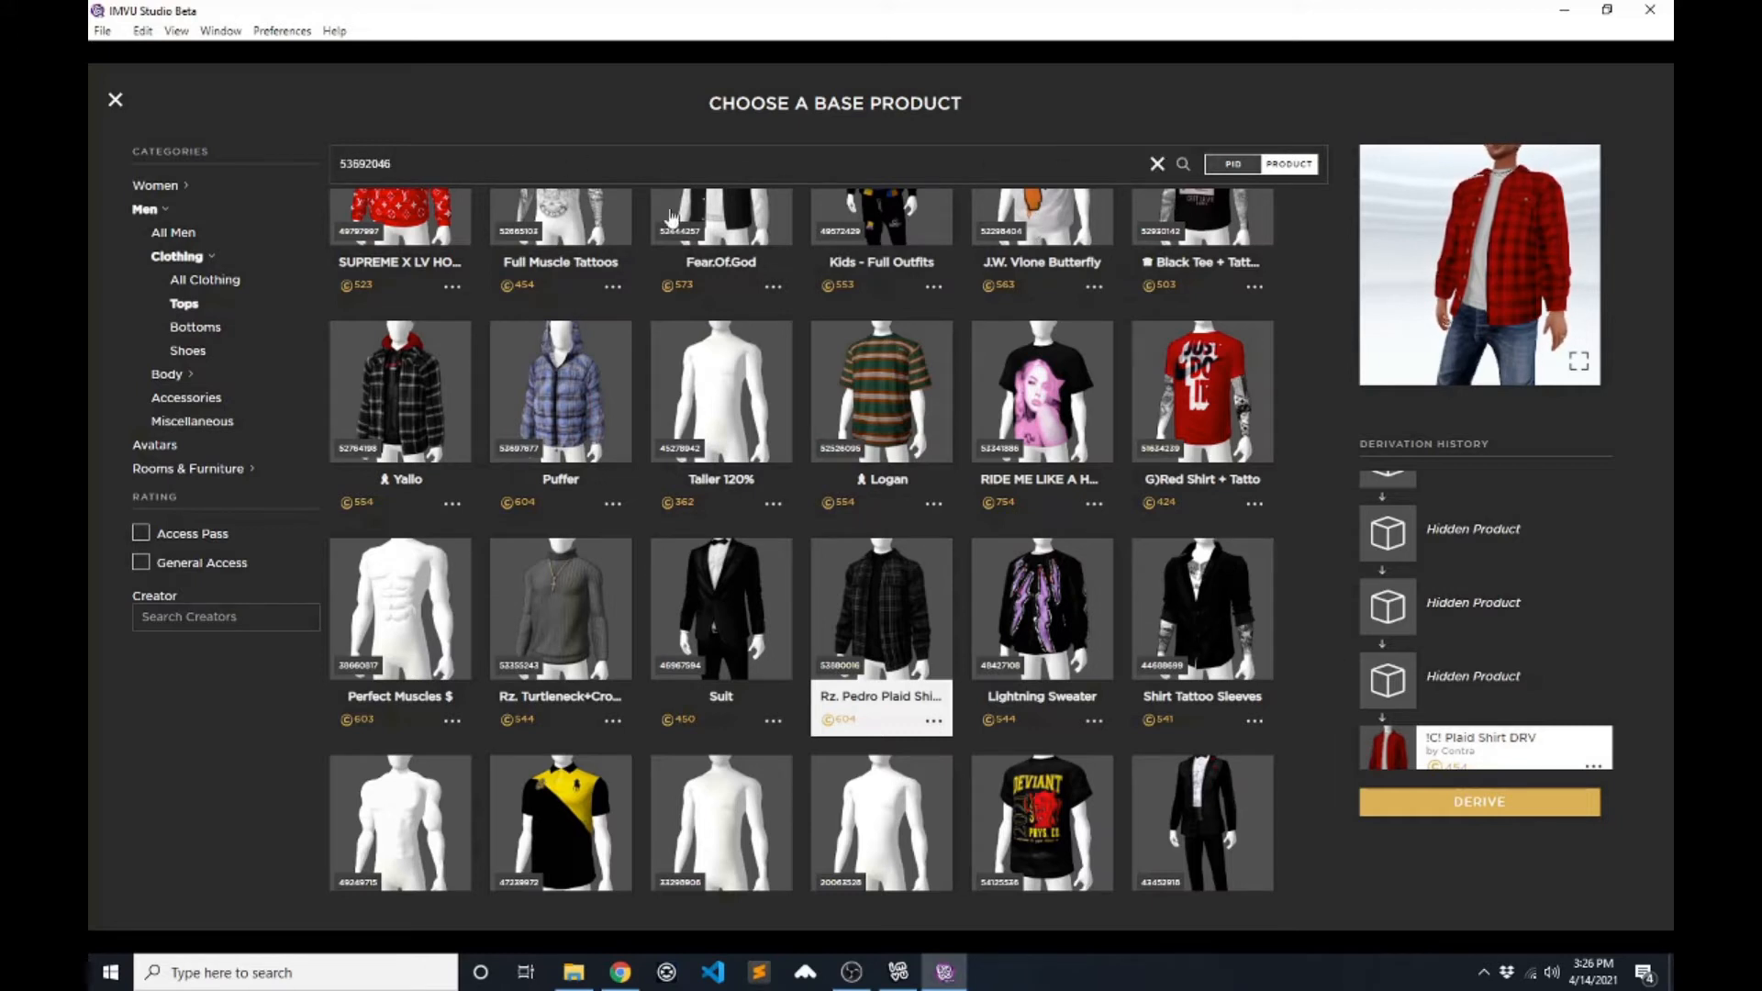
pyautogui.click(1241, 166)
pyautogui.click(1183, 167)
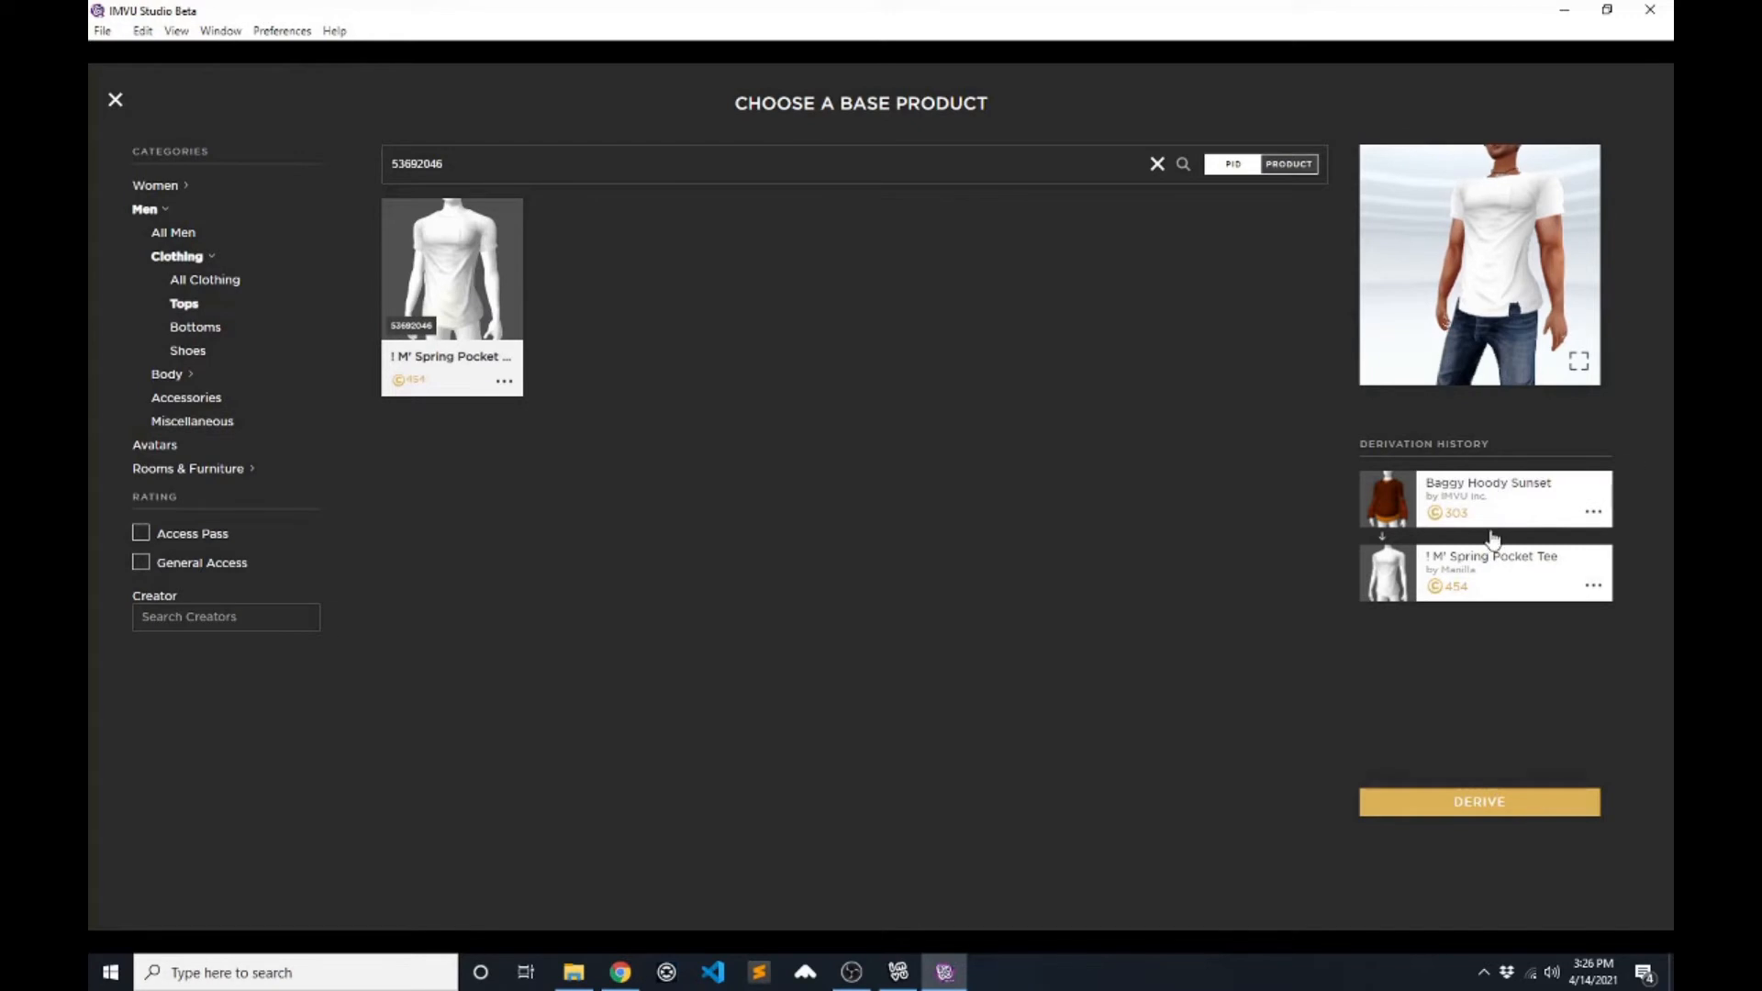
pyautogui.click(1493, 807)
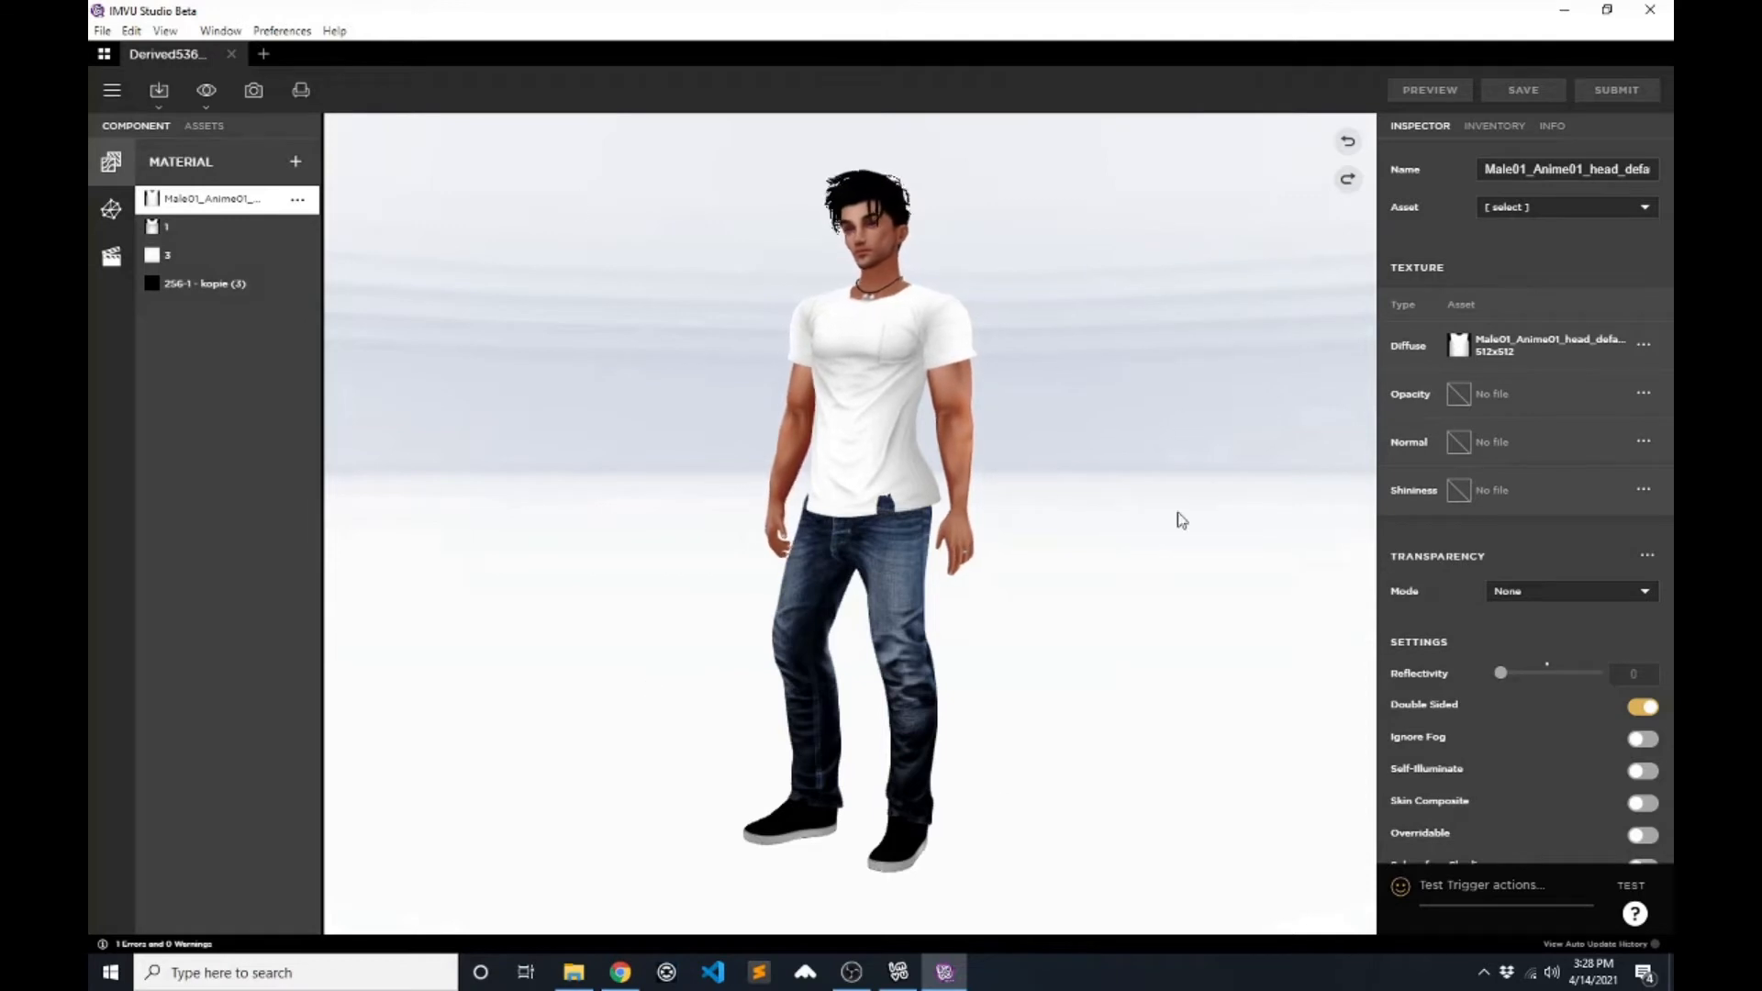
# - Enter Decoration Mode and search the inventory for "shadowless" across all categories instead of only furniture
pyautogui.click(300, 90)
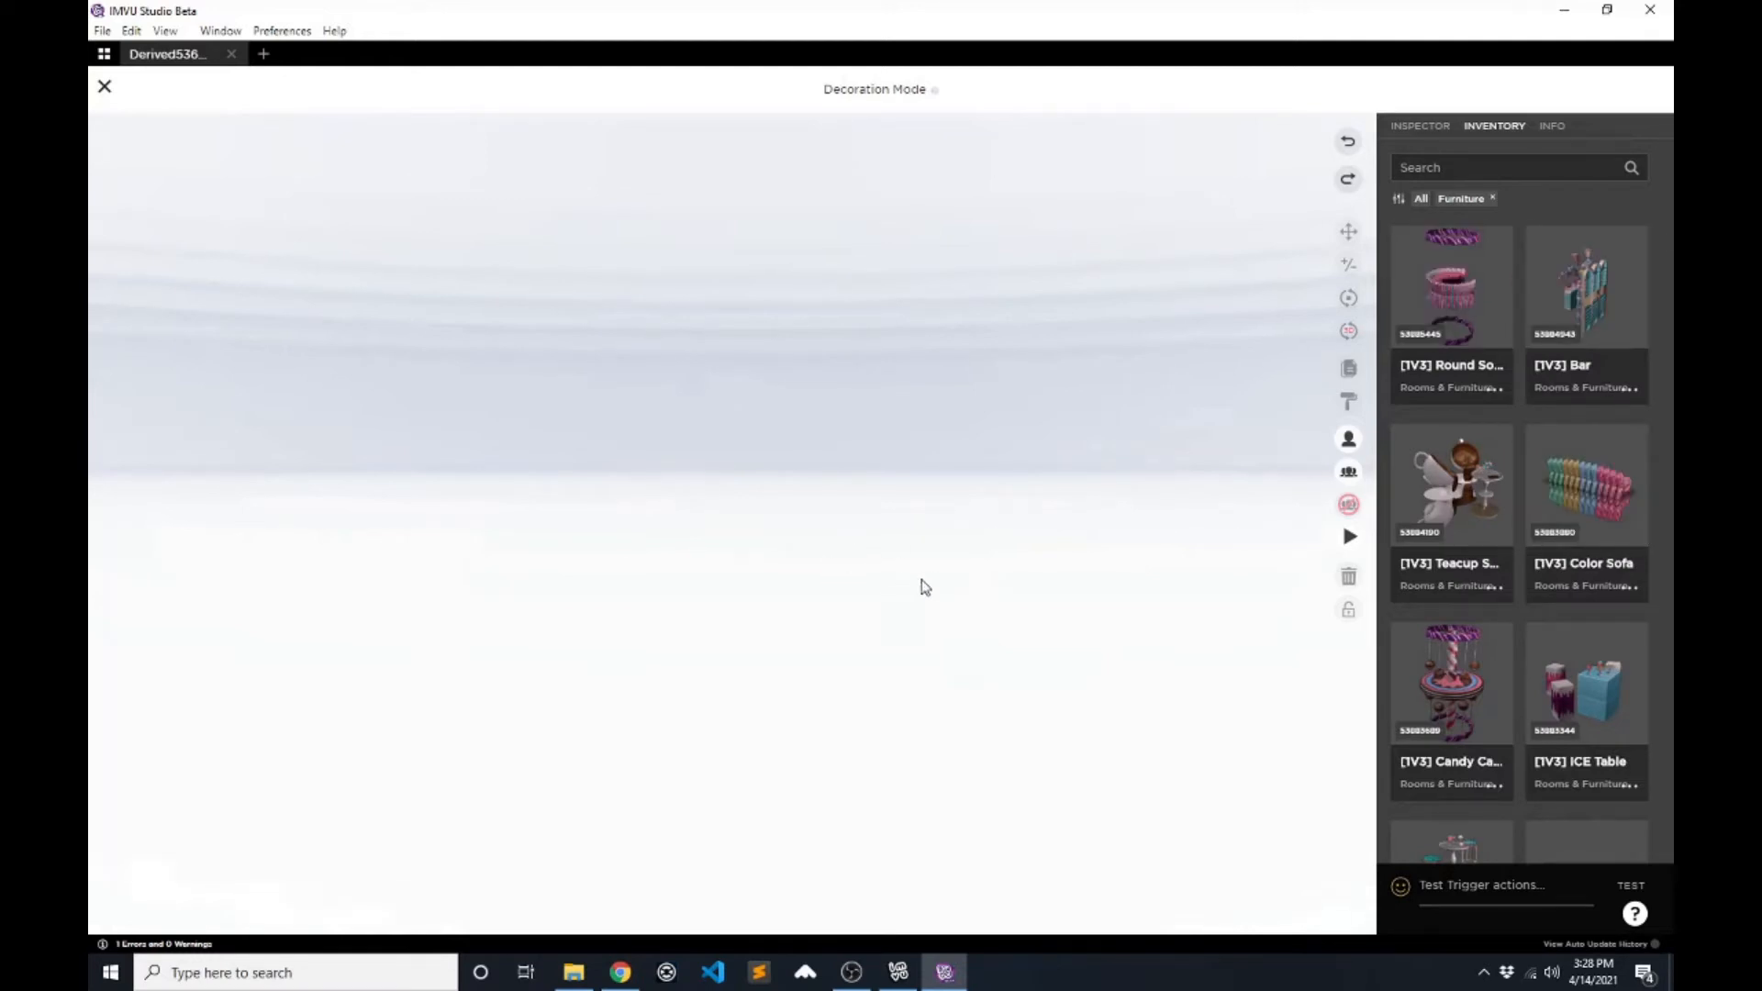
pyautogui.scroll(-5, 776, 550)
pyautogui.moveTo(932, 503); pyautogui.dragTo(994, 542)
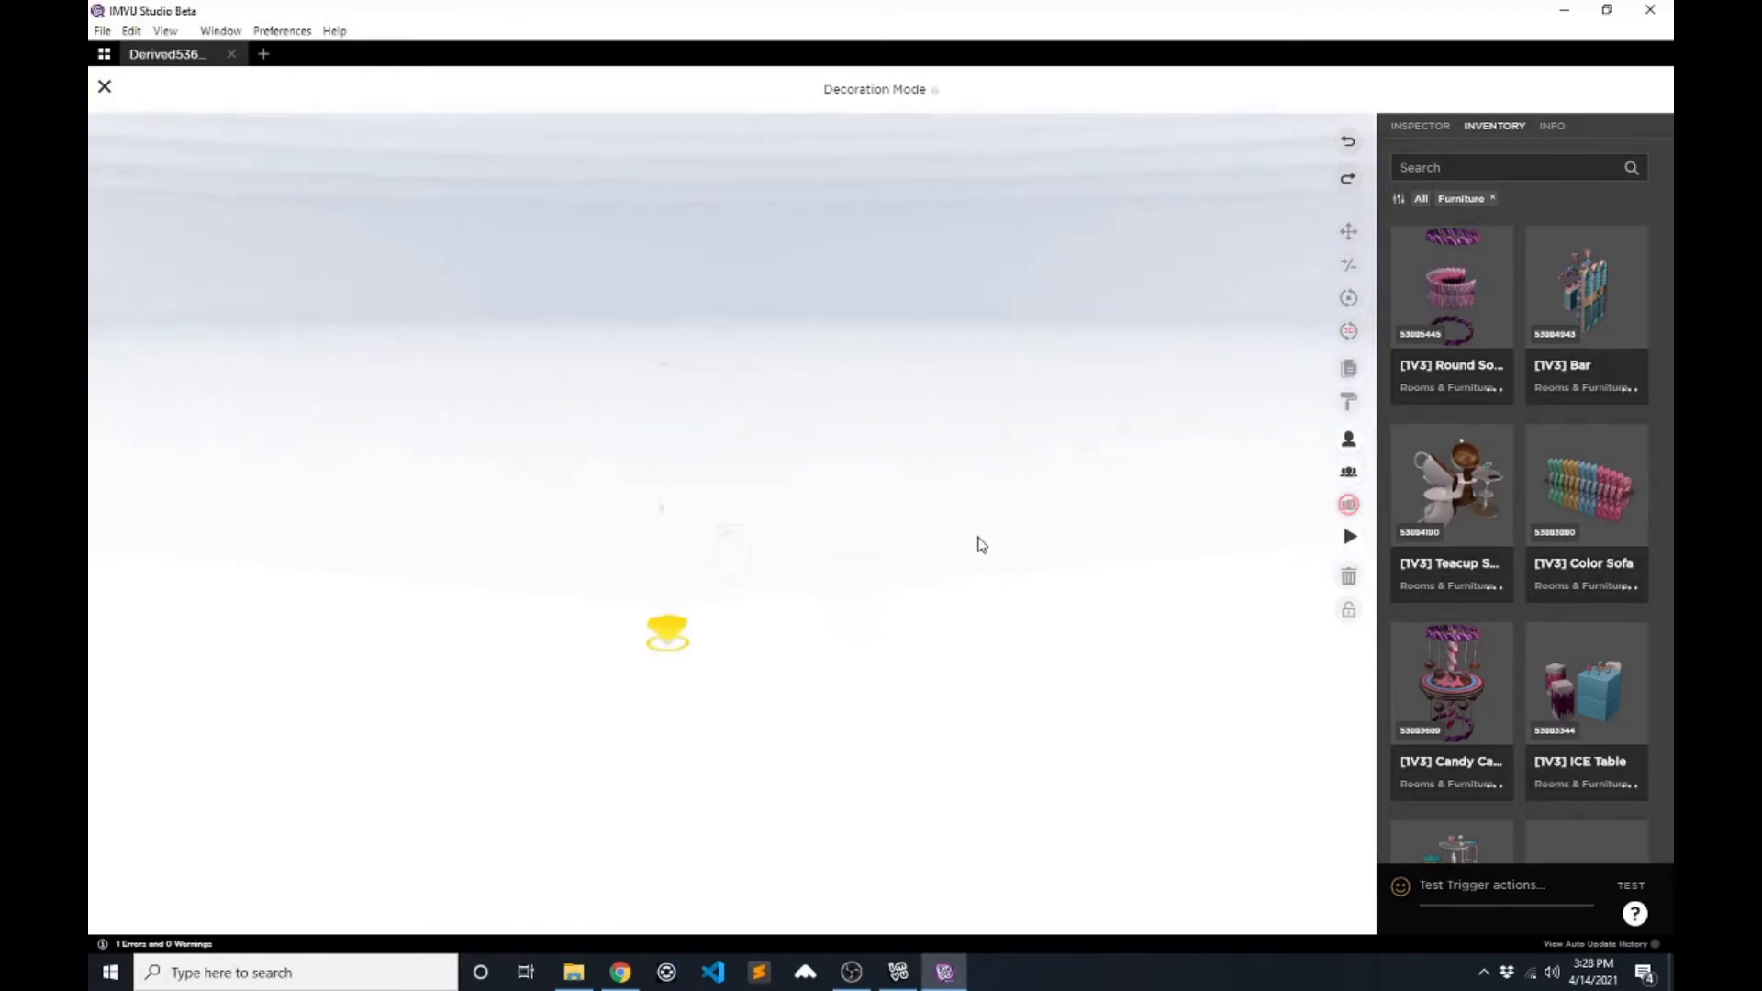
pyautogui.click(1465, 169)
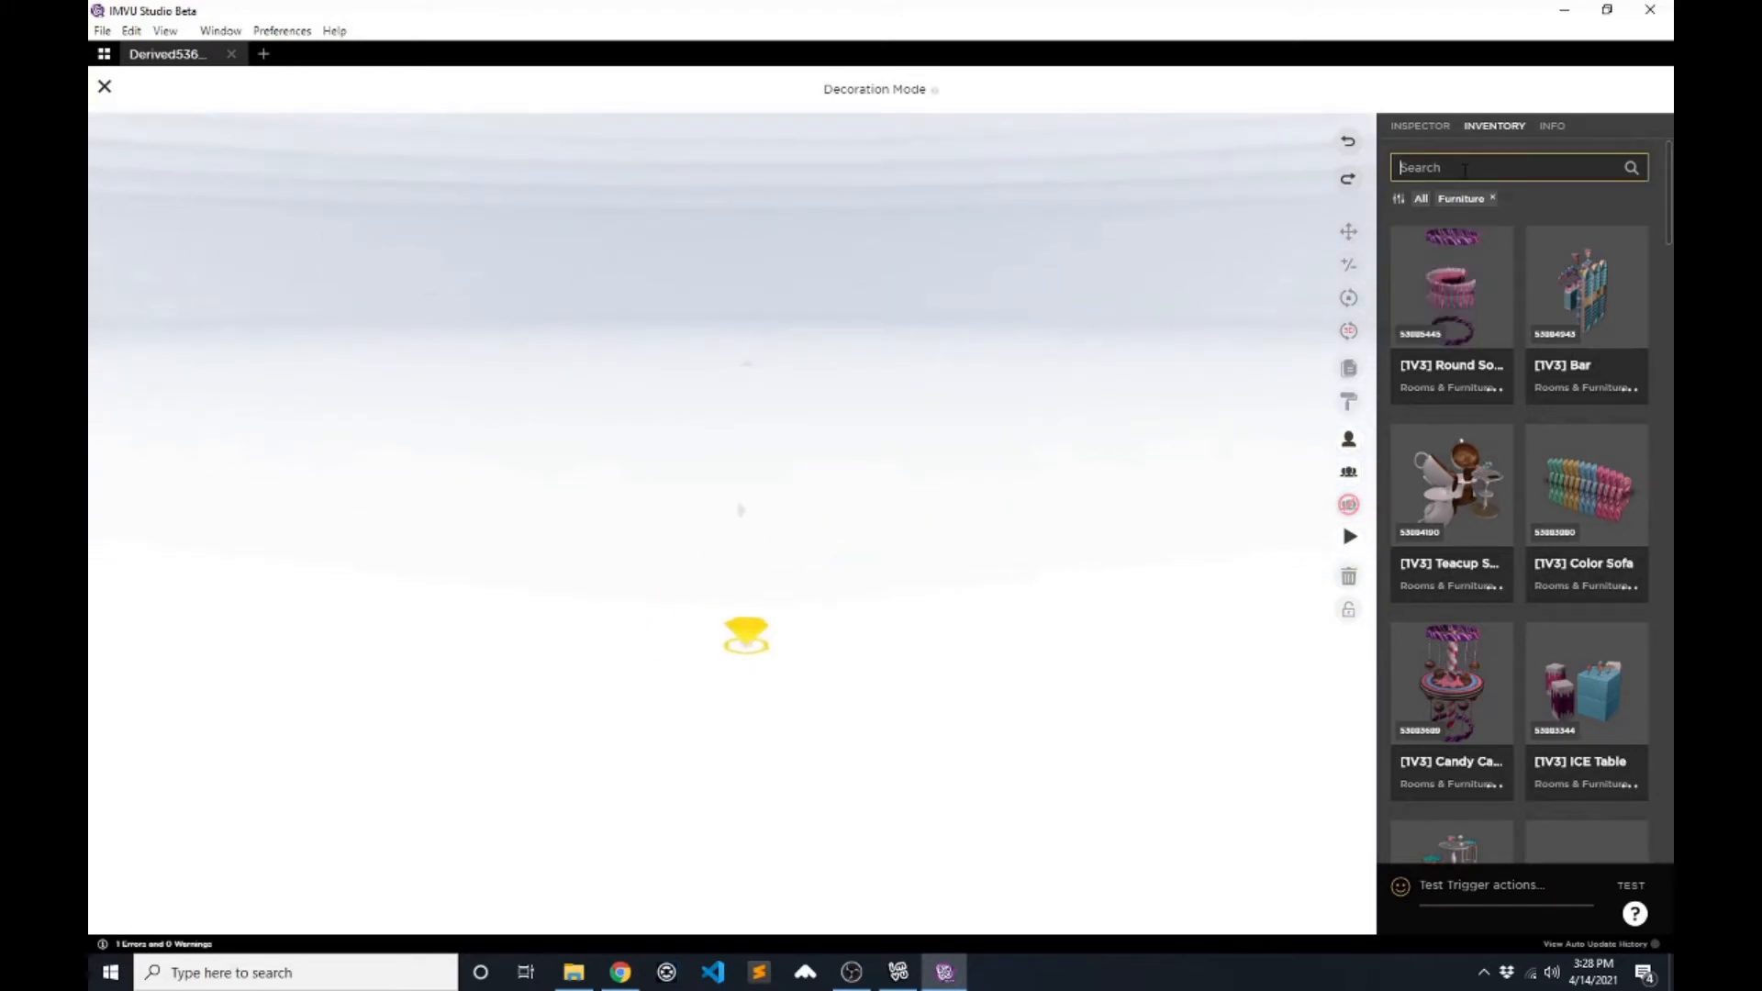
pyautogui.write('shadowl')
pyautogui.press('Return')
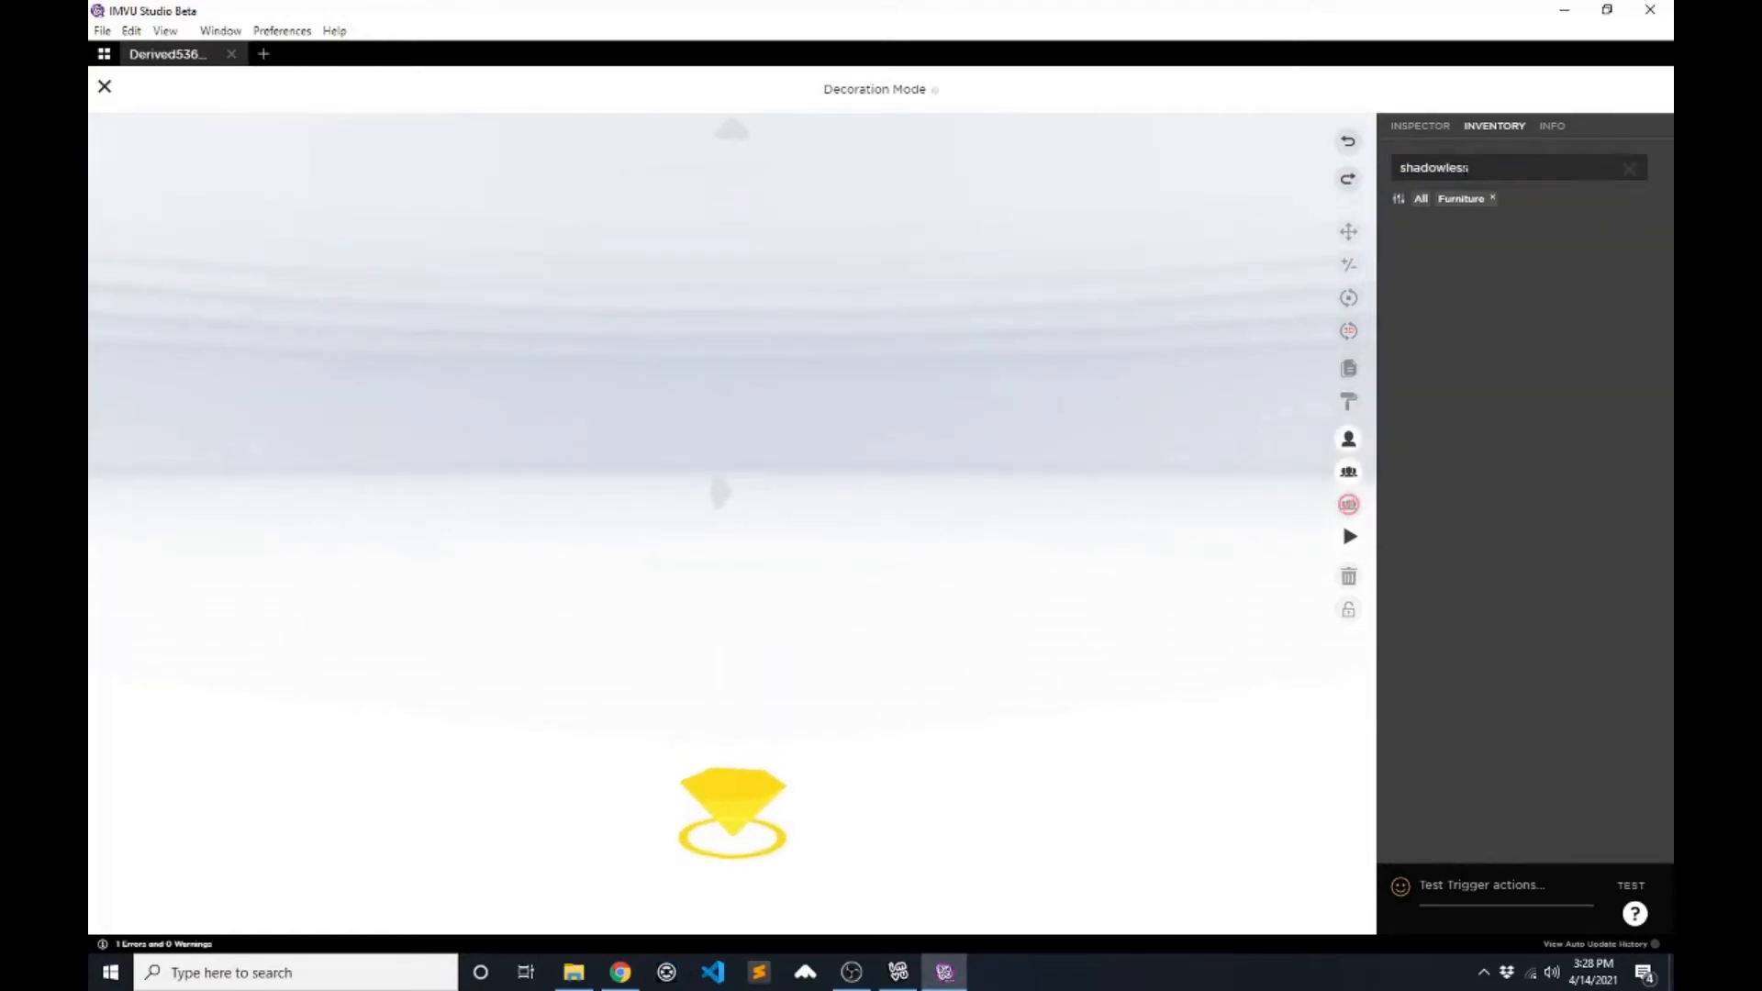
pyautogui.click(1492, 197)
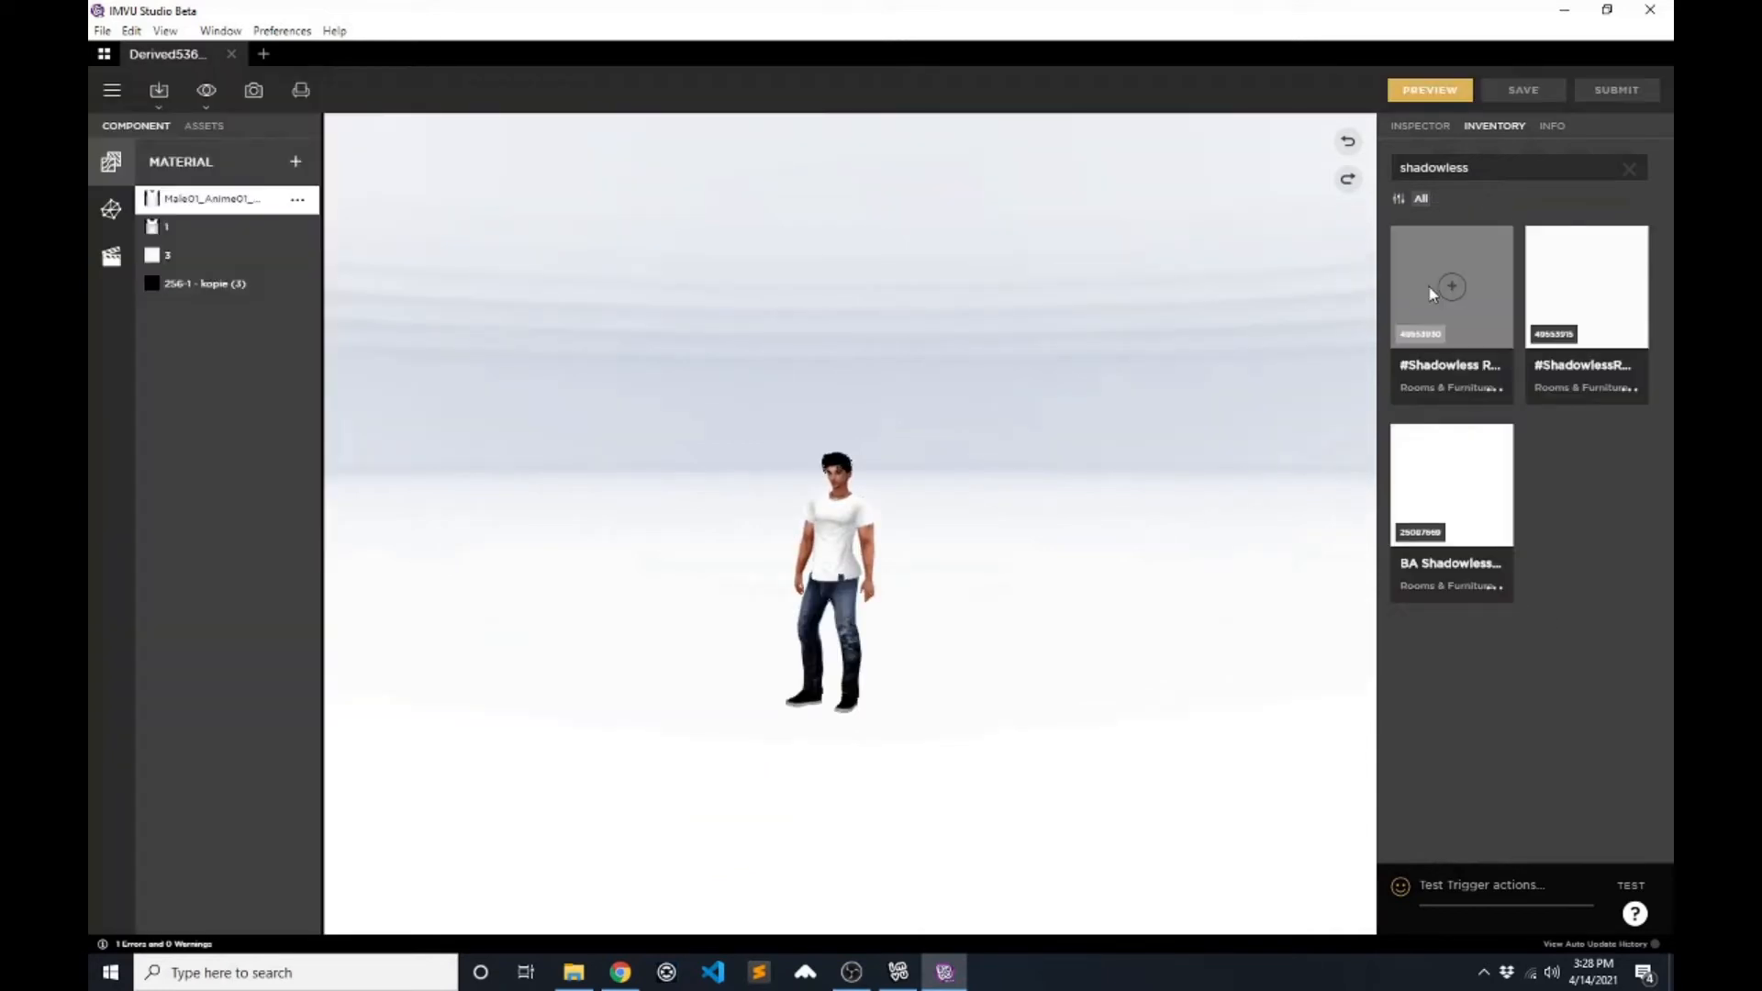
# - Load the white #Shadowless room as the scene and frame the avatar from the front
pyautogui.click(1585, 285)
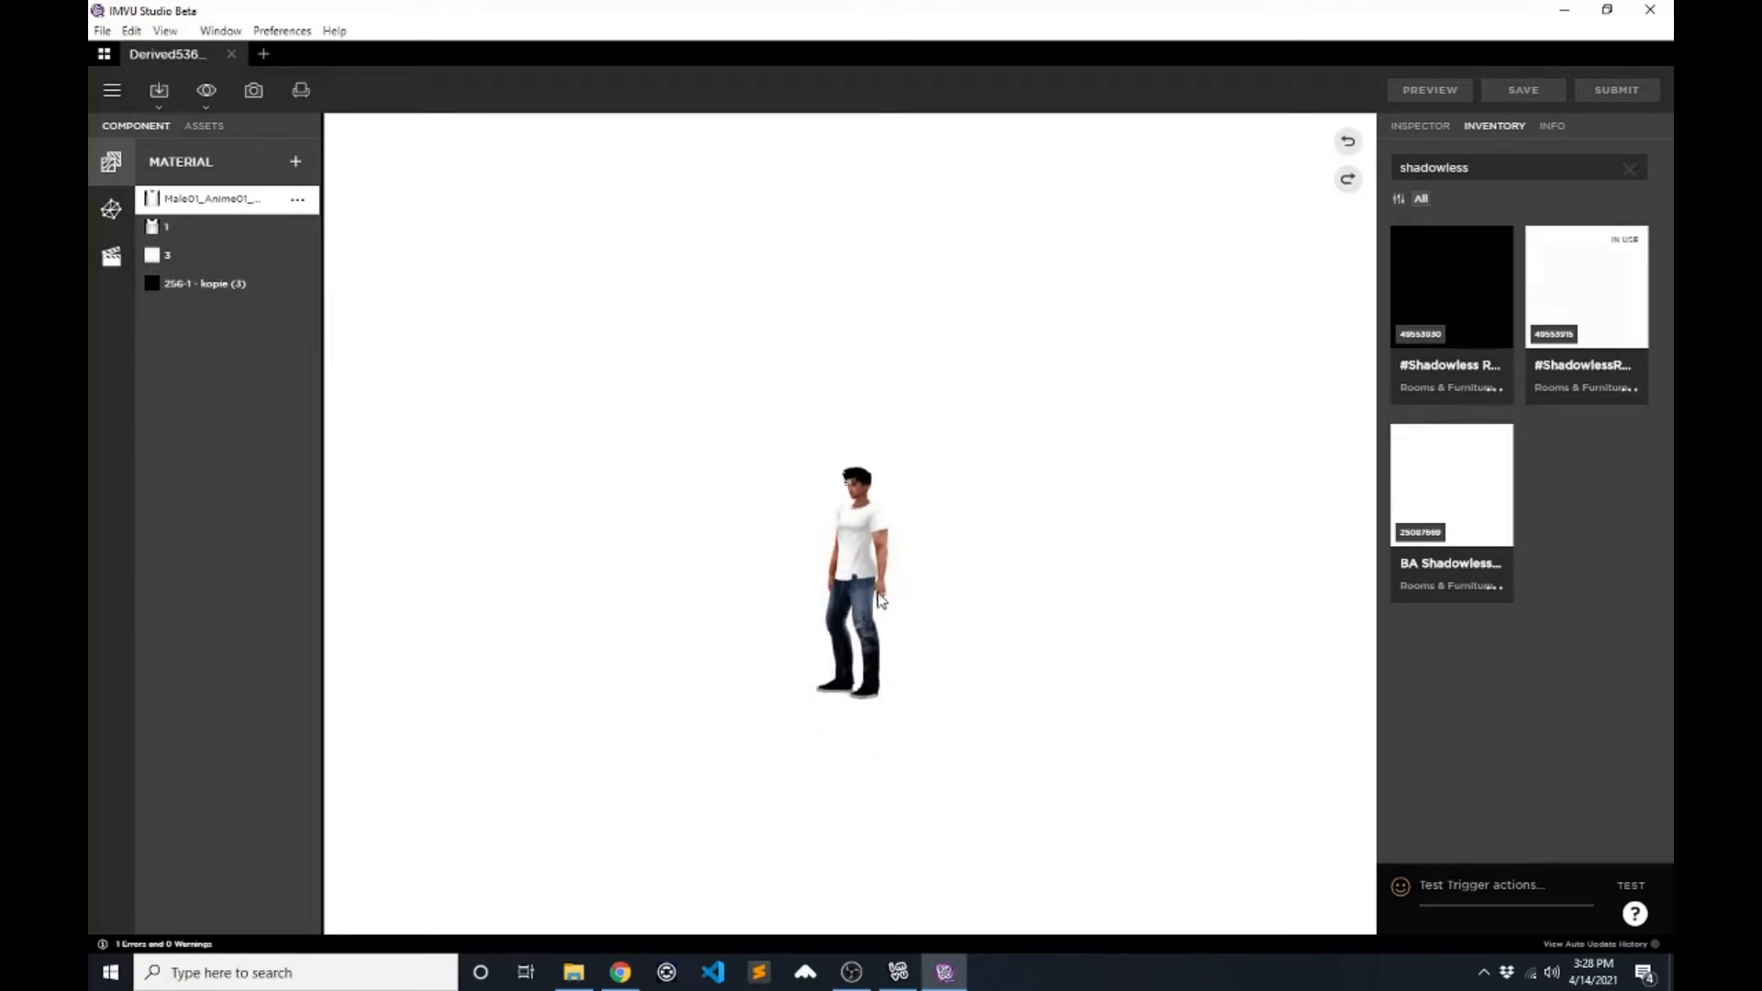
pyautogui.scroll(3, 947, 603)
pyautogui.moveTo(1015, 615); pyautogui.dragTo(1021, 536, button='right')
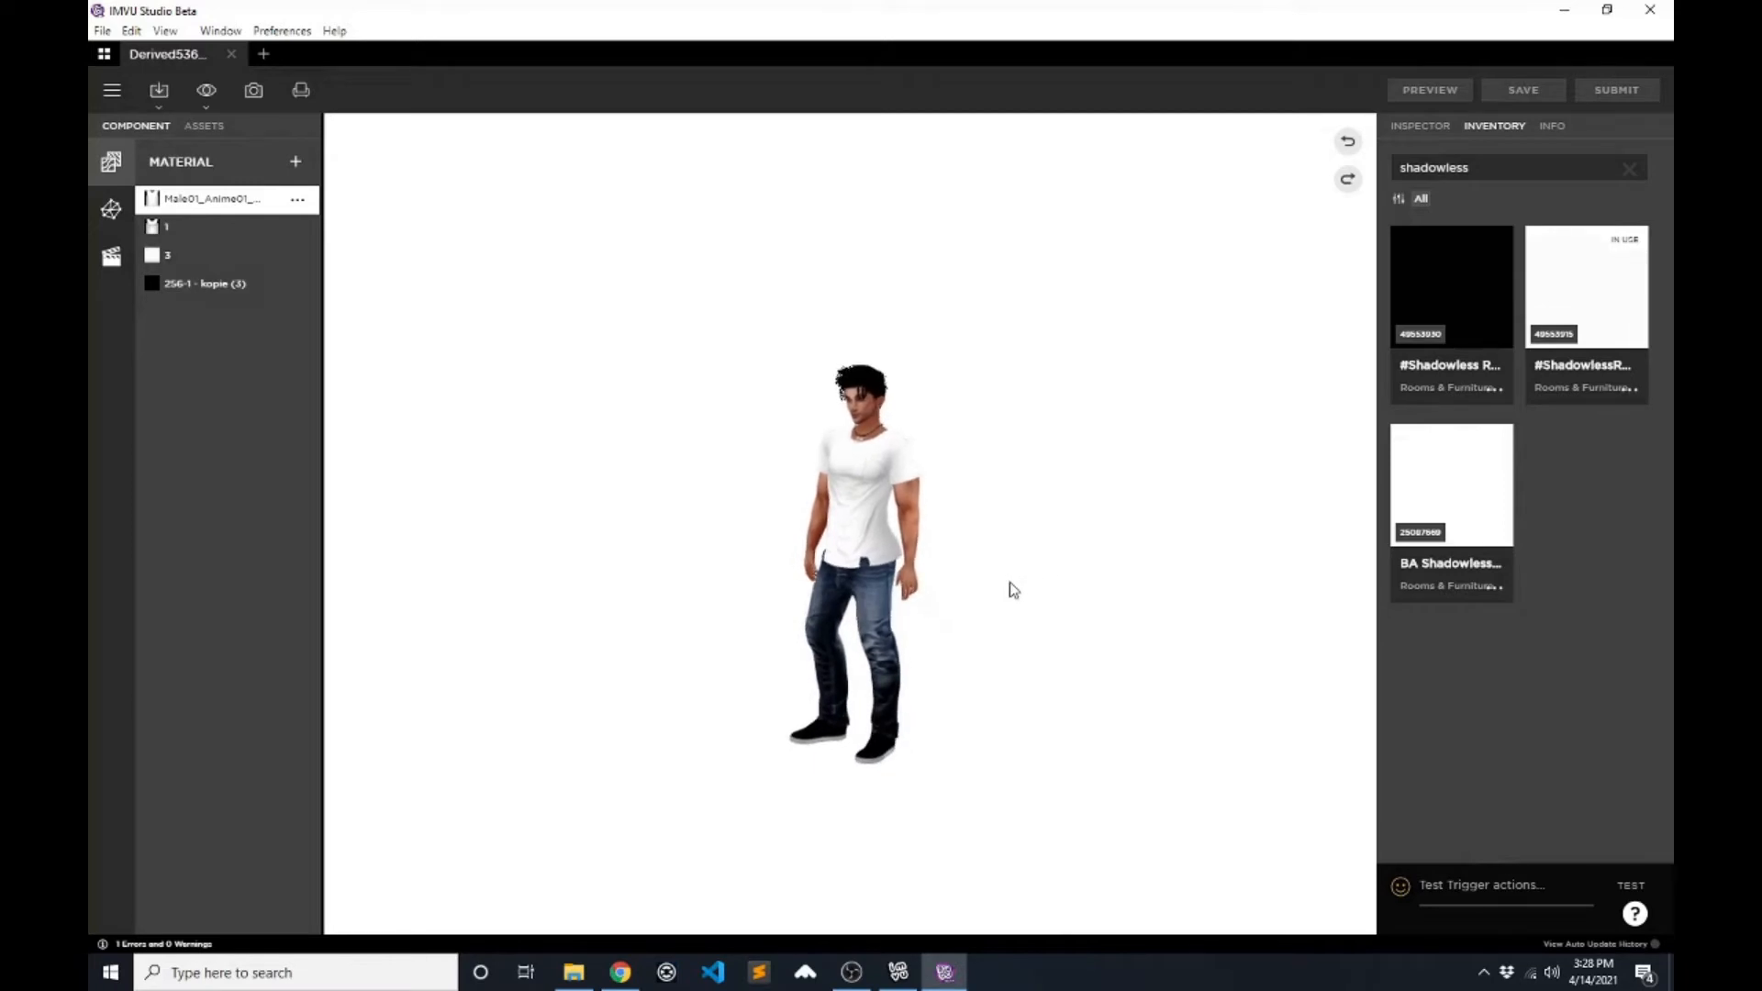
pyautogui.moveTo(1054, 554); pyautogui.dragTo(1169, 554)
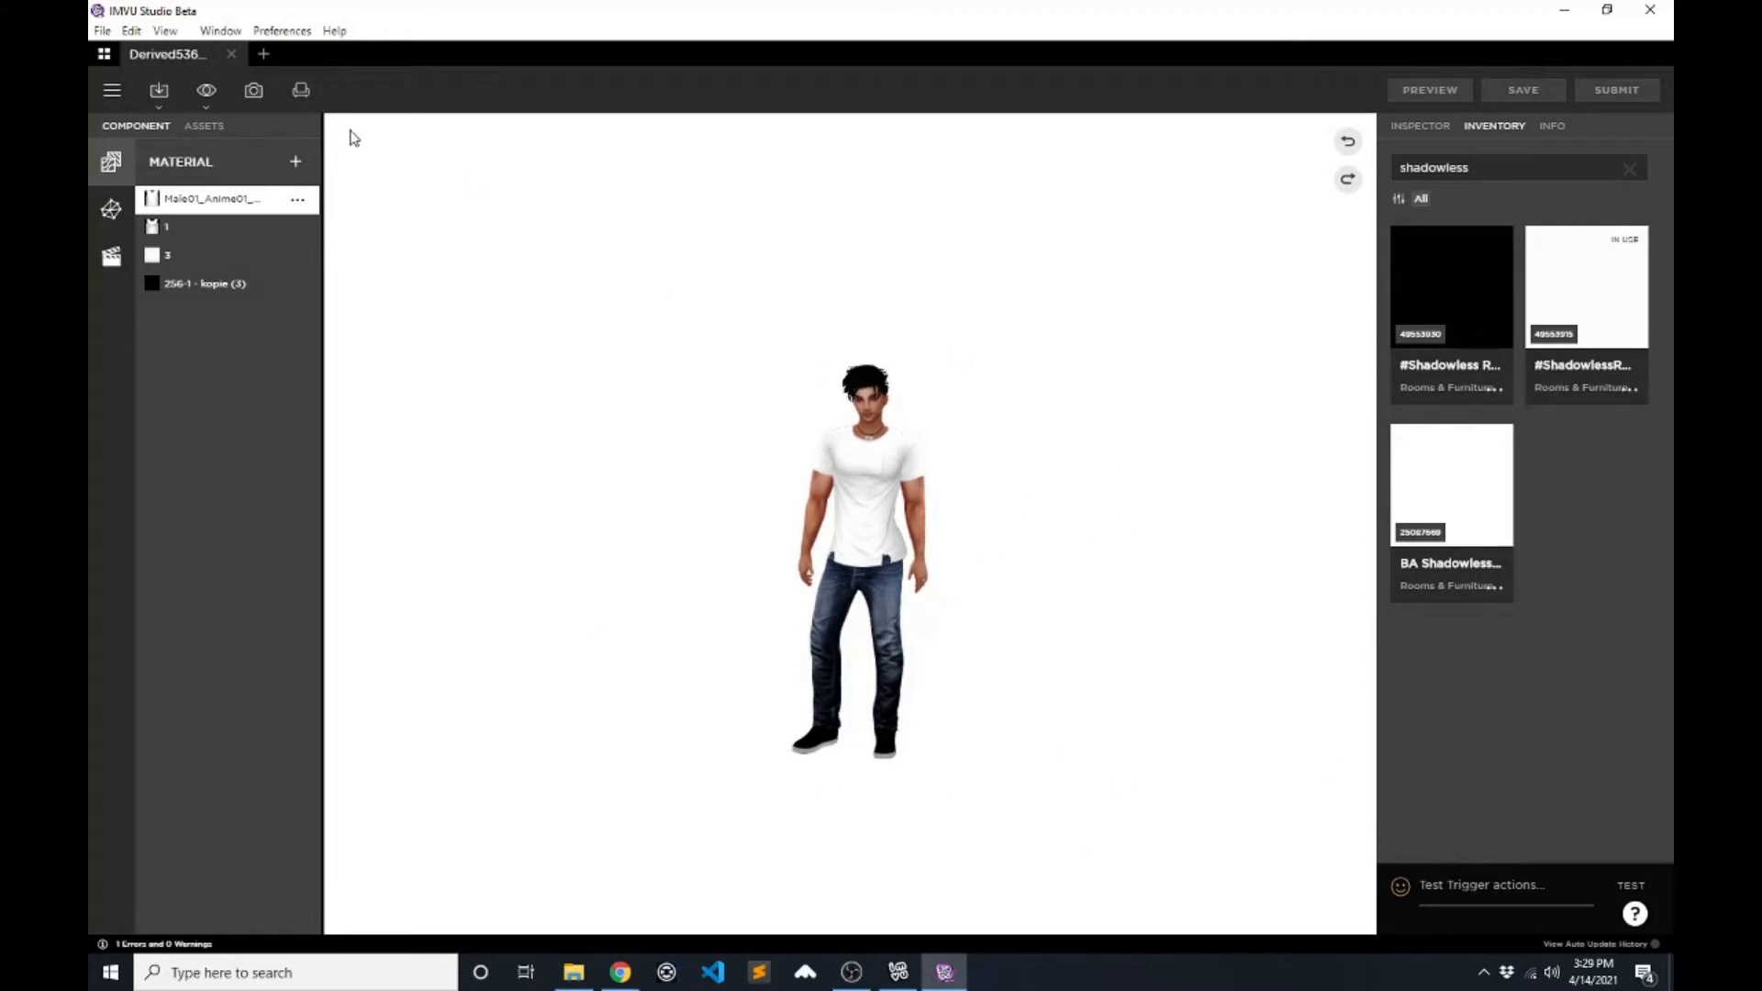
# - Review the derived product's mesh with its submesh materials and its actions, and return to the materials
pyautogui.moveTo(150, 200)
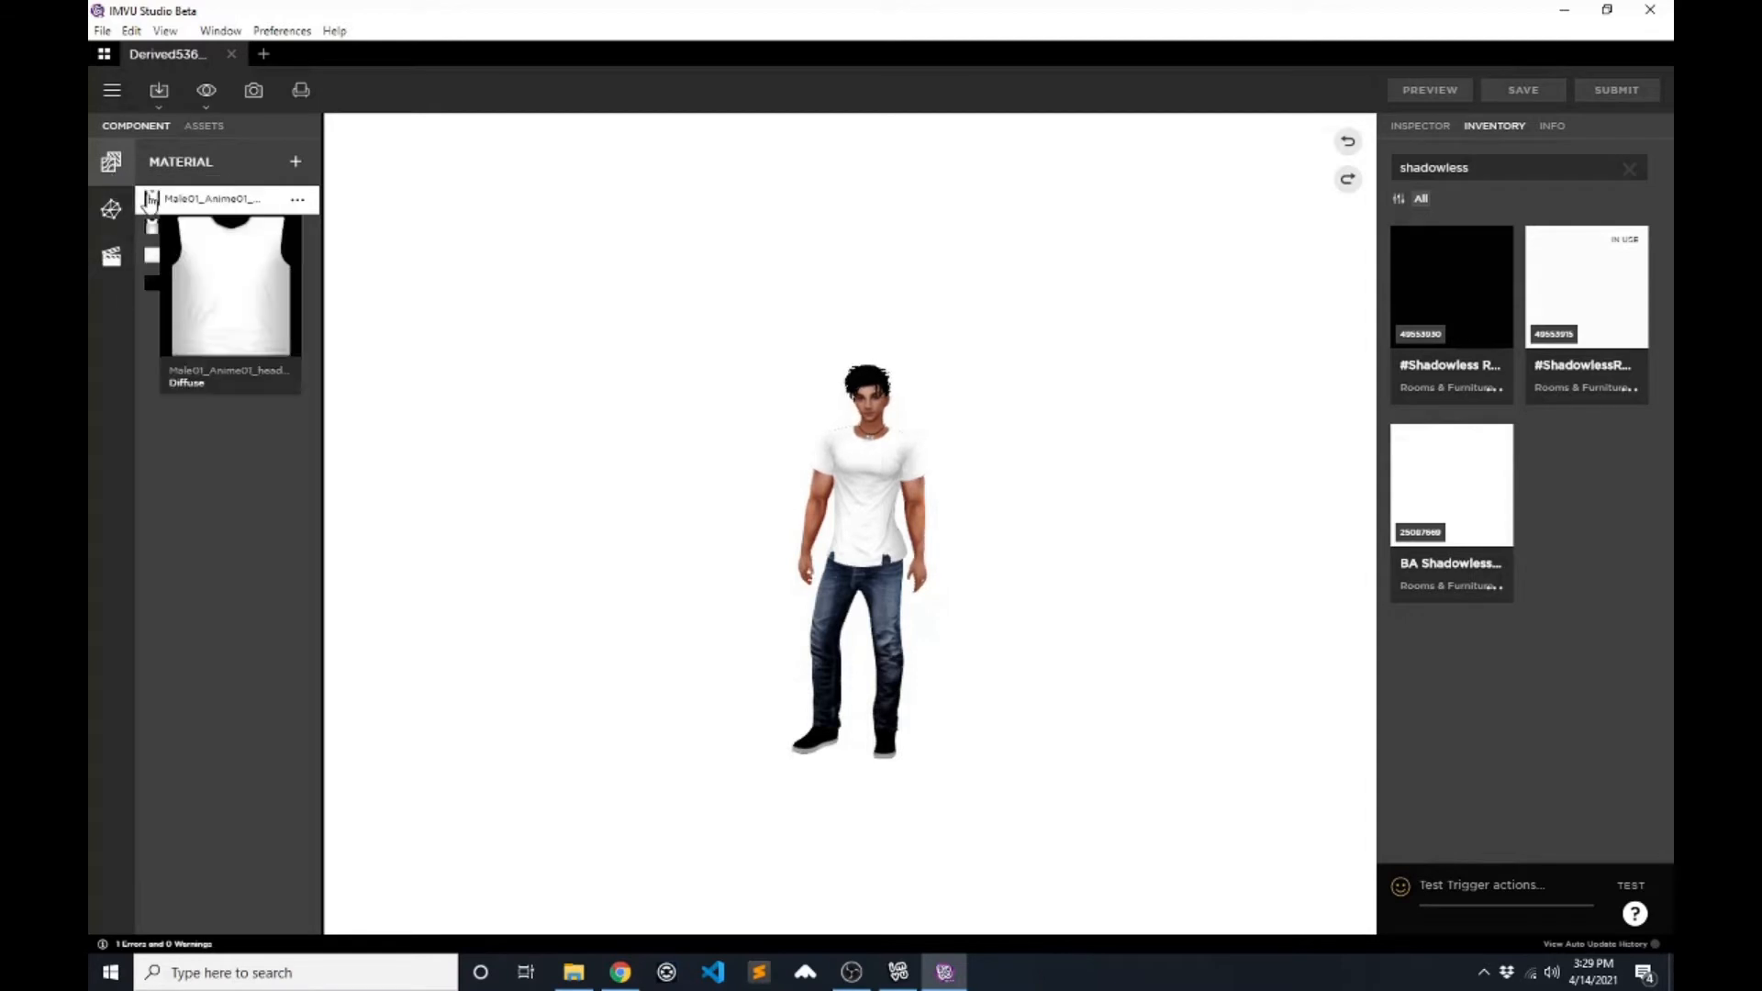
pyautogui.click(108, 209)
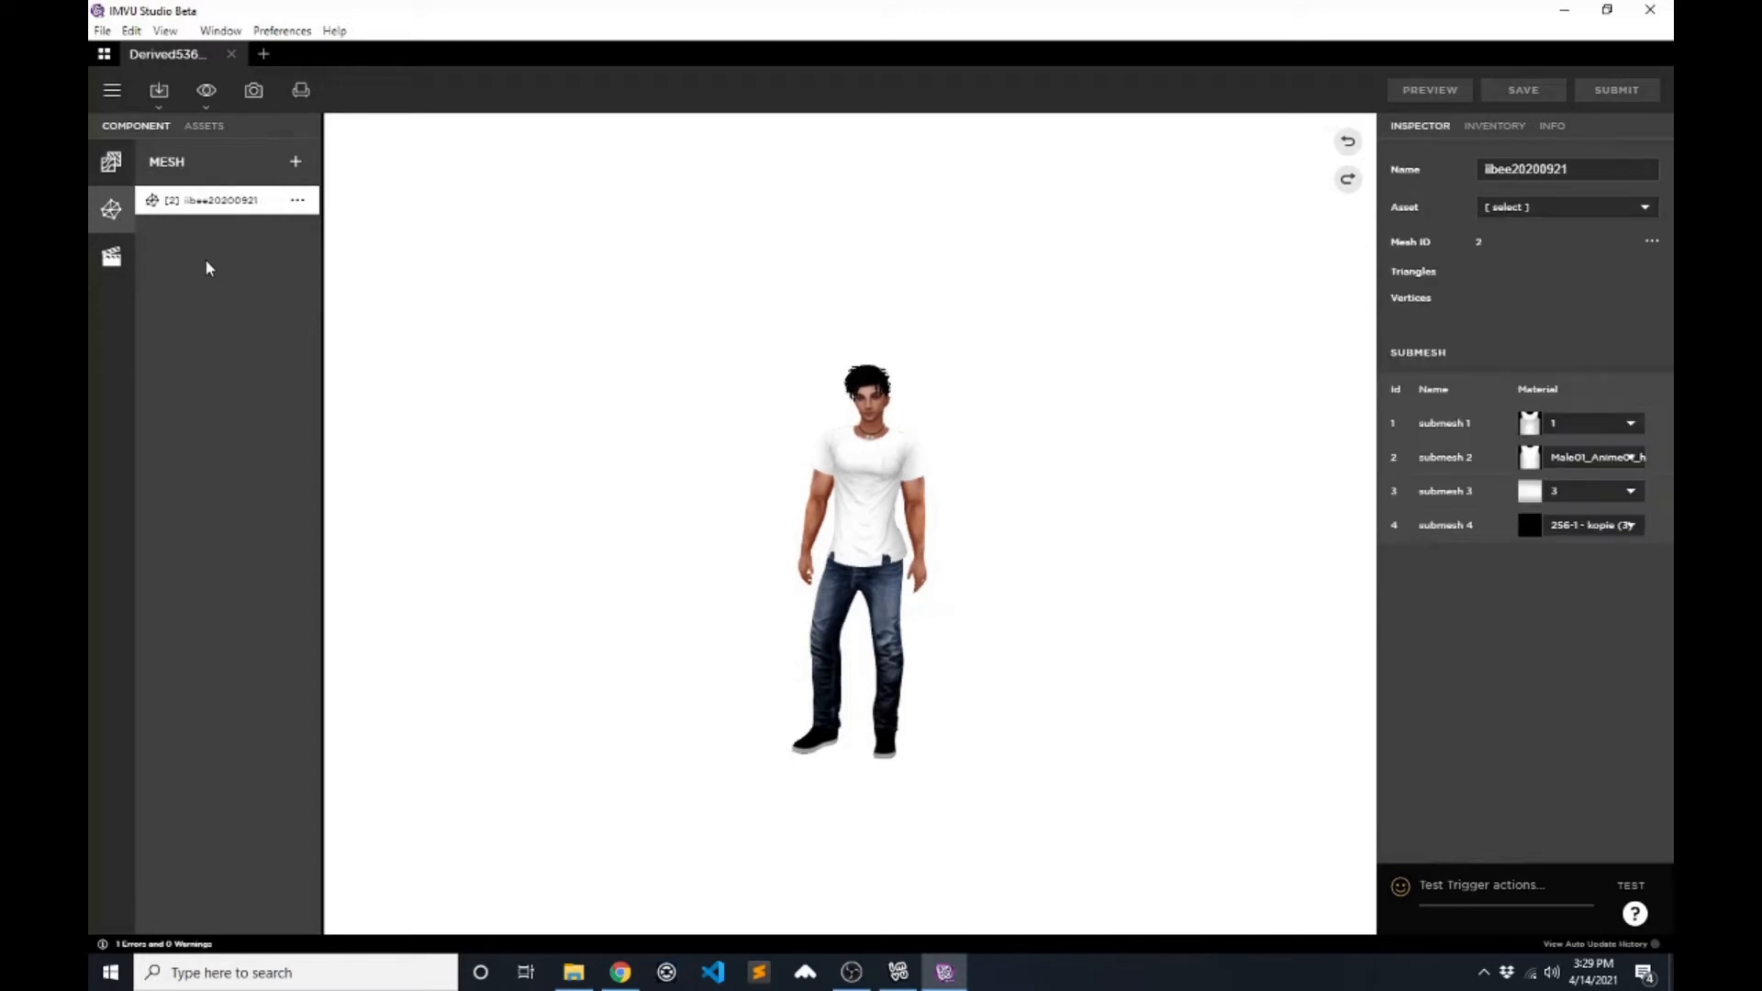
pyautogui.click(111, 257)
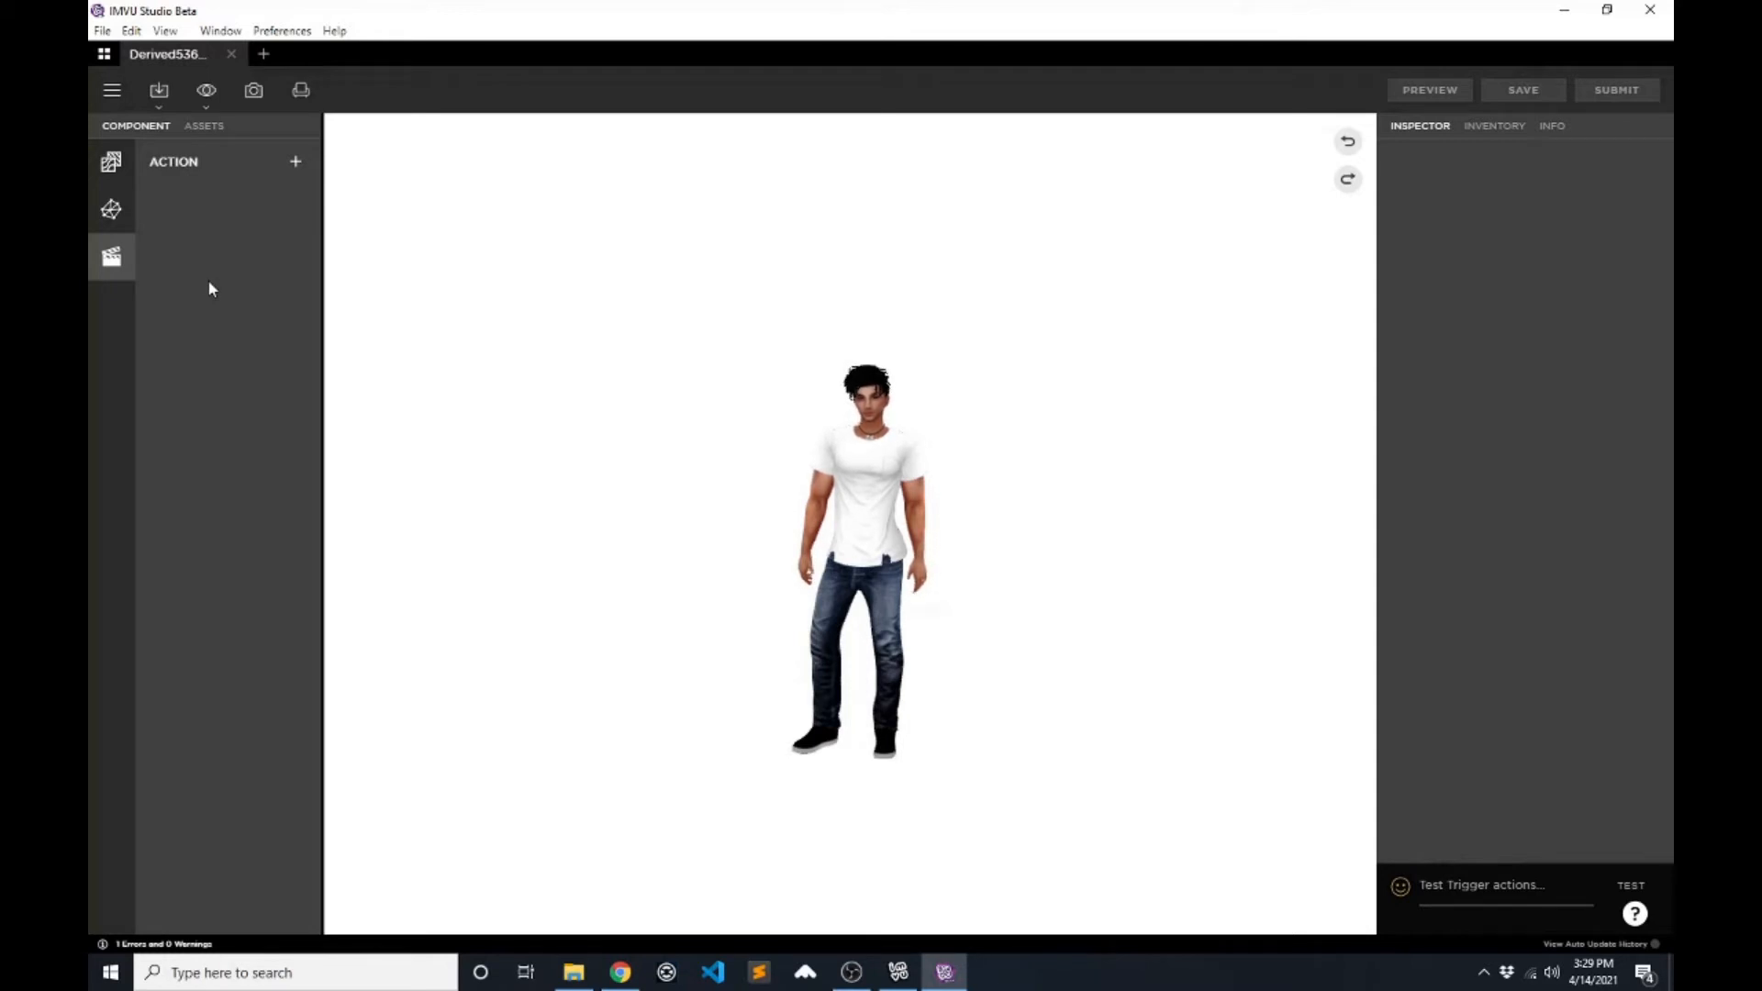
pyautogui.click(111, 162)
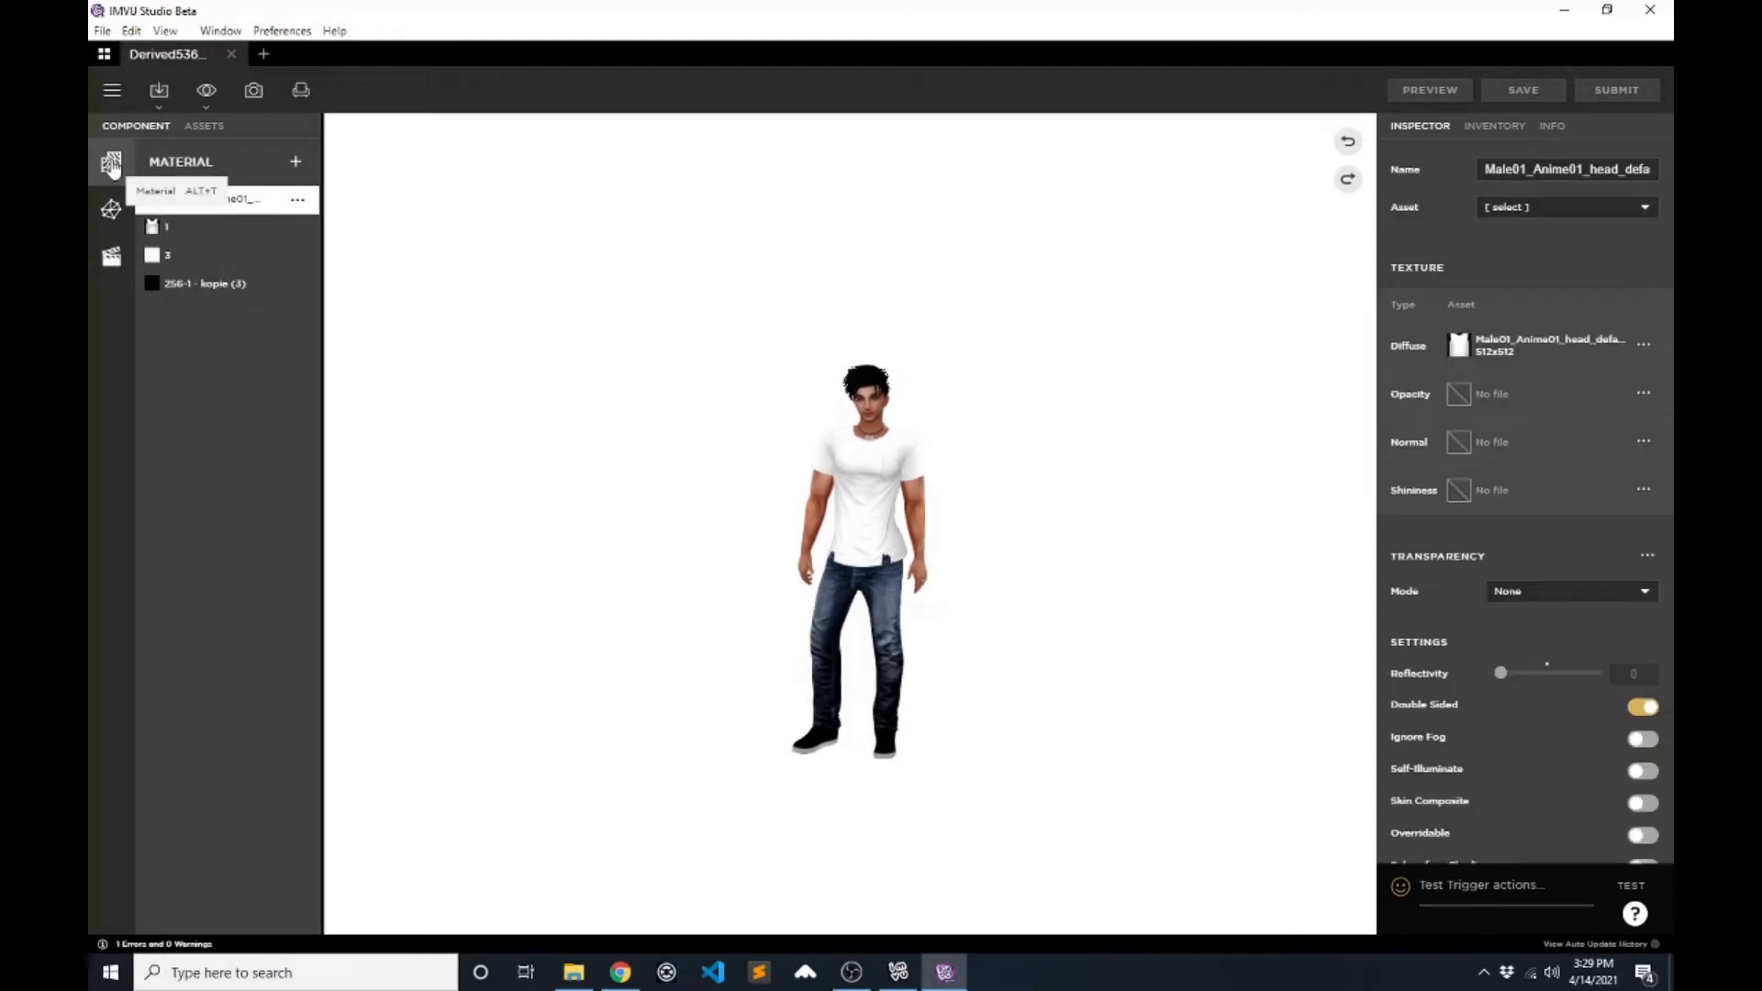
# - Go through the product's materials, including 1, 3 and 256-1 - kopie (3), and examine their textures and settings
pyautogui.click(200, 229)
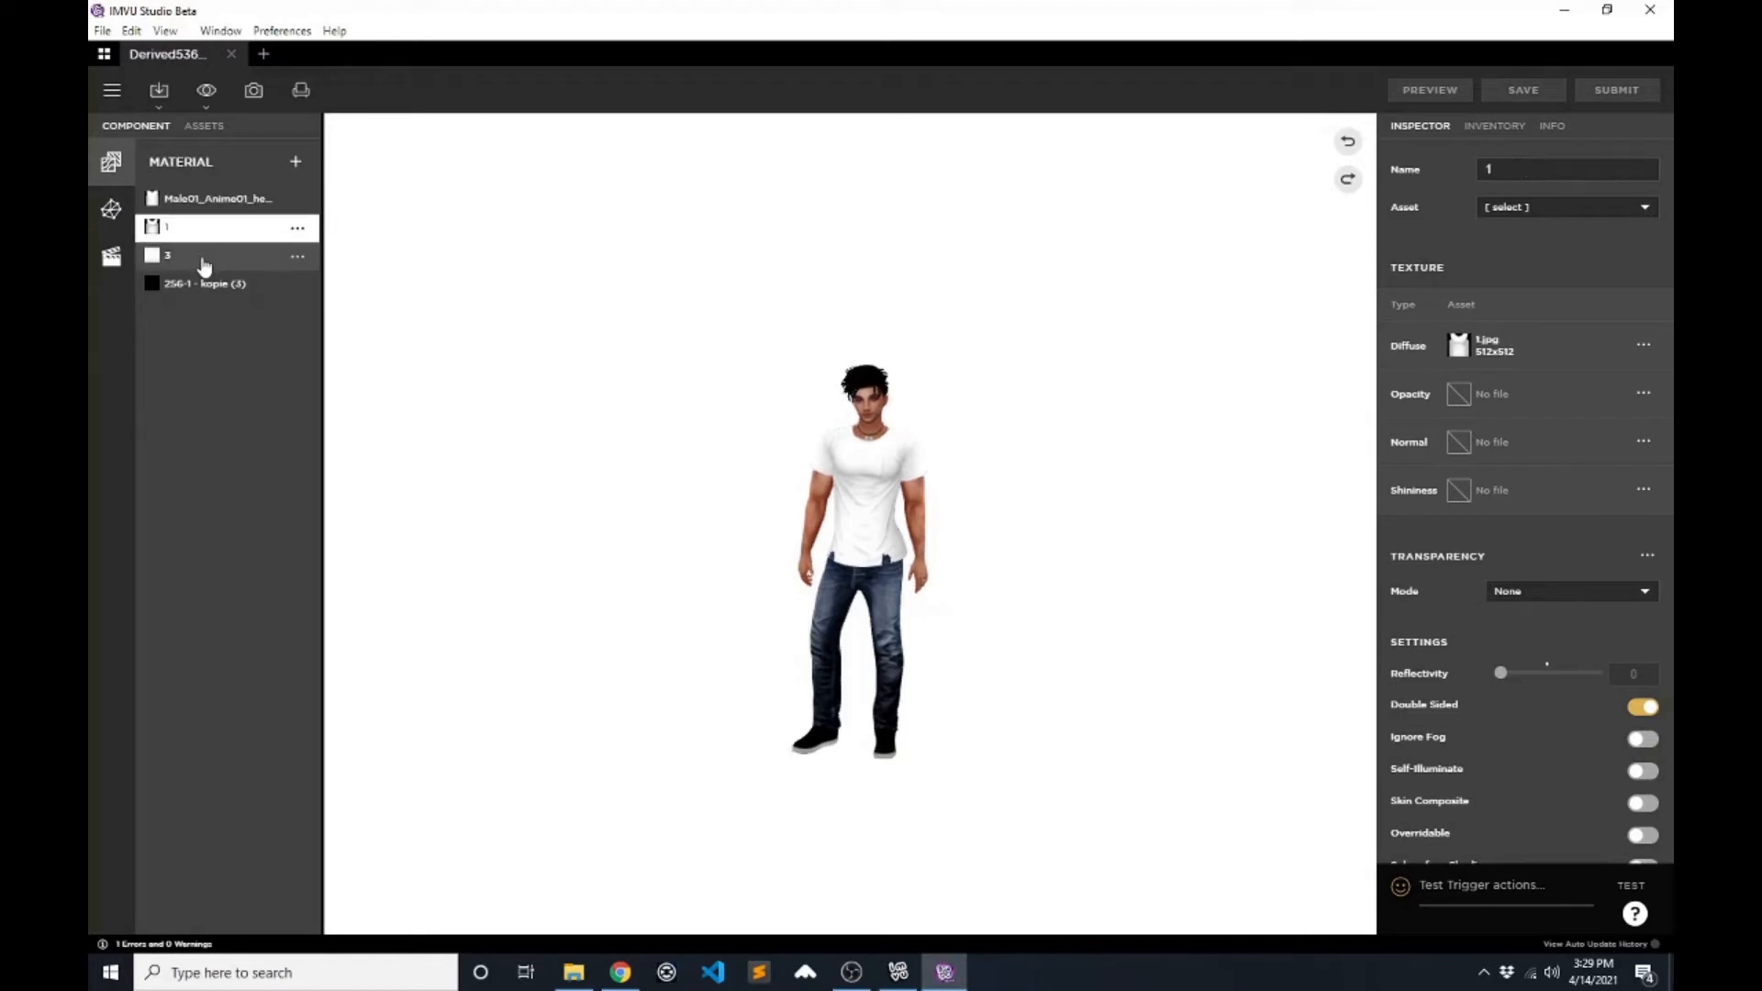
pyautogui.click(160, 200)
pyautogui.click(203, 237)
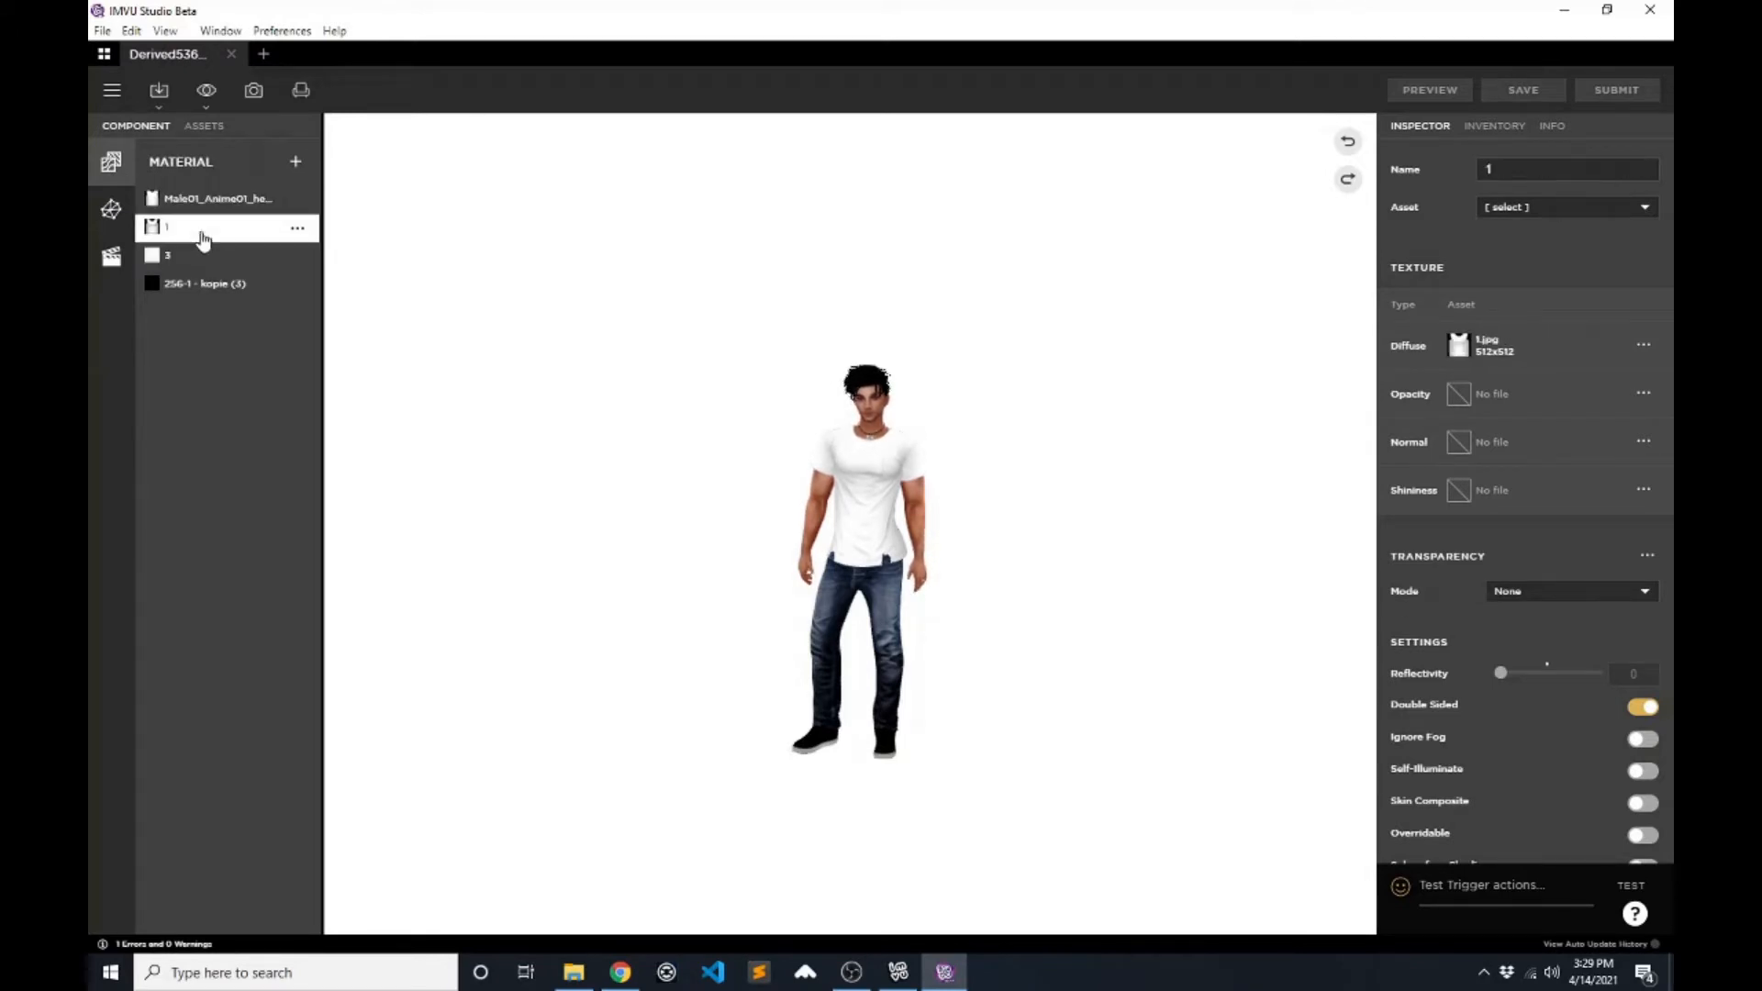
pyautogui.click(193, 260)
pyautogui.click(221, 290)
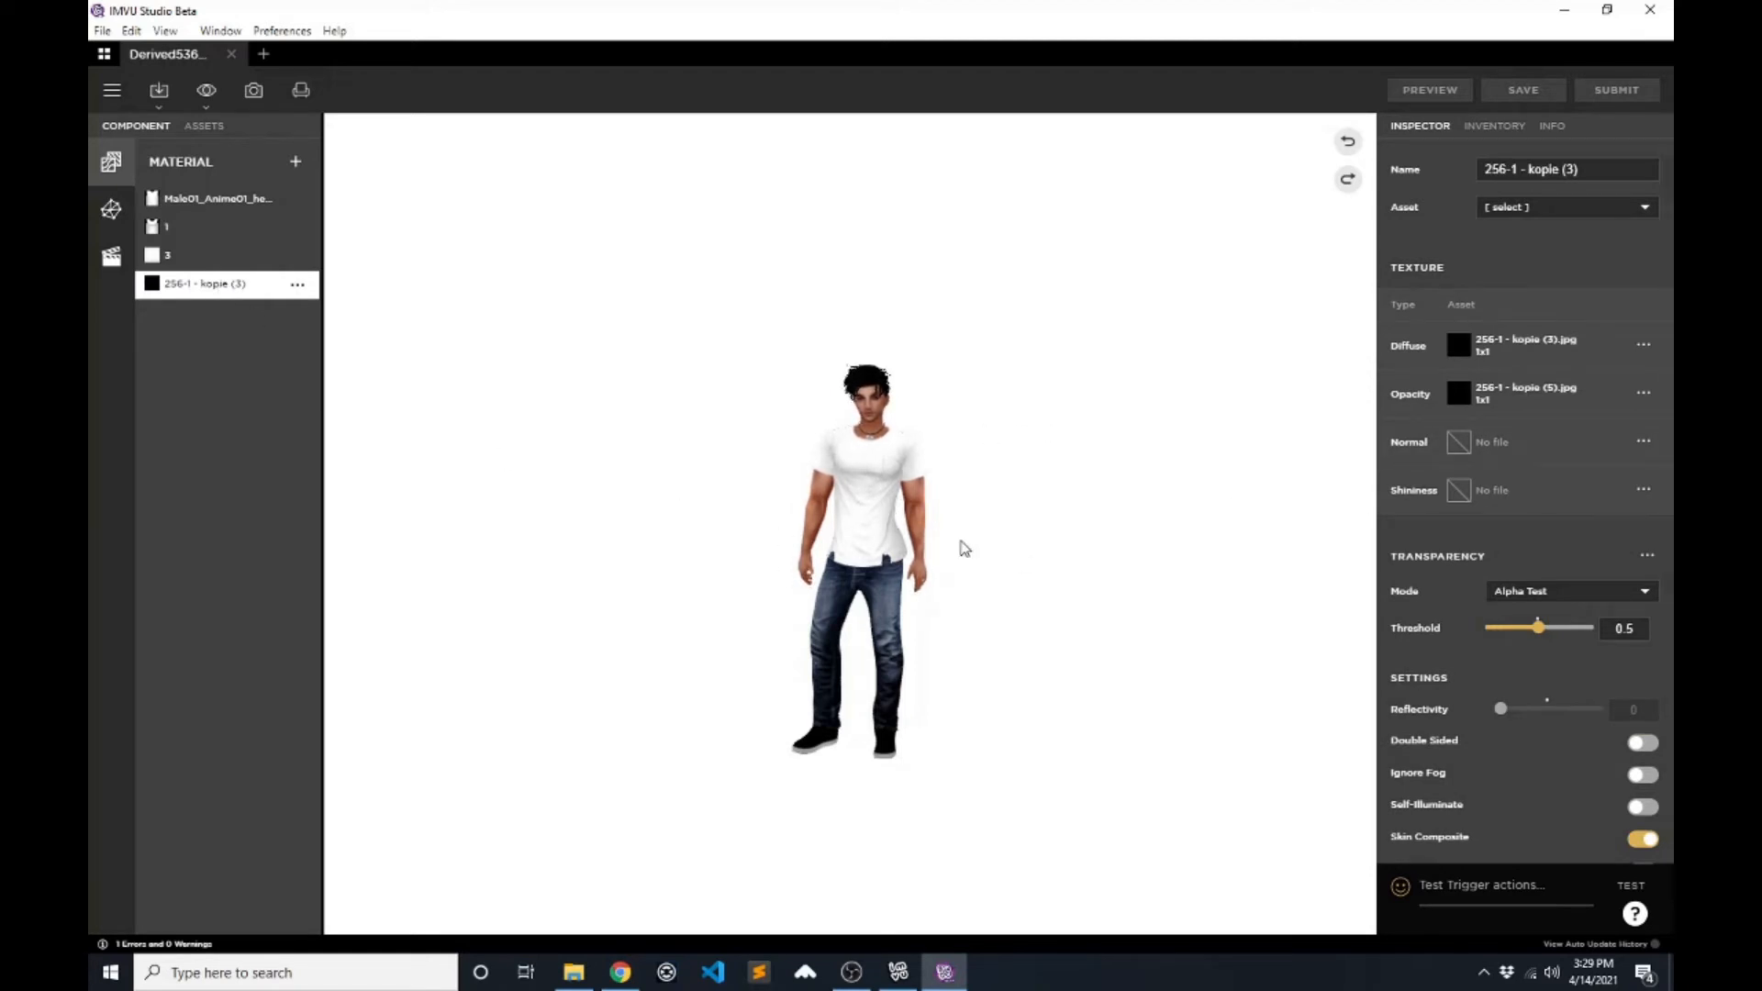
# - For the diffuse texture of material 1, import 53692046_Male_T-Shirt-front.jpg from the T-Shirt folder as a project image
pyautogui.click(210, 231)
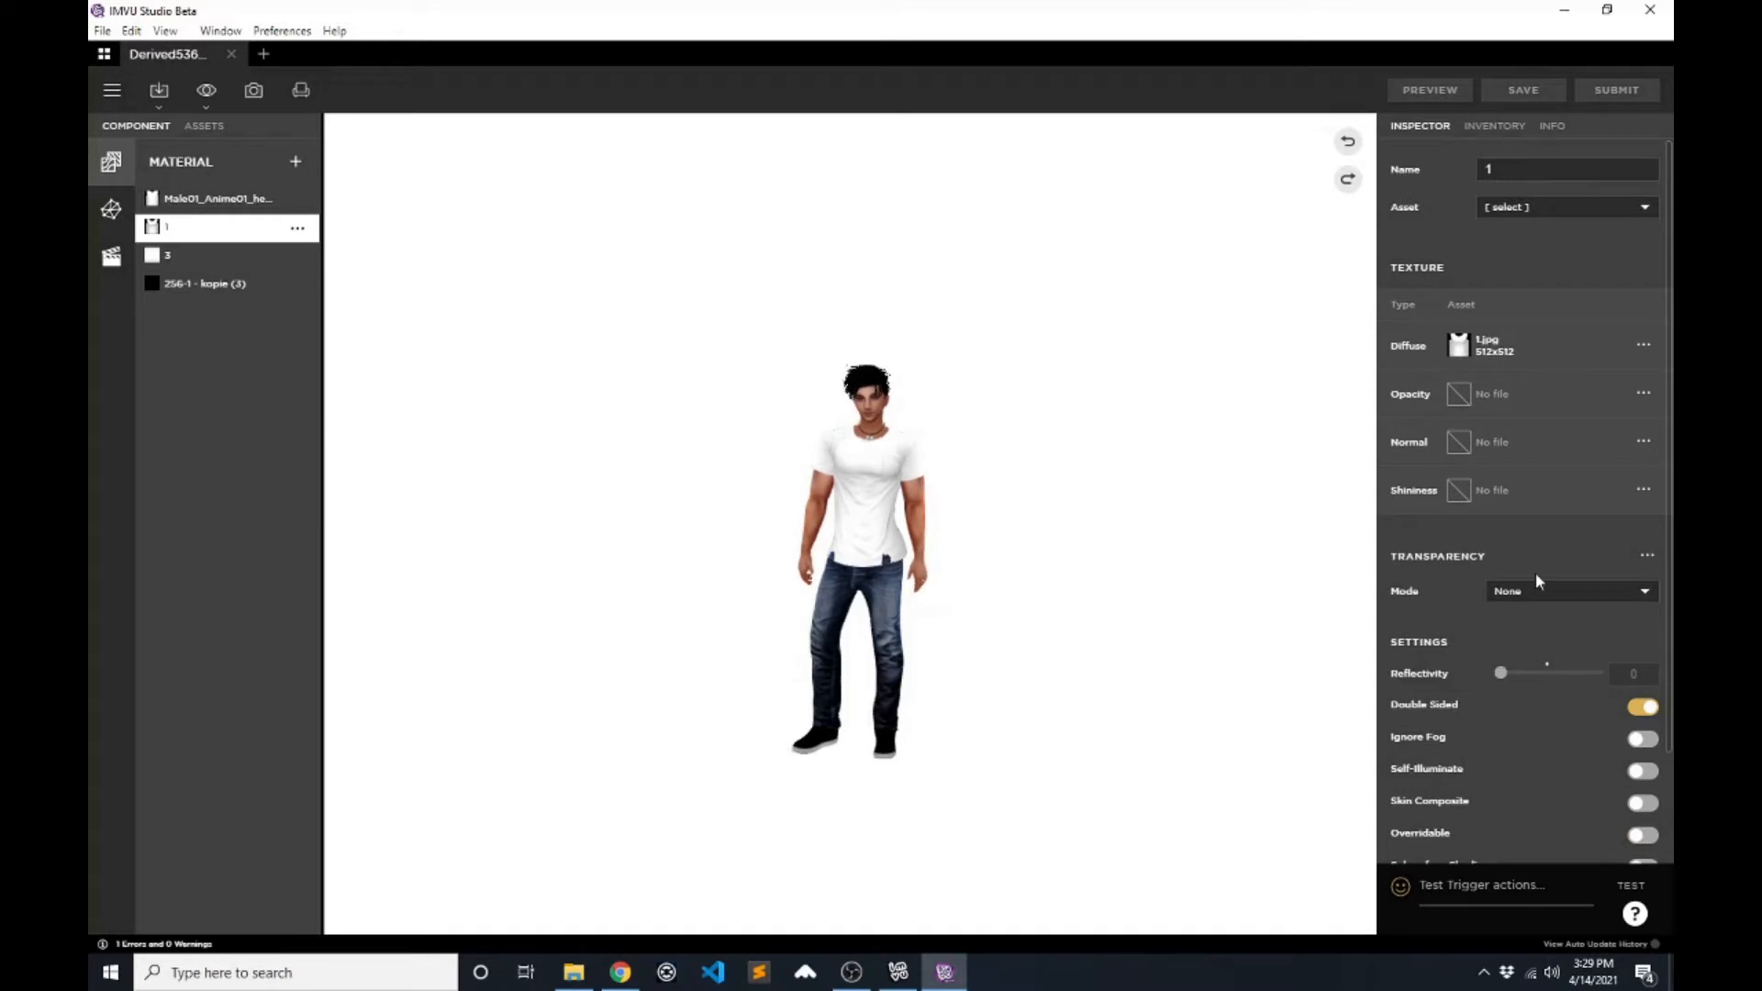
pyautogui.moveTo(1431, 446)
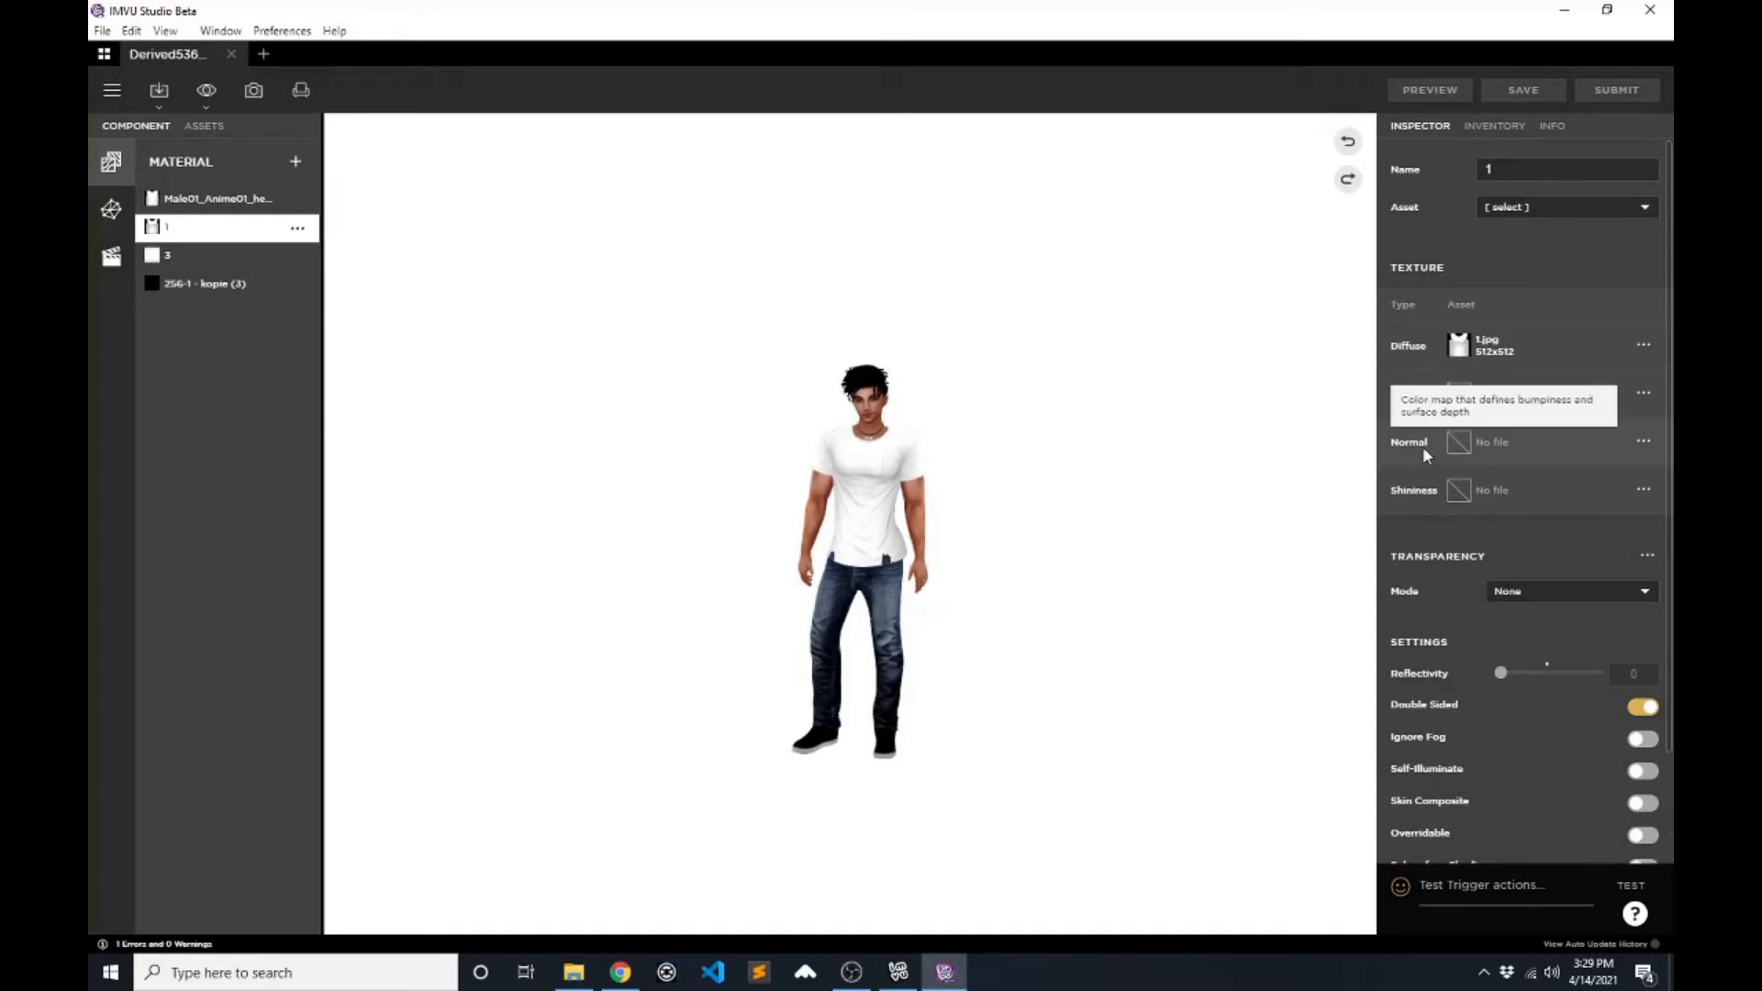
pyautogui.moveTo(1406, 490)
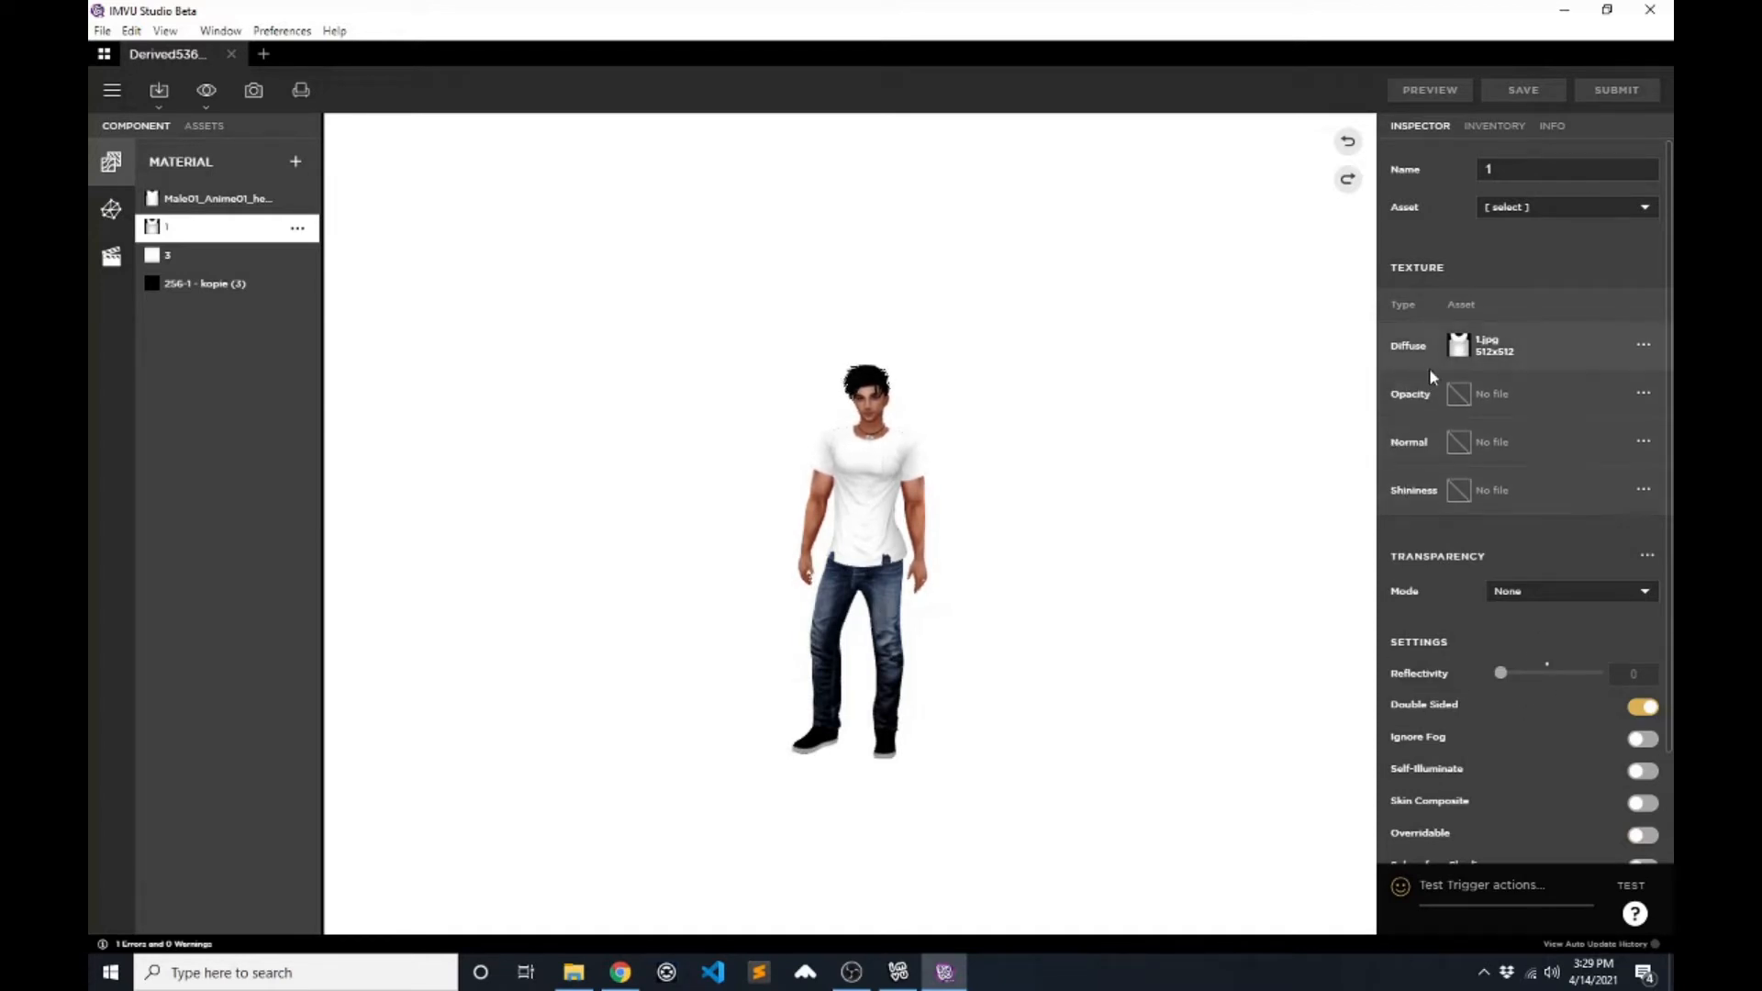
pyautogui.moveTo(1412, 400)
pyautogui.moveTo(1397, 345)
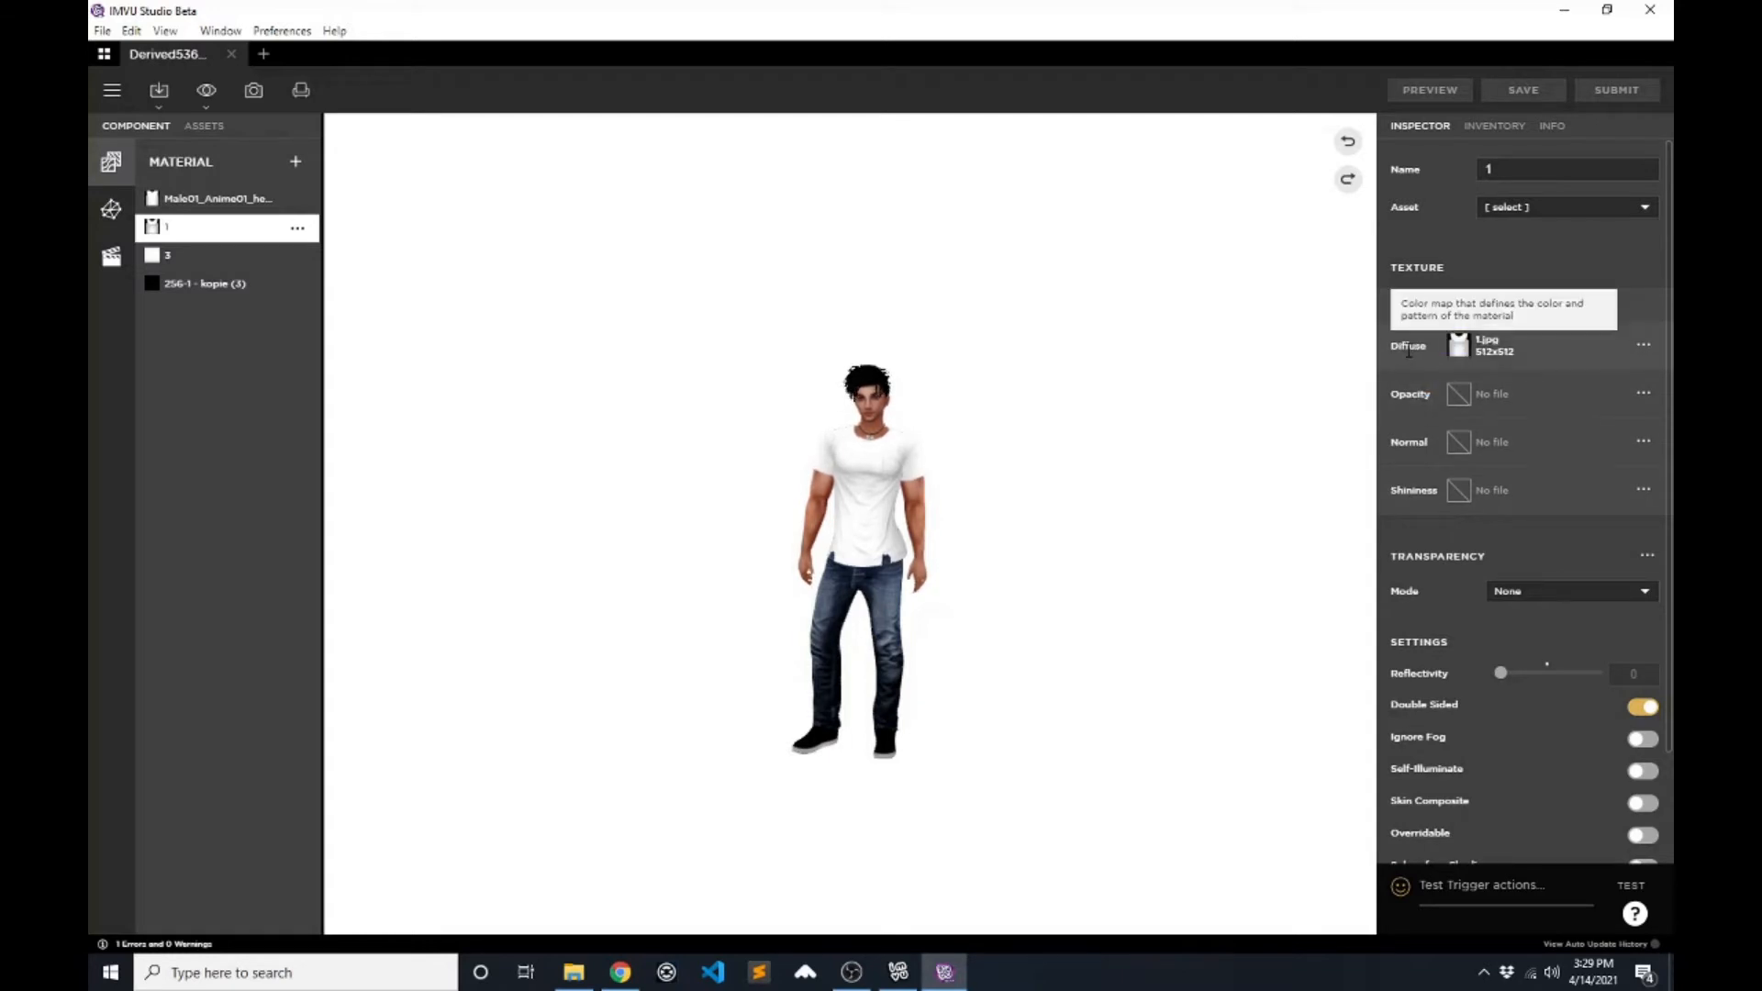
pyautogui.click(1460, 346)
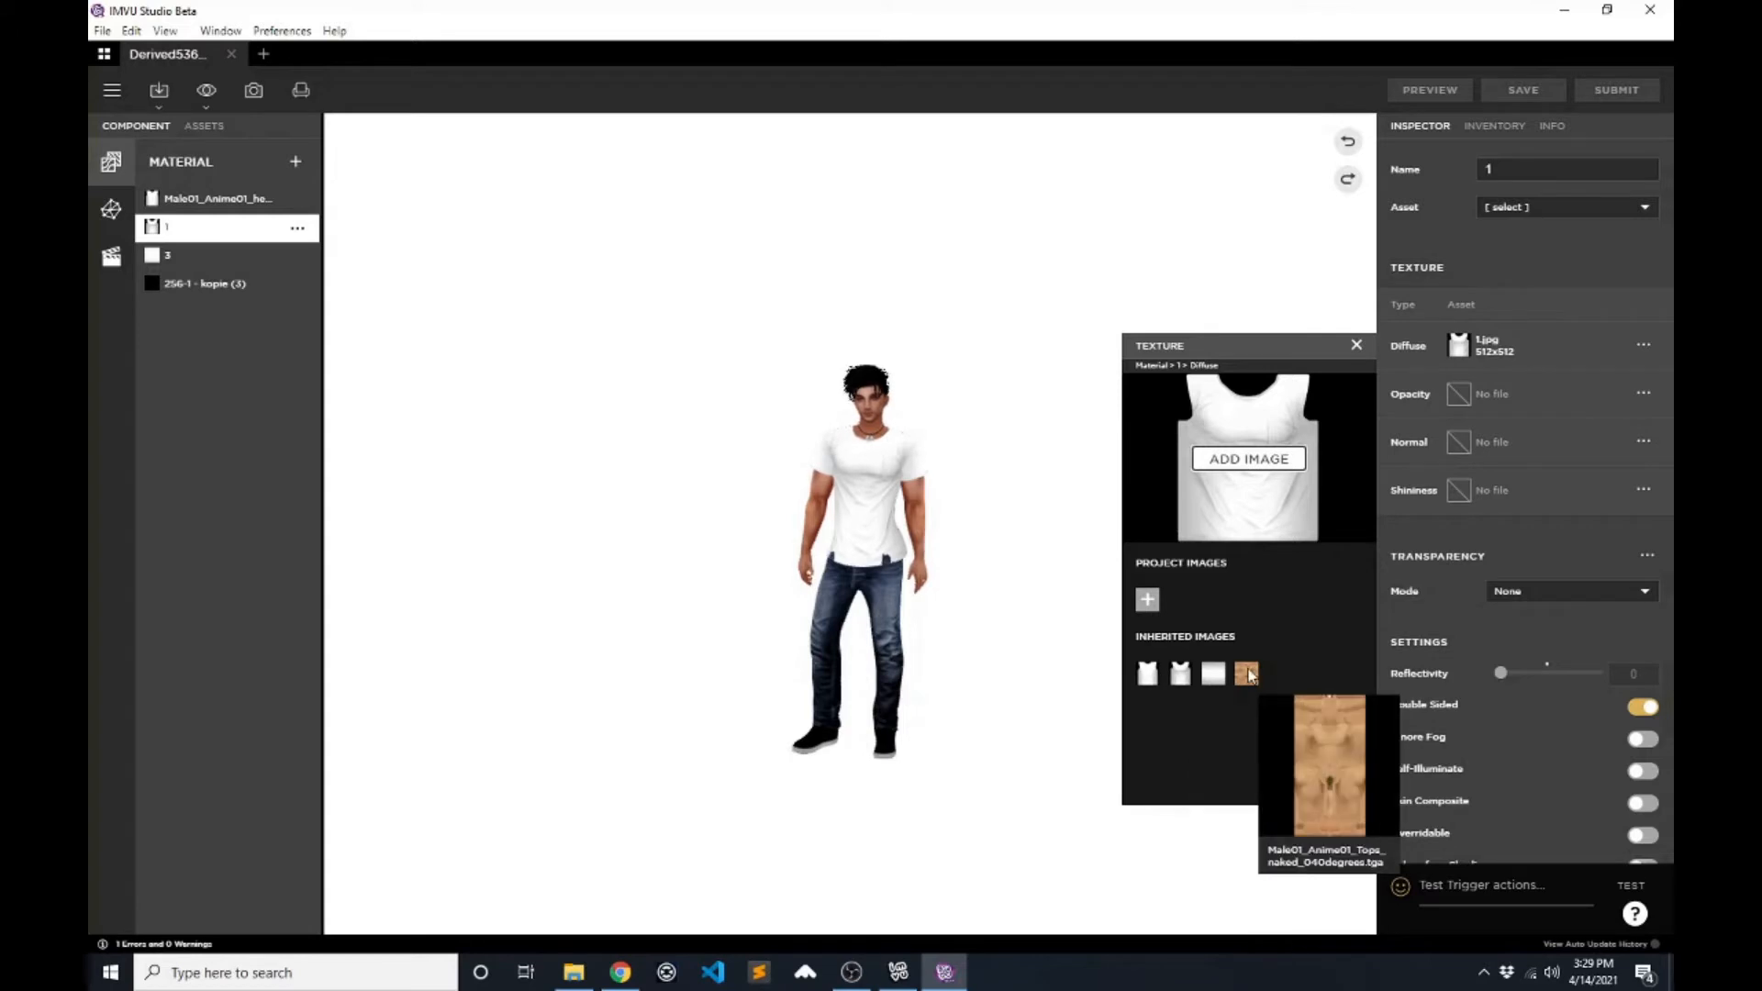
pyautogui.click(1146, 599)
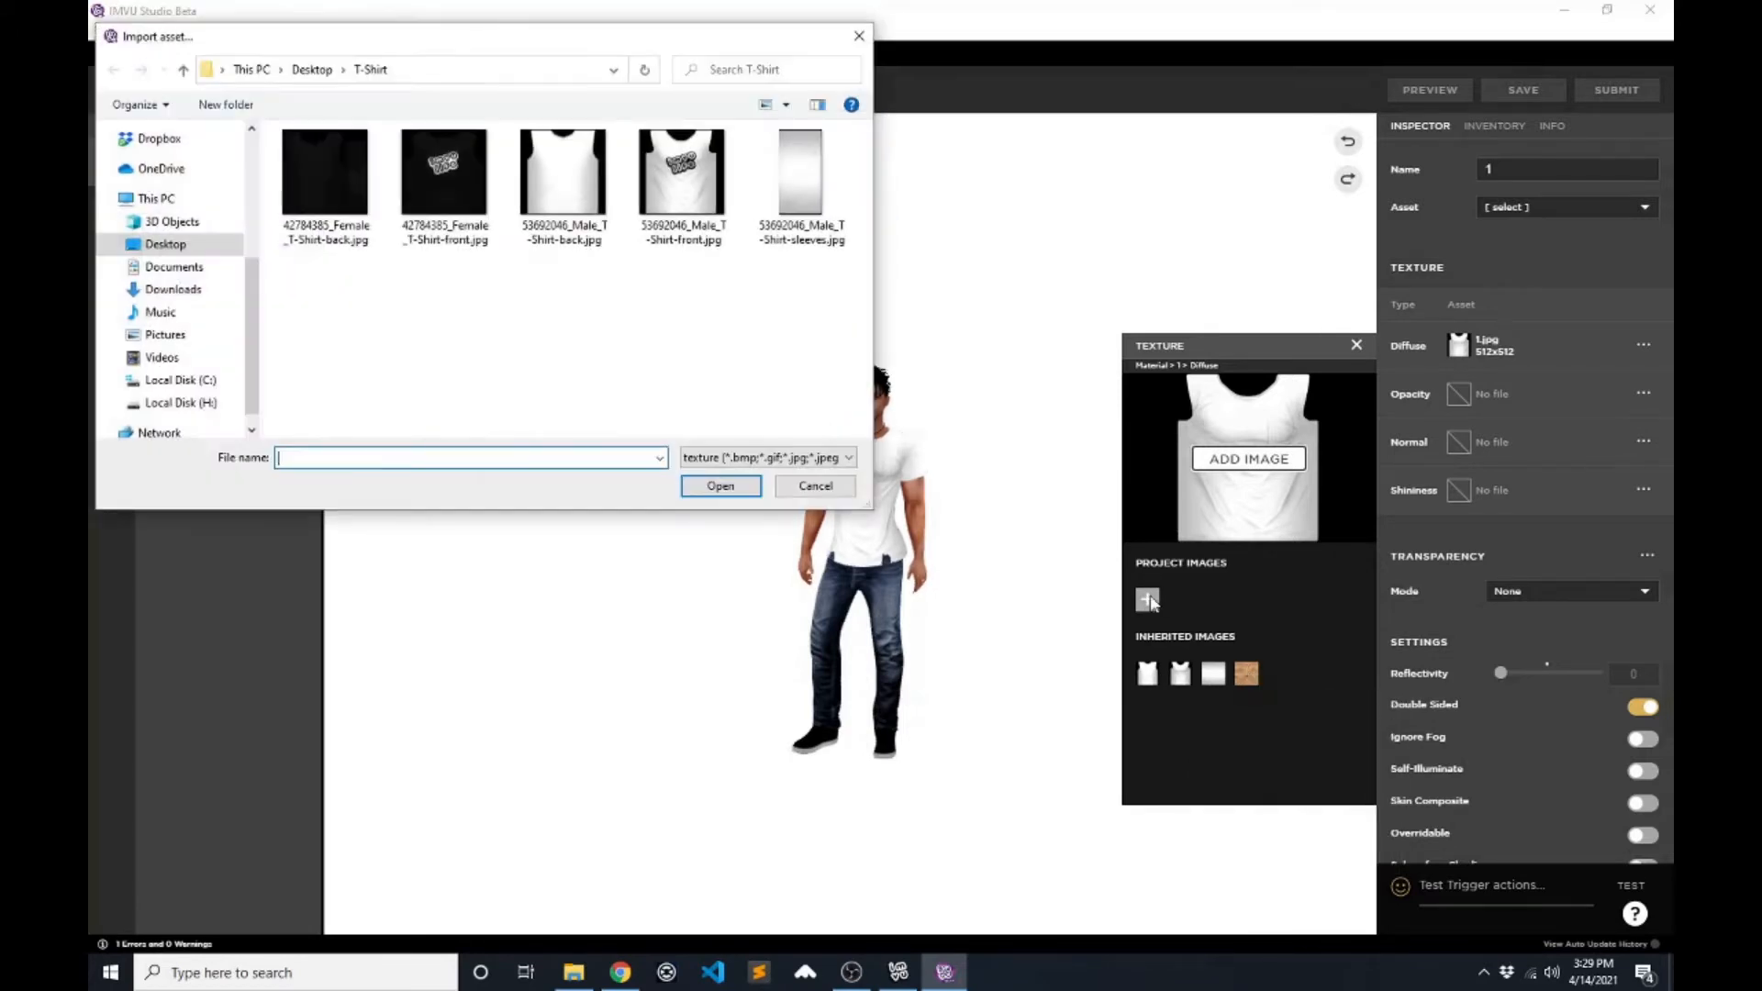
pyautogui.click(682, 175)
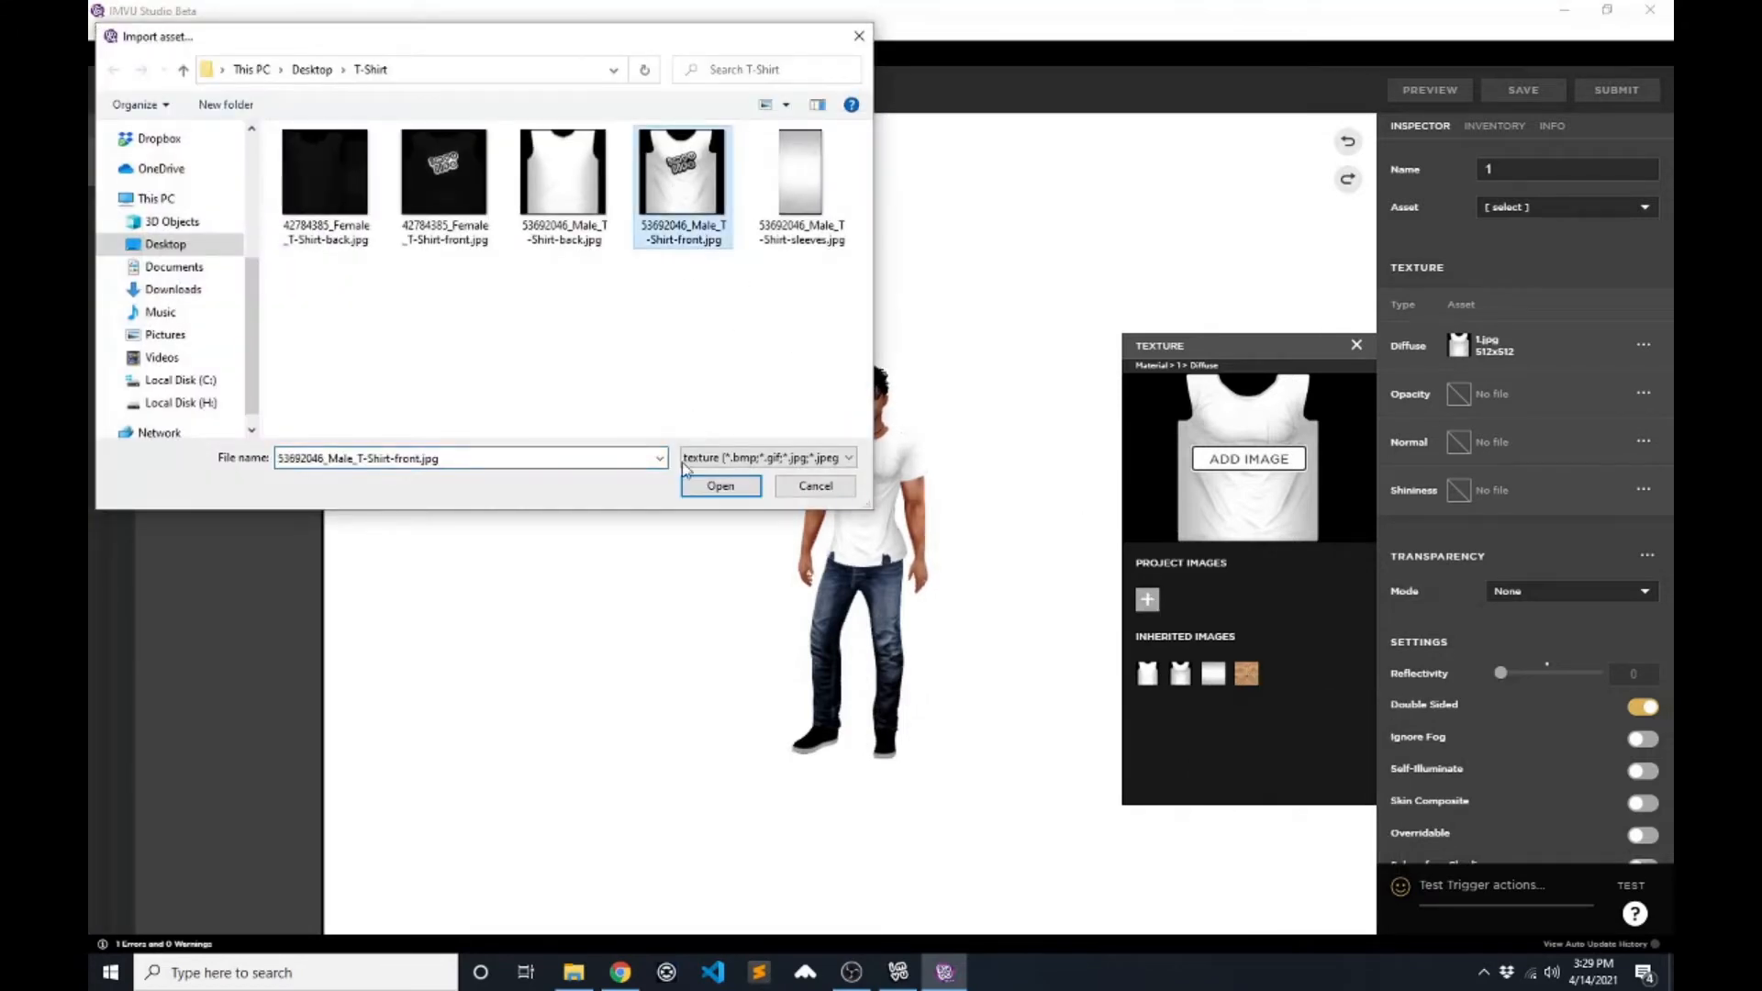
pyautogui.click(719, 488)
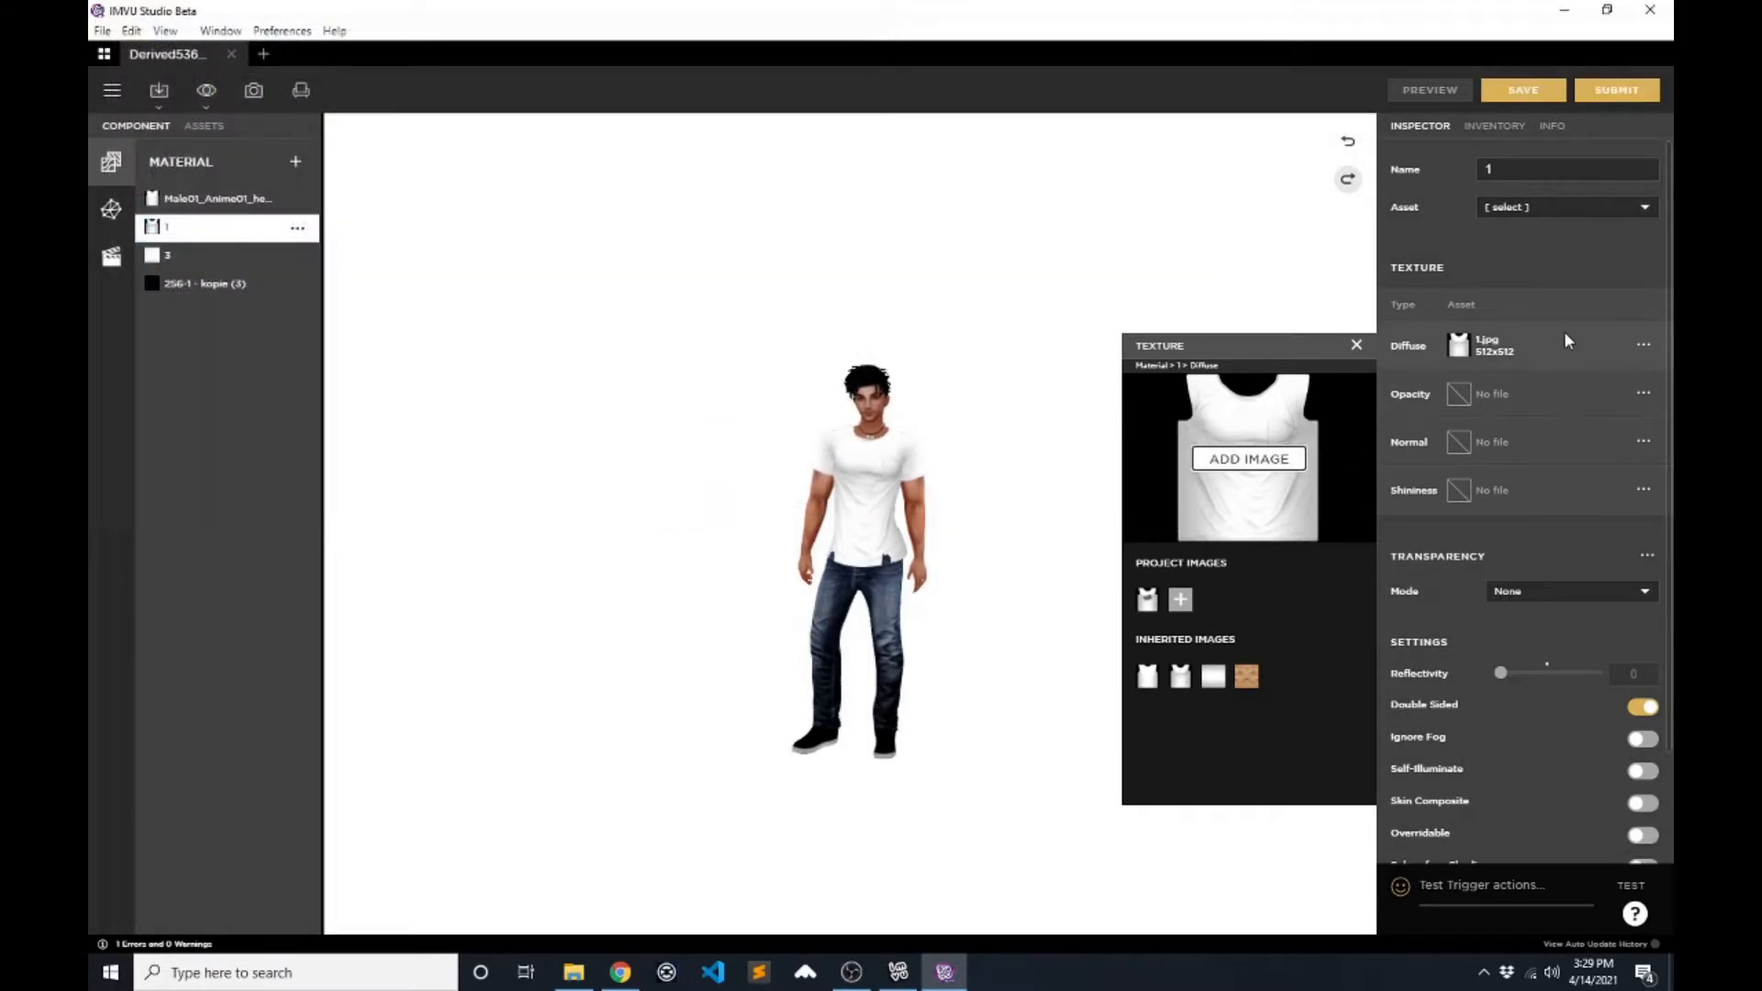
# - Assign the imported front image as material 1's diffuse texture, close the texture picker and preview the shirt on the avatar
pyautogui.click(1151, 597)
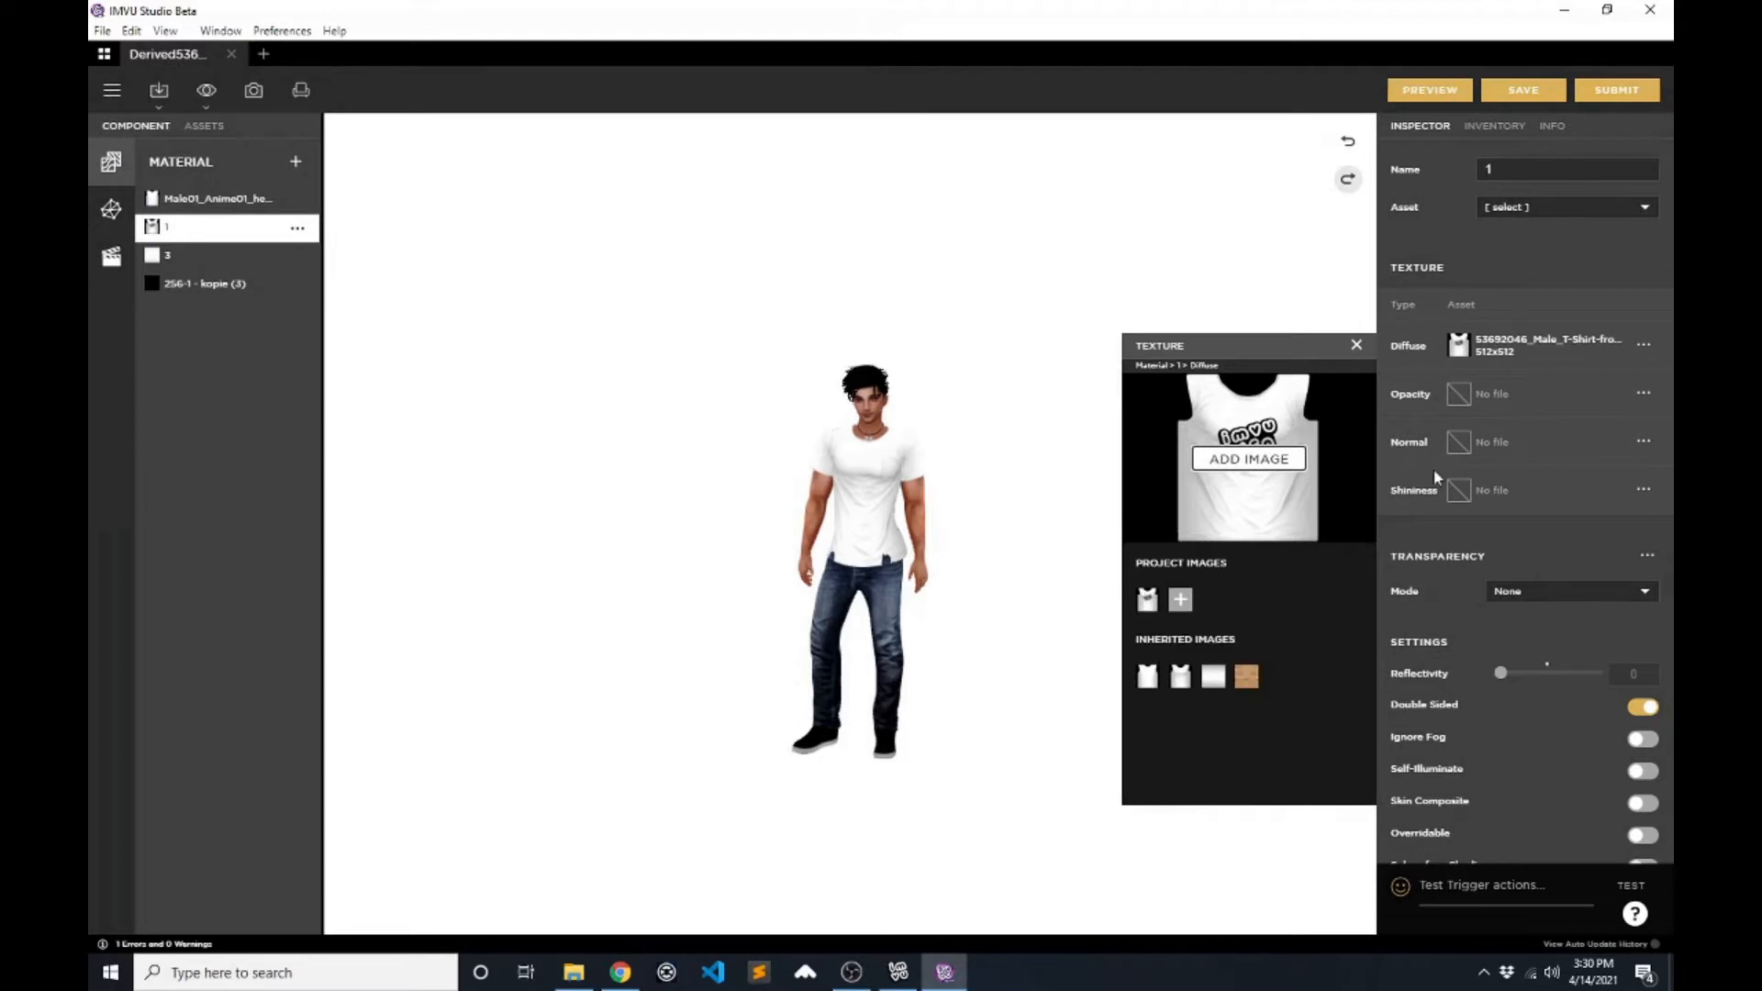
pyautogui.click(1563, 277)
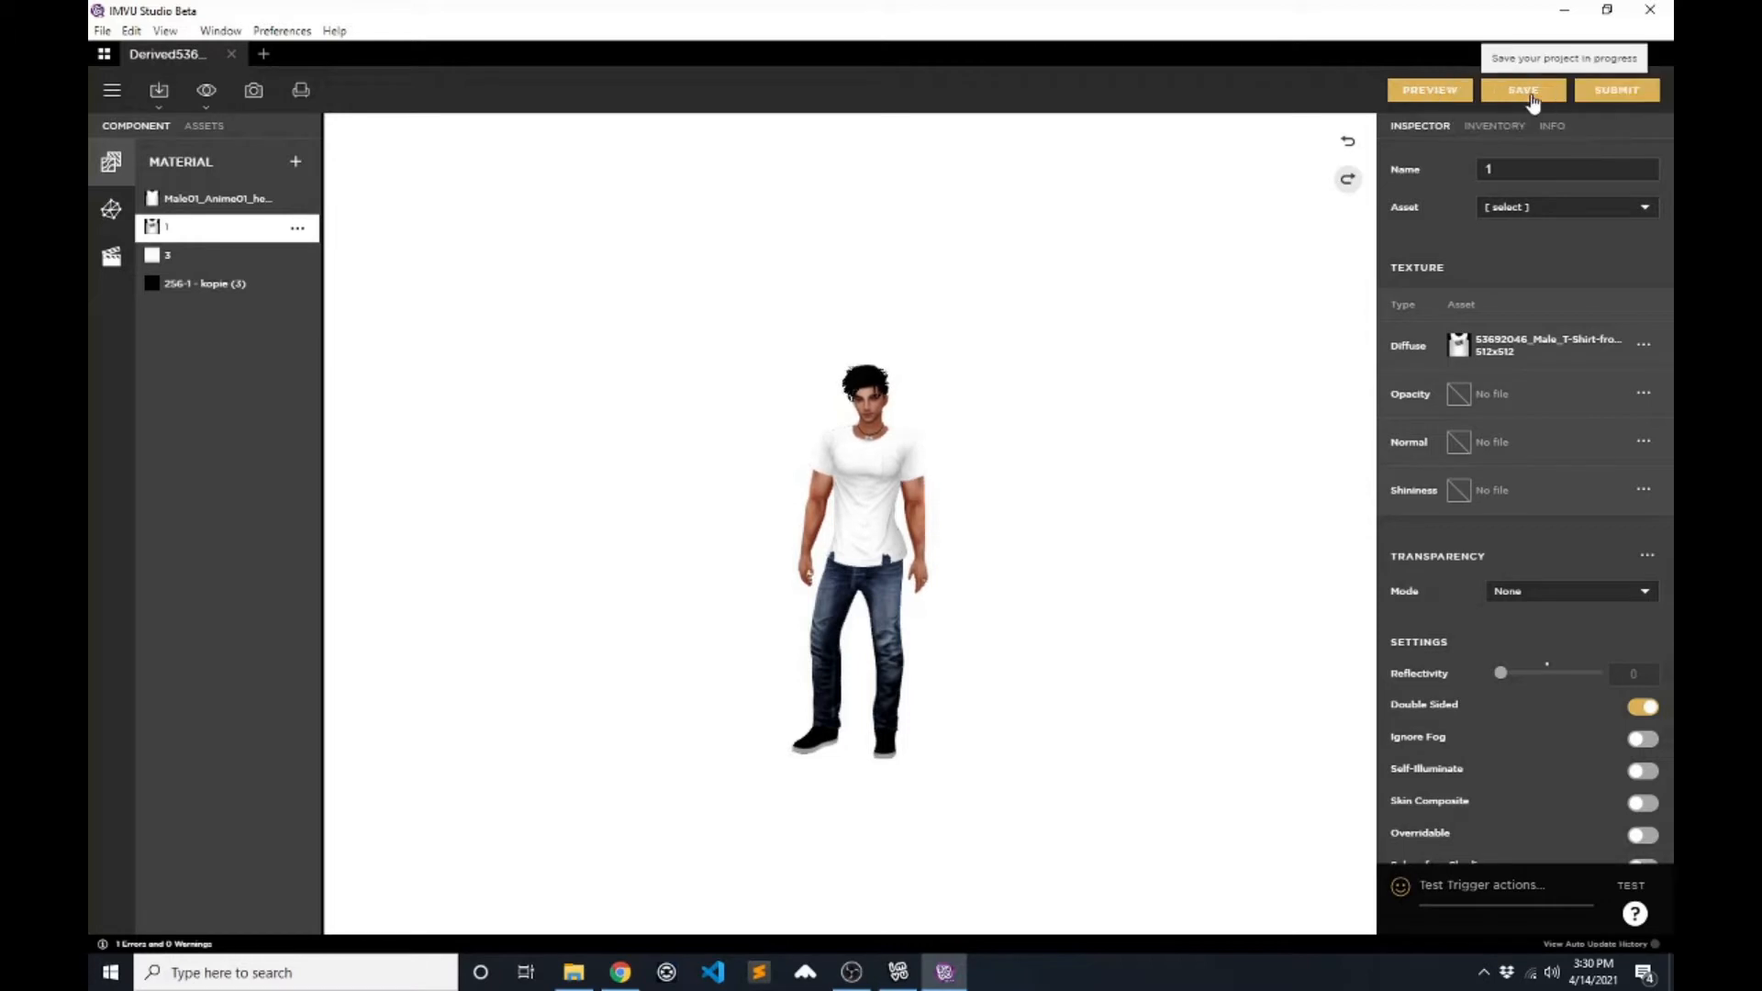
pyautogui.click(1432, 91)
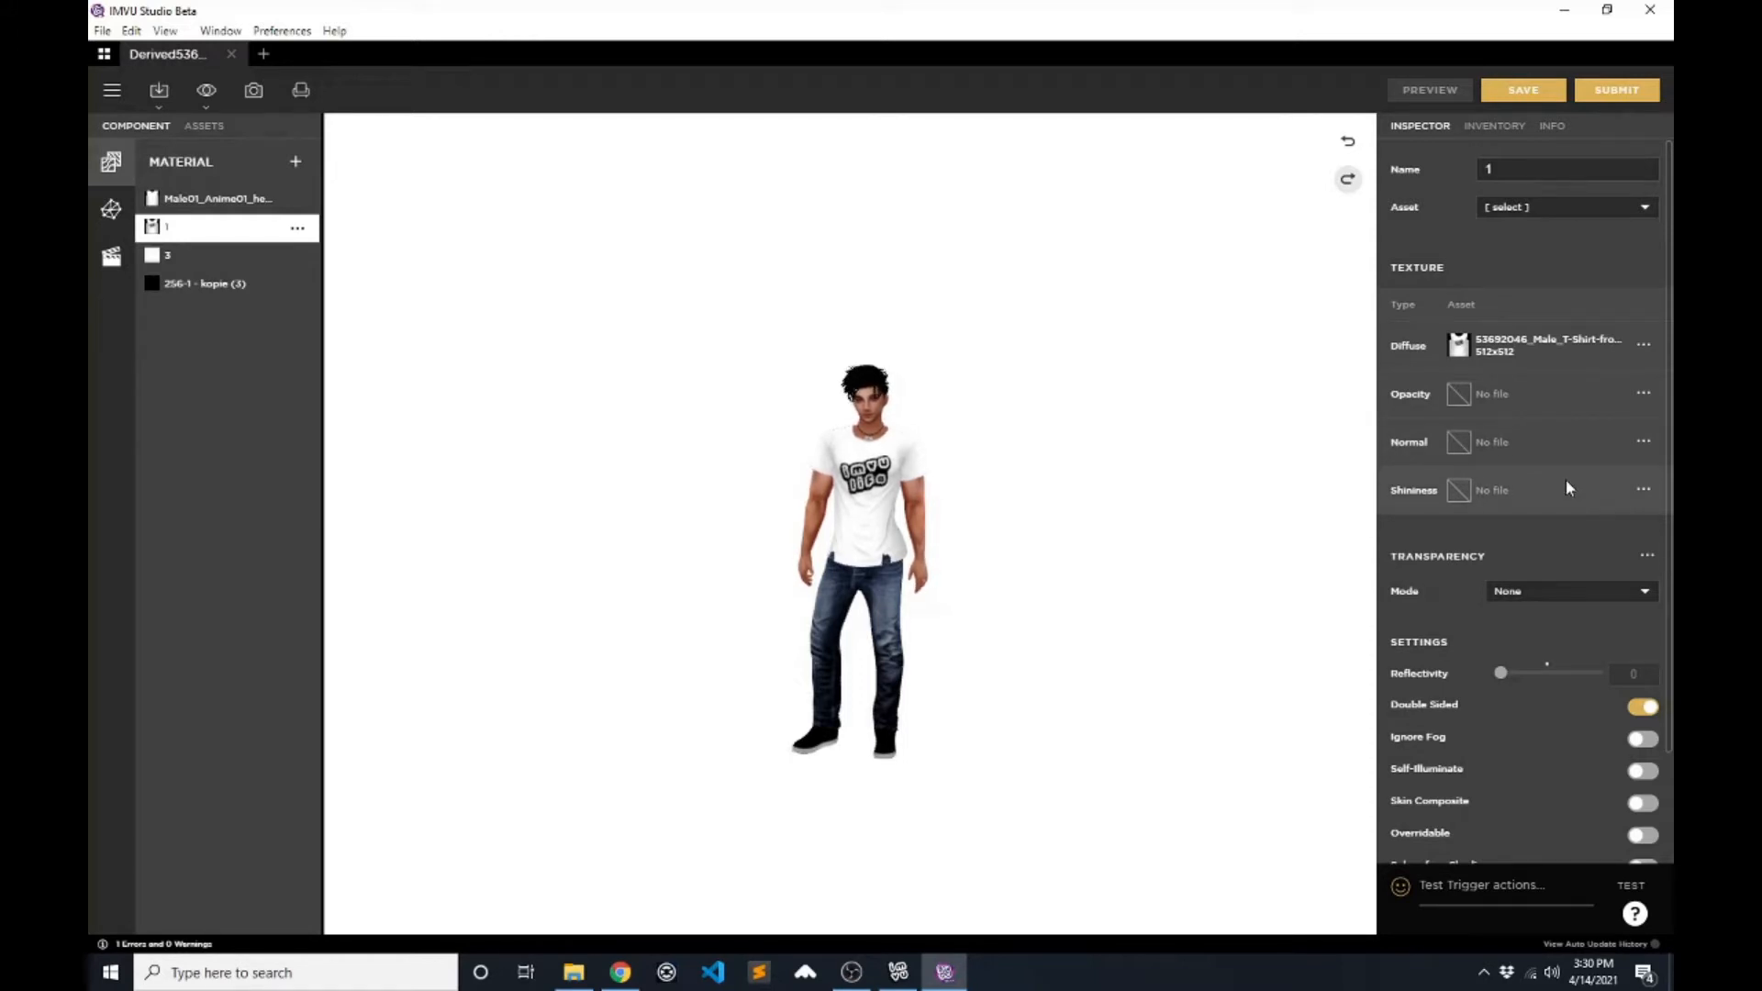
# - Check material 1's transparency modes, then turn on its Texture Animation and look through the animation settings
pyautogui.click(1546, 593)
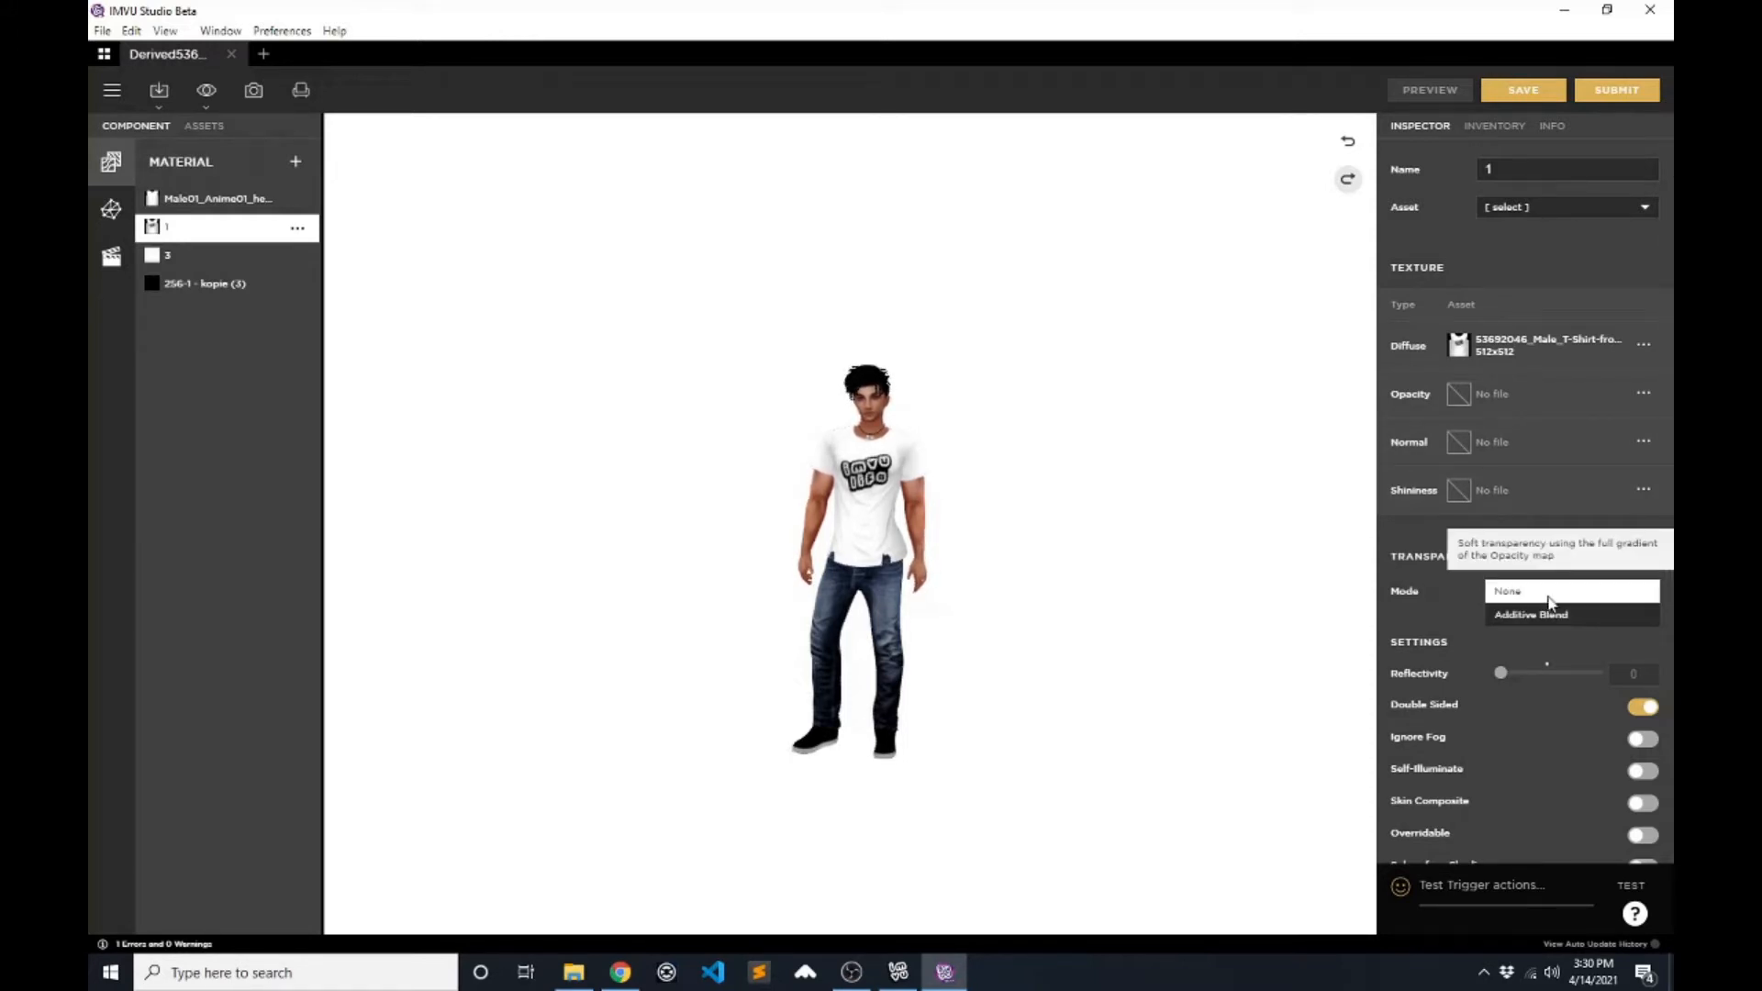
pyautogui.click(1464, 592)
pyautogui.scroll(-3, 1509, 538)
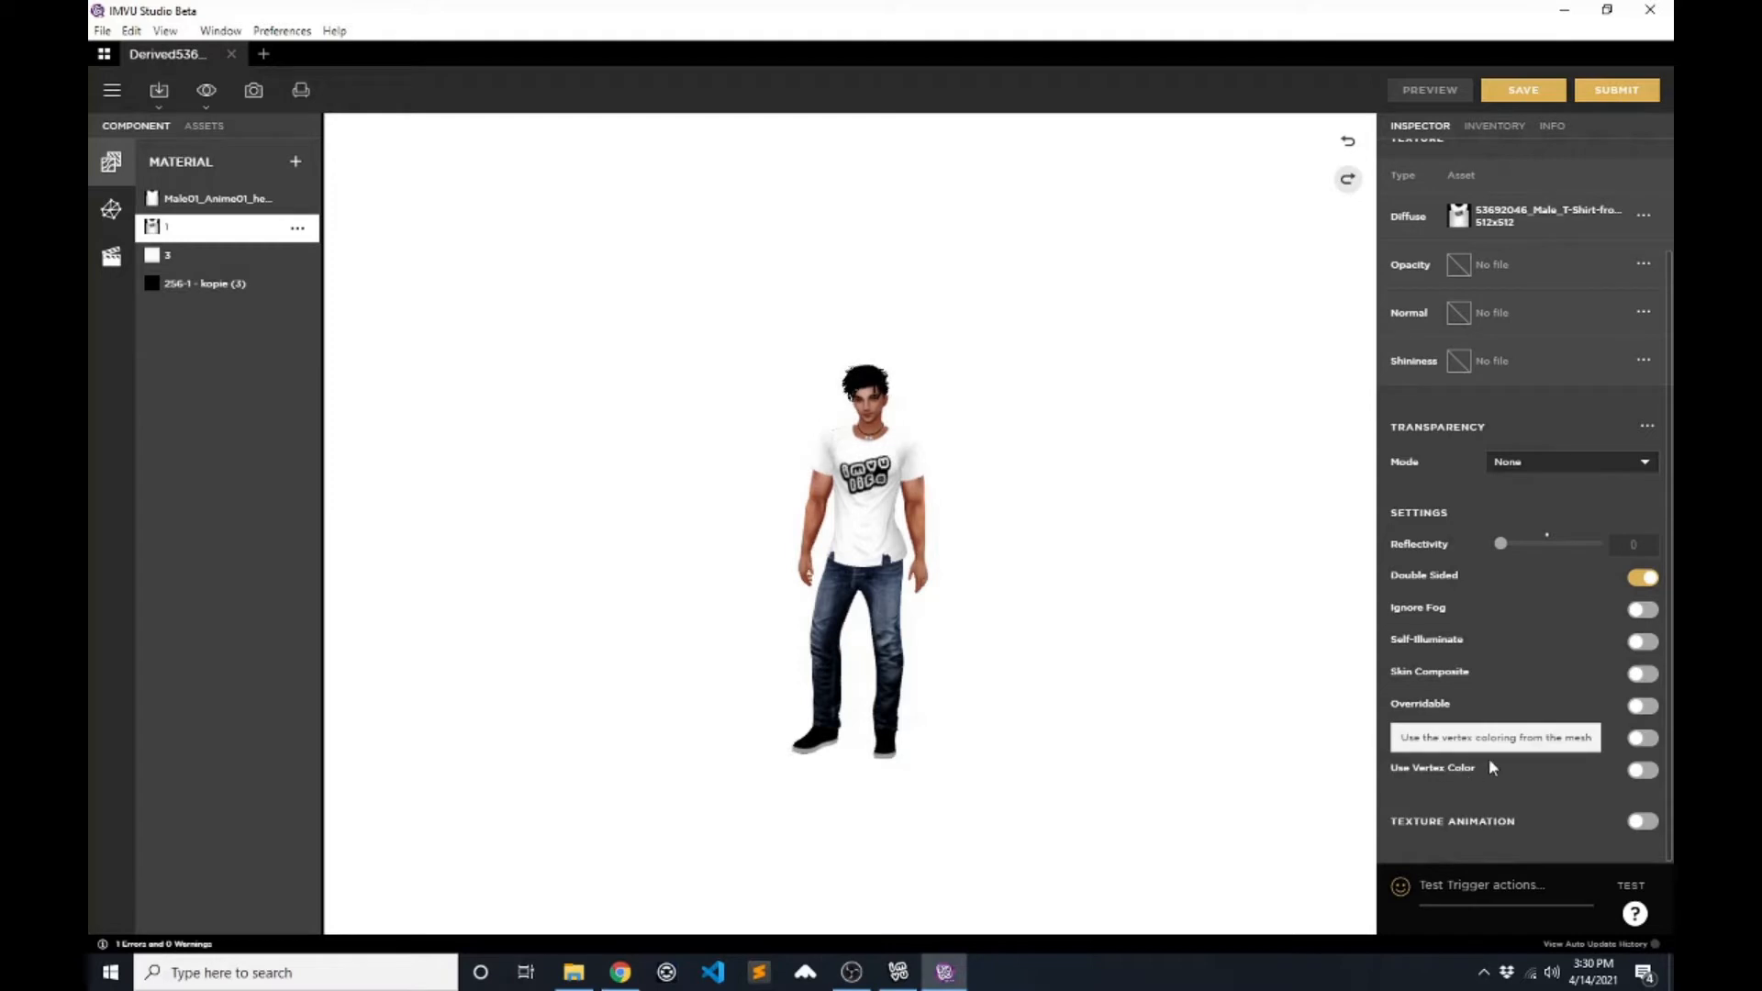
pyautogui.click(1641, 822)
pyautogui.scroll(-3, 1560, 734)
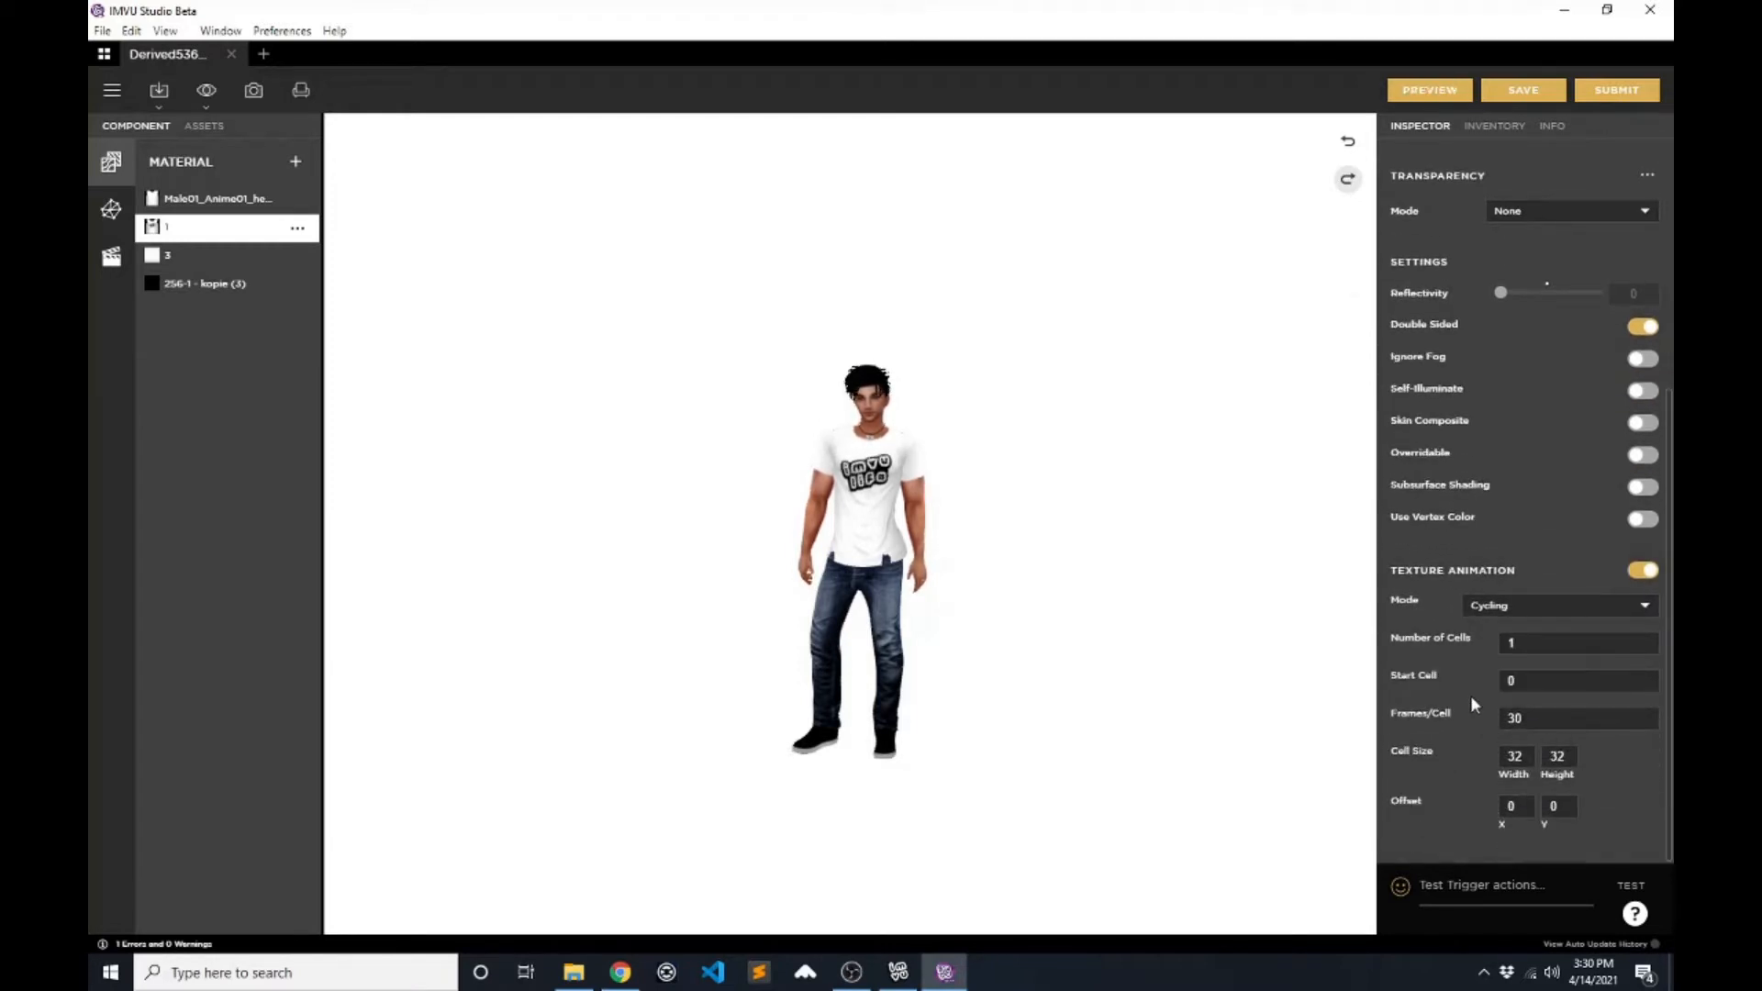
pyautogui.scroll(5, 1551, 702)
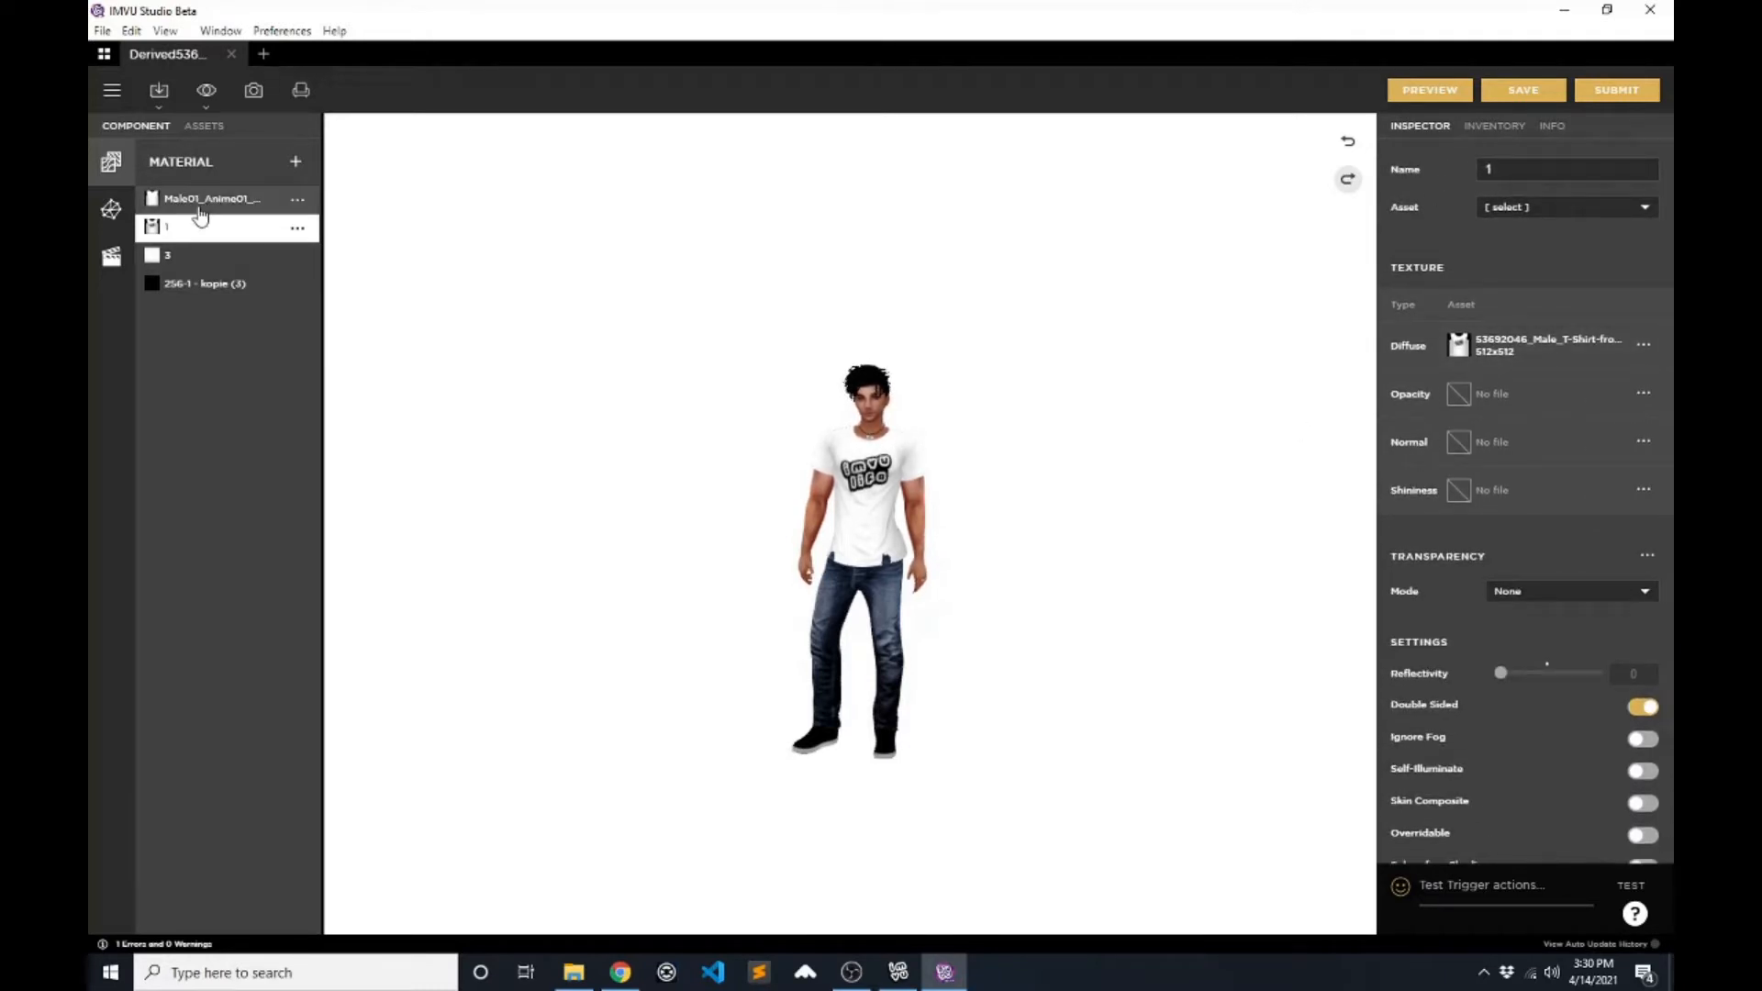
# - Import 53692046_Male_T-Shirt-sleeves.jpg from the T-Shirt folder as the diffuse texture of material 3
pyautogui.click(192, 265)
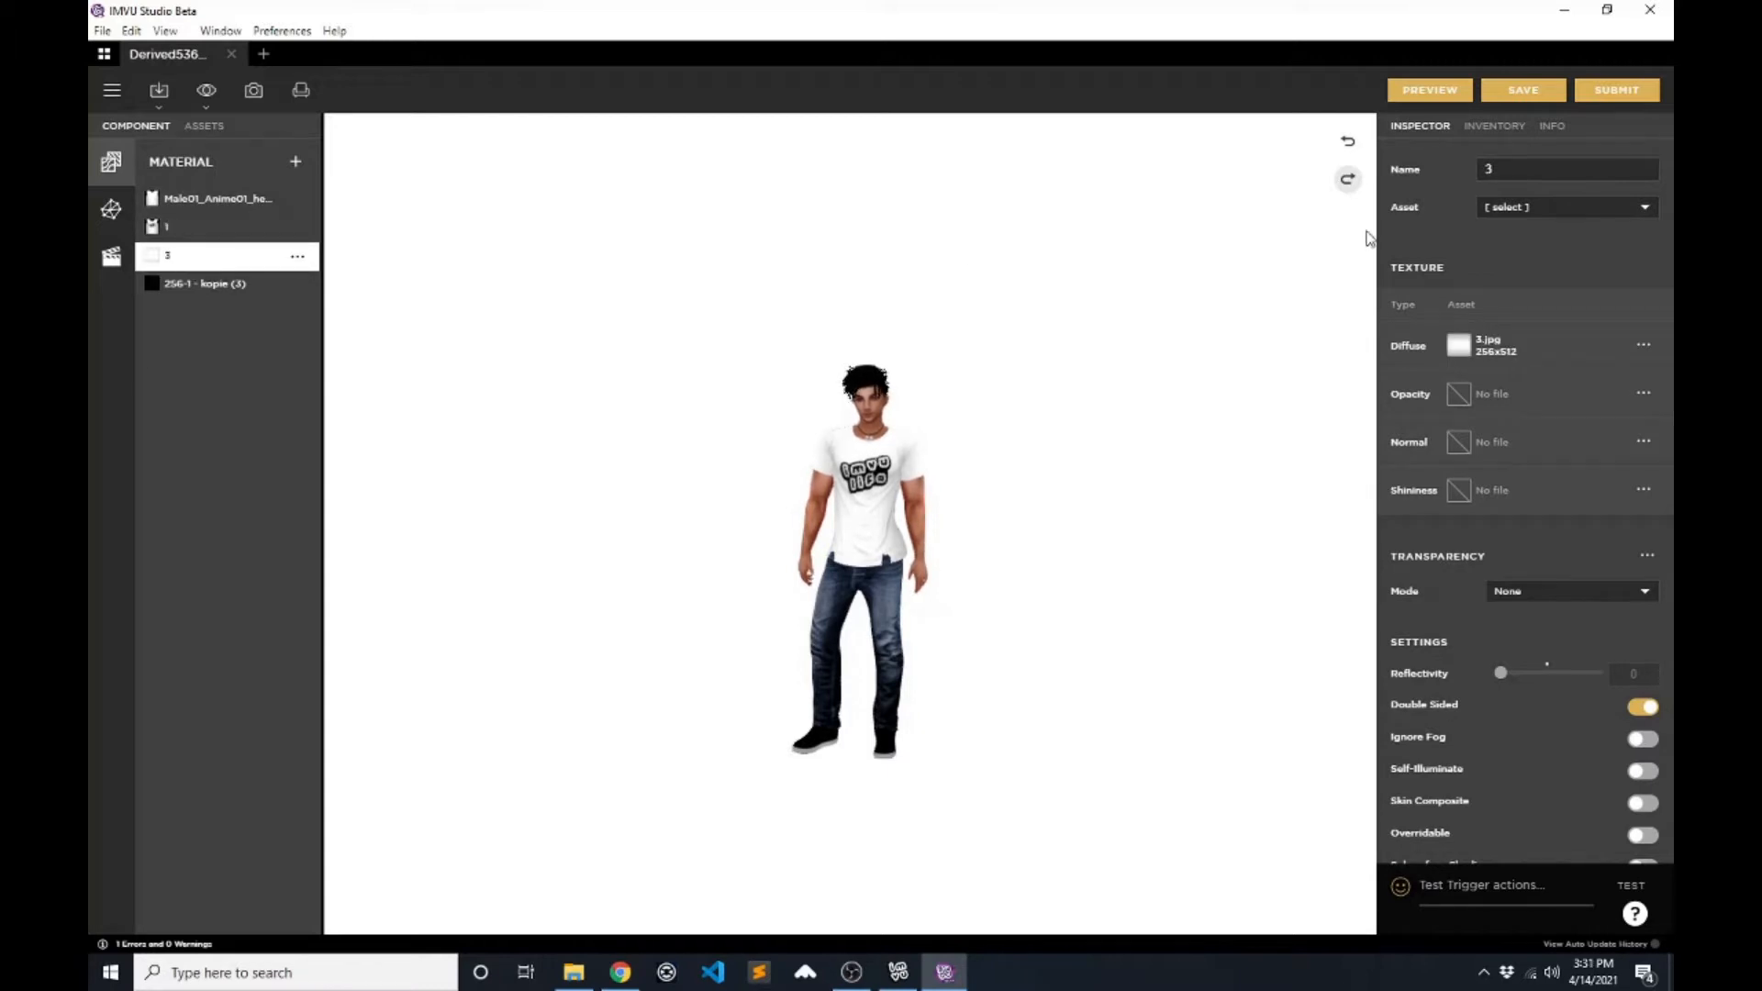
pyautogui.click(1460, 347)
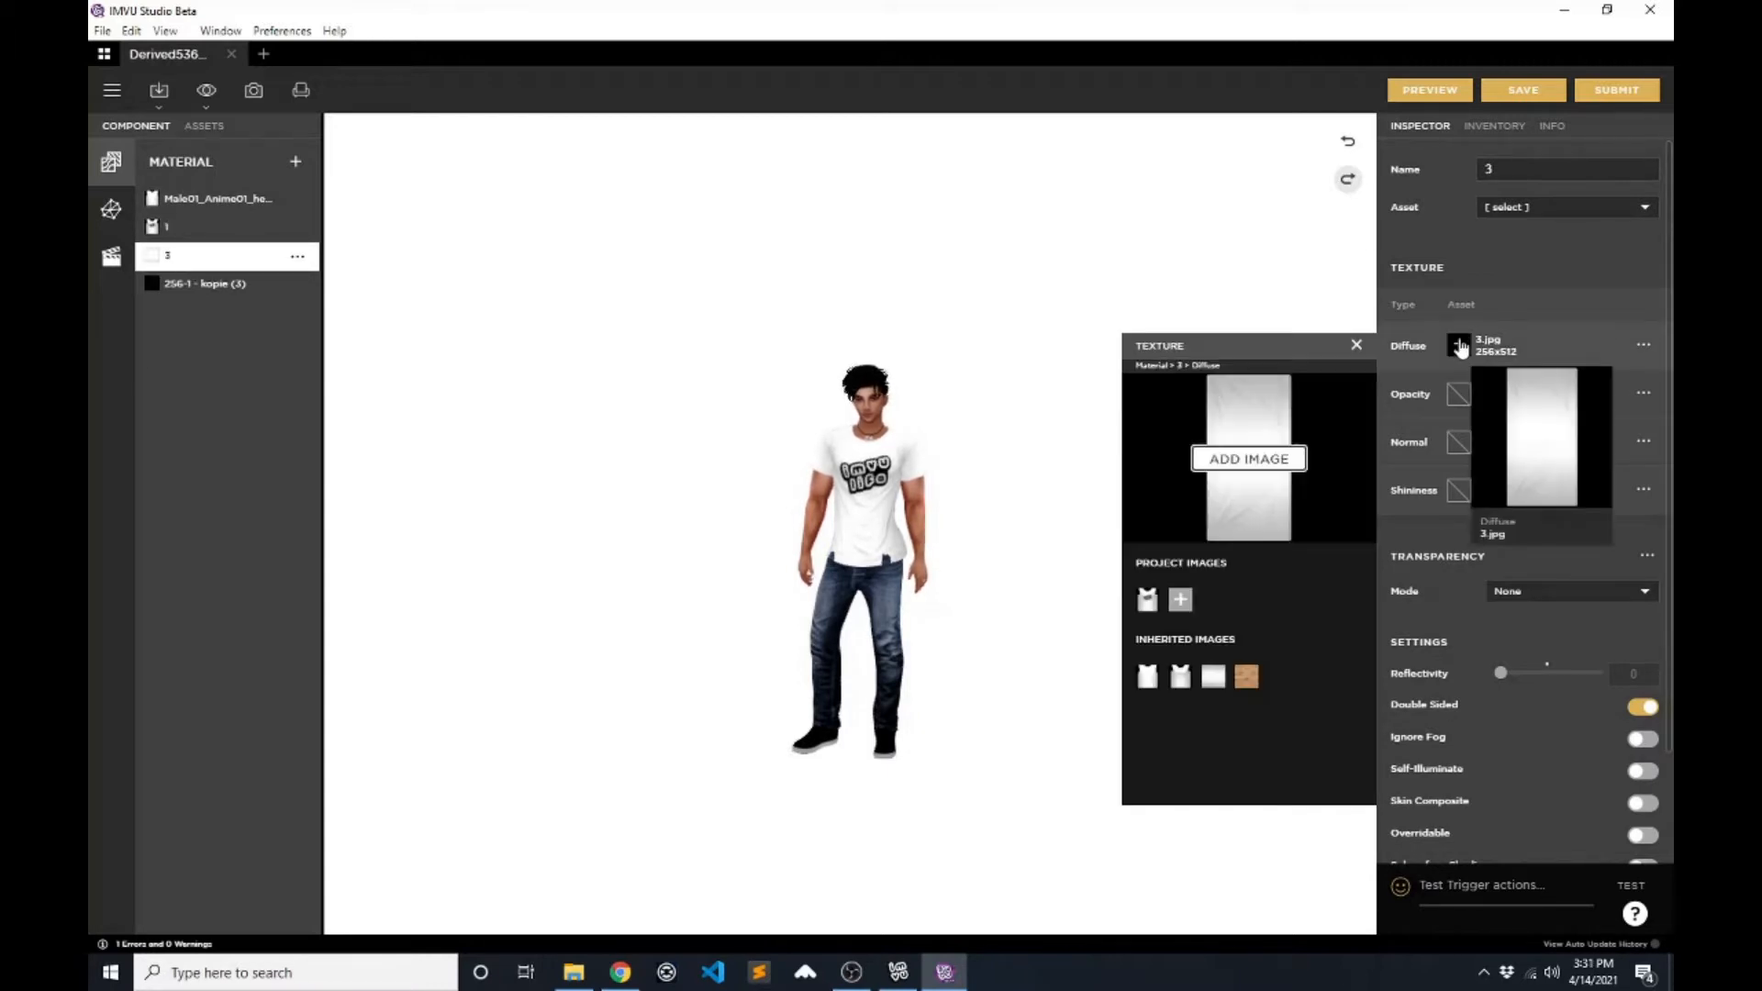
pyautogui.click(1242, 460)
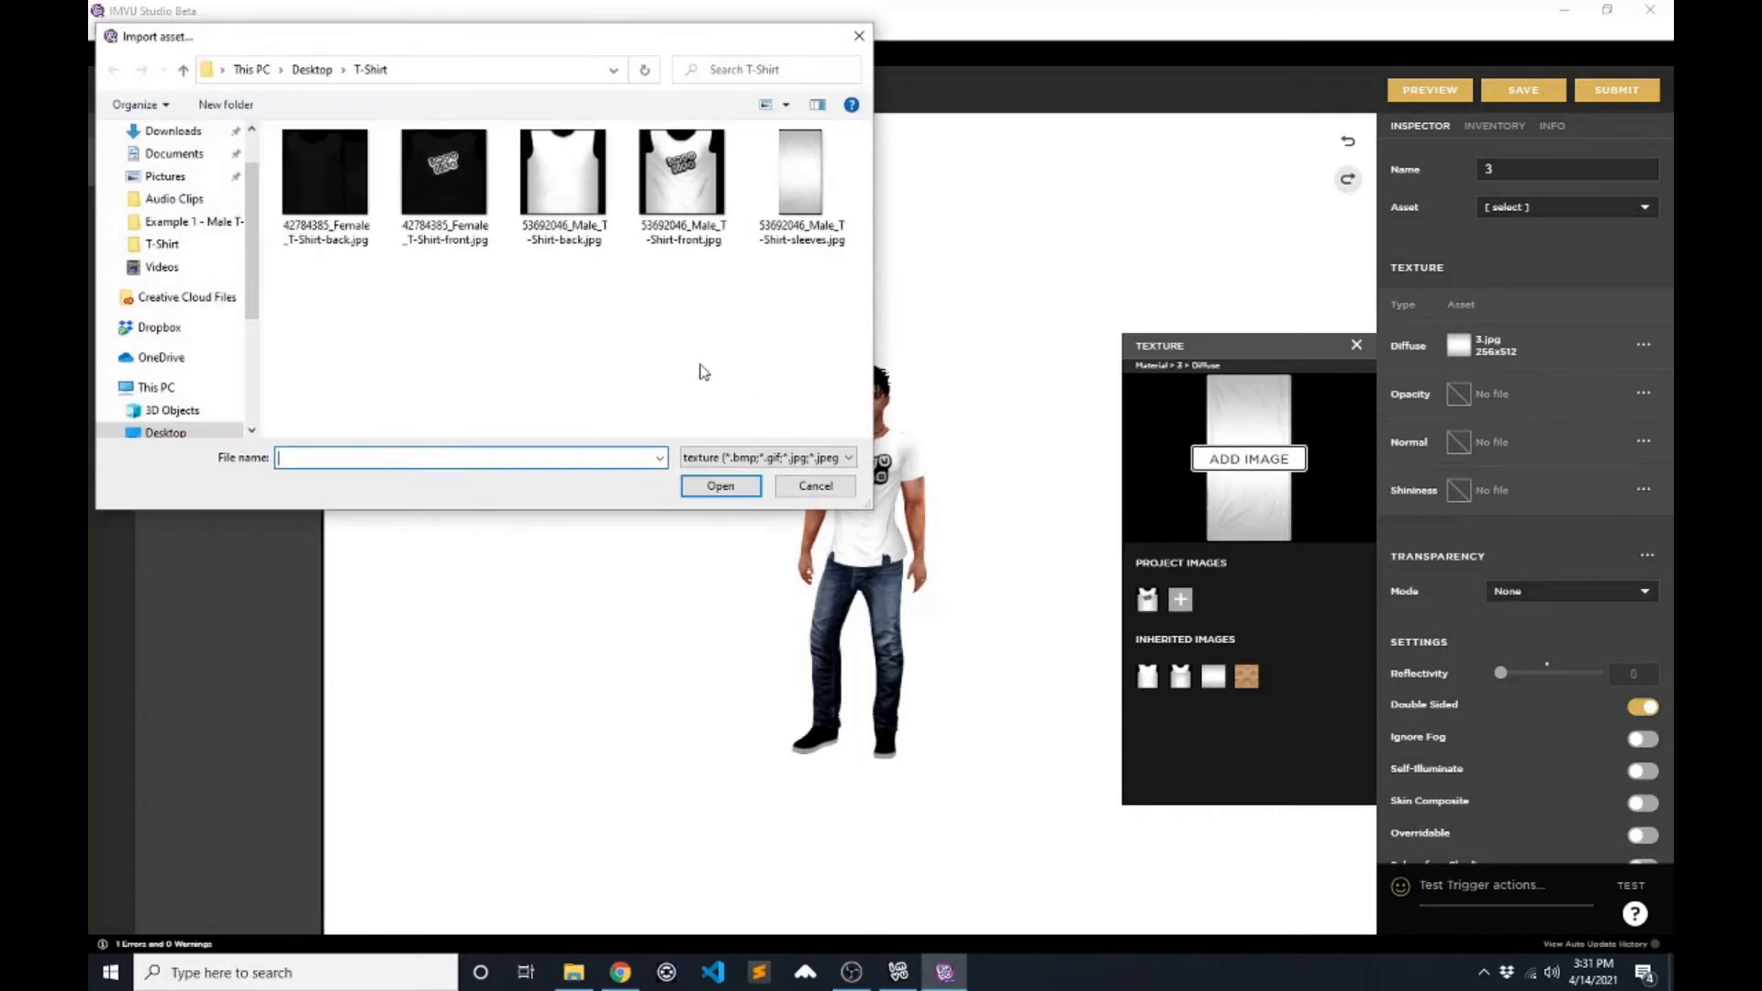
pyautogui.click(790, 195)
pyautogui.click(722, 487)
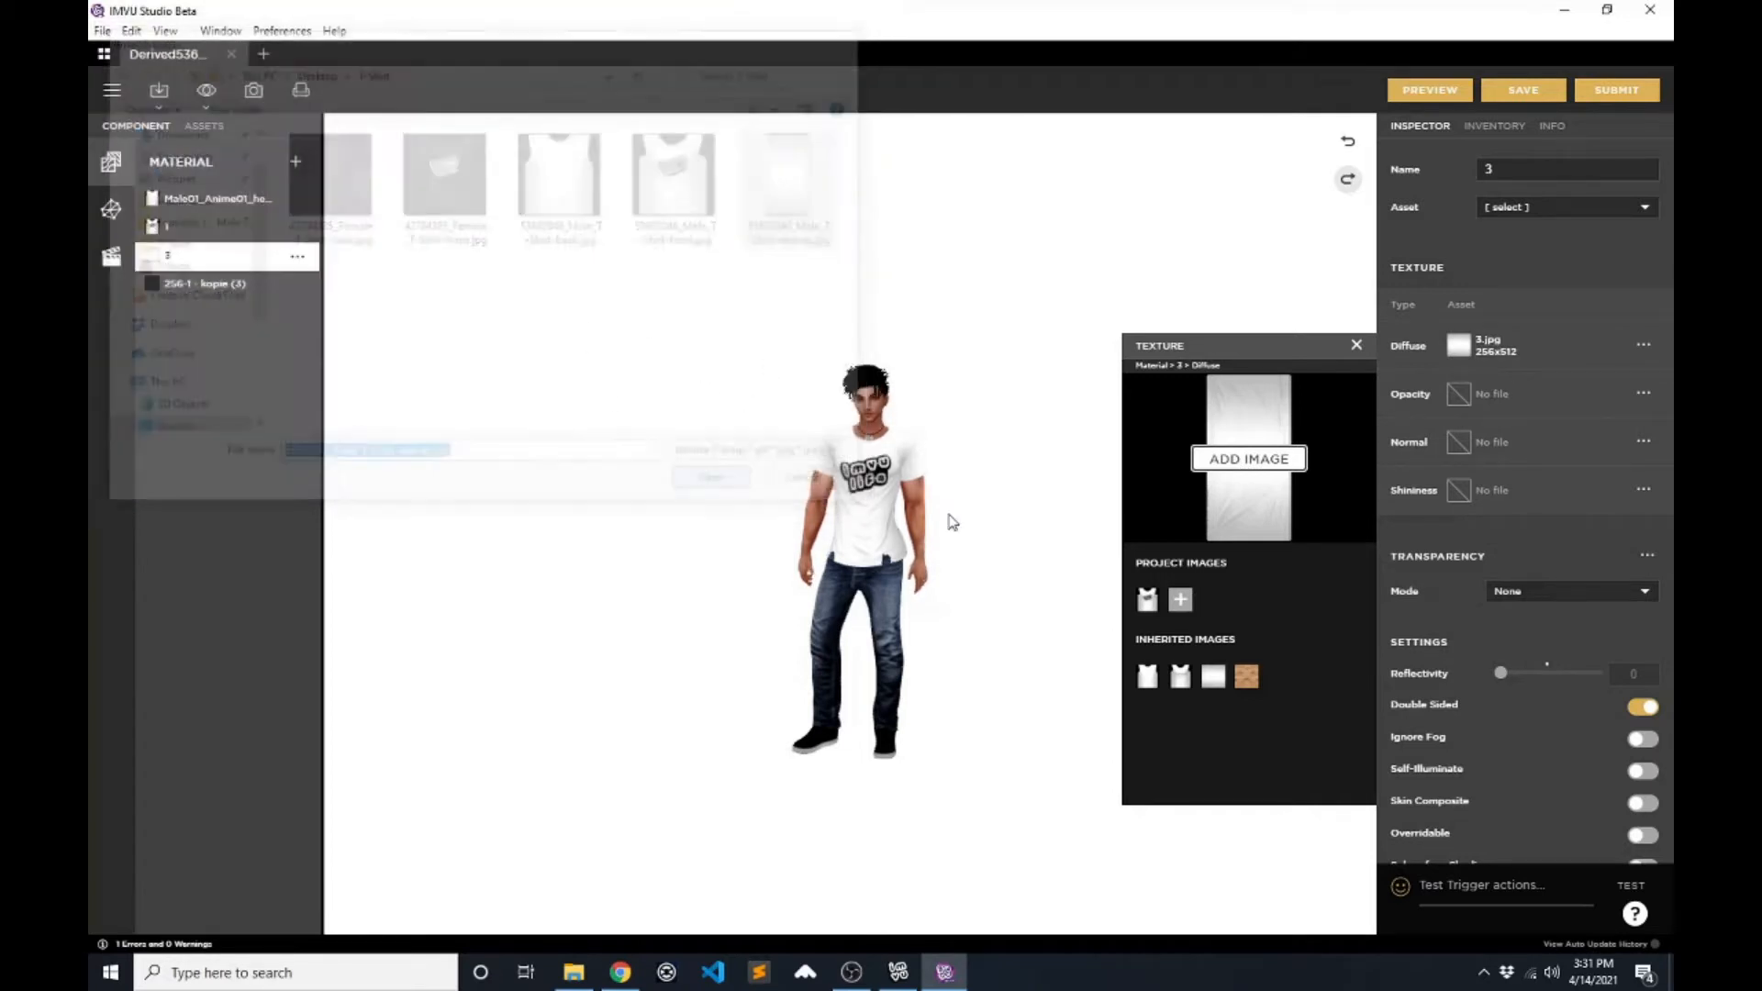
pyautogui.moveTo(1185, 601)
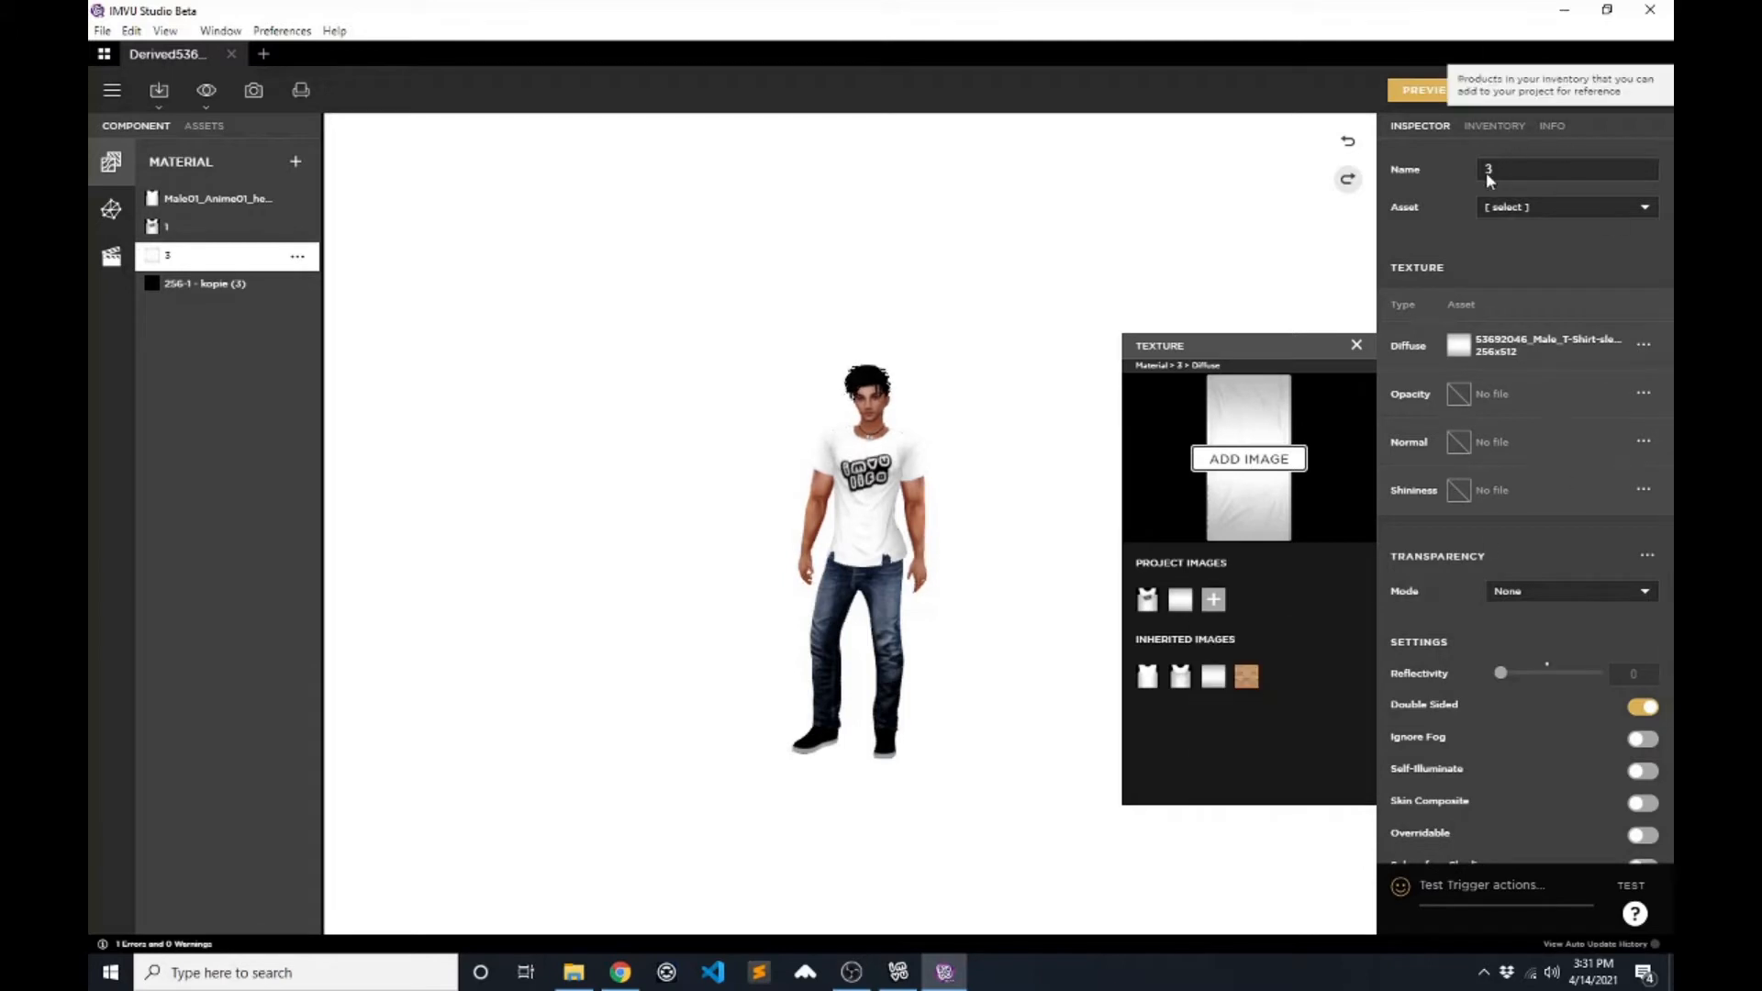
# - Import 53692046_Male_T-Shirt-back.jpg as the diffuse texture of the Male01_Anime01_head material
pyautogui.click(217, 197)
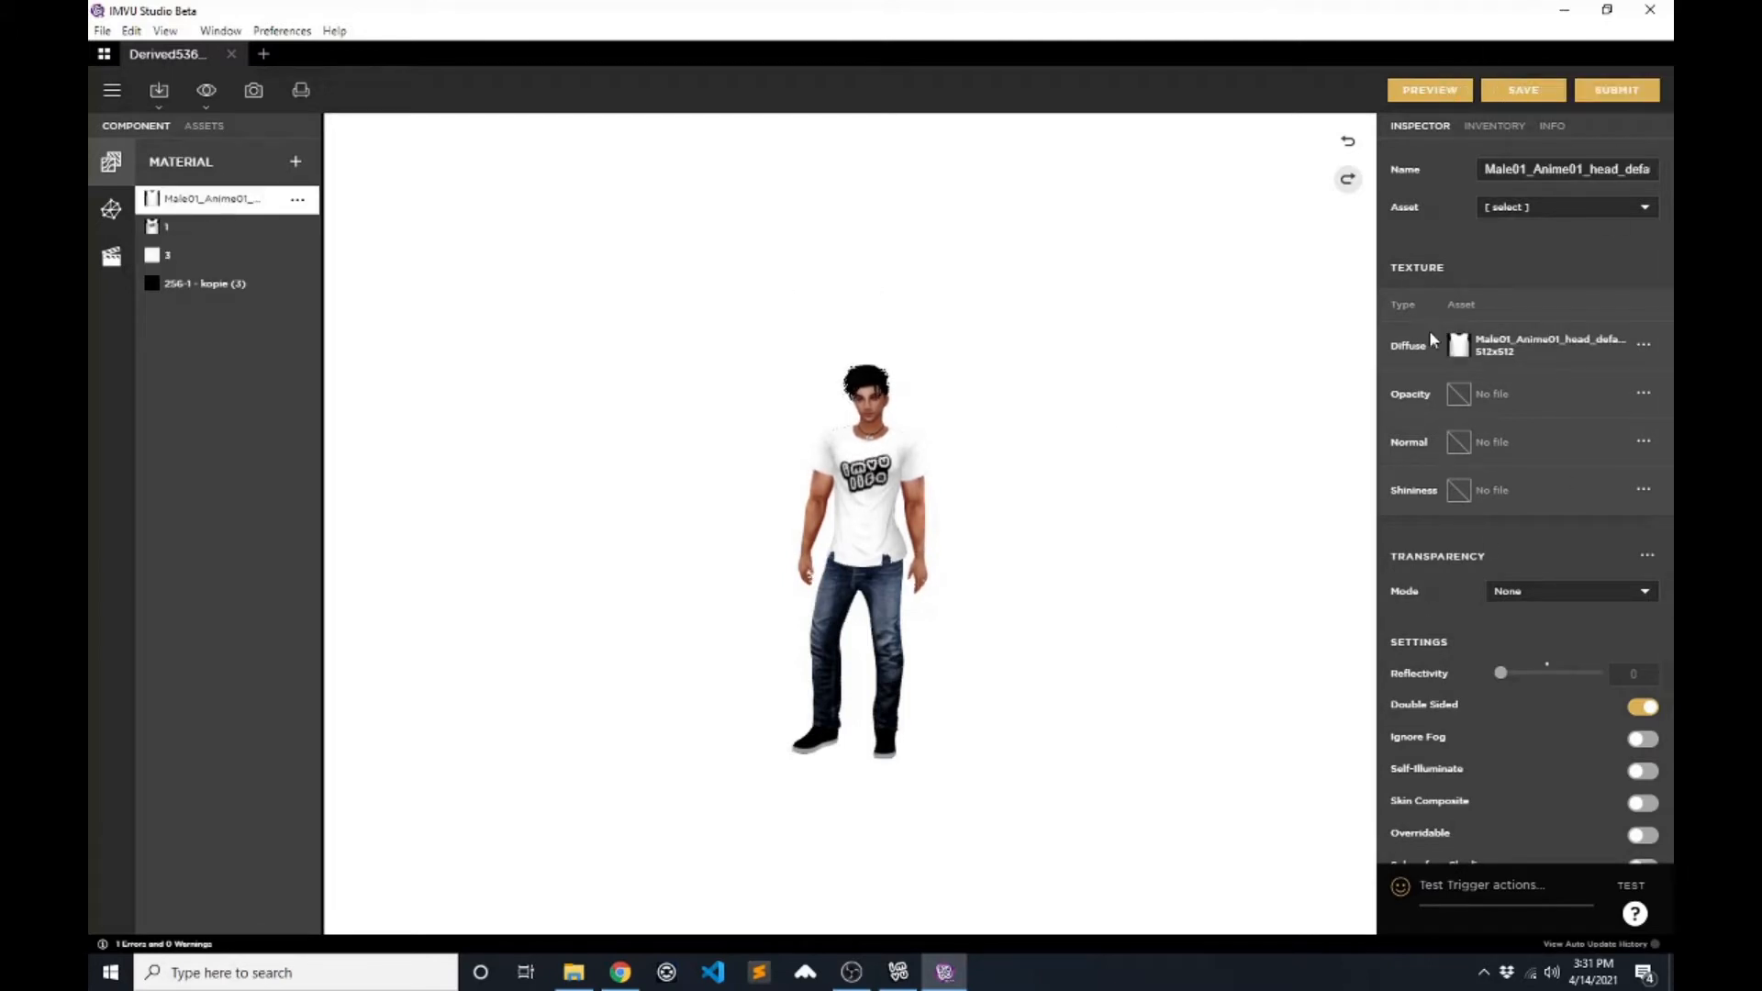
pyautogui.click(1459, 347)
pyautogui.click(1234, 462)
pyautogui.click(597, 194)
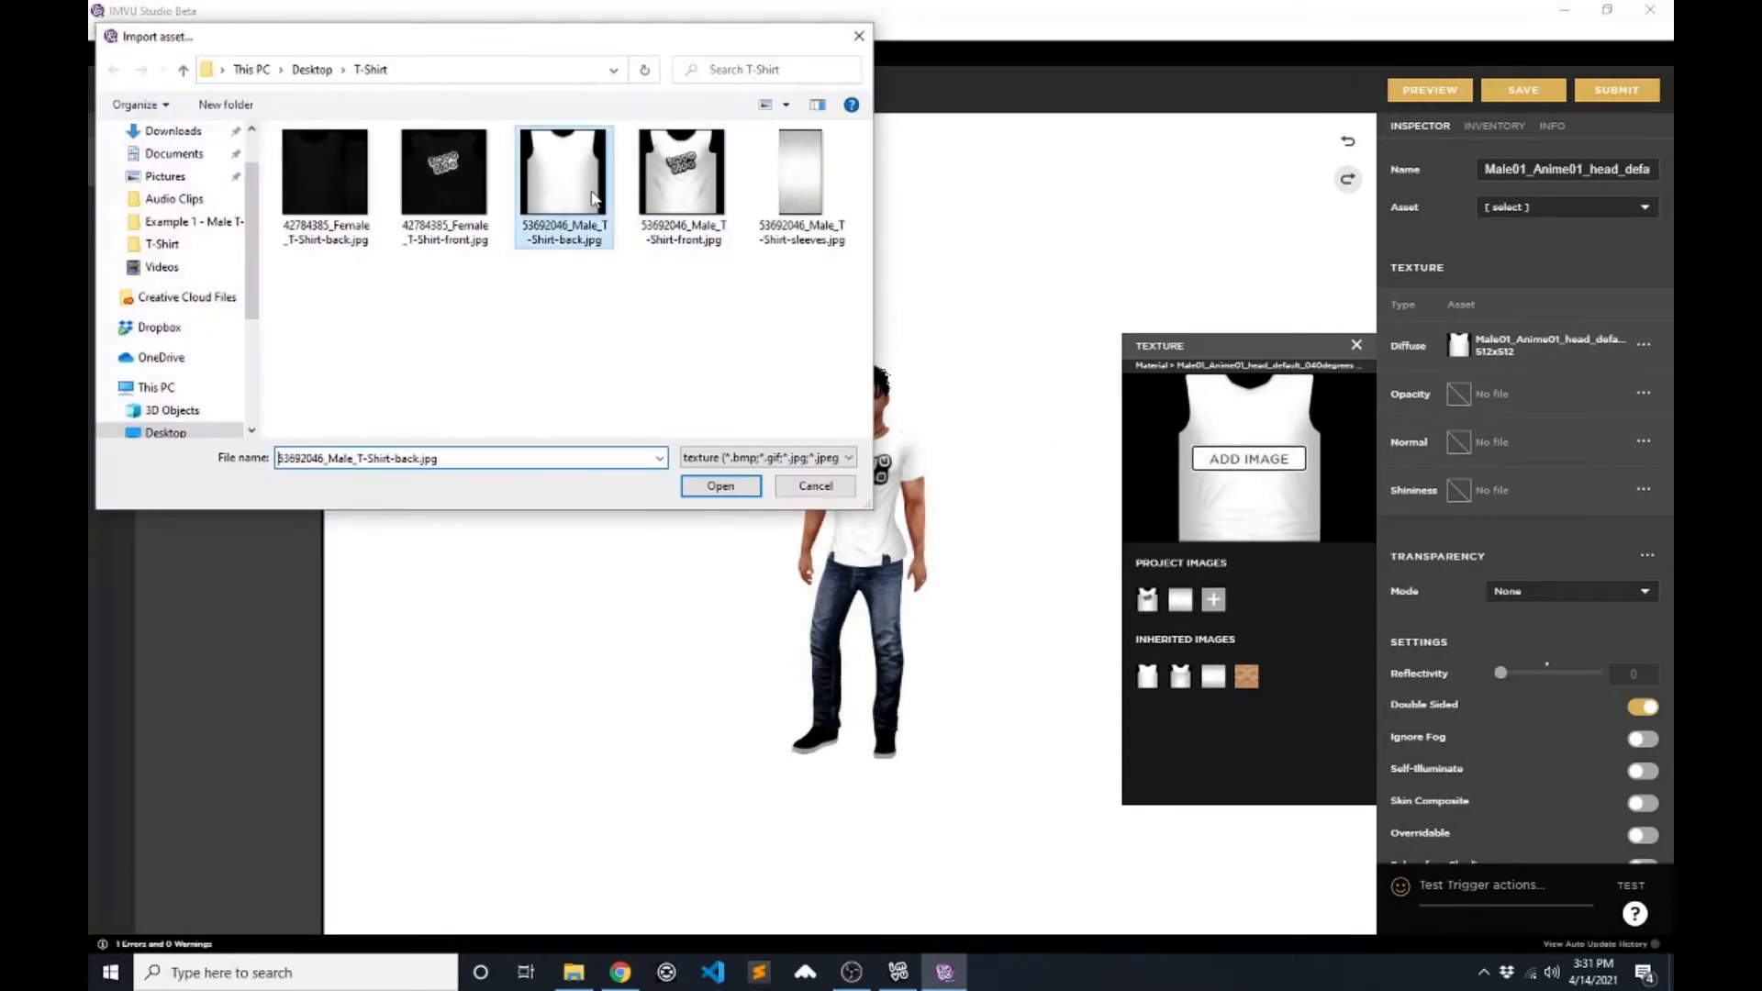
pyautogui.click(719, 486)
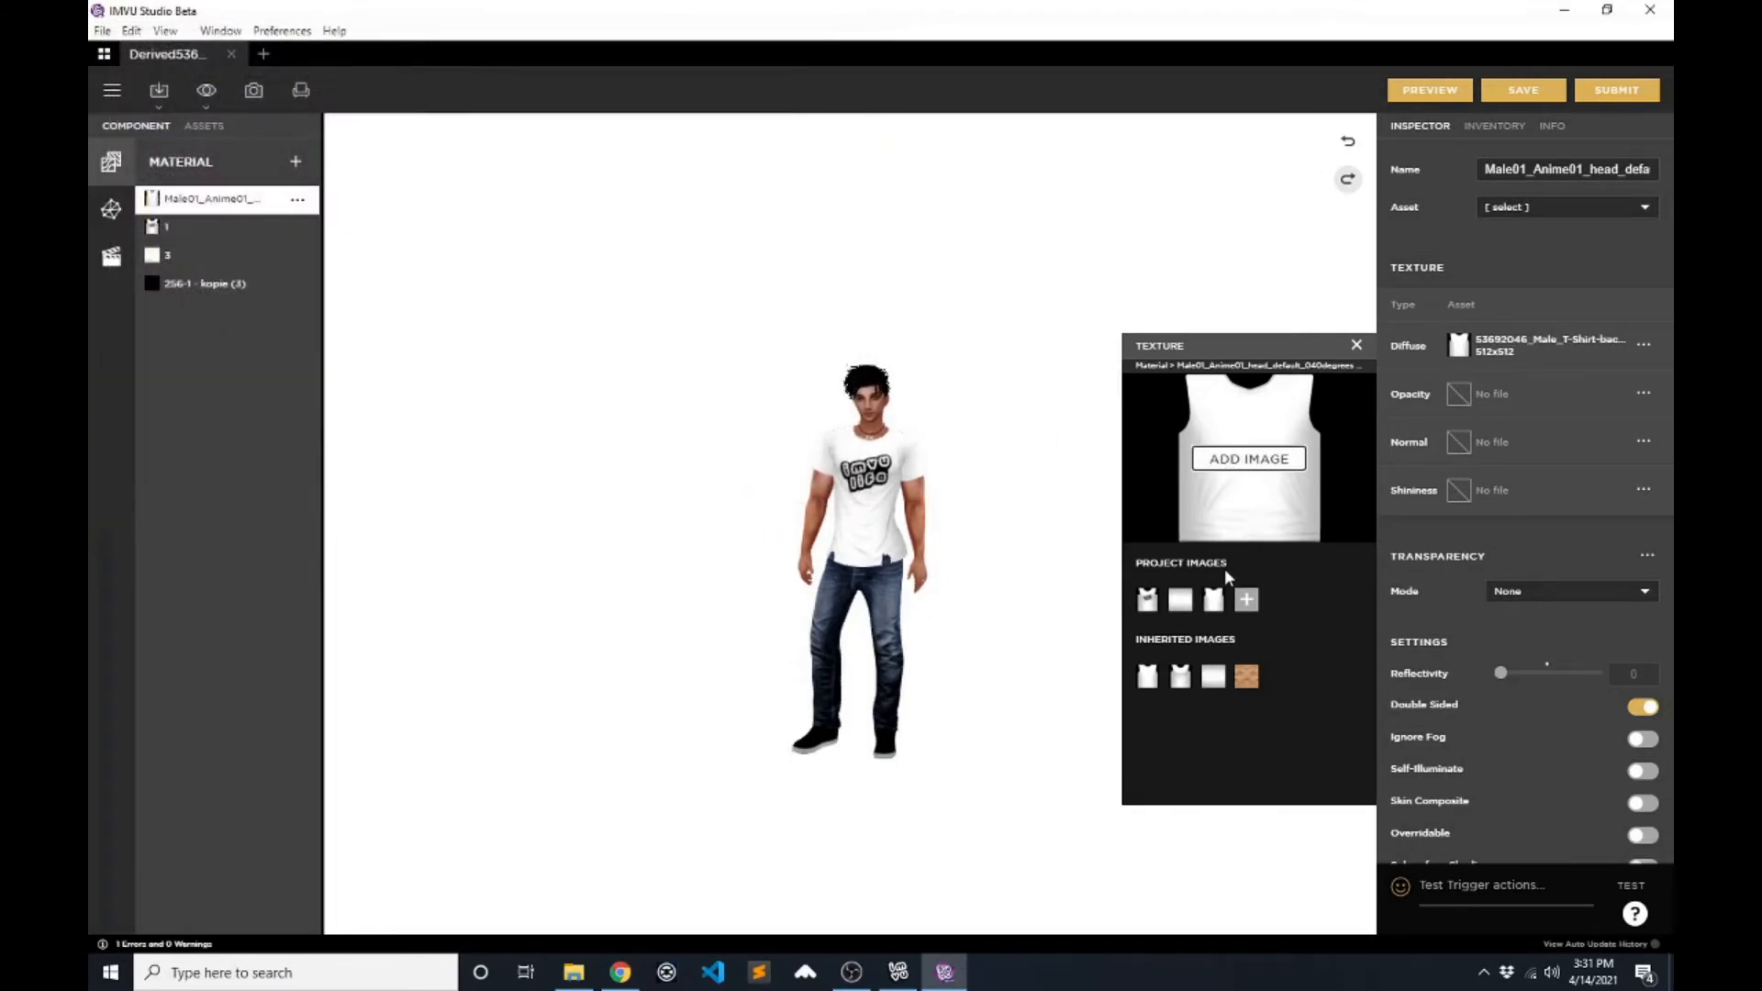
# - Preview the retextured shirt on the male avatar and inspect it up close
pyautogui.moveTo(1212, 607)
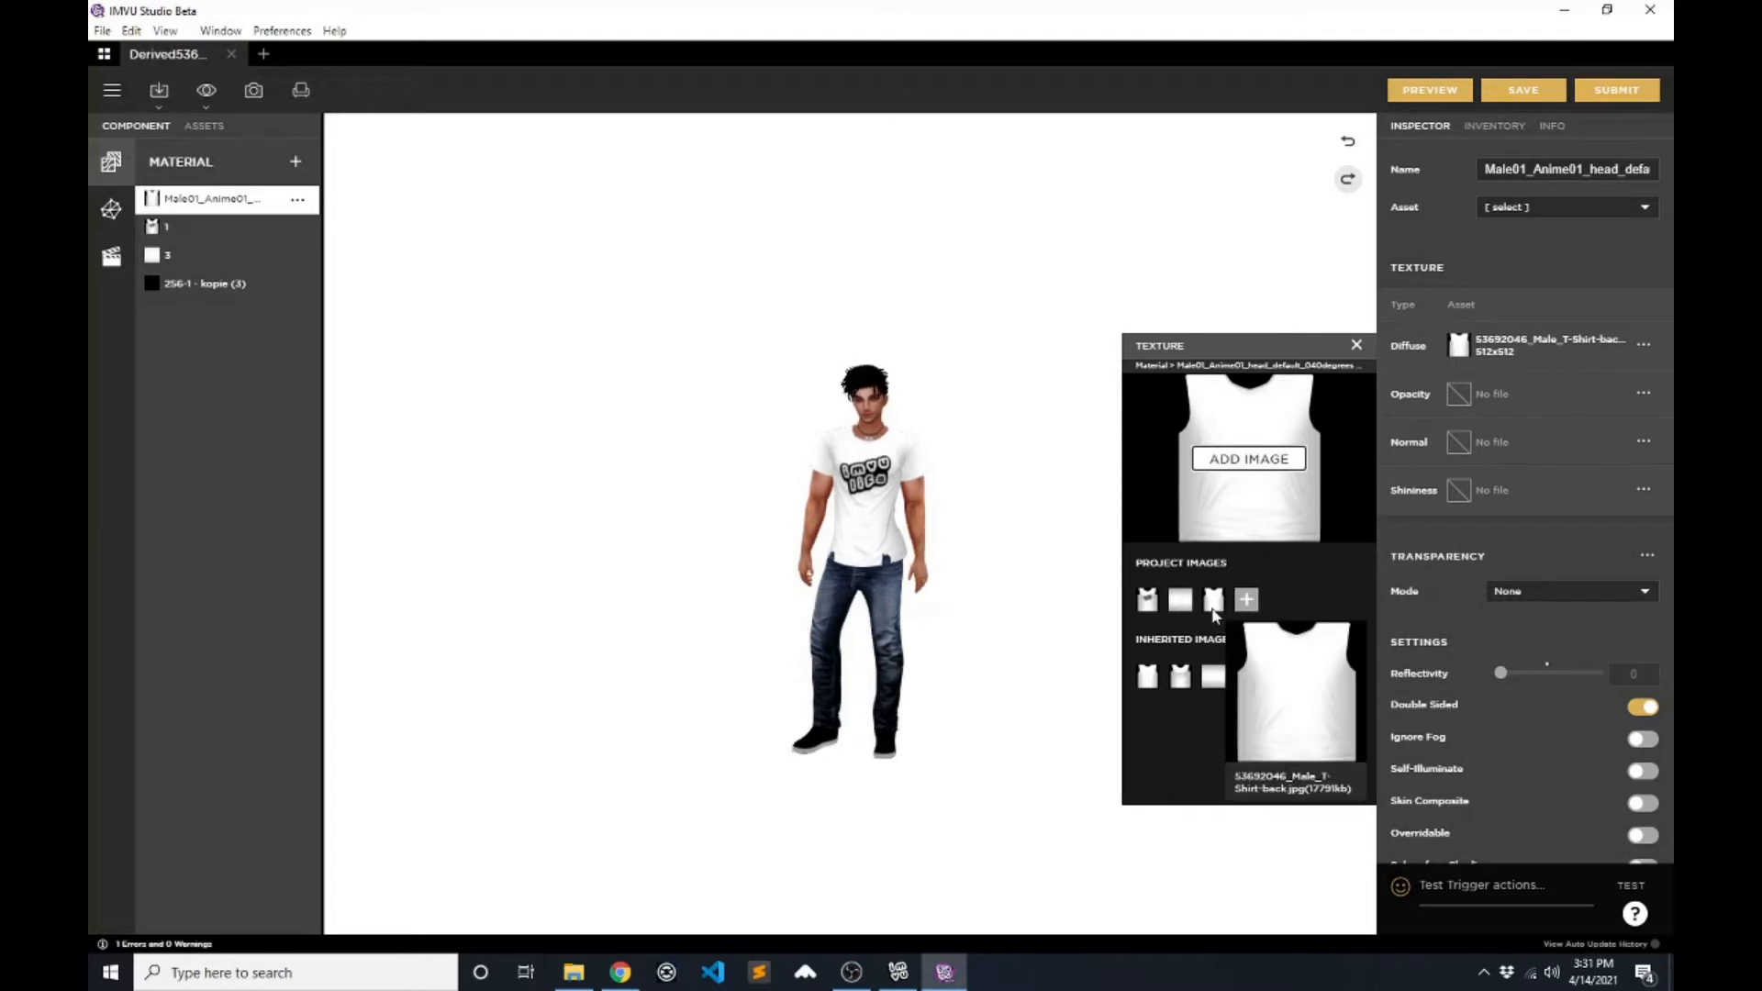
pyautogui.click(1447, 92)
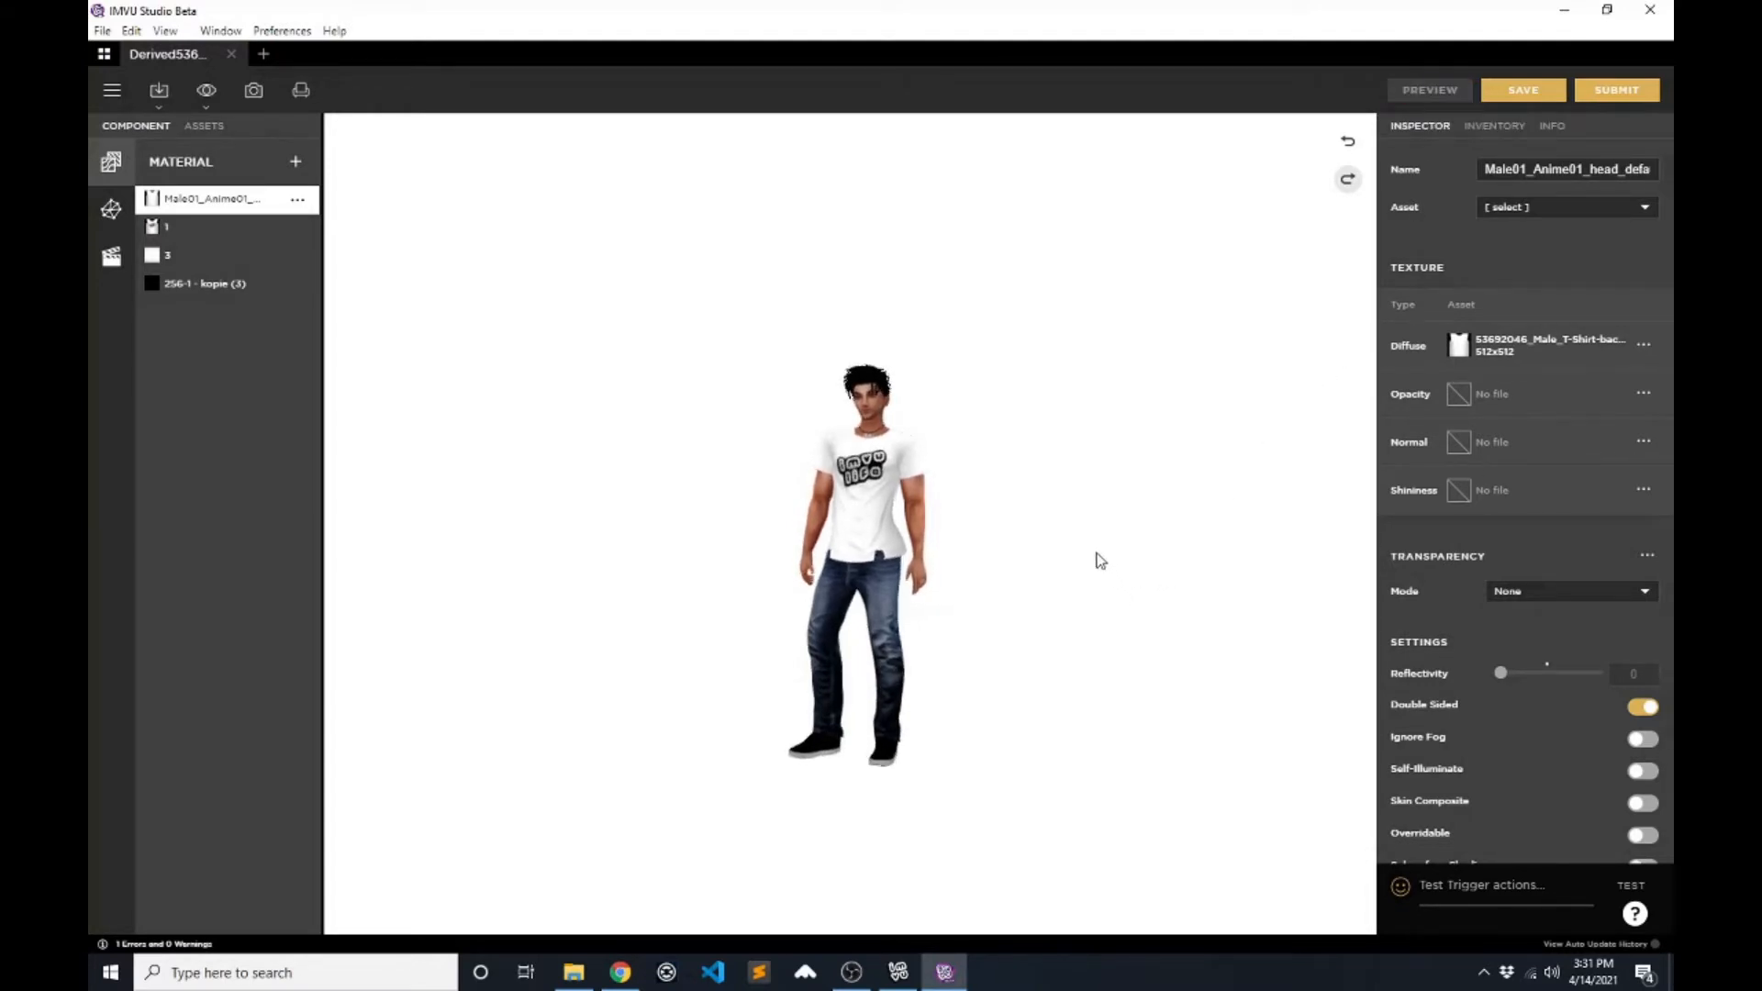
pyautogui.scroll(6, 1099, 560)
pyautogui.moveTo(936, 585); pyautogui.dragTo(1119, 579)
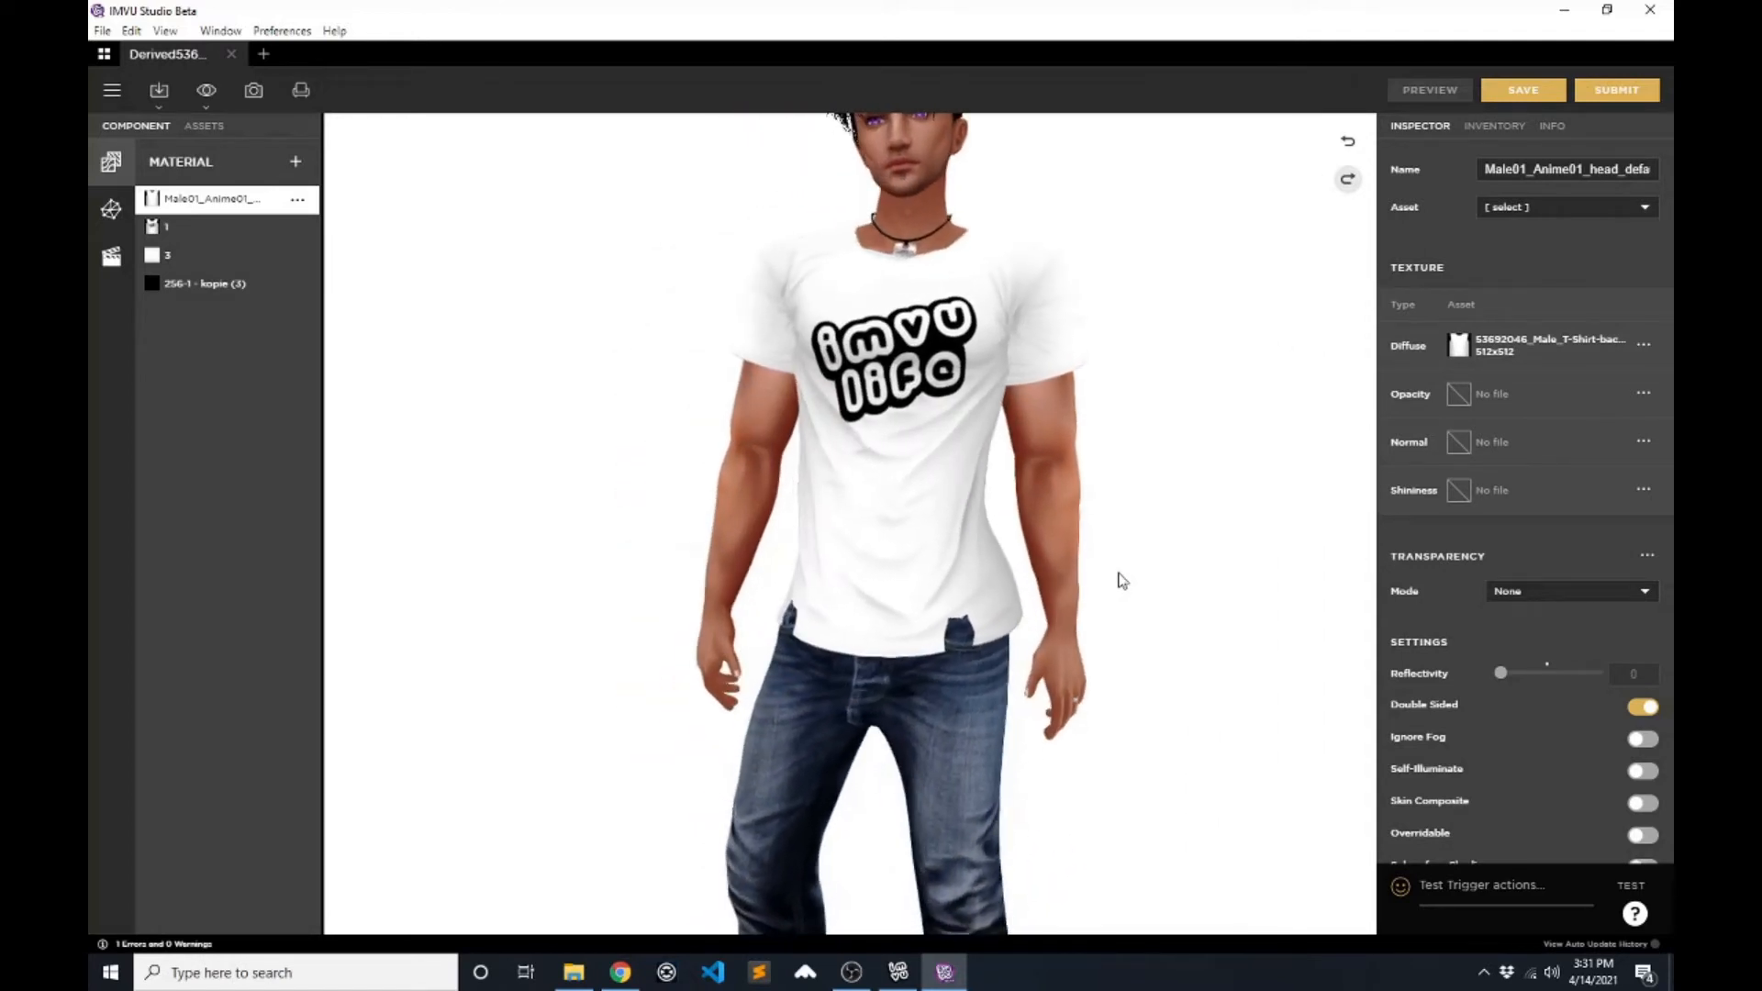
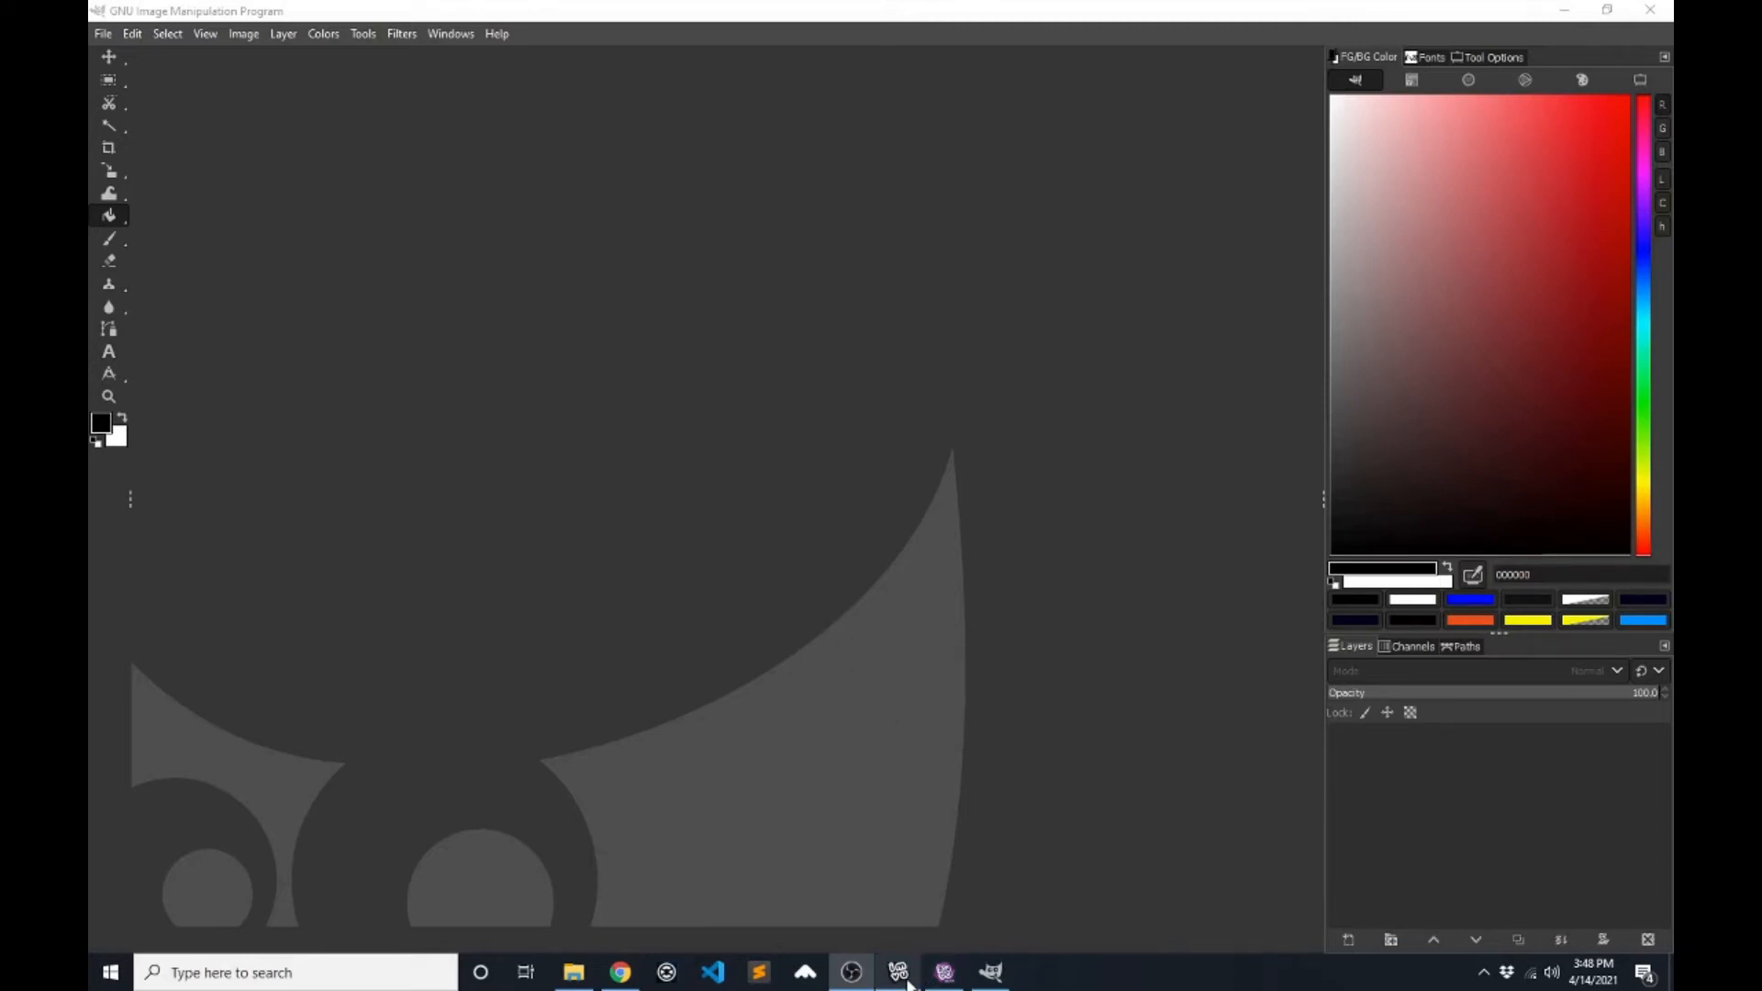
# - Switch to Chrome and look over the S3D-RL-Busty-Dress-Jeans product page and the catalog of products by sis3D
pyautogui.click(620, 973)
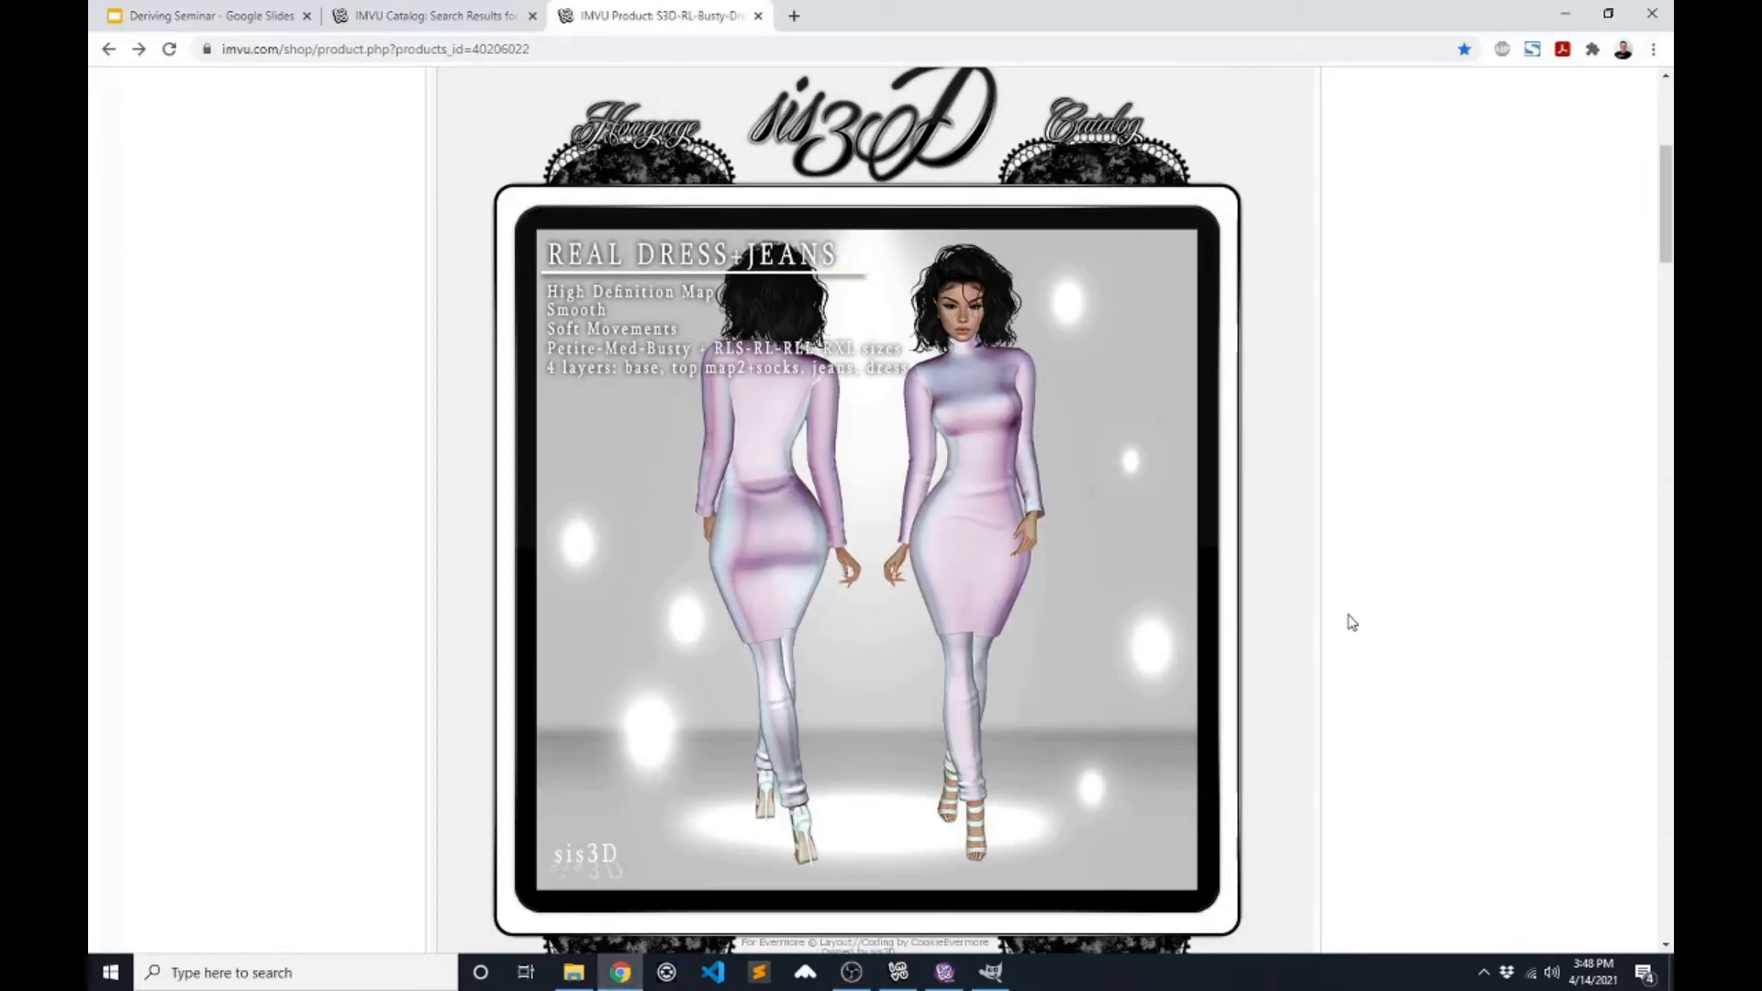
pyautogui.scroll(3, 1350, 622)
pyautogui.scroll(-3, 1349, 621)
pyautogui.click(431, 15)
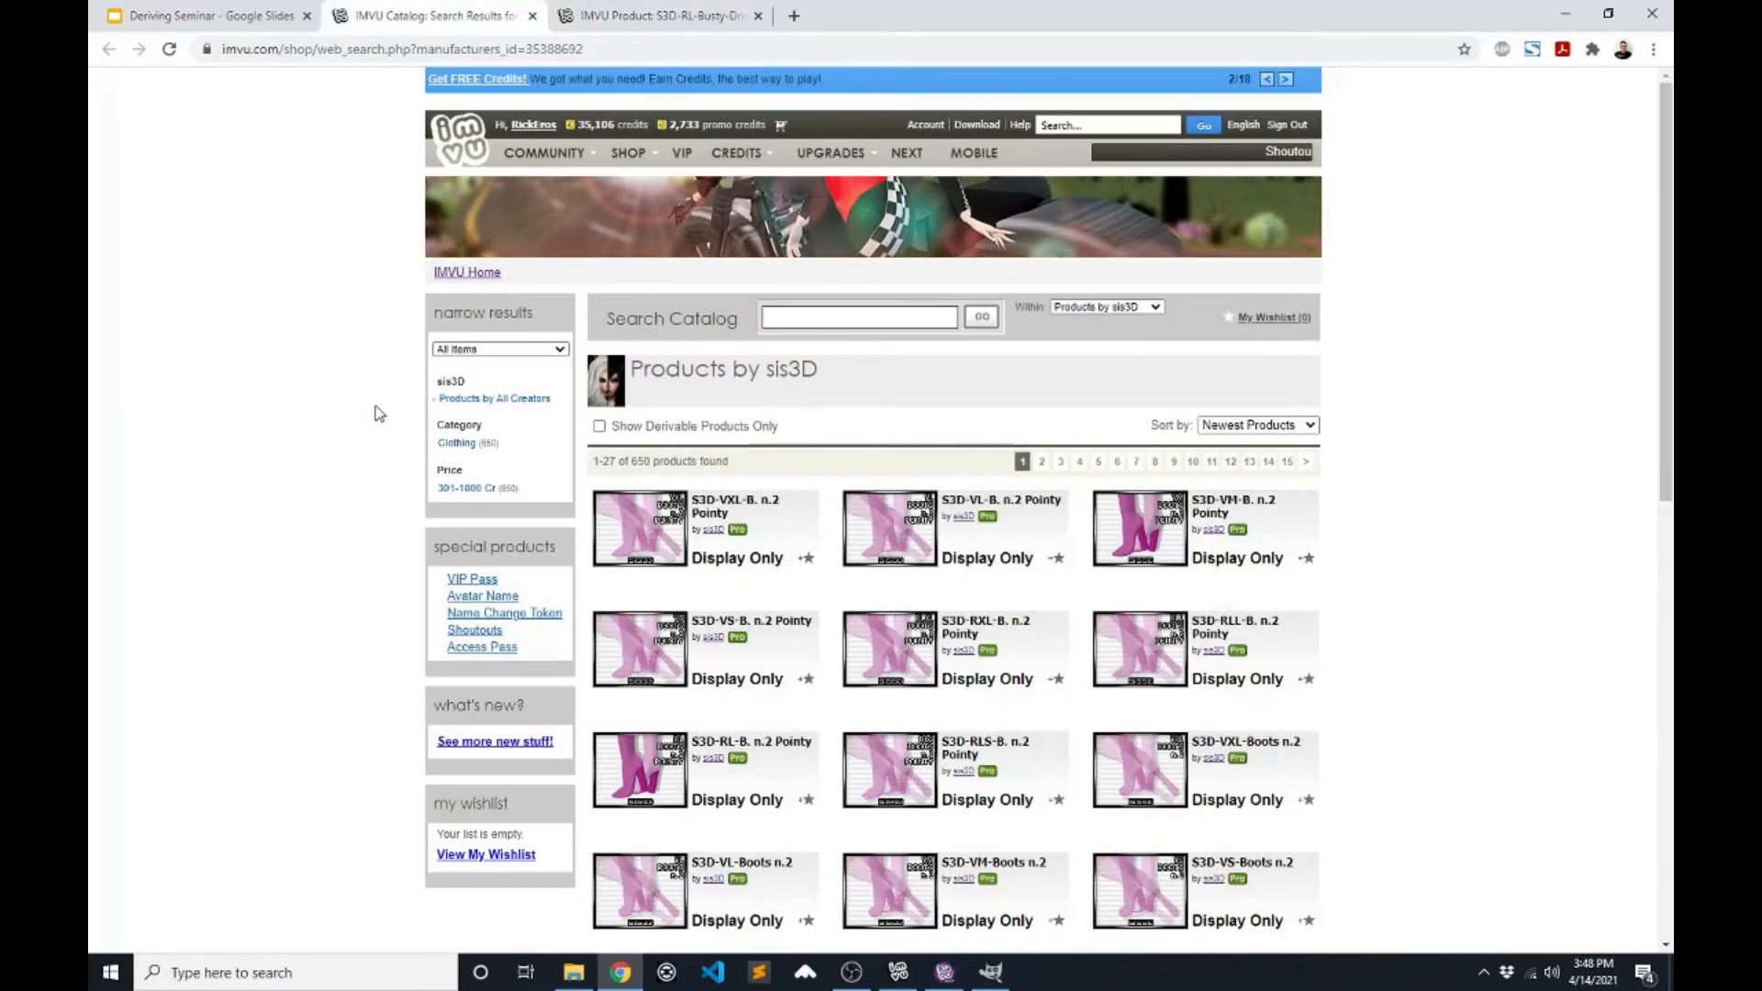
pyautogui.scroll(-8, 339, 464)
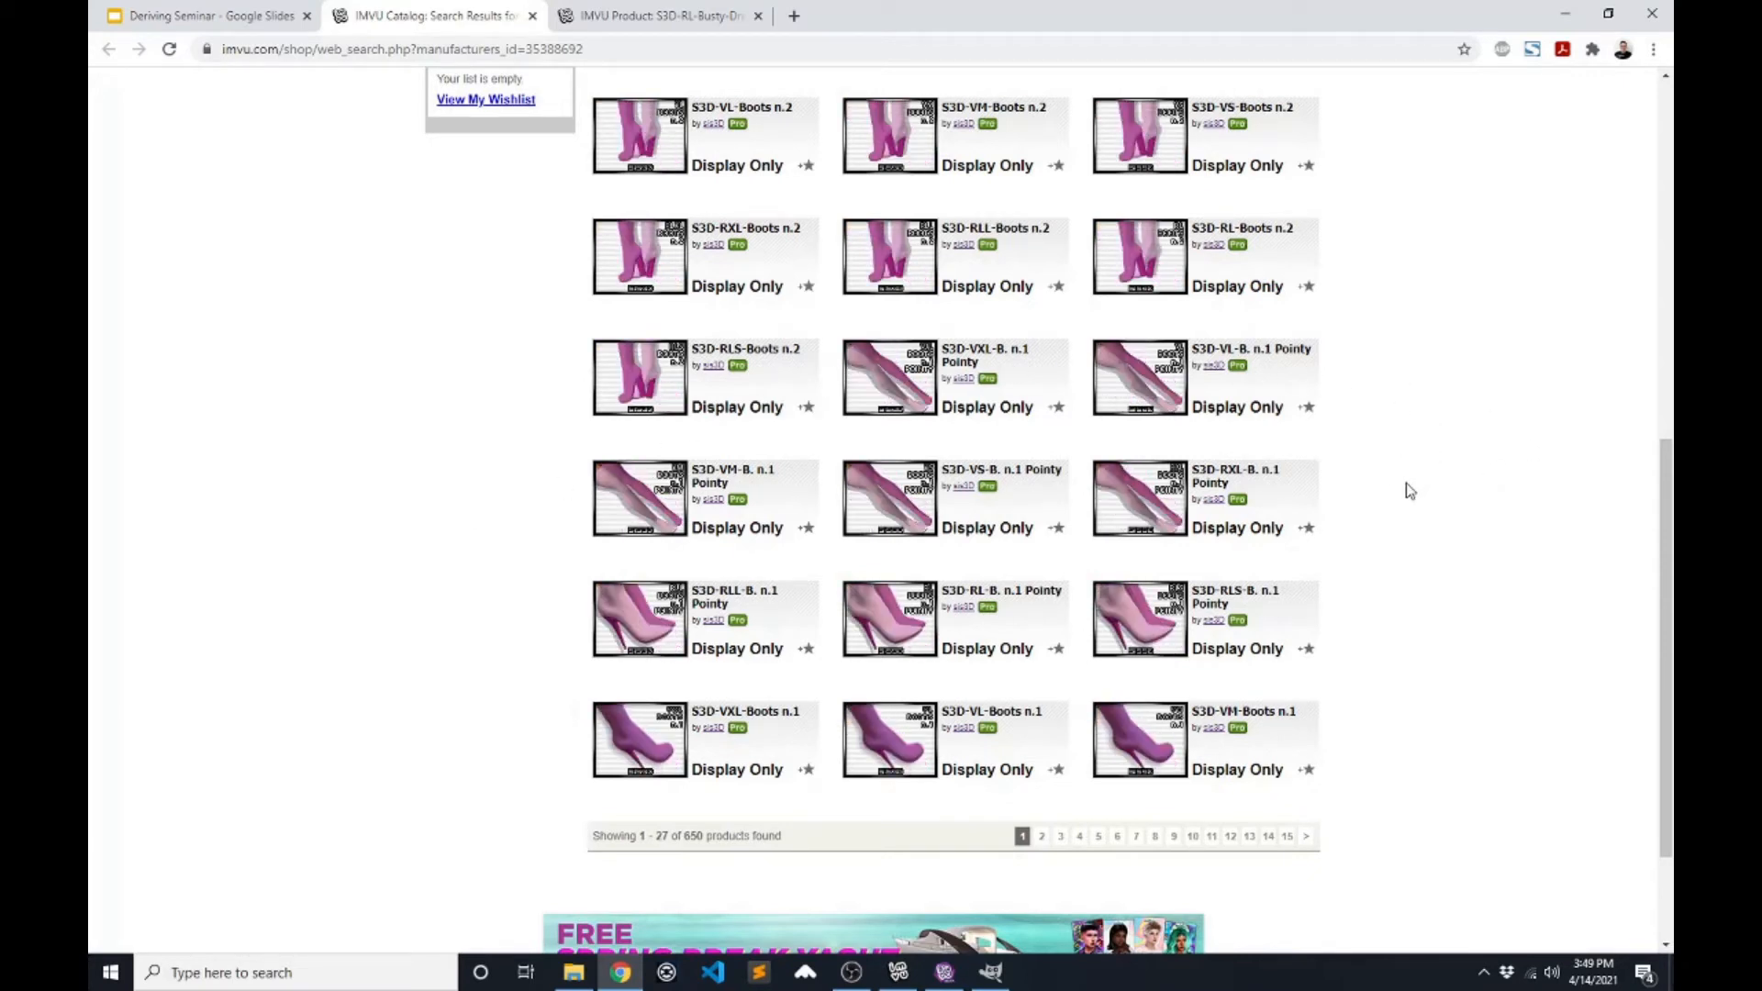
pyautogui.click(633, 13)
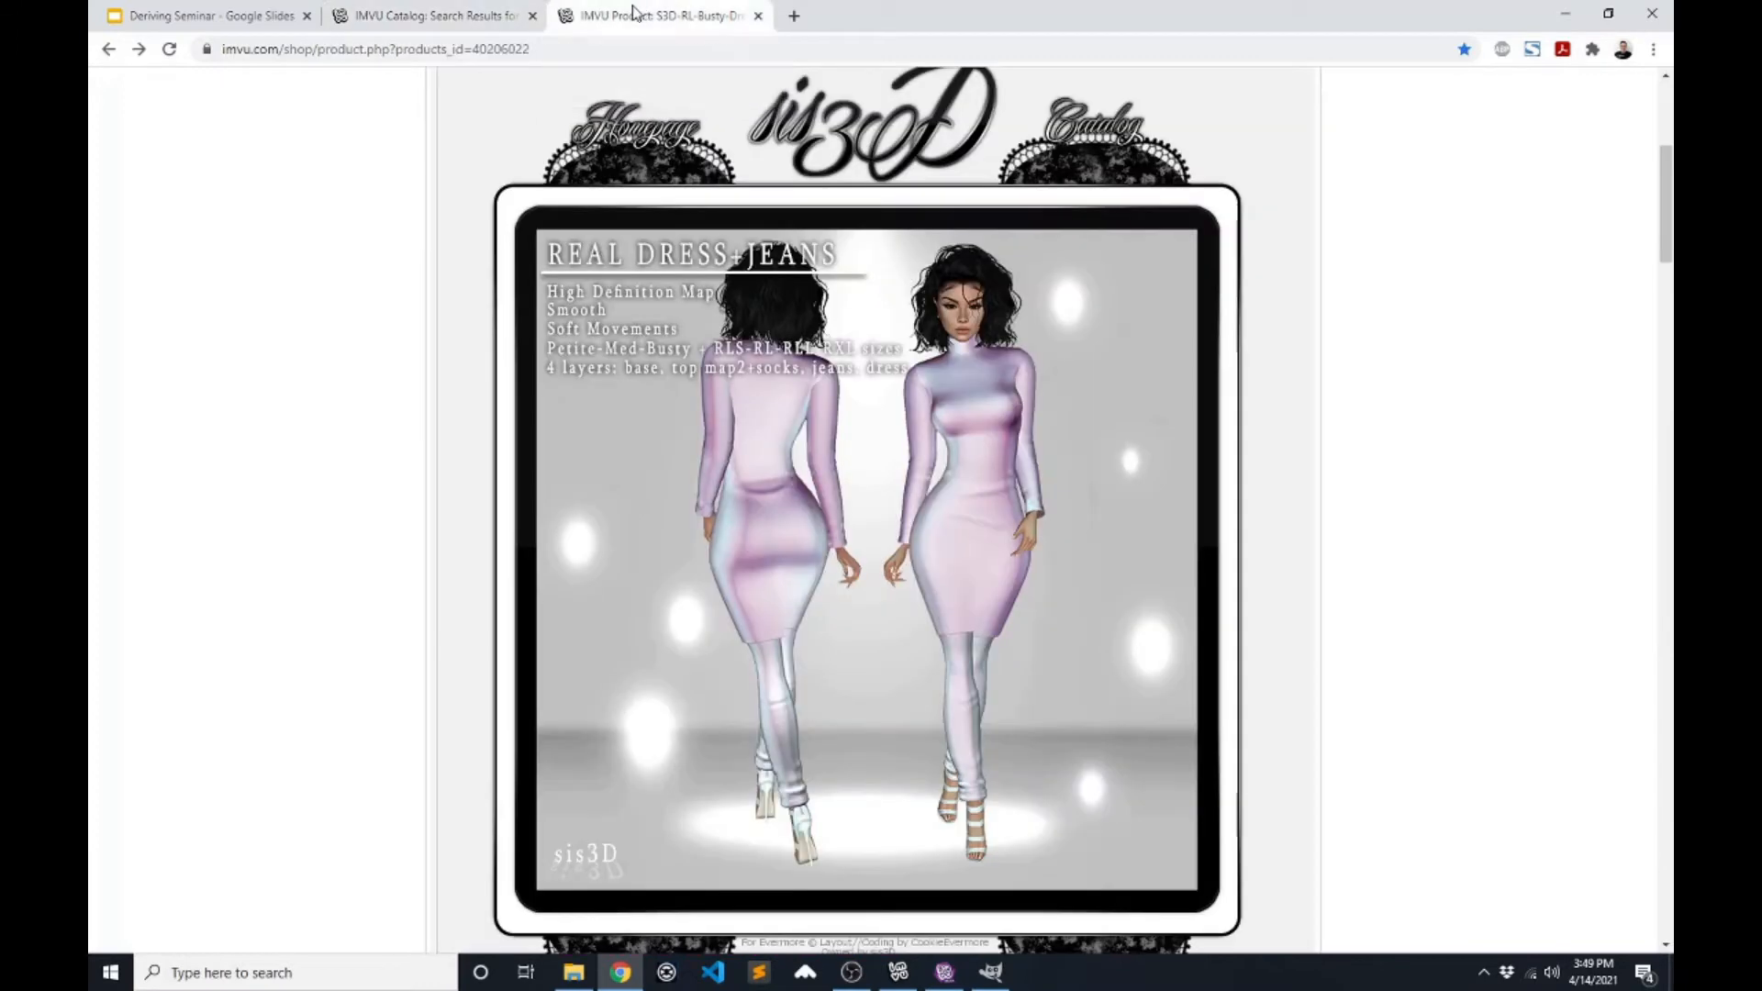
pyautogui.scroll(4, 548, 318)
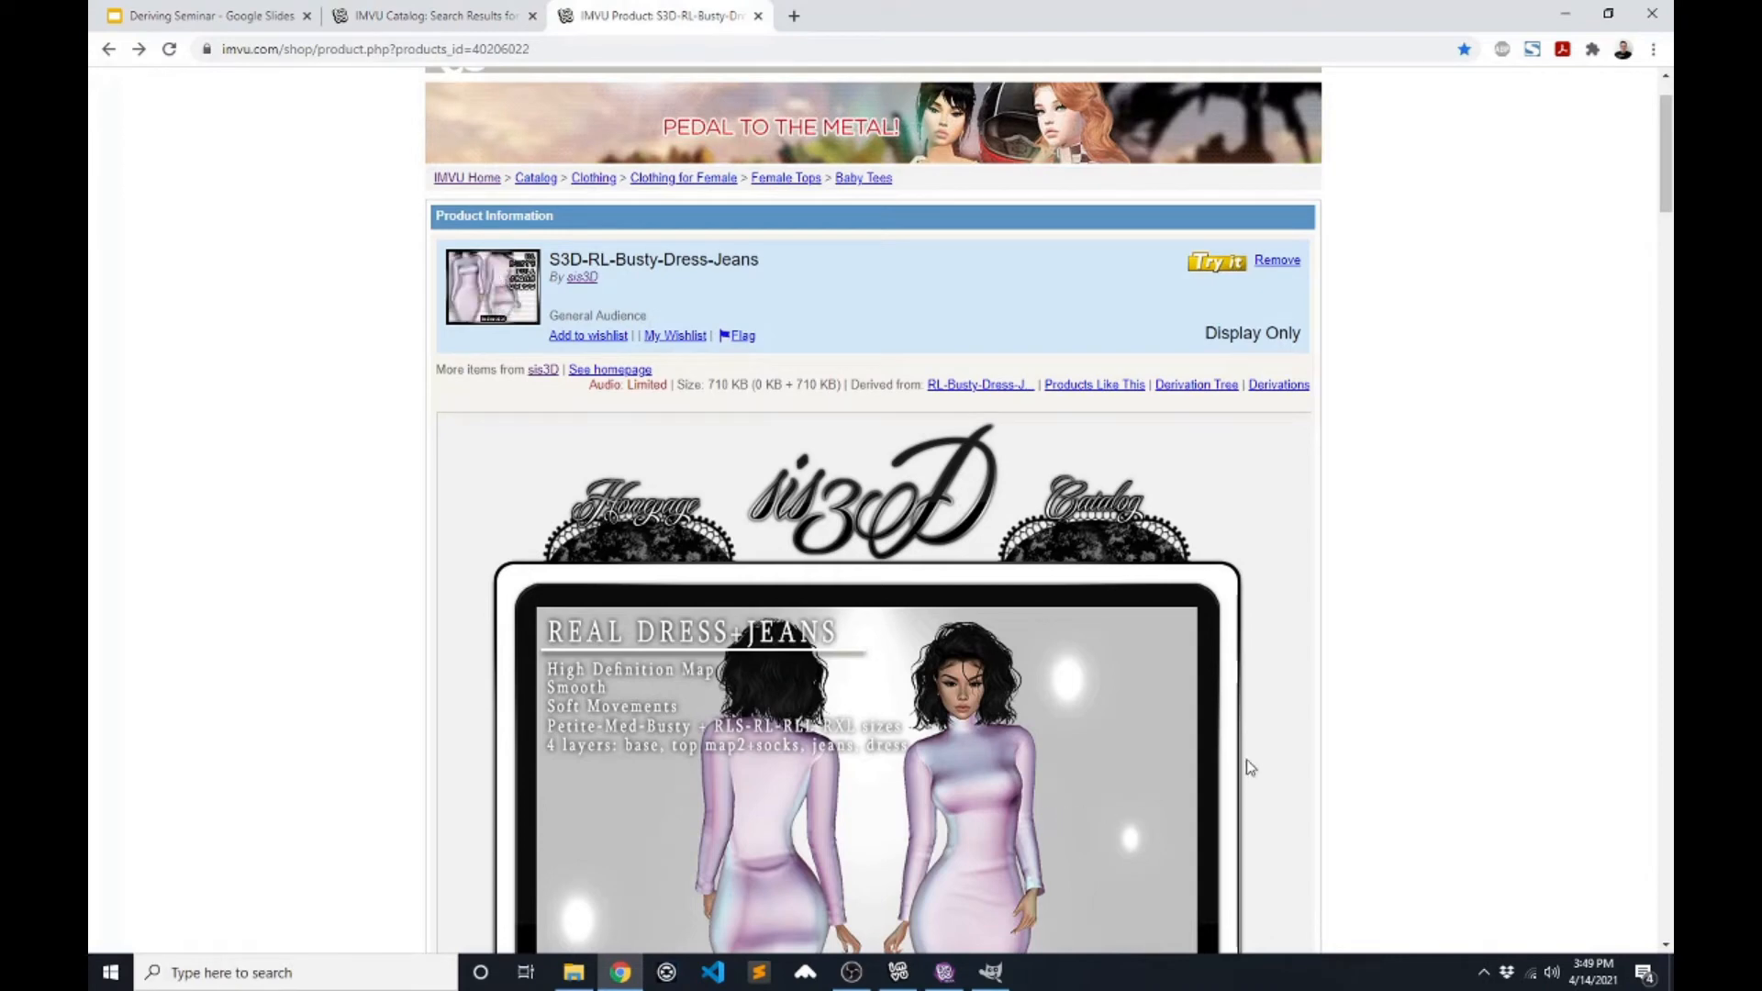
pyautogui.scroll(-4, 1264, 751)
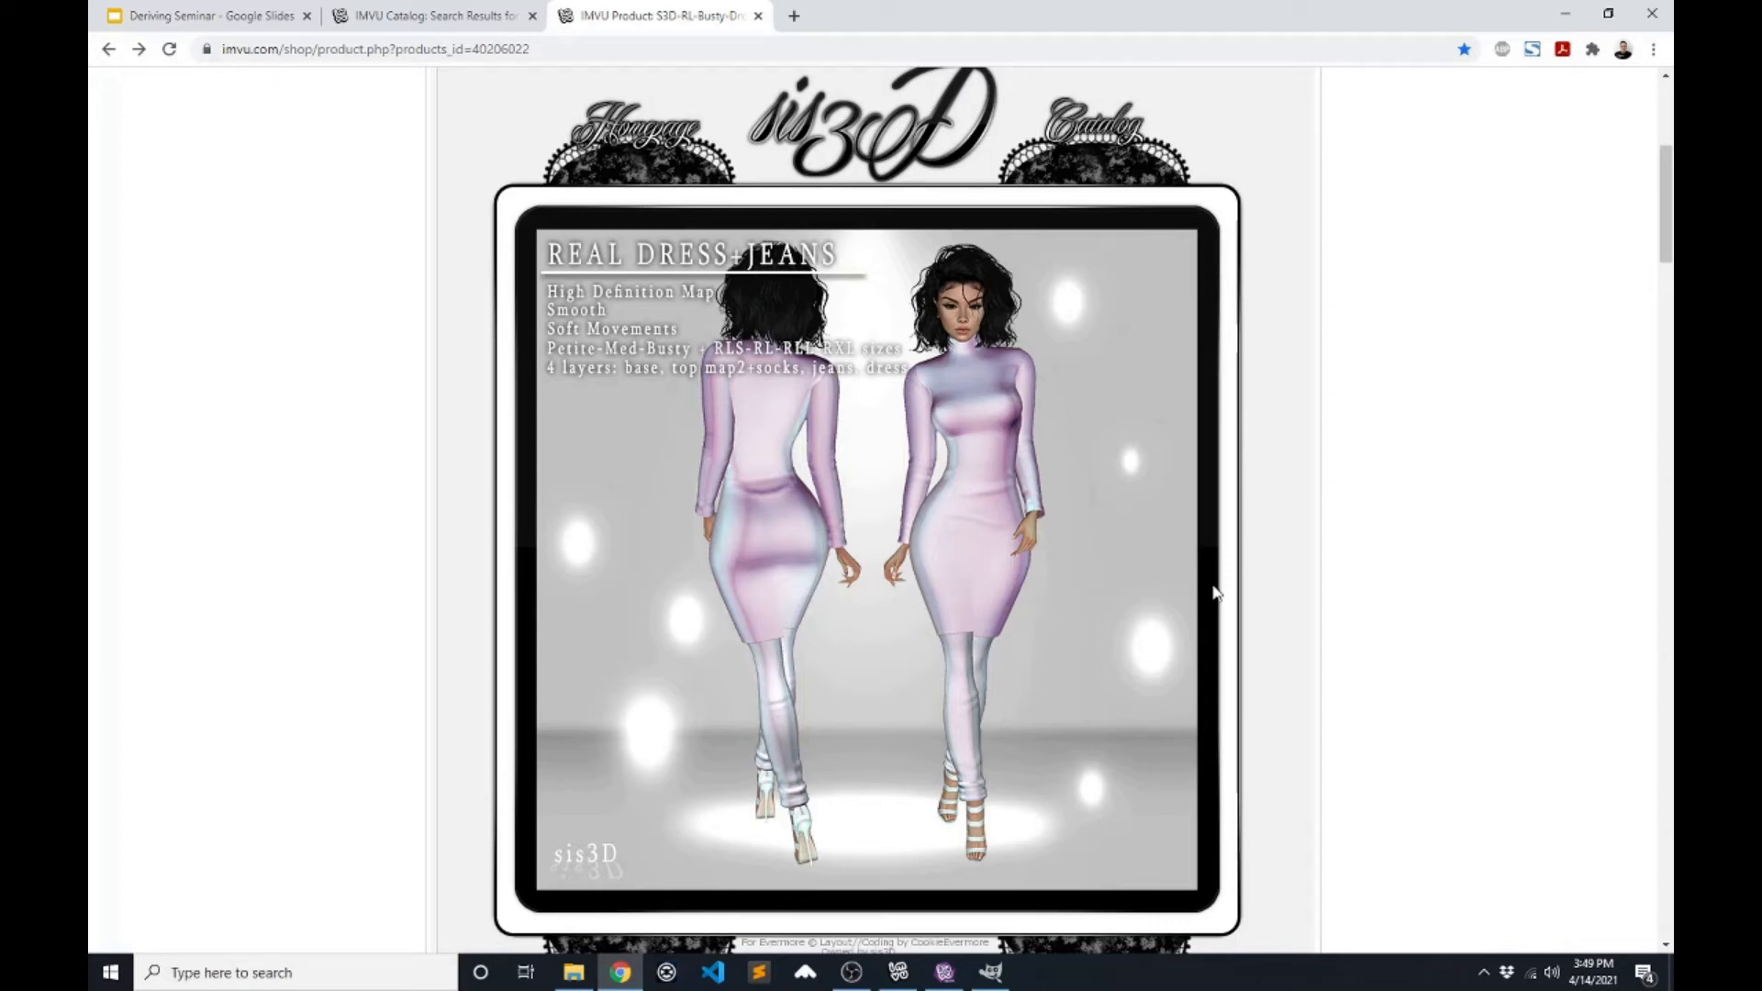
# - Switch to the IMVU editor and look through the material list of the Base RL-Busty GA mesh
pyautogui.click(911, 973)
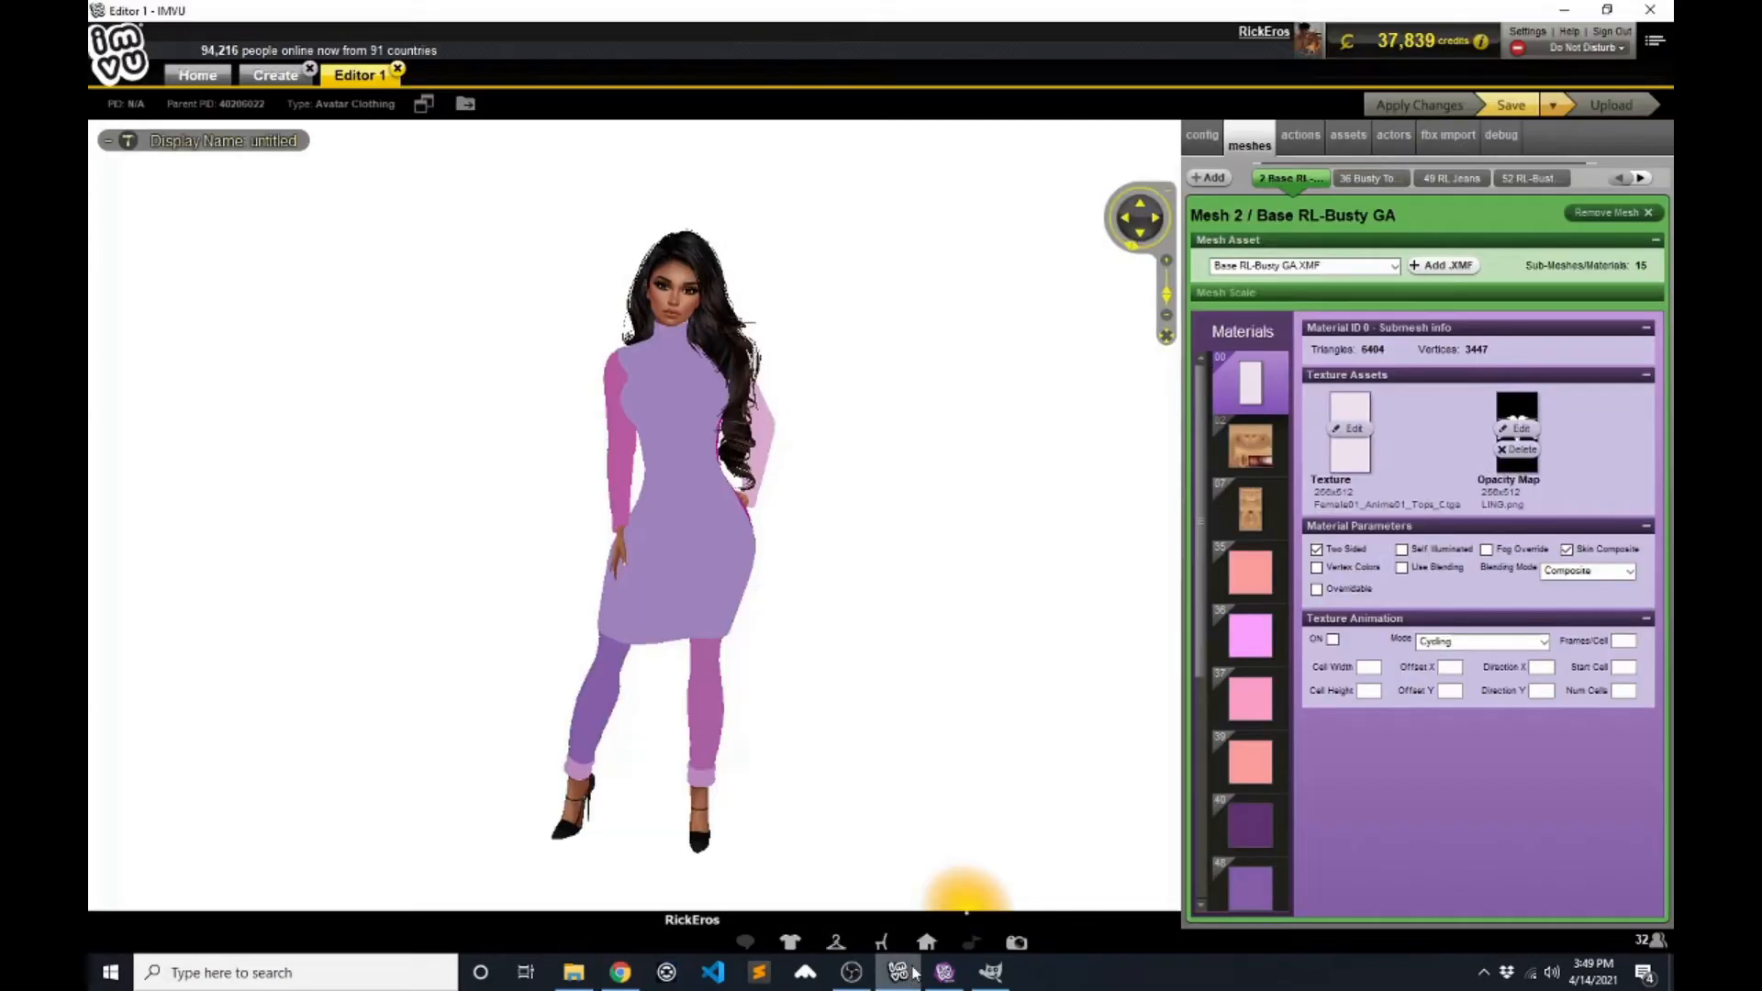
pyautogui.scroll(-4, 1257, 607)
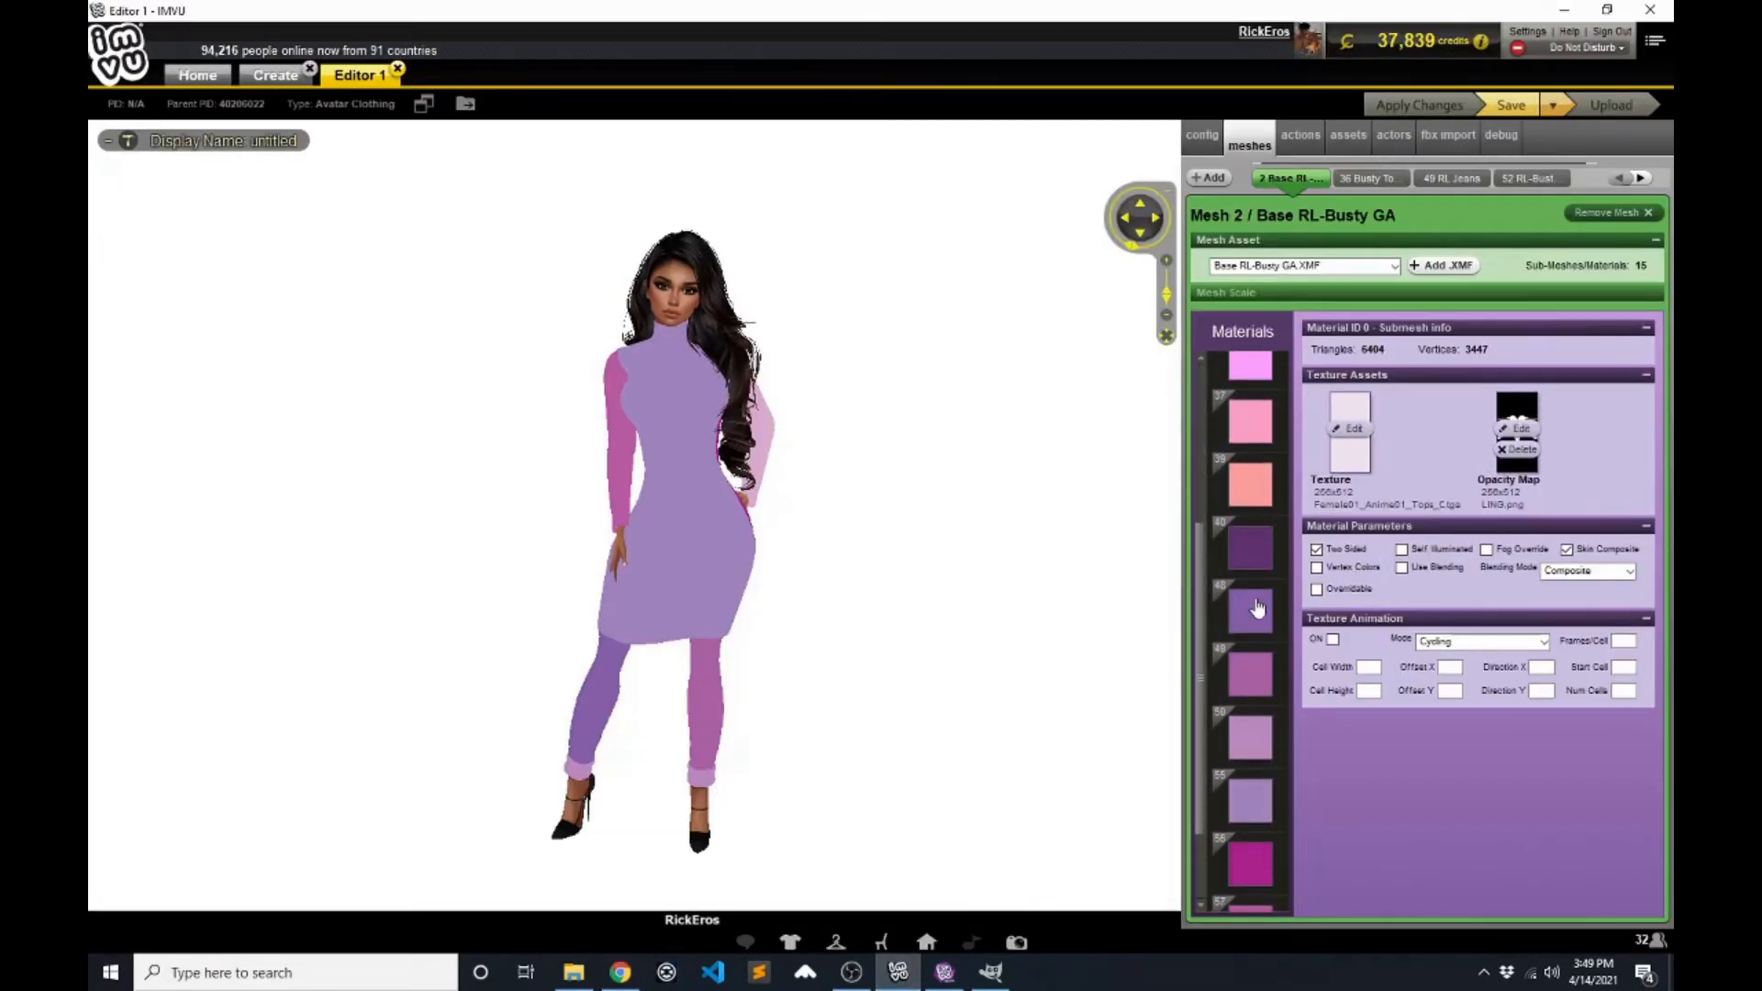
pyautogui.scroll(-2, 1257, 608)
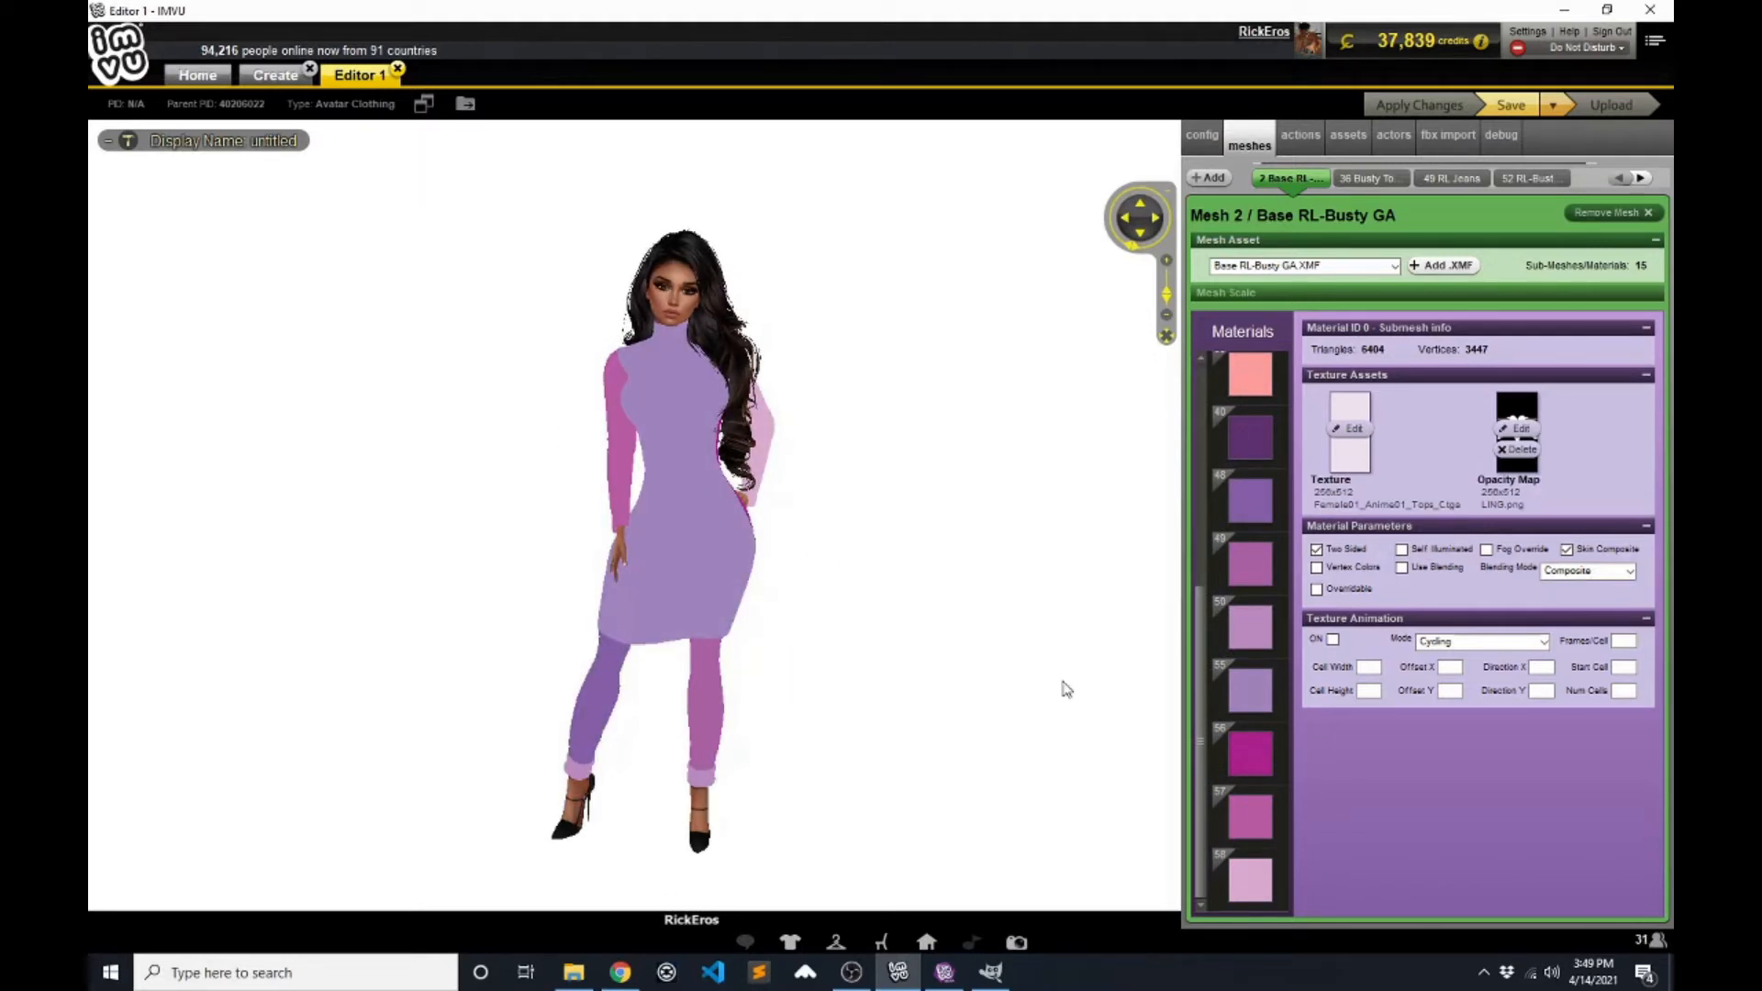
# - Return to the dress product page in Chrome and examine its UV wireframe maps and shaded texture templates
pyautogui.click(622, 974)
pyautogui.scroll(-10, 969, 636)
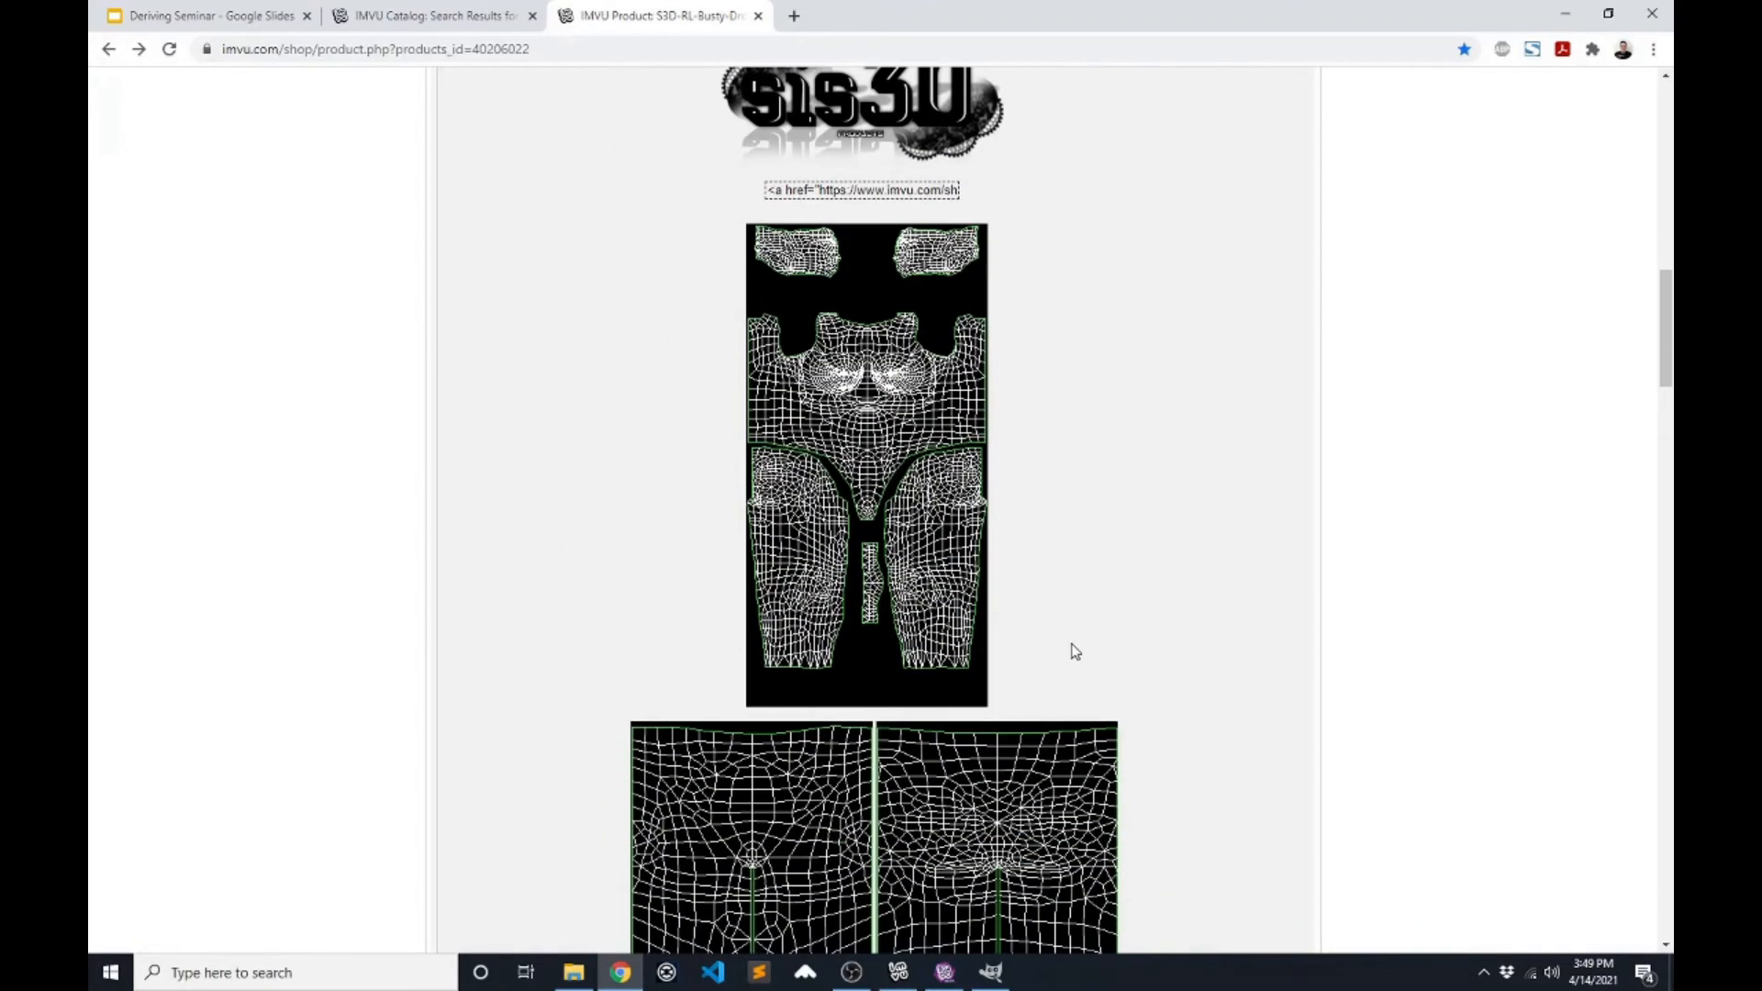
pyautogui.scroll(-15, 1075, 651)
pyautogui.scroll(-1, 1213, 657)
pyautogui.scroll(-6, 551, 615)
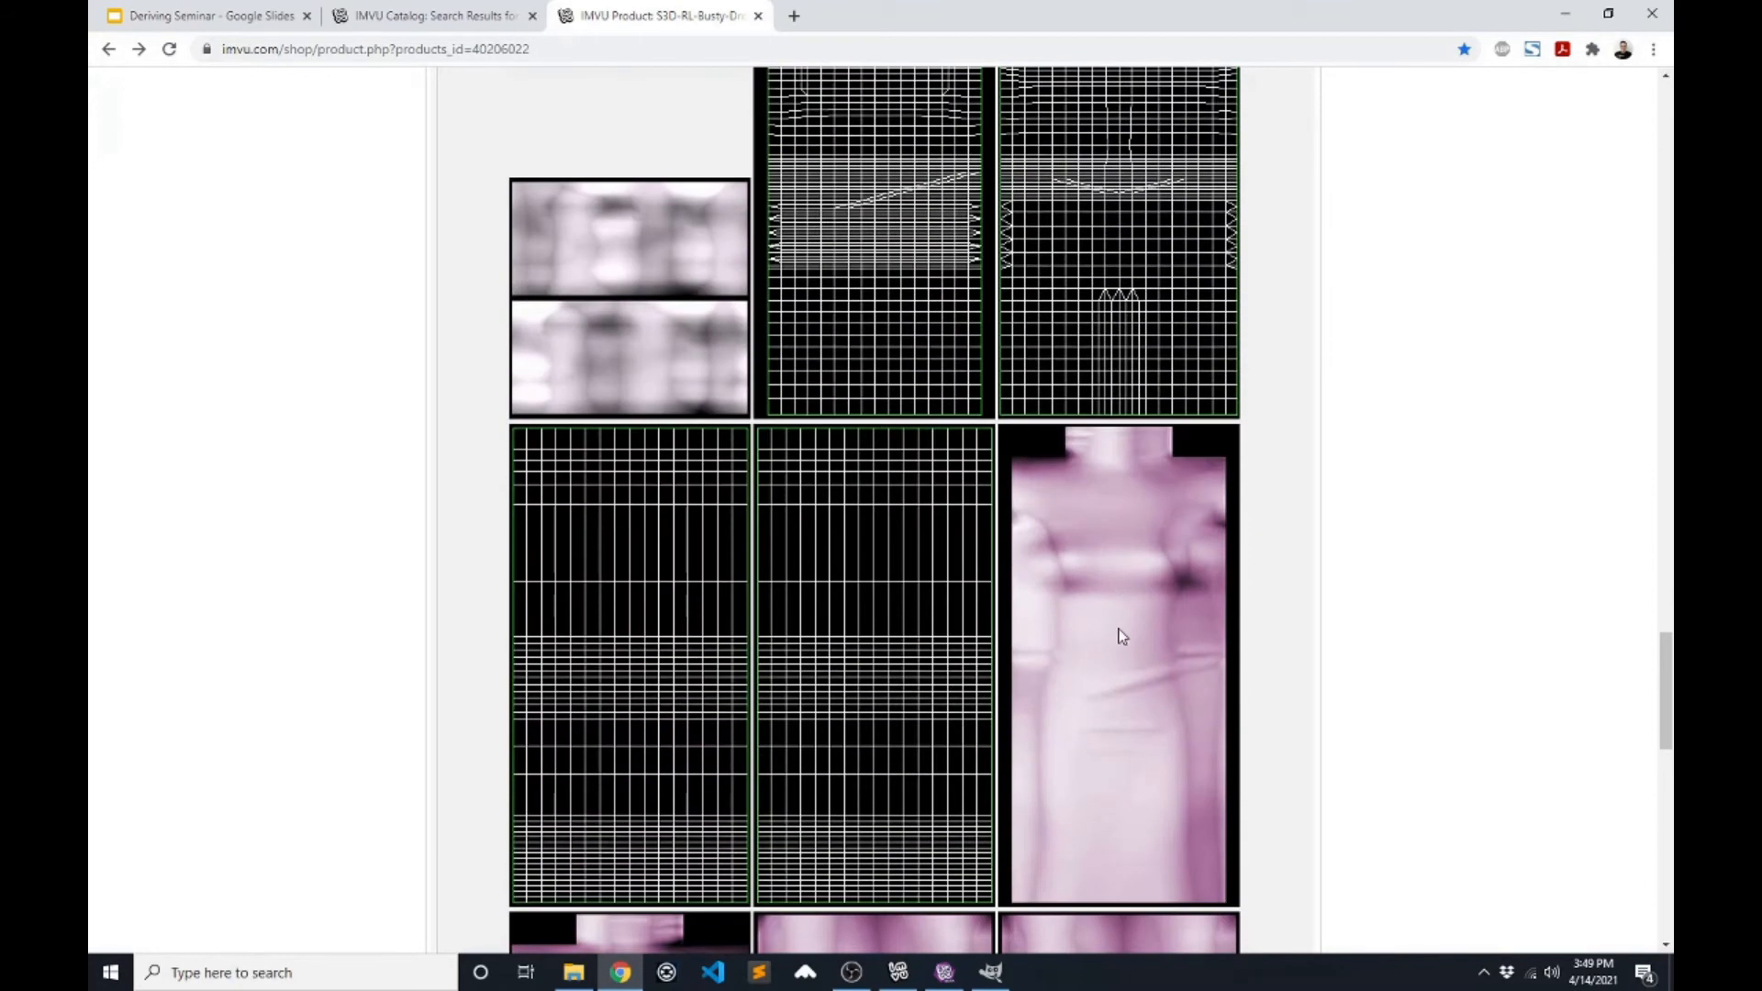
pyautogui.scroll(-6, 1117, 623)
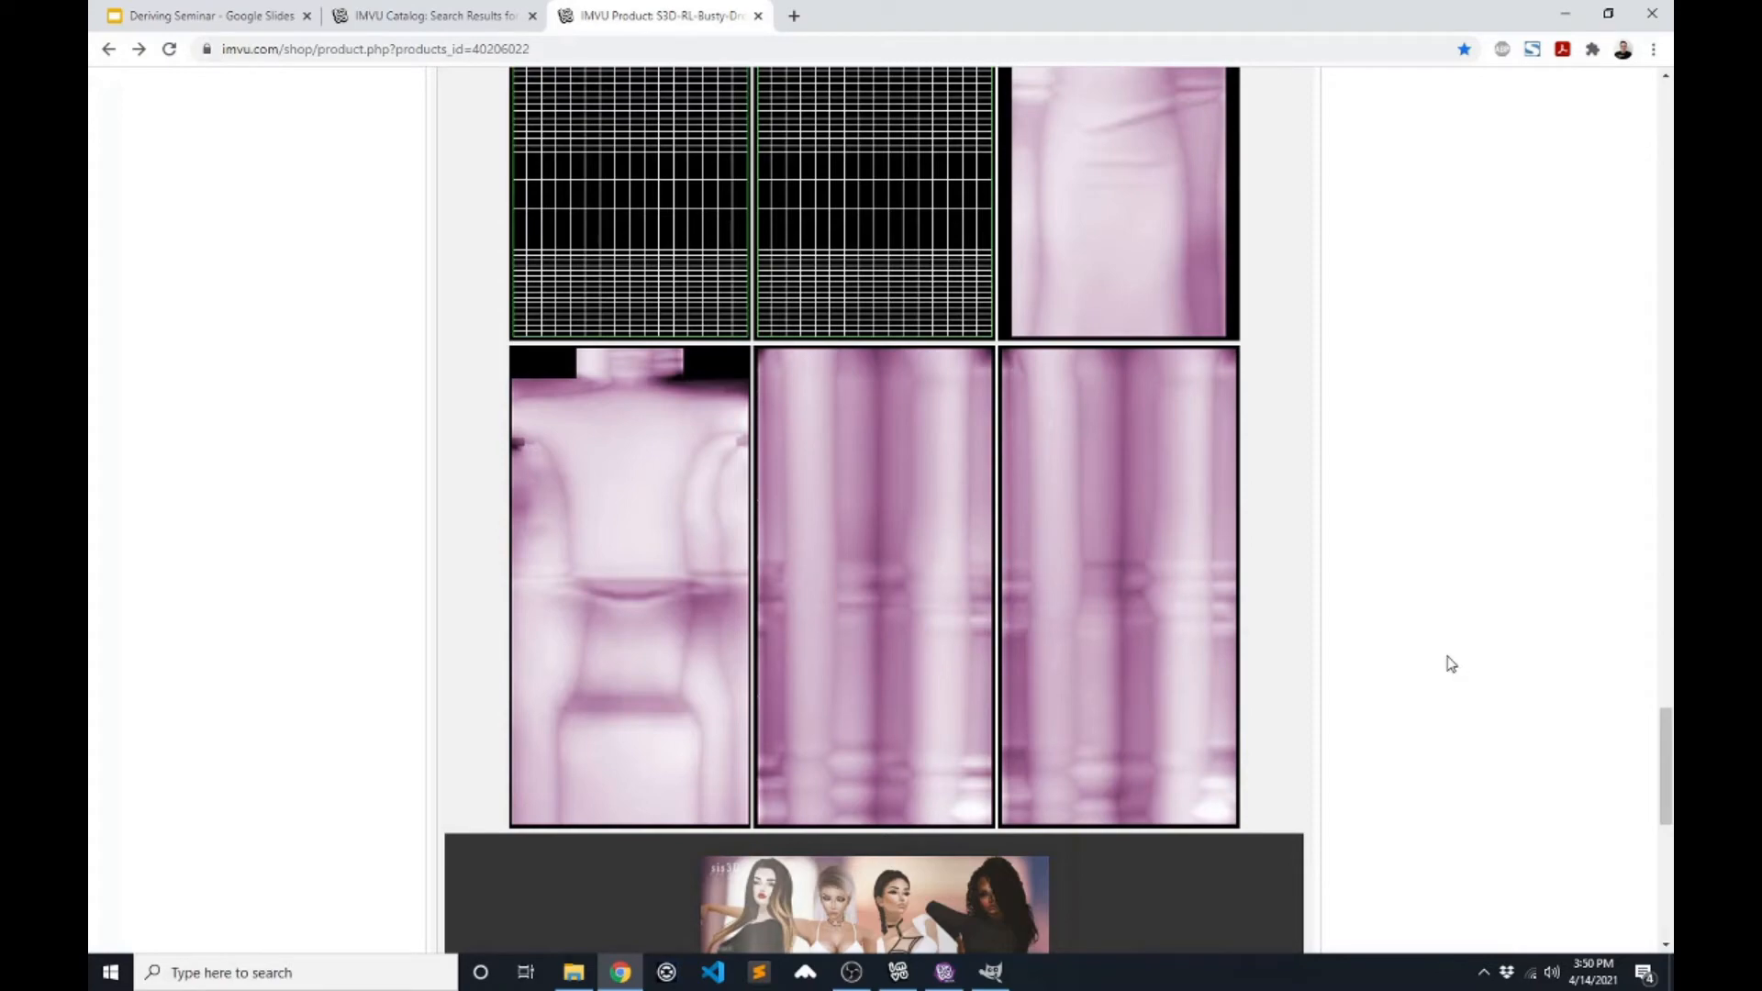
pyautogui.scroll(15, 1450, 662)
pyautogui.scroll(6, 1420, 692)
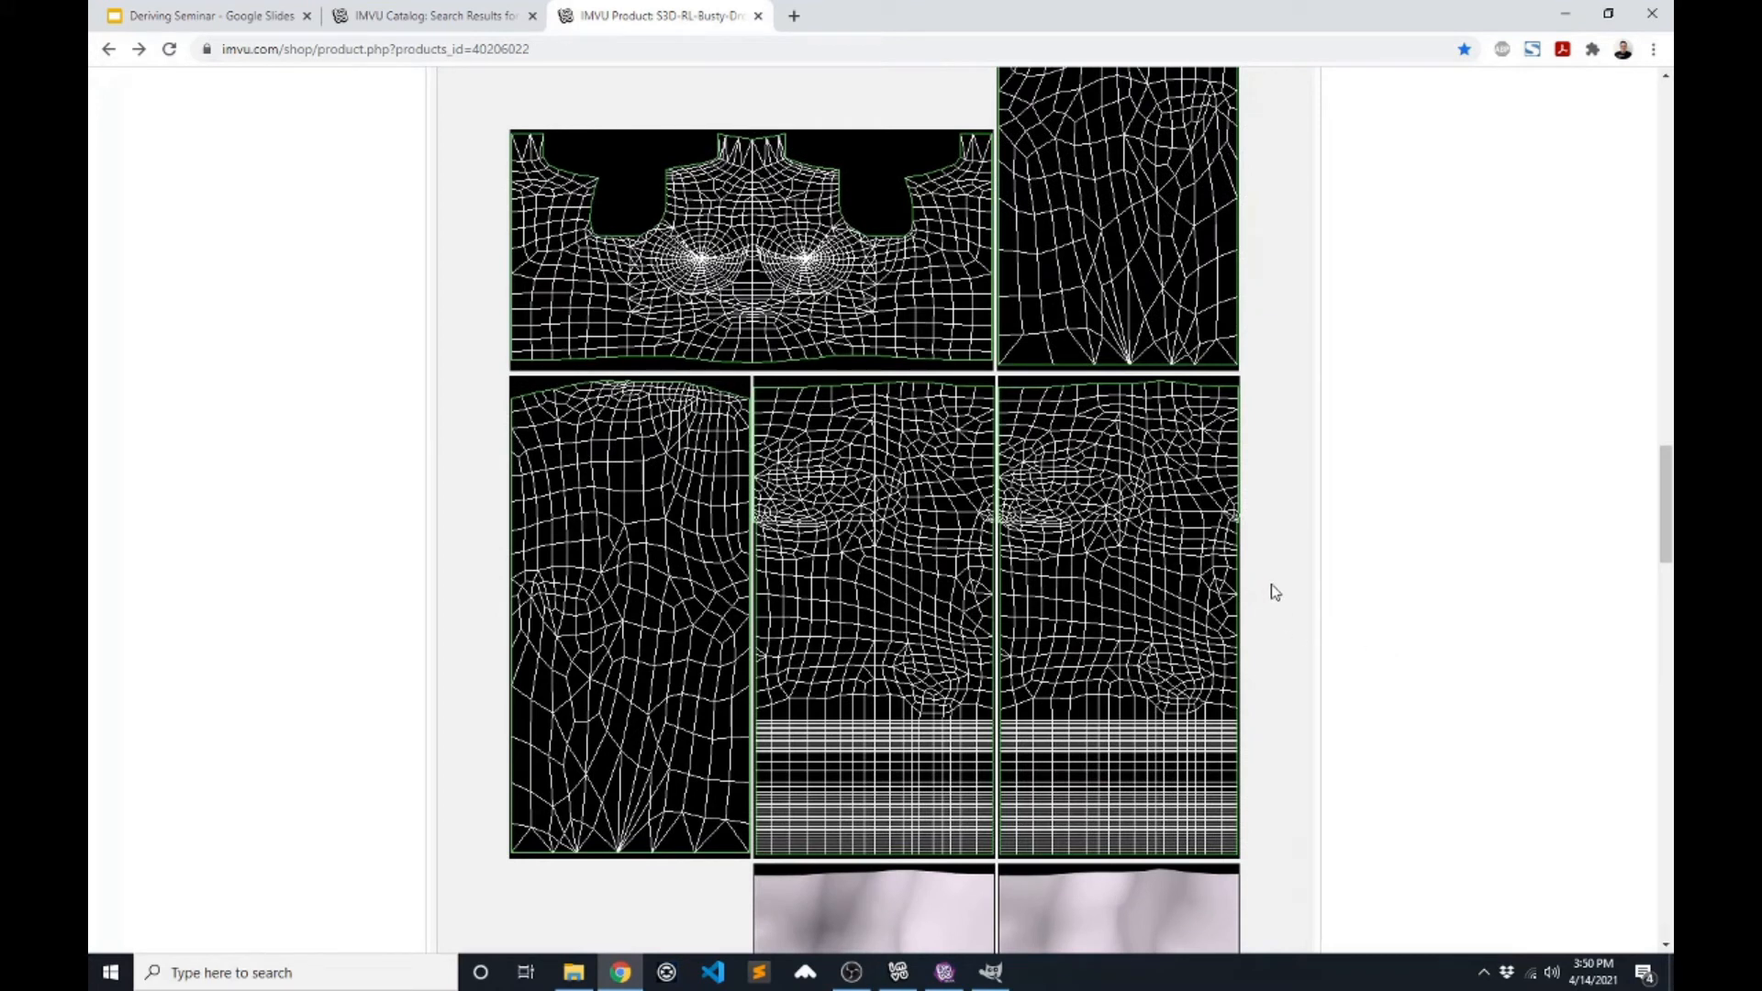
pyautogui.scroll(2, 1124, 578)
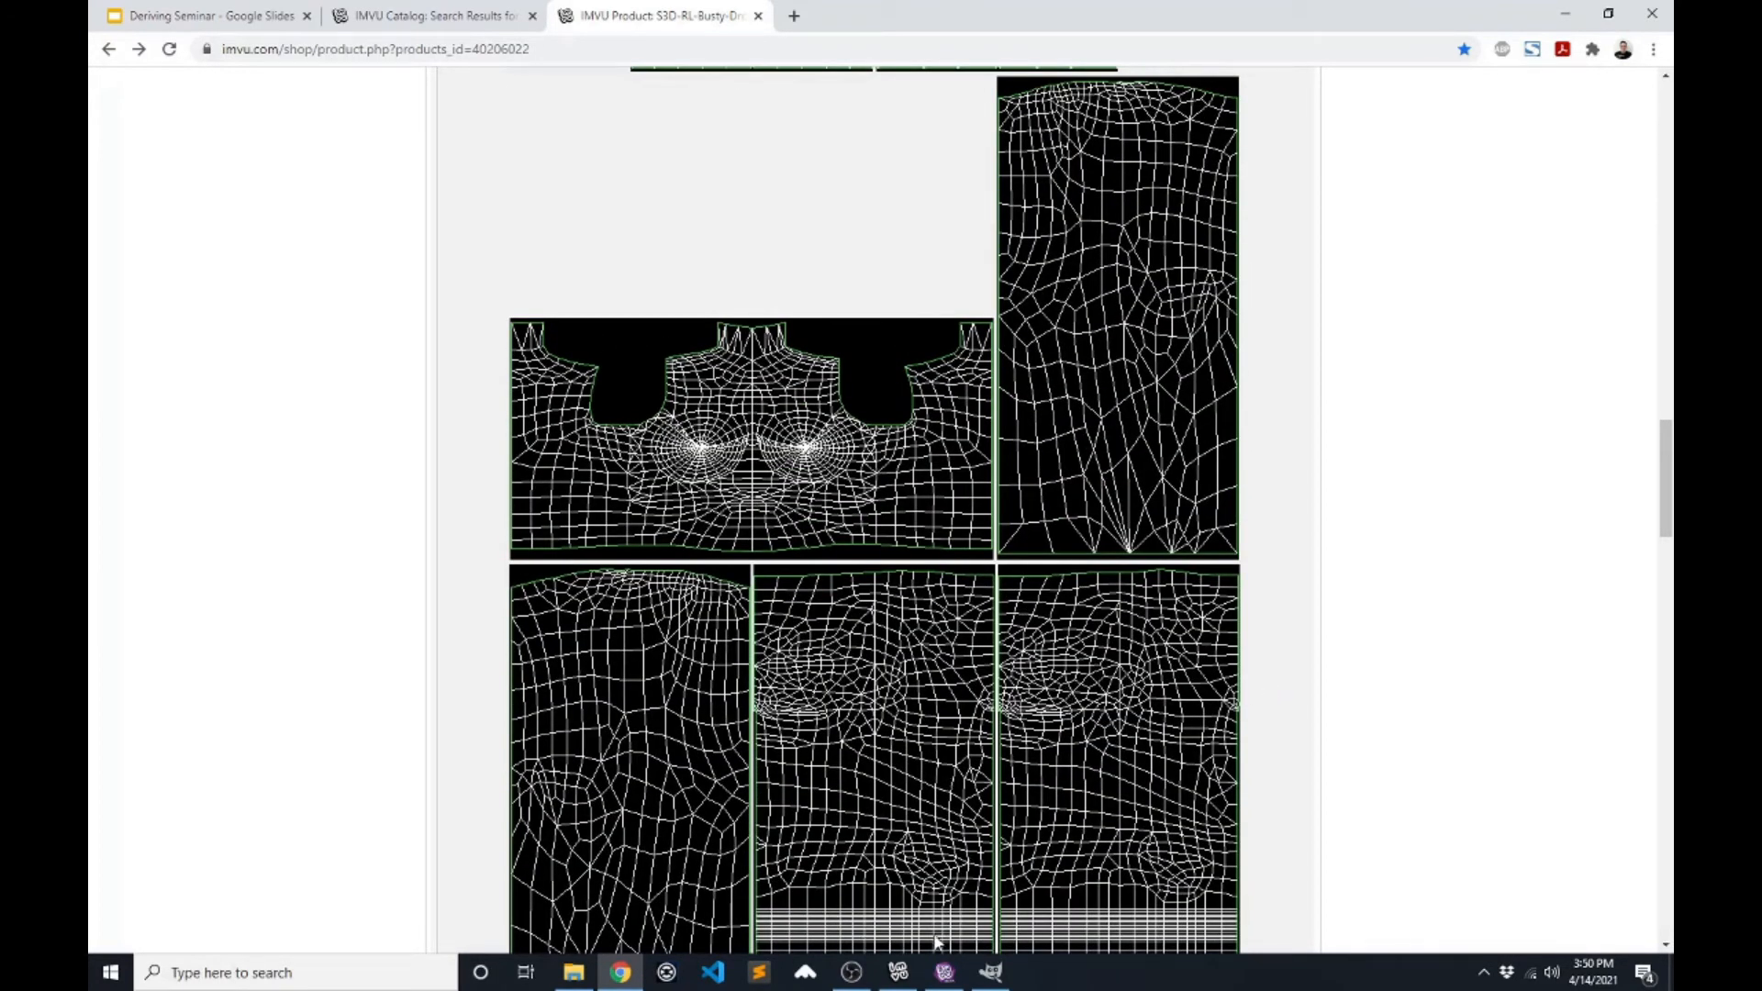
# - Go back to the IMVU editor and review the Base RL-Busty GA materials from 00 to the end of the list
pyautogui.moveTo(908, 982)
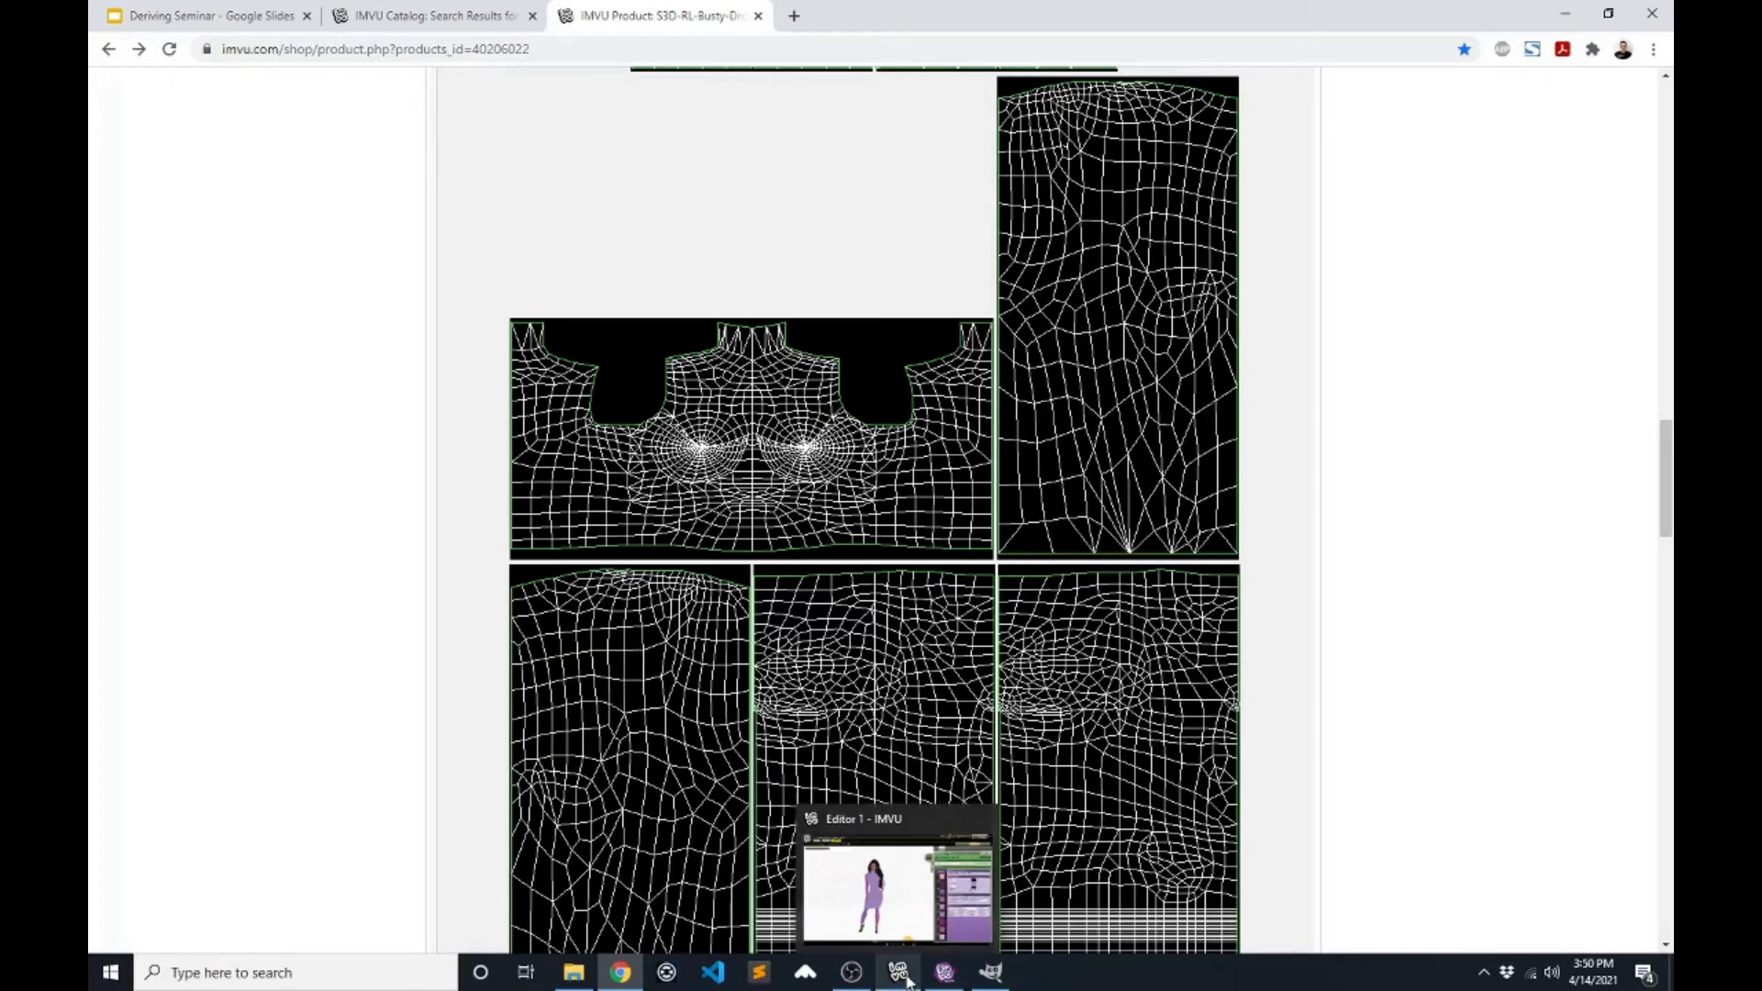
pyautogui.click(961, 904)
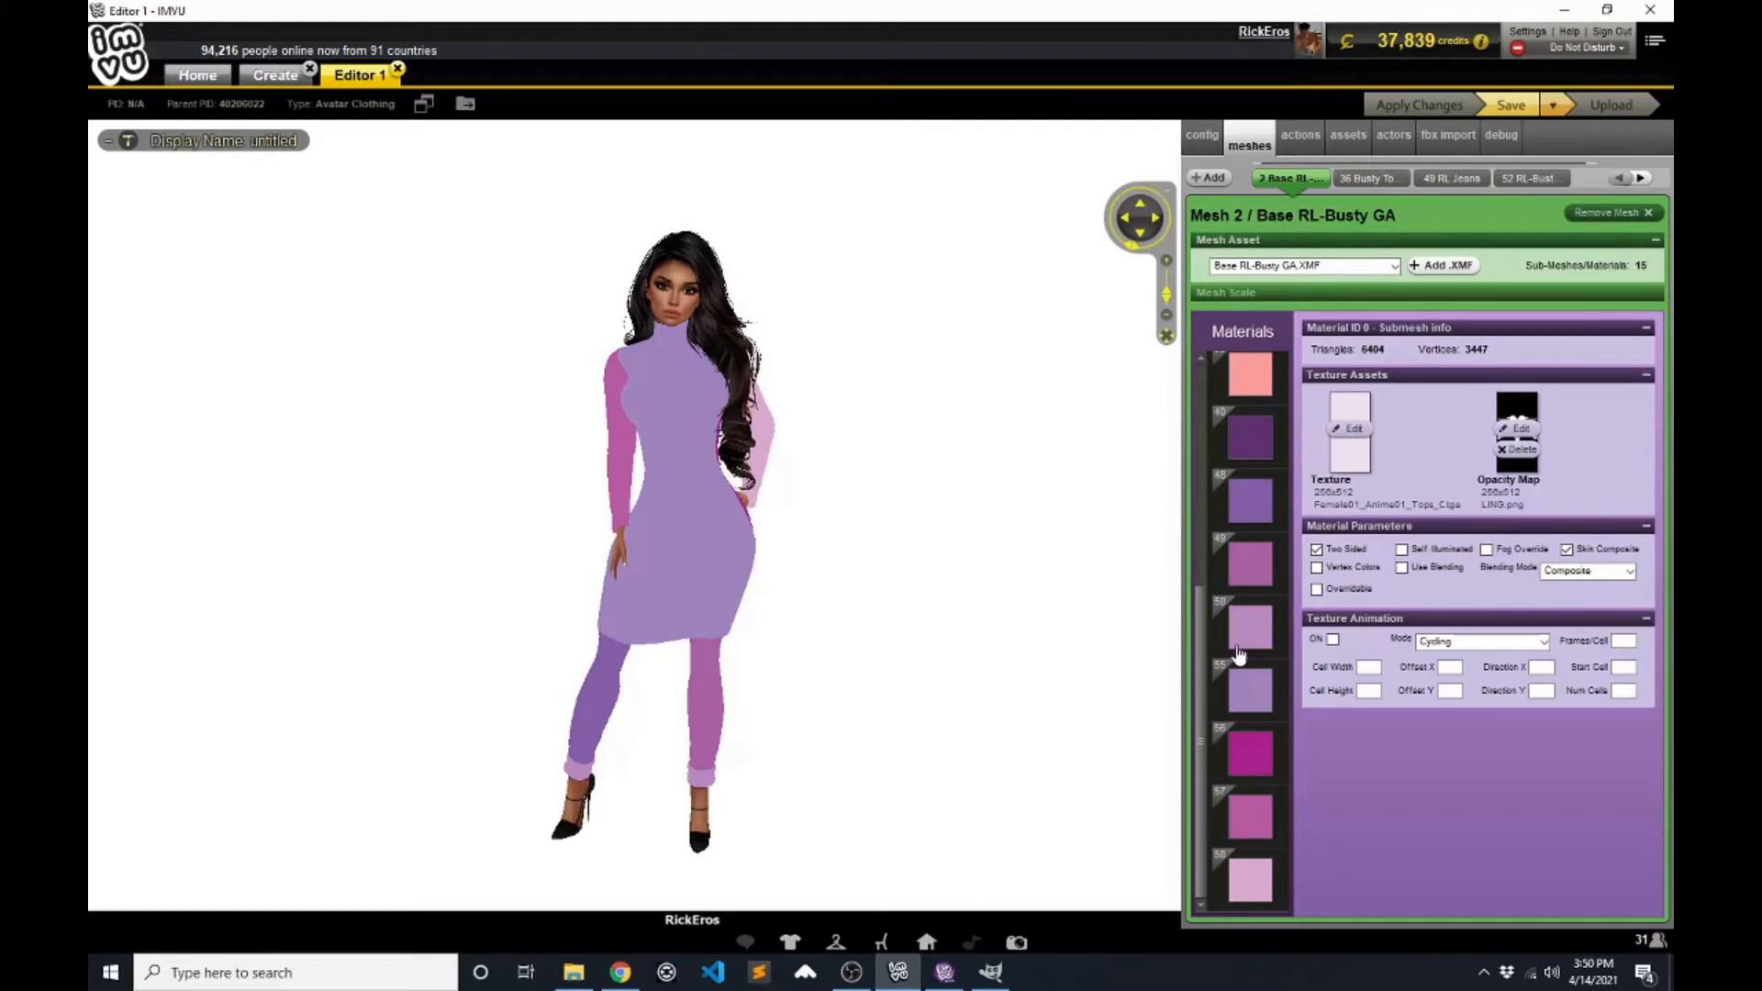
pyautogui.scroll(3, 1226, 727)
pyautogui.scroll(2, 1226, 728)
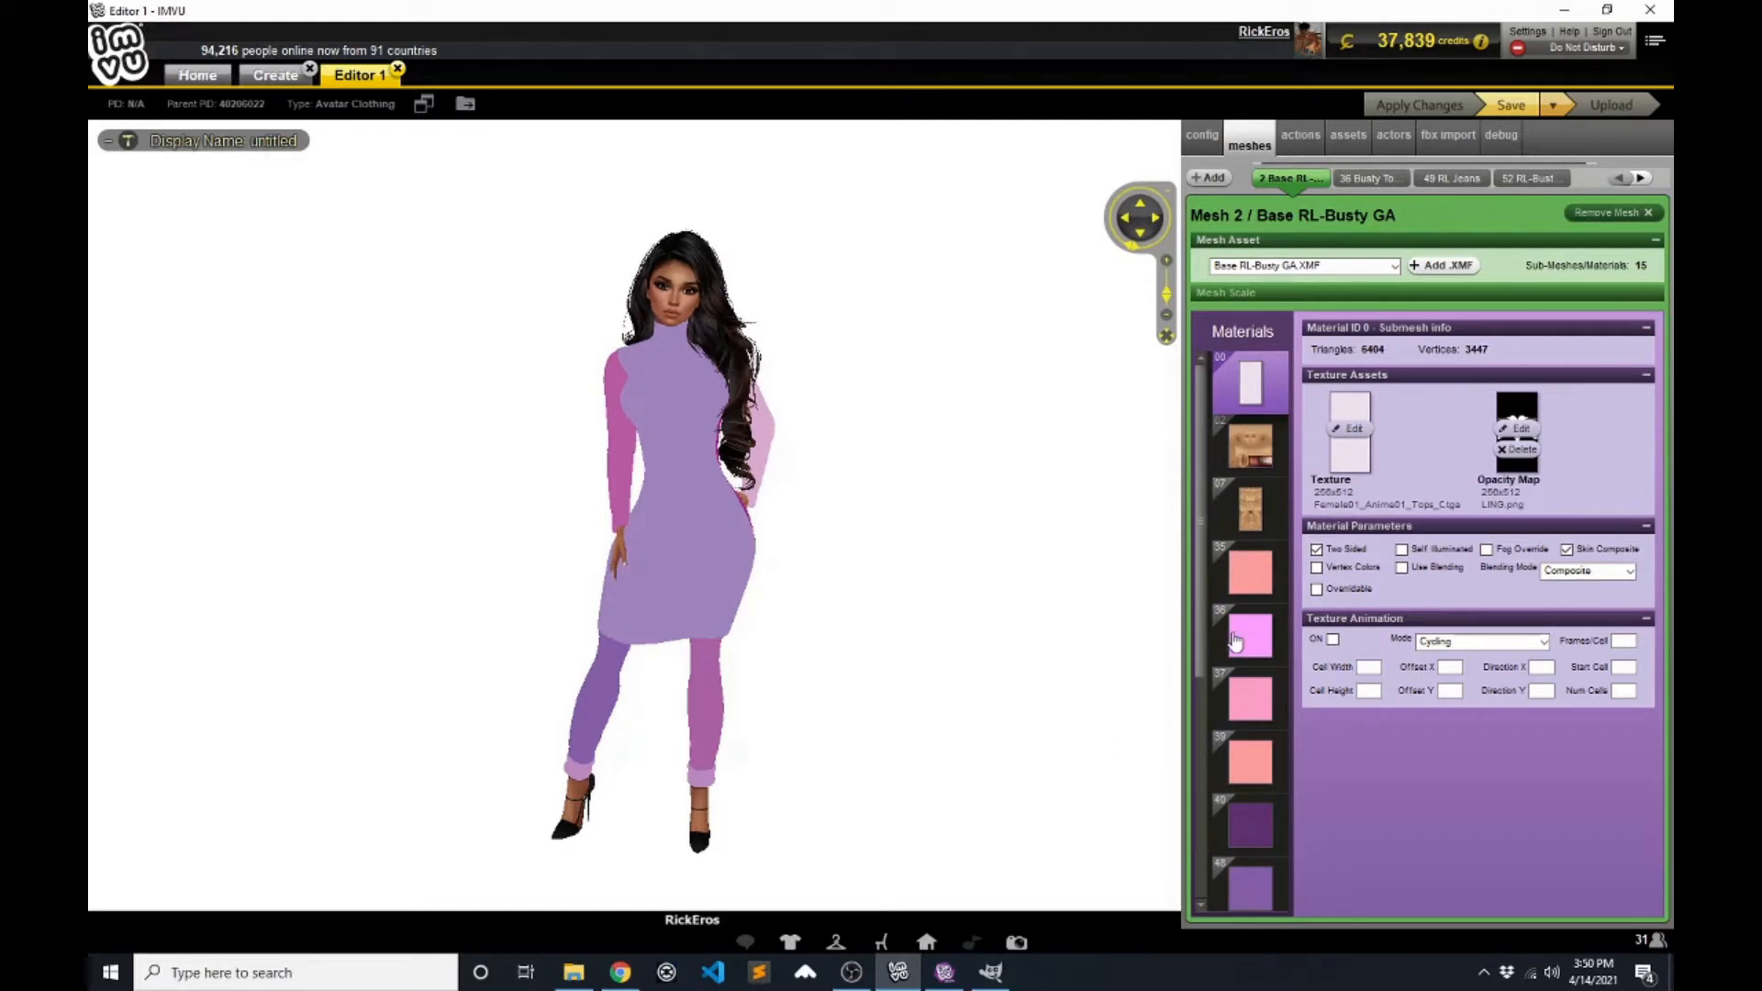
pyautogui.scroll(-2, 1235, 642)
pyautogui.scroll(-2, 1235, 642)
pyautogui.scroll(-2, 1213, 720)
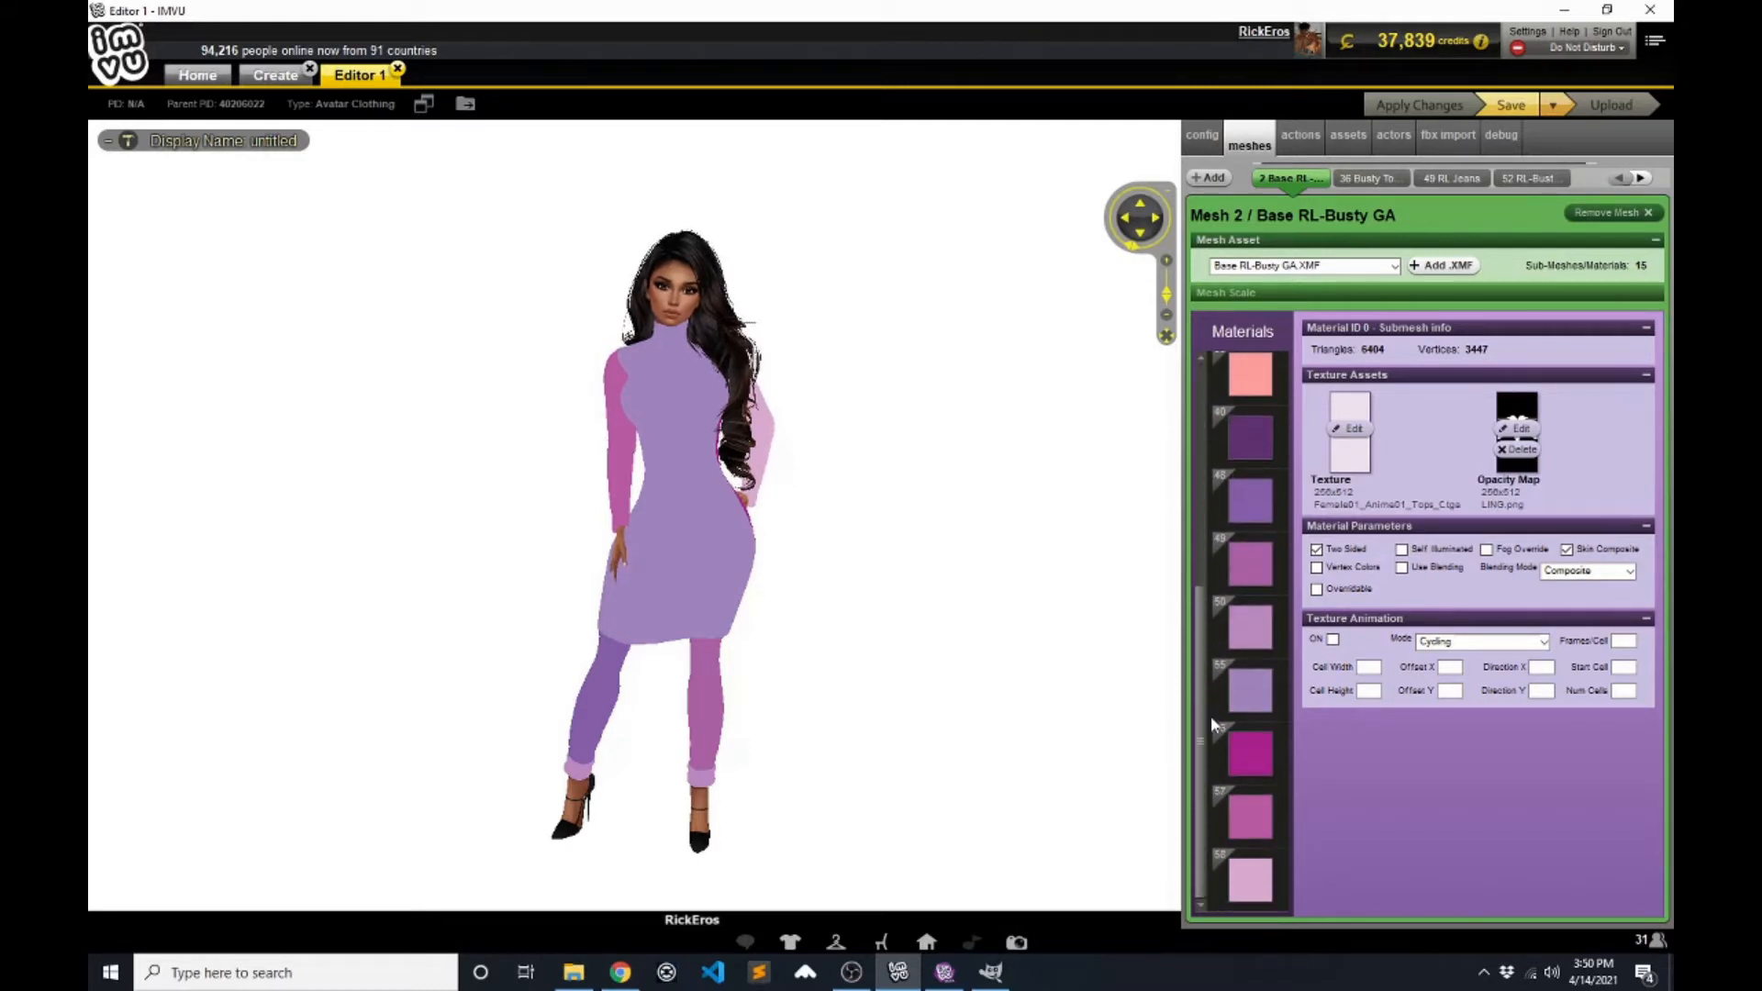
pyautogui.scroll(6, 1221, 715)
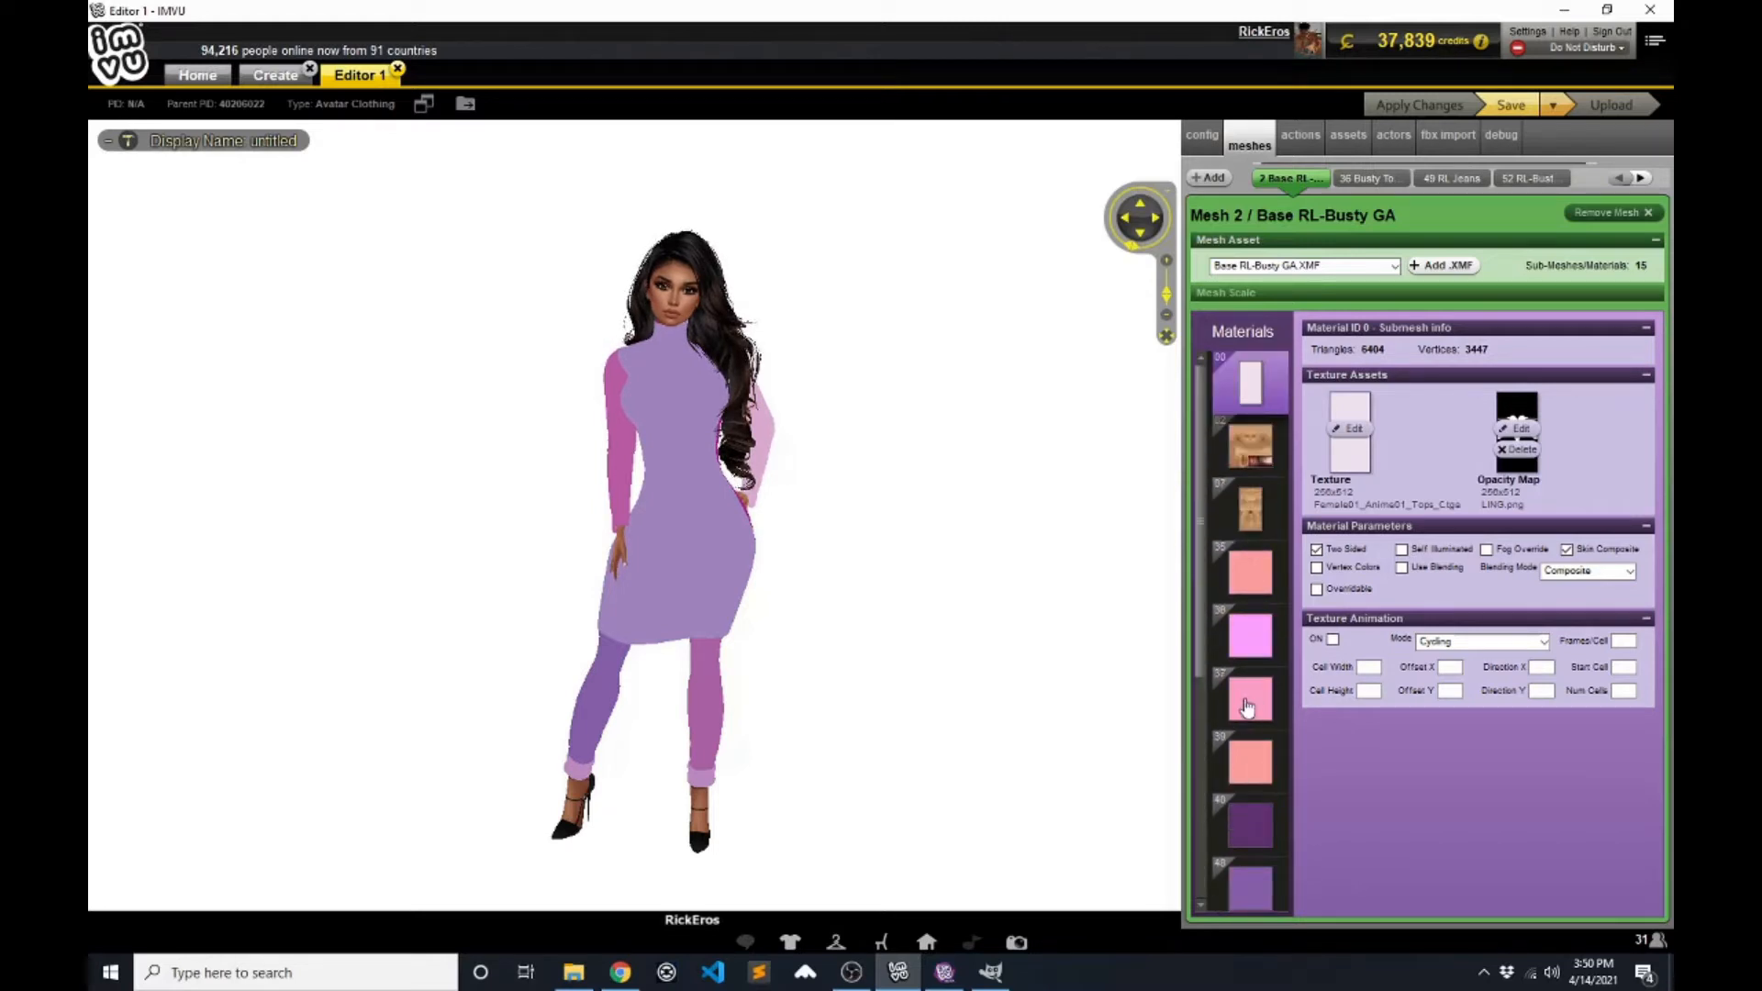
# - Examine the texture and opacity map details of materials 36 and 40 in the Base RL-Busty GA mesh
pyautogui.click(1240, 642)
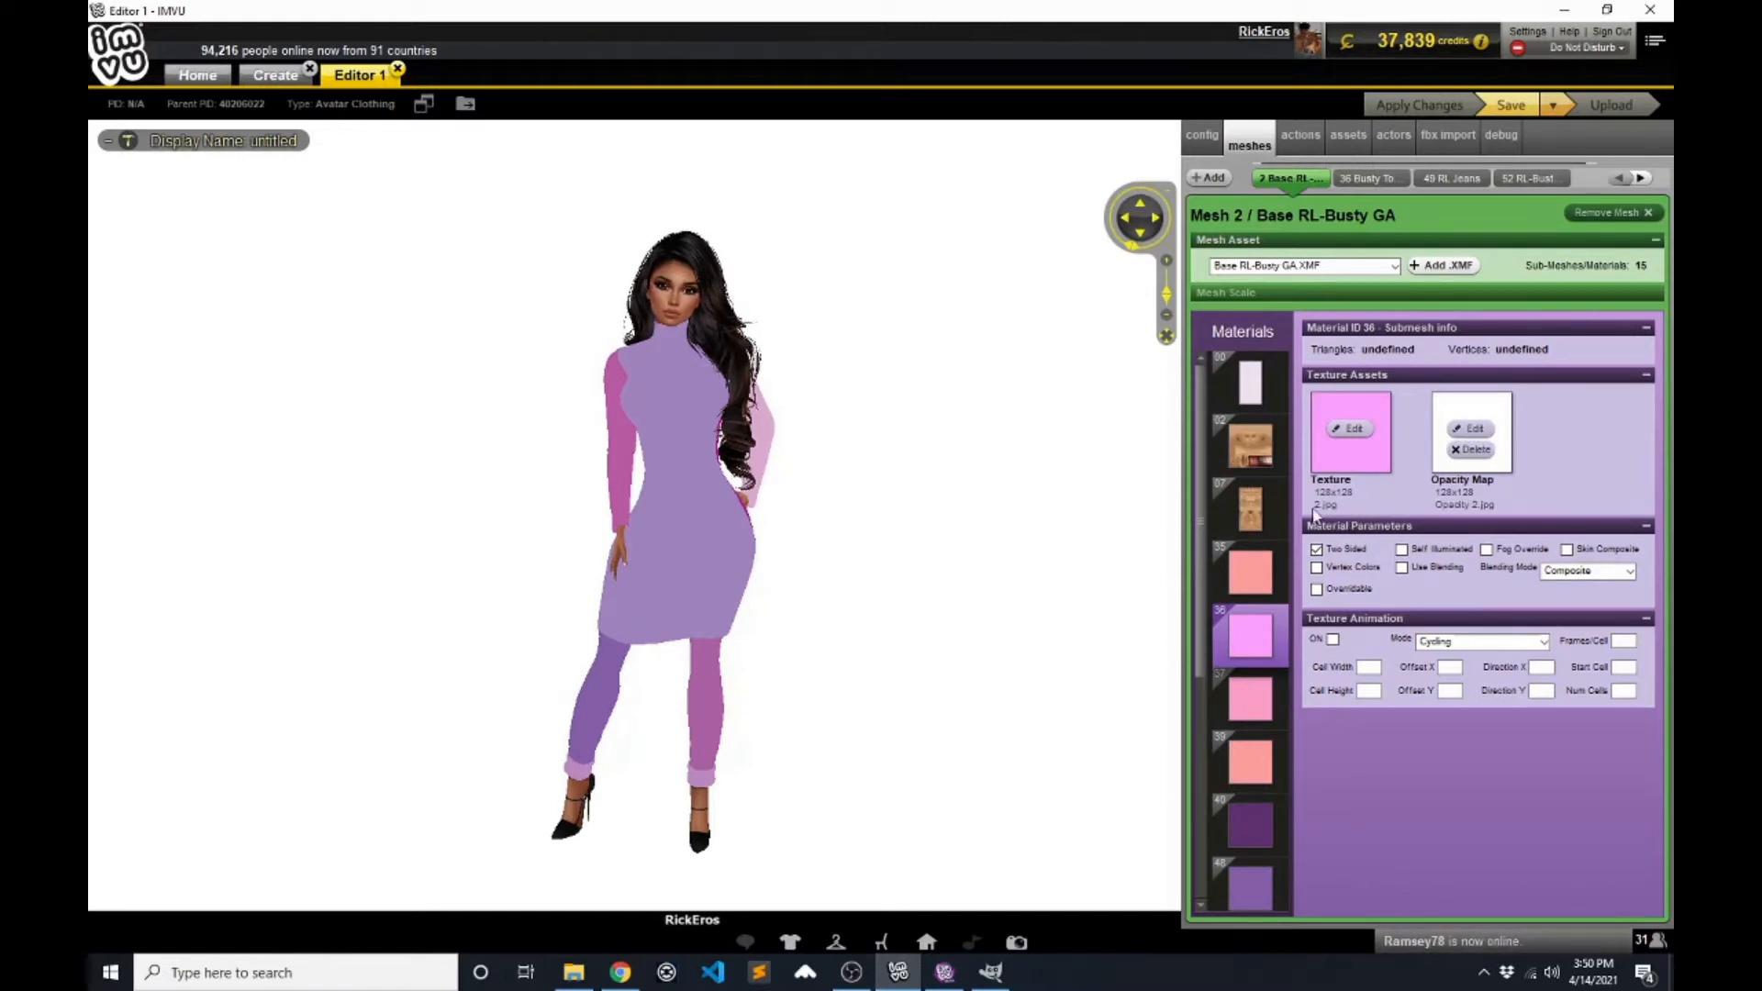
pyautogui.click(1248, 824)
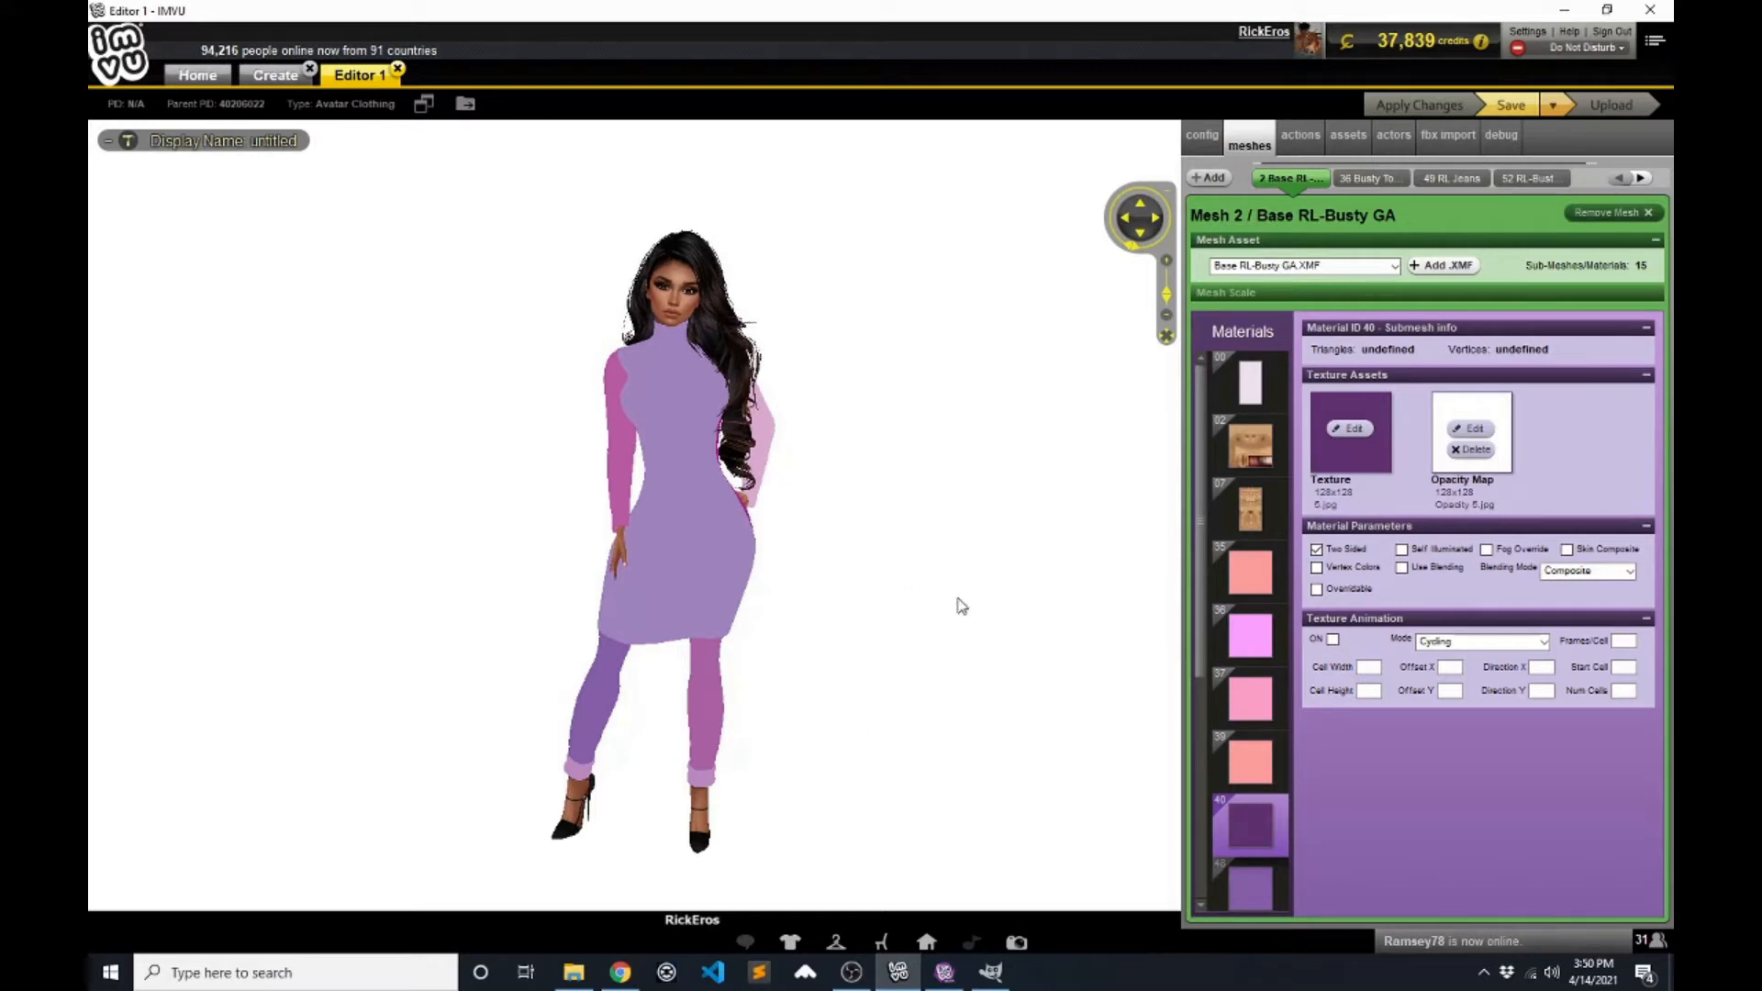
pyautogui.scroll(-5, 1277, 729)
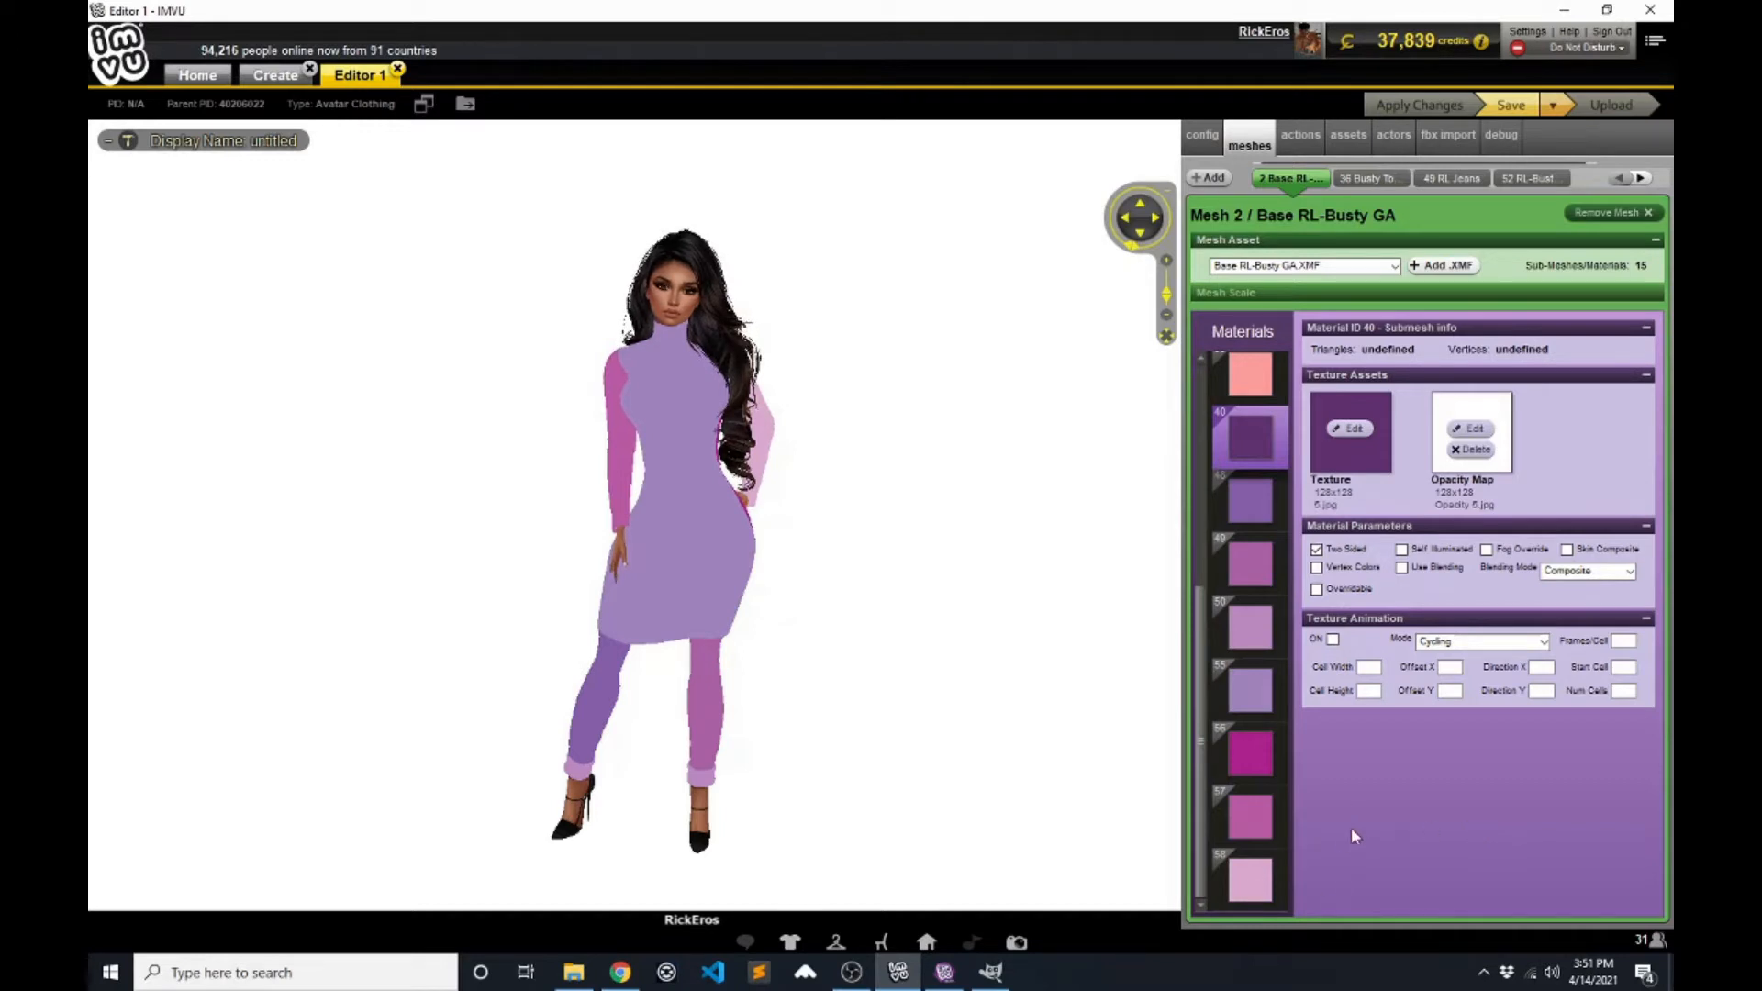
# - Replace the texture of material 58 with black_4x4.jpg from the Desktop's Photoshop > Utility Files > 4x4 folder
pyautogui.click(1250, 887)
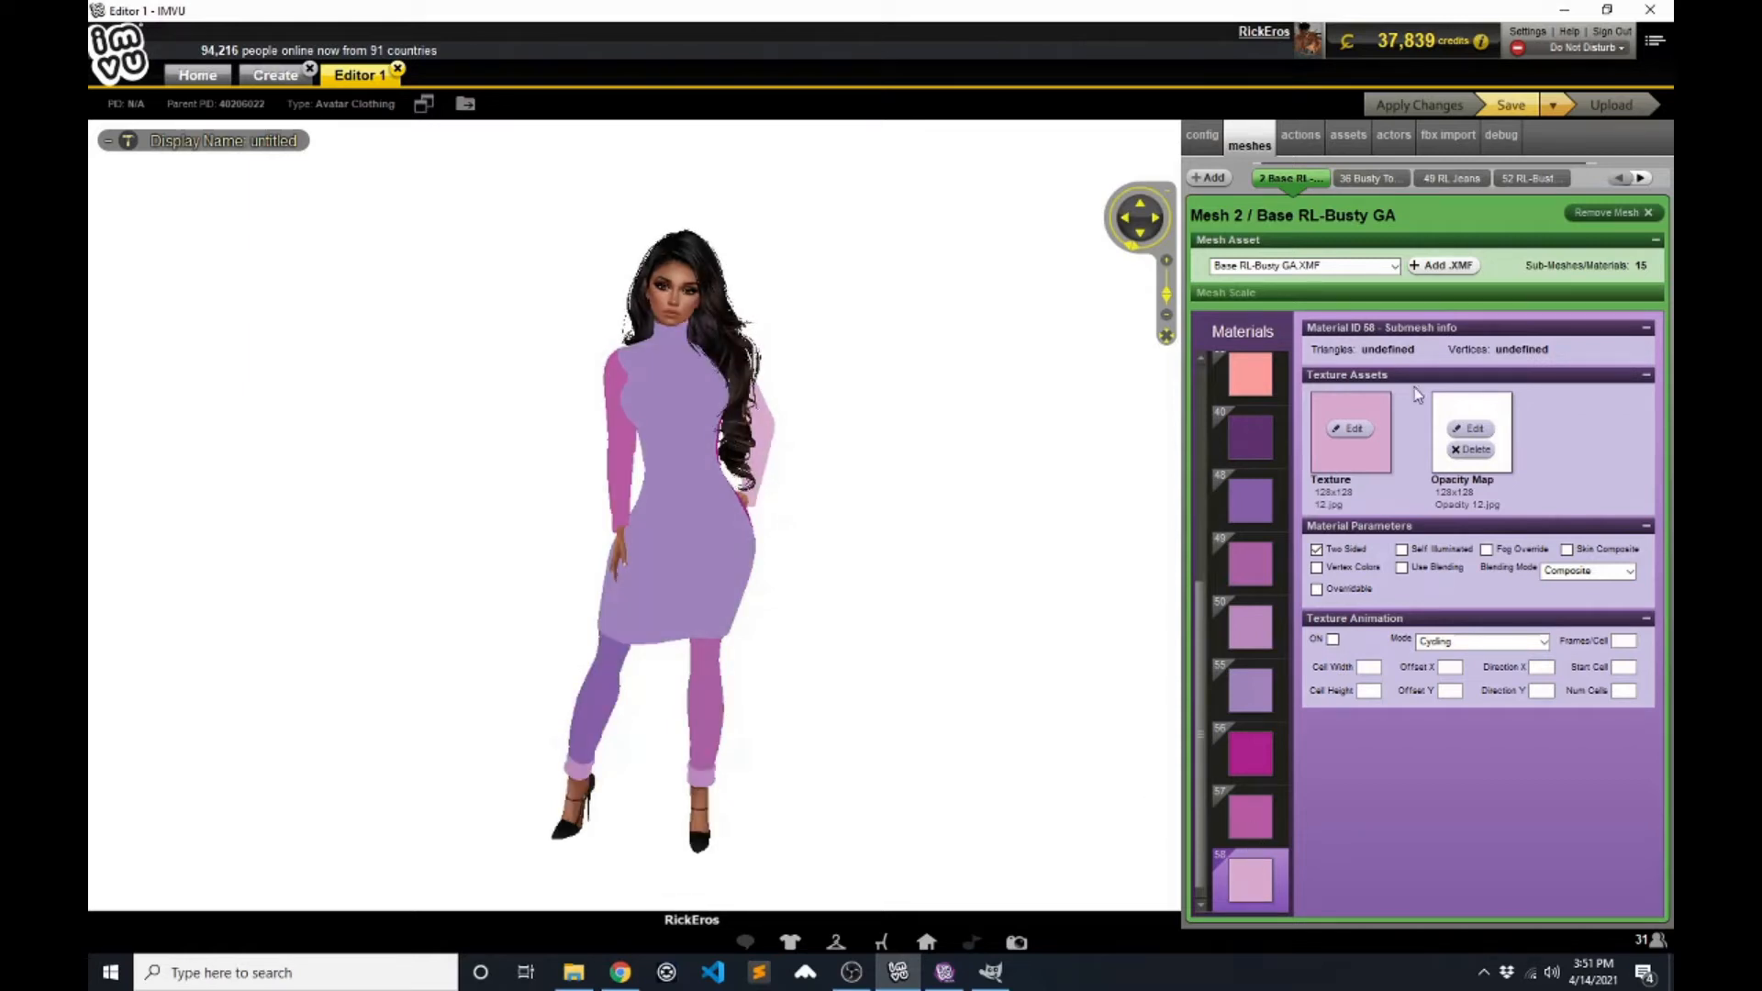
pyautogui.click(1349, 429)
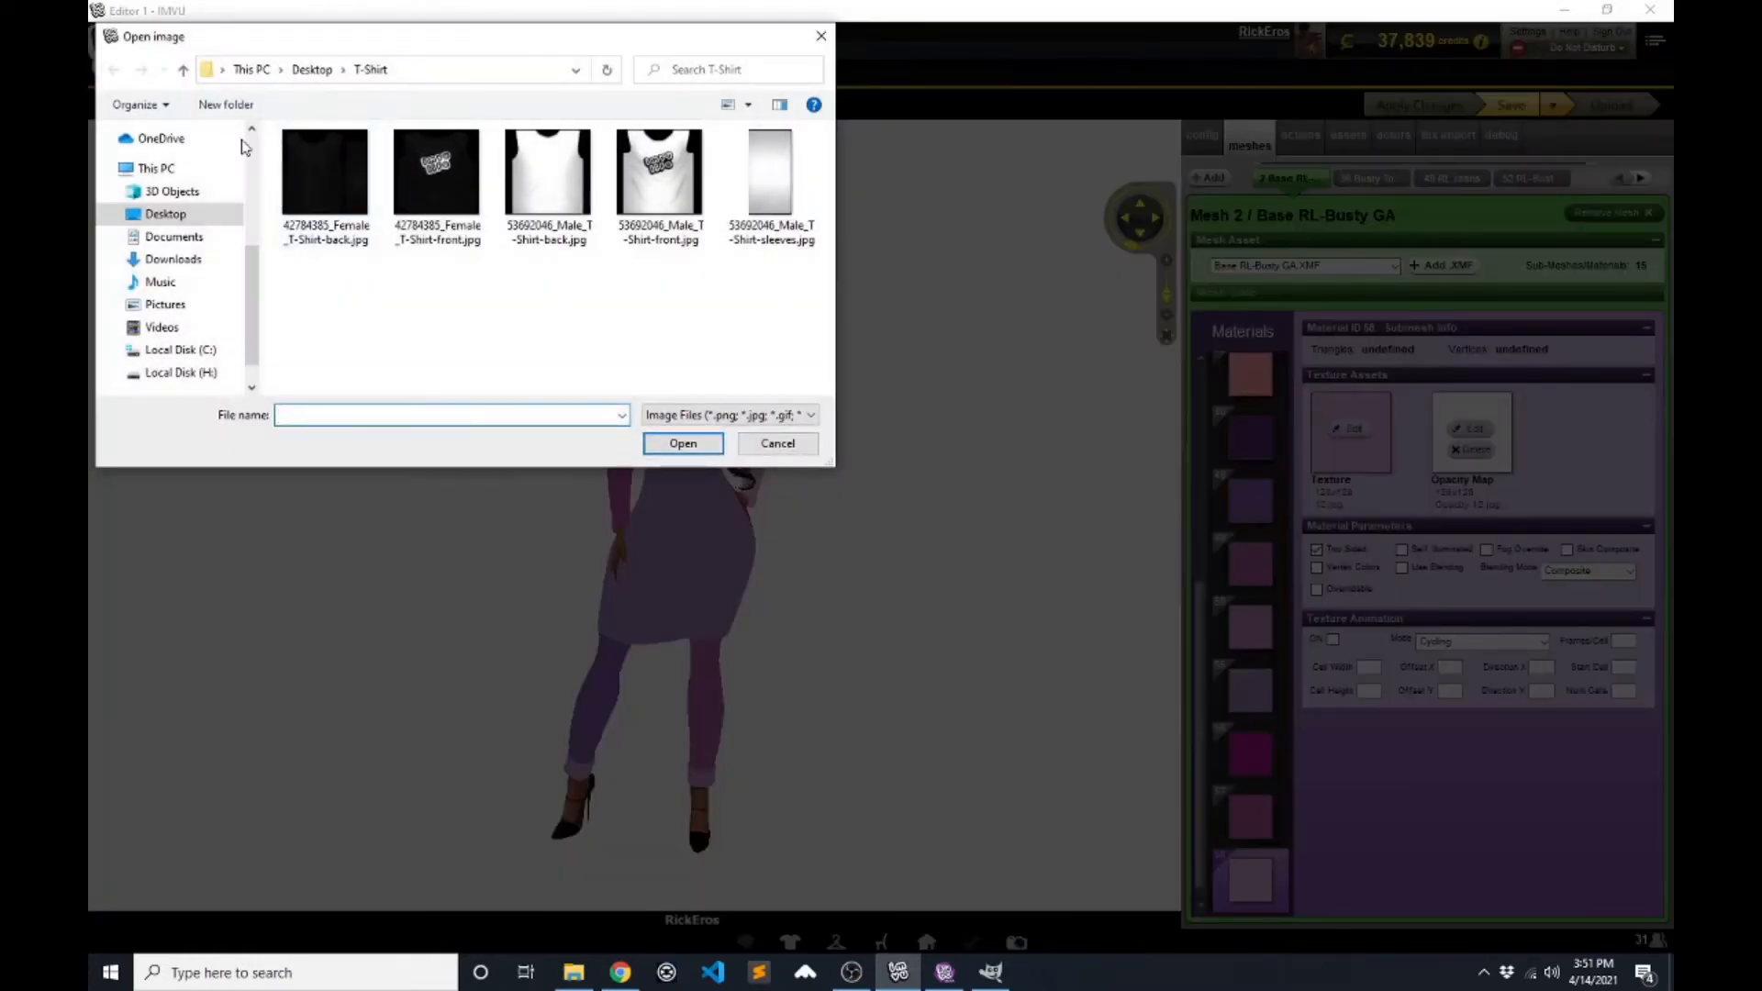
pyautogui.click(310, 71)
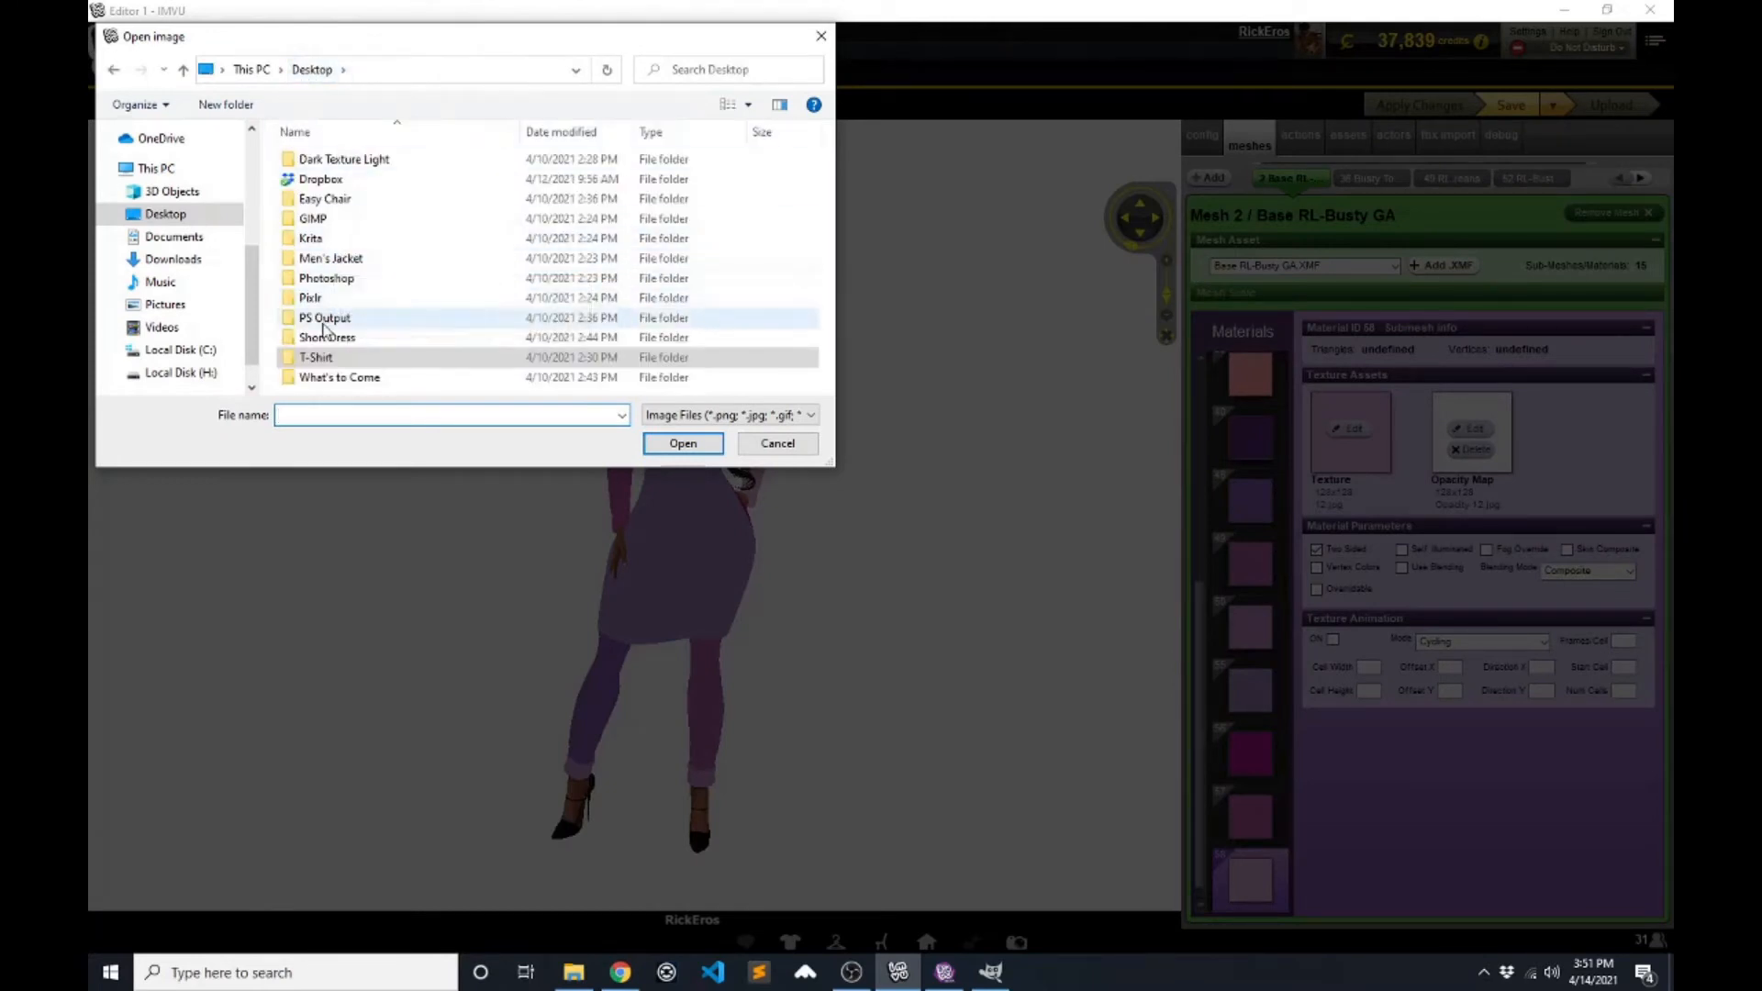
pyautogui.doubleClick(321, 221)
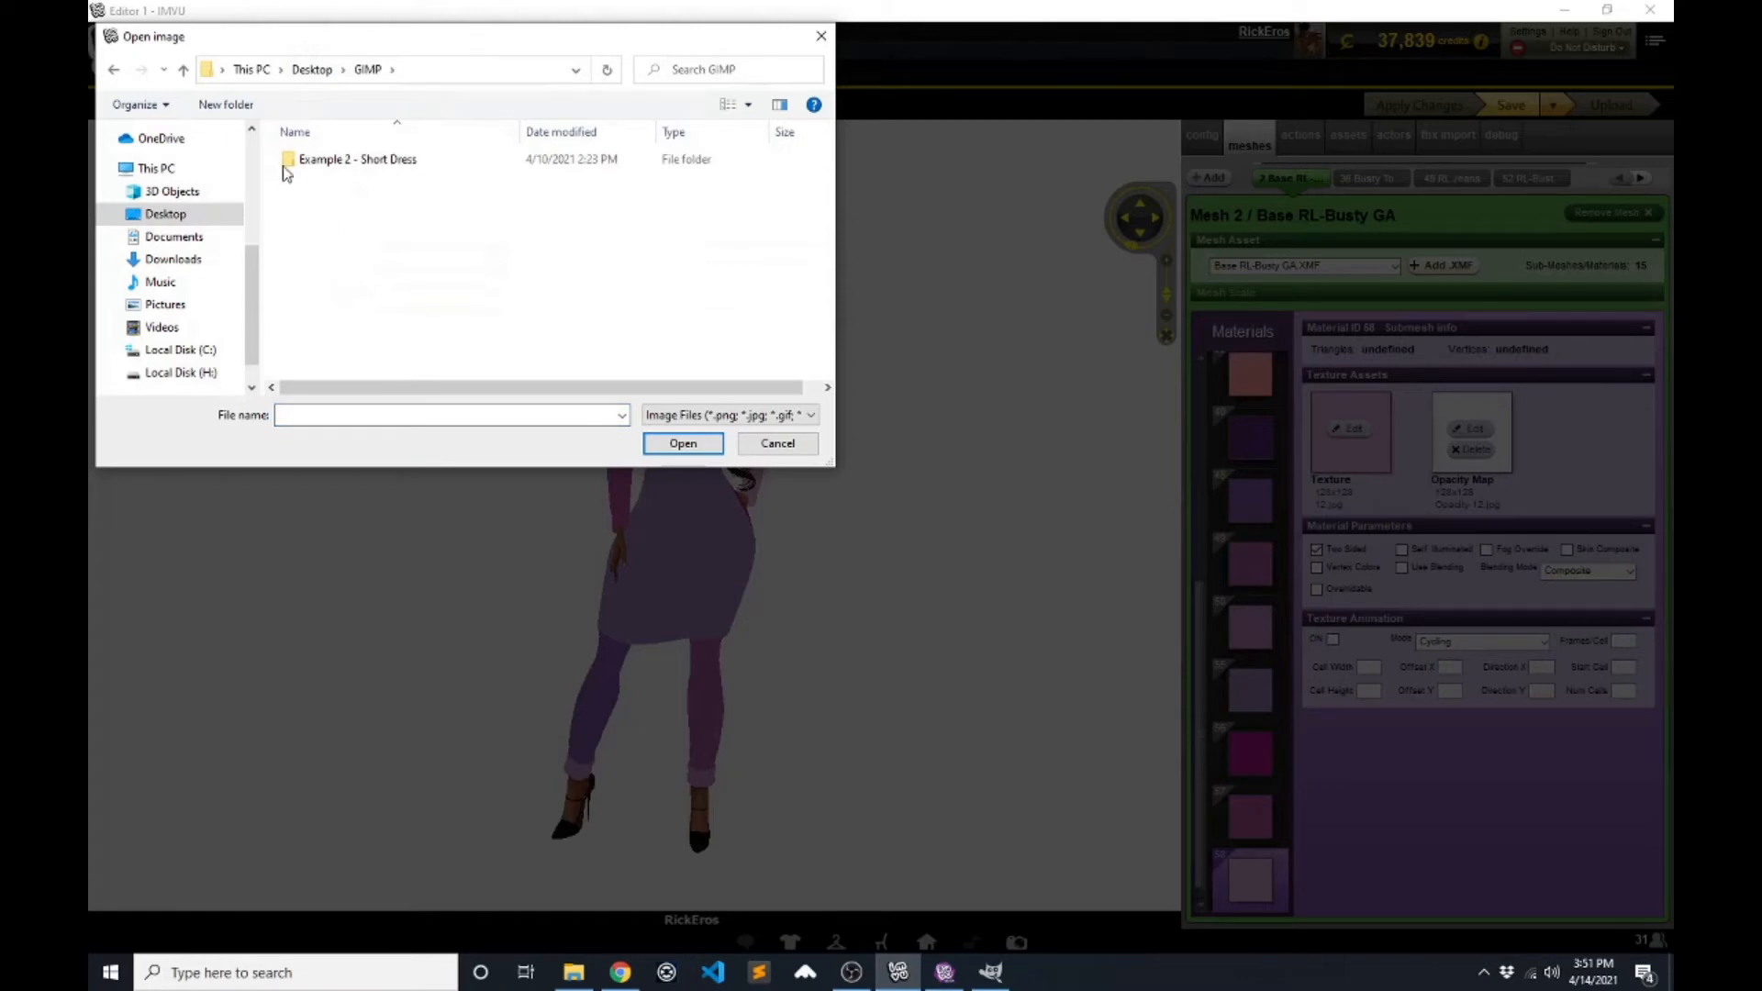
pyautogui.click(115, 71)
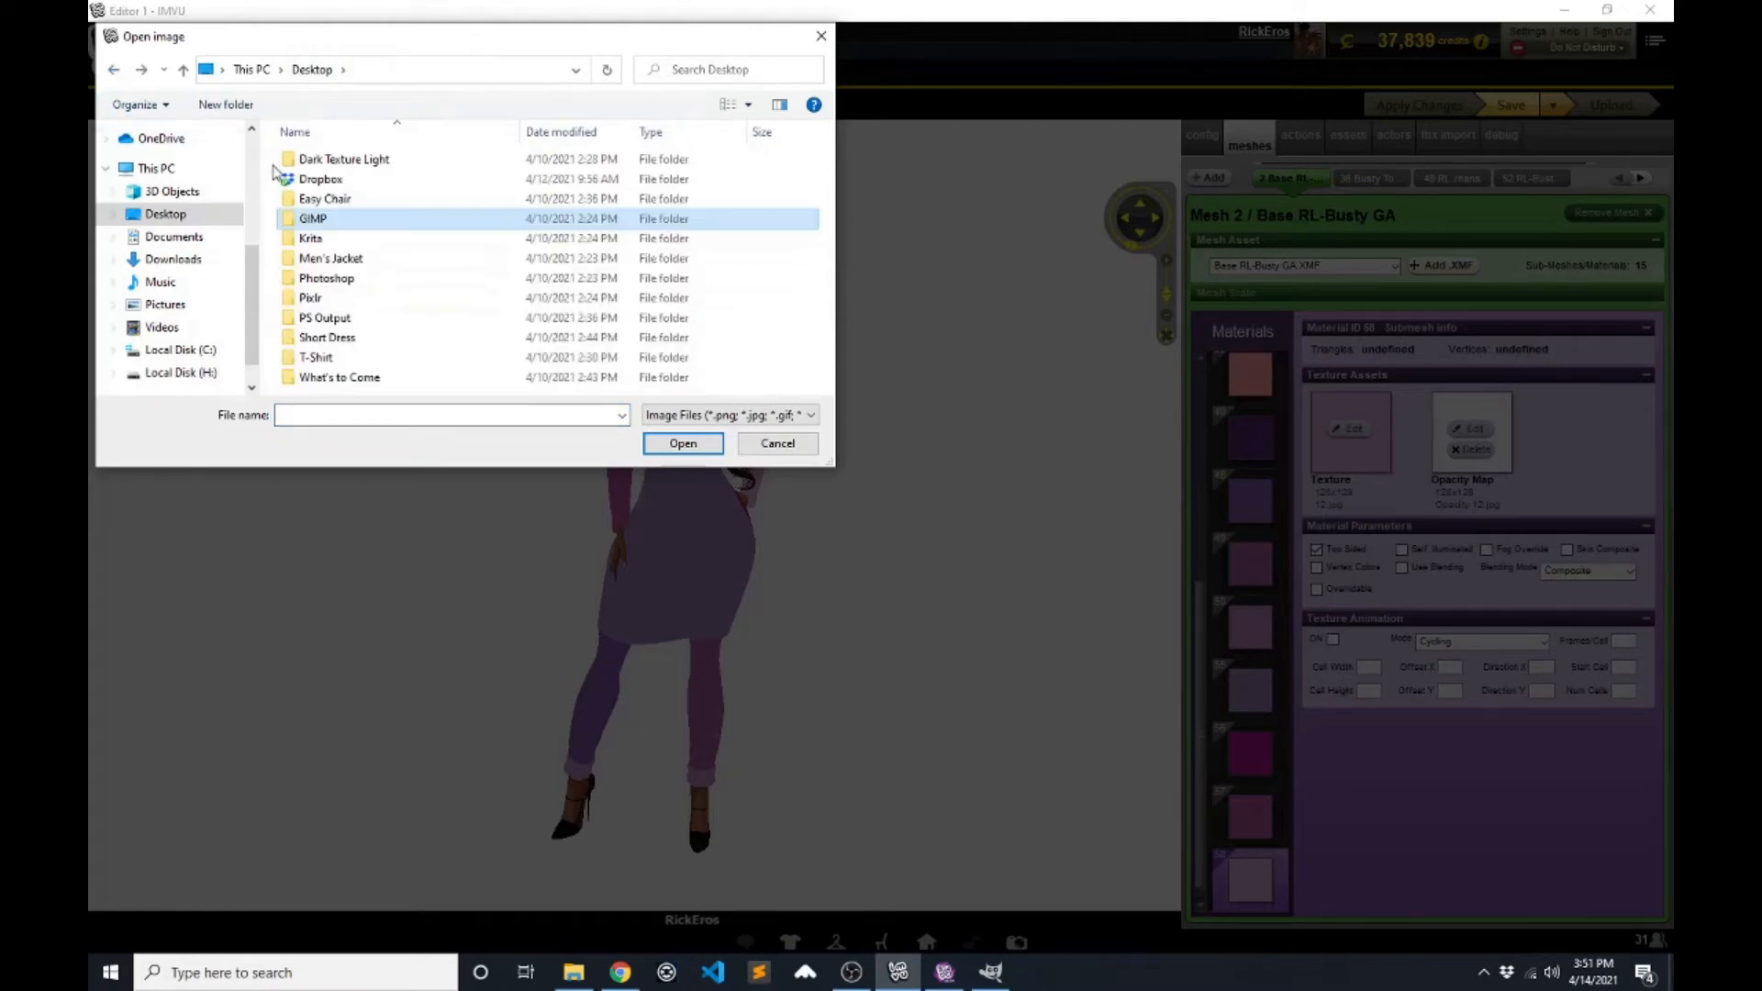
pyautogui.doubleClick(325, 279)
pyautogui.doubleClick(323, 259)
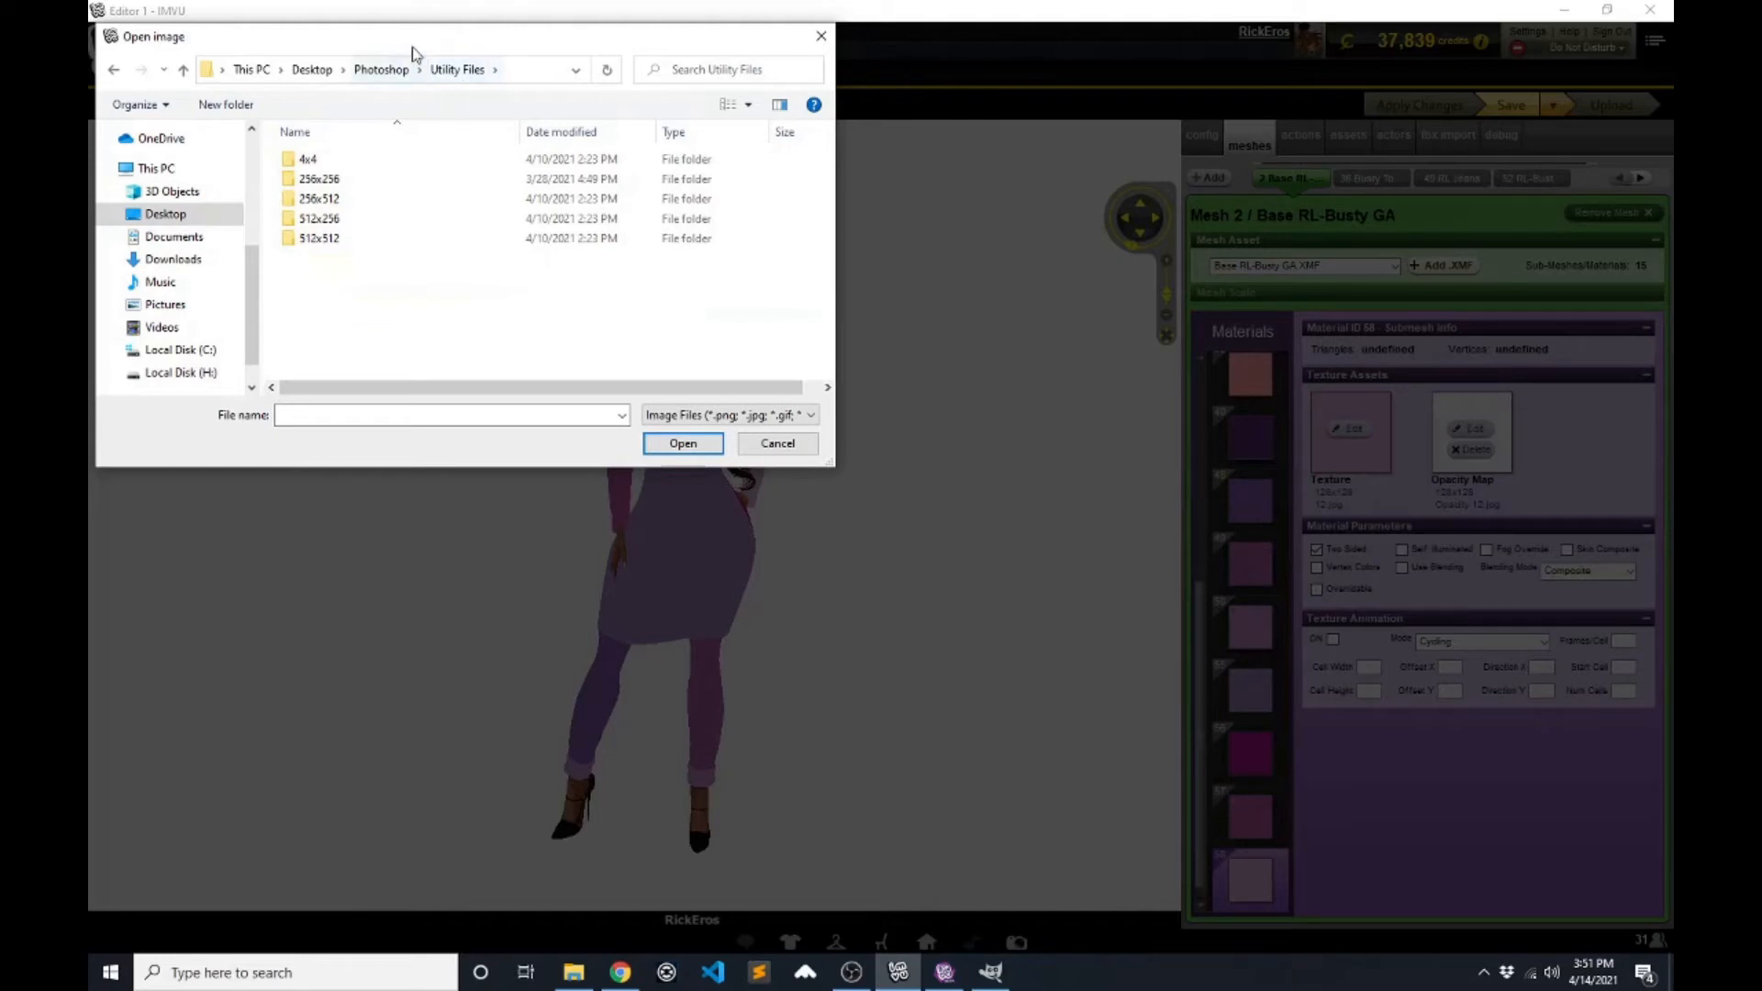
pyautogui.moveTo(408, 41); pyautogui.dragTo(678, 175)
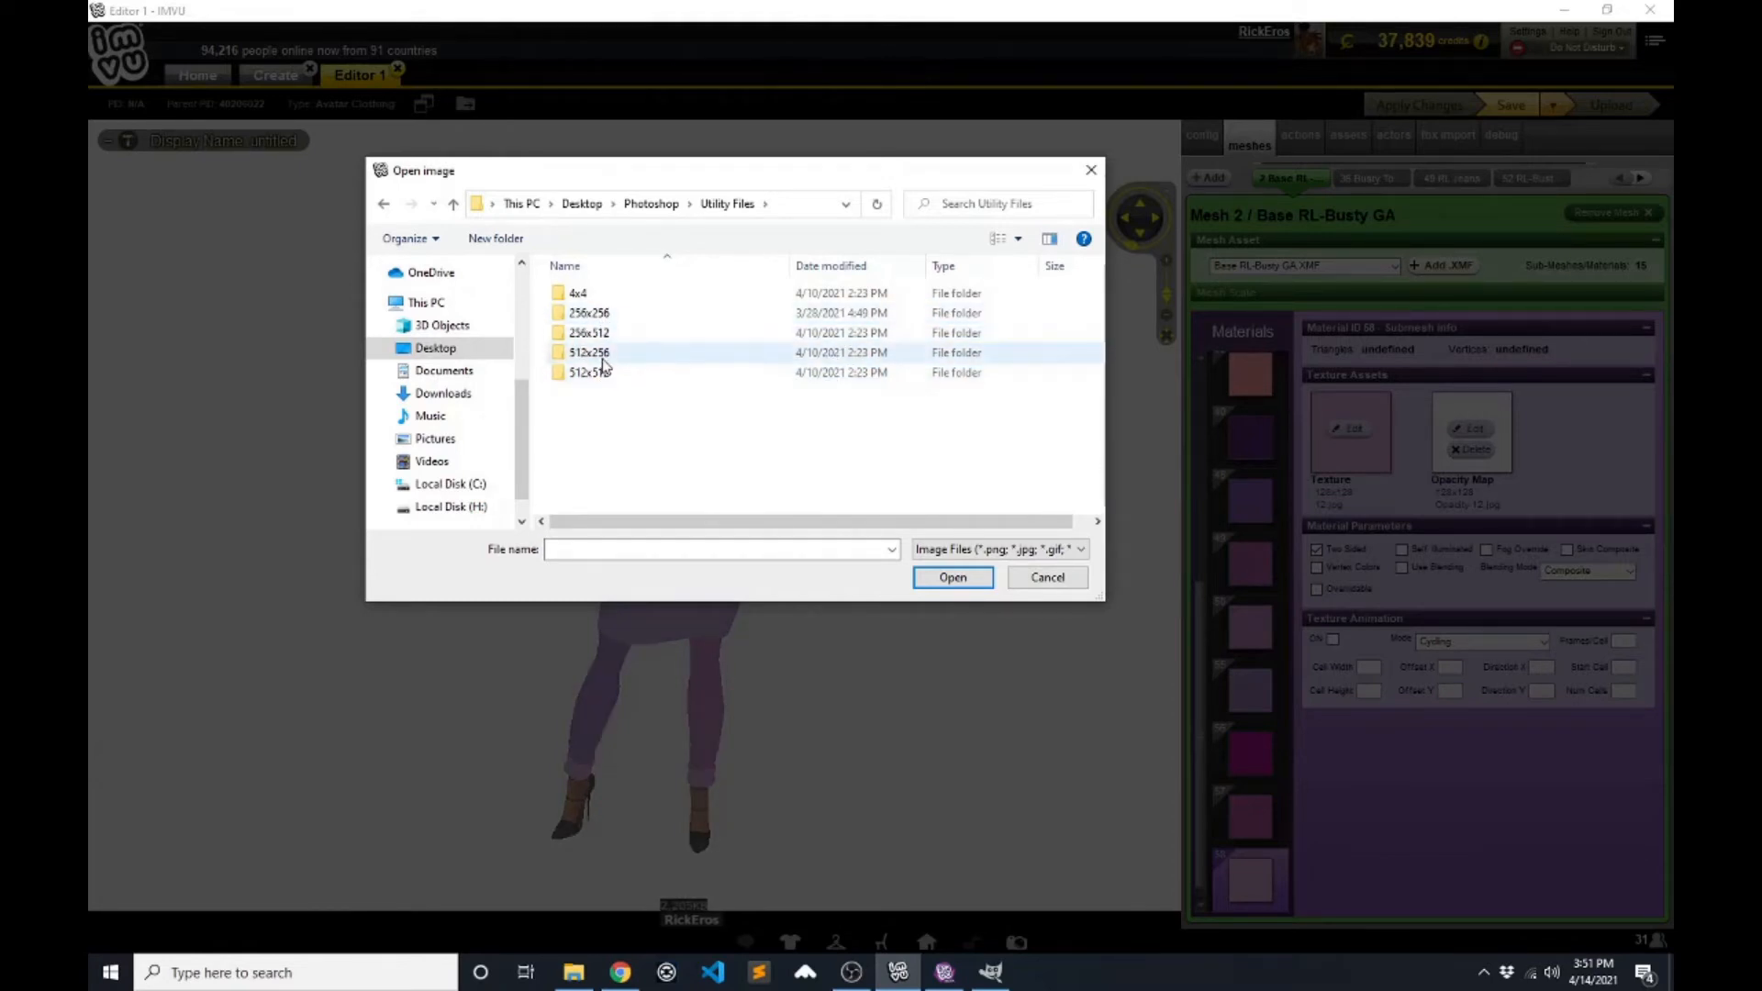
pyautogui.doubleClick(571, 298)
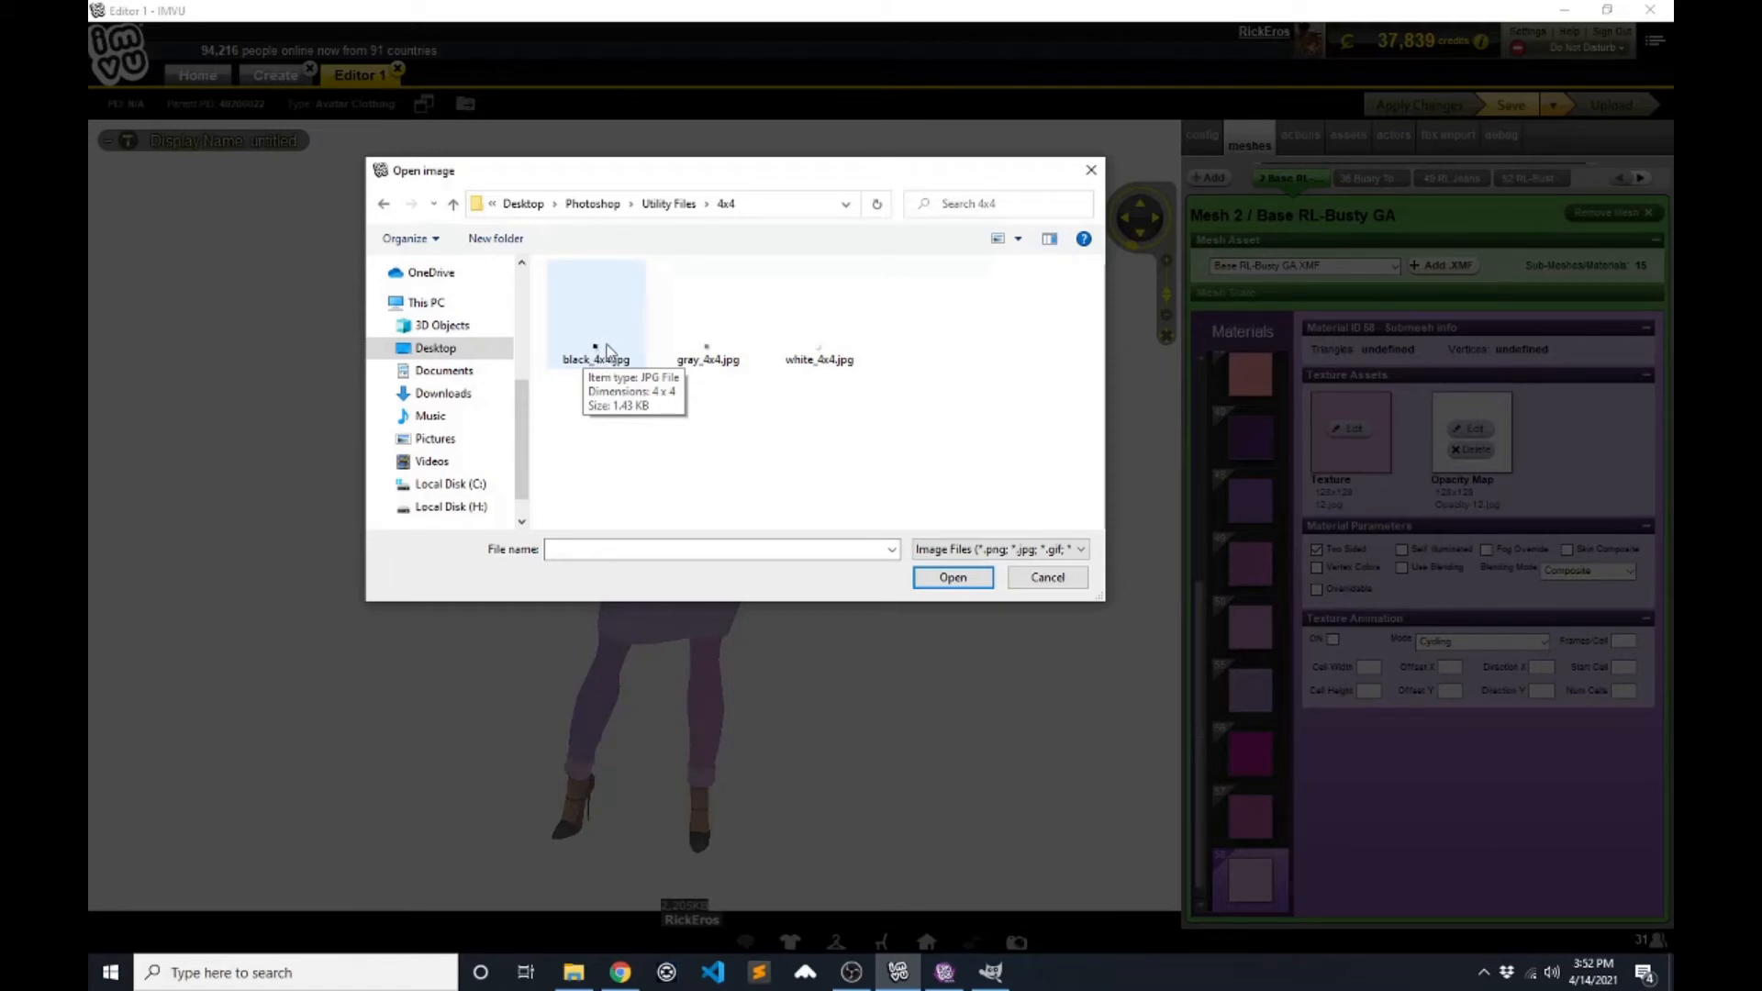
pyautogui.click(578, 339)
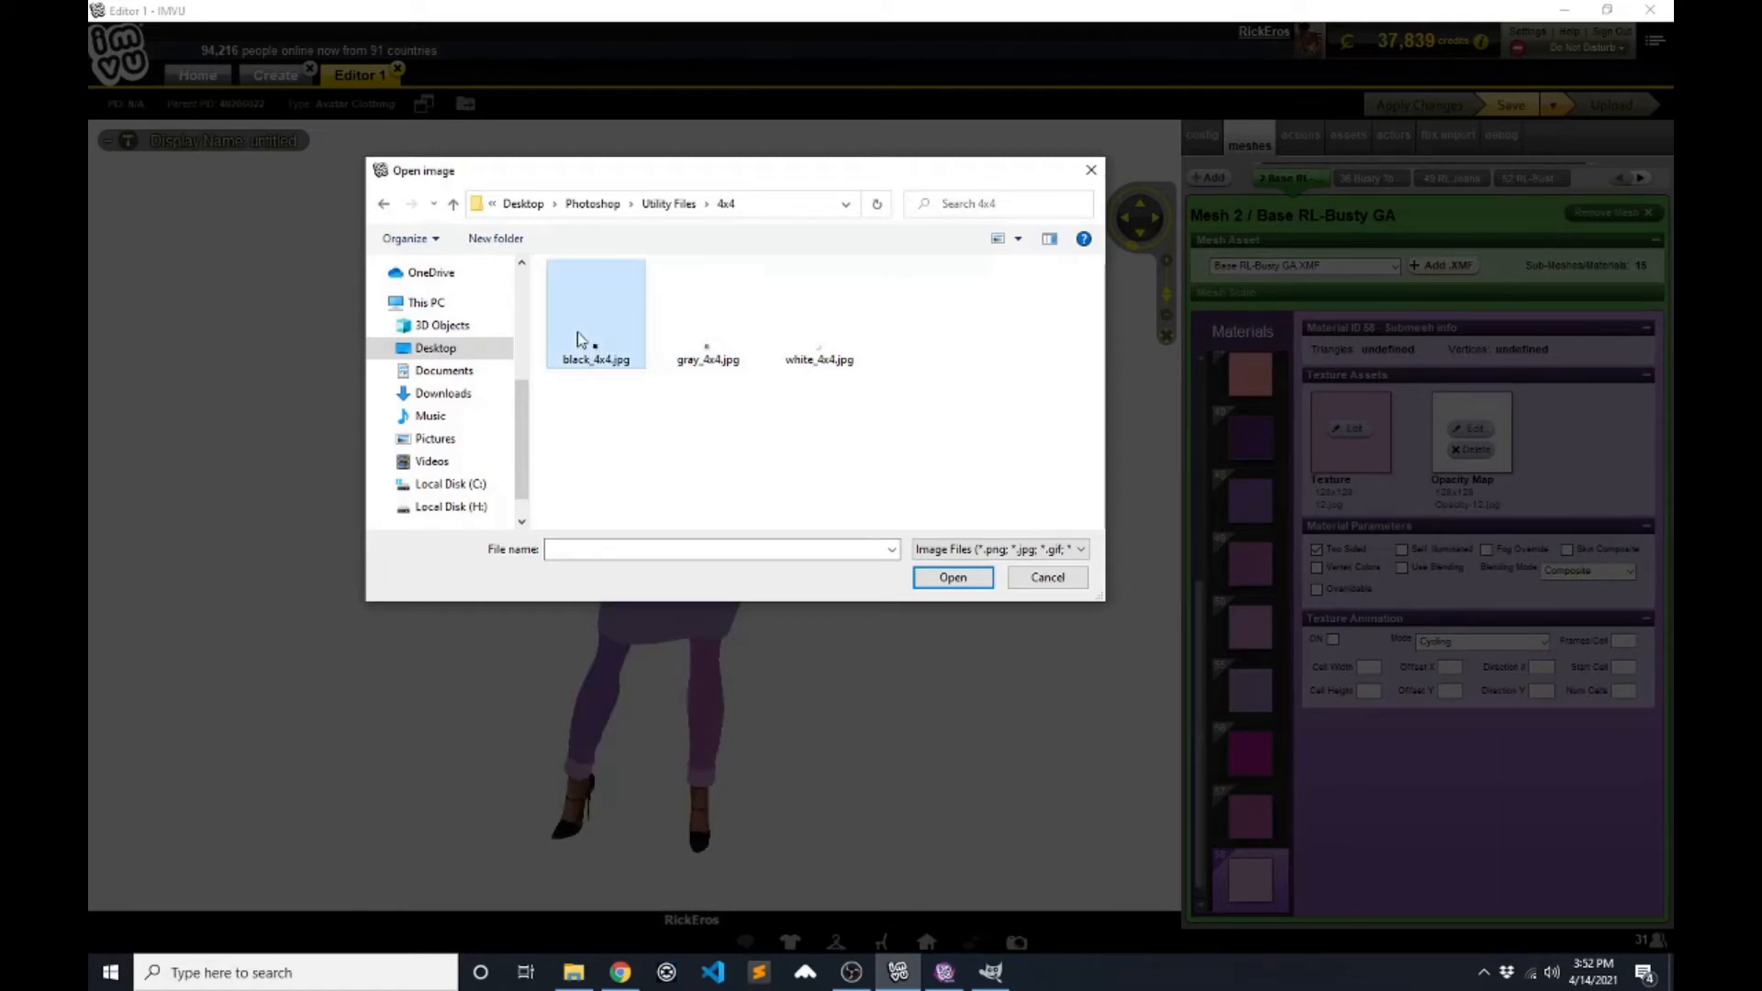
pyautogui.click(954, 577)
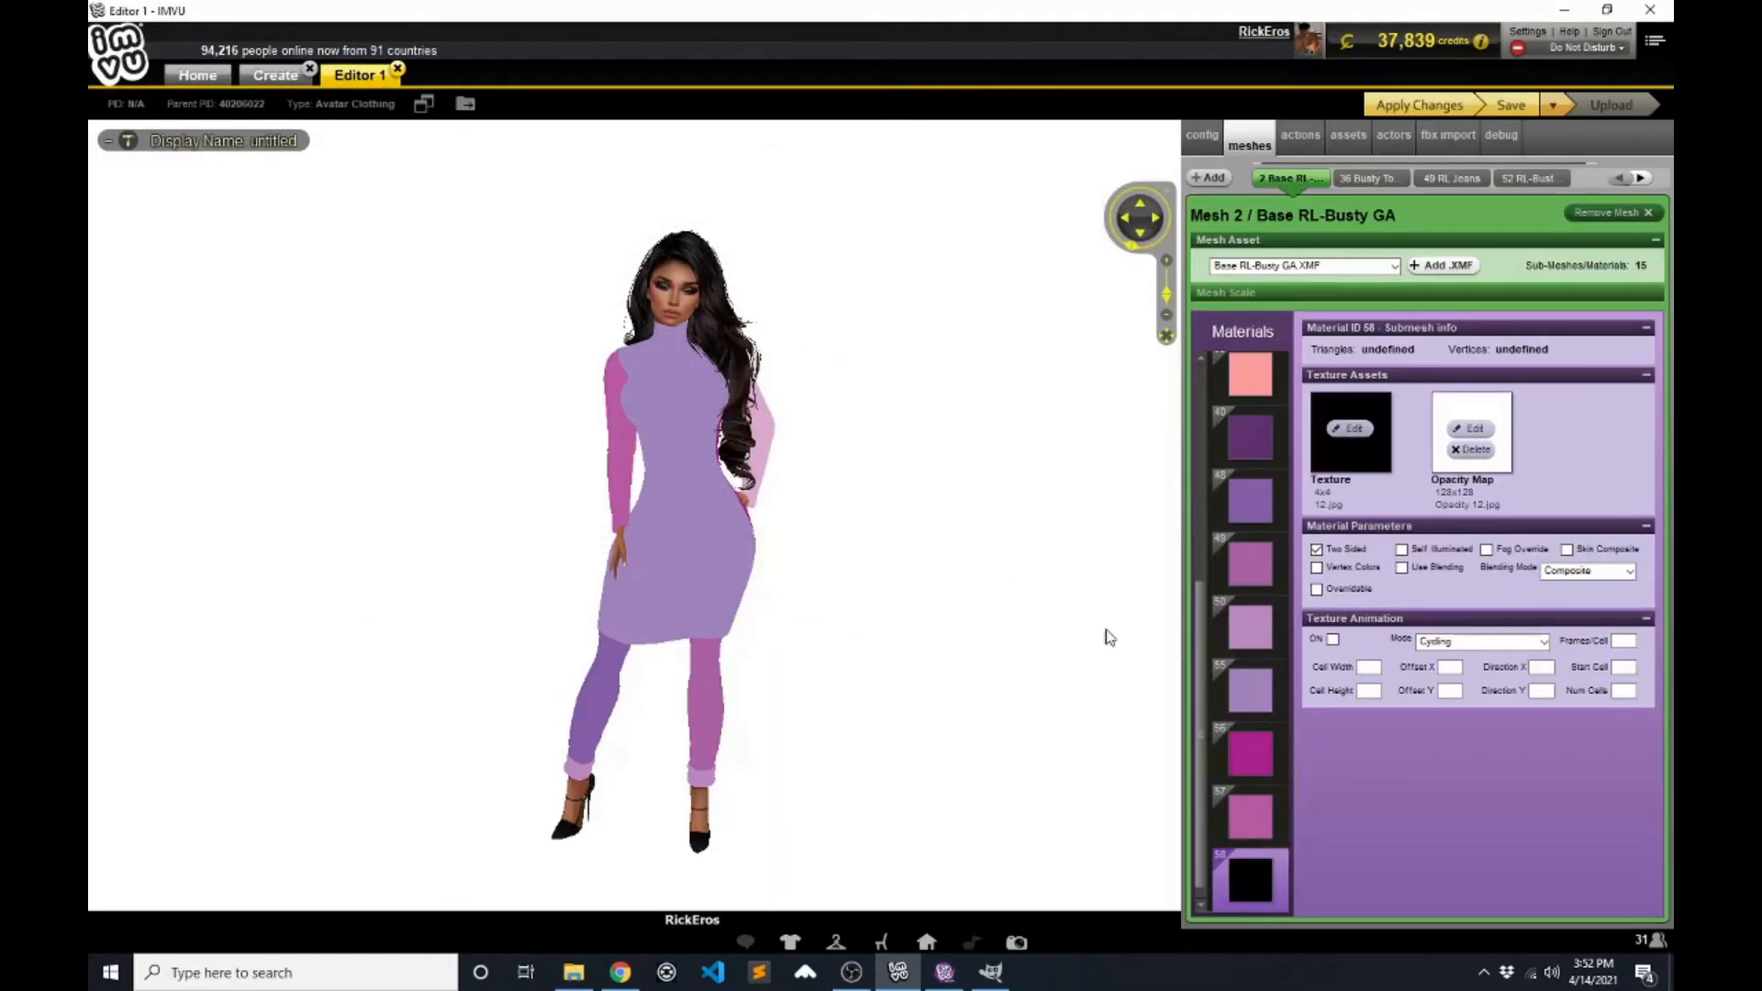
# - Replace material 58's opacity map with black_4x4.jpg, apply the changes and check the avatar from the side and front
pyautogui.click(1472, 429)
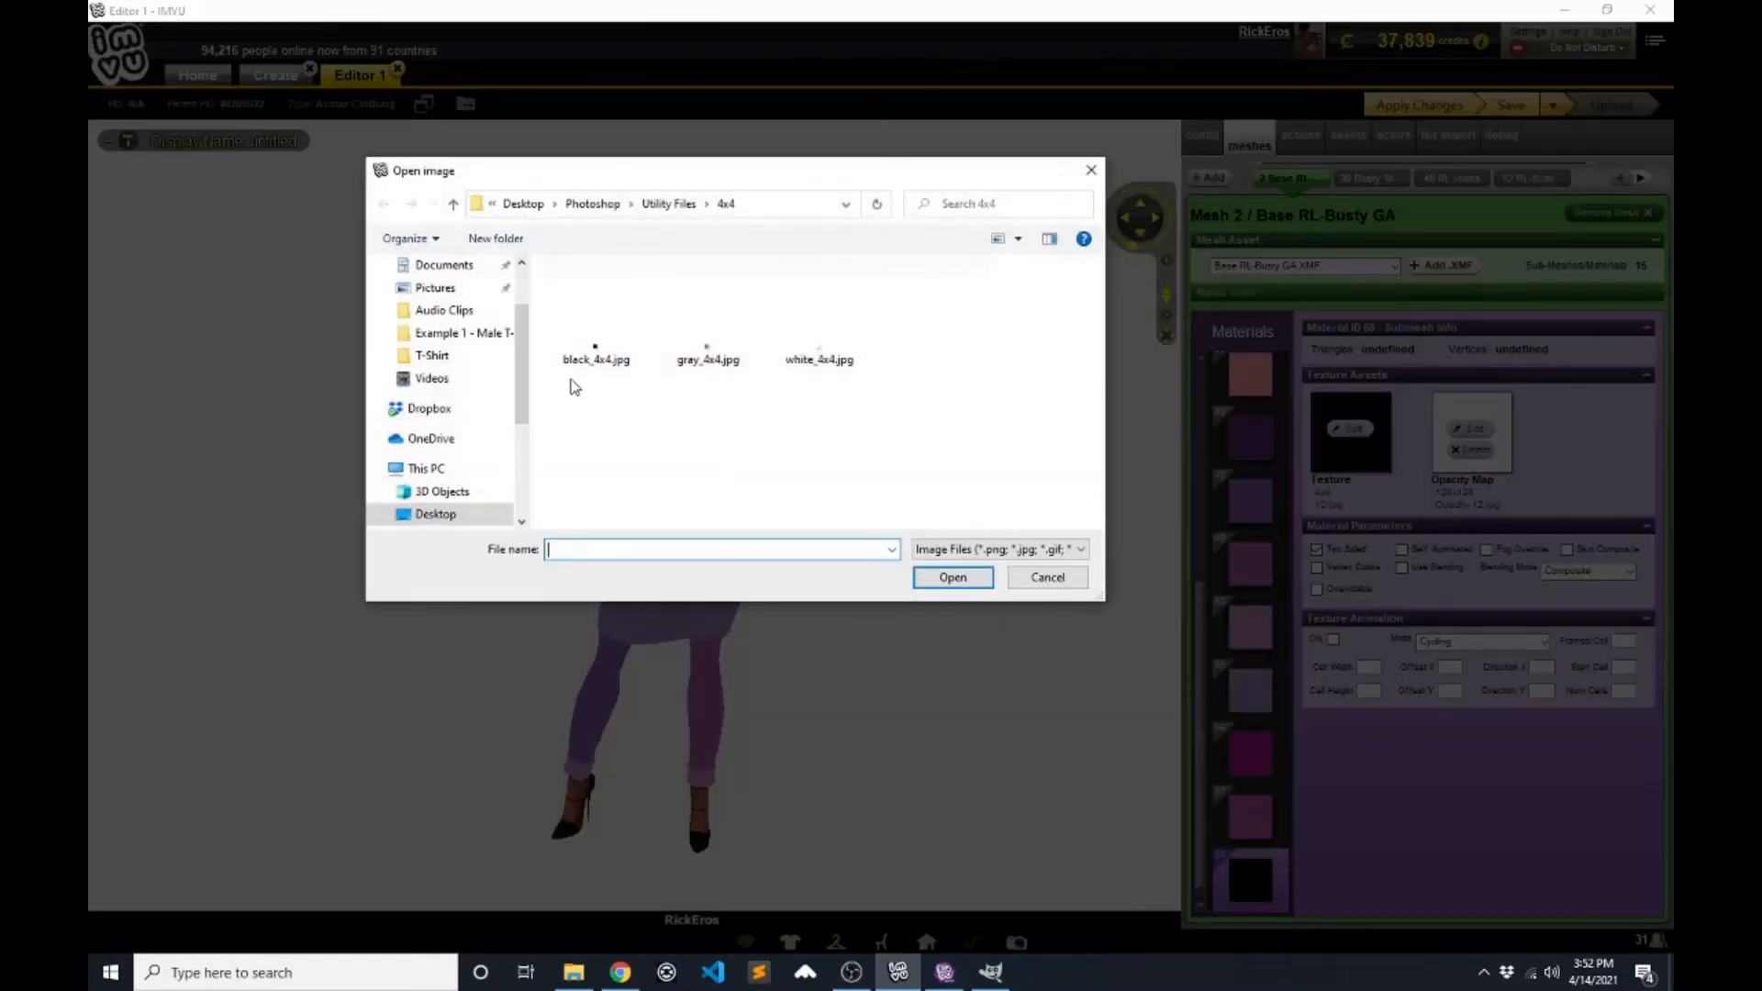
pyautogui.click(599, 358)
pyautogui.click(952, 578)
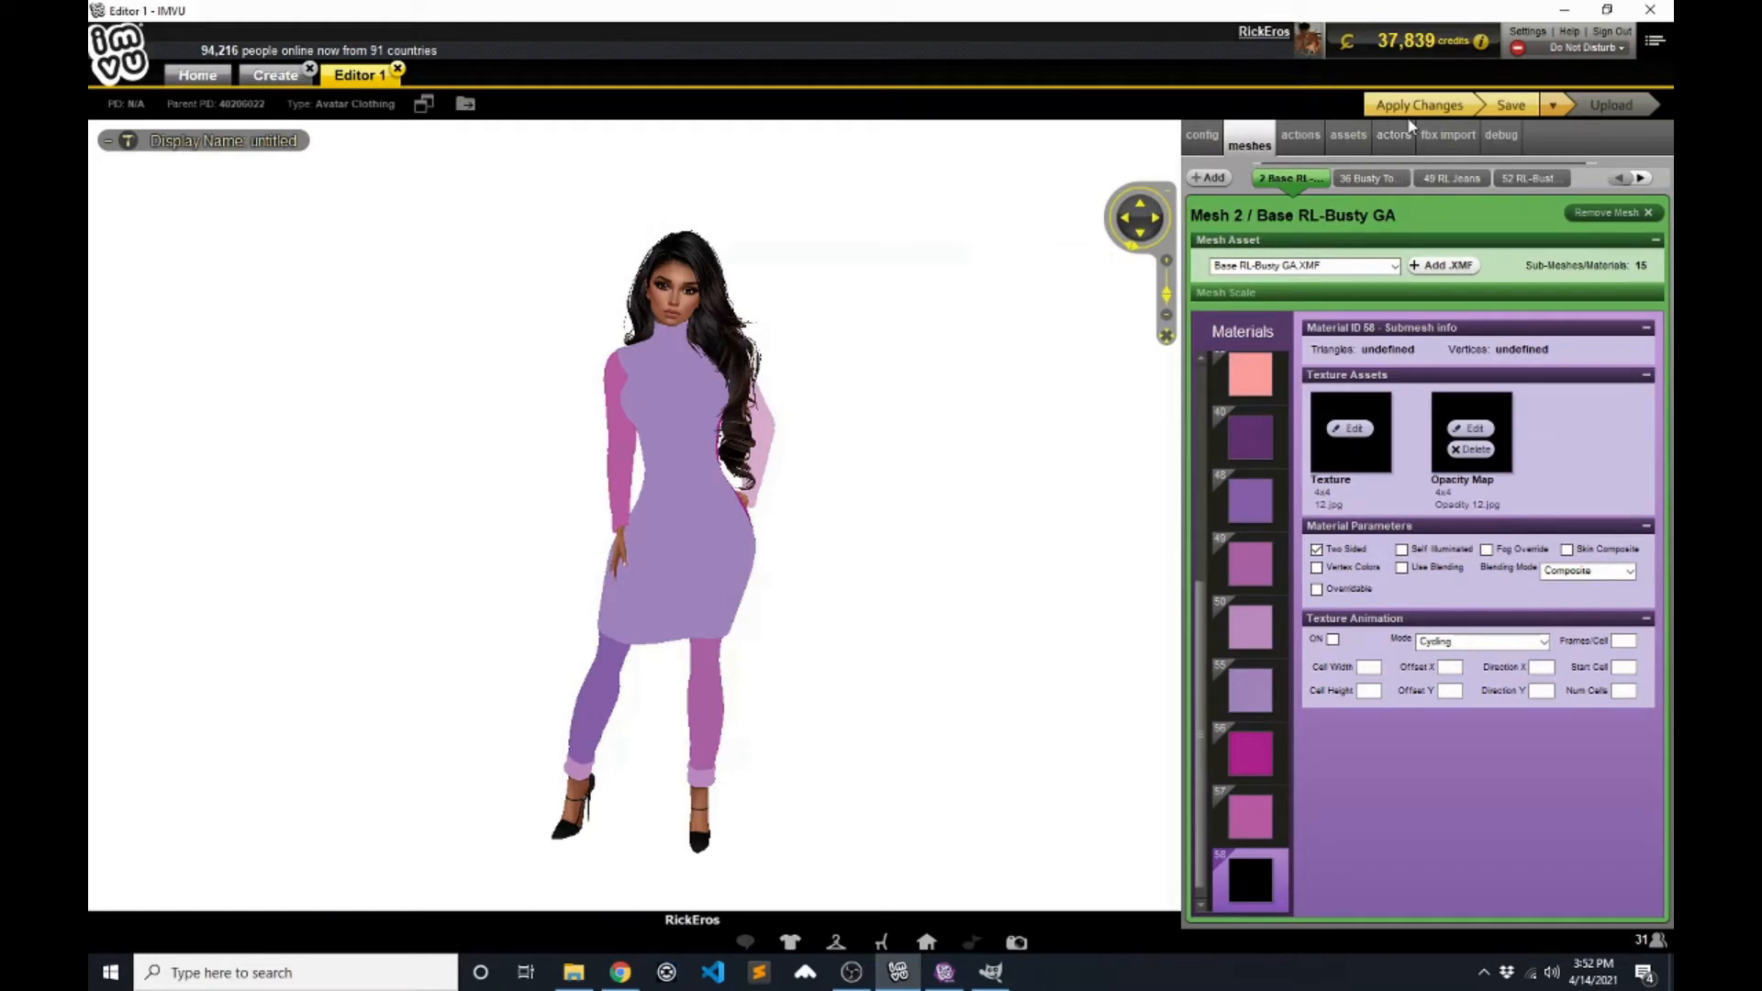
pyautogui.click(1404, 107)
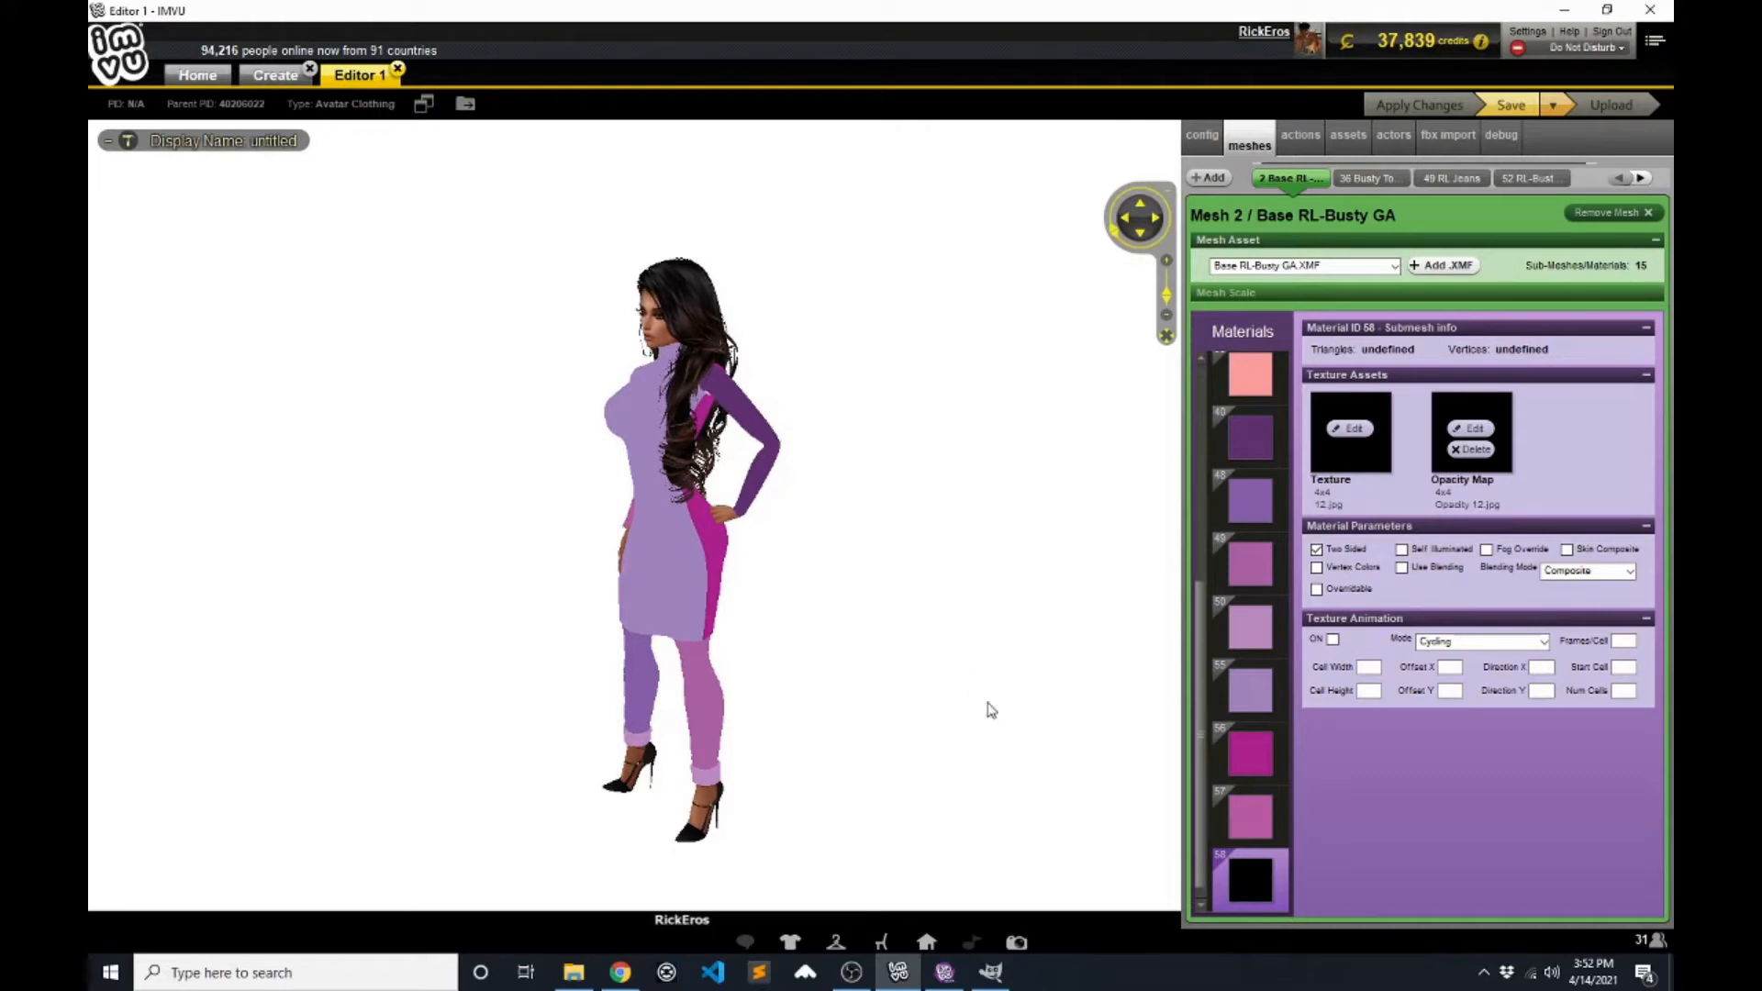
pyautogui.scroll(3, 932, 712)
pyautogui.moveTo(932, 712); pyautogui.dragTo(1007, 704)
pyautogui.scroll(-3, 1000, 707)
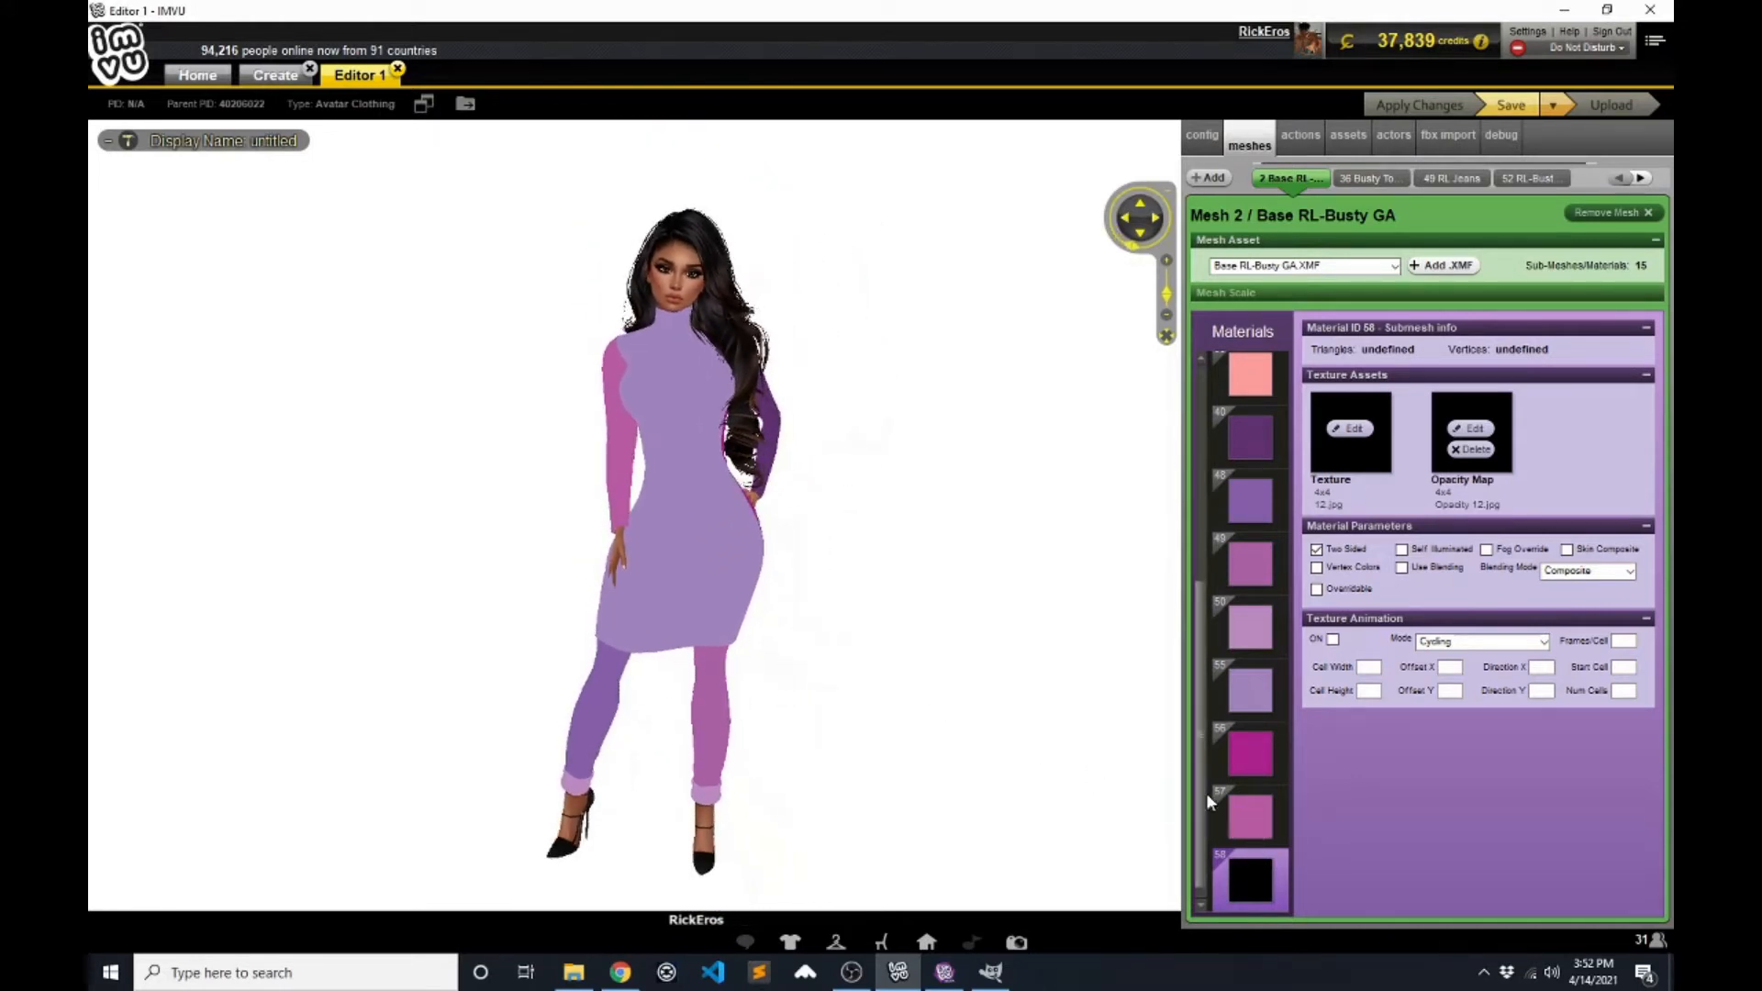
# - Replace both the texture and the opacity map of material 57 with black_4x4.jpg and apply the changes
pyautogui.click(1244, 829)
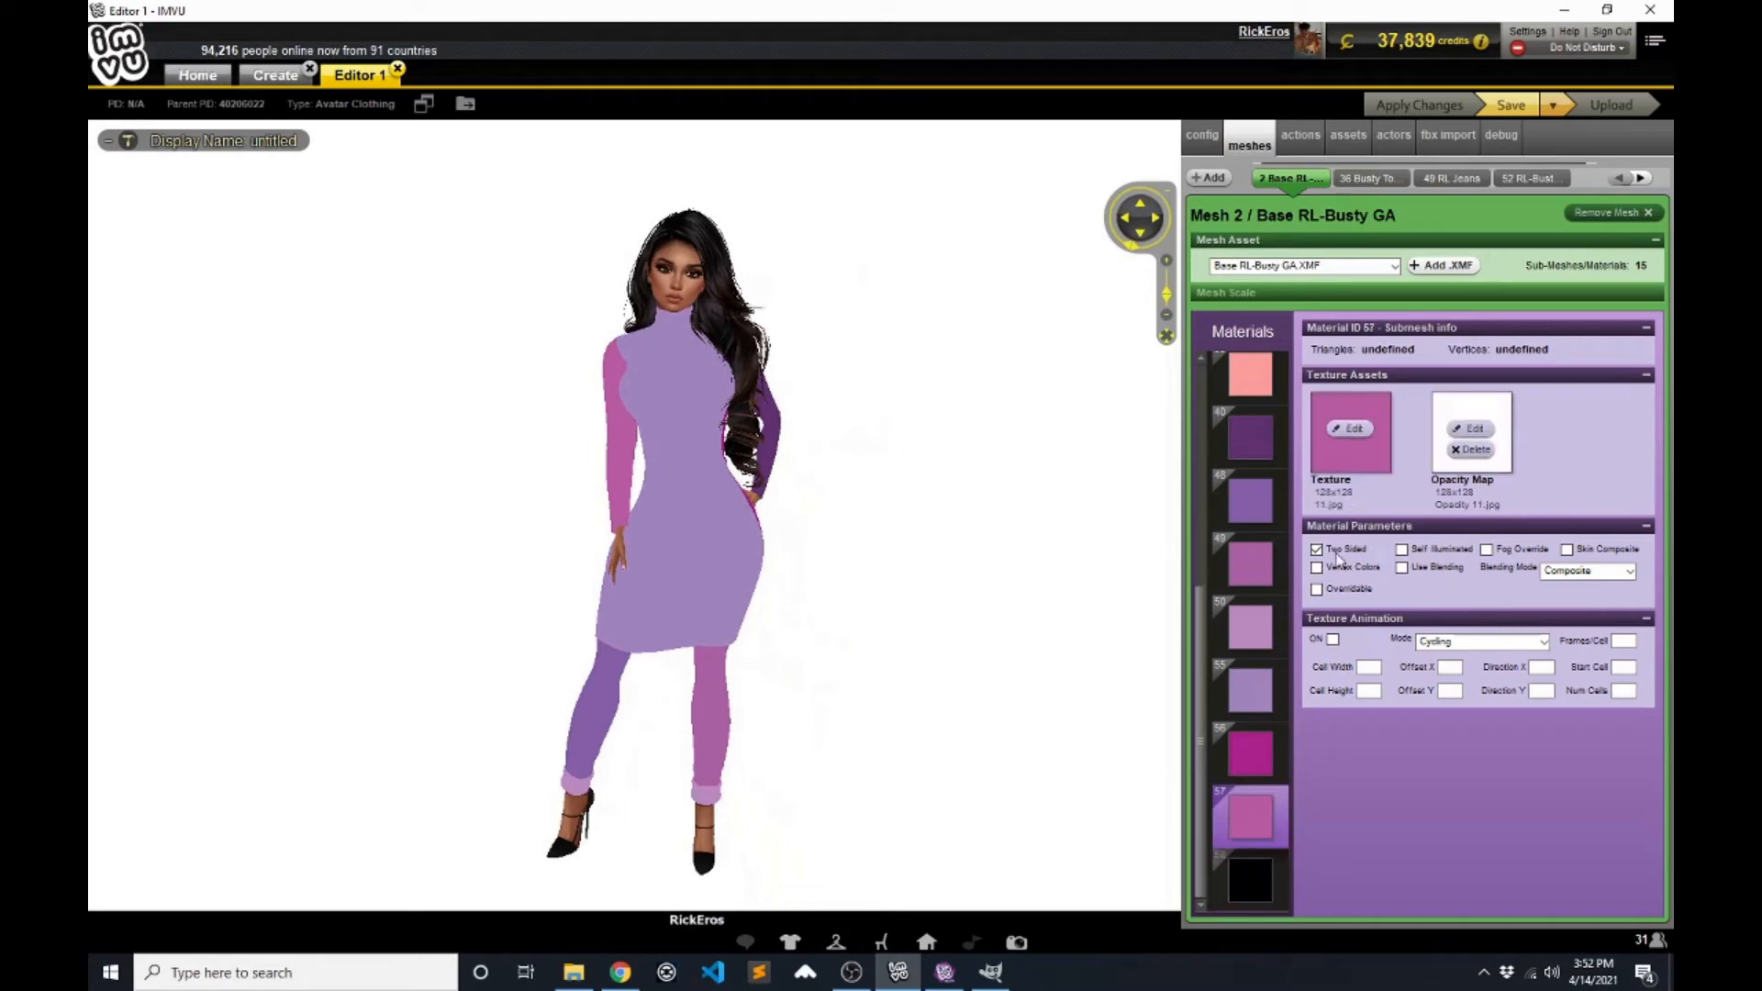
pyautogui.click(1351, 429)
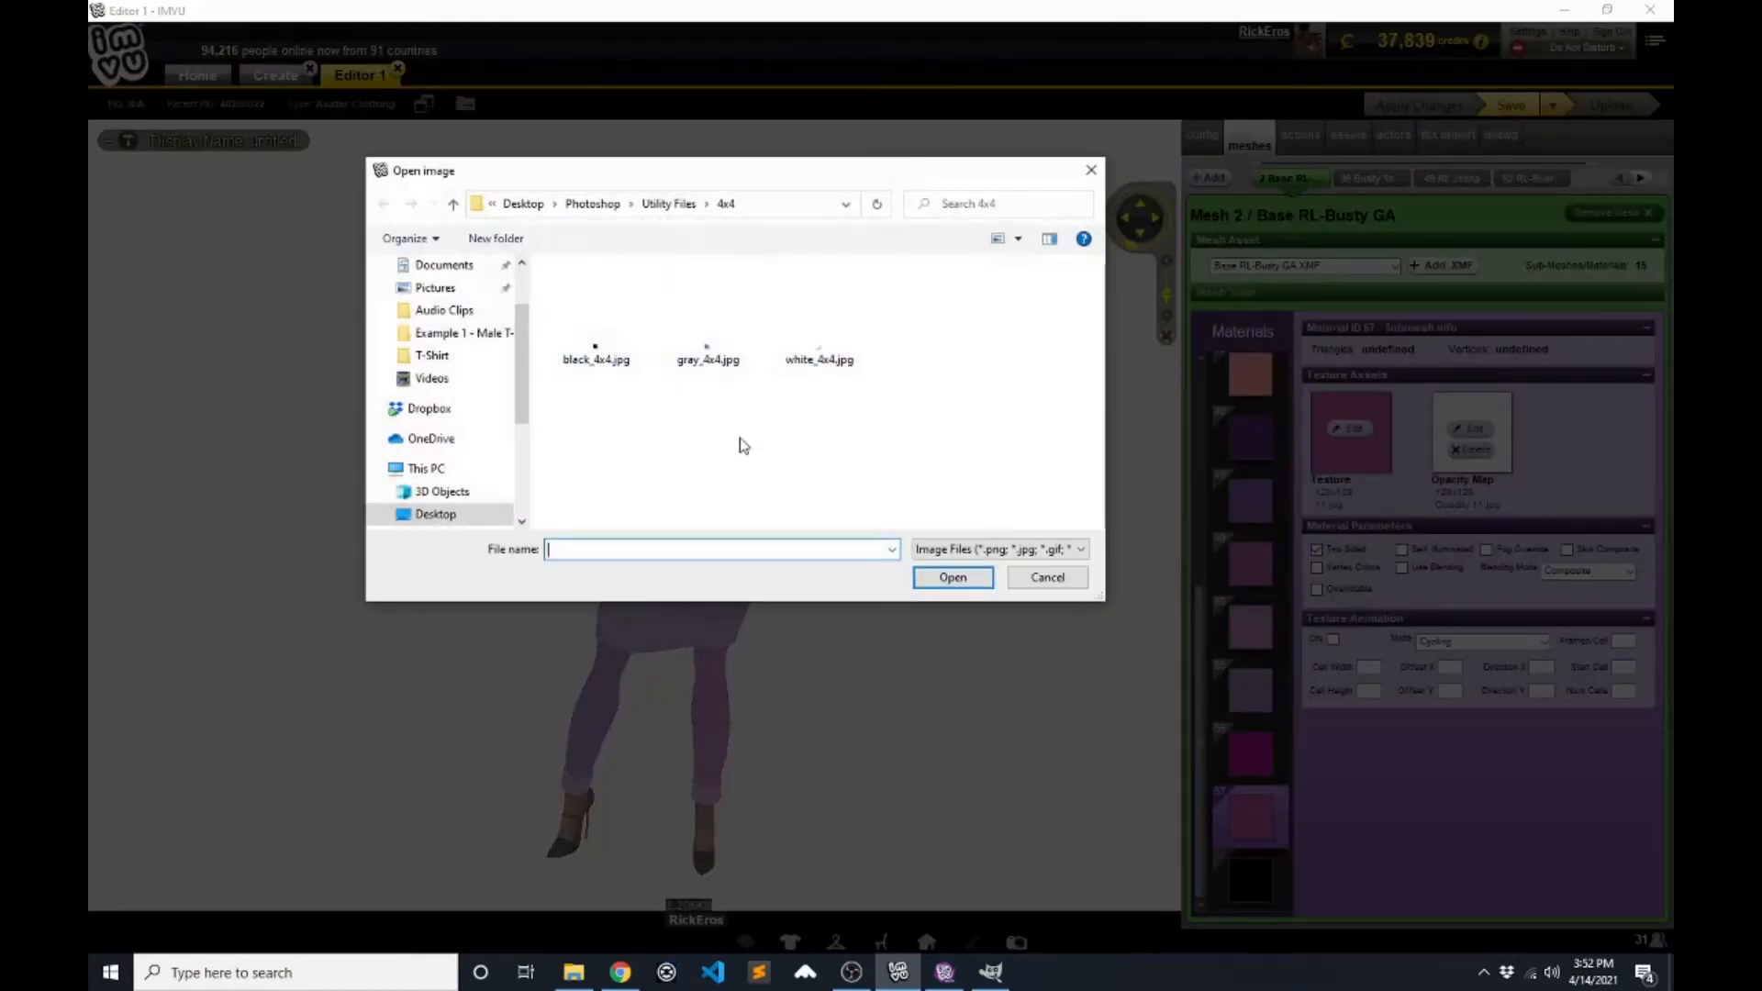
pyautogui.click(603, 345)
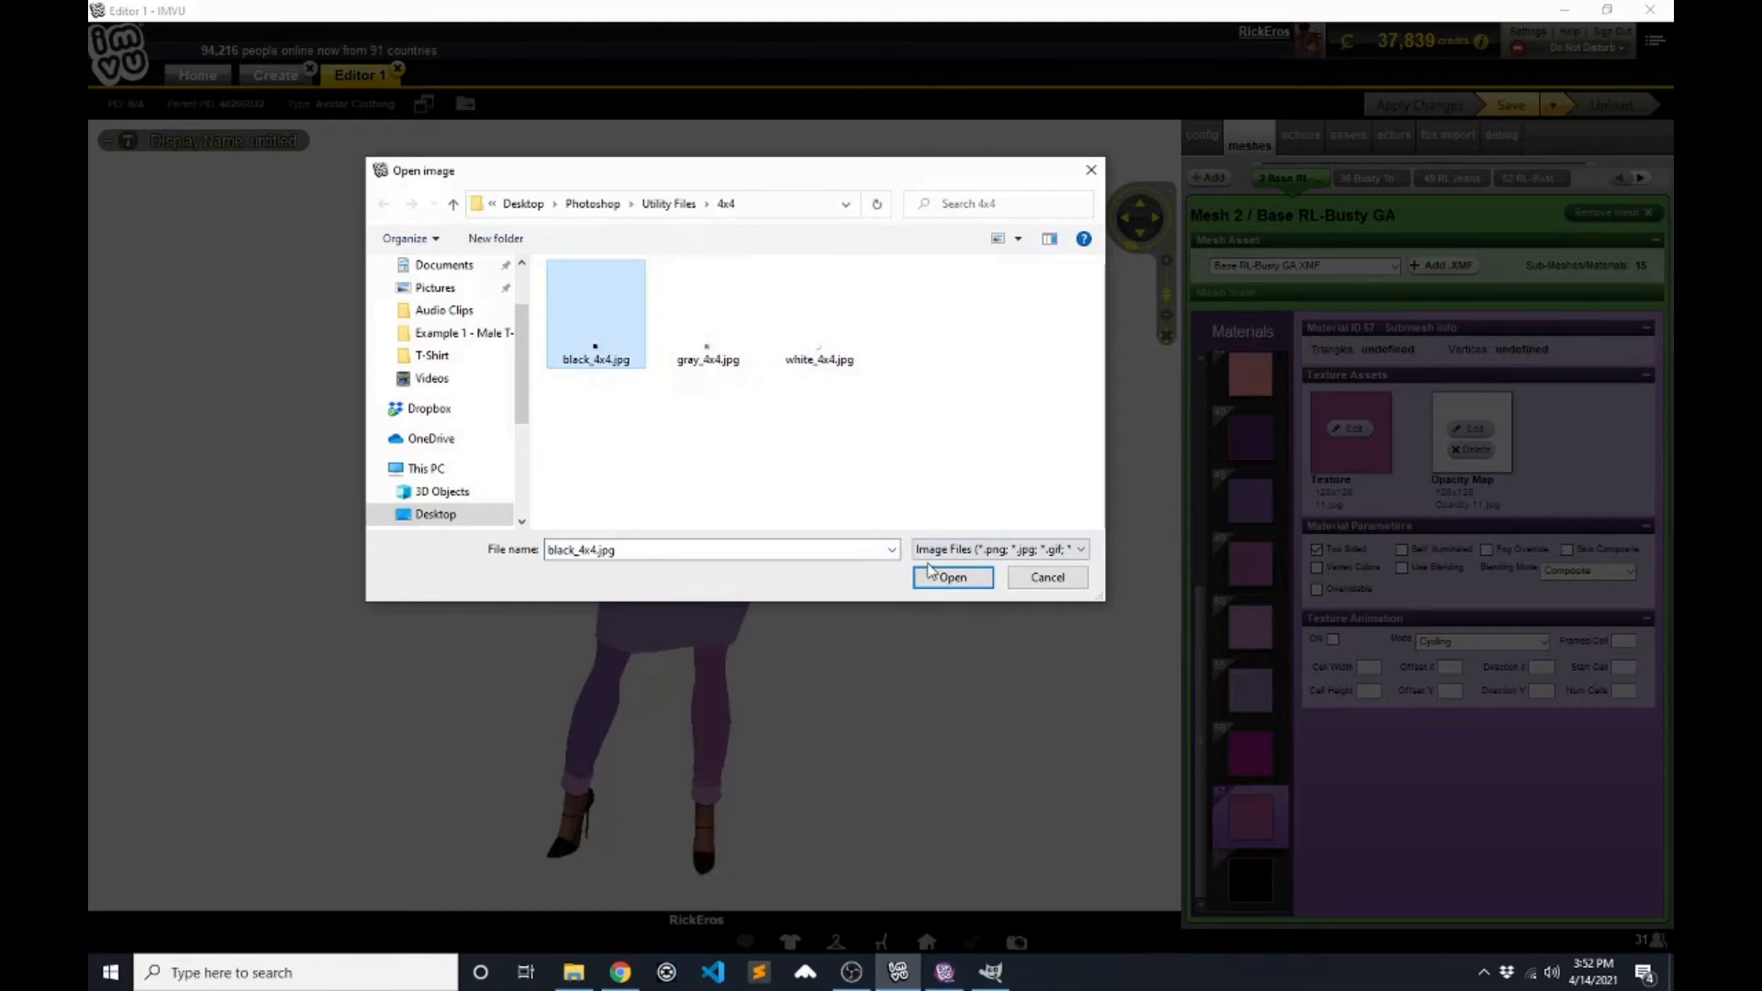
pyautogui.click(953, 577)
pyautogui.click(1471, 429)
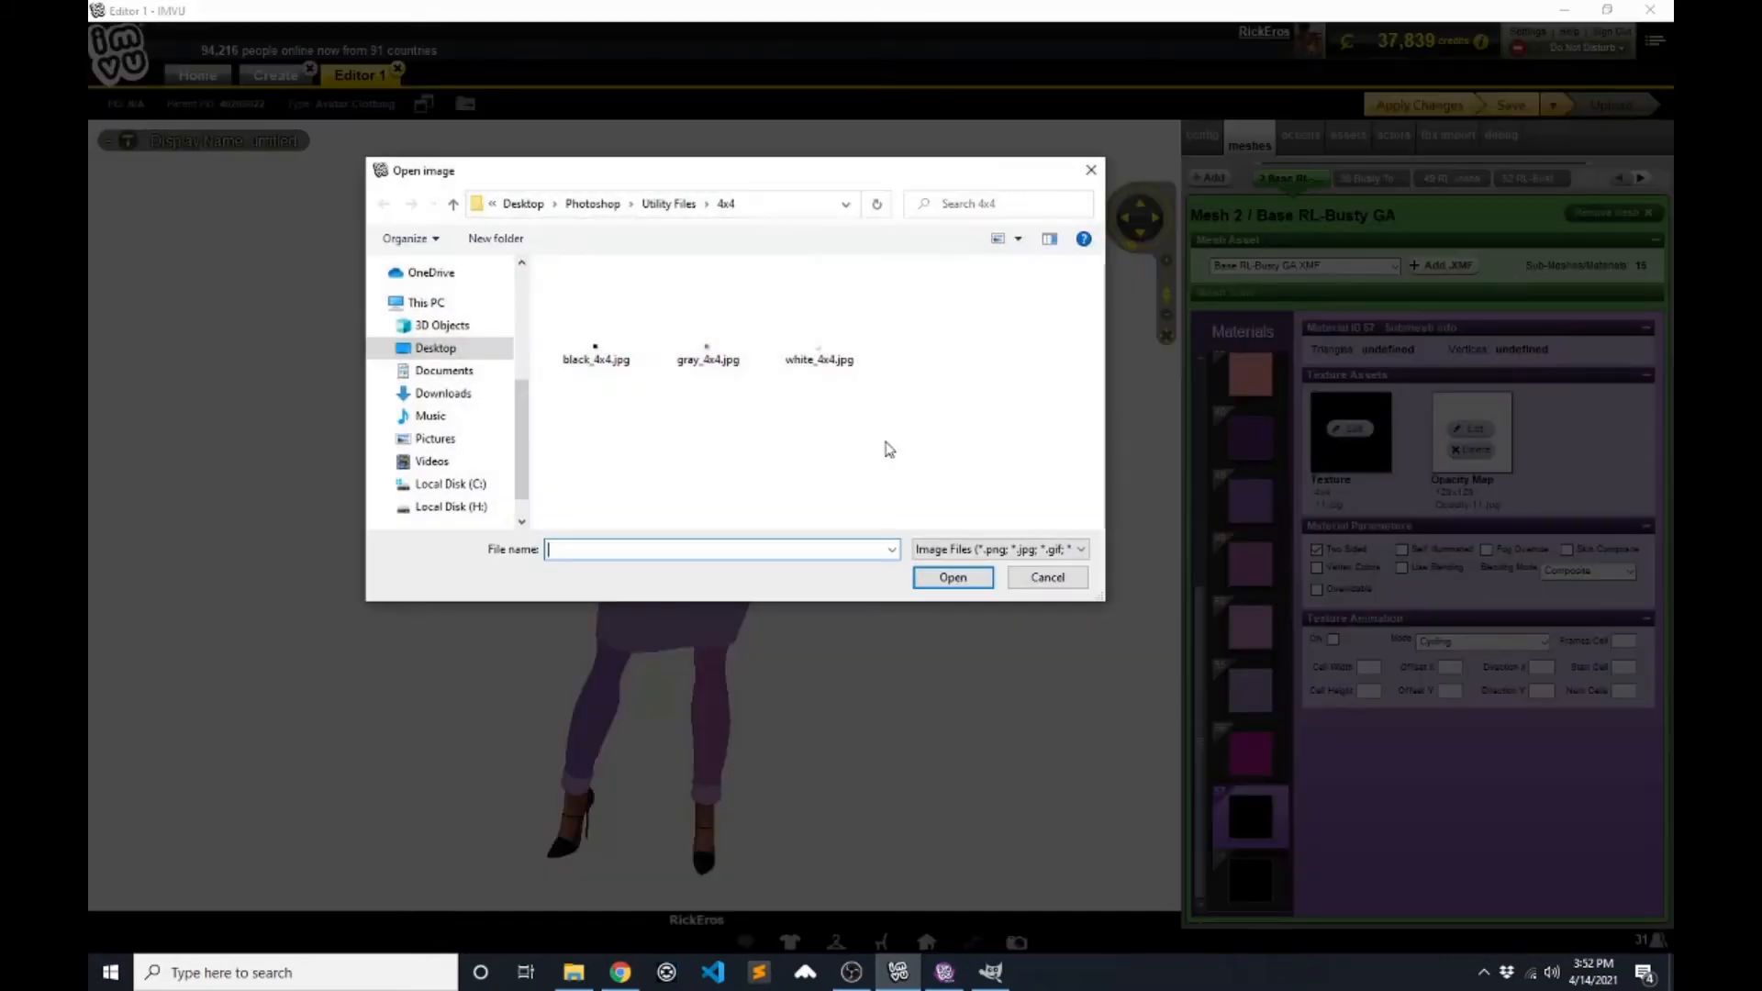
pyautogui.click(574, 328)
pyautogui.click(952, 578)
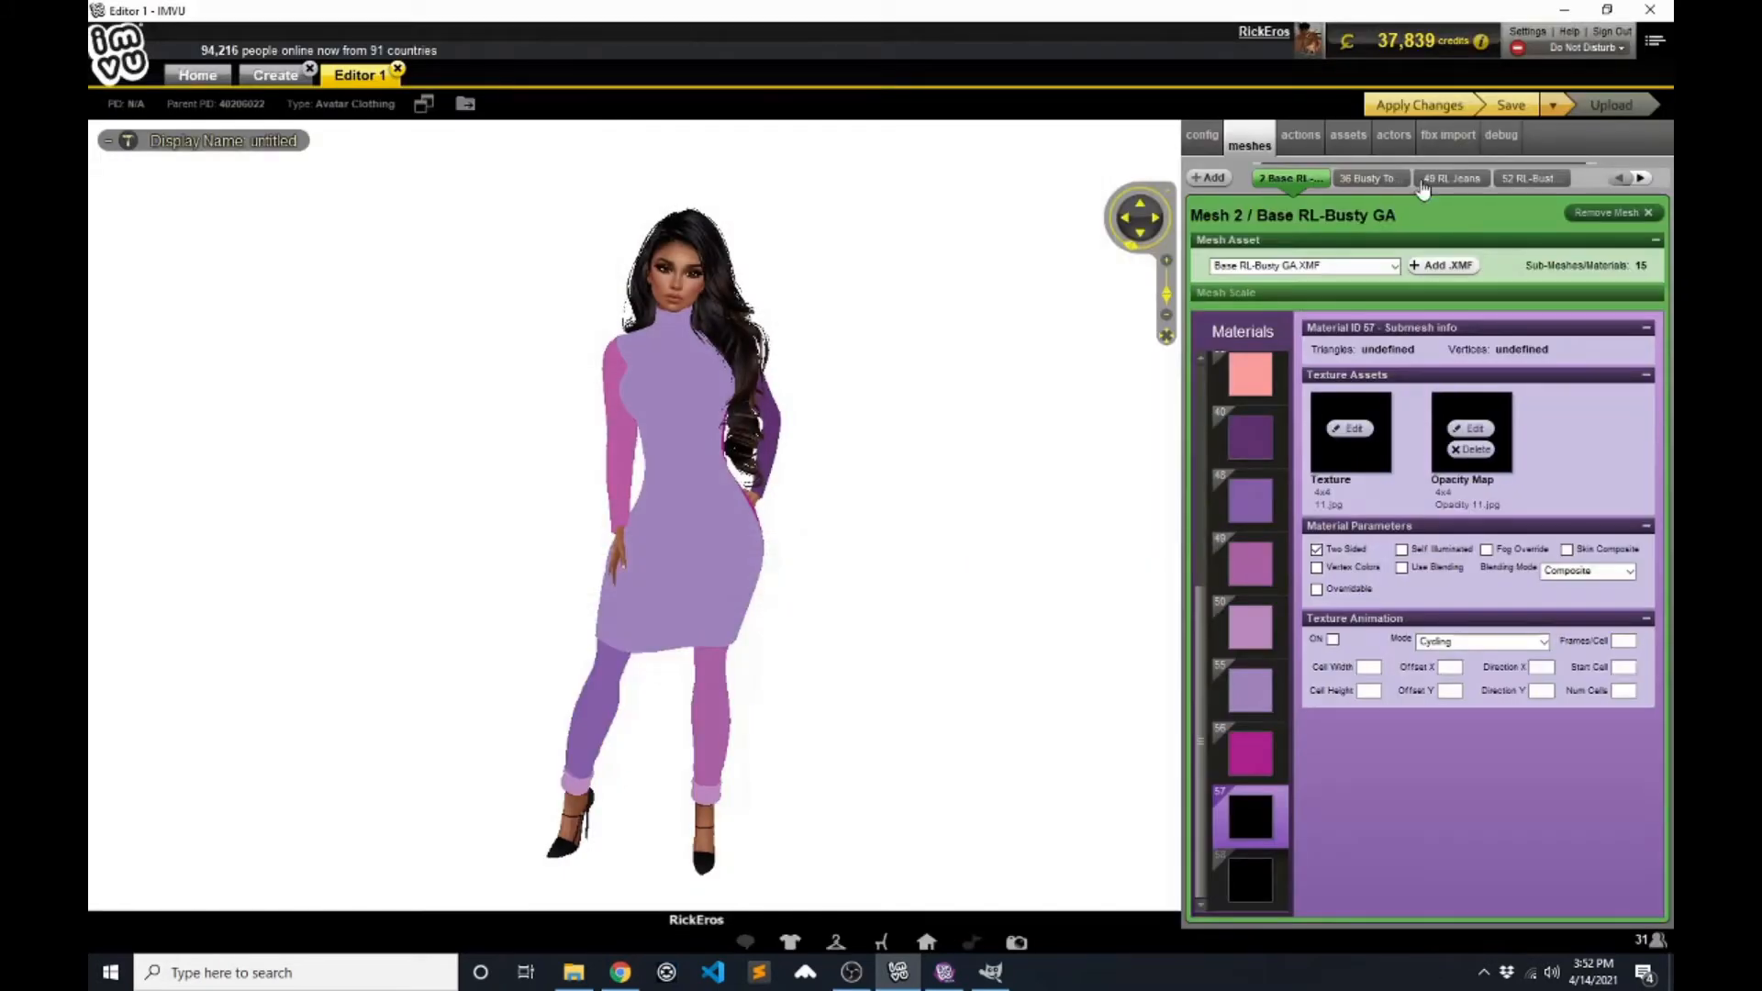
pyautogui.click(1404, 107)
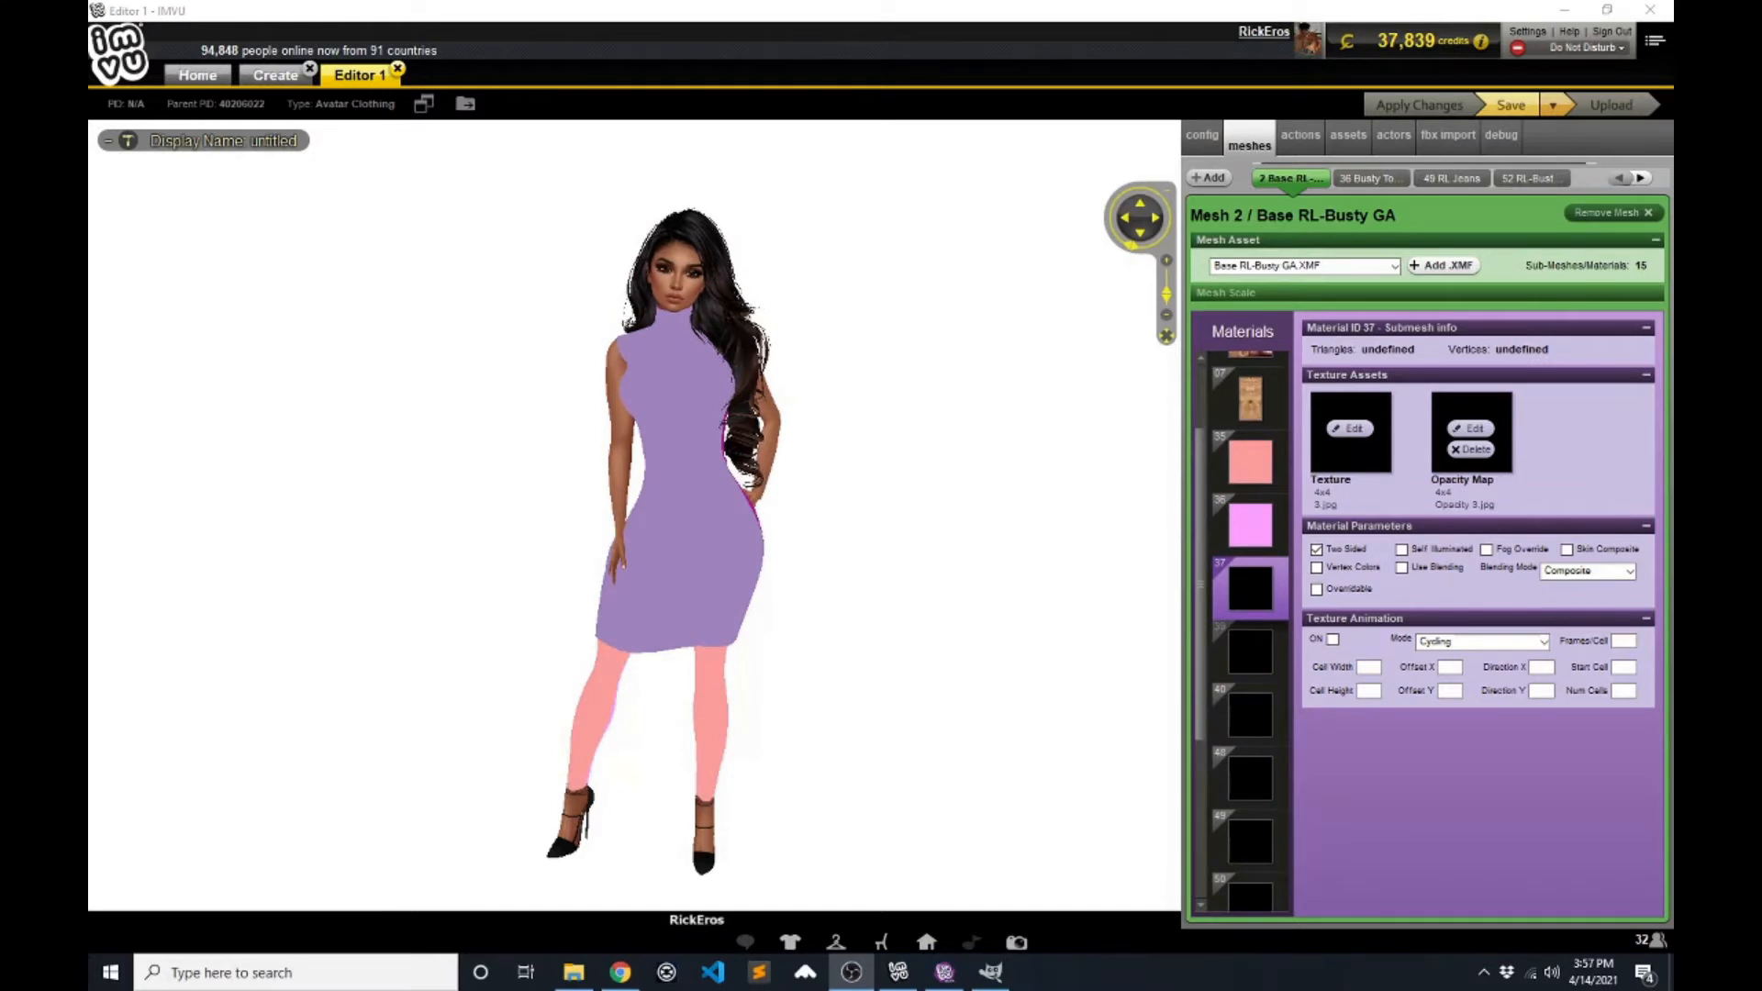
# - Review the Base RL-Busty GA material list to see which materials are blacked out and which remain colored
pyautogui.scroll(-5, 1243, 743)
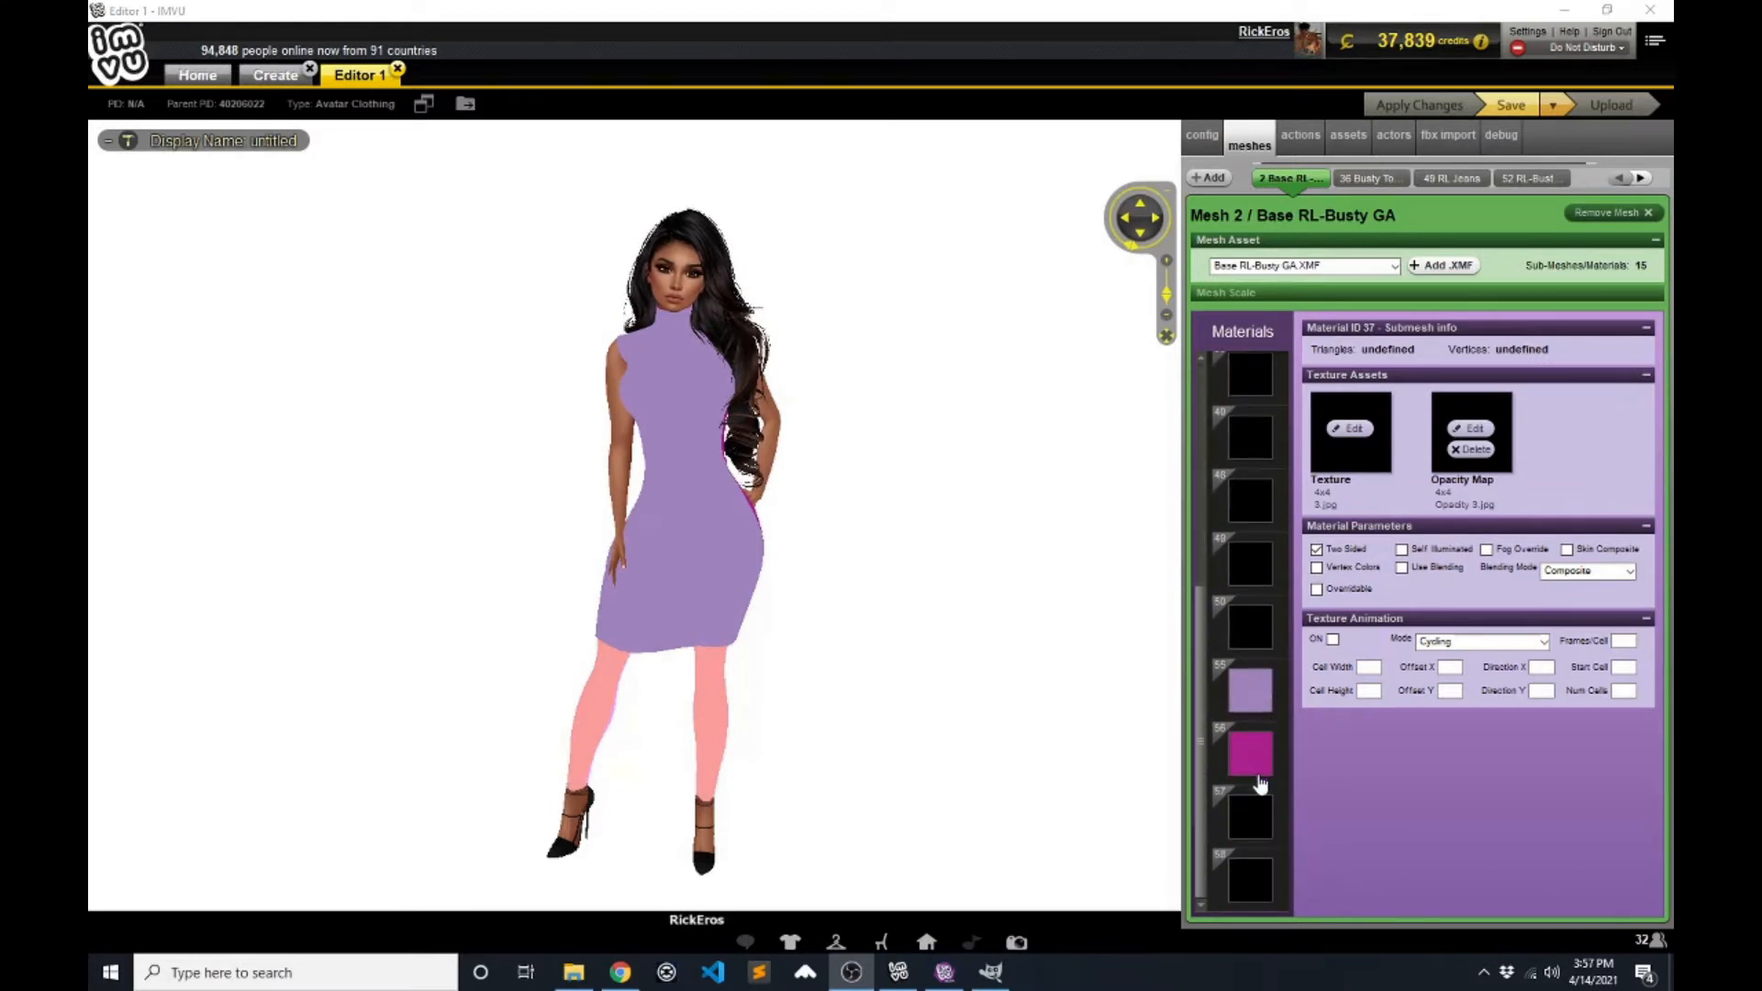
pyautogui.scroll(5, 1259, 782)
pyautogui.scroll(-5, 1260, 783)
# - Check material 4's name and textures in IMVU Studio, and return to the IMVU editor to view the dress from another angle
pyautogui.click(946, 984)
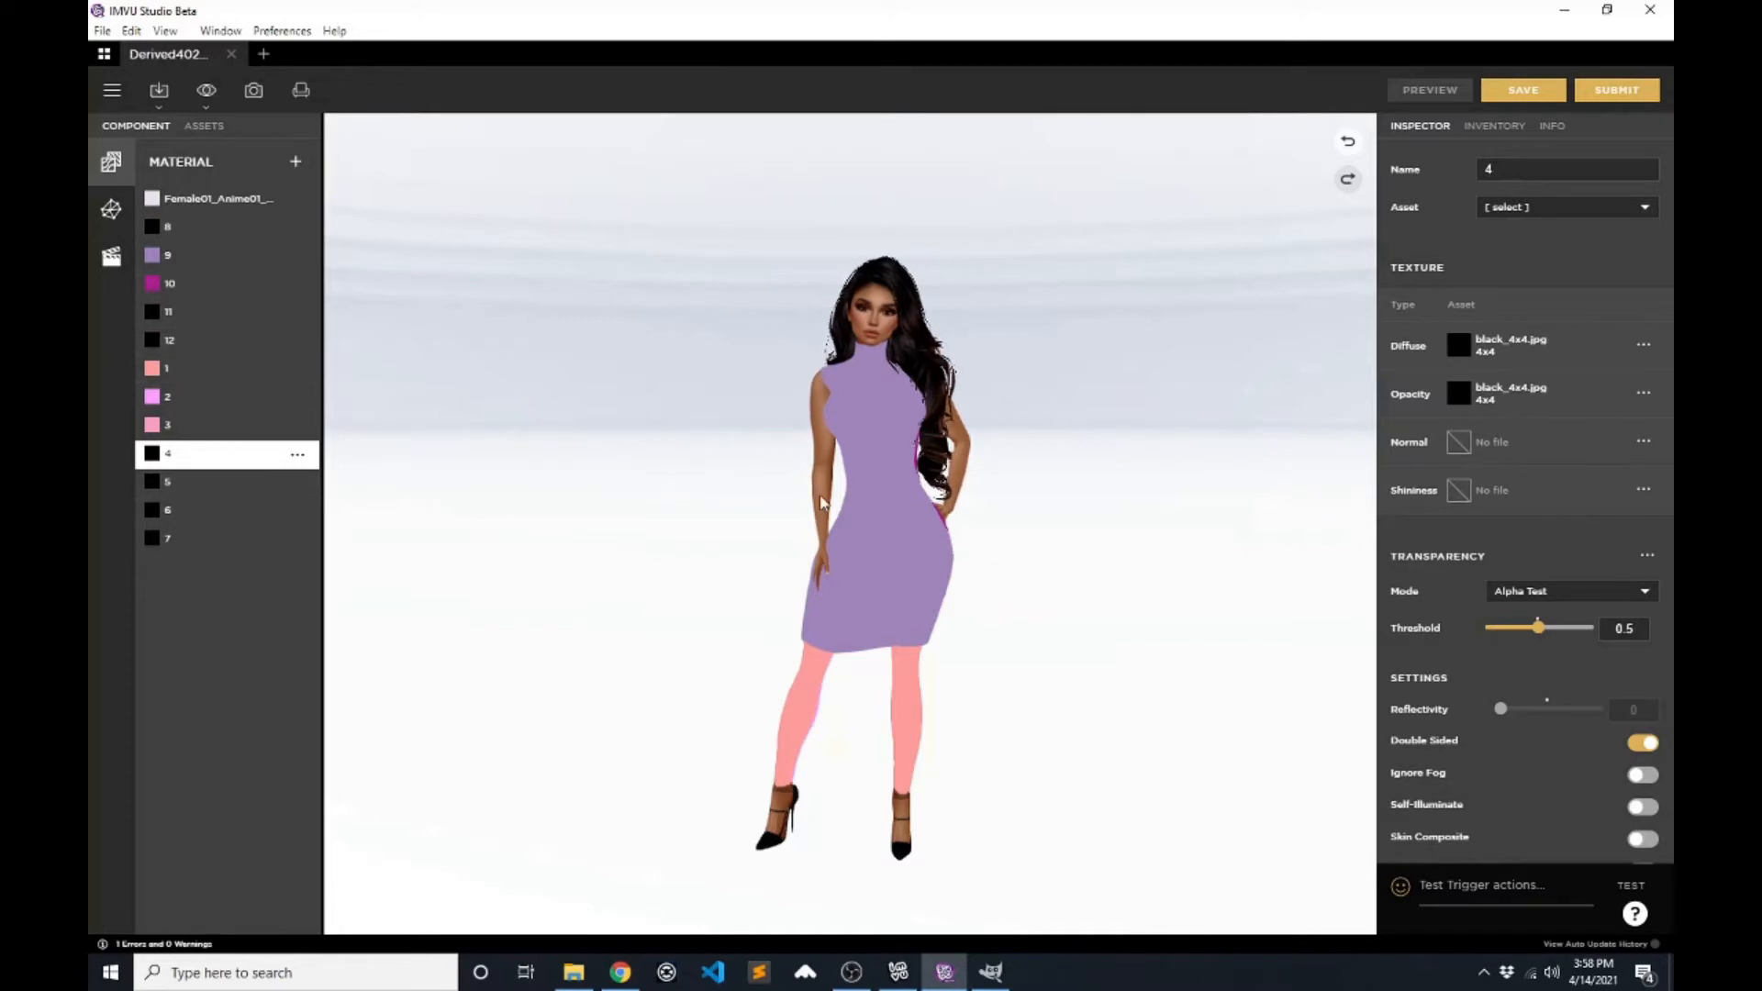
pyautogui.click(1508, 170)
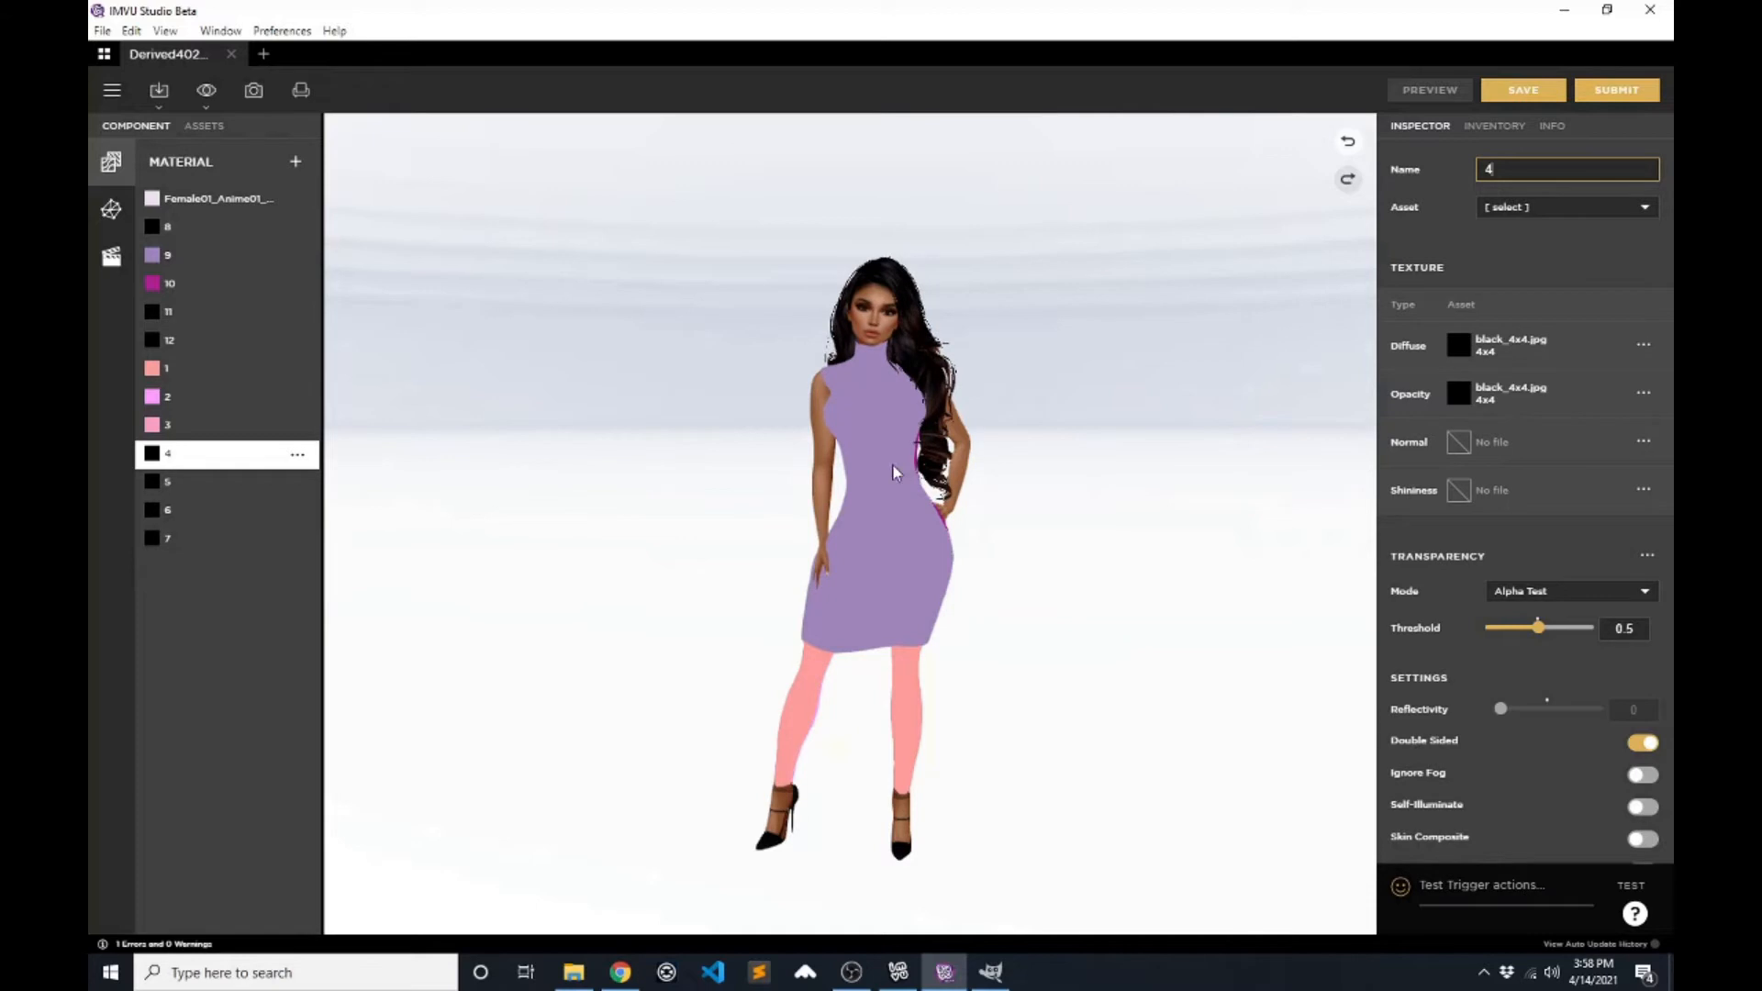
pyautogui.click(898, 971)
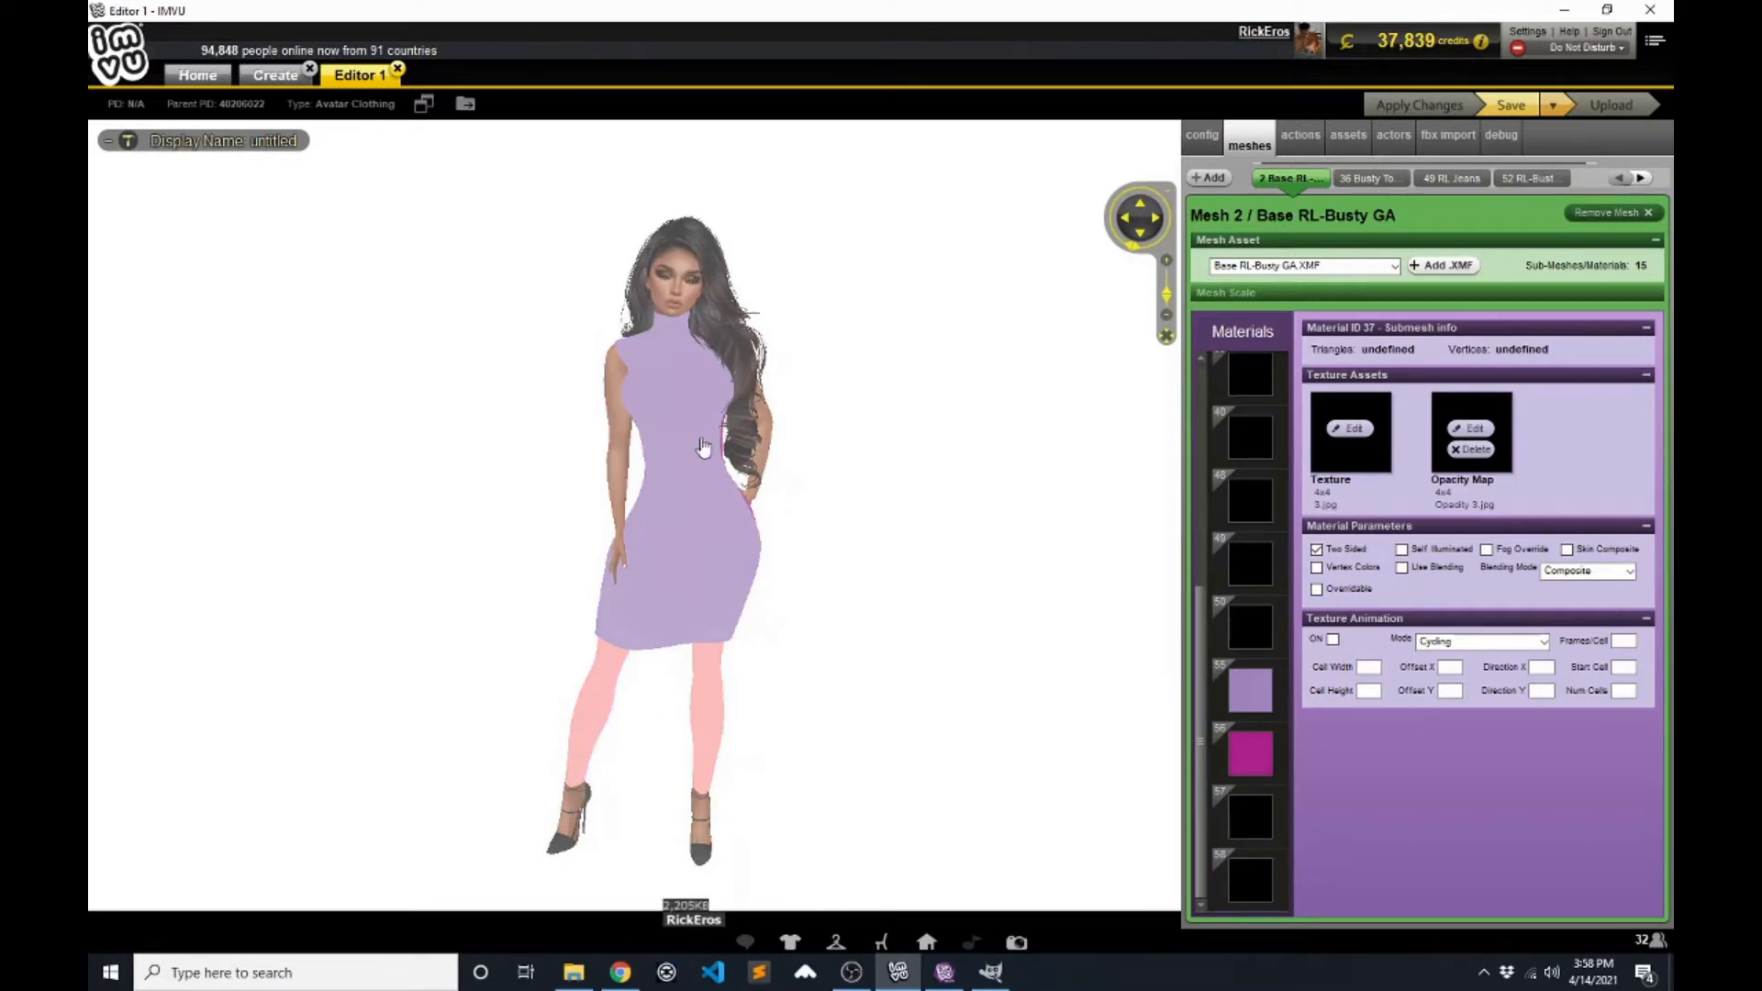
pyautogui.moveTo(955, 578); pyautogui.dragTo(925, 597)
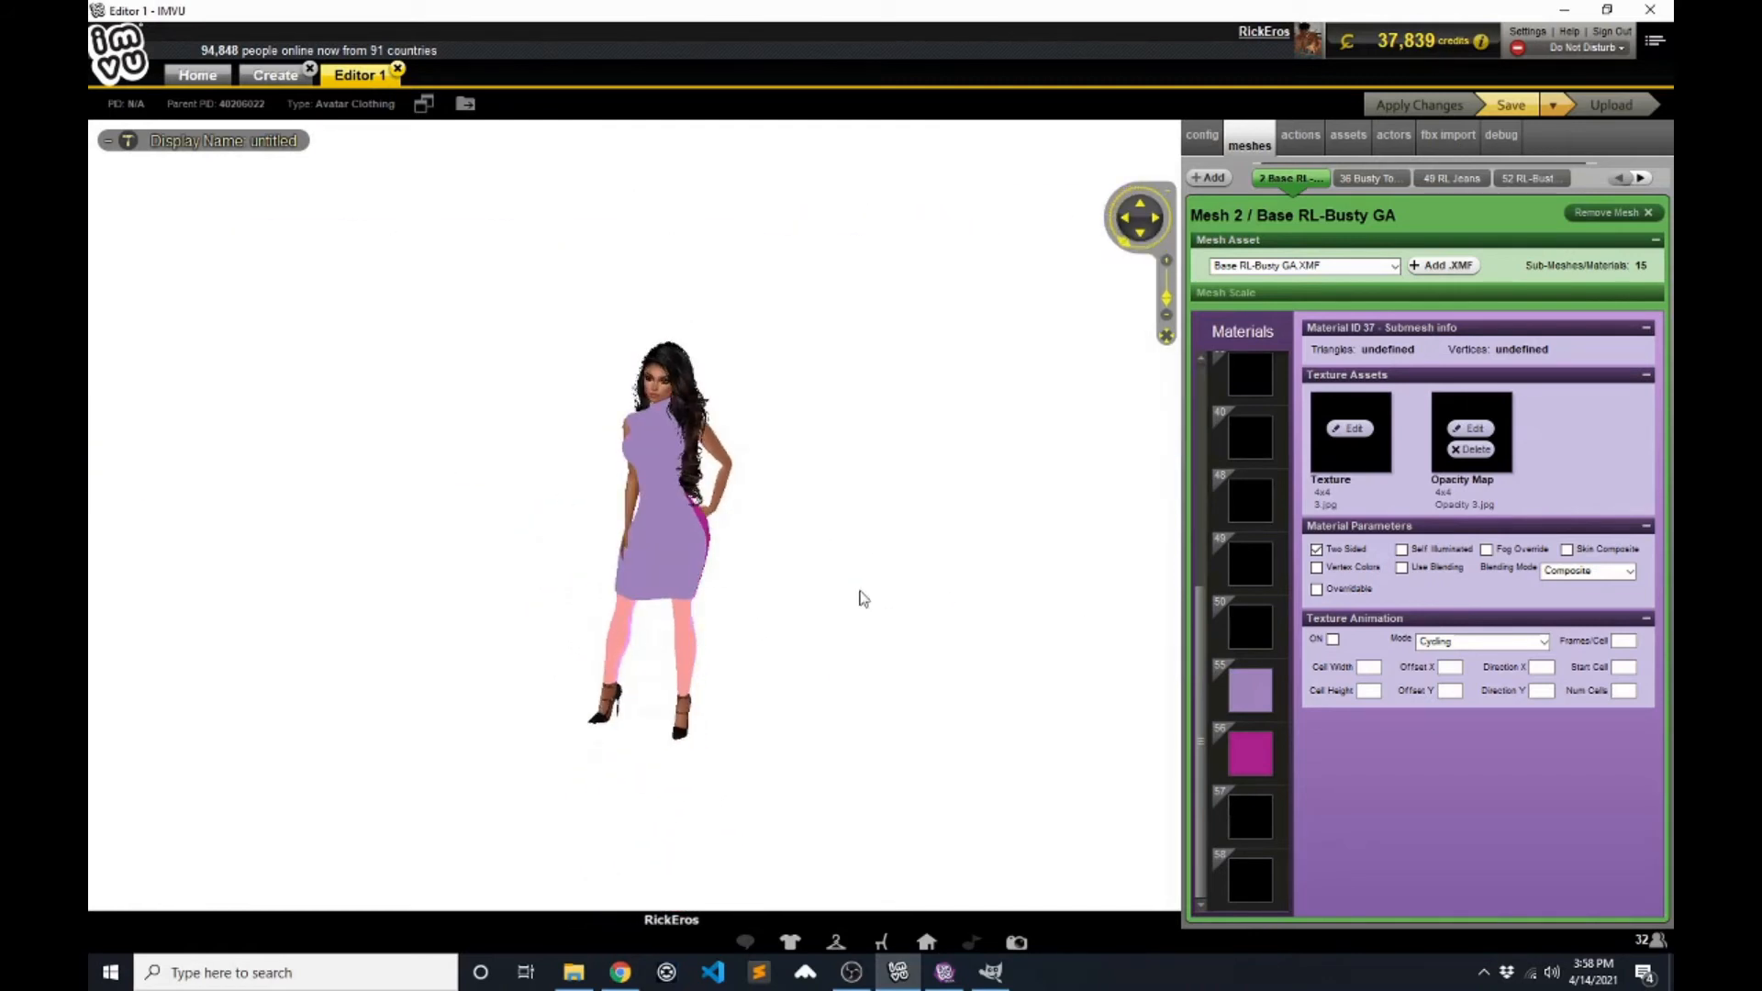
pyautogui.scroll(3, 857, 696)
pyautogui.scroll(-1, 890, 674)
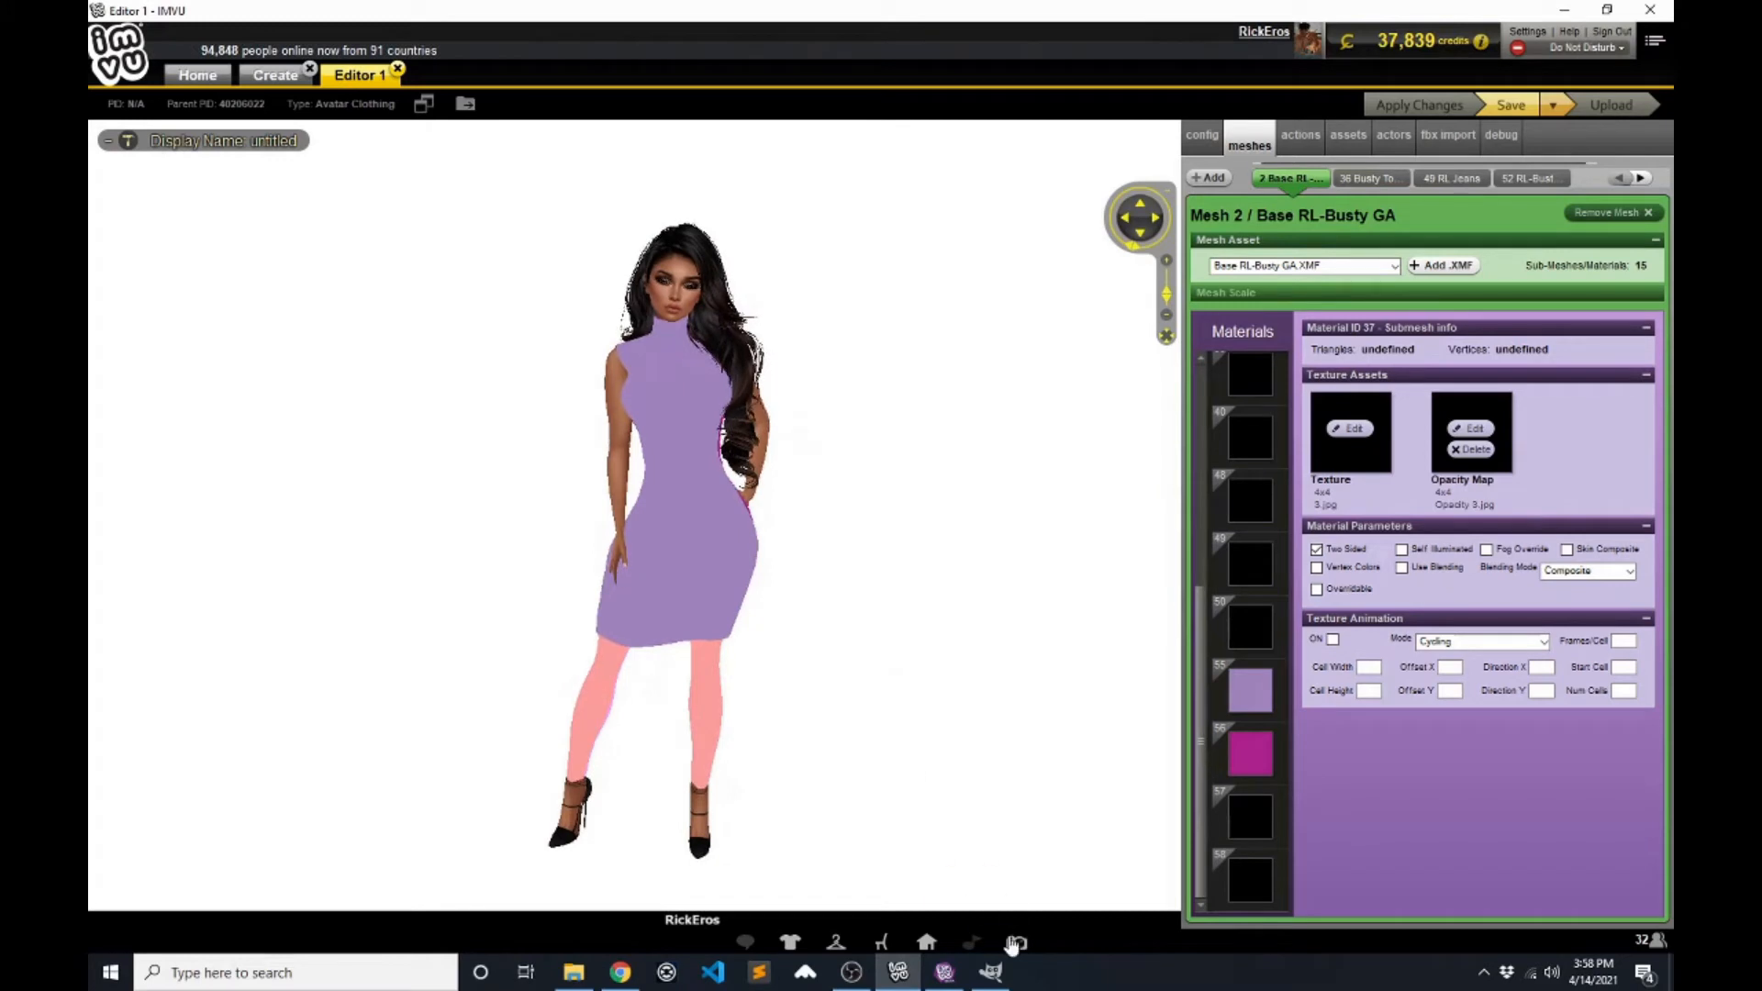
# - Switch to GIMP, open the recent files 40206022_00-base.xcf through 40206022_56-dress-back_mask.xcf together, and display 40206022_00-base.xcf
pyautogui.click(991, 973)
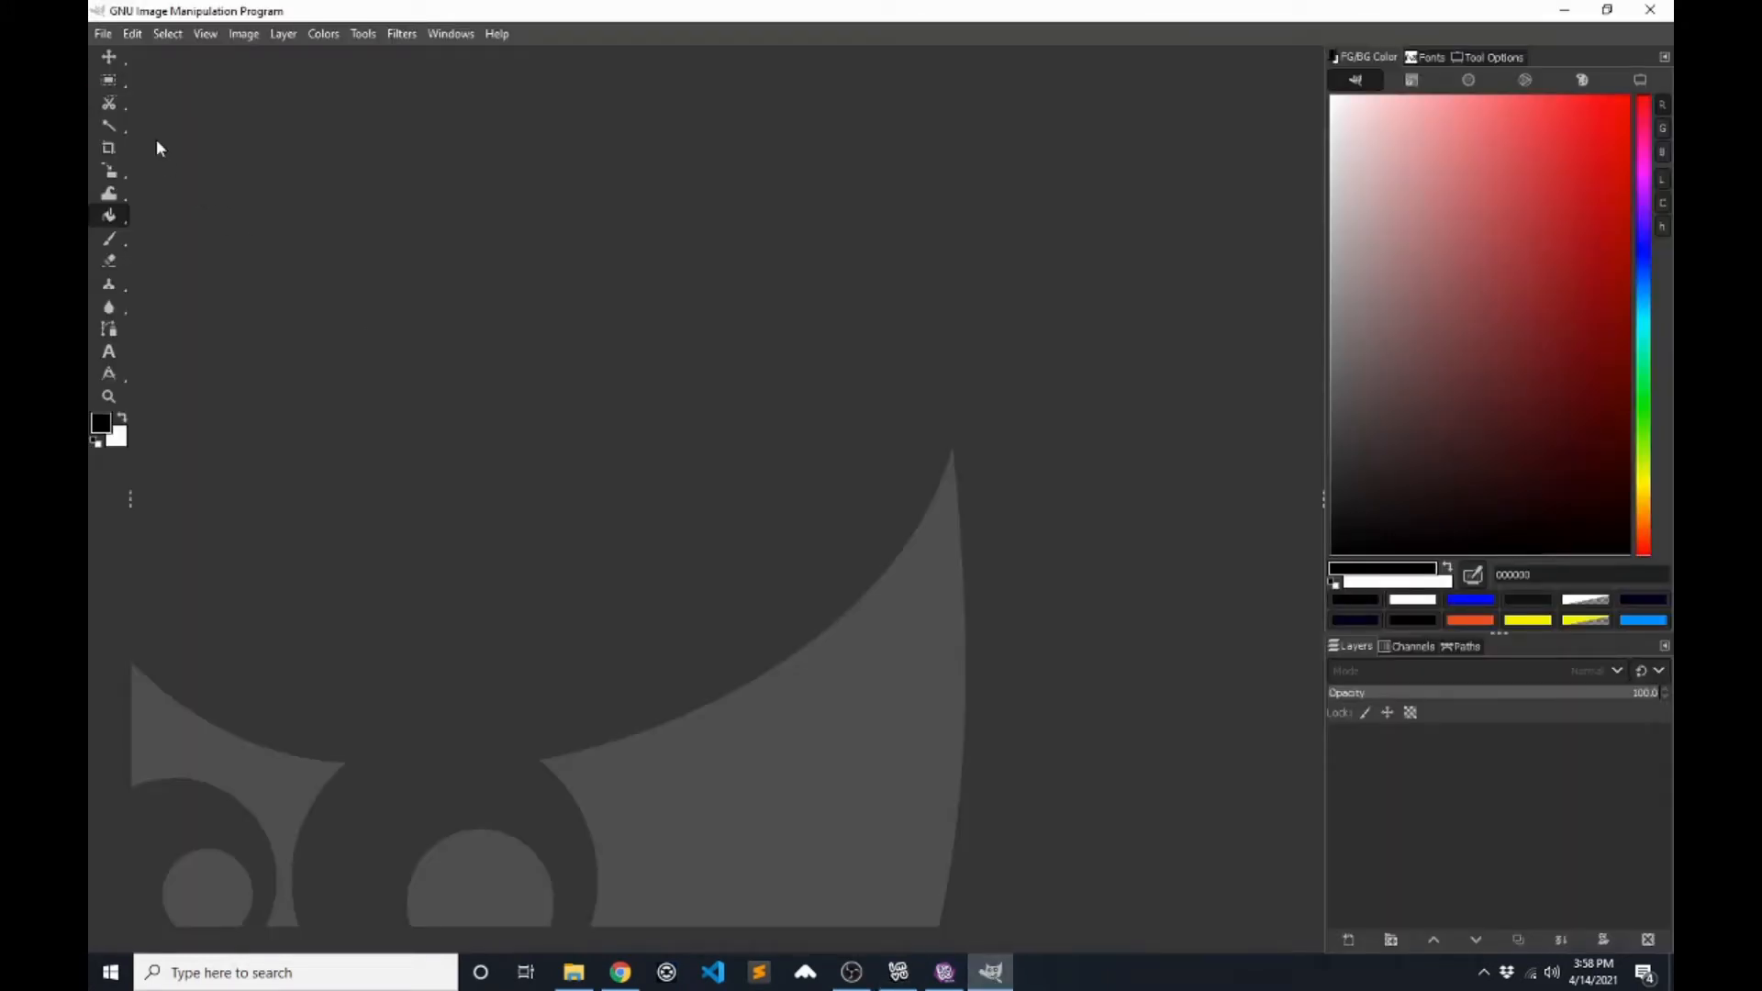
pyautogui.click(101, 34)
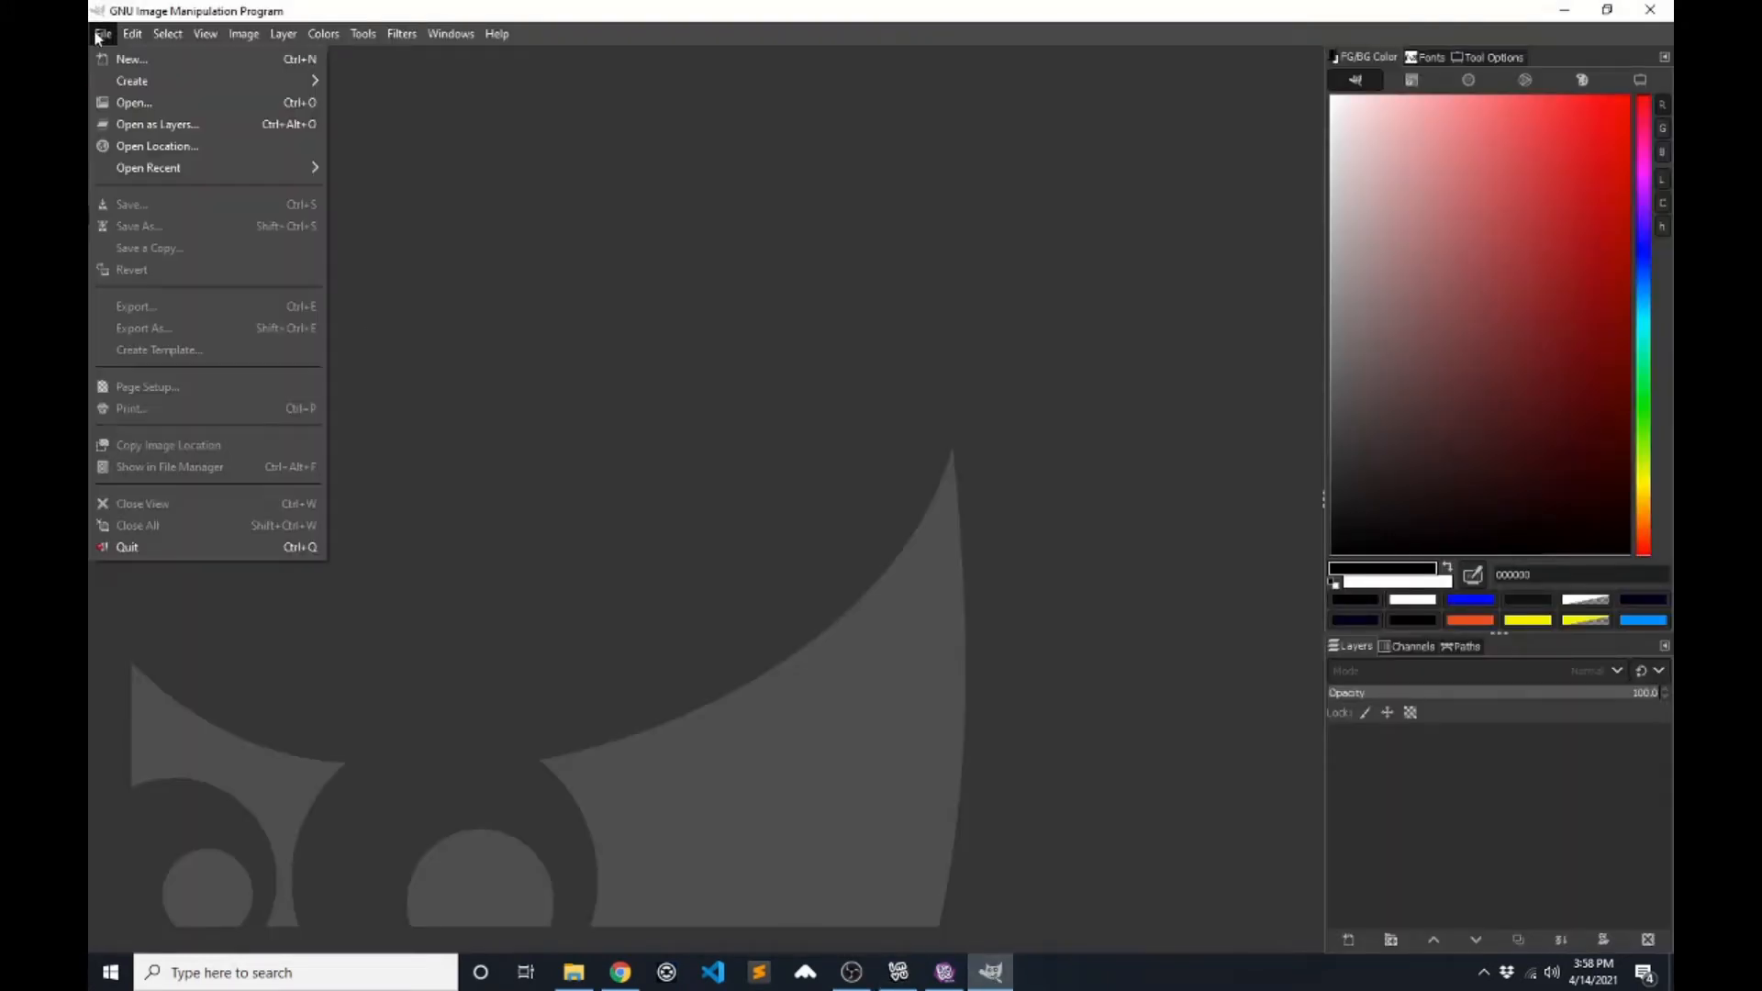
pyautogui.click(130, 104)
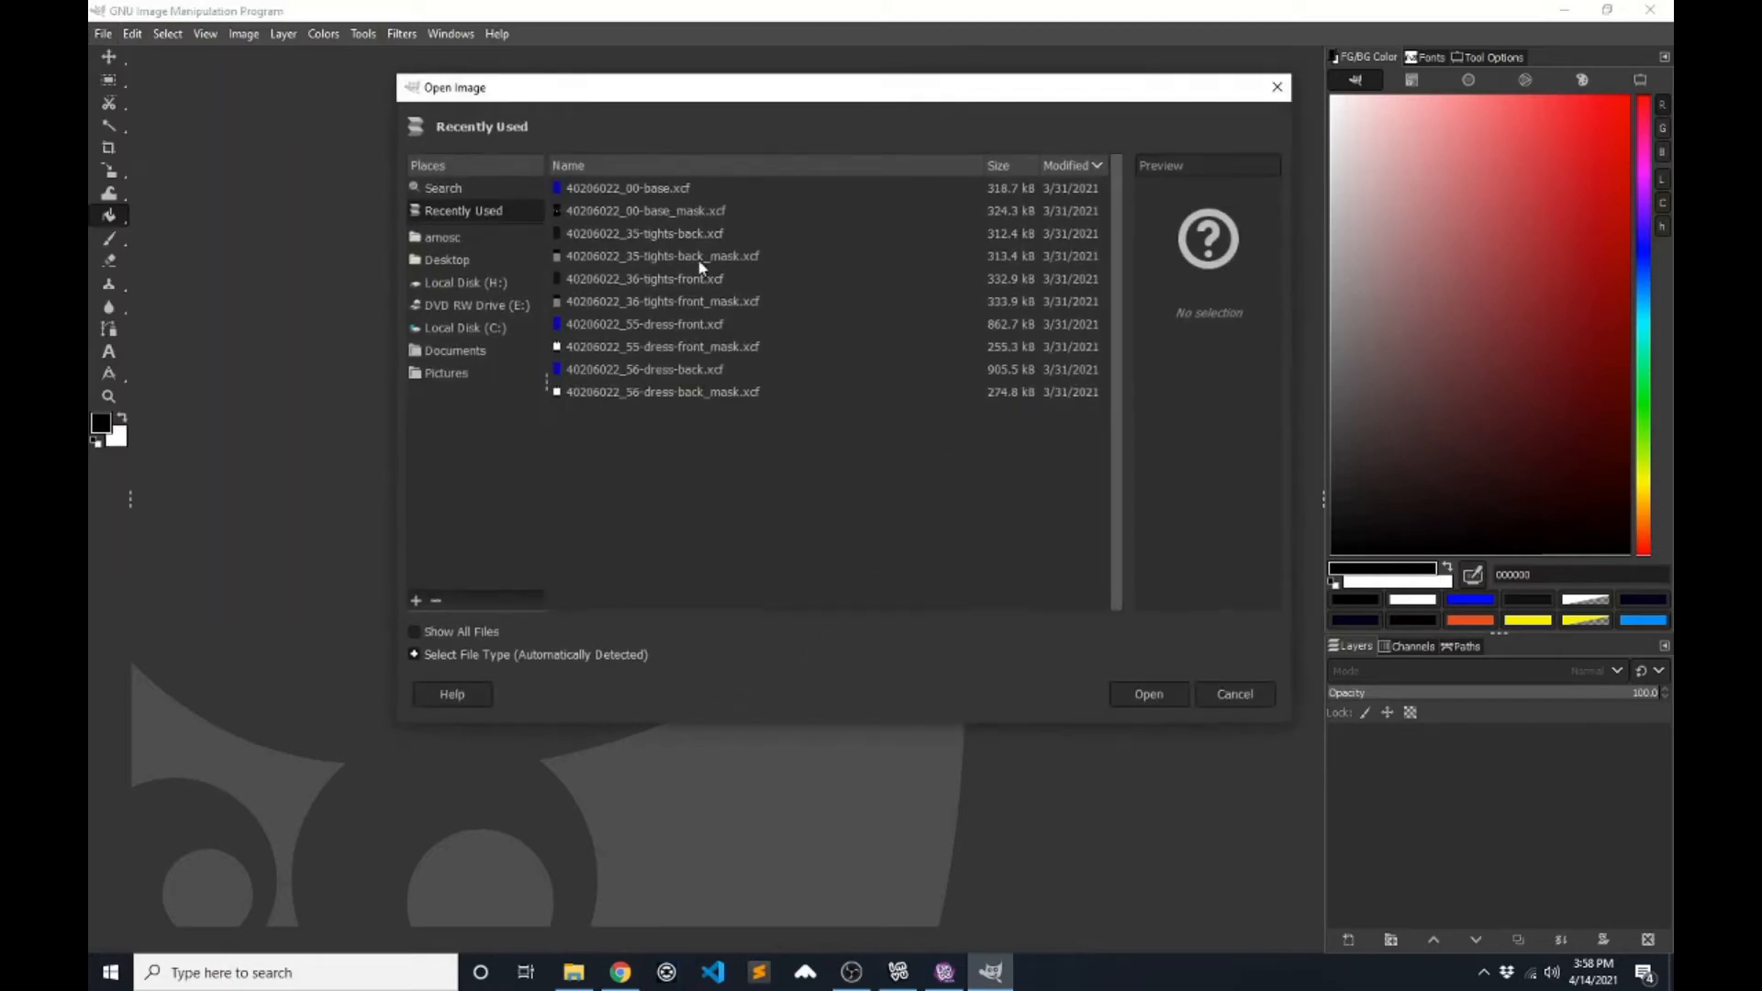
pyautogui.click(671, 189)
pyautogui.keyDown('shift'); pyautogui.click(695, 393); pyautogui.keyUp('shift')
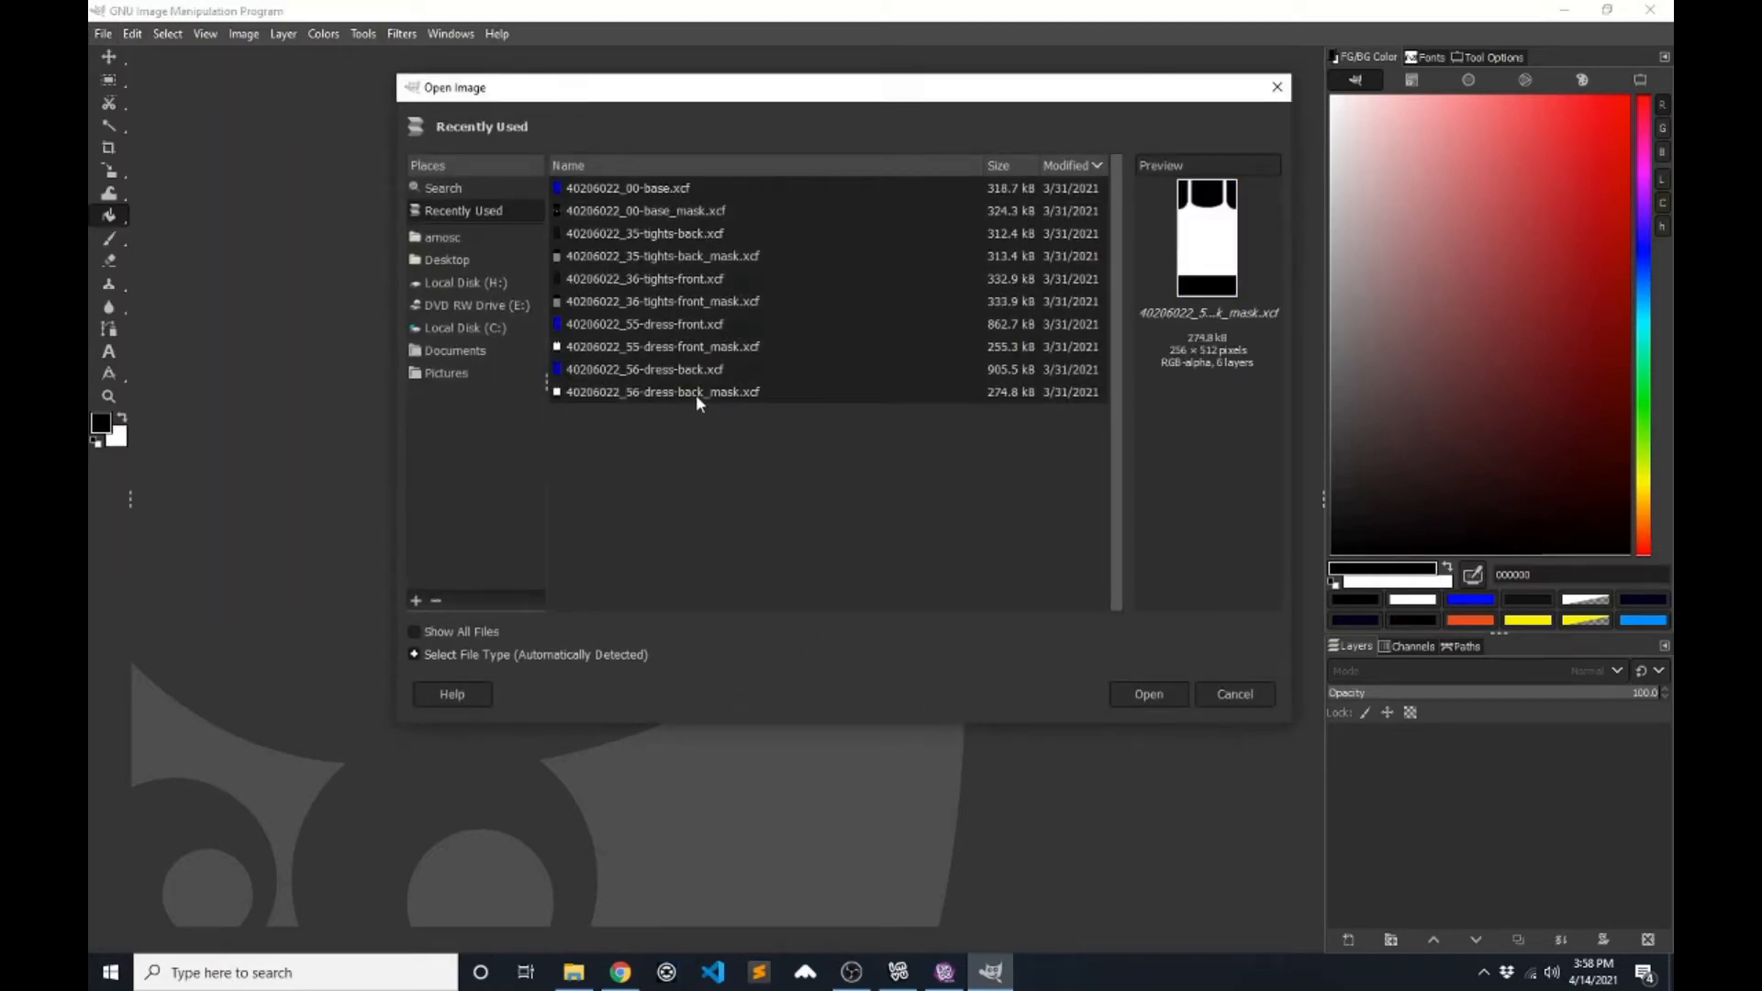
pyautogui.click(1147, 695)
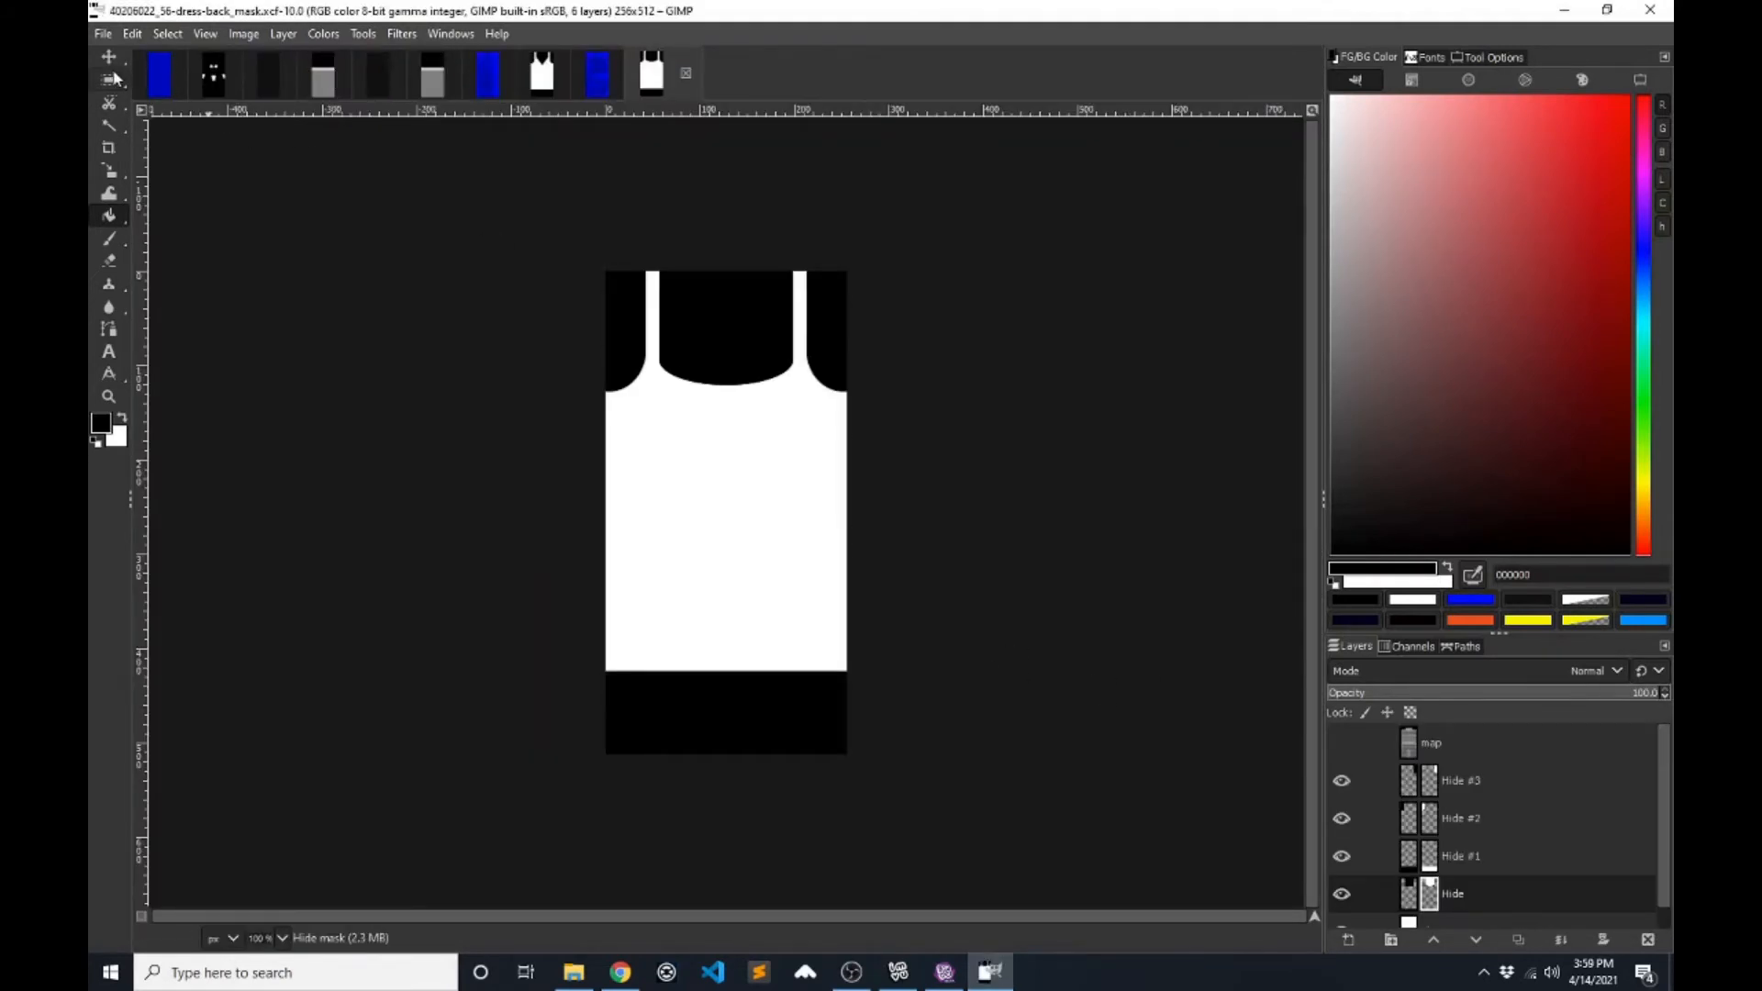
pyautogui.click(159, 83)
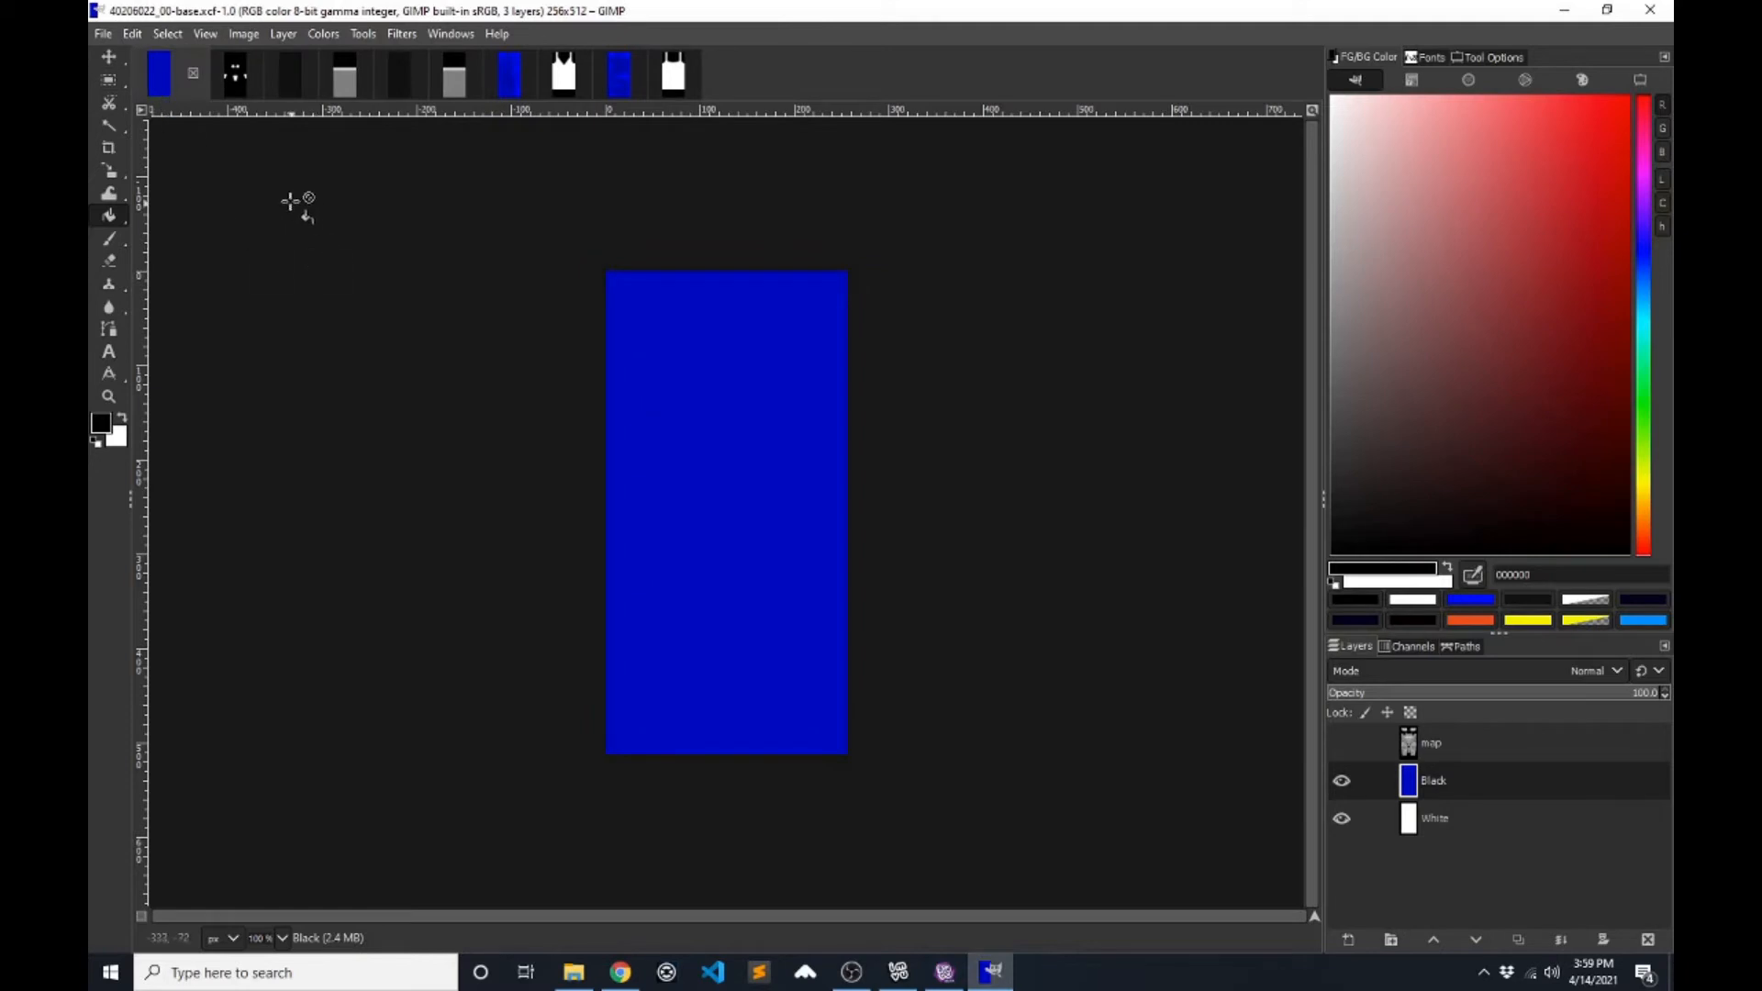
# - Display 40206022_00-base_mask.xcf and compare its Show (Underwear) layer with Show (Min Coverage), leaving only Min Coverage shown above Hide
pyautogui.click(240, 85)
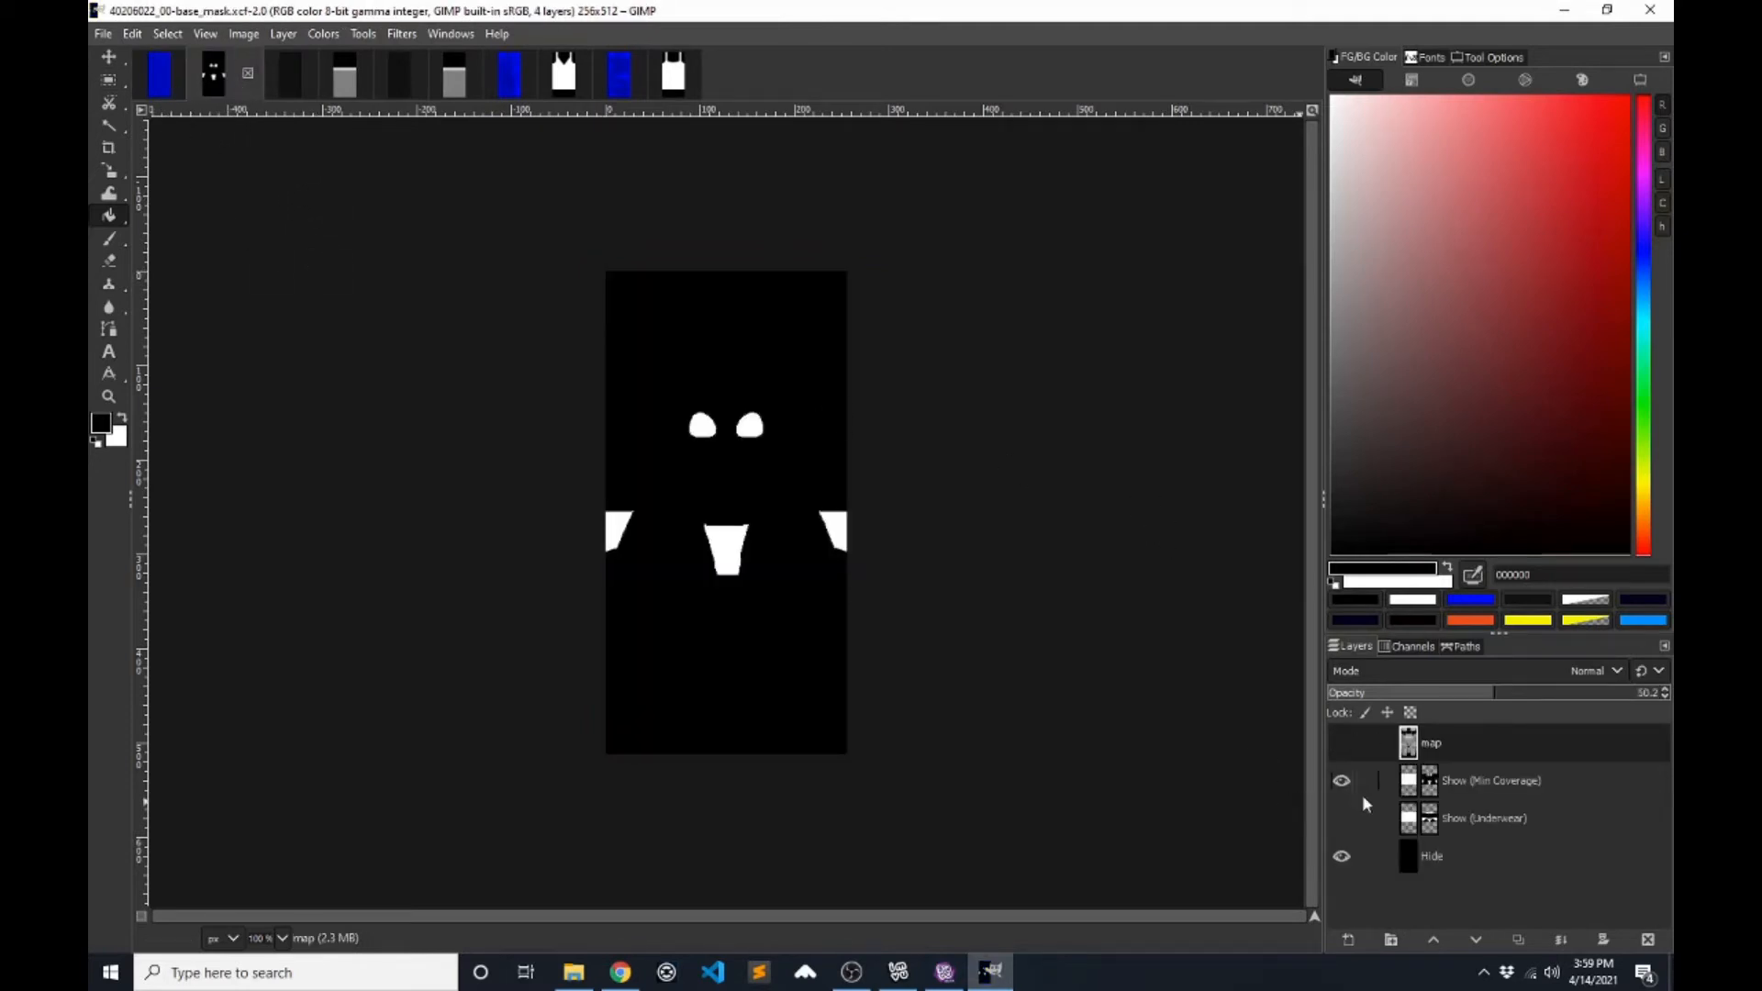
pyautogui.click(1341, 781)
pyautogui.click(1341, 819)
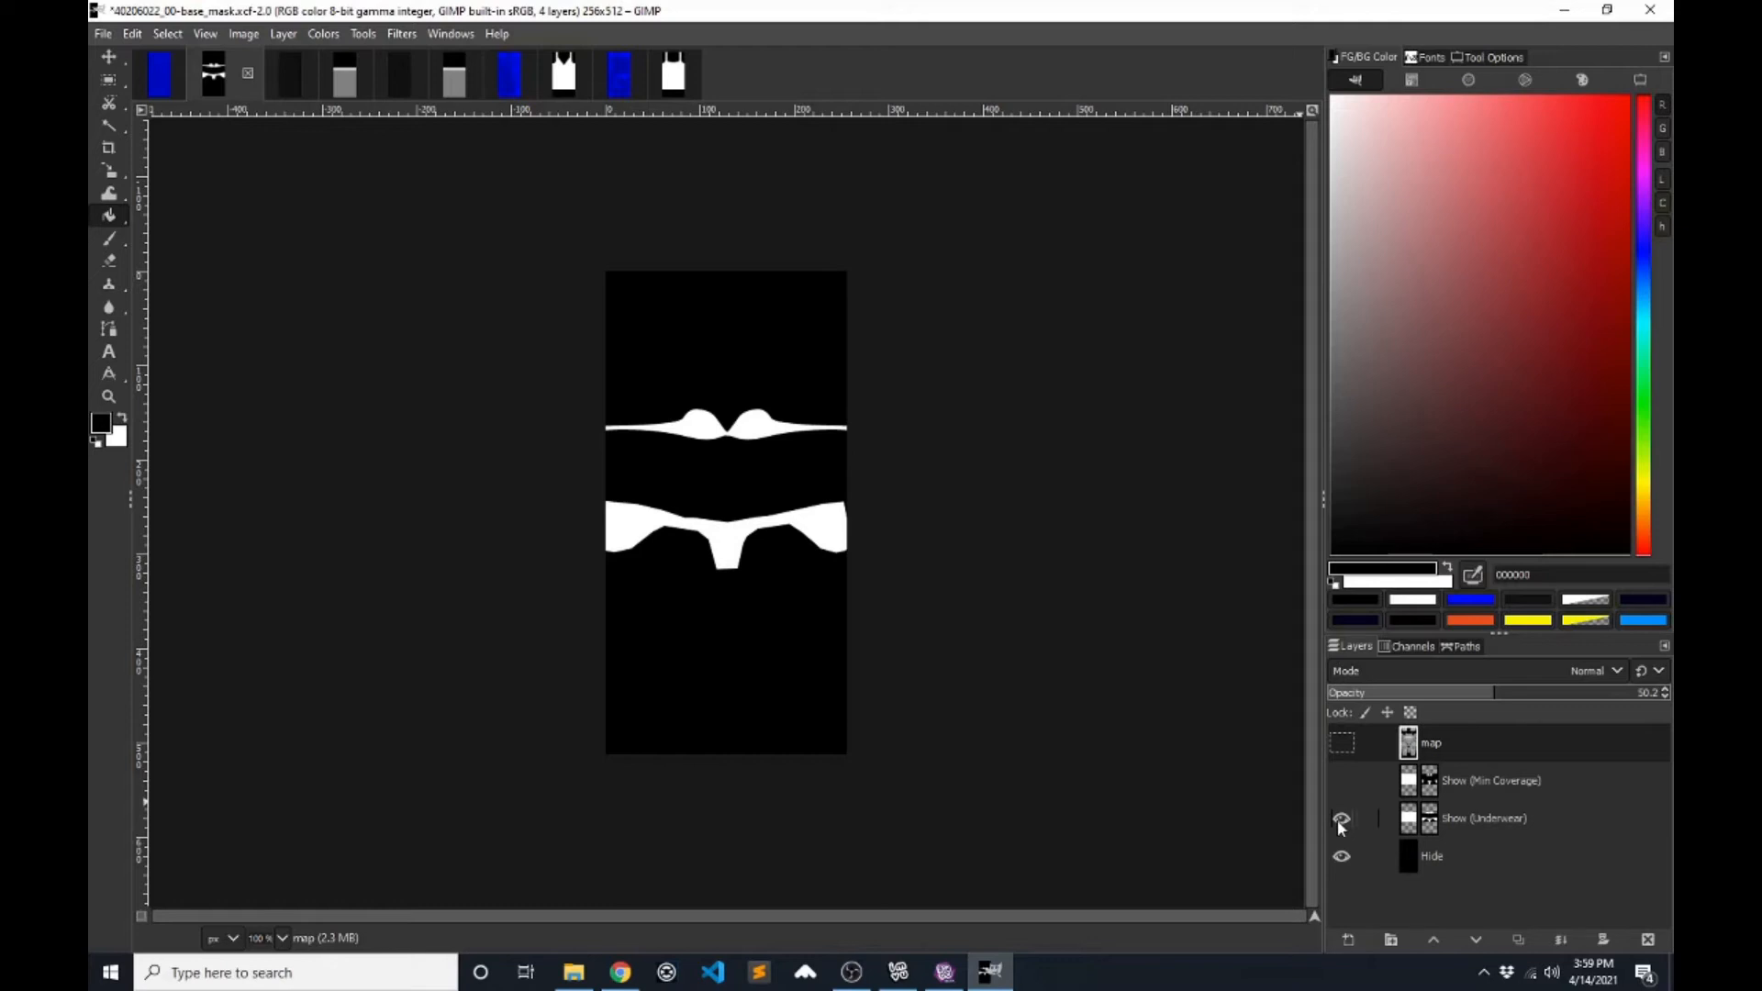
pyautogui.click(1341, 820)
pyautogui.click(1342, 781)
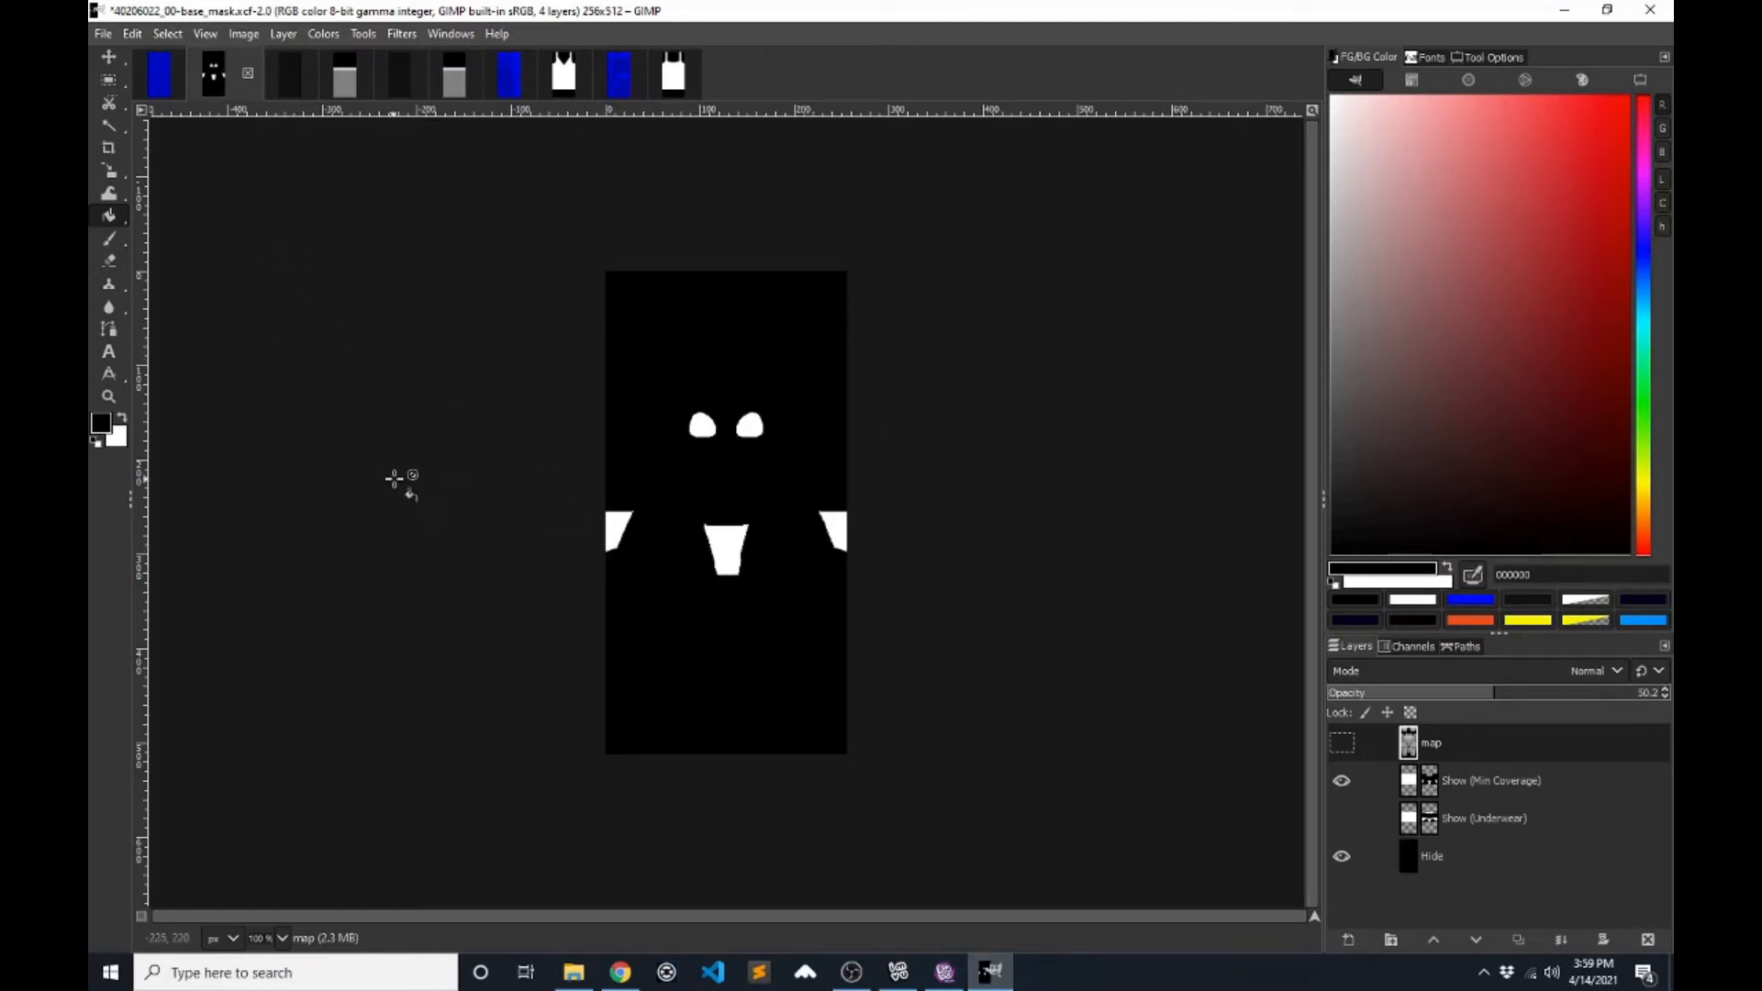
# - View 40206022_35-tights-back.xcf, then inspect the Show #1 and Show layers of its mask file by toggling their visibility
pyautogui.click(286, 84)
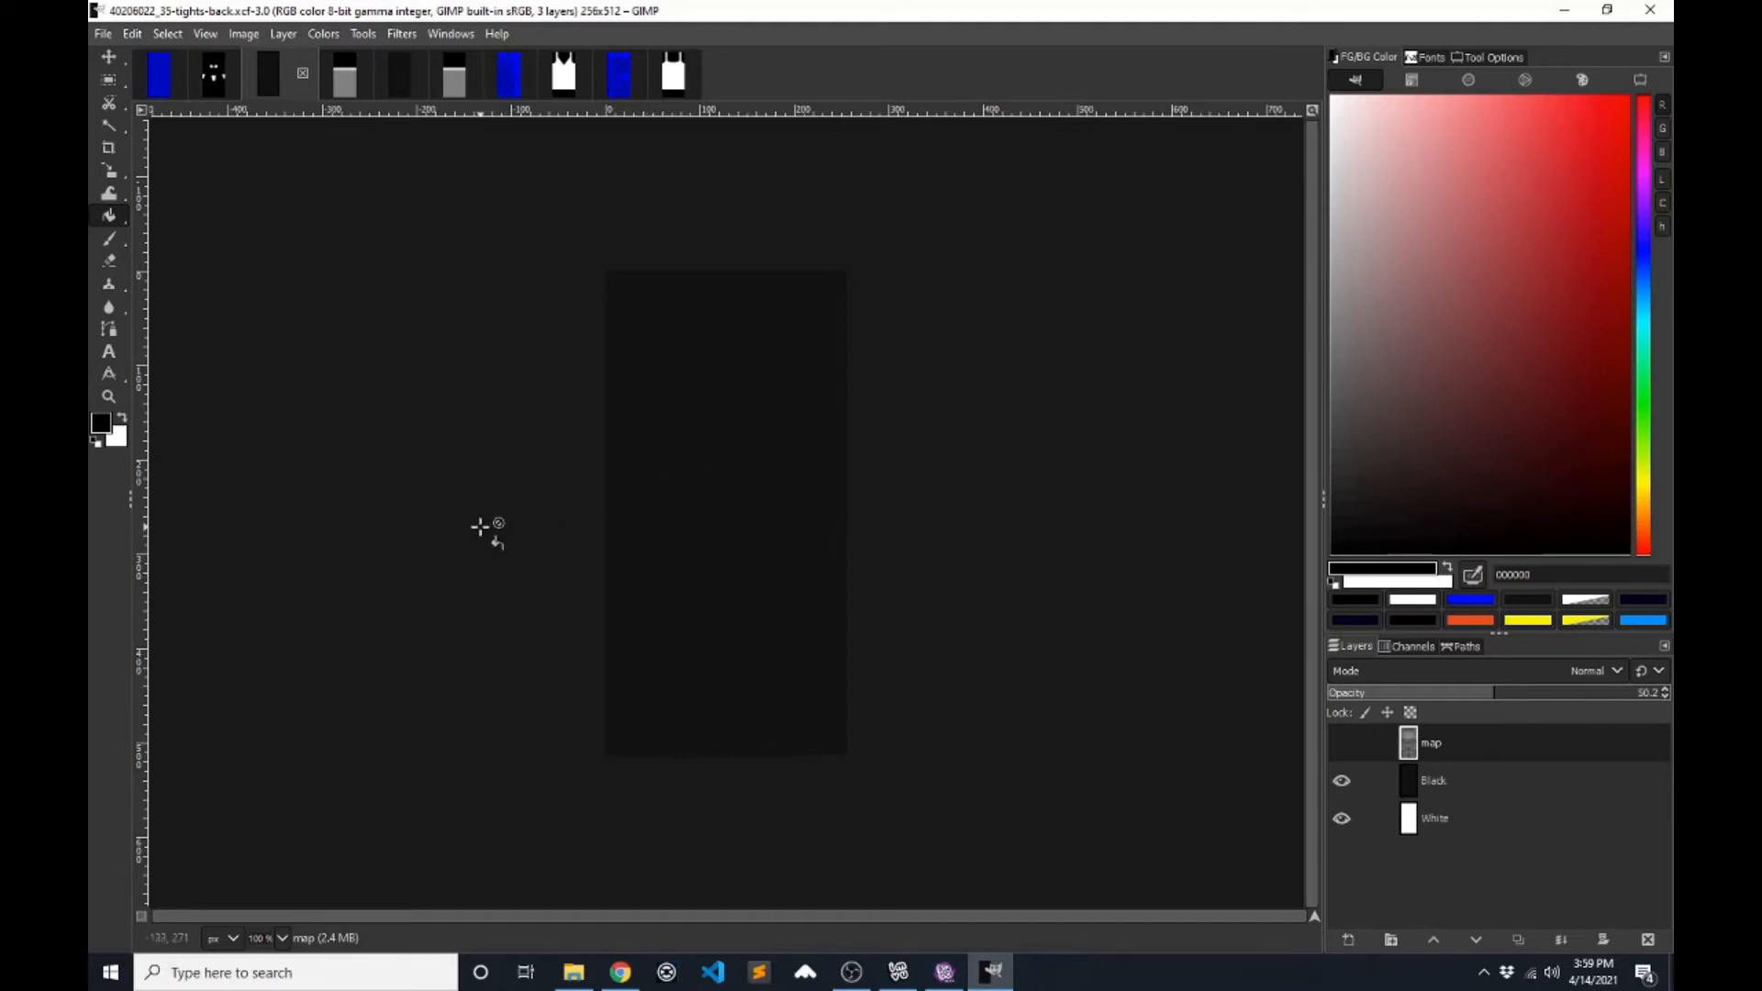
pyautogui.click(346, 79)
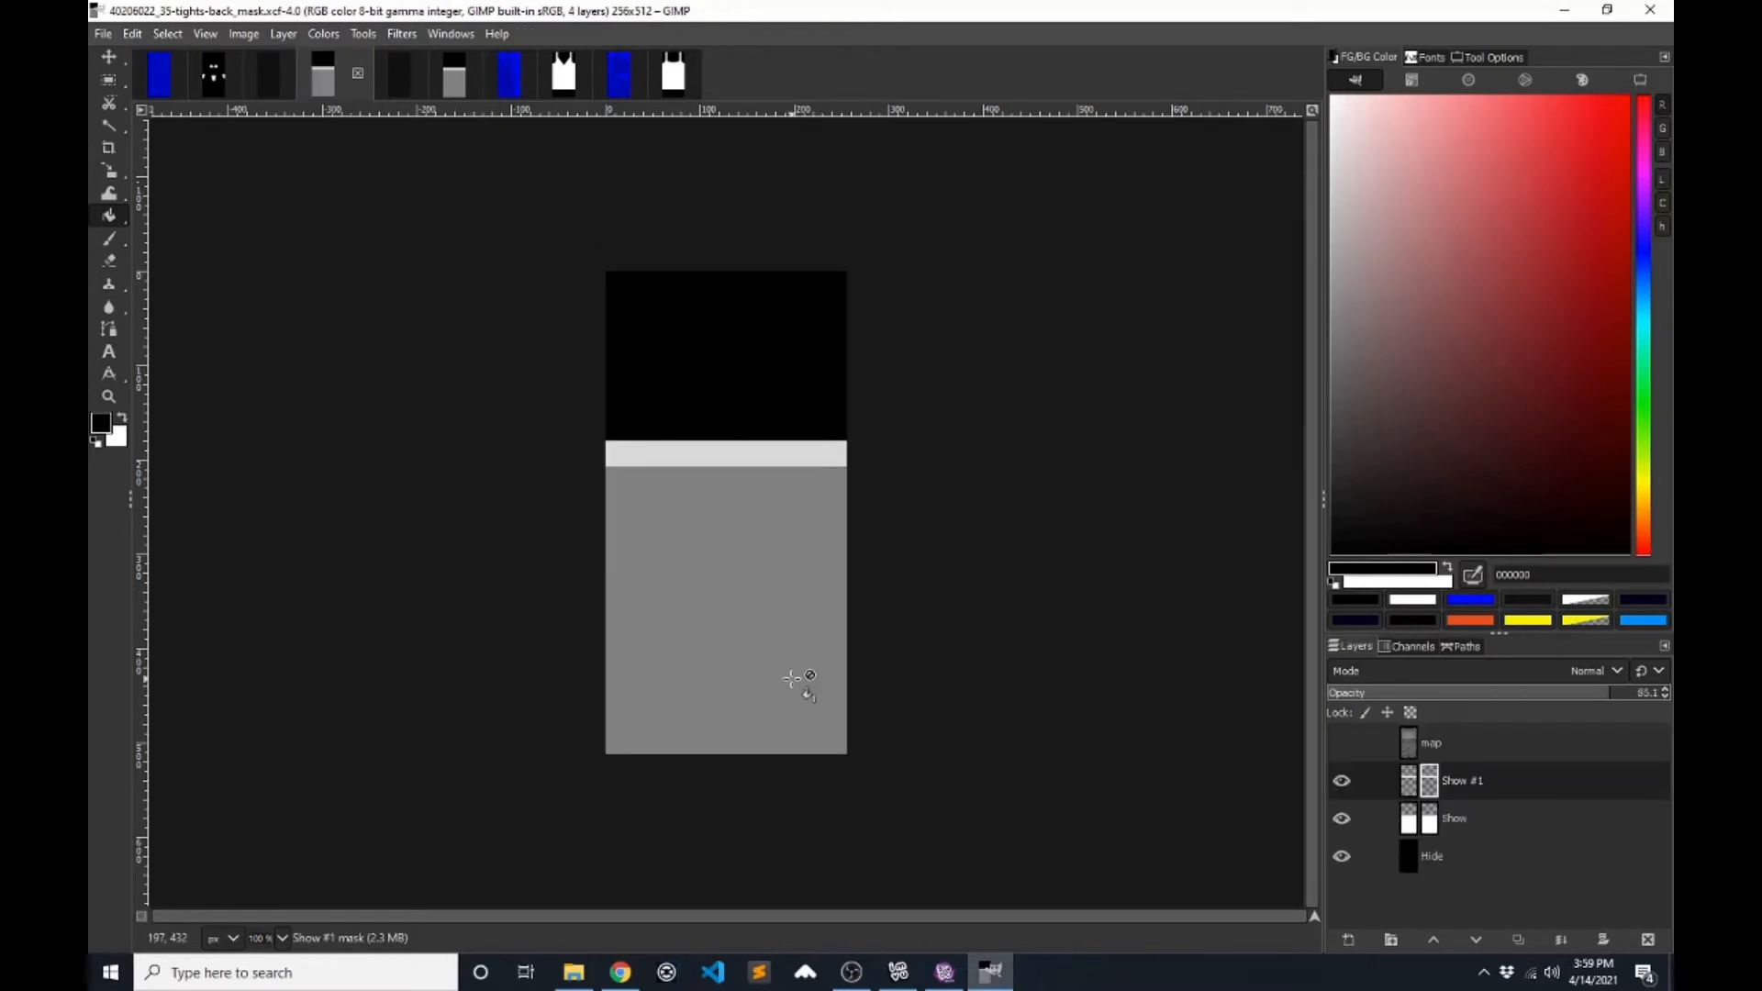
pyautogui.click(1342, 783)
pyautogui.click(1341, 819)
pyautogui.click(1342, 819)
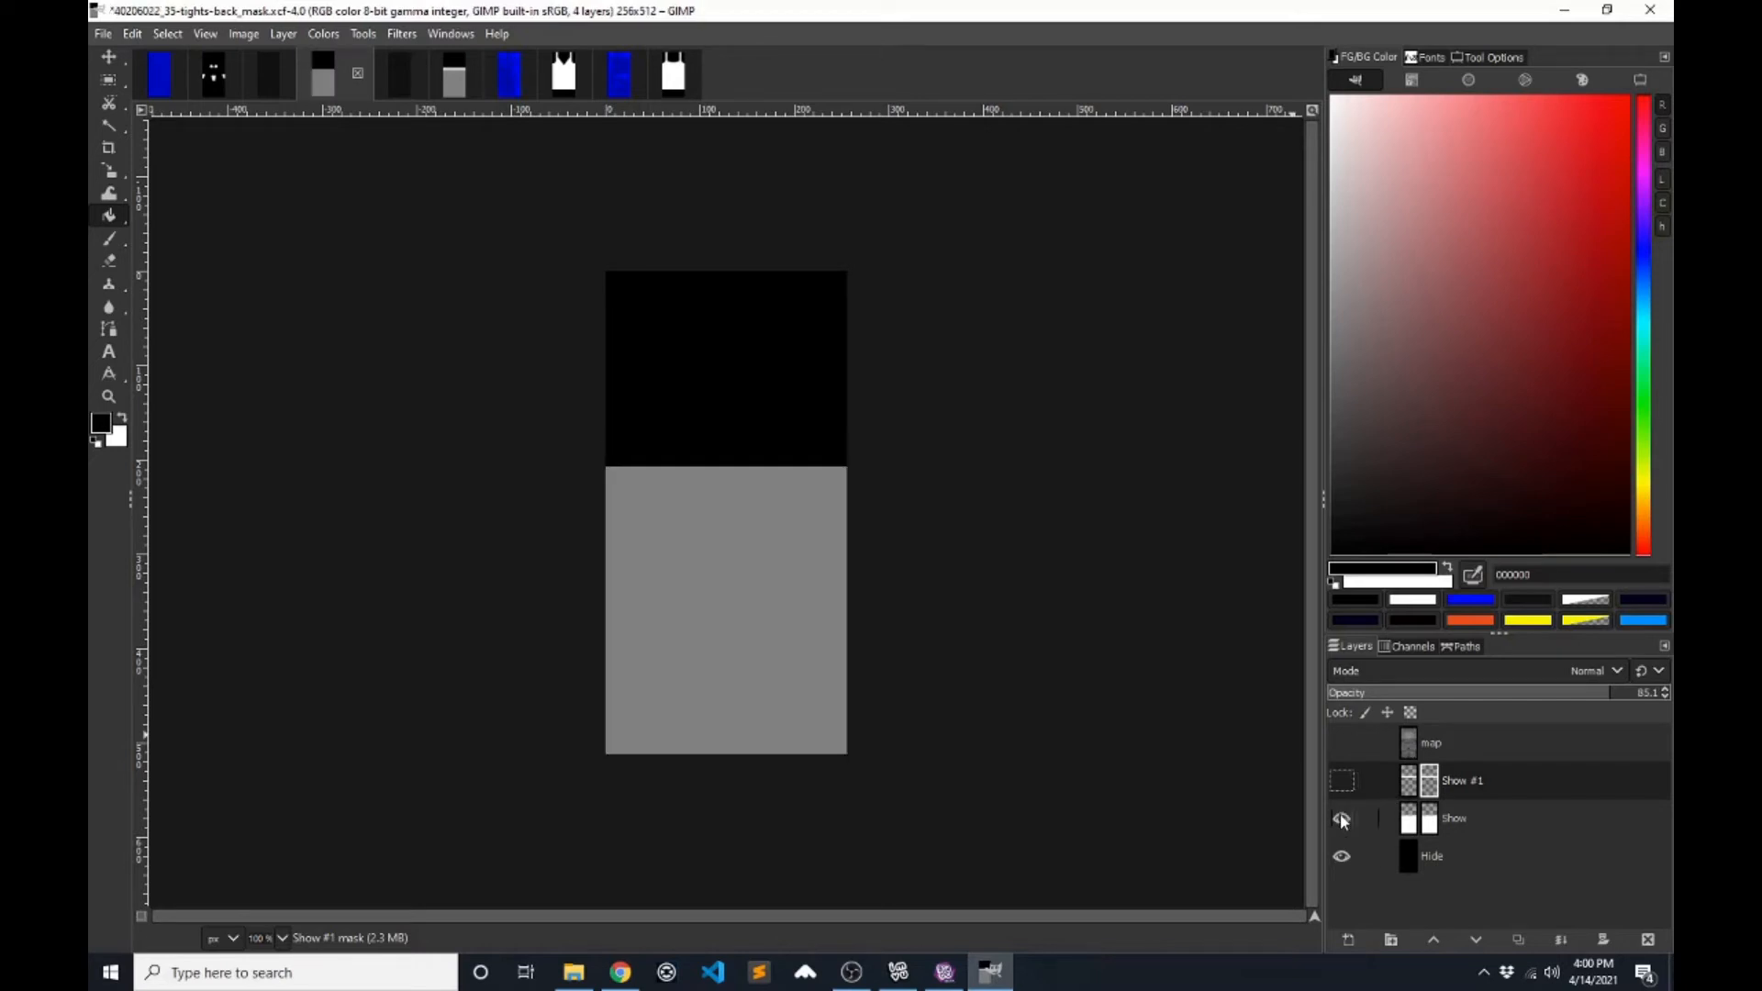
pyautogui.click(1342, 781)
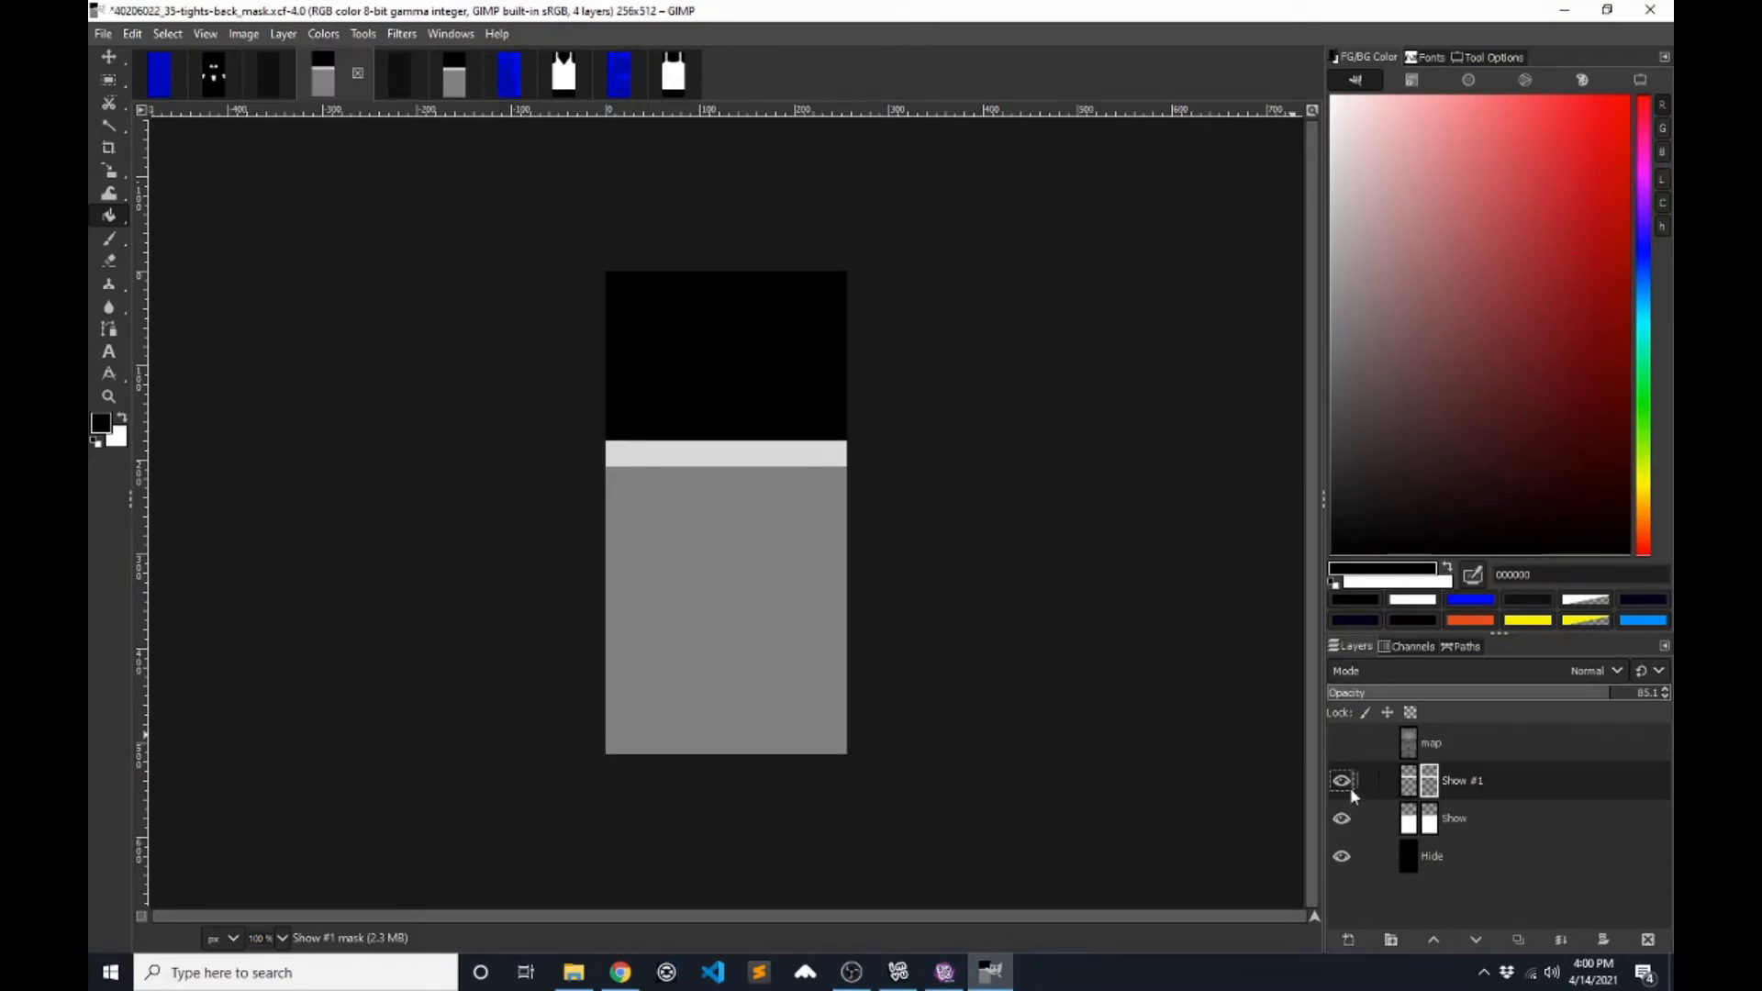
# - Check the tights-back mask against its map wireframe, and hide the map layer again
pyautogui.click(1340, 744)
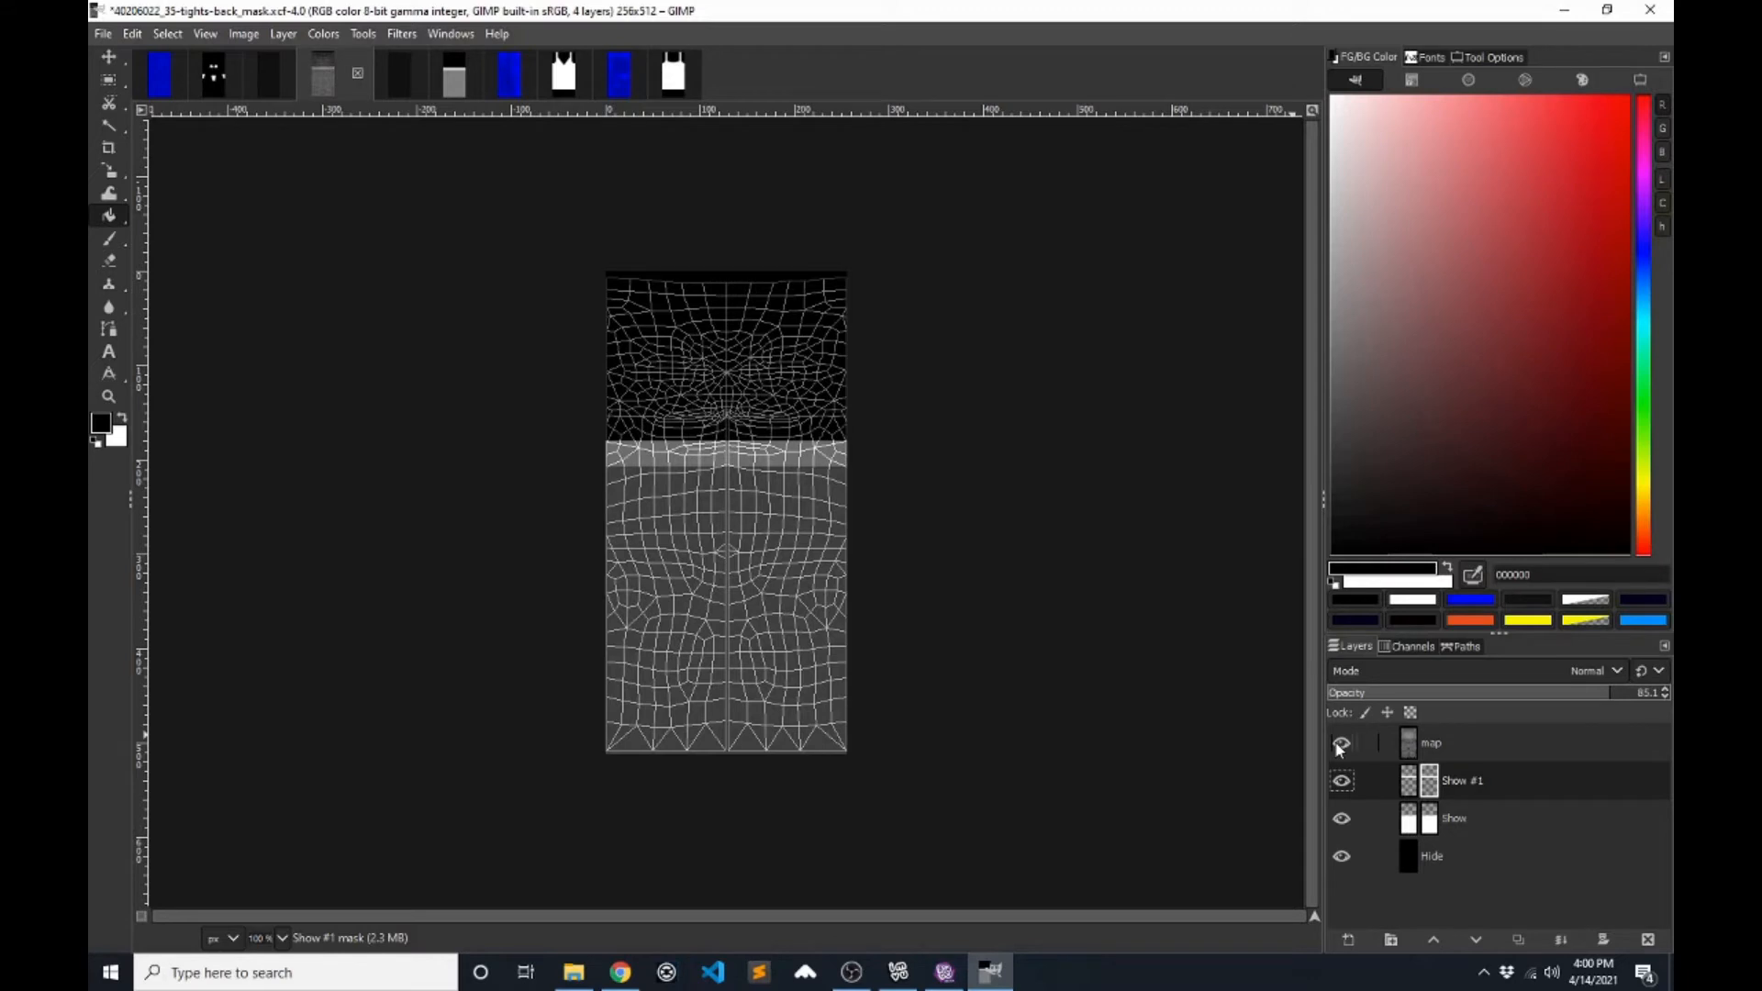
pyautogui.click(1411, 750)
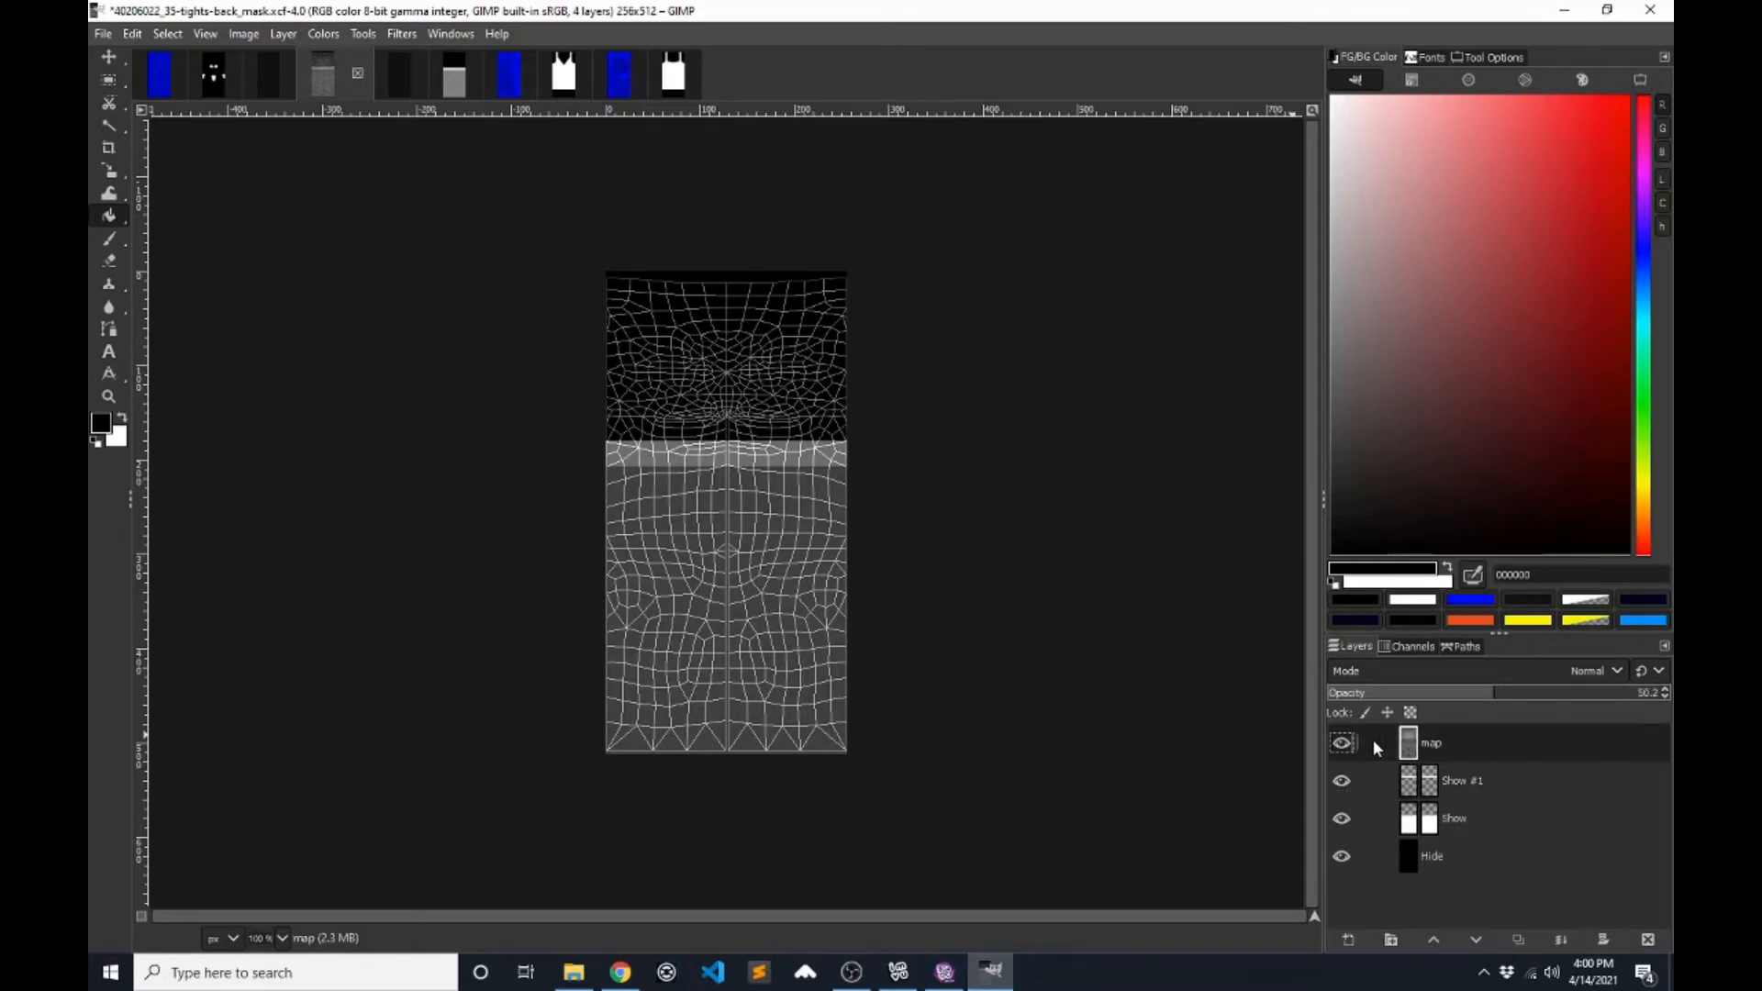
pyautogui.click(1342, 743)
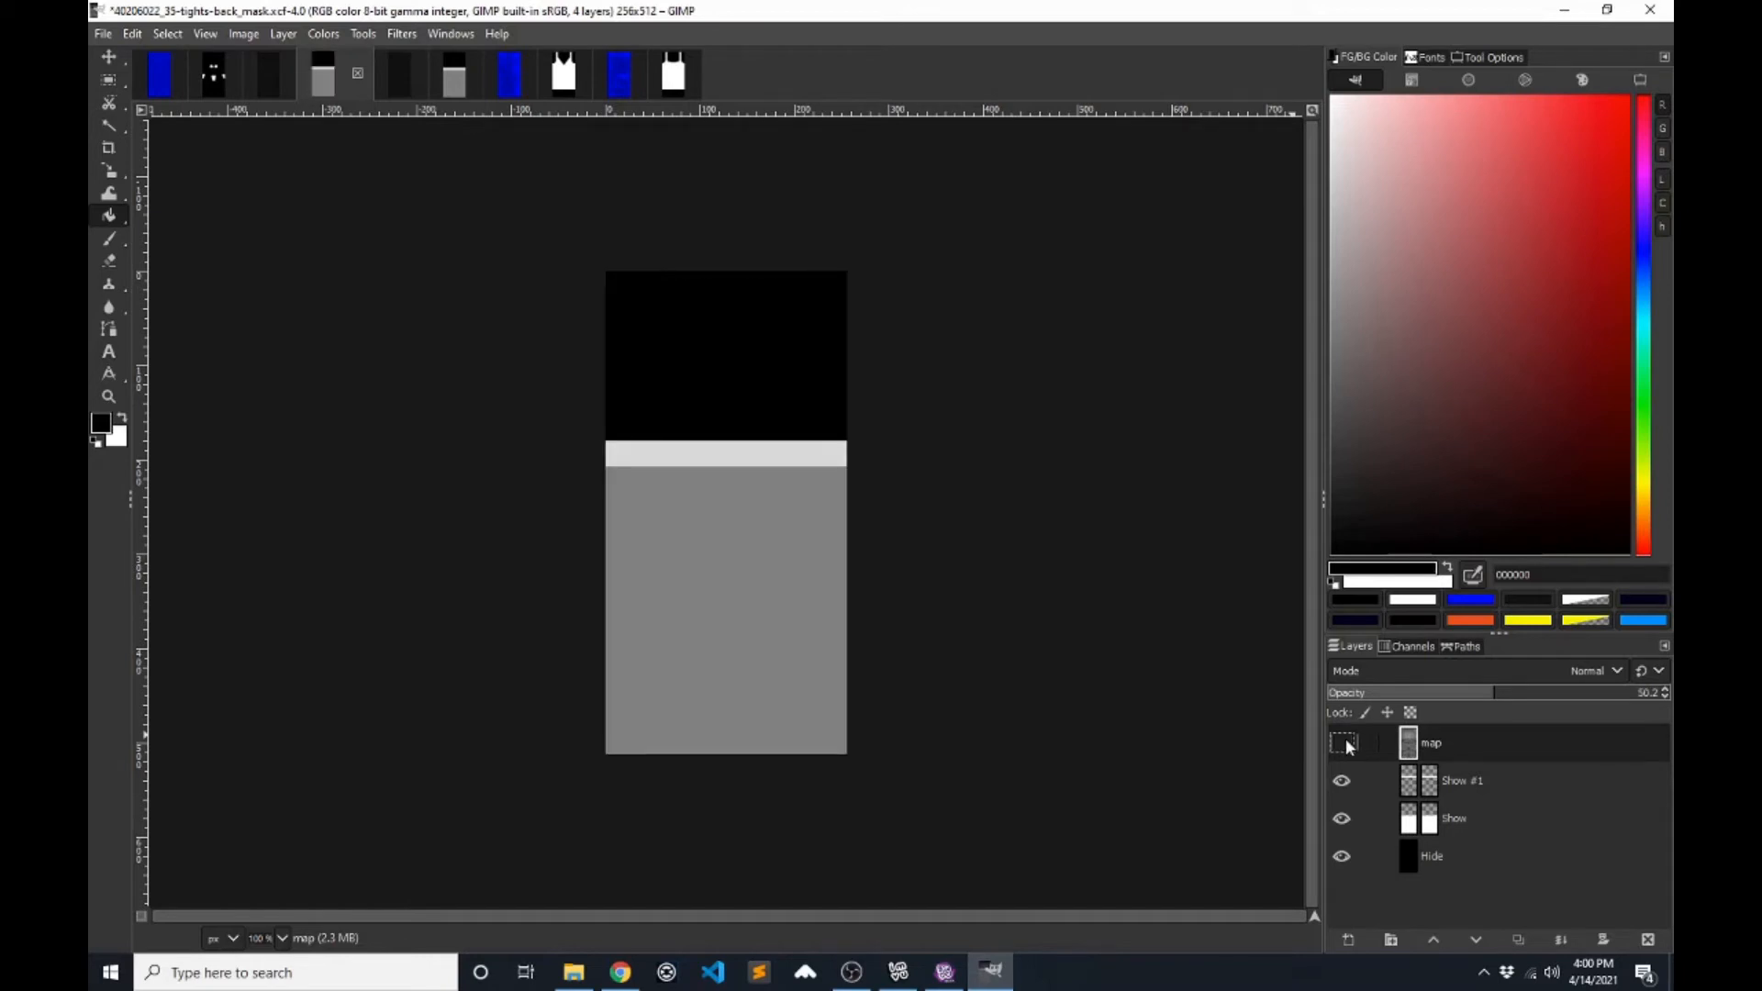
pyautogui.click(1343, 742)
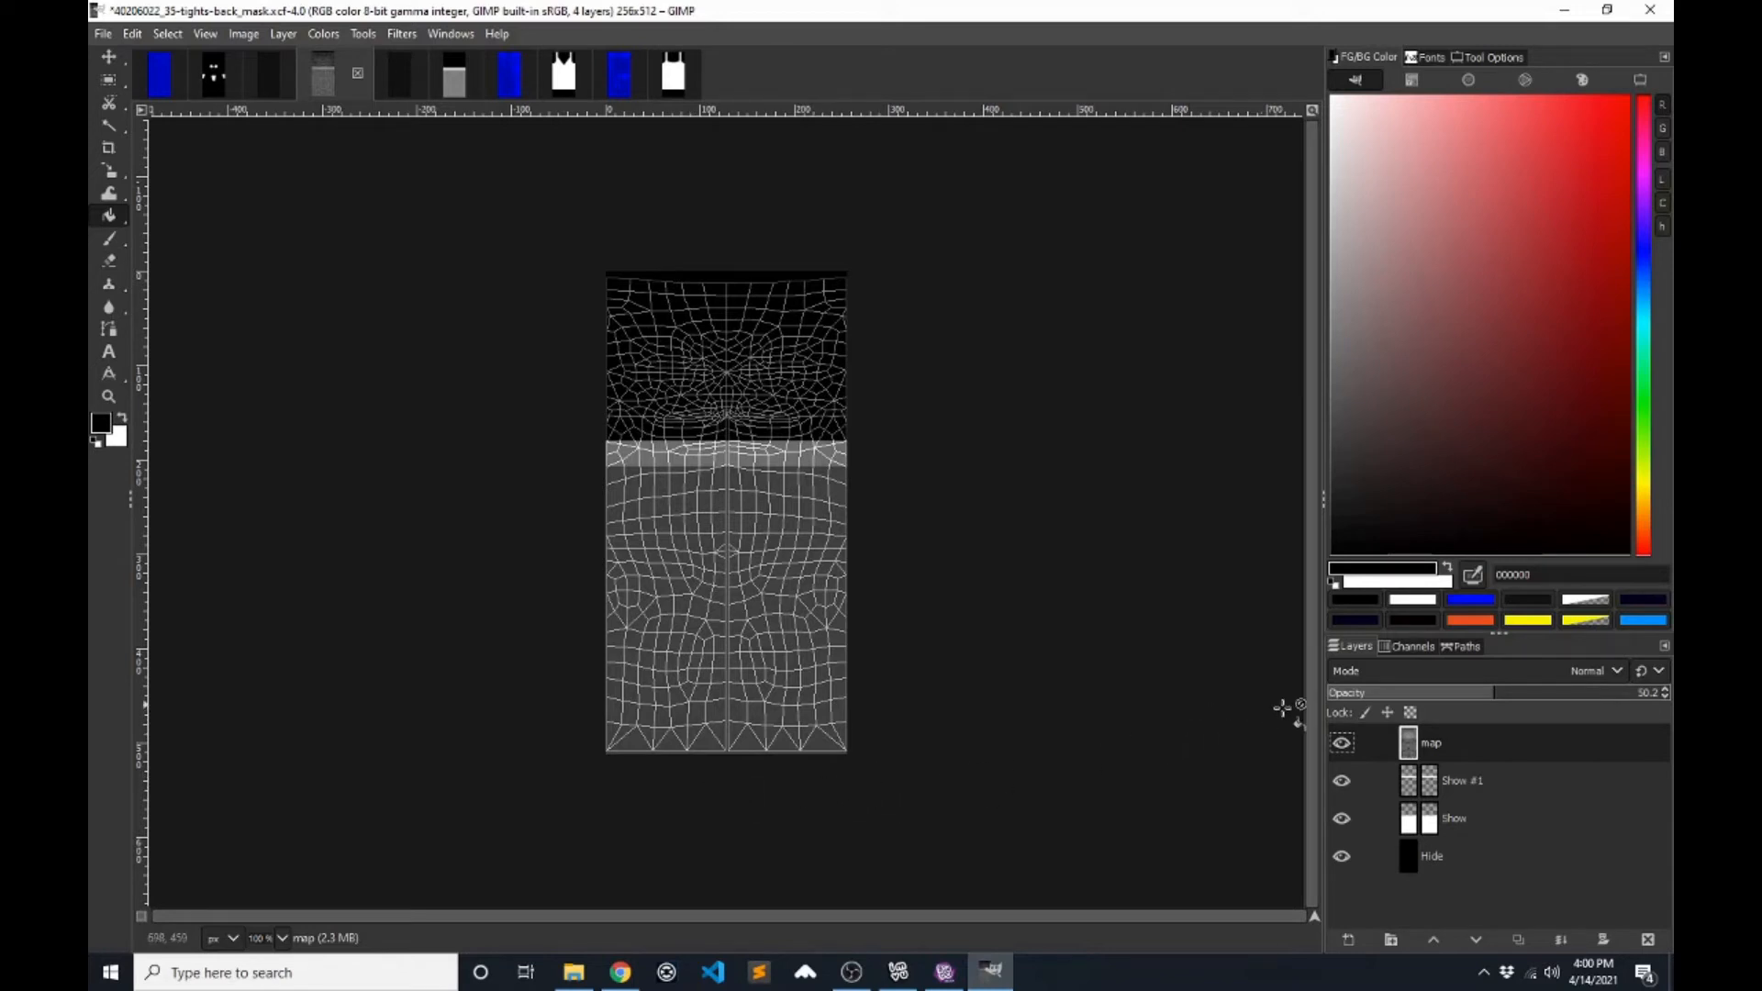
pyautogui.click(1348, 744)
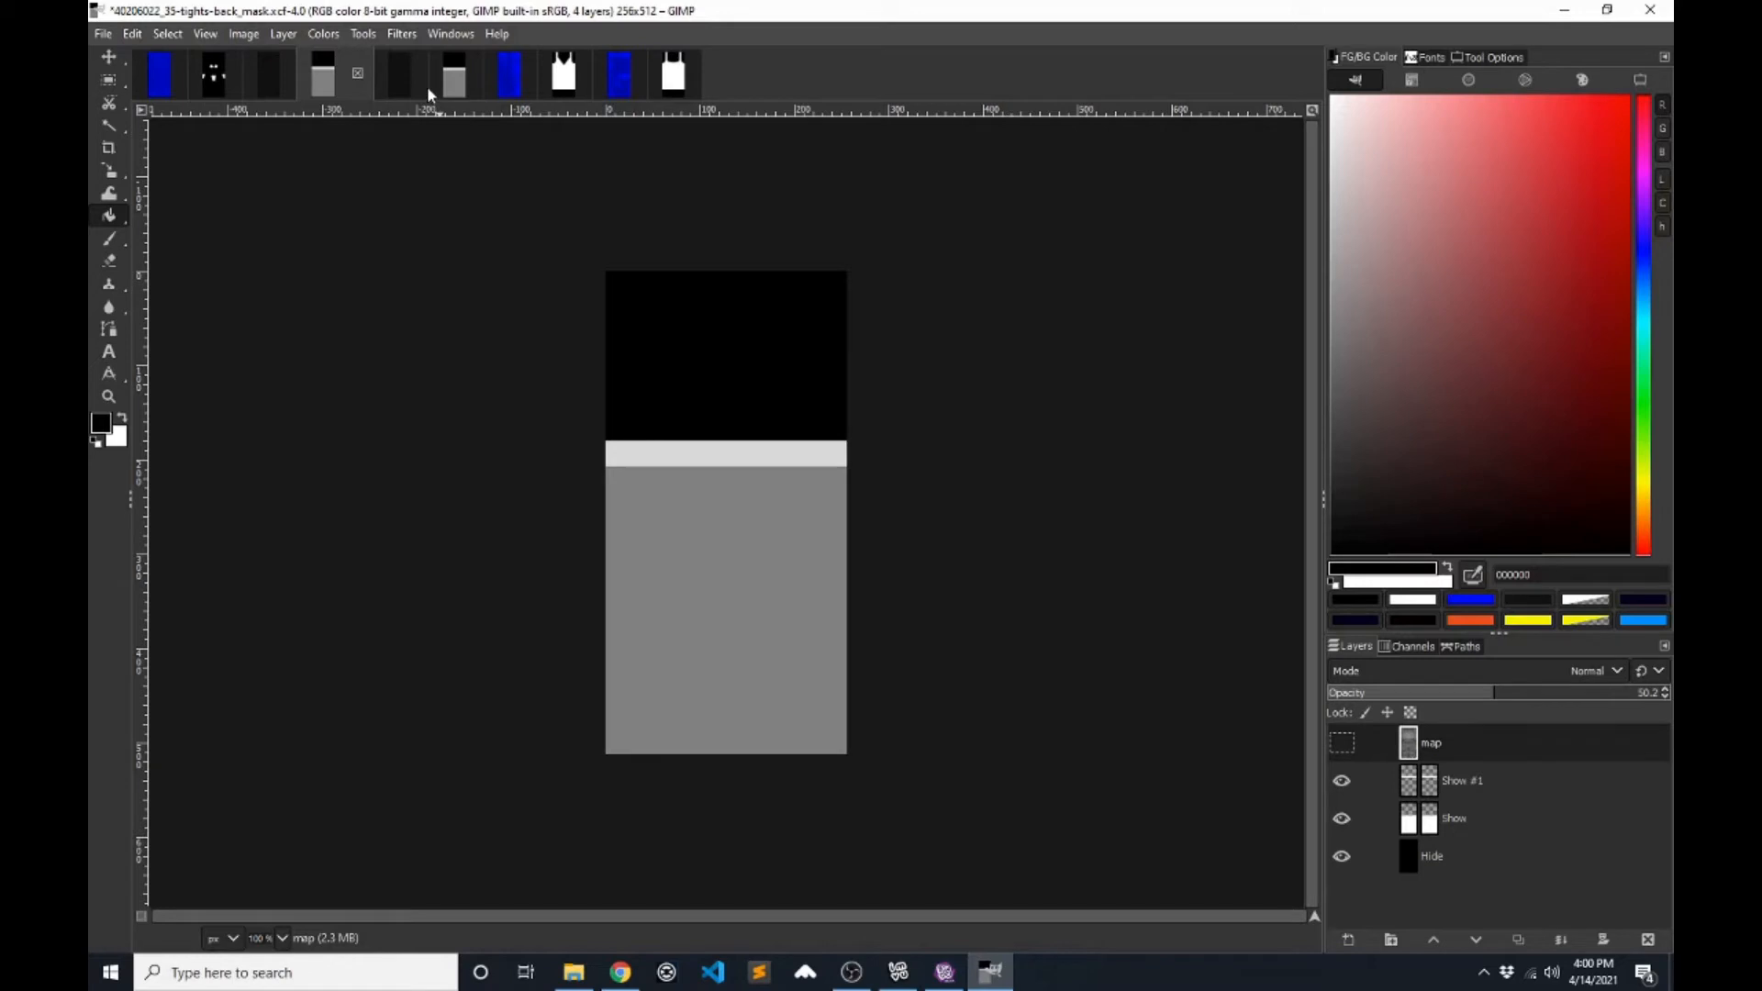
# - Look through the tights-front texture and its mask file, and overlay the map wireframe on the front mask
pyautogui.click(401, 90)
pyautogui.click(449, 81)
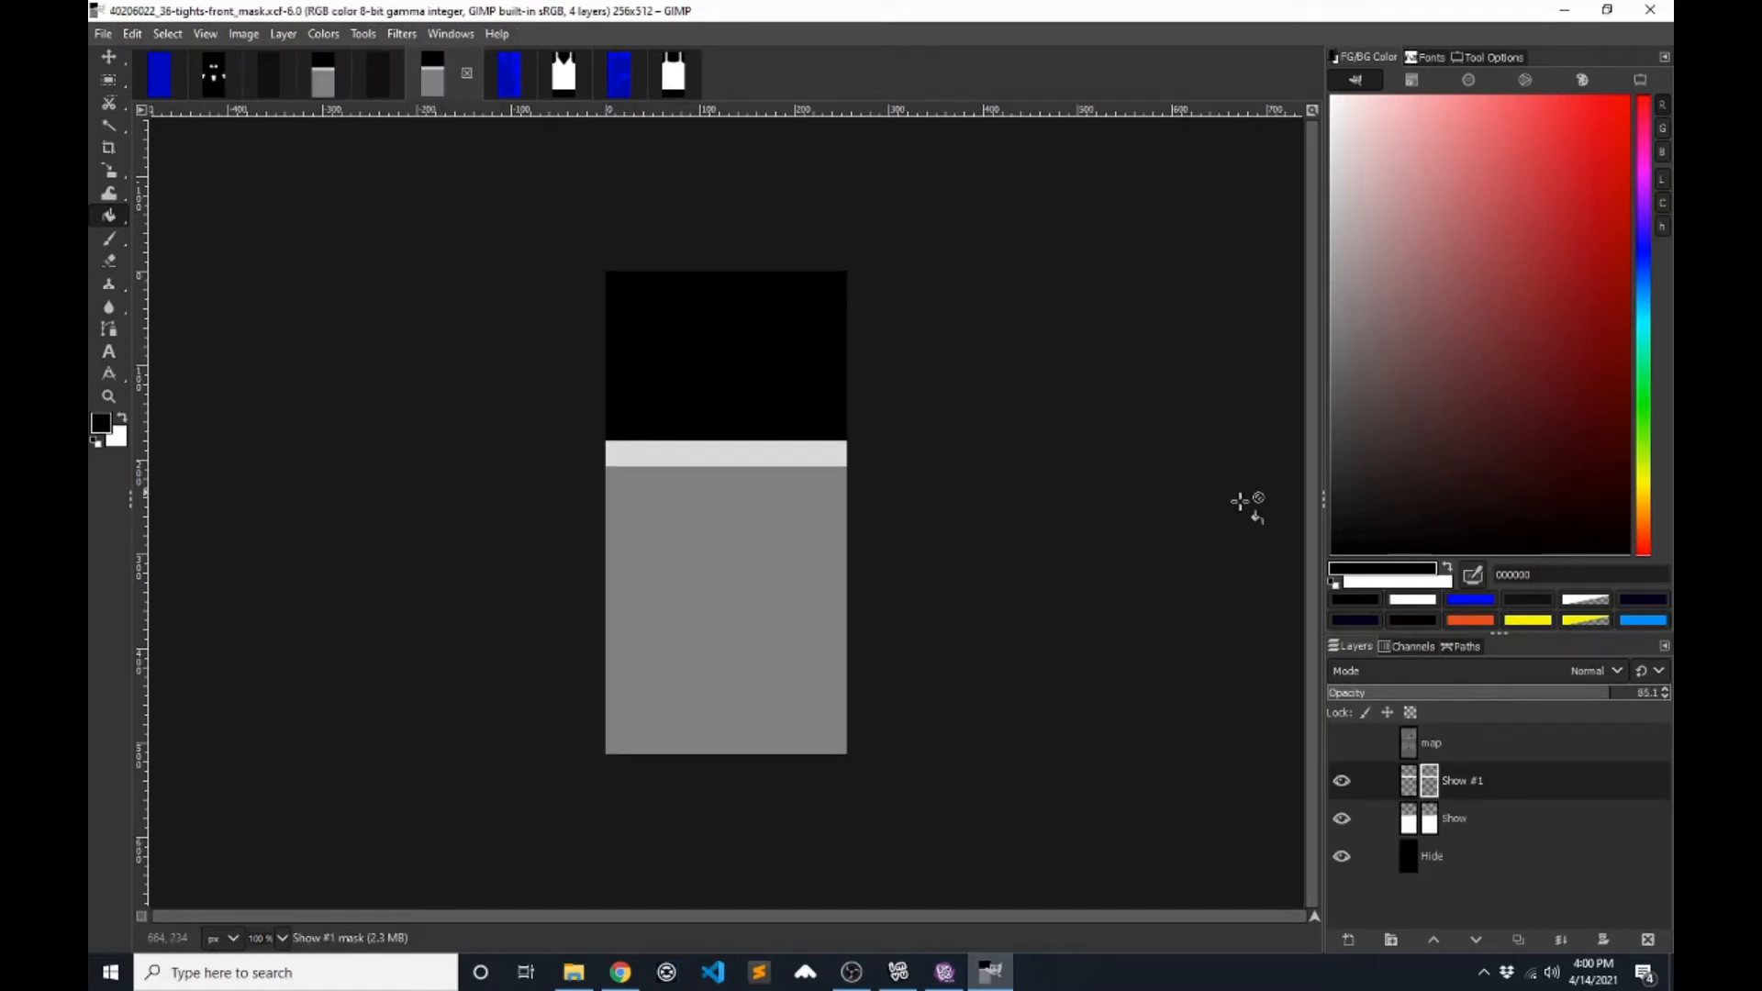
pyautogui.click(1345, 744)
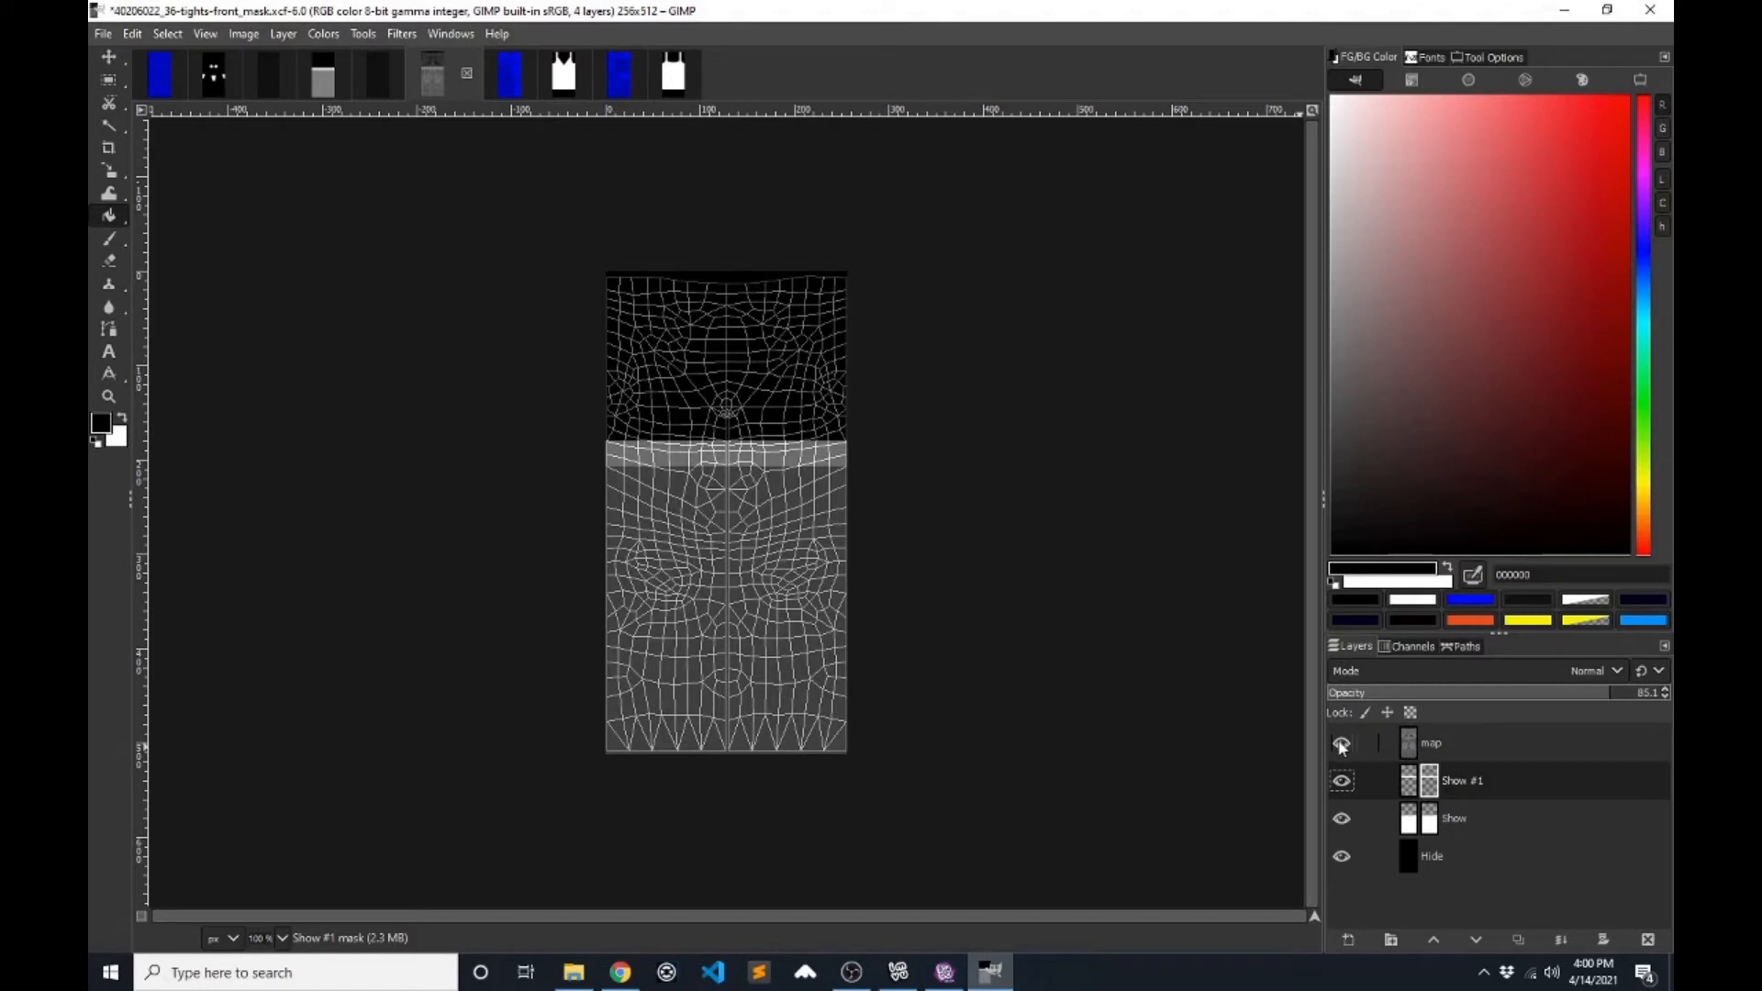
pyautogui.click(1341, 746)
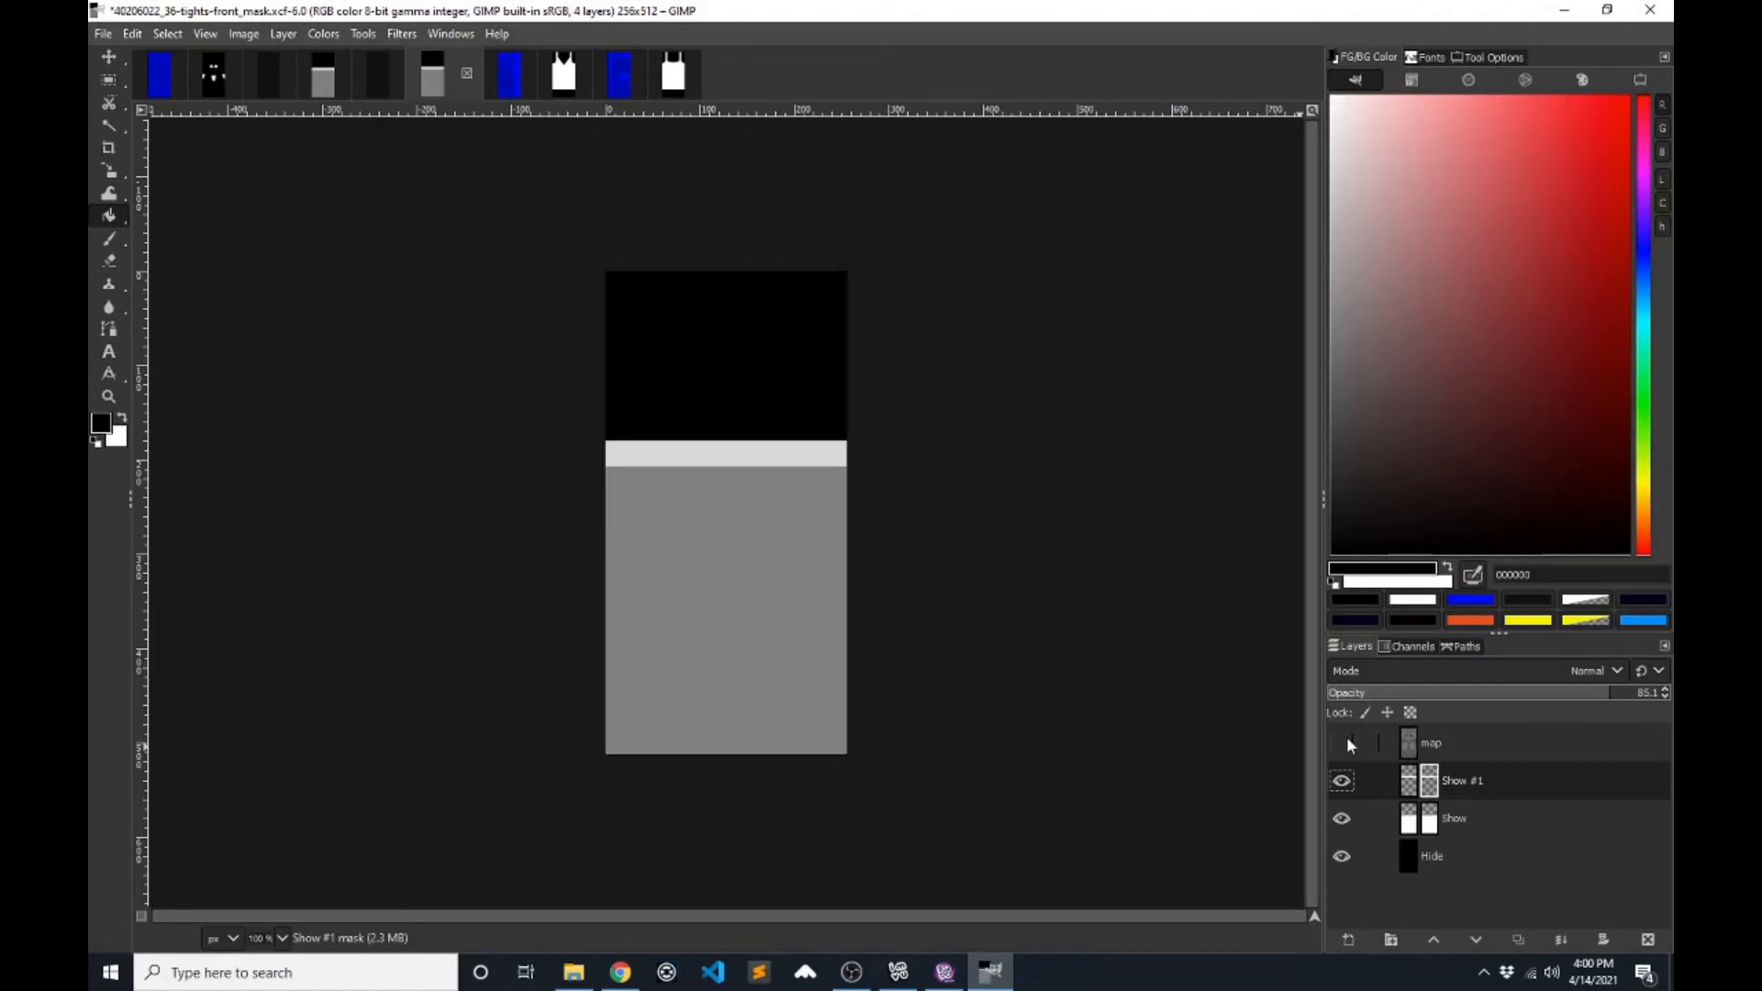
pyautogui.click(1342, 743)
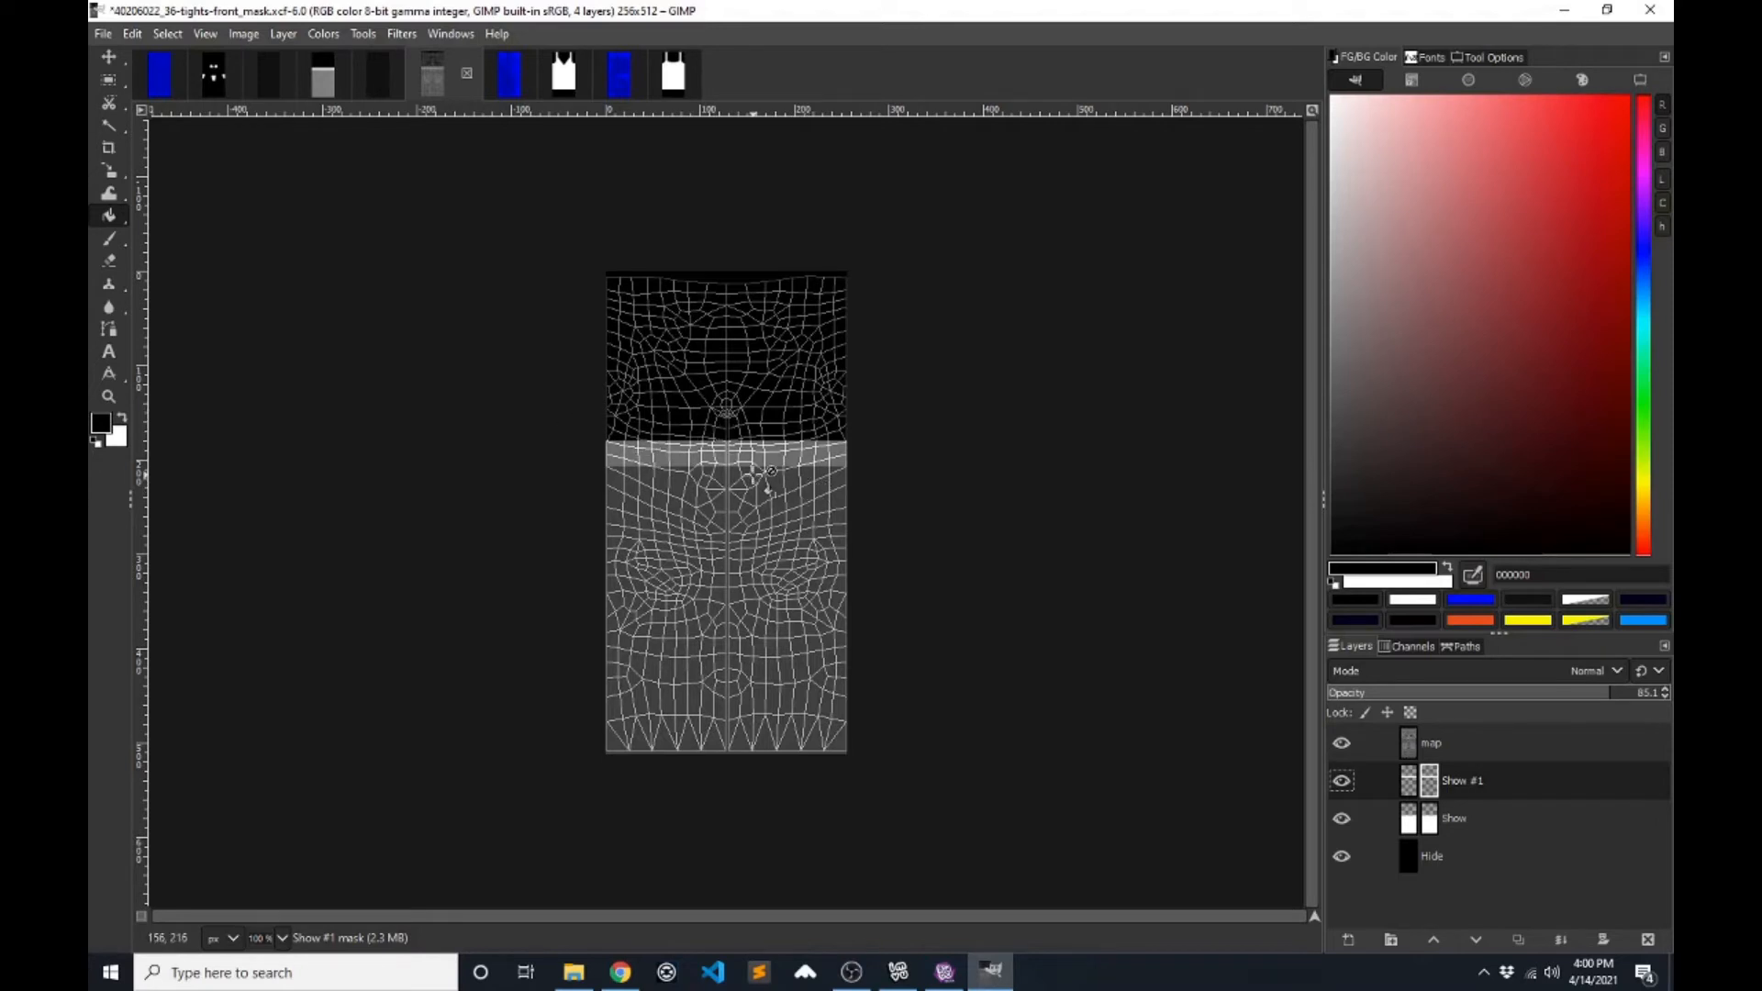
# - Compare the upper band edge at the side seams of the tights-front and tights-back masks at close range against their map wireframes
pyautogui.click(120, 400)
pyautogui.moveTo(559, 421); pyautogui.dragTo(669, 486)
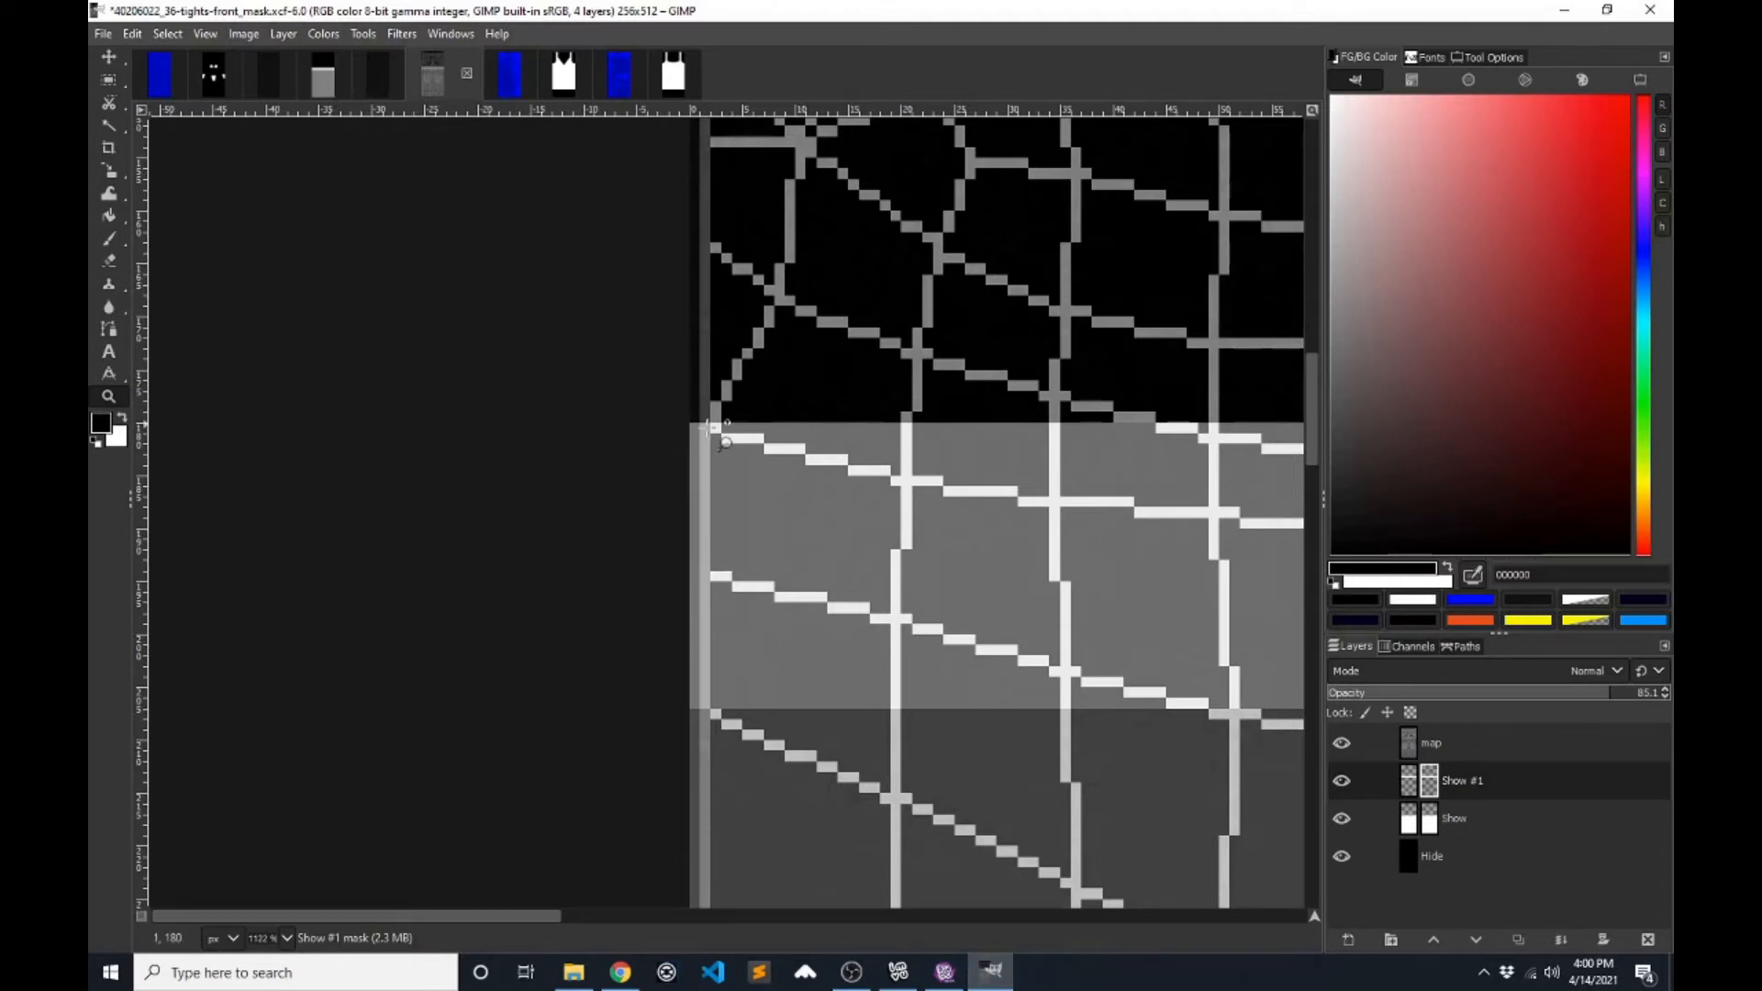
pyautogui.click(326, 88)
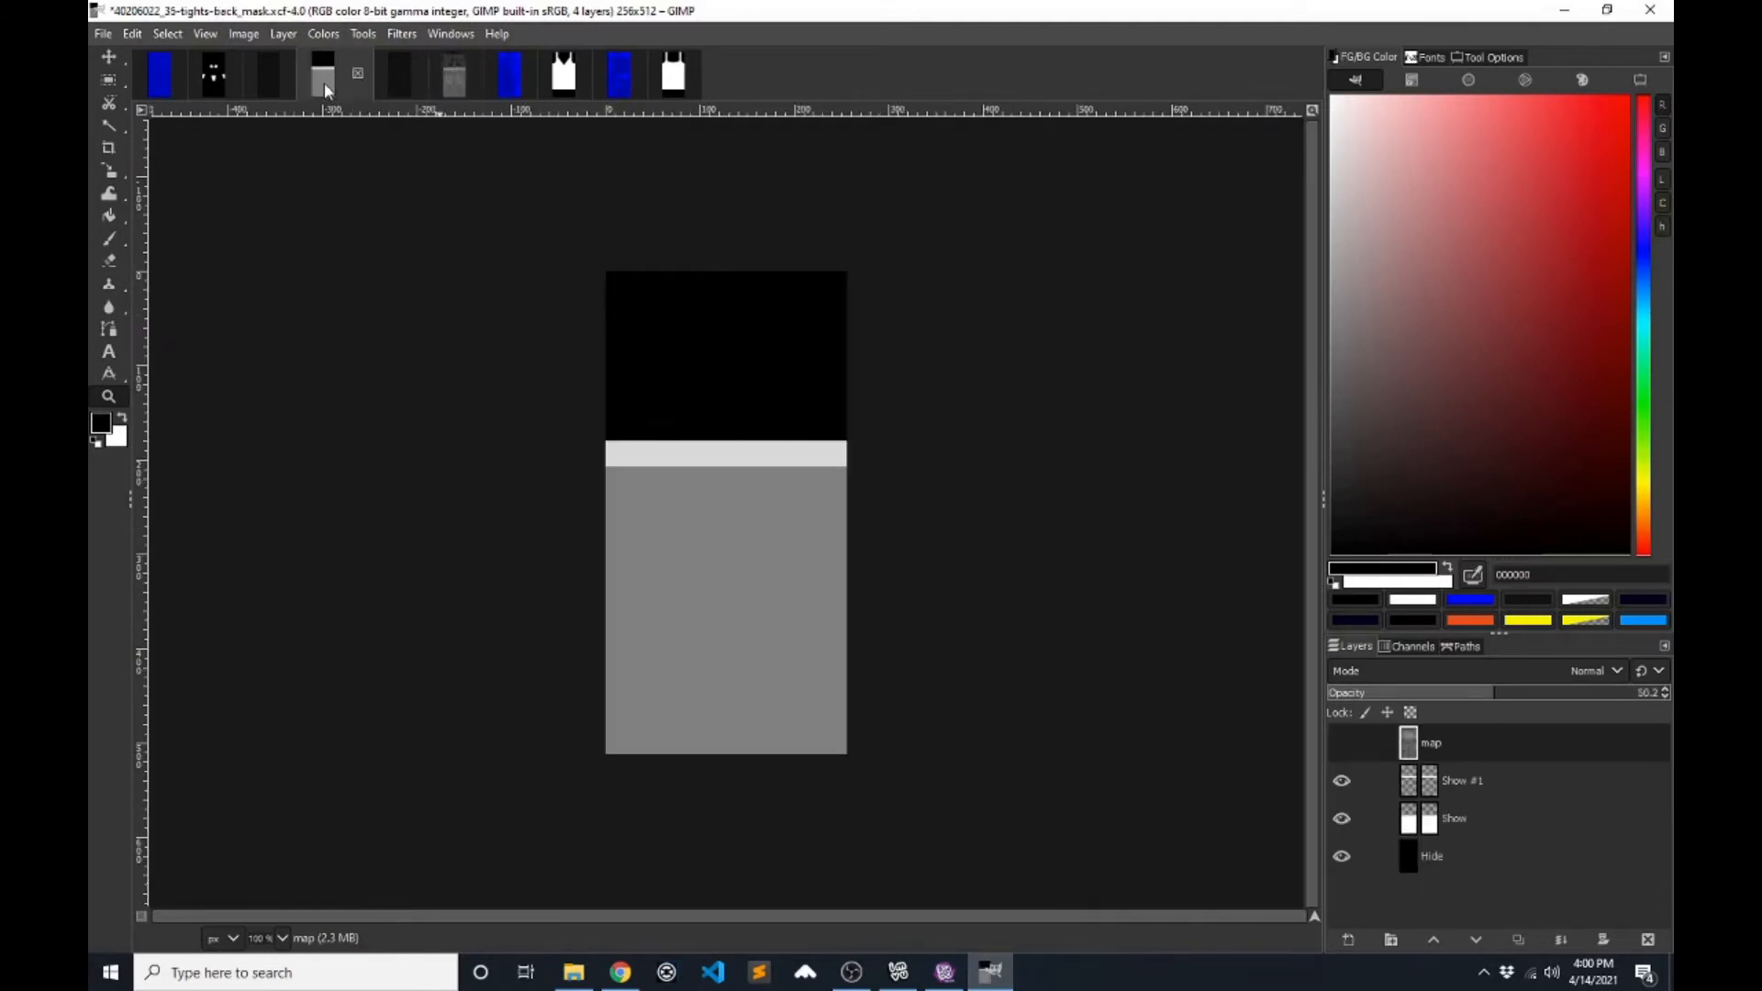
pyautogui.click(1342, 743)
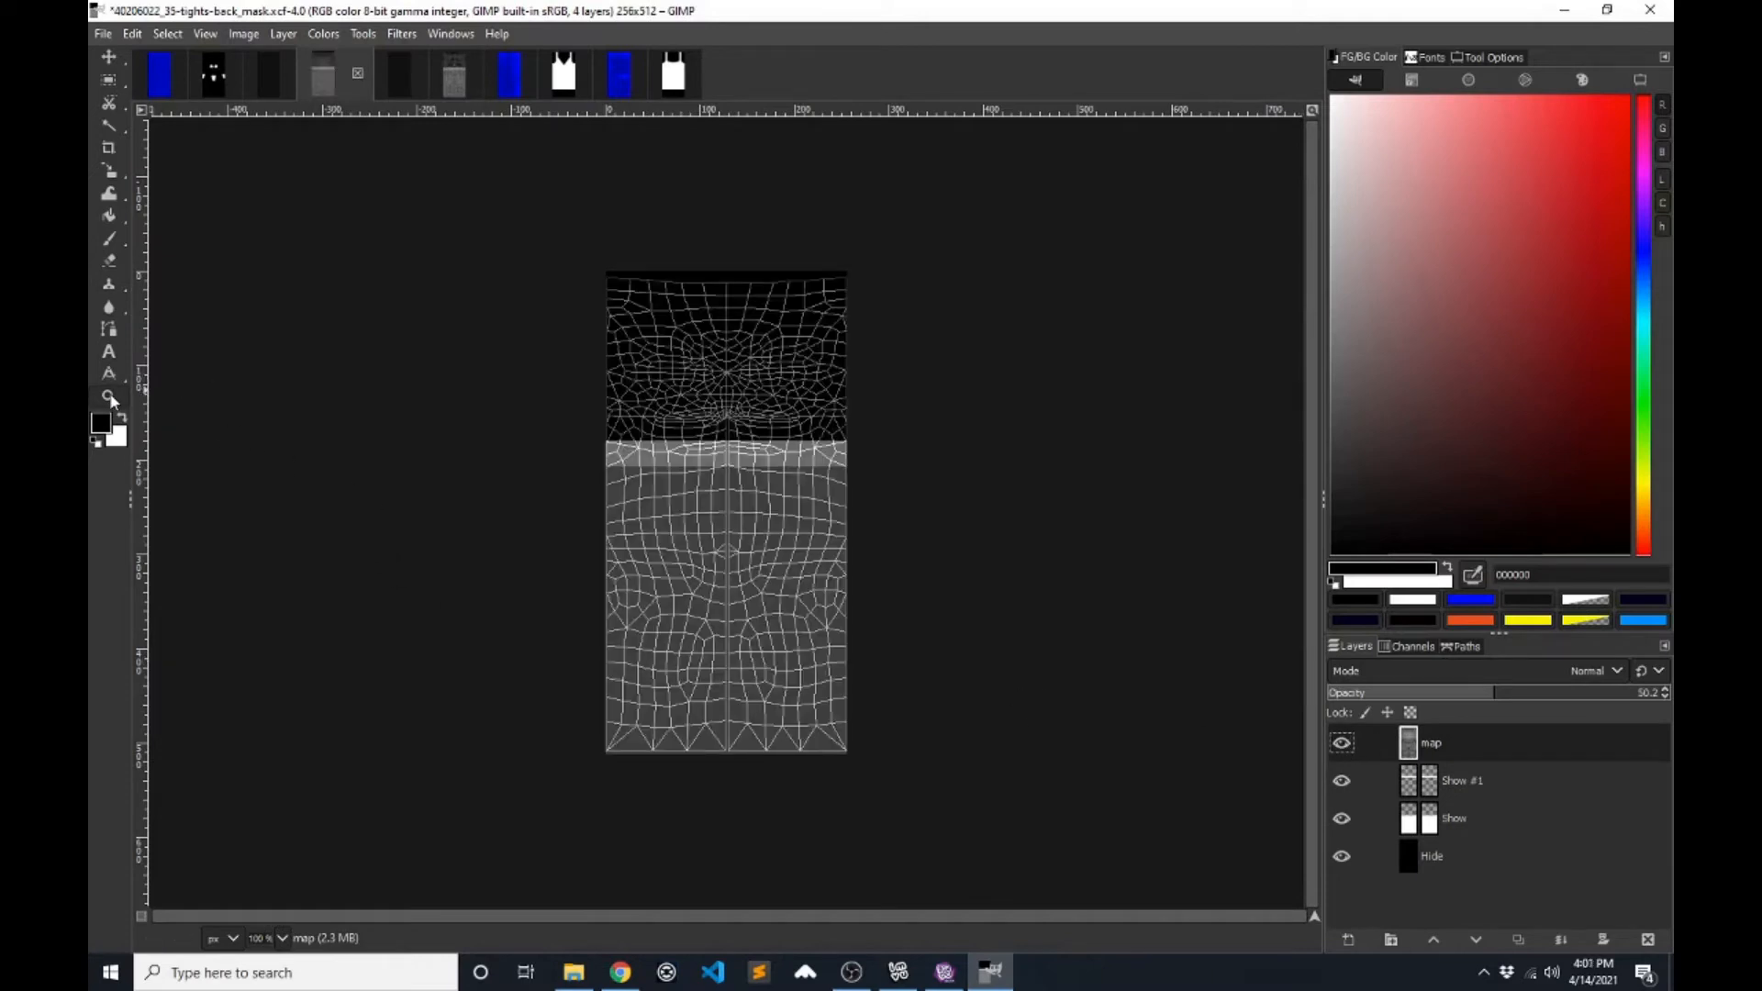
pyautogui.moveTo(858, 446); pyautogui.dragTo(859, 448)
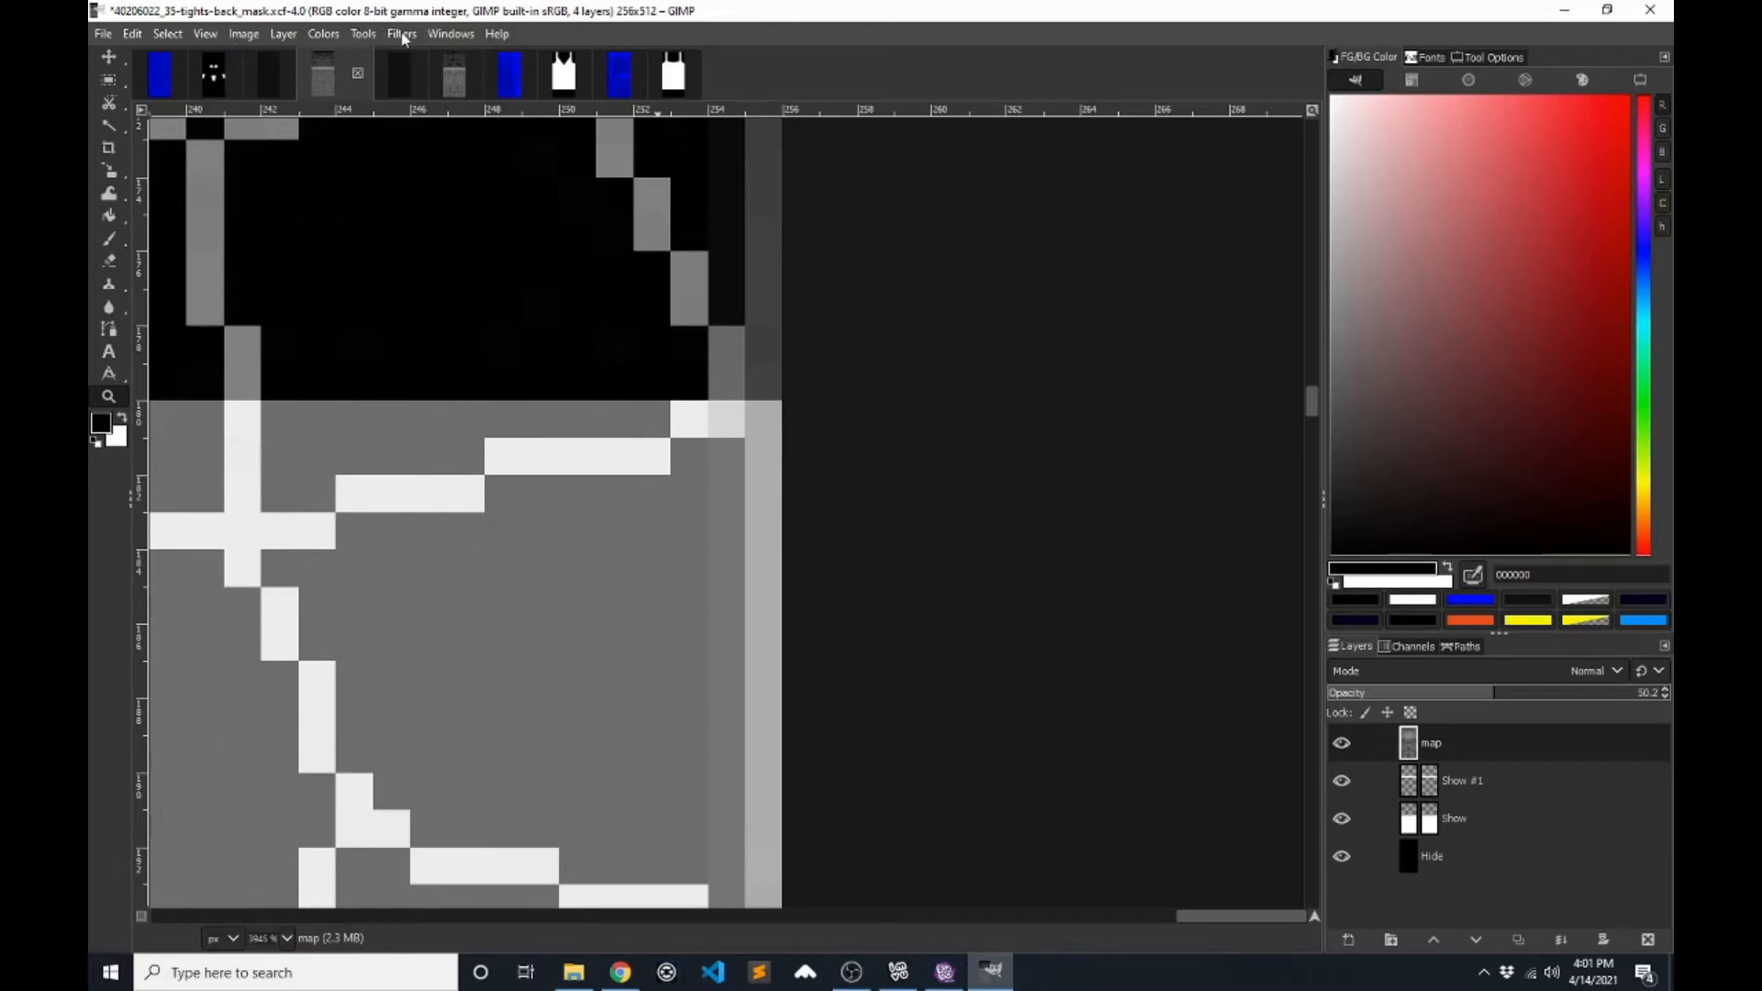
pyautogui.click(205, 37)
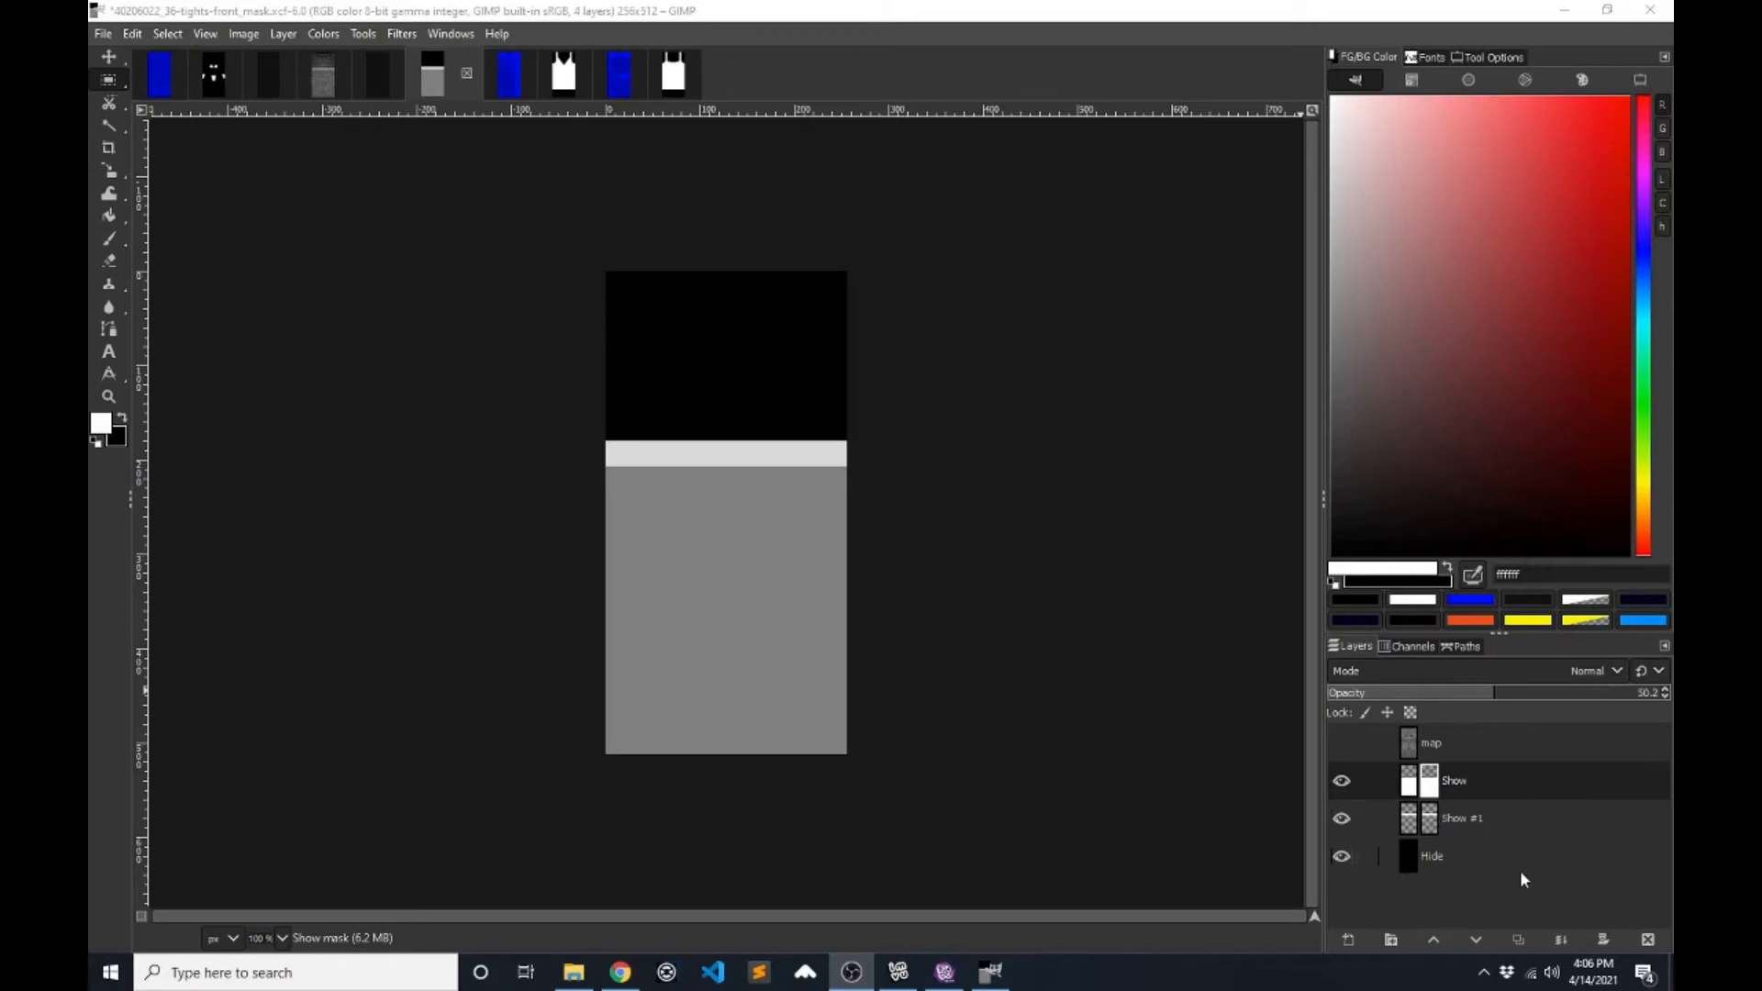
# - Hide the Show and Show #1 layers in the tights-front mask and add a white 256 × 512 px layer at about 36.1% opacity
pyautogui.click(1340, 781)
pyautogui.click(1341, 818)
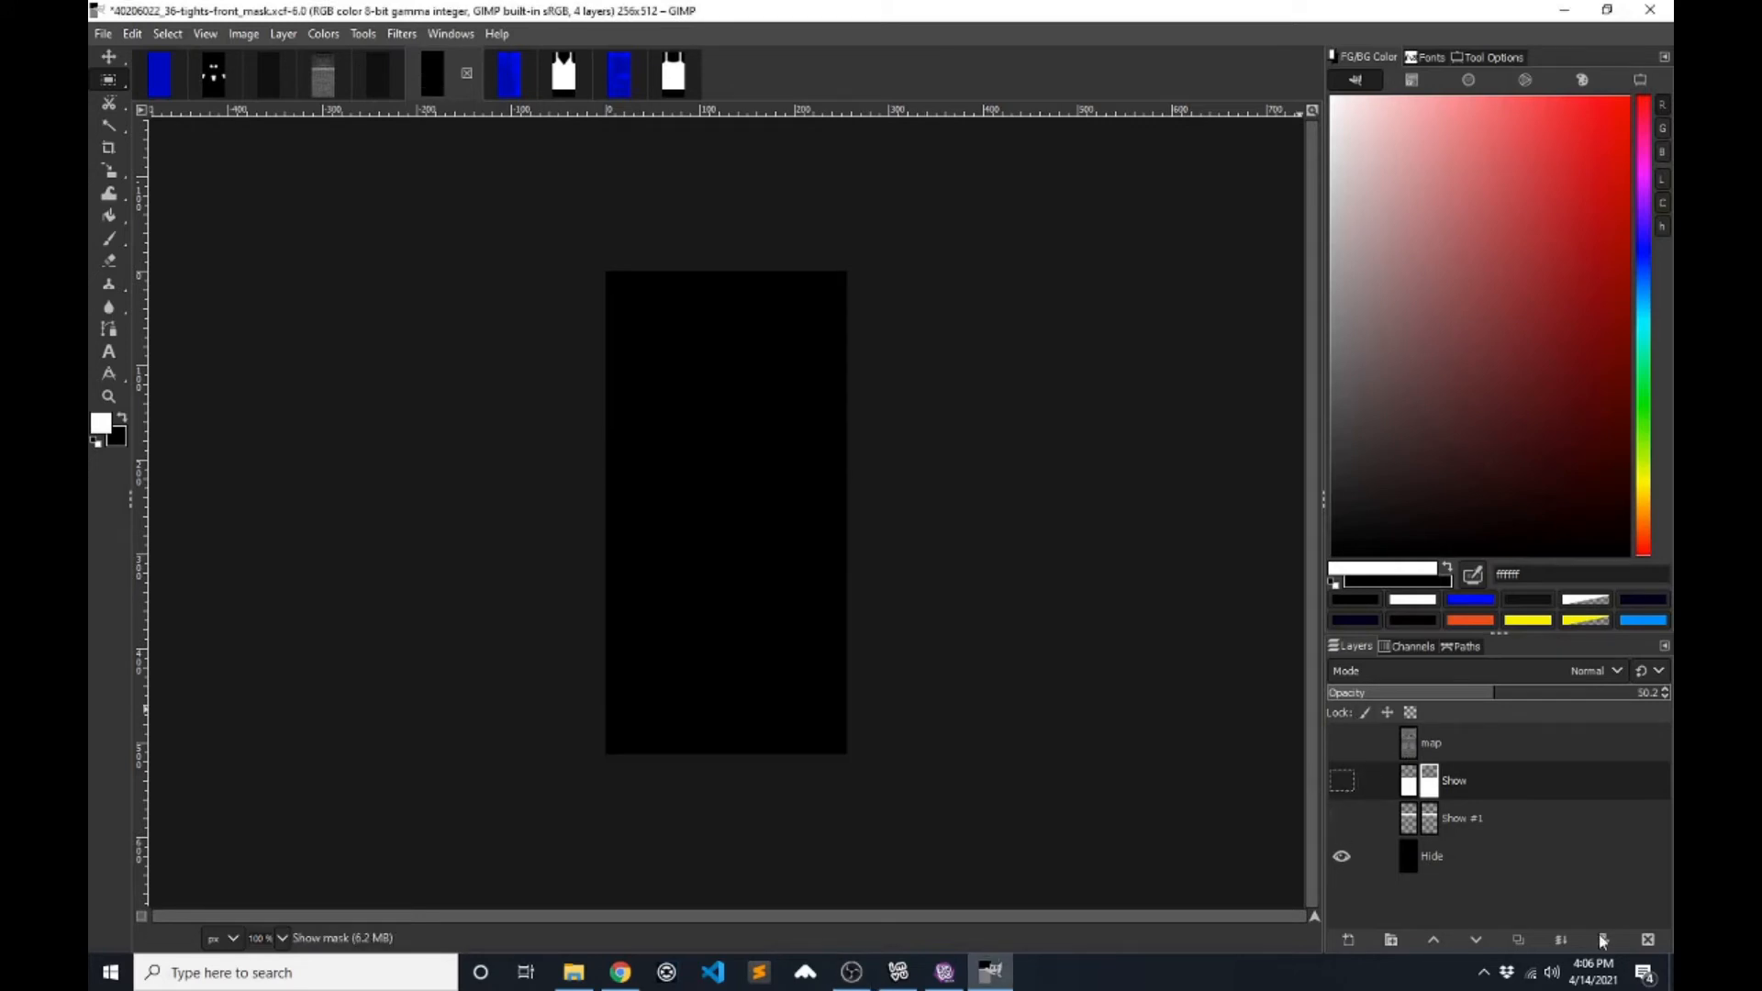
pyautogui.click(1348, 940)
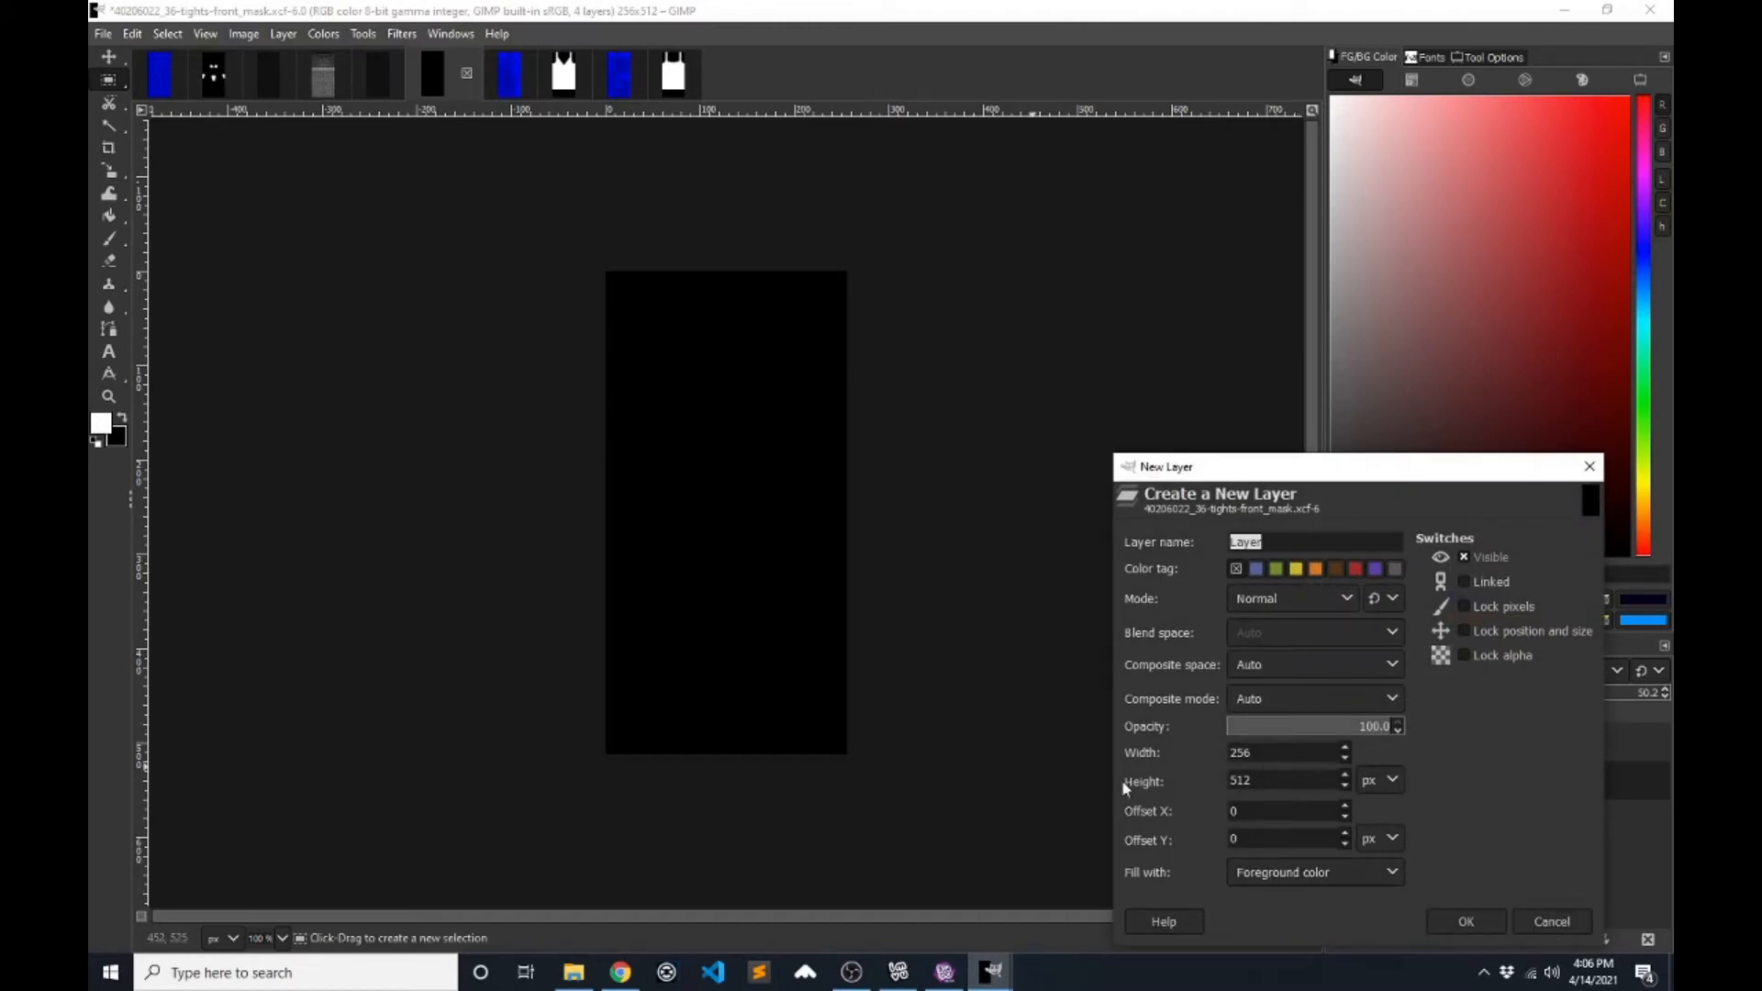
pyautogui.click(1473, 919)
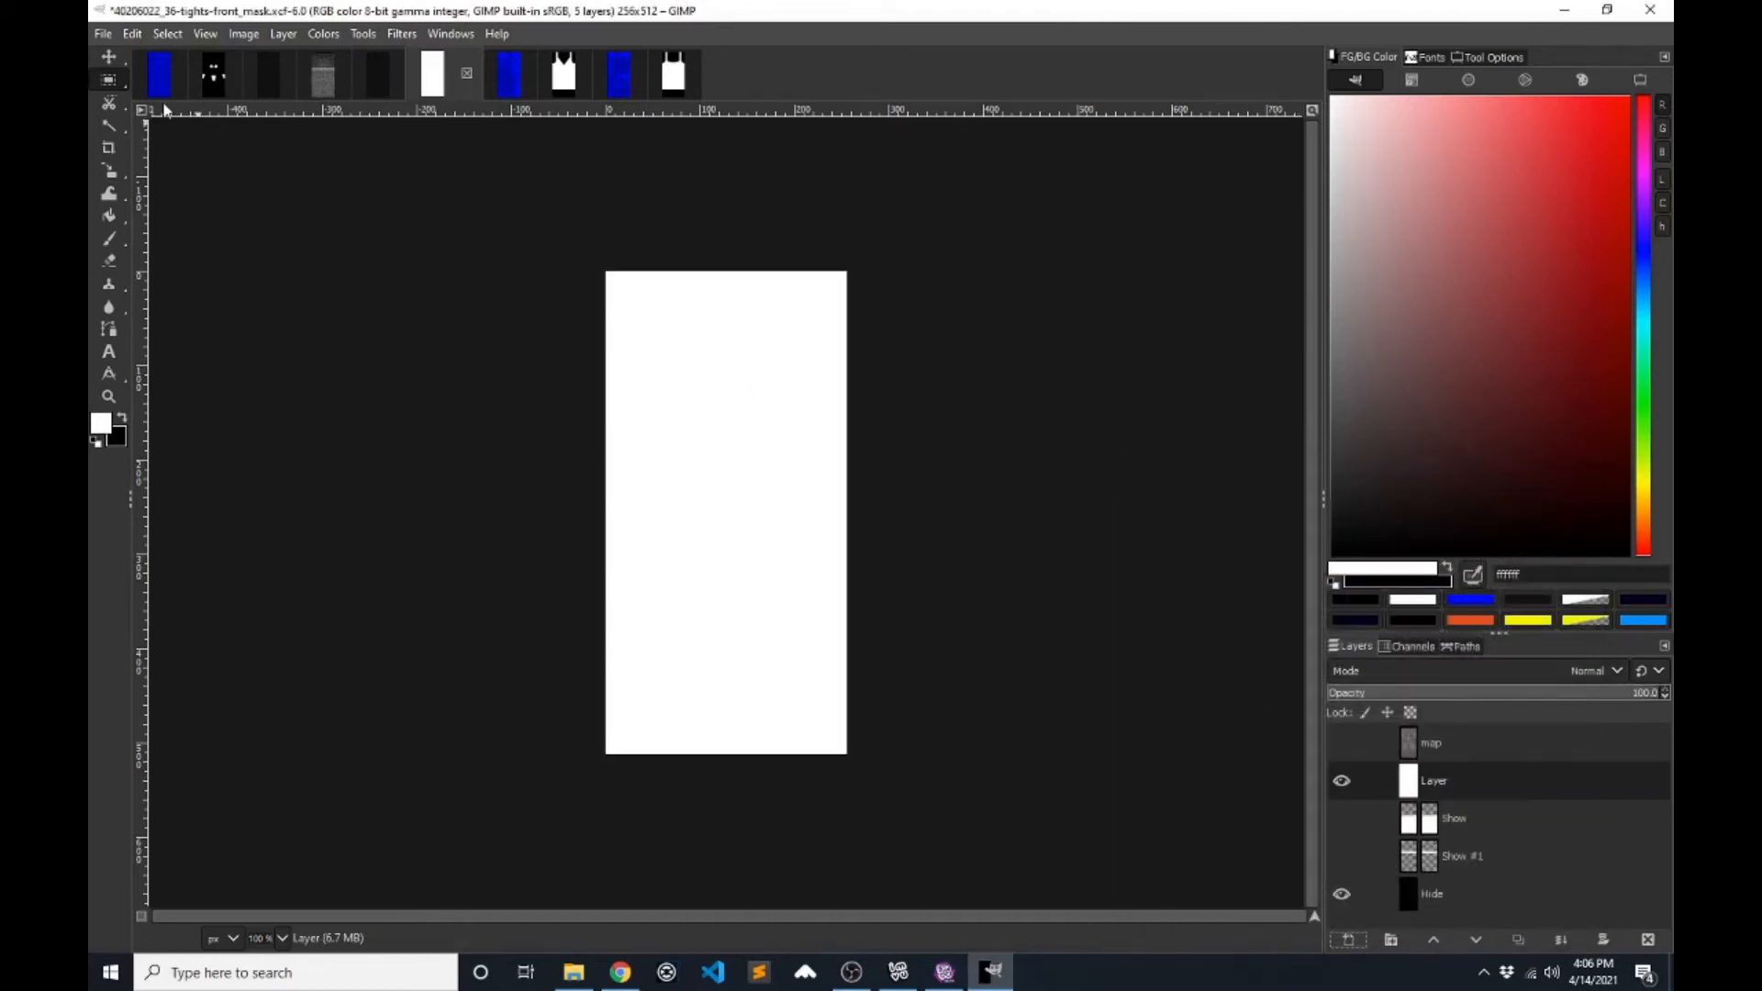
pyautogui.moveTo(1604, 698); pyautogui.dragTo(1448, 707)
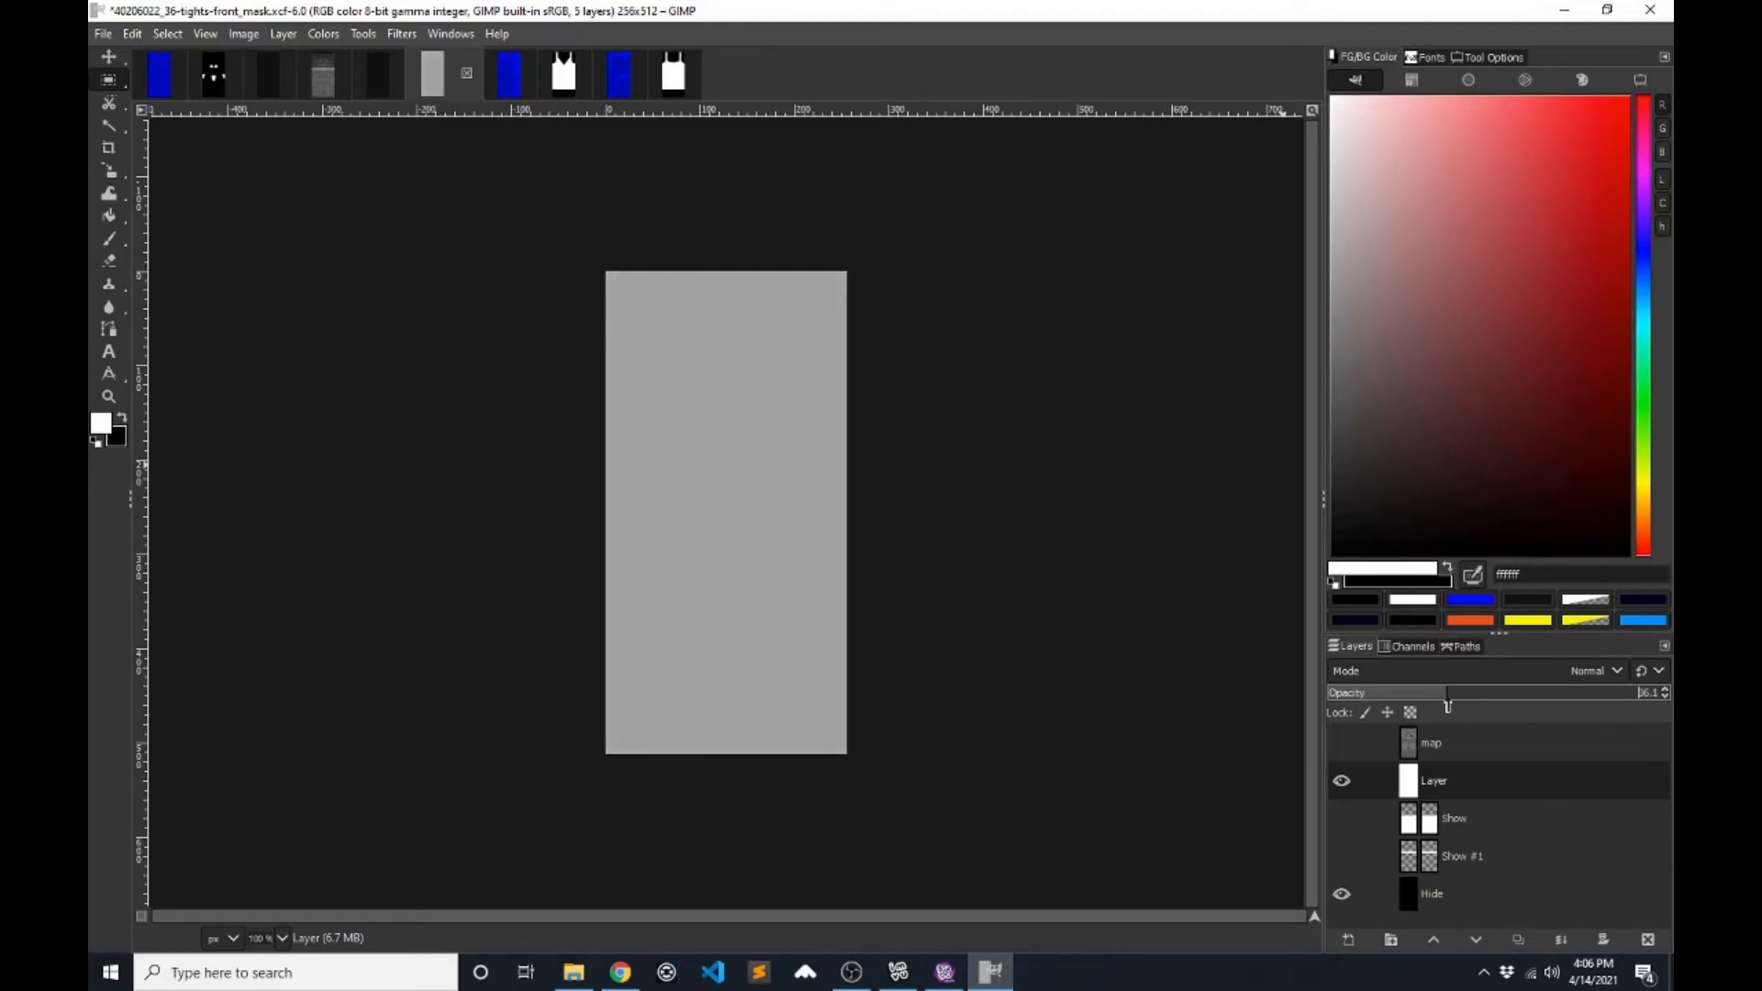
# - With the map wireframe shown, clear the new layer's upper part within a rectangle about 447 × 278 px, and remove the selection
pyautogui.click(106, 75)
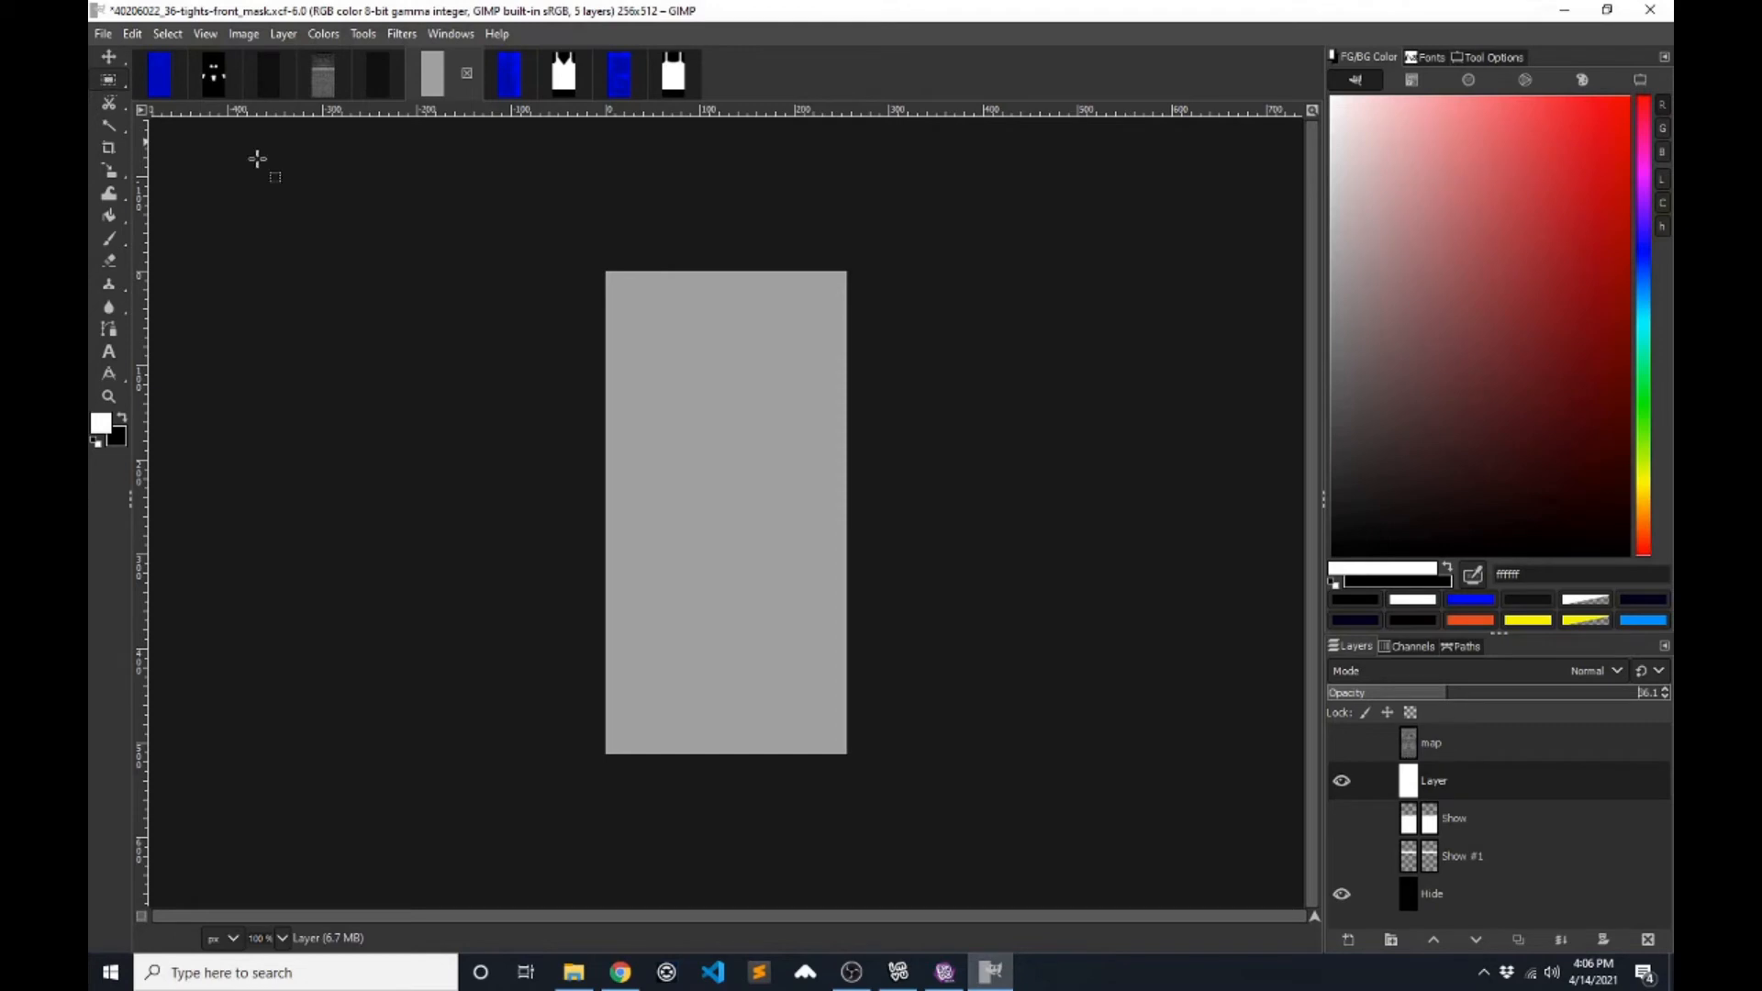
pyautogui.click(1353, 747)
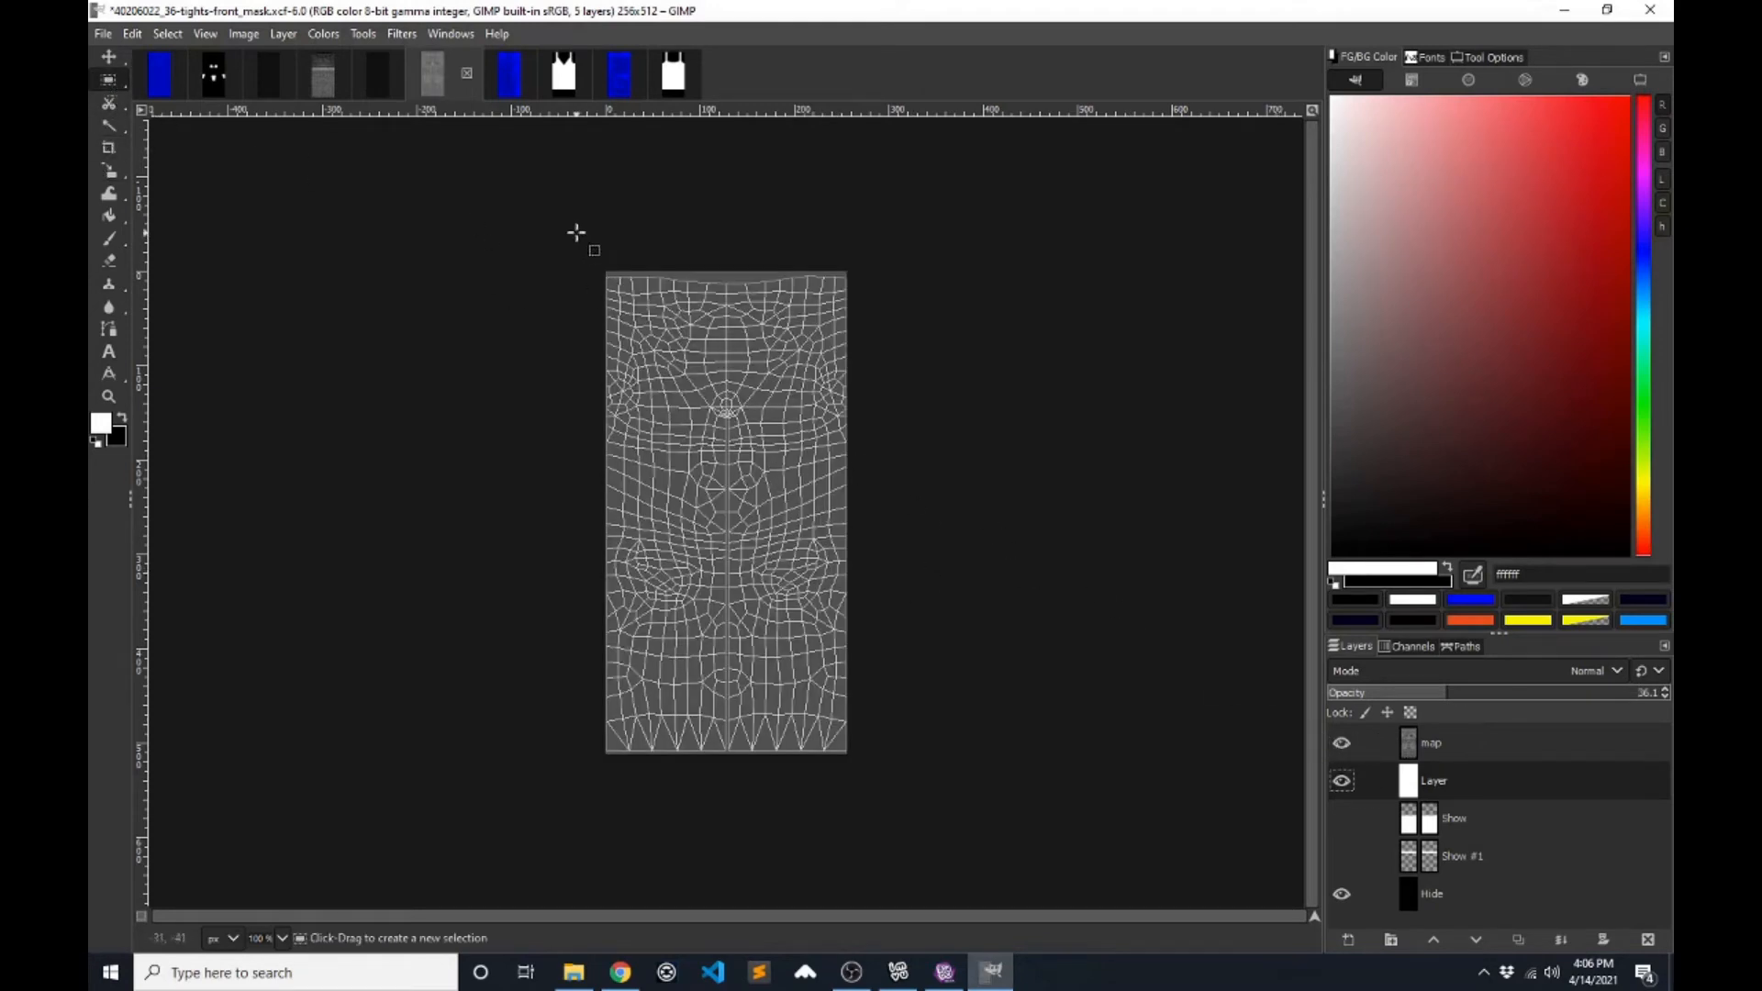
pyautogui.moveTo(557, 222); pyautogui.dragTo(978, 483)
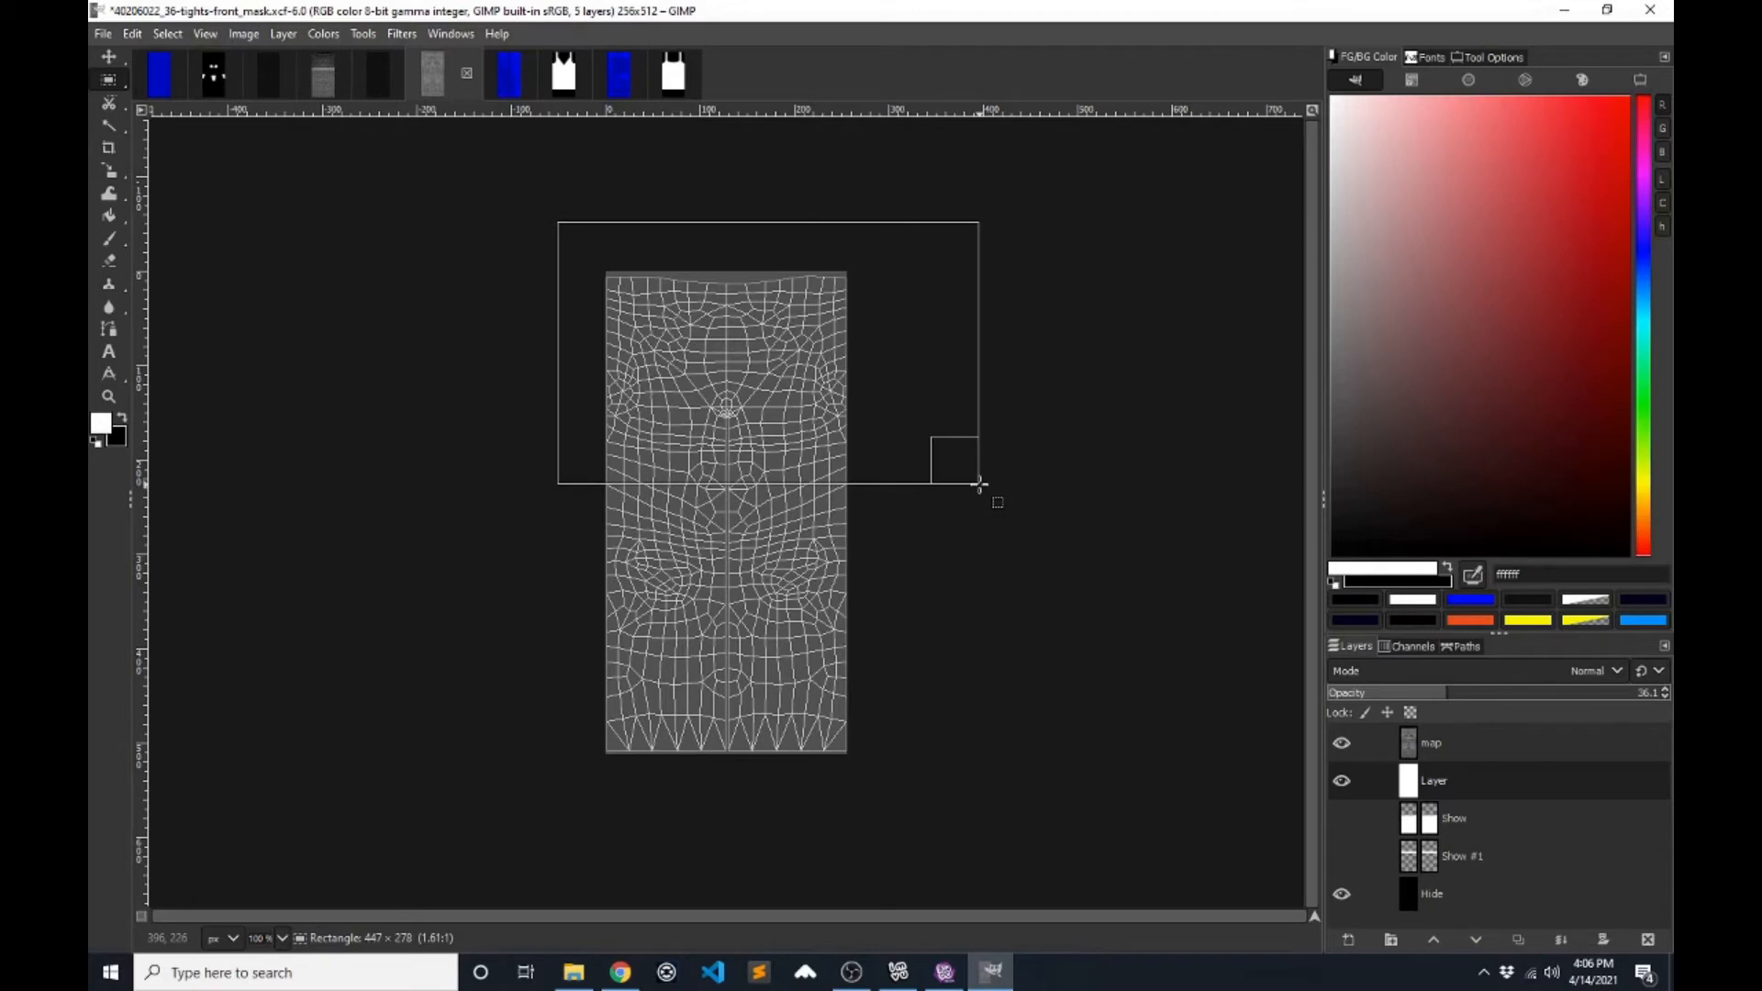
pyautogui.moveTo(978, 484); pyautogui.dragTo(978, 484)
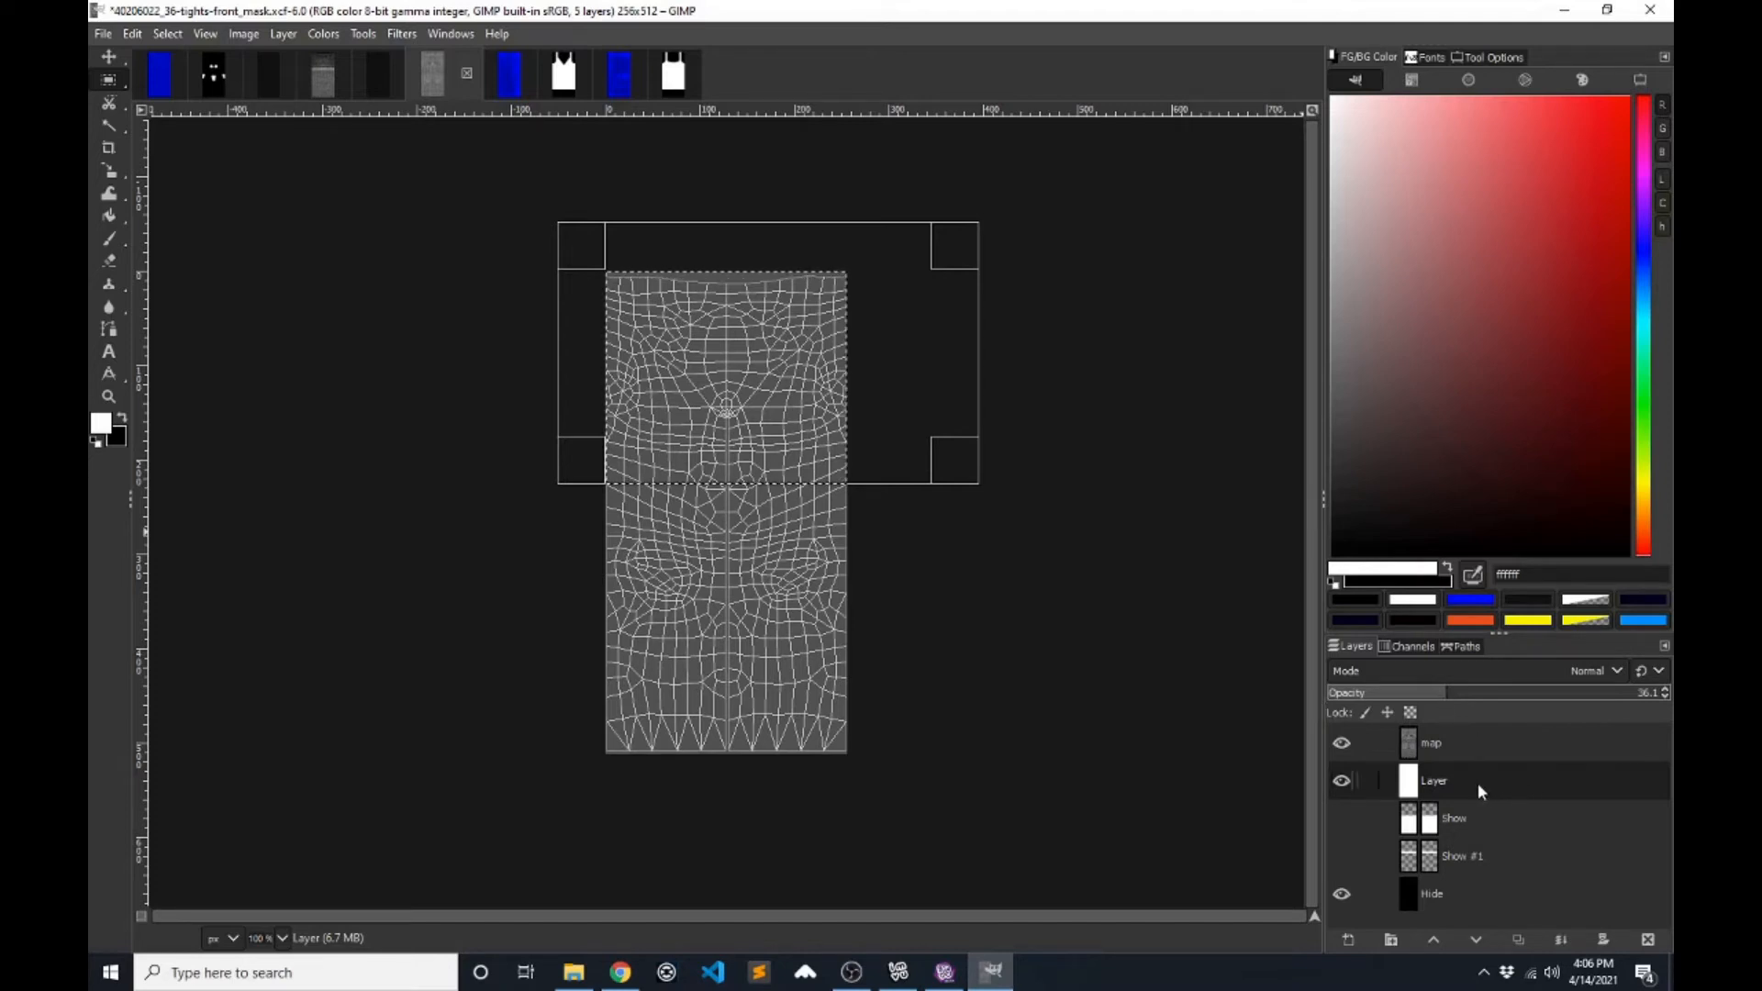
pyautogui.press('Delete')
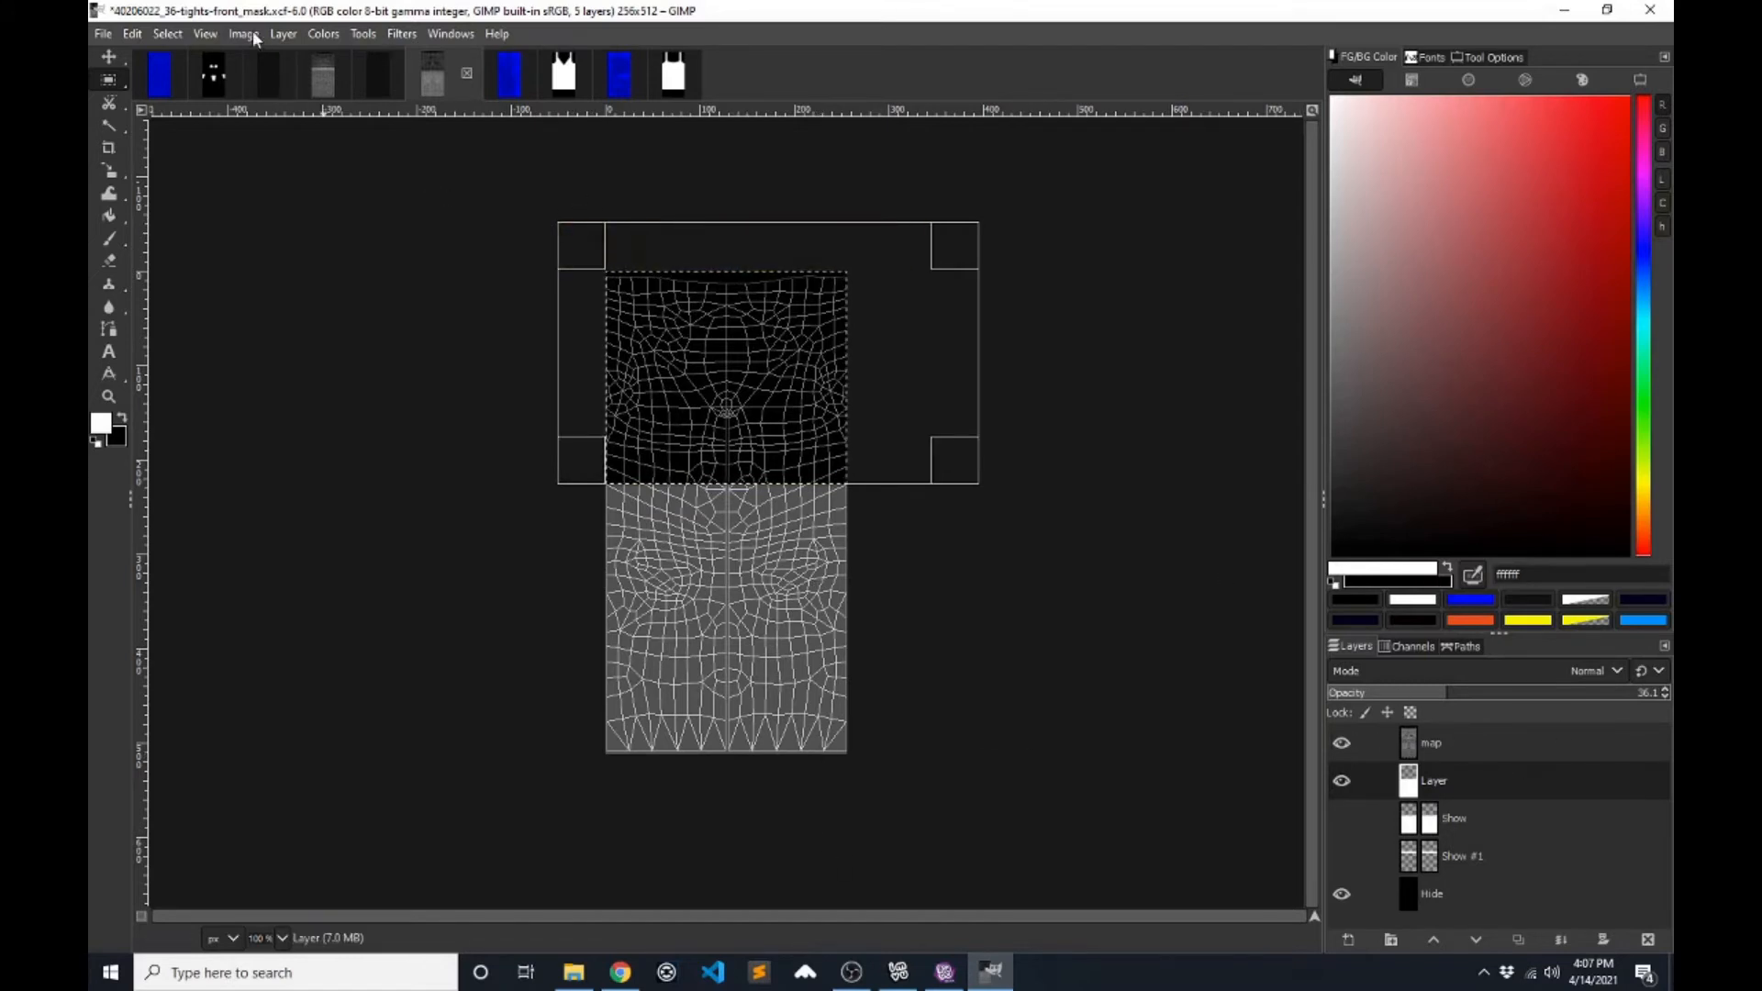
pyautogui.click(169, 35)
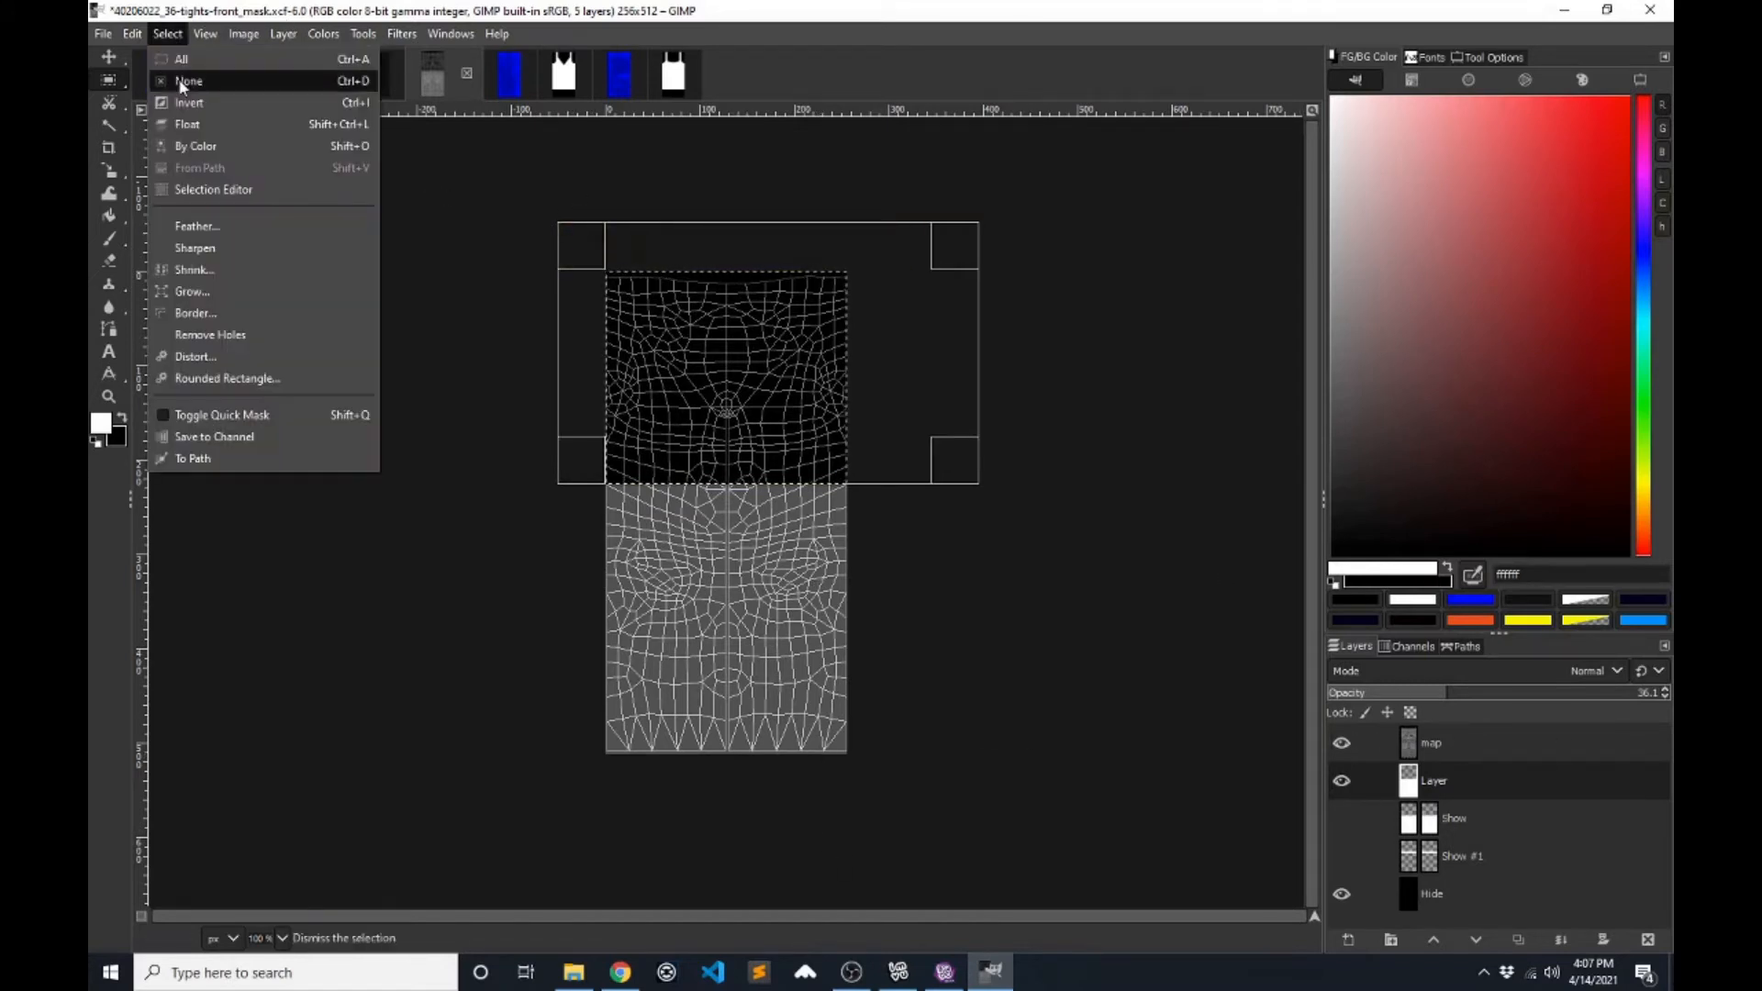
pyautogui.click(190, 83)
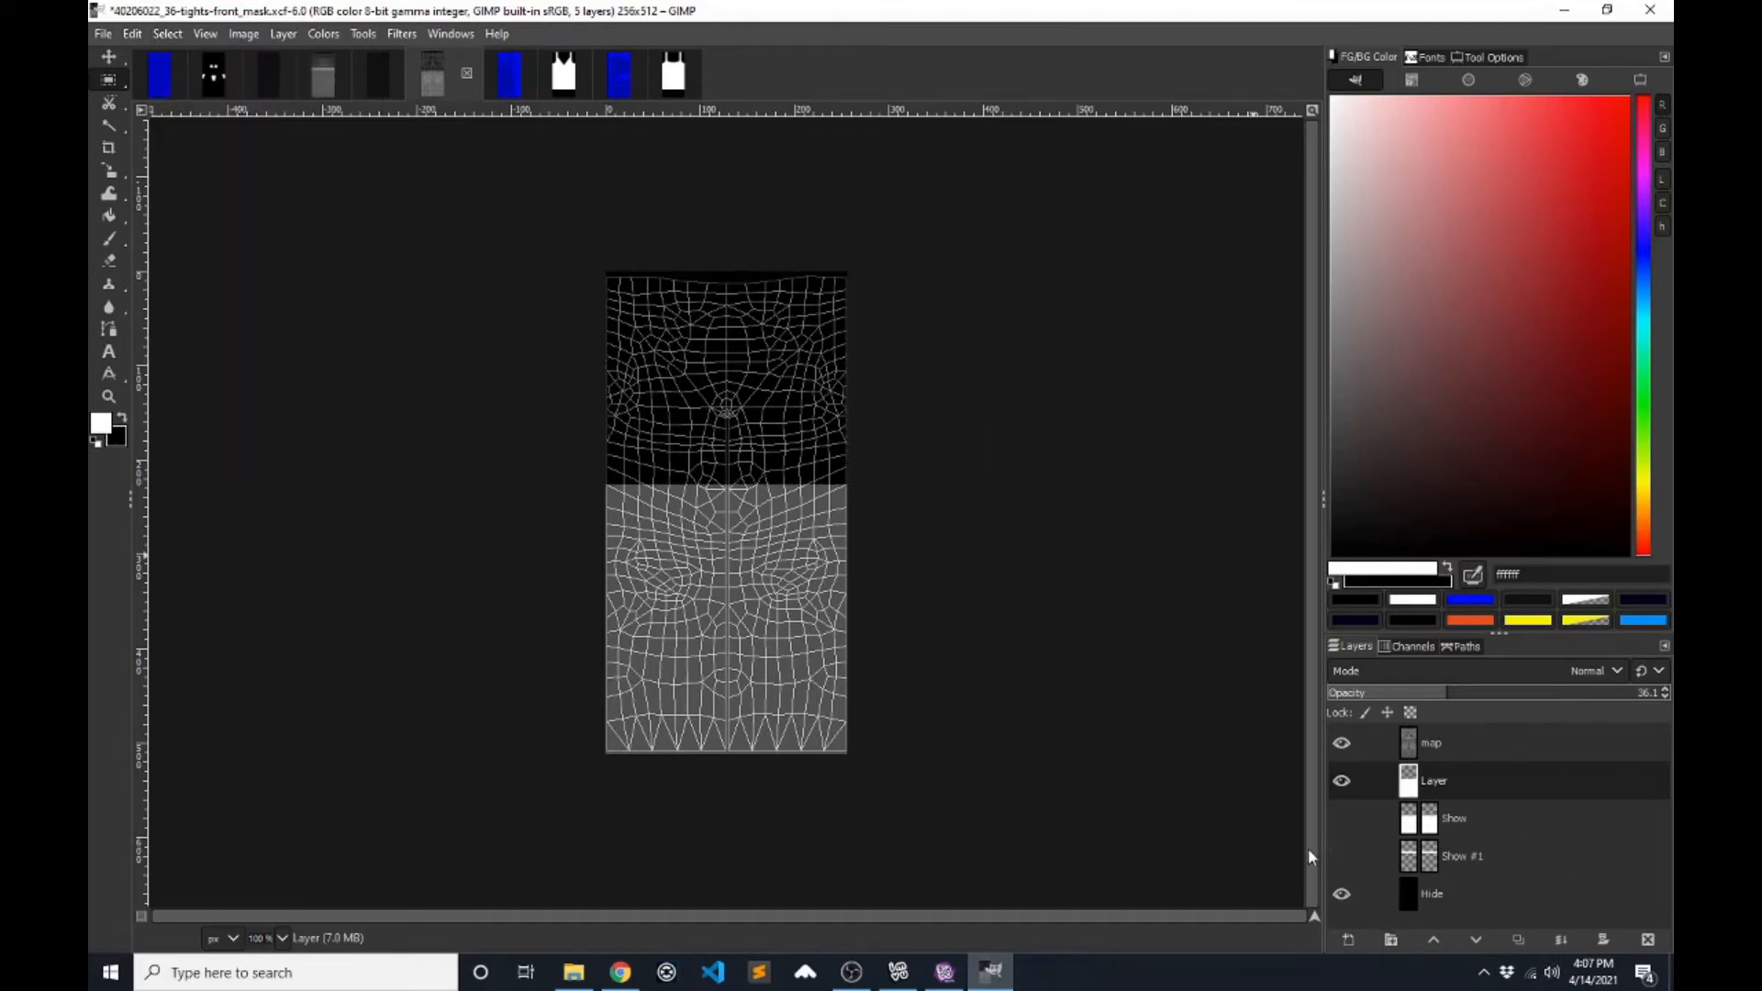
# - Add a second white 256 × 512 px layer above the trimmed one and lower its opacity to about 71%
pyautogui.click(1349, 939)
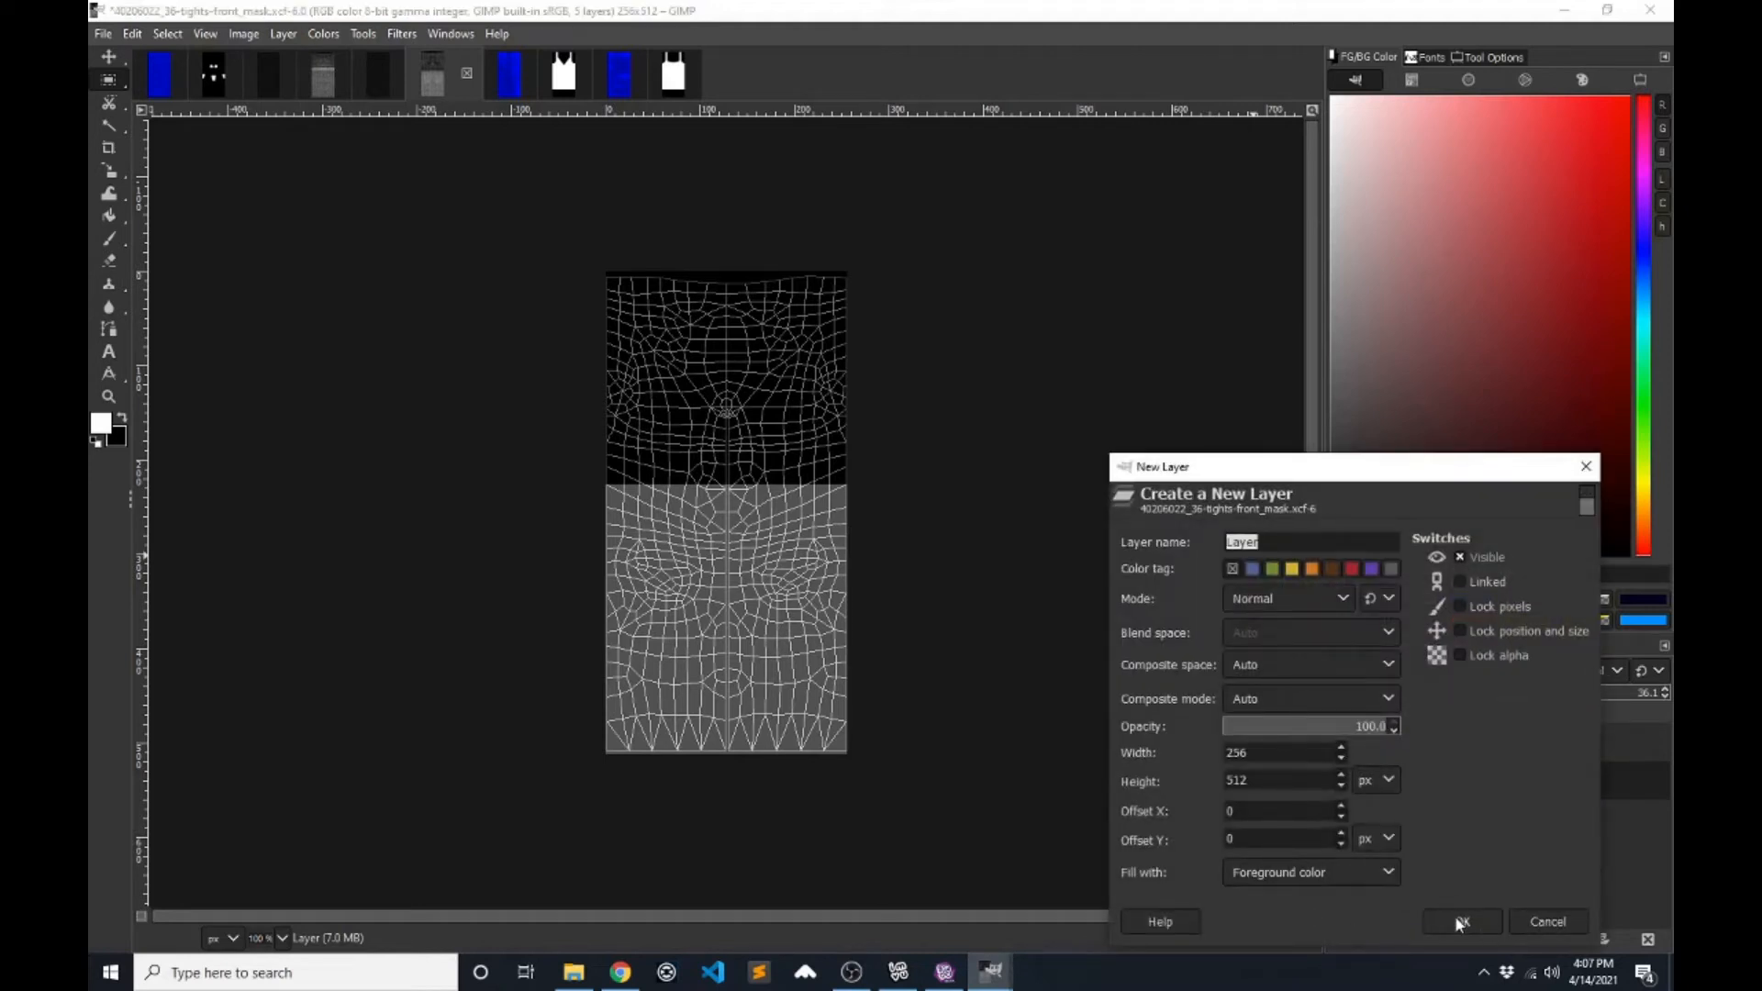
pyautogui.click(1460, 922)
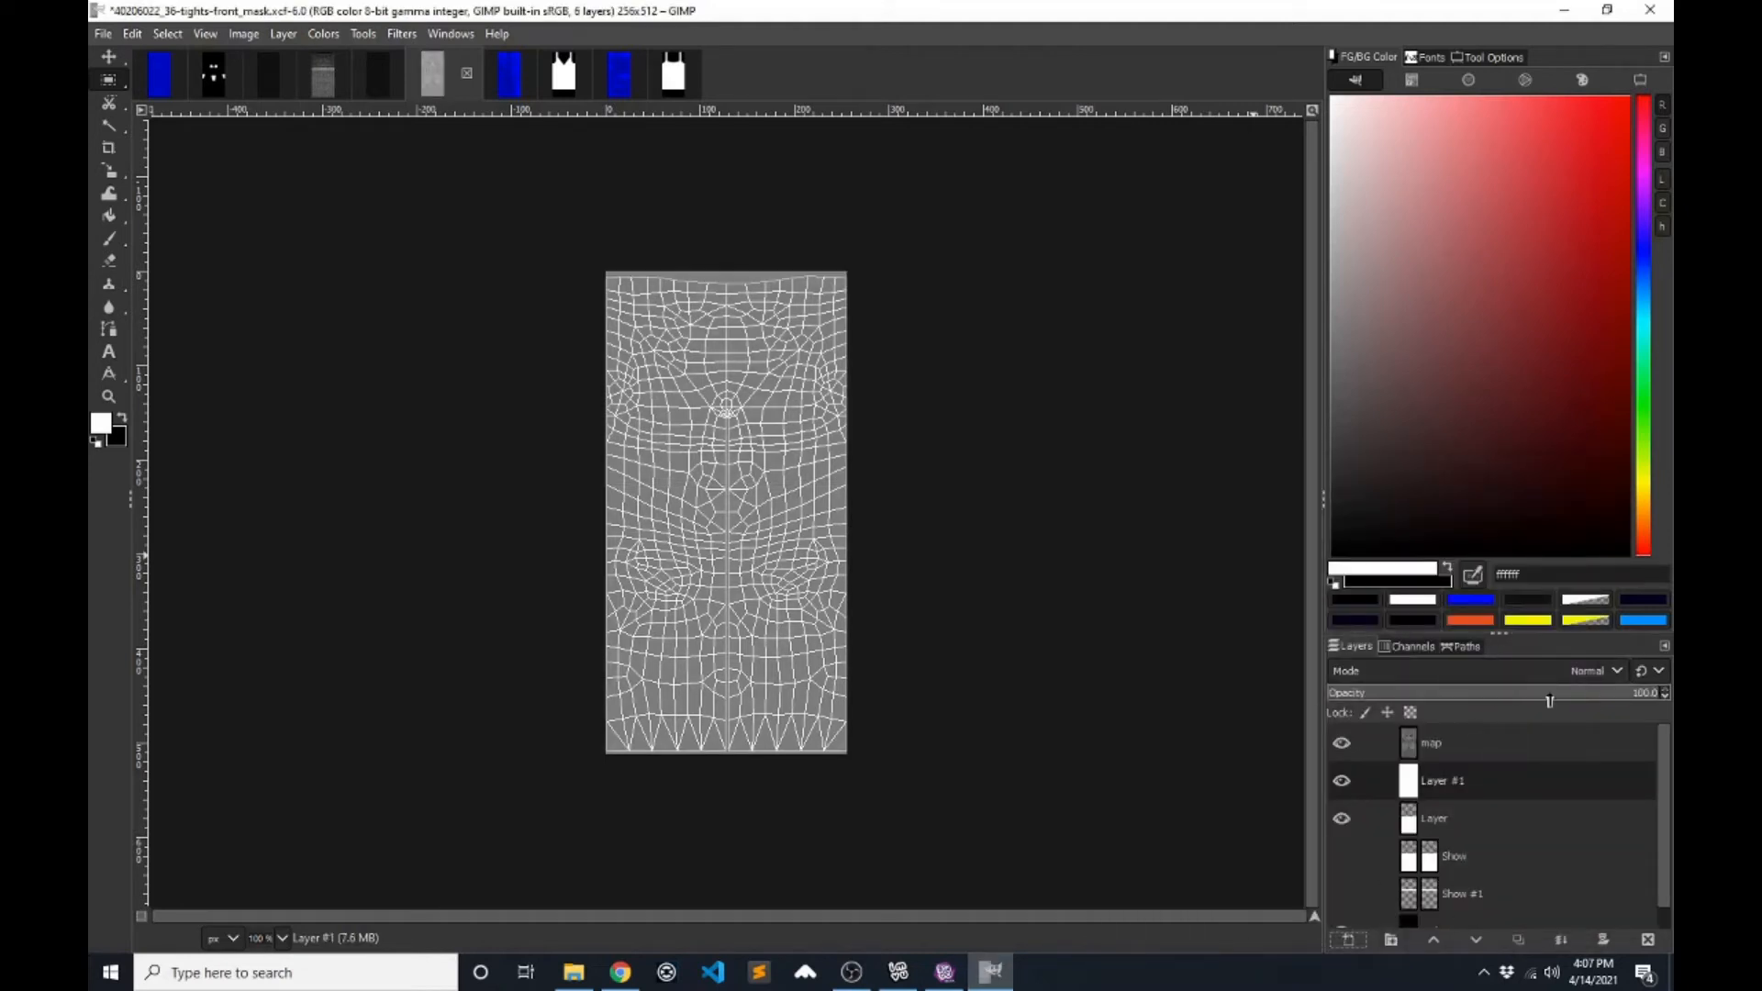
pyautogui.moveTo(1620, 697); pyautogui.dragTo(1563, 706)
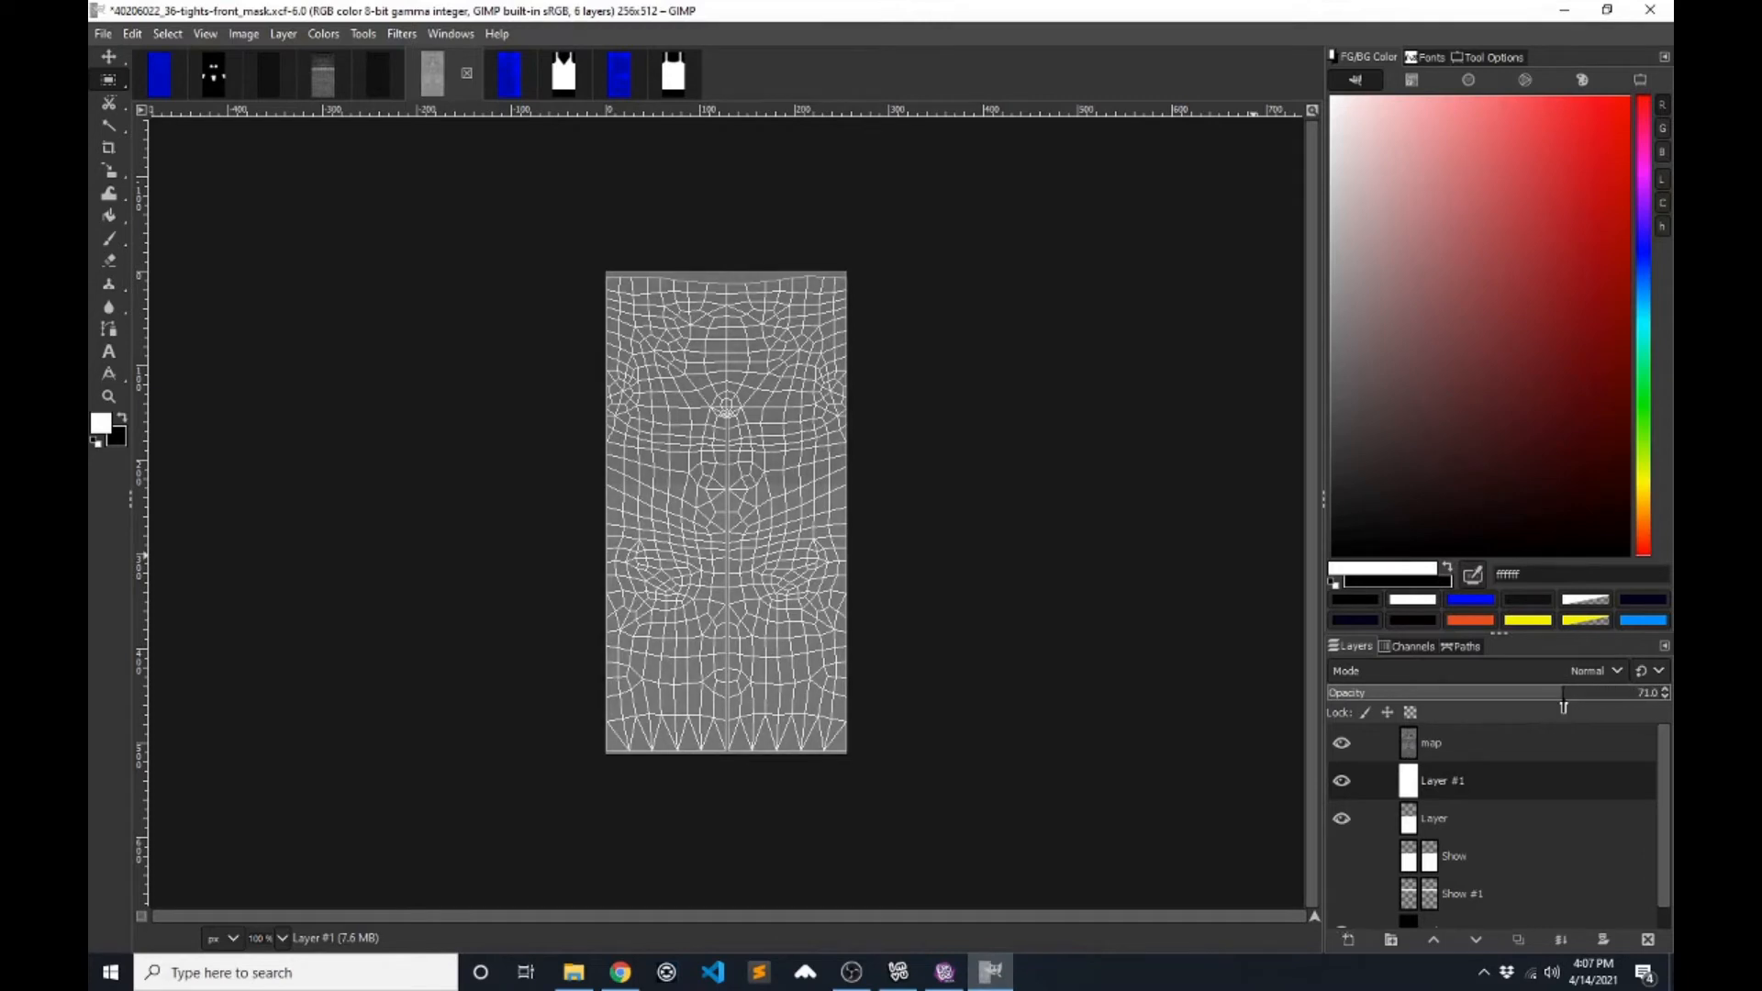
# - Set Layer #1's opacity to 74.4% and clear its upper part down to slightly above the top edge of the trimmed layer beneath
pyautogui.moveTo(1566, 706); pyautogui.dragTo(1580, 697)
pyautogui.press('r')
pyautogui.moveTo(564, 236); pyautogui.dragTo(968, 452)
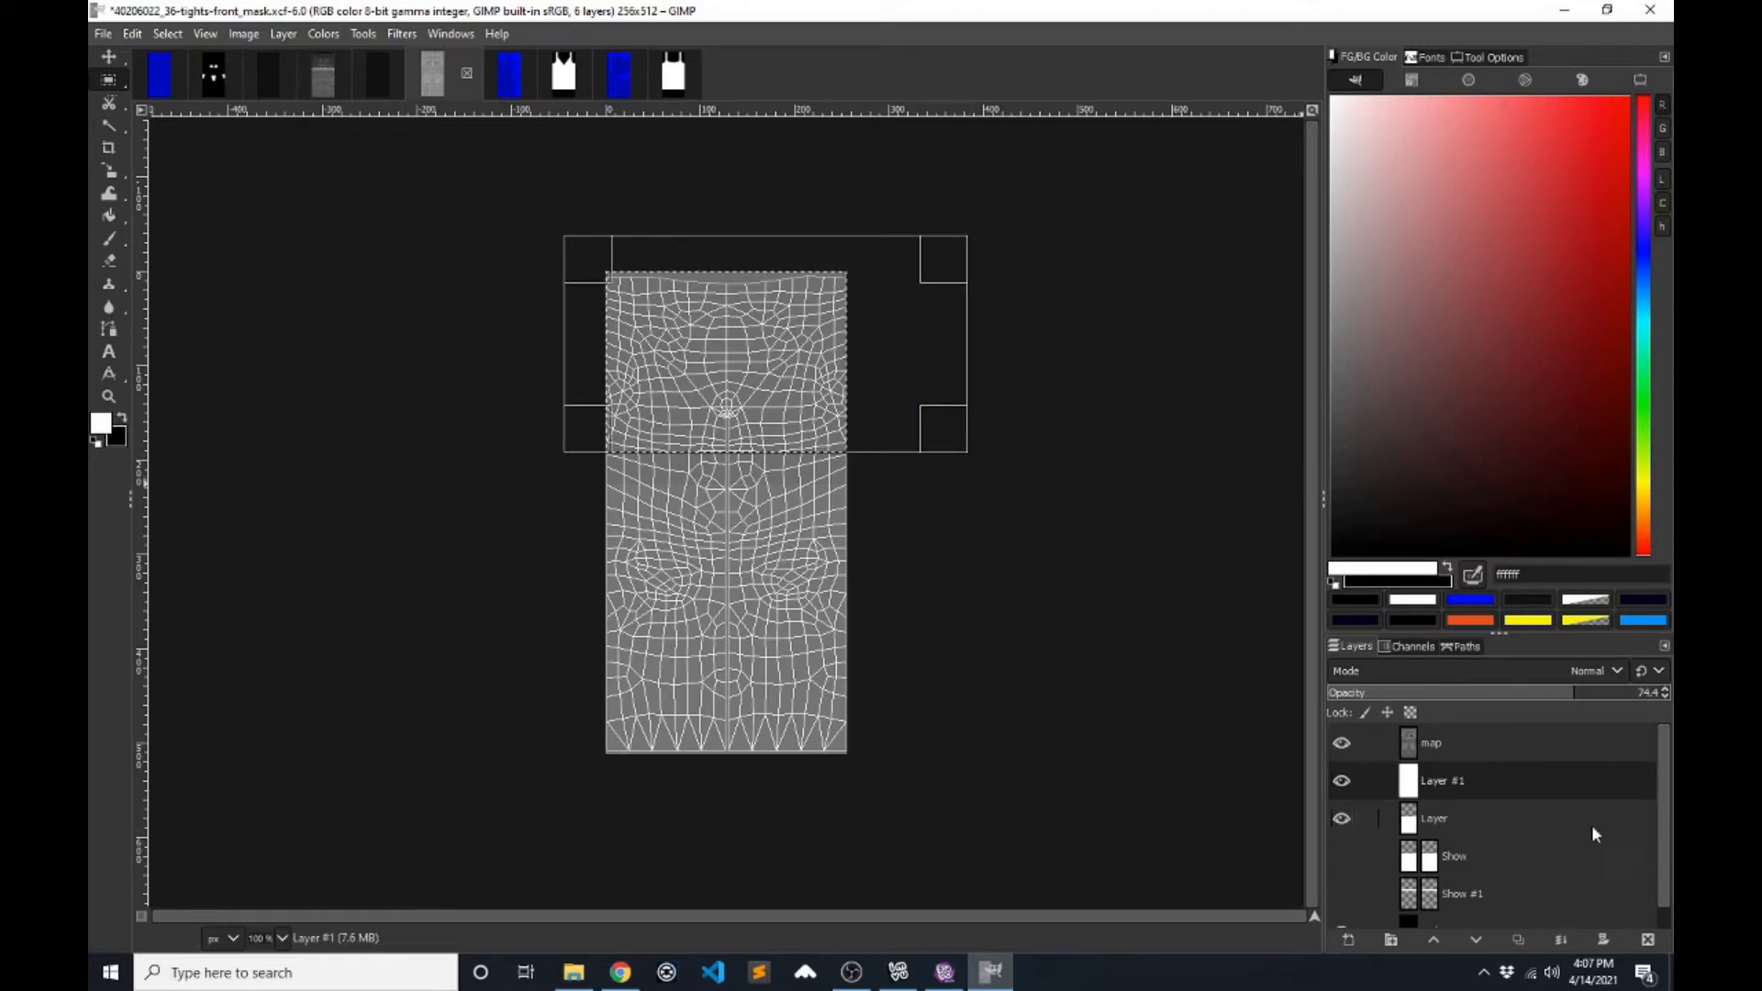
pyautogui.press('Delete')
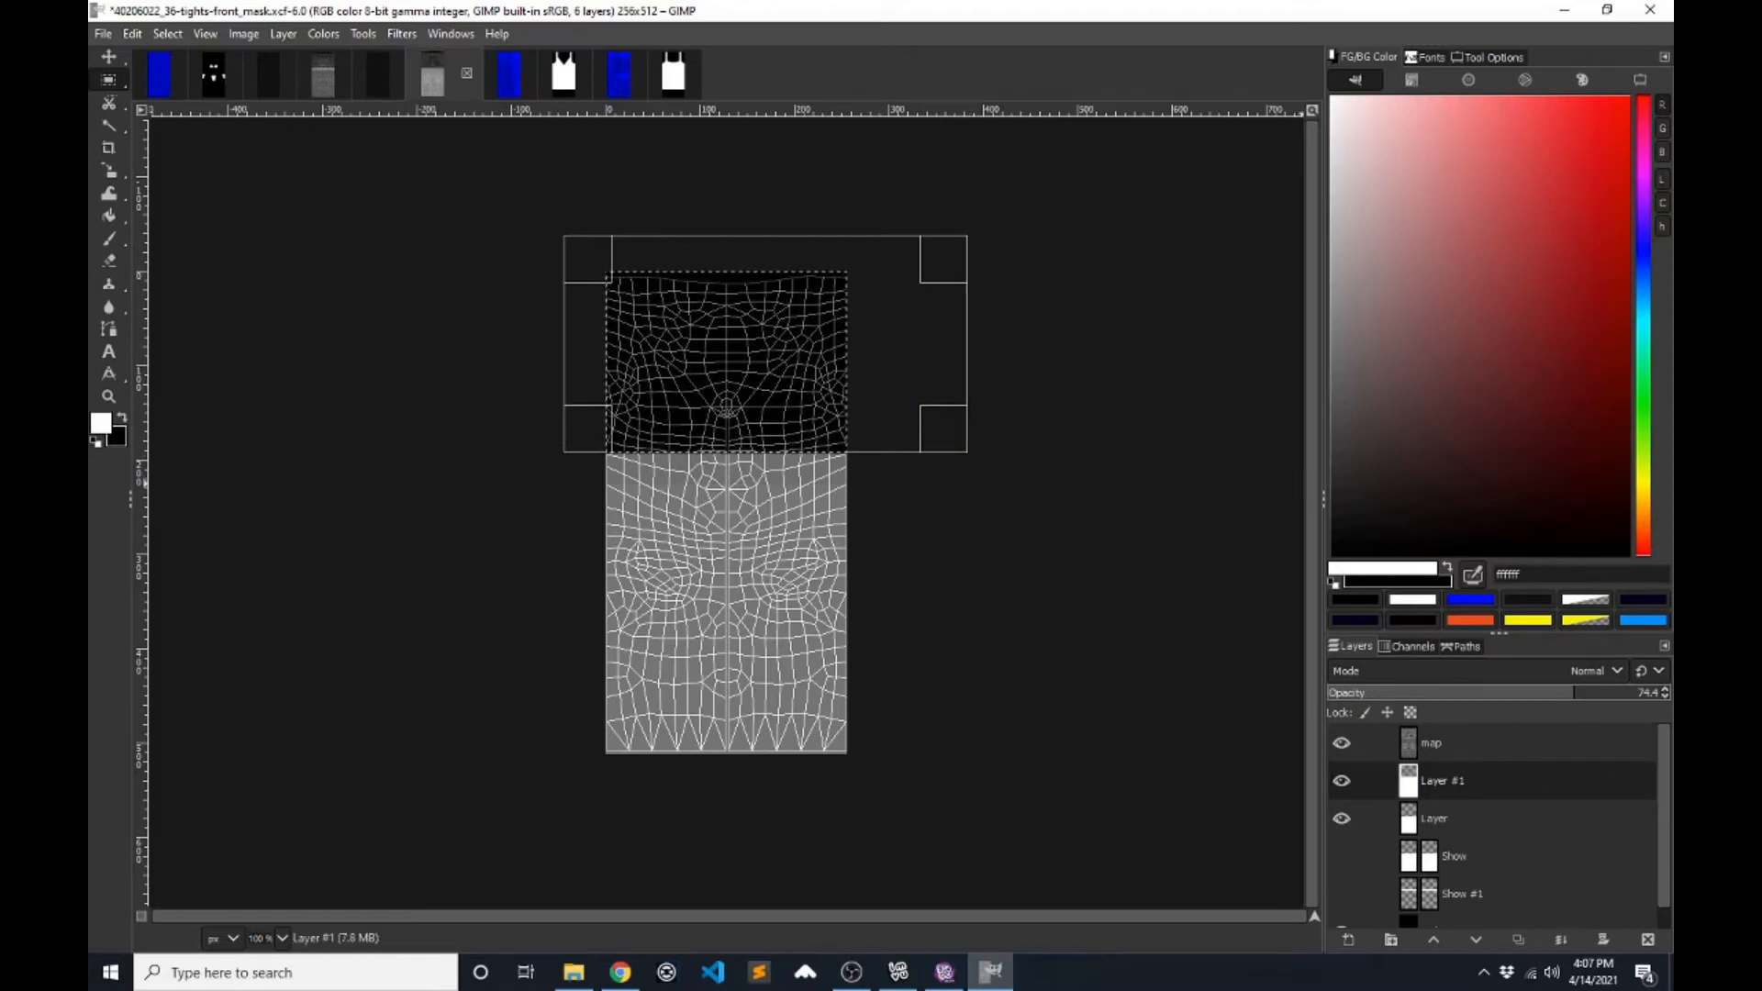
pyautogui.click(1342, 781)
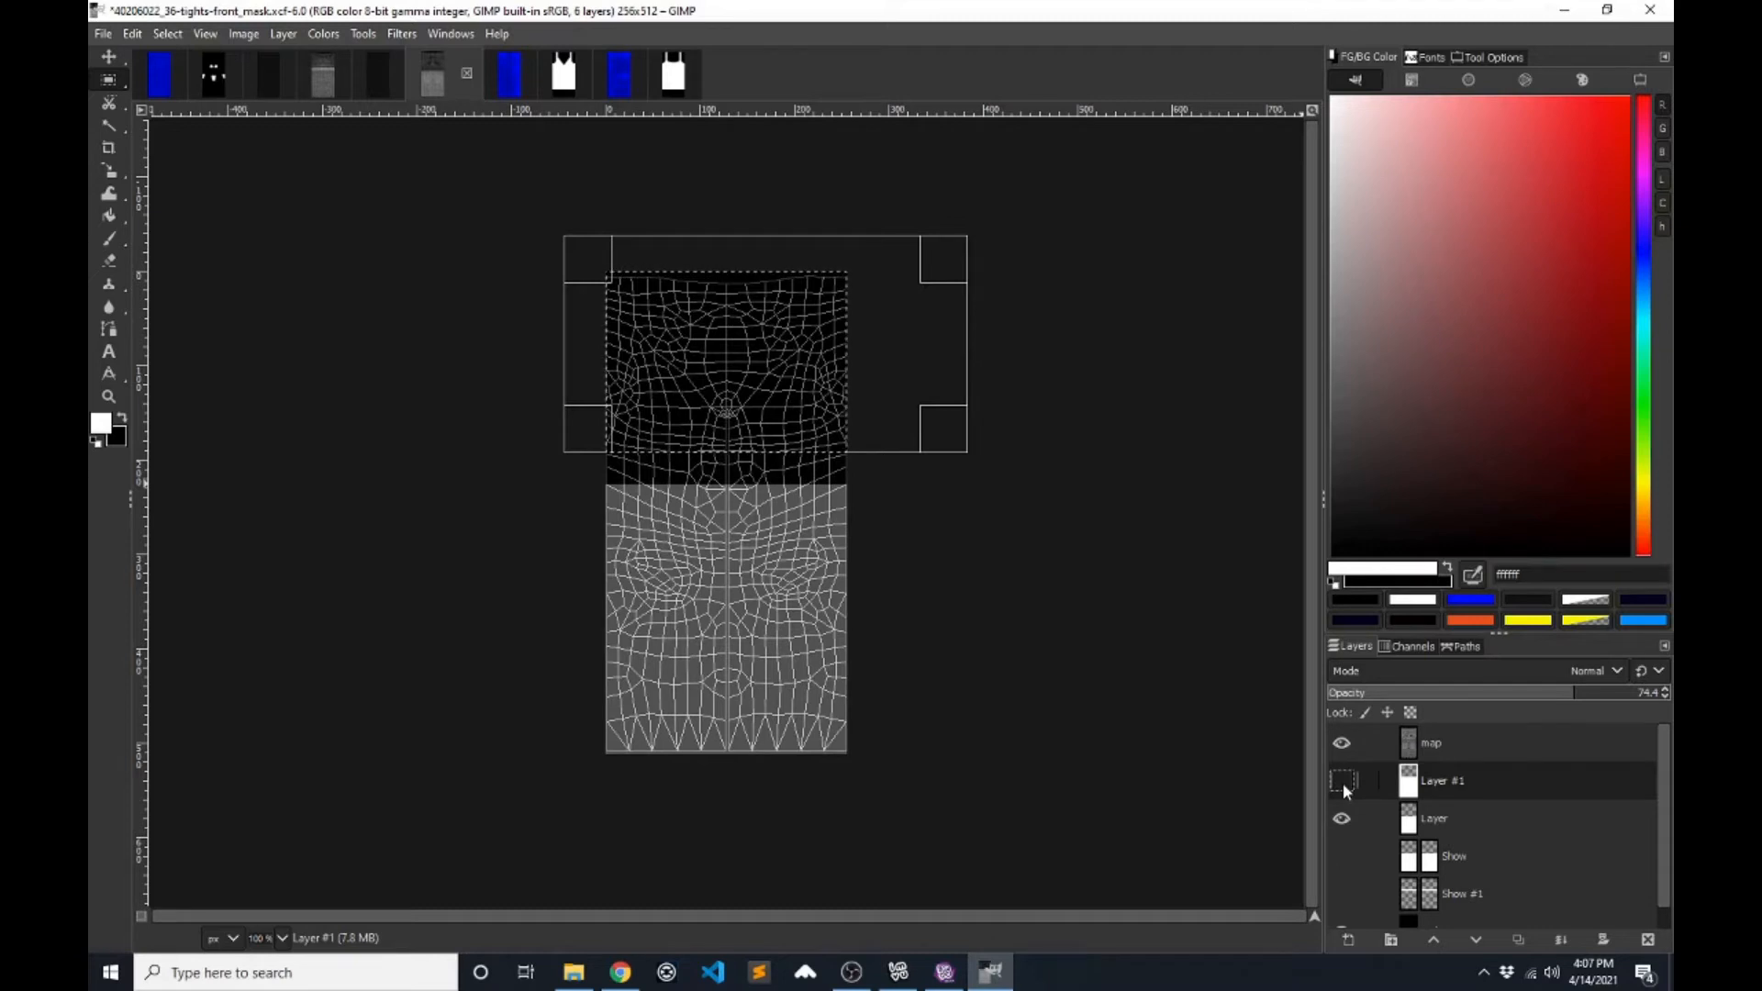
pyautogui.click(1342, 780)
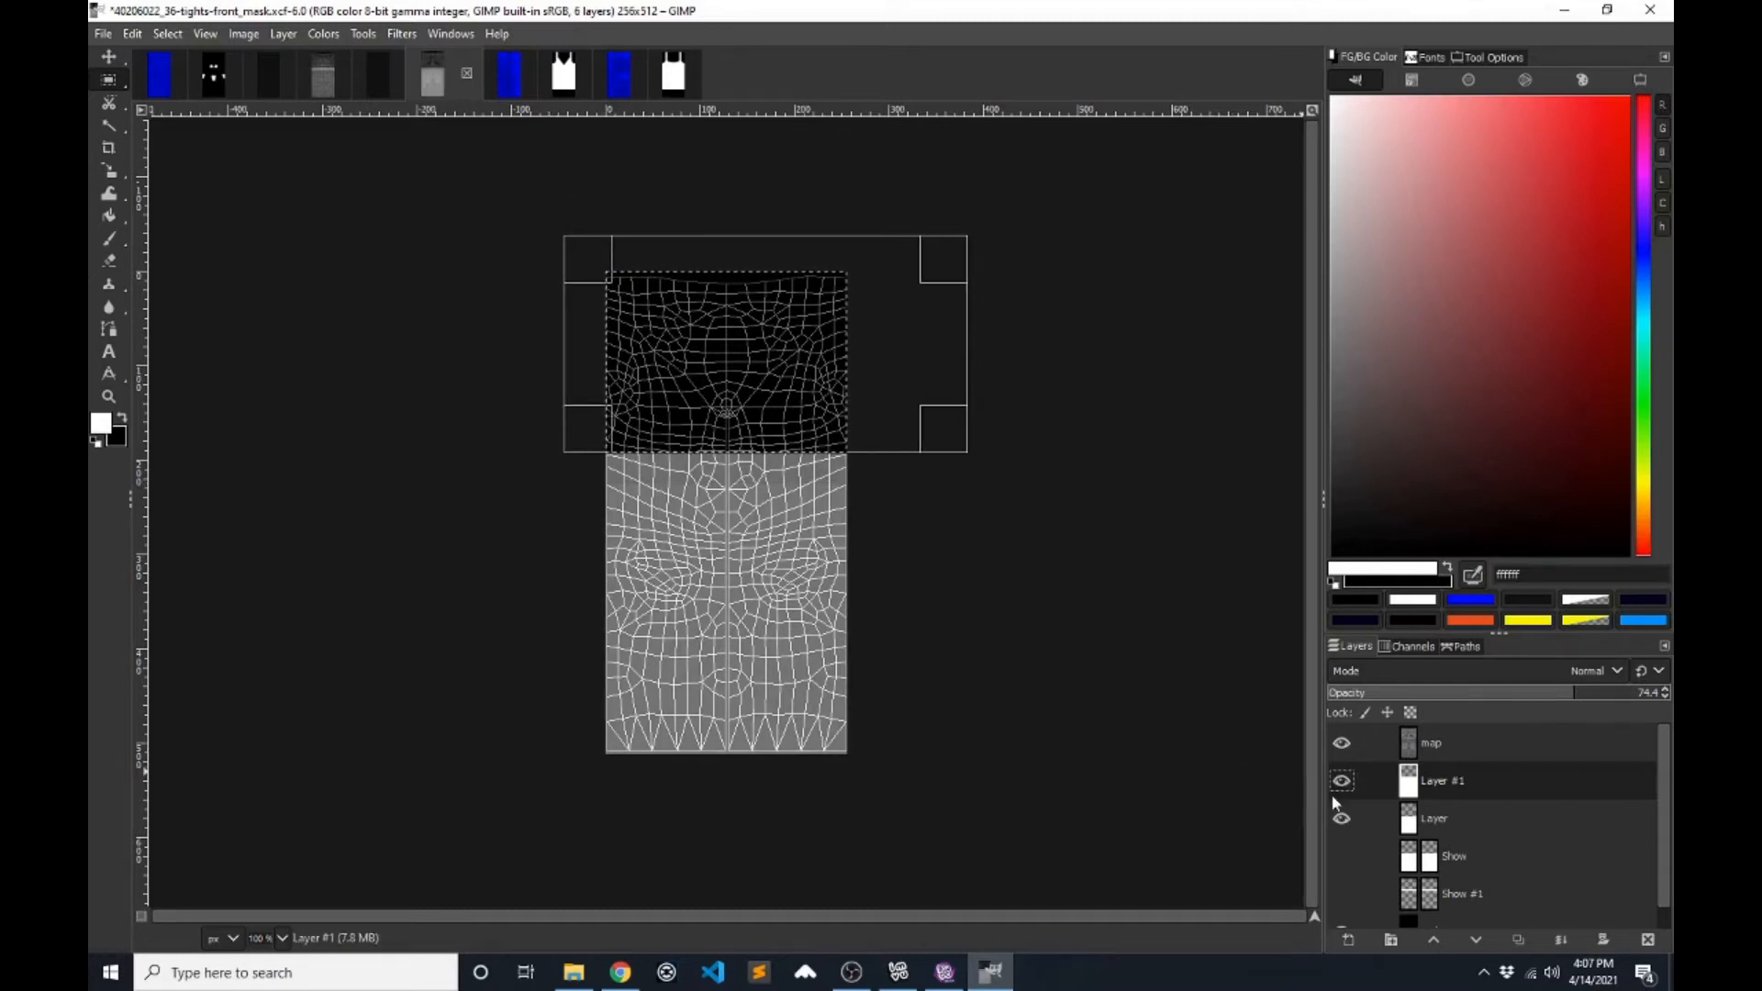
pyautogui.click(1342, 781)
pyautogui.click(1342, 781)
# - Try to clear Layer #1 further down to the top edge of the trimmed layer beneath, and undo it
pyautogui.click(524, 173)
pyautogui.moveTo(525, 173); pyautogui.dragTo(954, 484)
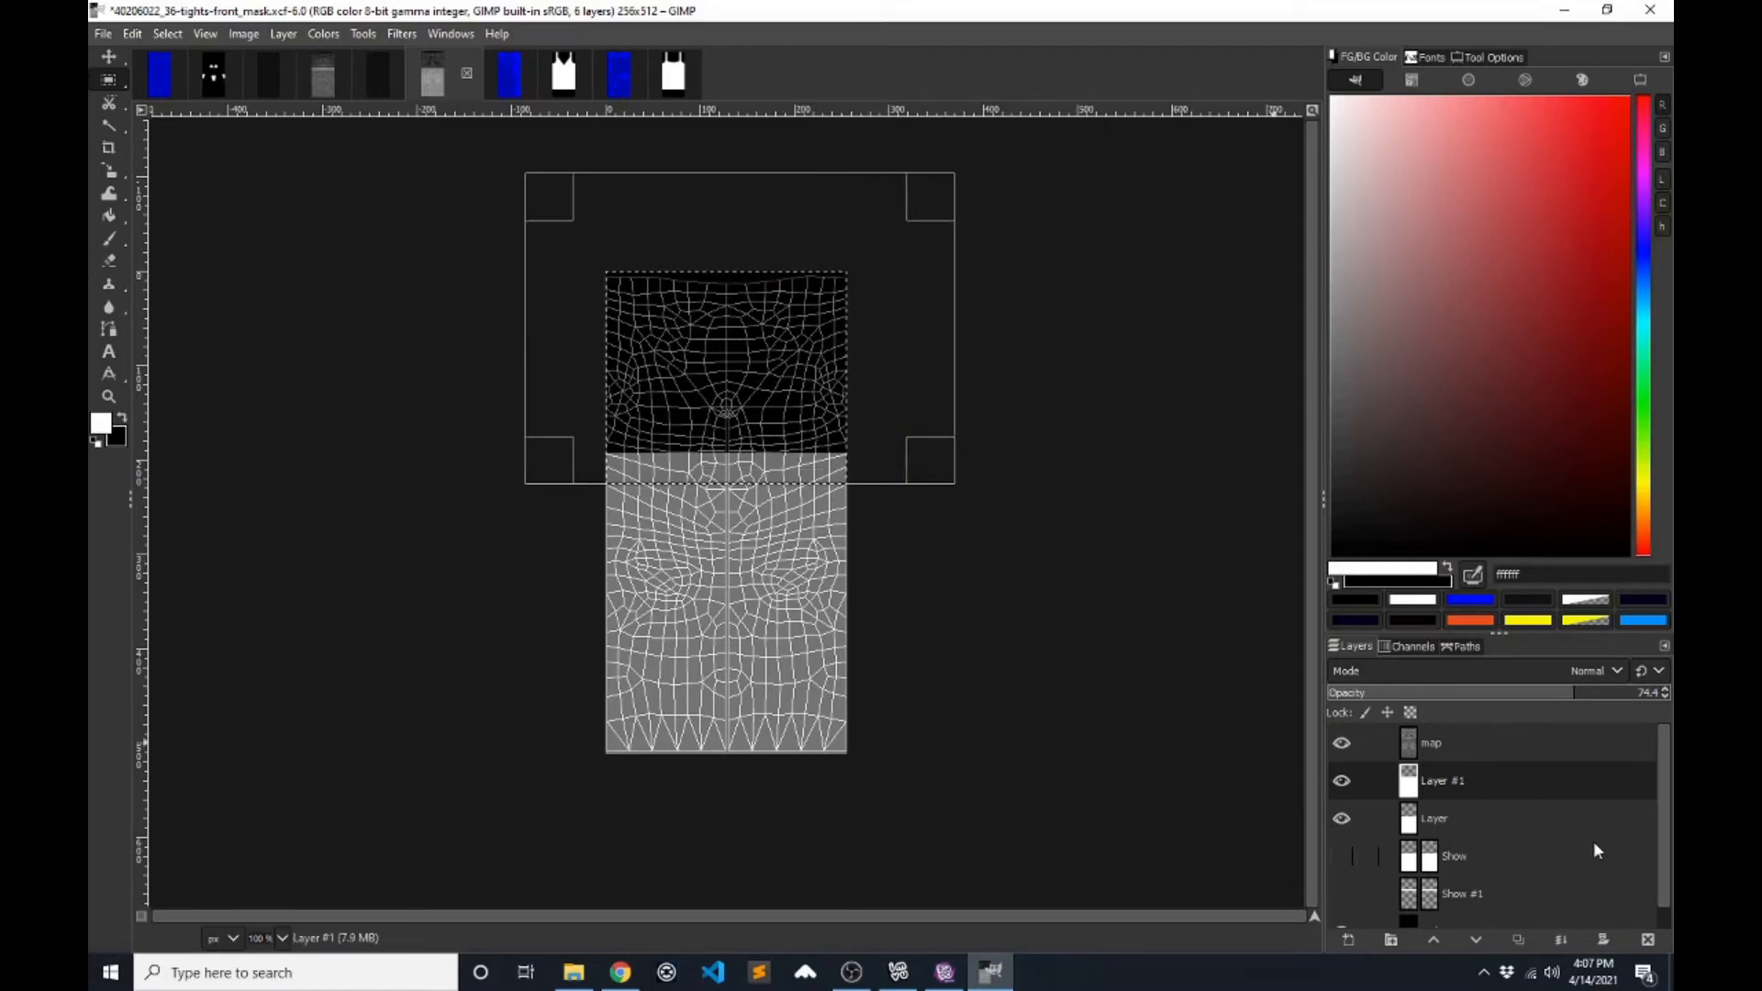
pyautogui.press('Delete')
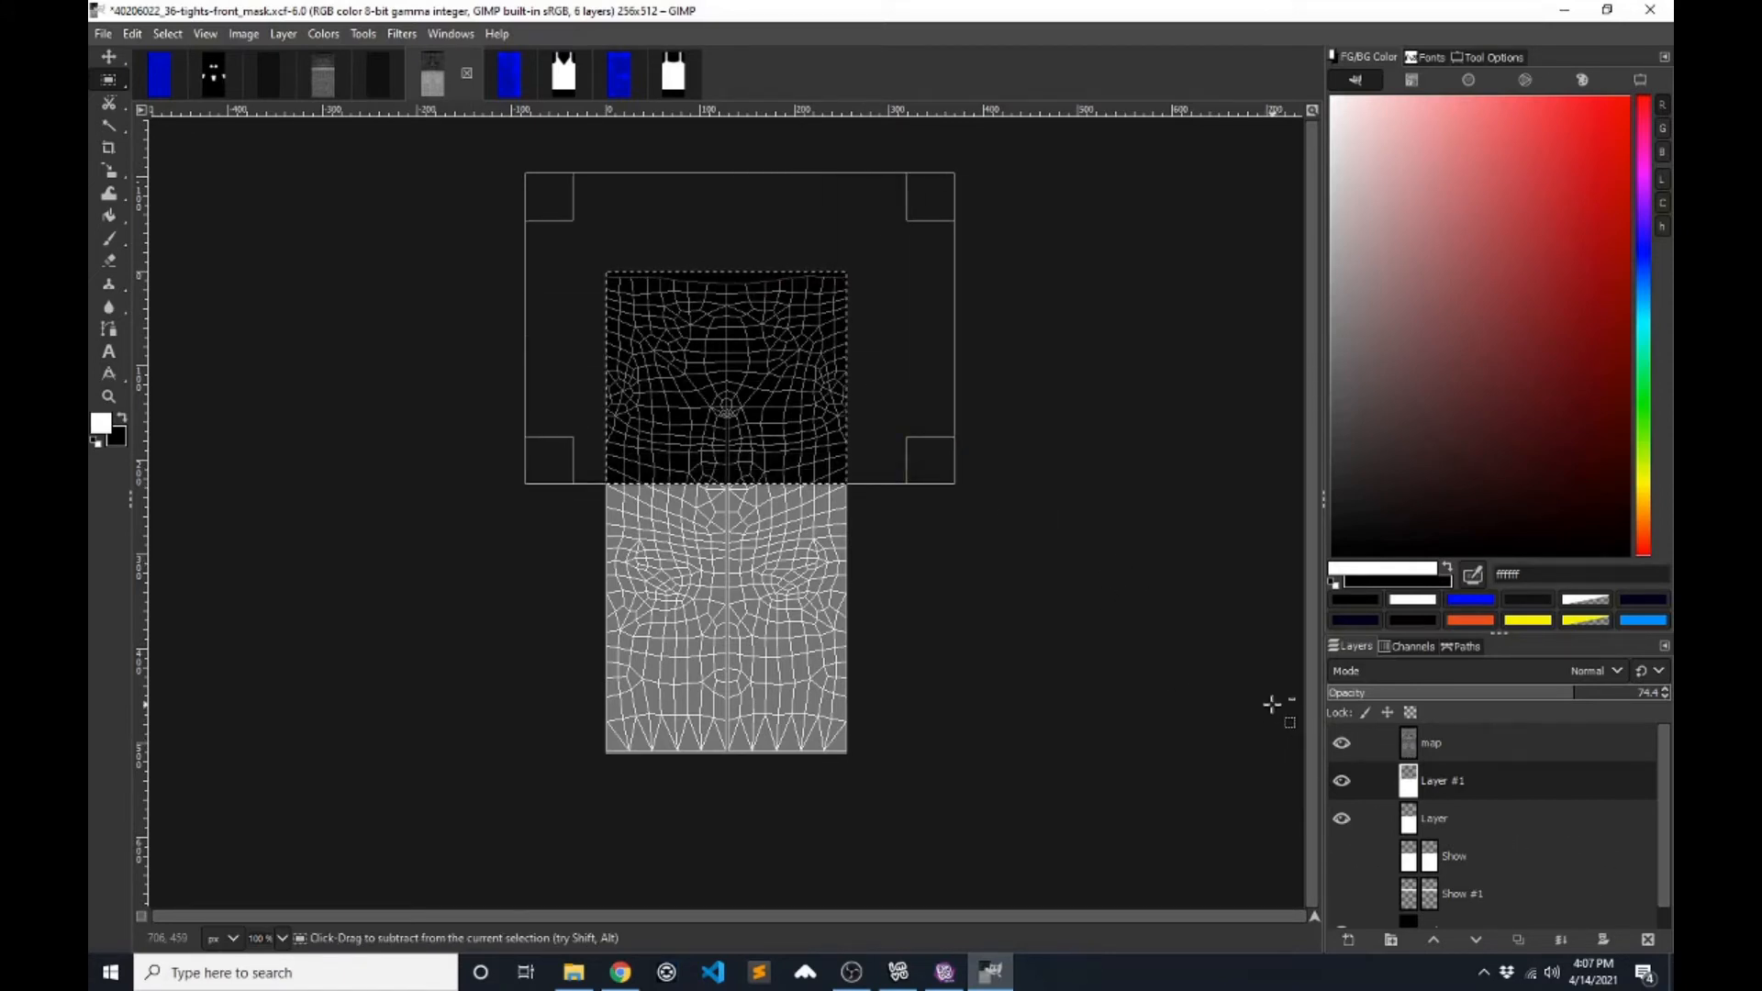
pyautogui.hotkey('ctrl', 'z')
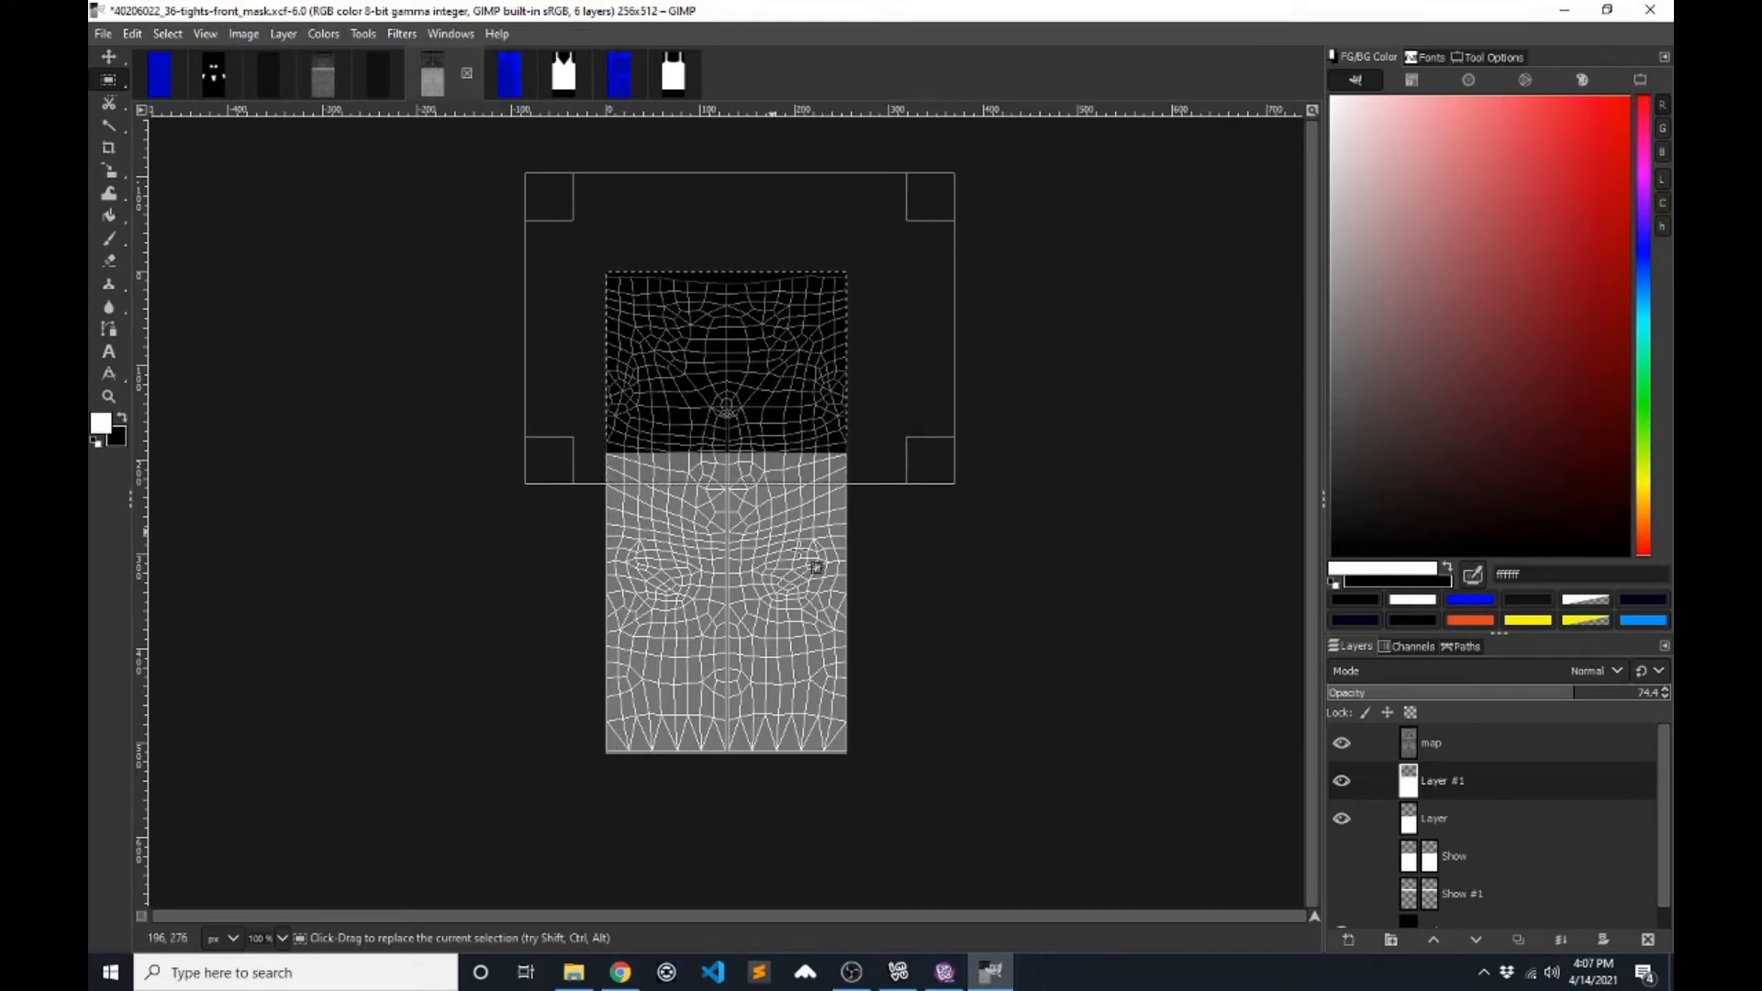
# - Clear Layer #1 below the underlying layer's top edge to leave a narrow band, deselect, and hide the map wireframe
pyautogui.moveTo(948, 801); pyautogui.dragTo(472, 483)
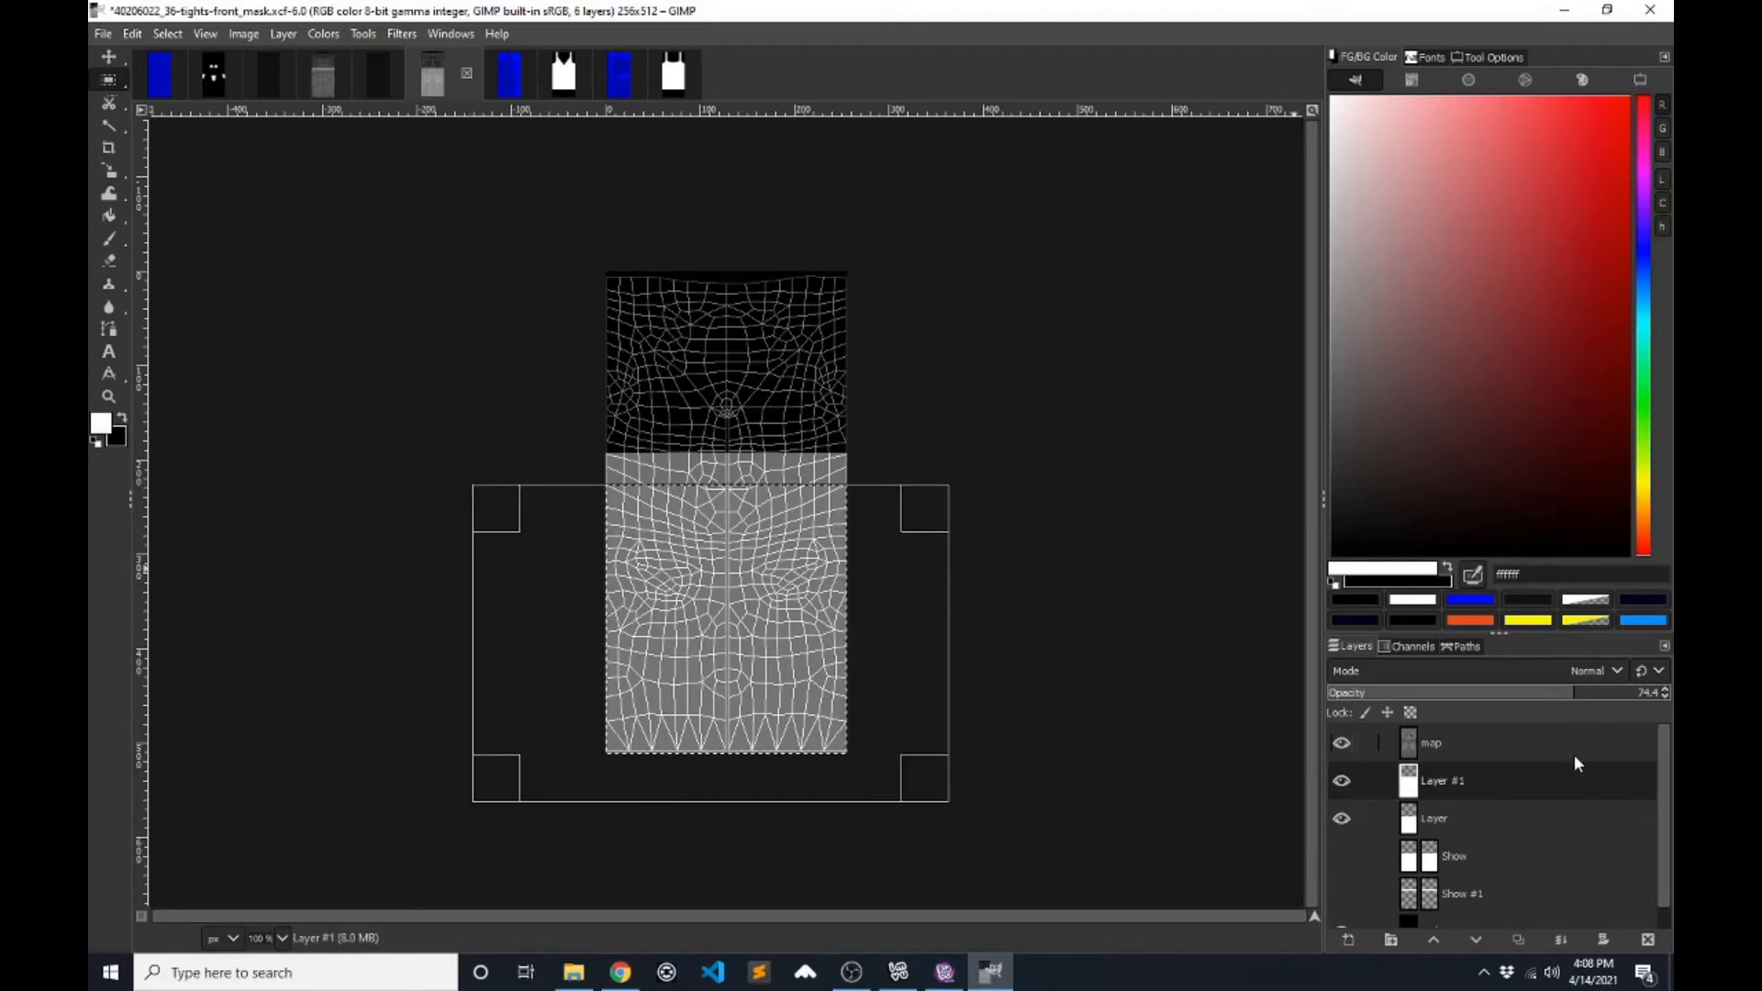
pyautogui.press('Delete')
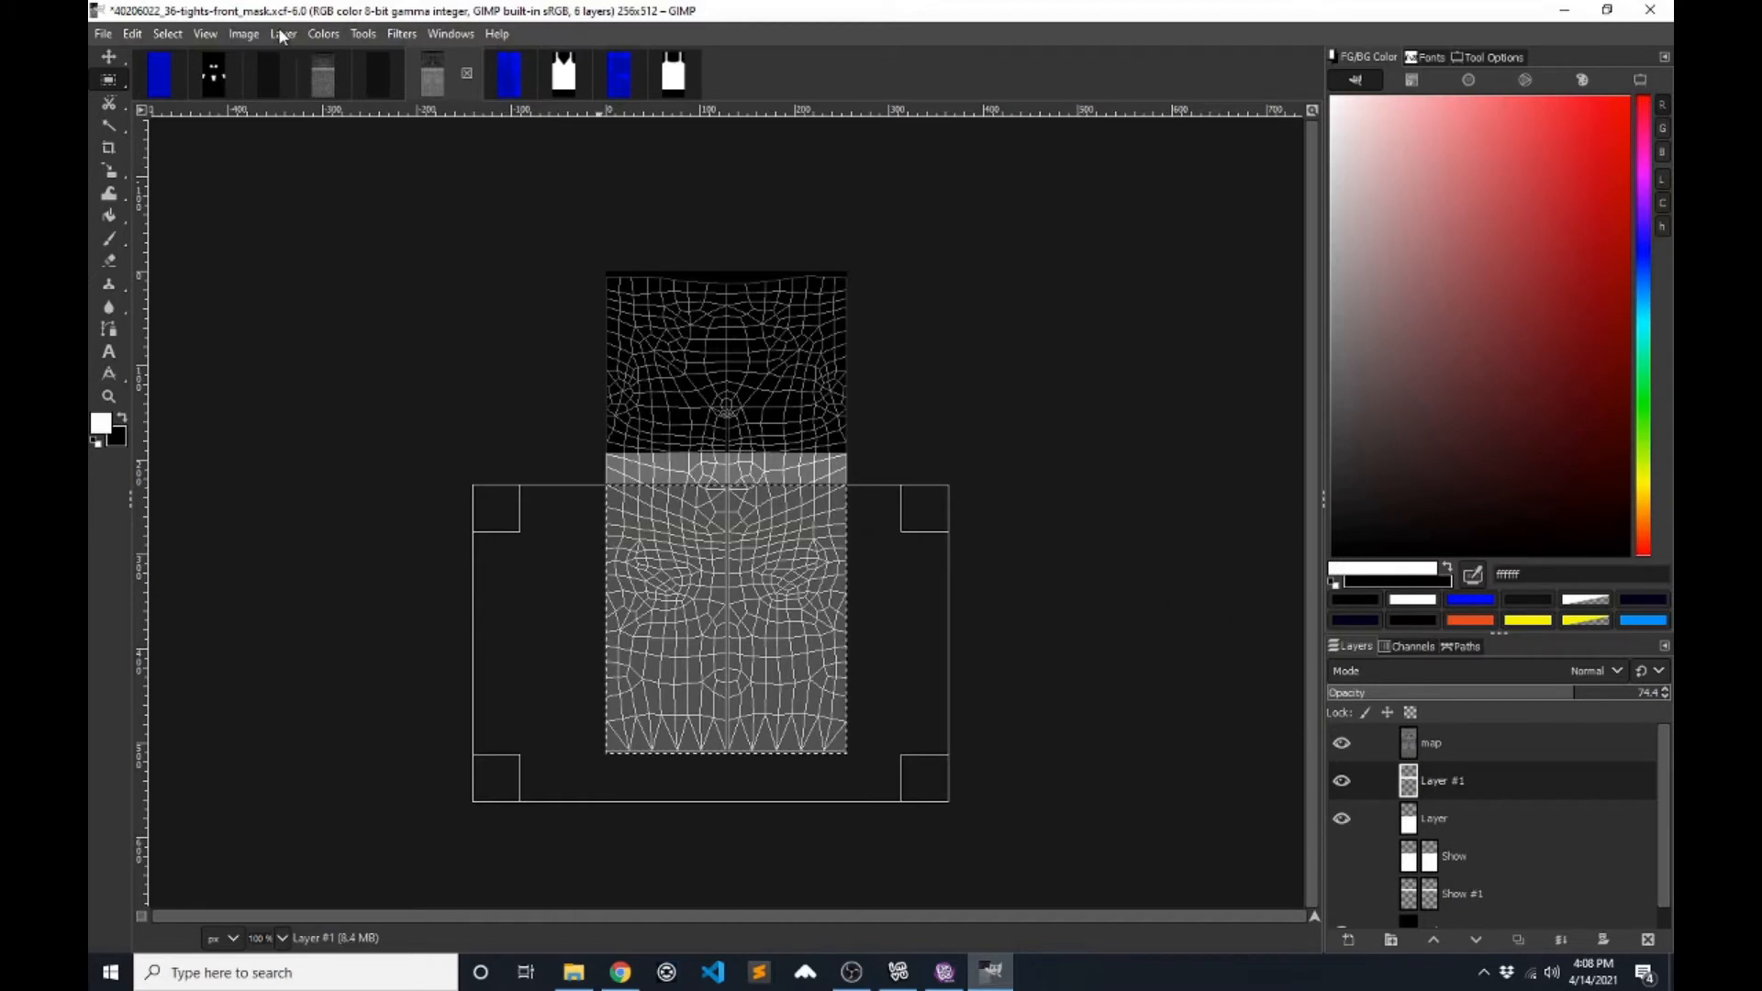
pyautogui.click(168, 34)
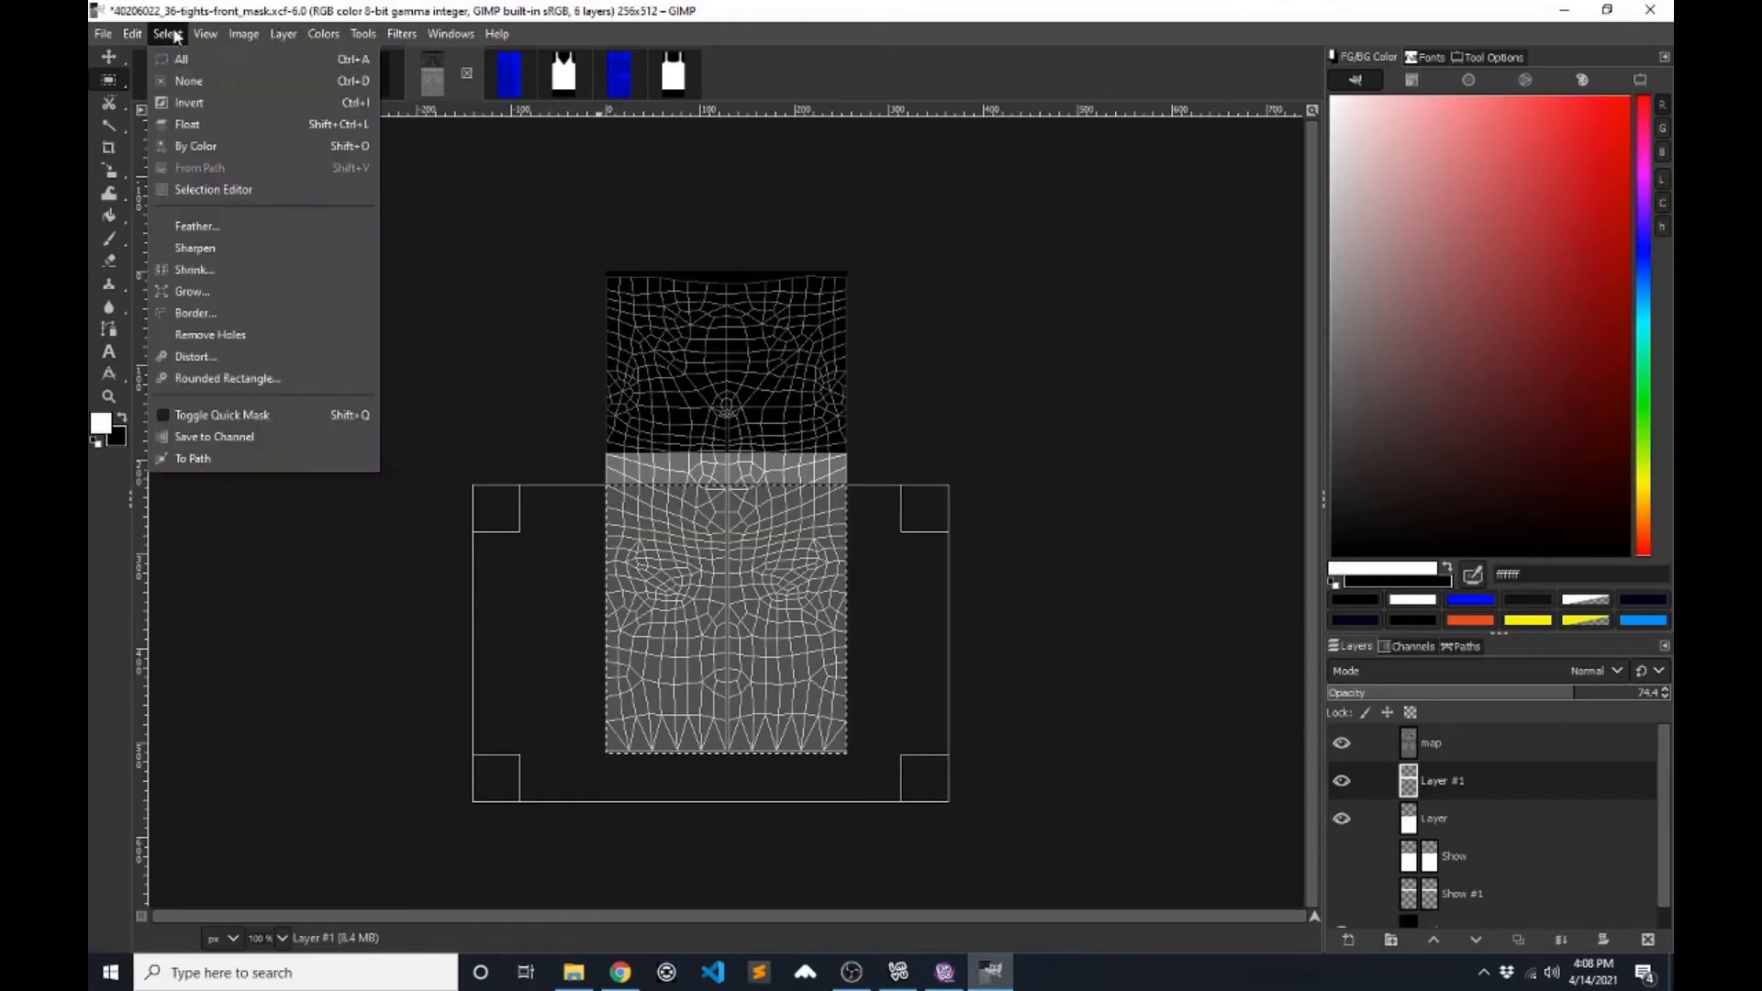
pyautogui.click(183, 75)
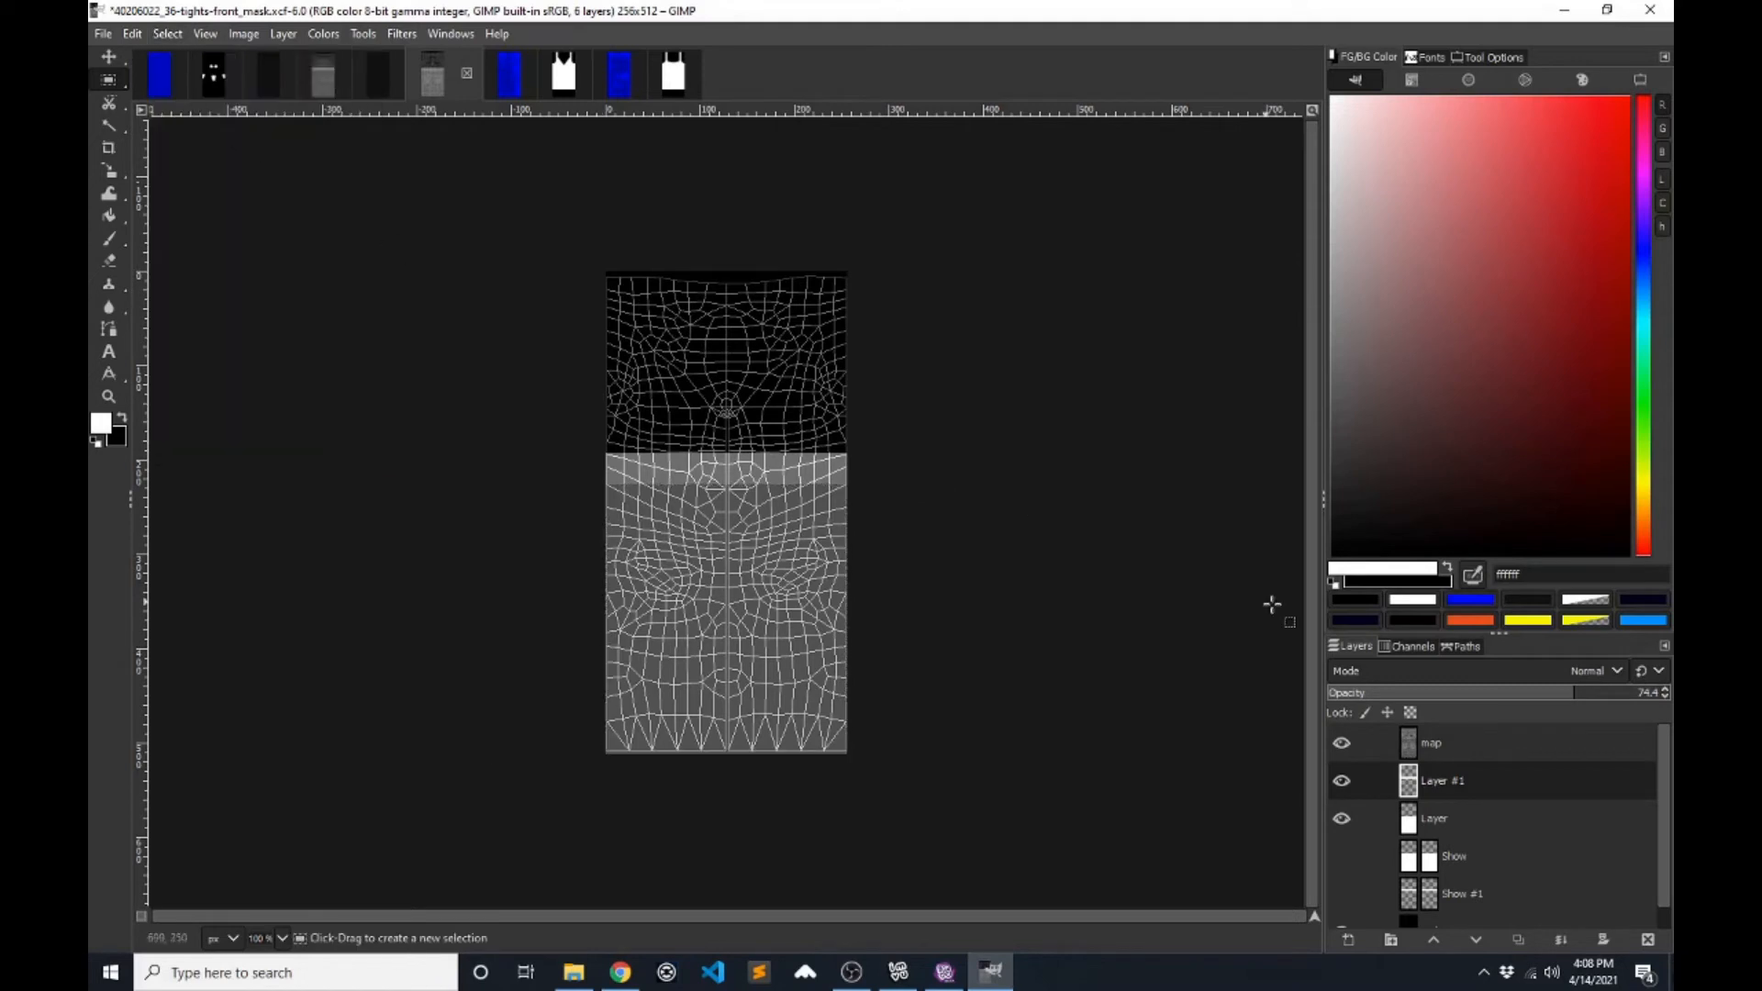
pyautogui.click(1340, 743)
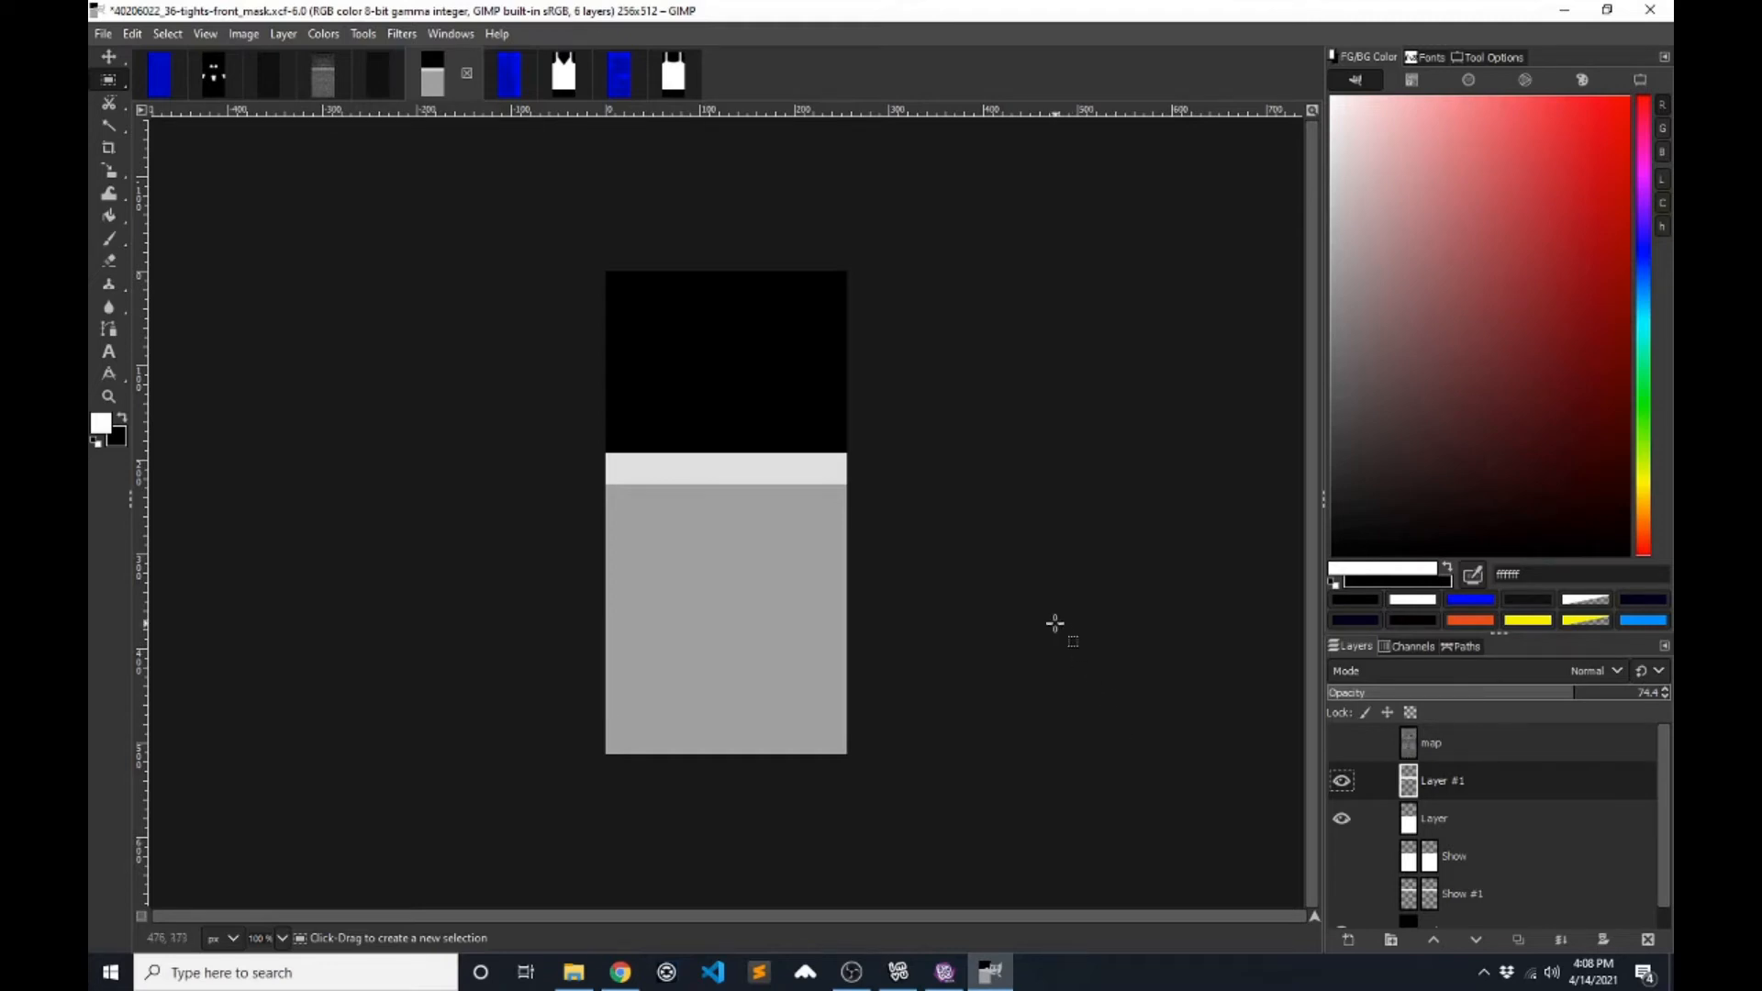
# - In the dress-front texture, hide the Blue #1 and Folds - Inverted layers, keeping only Blue over White displayed
pyautogui.click(503, 71)
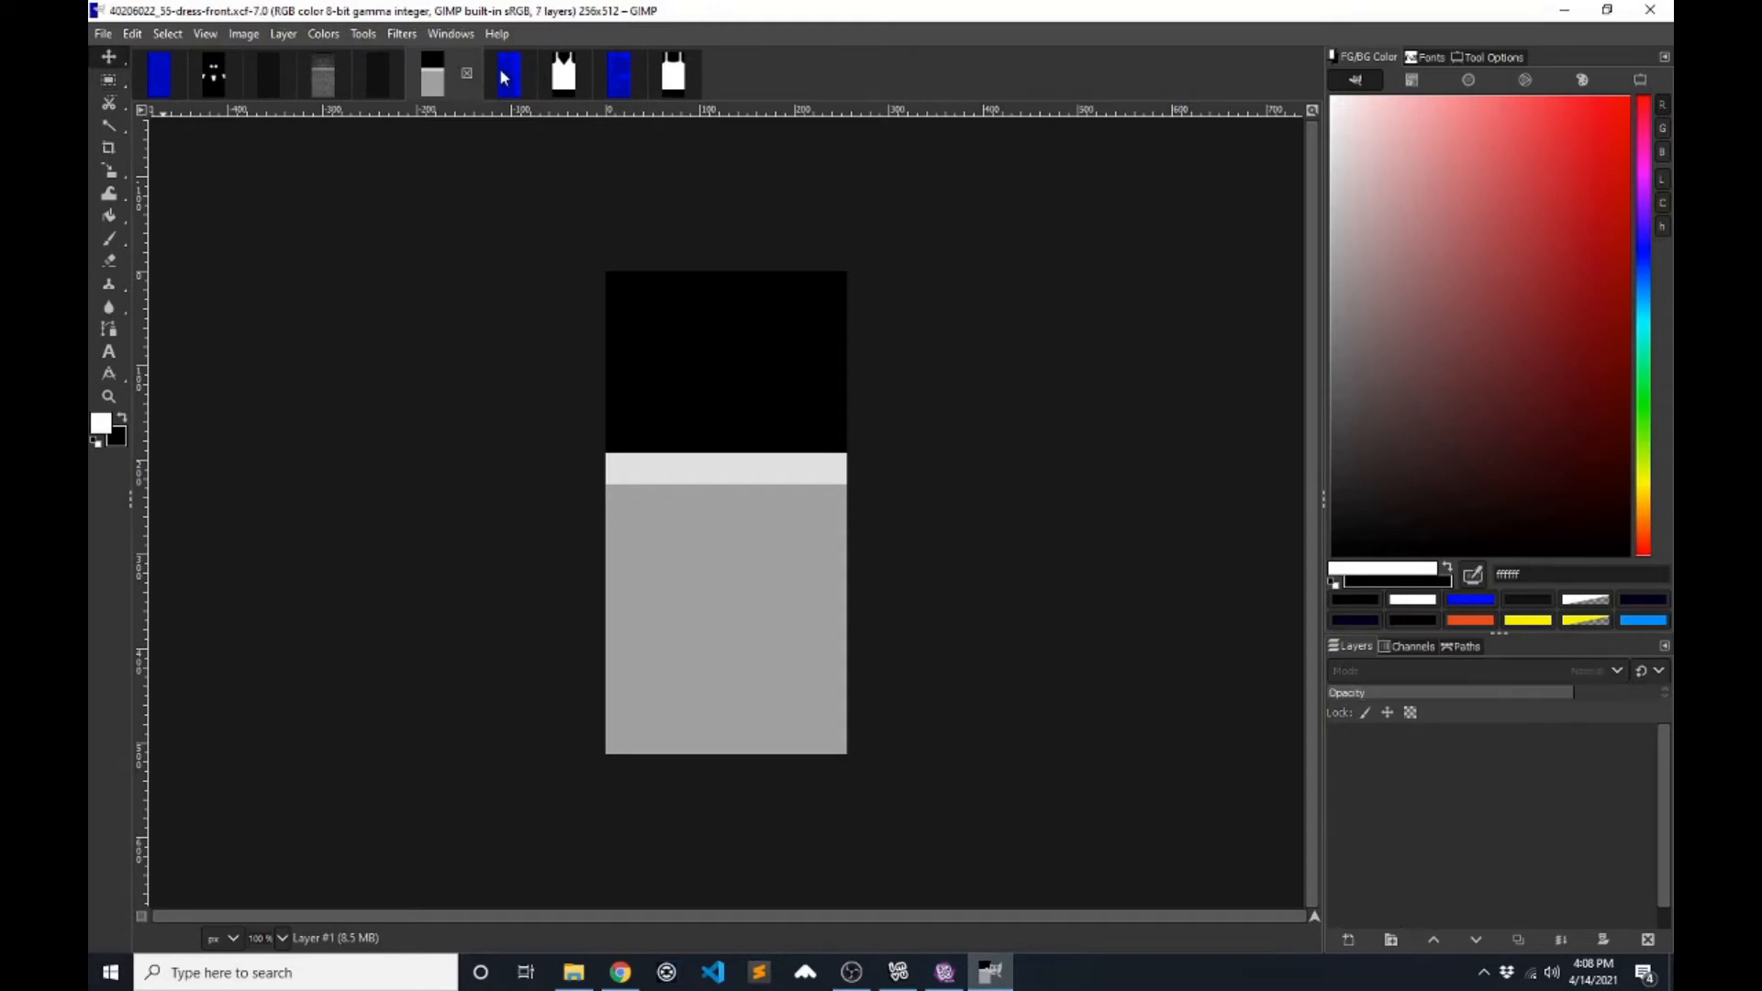
pyautogui.click(564, 74)
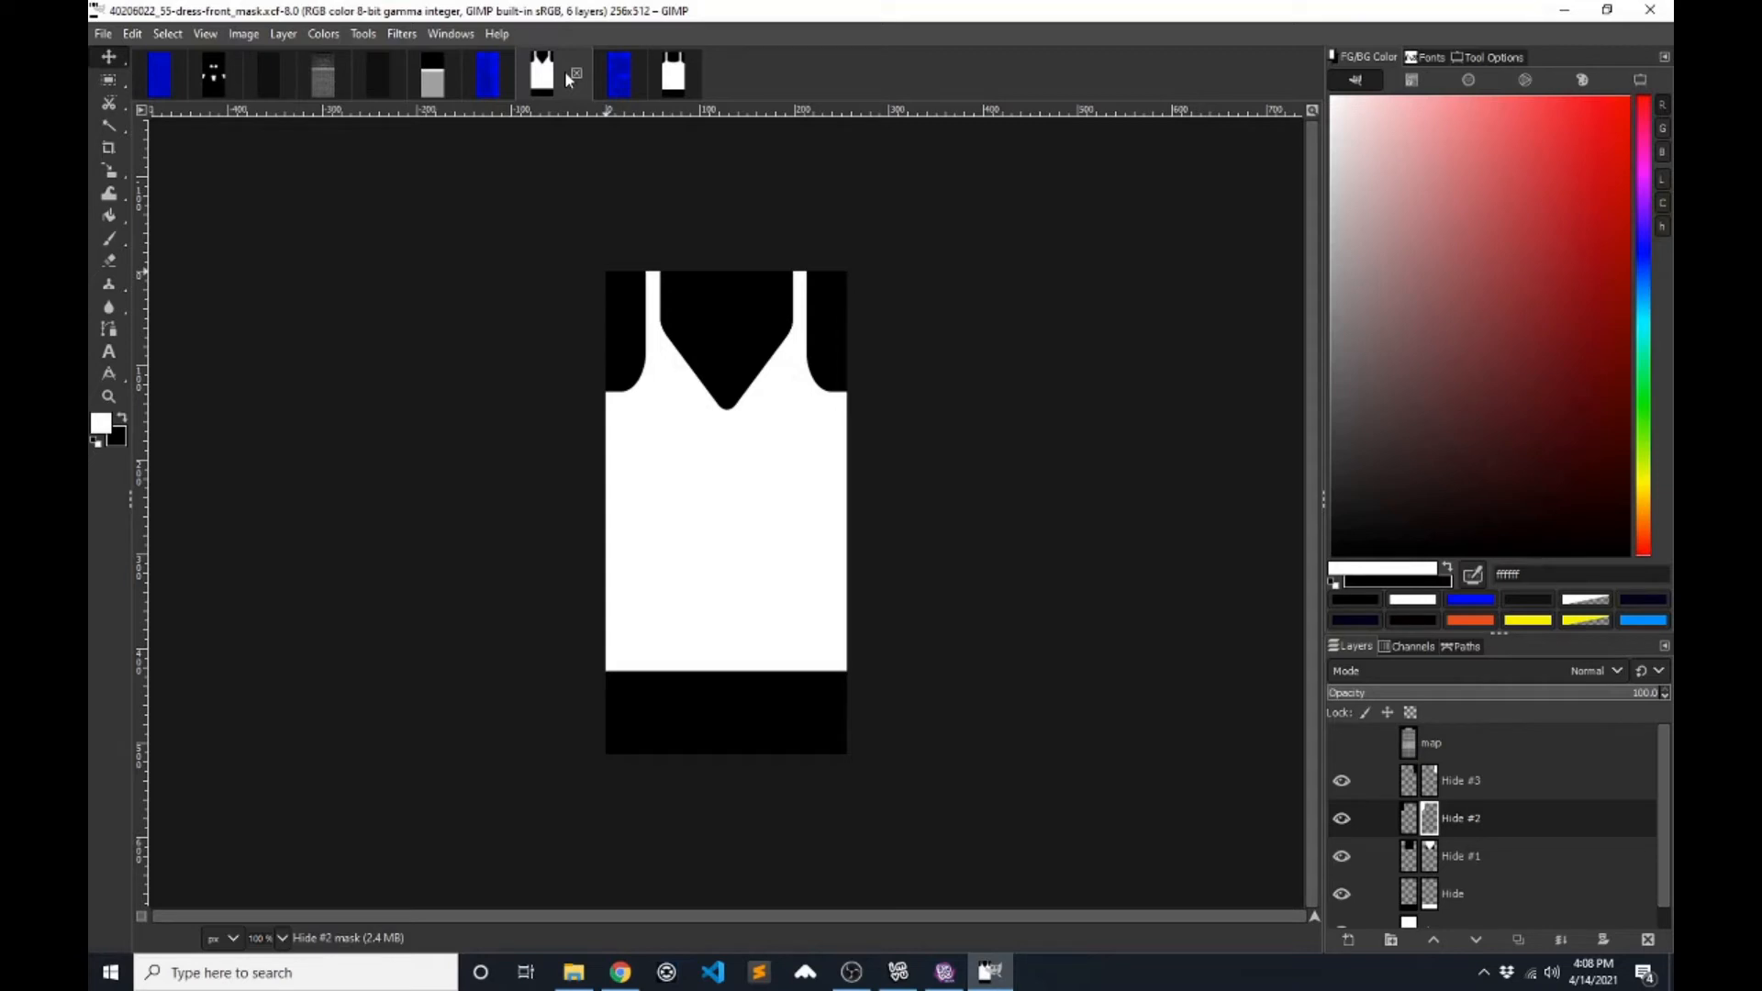
pyautogui.click(487, 75)
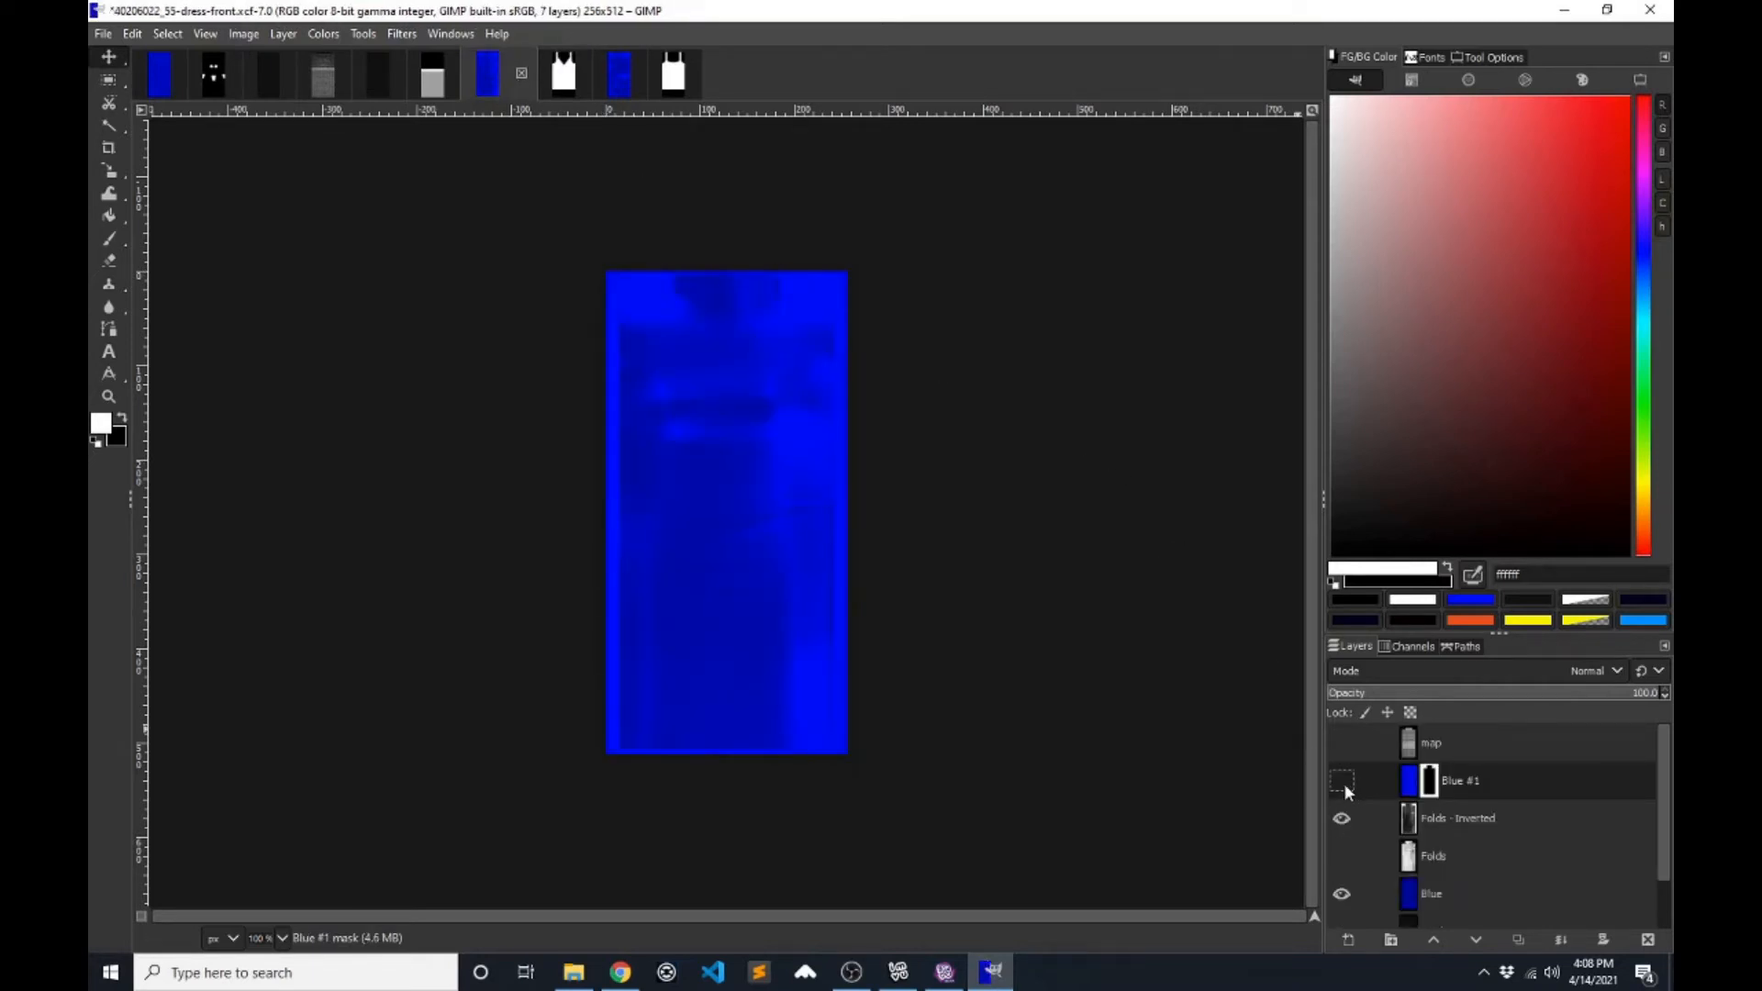
pyautogui.click(1342, 819)
pyautogui.scroll(-1, 1345, 826)
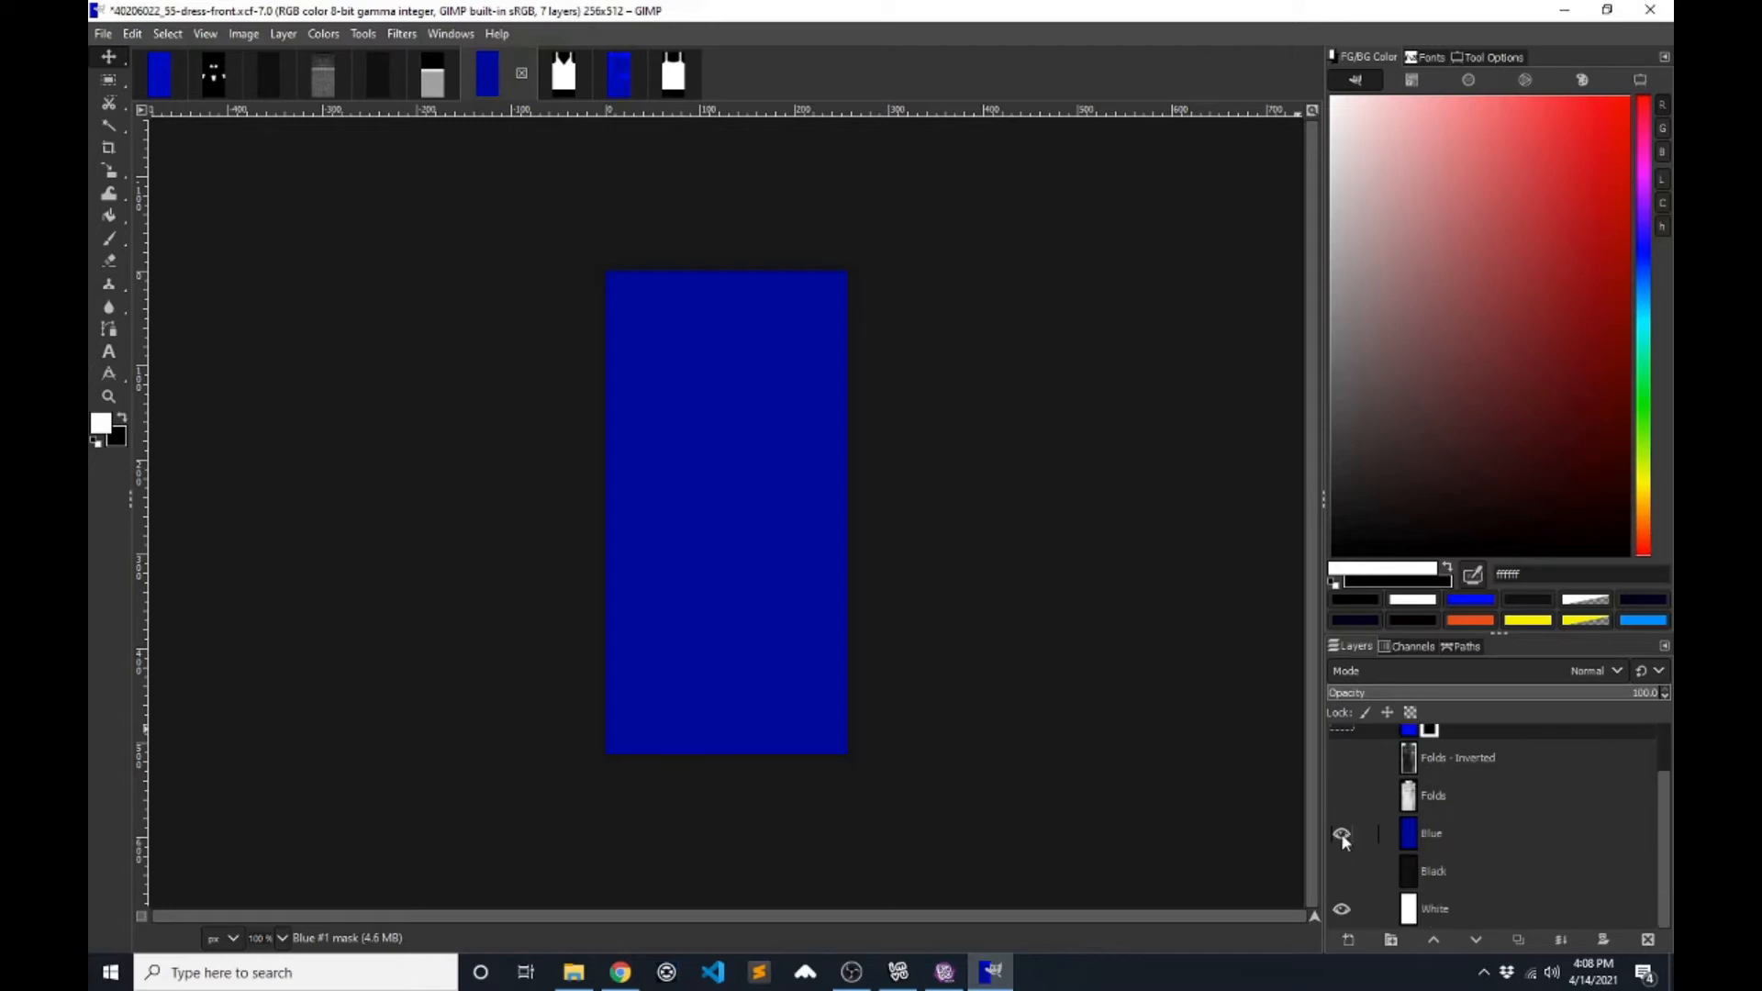
pyautogui.click(1341, 834)
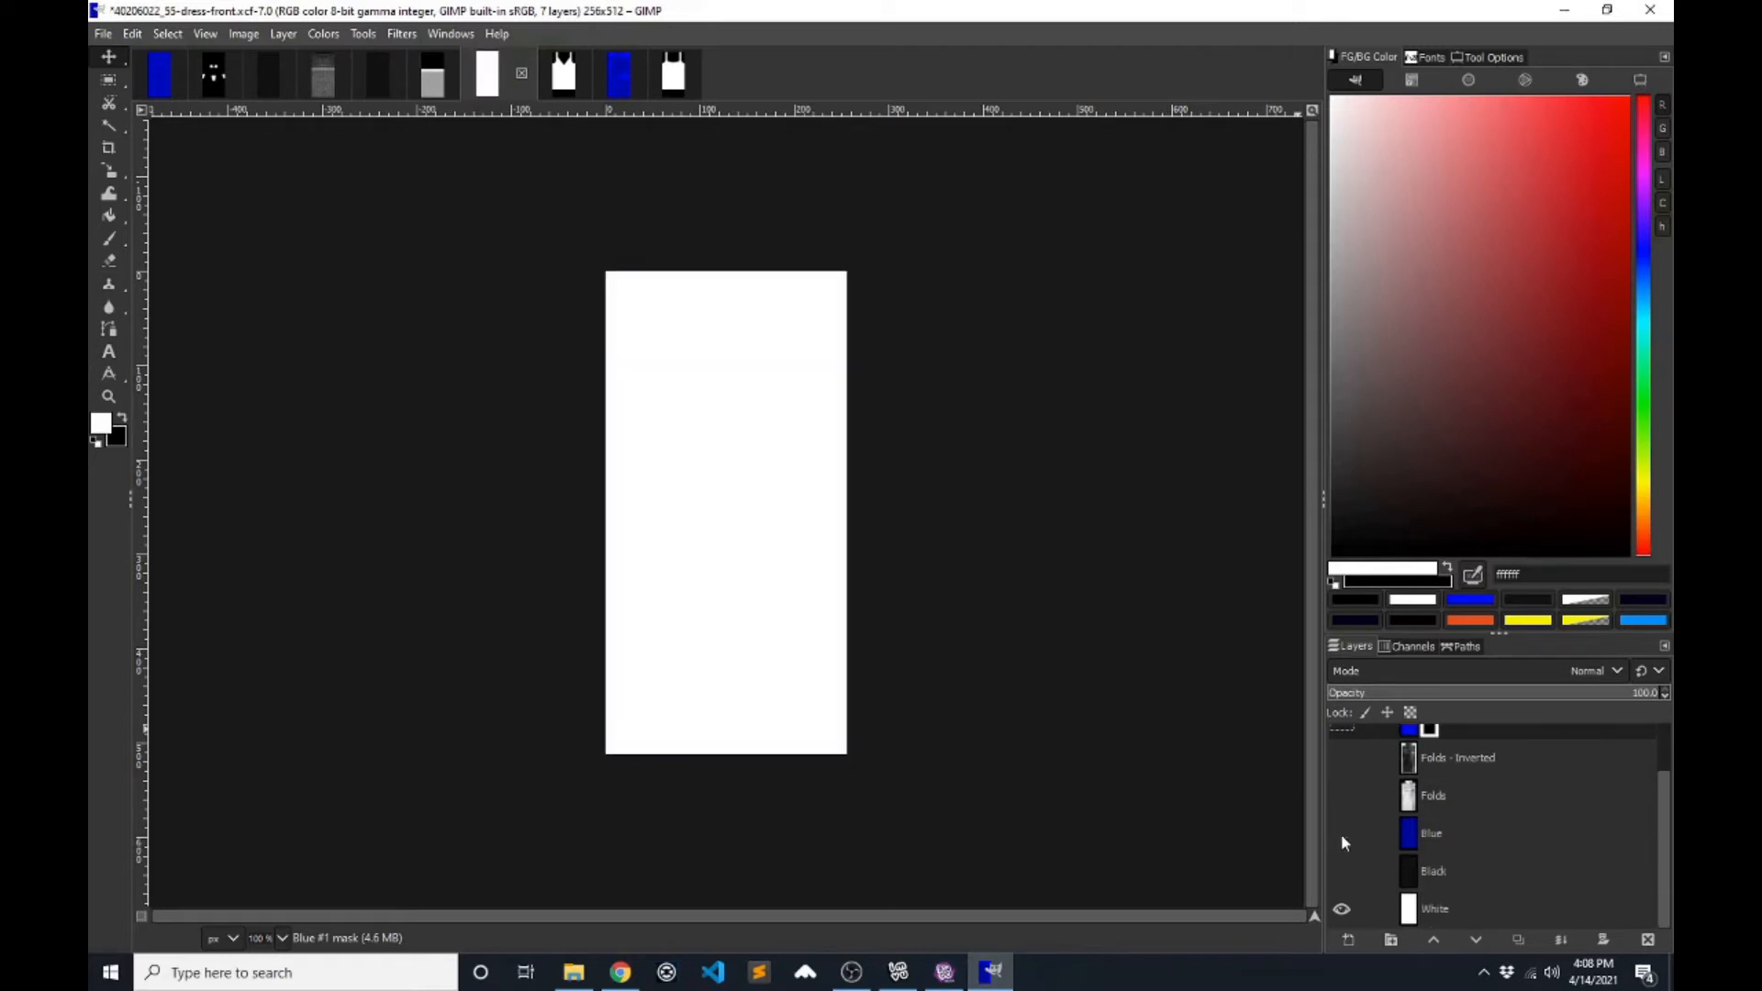
pyautogui.click(1342, 906)
pyautogui.click(1342, 907)
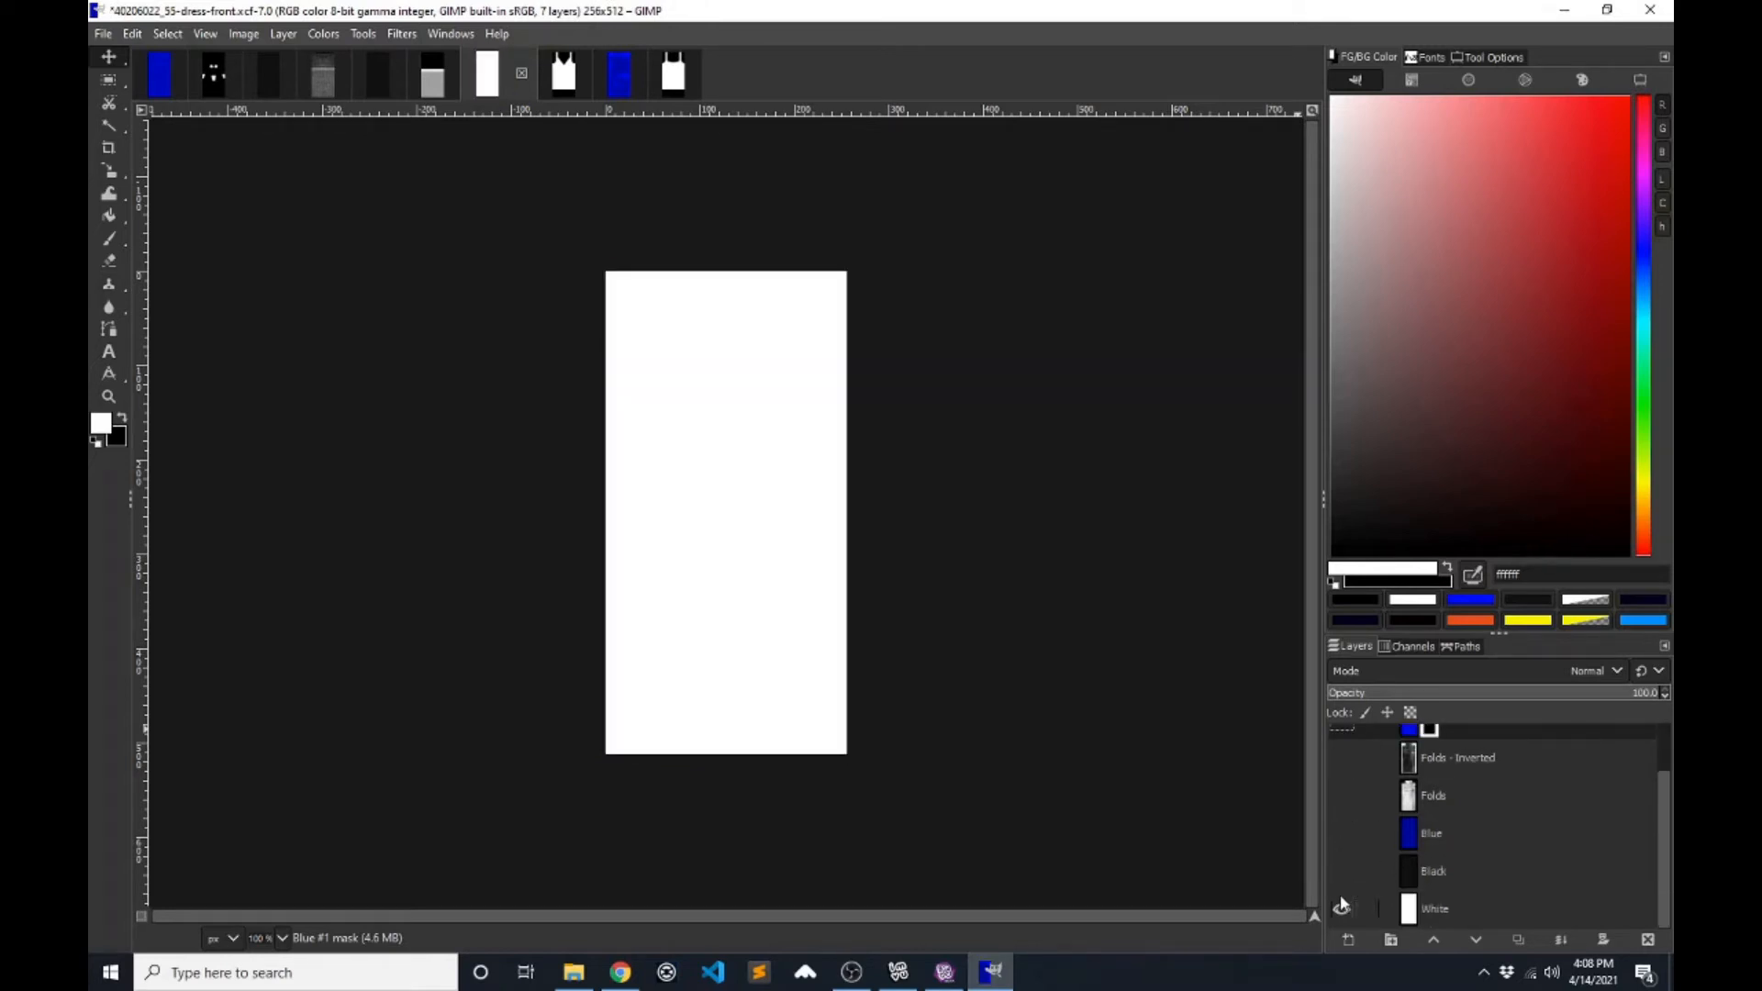
pyautogui.click(1341, 830)
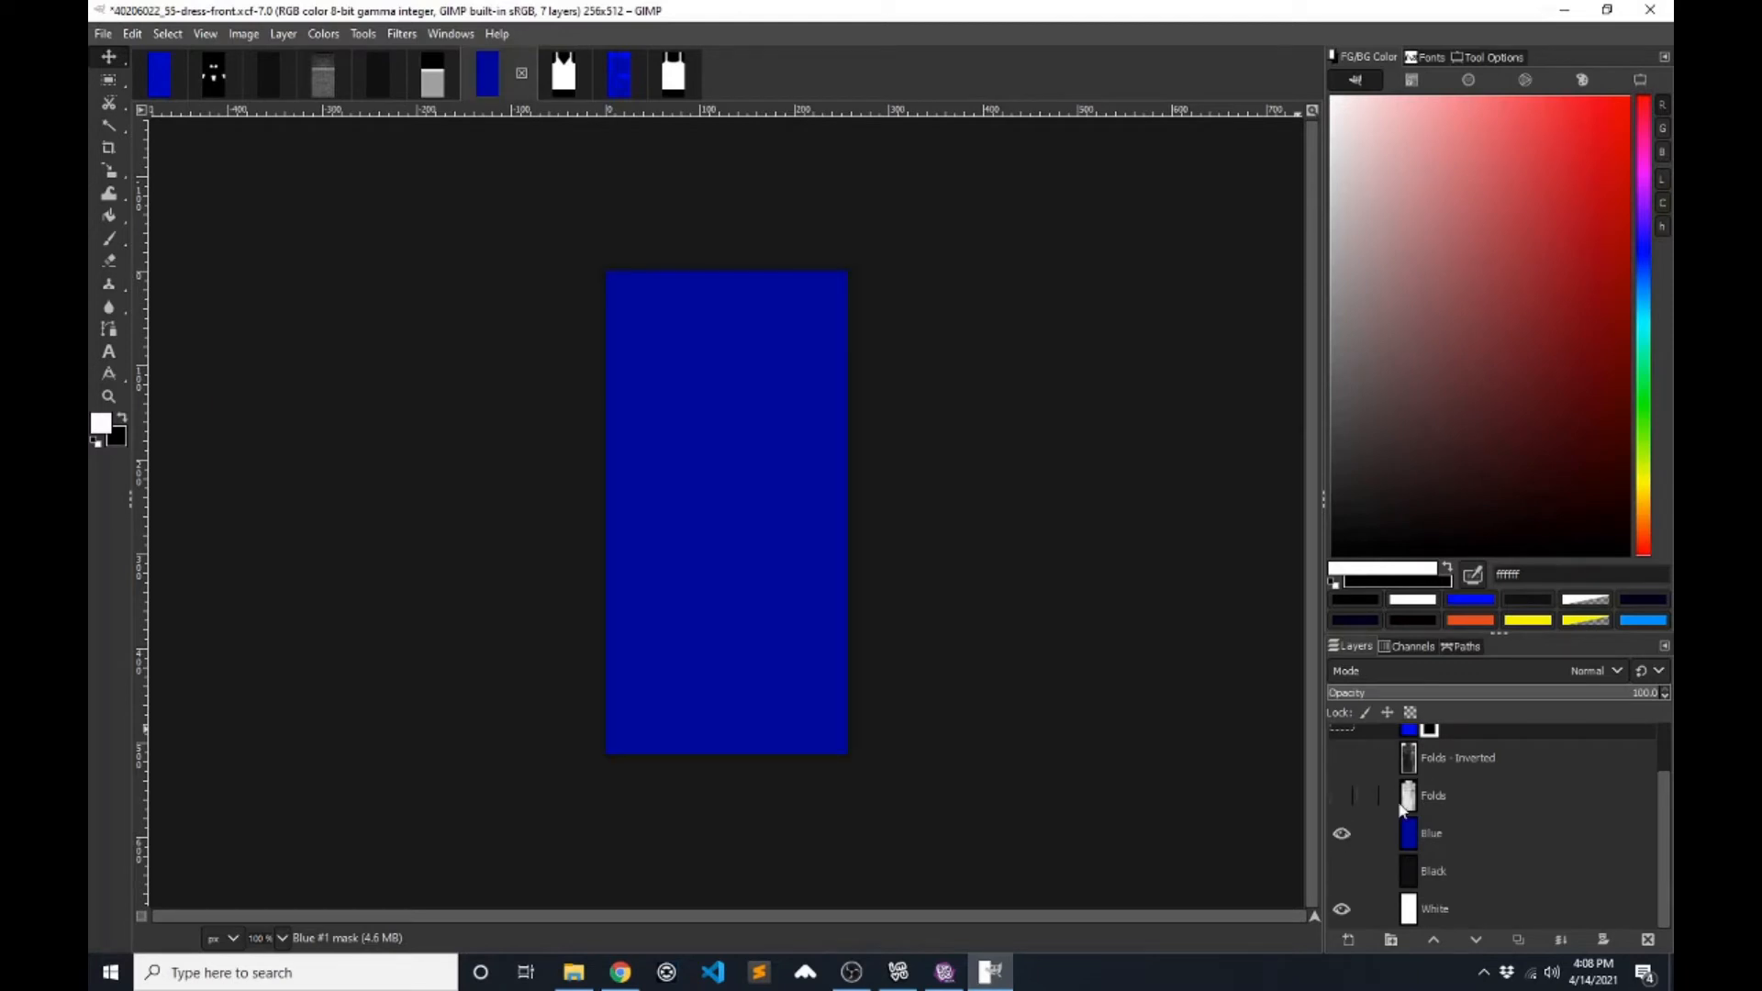
# - Show the Folds layer above Blue and choose Multiply as its blend mode
pyautogui.click(1340, 796)
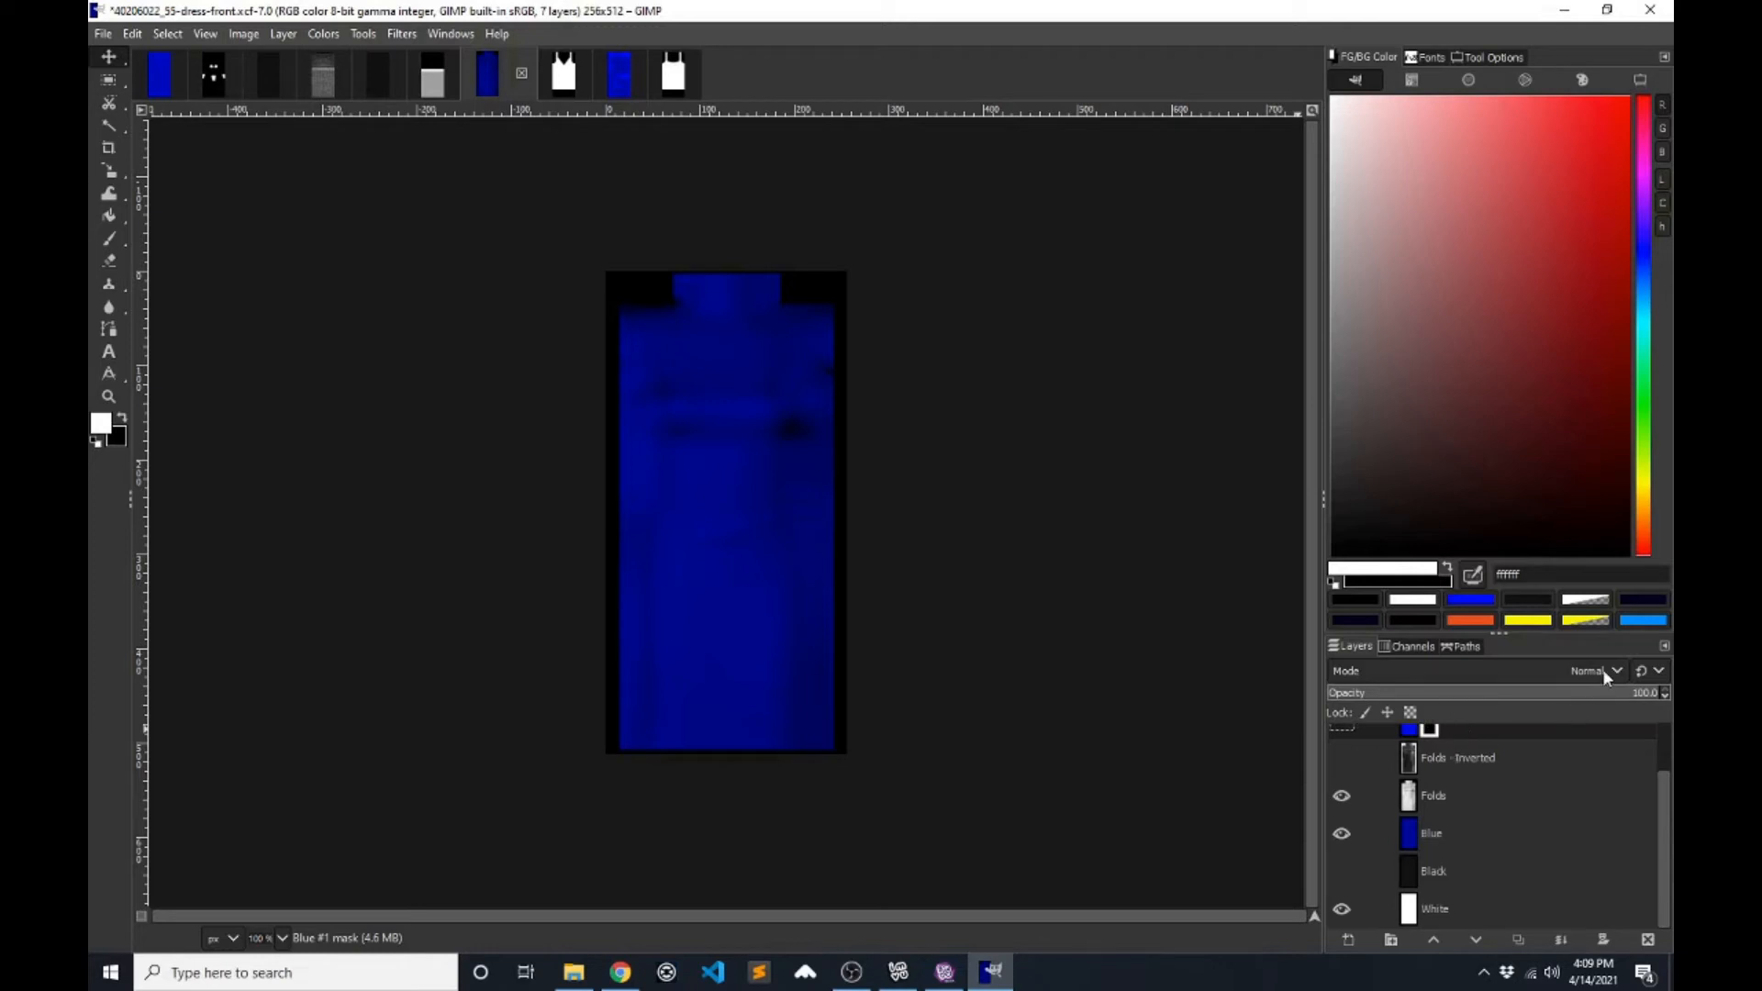
pyautogui.click(1443, 791)
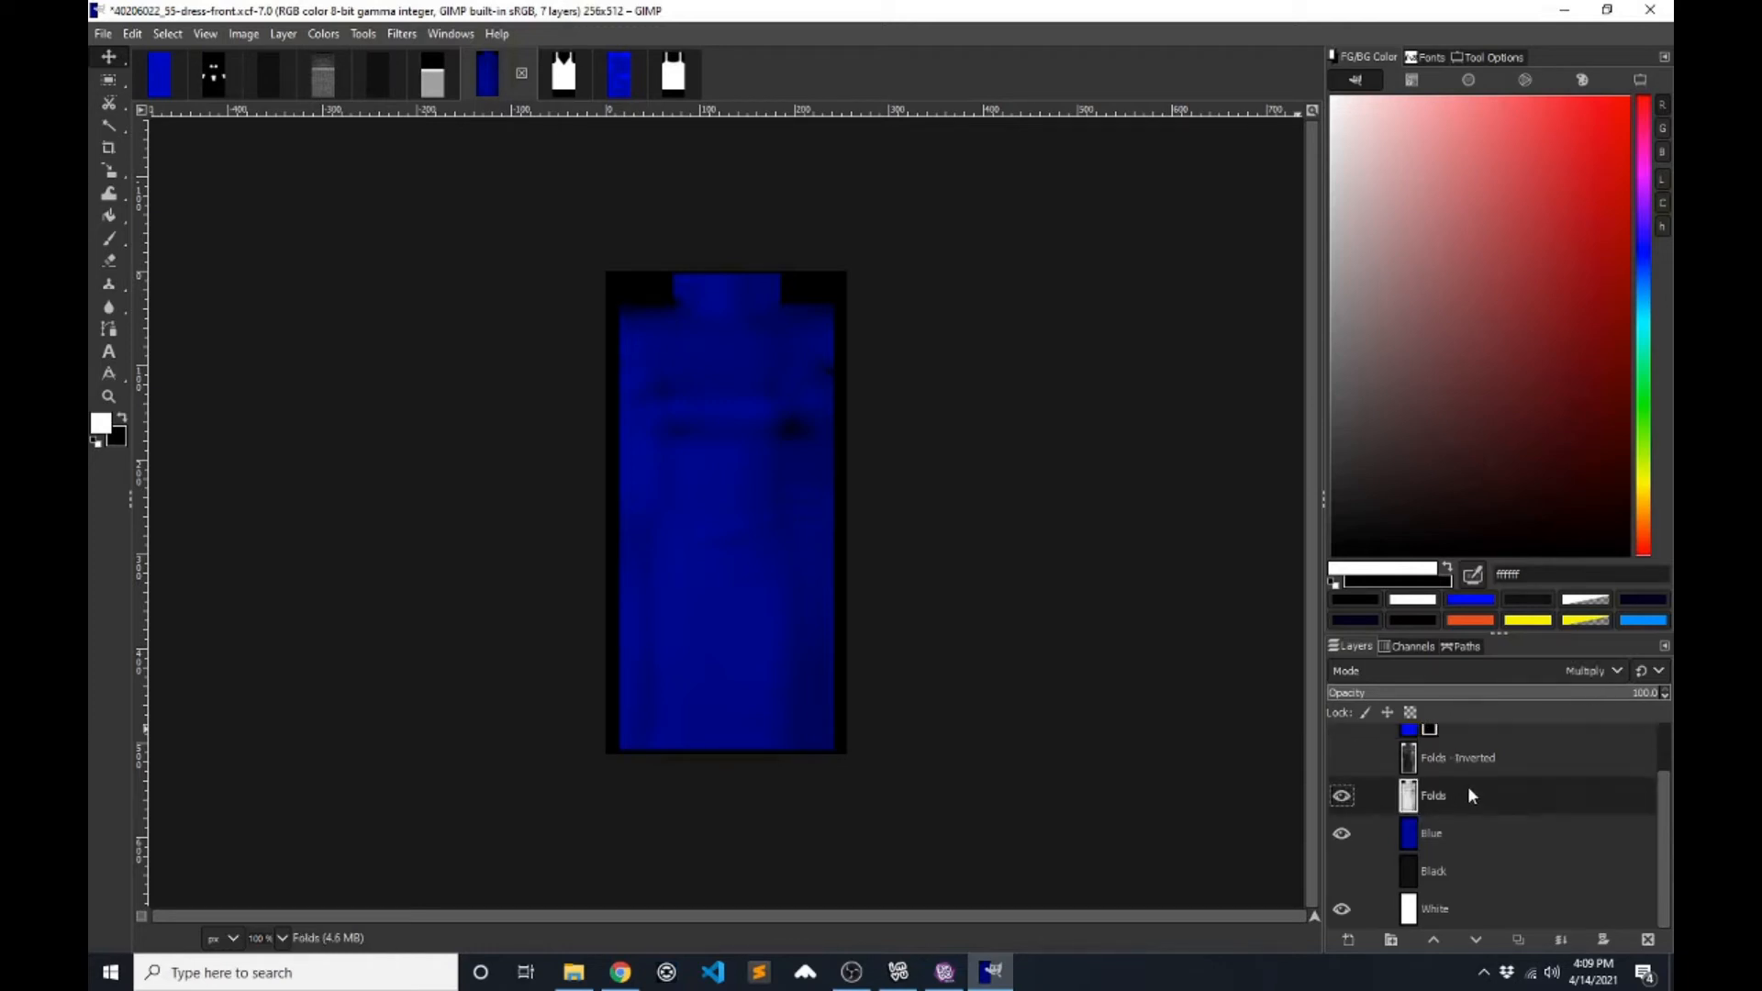
pyautogui.click(1599, 672)
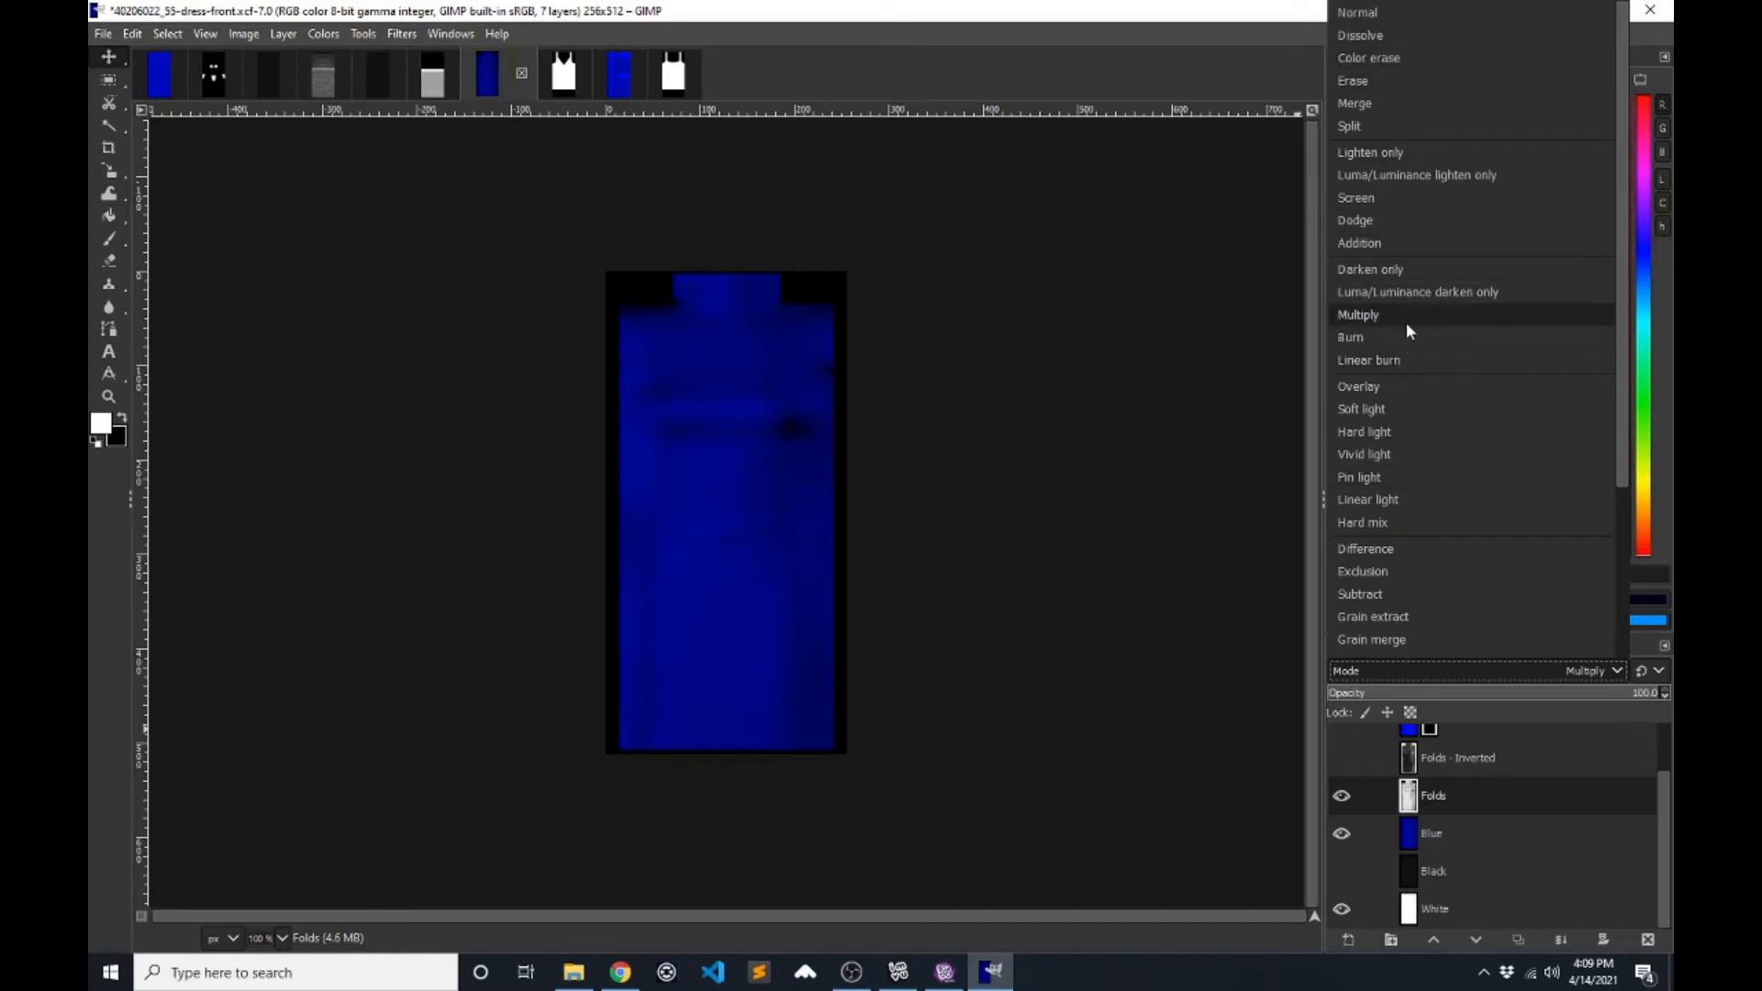
pyautogui.click(1407, 323)
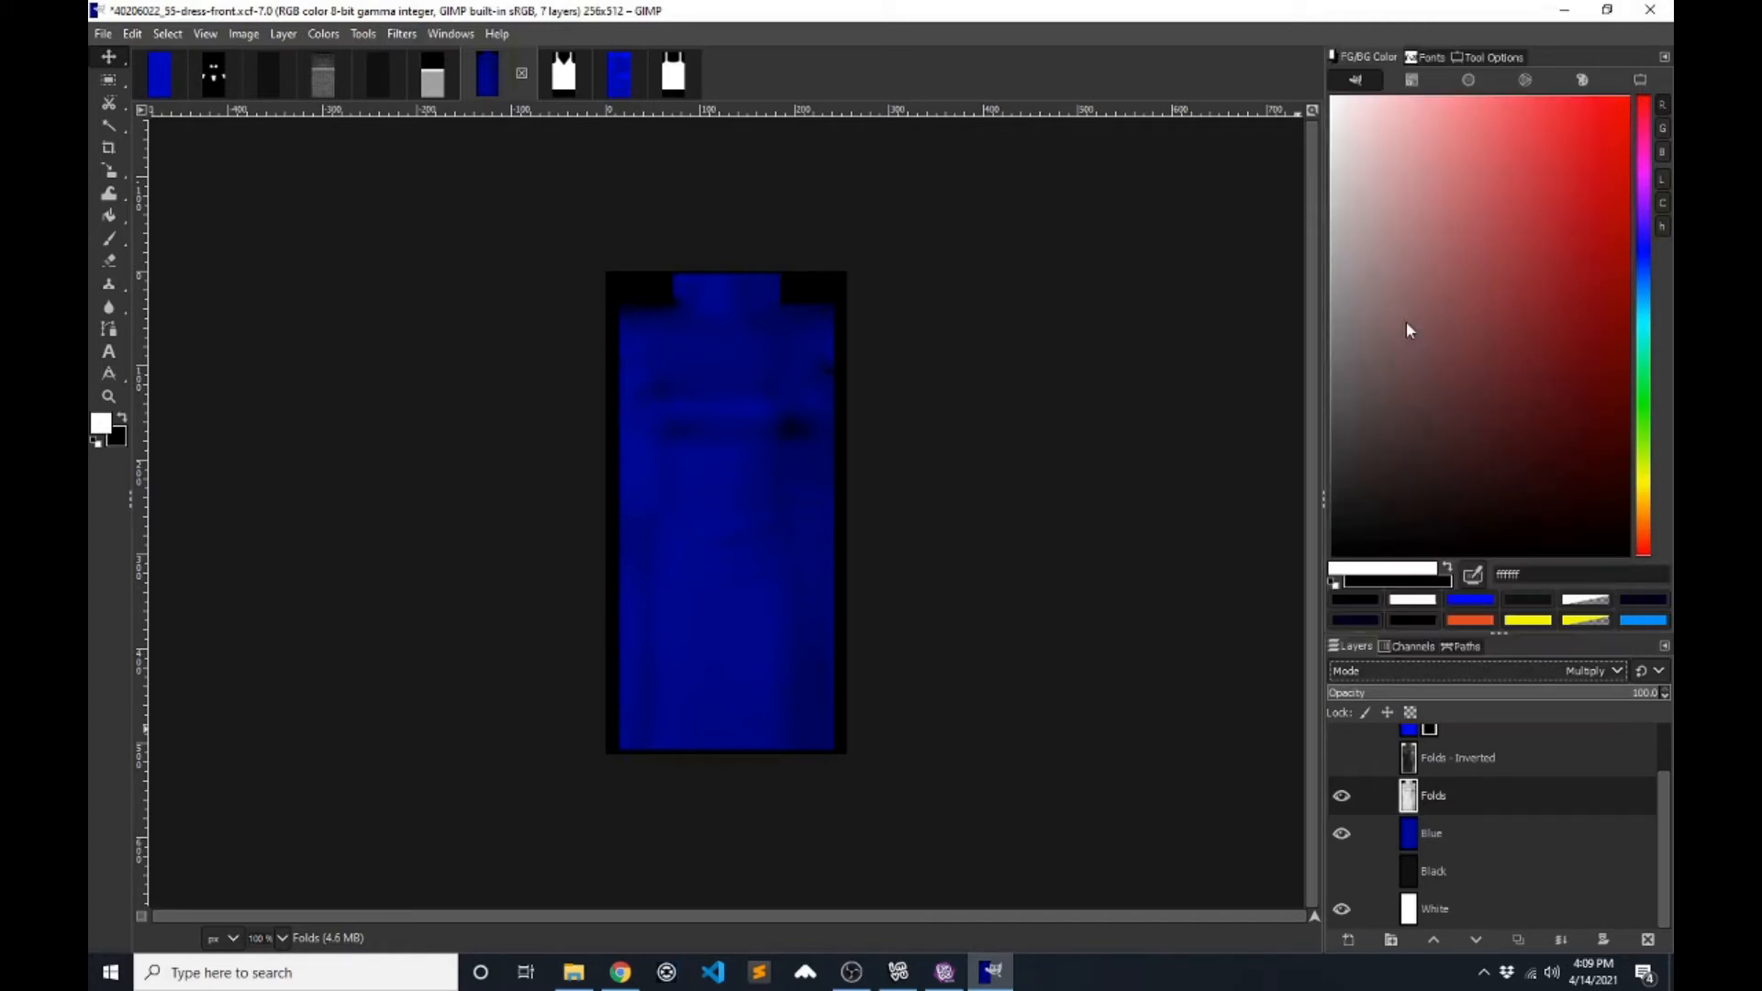
# - Set the blend modes of the Folds - Inverted and Folds layers to Normal
pyautogui.click(1485, 763)
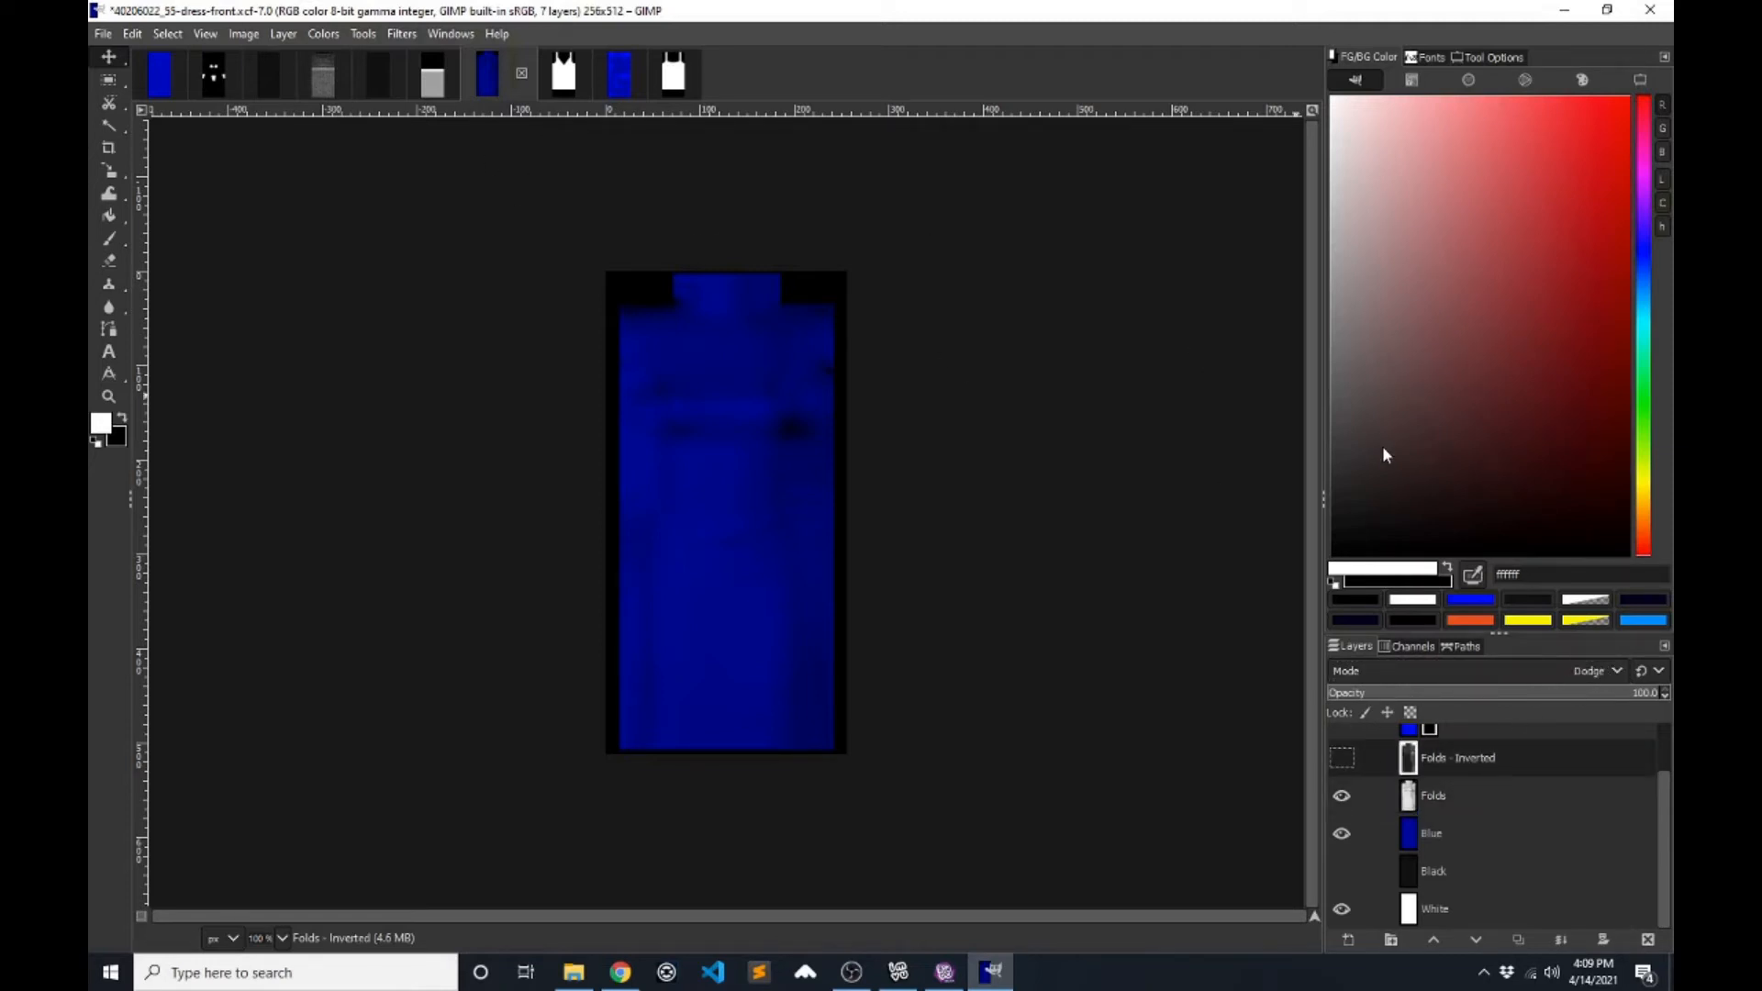
pyautogui.click(1596, 673)
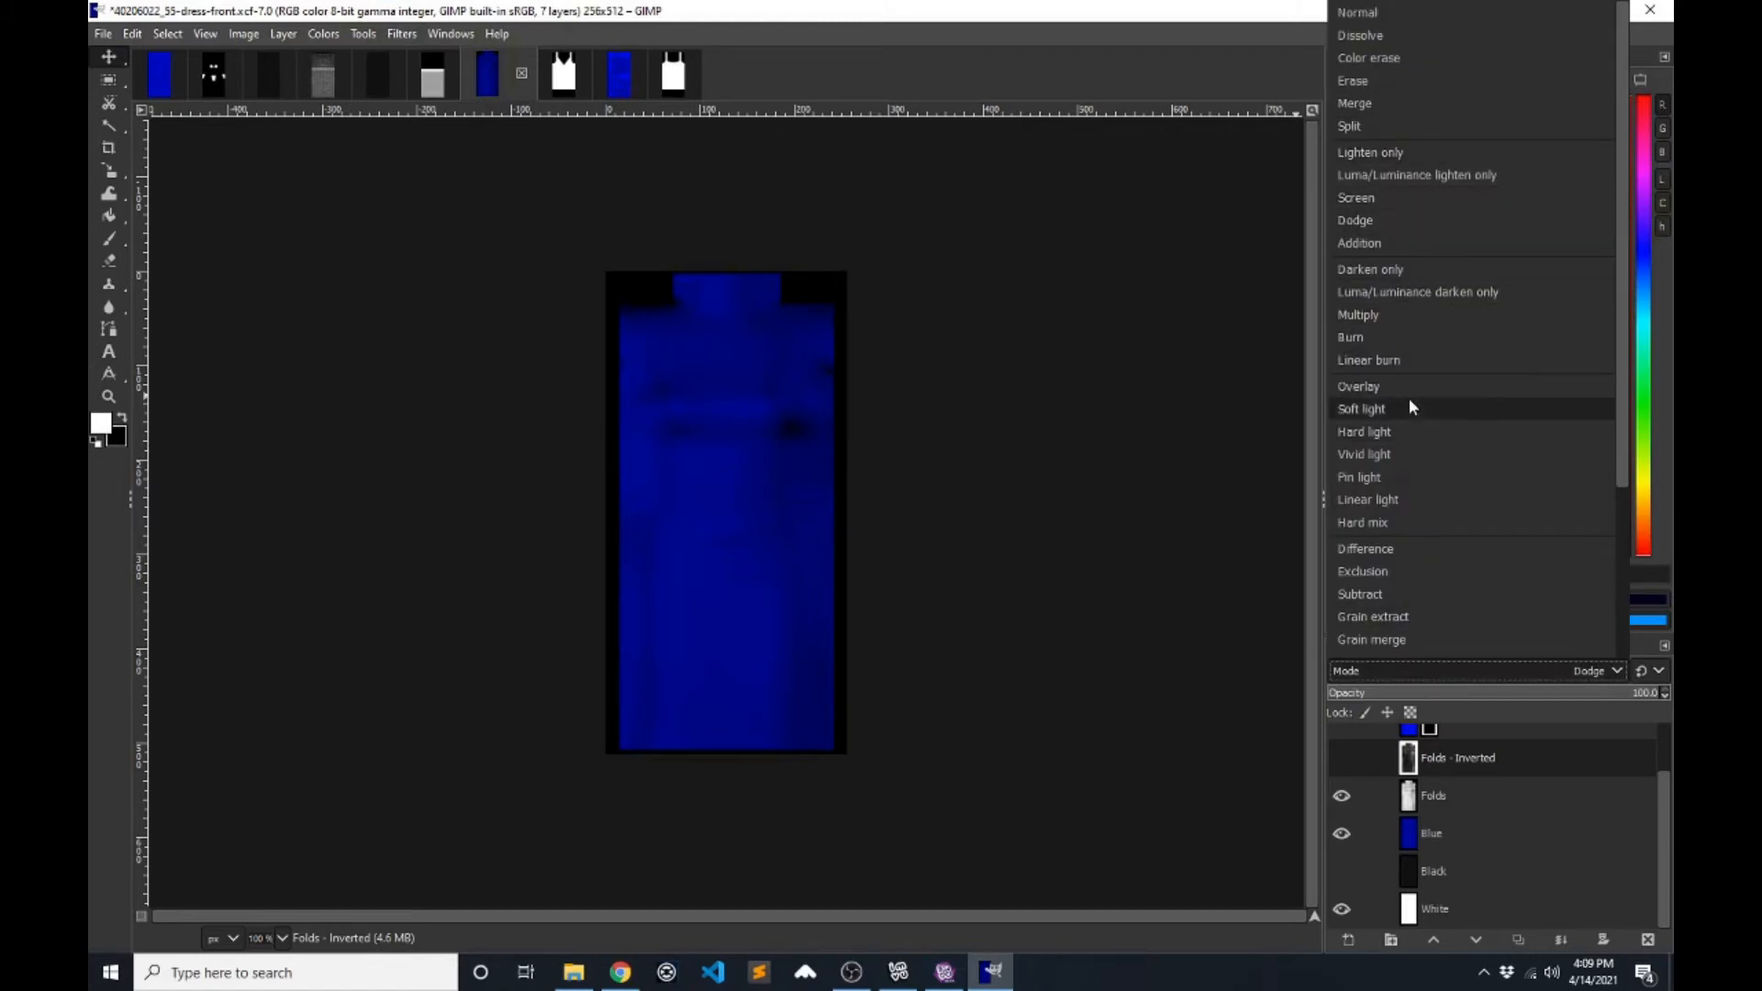
pyautogui.click(1391, 15)
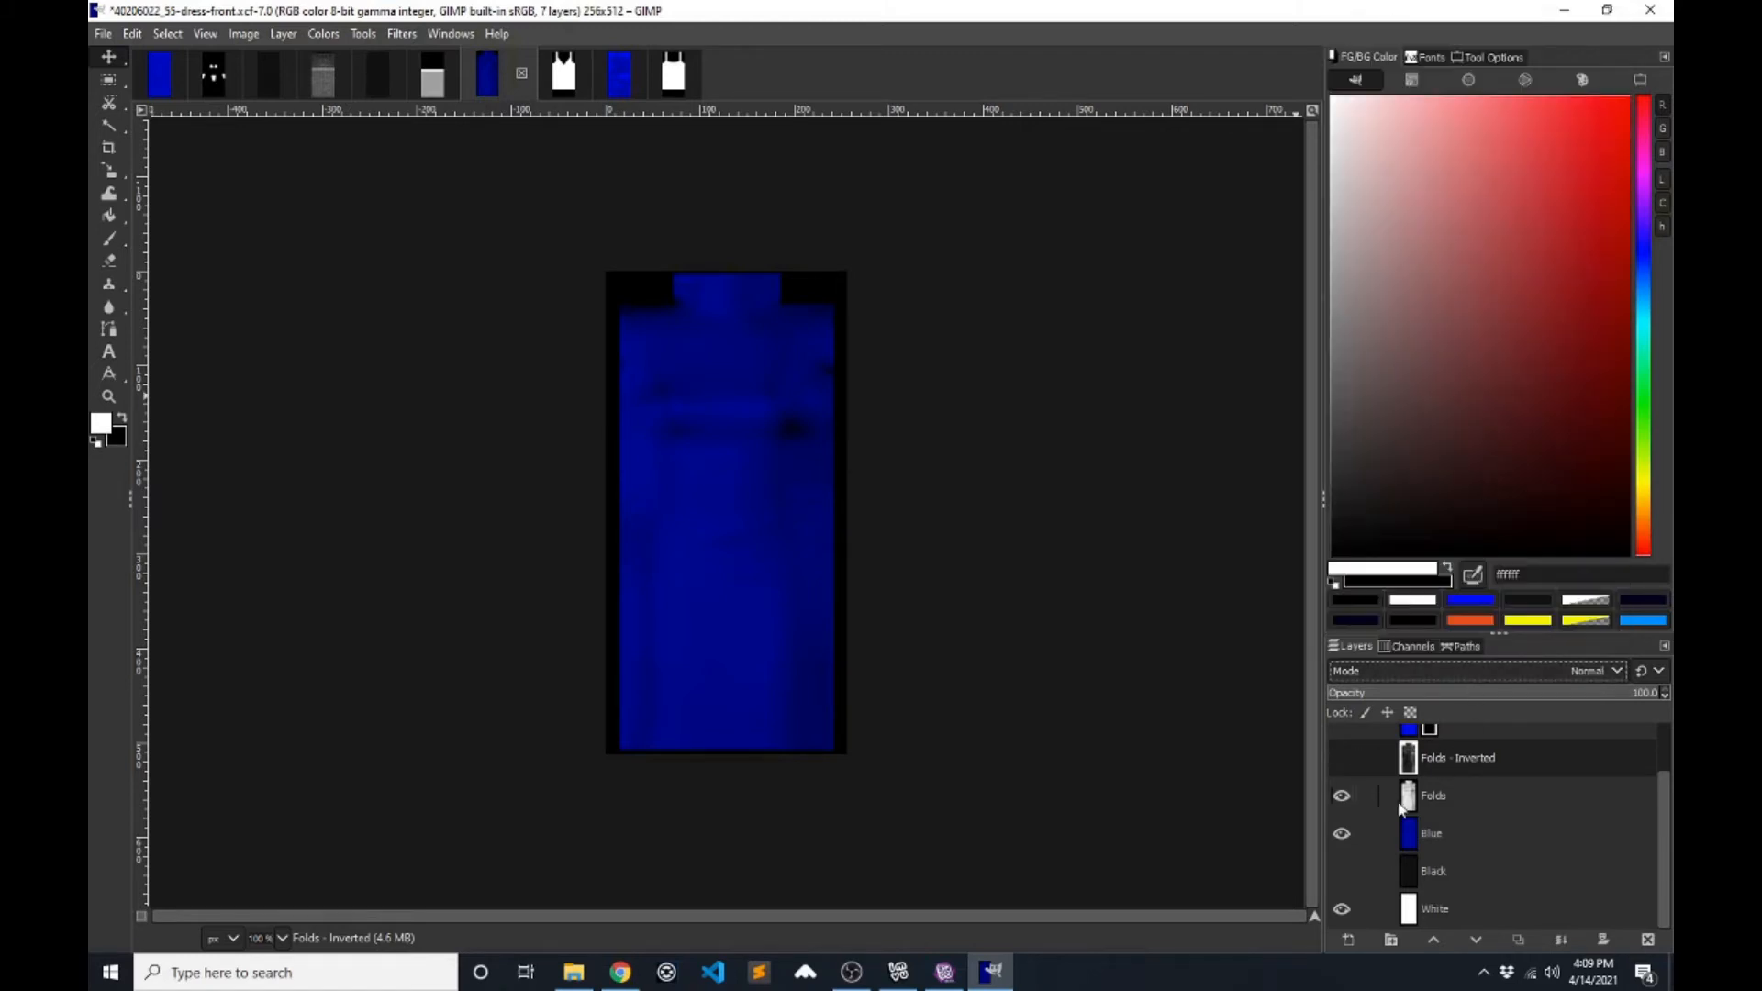
pyautogui.click(1456, 796)
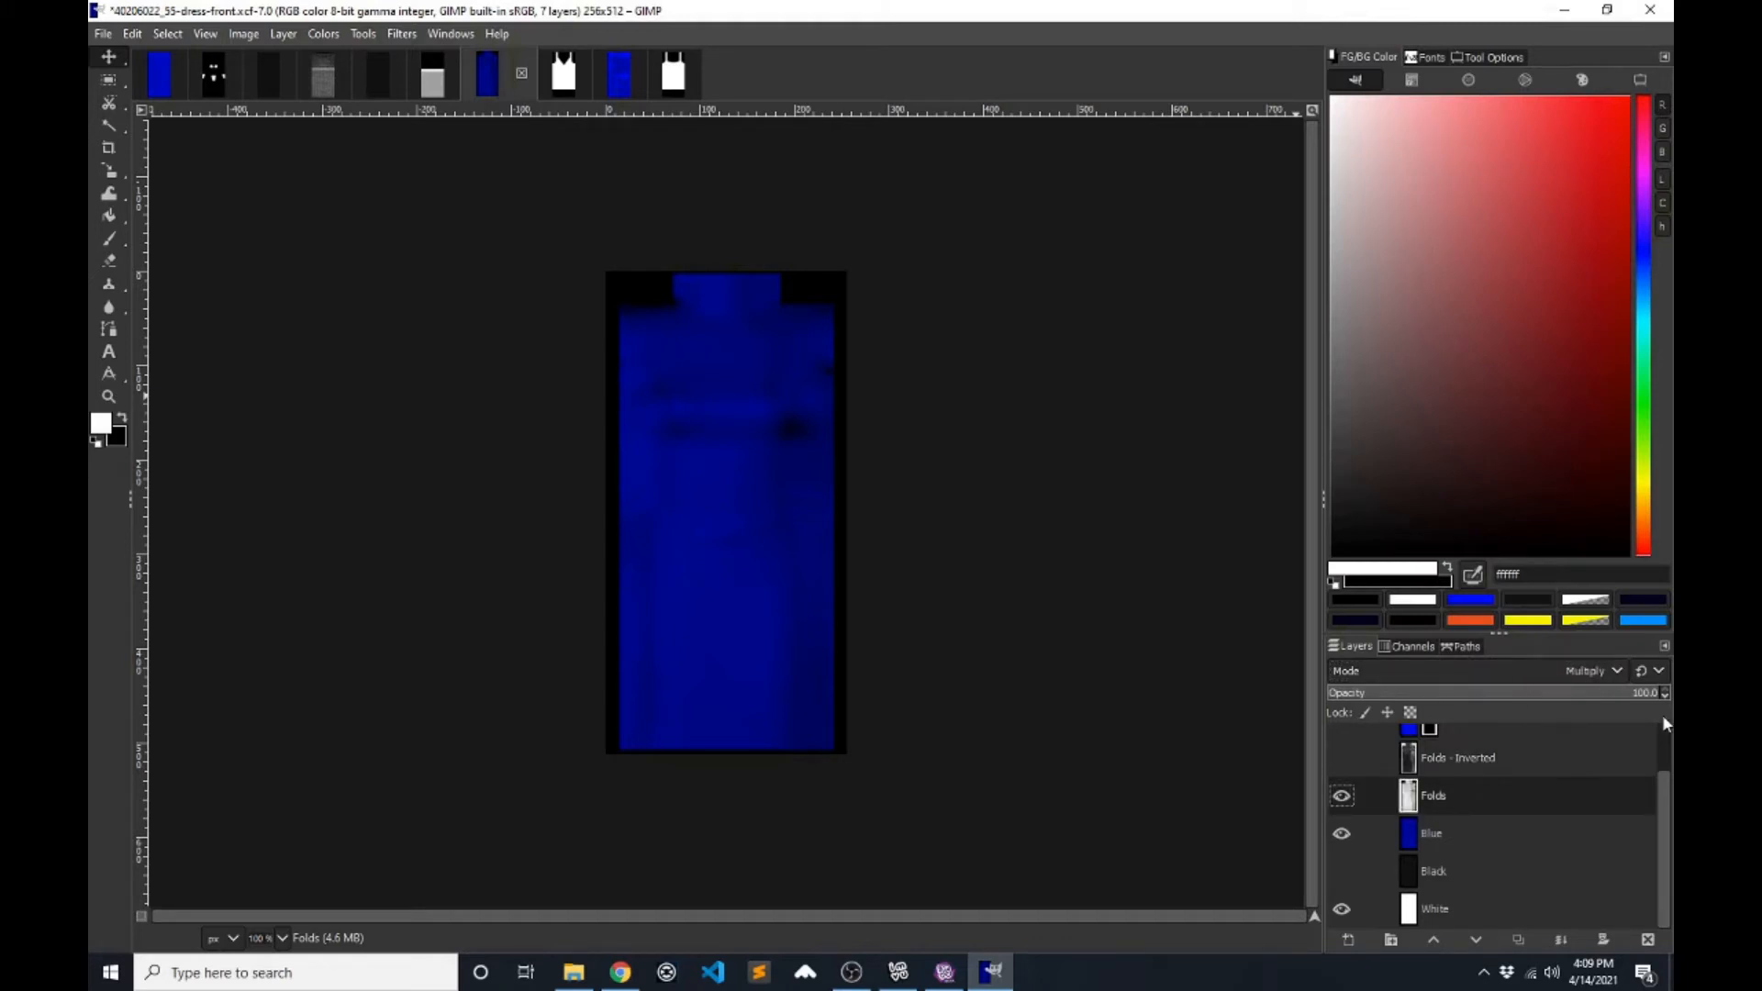
pyautogui.click(1593, 670)
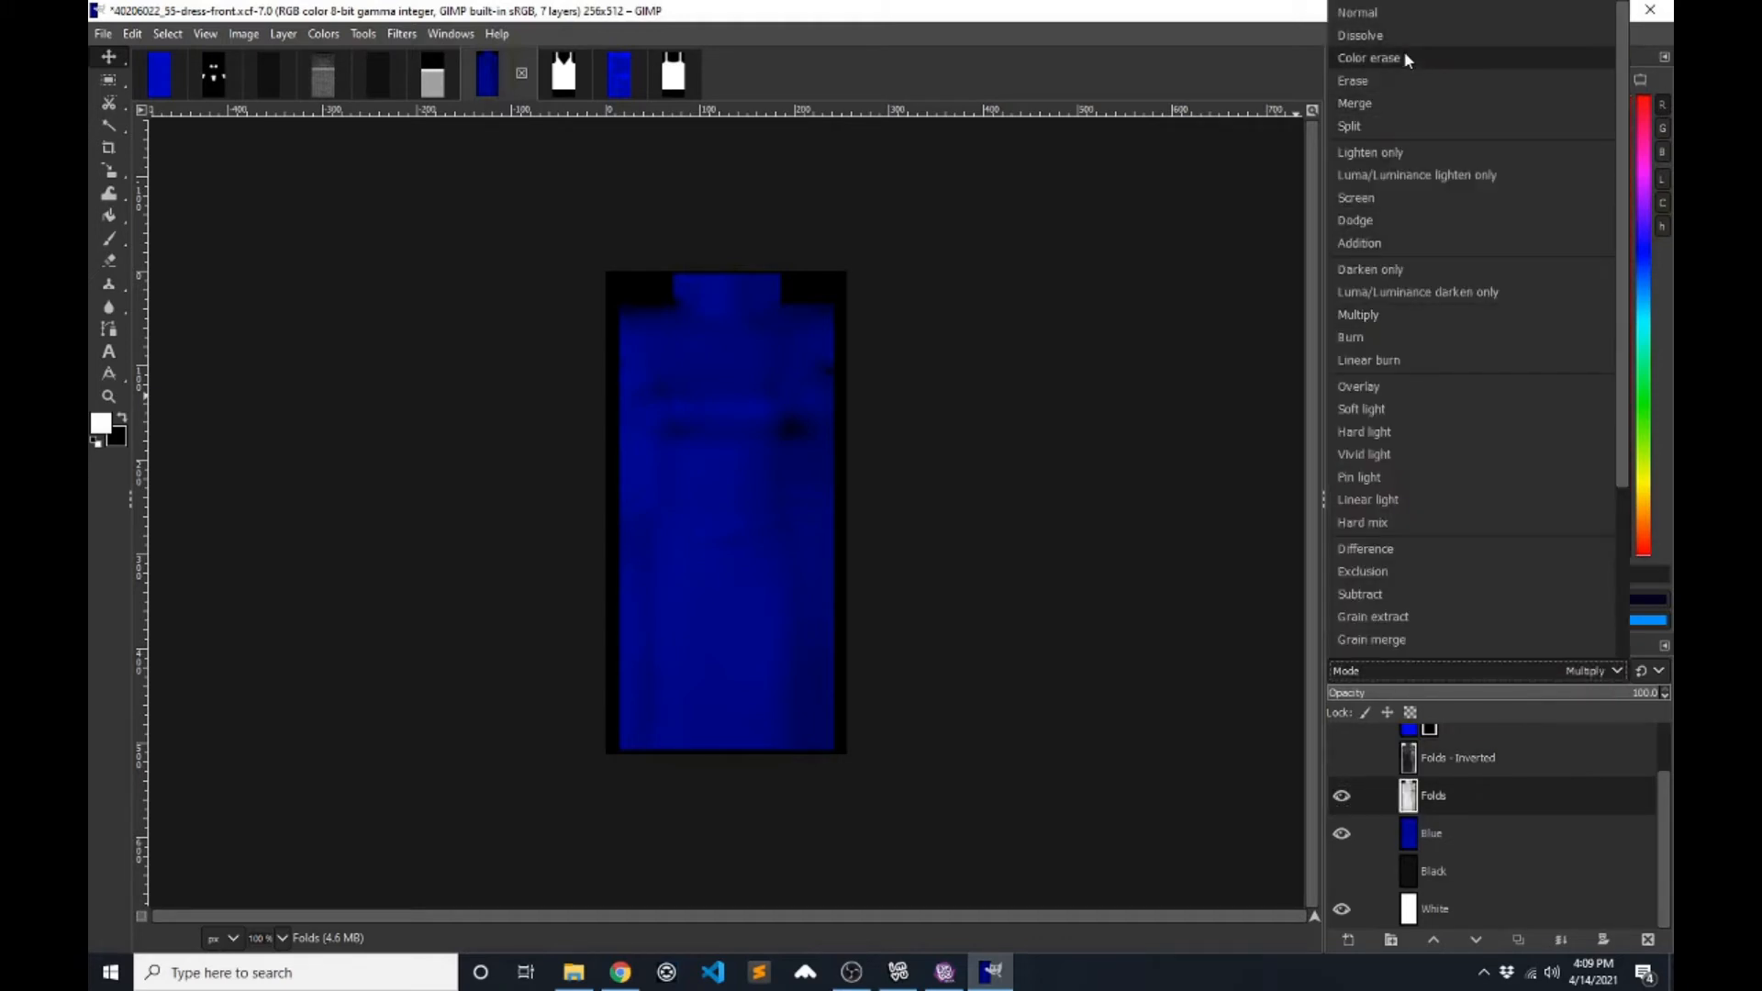
pyautogui.click(1386, 12)
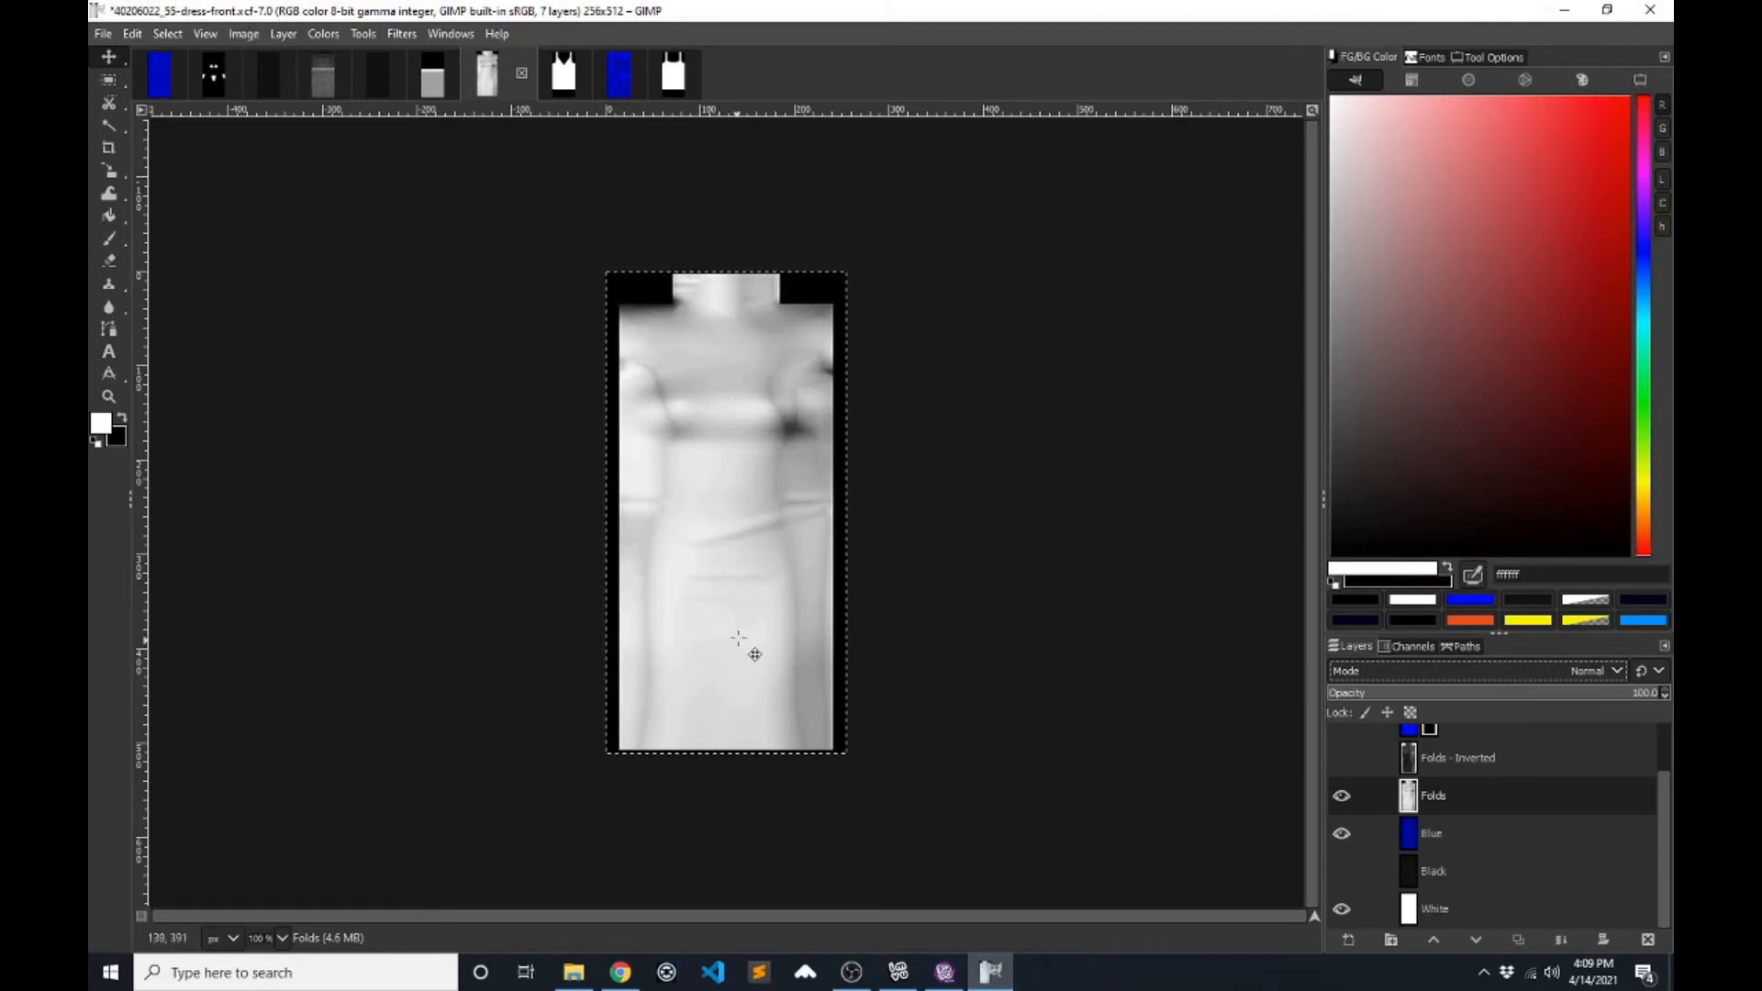
# - Invert the colors of the entire Folds layer and set its blend mode to Screen
pyautogui.click(244, 37)
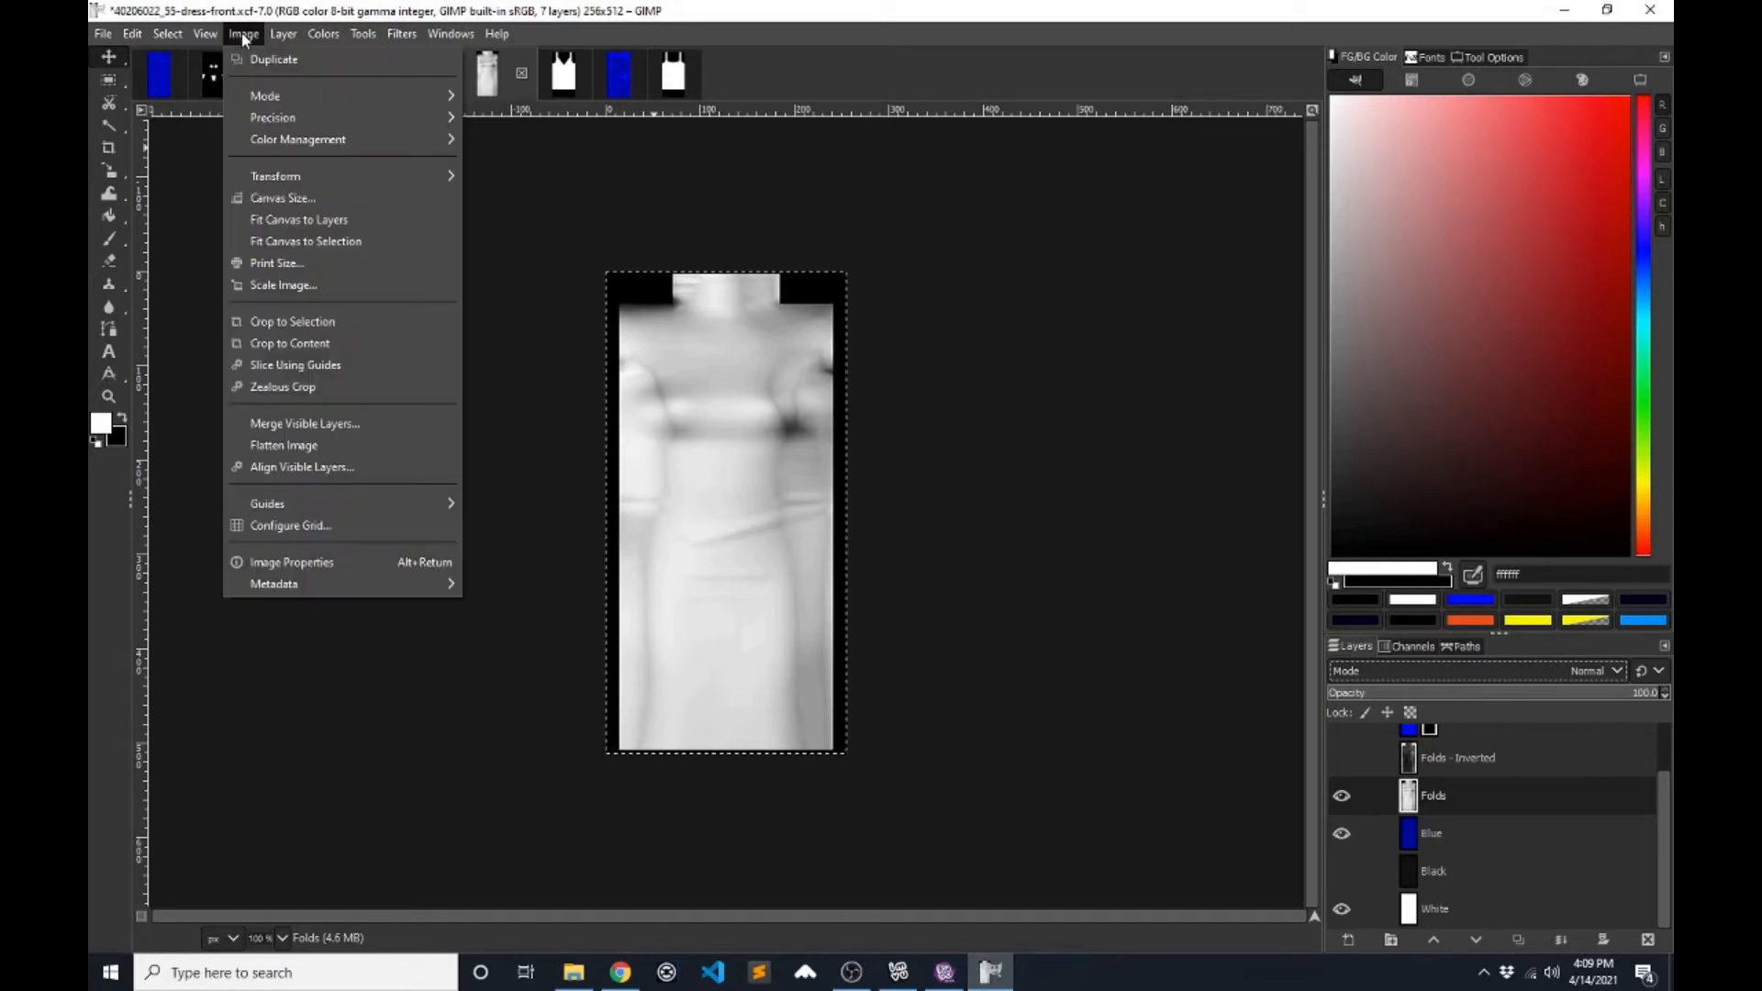
pyautogui.click(201, 35)
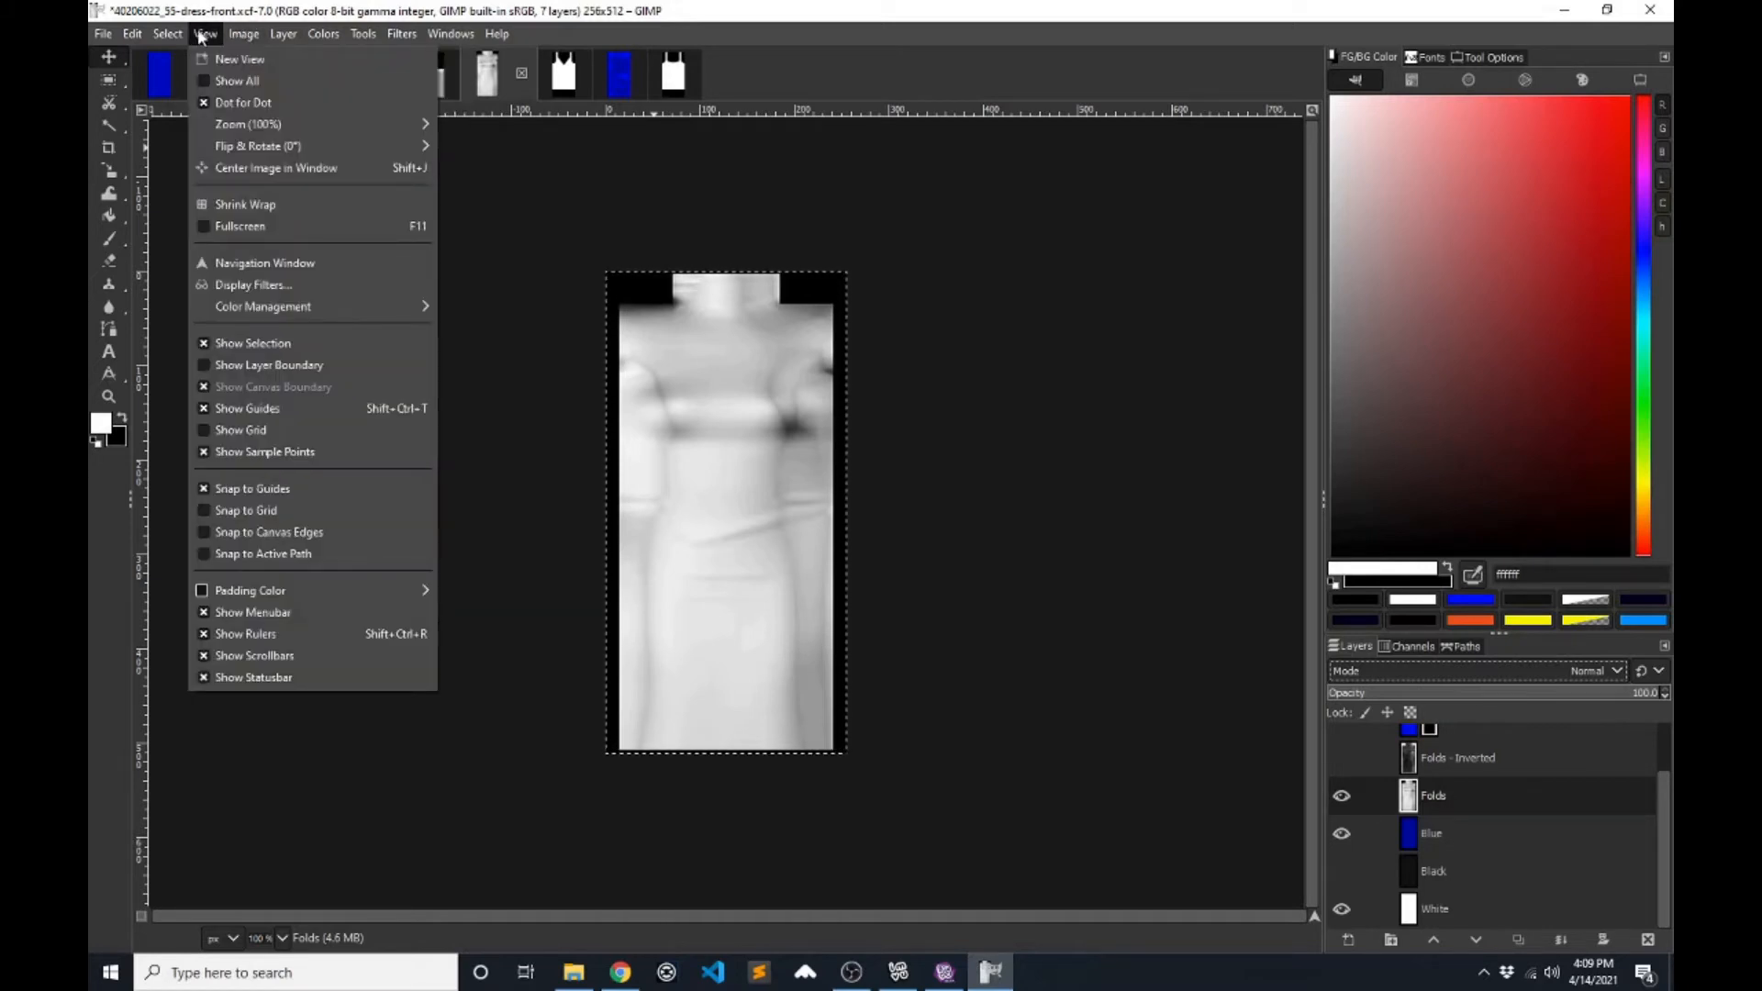
pyautogui.click(324, 35)
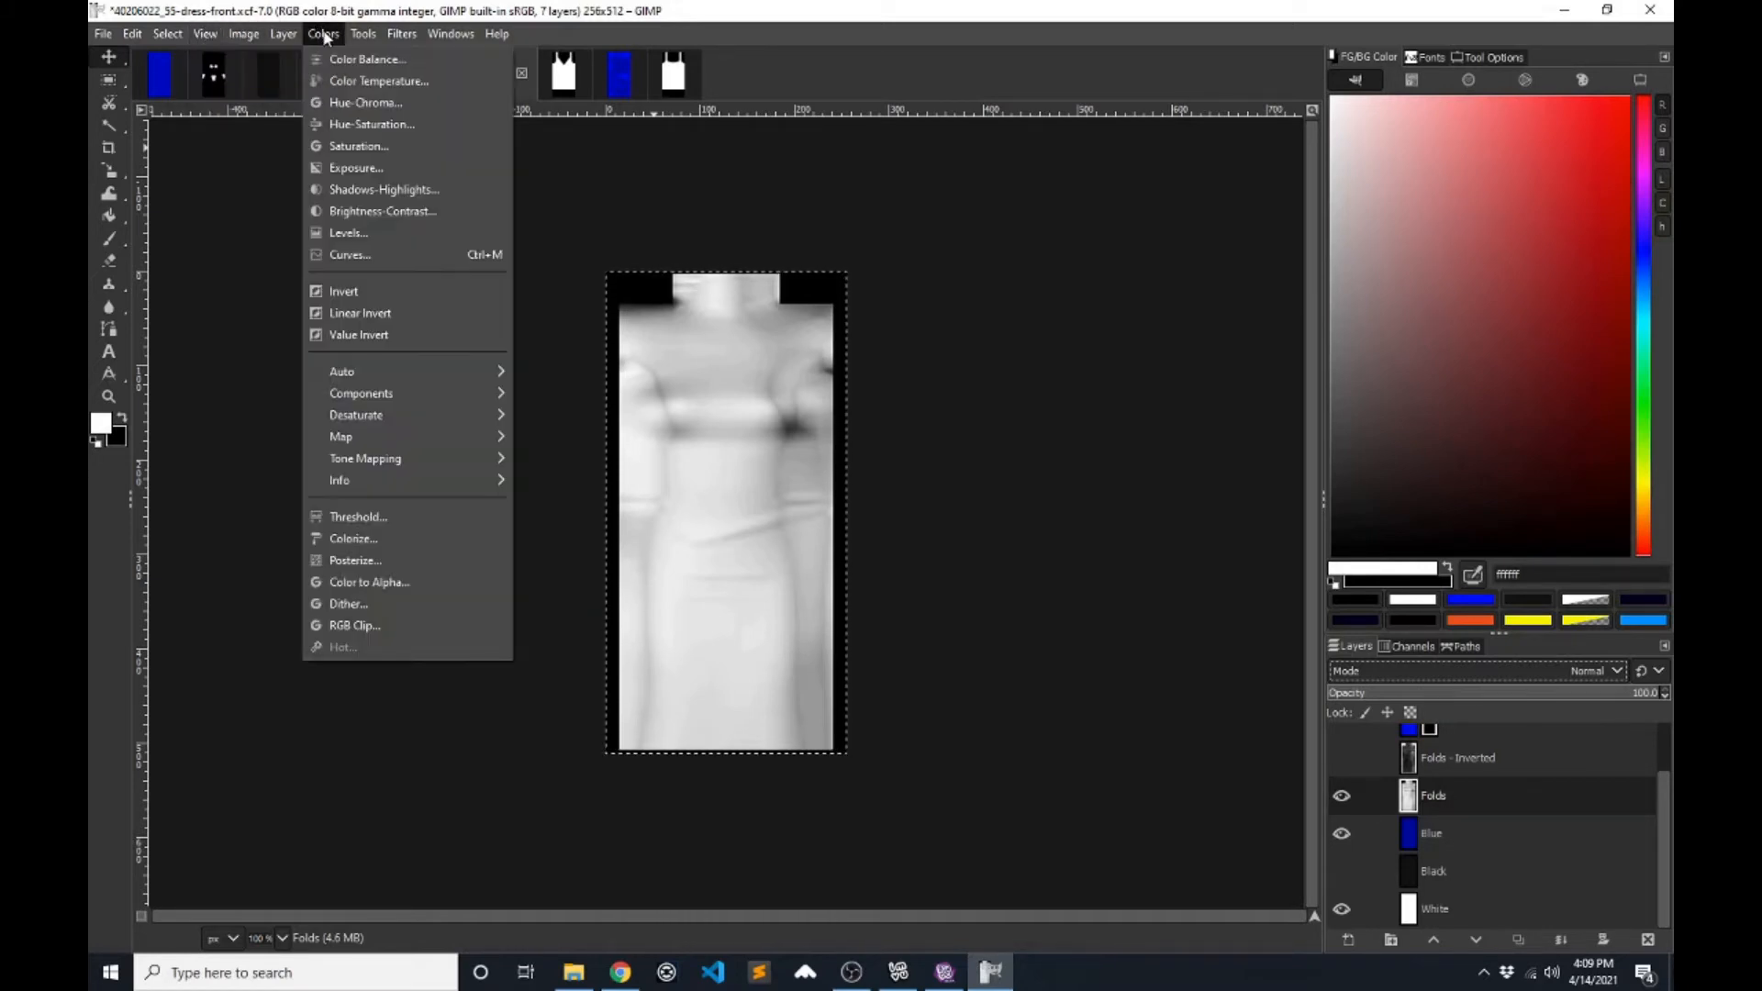
pyautogui.click(421, 292)
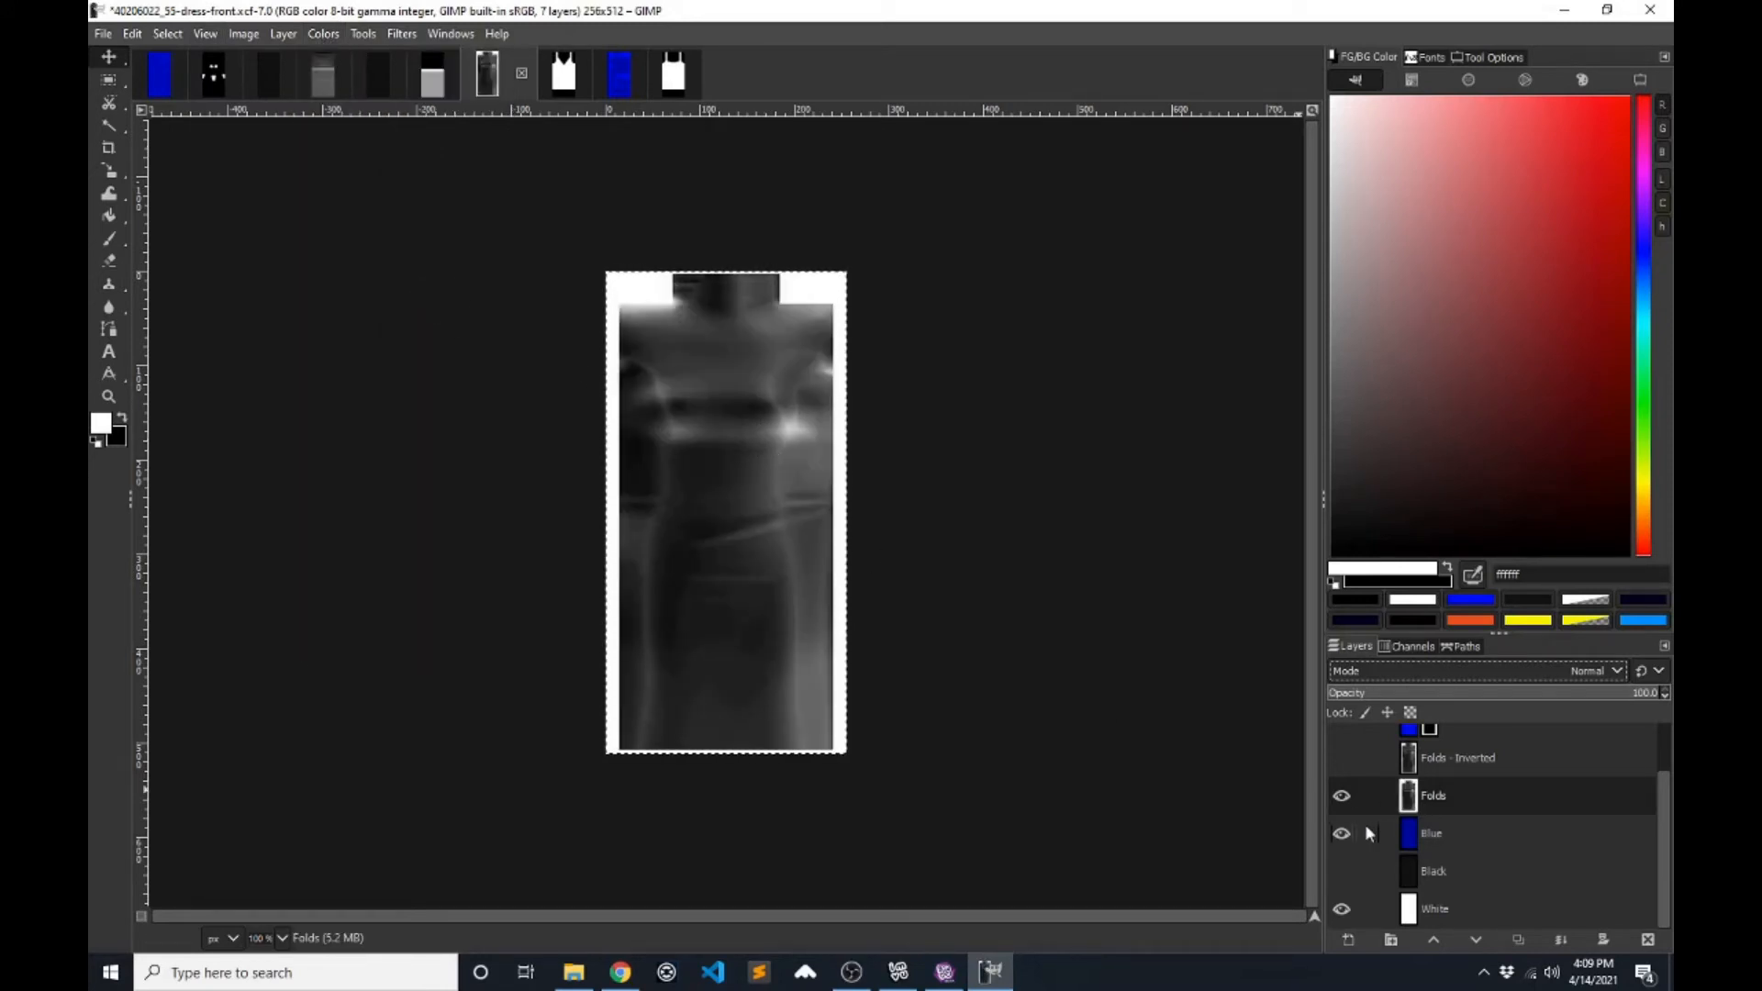
pyautogui.click(1441, 669)
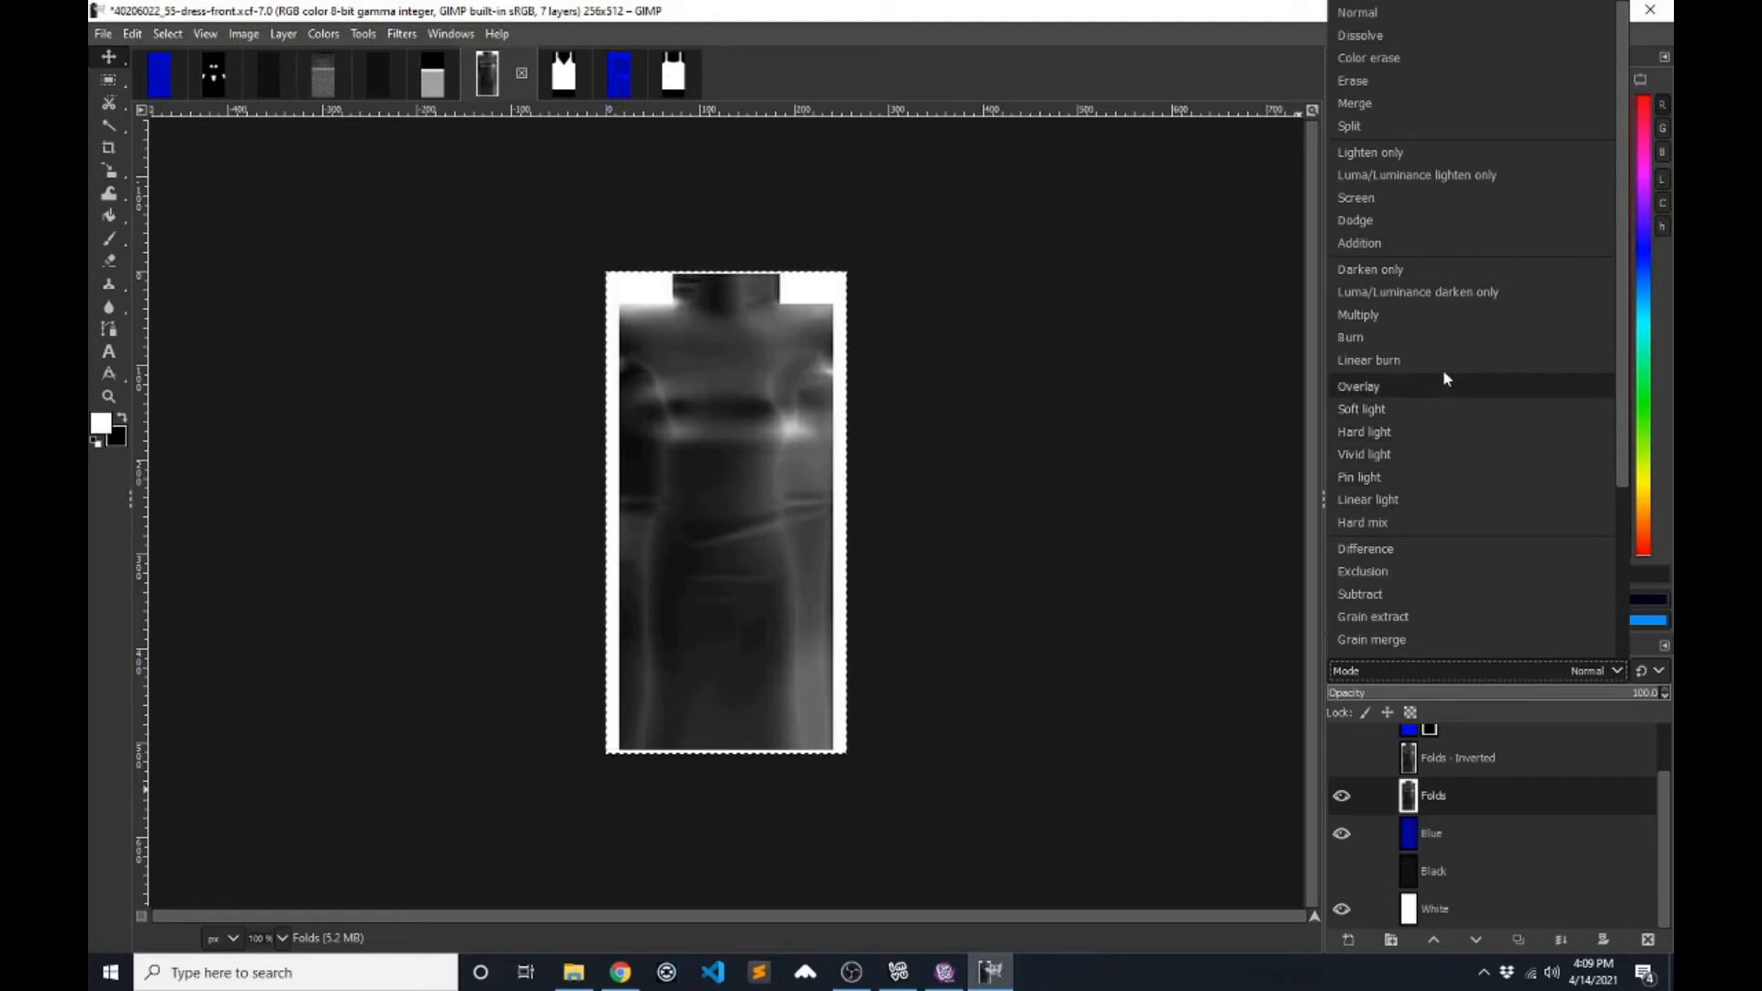
pyautogui.click(1425, 195)
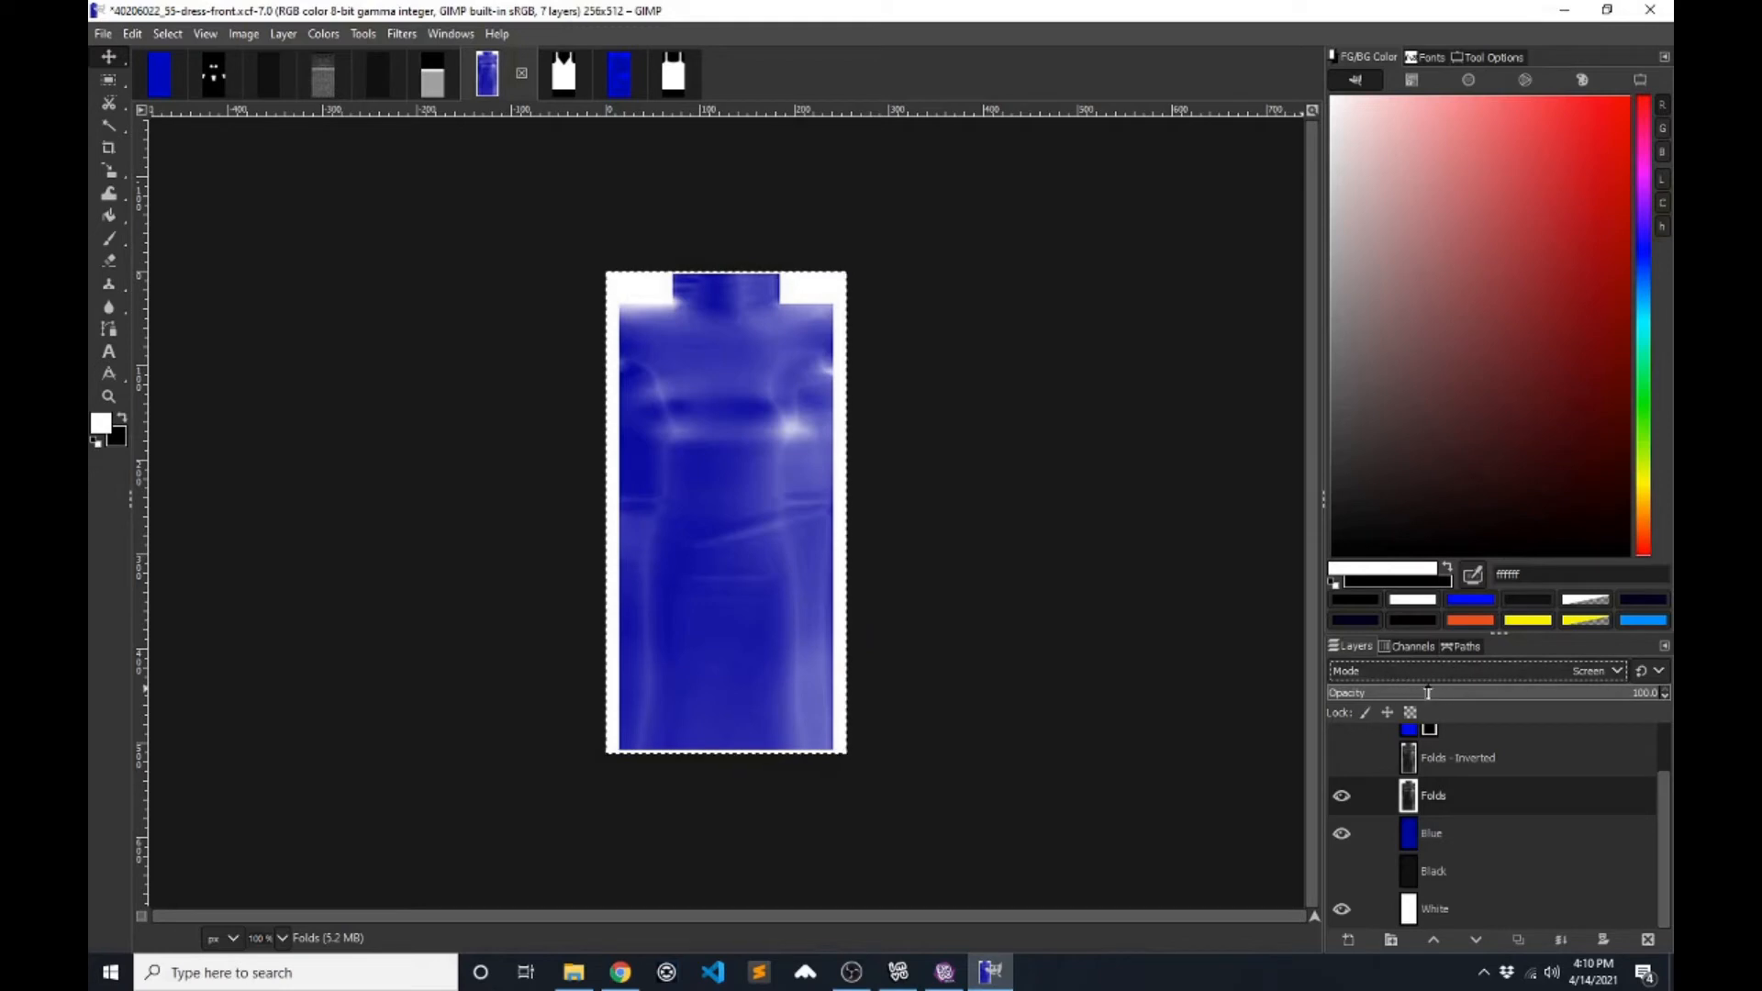
# - Try the Dodge, Burn, Linear light and Merge blend modes on the Folds layer, ending on Dodge
pyautogui.click(1528, 681)
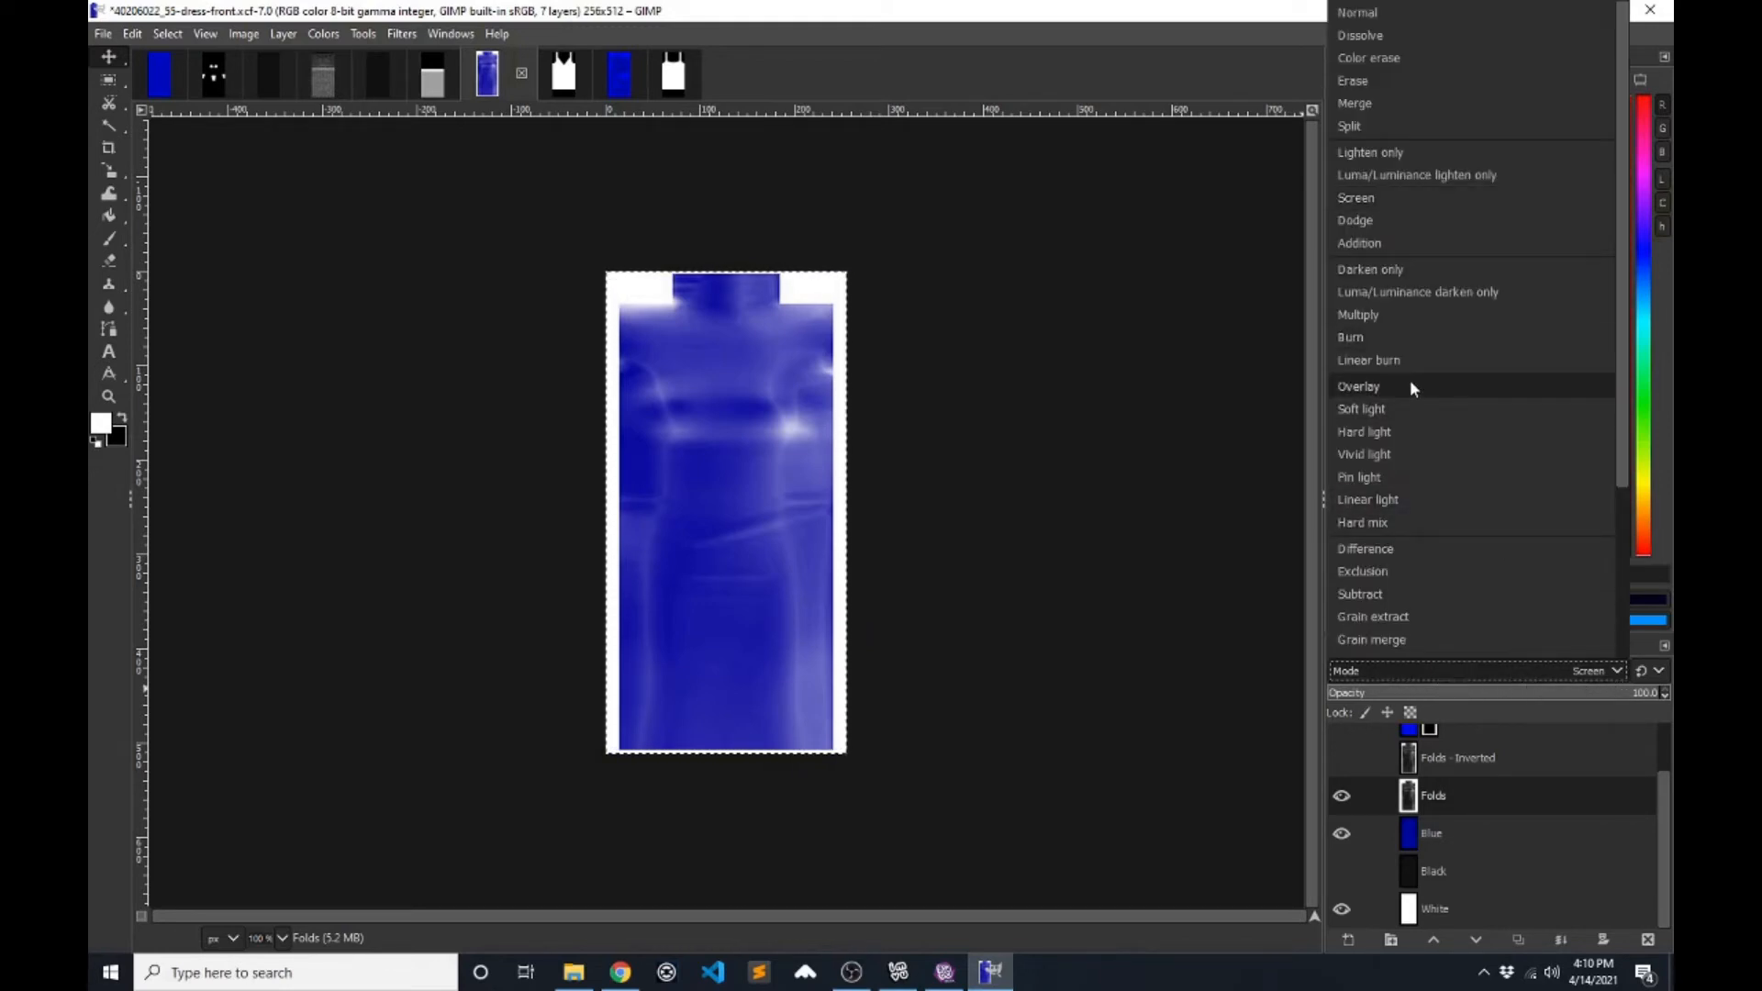
pyautogui.click(1375, 221)
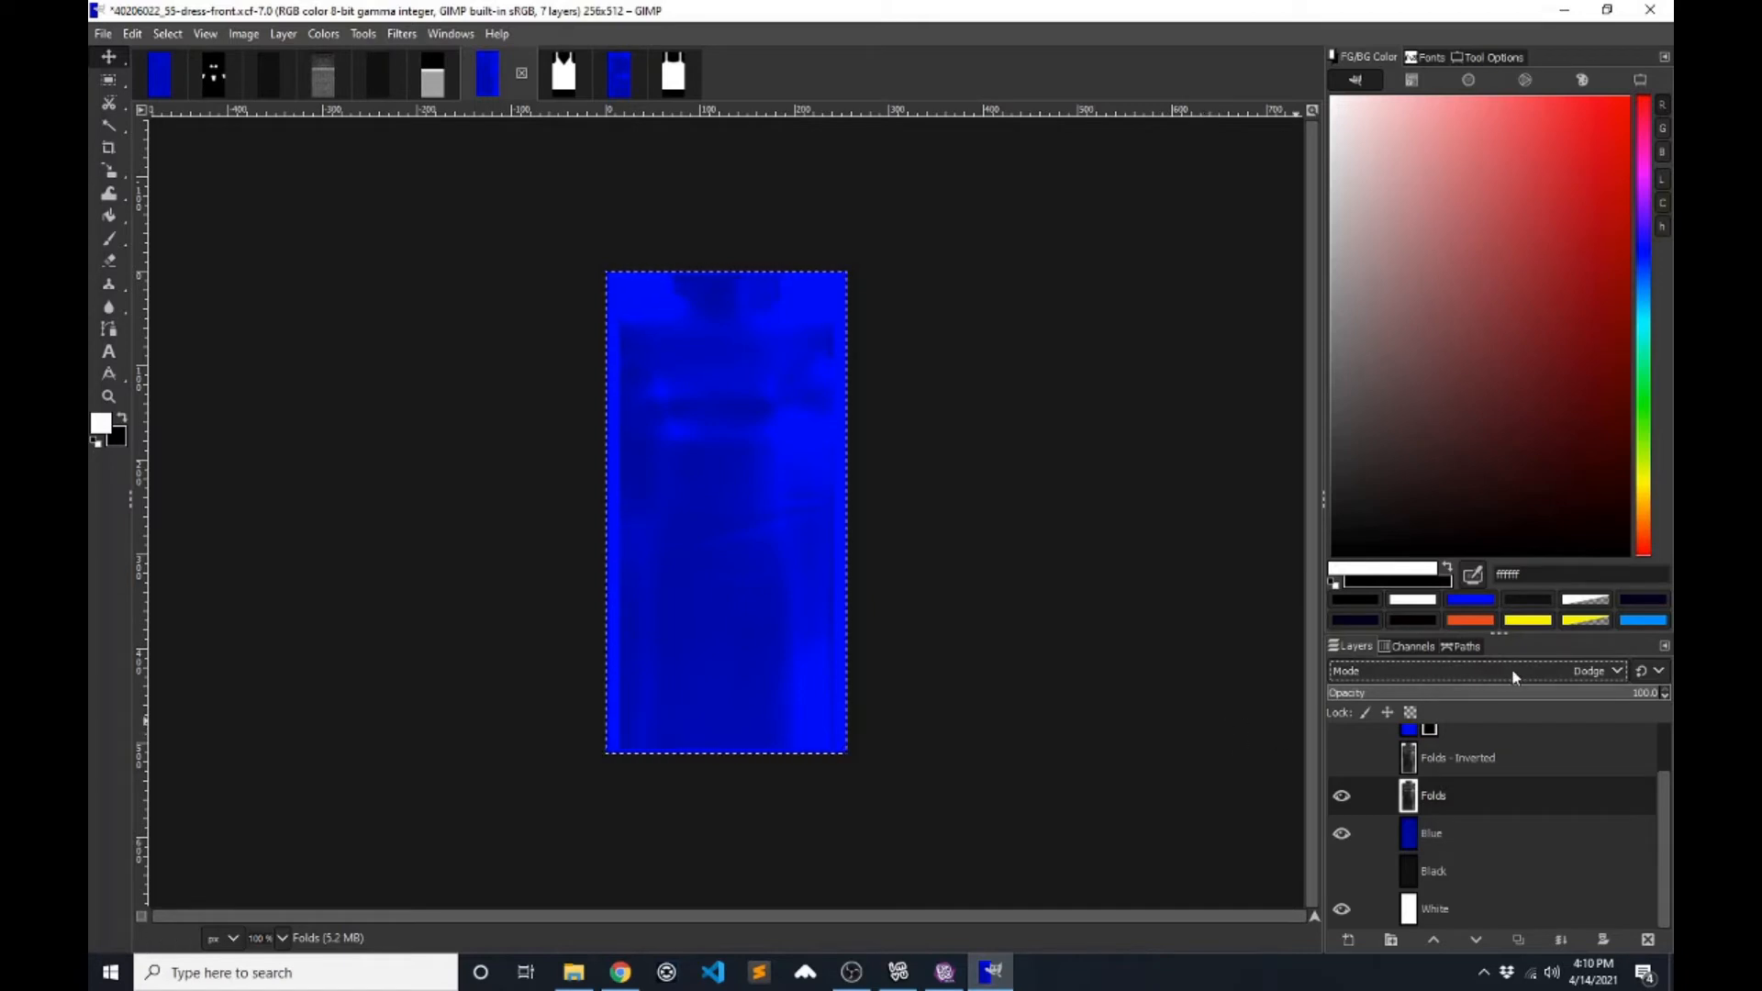
pyautogui.click(1562, 671)
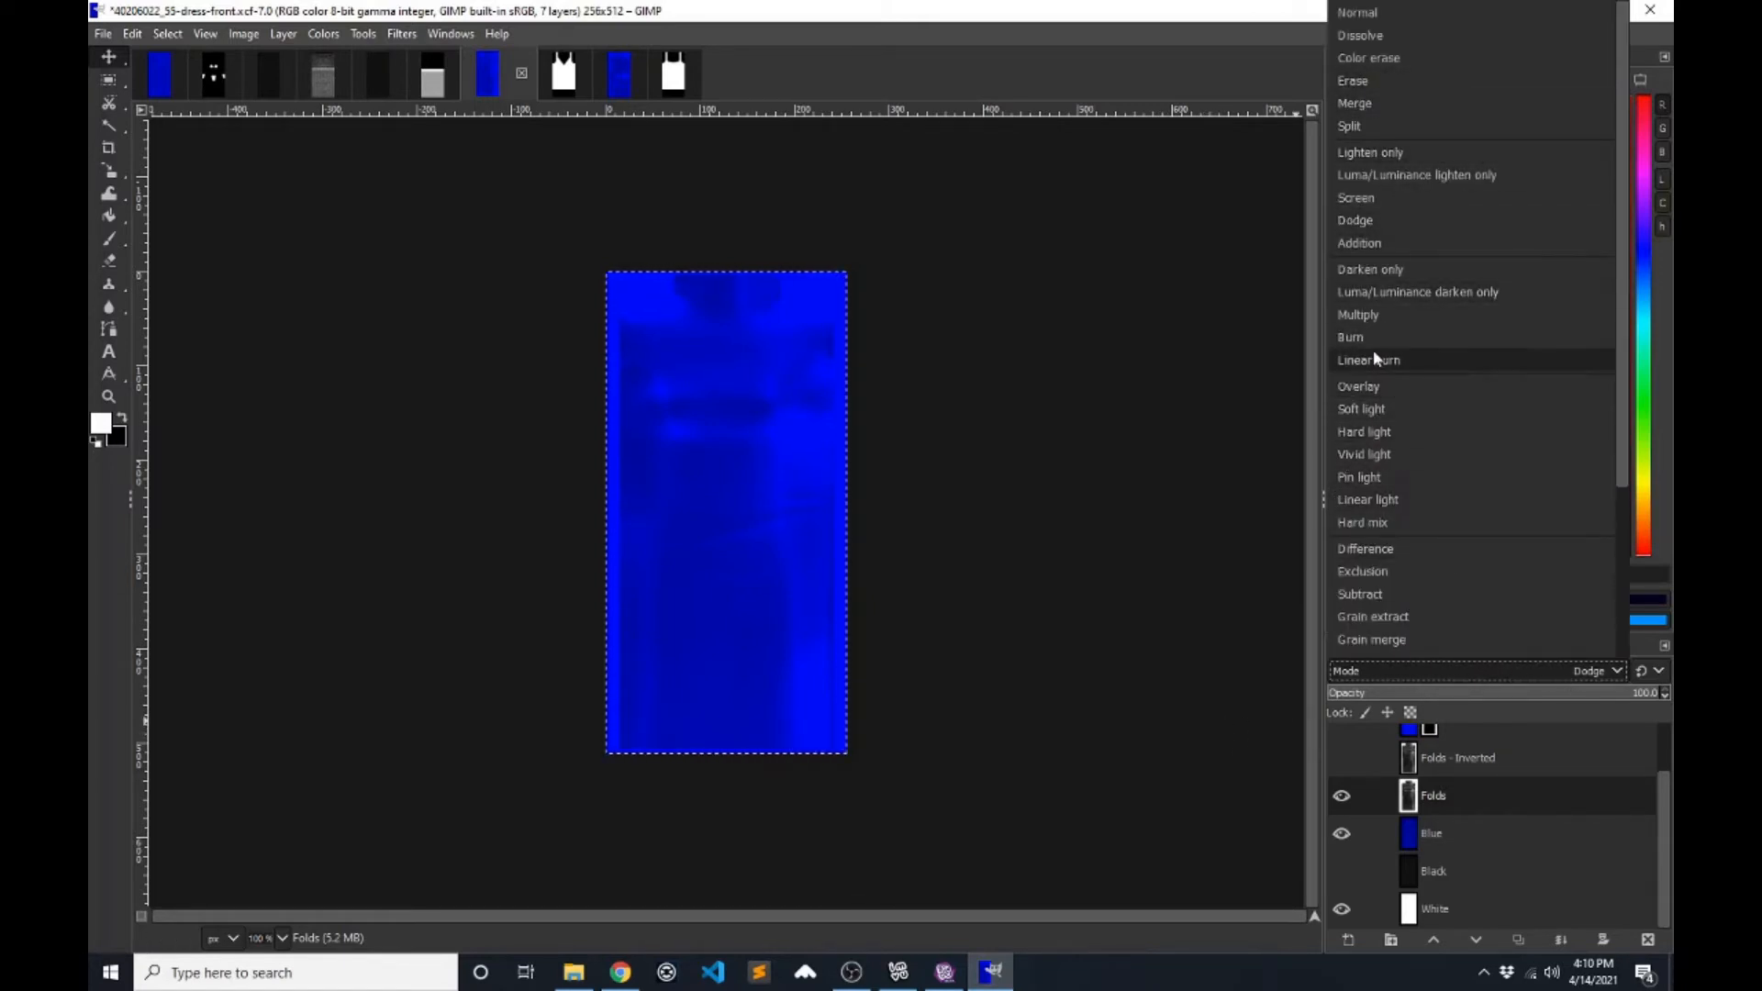
pyautogui.press('Escape')
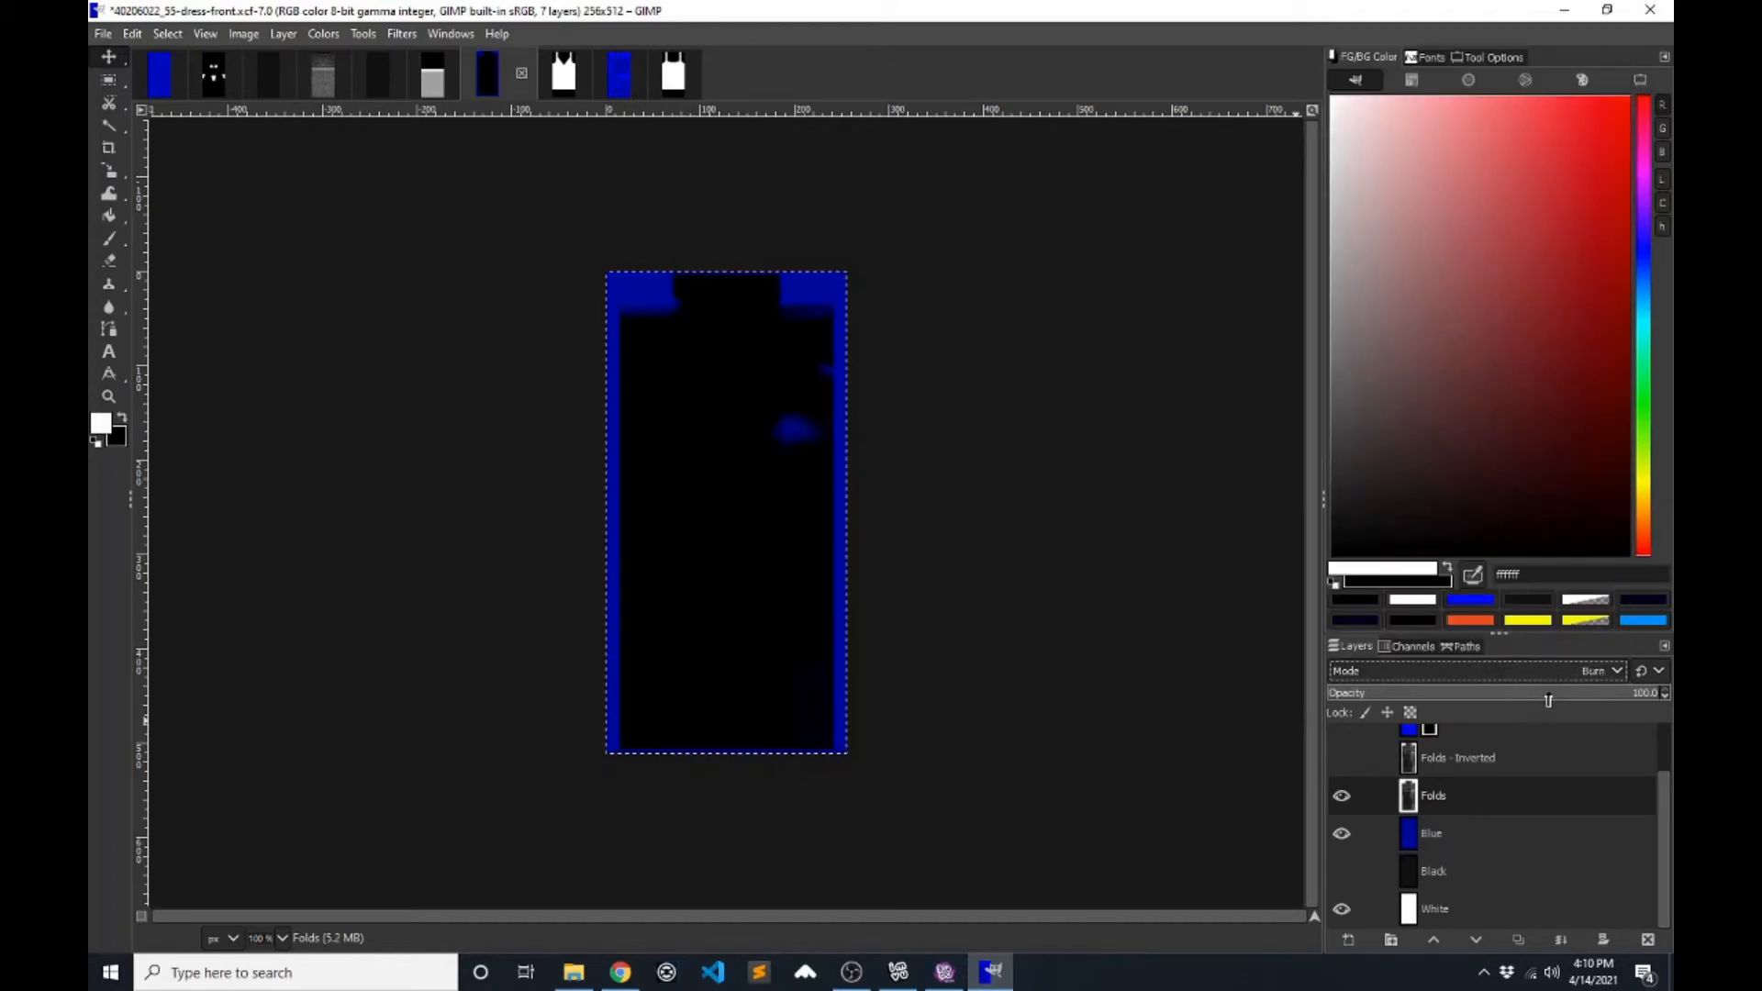
pyautogui.click(1535, 671)
pyautogui.click(1485, 498)
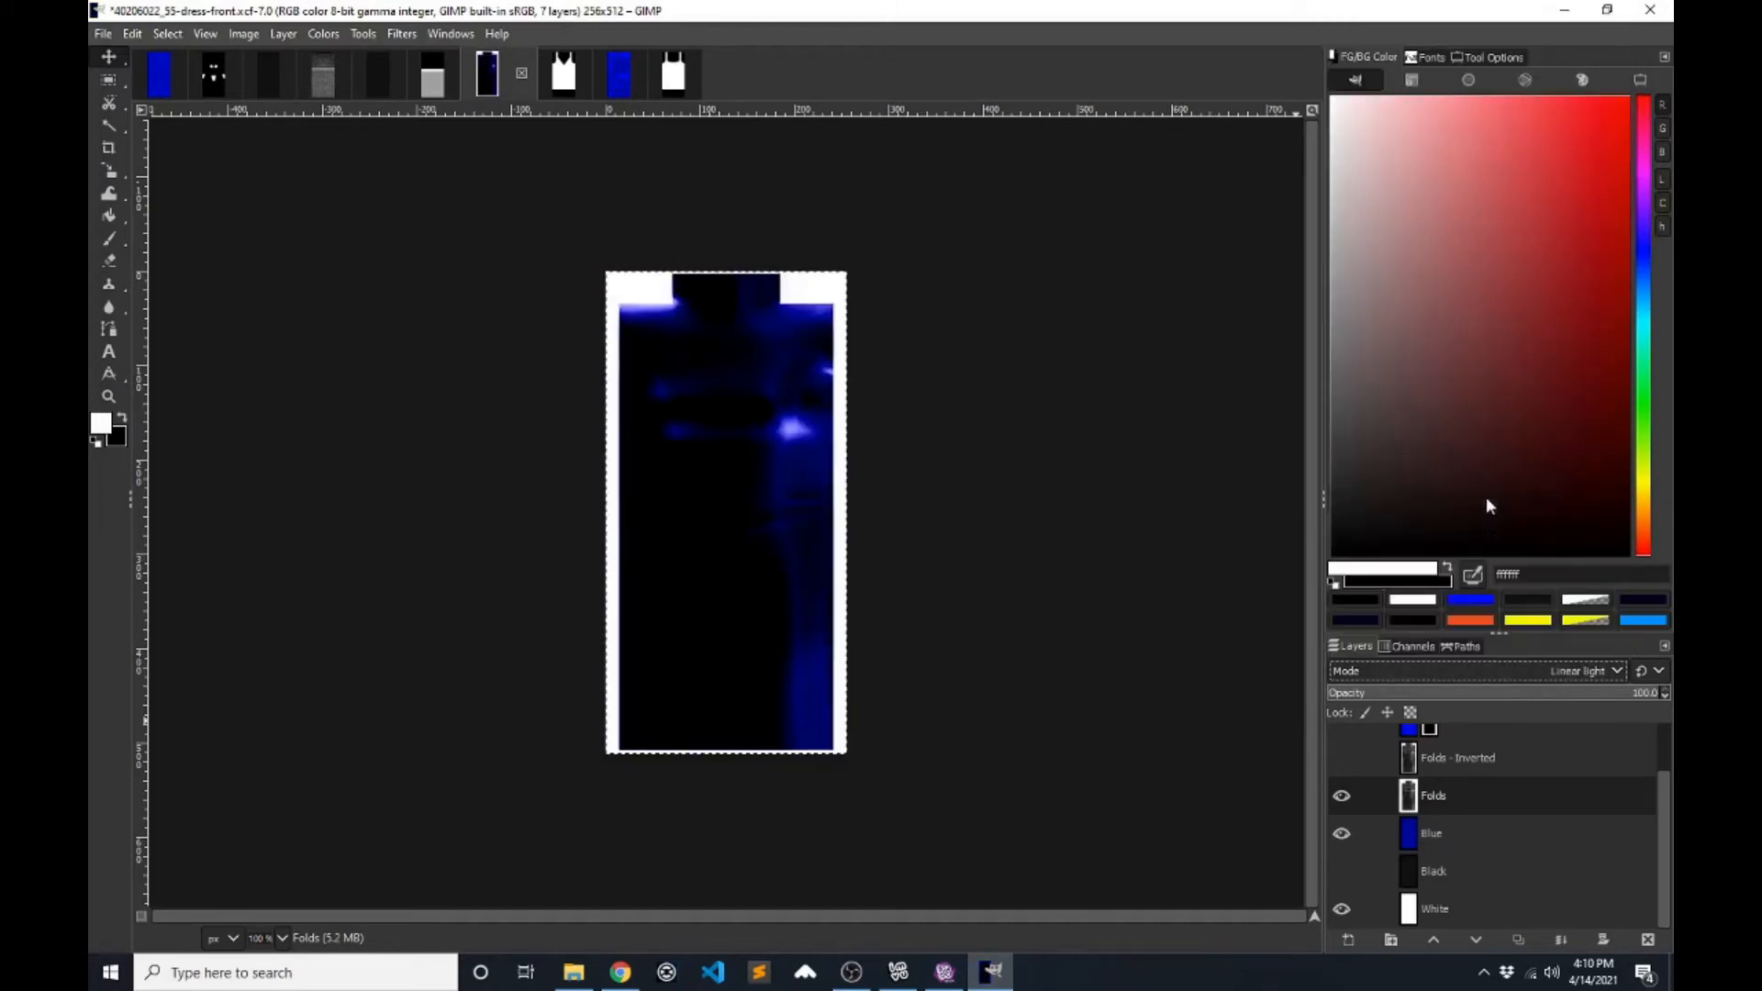
pyautogui.click(1516, 670)
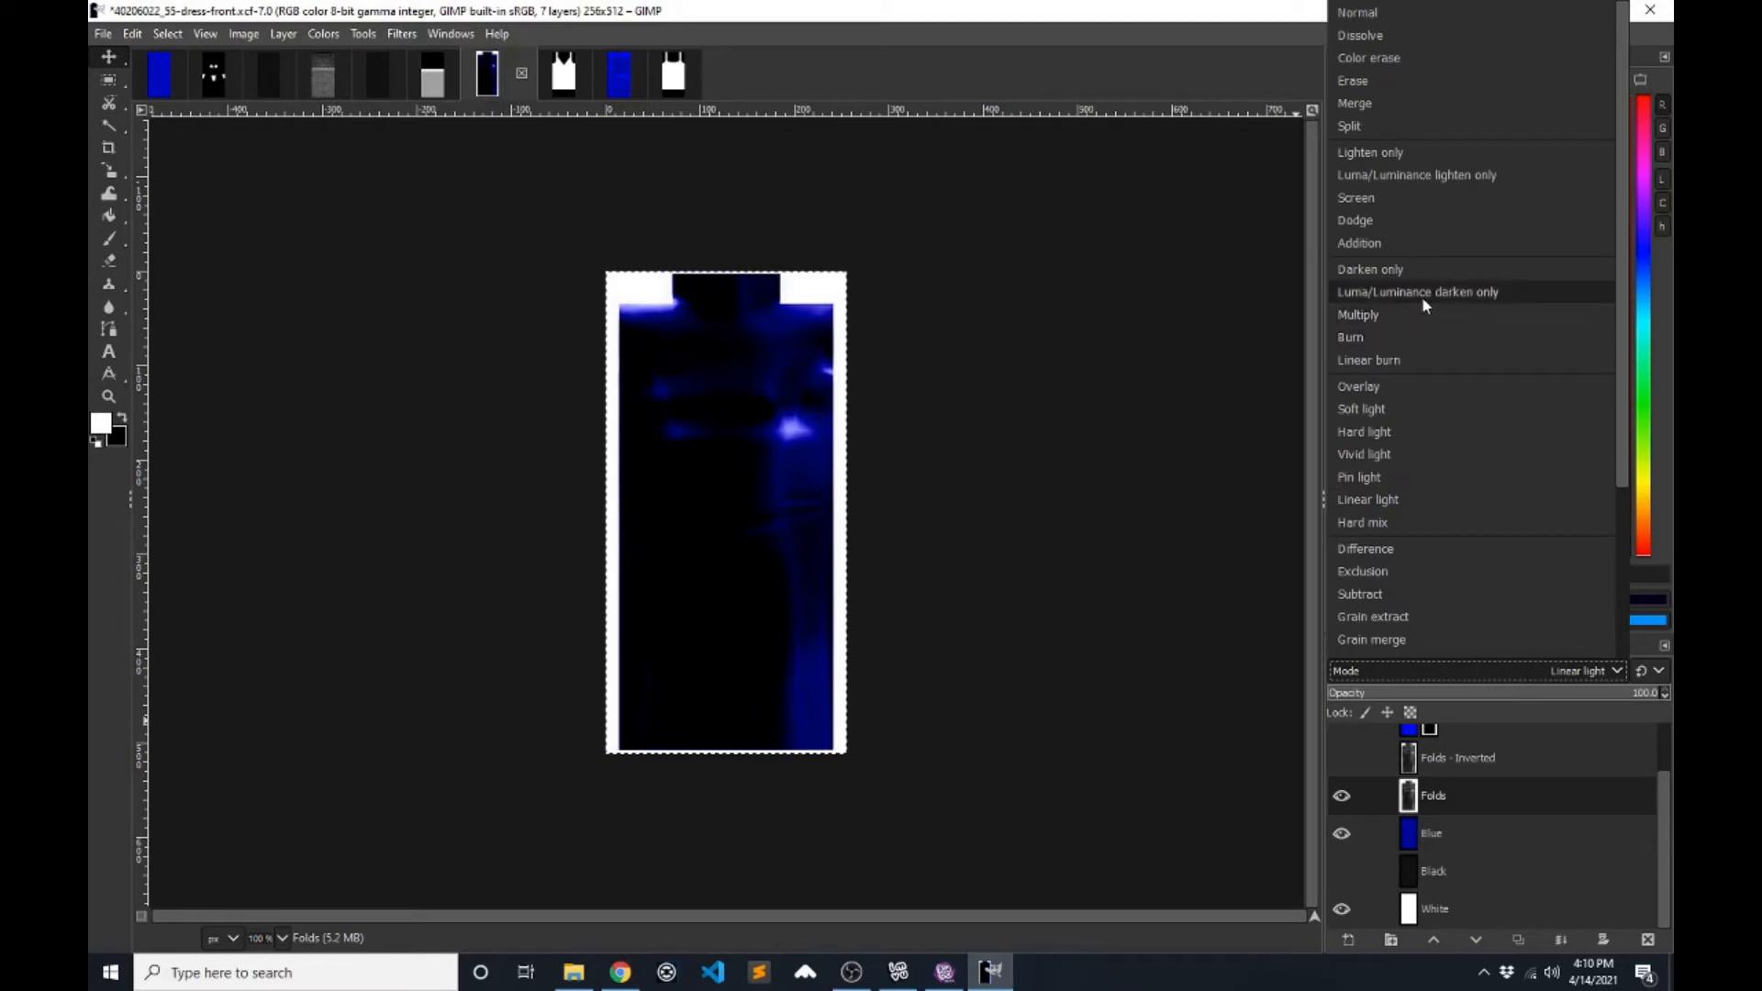
pyautogui.click(1384, 105)
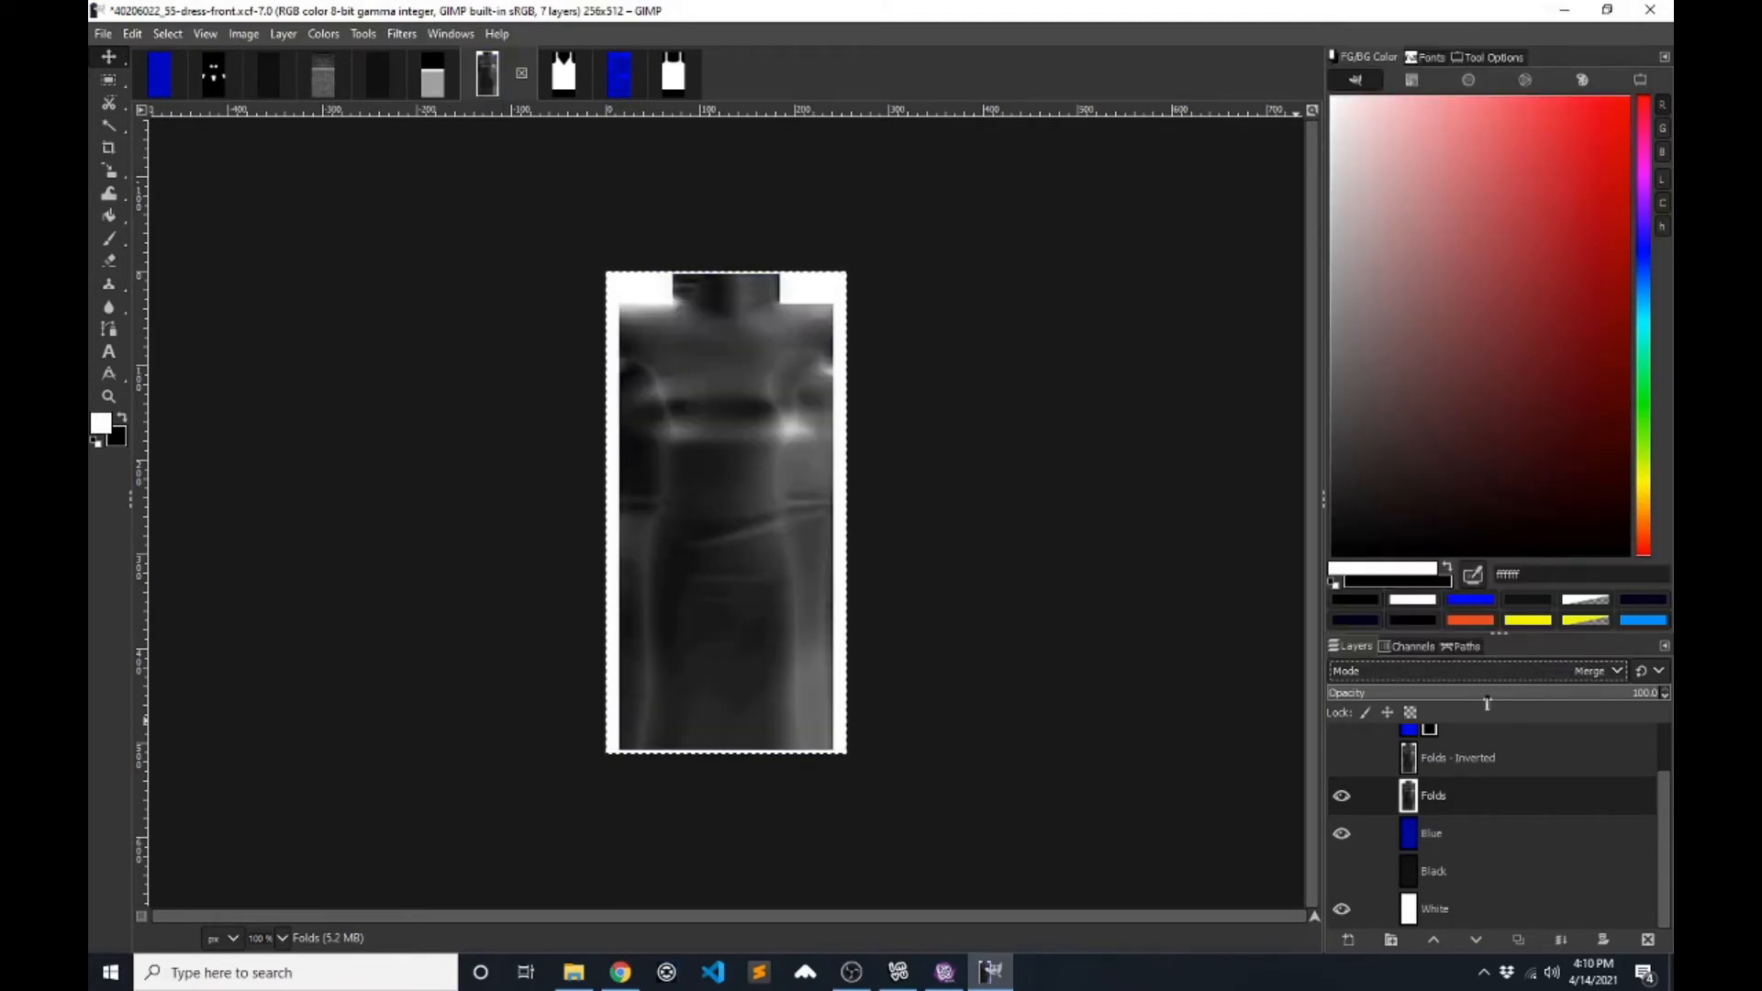
pyautogui.click(1539, 671)
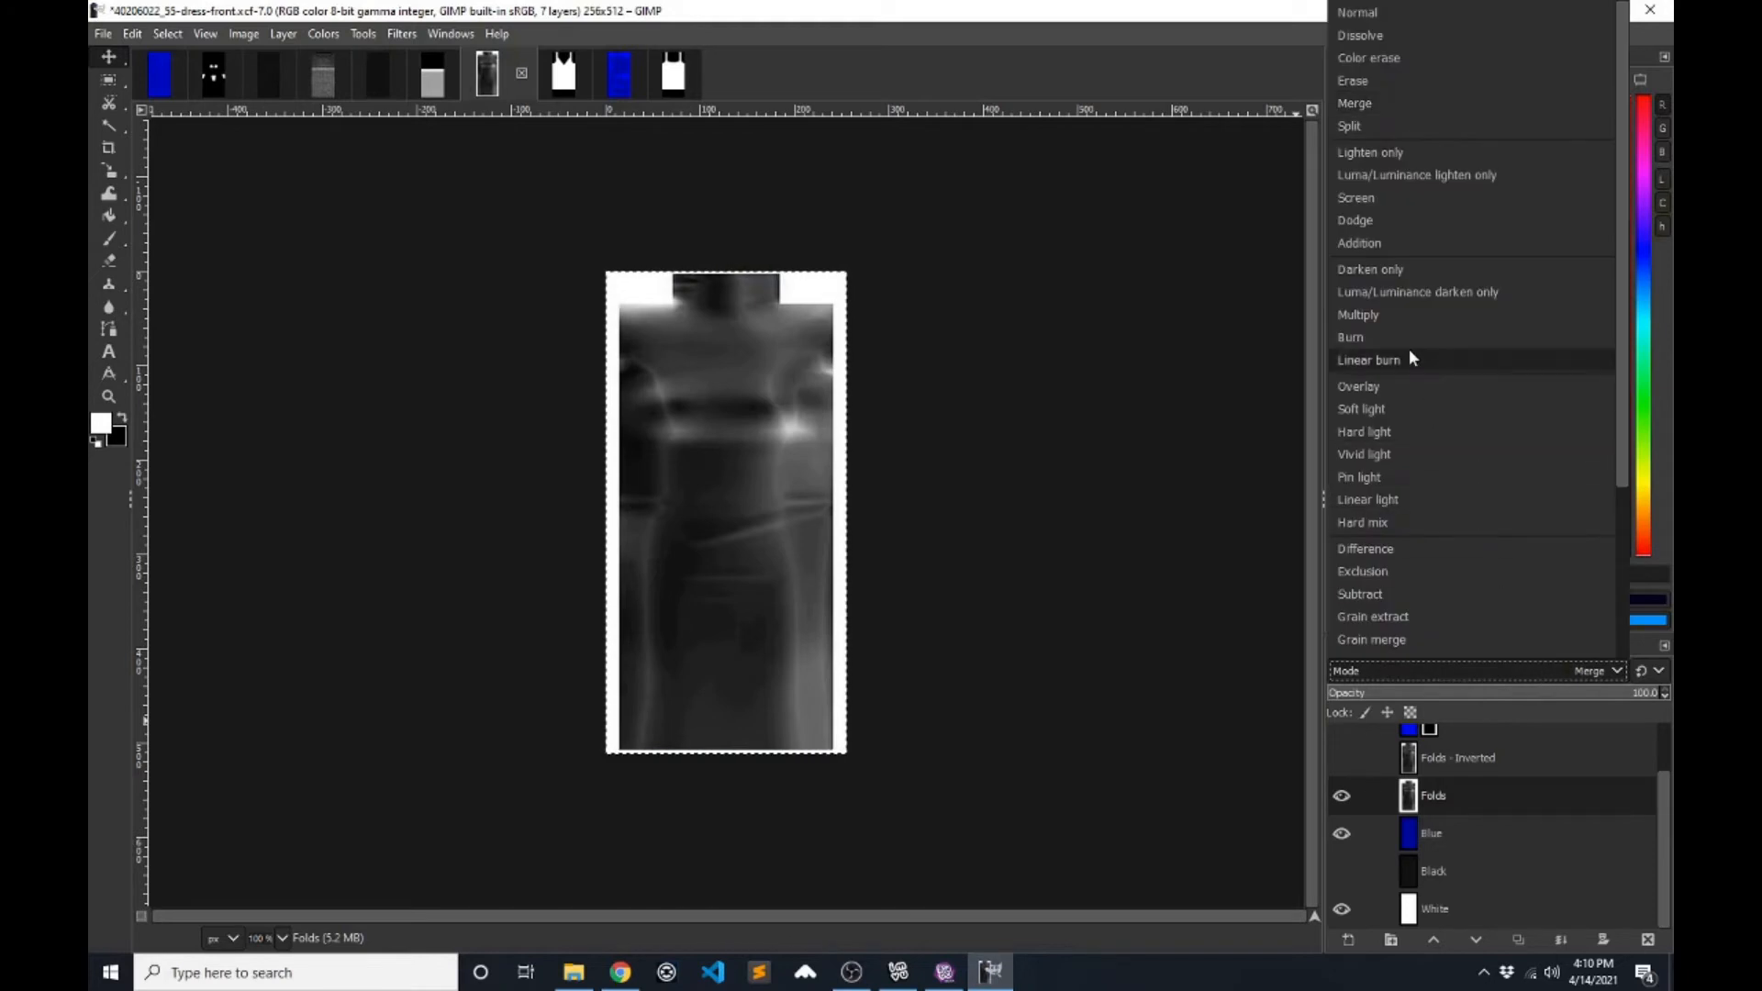
pyautogui.click(1402, 216)
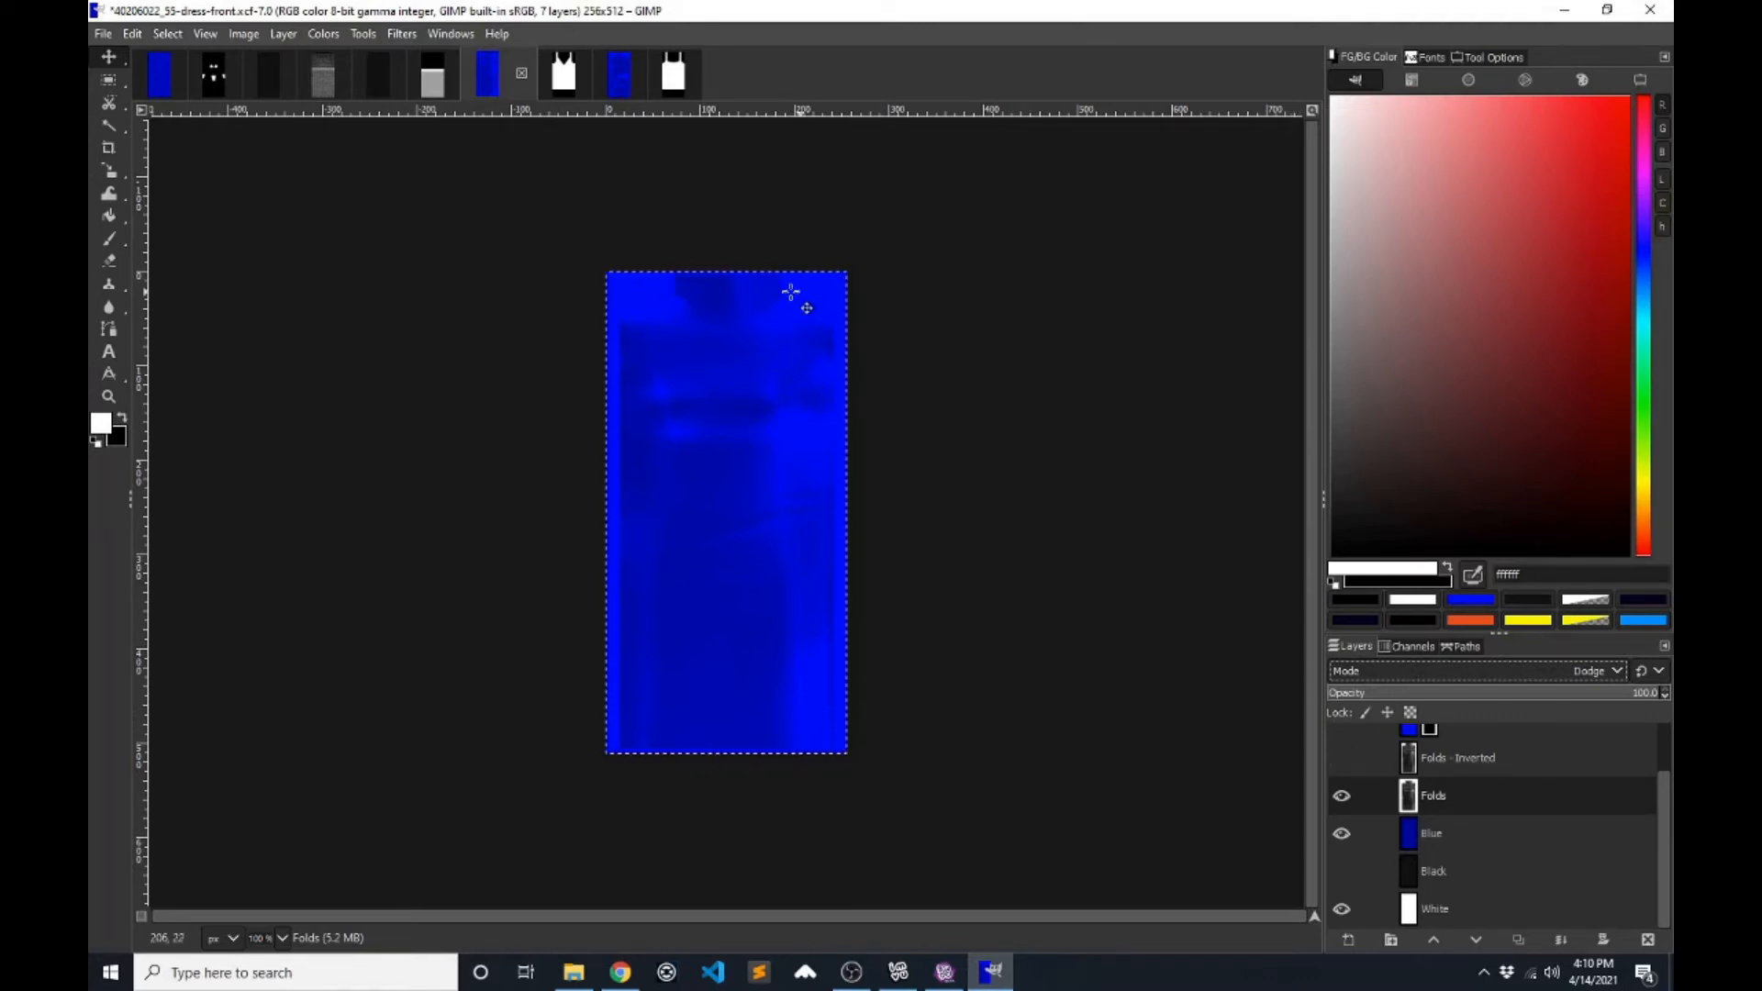
# - Compare the dress-front and dress-back masks, and show the map layer in the dress-front mask
pyautogui.click(575, 85)
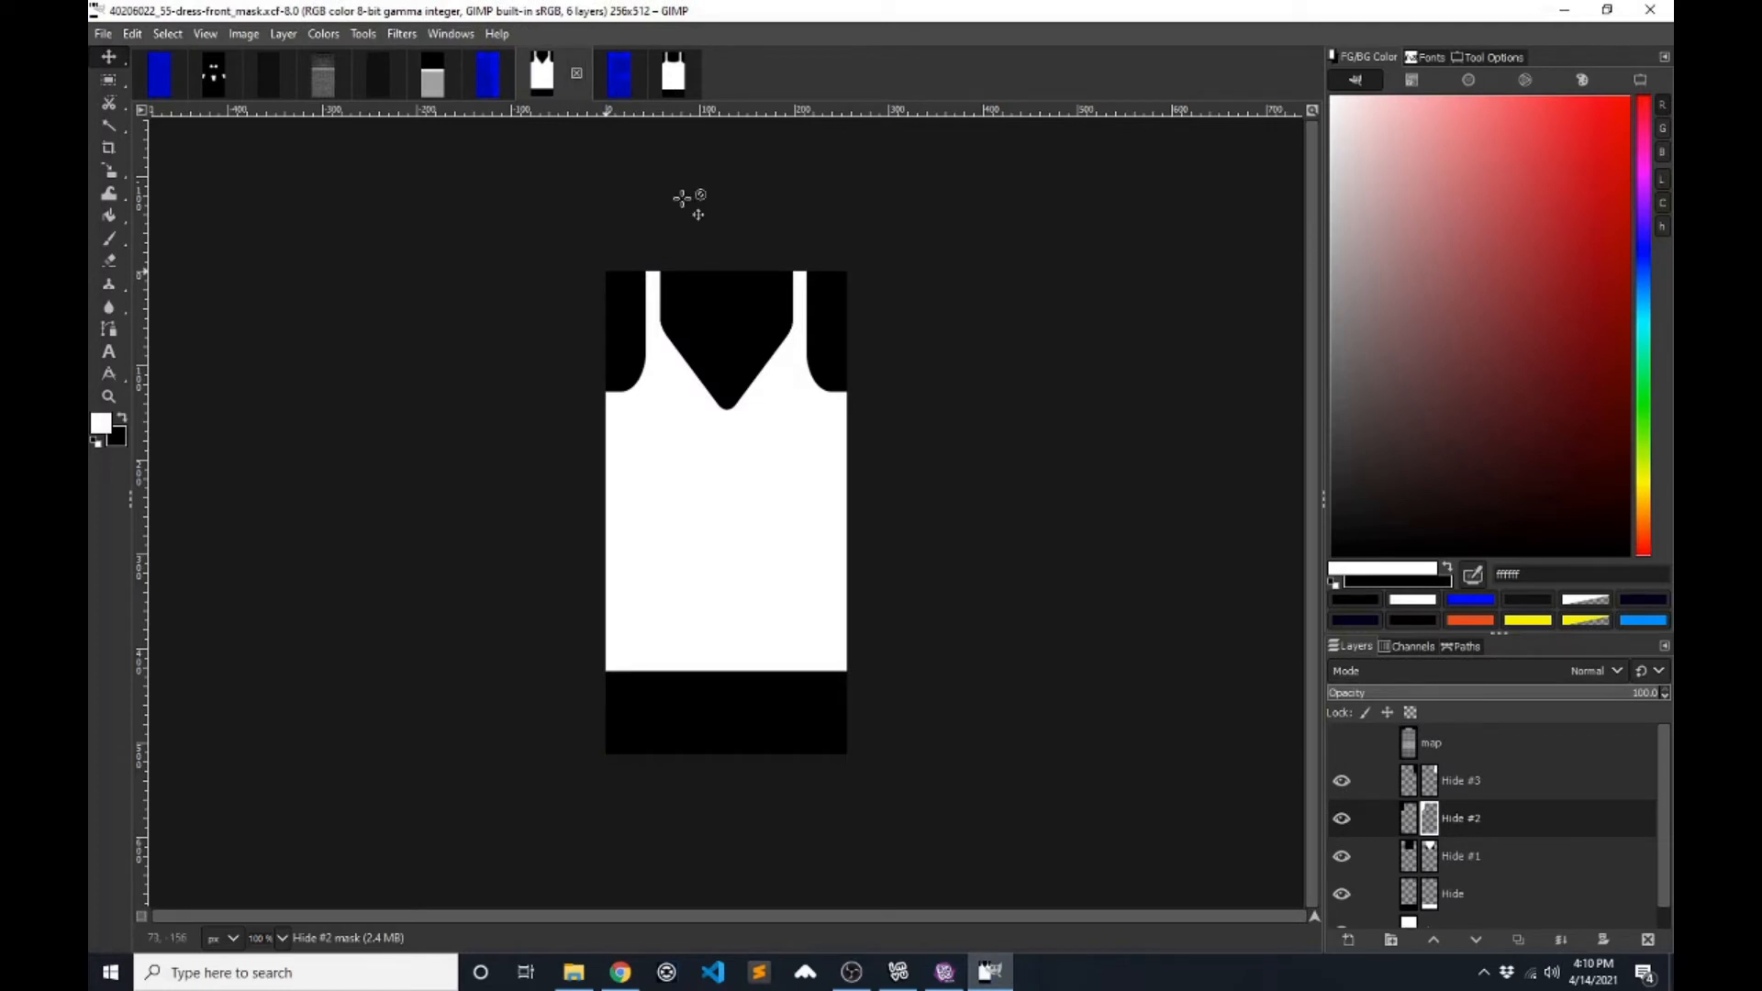
pyautogui.click(673, 74)
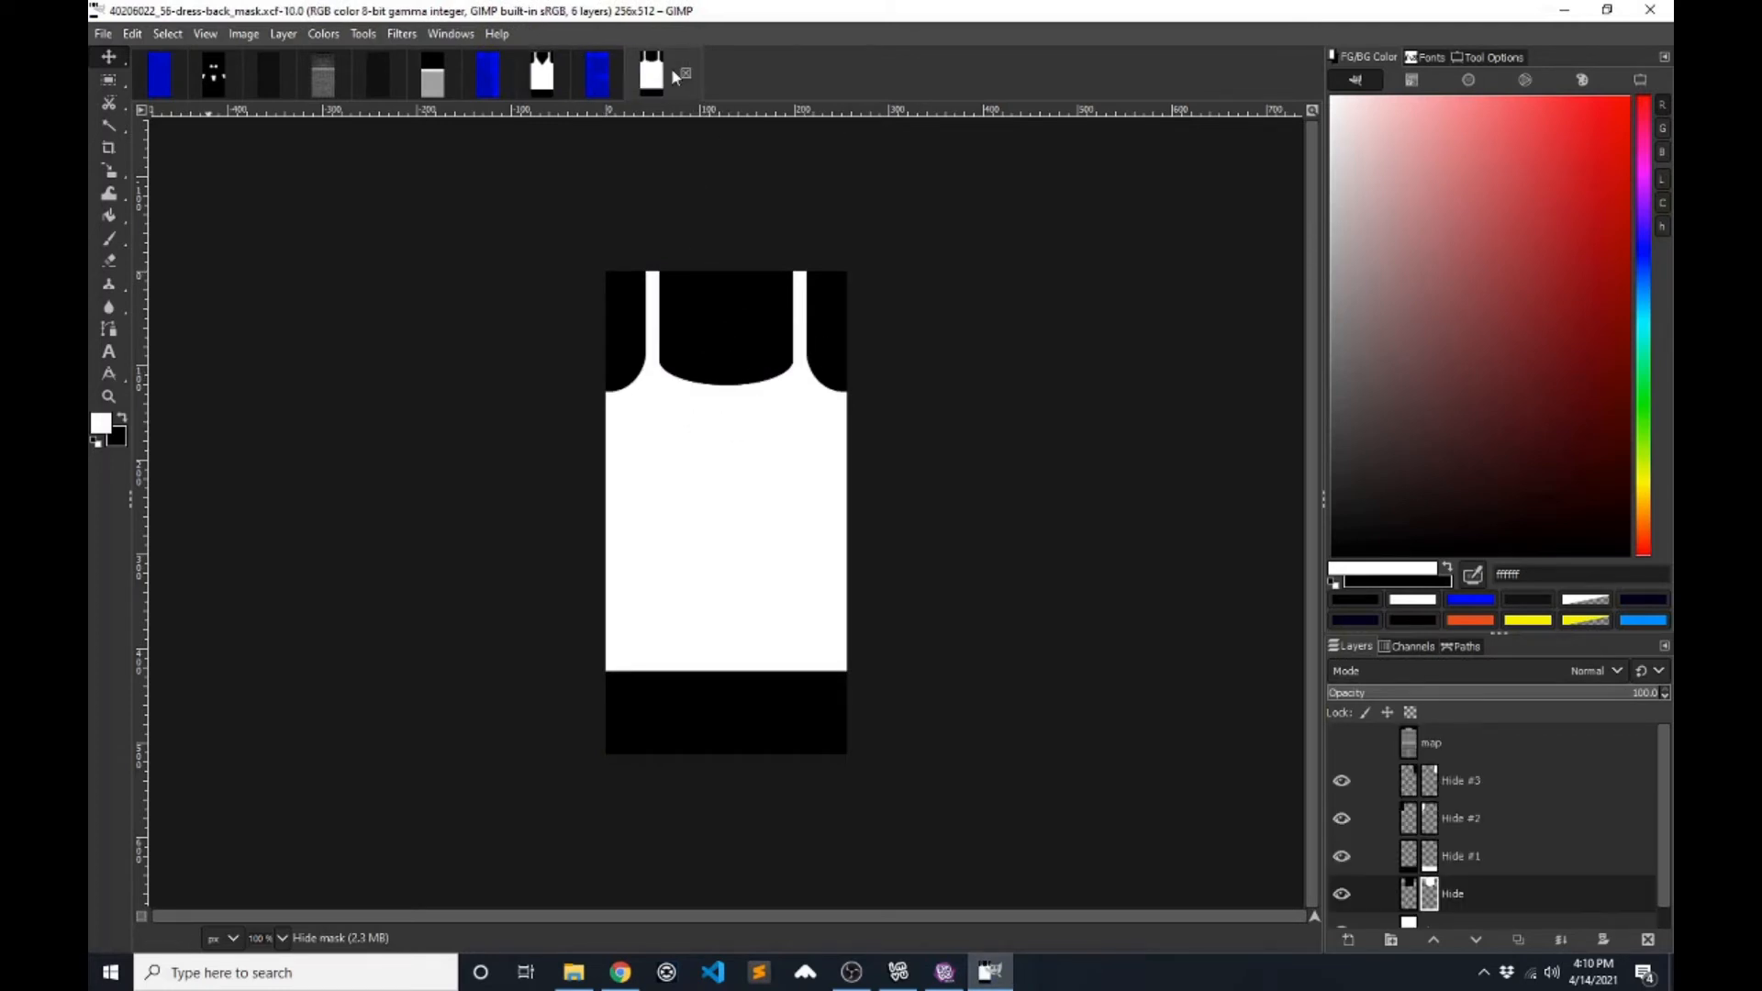
pyautogui.click(542, 73)
pyautogui.click(1345, 744)
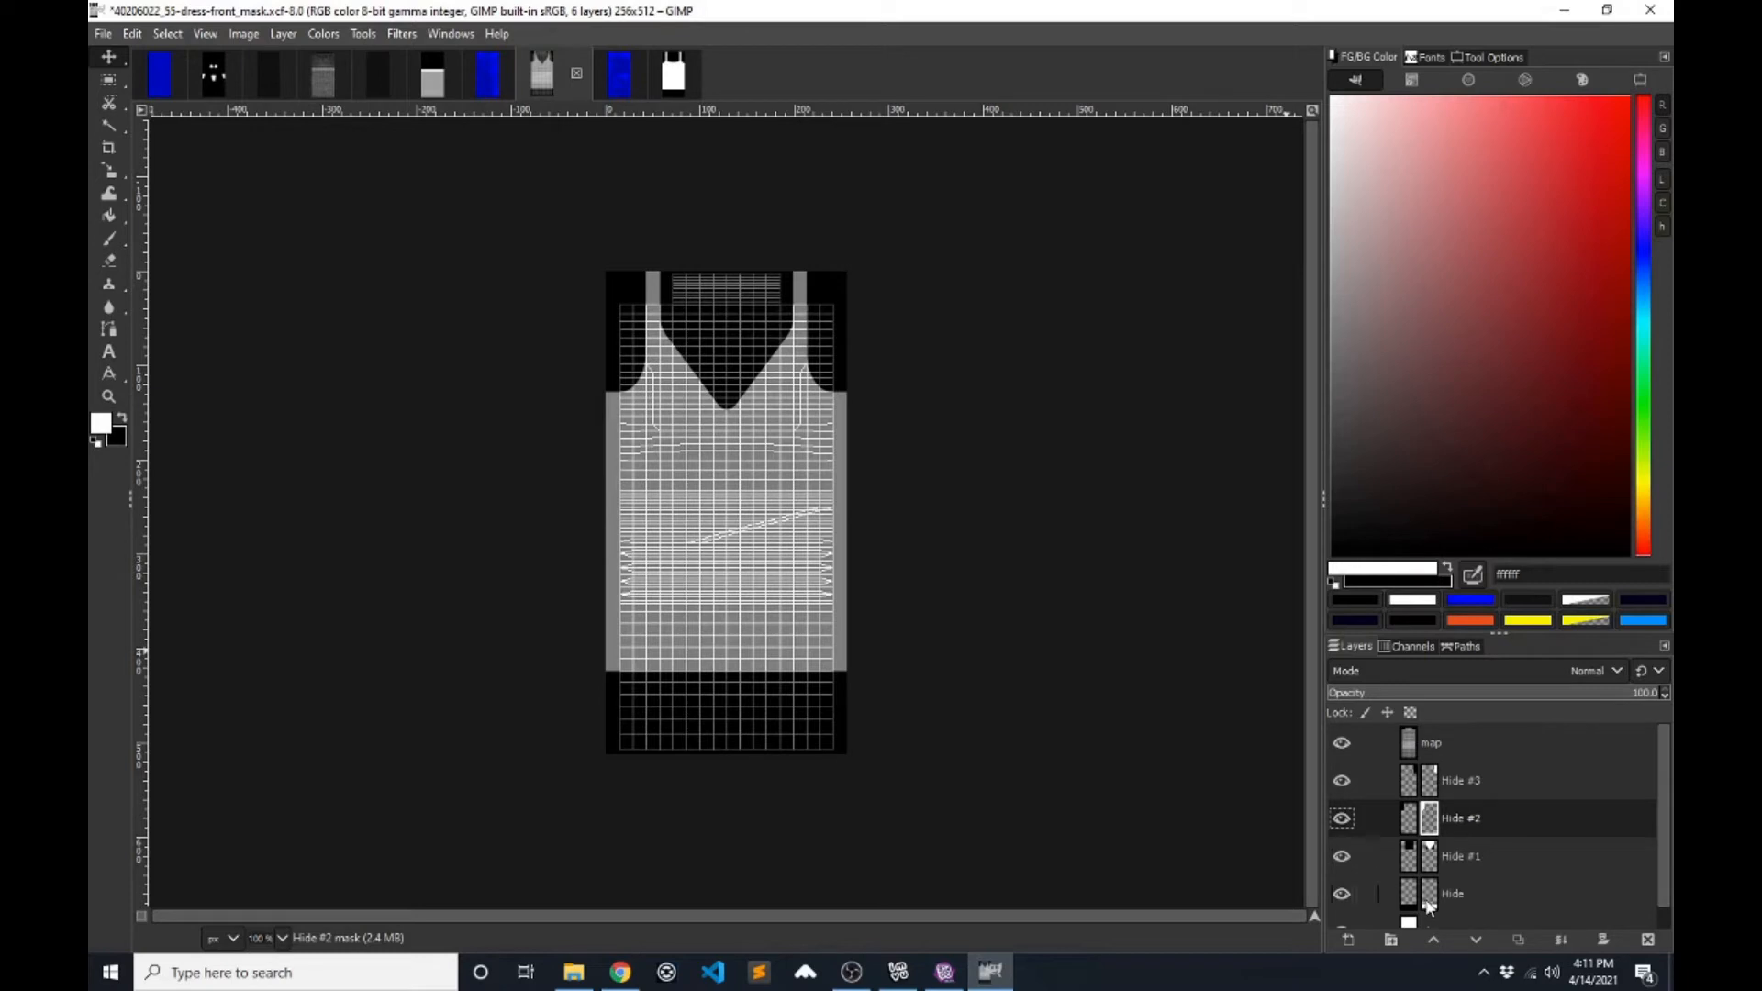
# - Add a new transparent layer directly above Hide #3 in the dress-front mask
pyautogui.click(1473, 782)
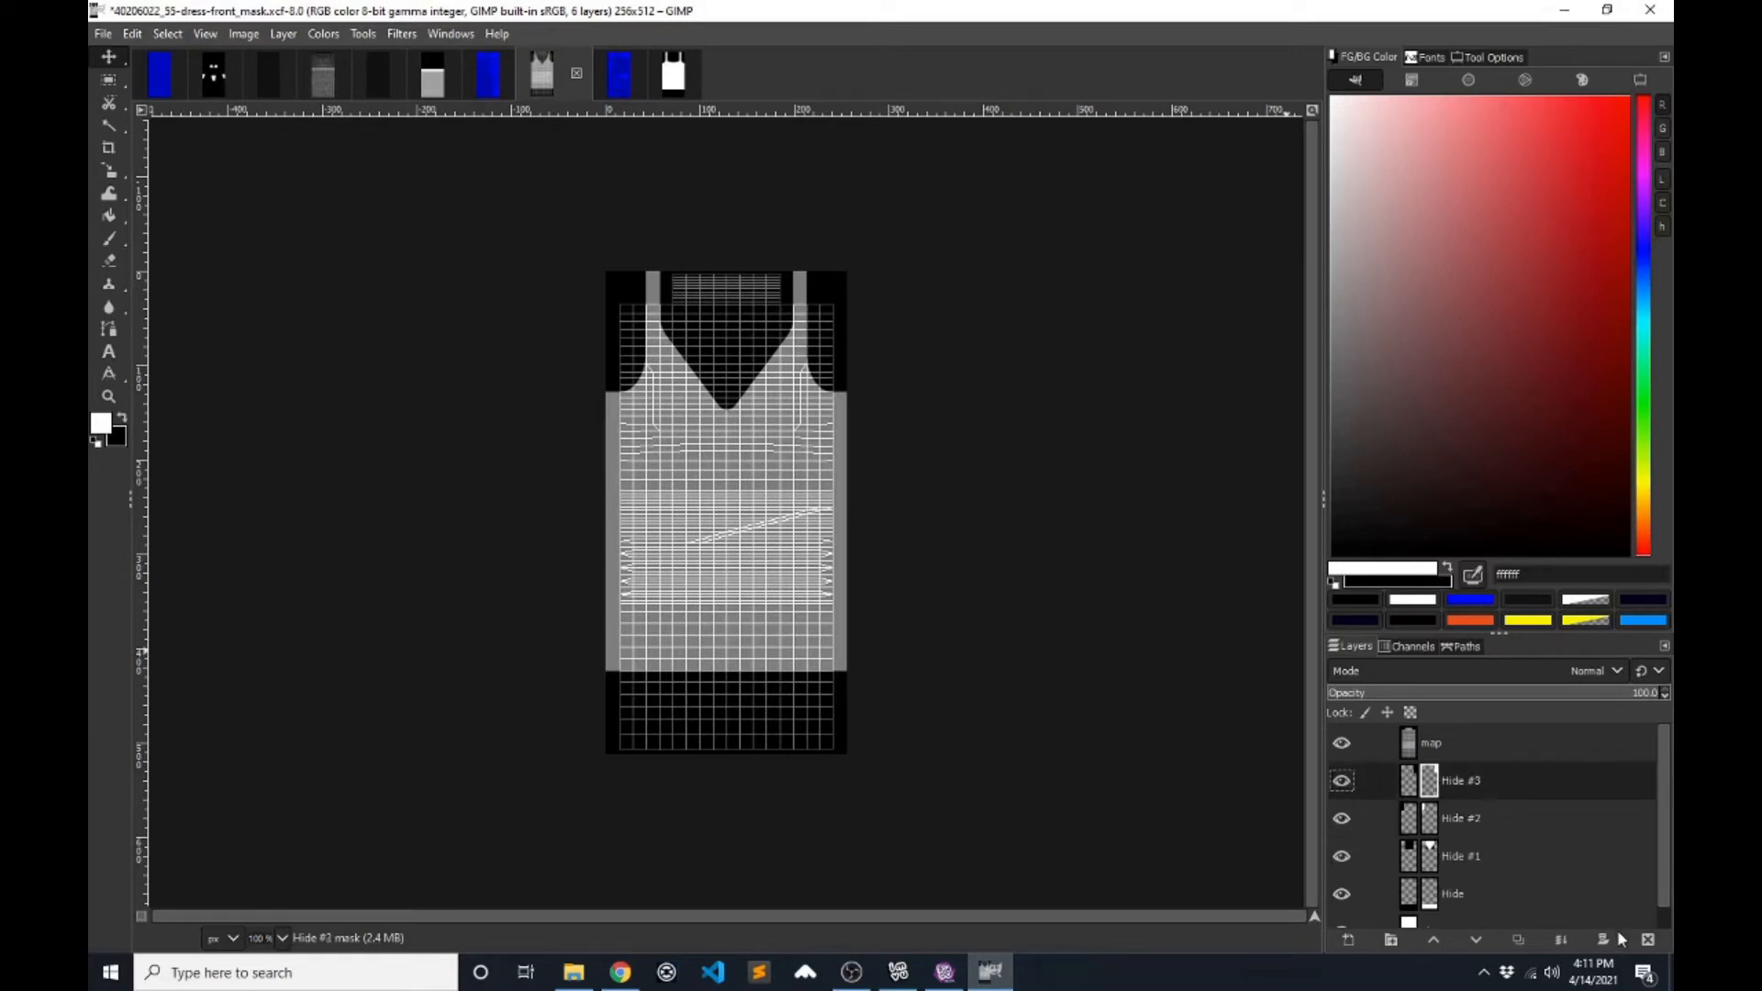
pyautogui.click(1348, 938)
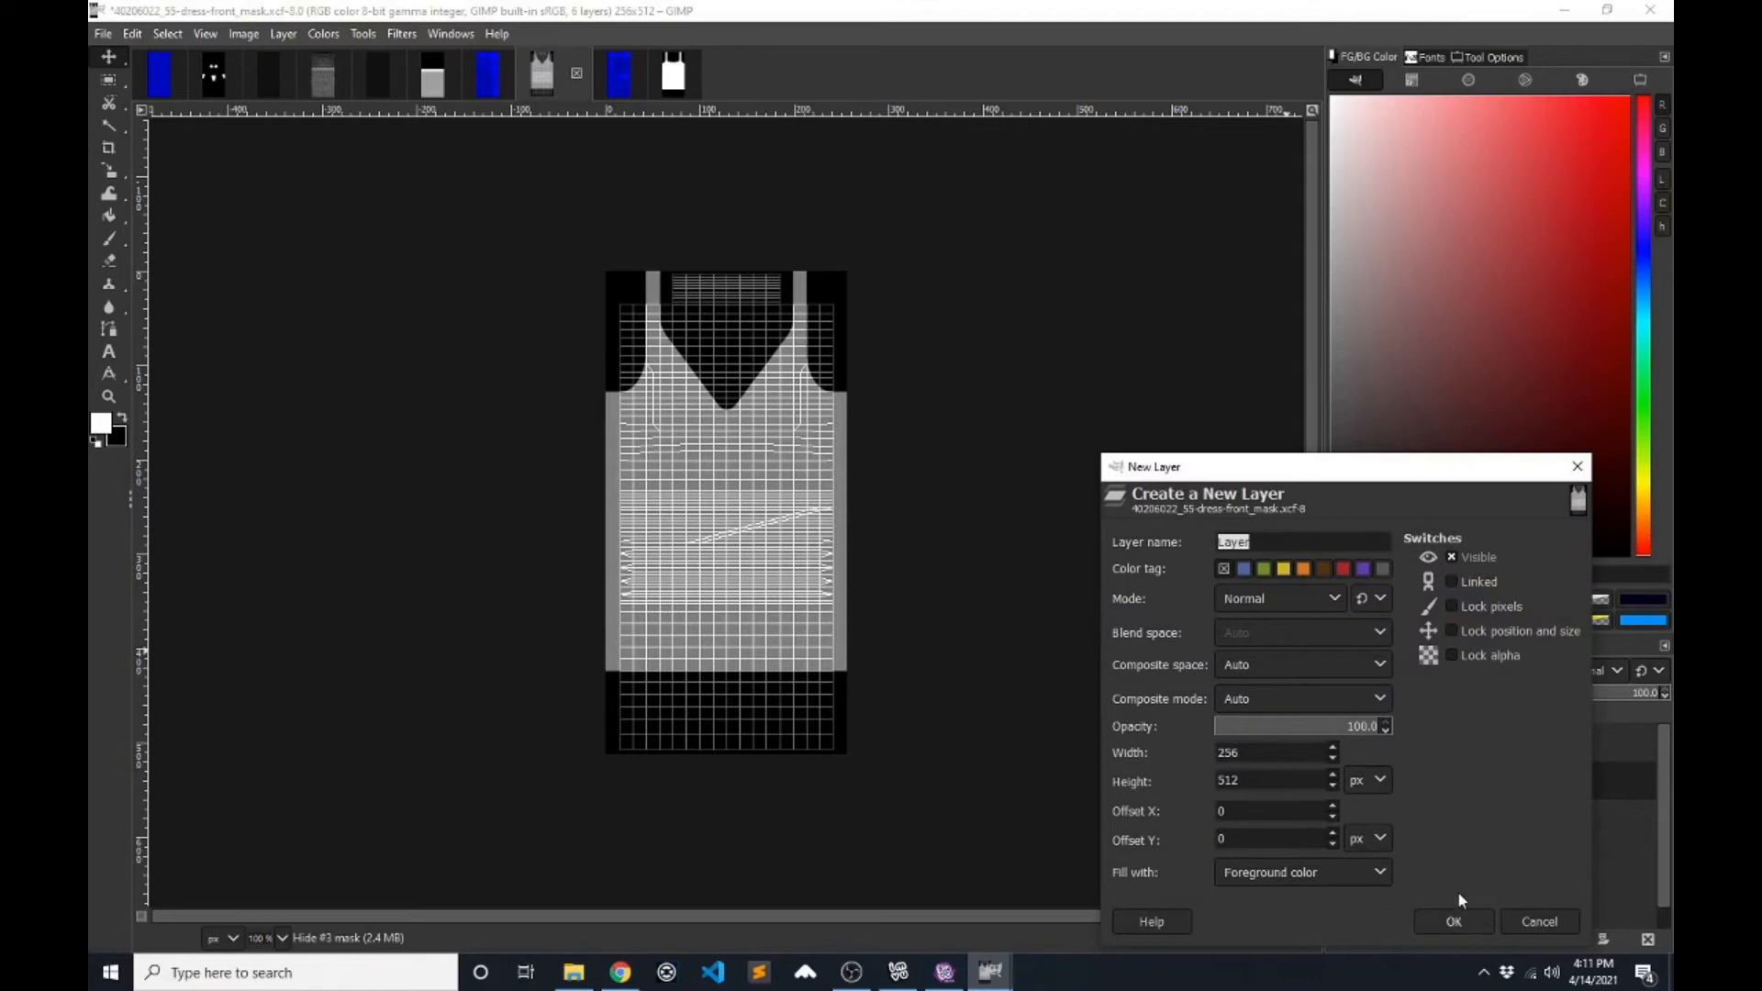
pyautogui.click(1371, 867)
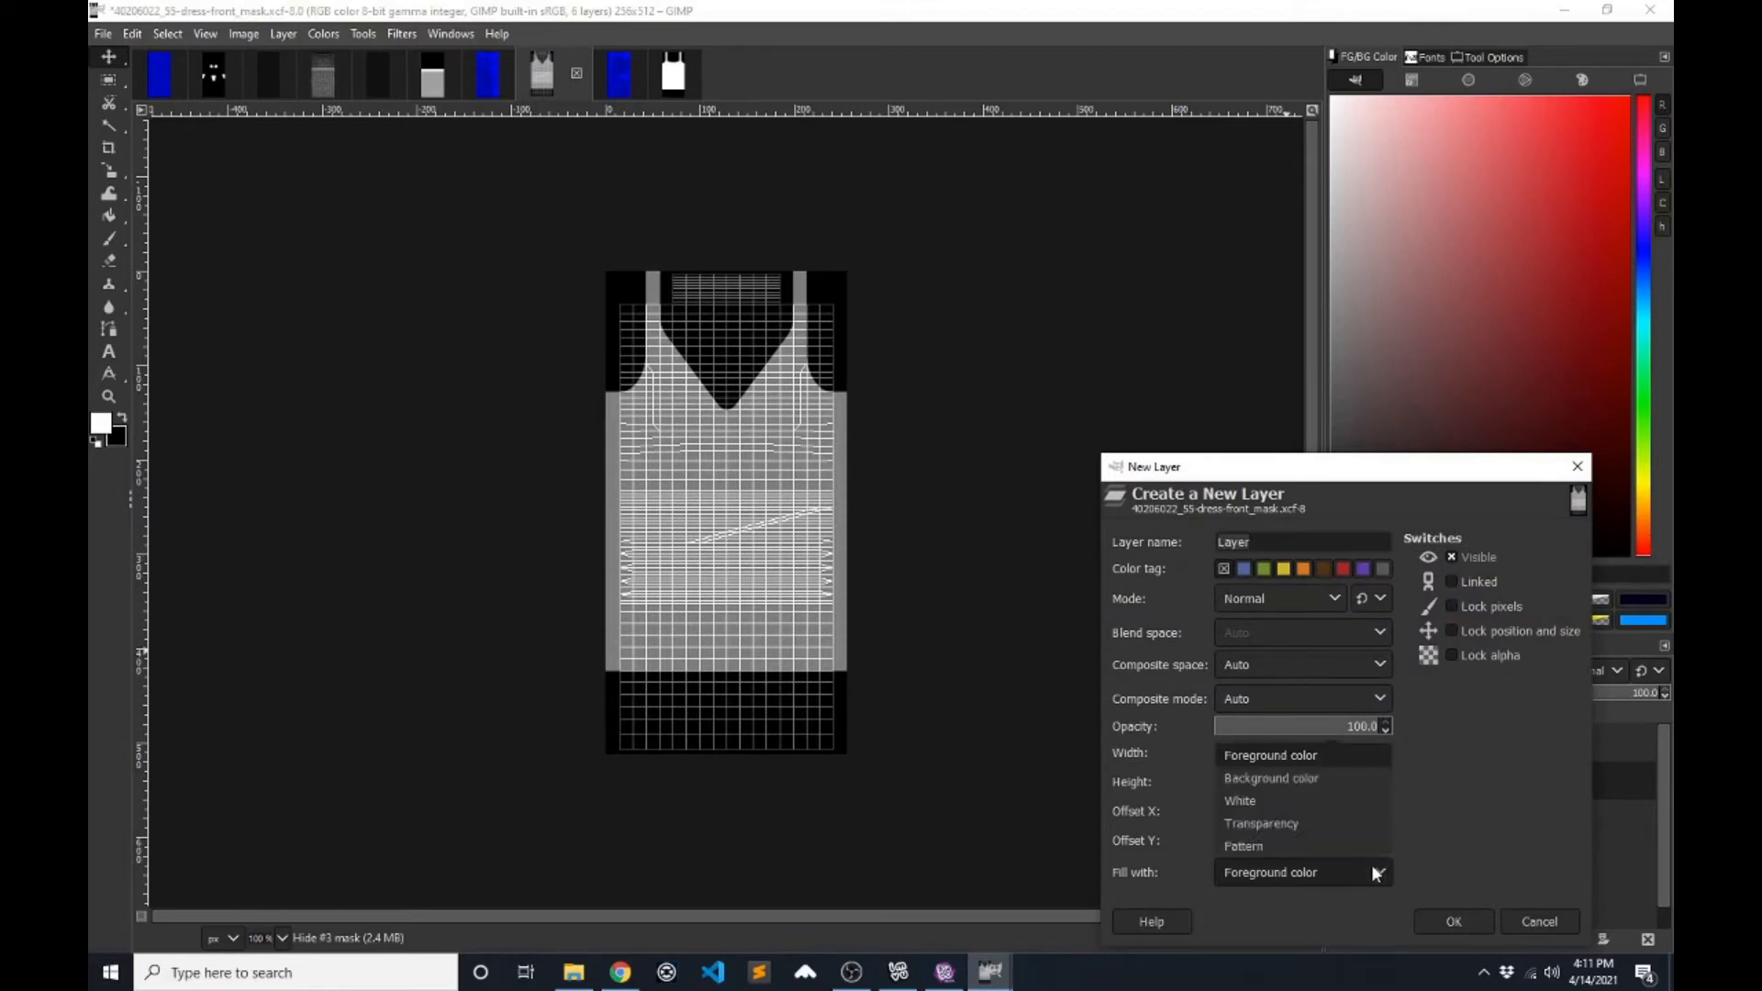
pyautogui.click(1336, 823)
pyautogui.click(1445, 916)
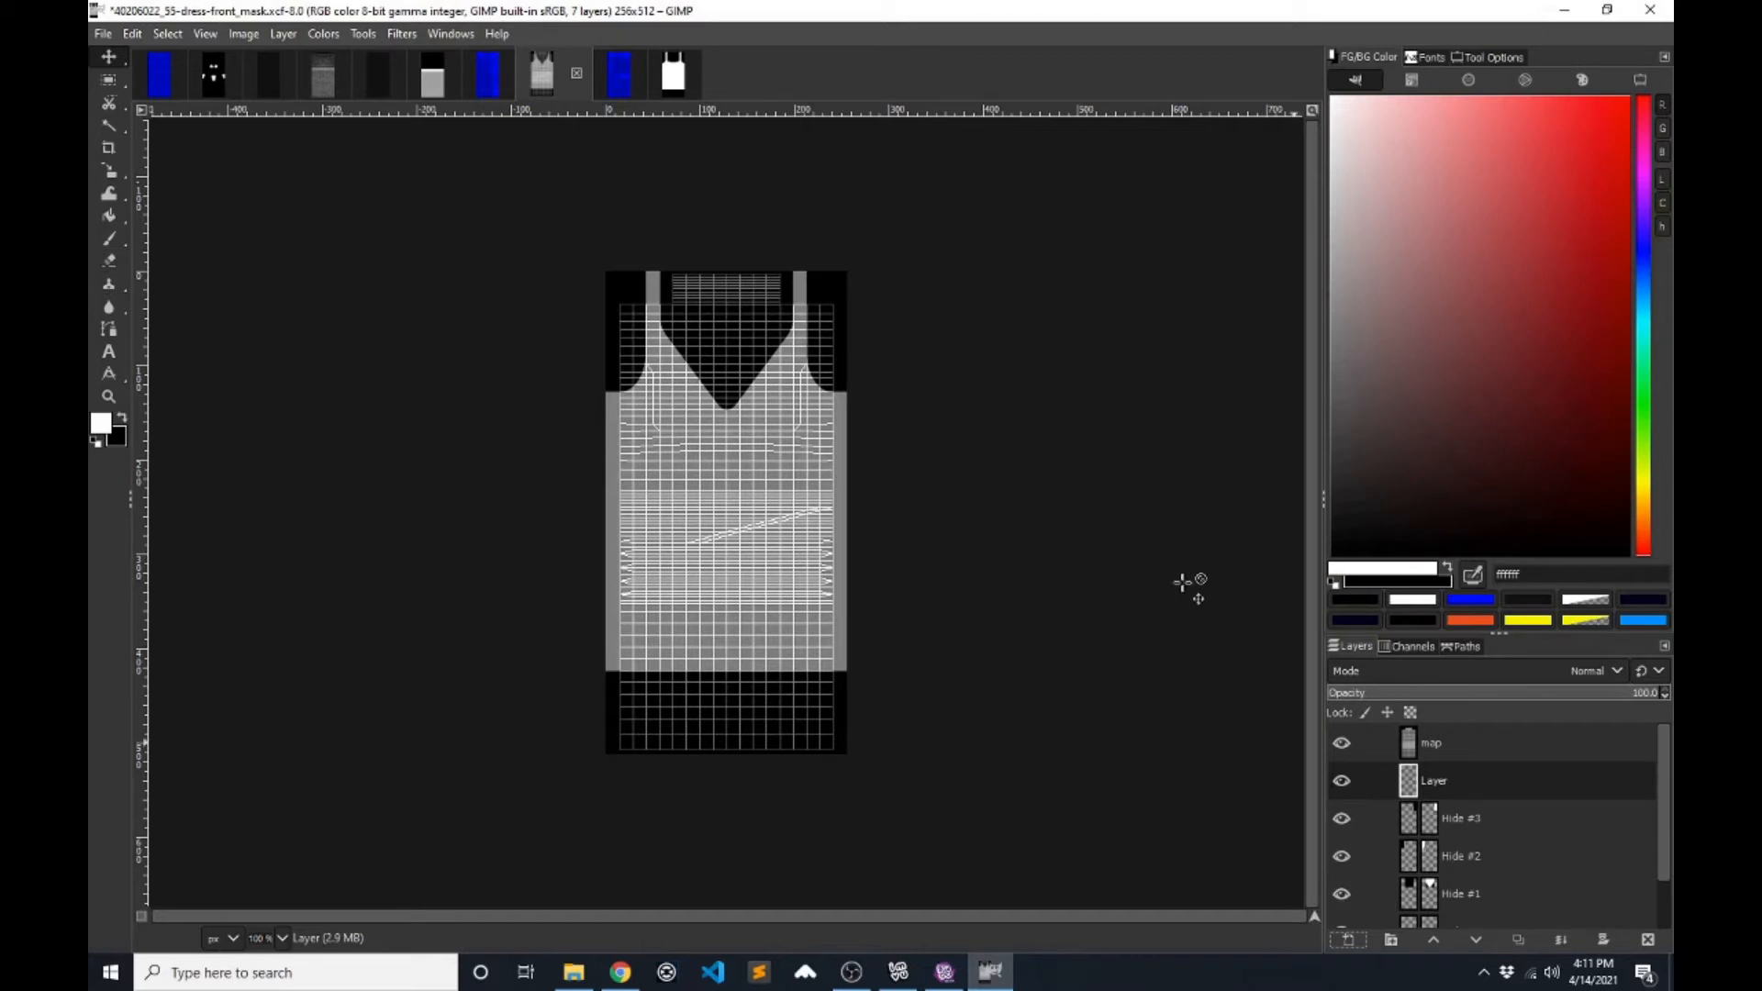
# - Set up the Paintbrush with a black foreground and hardness 100, undoing a soft test scribble made on the new layer
pyautogui.click(110, 246)
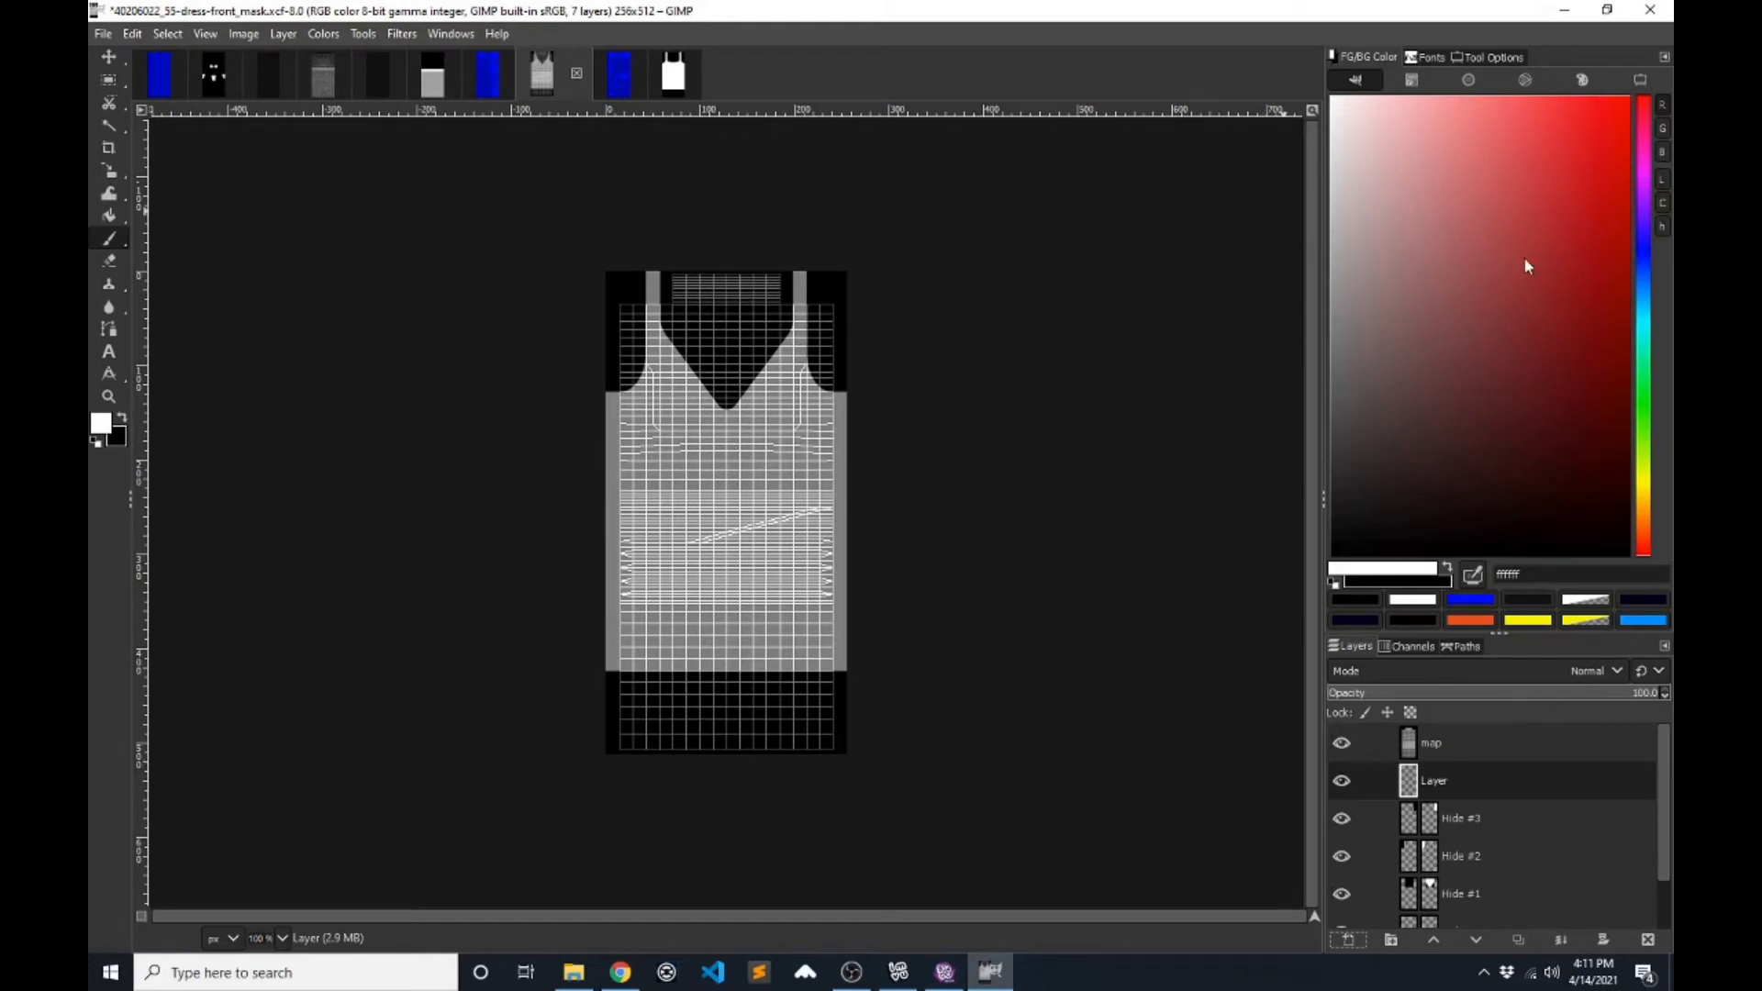
pyautogui.click(1493, 57)
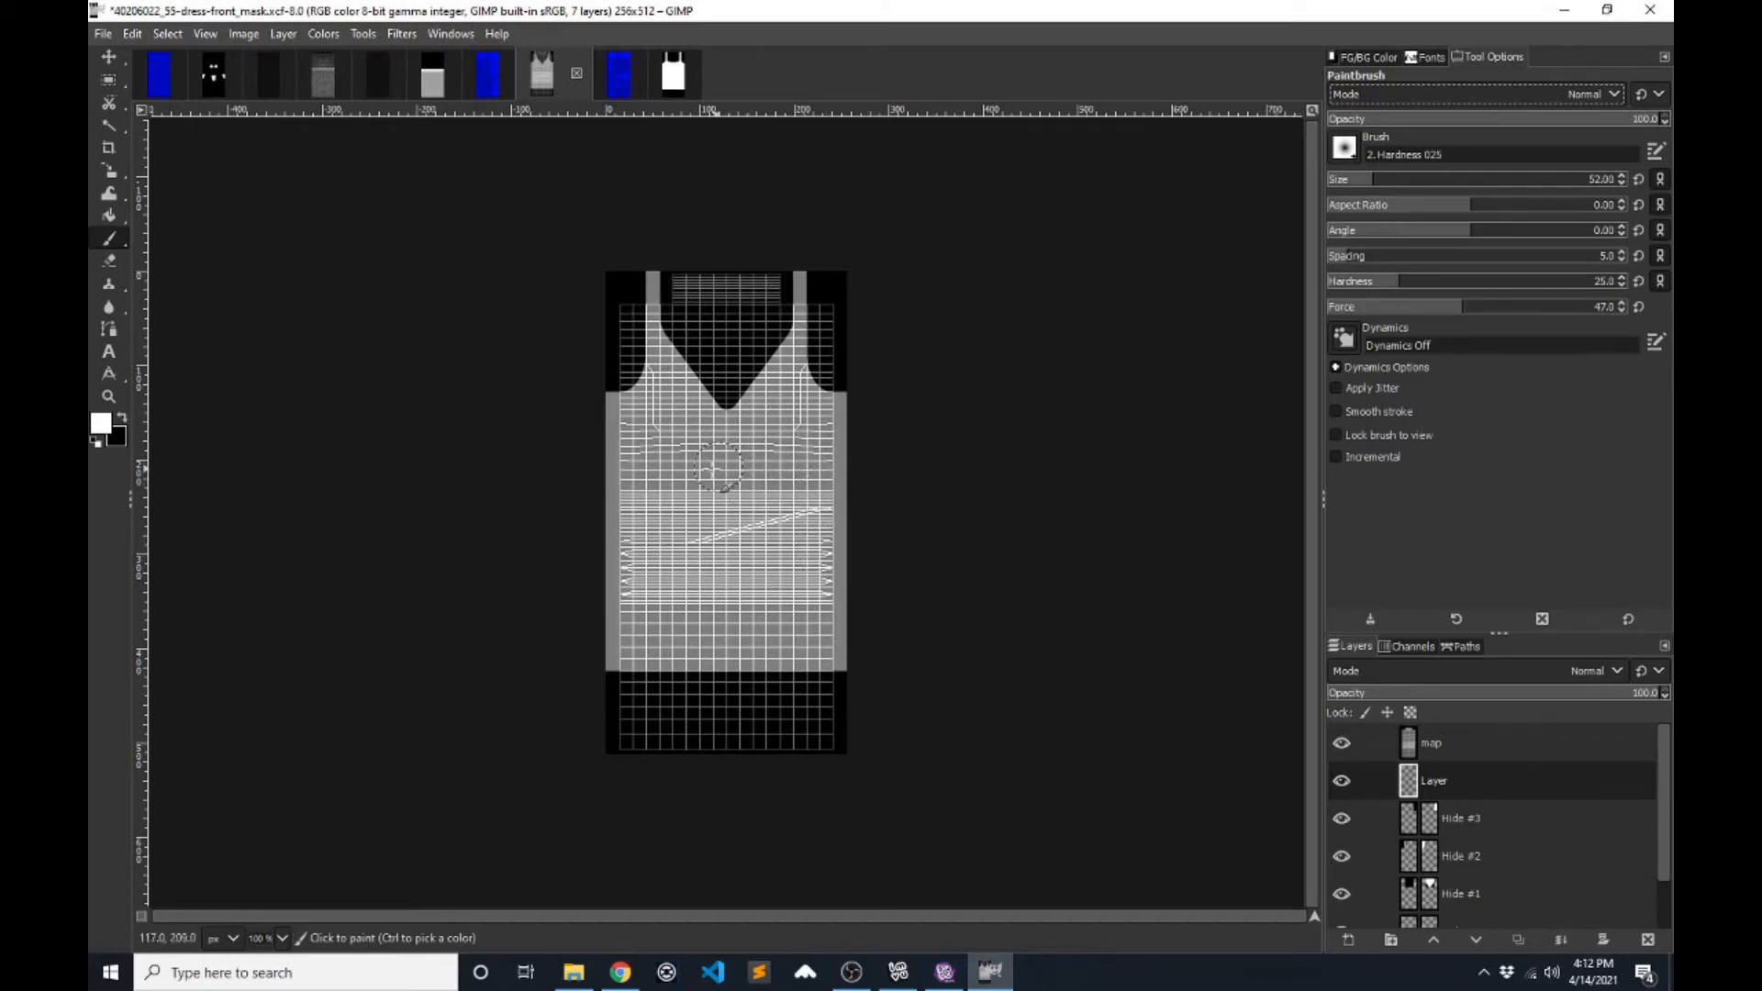
pyautogui.click(122, 418)
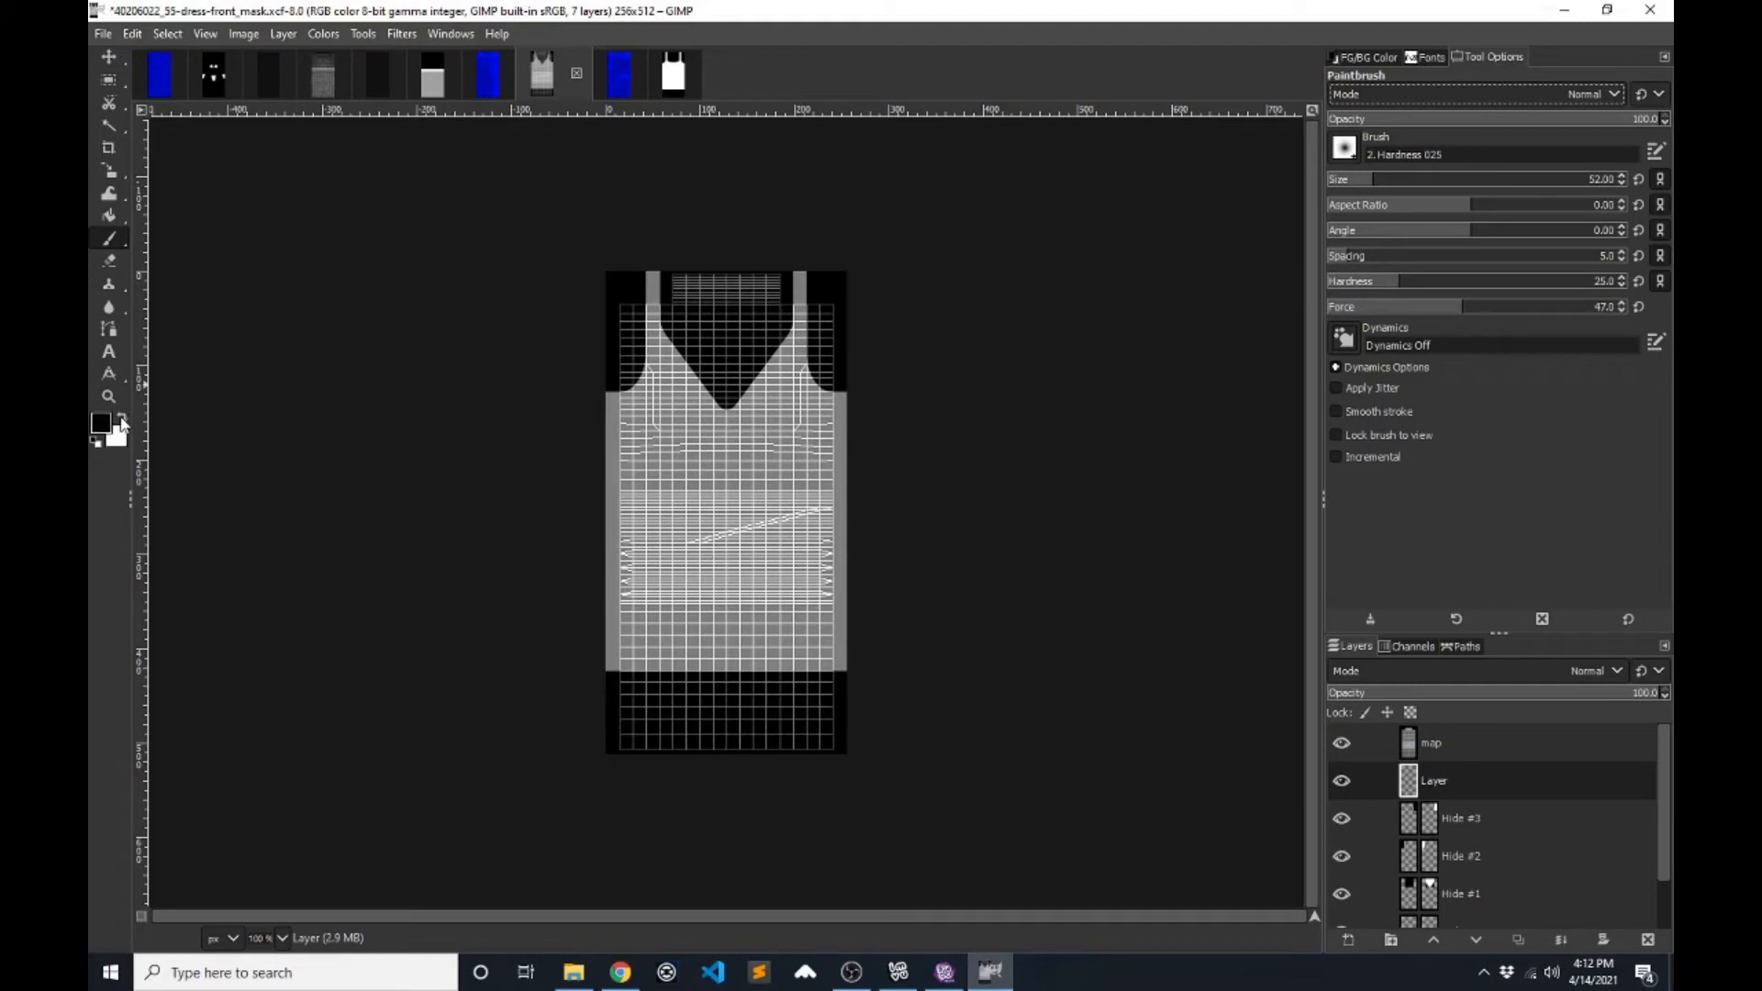
pyautogui.moveTo(786, 479)
pyautogui.mouseDown()
pyautogui.moveTo(702, 560)
pyautogui.moveTo(777, 508)
pyautogui.moveTo(734, 585)
pyautogui.moveTo(762, 503)
pyautogui.mouseUp()
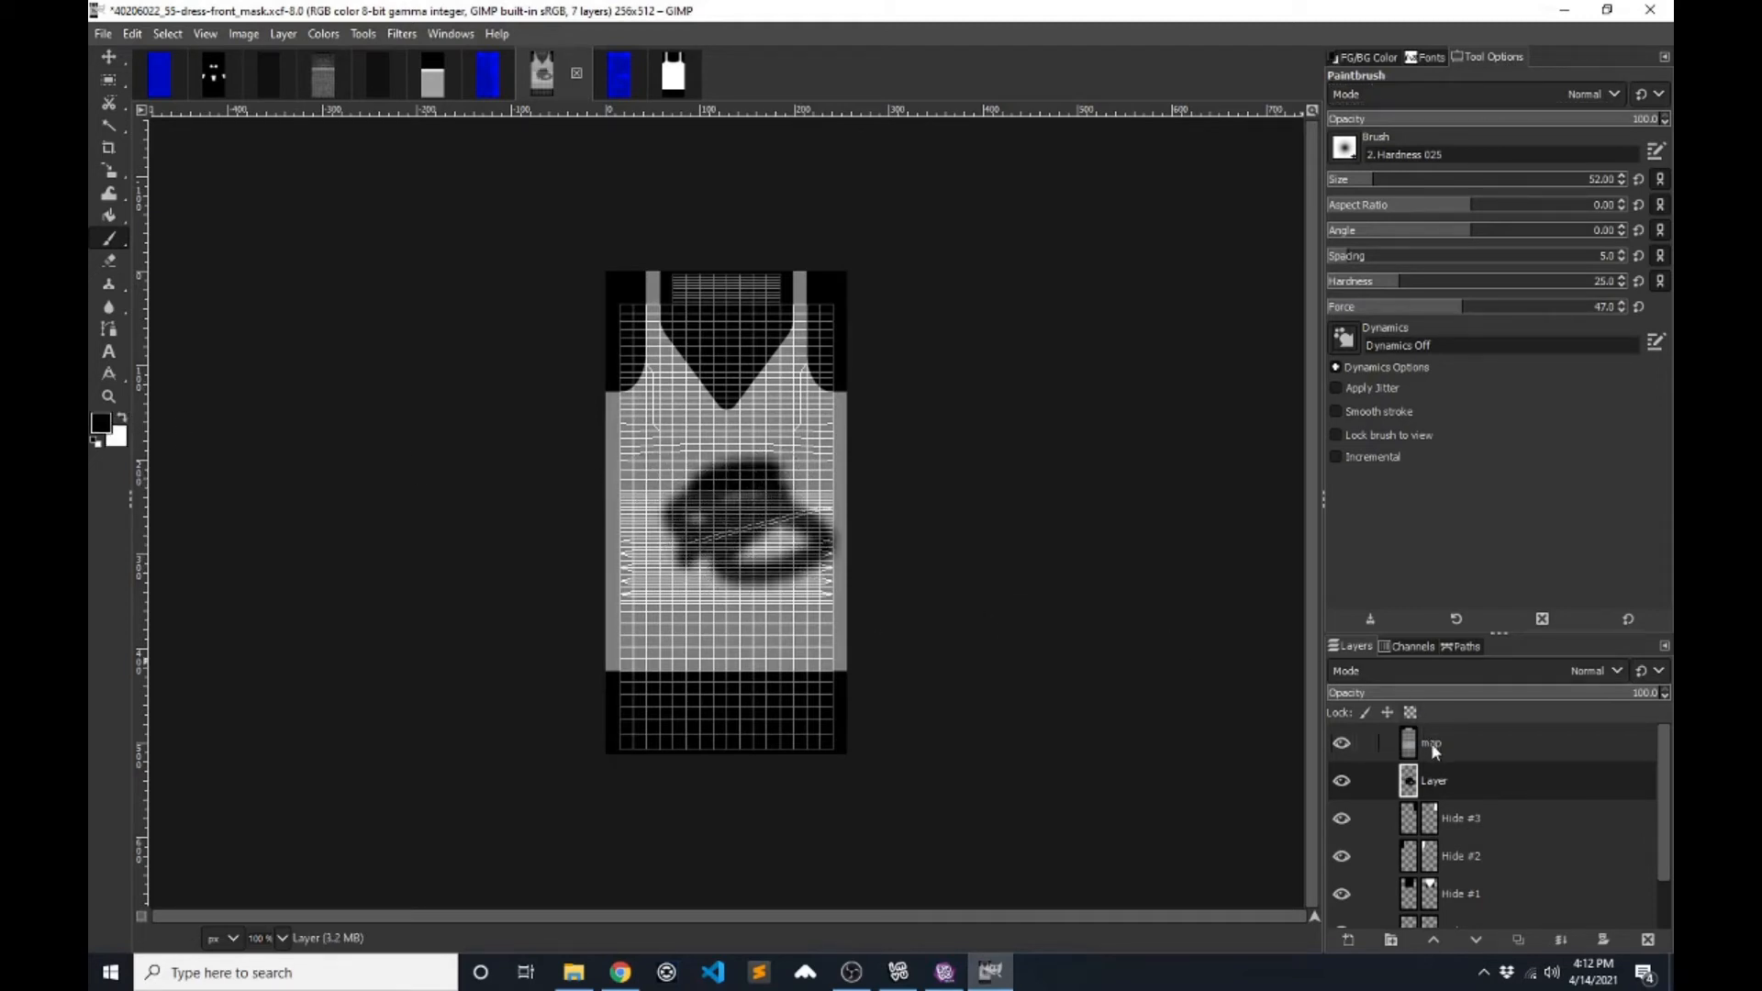
pyautogui.hotkey('ctrl', 'z')
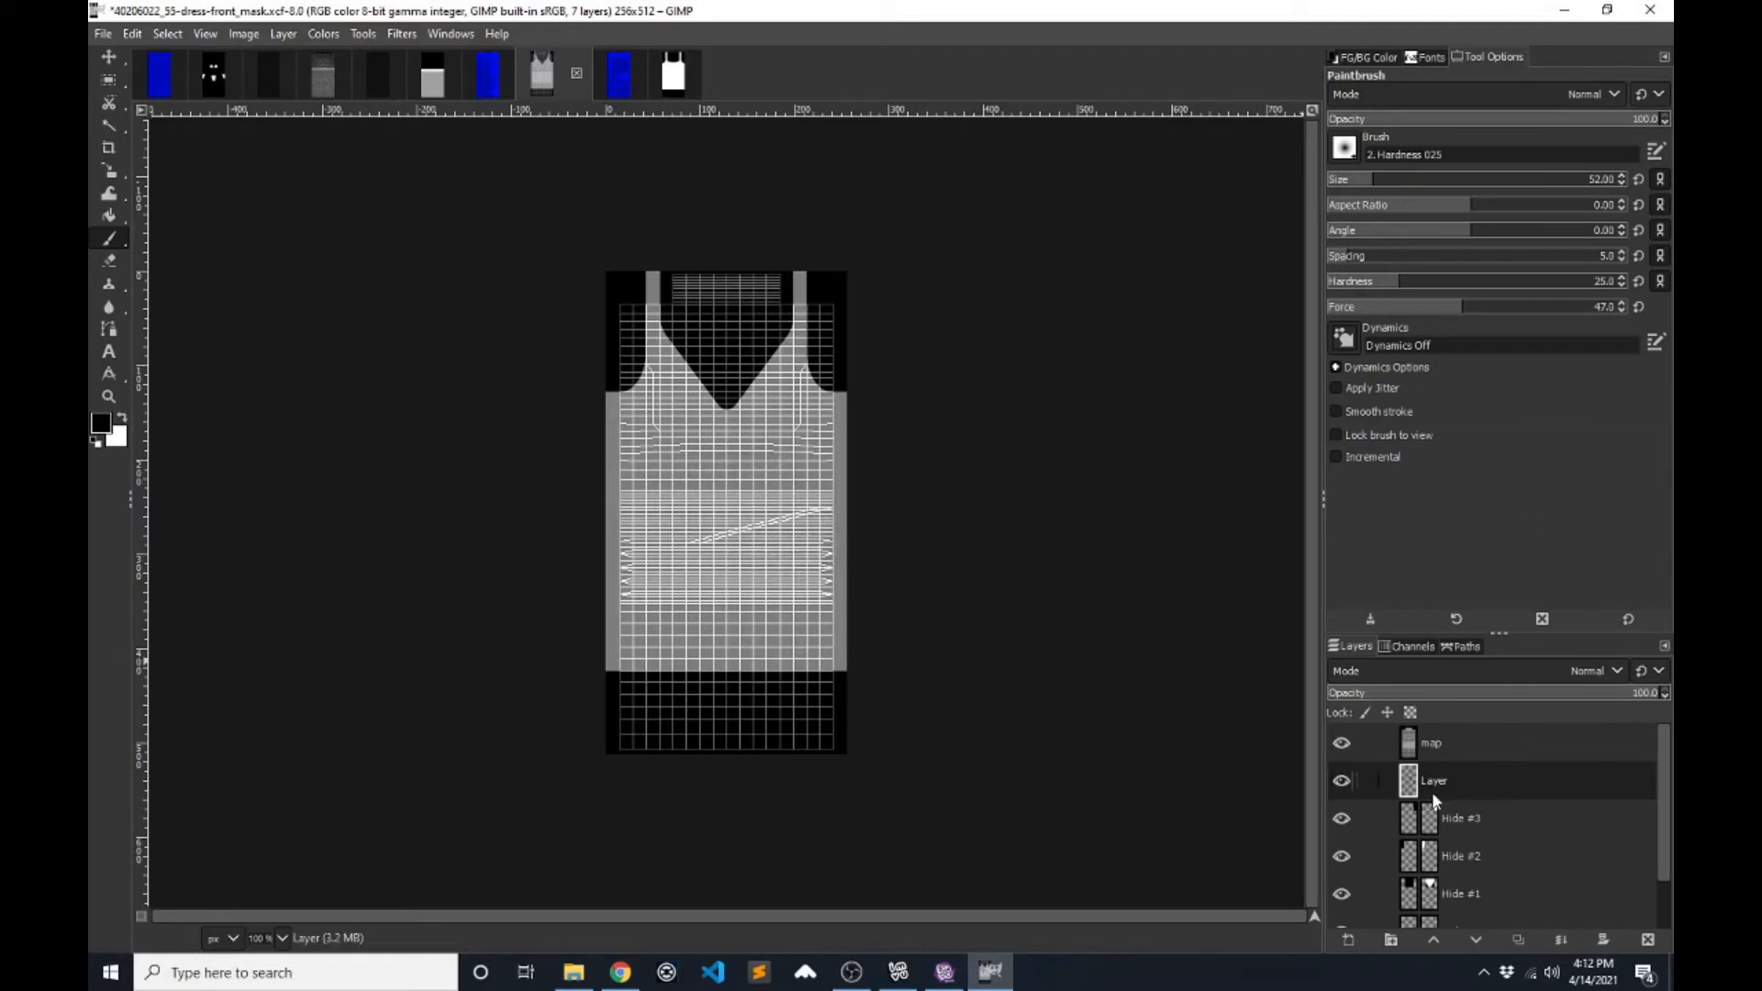
pyautogui.moveTo(1402, 285); pyautogui.dragTo(1627, 292)
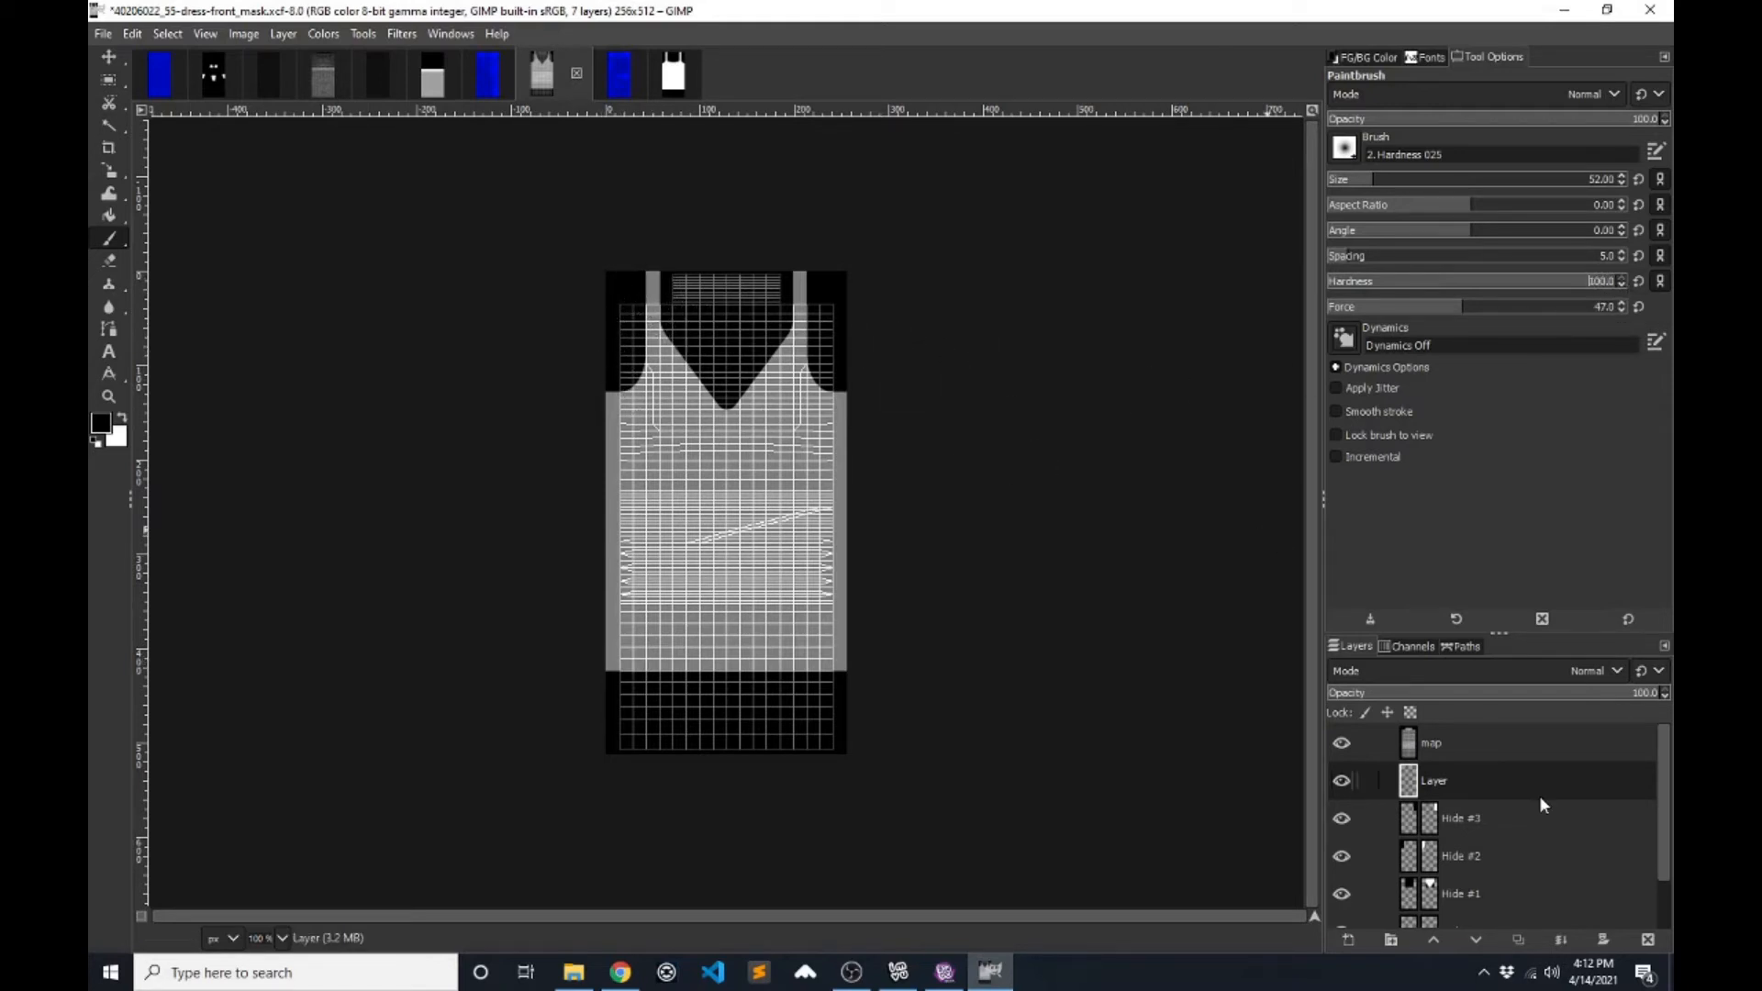
# - Hide the Hide #3 and Hide #2 layers that cover the two armholes
pyautogui.click(1343, 820)
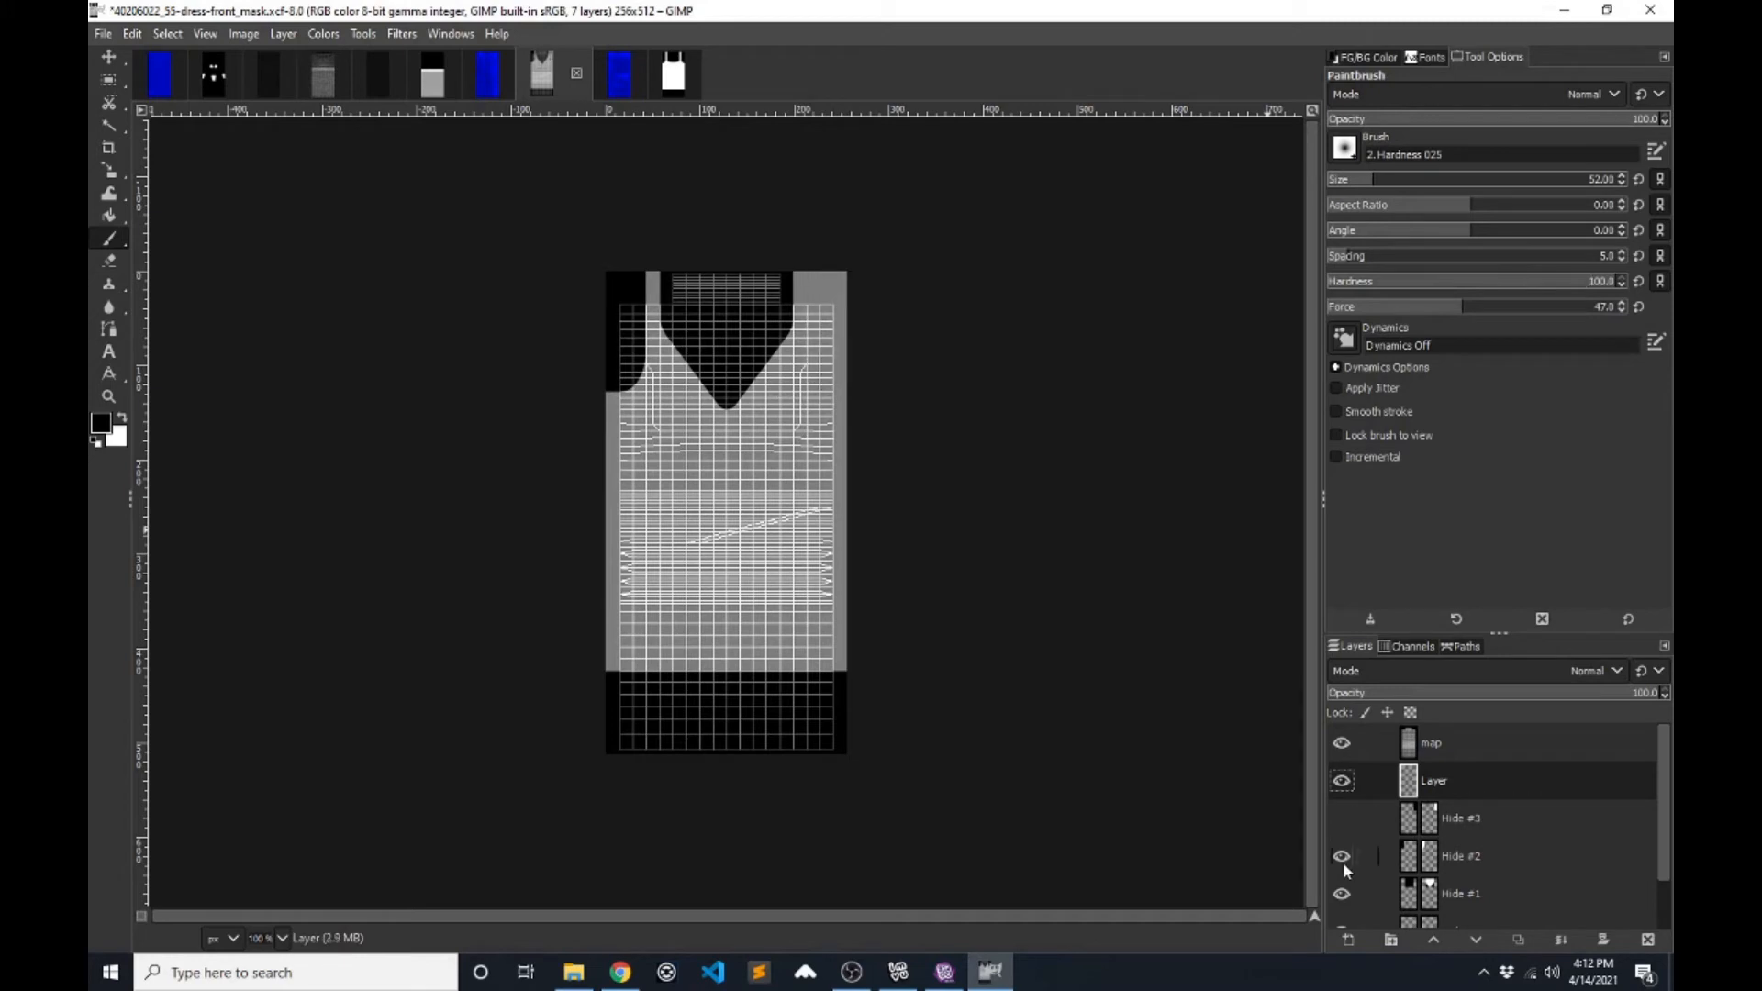
pyautogui.click(1342, 861)
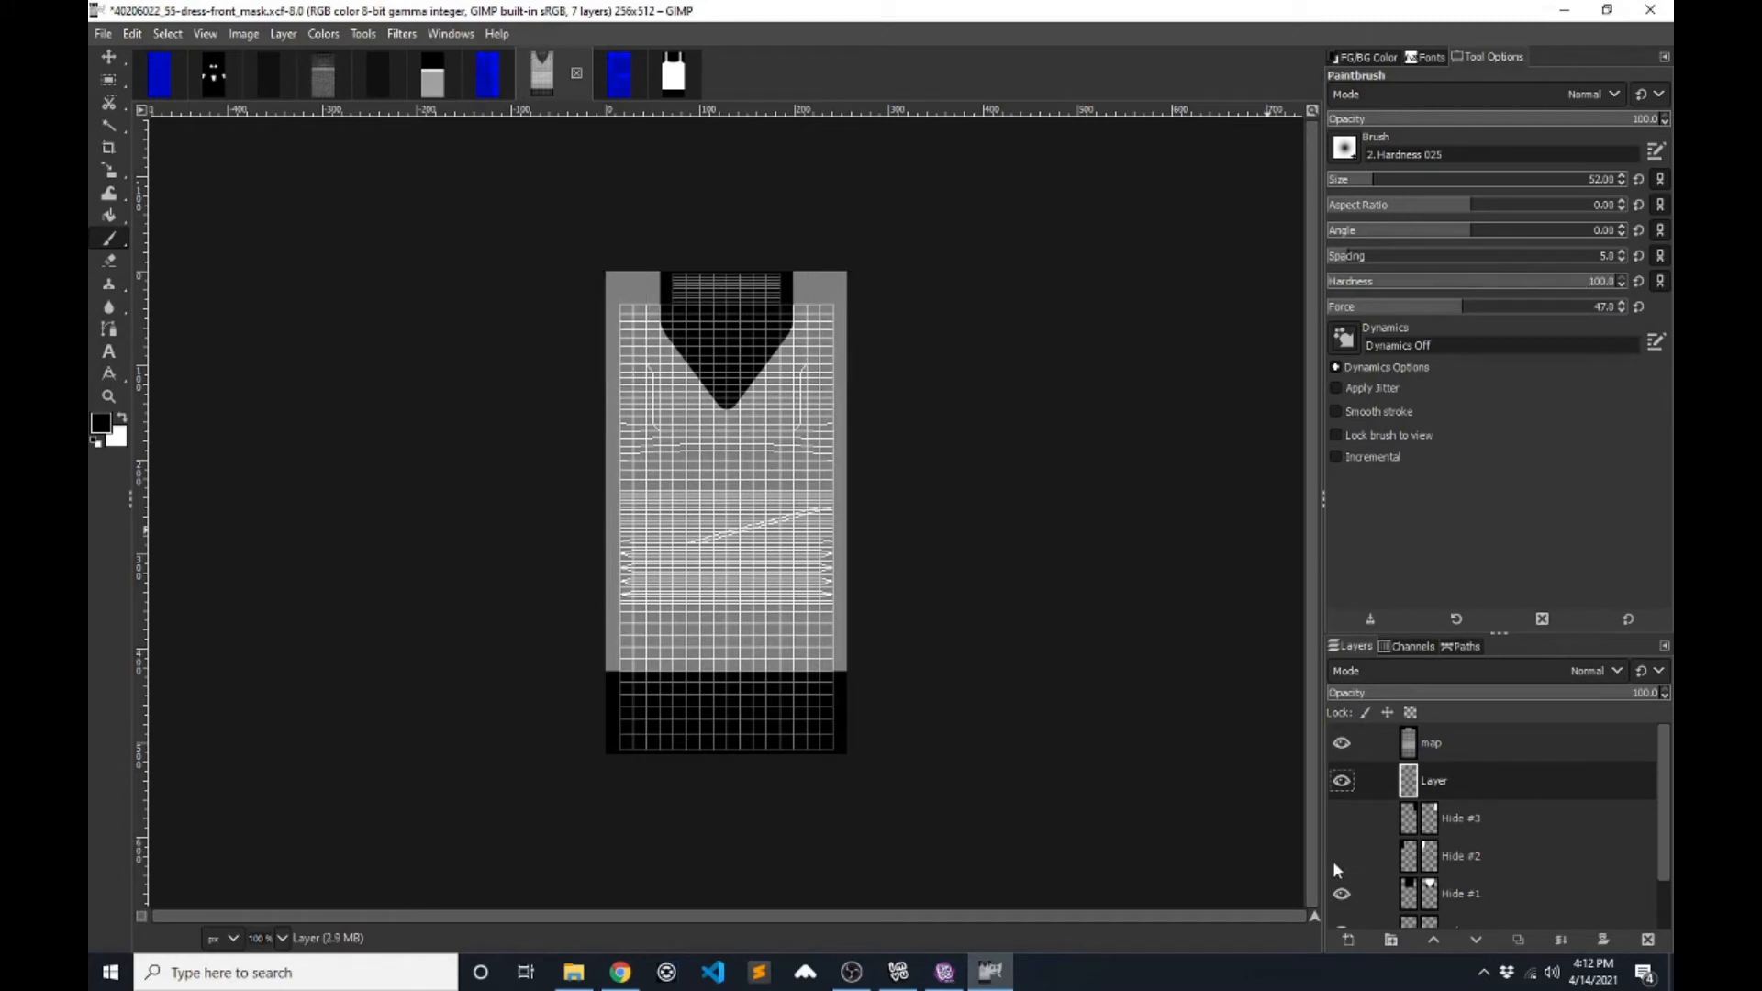
pyautogui.click(618, 372)
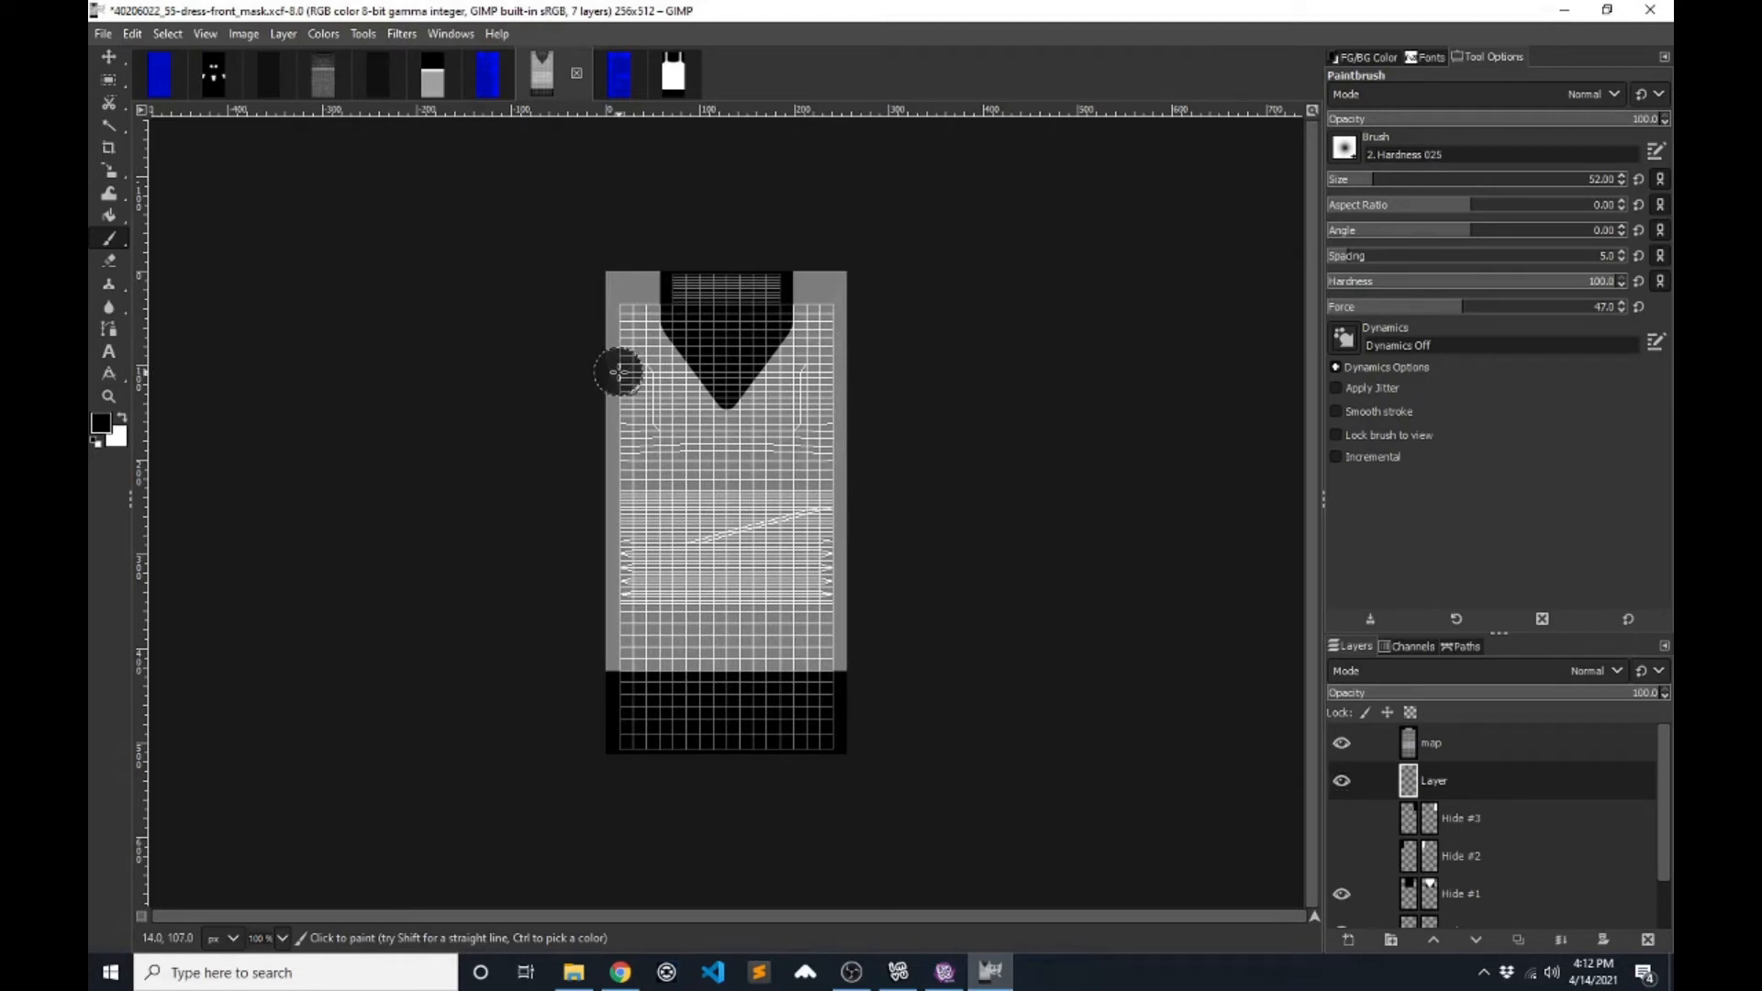
pyautogui.moveTo(617, 372); pyautogui.dragTo(610, 268)
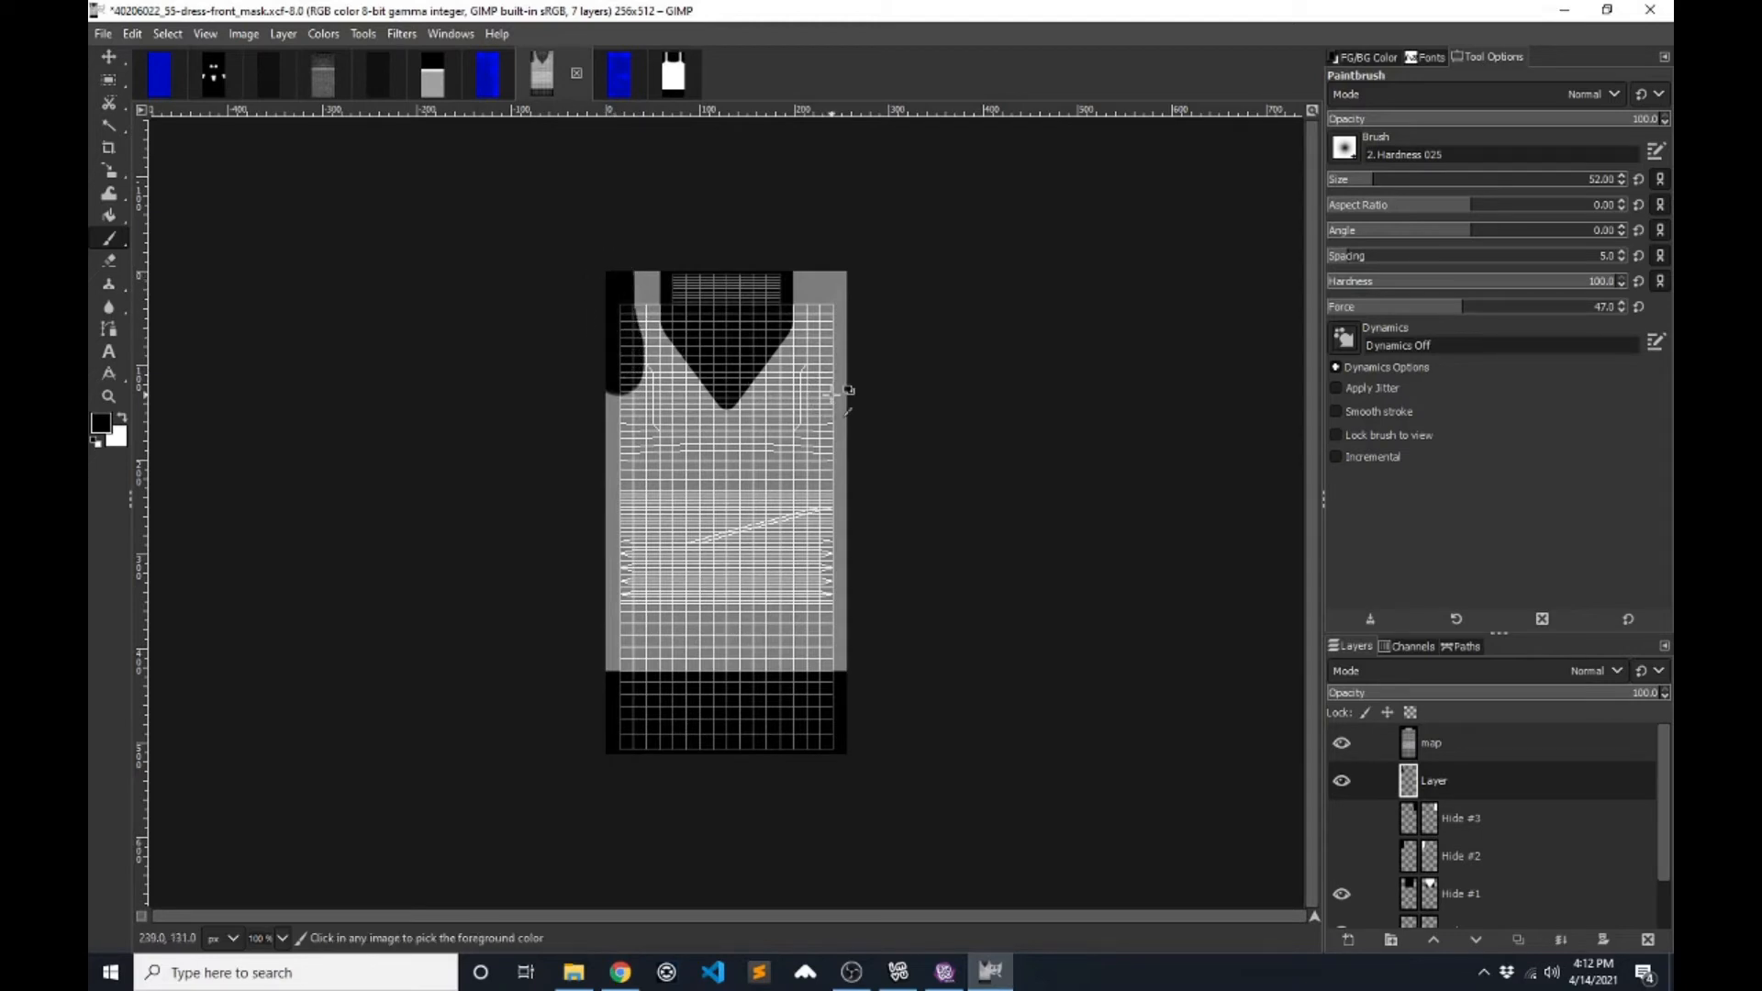
pyautogui.hotkey('ctrl', 'z')
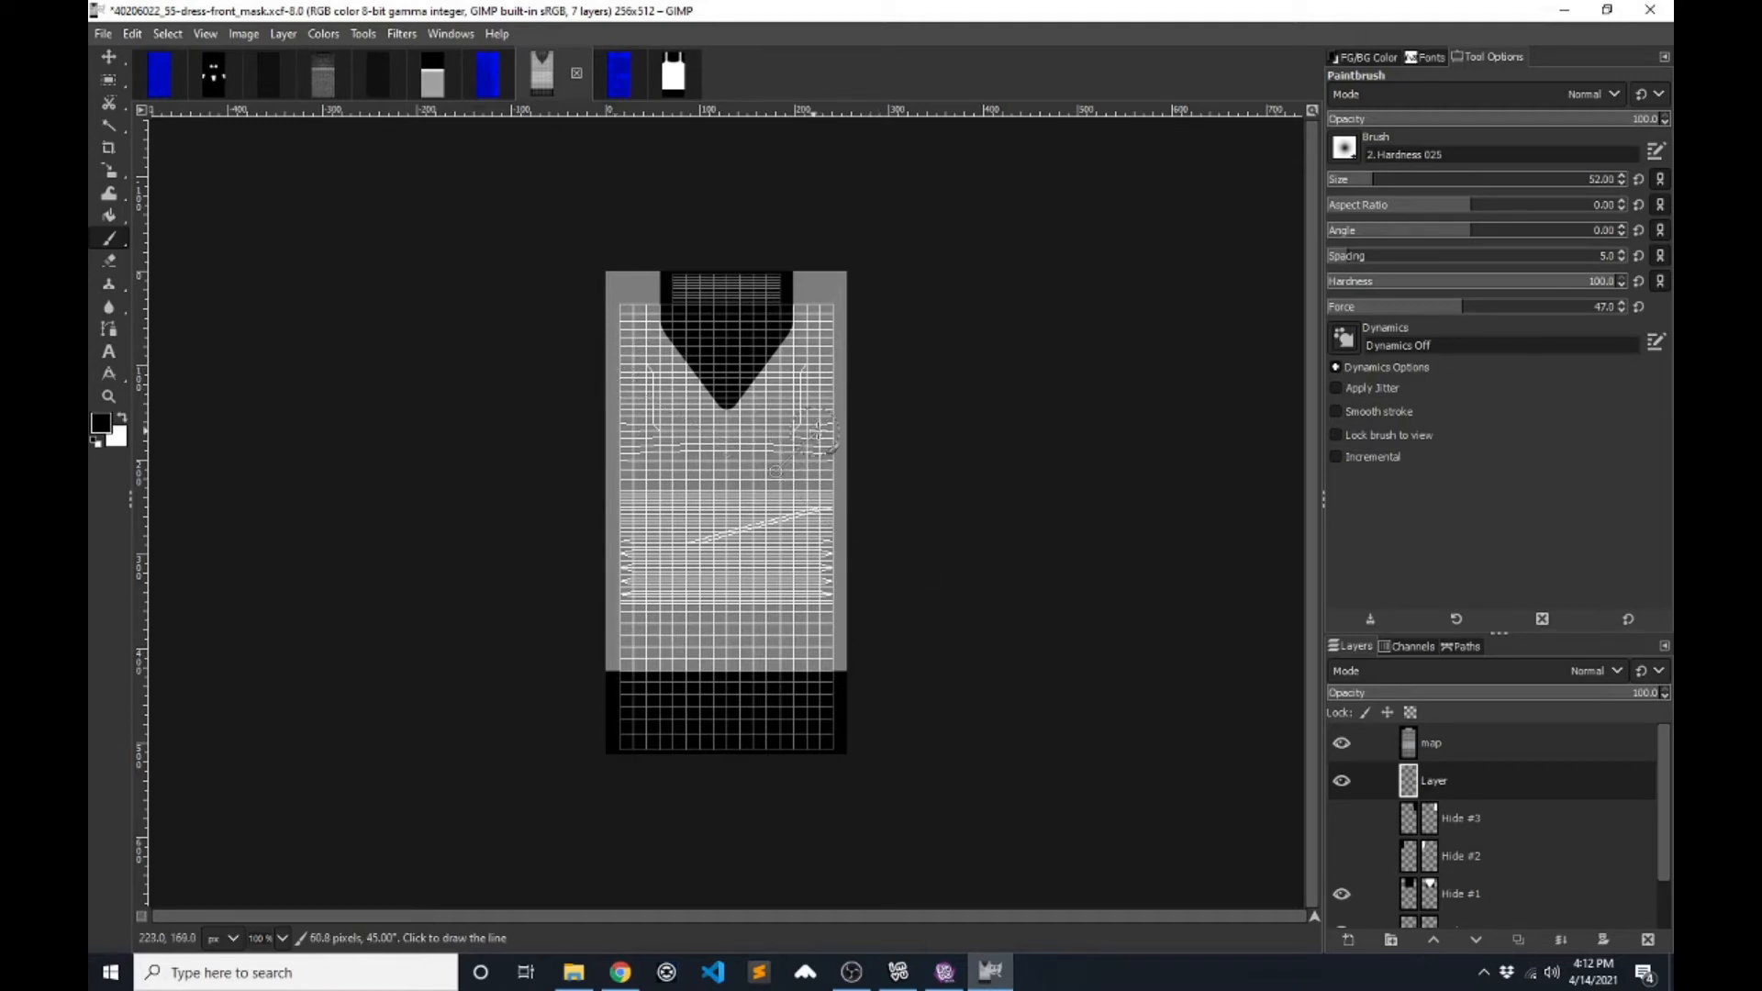
# - Paint the left armhole on the new layer as a straight vertical black stroke from the underarm past the canvas's upper edge
pyautogui.click(614, 375)
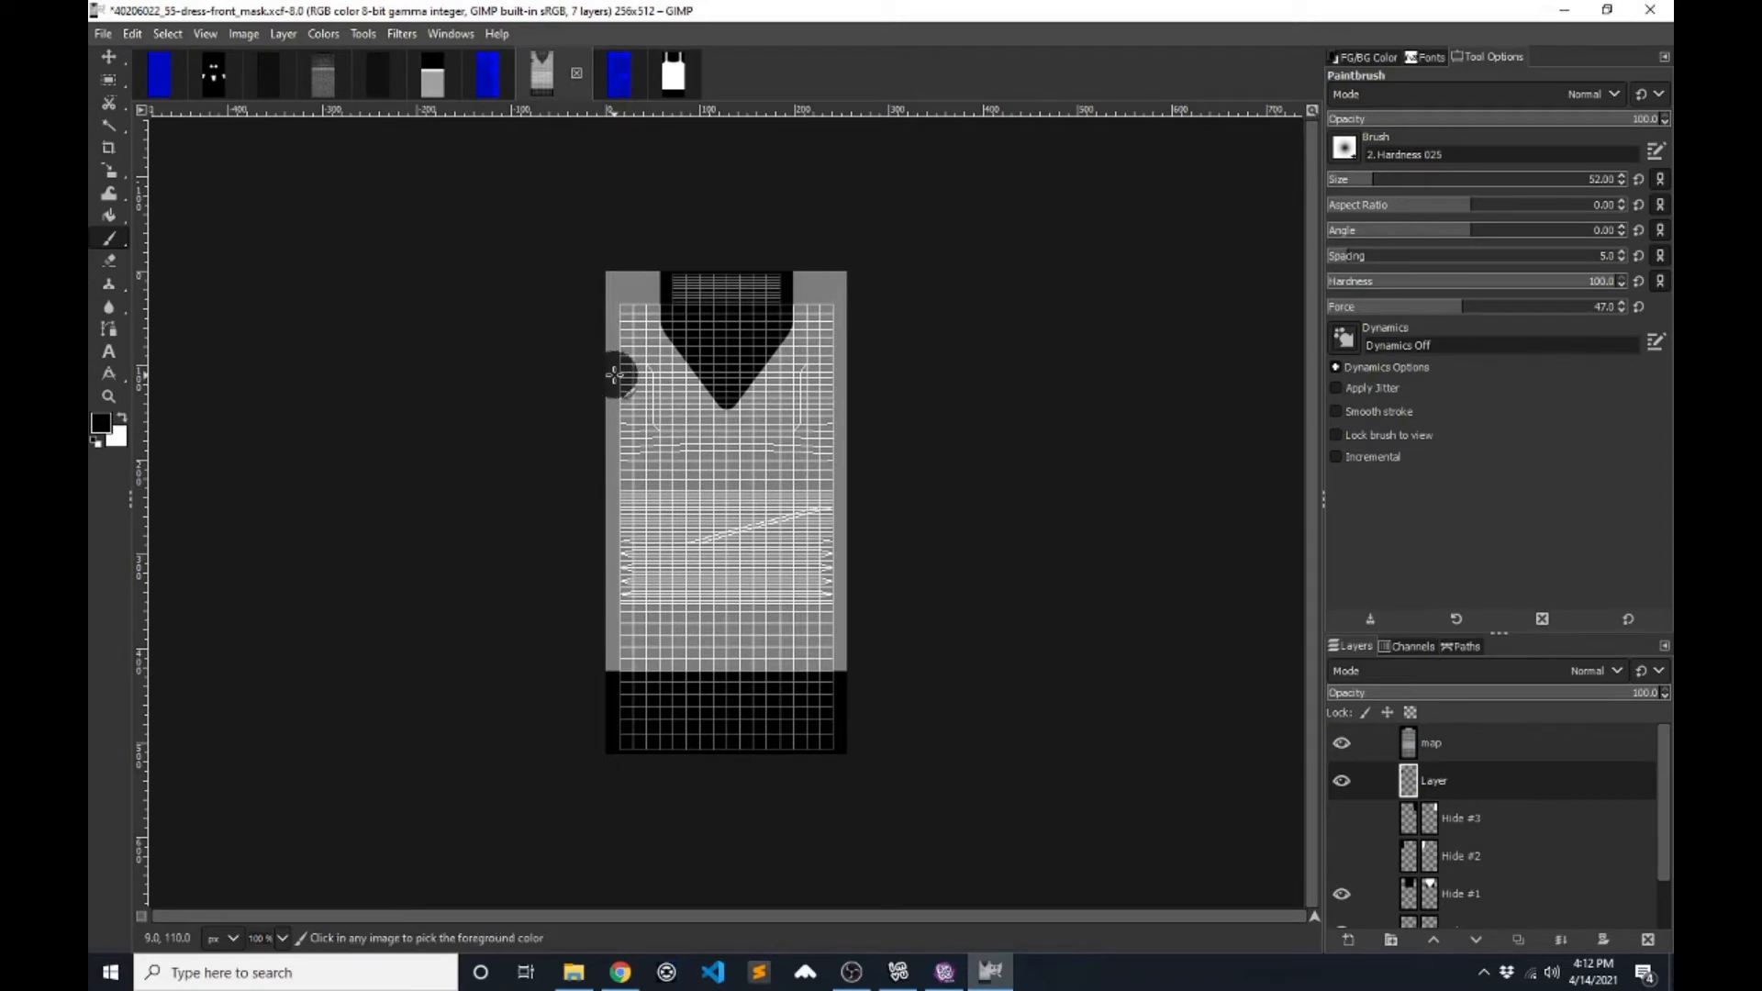
pyautogui.keyDown('shift'); pyautogui.click(616, 253); pyautogui.keyUp('shift')
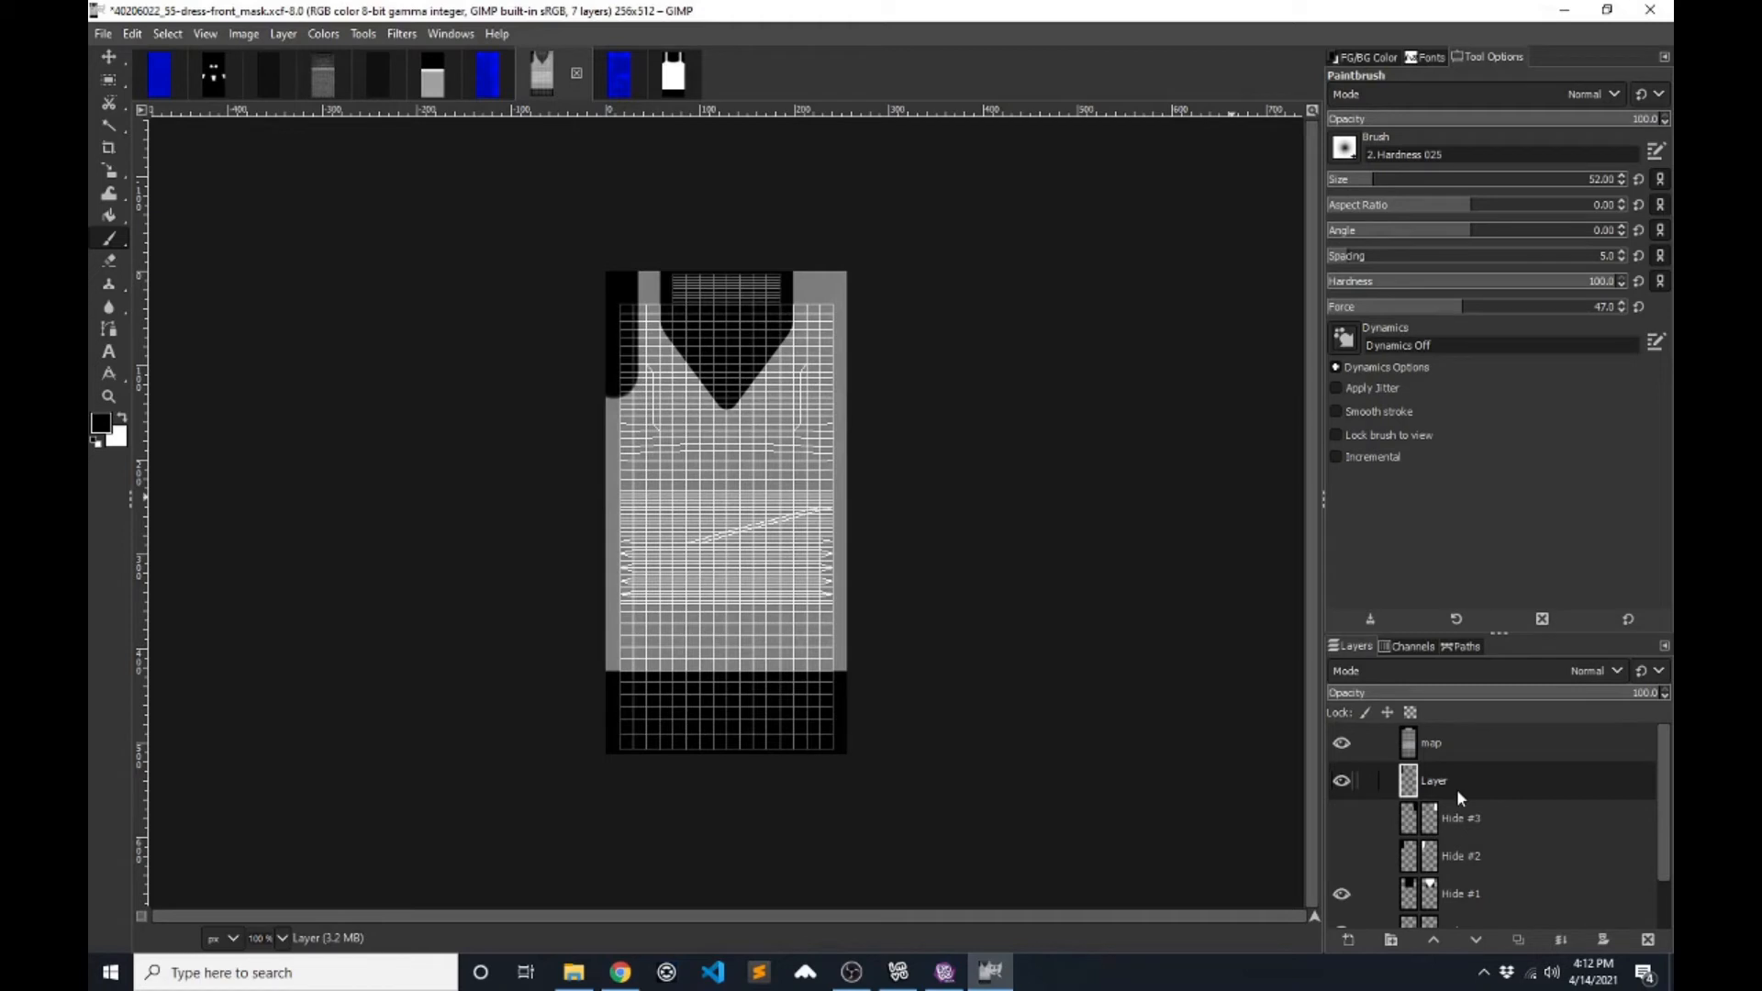
# - Duplicate the painted armhole layer and flip the copy horizontally to form the opposite armhole
pyautogui.scroll(-2, 1434, 878)
pyautogui.scroll(2, 1455, 870)
pyautogui.rightClick(1477, 782)
pyautogui.click(1563, 326)
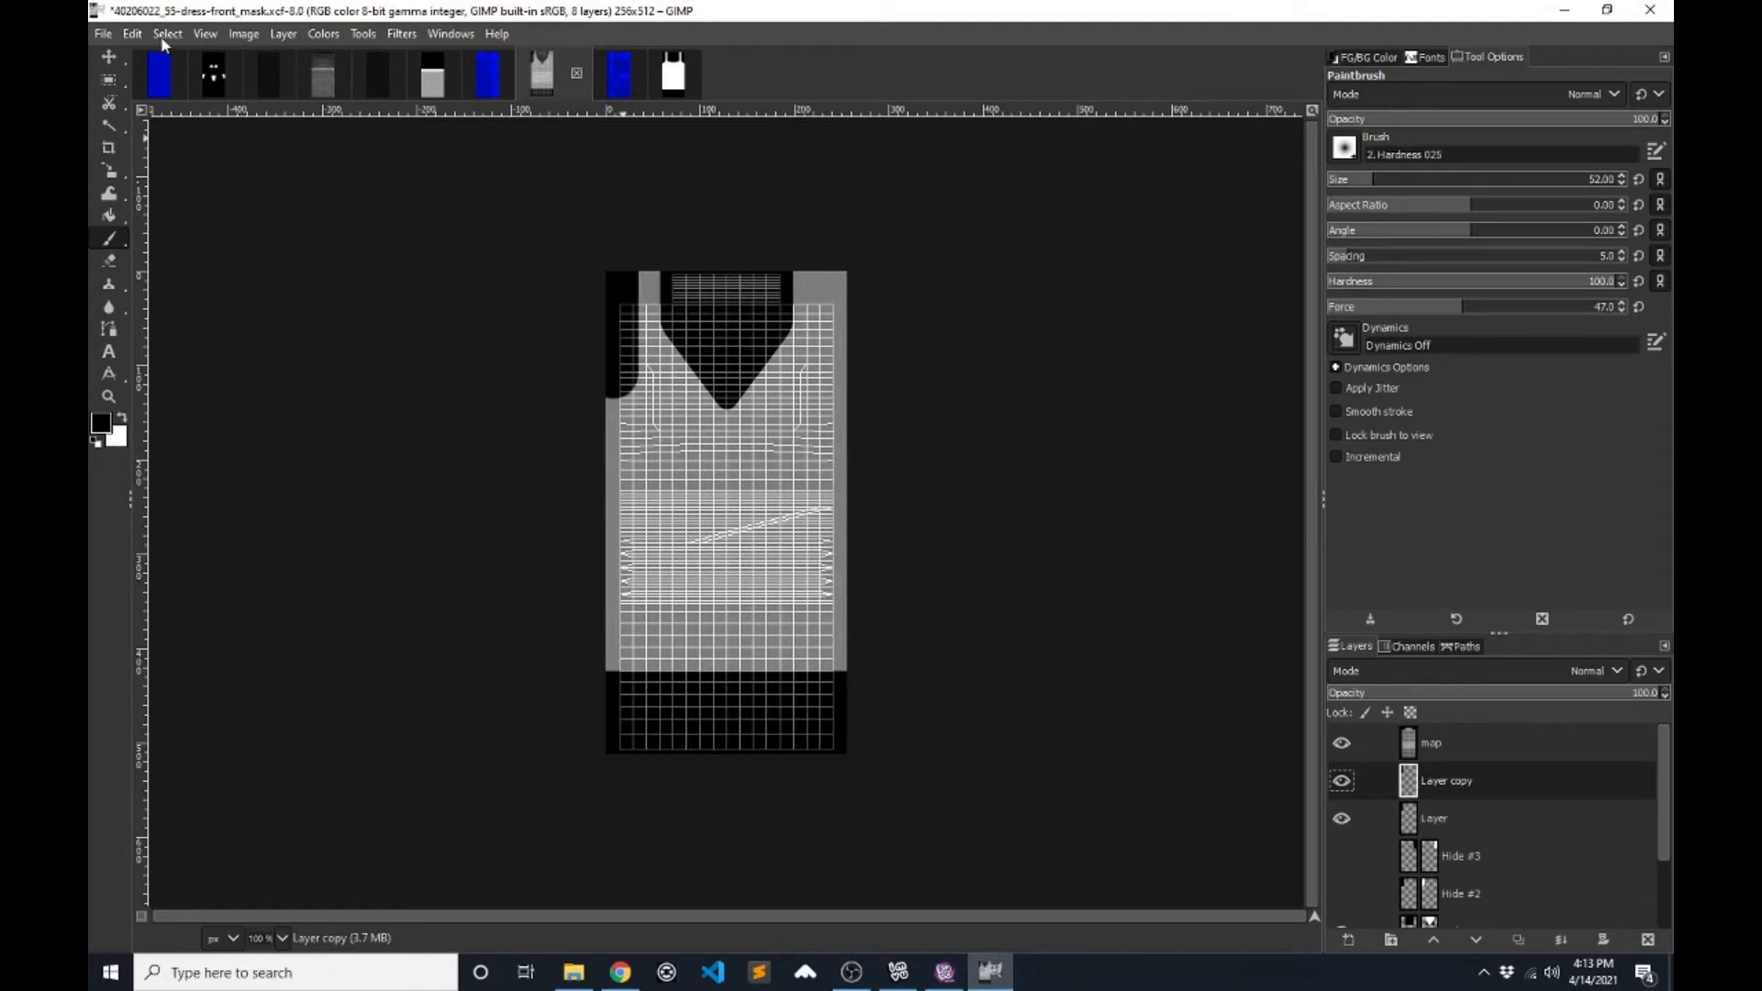
pyautogui.click(134, 34)
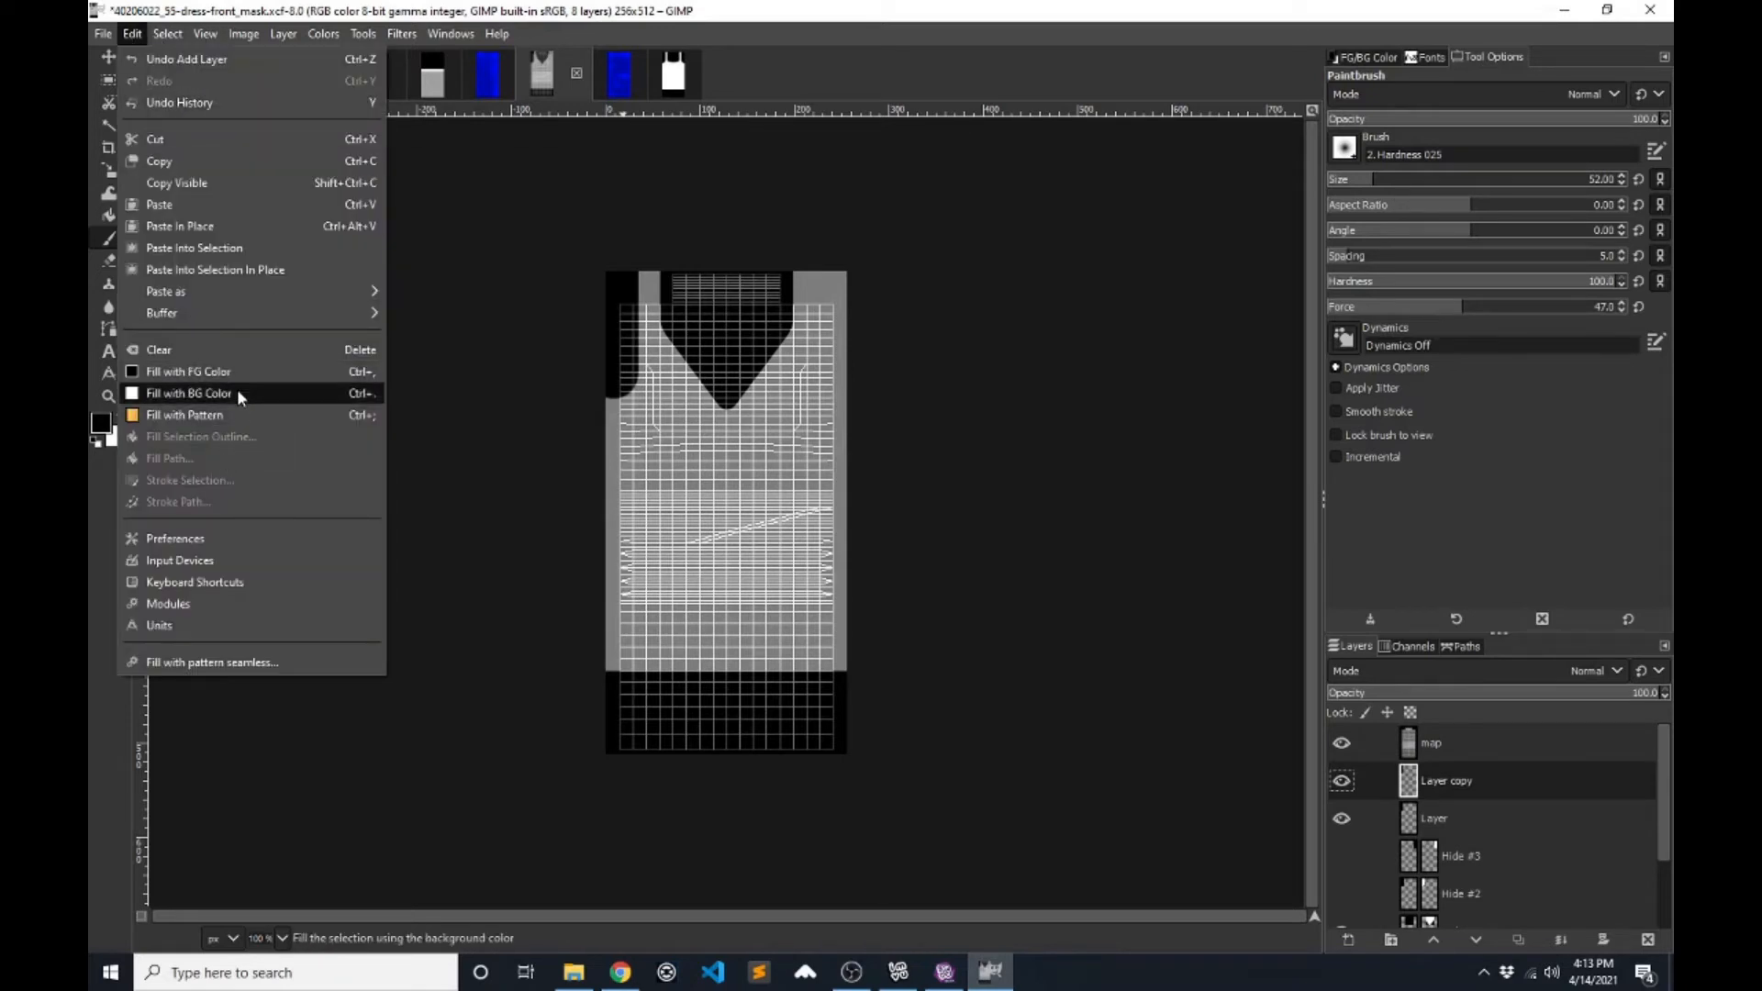
pyautogui.moveTo(187, 32)
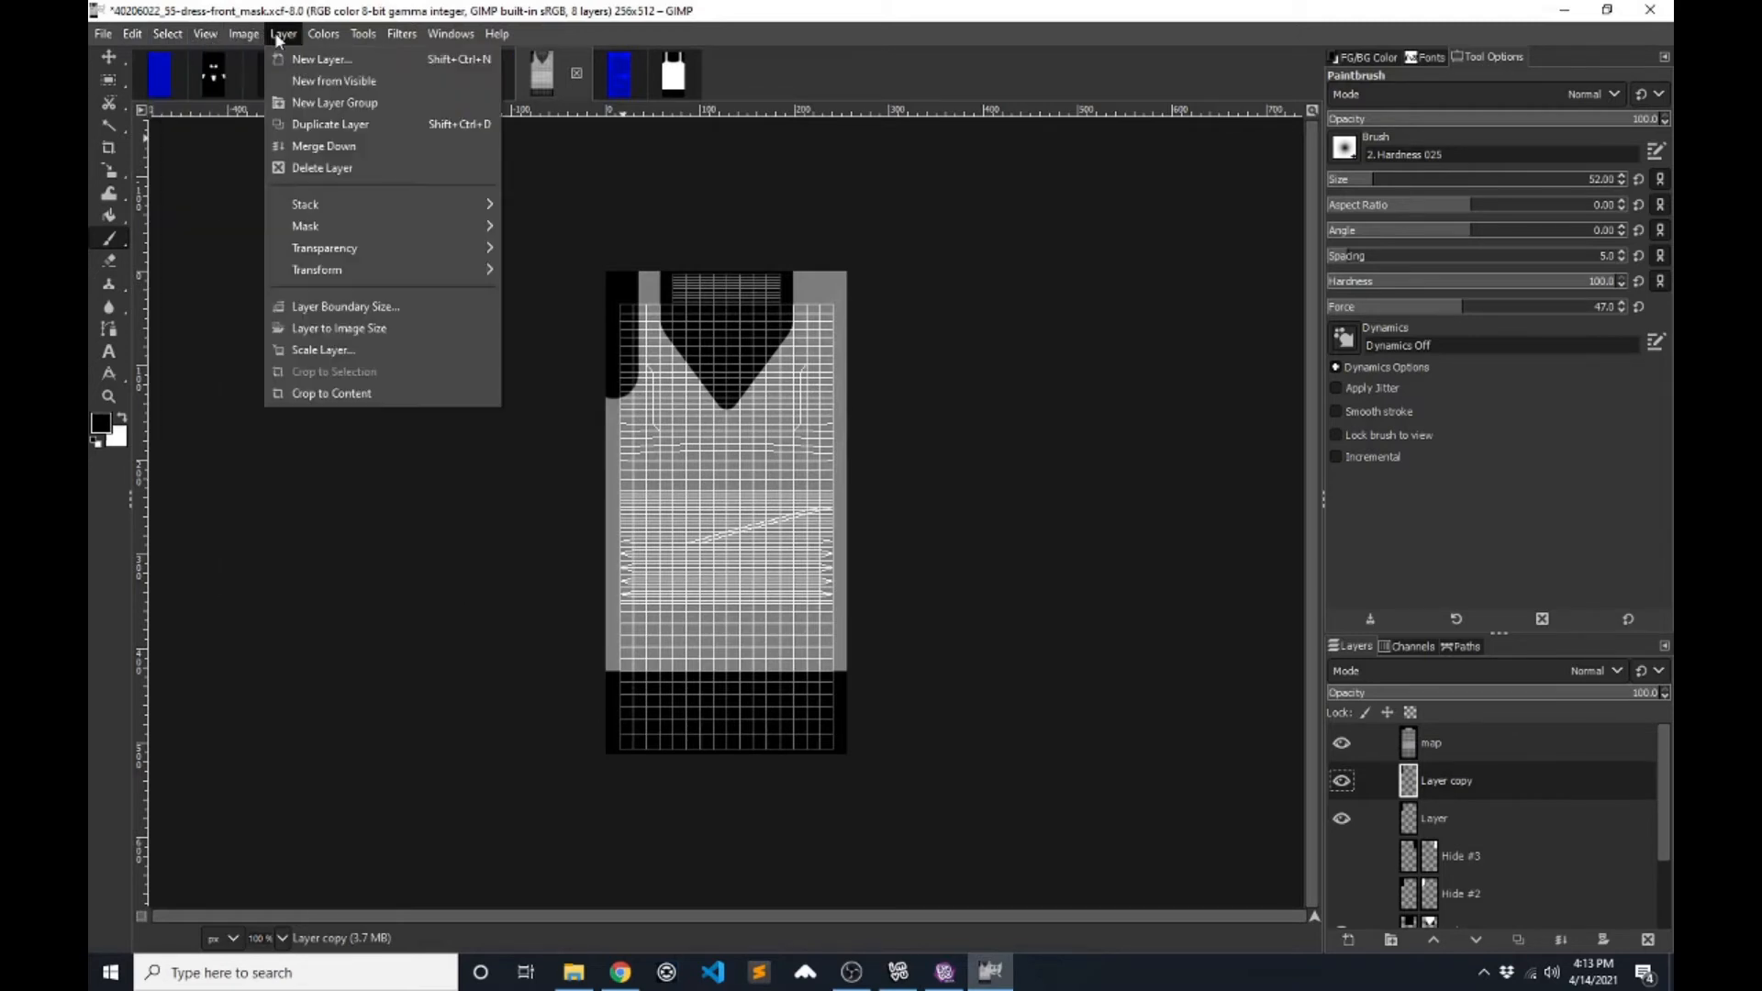
pyautogui.moveTo(352, 272)
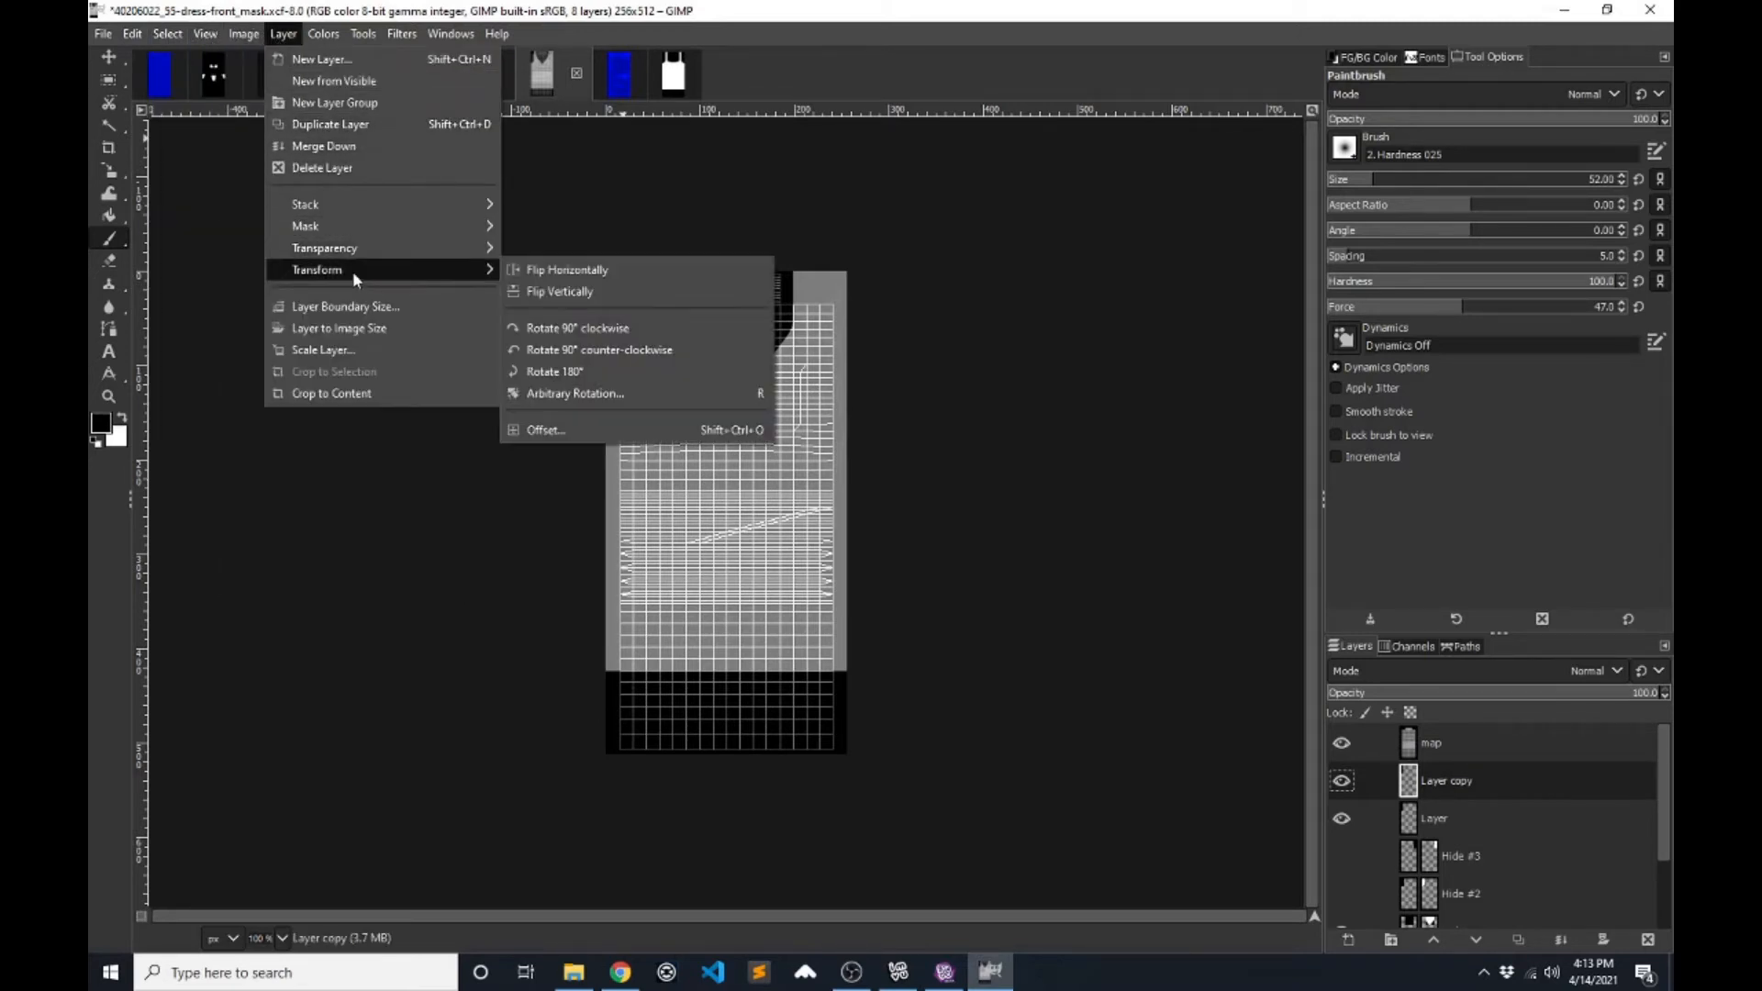
pyautogui.click(641, 270)
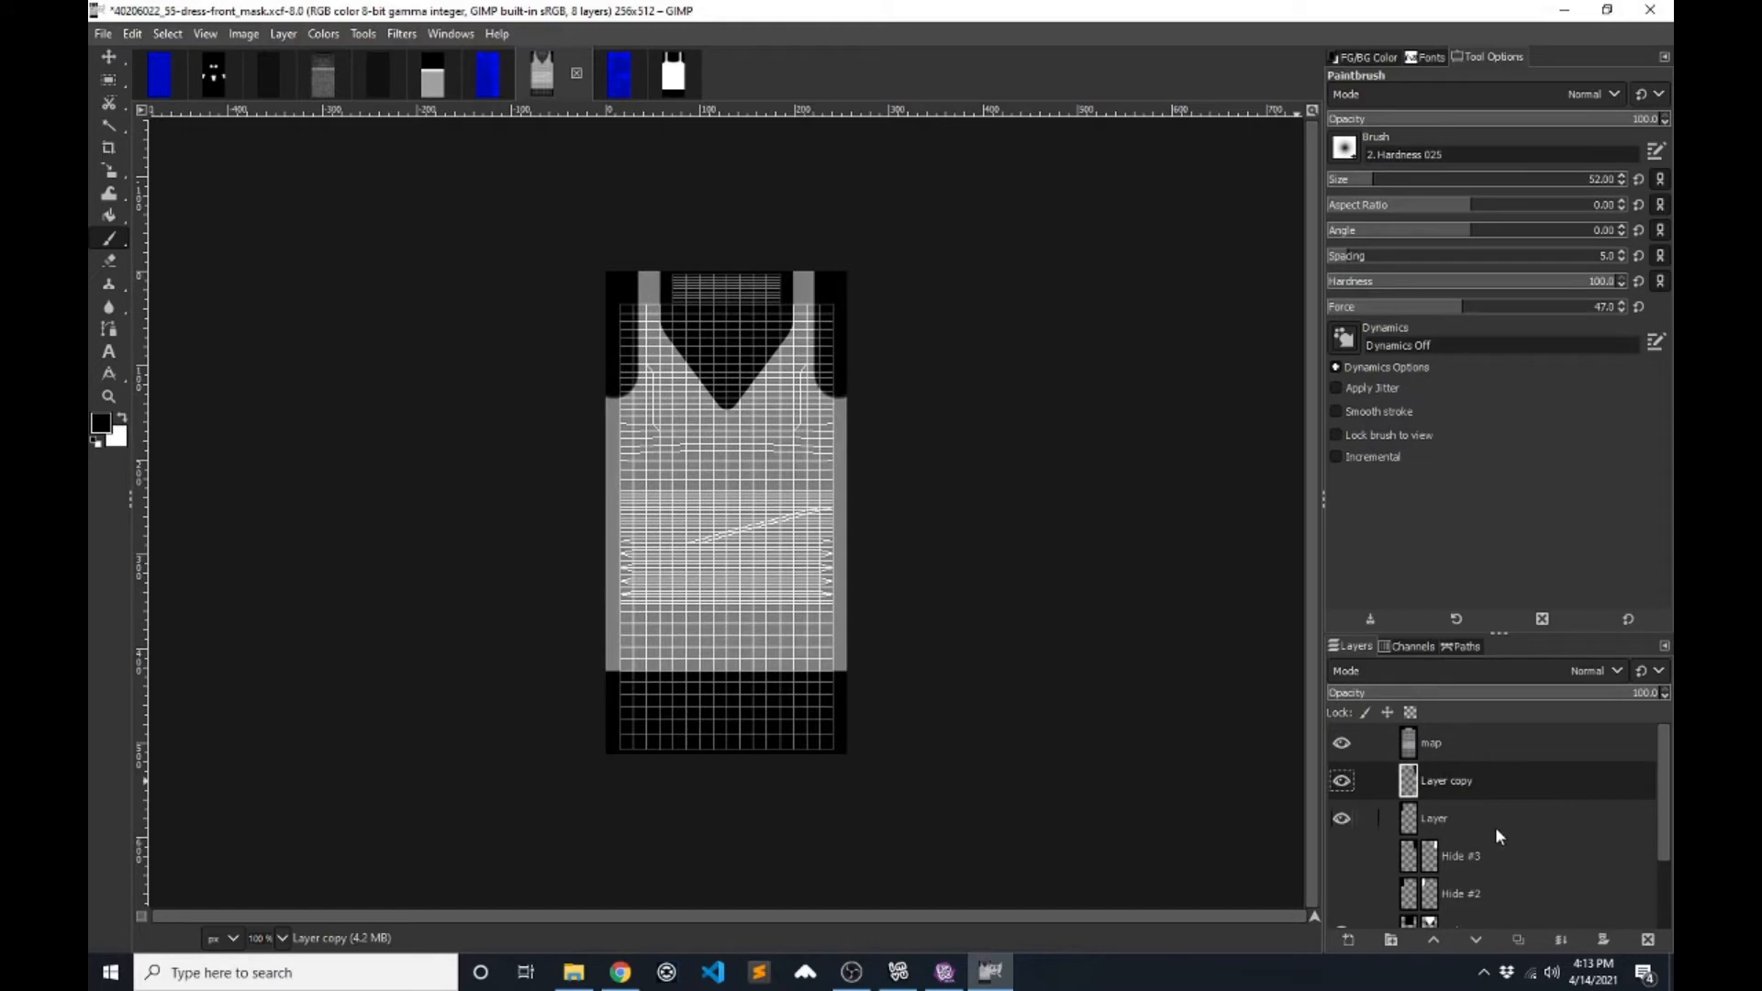
# - Hide the "Hide #1" neckline layer in the dress-front mask and add a new transparent 256 × 512 layer above Layer copy
pyautogui.scroll(-1, 1407, 892)
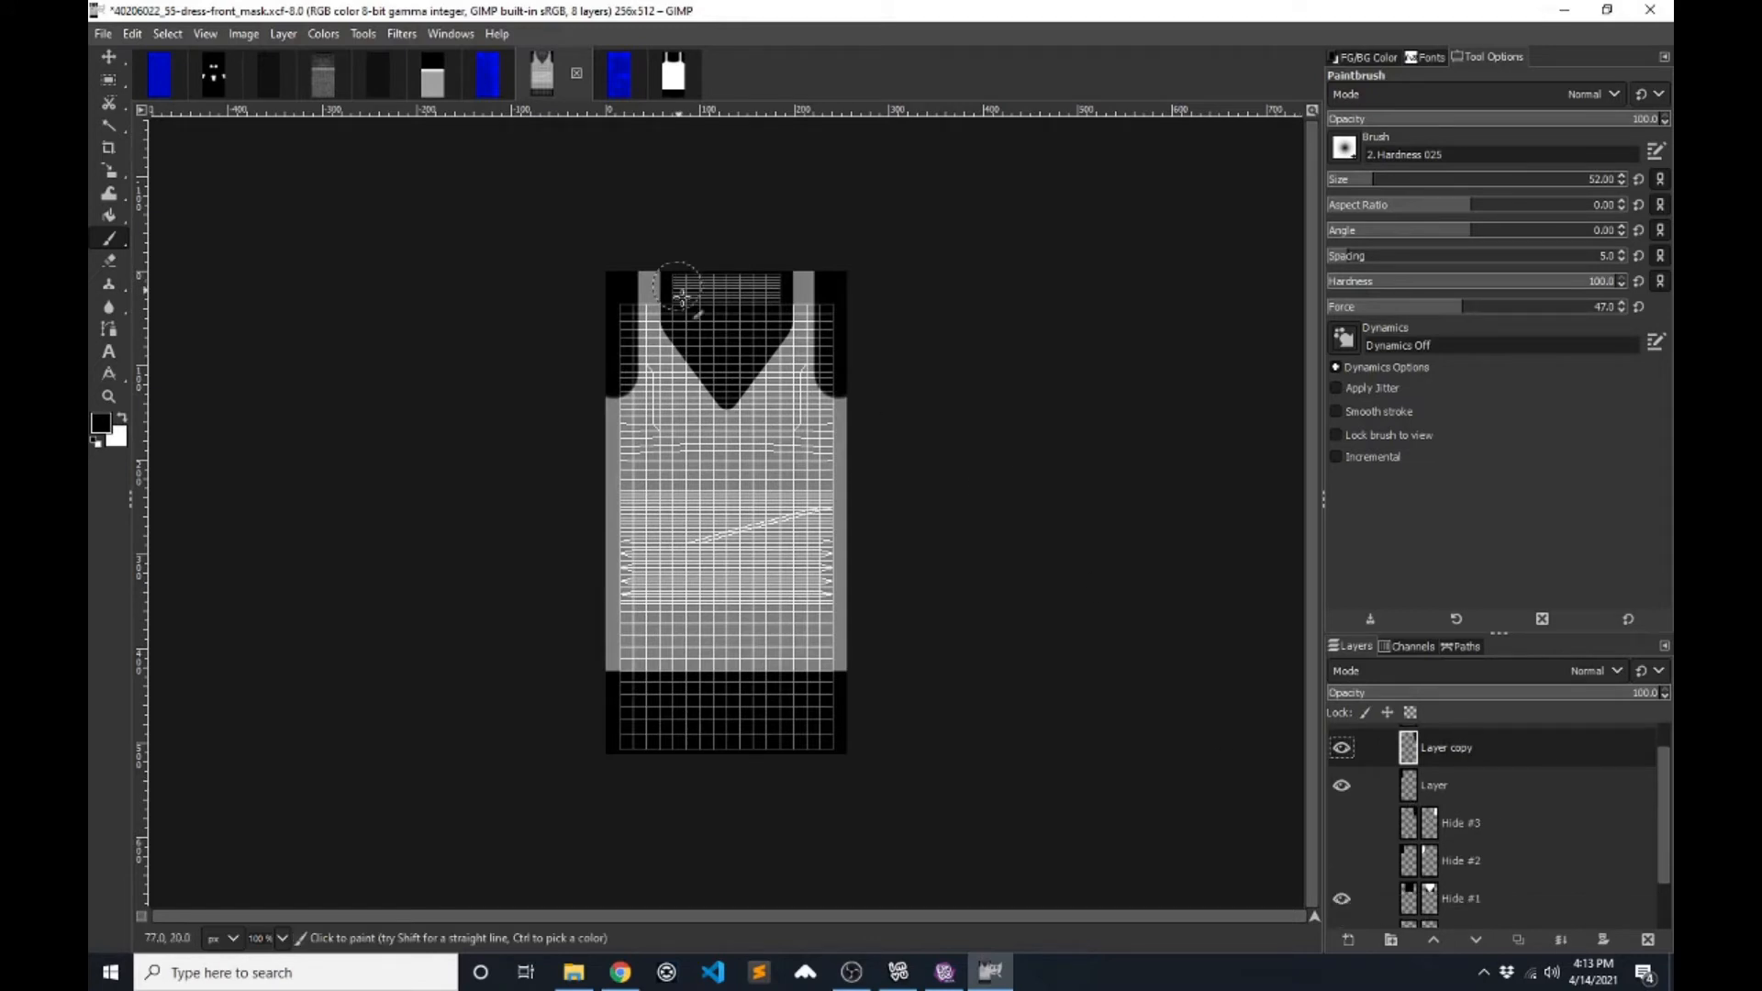
pyautogui.click(1340, 900)
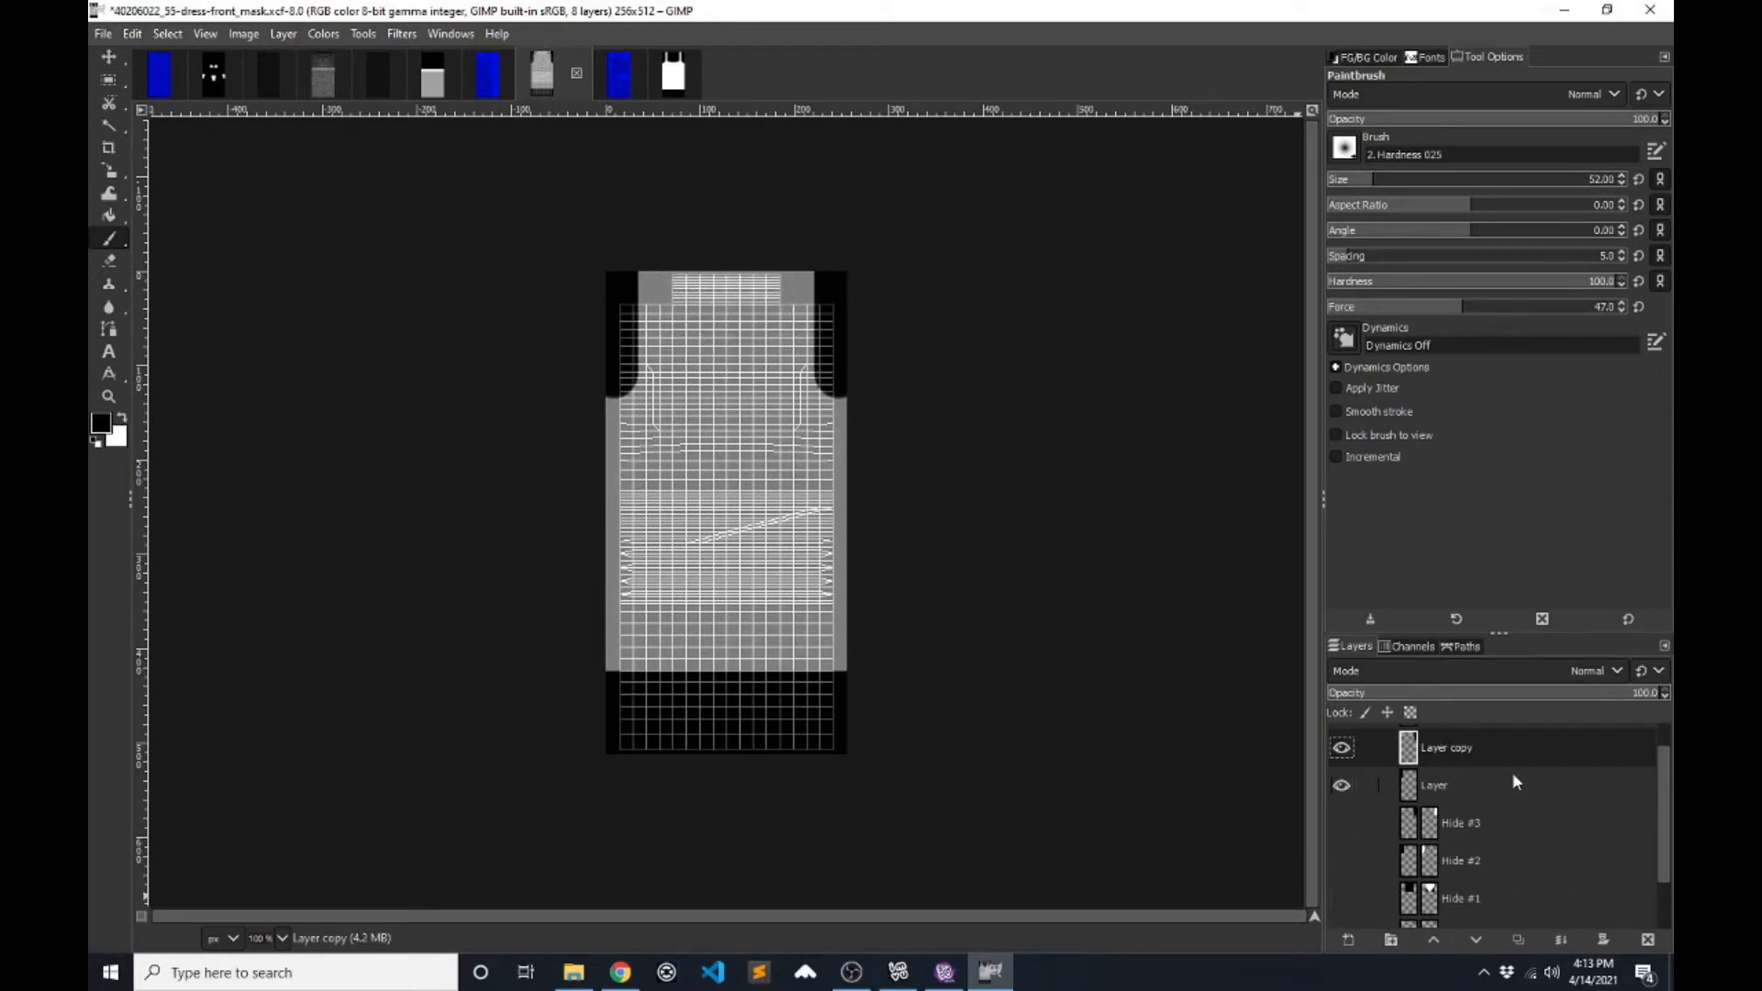
pyautogui.click(1349, 941)
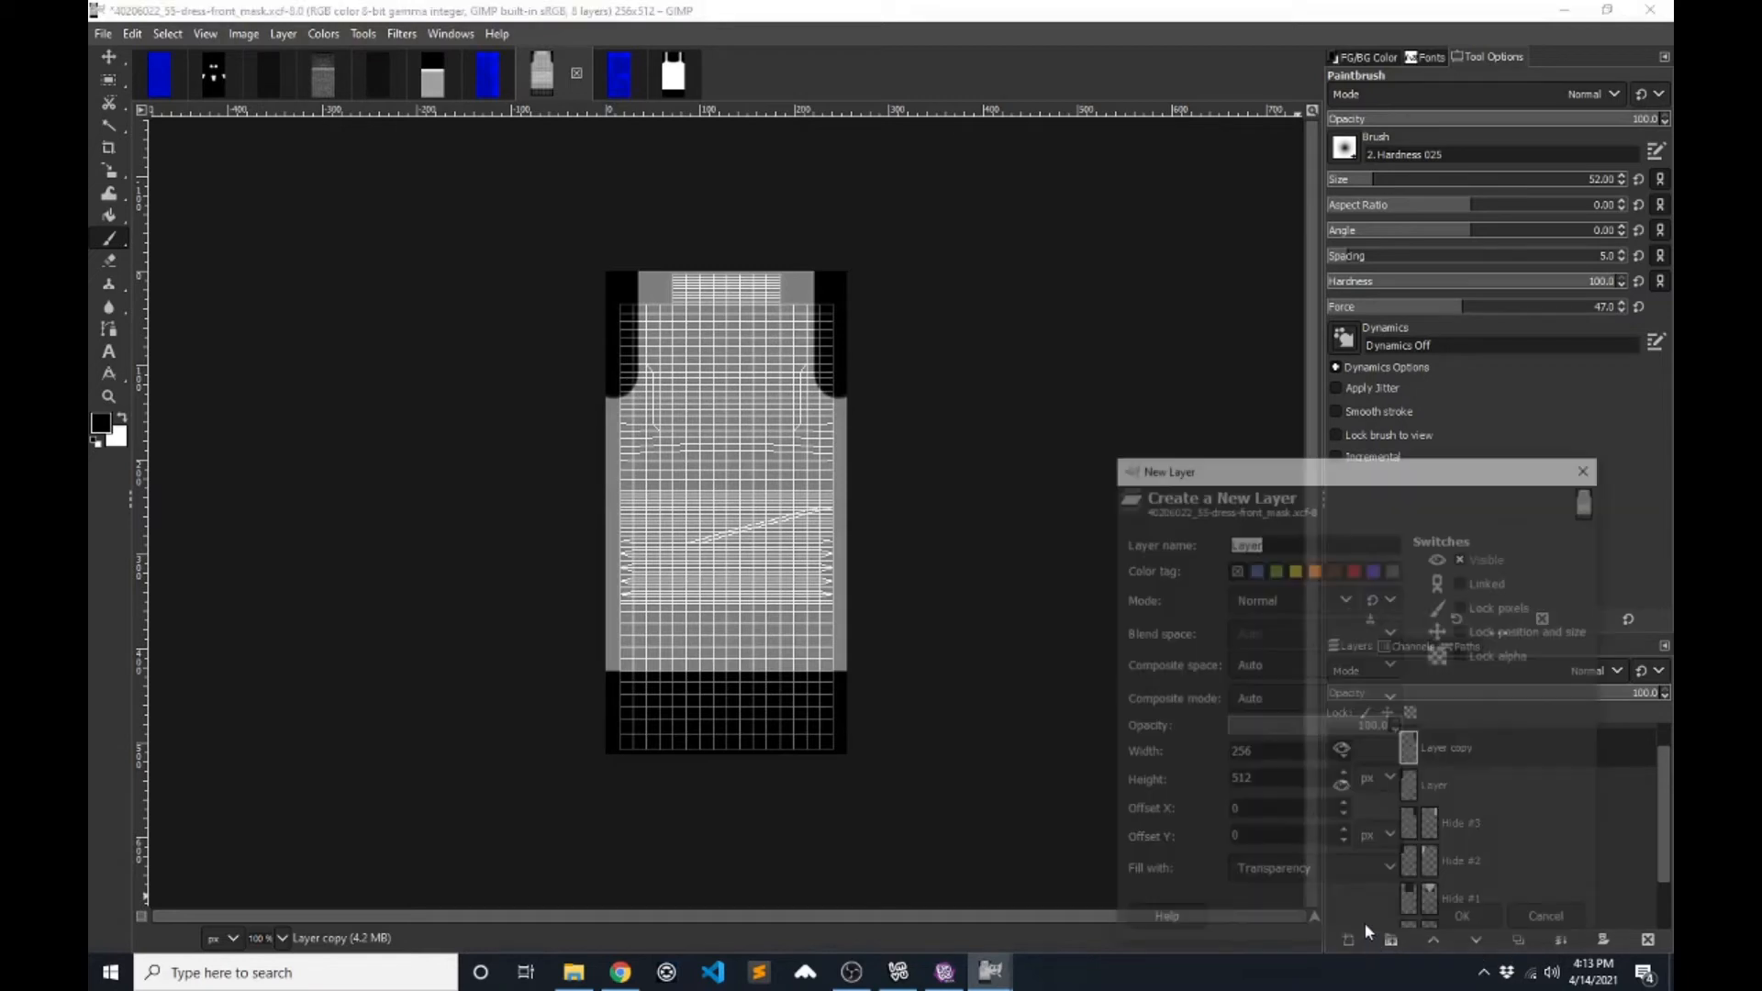
pyautogui.click(1465, 921)
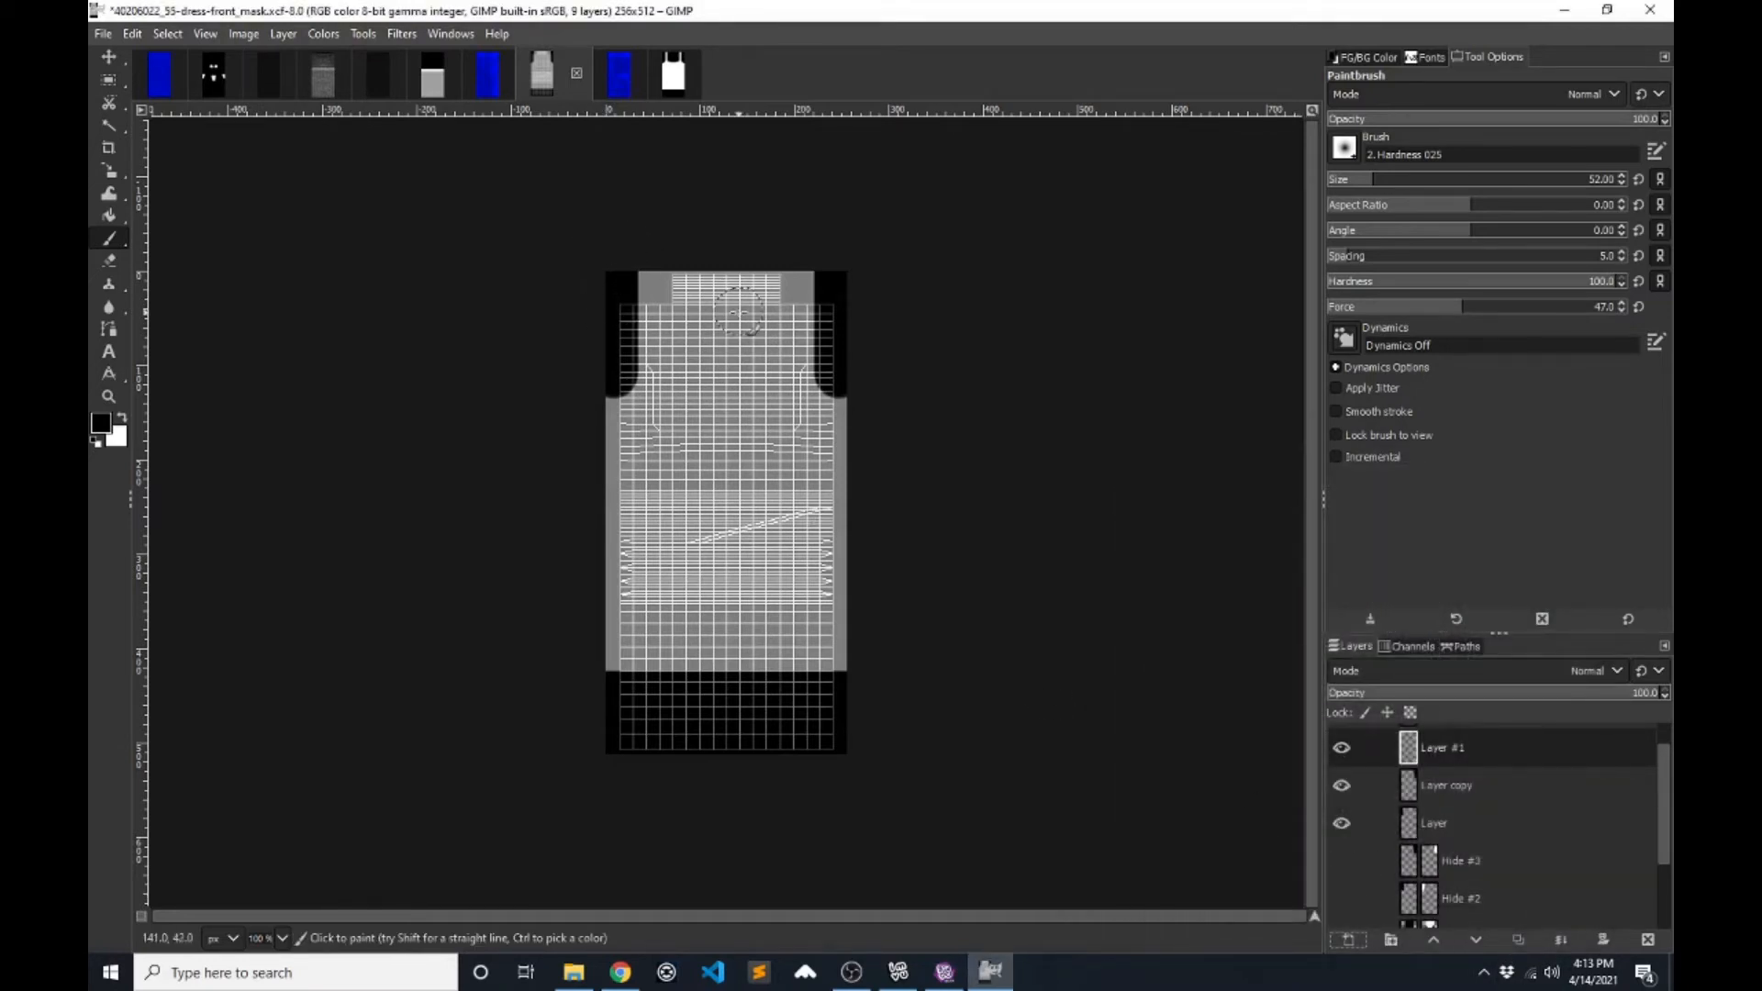
# - Paint a filled black square neckline with rounded corners between the shoulder straps on Layer #1, using straight Paintbrush strokes
pyautogui.click(685, 300)
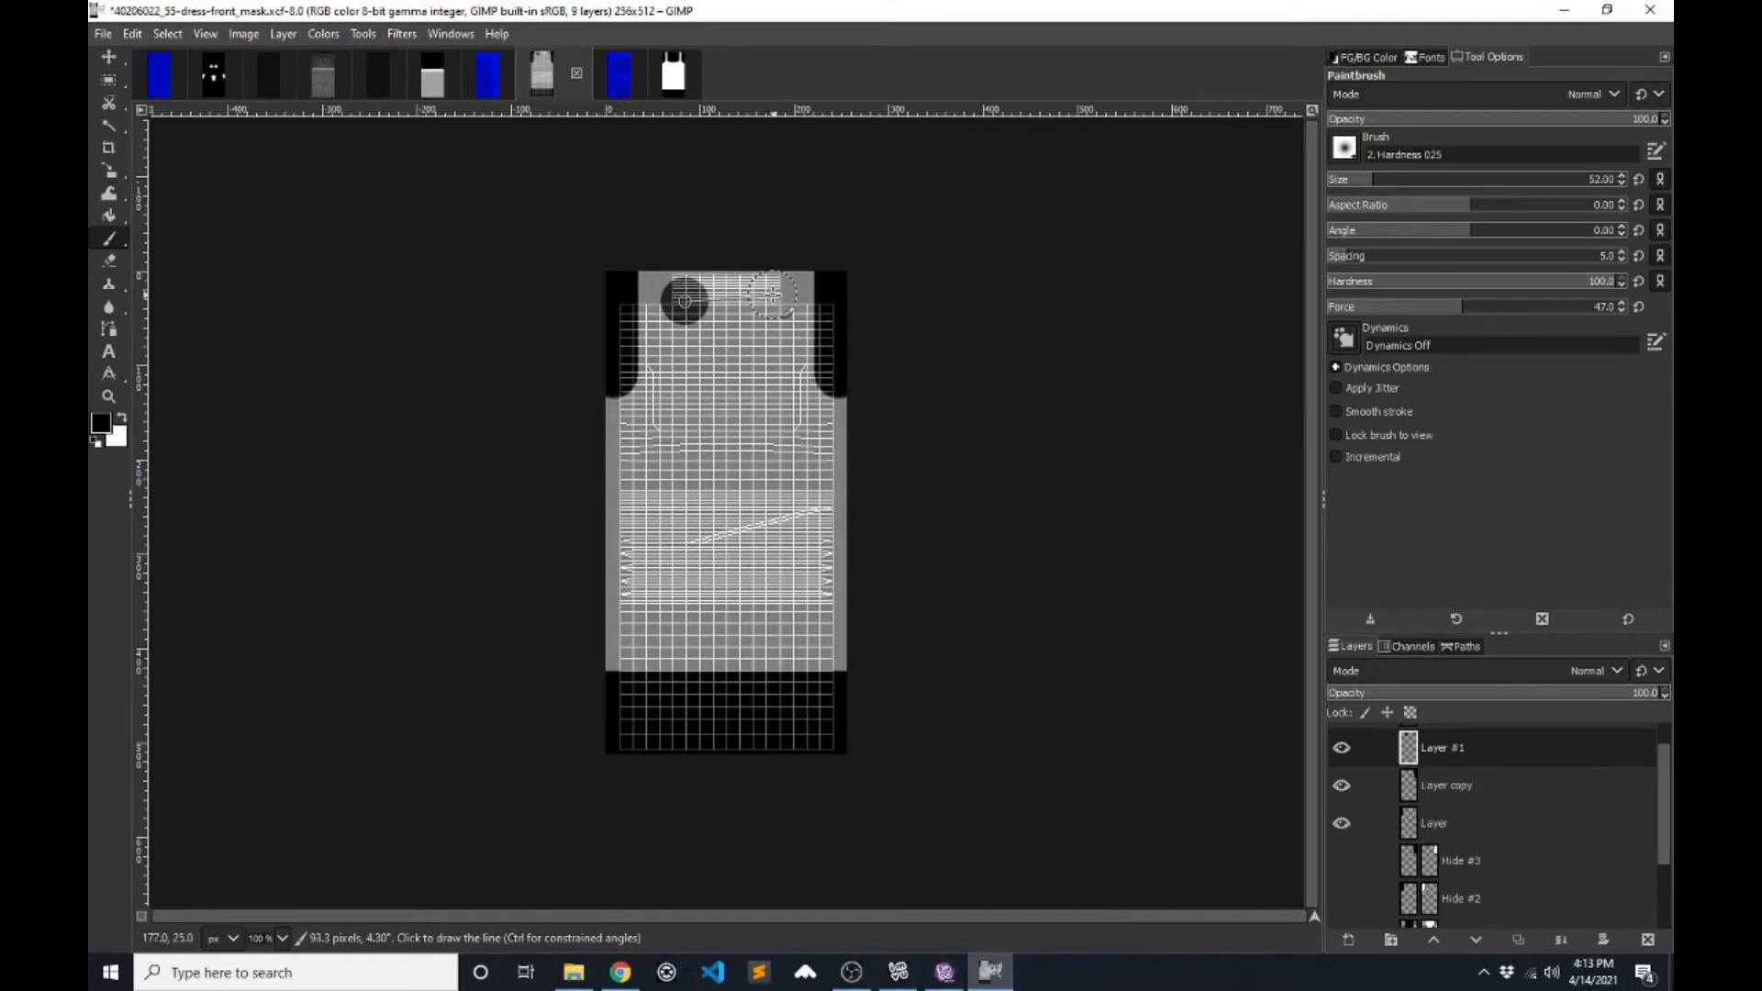
pyautogui.keyDown('shift'); pyautogui.click(769, 296); pyautogui.keyUp('shift')
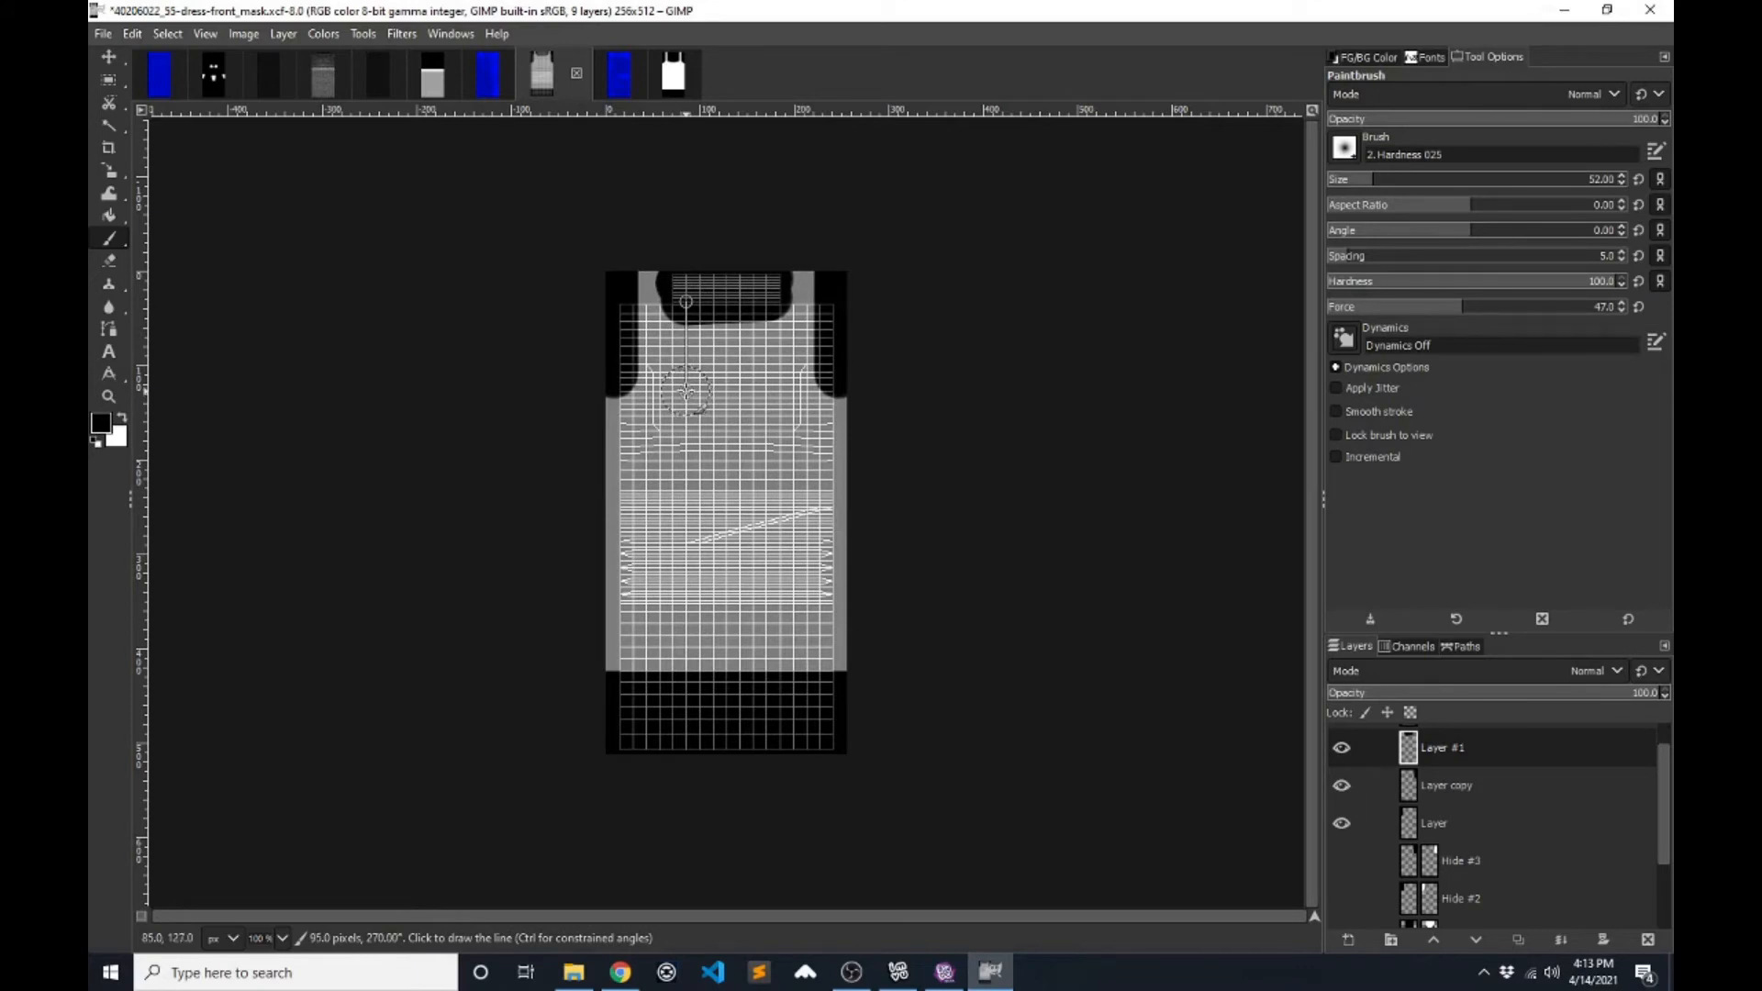
pyautogui.keyDown('shift'); pyautogui.click(685, 393); pyautogui.keyUp('shift')
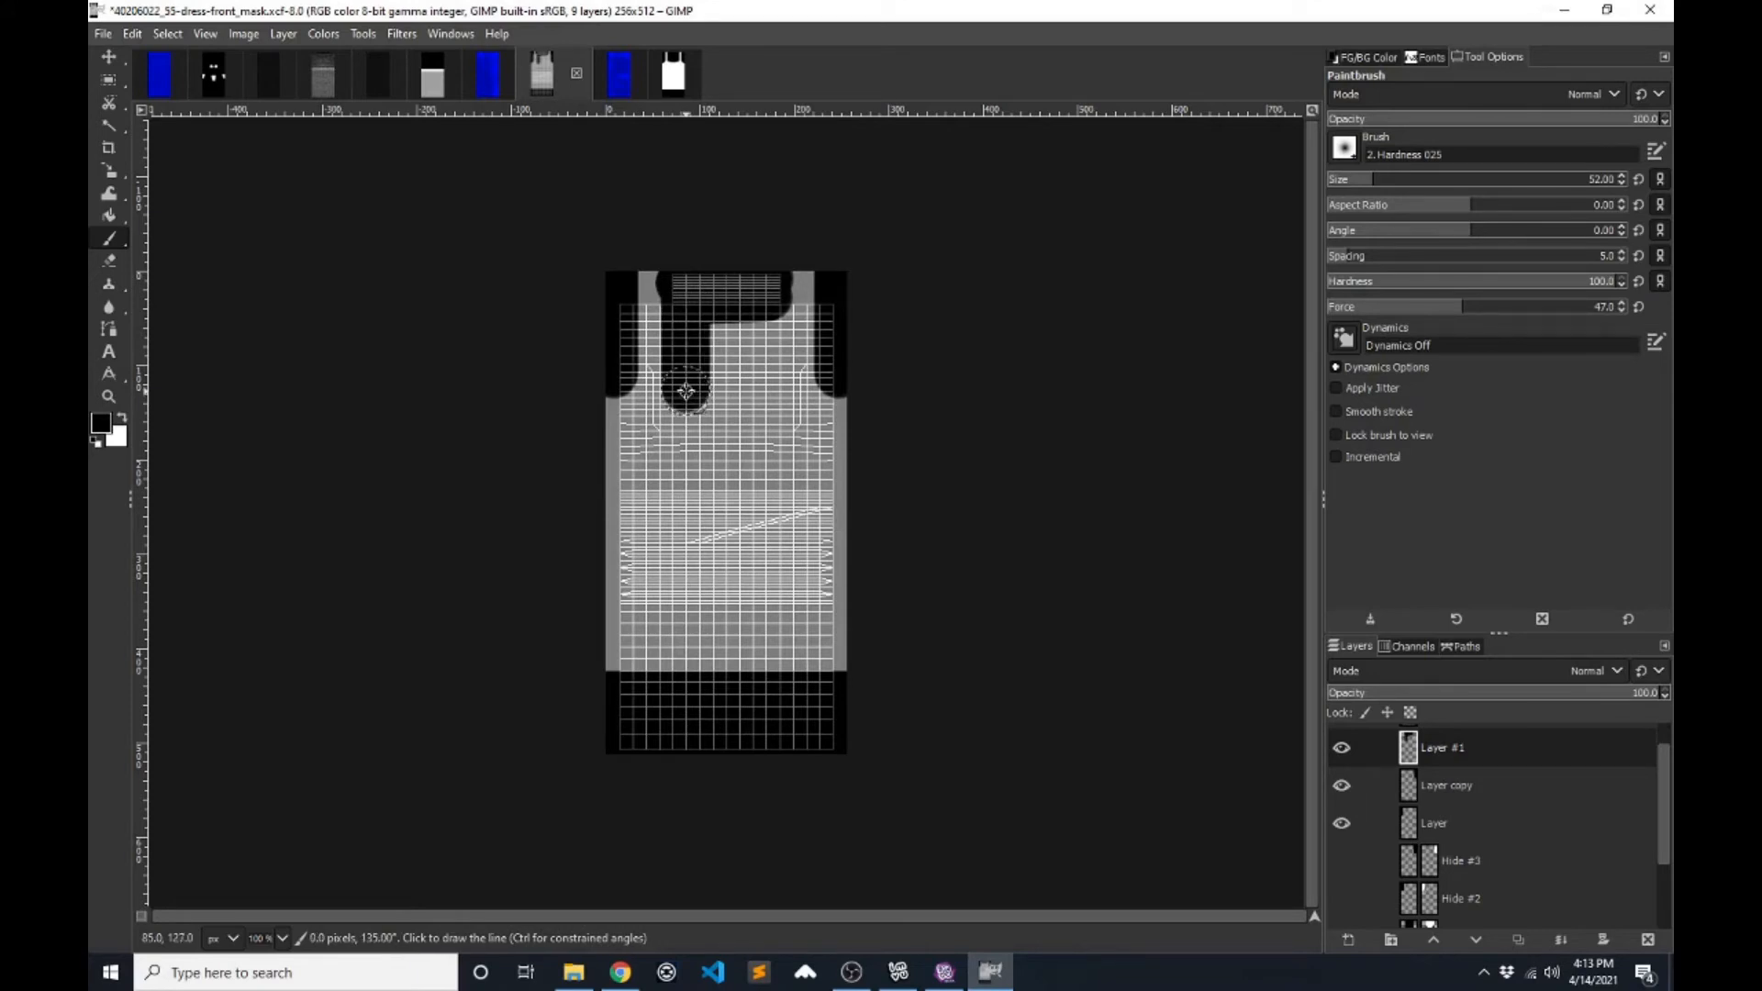
pyautogui.keyDown('shift'); pyautogui.click(767, 387); pyautogui.keyUp('shift')
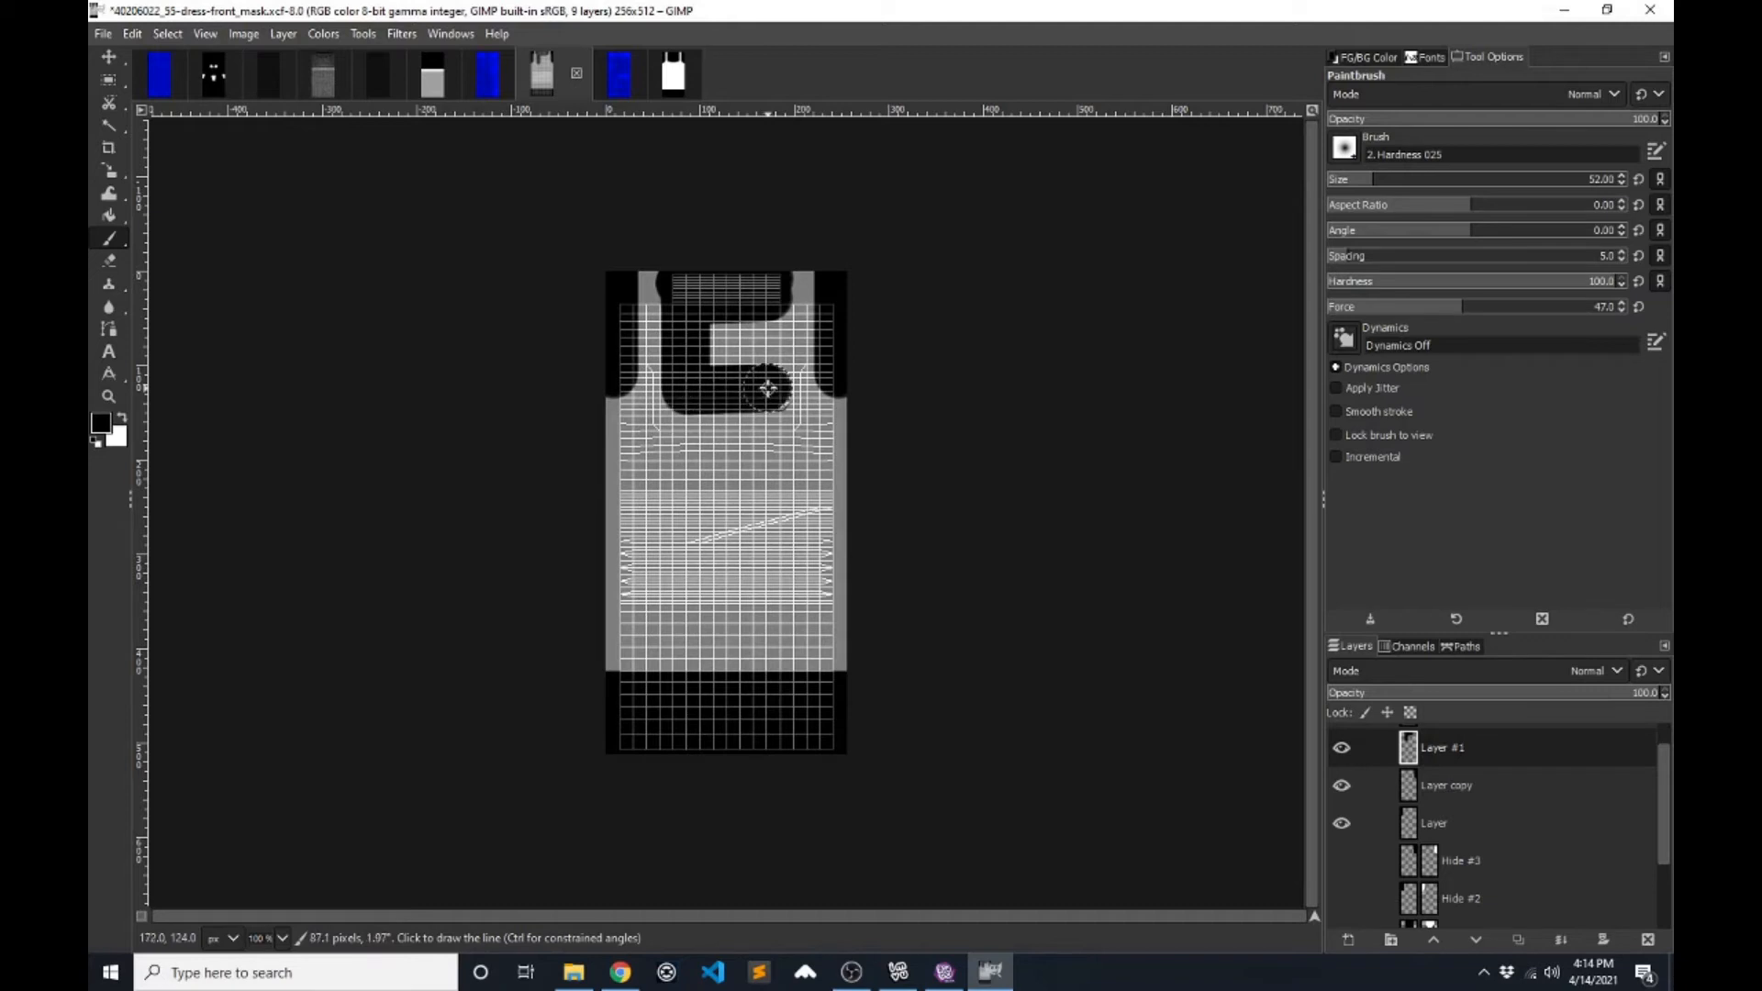
pyautogui.moveTo(771, 290); pyautogui.dragTo(728, 342)
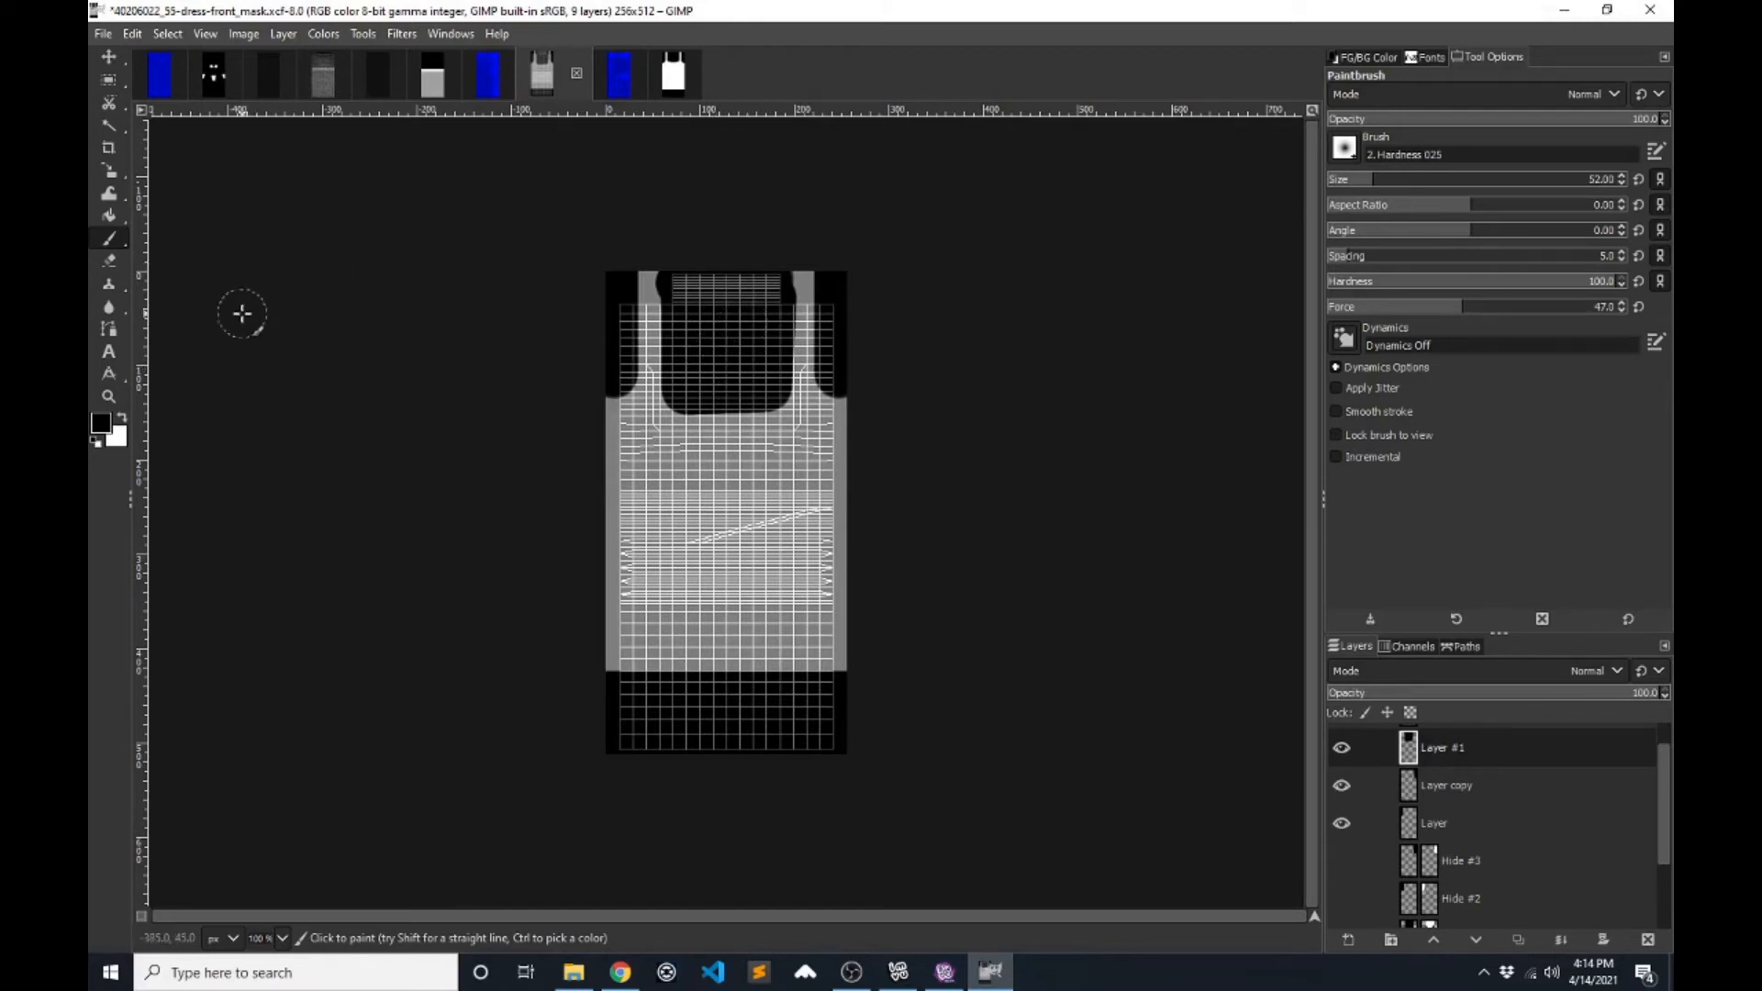
# - Erase the lower corners of the black neckline diagonally with the Eraser to form a V-shape
pyautogui.click(110, 260)
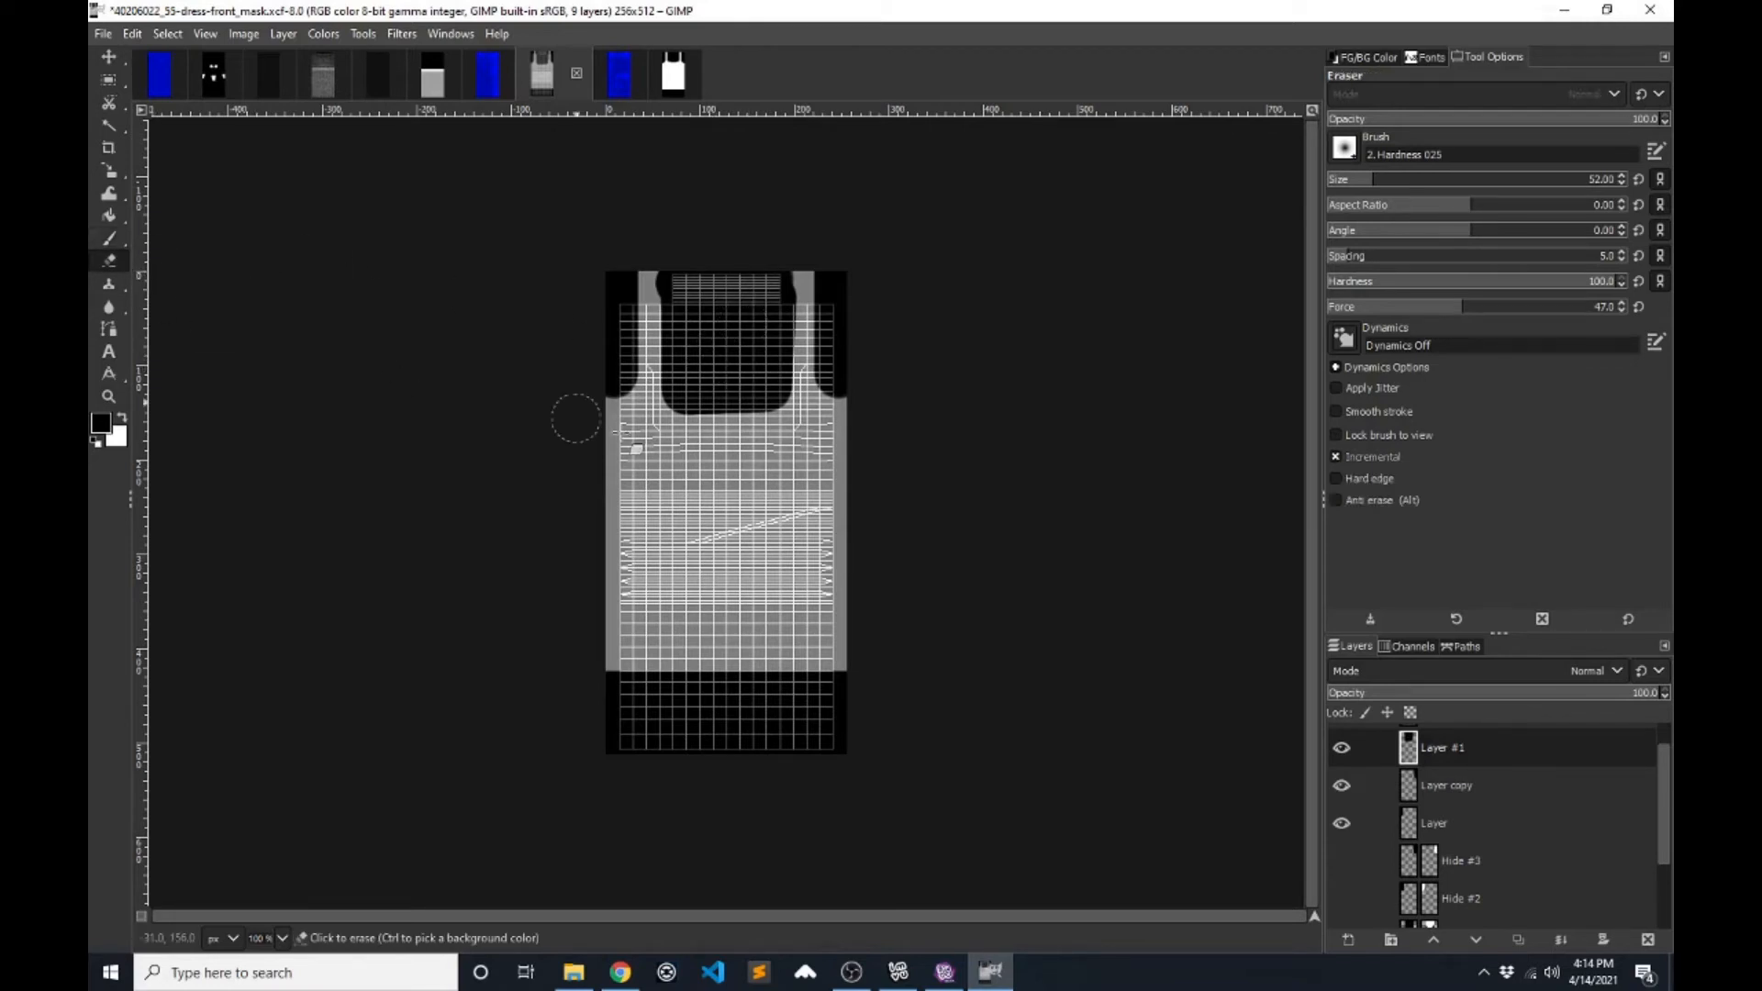
pyautogui.moveTo(808, 389)
pyautogui.mouseDown()
pyautogui.moveTo(768, 432)
pyautogui.moveTo(823, 365)
pyautogui.moveTo(758, 422)
pyautogui.moveTo(786, 413)
pyautogui.moveTo(751, 466)
pyautogui.moveTo(707, 415)
pyautogui.moveTo(627, 376)
pyautogui.mouseUp()
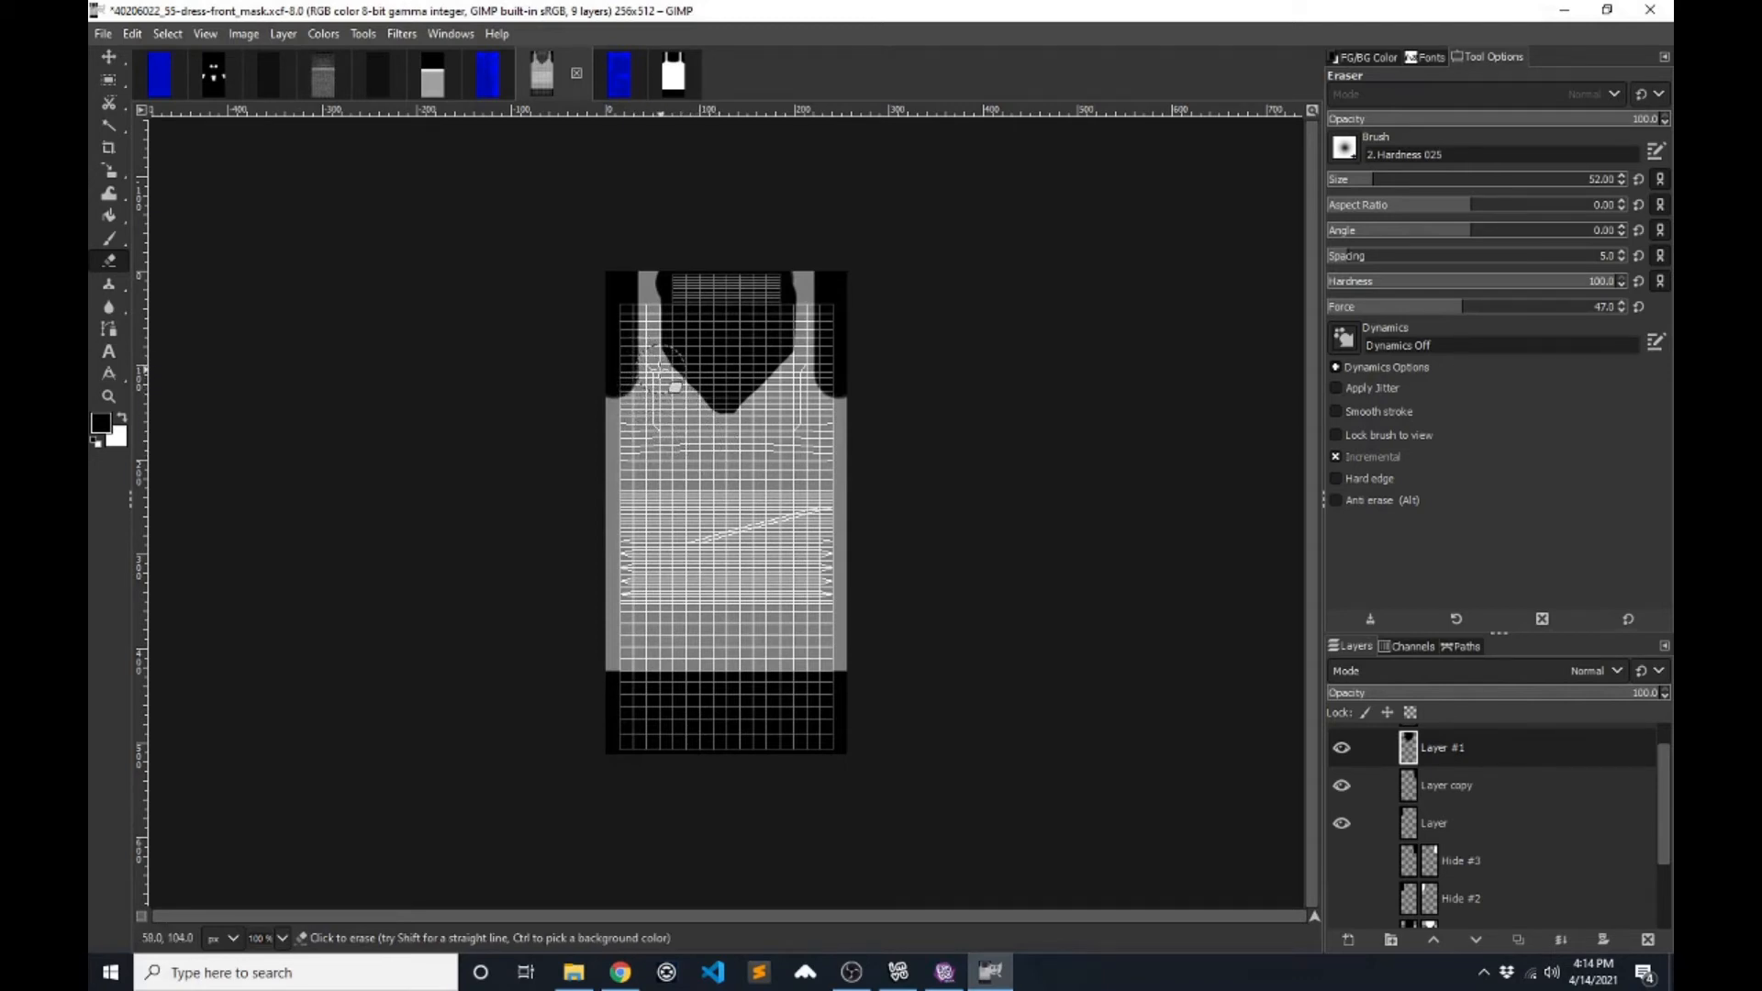
pyautogui.moveTo(810, 369); pyautogui.dragTo(749, 430)
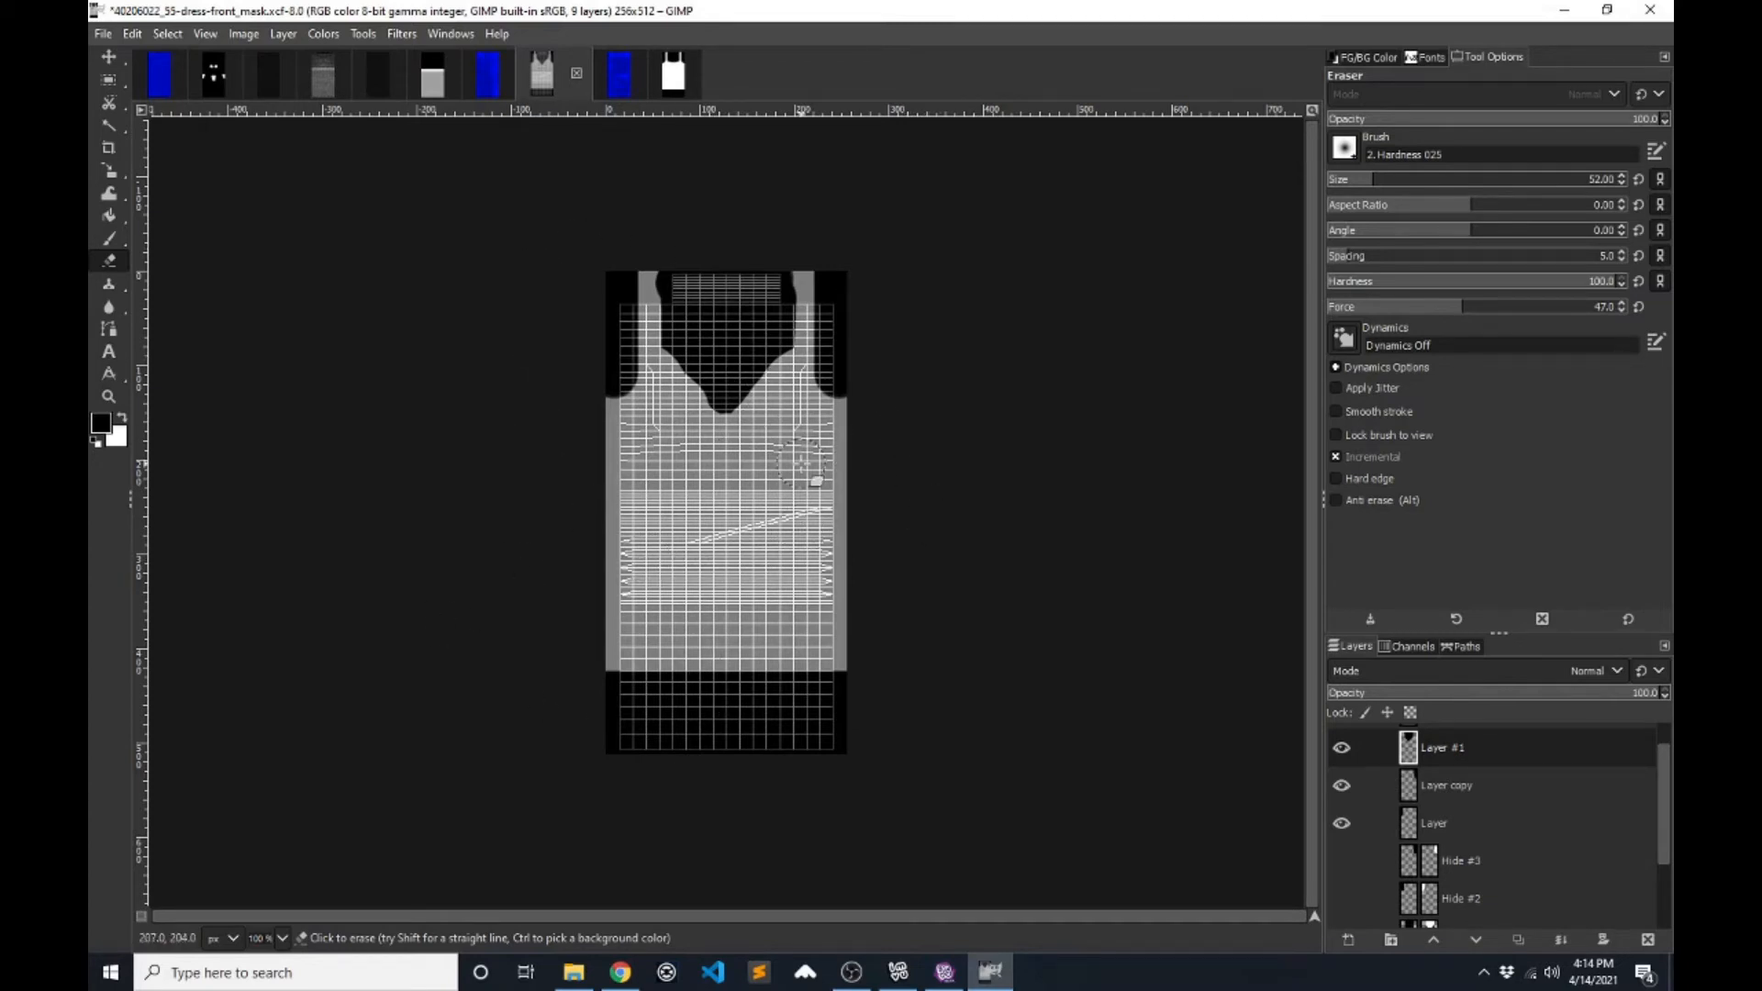
# - Clear the Hide layer's black within a 757 × 536 px rectangular selection to lower the front dress's hem, and drop the selection
pyautogui.click(109, 57)
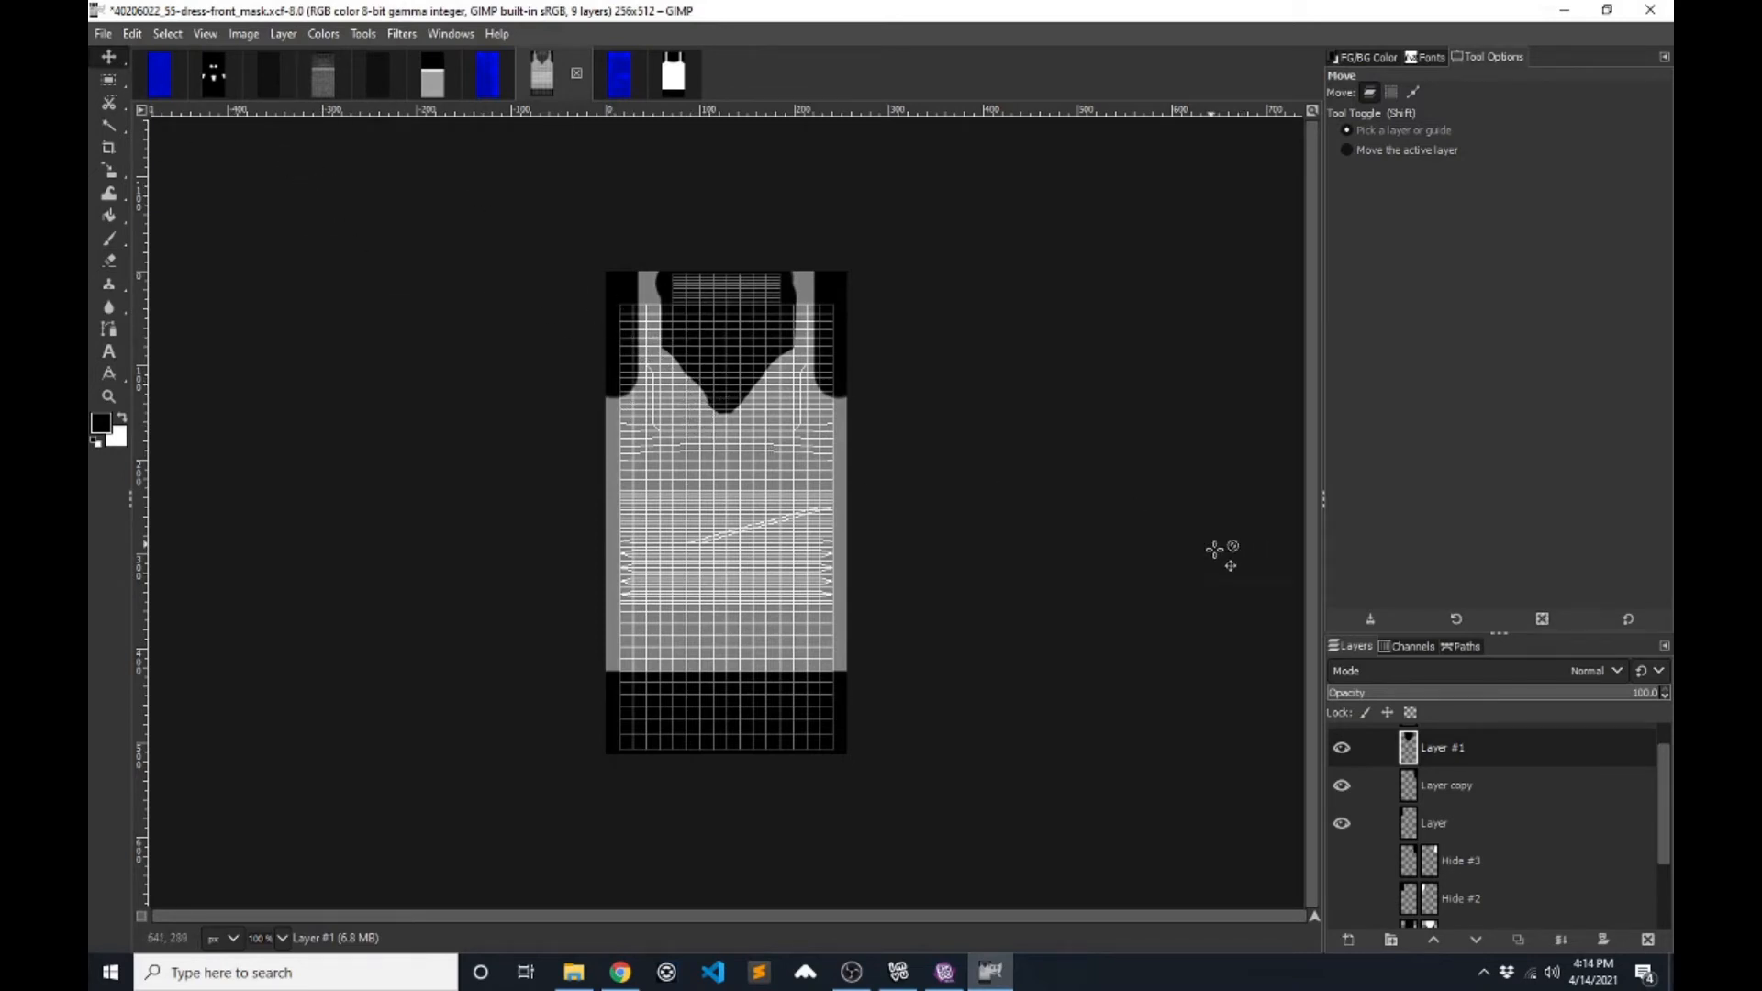
pyautogui.scroll(-3, 1514, 845)
pyautogui.click(1495, 872)
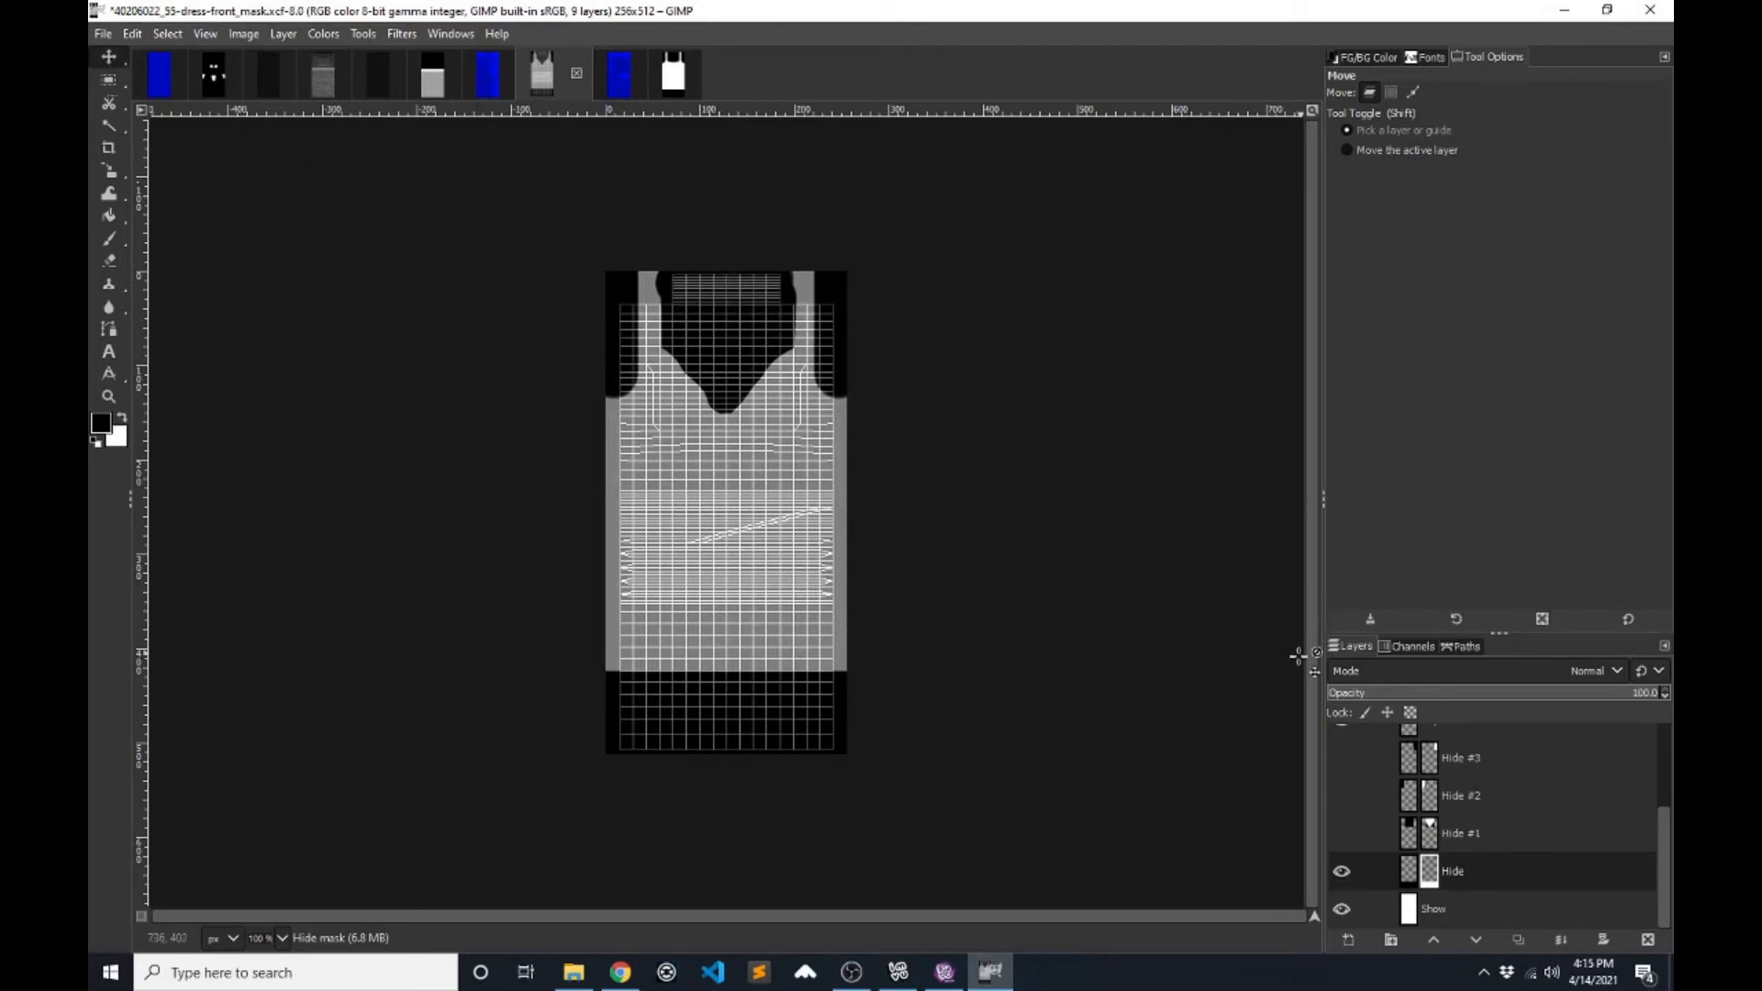
pyautogui.press('r')
pyautogui.moveTo(412, 191); pyautogui.dragTo(1126, 695)
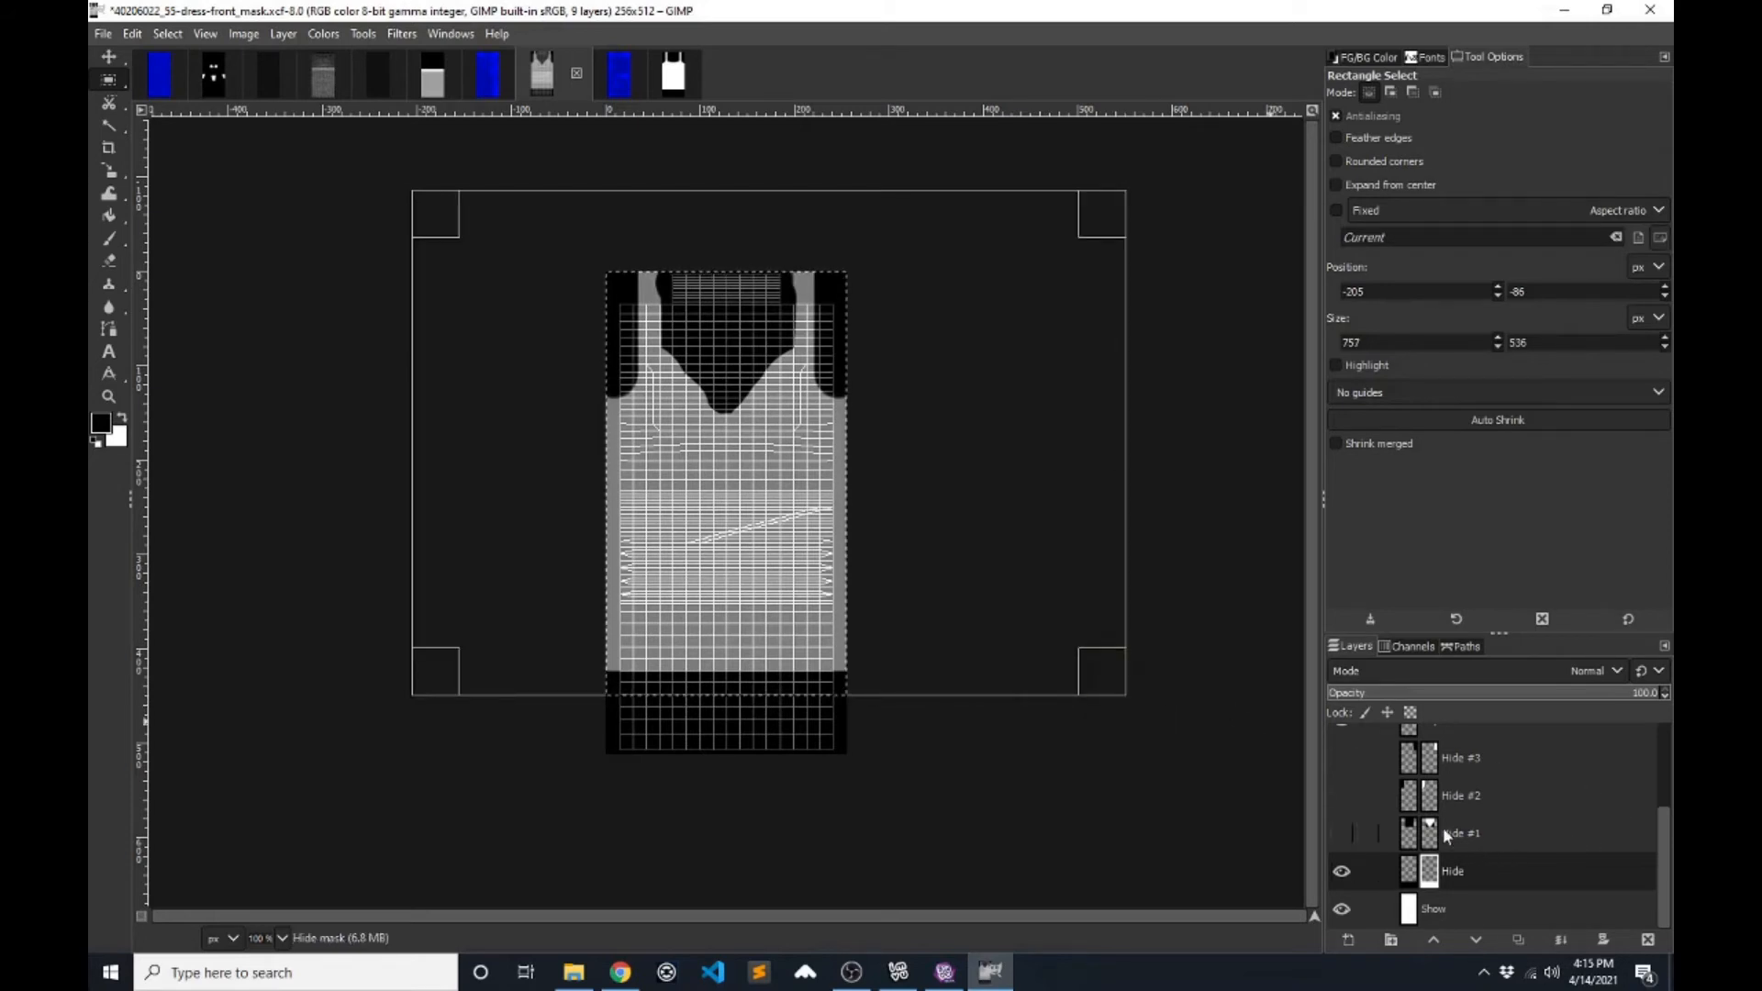
pyautogui.click(1412, 873)
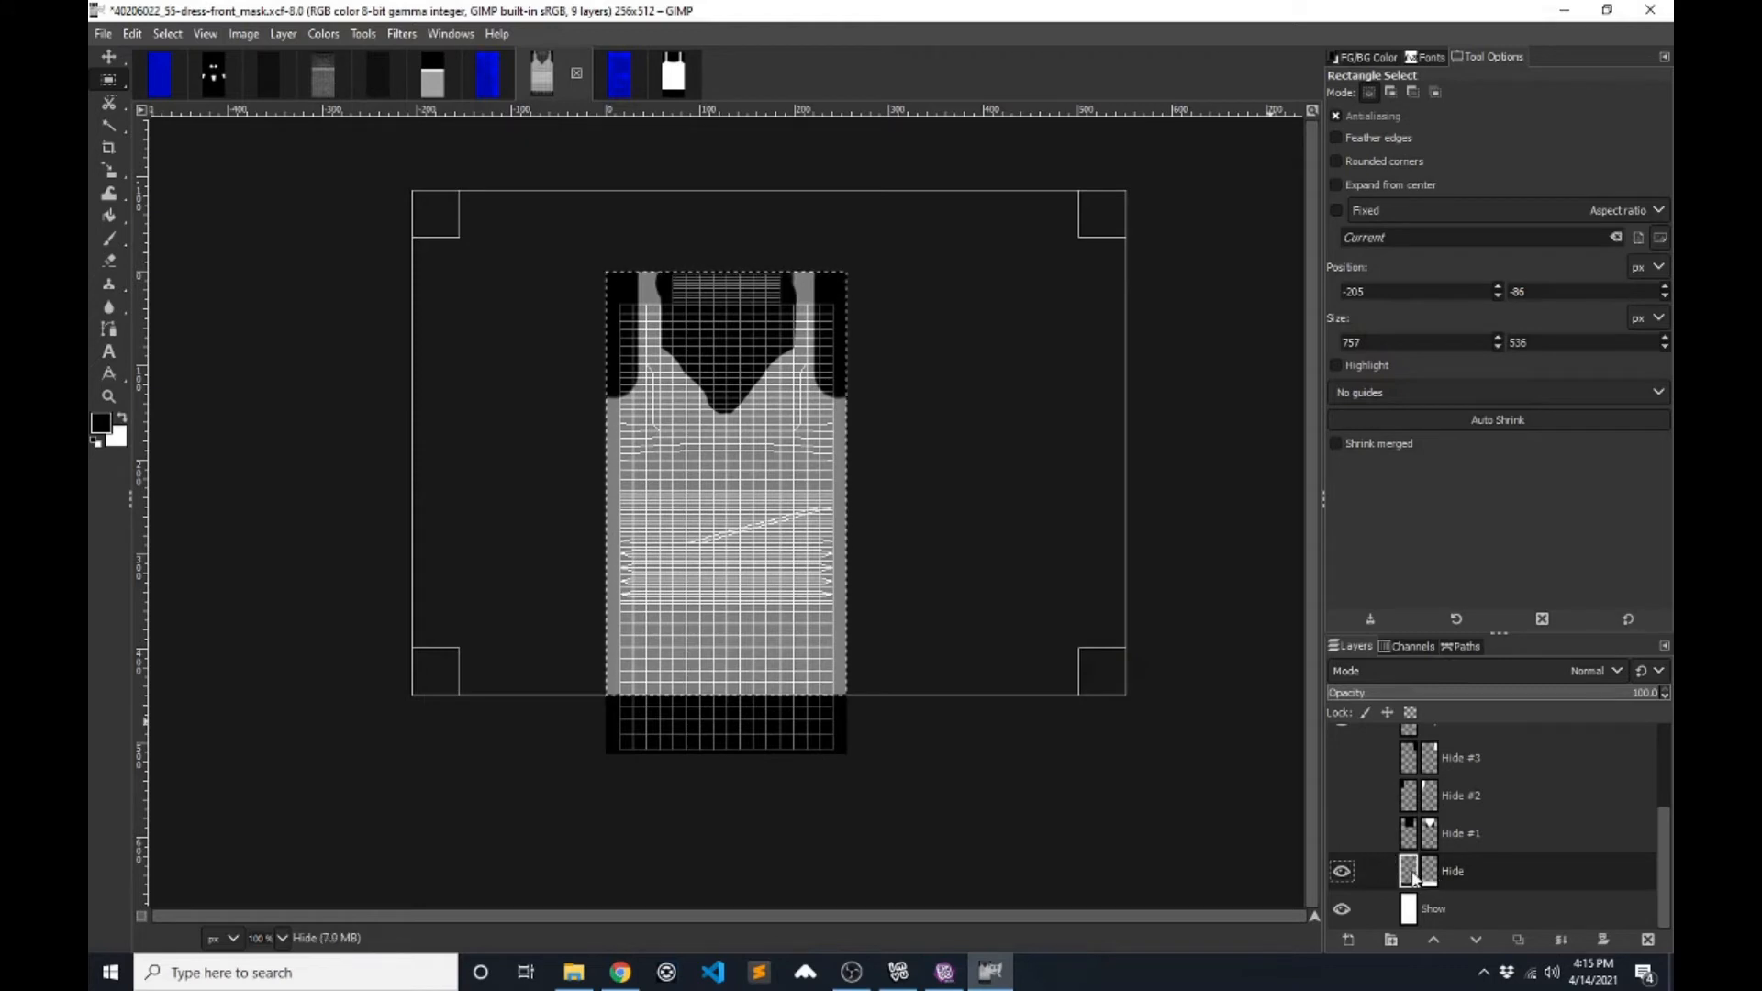
pyautogui.click(1160, 562)
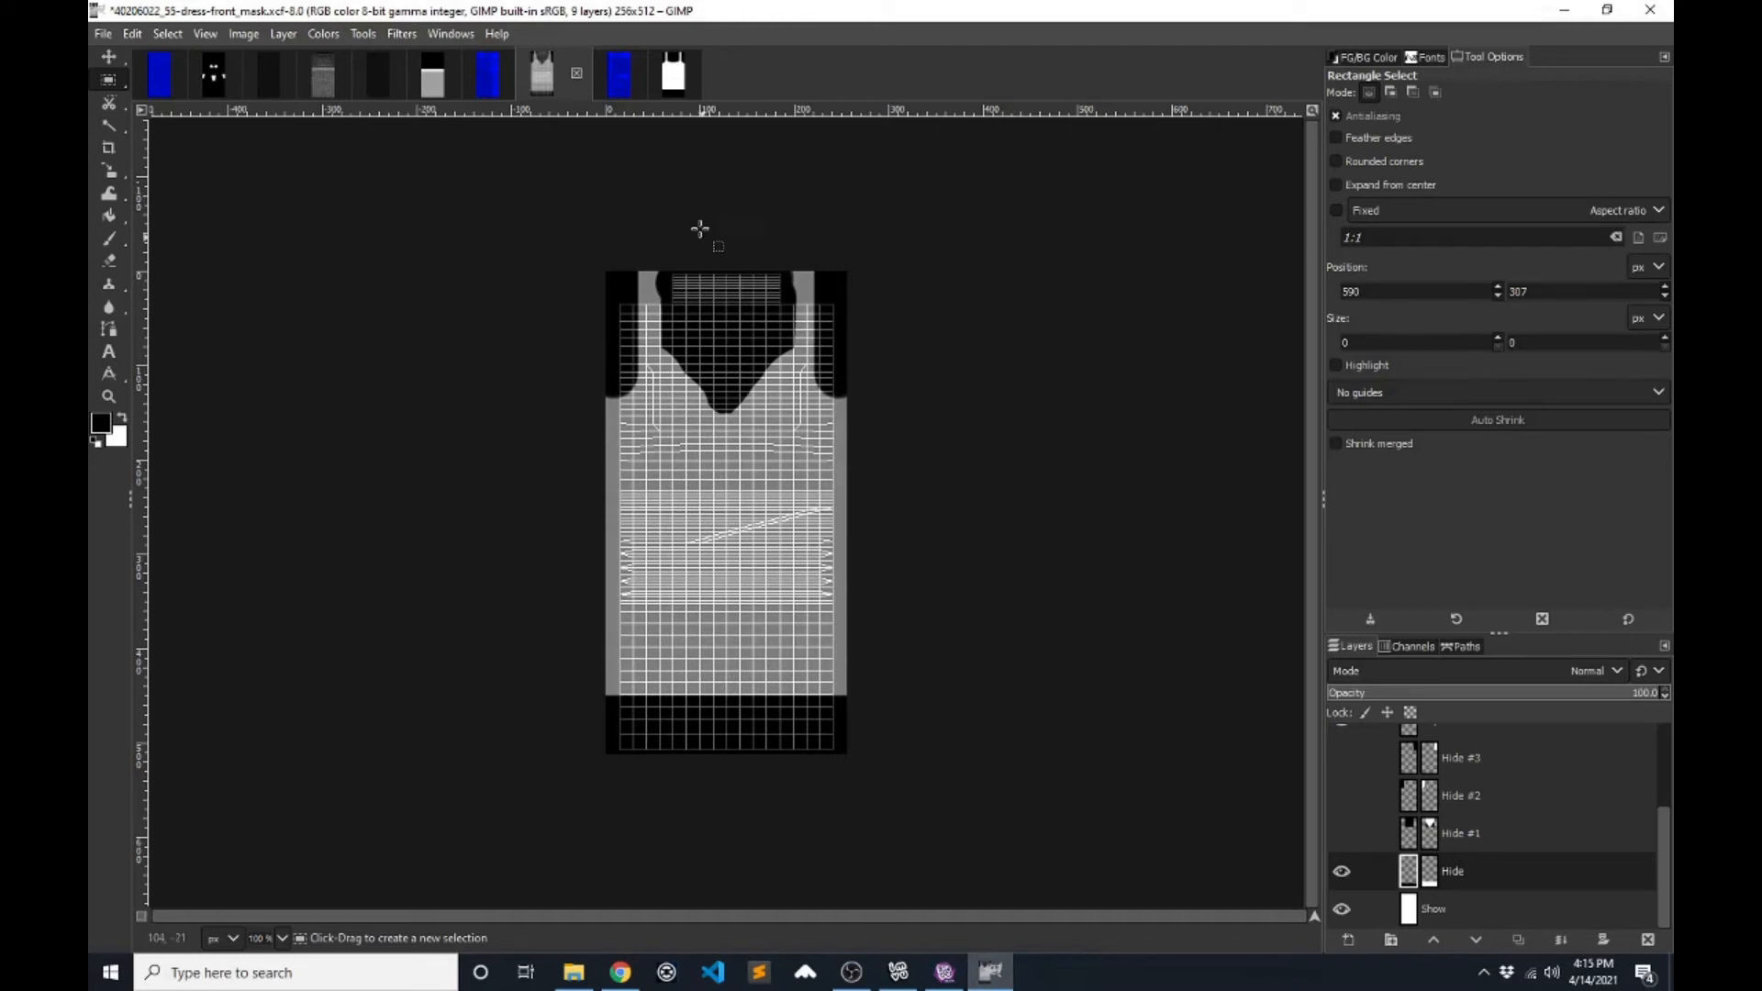
# - Compare with the dress-back mask, return to the dress-front mask, hide its map layer and delete Layer #1
pyautogui.click(677, 81)
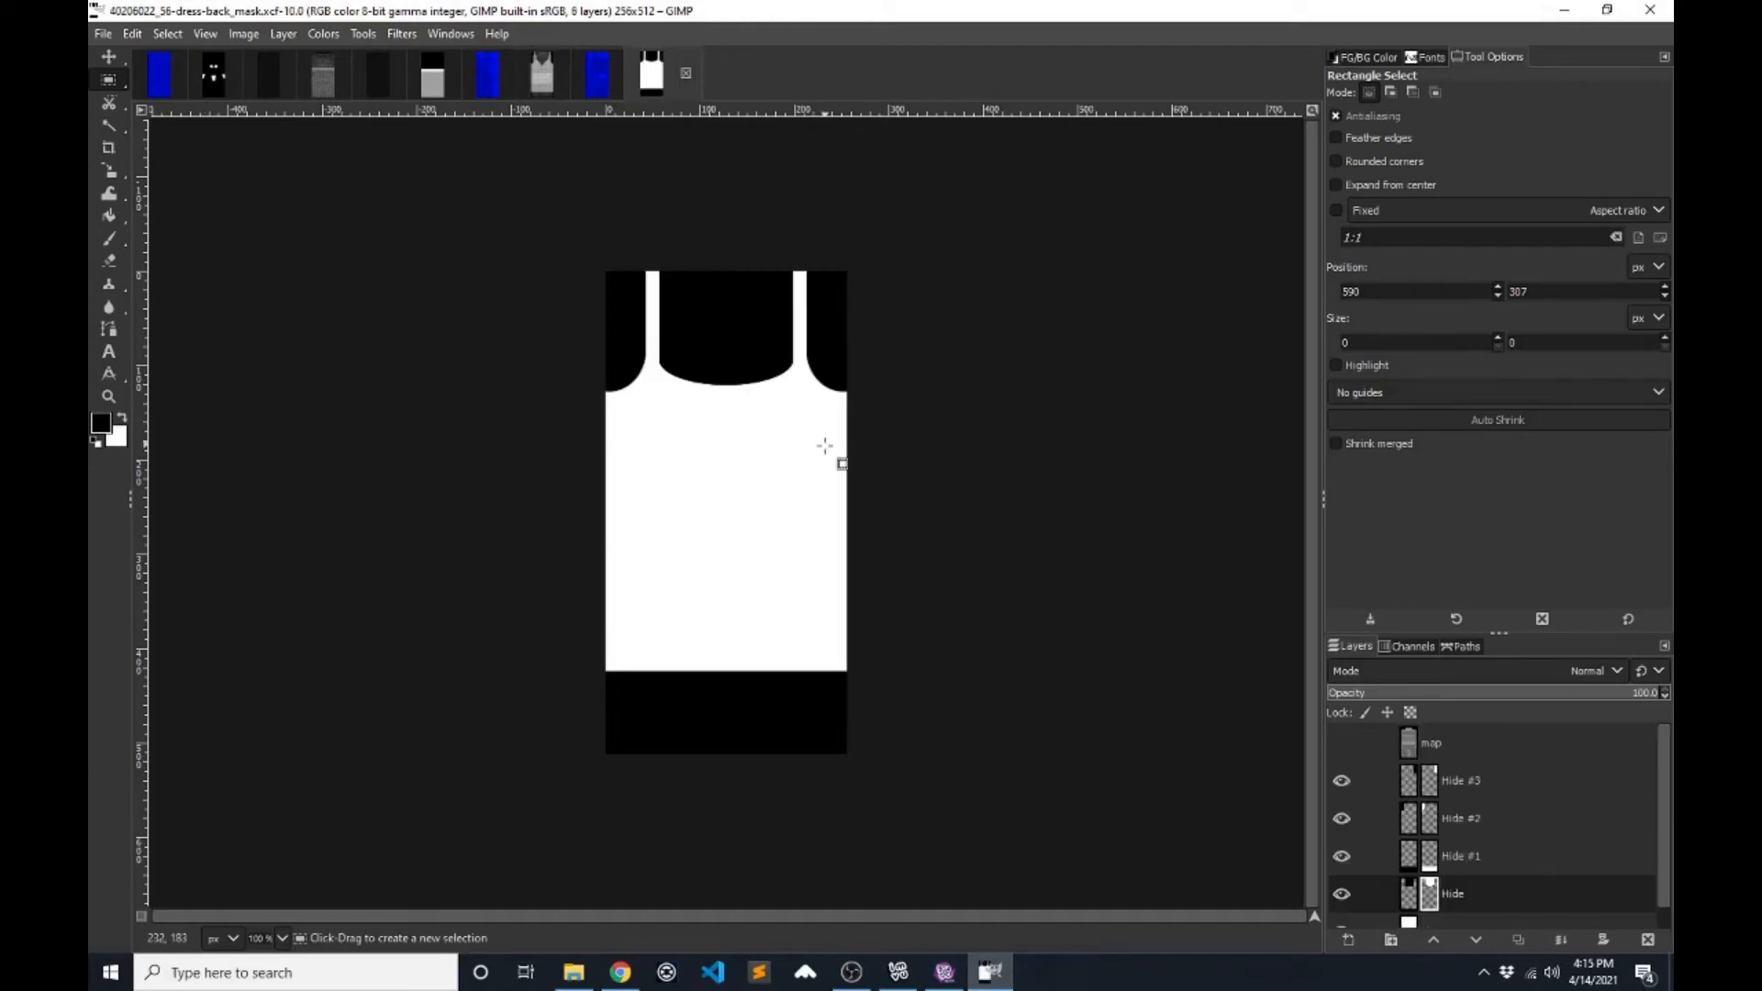
pyautogui.click(541, 73)
pyautogui.scroll(3, 1366, 759)
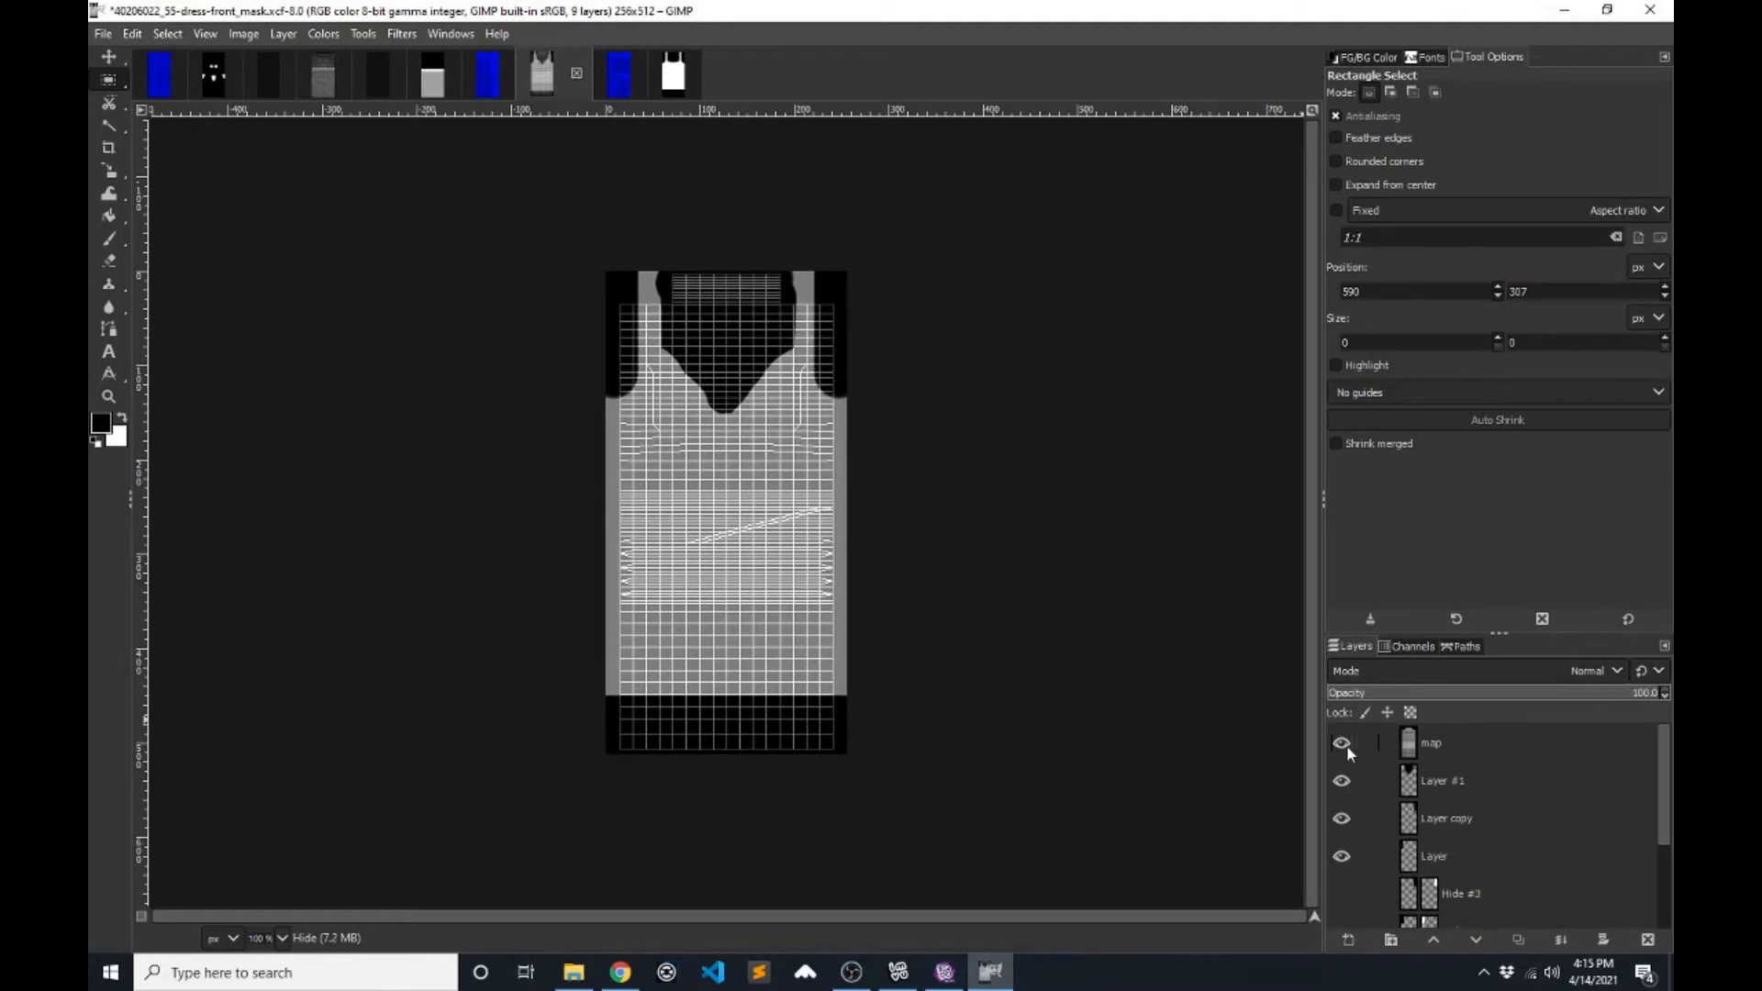
pyautogui.click(1342, 743)
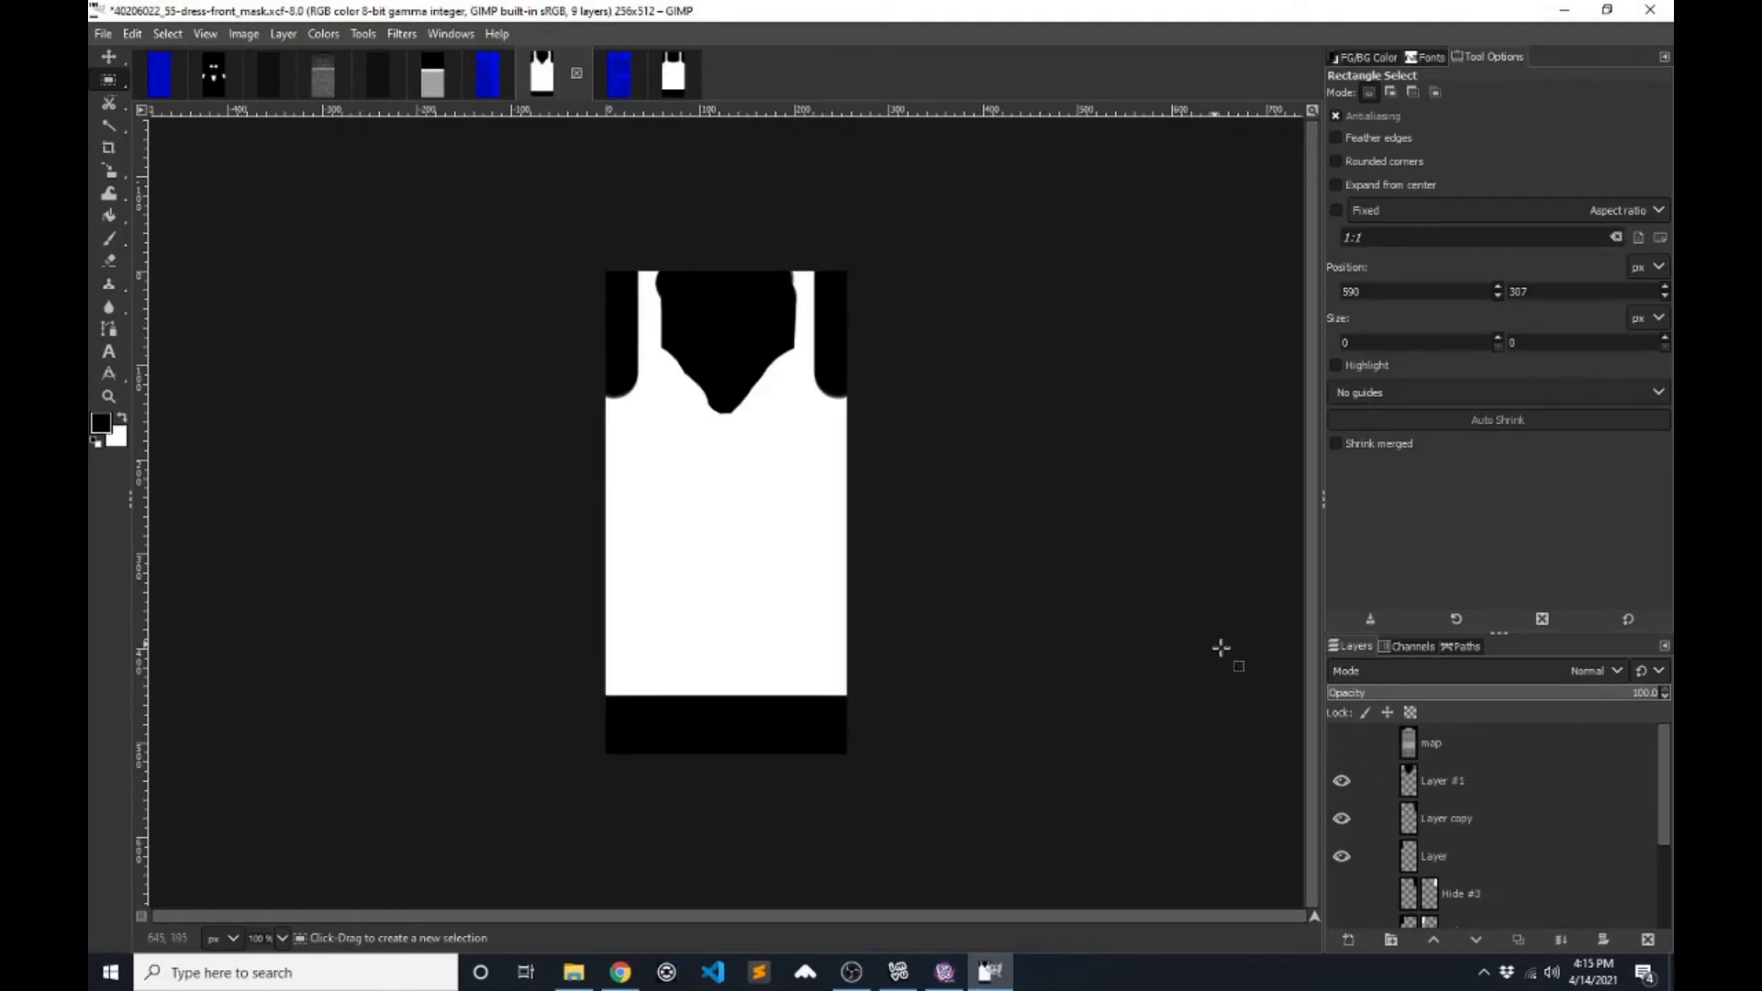
pyautogui.click(1516, 783)
pyautogui.click(1648, 940)
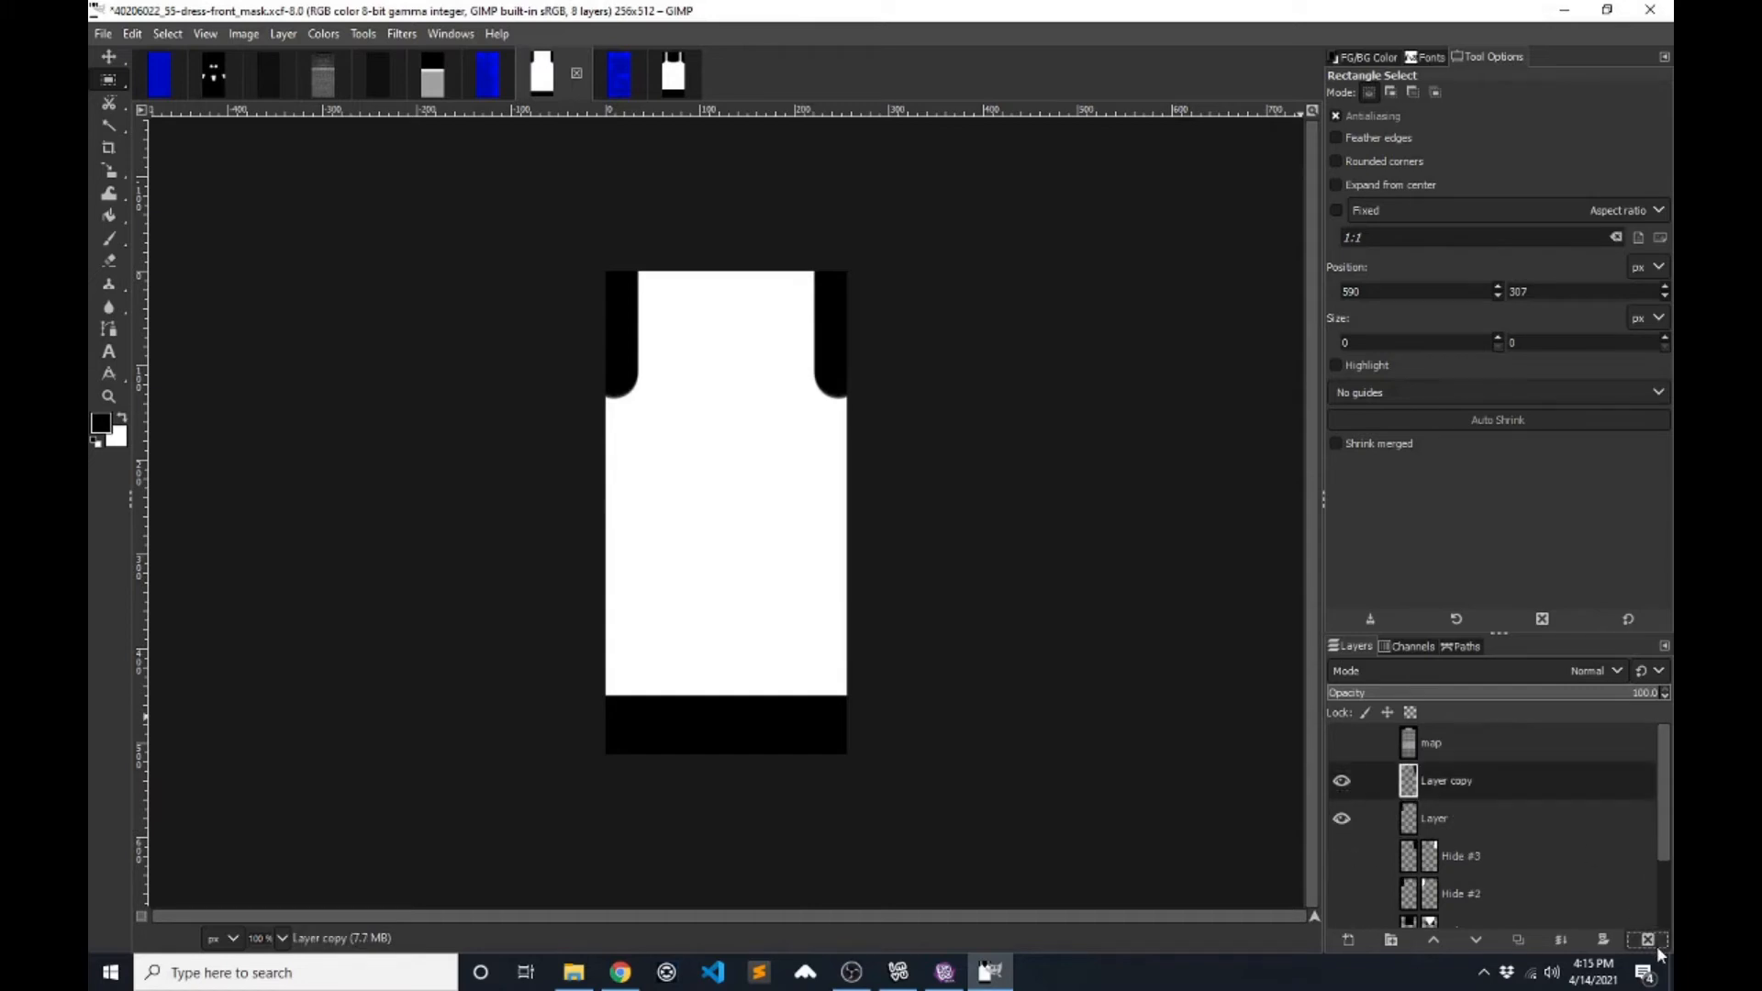
# - Show the map layer in the dress-back mask and bring up the 40206022_00-base image
pyautogui.click(674, 75)
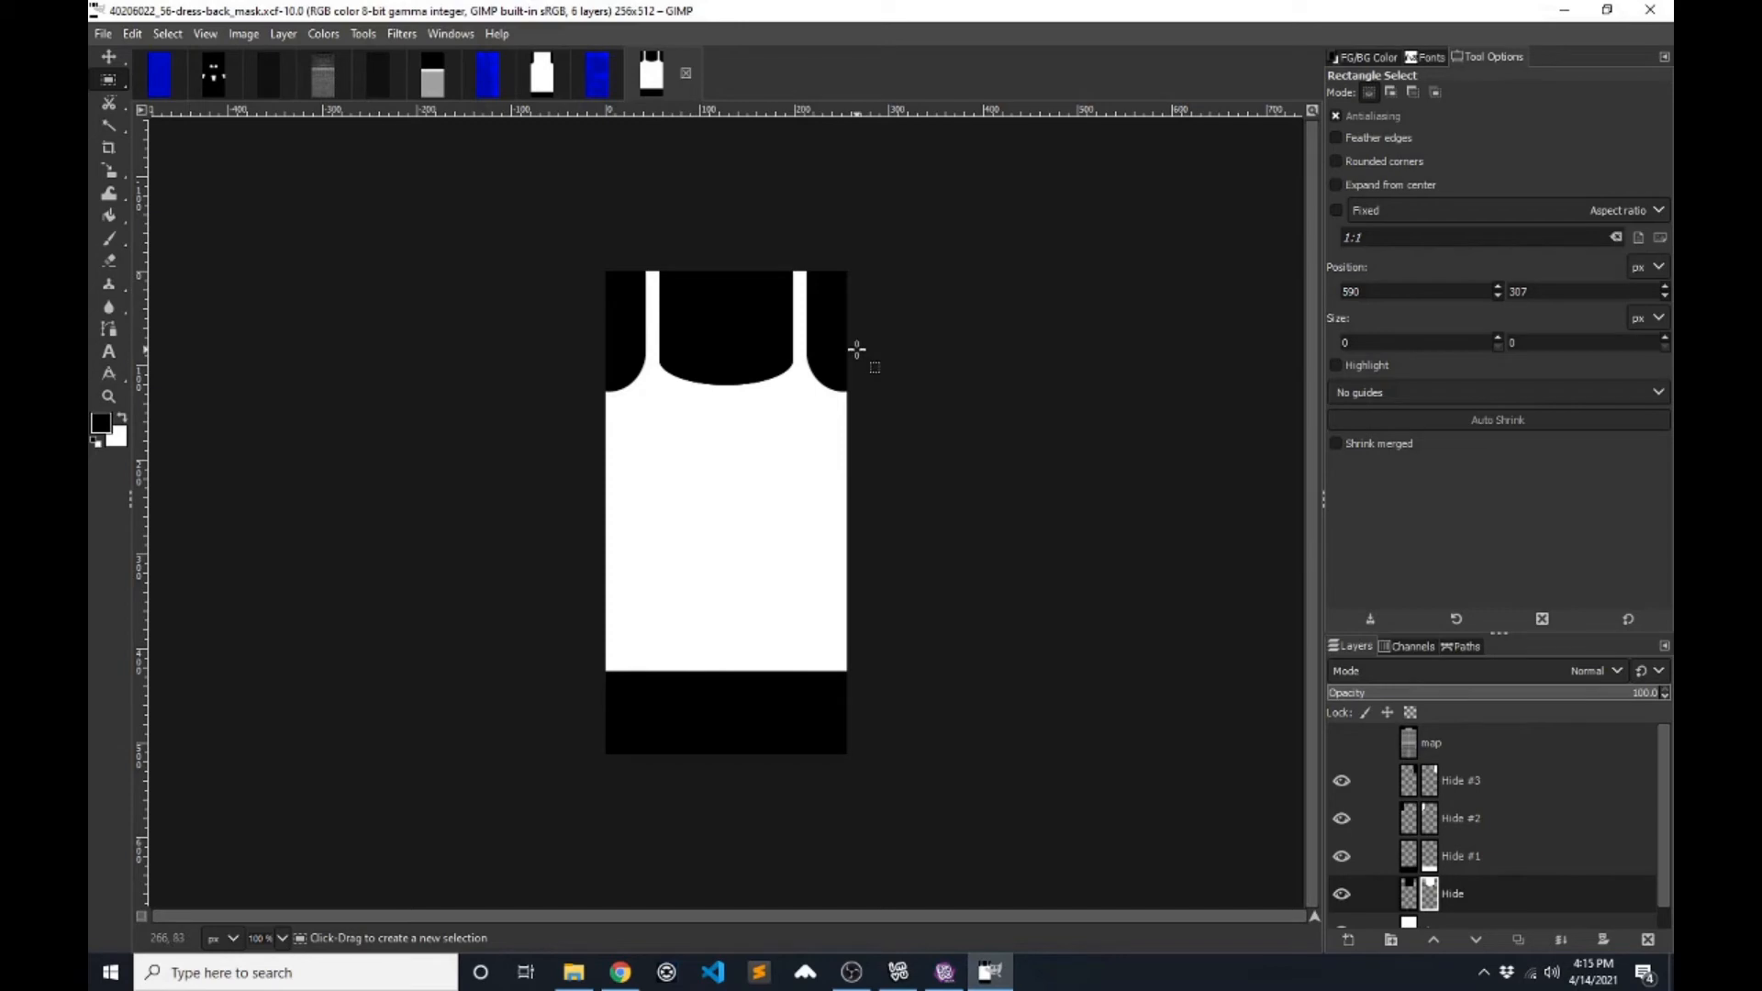
pyautogui.click(1342, 744)
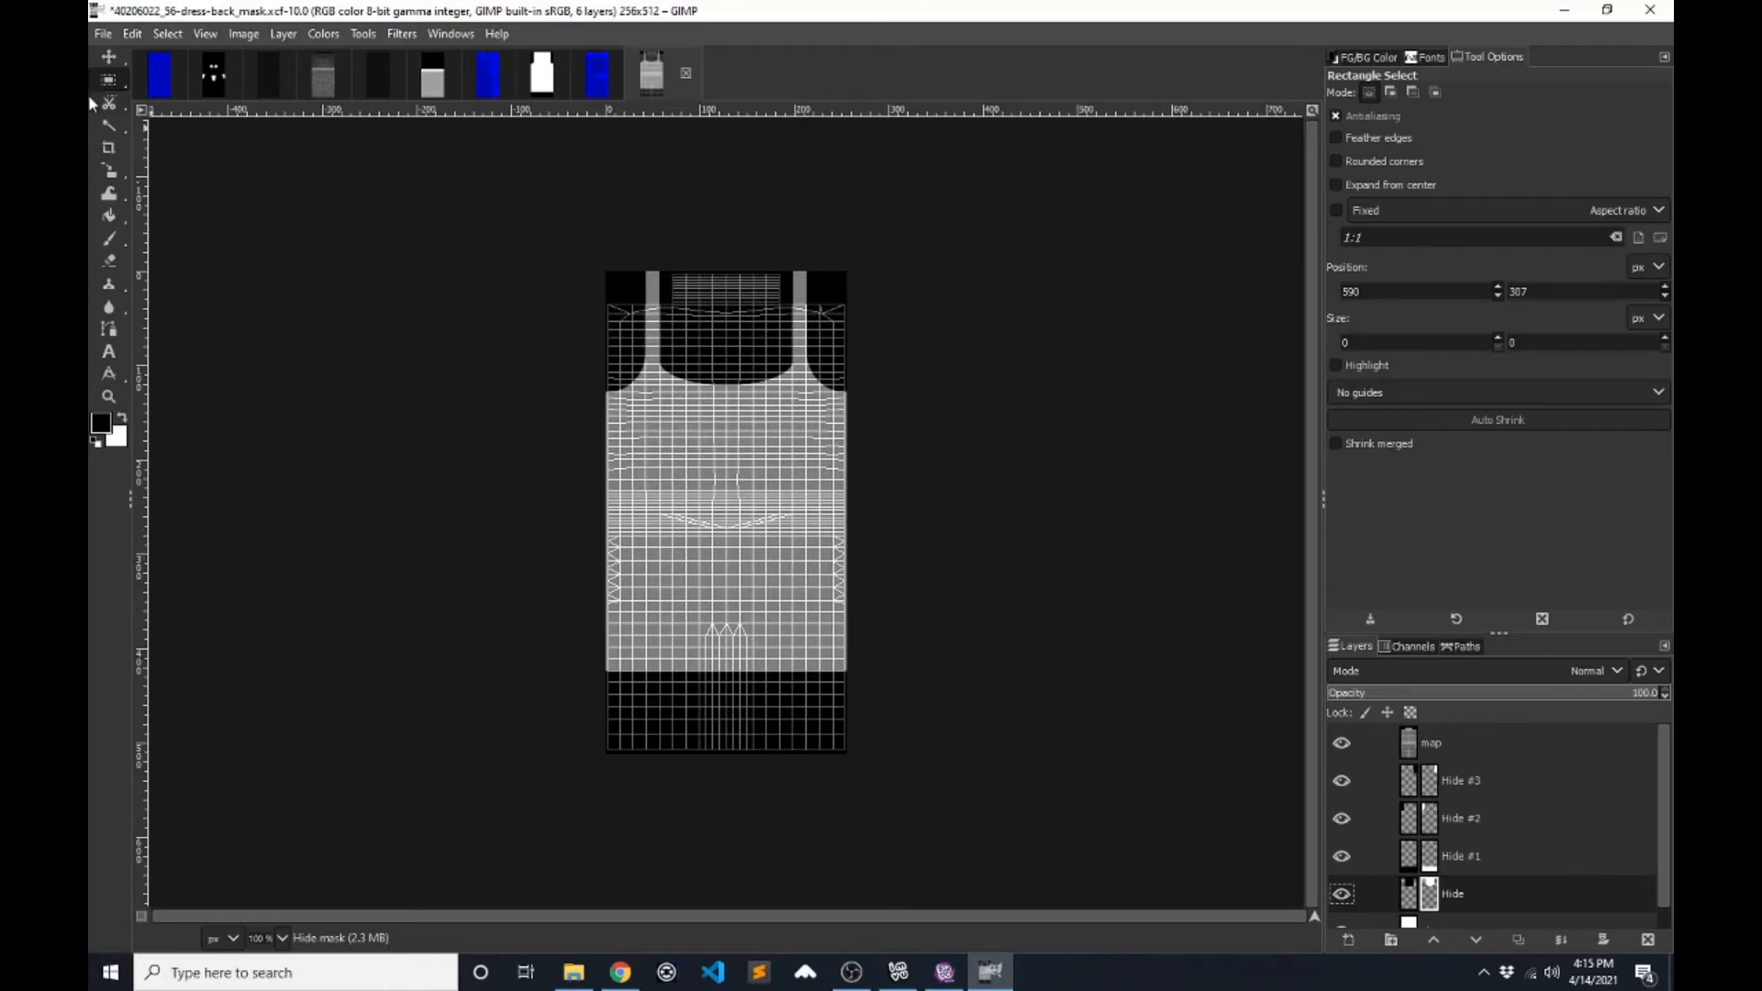
pyautogui.click(155, 87)
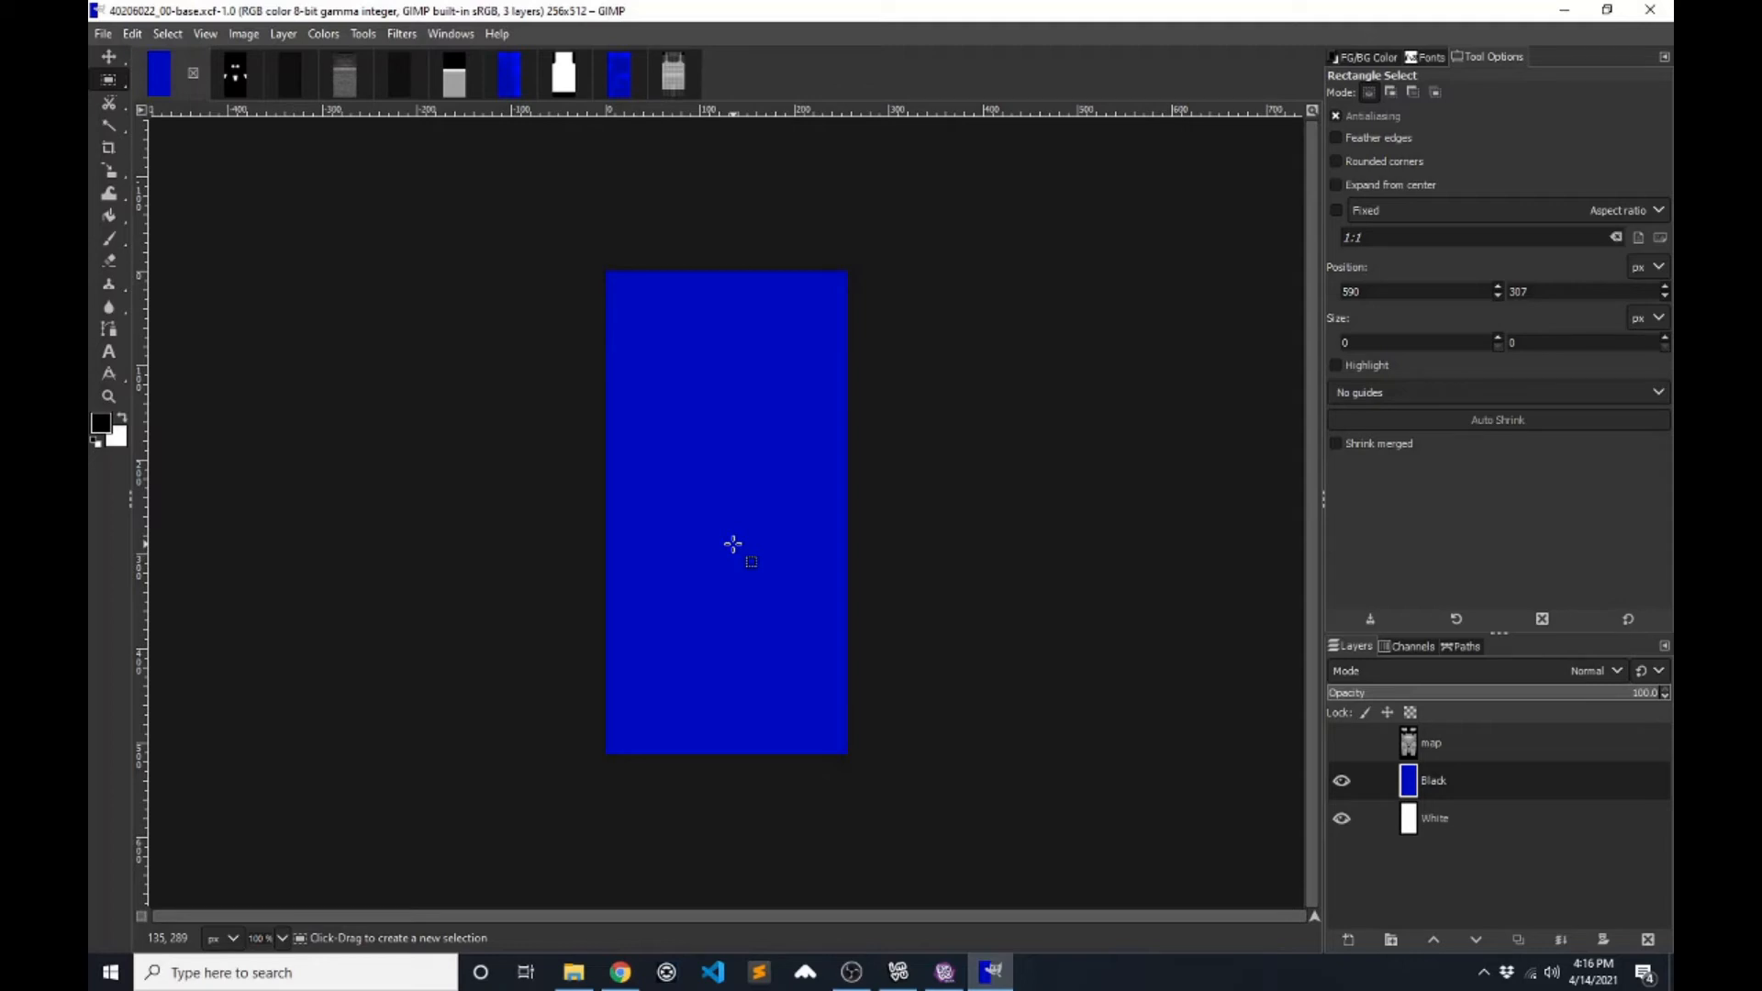
# - Switch to IMVU Studio and load 40206022_55-dress-front.jpg from Desktop > Short Dress as material 9's diffuse texture
pyautogui.click(939, 974)
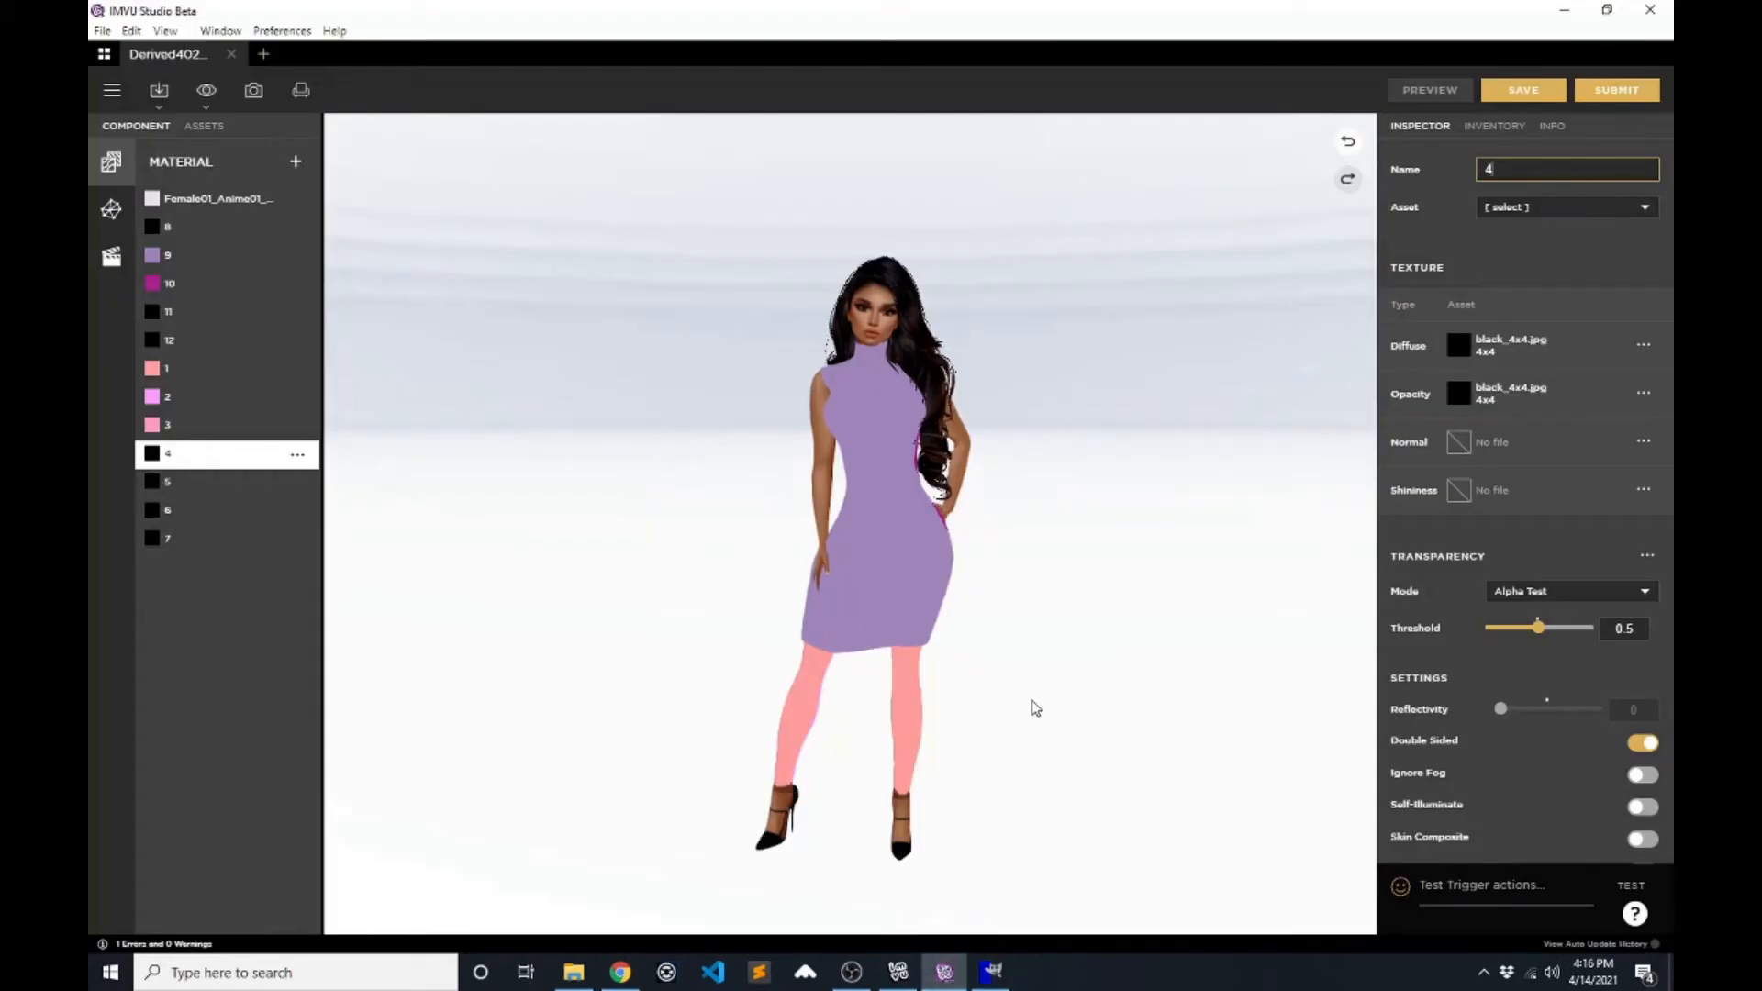
pyautogui.click(214, 267)
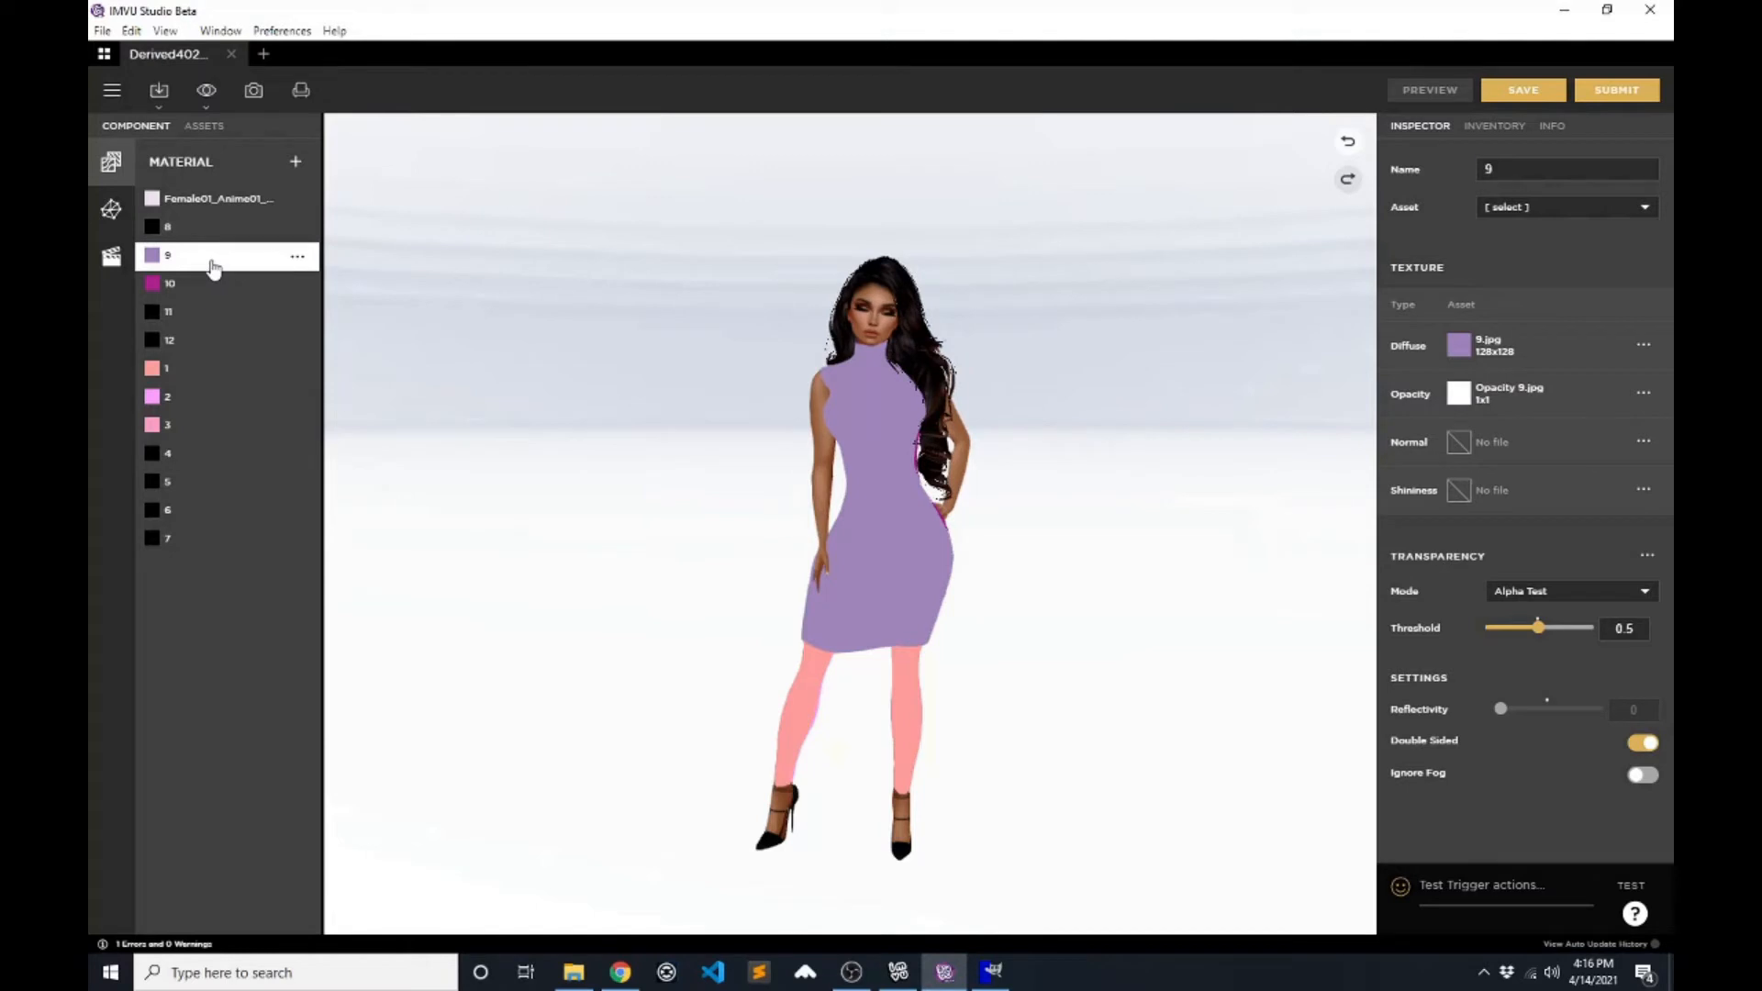
pyautogui.click(1459, 345)
pyautogui.click(1209, 461)
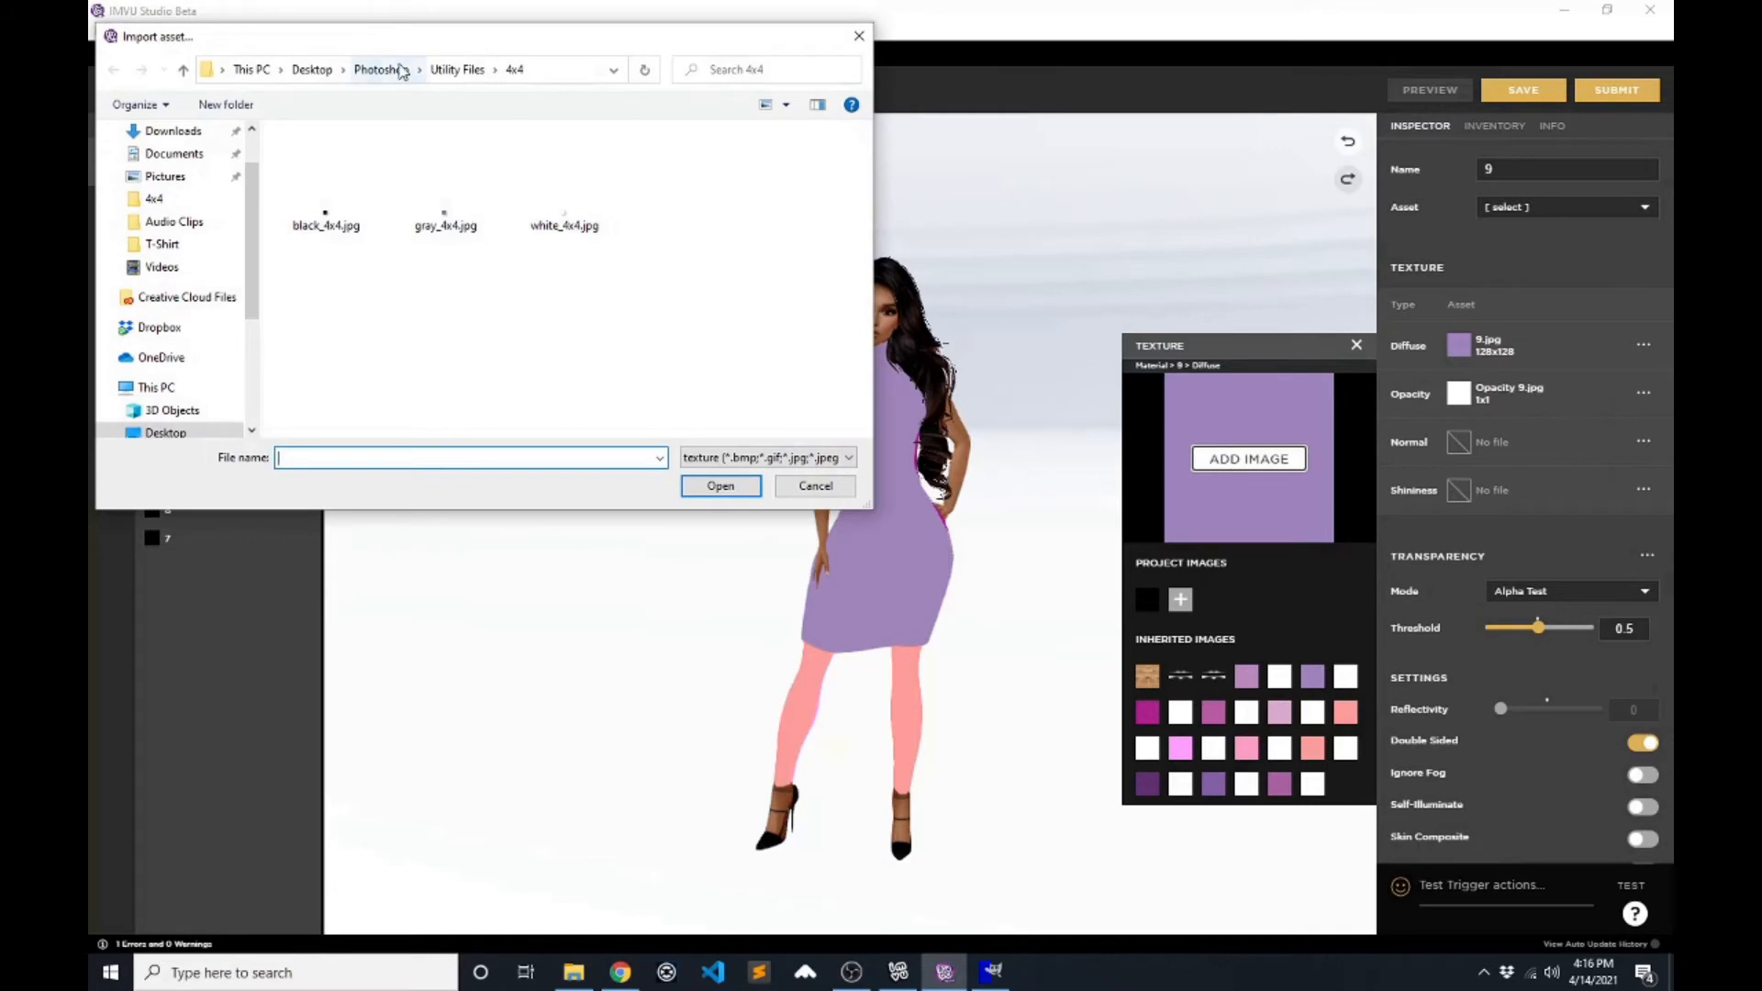
pyautogui.click(312, 69)
pyautogui.doubleClick(328, 339)
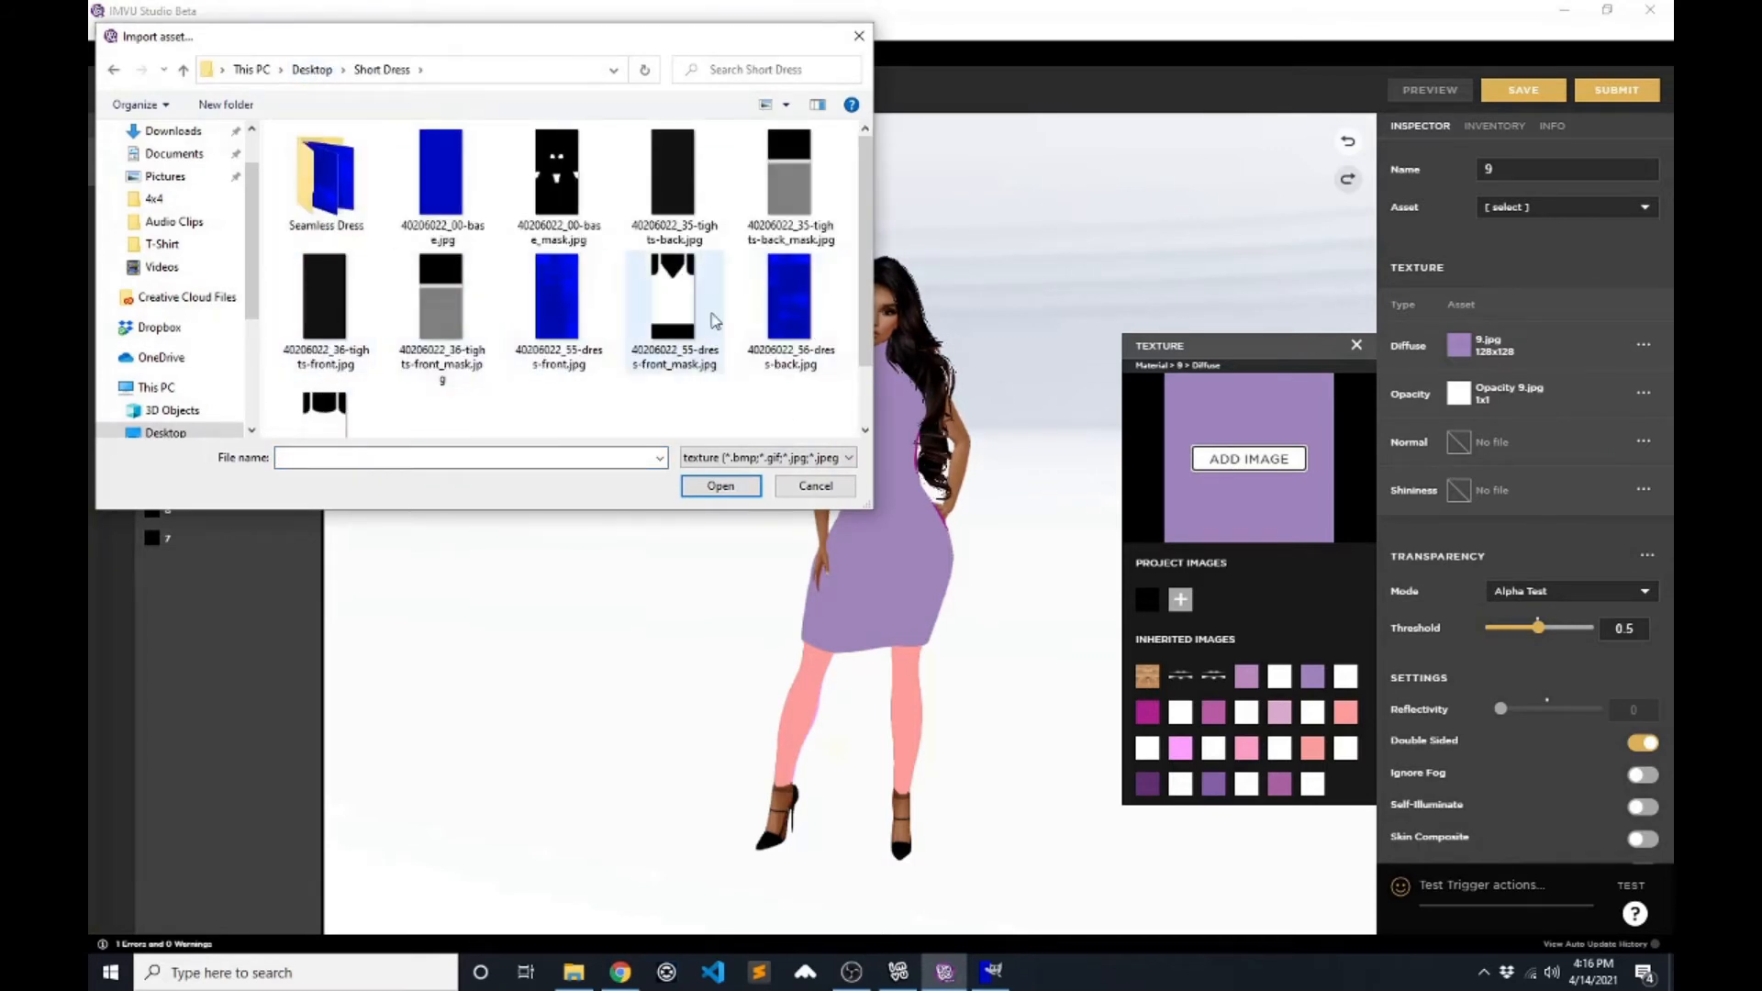
pyautogui.scroll(-1, 578, 405)
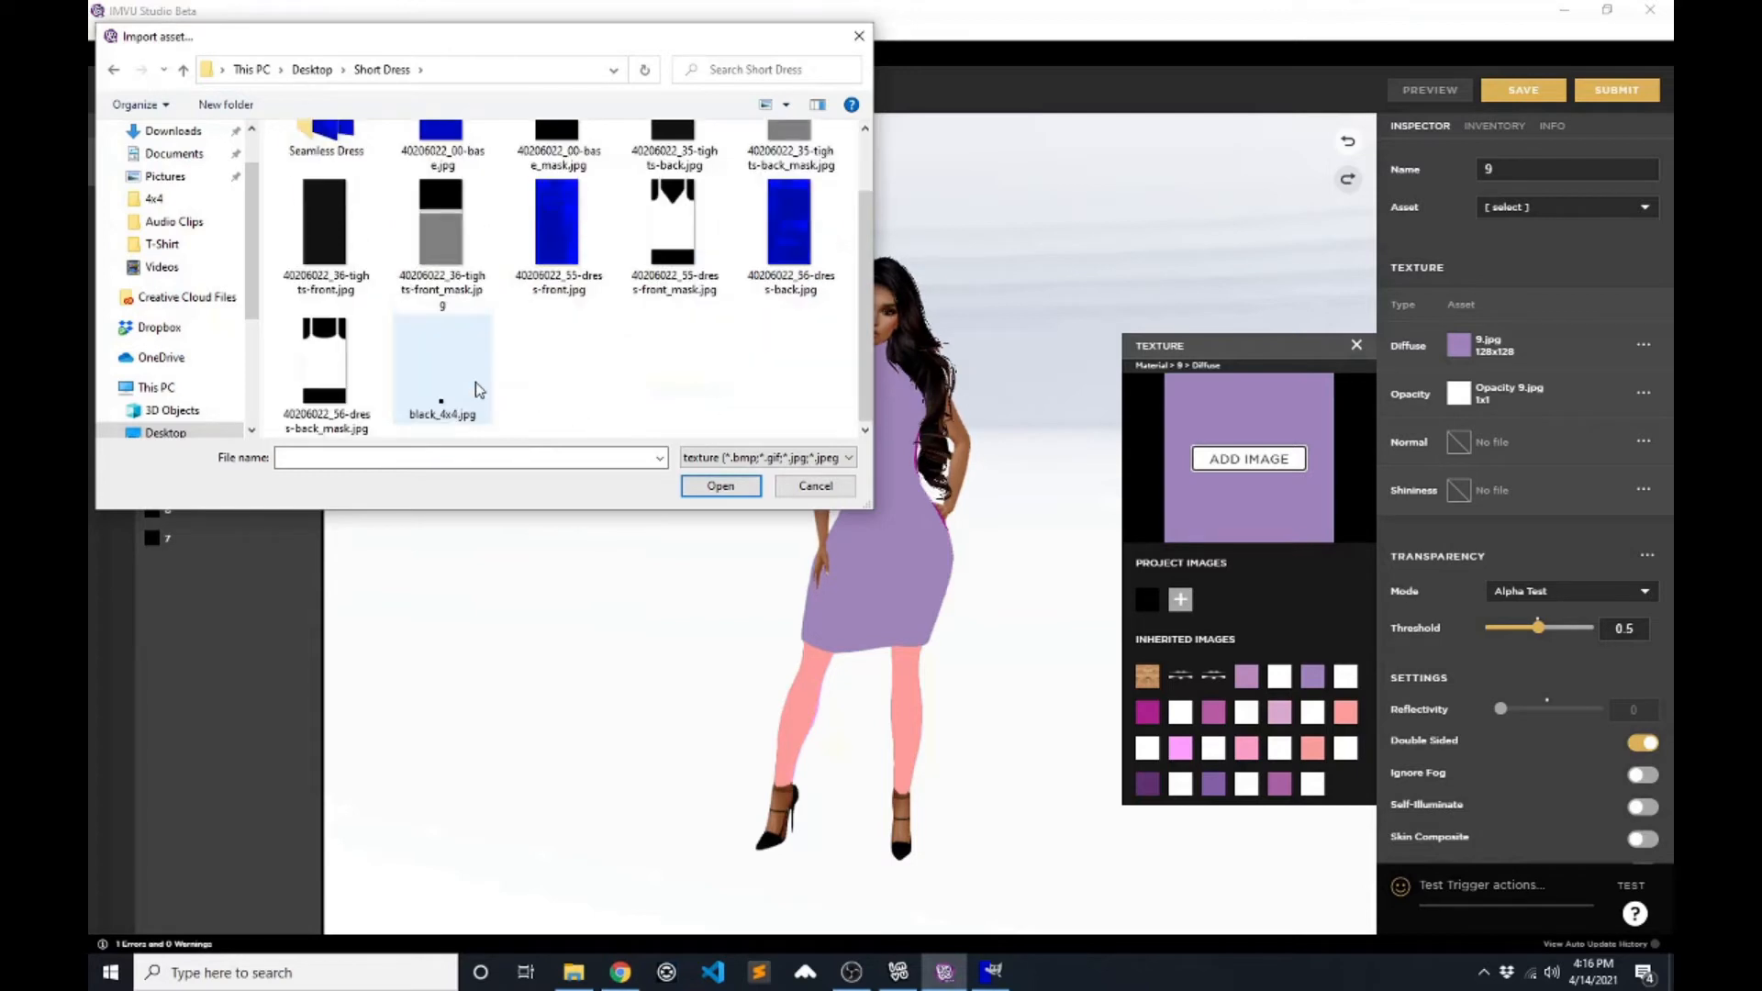
pyautogui.click(569, 243)
pyautogui.click(720, 485)
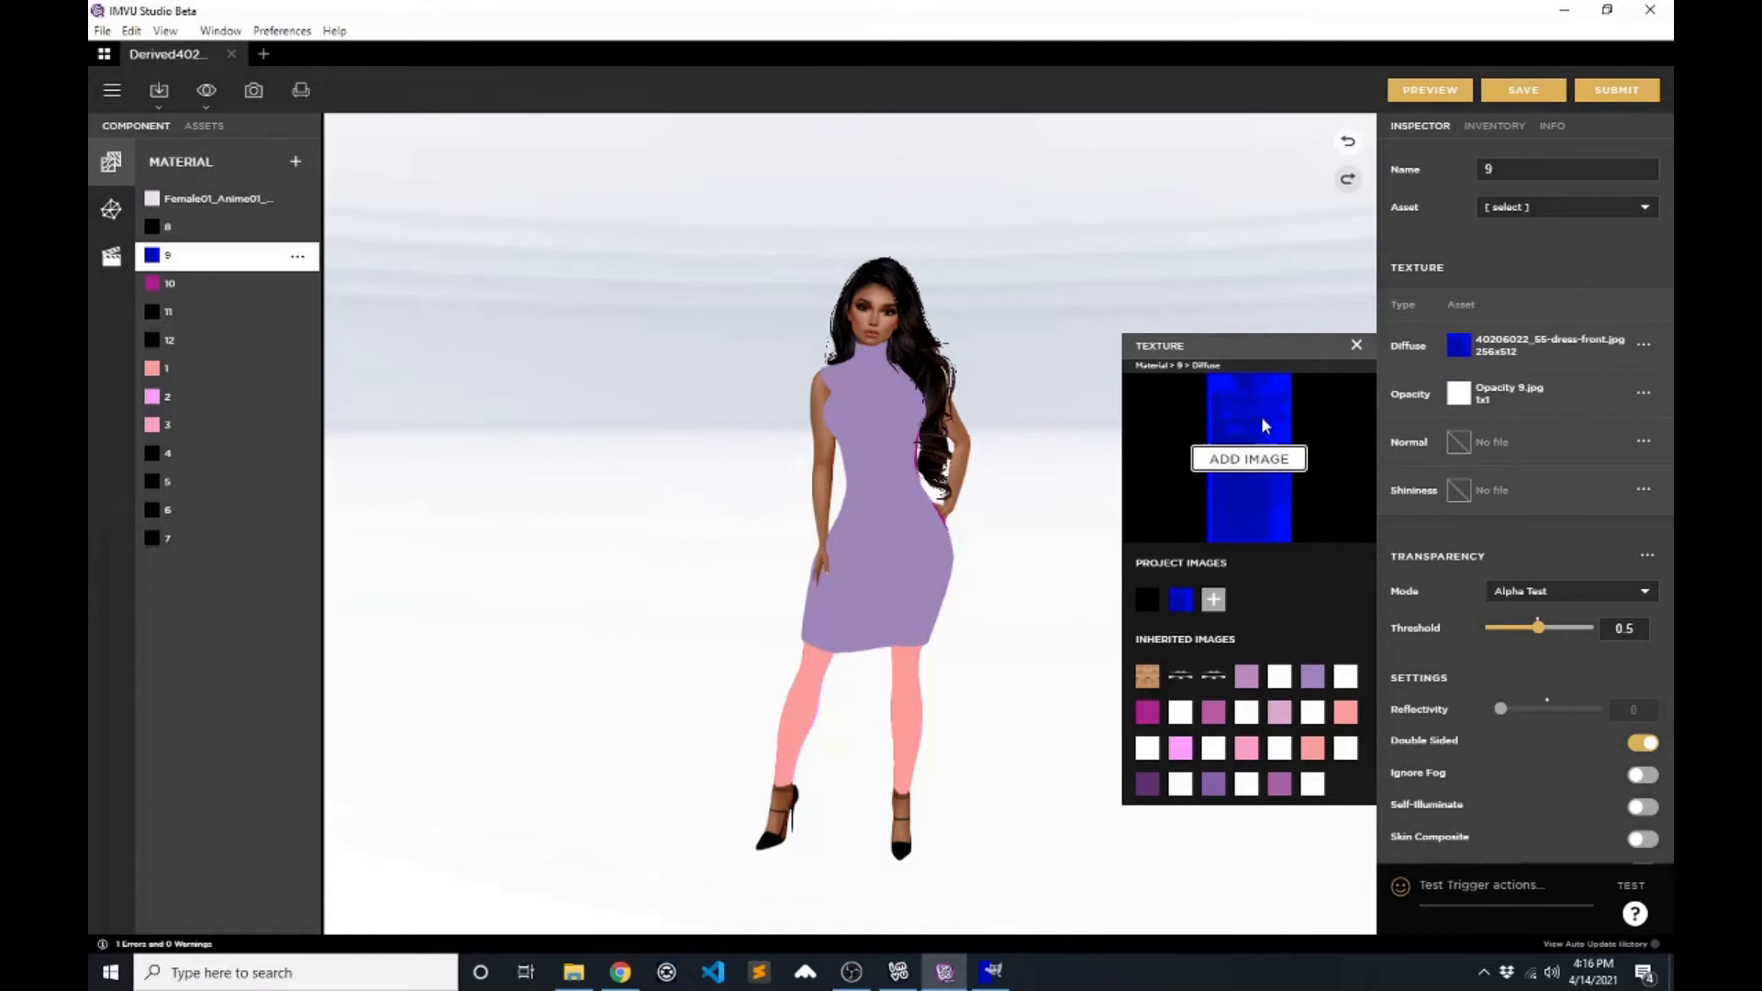
# - Load 40206022_55-dress-front_mask.jpg as material 9's opacity texture and preview the dress on the avatar
pyautogui.click(1458, 393)
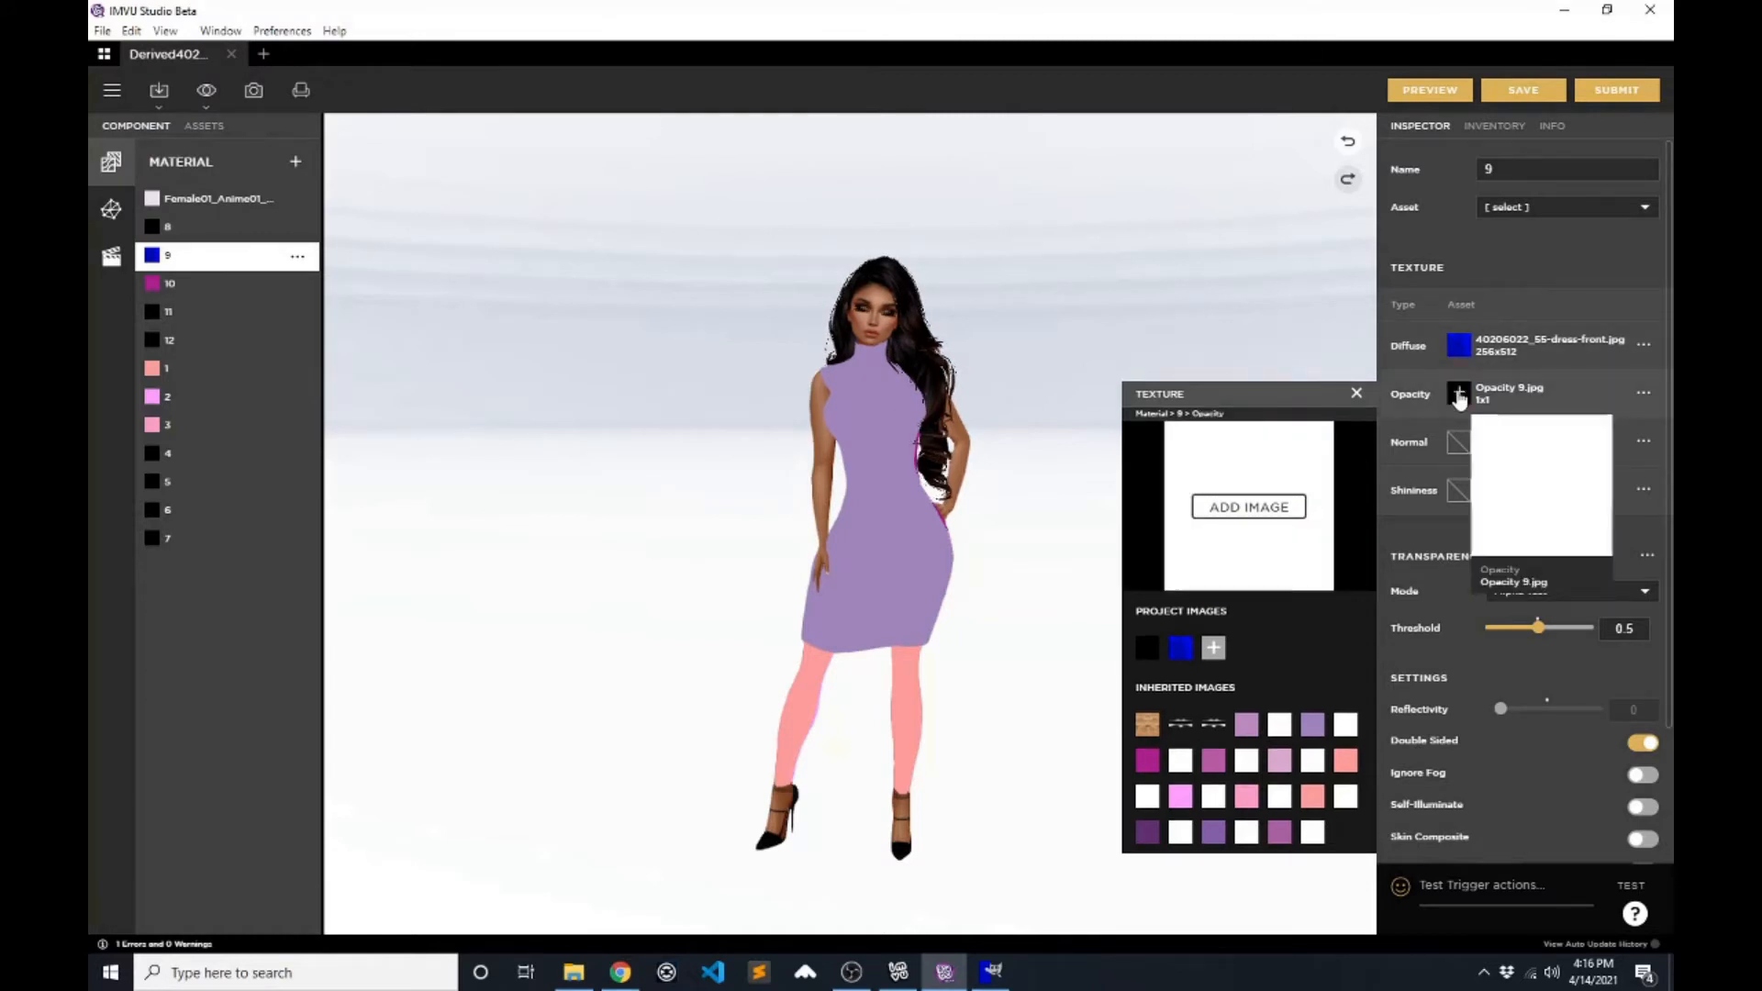
pyautogui.click(1253, 506)
pyautogui.click(672, 303)
pyautogui.click(720, 484)
pyautogui.click(1430, 91)
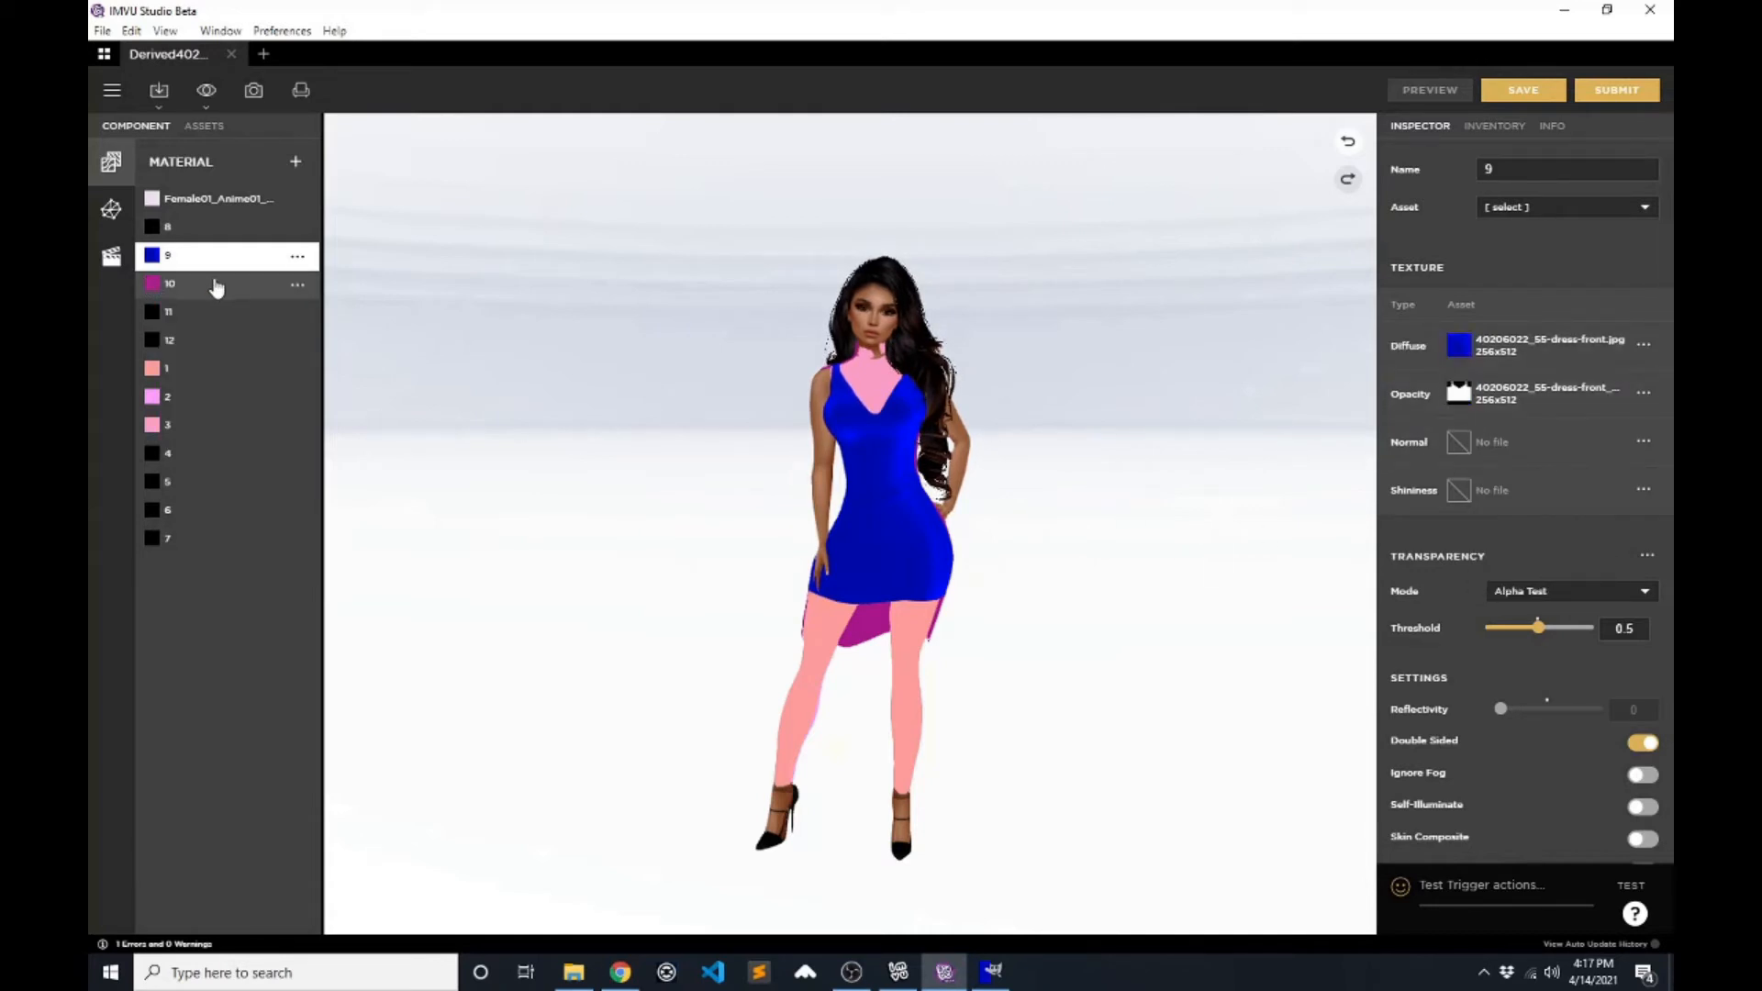
# - Load 40206022_56-dress-back.jpg as material 10's diffuse texture
pyautogui.click(188, 284)
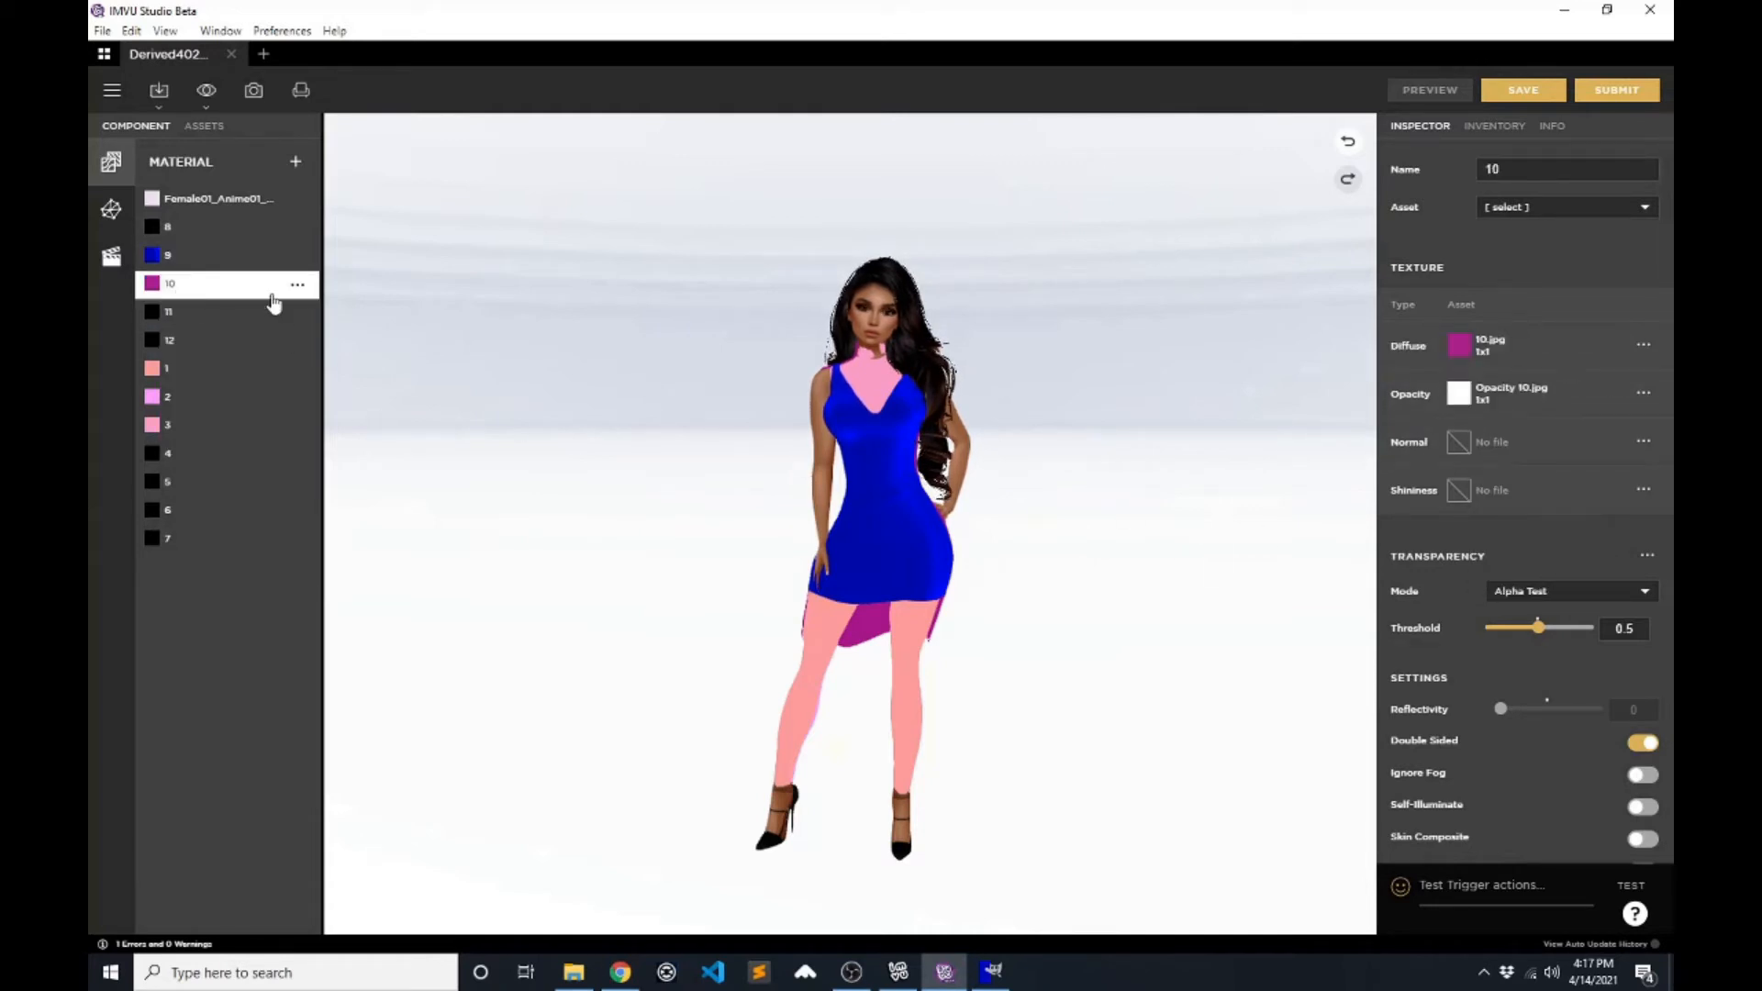
pyautogui.click(1459, 345)
pyautogui.click(1223, 458)
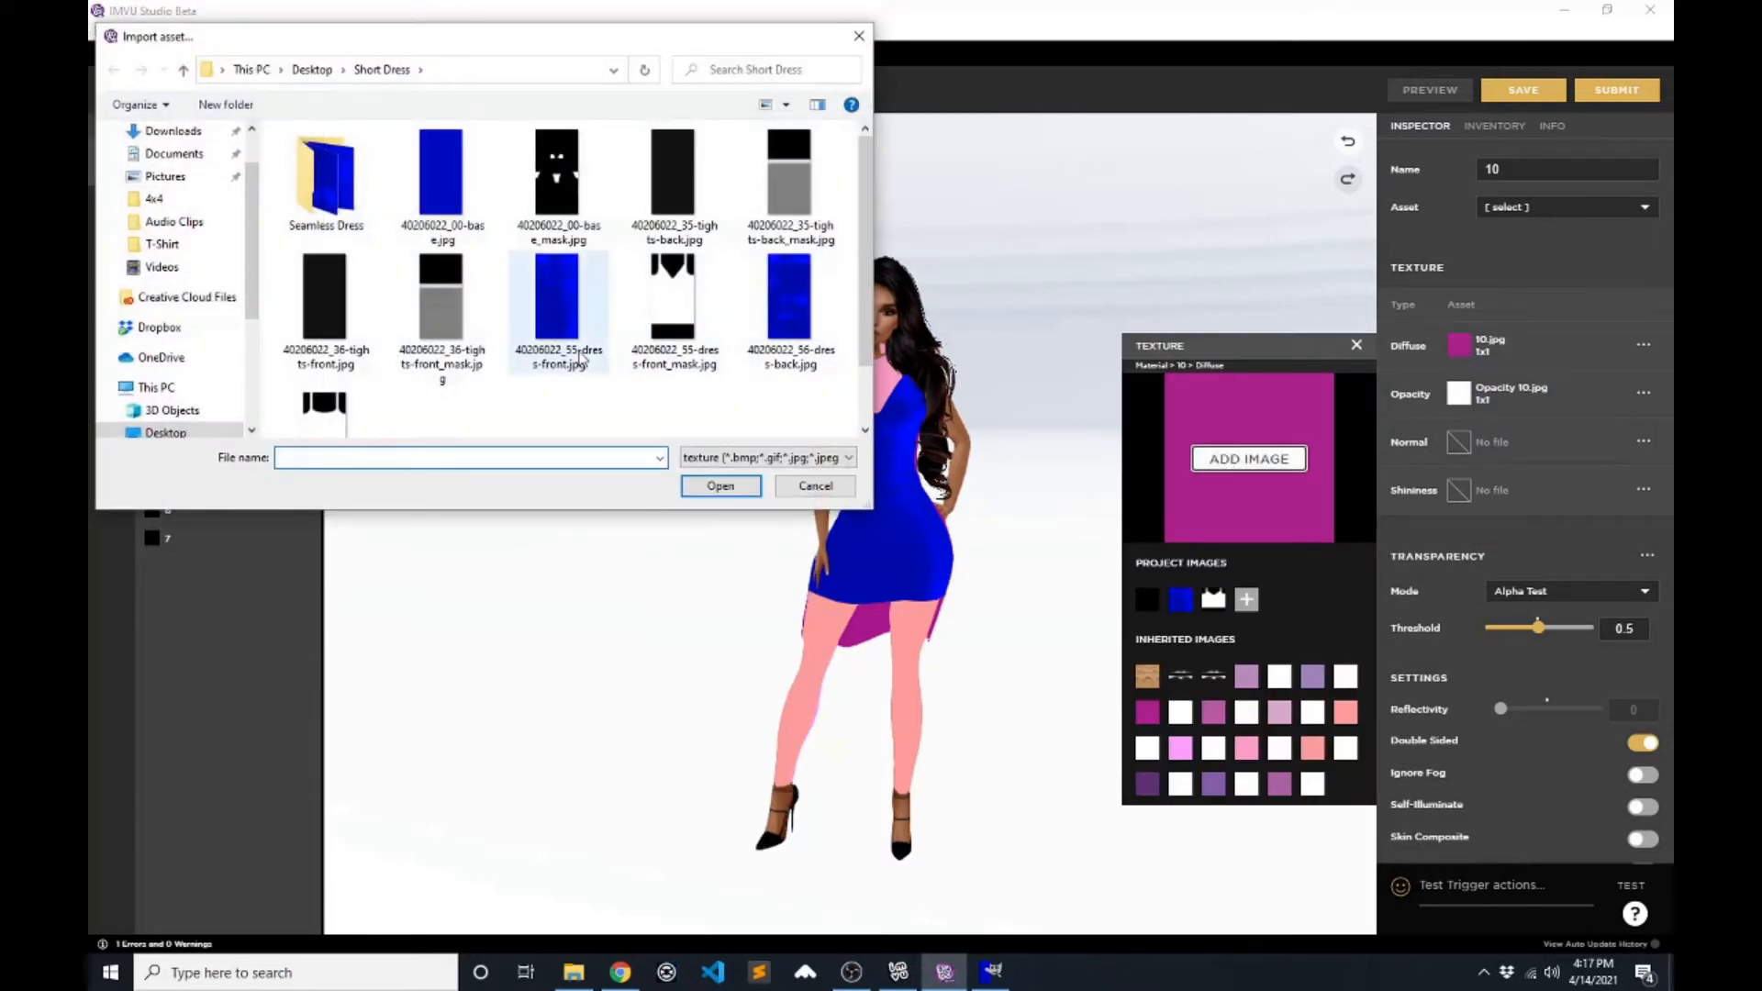
pyautogui.click(789, 353)
pyautogui.click(721, 486)
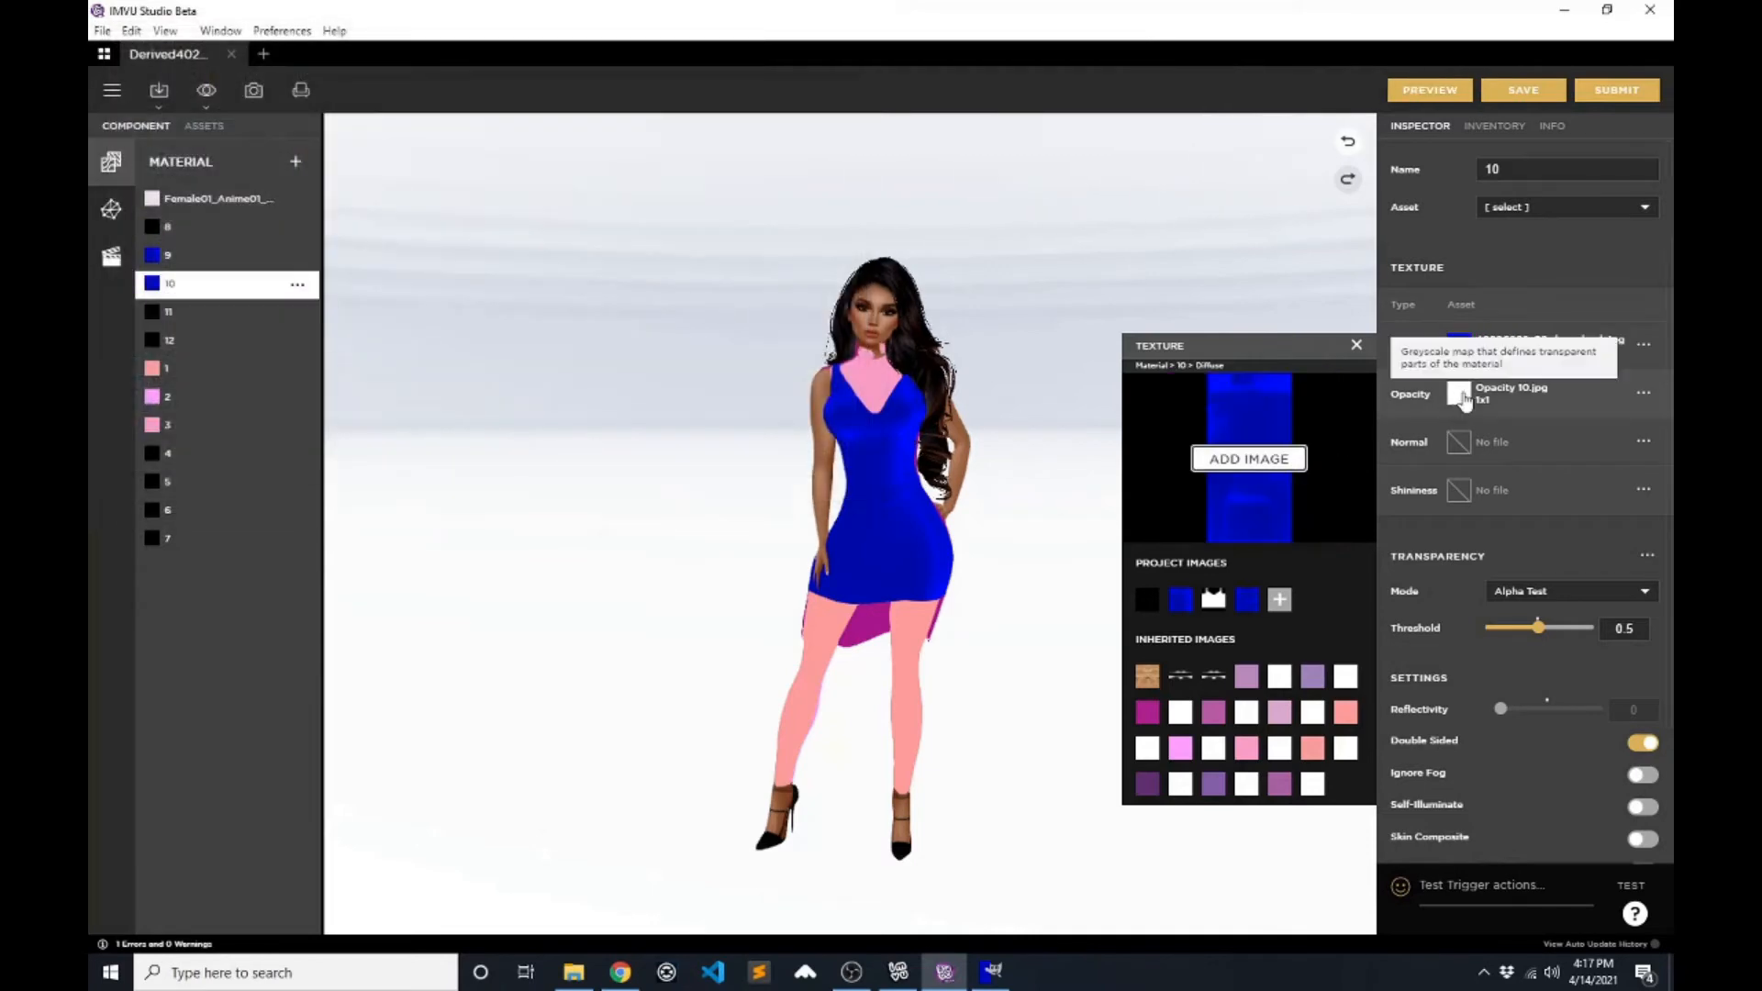
# - Load 40206022_56-dress-back_mask.jpg as material 10's opacity texture and preview the dress on the avatar
pyautogui.click(1459, 394)
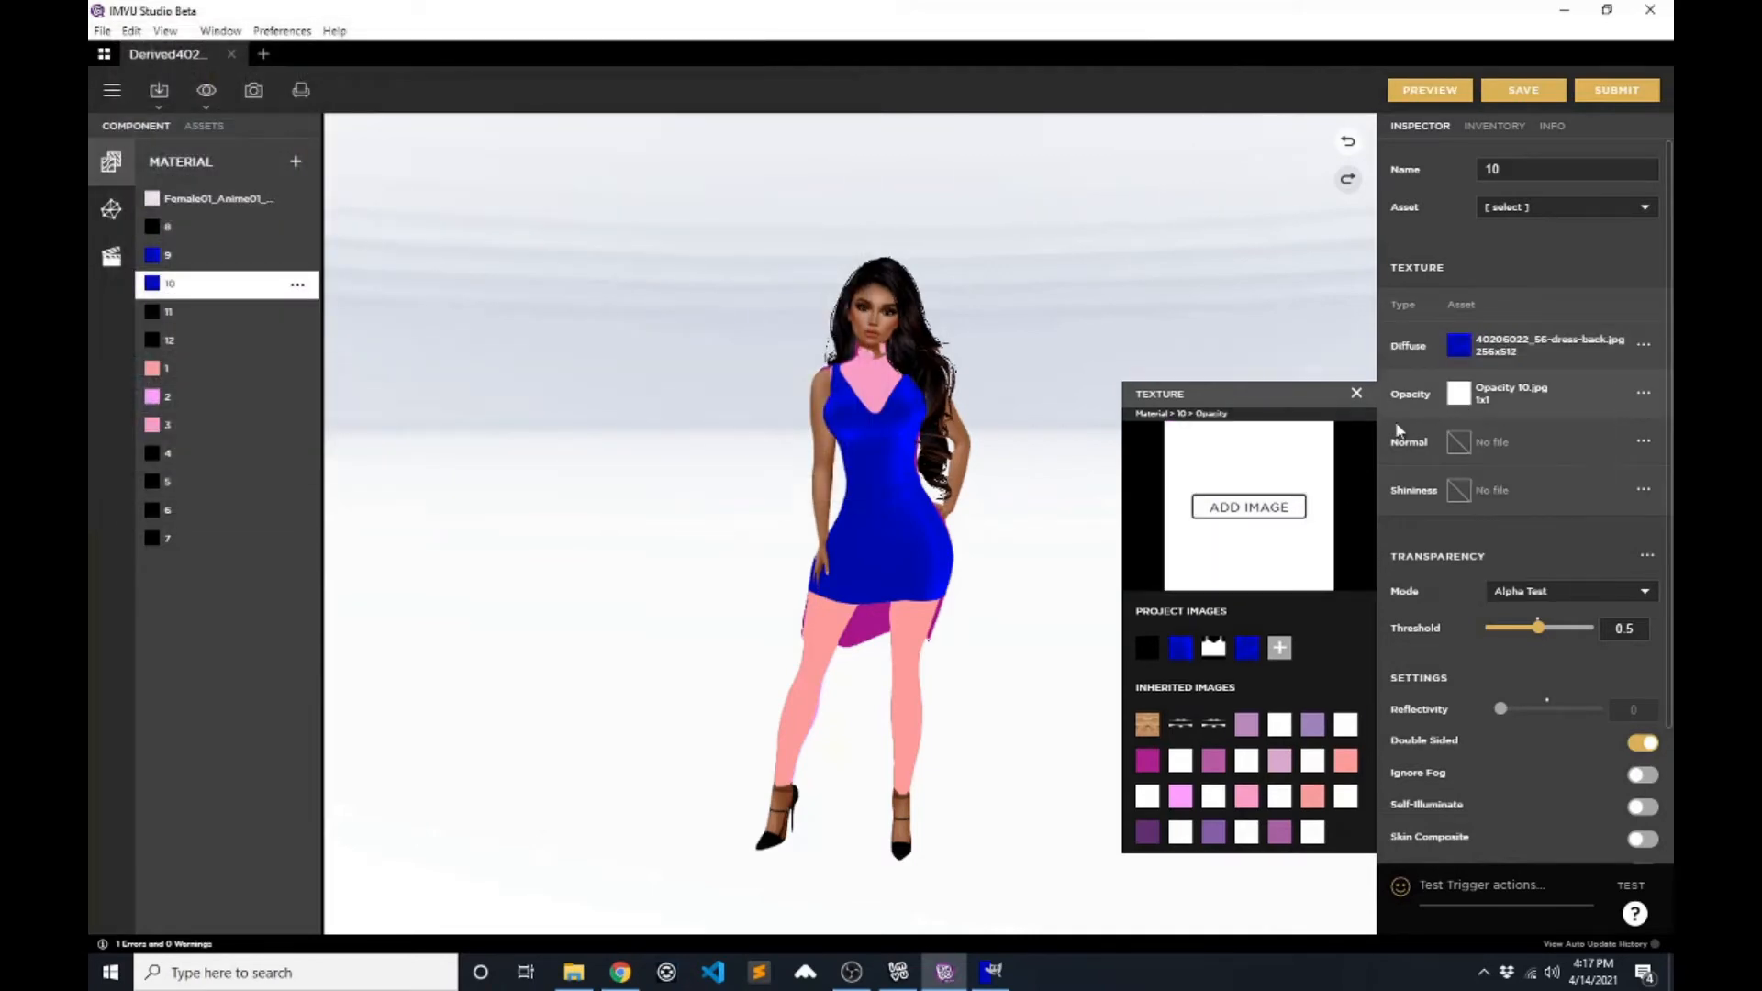
pyautogui.click(1258, 508)
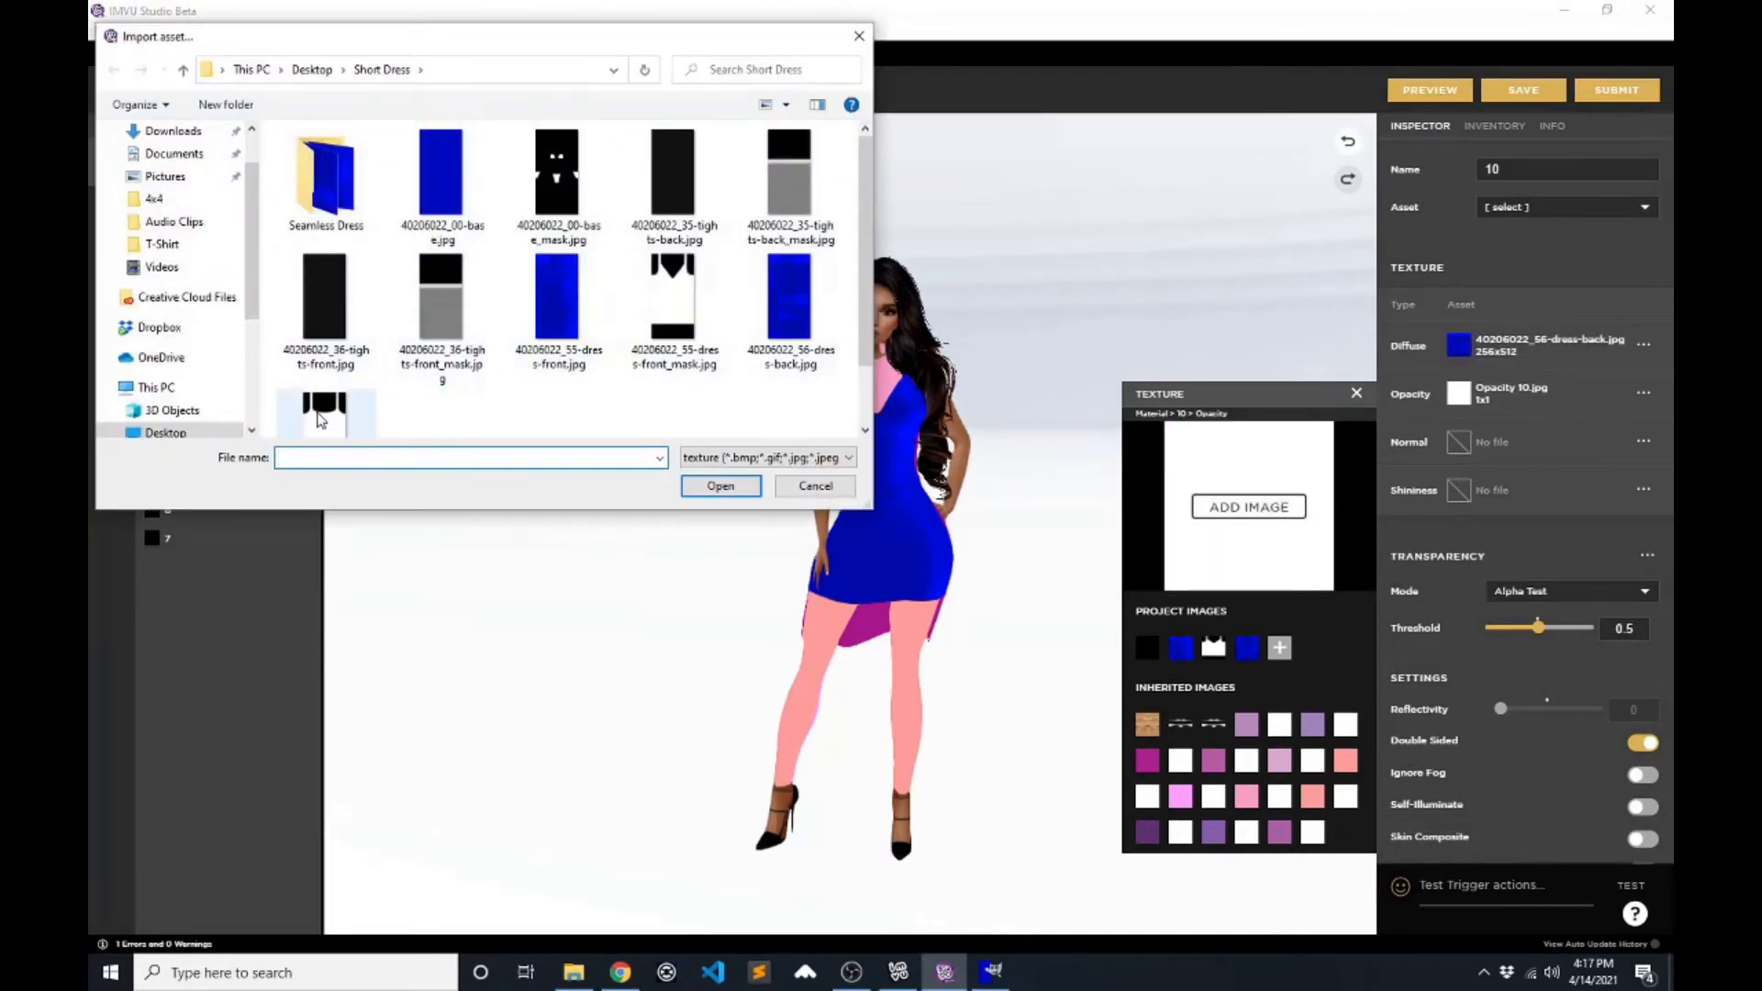
pyautogui.click(326, 413)
pyautogui.click(720, 485)
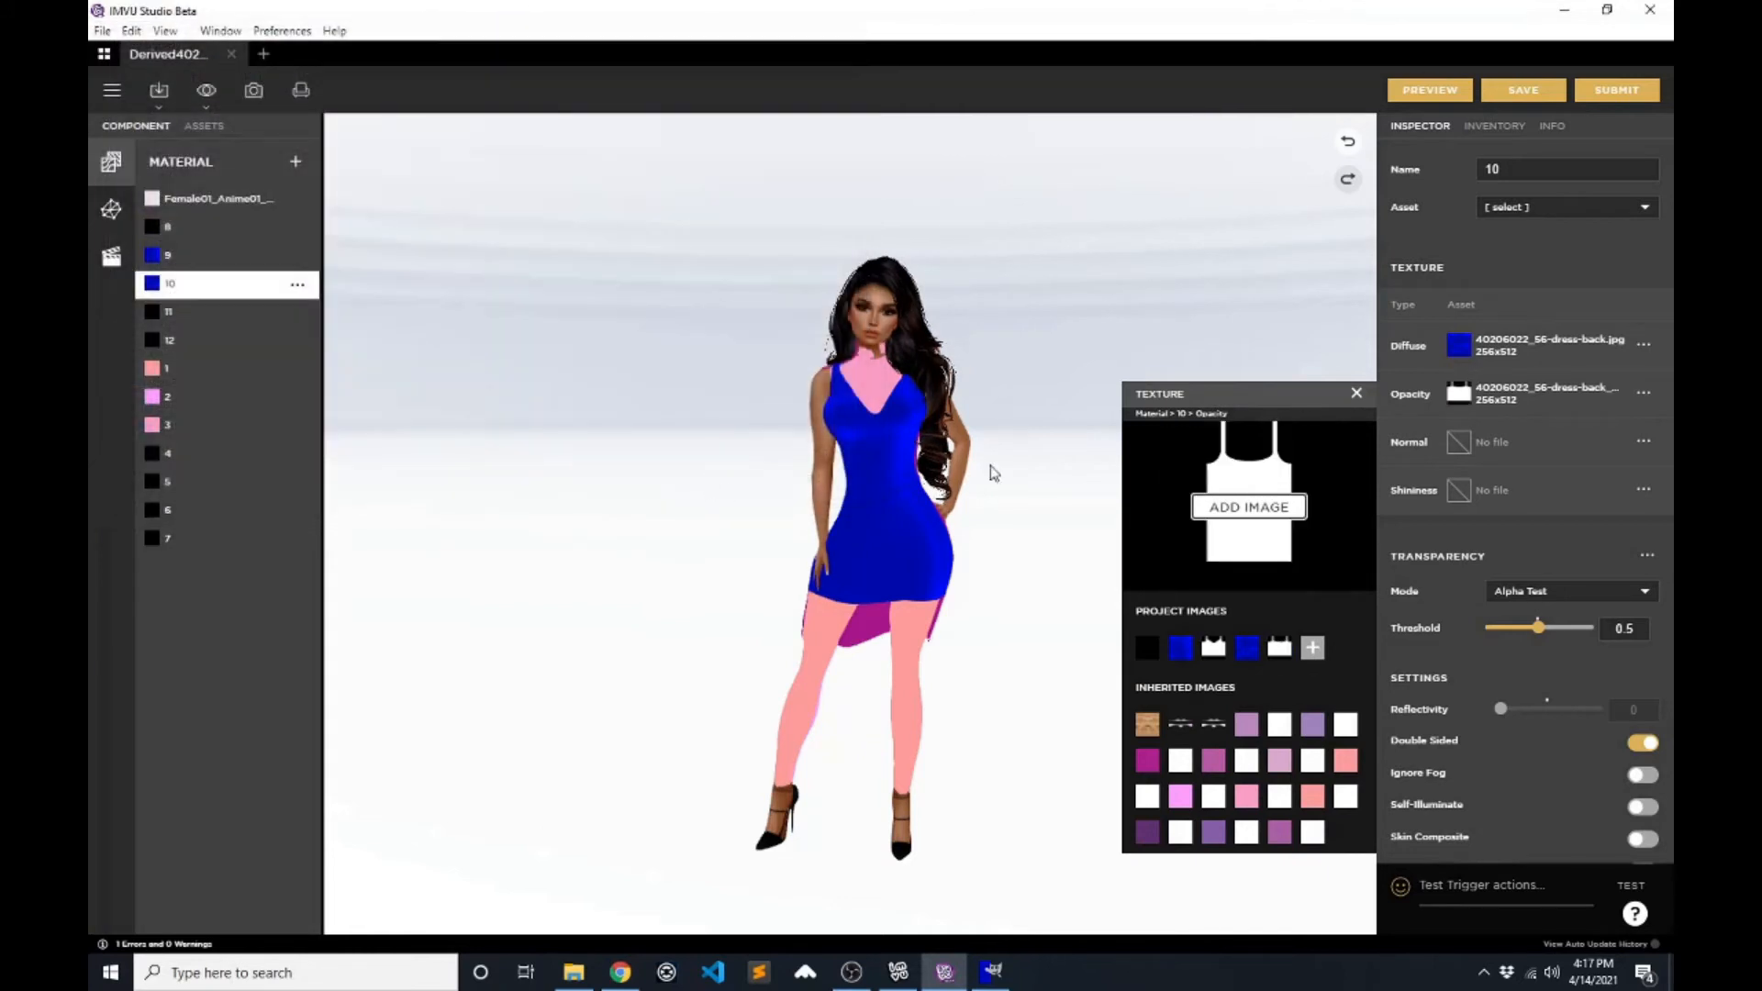
pyautogui.click(1432, 92)
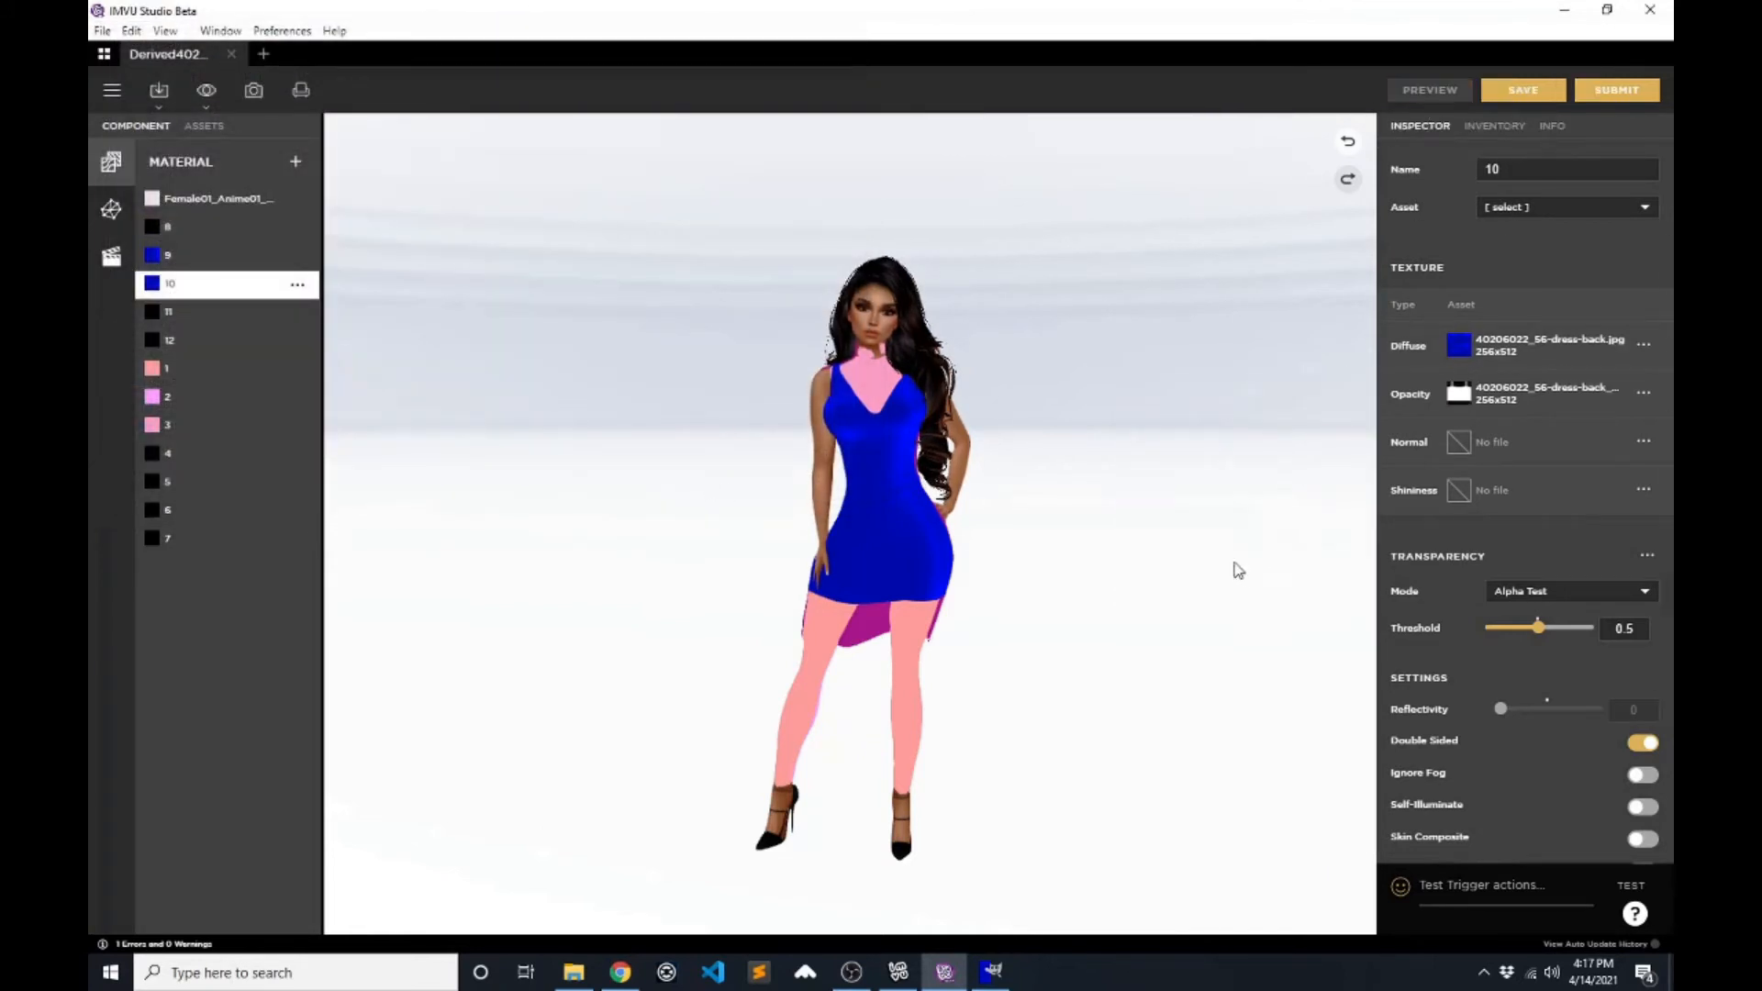
pyautogui.moveTo(1231, 599)
pyautogui.mouseDown()
pyautogui.moveTo(637, 551)
pyautogui.moveTo(1221, 584)
pyautogui.mouseUp()
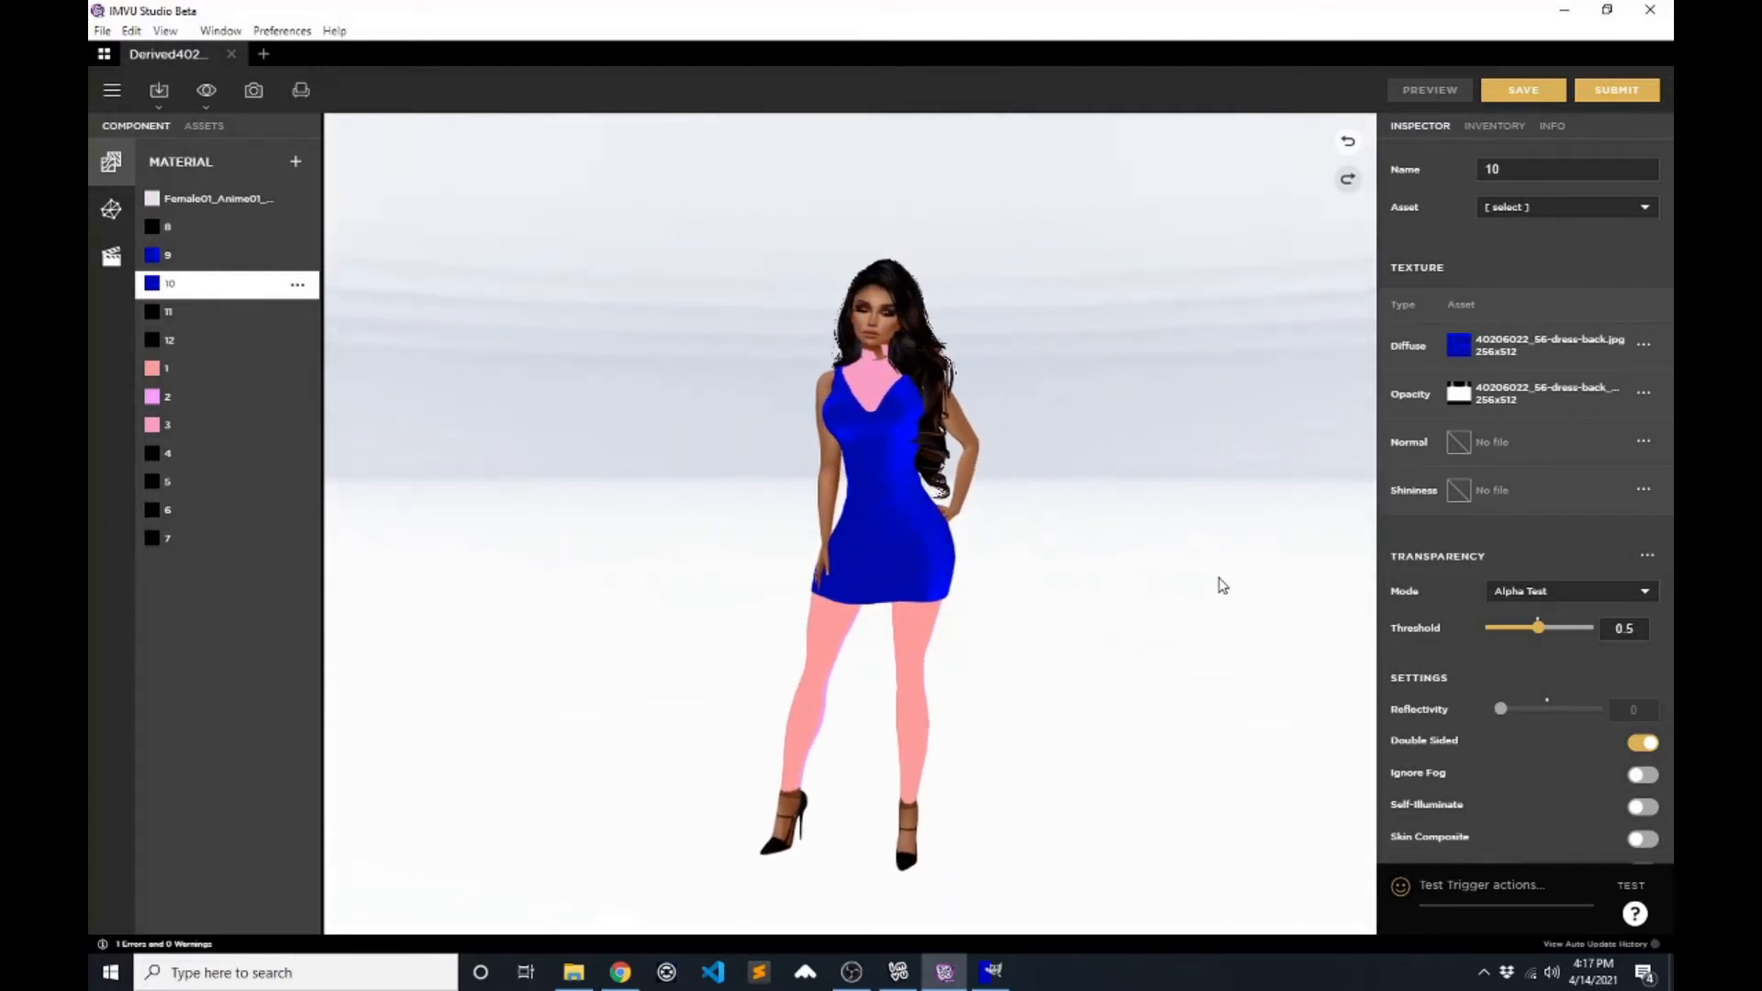
# - Load 40206022_00-base.jpg as the diffuse texture of the Female01_Anime01 tops material
pyautogui.click(225, 199)
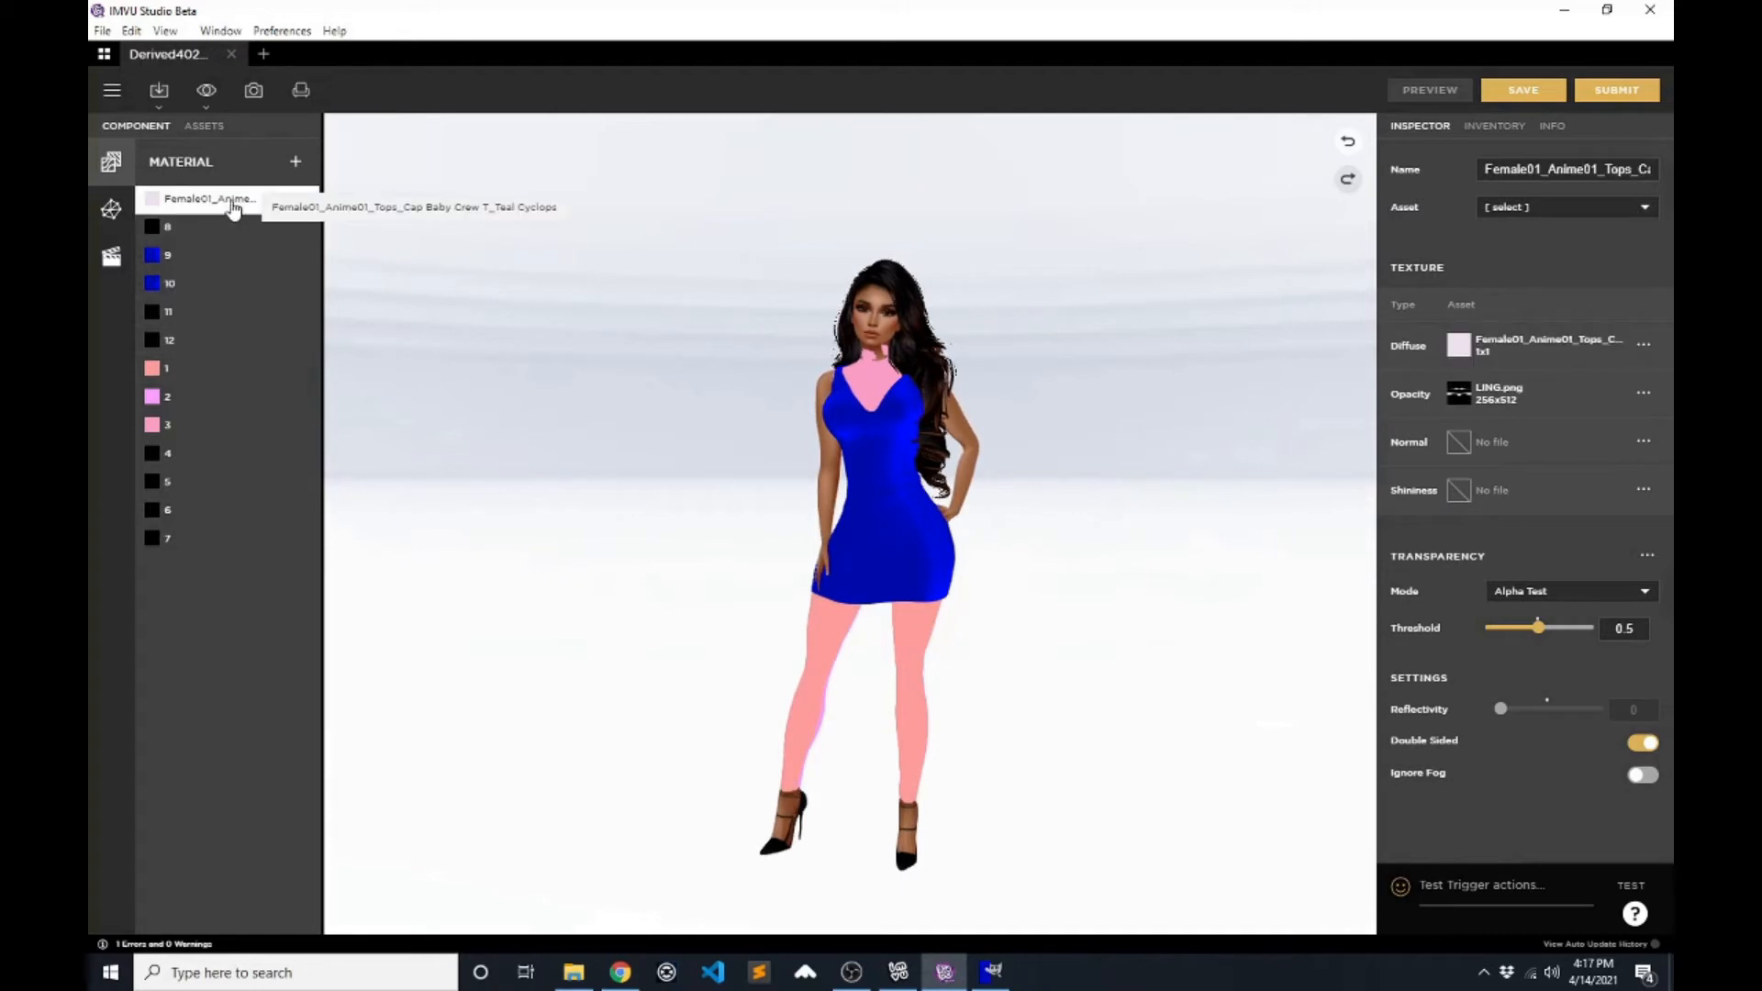
pyautogui.click(1459, 345)
pyautogui.click(1240, 456)
pyautogui.click(441, 184)
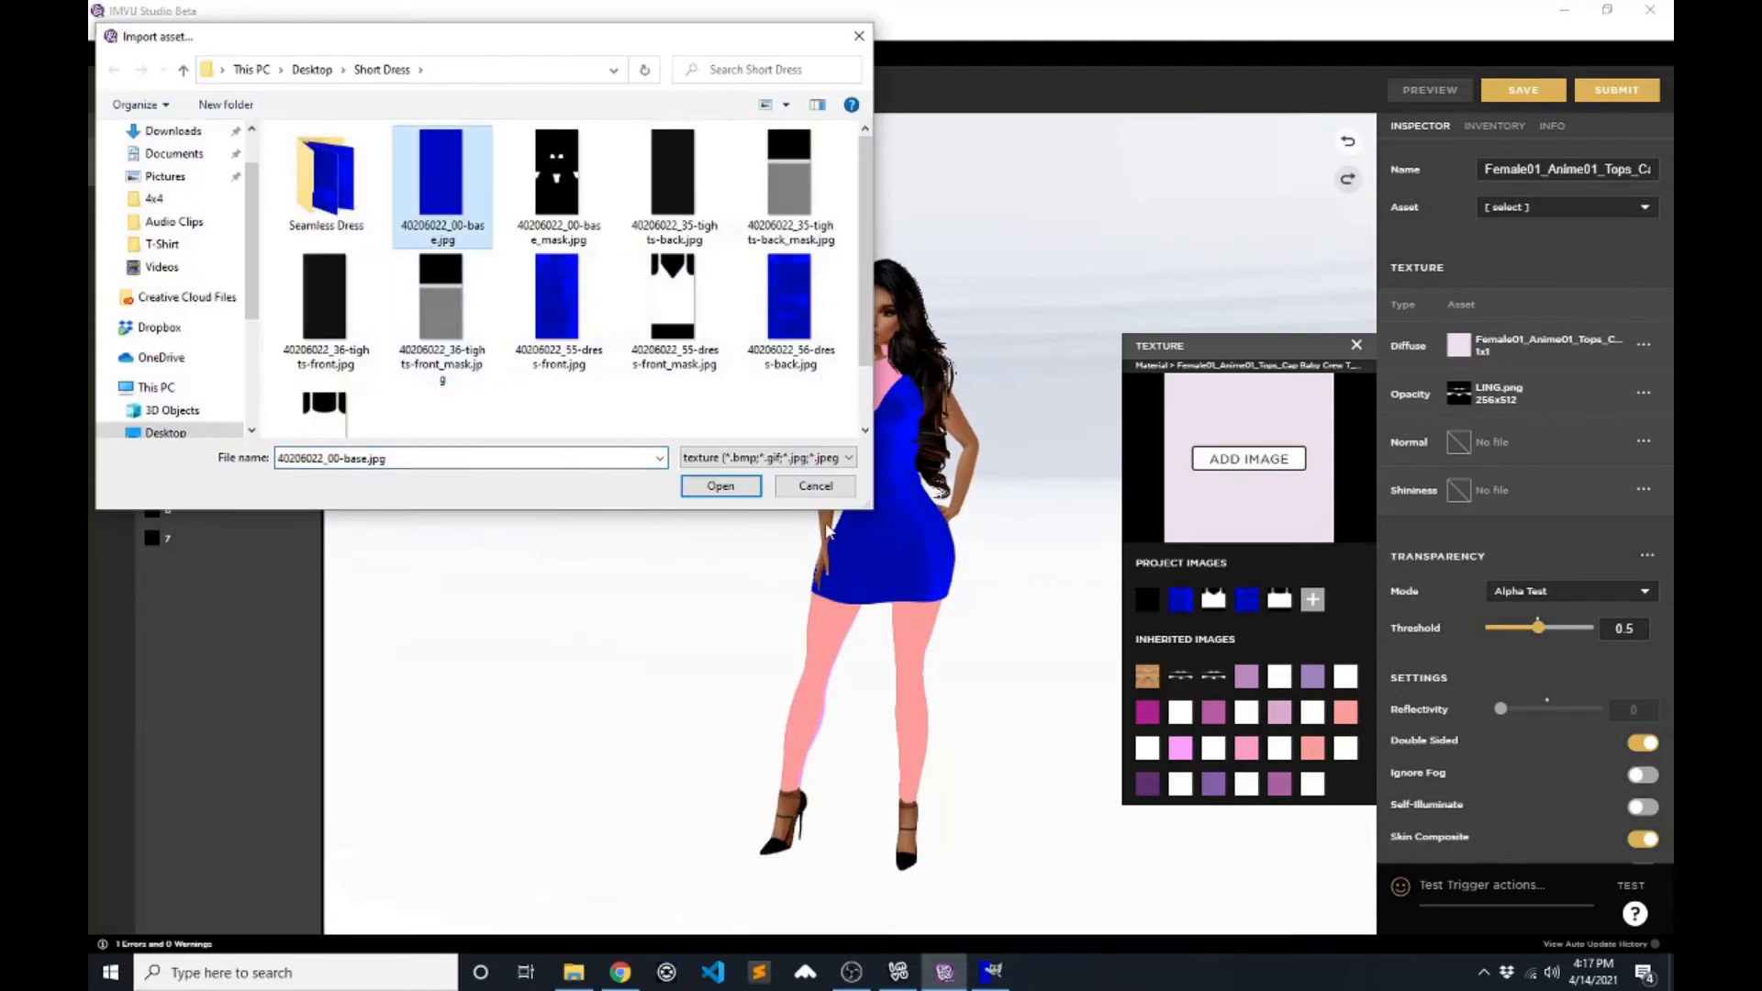
pyautogui.click(720, 485)
# - Load 40206022_00-base_mask.jpg as the Female01_Anime01 tops material's opacity texture
pyautogui.click(1459, 395)
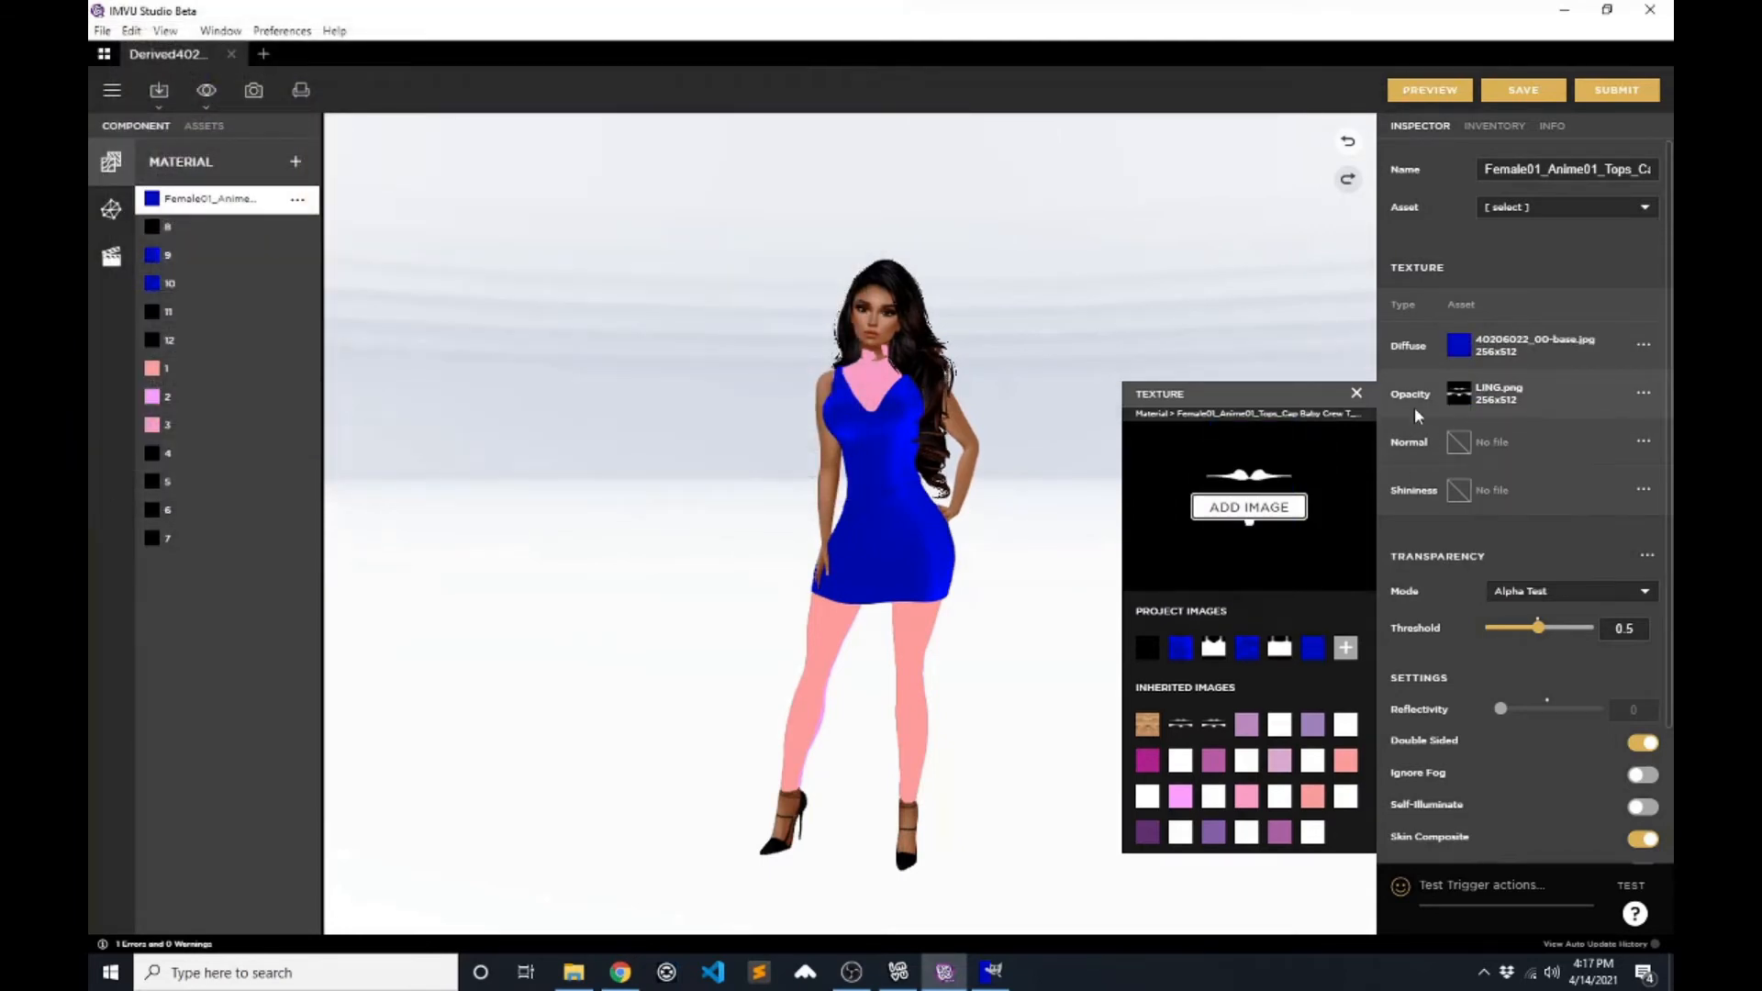
pyautogui.click(1244, 512)
pyautogui.click(568, 202)
pyautogui.click(721, 485)
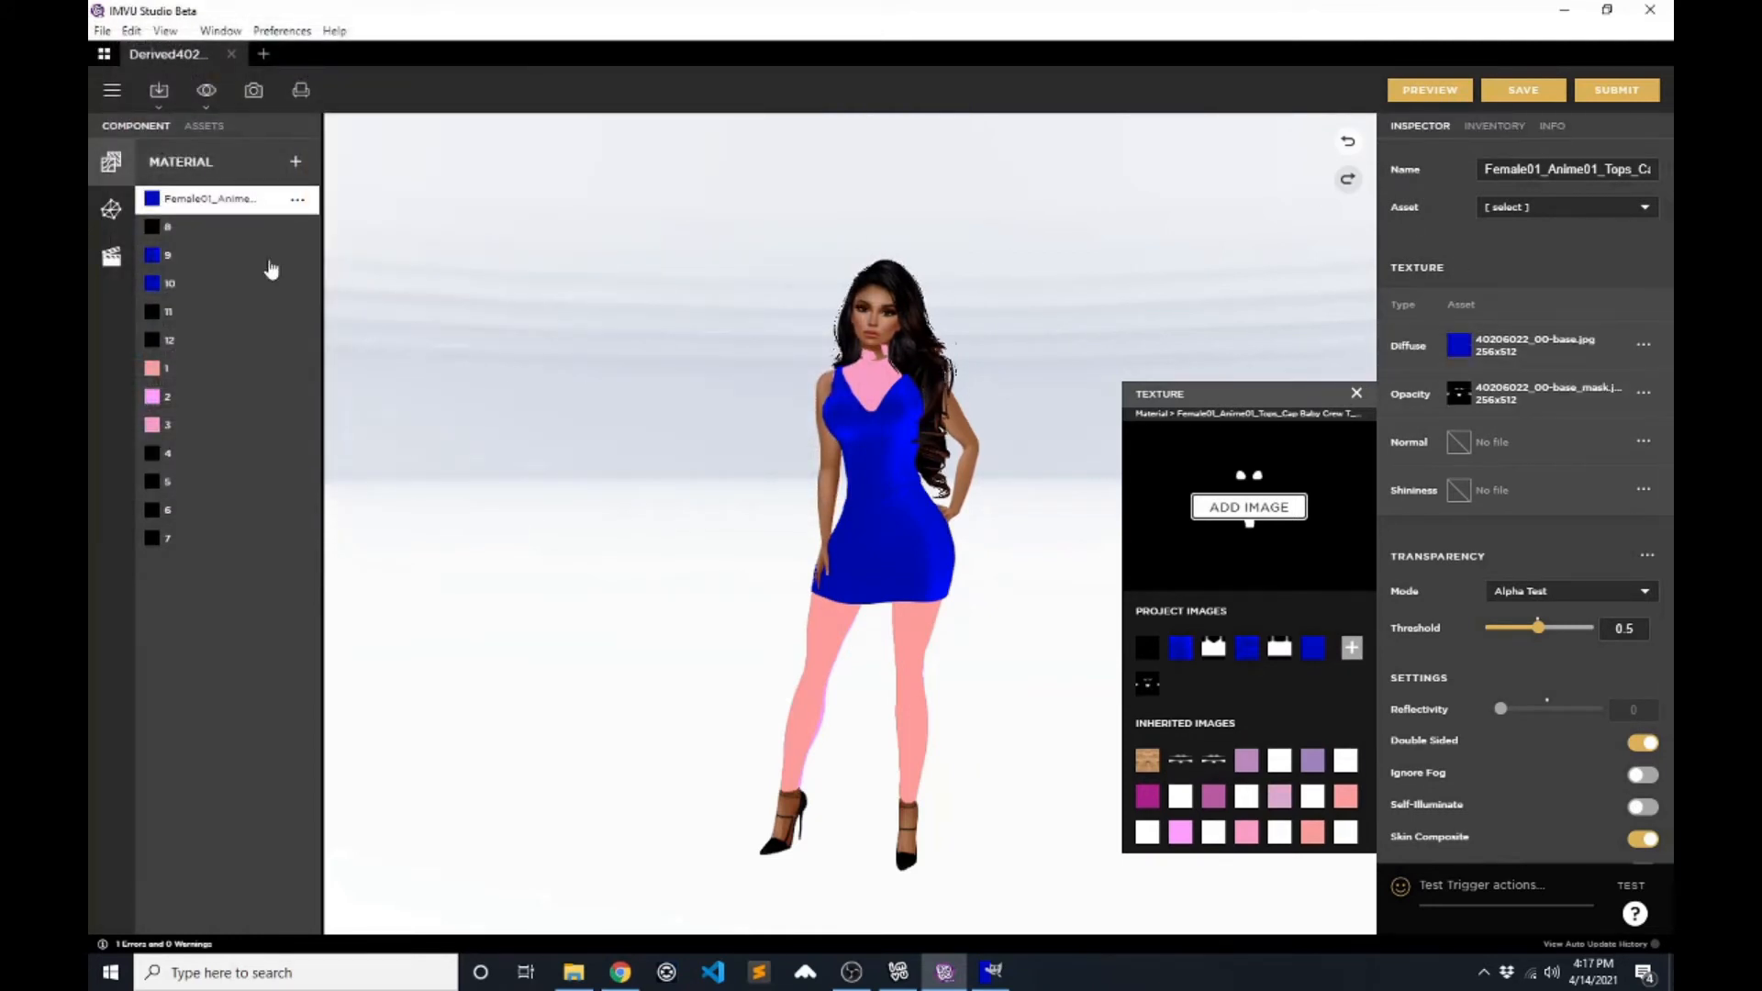
# - Examine materials 1 and 2 against the remaining pink areas on the avatar's neckline, sides and legs, ending with material 2 selected
pyautogui.click(200, 377)
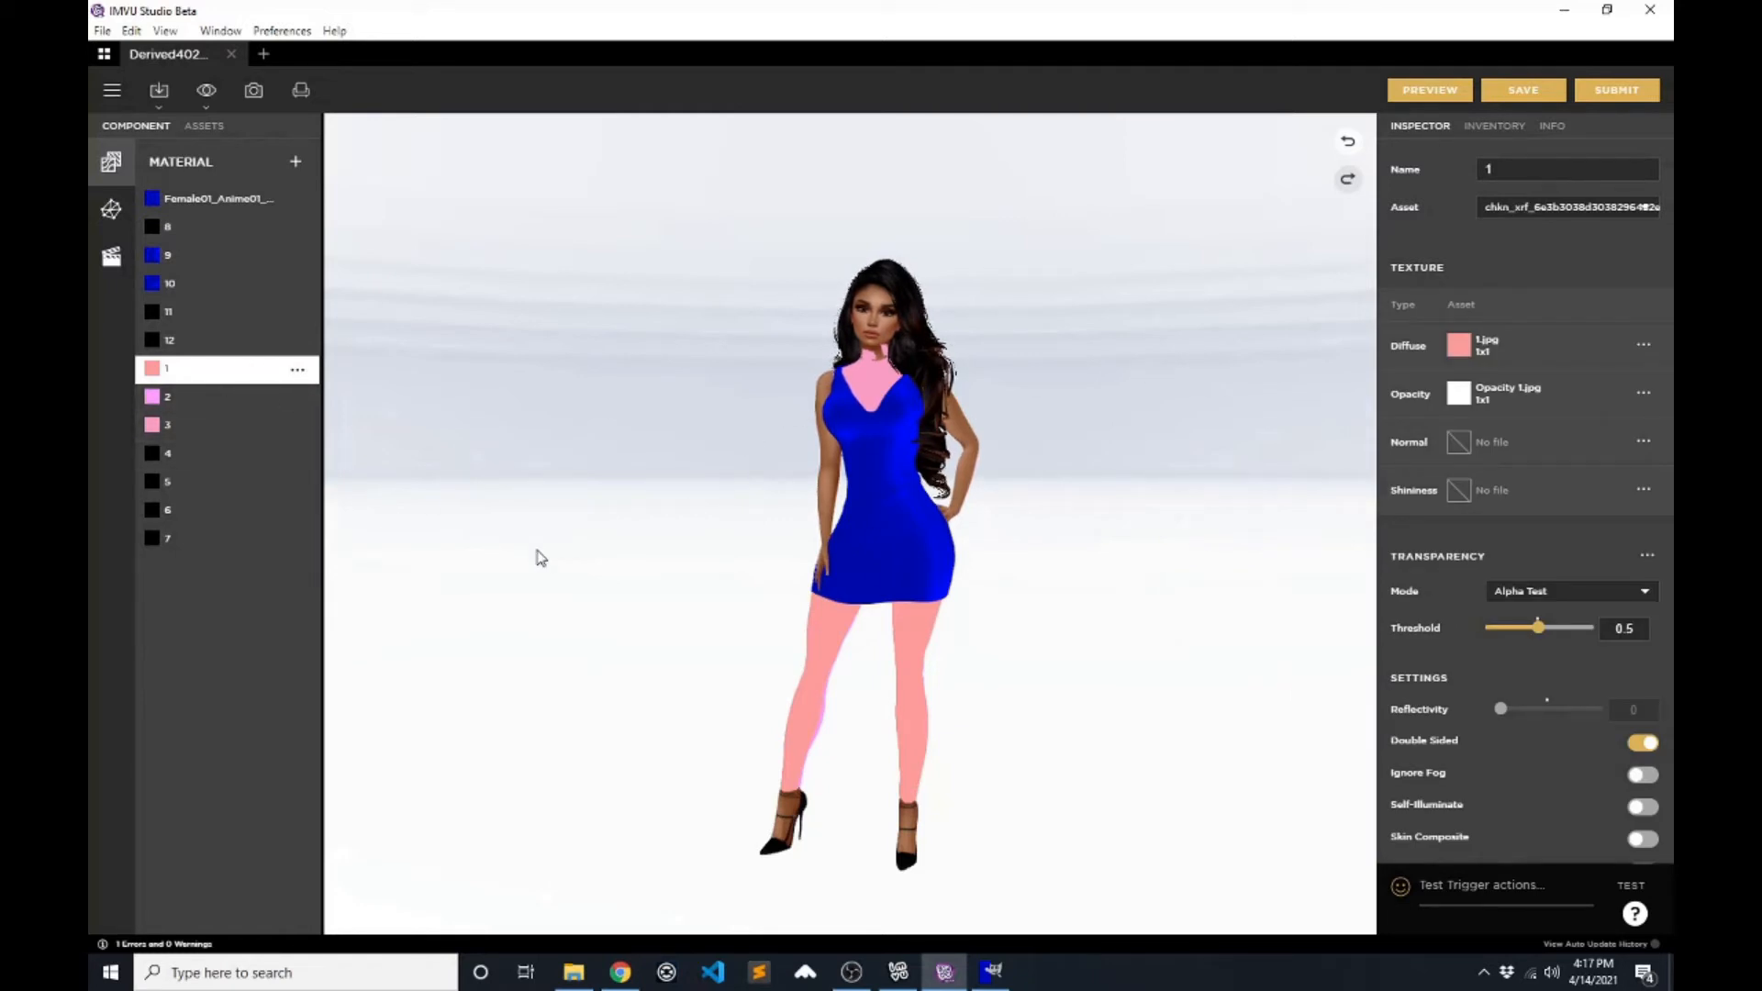
pyautogui.scroll(5, 680, 487)
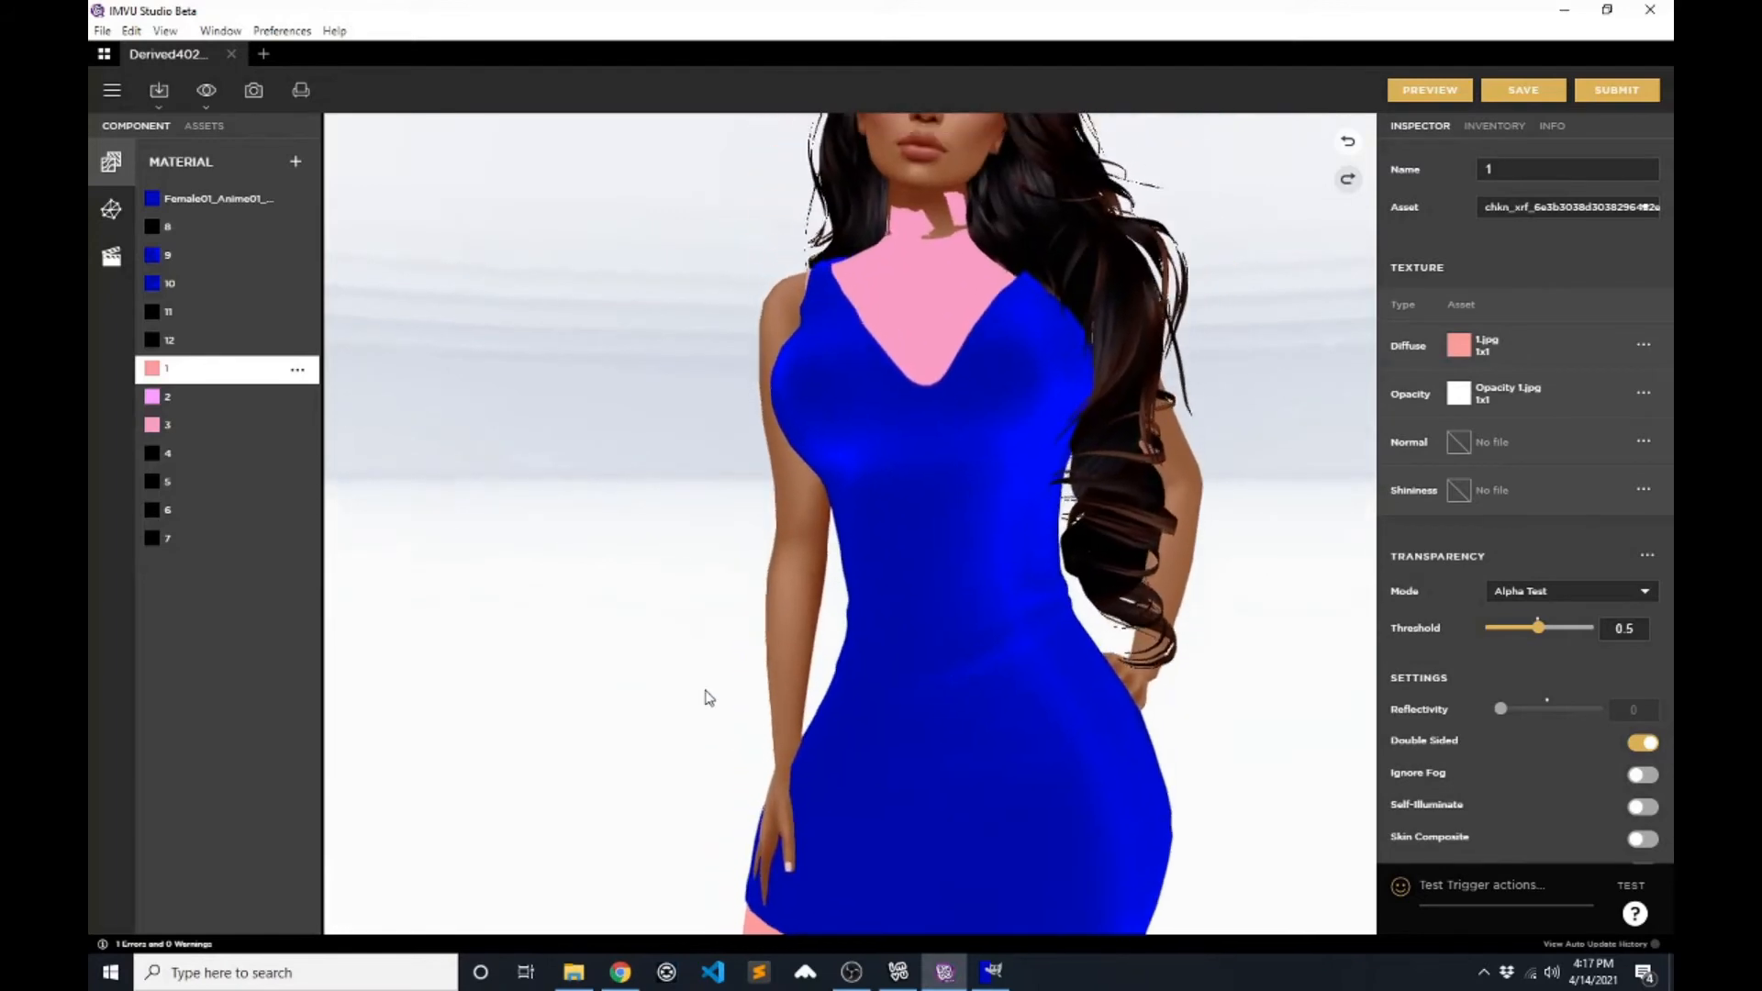
pyautogui.moveTo(681, 474); pyautogui.dragTo(1266, 511)
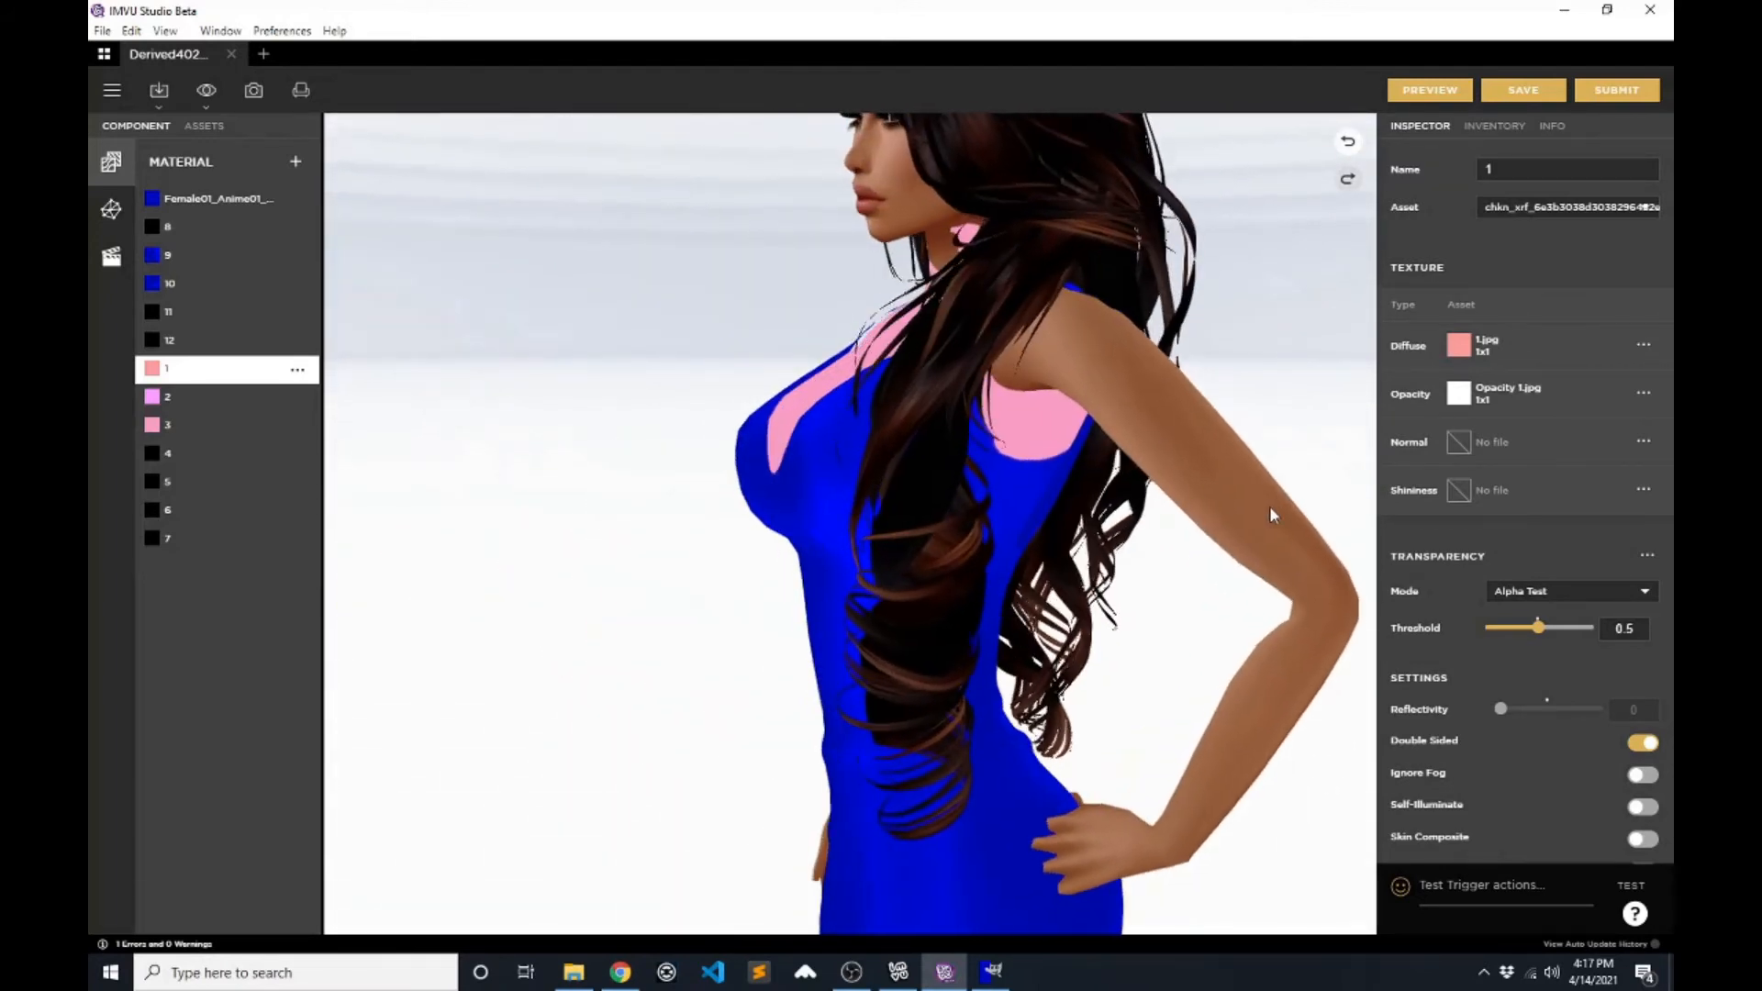
pyautogui.click(217, 402)
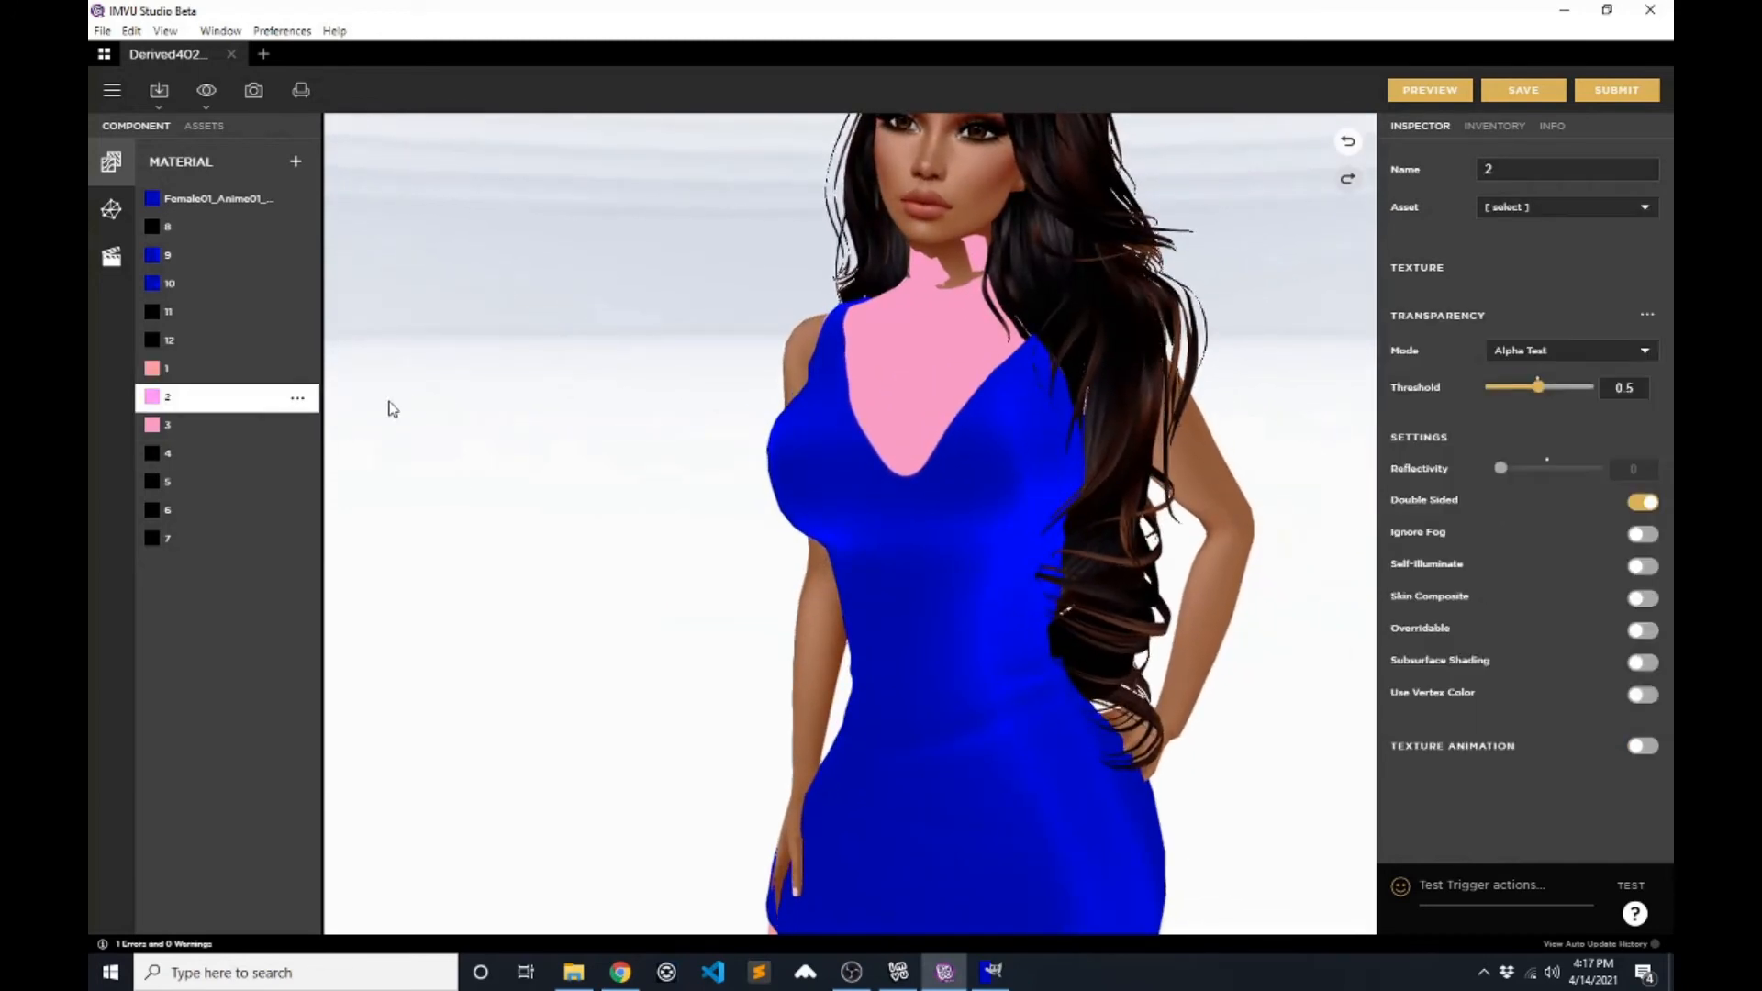
pyautogui.scroll(-3, 450, 410)
pyautogui.moveTo(1460, 345)
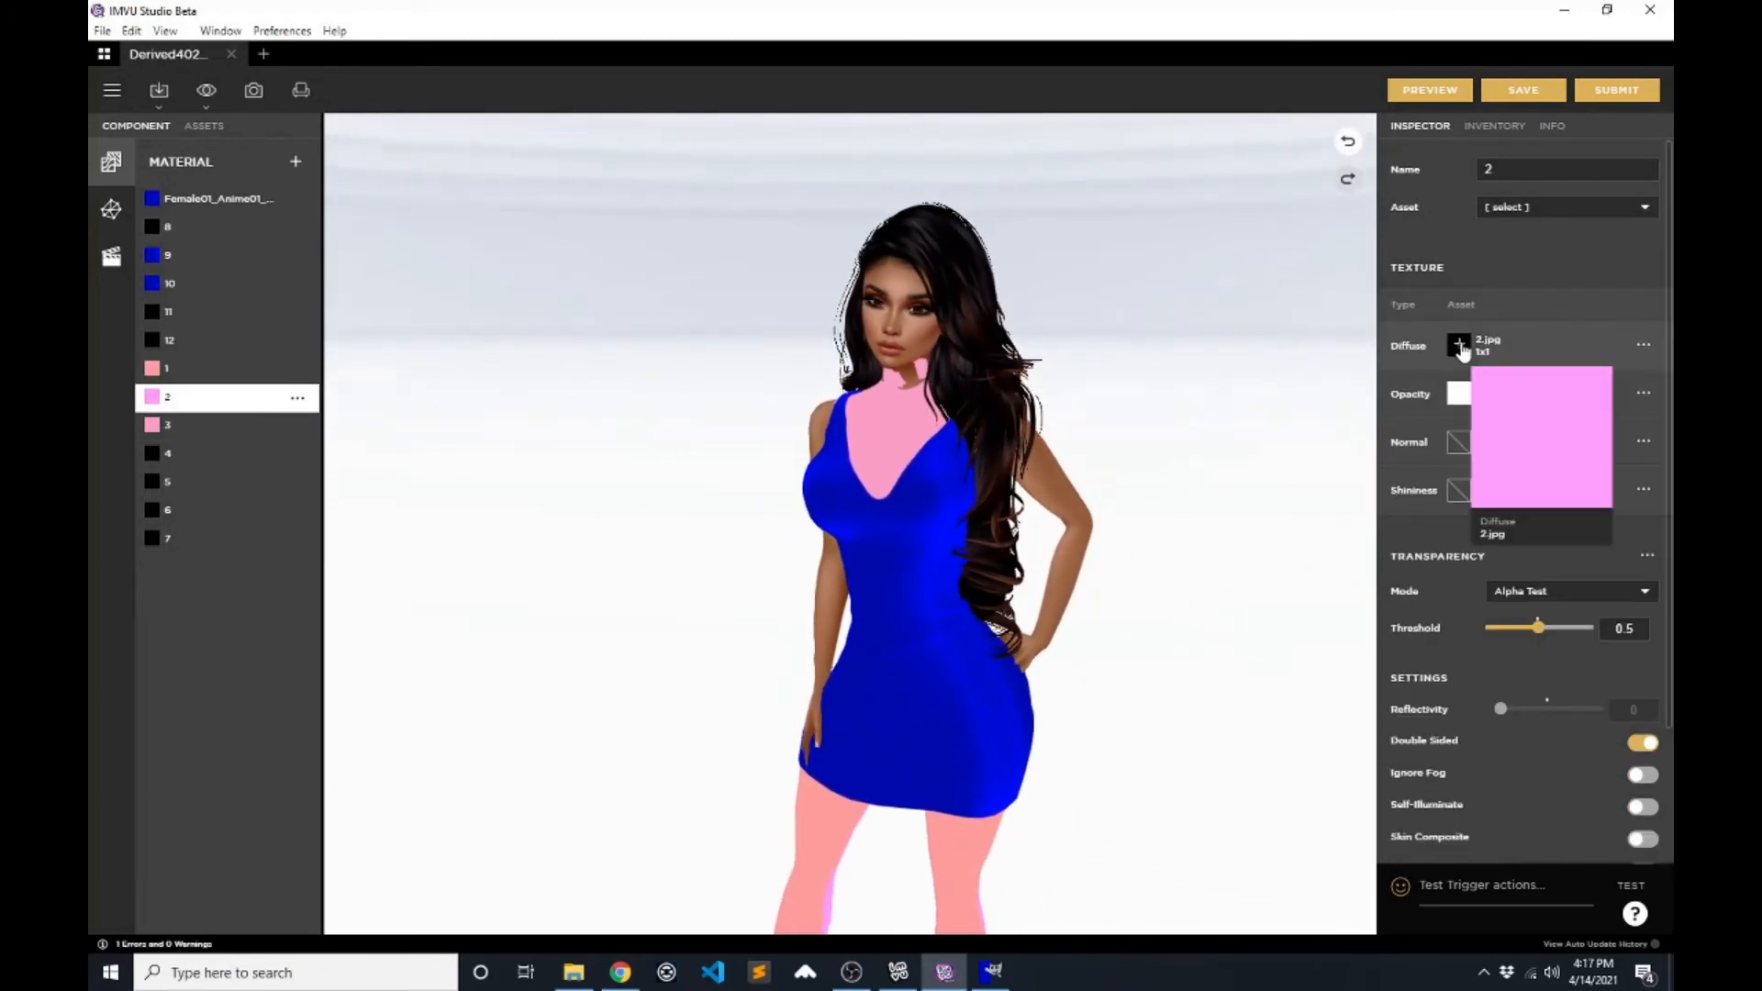
pyautogui.click(1459, 346)
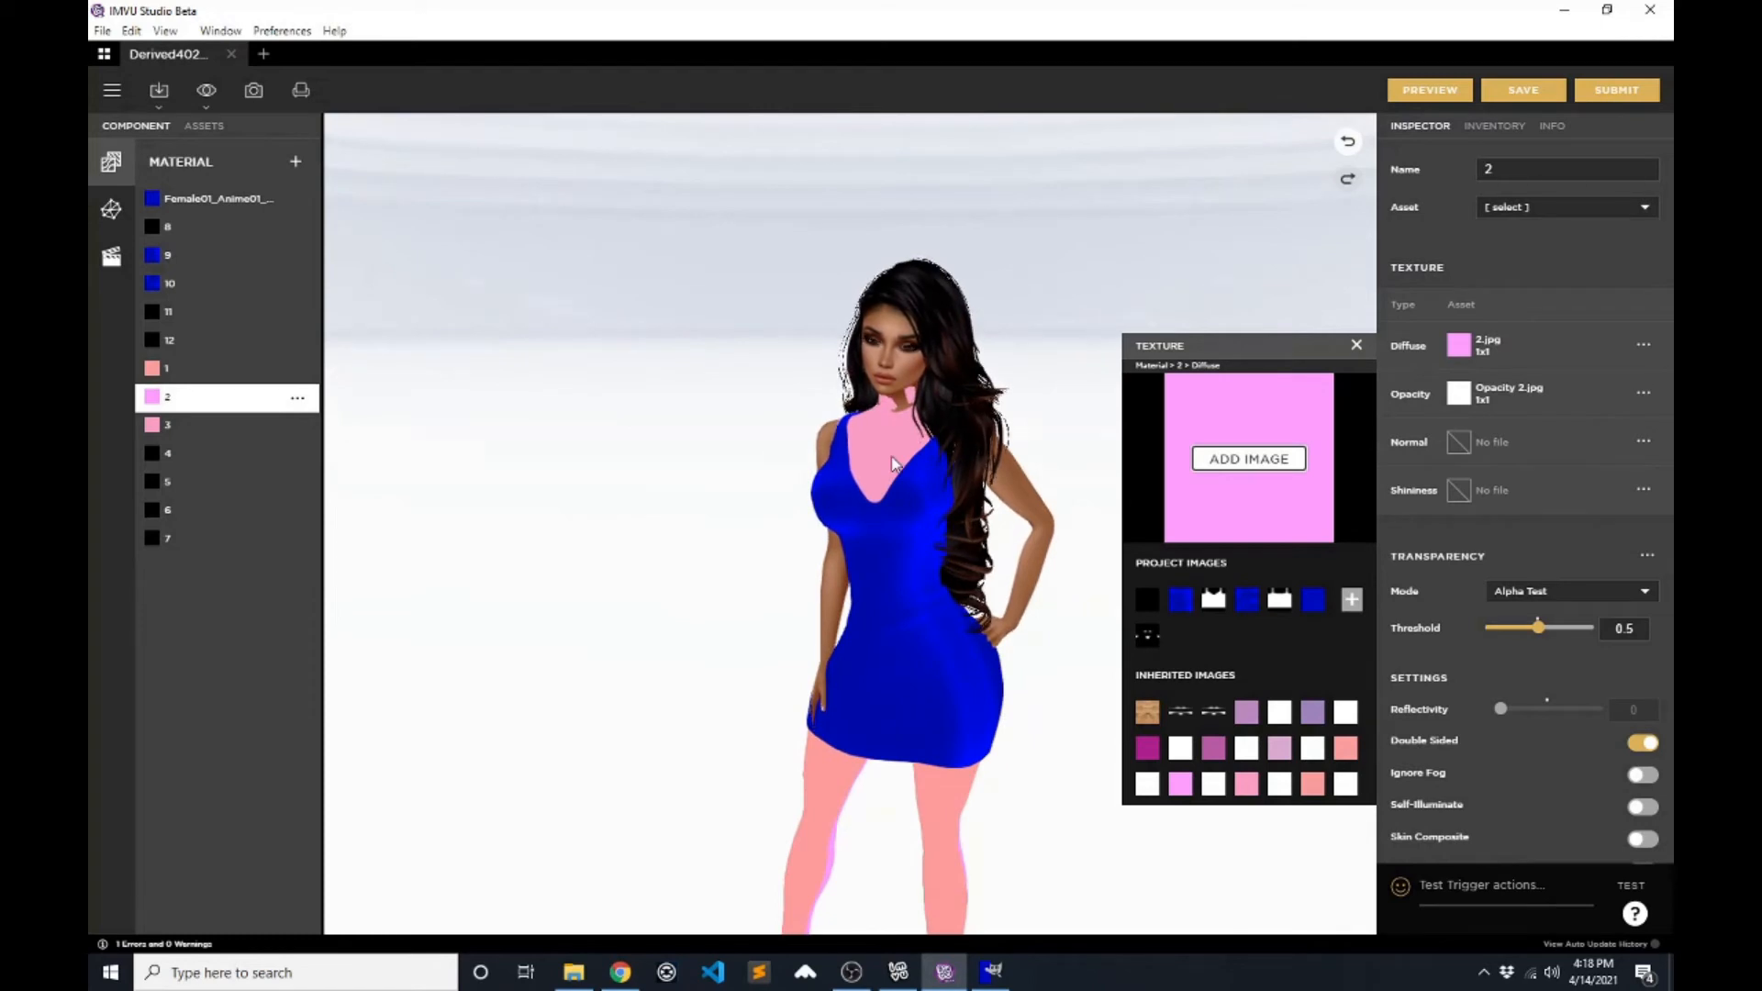
pyautogui.click(1253, 461)
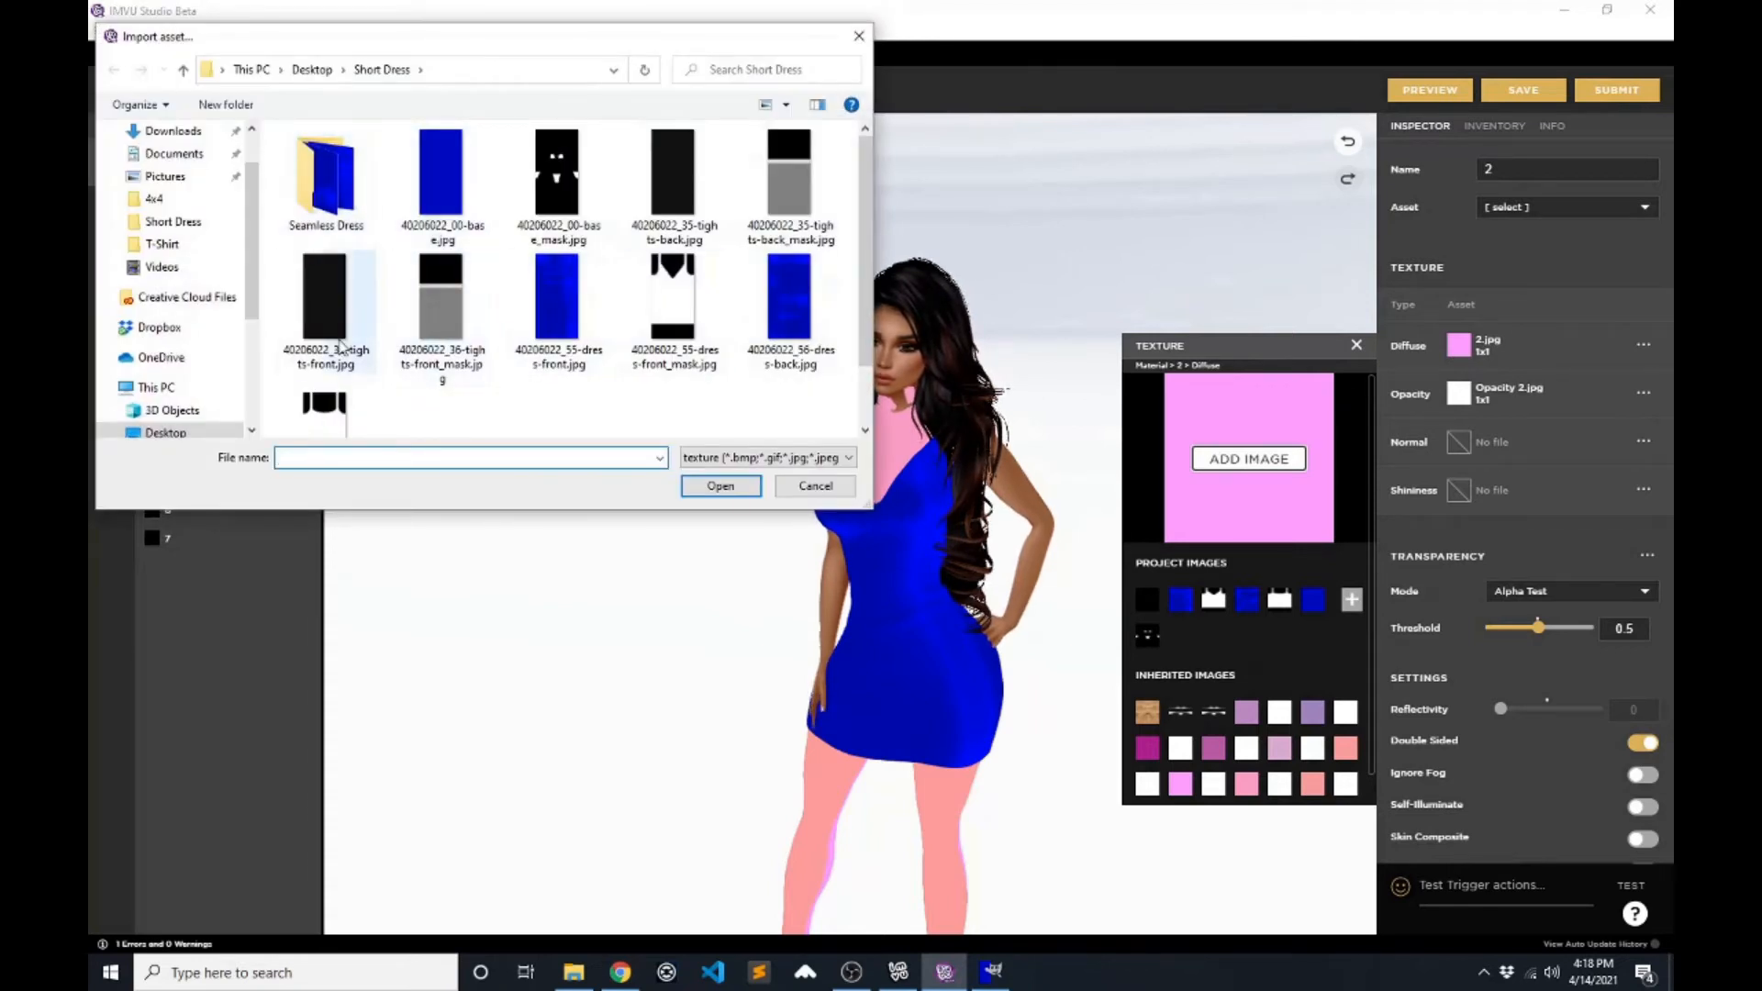
pyautogui.scroll(-2, 339, 346)
pyautogui.click(472, 390)
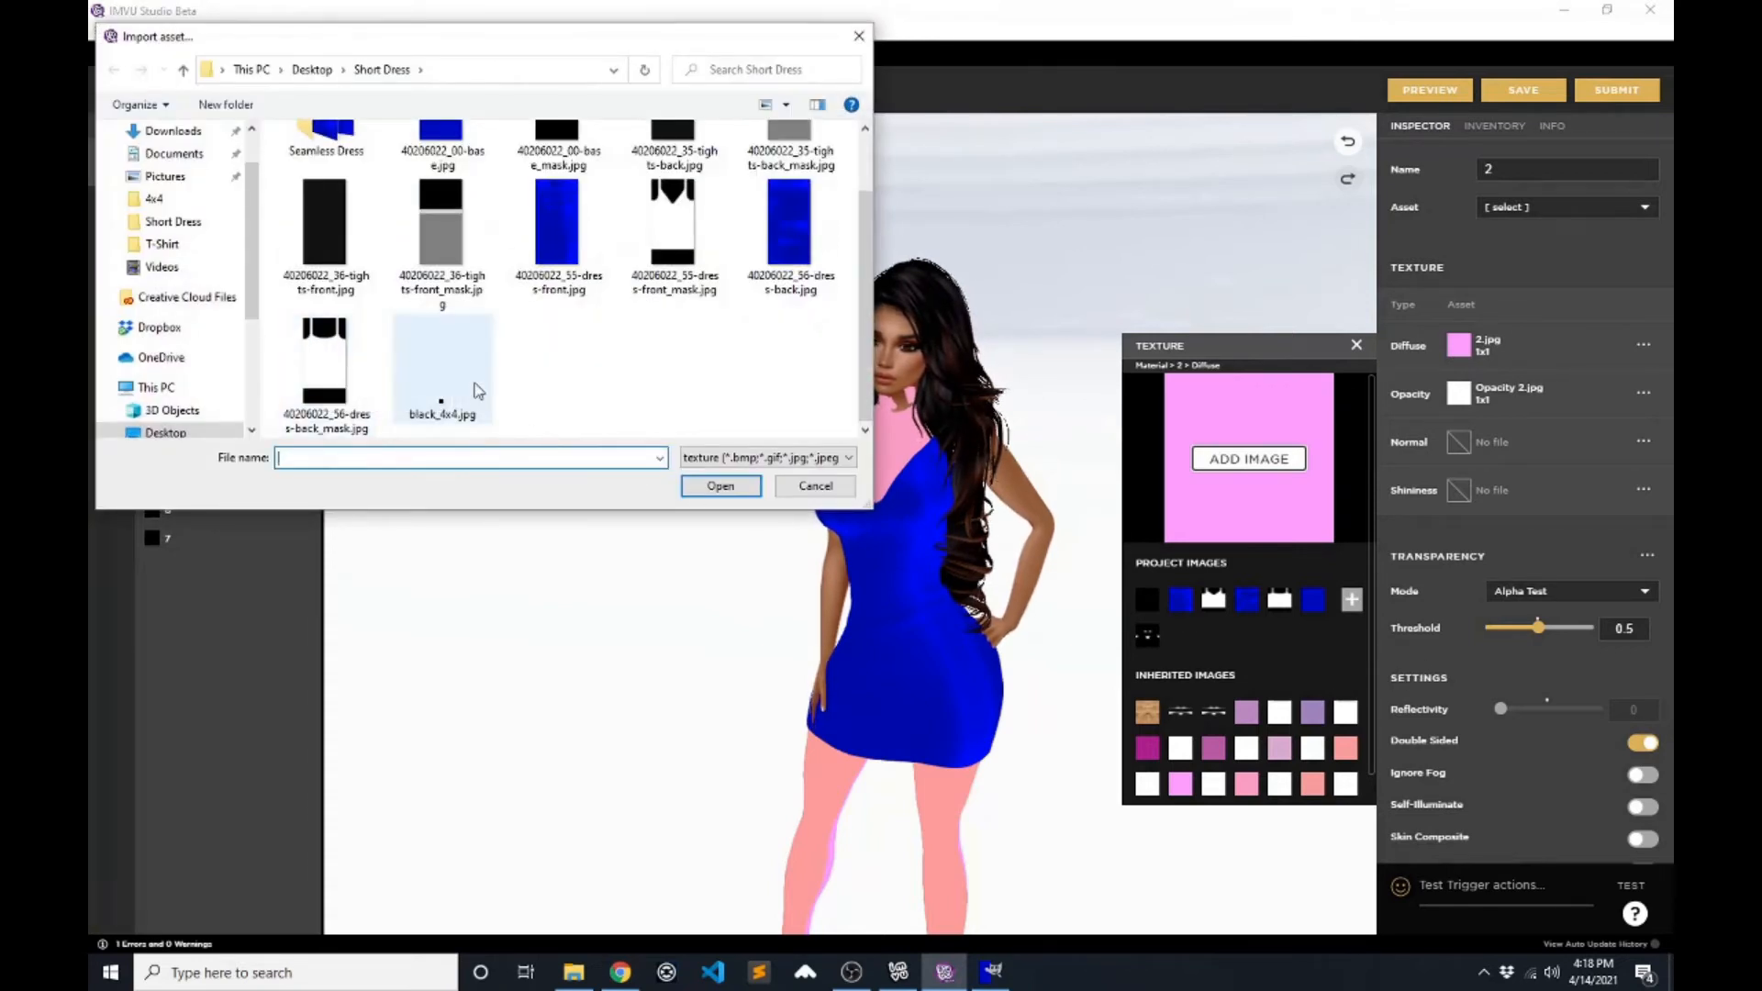
pyautogui.click(738, 496)
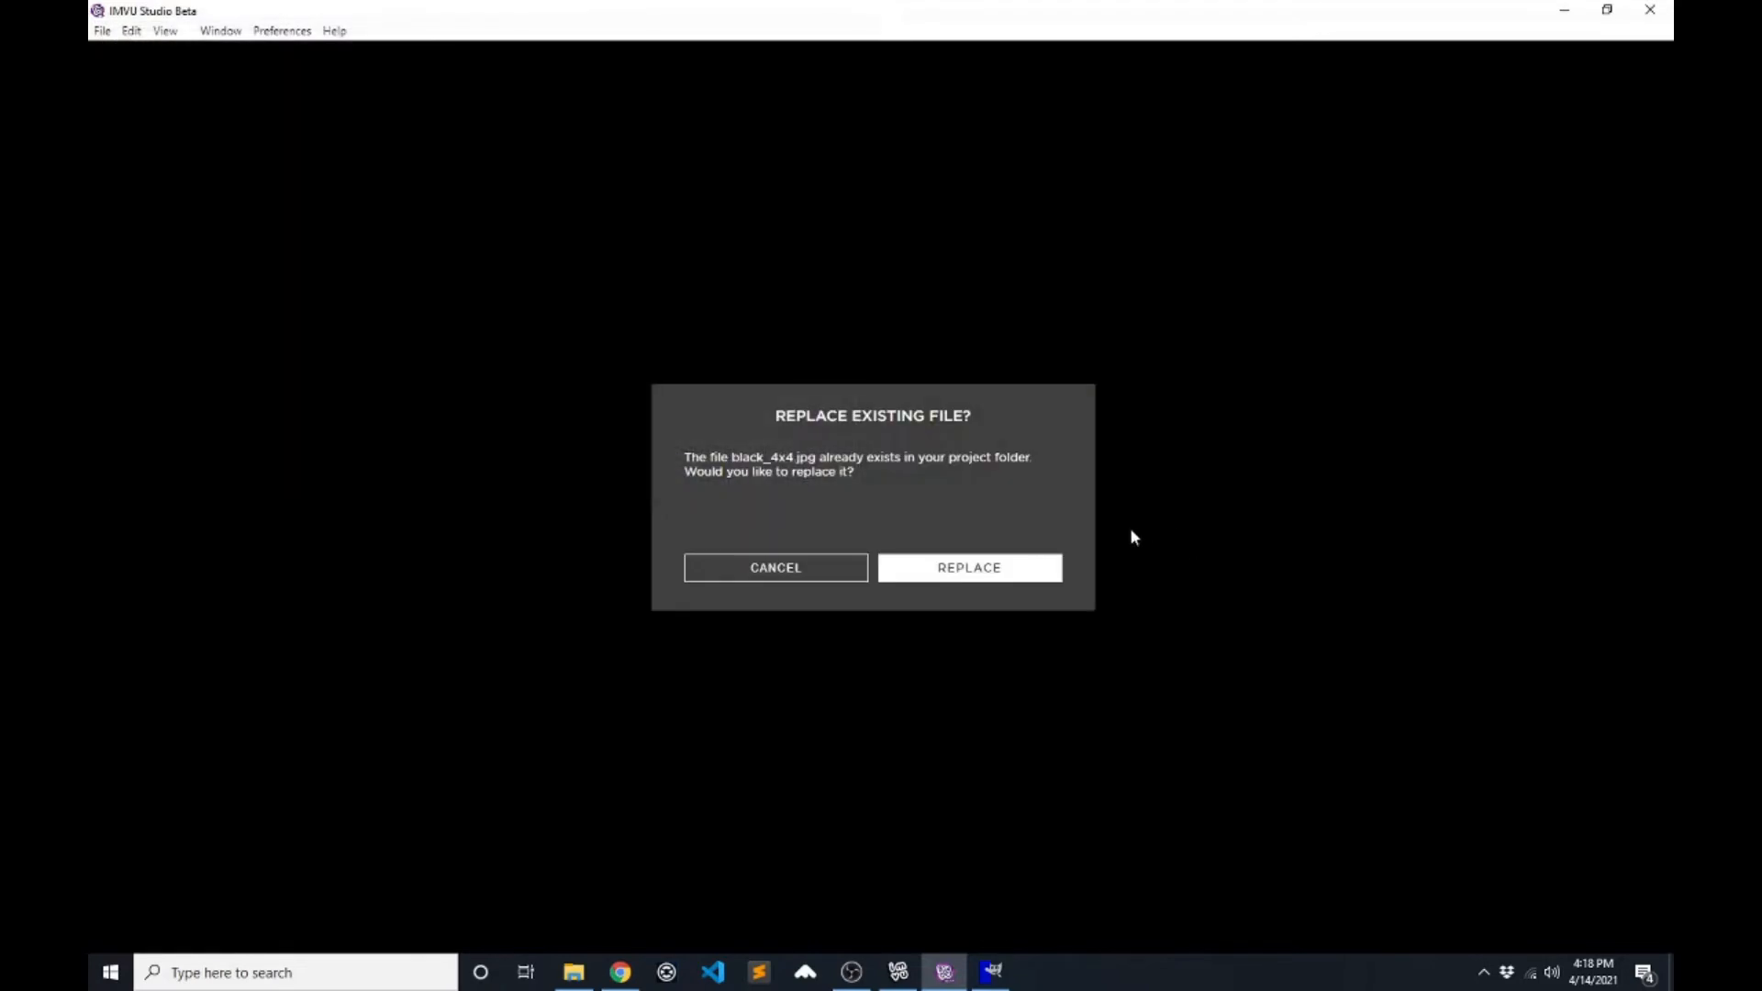
pyautogui.click(844, 575)
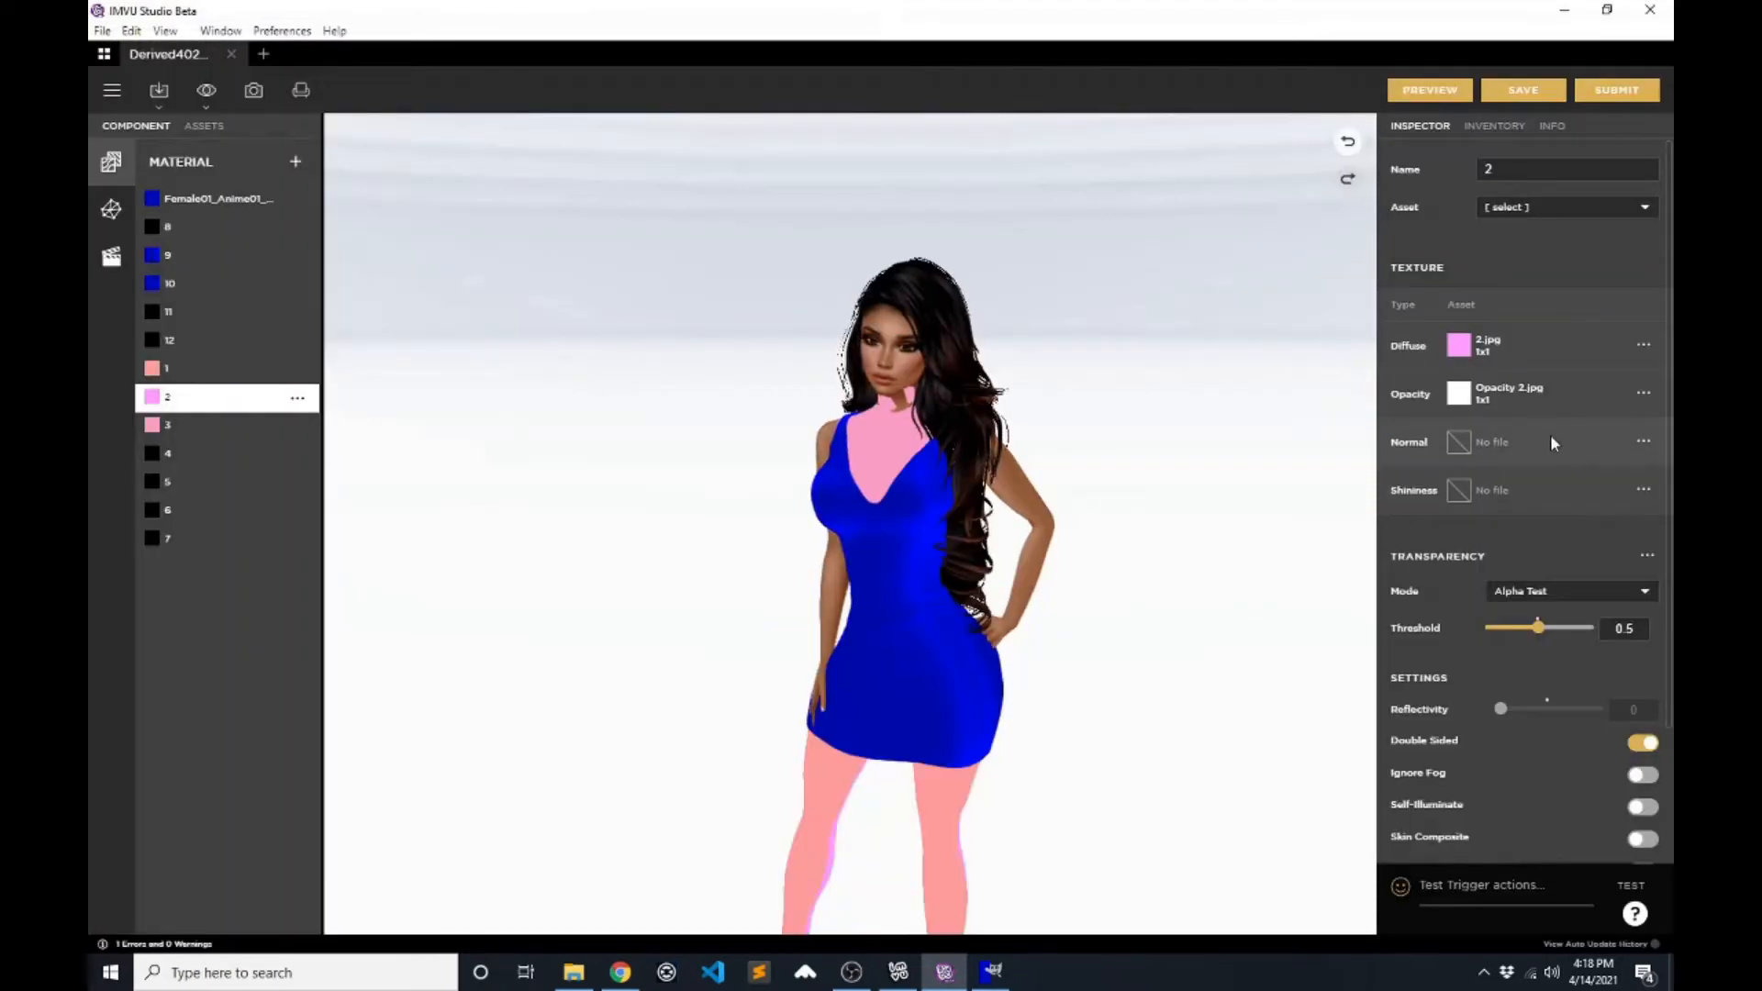
# - Assign the project image black_4x4.jpg as material 2's diffuse and opacity textures and preview the avatar from behind
pyautogui.click(1457, 349)
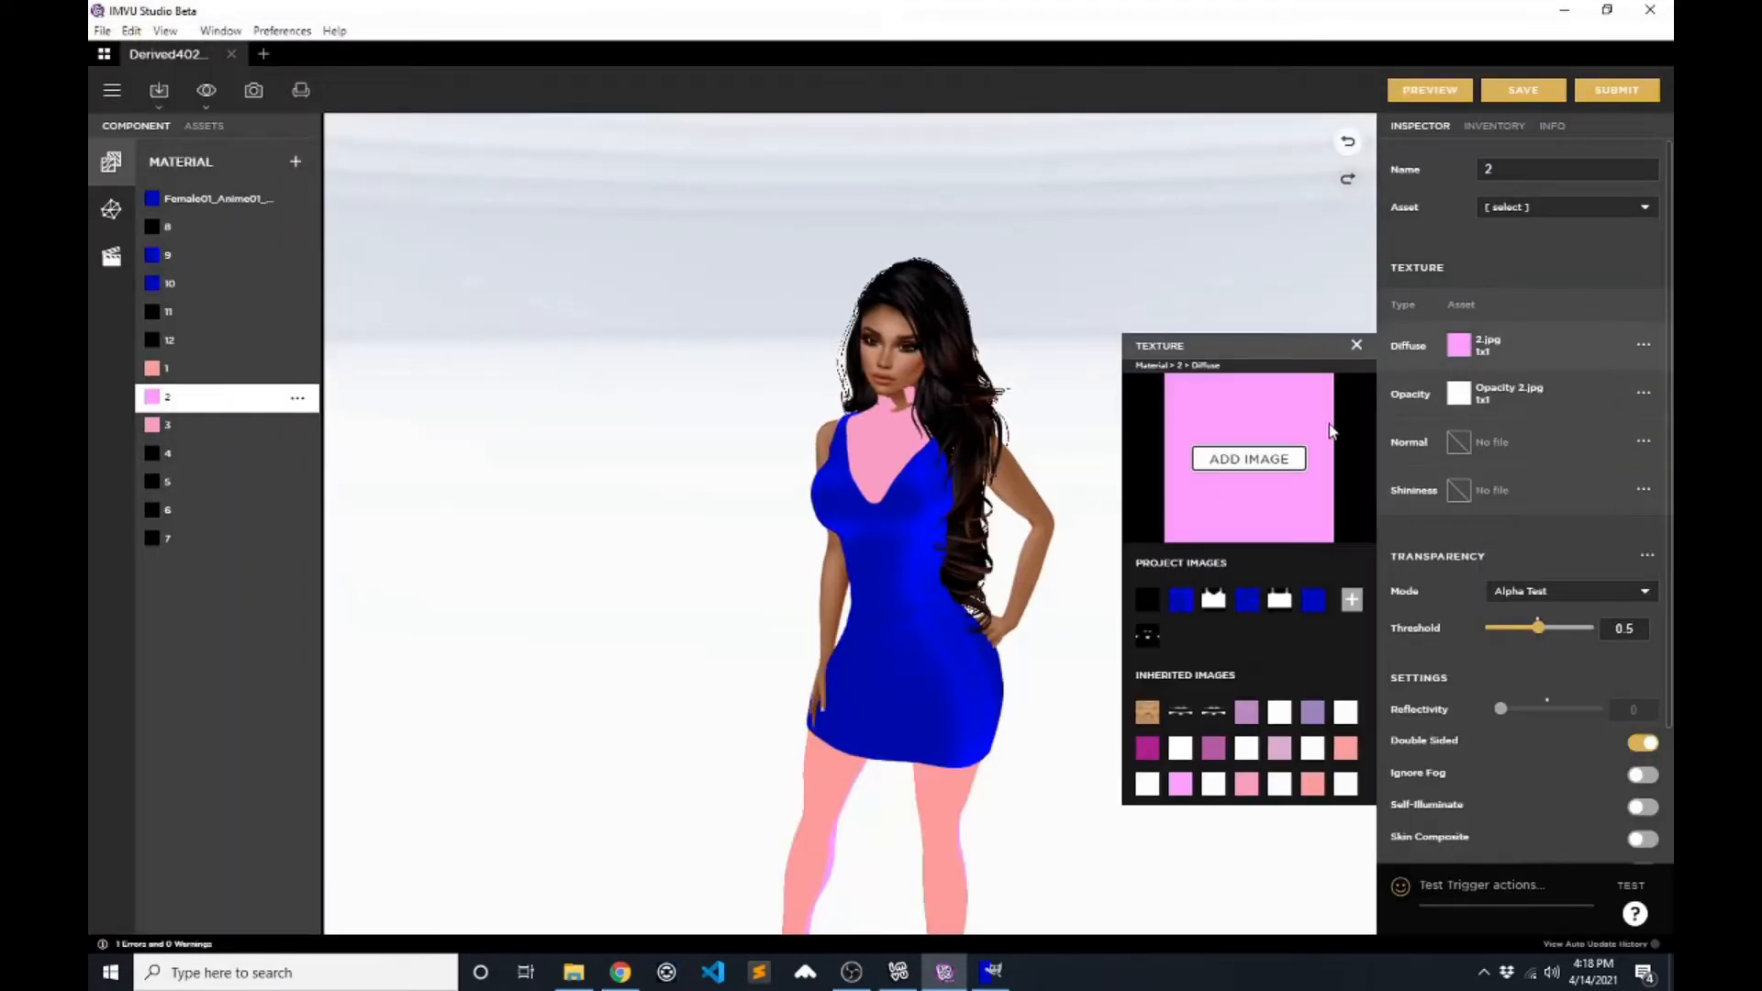
pyautogui.click(1146, 598)
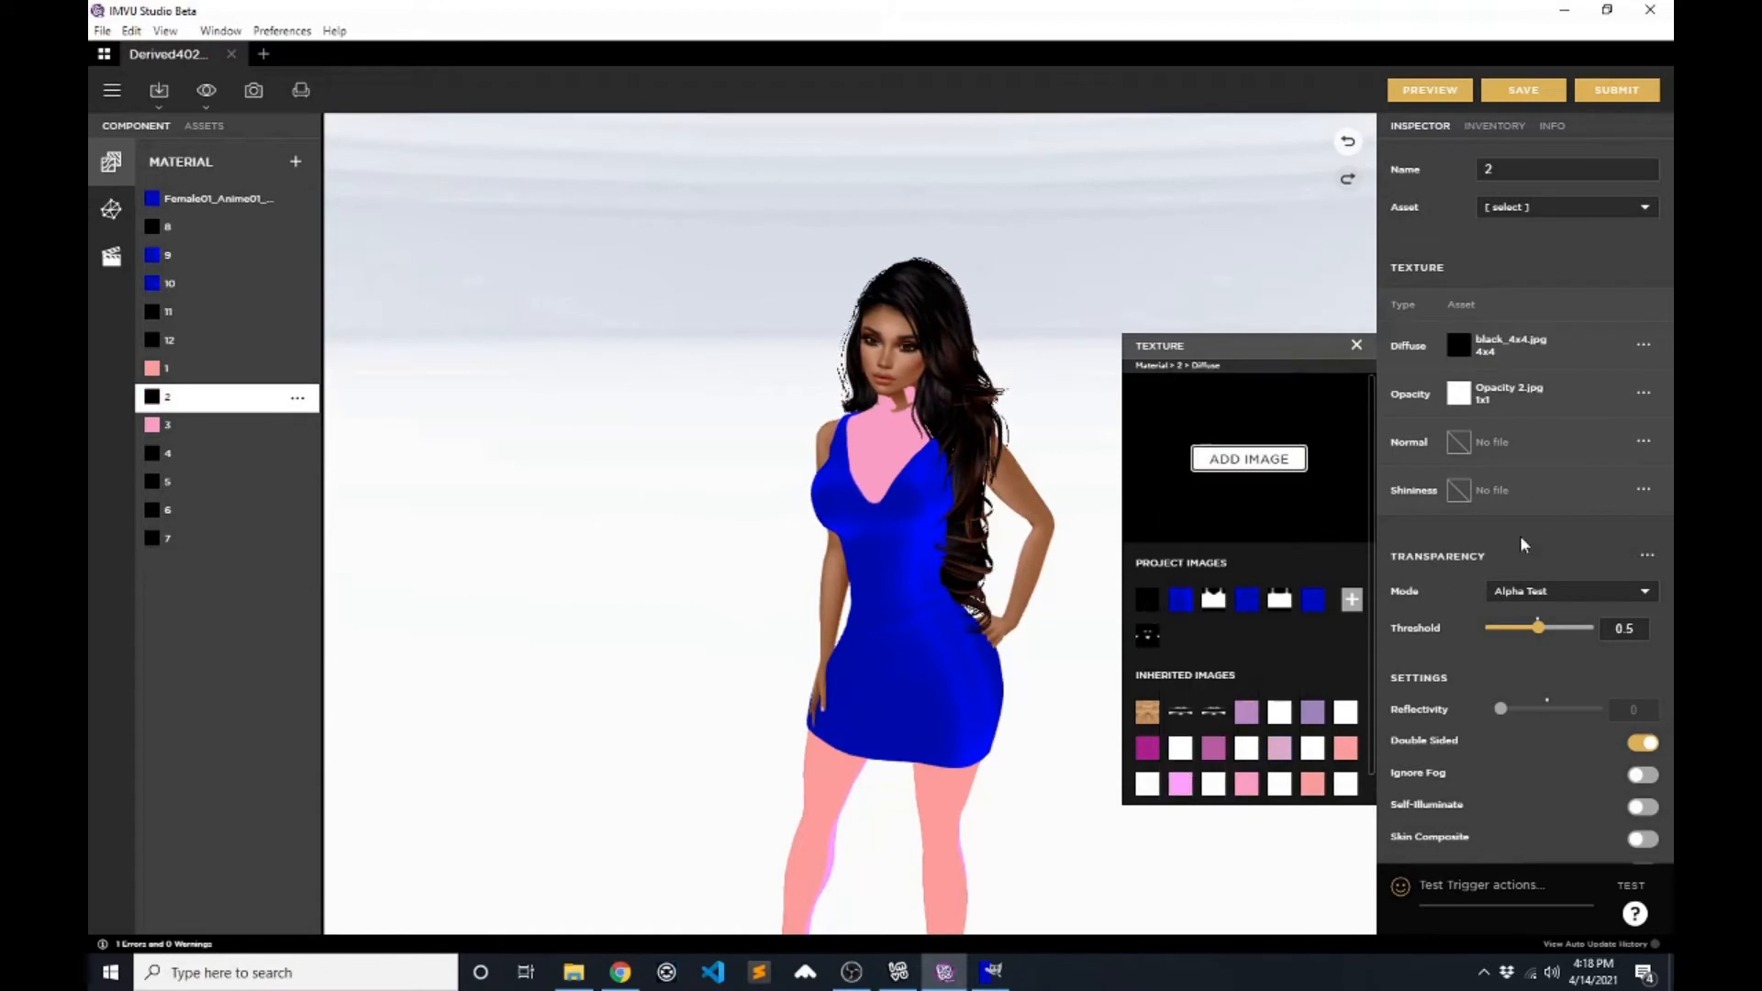
pyautogui.click(1466, 399)
pyautogui.click(1147, 648)
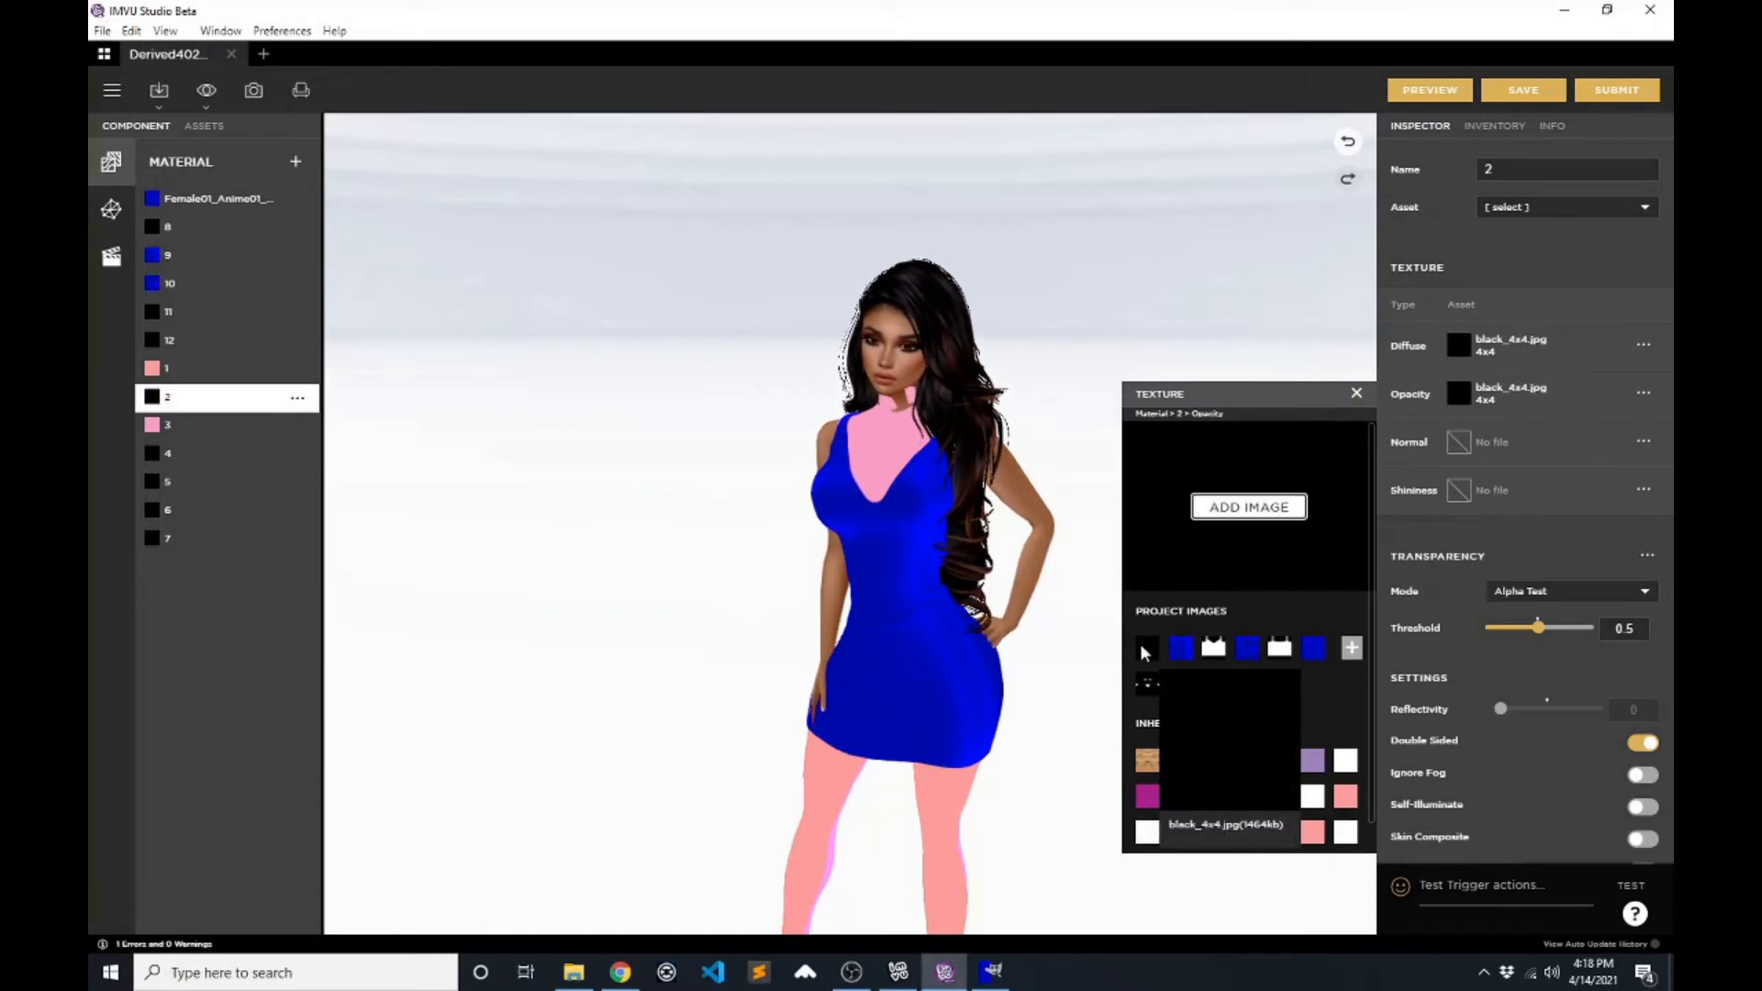
pyautogui.click(1428, 91)
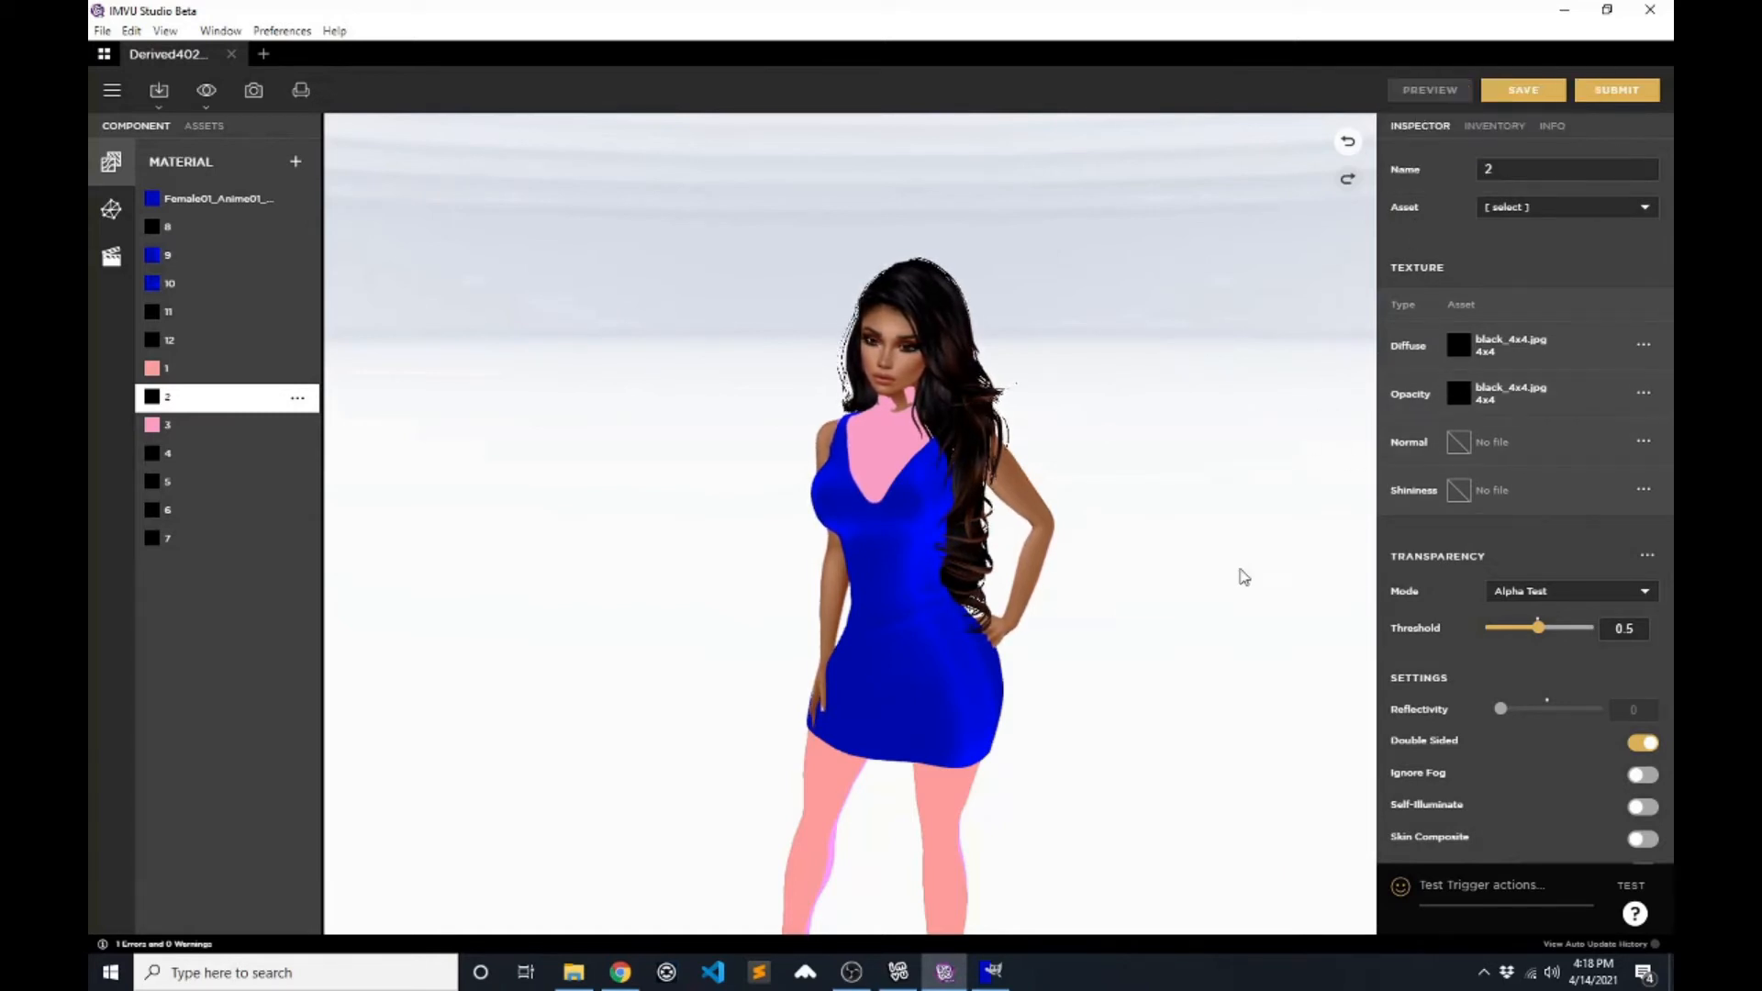
pyautogui.moveTo(1264, 573); pyautogui.dragTo(1055, 541)
# - Load 40206022_35-tights-back.jpg from the Short Dress folder as material 2's diffuse texture
pyautogui.moveTo(1454, 397)
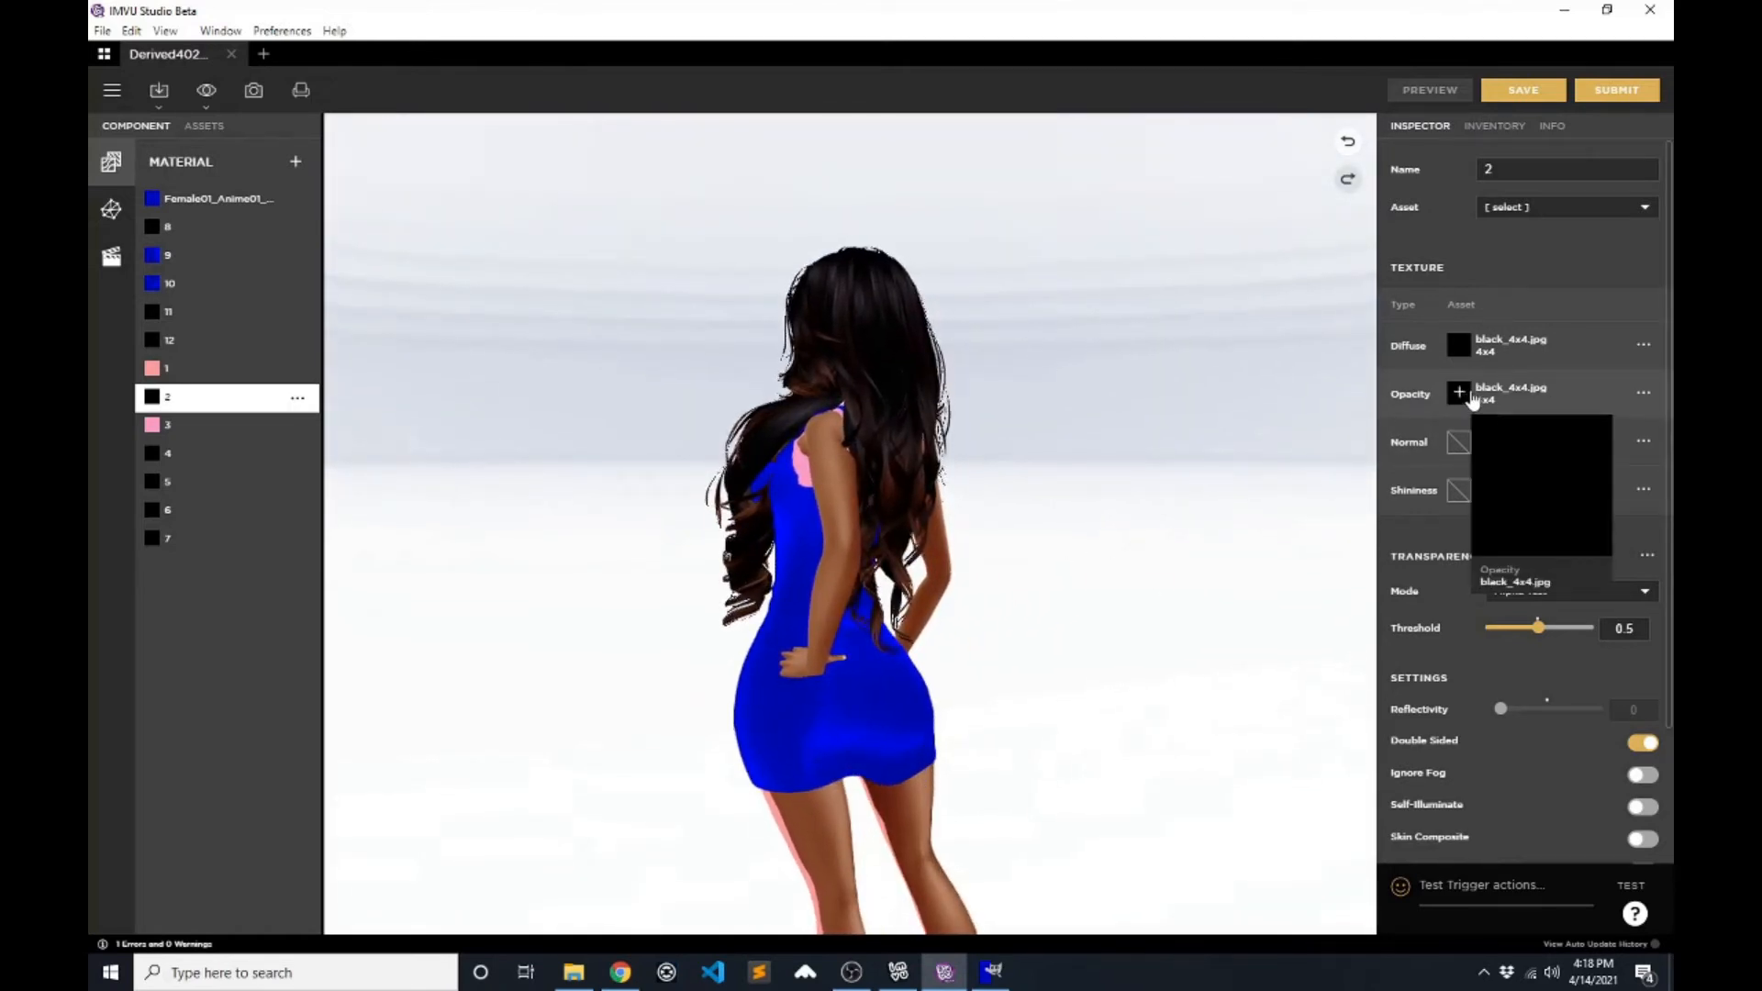
pyautogui.click(1458, 345)
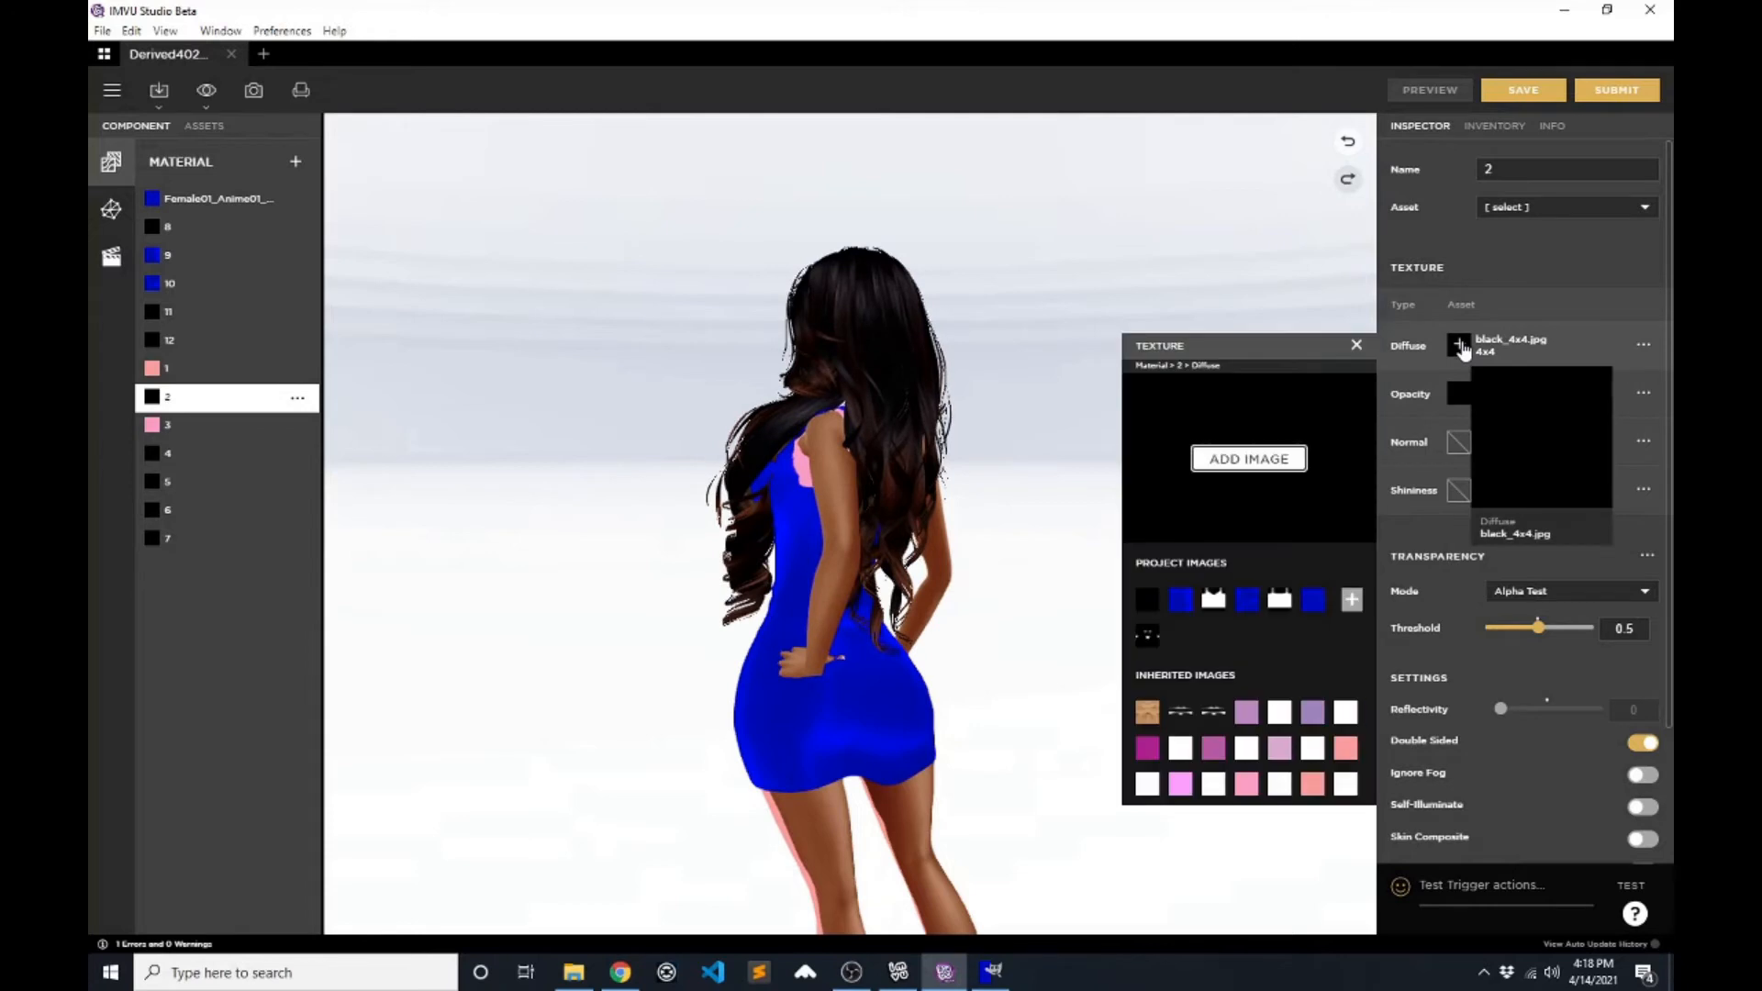
pyautogui.click(1263, 461)
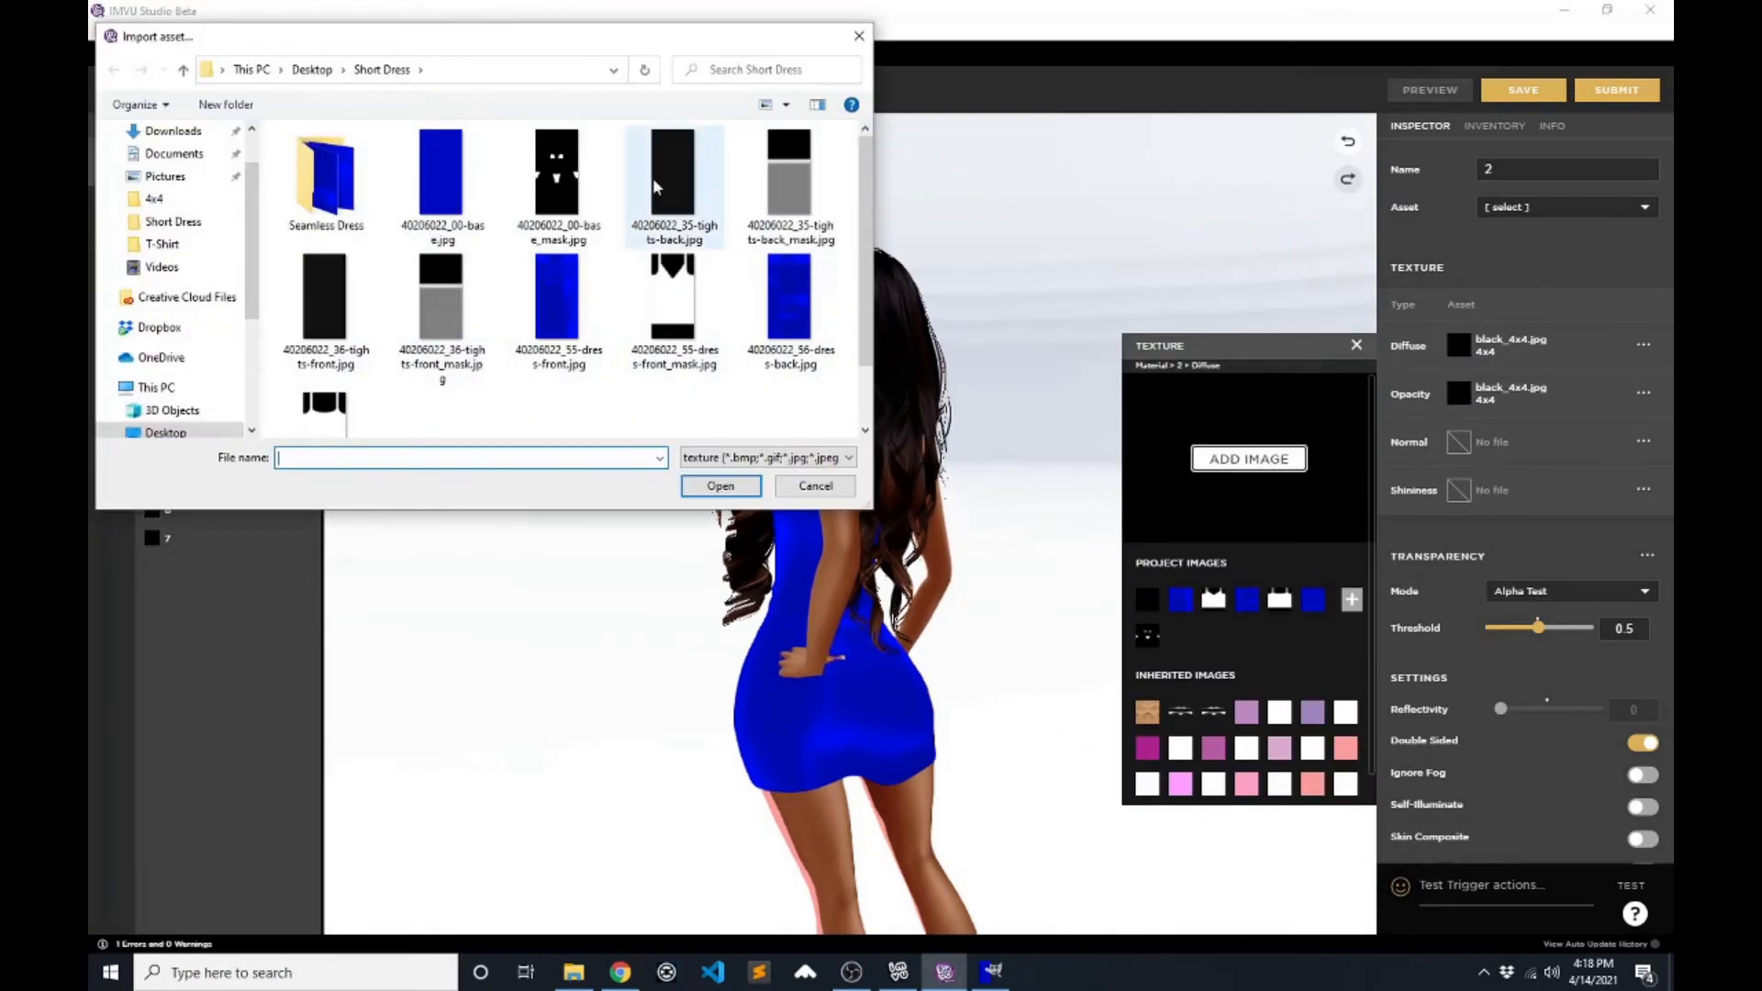
pyautogui.click(671, 187)
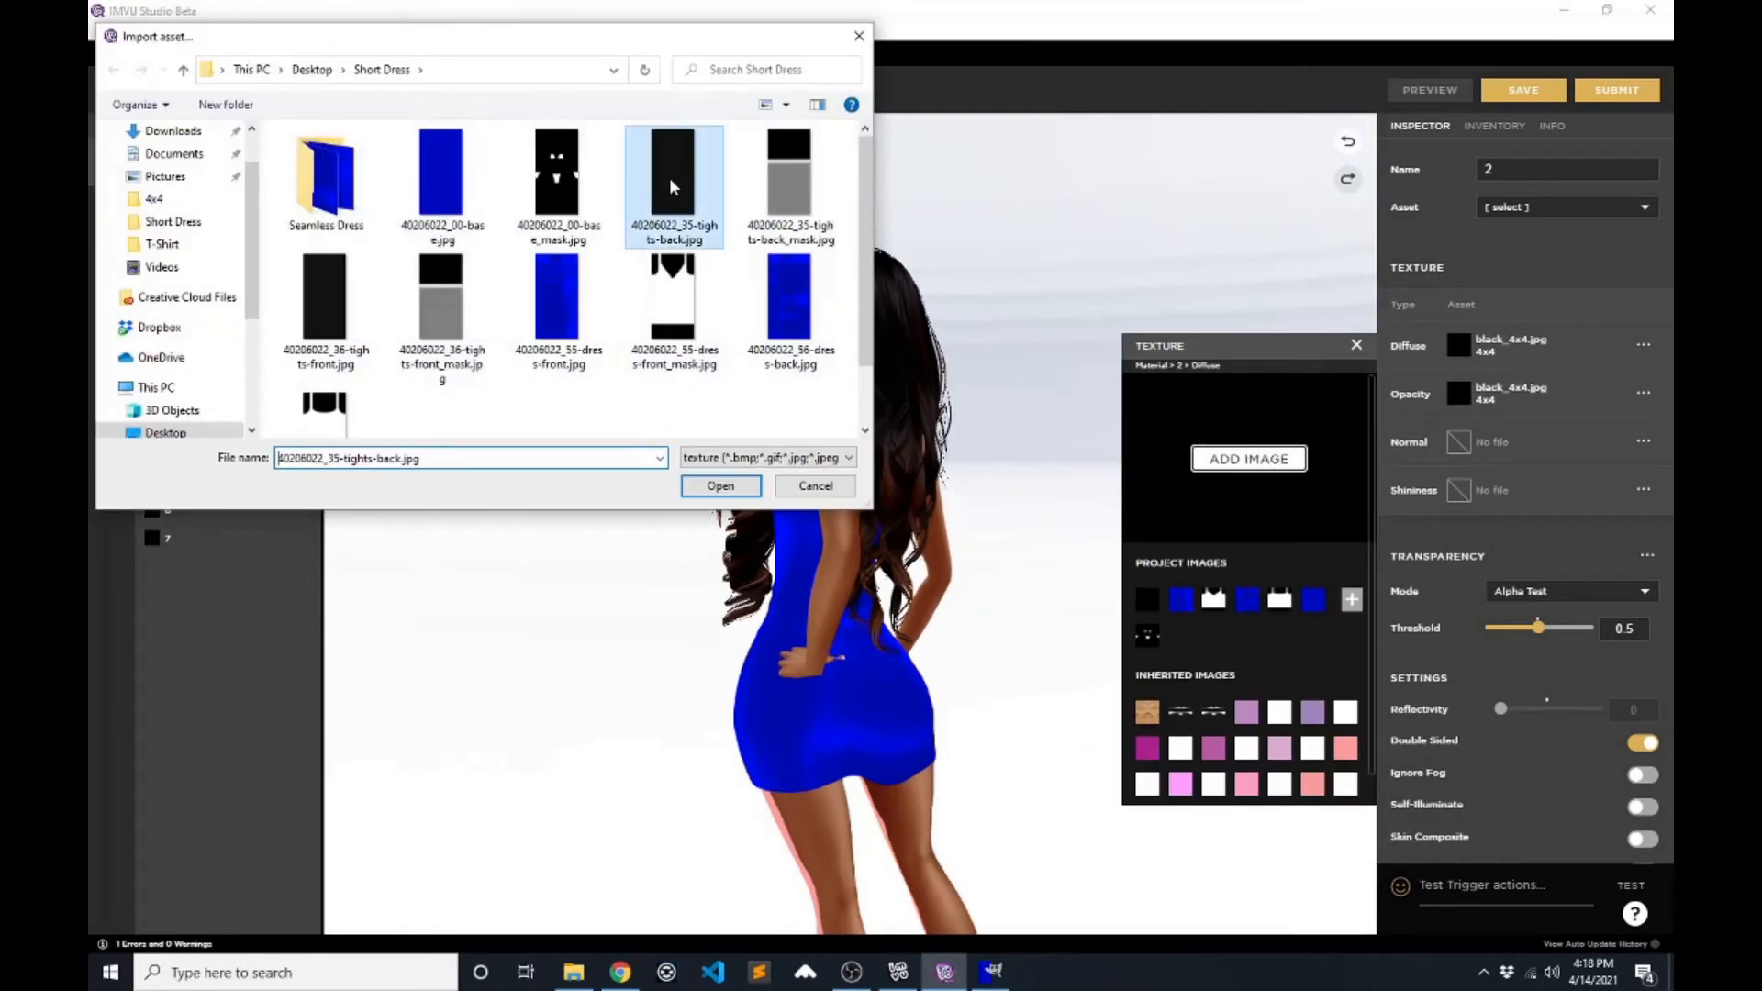
pyautogui.click(721, 487)
# - Load 40206022_35-tights-back_mask.jpg as material 2's opacity texture
pyautogui.click(1458, 394)
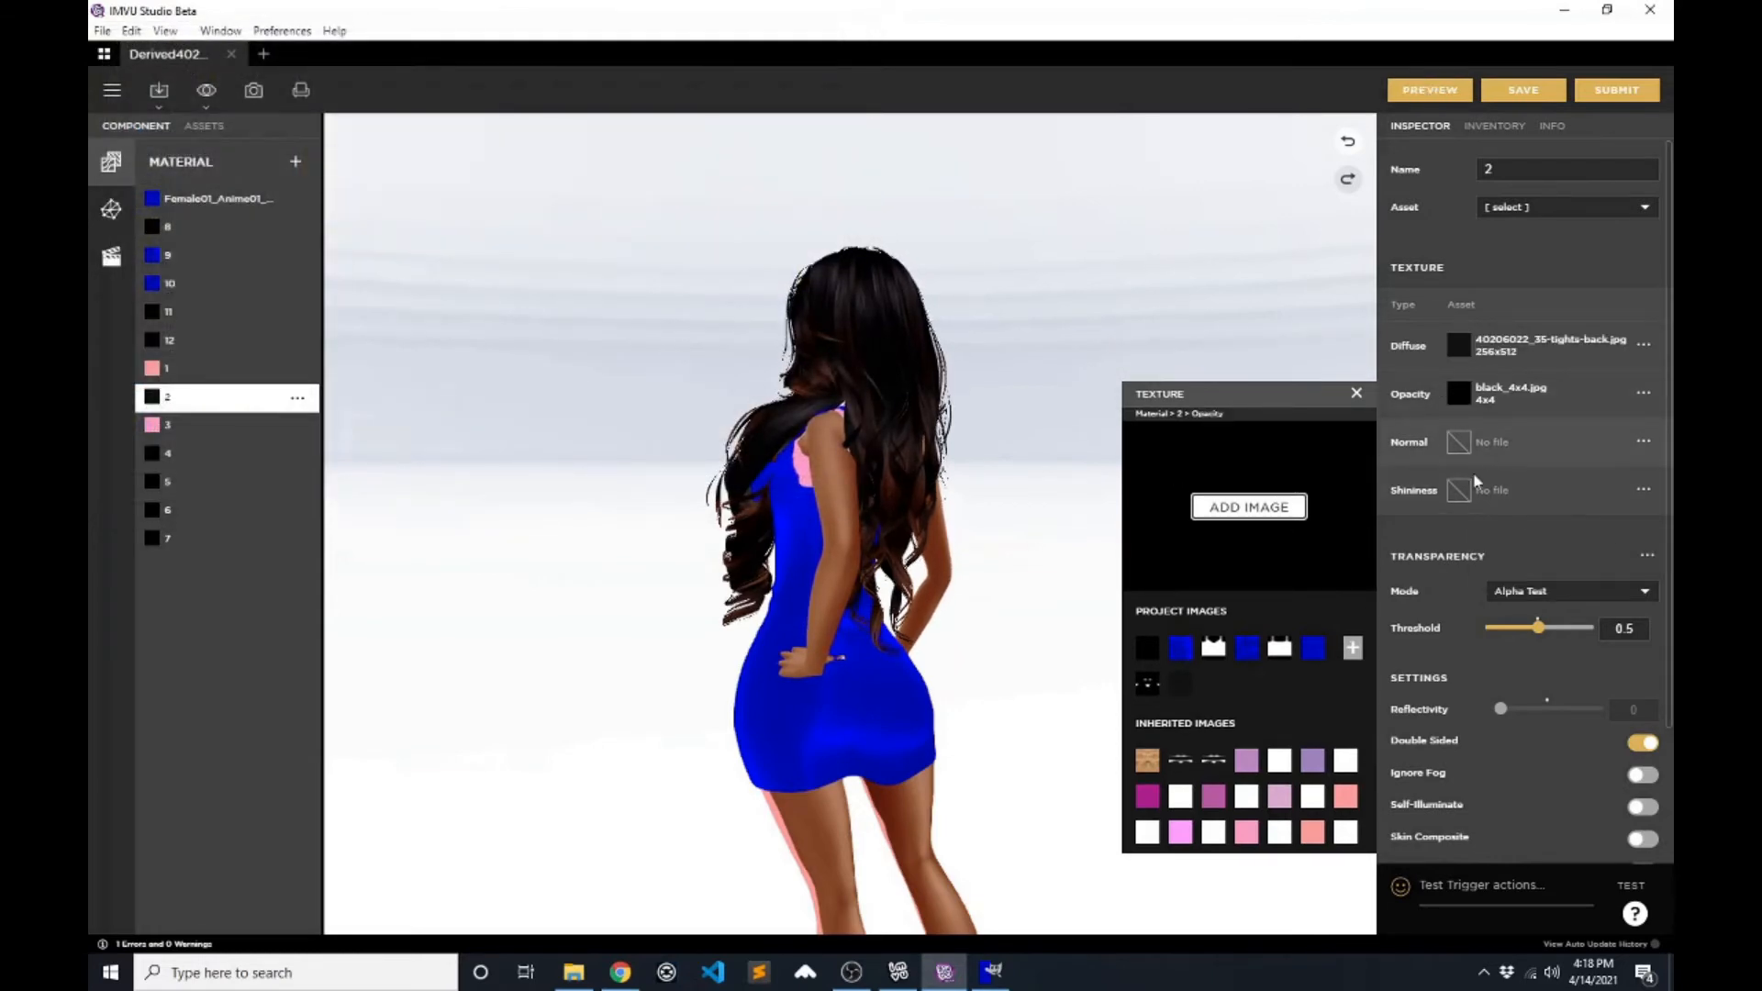
pyautogui.click(1249, 508)
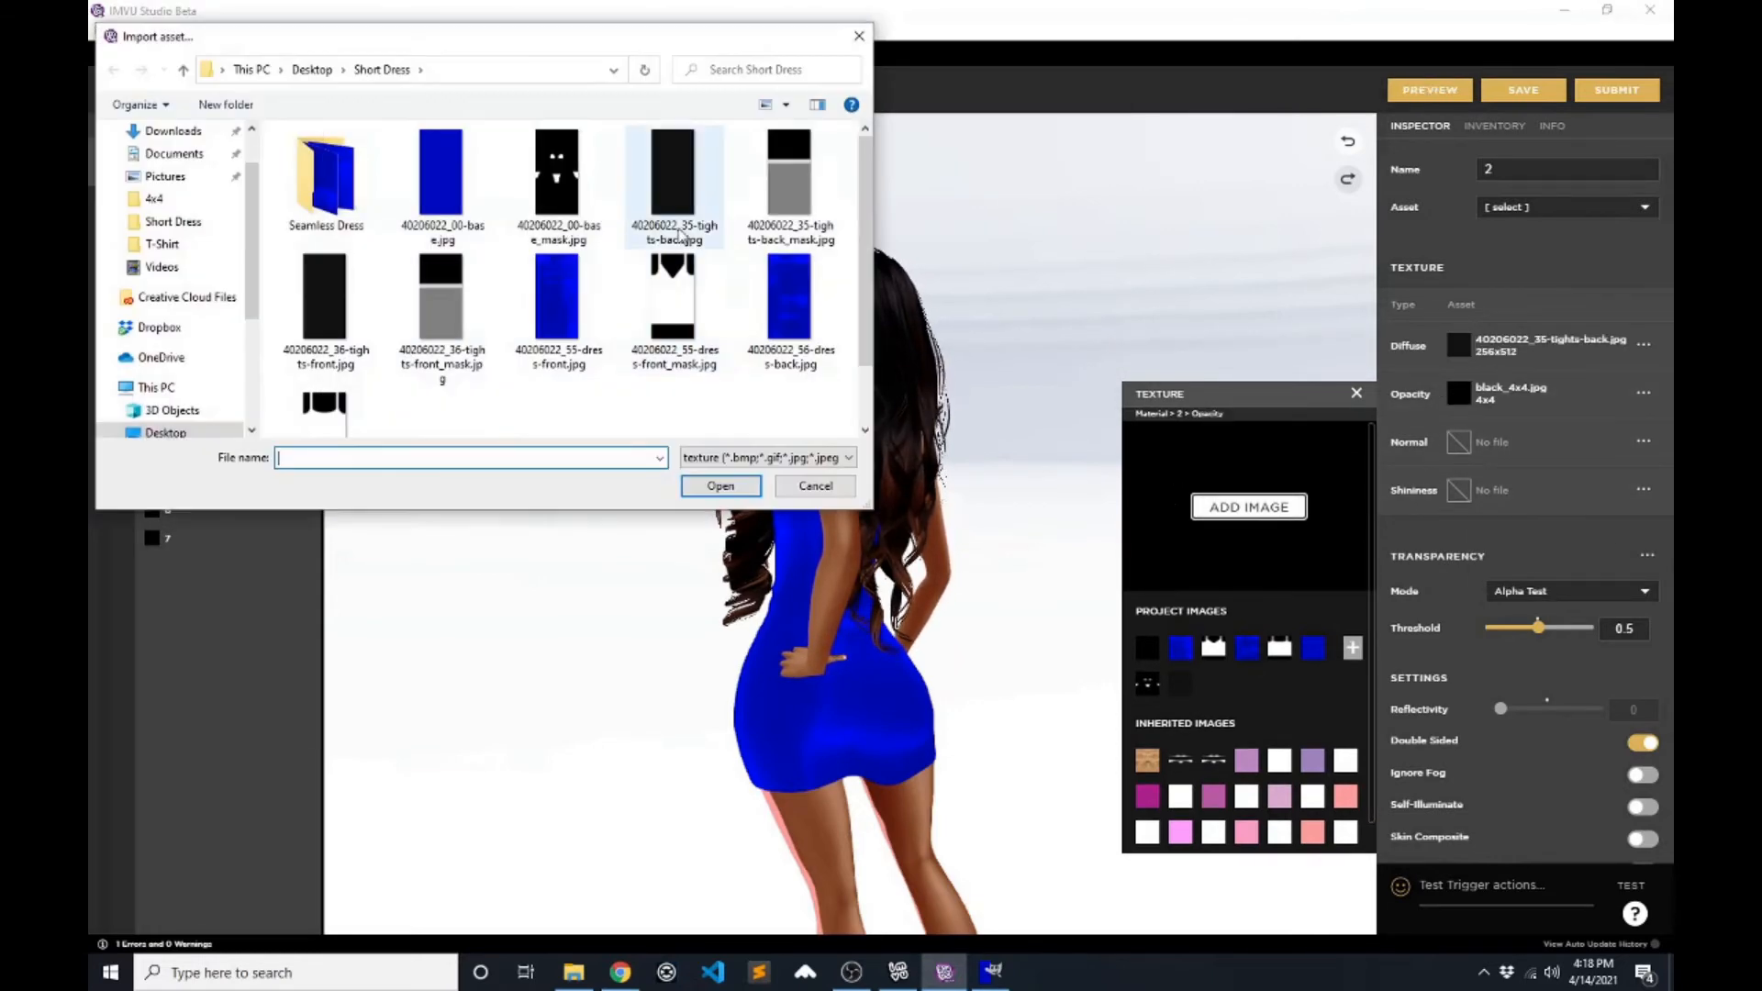
pyautogui.click(787, 196)
pyautogui.click(723, 486)
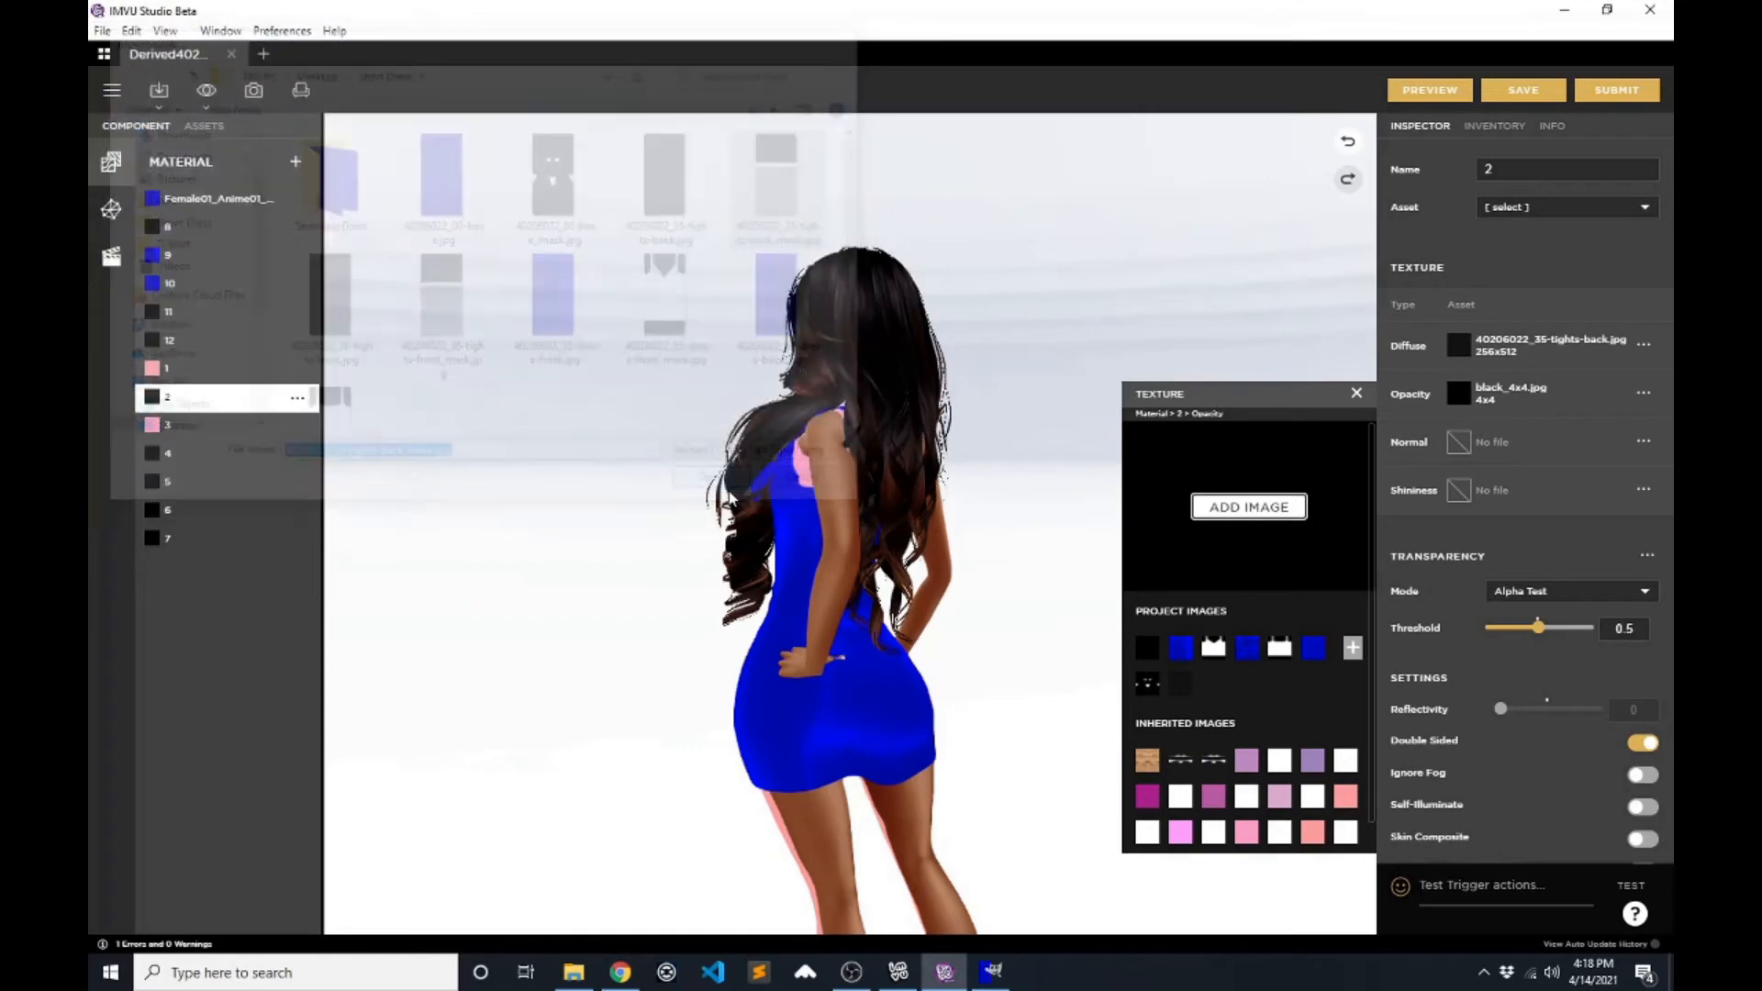
# - Assign the project image black_4x4.jpg as material 3's diffuse and opacity textures and preview the avatar
pyautogui.click(219, 437)
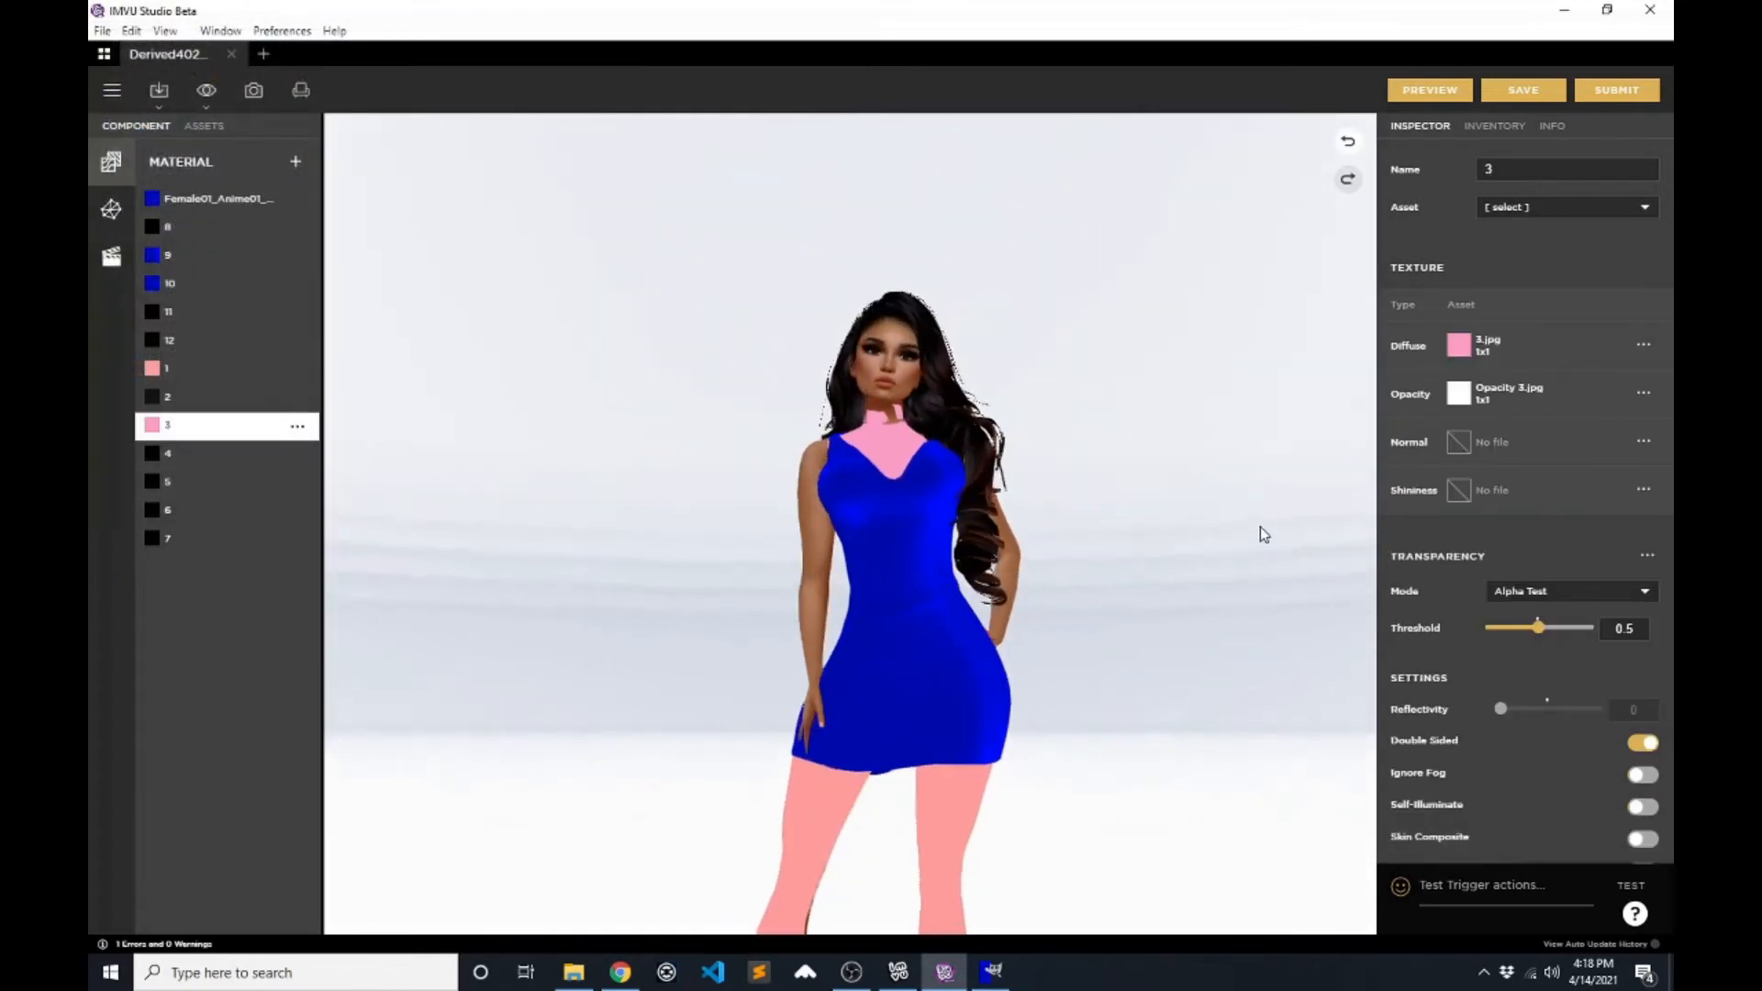
pyautogui.click(1458, 346)
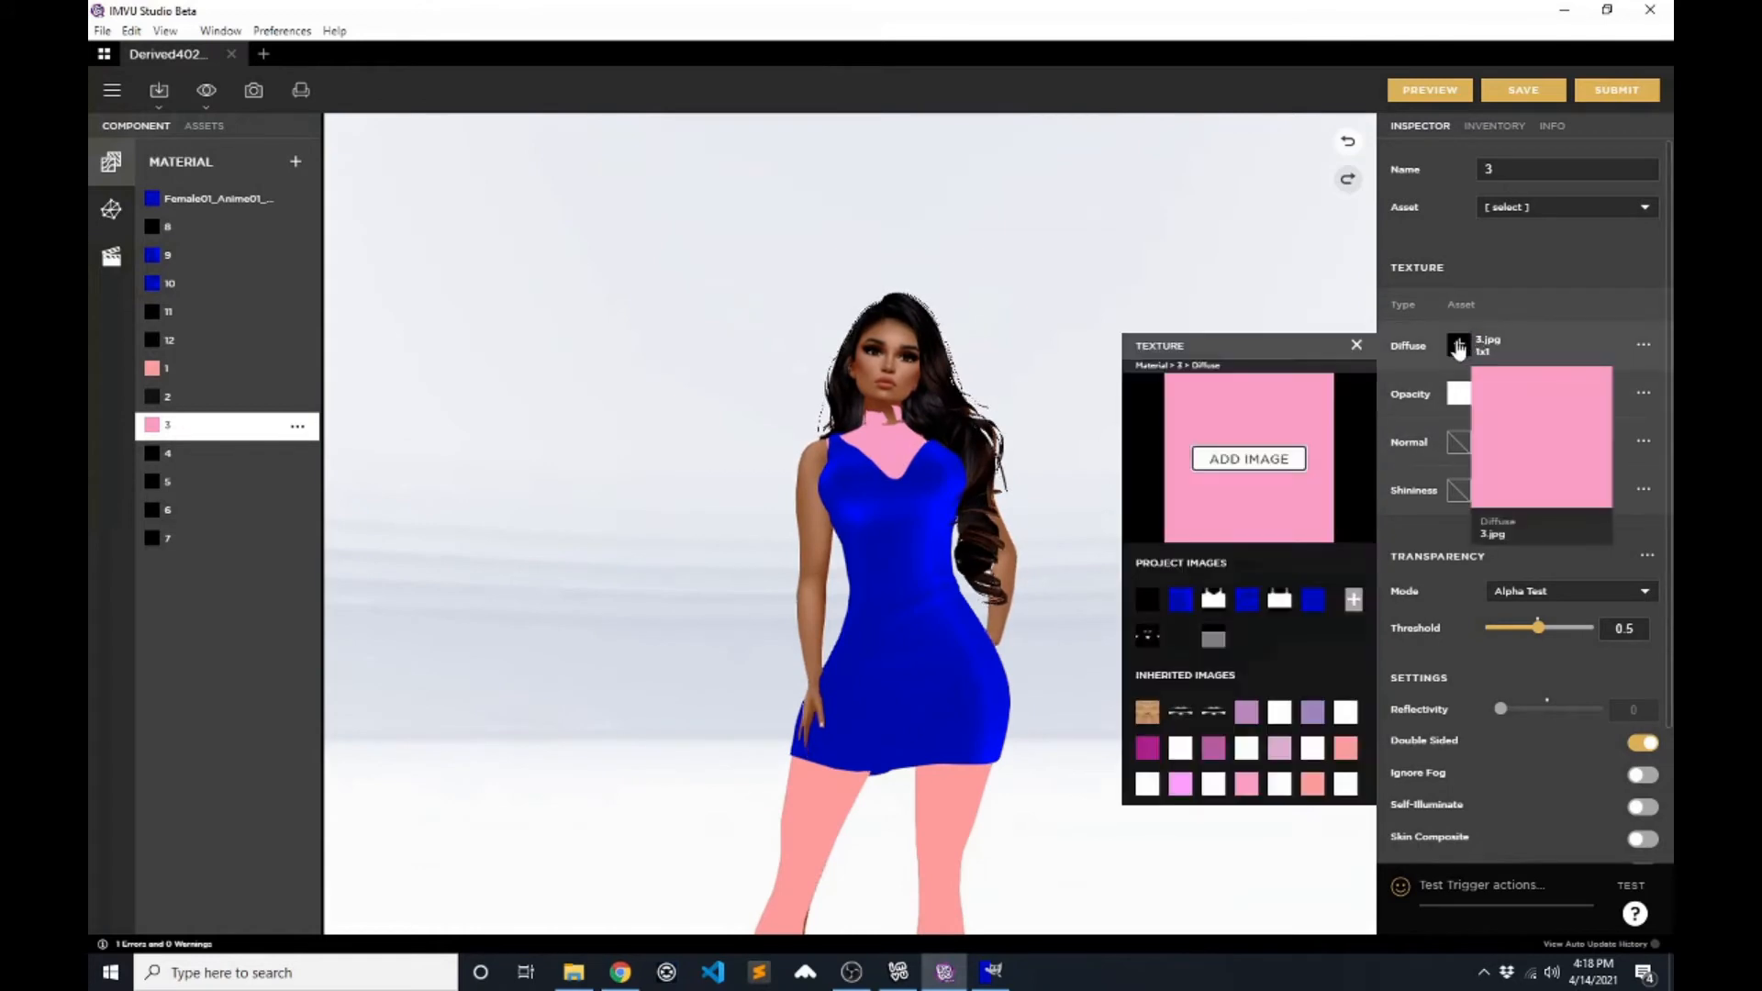
pyautogui.click(1147, 599)
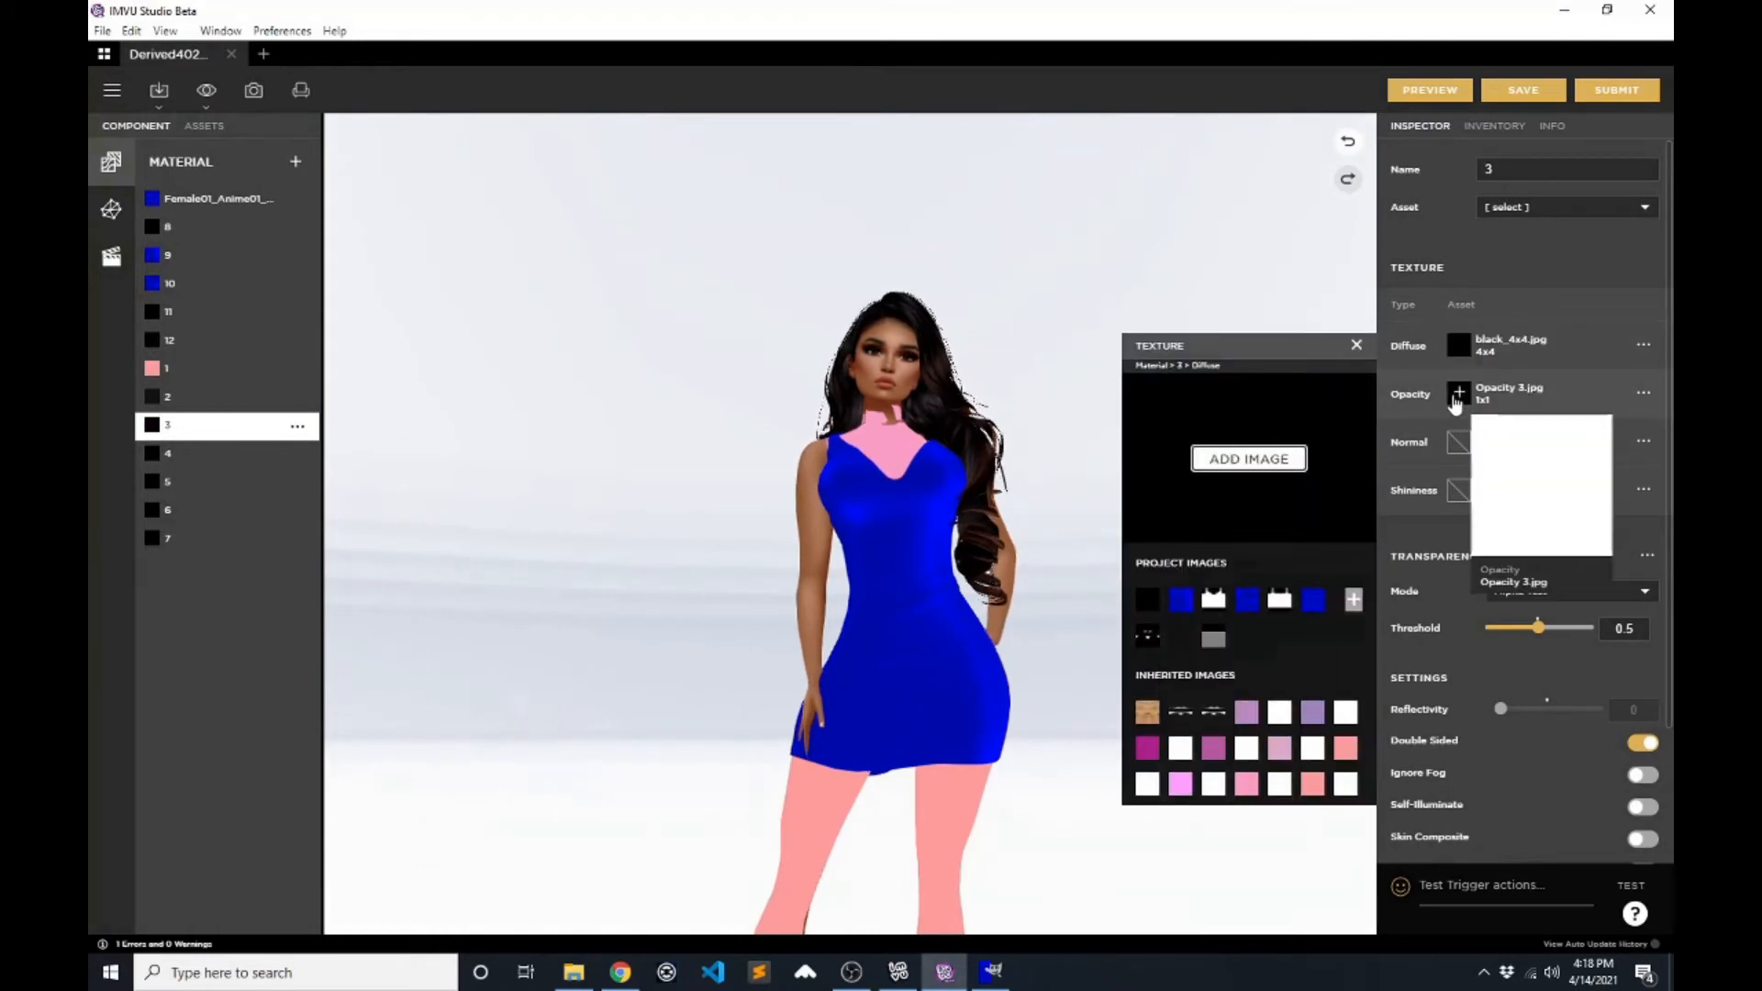
pyautogui.click(1456, 397)
pyautogui.click(1146, 646)
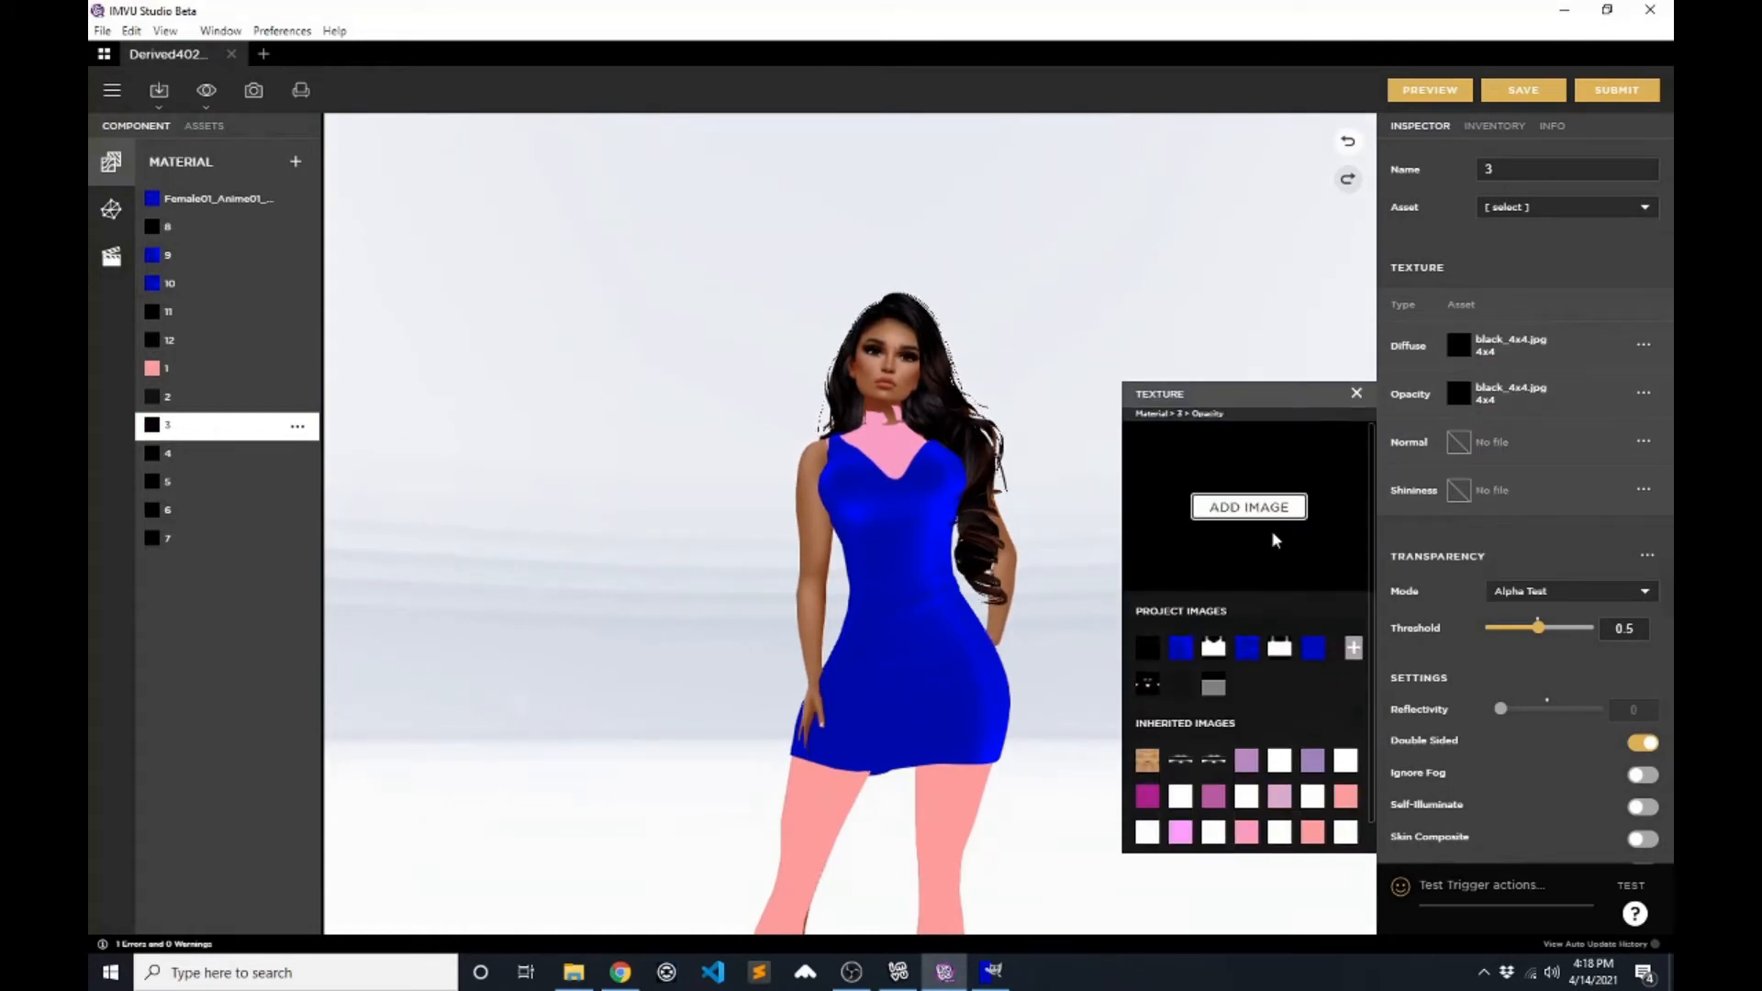
pyautogui.click(1430, 95)
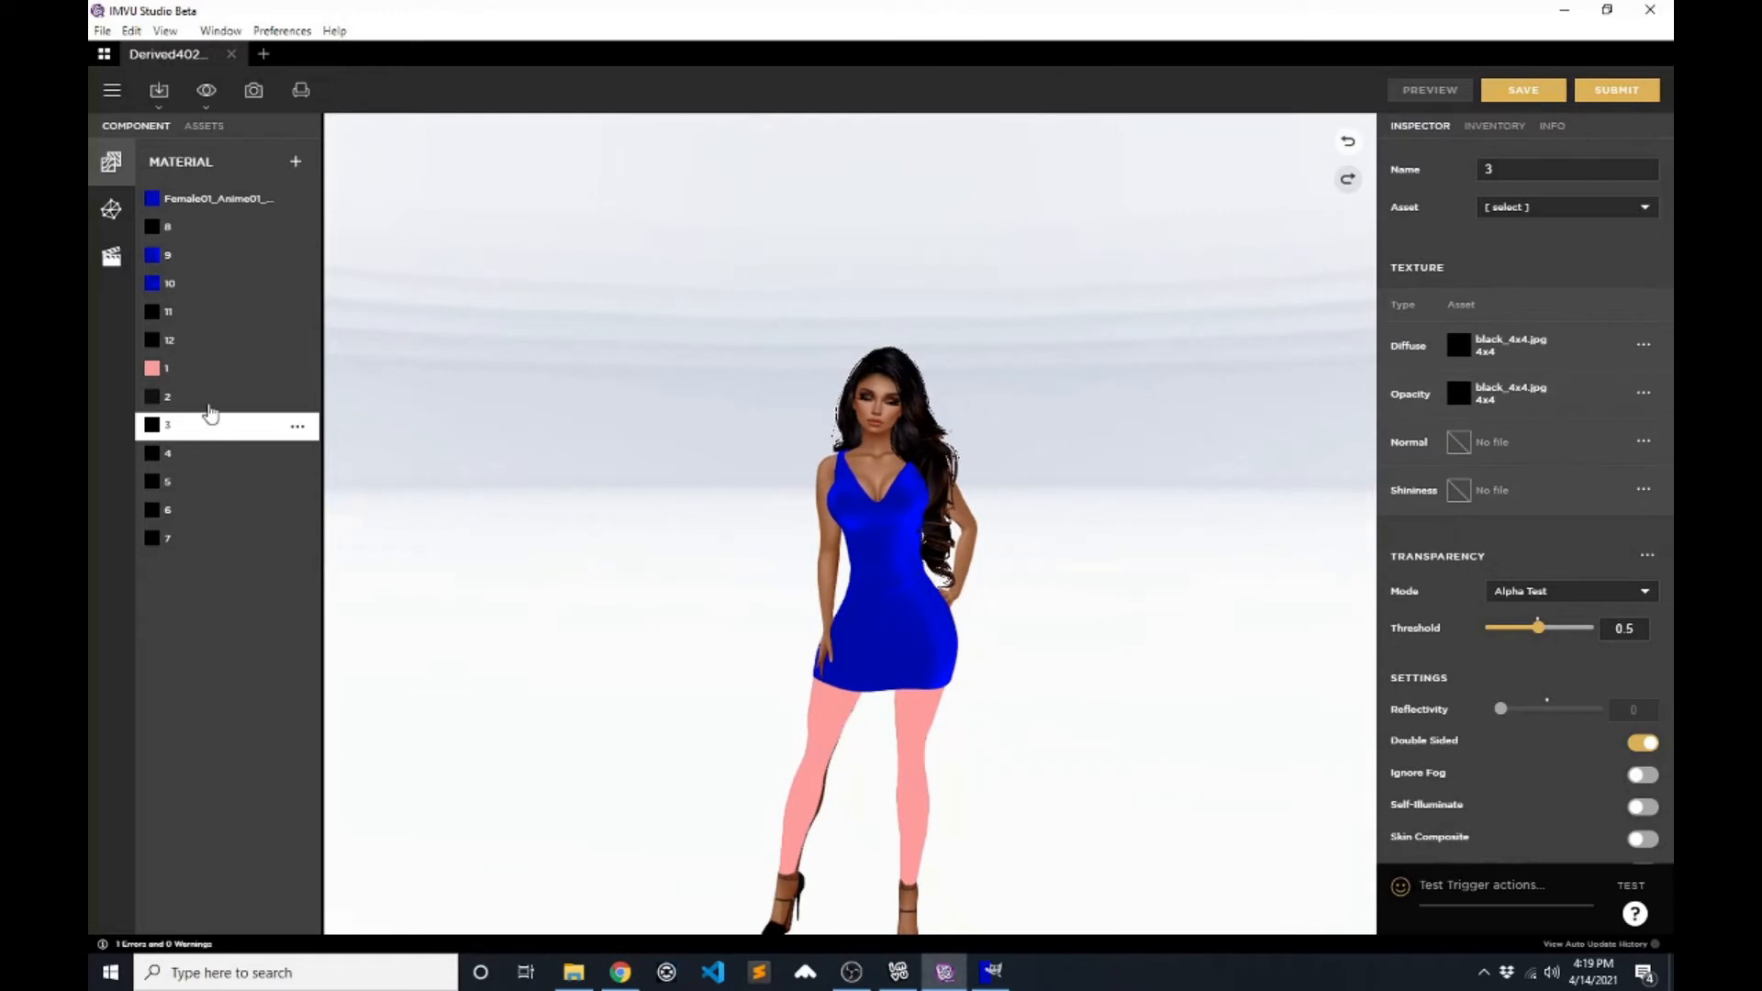
# - Load 40206022_36-tights-front.jpg from the Short Dress folder as material 1's diffuse texture
pyautogui.click(218, 372)
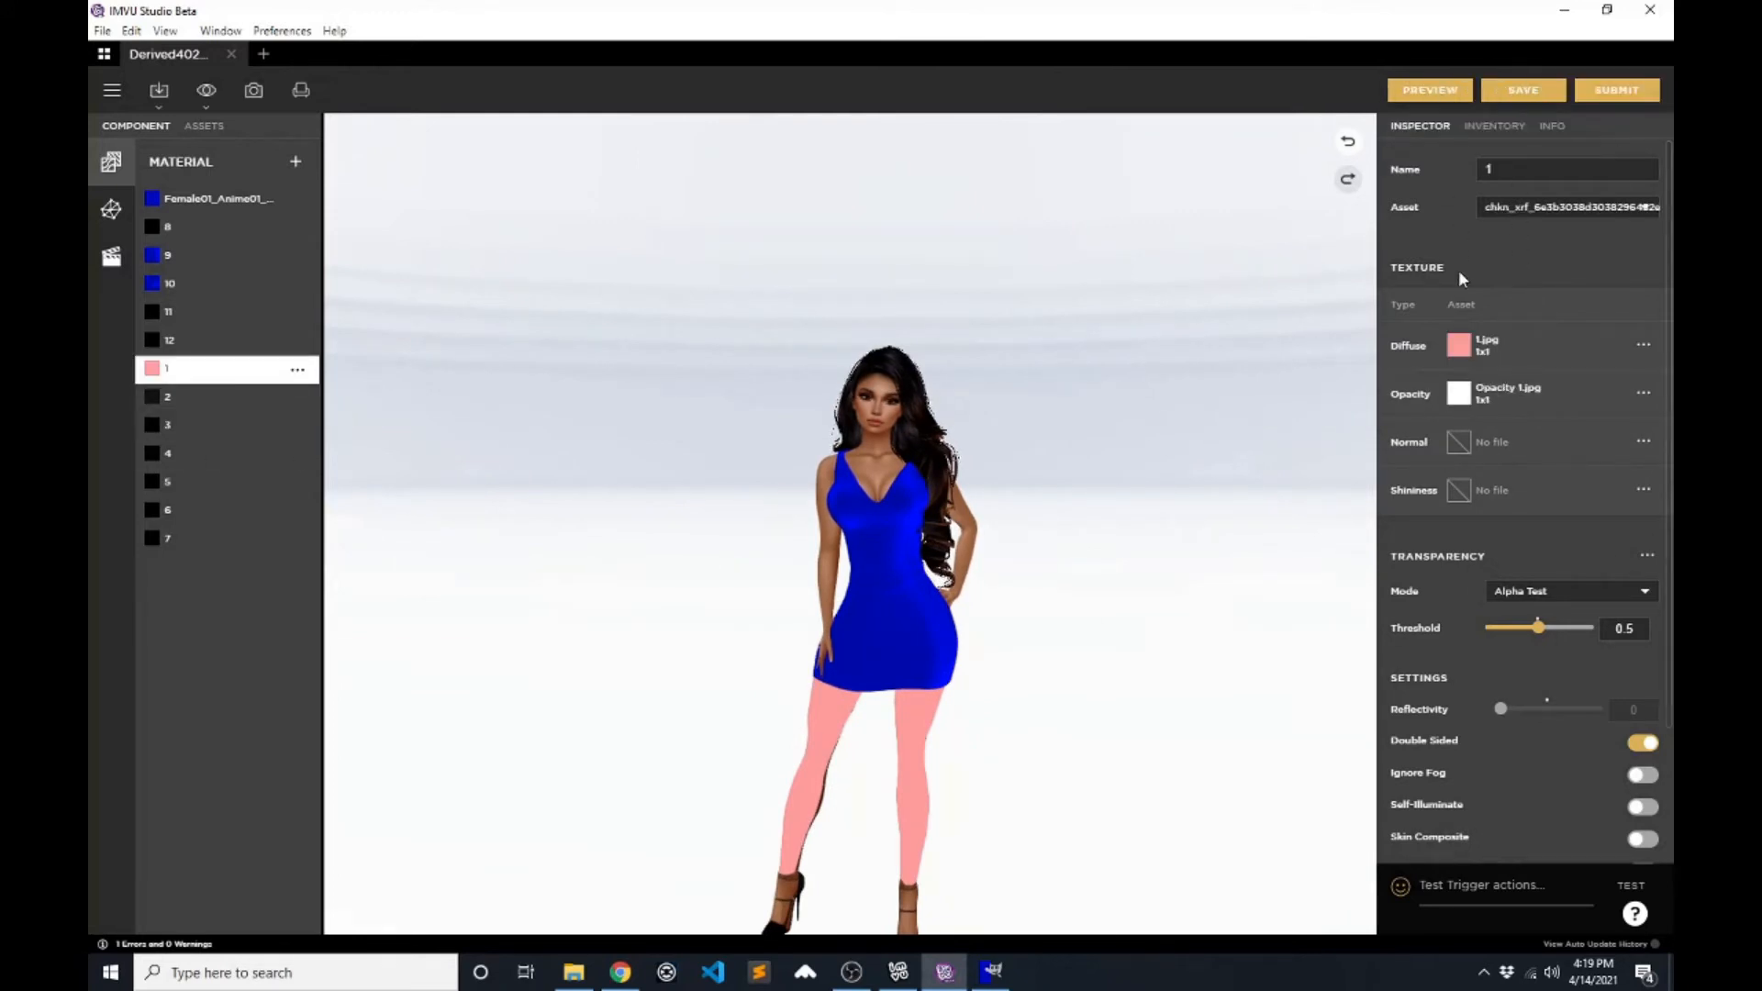
pyautogui.click(1453, 349)
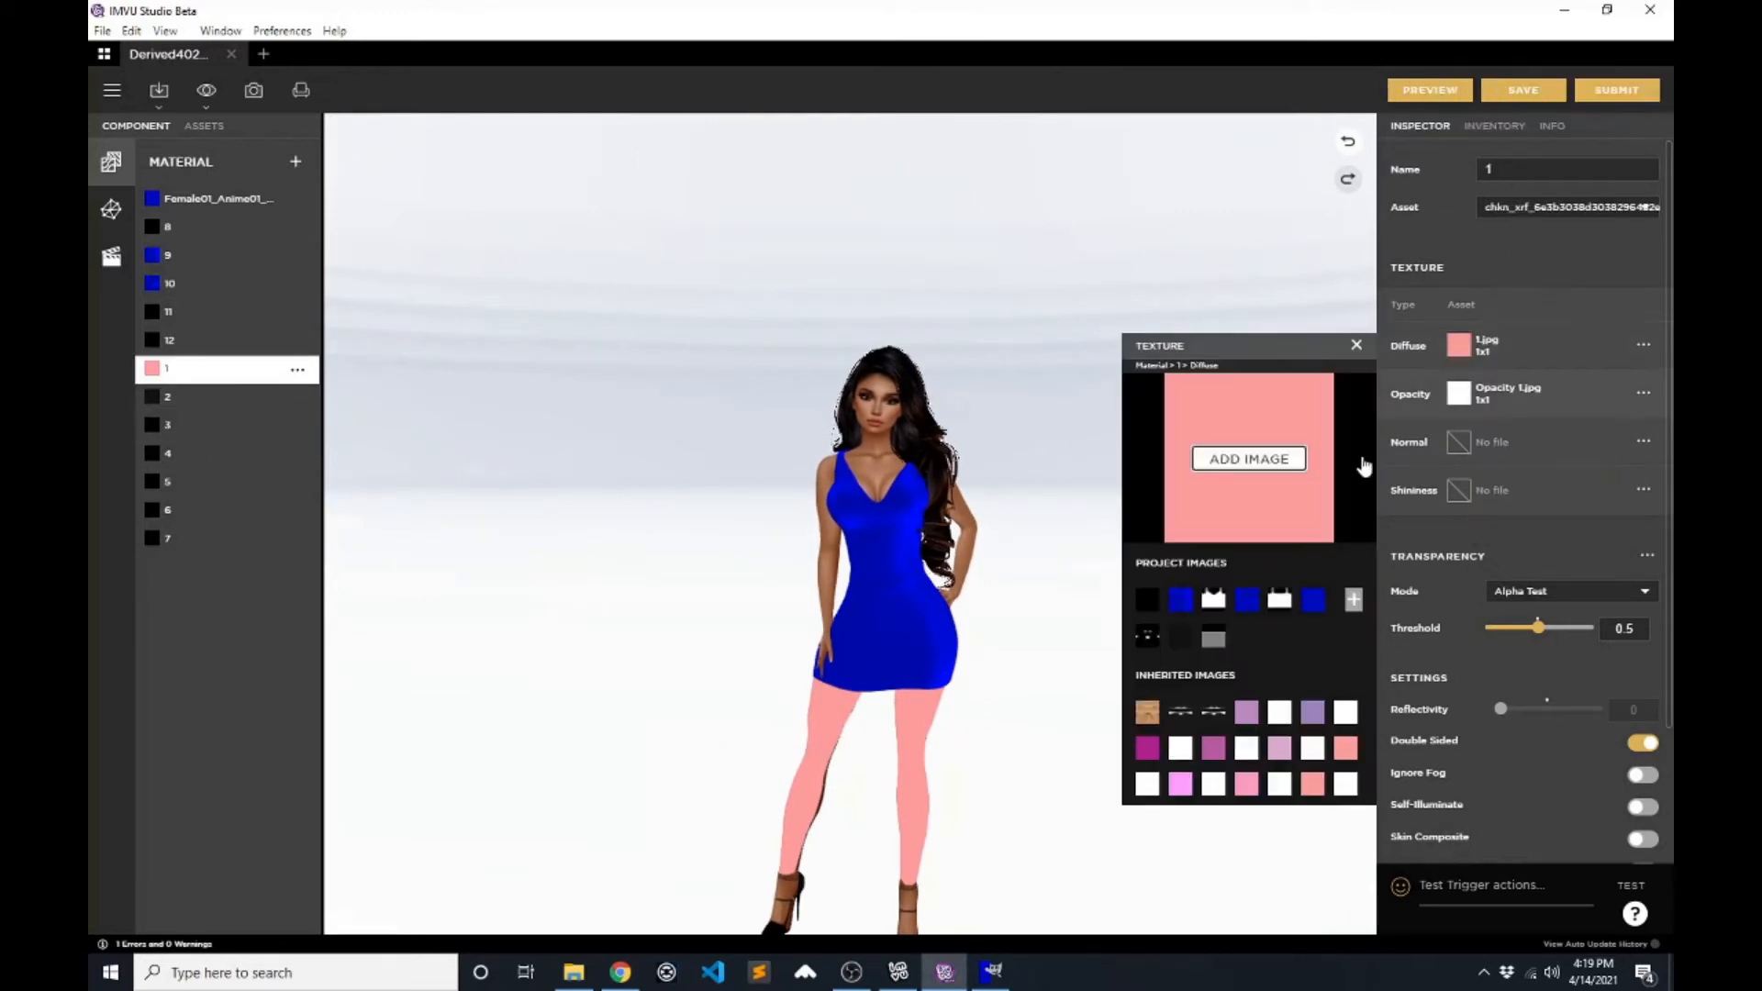
pyautogui.click(1257, 460)
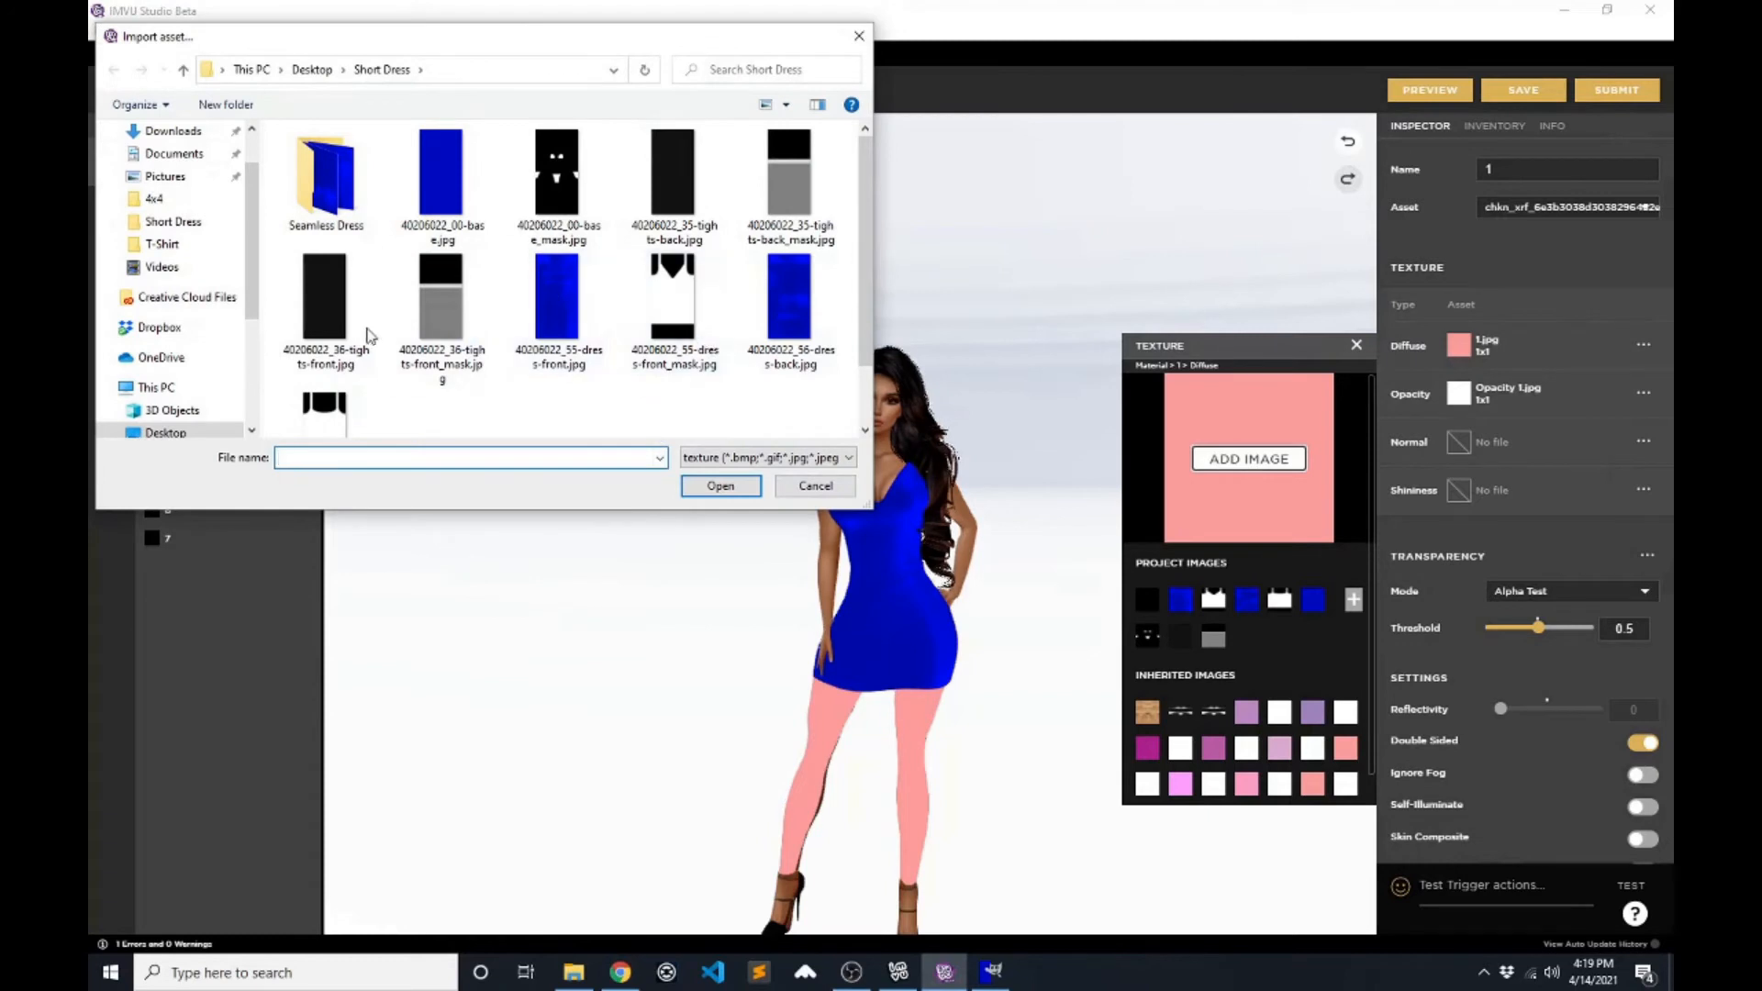
pyautogui.click(337, 324)
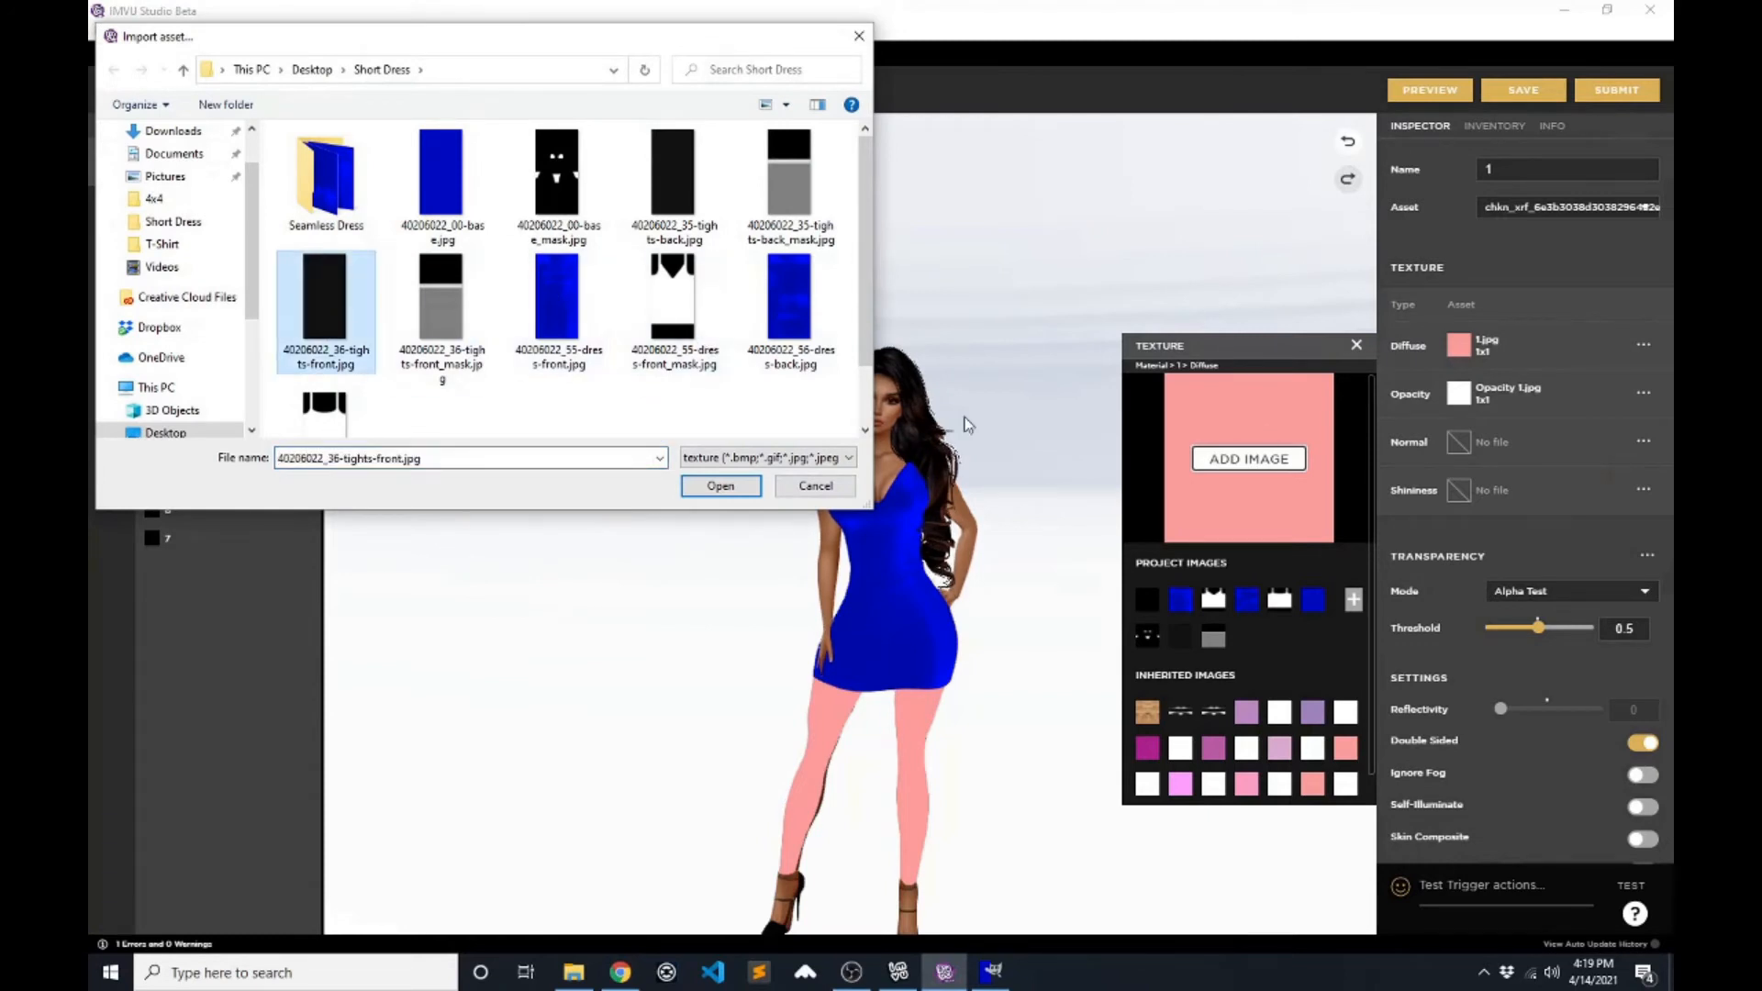
pyautogui.click(720, 486)
# - Load 40206022_36-tights-front_mask.jpg as material 1's opacity texture and preview the avatar
pyautogui.click(1458, 393)
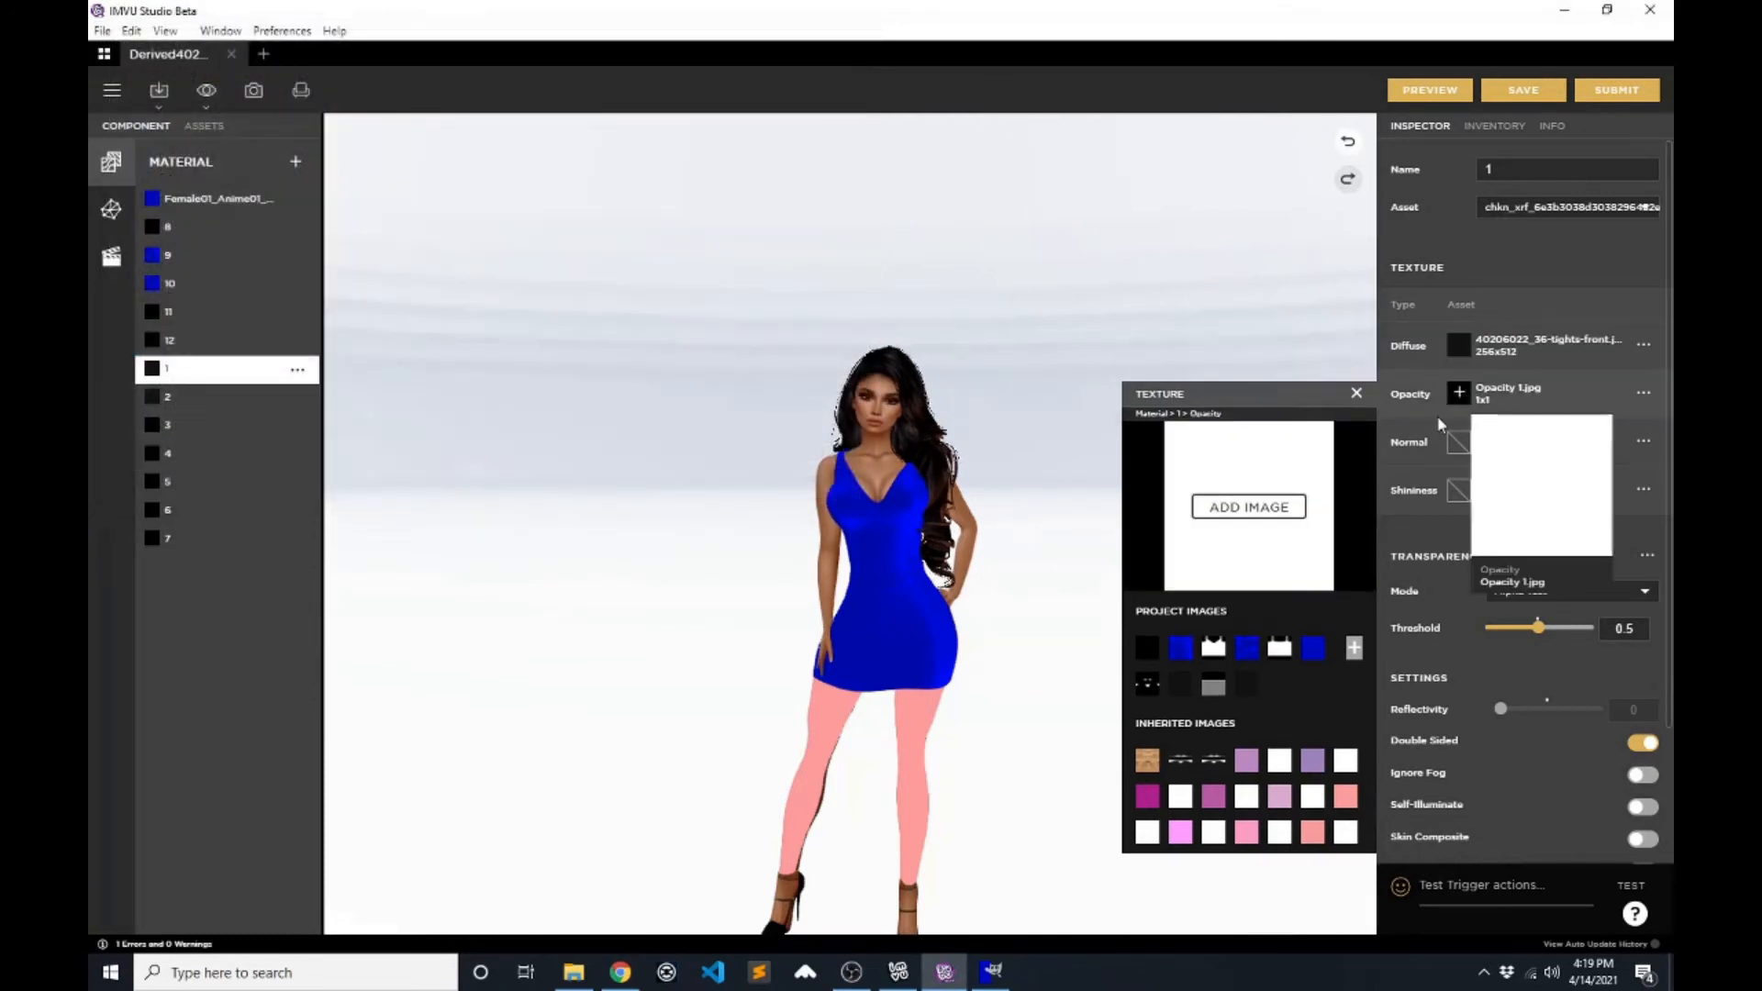
pyautogui.click(1265, 508)
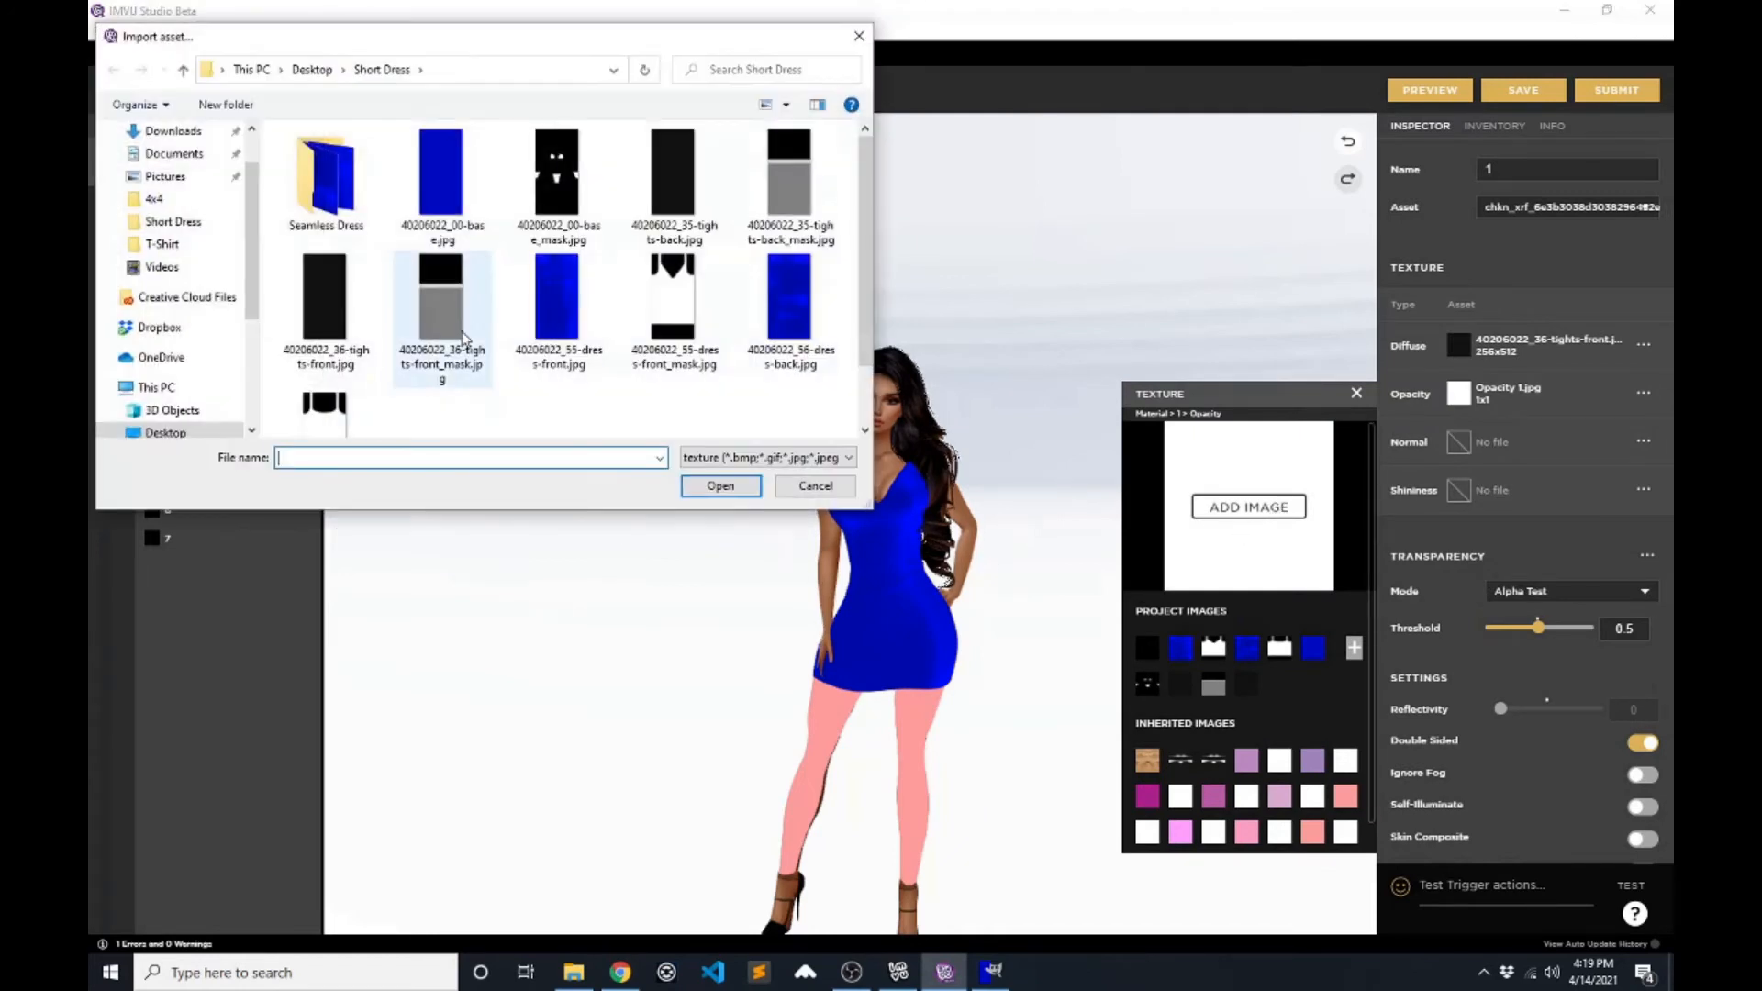
pyautogui.click(452, 306)
pyautogui.click(719, 486)
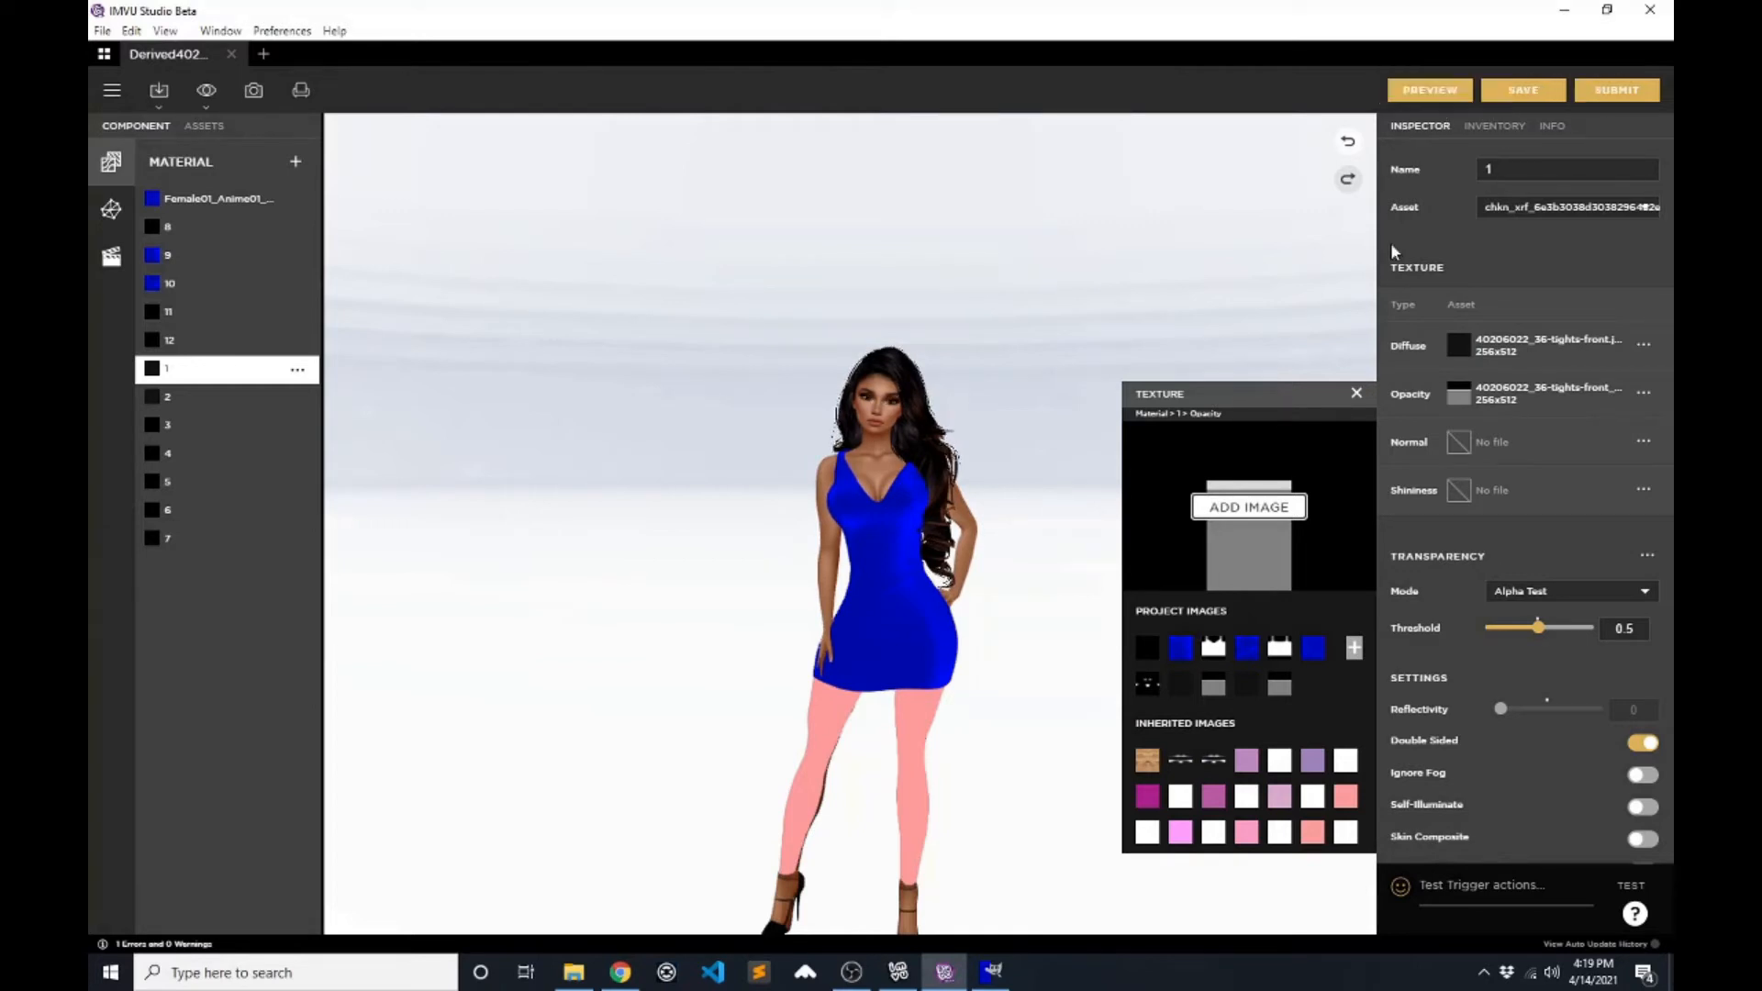
pyautogui.click(1428, 91)
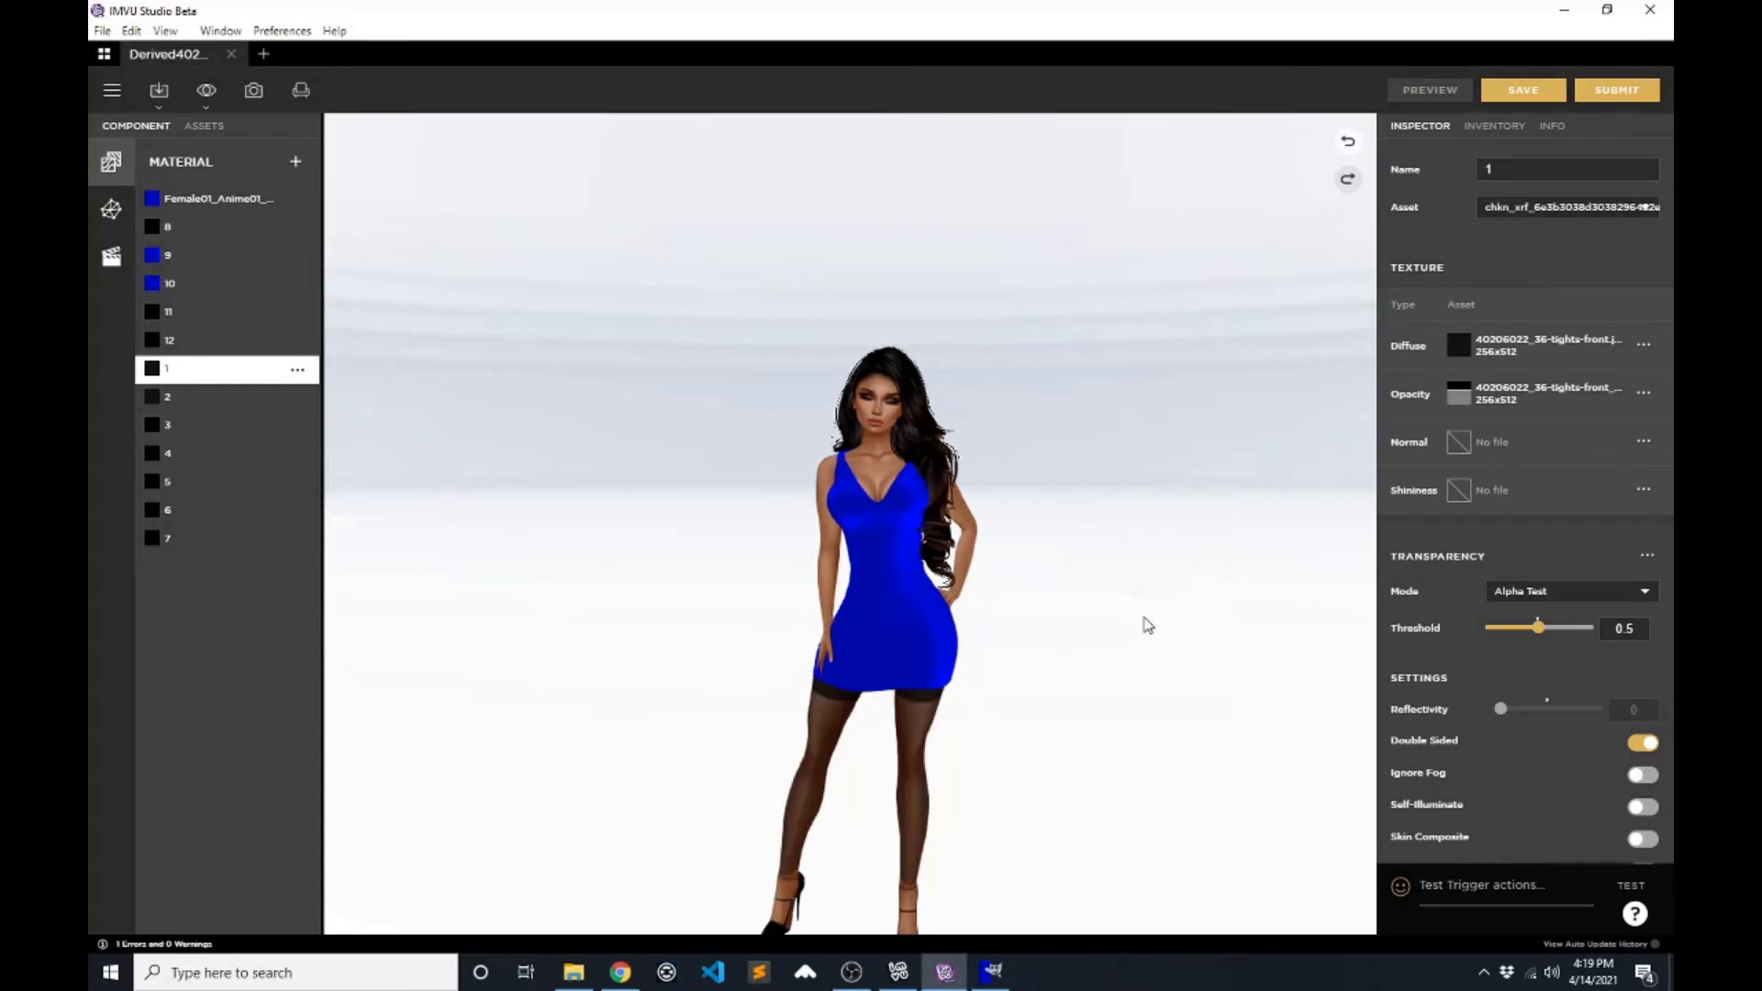
# - Inspect the tights on the avatar and set material 1's transparency mode to Composite Blend
pyautogui.scroll(-3, 1137, 661)
pyautogui.moveTo(1137, 661); pyautogui.dragTo(1164, 477, button='right')
pyautogui.scroll(4, 1159, 550)
pyautogui.moveTo(1164, 477); pyautogui.dragTo(1191, 523)
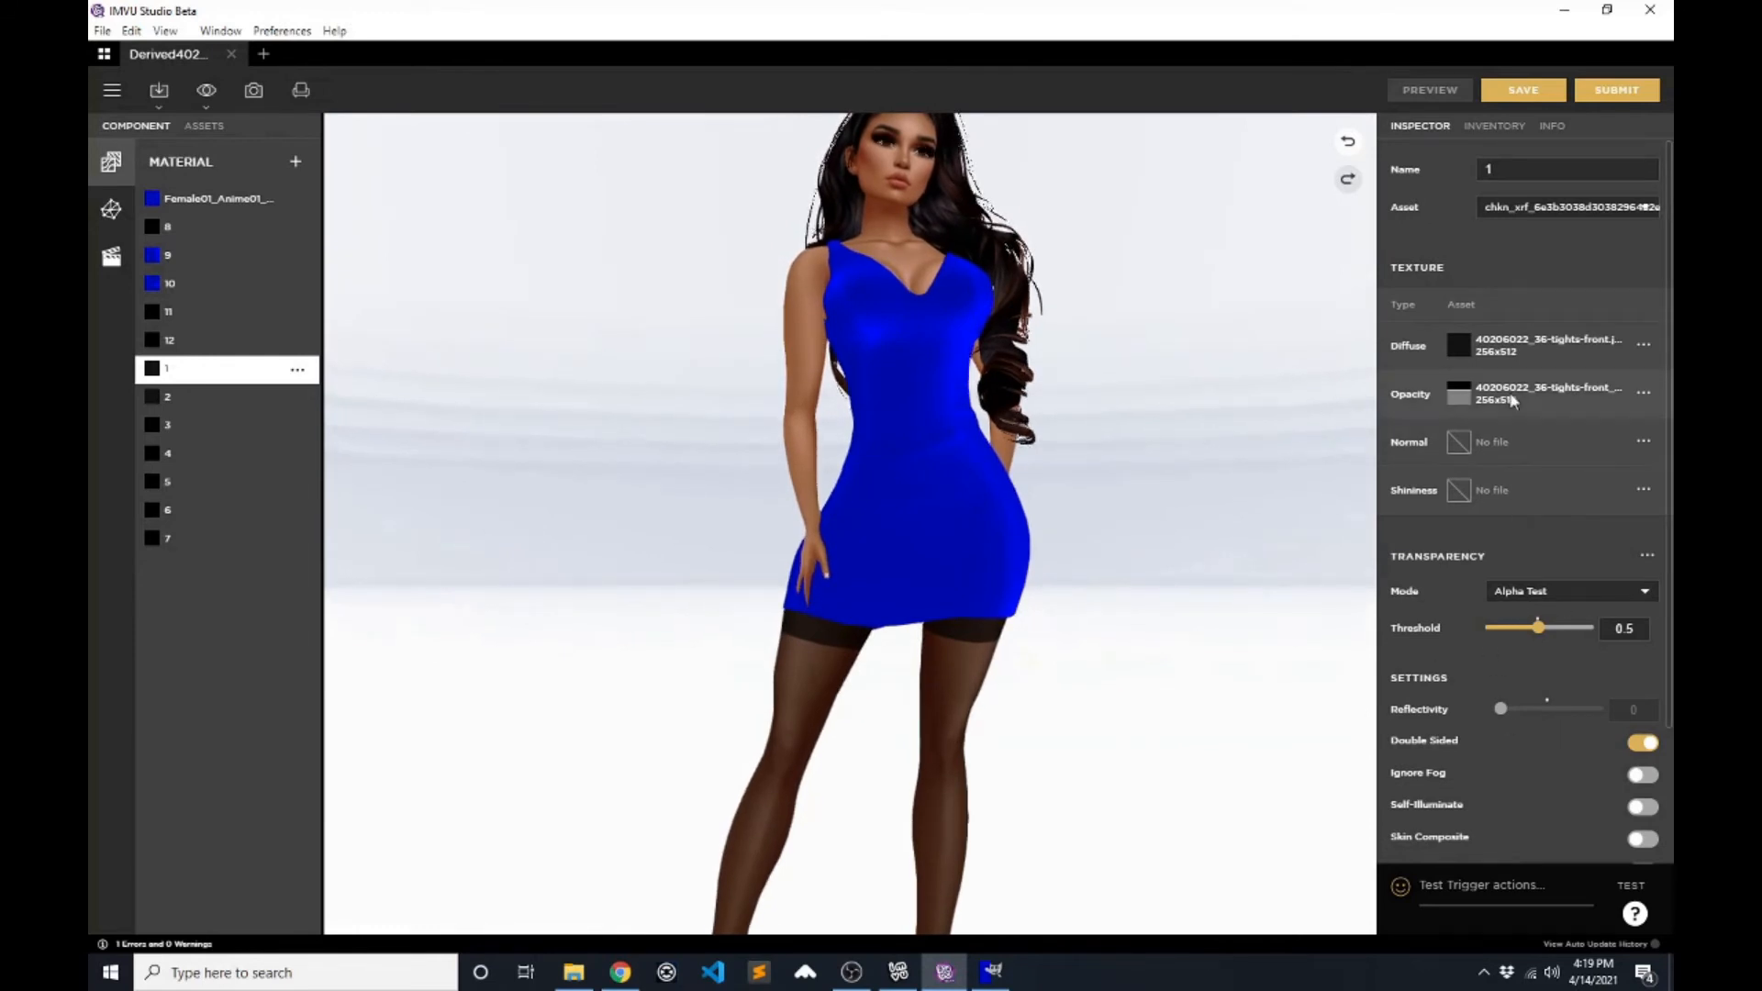
pyautogui.click(1548, 593)
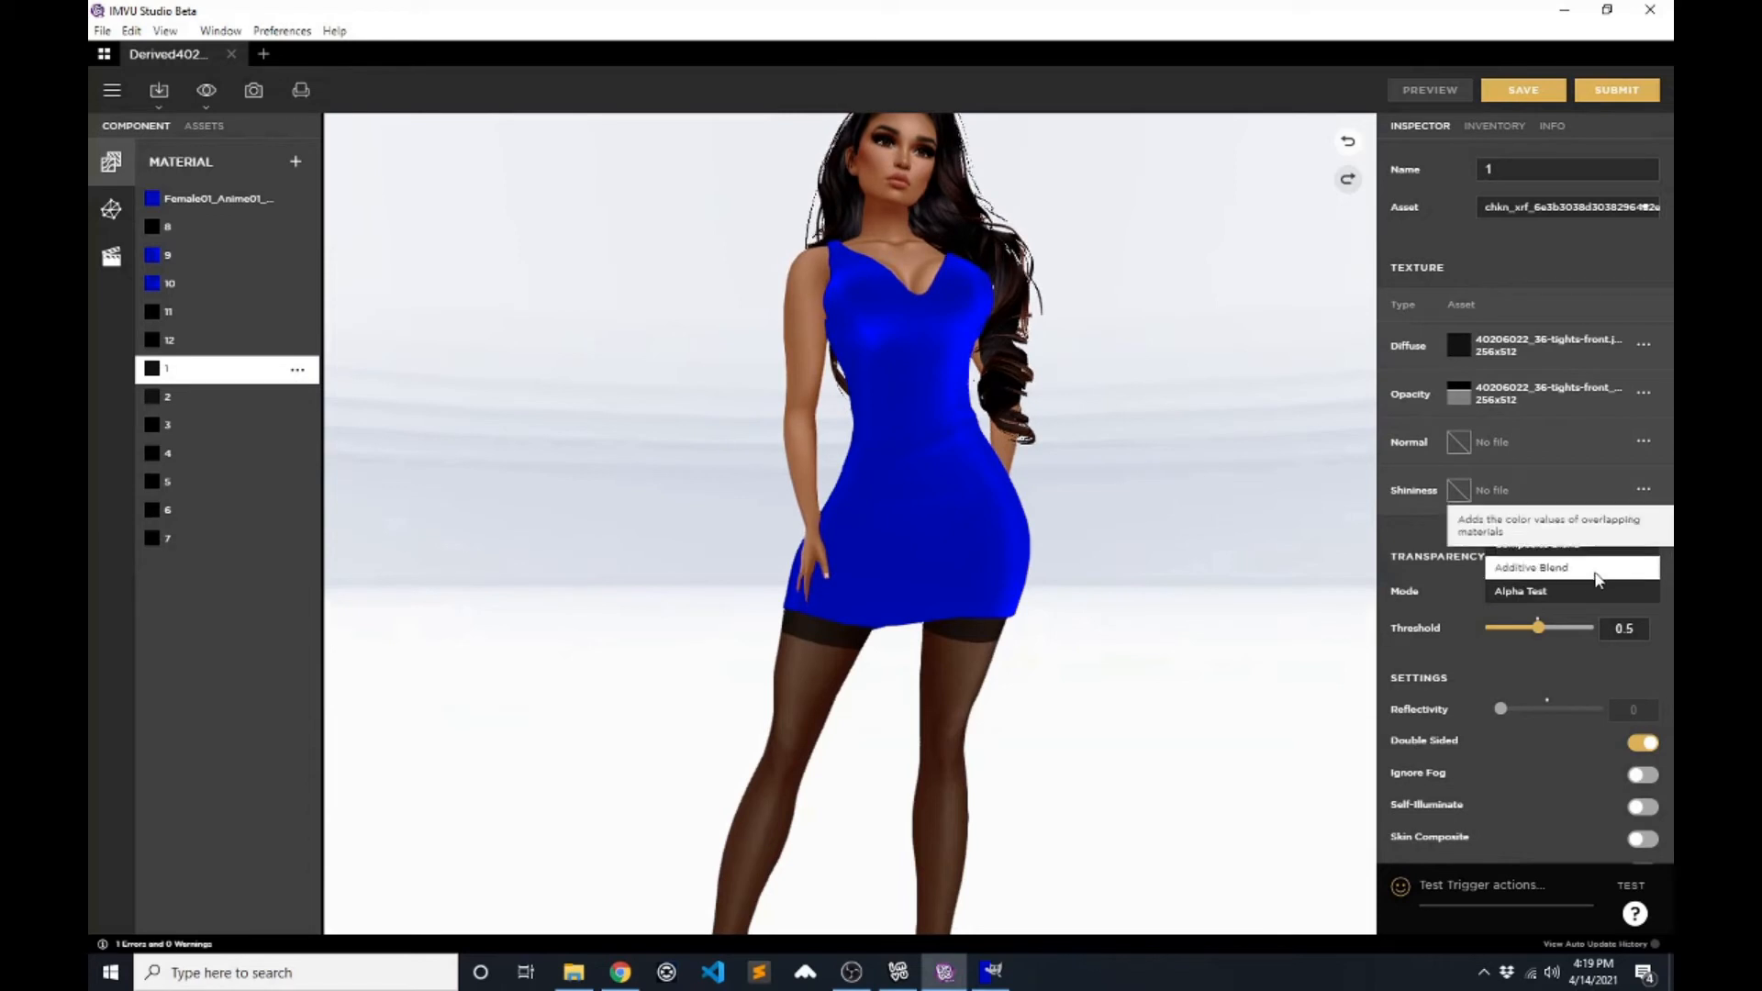
pyautogui.click(1615, 557)
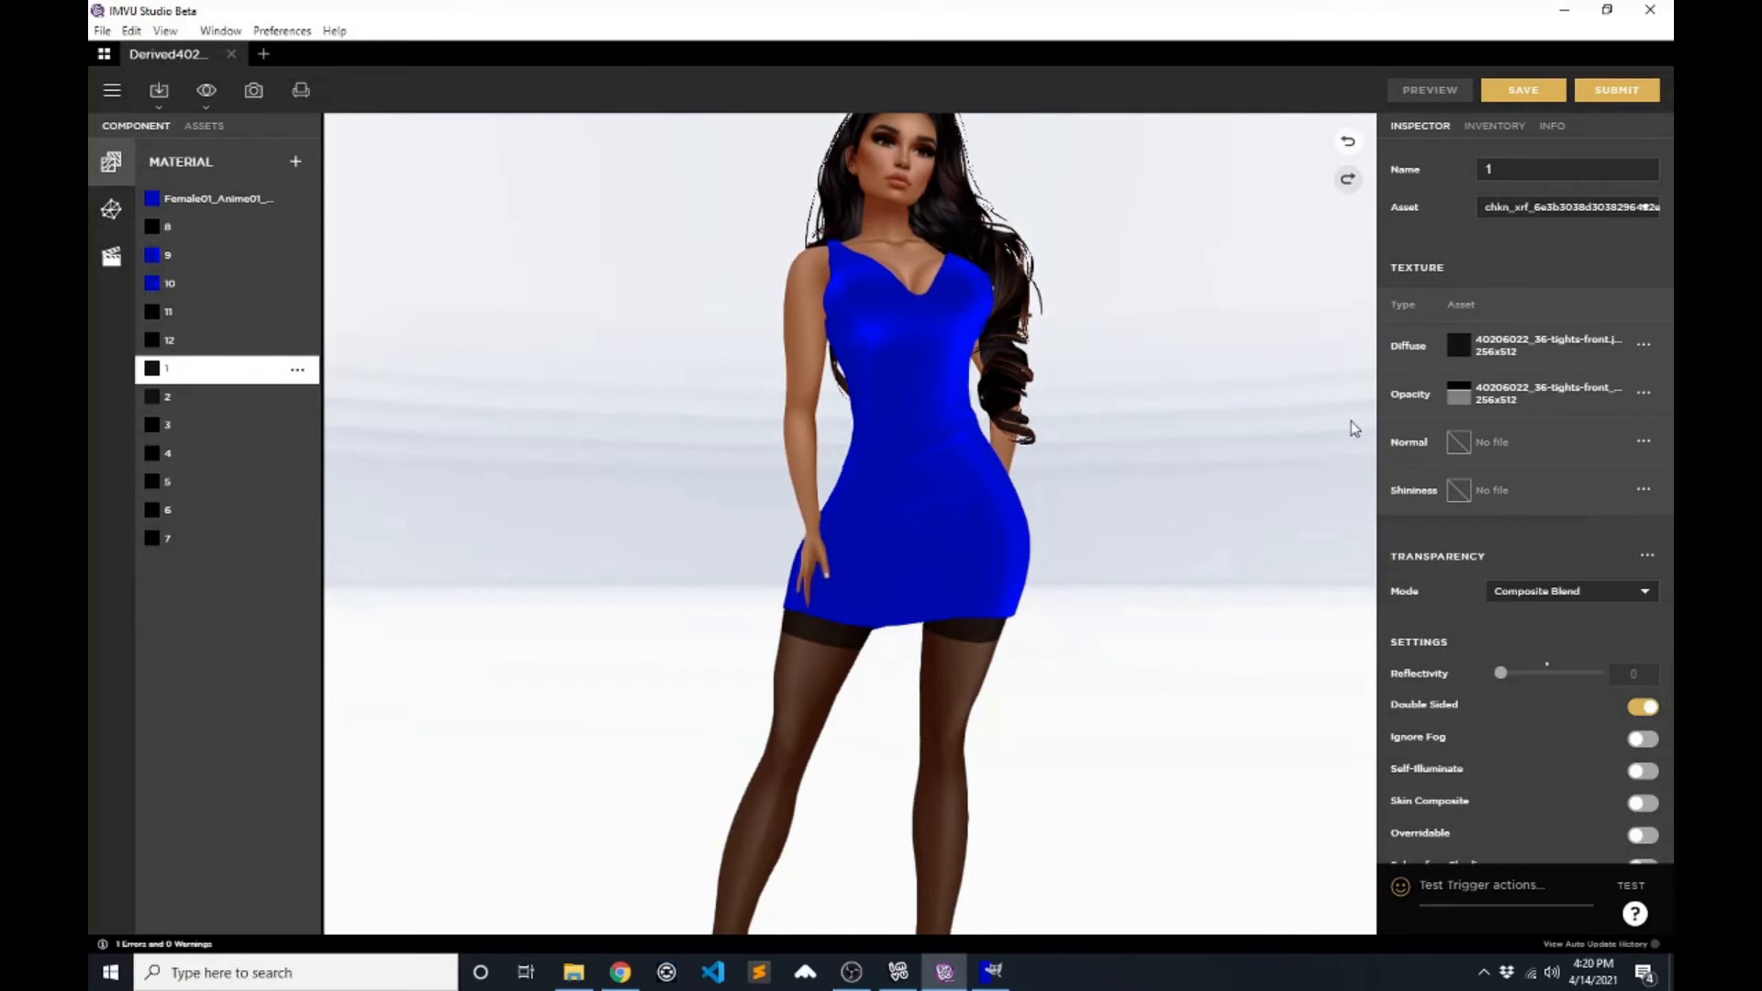
# - Set material 2's transparency mode to Composite Blend and check the tights on the previewed avatar
pyautogui.click(213, 346)
pyautogui.click(213, 396)
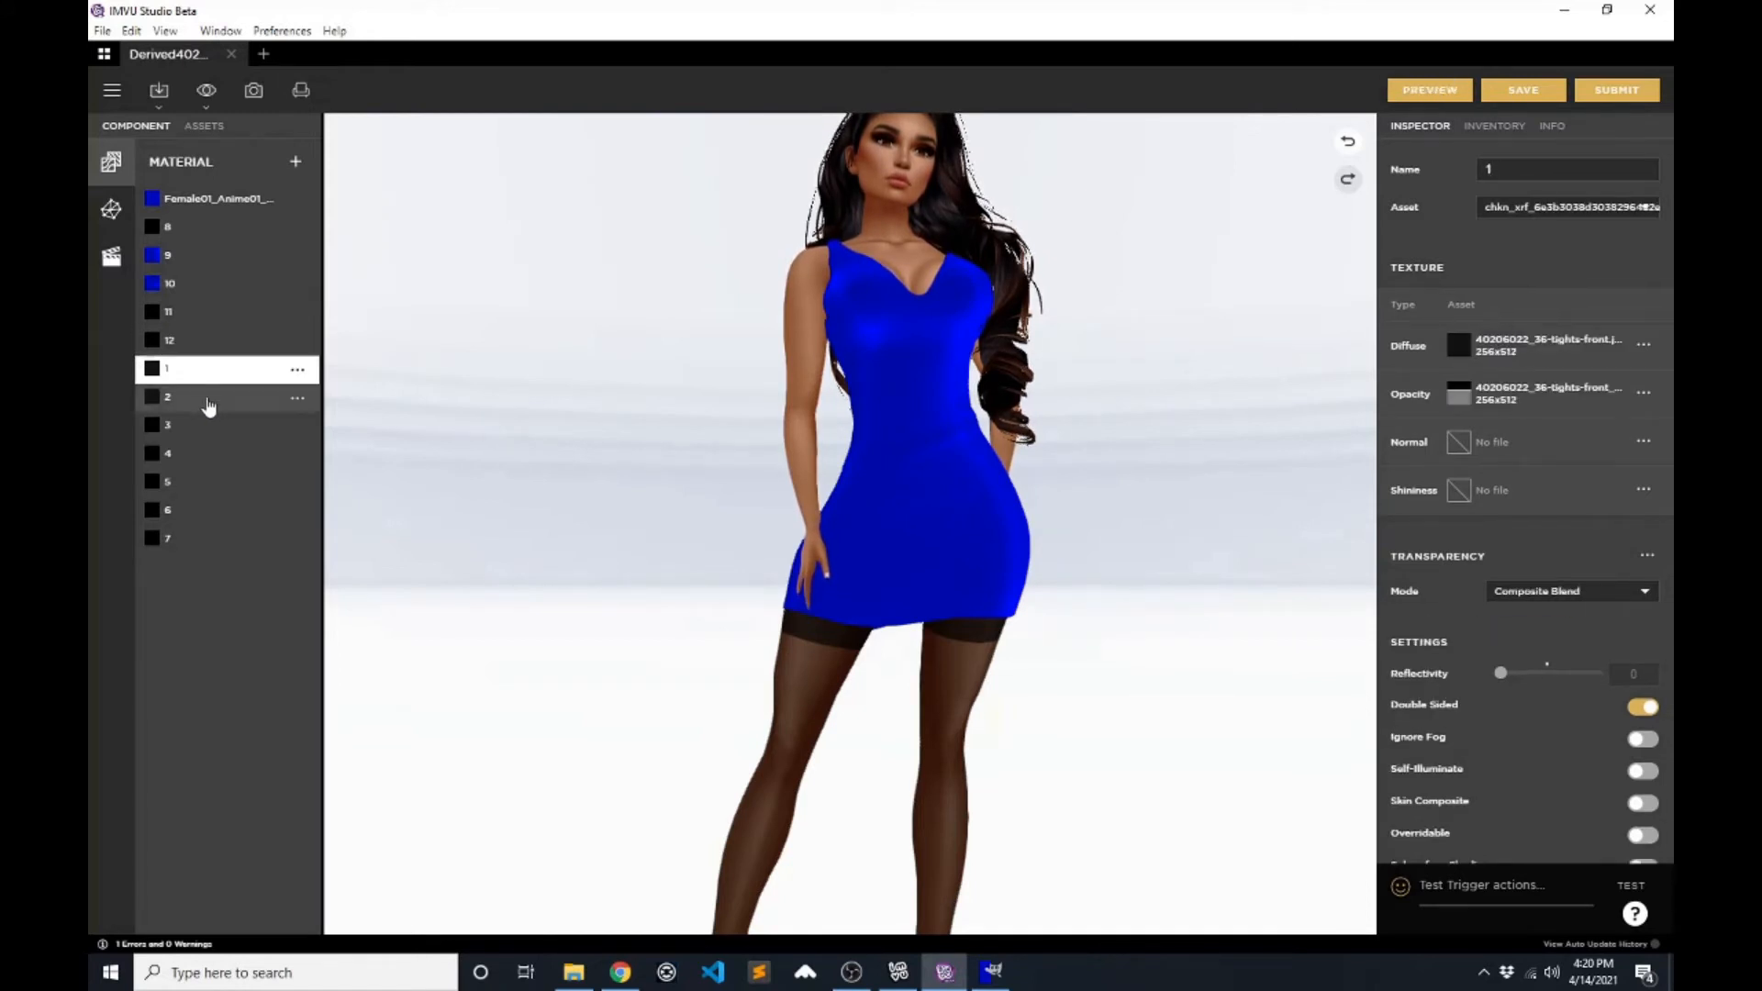
pyautogui.click(1580, 590)
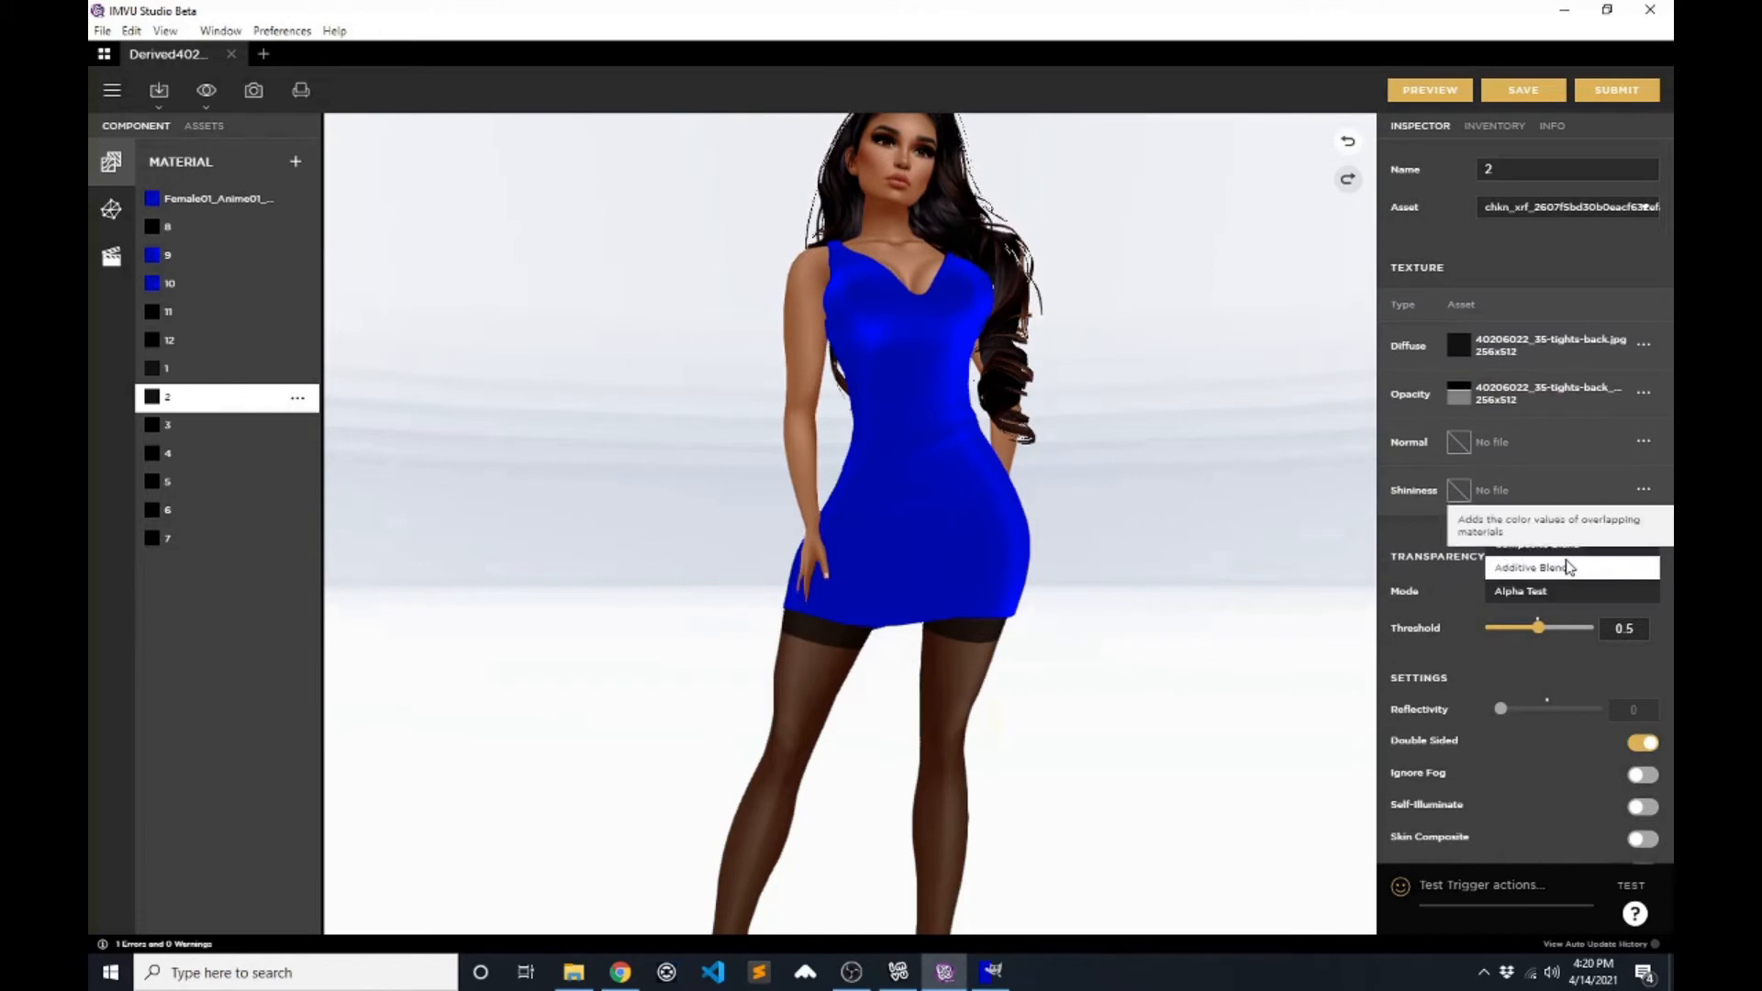
pyautogui.click(1580, 548)
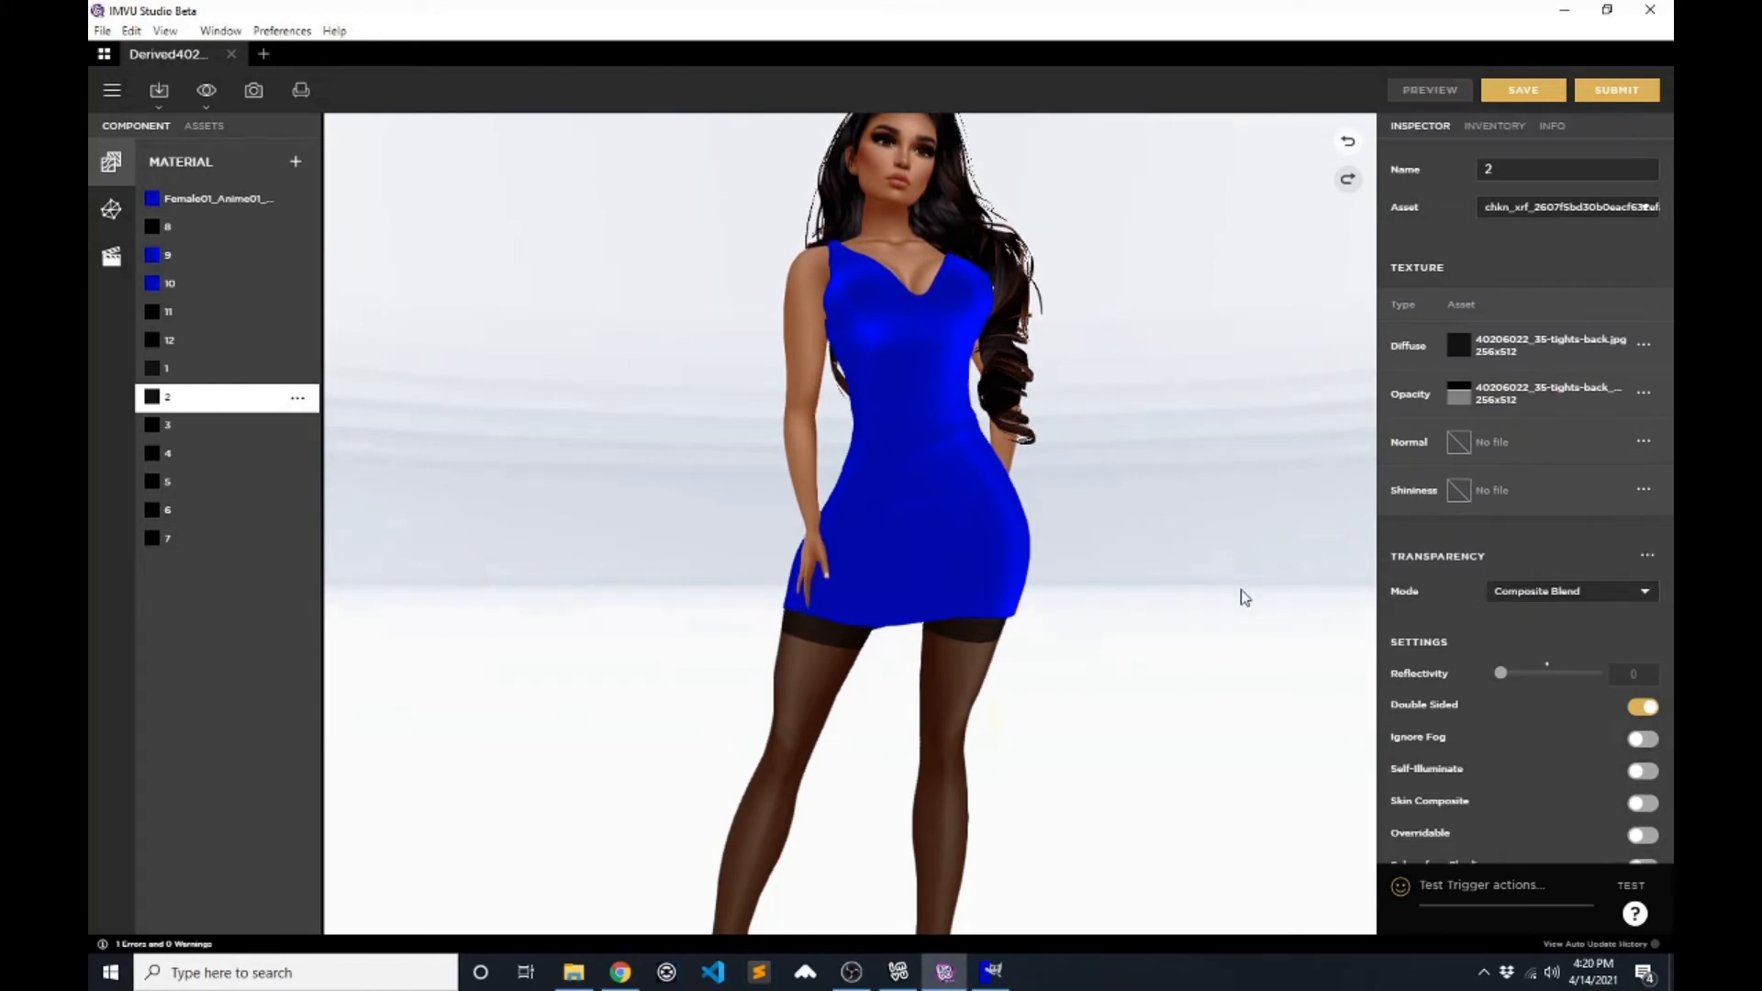
pyautogui.scroll(-4, 1148, 701)
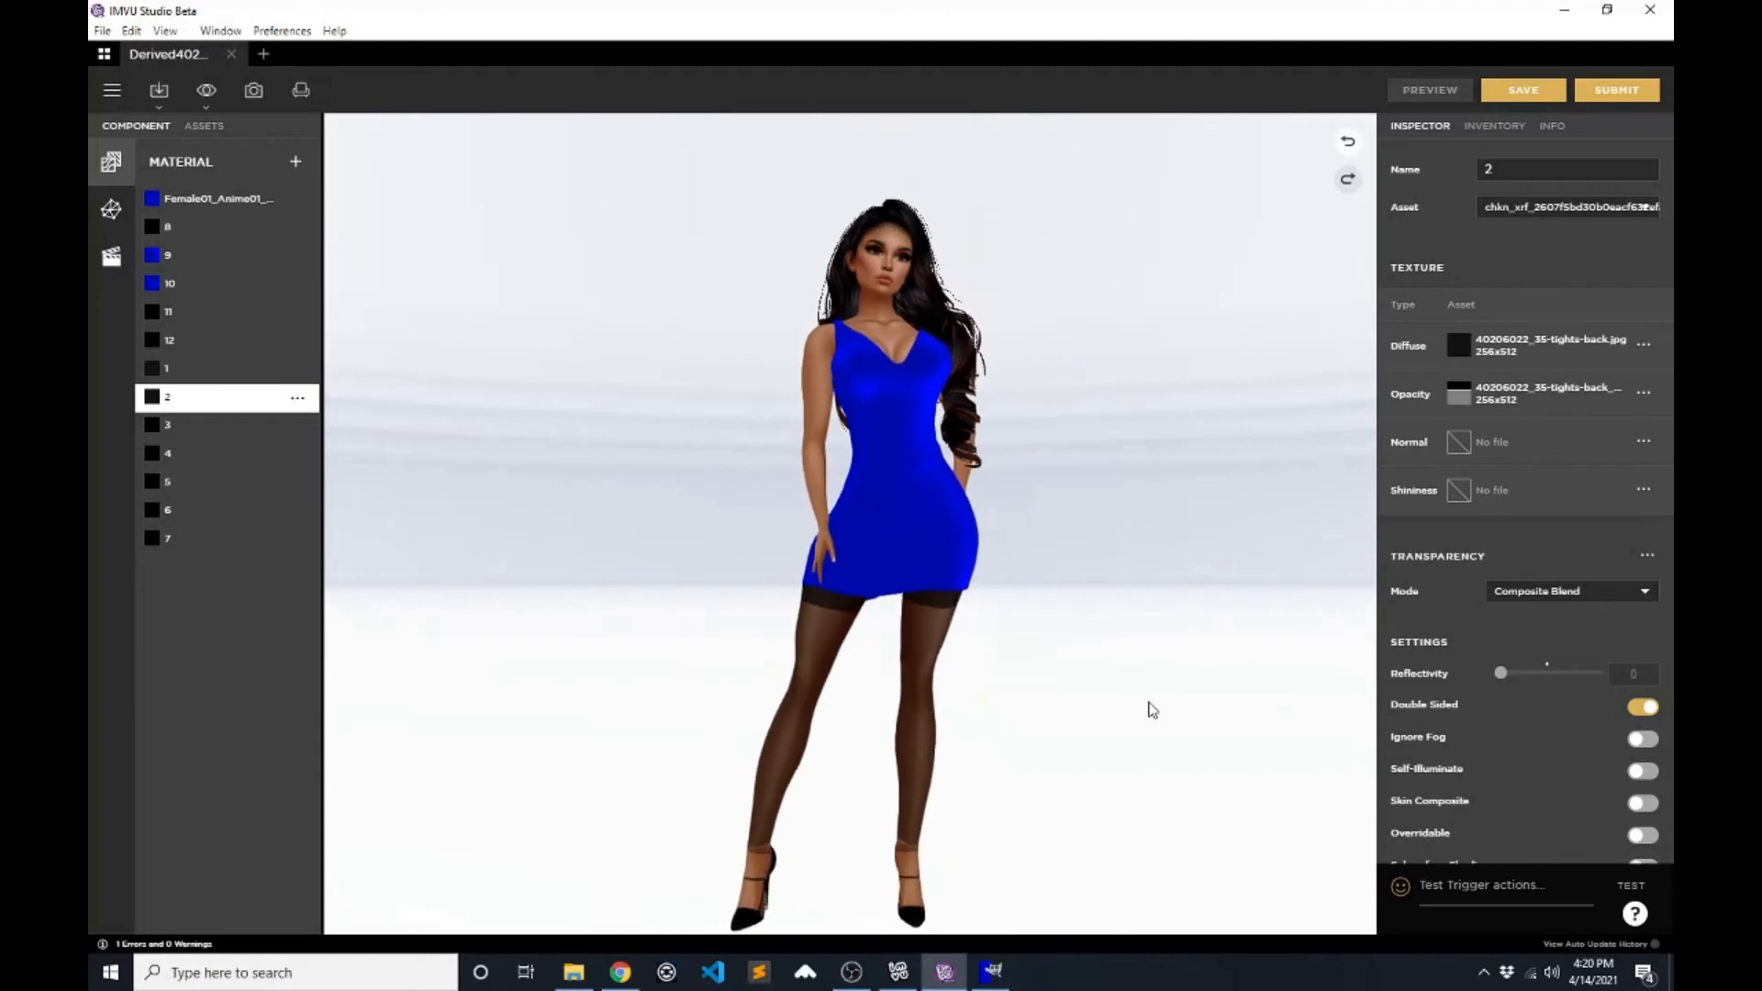
pyautogui.moveTo(1122, 698)
pyautogui.mouseDown()
pyautogui.moveTo(1000, 675)
pyautogui.moveTo(1081, 724)
pyautogui.moveTo(1145, 712)
pyautogui.moveTo(1103, 753)
pyautogui.moveTo(1018, 716)
pyautogui.moveTo(744, 688)
pyautogui.moveTo(1125, 735)
pyautogui.moveTo(809, 680)
pyautogui.moveTo(1113, 727)
pyautogui.moveTo(1065, 715)
pyautogui.mouseUp()
pyautogui.scroll(5, 1065, 708)
pyautogui.scroll(-2, 1062, 708)
pyautogui.moveTo(1050, 709)
pyautogui.mouseDown(button='right')
pyautogui.moveTo(1034, 770)
pyautogui.moveTo(1033, 701)
pyautogui.mouseUp(button='right')
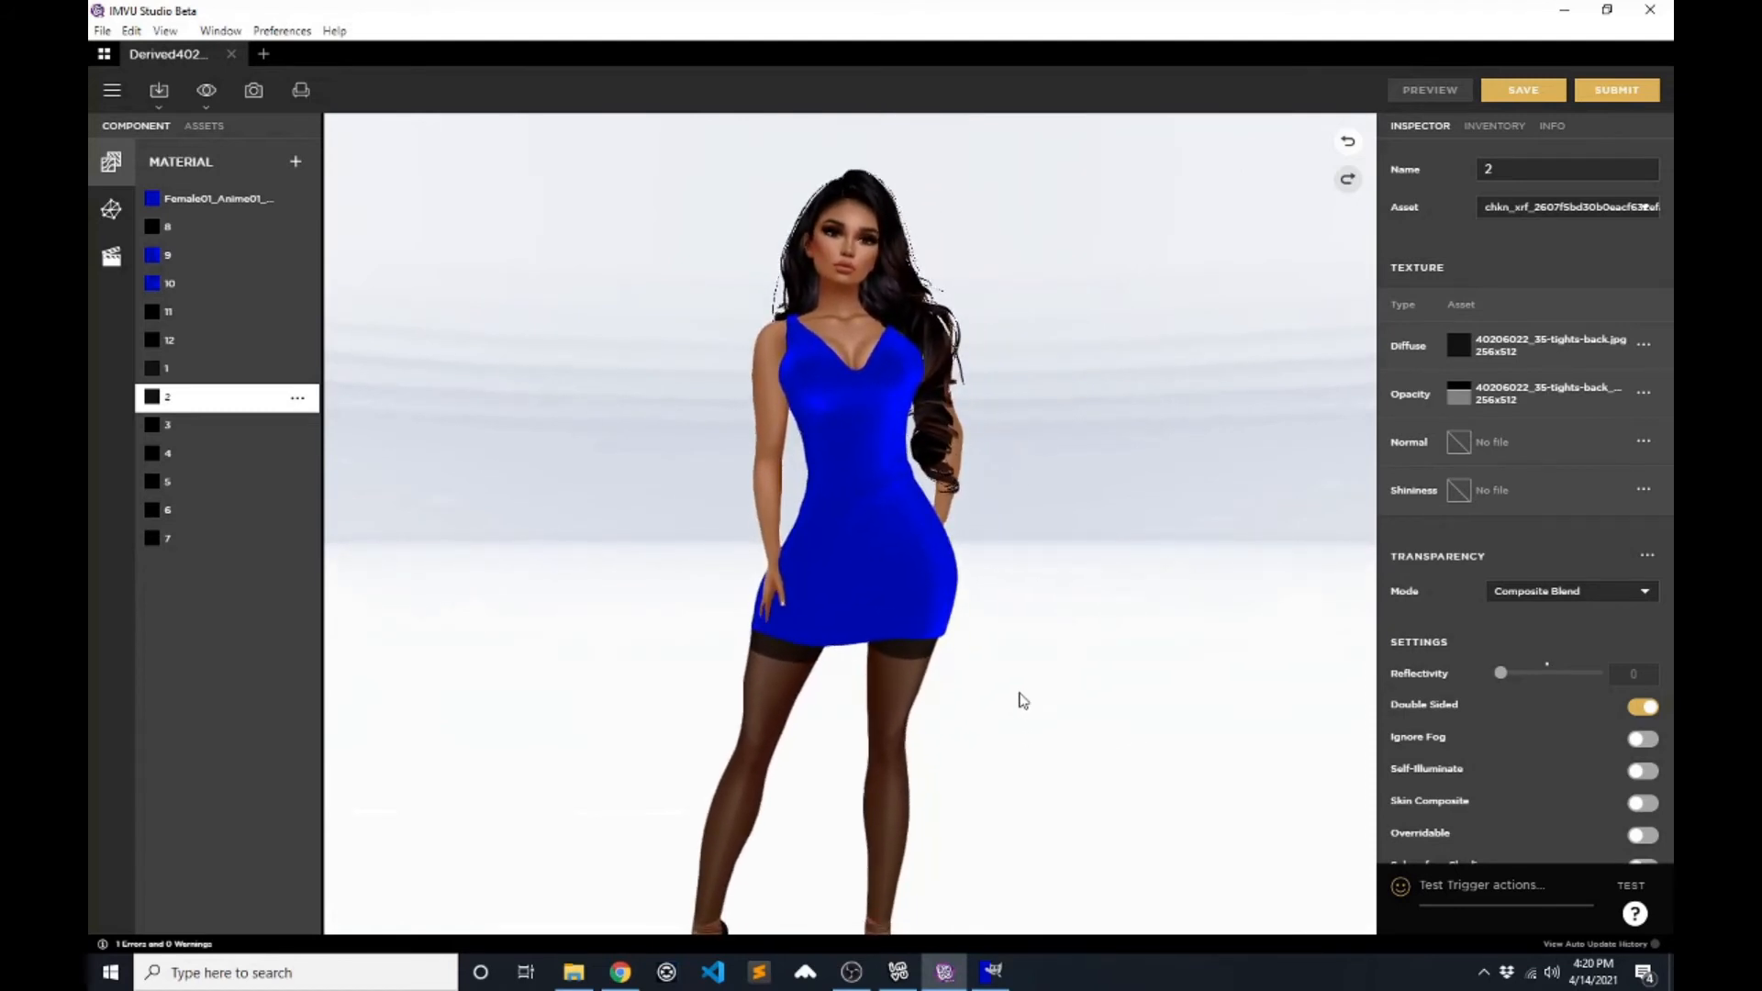
pyautogui.scroll(-2, 1010, 719)
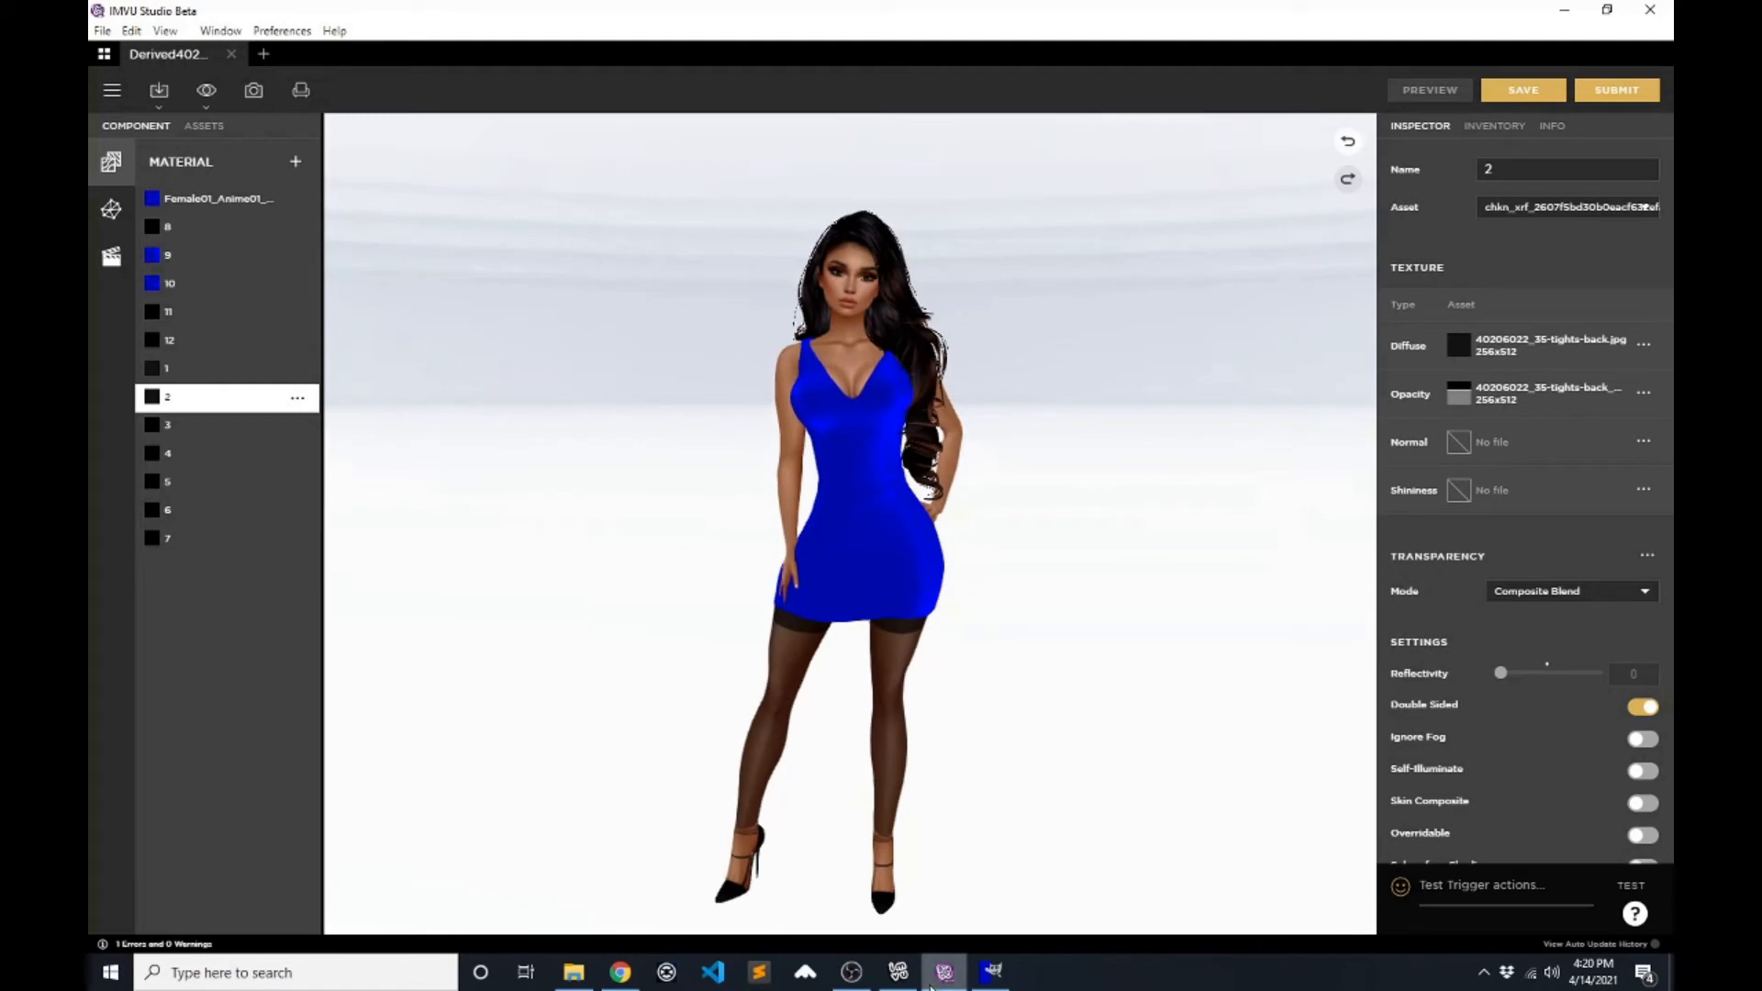
# - Switch to the IMVU editor and load 40206022_00-base.jpg as material 00's texture and 40206022_00-base_mask.jpg as its opacity map
pyautogui.click(902, 975)
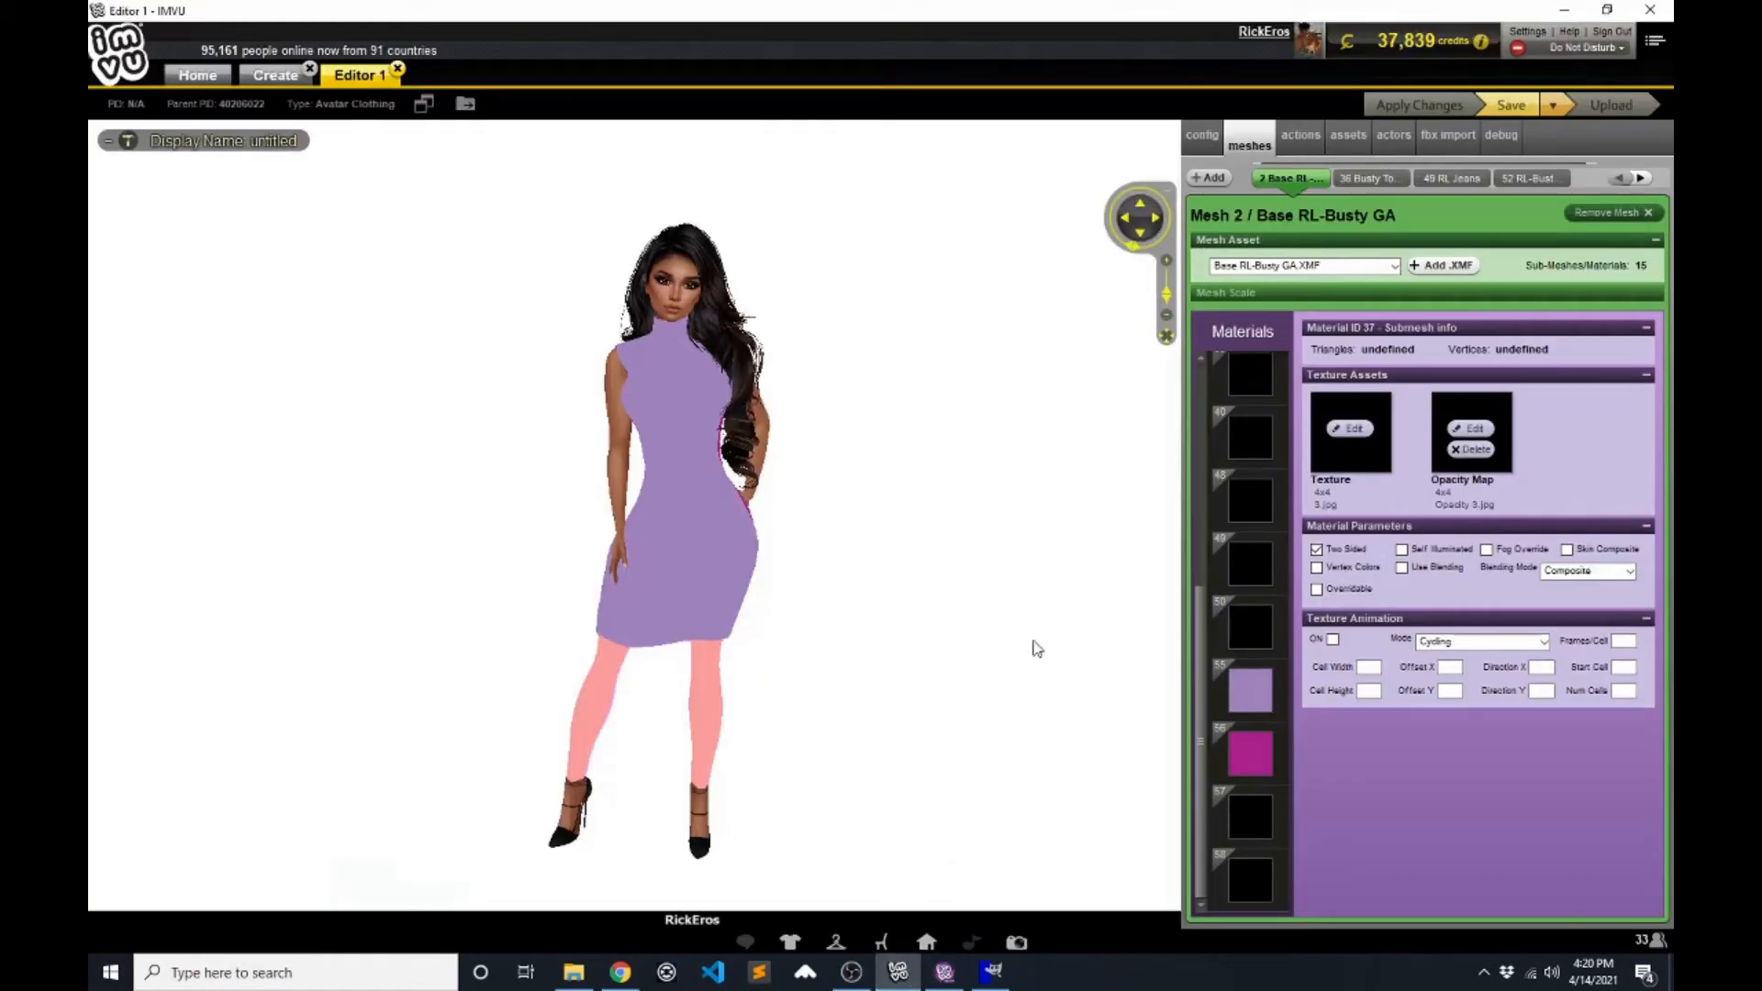
pyautogui.scroll(3, 1252, 591)
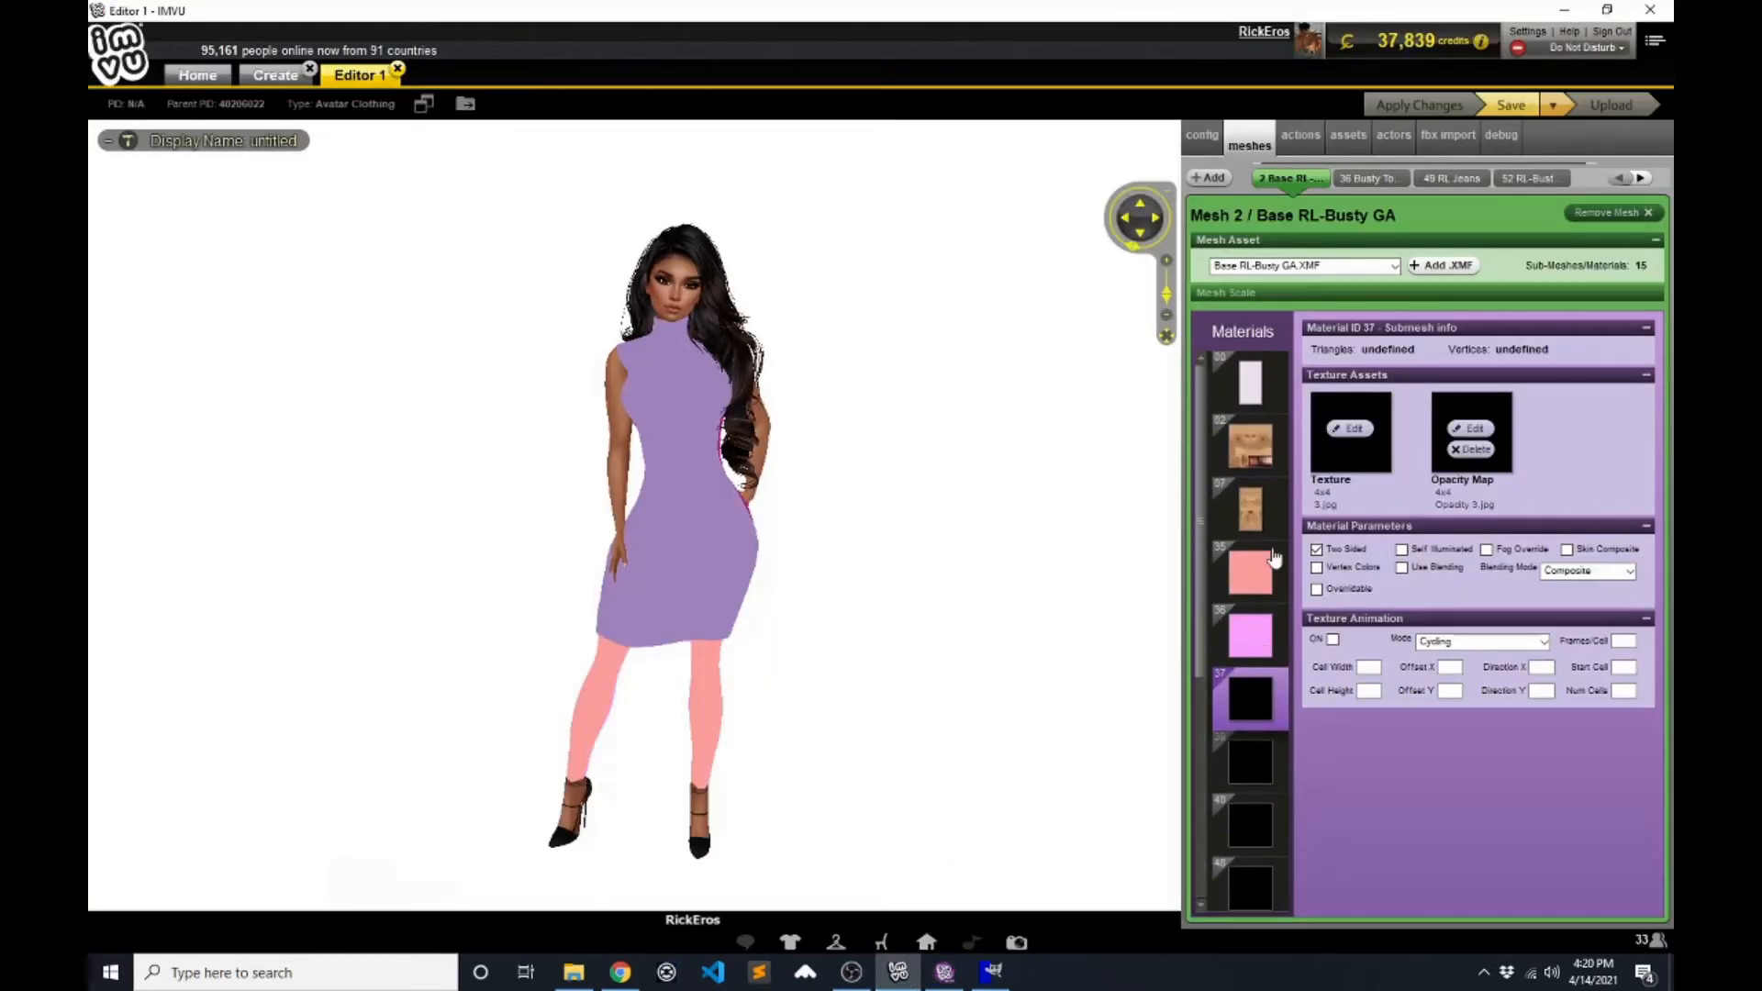
pyautogui.click(1254, 393)
pyautogui.click(1351, 429)
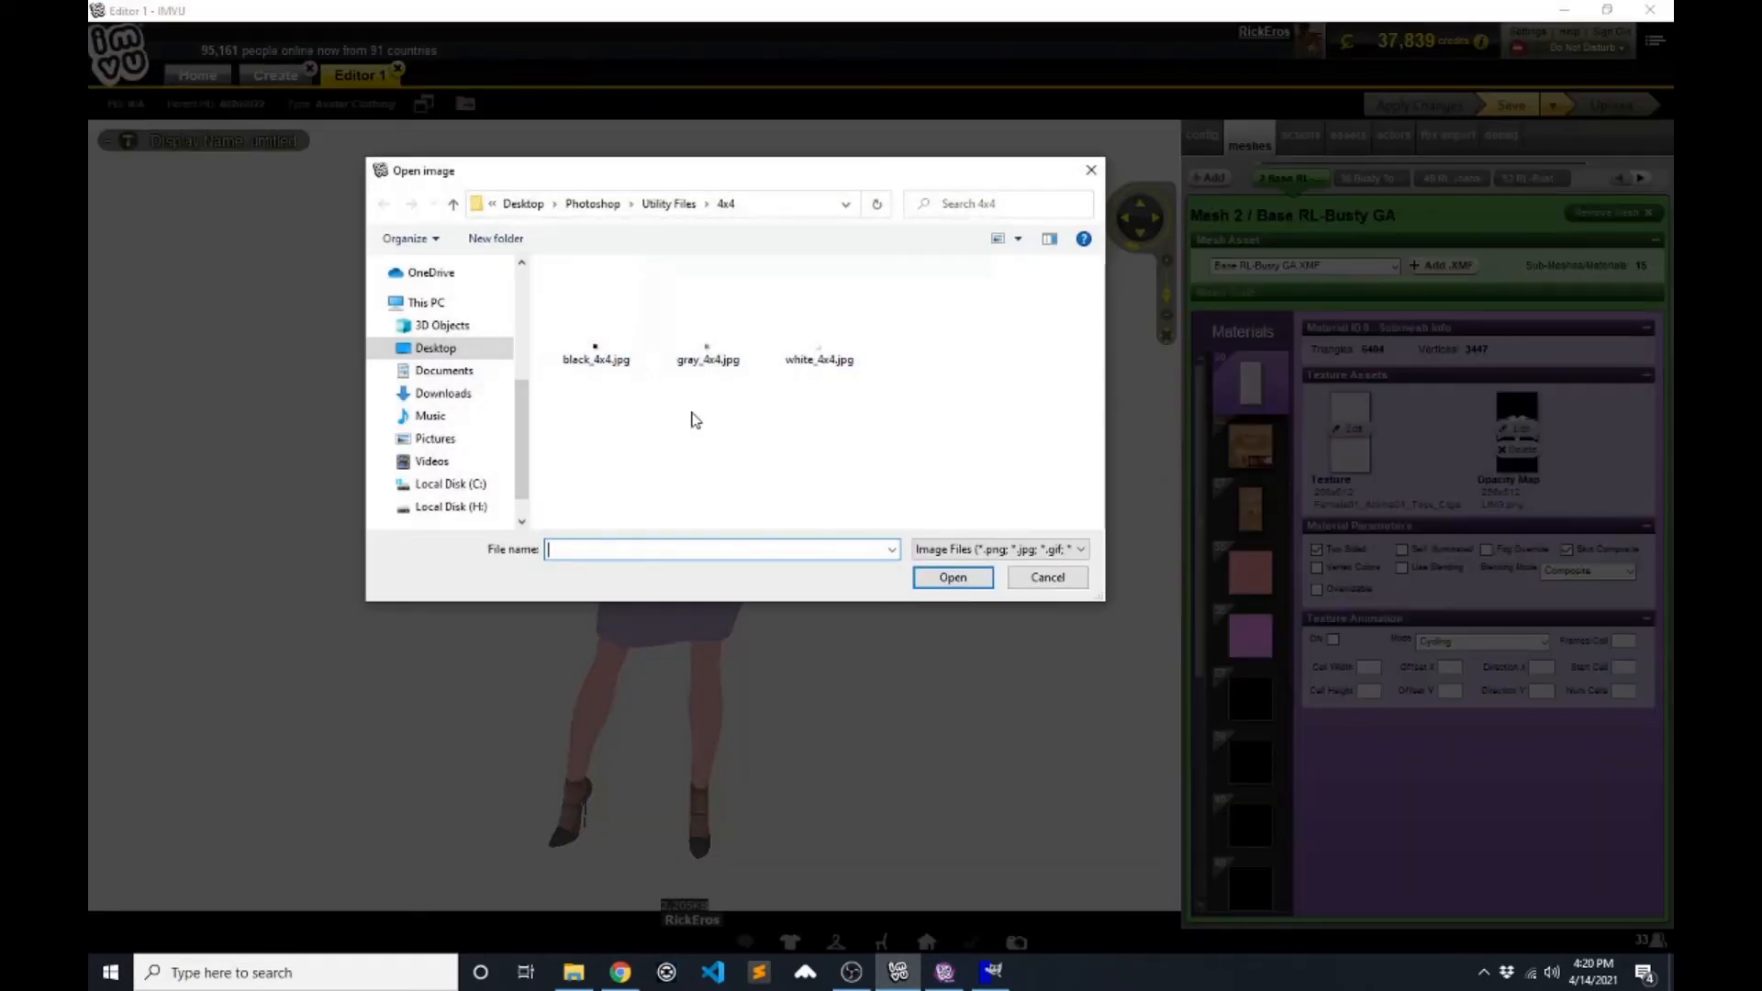
pyautogui.click(435, 348)
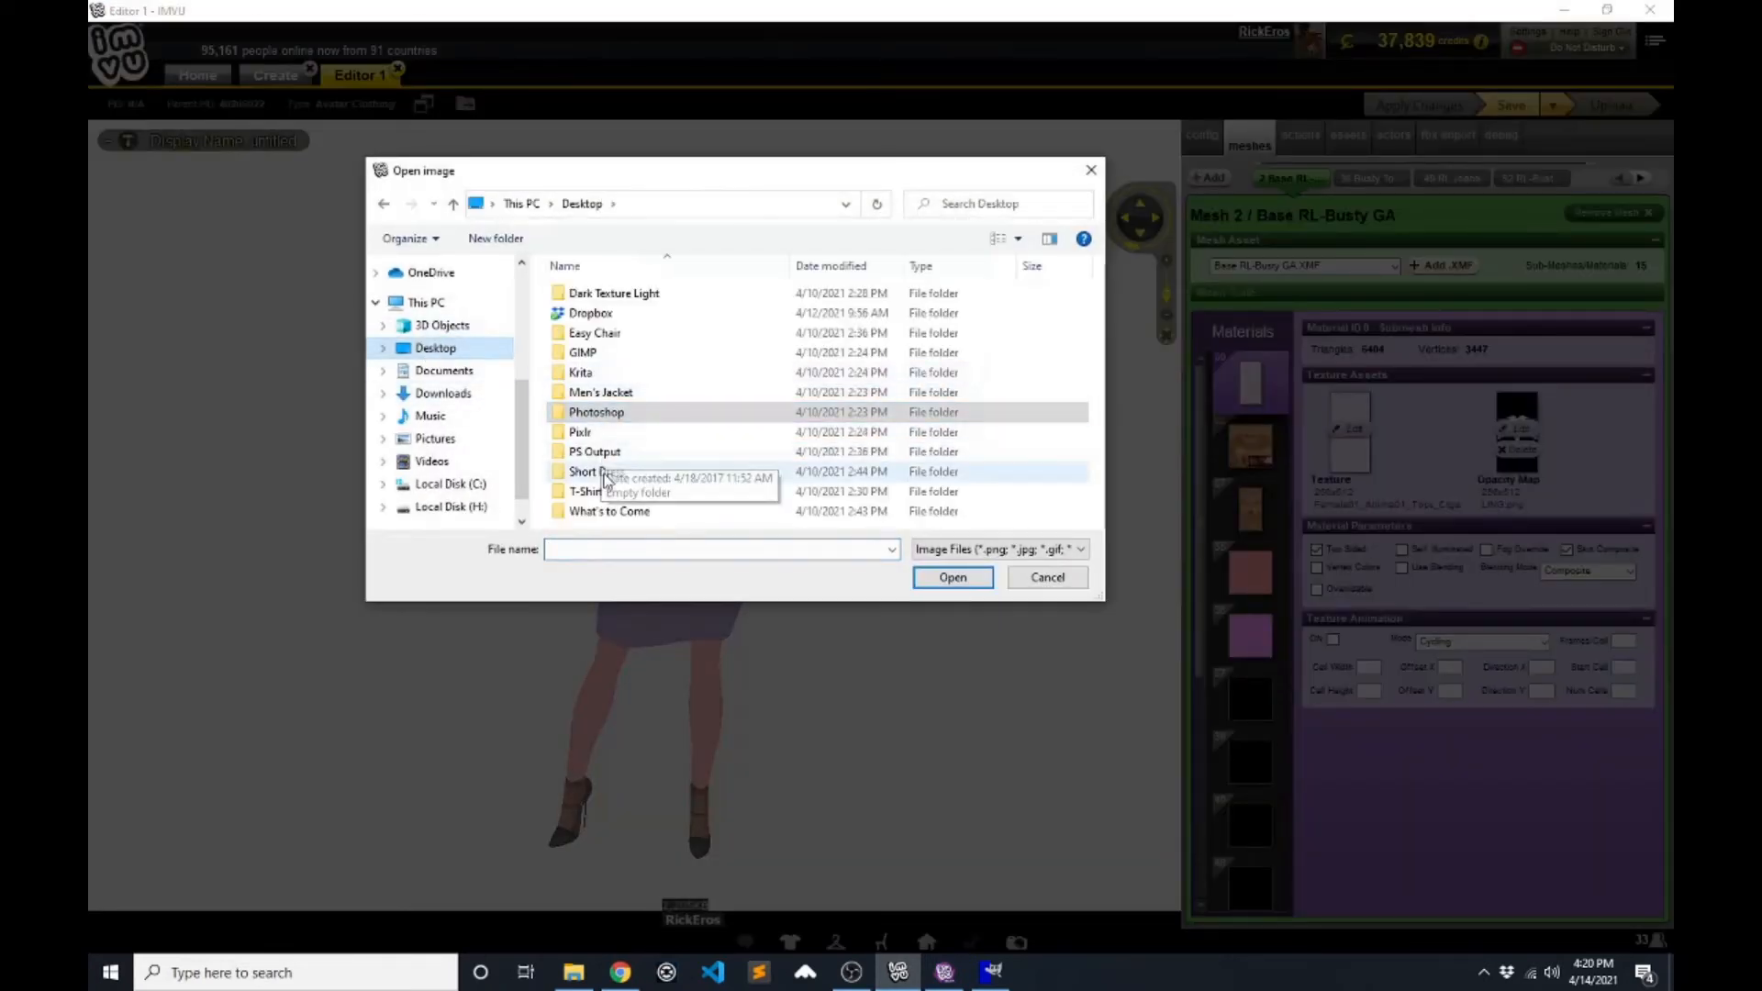
pyautogui.doubleClick(633, 471)
pyautogui.doubleClick(691, 317)
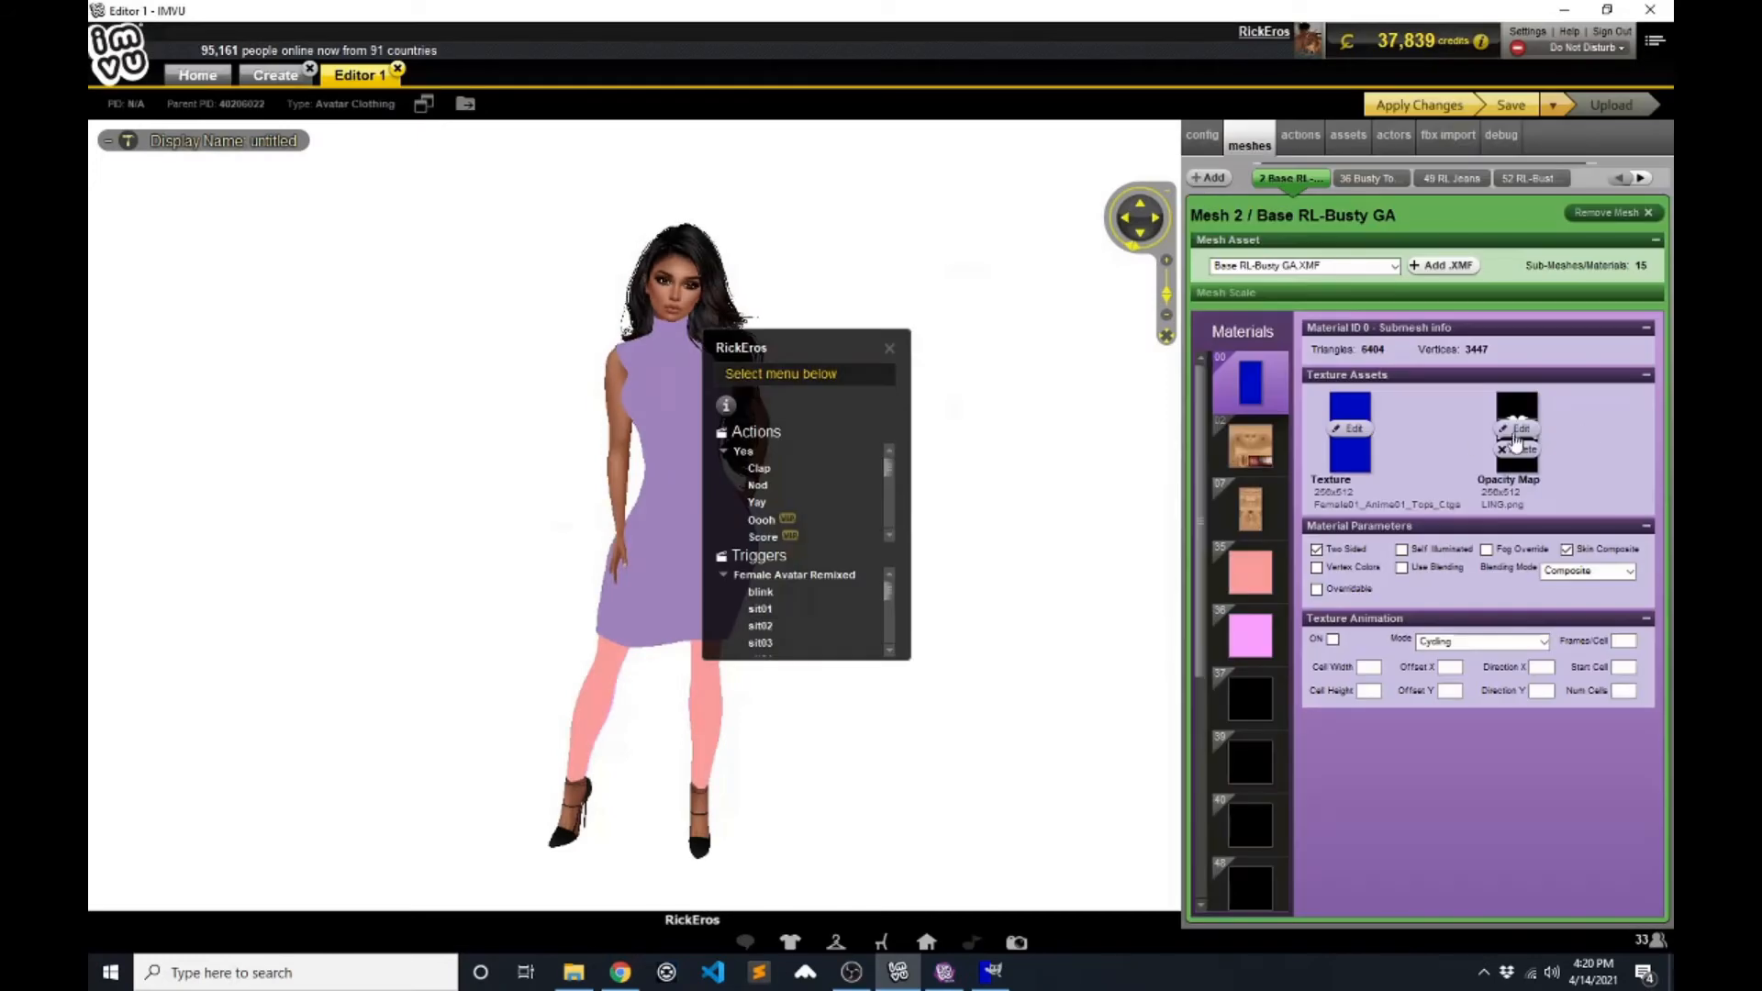
pyautogui.click(1516, 429)
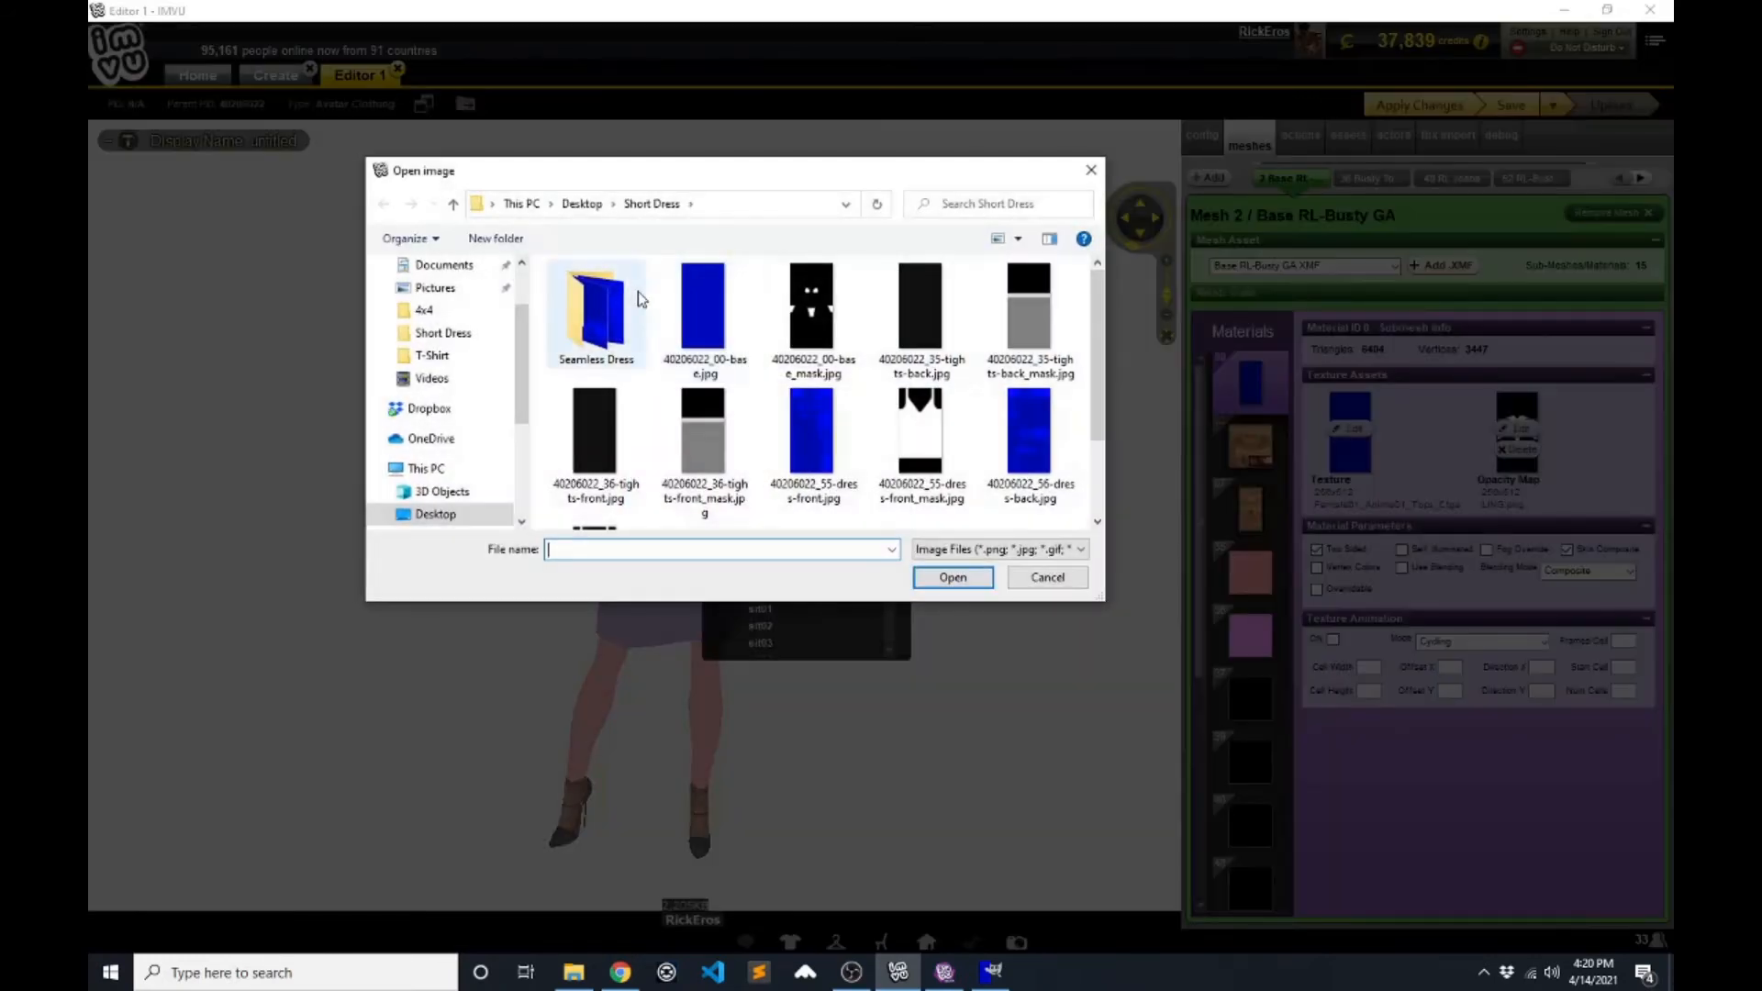
pyautogui.doubleClick(813, 316)
# - Load 40206022_35-tights-back.jpg as material 35's texture and 40206022_35-tights-back_mask.jpg as its opacity map
pyautogui.click(1244, 597)
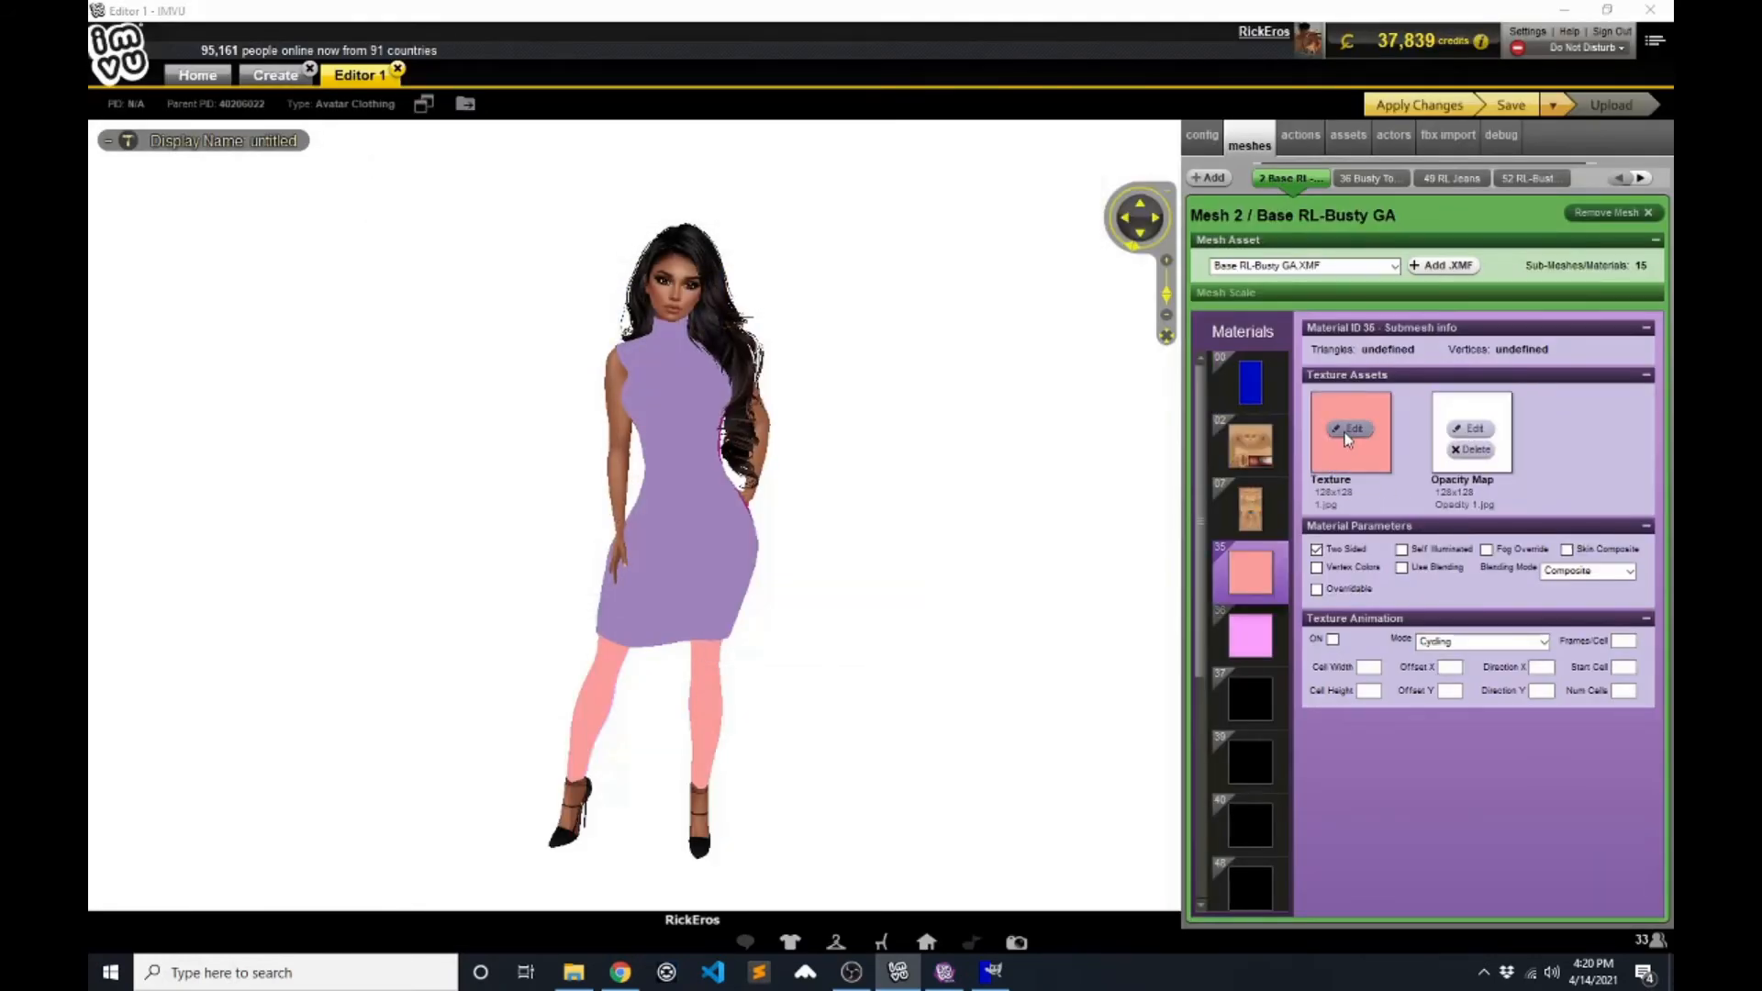
pyautogui.click(1344, 428)
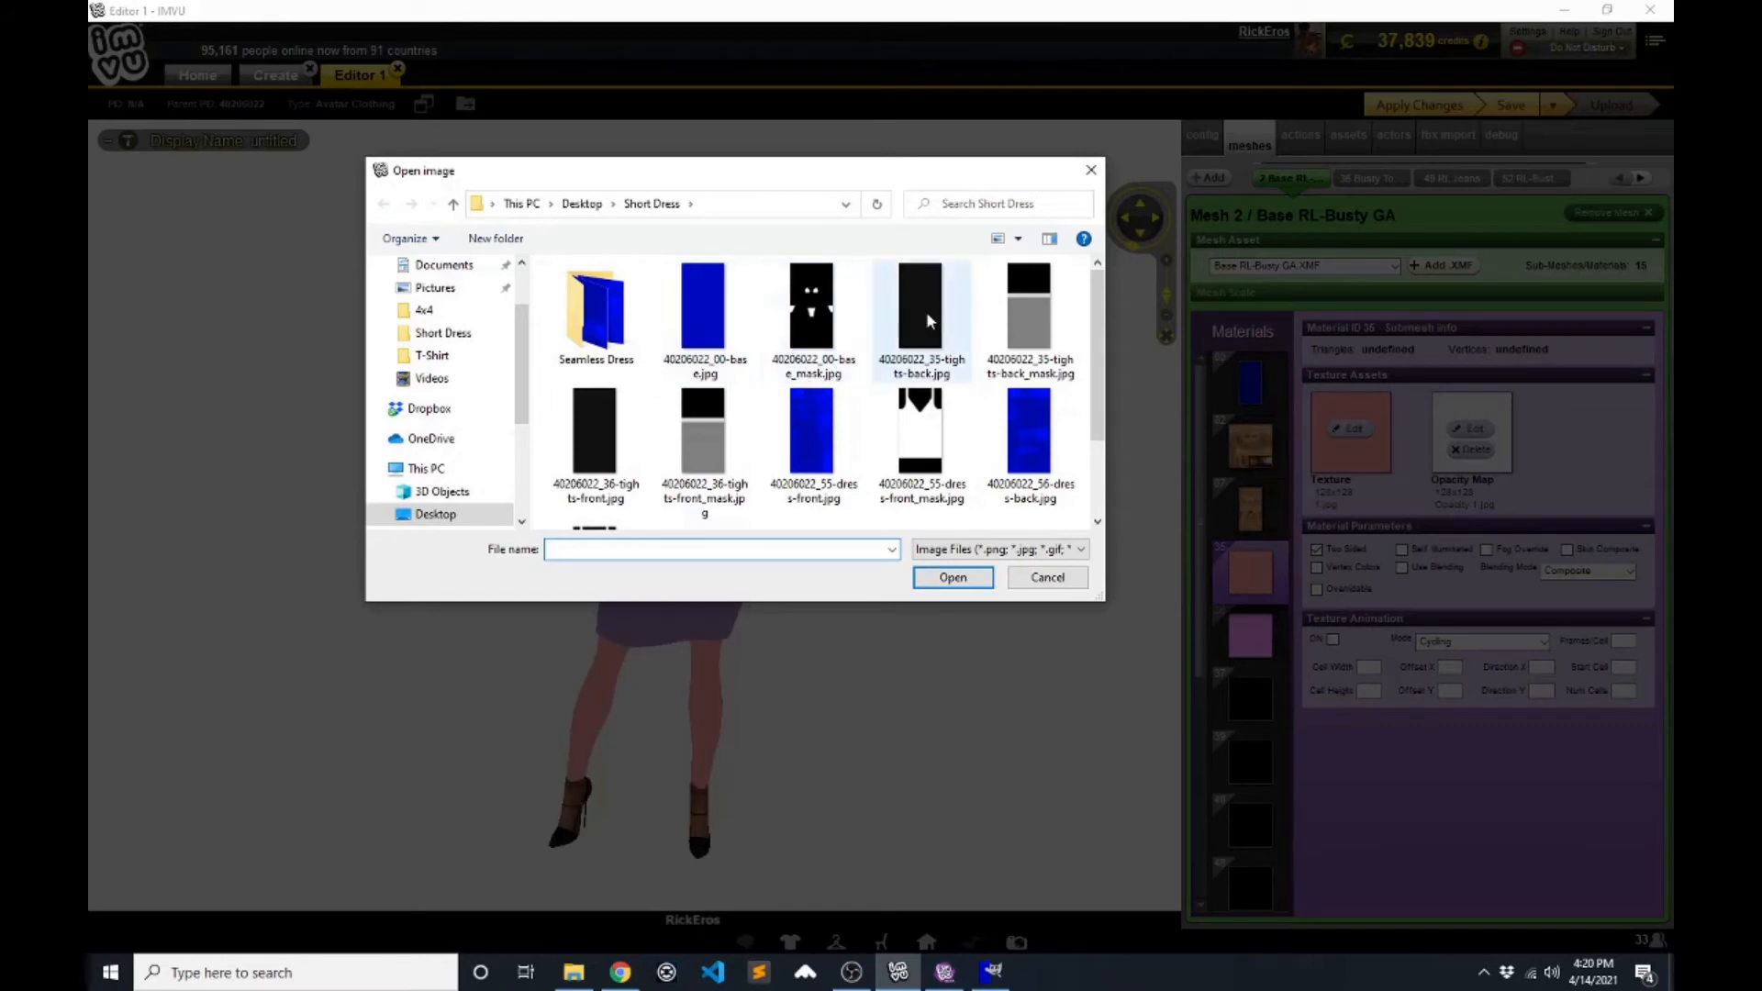
pyautogui.click(923, 321)
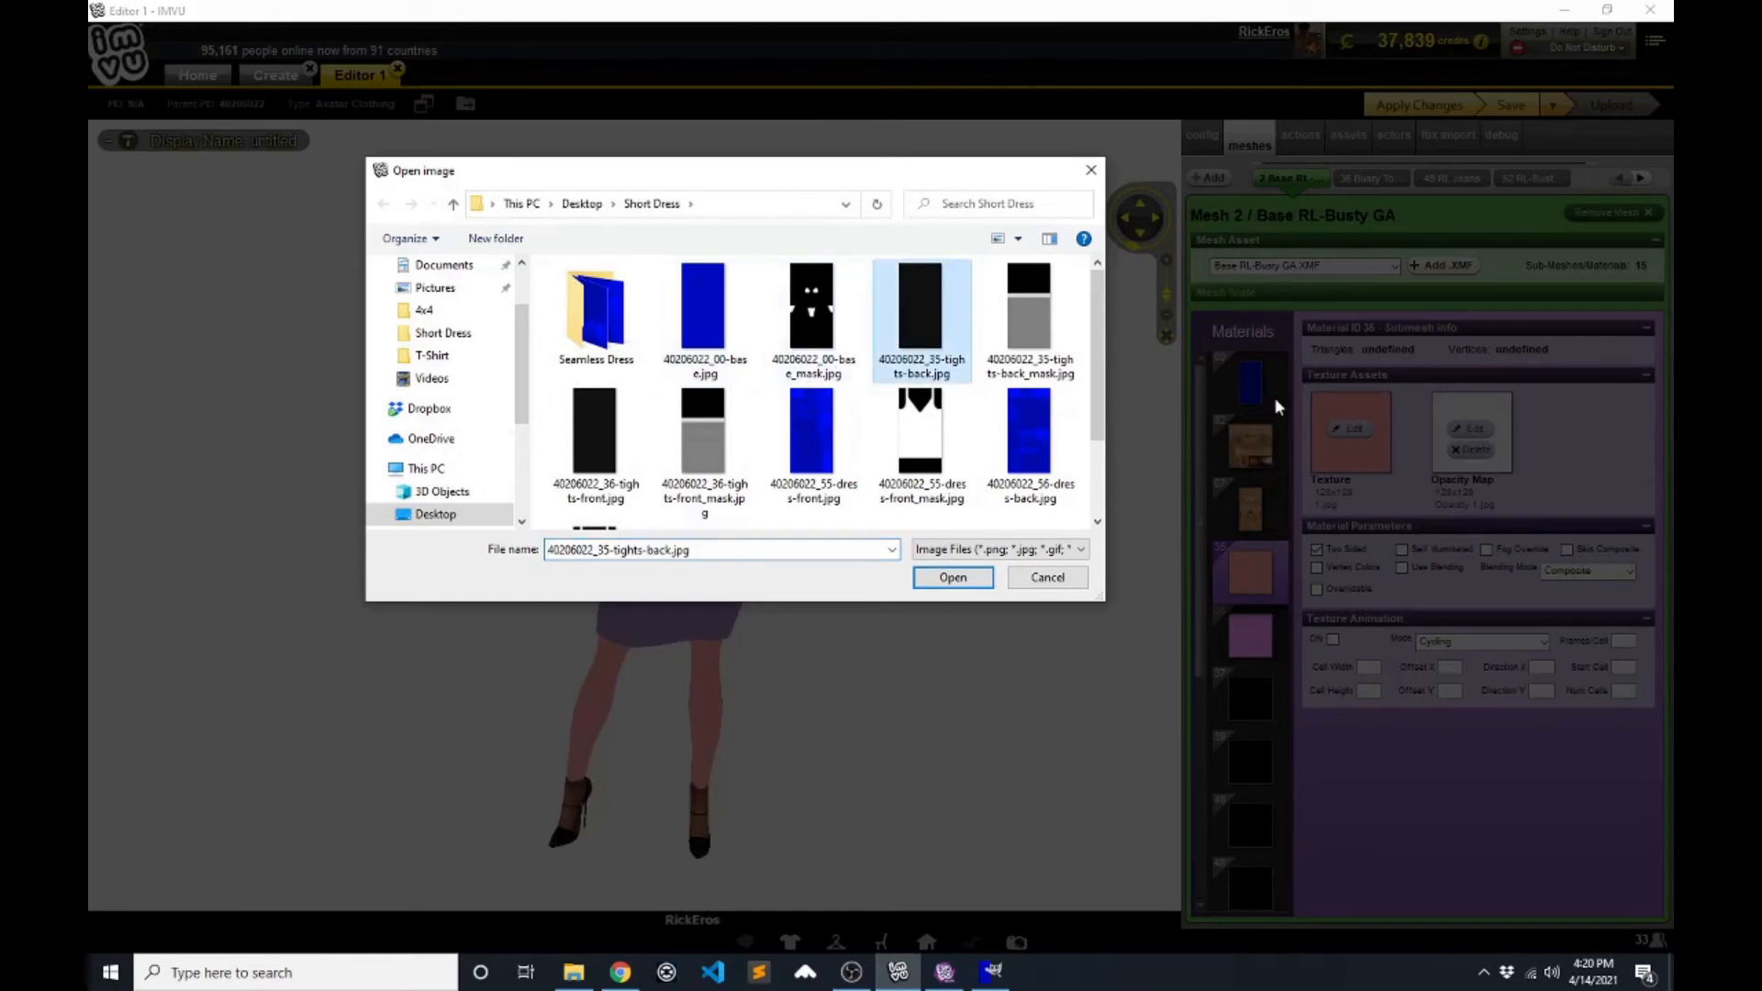
pyautogui.click(958, 580)
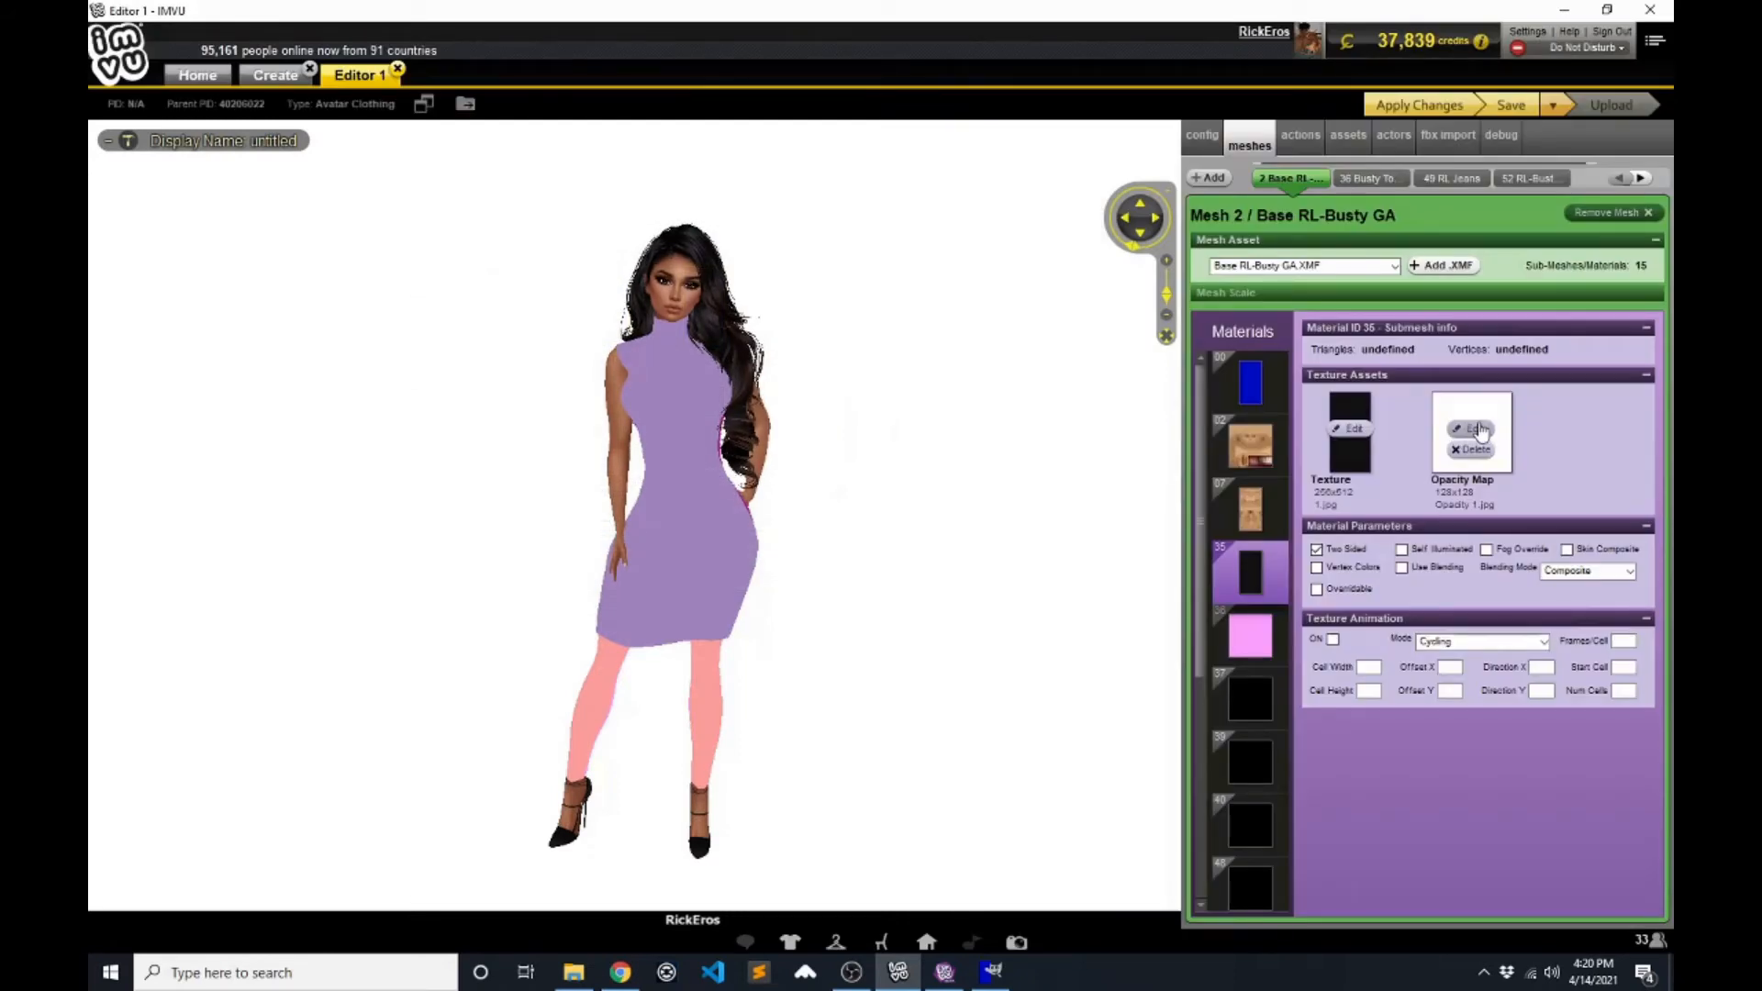
pyautogui.click(1471, 429)
pyautogui.click(1039, 348)
pyautogui.click(954, 577)
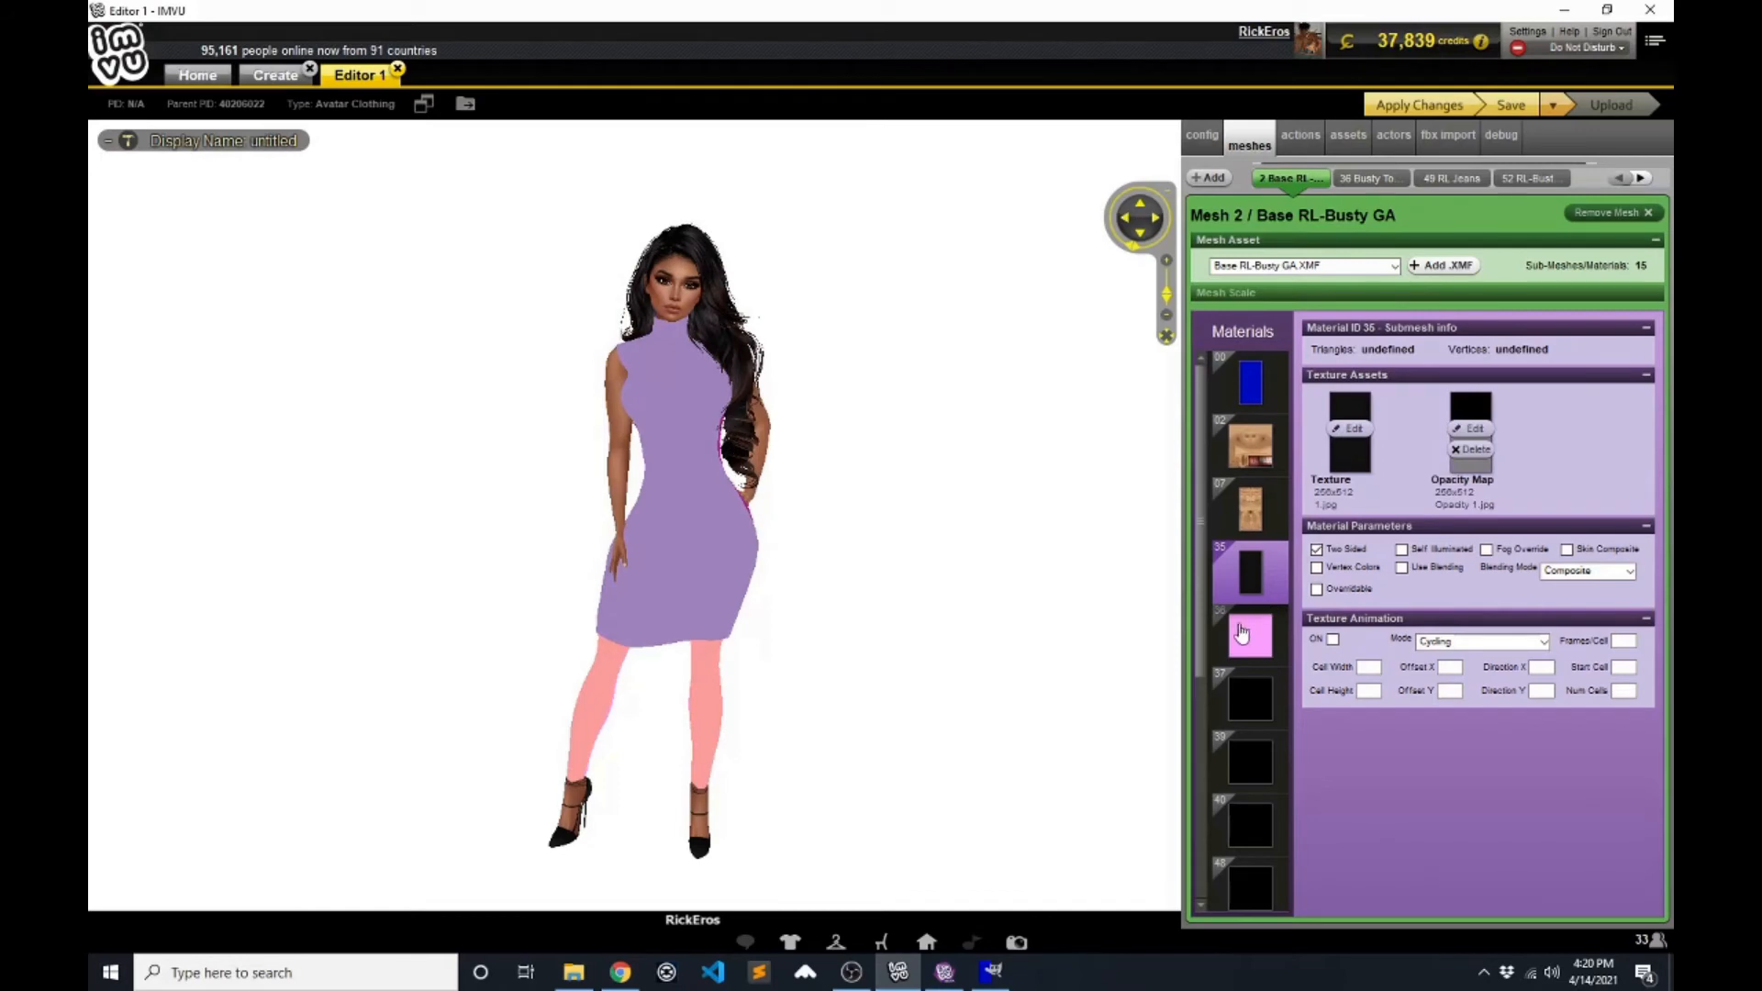
# - Load 40206022_36-tights-front.jpg as material 36's texture and 40206022_36-tights-front_mask.jpg as its opacity map
pyautogui.click(1354, 431)
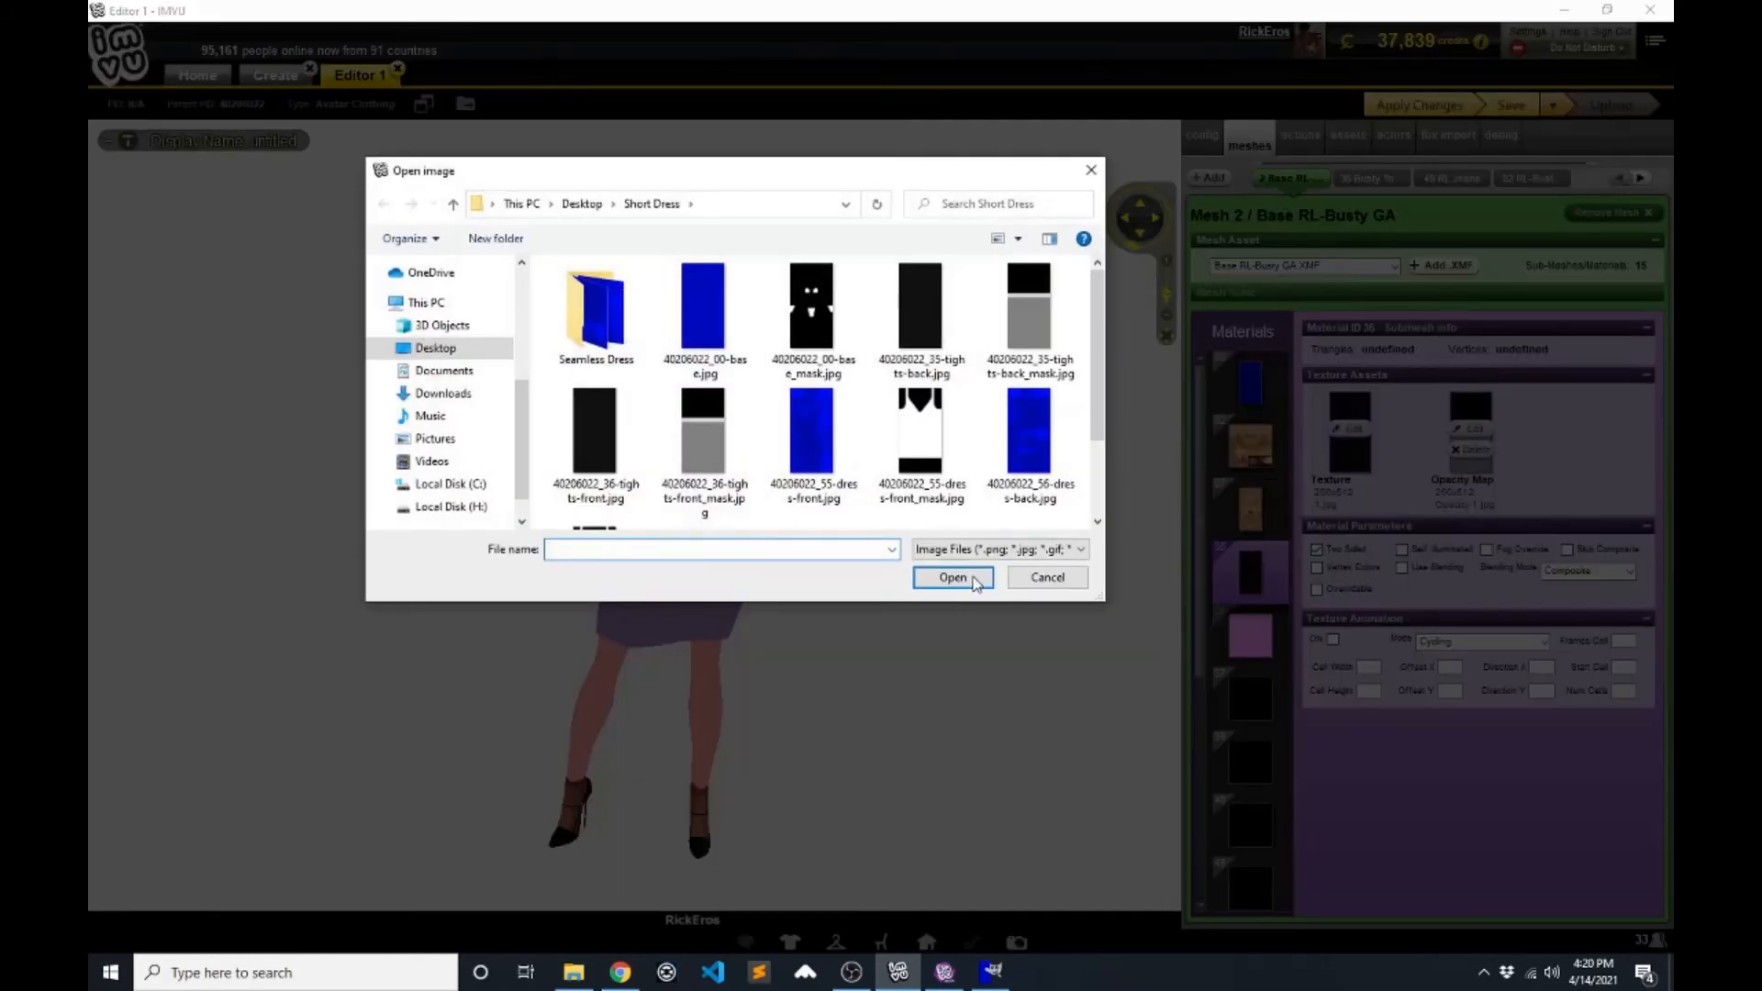
pyautogui.click(1044, 584)
pyautogui.click(1244, 638)
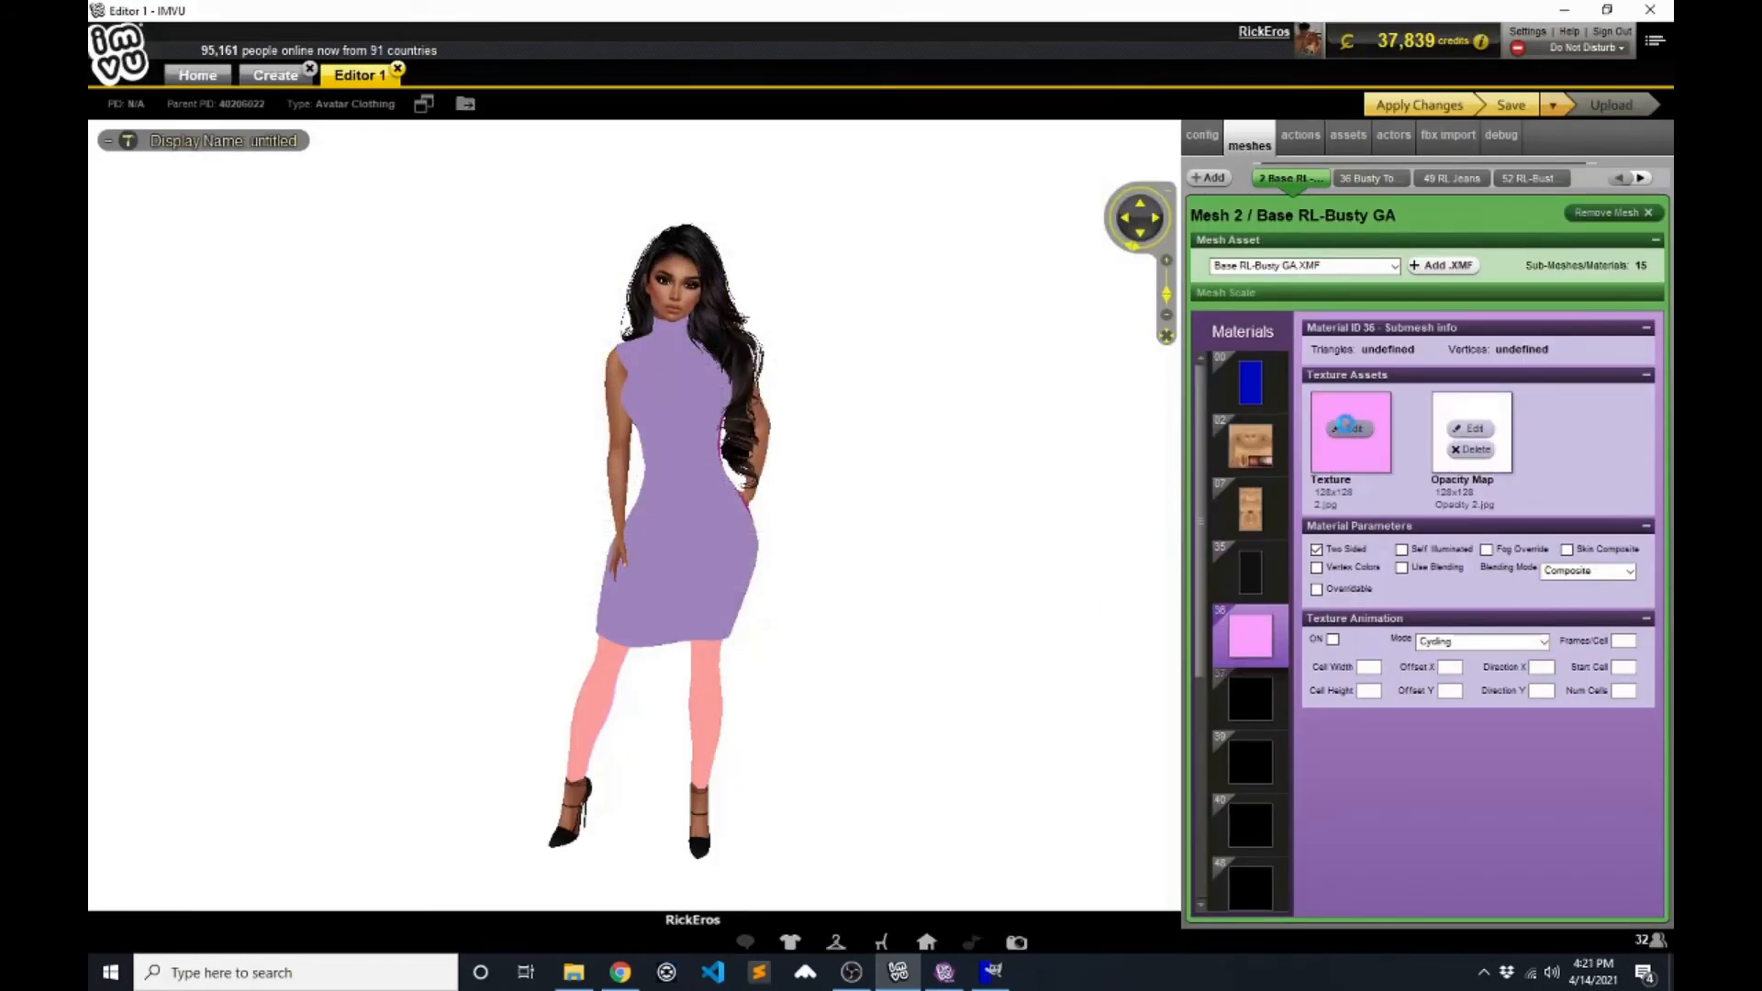
pyautogui.click(1346, 427)
pyautogui.click(595, 432)
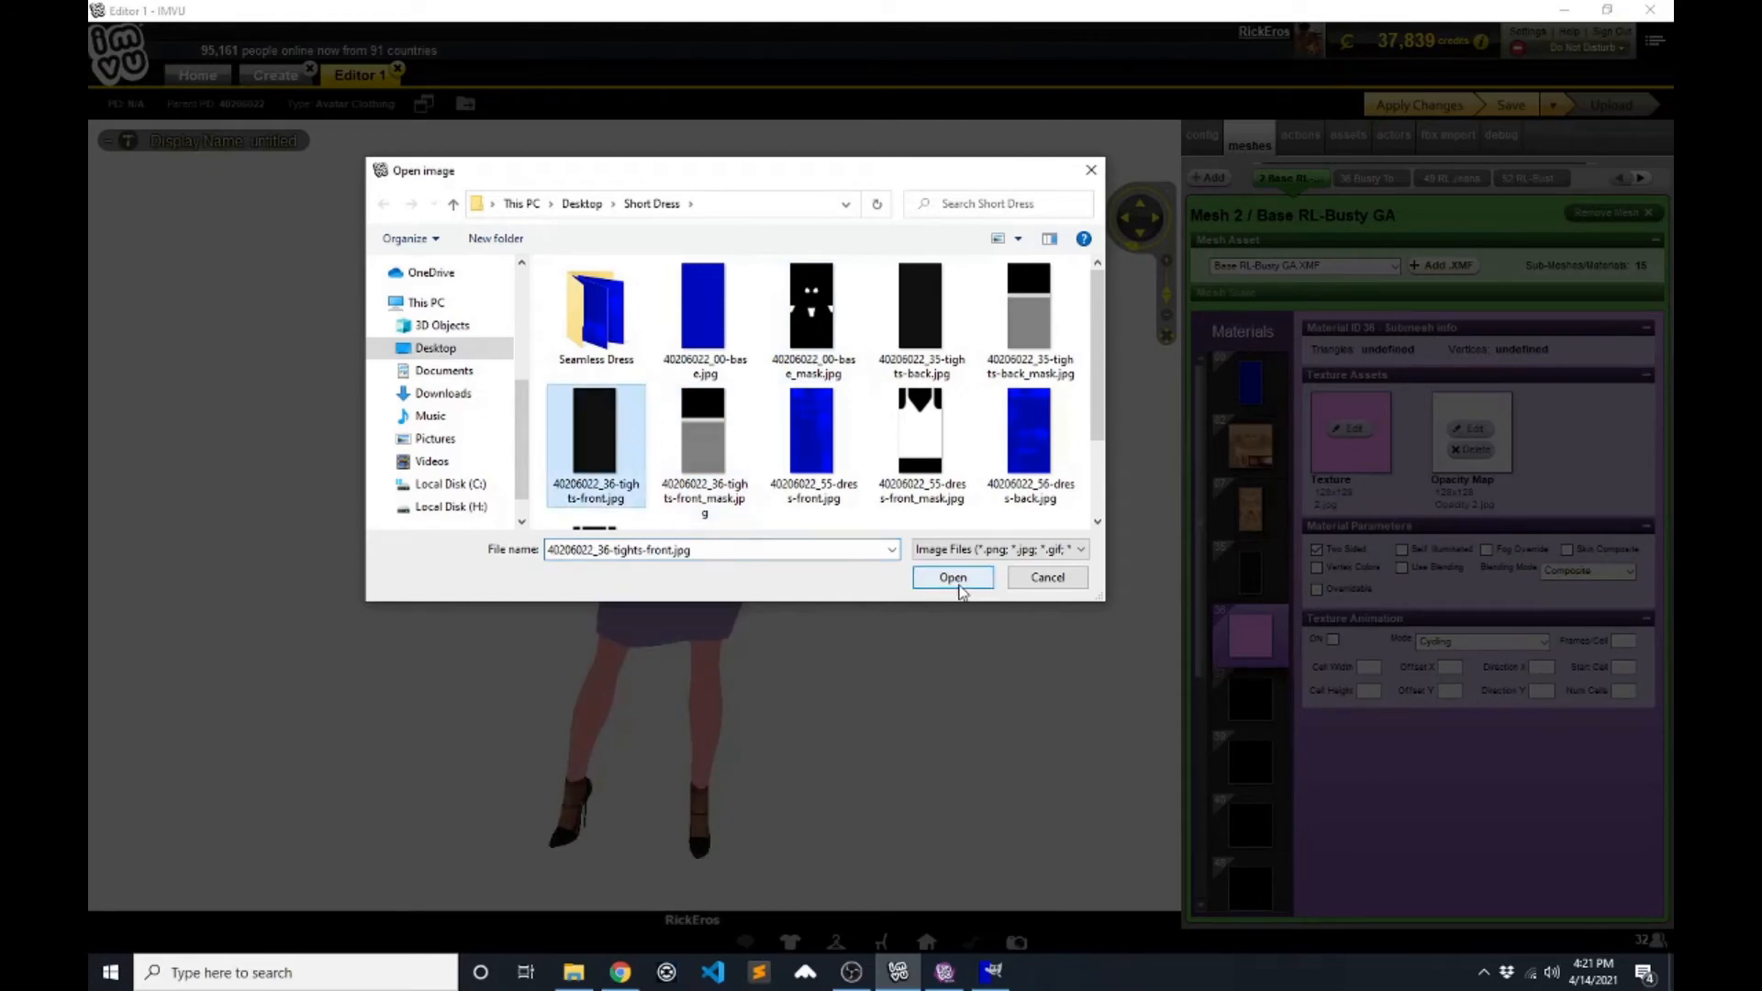
pyautogui.click(953, 577)
pyautogui.click(1471, 428)
pyautogui.click(705, 431)
pyautogui.click(953, 577)
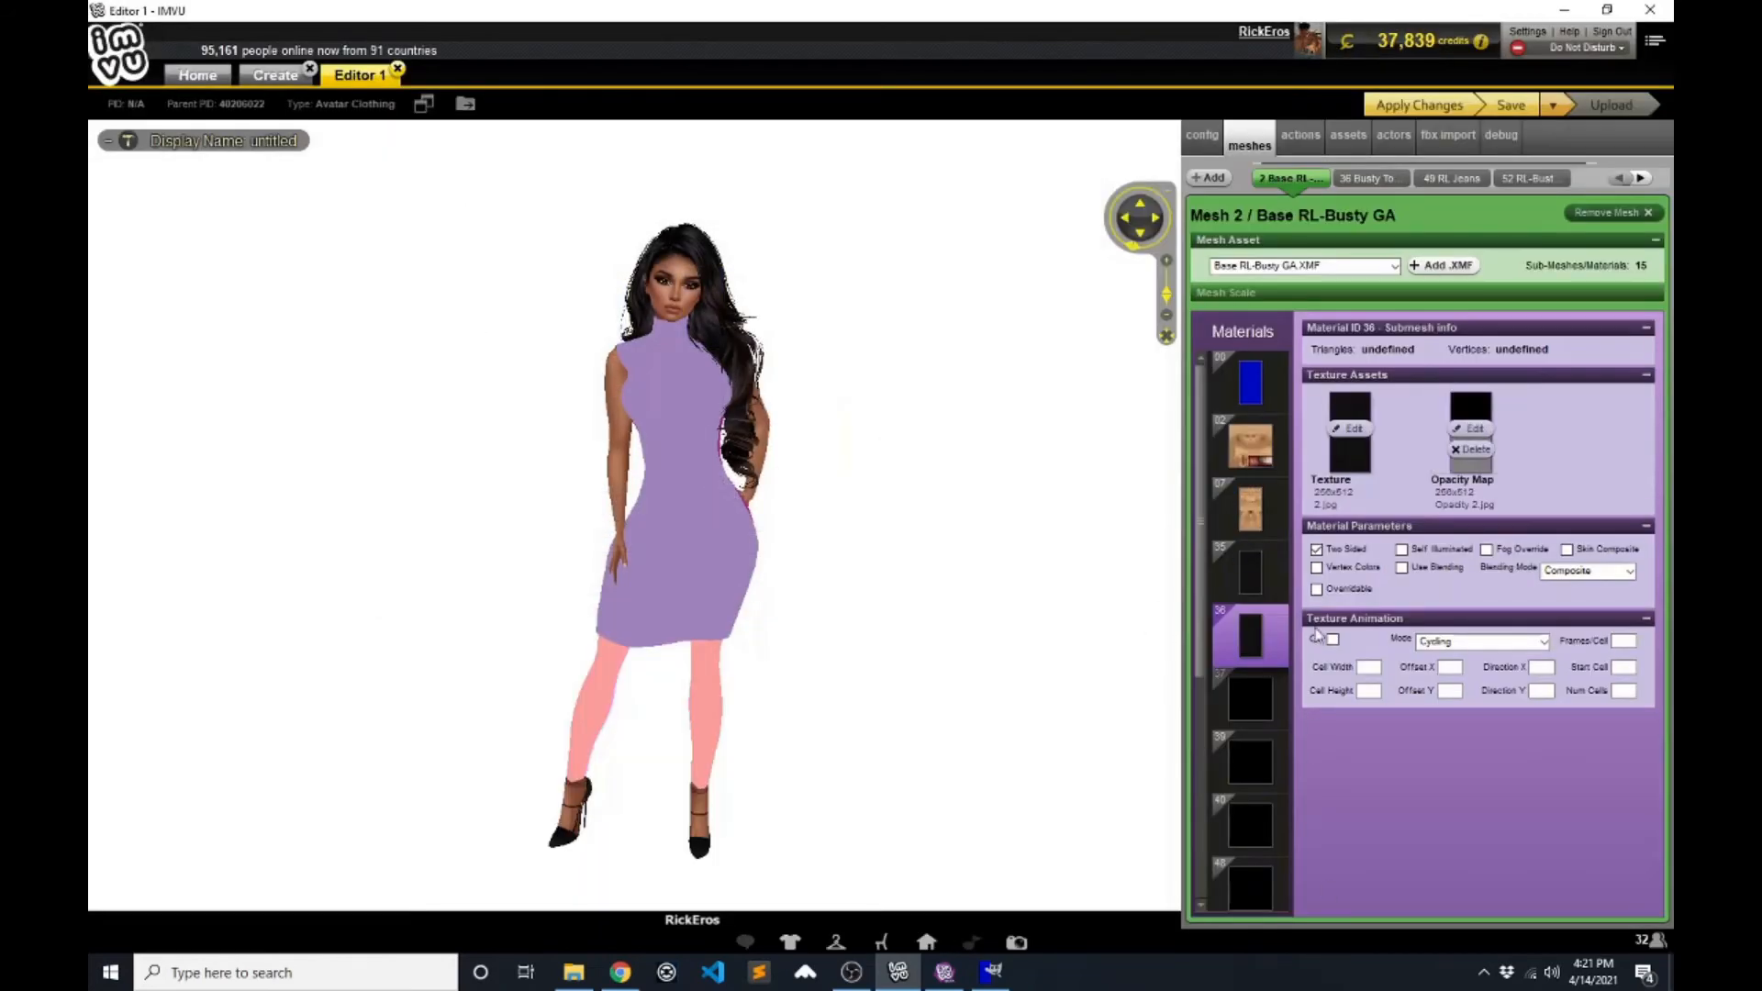
# - Load 40206022_55-dress-front.jpg as material 55's texture and 40206022_55-dress-front_mask.jpg as its opacity map
pyautogui.scroll(-3, 1280, 688)
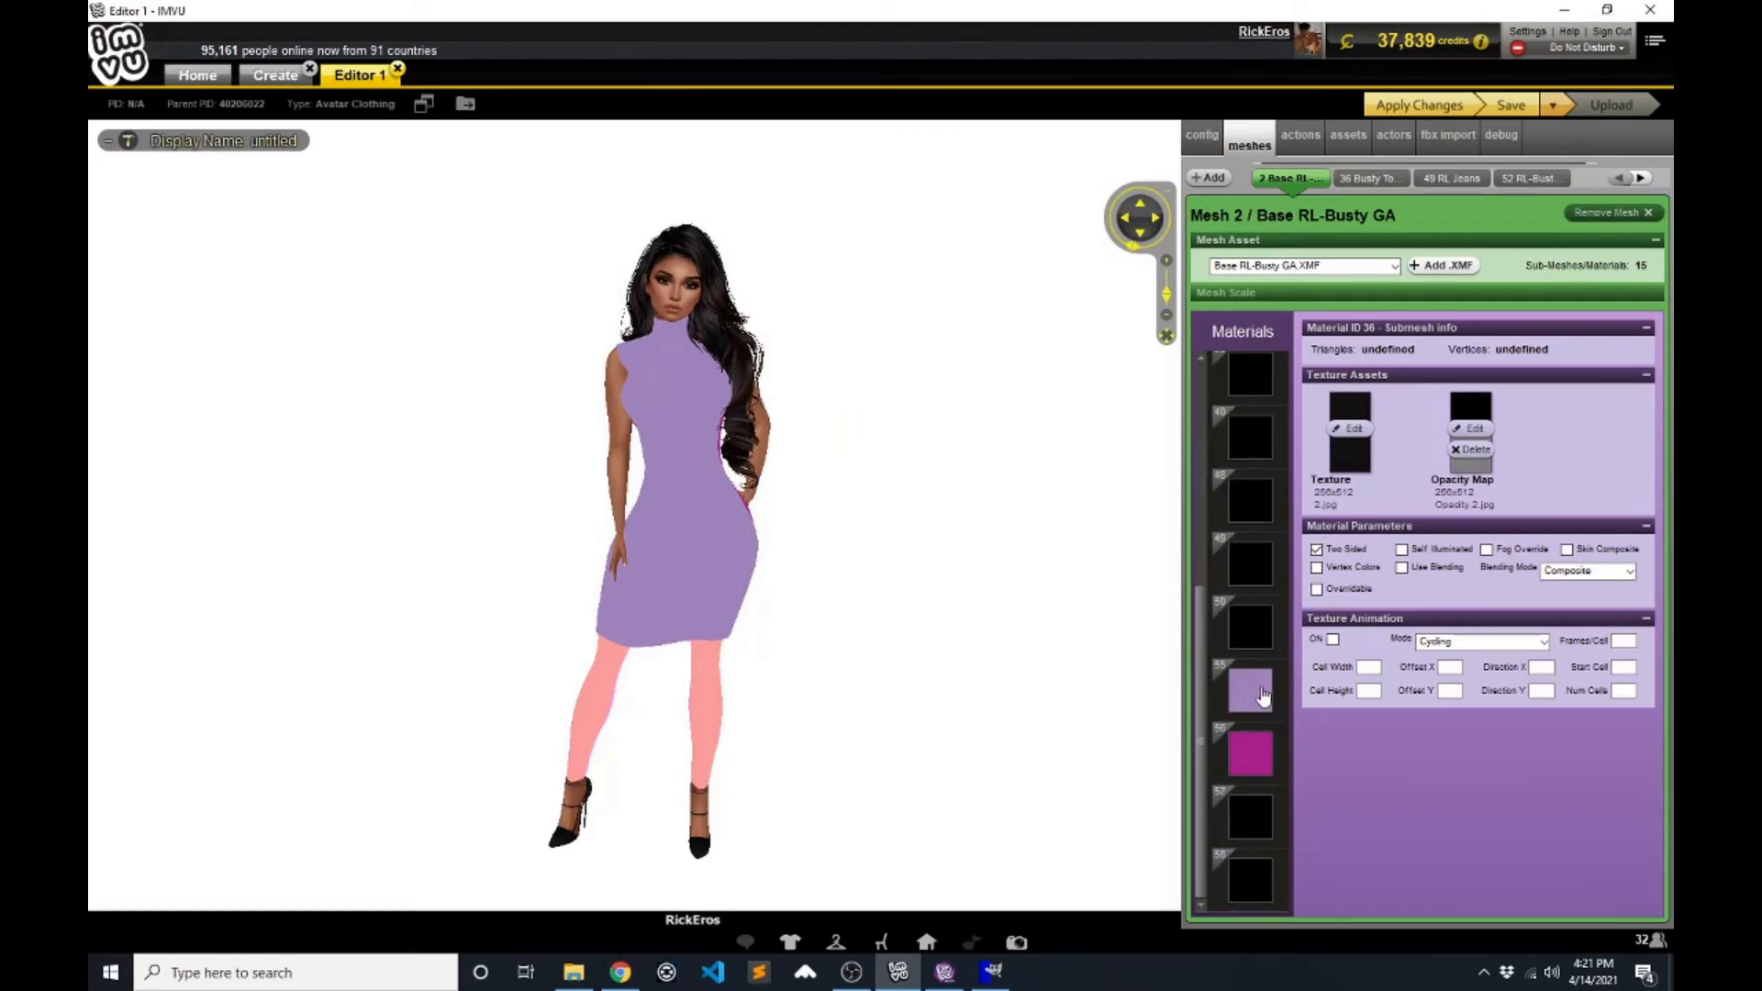
pyautogui.click(1263, 698)
pyautogui.click(1353, 429)
pyautogui.scroll(-1, 813, 441)
pyautogui.scroll(1, 808, 395)
pyautogui.click(809, 404)
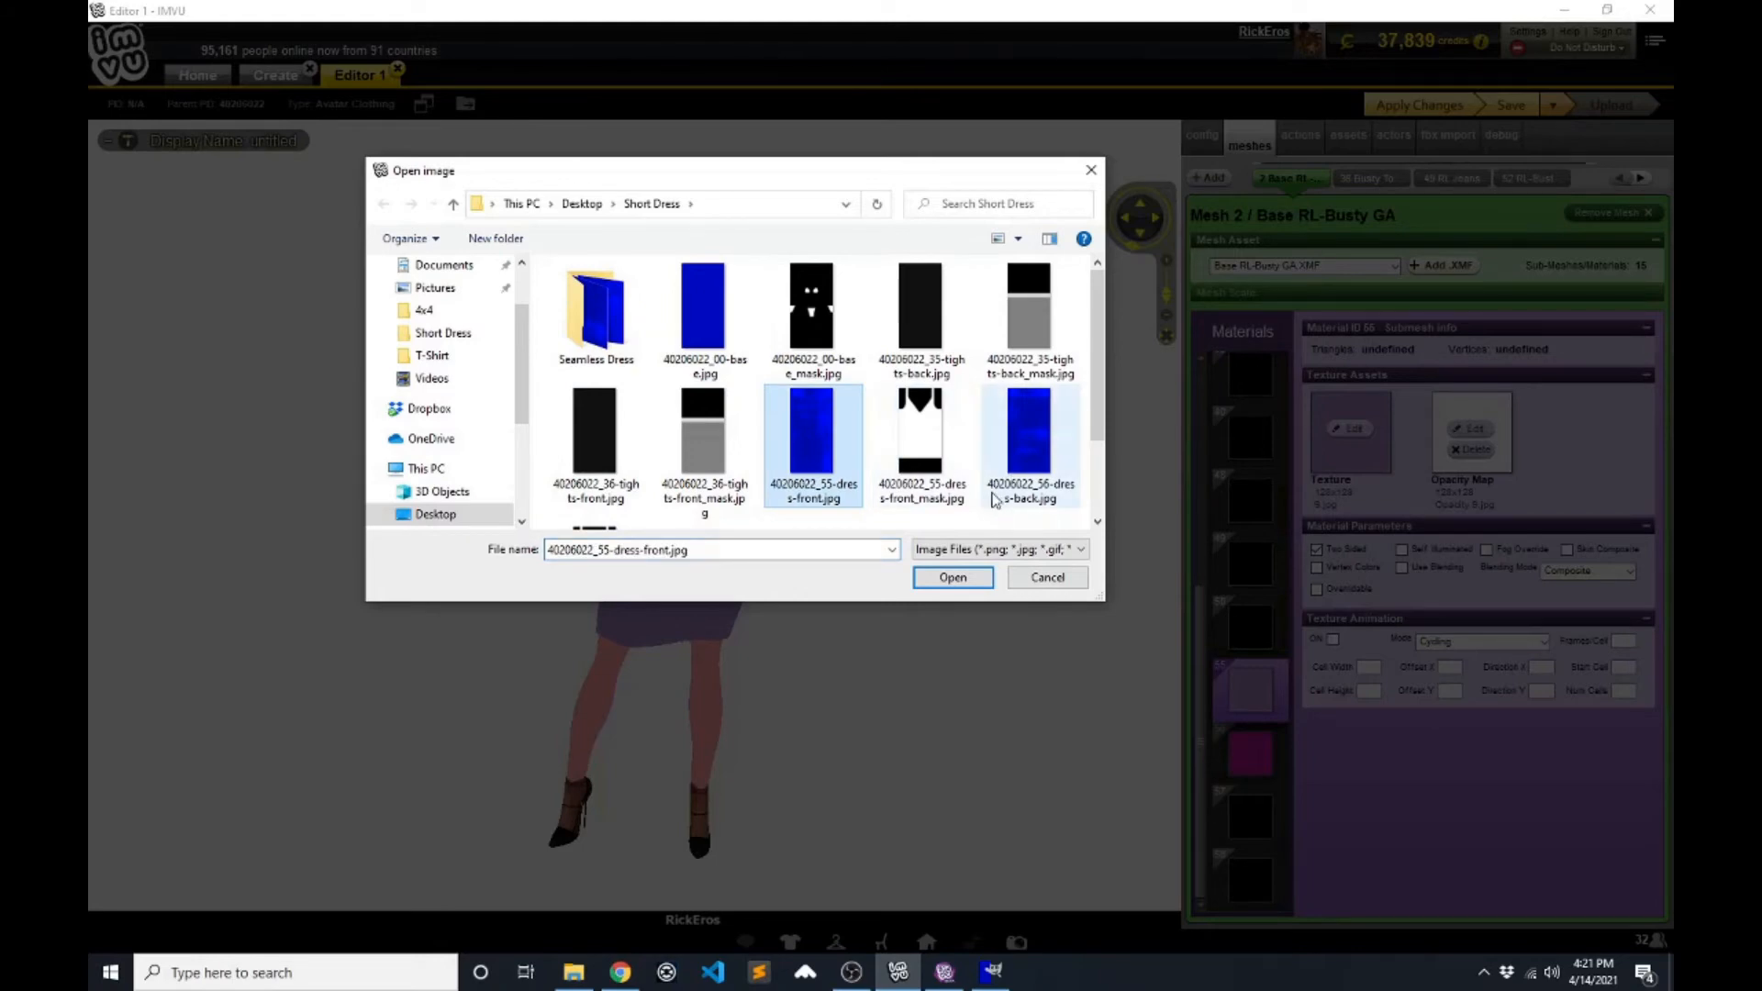
pyautogui.click(953, 577)
pyautogui.click(1471, 429)
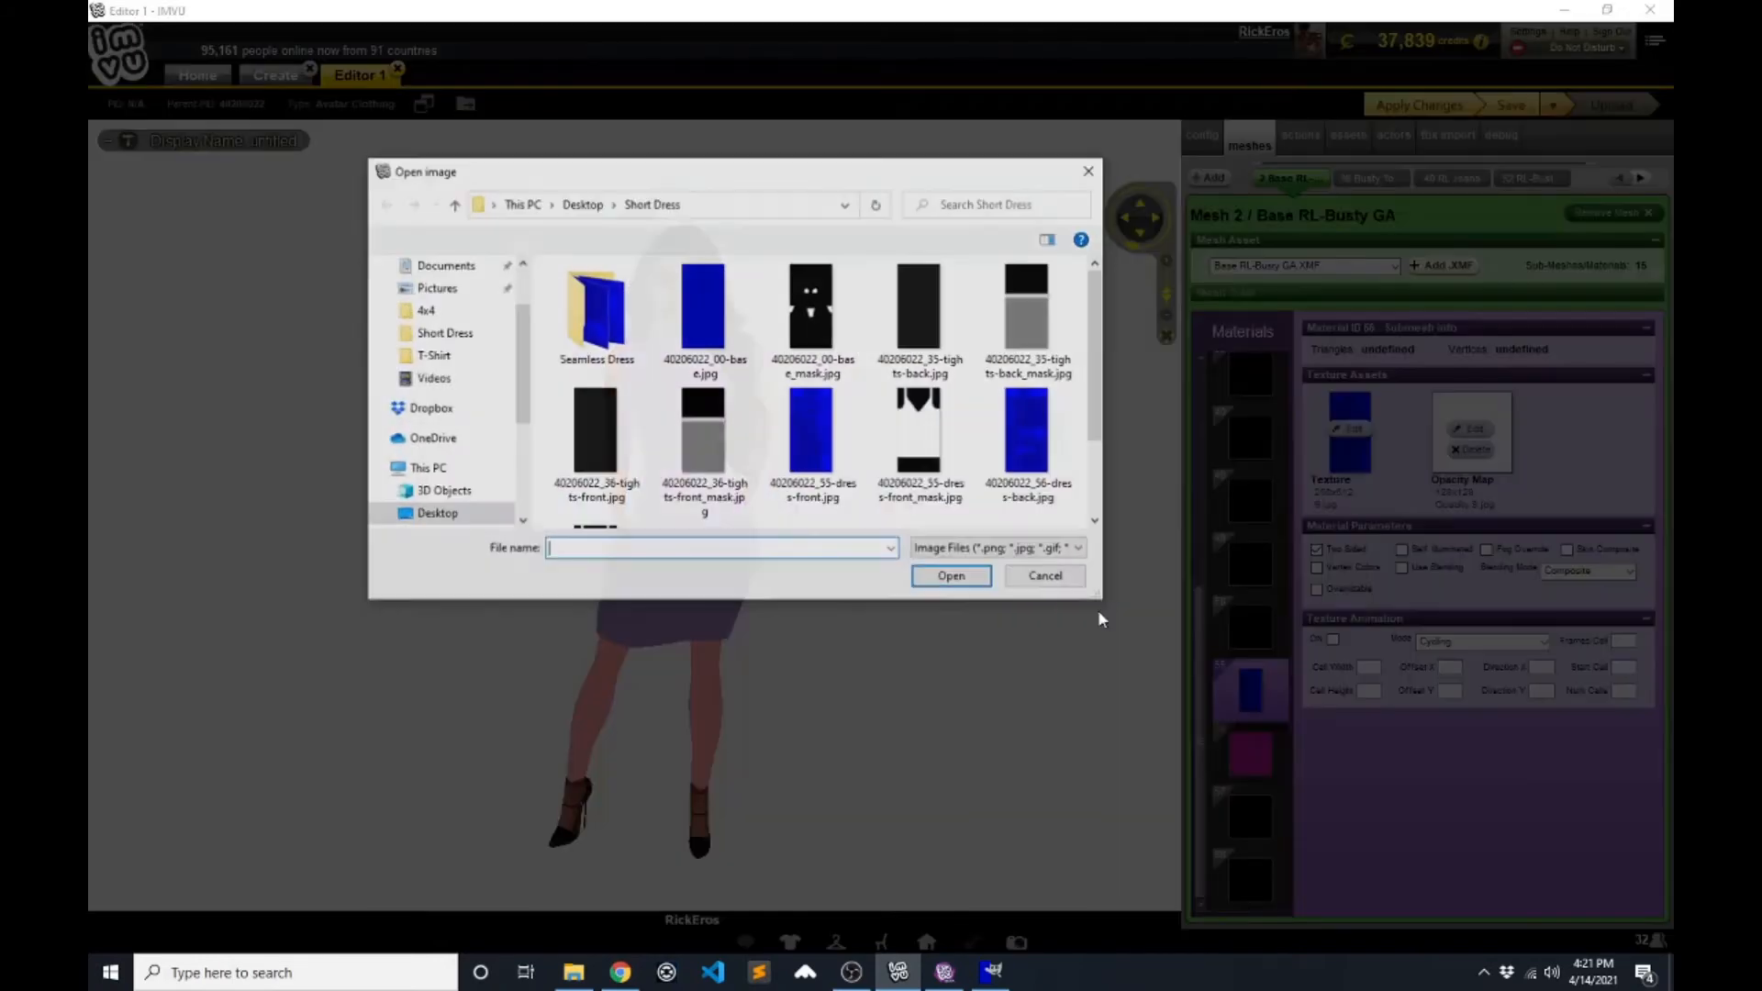
pyautogui.click(918, 430)
pyautogui.click(949, 576)
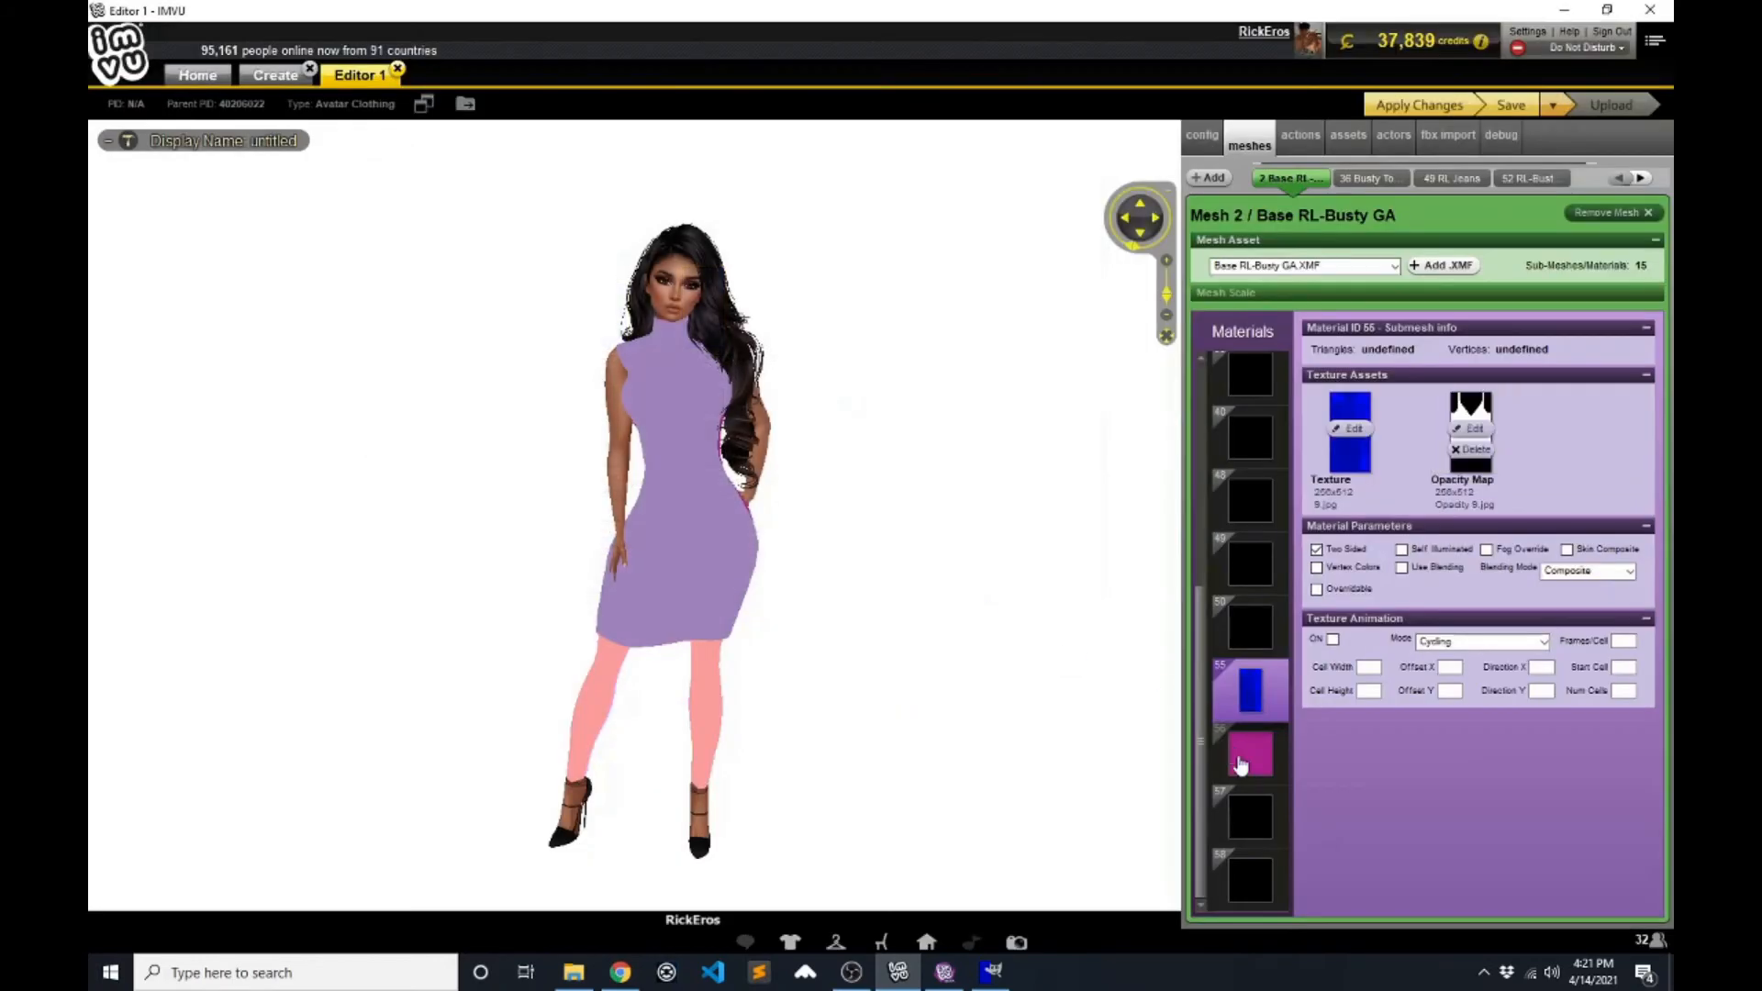
# - Load 40206022_56-dress-back.jpg as material 56's texture and 40206022_56-dress-back_mask.jpg as its opacity map
pyautogui.click(1232, 754)
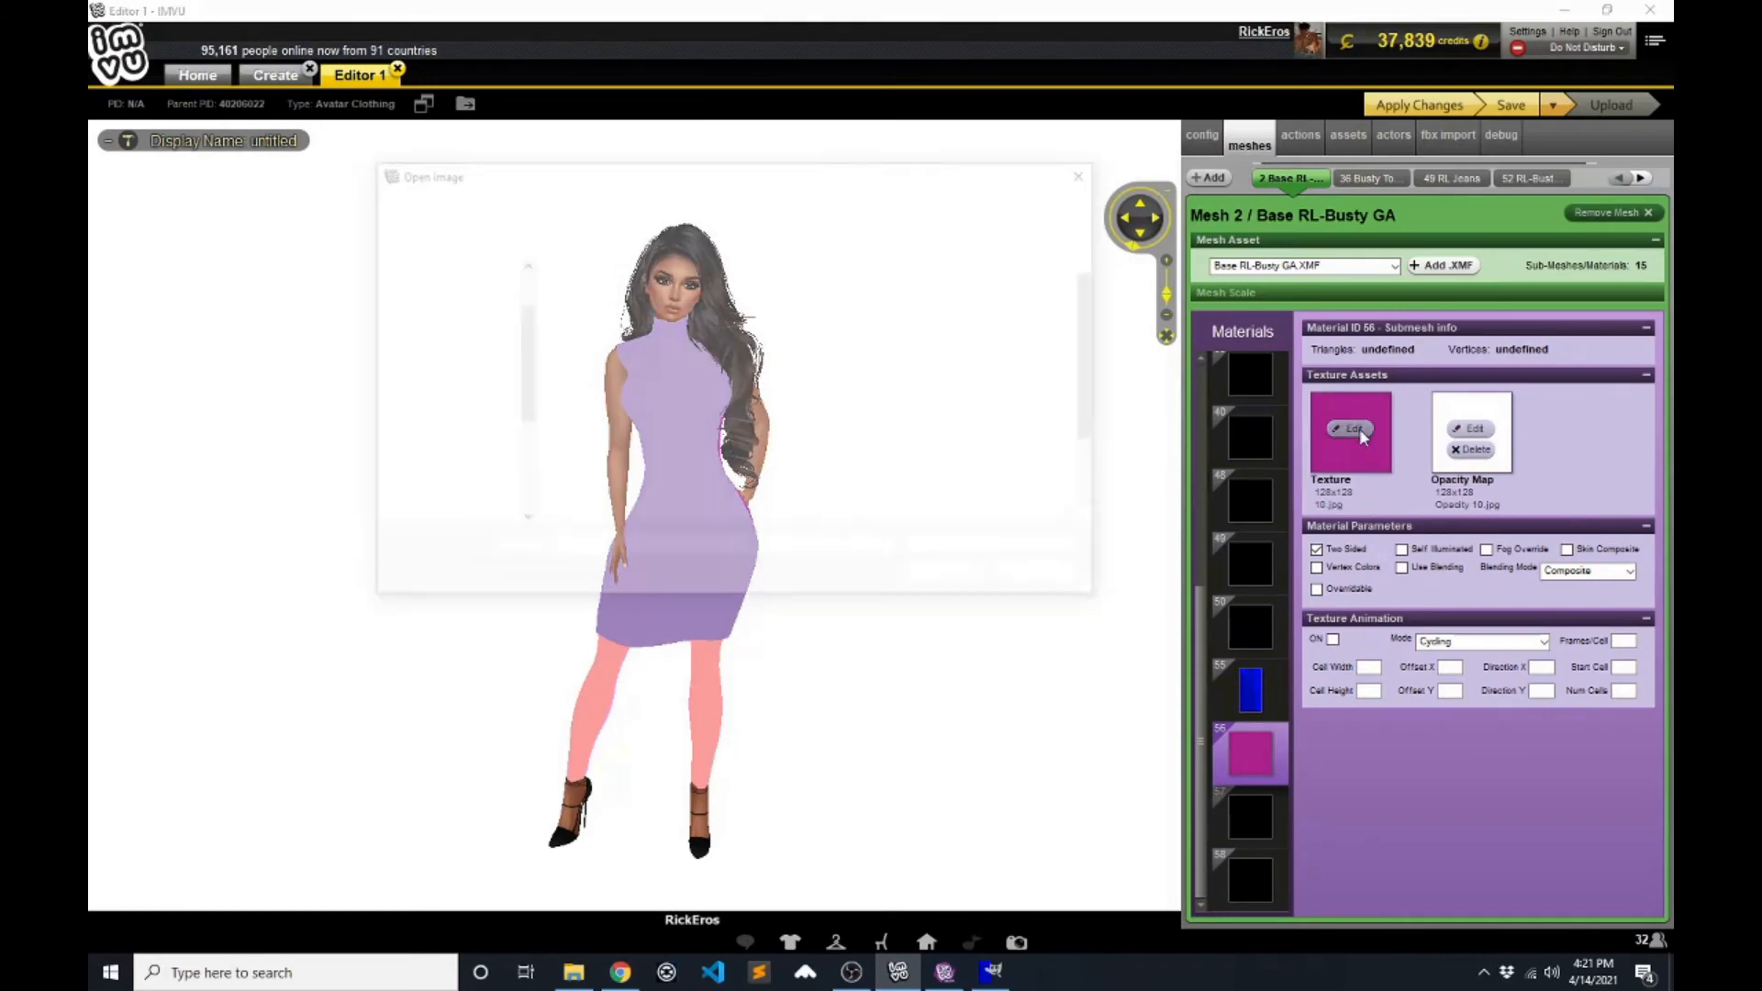
pyautogui.click(1361, 433)
pyautogui.click(1016, 432)
pyautogui.click(945, 576)
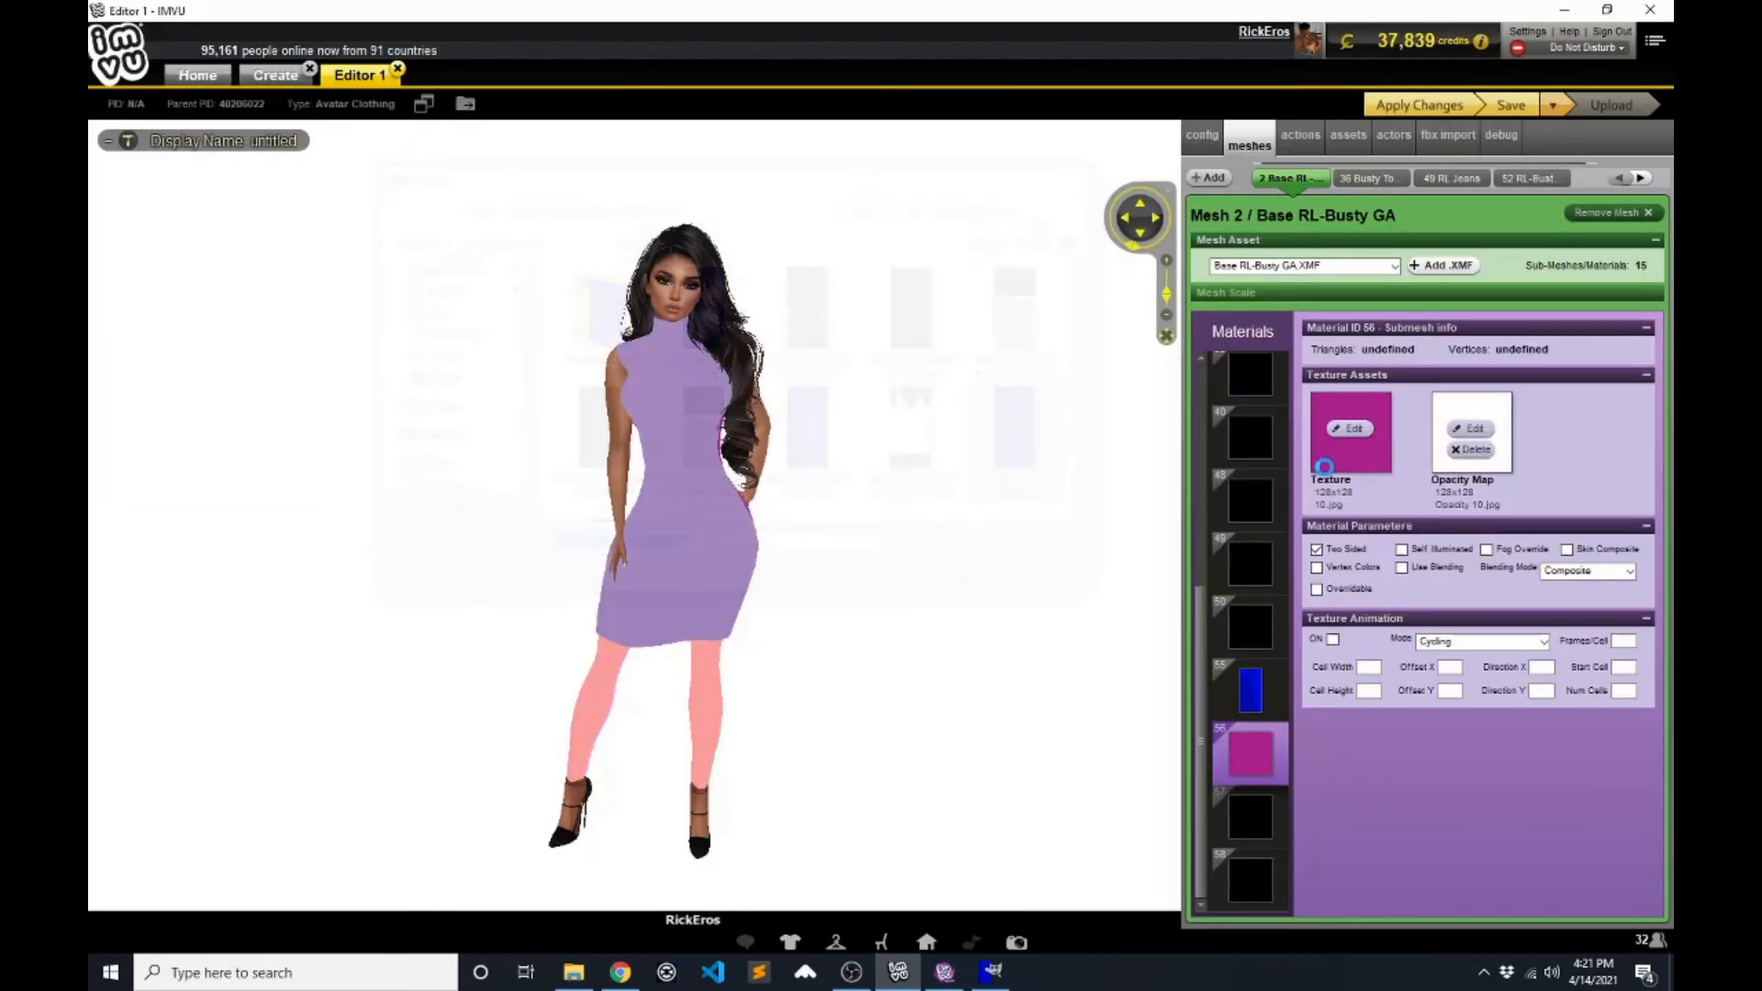
pyautogui.click(1471, 428)
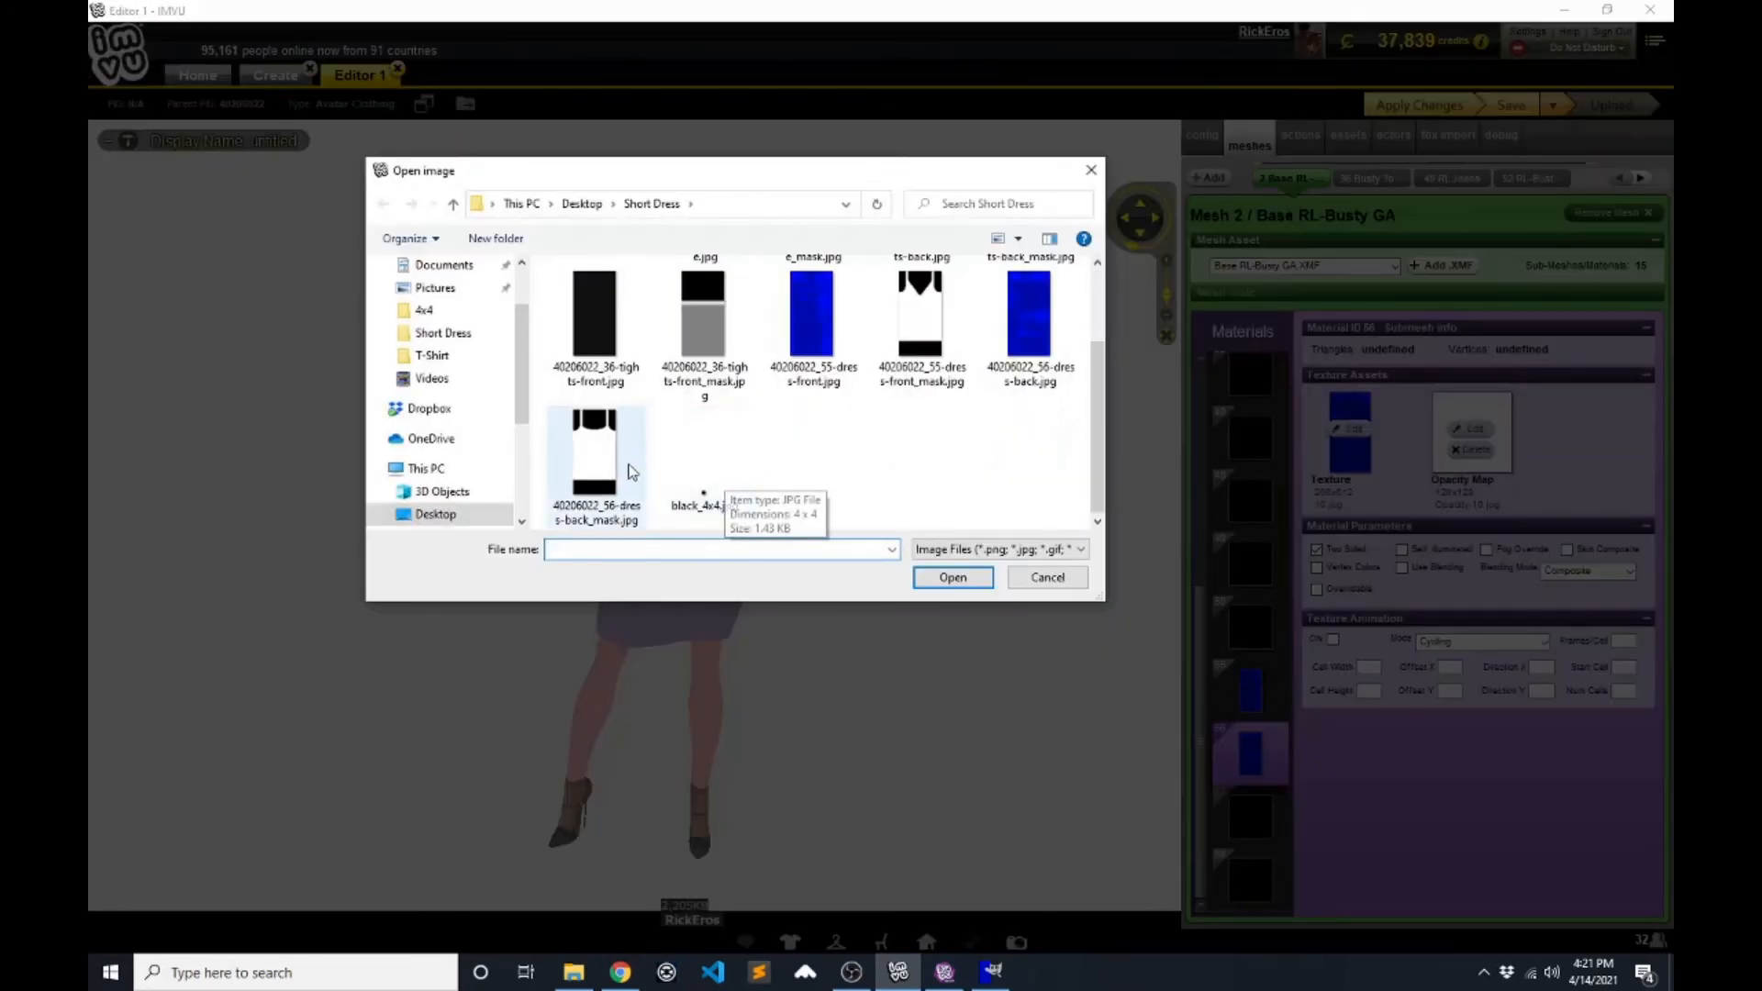
pyautogui.click(605, 463)
pyautogui.click(952, 577)
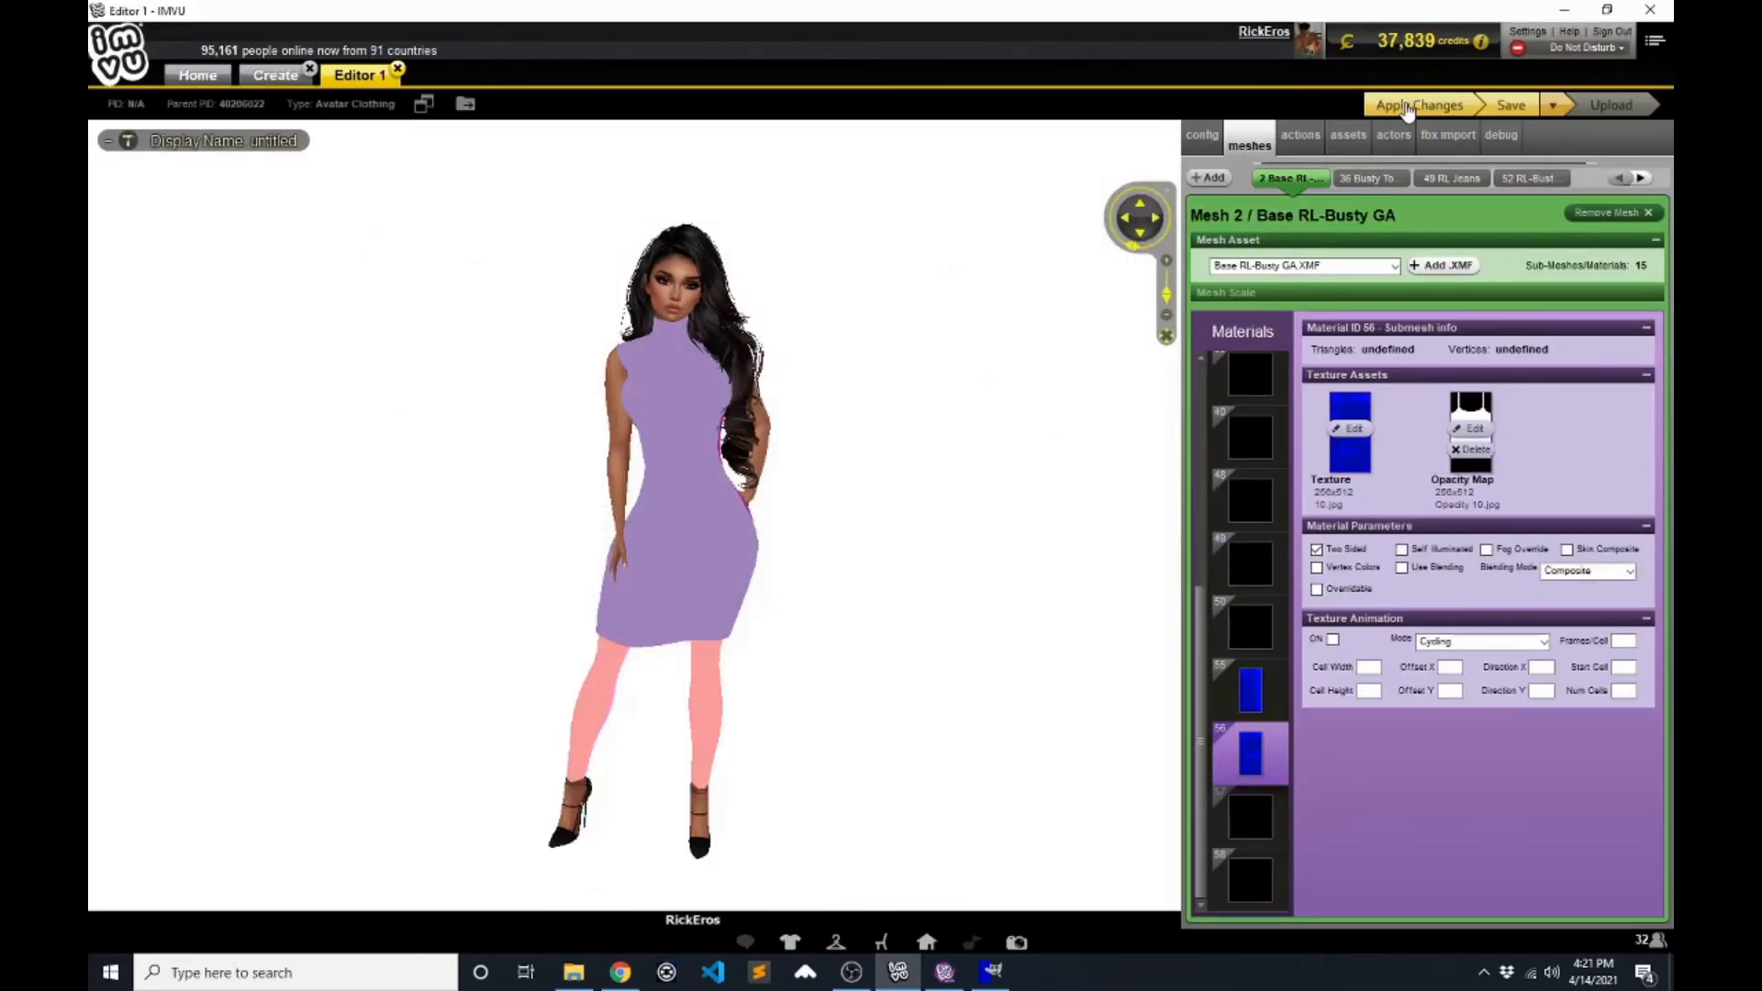
# - Apply the texture changes and inspect the dress and tights on the previewed avatar
pyautogui.click(1407, 107)
pyautogui.scroll(2, 987, 568)
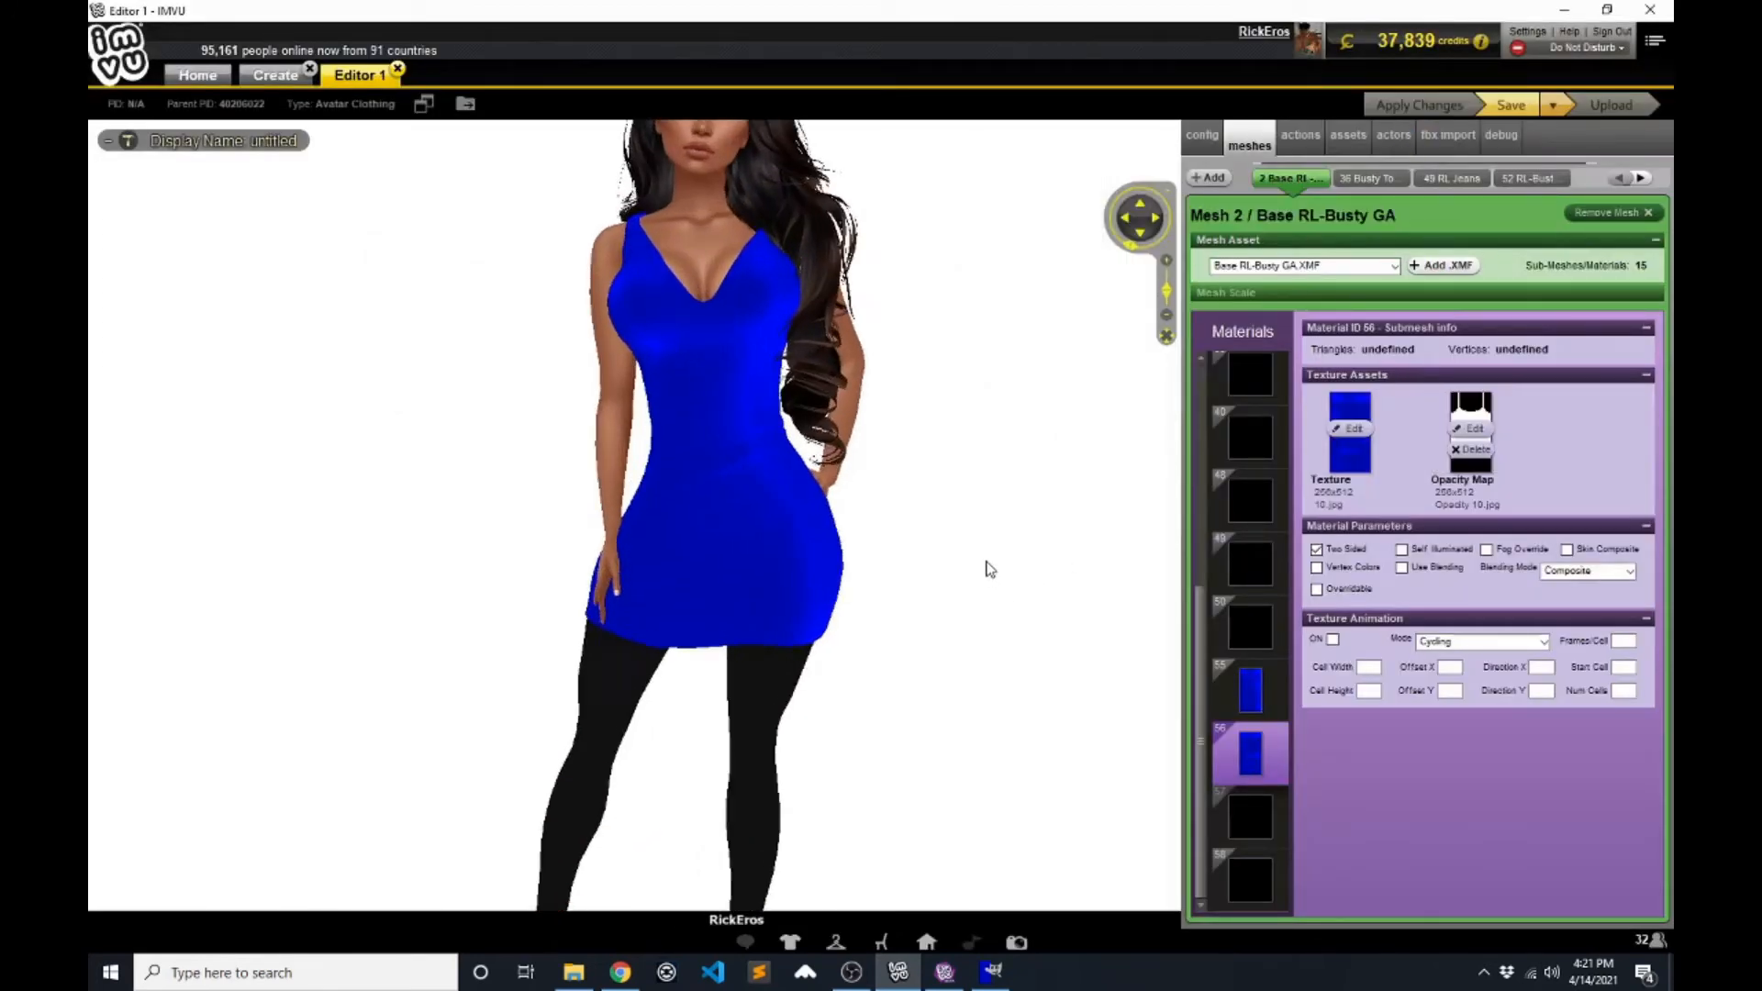
pyautogui.scroll(2, 988, 564)
pyautogui.moveTo(988, 559); pyautogui.dragTo(971, 449, button='middle')
pyautogui.moveTo(995, 452); pyautogui.dragTo(1055, 570)
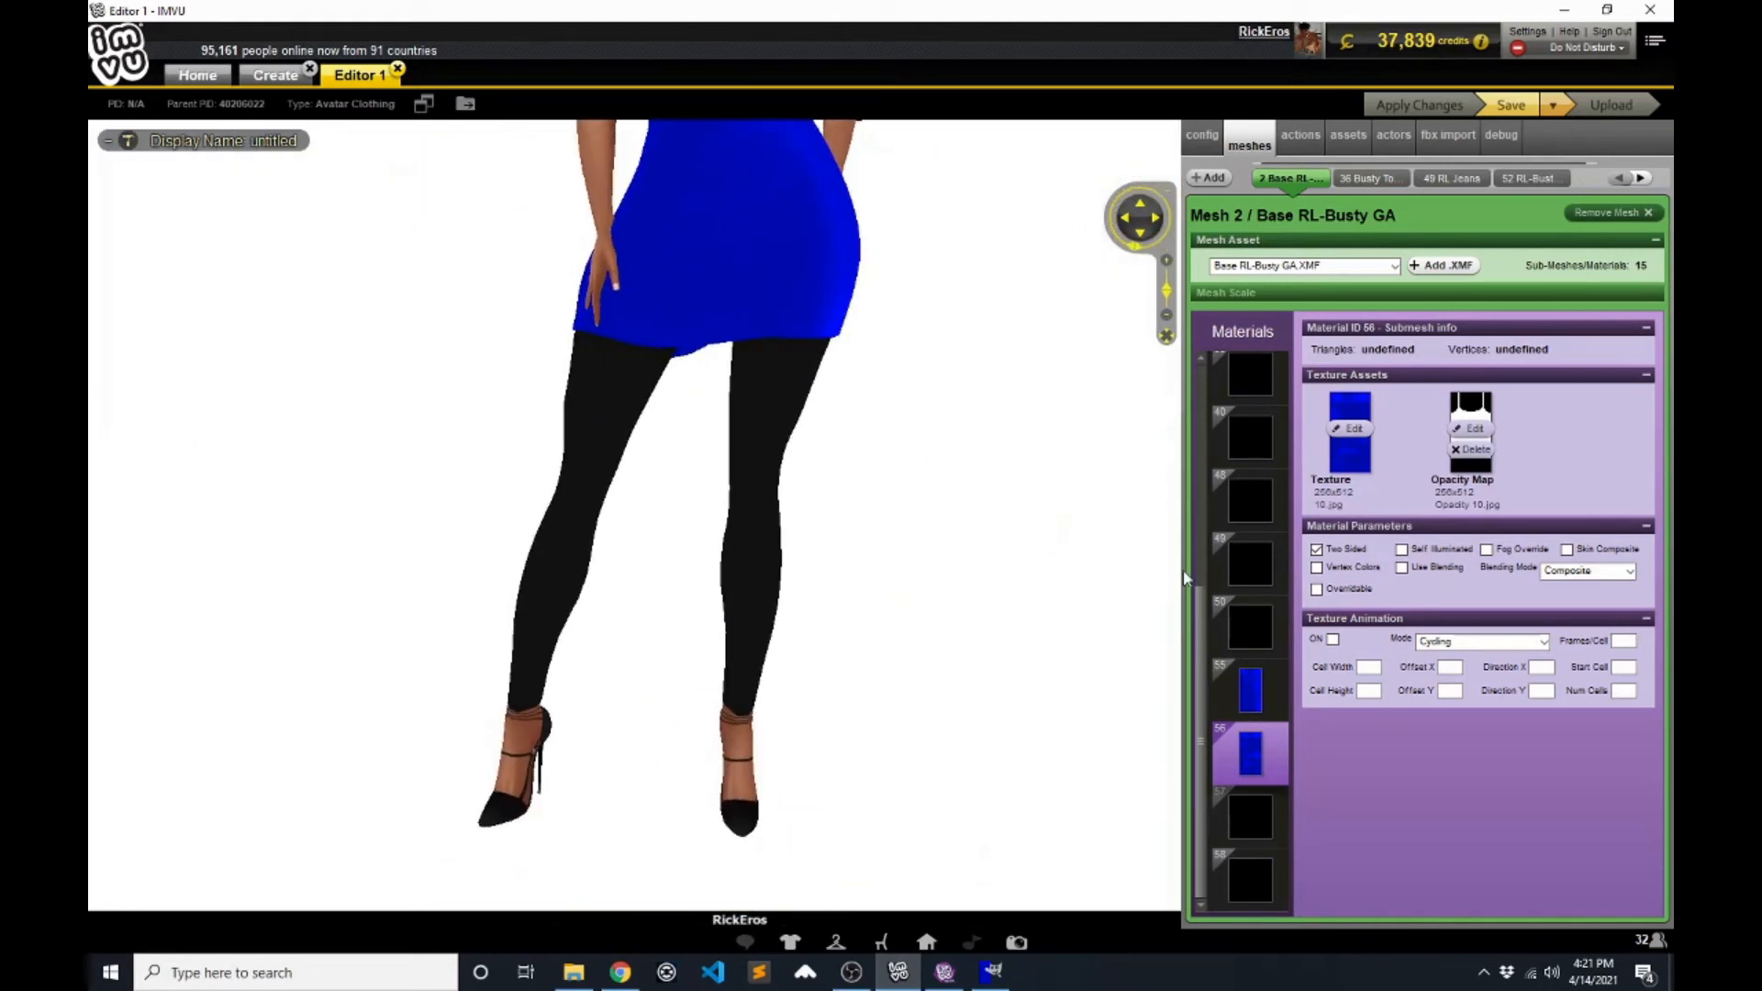
# - Enable Use Blending for tights materials 35 and 36 and apply the changes
pyautogui.scroll(5, 1211, 588)
pyautogui.click(1250, 579)
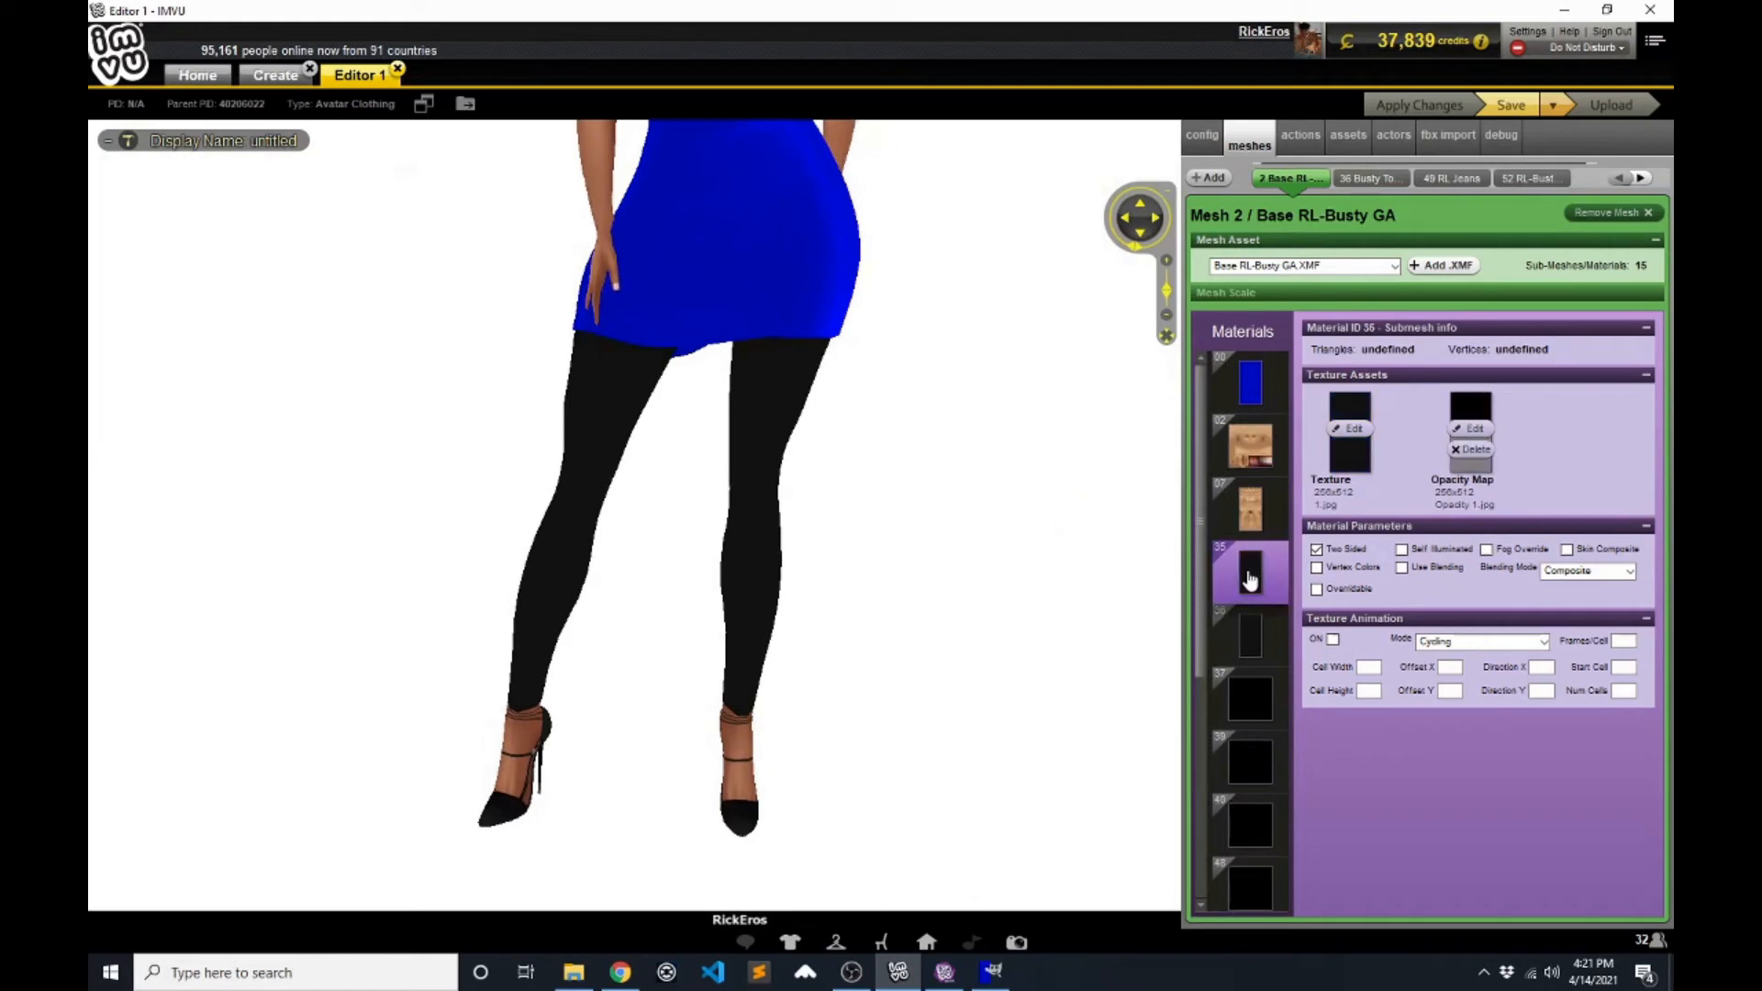
pyautogui.click(1403, 568)
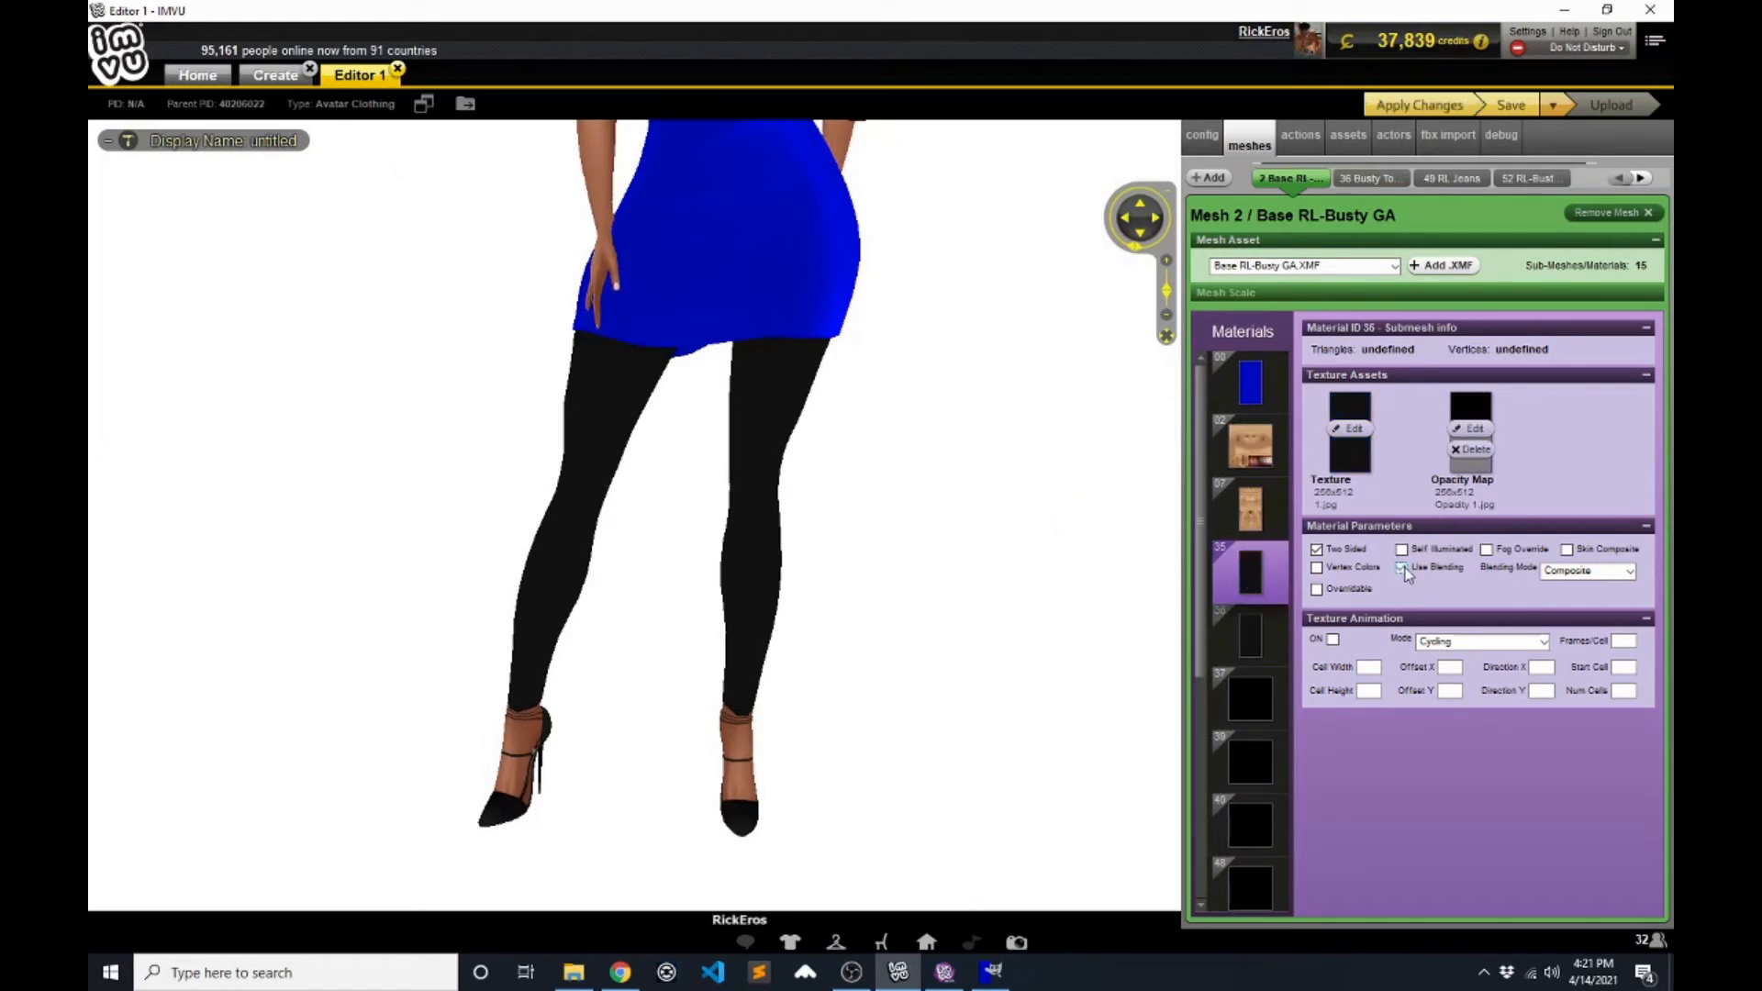
pyautogui.click(1251, 641)
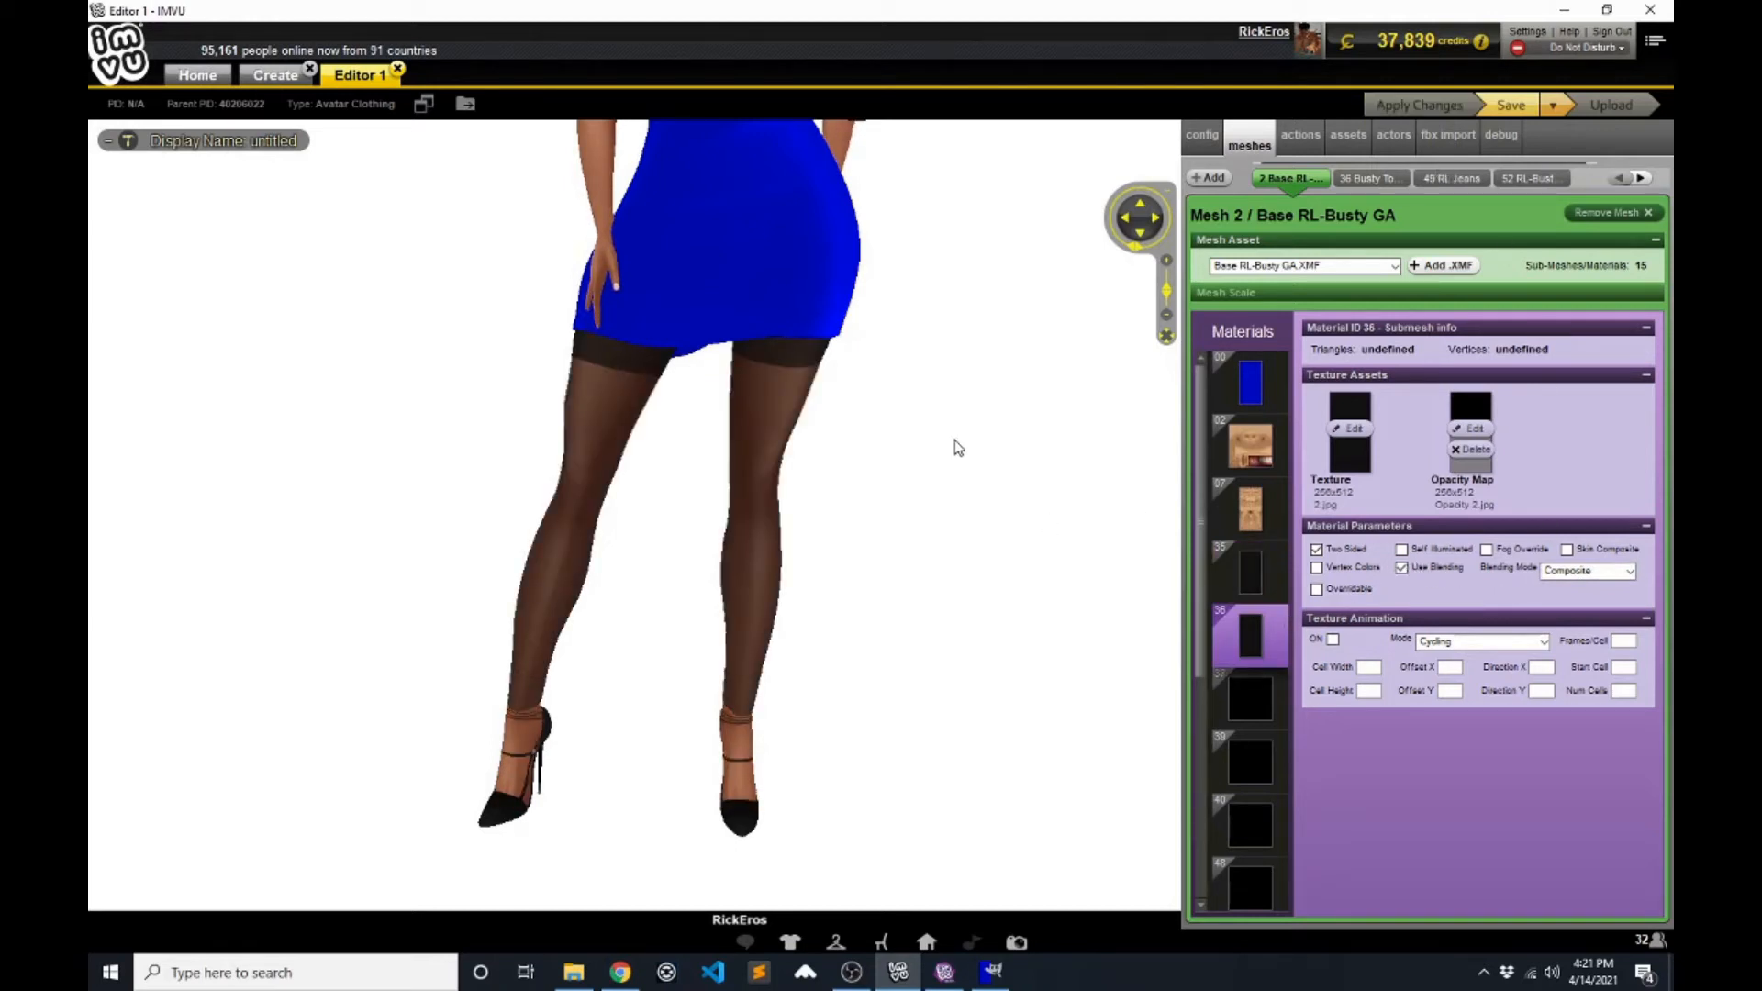
# - Examine the tights and the dress's side seam on the avatar from the side, back and front
pyautogui.moveTo(955, 440); pyautogui.dragTo(853, 476)
pyautogui.moveTo(912, 607); pyautogui.dragTo(929, 513)
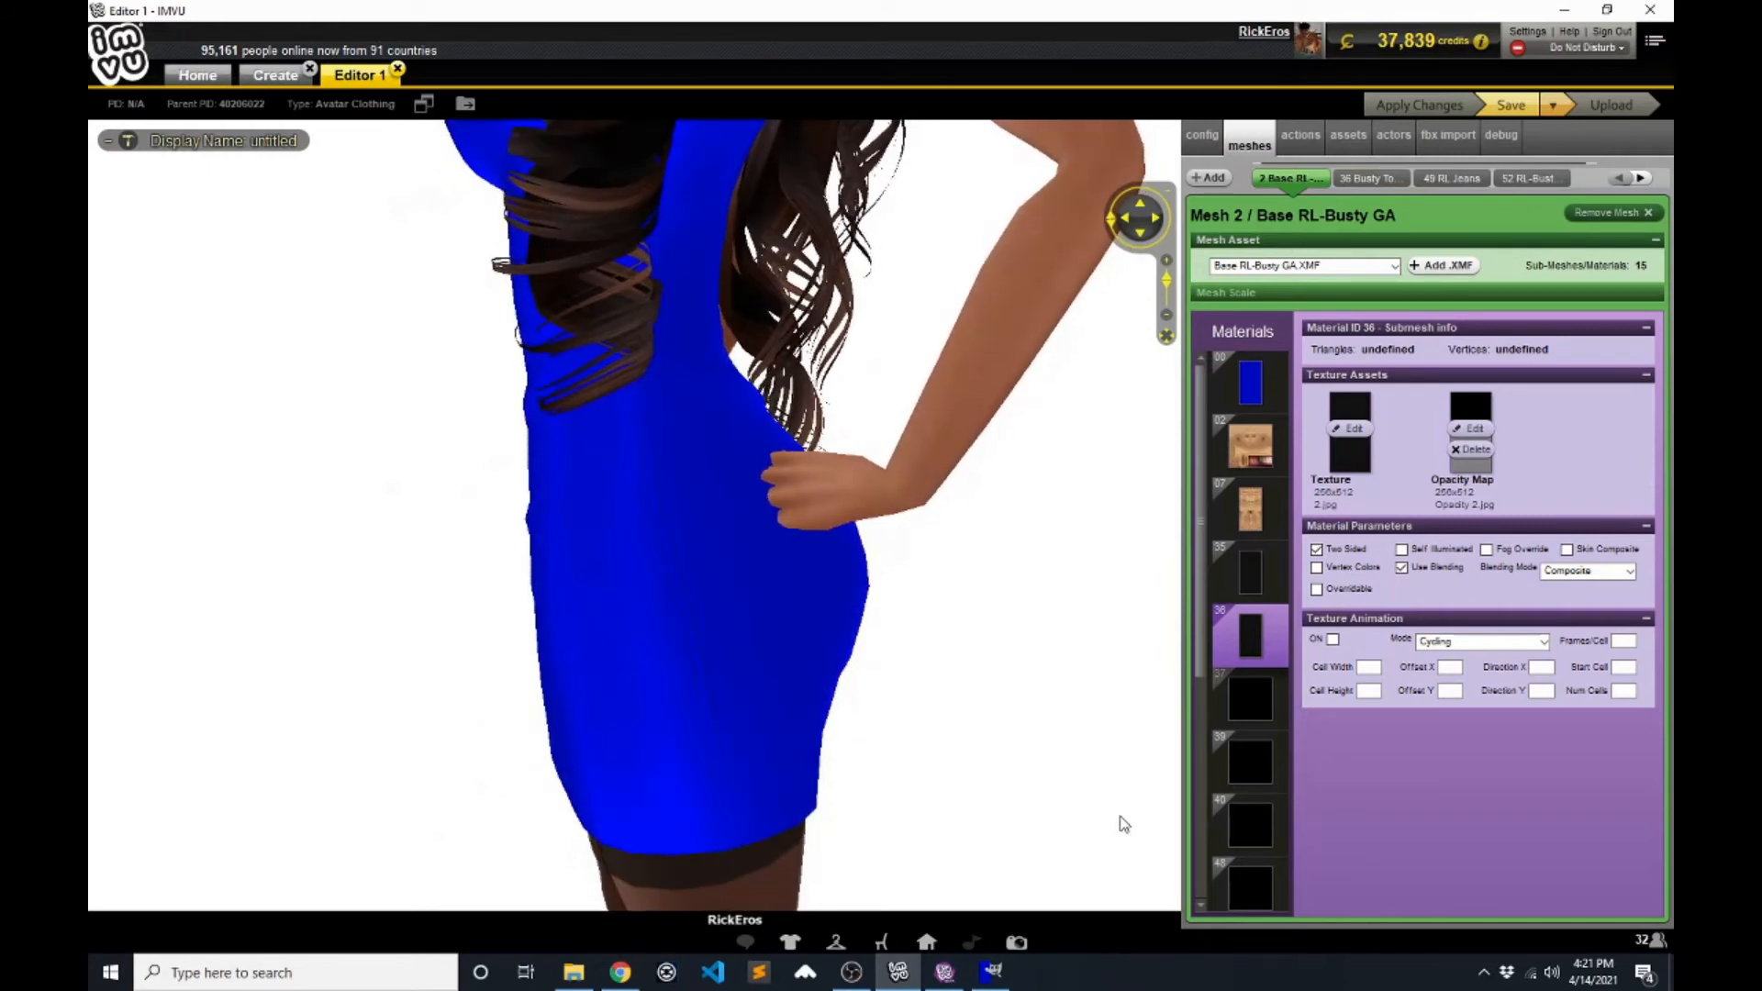
pyautogui.moveTo(1098, 745)
pyautogui.mouseDown()
pyautogui.moveTo(807, 753)
pyautogui.moveTo(1022, 775)
pyautogui.moveTo(1098, 765)
pyautogui.moveTo(1115, 745)
pyautogui.moveTo(1087, 745)
pyautogui.mouseUp()
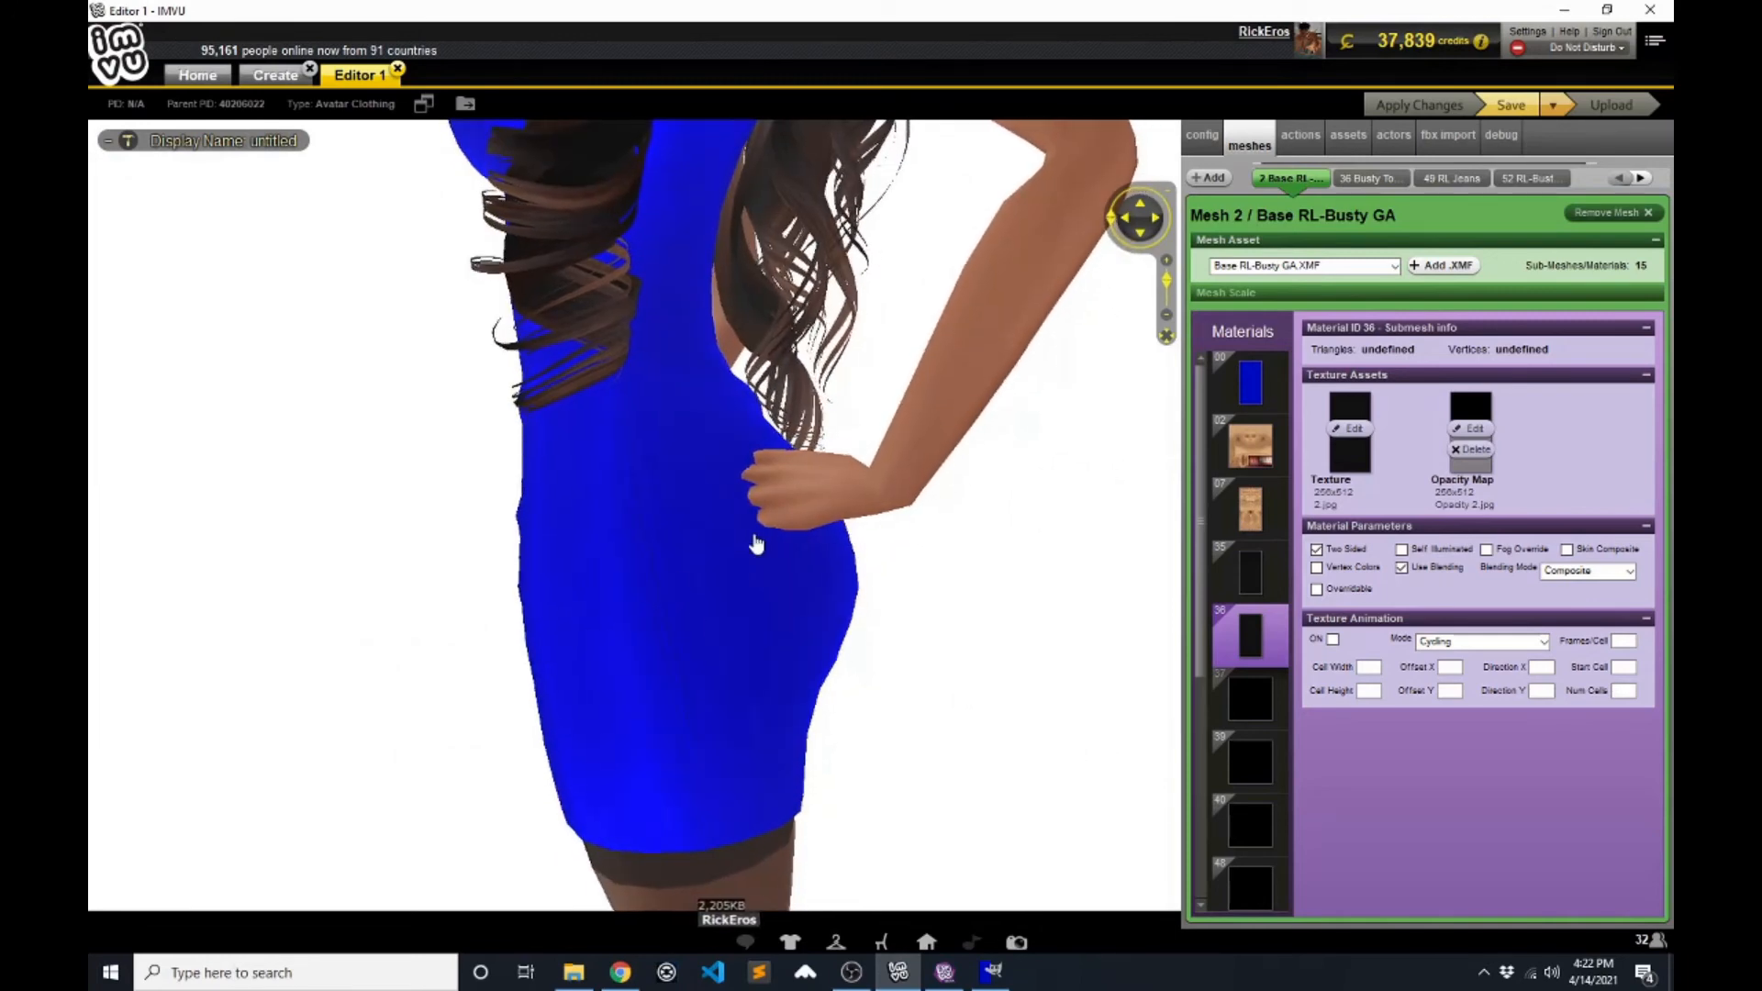
pyautogui.moveTo(1060, 627); pyautogui.dragTo(796, 464)
pyautogui.moveTo(1050, 558); pyautogui.dragTo(879, 434)
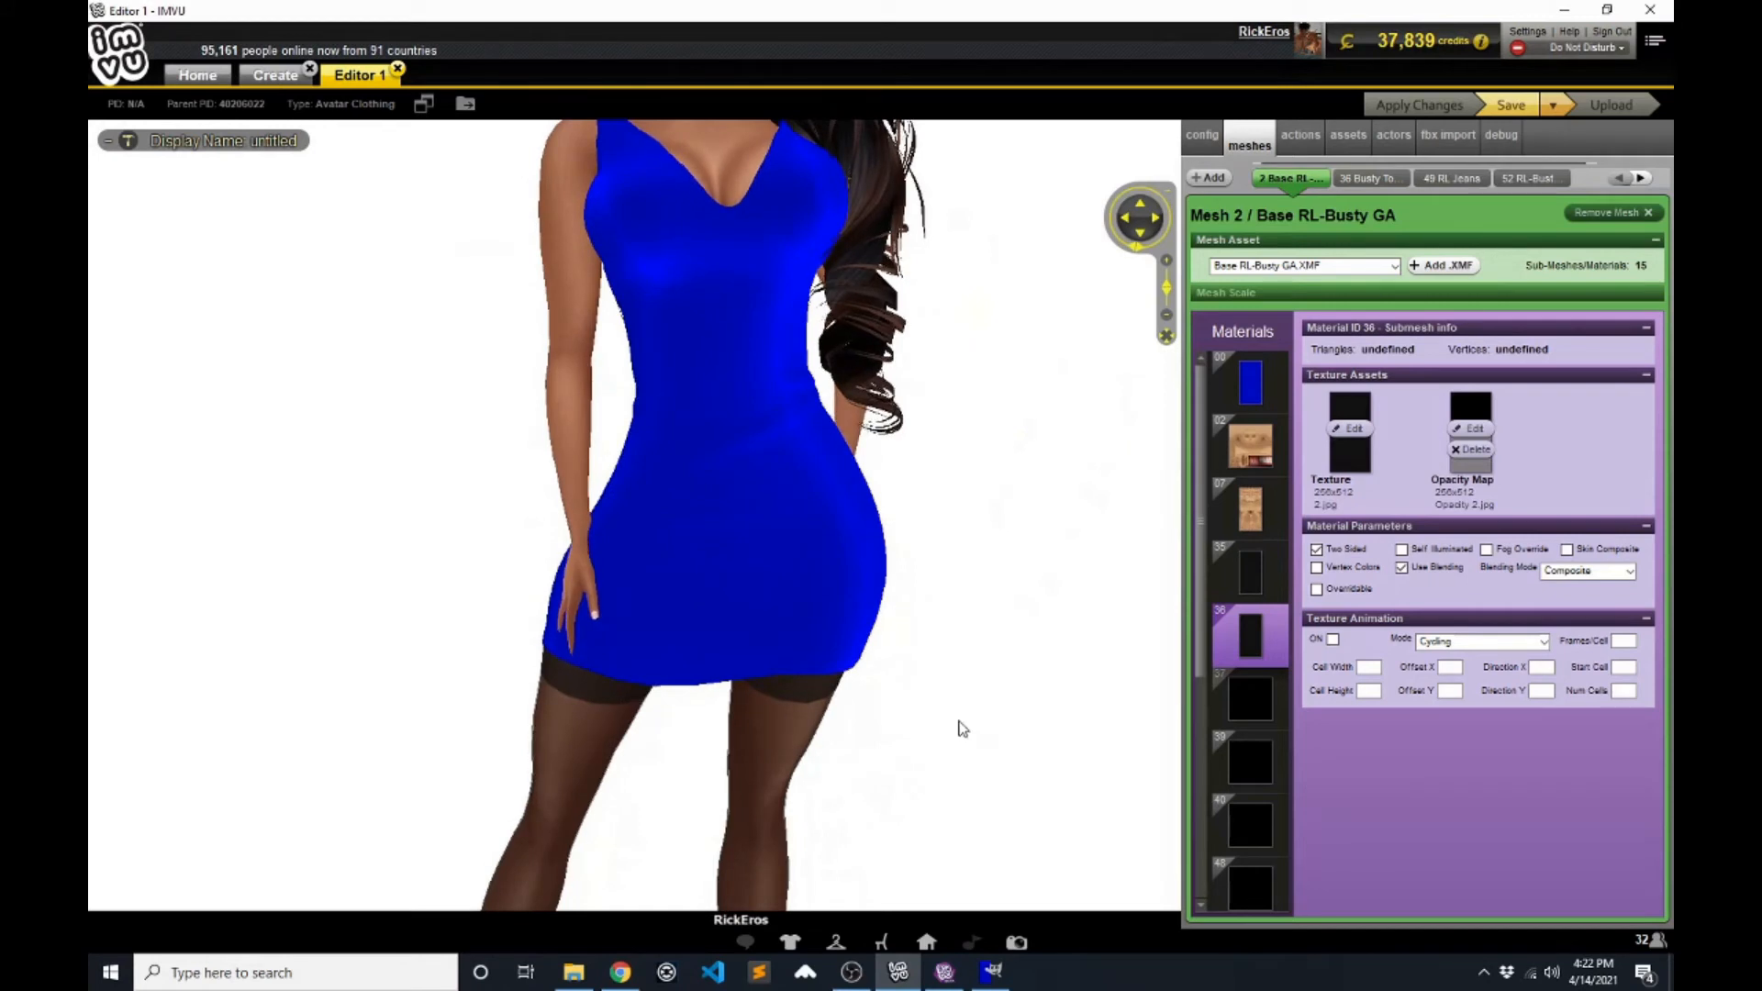
# - Switch to GIMP and add a transparent 256 × 512 px layer above Blue #1 in the 40206022_55-dress-front image
pyautogui.click(991, 971)
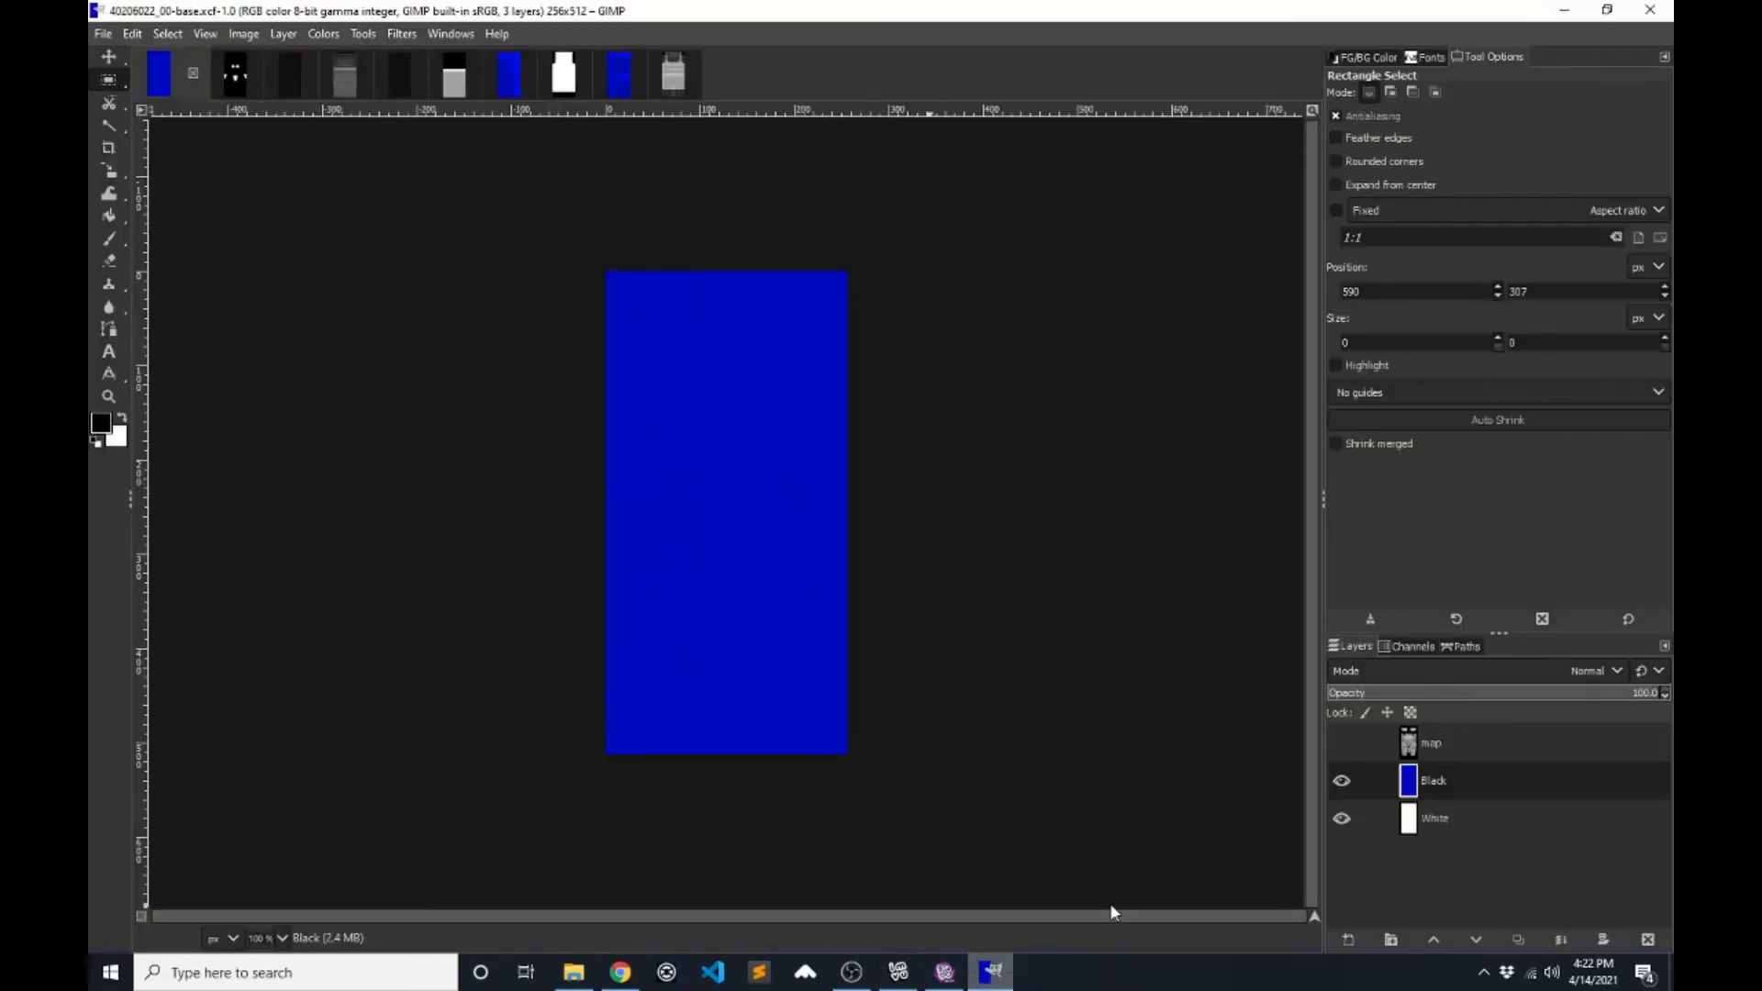
pyautogui.click(509, 73)
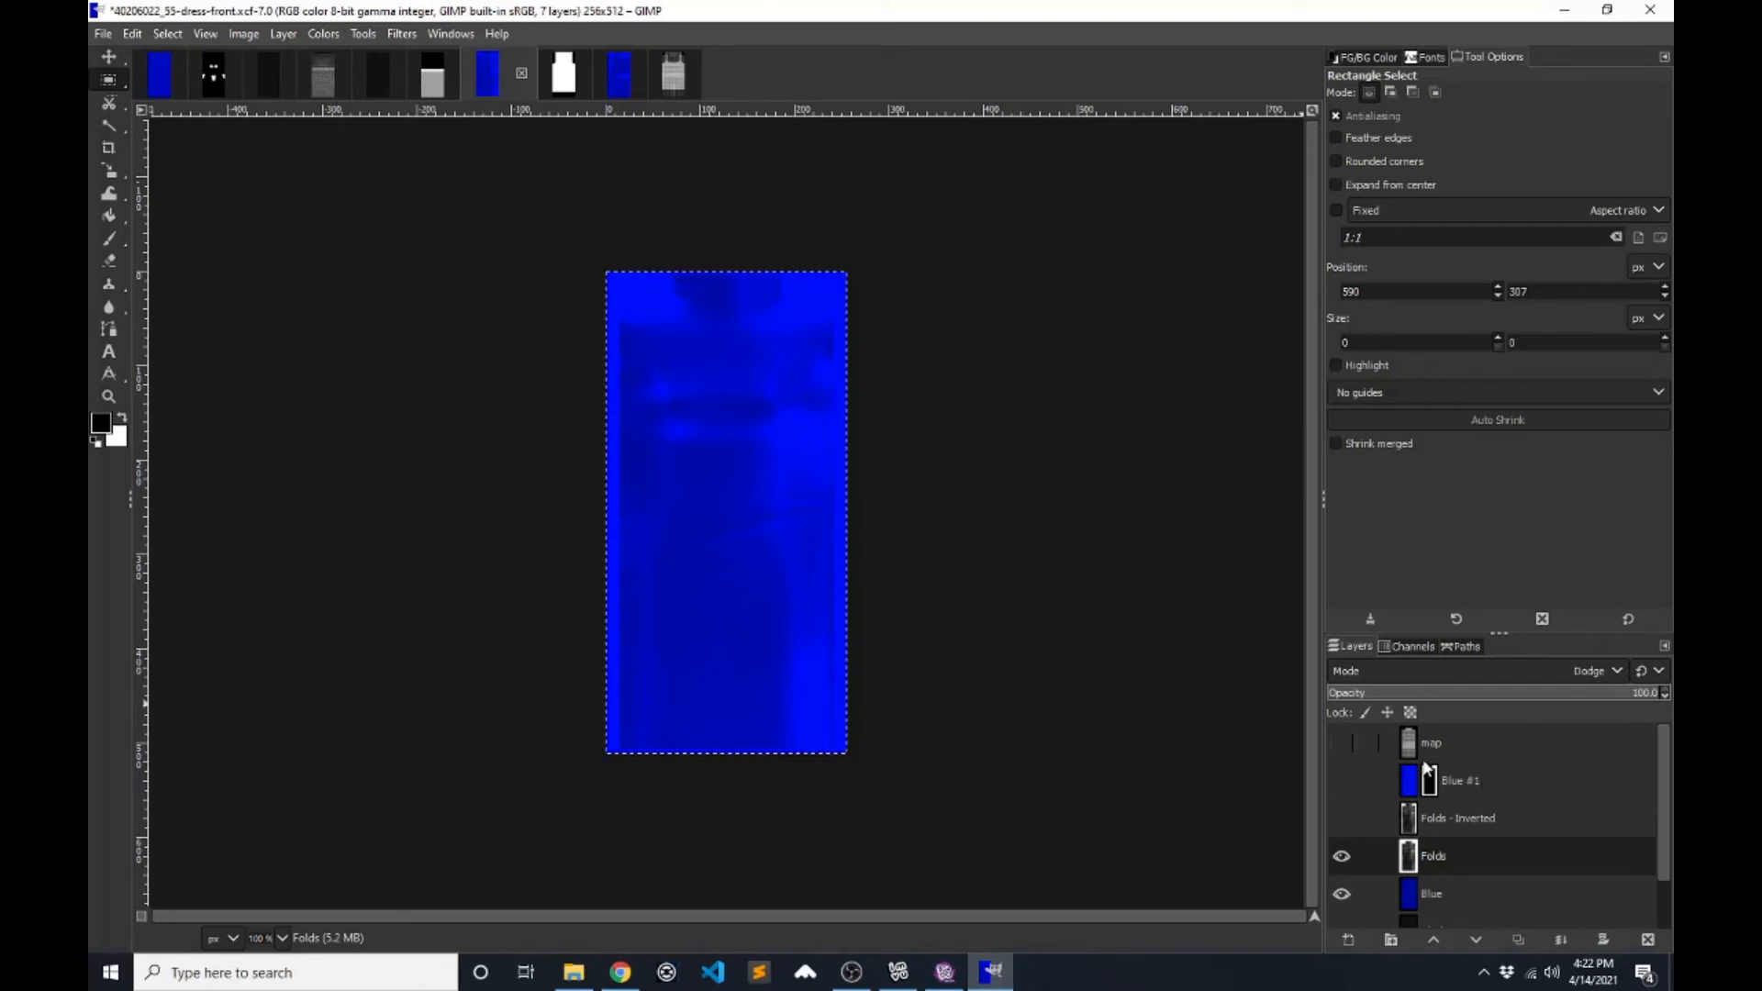
pyautogui.click(1341, 781)
pyautogui.click(1492, 781)
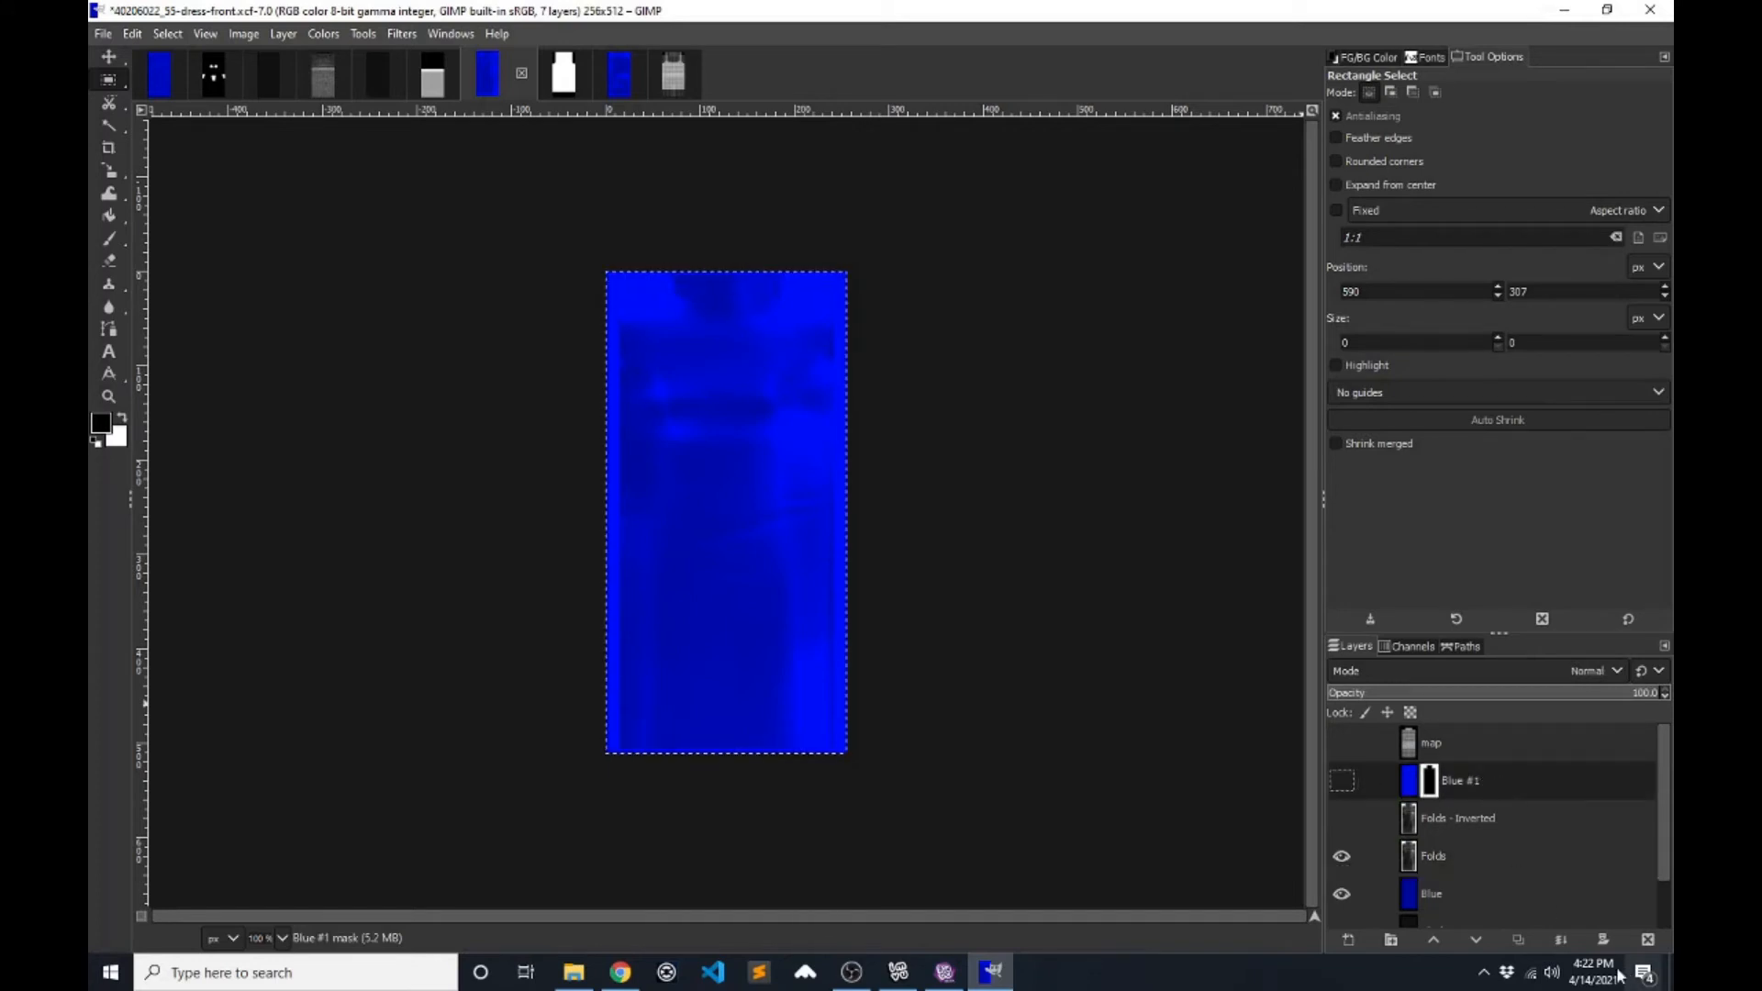
pyautogui.click(1349, 940)
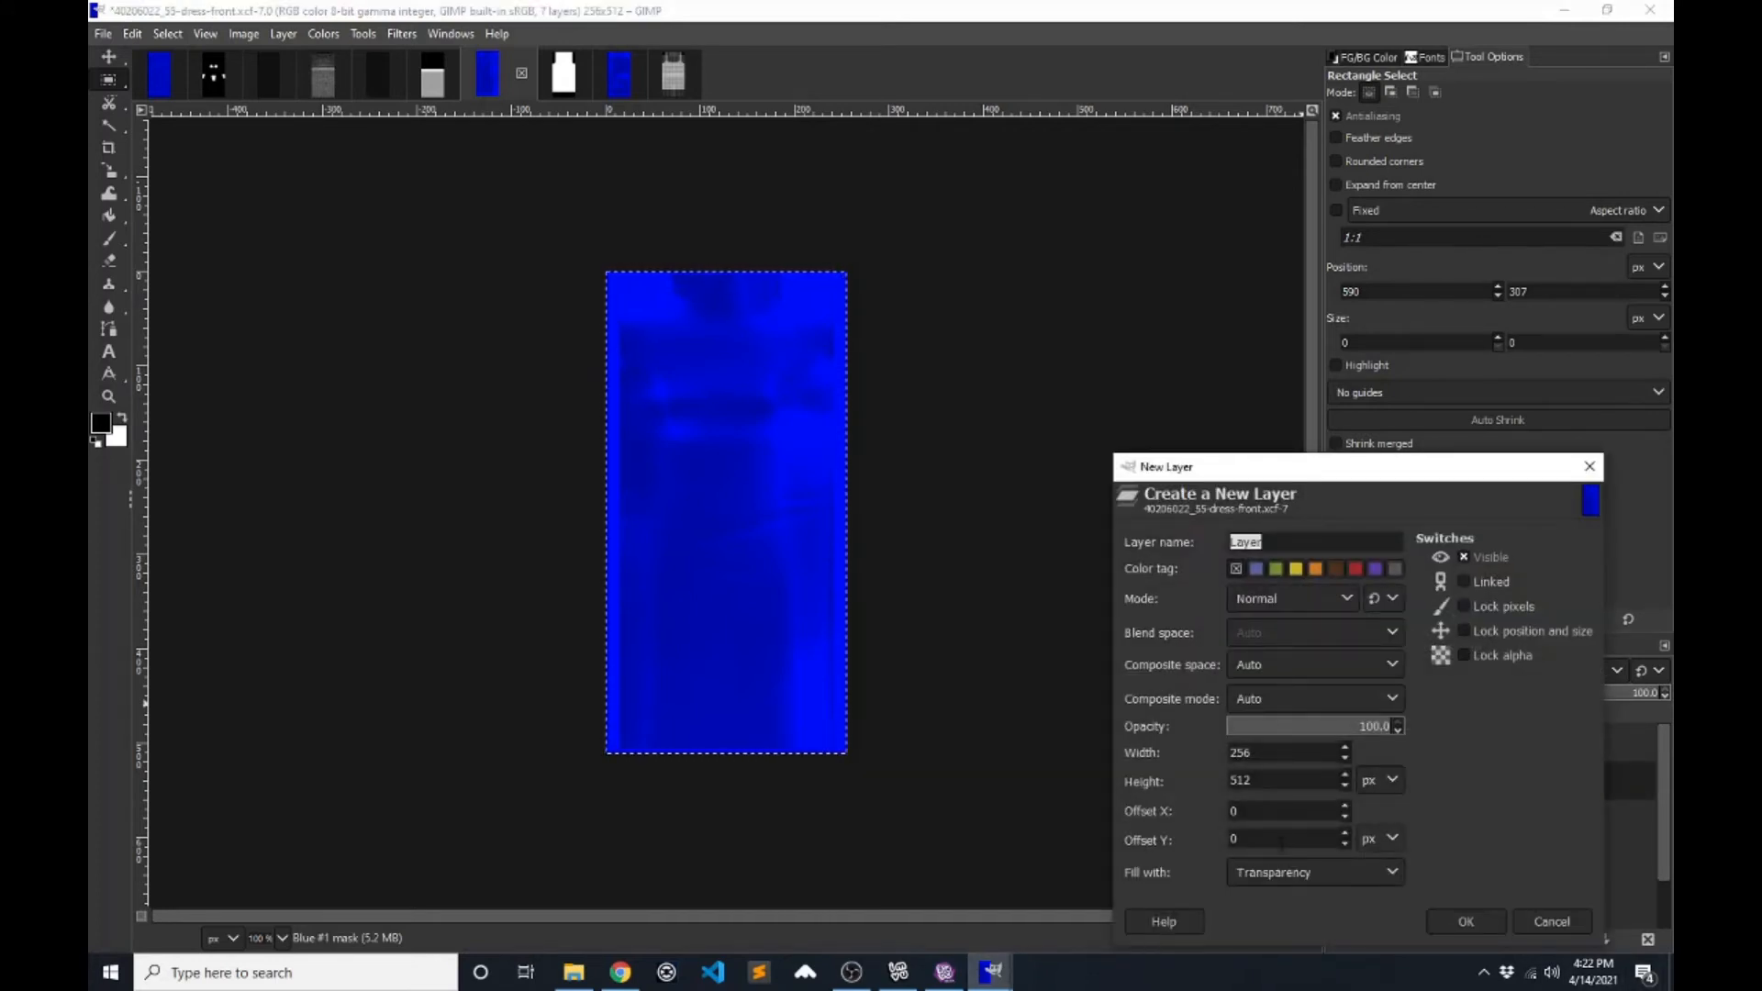
pyautogui.click(1468, 922)
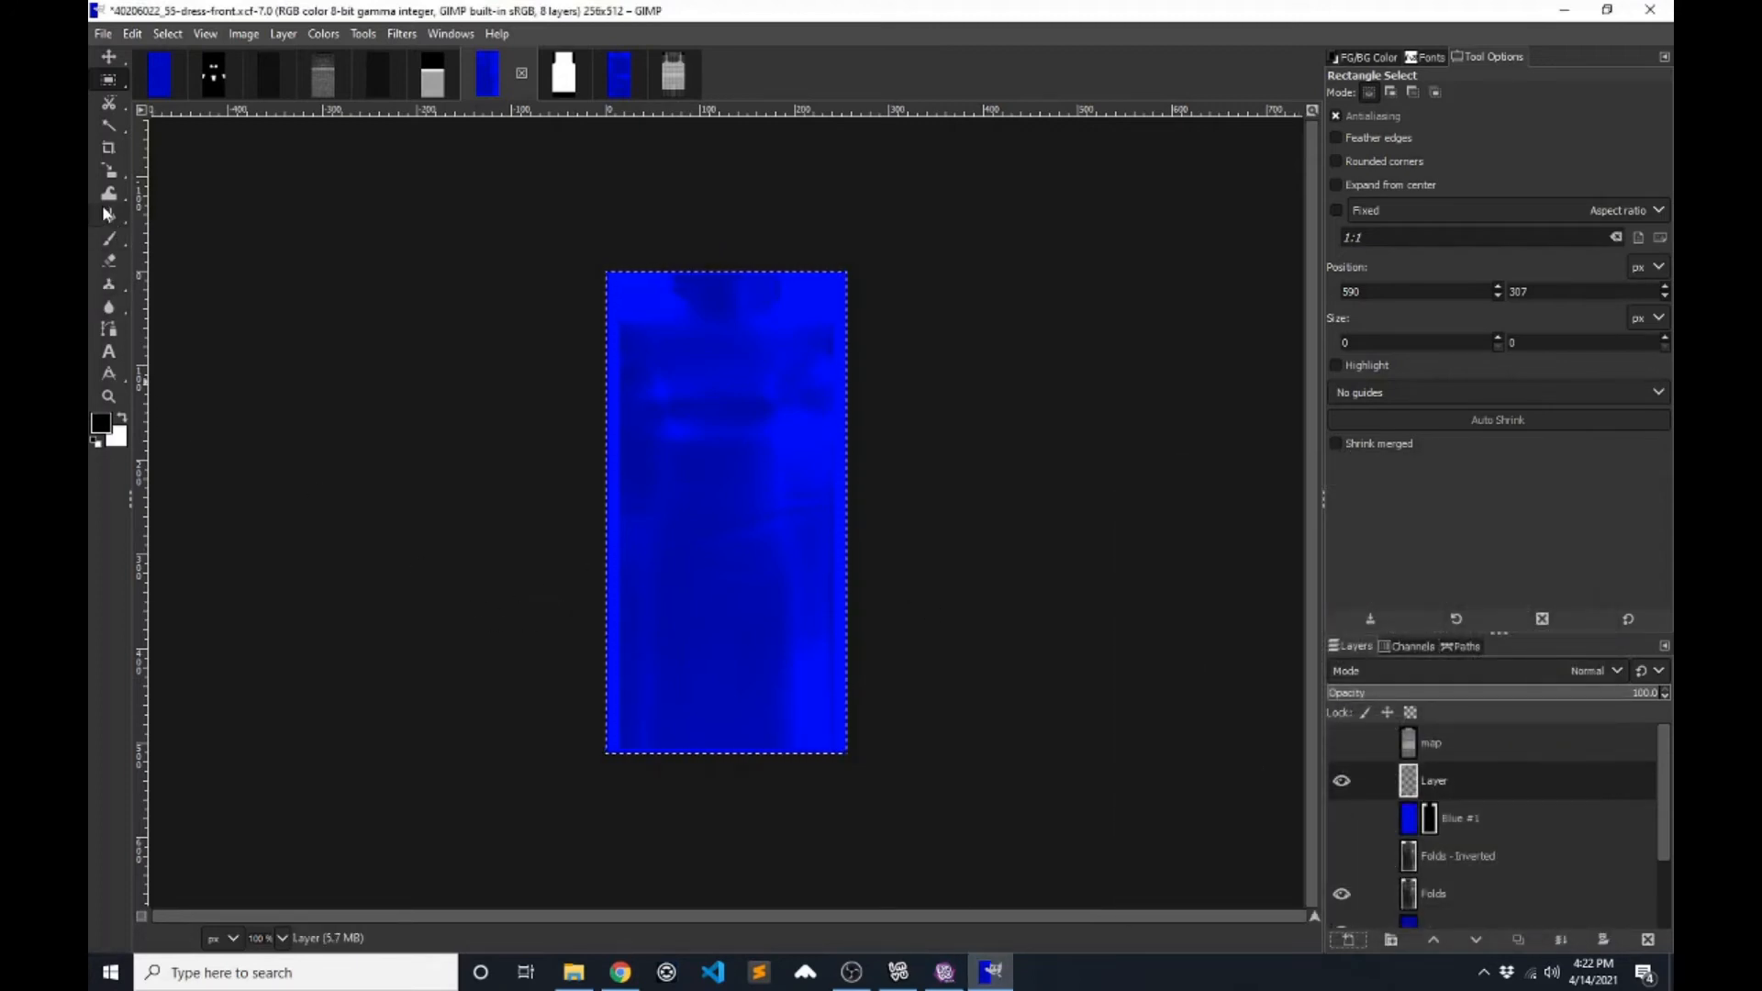
# - Sample the bright blue of the dress as foreground colour and set up the Paintbrush with hardness 10
pyautogui.click(101, 426)
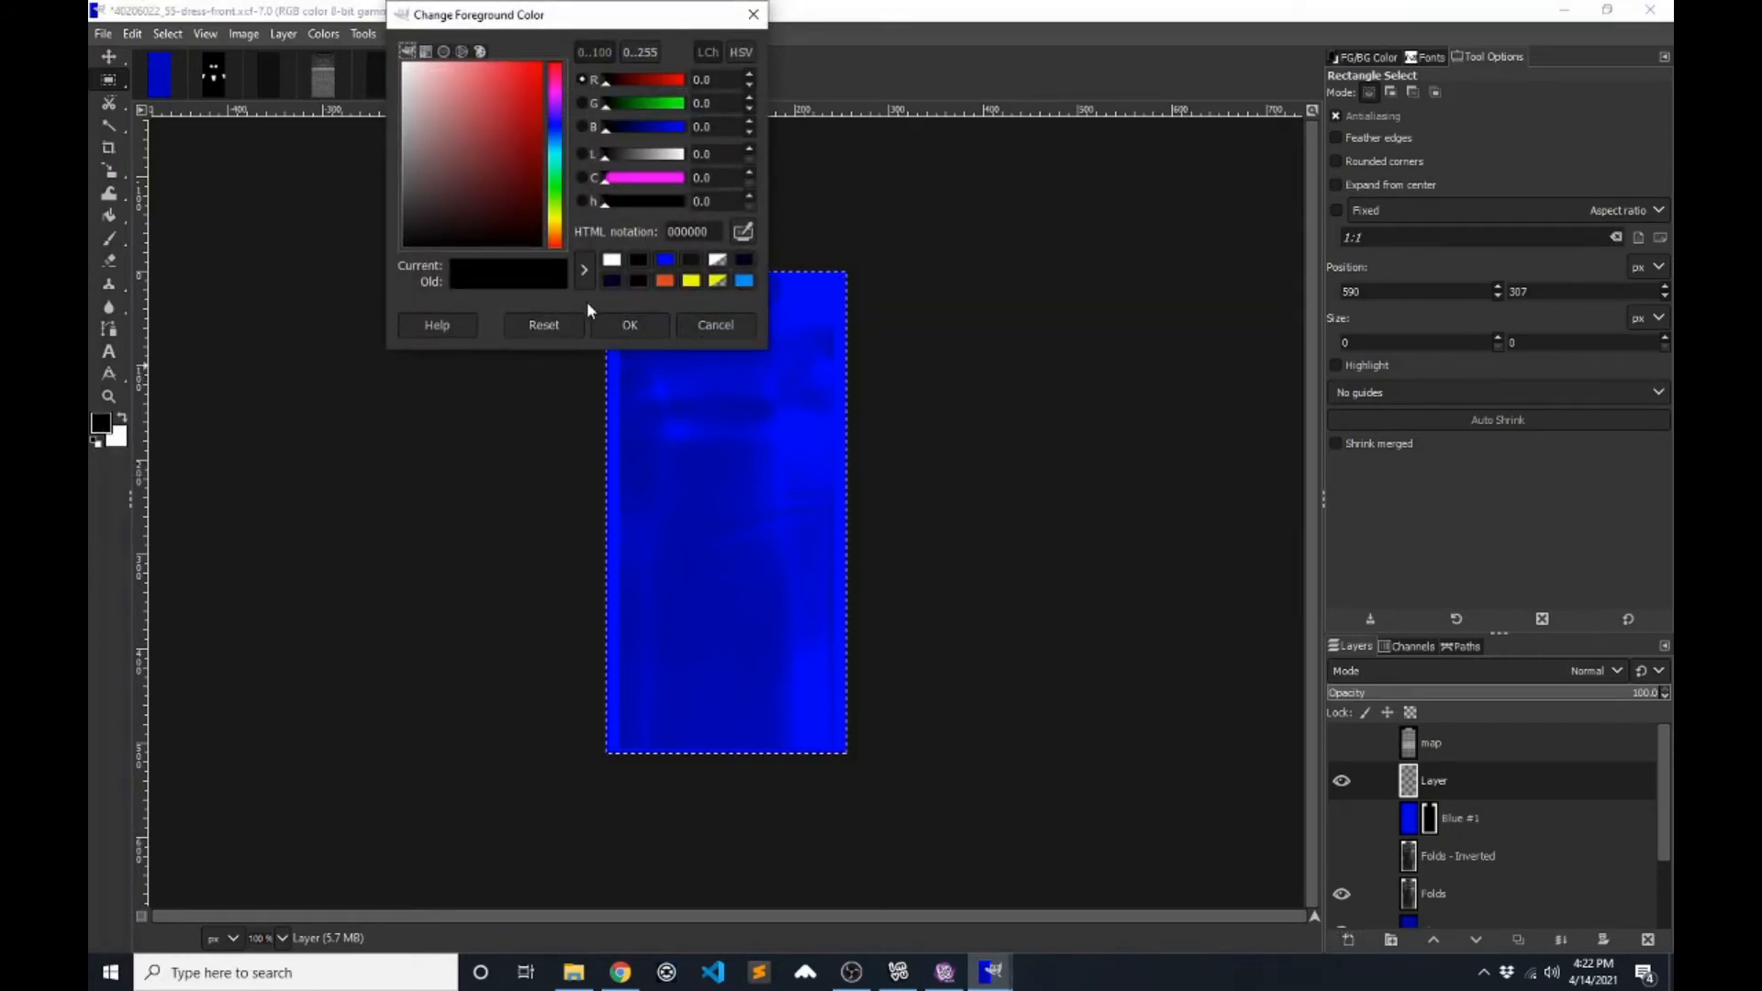
pyautogui.click(744, 231)
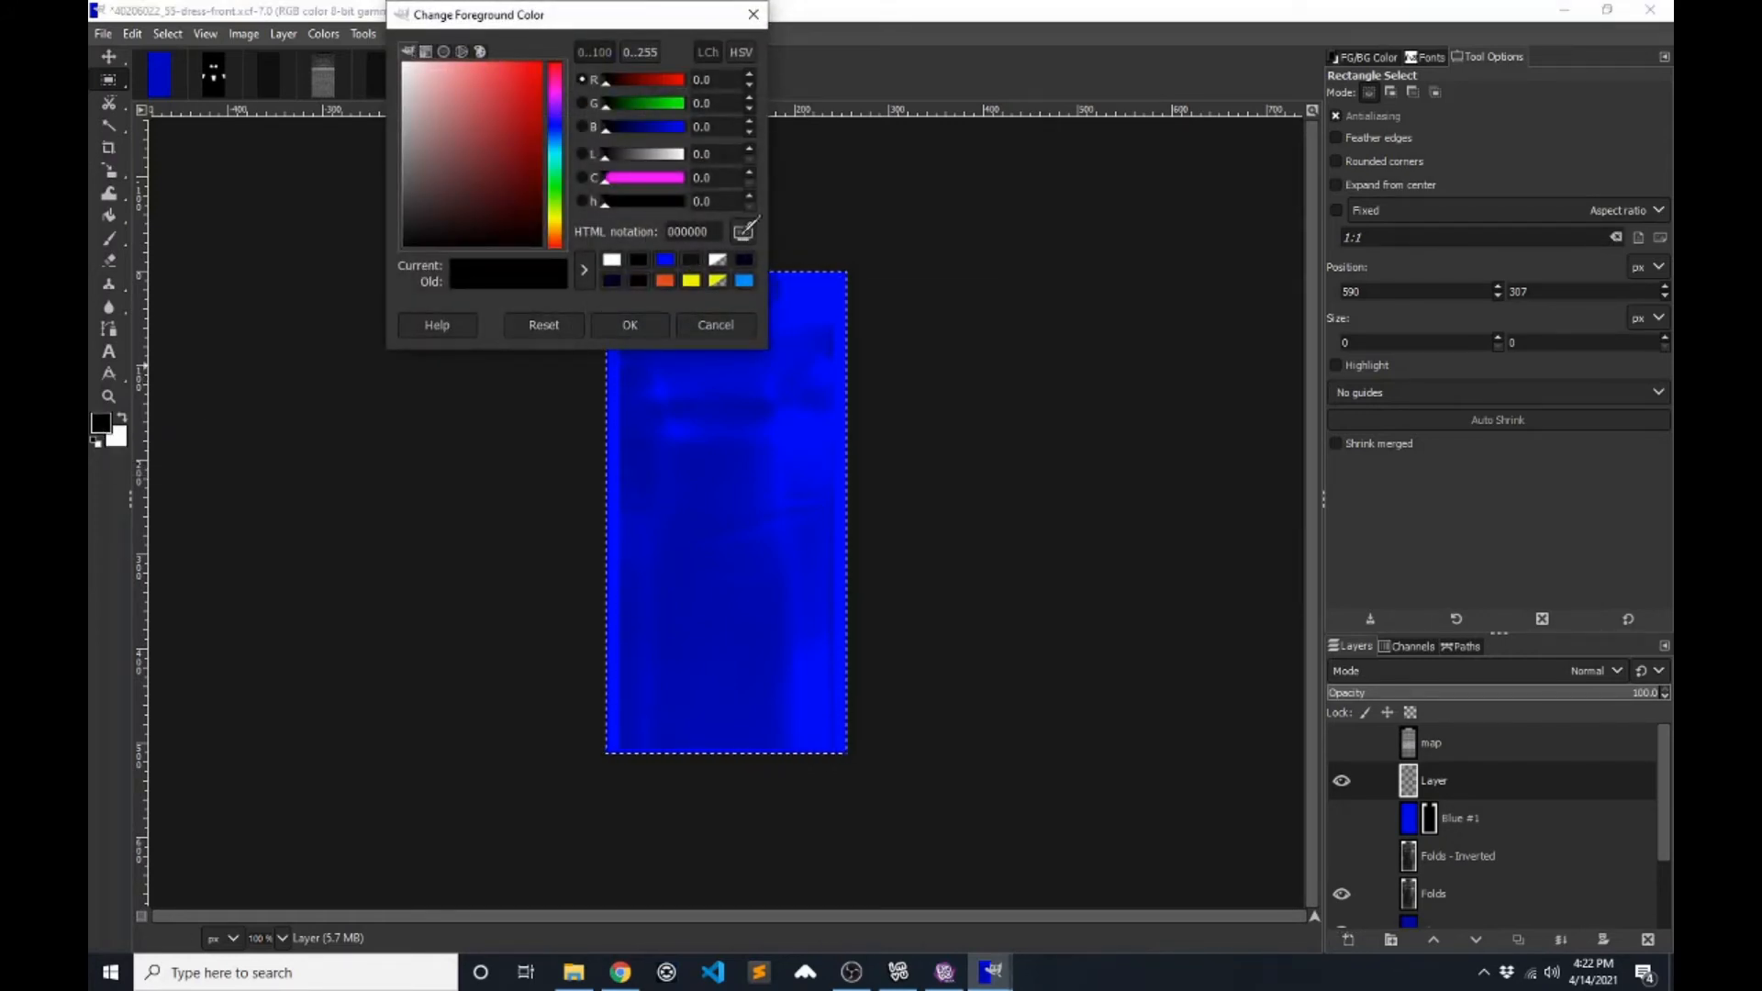
pyautogui.click(794, 428)
pyautogui.click(621, 323)
pyautogui.click(111, 238)
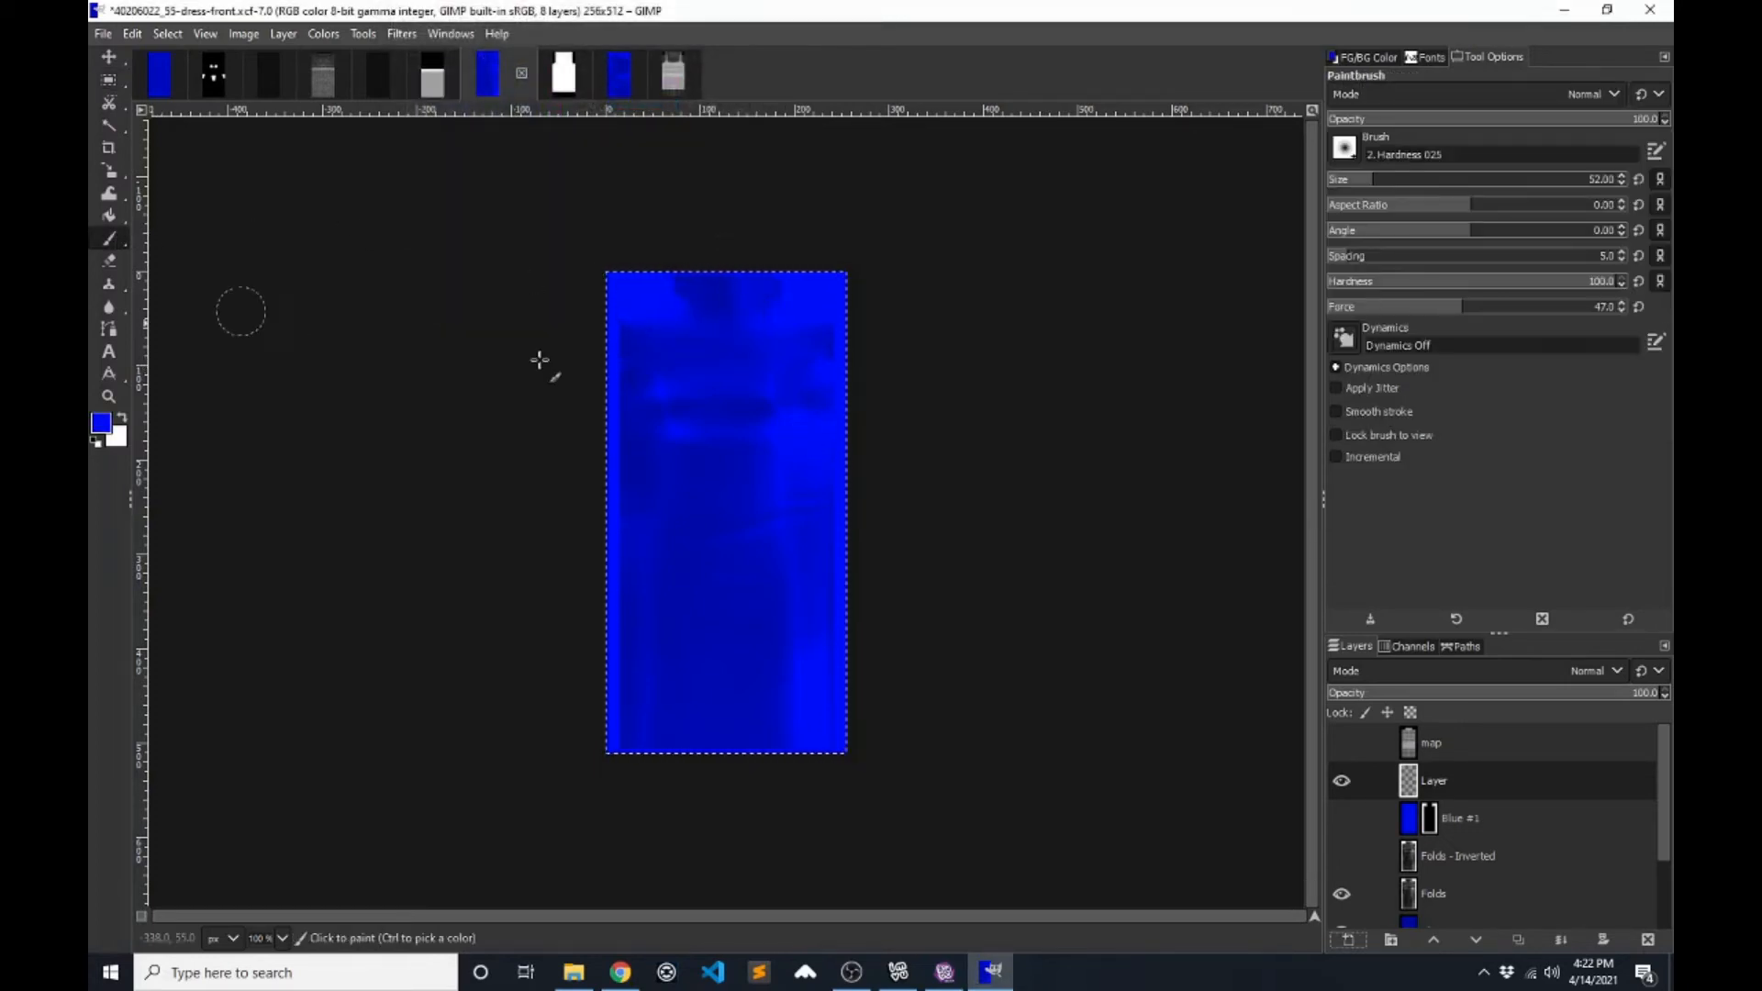
pyautogui.moveTo(1610, 288); pyautogui.dragTo(1358, 303)
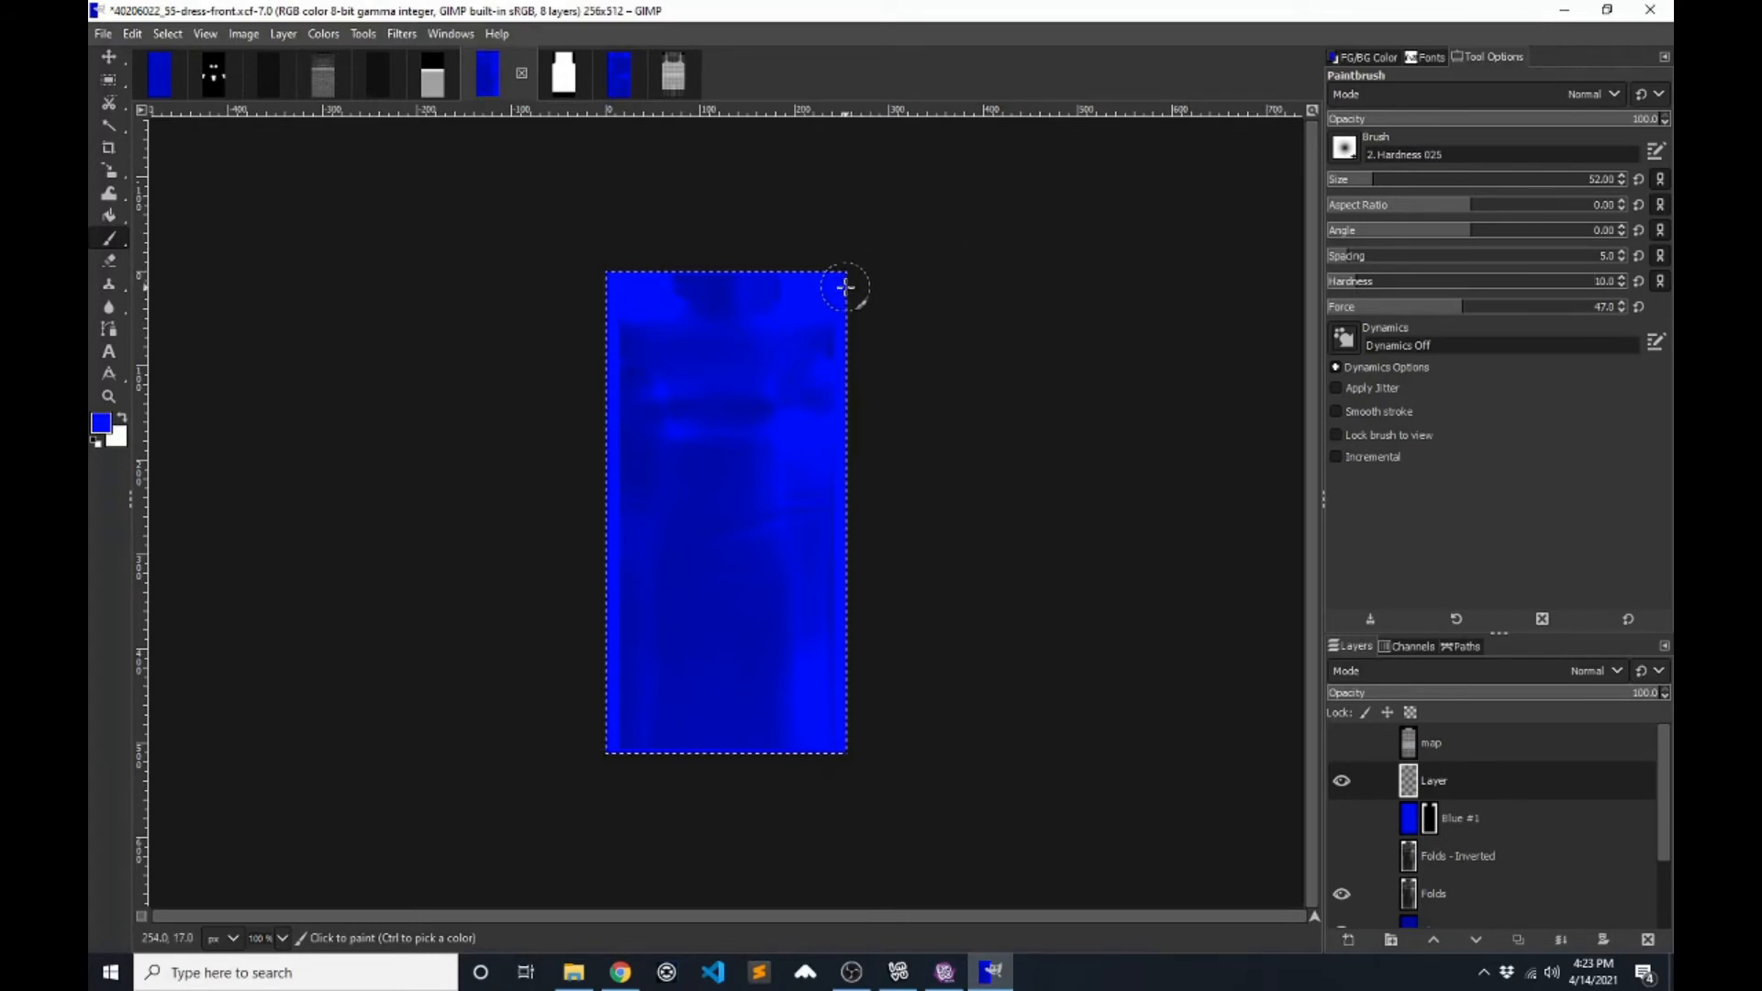
# - Paint straight blue strokes down both side edges of the dress, with the new layer moved above the shown map layer
pyautogui.press('shift')
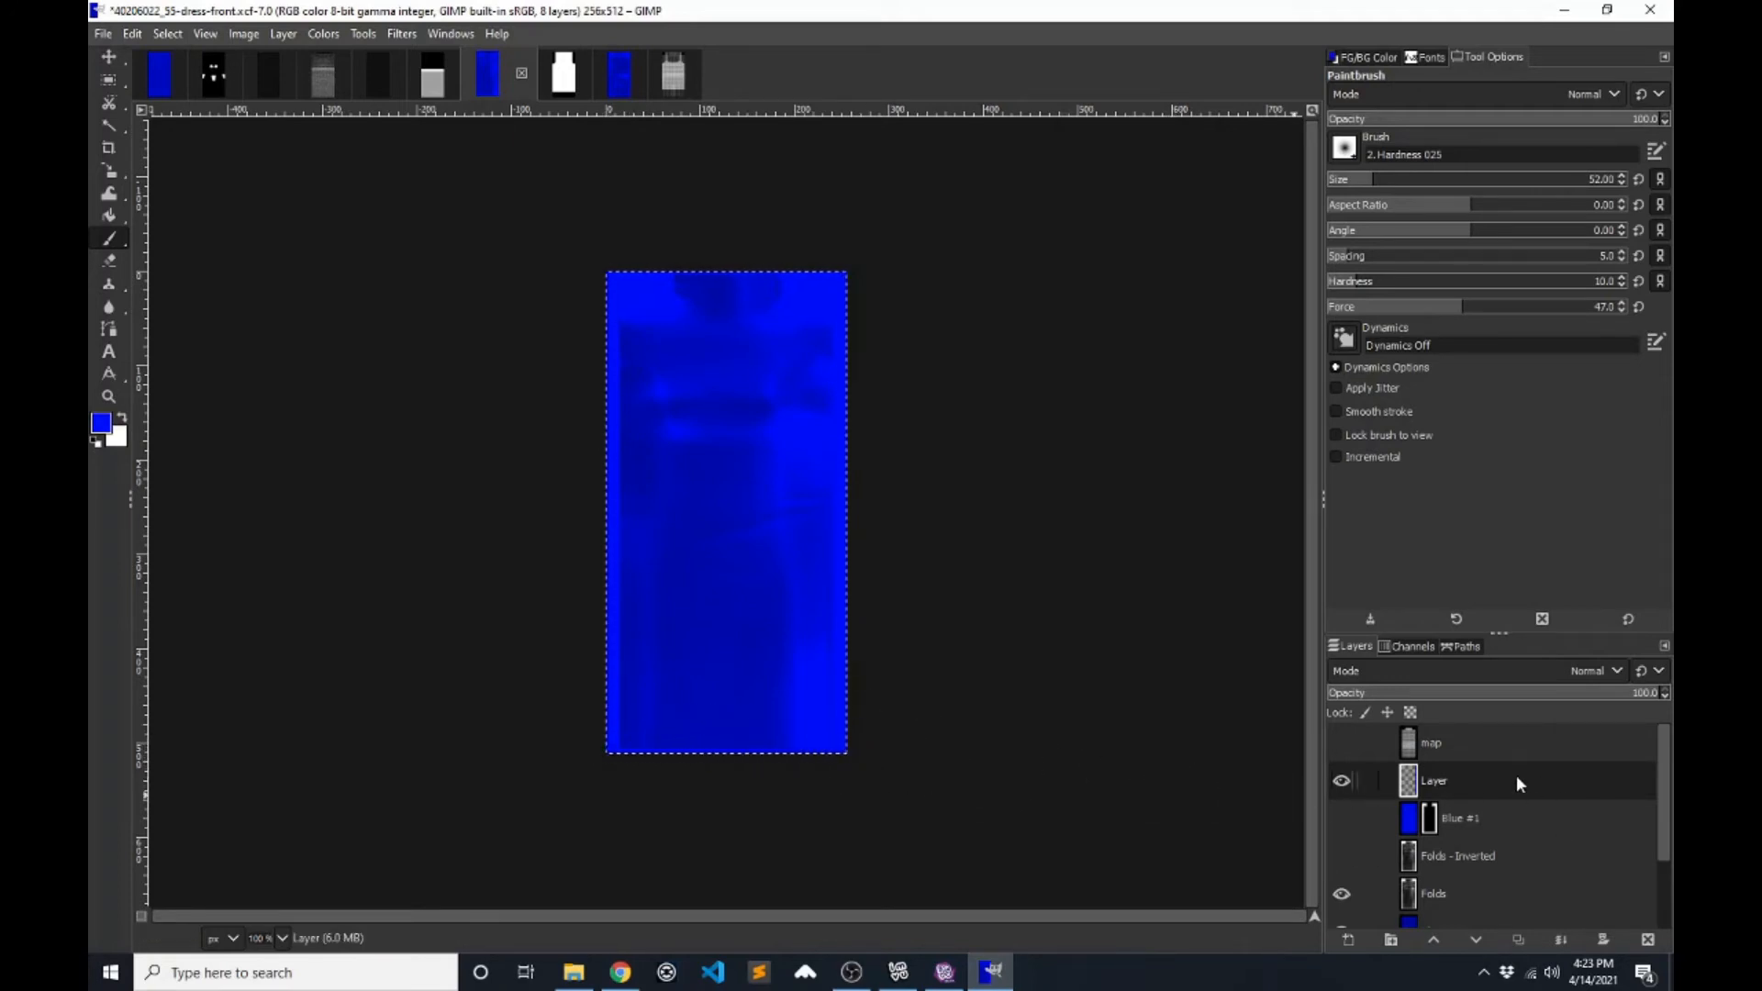
pyautogui.moveTo(1514, 780); pyautogui.dragTo(1560, 739)
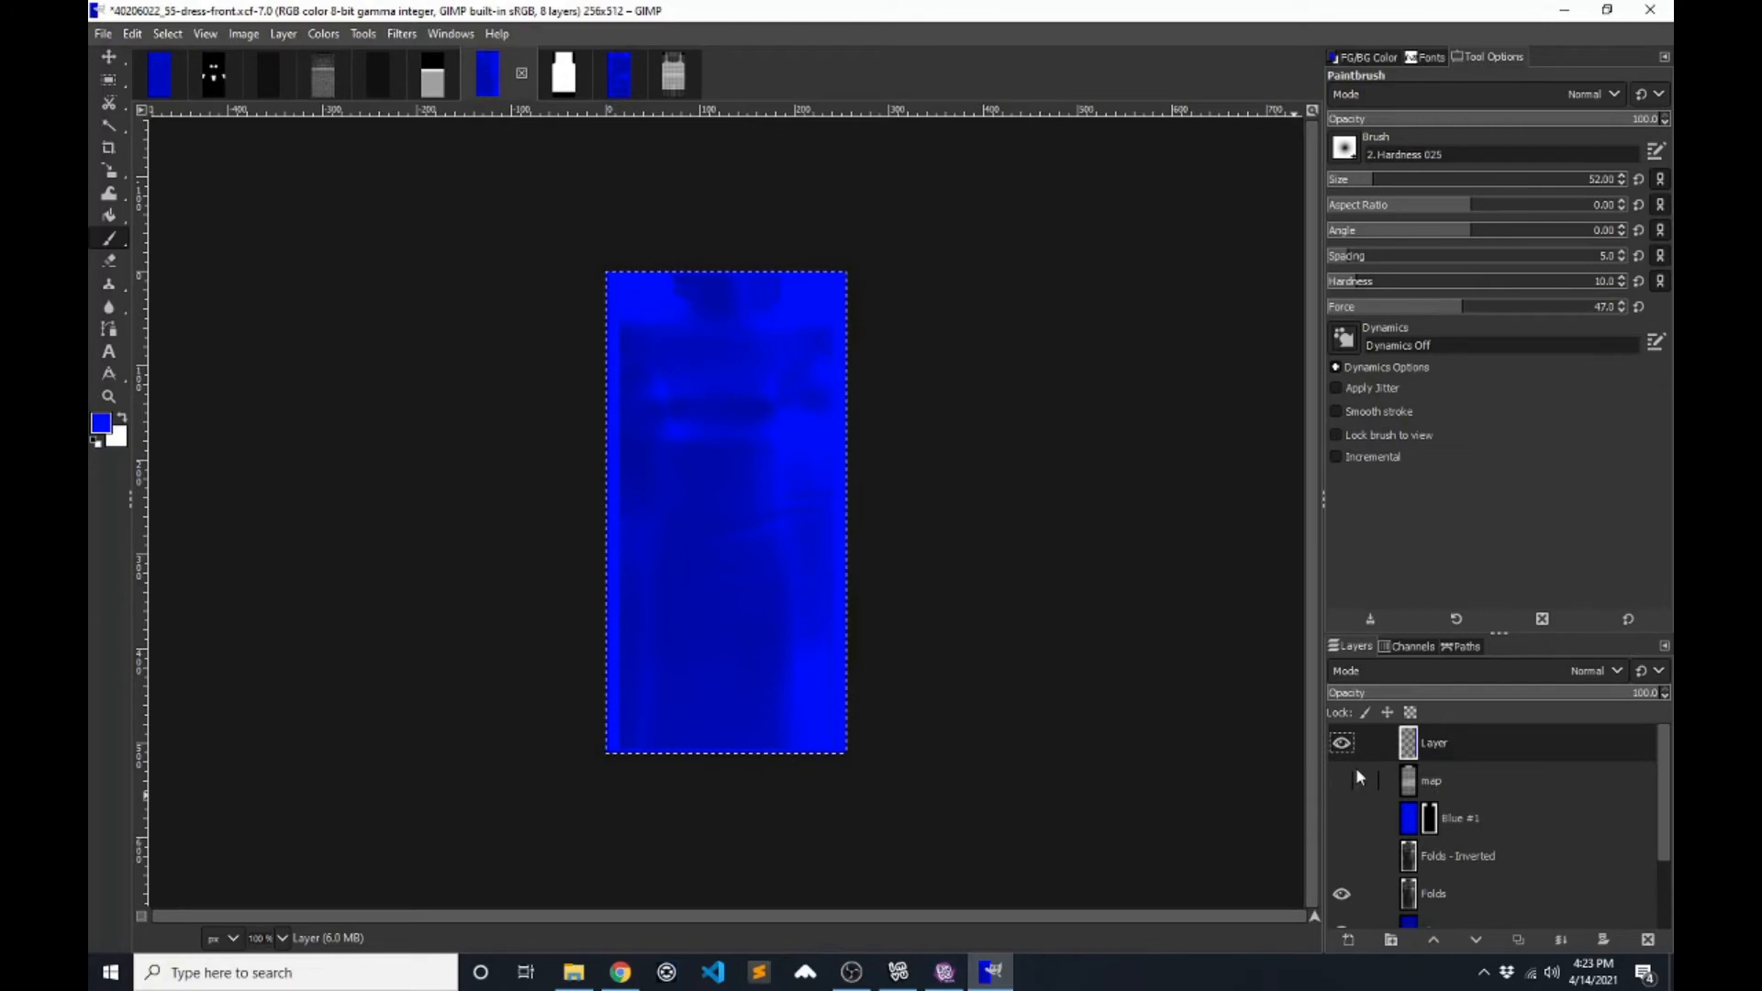
pyautogui.click(1340, 782)
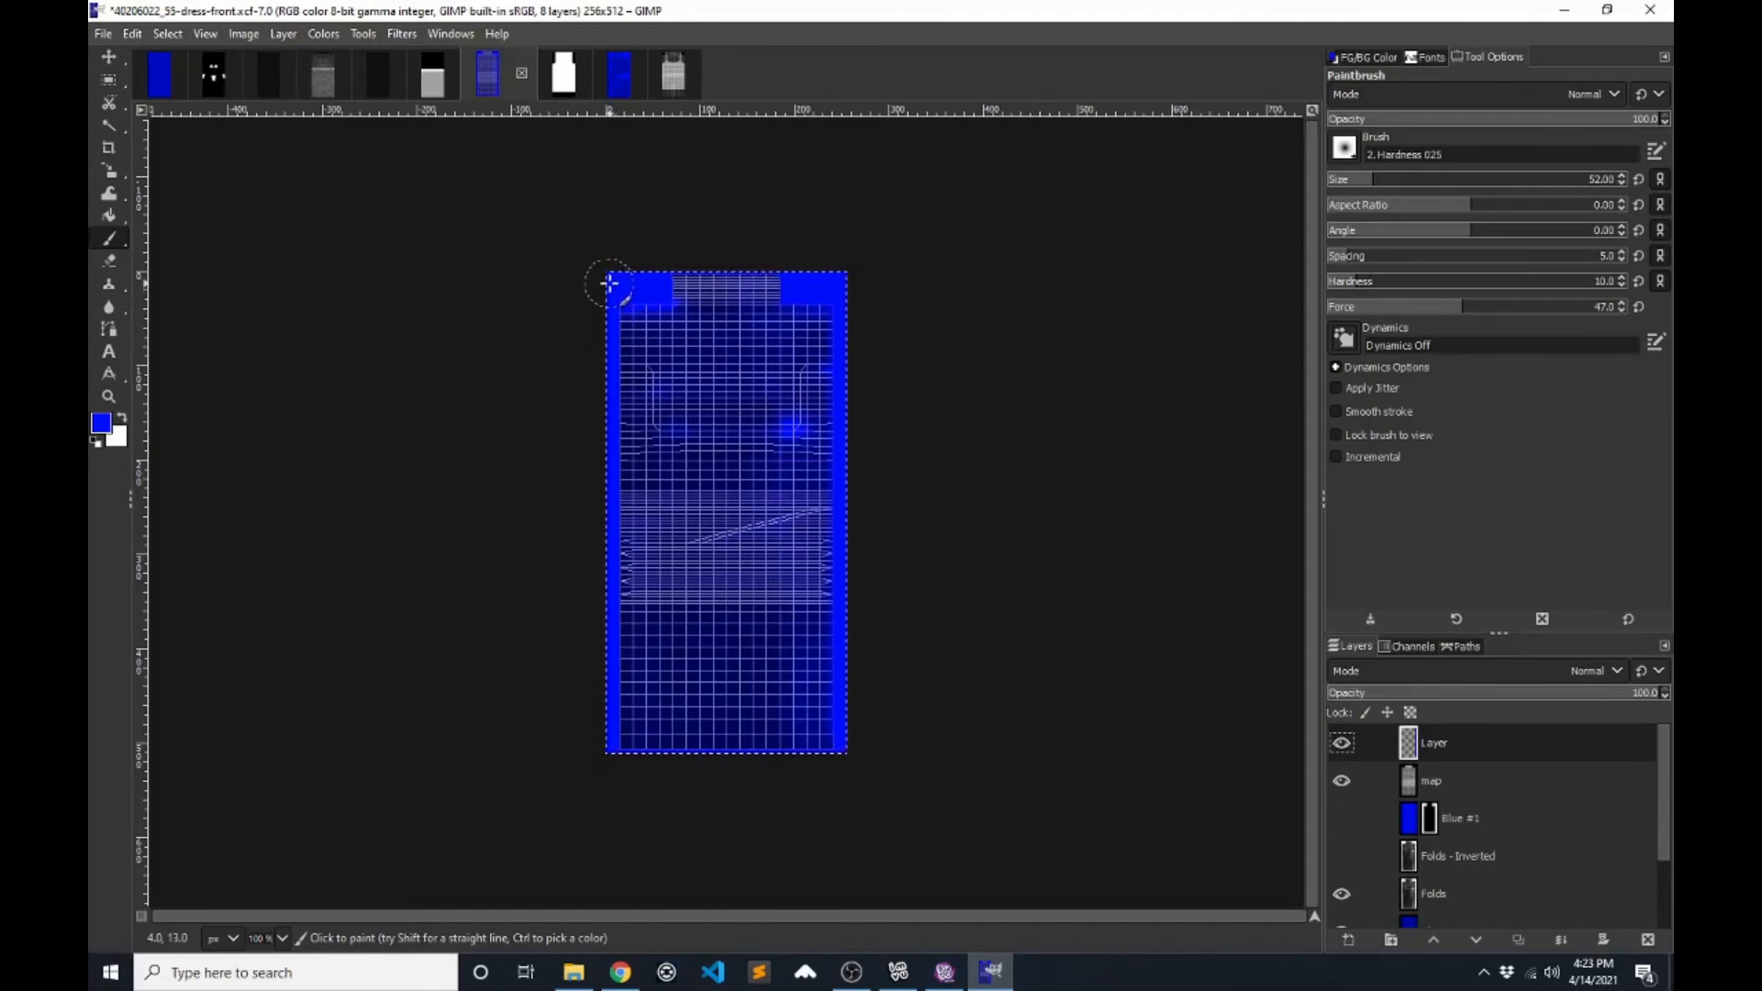
pyautogui.press('shift')
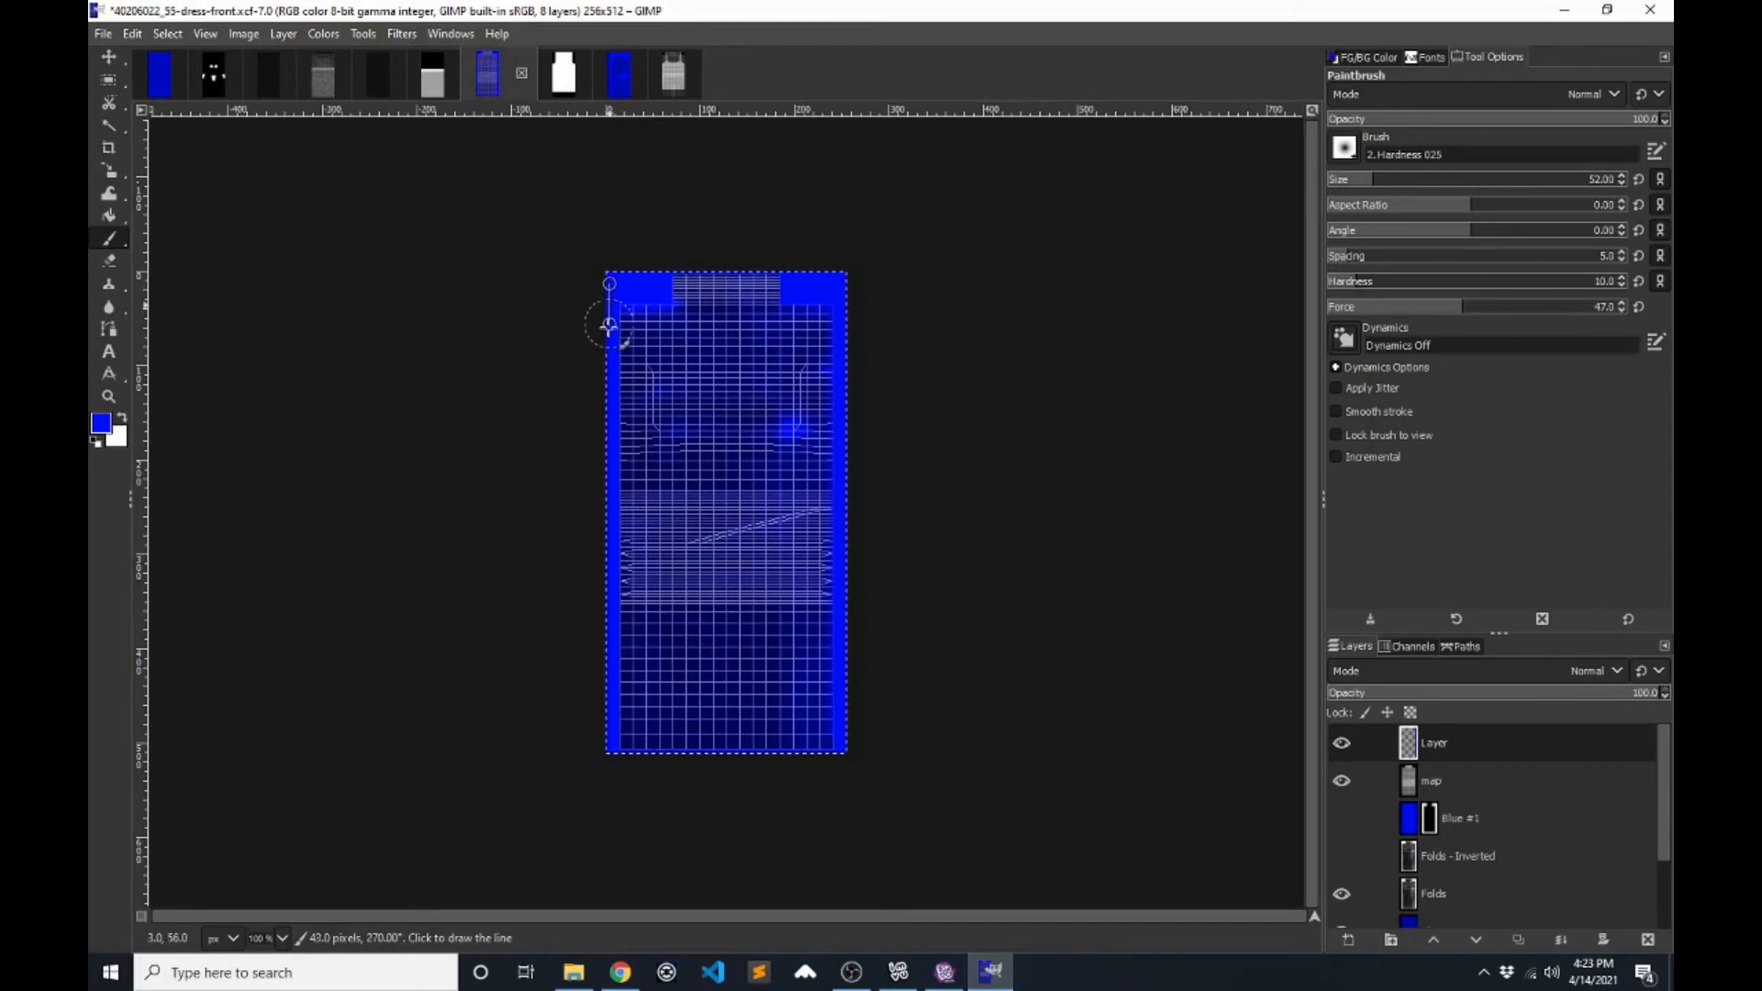
pyautogui.keyDown('shift'); pyautogui.click(609, 752); pyautogui.keyUp('shift')
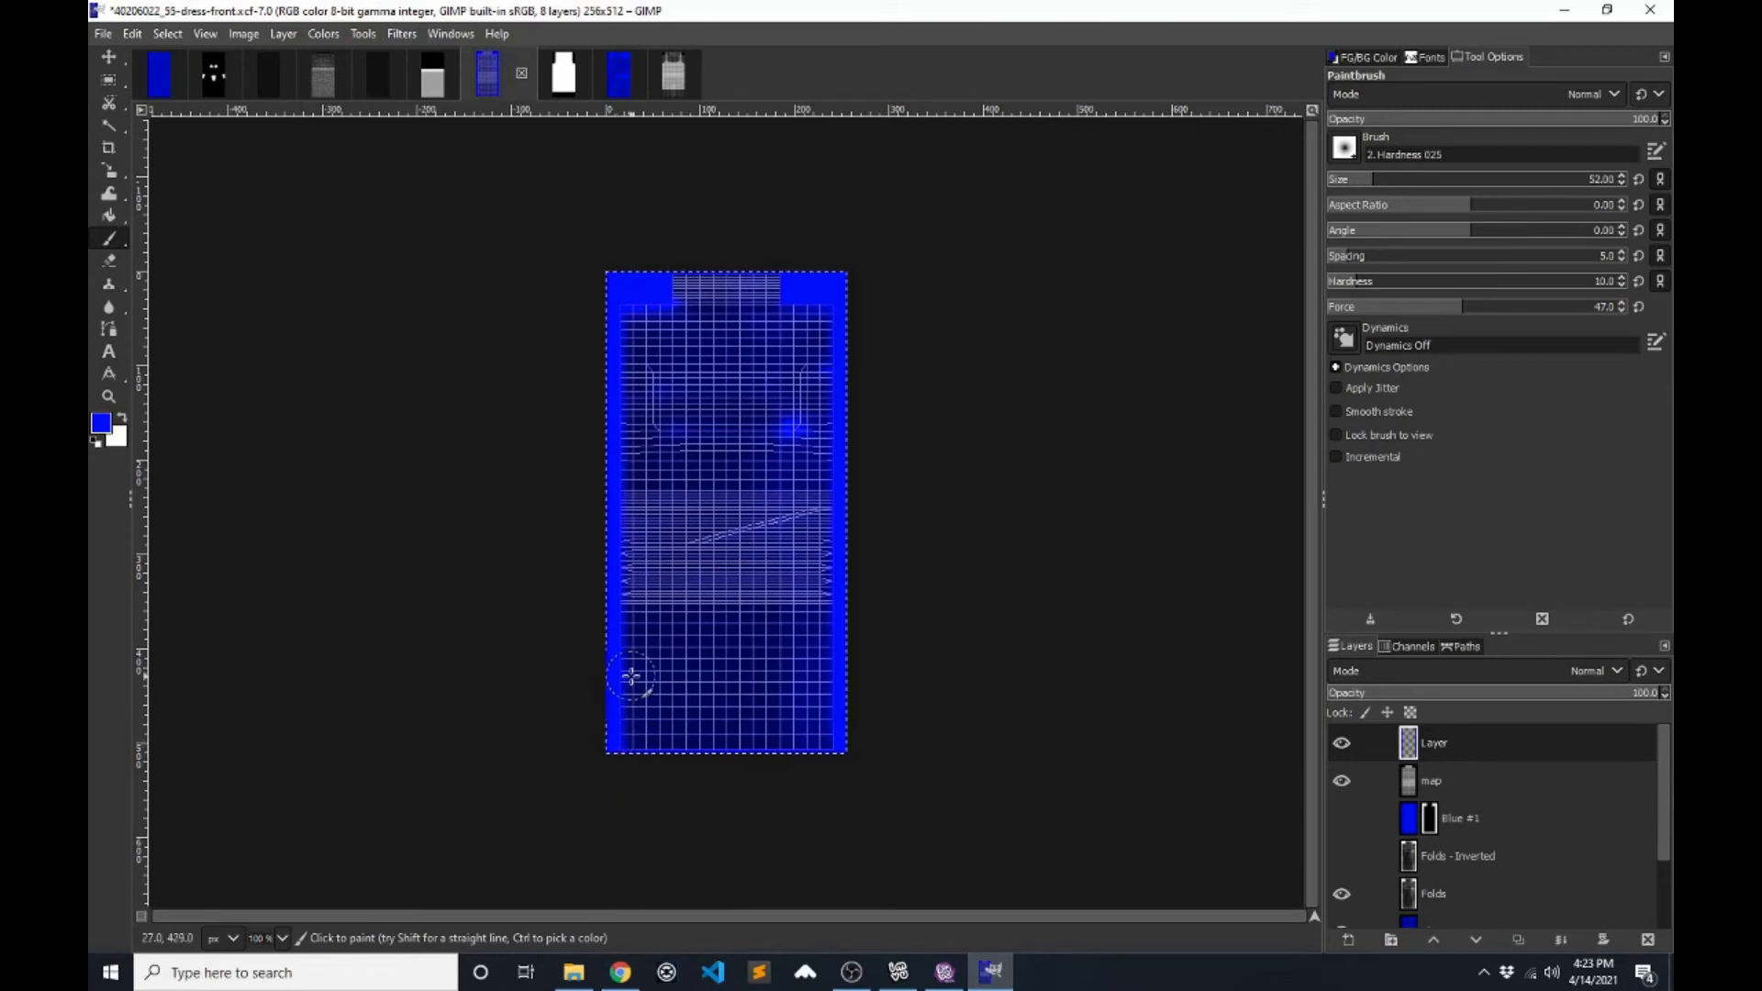
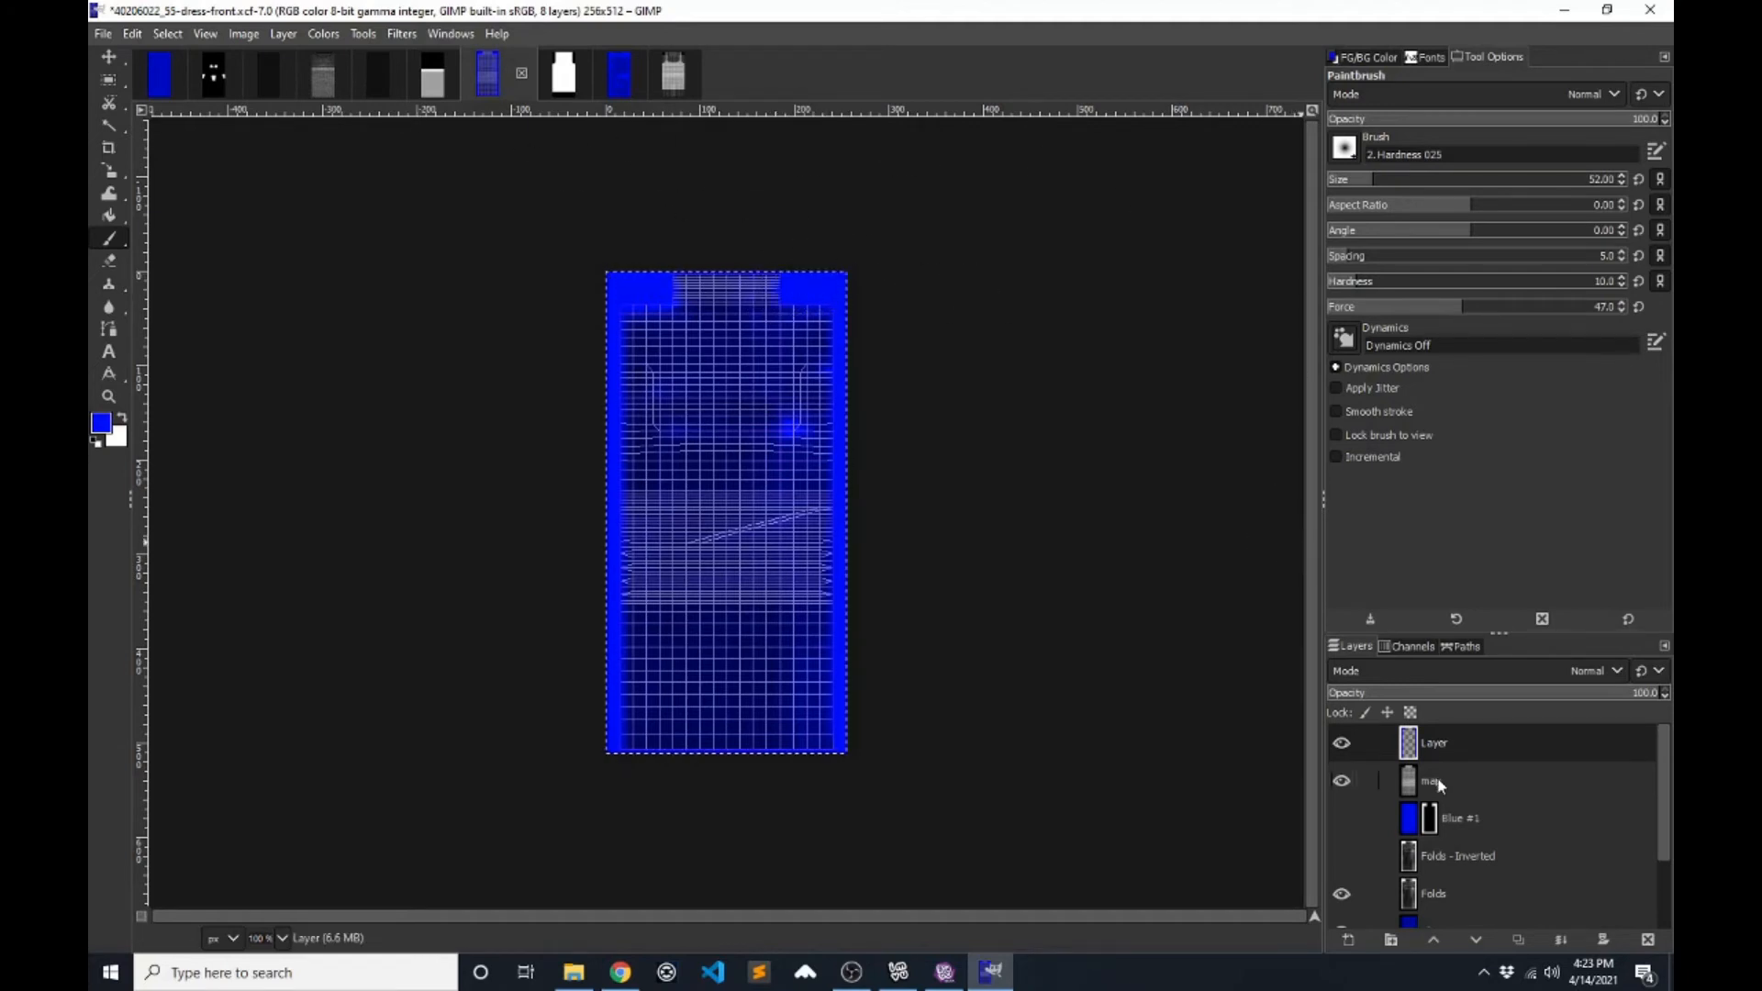
# - Hide the map layer and the painted blue layer, and set the Folds layer's blend mode to Normal
pyautogui.click(1341, 777)
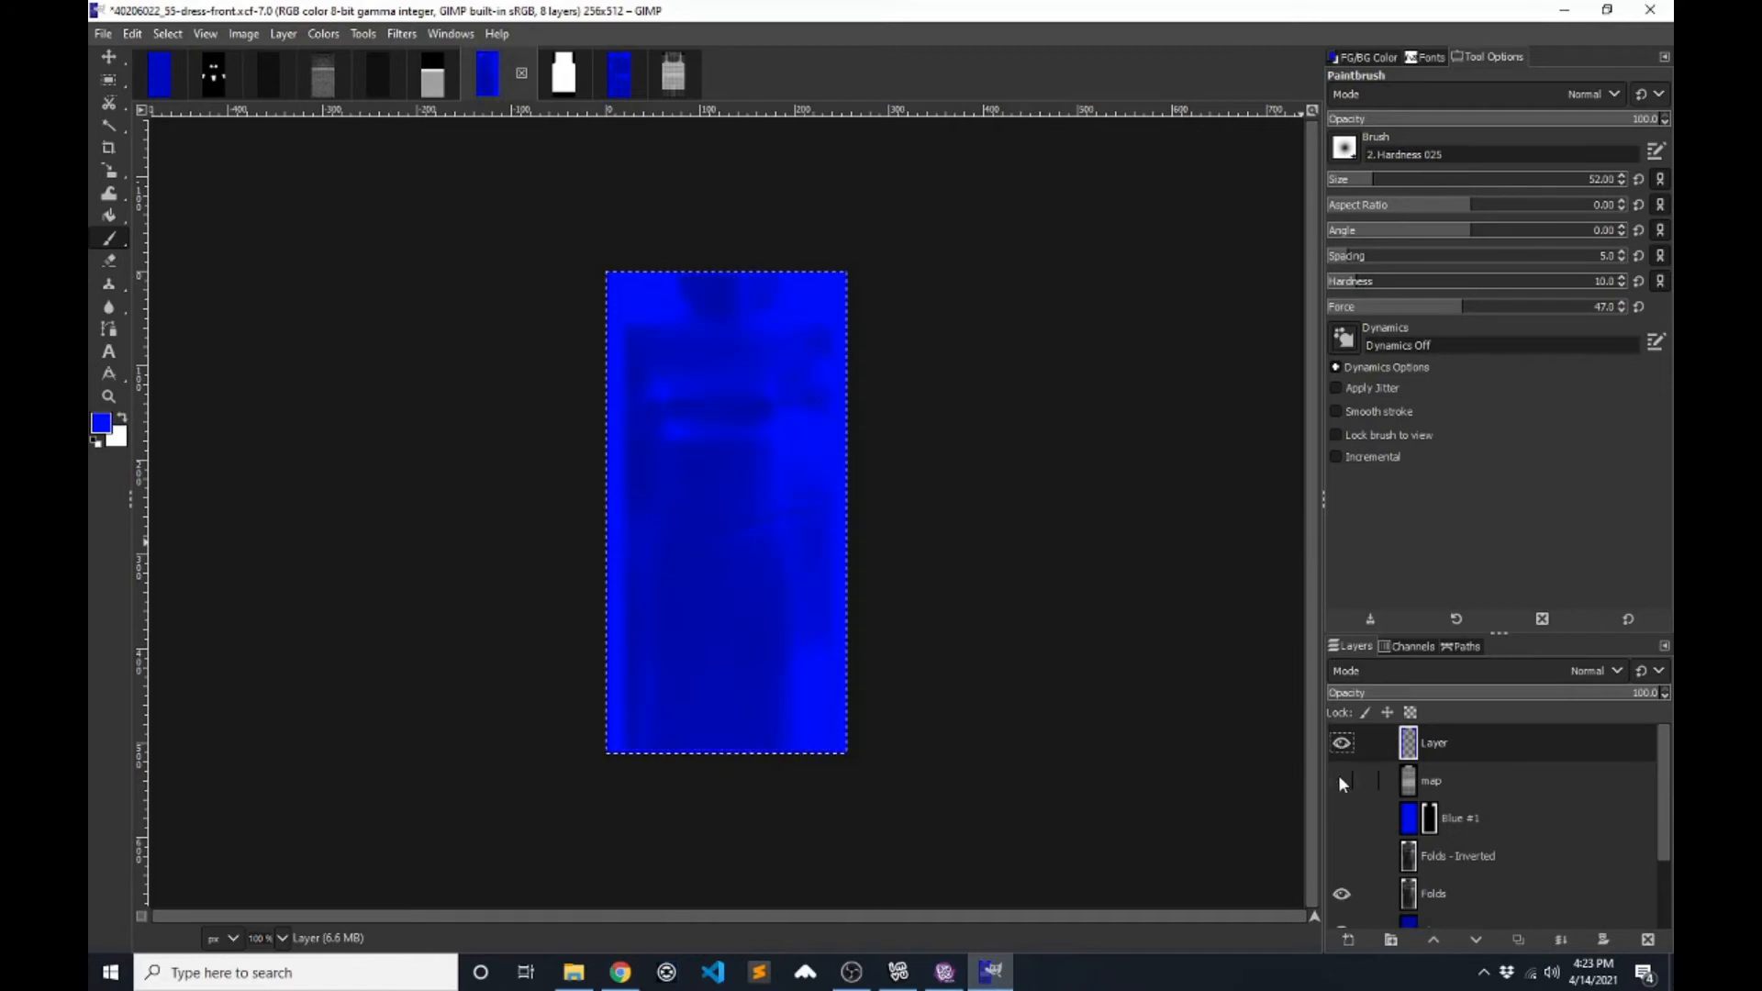
pyautogui.click(109, 55)
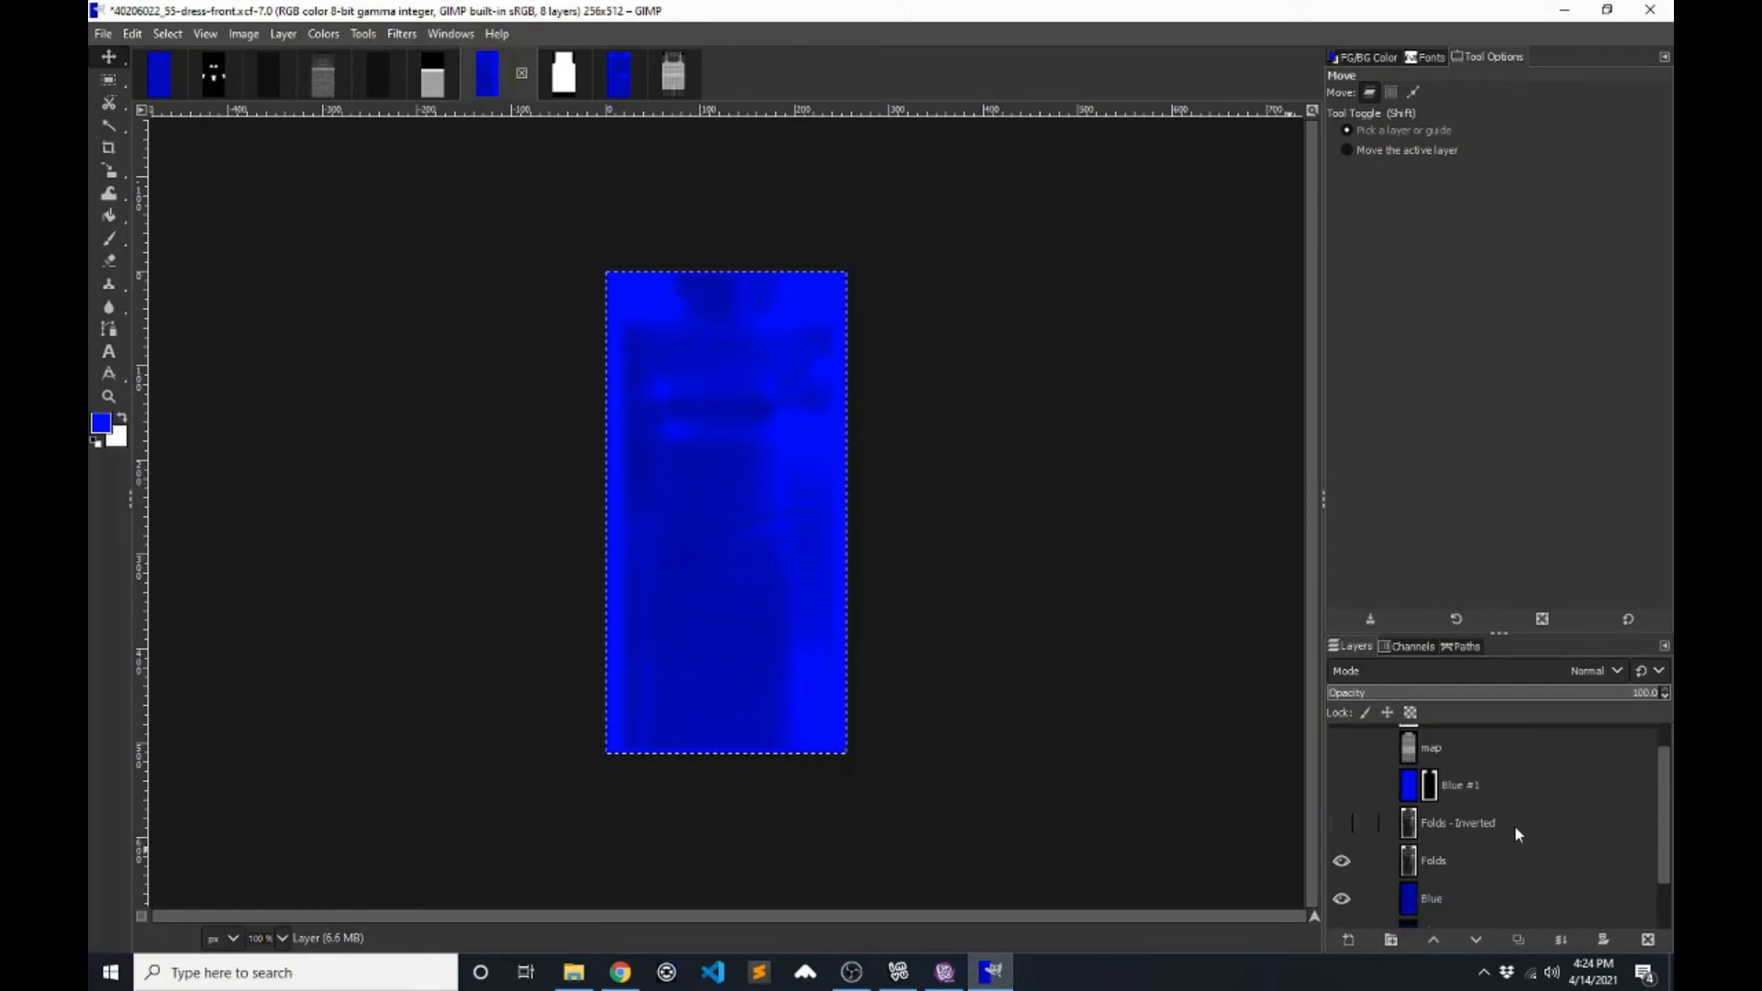
pyautogui.click(1343, 744)
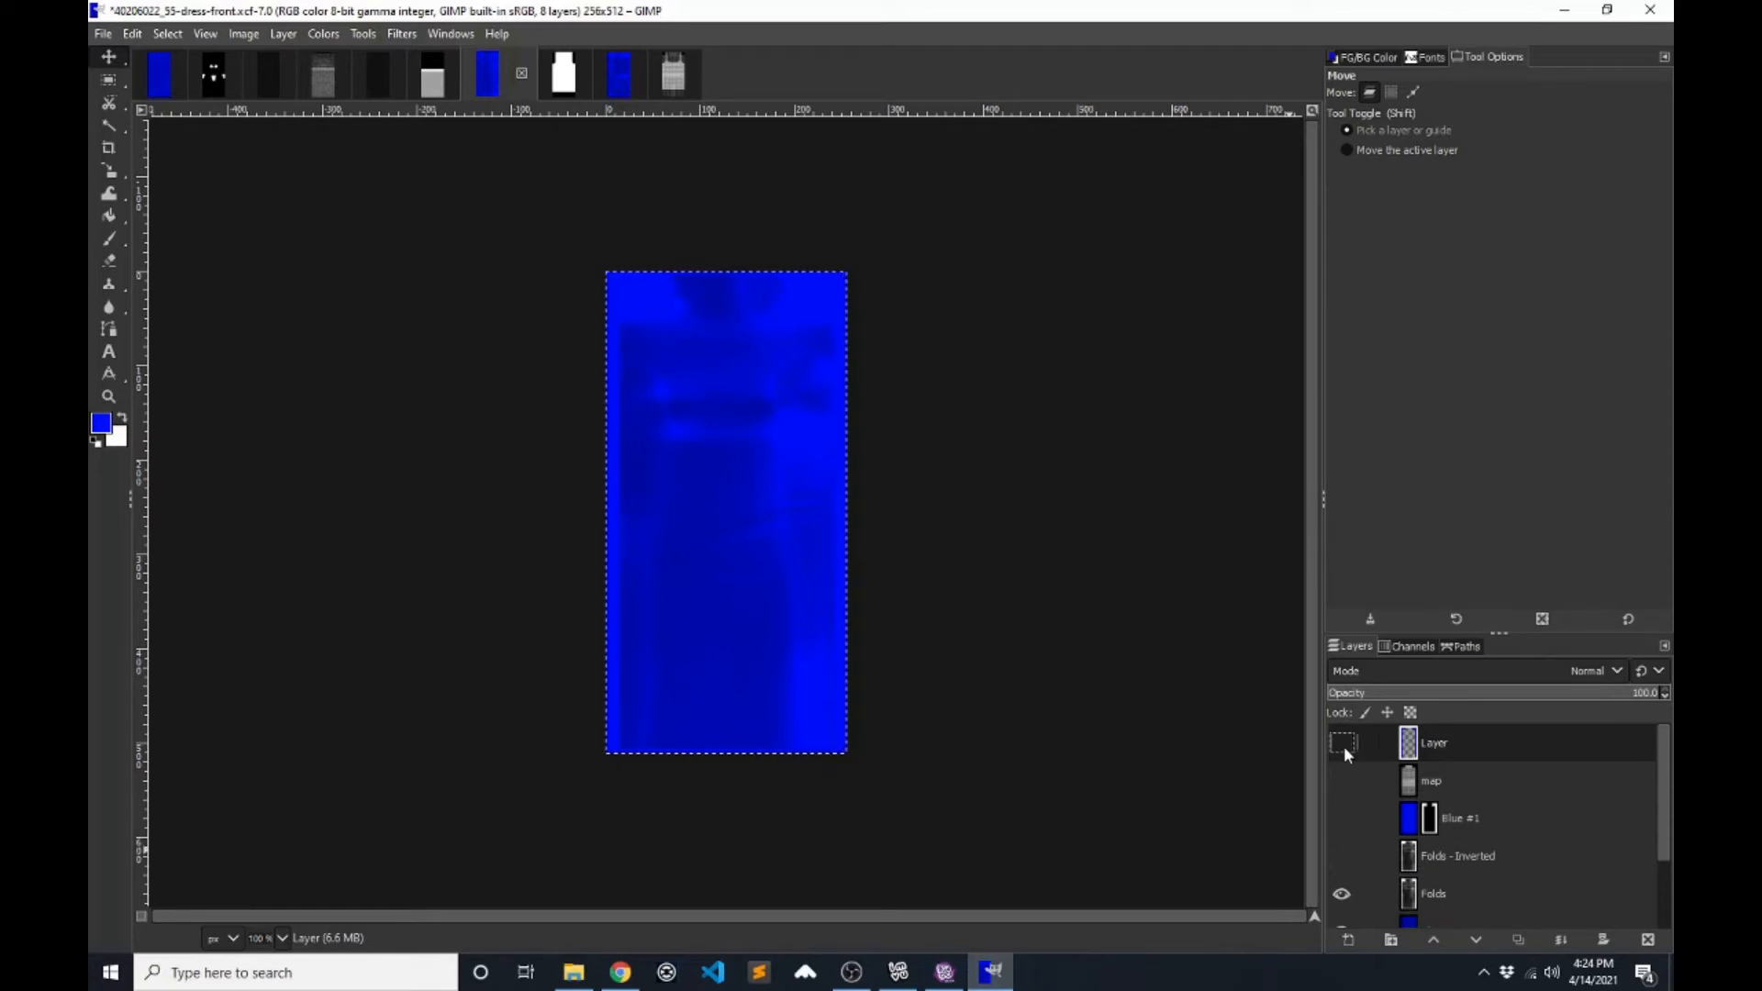
pyautogui.click(1439, 893)
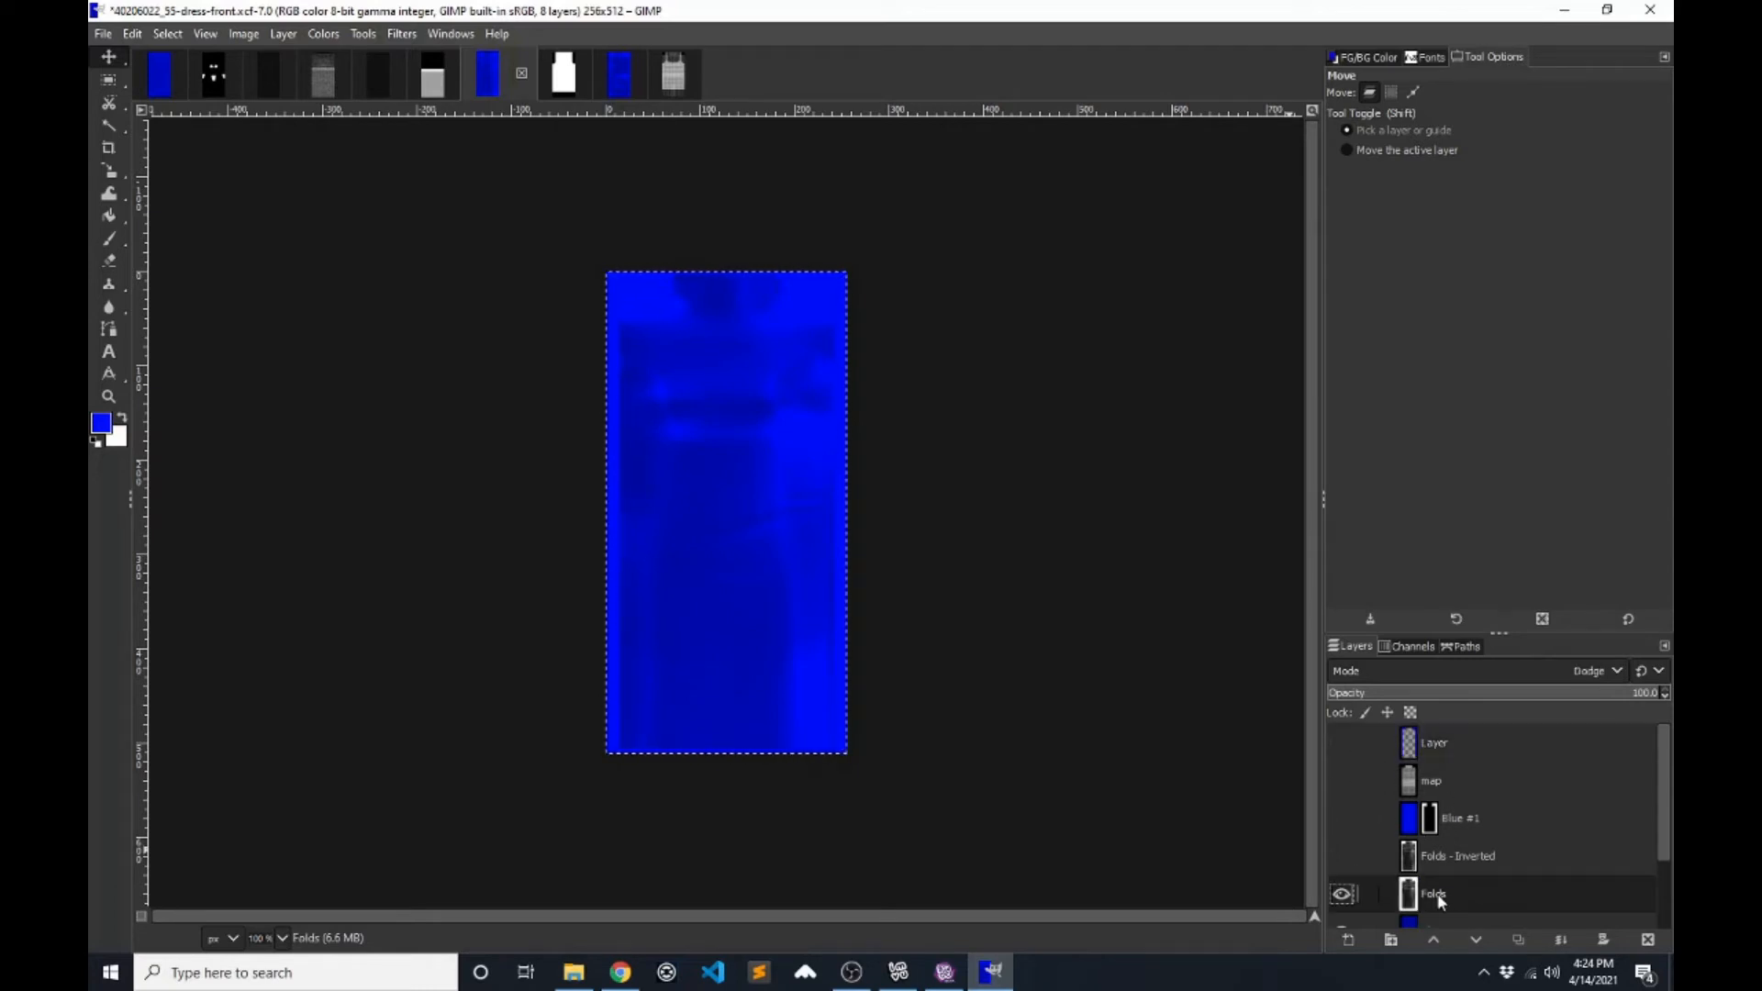
pyautogui.click(1612, 671)
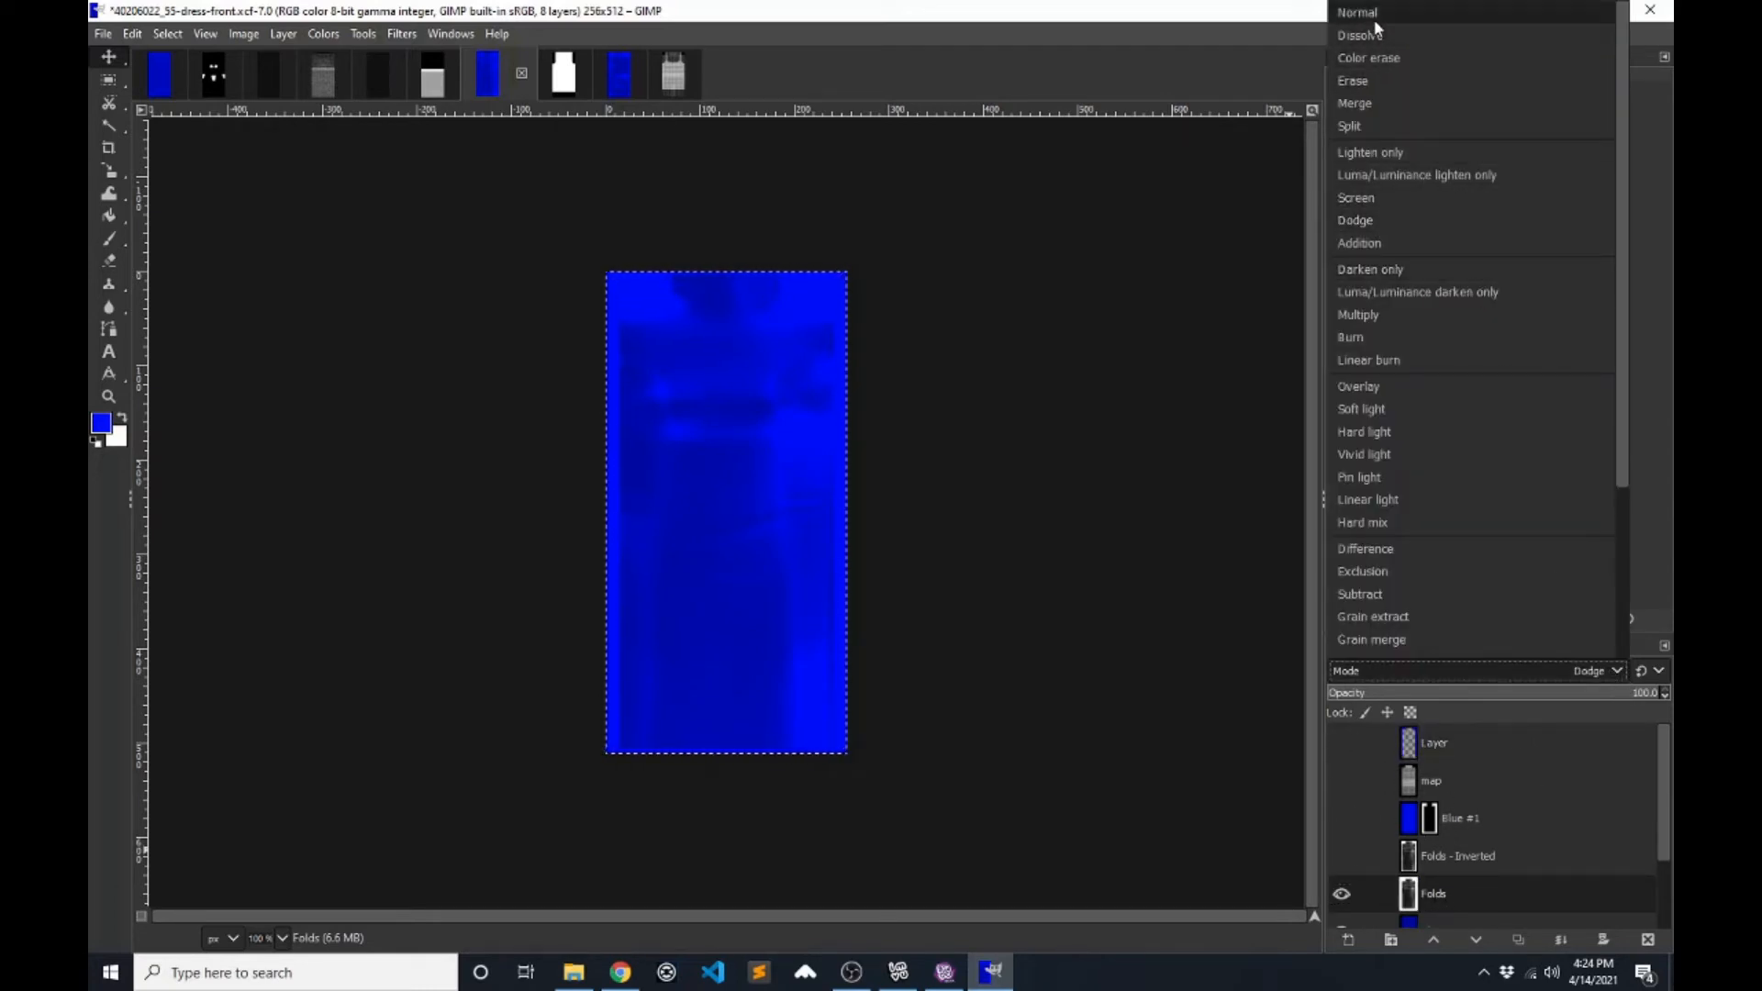
pyautogui.click(1373, 15)
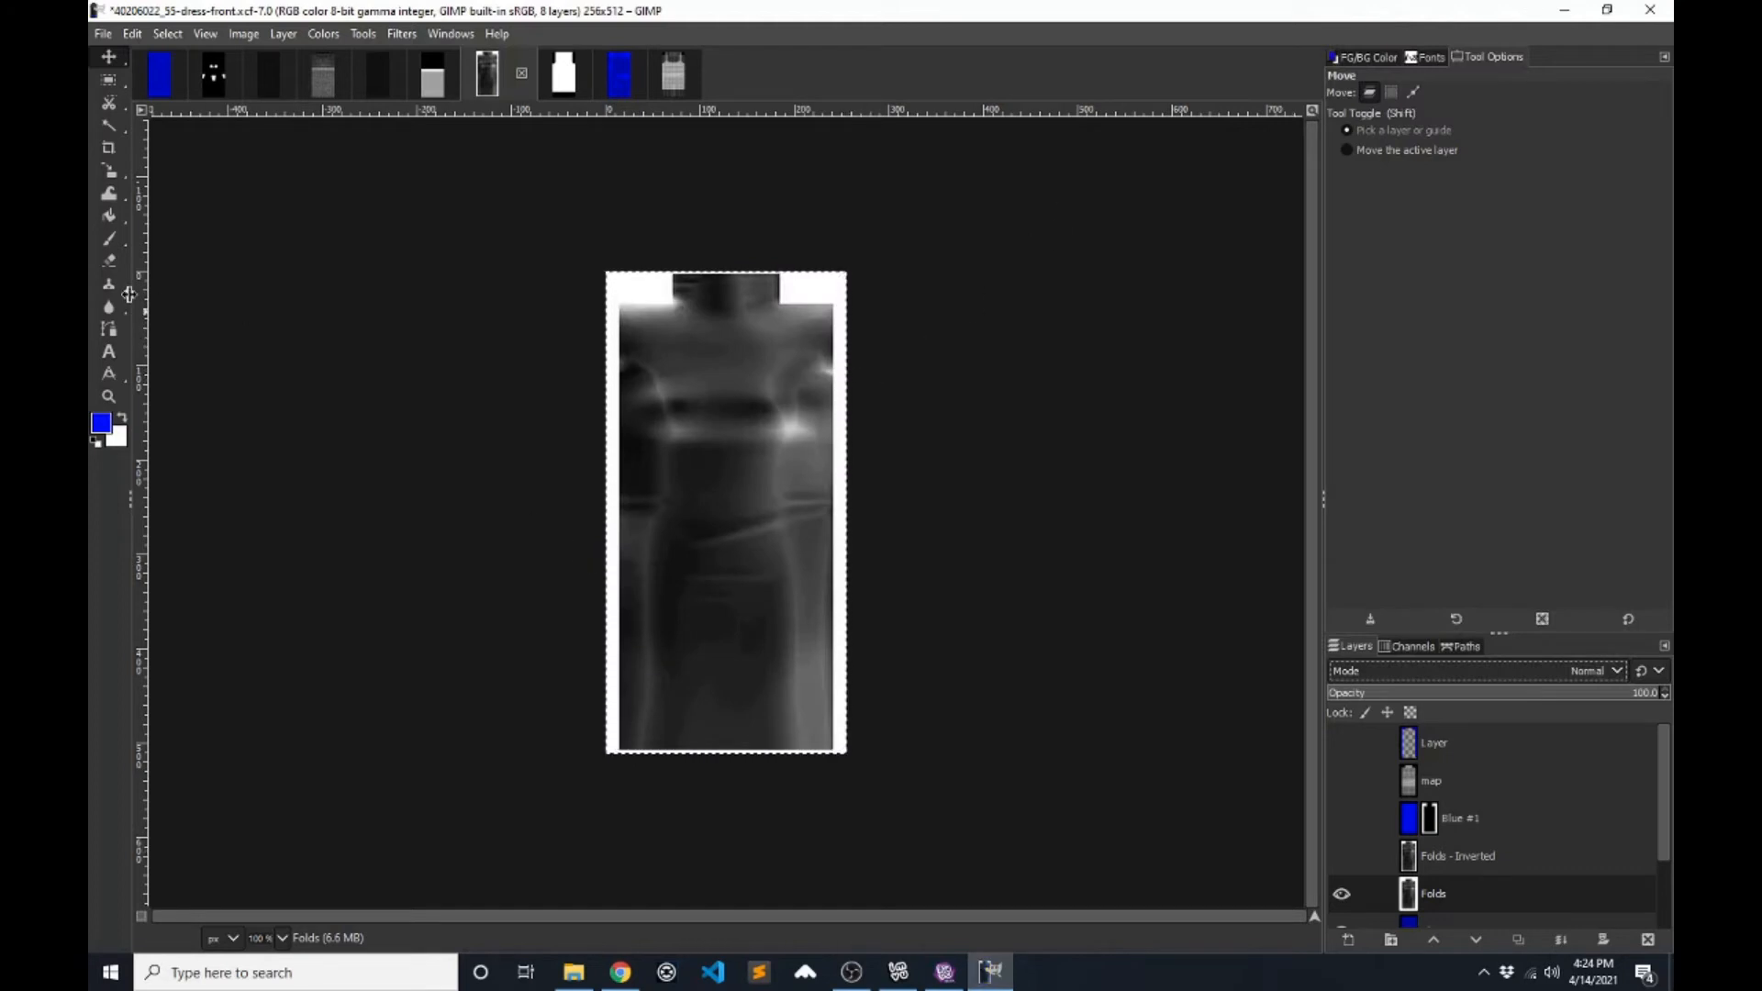
# - Sample the dark grey 0f0f0f beside the dress's left edge on Folds as foreground colour for the Paintbrush
pyautogui.click(108, 425)
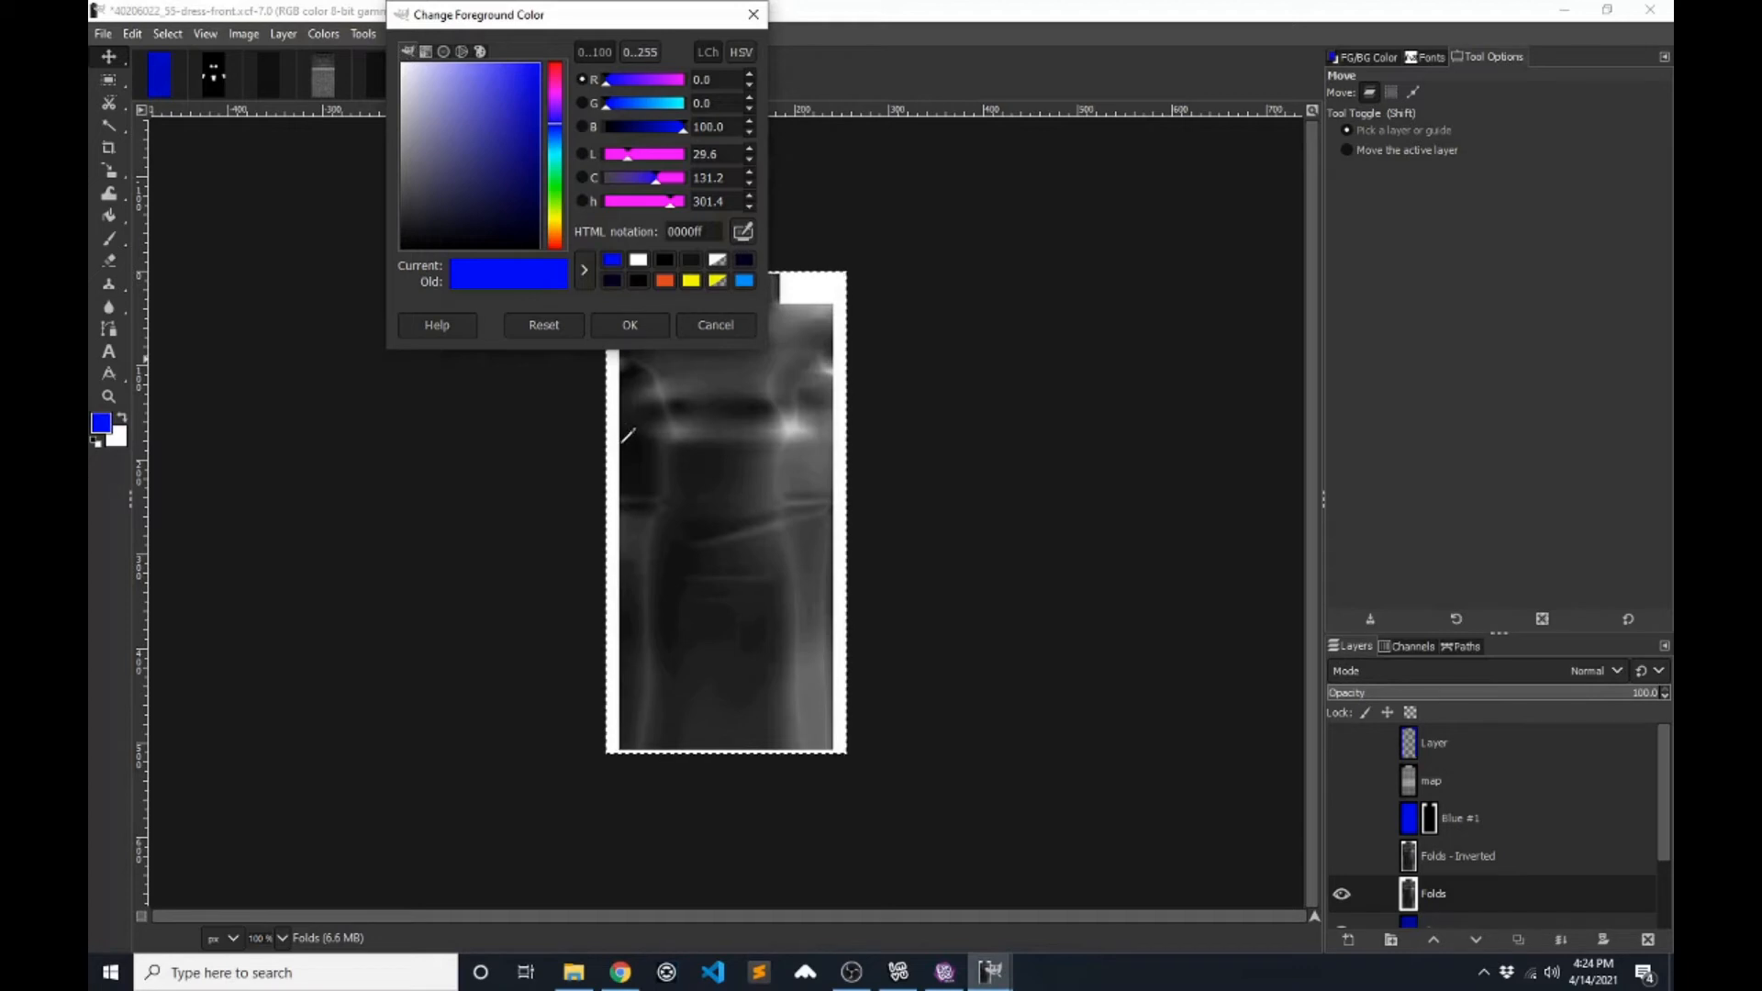
pyautogui.click(624, 456)
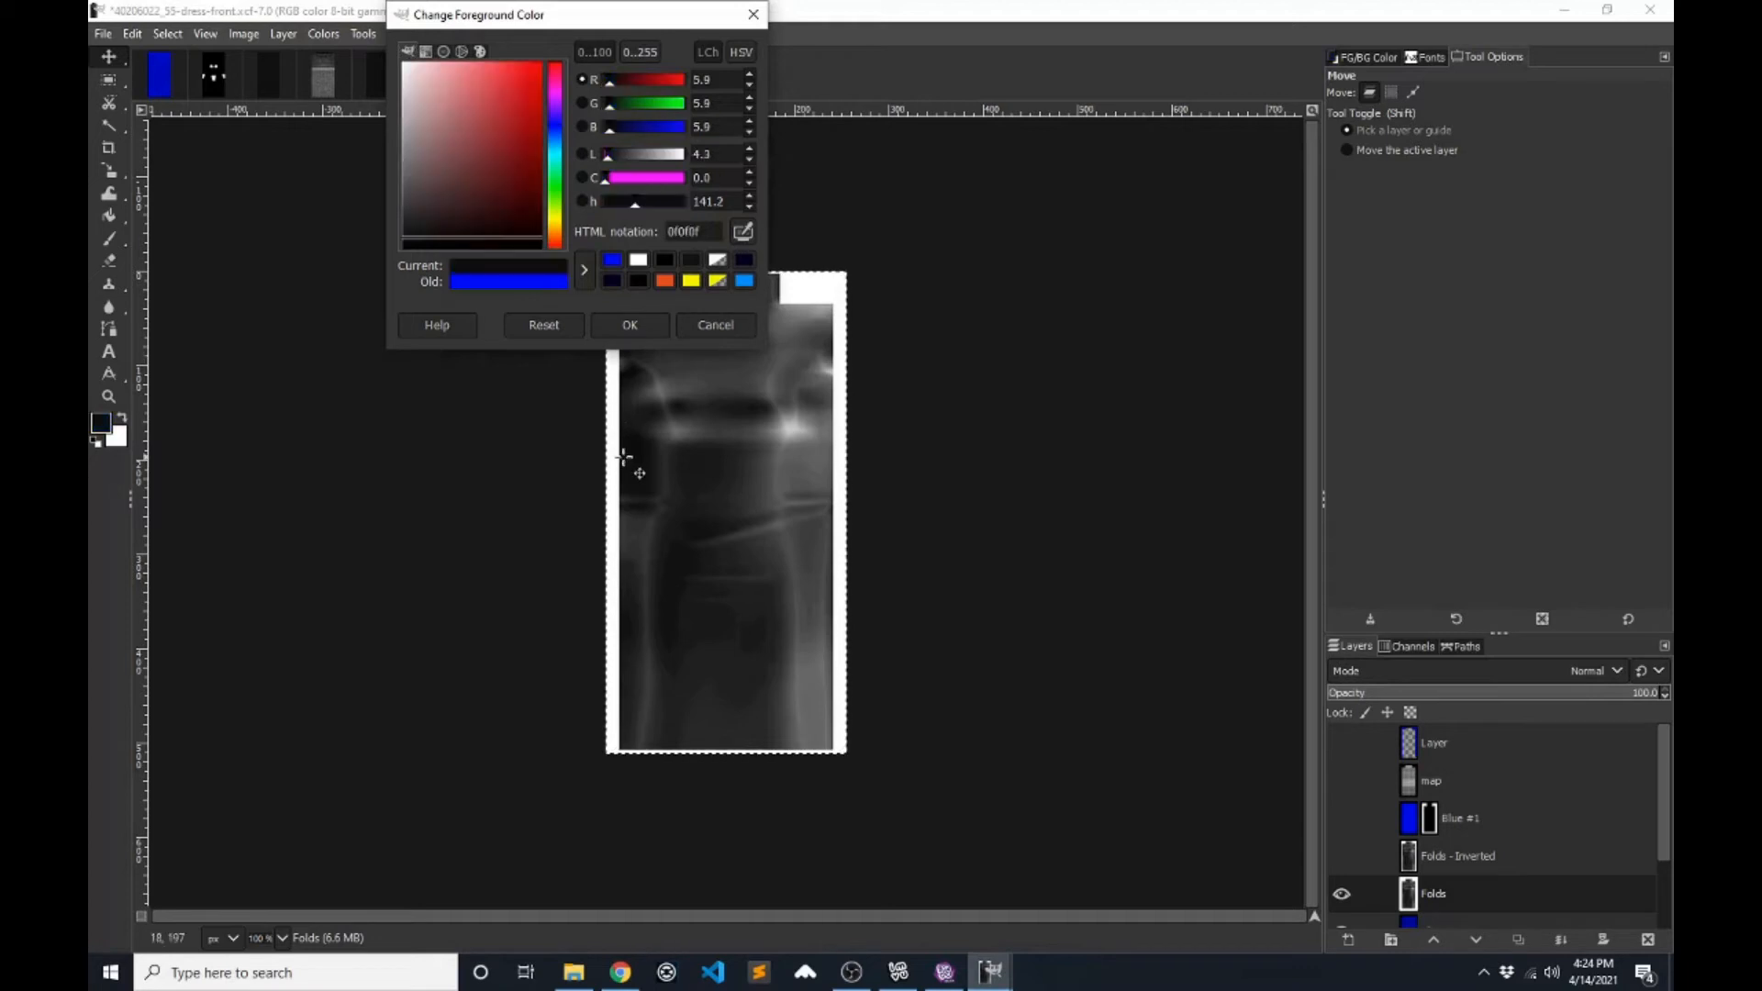
pyautogui.click(619, 324)
pyautogui.click(112, 239)
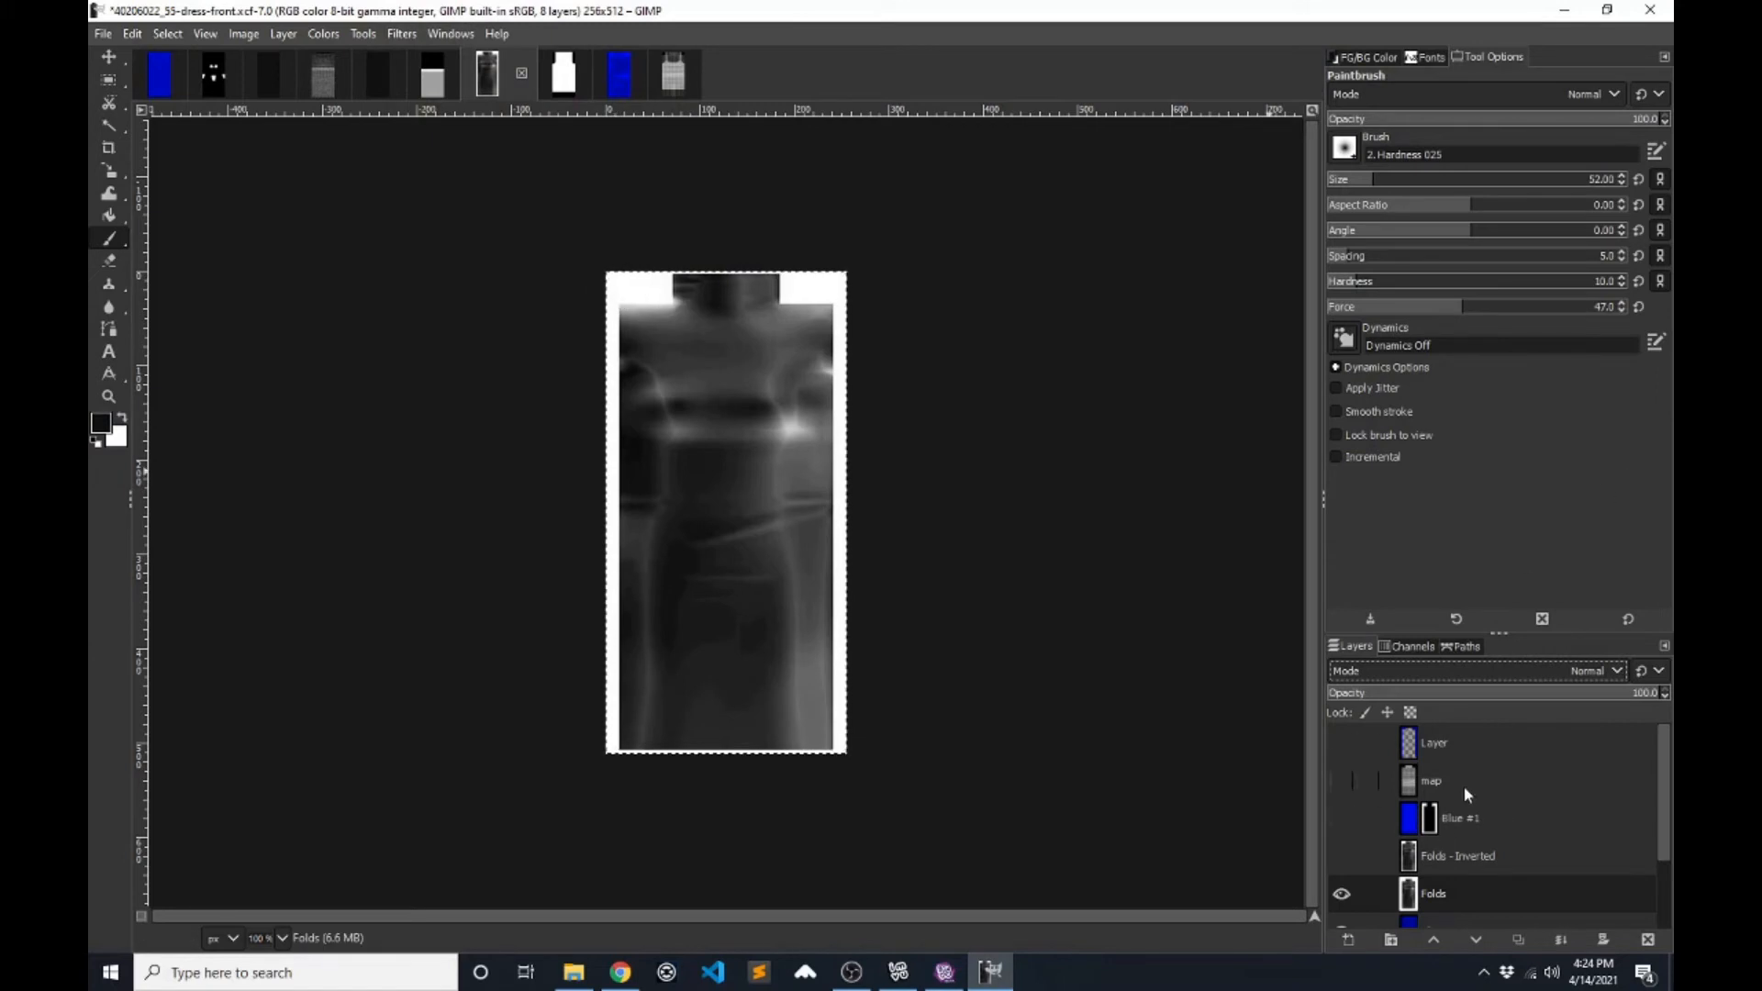
# - With the map layer shown as a guide, paint straight dark strokes down both side edges of the Folds layer
pyautogui.click(1342, 781)
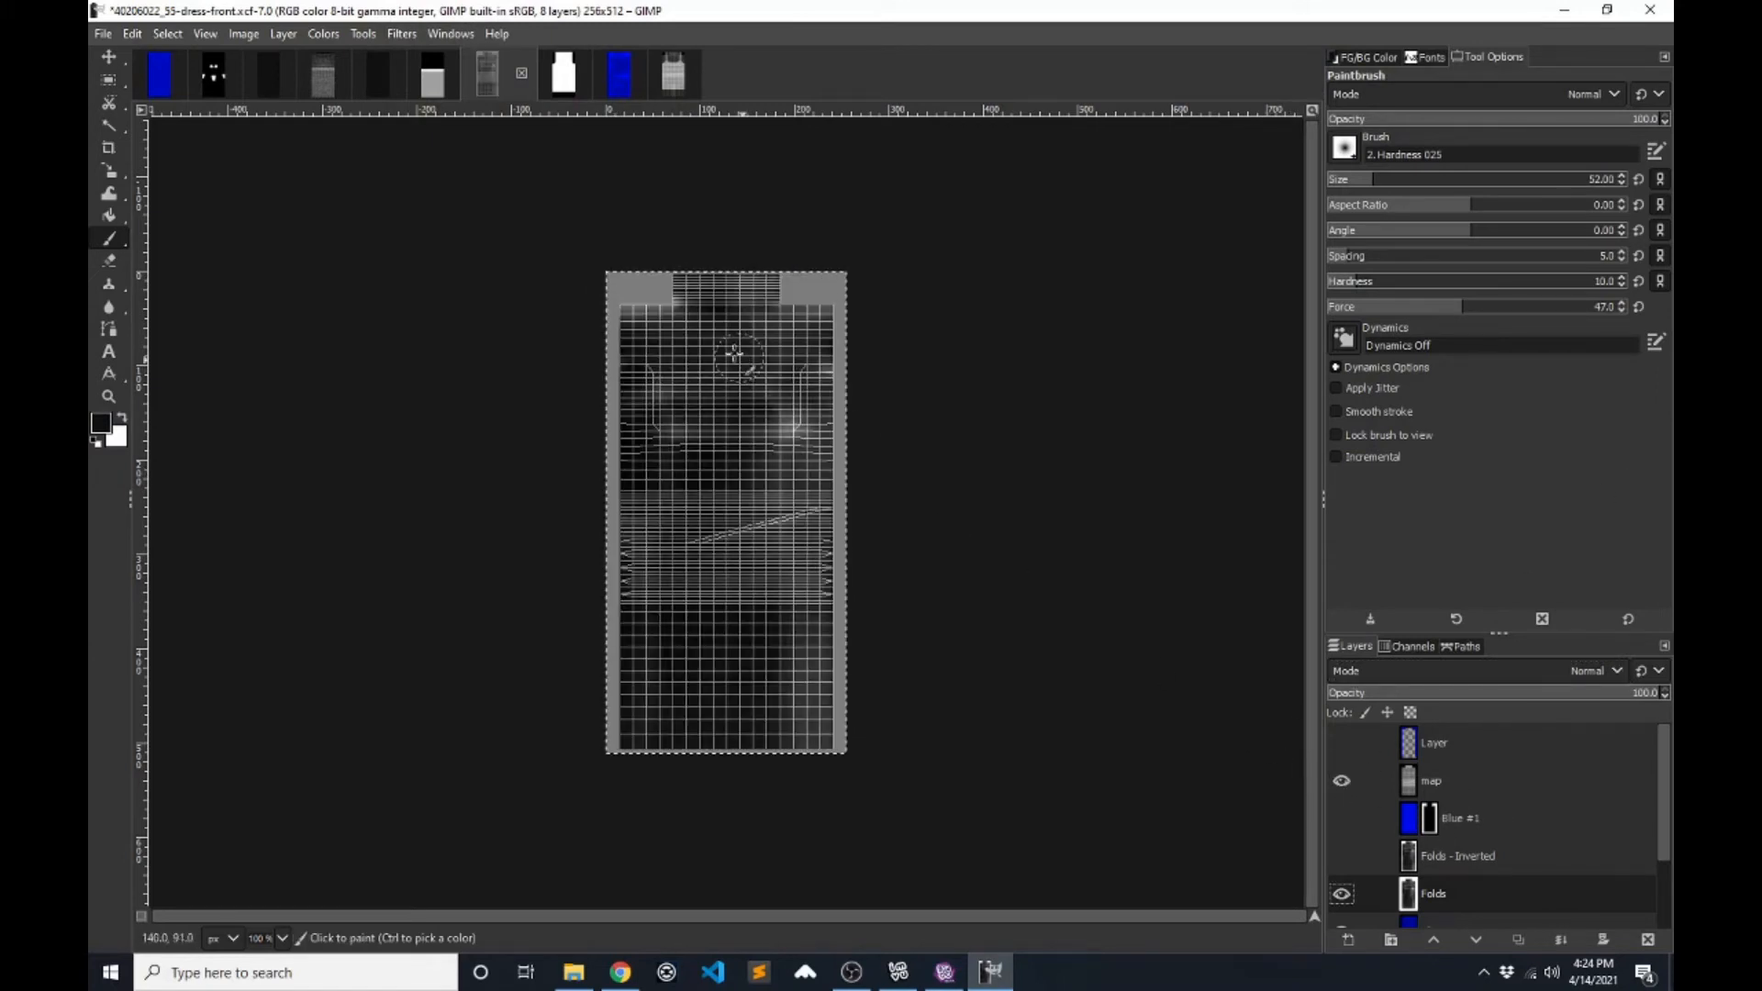
pyautogui.click(611, 290)
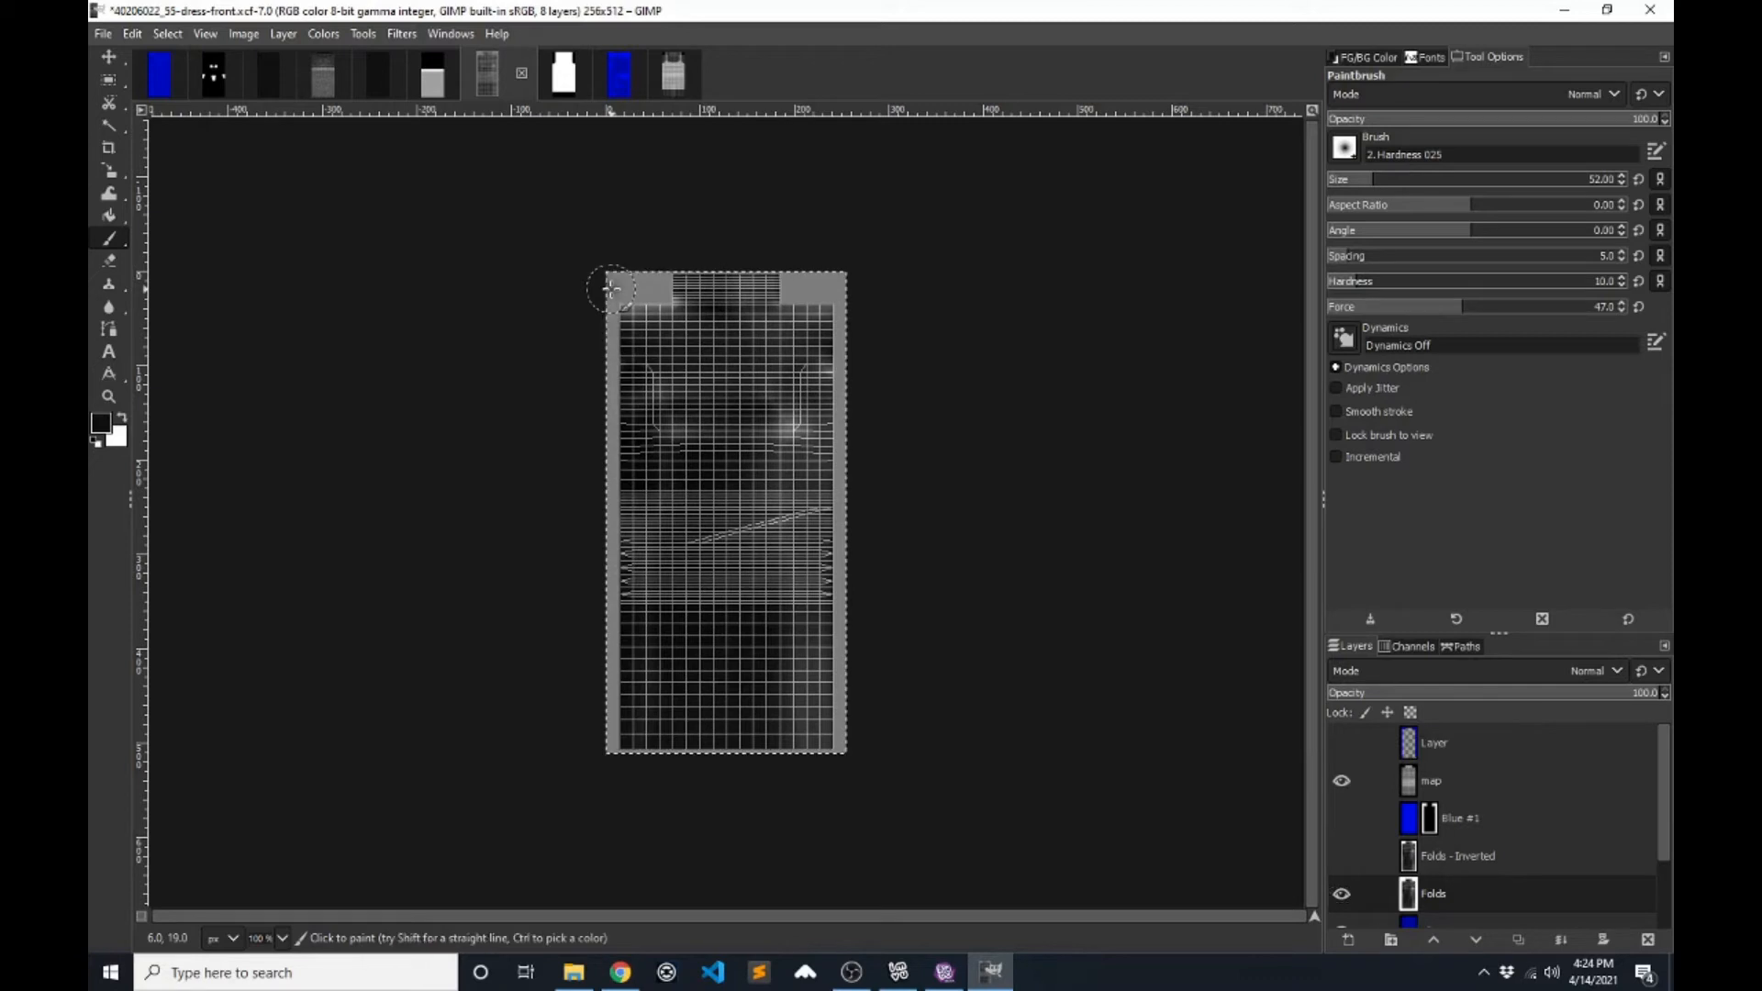
pyautogui.keyDown('shift'); pyautogui.click(614, 755); pyautogui.keyUp('shift')
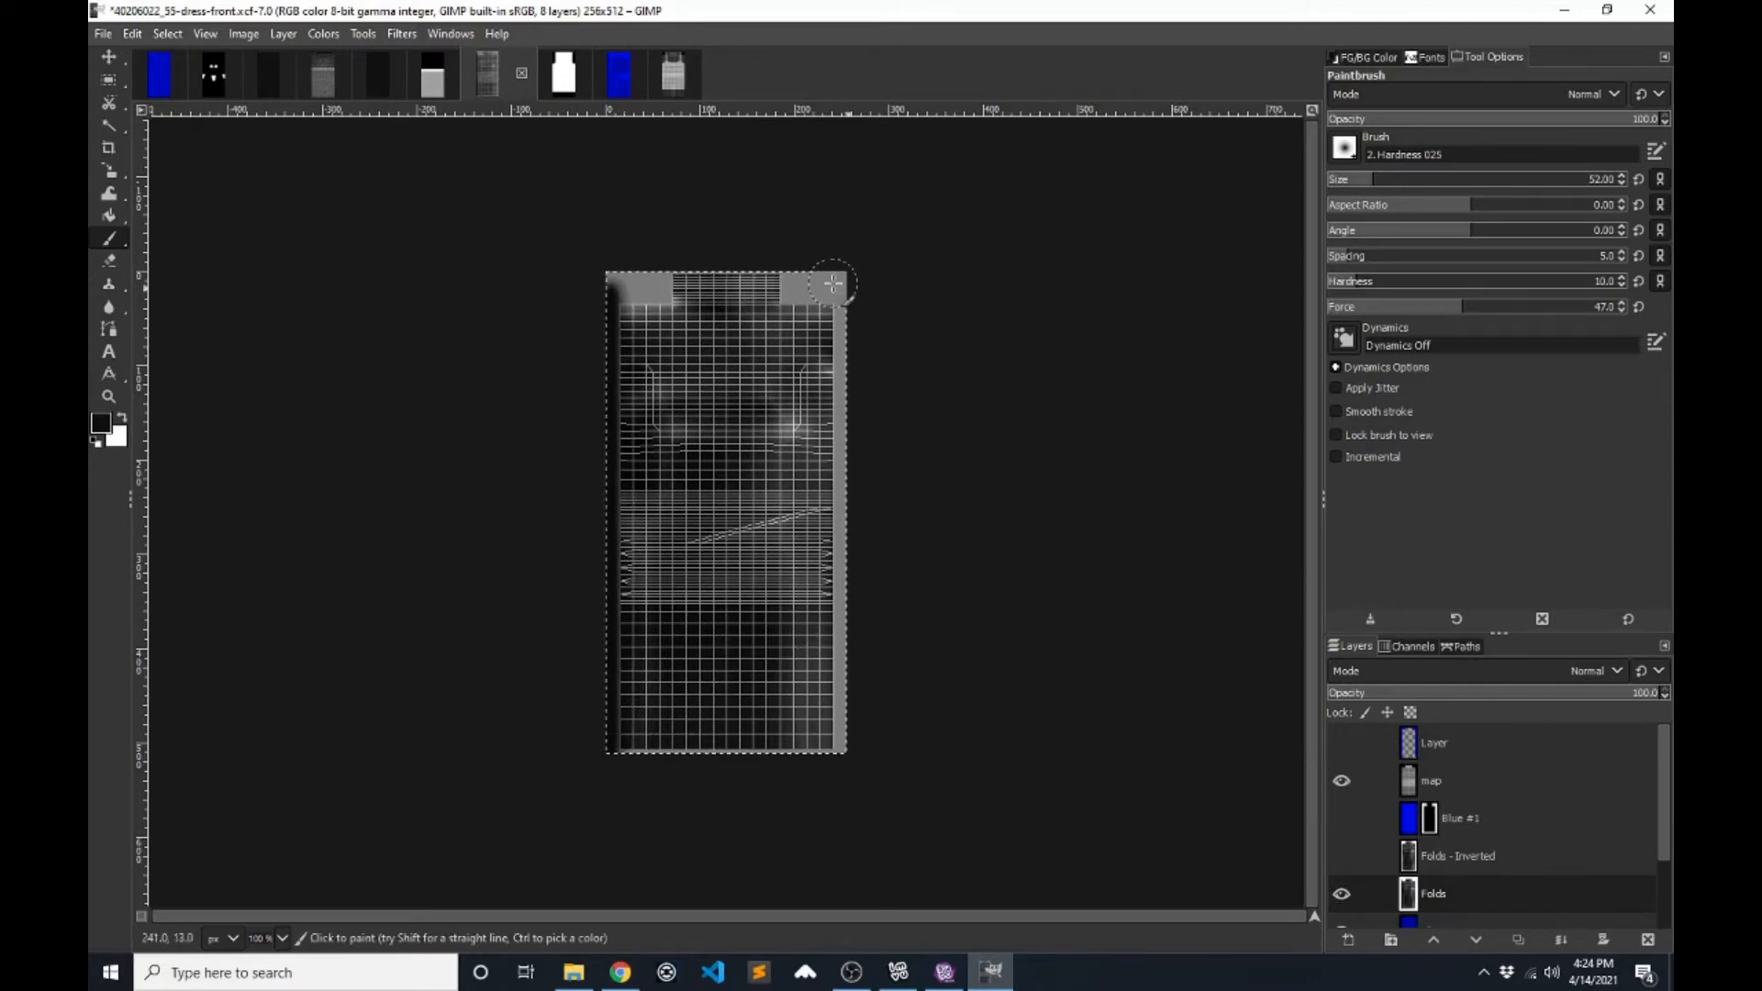
pyautogui.press('shift')
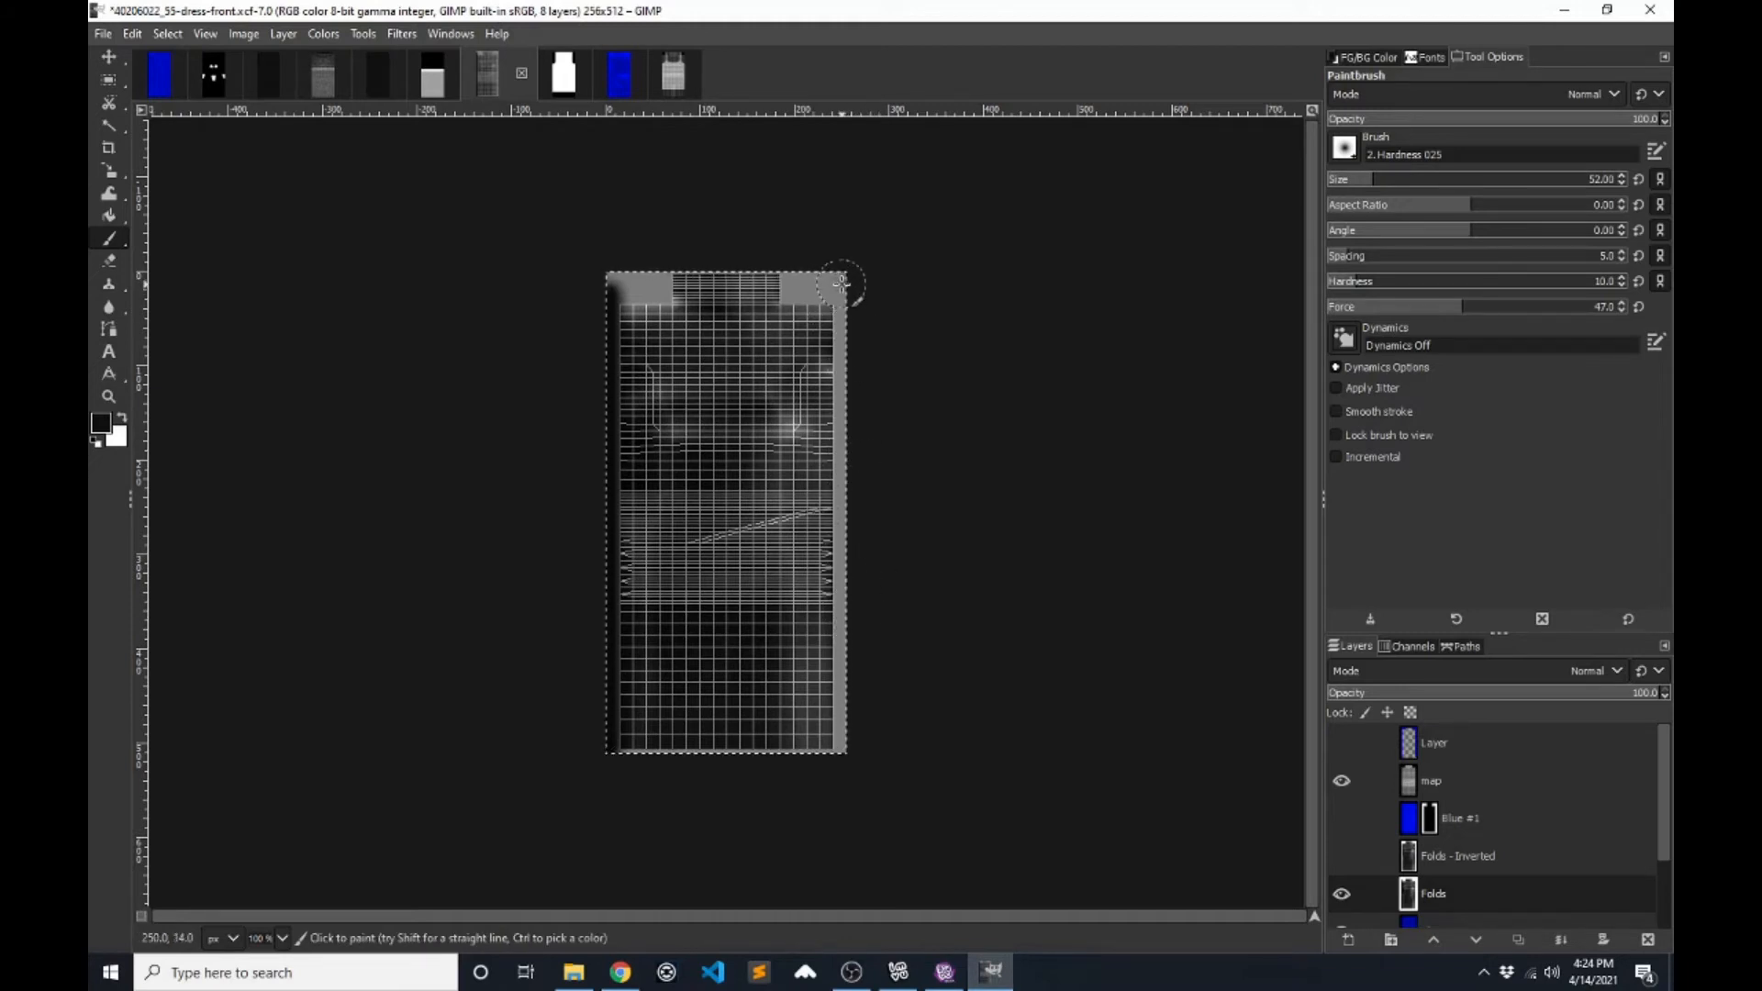
pyautogui.press('shift')
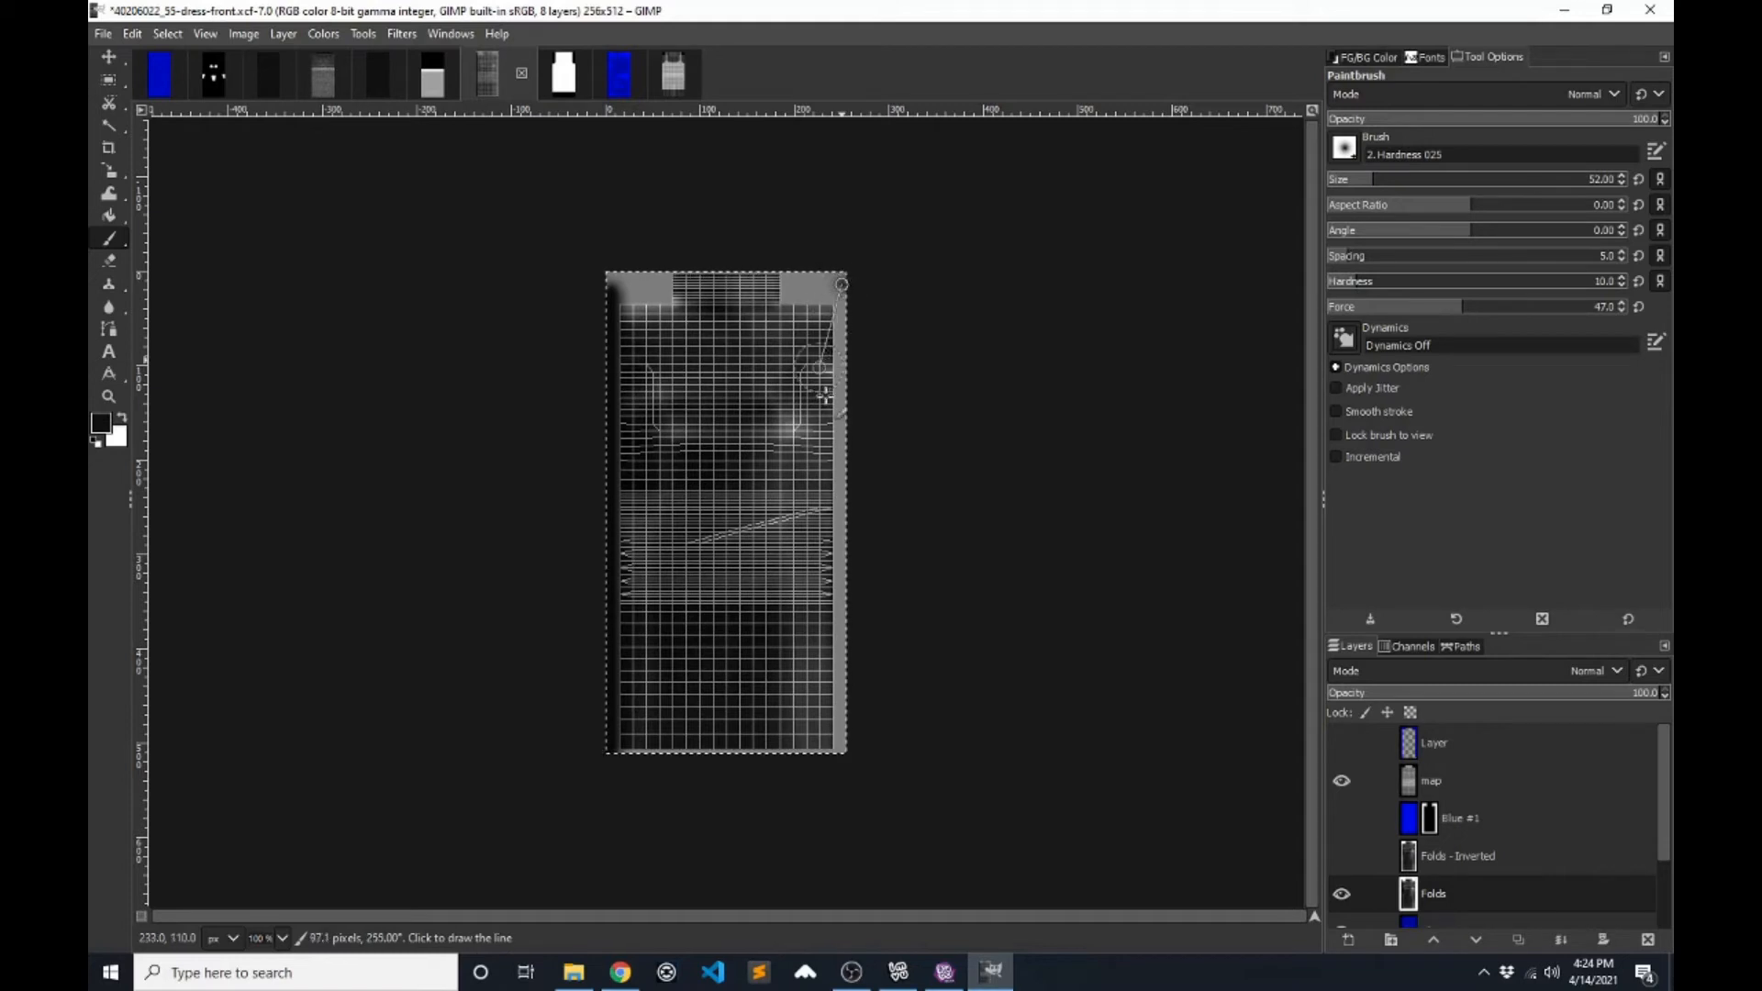
pyautogui.keyDown('shift'); pyautogui.click(842, 755); pyautogui.keyUp('shift')
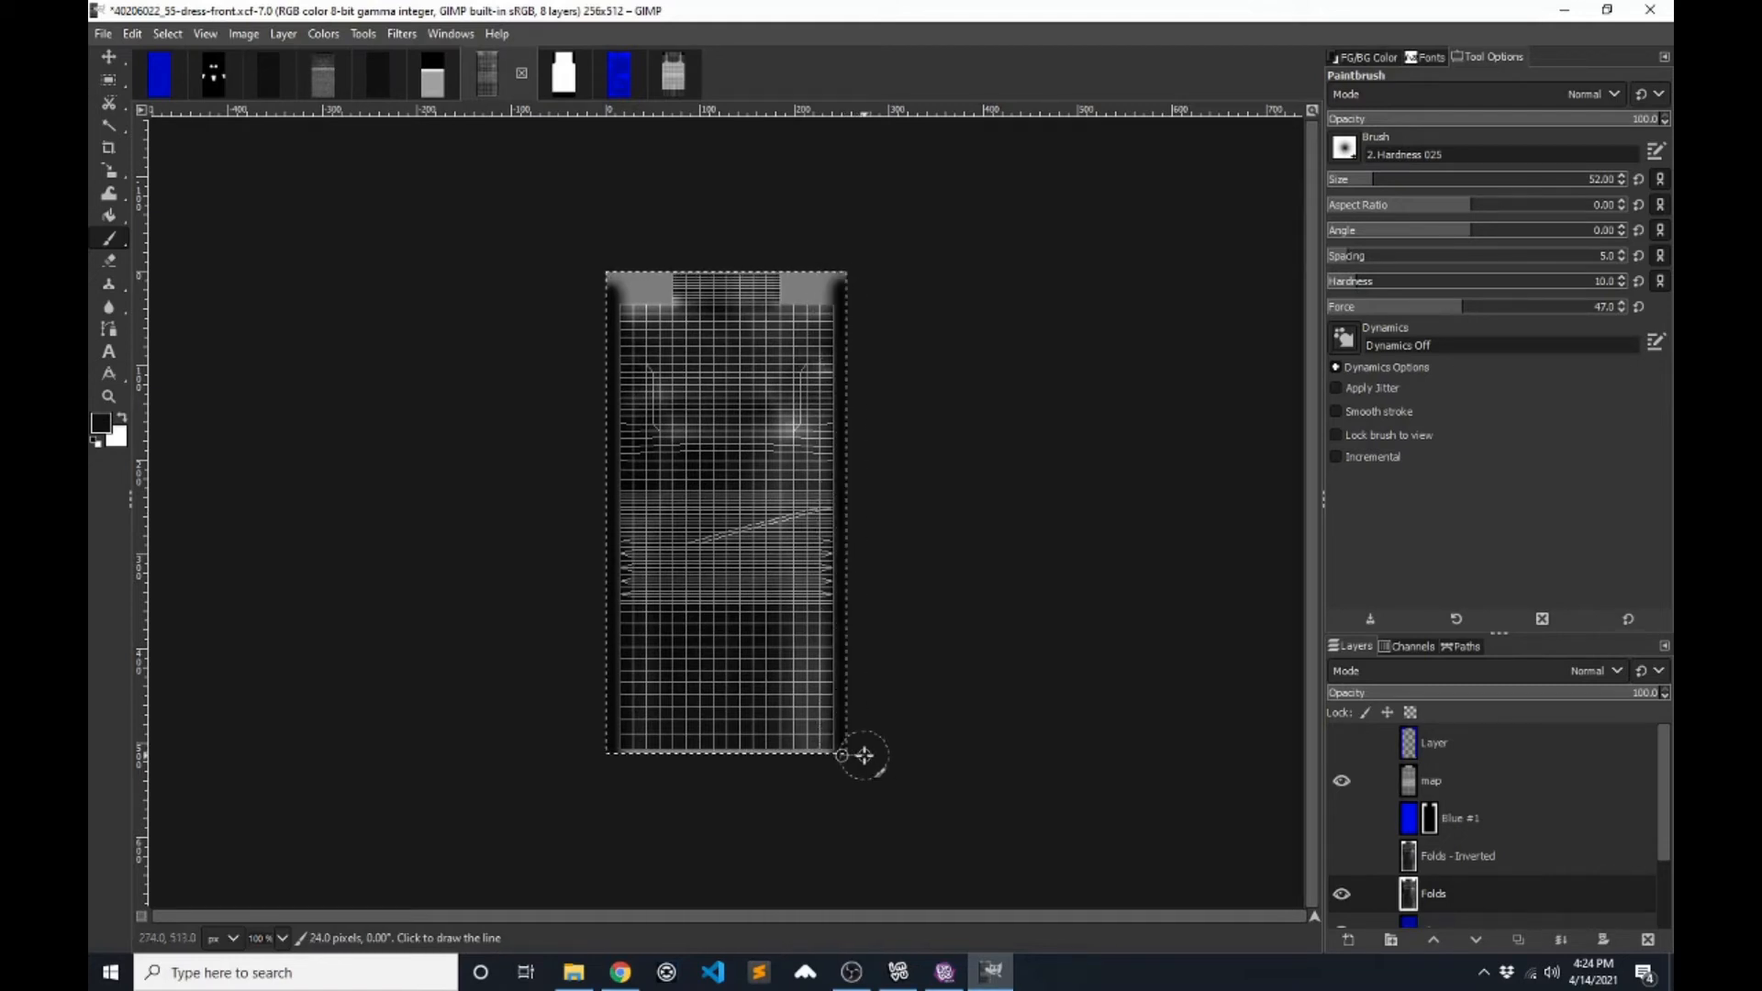
# - Hide the map, paint another dark stroke down the right side edge of Folds and set that layer to Dodge mode
pyautogui.click(1341, 782)
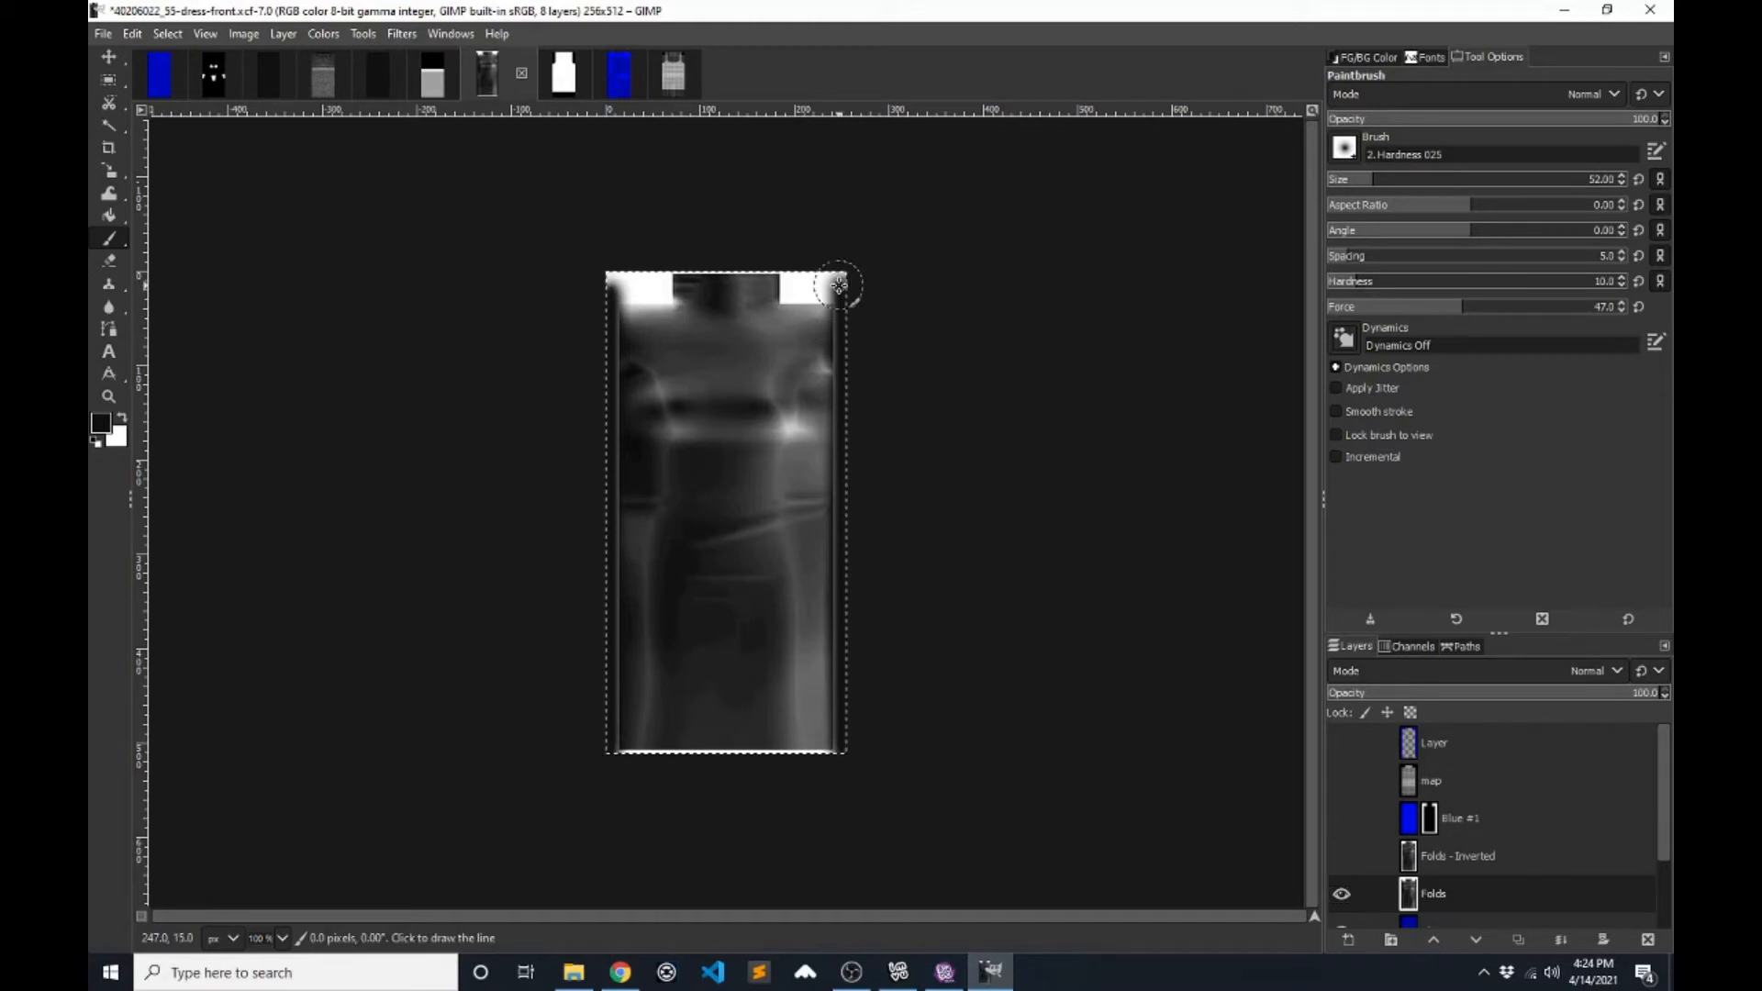
pyautogui.keyDown('shift'); pyautogui.click(838, 748); pyautogui.keyUp('shift')
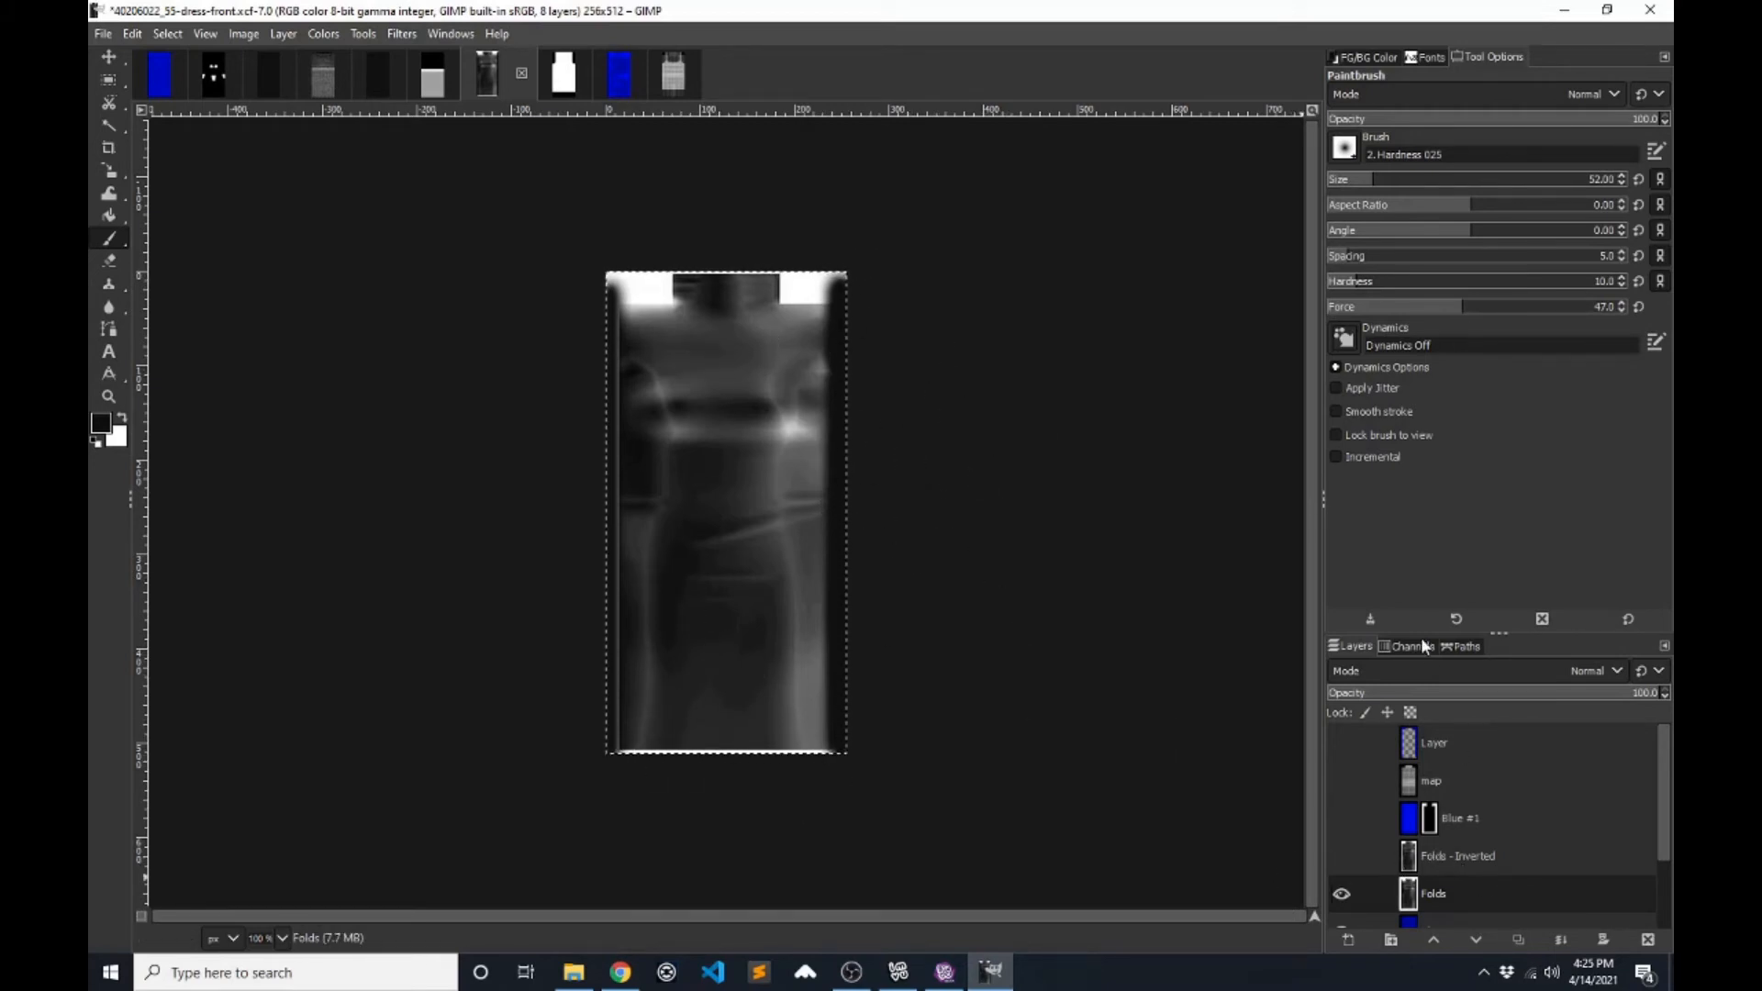
pyautogui.click(1601, 670)
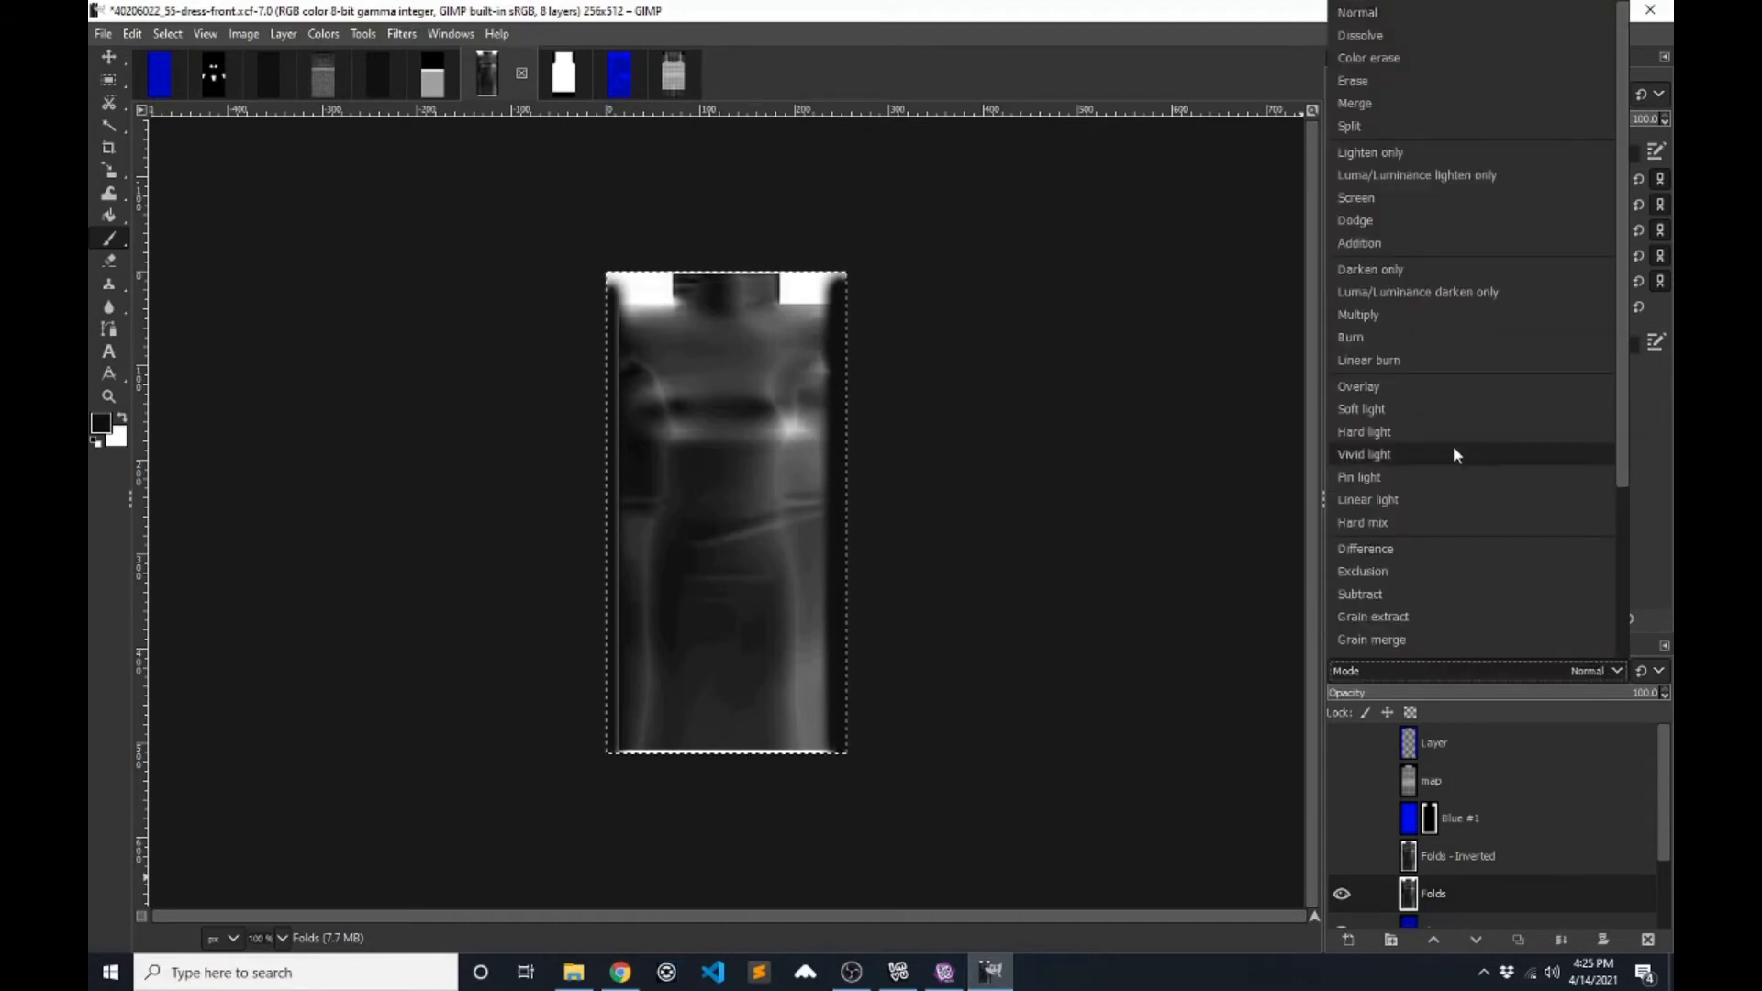
pyautogui.click(1411, 229)
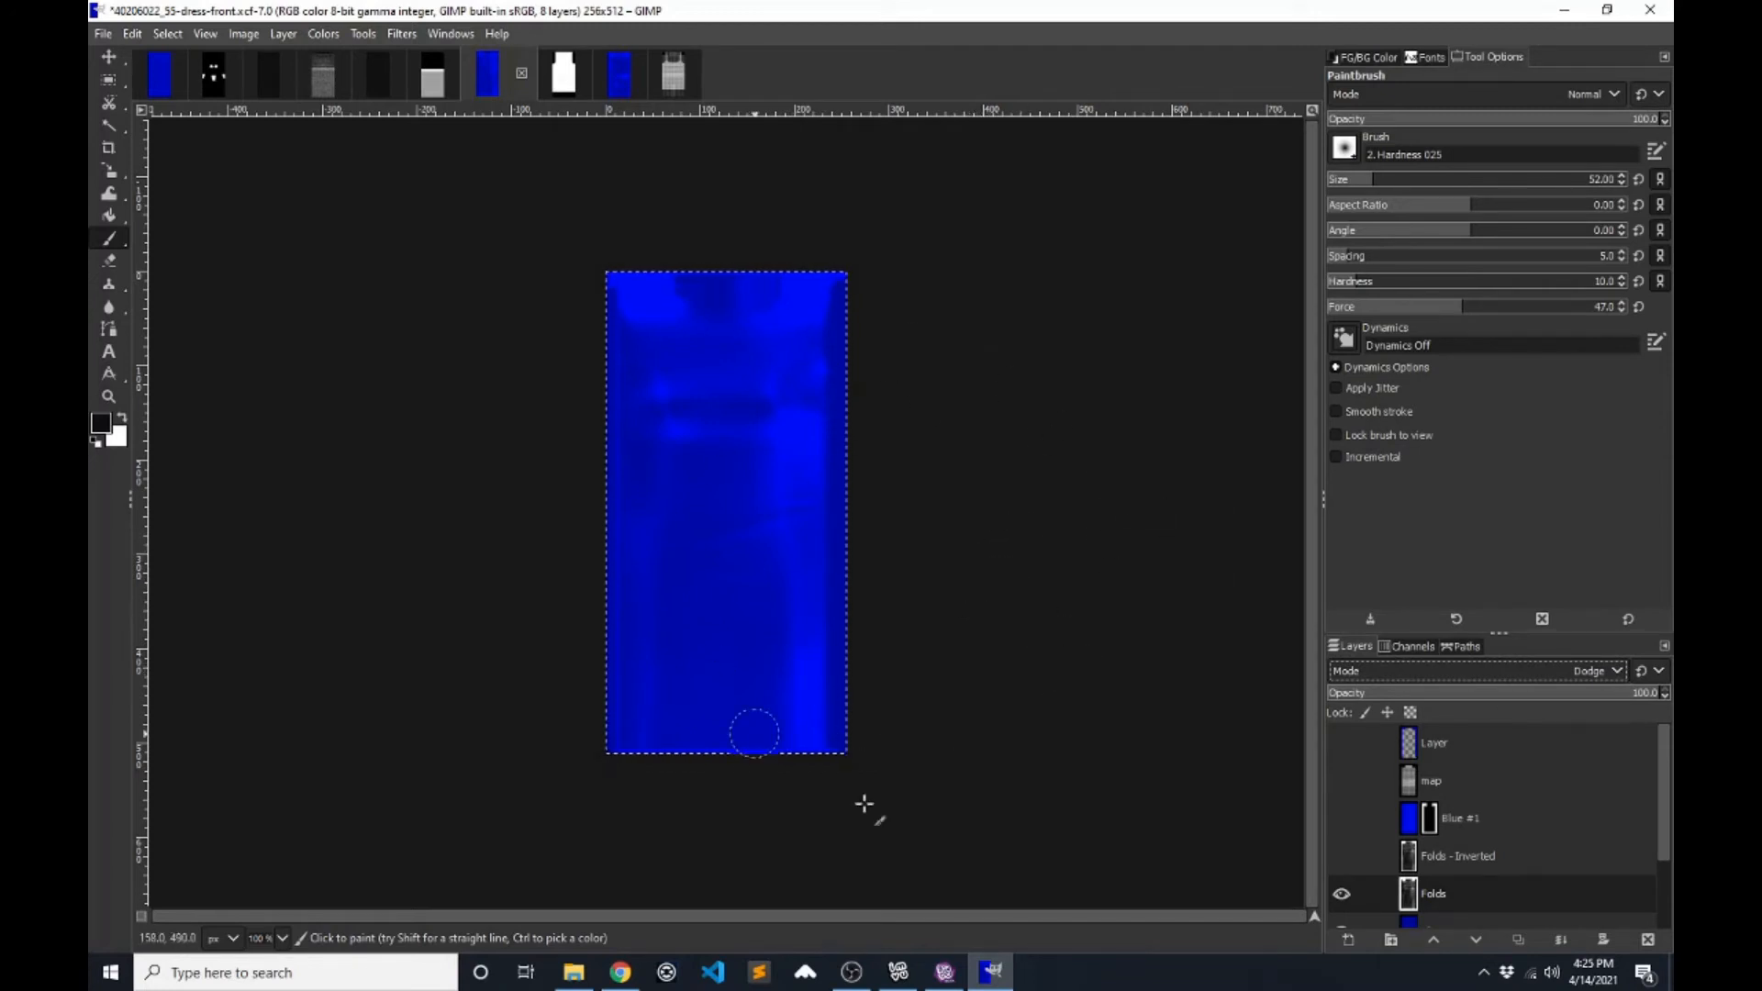
# - Hide the Blue and White layers beneath Folds and switch to the IMVU editor
pyautogui.scroll(-2, 1478, 813)
pyautogui.click(1352, 837)
pyautogui.click(1341, 833)
pyautogui.click(1338, 908)
pyautogui.click(1340, 872)
pyautogui.click(1340, 872)
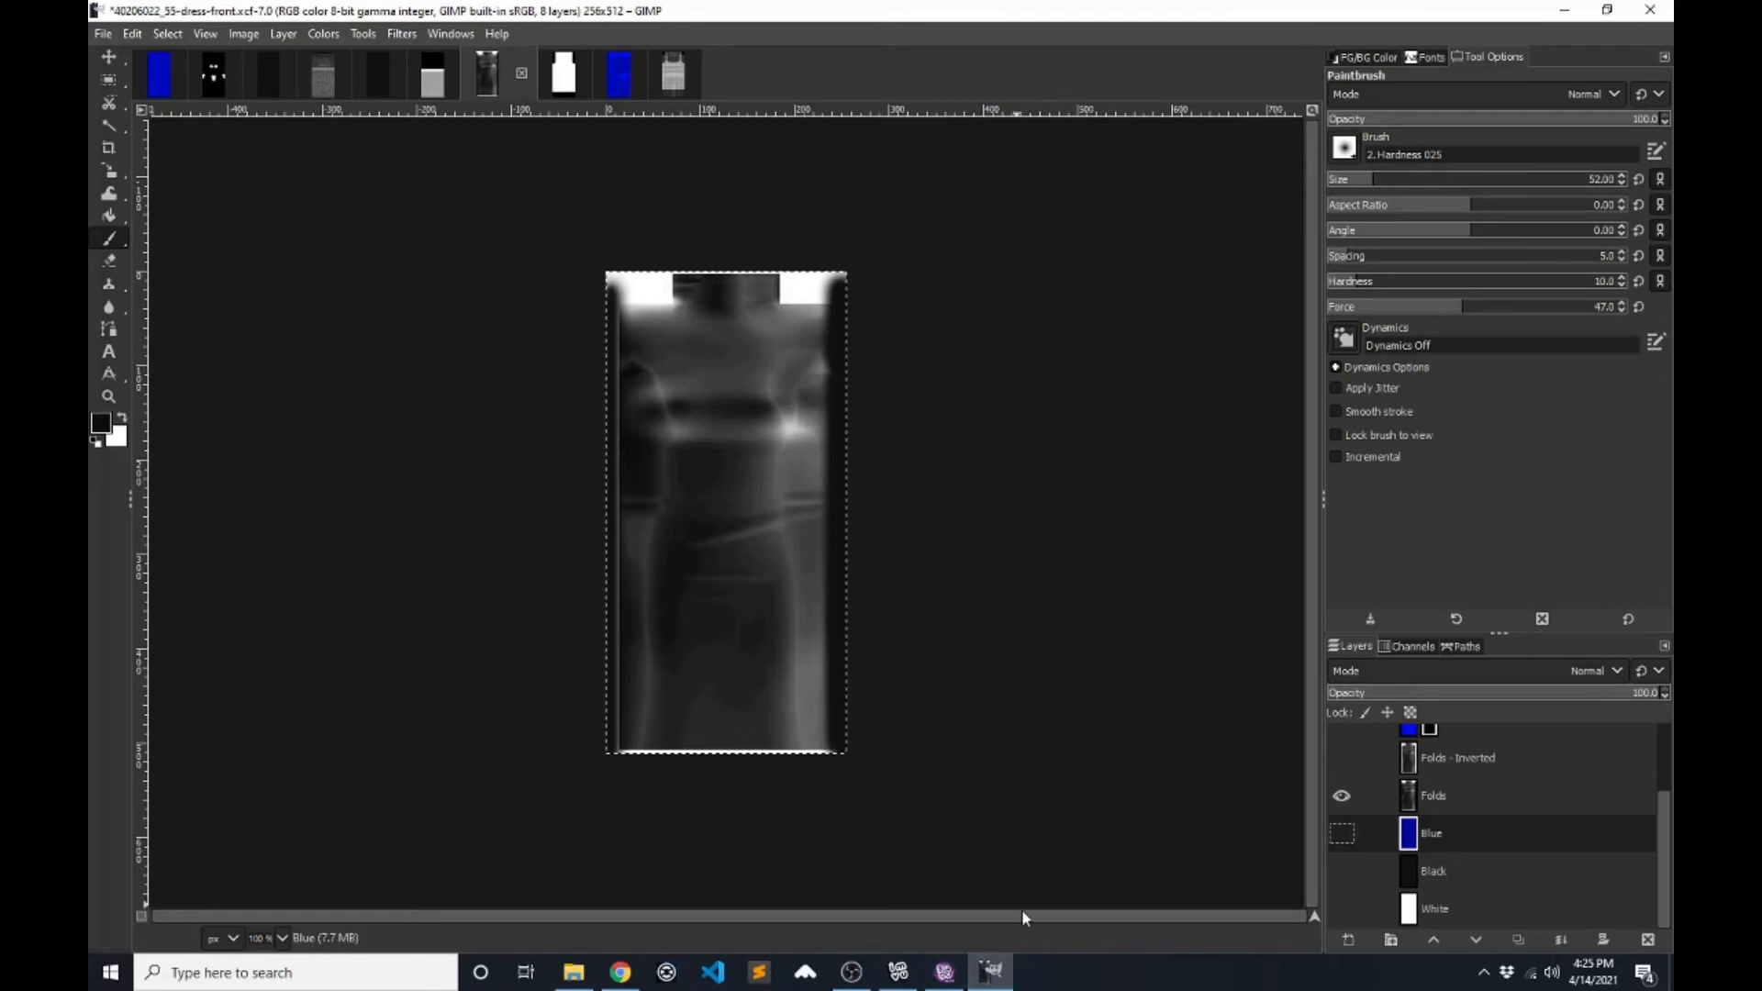
pyautogui.click(904, 979)
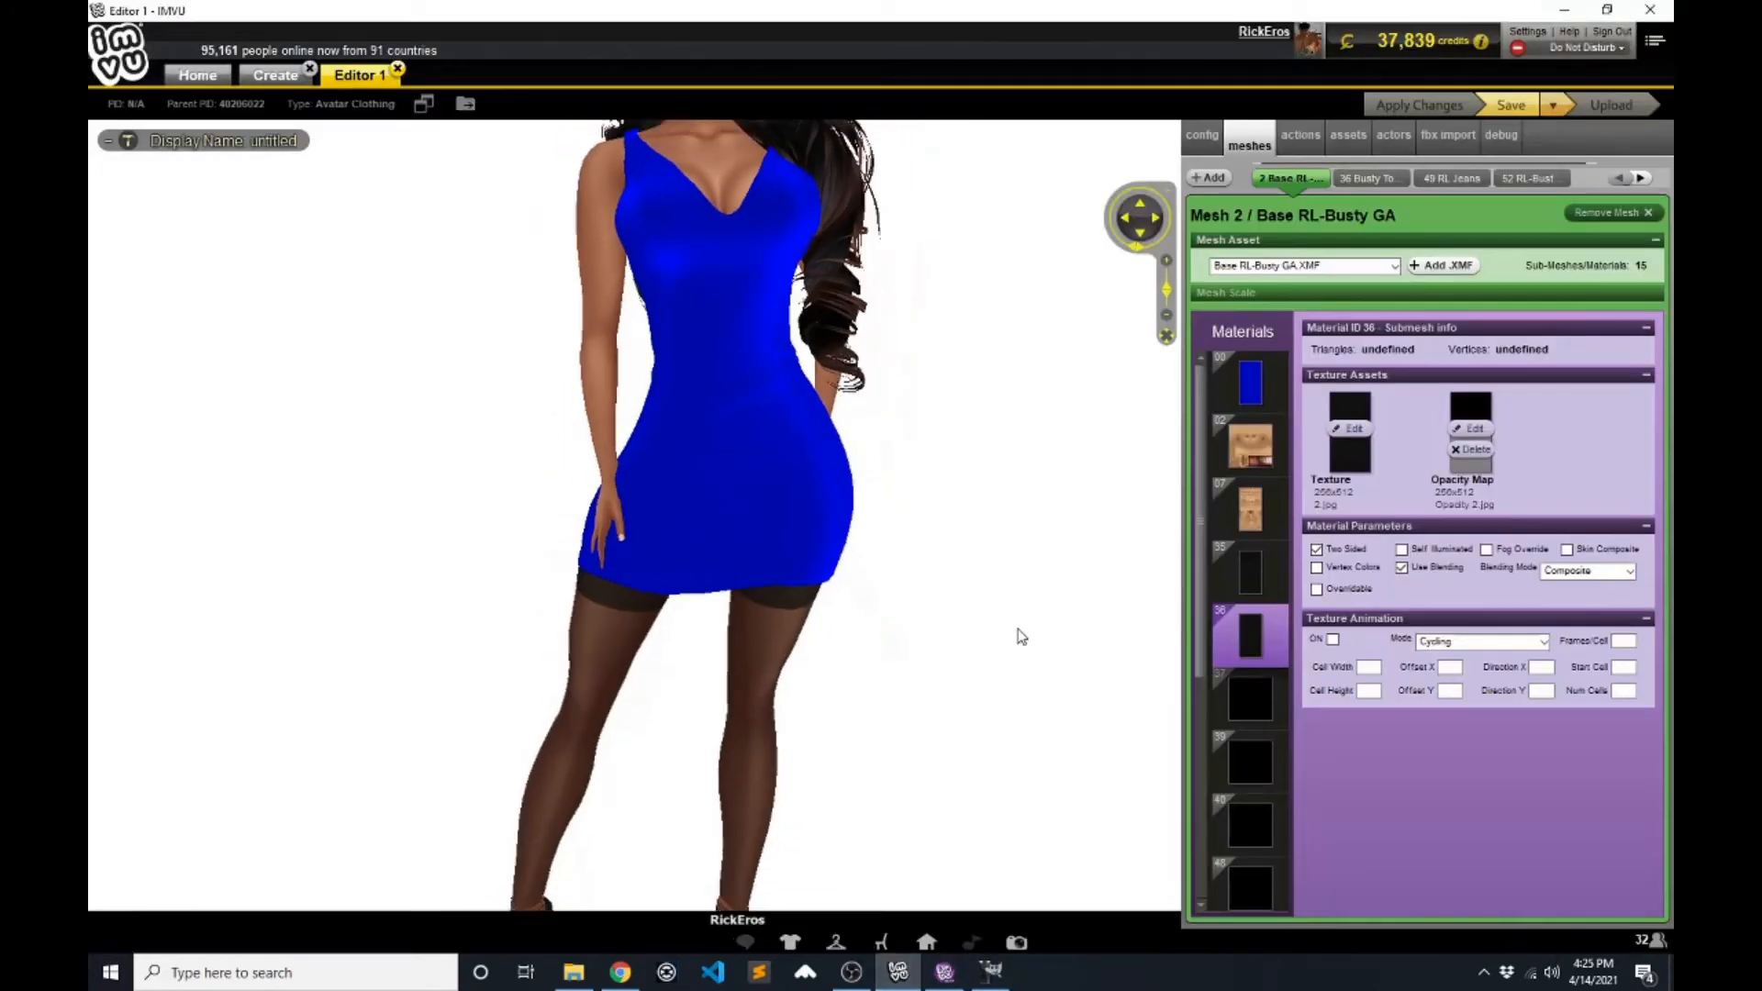
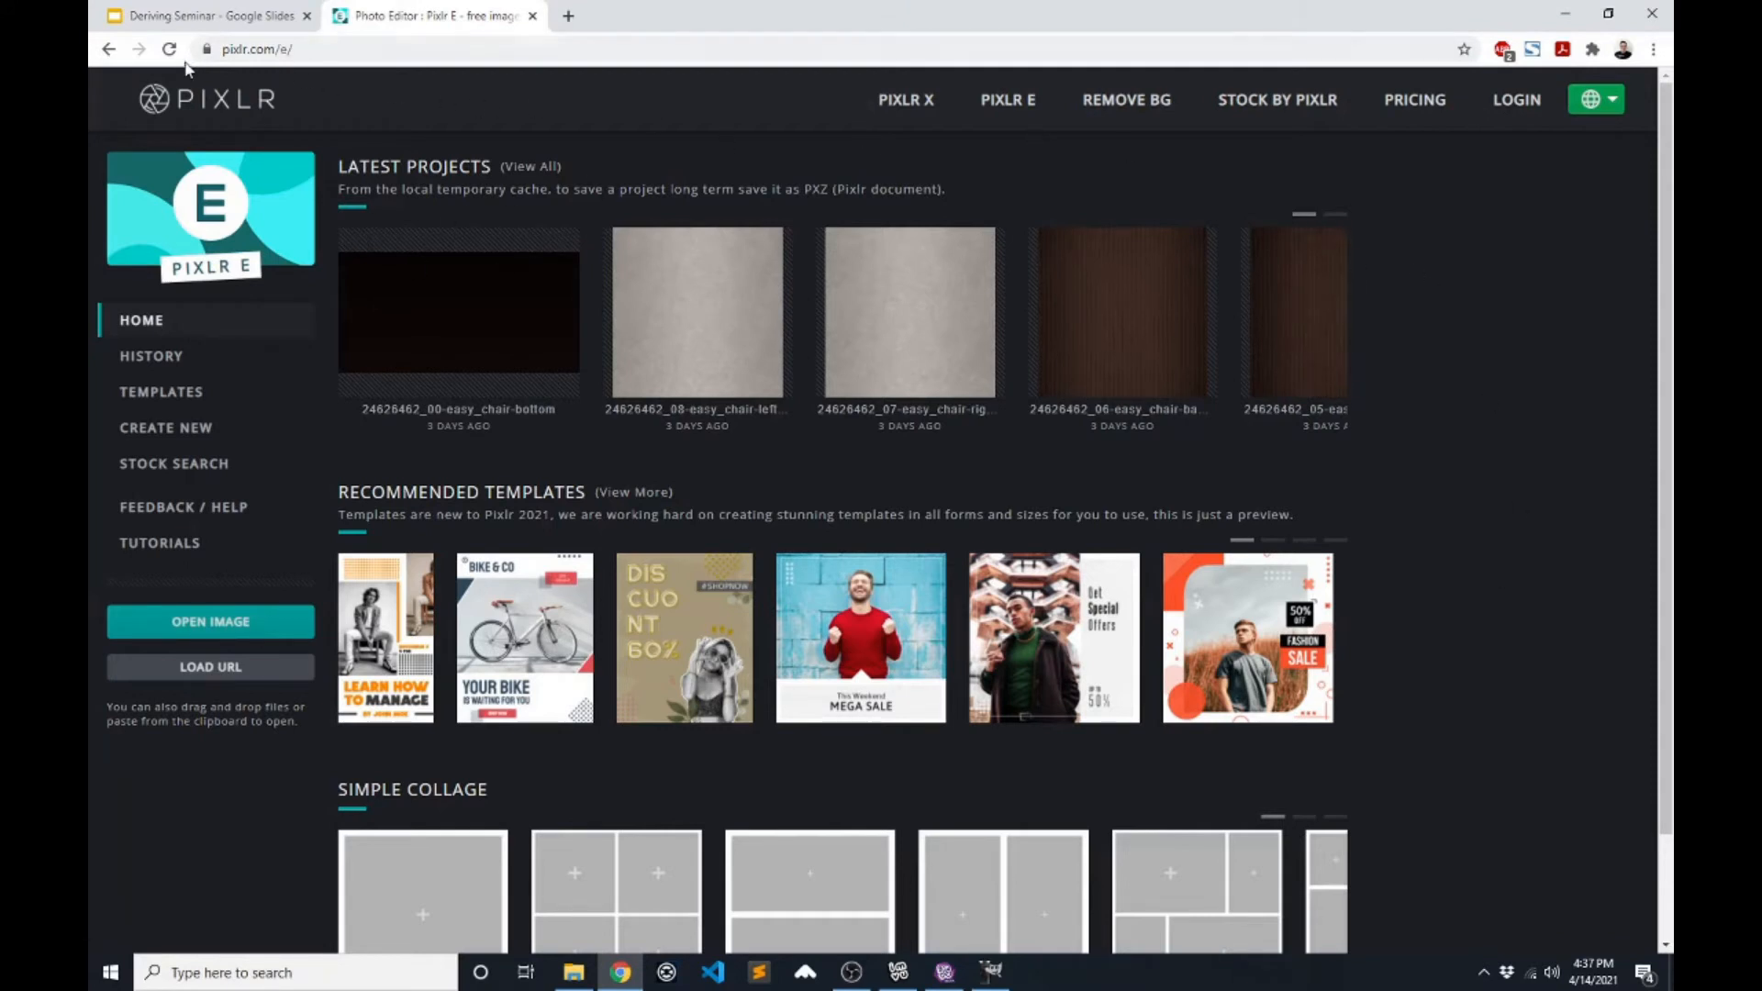
# - In Pixlr E, open all the .pxz files, 00-Easy_Chair-Bottom through 08-Easy_Chair-LeftPillow, from Desktop > Pixlr > Example 3 - Easy Chair
pyautogui.click(215, 624)
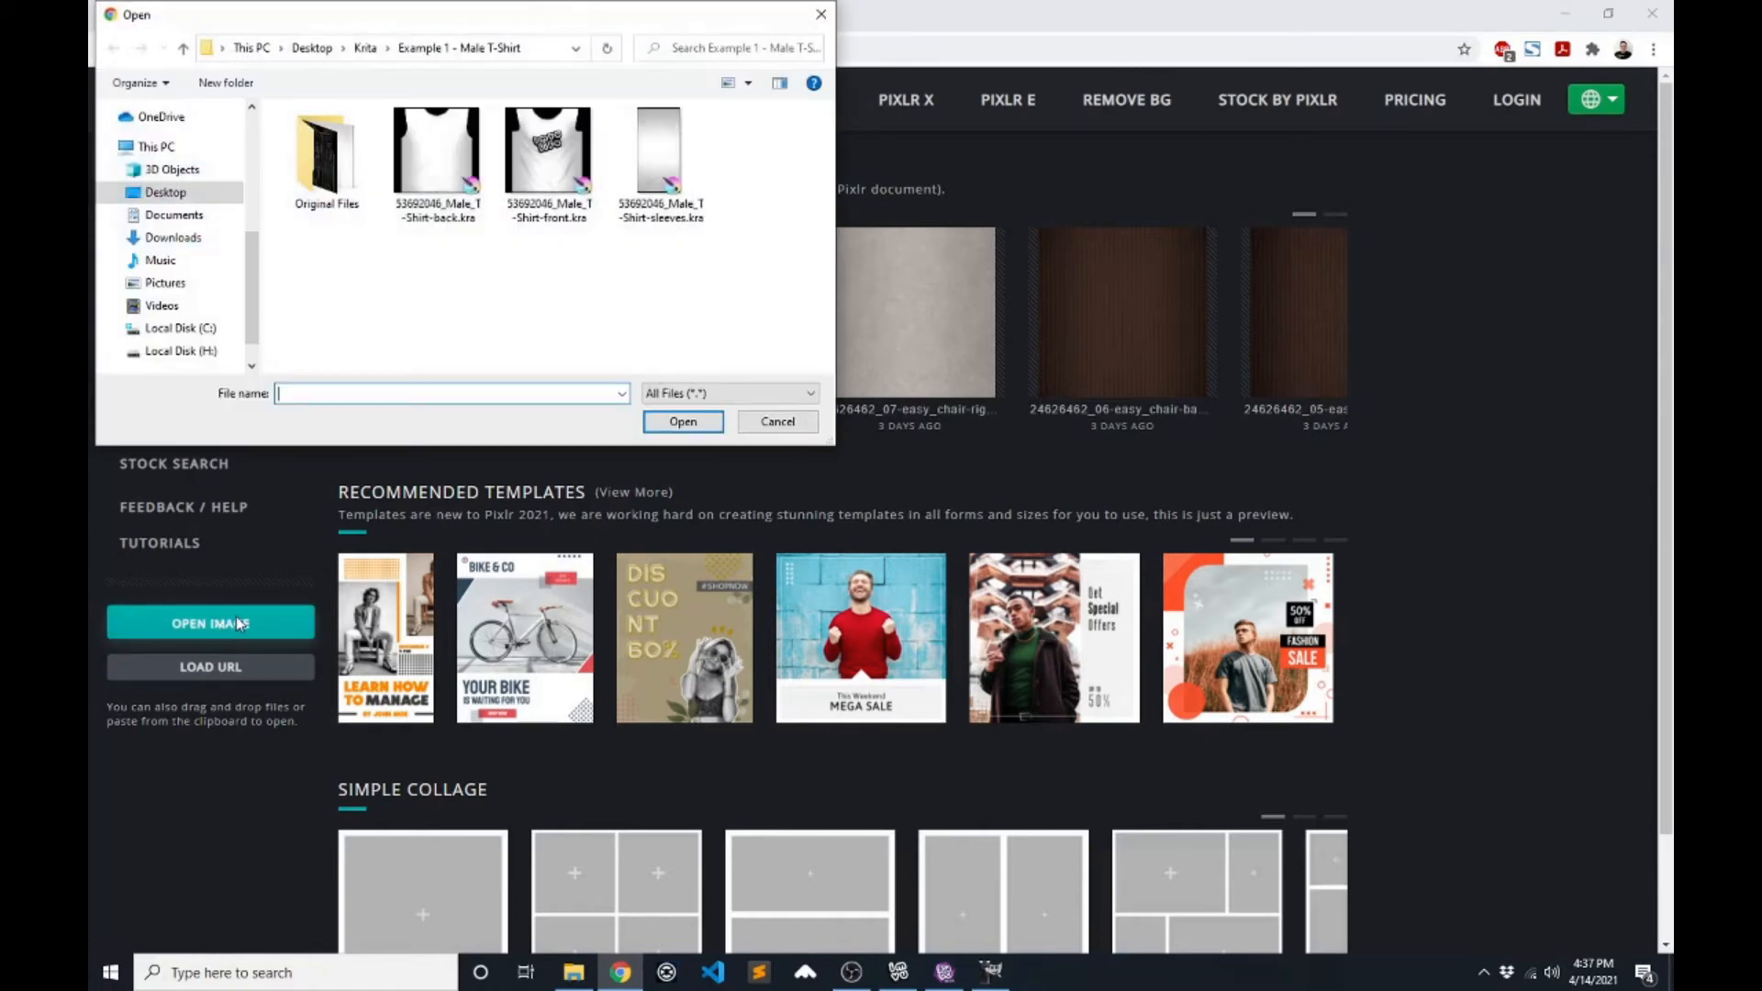
pyautogui.click(165, 195)
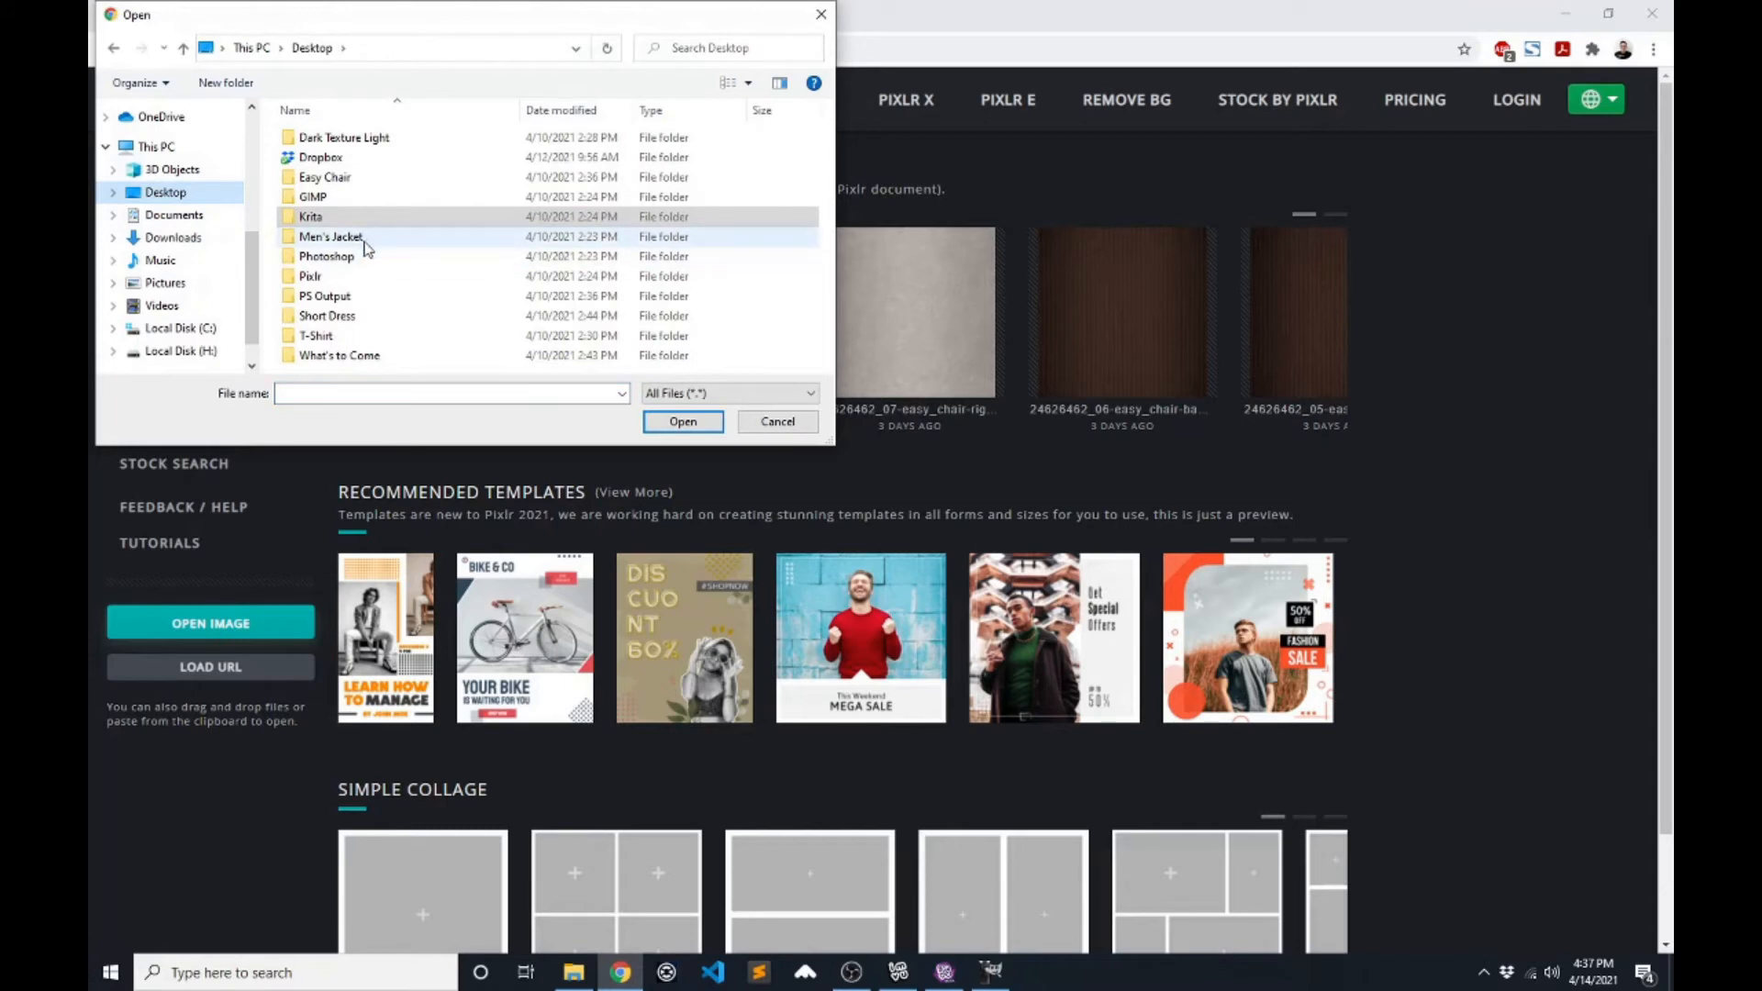
pyautogui.doubleClick(310, 275)
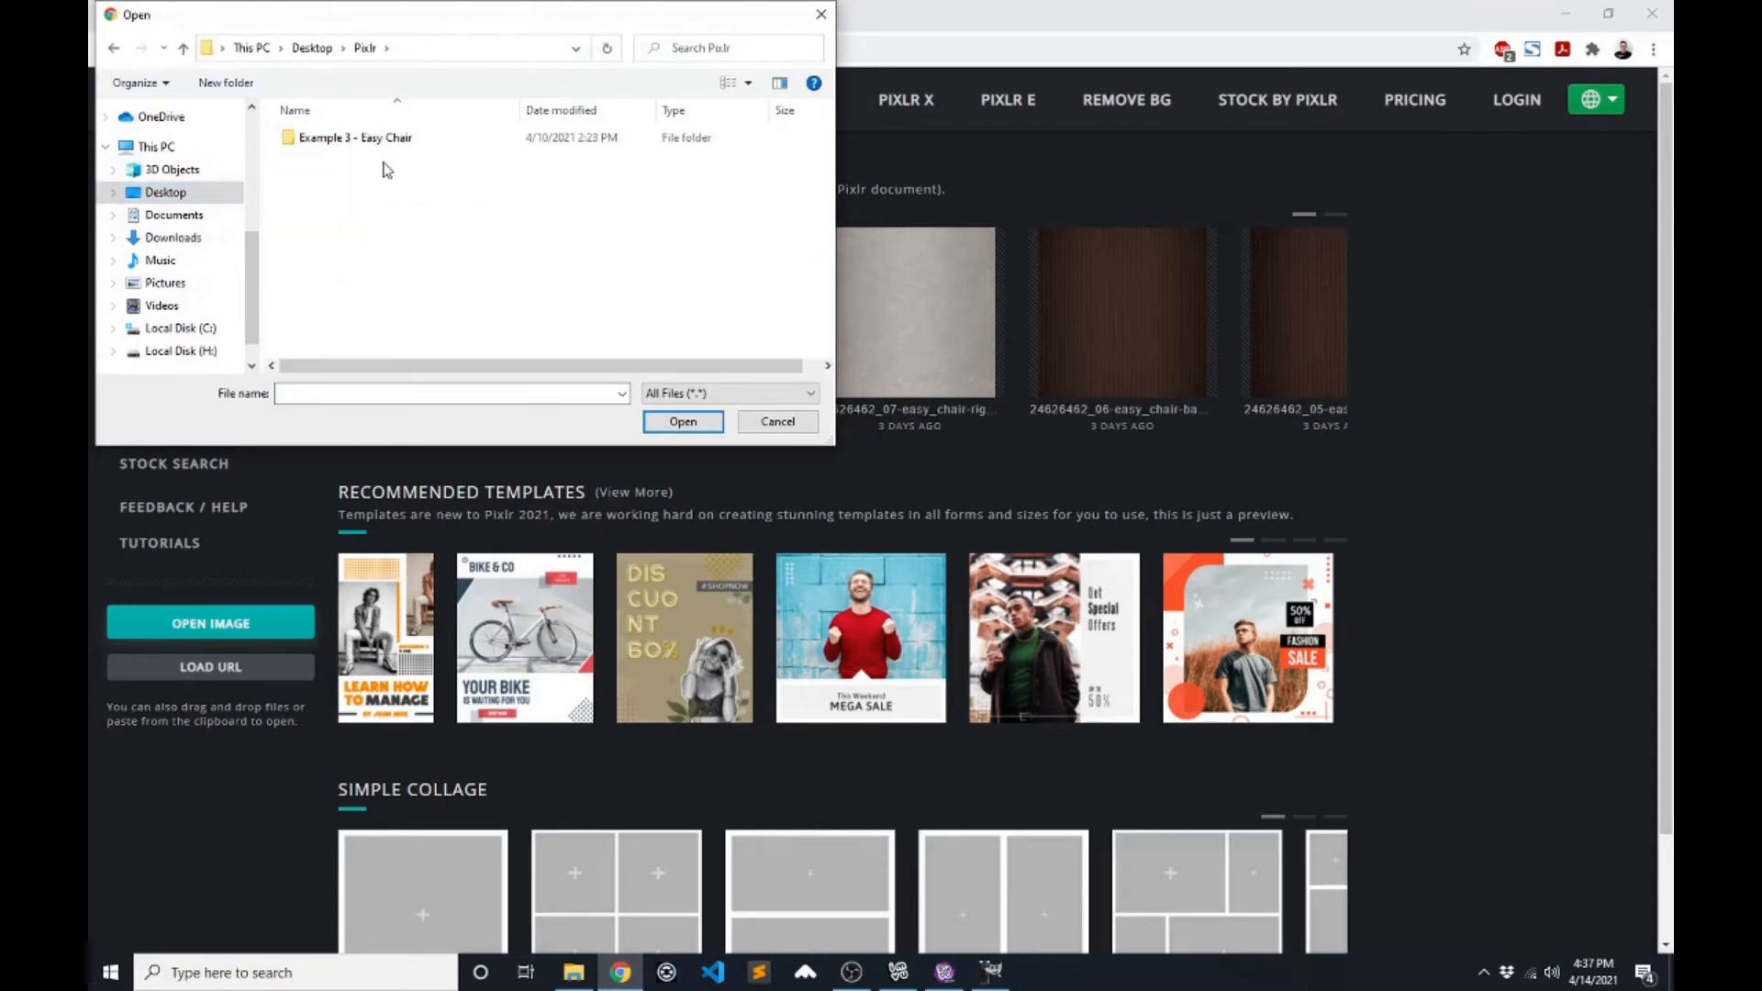
pyautogui.doubleClick(348, 137)
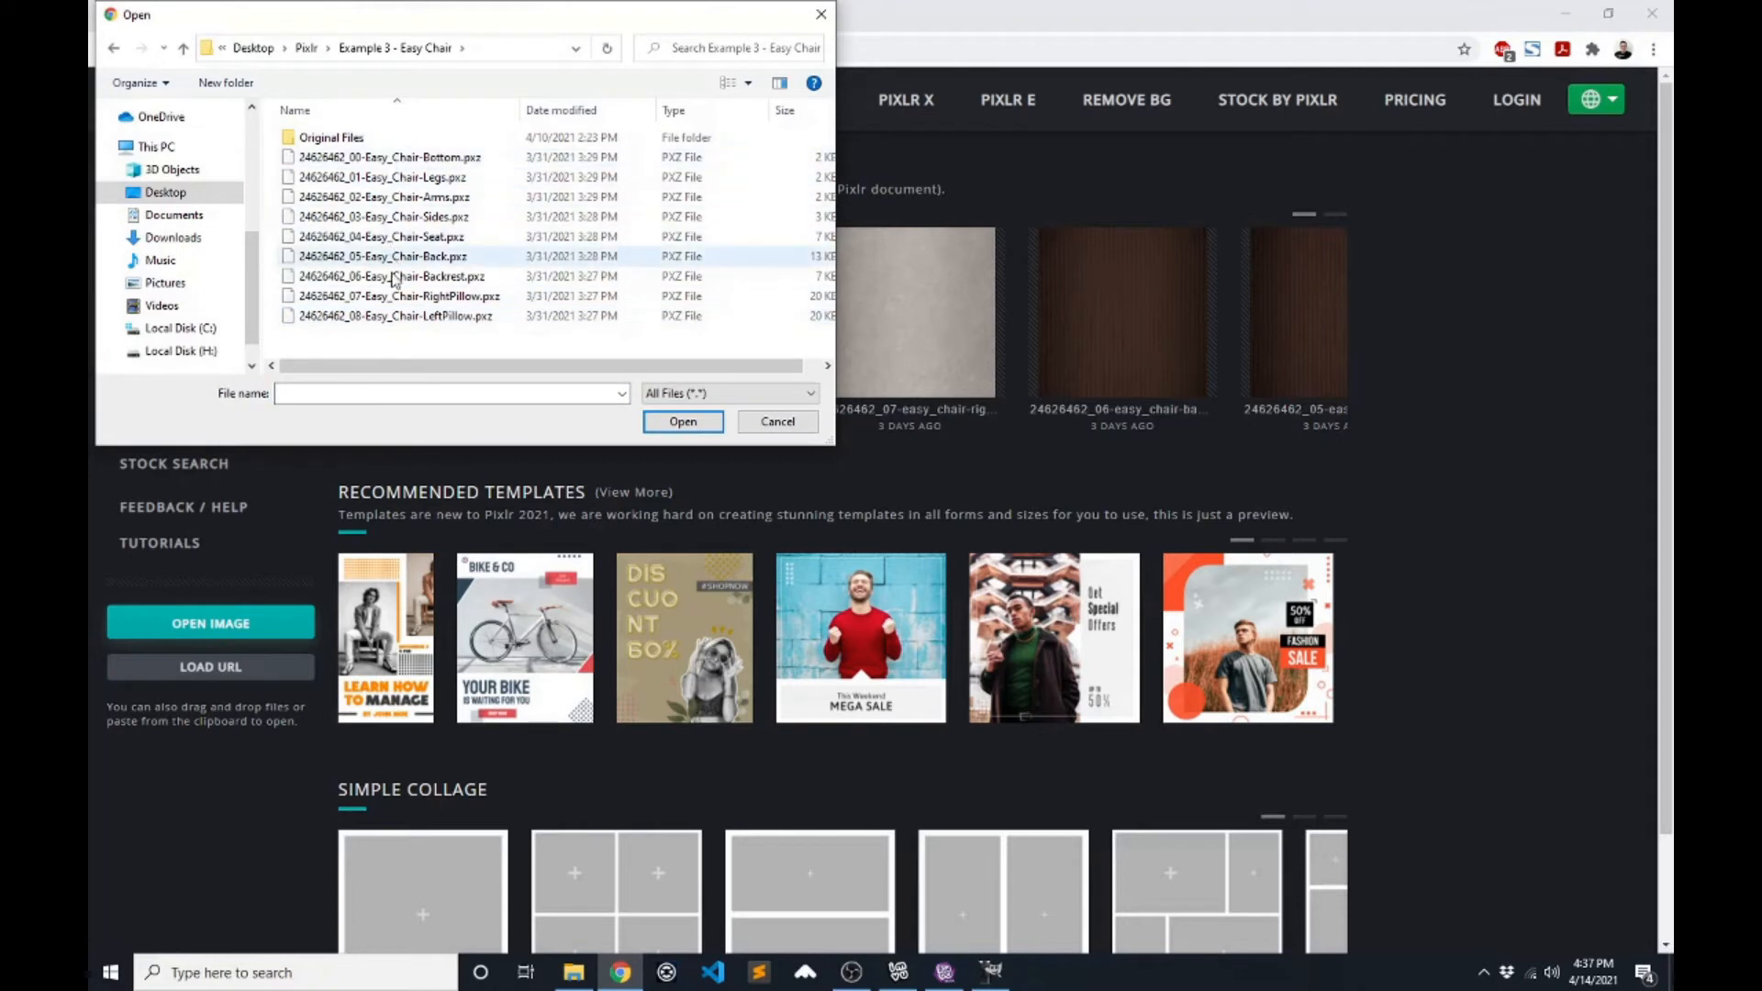
pyautogui.click(395, 157)
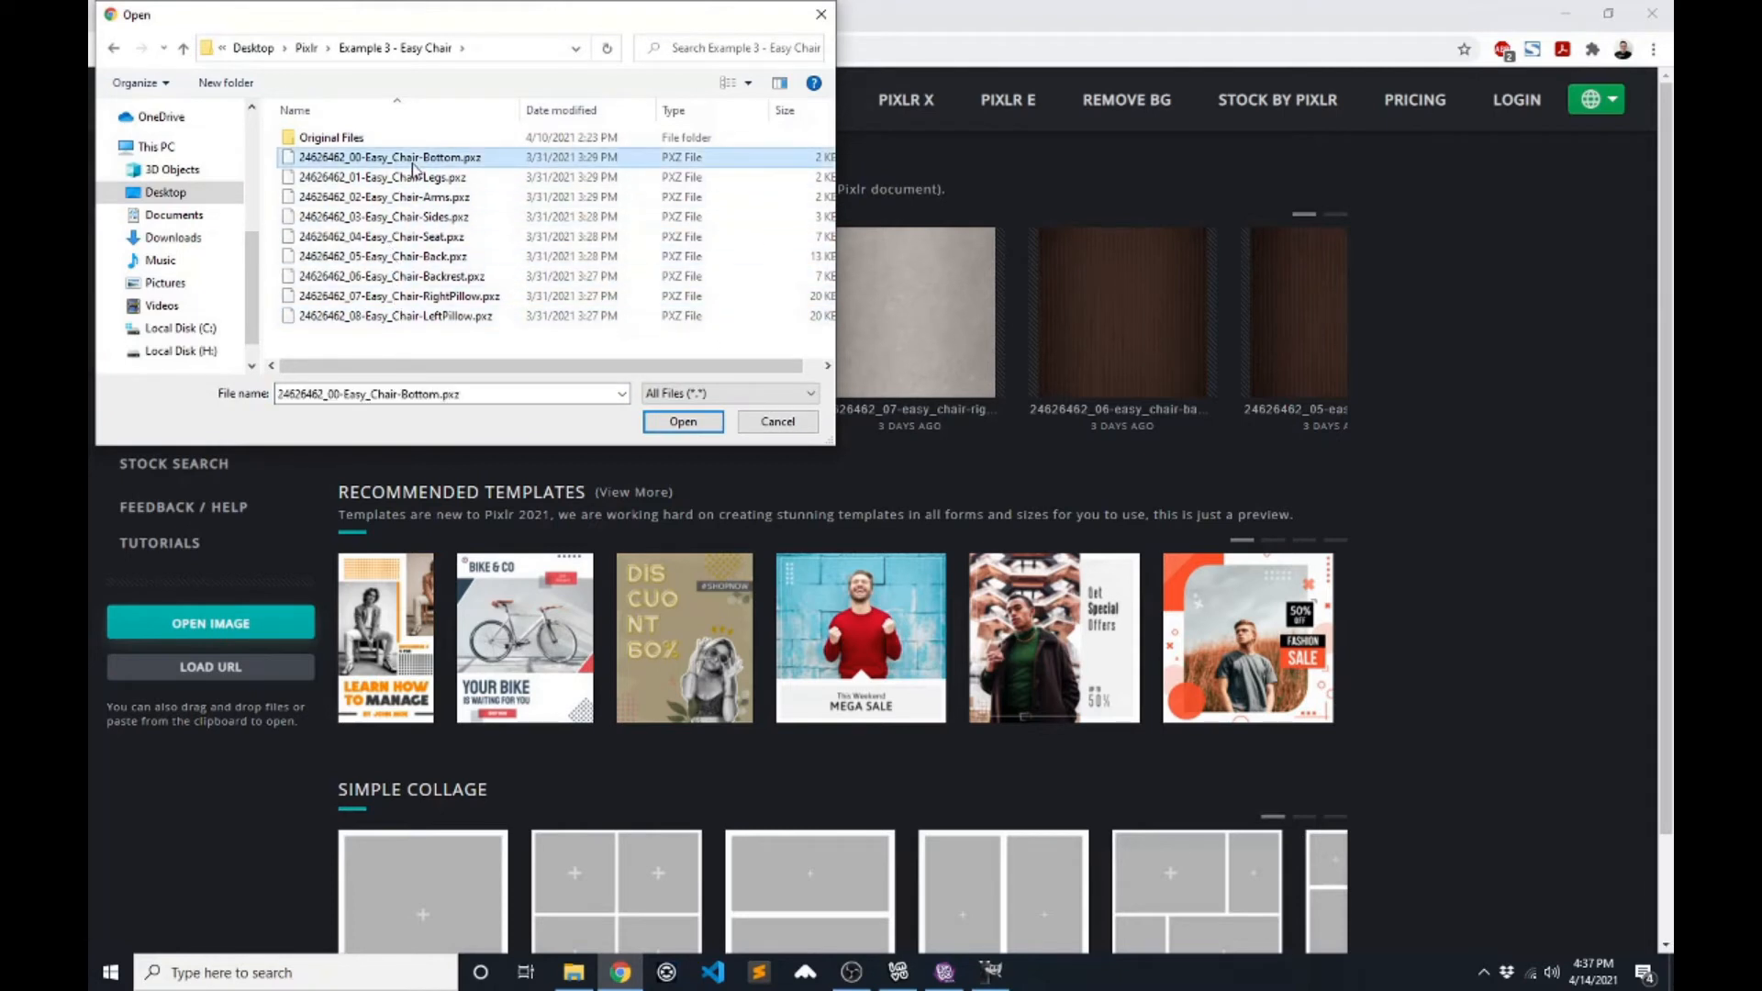
pyautogui.keyDown('shift'); pyautogui.click(432, 315); pyautogui.keyUp('shift')
pyautogui.click(683, 422)
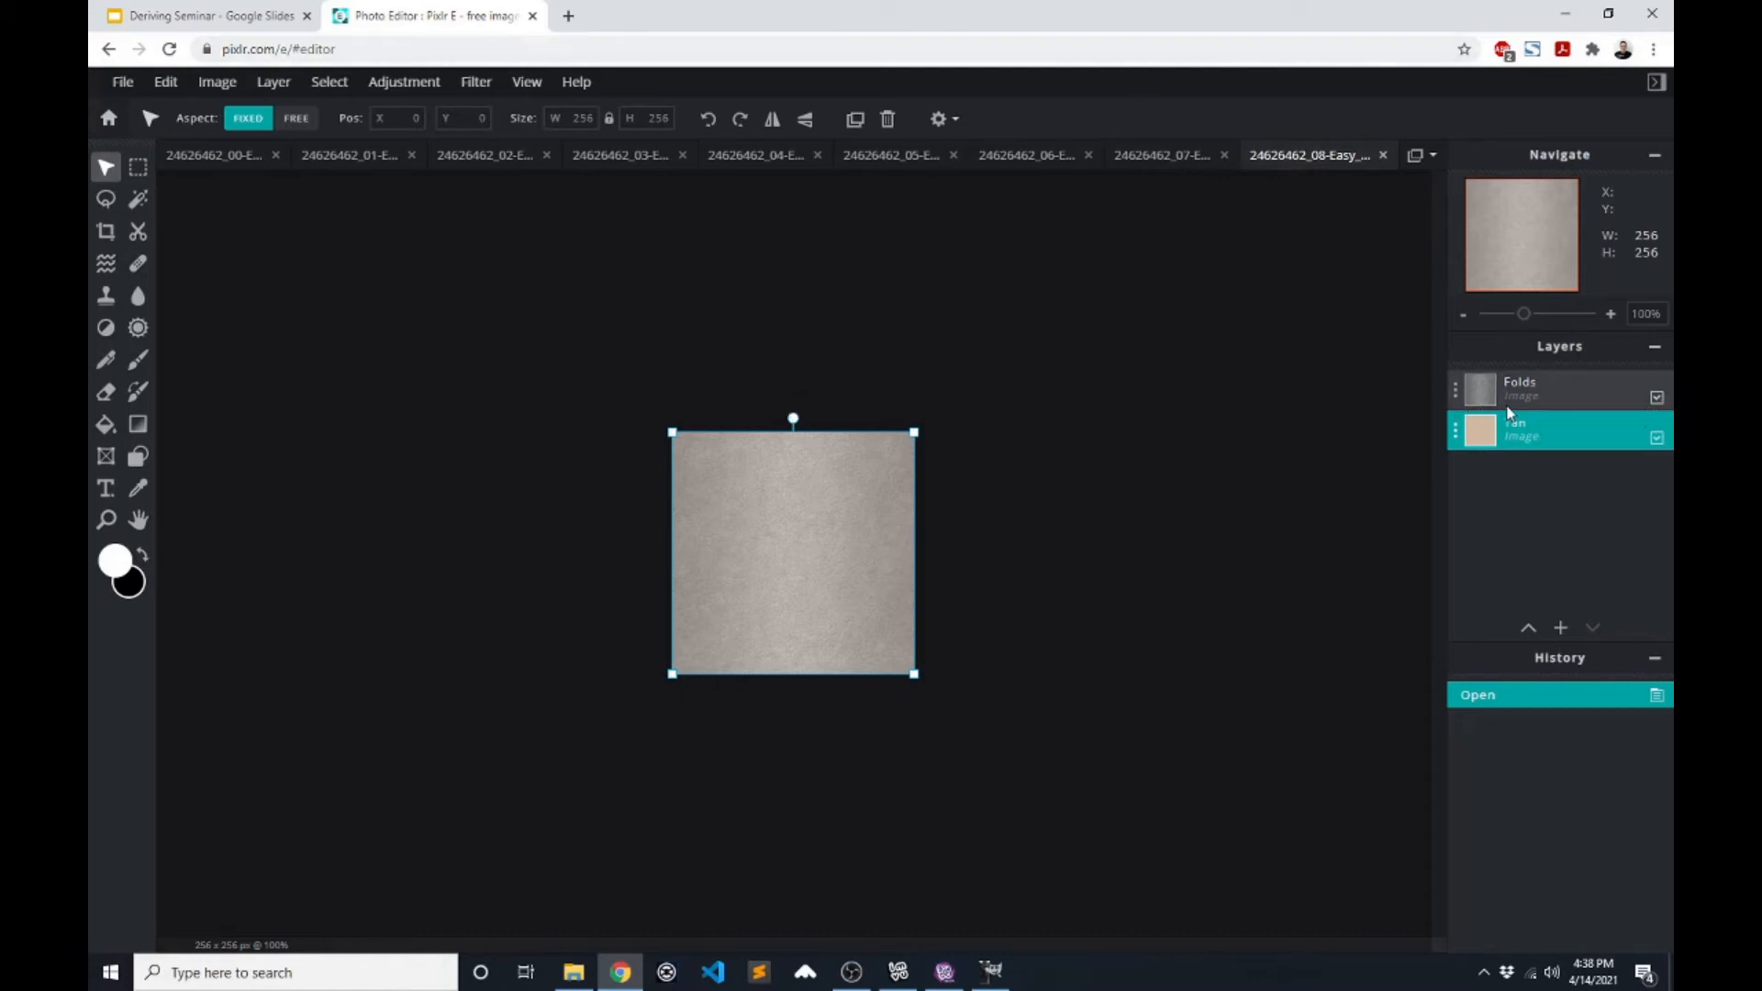
# - Compare the right and left pillow textures, and inspect the Folds layer's blend mode and transparency settings in the right pillow image
pyautogui.click(1160, 156)
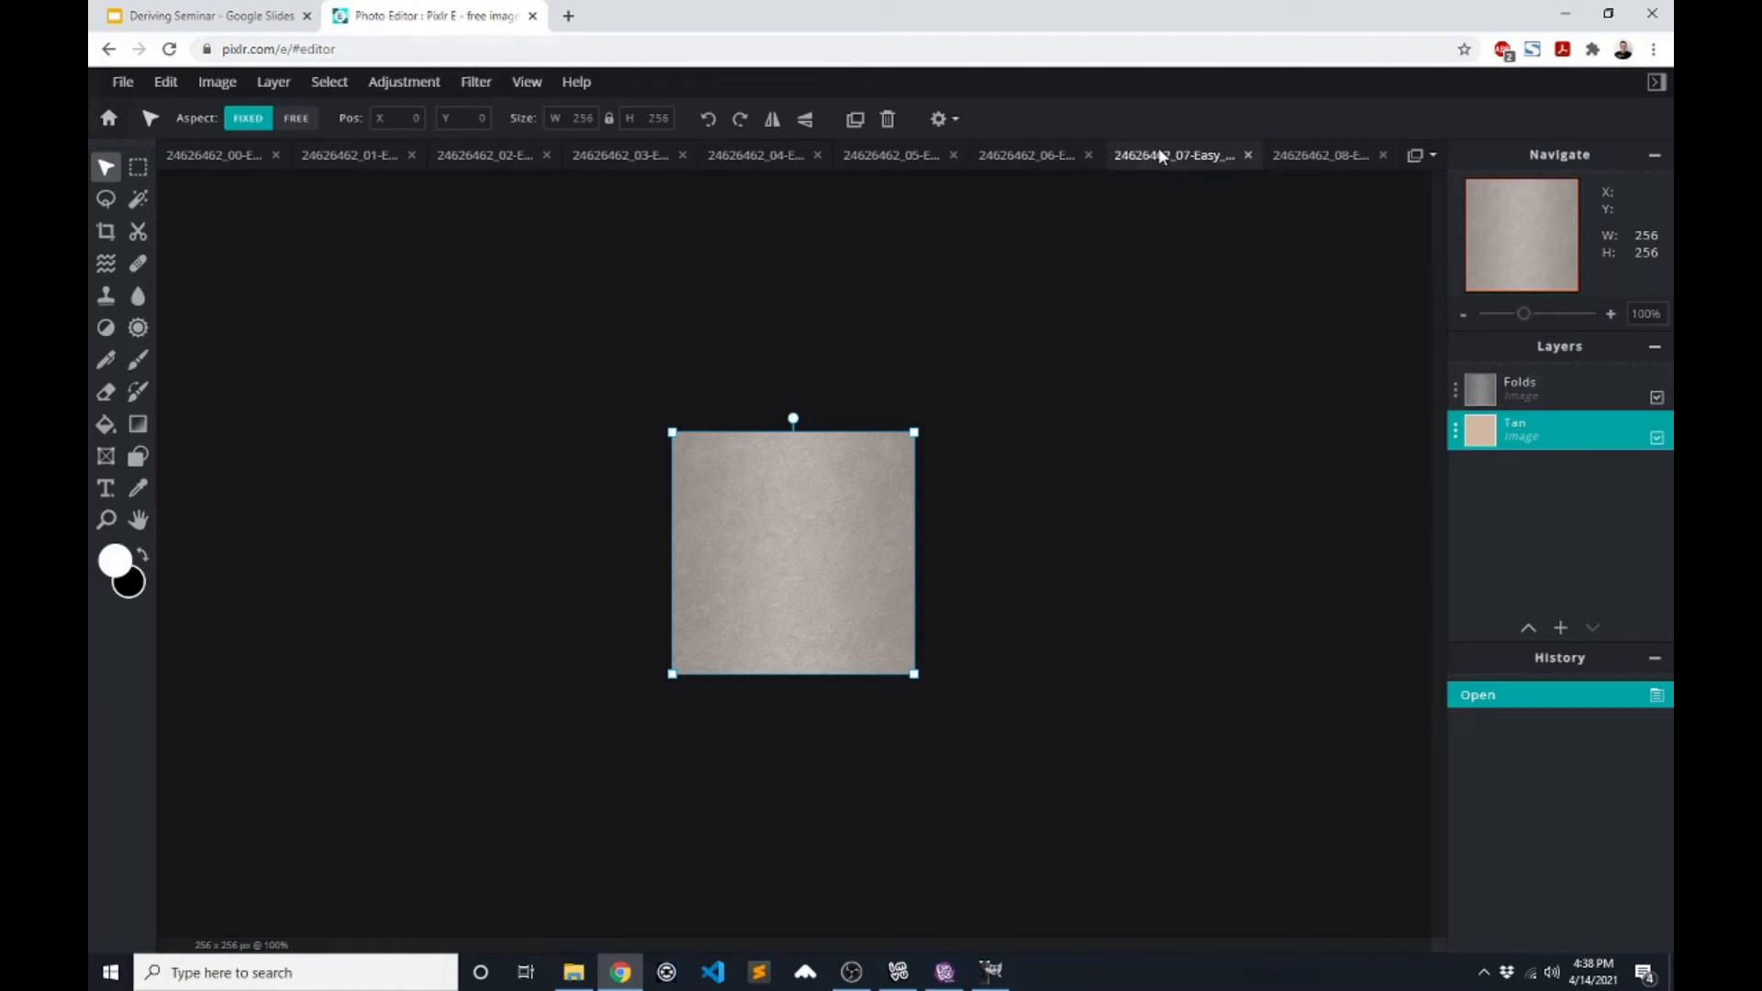
pyautogui.click(1298, 164)
pyautogui.click(1197, 159)
pyautogui.click(1552, 382)
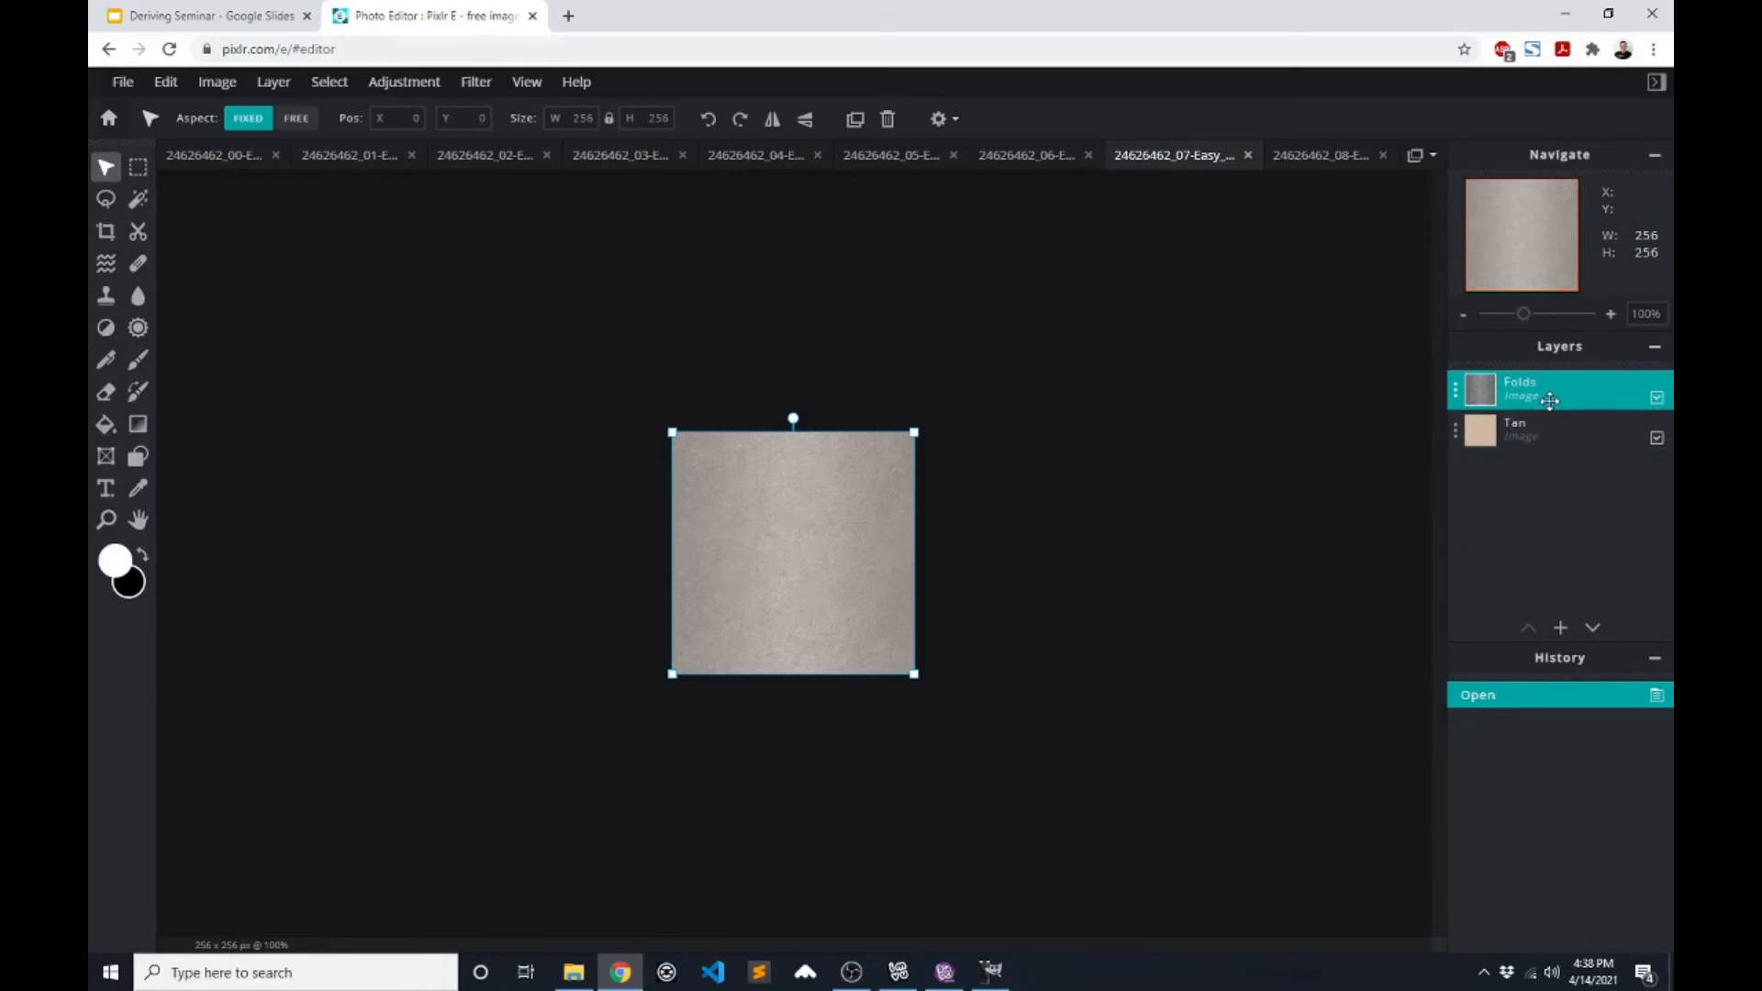
pyautogui.click(1454, 393)
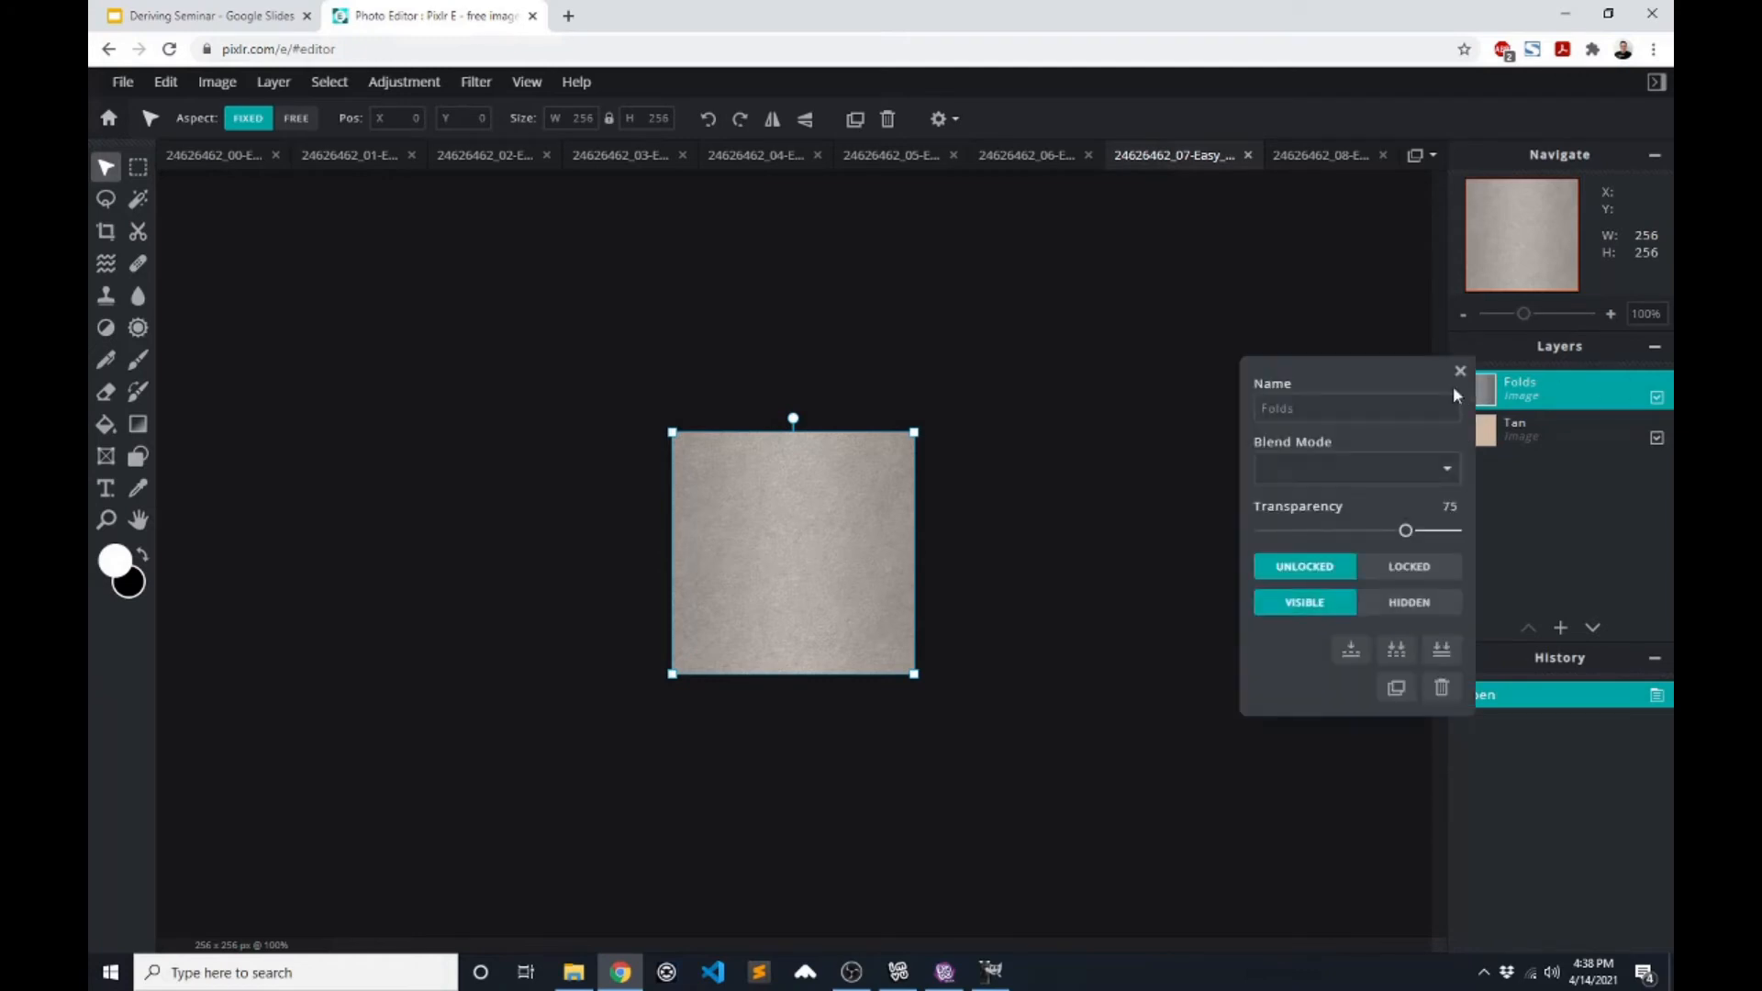
pyautogui.click(1443, 474)
pyautogui.click(1438, 472)
pyautogui.click(1460, 370)
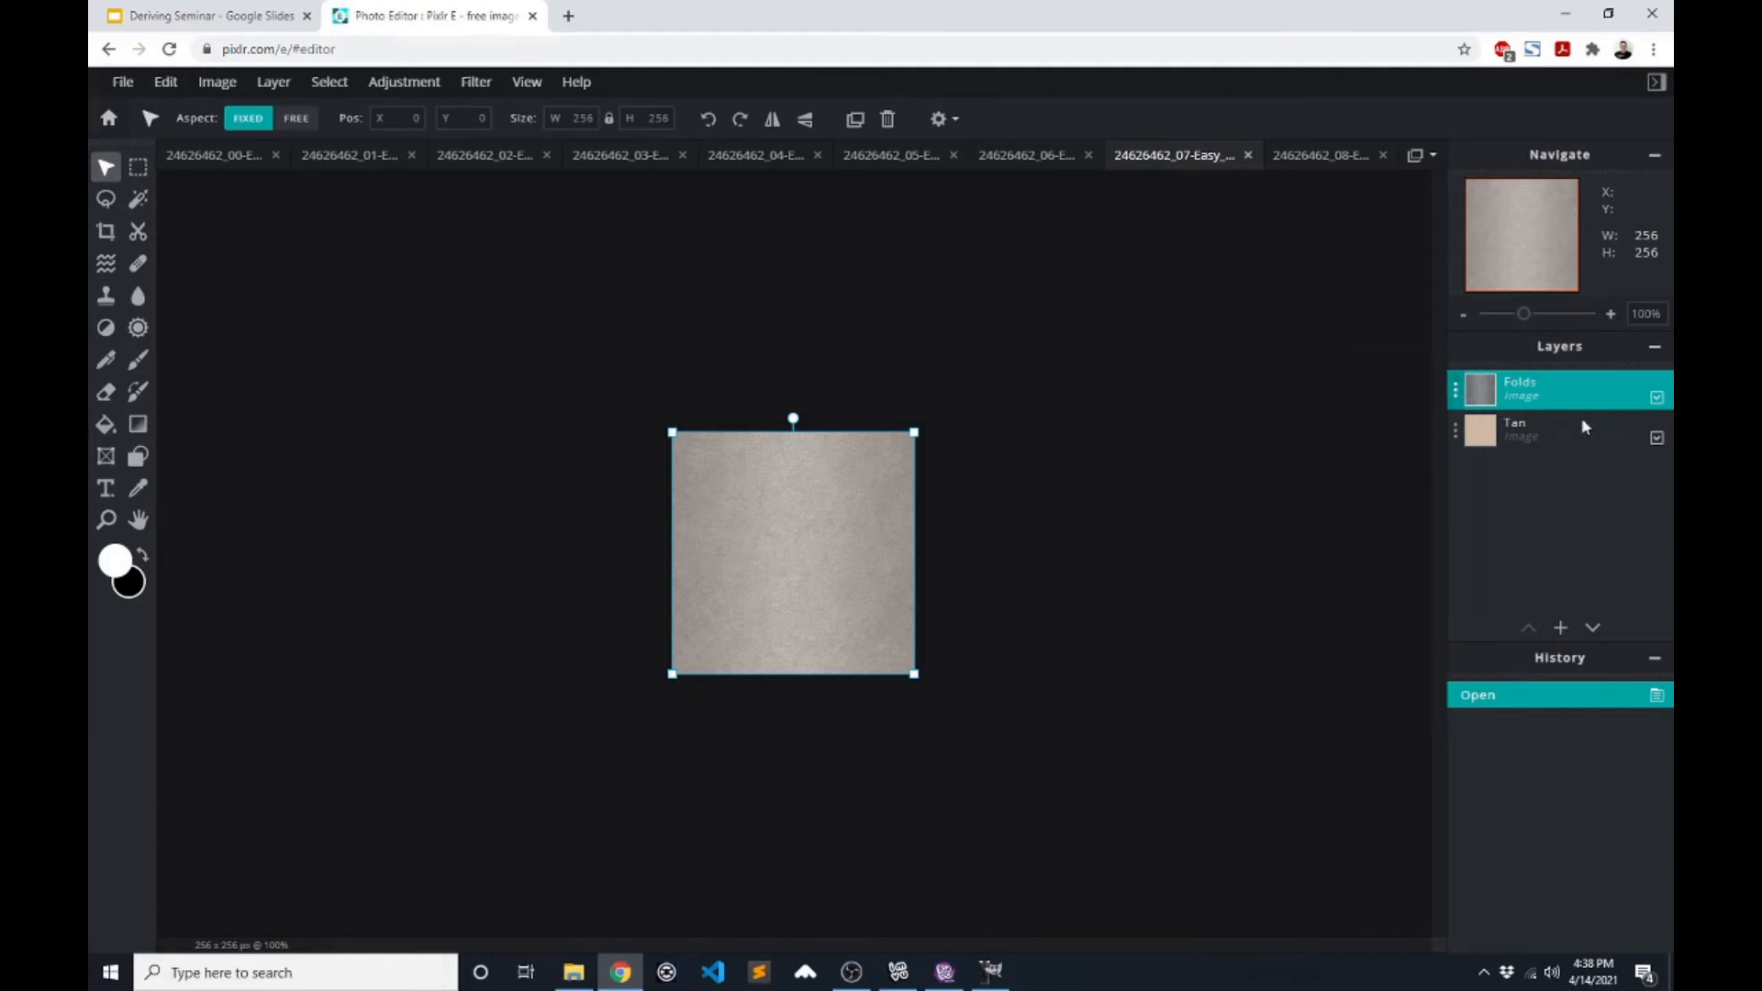
# - Review the layers of the chair's backrest, back and seat textures
pyautogui.click(1017, 158)
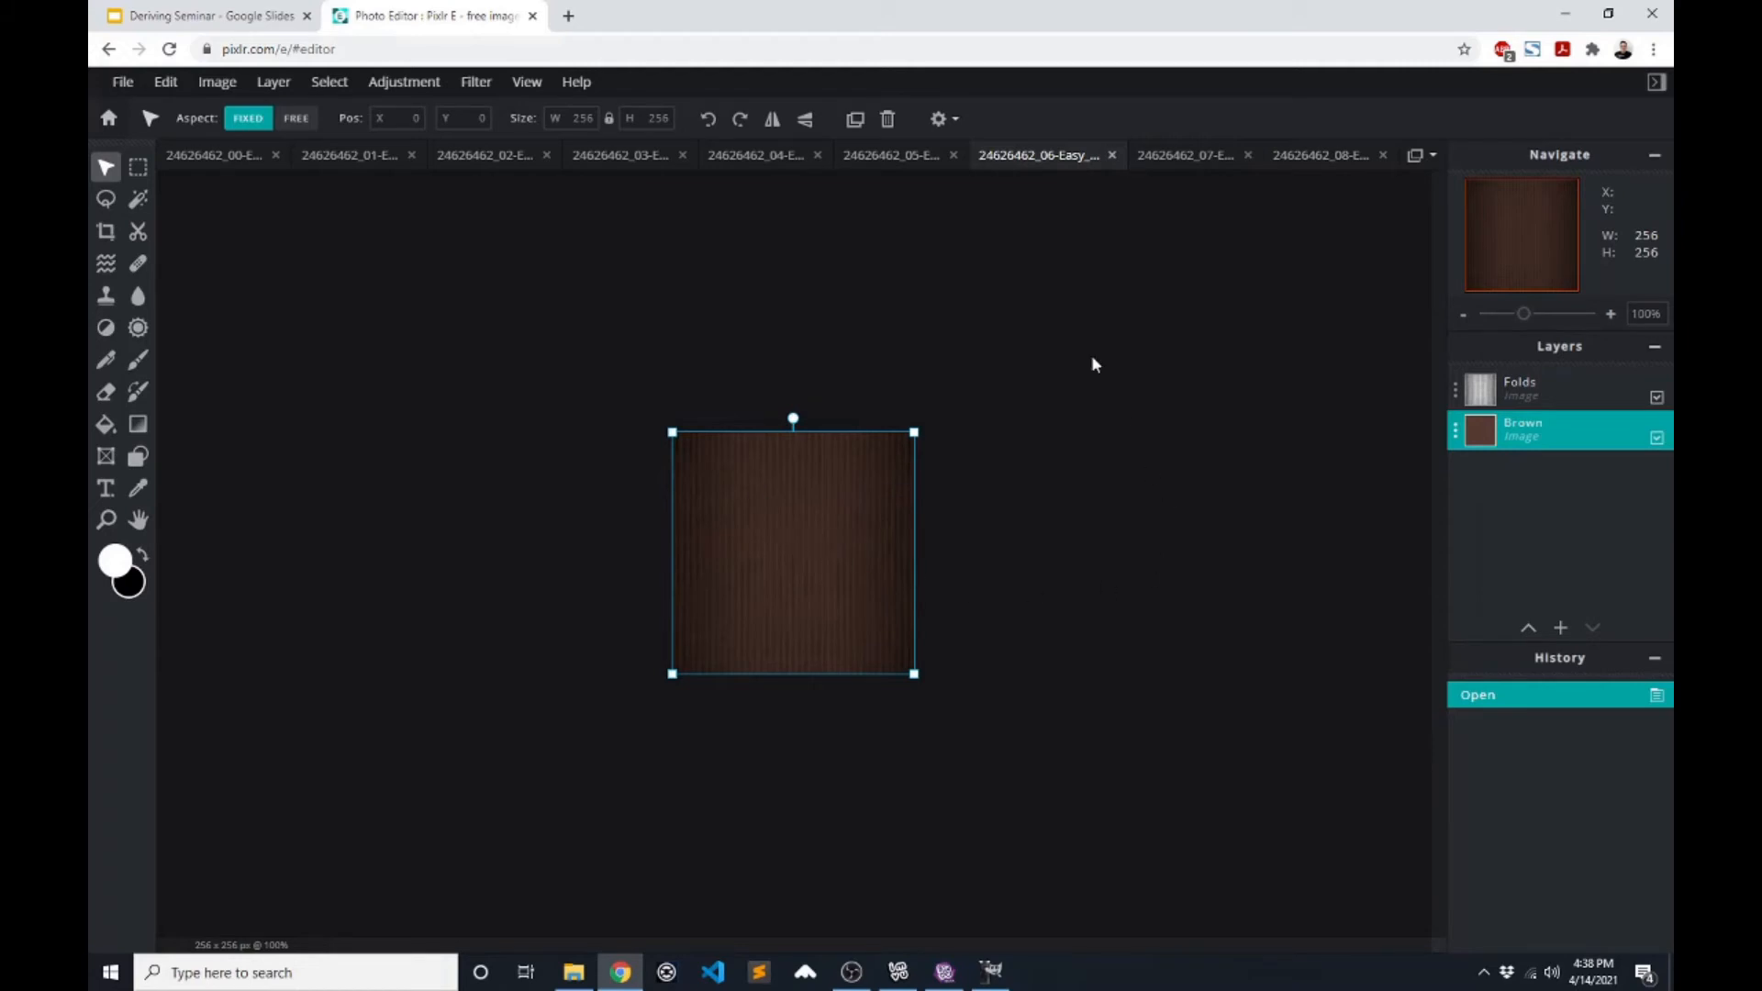
pyautogui.click(906, 156)
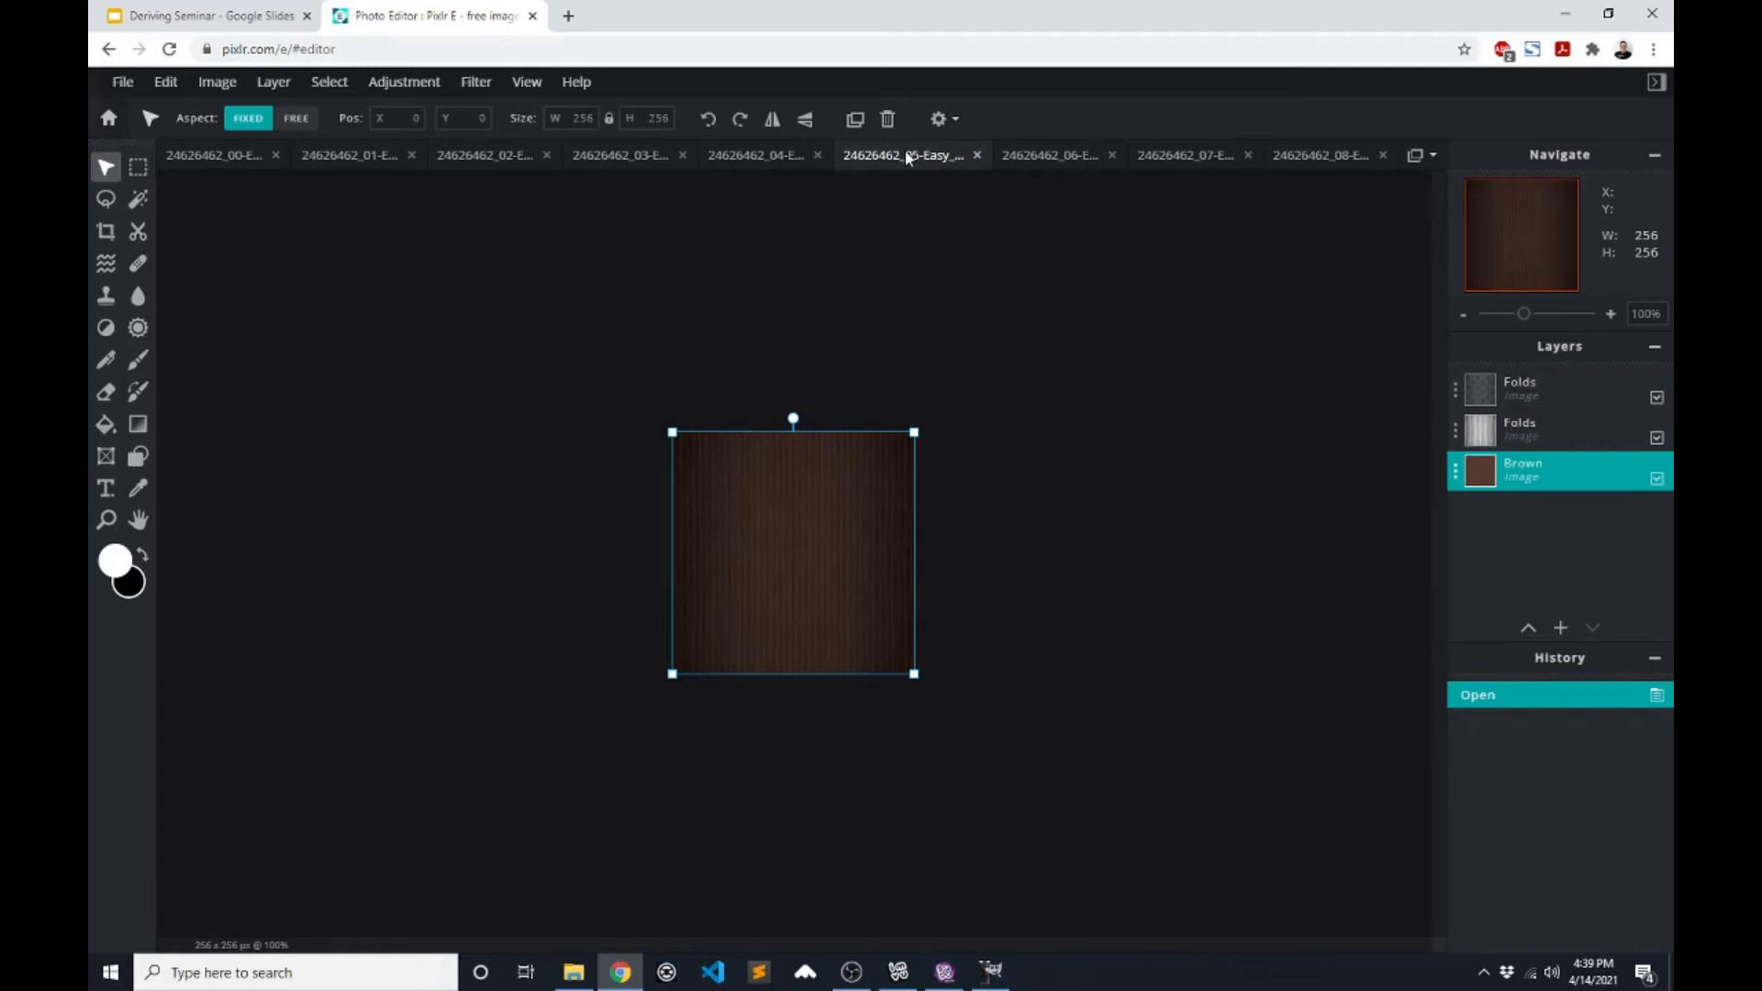
pyautogui.click(758, 158)
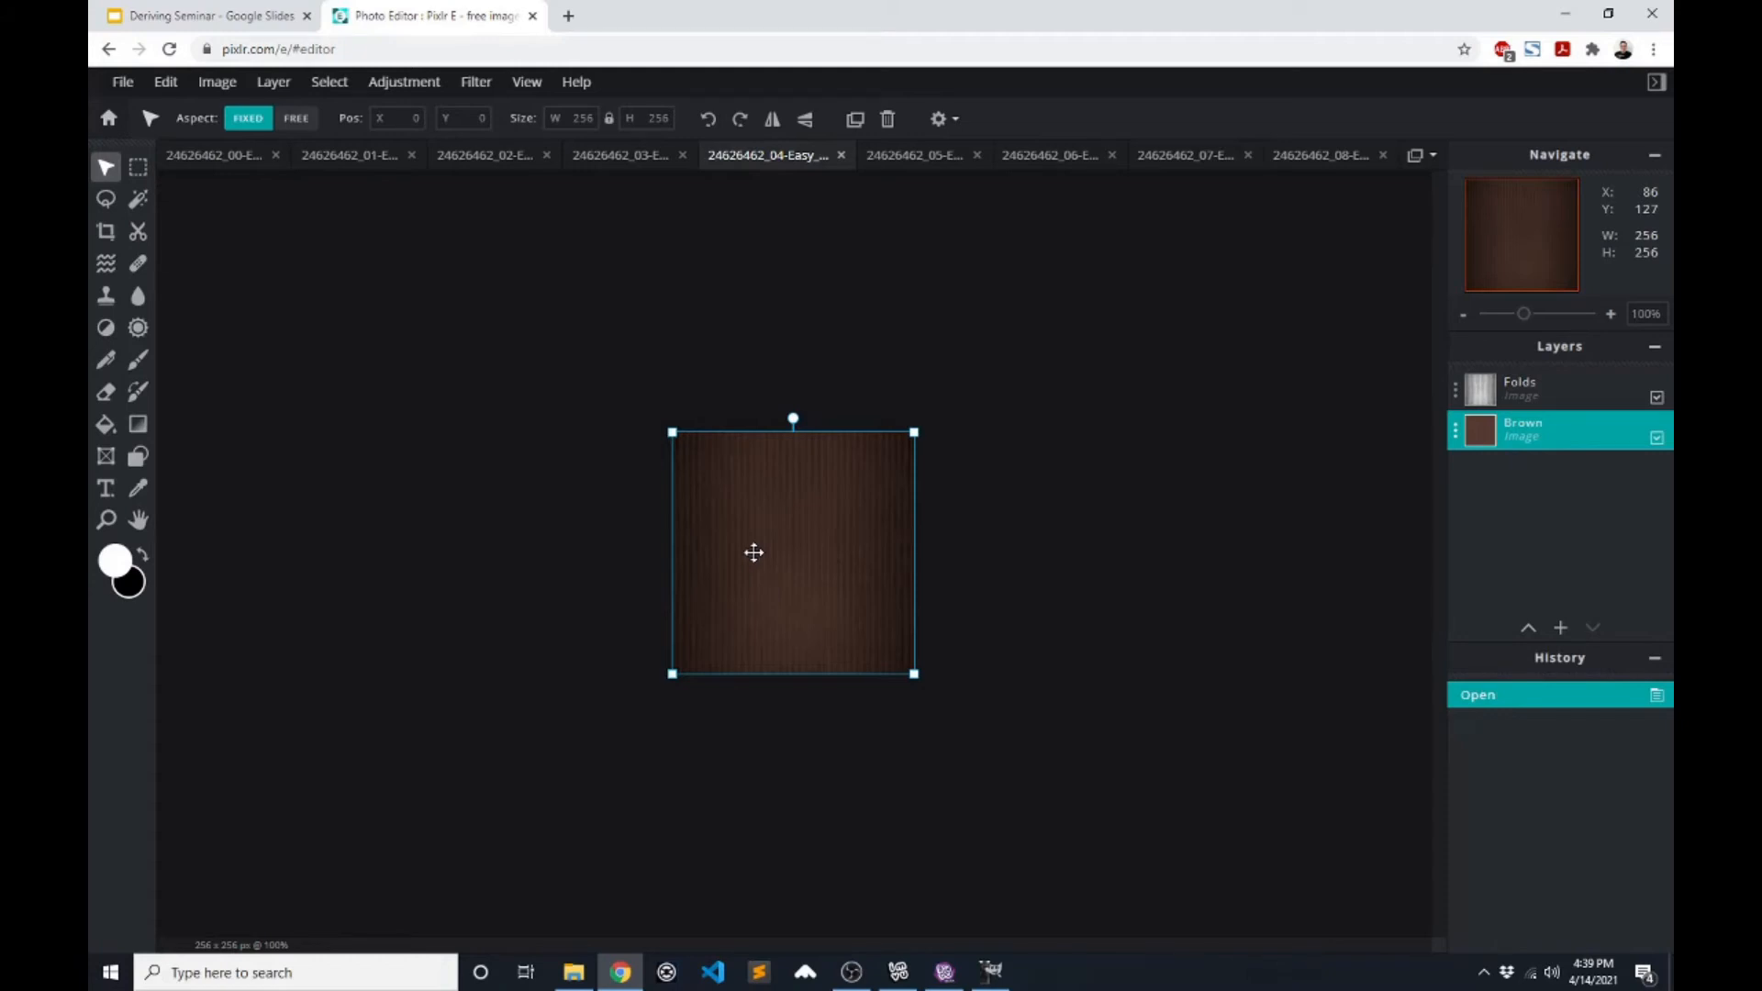
# - Inspect the Folds layer settings of the seat texture and compare the seat image with the back and backrest textures
pyautogui.click(1580, 387)
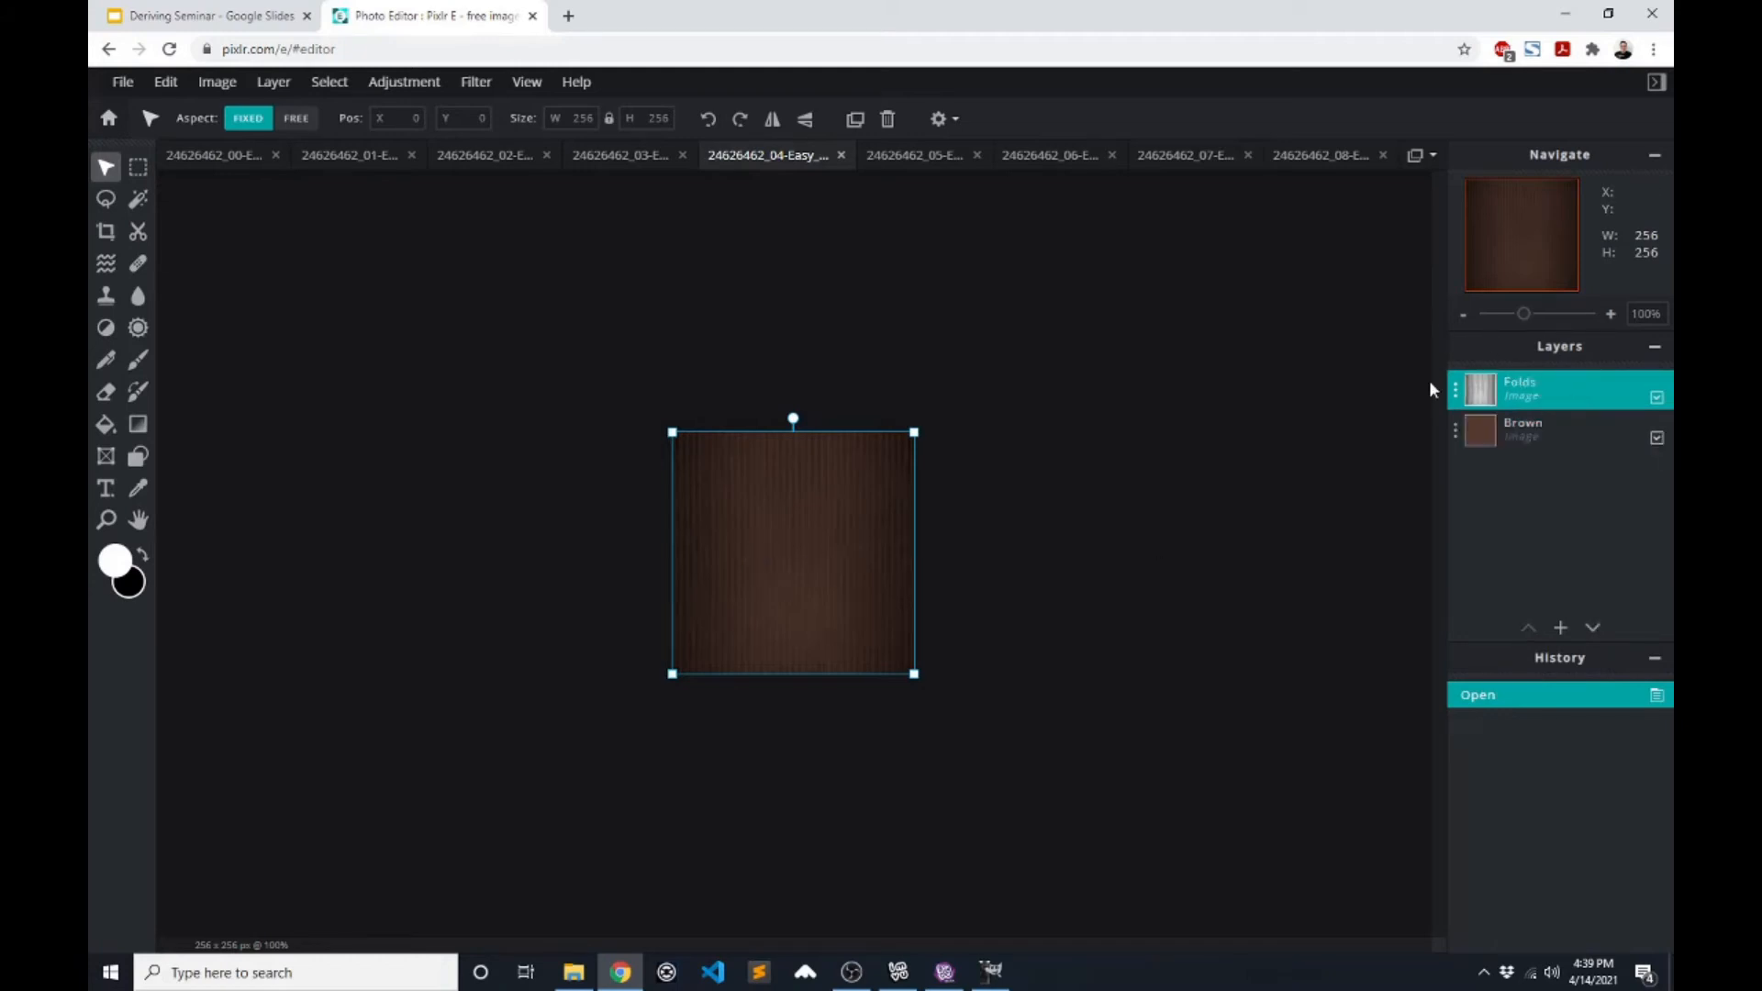
pyautogui.click(1454, 388)
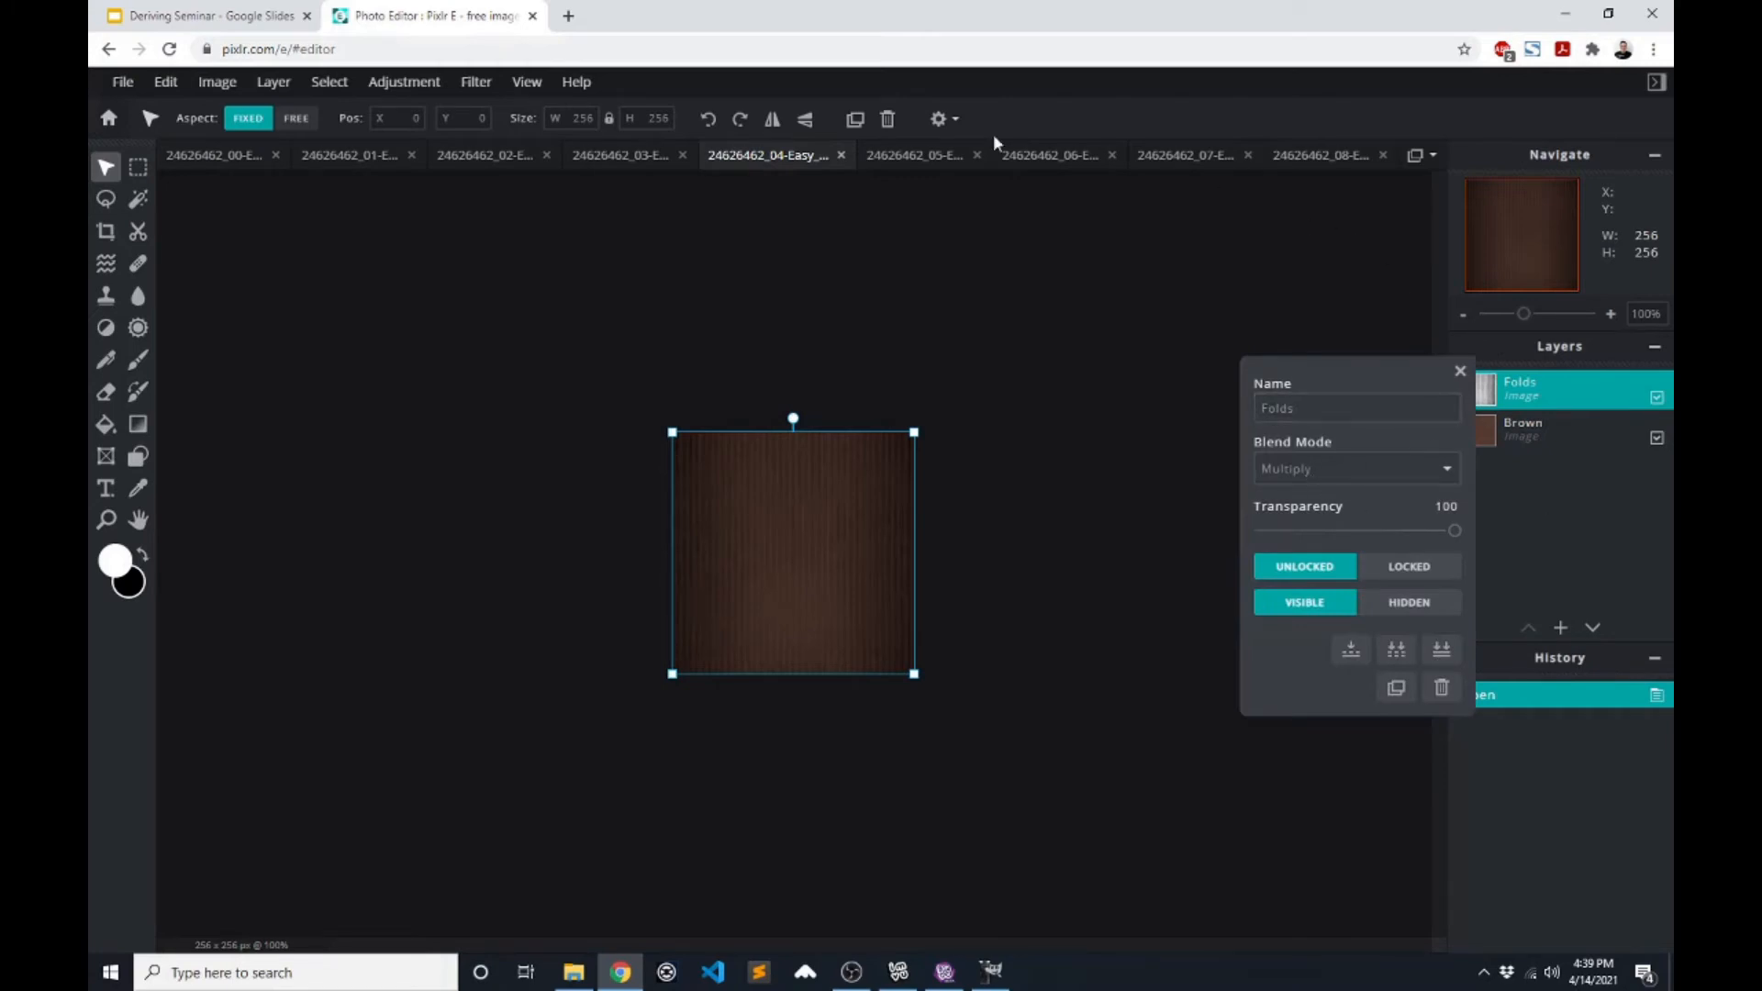
pyautogui.click(1322, 155)
pyautogui.click(1164, 163)
pyautogui.click(1033, 164)
pyautogui.click(906, 163)
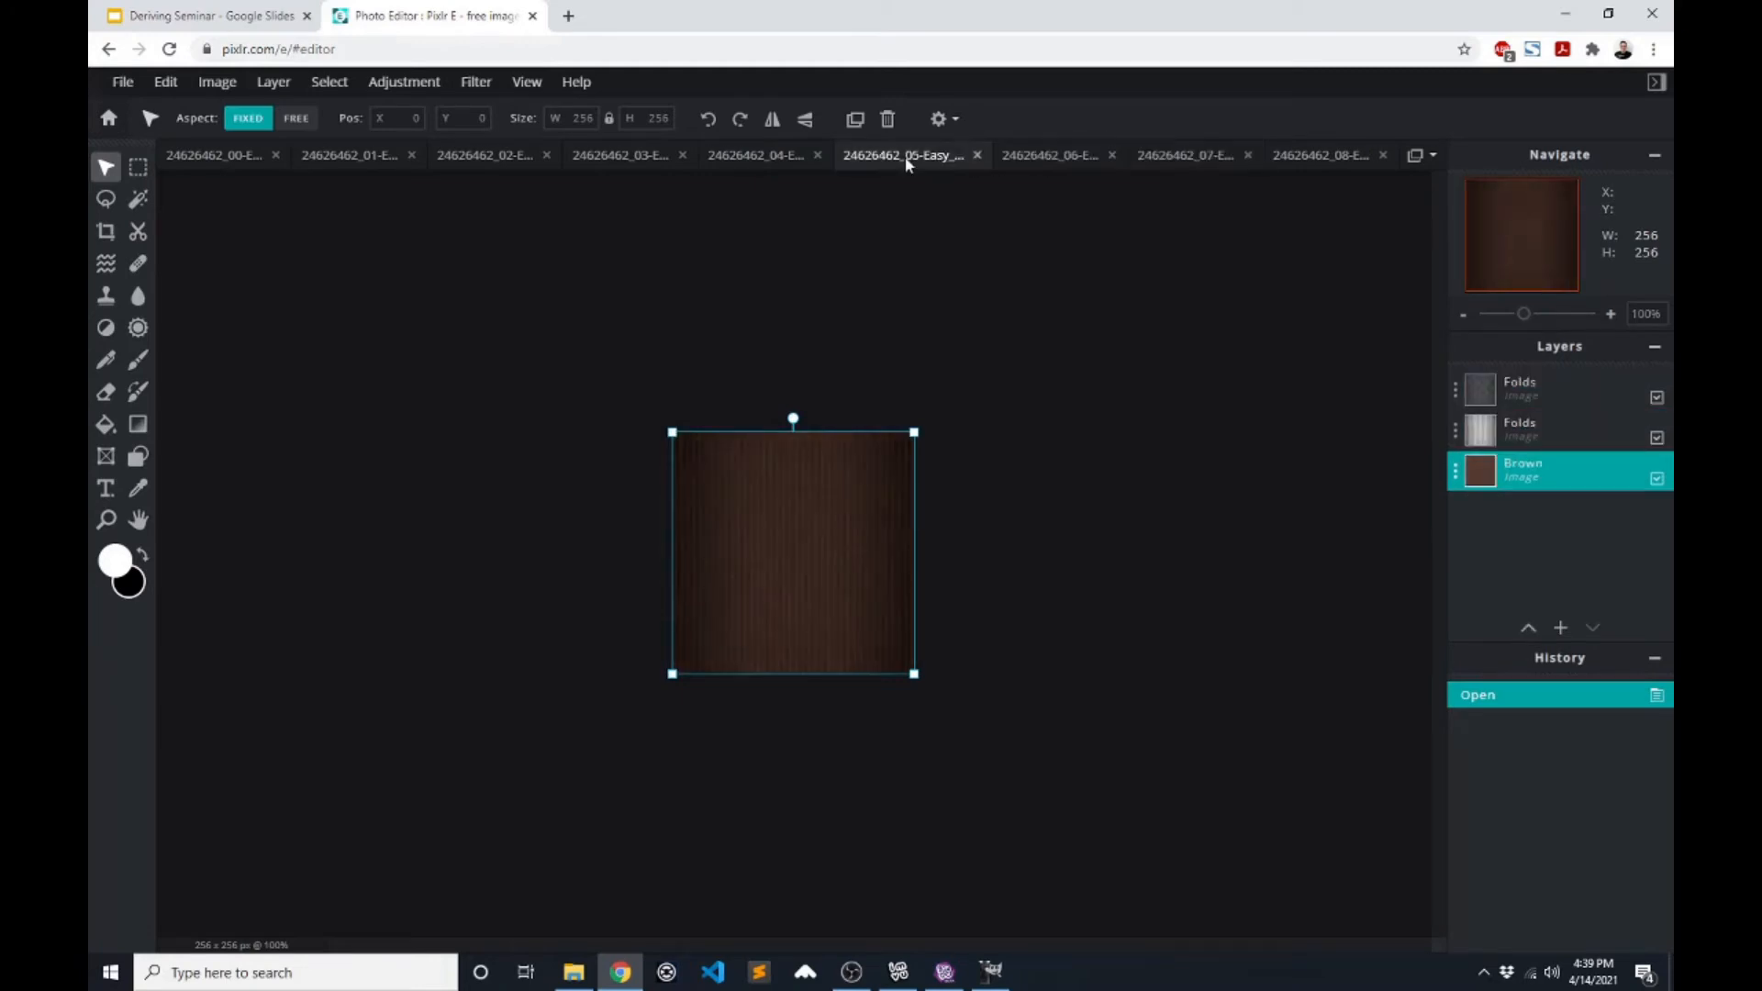
pyautogui.click(765, 165)
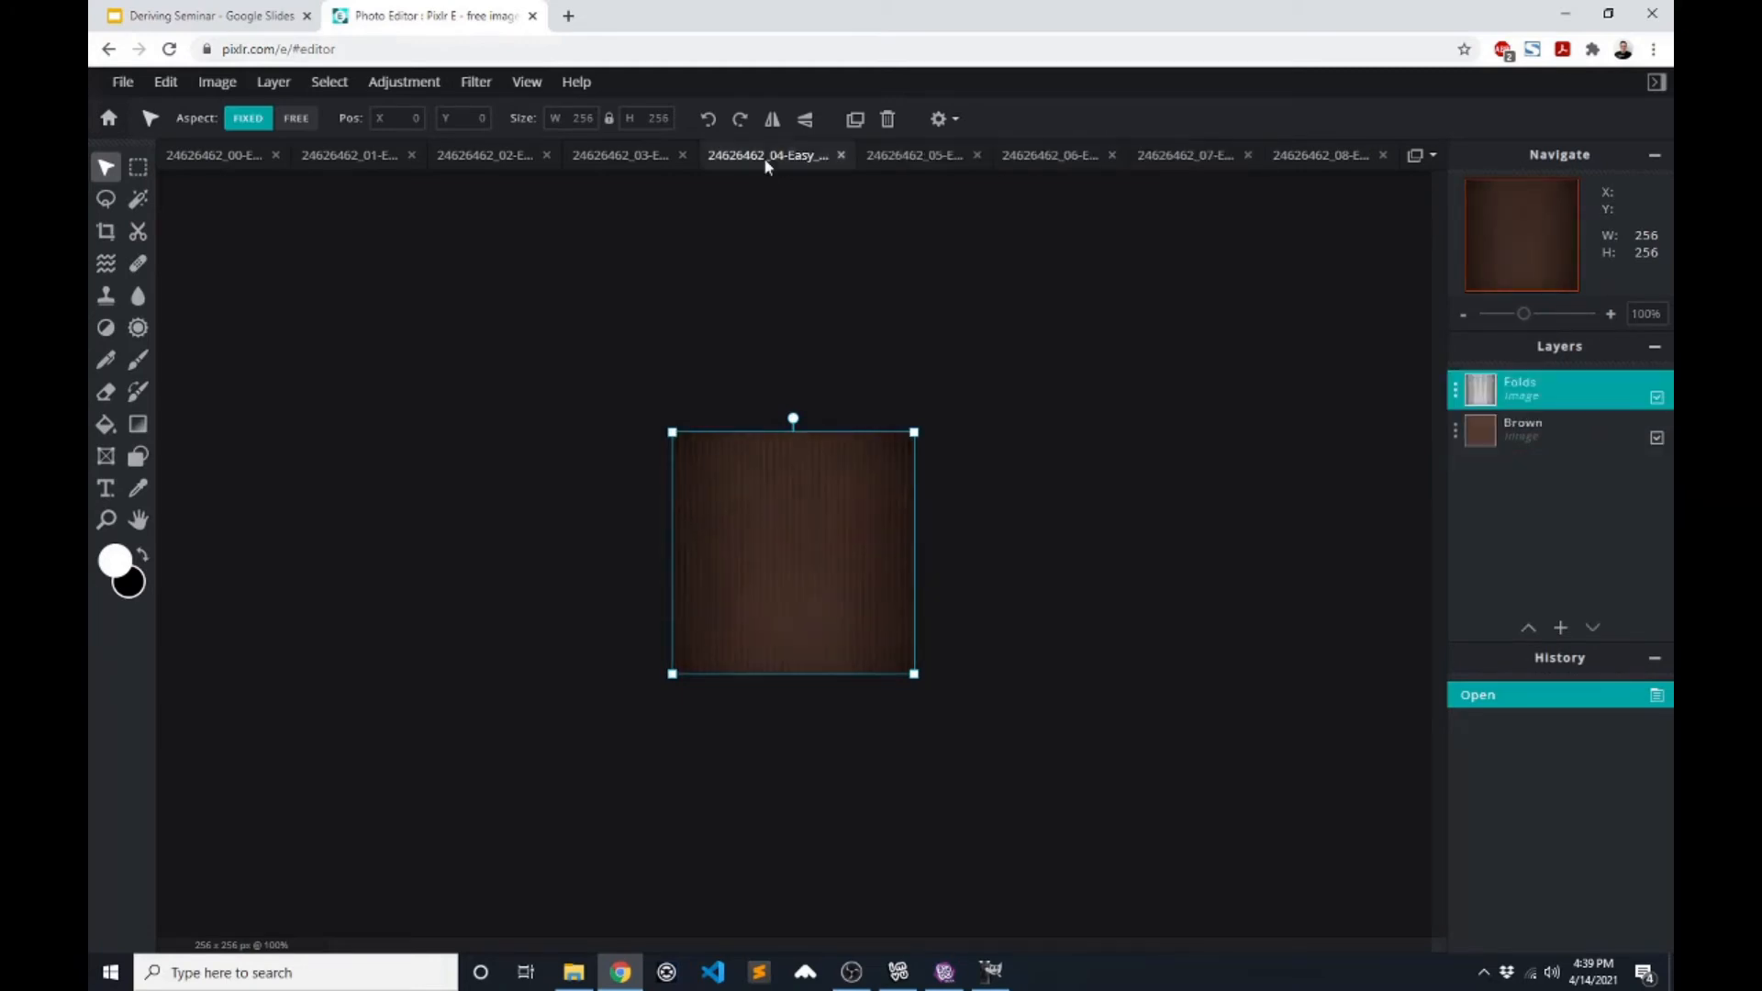
pyautogui.click(911, 164)
pyautogui.click(1043, 163)
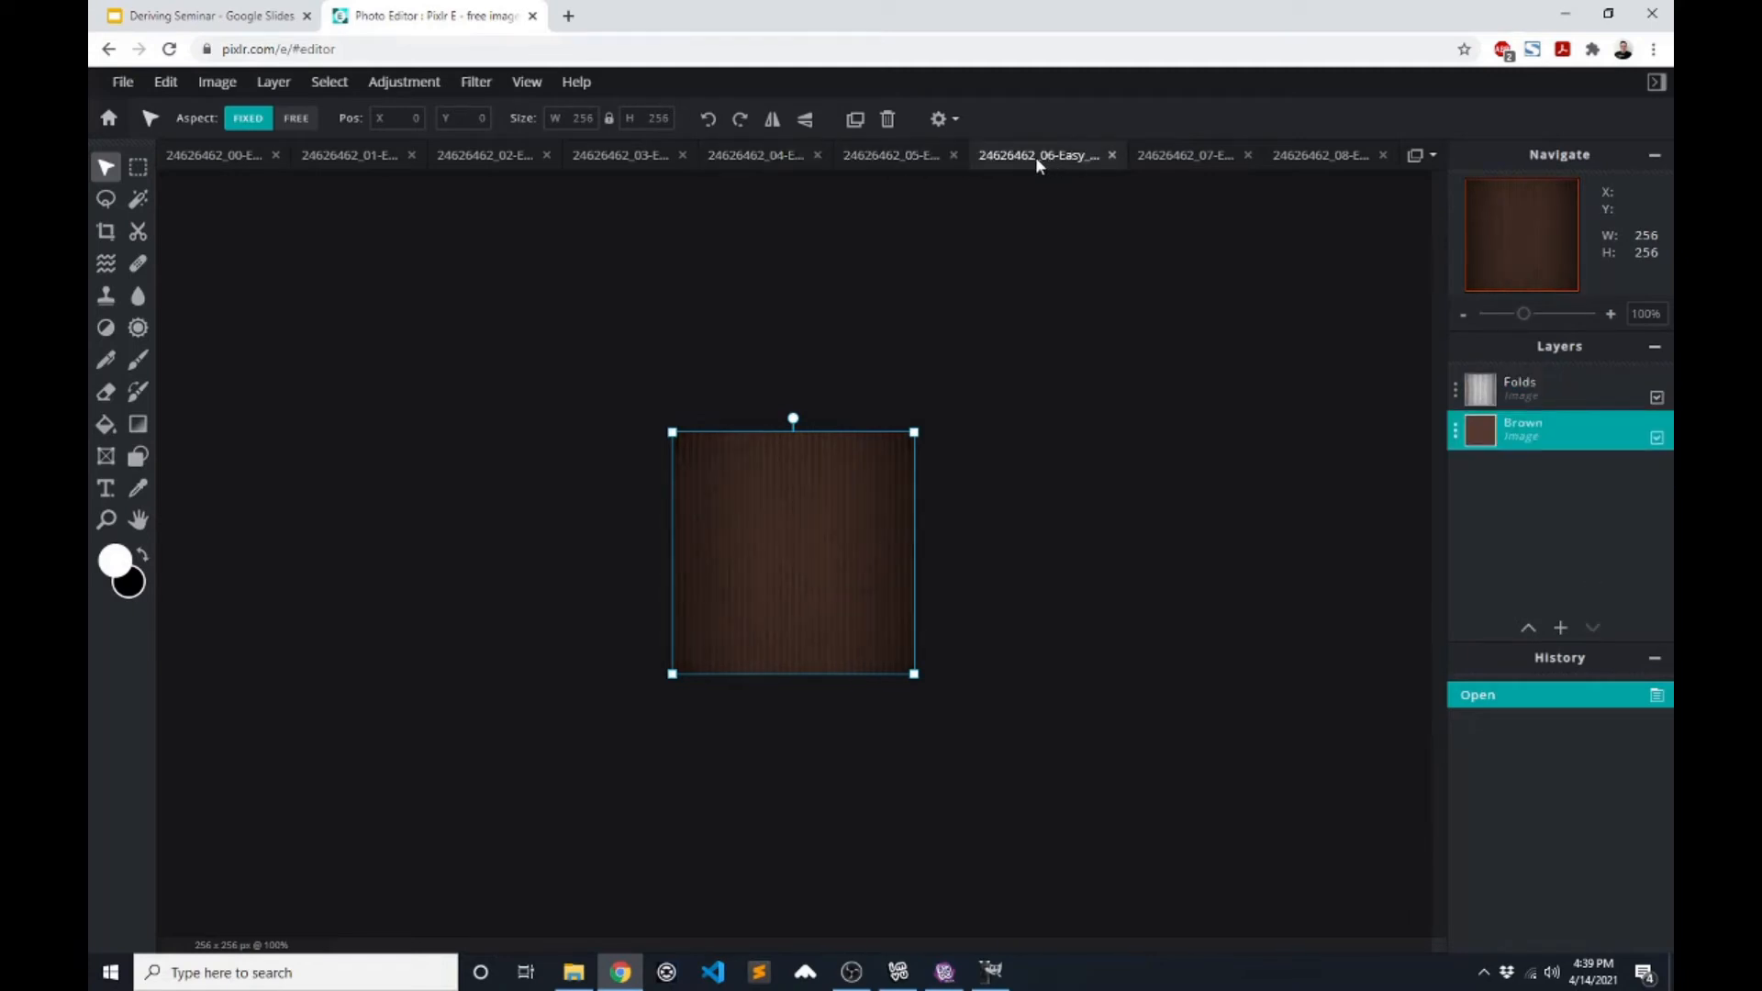
pyautogui.click(904, 169)
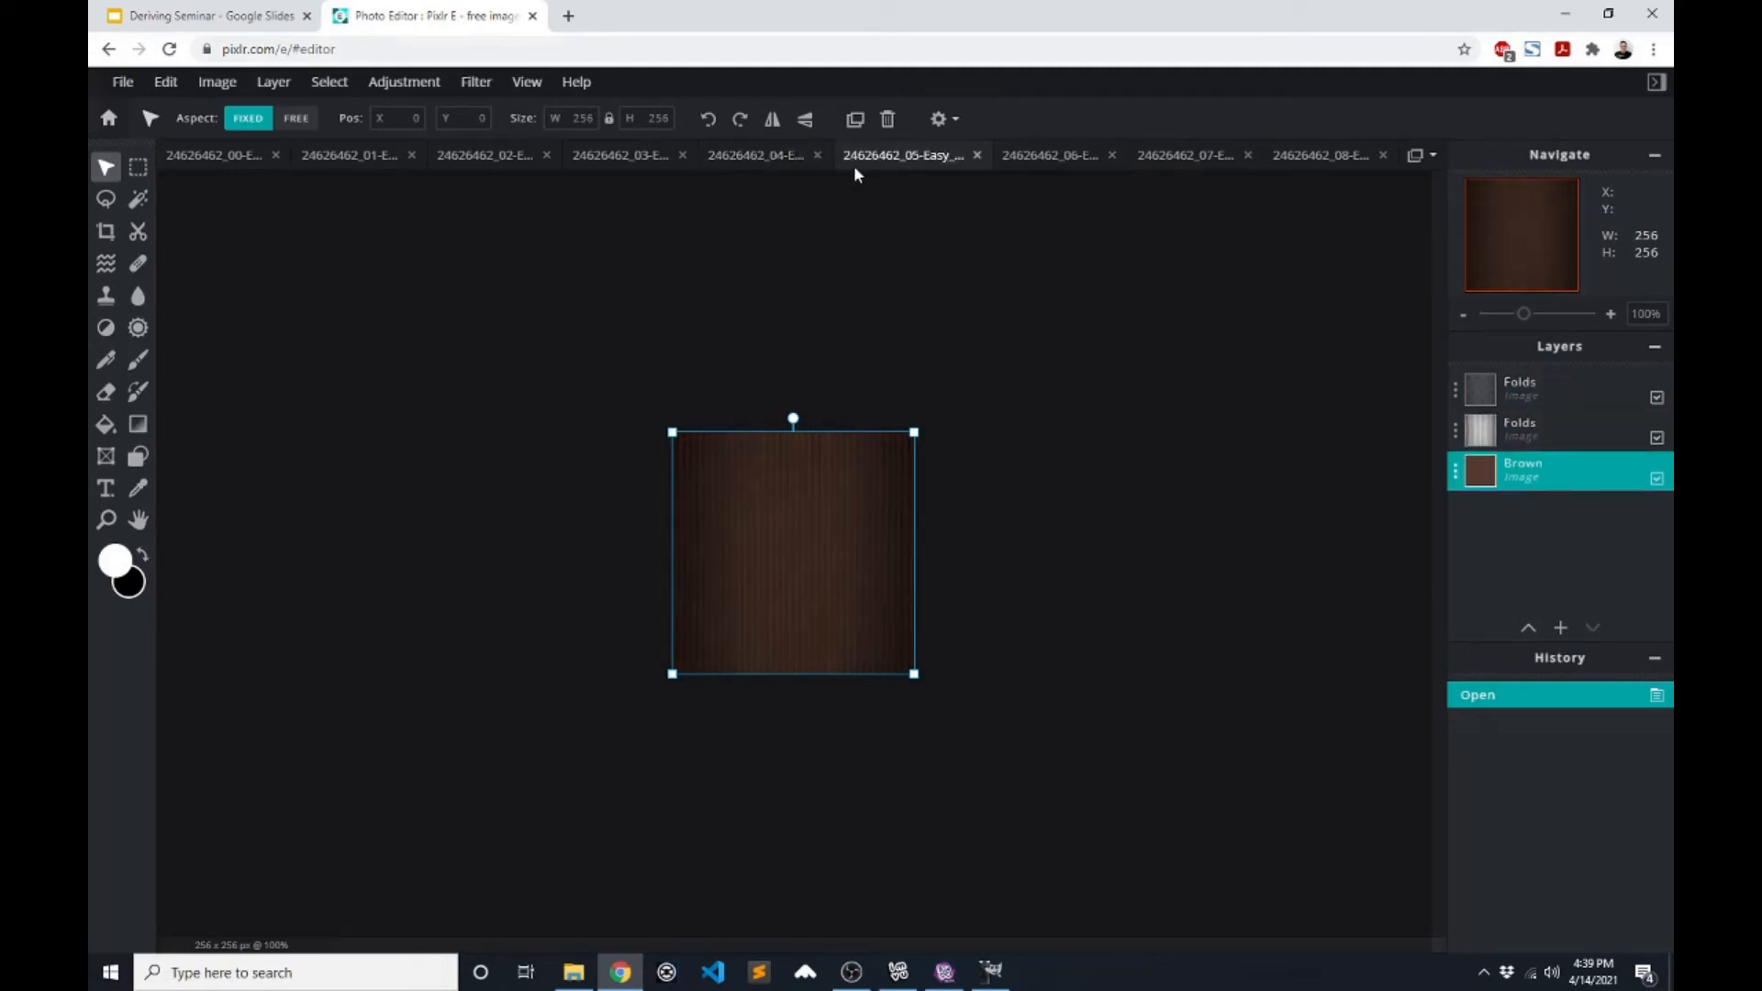
pyautogui.click(769, 161)
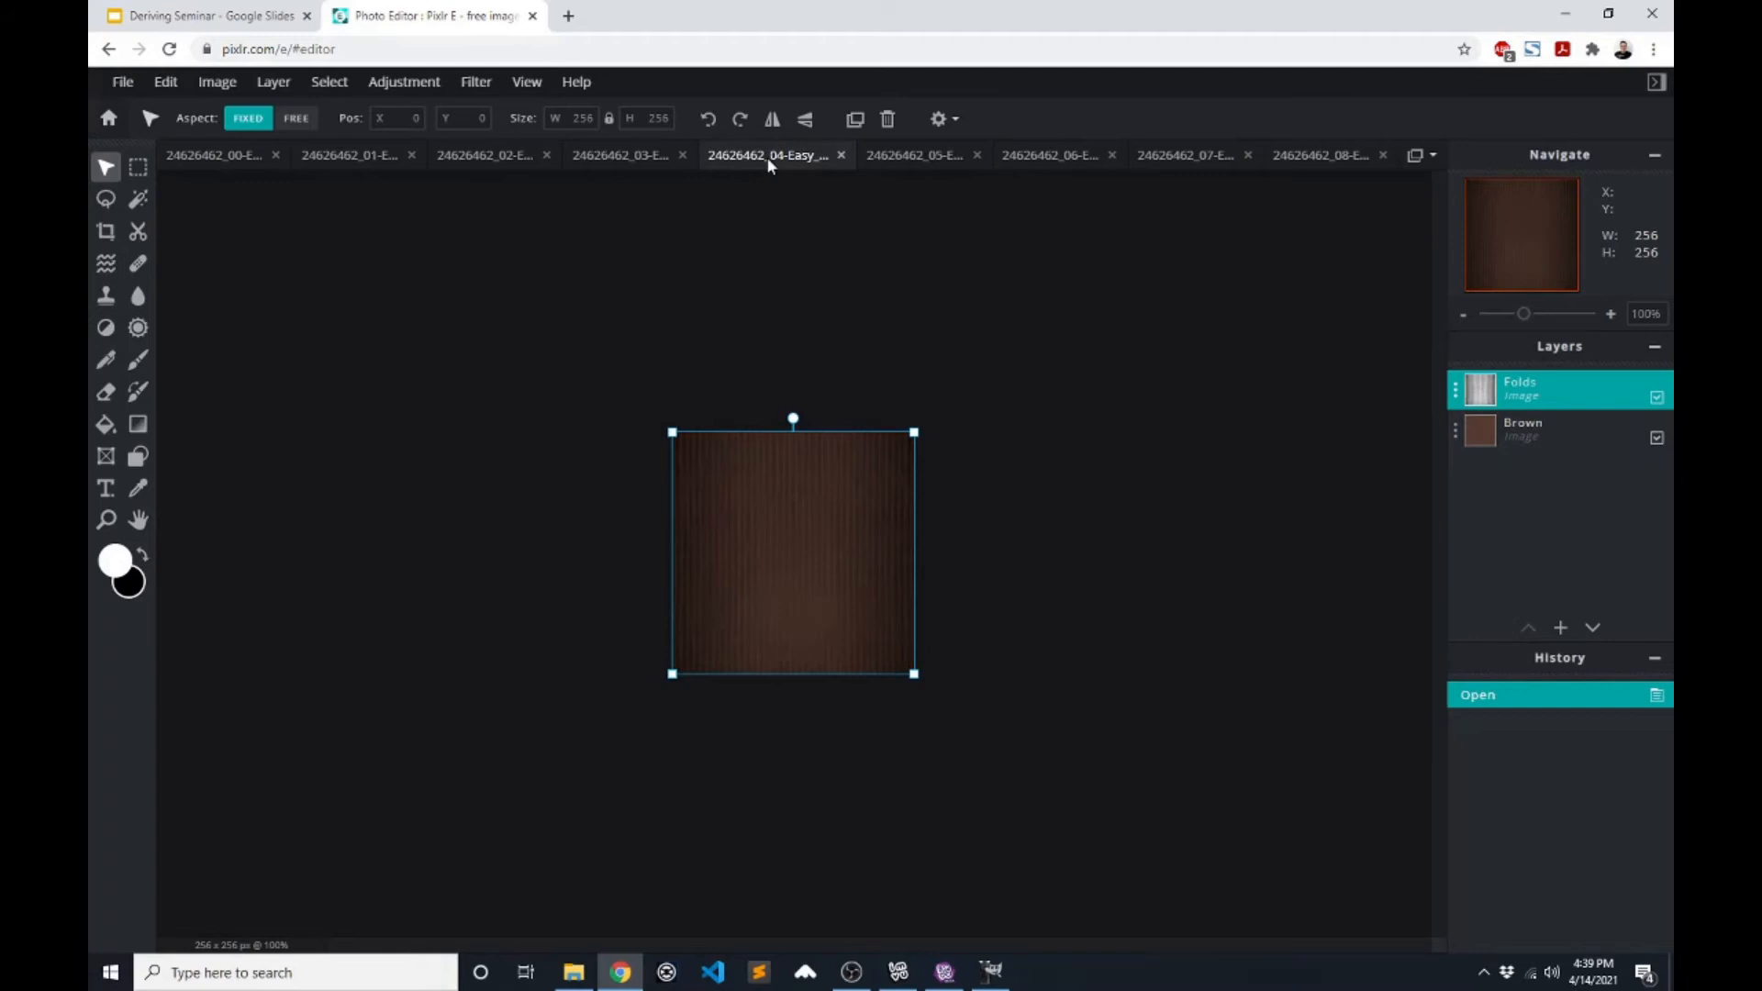
# - Review the chair's sides texture, and examine the arms texture and its layers close up at 230% zoom
pyautogui.click(624, 154)
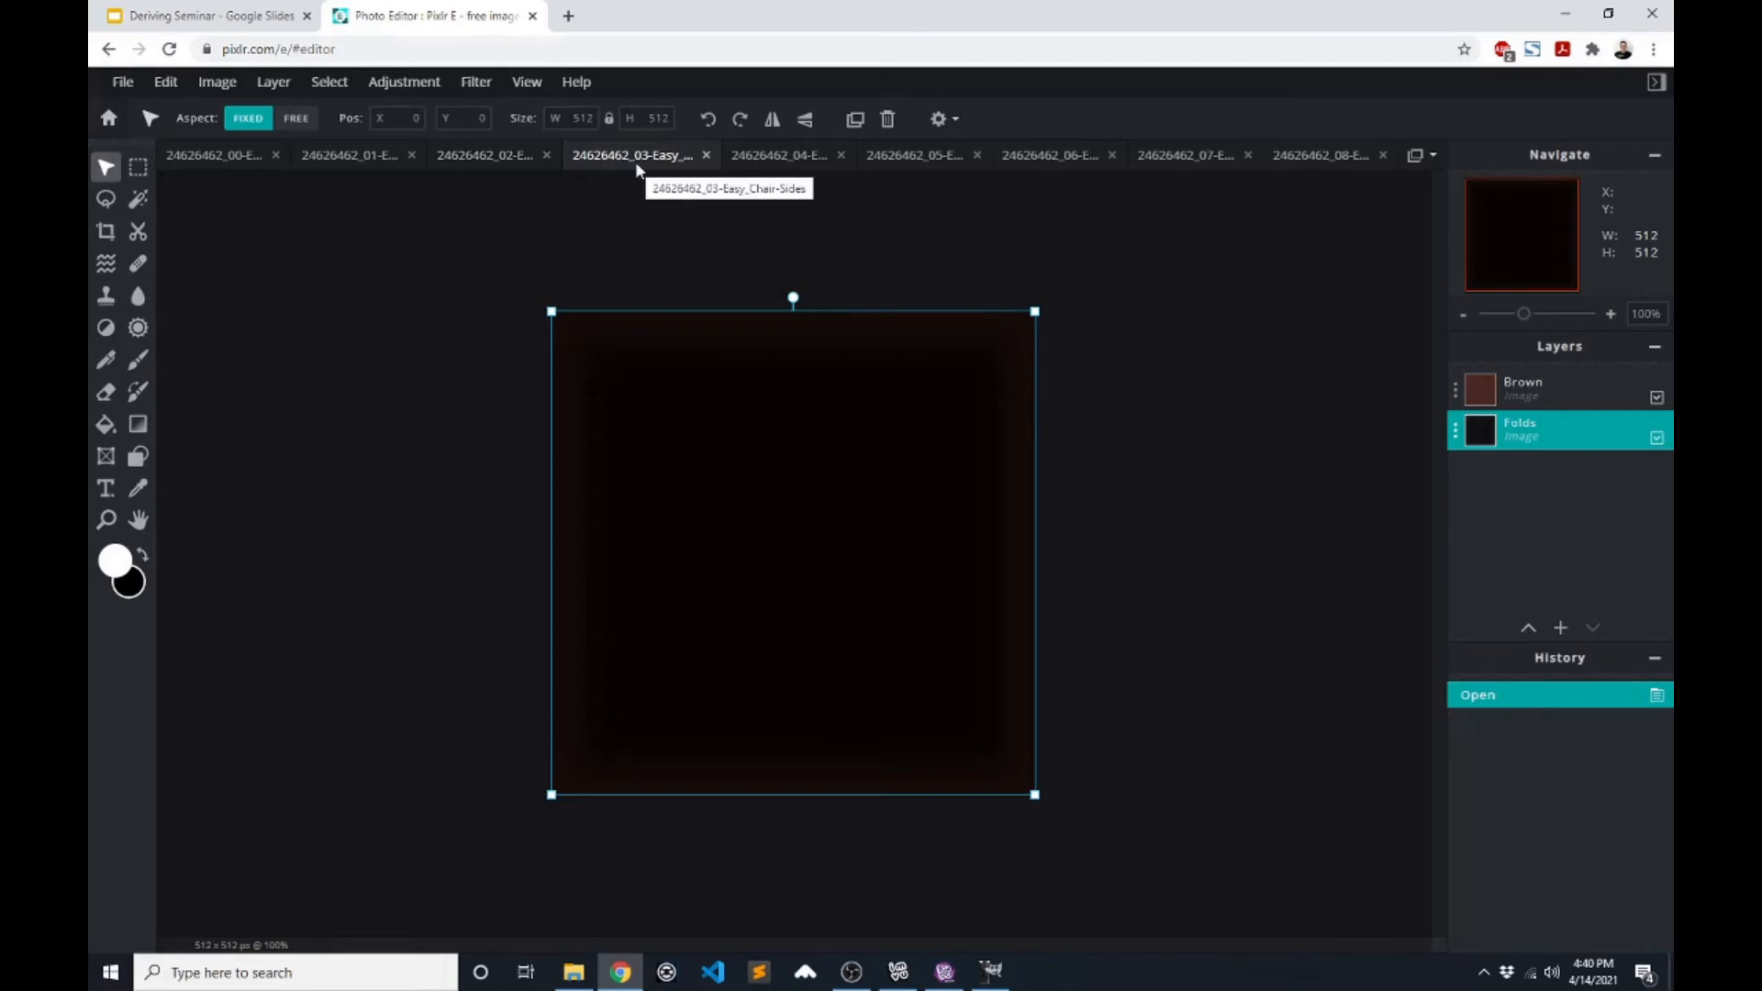
pyautogui.click(489, 162)
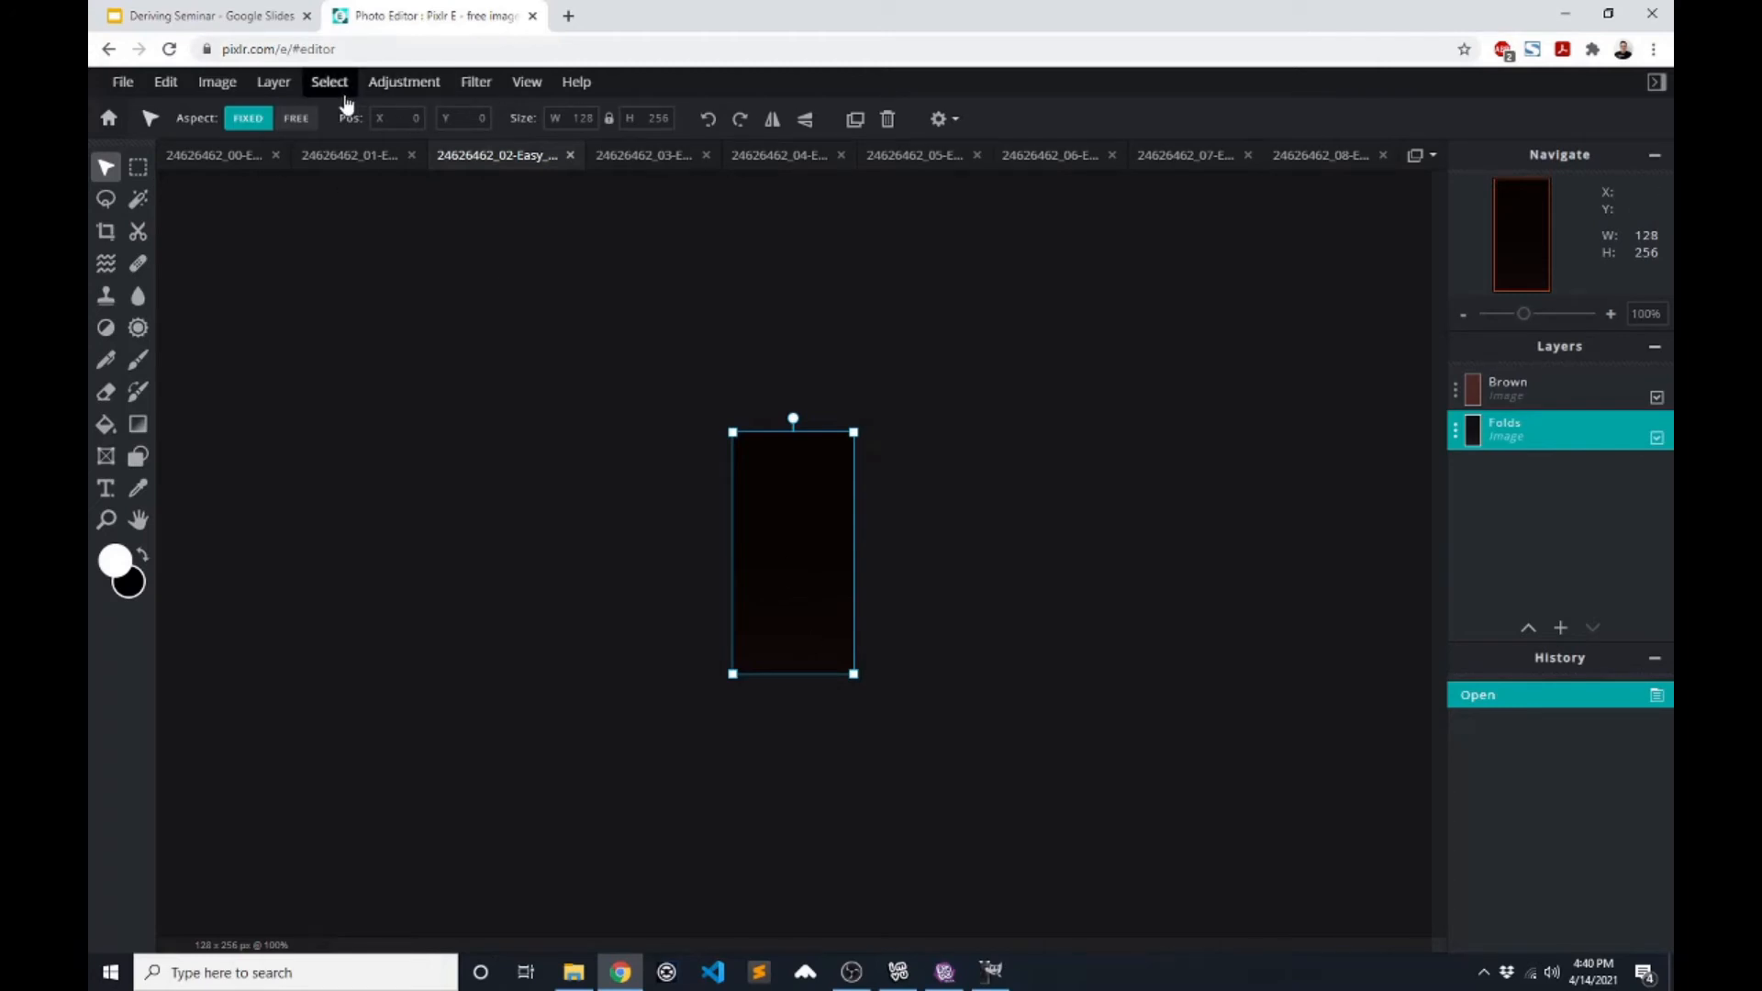
pyautogui.click(526, 85)
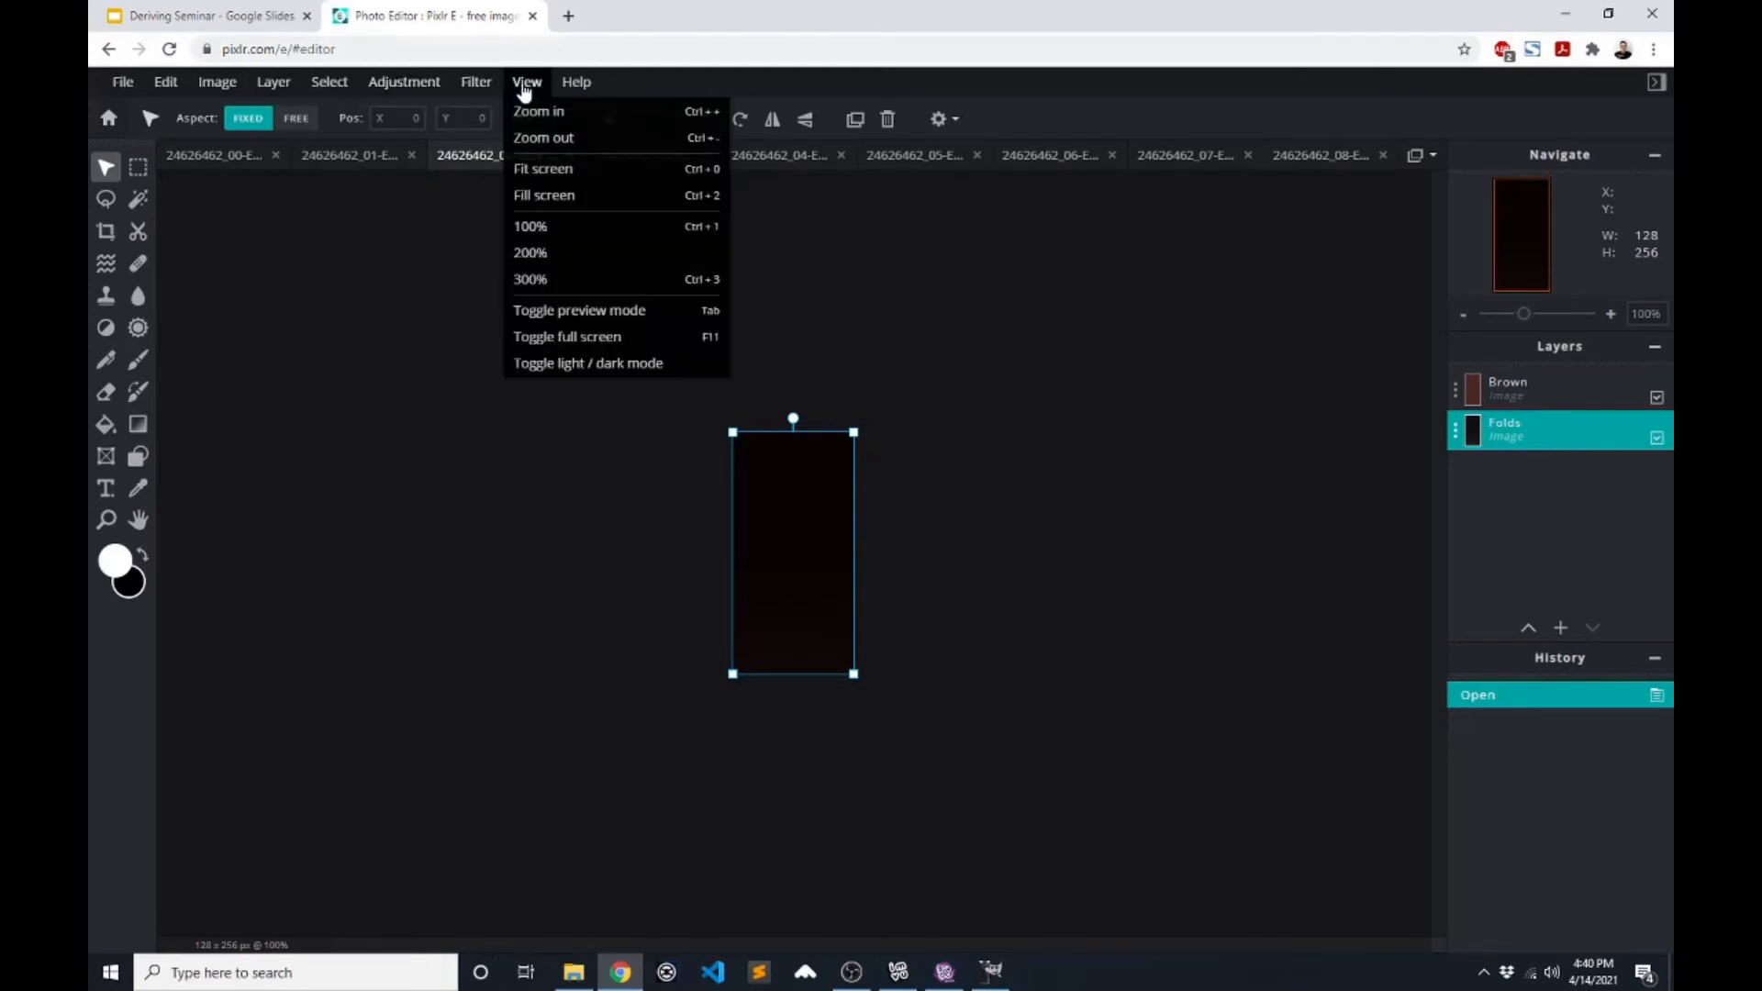
pyautogui.click(541, 111)
pyautogui.click(529, 81)
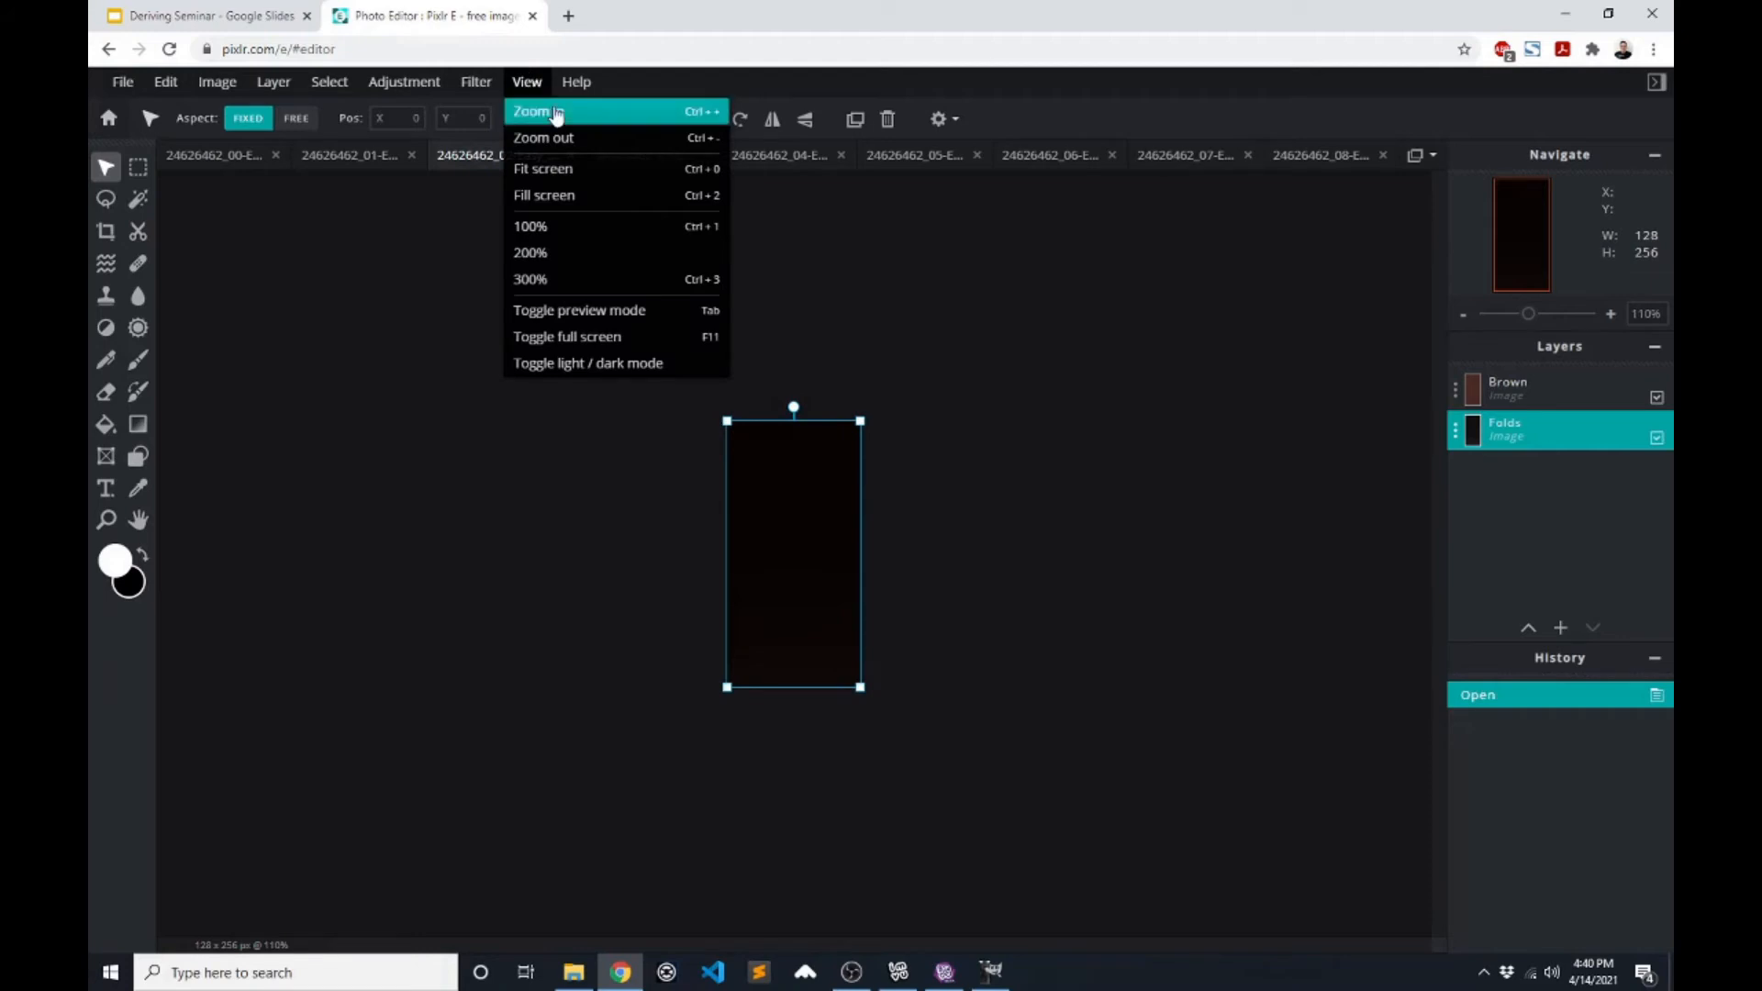
pyautogui.click(560, 169)
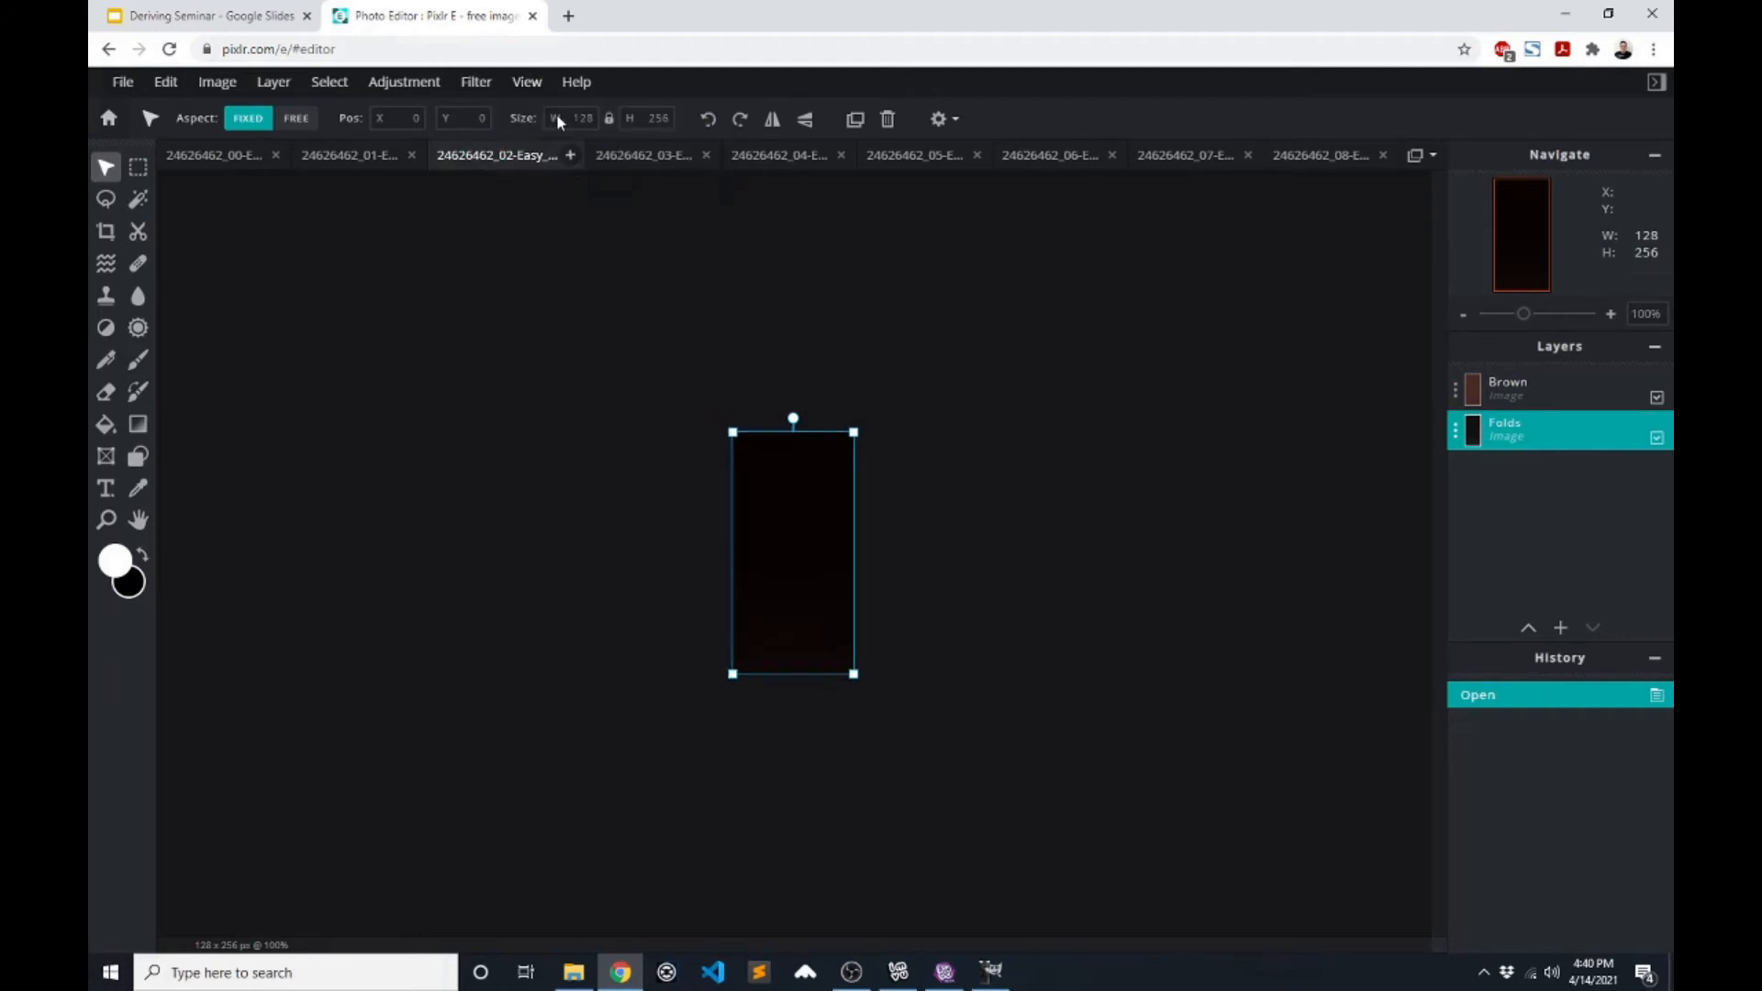
pyautogui.click(527, 82)
pyautogui.click(549, 209)
pyautogui.click(503, 83)
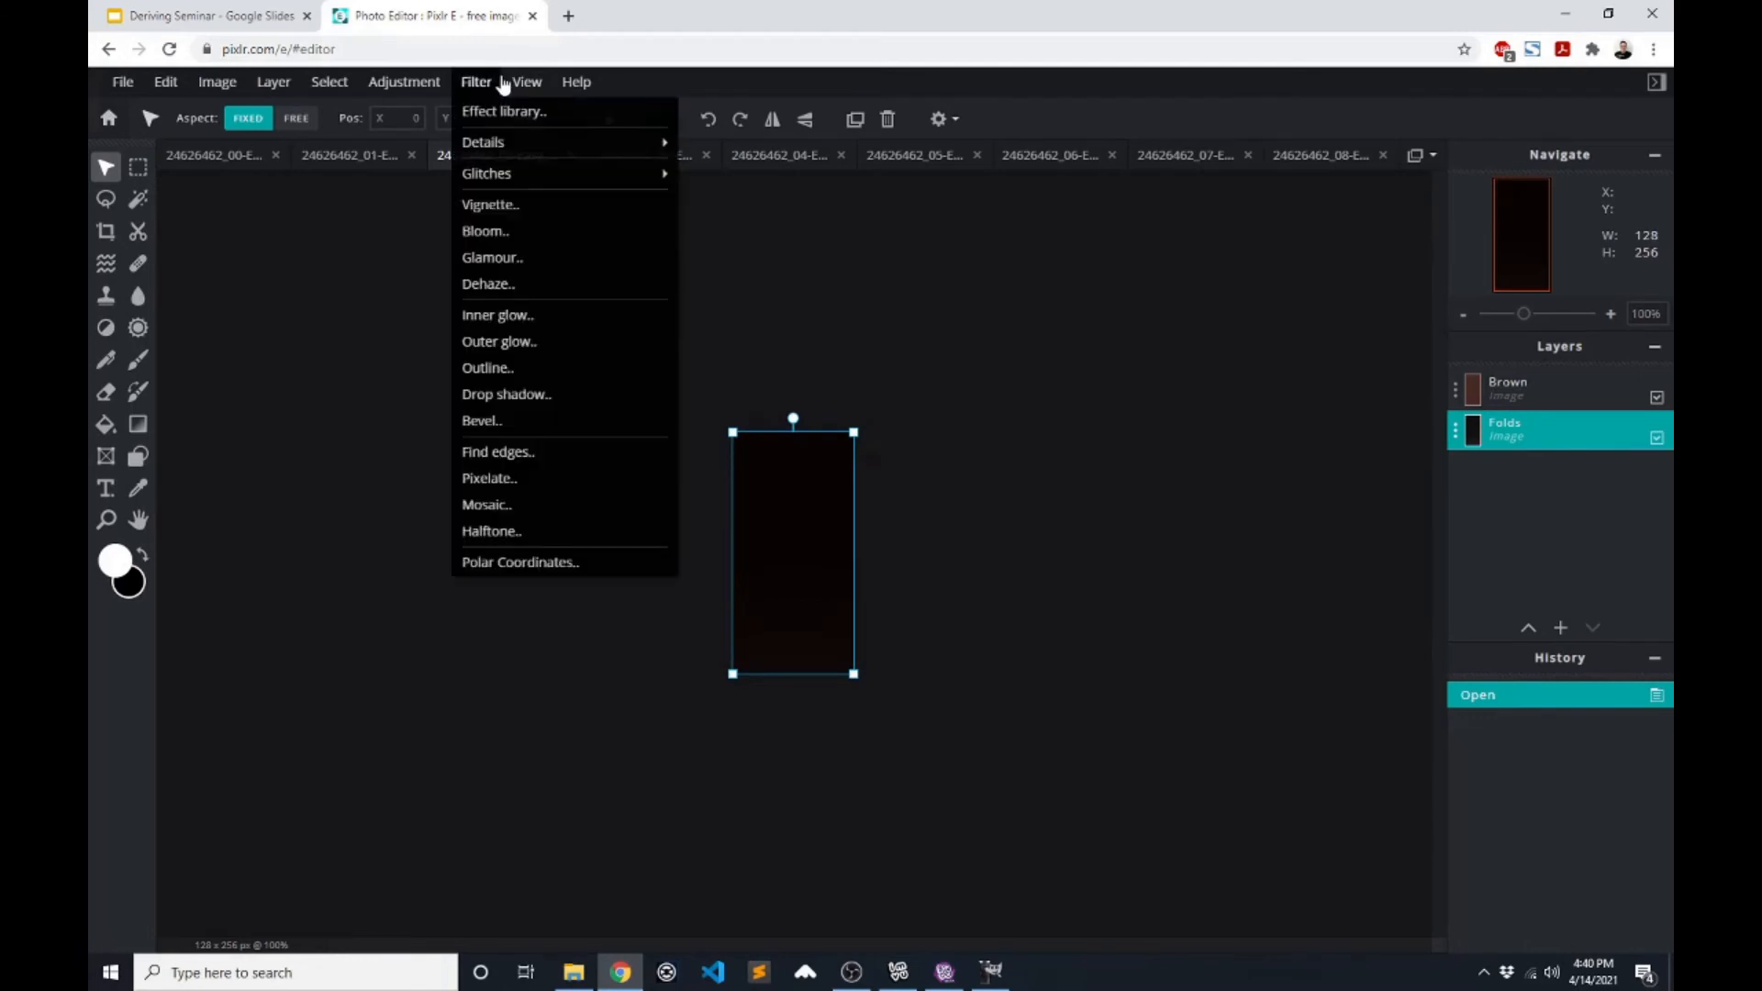
pyautogui.click(470, 82)
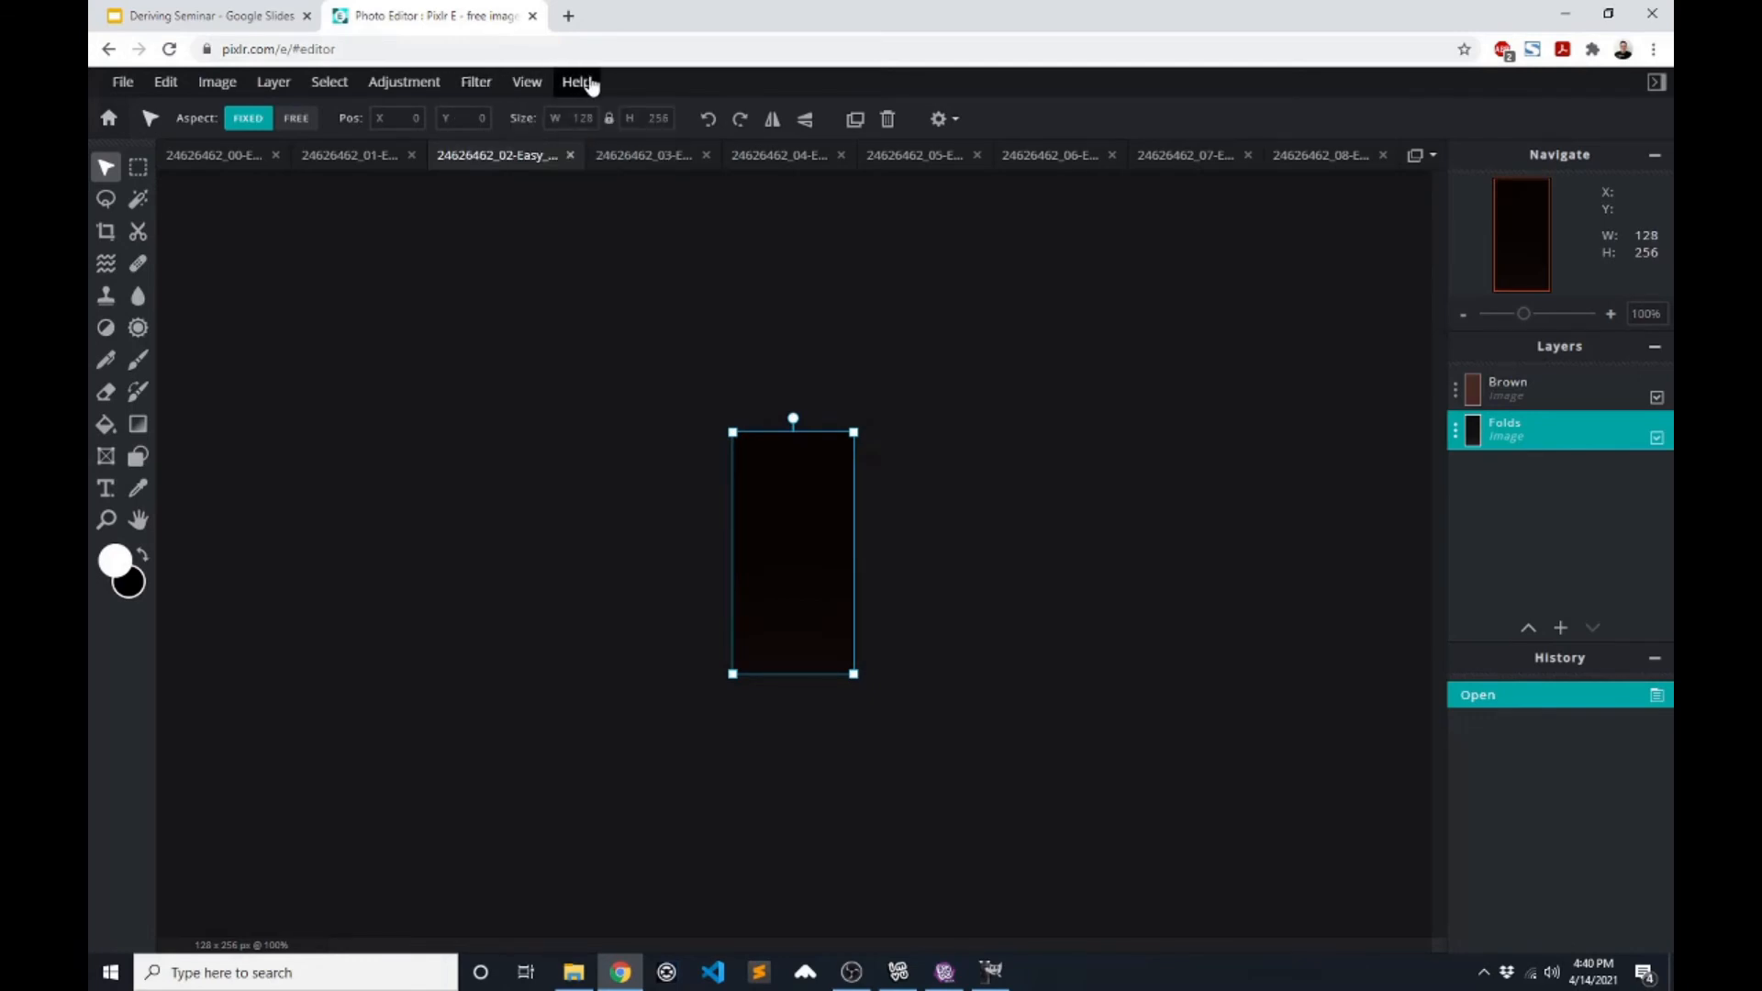
pyautogui.hotkey('ctrl', '+')
pyautogui.hotkey('ctrl', '+')
pyautogui.hotkey('ctrl', '+')
pyautogui.hotkey('ctrl', '+')
pyautogui.hotkey('ctrl', '+')
pyautogui.hotkey('ctrl', '+')
pyautogui.hotkey('ctrl', '+')
pyautogui.hotkey('ctrl', '+')
pyautogui.hotkey('ctrl', '+')
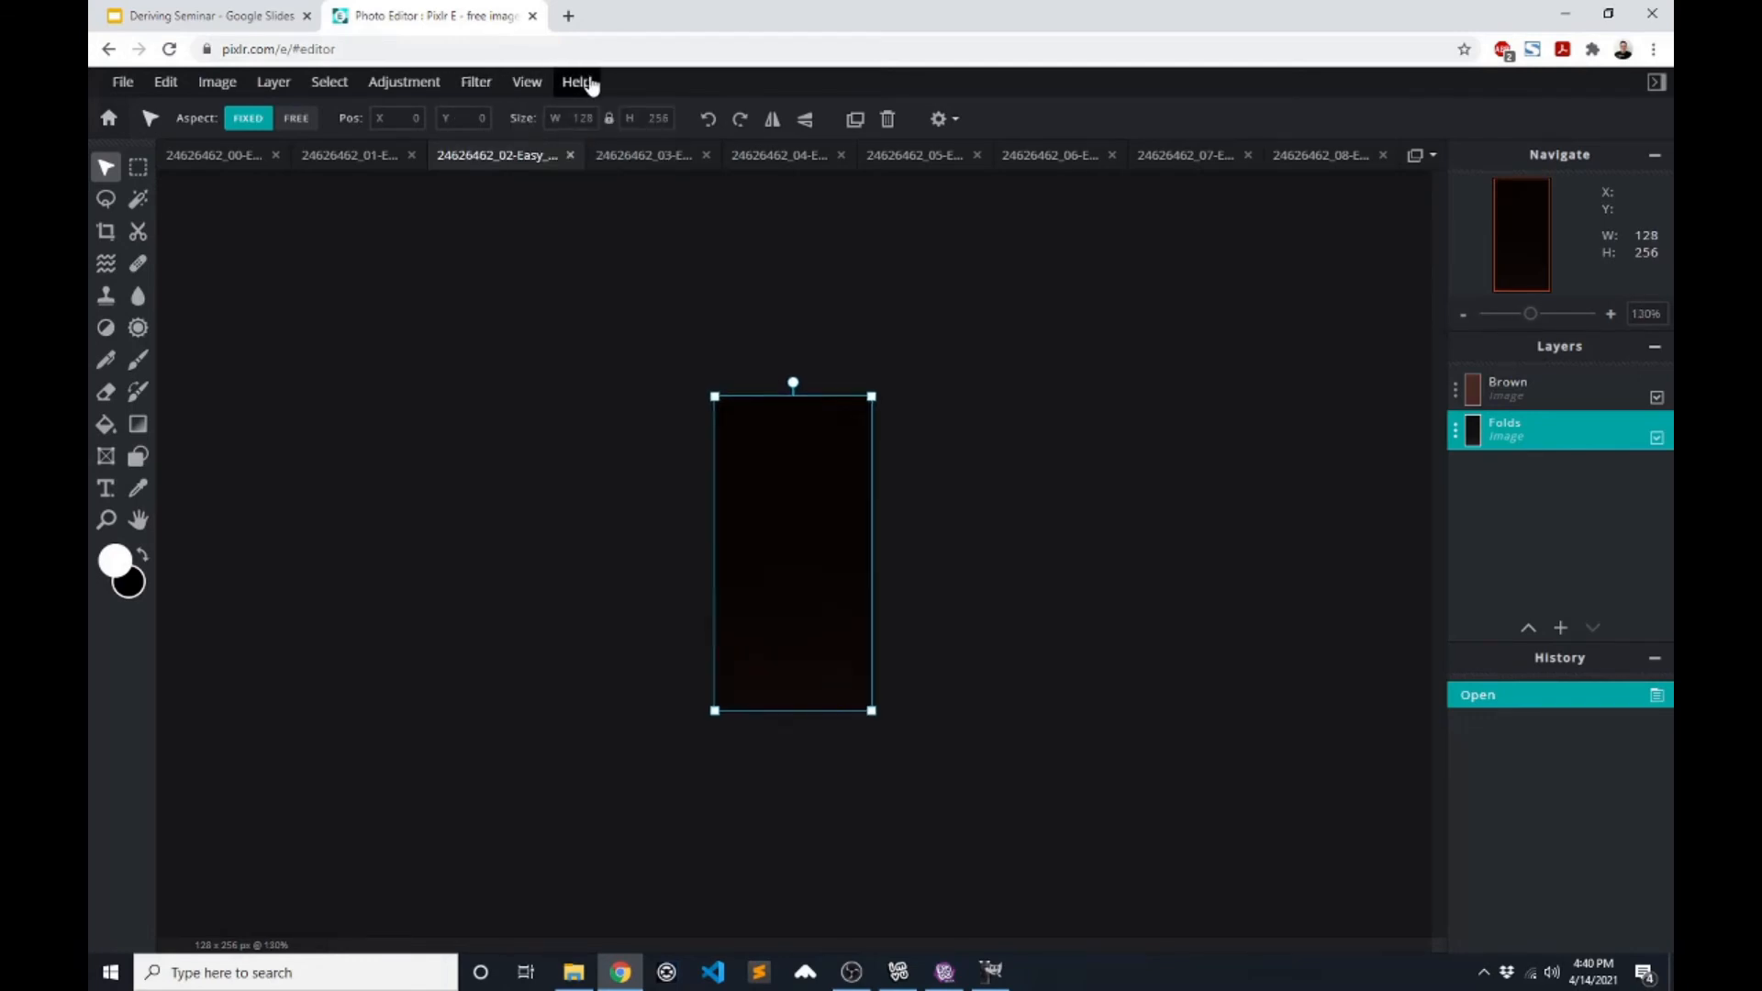
pyautogui.hotkey('ctrl', '+')
pyautogui.hotkey('ctrl', '+')
pyautogui.hotkey('ctrl', '+')
pyautogui.hotkey('ctrl', '+')
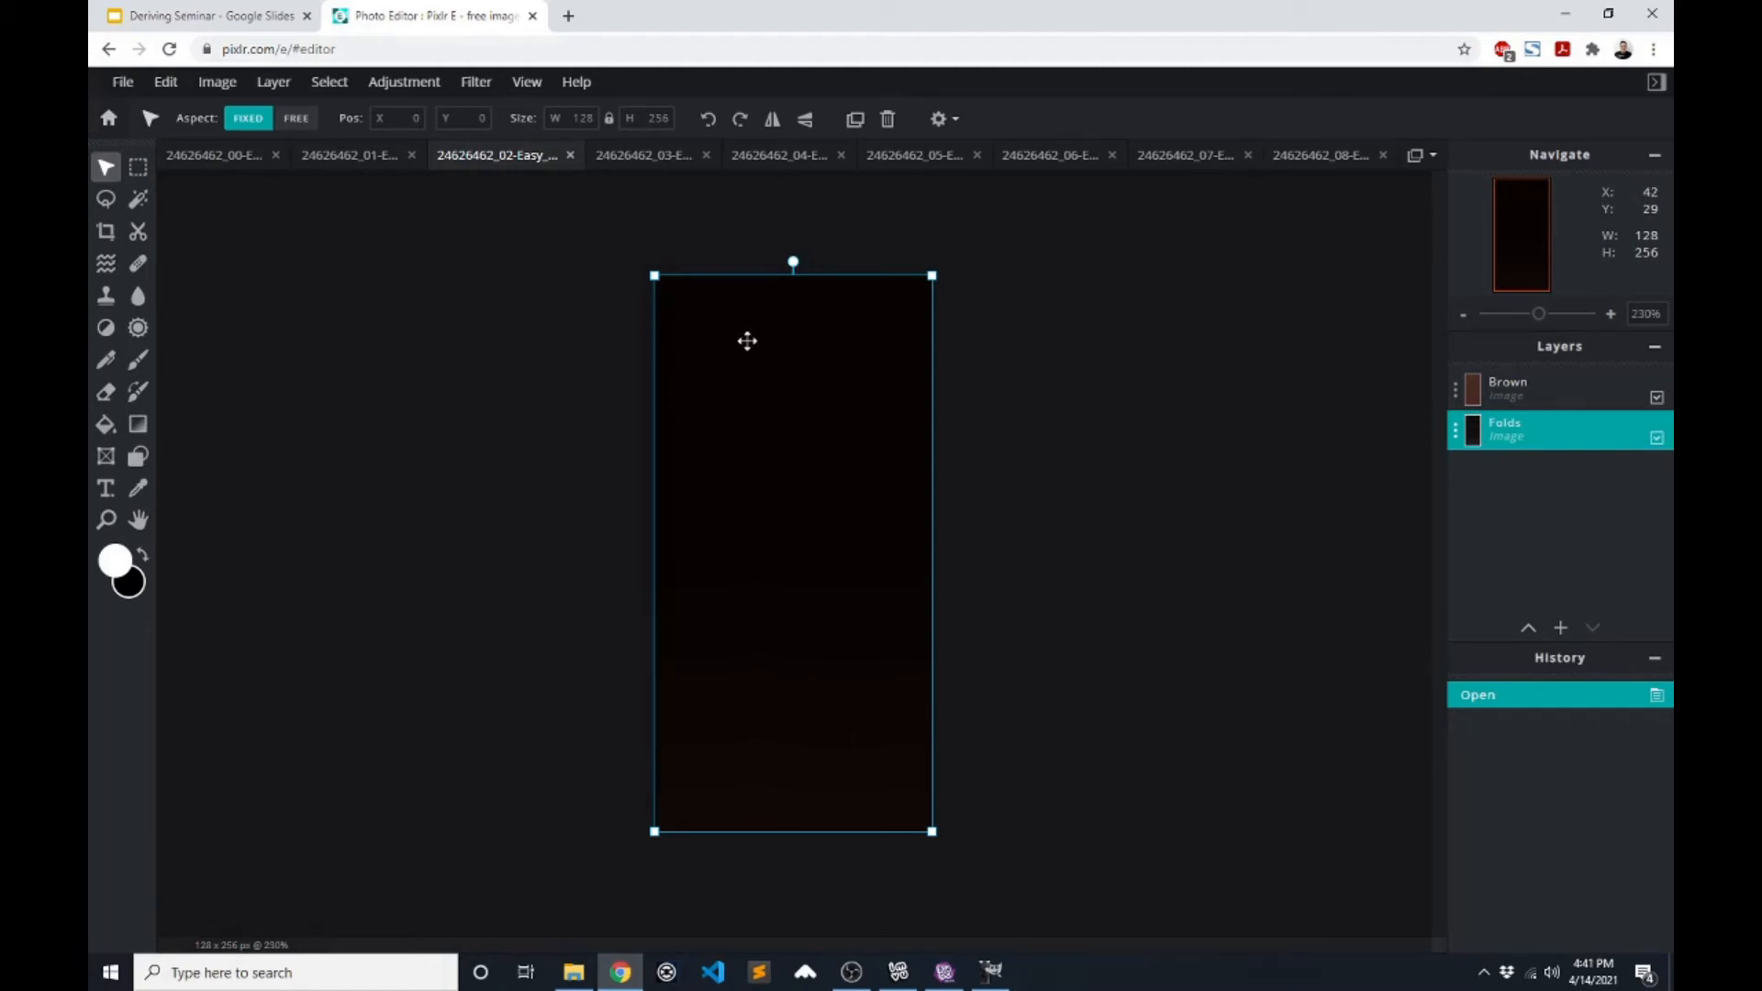
# - In the legs texture, hide the Brown layer to examine Folds alone, and show Brown again
pyautogui.click(372, 156)
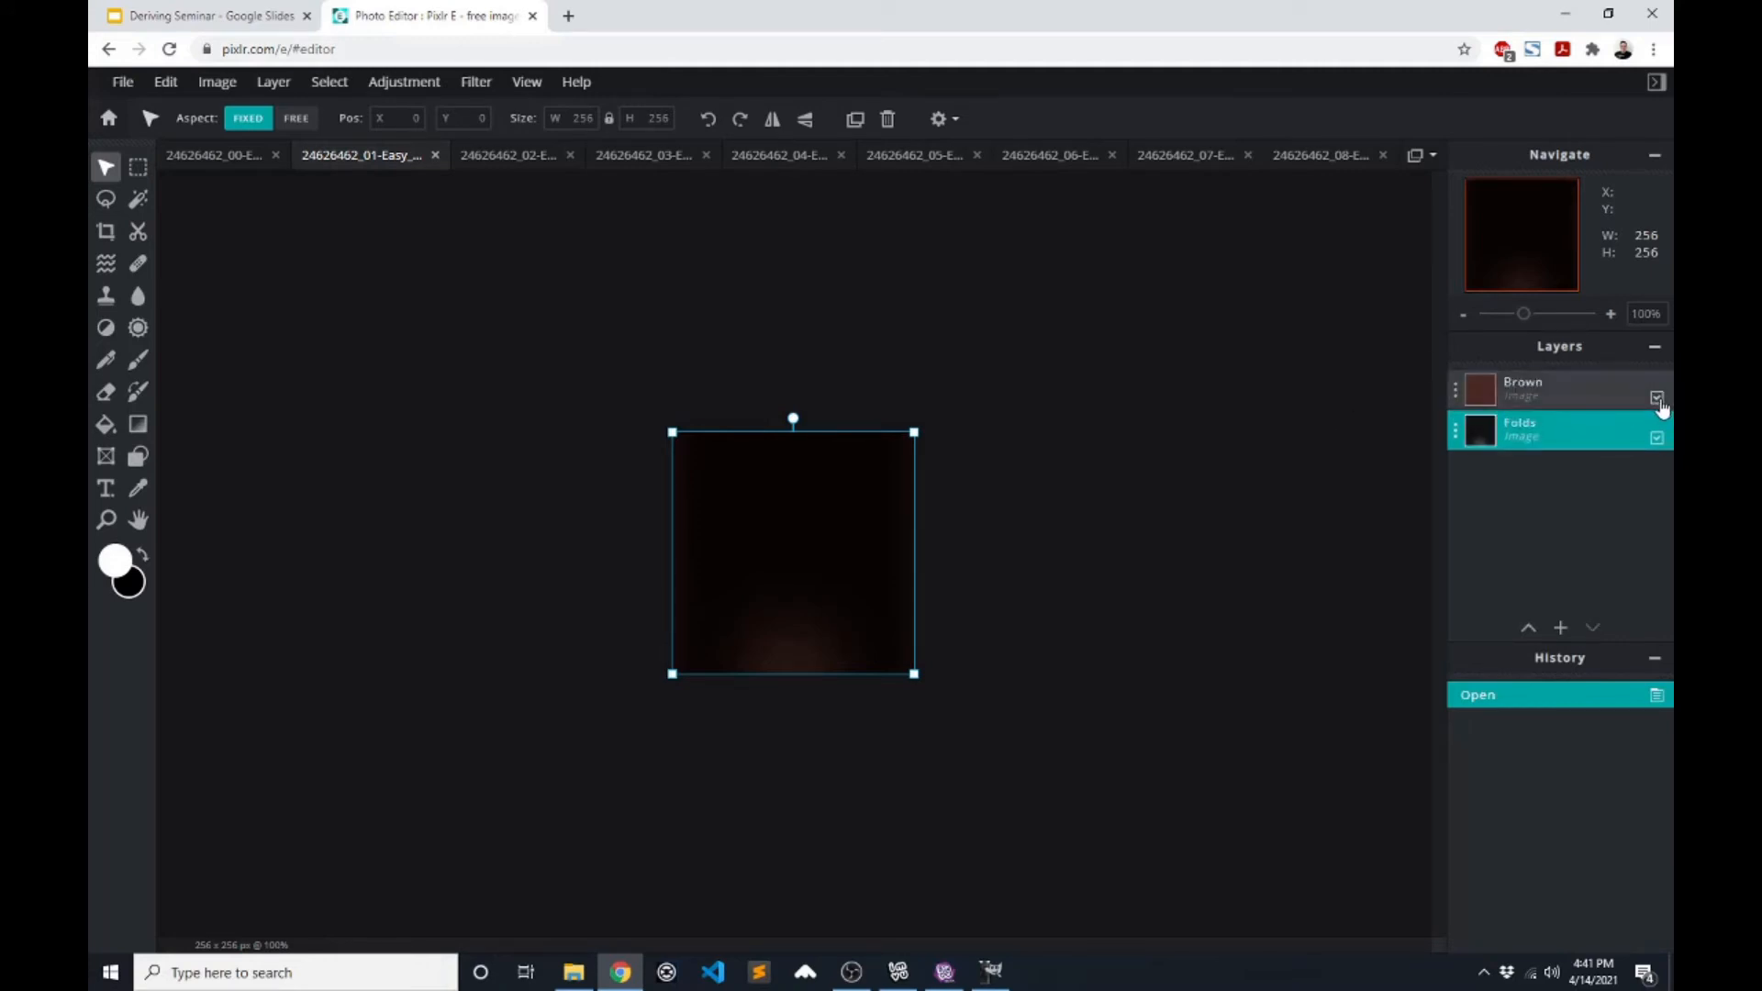
pyautogui.click(1656, 398)
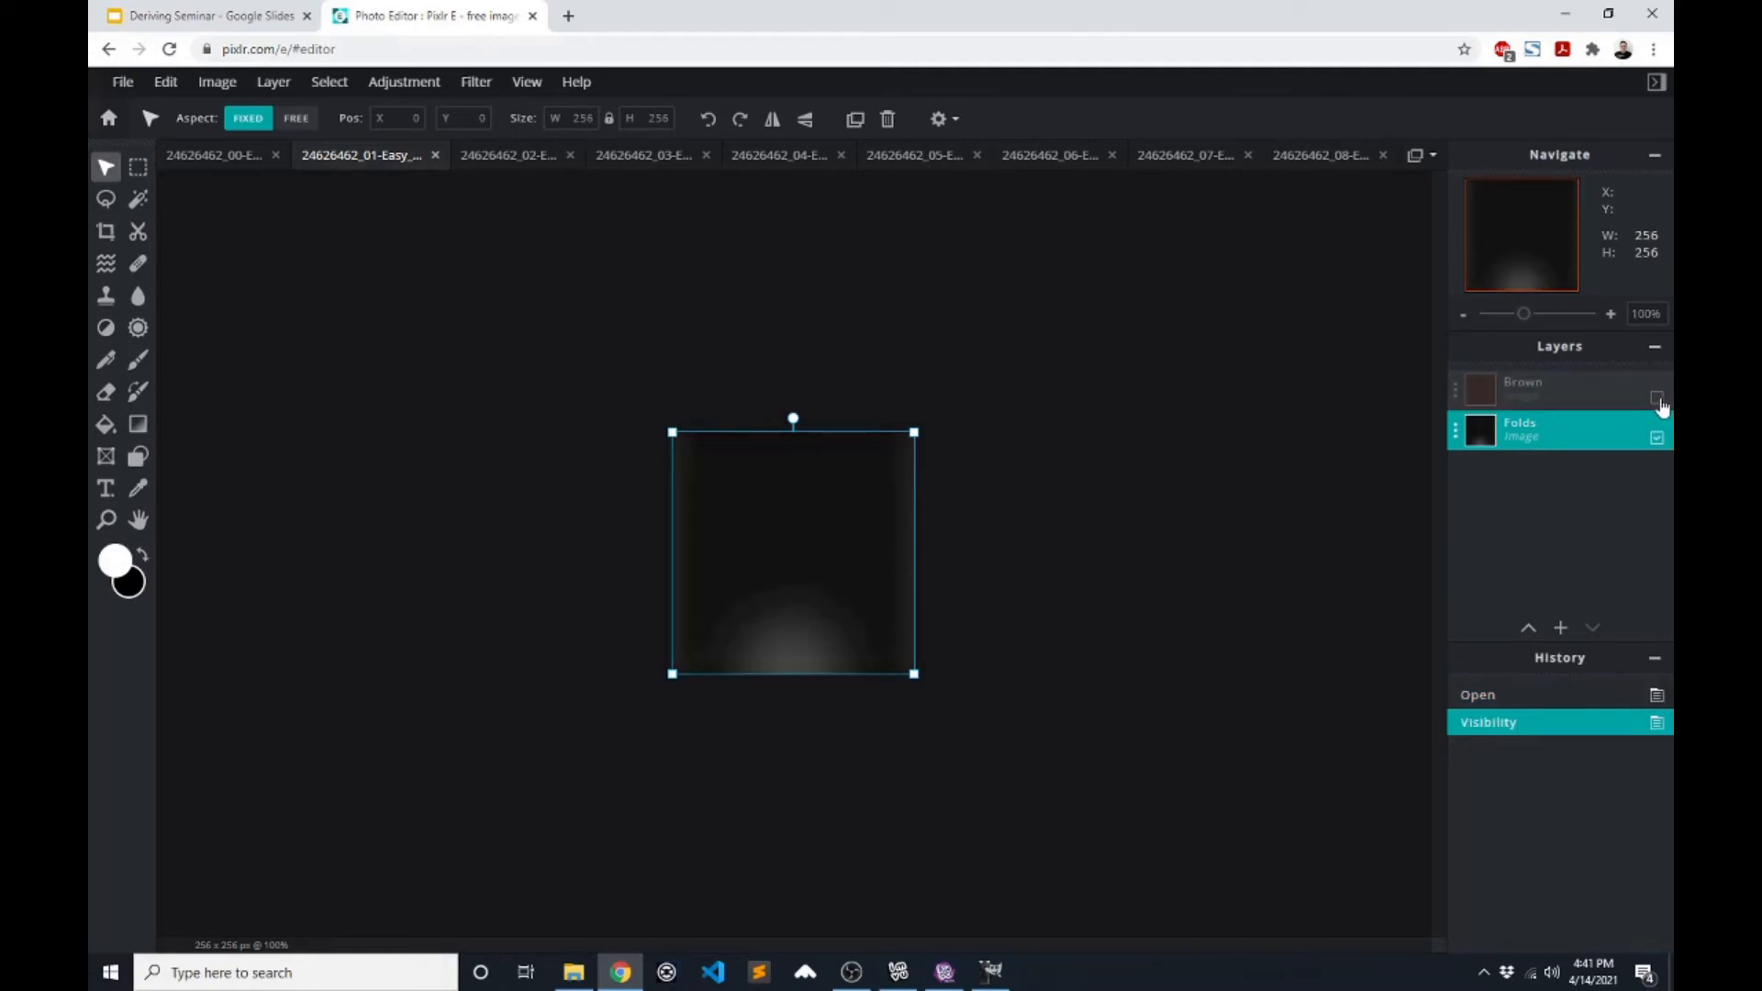
pyautogui.click(1657, 399)
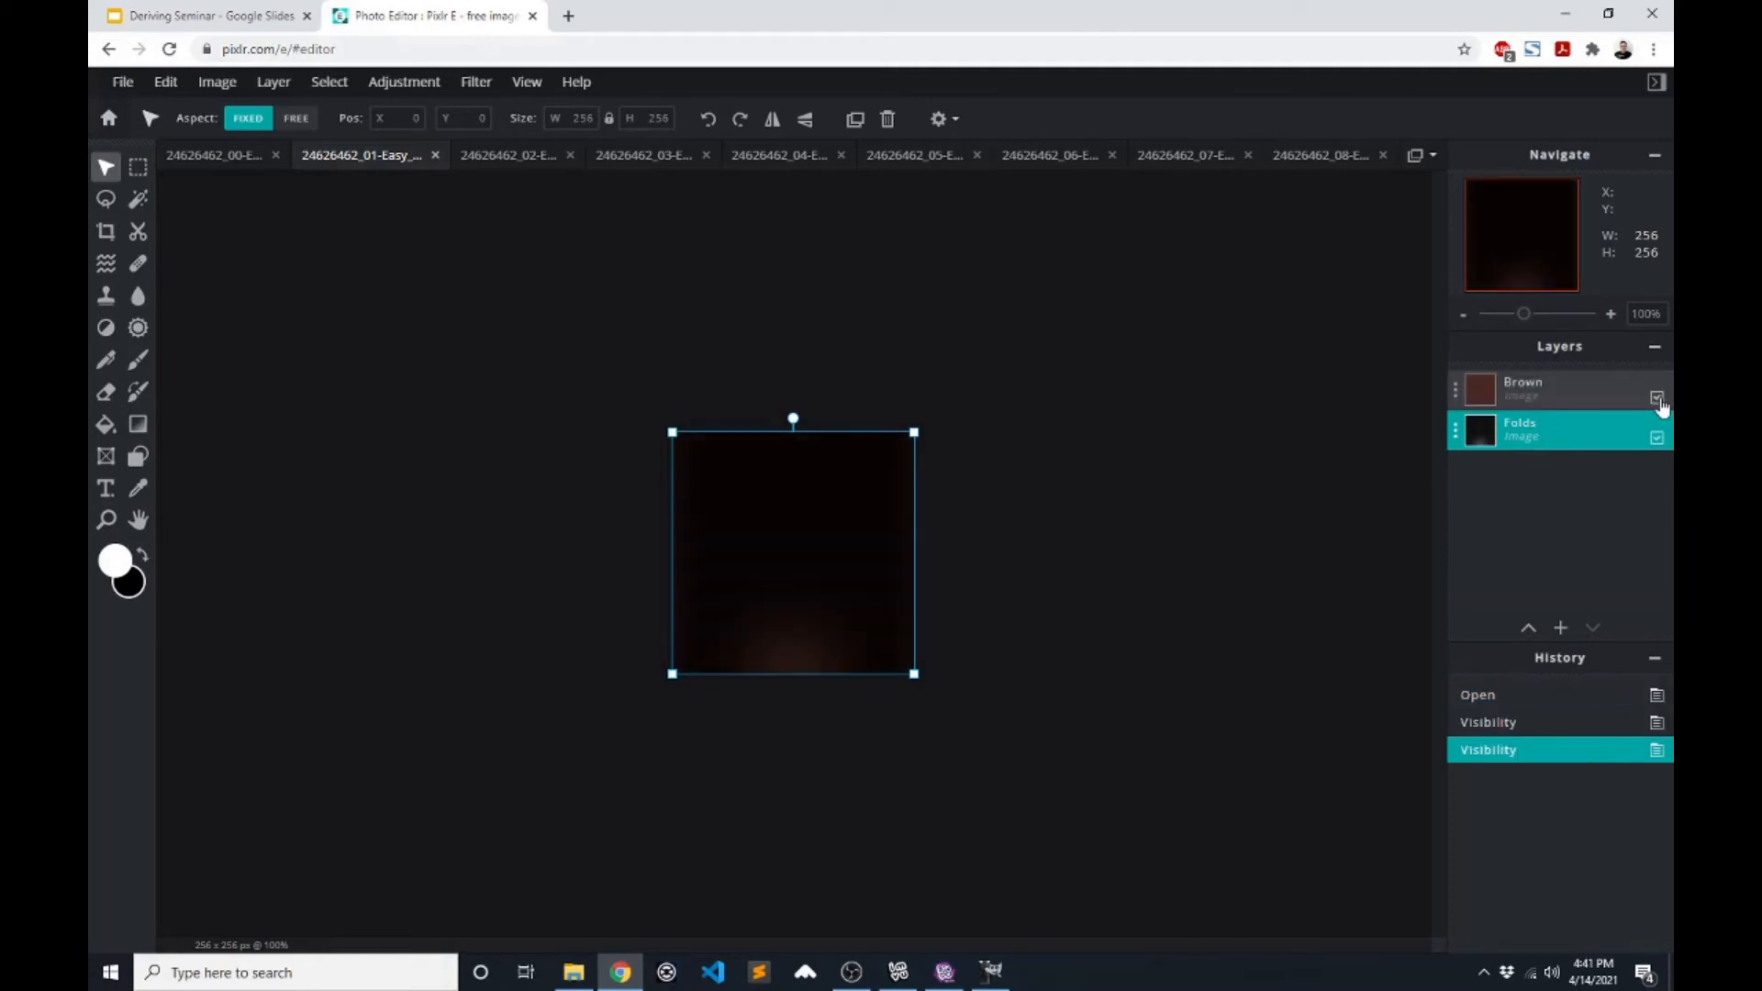
# - Inspect the Brown layer's blend mode options in the legs texture, keeping Hard-light, and bring up the bottom texture
pyautogui.click(1606, 391)
pyautogui.click(1456, 393)
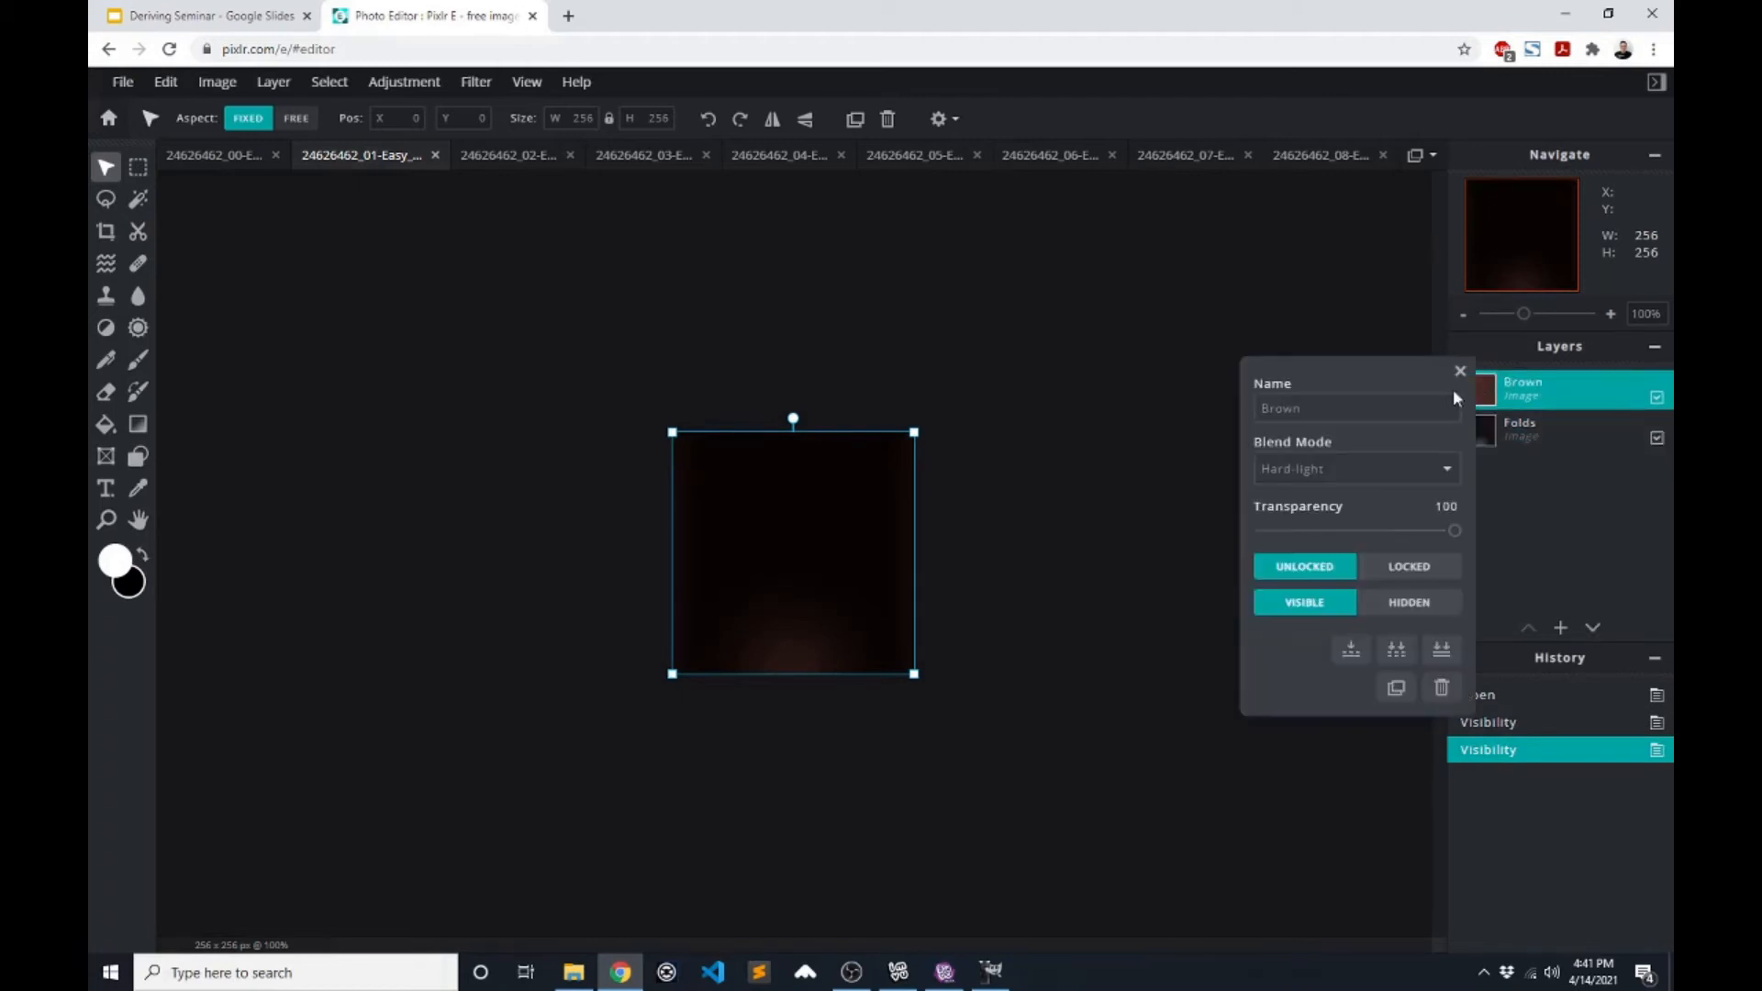
pyautogui.click(1292, 471)
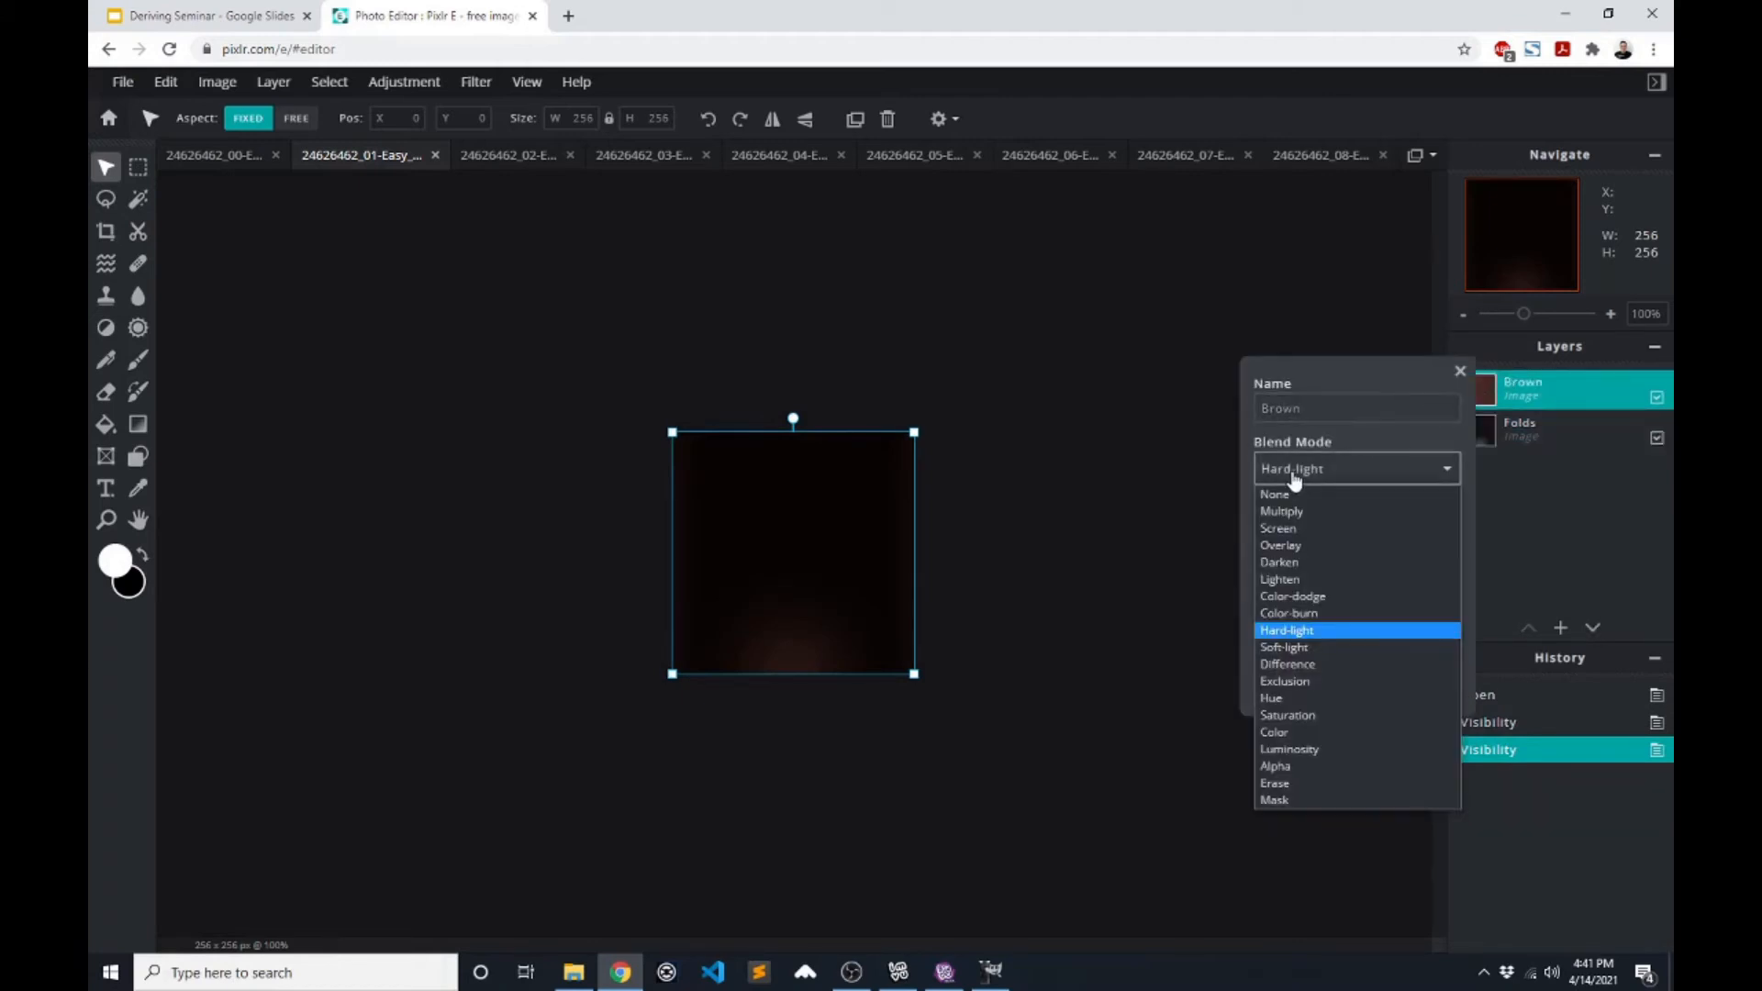
pyautogui.click(1290, 633)
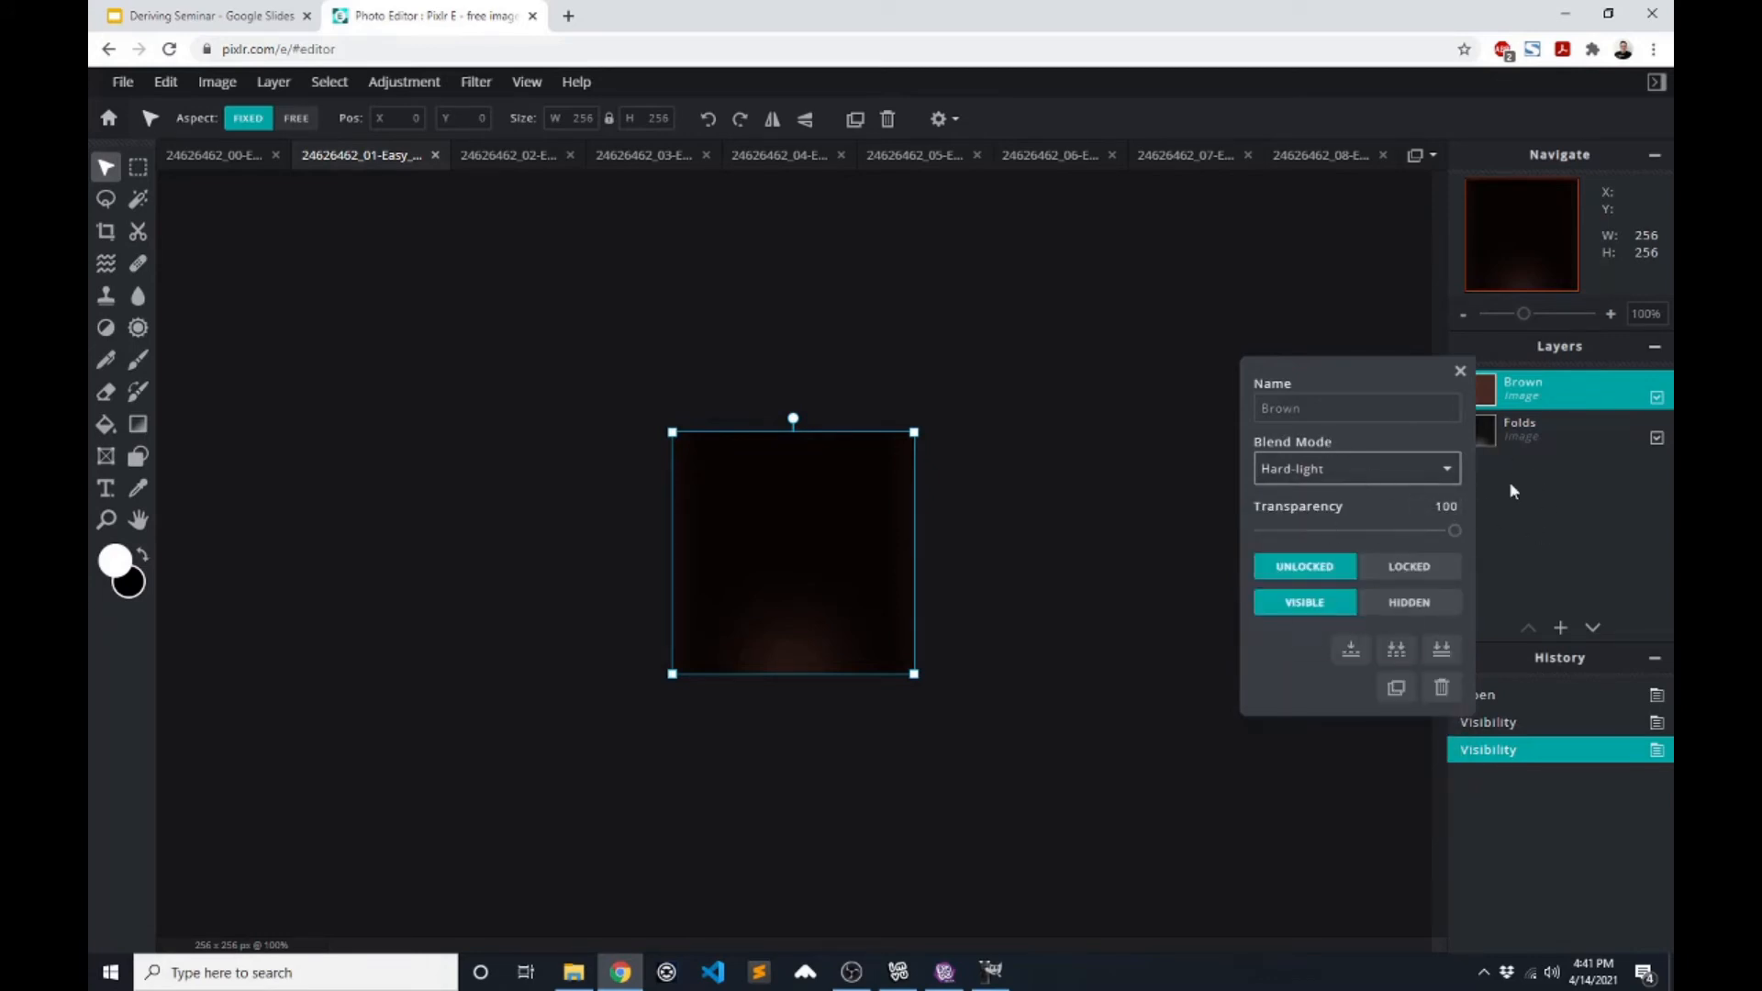
pyautogui.click(1557, 557)
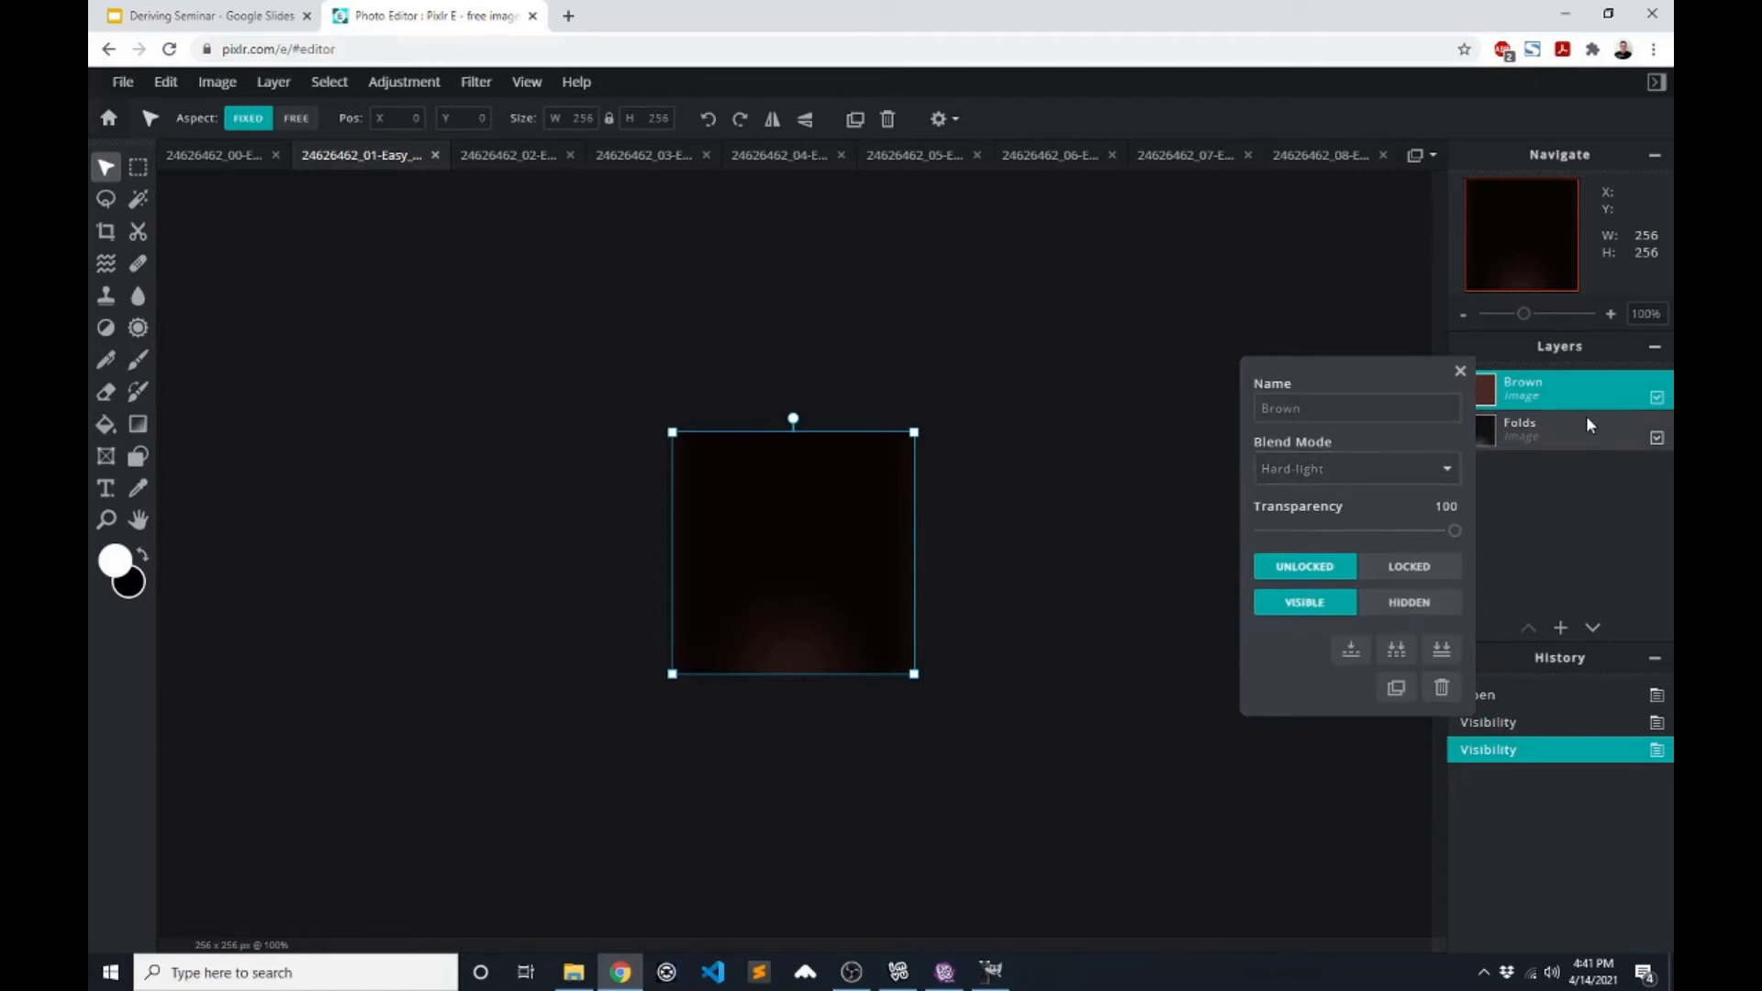
pyautogui.click(1460, 371)
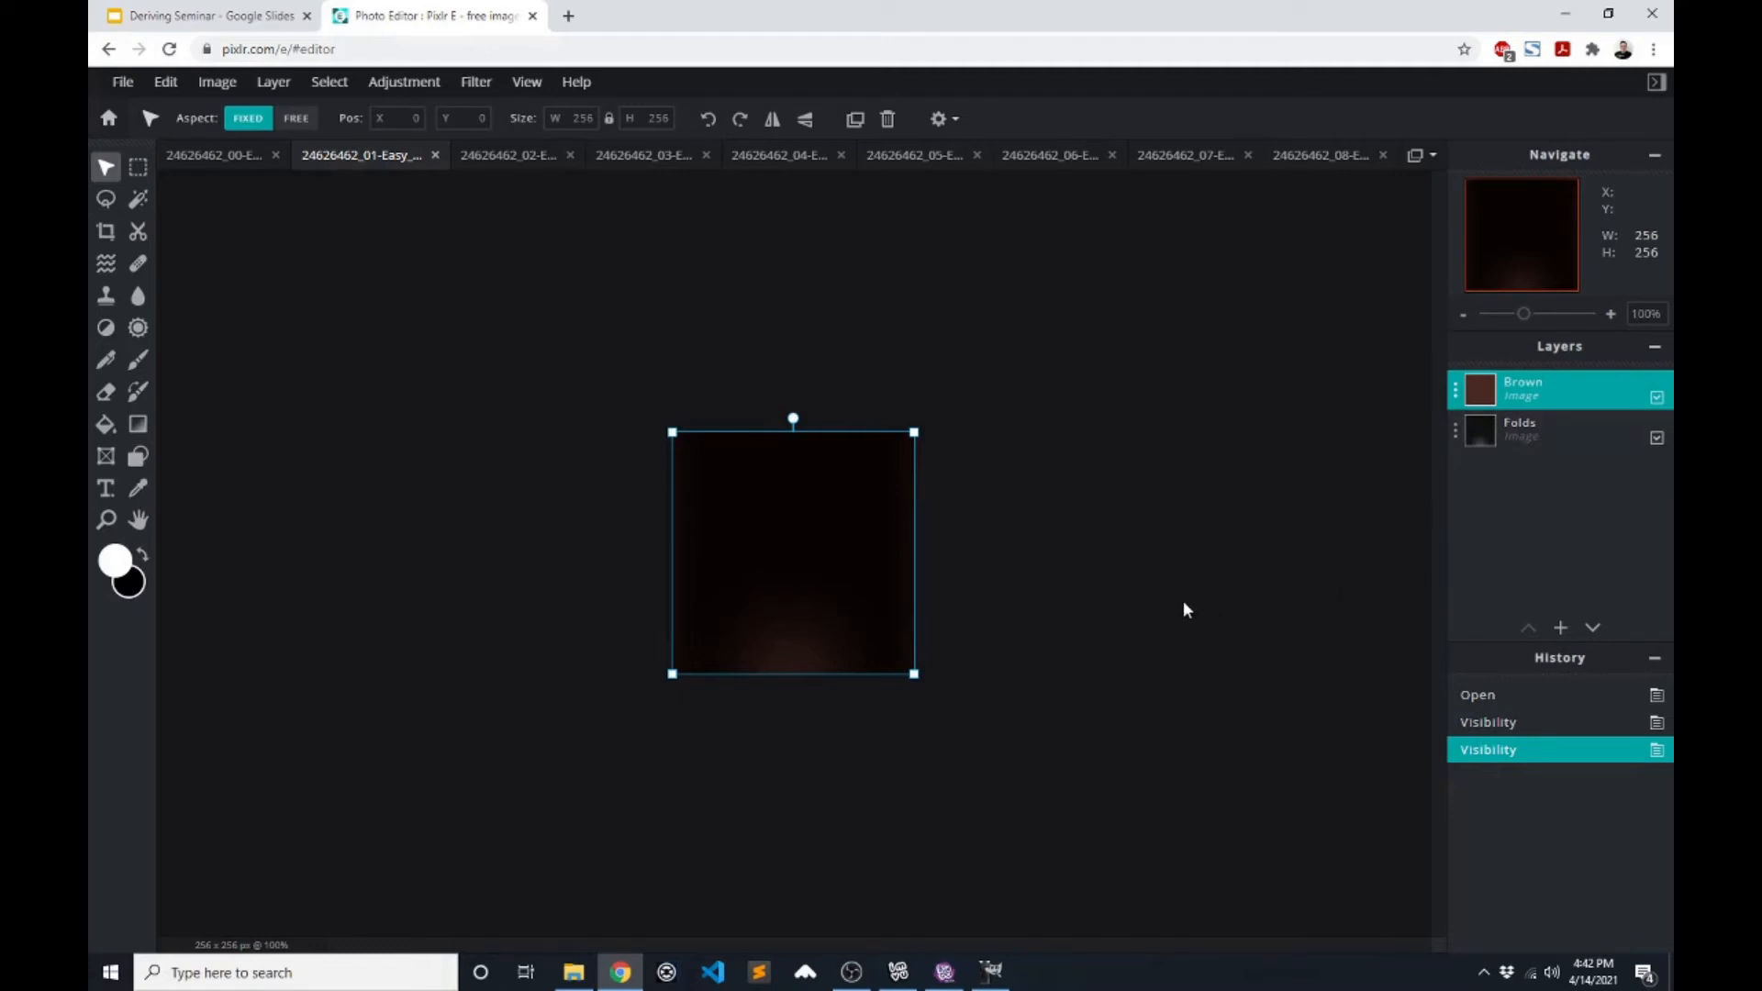
pyautogui.click(226, 156)
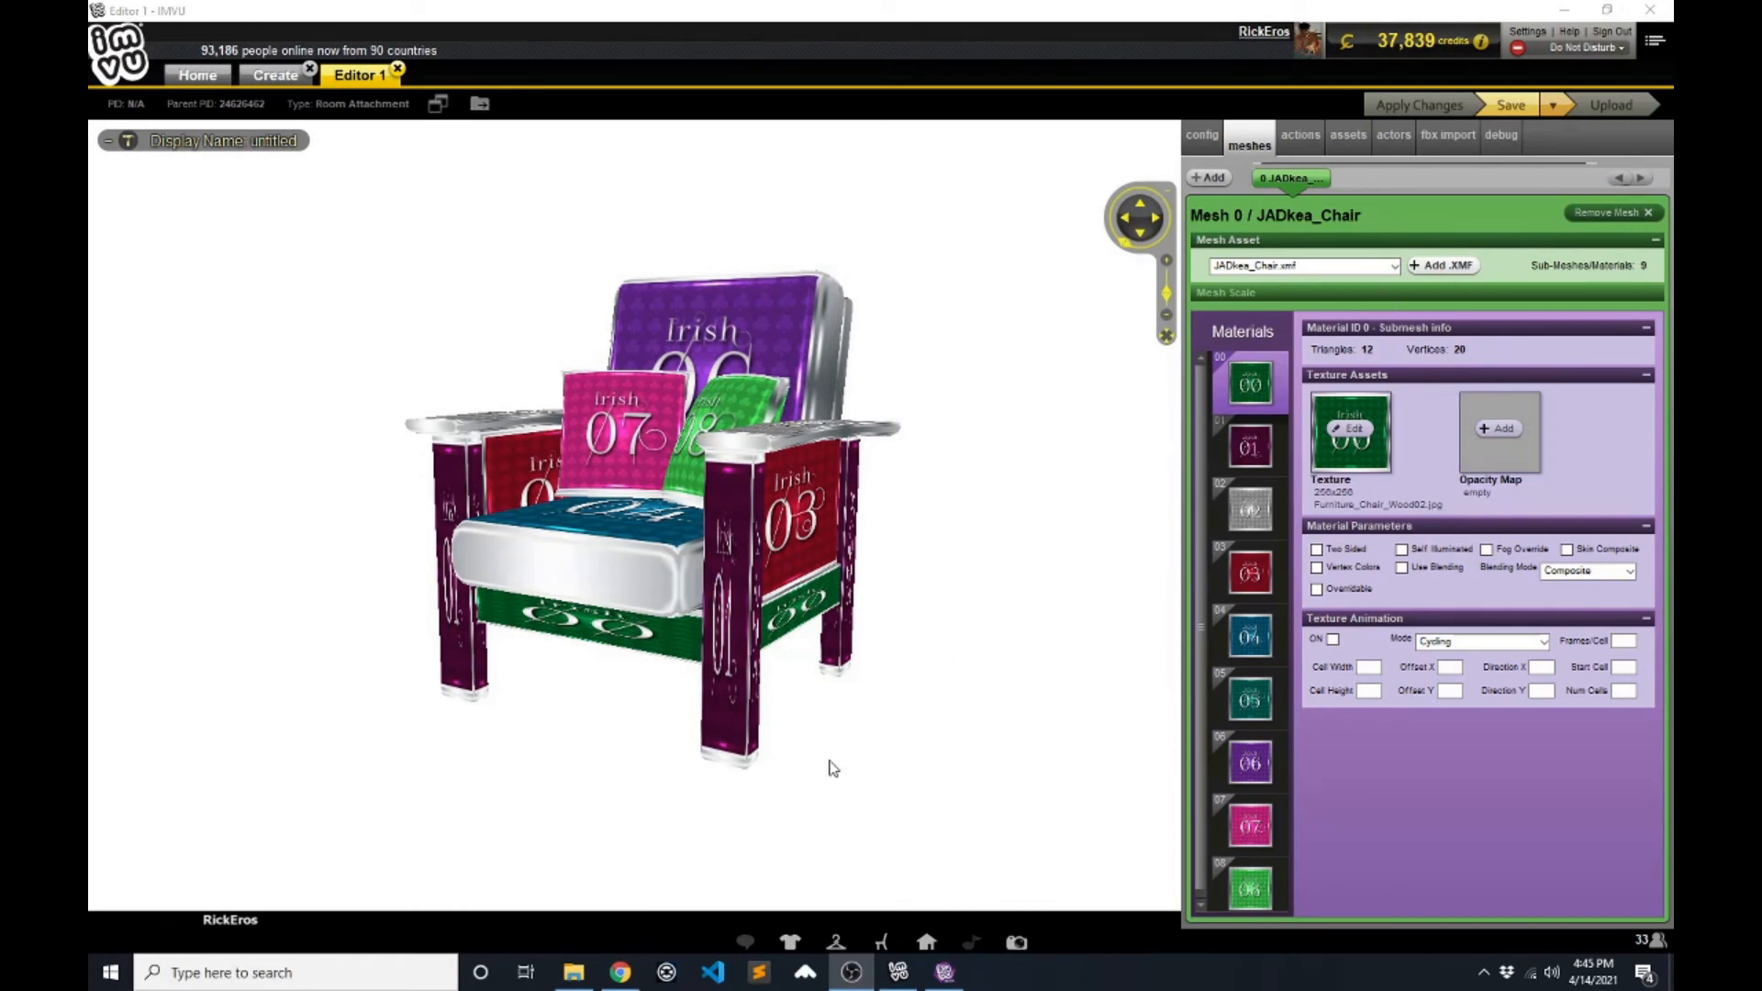
# - In the IMVU editor, replace material 00's texture with 24626462_00-Easy_Chair-Bottom.jpg from Desktop > Easy Chair
pyautogui.moveTo(663, 806)
pyautogui.mouseDown()
pyautogui.moveTo(816, 804)
pyautogui.moveTo(260, 814)
pyautogui.moveTo(688, 802)
pyautogui.moveTo(652, 787)
pyautogui.moveTo(669, 792)
pyautogui.mouseUp()
pyautogui.scroll(-1, 670, 792)
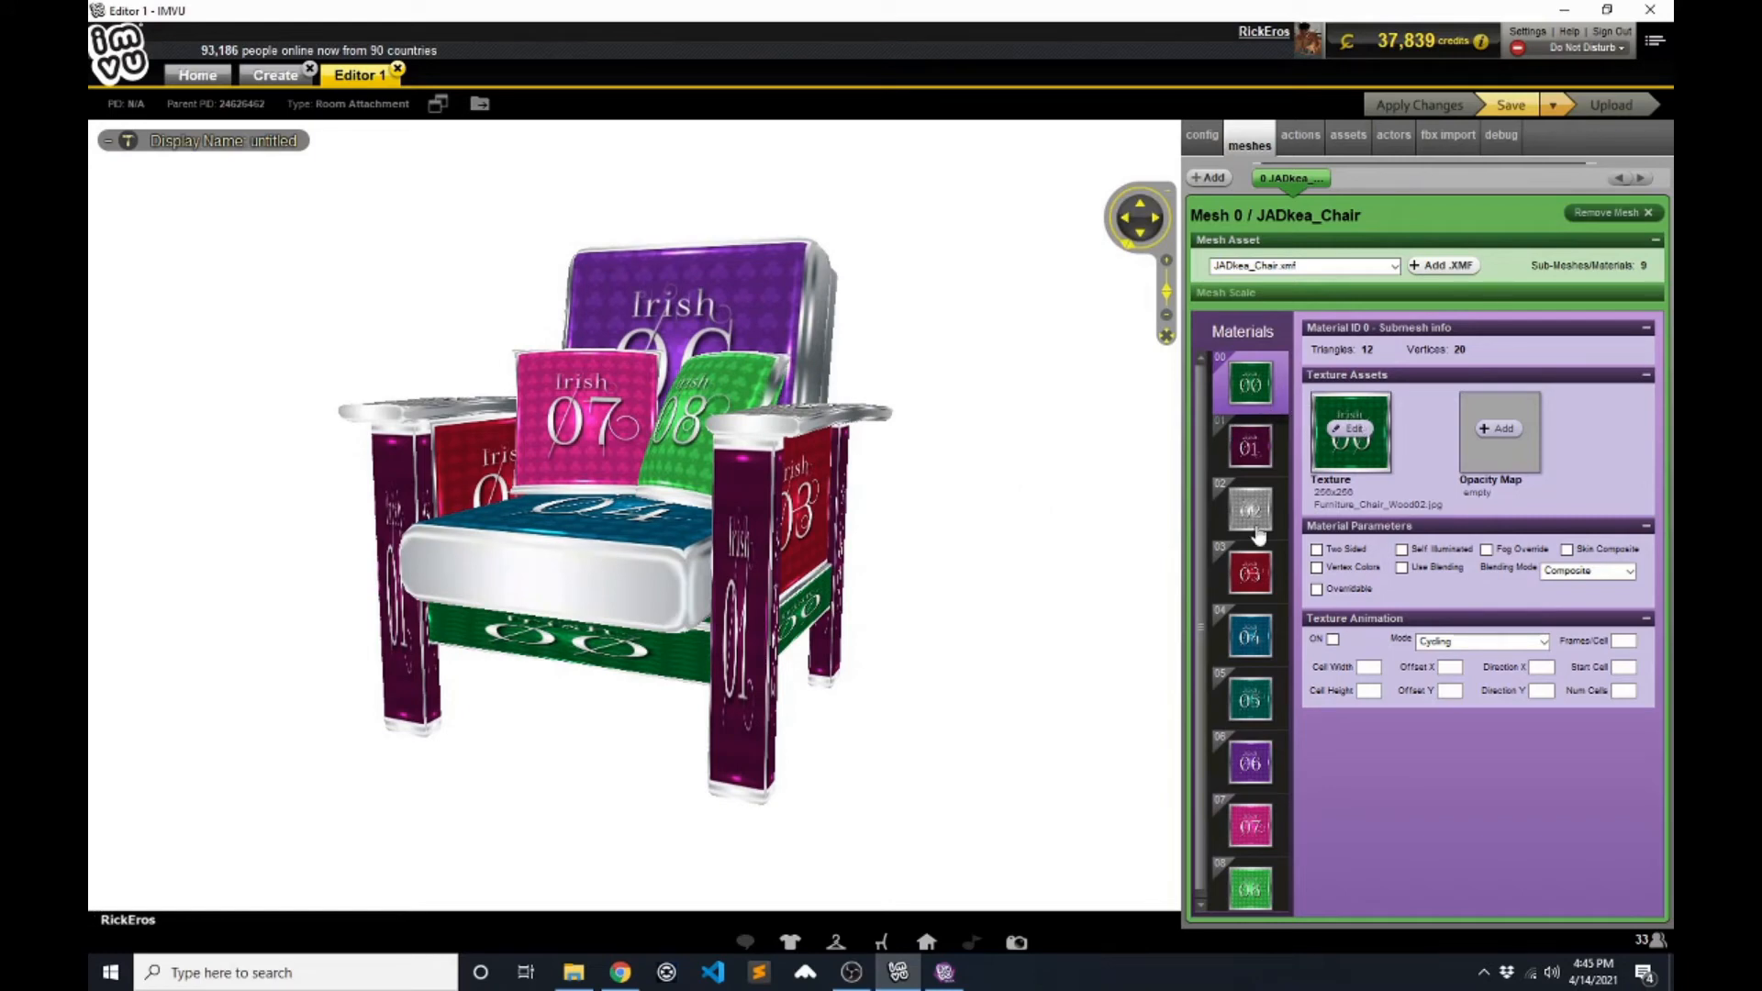
pyautogui.click(1340, 431)
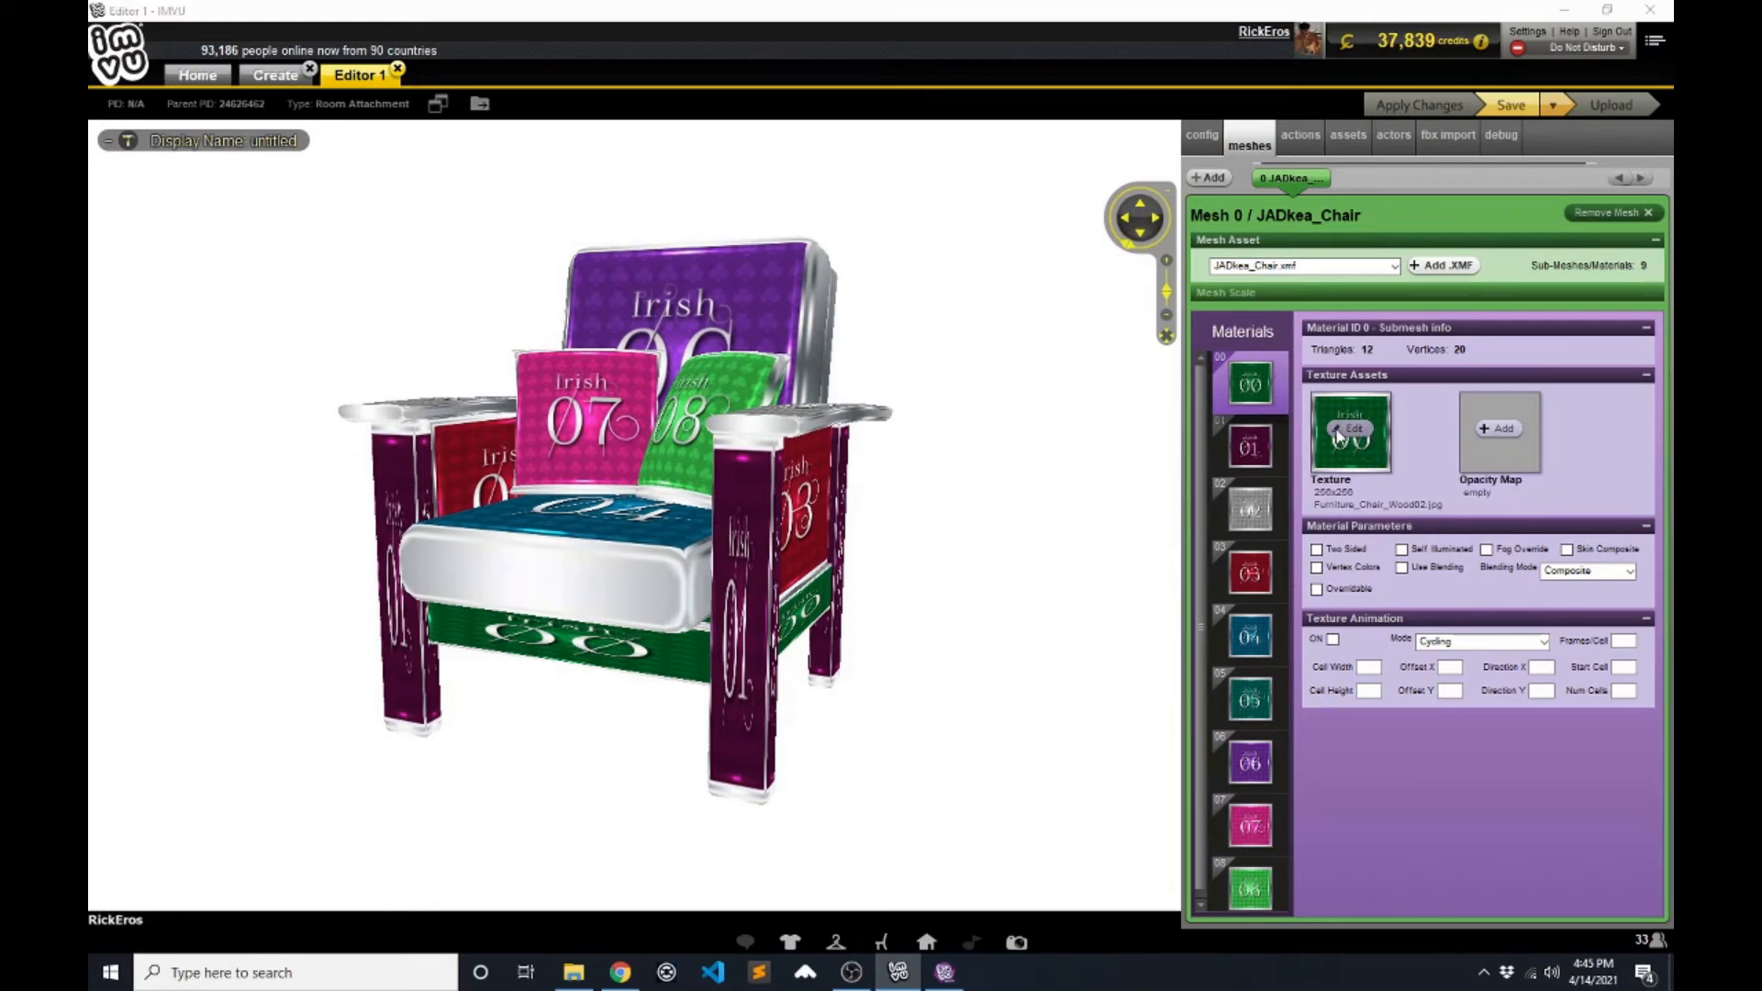
pyautogui.click(431, 350)
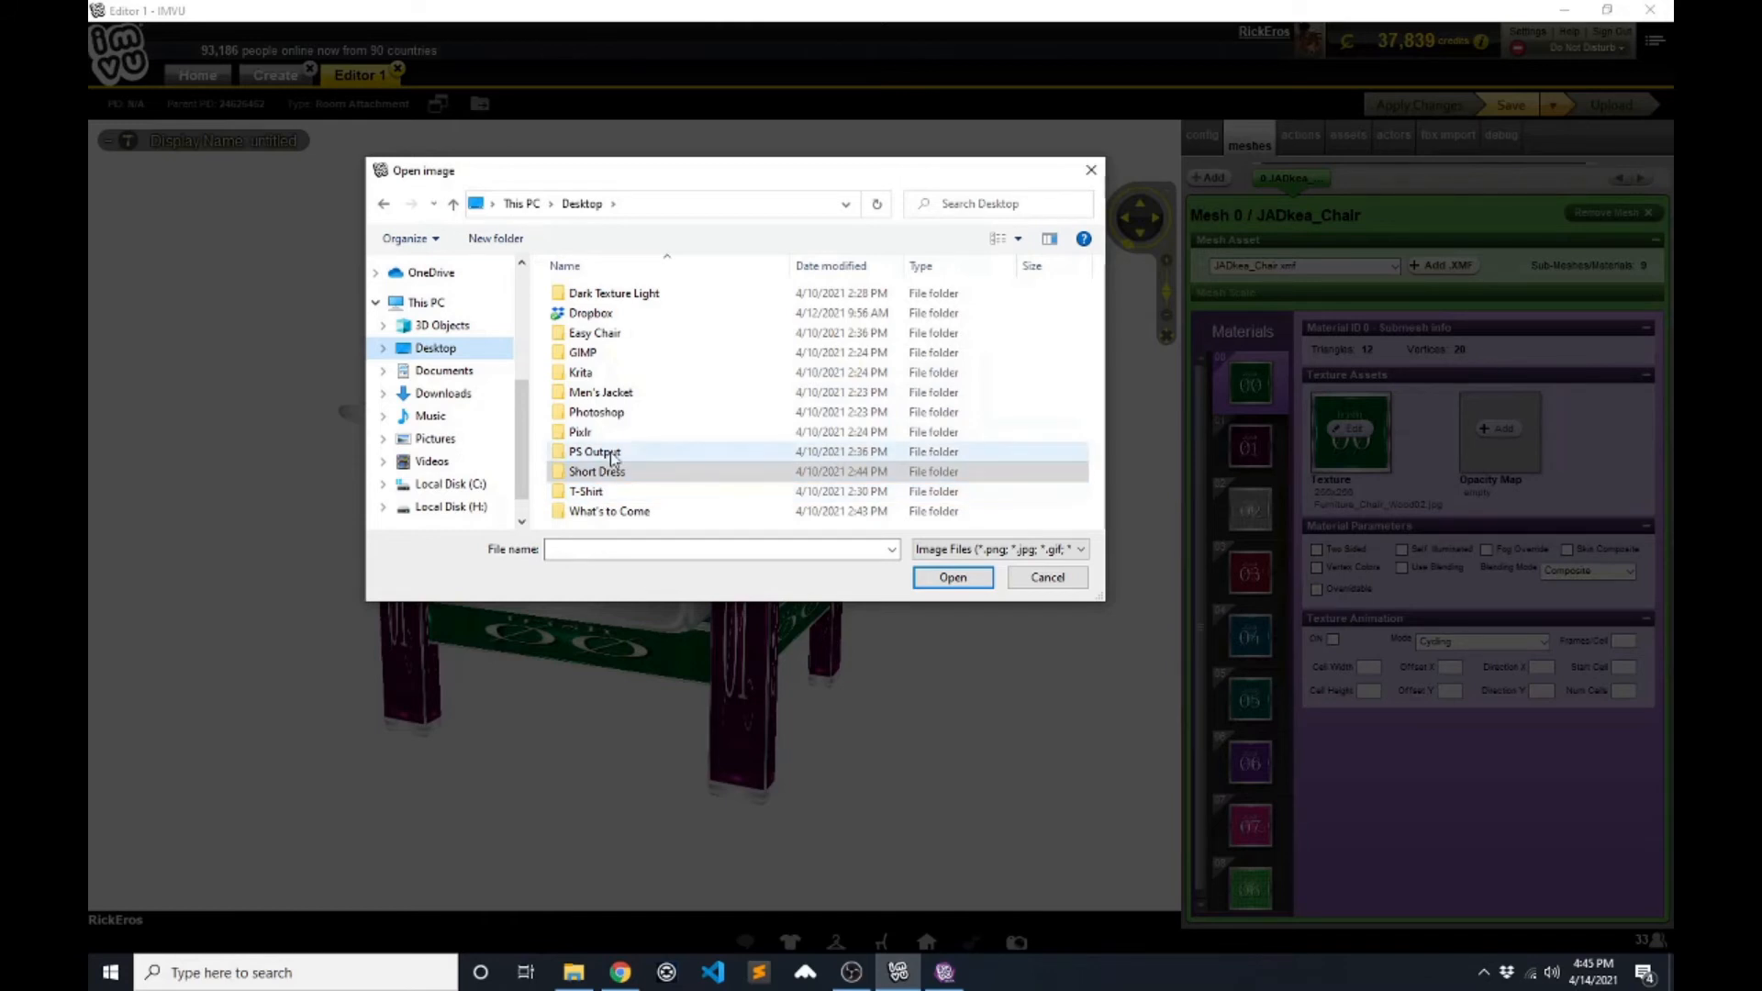
pyautogui.doubleClick(603, 333)
pyautogui.doubleClick(584, 321)
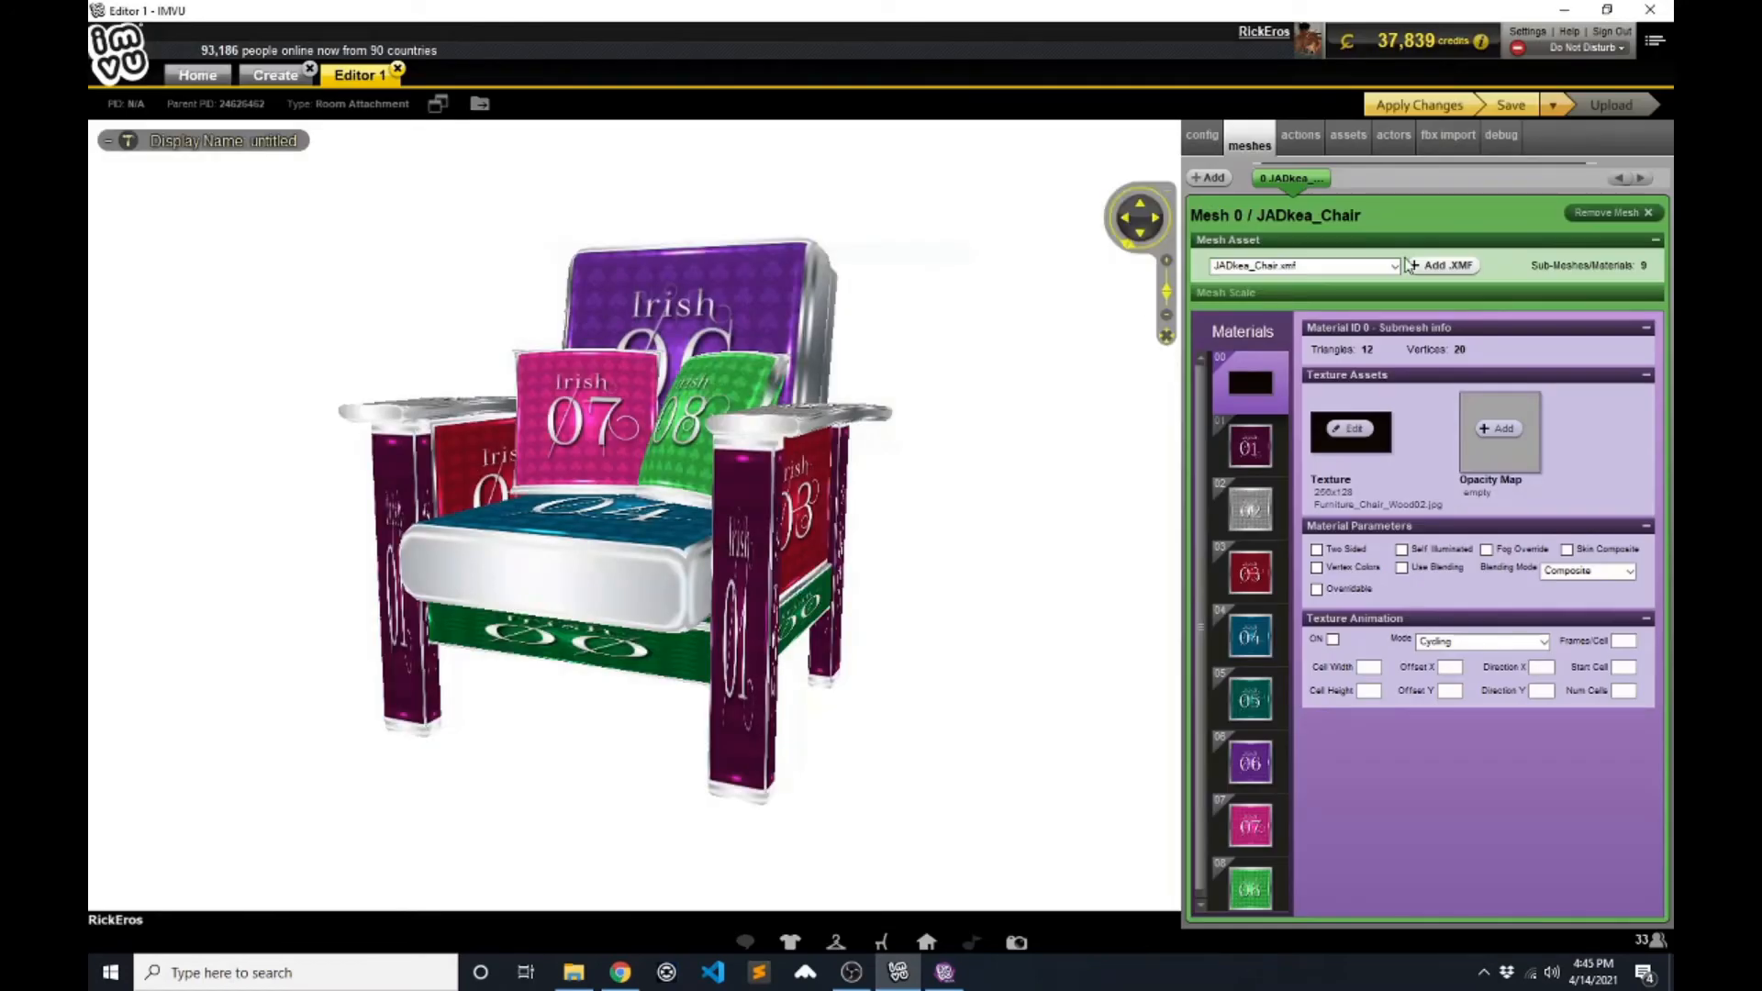
# - Replace the texture of material 01 with 24626462_01-Easy_Chair-Legs.jpg
pyautogui.click(1241, 442)
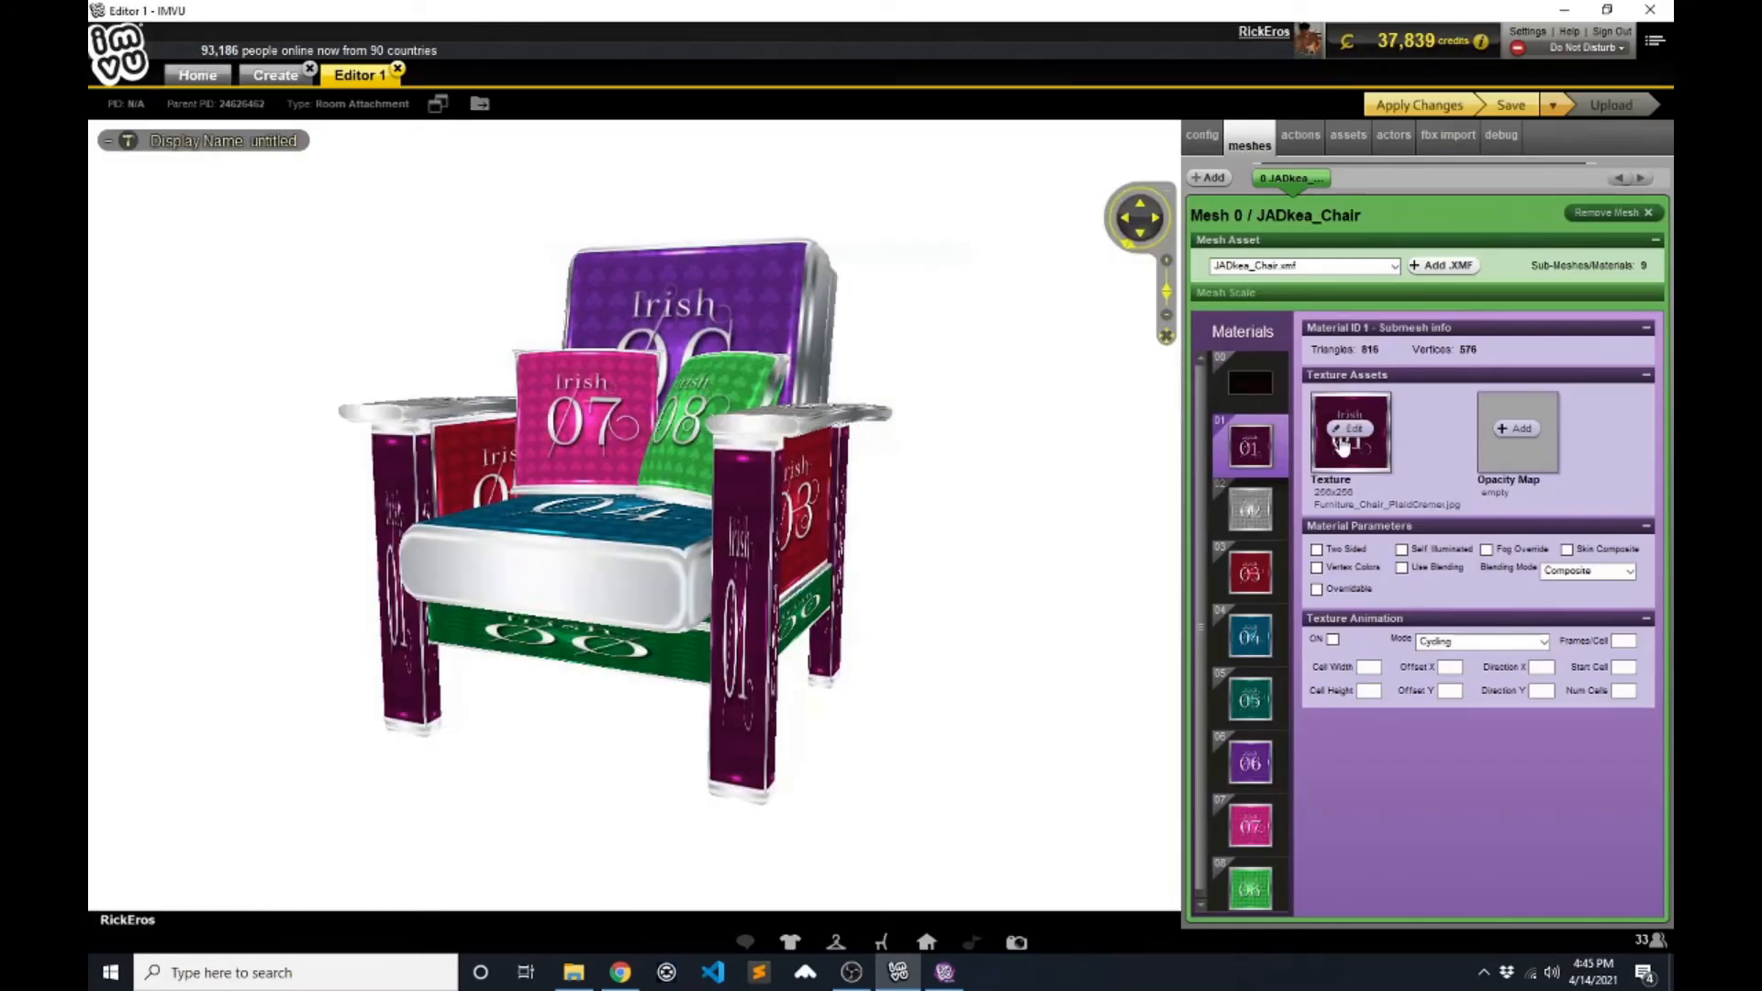
pyautogui.click(1342, 444)
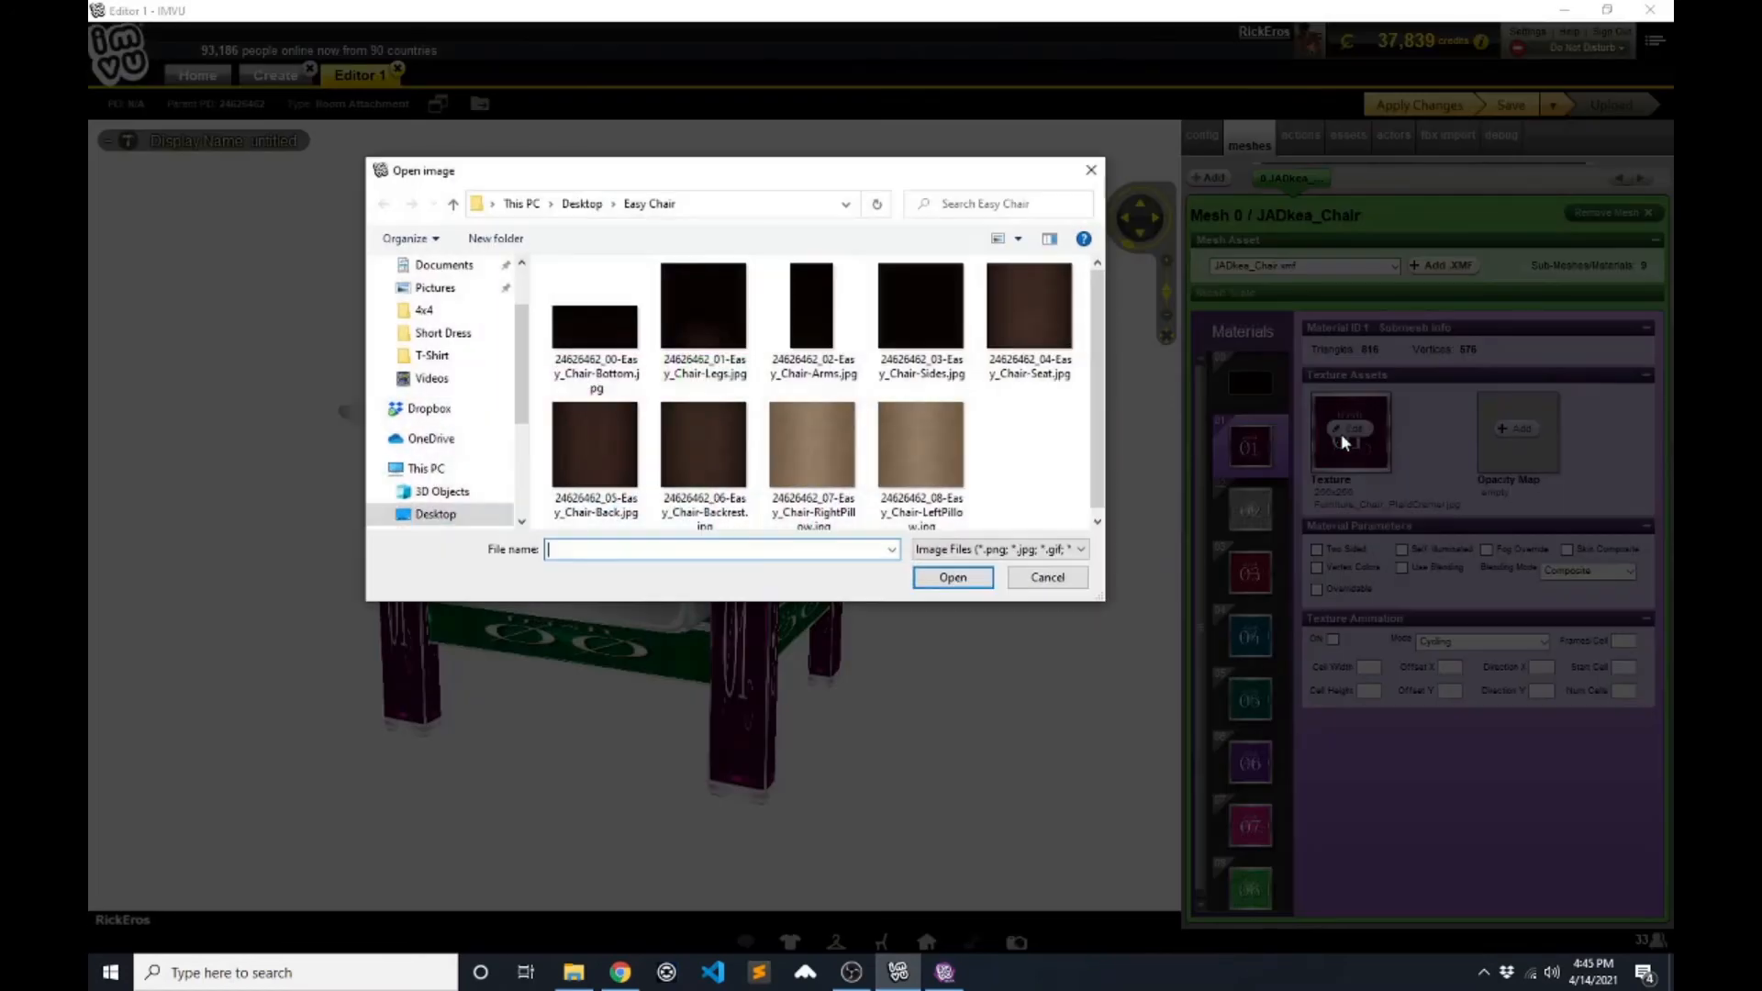
pyautogui.doubleClick(693, 323)
# - Replace the texture of material 02 with 24626462_02-Easy_Chair-Arms.jpg
pyautogui.click(1250, 509)
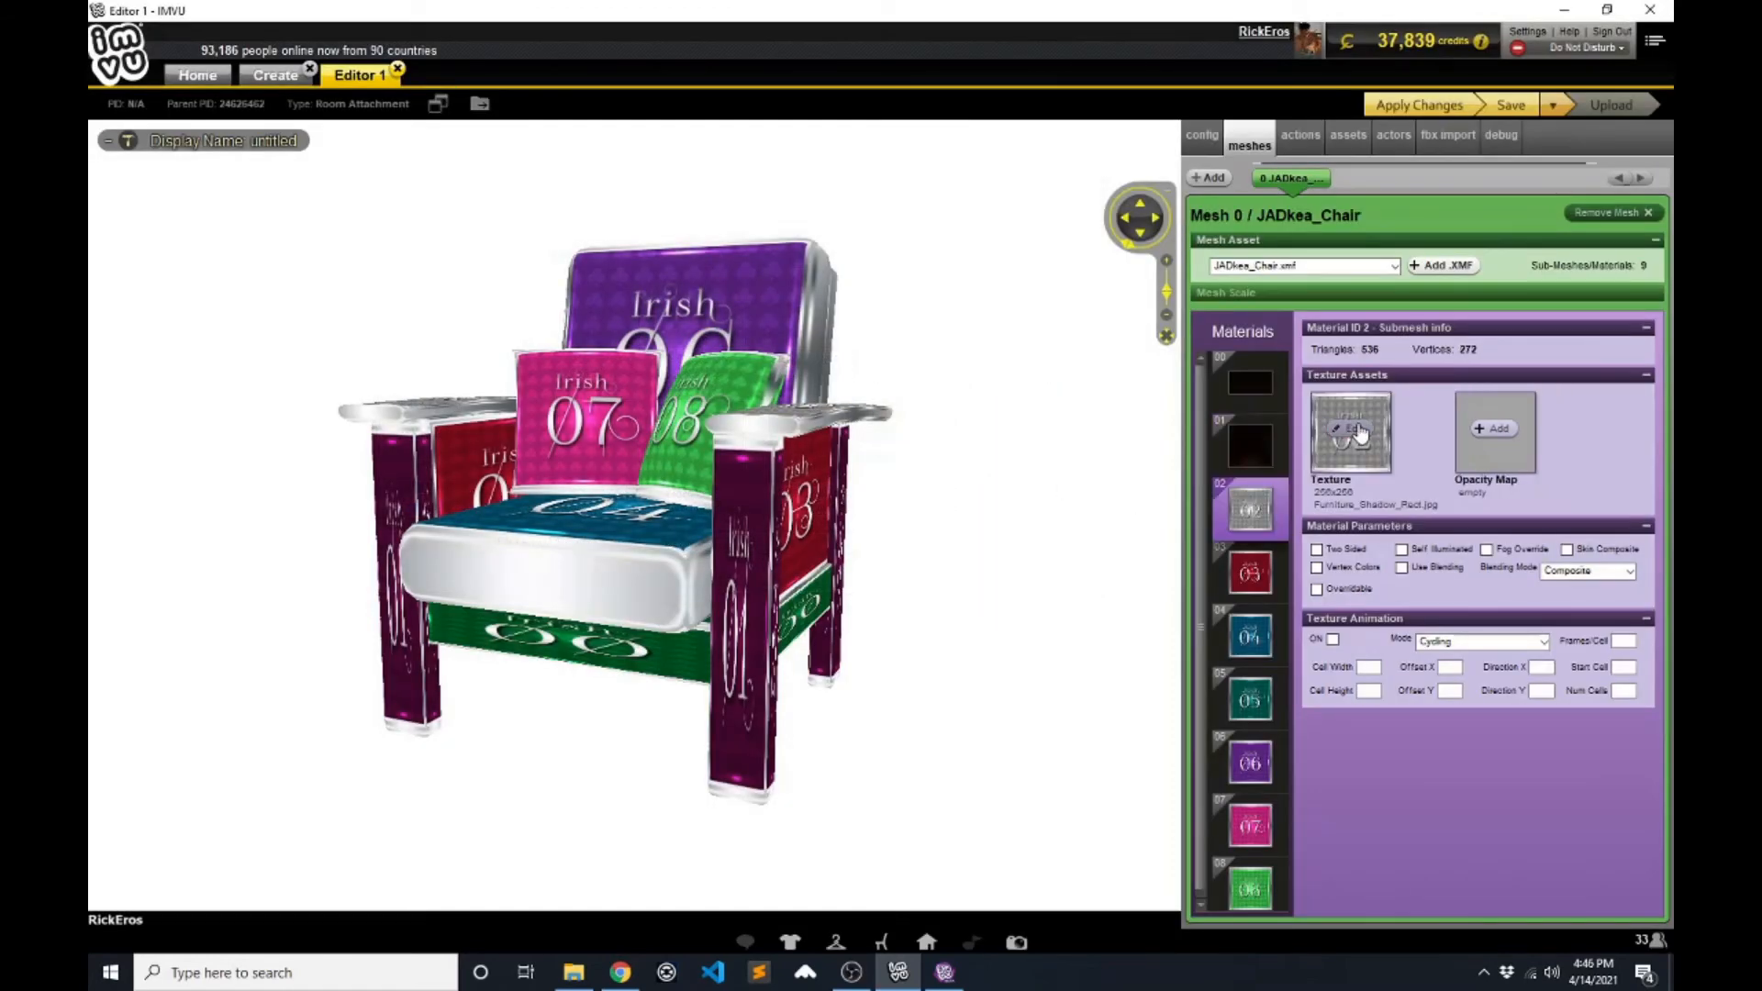
pyautogui.click(1359, 433)
pyautogui.click(823, 332)
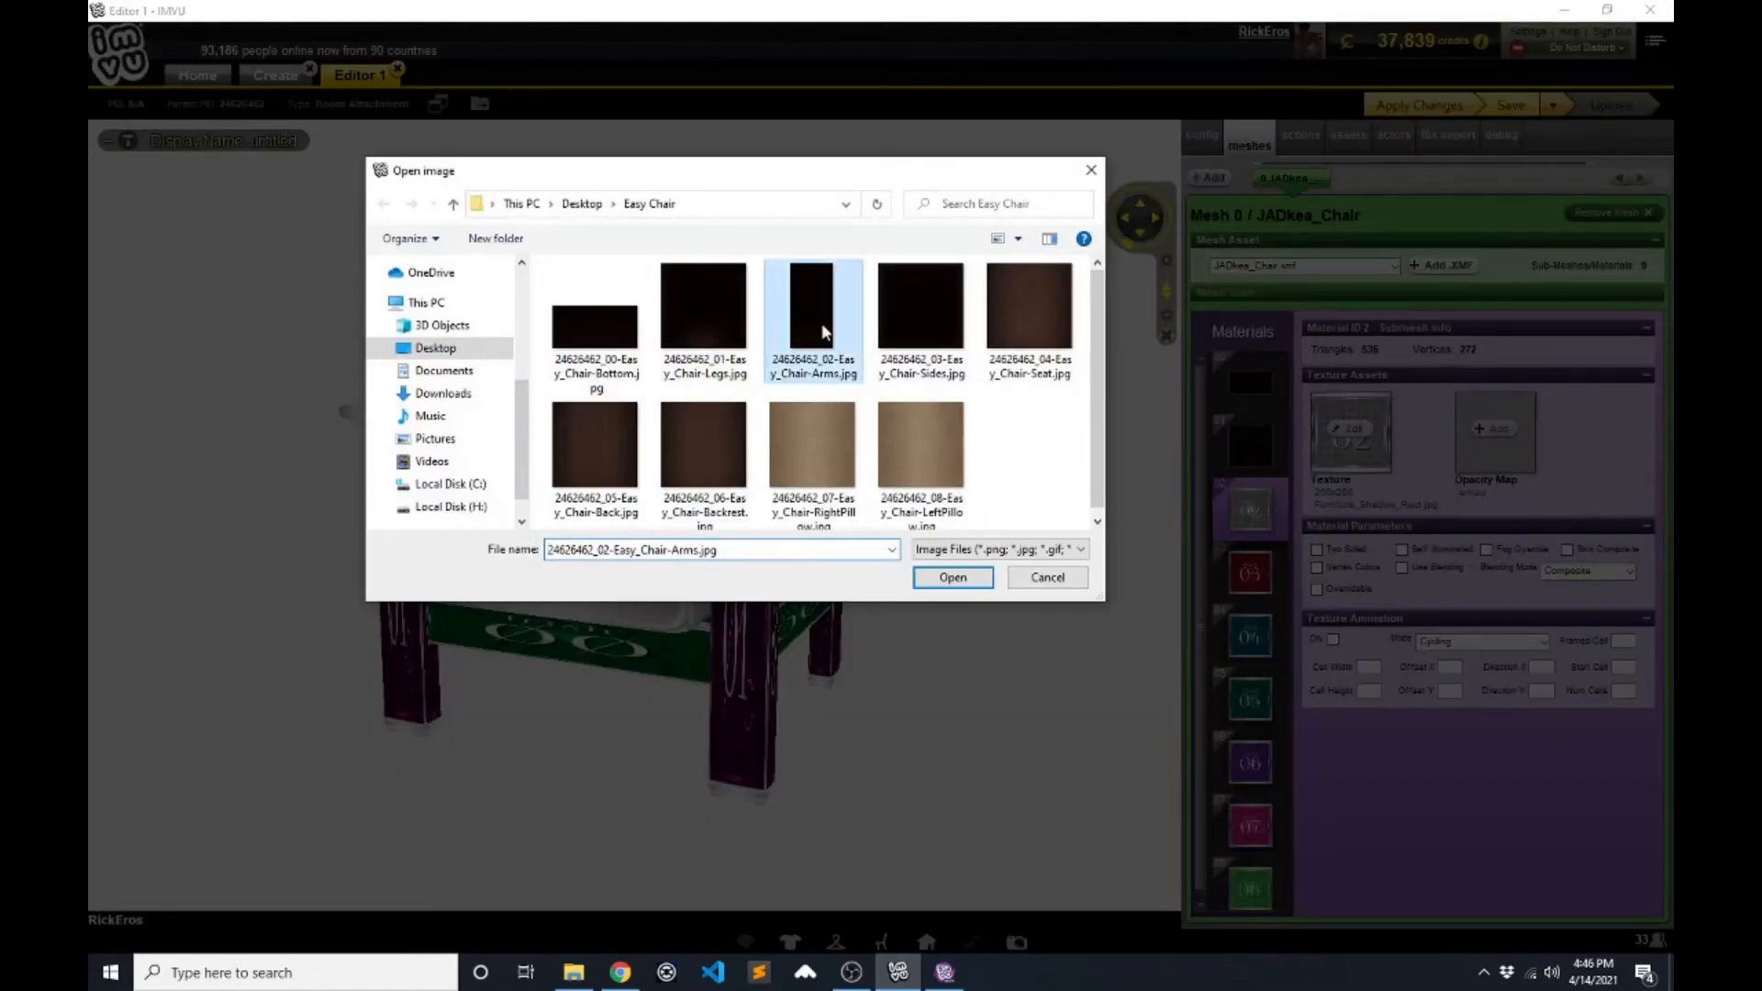
pyautogui.doubleClick(824, 332)
# - Replace the texture of material 03 with 24626462_03-Easy_Chair-Sides.jpg
pyautogui.click(1250, 574)
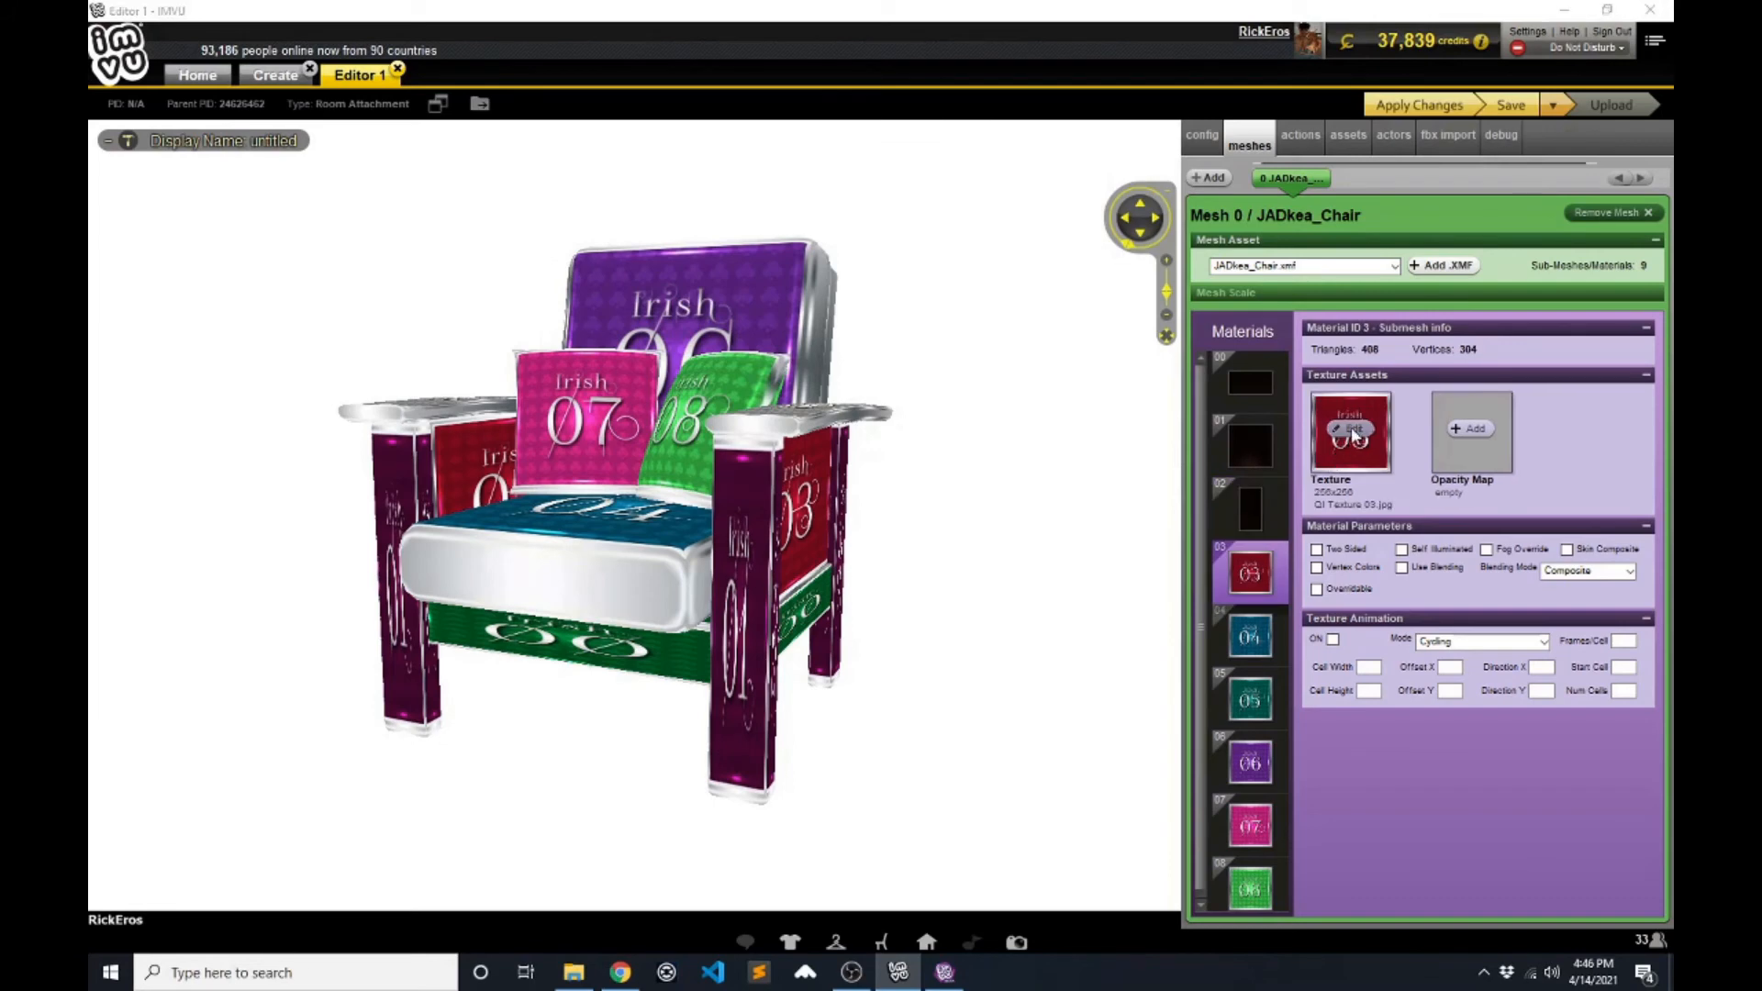
pyautogui.click(1354, 429)
pyautogui.click(922, 312)
pyautogui.doubleClick(923, 312)
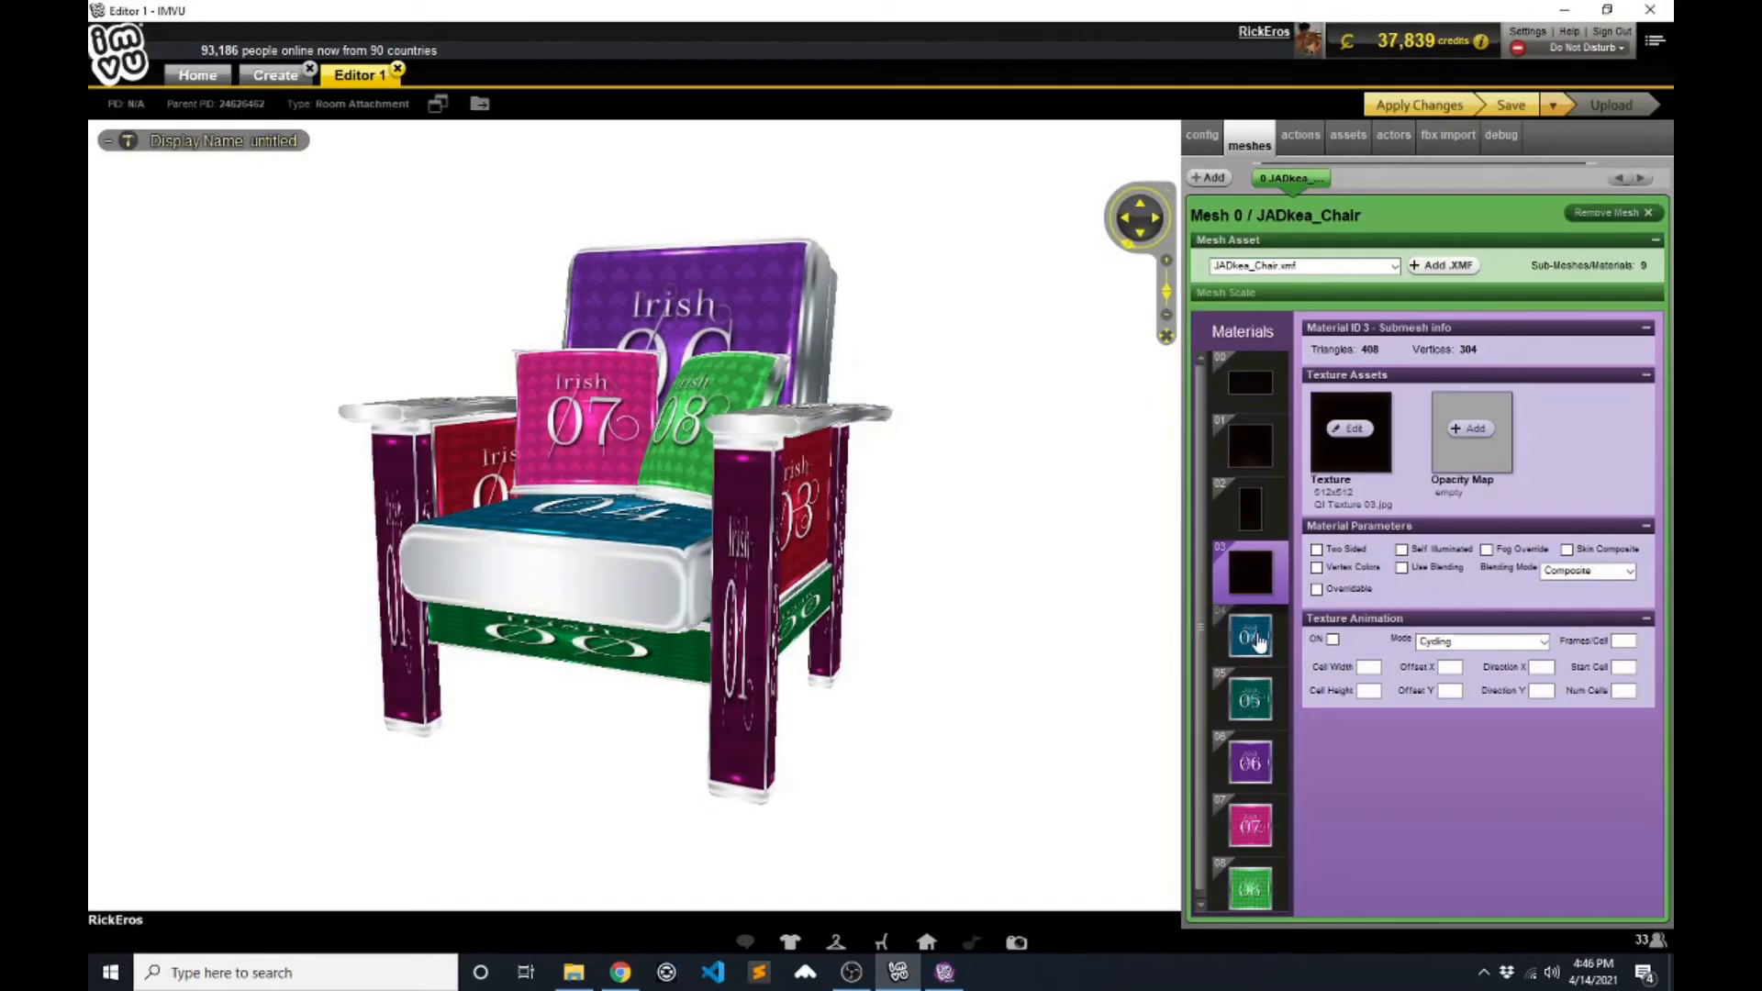
# - Replace the texture of material 04 with 24626462_04-Easy_Chair-Seat.jpg
pyautogui.click(1252, 637)
pyautogui.click(1346, 431)
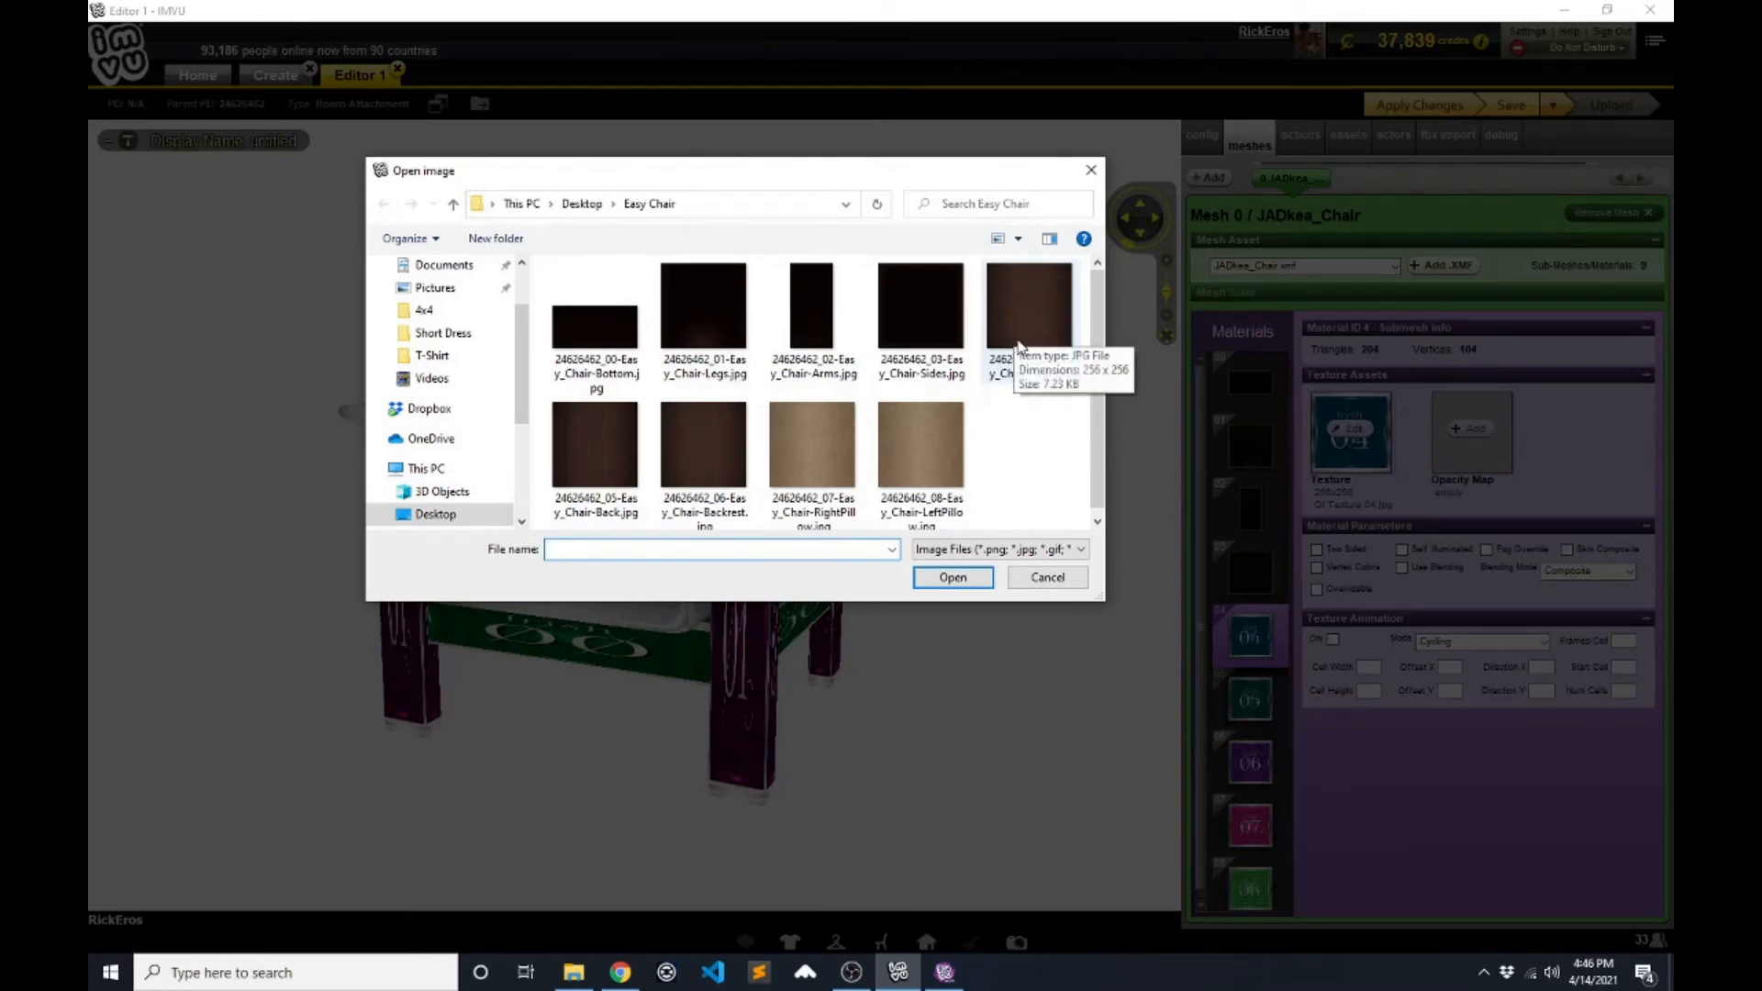
pyautogui.doubleClick(1017, 303)
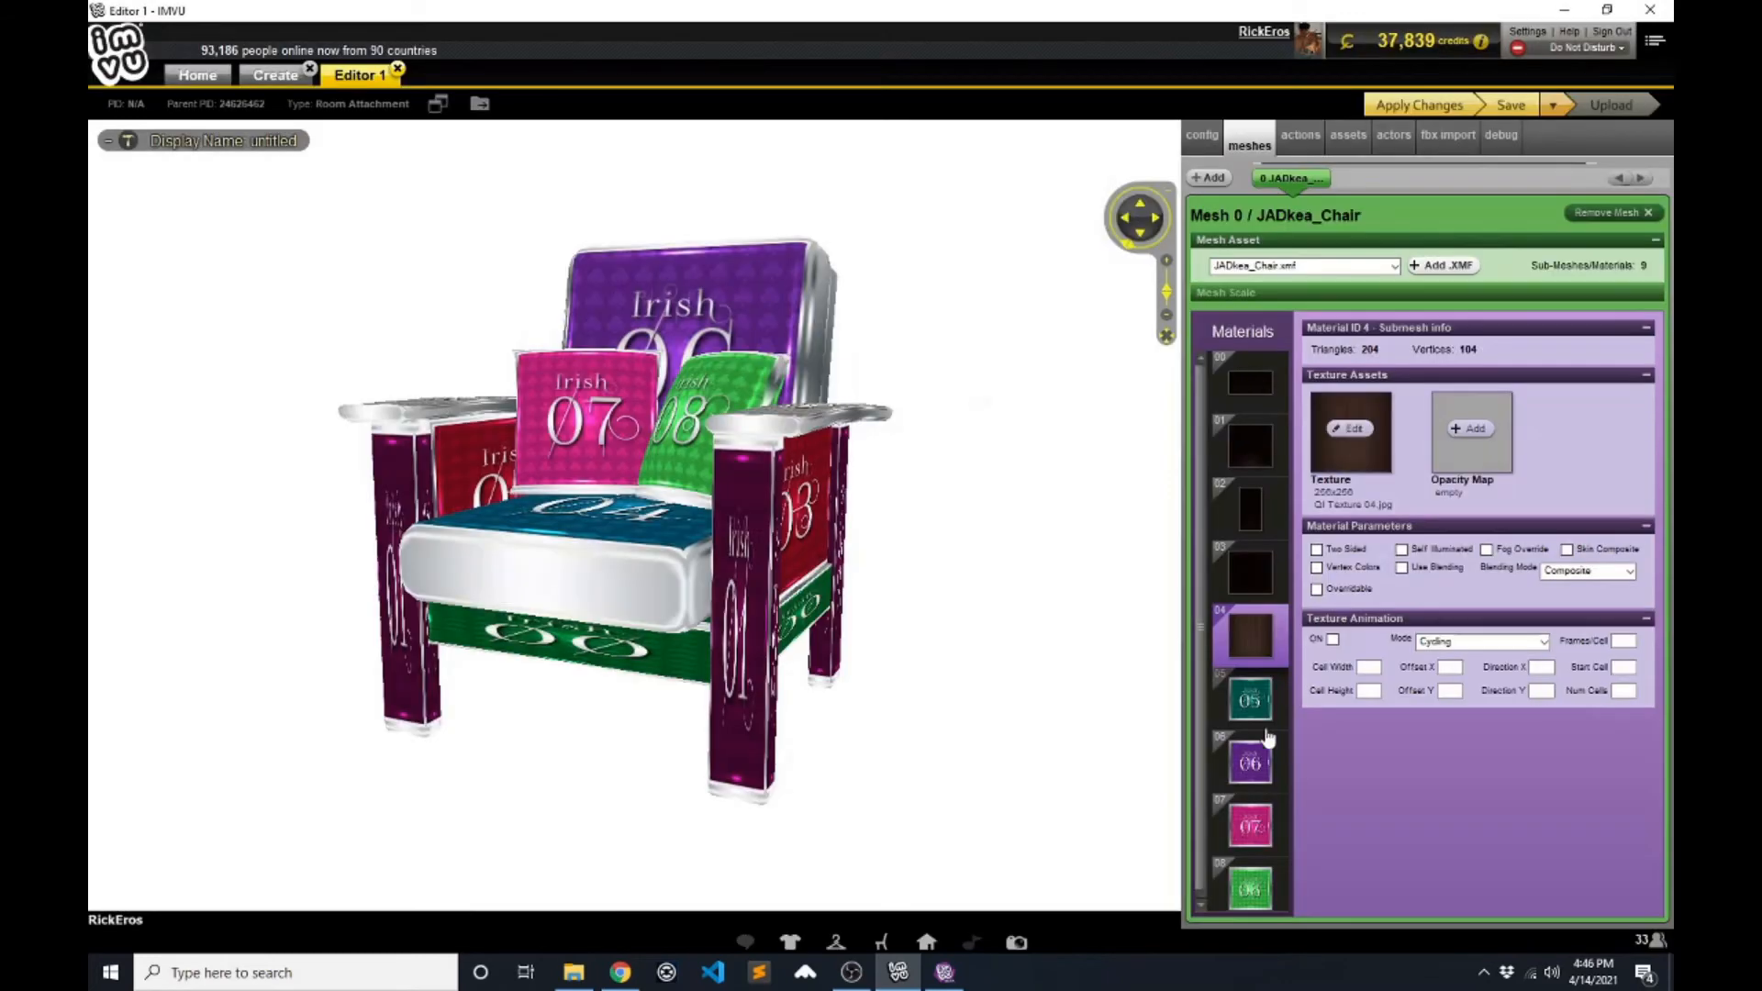
# - Replace the texture of material 05 with 24626462_05-Easy_Chair-Back.jpg
pyautogui.click(1253, 705)
pyautogui.click(1353, 429)
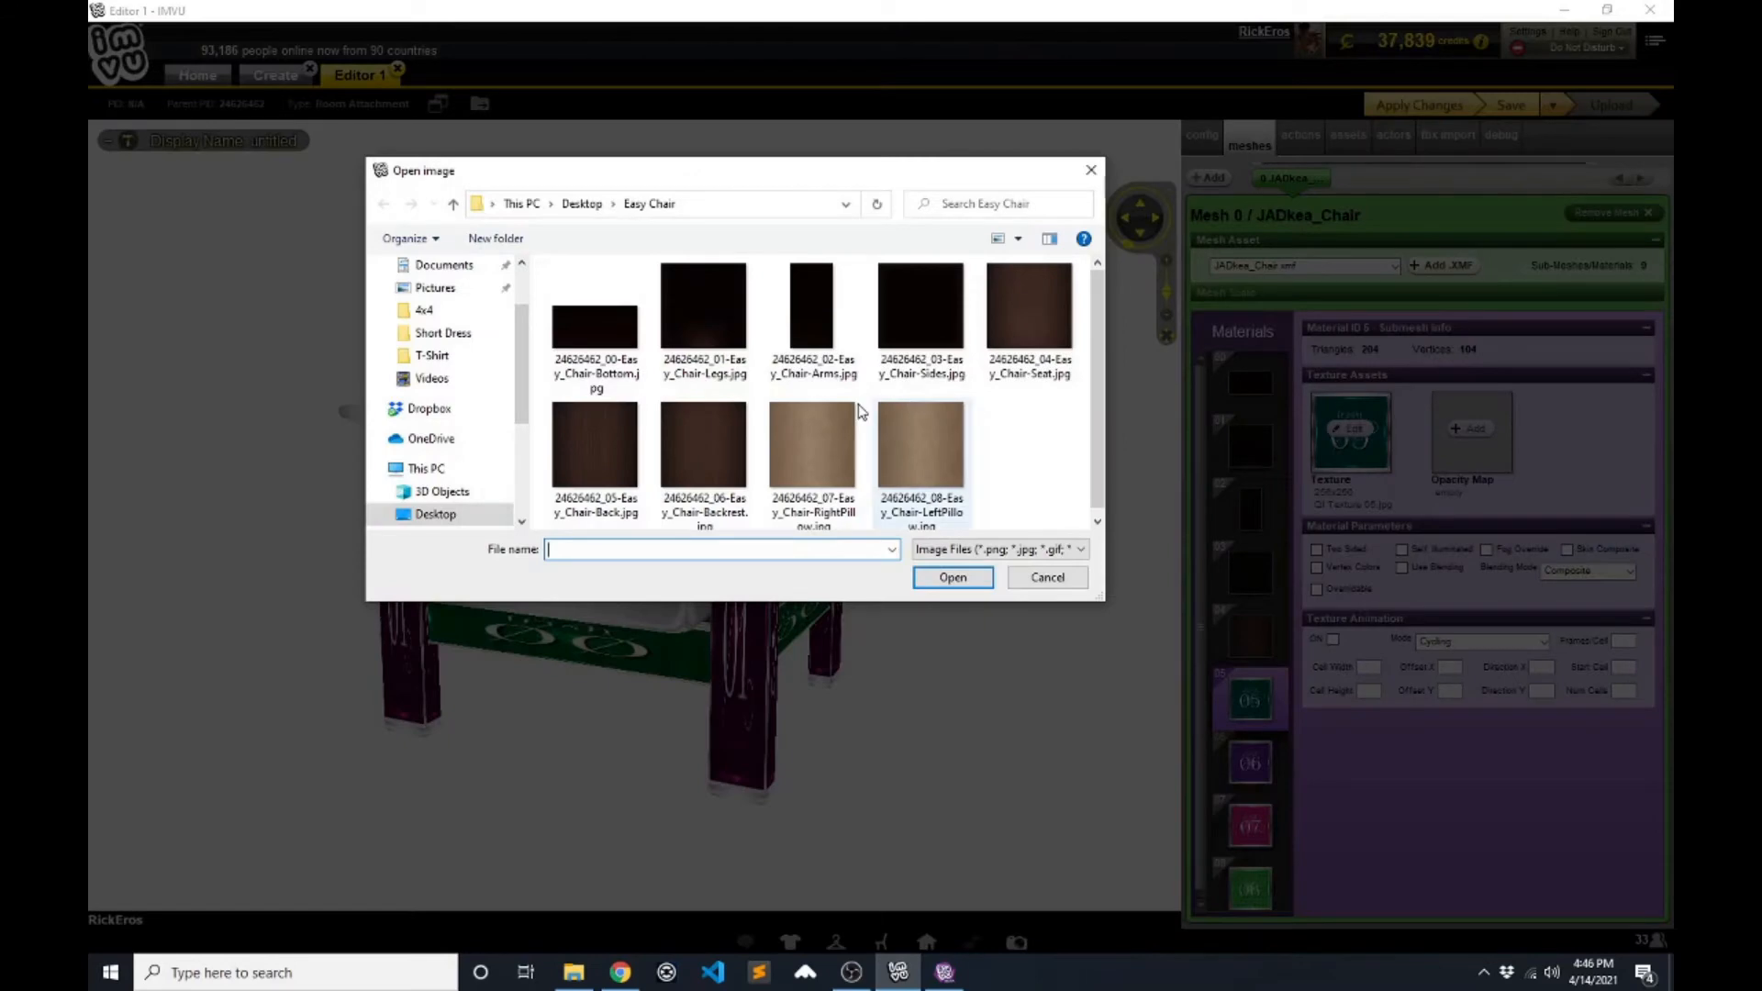
pyautogui.doubleClick(596, 450)
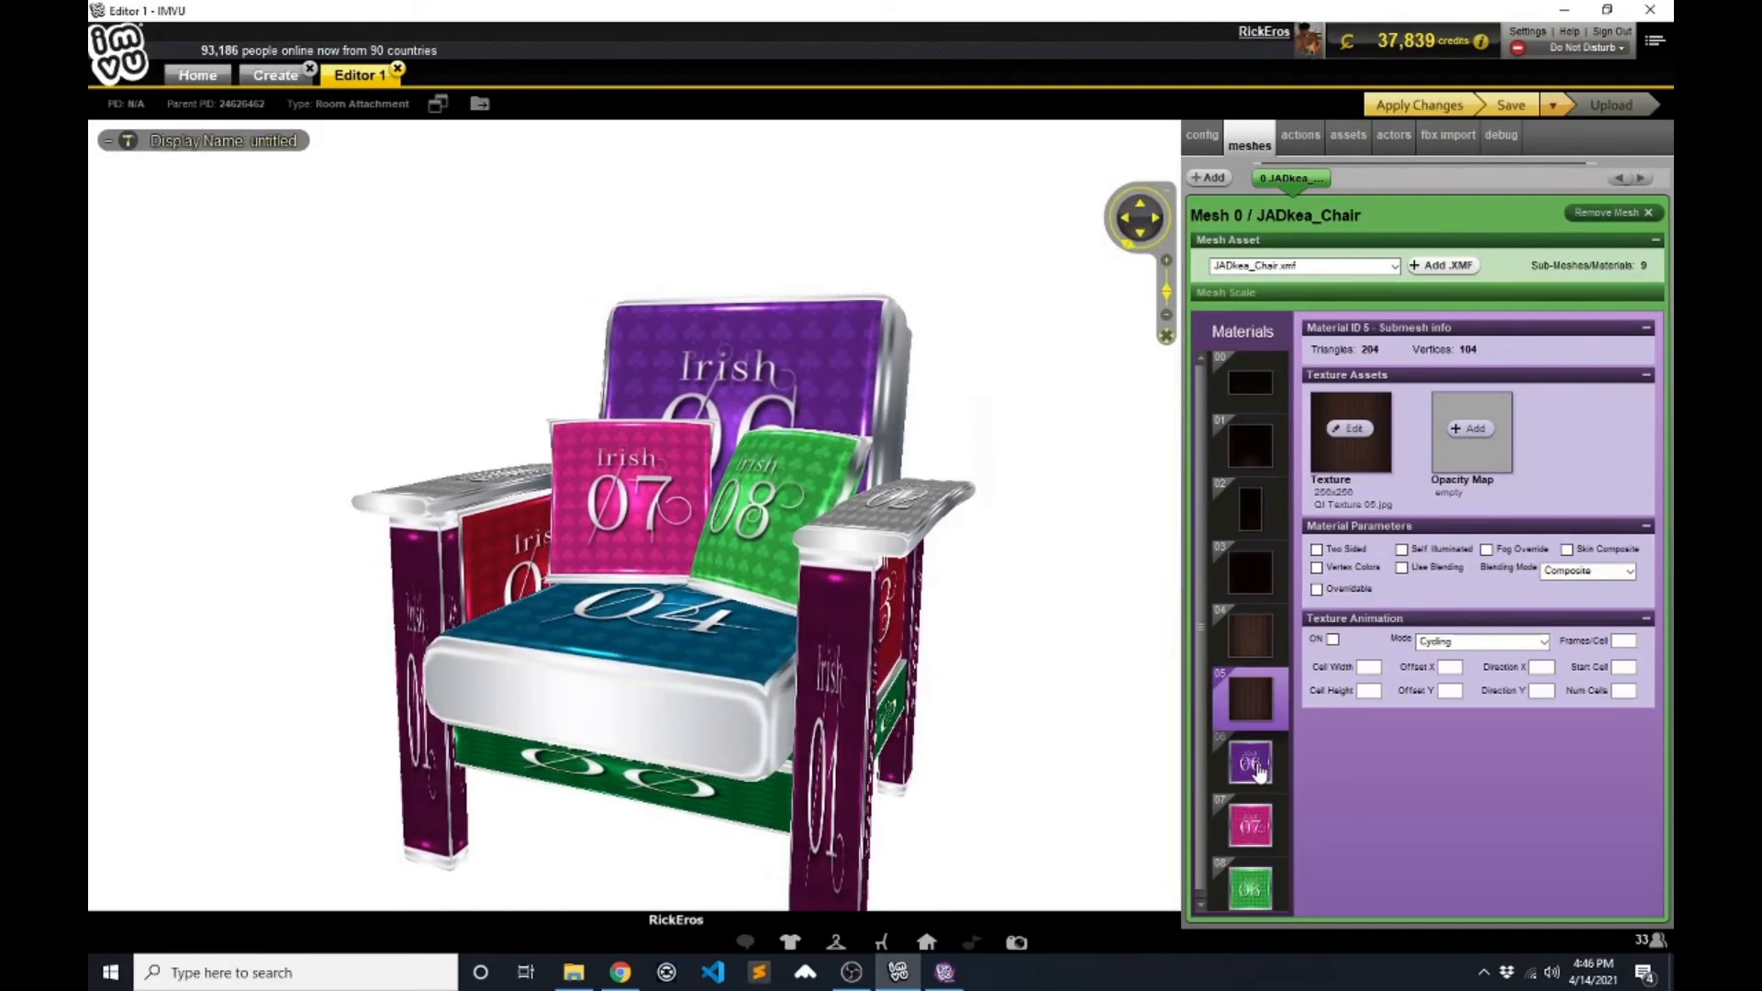
# - Replace the texture of material 06 with 24626462_06-Easy_Chair-Backrest.jpg and dismiss the avatar actions popup
pyautogui.click(1250, 762)
pyautogui.click(1358, 428)
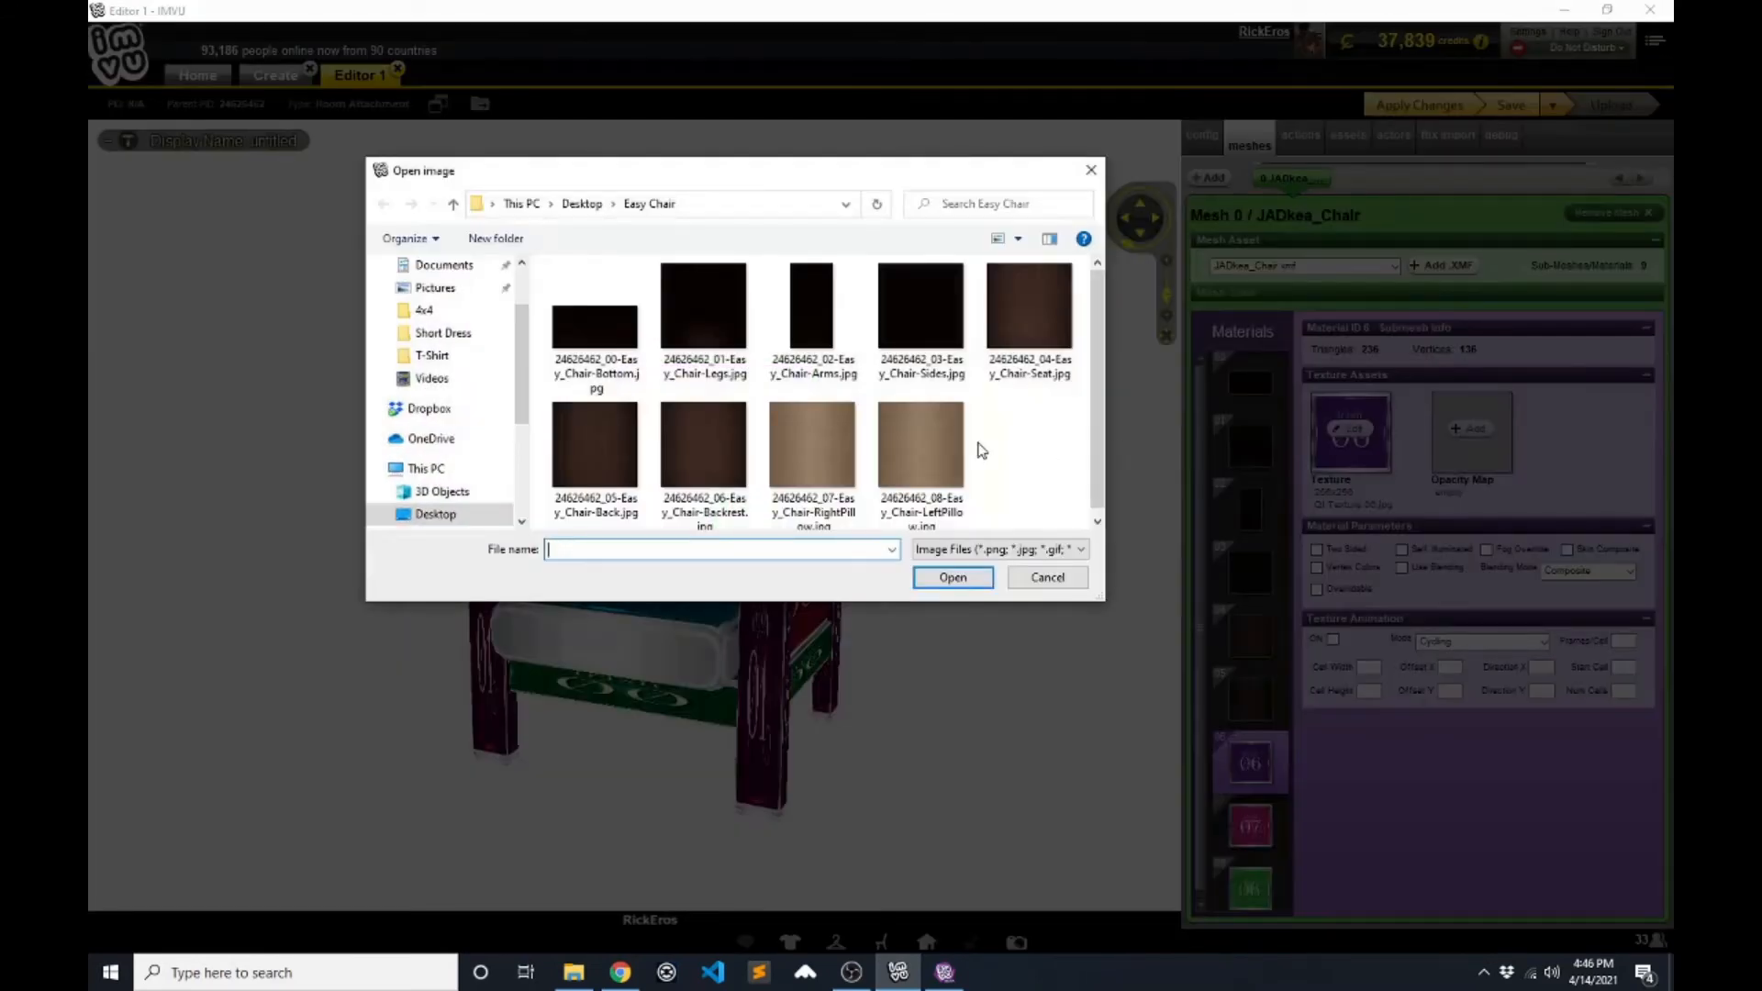
pyautogui.doubleClick(704, 445)
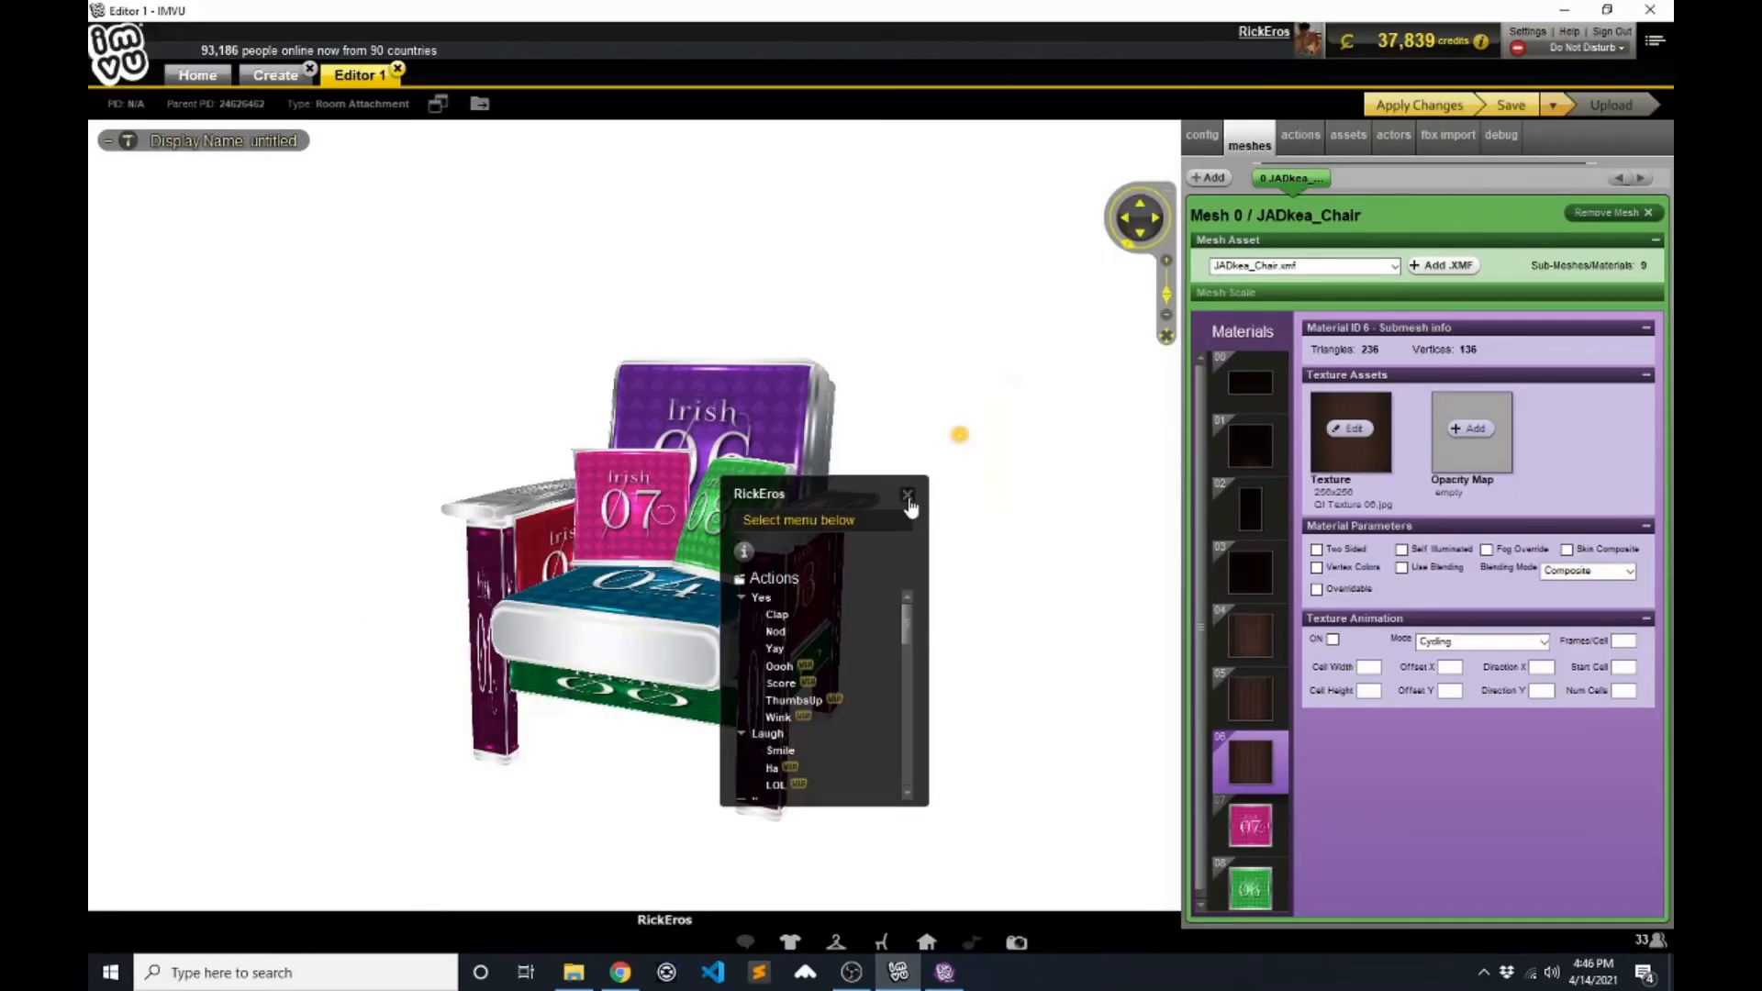
pyautogui.click(908, 495)
# - Replace the texture of material 07 with 24626462_07-Easy_Chair-RightPillow.jpg
pyautogui.click(1259, 814)
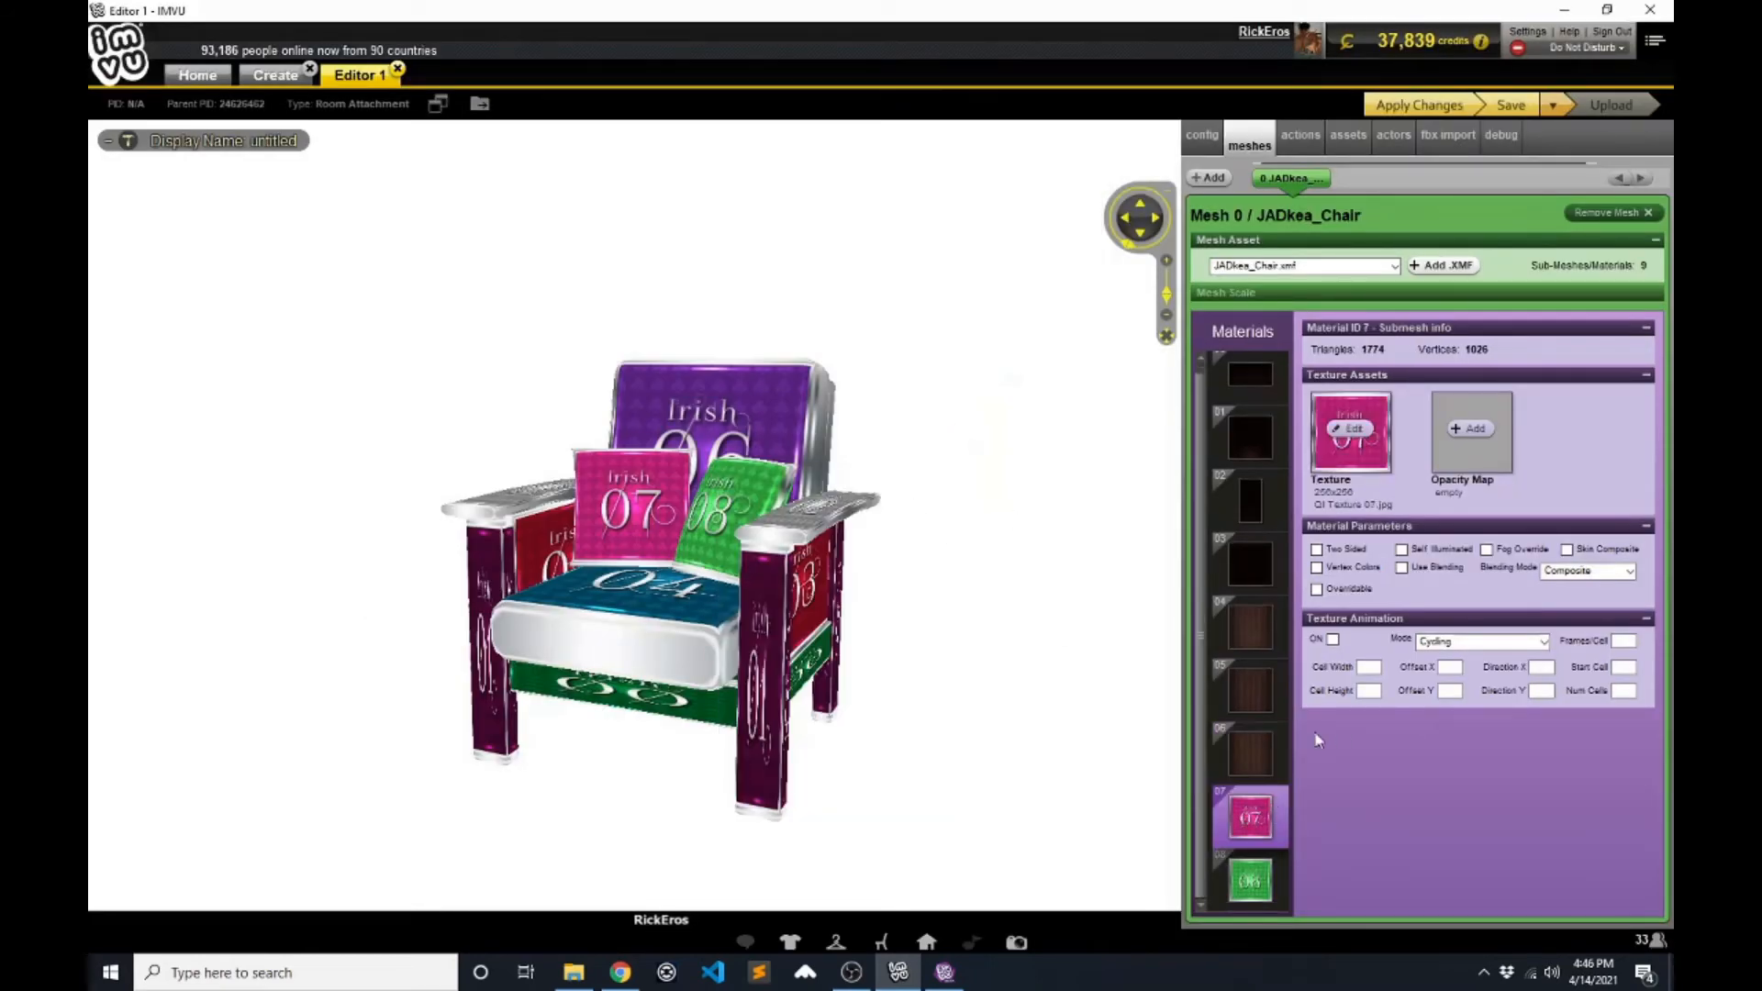
pyautogui.click(1341, 427)
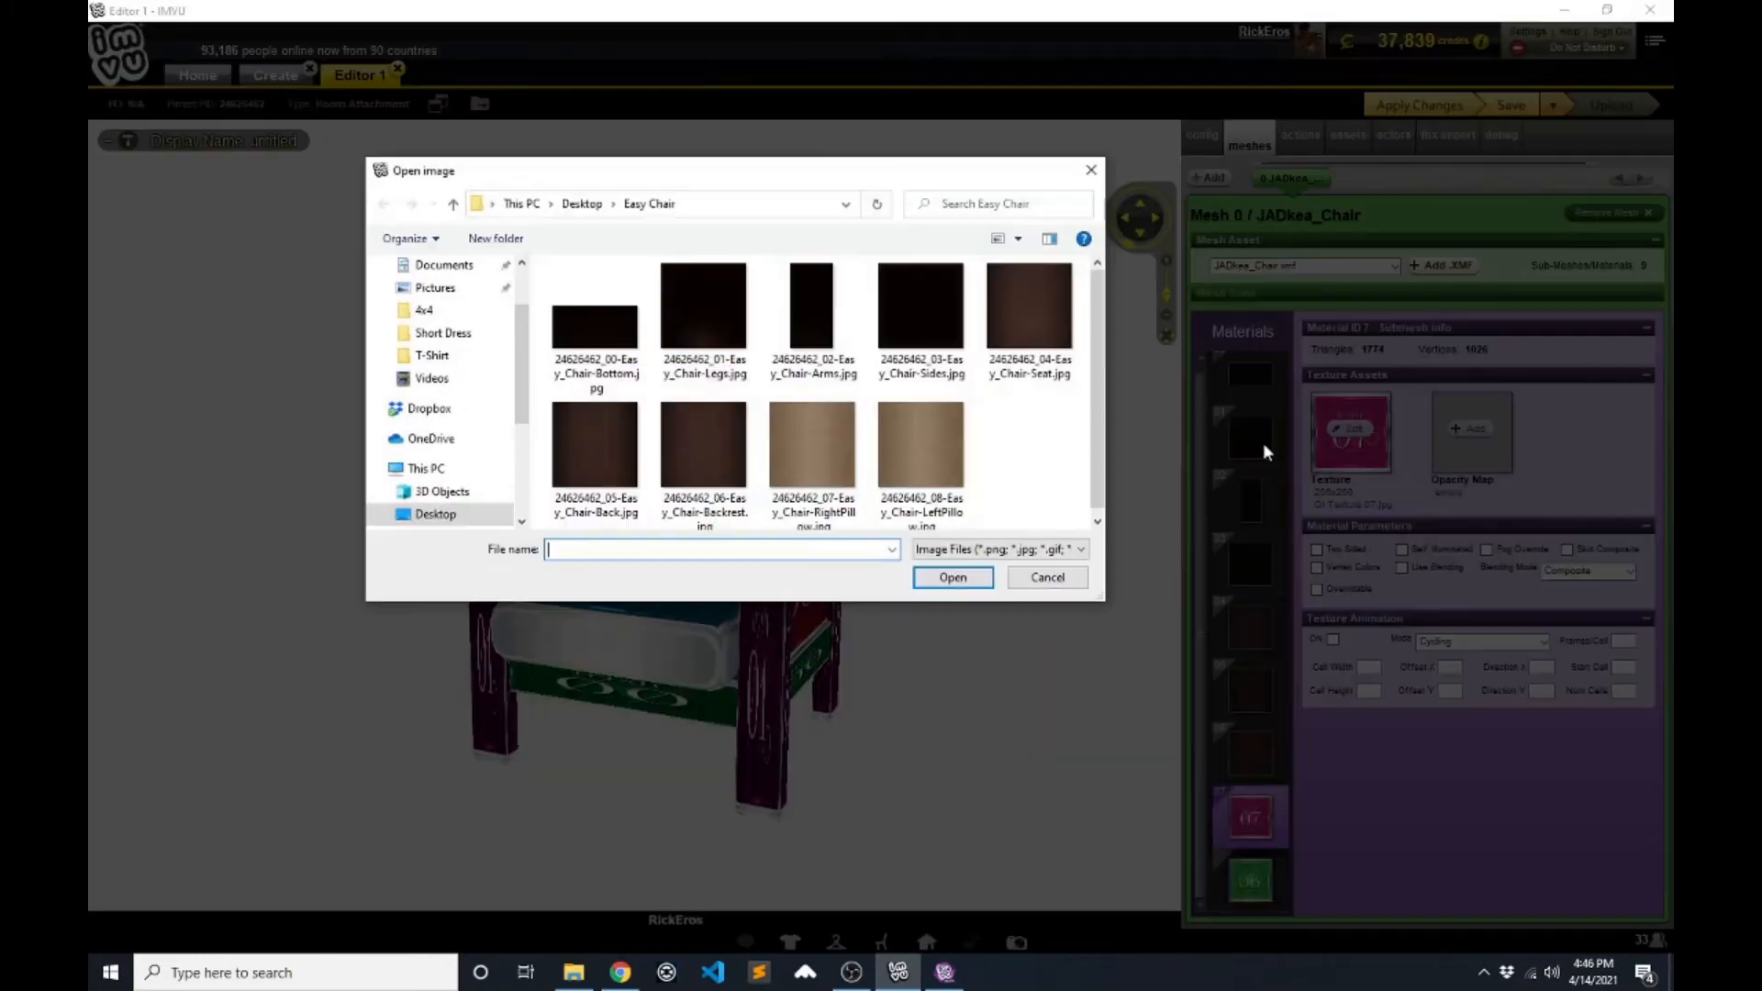
pyautogui.click(812, 440)
pyautogui.click(952, 577)
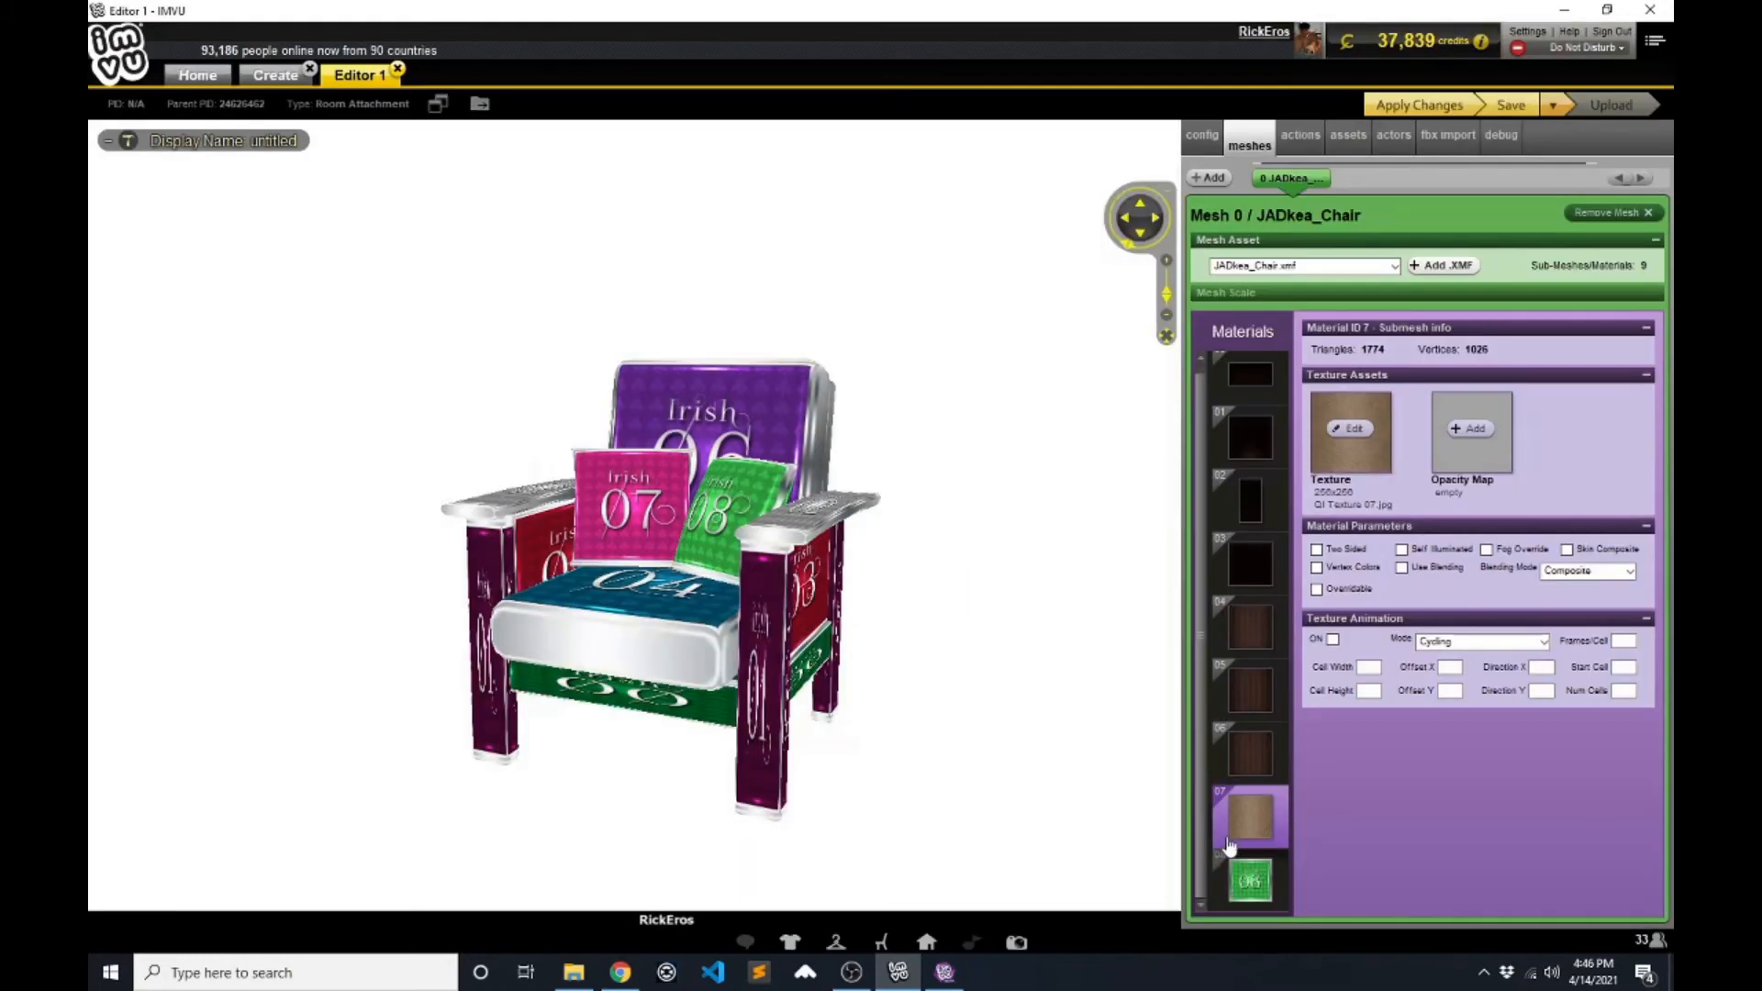
# - Replace the texture of material 08 with 24626462_08-Easy_Chair-LeftPillow.jpg and apply the changes to the chair
pyautogui.click(1358, 434)
pyautogui.click(920, 438)
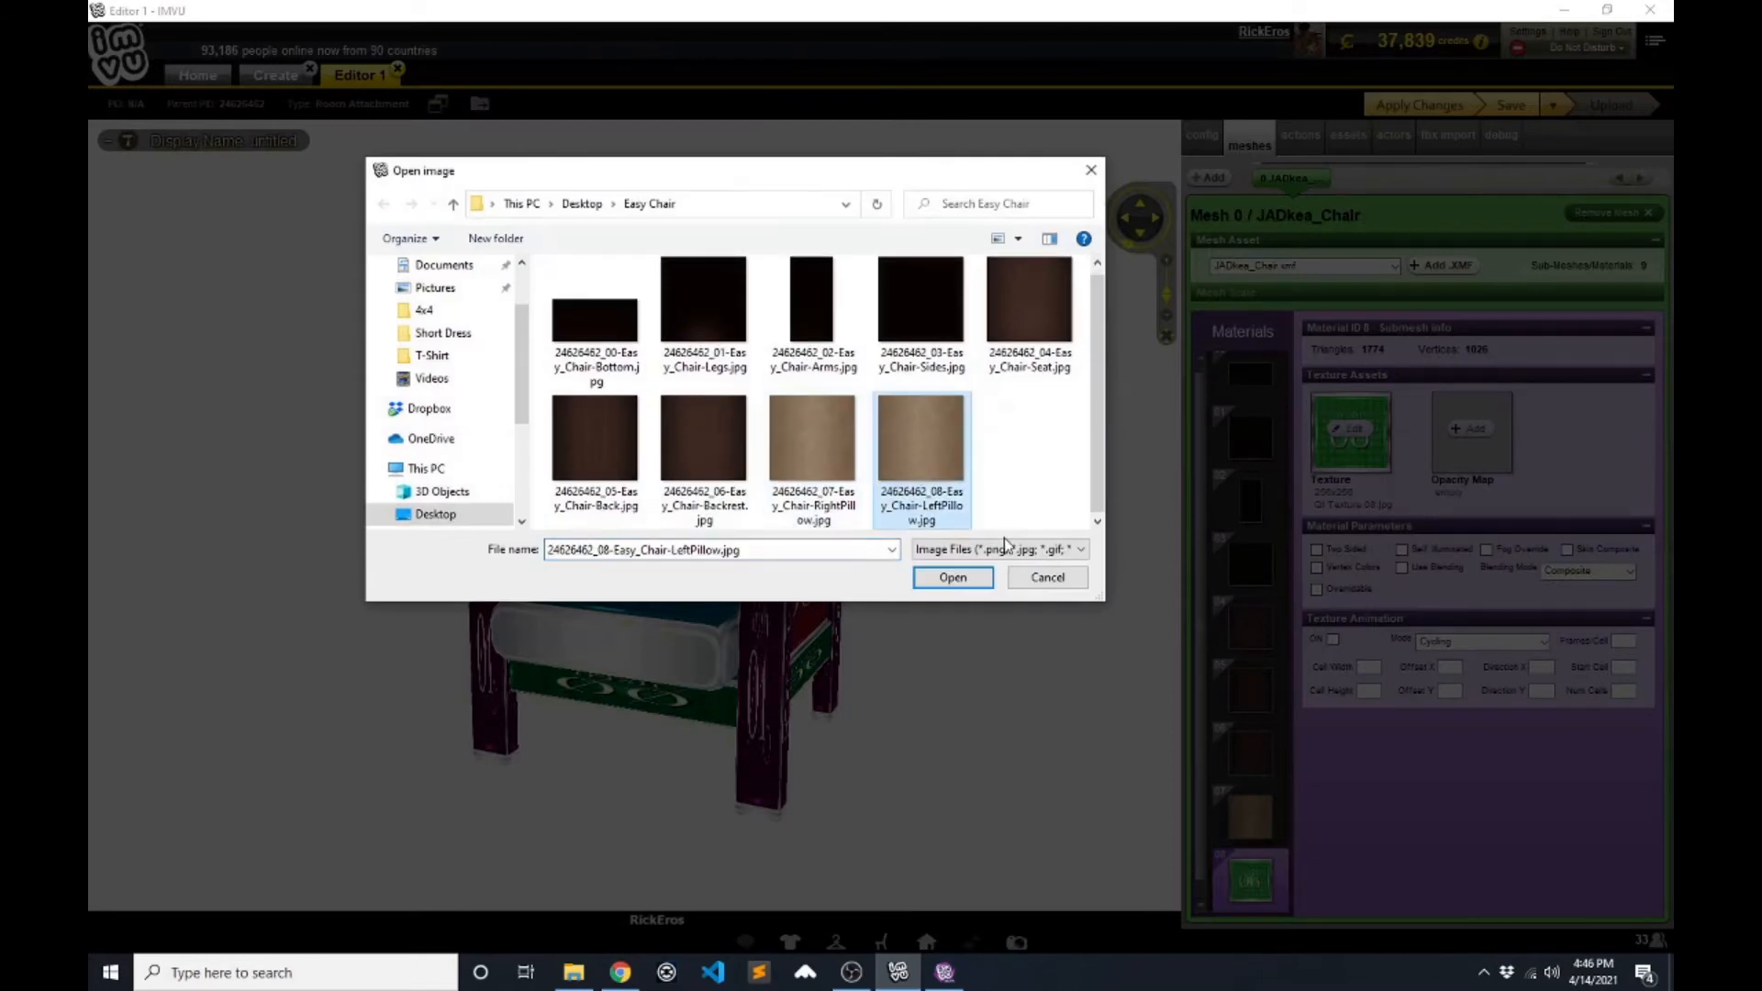
pyautogui.click(952, 576)
pyautogui.click(1418, 104)
# - Examine the newly textured chair's sides, legs, seat and pillows from several angles in the white scene
pyautogui.moveTo(1095, 523); pyautogui.dragTo(896, 562)
pyautogui.scroll(3, 1066, 528)
pyautogui.scroll(-4, 1092, 567)
pyautogui.scroll(3, 1097, 574)
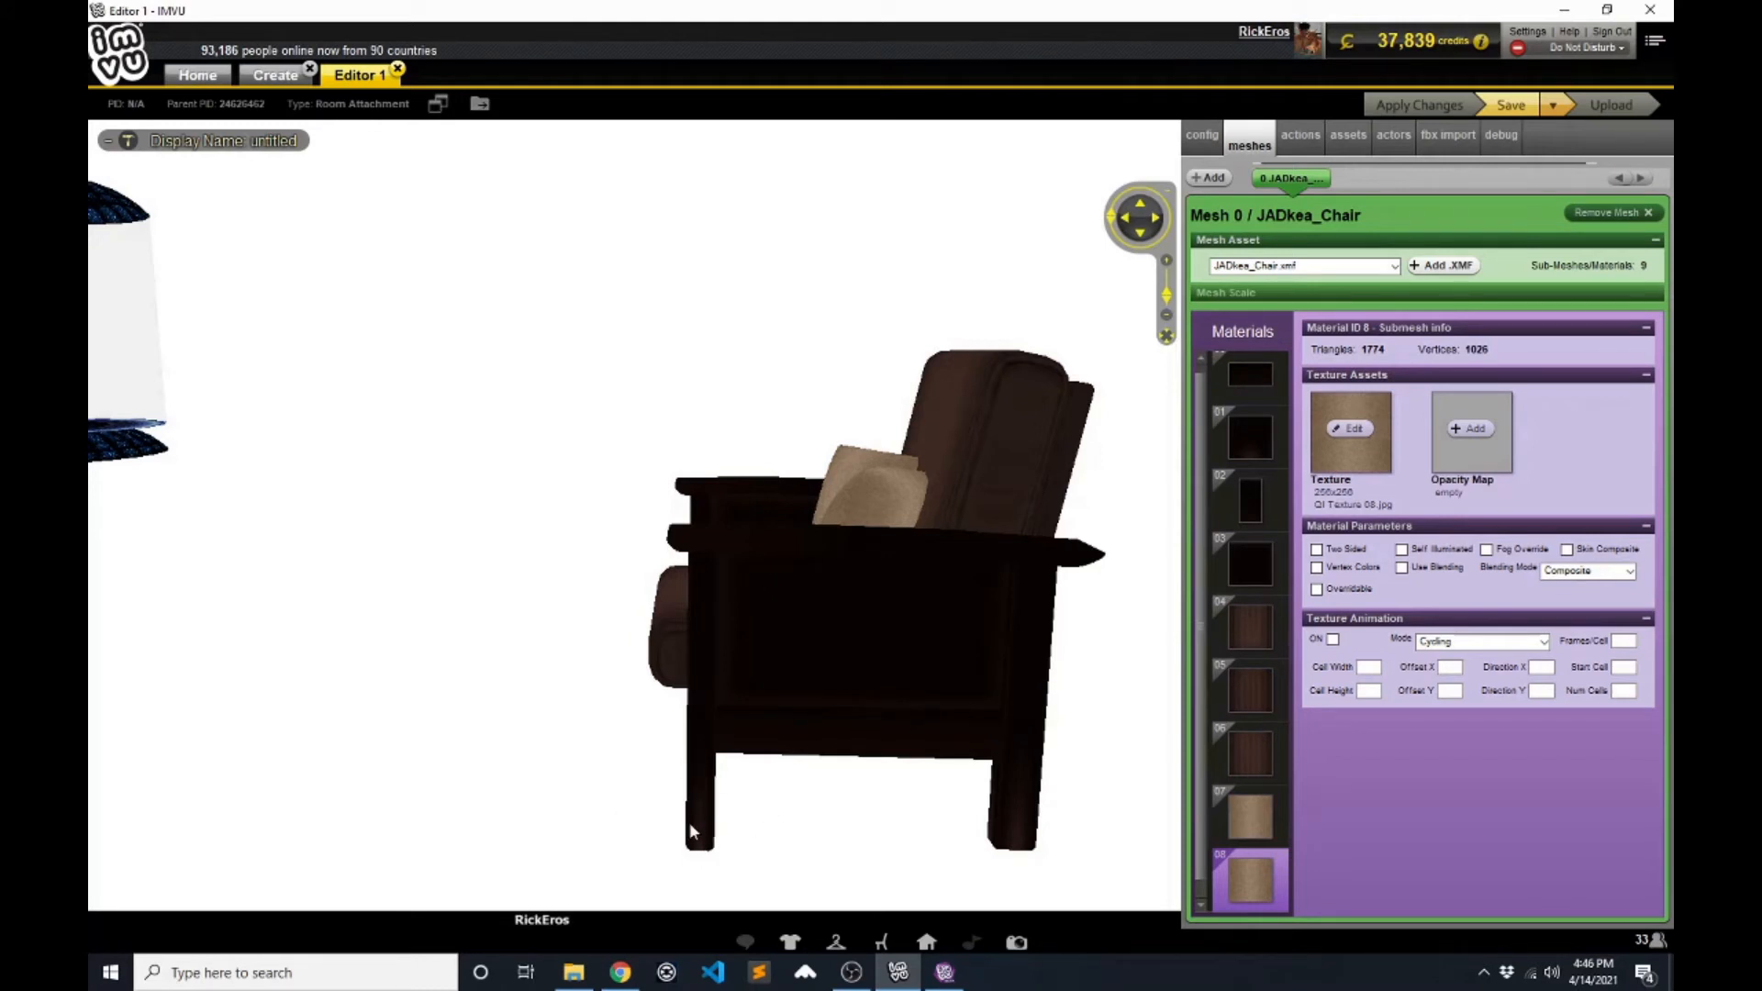
pyautogui.moveTo(589, 833); pyautogui.dragTo(917, 692)
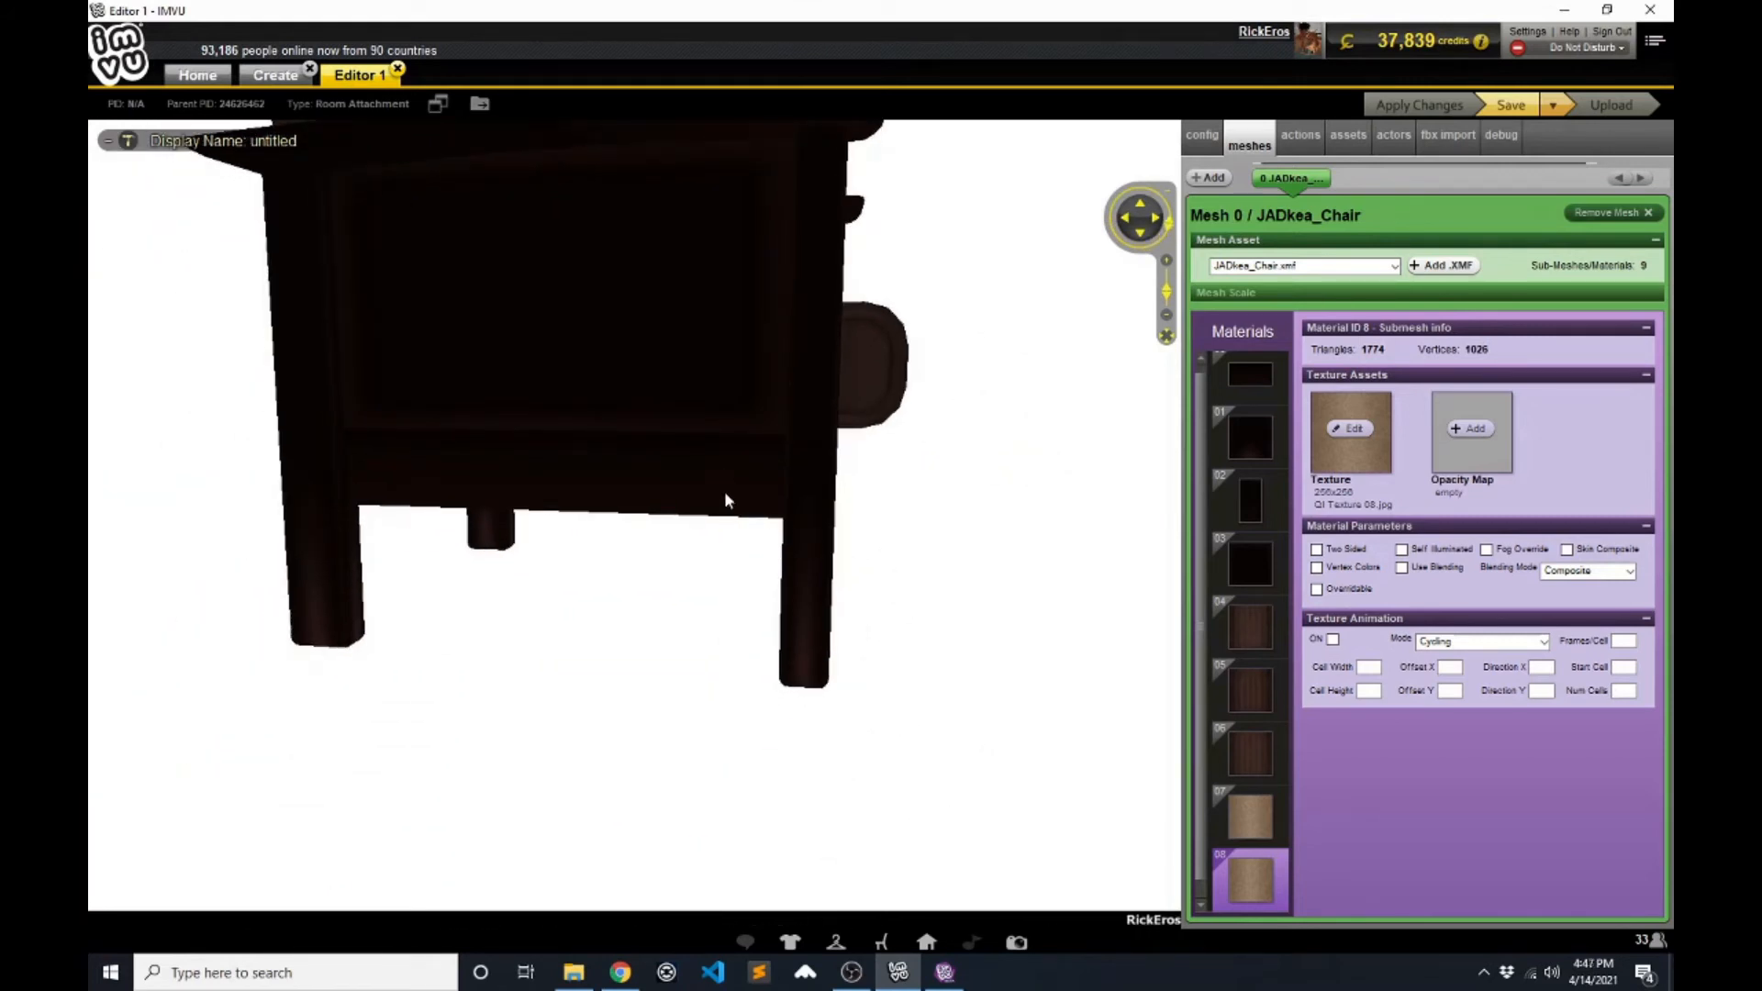
pyautogui.moveTo(922, 508); pyautogui.dragTo(1004, 516)
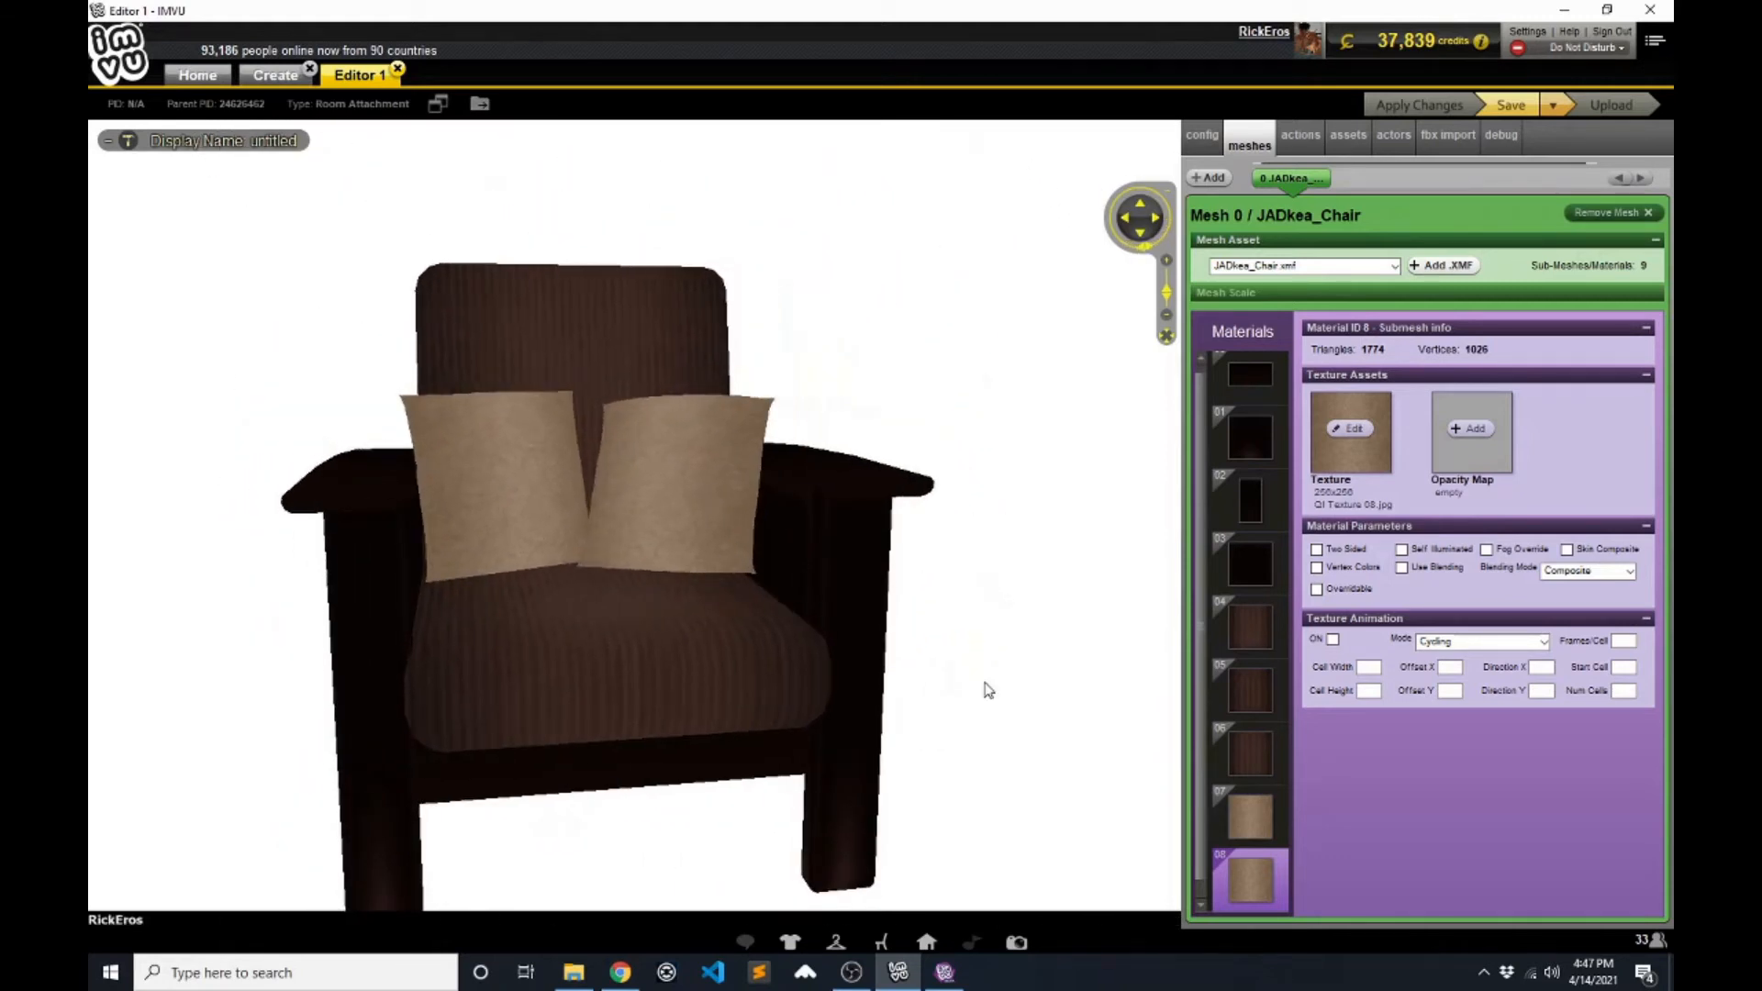
pyautogui.moveTo(948, 676); pyautogui.dragTo(959, 642)
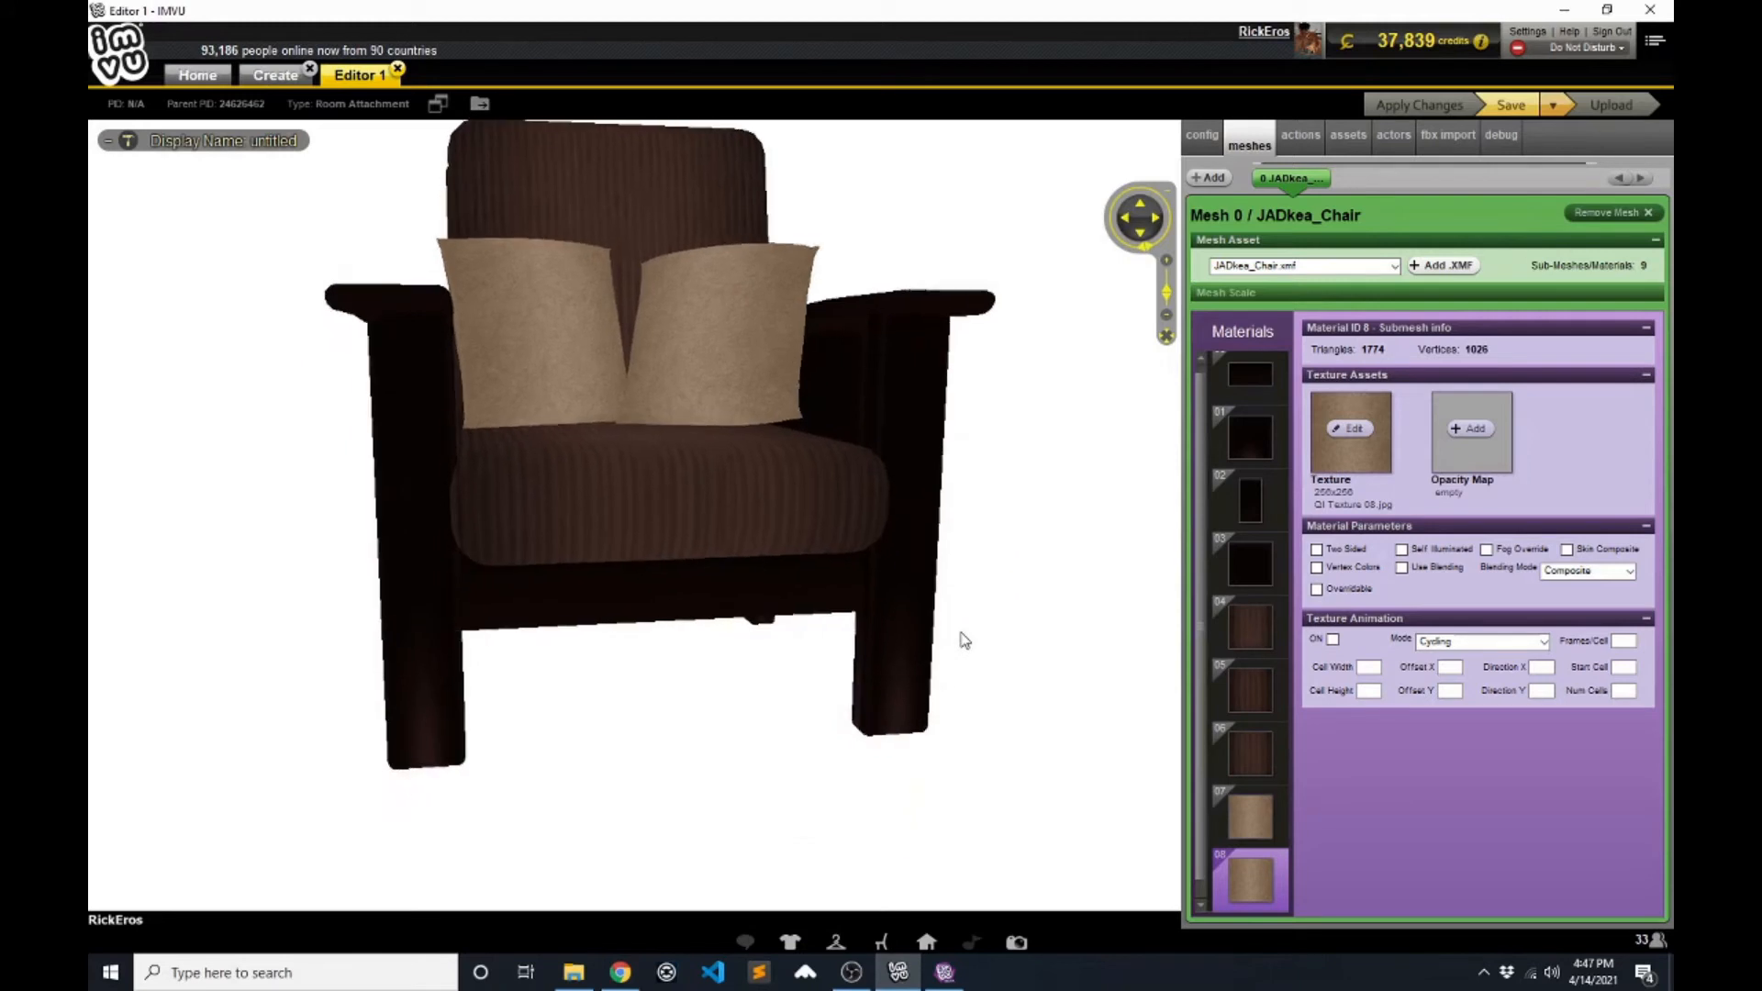
# - Show the rooms inventory and examine the chair's front, back and pillow textures against the dark scene
pyautogui.click(927, 944)
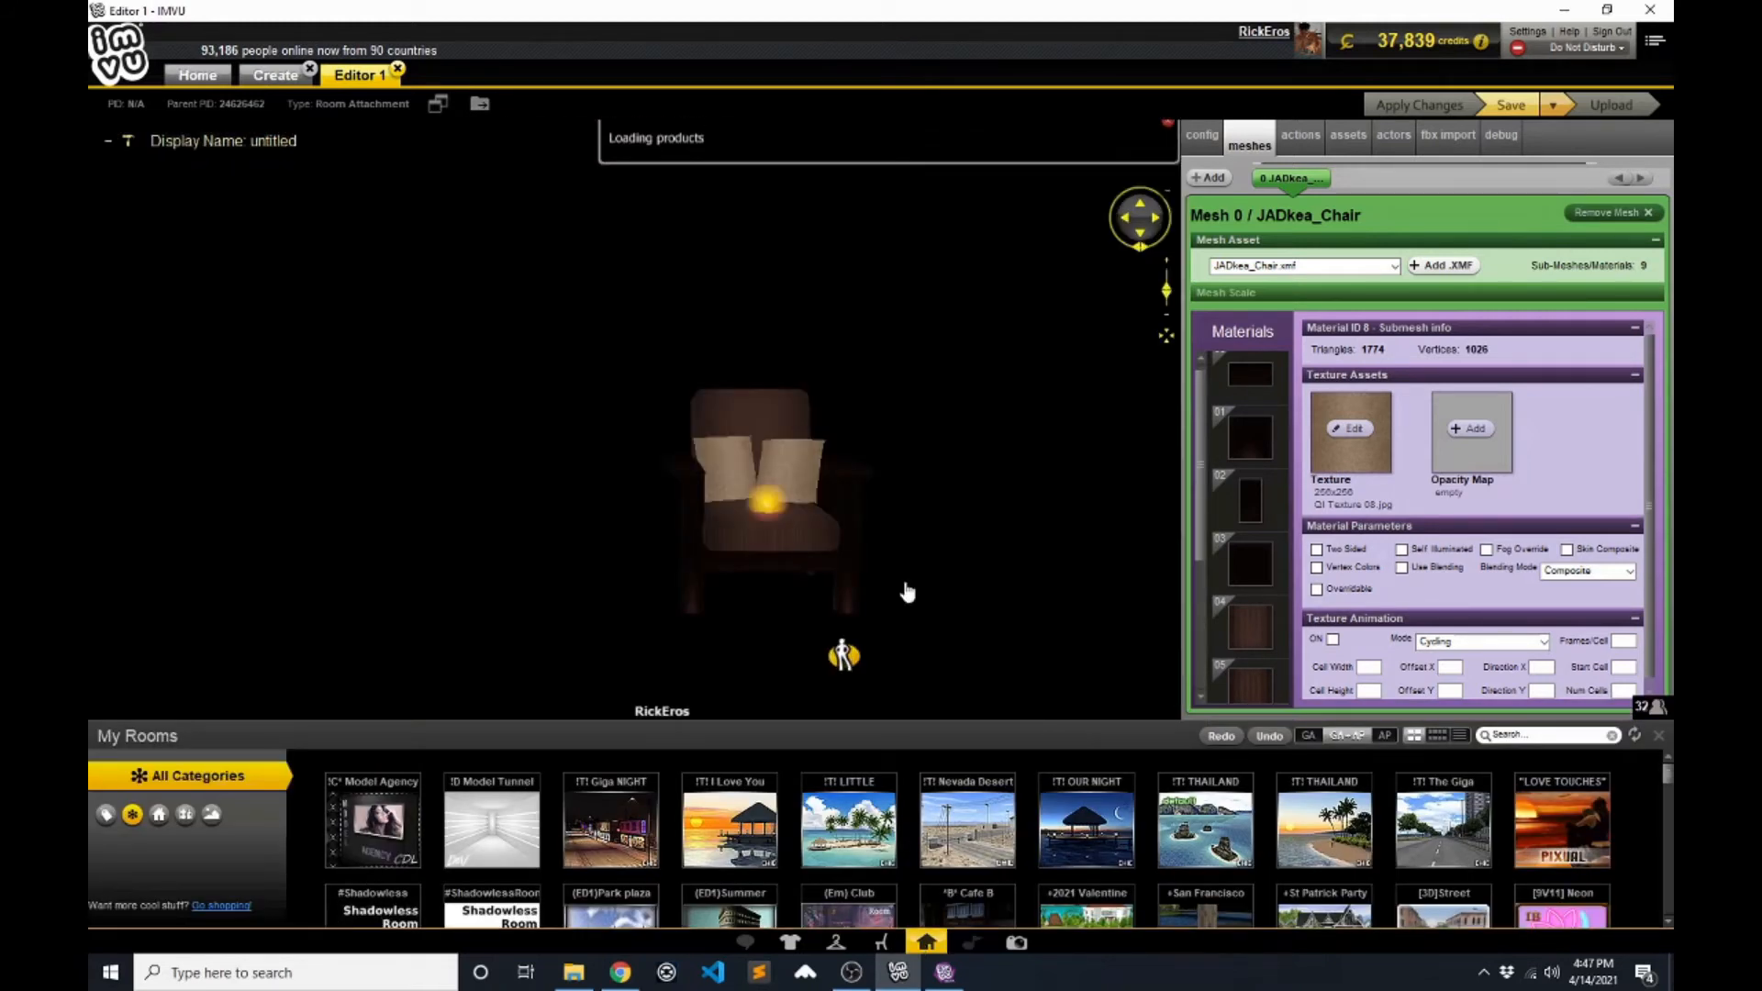
pyautogui.scroll(4, 894, 571)
pyautogui.moveTo(890, 569); pyautogui.dragTo(718, 383)
pyautogui.moveTo(816, 520); pyautogui.dragTo(803, 517)
pyautogui.moveTo(945, 475)
pyautogui.mouseDown()
pyautogui.moveTo(664, 487)
pyautogui.moveTo(660, 448)
pyautogui.mouseUp()
pyautogui.scroll(-2, 779, 409)
pyautogui.moveTo(779, 410); pyautogui.dragTo(816, 475, button='middle')
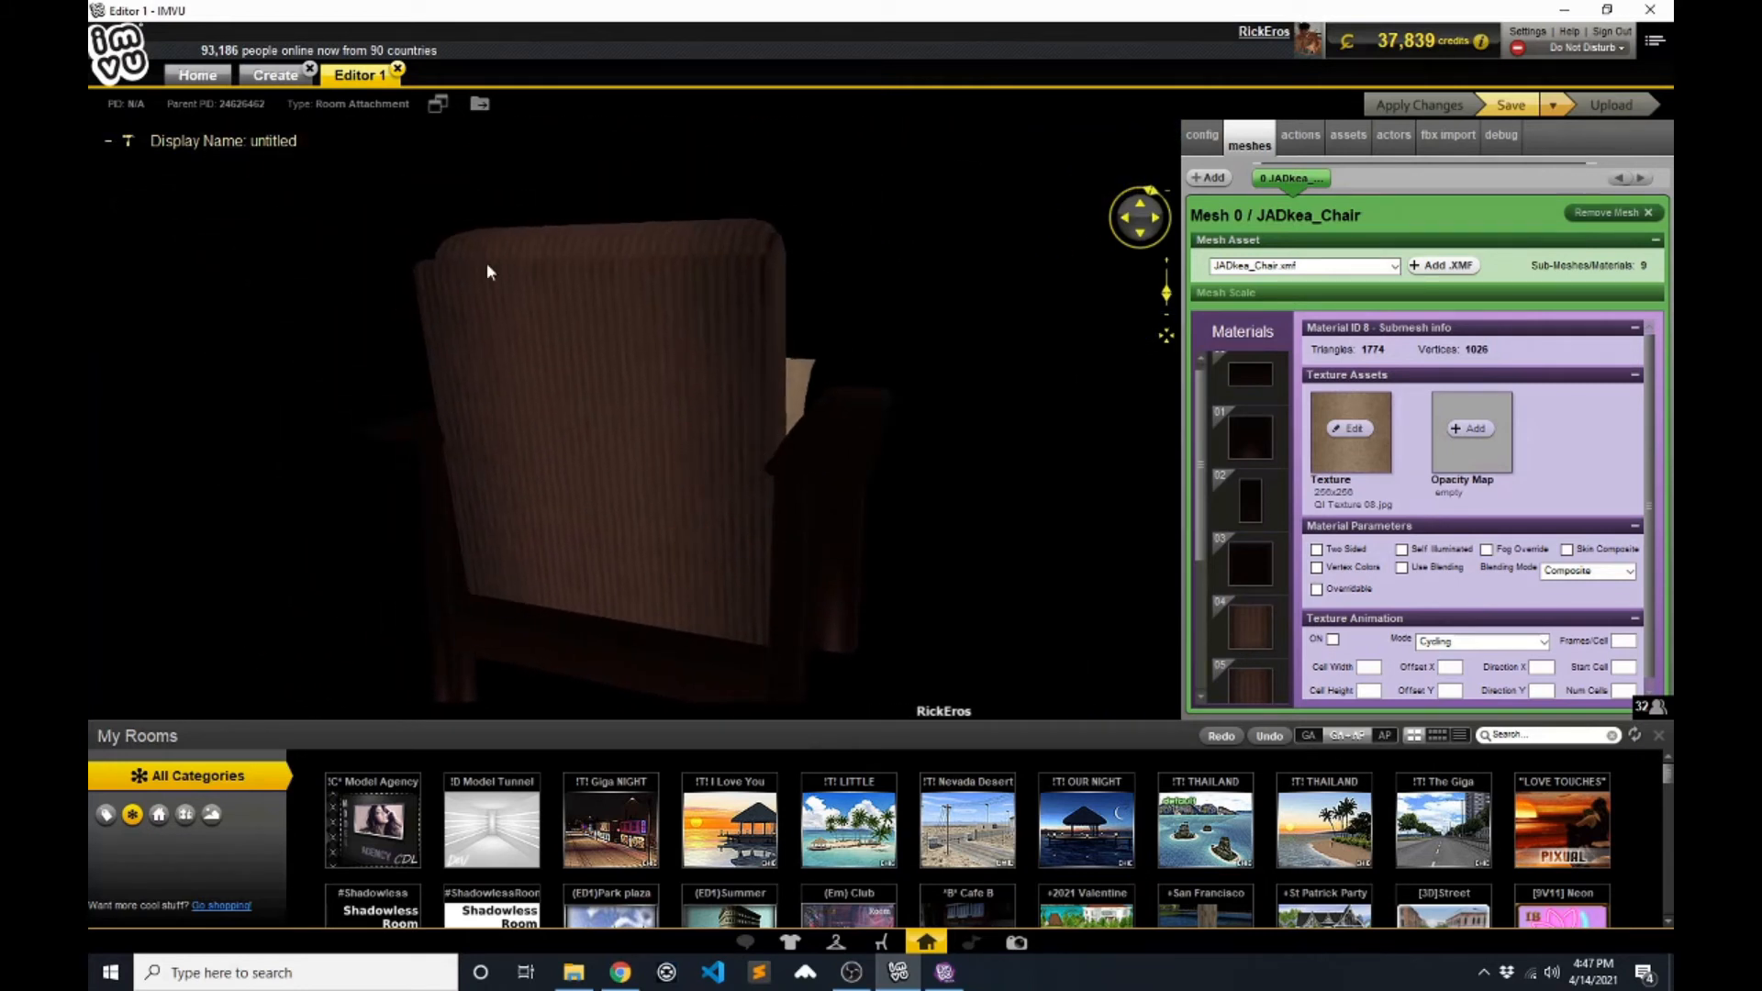
pyautogui.moveTo(948, 440); pyautogui.dragTo(743, 444)
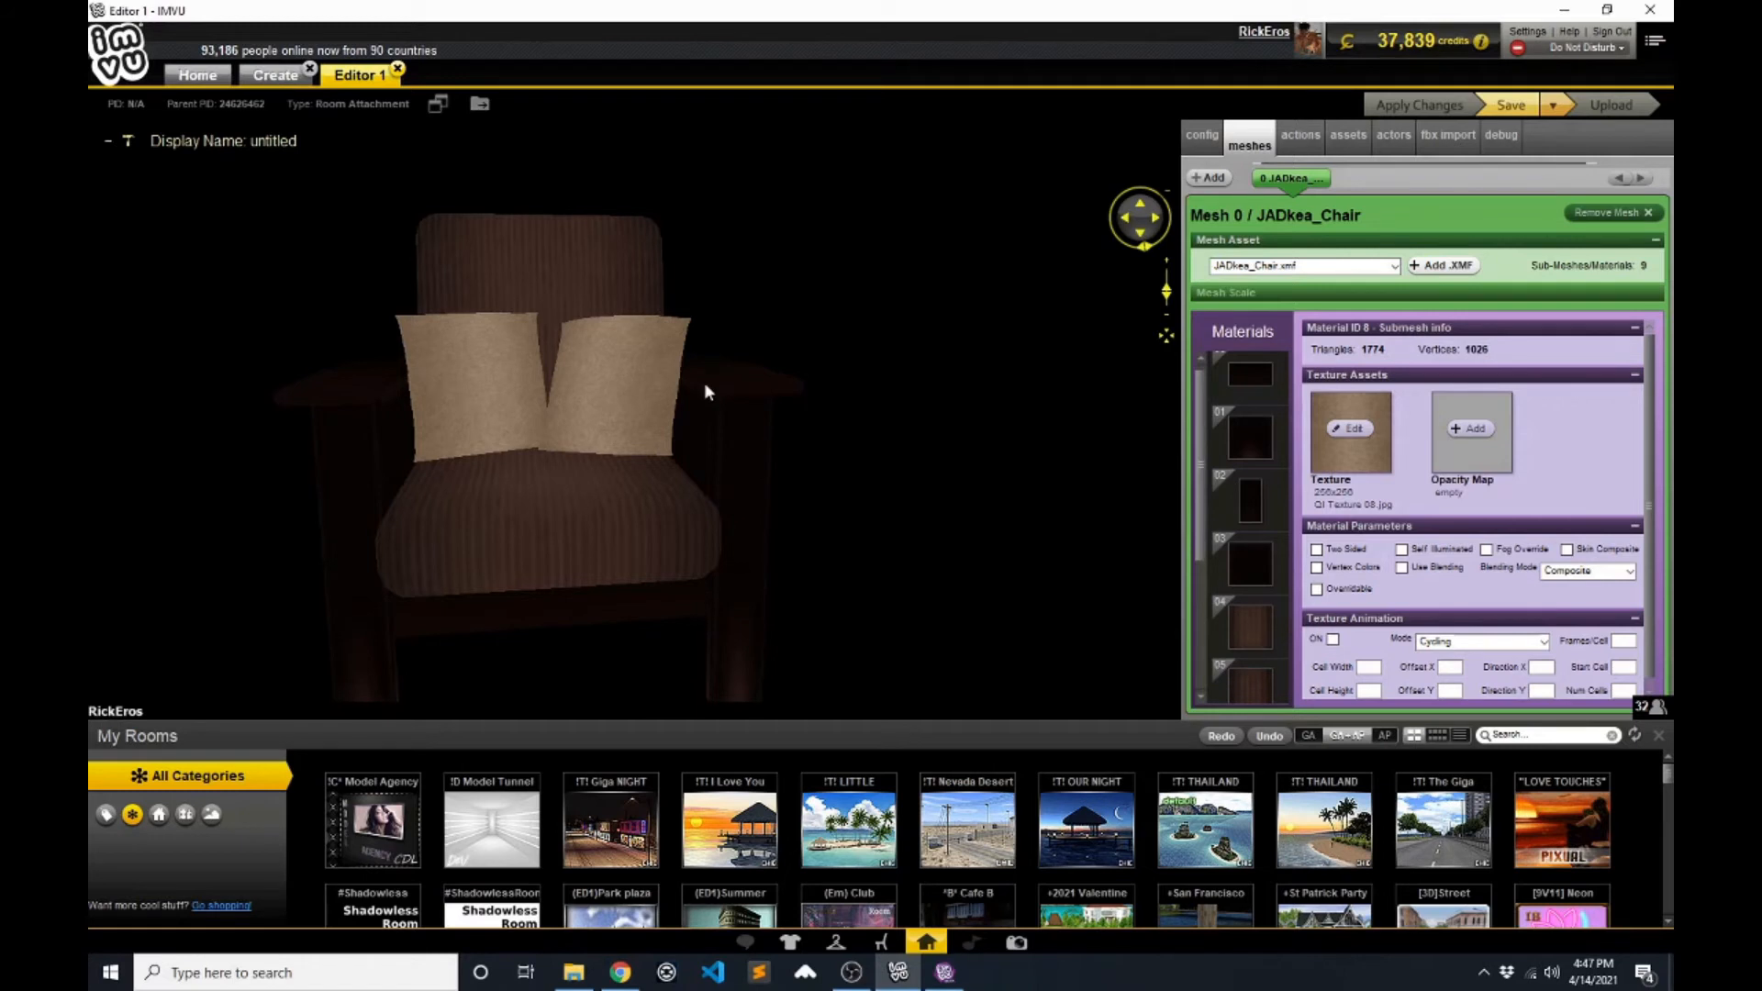
pyautogui.moveTo(814, 480); pyautogui.dragTo(774, 484)
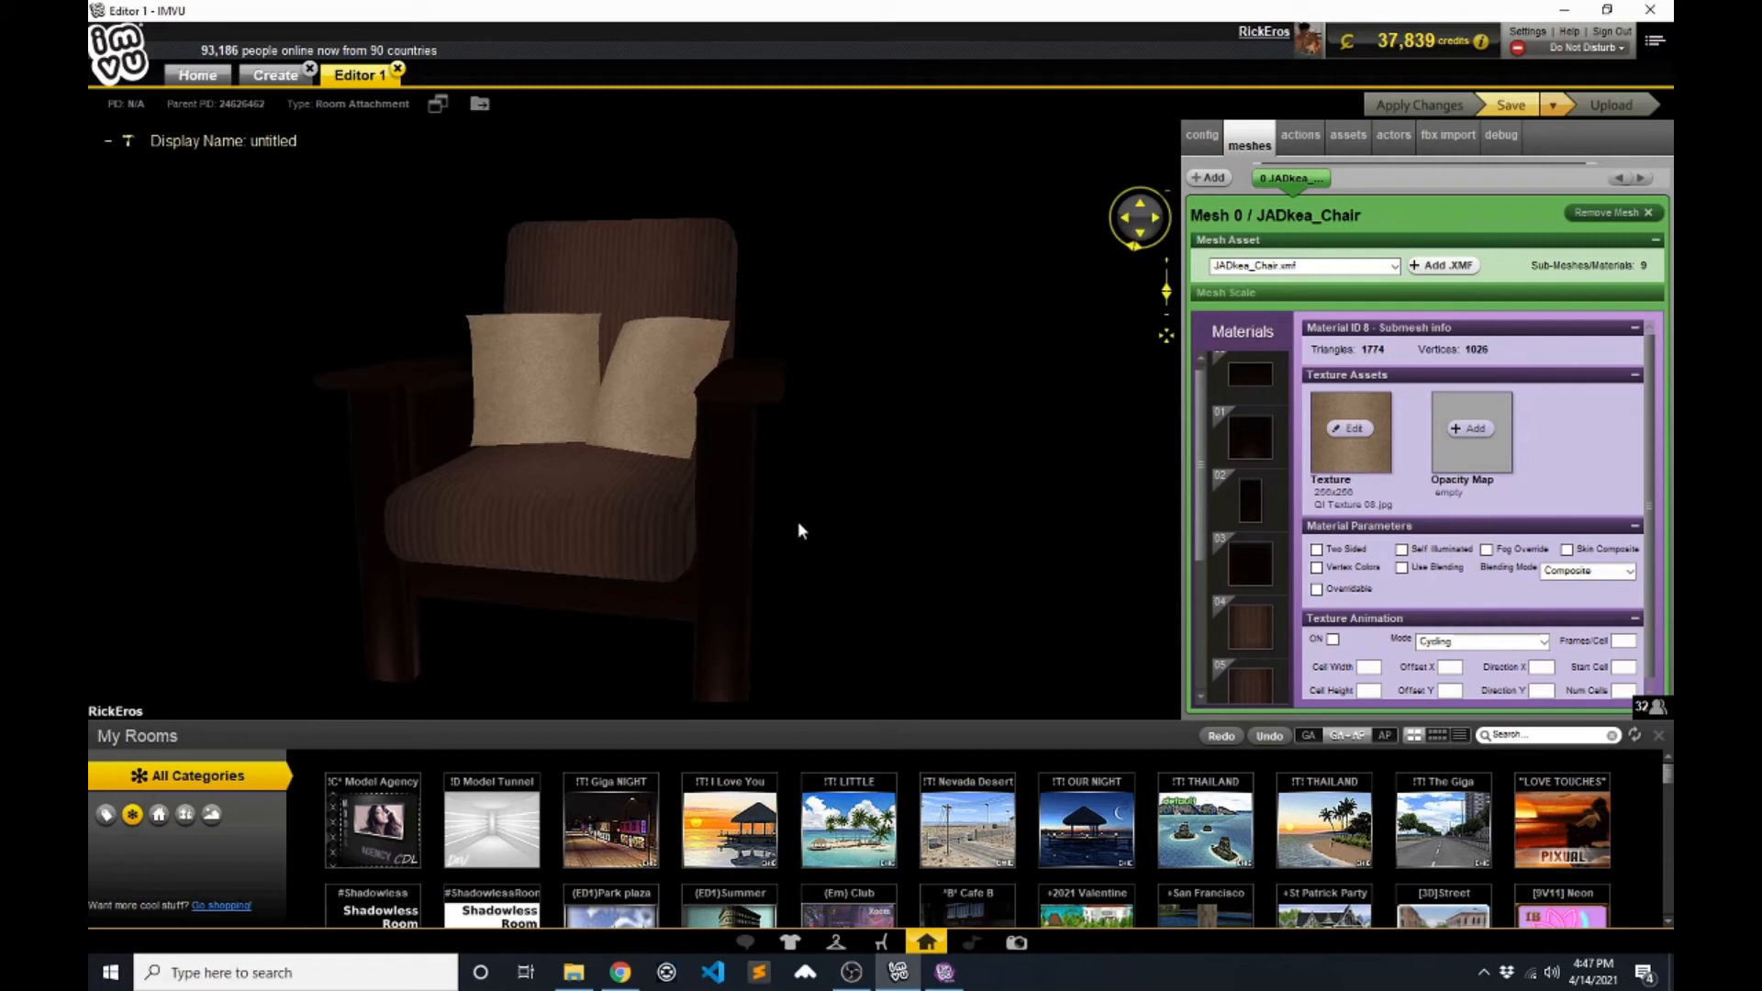
pyautogui.scroll(-2, 847, 511)
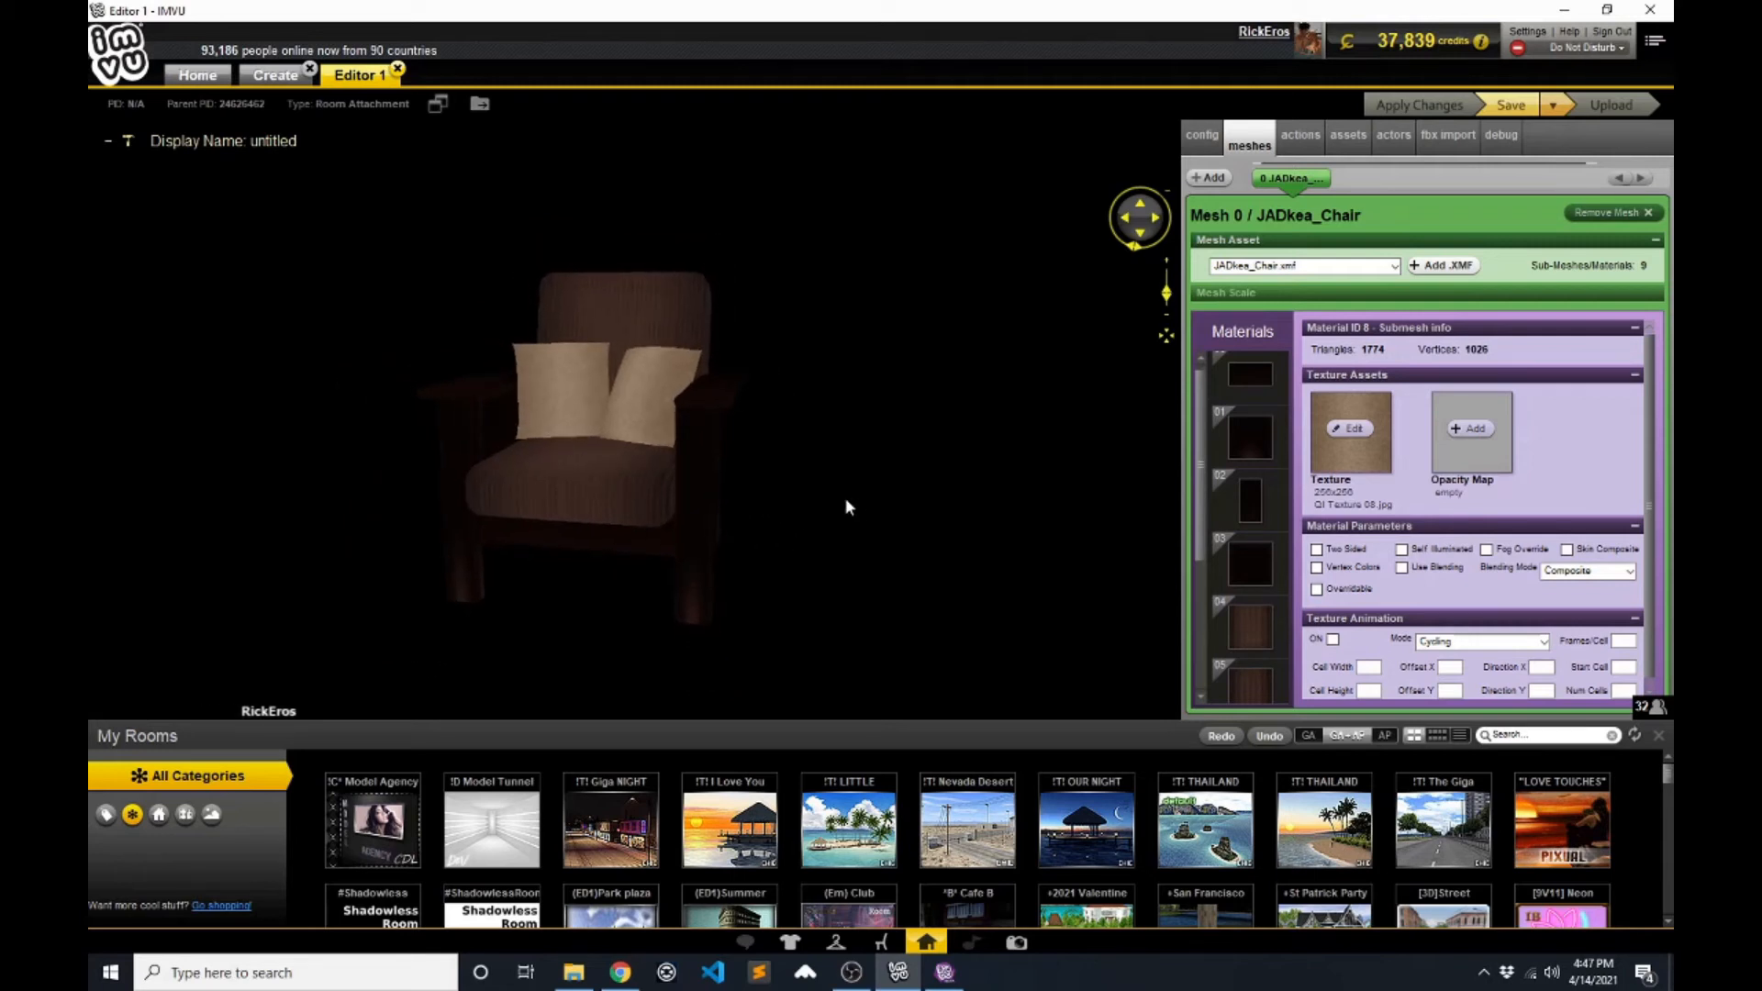
# - Switch to IMVU Studio and replace Furniture_Chair_Wood02's diffuse texture with 24626462_00-Easy_Chair-Bottom.jpg from Desktop > Easy Chair
pyautogui.click(945, 972)
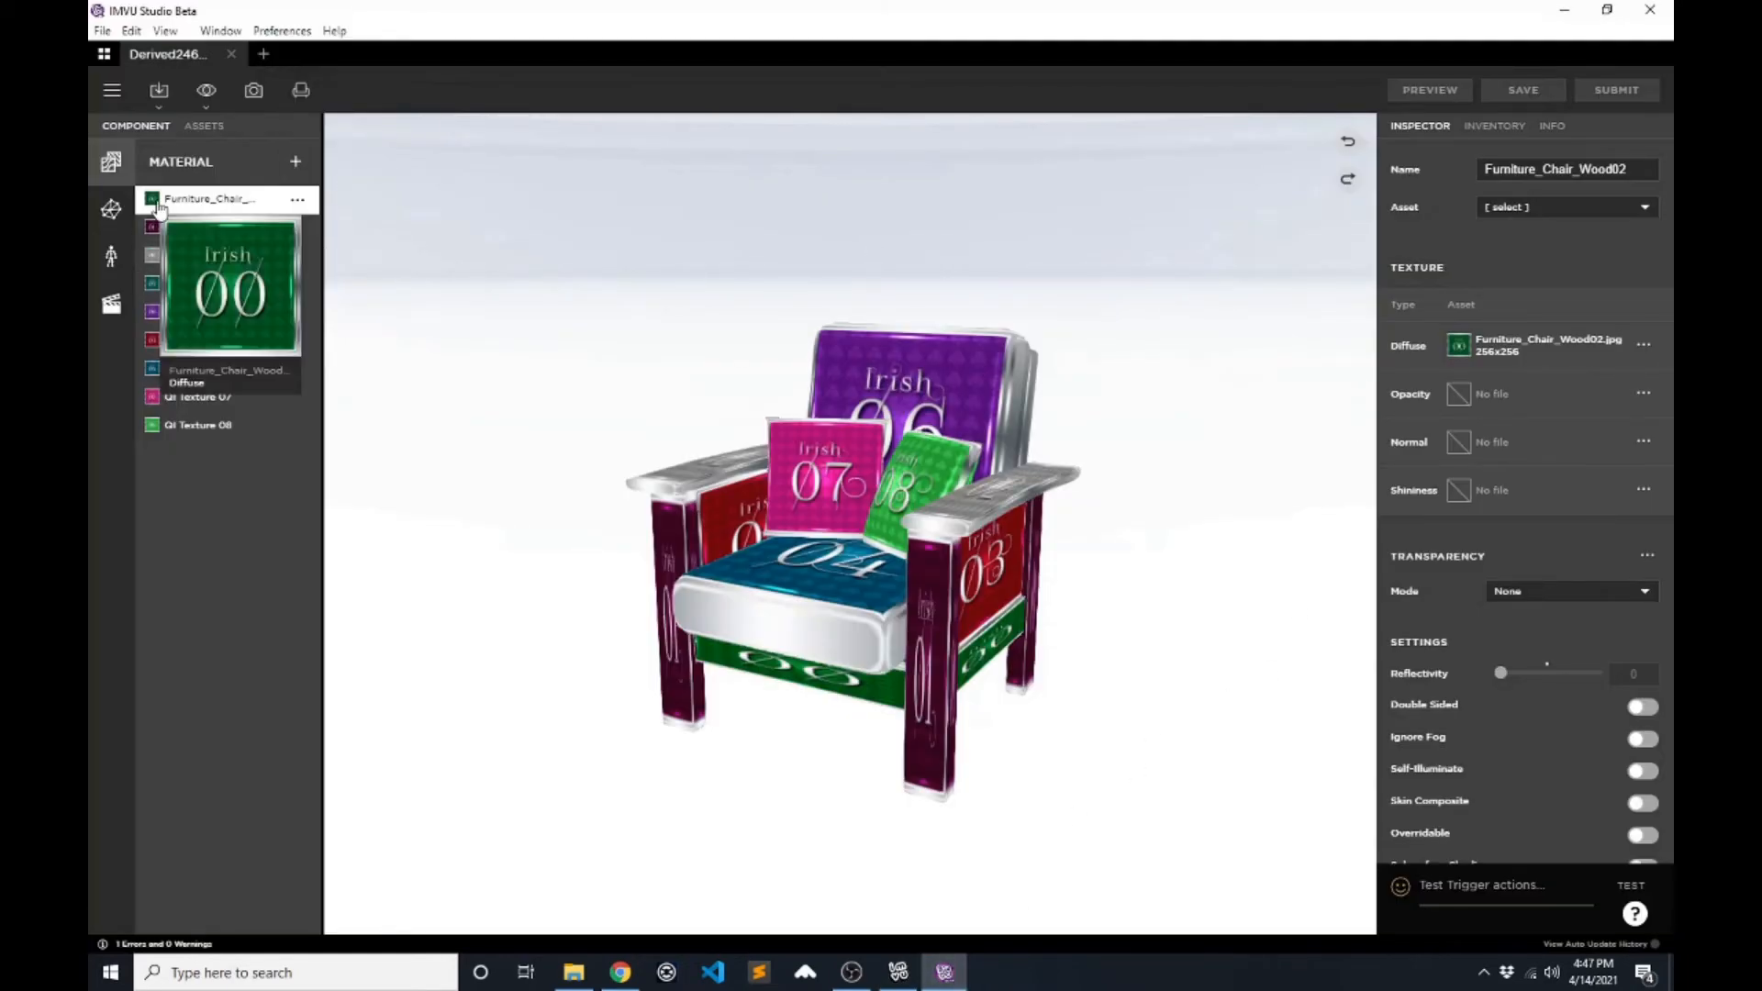
pyautogui.click(1459, 348)
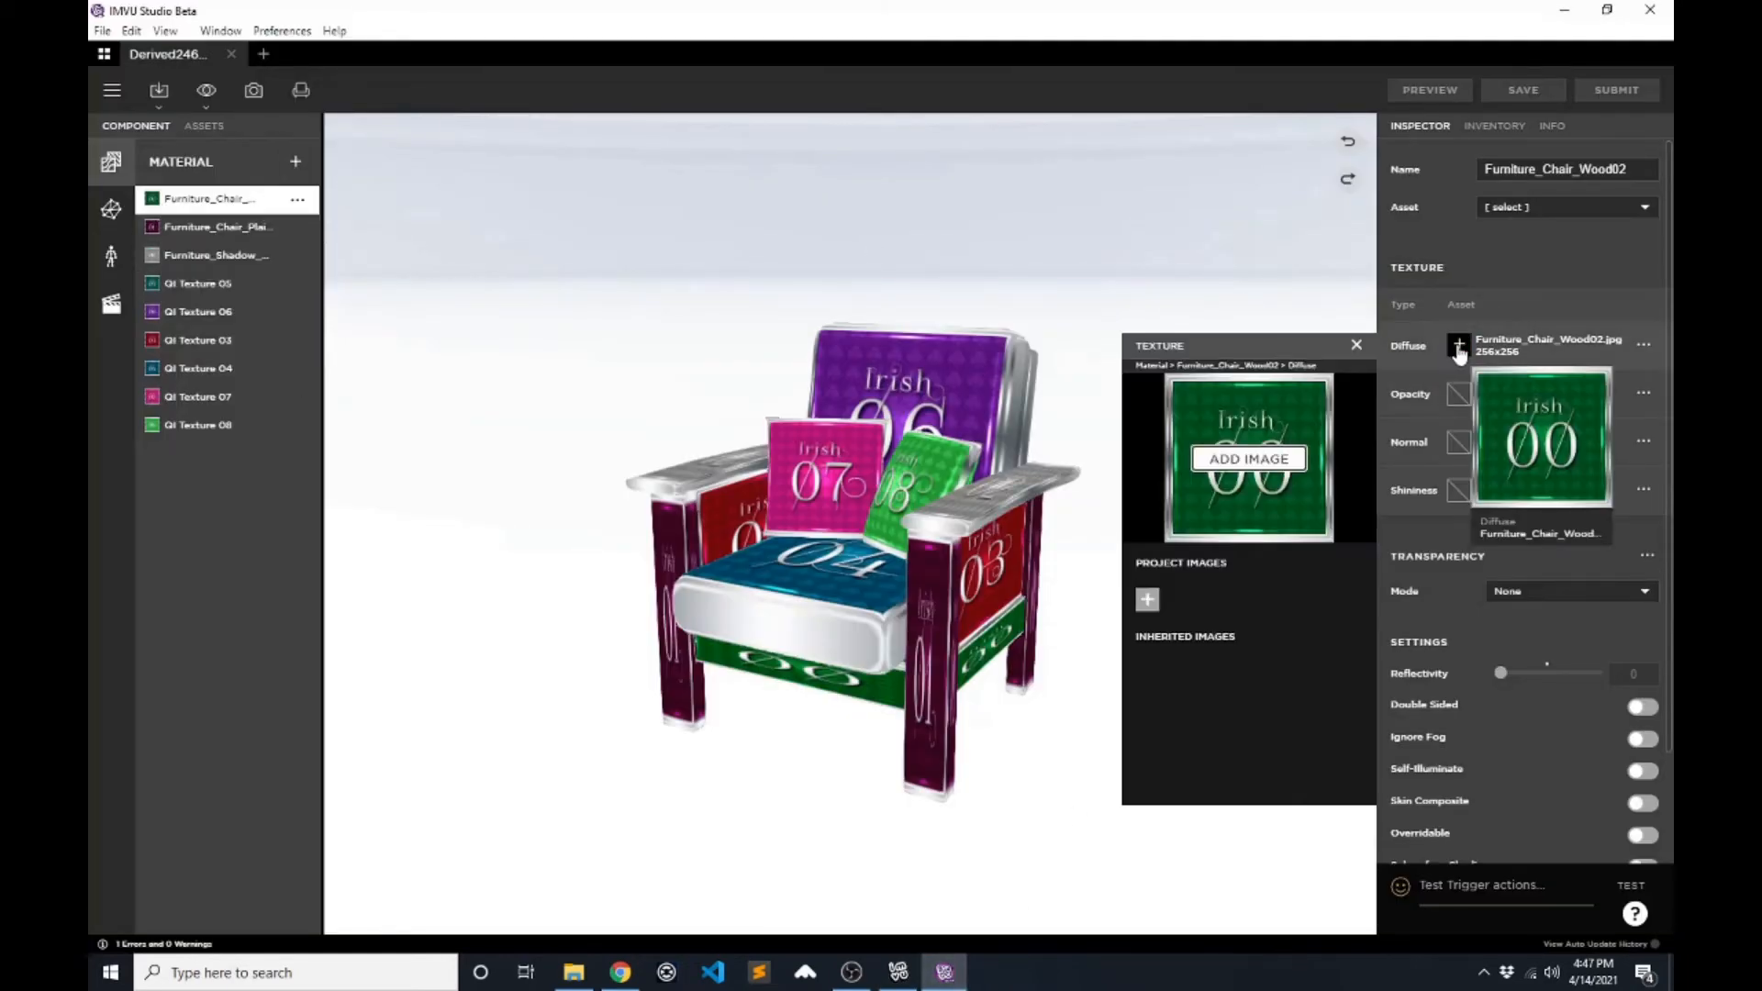
pyautogui.click(1278, 462)
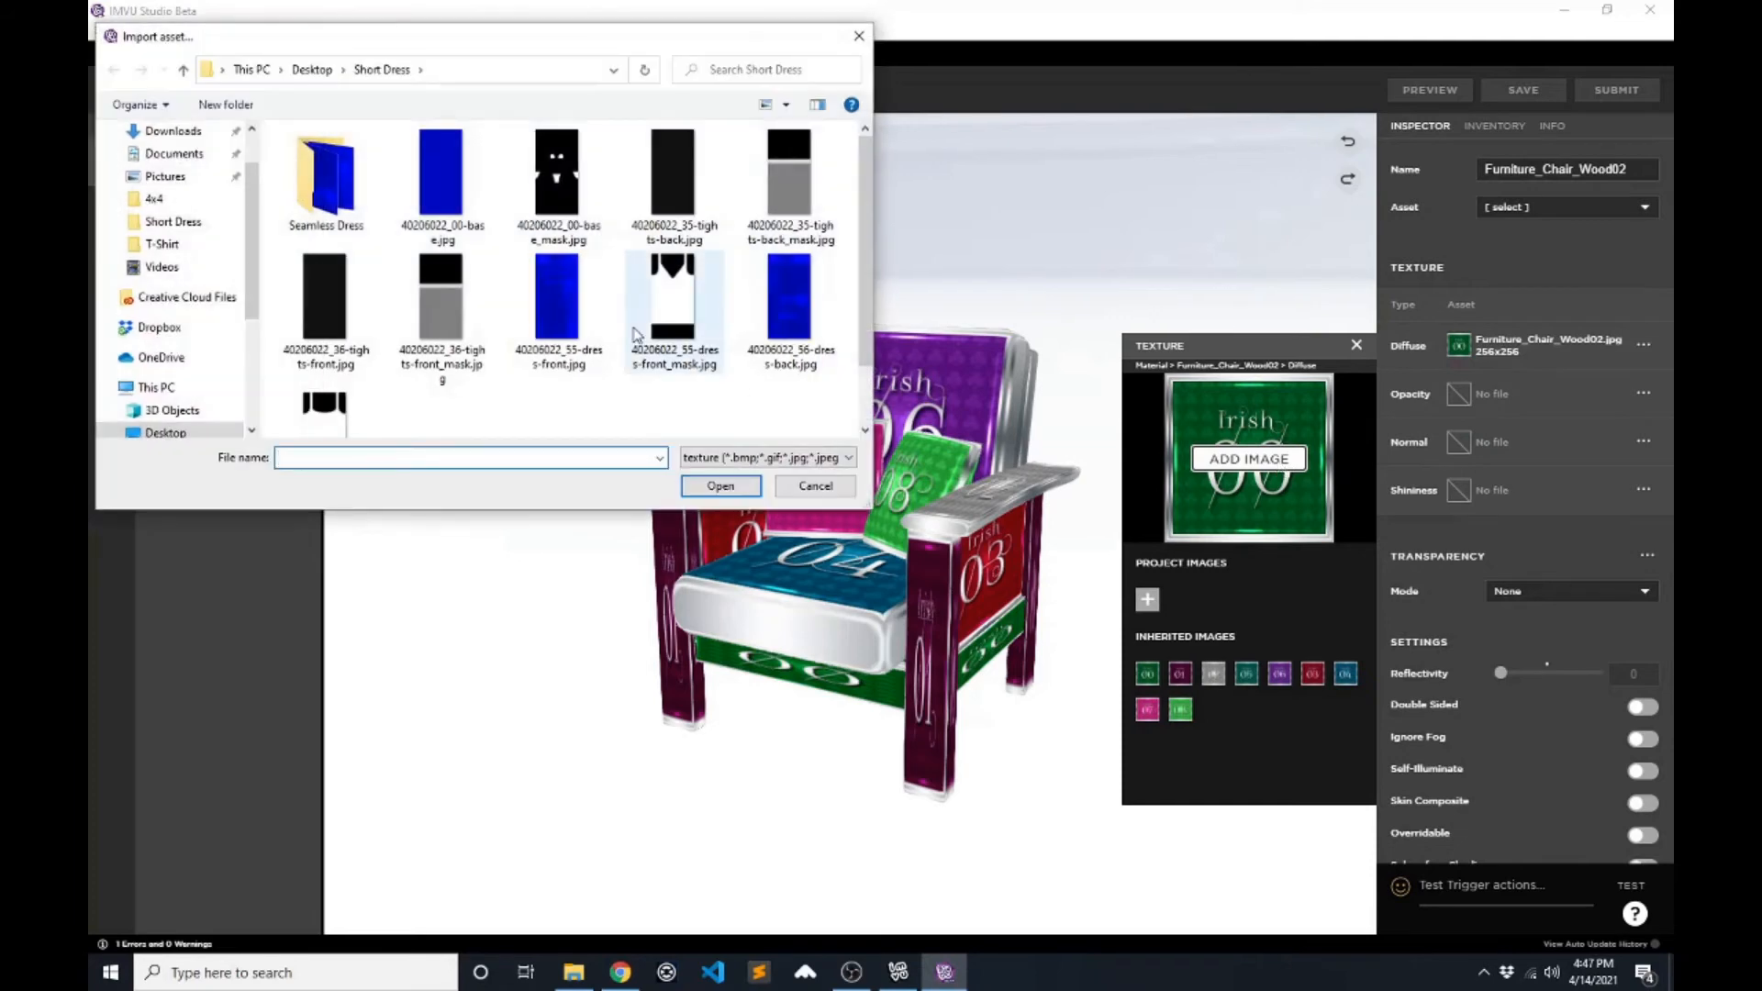
pyautogui.scroll(1, 163, 187)
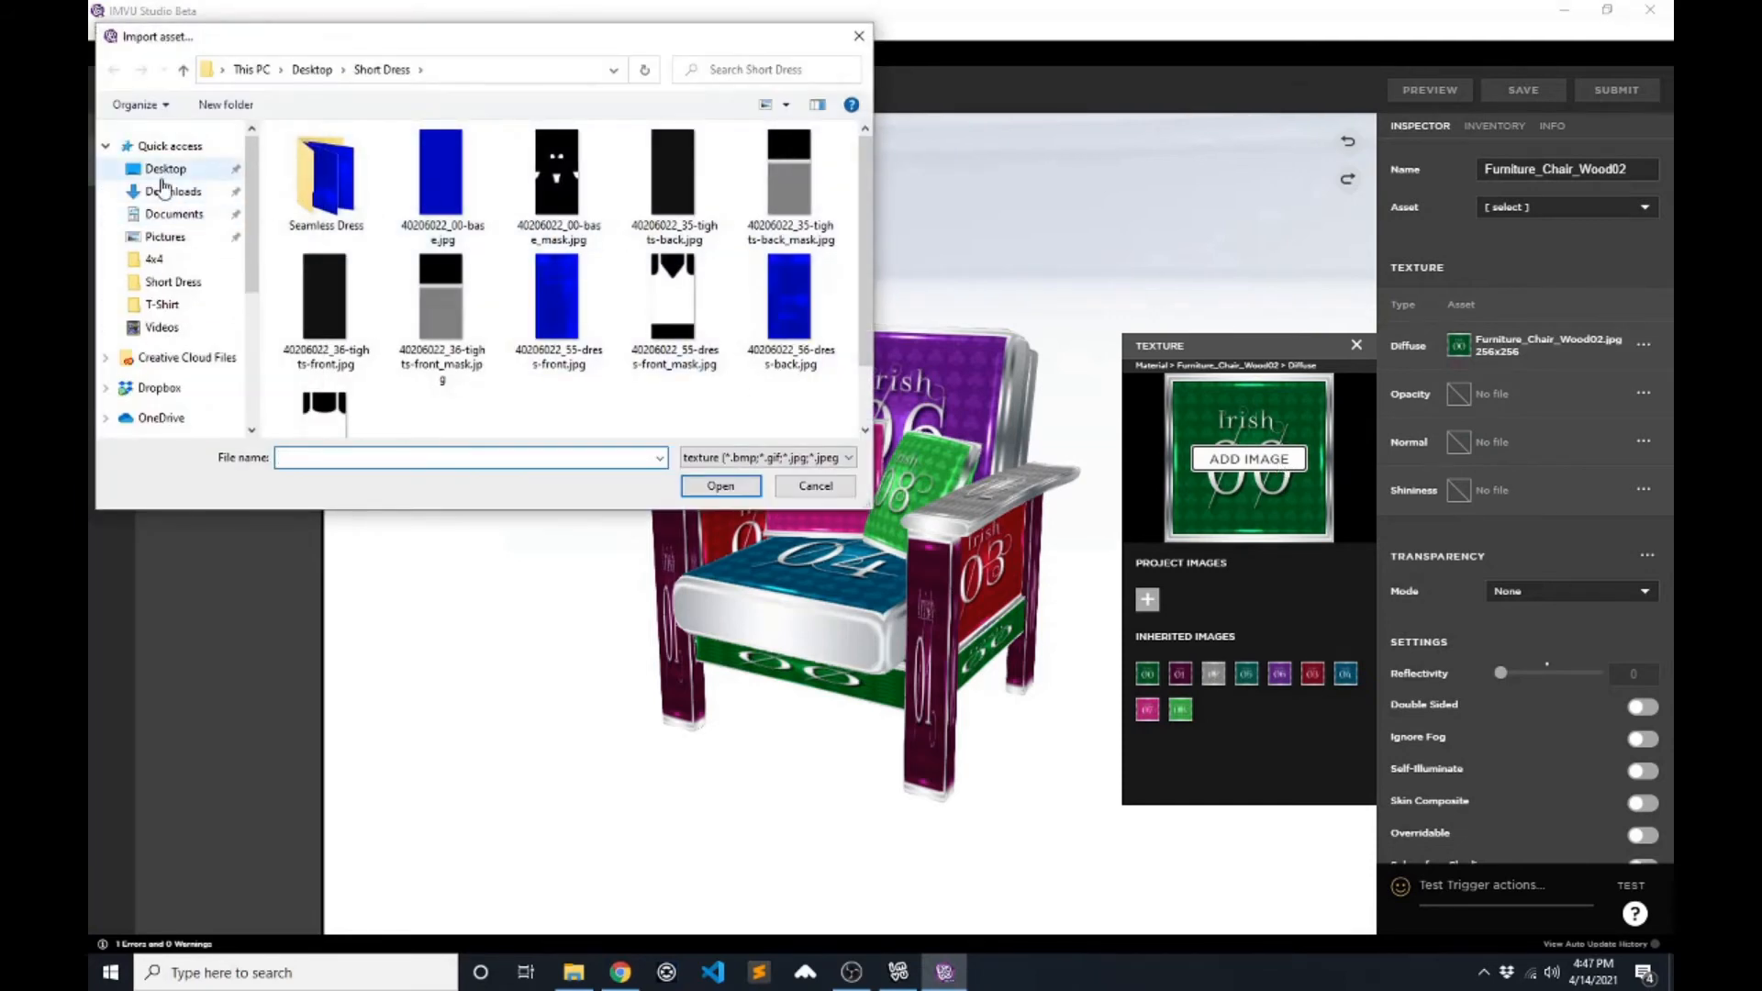
pyautogui.click(162, 174)
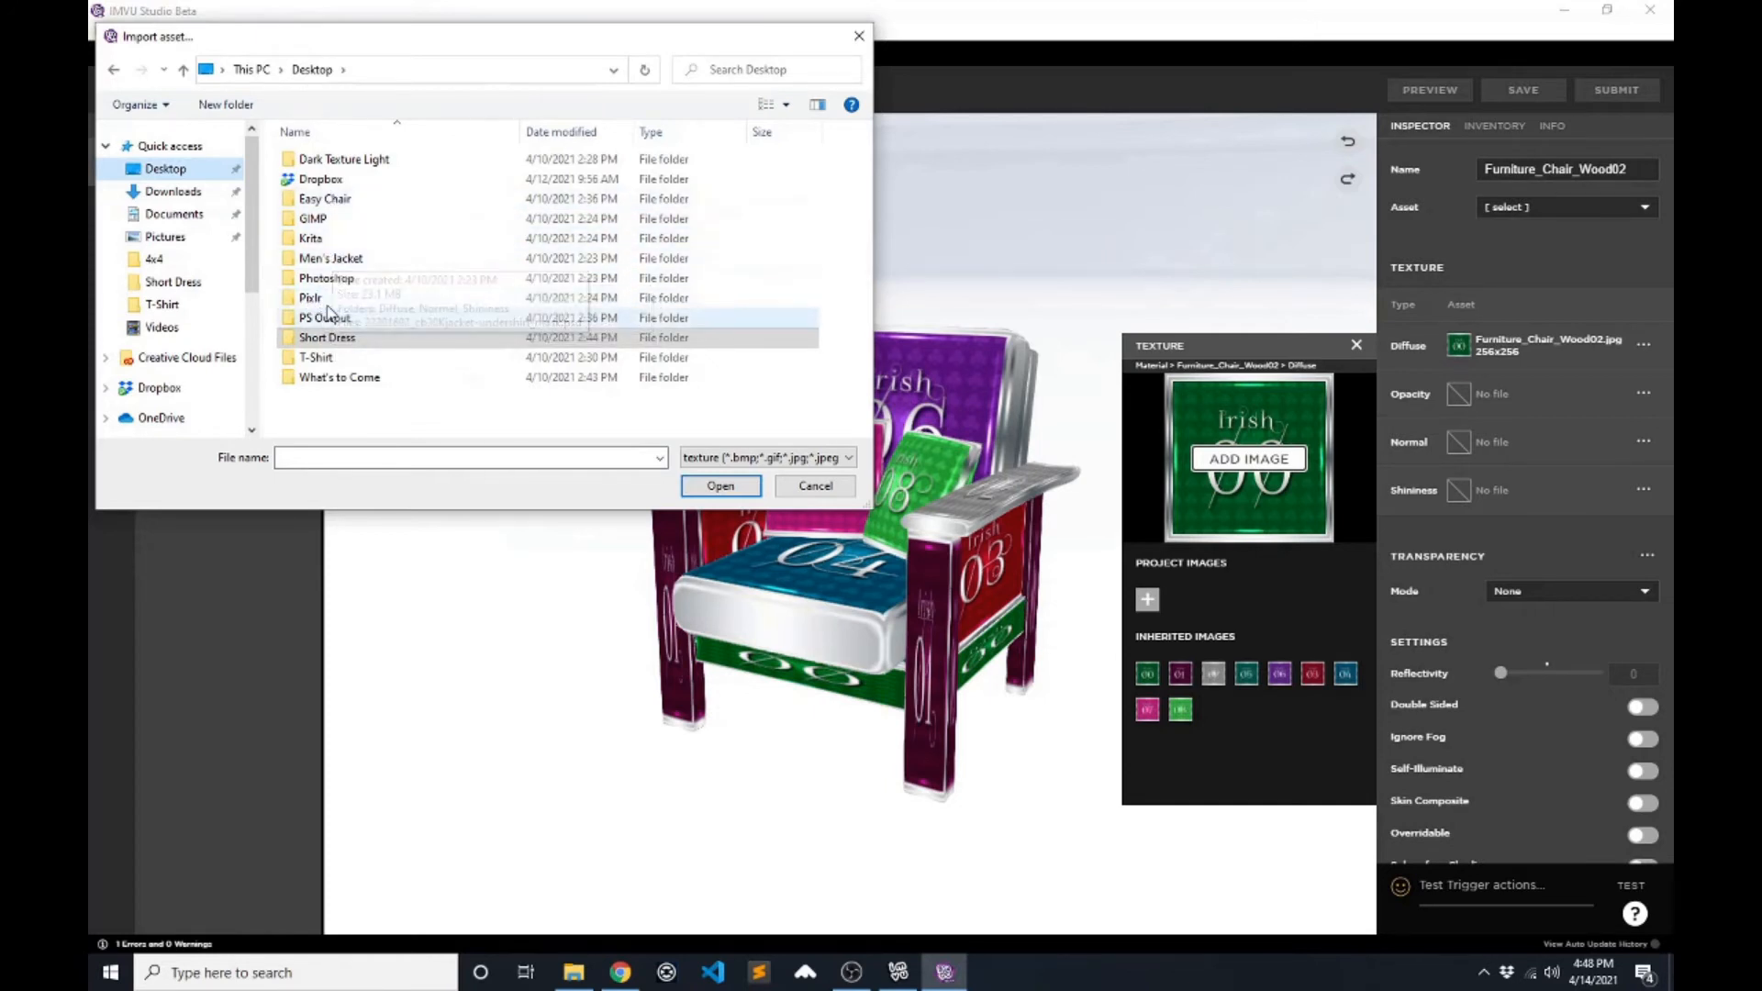
pyautogui.doubleClick(338, 204)
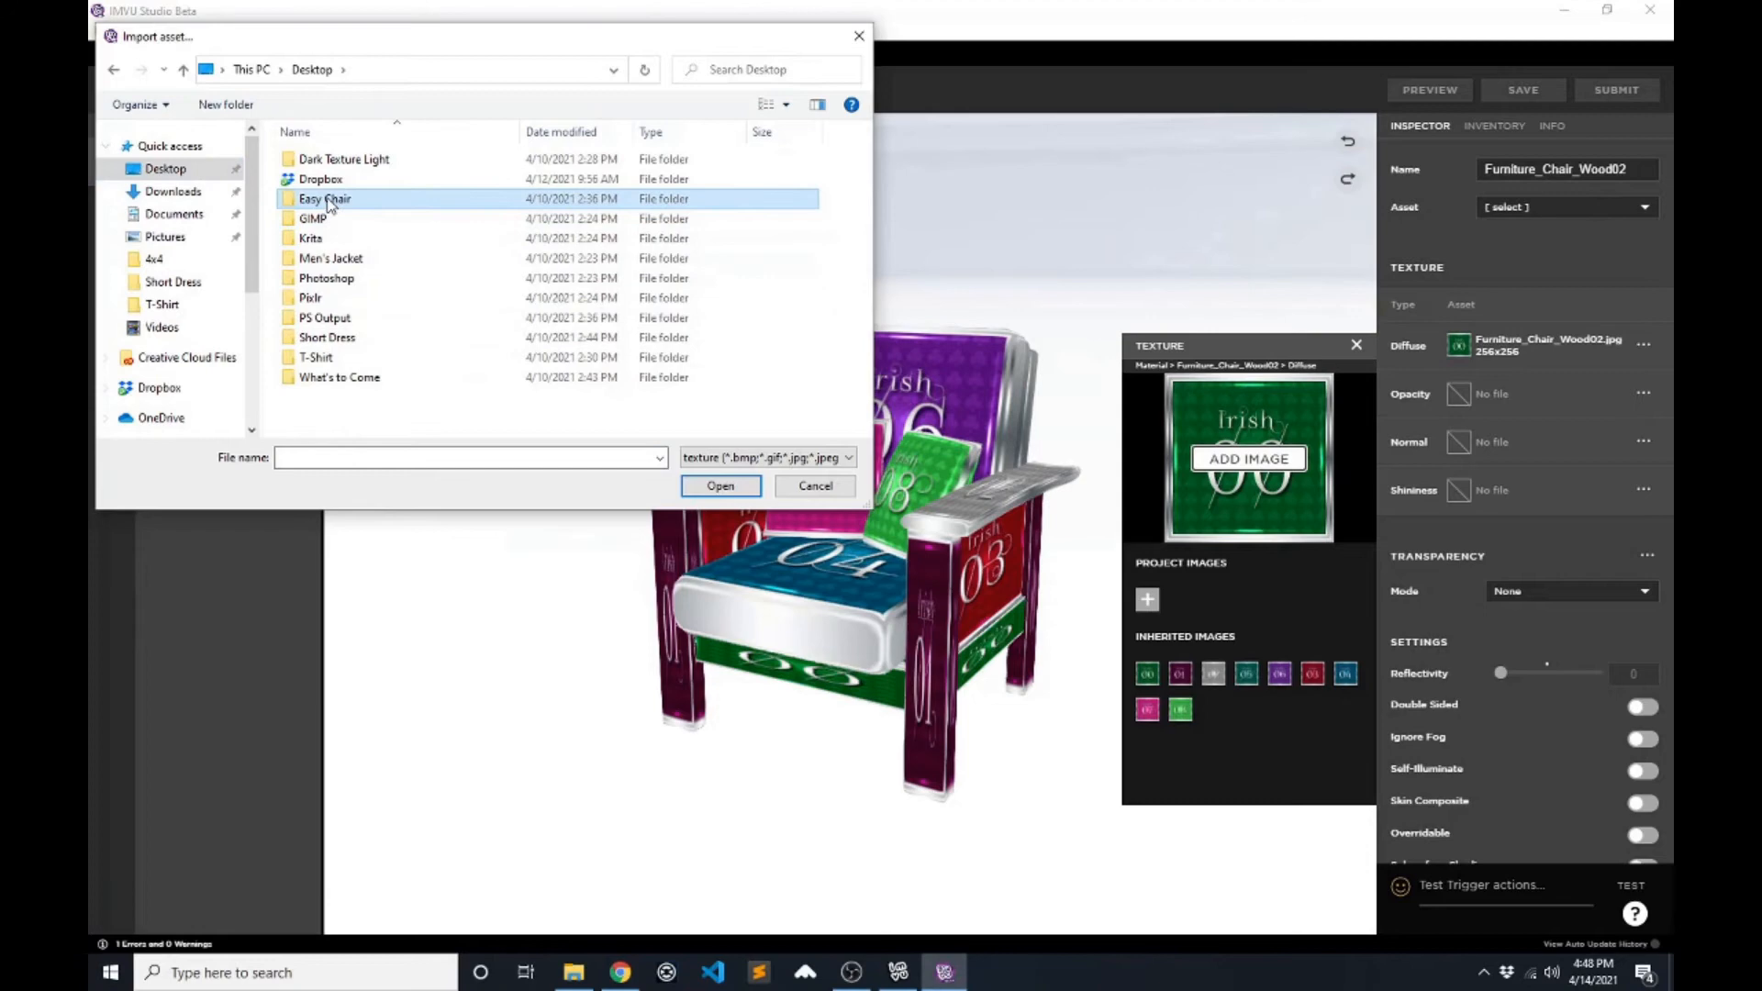
pyautogui.click(322, 191)
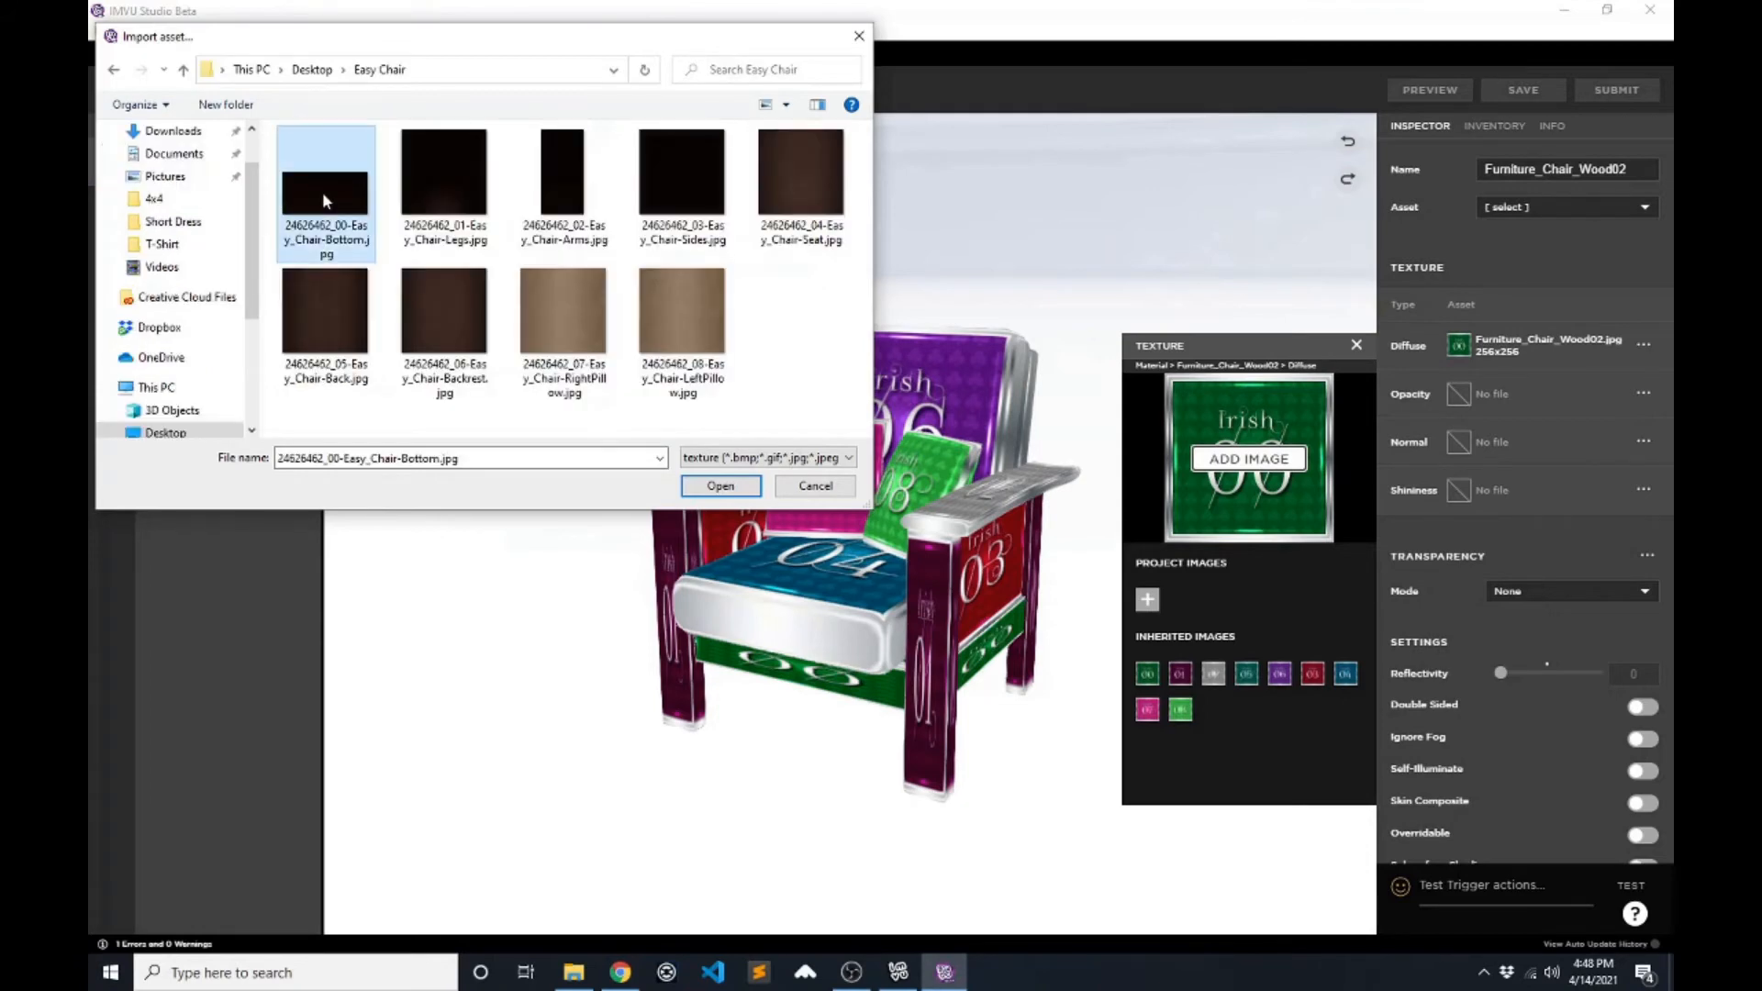
pyautogui.doubleClick(323, 191)
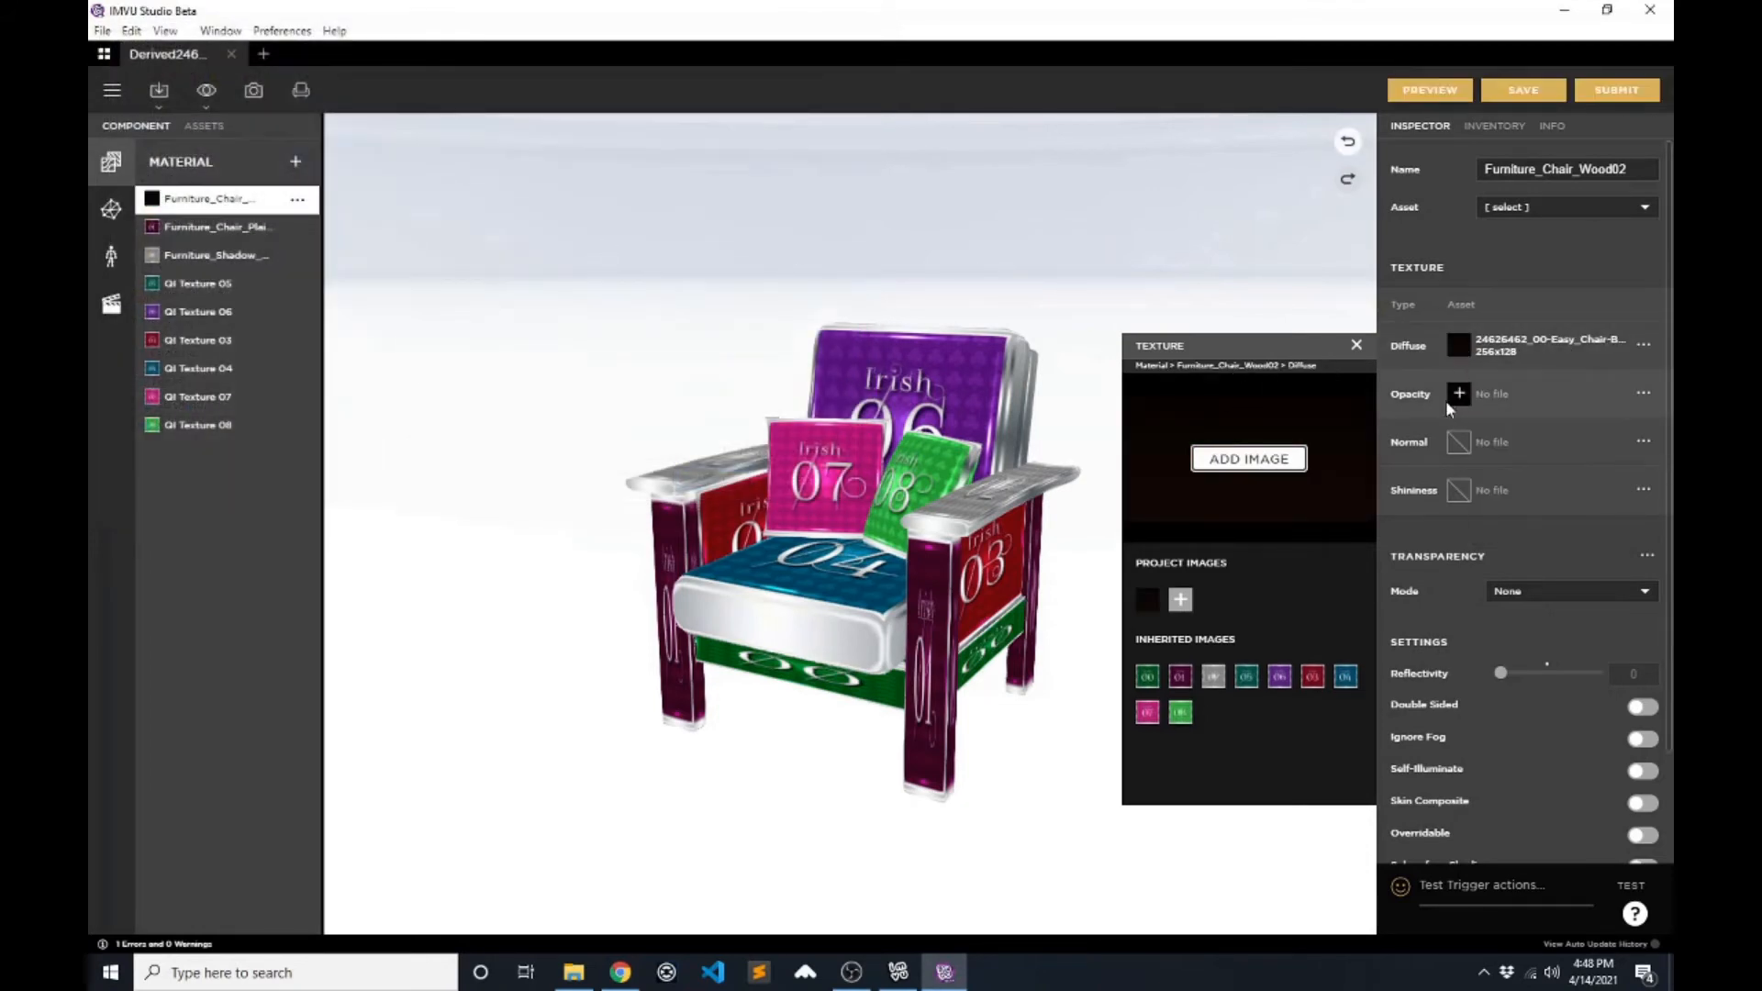
# - Replace the diffuse texture of the Furniture_Chair_PlaidCremeGreen material with 24626462_01-Easy_Chair-Legs.jpg
pyautogui.click(206, 226)
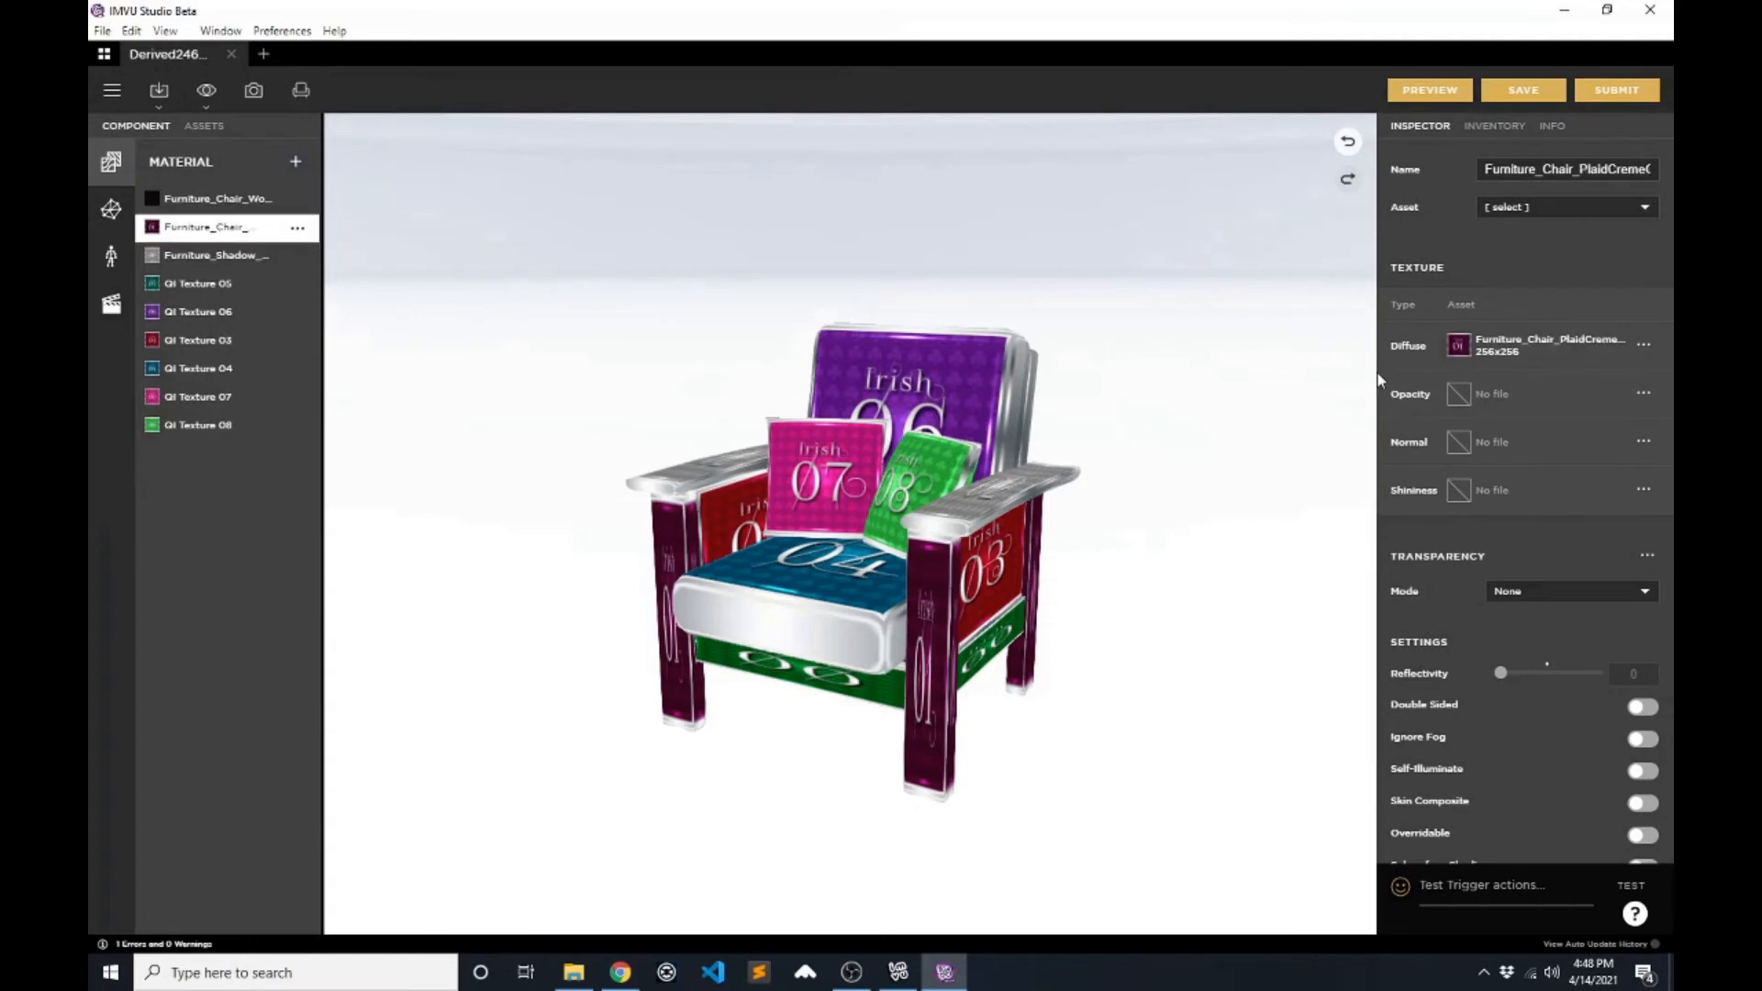
pyautogui.moveTo(1468, 354)
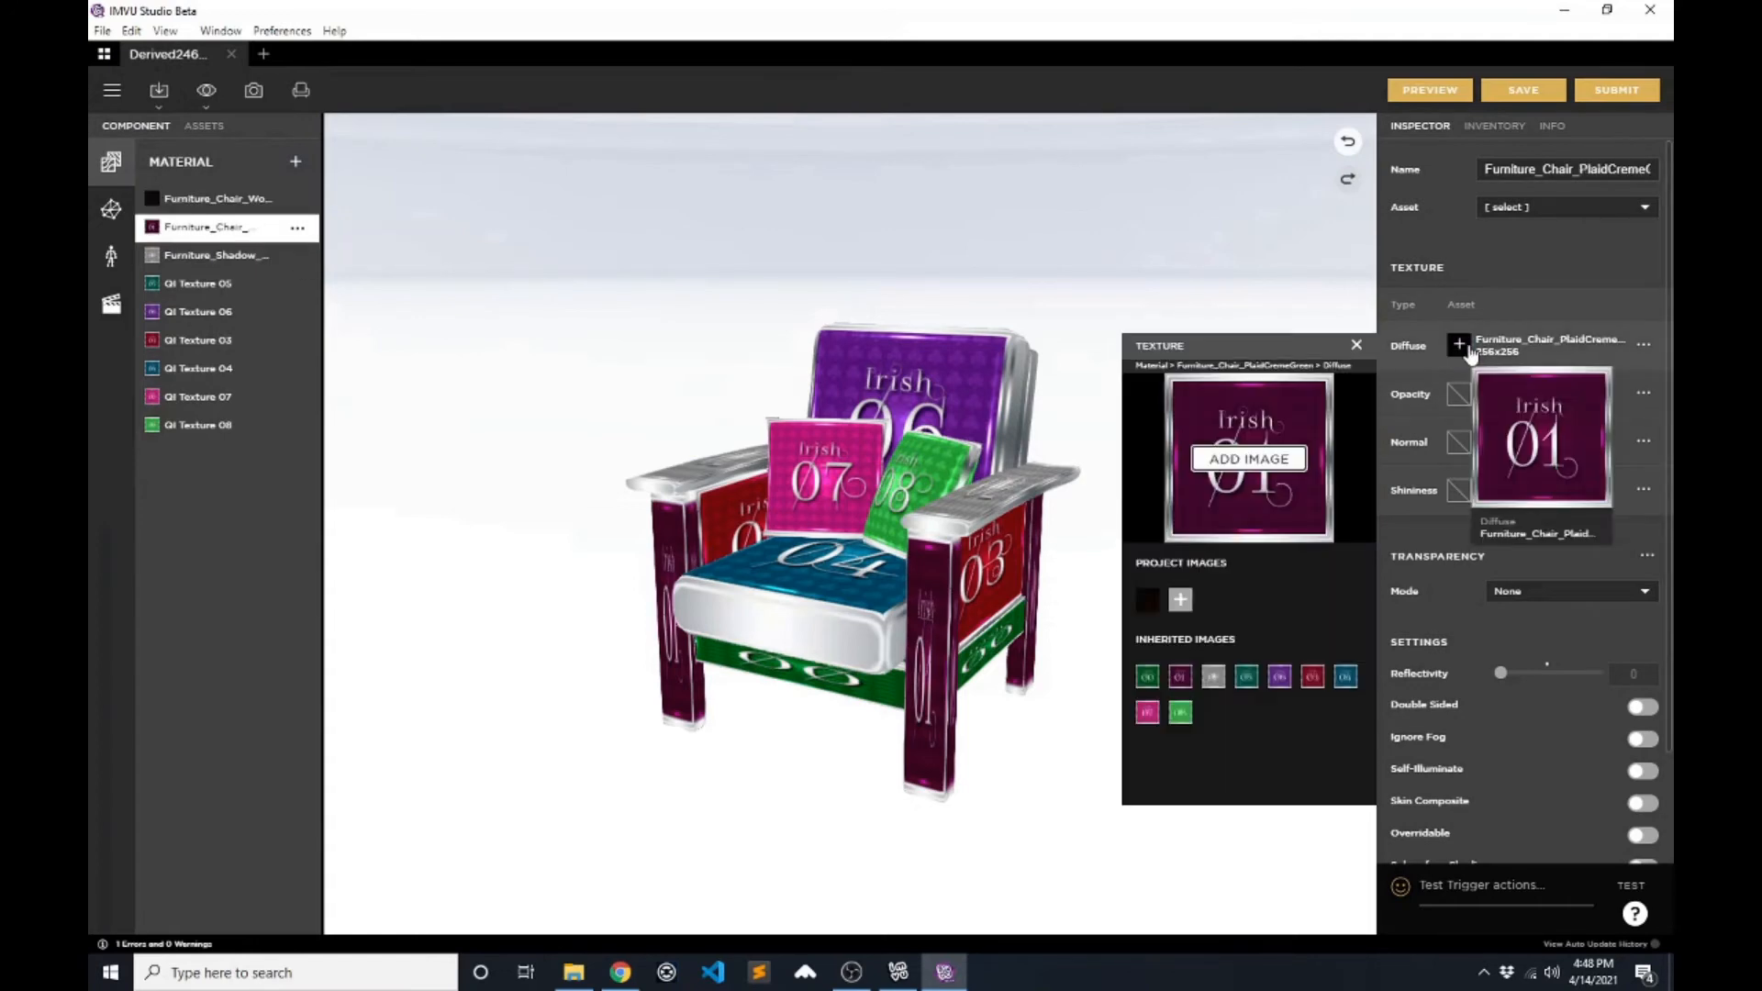
pyautogui.click(1248, 459)
pyautogui.click(444, 184)
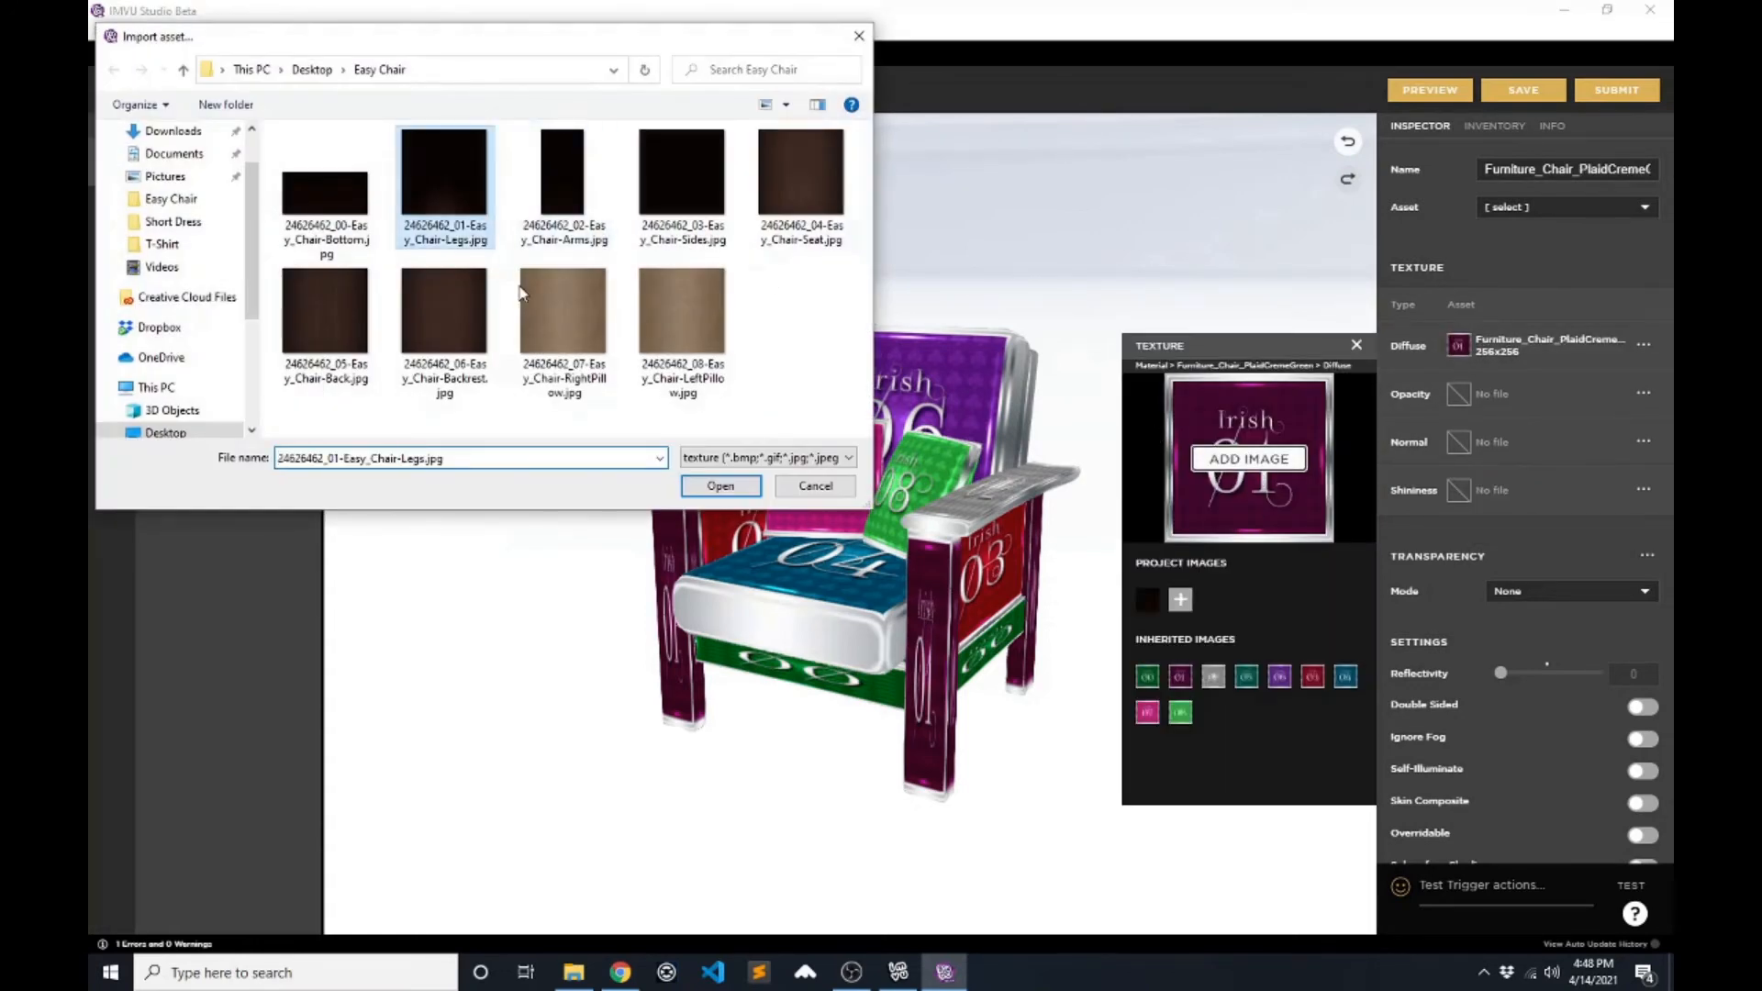
pyautogui.click(720, 485)
# - Replace the diffuse texture of the Furniture_Shadow_Rect material with 24626462_02-Easy_Chair-Arms.jpg
pyautogui.click(240, 260)
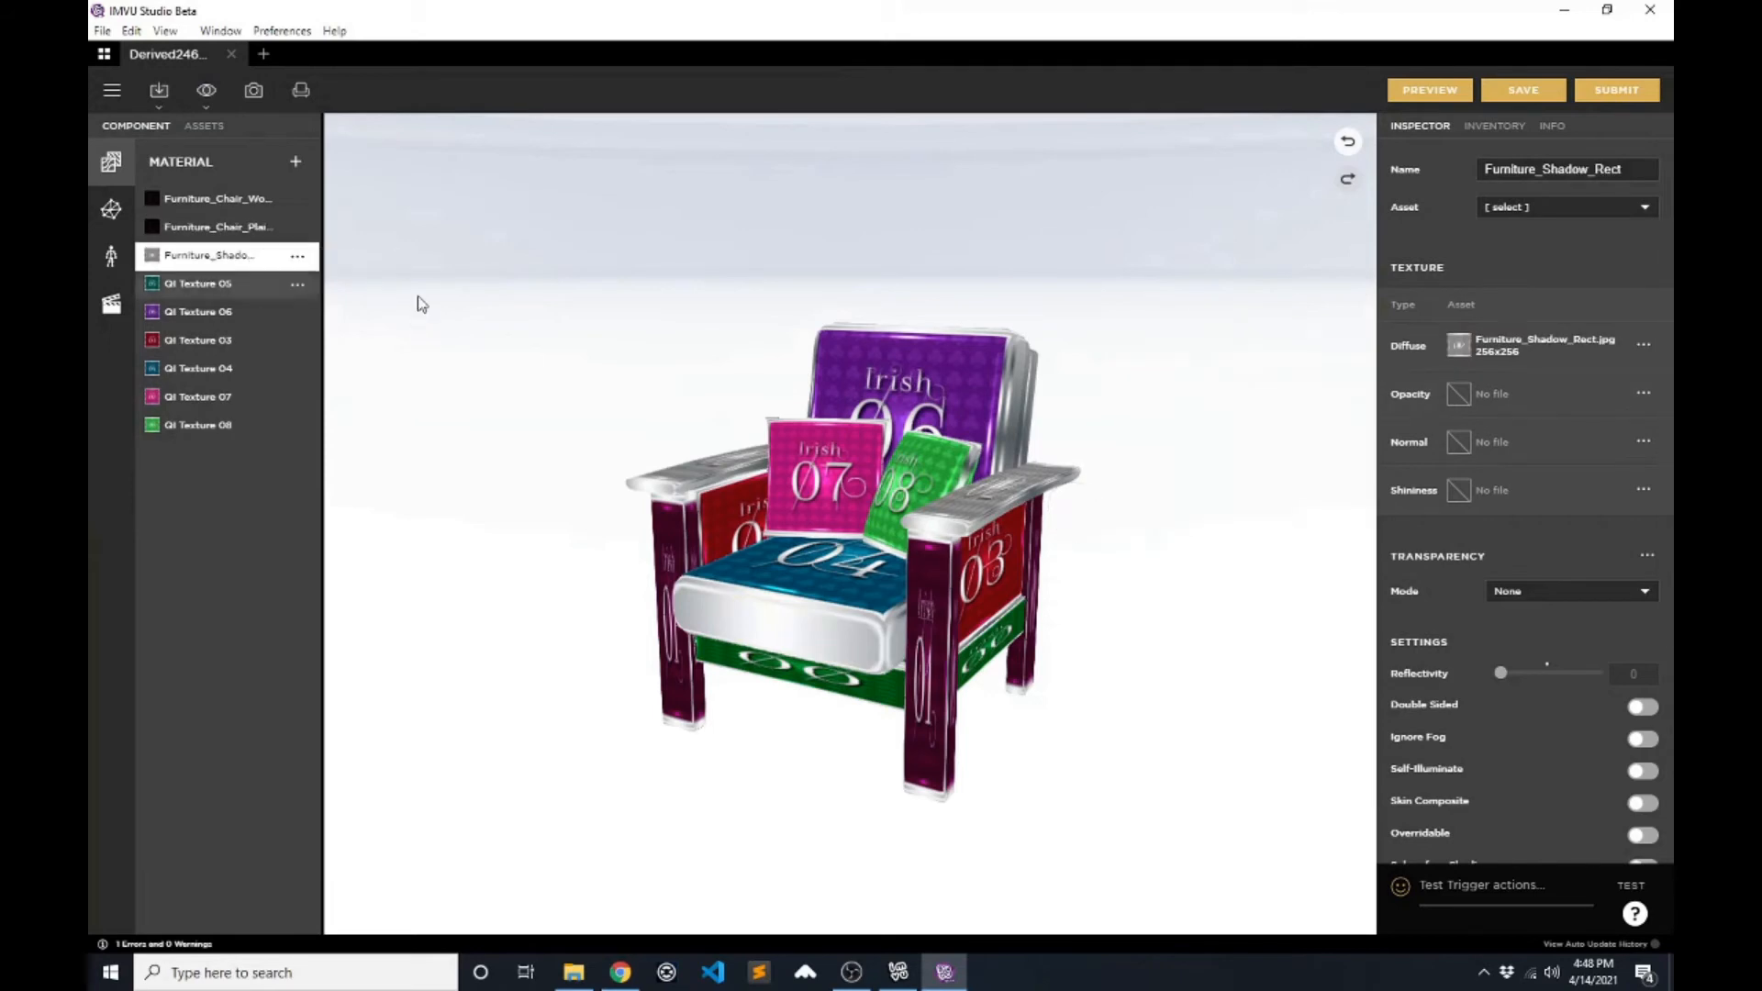
pyautogui.click(1459, 347)
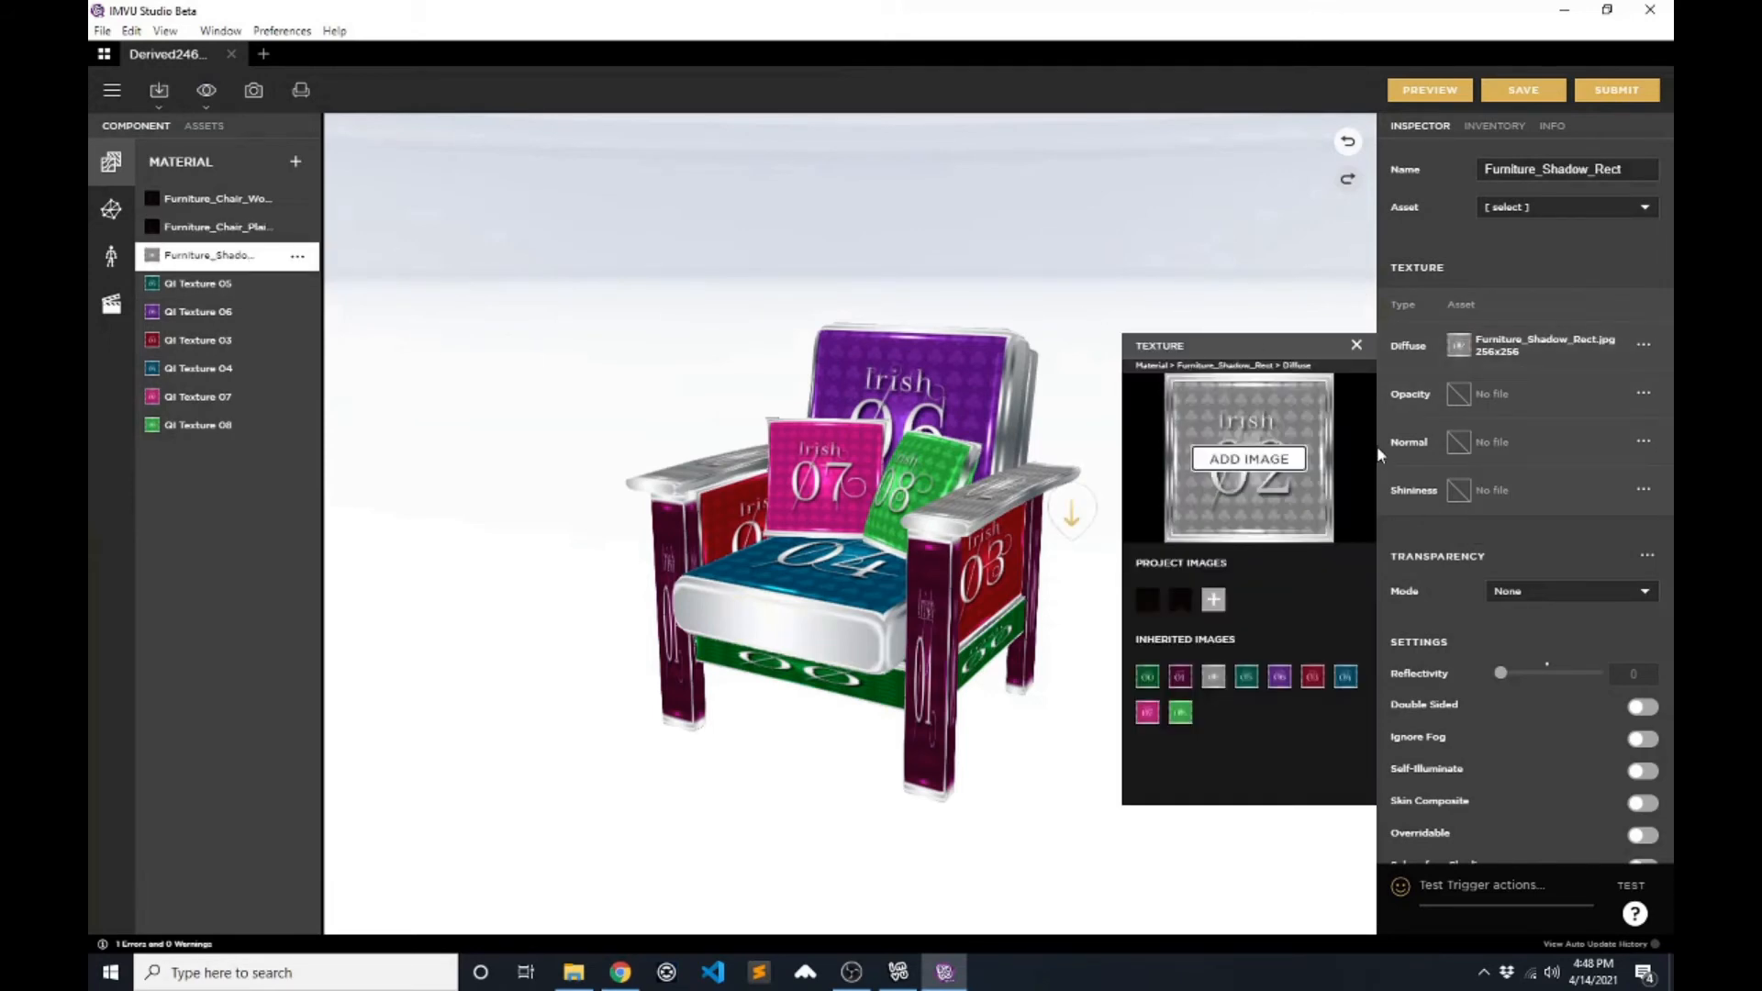
pyautogui.click(1273, 459)
pyautogui.click(562, 179)
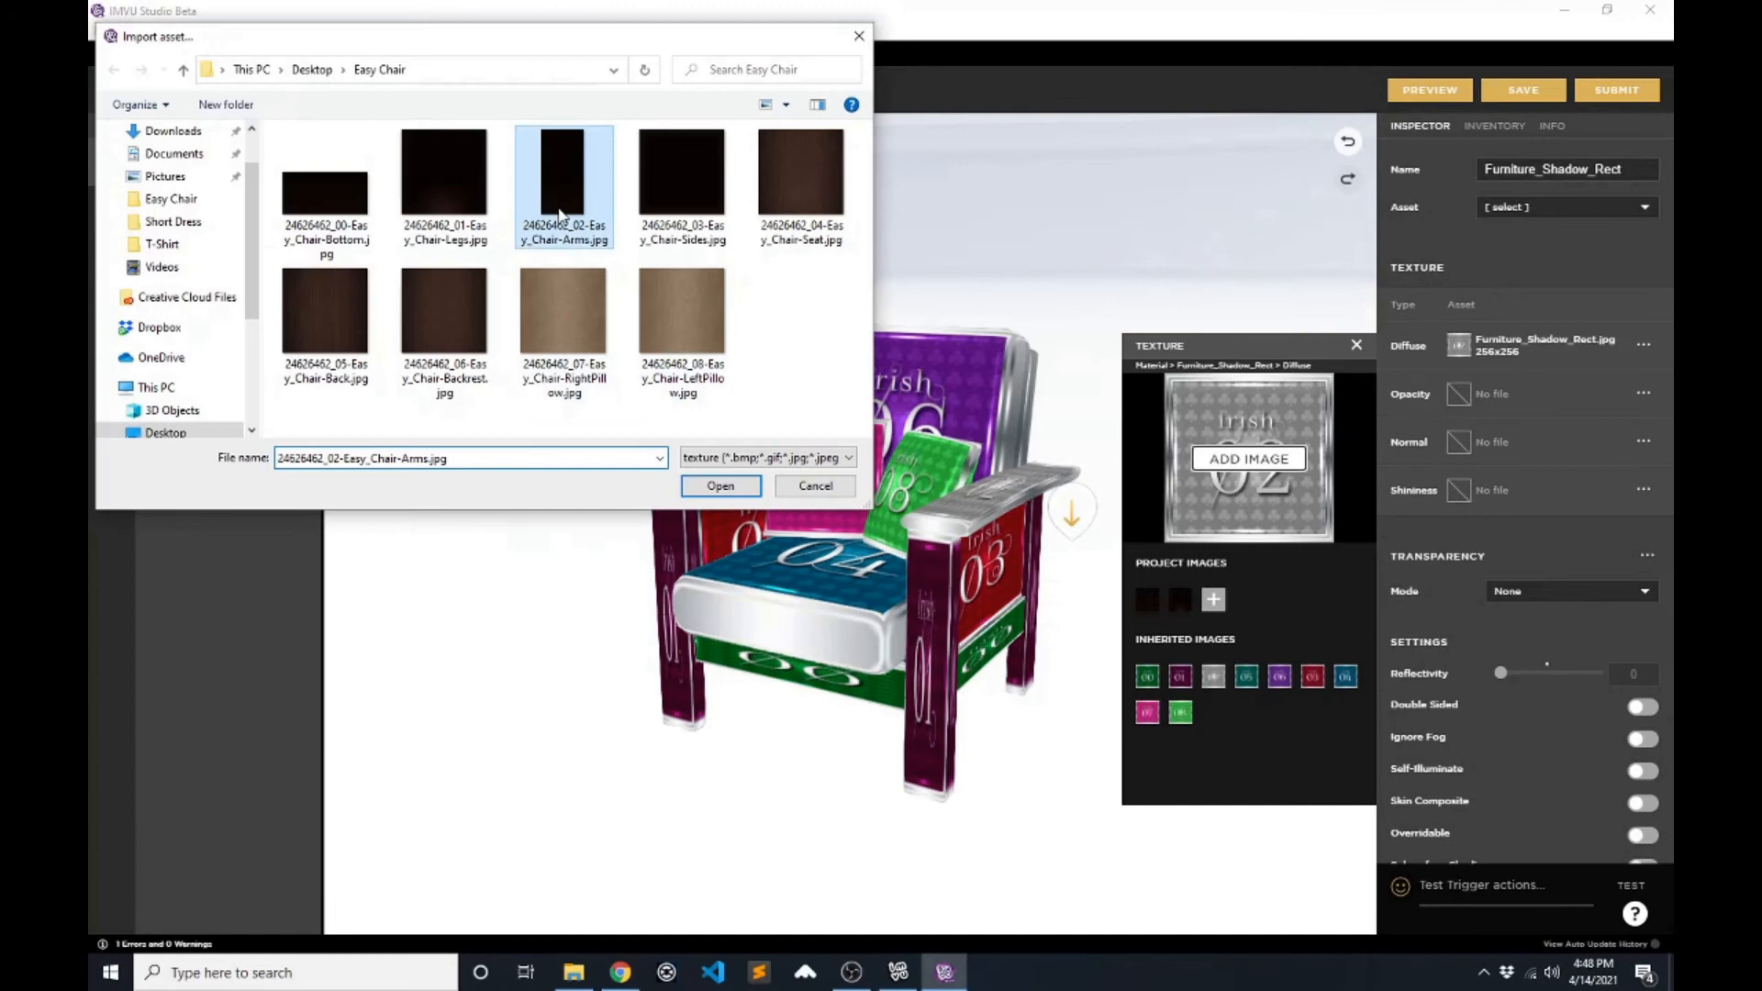
pyautogui.click(720, 486)
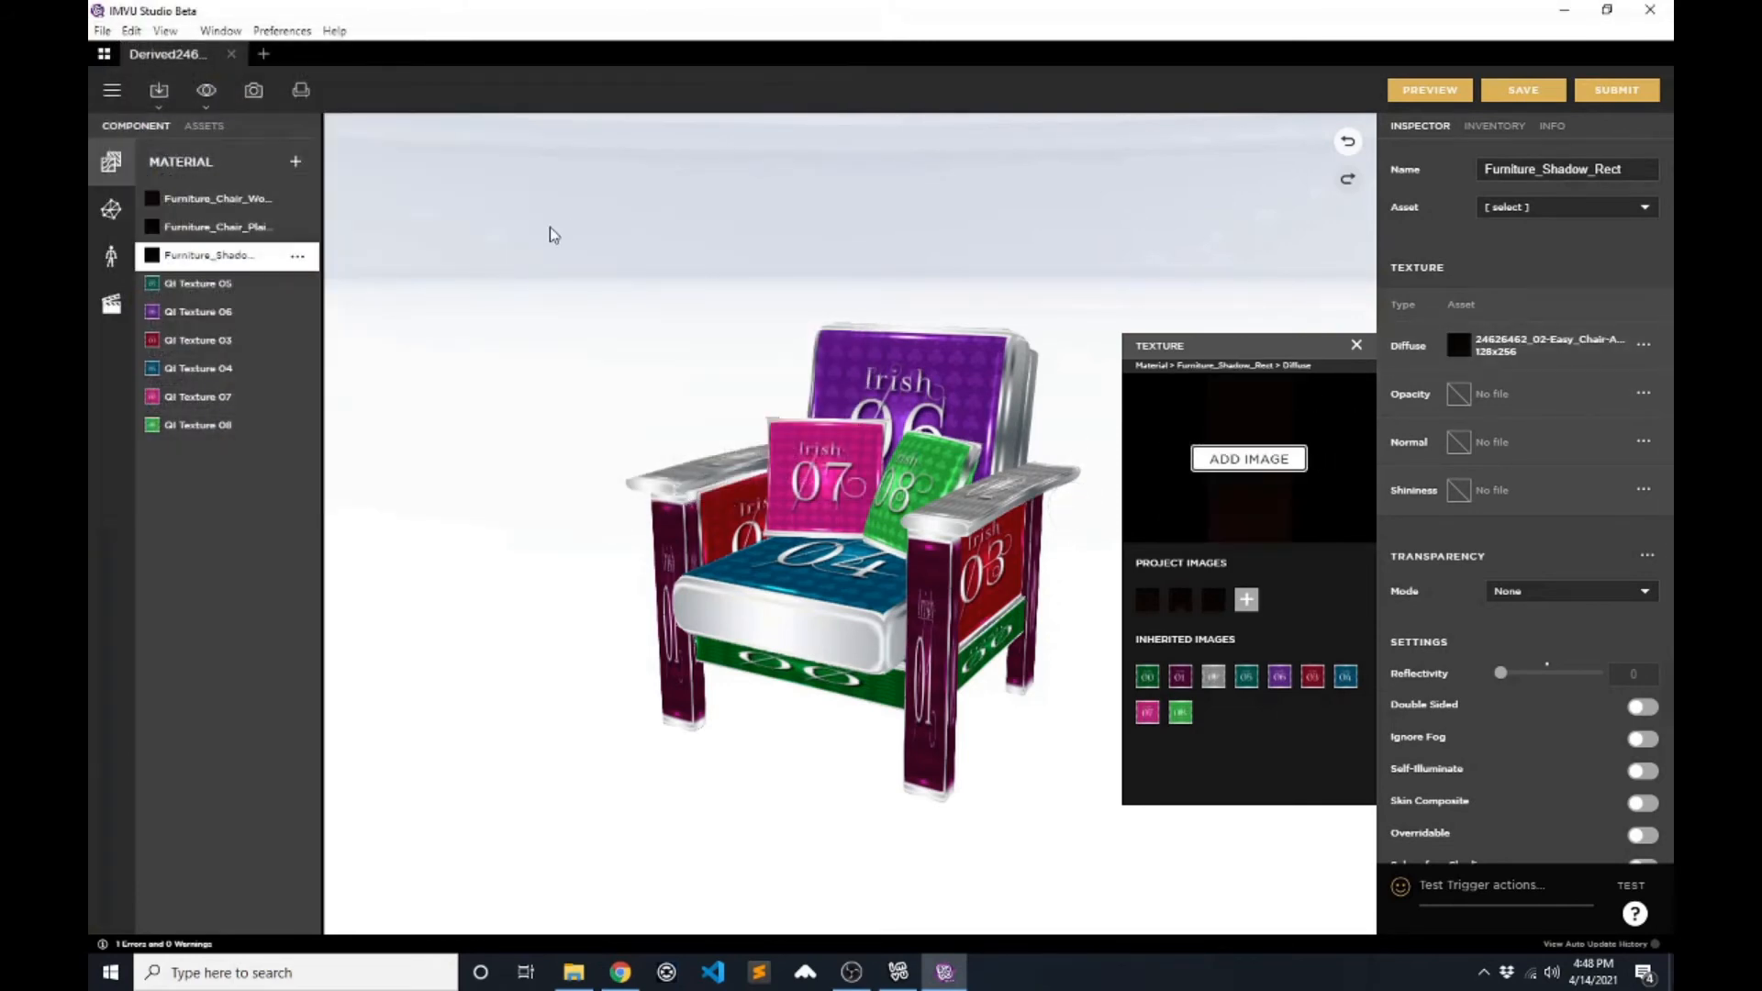
# - Replace the diffuse texture of the QI Texture 05 material with 24626462_05-Easy_Chair-Back.jpg from Desktop > Easy Chair
pyautogui.click(202, 284)
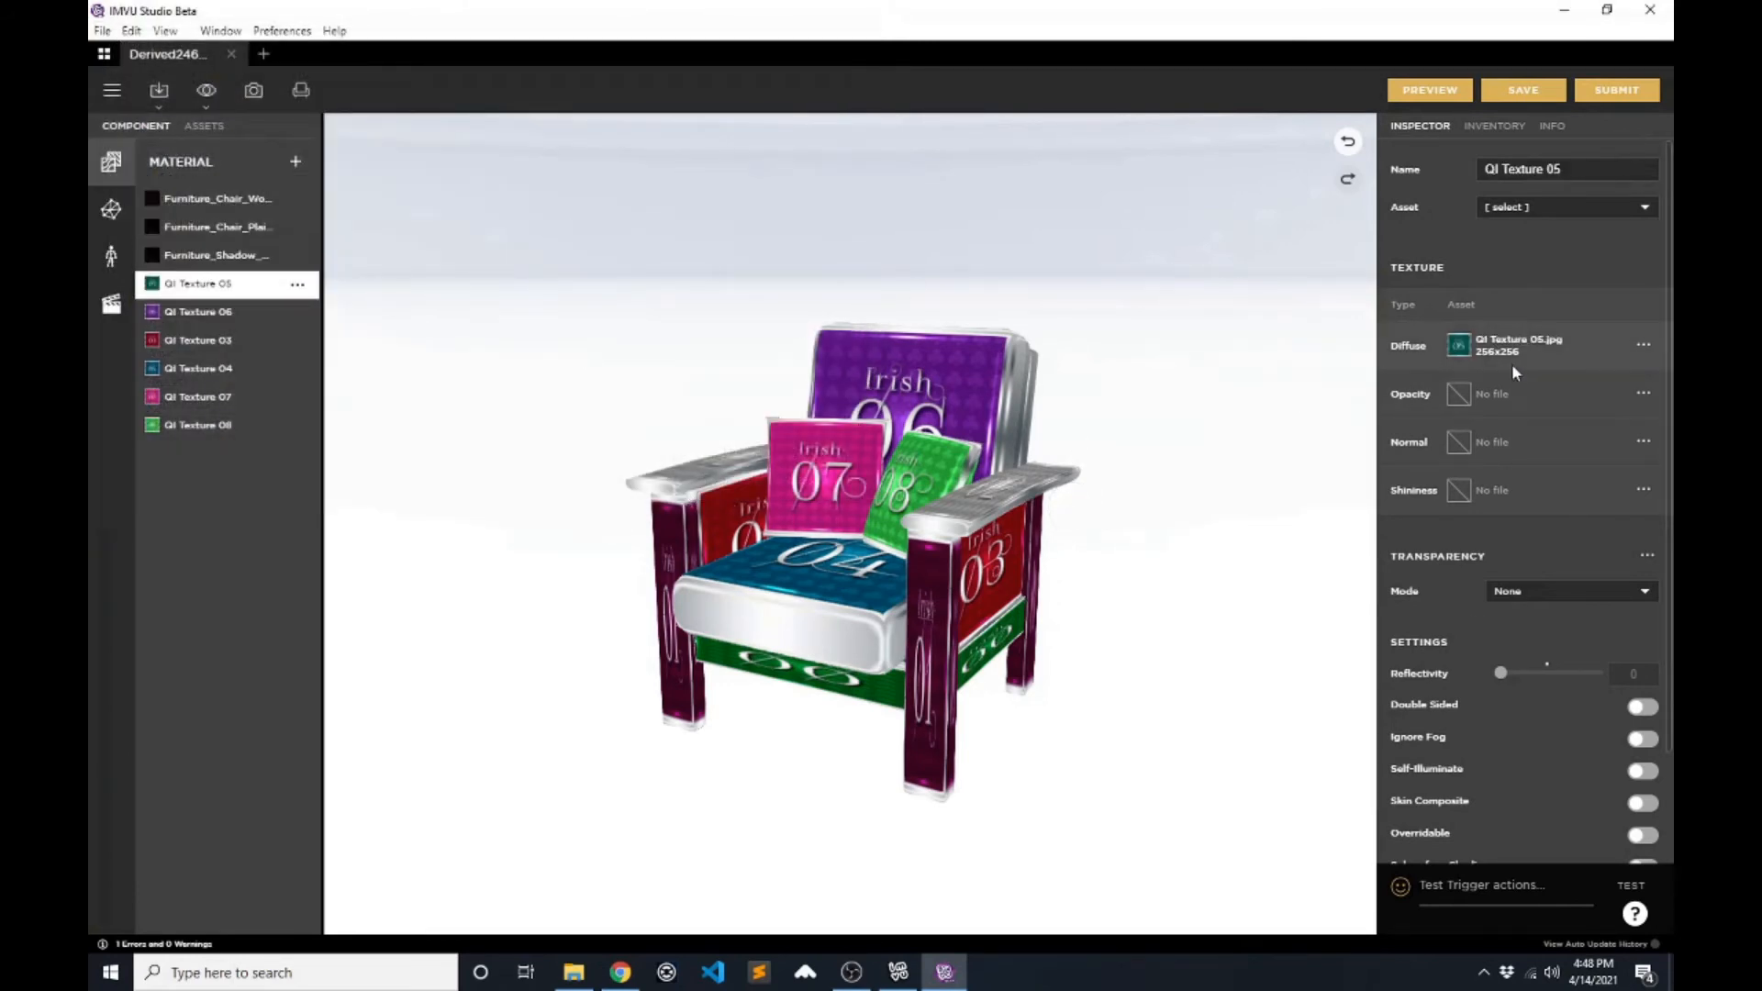
pyautogui.click(1459, 347)
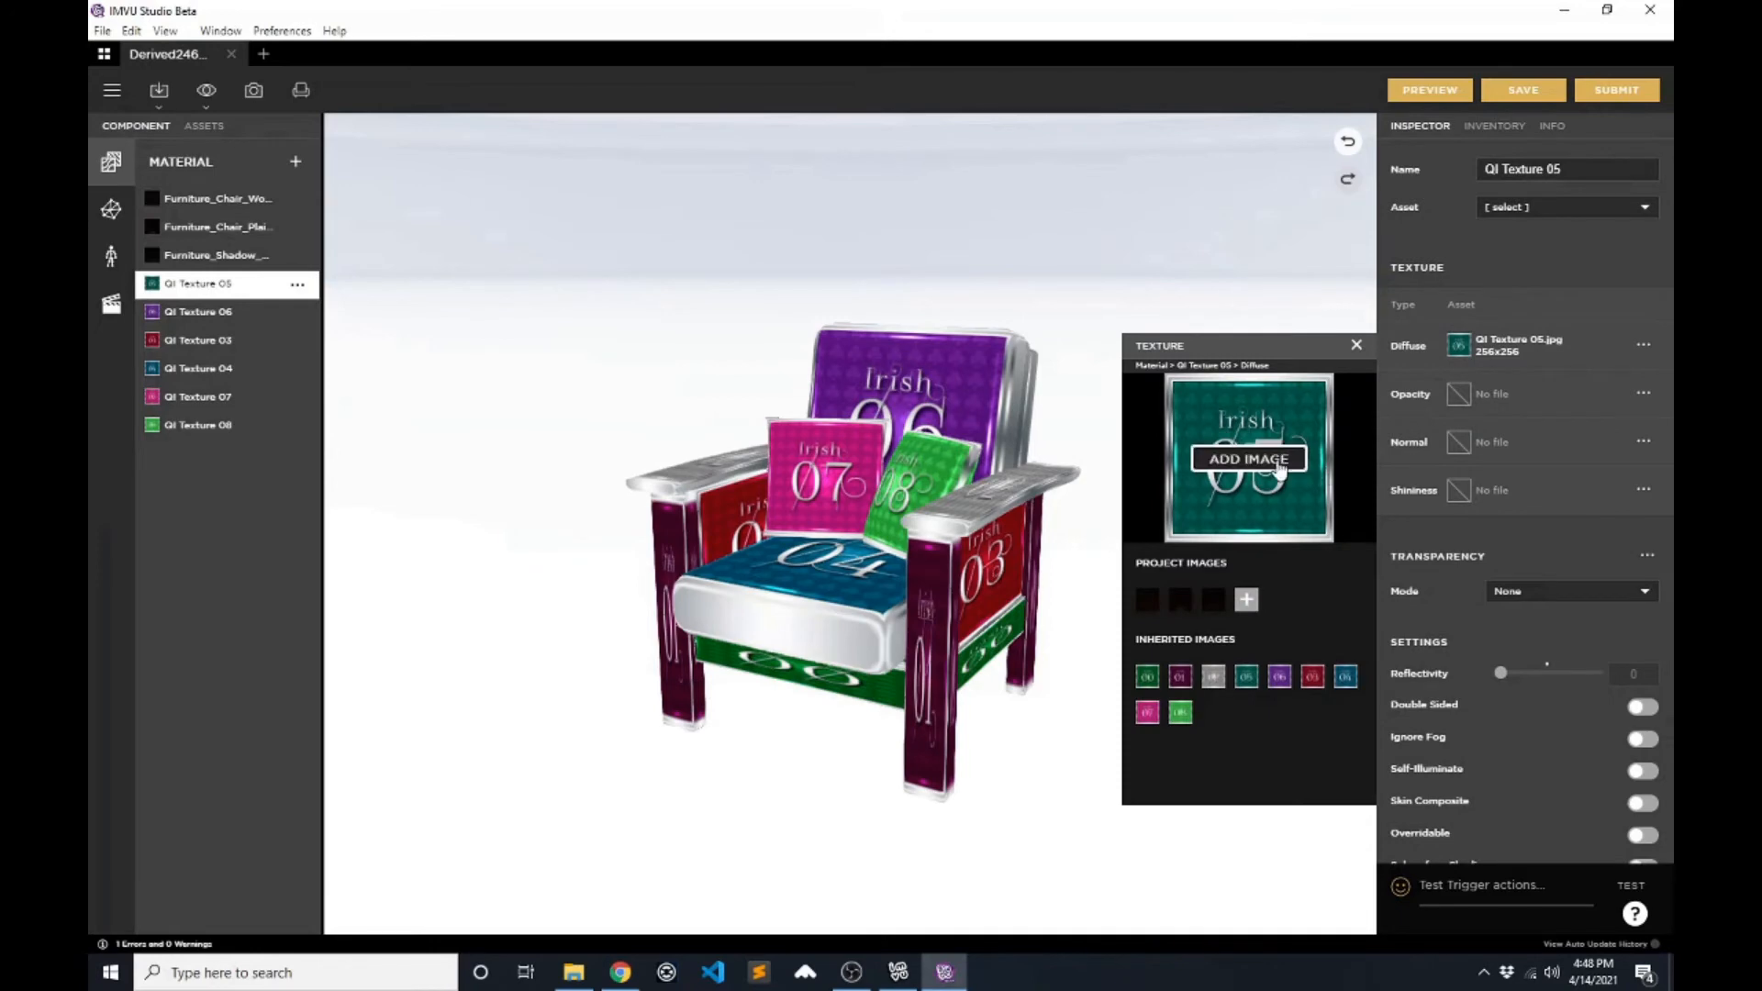
pyautogui.click(1247, 459)
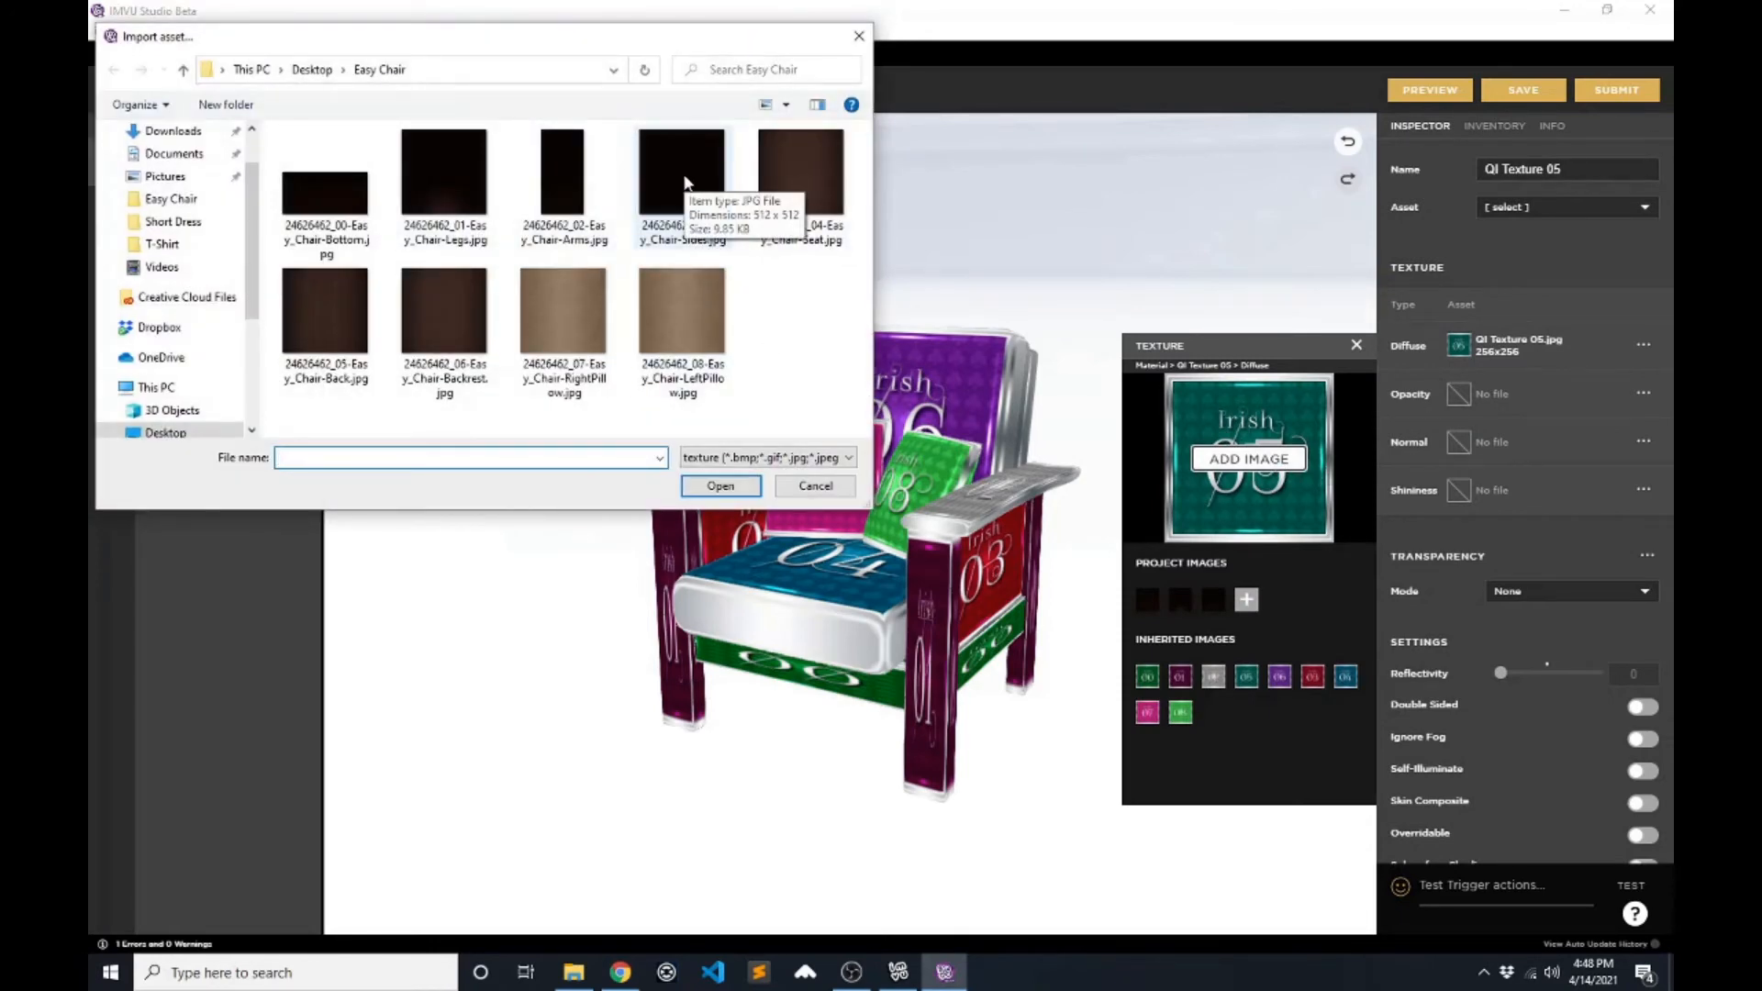
pyautogui.moveTo(613, 50); pyautogui.dragTo(830, 355)
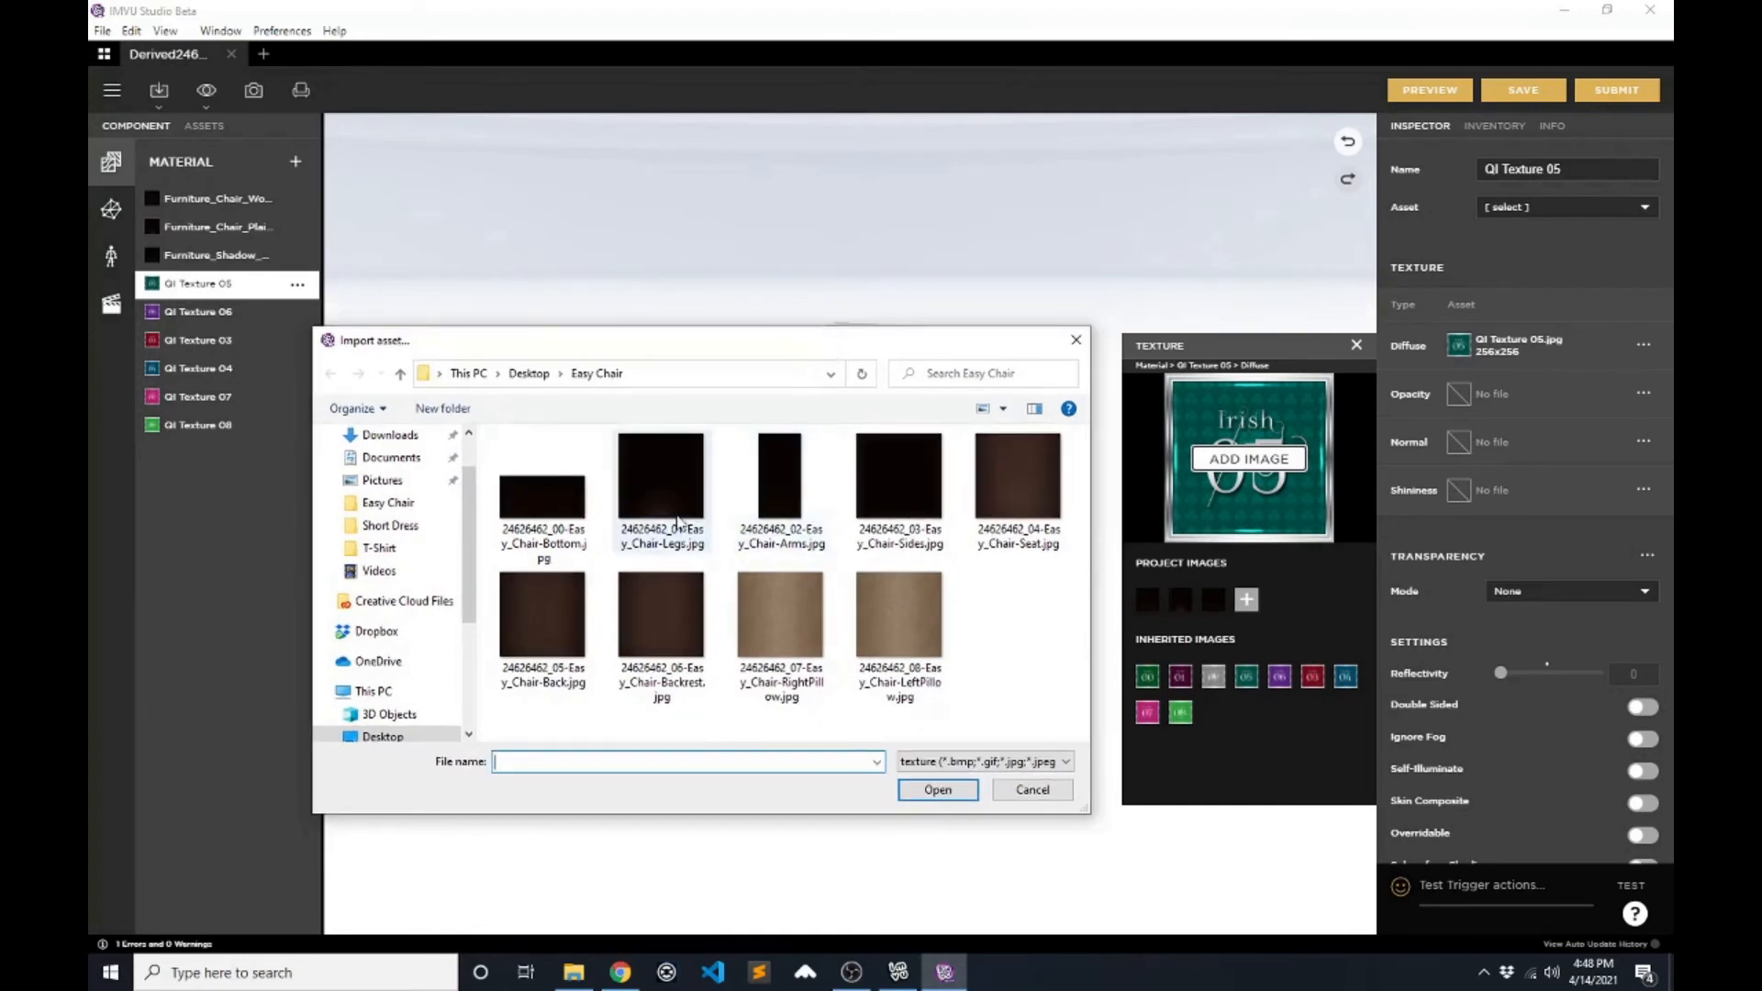
pyautogui.click(555, 616)
pyautogui.click(922, 791)
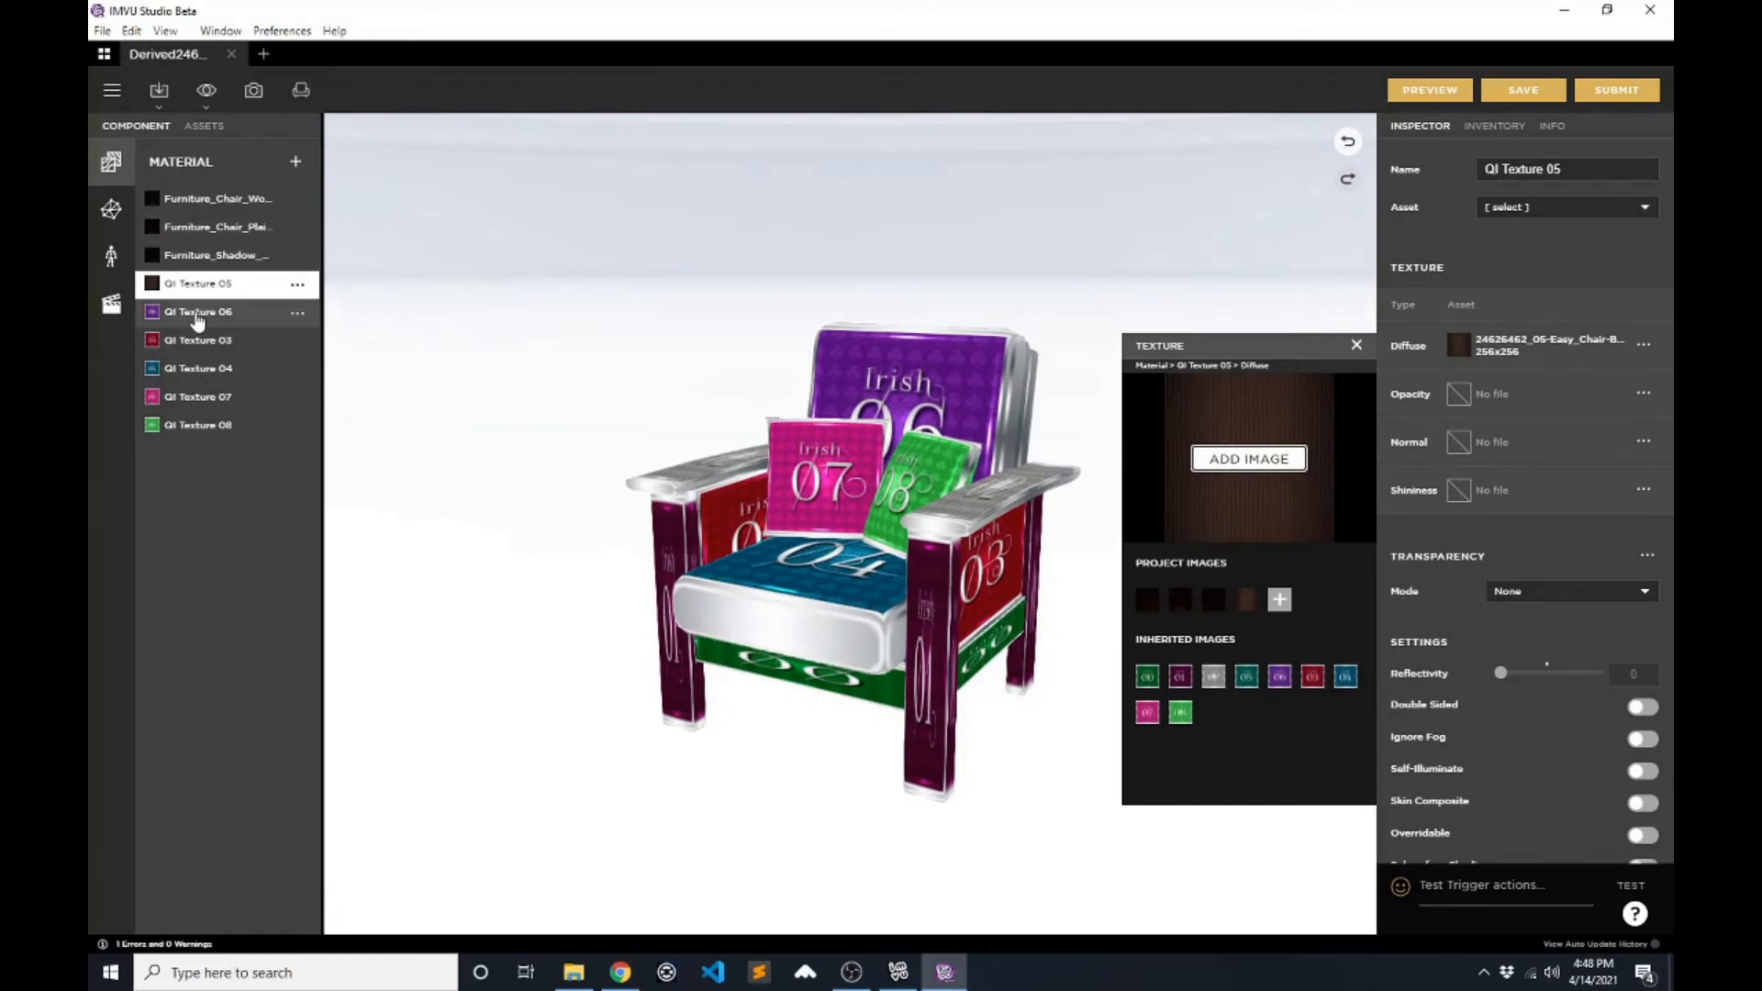
# - Replace the diffuse texture of the QI Texture 08 material with 24626462_08-Easy_Chair-LeftPillow.jpg
pyautogui.click(218, 428)
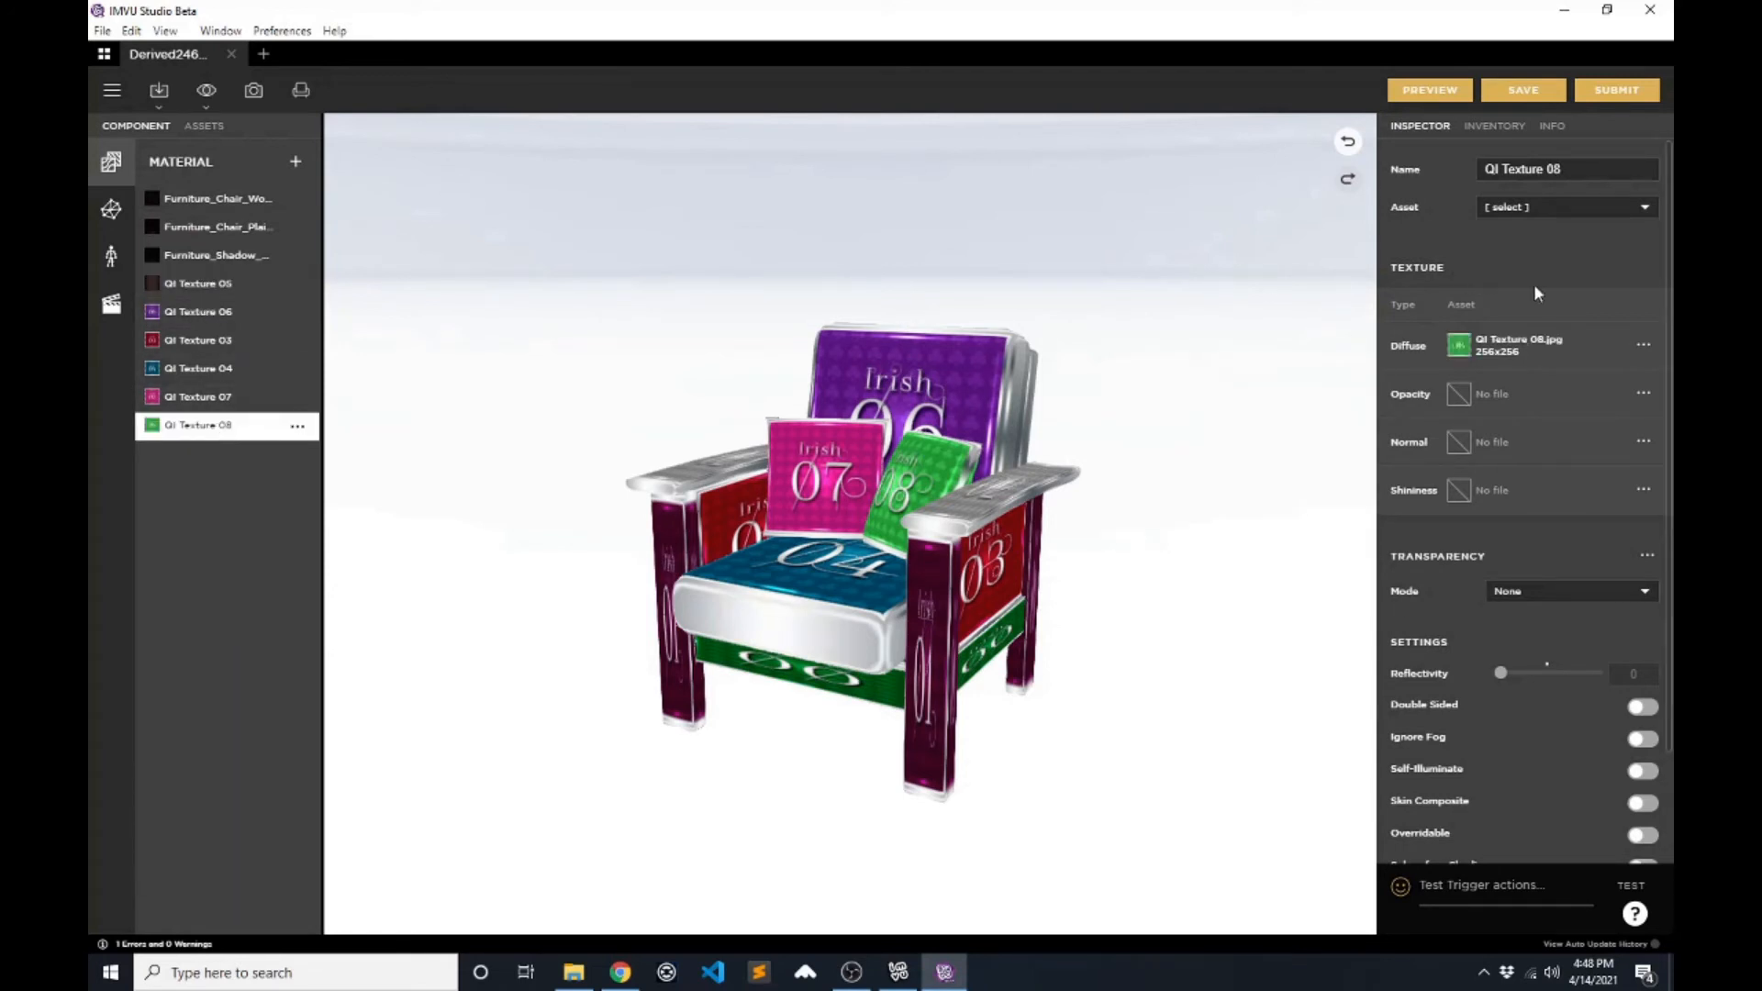
pyautogui.moveTo(1456, 355)
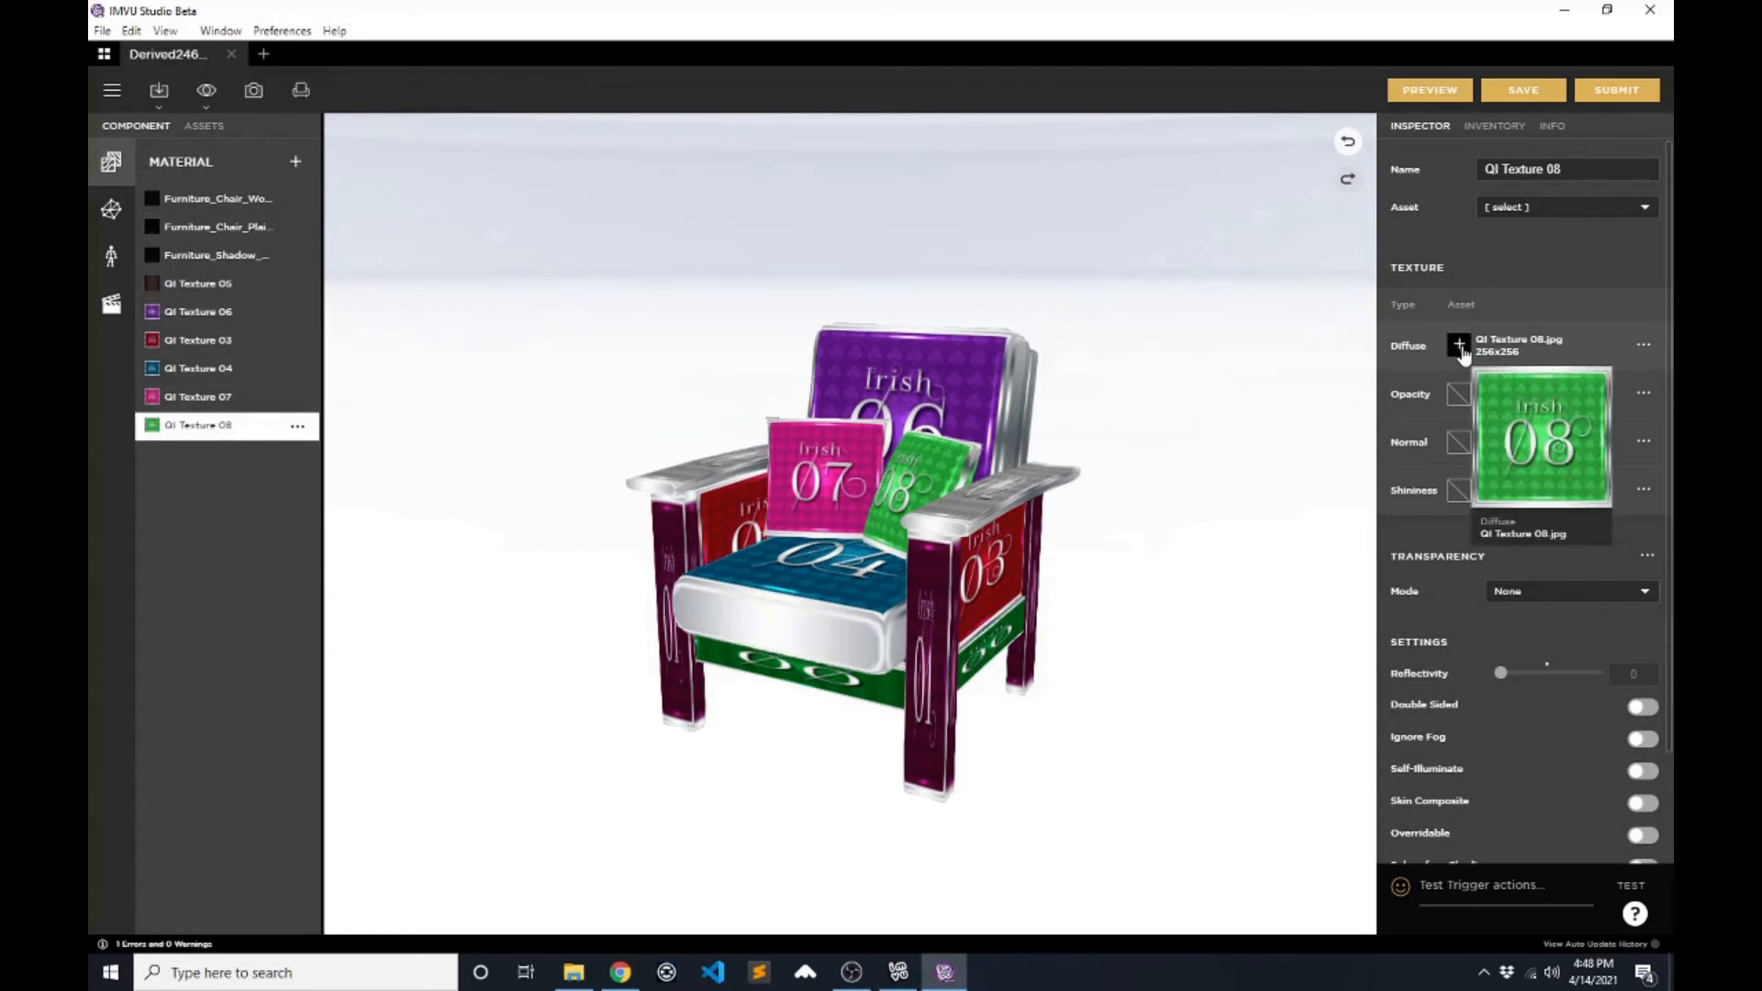
pyautogui.click(1459, 347)
pyautogui.click(1250, 459)
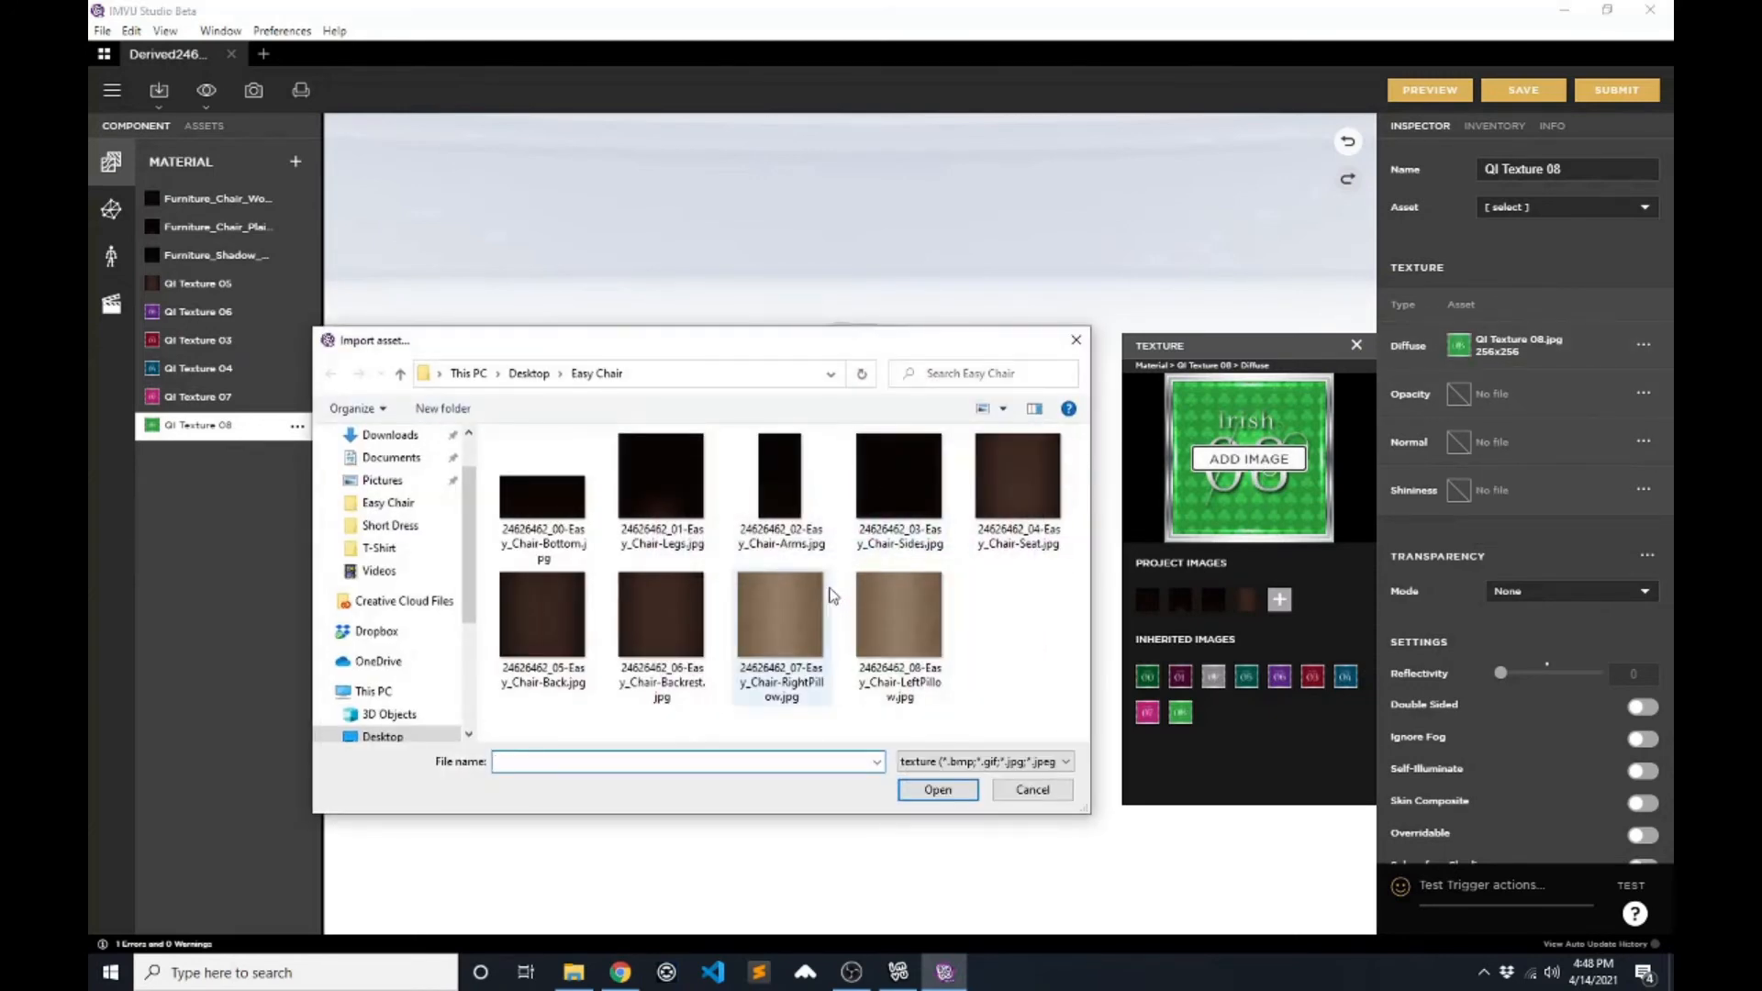
pyautogui.click(899, 617)
pyautogui.click(937, 790)
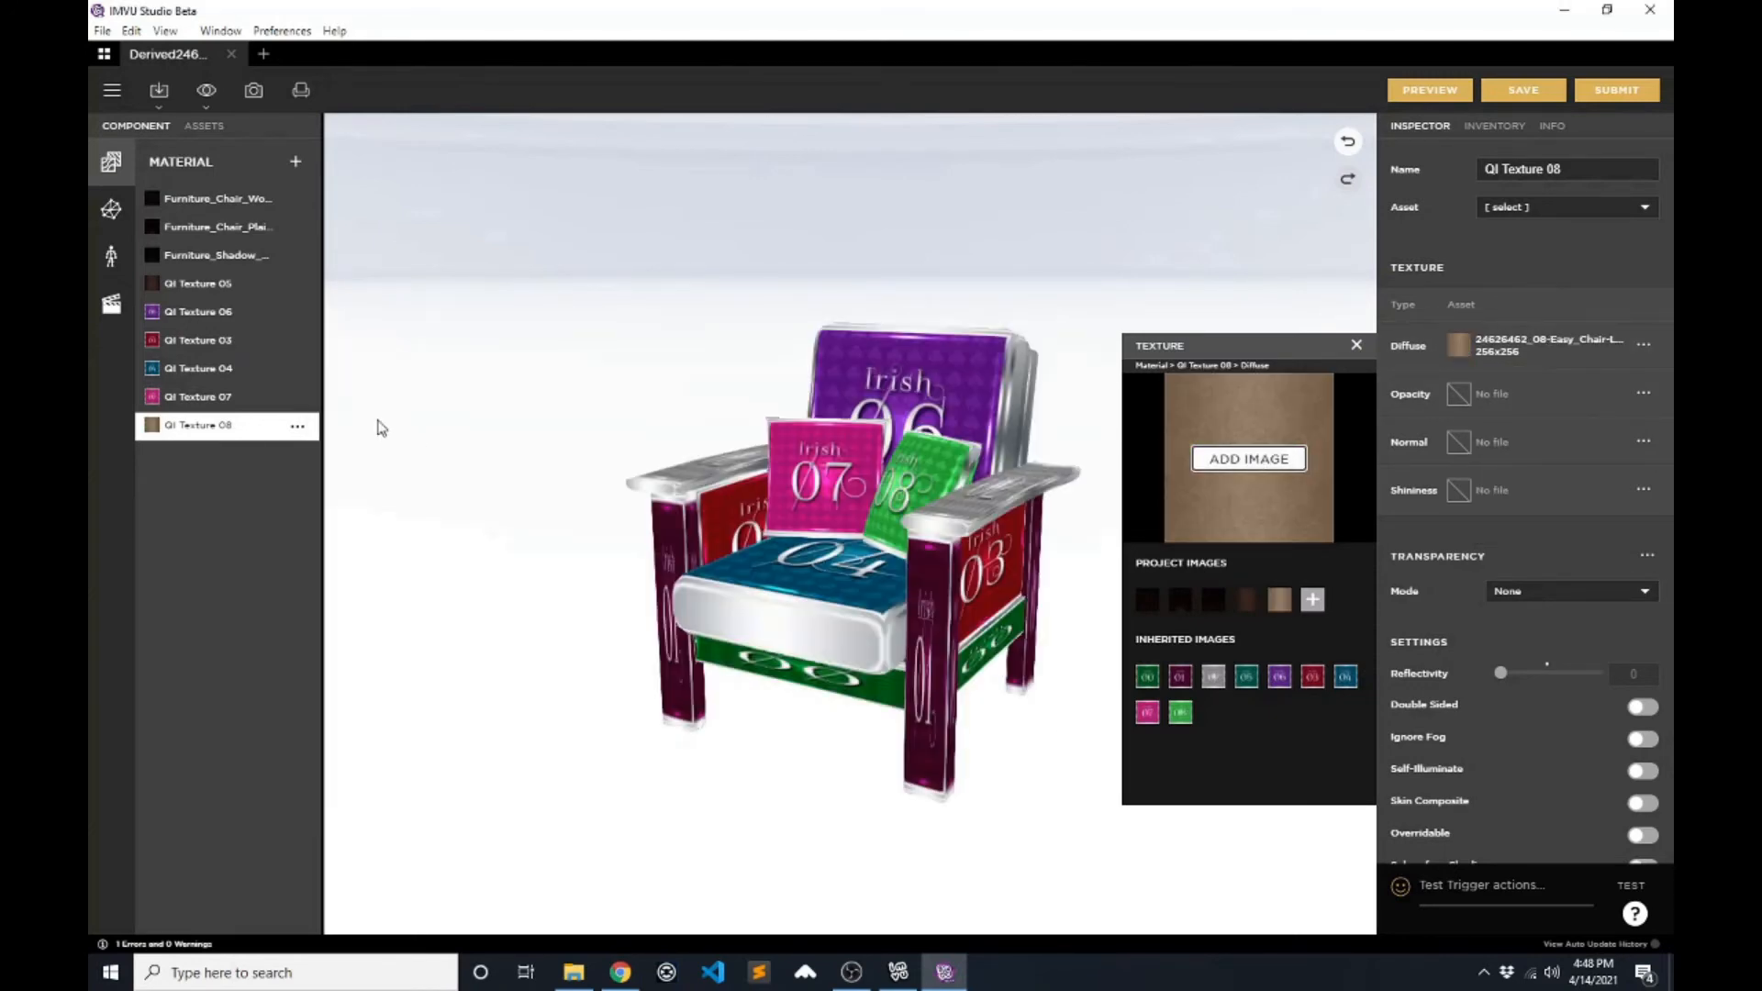
# - Replace the diffuse texture of the QI Texture 07 material with 24626462_07-Easy_Chair-RightPillow.jpg
pyautogui.click(212, 397)
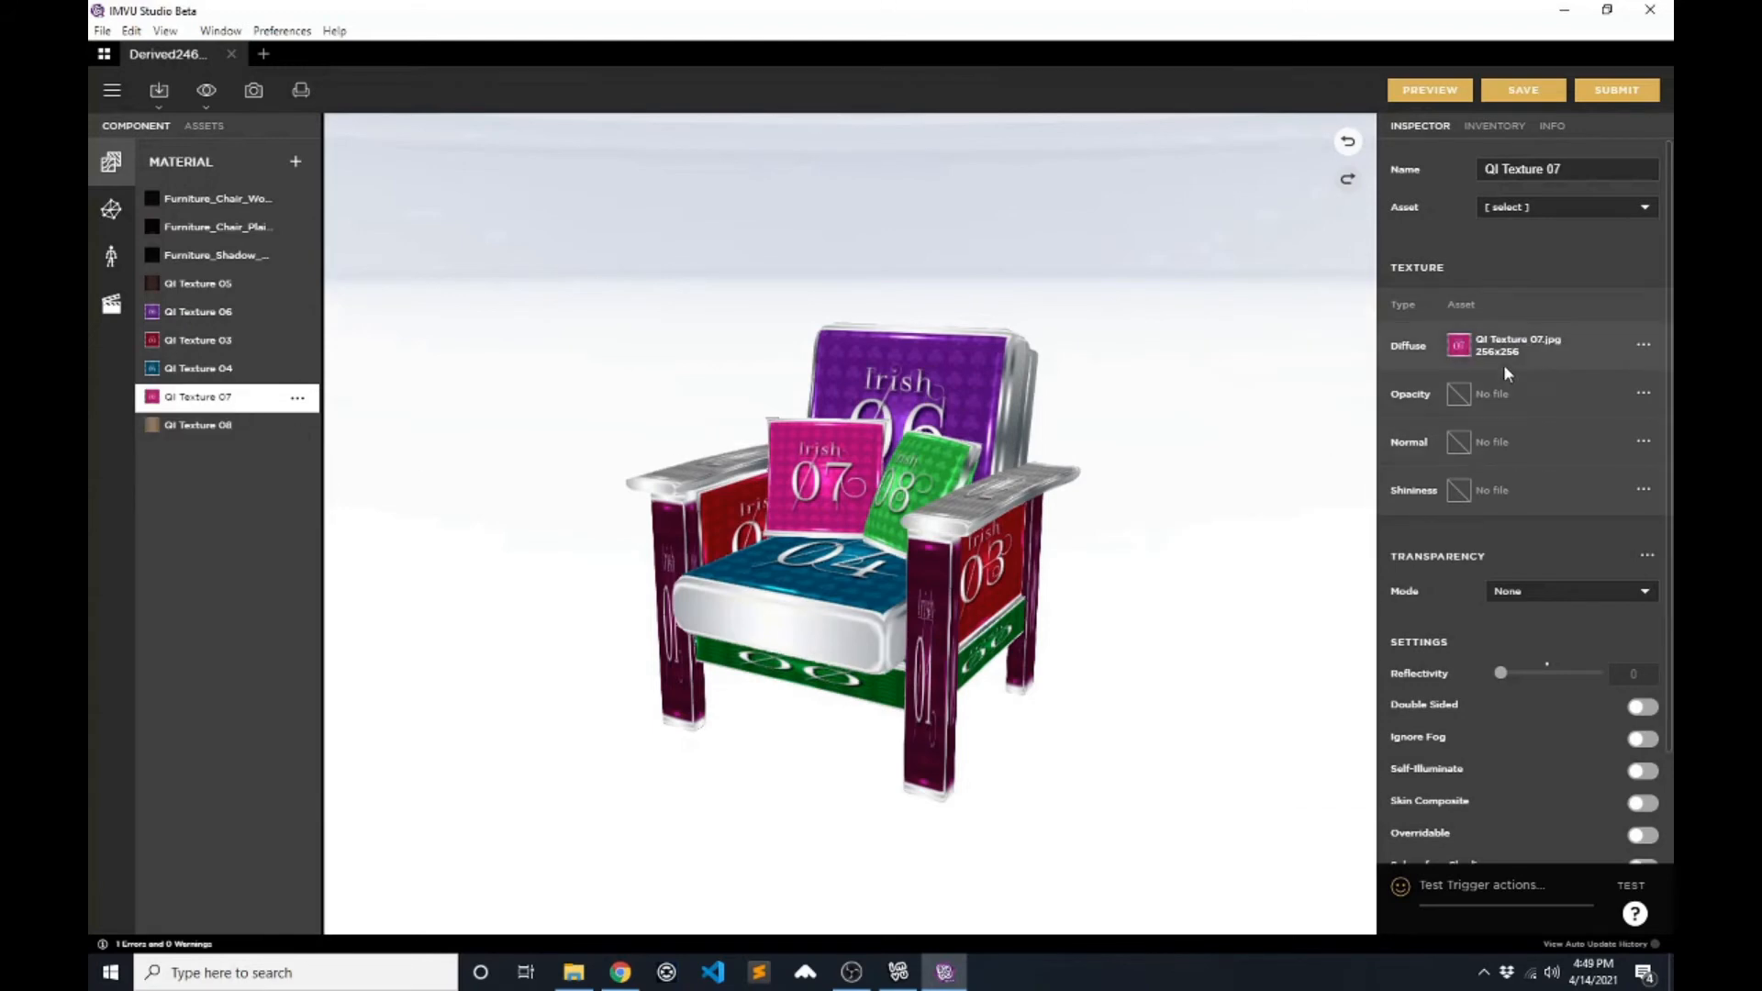
pyautogui.click(1452, 344)
pyautogui.click(1281, 451)
pyautogui.click(781, 617)
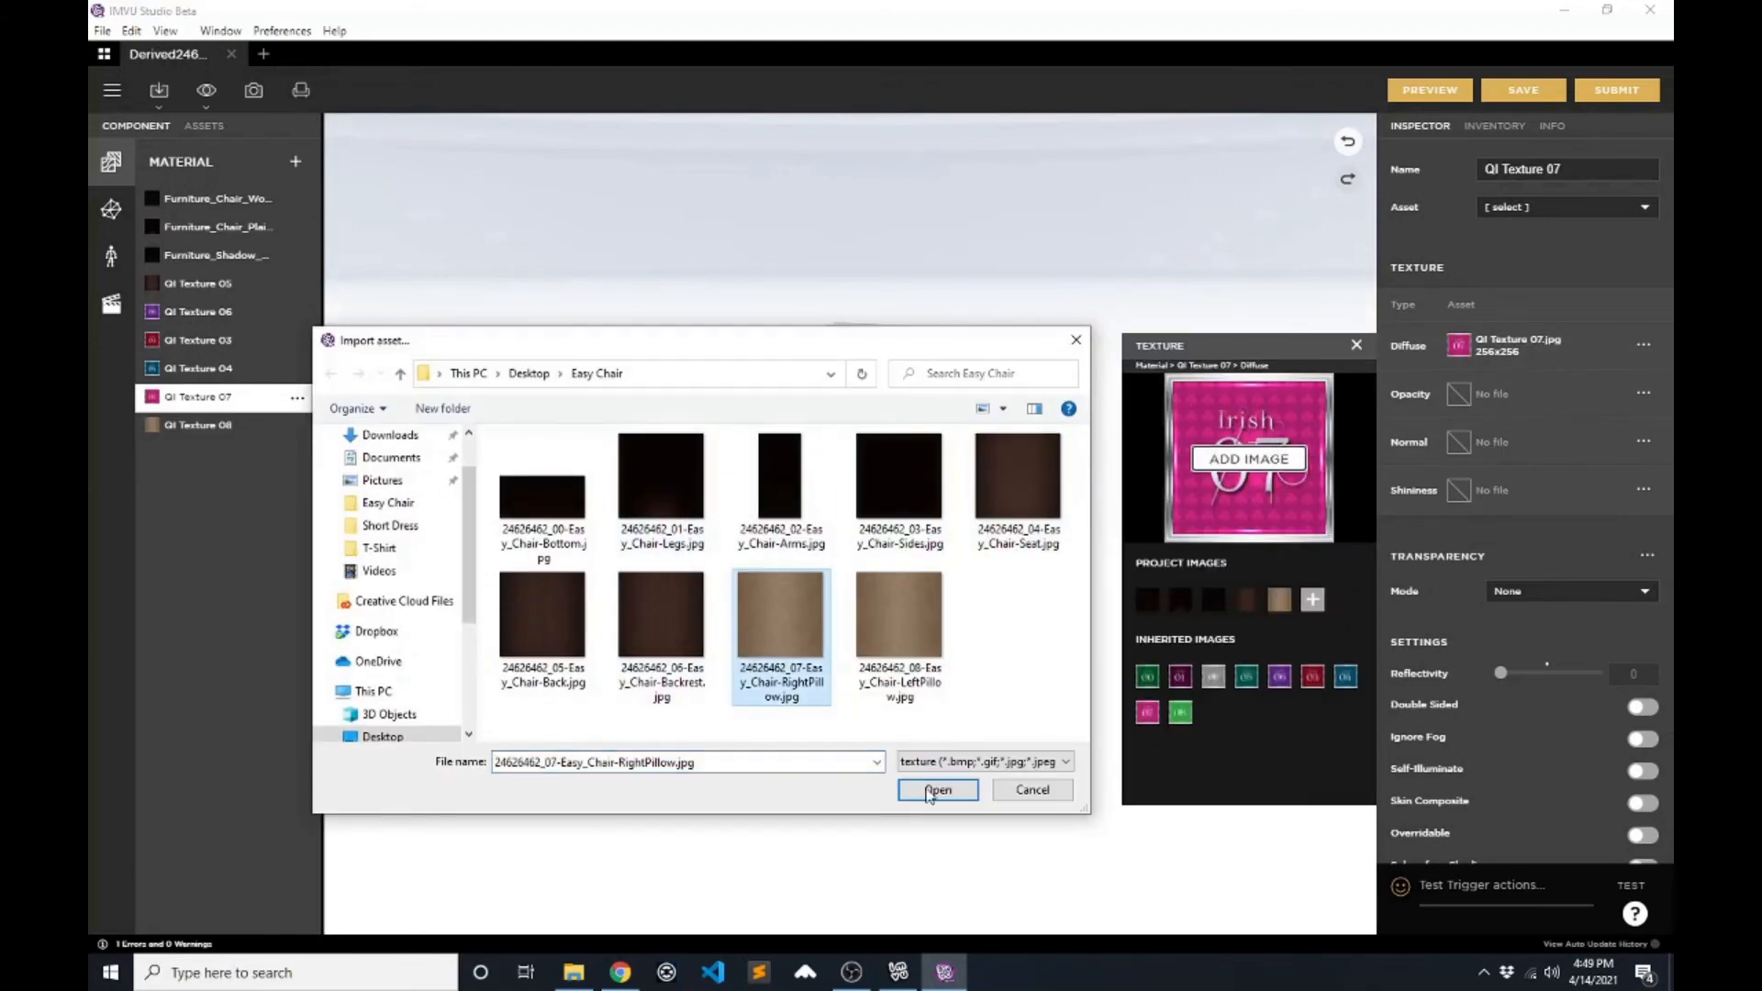
pyautogui.click(934, 790)
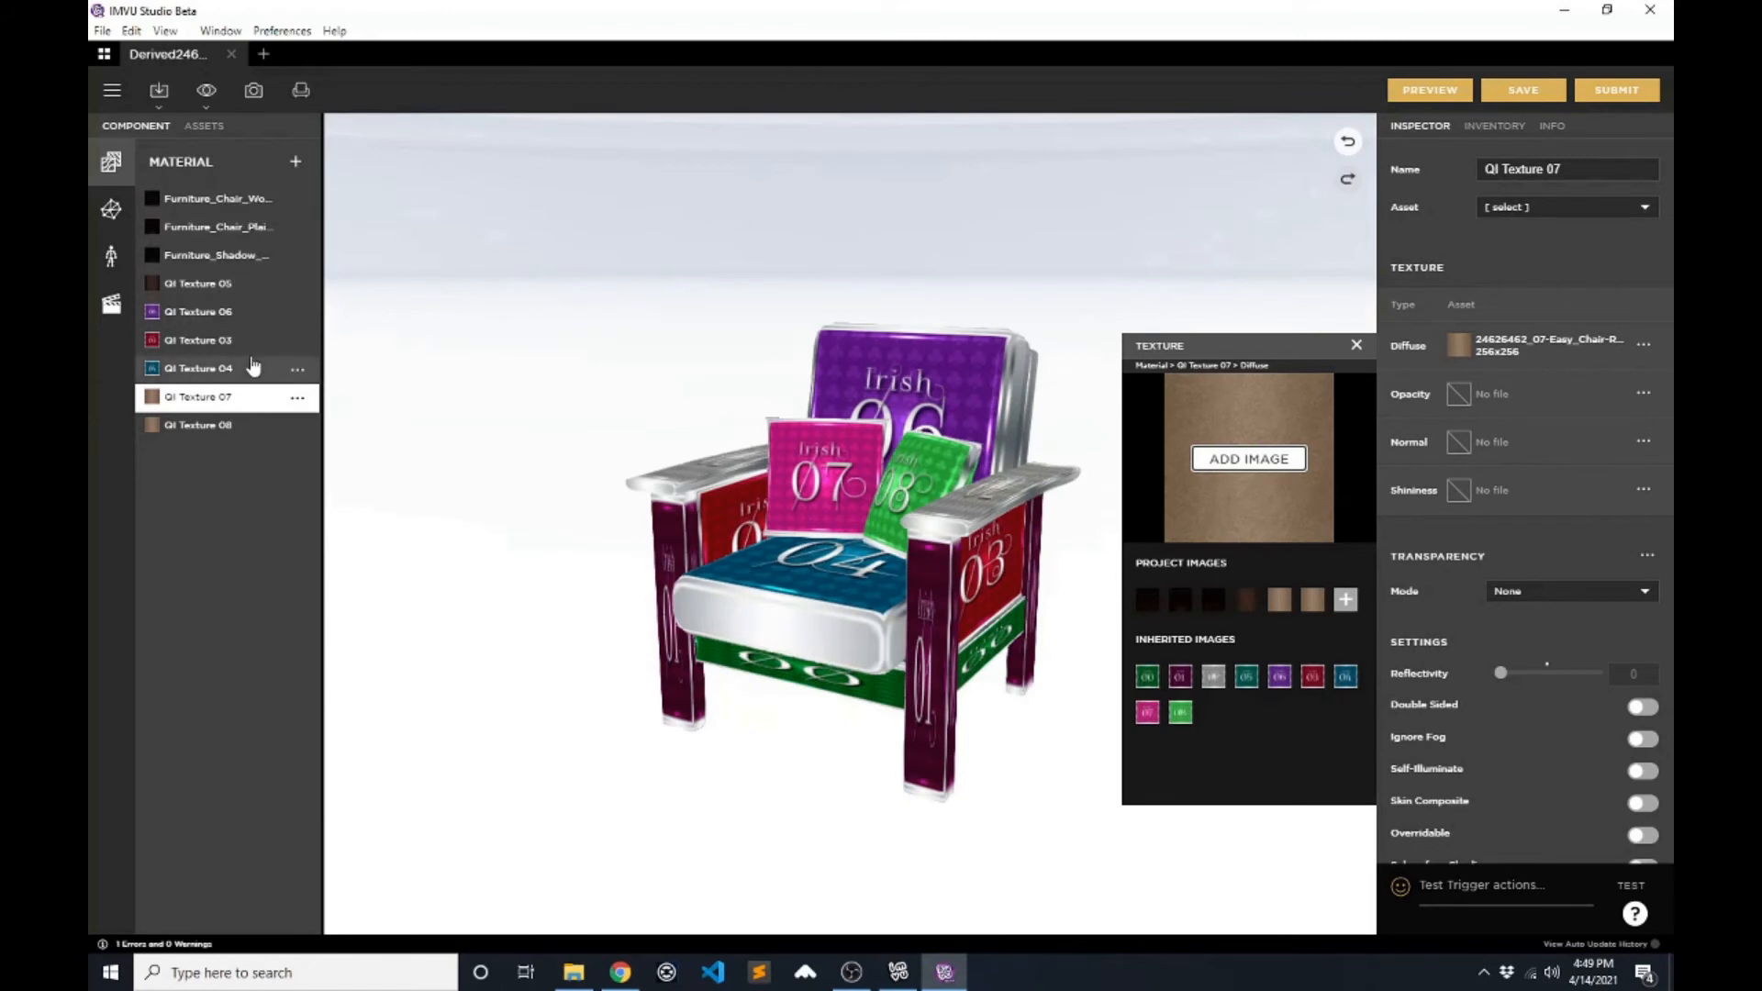
# - Replace the diffuse texture of the QI Texture 04 material with 24626462_04-Easy_Chair-Seat.jpg
pyautogui.click(223, 372)
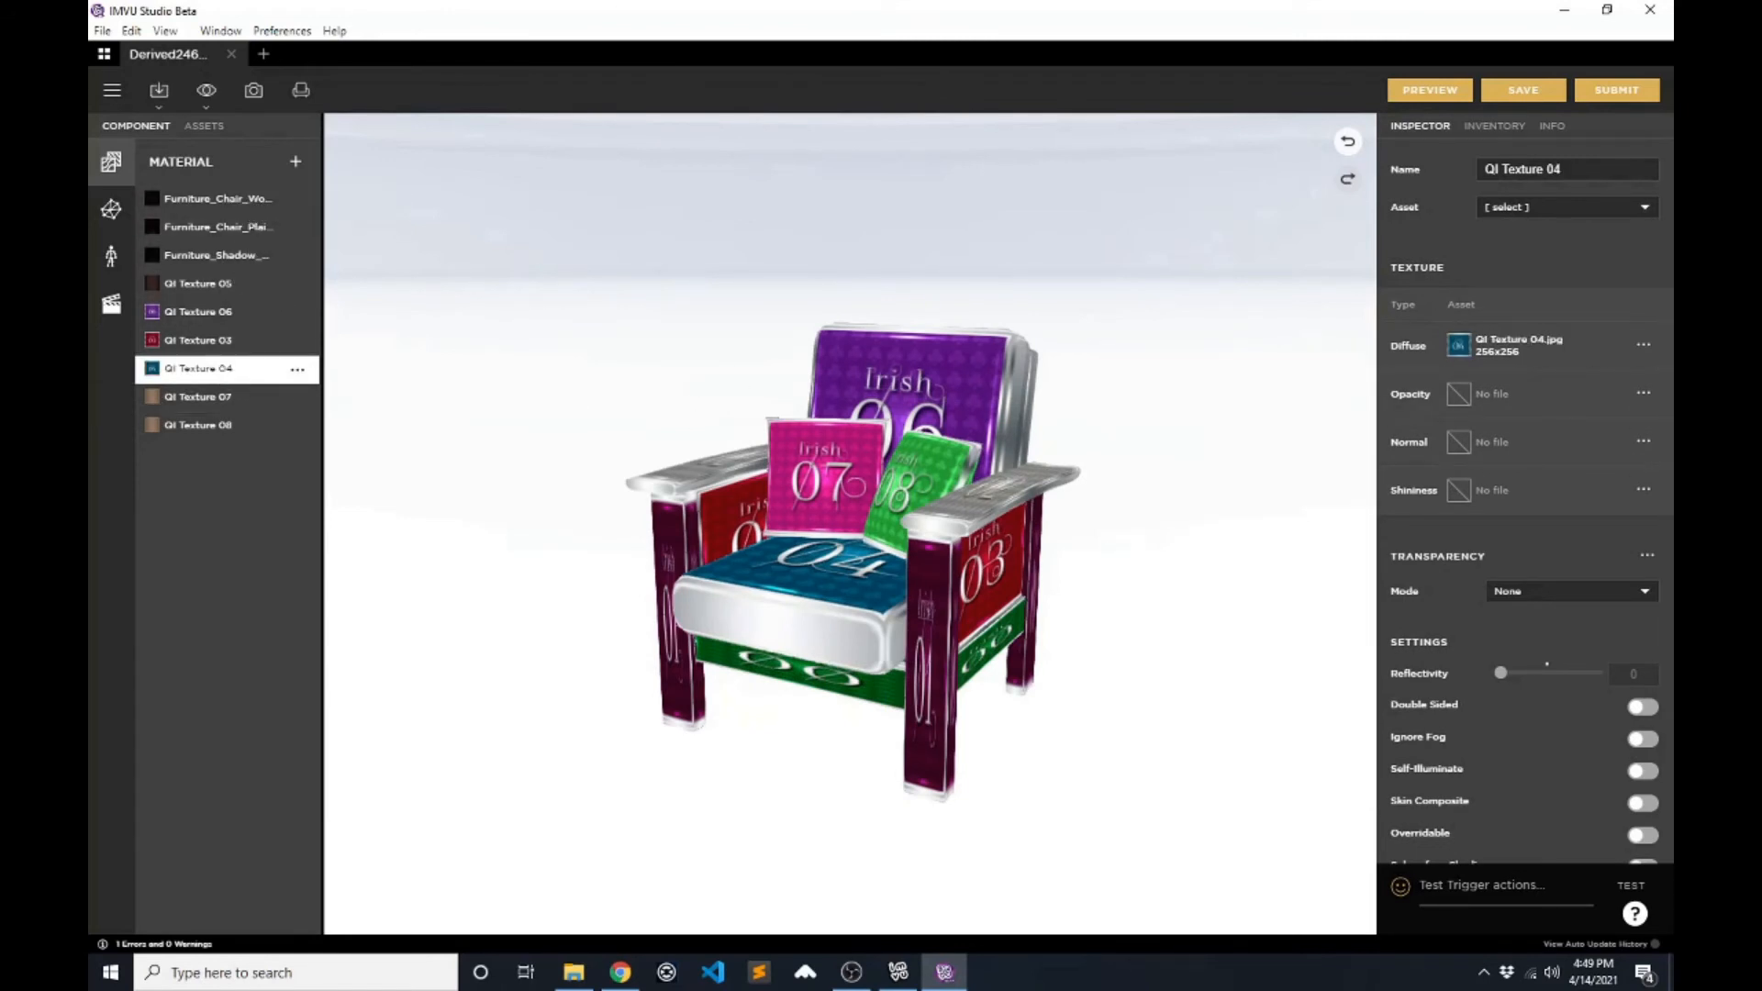
pyautogui.click(1459, 346)
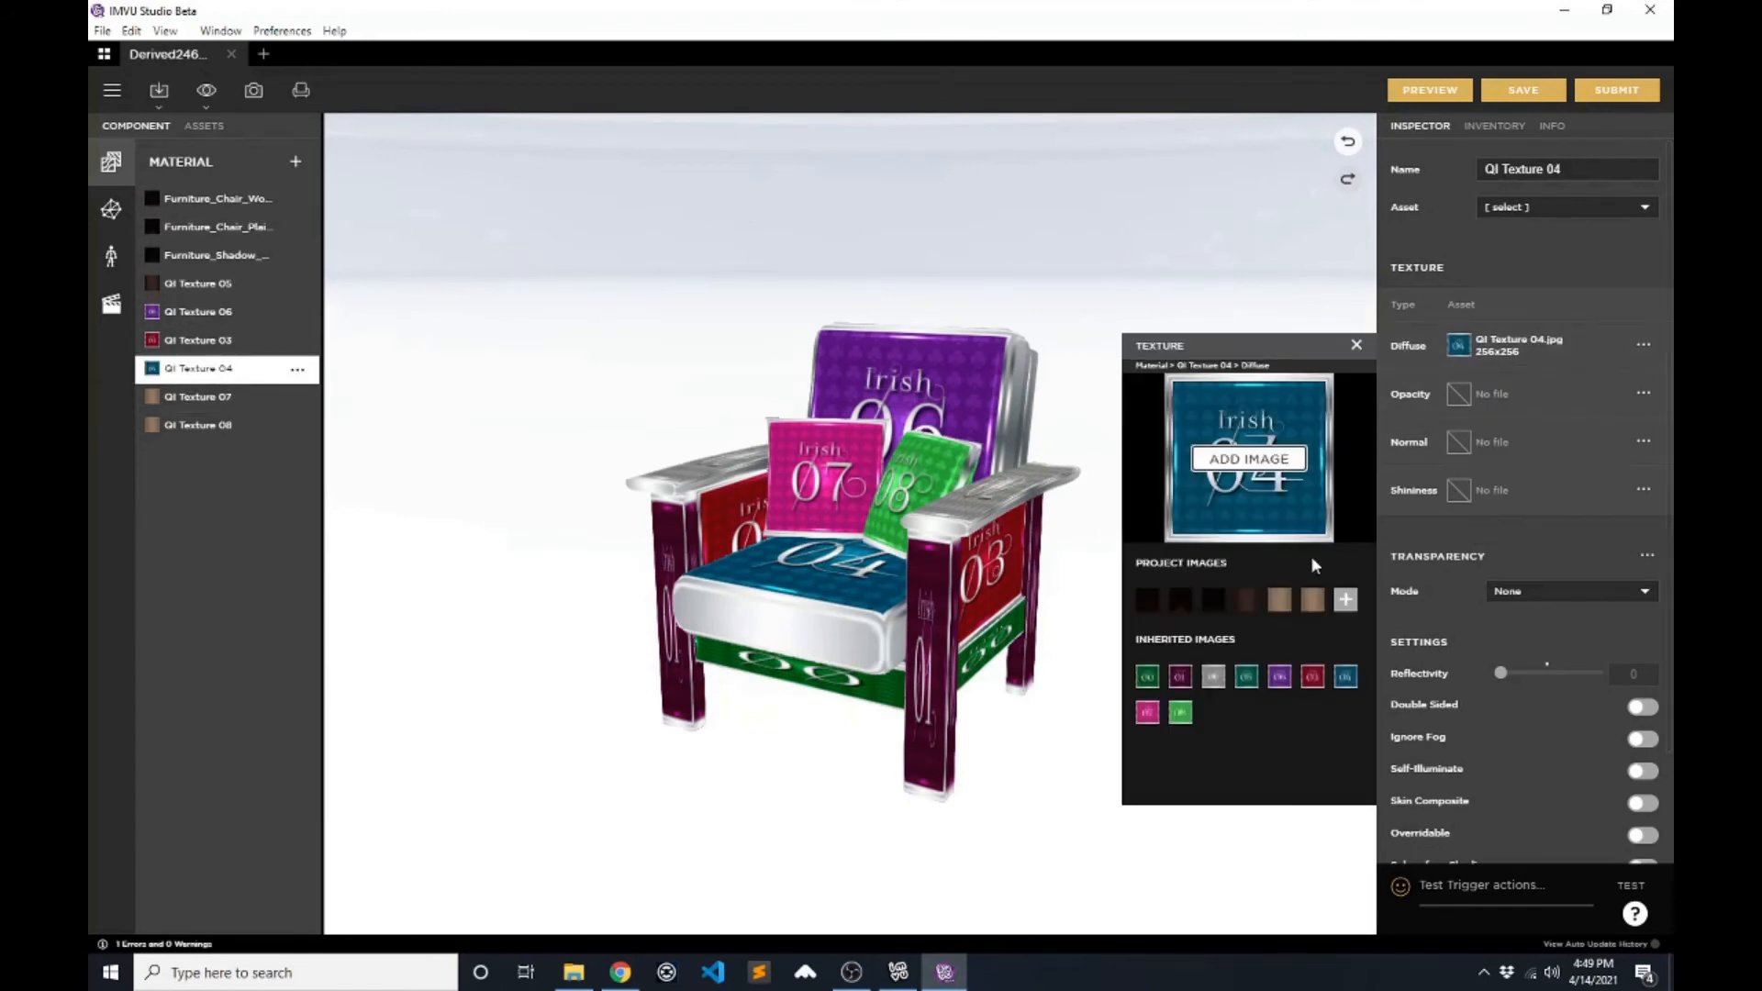
pyautogui.click(1285, 456)
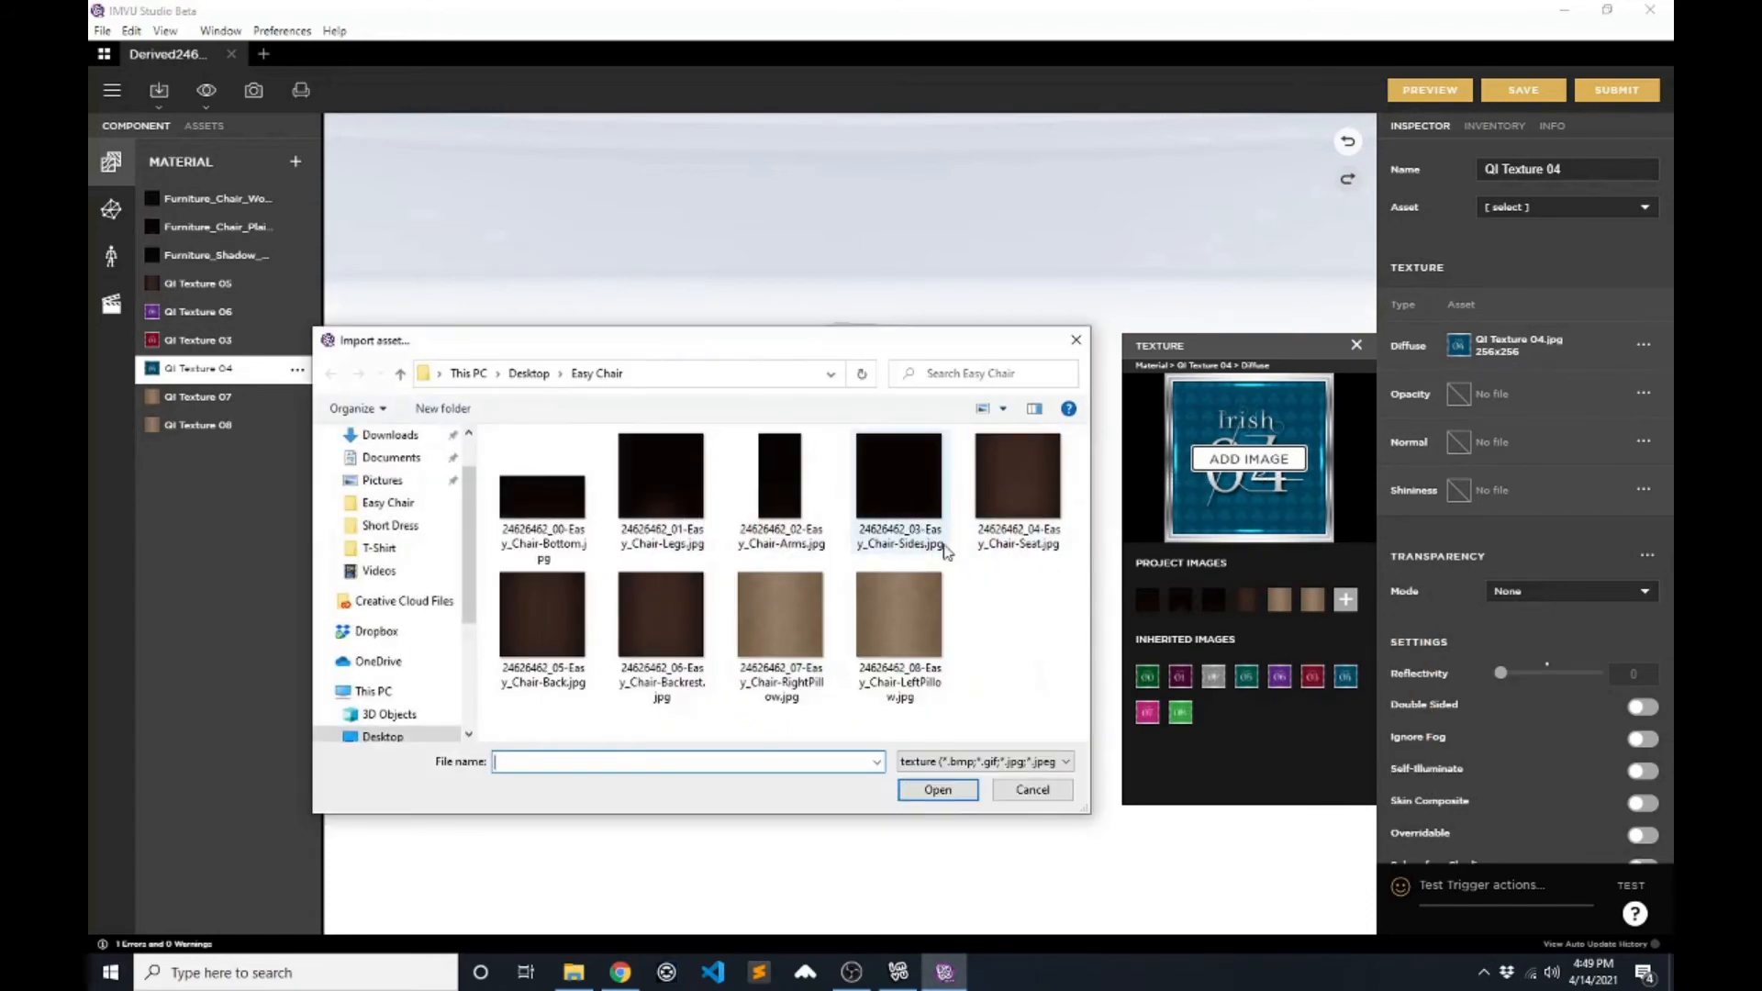
pyautogui.click(1011, 493)
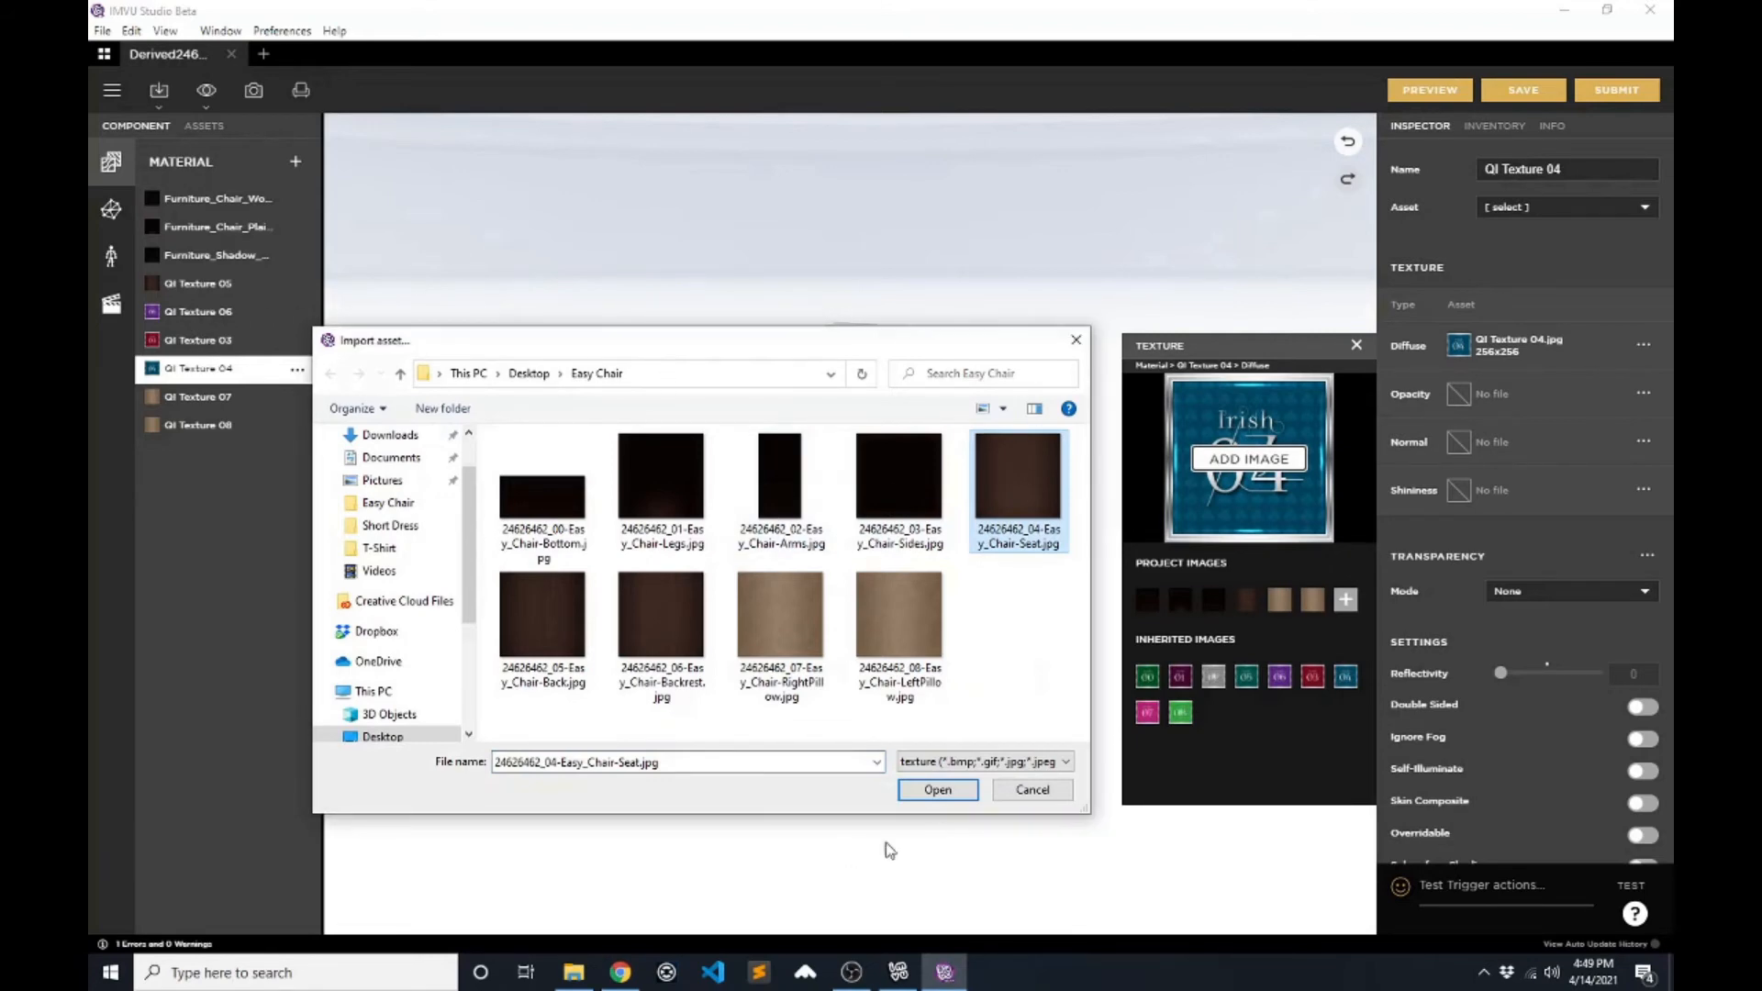
pyautogui.click(938, 791)
# - Replace the diffuse texture of the QI Texture 03 material with 24626462_03-Easy_Chair-Sides.jpg
pyautogui.click(220, 339)
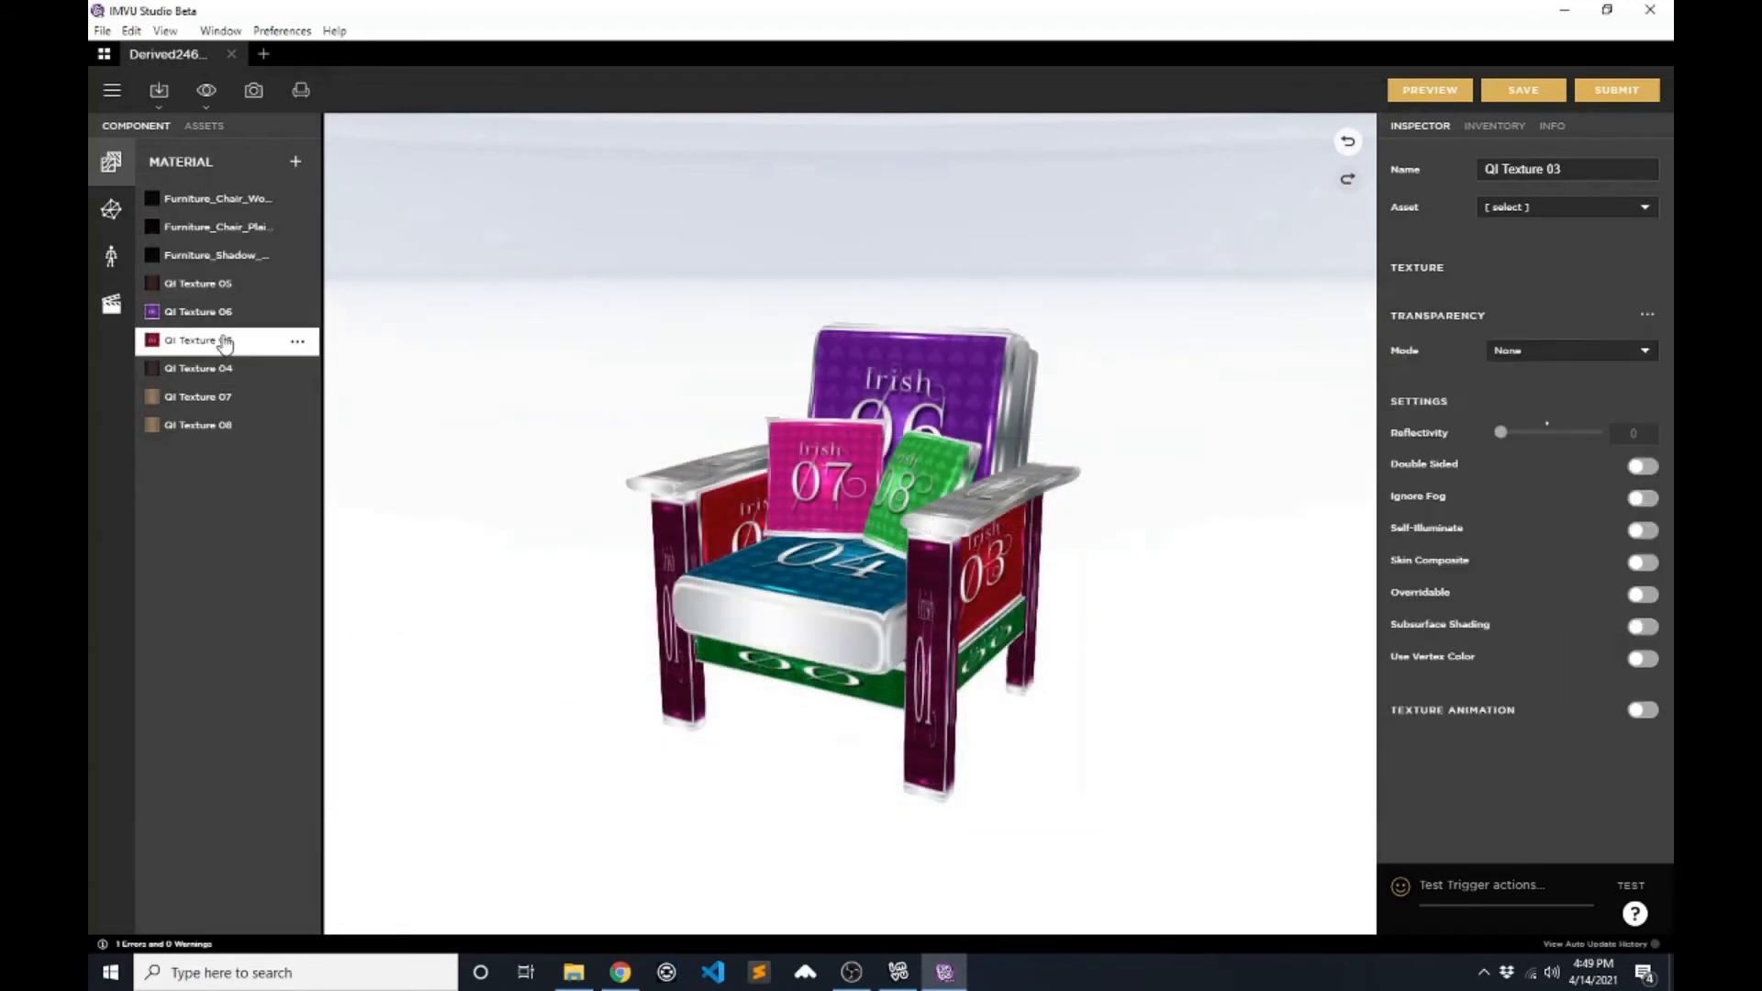
pyautogui.click(1458, 345)
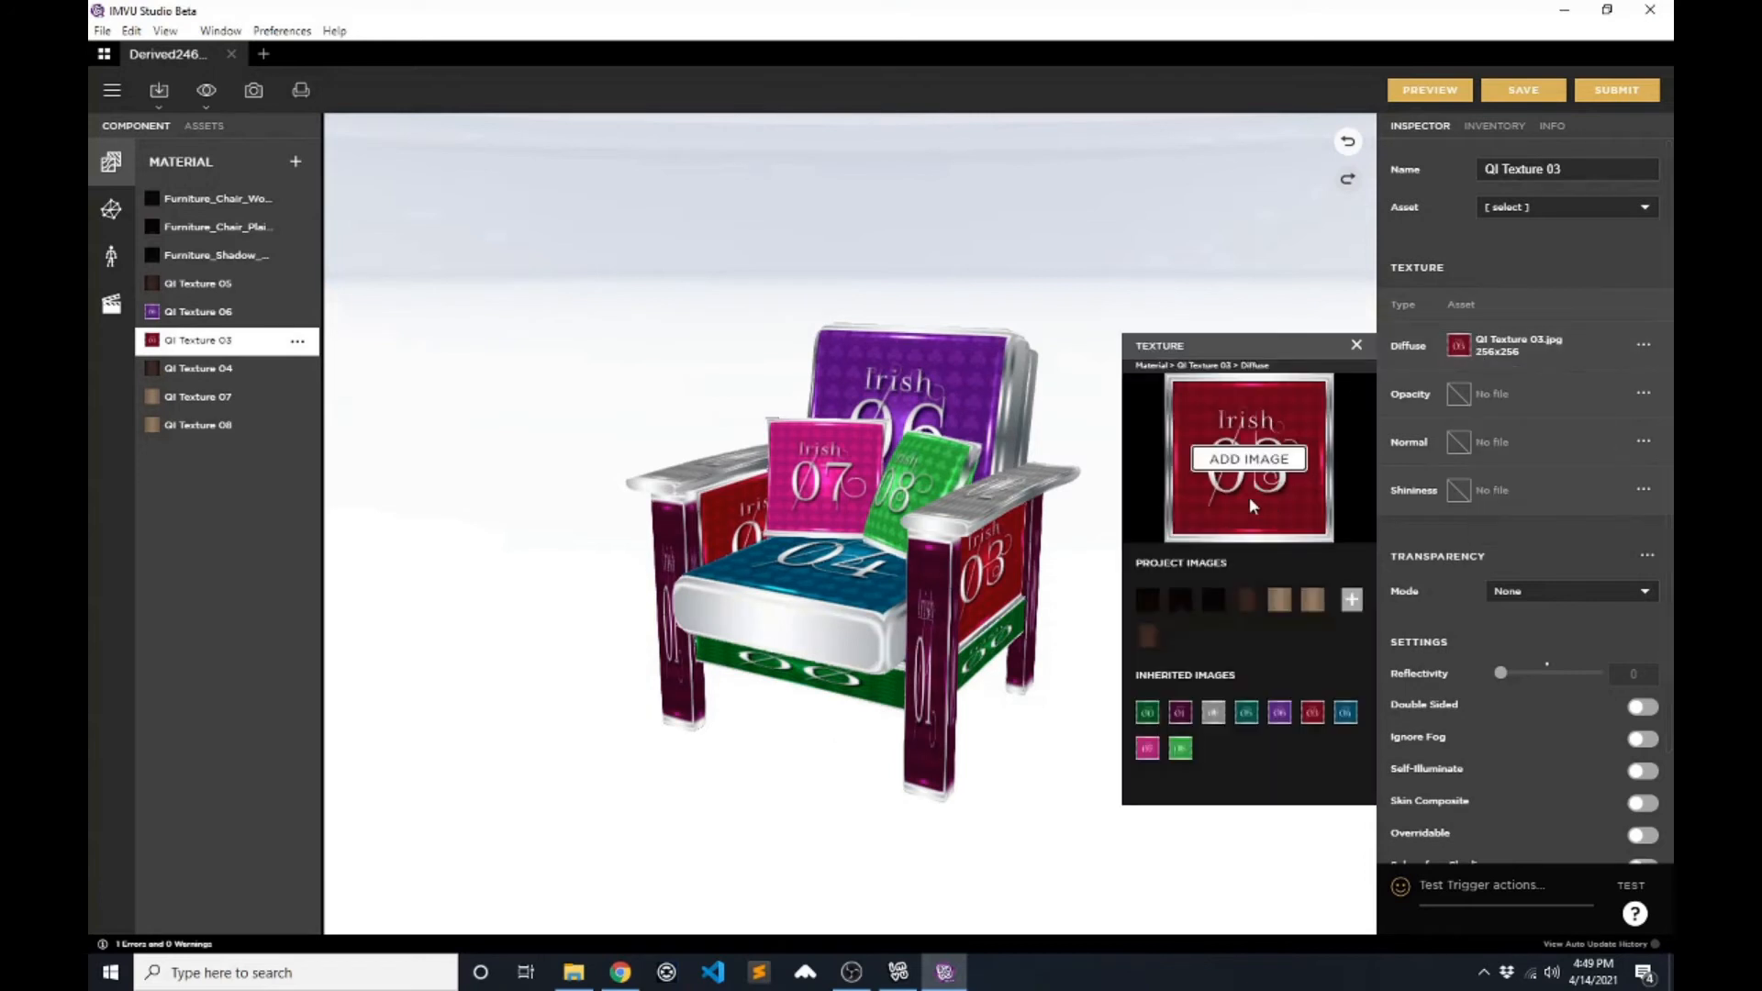
pyautogui.click(1250, 458)
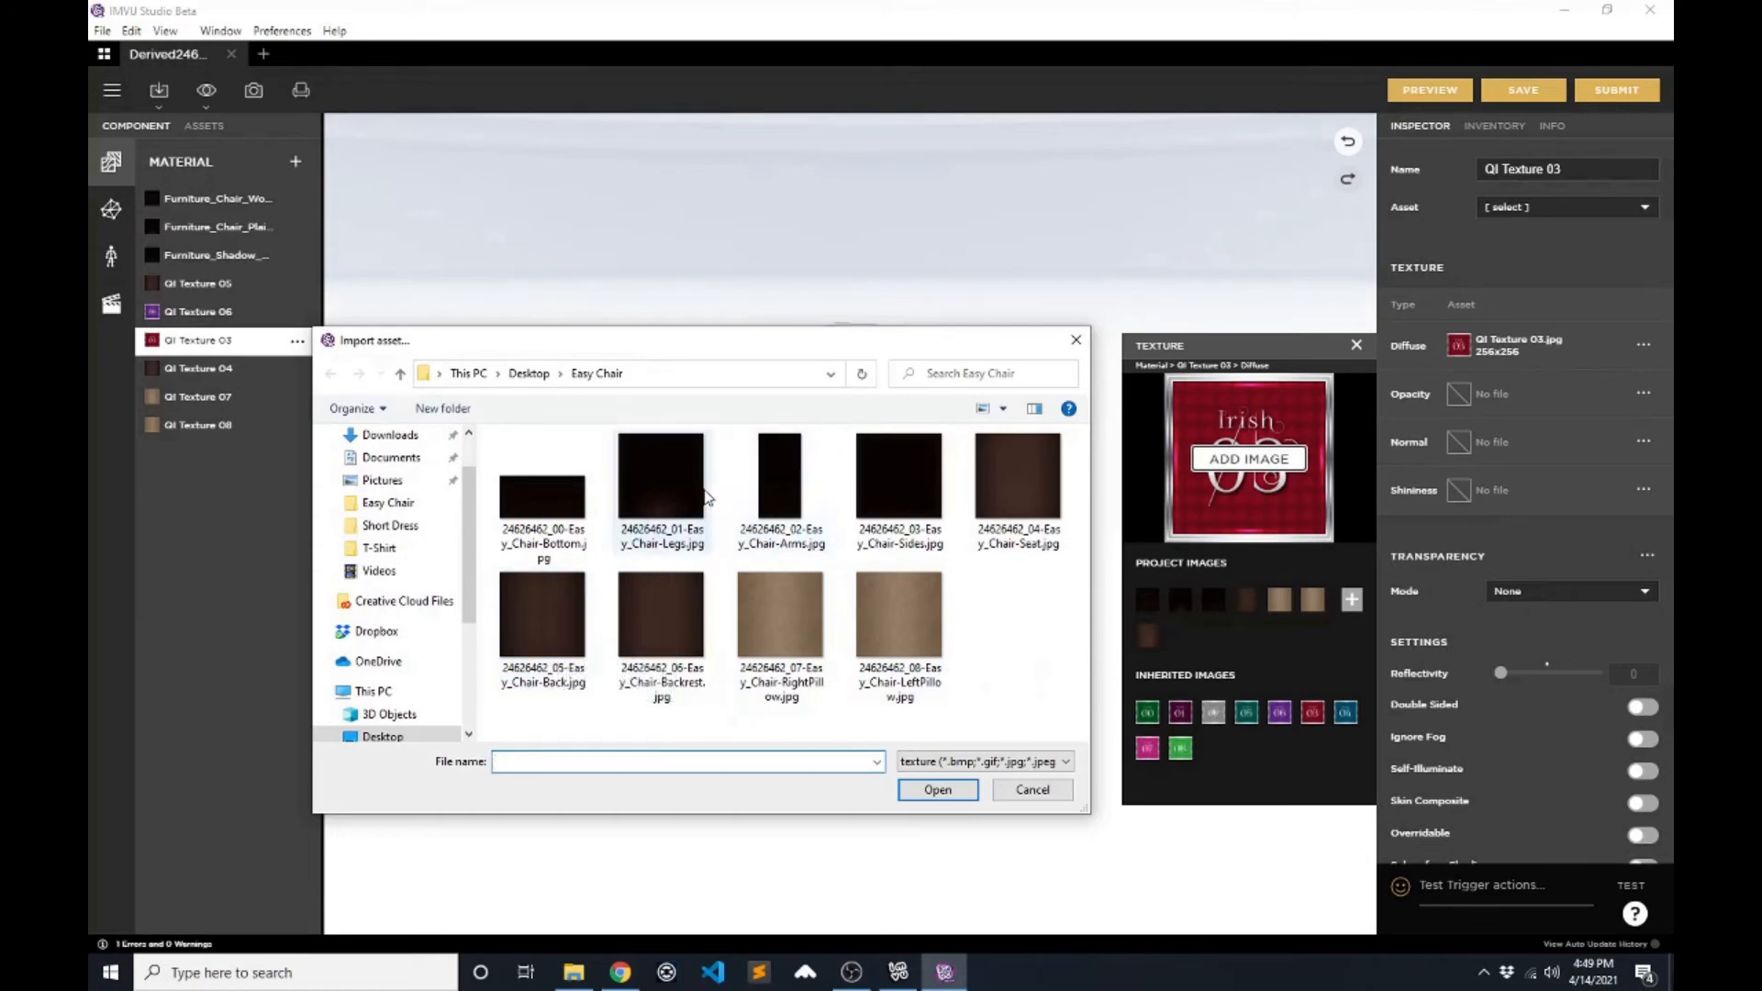
pyautogui.doubleClick(889, 487)
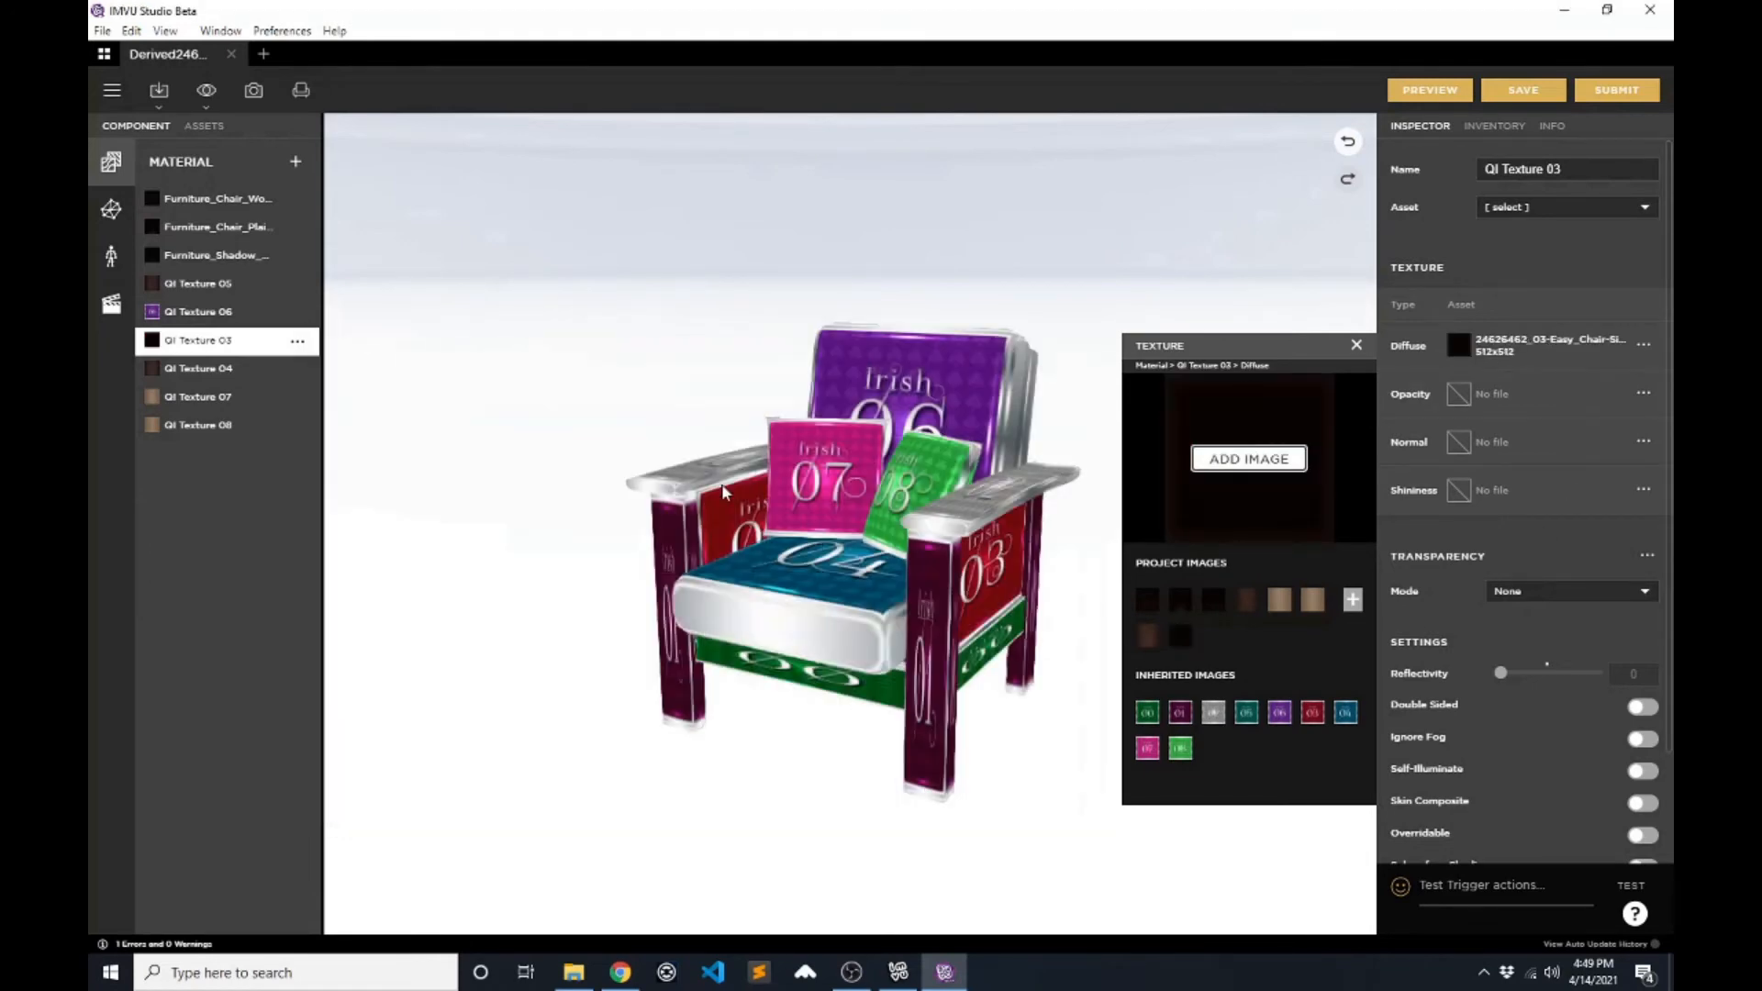
# - Replace the diffuse texture of the QI Texture 06 material with 24626462_06-Easy_Chair-Backrest.jpg
pyautogui.click(199, 312)
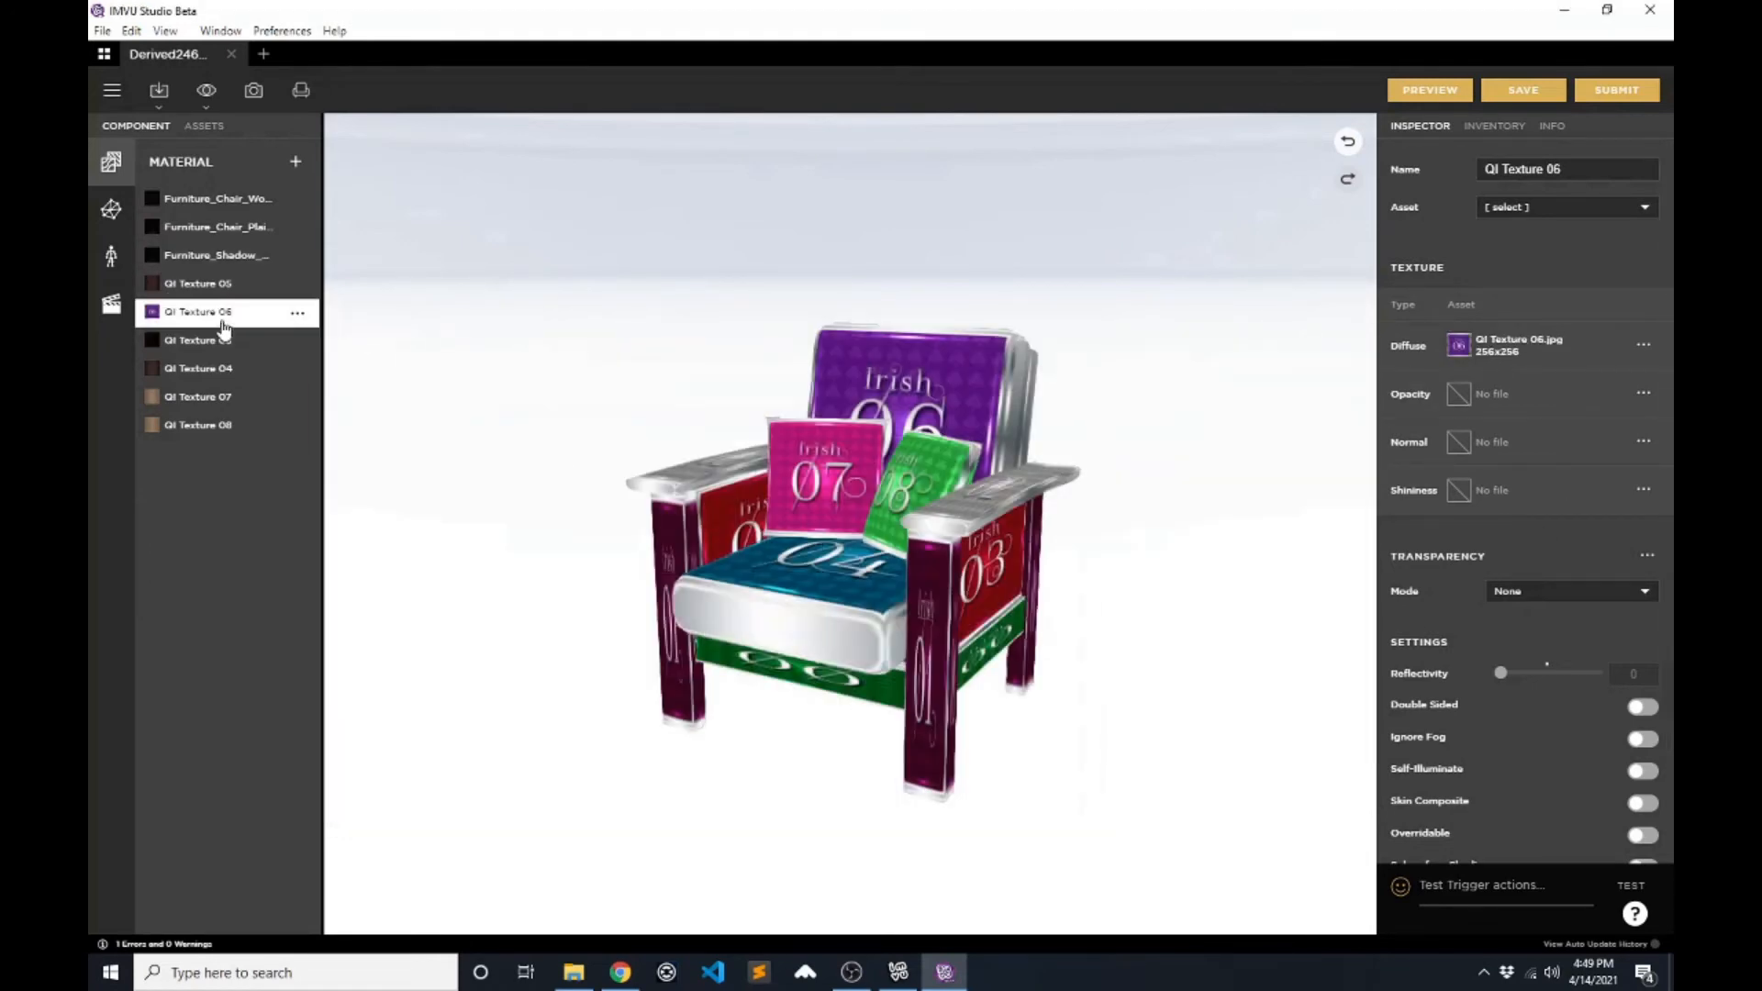
pyautogui.click(1457, 346)
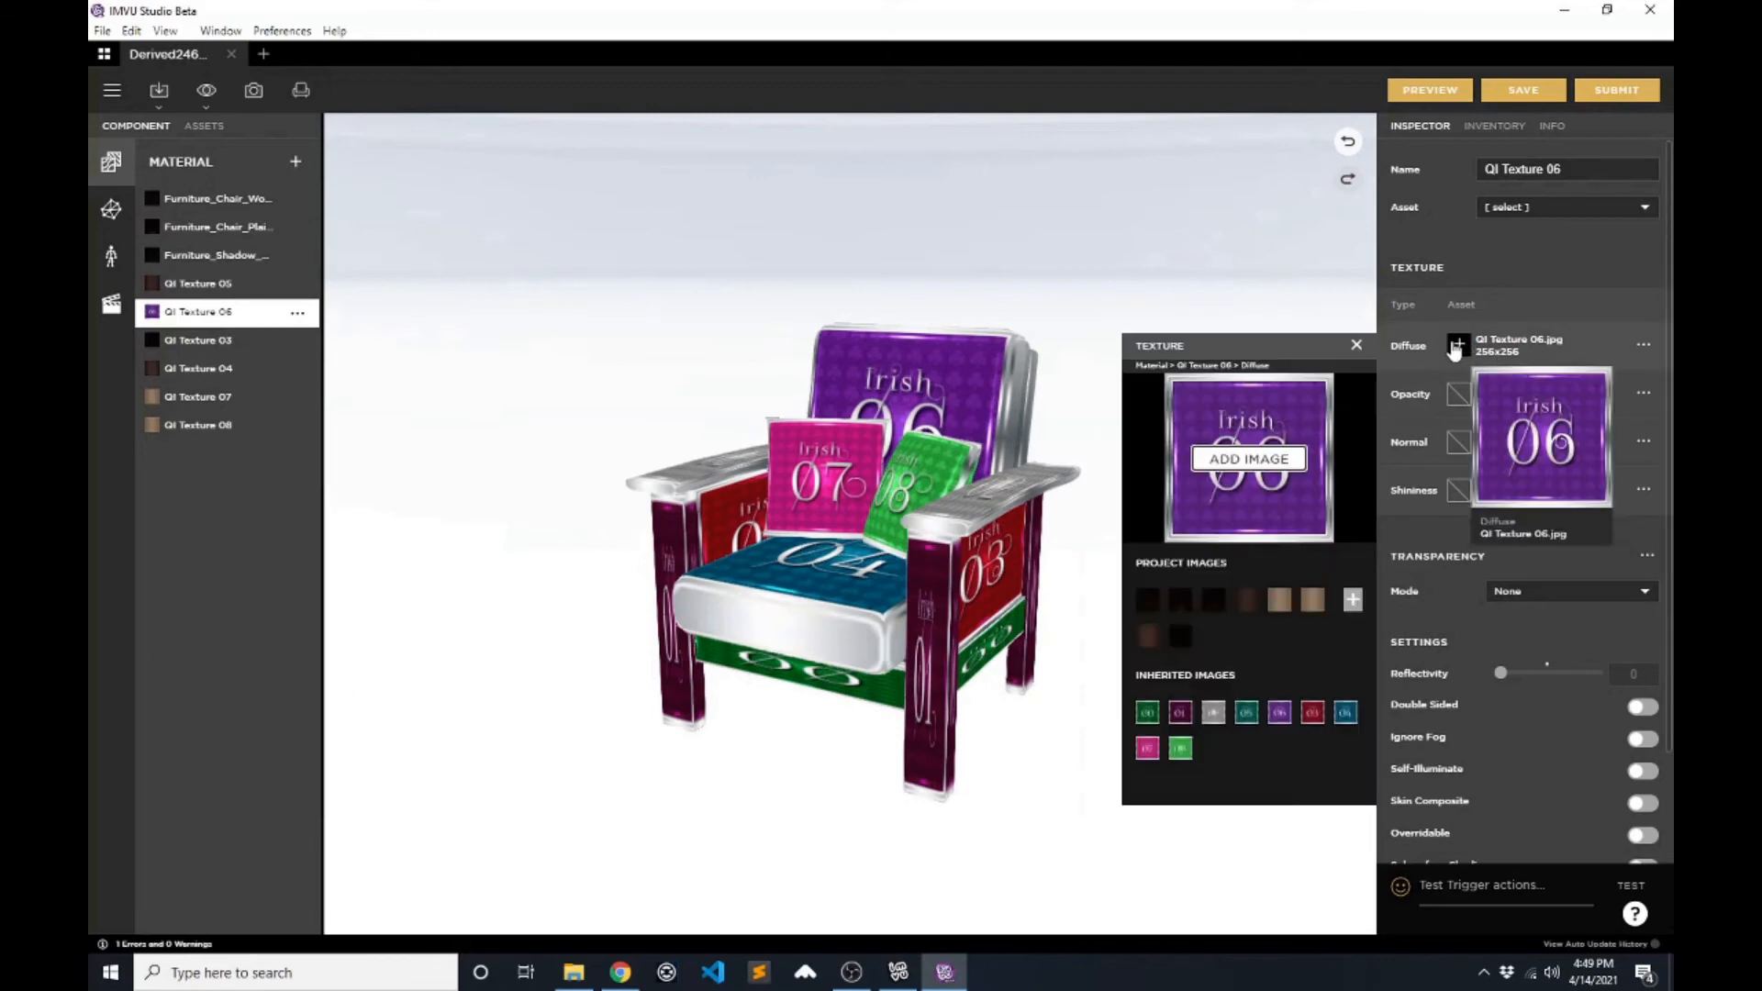
pyautogui.click(1261, 465)
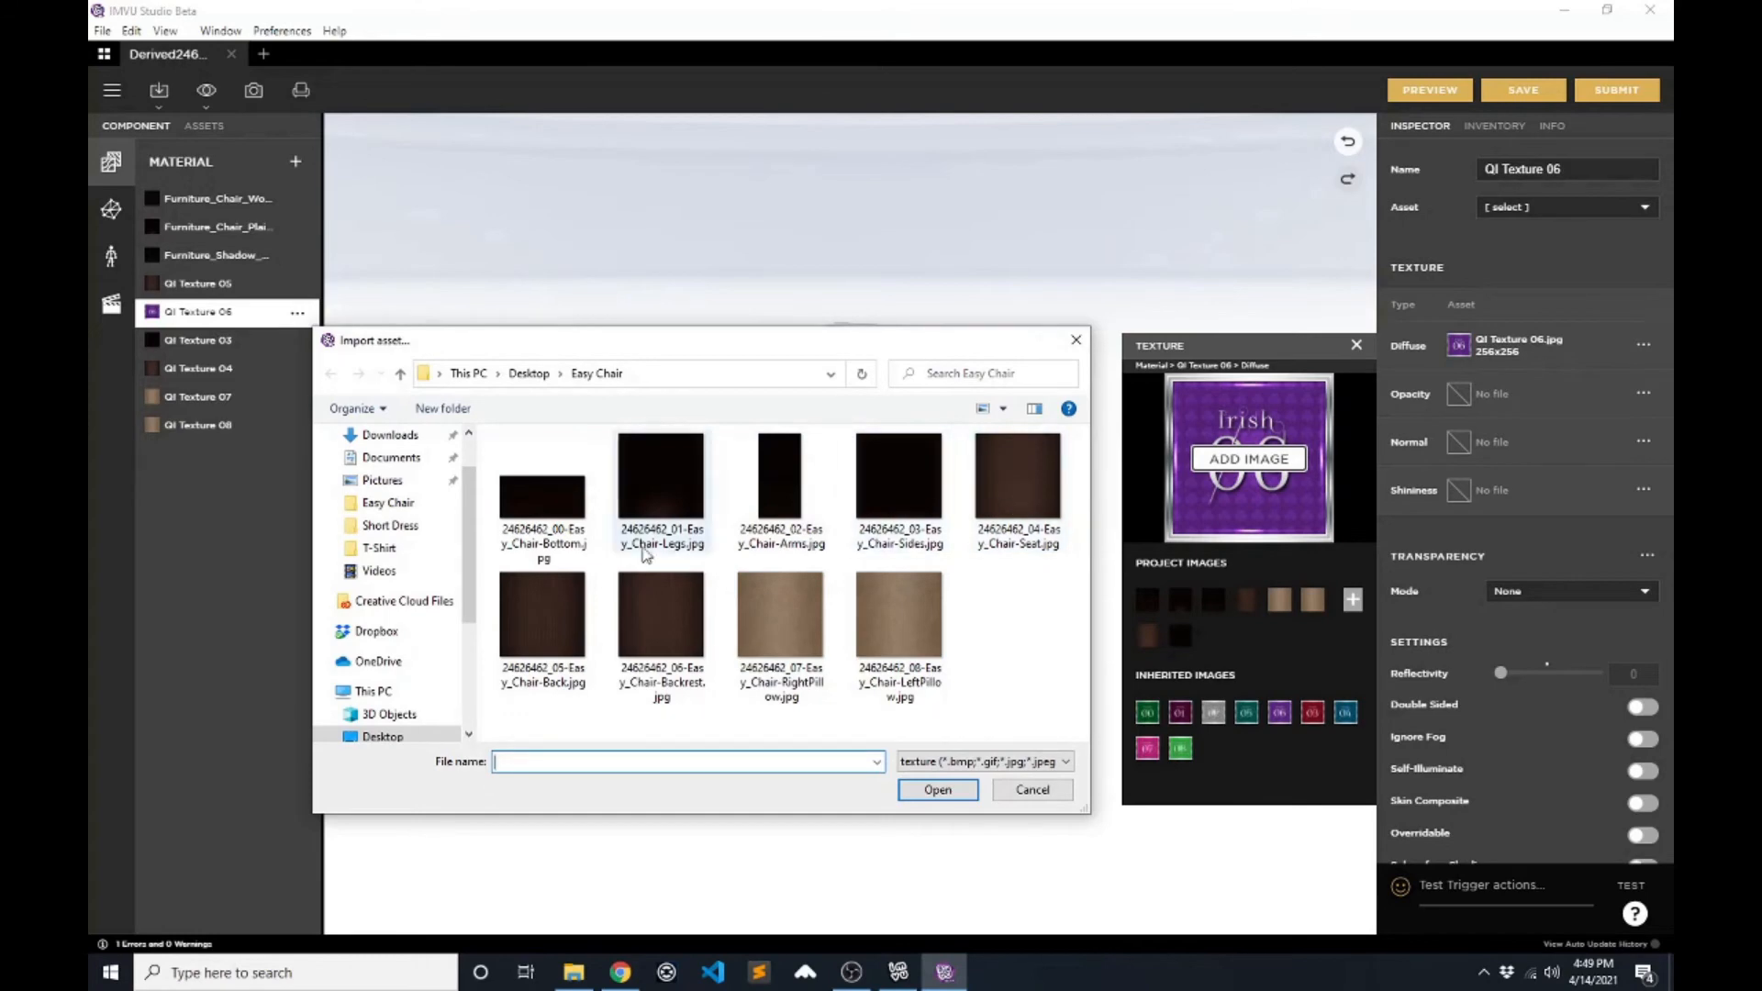
pyautogui.click(659, 633)
pyautogui.click(937, 789)
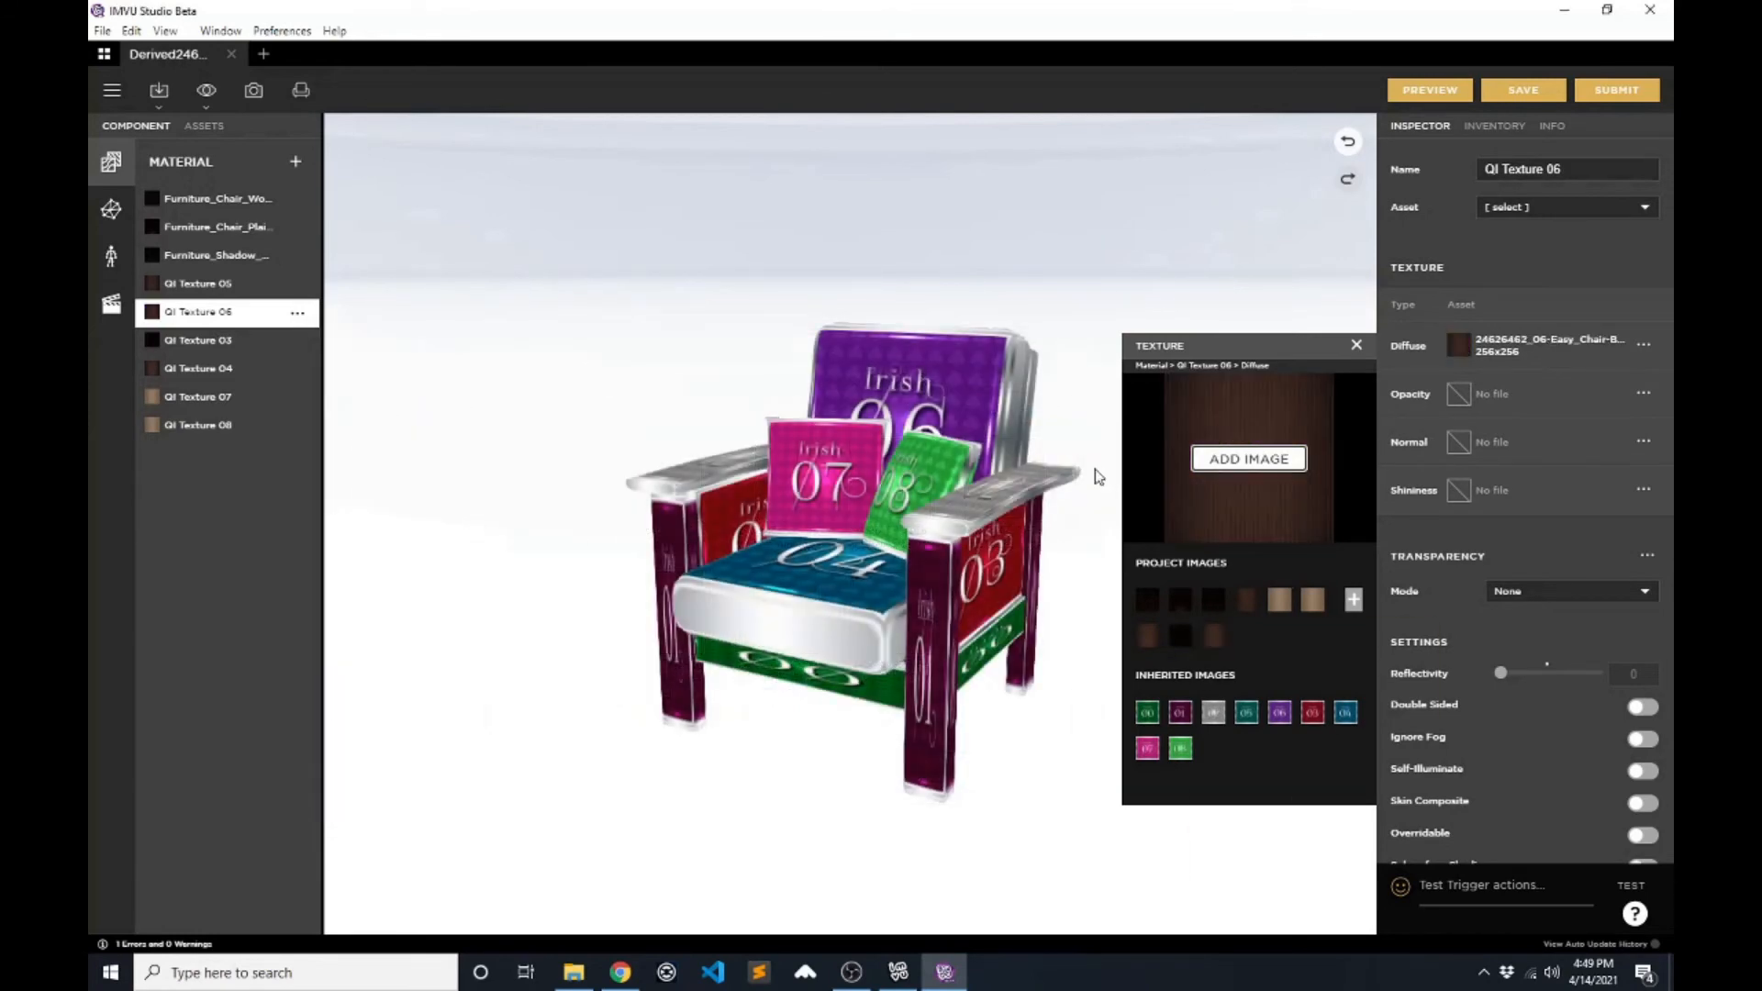
# - Revert the Furniture_Chair_Wood02, Furniture_Chair_PlaidCremeGreen and Furniture_Shadow_Rect materials to their inherited textures
pyautogui.click(298, 198)
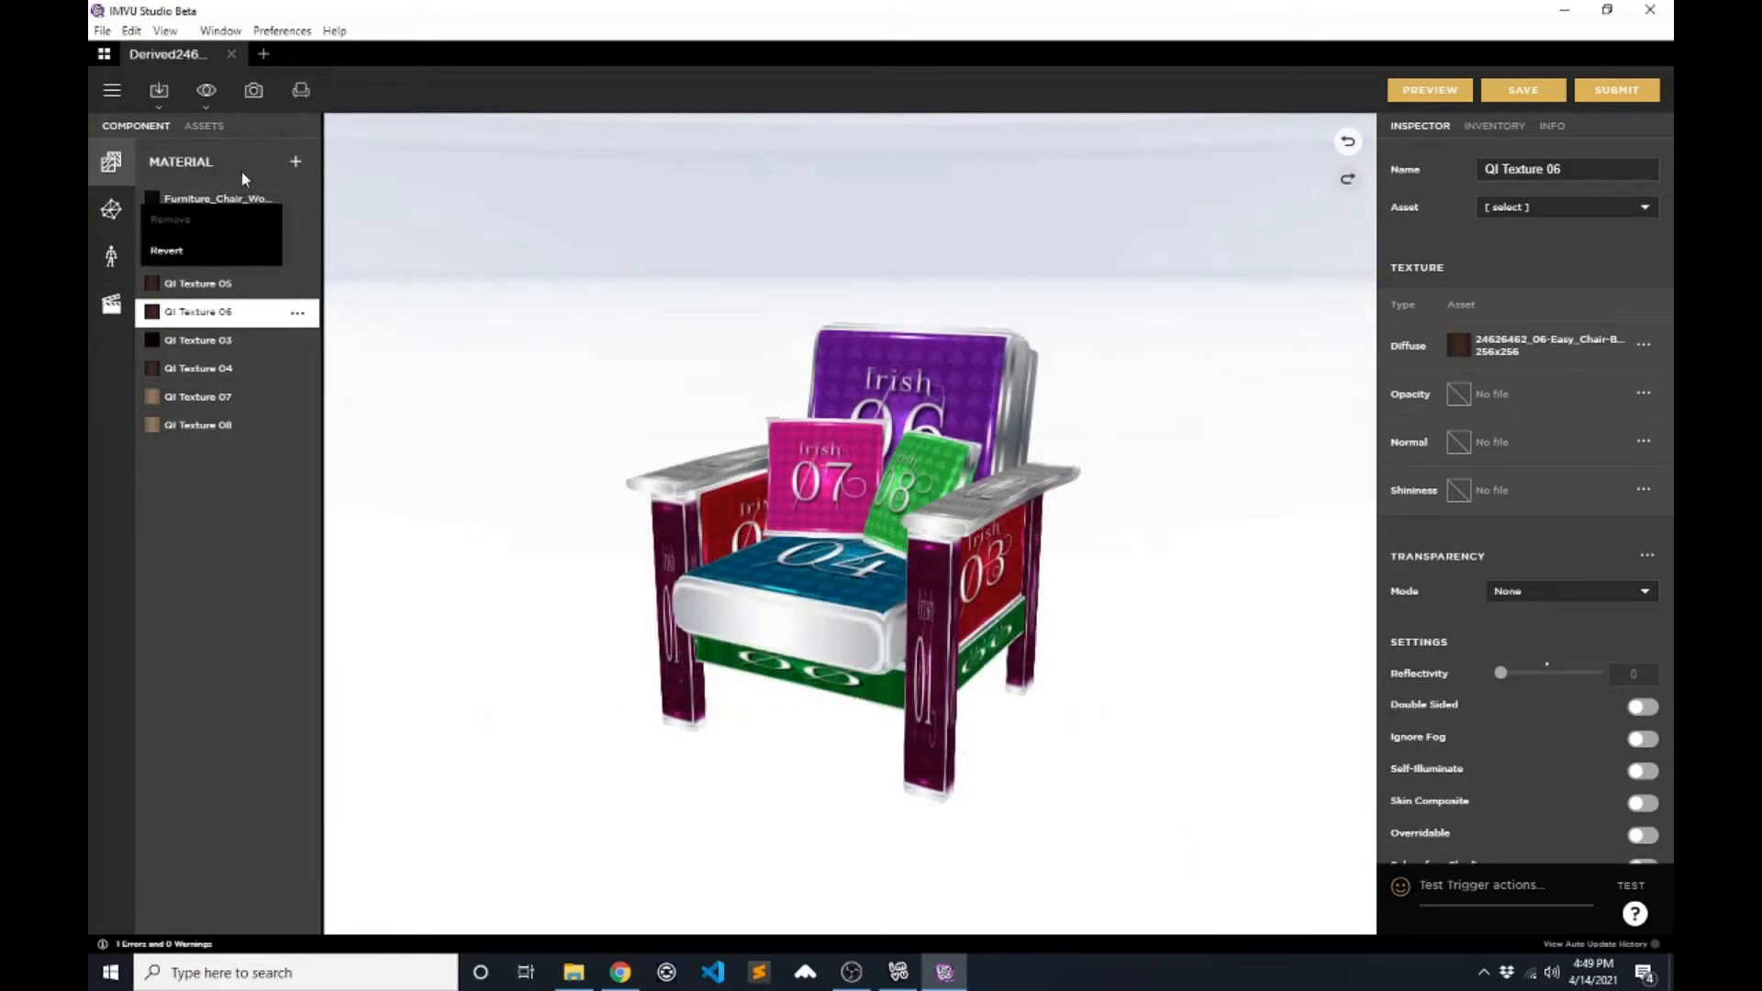
pyautogui.click(174, 253)
pyautogui.click(223, 229)
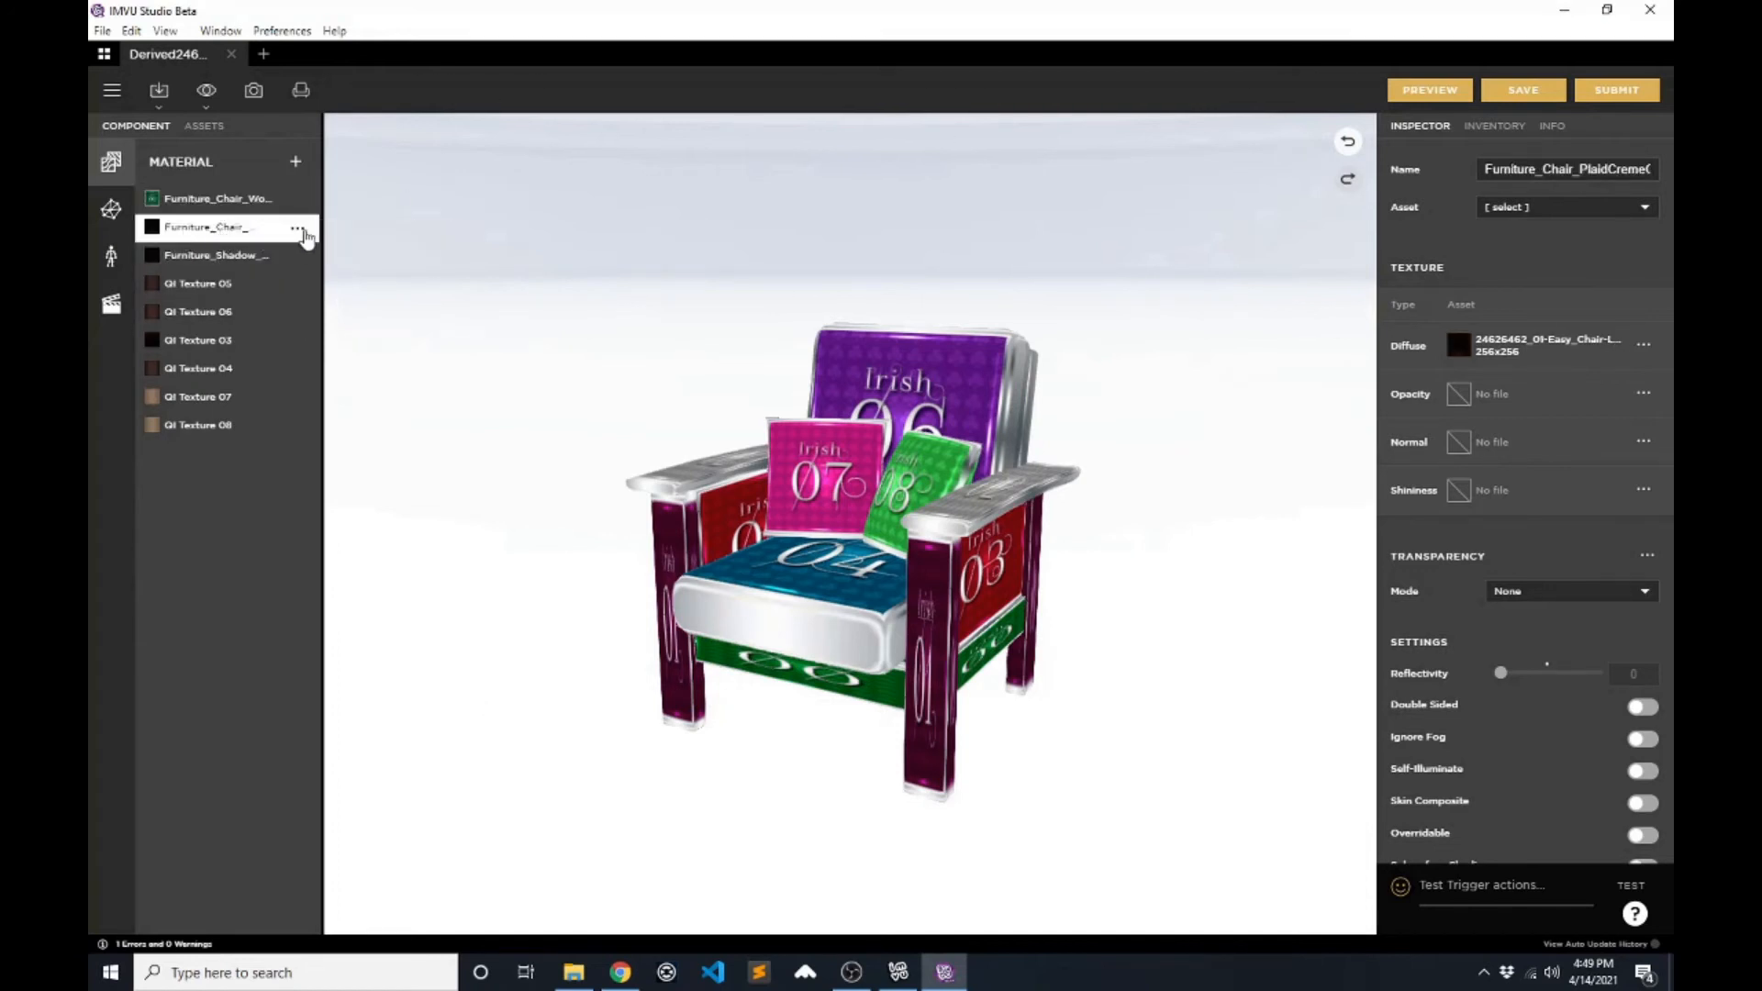
pyautogui.click(298, 230)
pyautogui.click(170, 286)
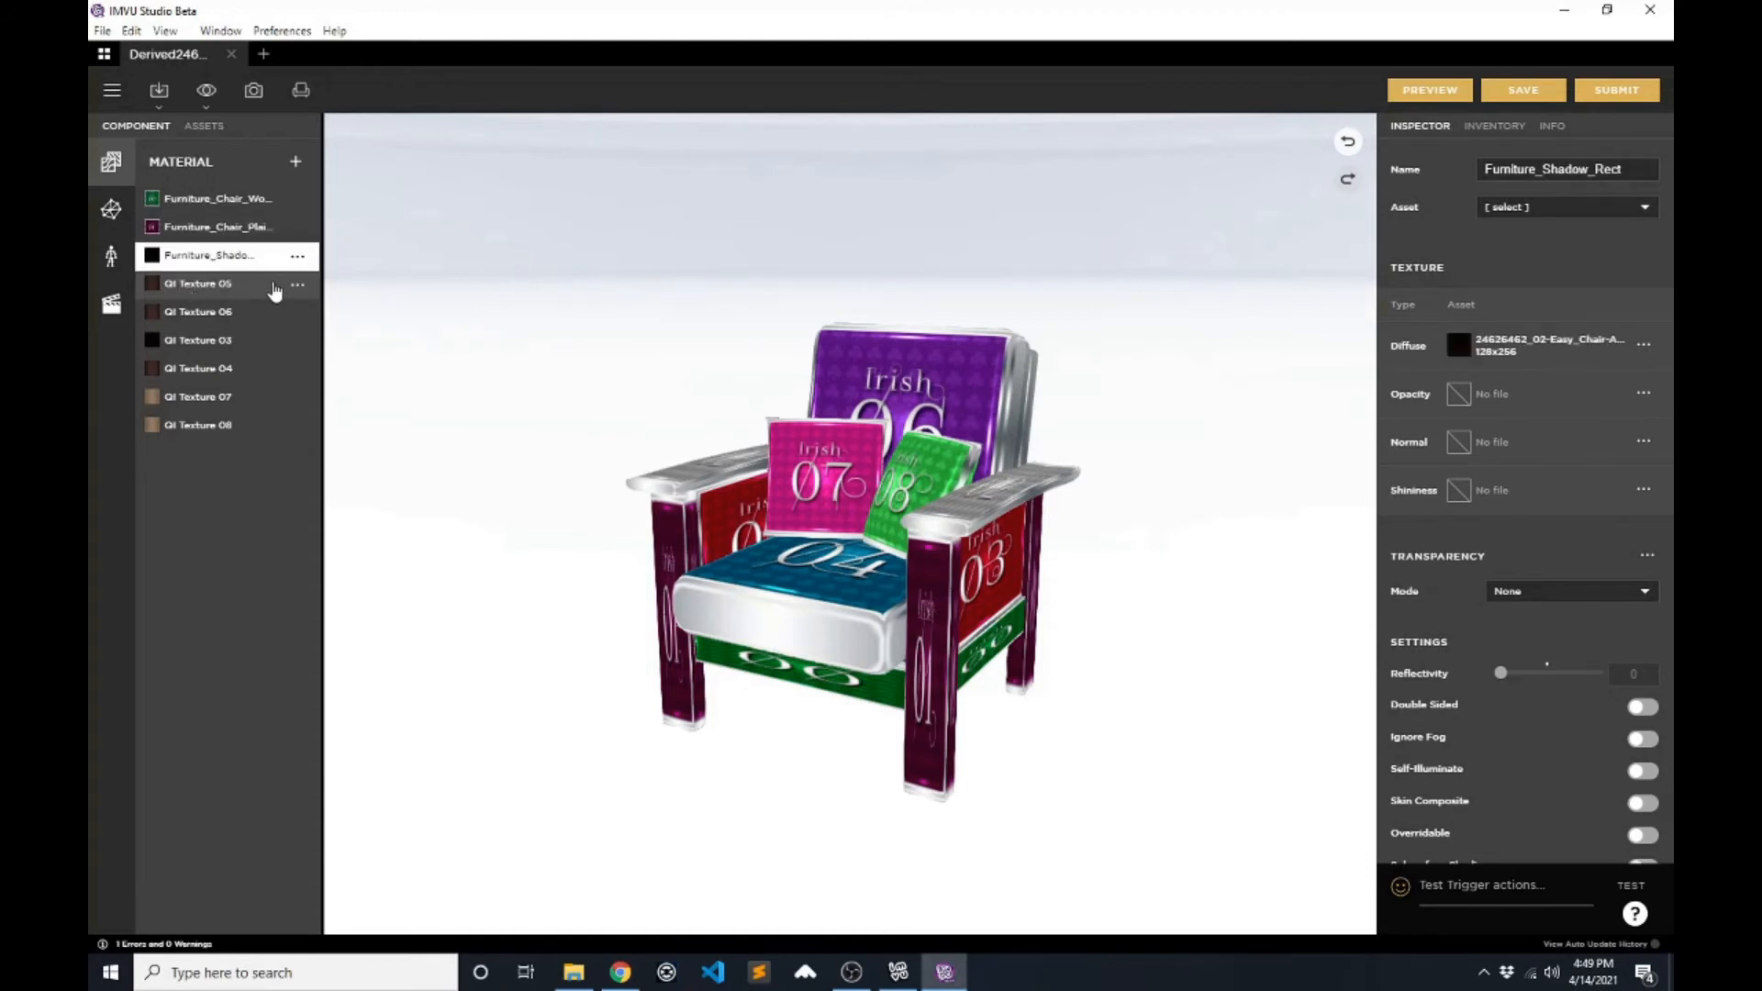
pyautogui.click(298, 257)
pyautogui.click(168, 316)
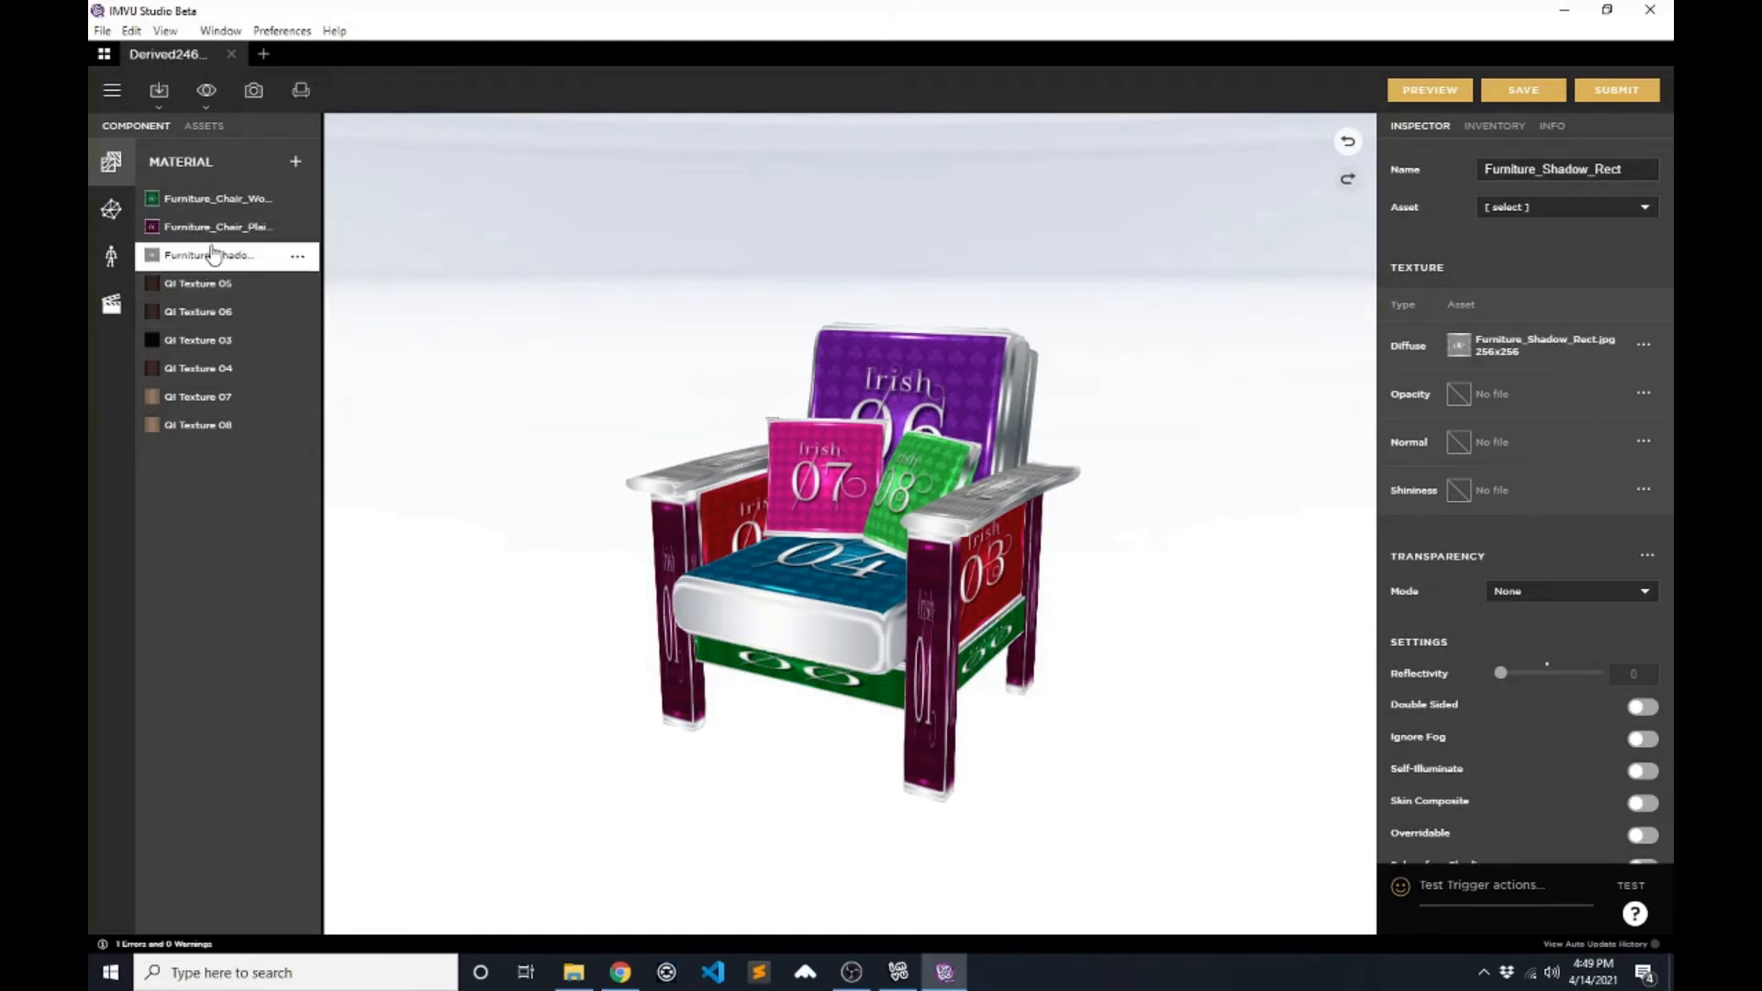
# - Assign the already imported project image 24626462_00-Easy_Chair-Bottom.jpg as Furniture_Chair_Wood02's diffuse texture
pyautogui.click(218, 209)
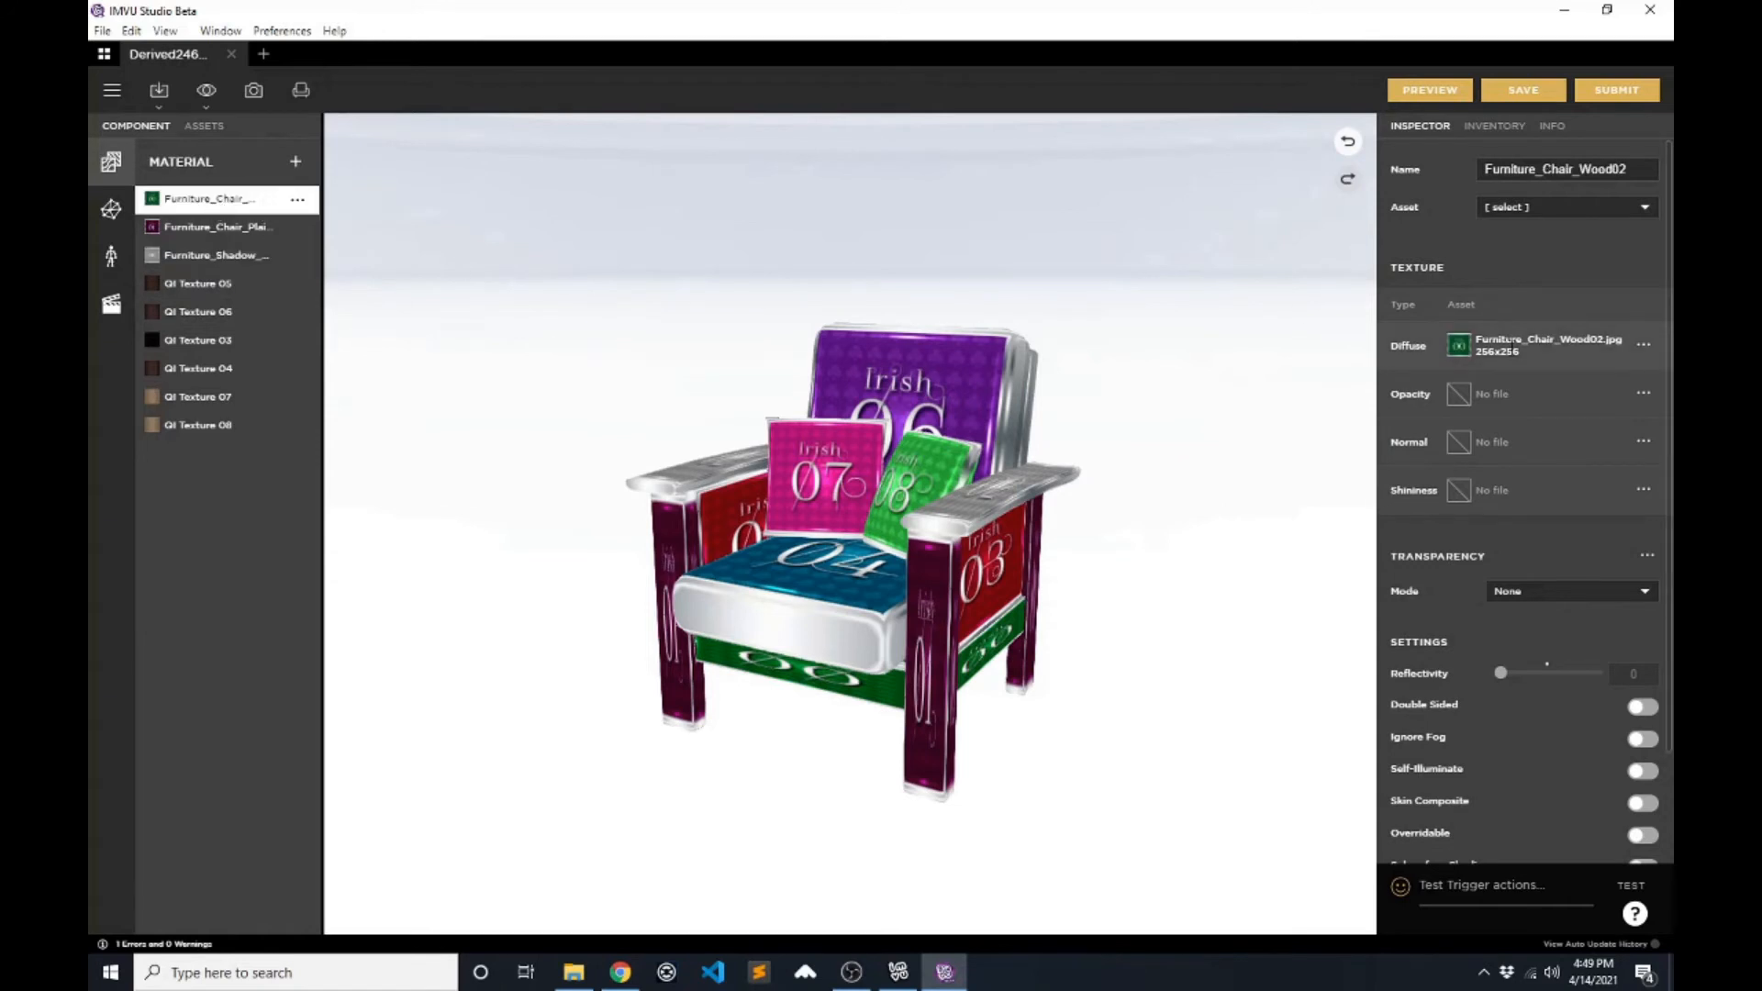
pyautogui.click(1456, 347)
pyautogui.moveTo(1211, 637)
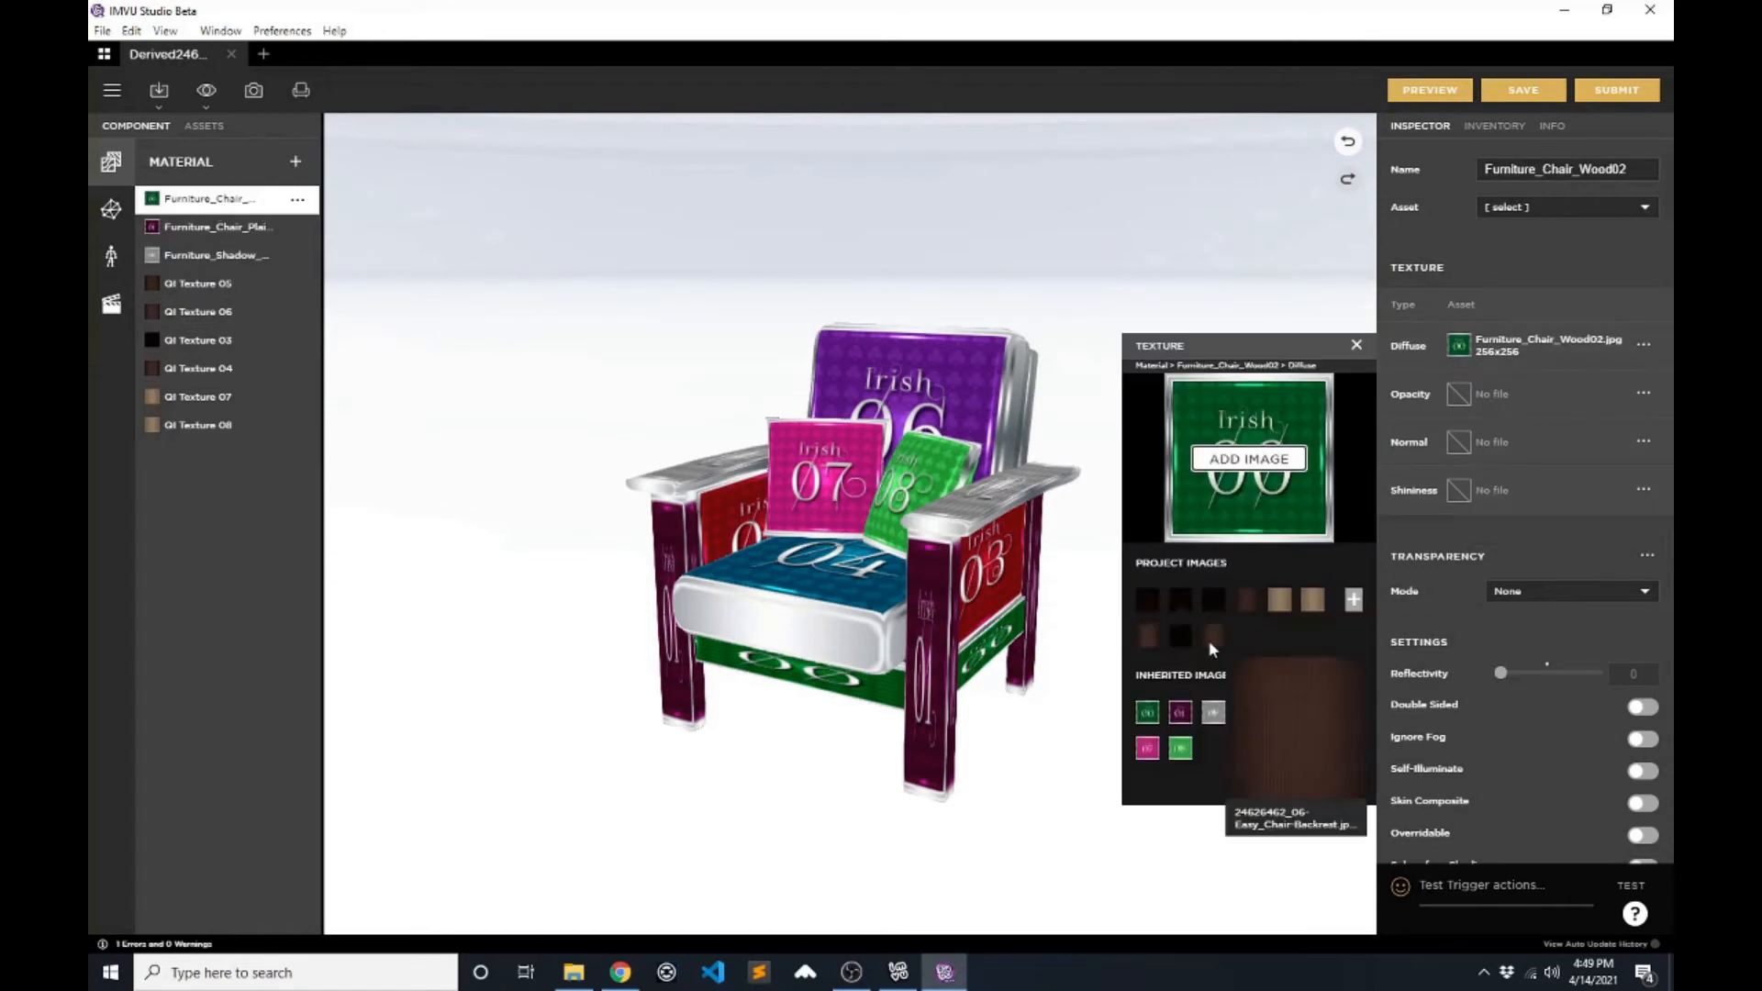
pyautogui.click(1148, 600)
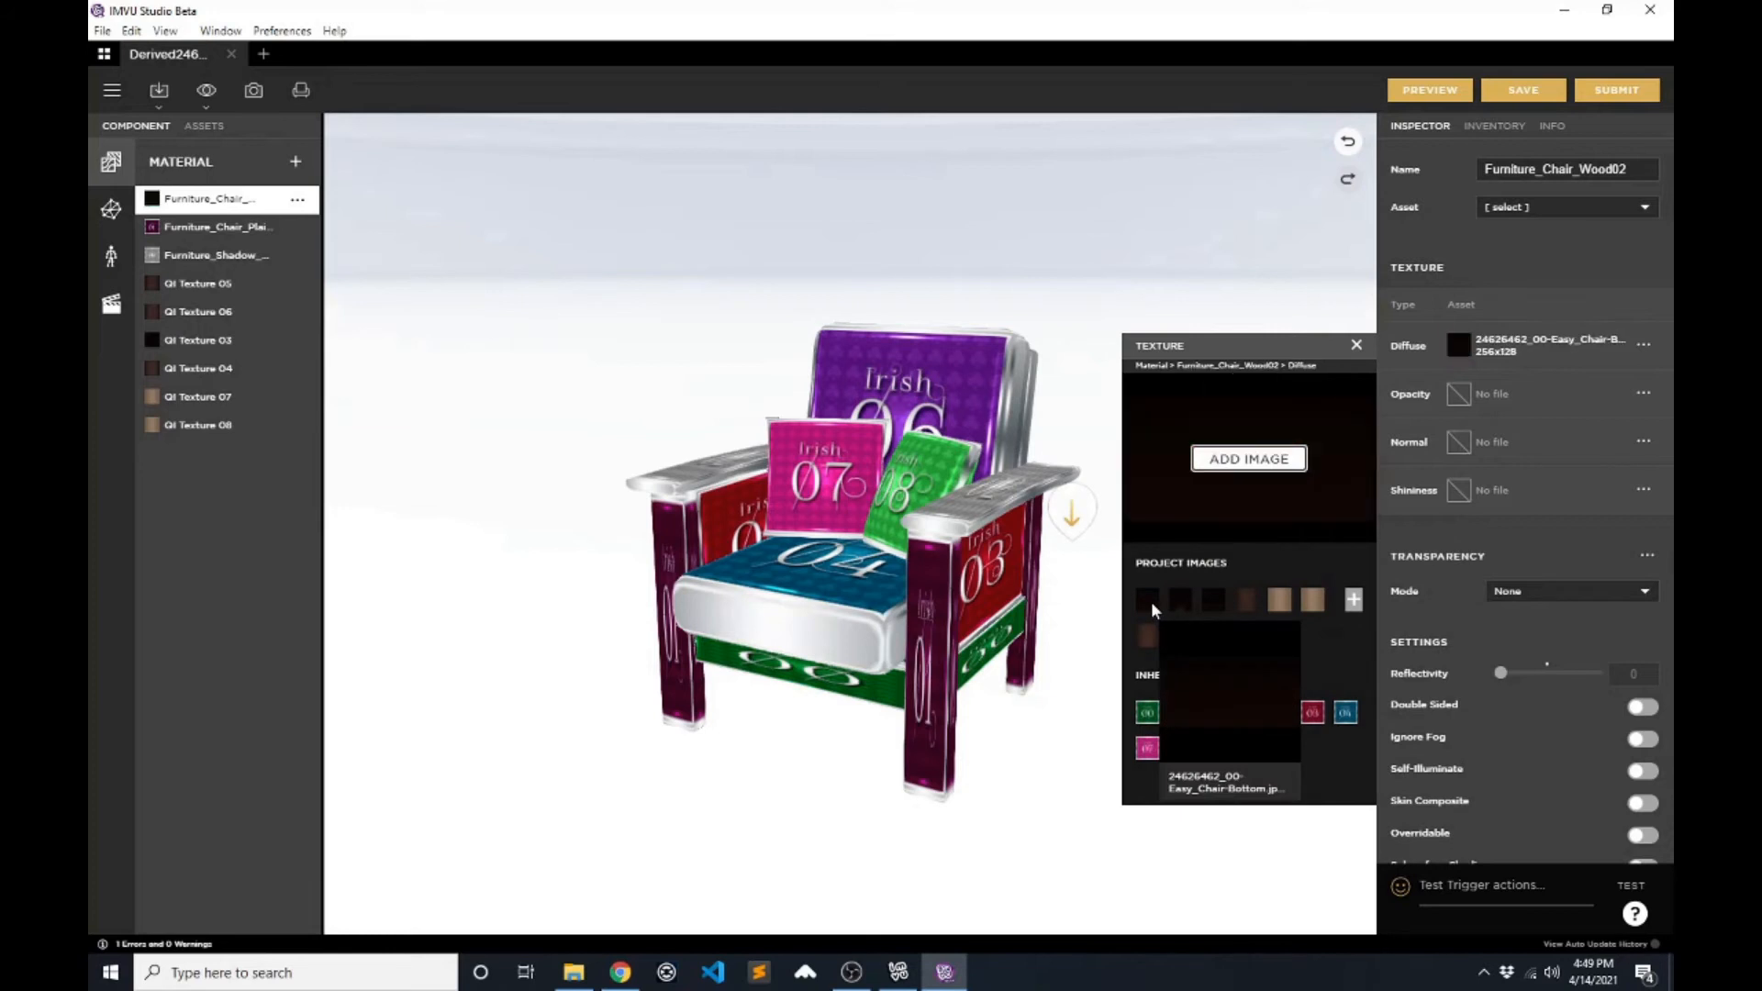
# - Assign the already imported legs image, 24626462_01-Easy_Chair-Legs.jpg, as the diffuse texture of Furniture_Chair_PlaidCremeGreen
pyautogui.click(222, 231)
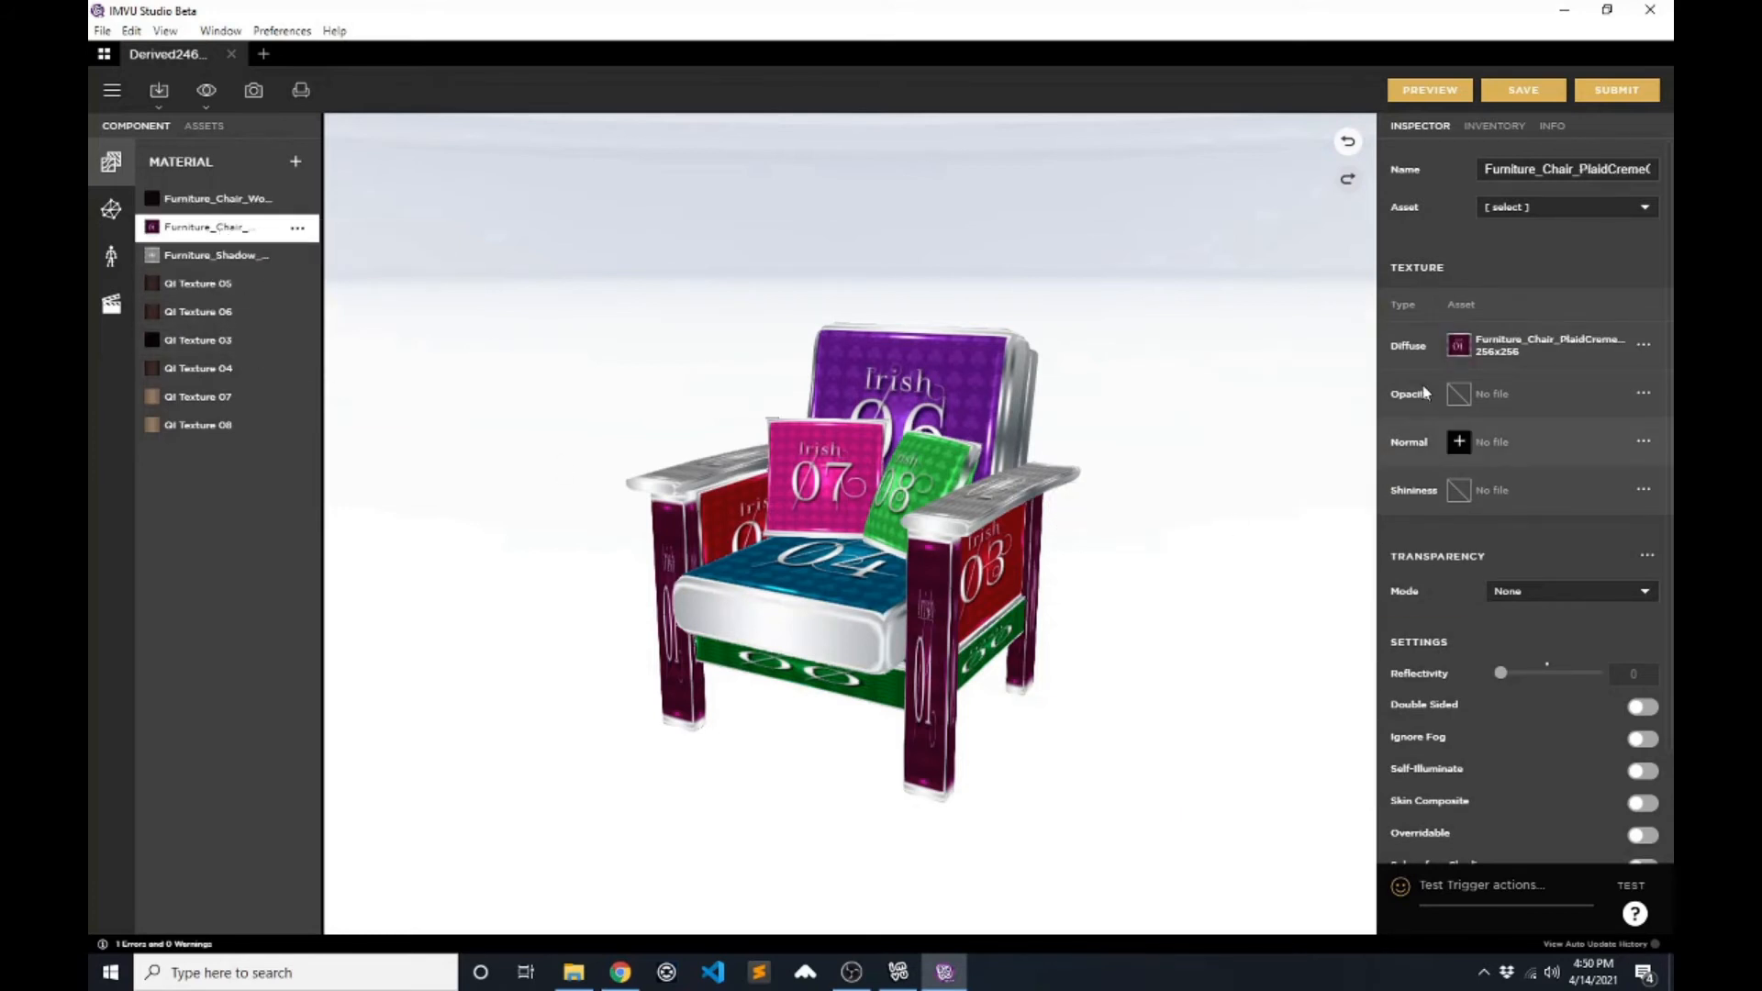
pyautogui.moveTo(1454, 355)
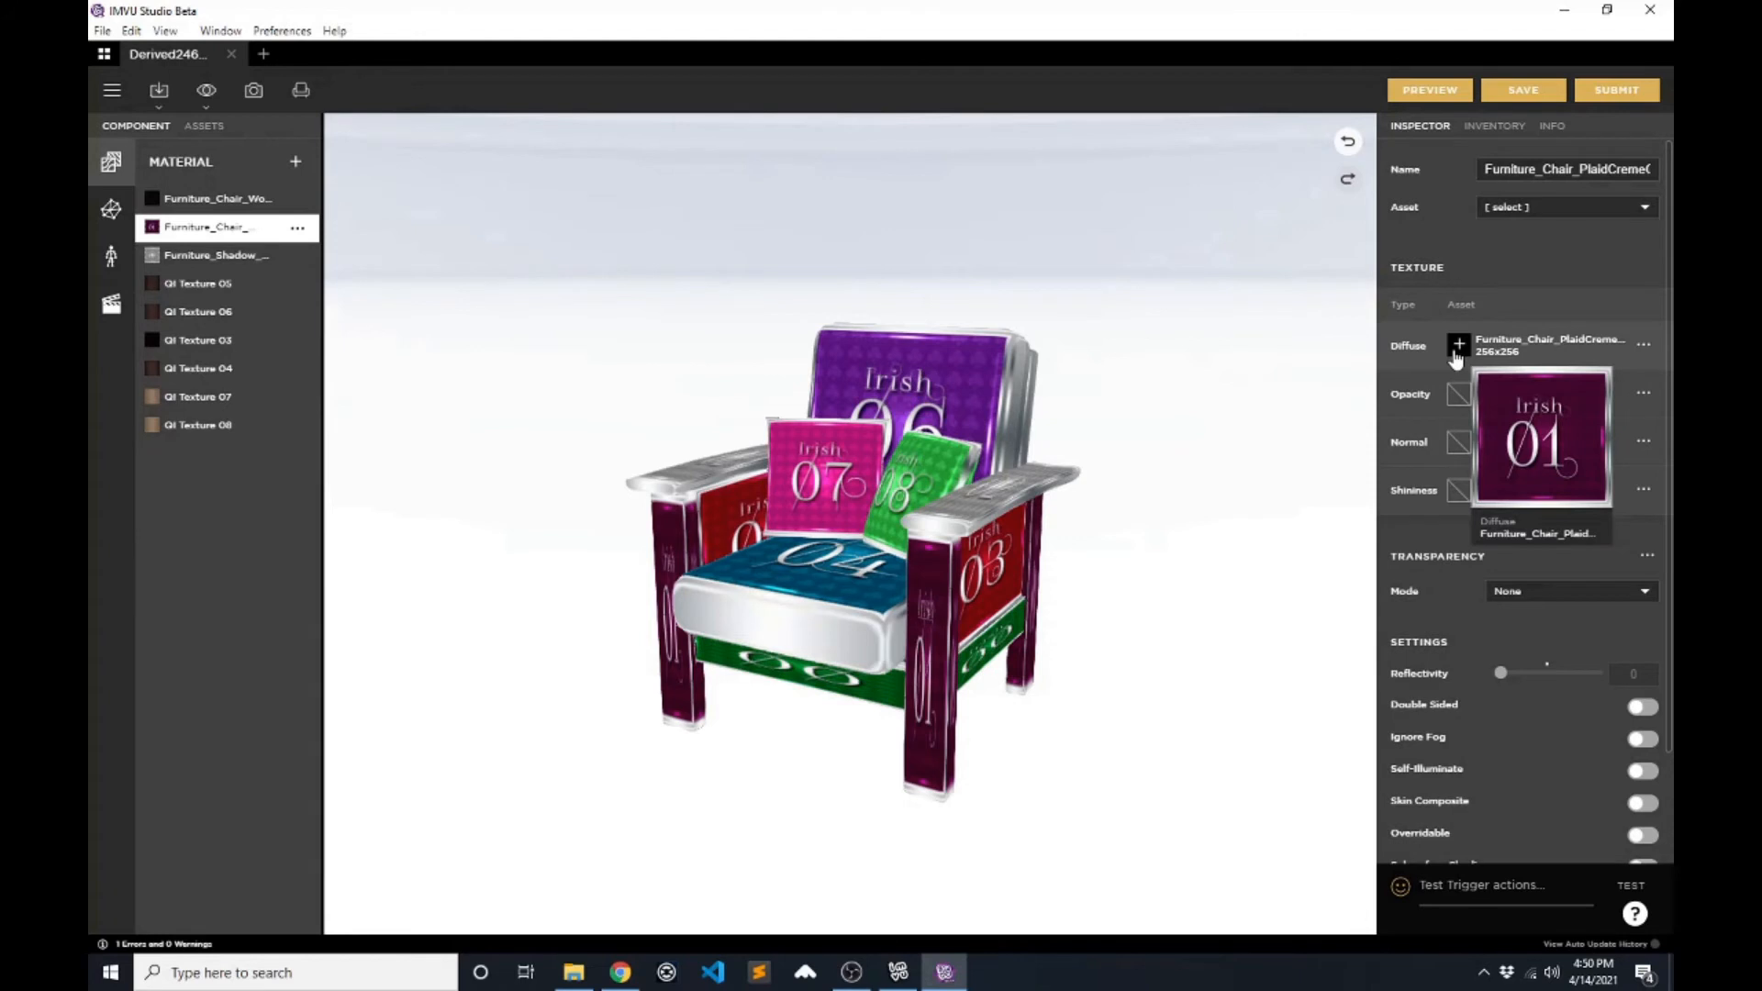
pyautogui.click(1458, 348)
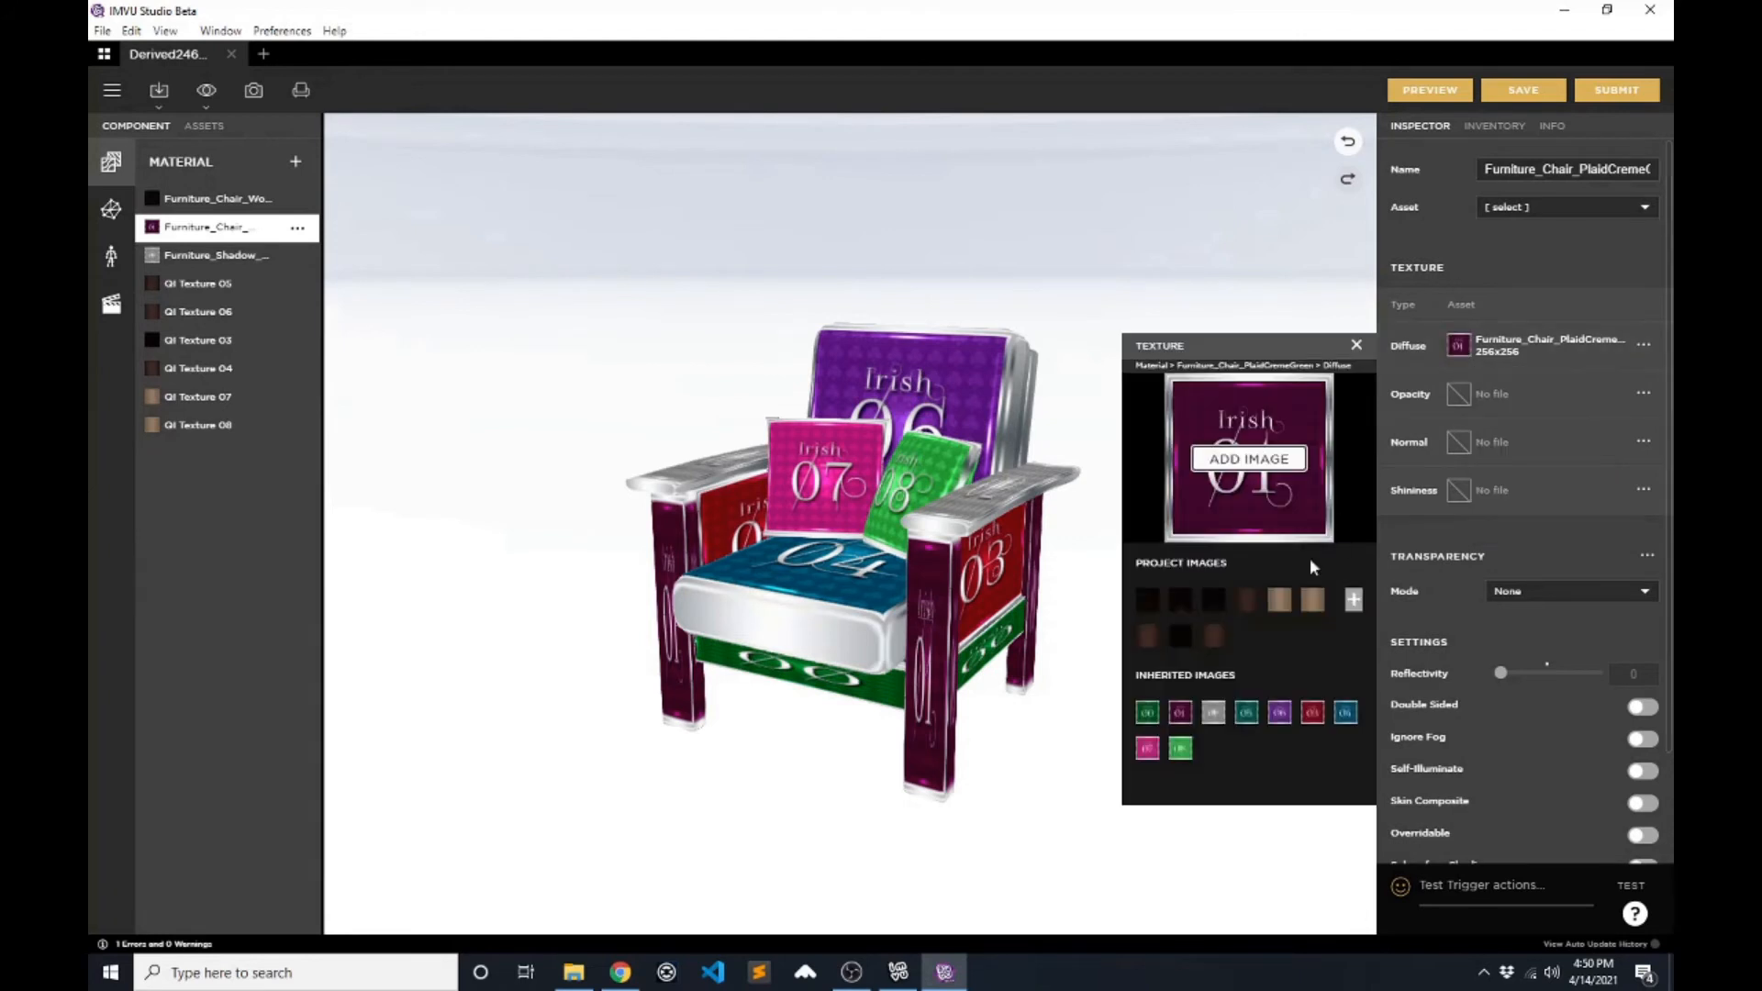
pyautogui.click(1180, 601)
# - Assign the already imported project image 24626462_02 as Furniture_Shadow_Rect's diffuse texture and preview the project changes
pyautogui.click(204, 260)
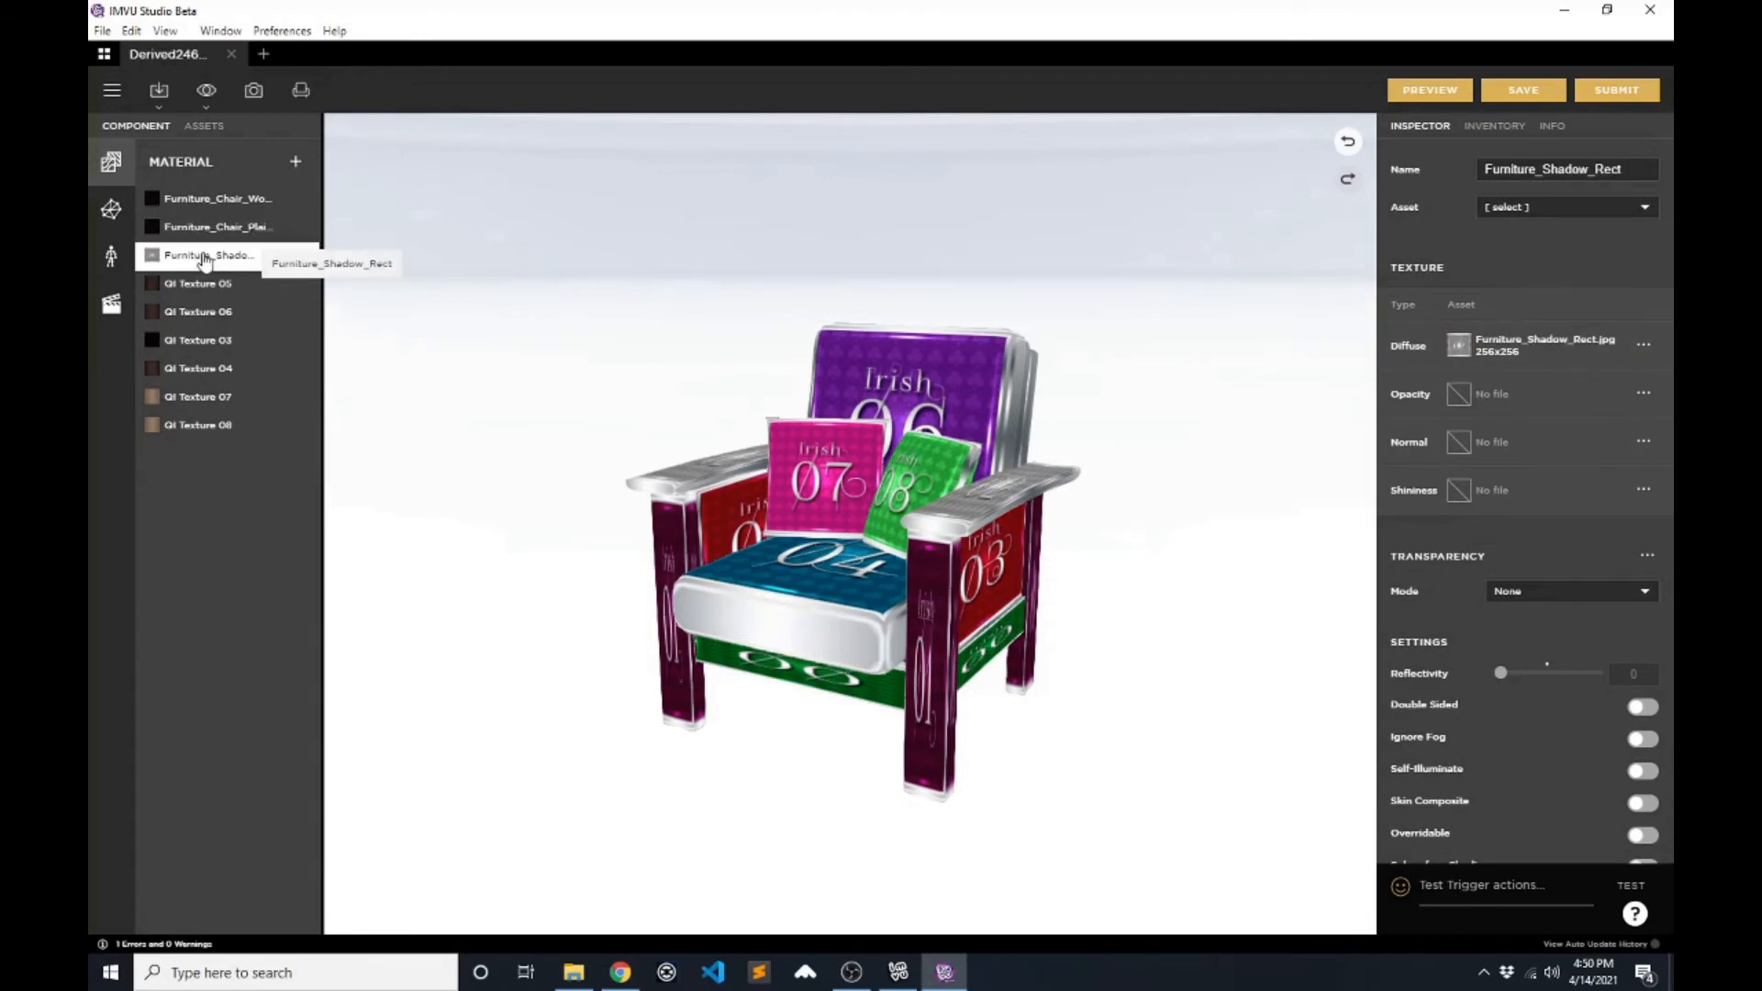
pyautogui.click(1459, 346)
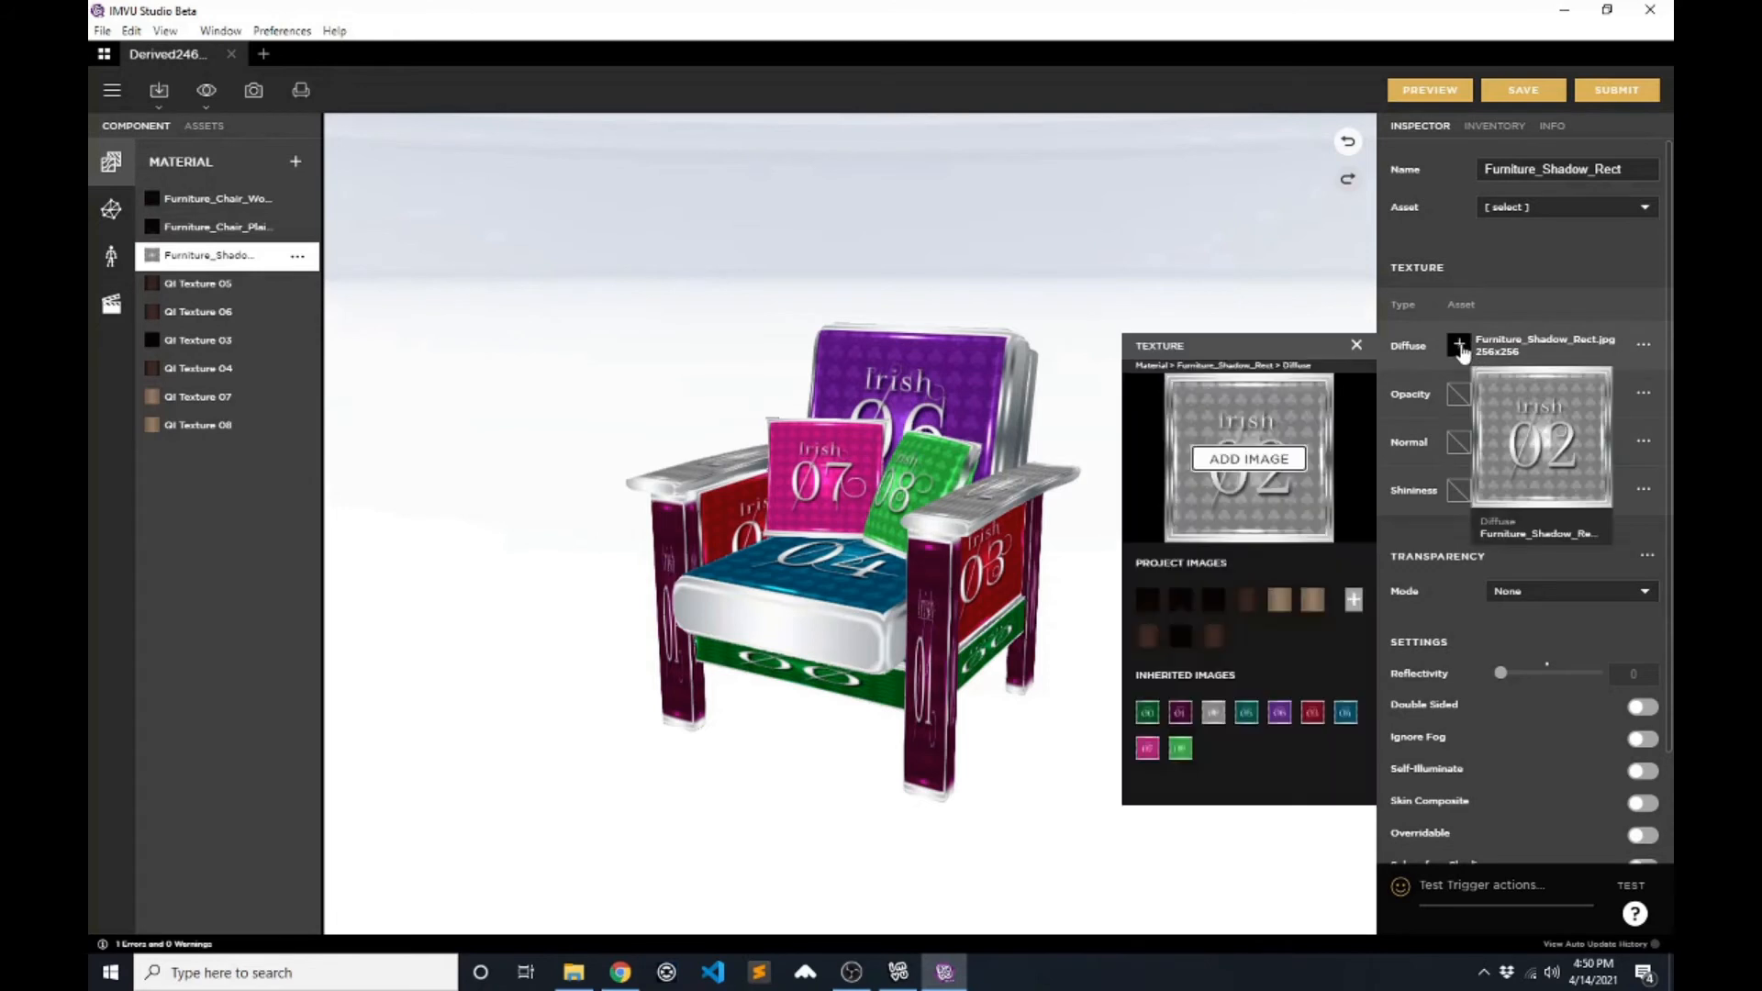
pyautogui.click(1211, 596)
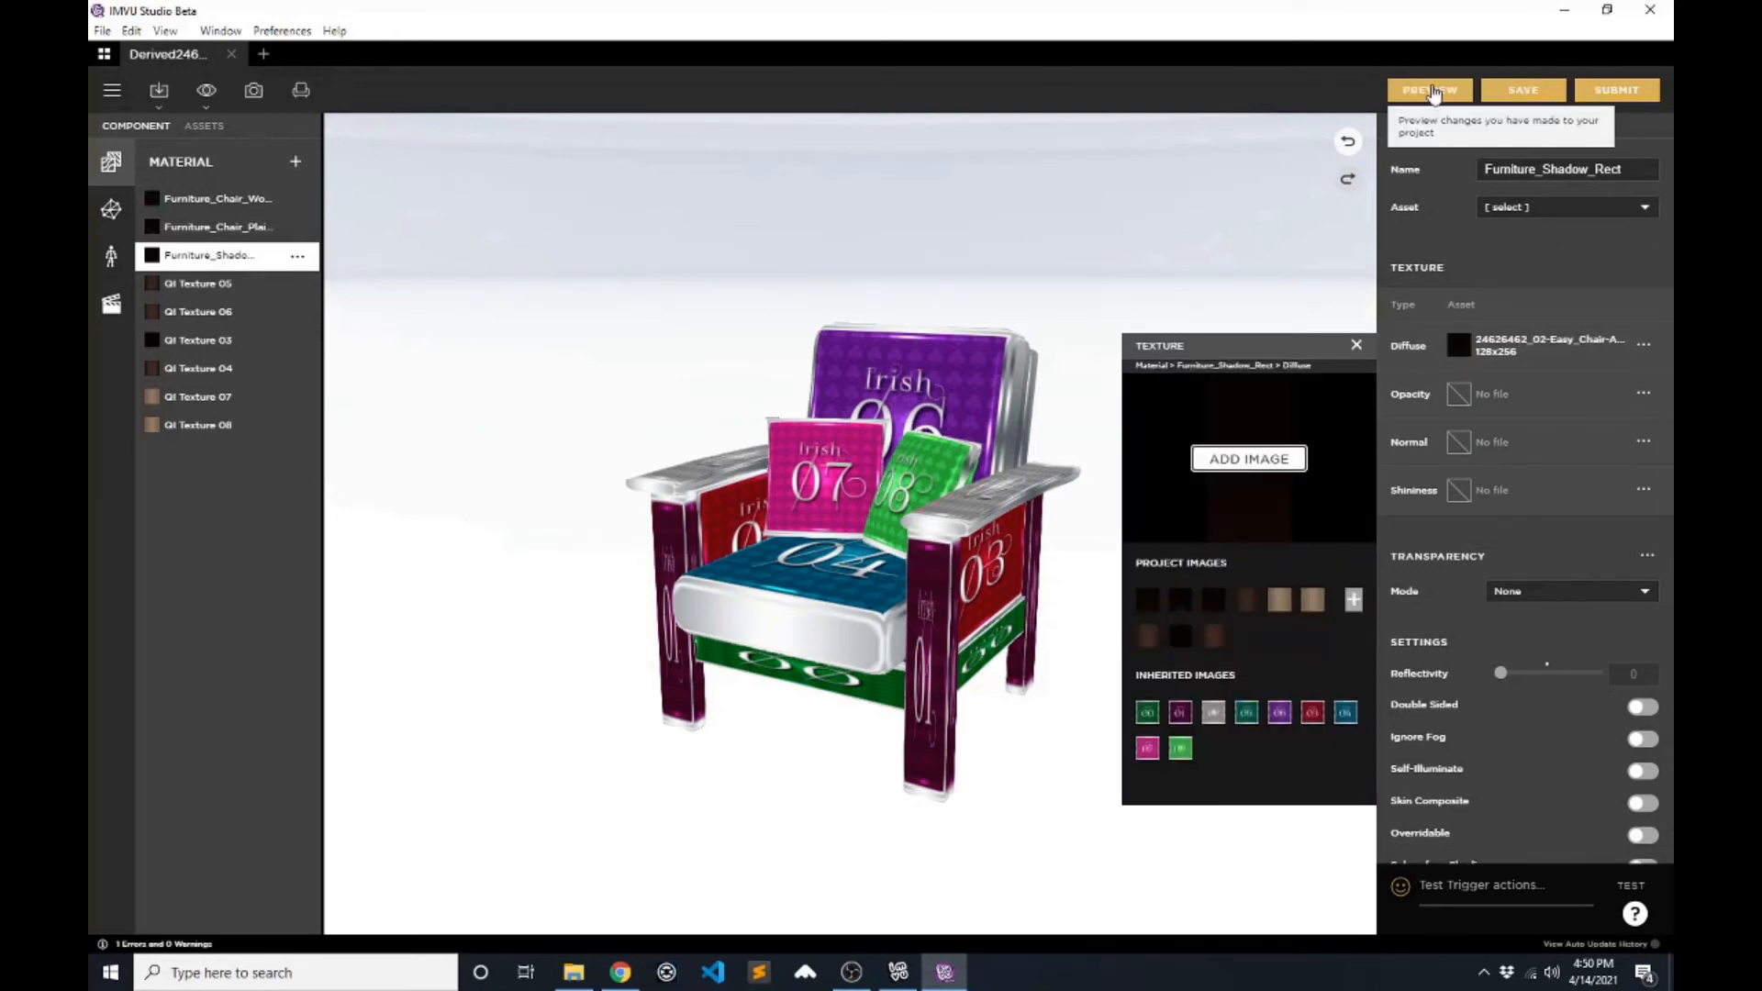
pyautogui.click(1356, 347)
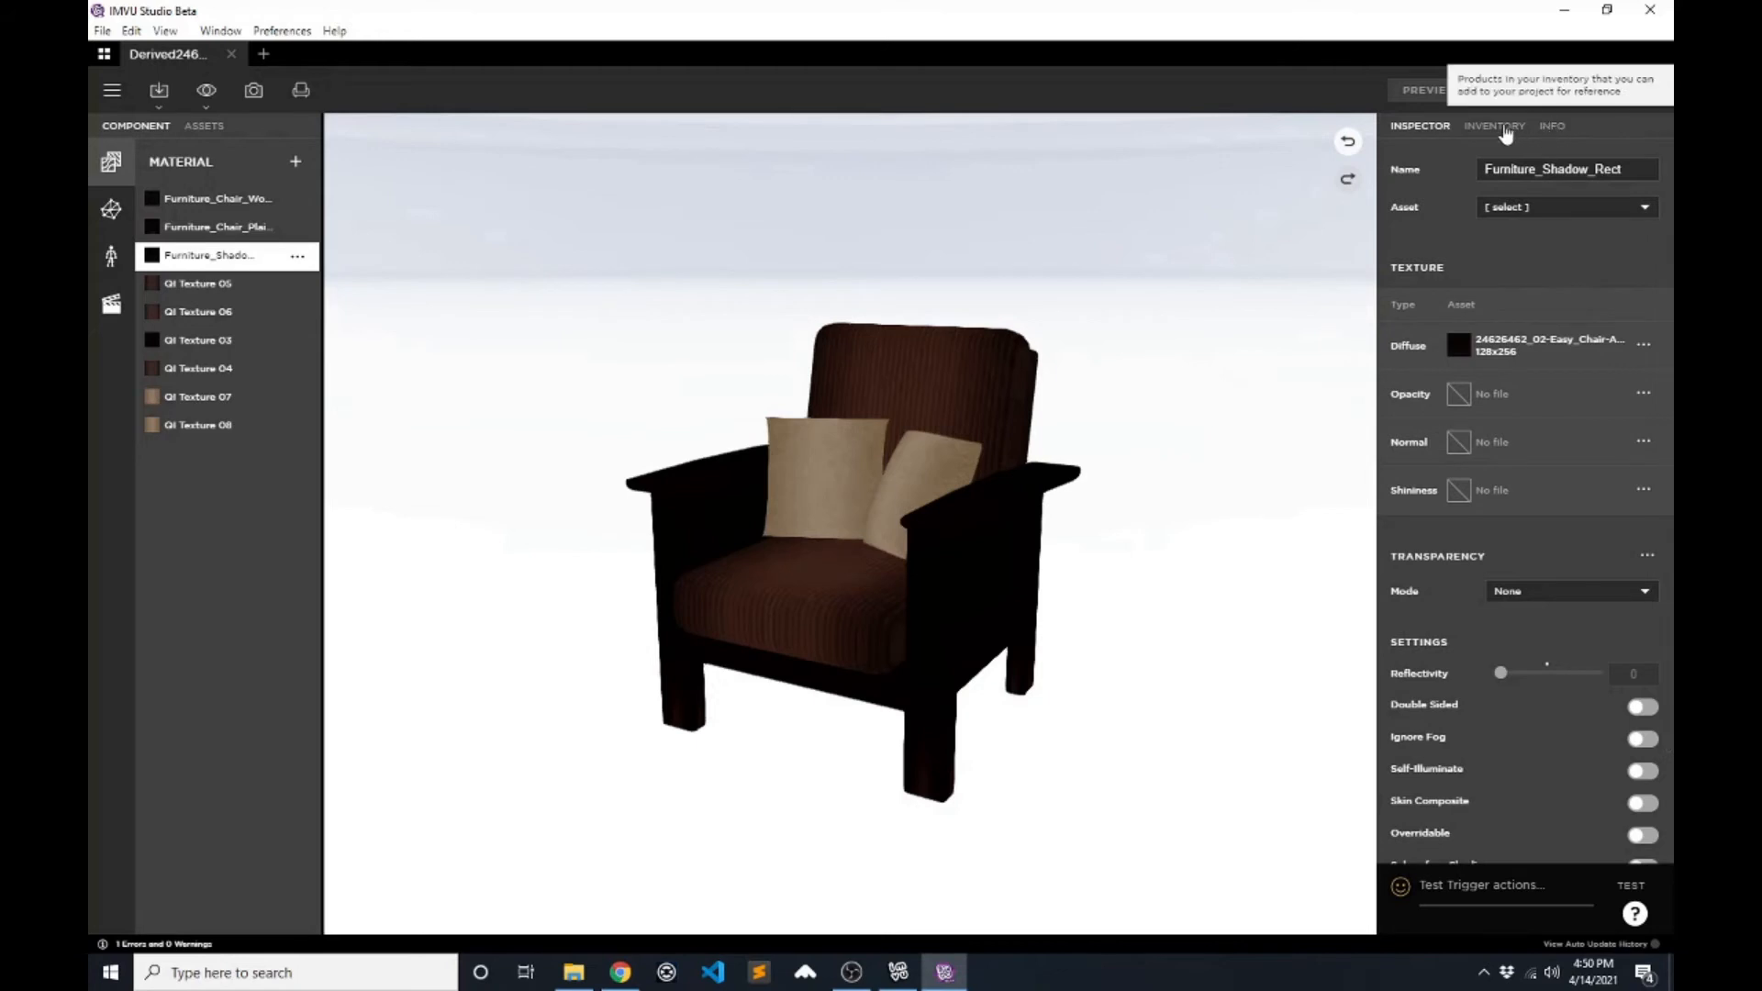
# - Search the inventory for "shadowless", load the black #Shadowless room into the scene, and view the chair in it from several angles
pyautogui.click(1493, 126)
pyautogui.click(1490, 172)
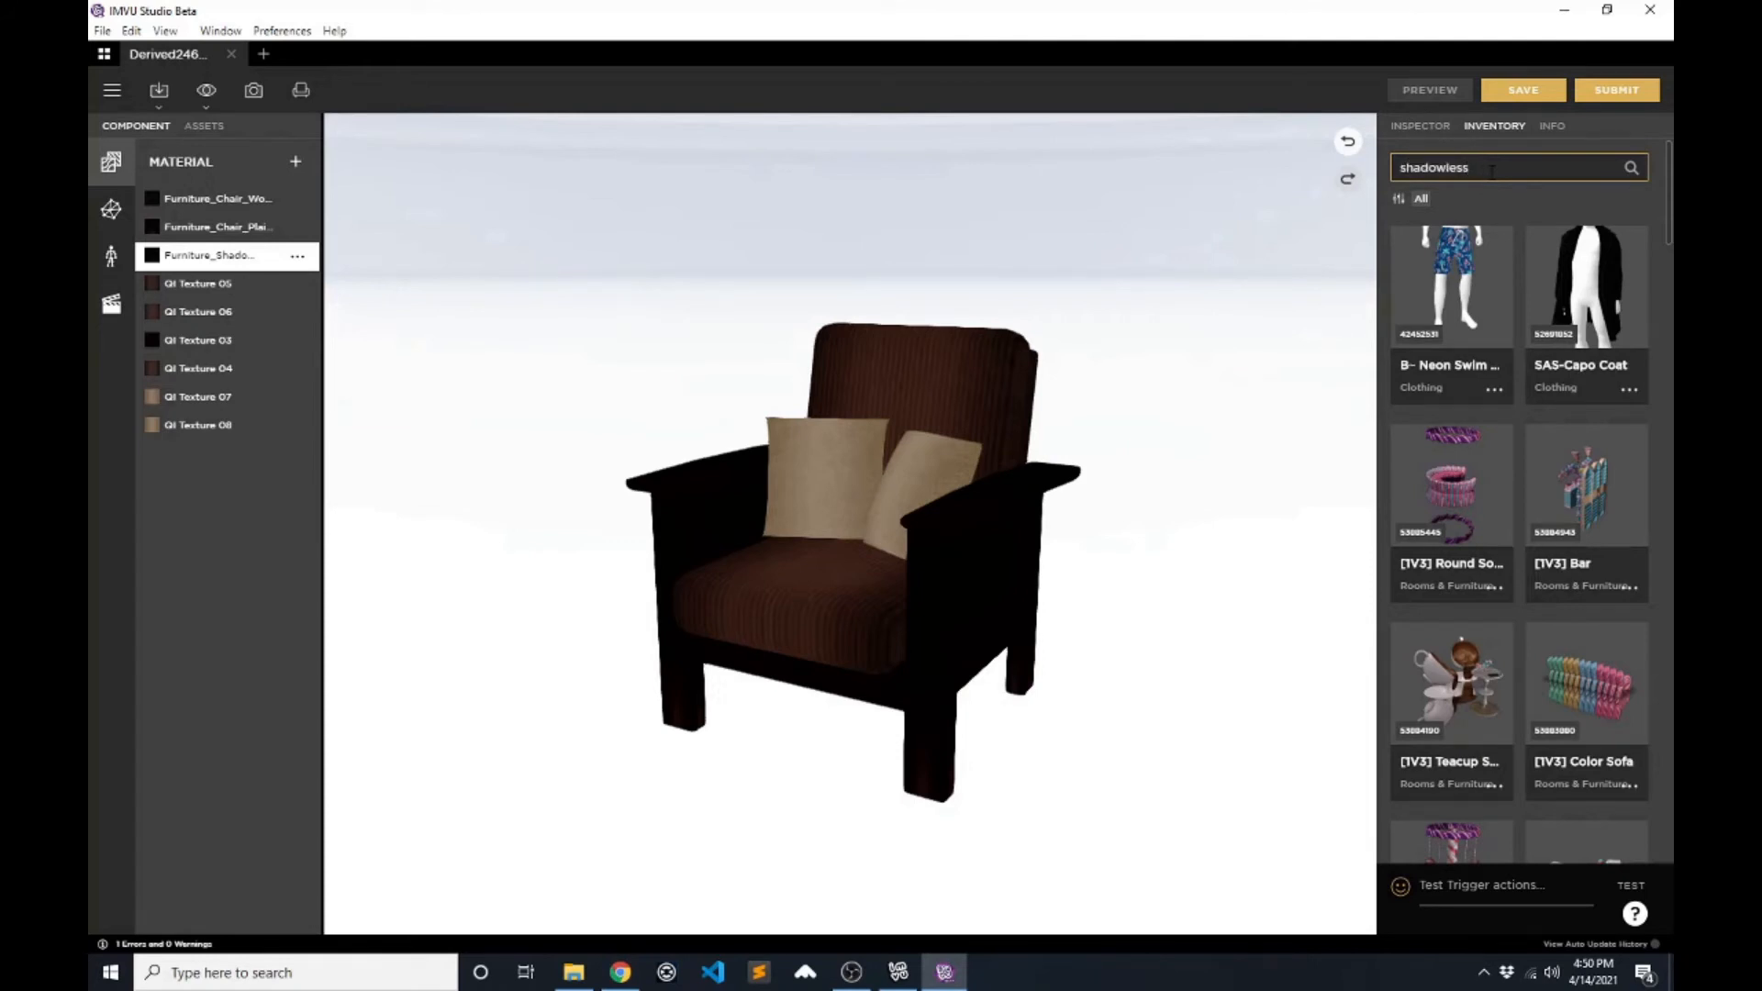
pyautogui.press('Return')
pyautogui.click(1451, 290)
pyautogui.moveTo(1213, 760); pyautogui.dragTo(983, 649)
pyautogui.moveTo(1102, 750); pyautogui.dragTo(1054, 492)
pyautogui.scroll(4, 1066, 829)
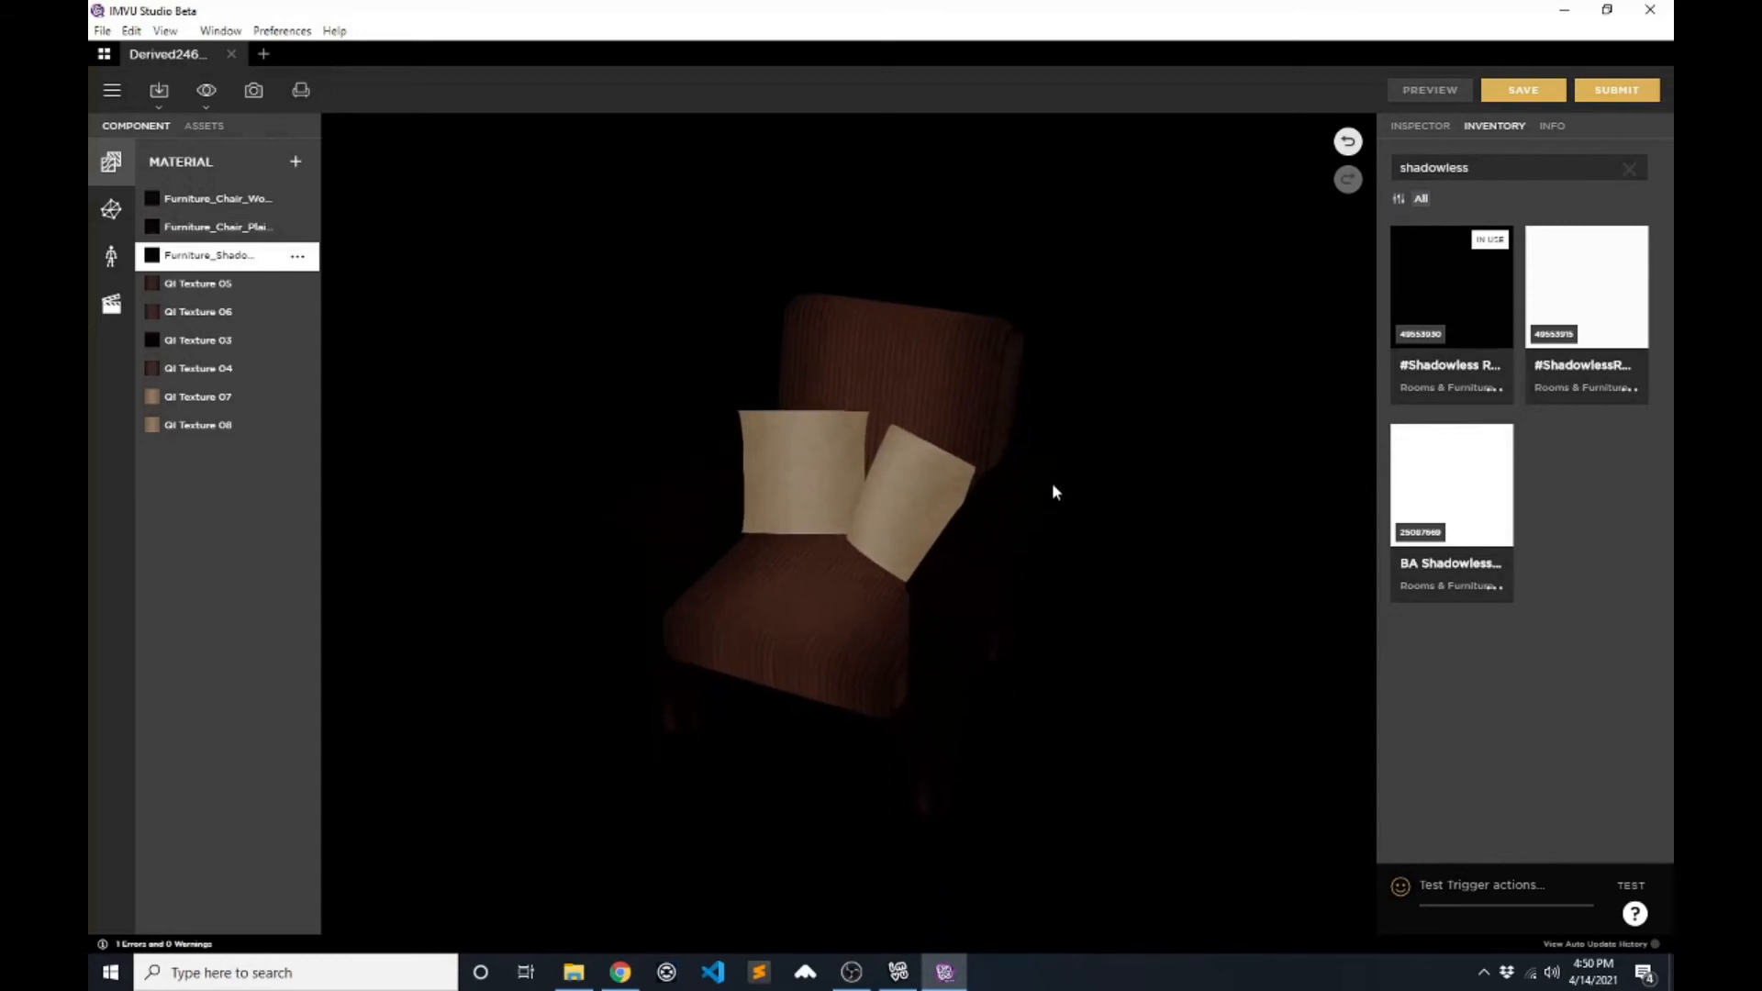
pyautogui.moveTo(1058, 669); pyautogui.dragTo(1005, 576)
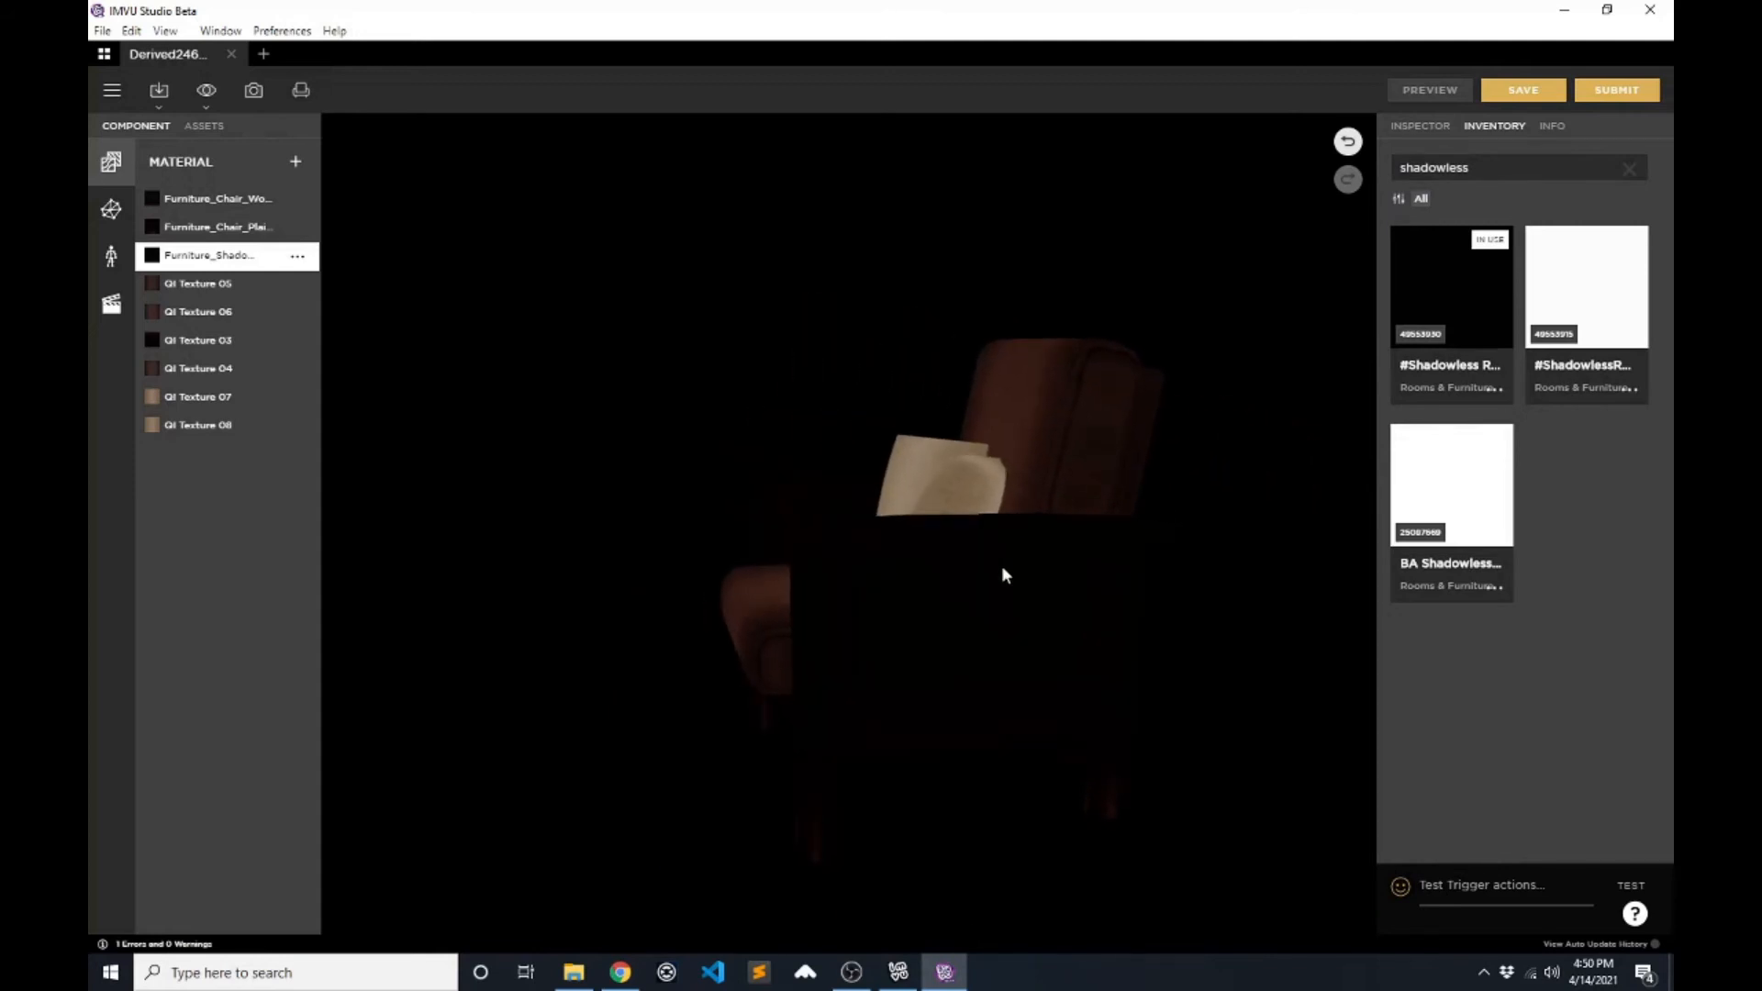
# - Switch to the IMVU editor, hide the rooms list, and examine the chair in the dark room for comparison
pyautogui.click(898, 972)
pyautogui.moveTo(816, 535); pyautogui.dragTo(796, 476)
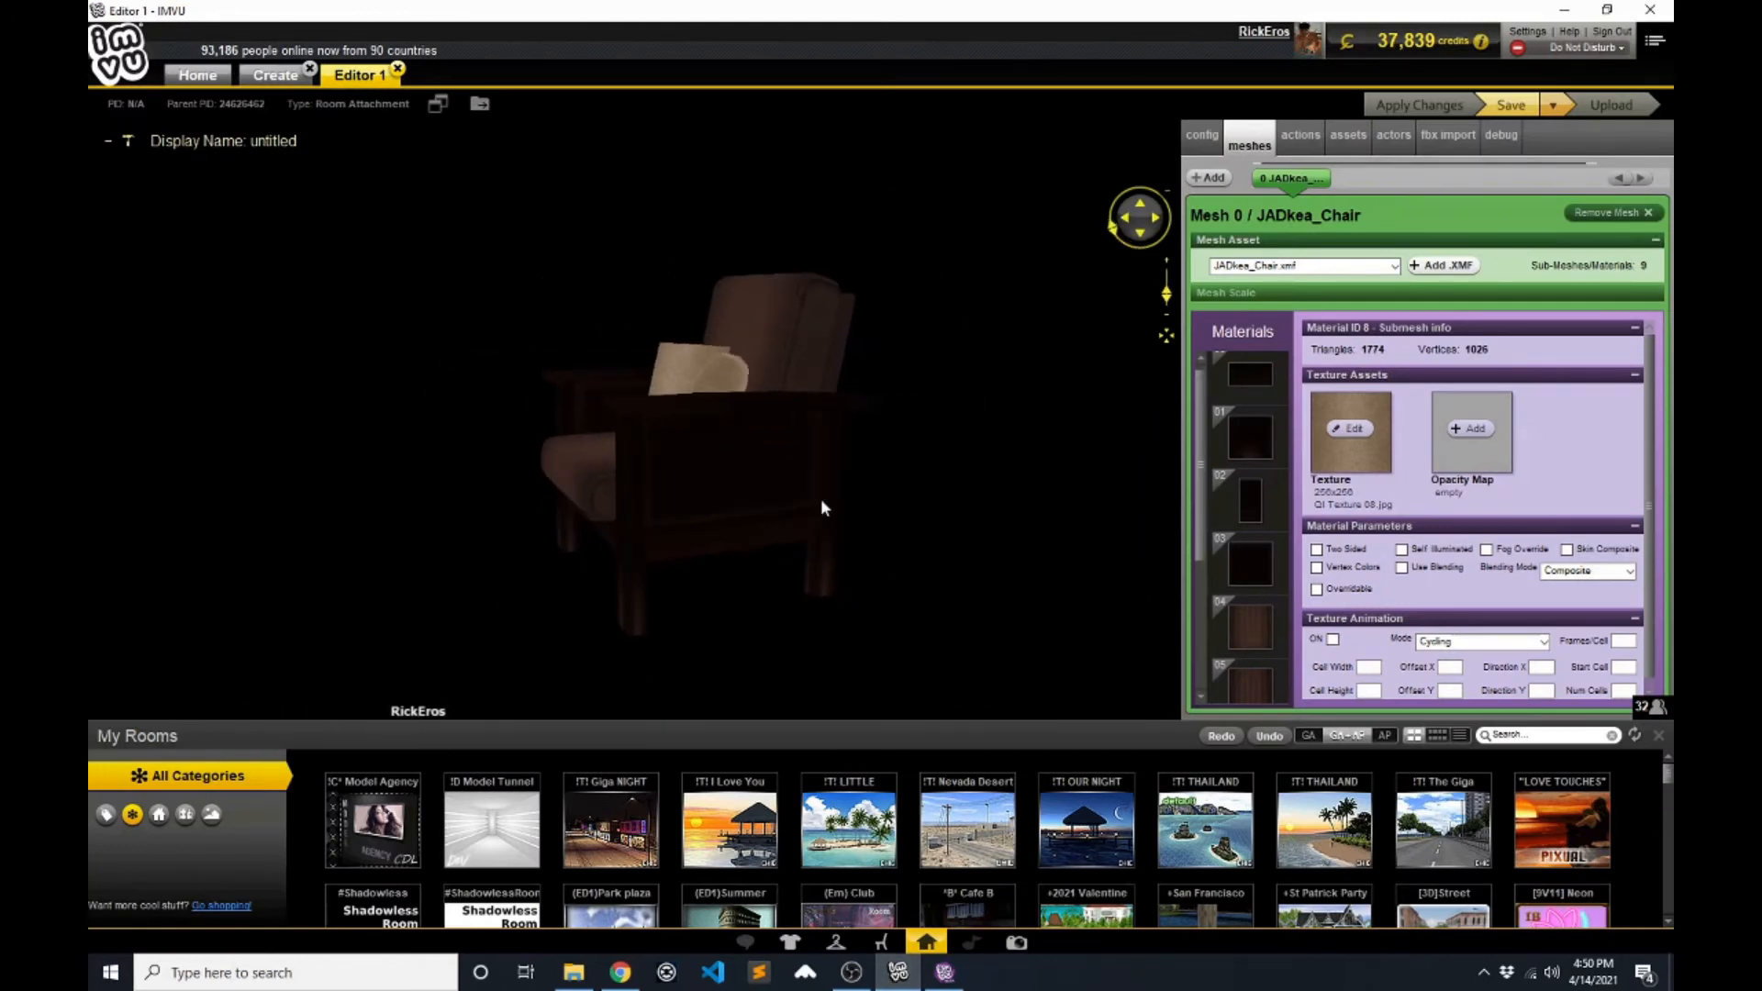
pyautogui.click(926, 942)
pyautogui.moveTo(938, 793); pyautogui.dragTo(984, 678)
pyautogui.scroll(3, 1004, 654)
pyautogui.scroll(-3, 1000, 690)
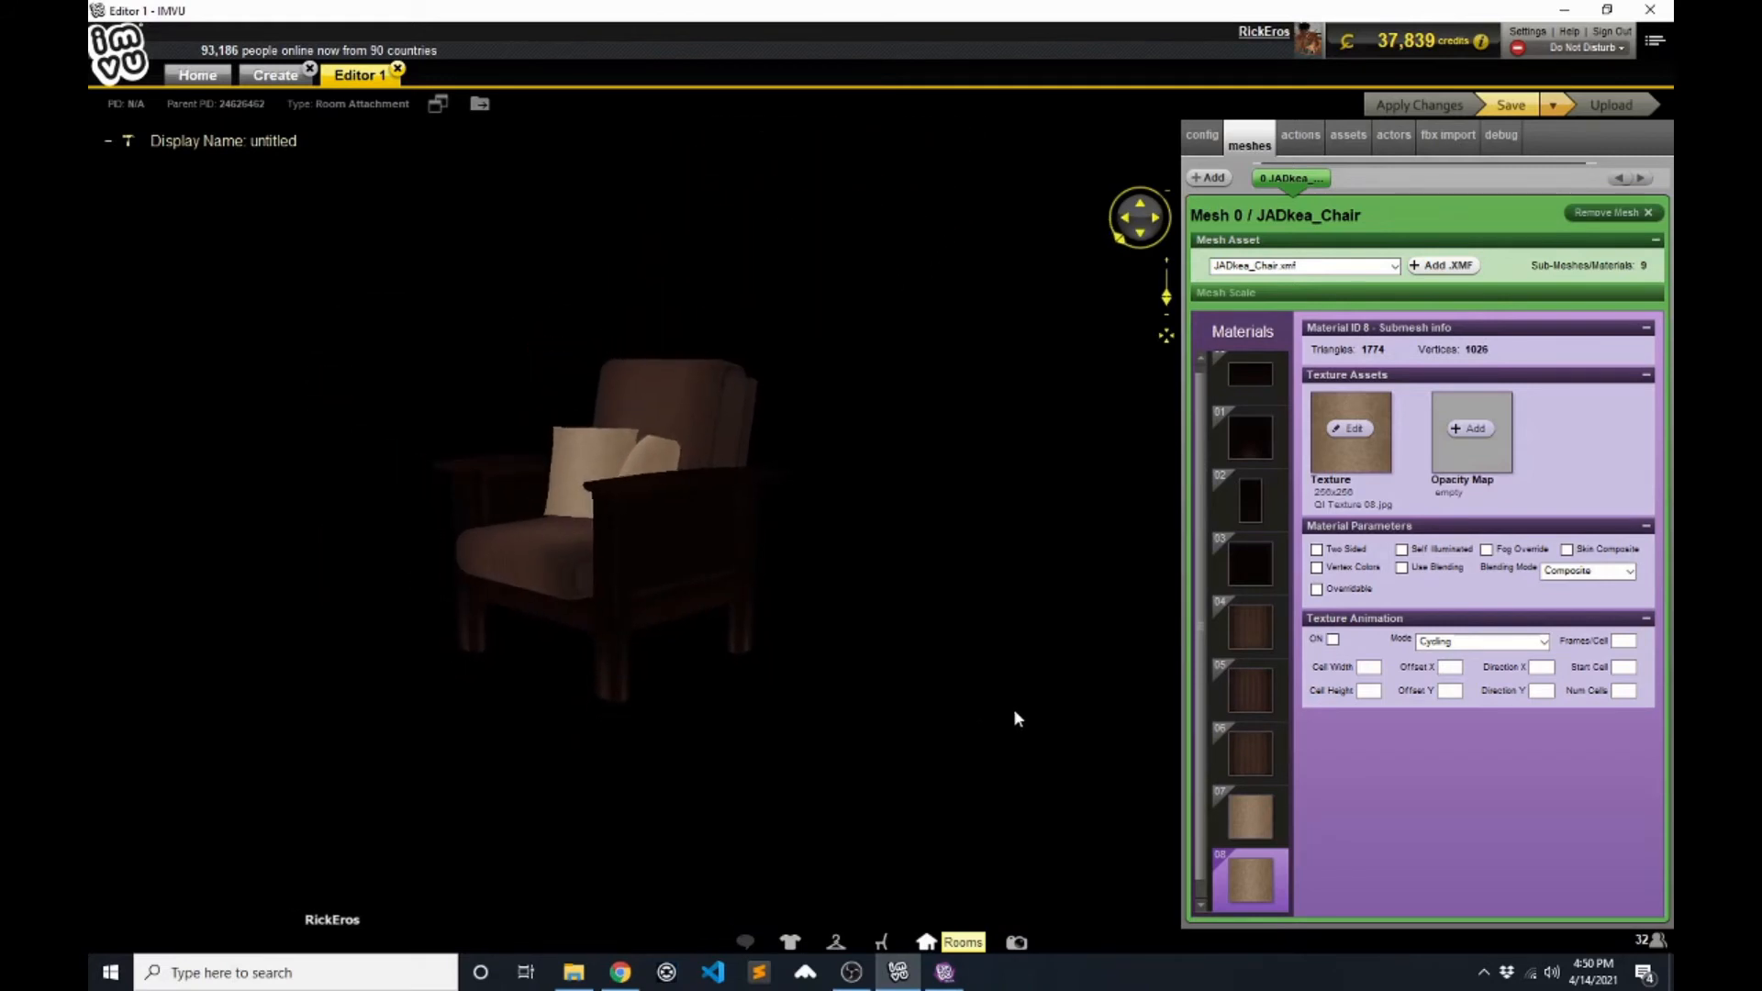
# - Switch back to IMVU Studio and examine how the chair's textures look against the black room from the front, side and above
pyautogui.click(945, 974)
pyautogui.moveTo(1152, 722)
pyautogui.mouseDown()
pyautogui.moveTo(585, 649)
pyautogui.moveTo(964, 727)
pyautogui.moveTo(1183, 730)
pyautogui.moveTo(1144, 735)
pyautogui.mouseUp()
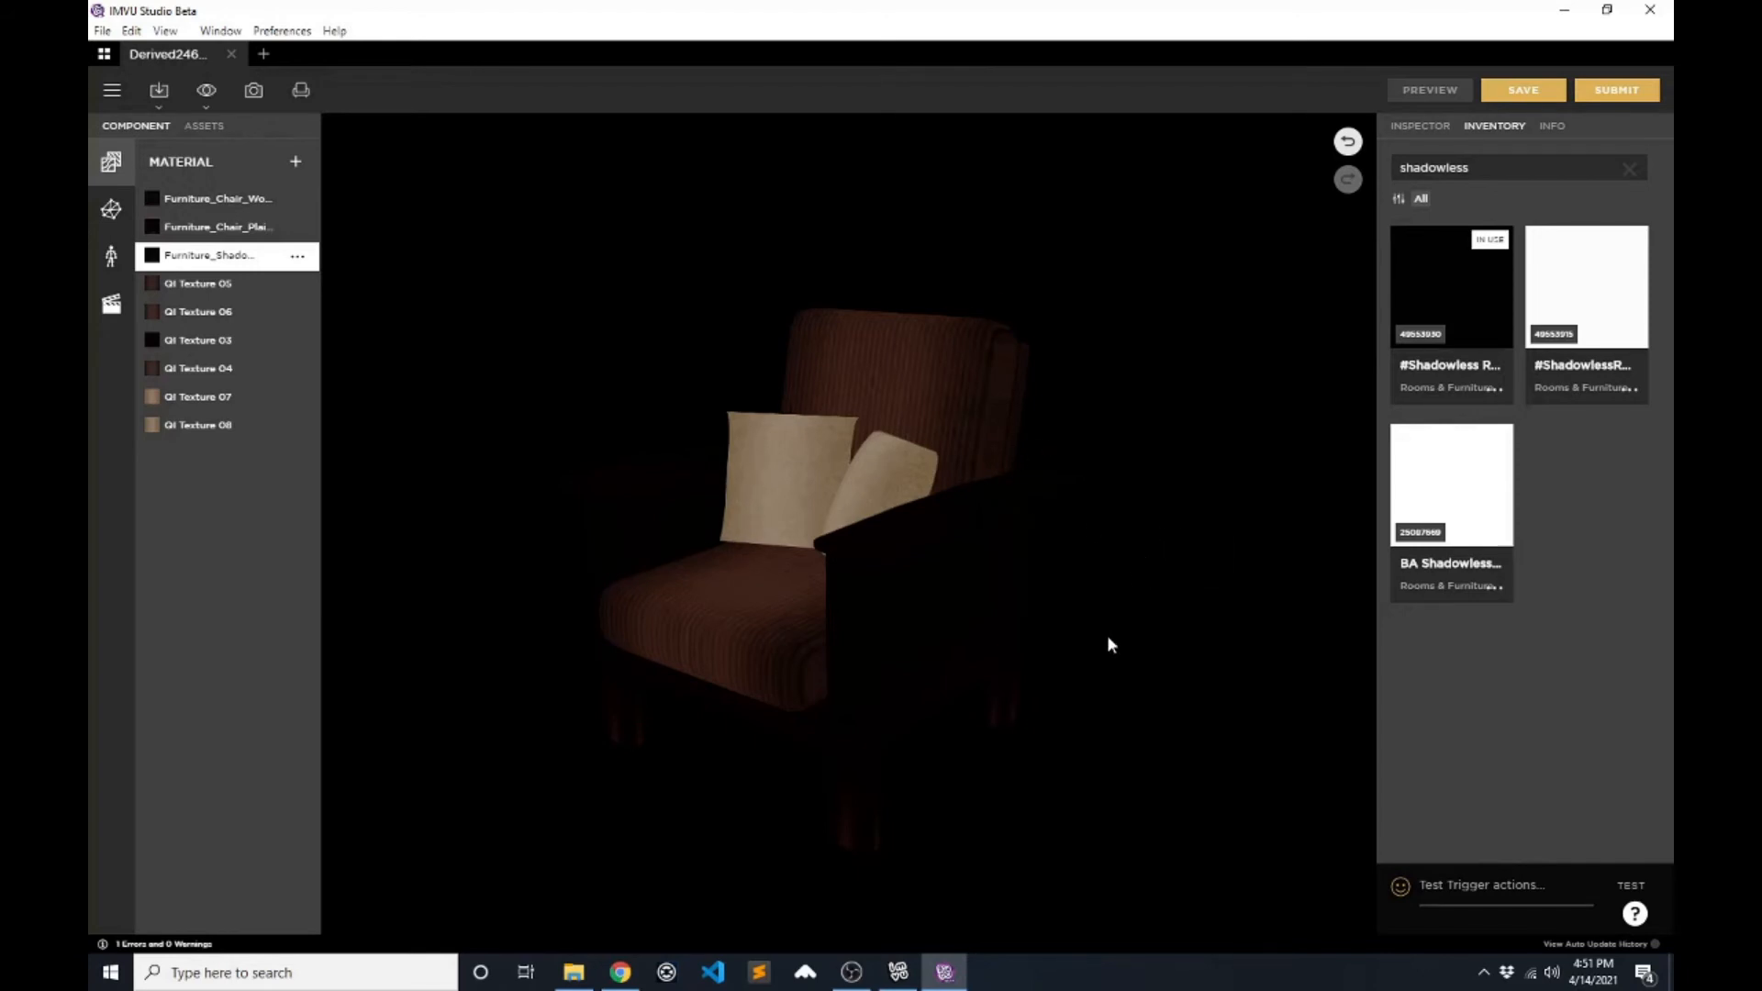
pyautogui.moveTo(1108, 665); pyautogui.dragTo(1033, 609)
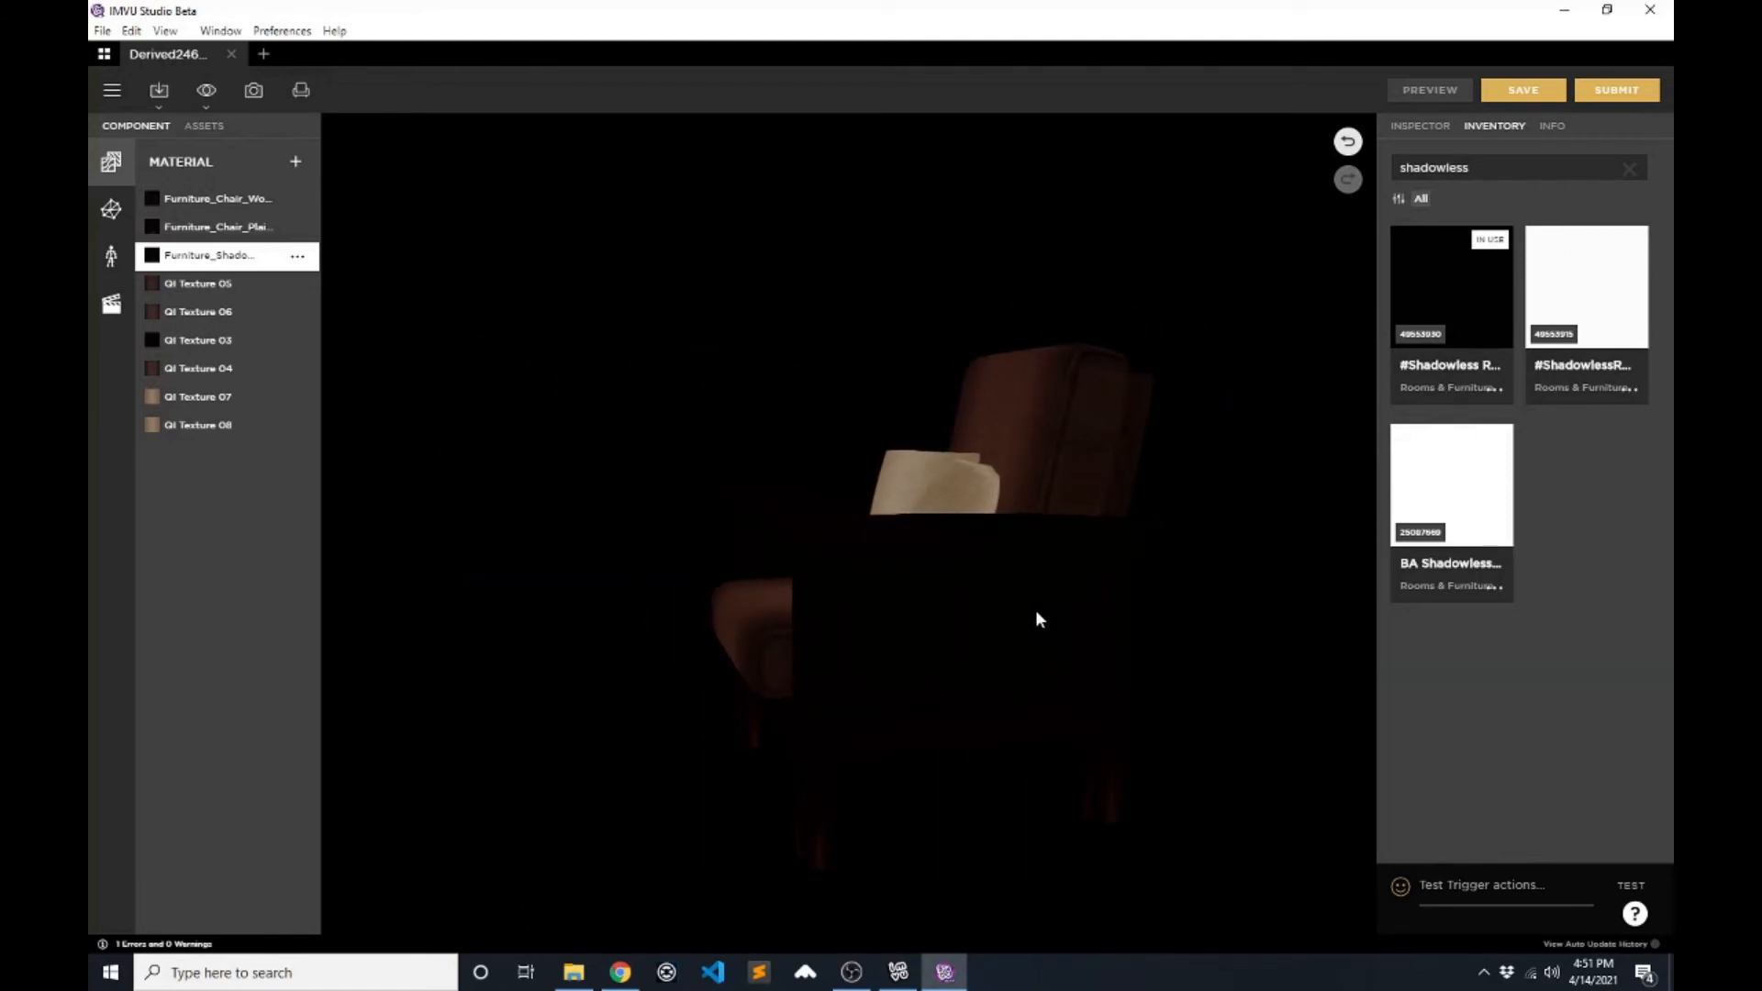
pyautogui.moveTo(1226, 475); pyautogui.dragTo(1190, 562)
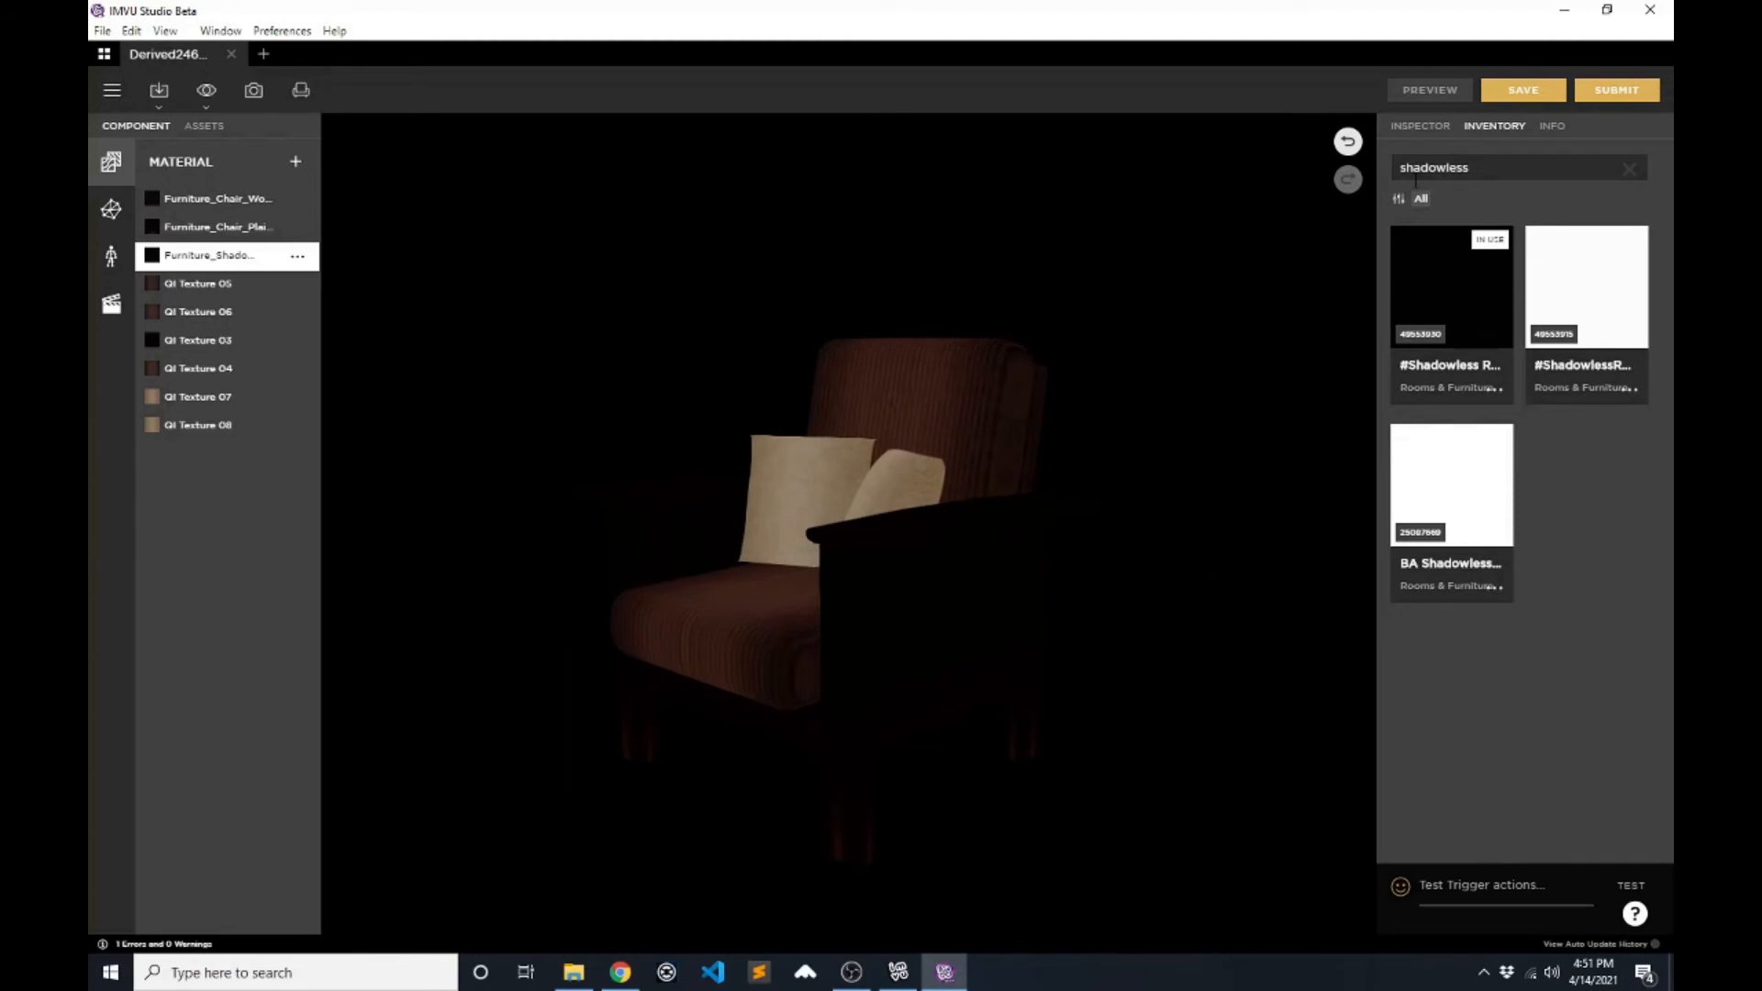
pyautogui.moveTo(1193, 357); pyautogui.dragTo(1196, 444)
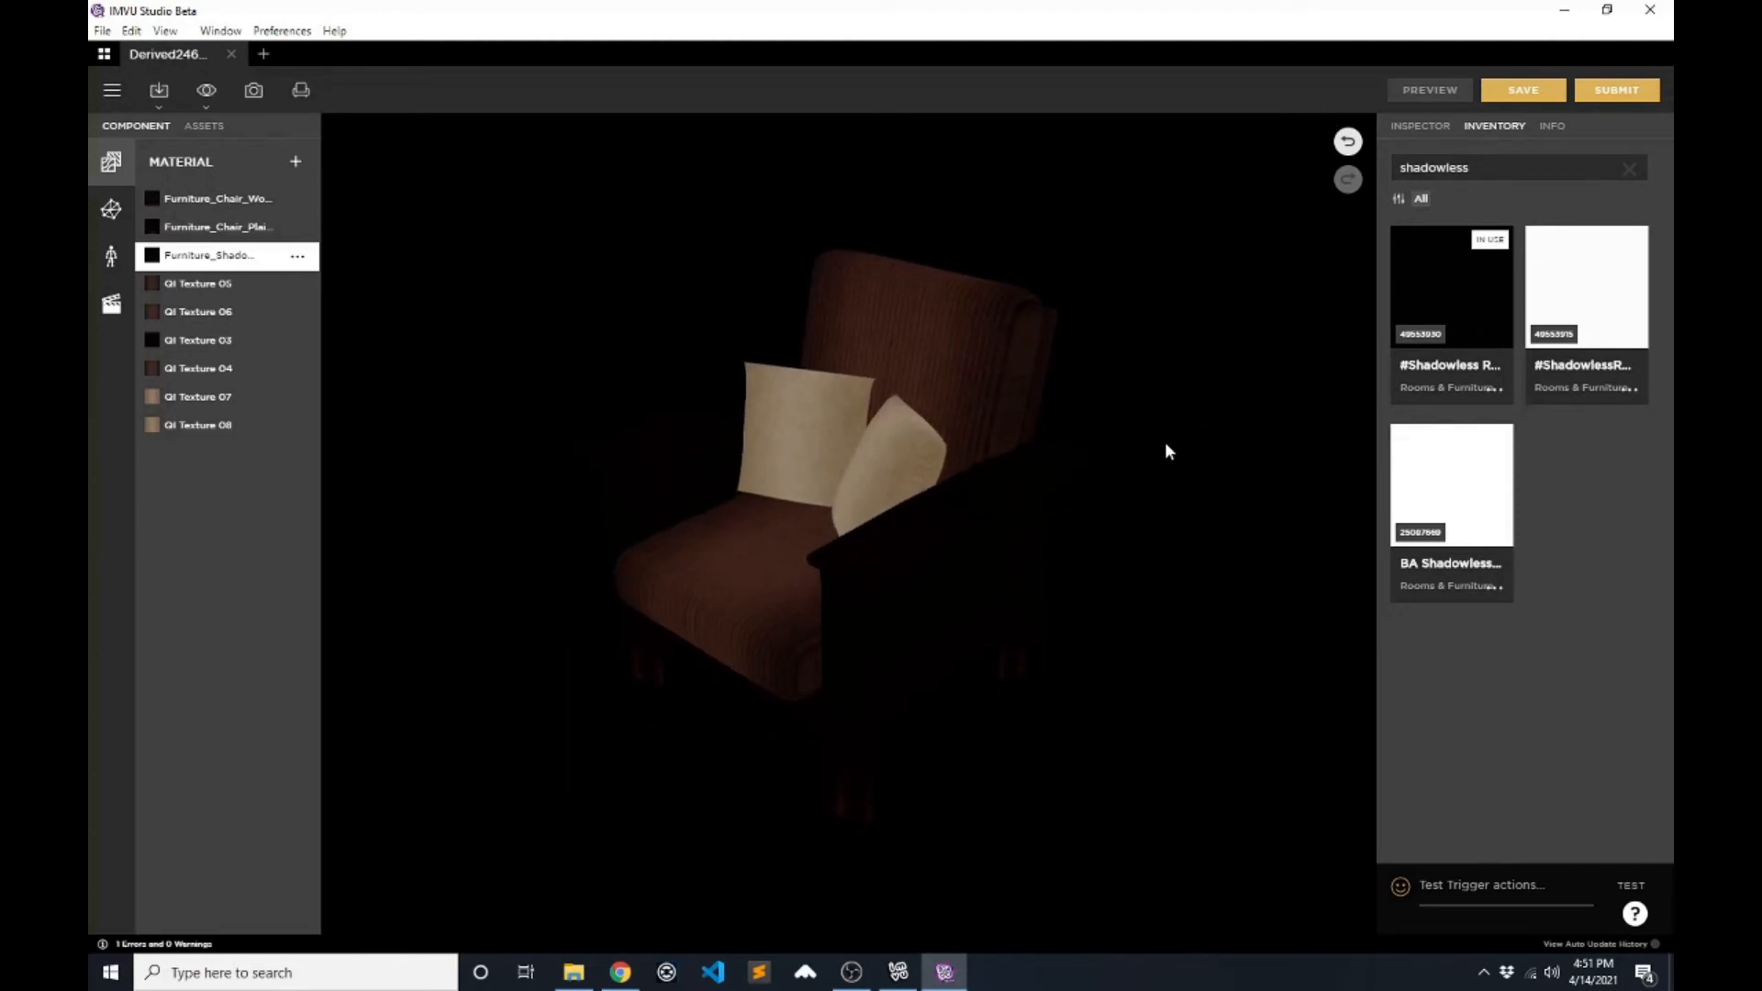
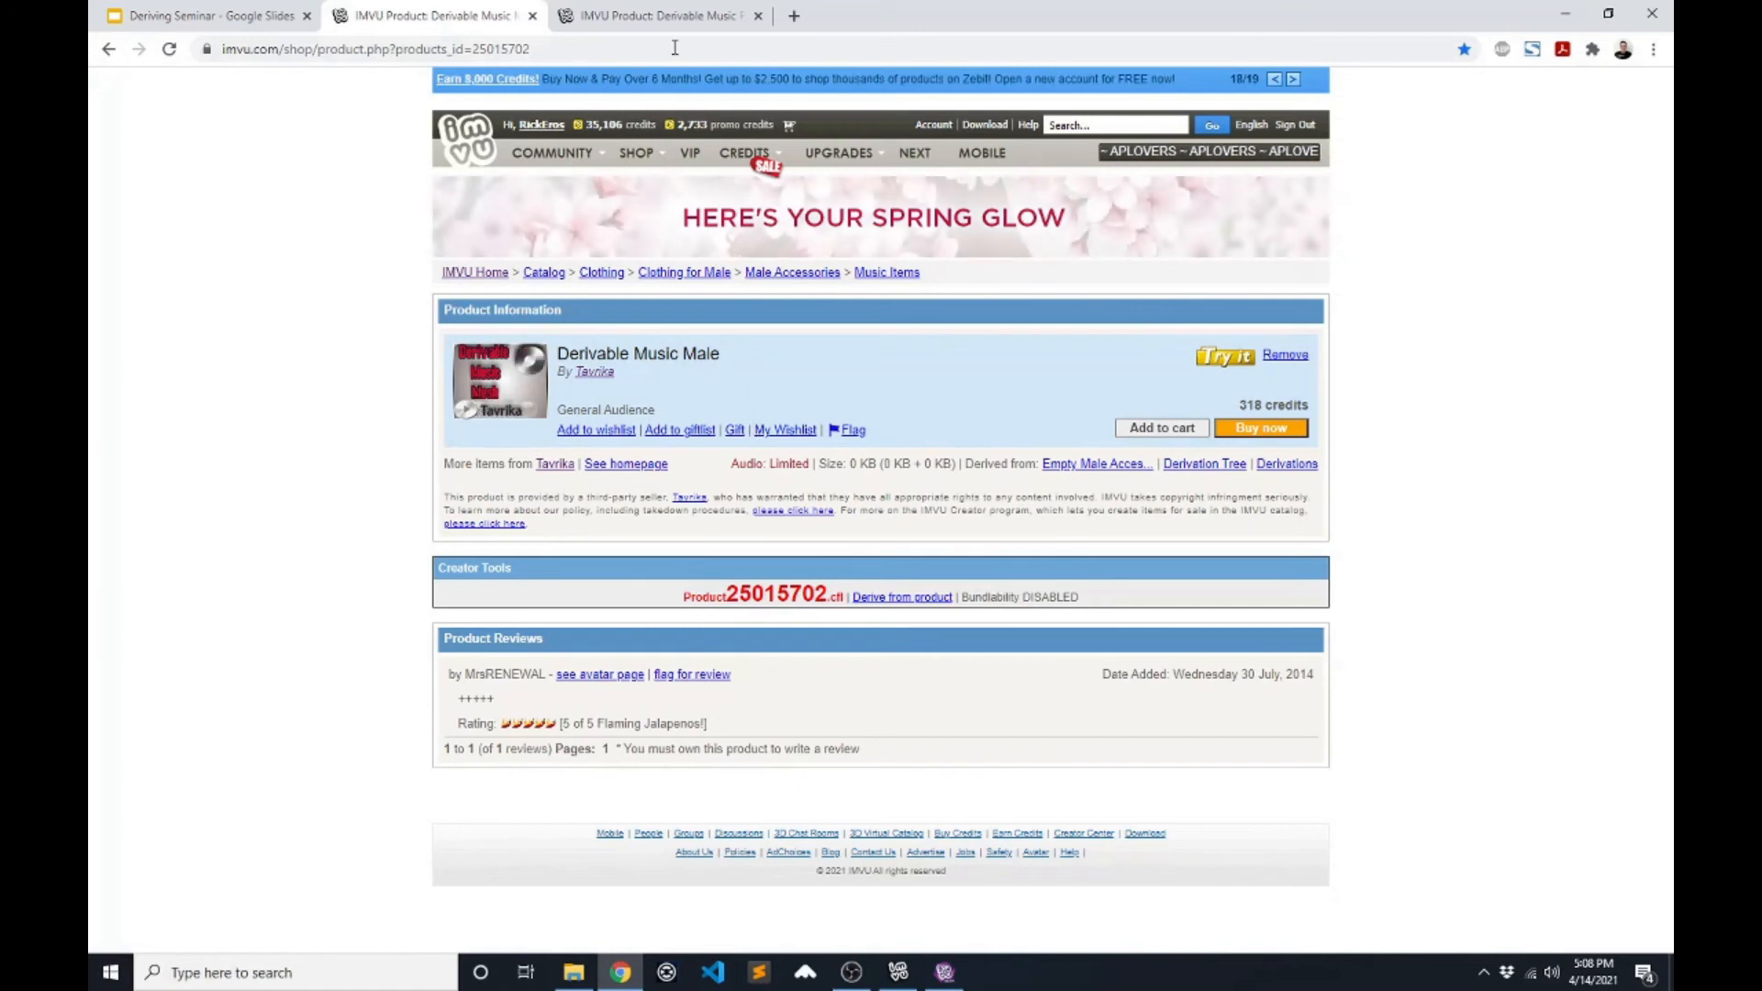
# - In Chrome, compare the Derivable Music Male and Female product pages and derive a new product from the male one, 25015702
pyautogui.click(439, 11)
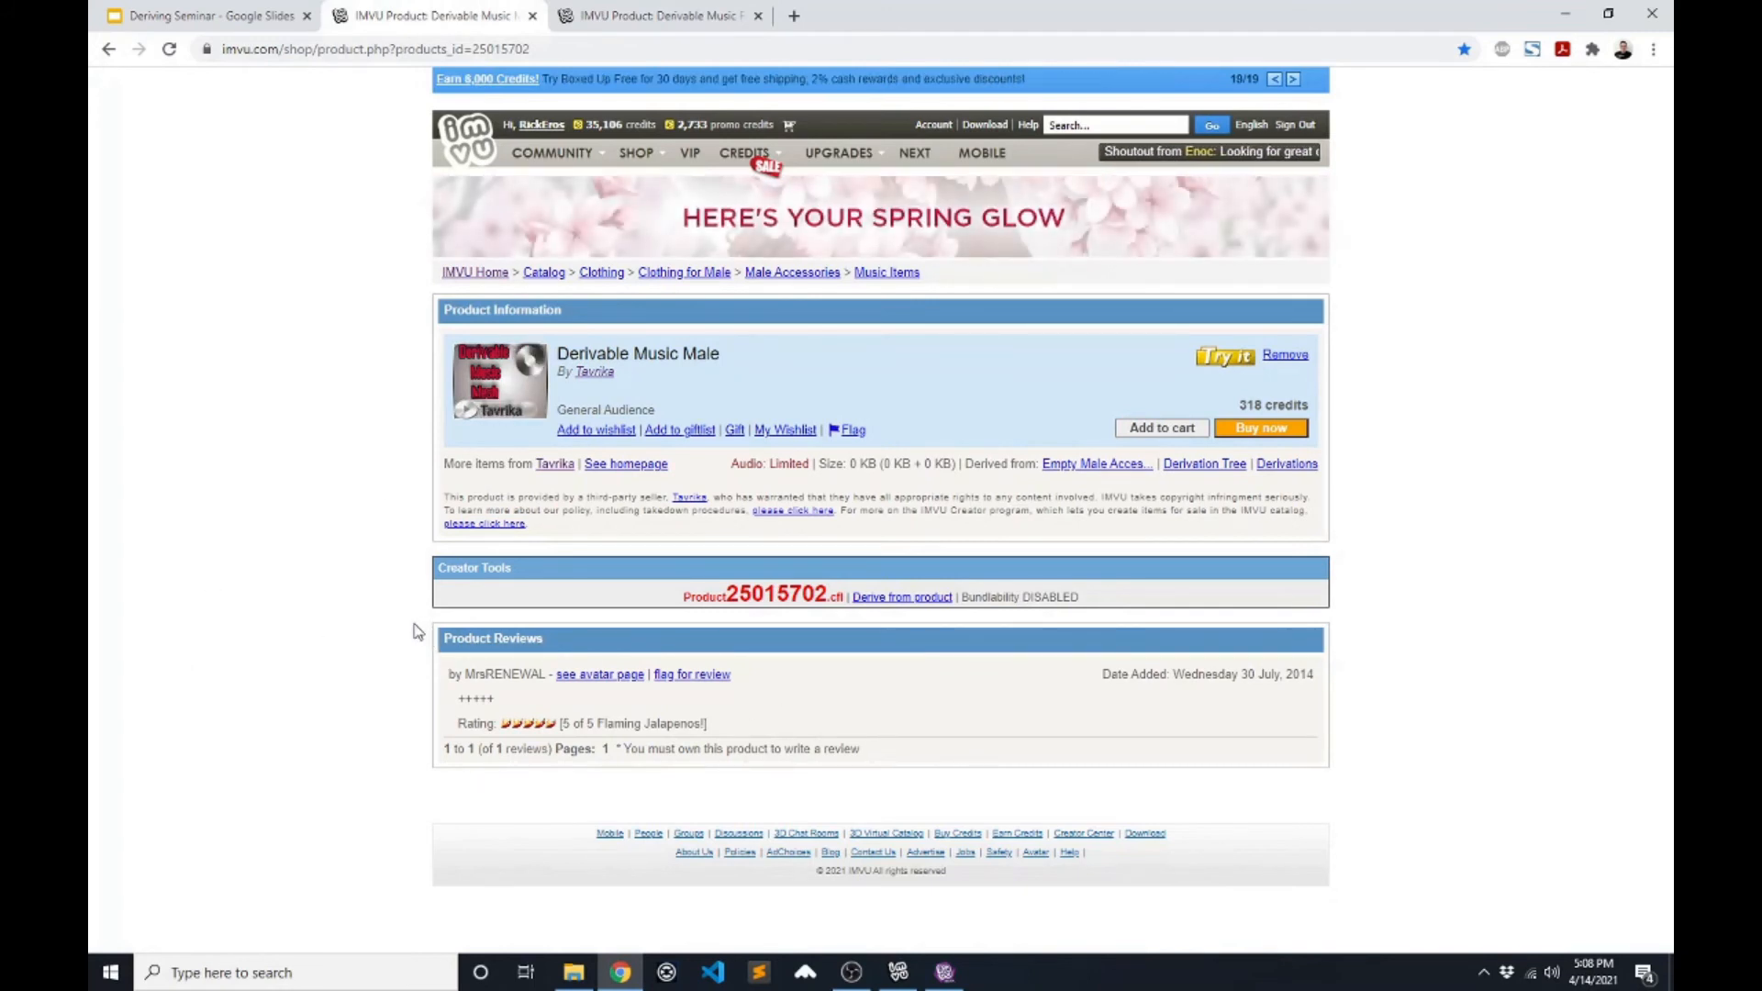
pyautogui.click(615, 7)
pyautogui.click(486, 10)
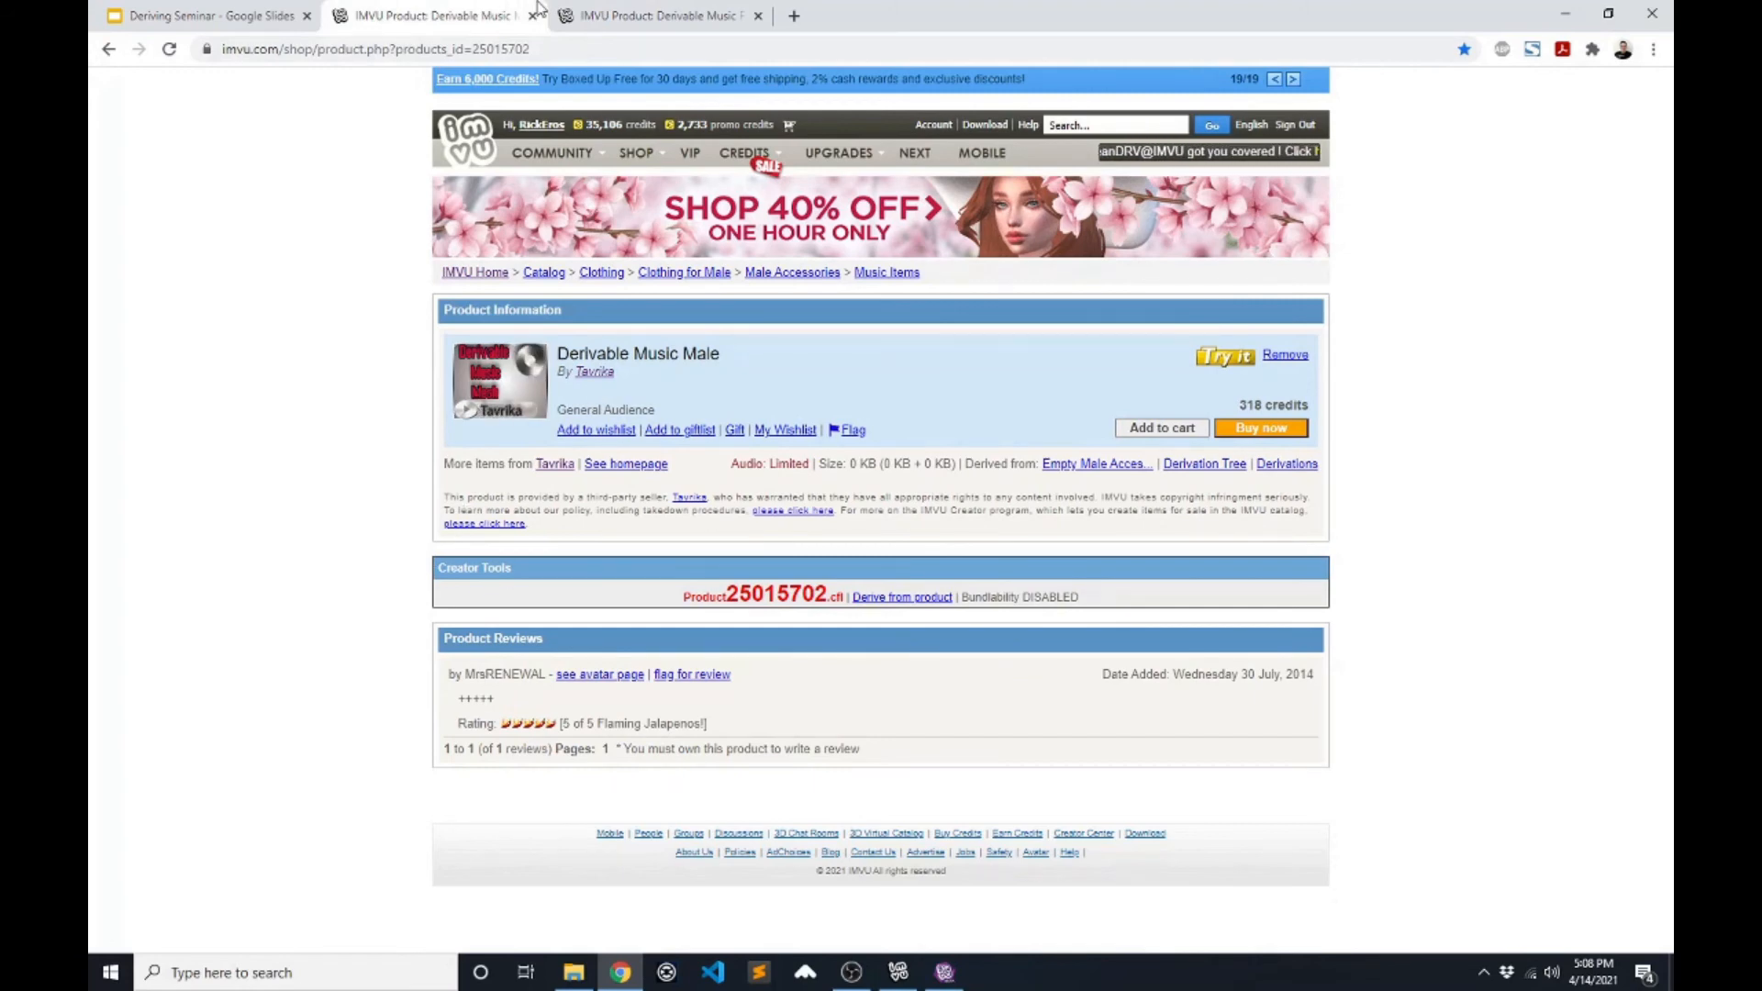
pyautogui.click(659, 15)
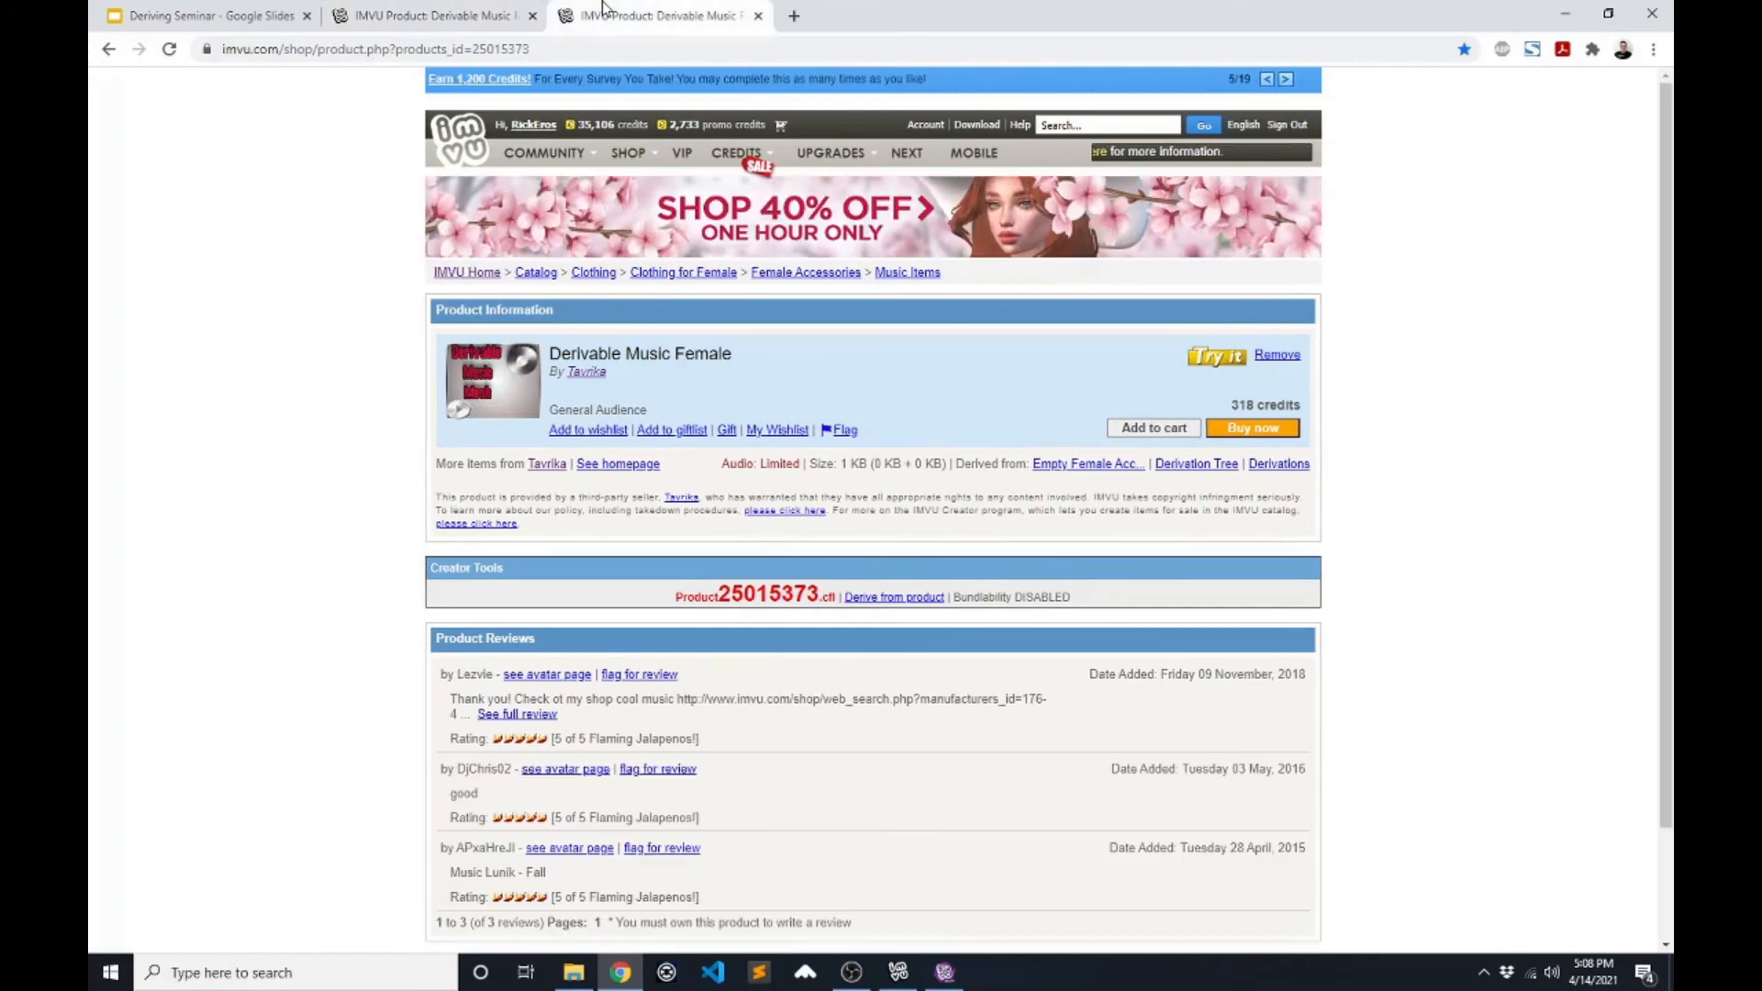
pyautogui.click(437, 13)
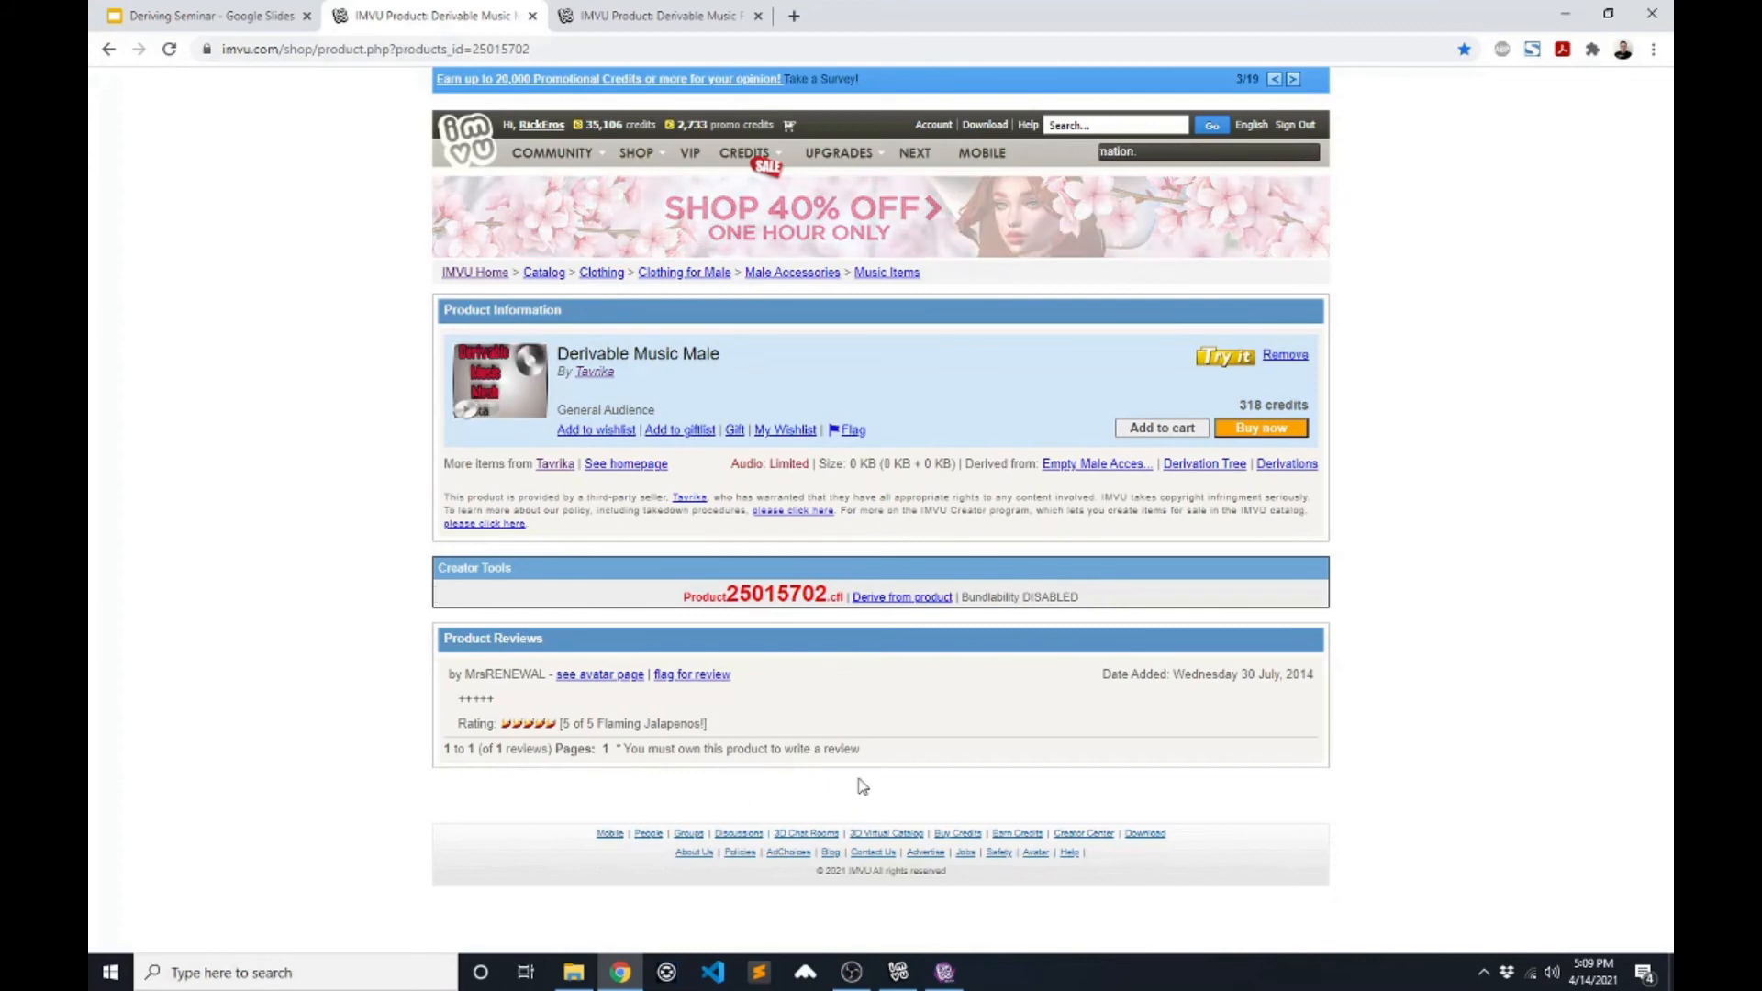
pyautogui.click(901, 601)
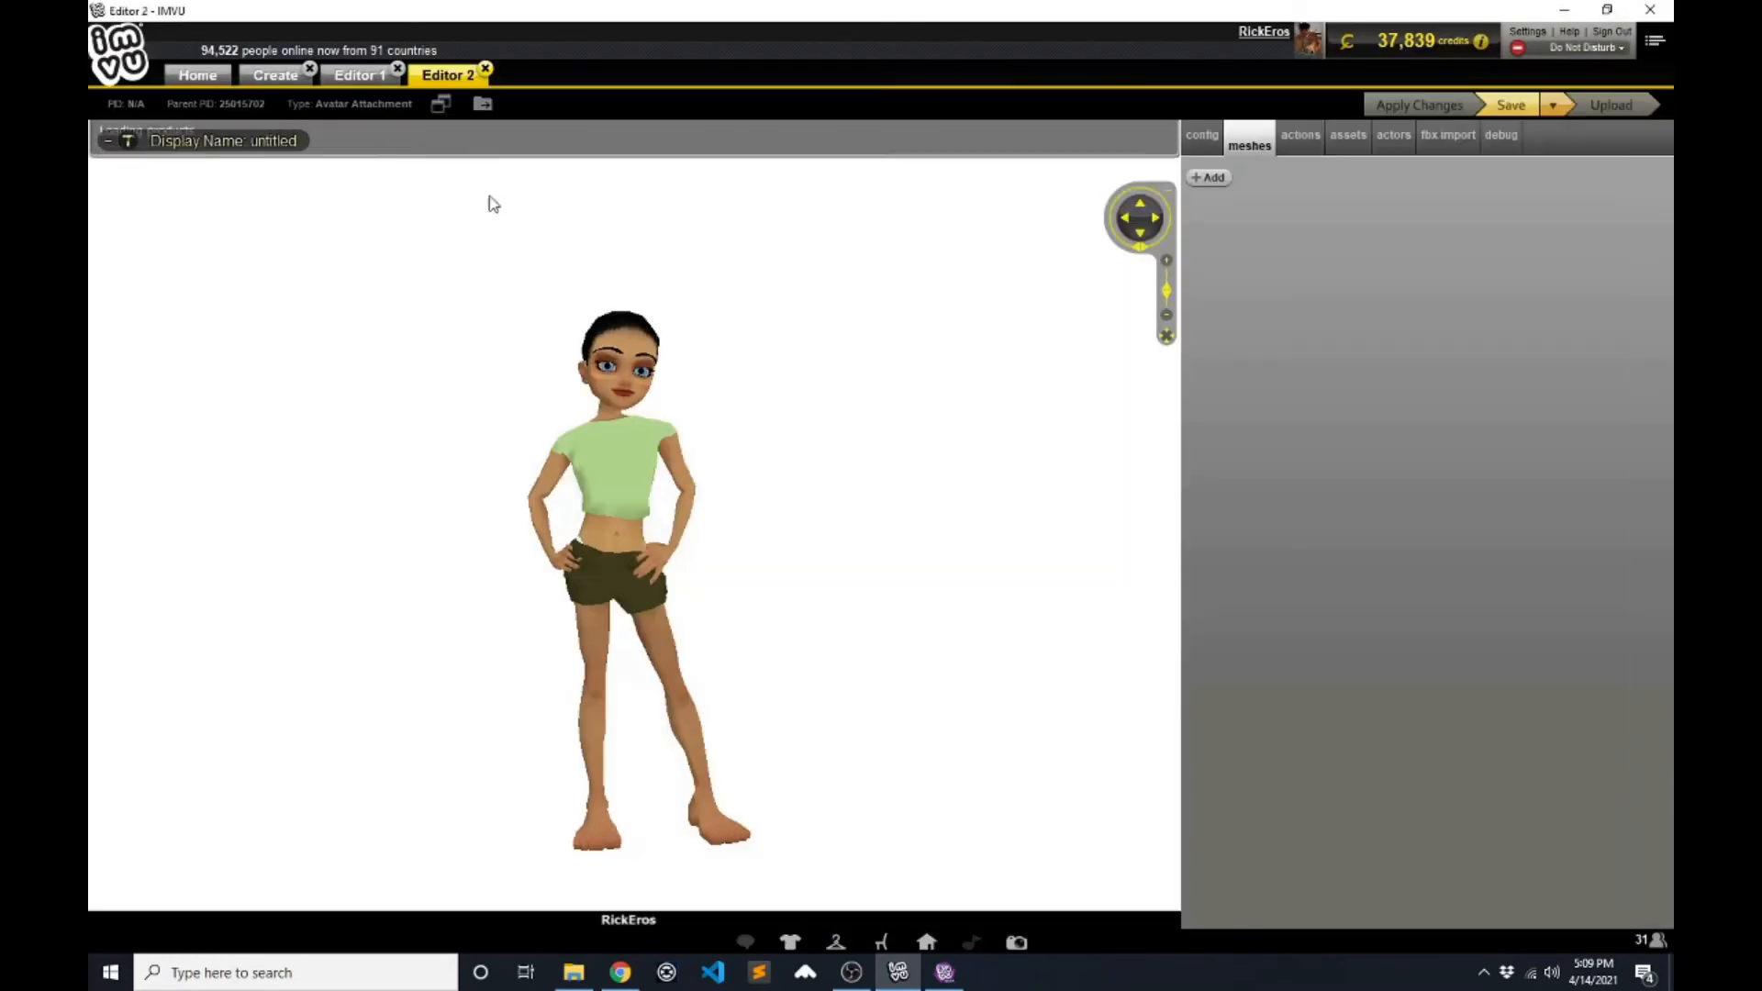
# - Close the chair project in Editor 1 without saving it, keeping the newly derived avatar attachment open
pyautogui.click(397, 70)
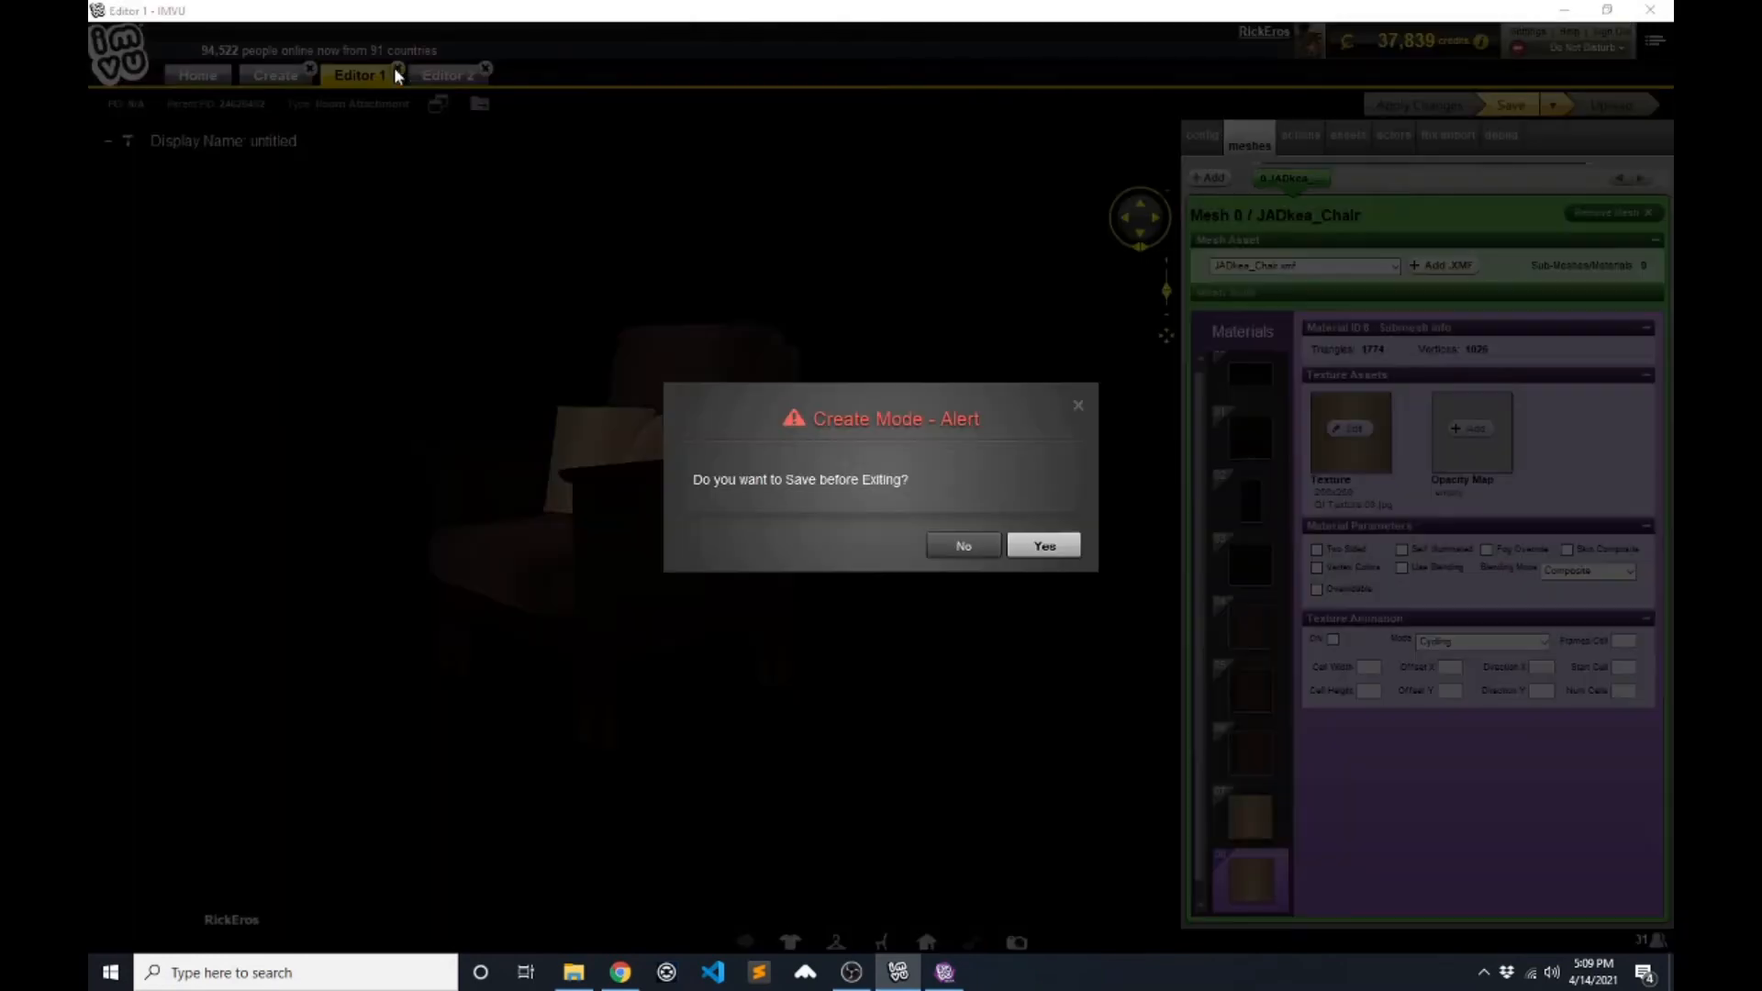
pyautogui.click(961, 548)
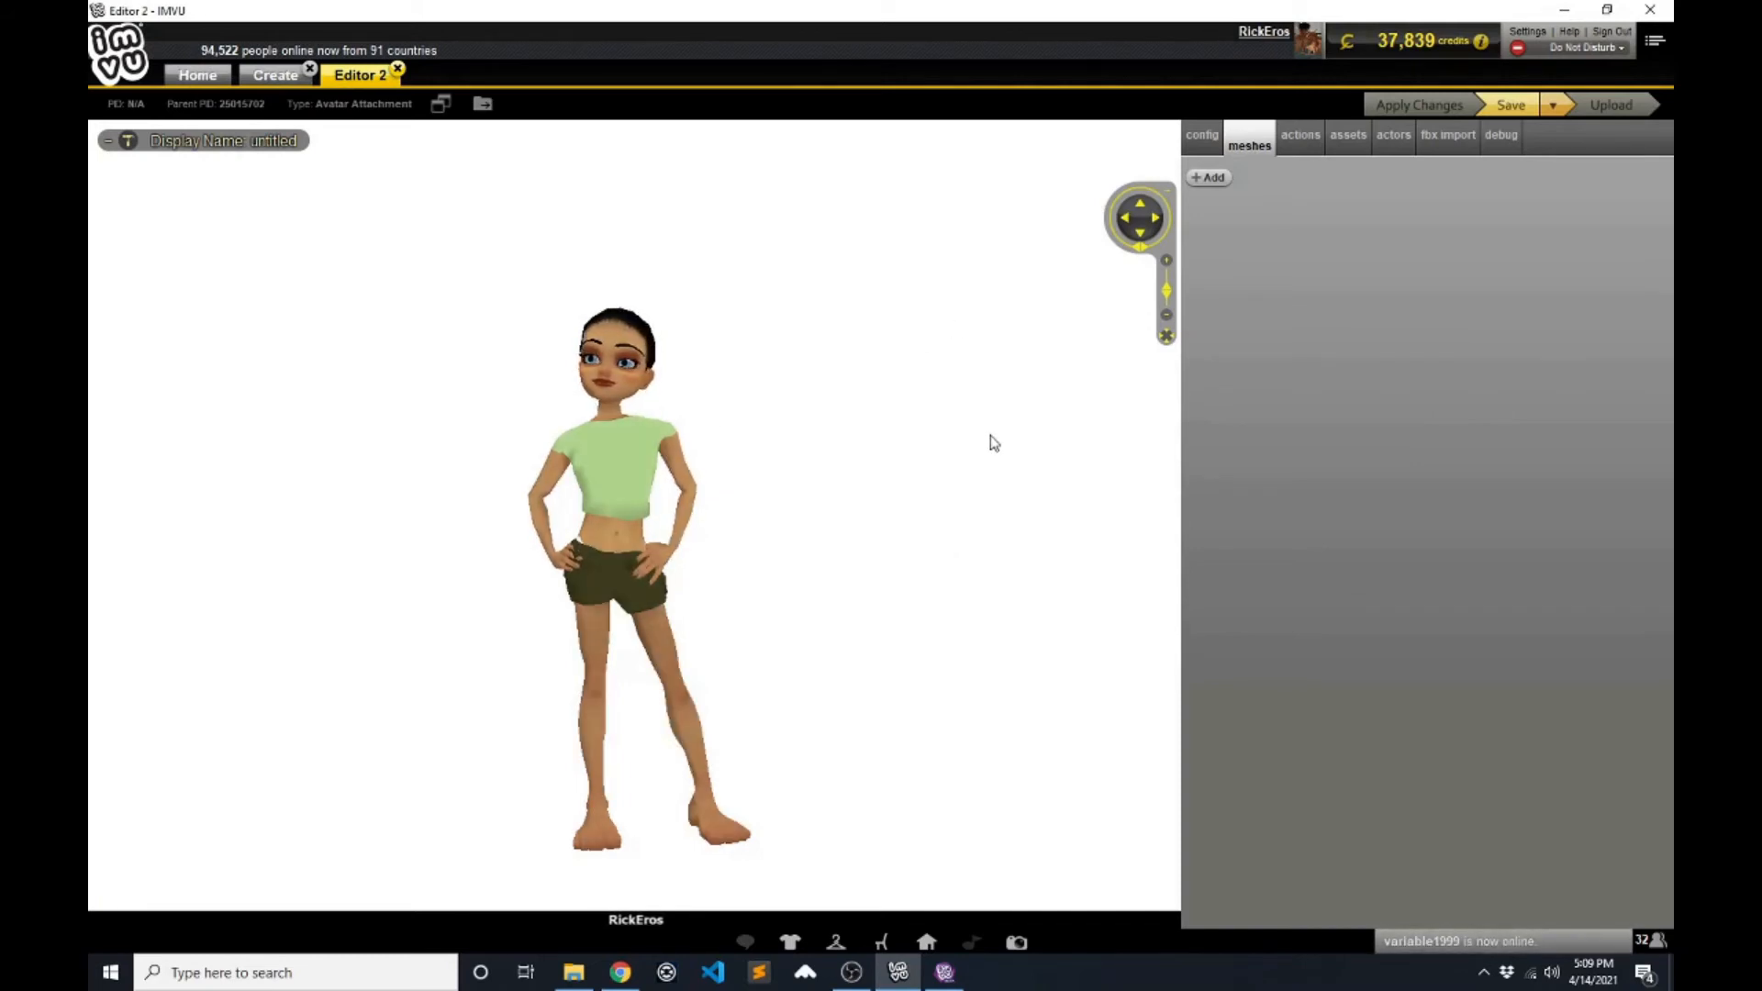
pyautogui.scroll(-2, 970, 506)
pyautogui.moveTo(967, 498); pyautogui.dragTo(901, 504)
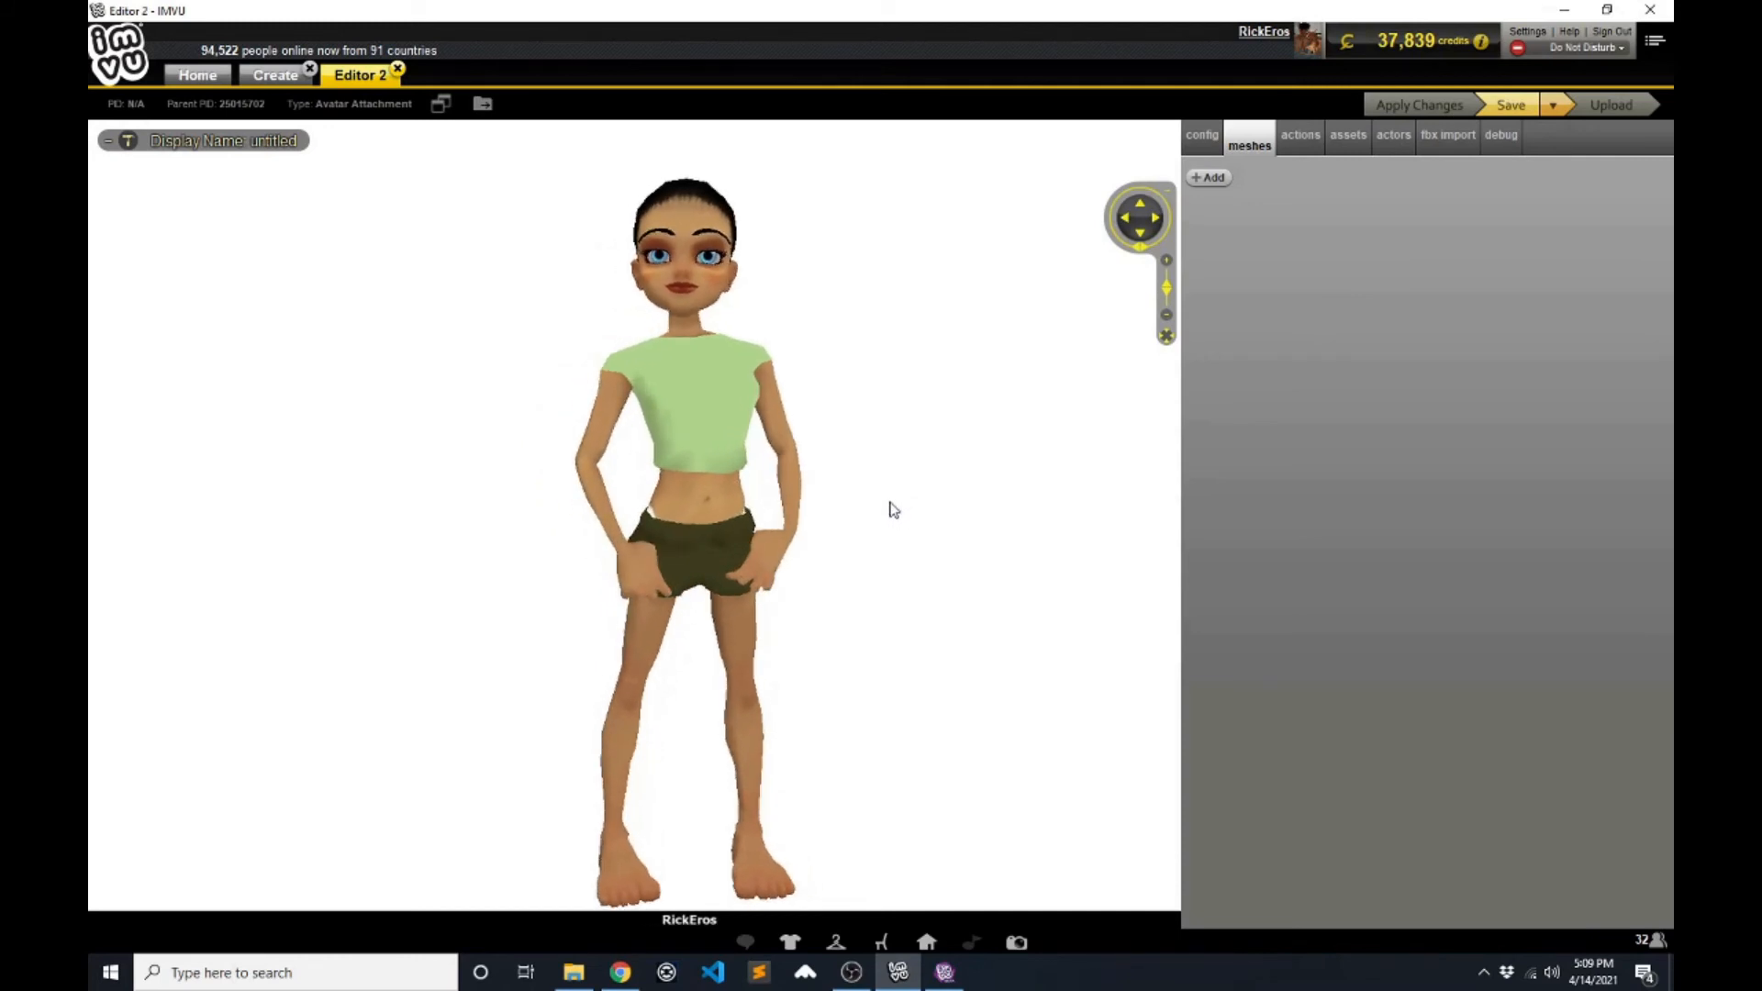
pyautogui.scroll(-3, 881, 517)
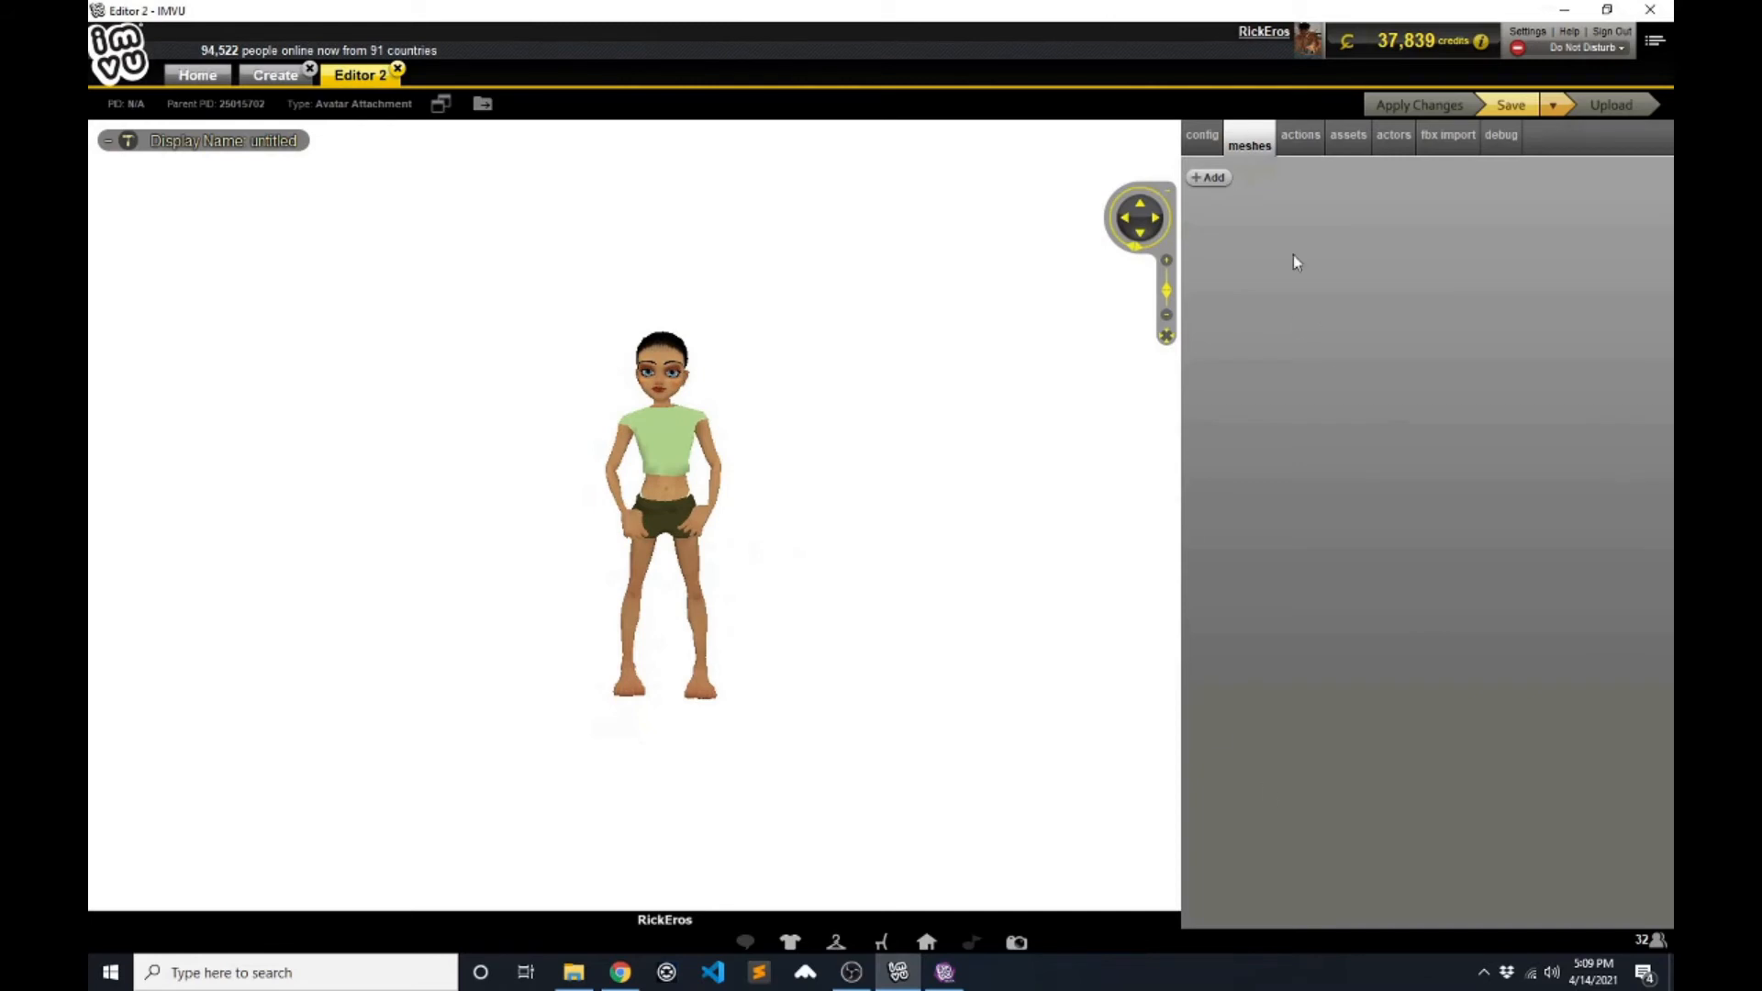
# - Add wilhelm-scream.ogg from the Desktop's Photoshop > Example 4 - Voicebox folder as the sound of Action 0
pyautogui.click(1303, 144)
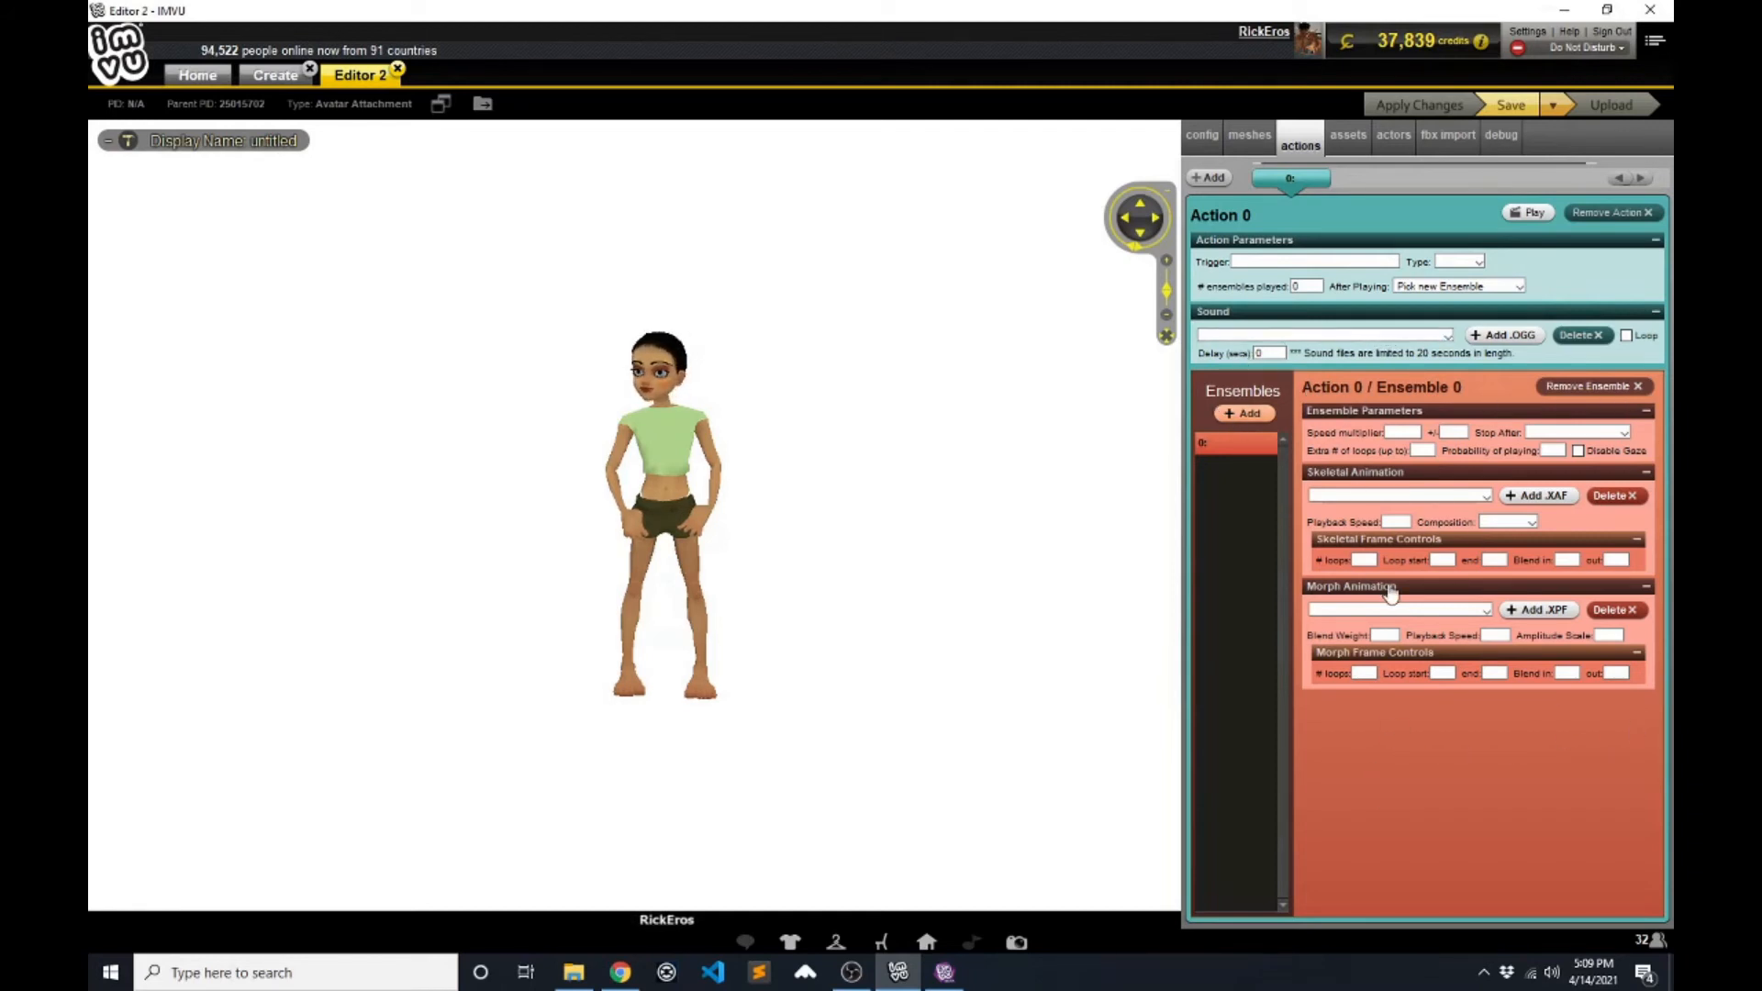
pyautogui.click(1510, 341)
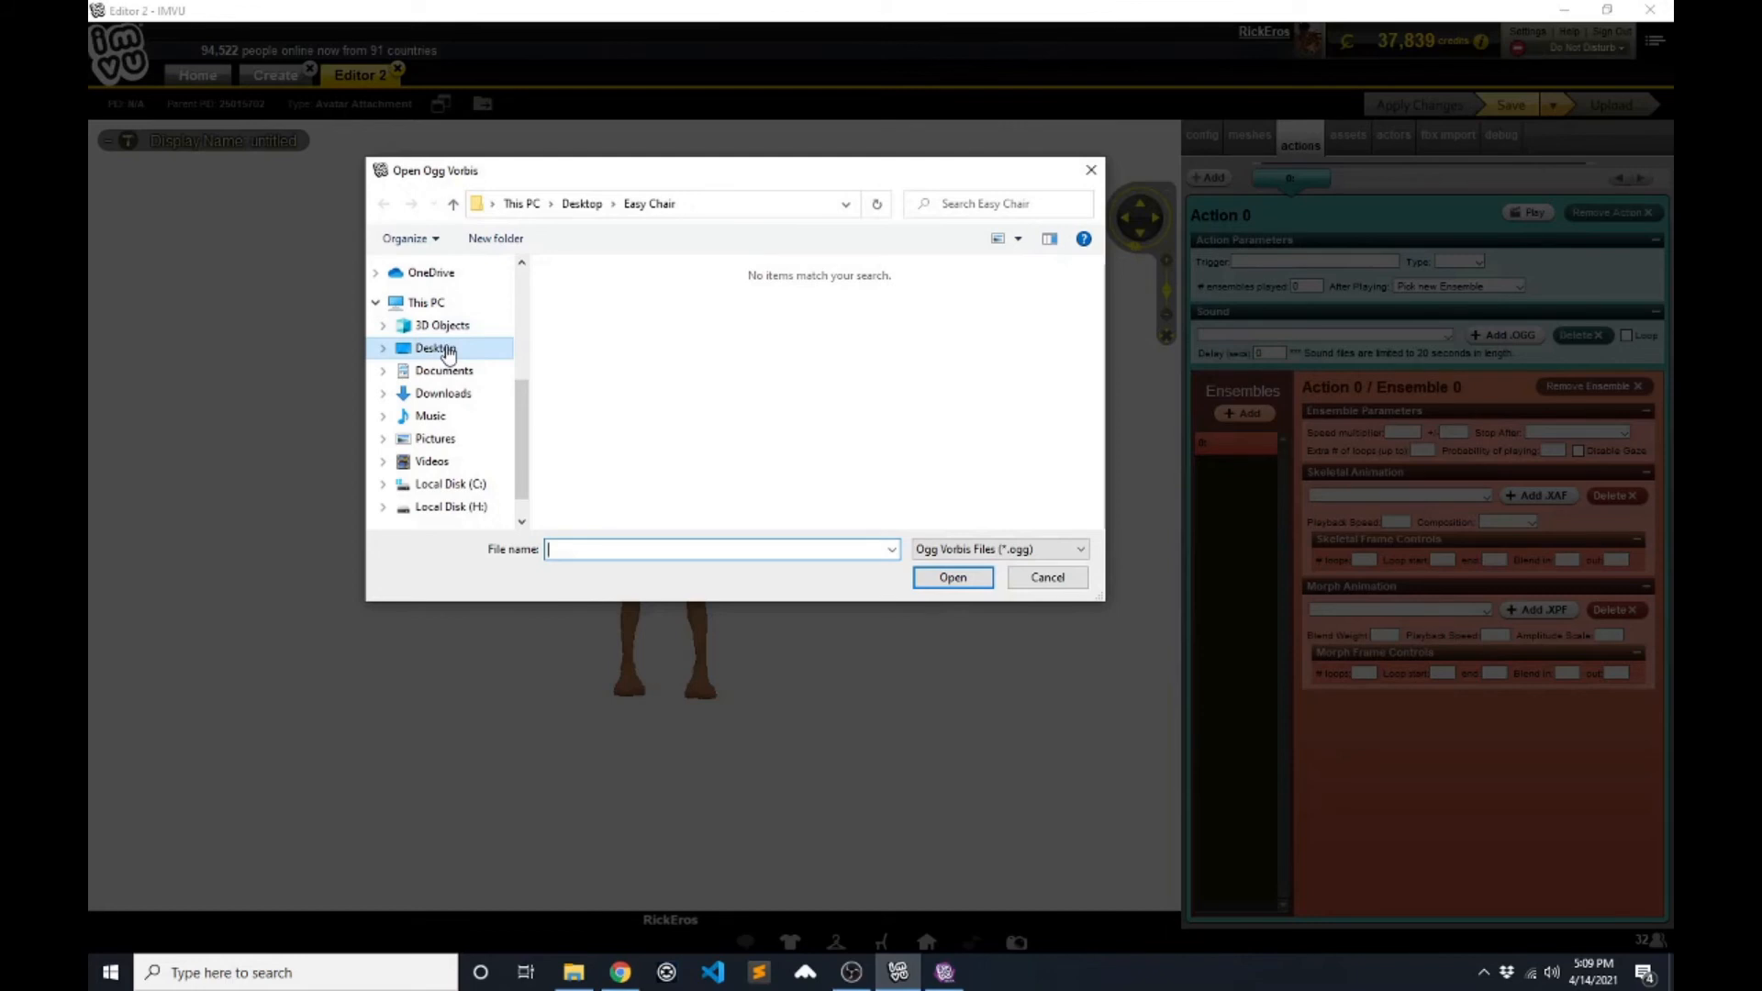
pyautogui.click(582, 204)
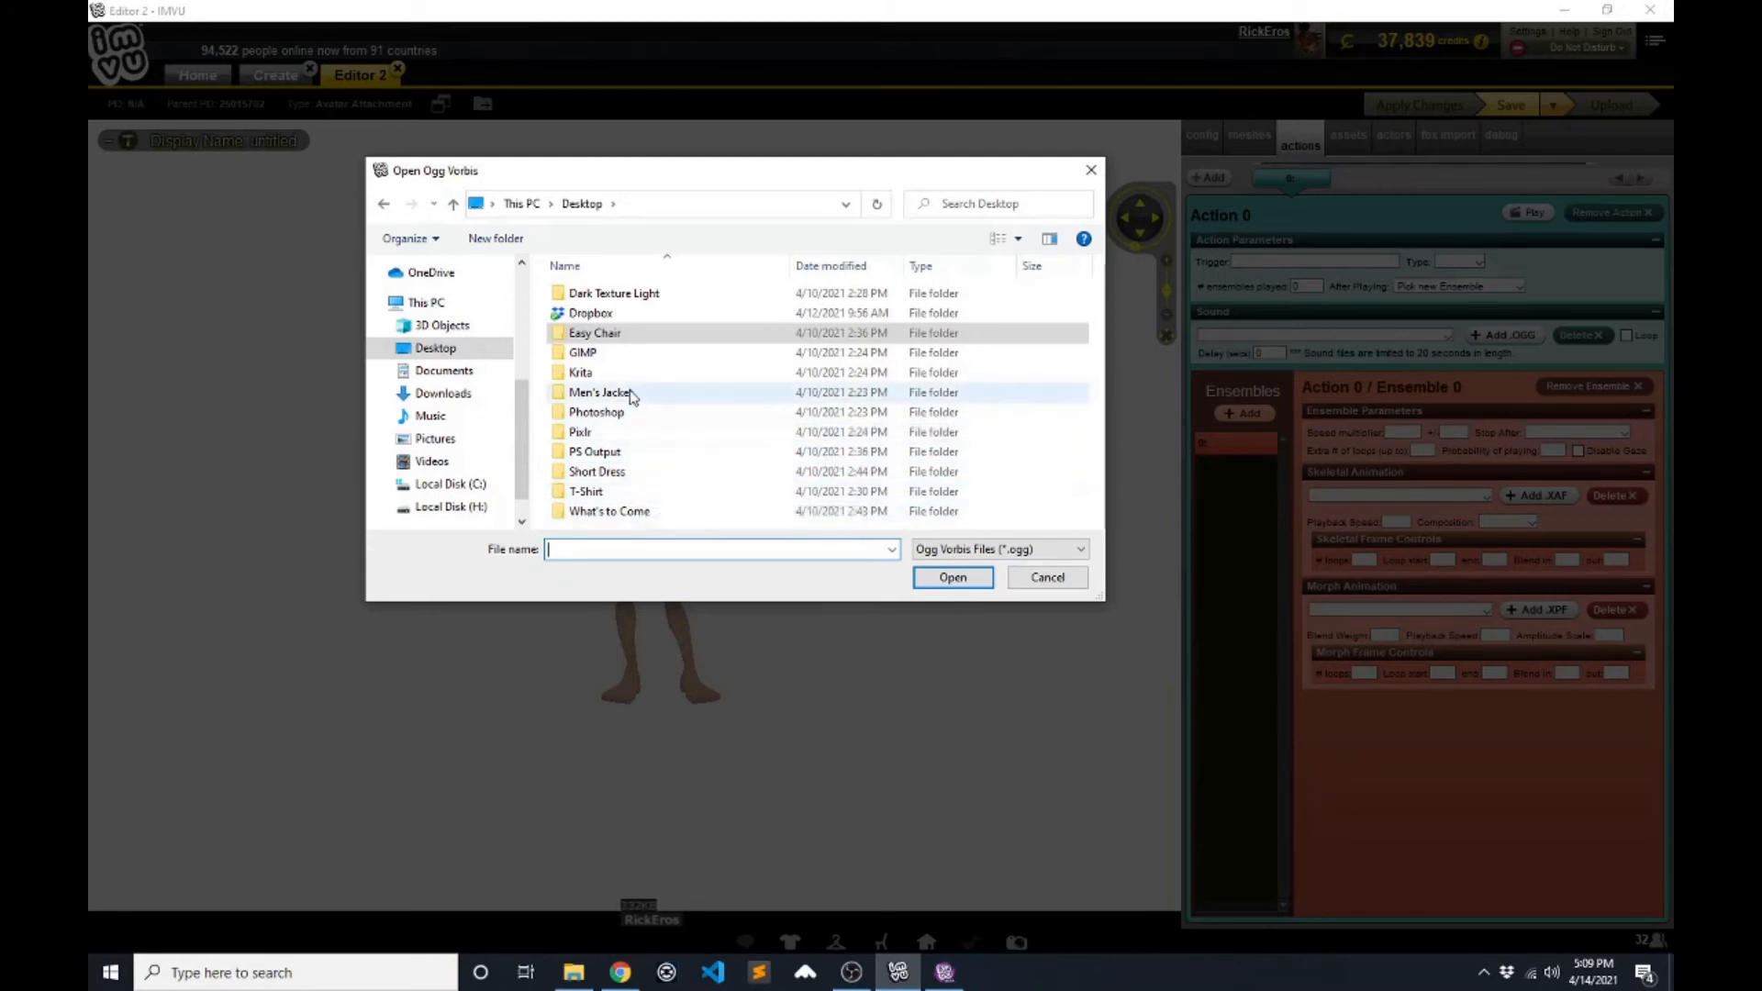
pyautogui.doubleClick(615, 413)
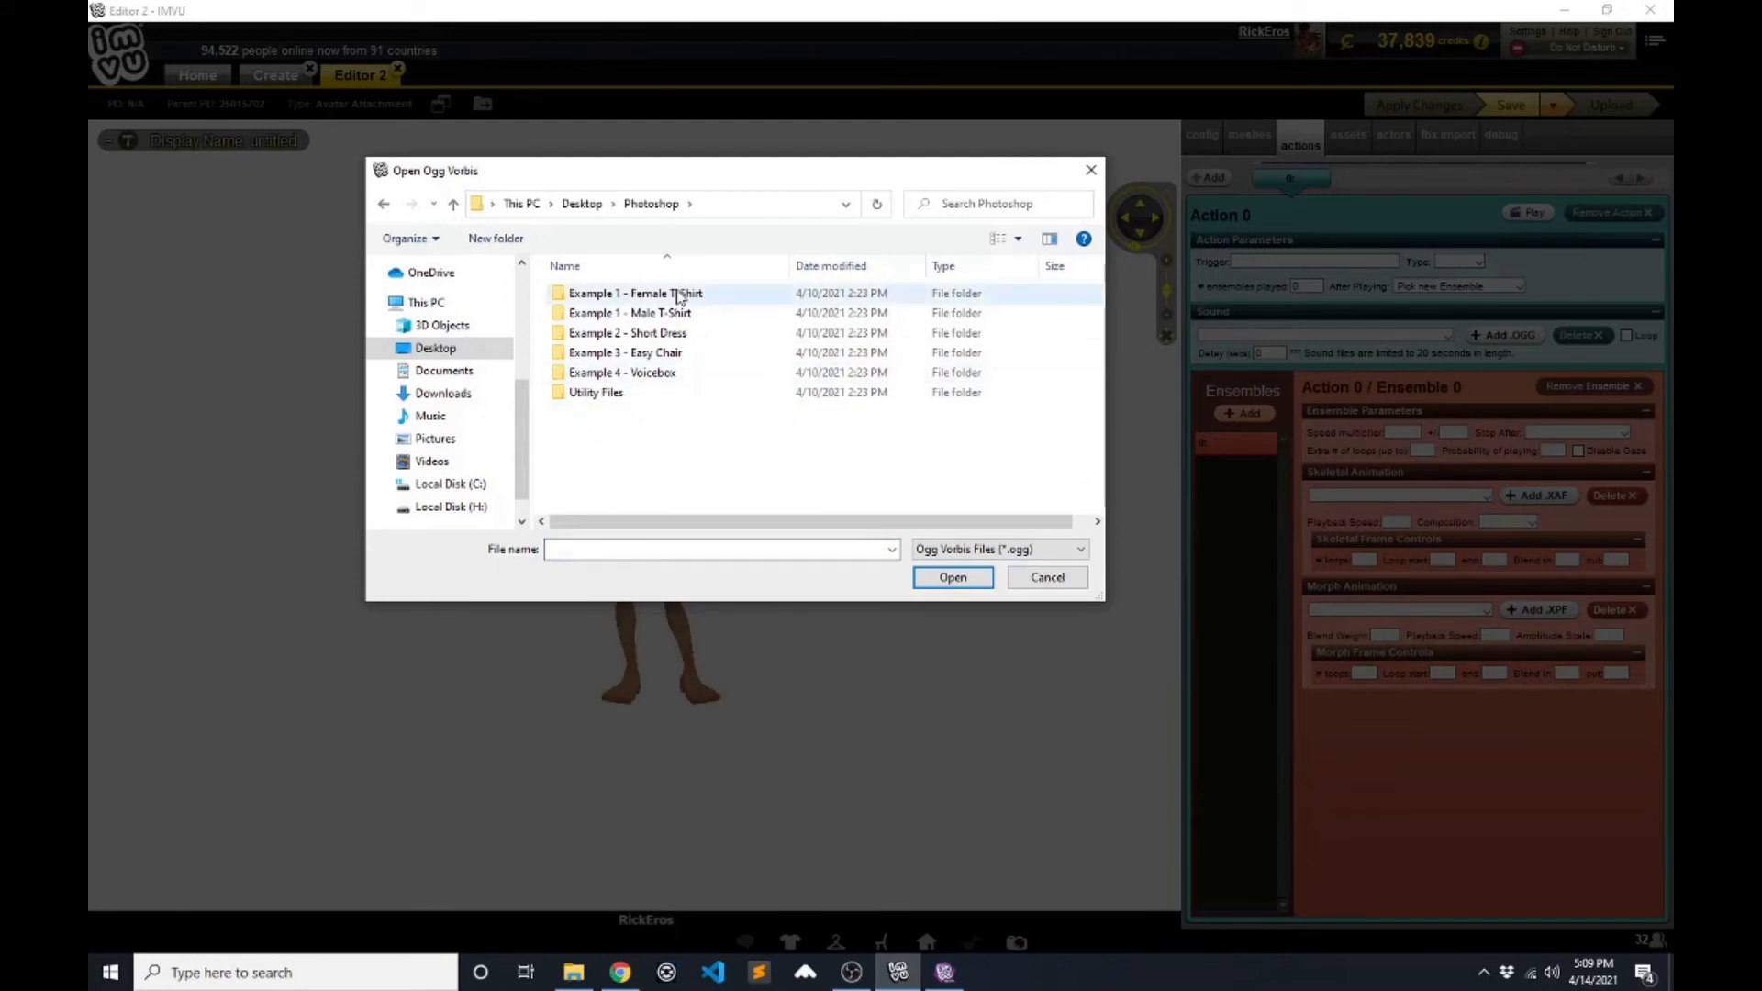
pyautogui.doubleClick(648, 374)
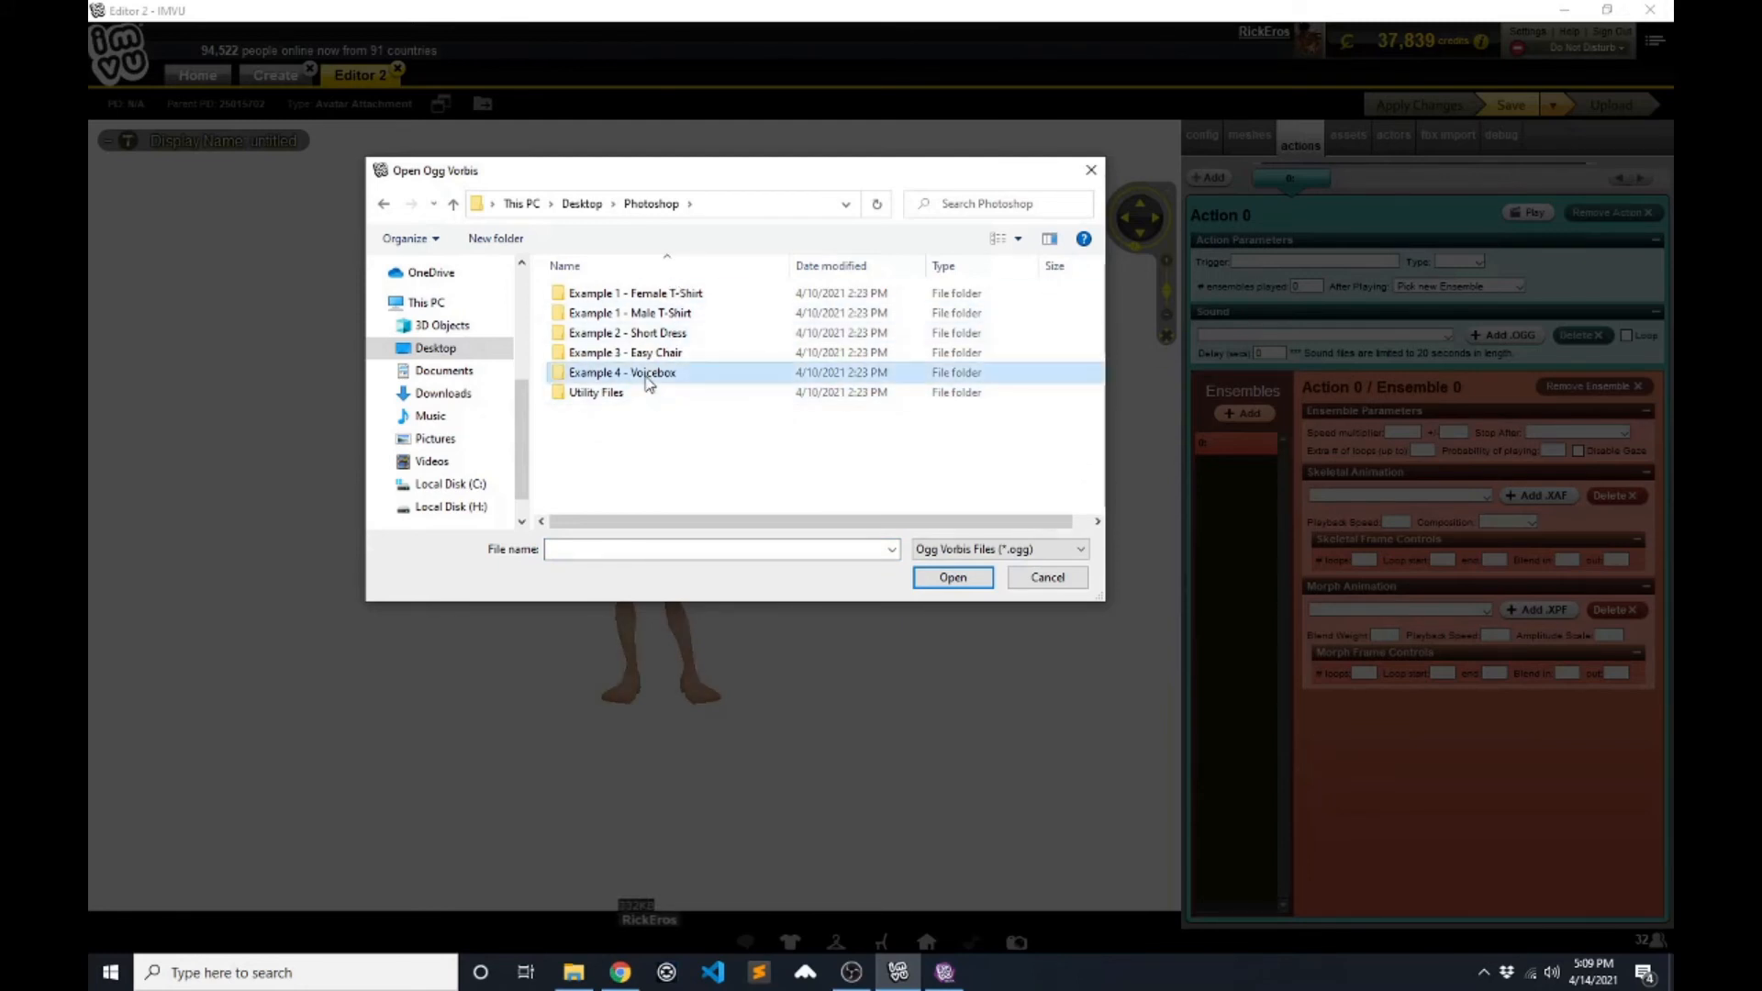
pyautogui.click(619, 473)
pyautogui.click(959, 578)
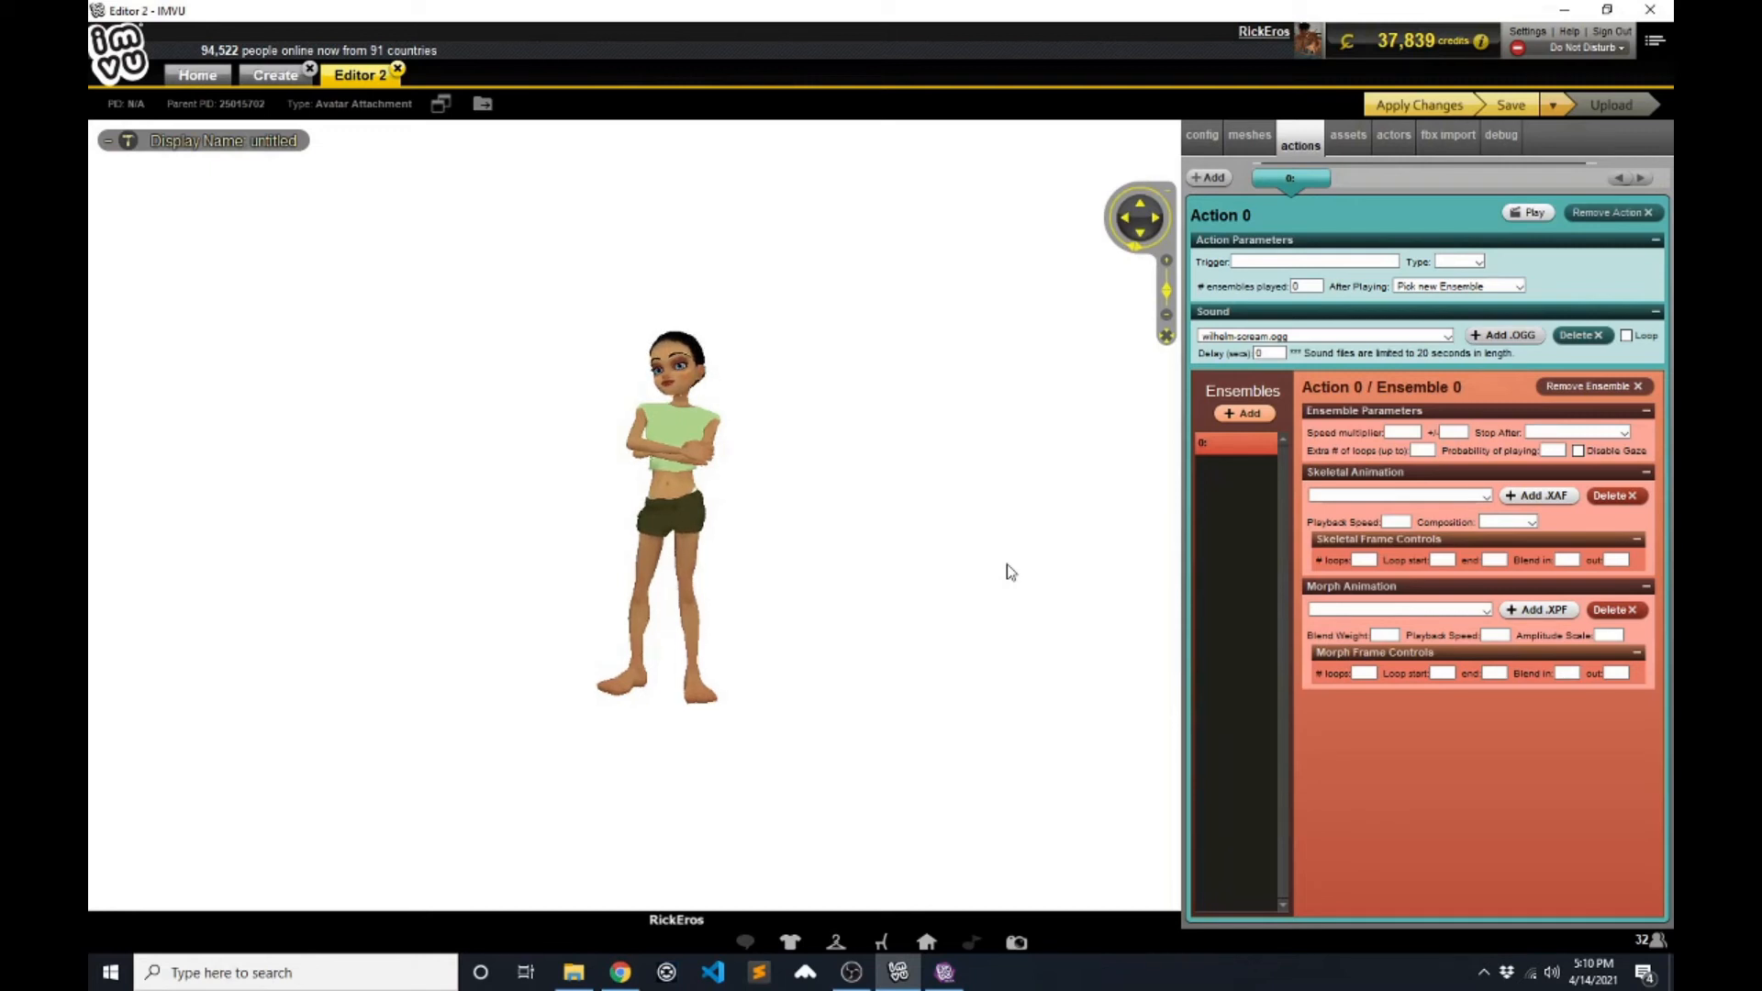
# - Set Action 0's trigger to "wilhelm" and its type to Avatar, and apply the changes
pyautogui.click(1263, 262)
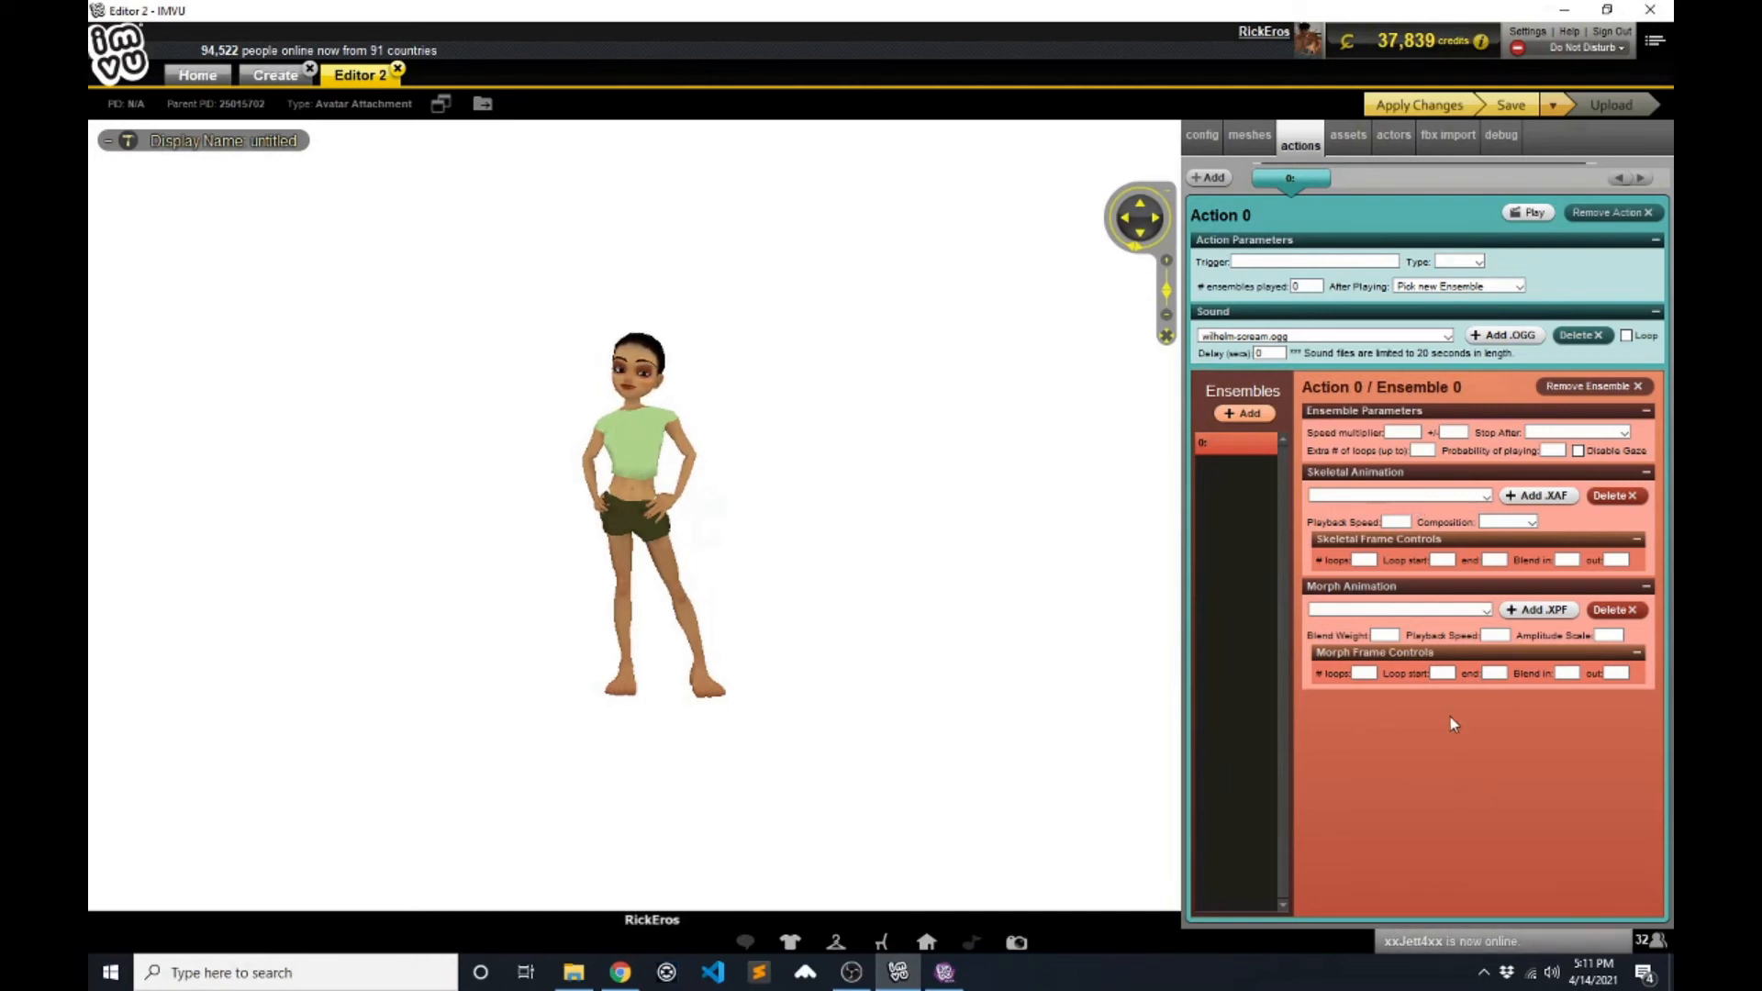
pyautogui.click(1475, 265)
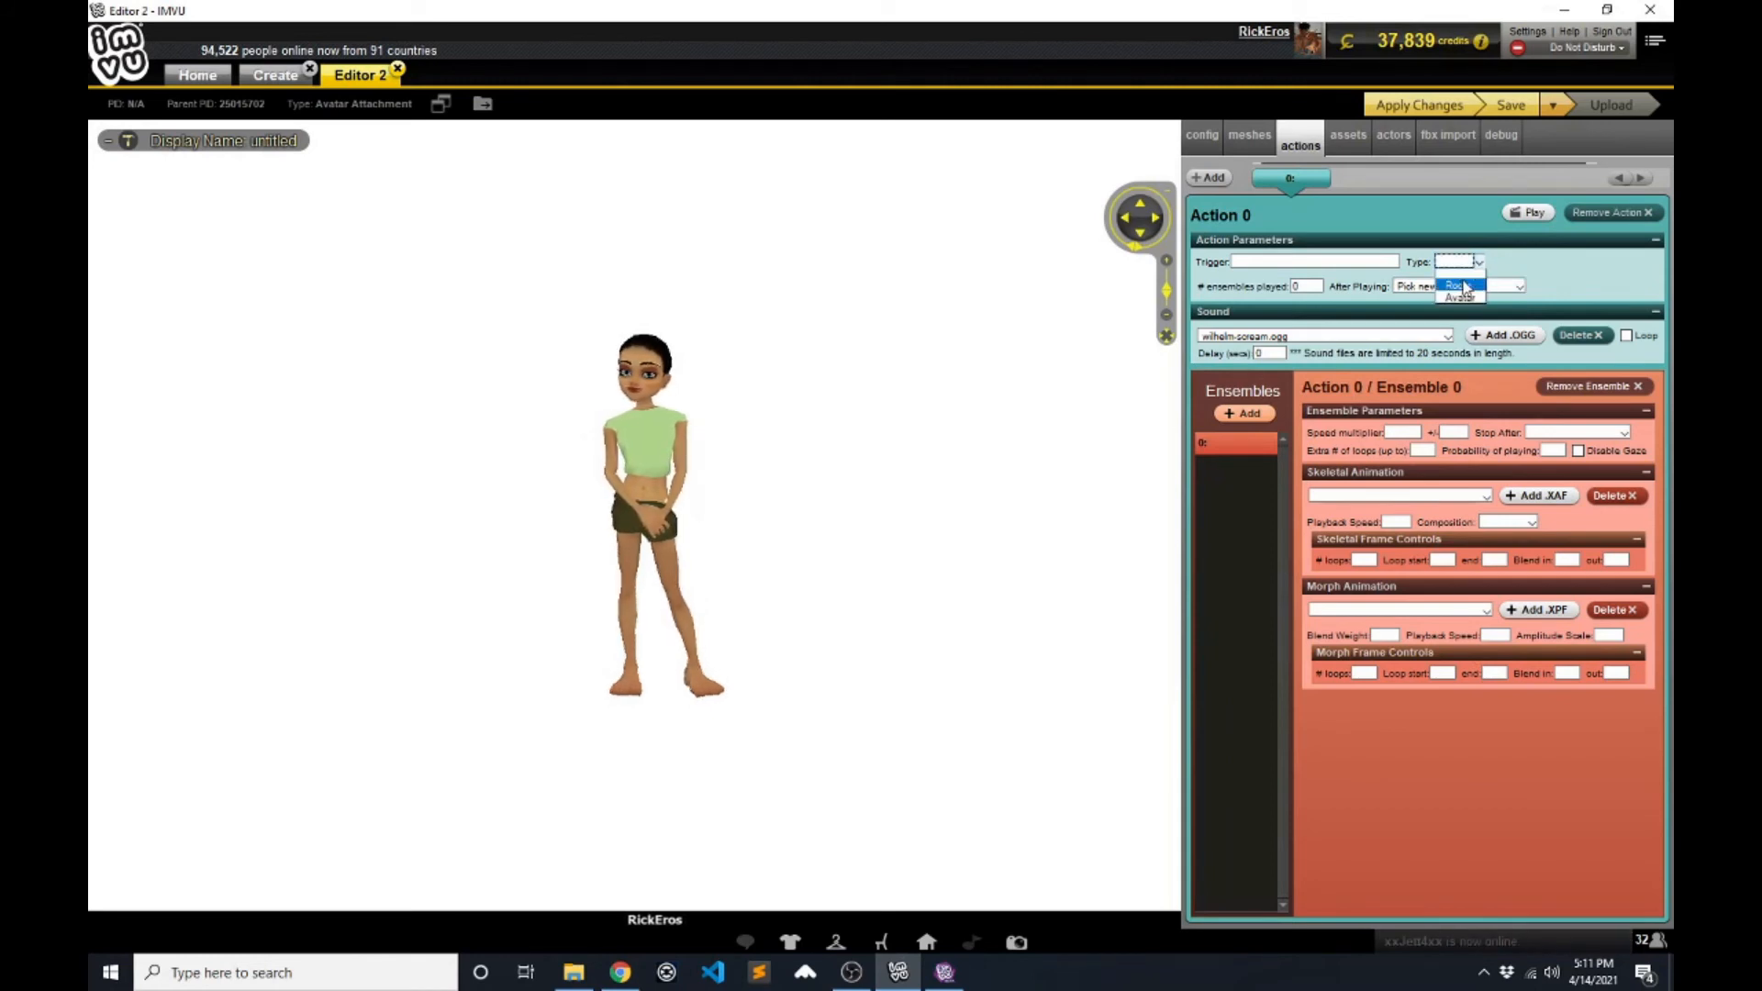
pyautogui.click(1464, 298)
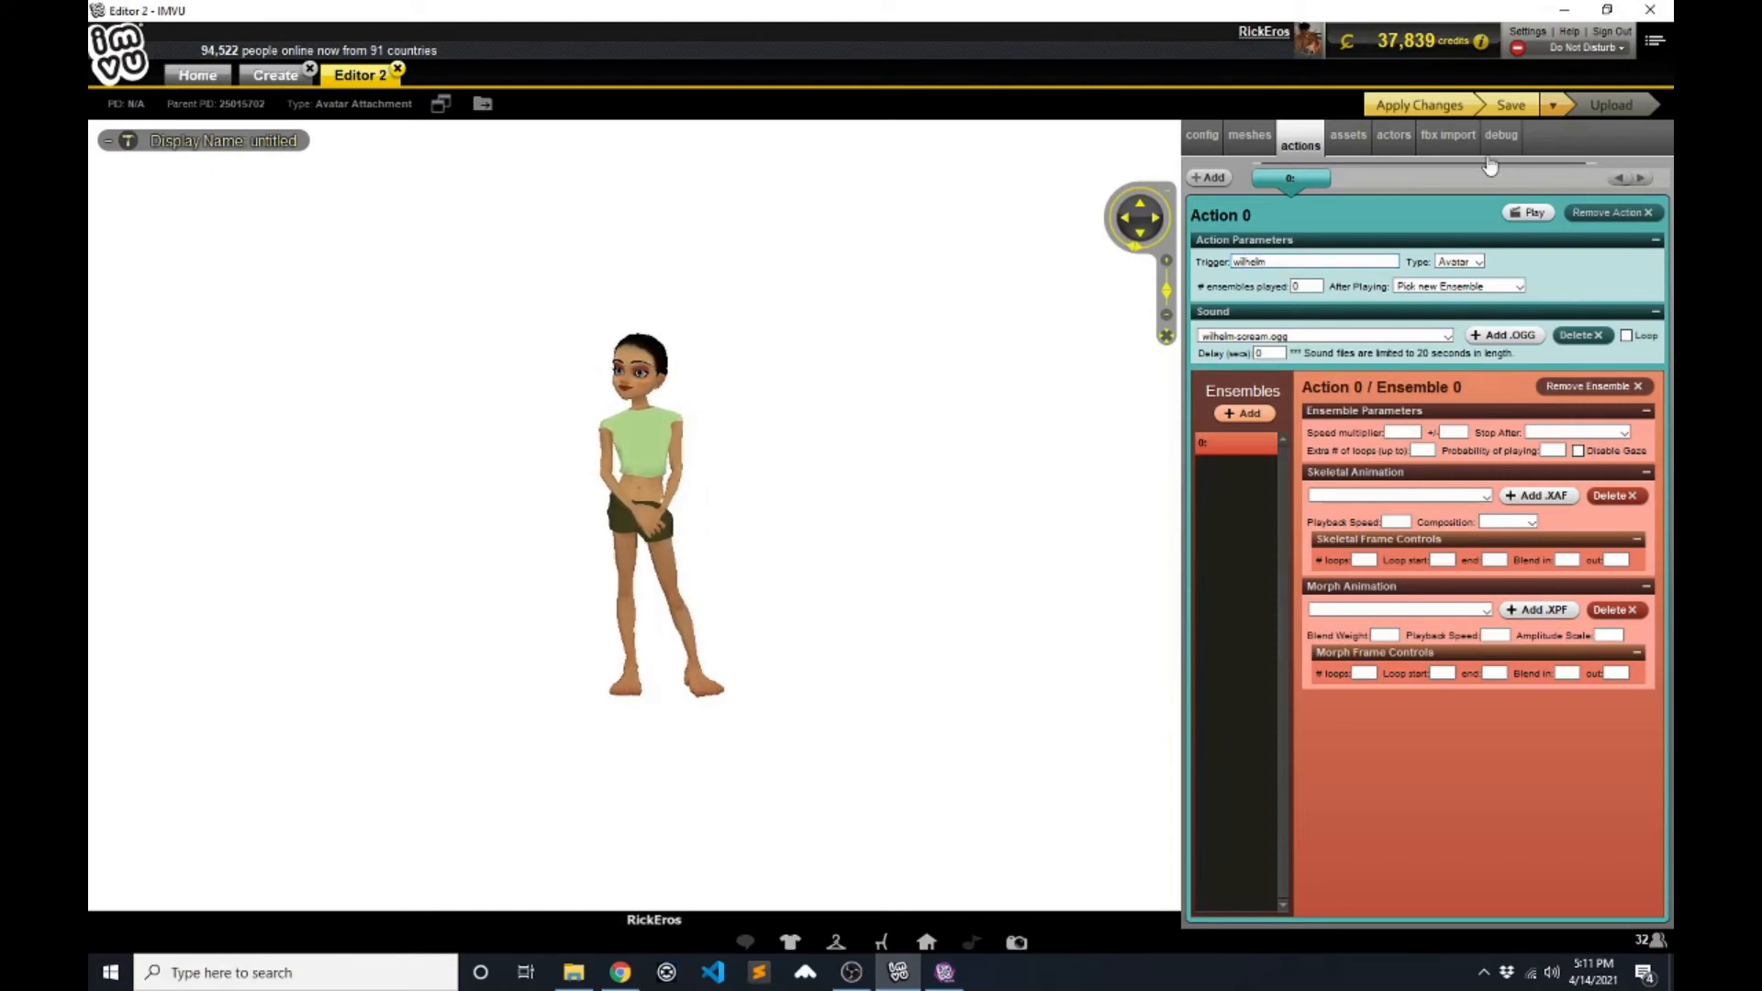
pyautogui.click(1397, 106)
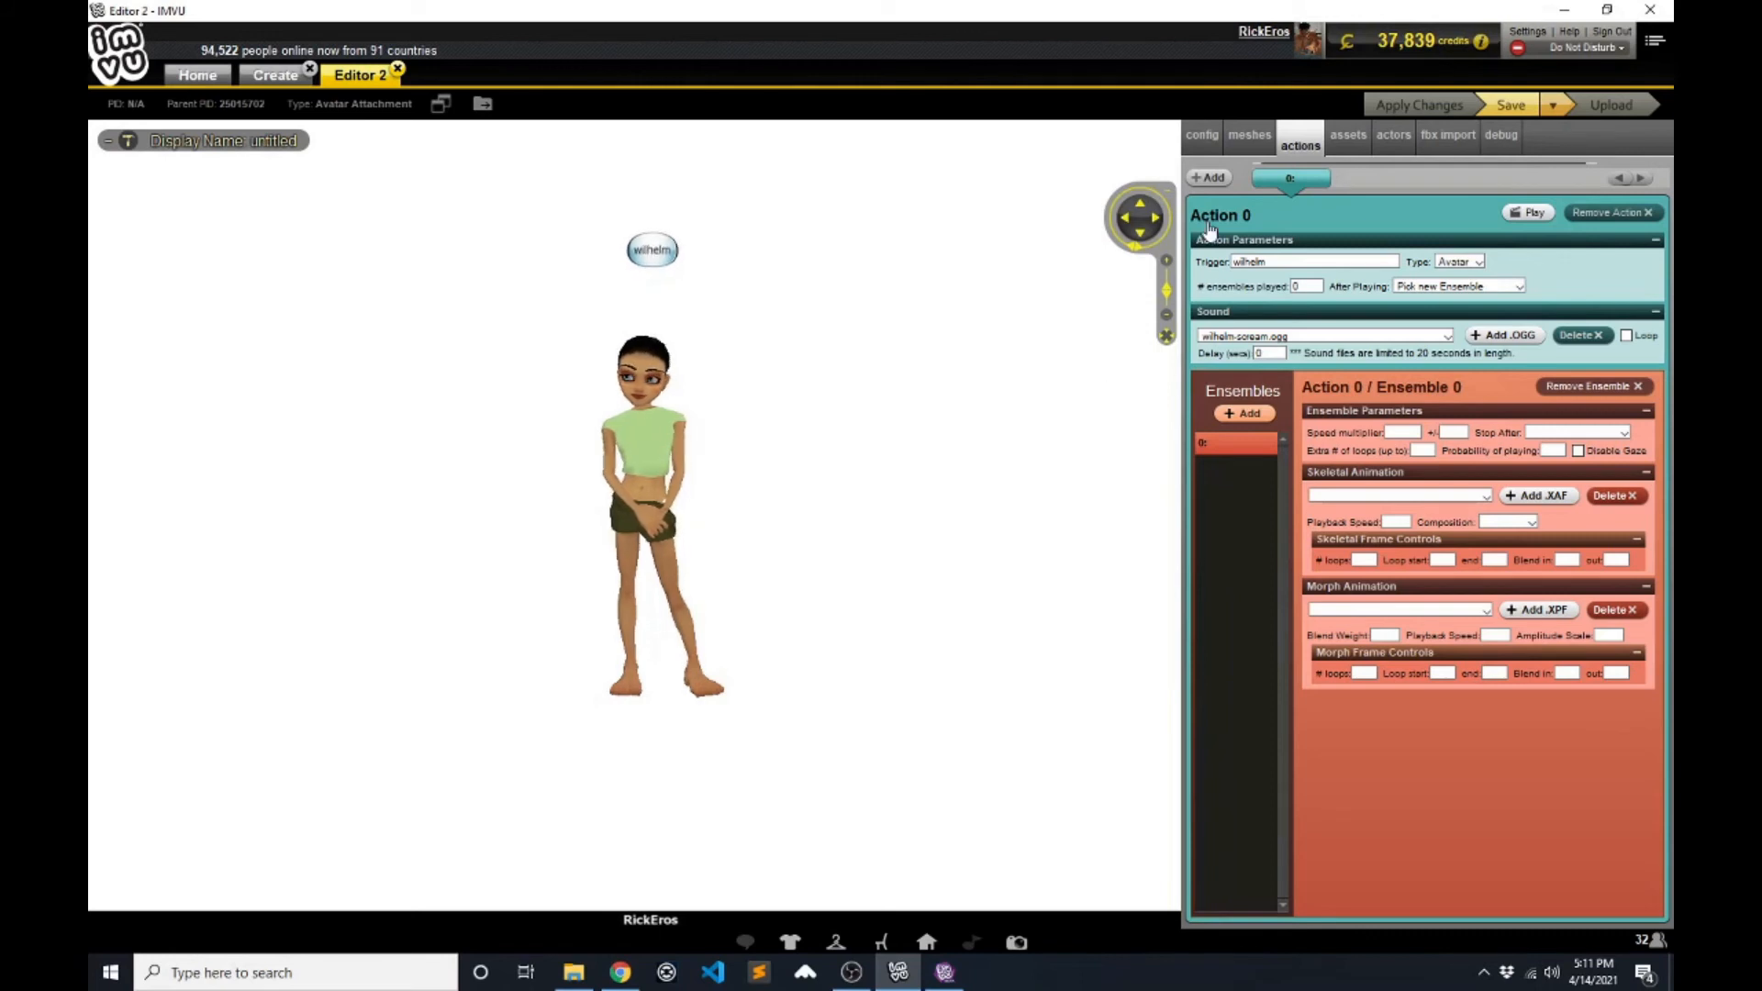
# - Add Action 1 and load burp.ogg from the Example 4 - Voicebox folder as its sound
pyautogui.click(1207, 181)
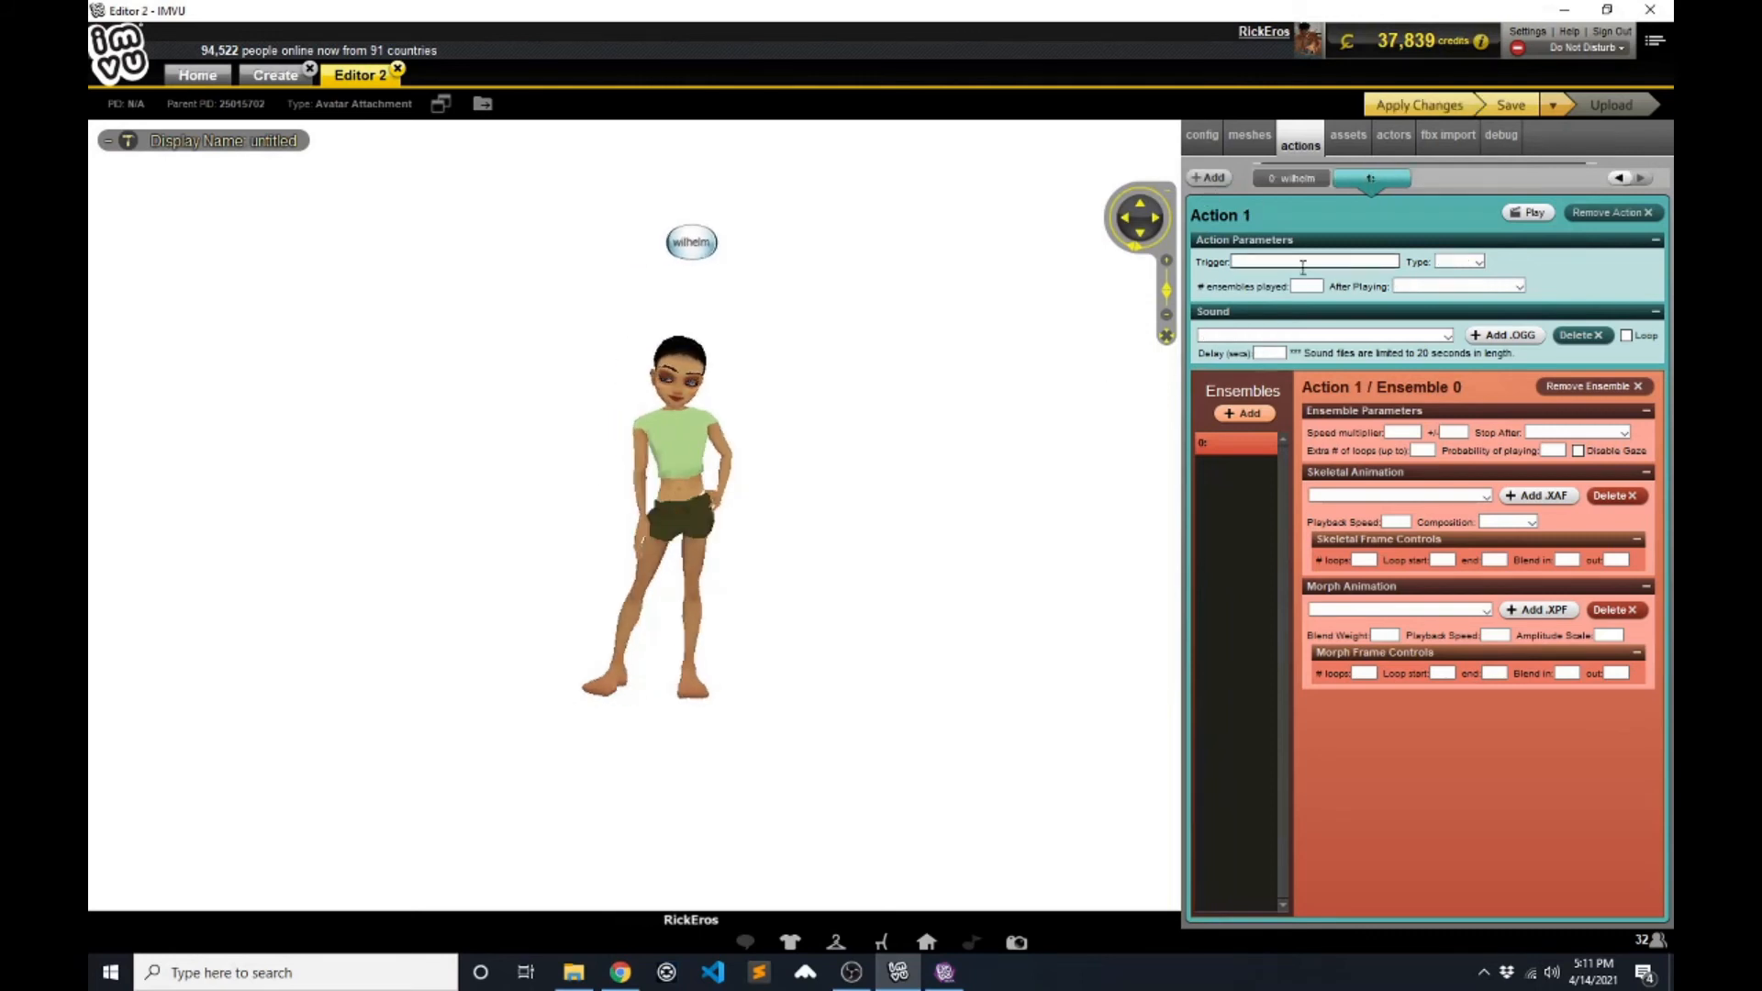
pyautogui.click(1478, 335)
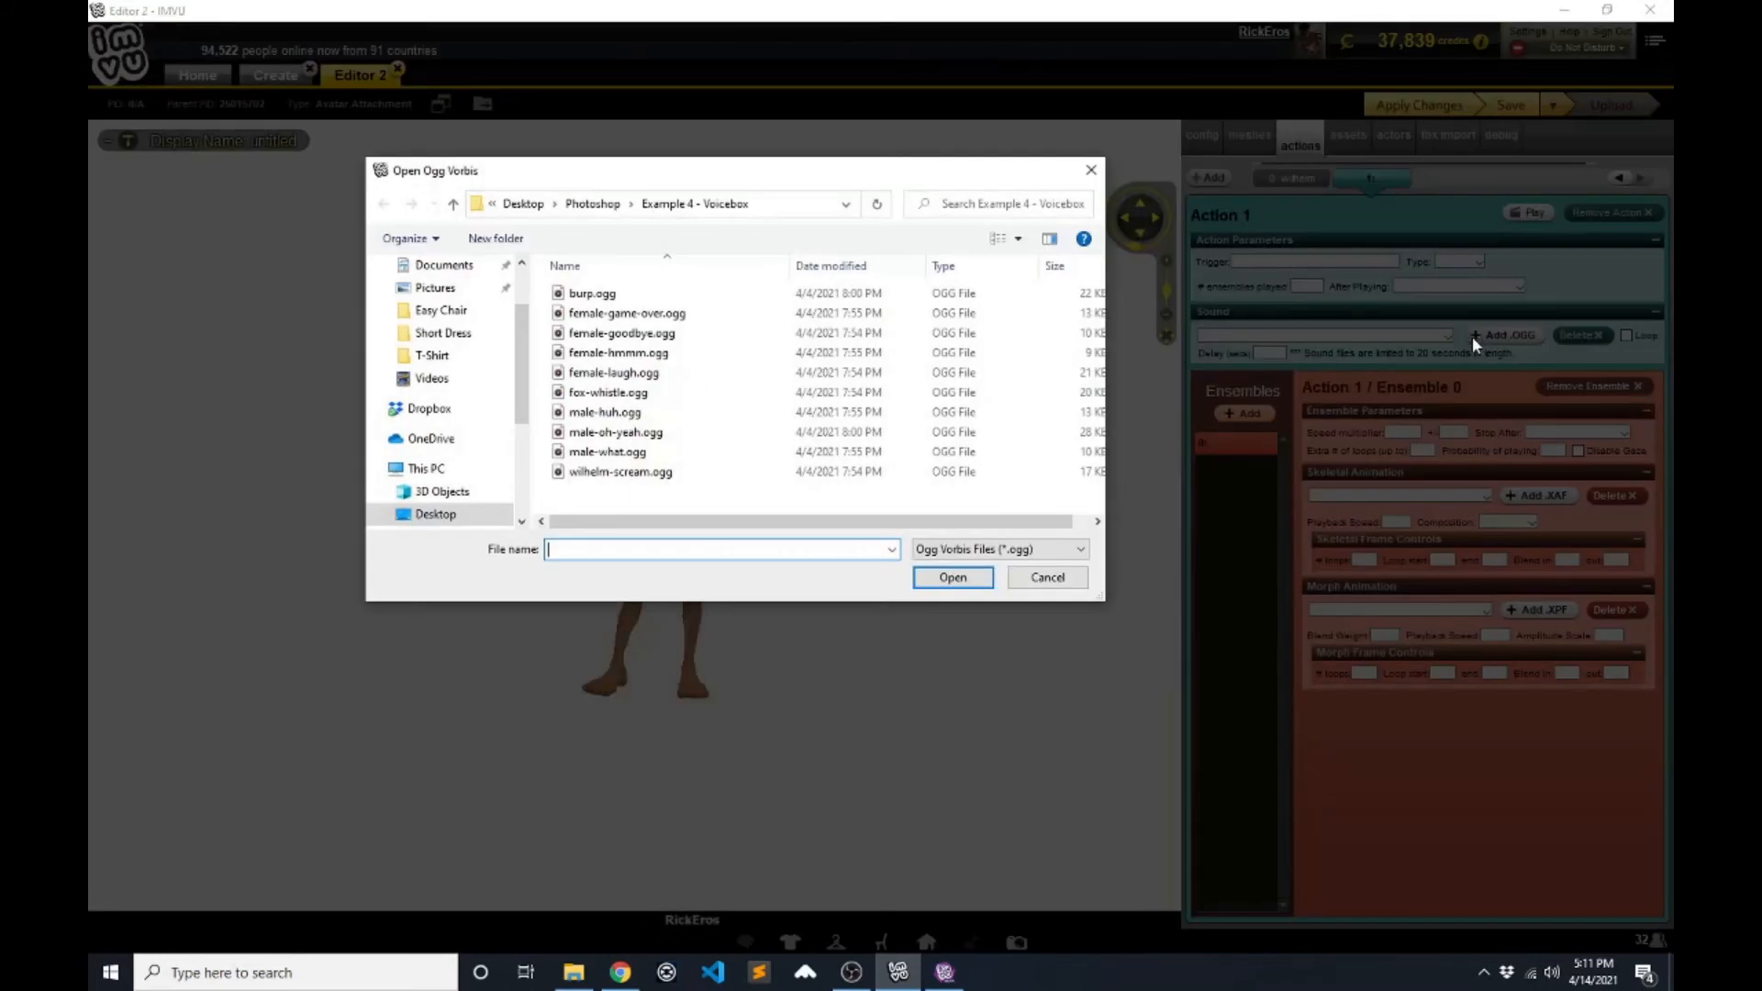
pyautogui.click(591, 293)
pyautogui.click(930, 574)
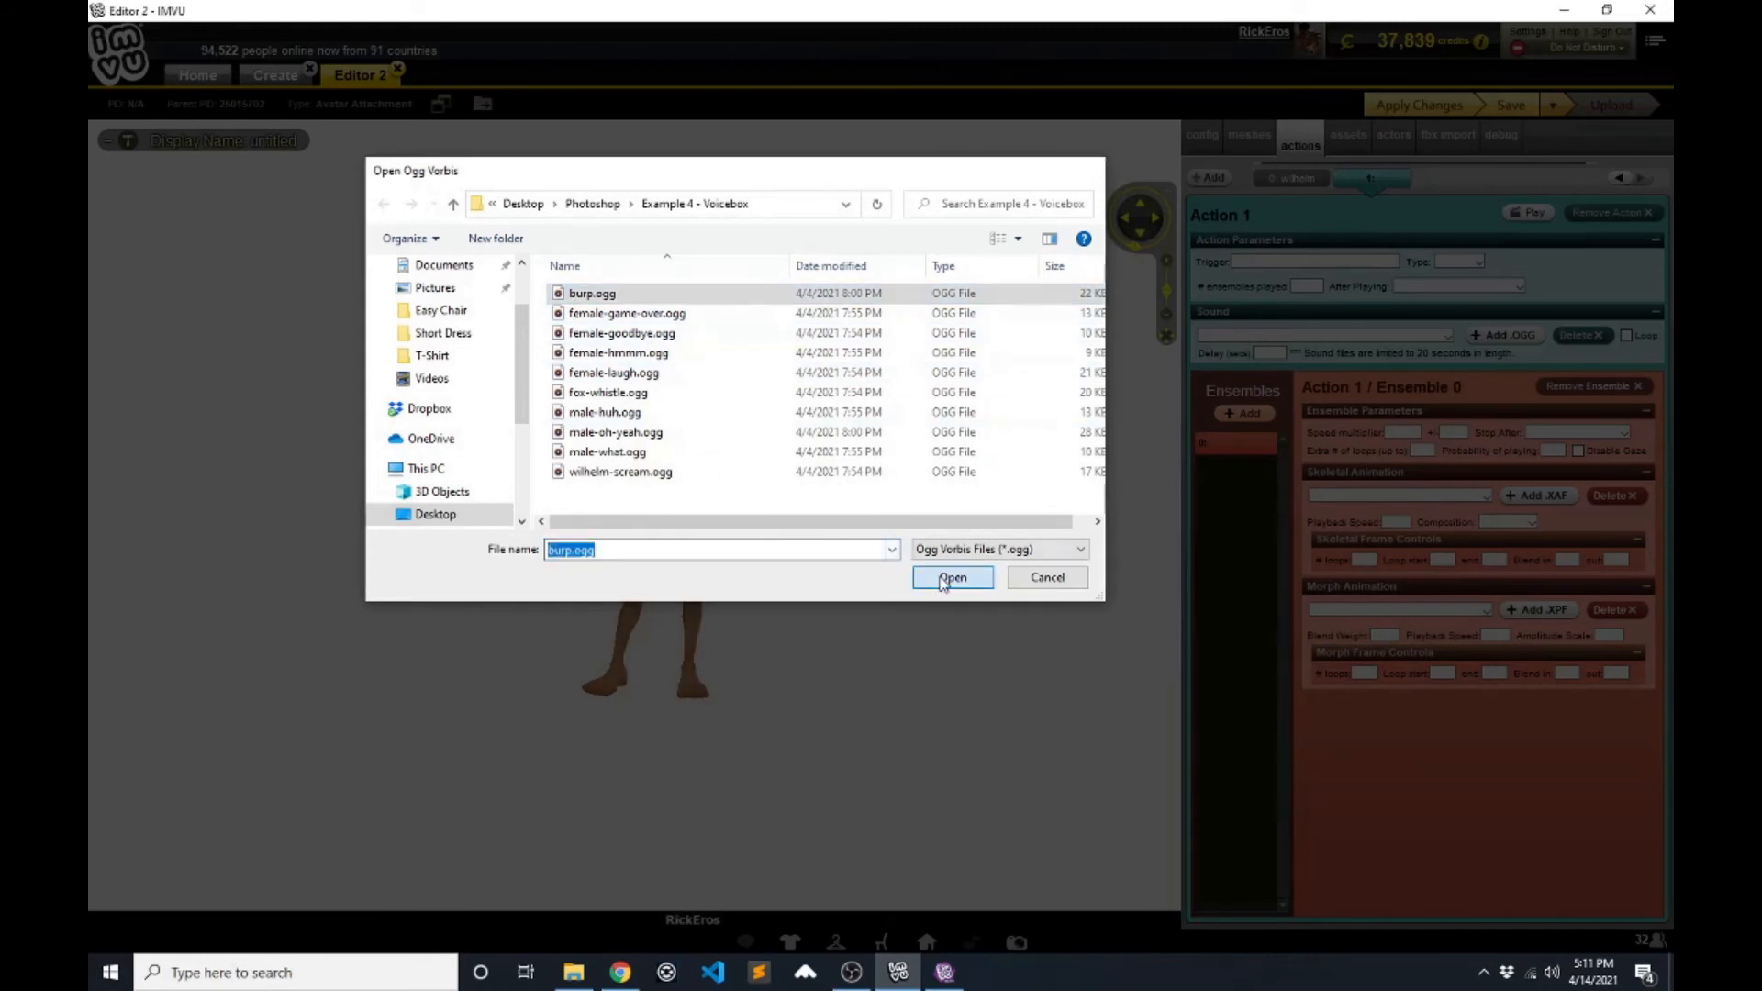
# - Set Action 1's trigger to "burp" with the Avatar type, apply the changes, and test the trigger word in chat
pyautogui.click(1310, 263)
pyautogui.write('burp')
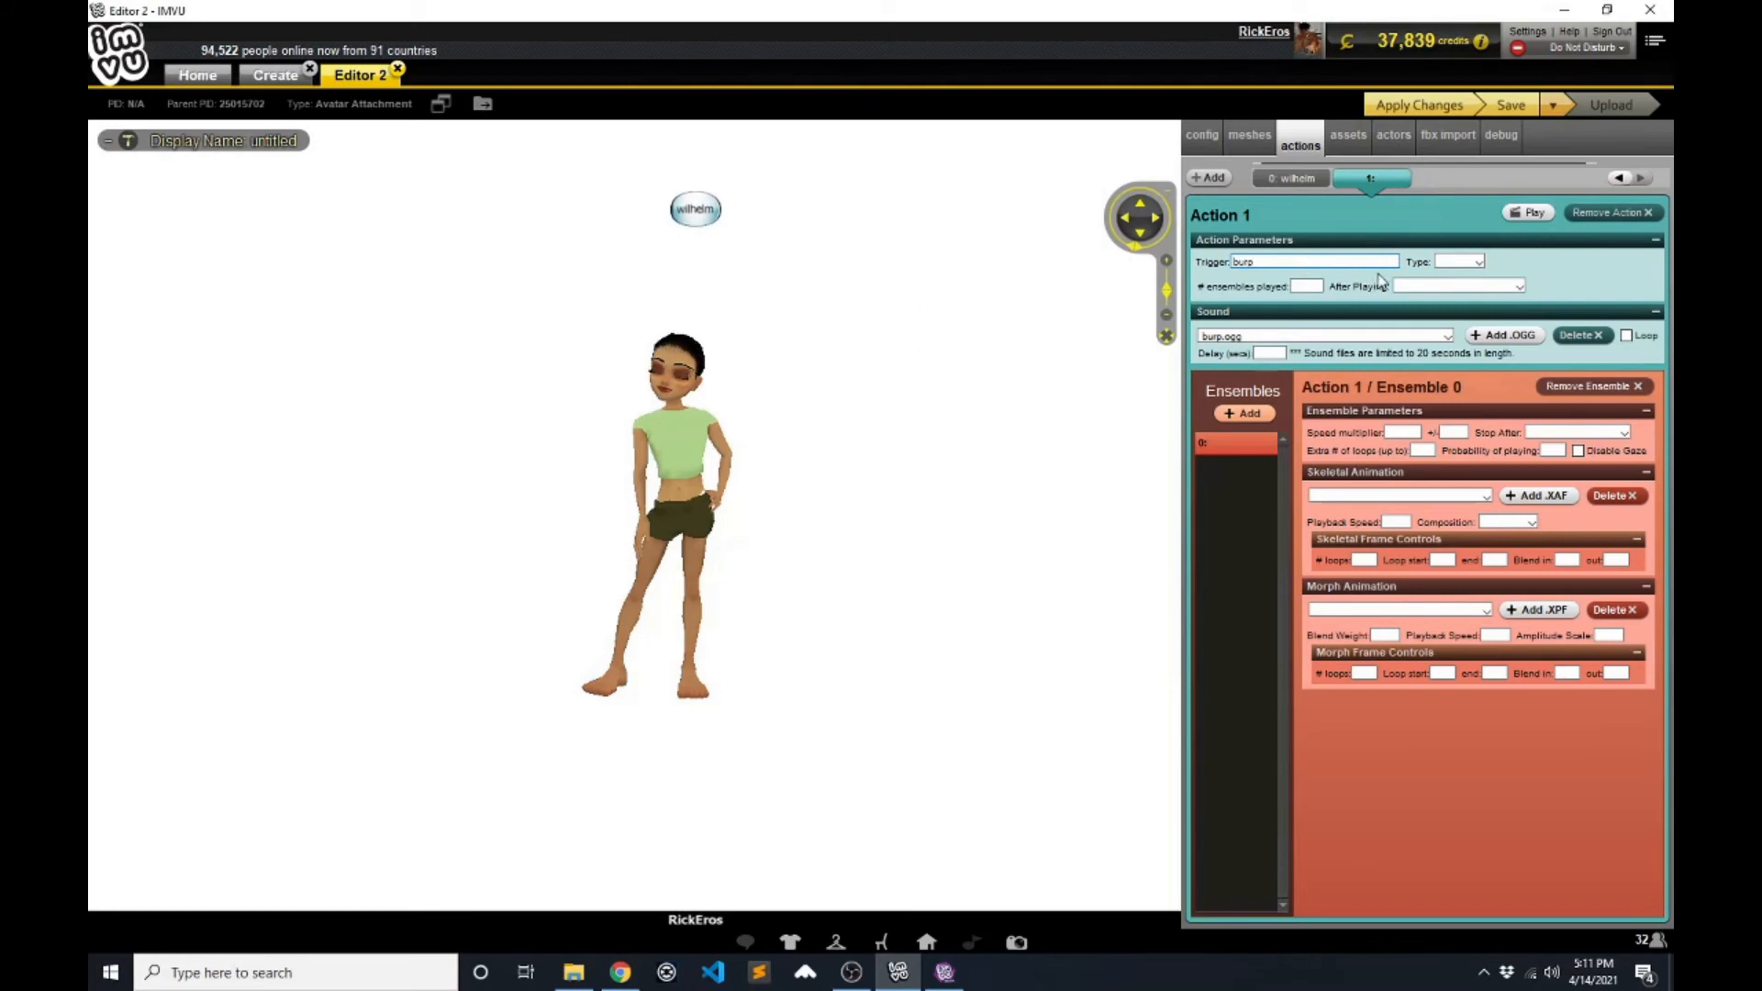
pyautogui.click(1459, 262)
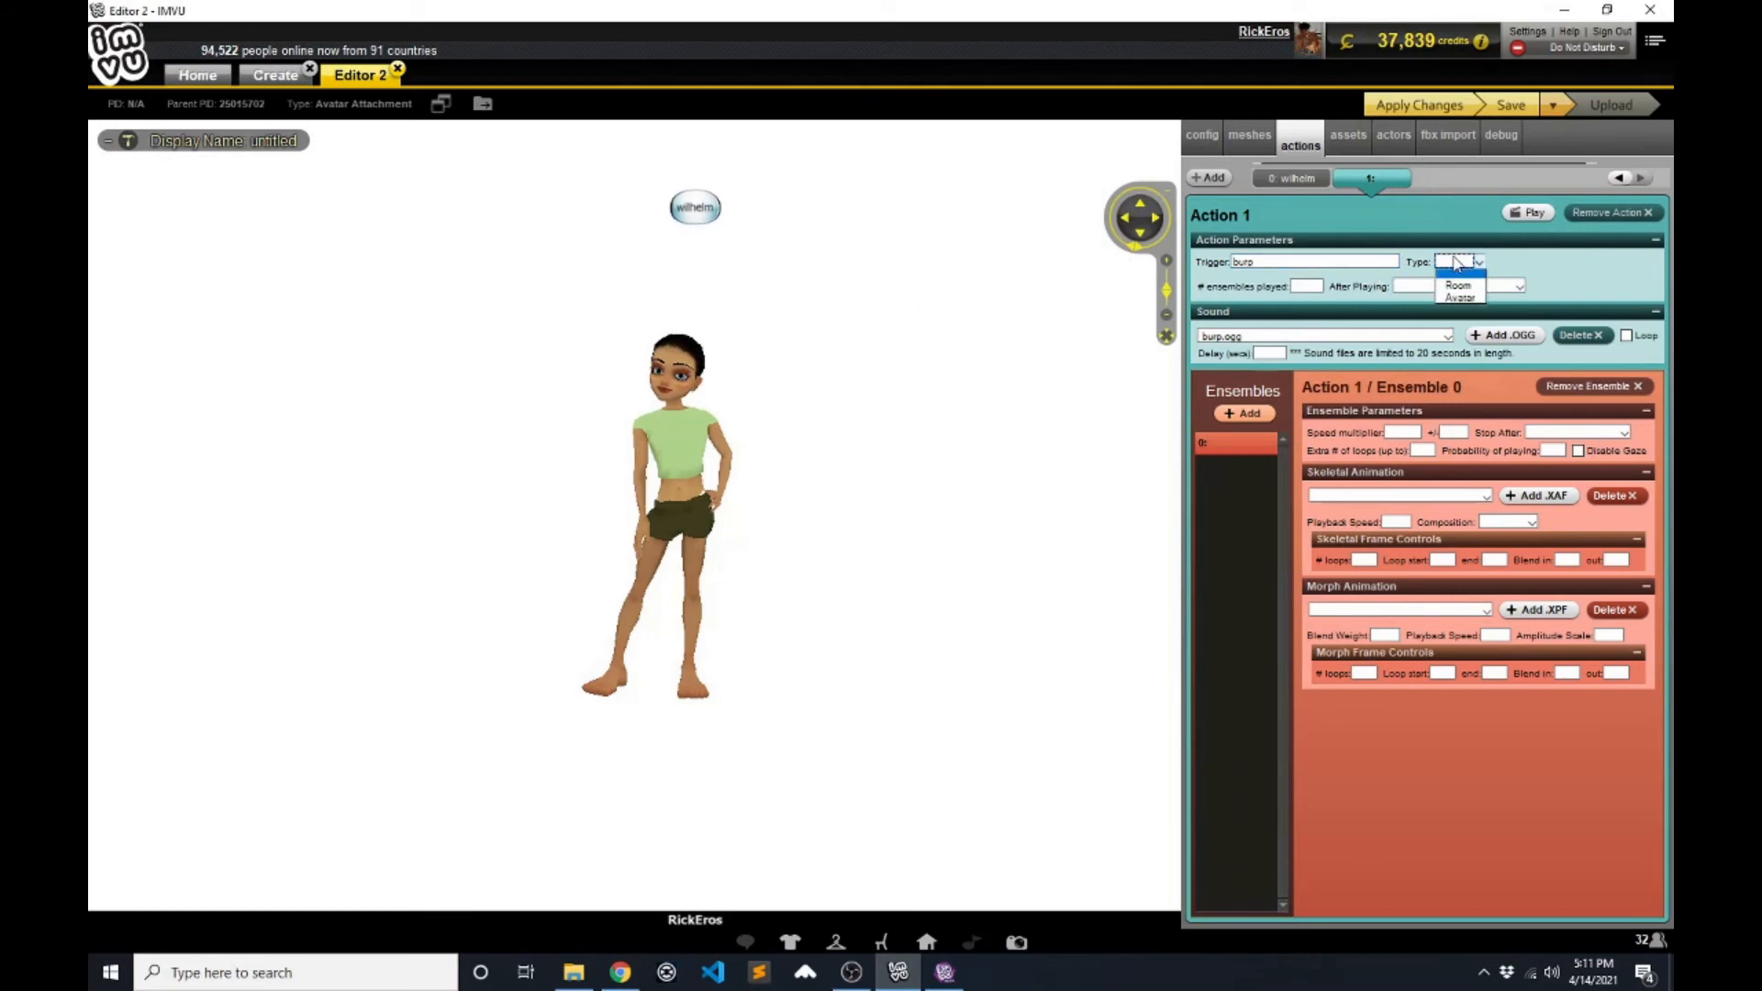
pyautogui.click(1454, 279)
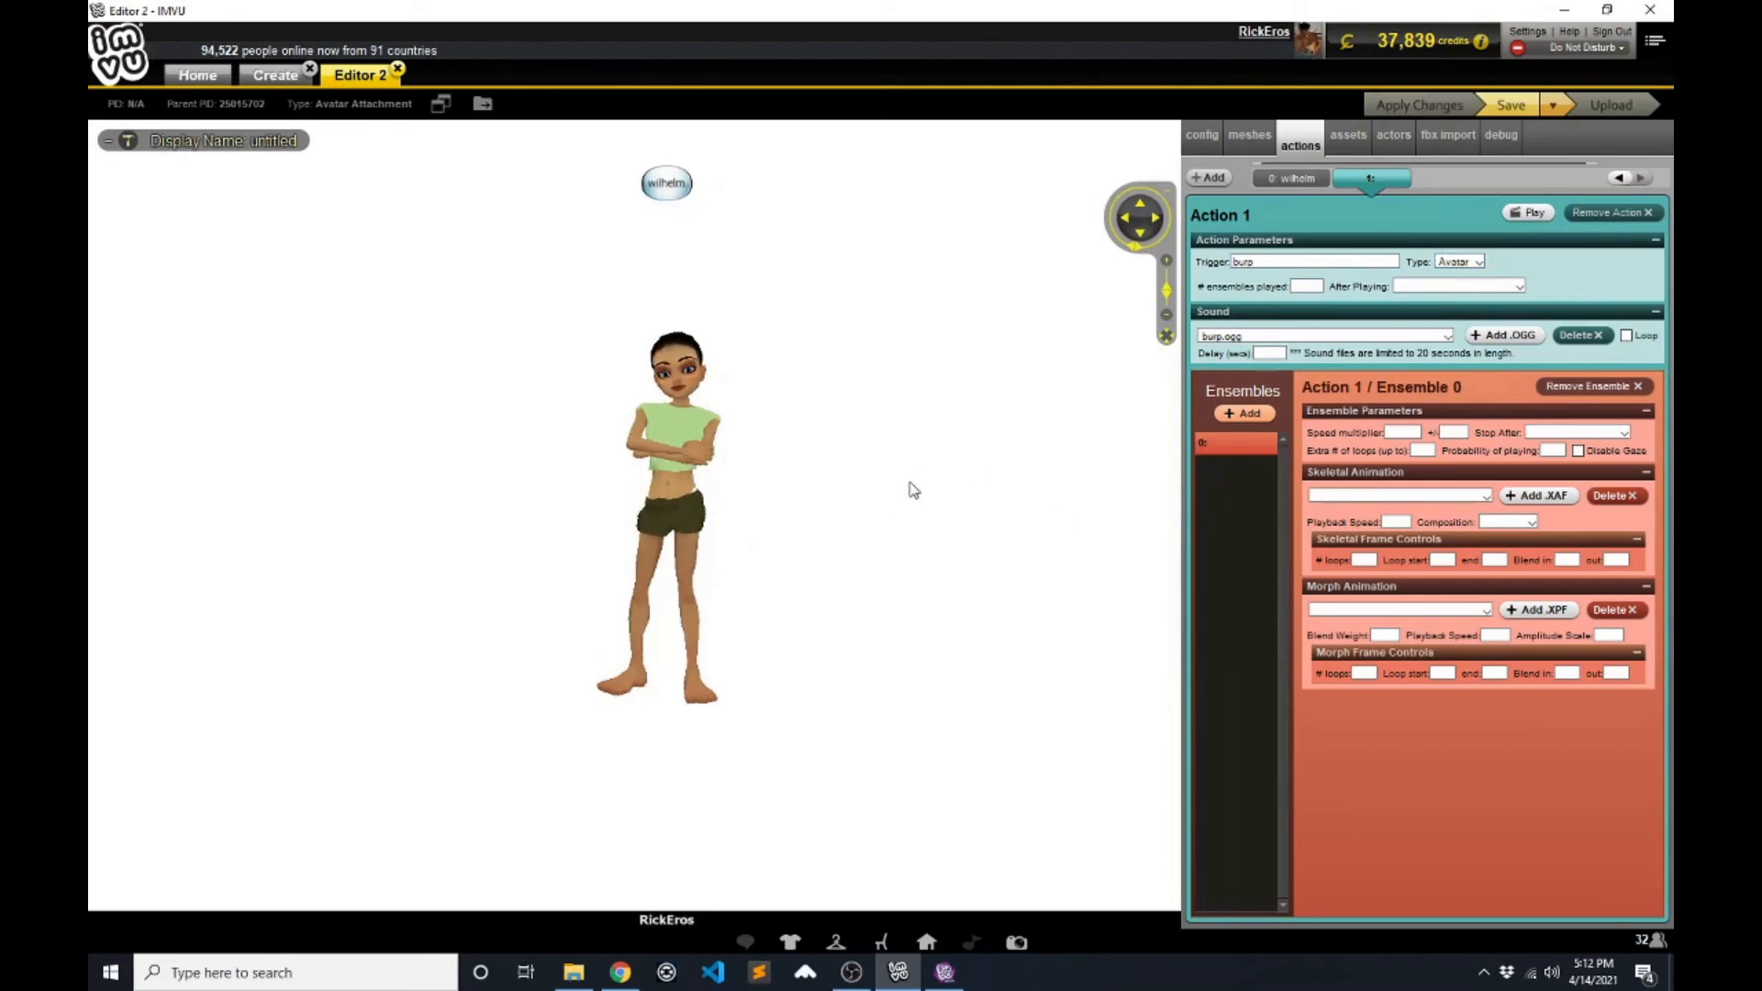
pyautogui.write('burp')
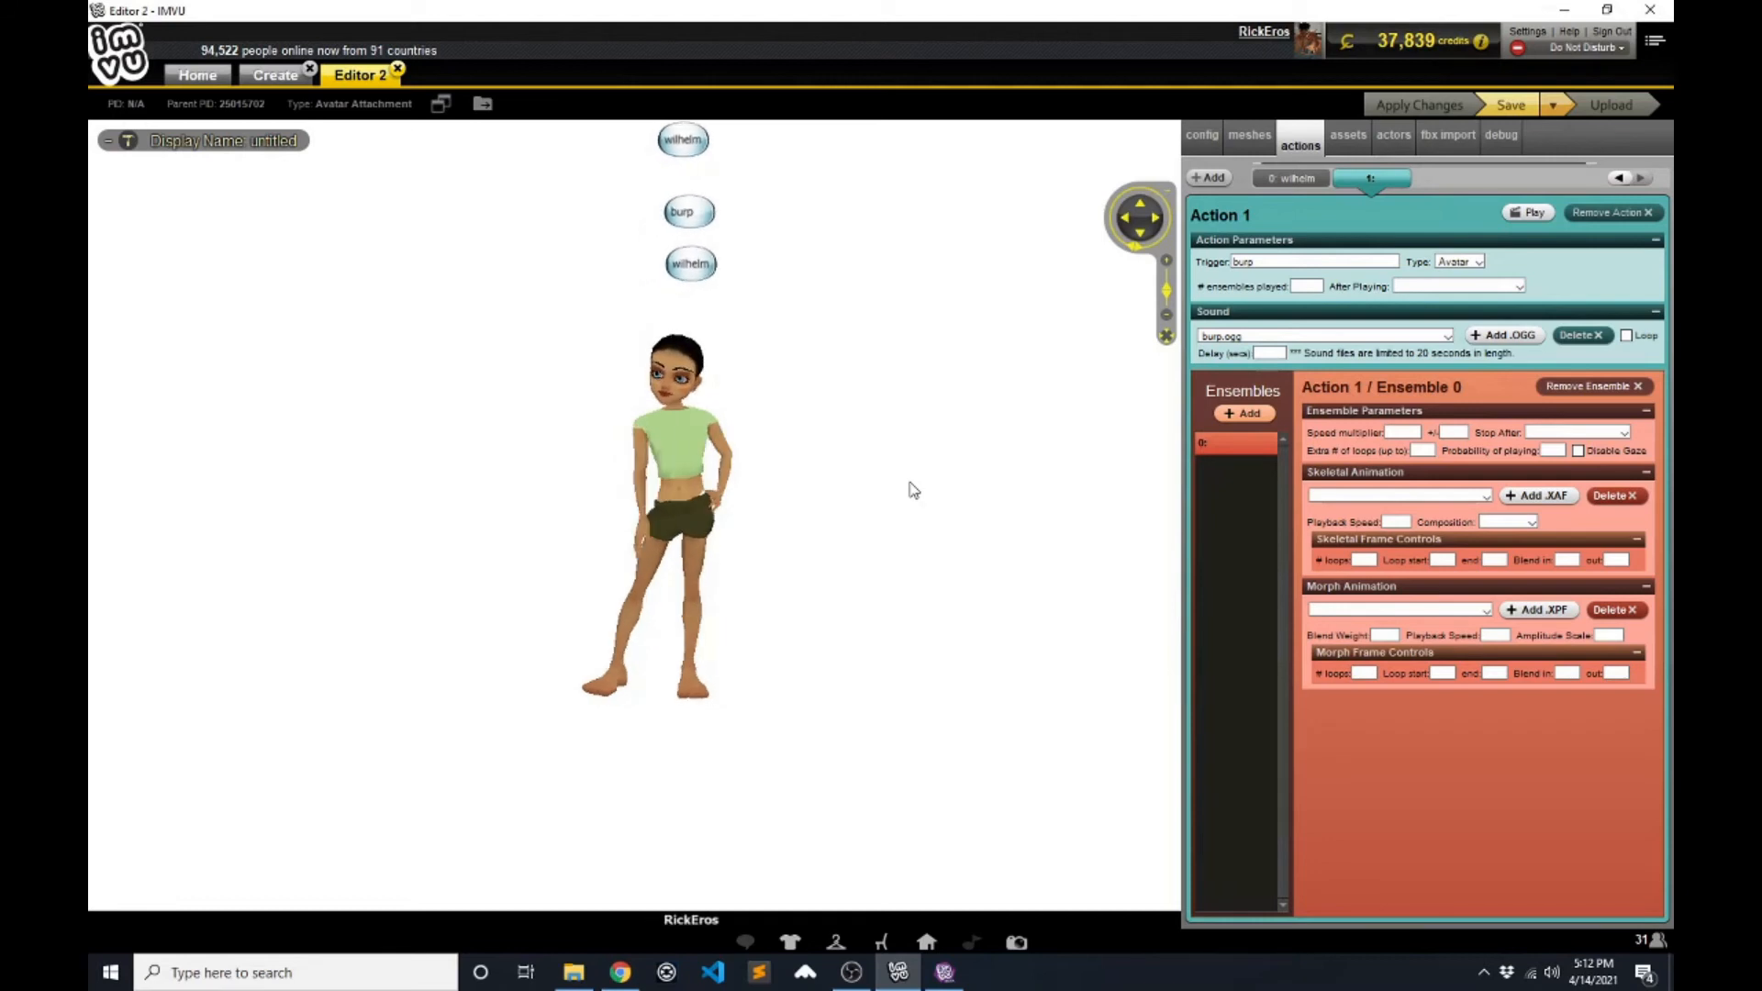
# - Add Action 2 and load female-goodbye.ogg as its sound
pyautogui.click(1211, 178)
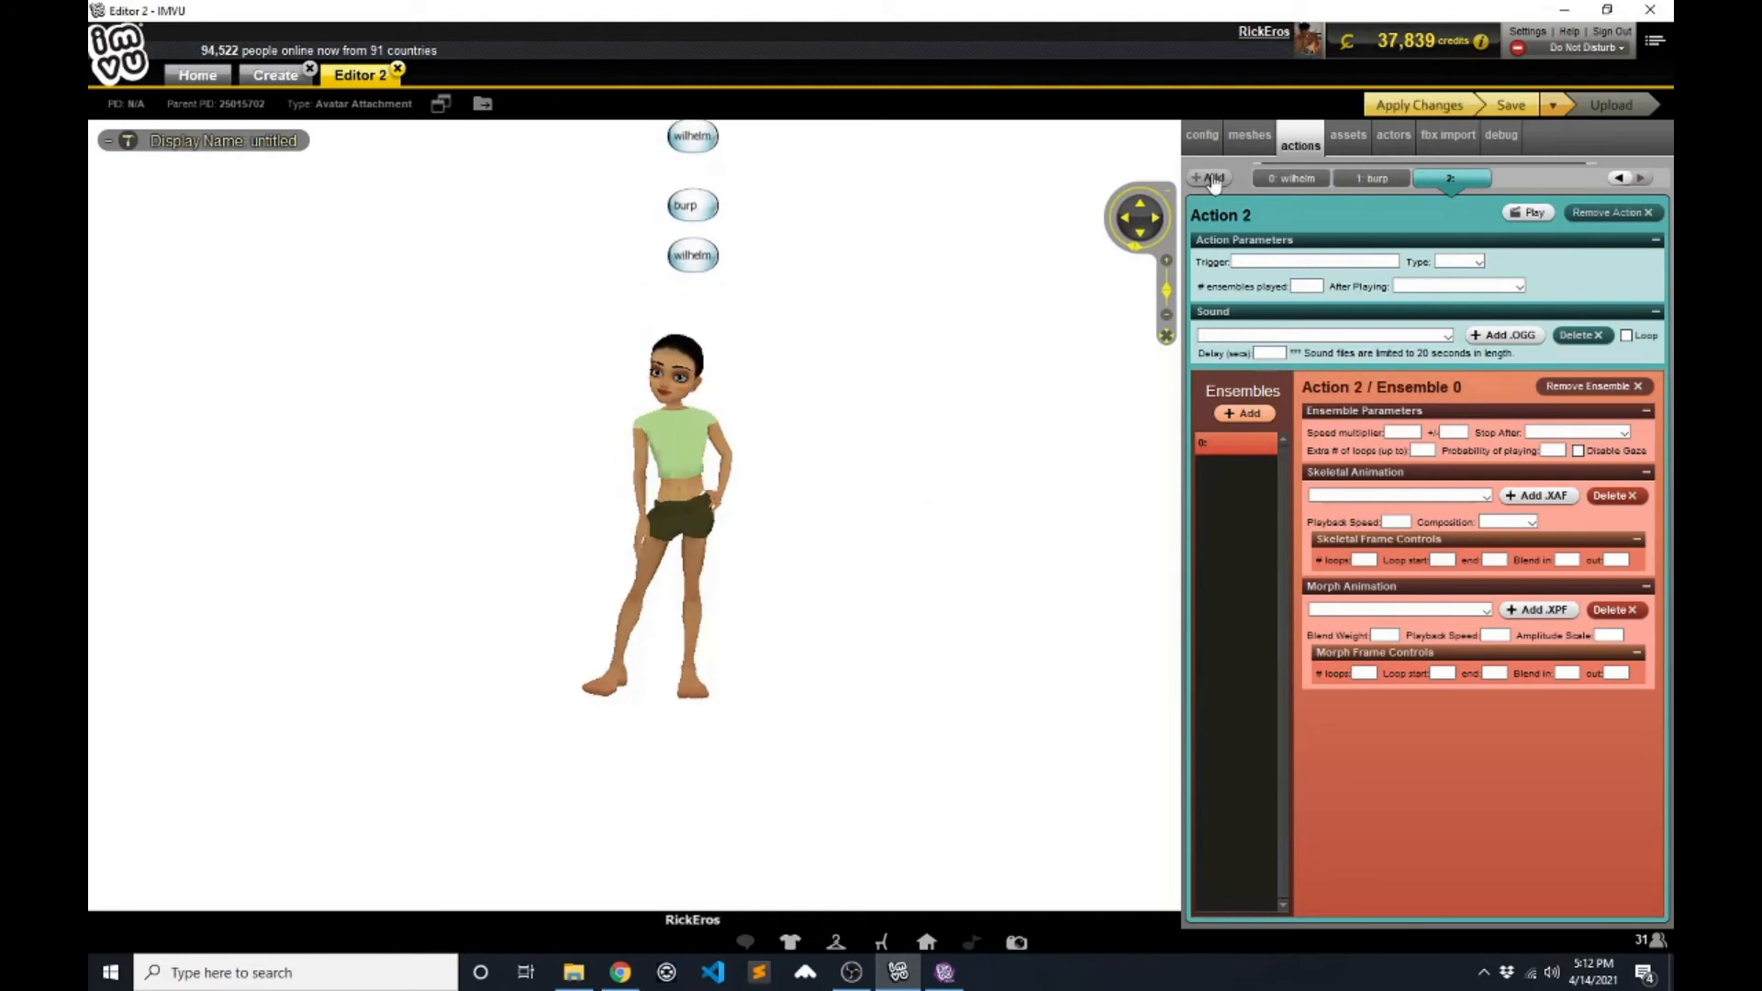
pyautogui.click(1495, 336)
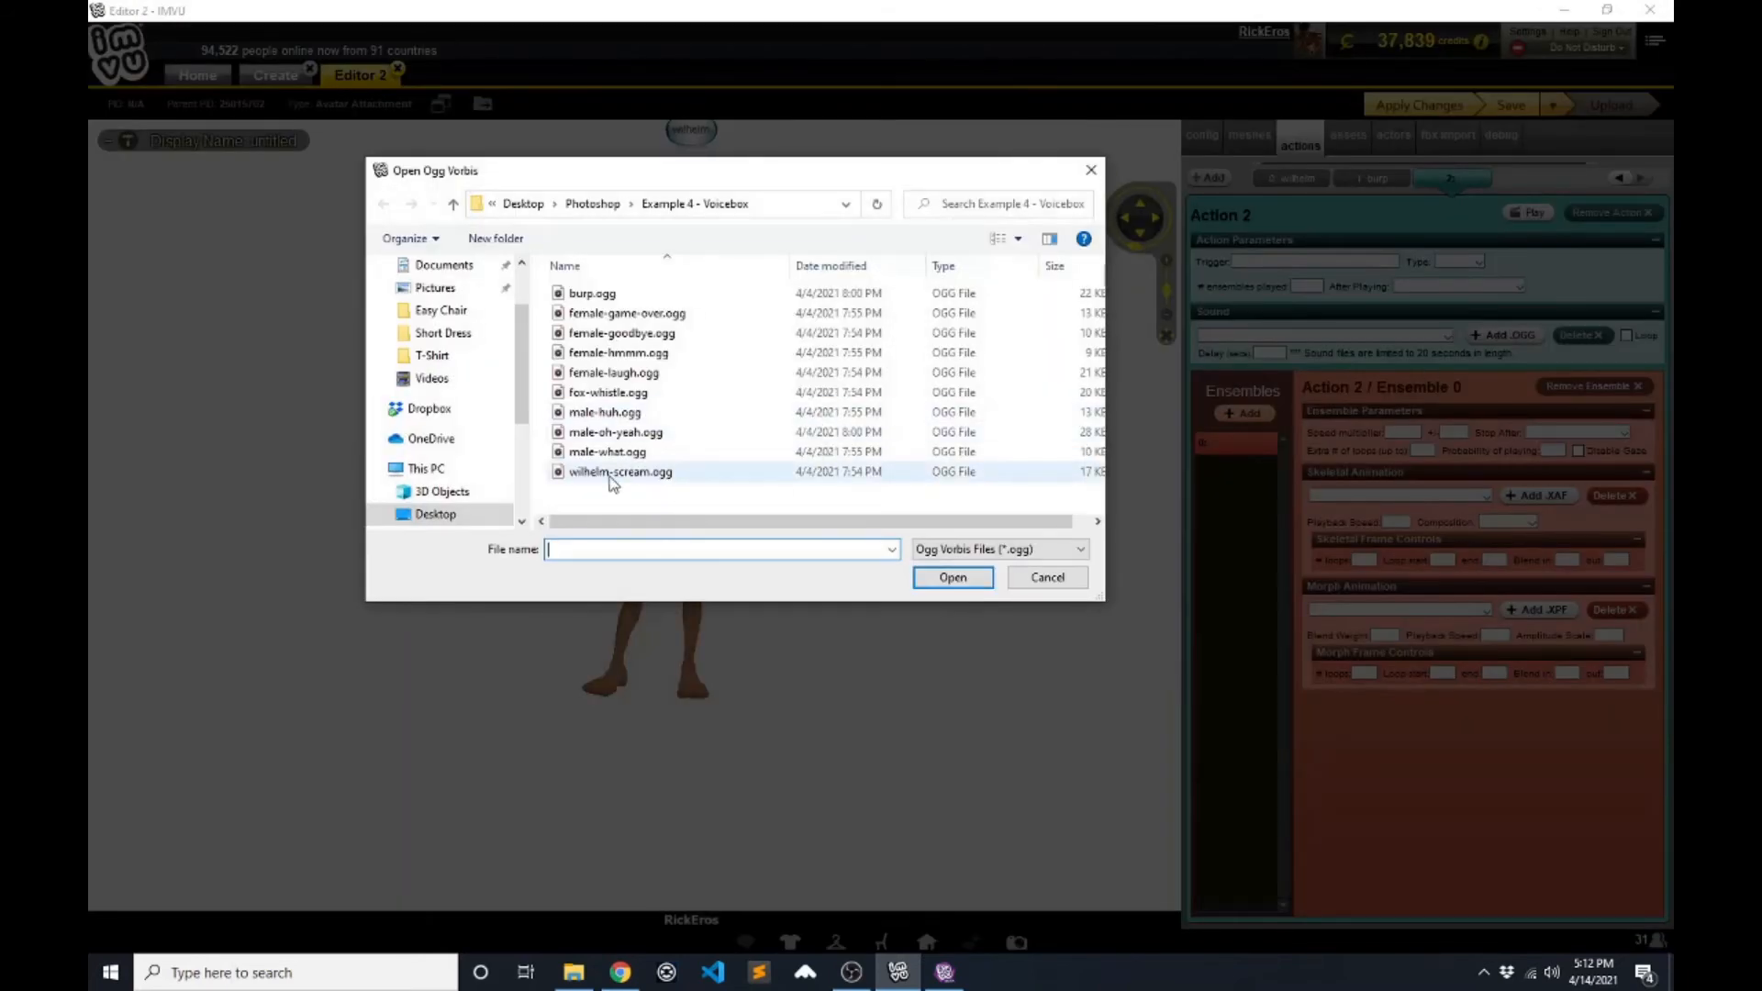
pyautogui.click(642, 338)
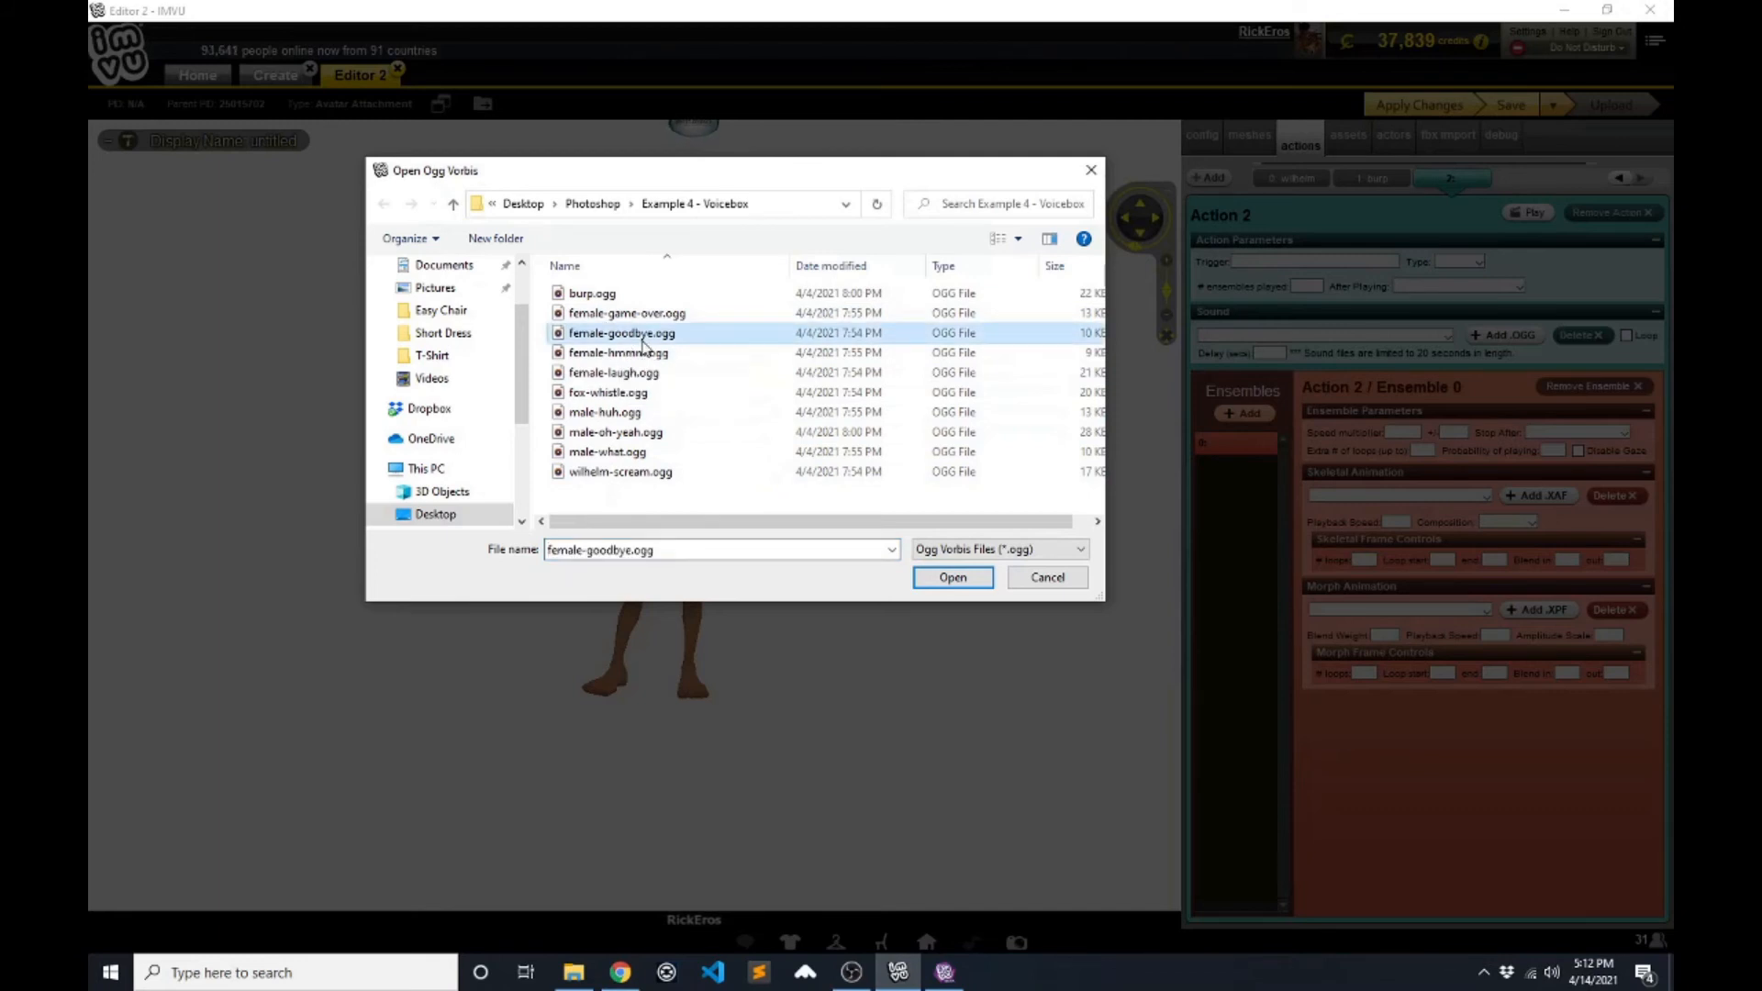
pyautogui.click(951, 578)
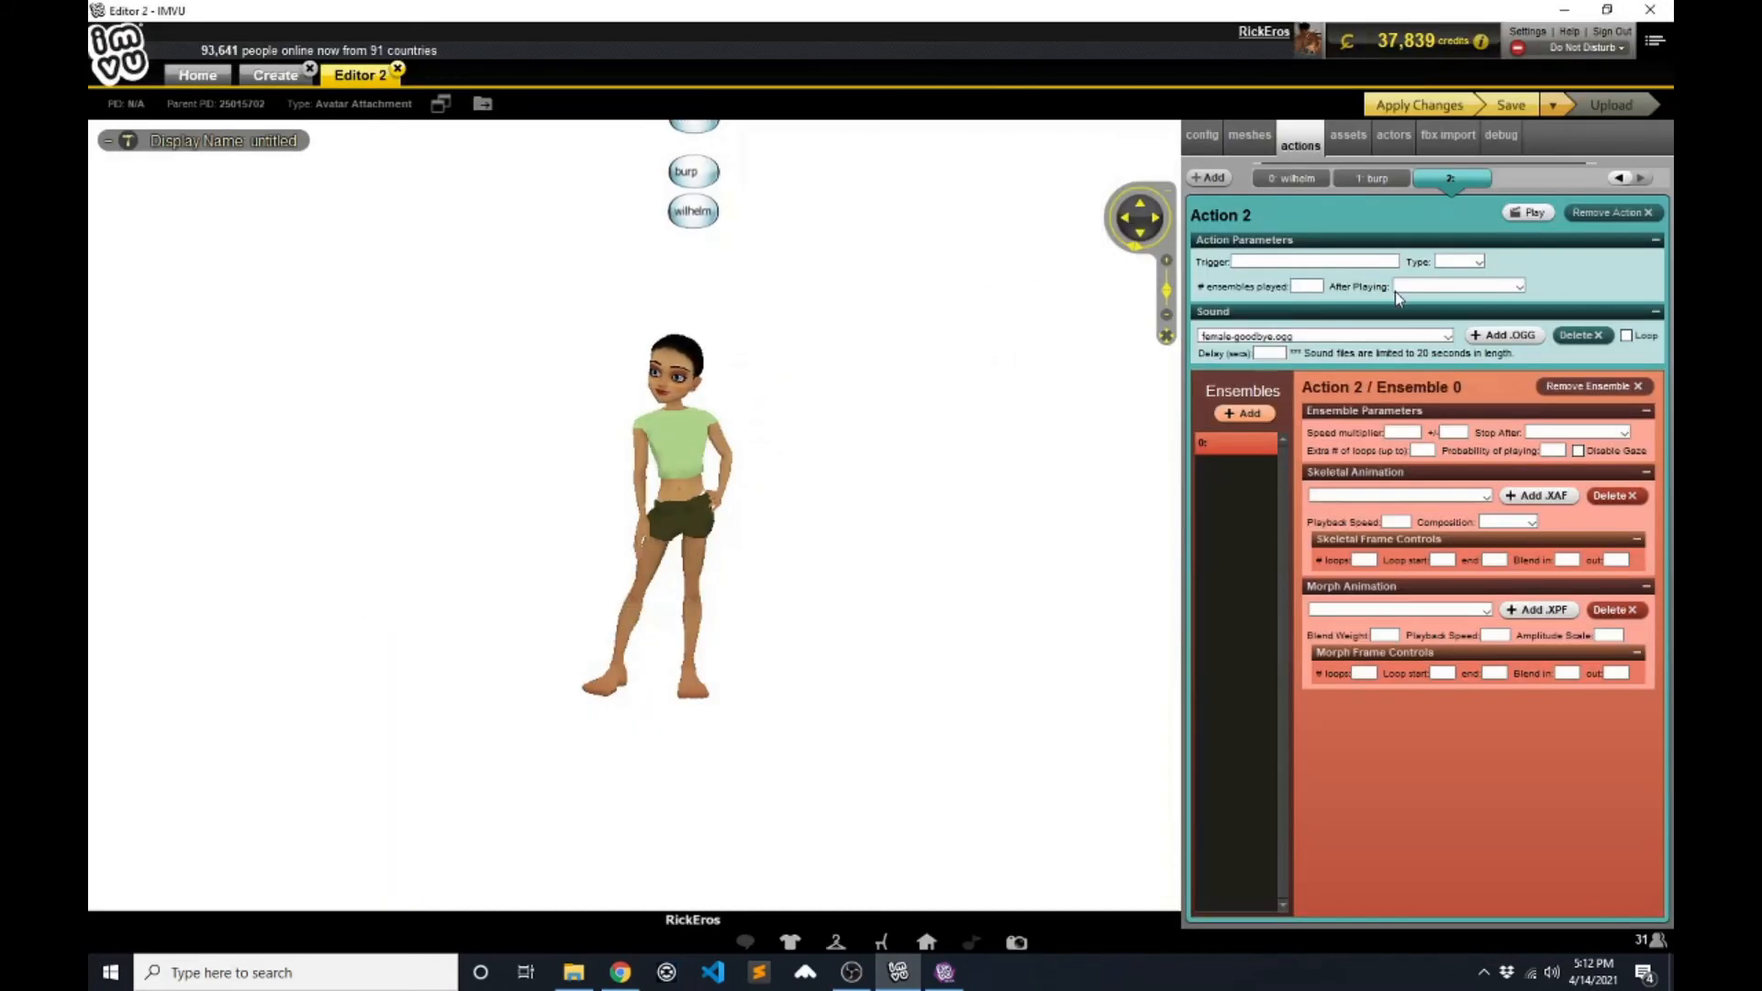
# - Set Action 2's trigger to "goodbye" and its type to Room, and apply the changes
pyautogui.click(1320, 264)
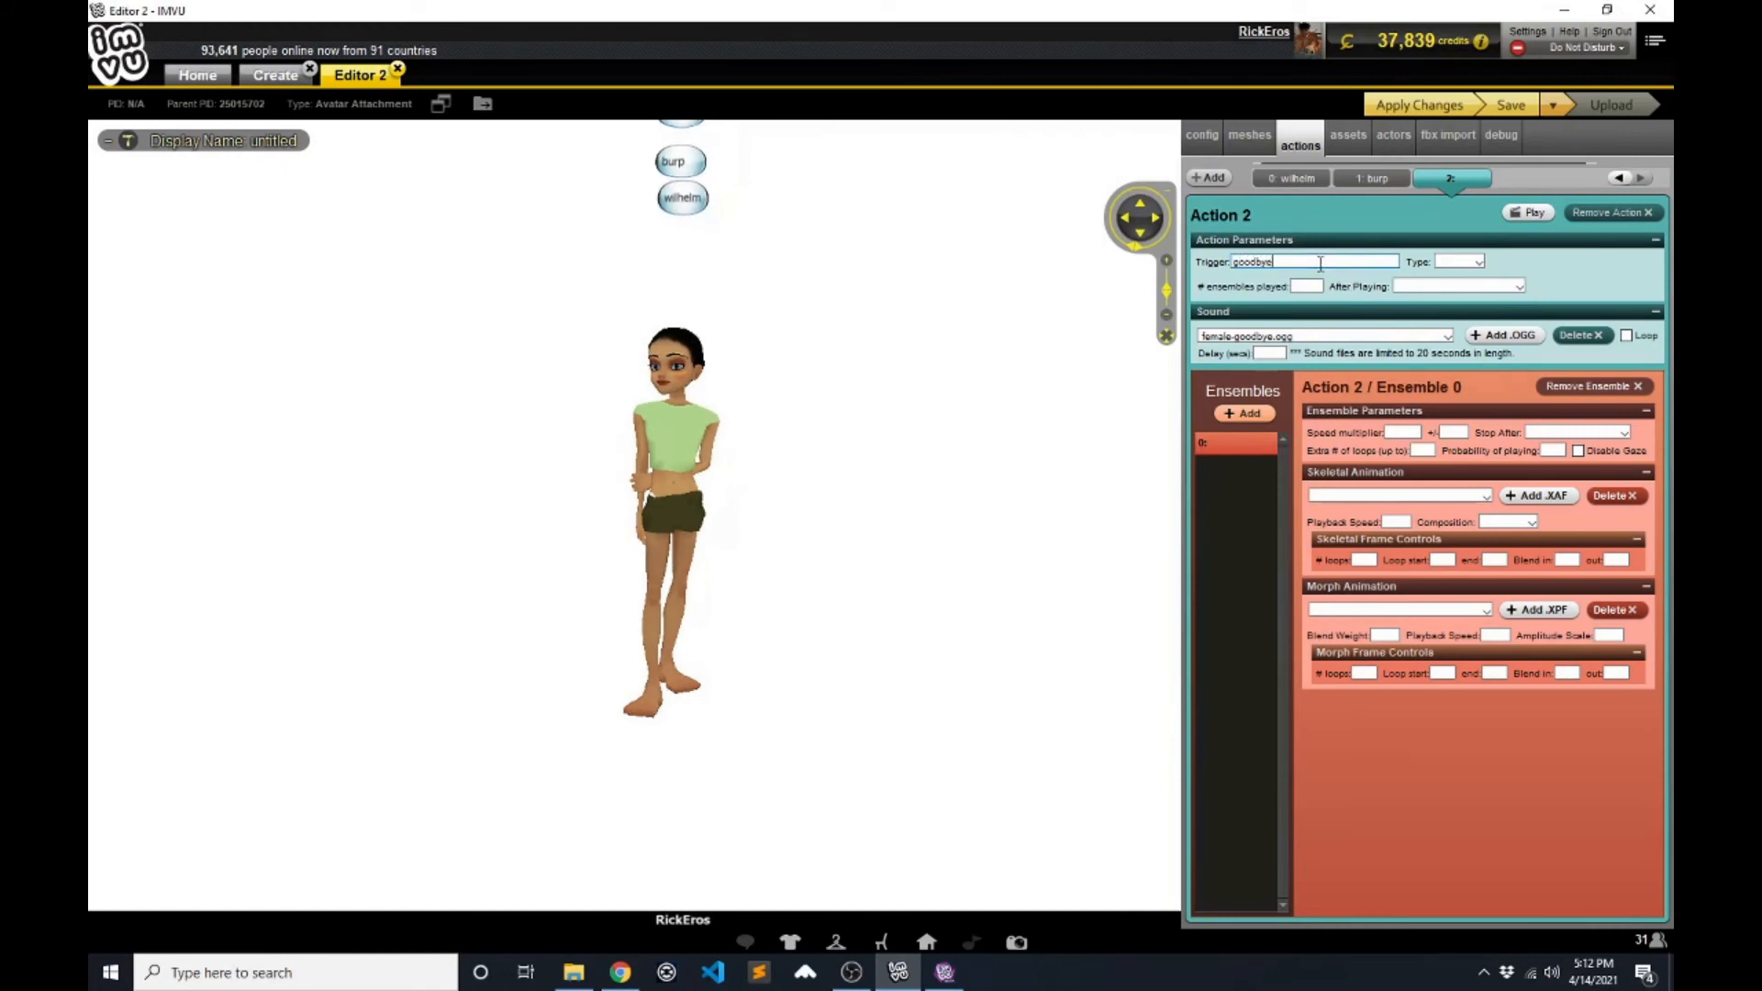
pyautogui.click(1473, 262)
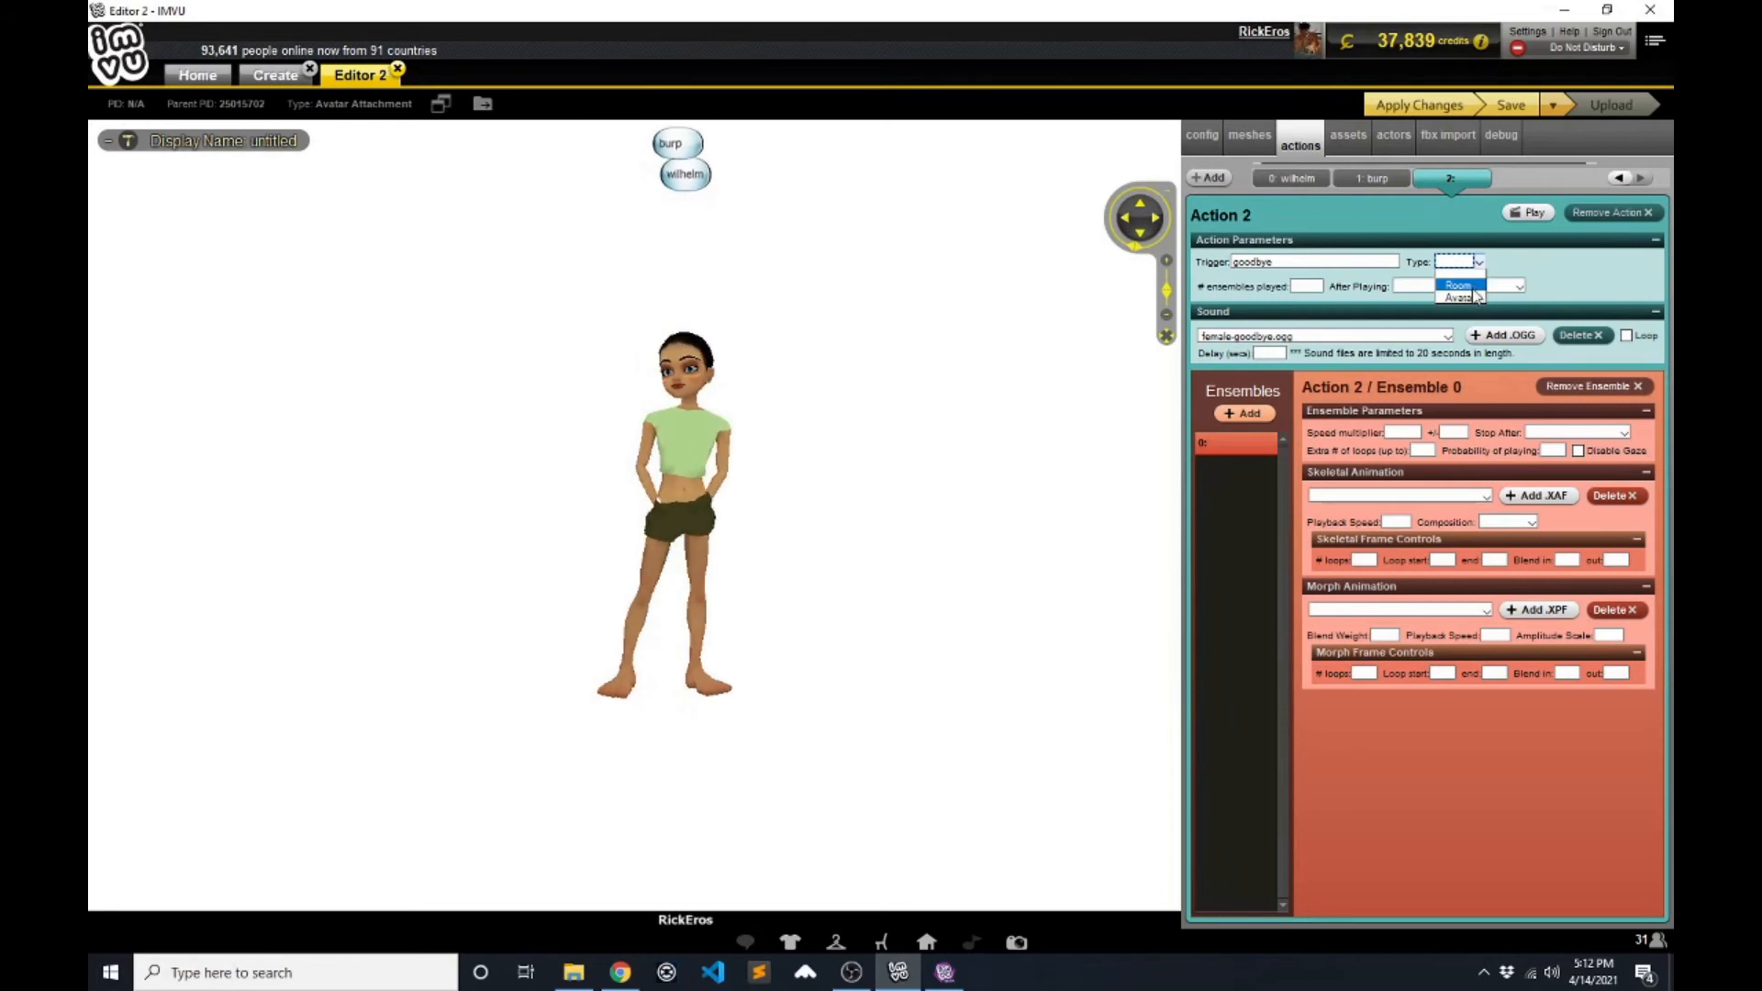
pyautogui.click(1469, 286)
pyautogui.click(1417, 108)
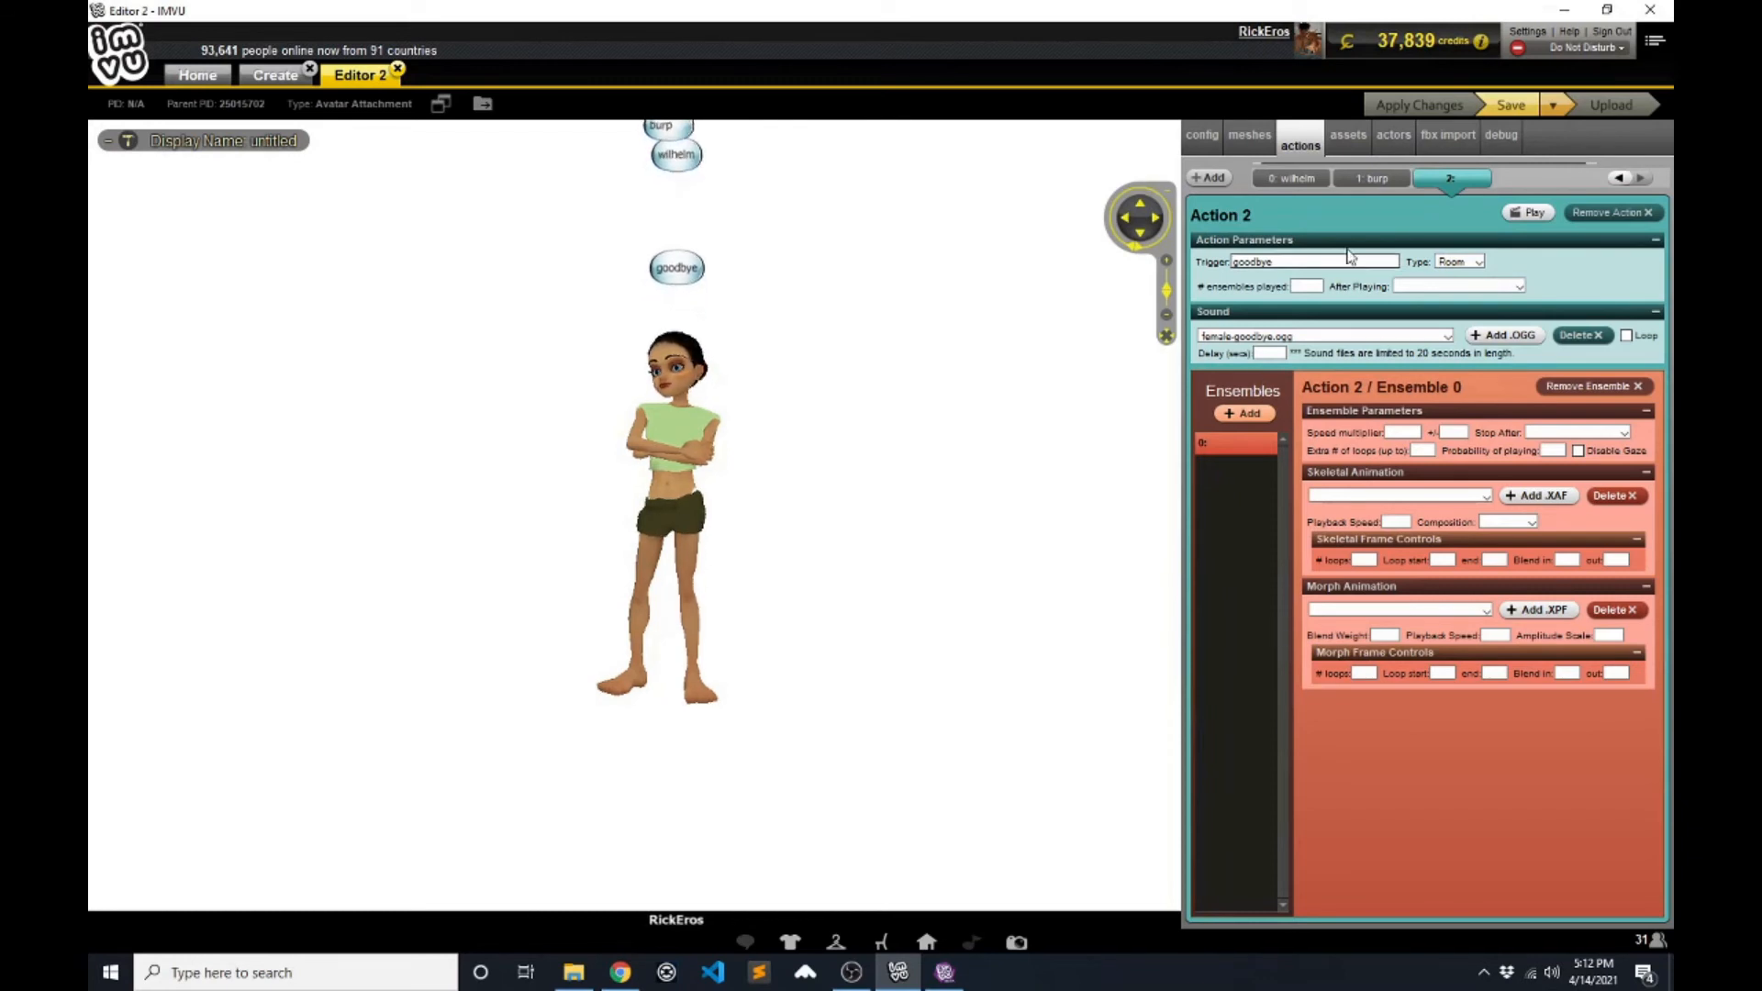
# - Add Action 3 and load female-laugh.ogg as its sound
pyautogui.click(1209, 177)
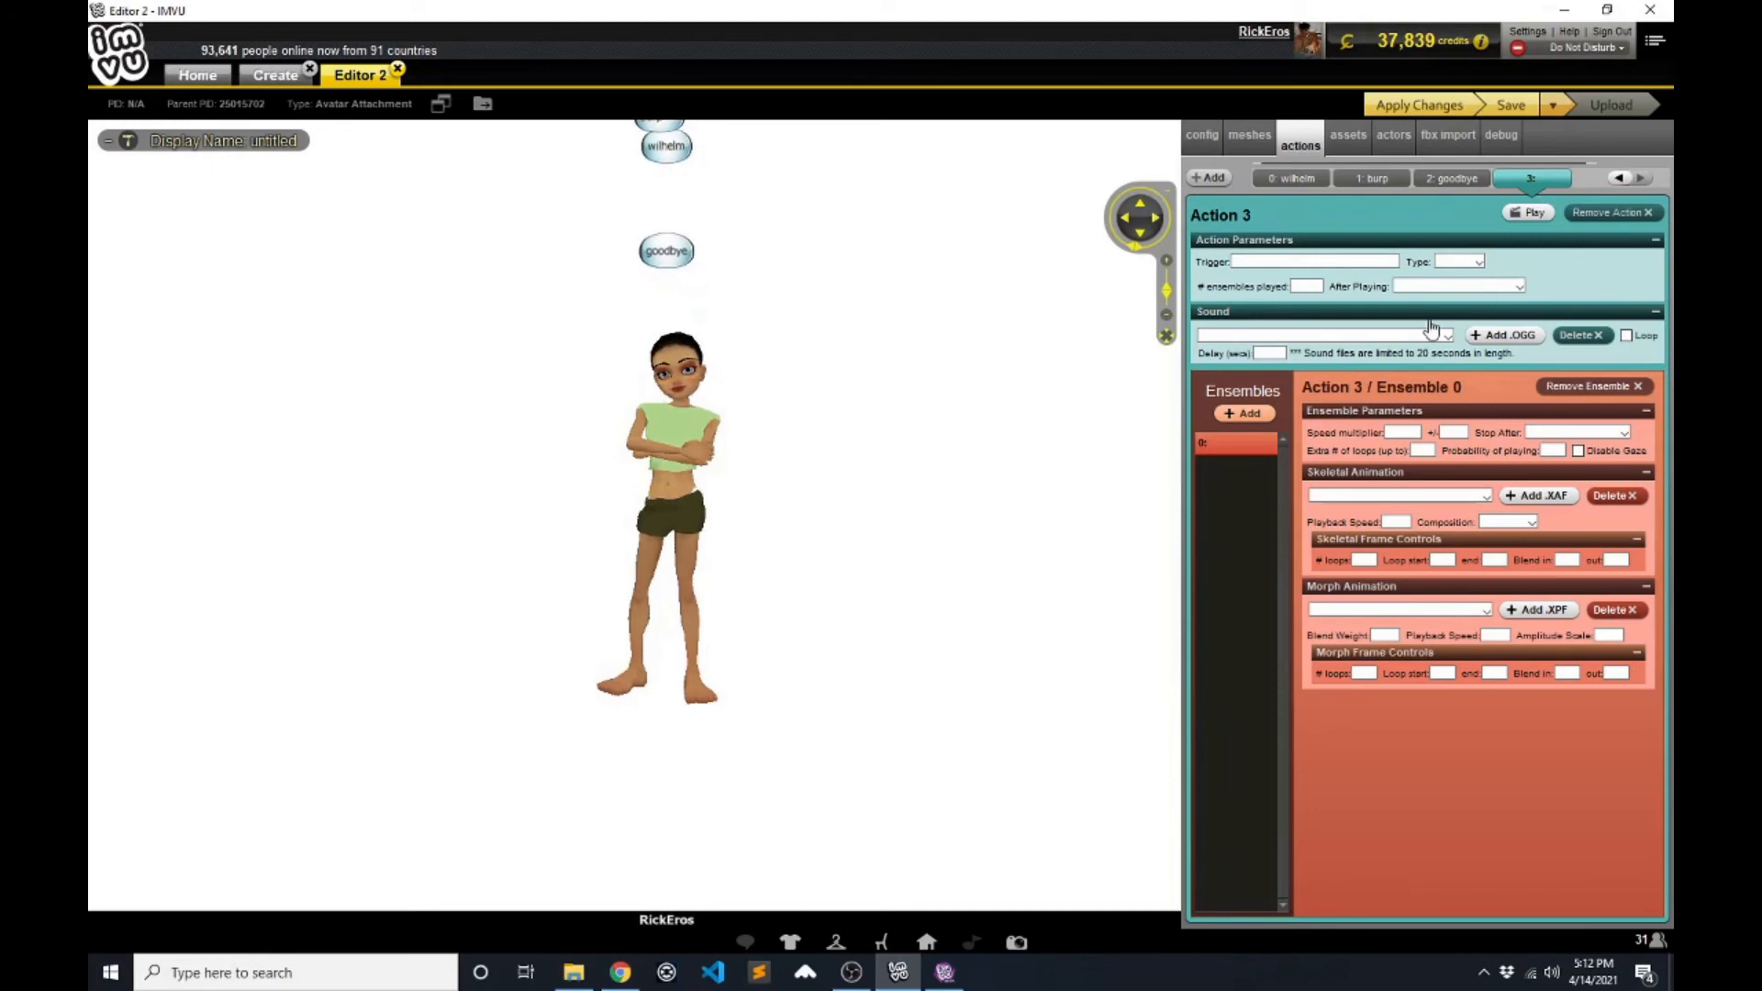
pyautogui.click(1504, 336)
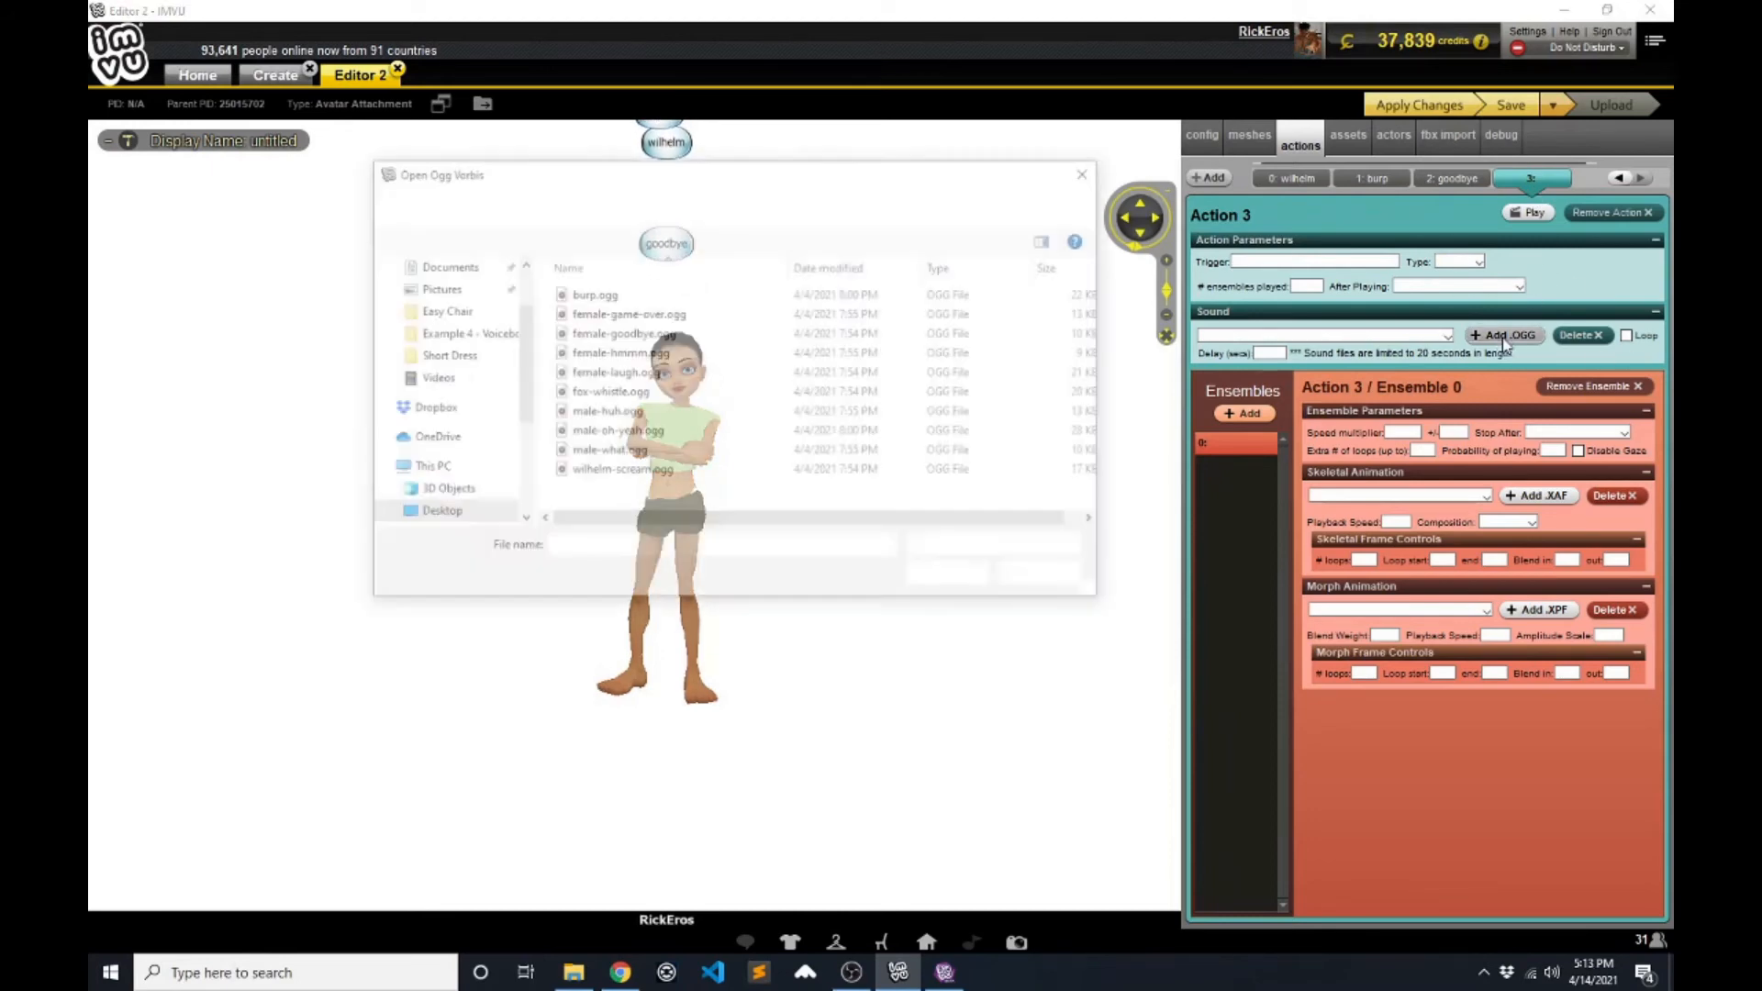
pyautogui.click(620, 376)
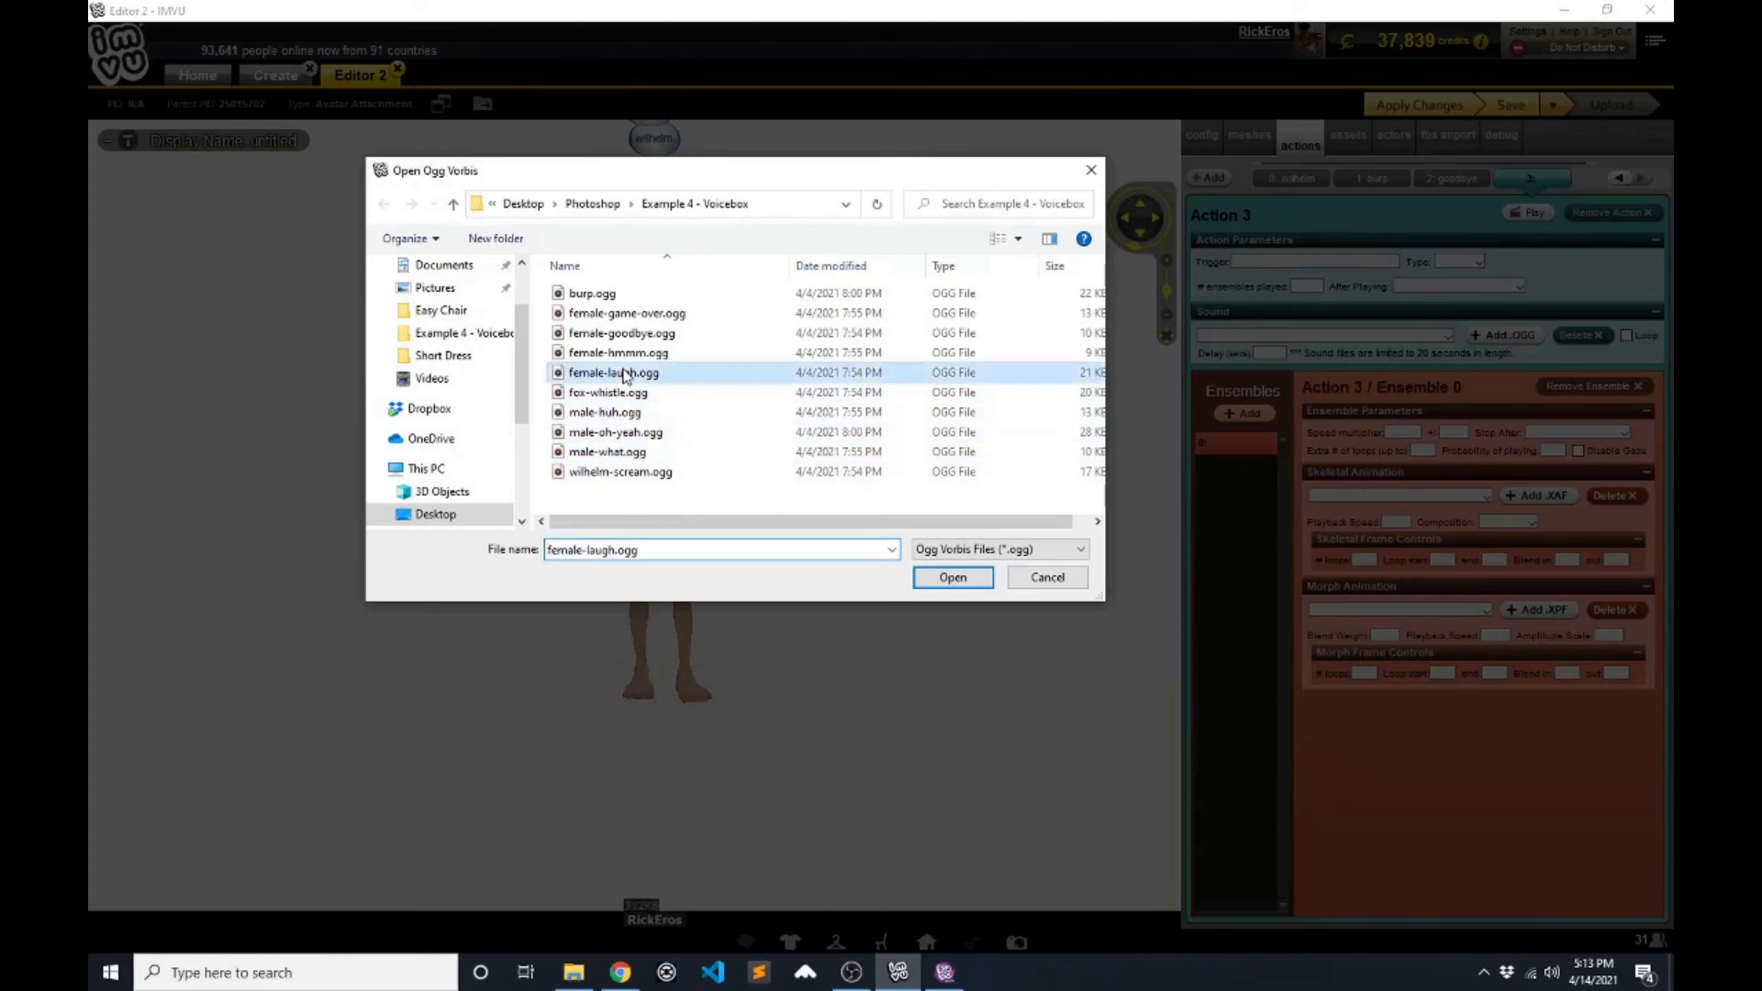
pyautogui.click(953, 579)
# - Set Action 3's type to Avatar and its trigger to "haha", and apply the changes
pyautogui.click(1459, 262)
pyautogui.click(1454, 275)
pyautogui.click(1370, 263)
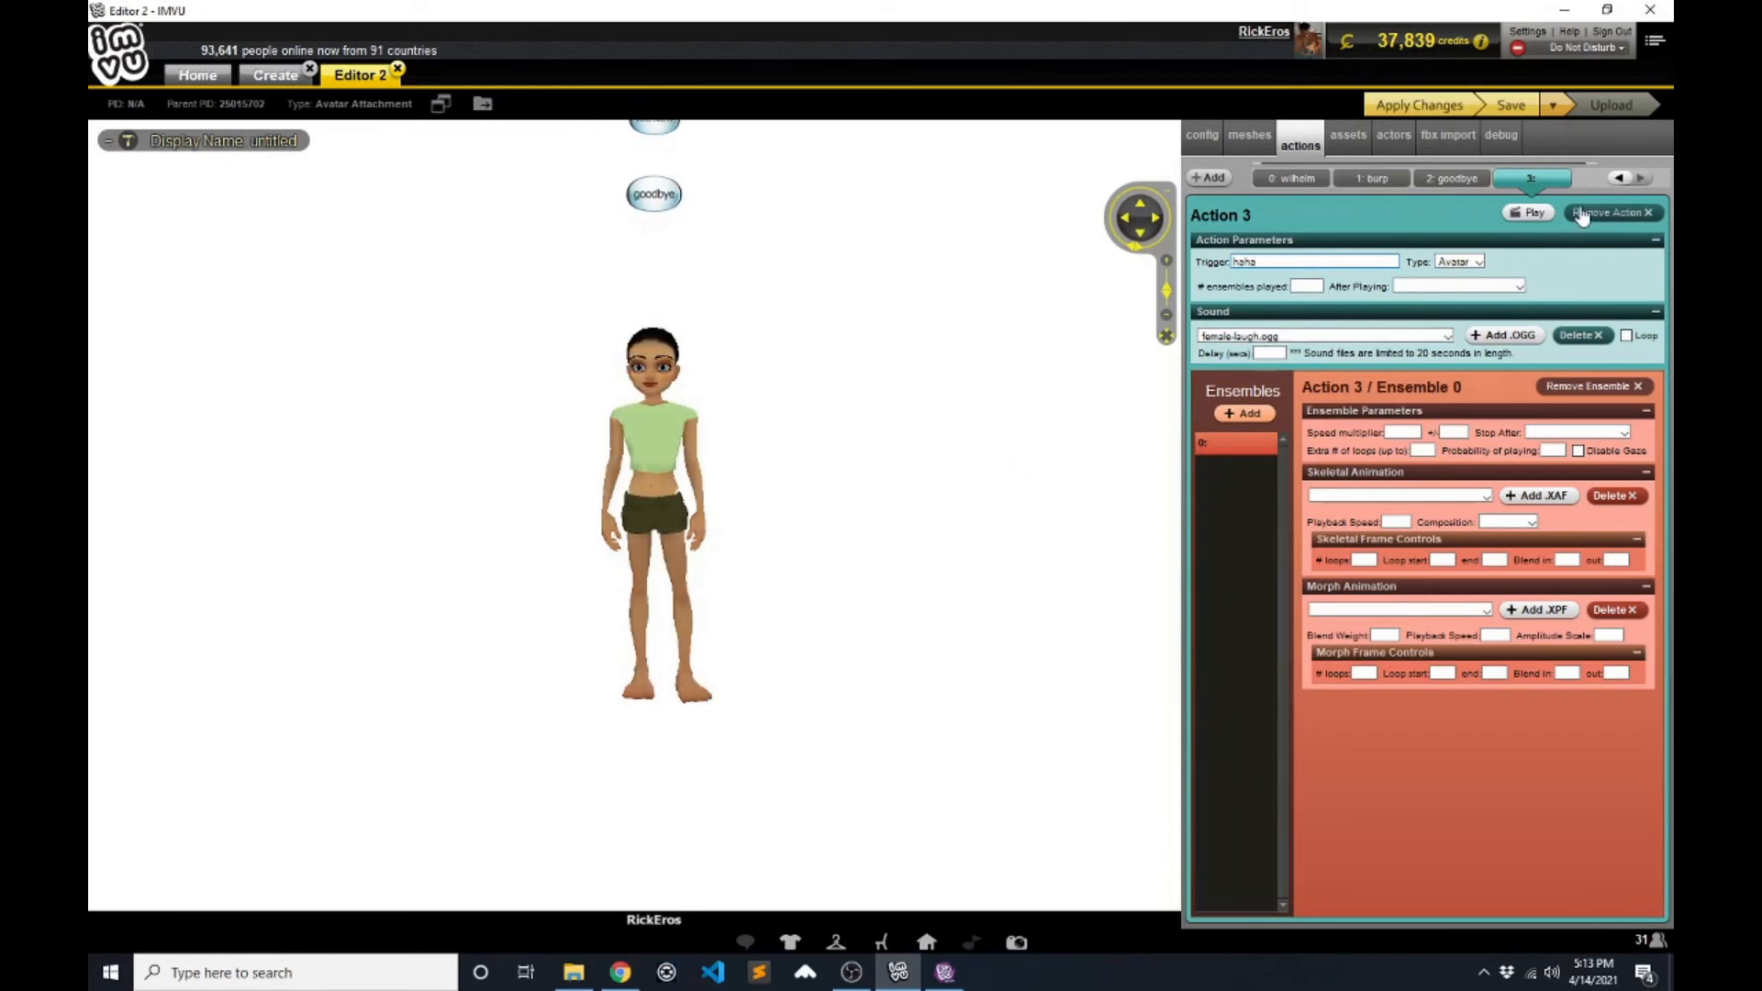
pyautogui.click(1405, 106)
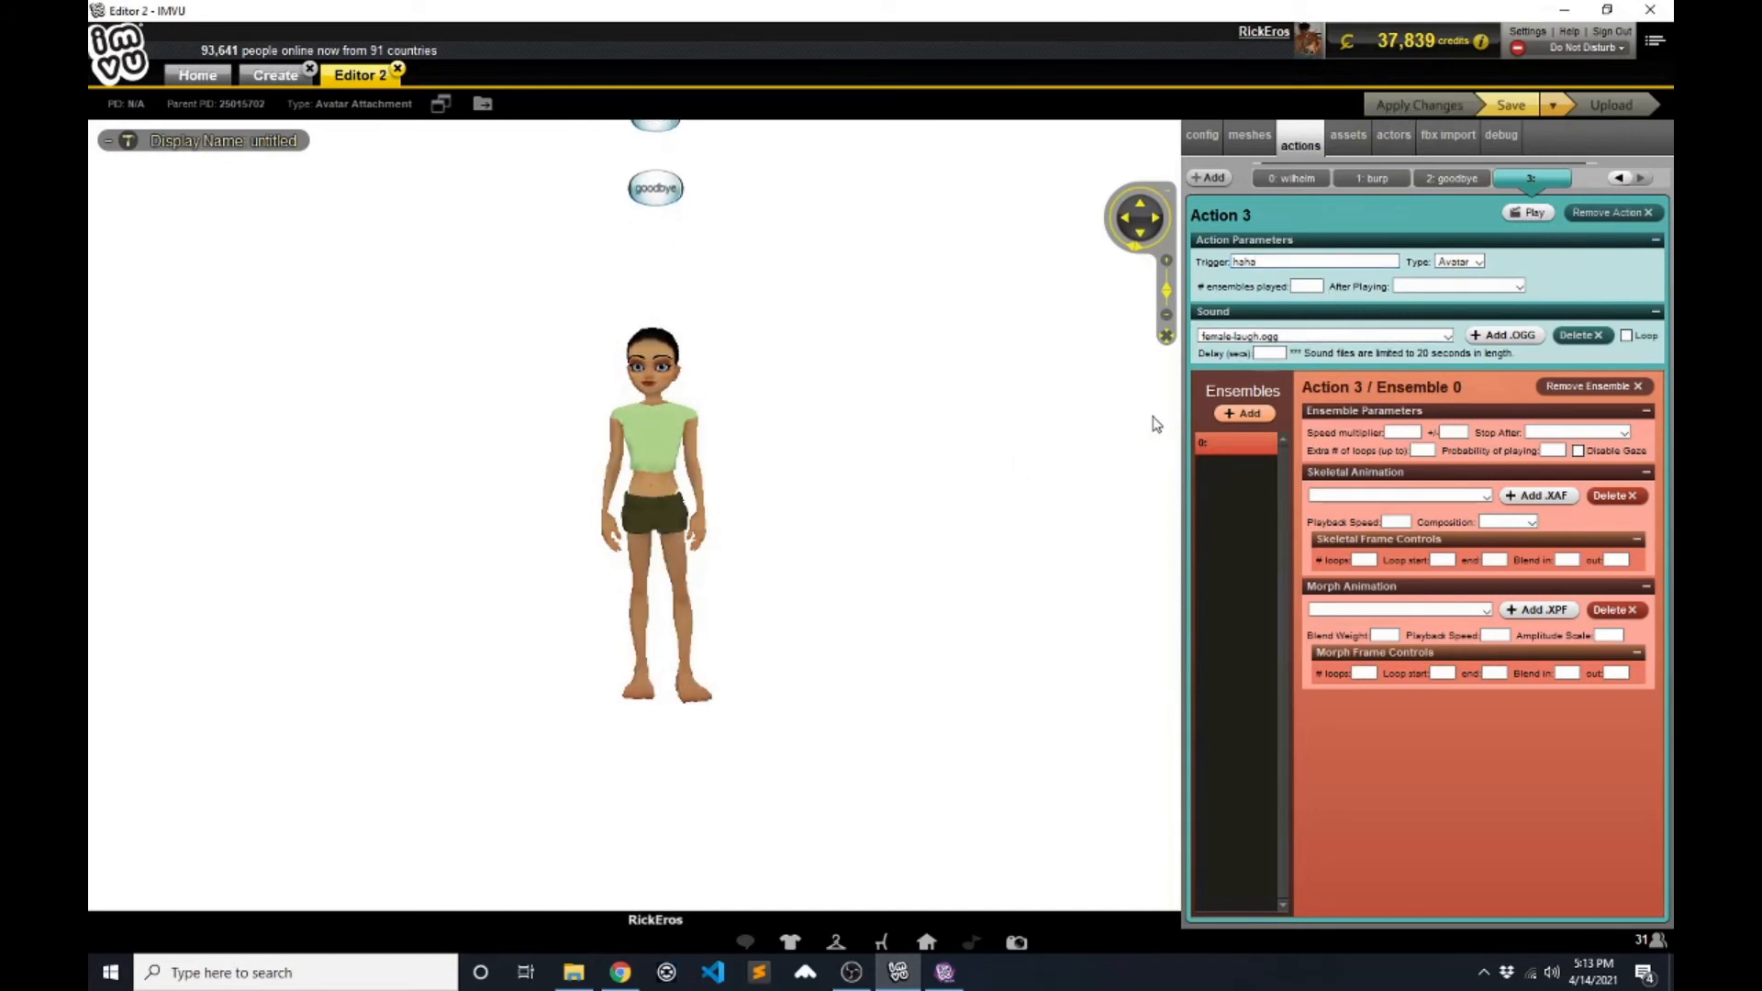
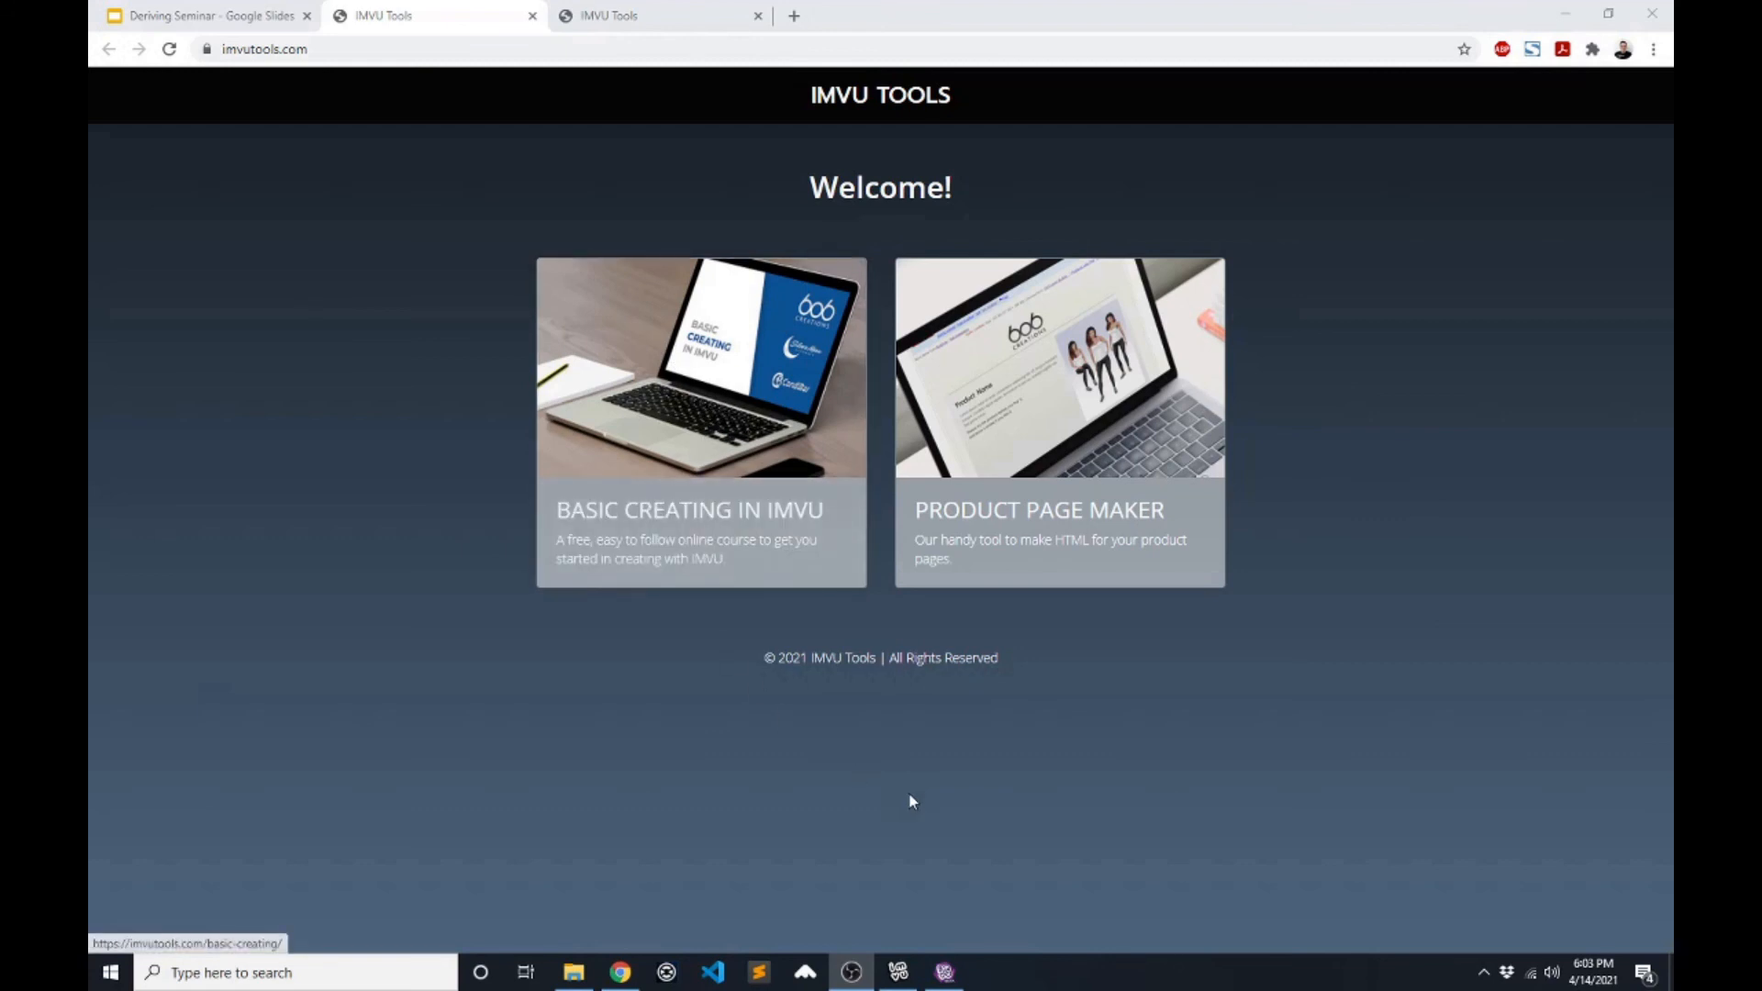
# - In Chrome, open the Product Page Maker on imvutools.com and look through its blank form
pyautogui.click(1012, 427)
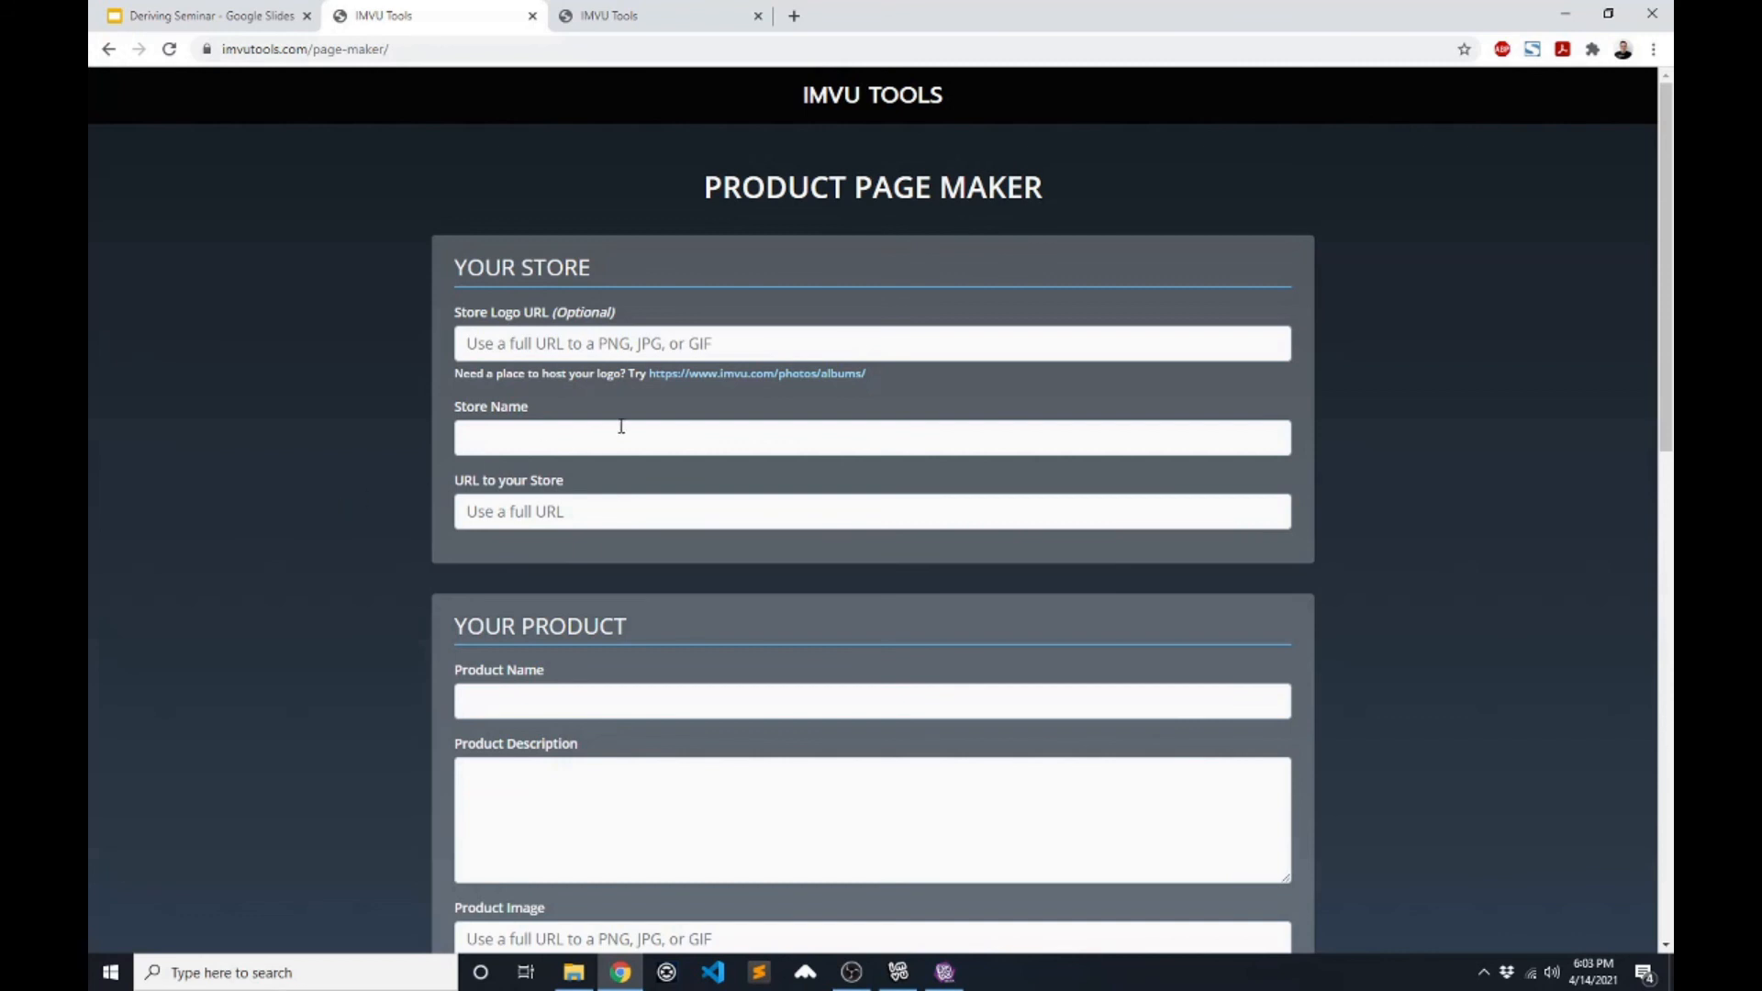
pyautogui.scroll(-6, 633, 422)
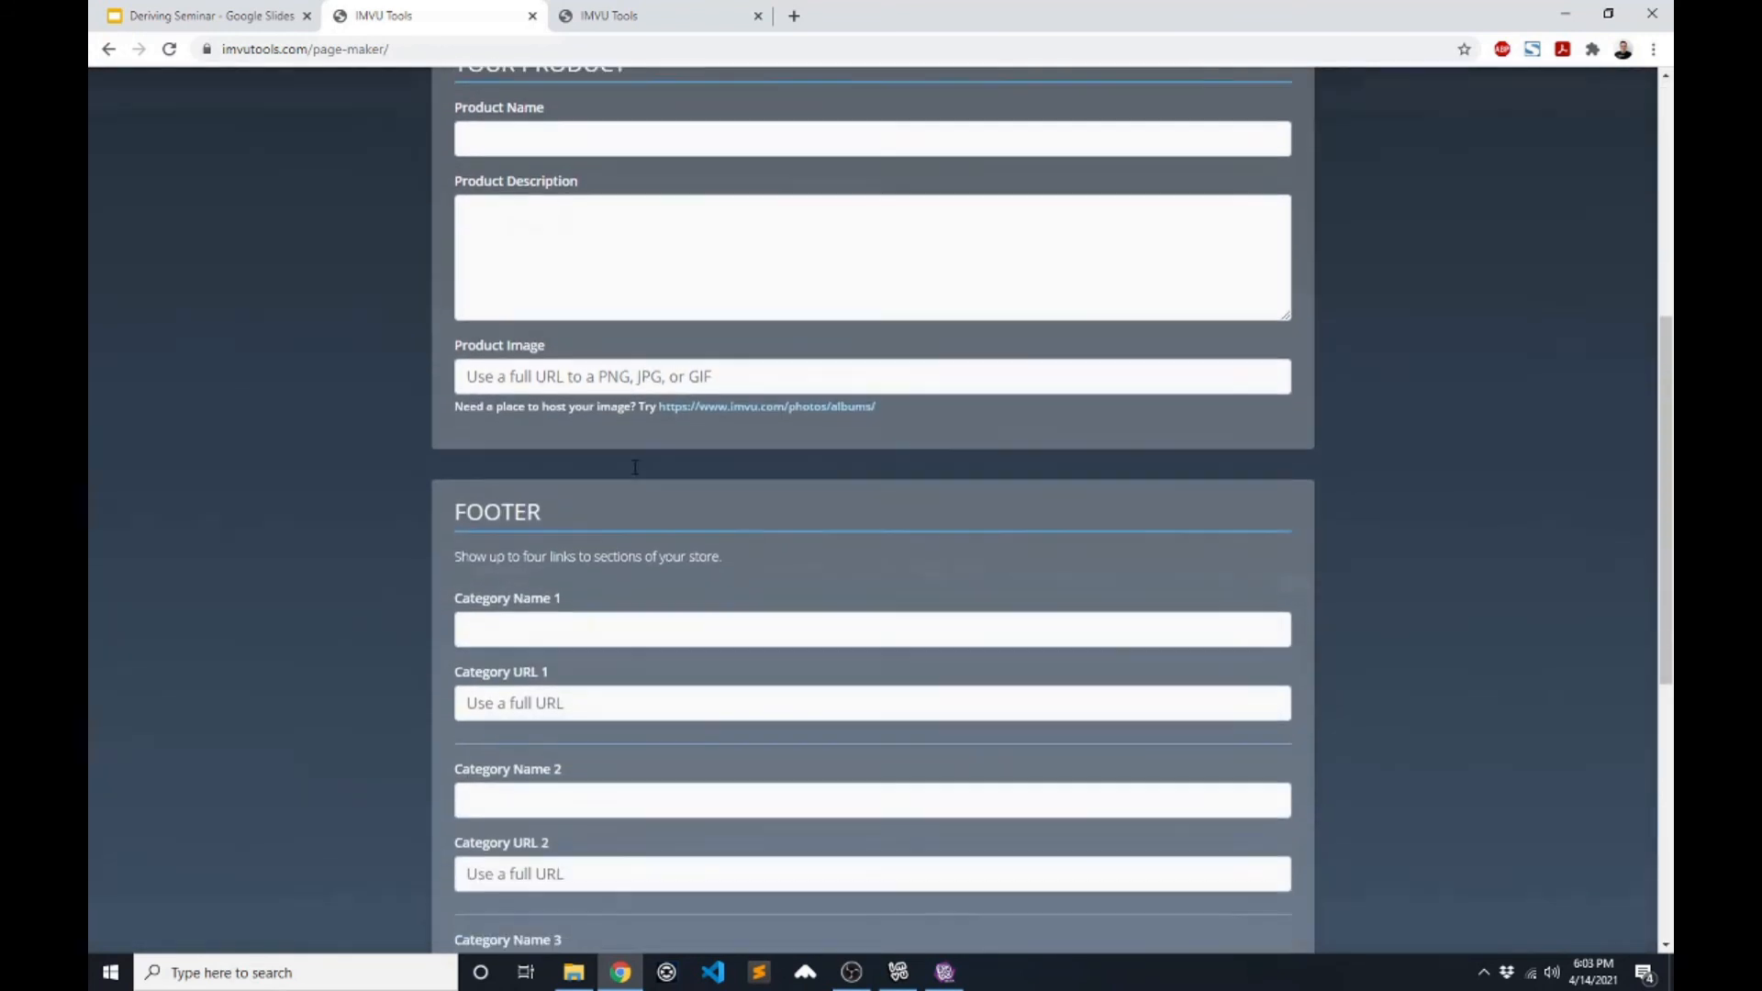
pyautogui.scroll(-5, 635, 467)
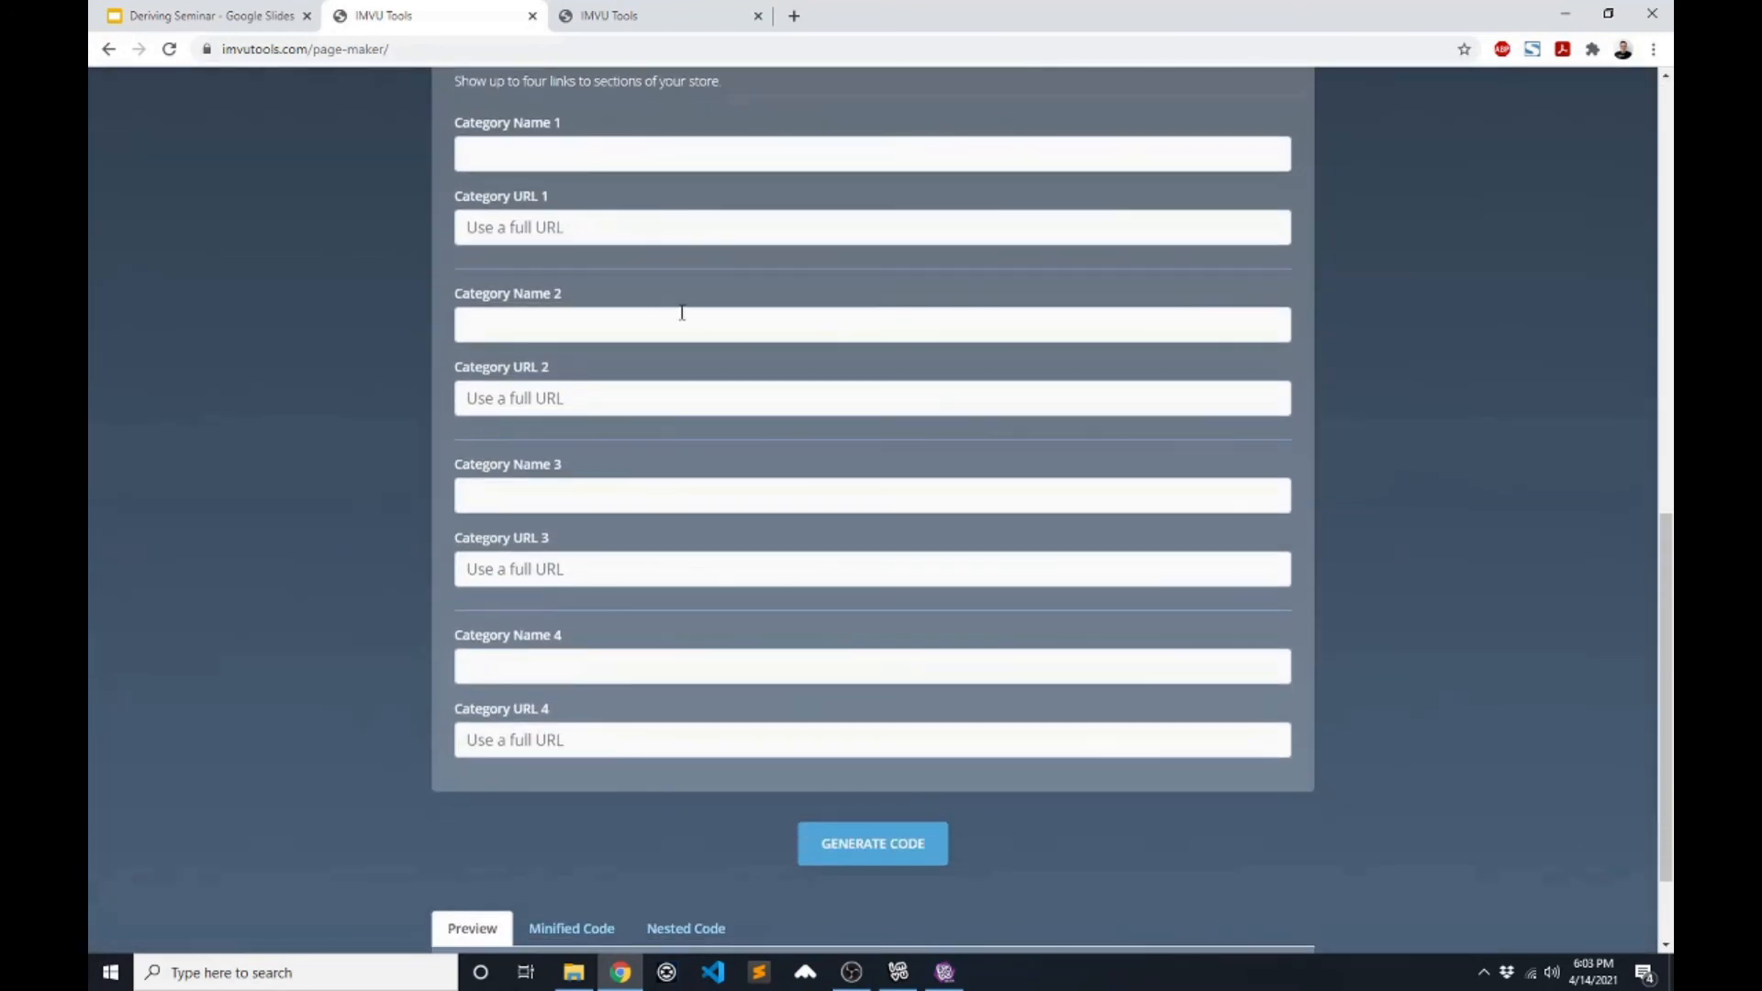
pyautogui.scroll(-1, 682, 593)
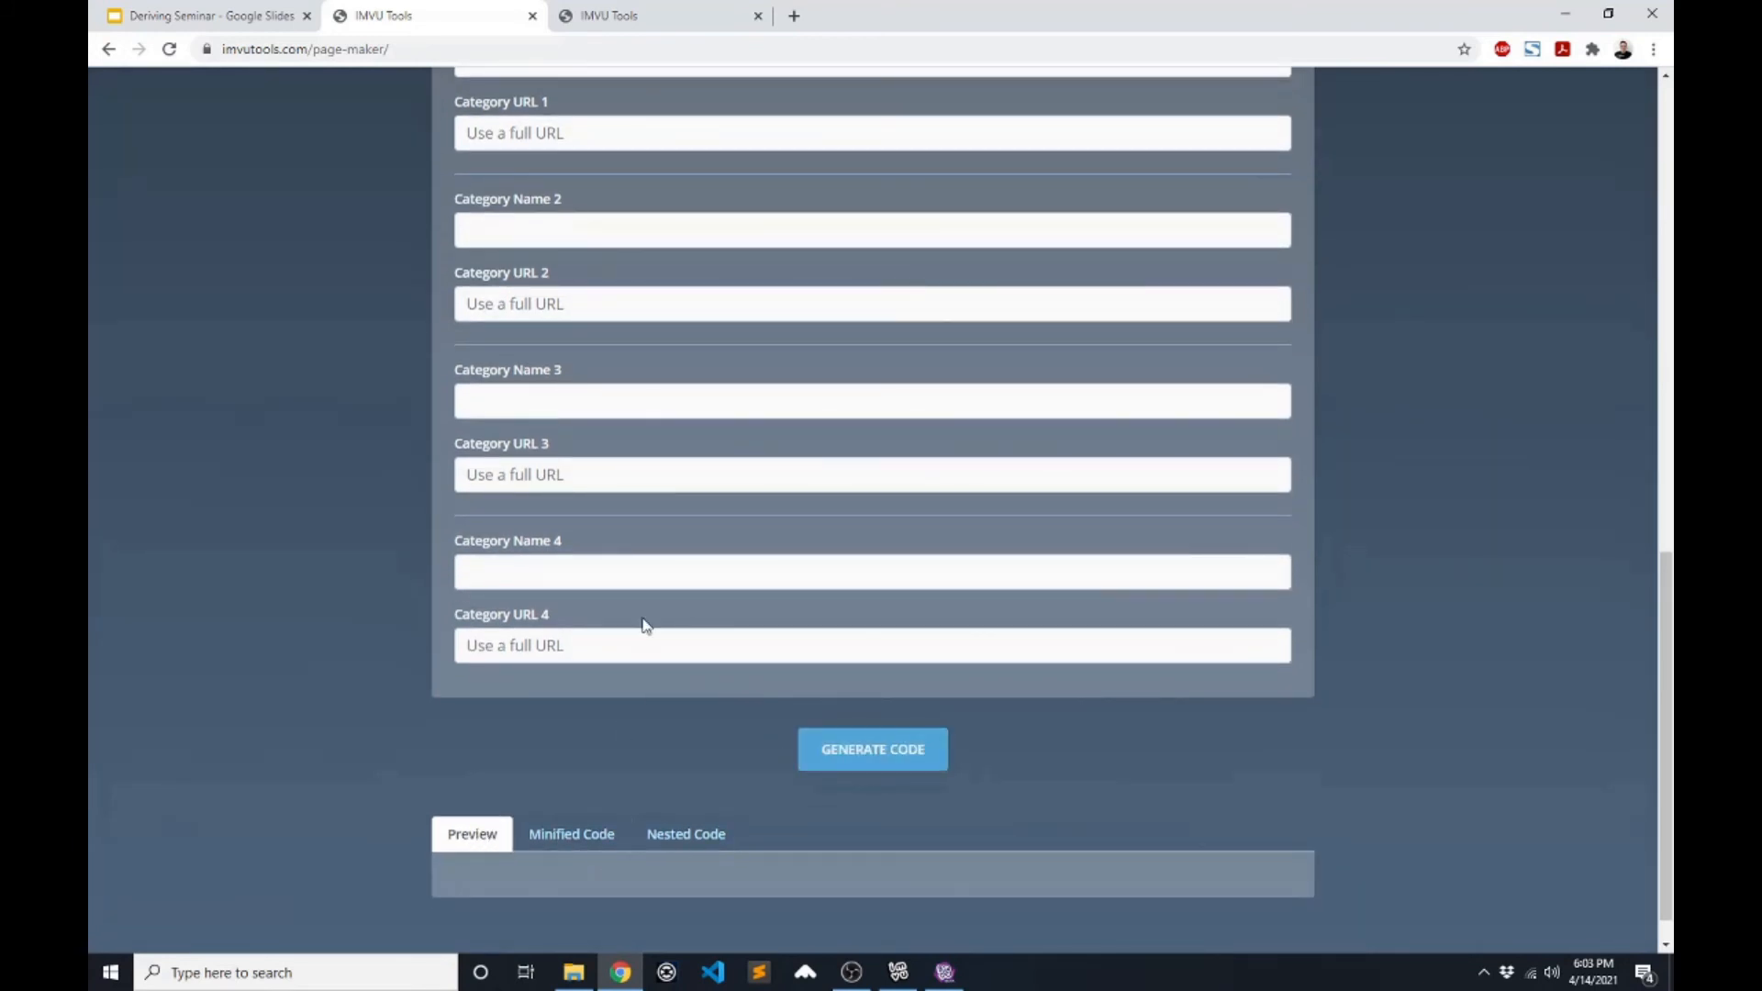
# - Examine the store, product and footer entries in the filled-in Product Page Maker form for Female Avatar (Remixed)
pyautogui.click(619, 16)
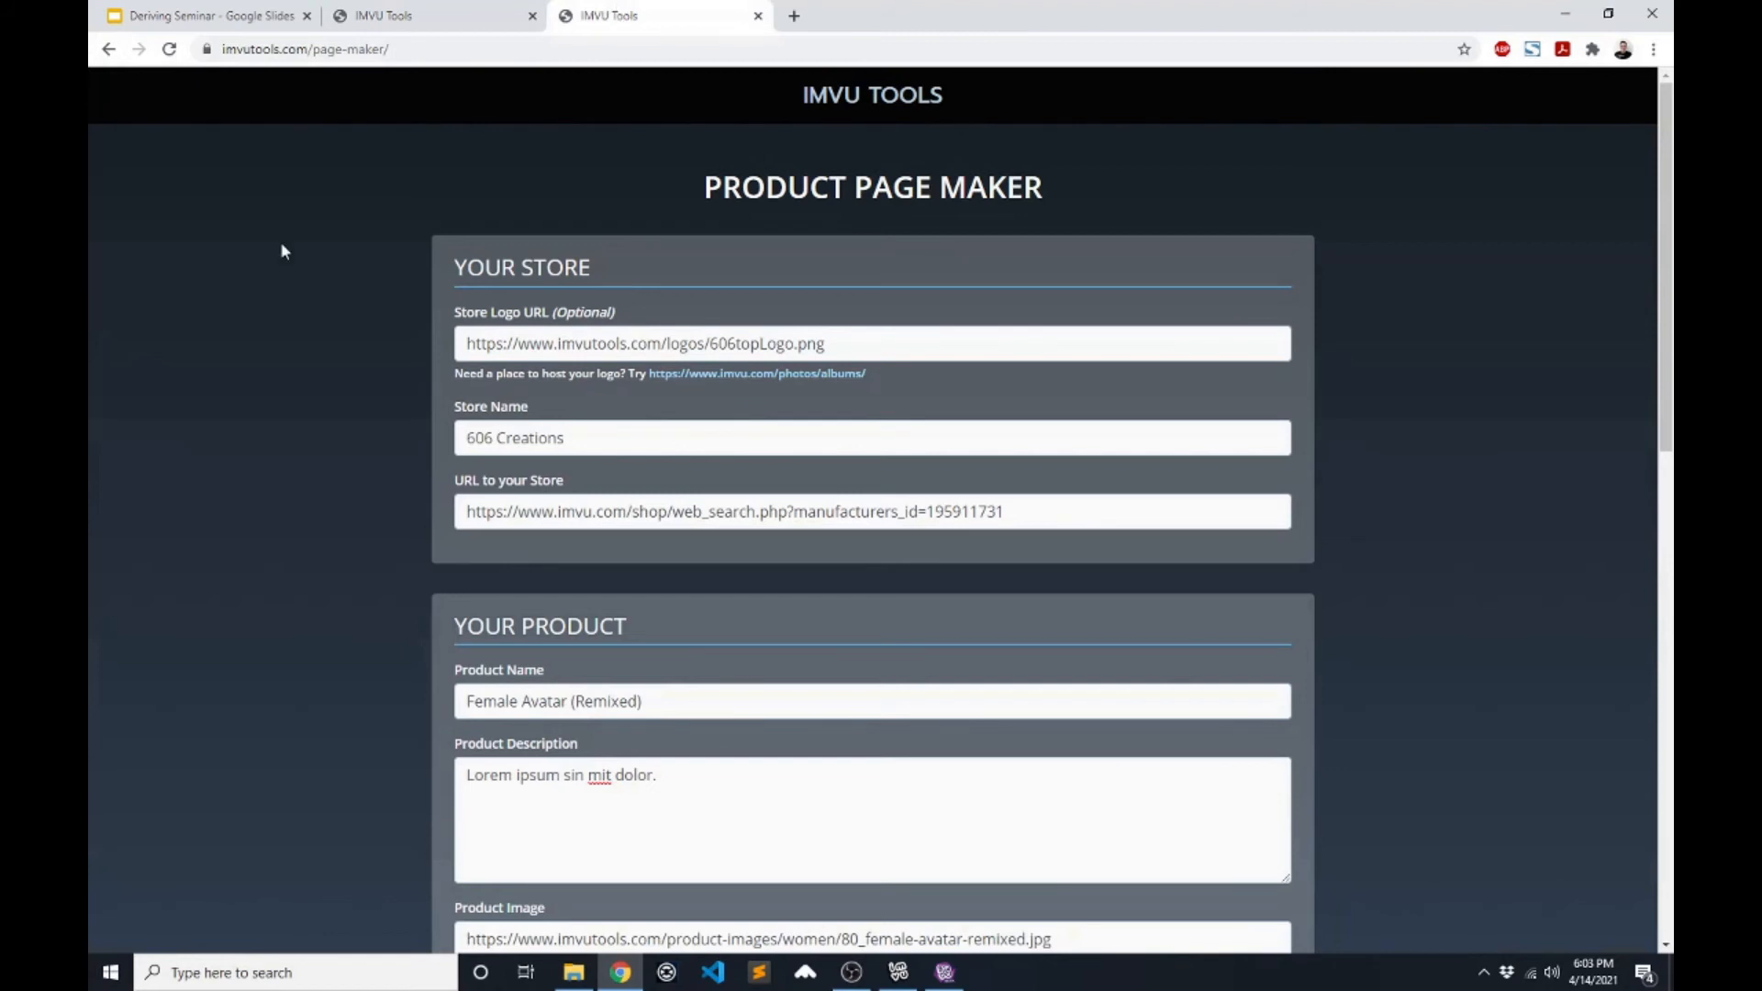
pyautogui.scroll(-4, 343, 557)
pyautogui.scroll(4, 404, 542)
pyautogui.scroll(-2, 459, 506)
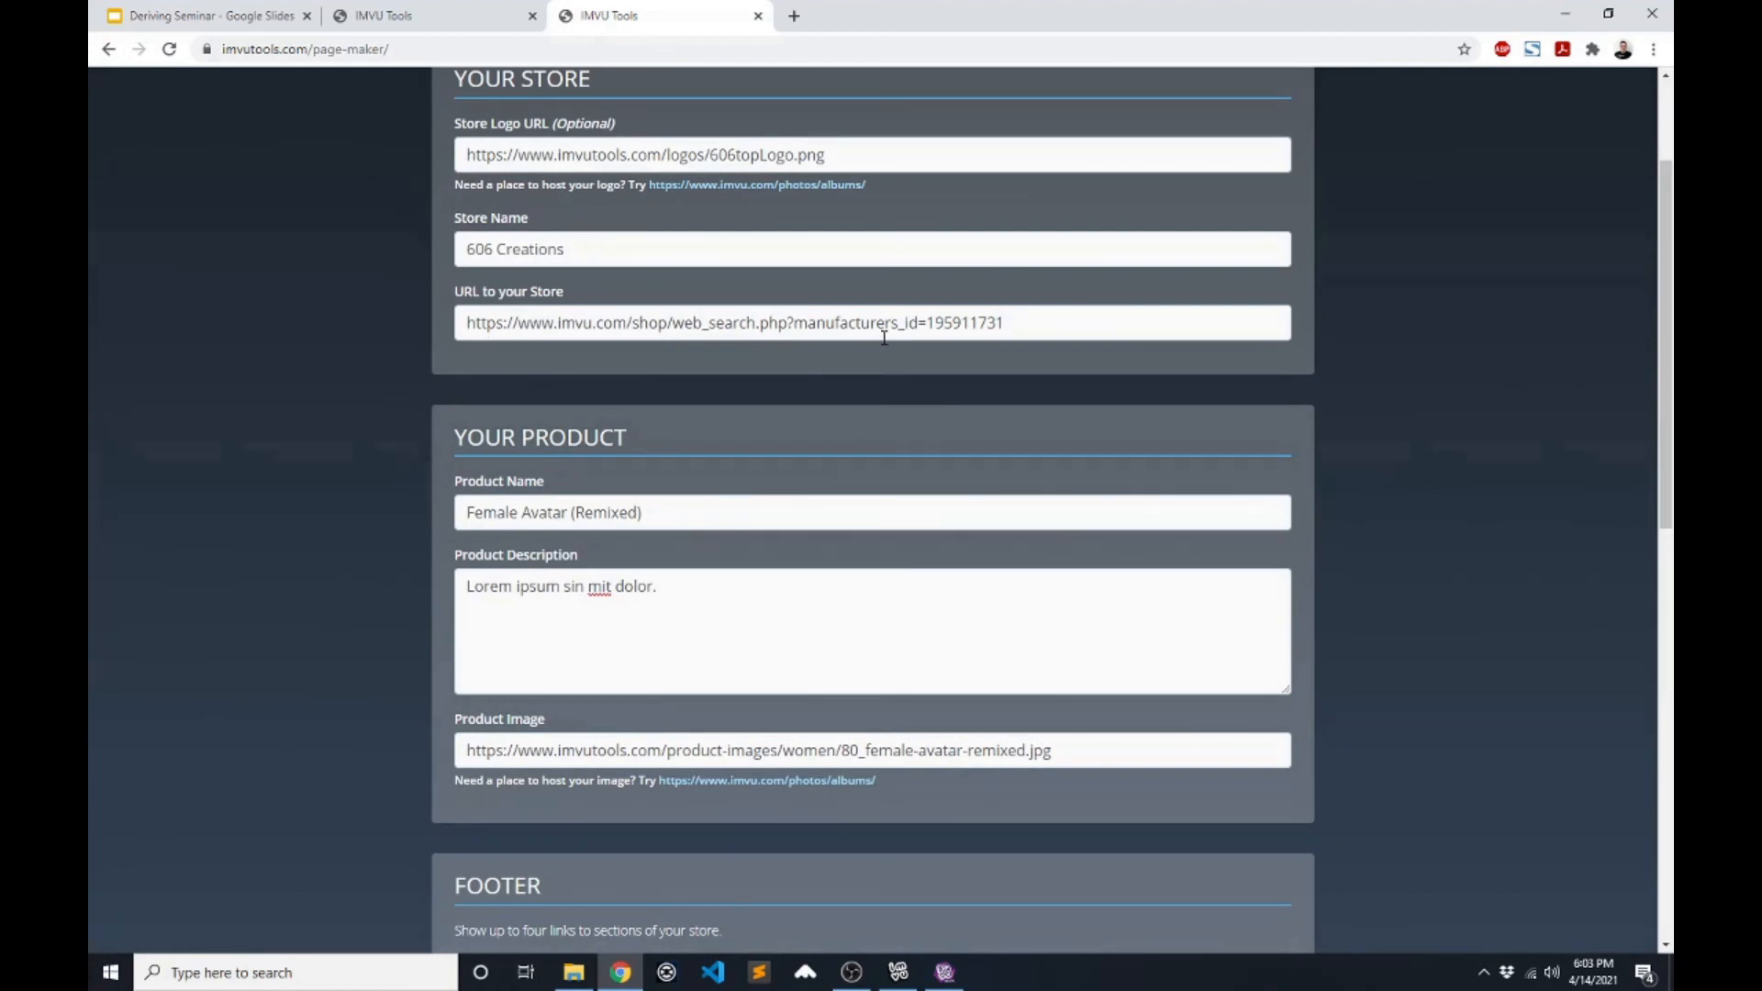
pyautogui.scroll(-2, 237, 541)
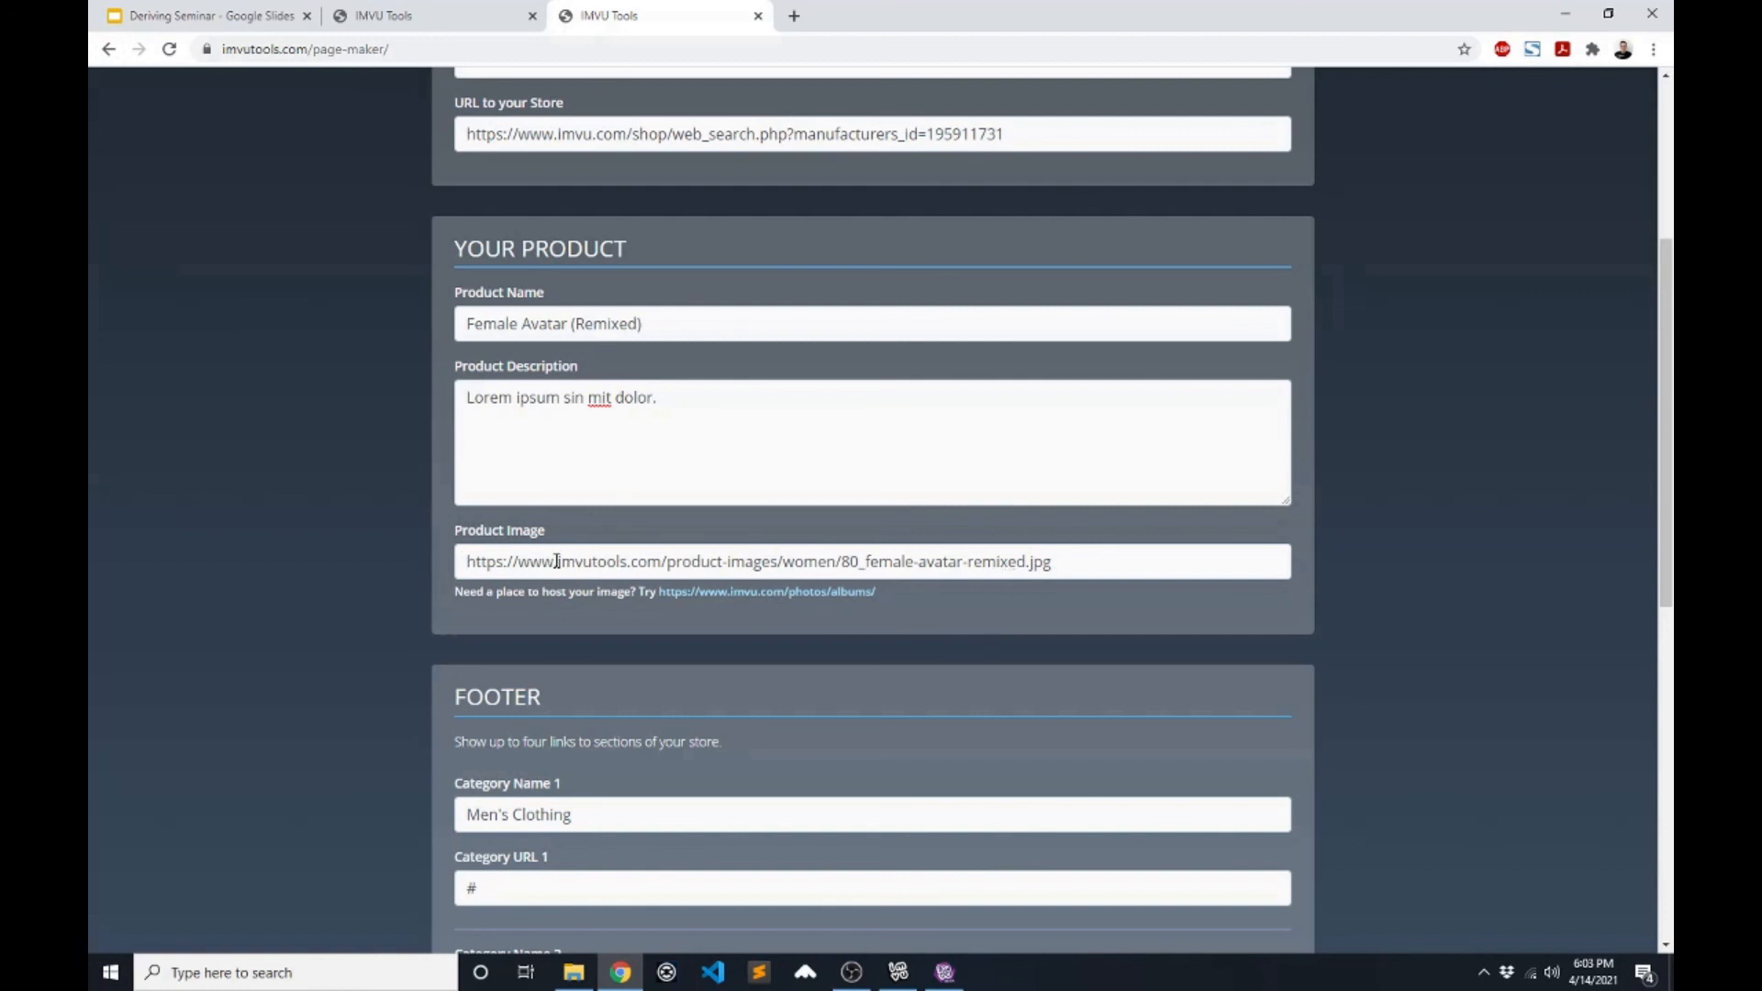
pyautogui.scroll(-4, 224, 555)
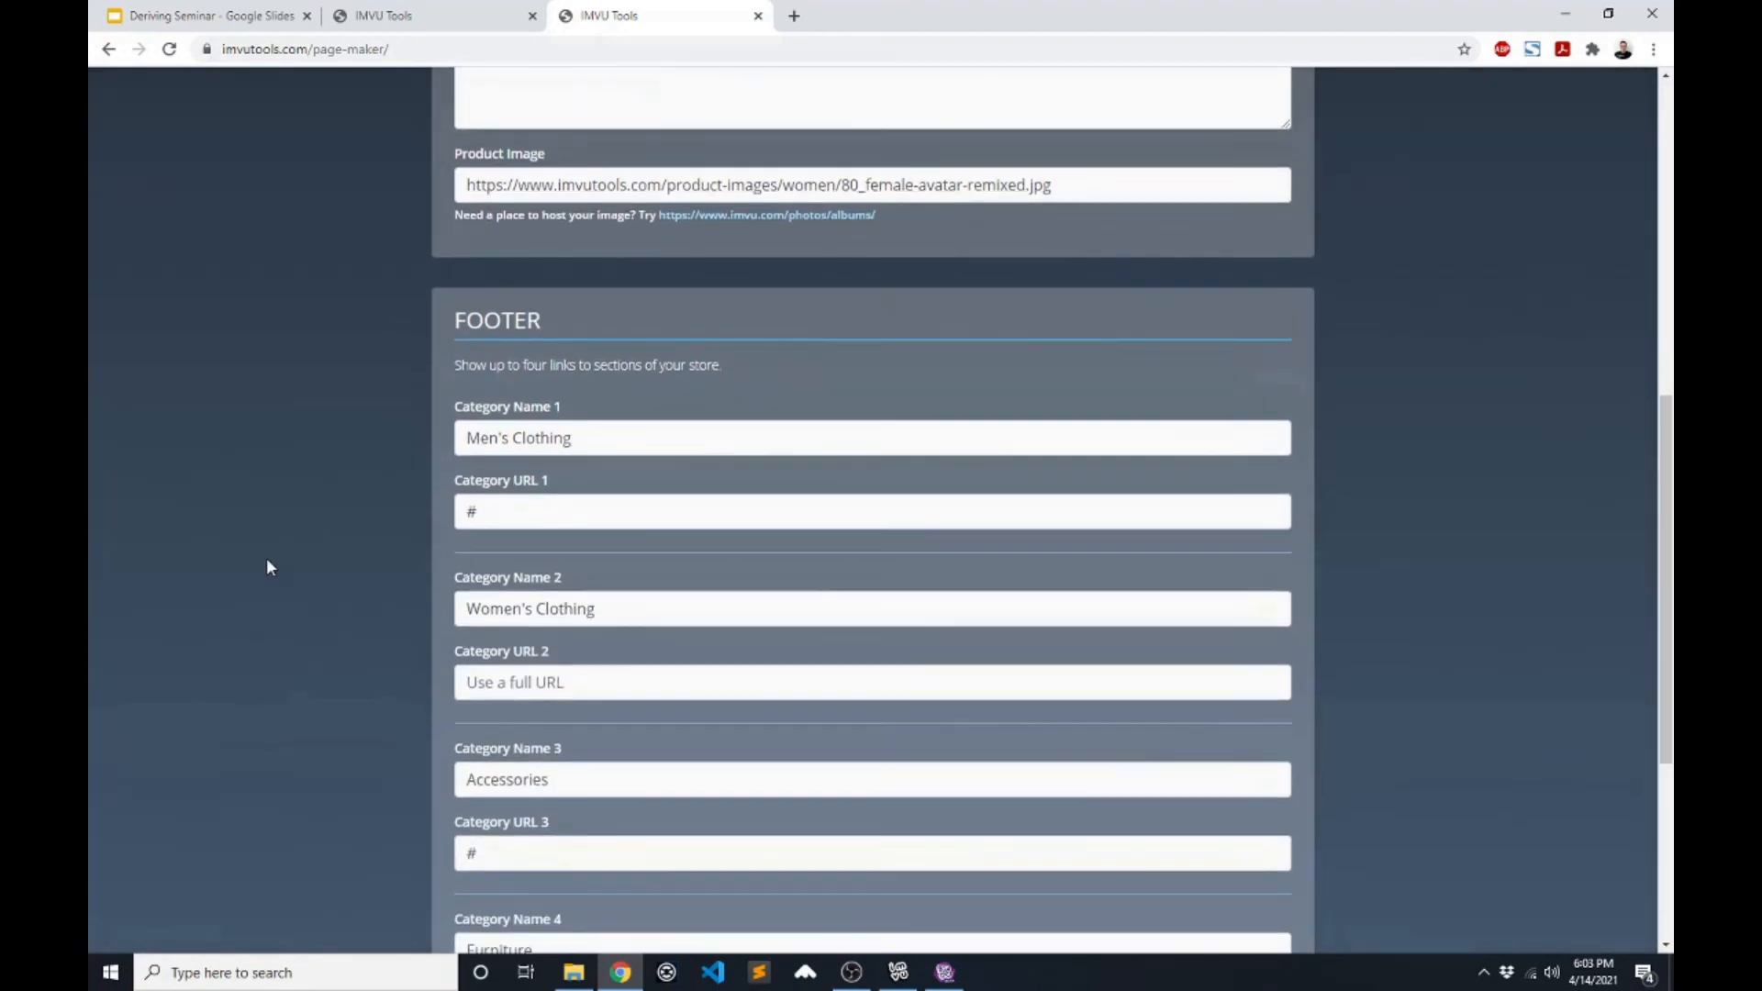
pyautogui.scroll(-3, 571, 498)
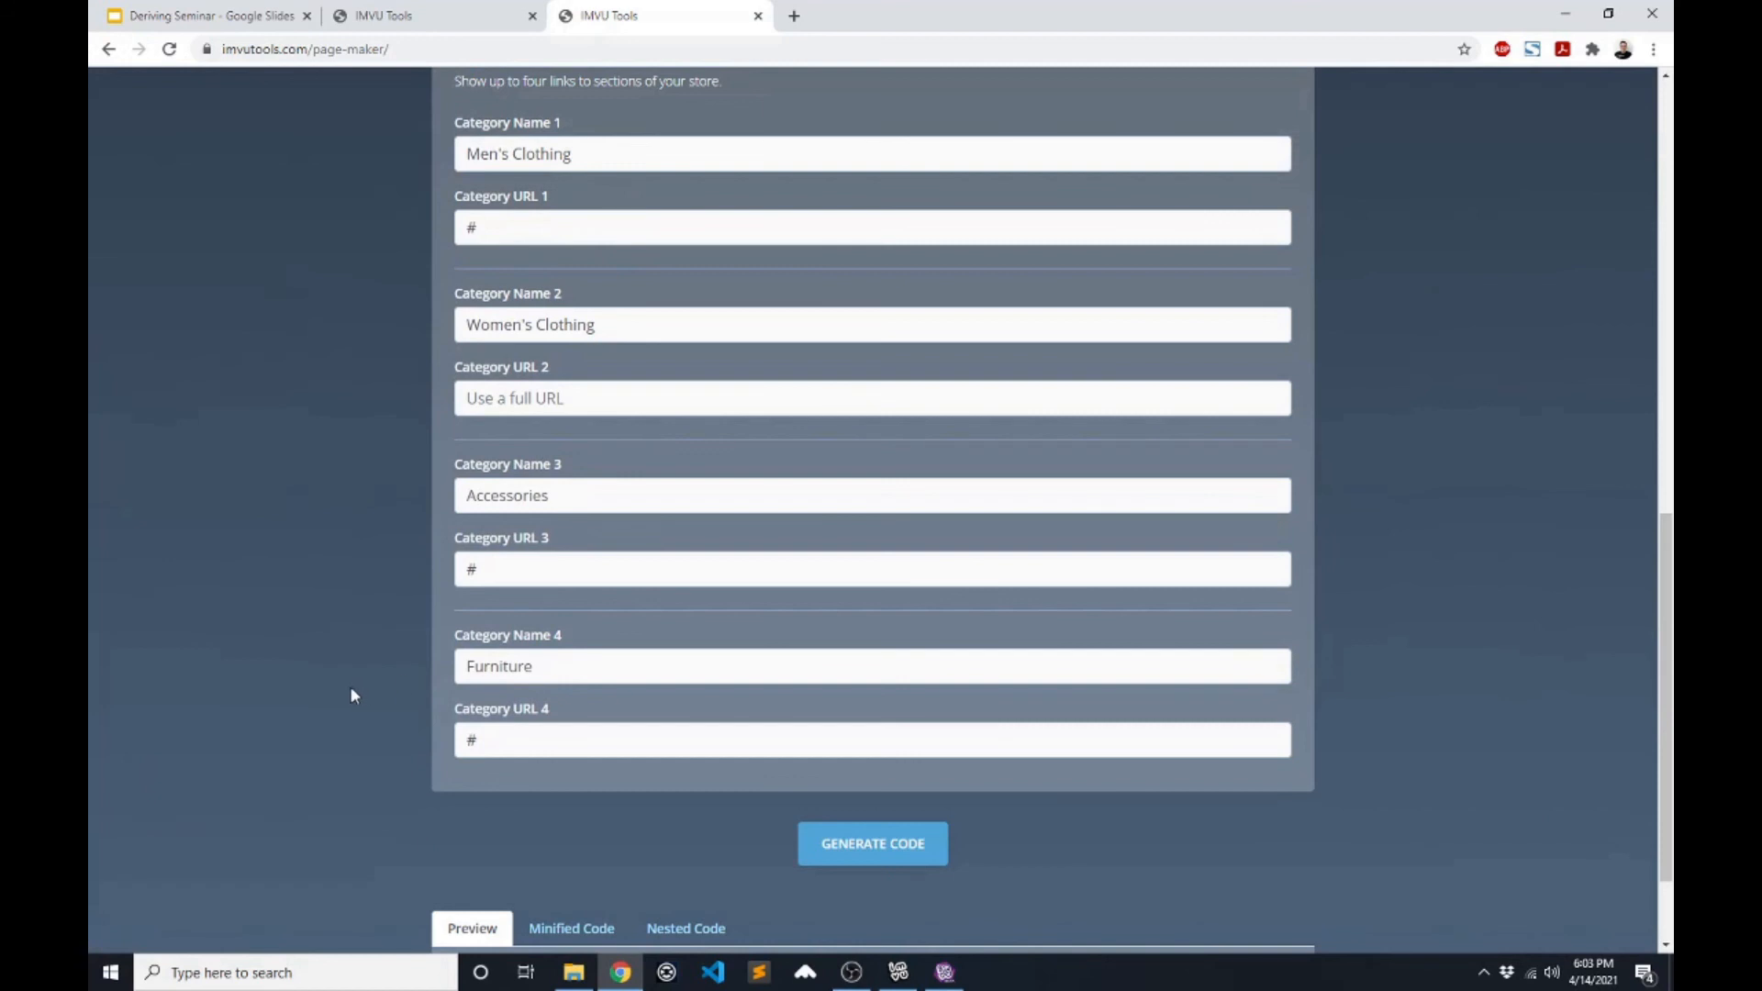
pyautogui.scroll(1, 346, 687)
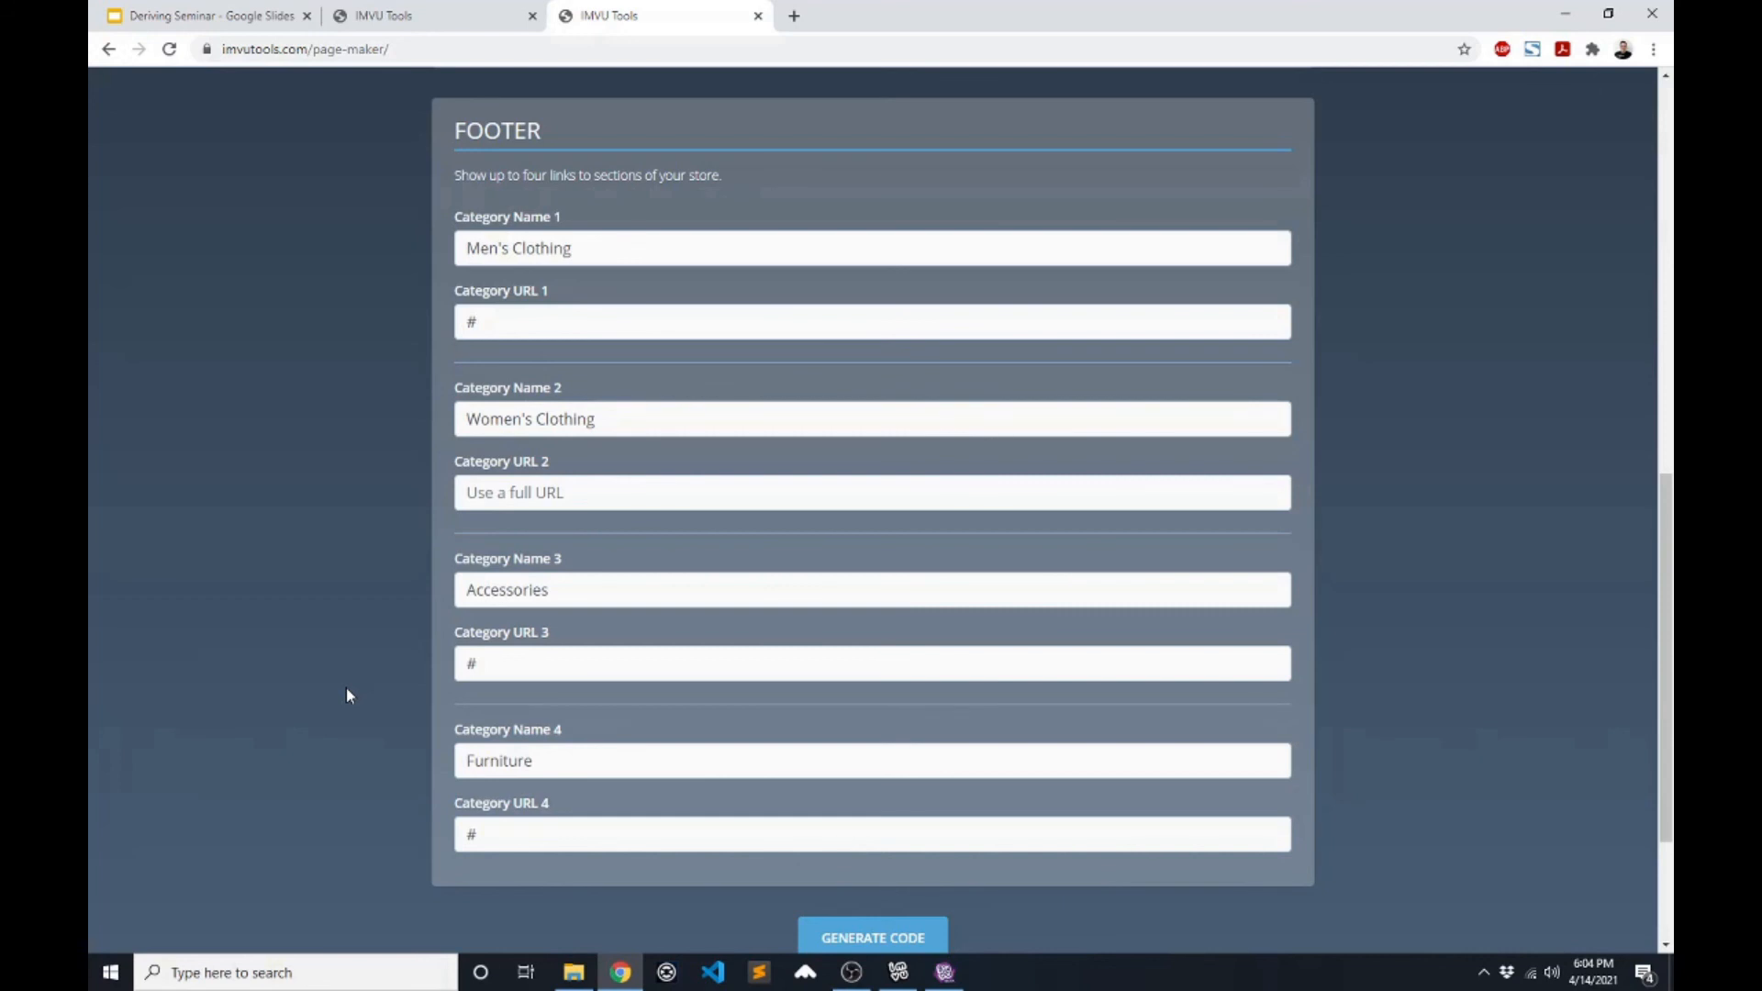
# - Generate the product page code from the filled-in form and check the page preview
pyautogui.scroll(-3, 345, 696)
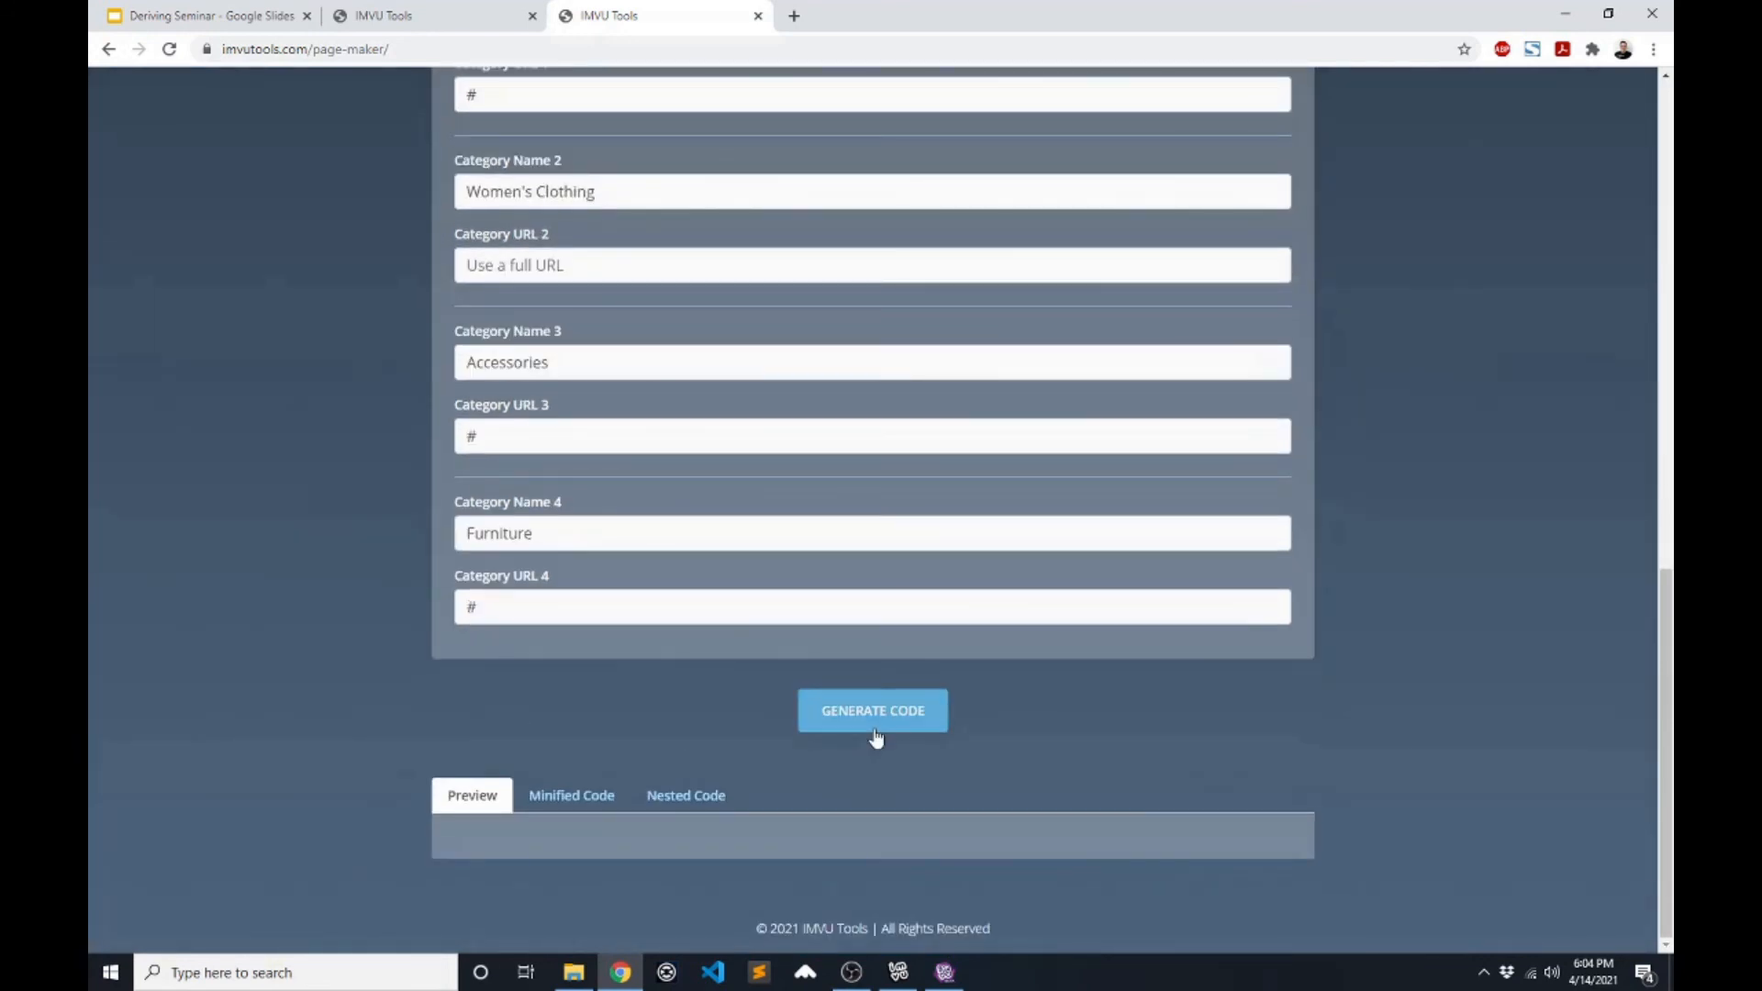
pyautogui.click(874, 724)
pyautogui.scroll(-5, 400, 570)
pyautogui.scroll(-2, 399, 569)
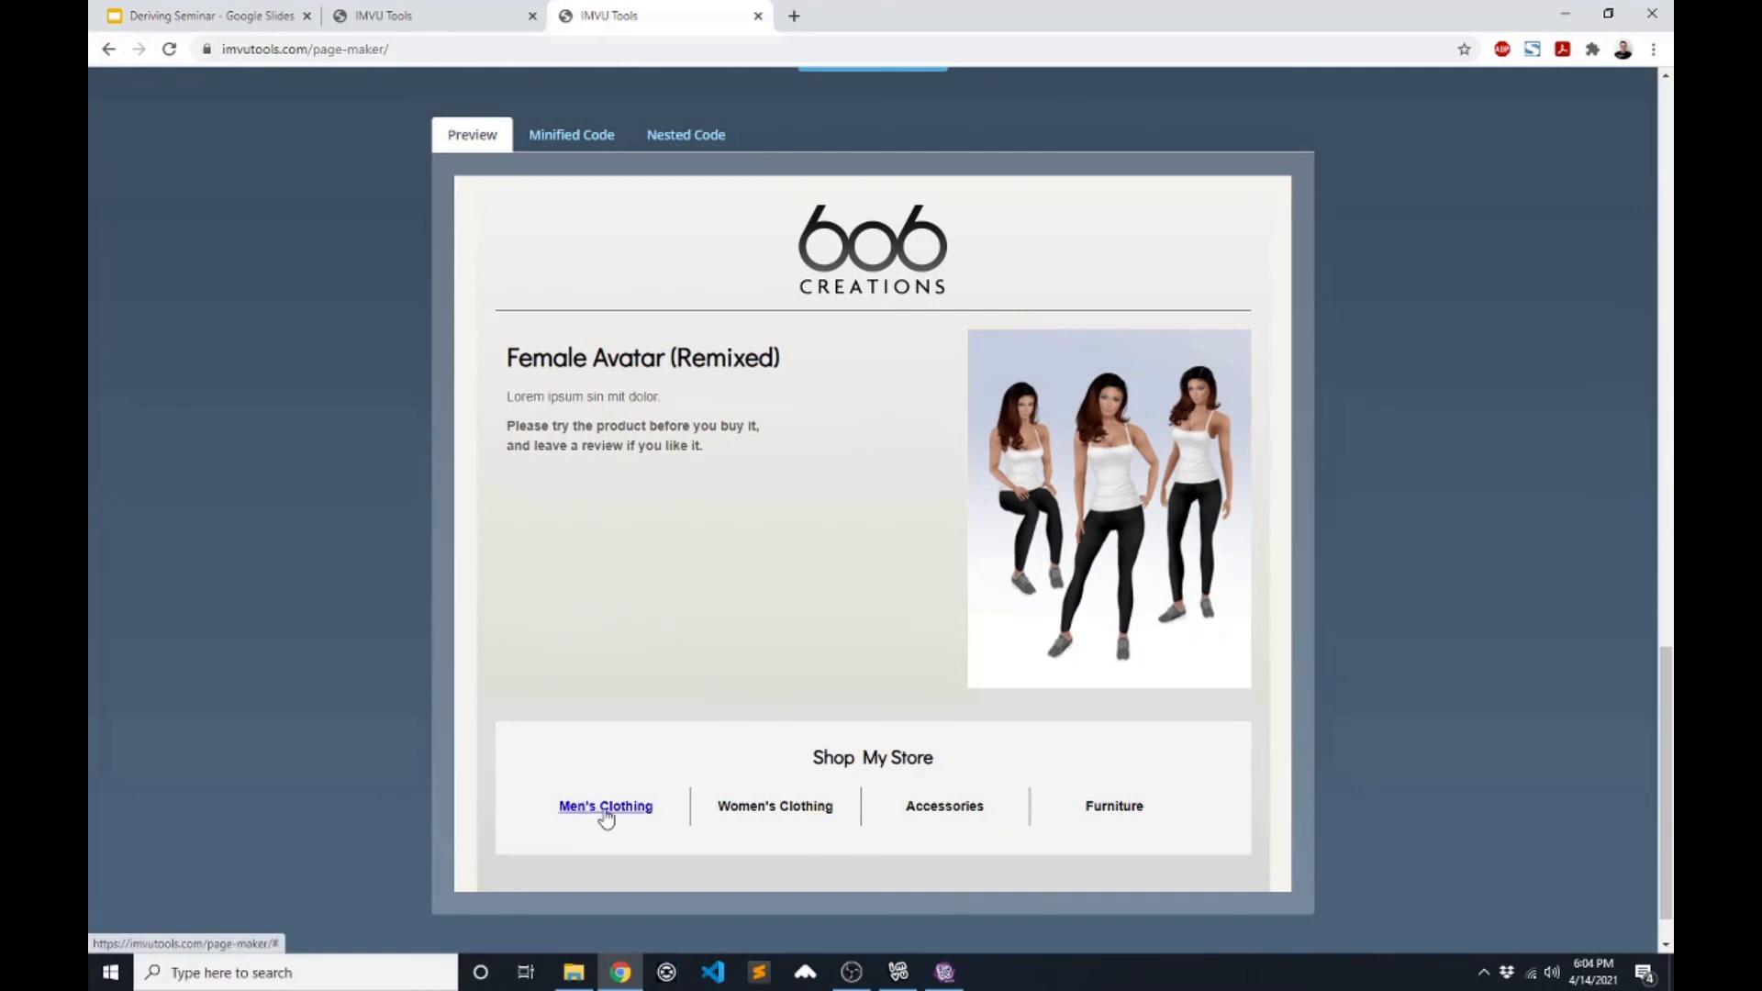
pyautogui.scroll(1, 218, 588)
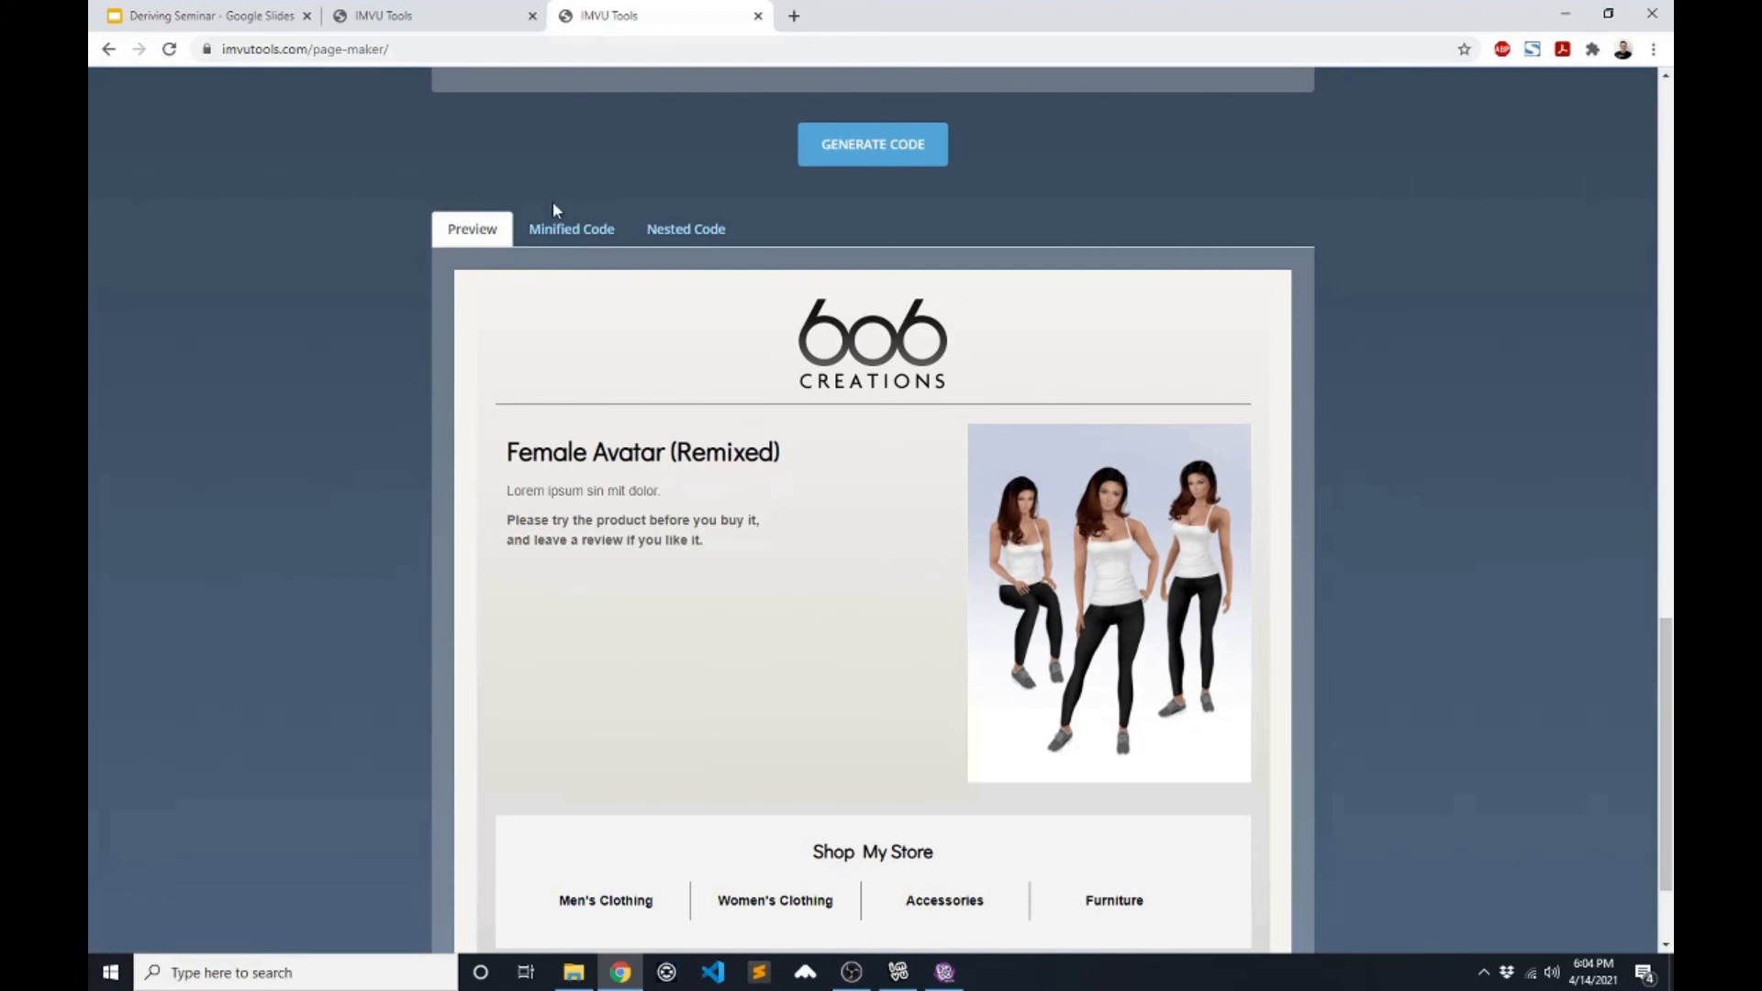
# - Copy the minified product page code and look through the nested code version
pyautogui.click(566, 229)
pyautogui.click(502, 826)
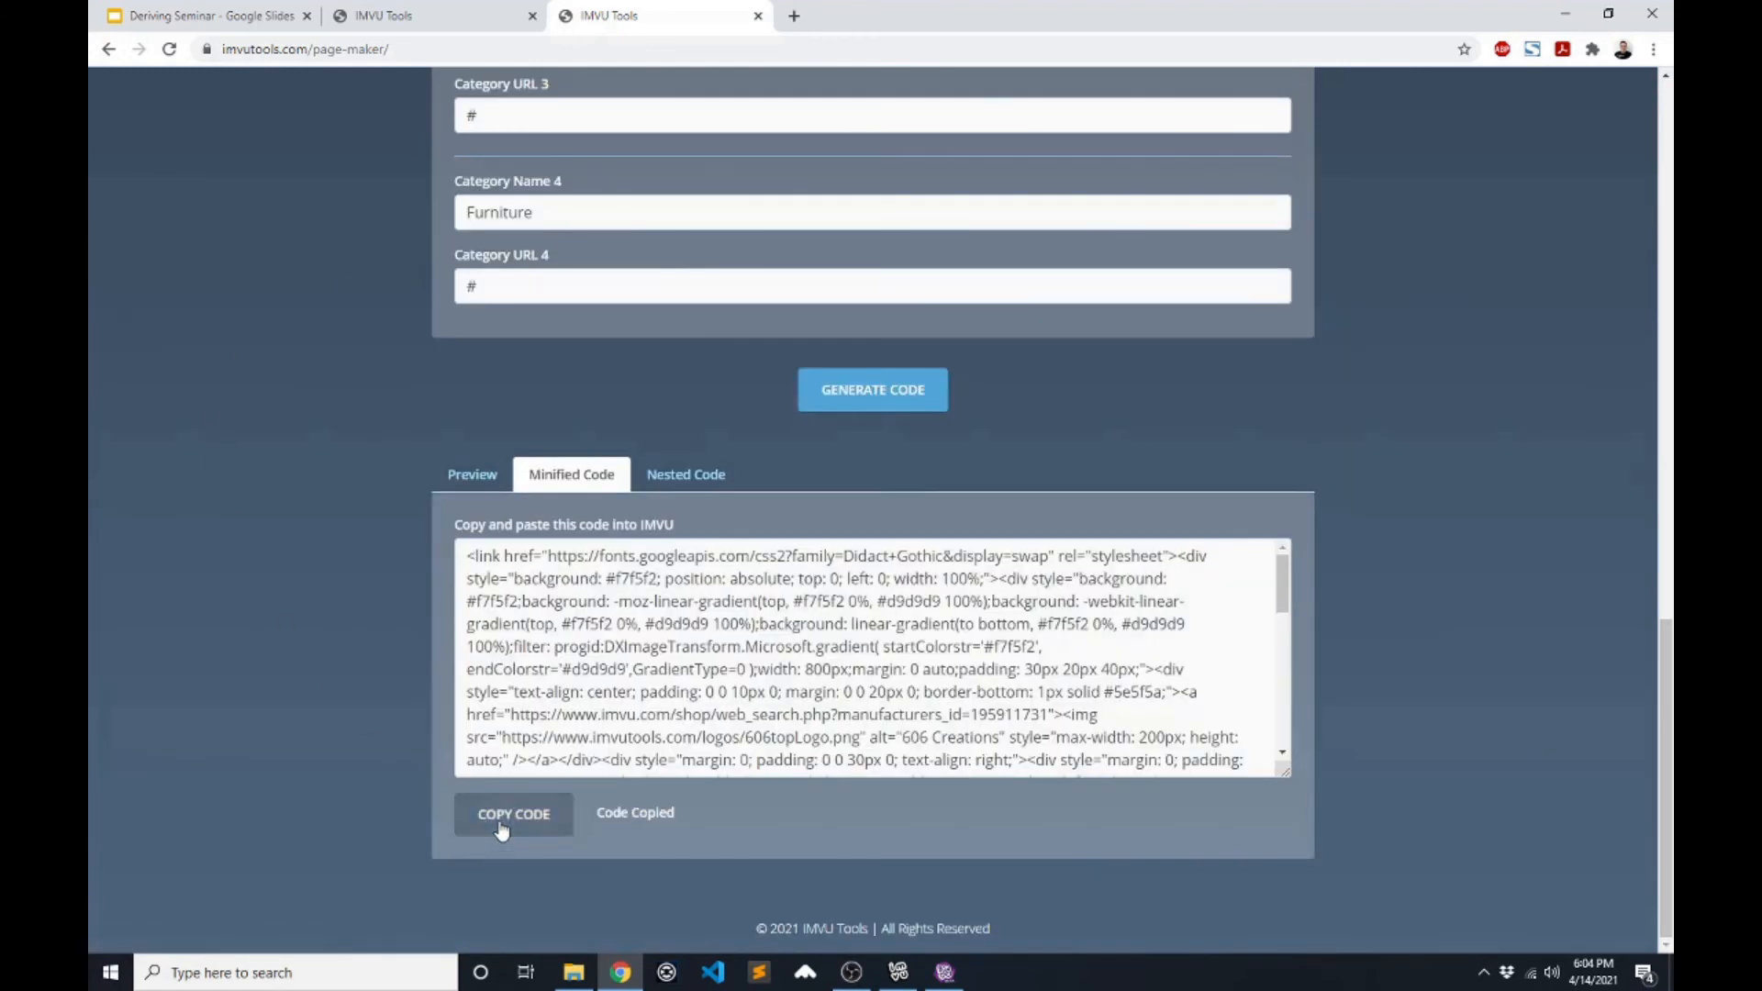
pyautogui.click(671, 479)
pyautogui.scroll(-2, 365, 530)
pyautogui.scroll(-6, 702, 501)
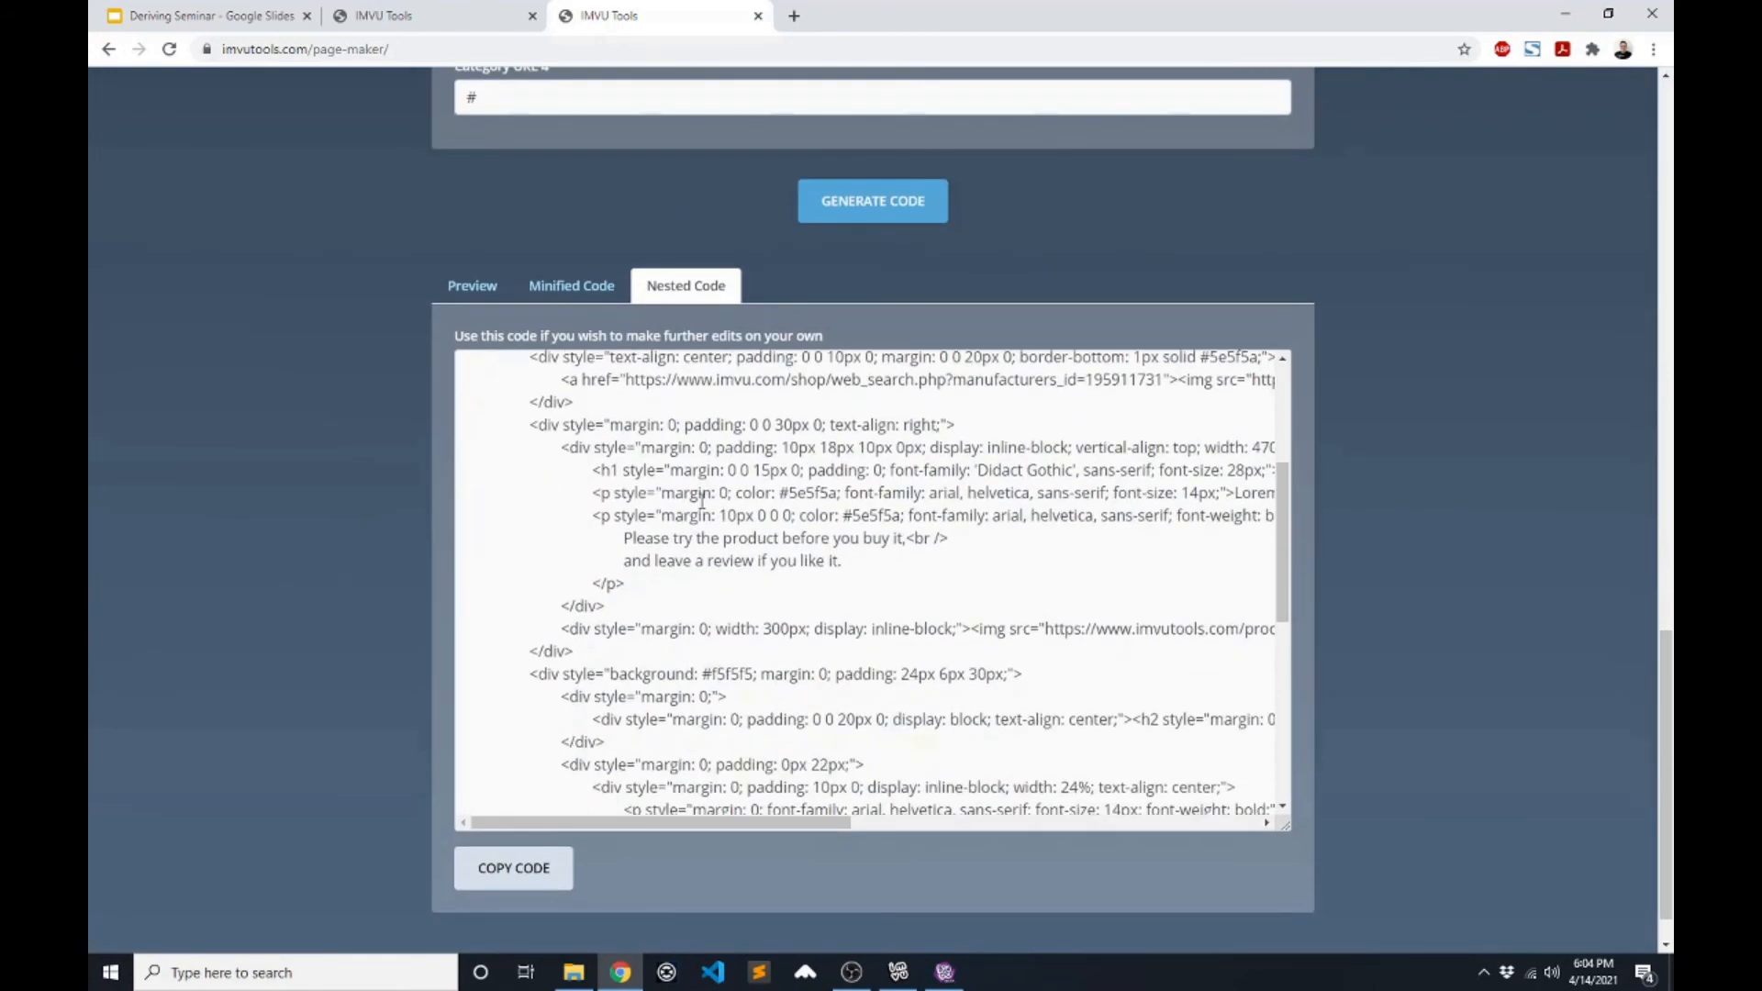
# - Examine the rest of the nested code, the minified code and the page preview
pyautogui.scroll(-5, 702, 501)
pyautogui.scroll(15, 701, 512)
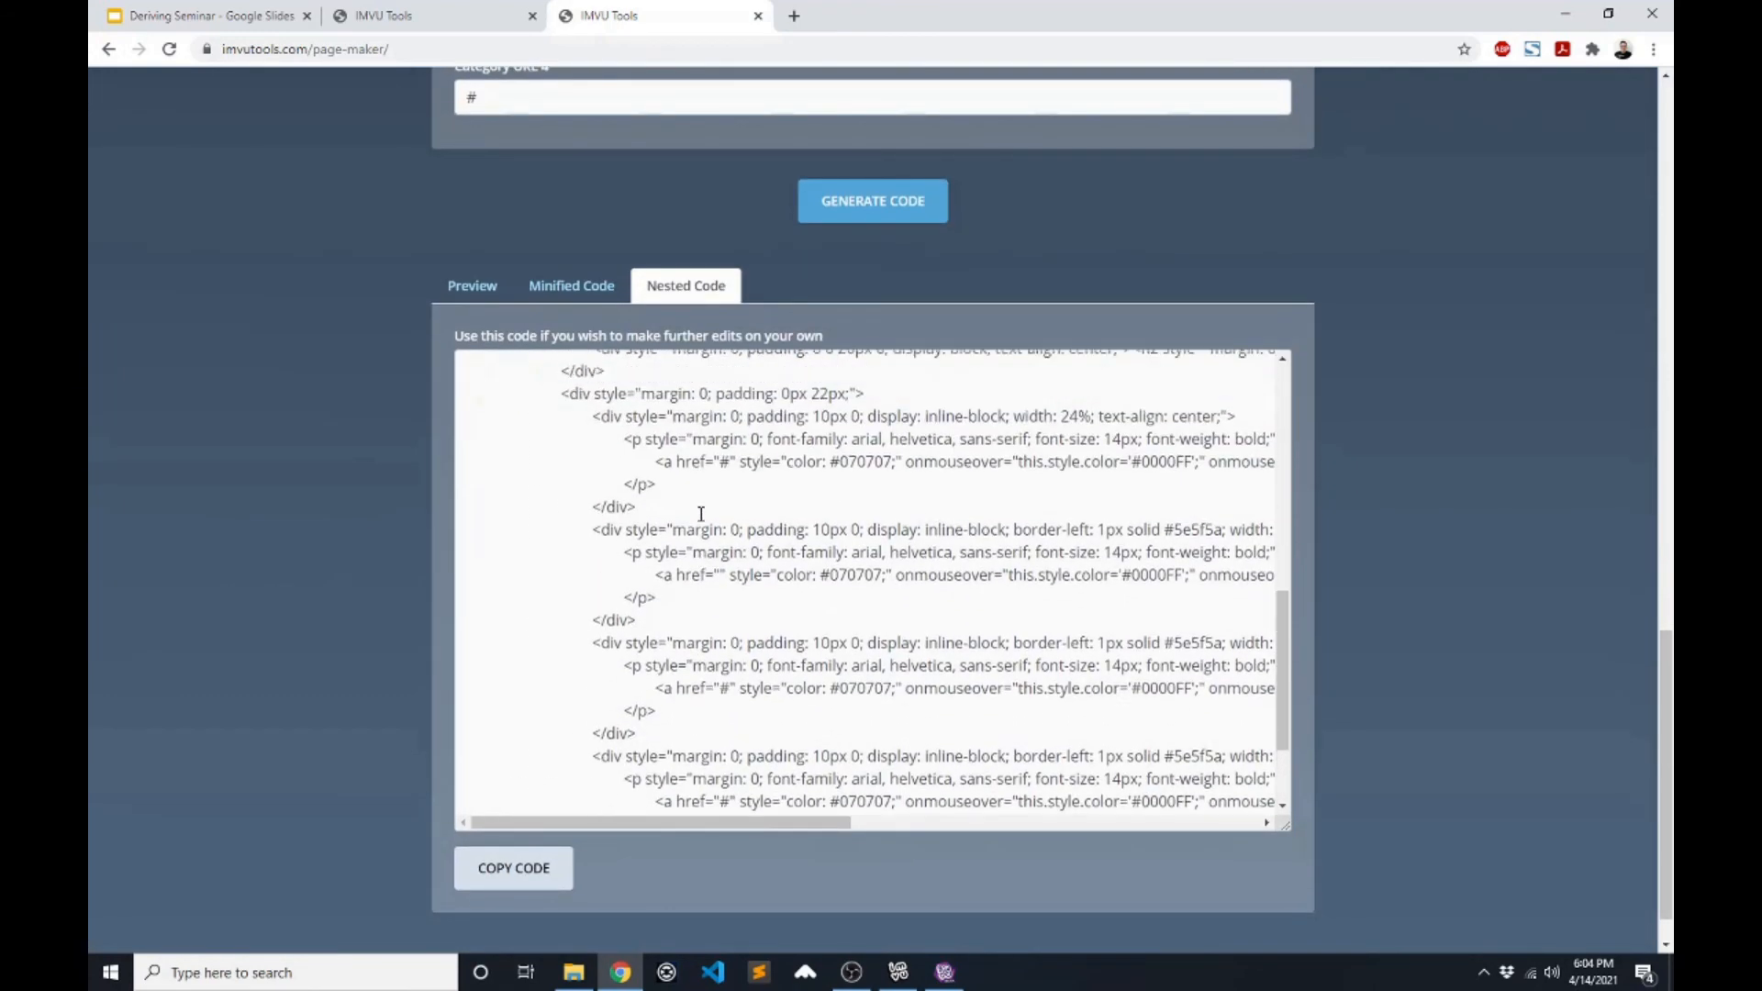
pyautogui.click(578, 290)
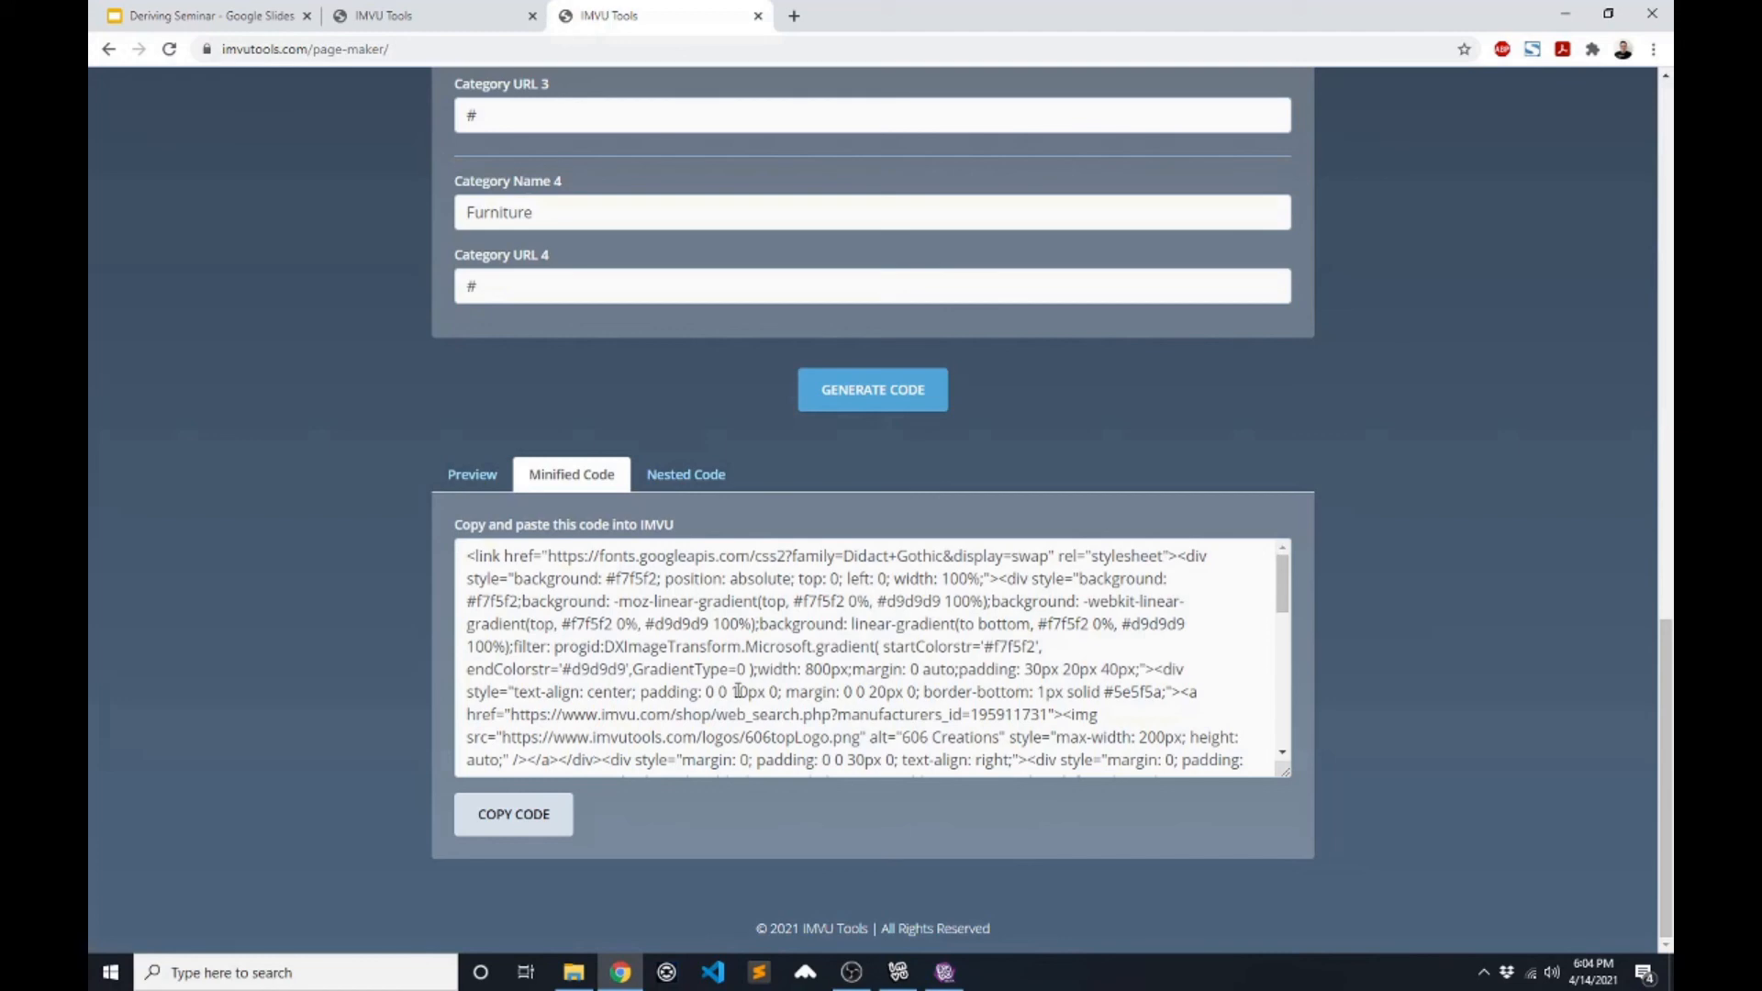
pyautogui.click(450, 475)
pyautogui.scroll(-5, 342, 553)
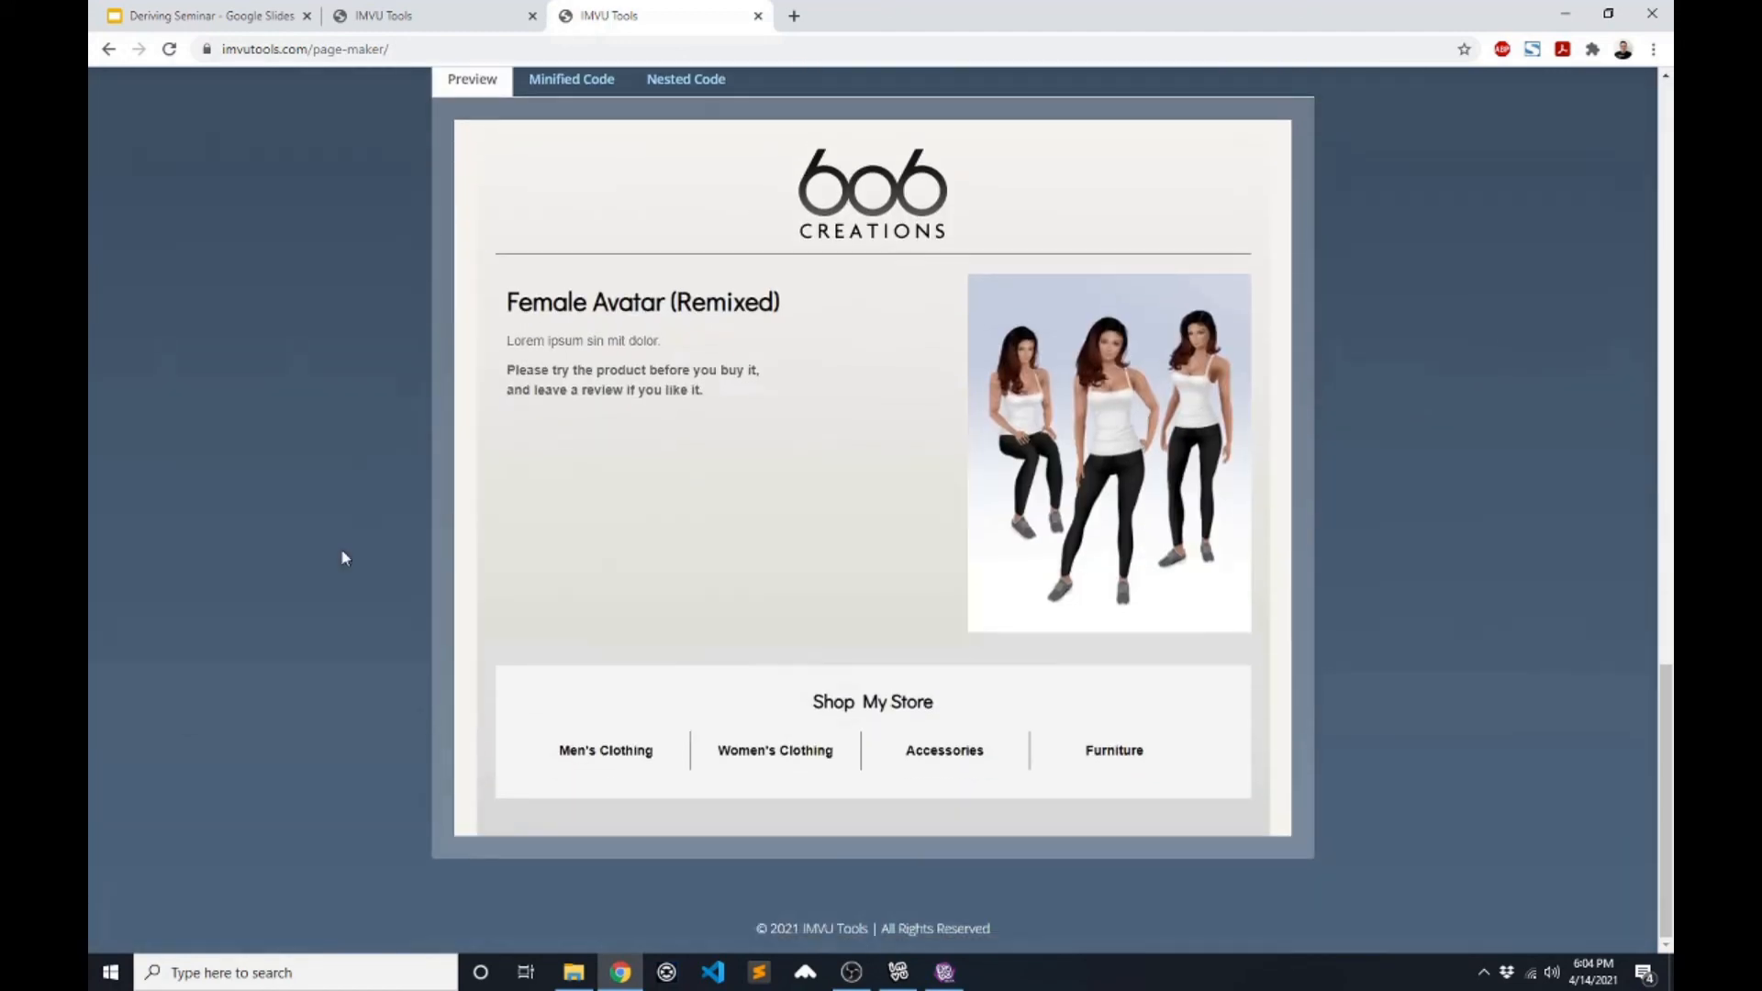
# - Clear the store logo entry, generate the code again and check the header in the page preview
pyautogui.scroll(15, 685, 464)
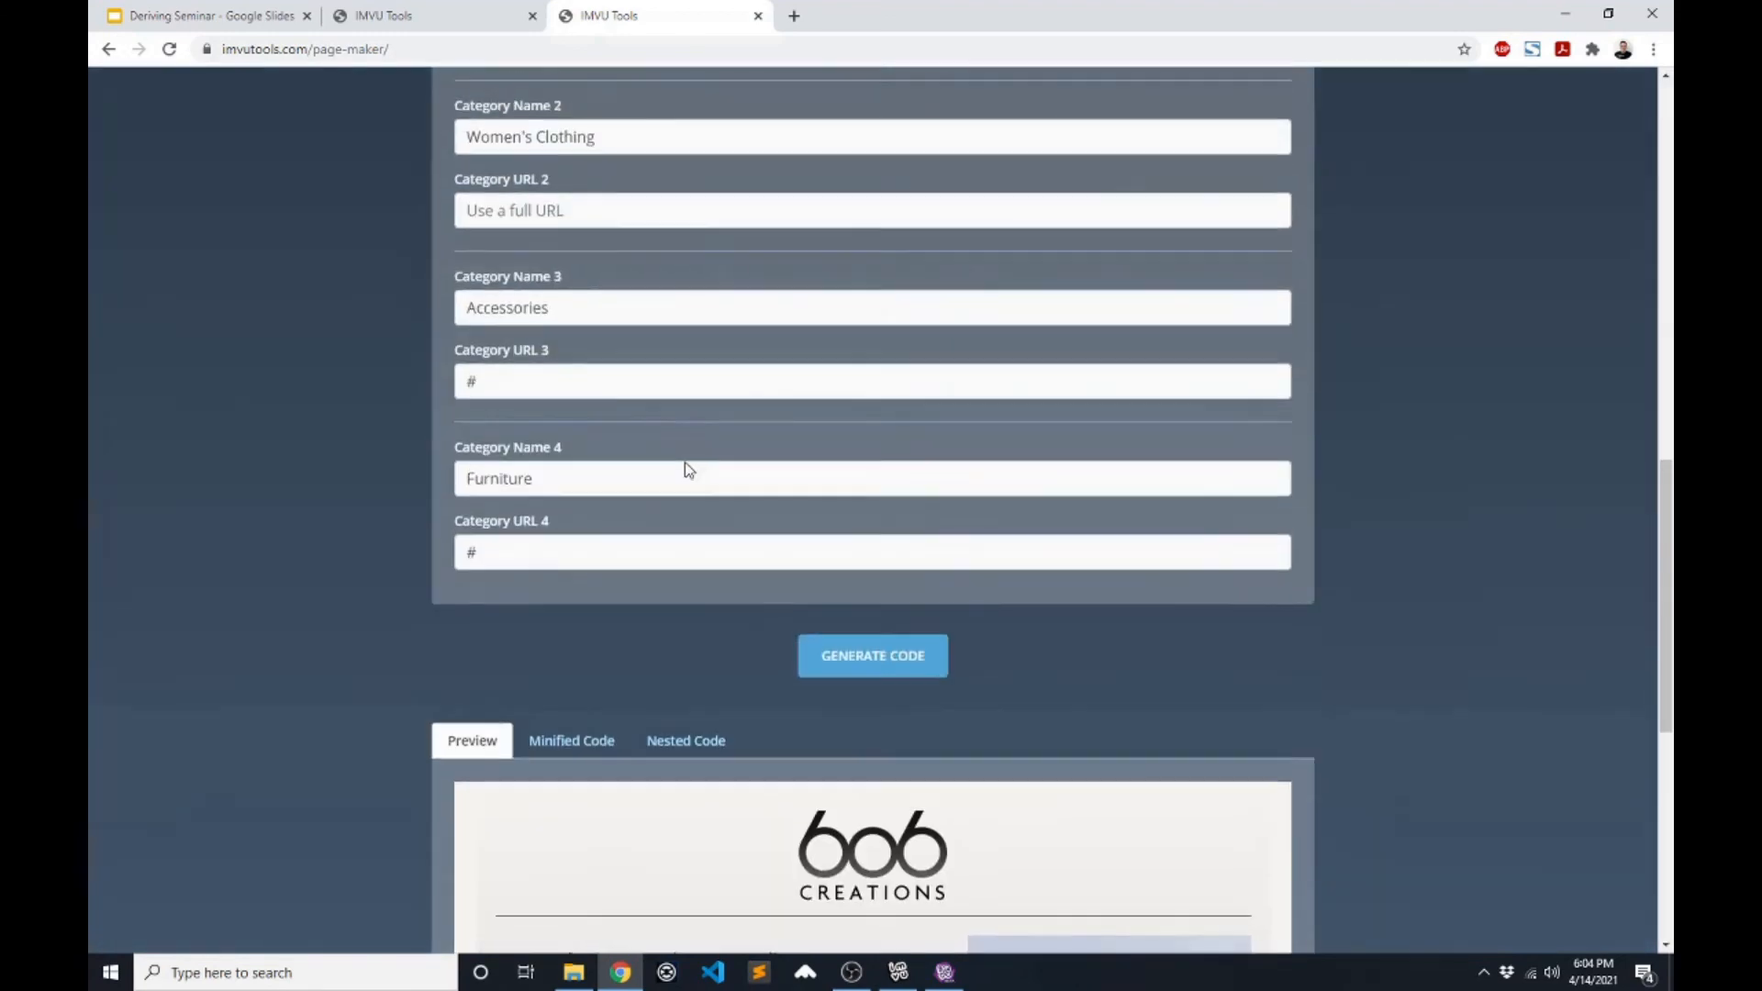
pyautogui.moveTo(877, 341); pyautogui.dragTo(410, 306)
pyautogui.press('BackSpace')
pyautogui.scroll(-20, 372, 423)
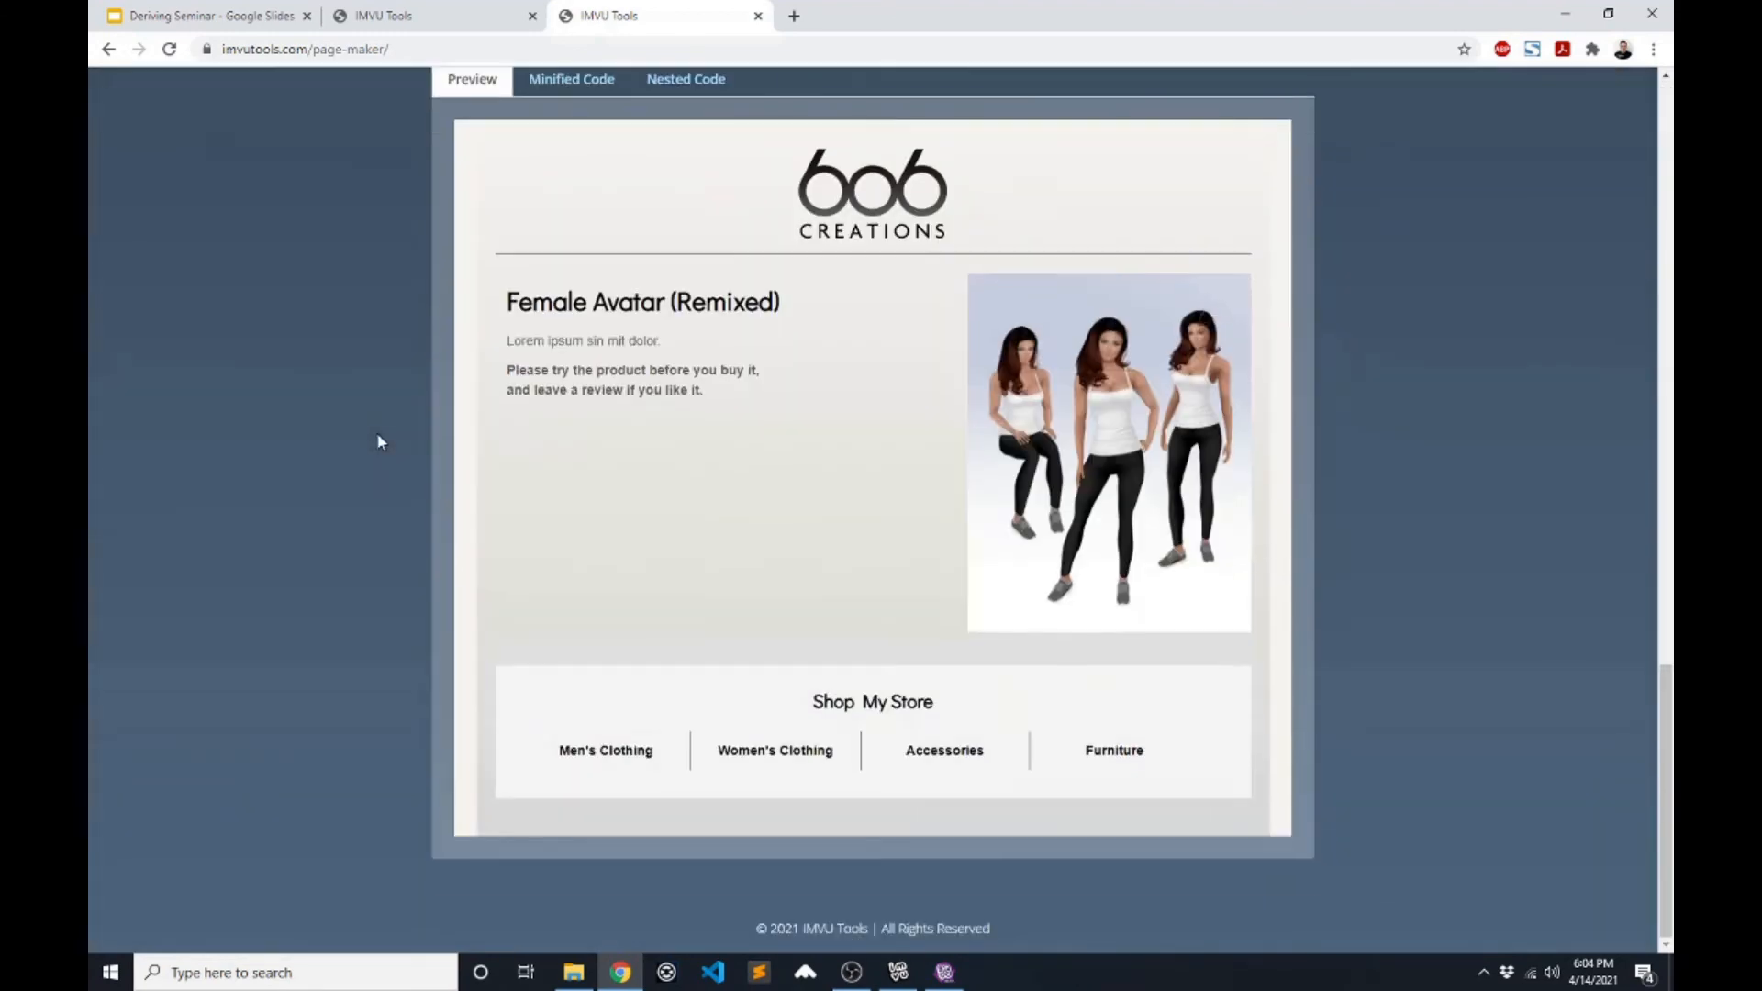
pyautogui.scroll(5, 377, 441)
pyautogui.click(895, 468)
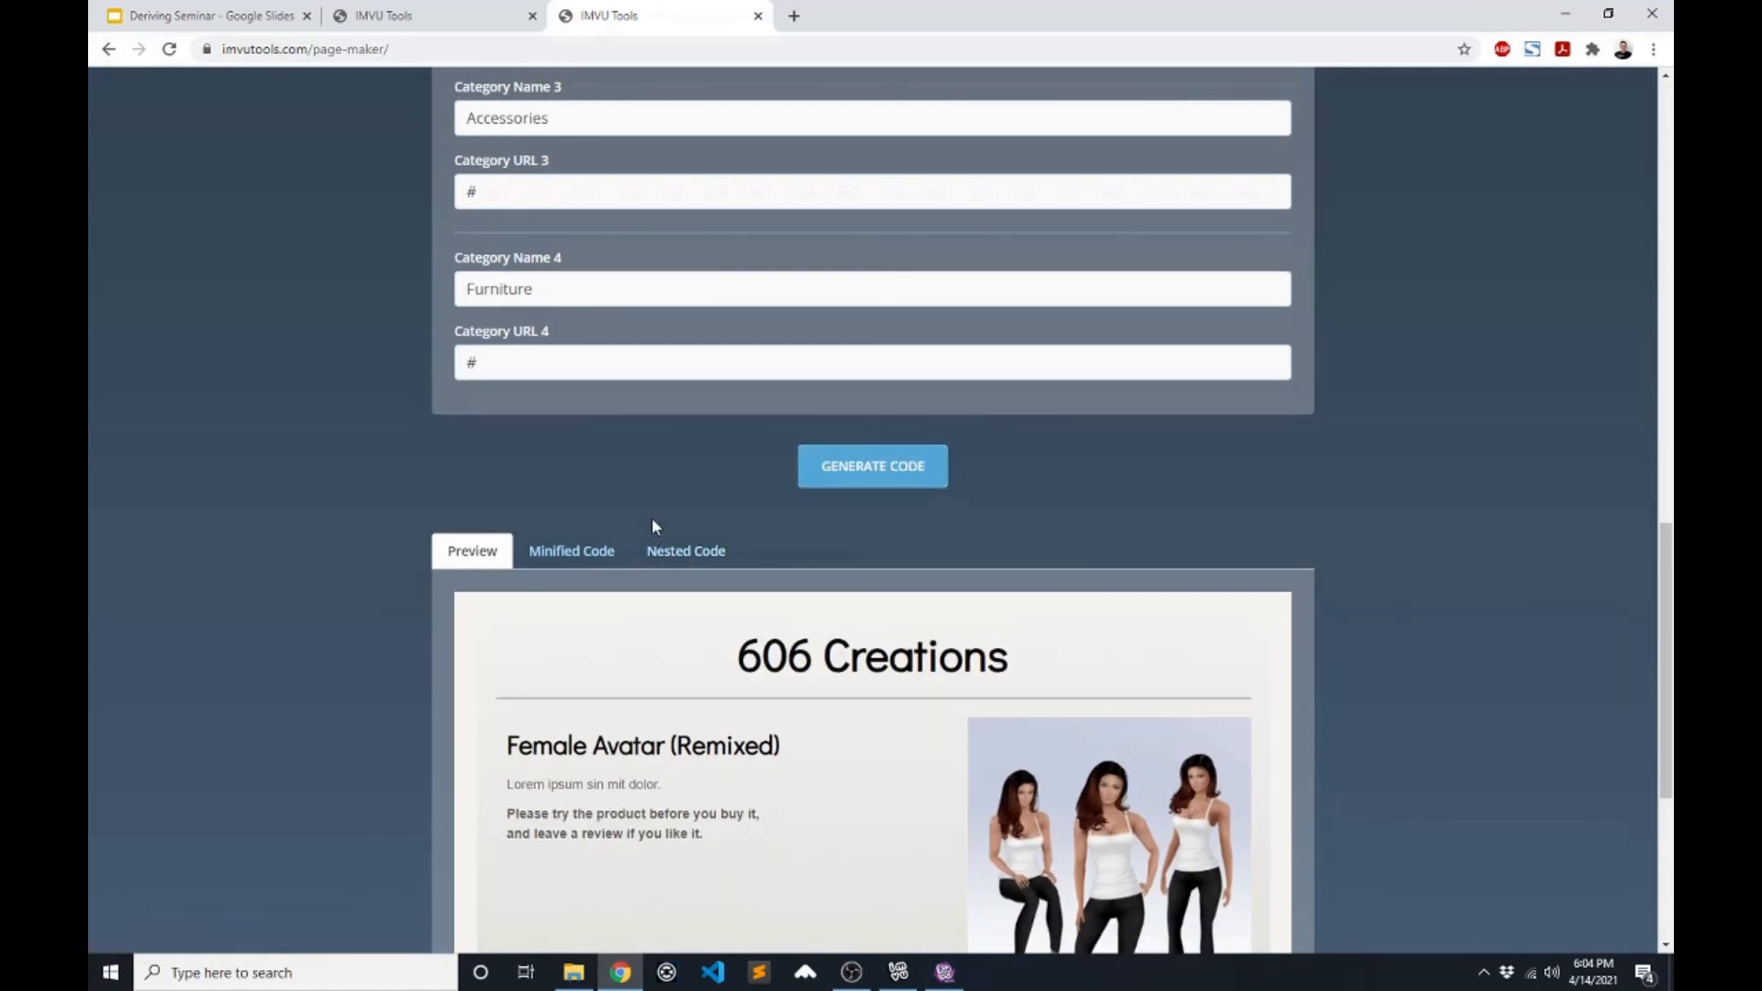
pyautogui.scroll(-3, 487, 523)
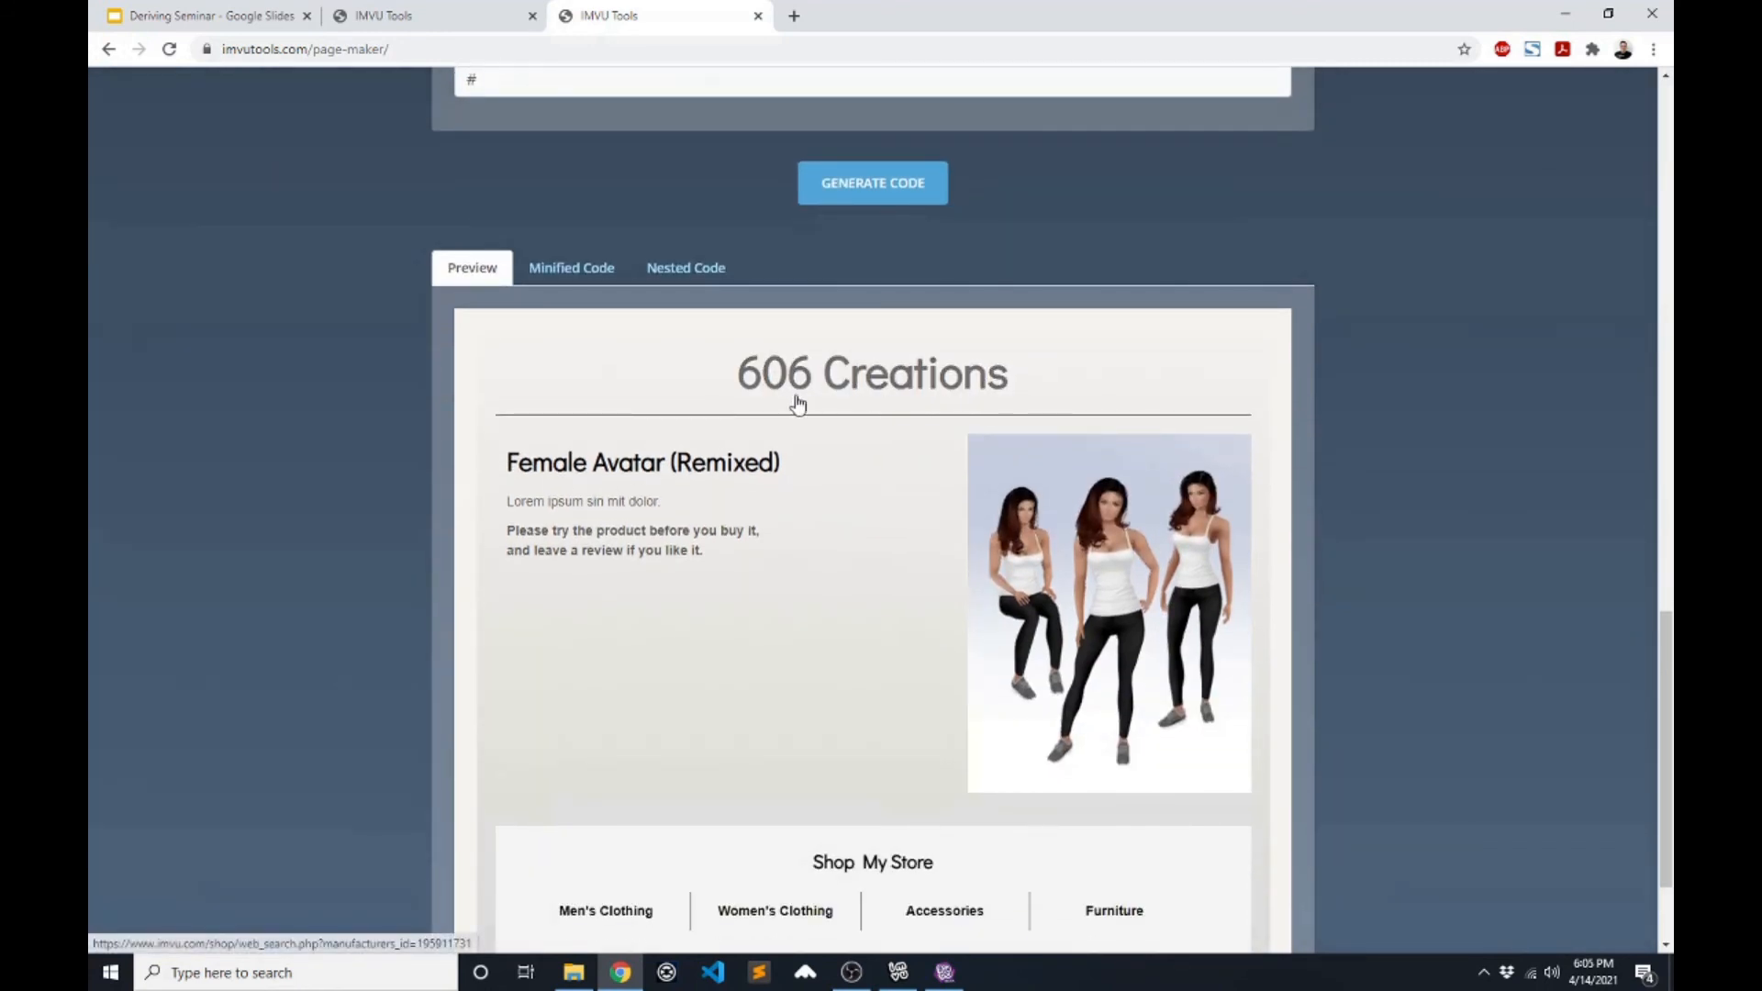
pyautogui.scroll(-2, 400, 477)
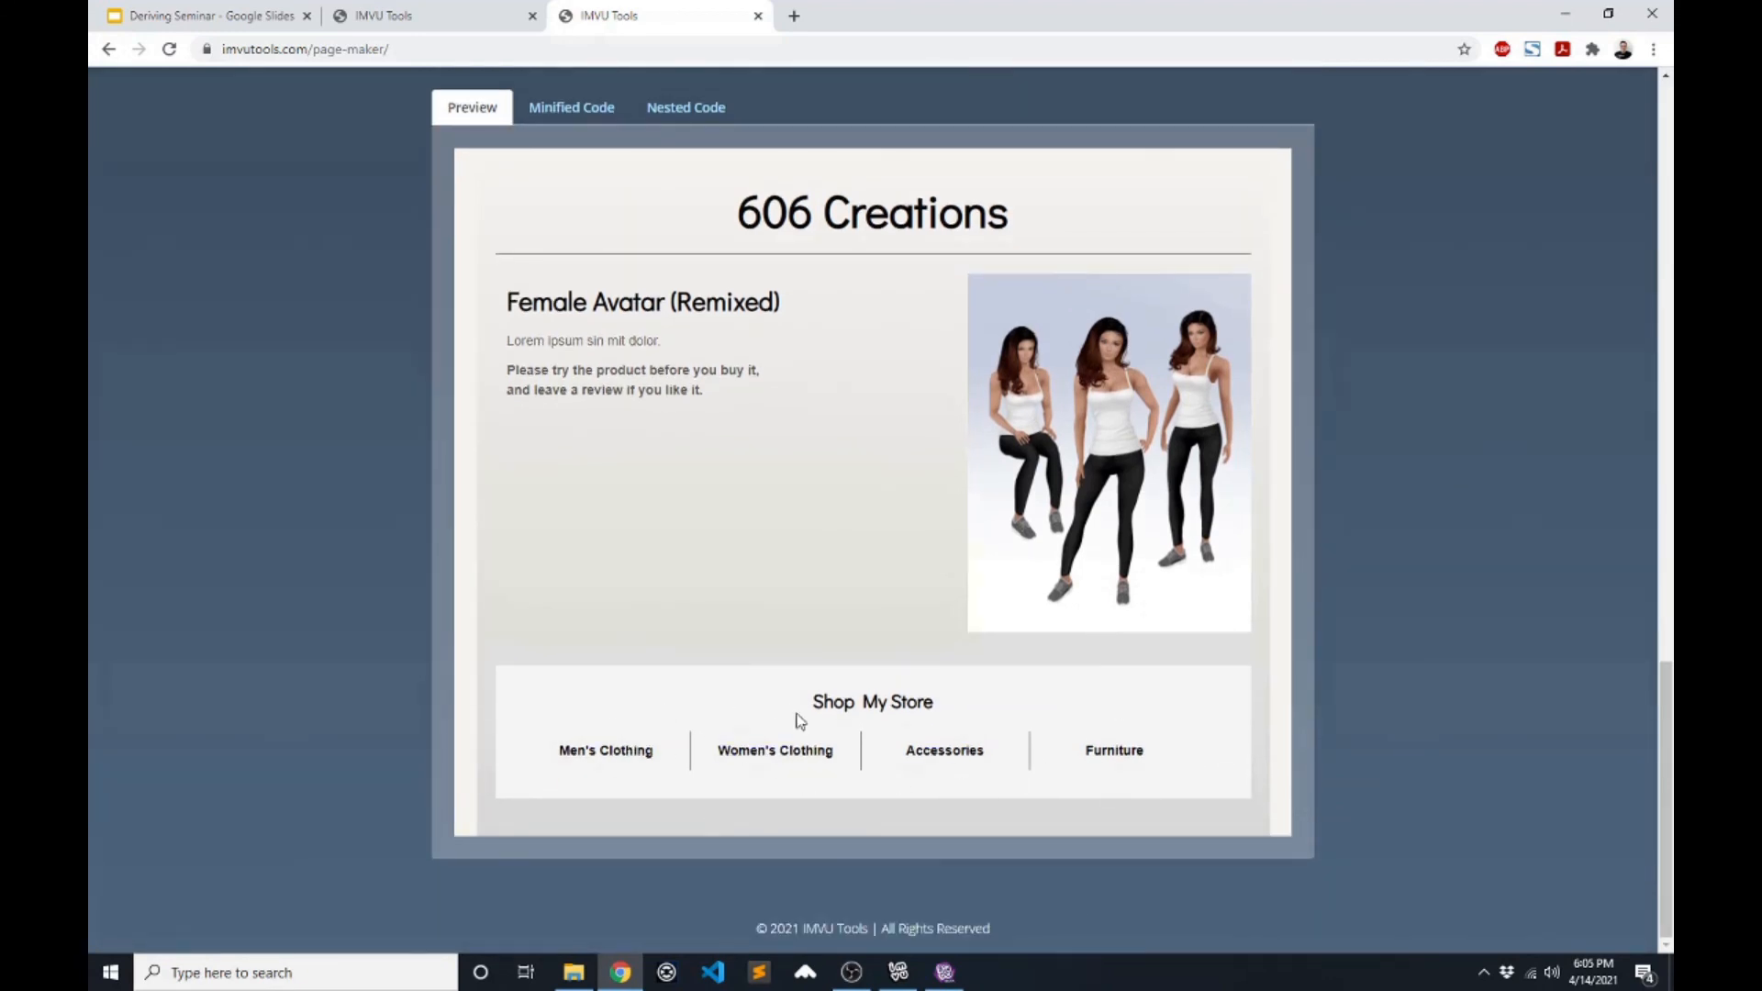
# - Clear the names and URLs of all four footer categories and generate the product page code again
pyautogui.scroll(9, 707, 649)
pyautogui.moveTo(590, 672); pyautogui.dragTo(454, 677)
pyautogui.press('BackSpace')
pyautogui.moveTo(570, 606); pyautogui.dragTo(469, 598)
pyautogui.press('BackSpace')
pyautogui.moveTo(641, 492); pyautogui.dragTo(420, 500)
pyautogui.press('BackSpace')
pyautogui.moveTo(557, 432); pyautogui.dragTo(389, 420)
pyautogui.press('BackSpace')
pyautogui.moveTo(561, 332); pyautogui.dragTo(361, 331)
pyautogui.moveTo(665, 250); pyautogui.dragTo(256, 227)
pyautogui.press('BackSpace')
pyautogui.moveTo(488, 162); pyautogui.dragTo(396, 150)
pyautogui.press('BackSpace')
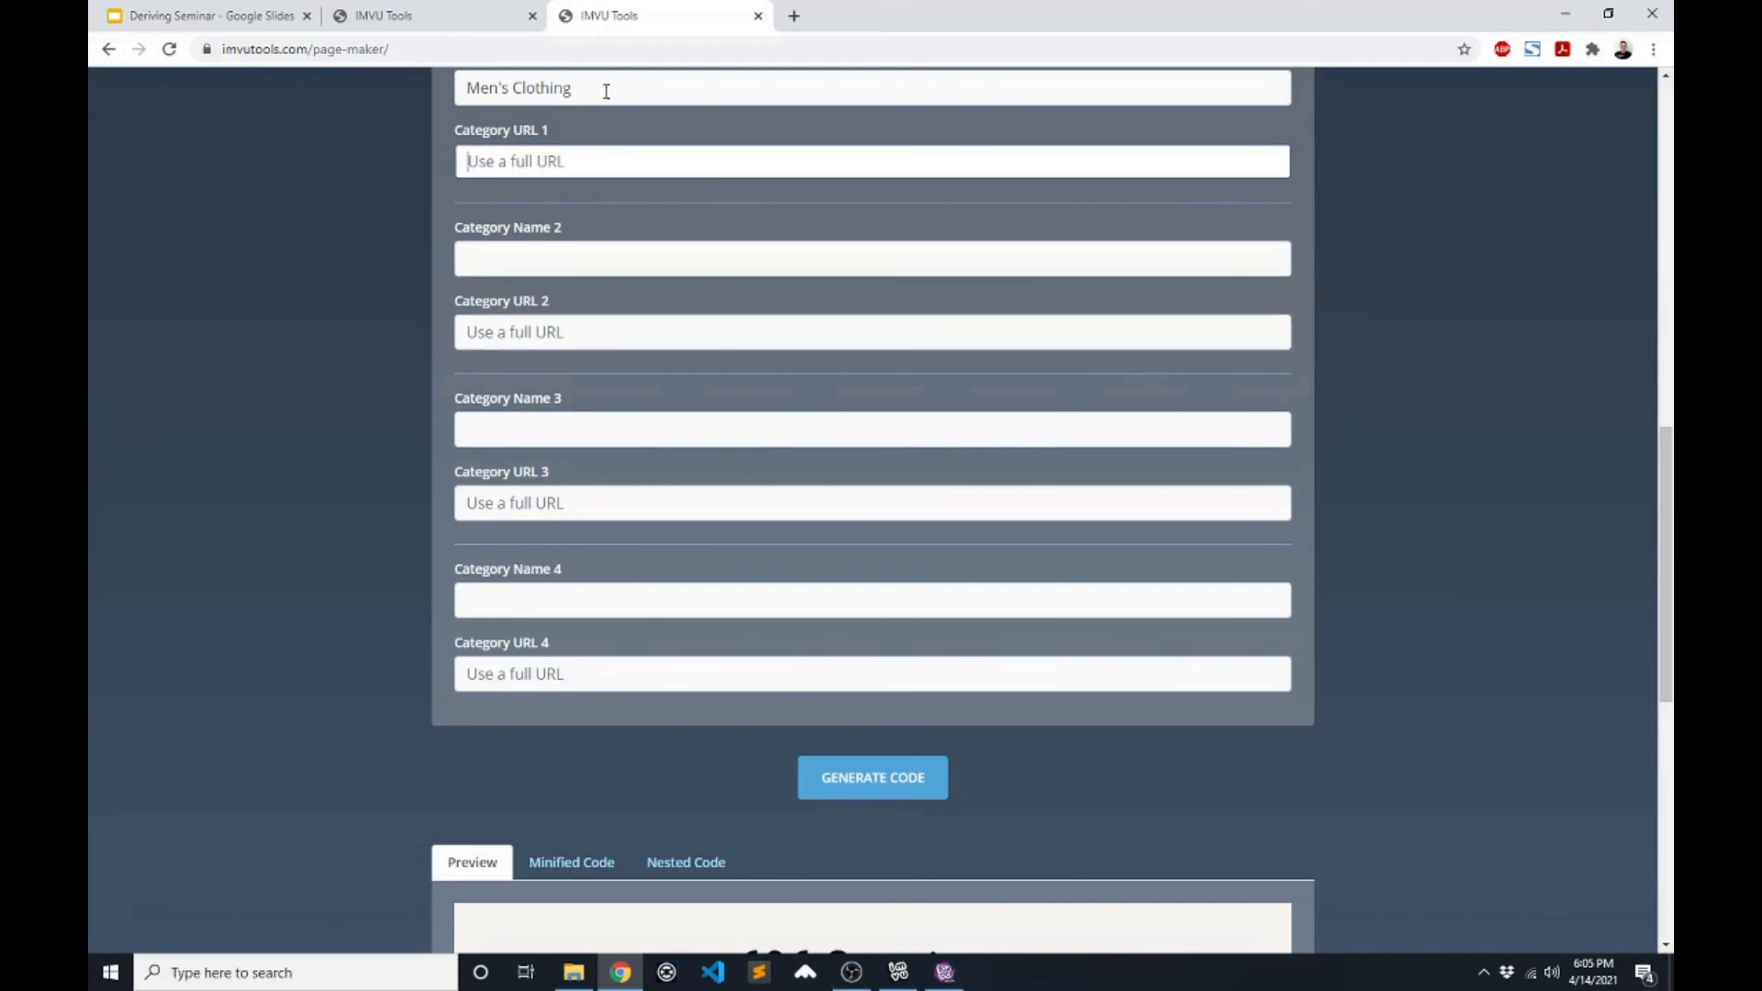
pyautogui.moveTo(611, 88); pyautogui.dragTo(394, 79)
pyautogui.press('BackSpace')
pyautogui.click(839, 909)
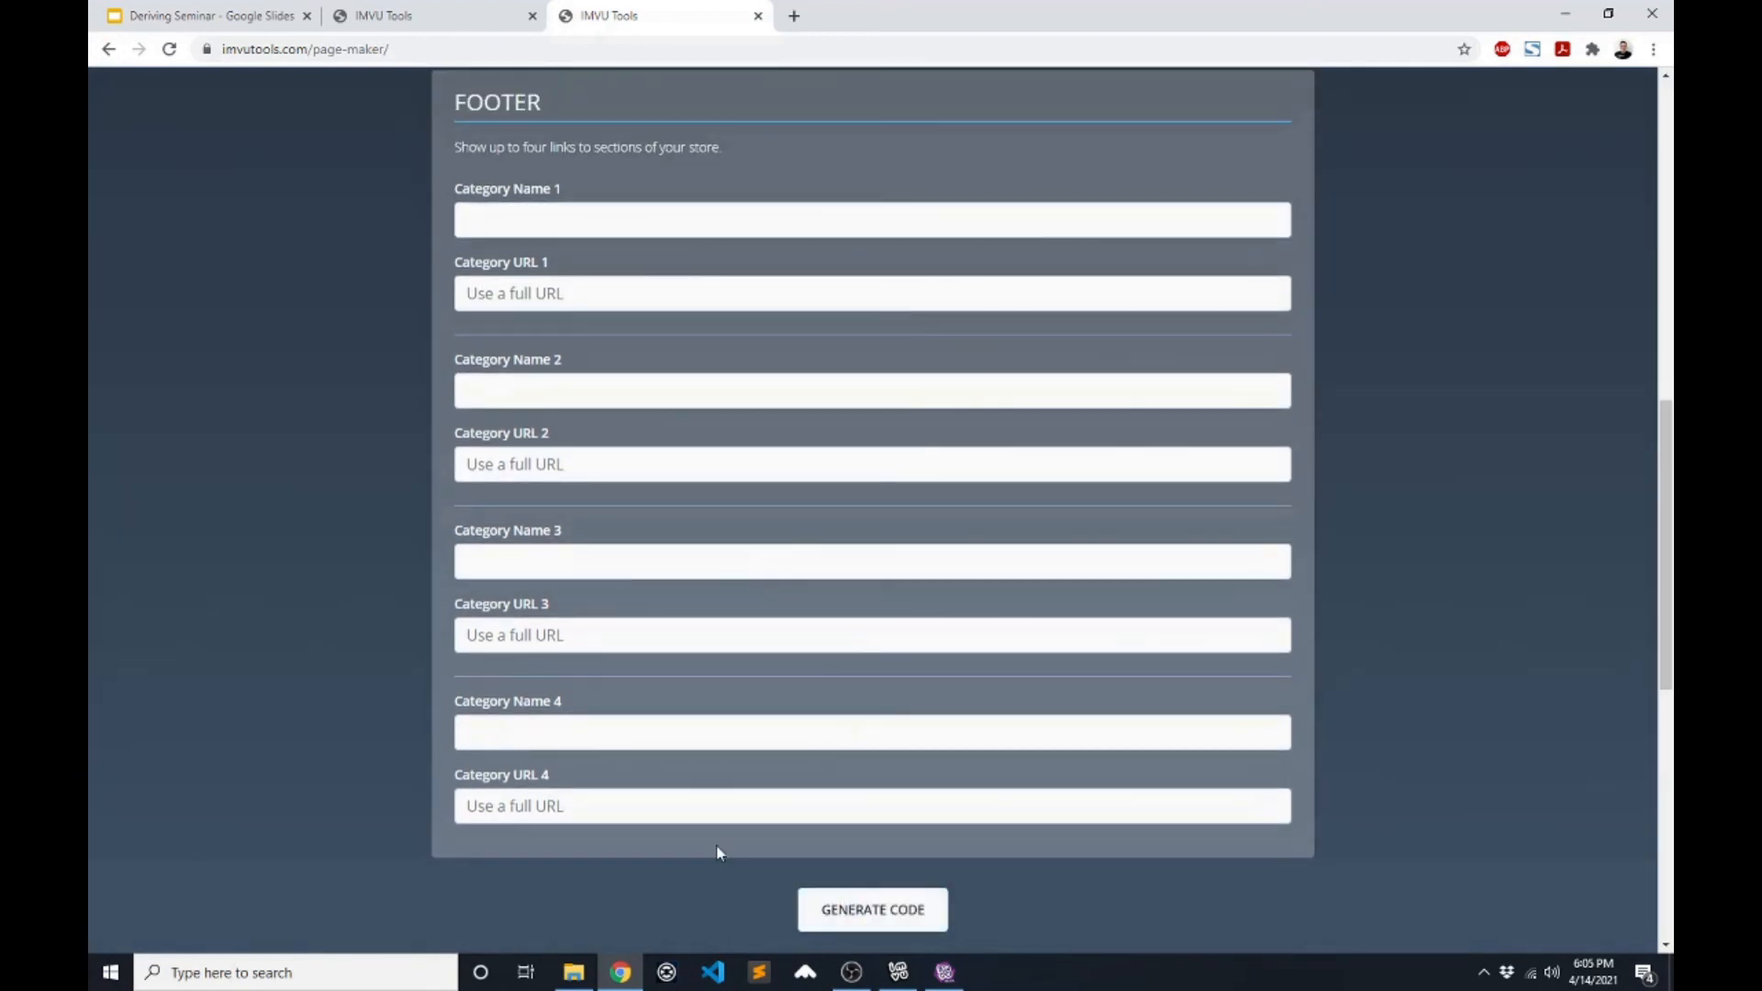